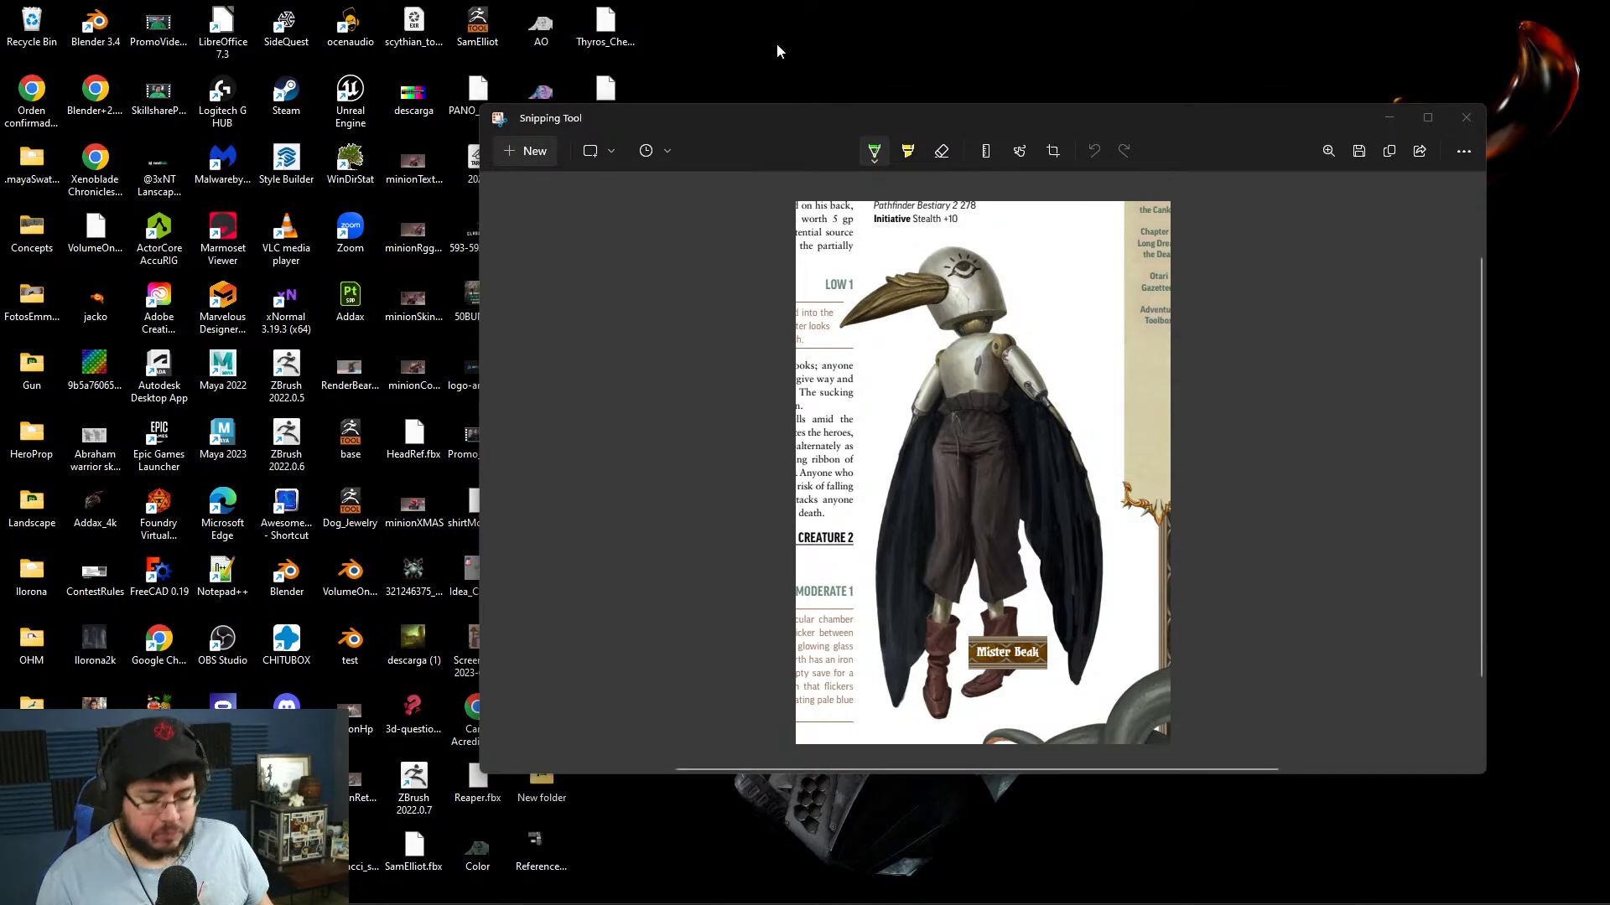
- Launch Maya 2023 and close the Snipping Tool window
key(super)
text(maya 2023)
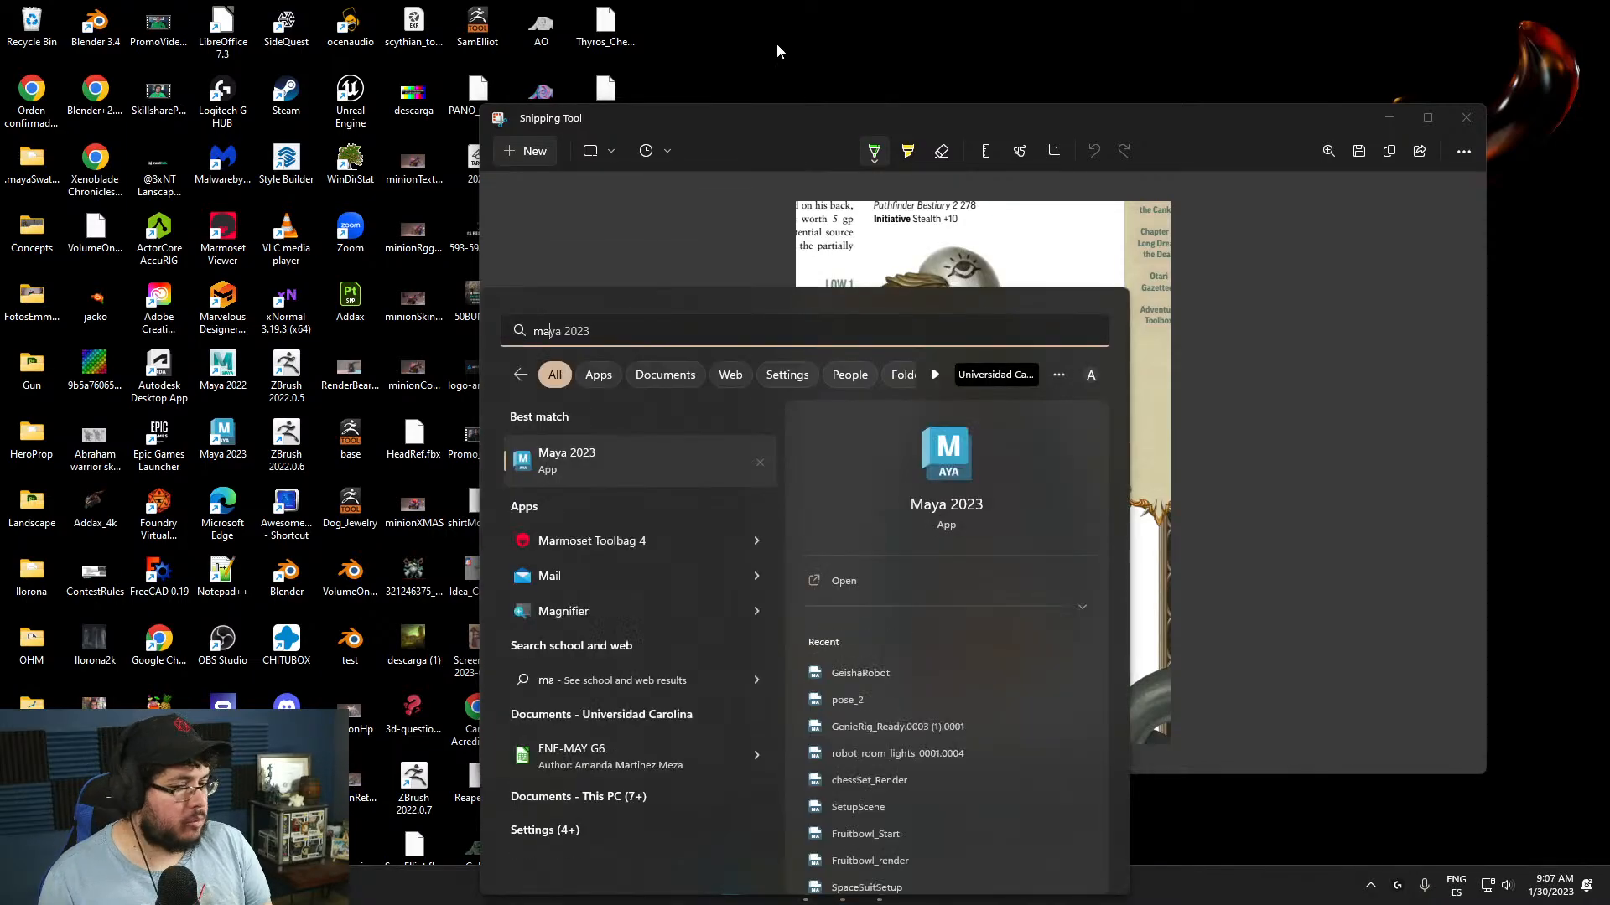
key(Return)
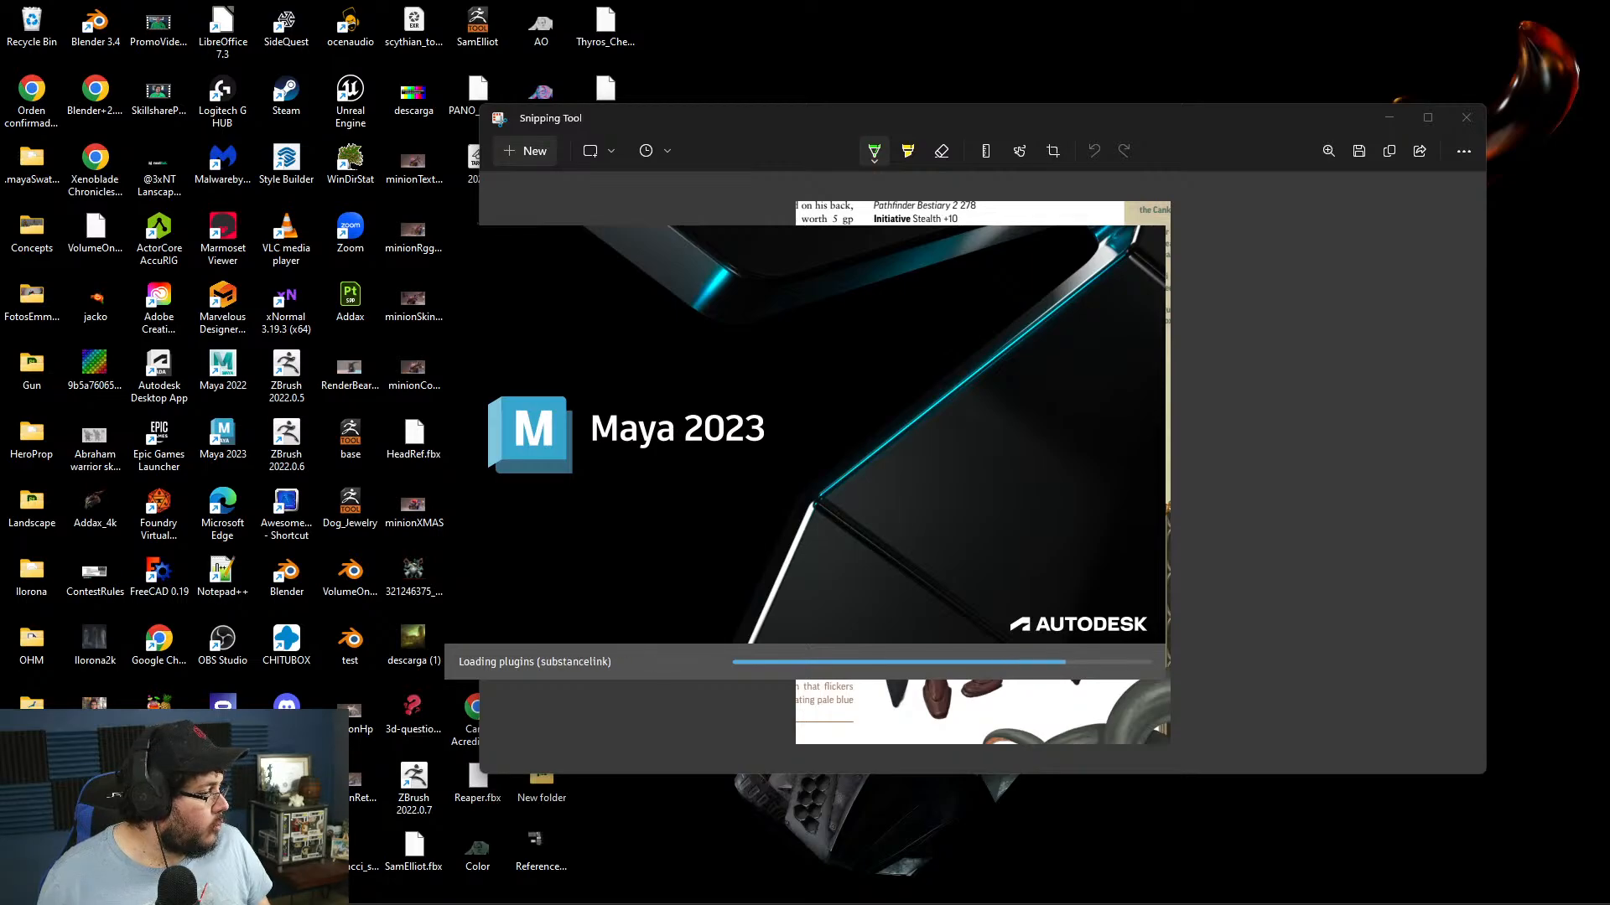
click(1253, 238)
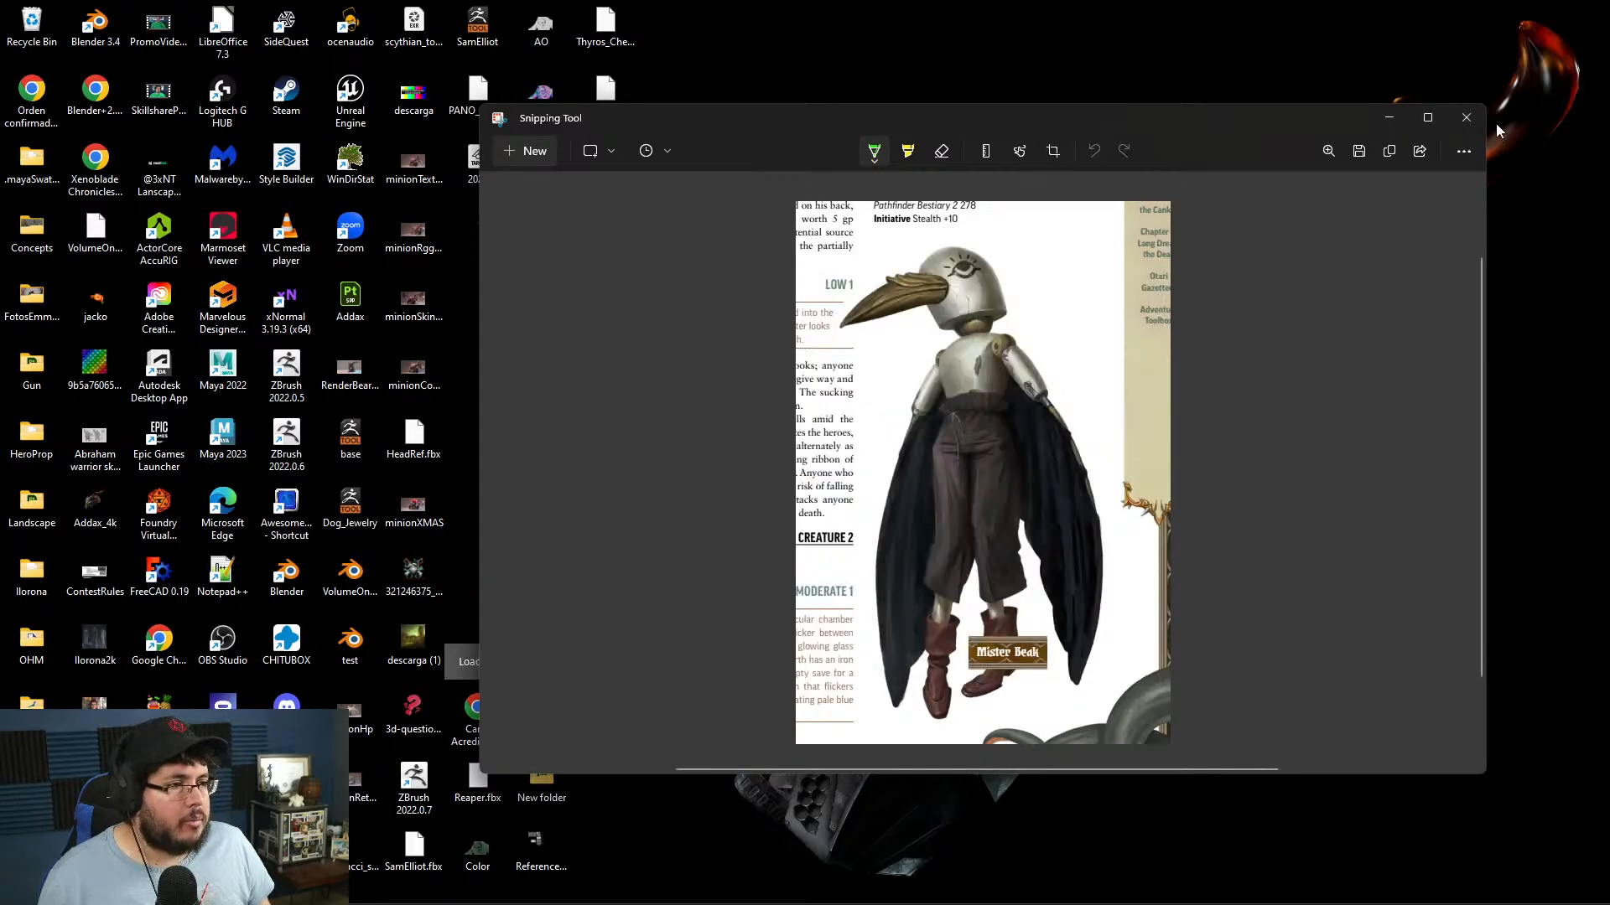
click(1471, 118)
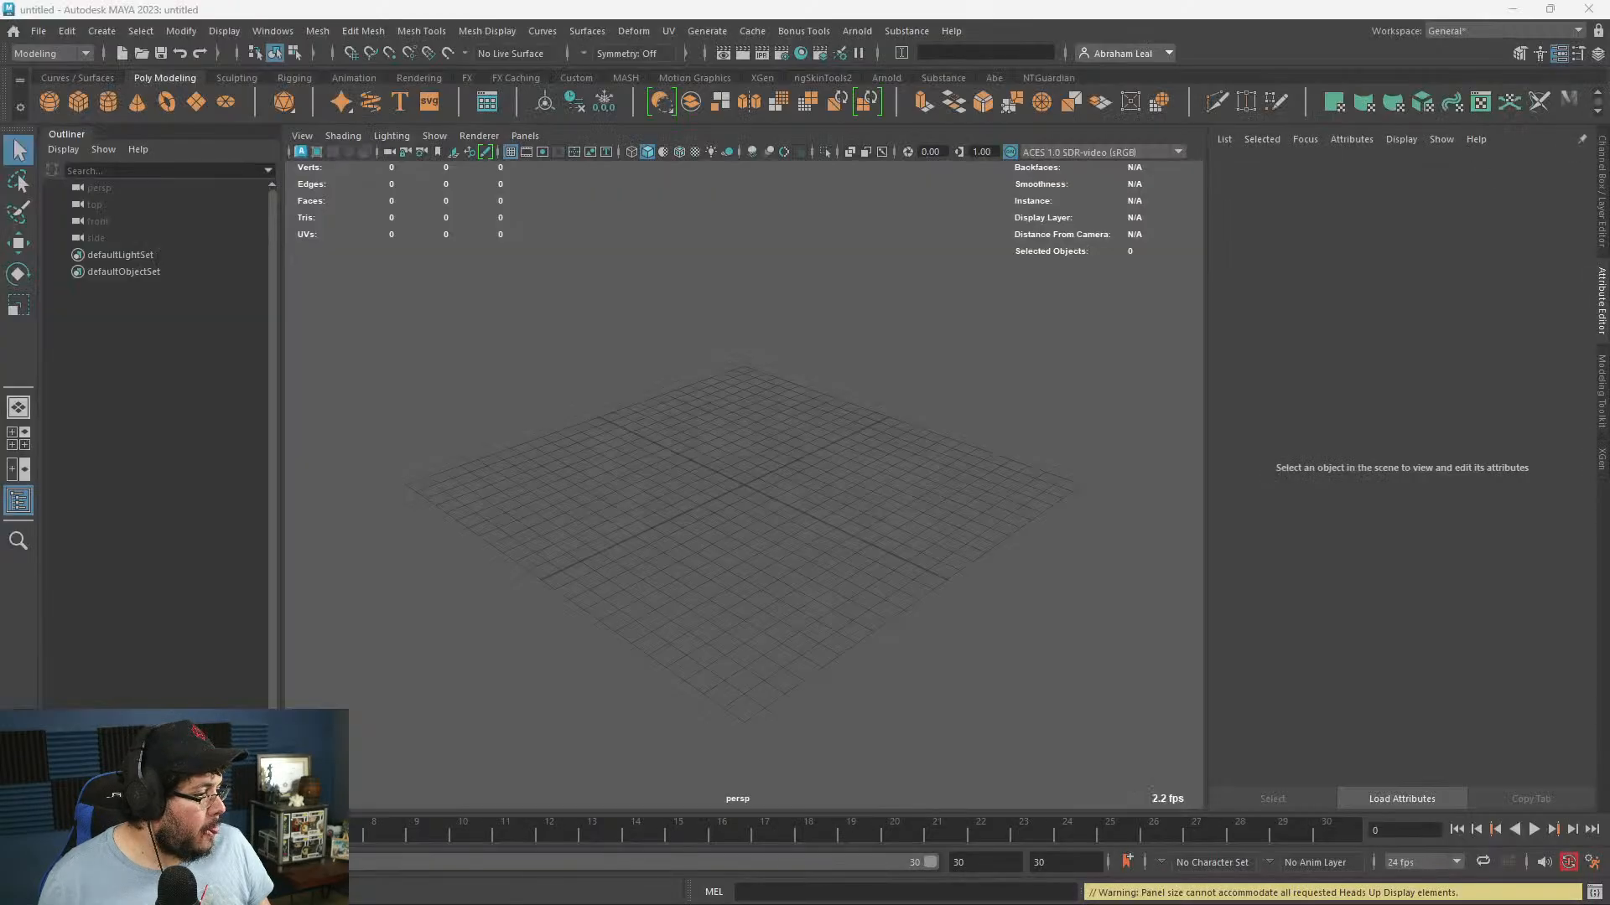
- Set the Maya project to the NT_LIVE folder and open the scene JapanTunnel_001.ma
click(39, 30)
click(203, 566)
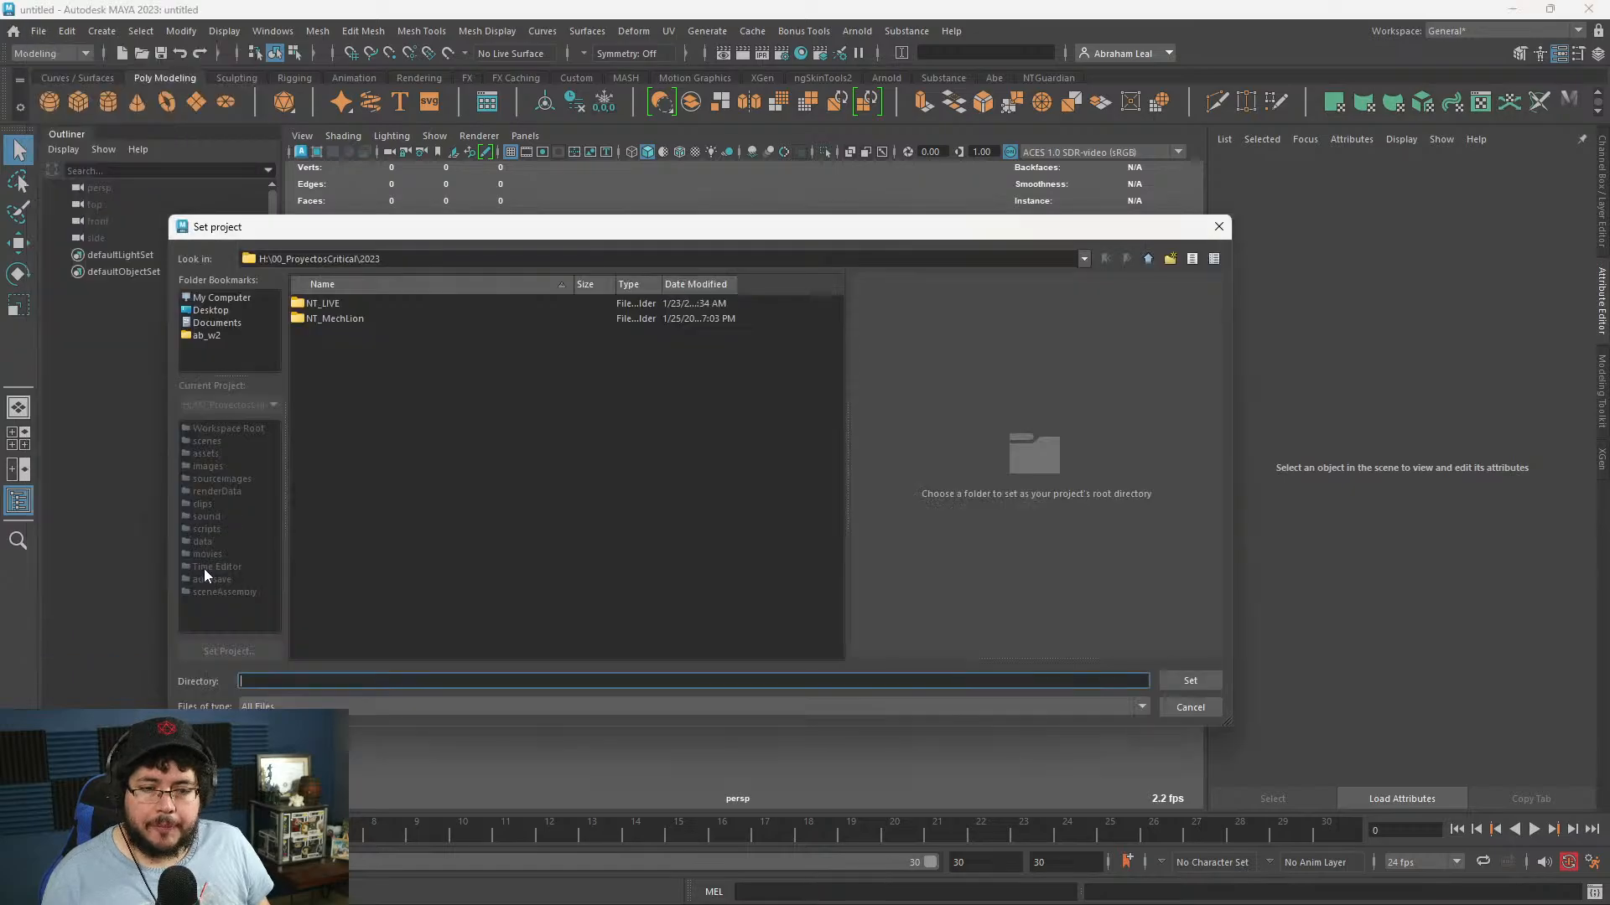
click(394, 303)
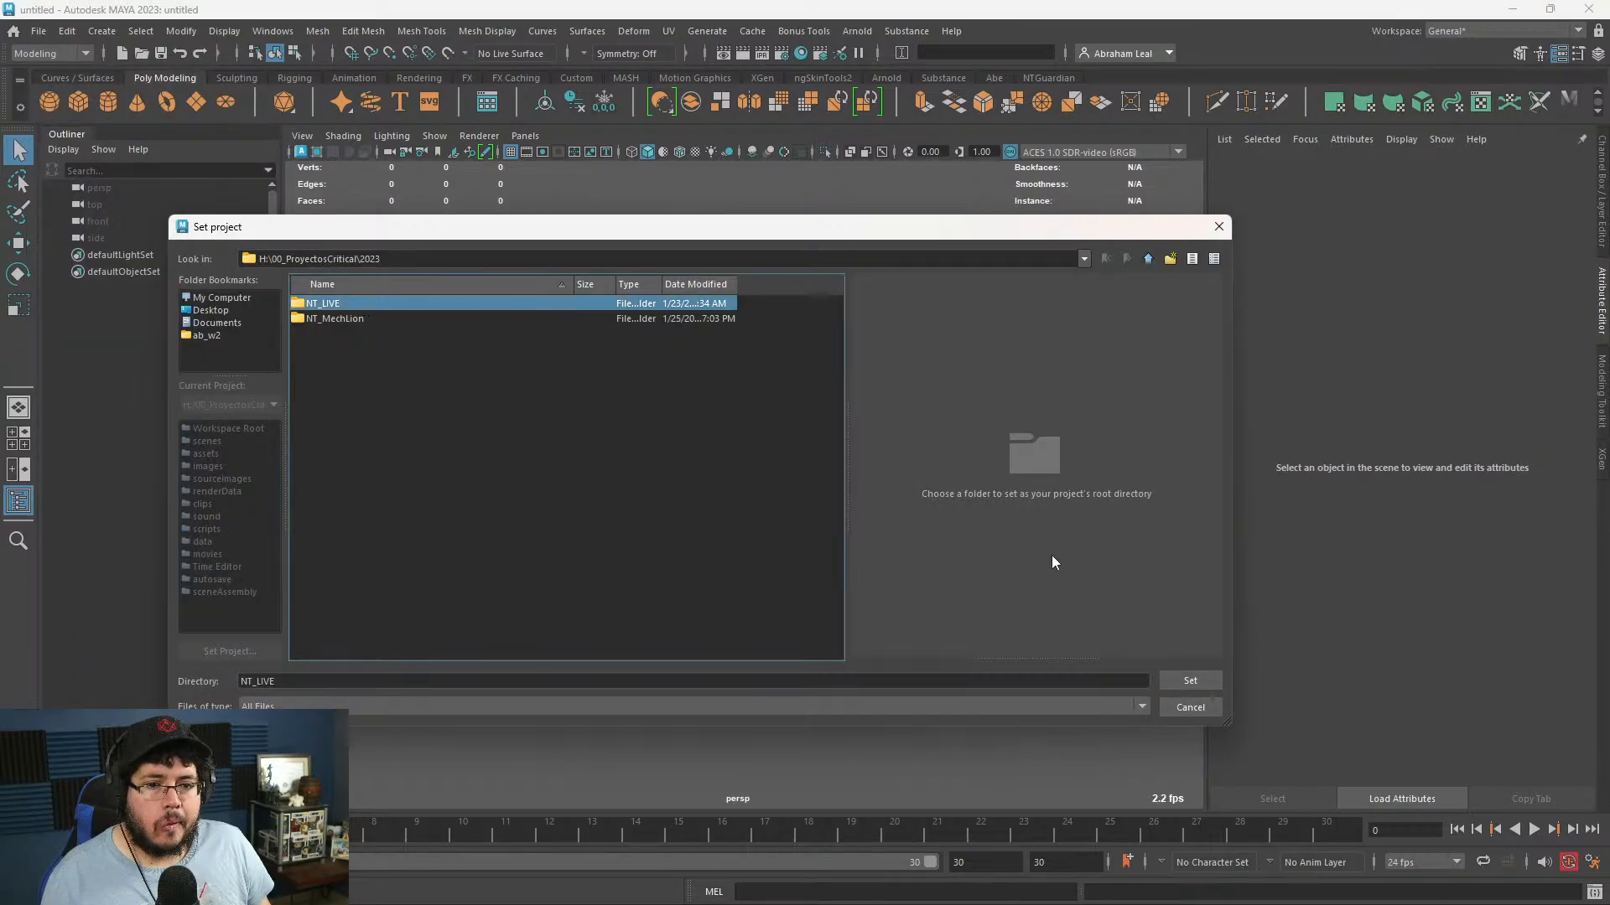
click(1196, 687)
key(ctrl+o)
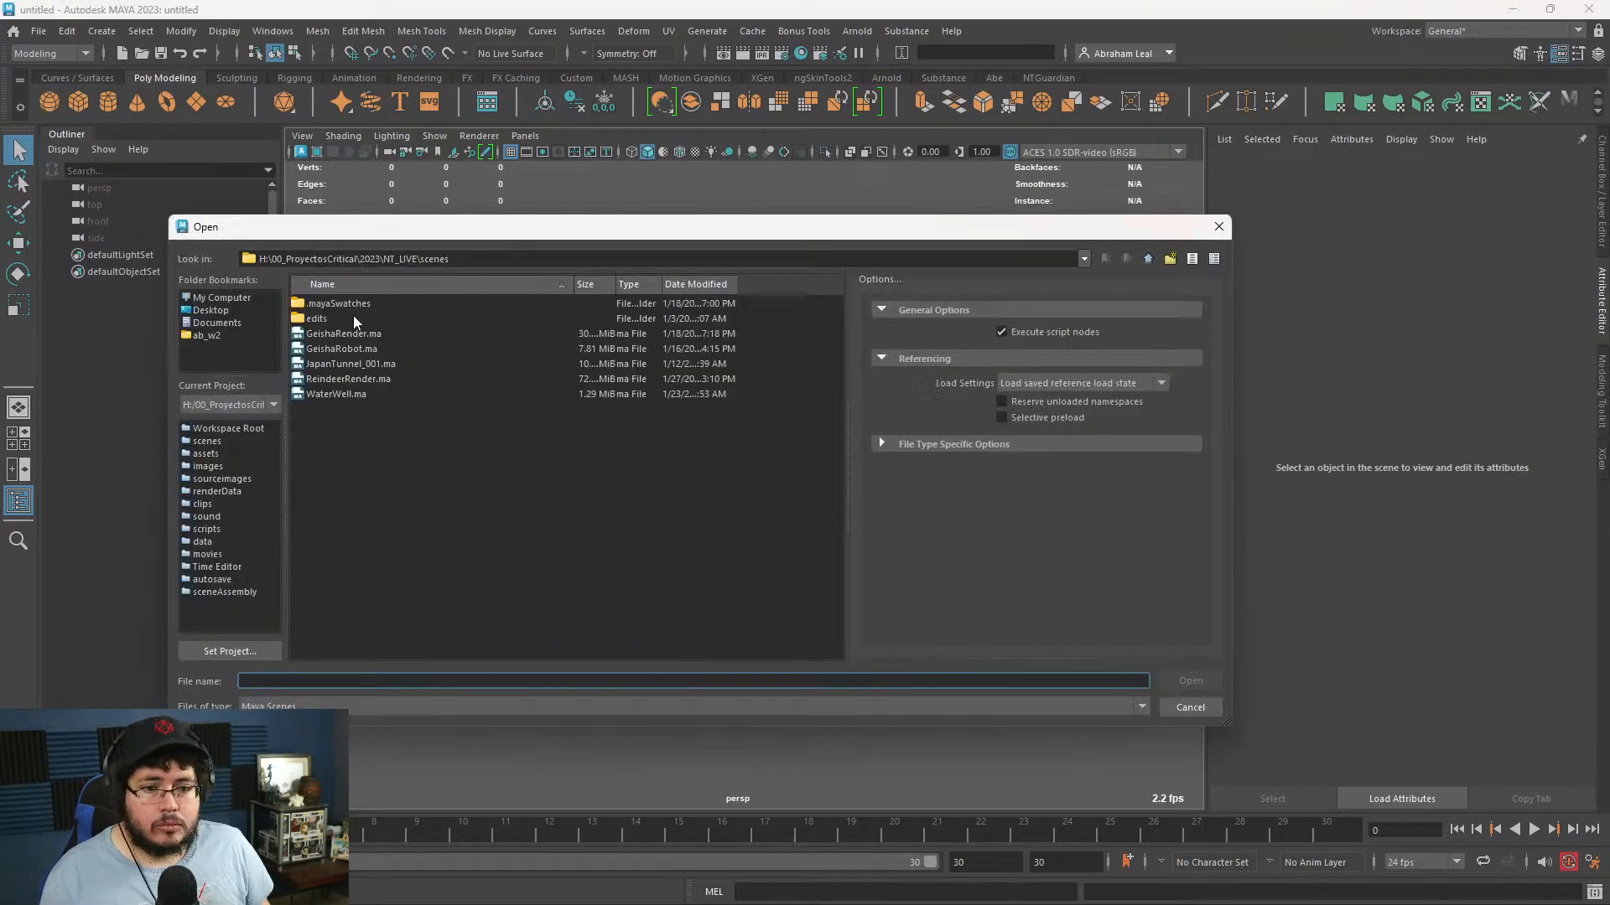
double_click(374, 366)
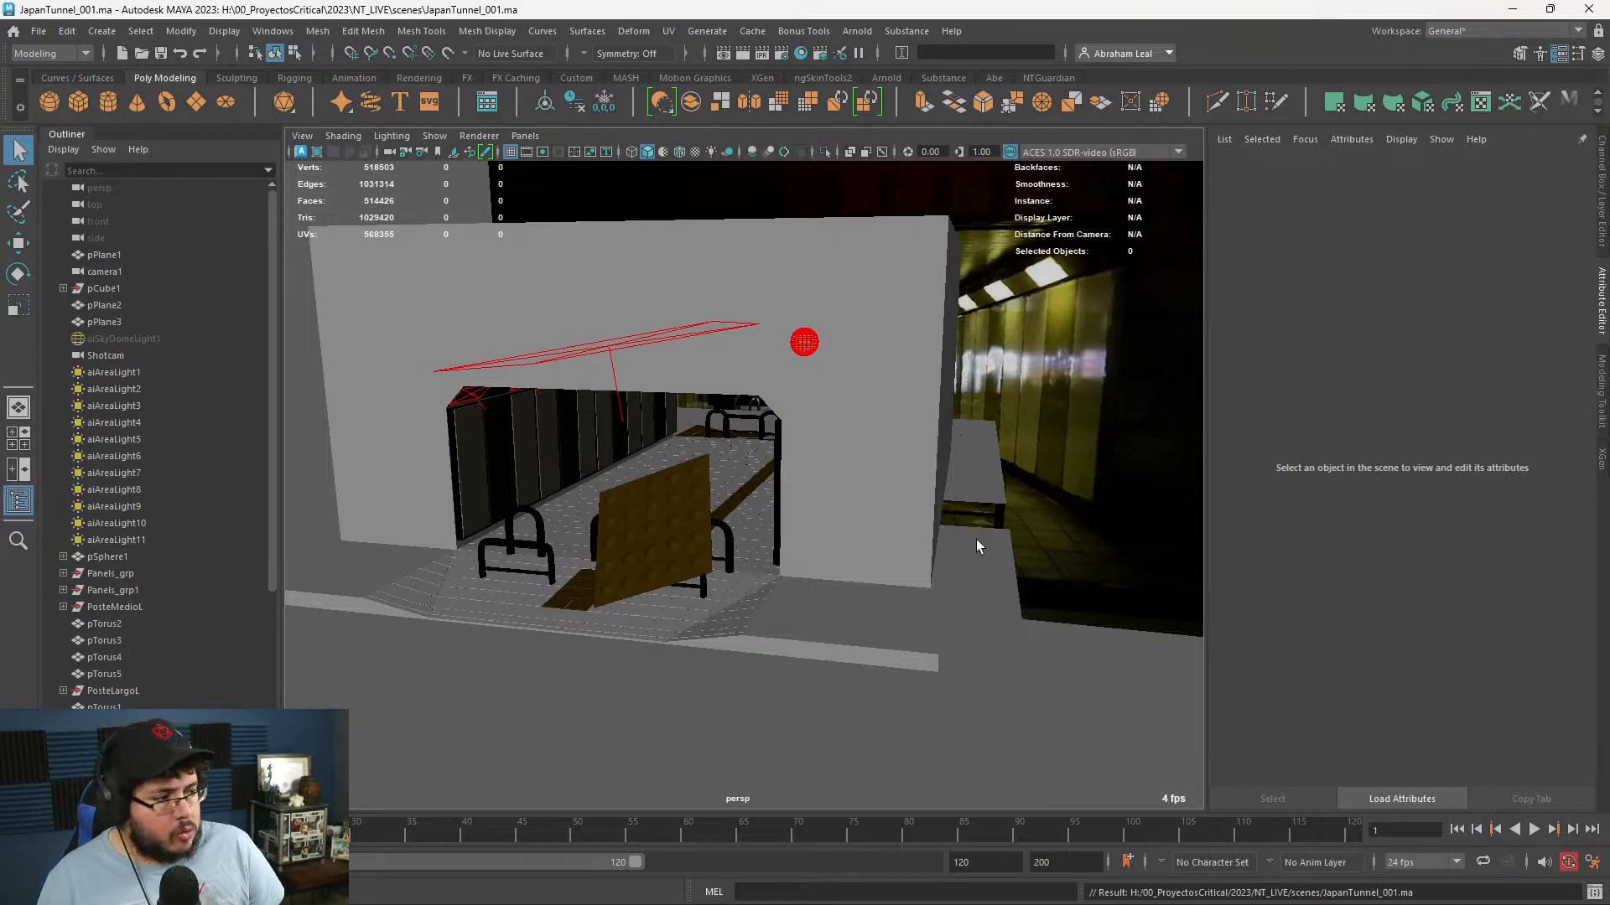
- Delete the gold tiled panel standing in front of the tunnel entrance
click(672, 493)
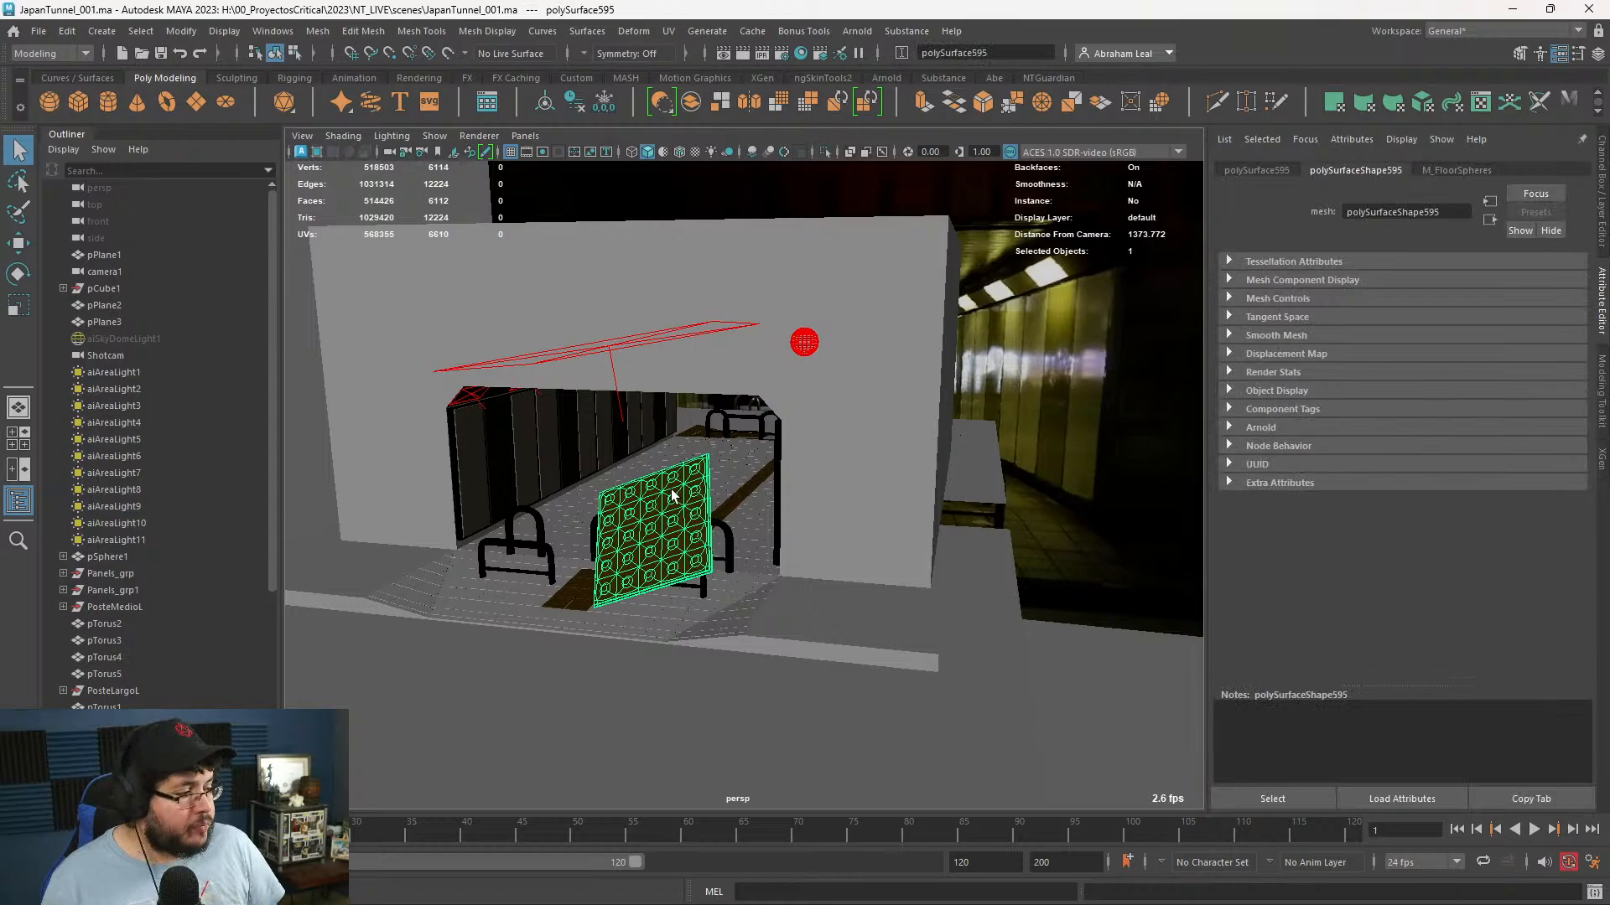
key(Delete)
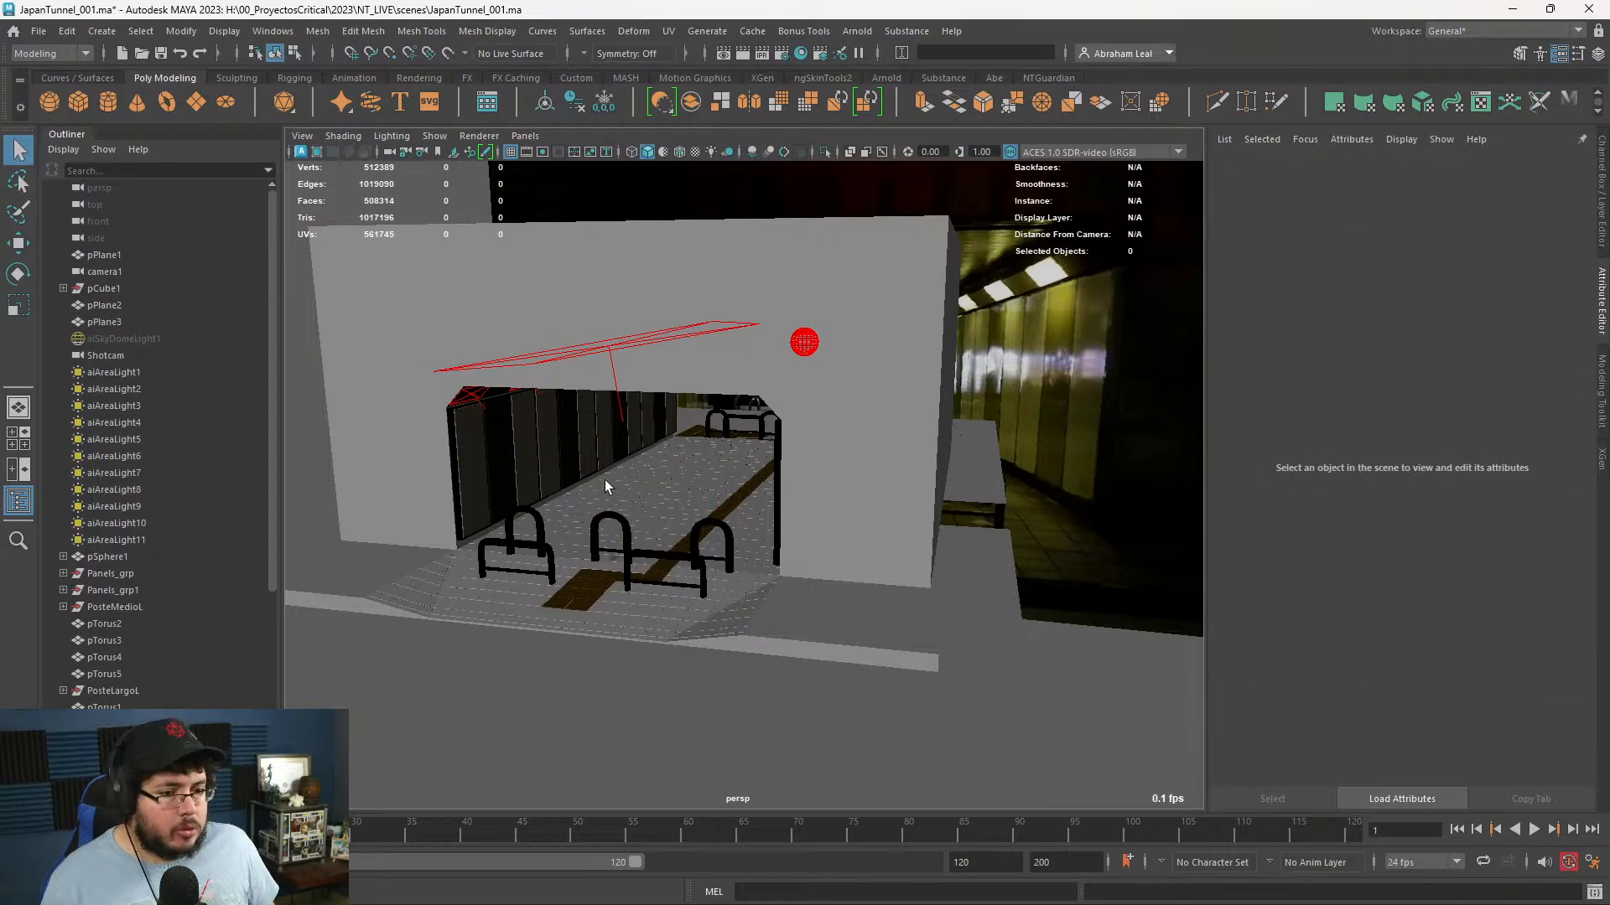
alt+right_drag(605, 480, 611, 560)
alt+drag(612, 560, 953, 576)
alt+right_drag(953, 576, 1071, 640)
key(super)
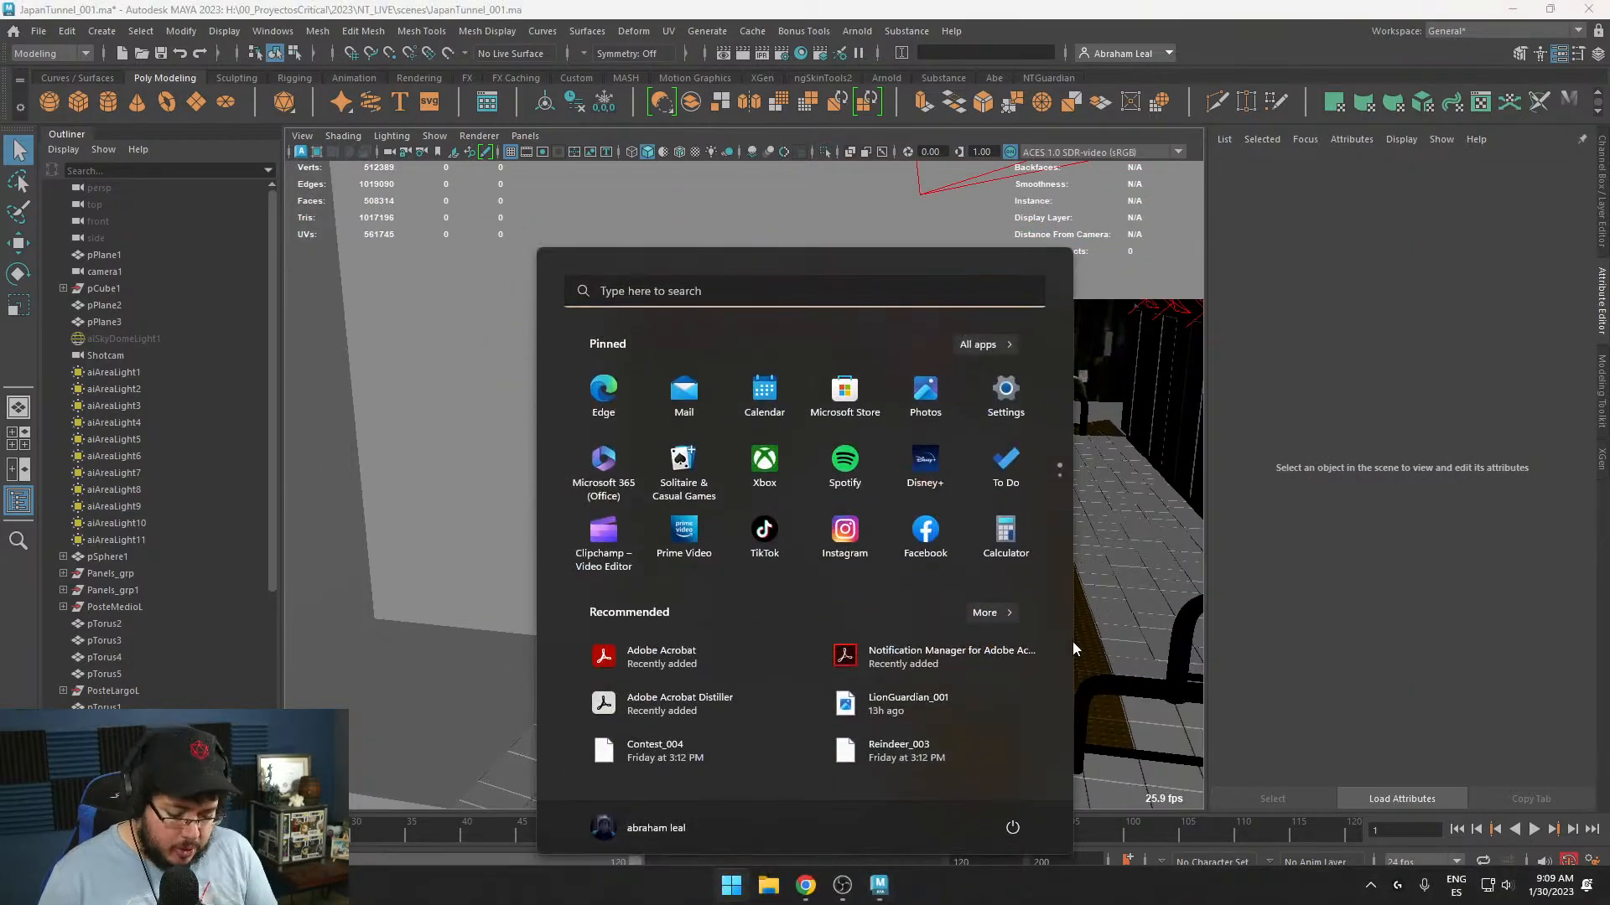
text(sti)
key(Return)
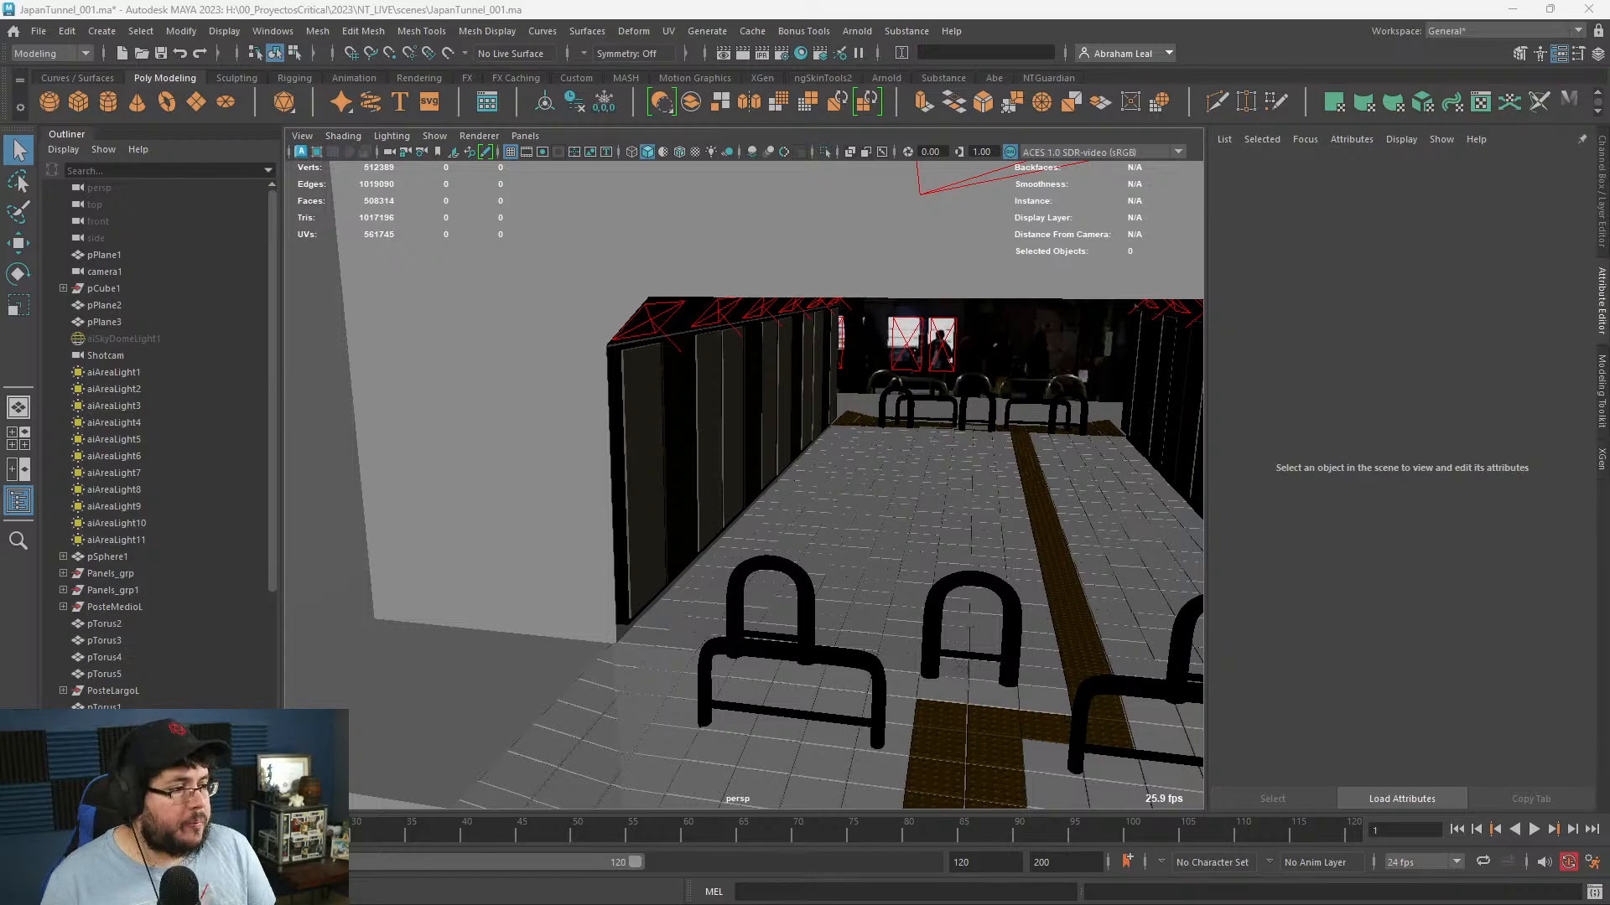
- Set the viewport's view transform to Un-tone-mapped (sRGB)
click(918, 535)
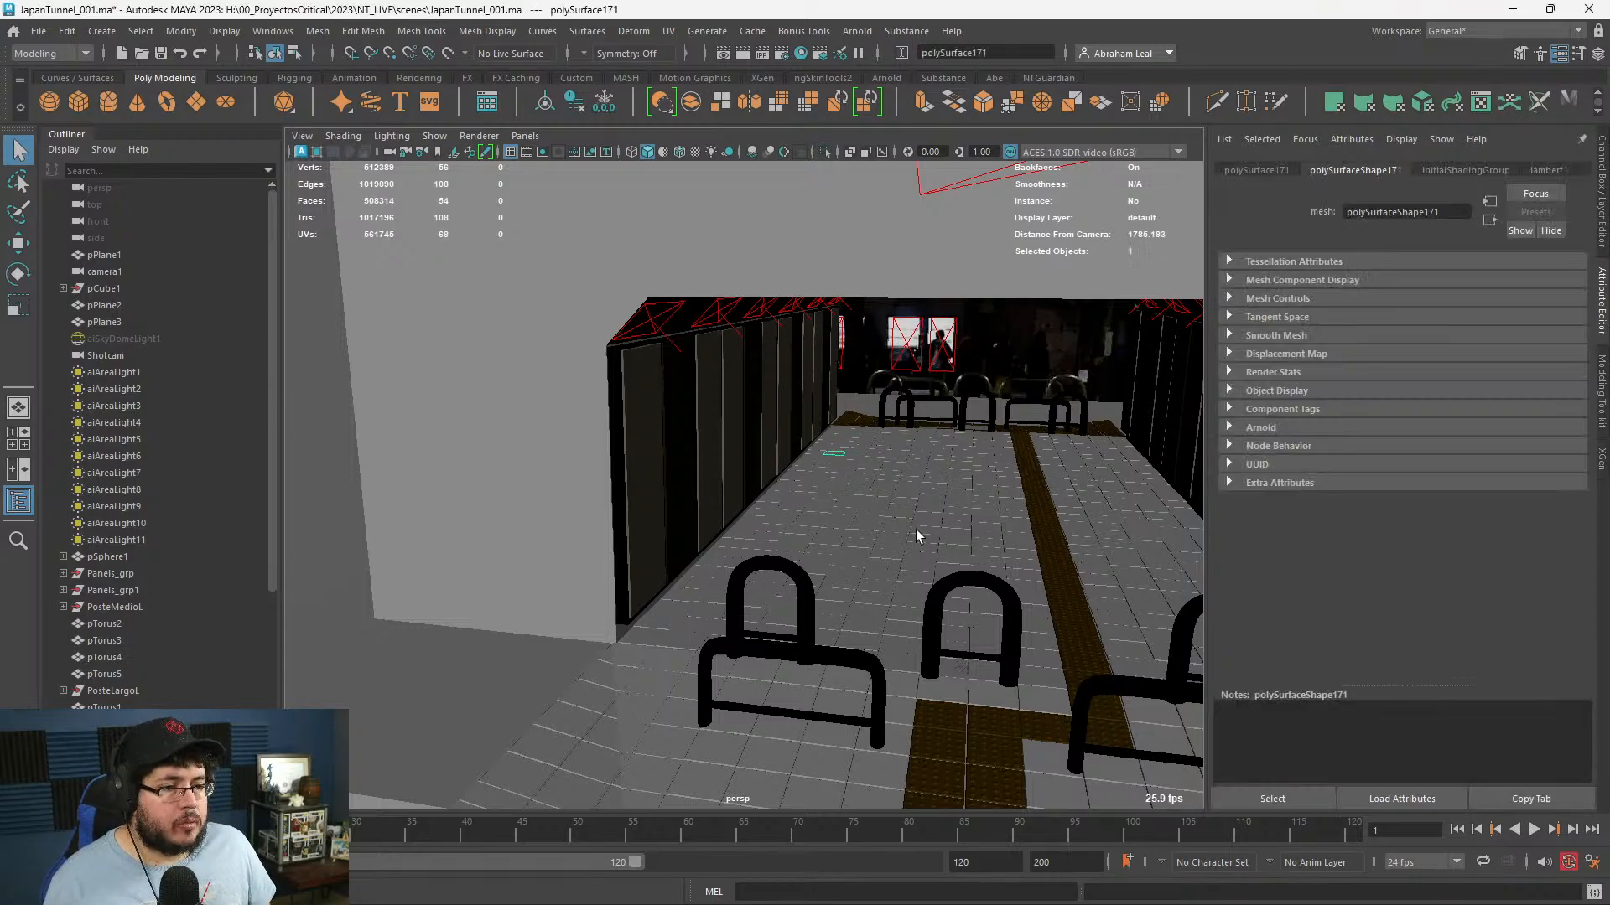
alt+drag(923, 507, 689, 487)
click(1063, 152)
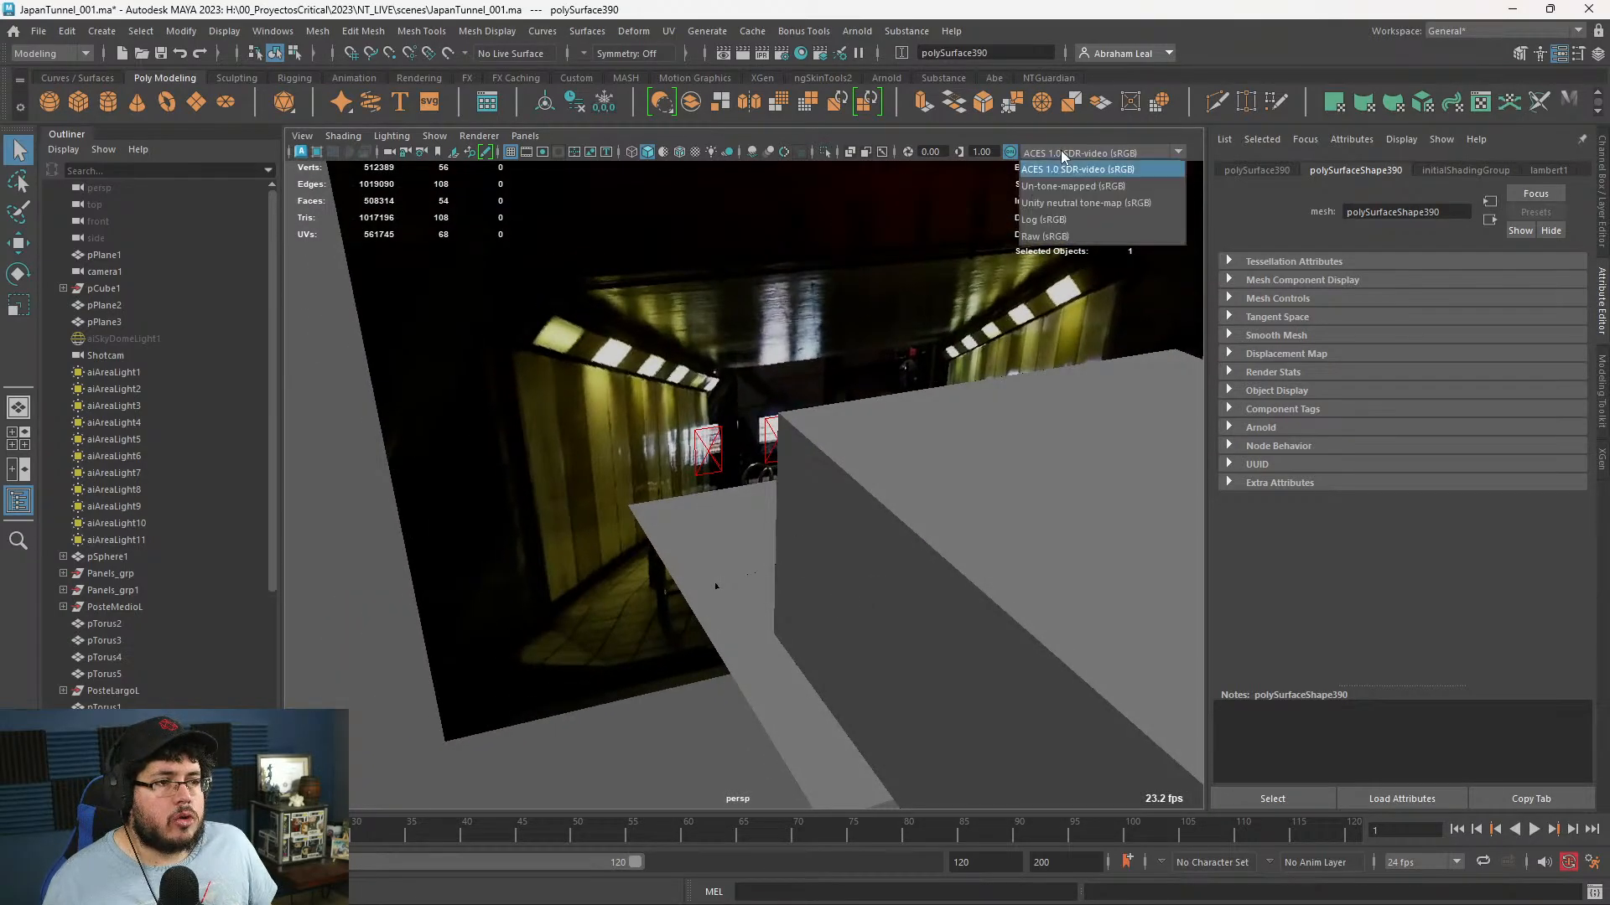
click(1061, 197)
- Examine the tunnel entrance, its surrounding wall and floor edge on the reference photo plane behind the model
alt+drag(721, 469, 857, 496)
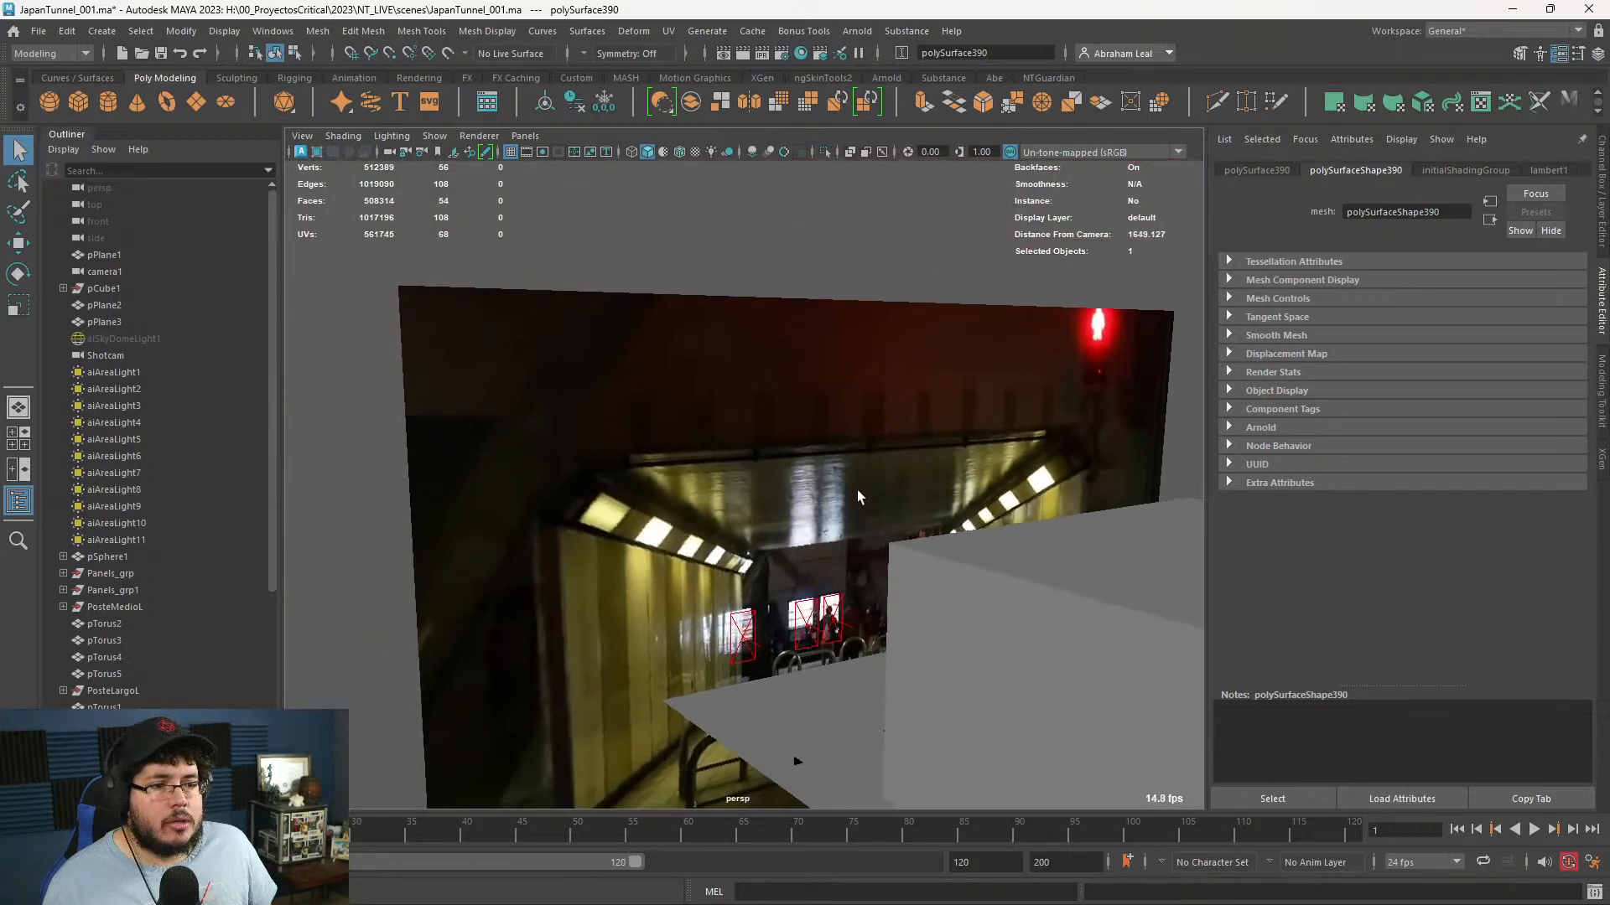
scroll(865, 491, down, 5)
scroll(869, 489, up, 7)
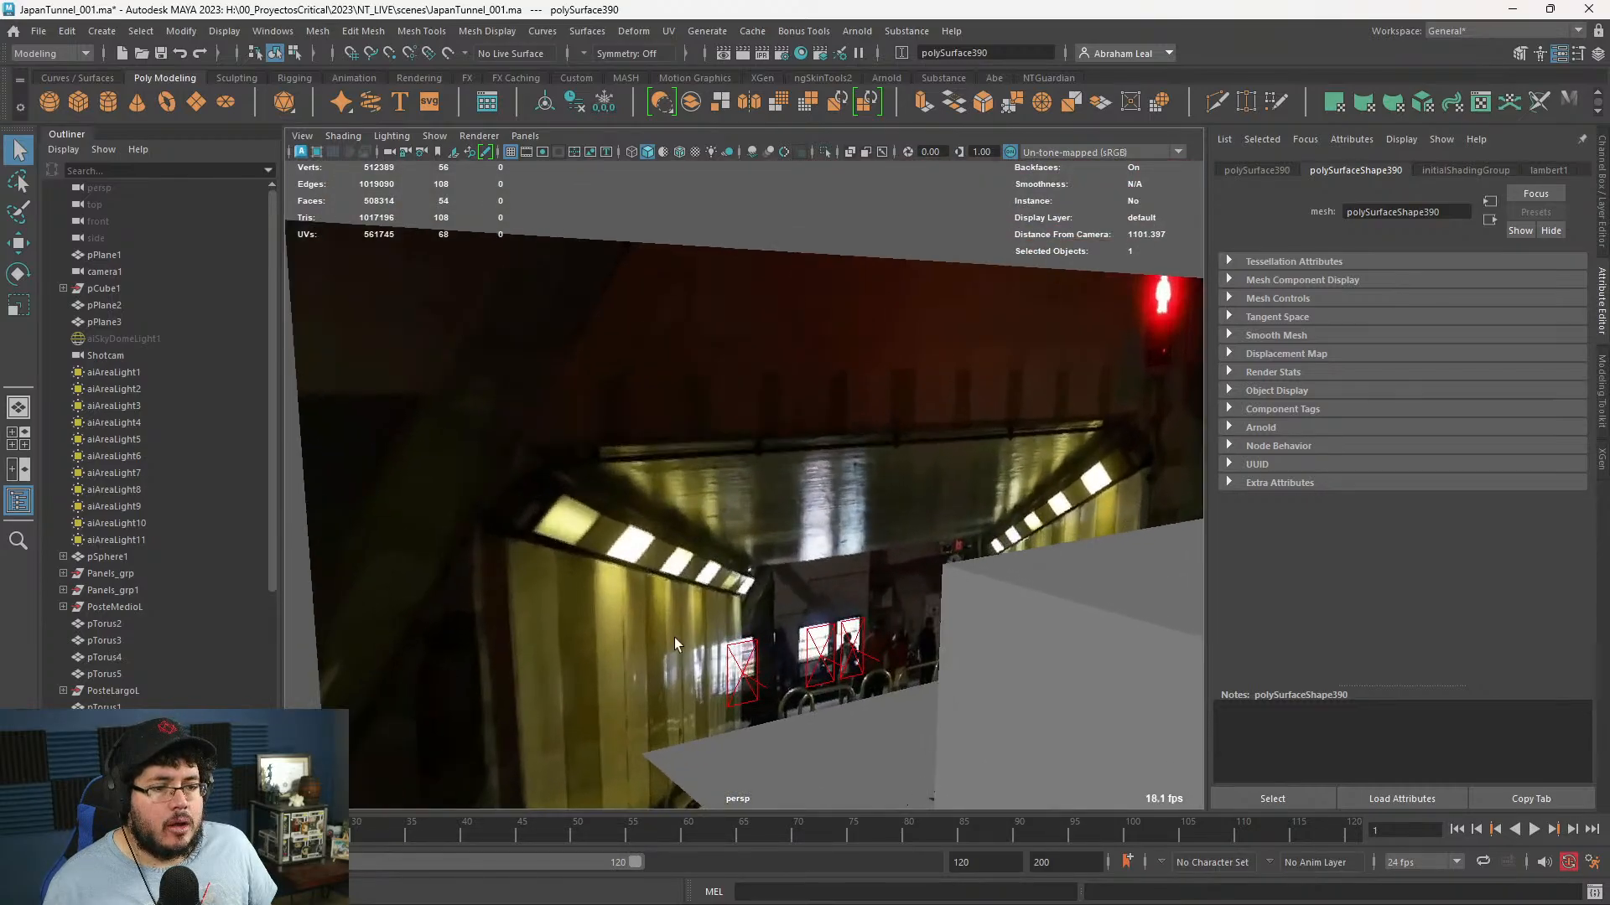
alt+middle_drag(675, 637, 792, 445)
scroll(843, 632, down, 3)
alt+middle_drag(844, 632, 911, 476)
scroll(712, 515, up, 6)
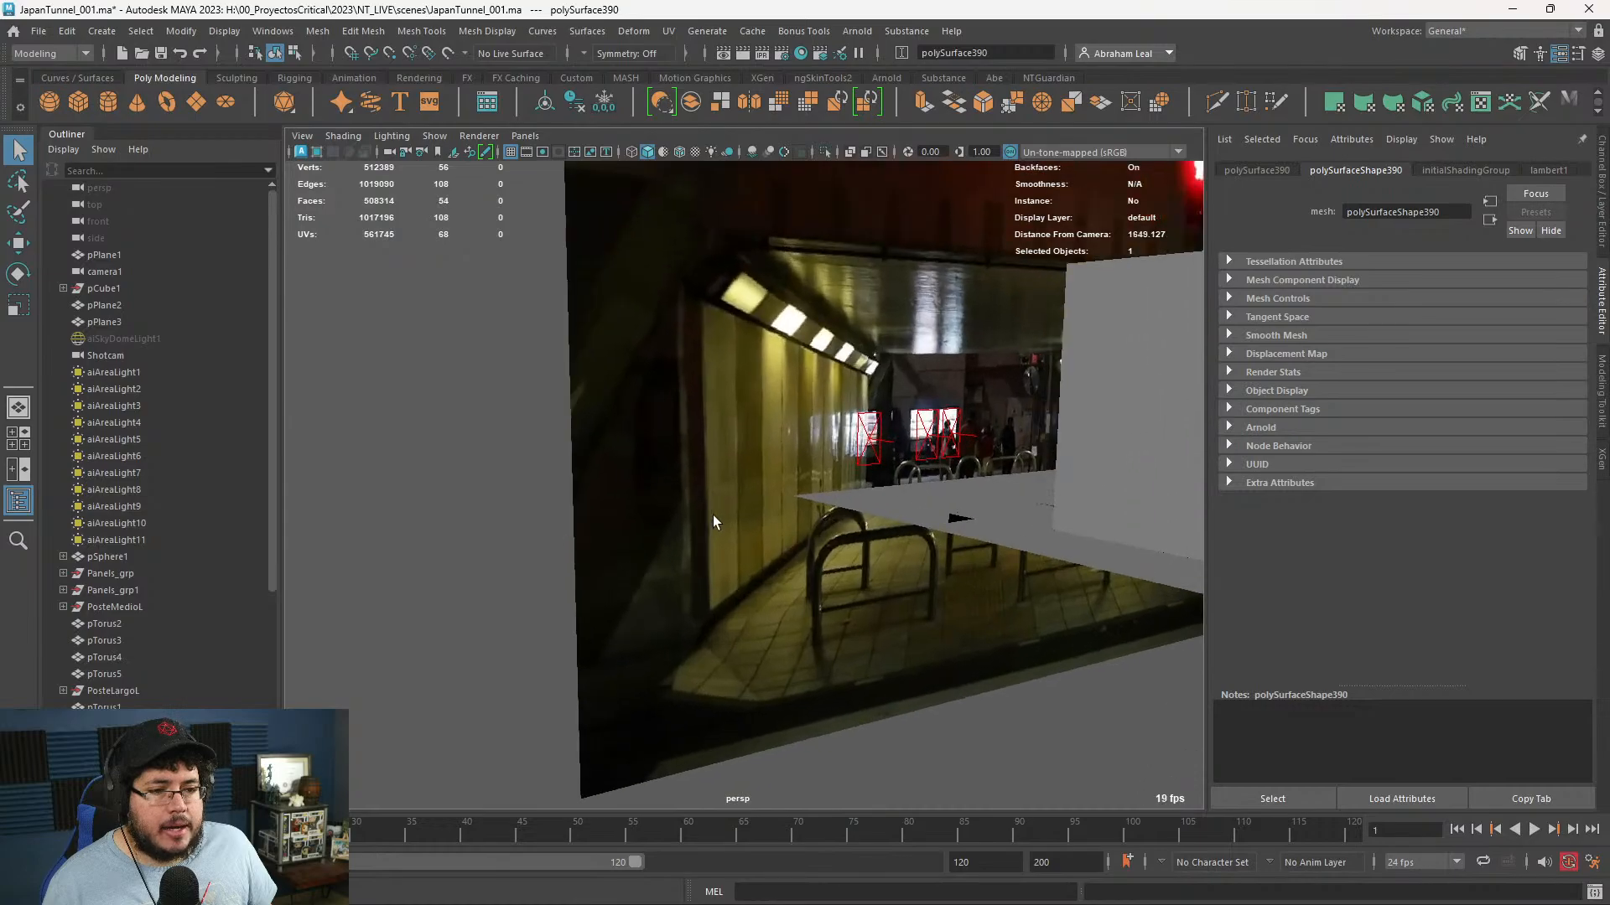
alt+middle_drag(656, 428, 664, 604)
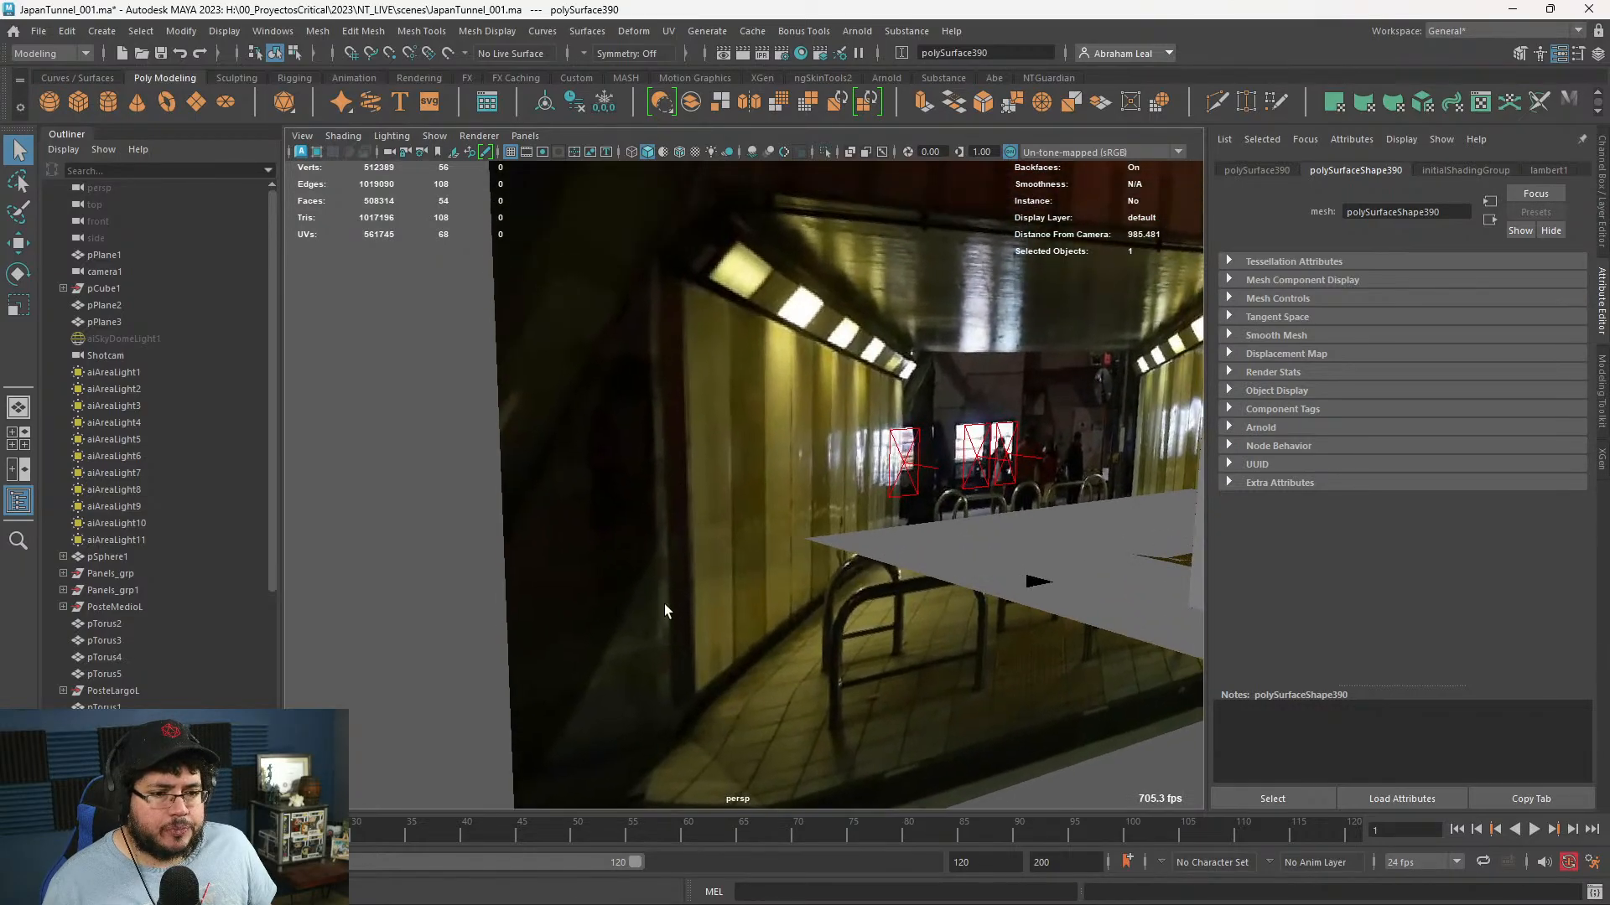
scroll(677, 536, down, 5)
alt+middle_drag(666, 352, 642, 433)
alt+drag(643, 432, 718, 413)
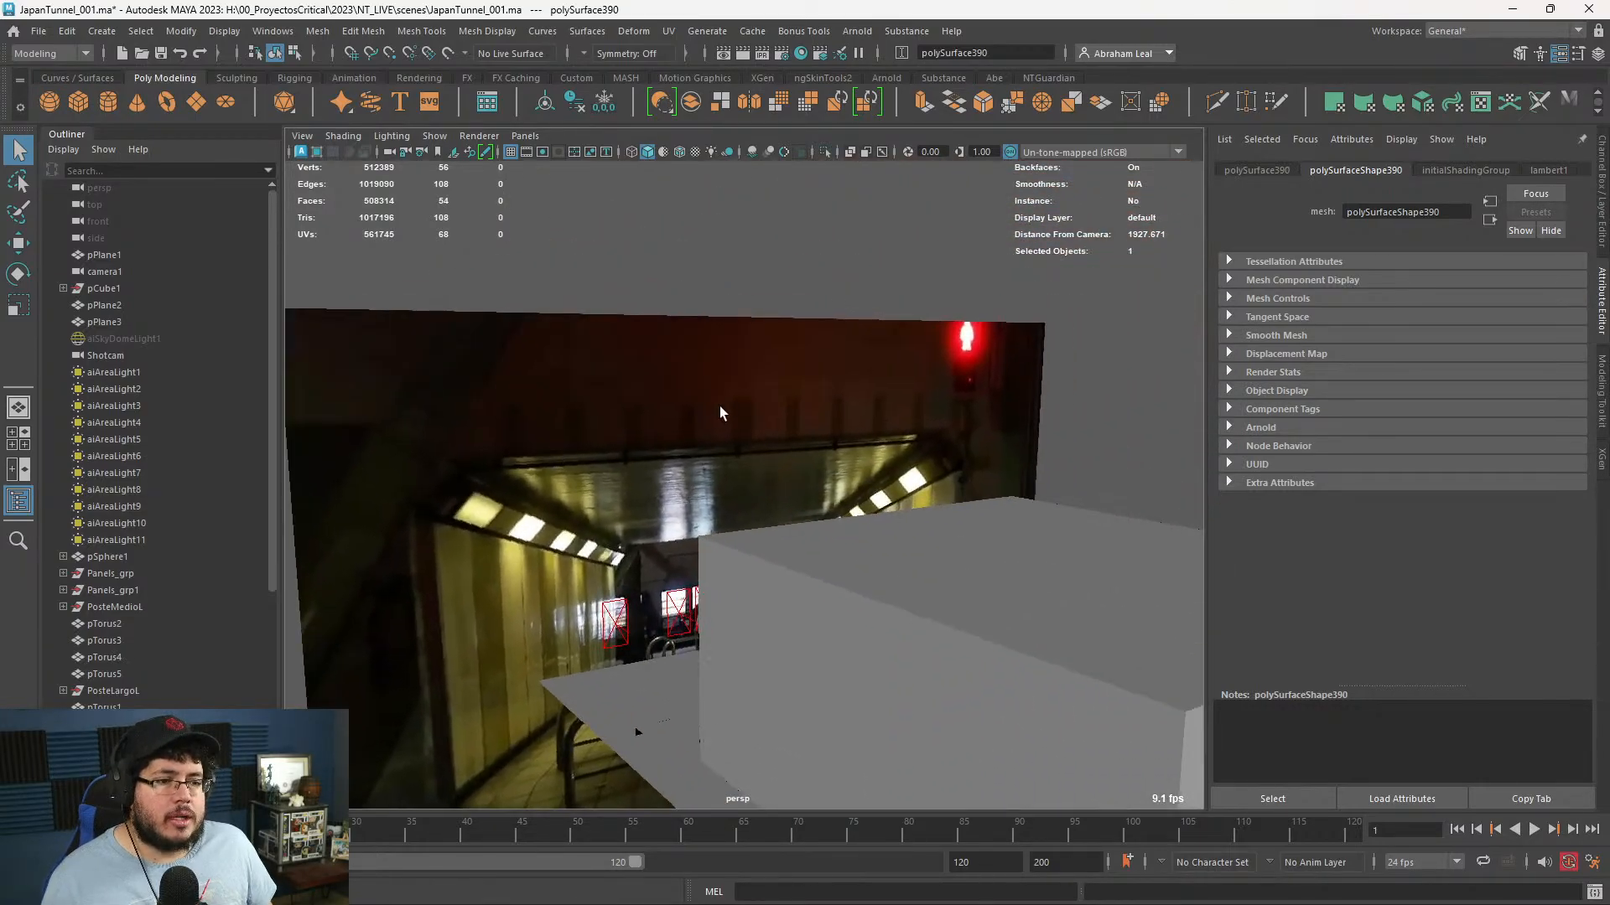
scroll(949, 519, down, 5)
alt+middle_drag(1077, 562, 826, 461)
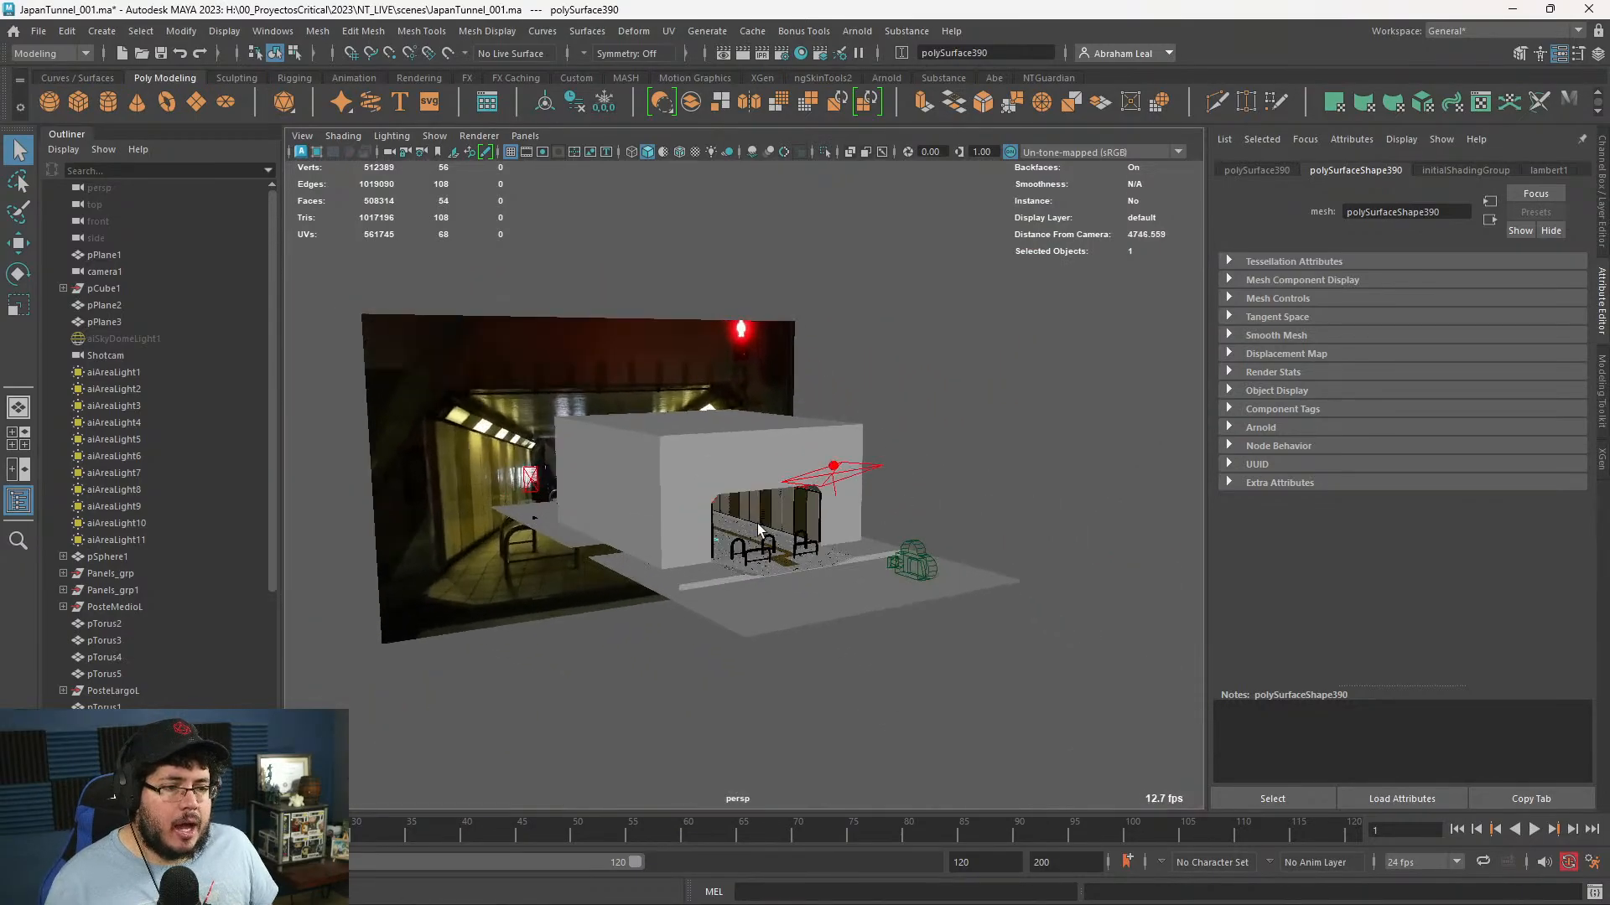
- Duplicate the five front faces that frame the tunnel entrance on the building block
scroll(688, 410, up, 9)
click(687, 411)
alt+middle_drag(747, 616, 642, 417)
scroll(642, 417, down, 5)
alt+drag(641, 410, 646, 381)
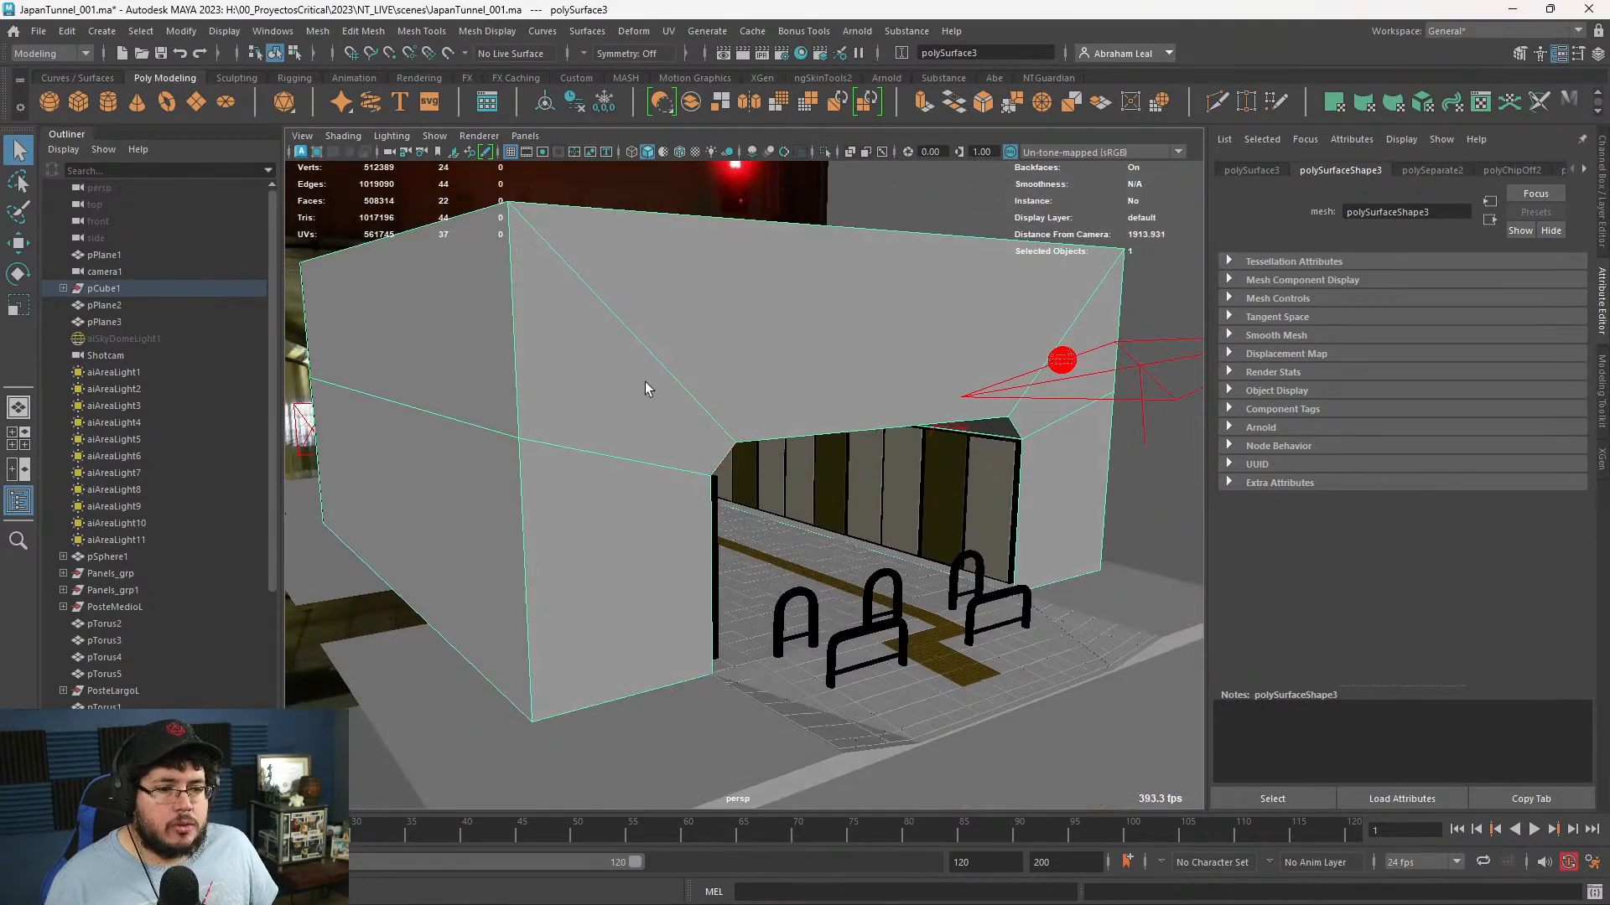
right_drag(646, 380, 636, 430)
click(636, 429)
shift+click(629, 512)
shift+click(761, 379)
shift+click(1073, 478)
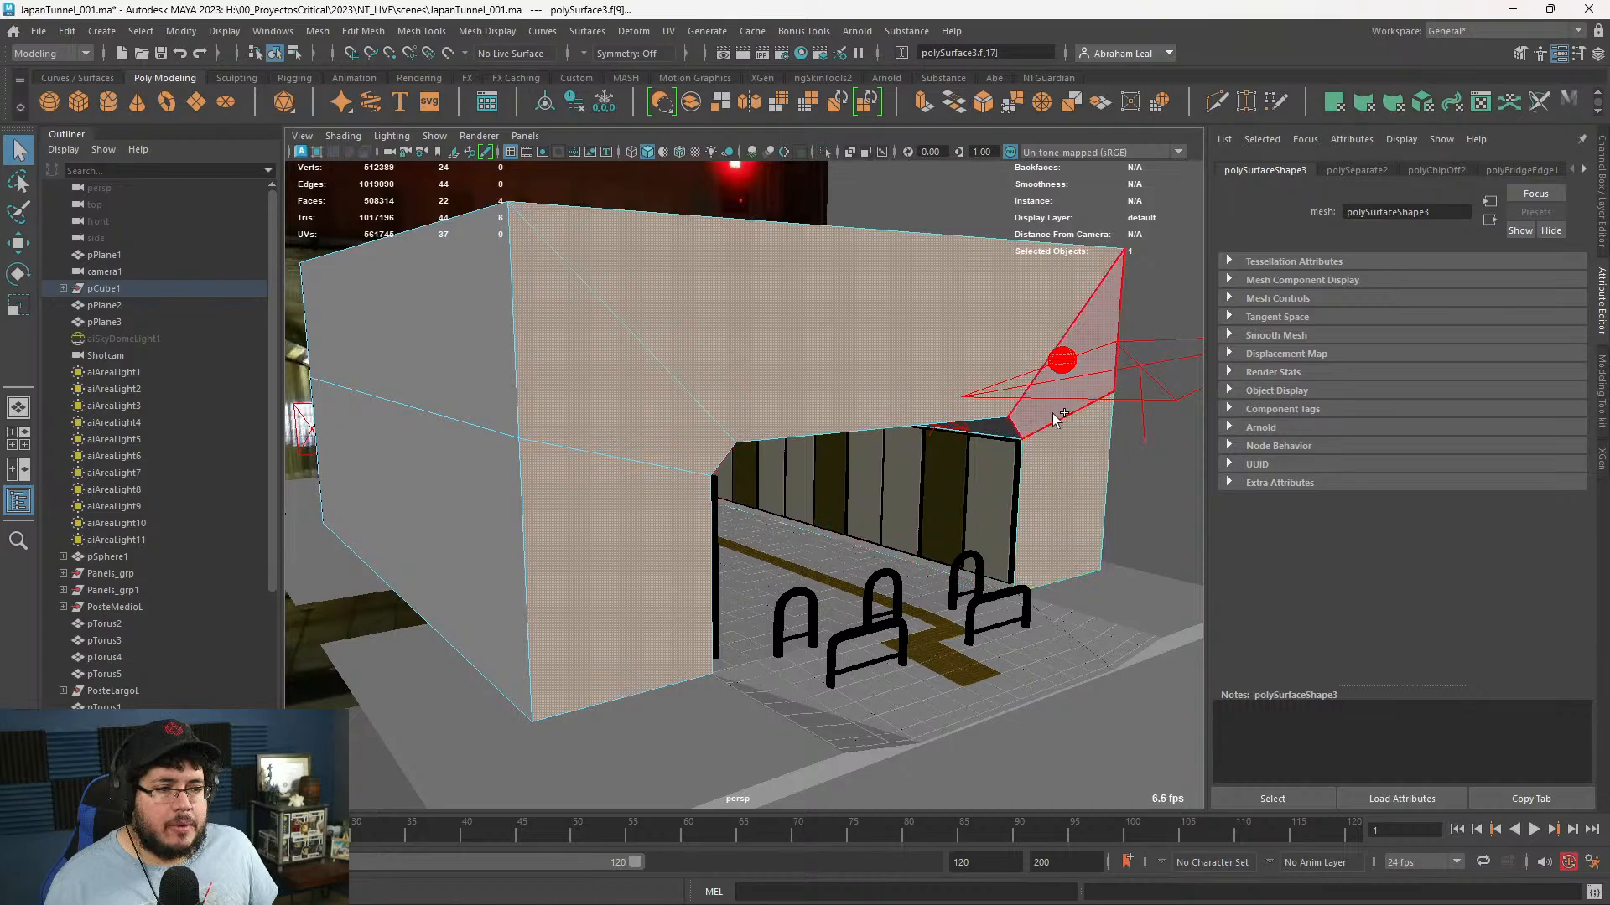
shift+click(1053, 420)
scroll(830, 456, down, 4)
alt+middle_drag(830, 456, 927, 505)
mouse_move(927, 505)
alt+mouse_down()
mouse_move(999, 515)
mouse_move(927, 505)
alt+mouse_up()
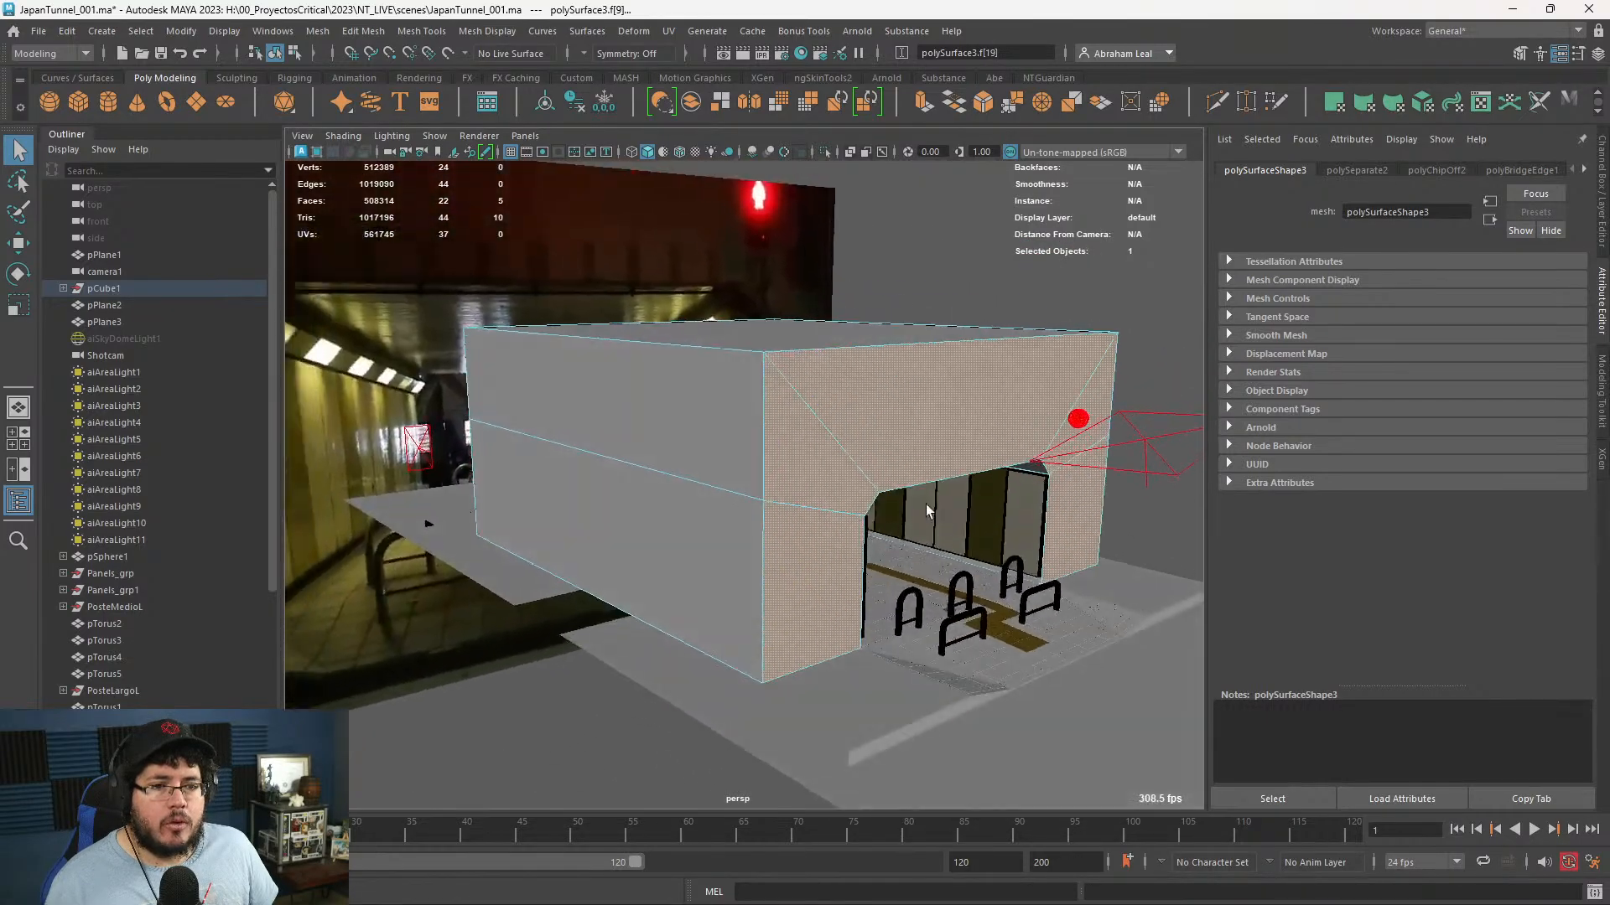
alt+right_drag(807, 456, 736, 453)
alt+drag(736, 453, 683, 404)
click(367, 31)
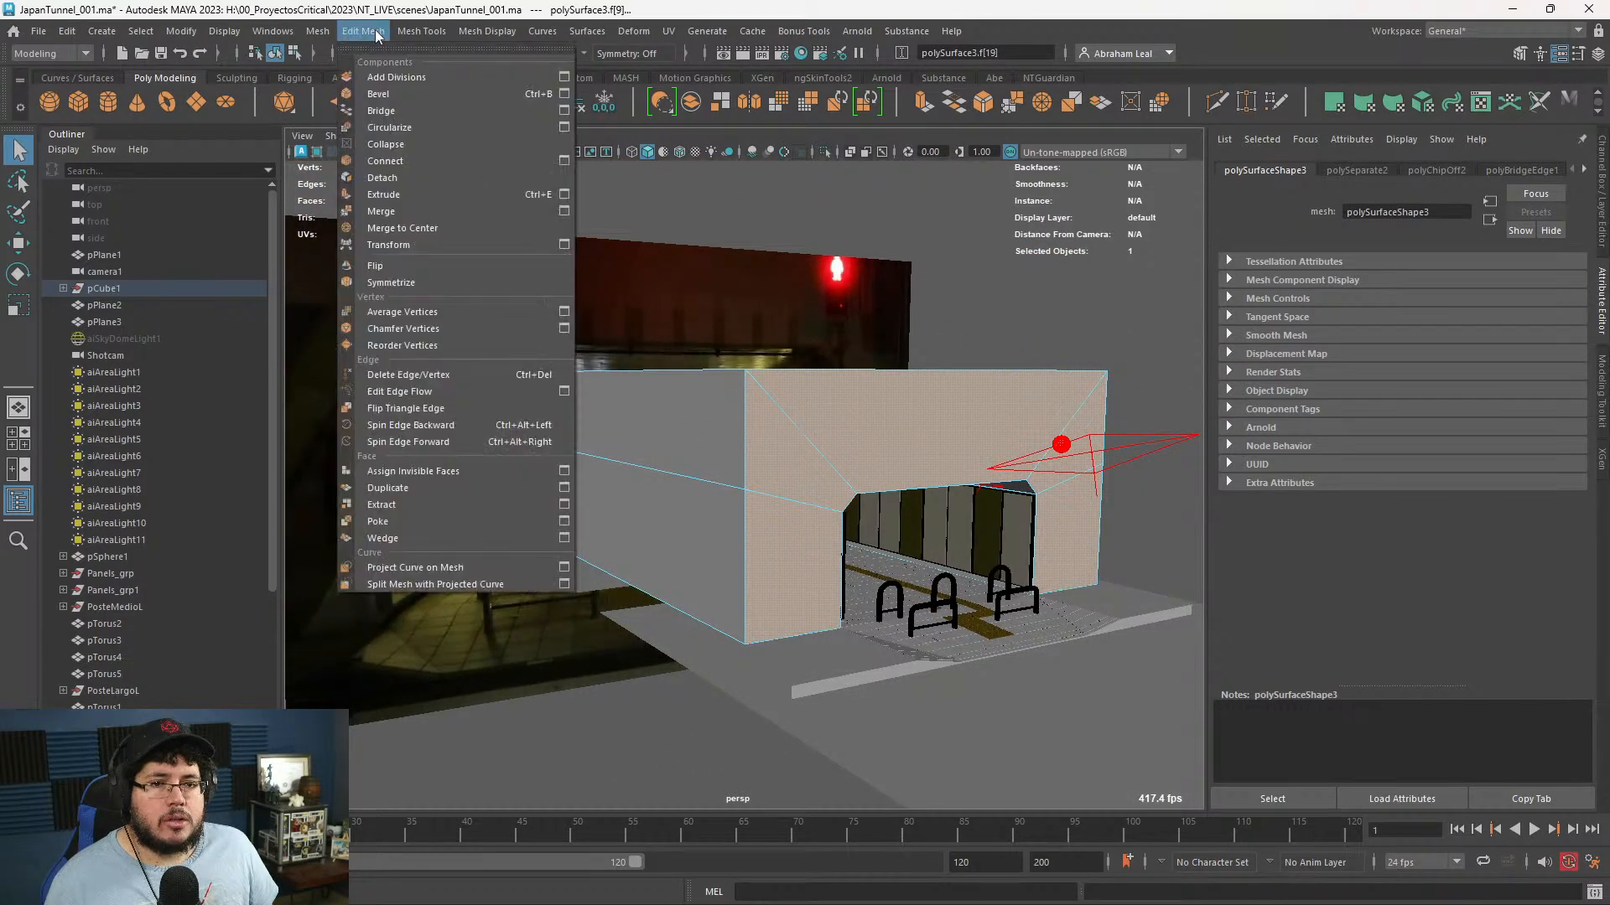
click(387, 488)
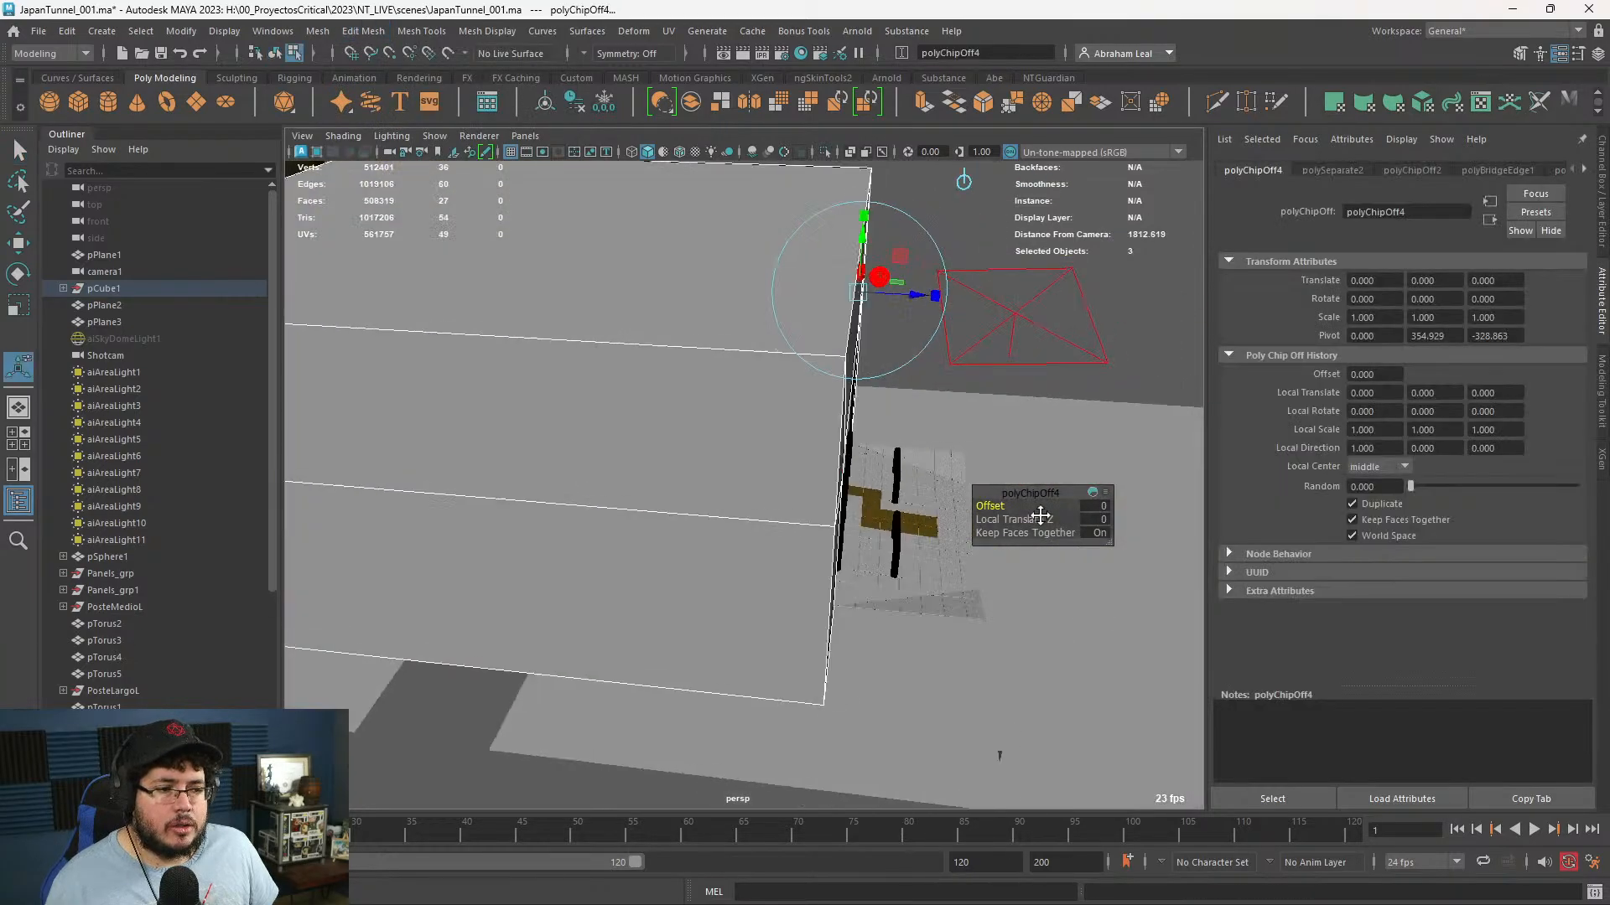
- Move the duplicated front faces about 2.13 units outward in local Z and deselect them
alt+drag(1040, 514, 730, 550)
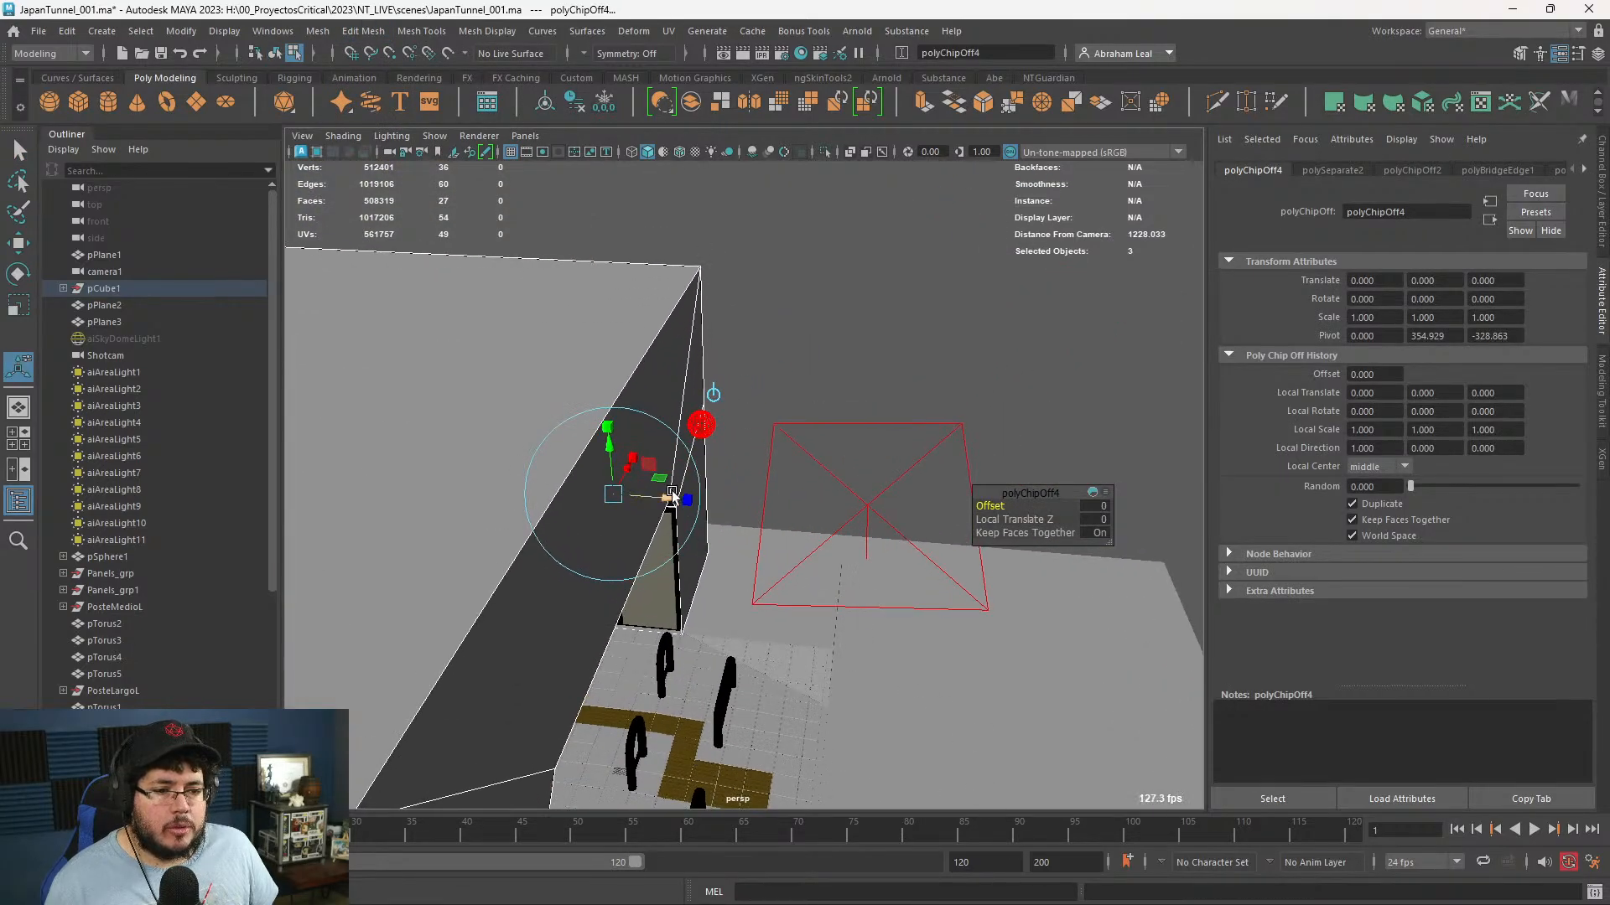
drag(672, 495, 674, 496)
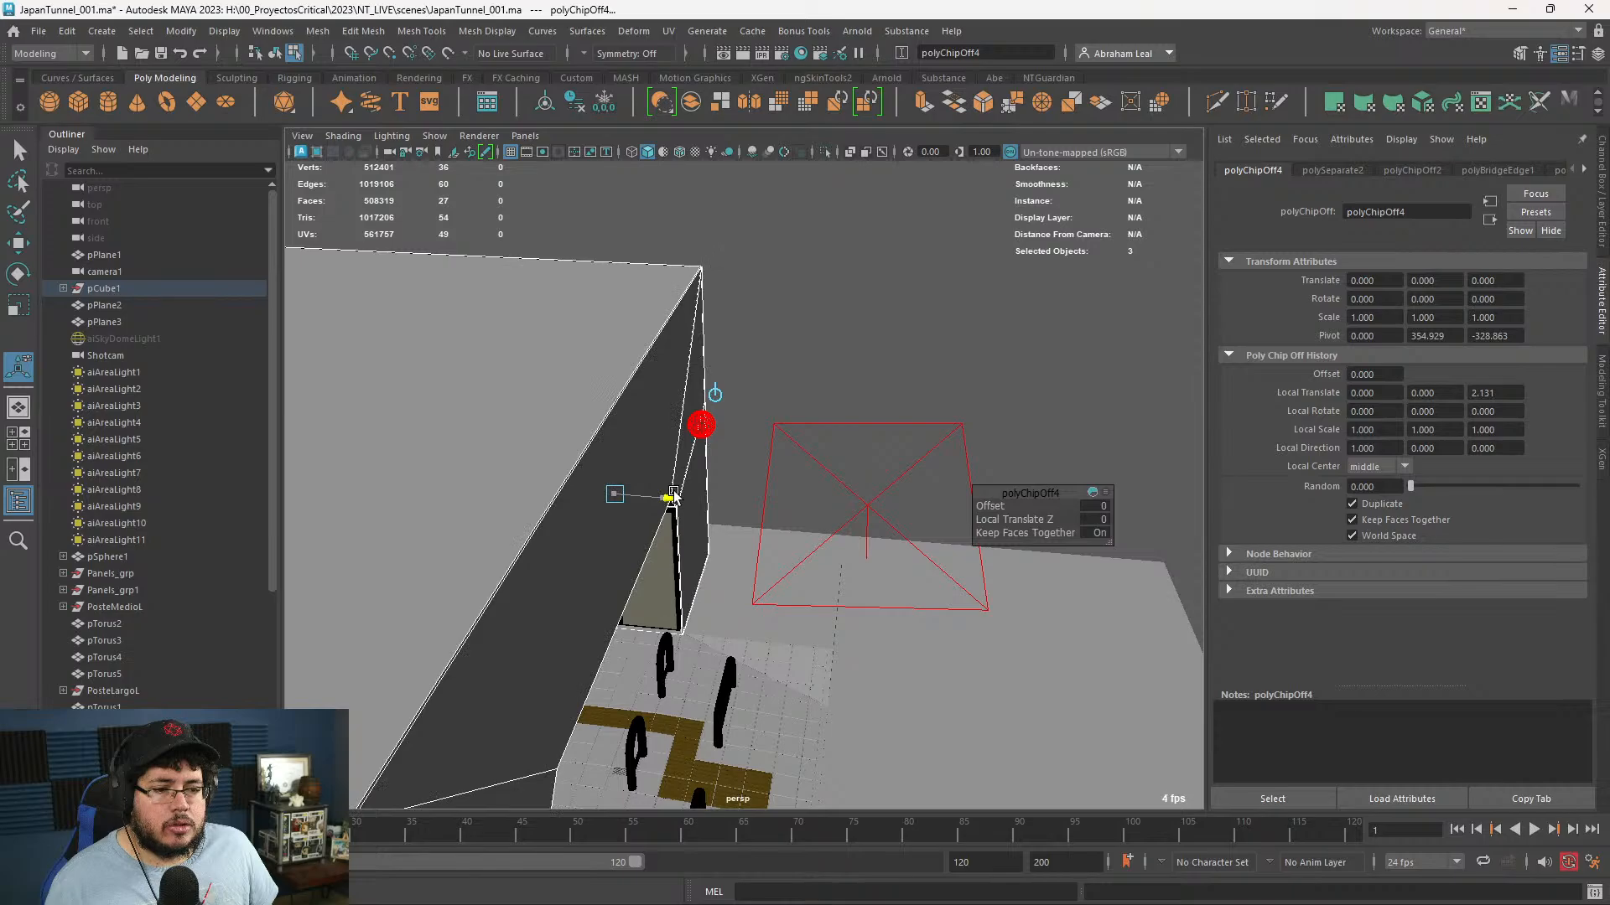
click(888, 263)
- Extrude the duplicated front faces about 5.6 units outward in local Z and return to object selection
alt+drag(797, 486, 701, 471)
right_drag(701, 472, 708, 508)
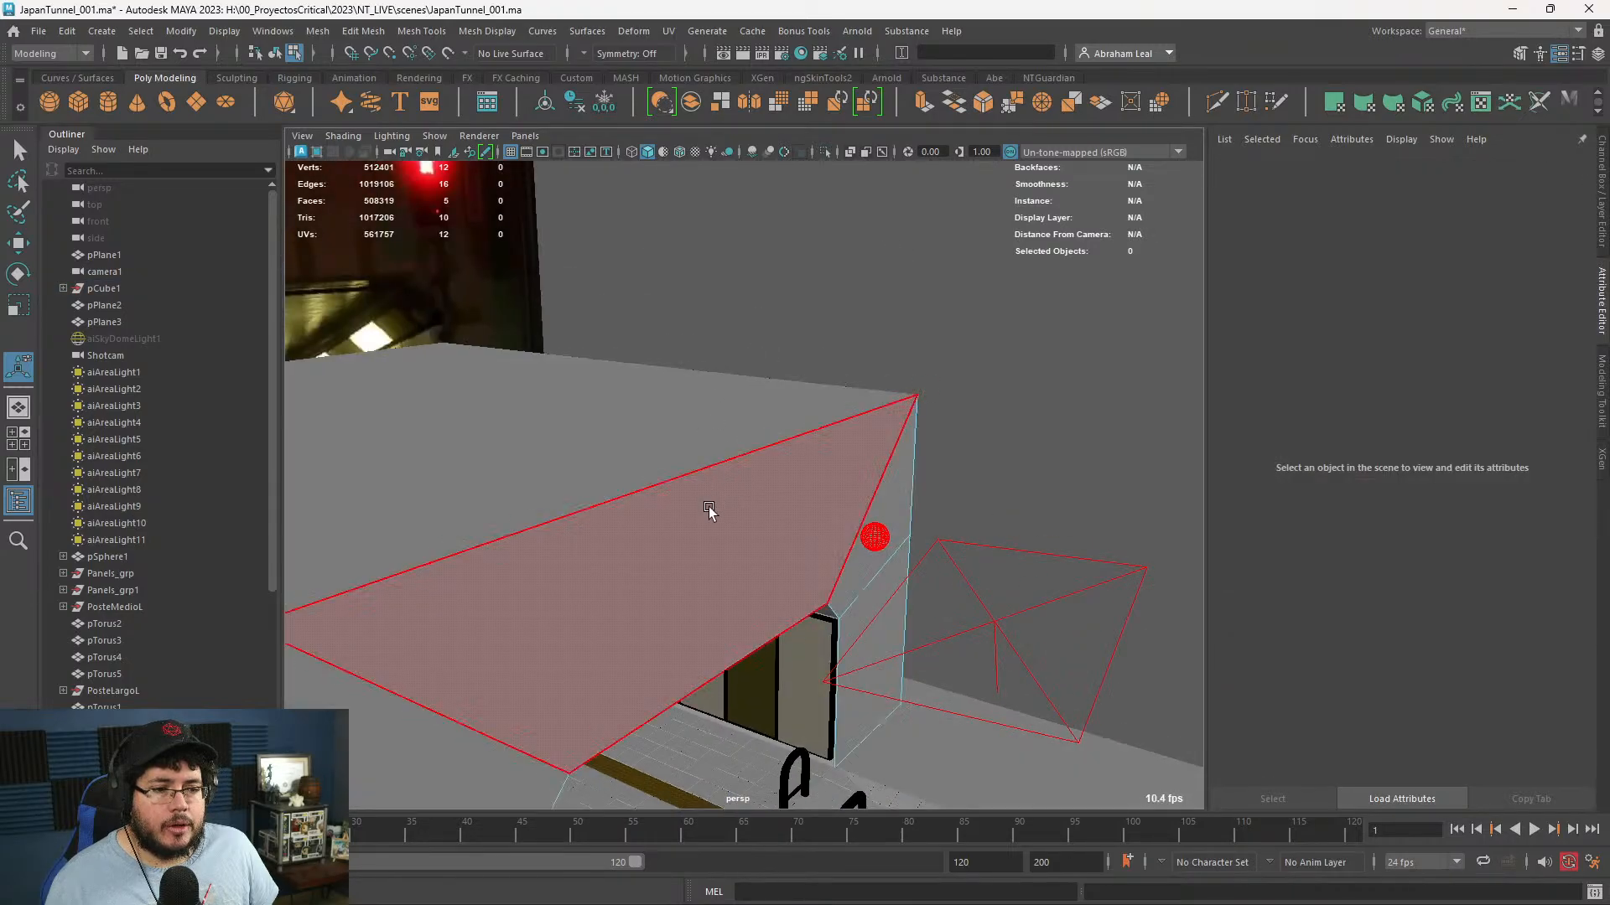
alt+middle_drag(708, 509, 845, 436)
alt+right_drag(845, 436, 873, 460)
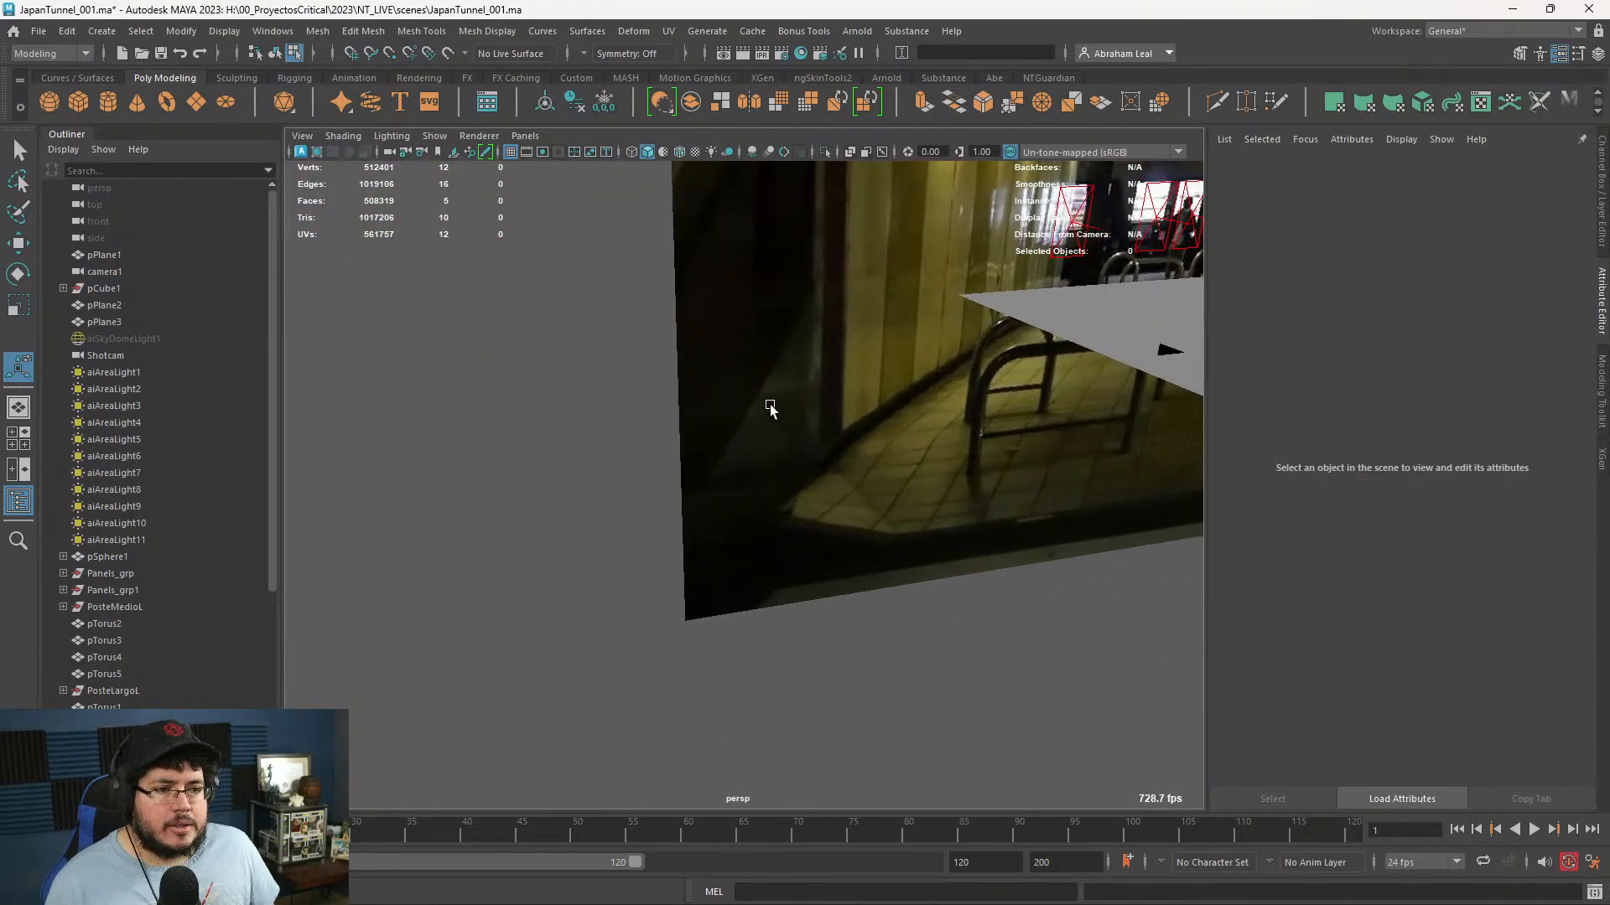
alt+middle_drag(992, 536, 397, 405)
alt+right_drag(1124, 460, 670, 466)
alt+middle_drag(1117, 467, 351, 525)
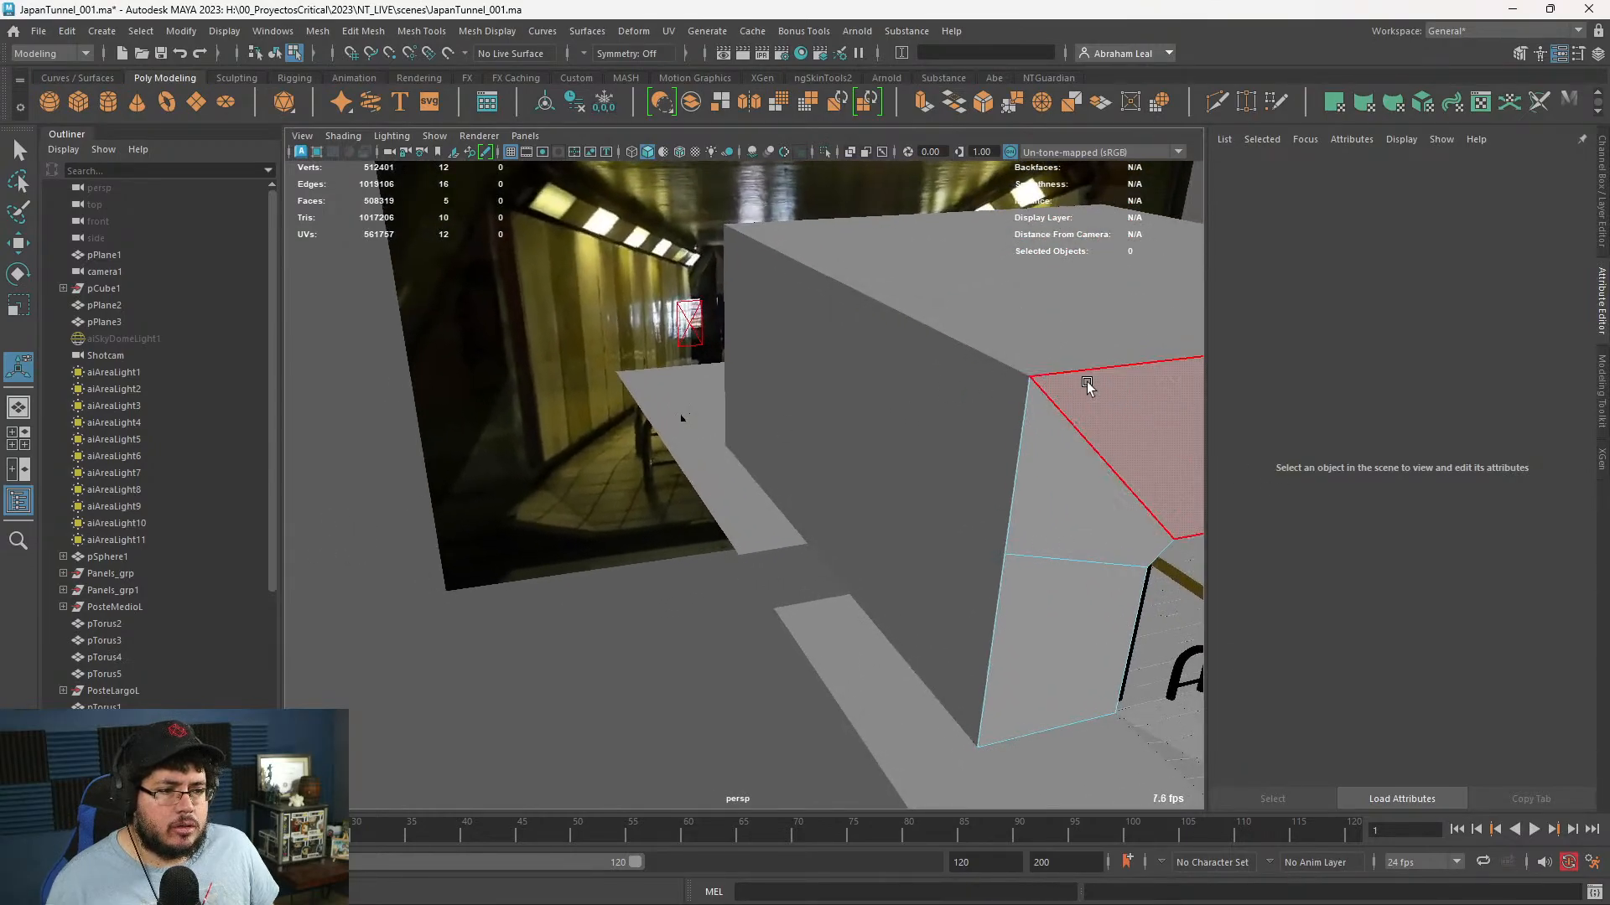
right_drag(1087, 384, 1206, 341)
alt+middle_drag(1157, 498, 482, 385)
alt+drag(534, 403, 800, 451)
alt+middle_drag(736, 464, 788, 462)
key(ctrl+e)
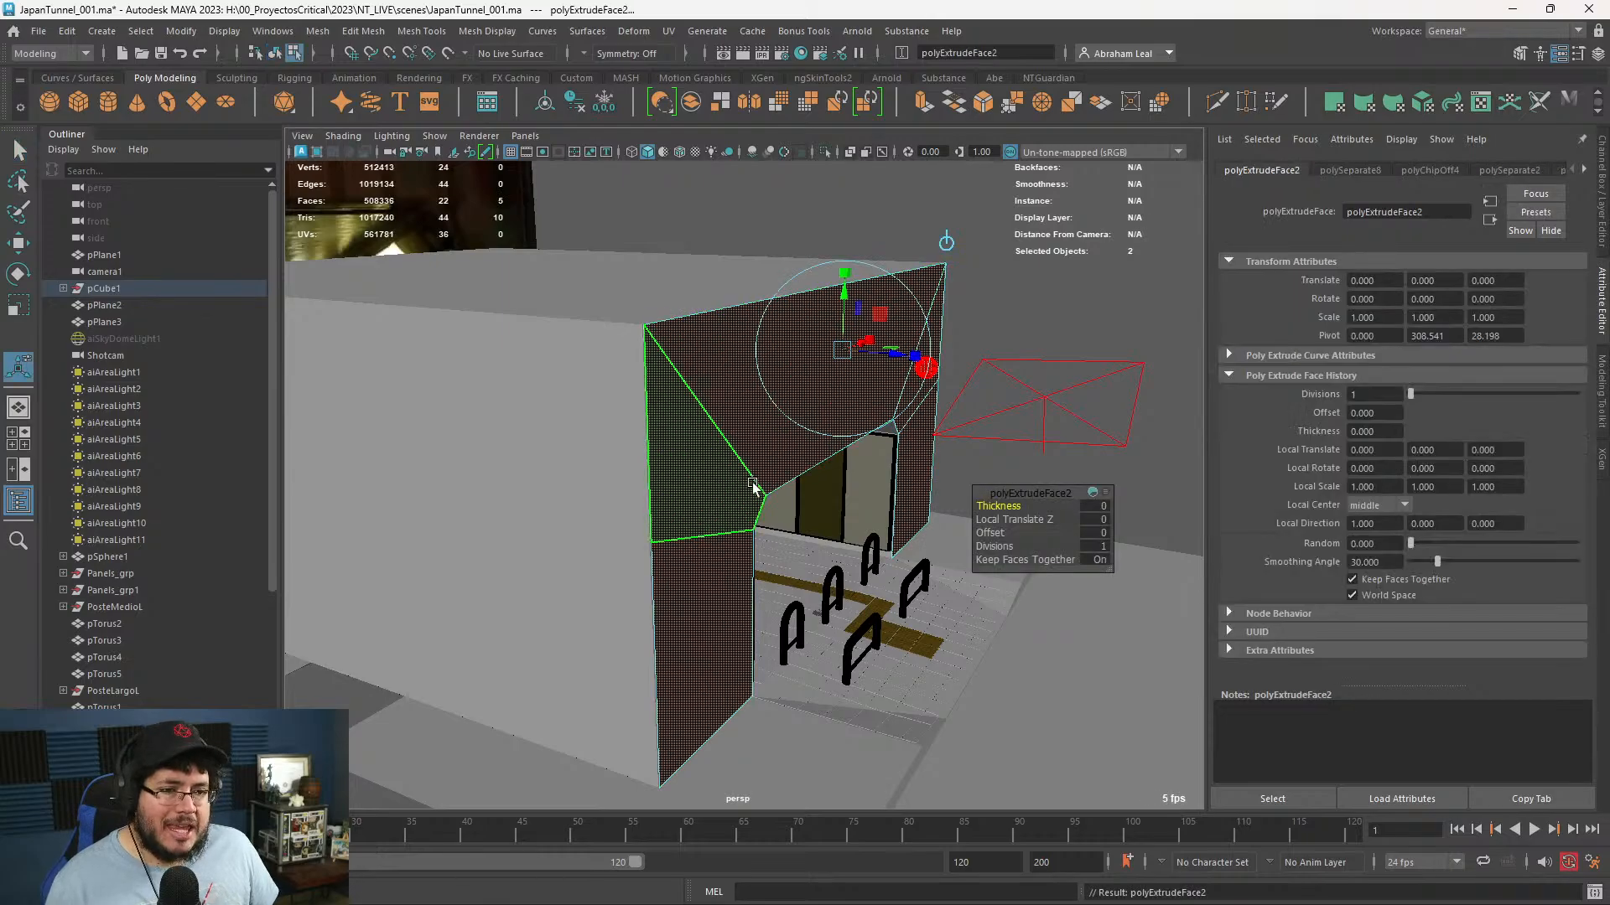
drag(891, 358, 895, 358)
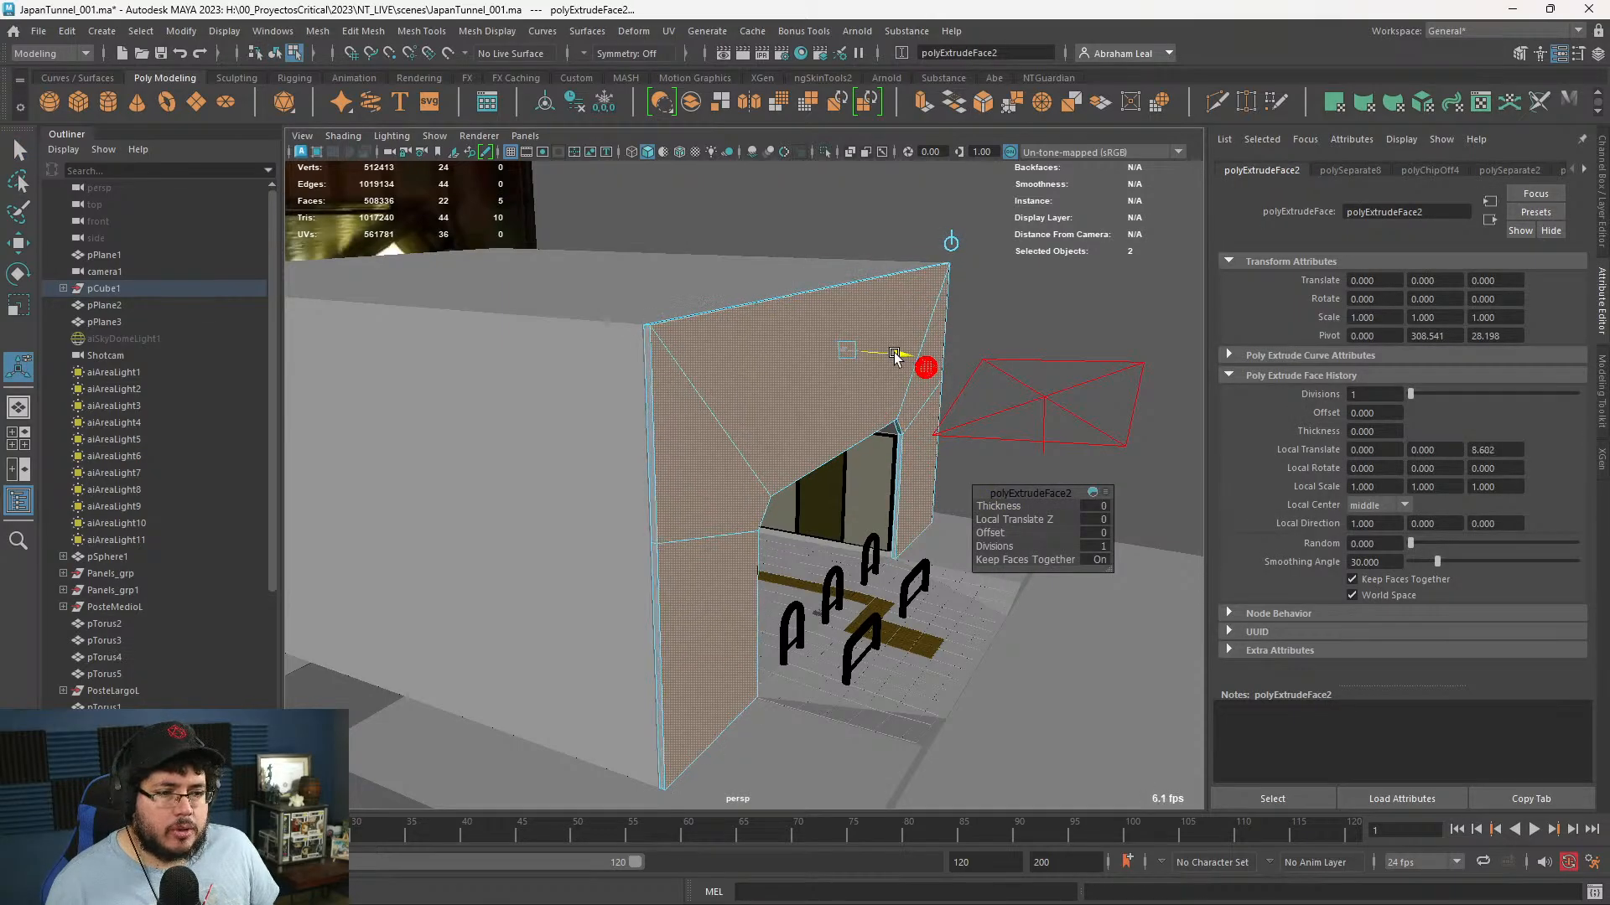
alt+drag(782, 377, 790, 388)
right_drag(785, 386, 894, 333)
key(q)
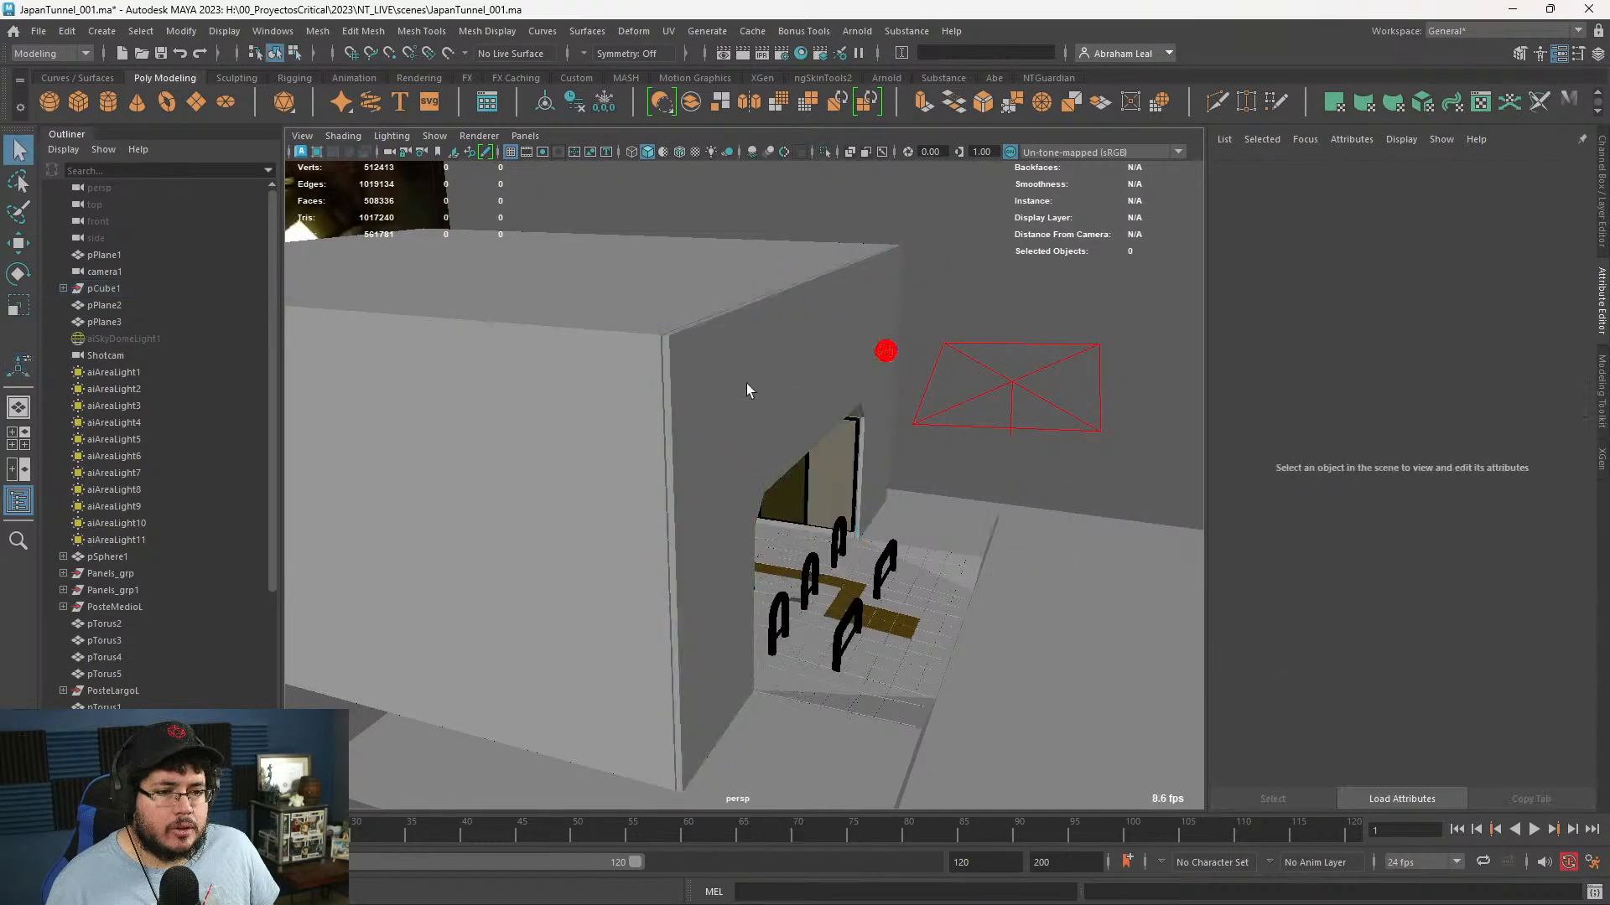
- Try to move the extruded front slab slightly back toward the building block
click(747, 388)
key(w)
drag(718, 414, 715, 413)
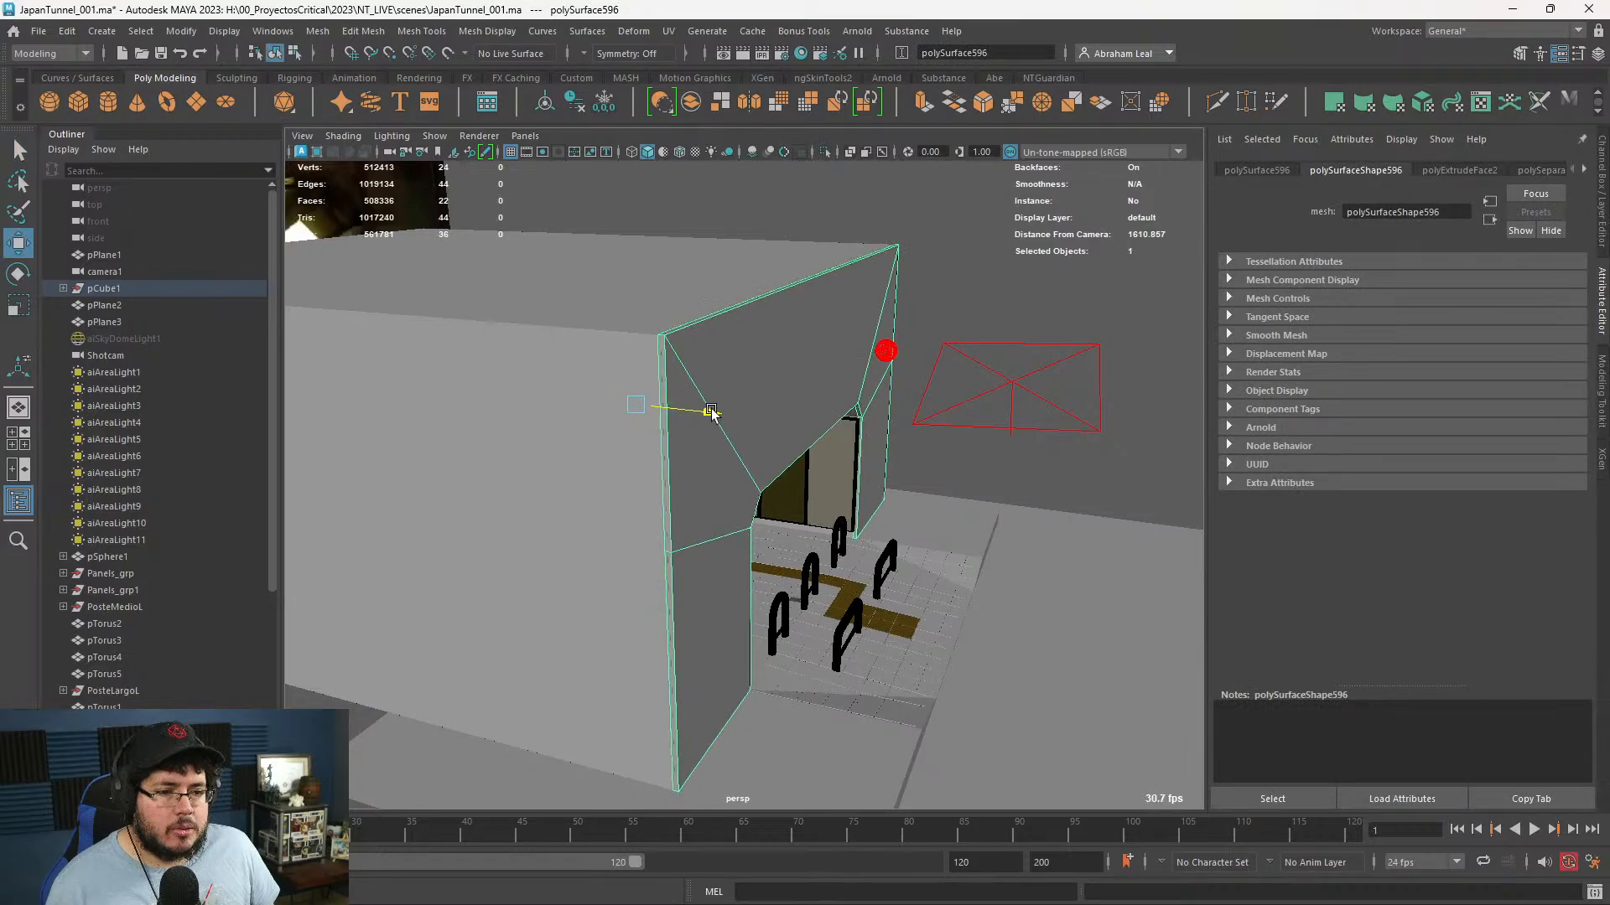
key(ctrl+z)
key(ctrl+z)
- Examine the front slab around the tunnel entrance up close and in the front view against the reference photo
click(858, 385)
alt+drag(858, 385, 797, 424)
alt+right_drag(798, 424, 913, 578)
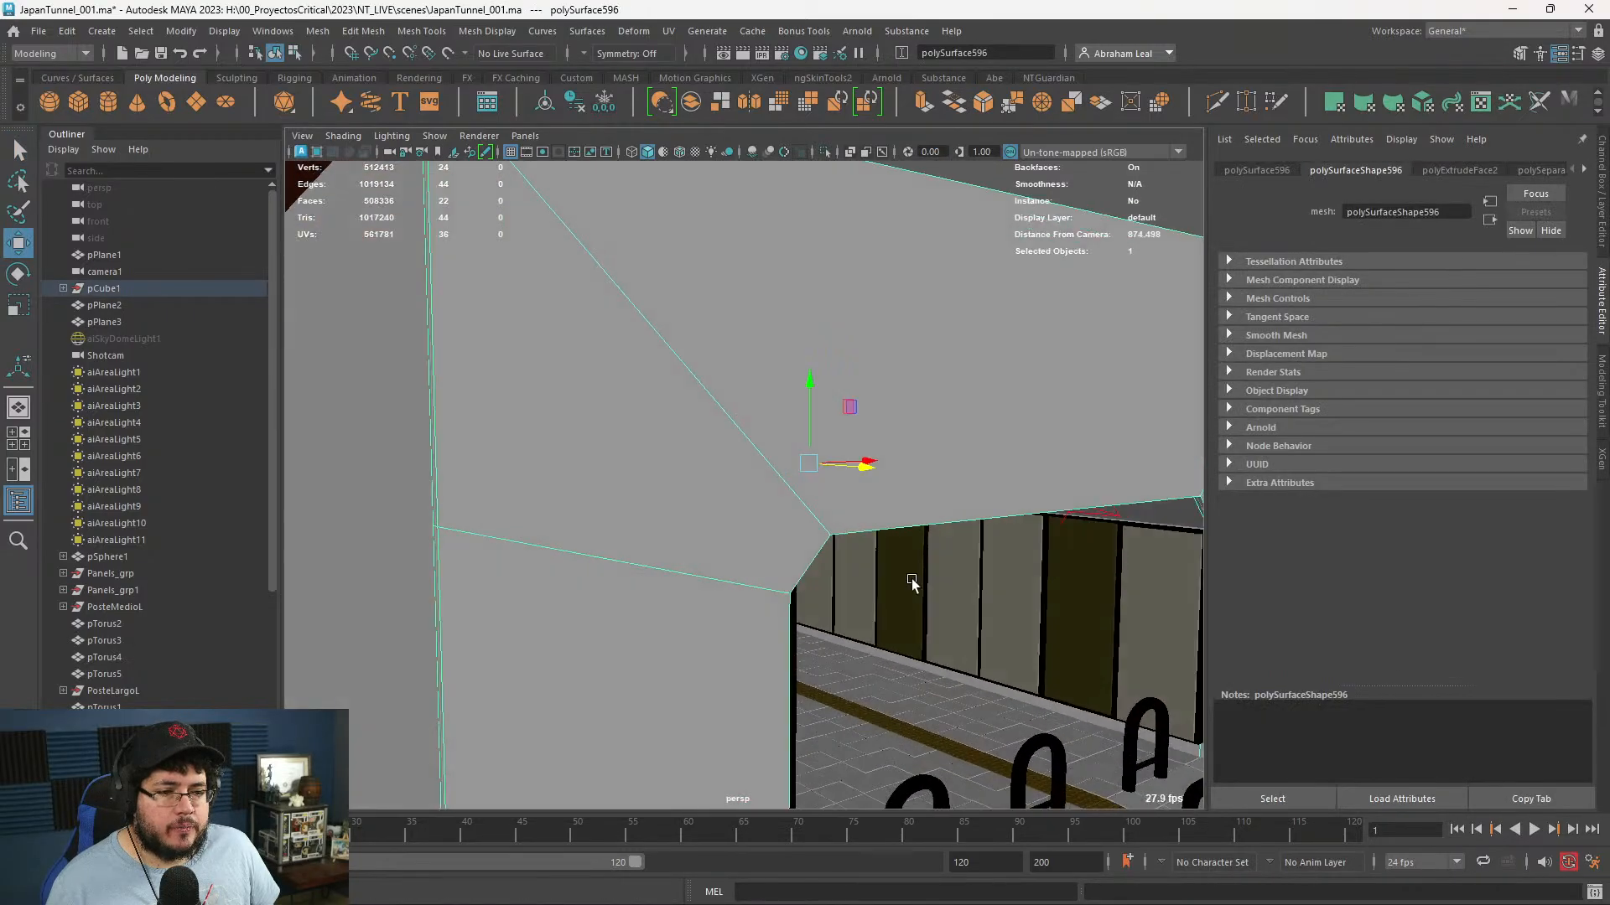
alt+drag(913, 579, 838, 604)
alt+middle_drag(839, 604, 802, 353)
alt+drag(802, 354, 863, 461)
key(space)
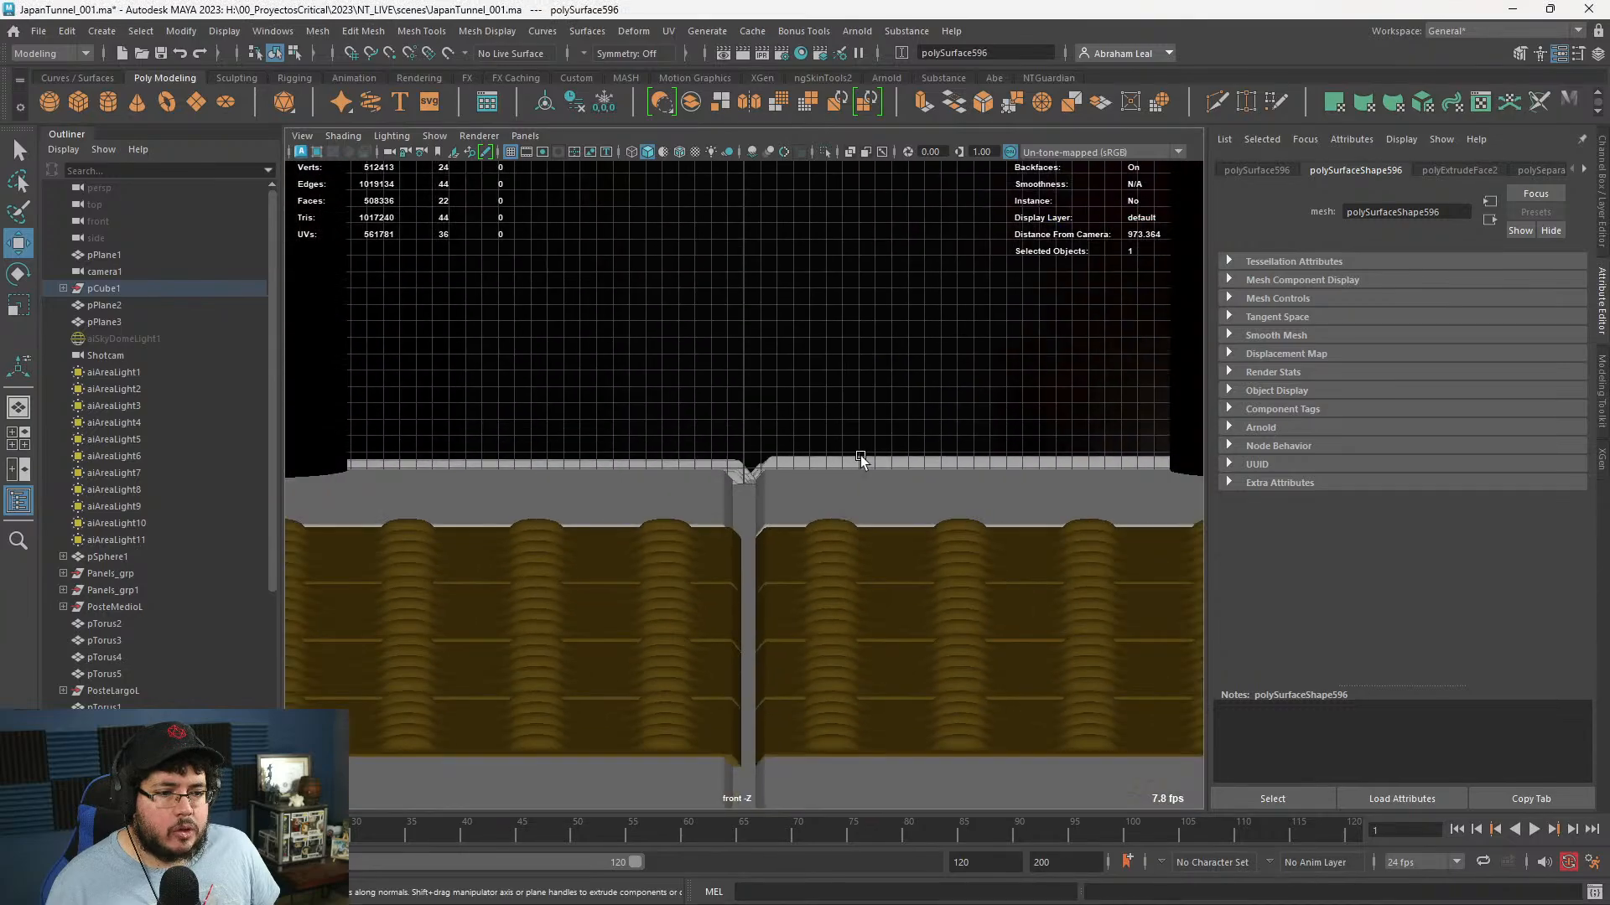
scroll(861, 457, down, 6)
key(f)
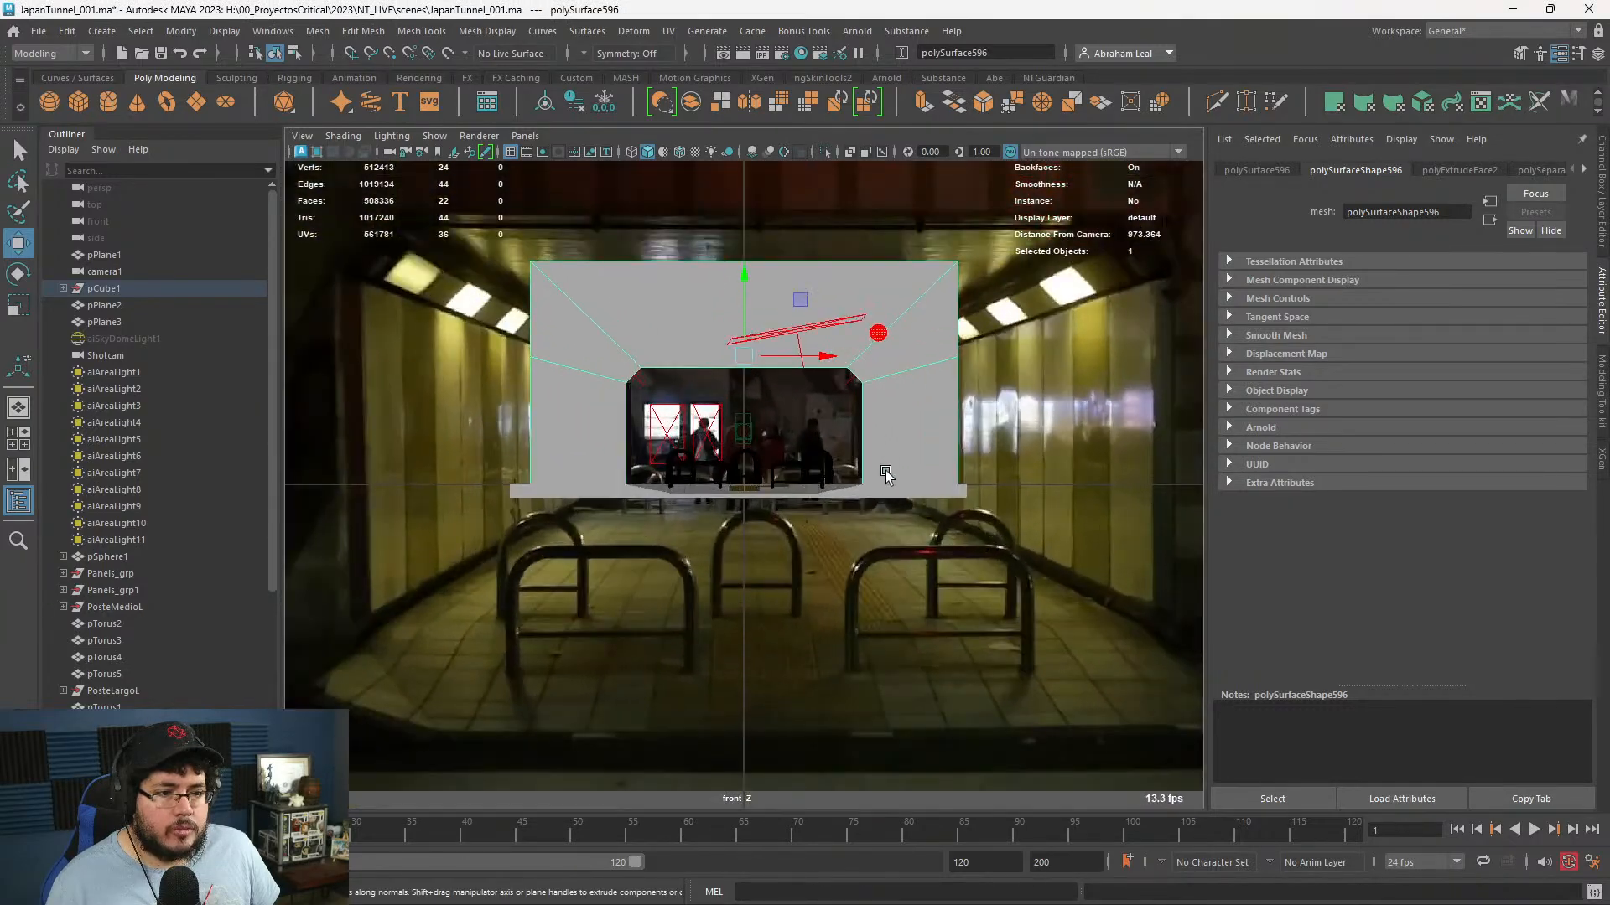
scroll(1119, 571, up, 10)
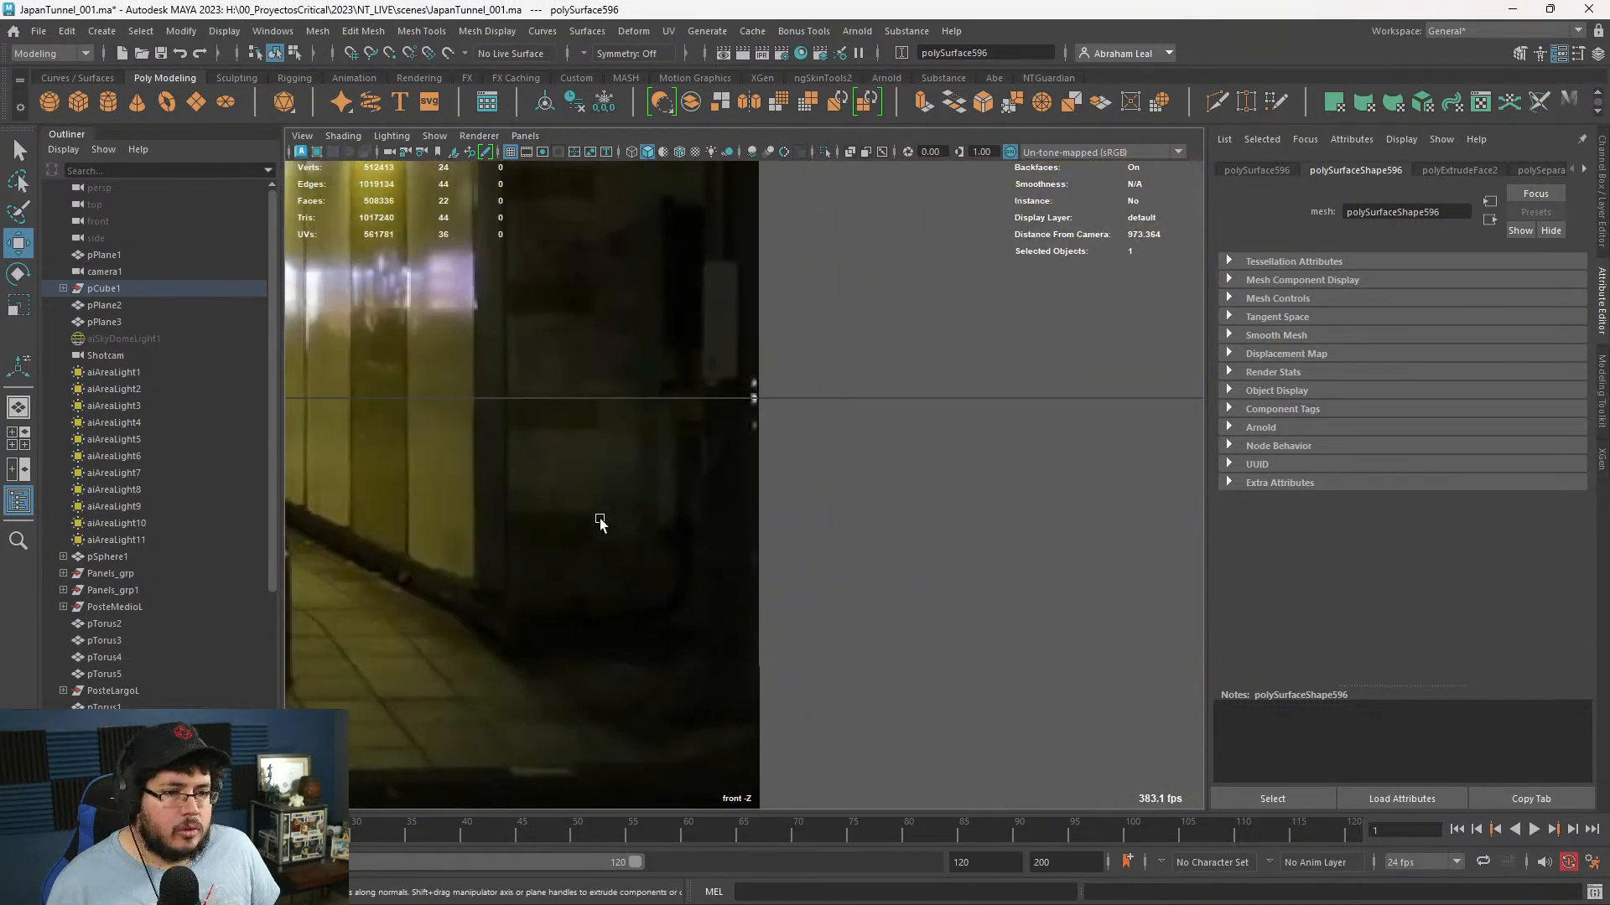
scroll(469, 596, down, 10)
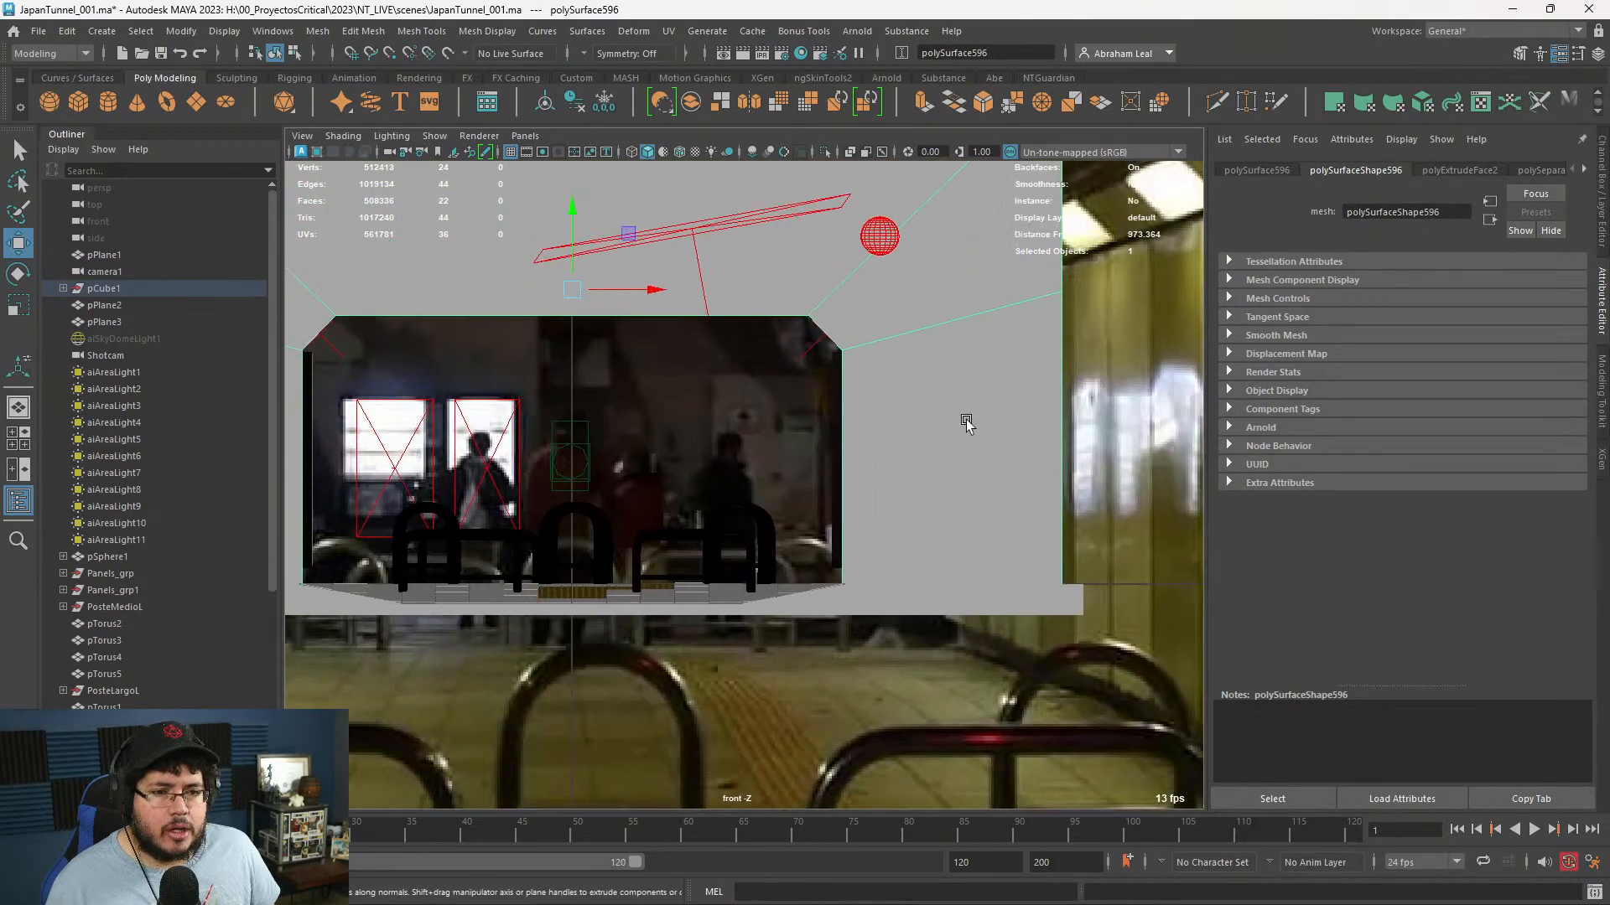
- Insert a horizontal edge loop with Multi-Cut around each leg beside the entrance, at 20 percent of the leg's height above the floor
click(1217, 100)
click(1062, 517)
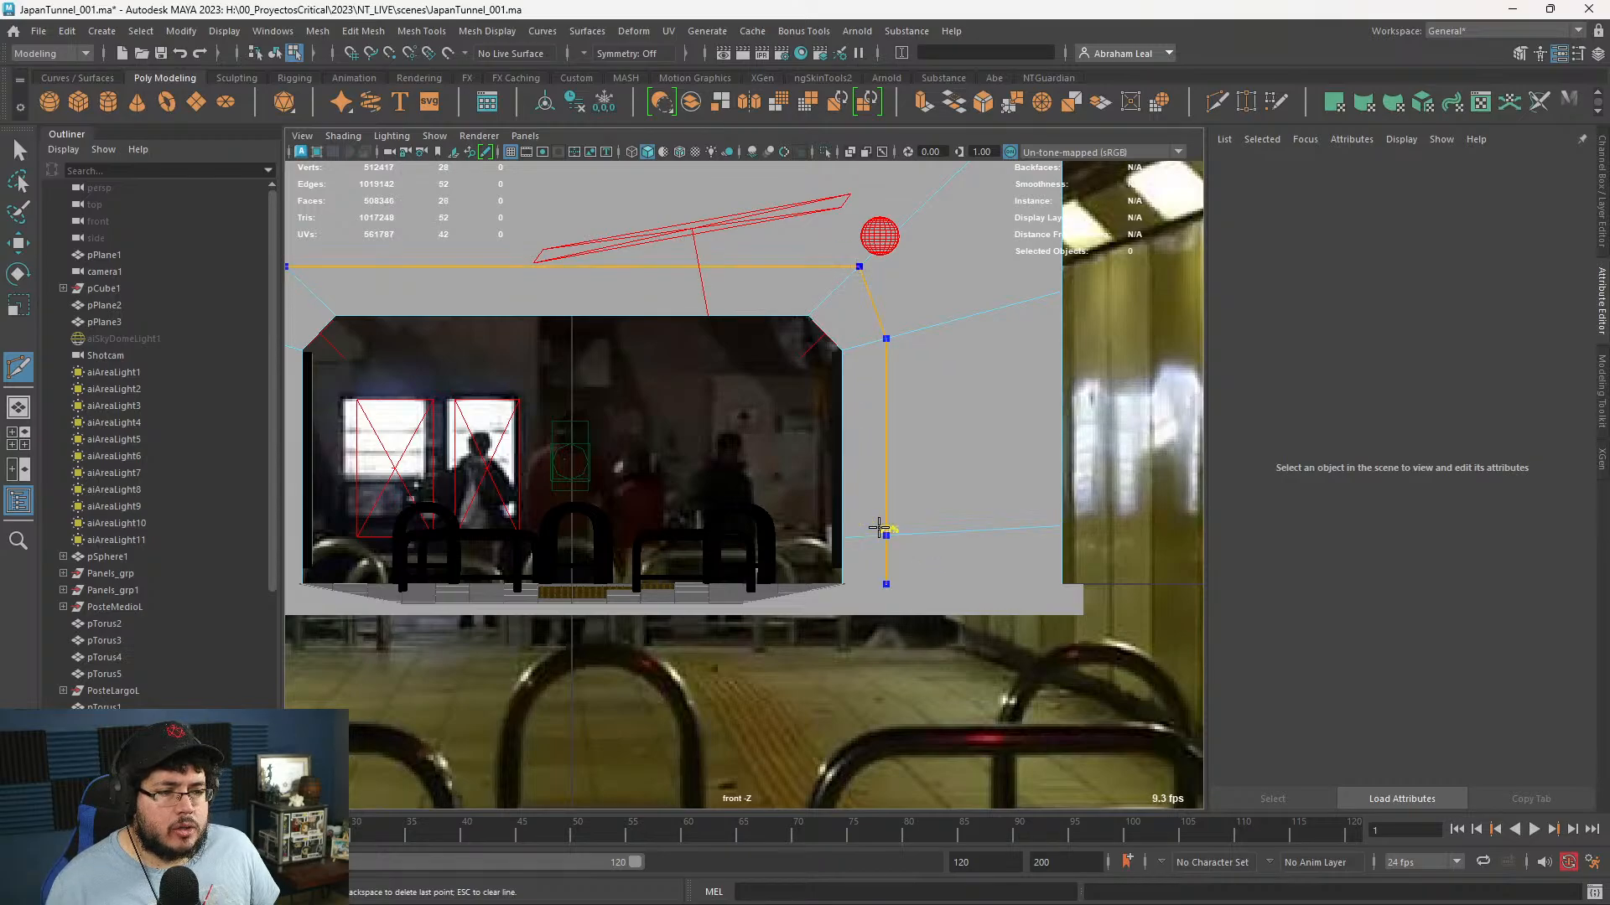
alt+middle_drag(879, 527, 1329, 506)
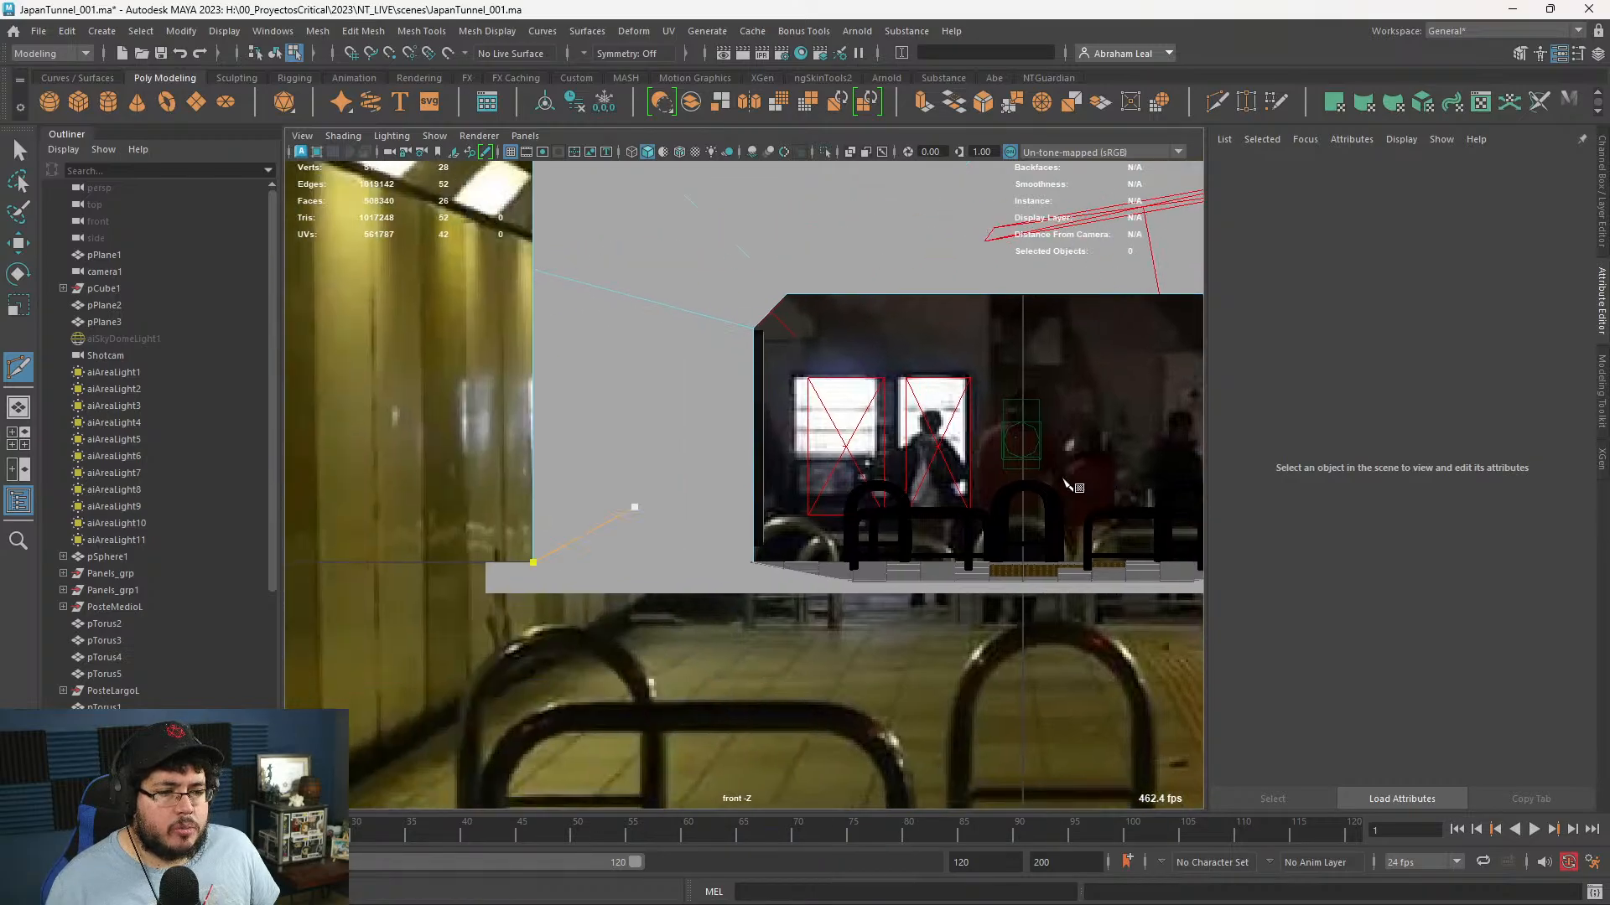
ctrl+shift+click(750, 503)
alt+middle_drag(750, 503, 571, 468)
- Flatten both new edge loops vertically so they run level, and return to object selection in the perspective view
key(q)
double_click(482, 481)
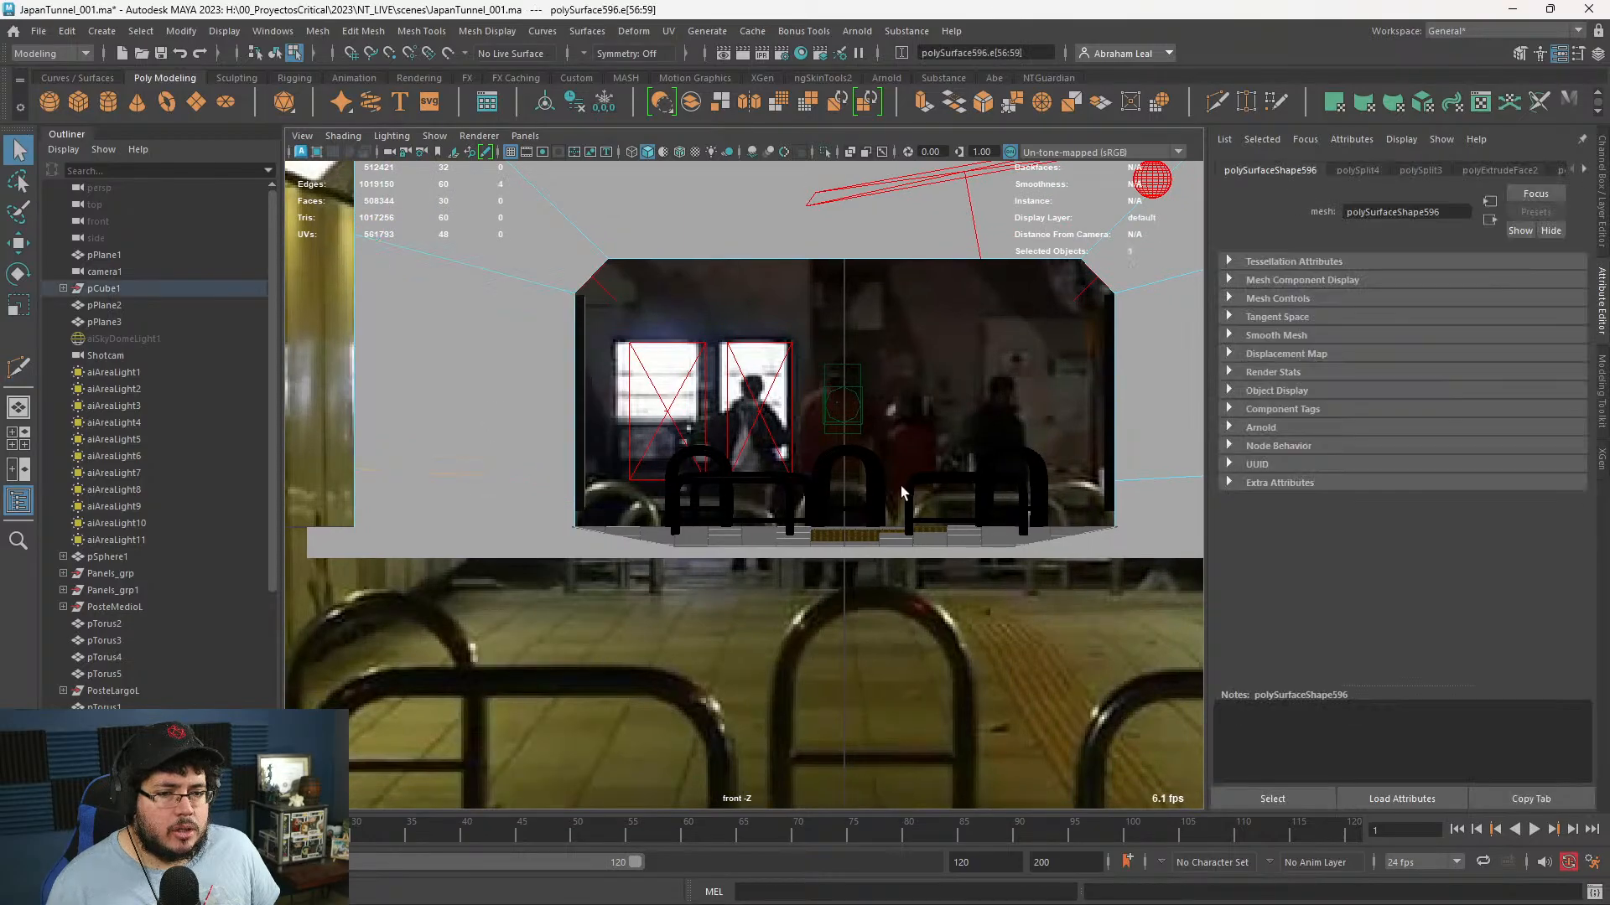
key(r)
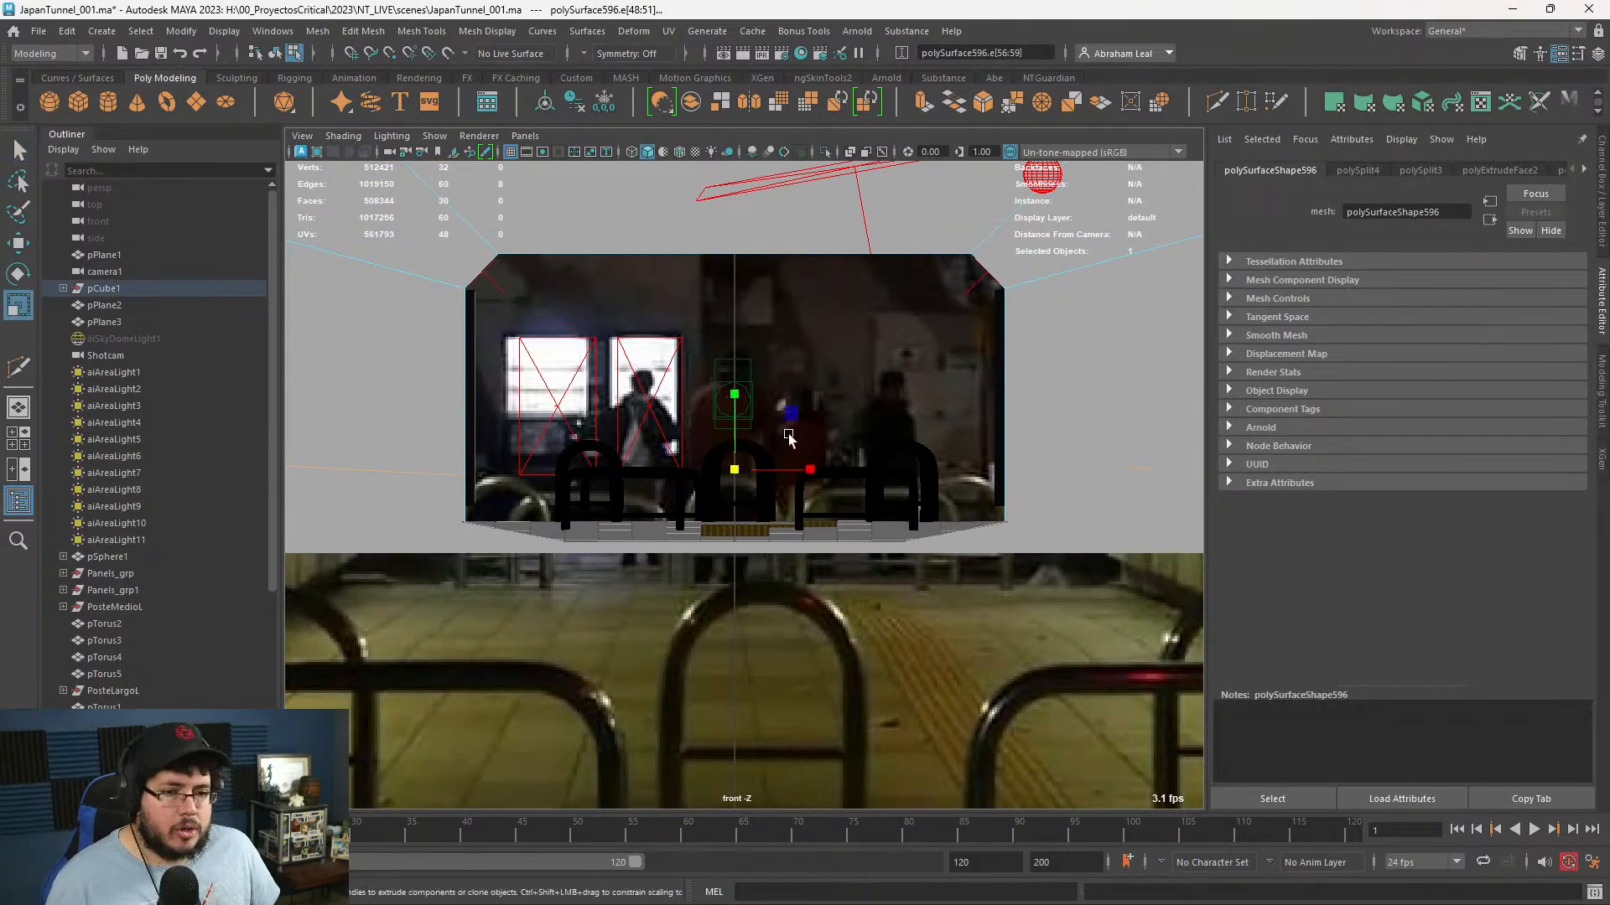
drag(736, 396, 785, 582)
key(space)
drag(816, 542, 828, 501)
key(5)
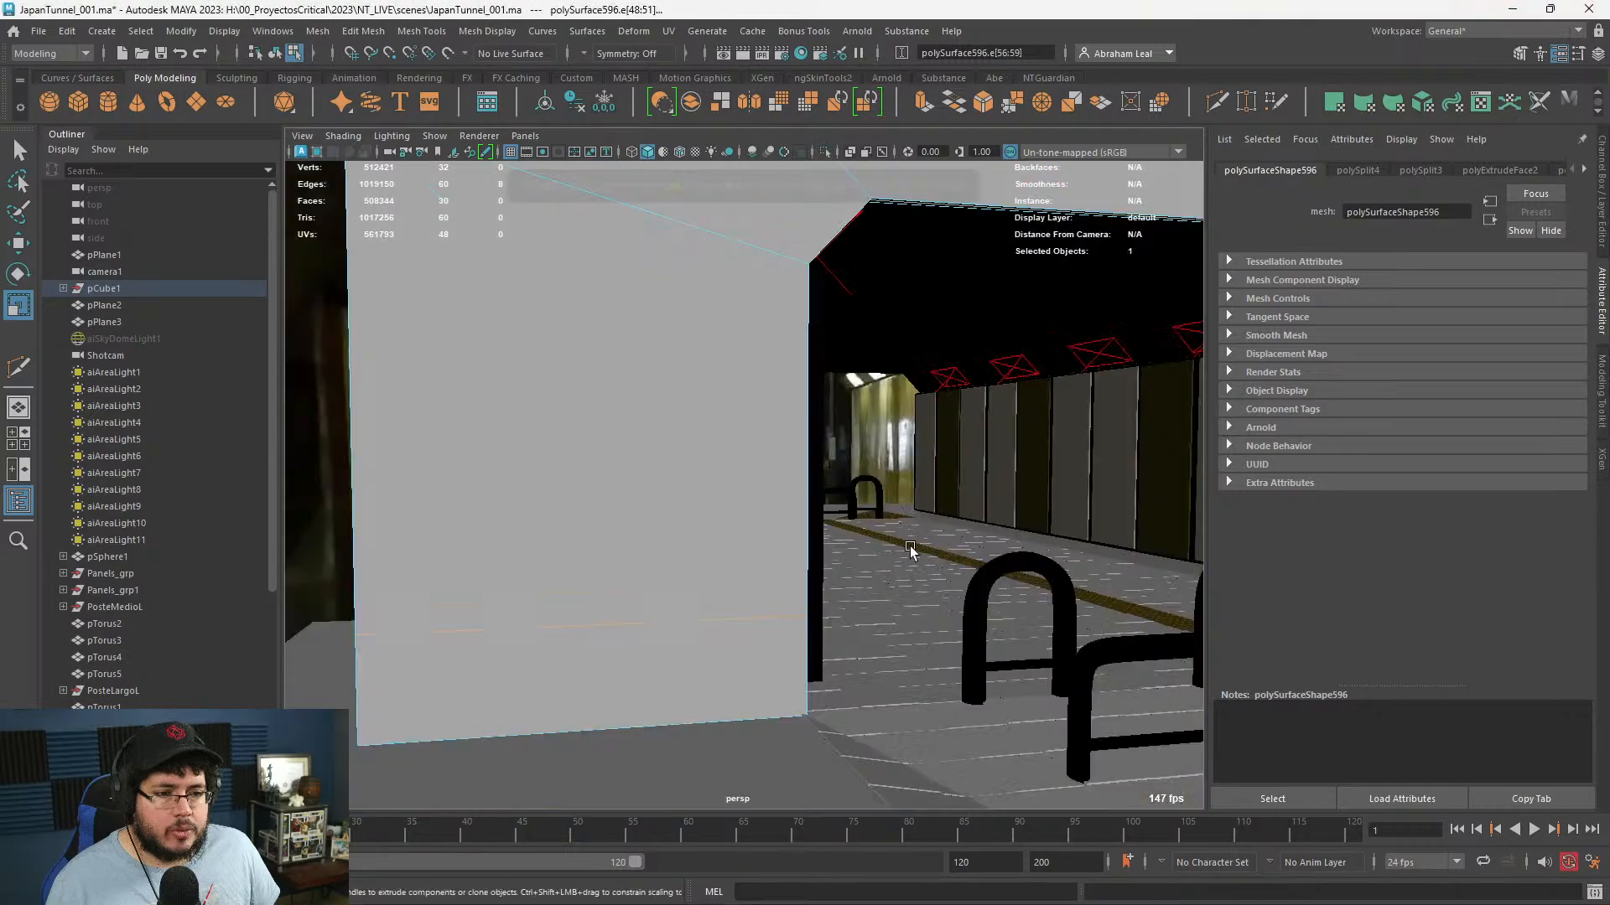
alt+drag(911, 550, 775, 553)
alt+right_drag(776, 554, 563, 481)
alt+drag(738, 479, 688, 450)
key(F8)
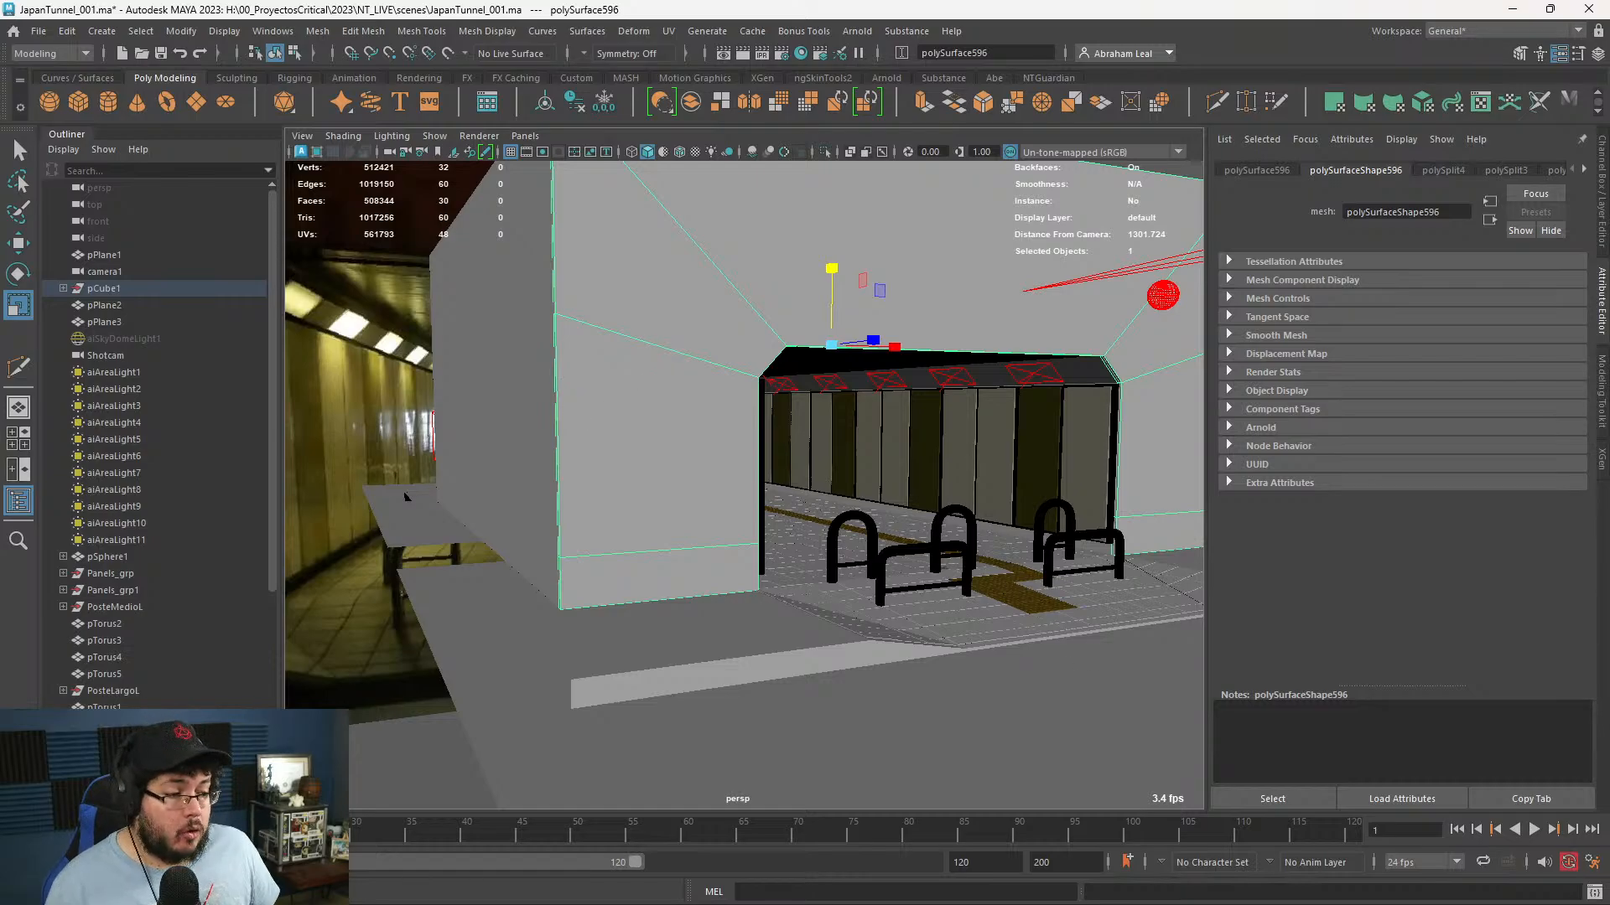
- Look through the MEL and Python scripts in the Script Editor and close it
click(1596, 892)
drag(898, 441, 910, 679)
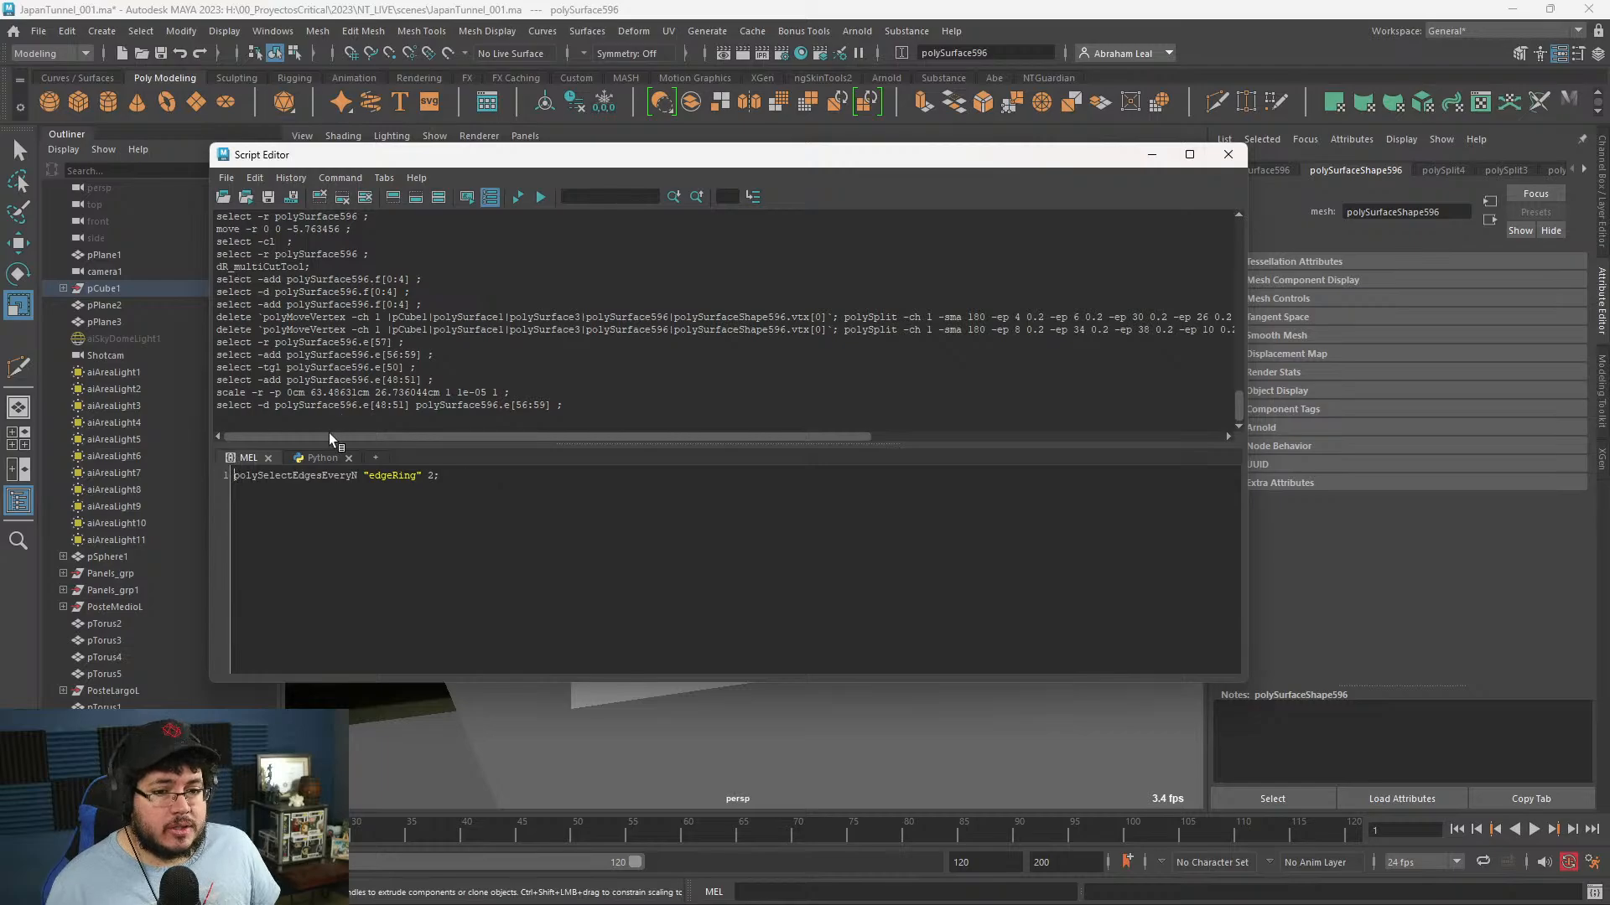
click(317, 458)
click(253, 458)
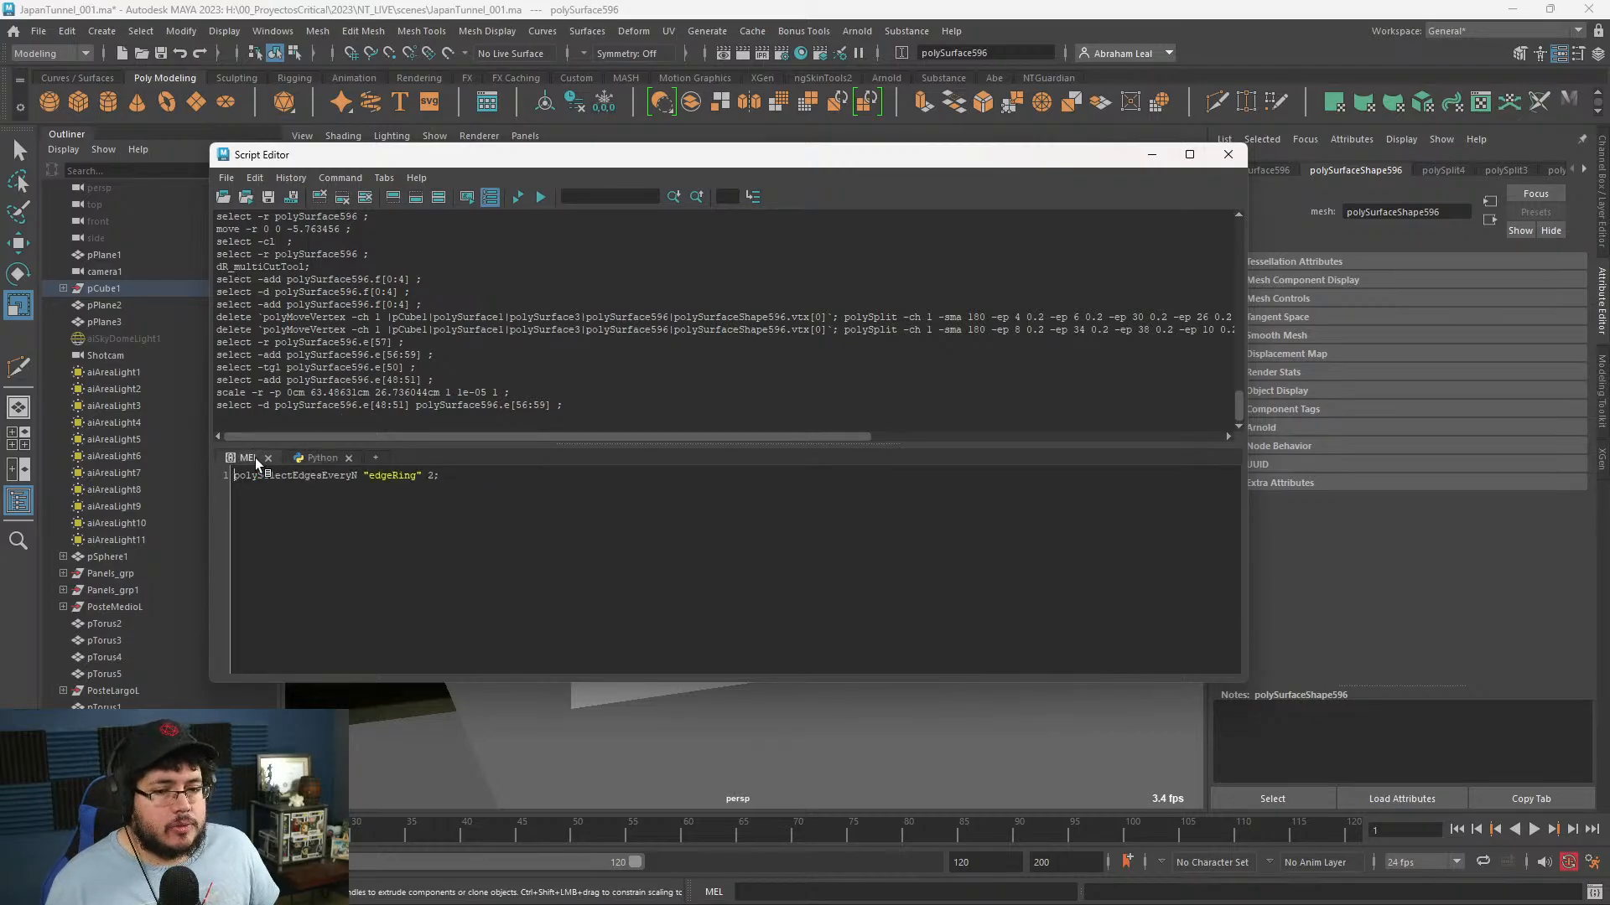
click(324, 457)
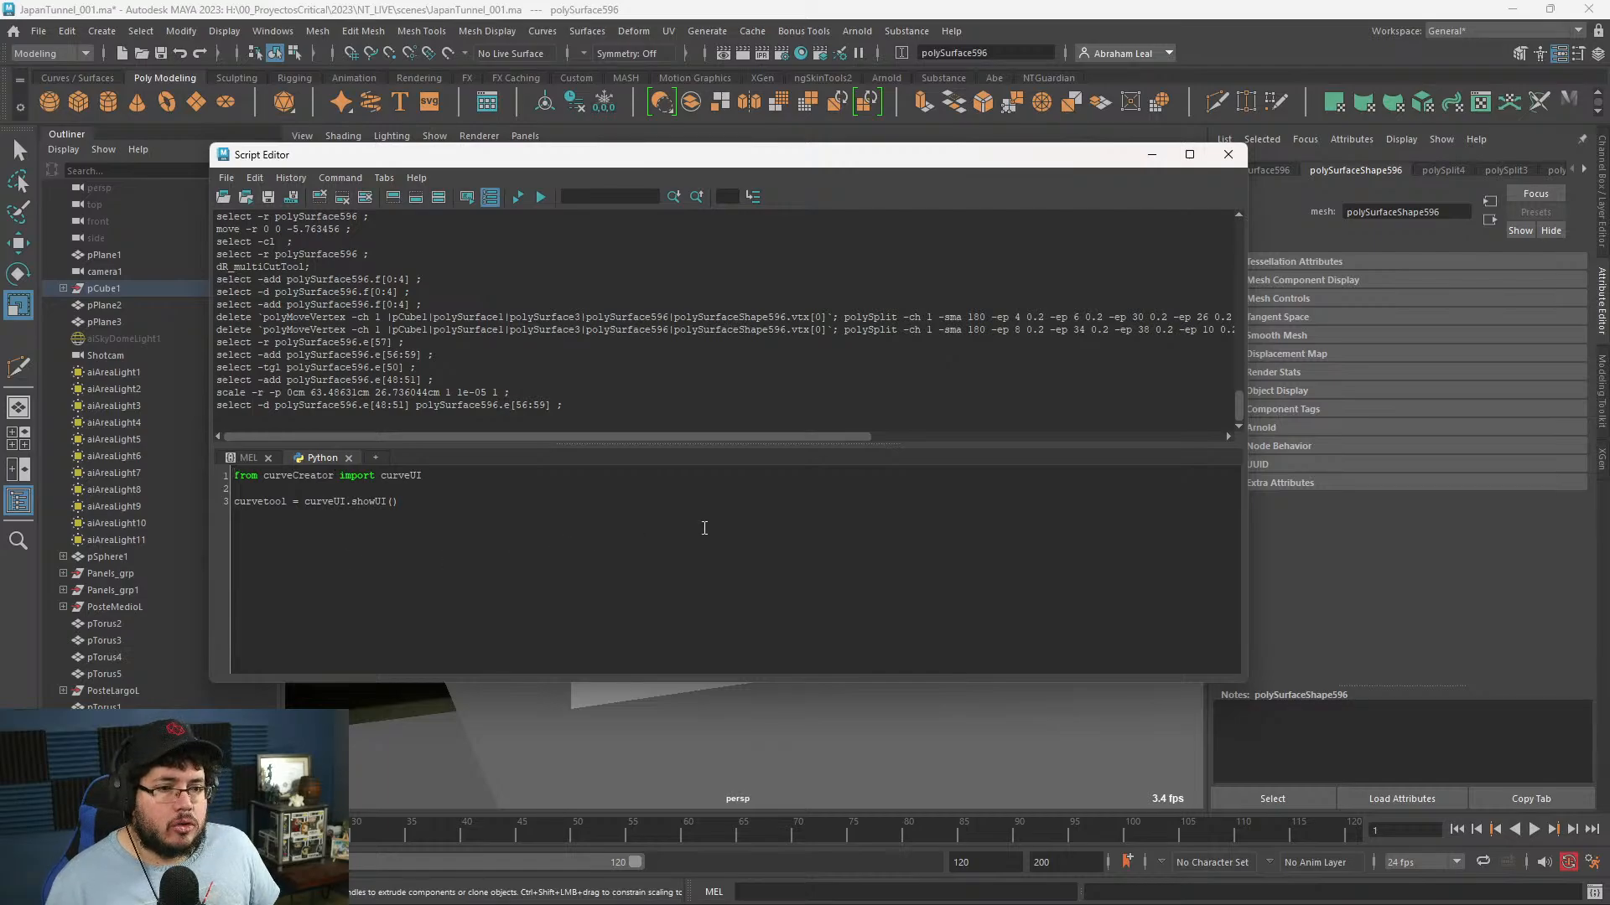
click(1228, 154)
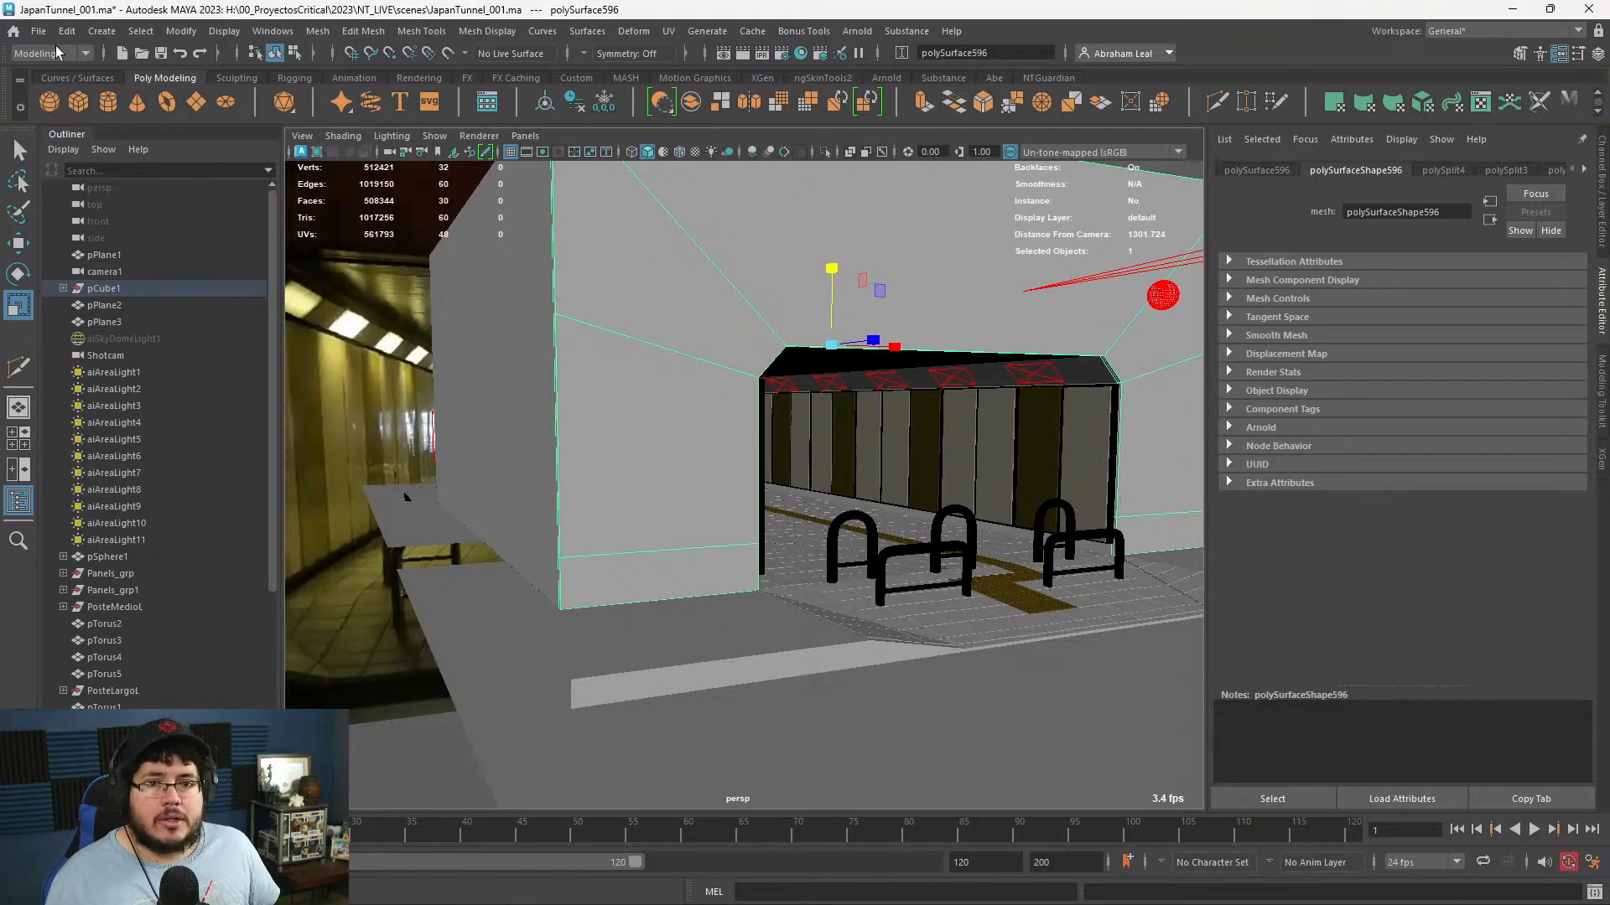
- Create a polygon cylinder large enough to enclose the tunnel block, ready for moving
click(106, 102)
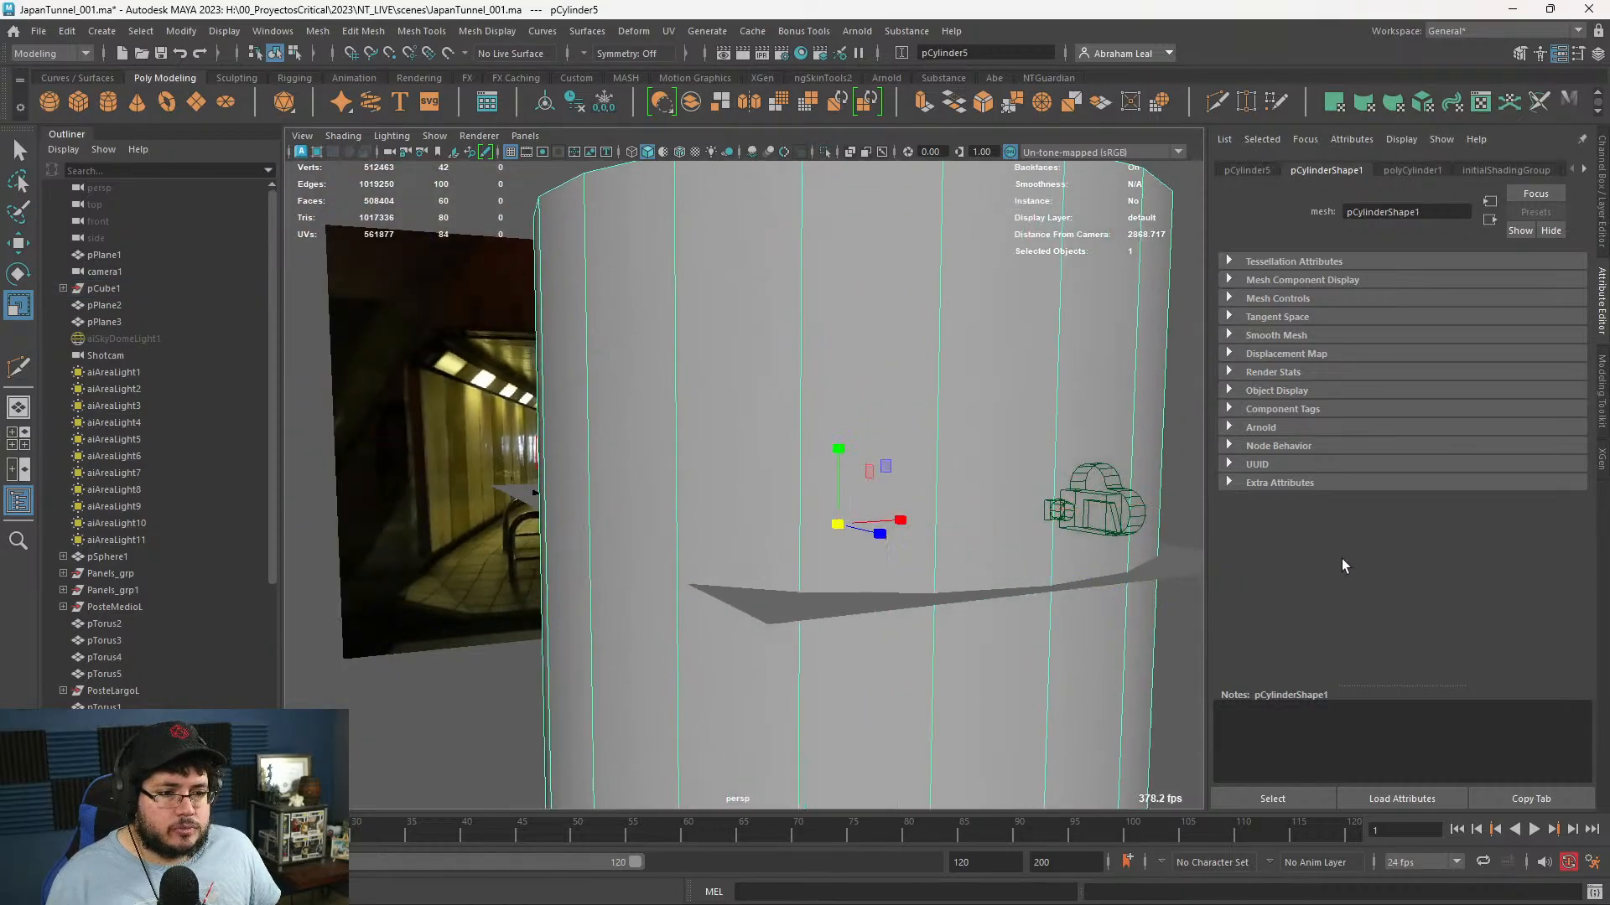
key(w)
alt+drag(835, 457, 828, 281)
alt+drag(838, 369, 848, 439)
scroll(1056, 427, down, 5)
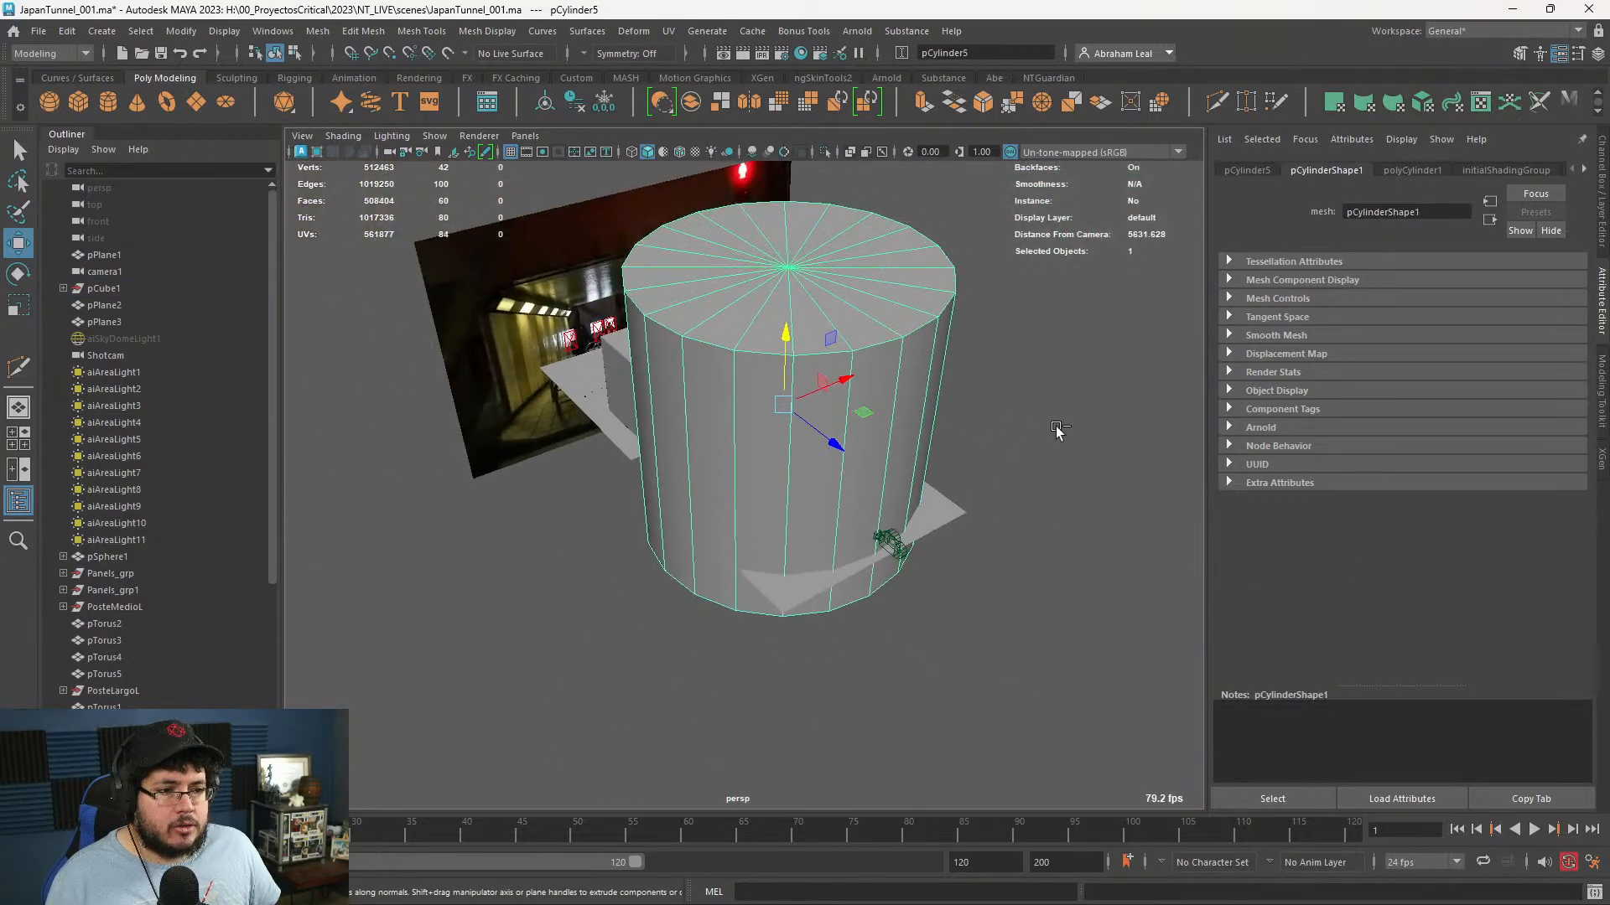
- Set the cylinder's axis subdivisions to 68
key(ctrl+a)
click(1416, 360)
double_click(1549, 411)
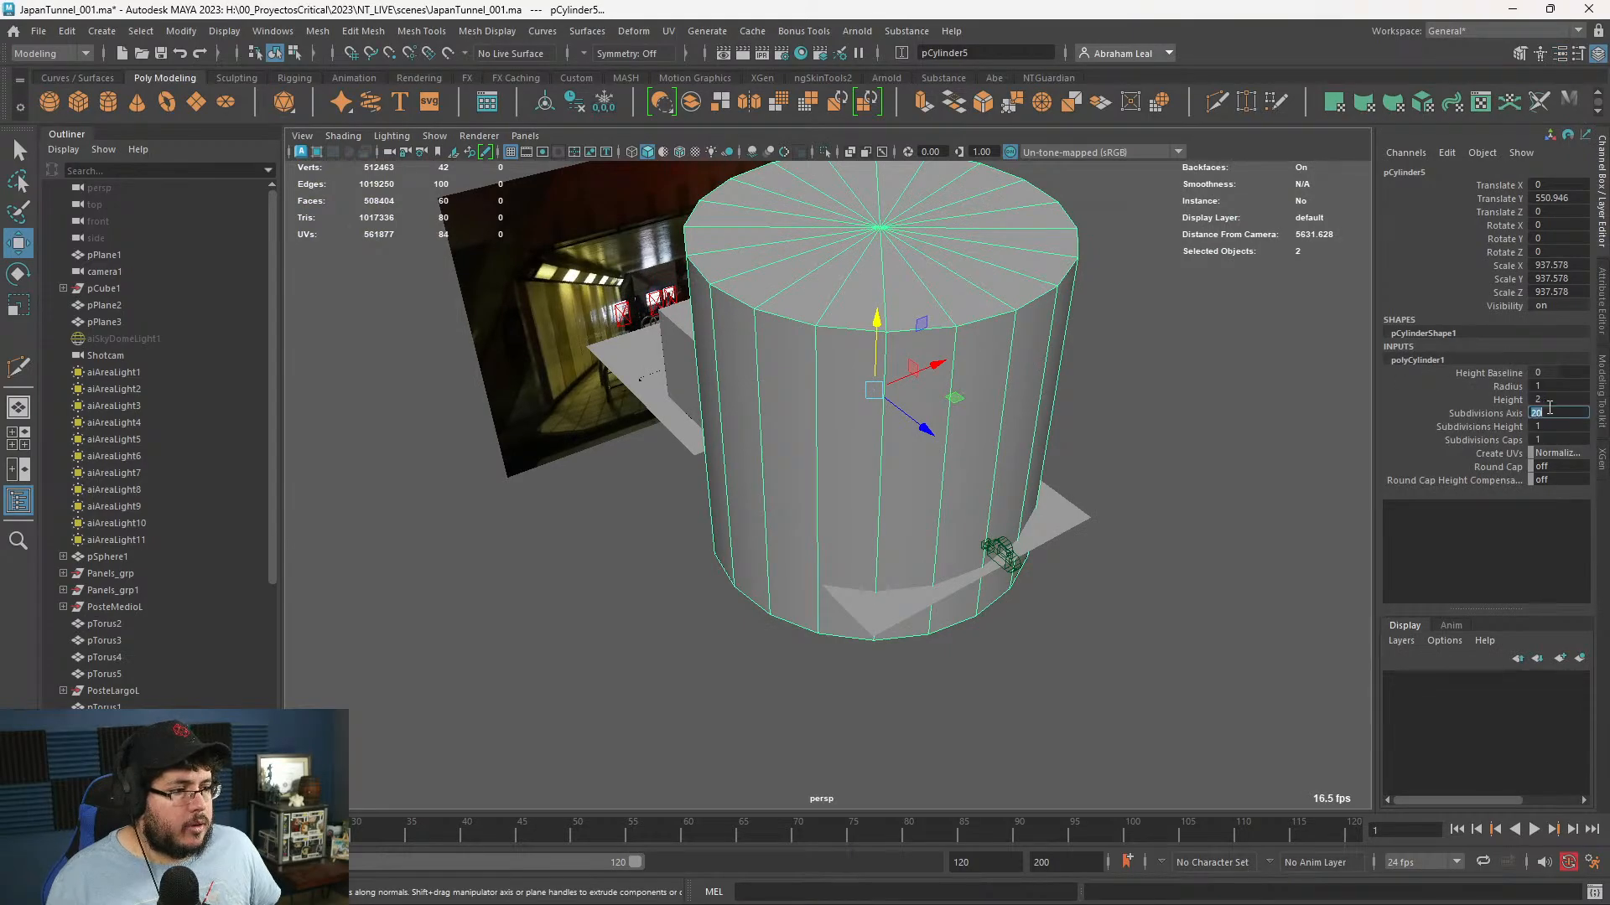
text(68)
key(Return)
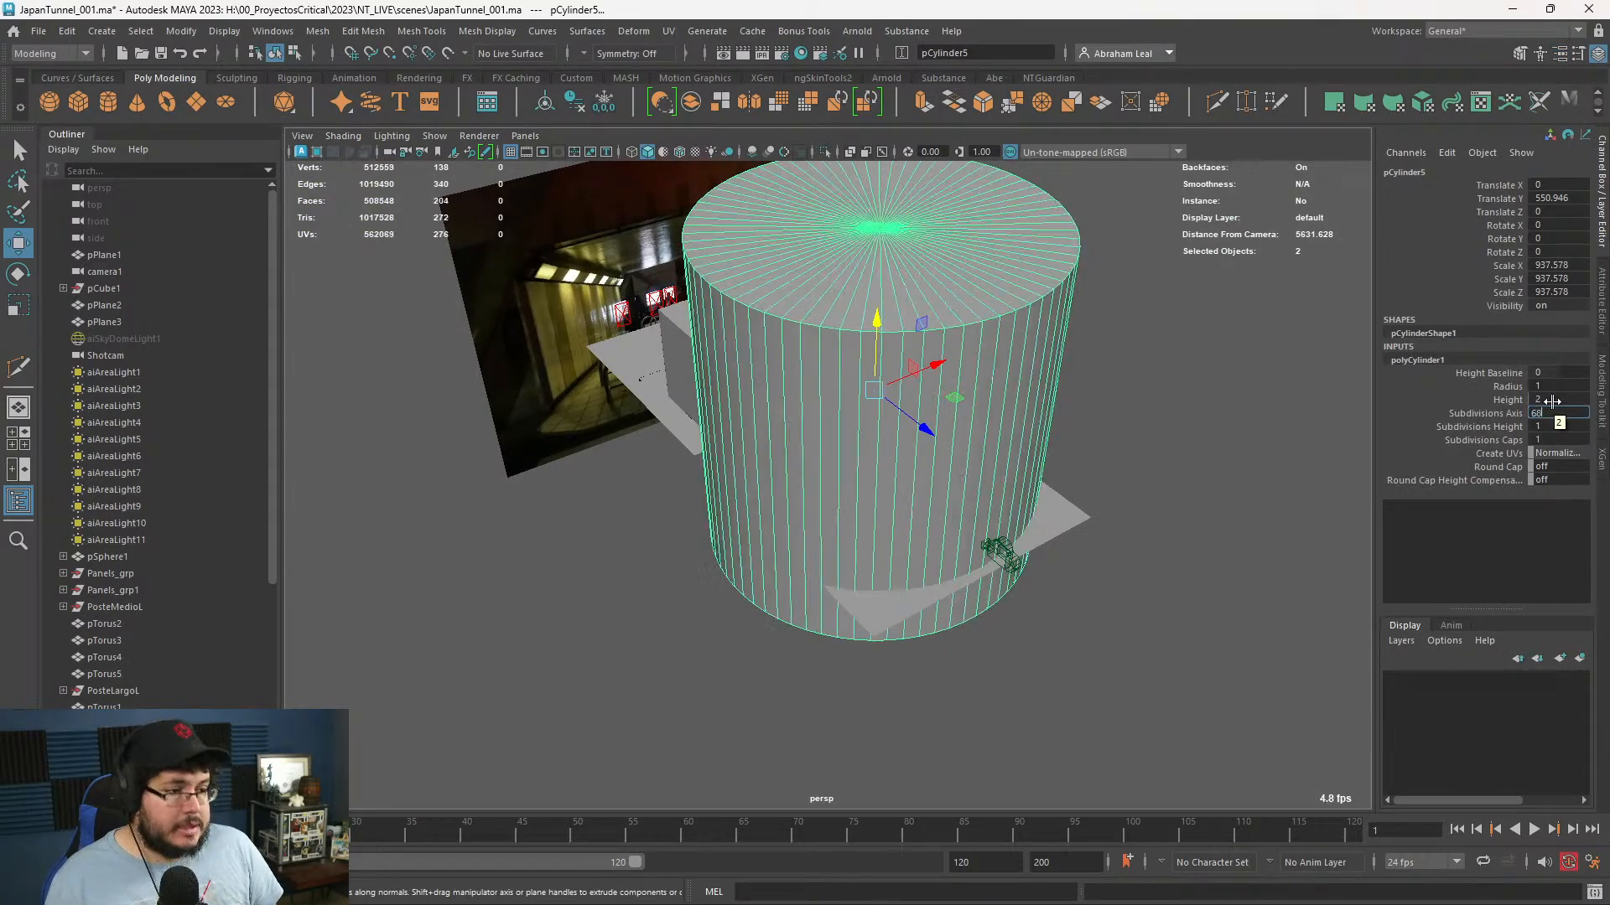
- Try picking alternating vertical edges on the cylinder's side one by one, and clear the selection
alt+drag(1048, 387, 1036, 324)
click(1023, 335)
alt+middle_drag(947, 382, 852, 508)
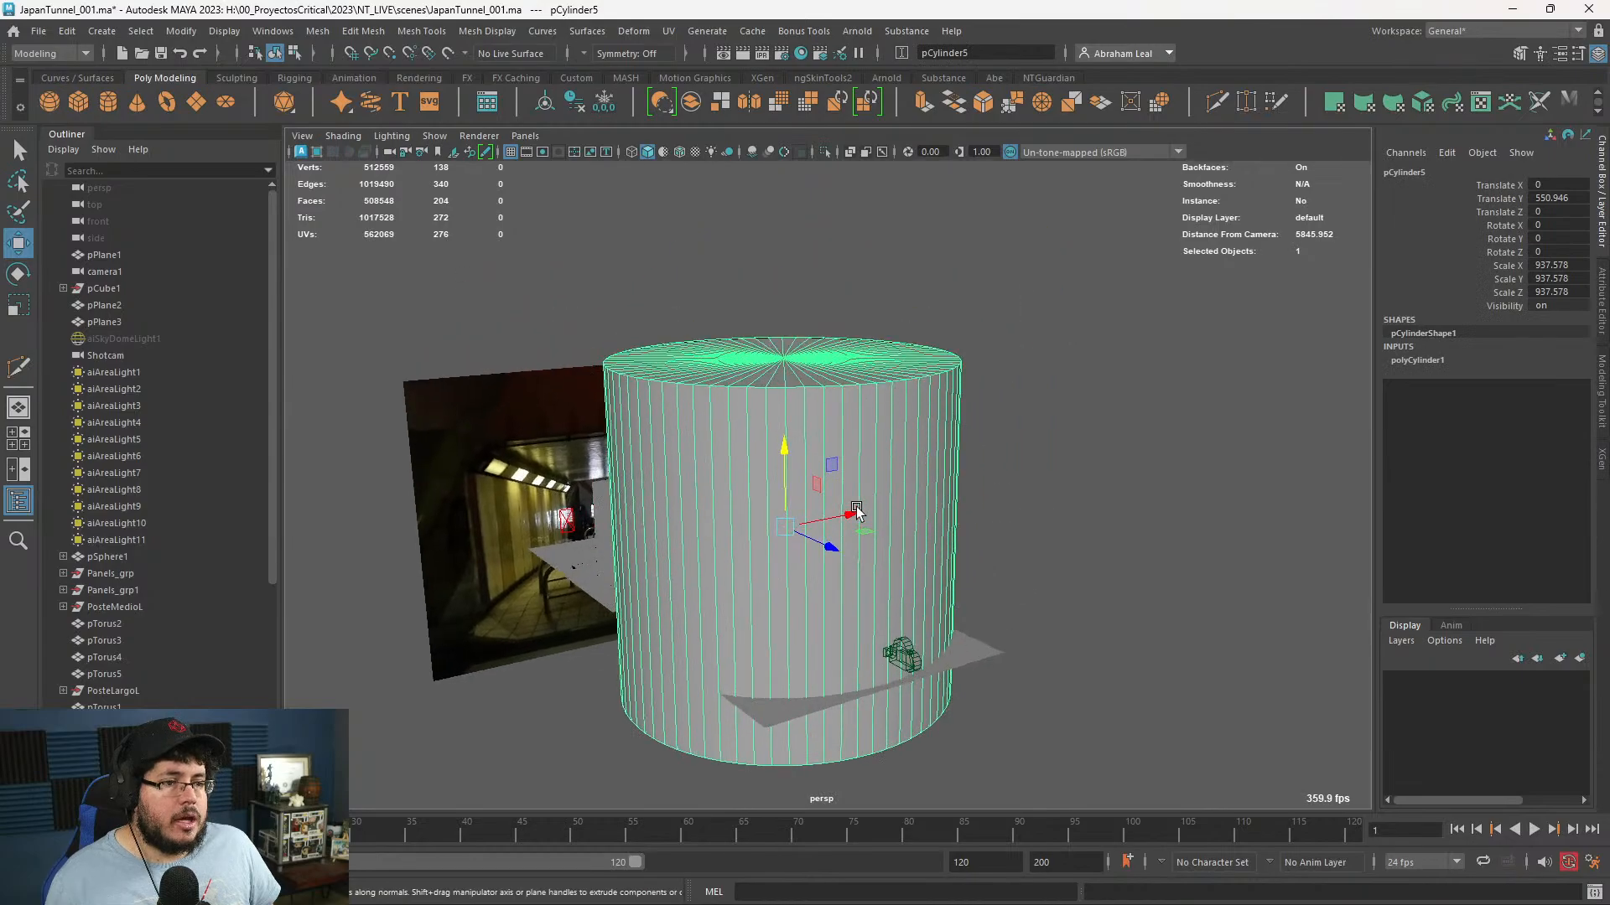
alt+right_drag(852, 508, 889, 543)
right_click(888, 544)
alt+middle_drag(879, 446, 888, 366)
alt+right_drag(889, 367, 789, 274)
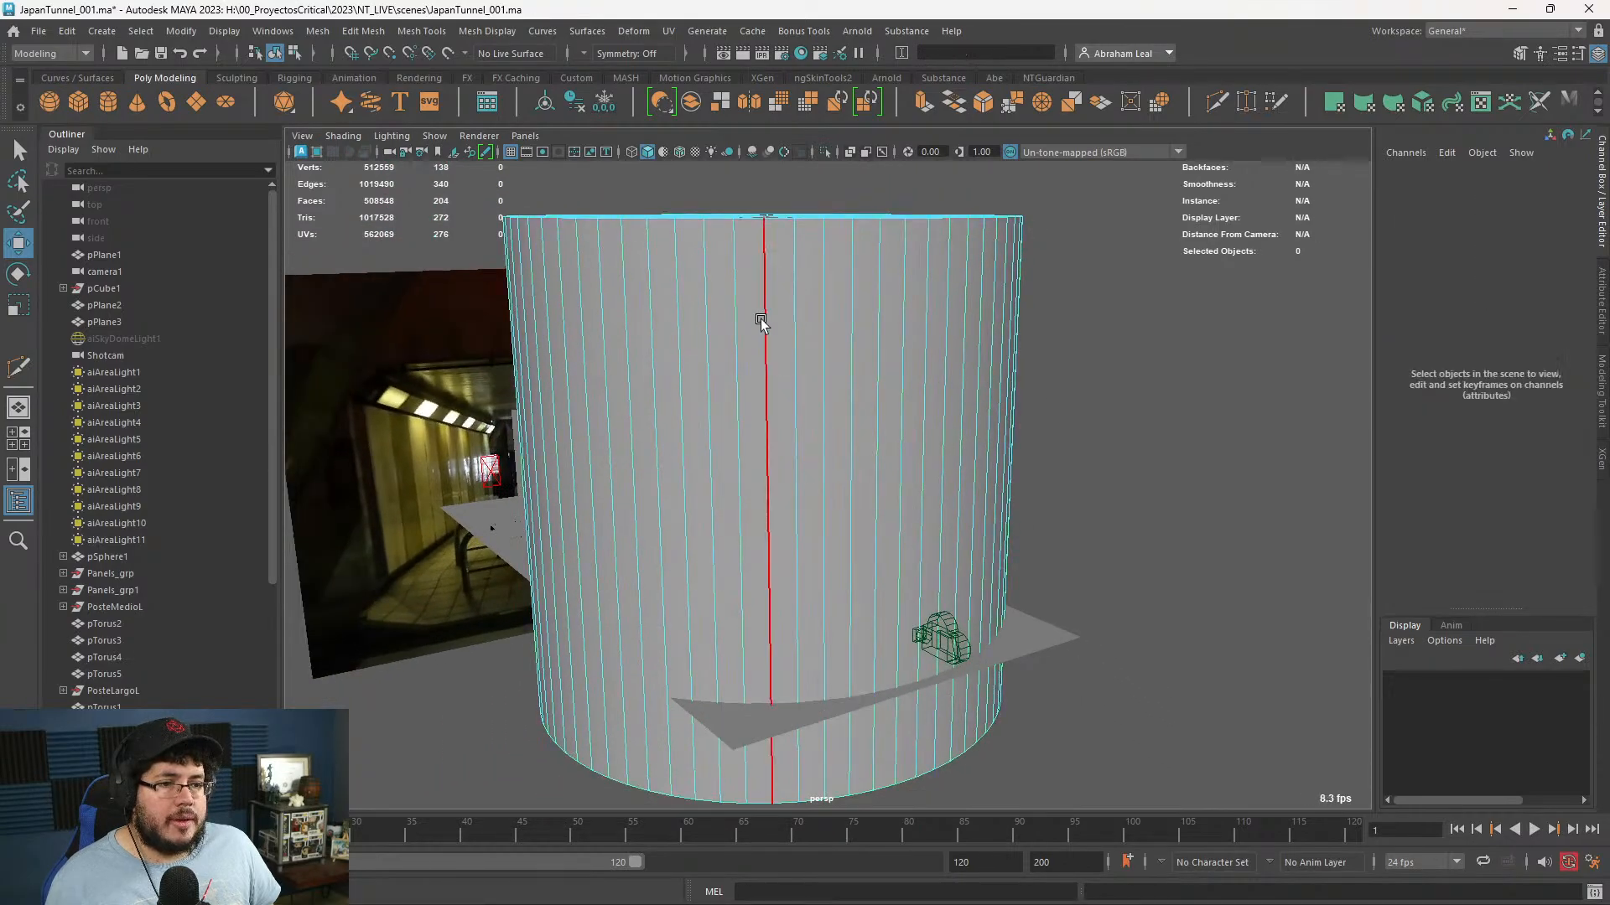
click(763, 323)
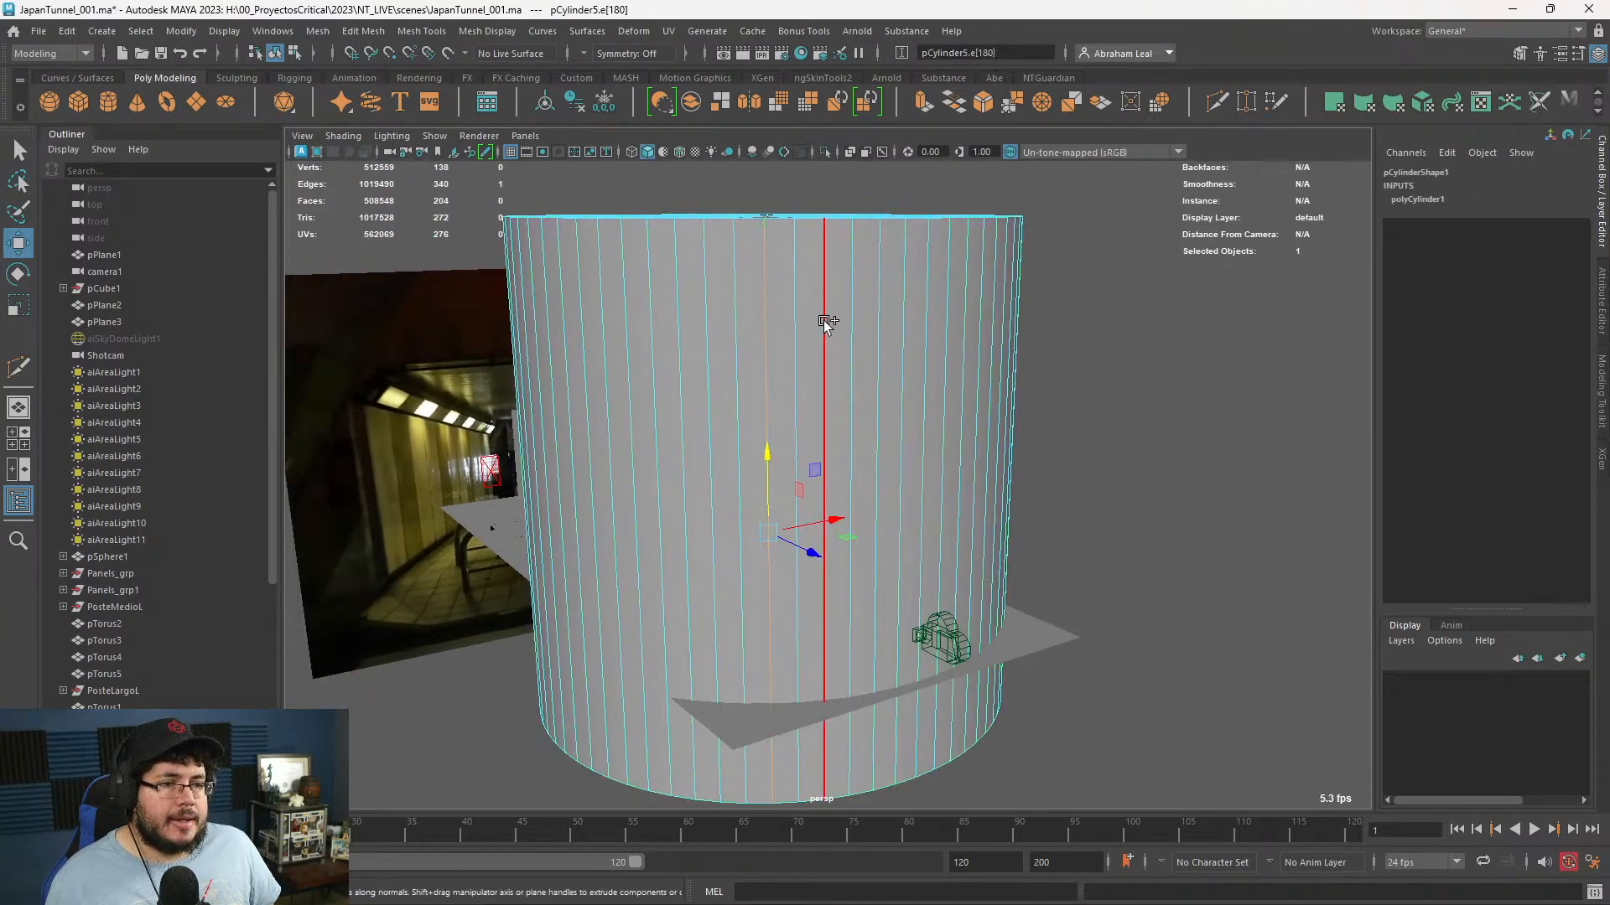
click(1099, 370)
click(772, 381)
shift+click(822, 372)
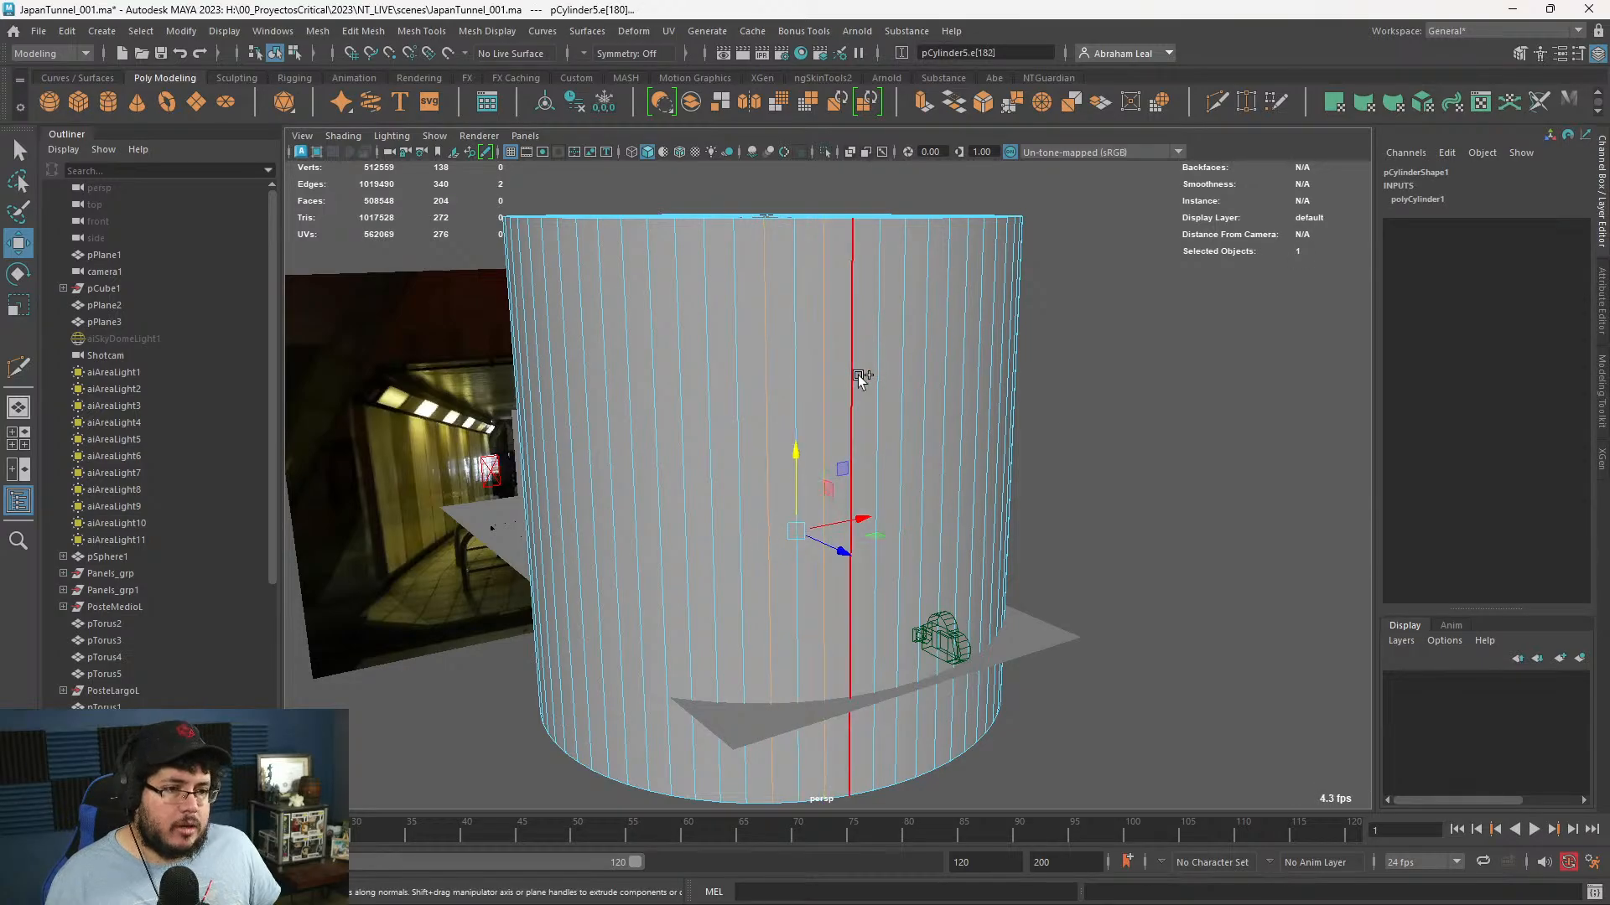
shift+click(877, 379)
alt+drag(956, 407, 863, 377)
click(1045, 395)
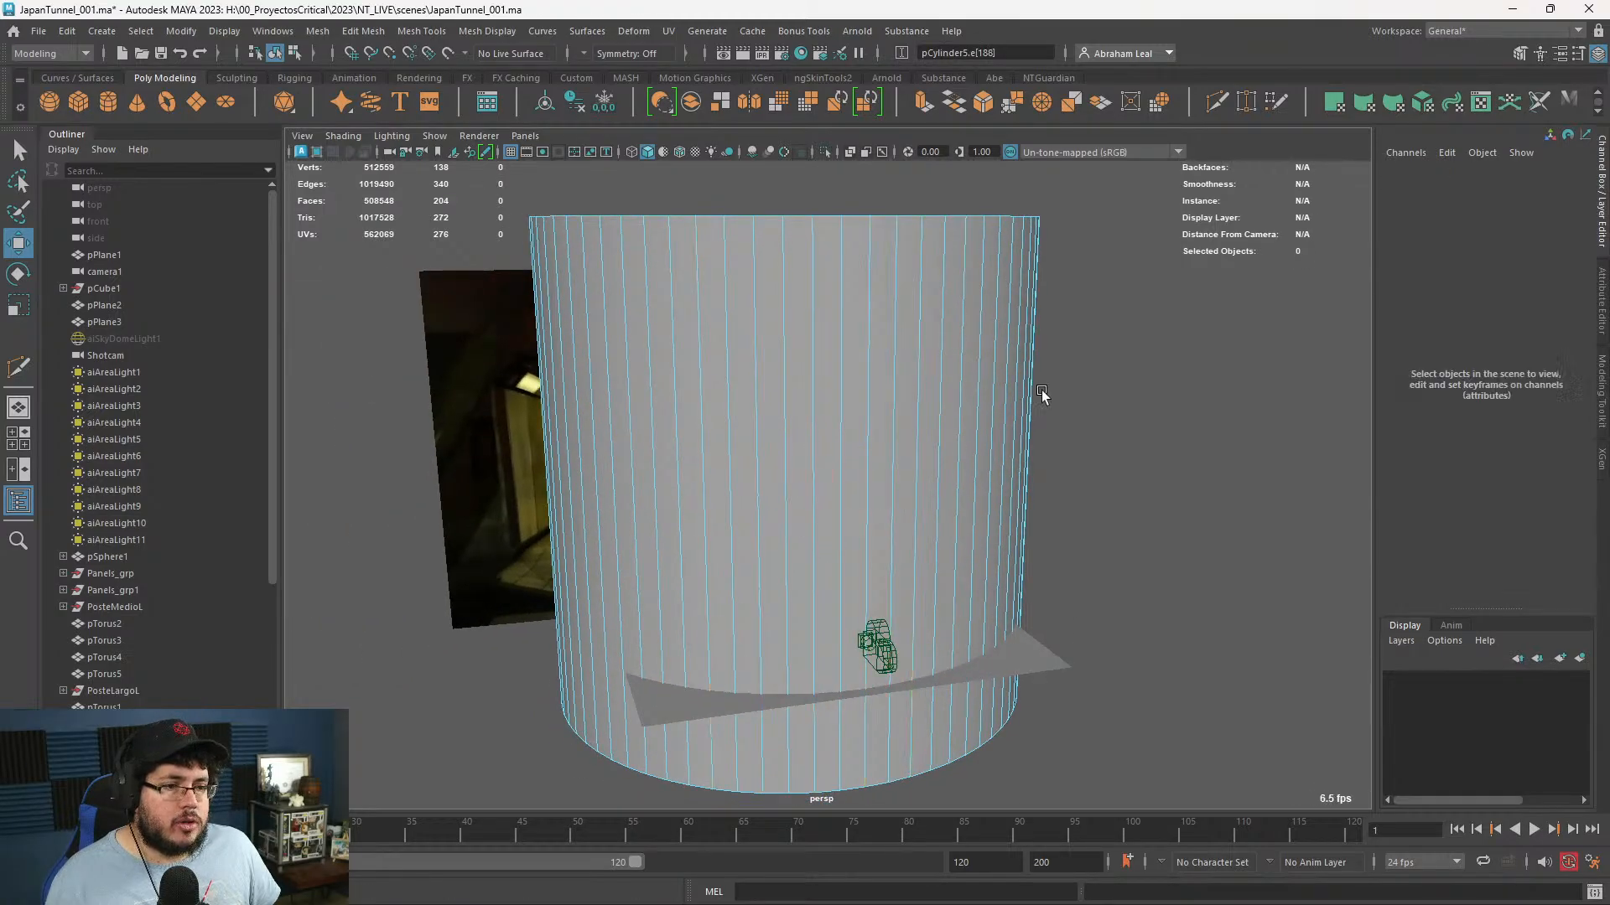
- Select one vertical edge of the cylinder and run the custom MEL shelf script to select every second edge in the ring
click(690, 370)
click(1568, 103)
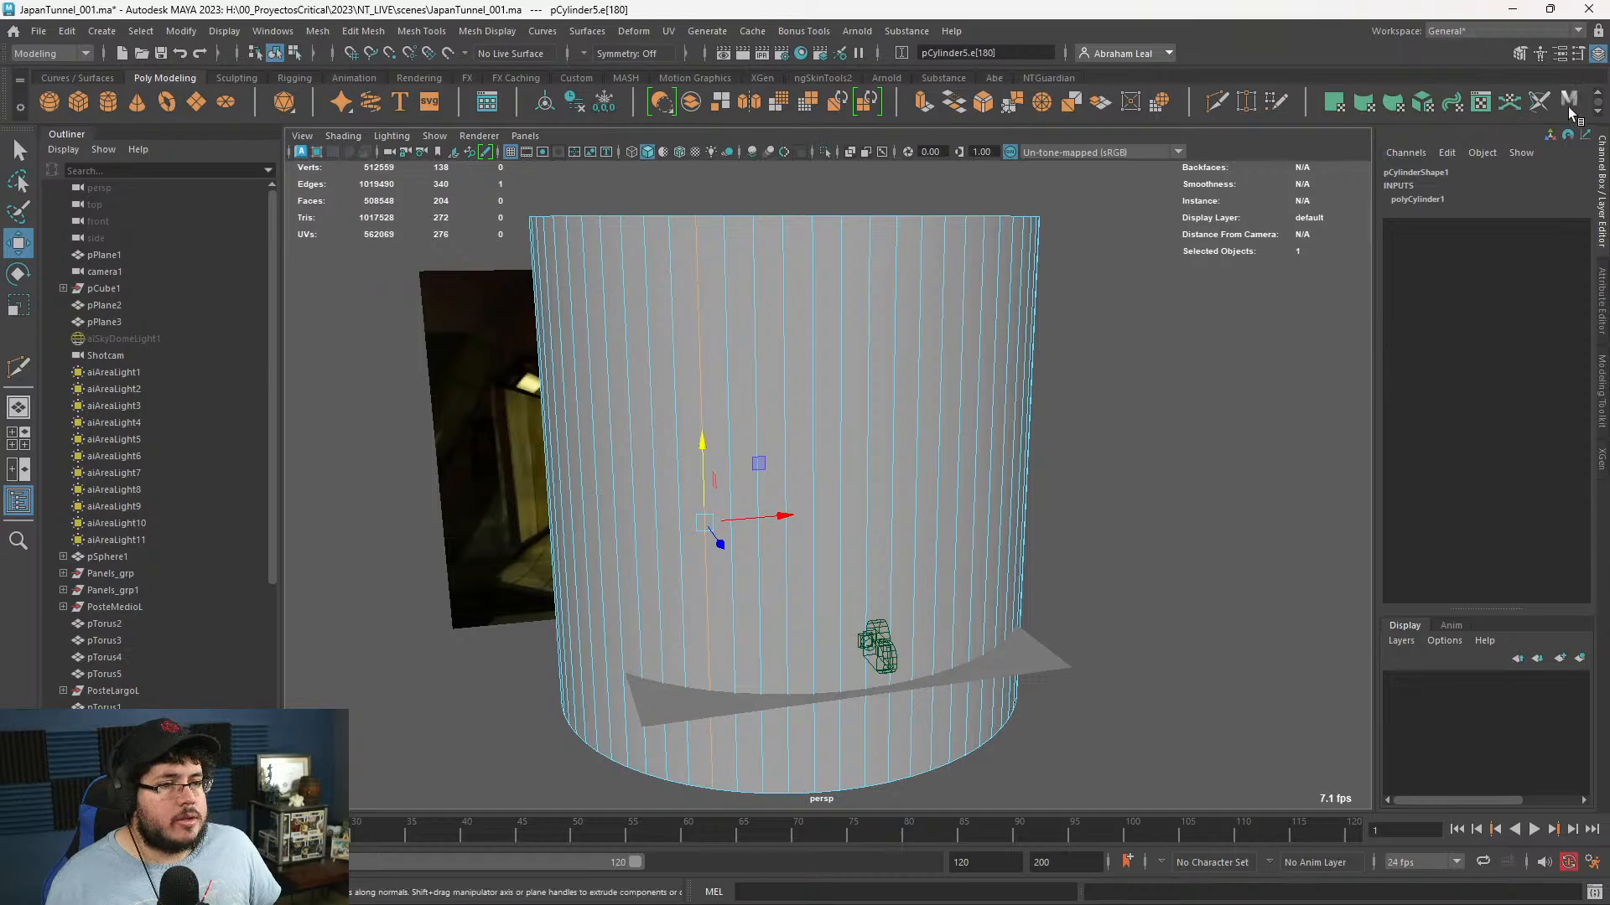
alt+drag(1167, 442, 1215, 466)
click(782, 366)
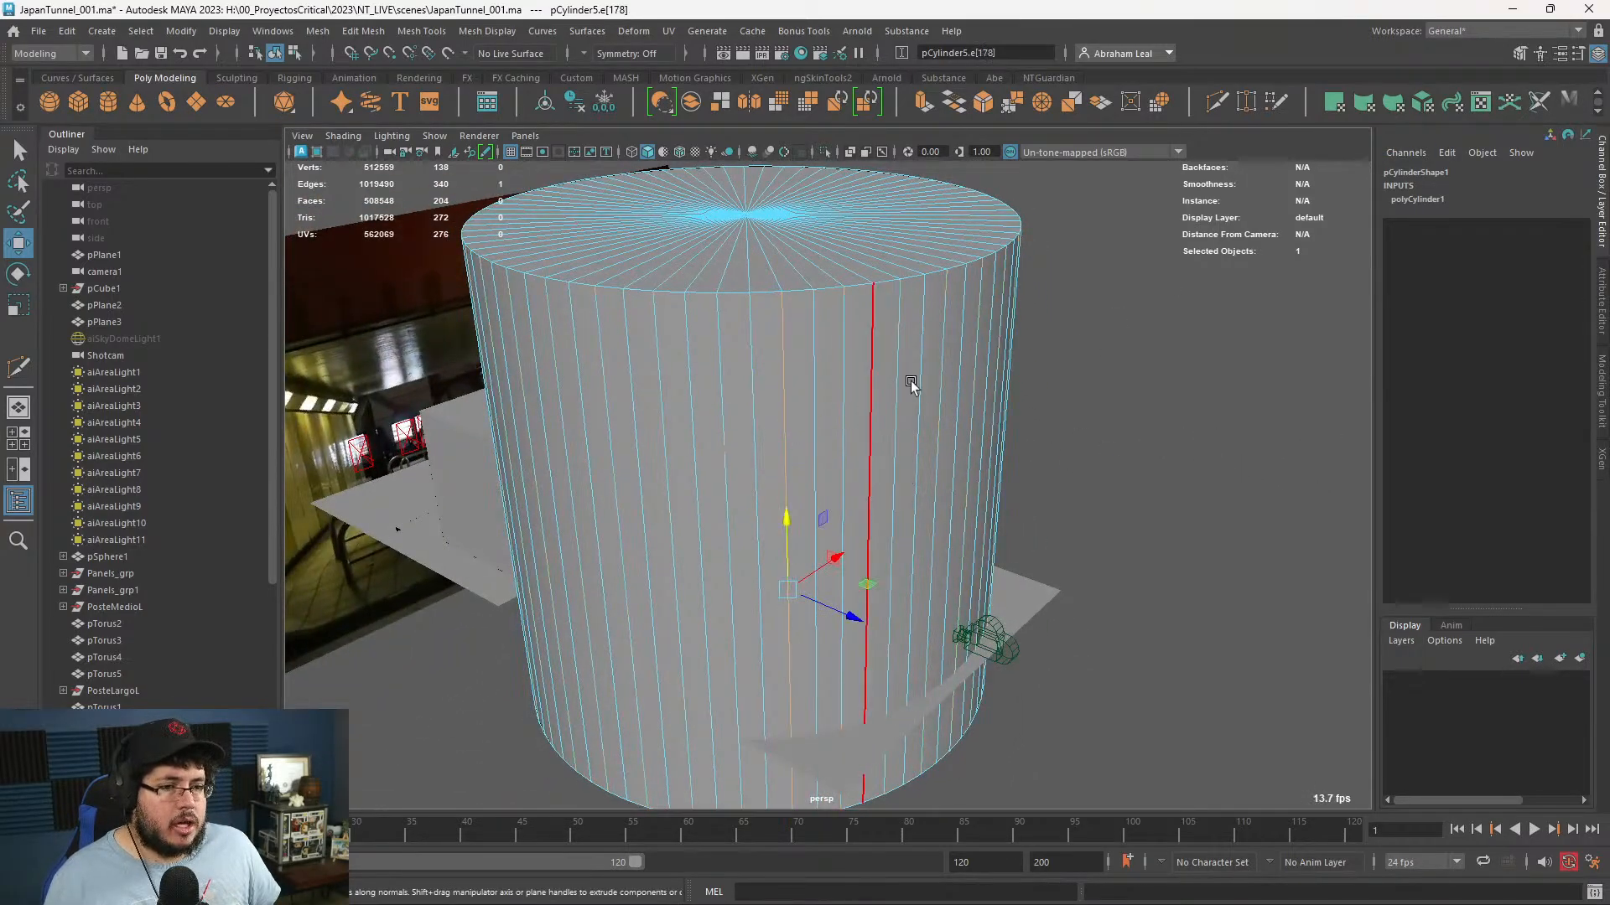
click(1565, 101)
alt+drag(981, 436, 866, 415)
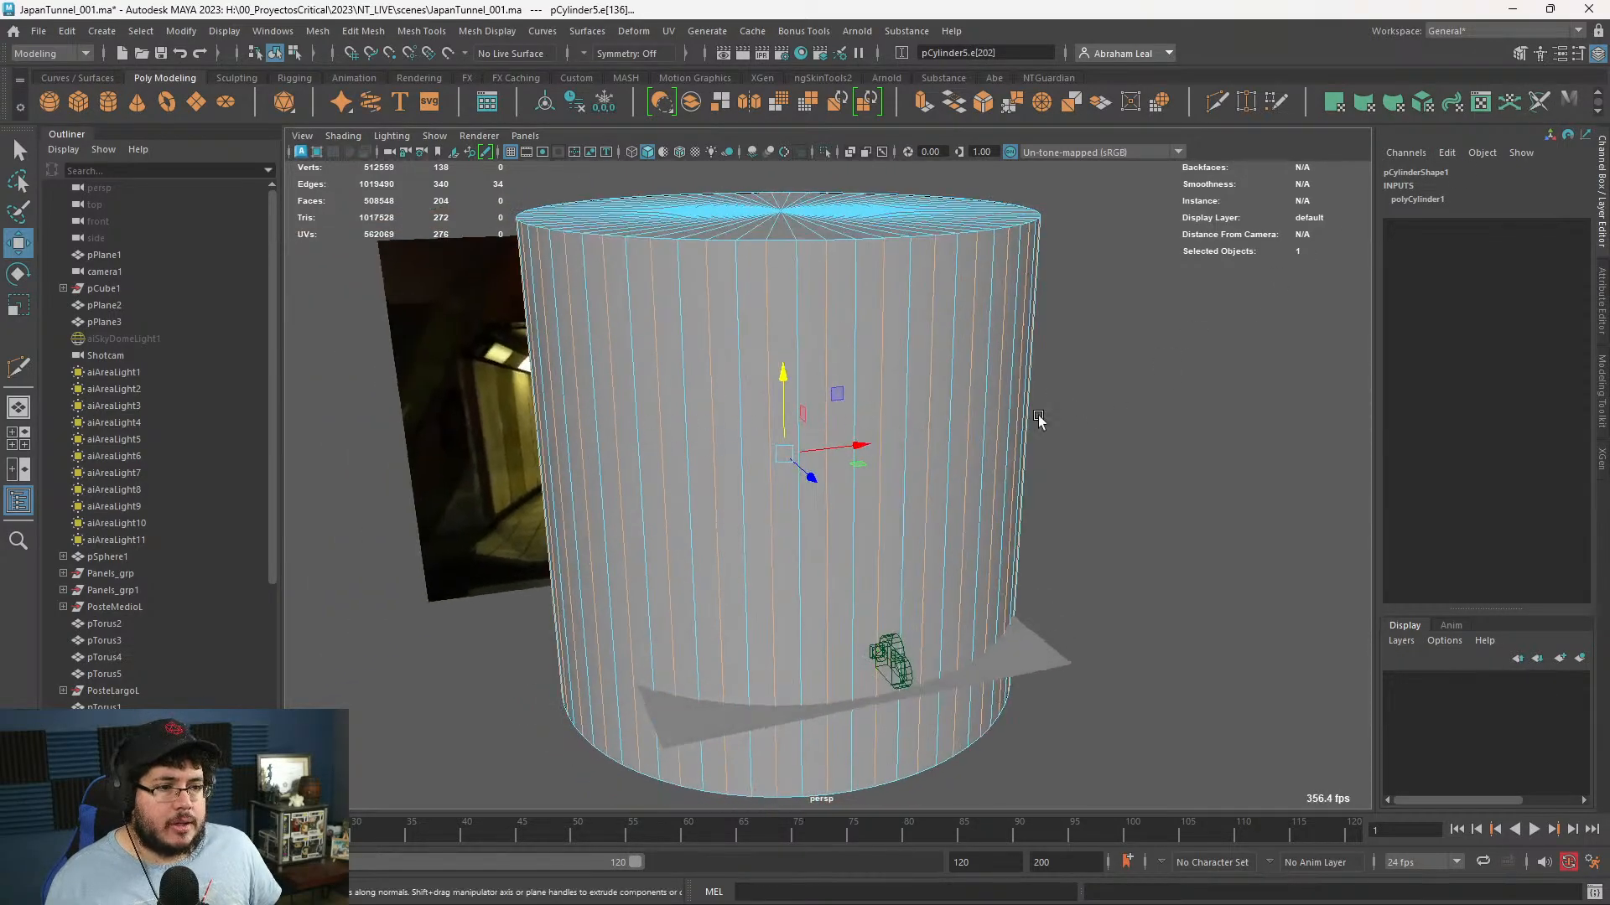
- Inspect the MEL command behind the edge-selection script in the Shelf Editor and close it
right_click(1567, 105)
click(1533, 133)
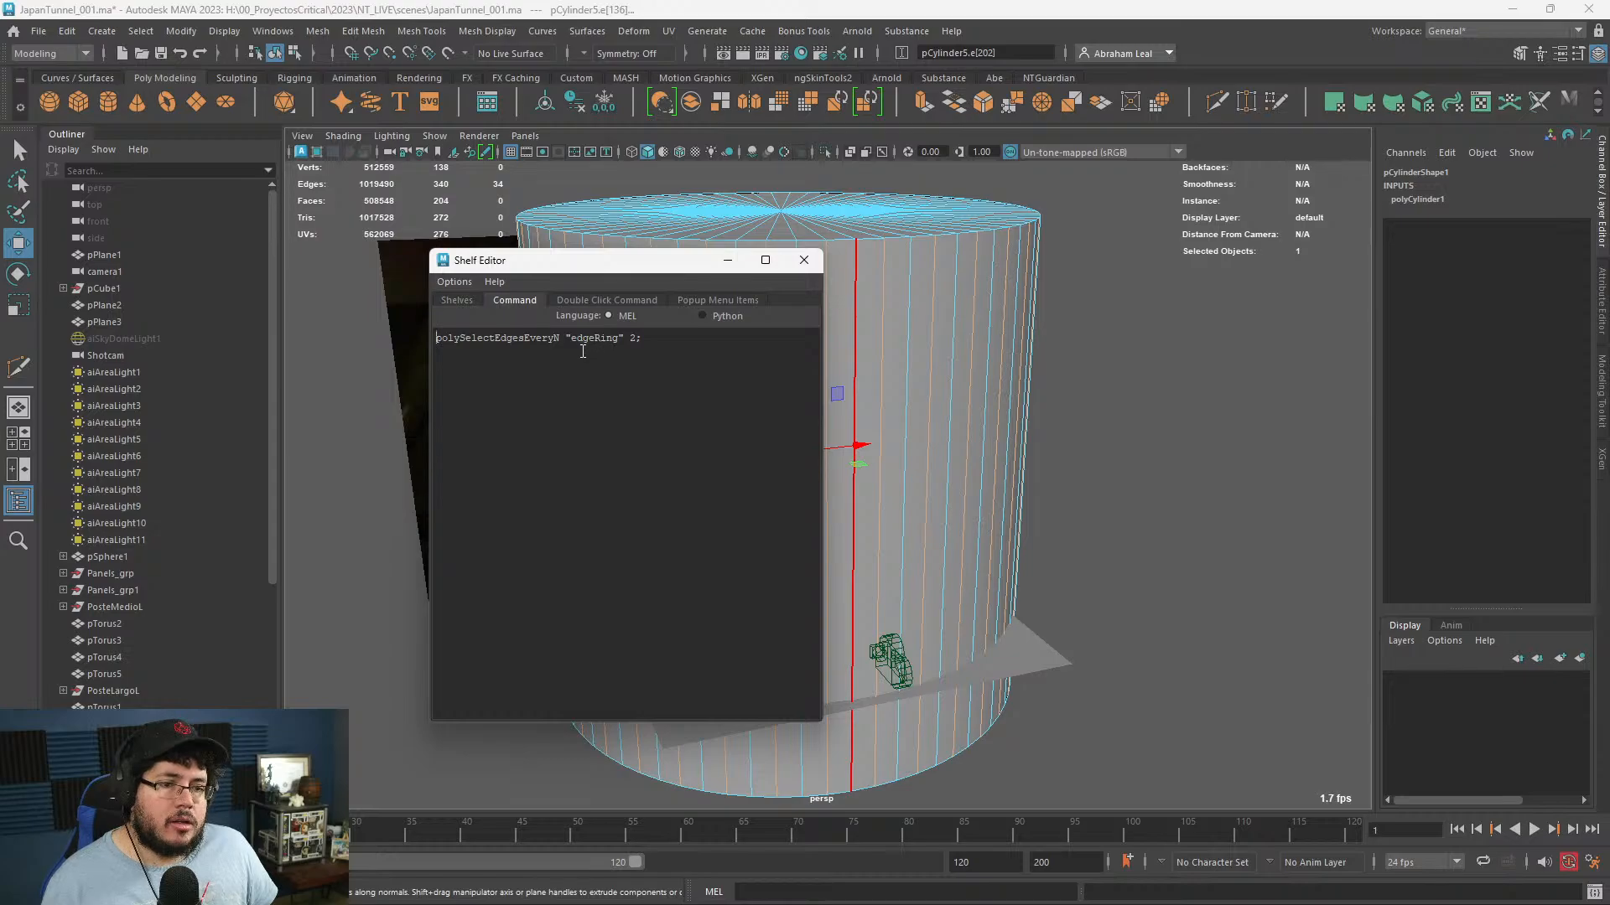
drag(655, 347, 420, 338)
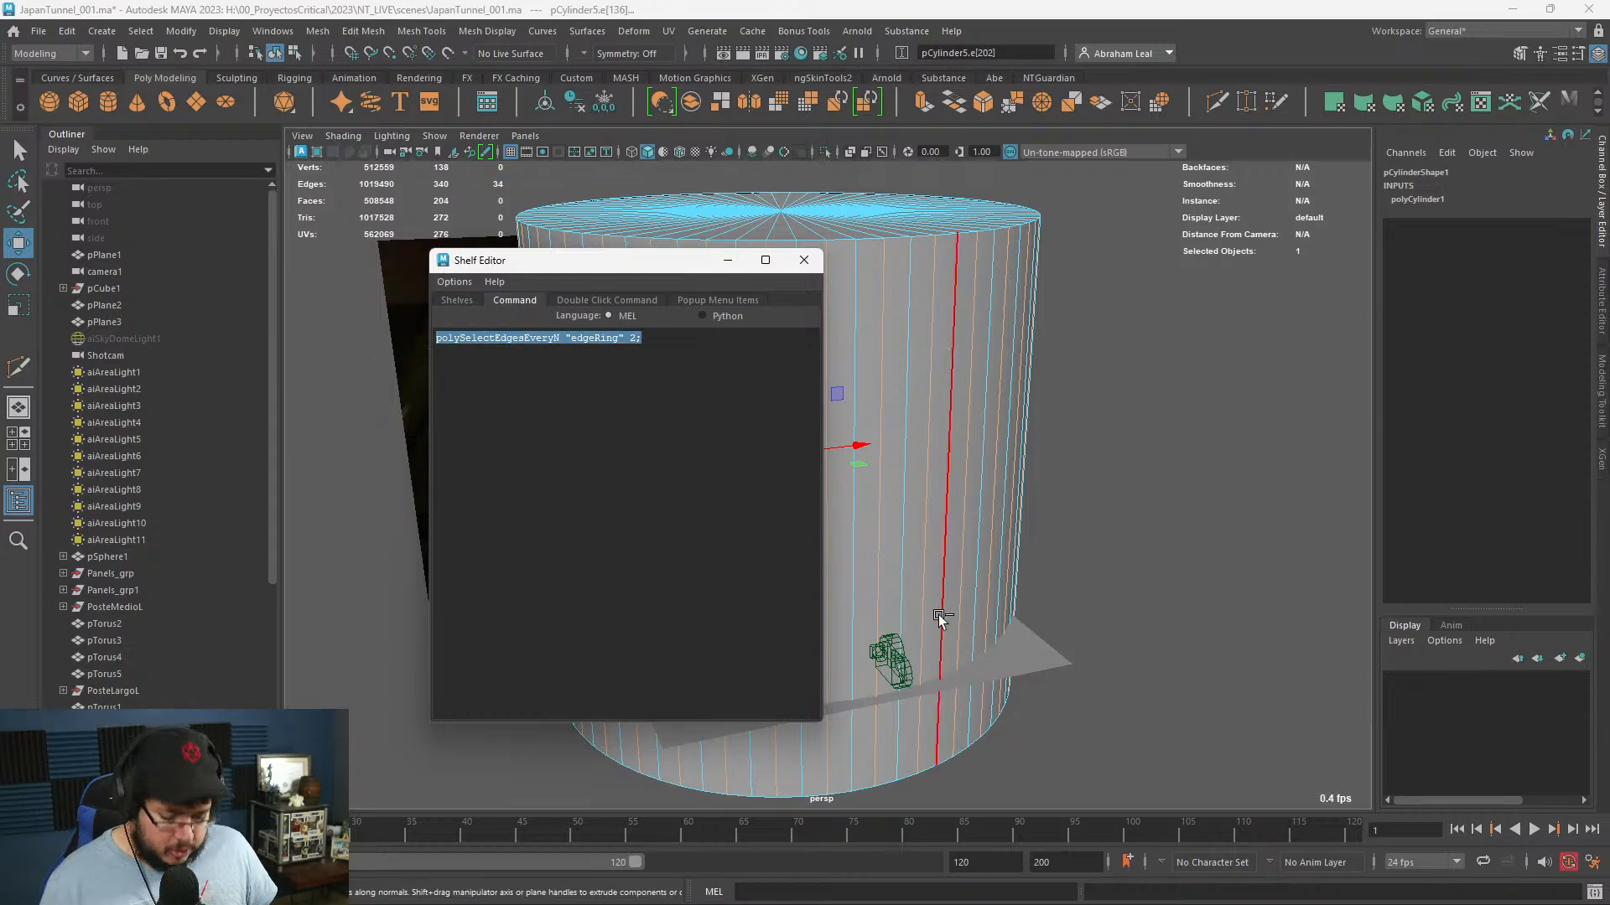
click(807, 262)
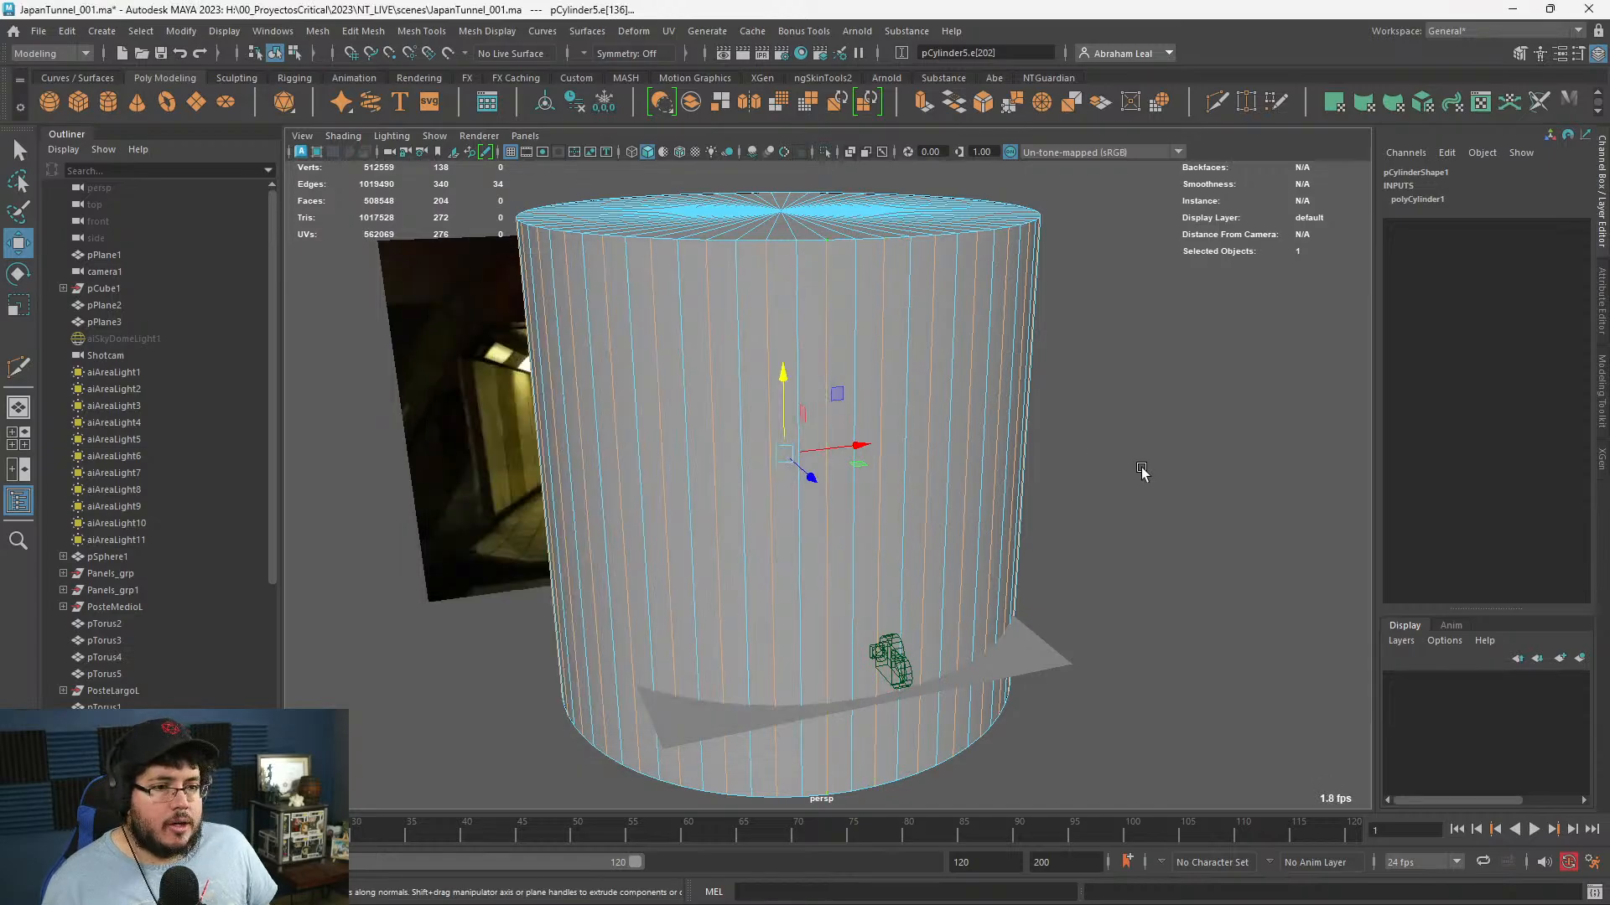
- Return to object selection and delete the demonstration cylinder
click(1143, 473)
right_drag(897, 465, 986, 368)
click(986, 369)
key(Delete)
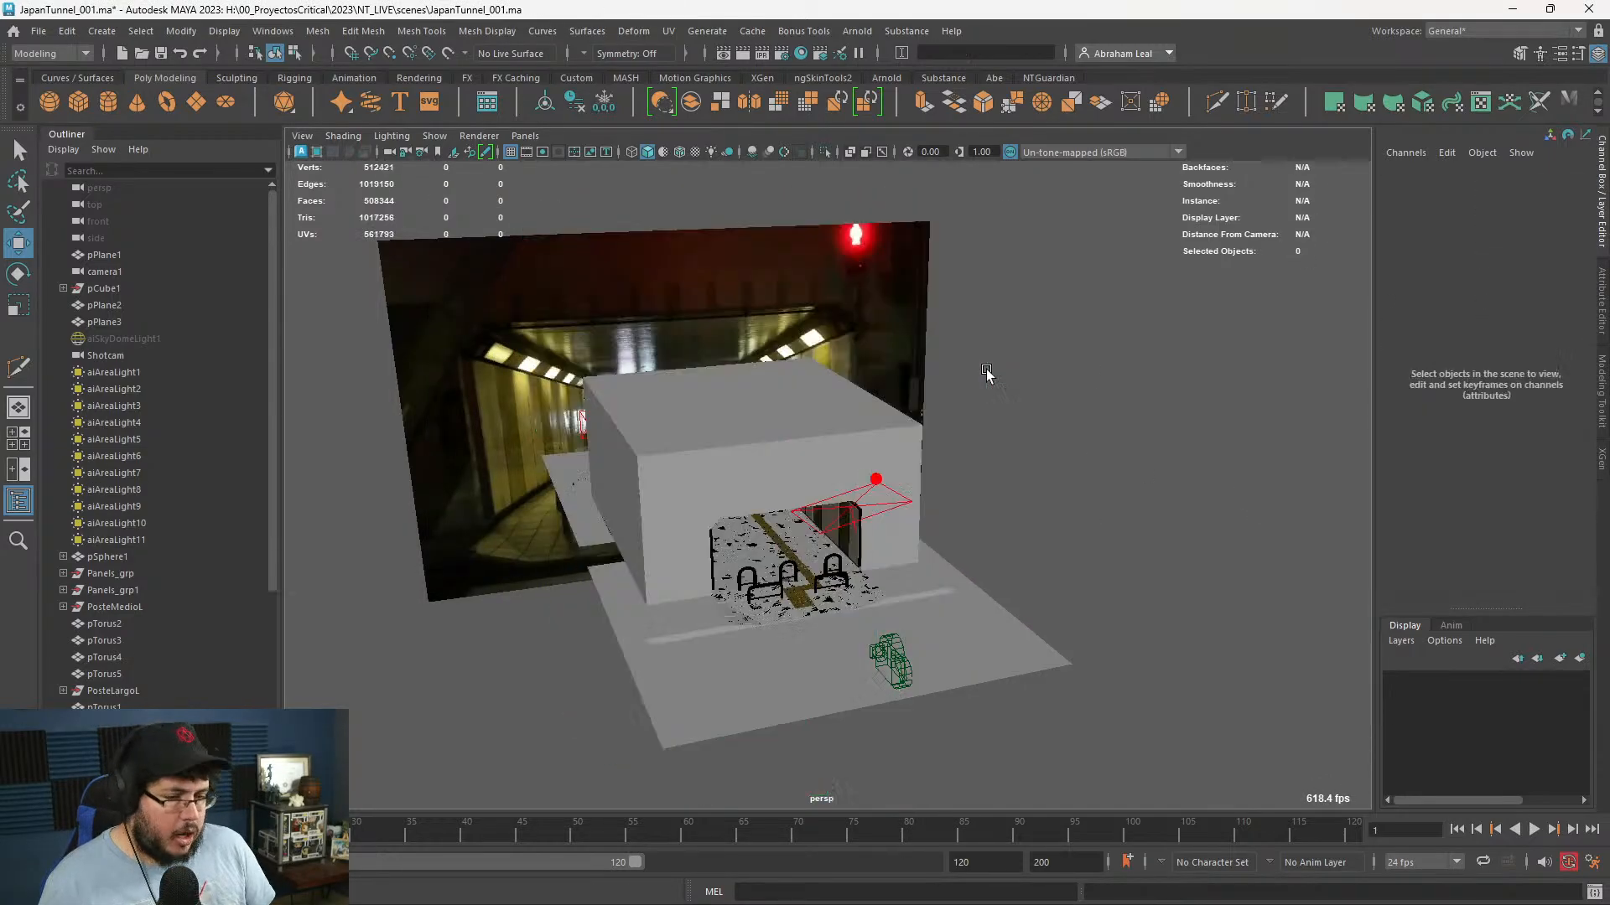
- Select the front face of the low base strip on the slab's leg to the left of the entrance
alt+drag(793, 499, 717, 414)
alt+right_drag(717, 413, 843, 635)
alt+right_drag(665, 547, 890, 650)
click(531, 450)
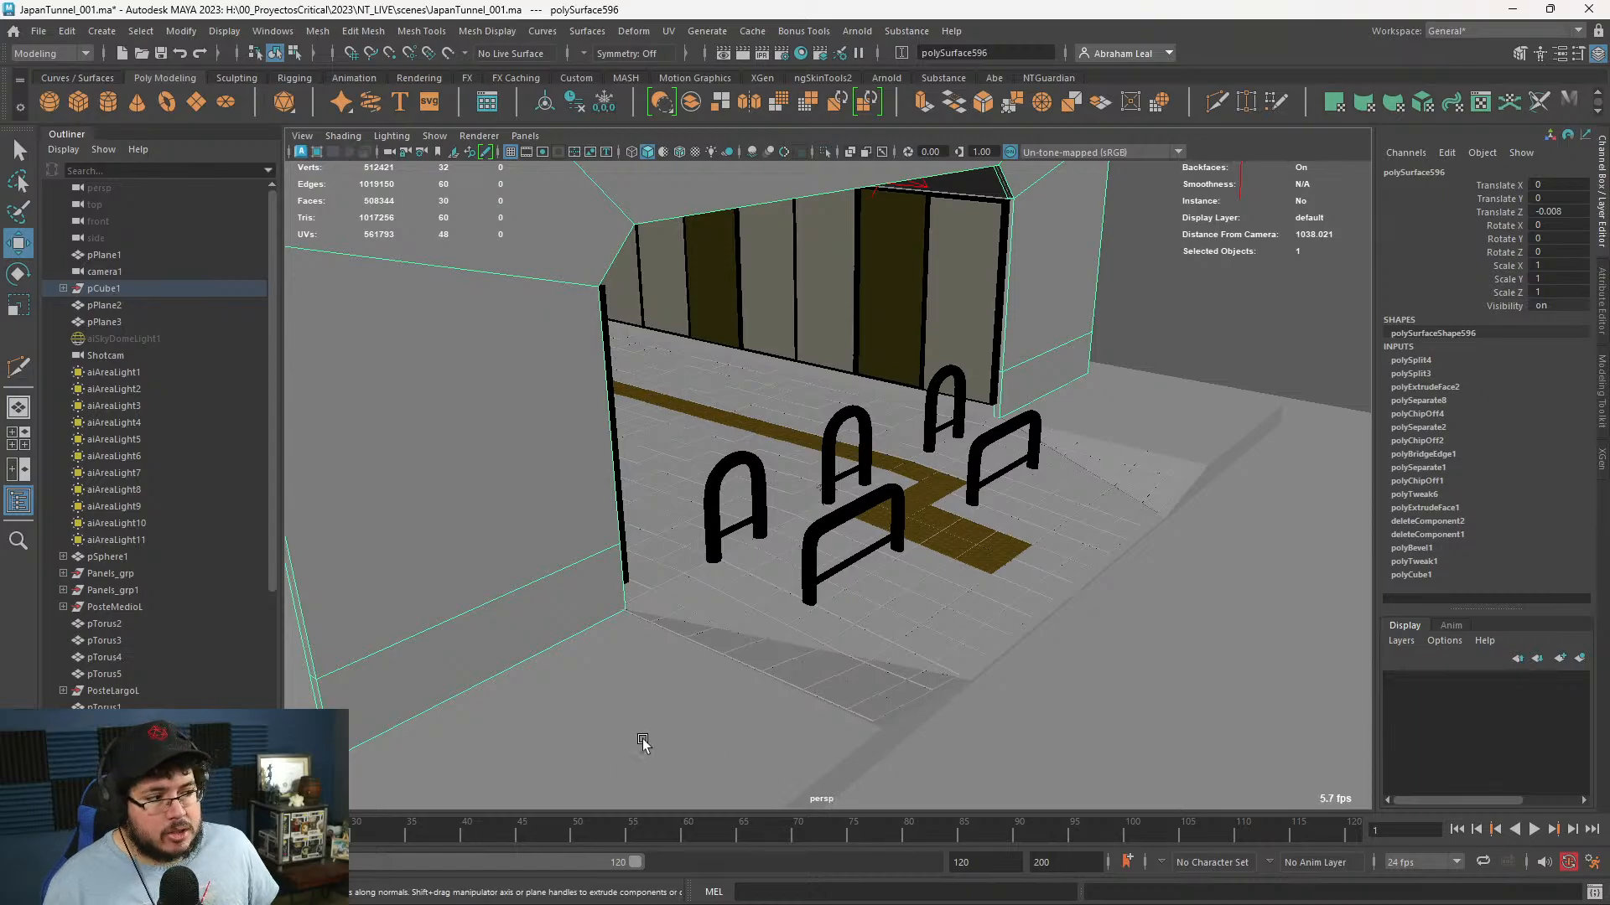
alt+middle_drag(639, 740, 722, 512)
right_drag(550, 302, 552, 443)
right_drag(500, 373, 500, 425)
click(539, 453)
- Add the matching base strip face on the opposite side of the entrance to the face selection
alt+middle_drag(740, 497, 742, 517)
alt+drag(742, 516, 452, 484)
right_drag(560, 462, 508, 455)
key(ctrl+z)
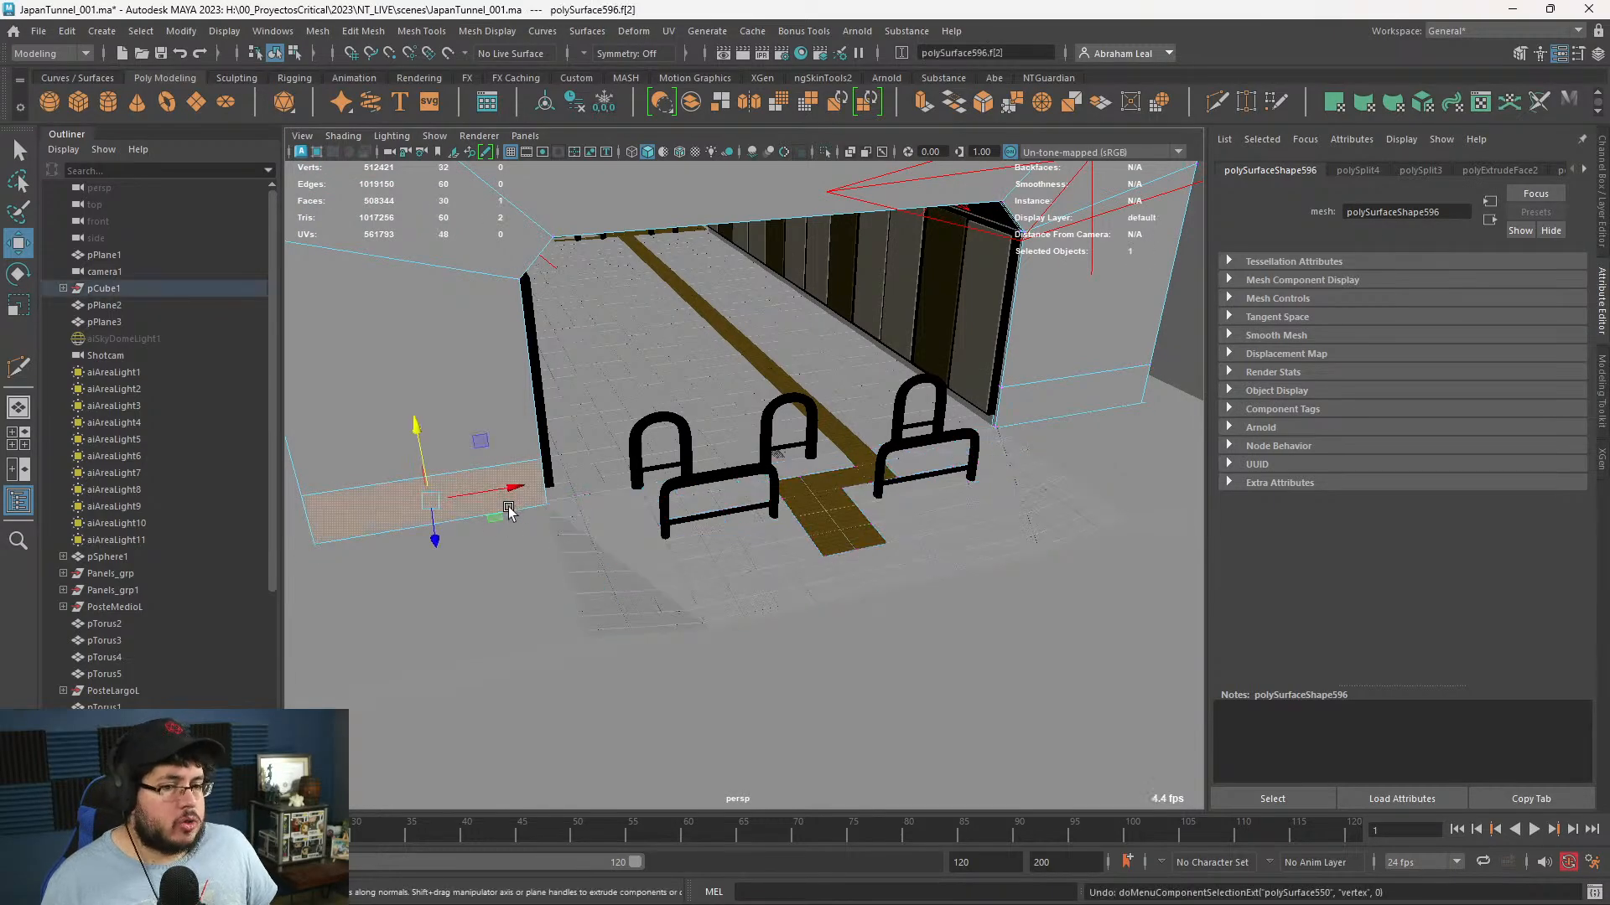
shift+click(997, 420)
key(ctrl+z)
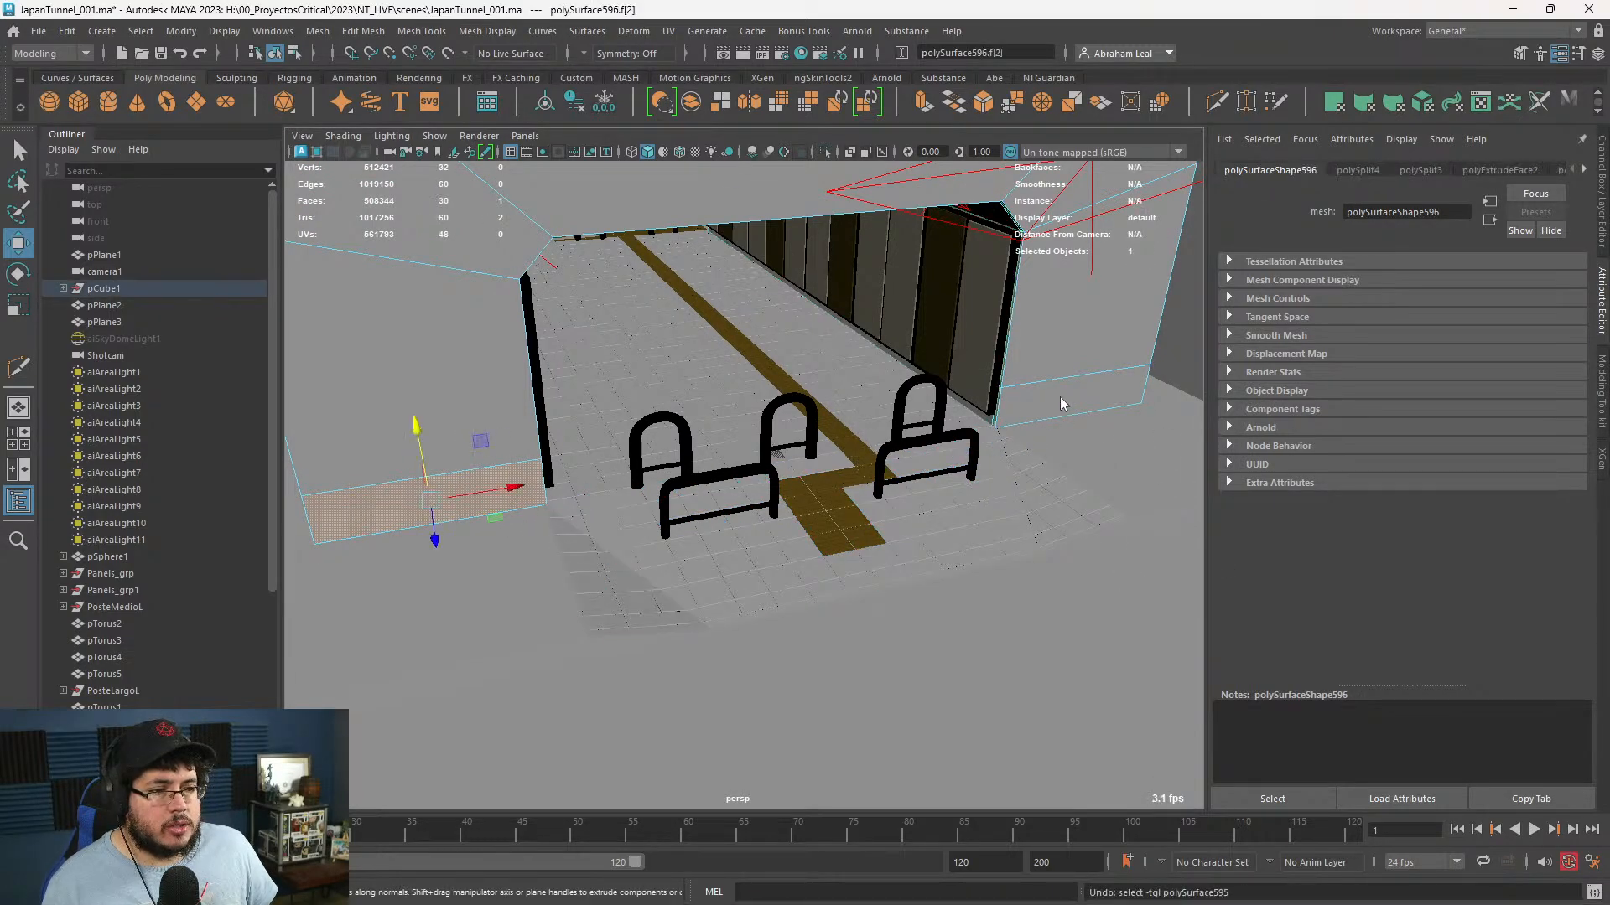
right_drag(1060, 404, 1057, 426)
shift+click(1056, 406)
- Extrude the two selected base strip faces outward from the front of the slab and return to object selection
alt+drag(711, 521, 906, 572)
key(ctrl+e)
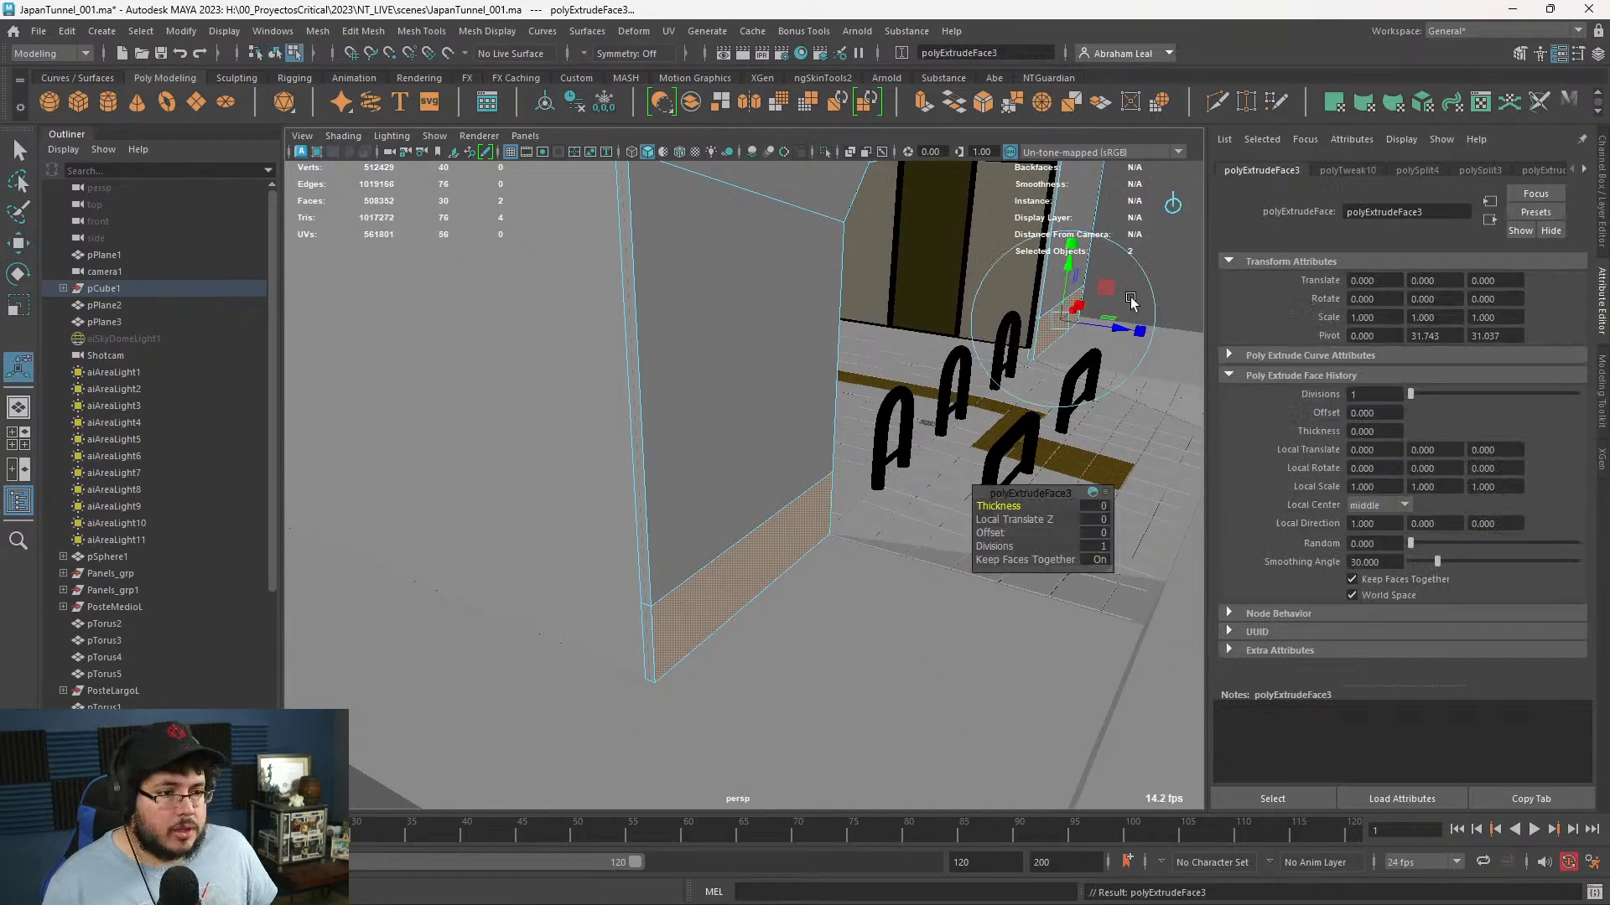
drag(1122, 328, 699, 426)
right_drag(698, 426, 795, 369)
alt+drag(796, 369, 667, 467)
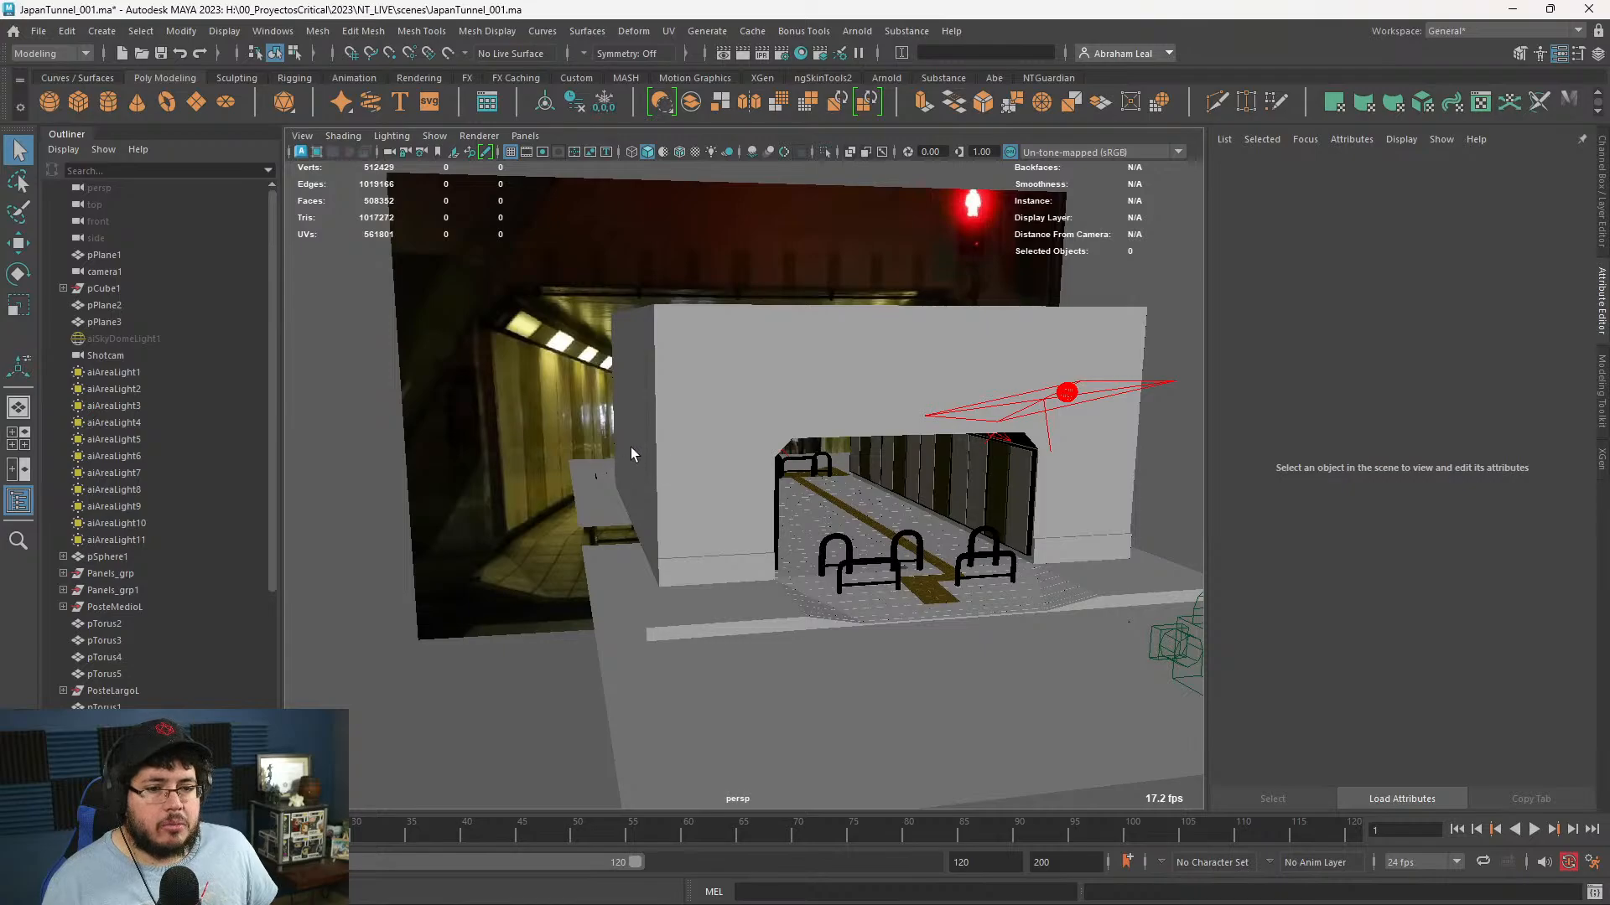
- Select the front slab and cut an edge loop around the tunnel entrance, running parallel and close to the opening's outline
scroll(630, 452, up, 5)
click(864, 587)
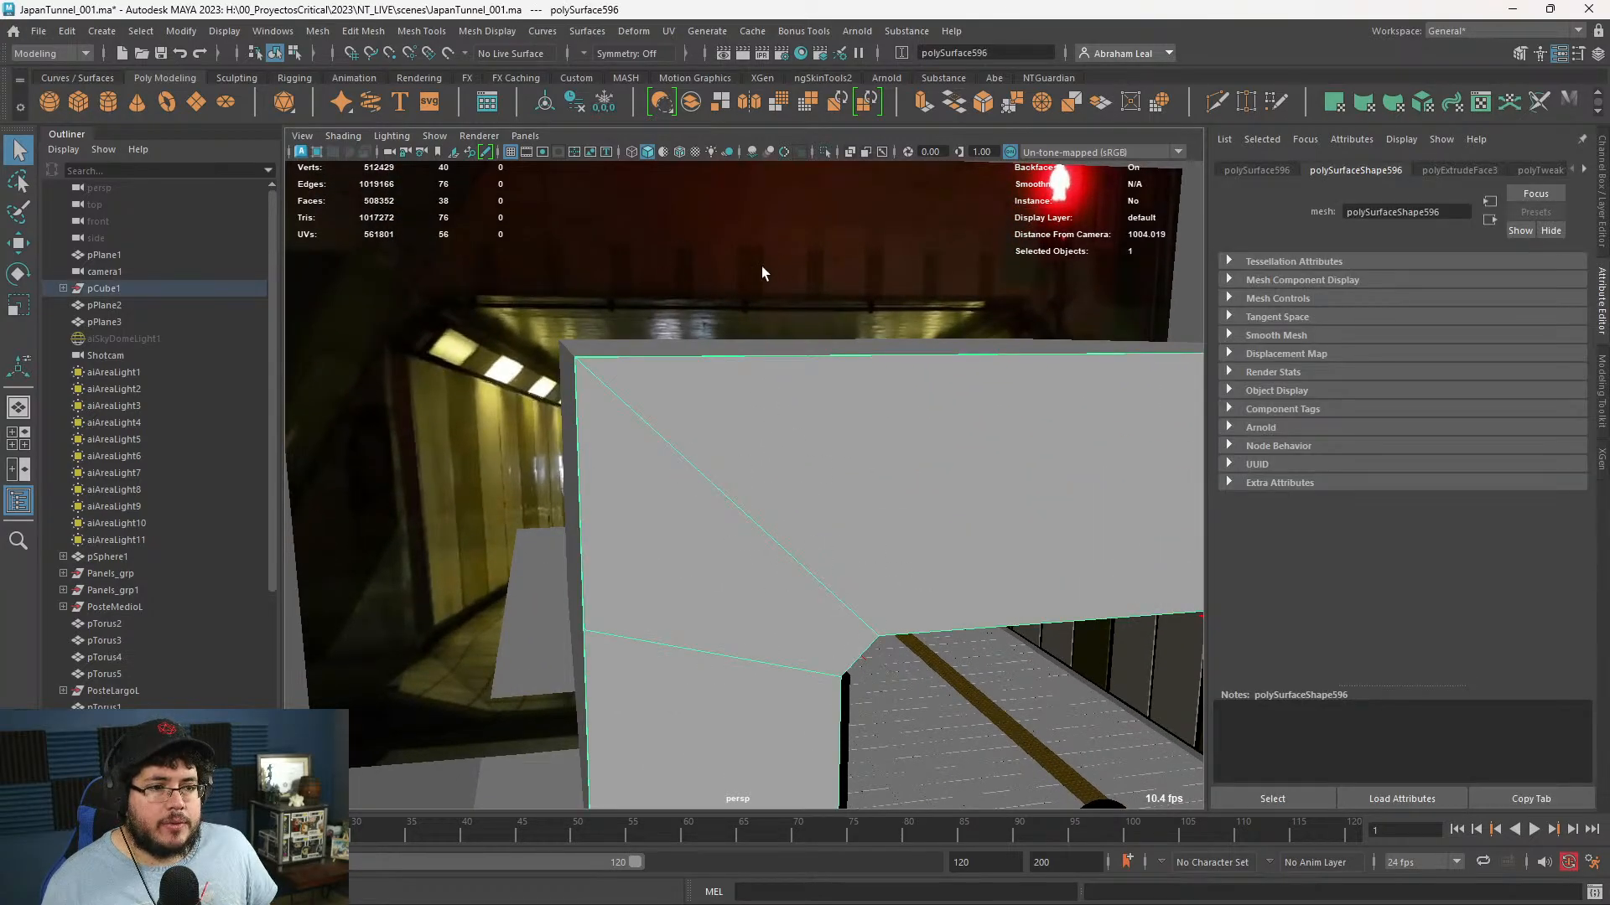
alt+middle_drag(954, 369, 525, 384)
alt+drag(525, 384, 621, 410)
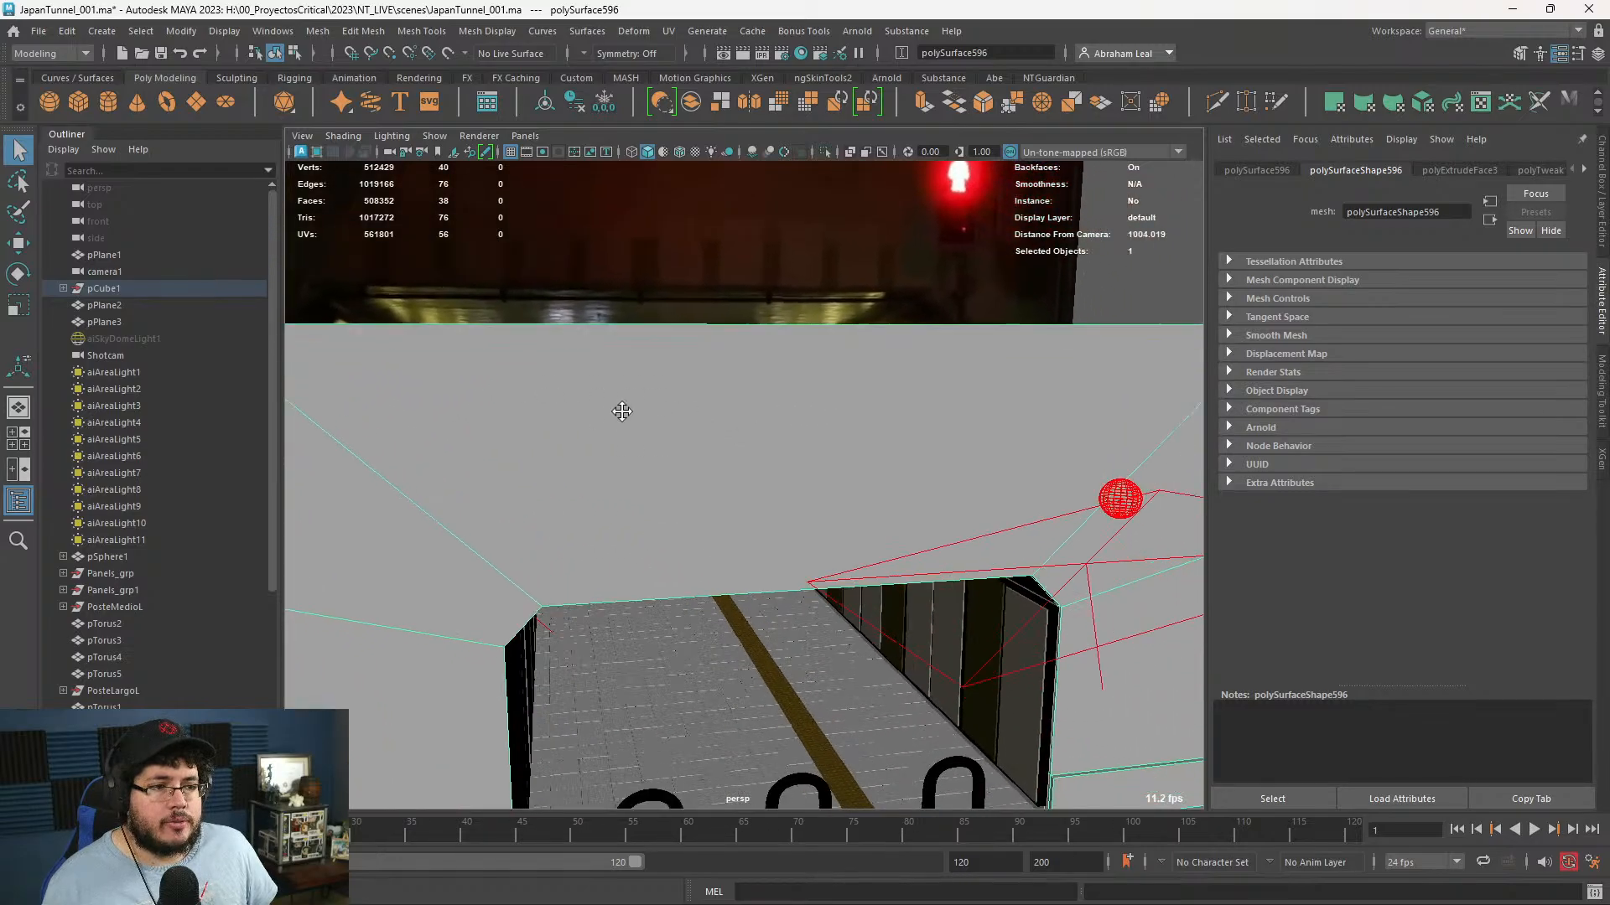
alt+right_drag(622, 410, 689, 512)
scroll(744, 518, up, 4)
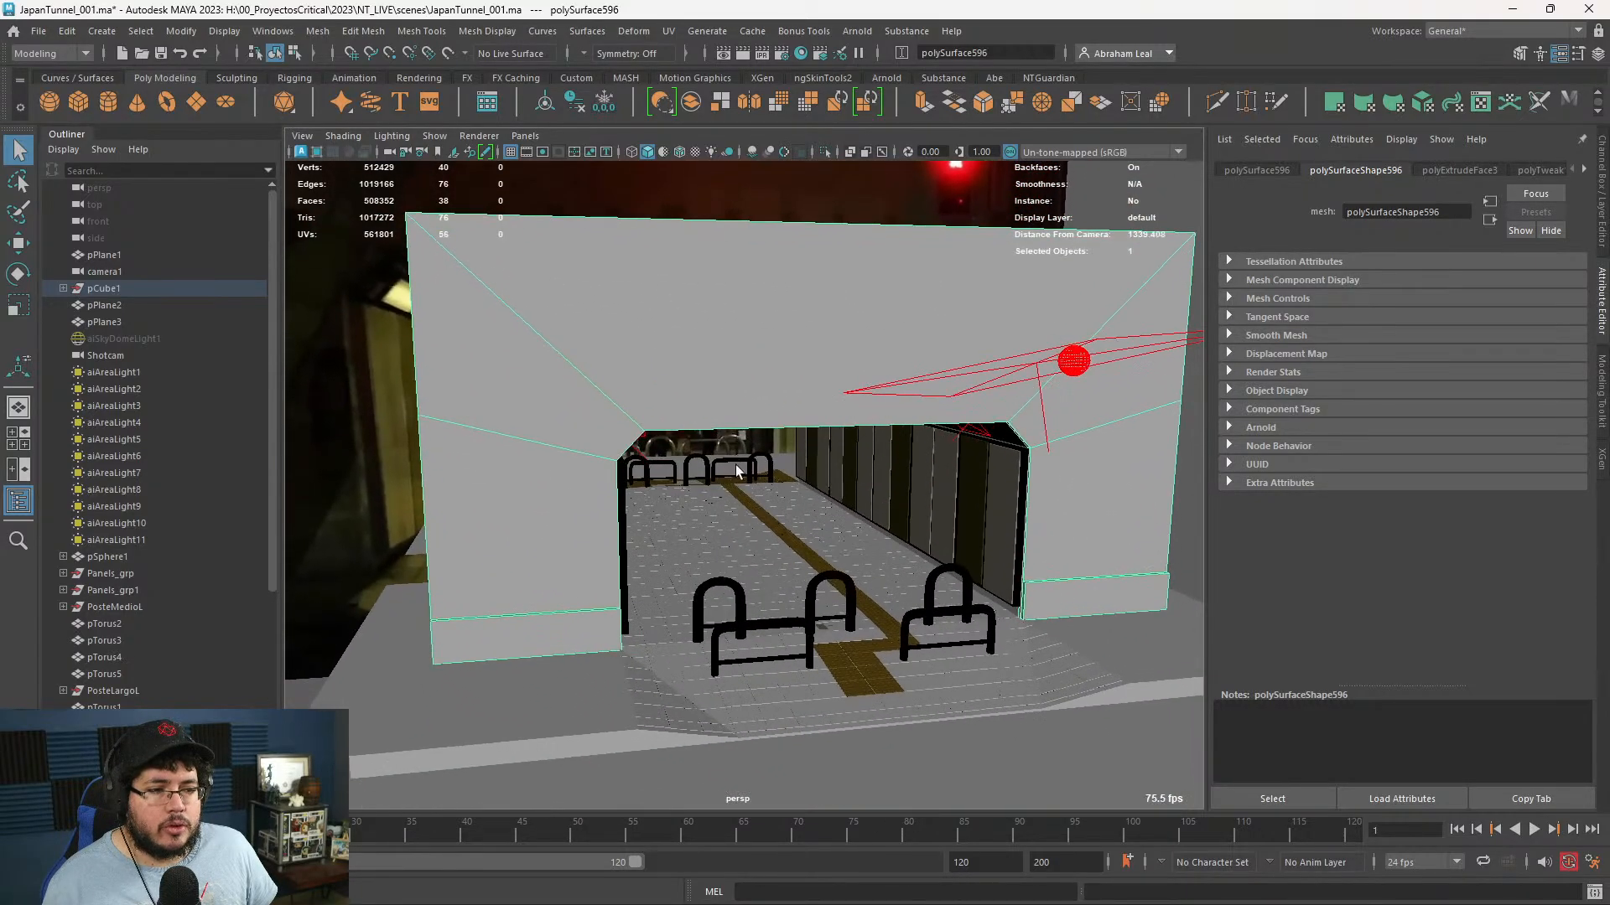
alt+drag(743, 511, 674, 488)
alt+middle_drag(673, 484, 741, 514)
alt+right_drag(741, 514, 695, 456)
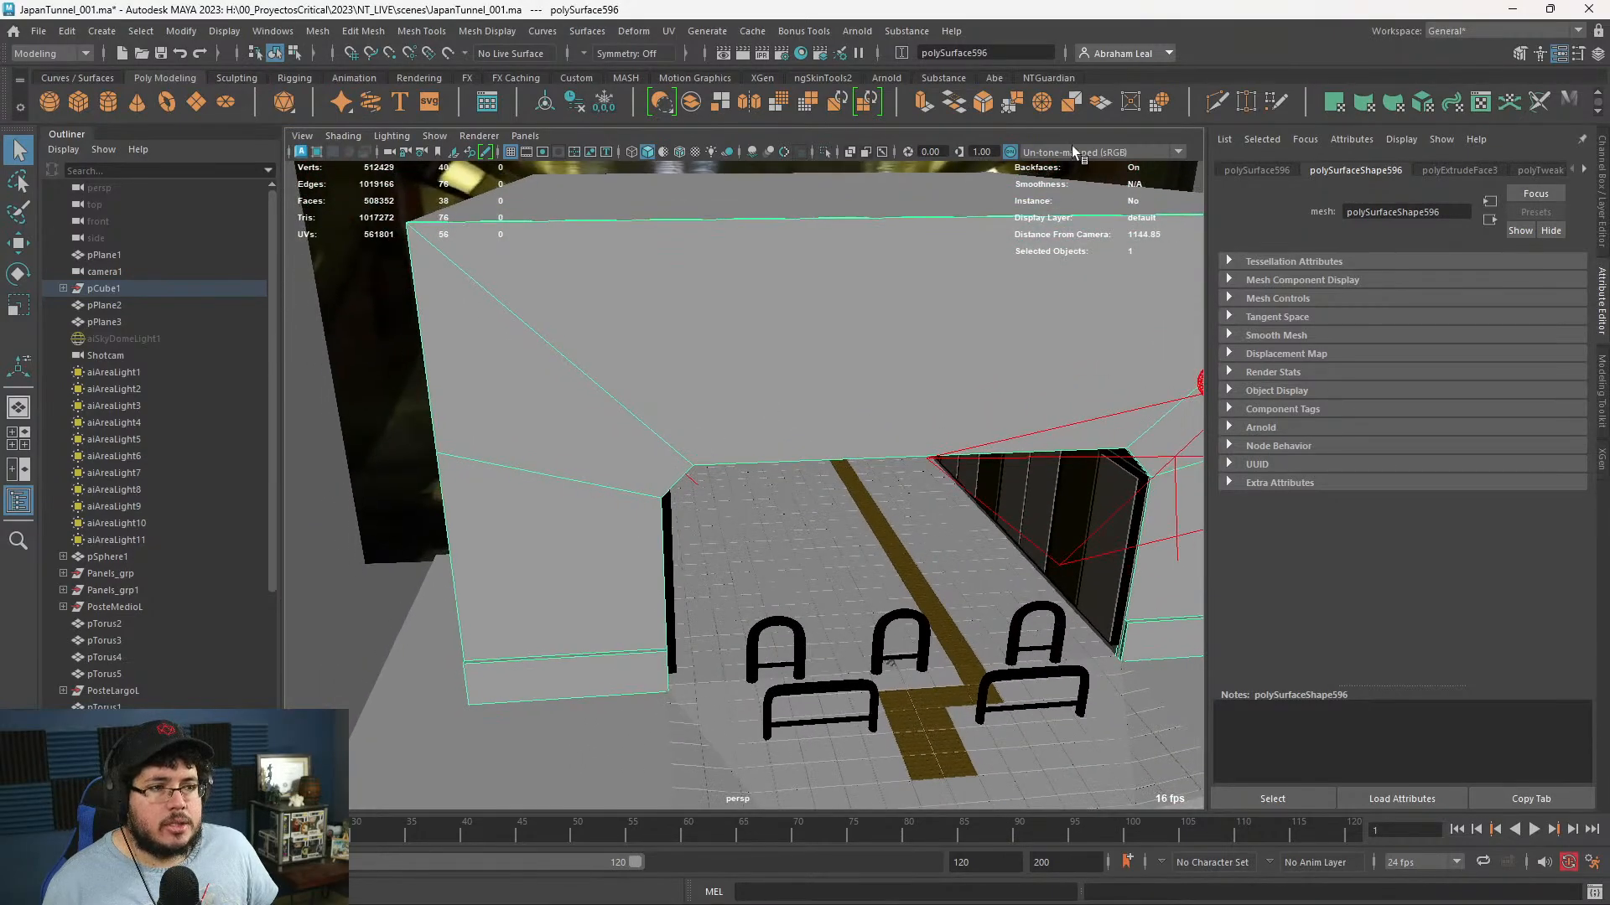
click(1215, 101)
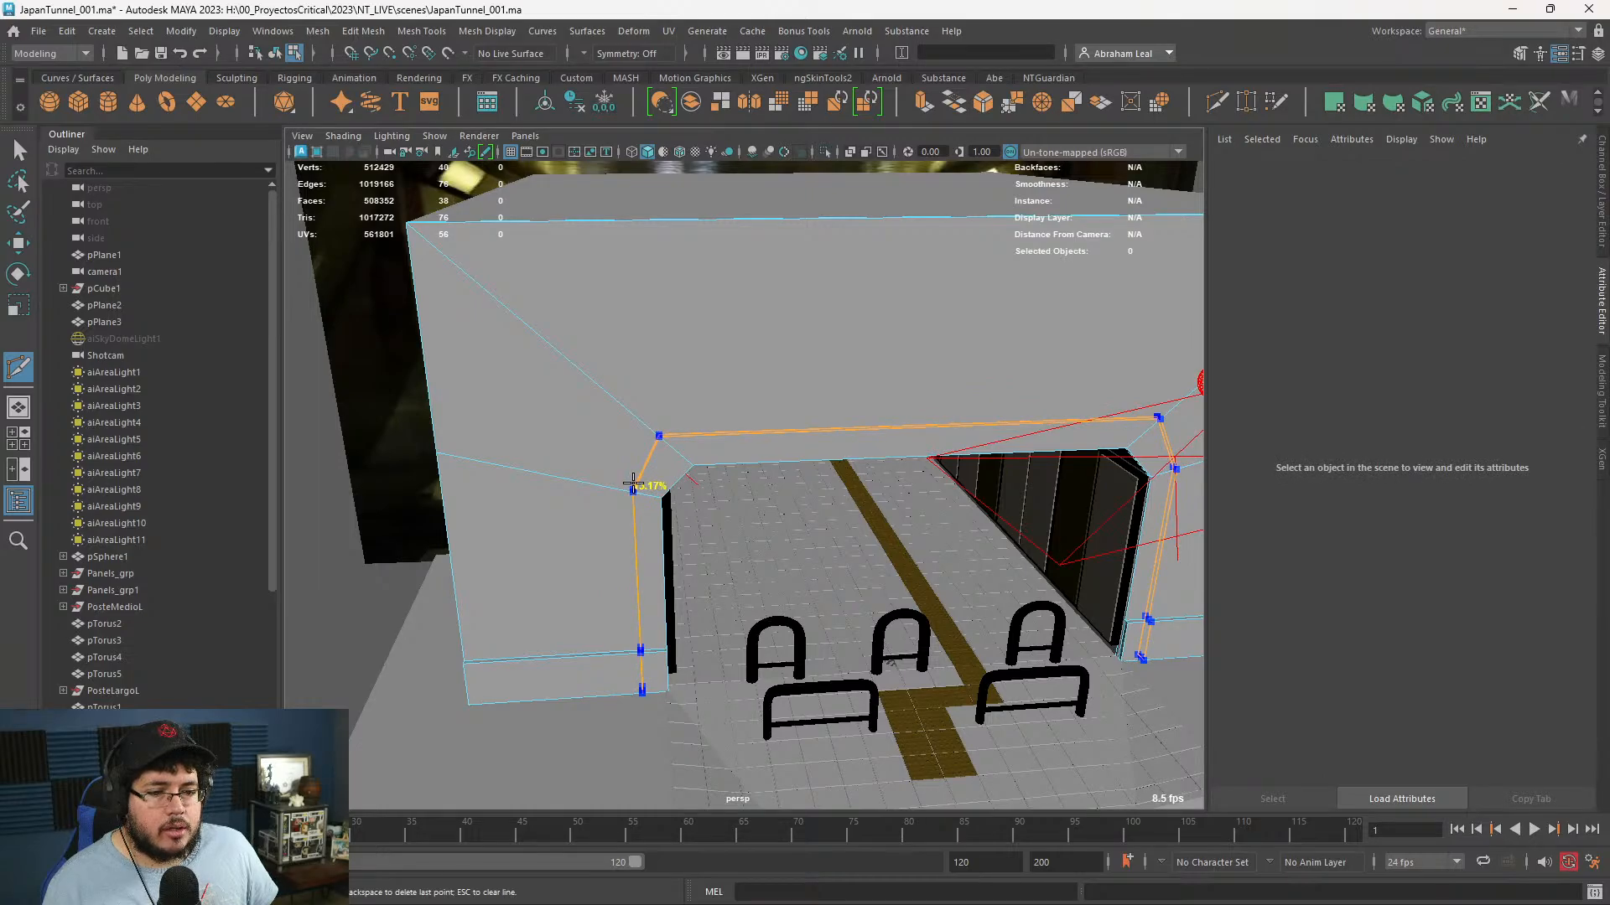
ctrl+click(633, 484)
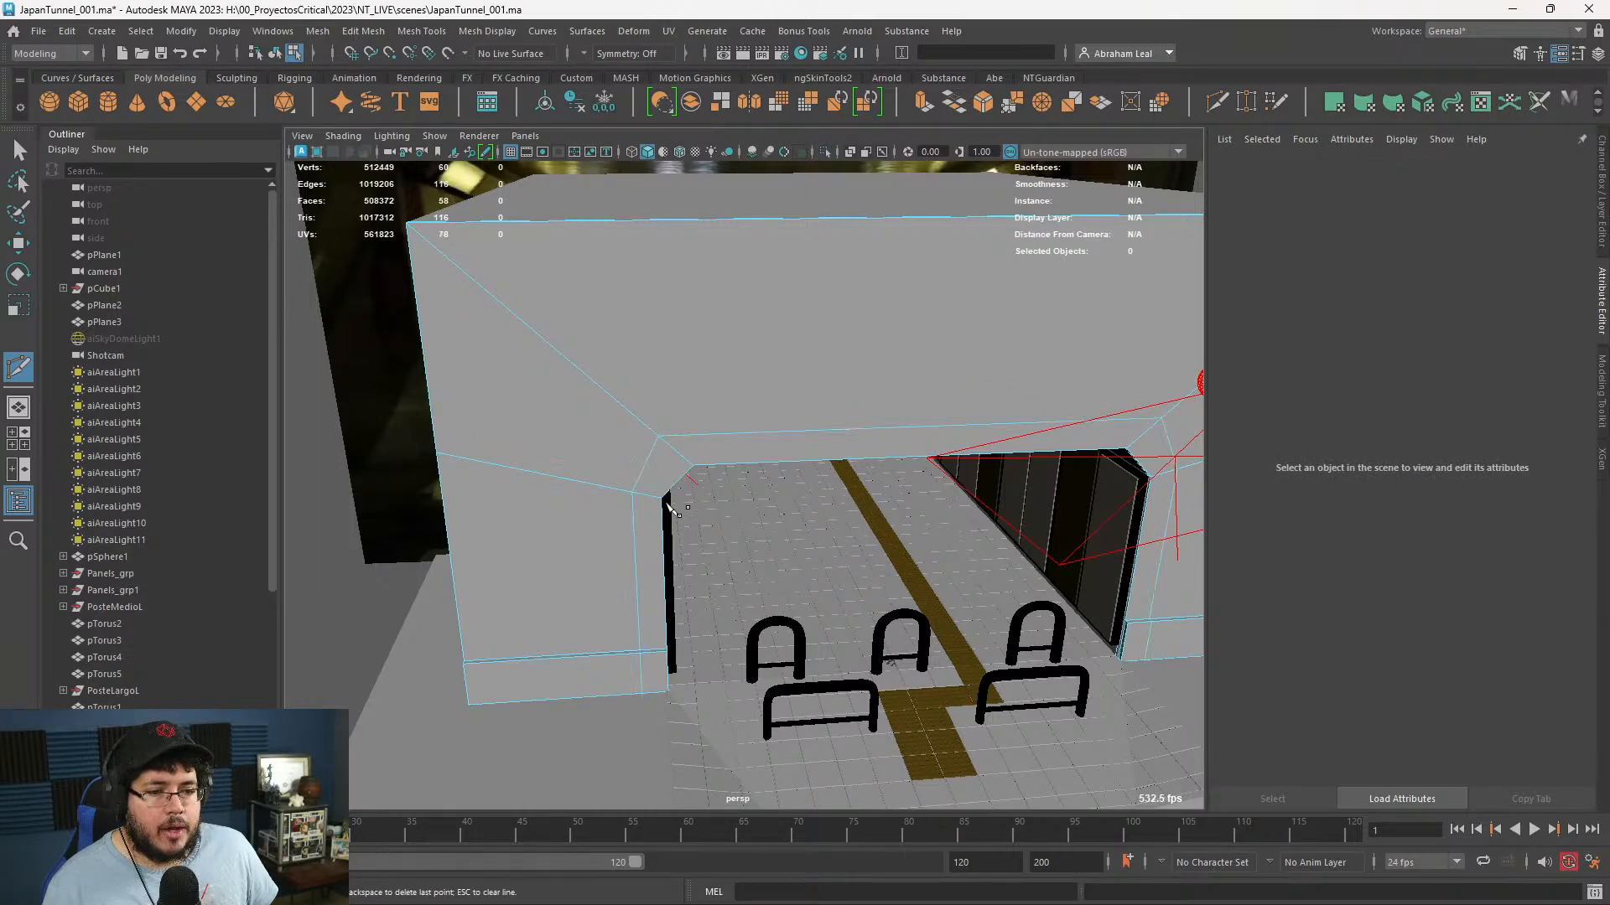
- Scale the new horizontal edge above the entrance slightly shorter along its length to even out the band's corners
alt+drag(671, 503, 528, 435)
alt+middle_drag(768, 426, 702, 426)
alt+right_drag(702, 426, 776, 391)
key(q)
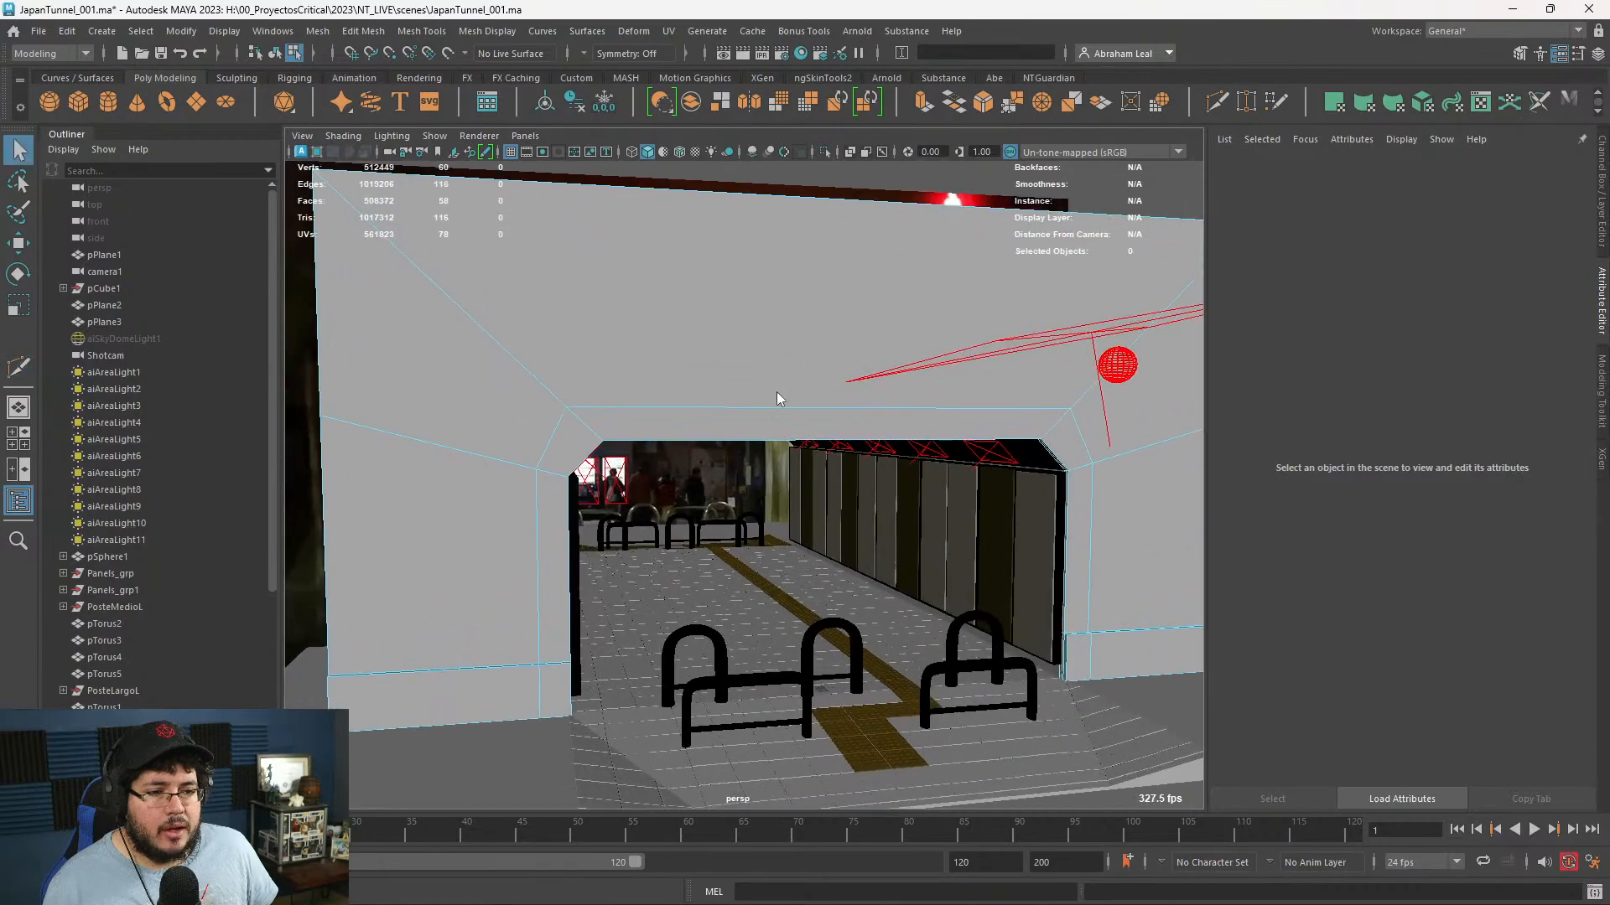
click(773, 407)
key(r)
mouse_move(902, 402)
mouse_down()
mouse_move(813, 403)
mouse_move(890, 394)
mouse_up()
alt+right_drag(890, 393, 688, 373)
alt+middle_drag(688, 373, 791, 445)
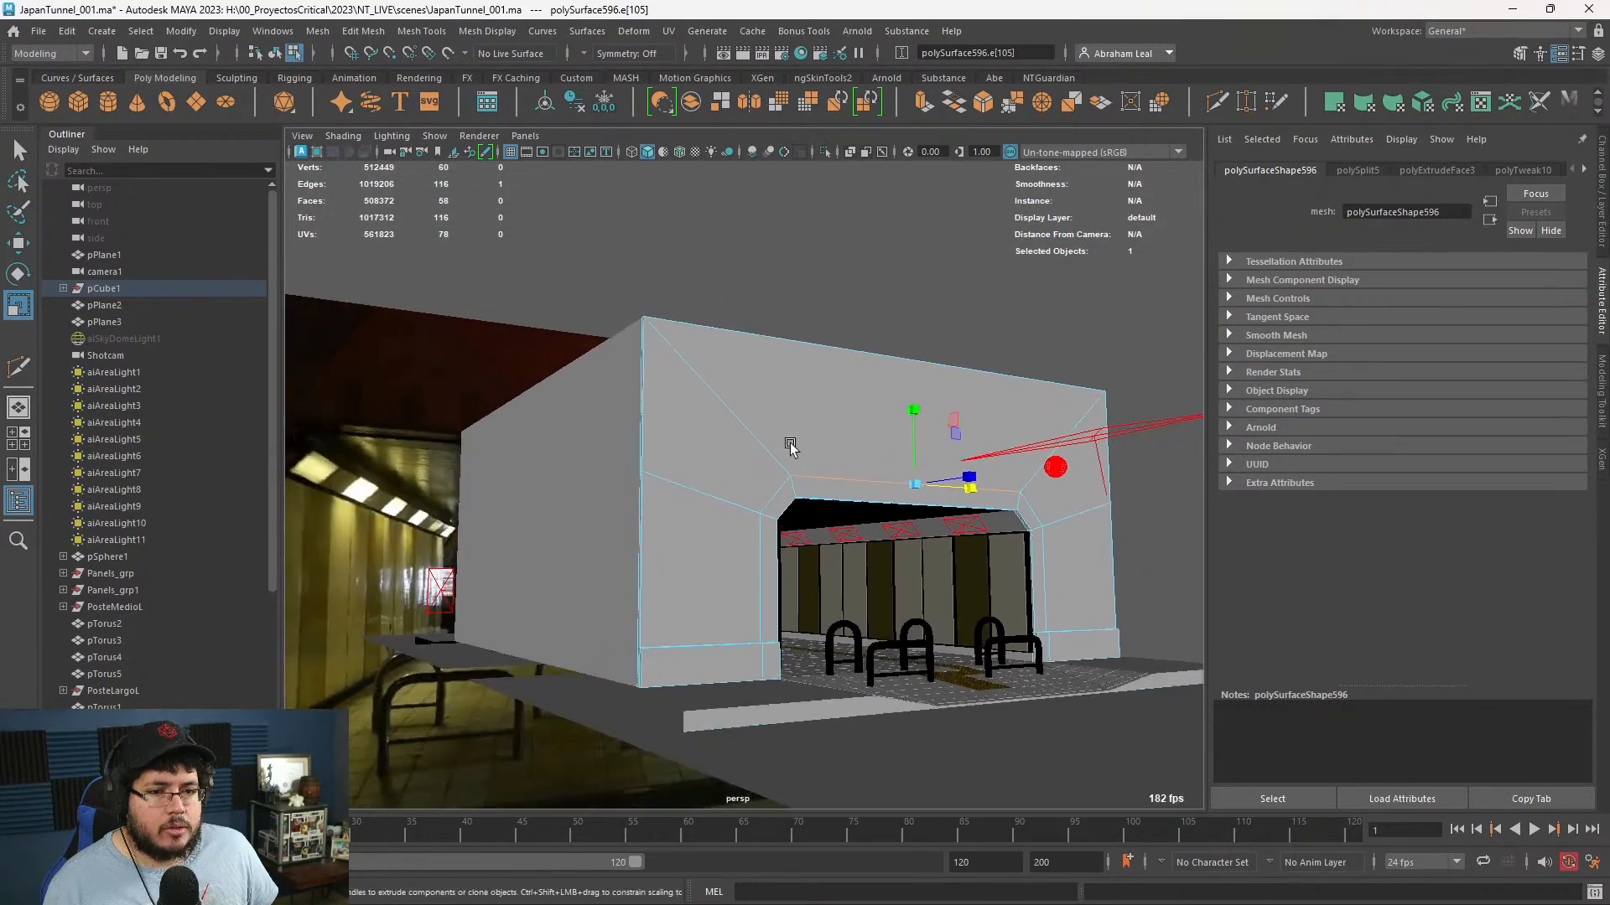
alt+drag(790, 445, 701, 466)
alt+right_drag(701, 466, 784, 457)
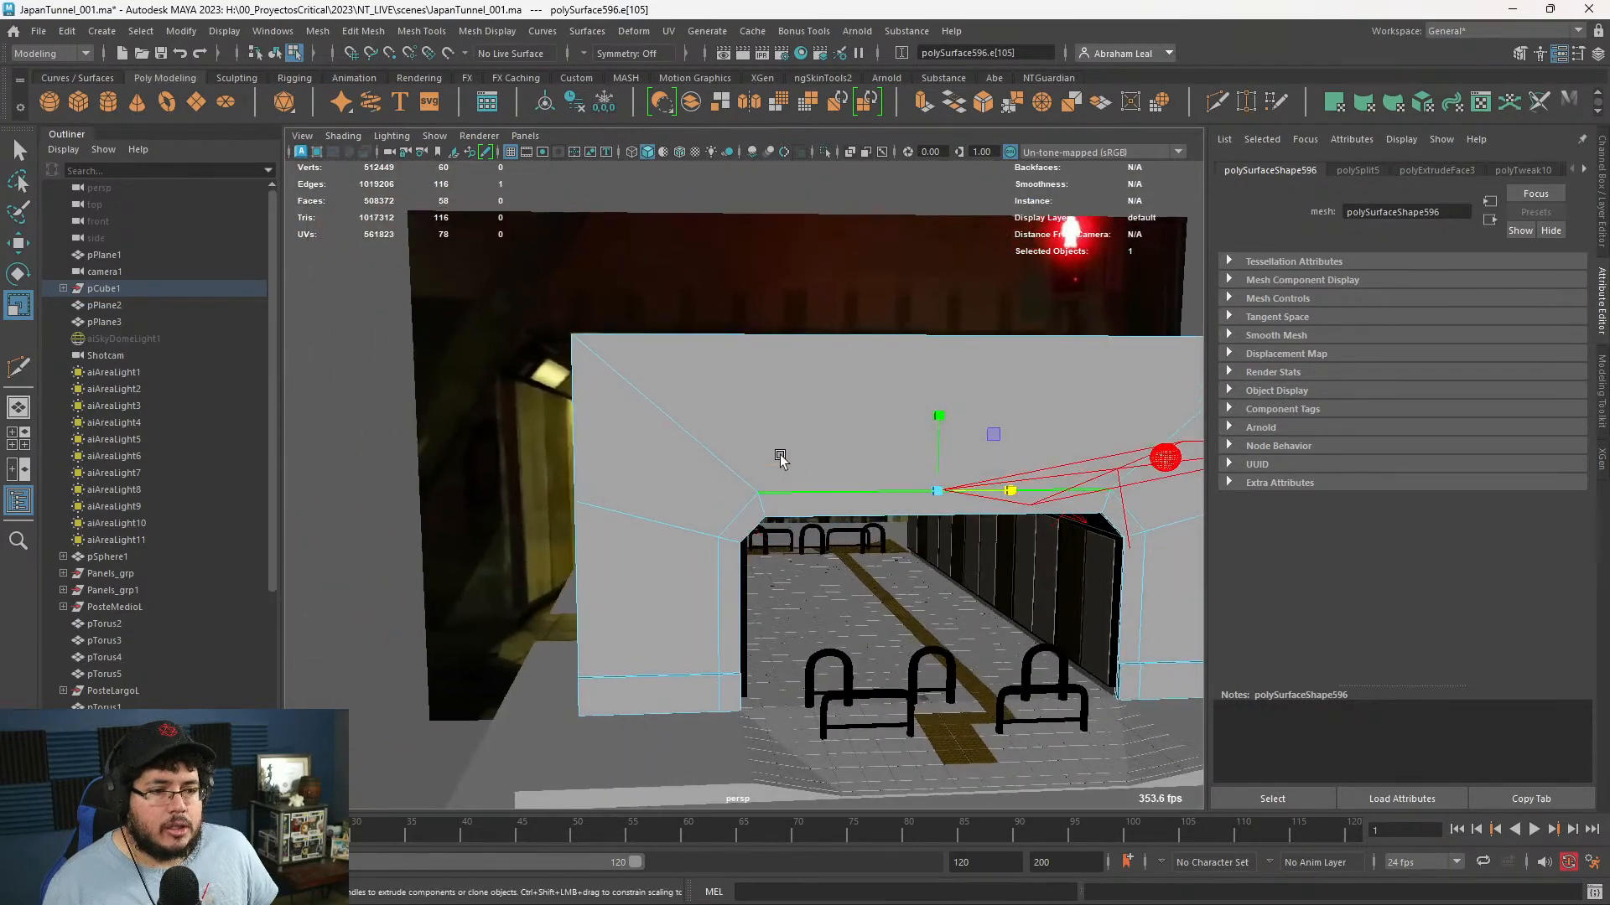
- Select the five front faces of the band framing the entrance: both verticals above the base strips, both corners and the top
key(q)
key(F8)
right_drag(724, 551, 722, 475)
click(731, 560)
shift+click(747, 518)
shift+click(839, 510)
alt+middle_drag(842, 515, 652, 390)
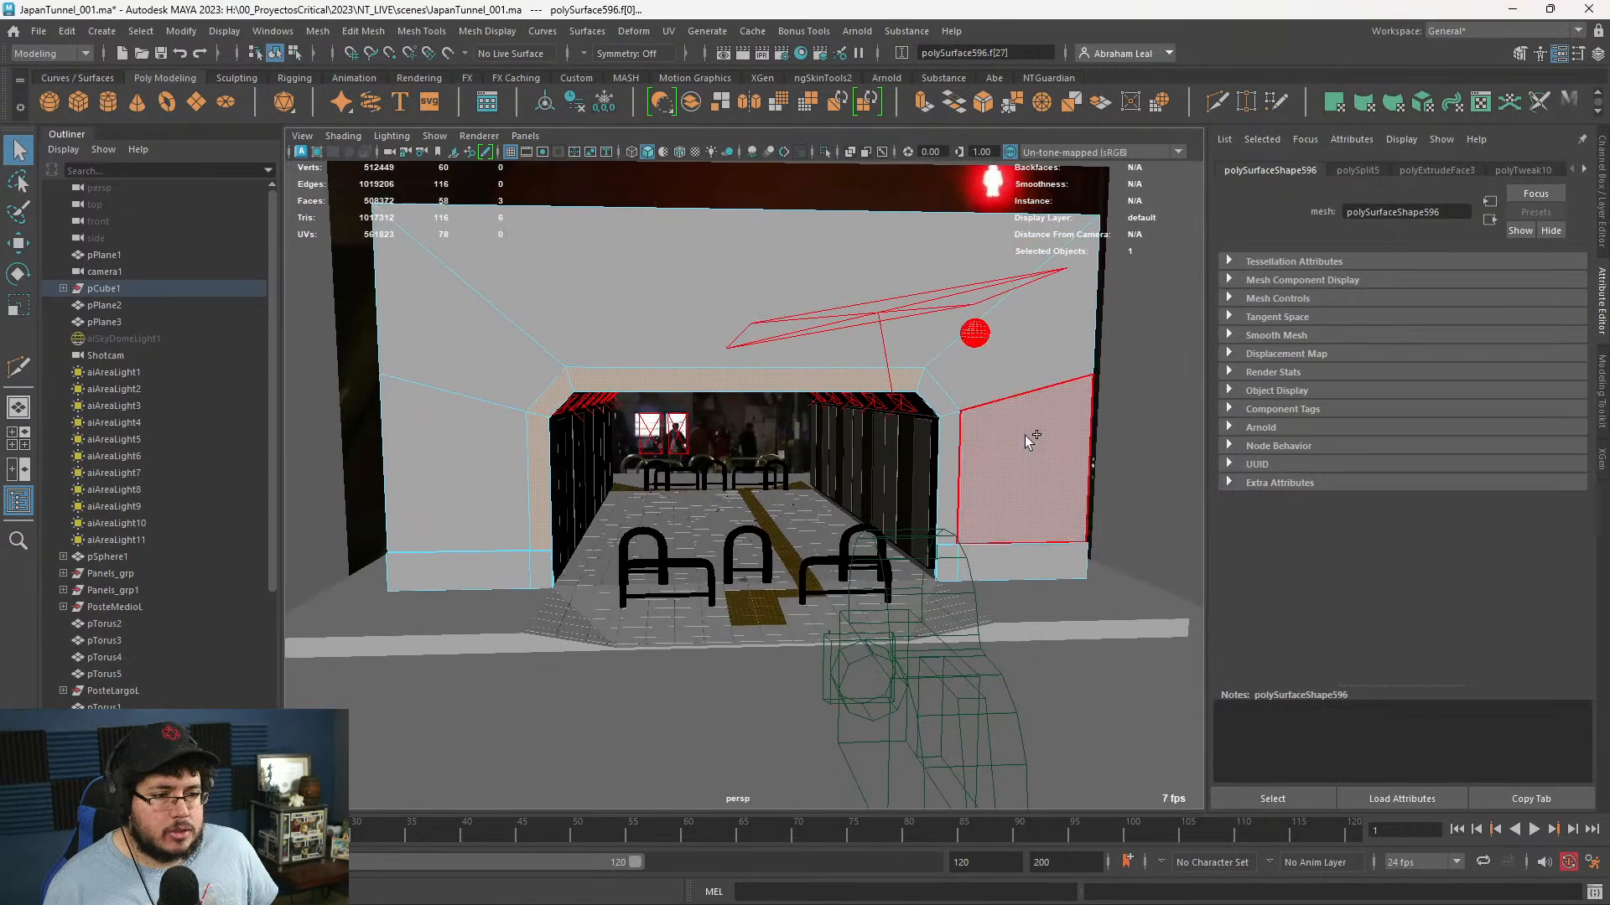
shift+click(942, 394)
shift+click(948, 452)
alt+drag(786, 459, 806, 443)
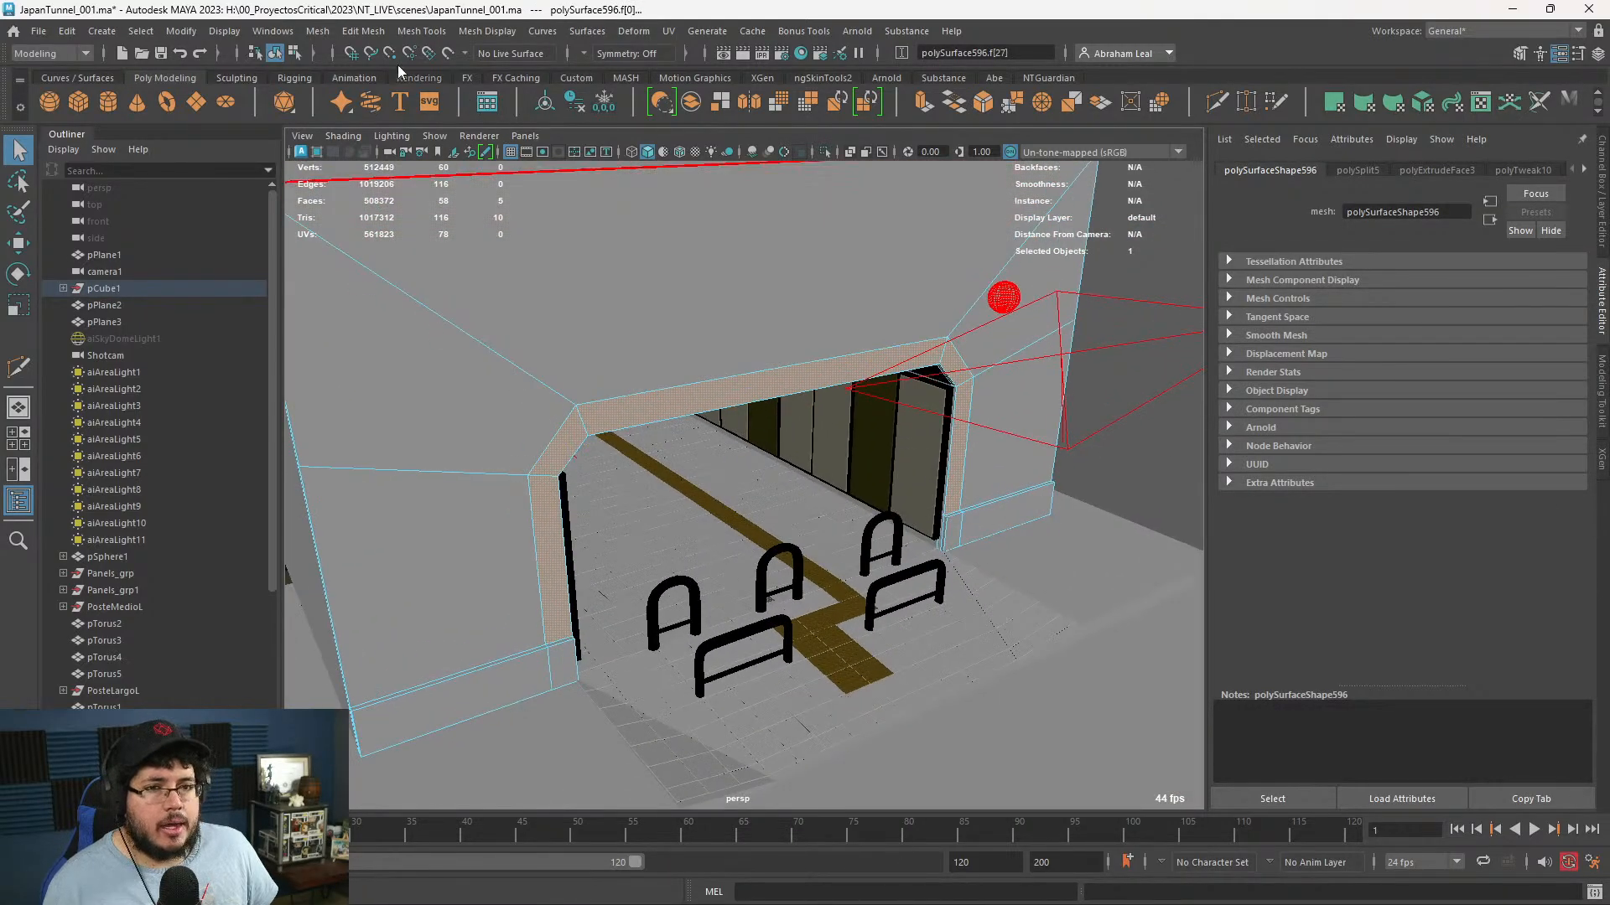
- Duplicate the selected band faces as a separate mesh and select that duplicate in object mode
click(363, 31)
click(382, 504)
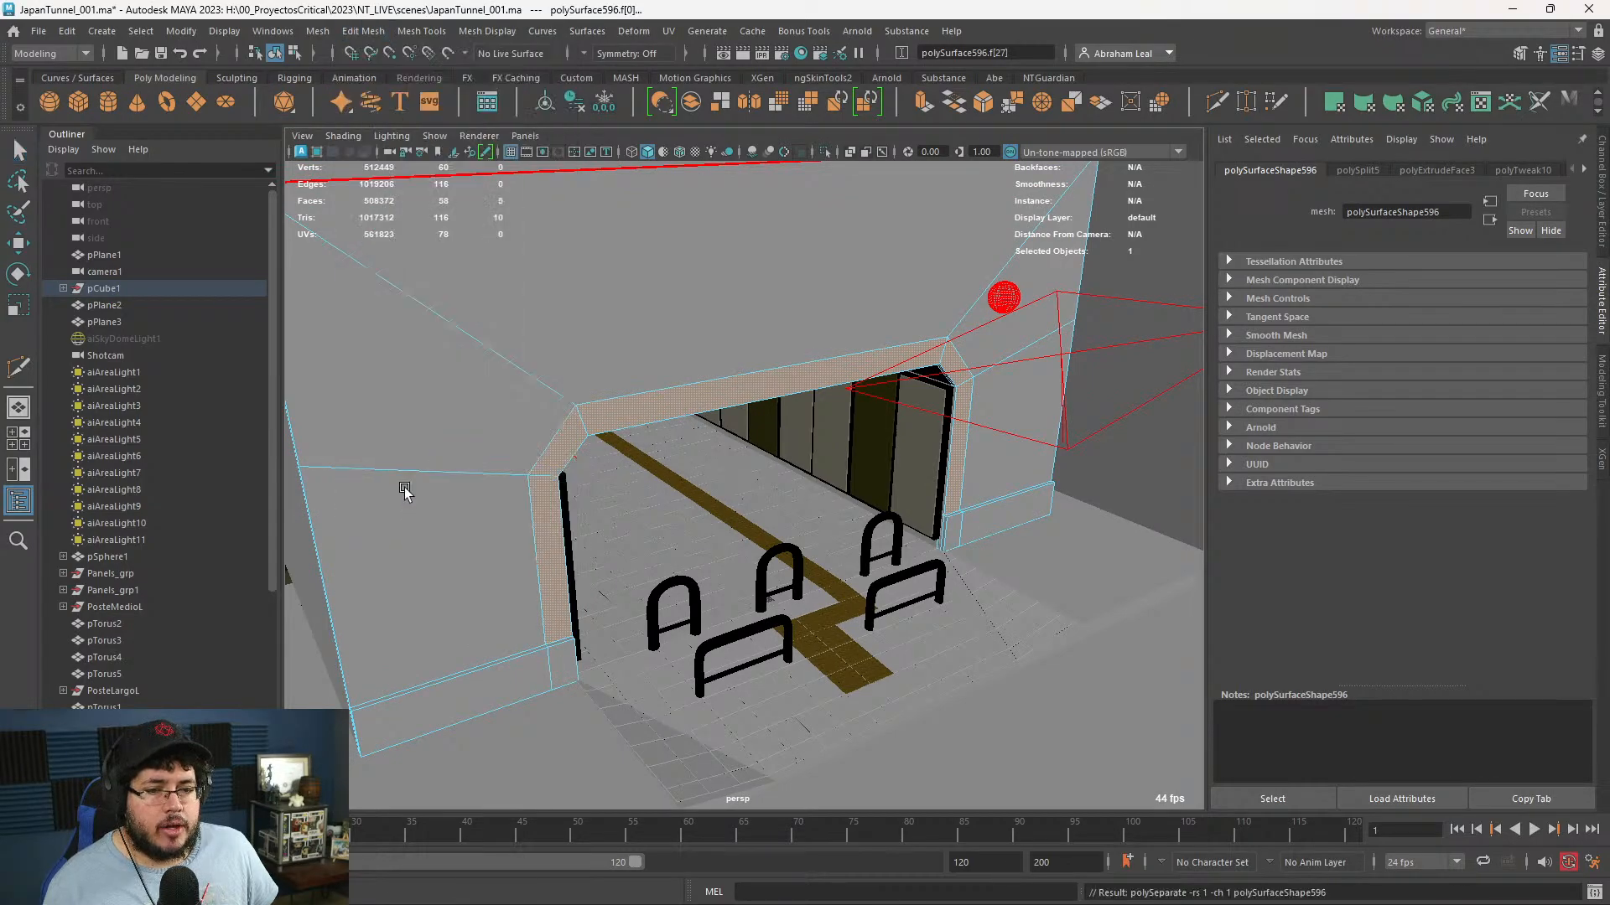
click(1187, 457)
click(847, 366)
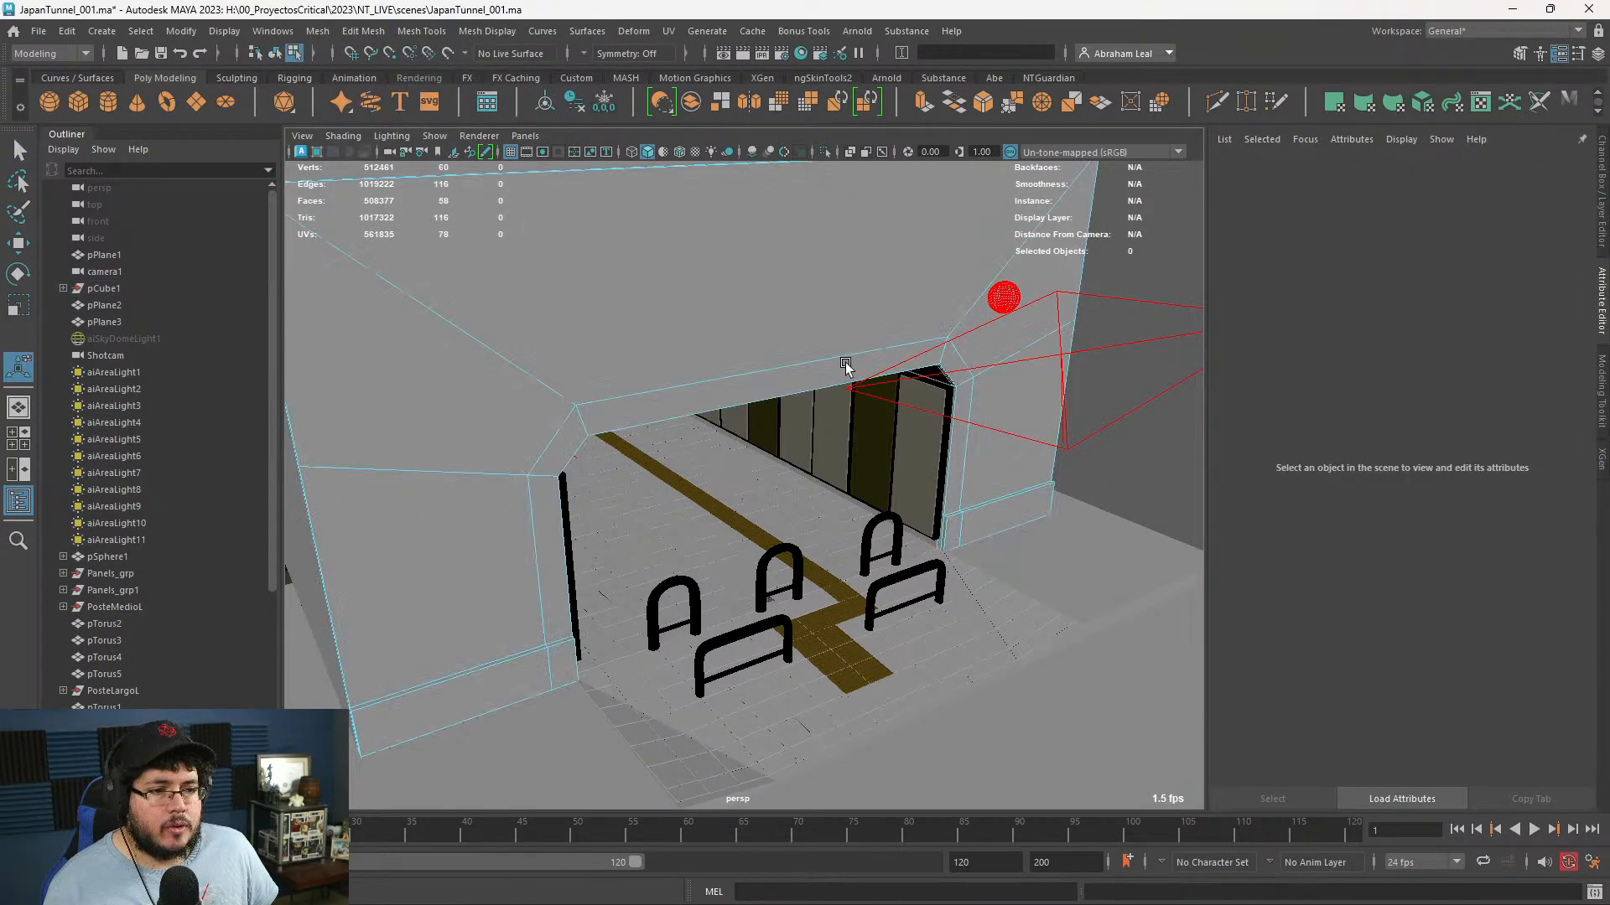
key(q)
right_drag(848, 366, 928, 294)
alt+drag(801, 389, 809, 388)
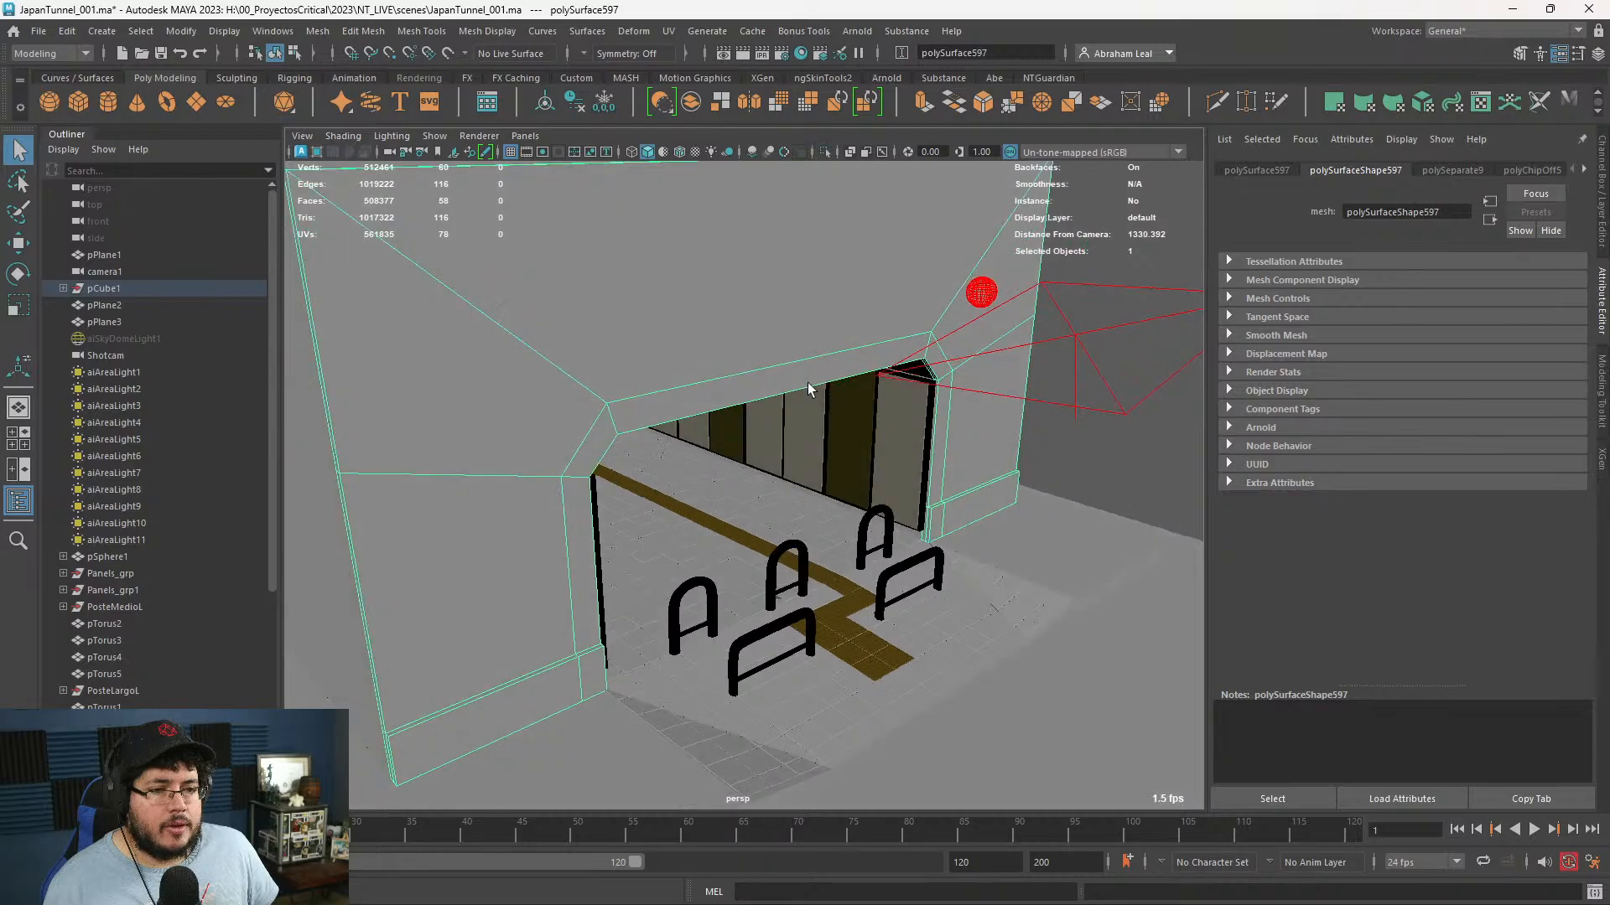
click(888, 373)
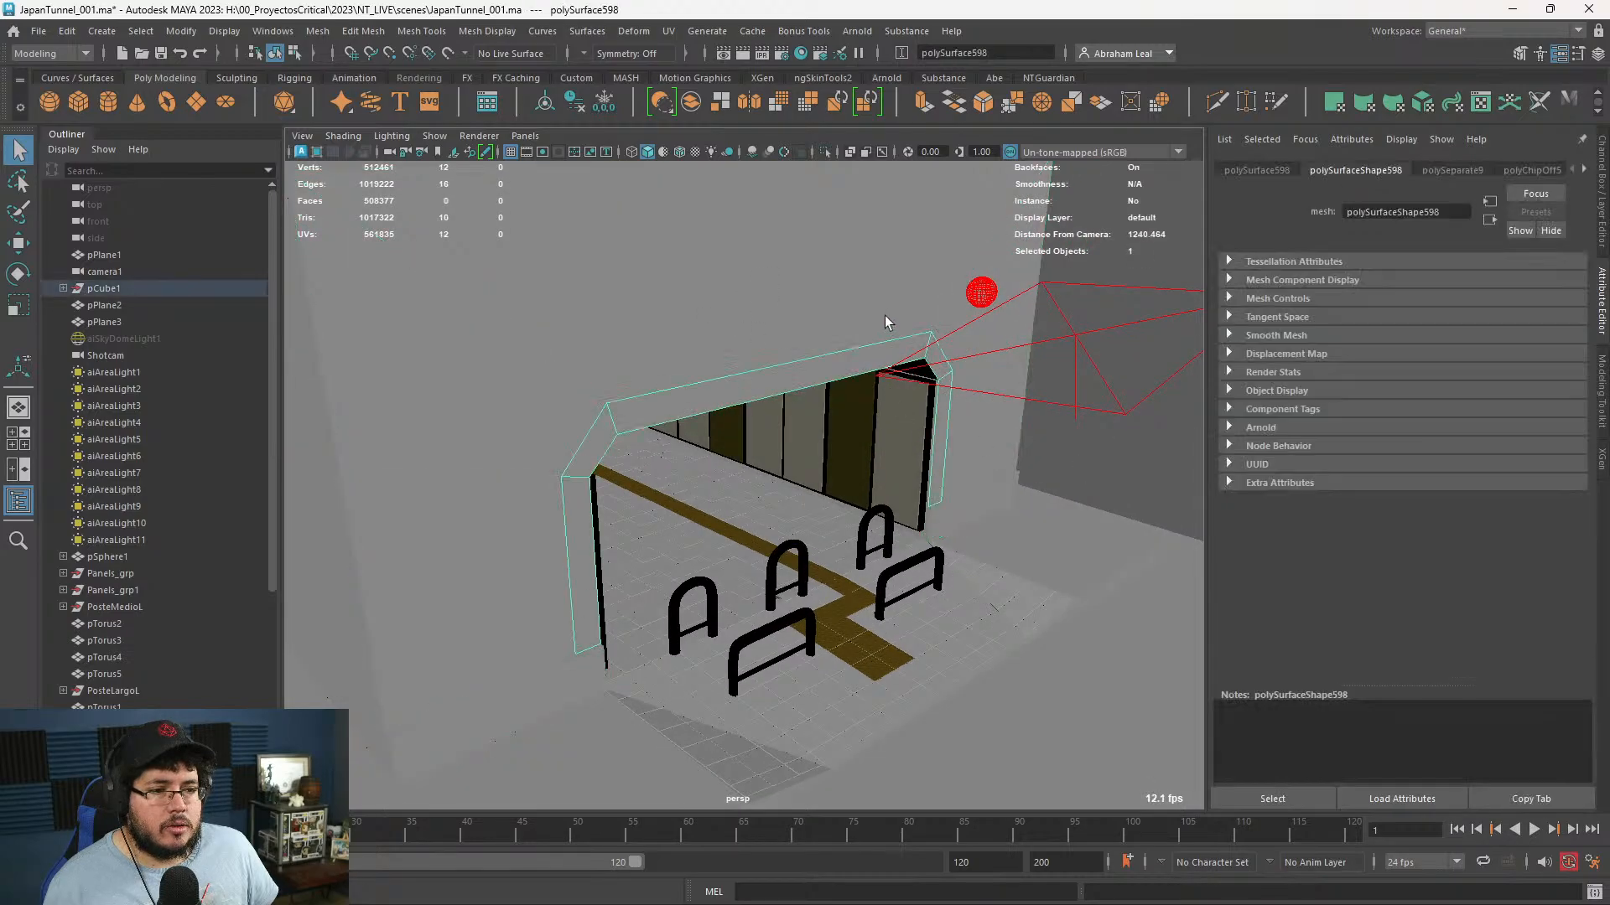
- Isolate the duplicated band to check its shape, reselect it and show the whole scene again
click(823, 152)
click(1059, 419)
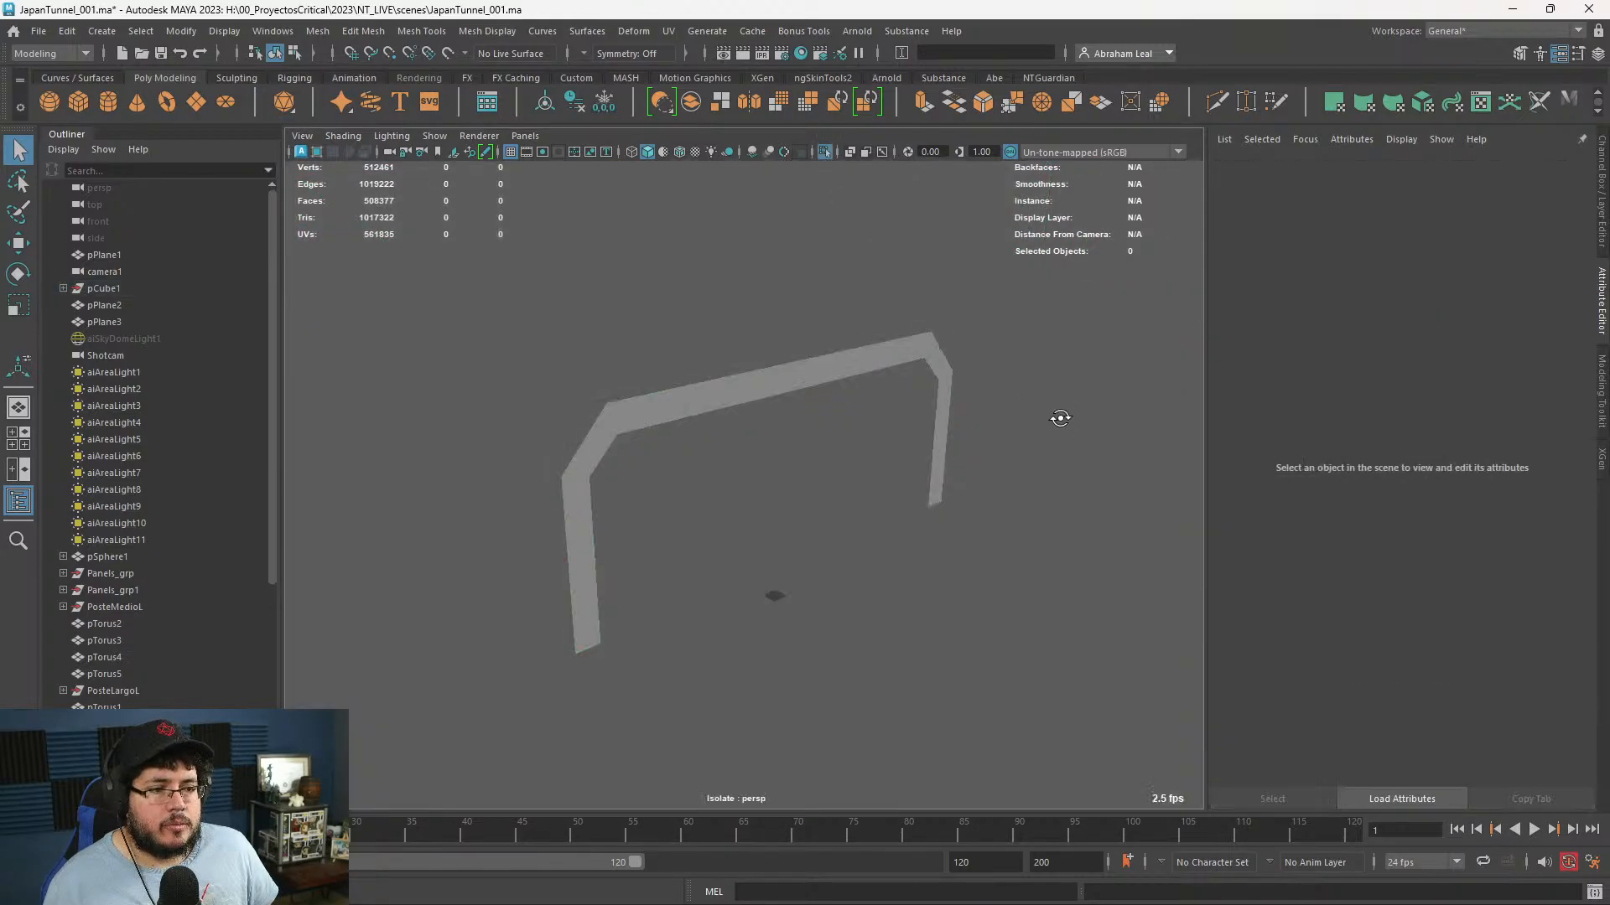
alt+drag(1059, 418, 850, 374)
click(839, 366)
click(826, 152)
- Switch to the front view with wireframe display so the band overlays the reference photo
key(space)
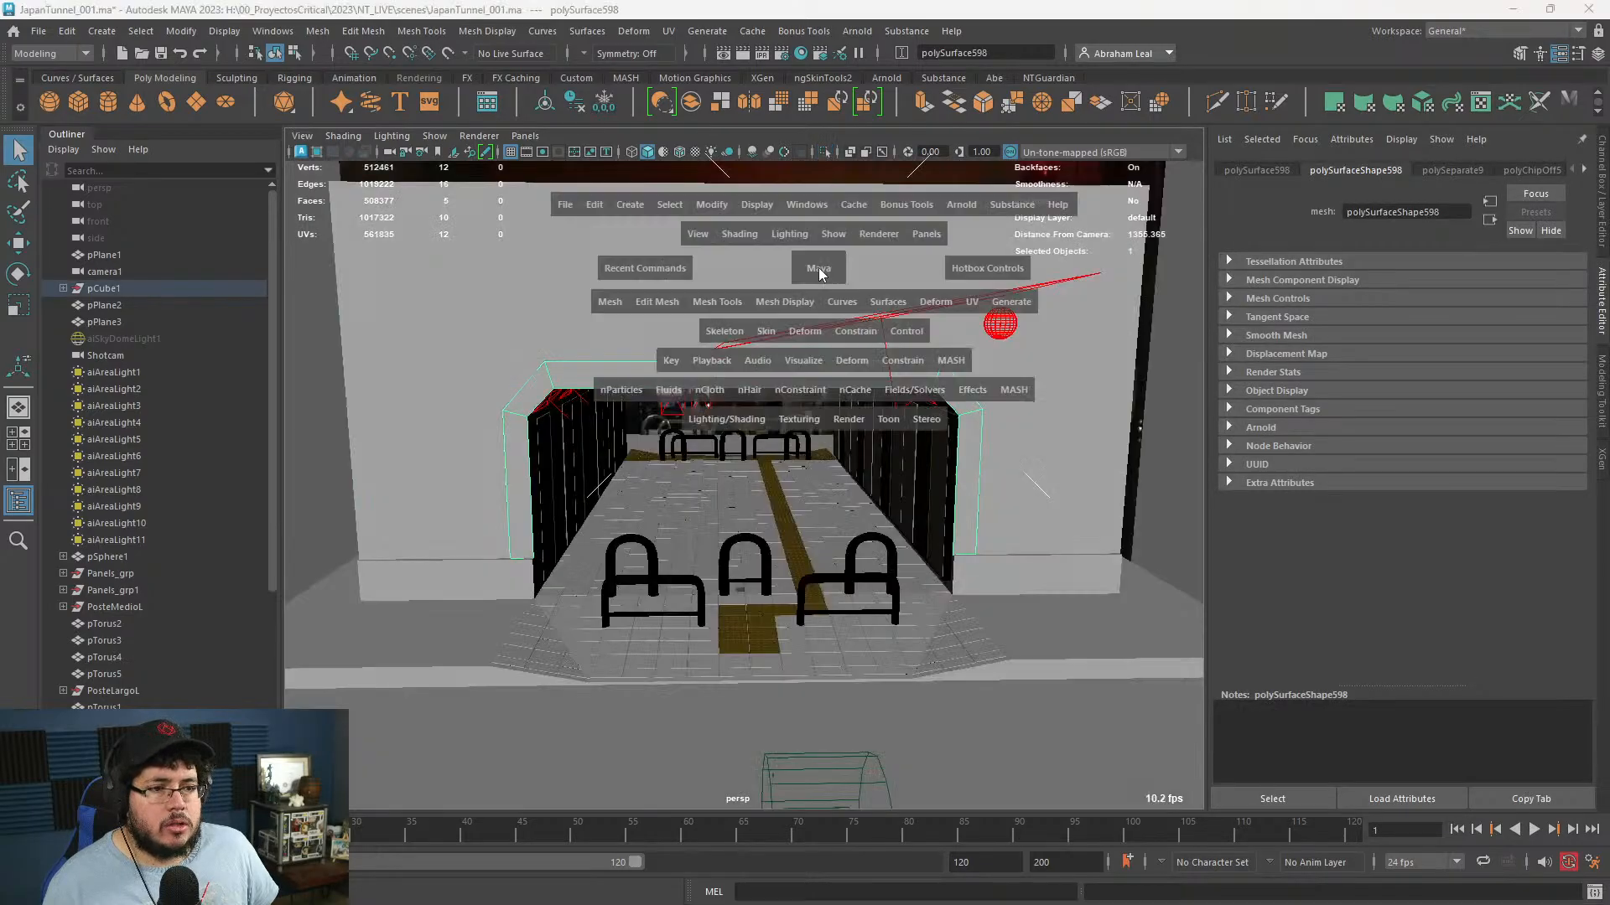
drag(818, 268, 827, 303)
scroll(828, 304, down, 3)
scroll(856, 373, up, 3)
key(4)
alt+middle_drag(846, 403, 592, 503)
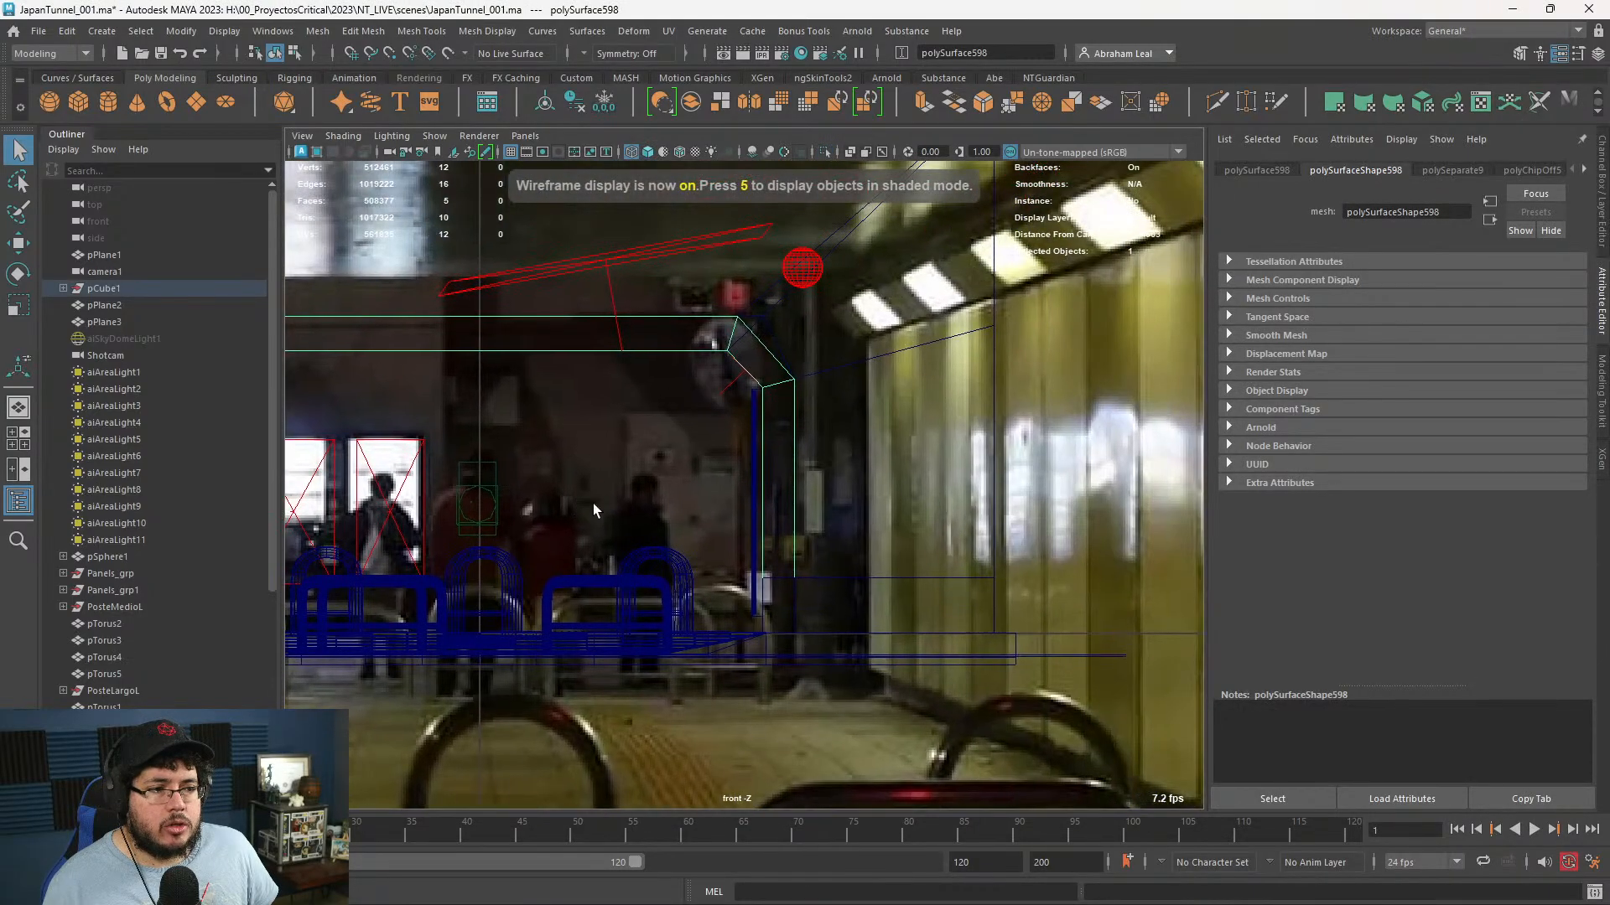
- Examine the entrance edges, side walls and ceiling in the reference photo and compare them with the selected band
scroll(849, 416, down, 3)
scroll(849, 416, down, 4)
alt+middle_drag(613, 369, 429, 400)
alt+middle_drag(886, 471, 871, 383)
alt+right_drag(872, 383, 884, 567)
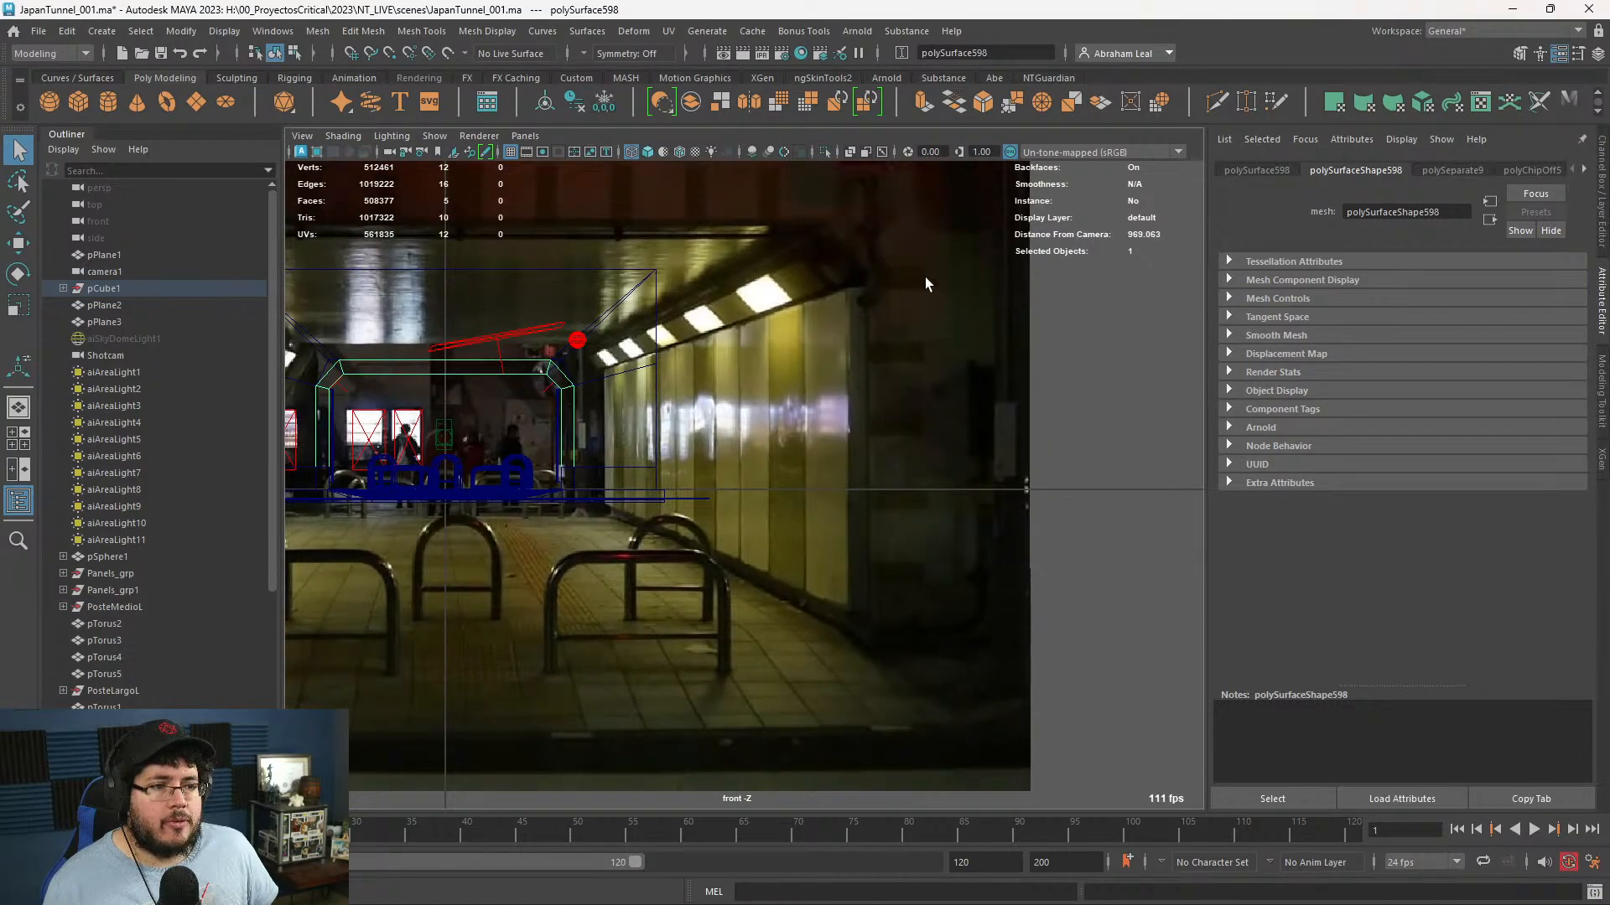
alt+middle_drag(842, 284, 839, 422)
alt+middle_drag(743, 362, 792, 391)
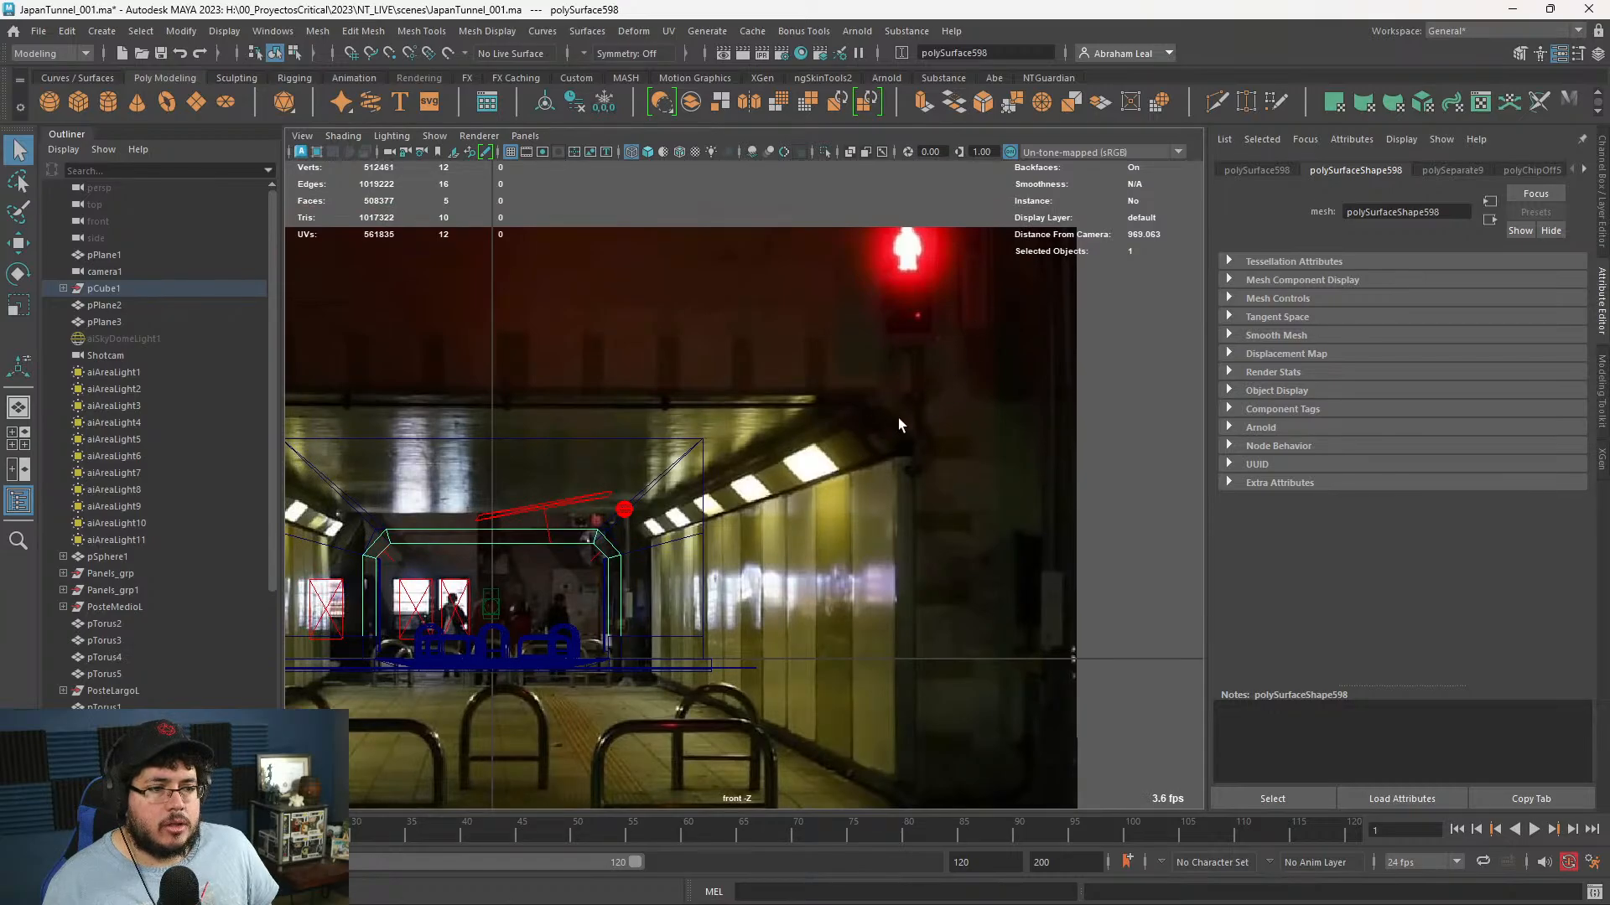
scroll(838, 373, up, 2)
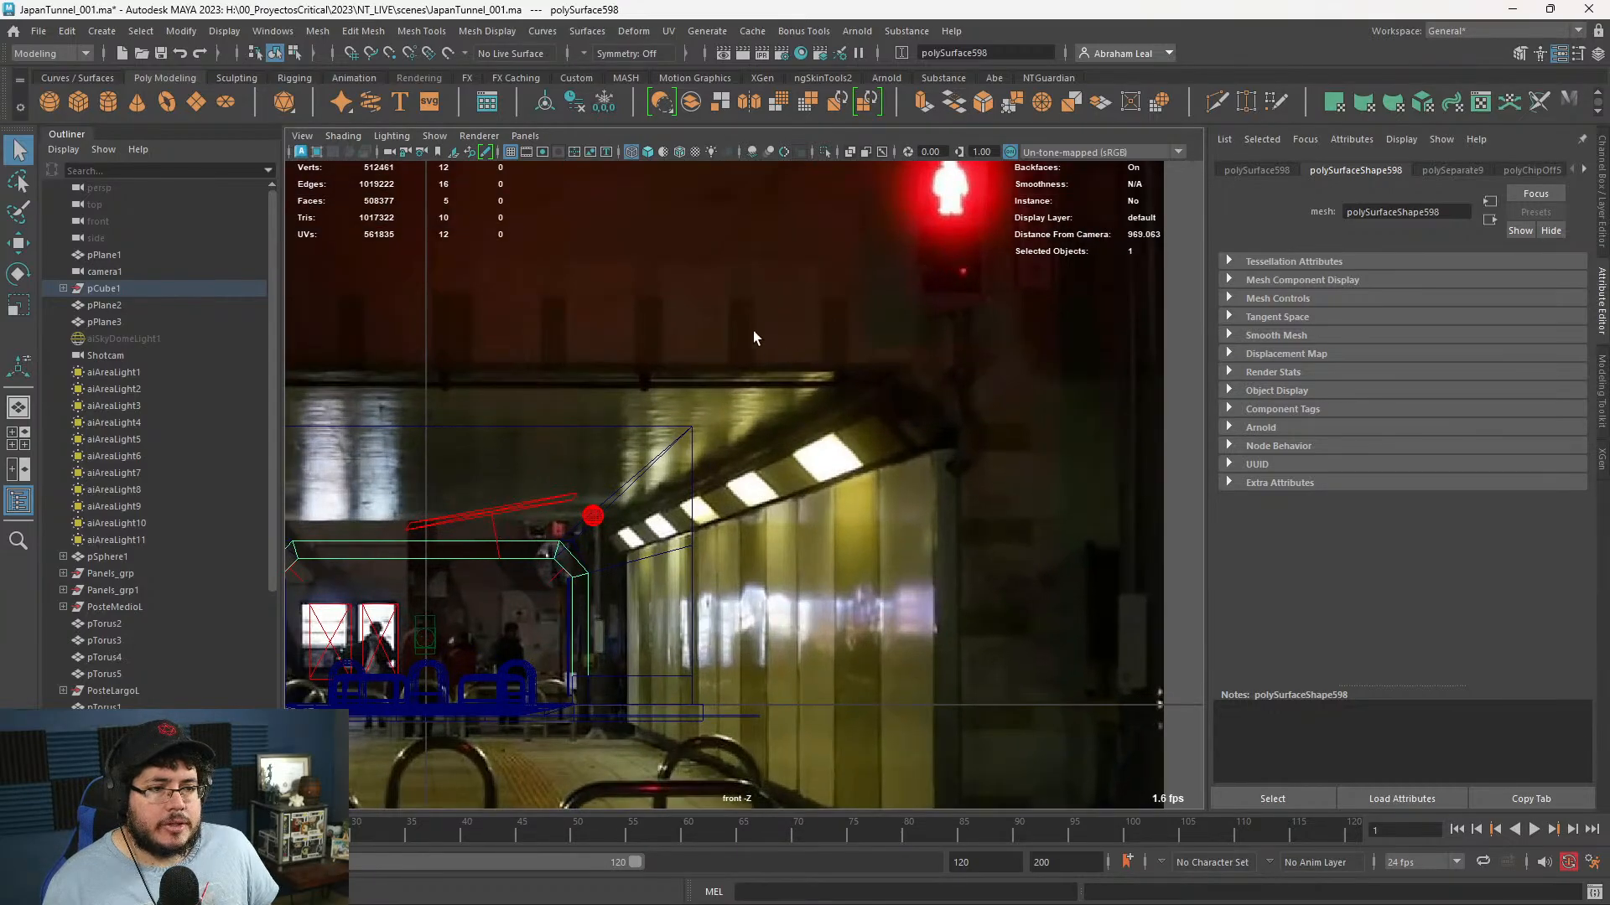
alt+middle_drag(554, 382, 763, 381)
alt+middle_drag(812, 547, 777, 359)
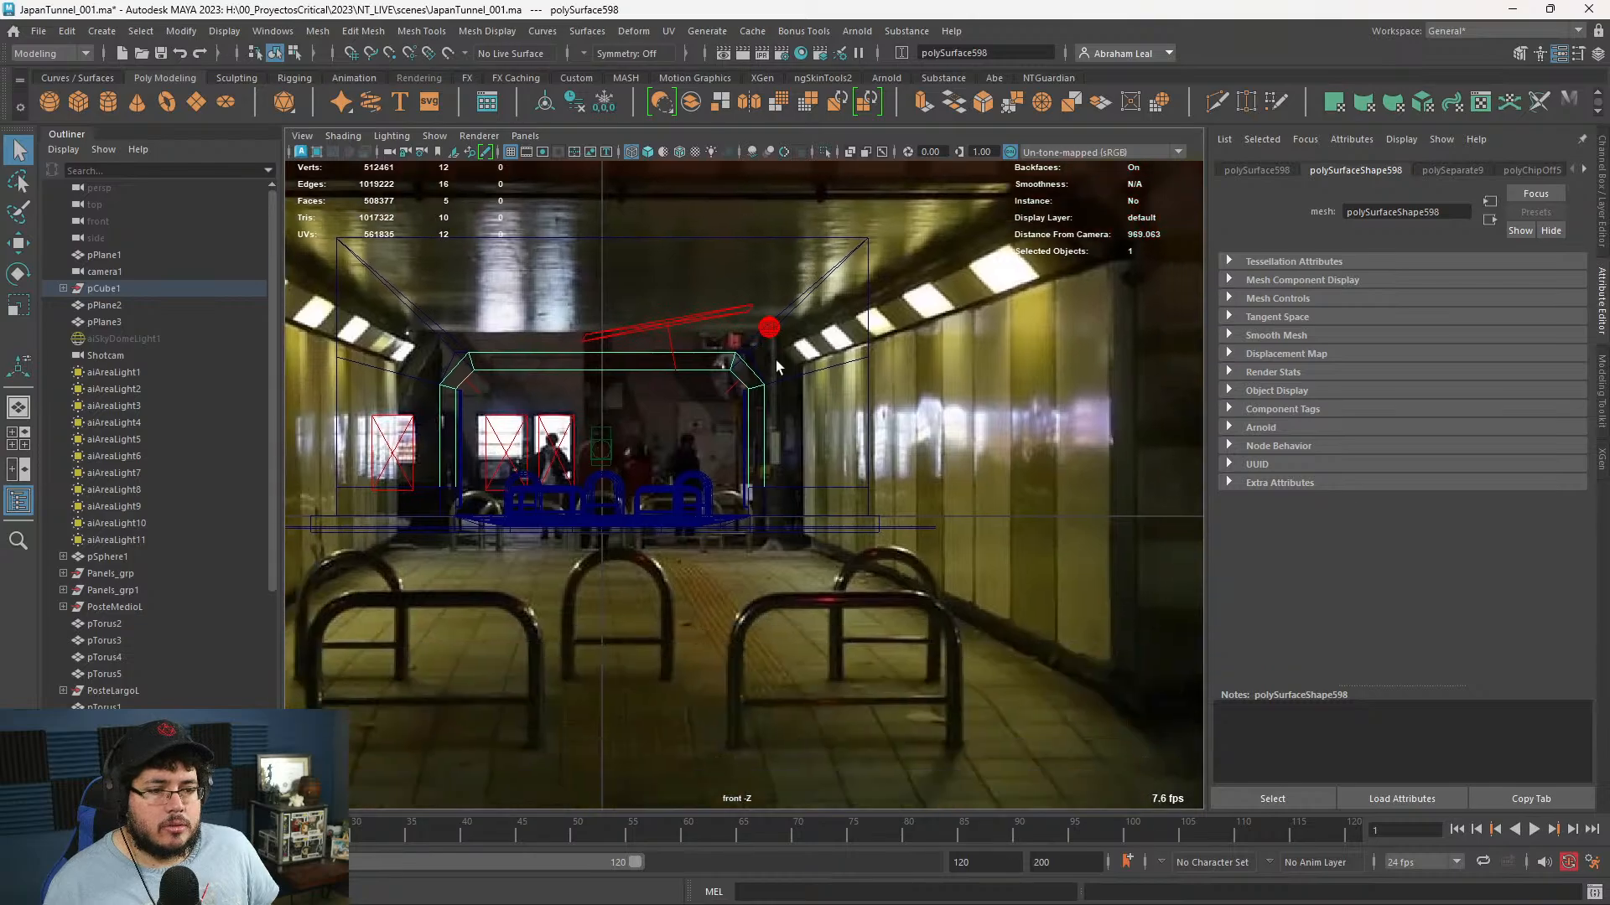
scroll(715, 404, up, 8)
scroll(715, 407, down, 10)
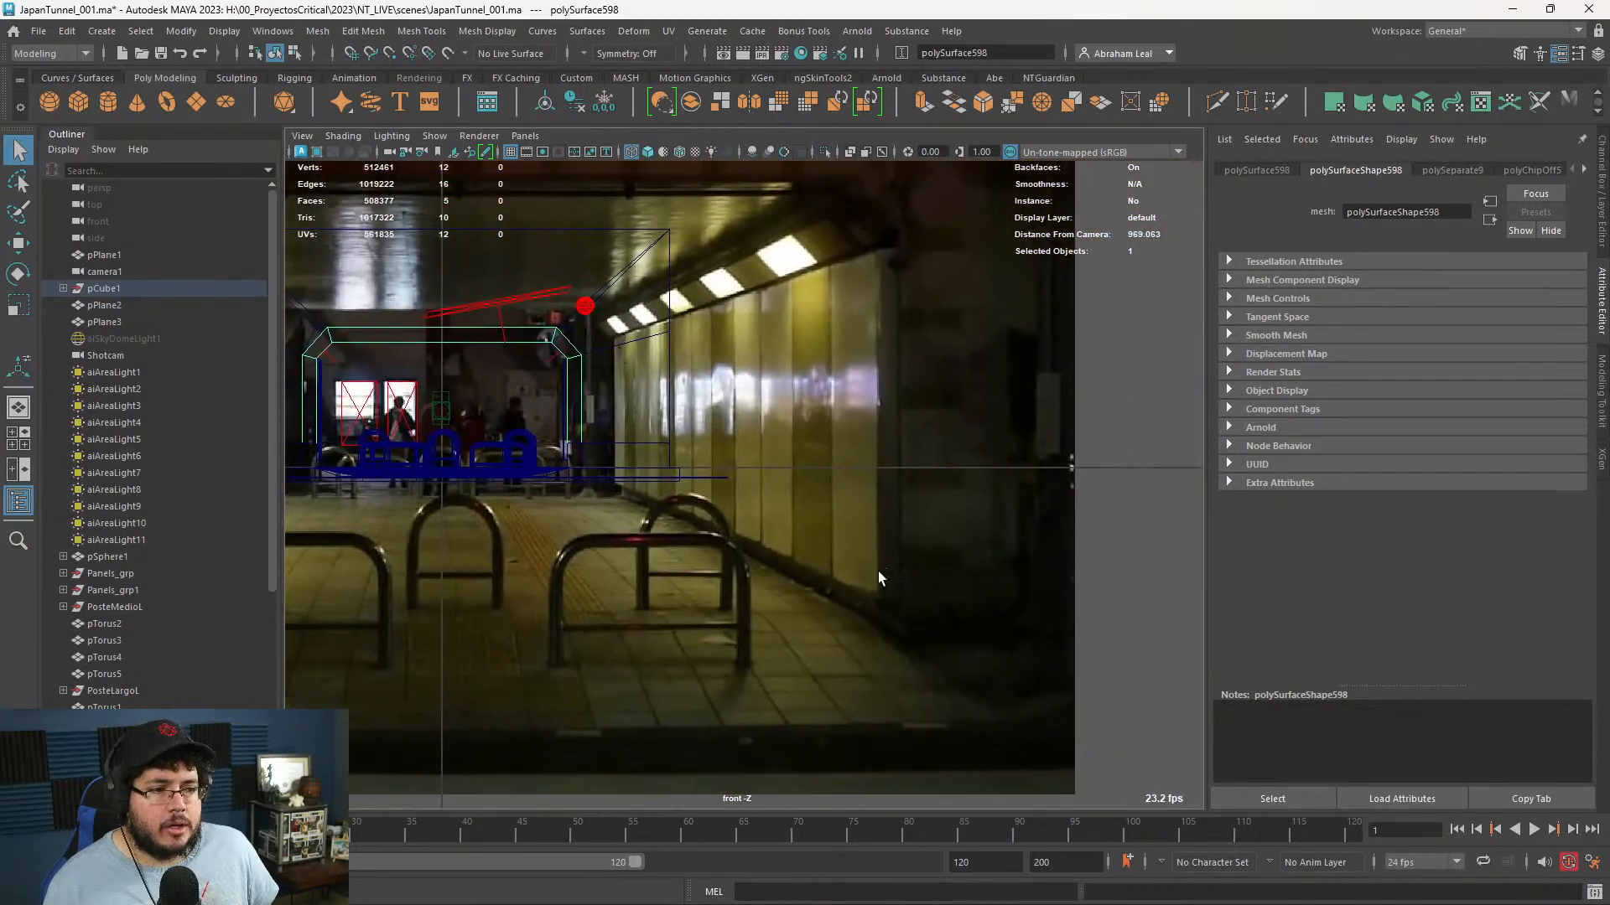
alt+middle_drag(933, 286, 995, 297)
scroll(717, 465, up, 11)
alt+middle_drag(671, 406, 863, 537)
scroll(811, 454, down, 3)
alt+middle_drag(812, 454, 1027, 495)
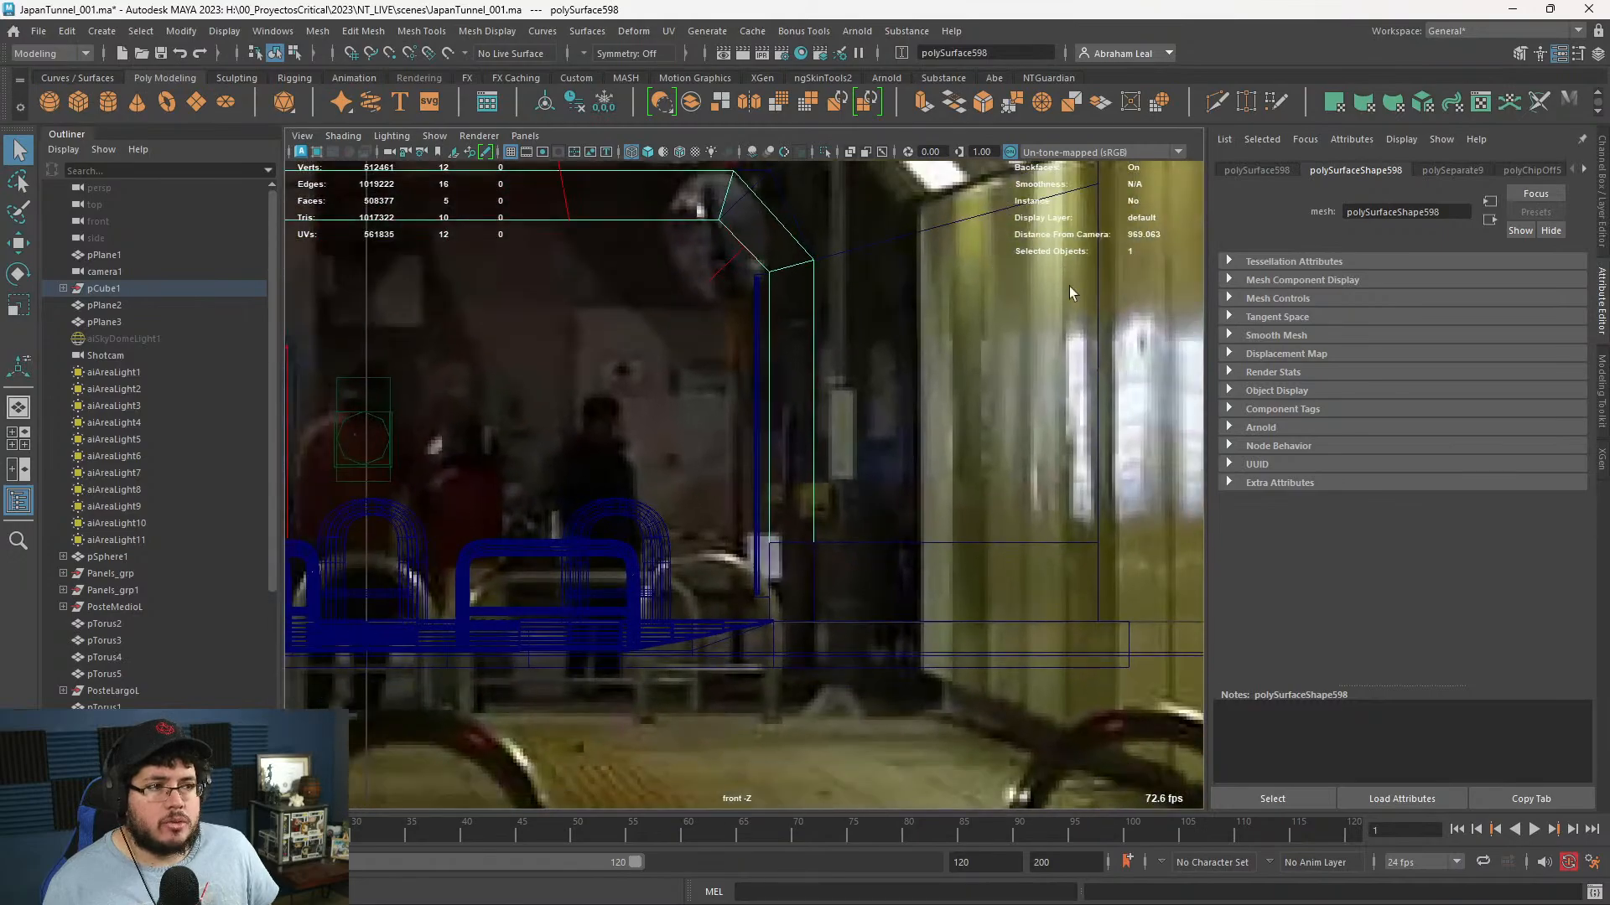
- Insert 5 evenly spaced edge loops across the band's right vertical using multiple edge loops with the Insert Edge Loop tool
click(421, 31)
click(484, 168)
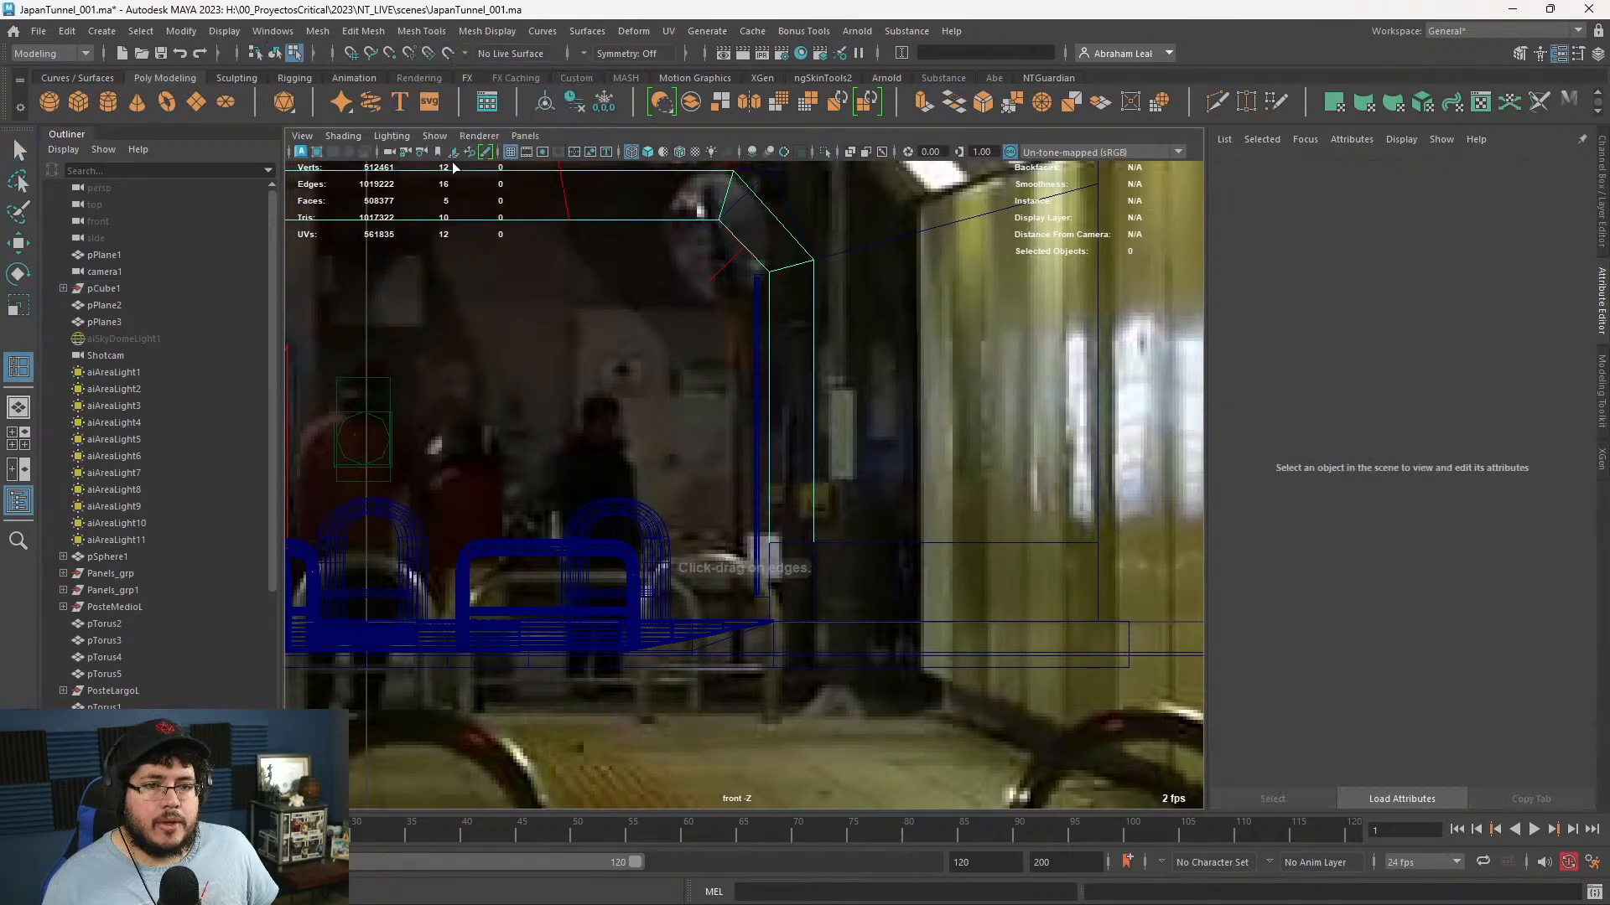
double_click(18, 368)
text(5)
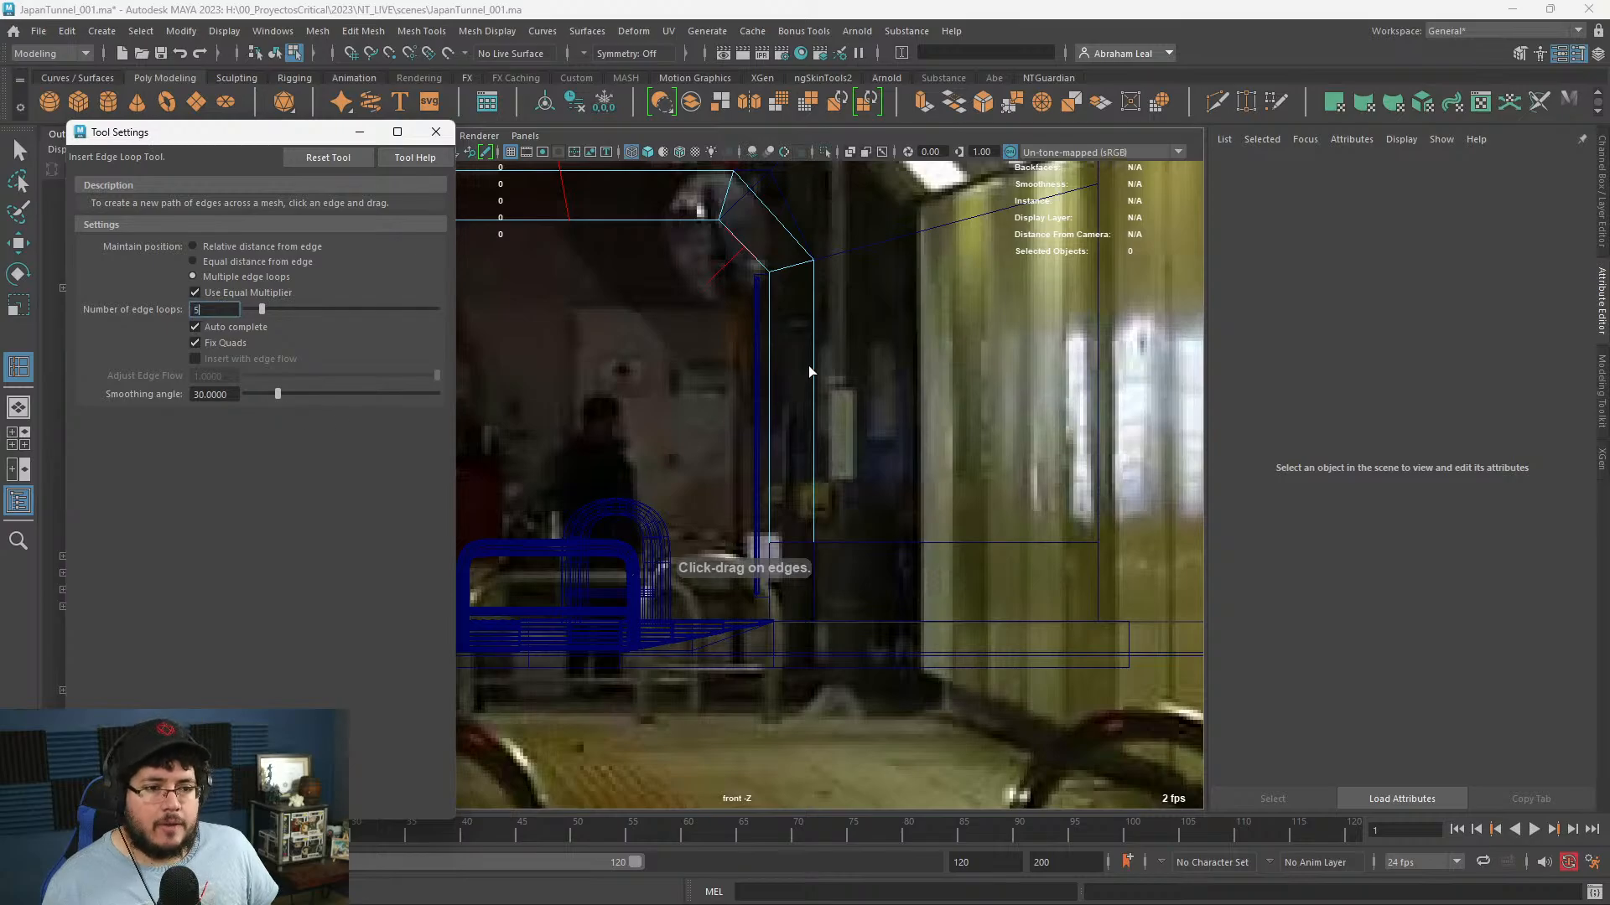
click(769, 340)
scroll(856, 399, down, 6)
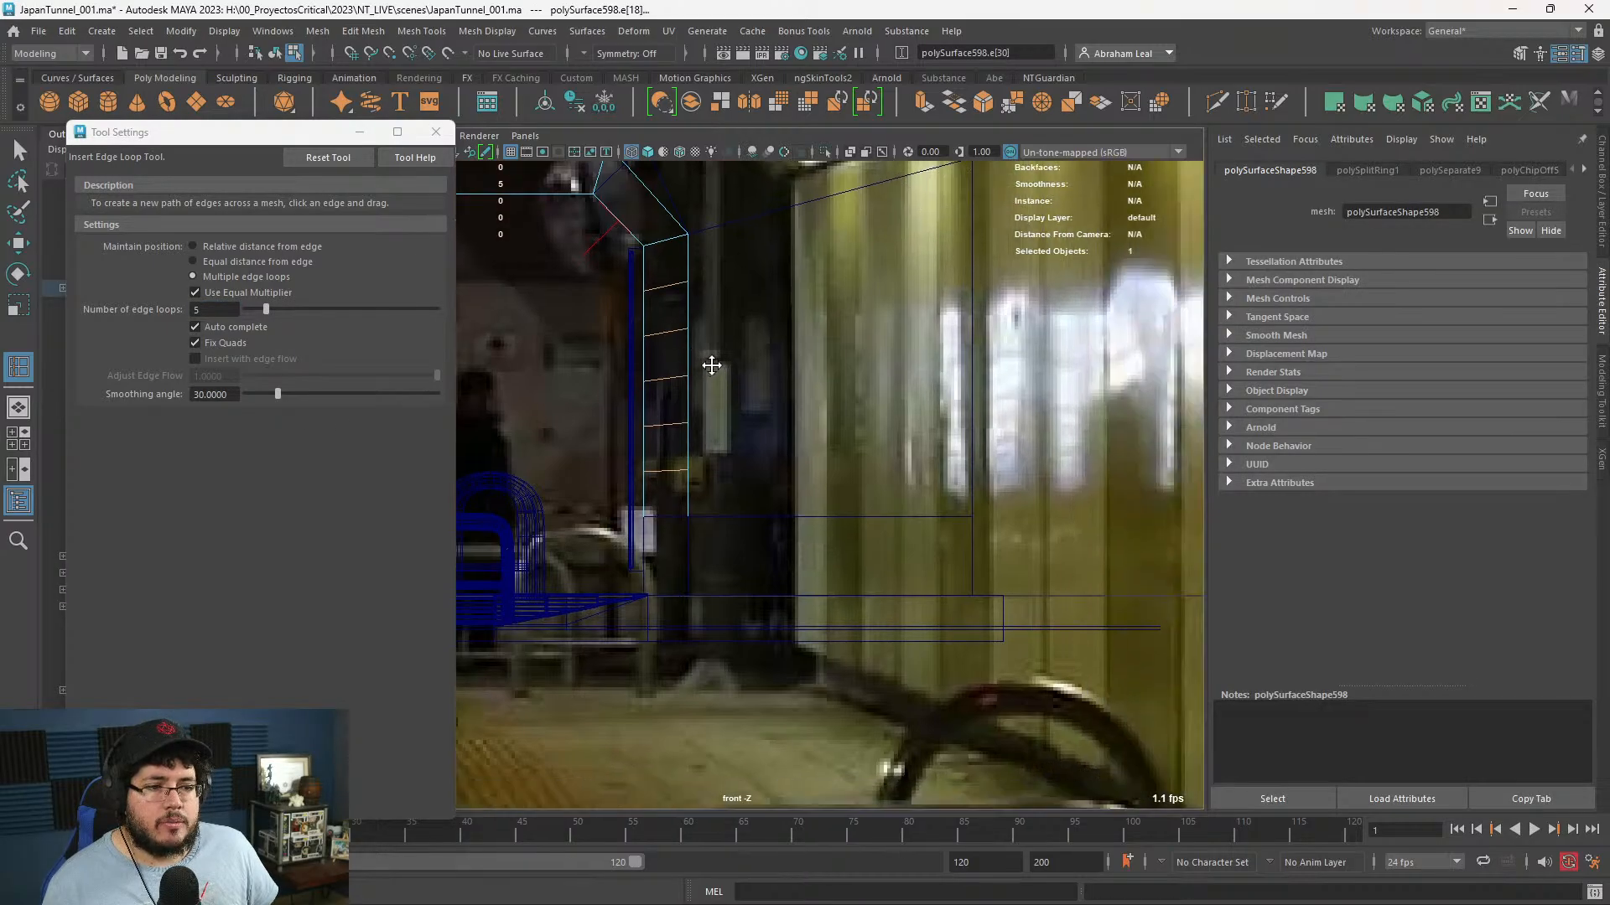
scroll(1024, 607, up, 10)
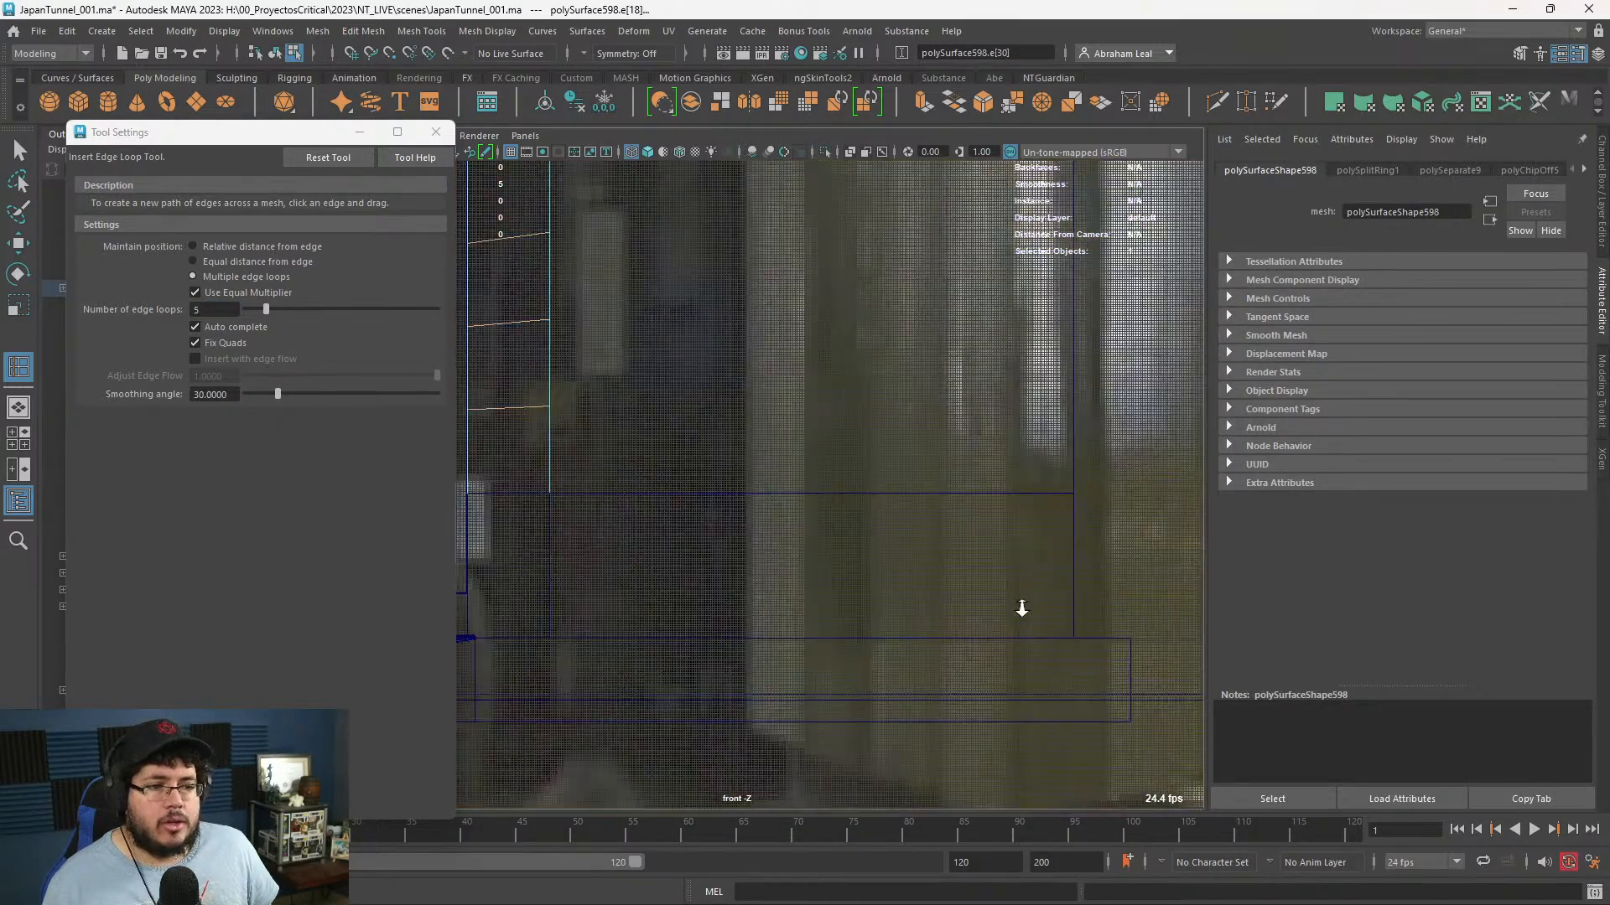
- Scale the two lowest slanted edges across the band's right vertical flat so they run horizontally
key(q)
right_click(750, 425)
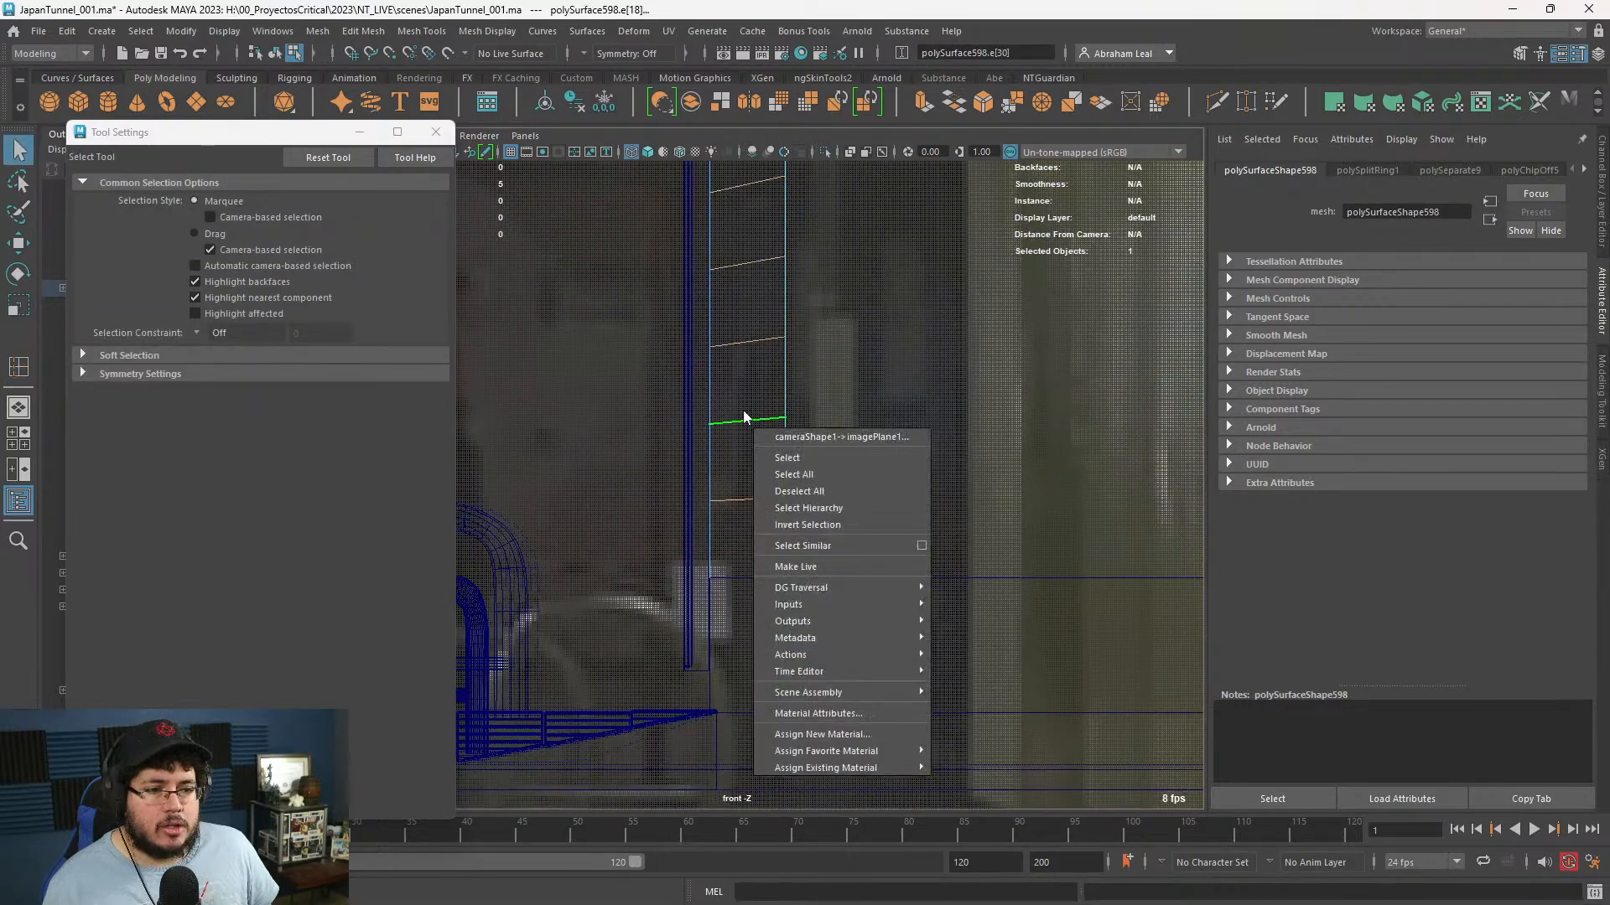
right_click(754, 421)
click(728, 499)
key(r)
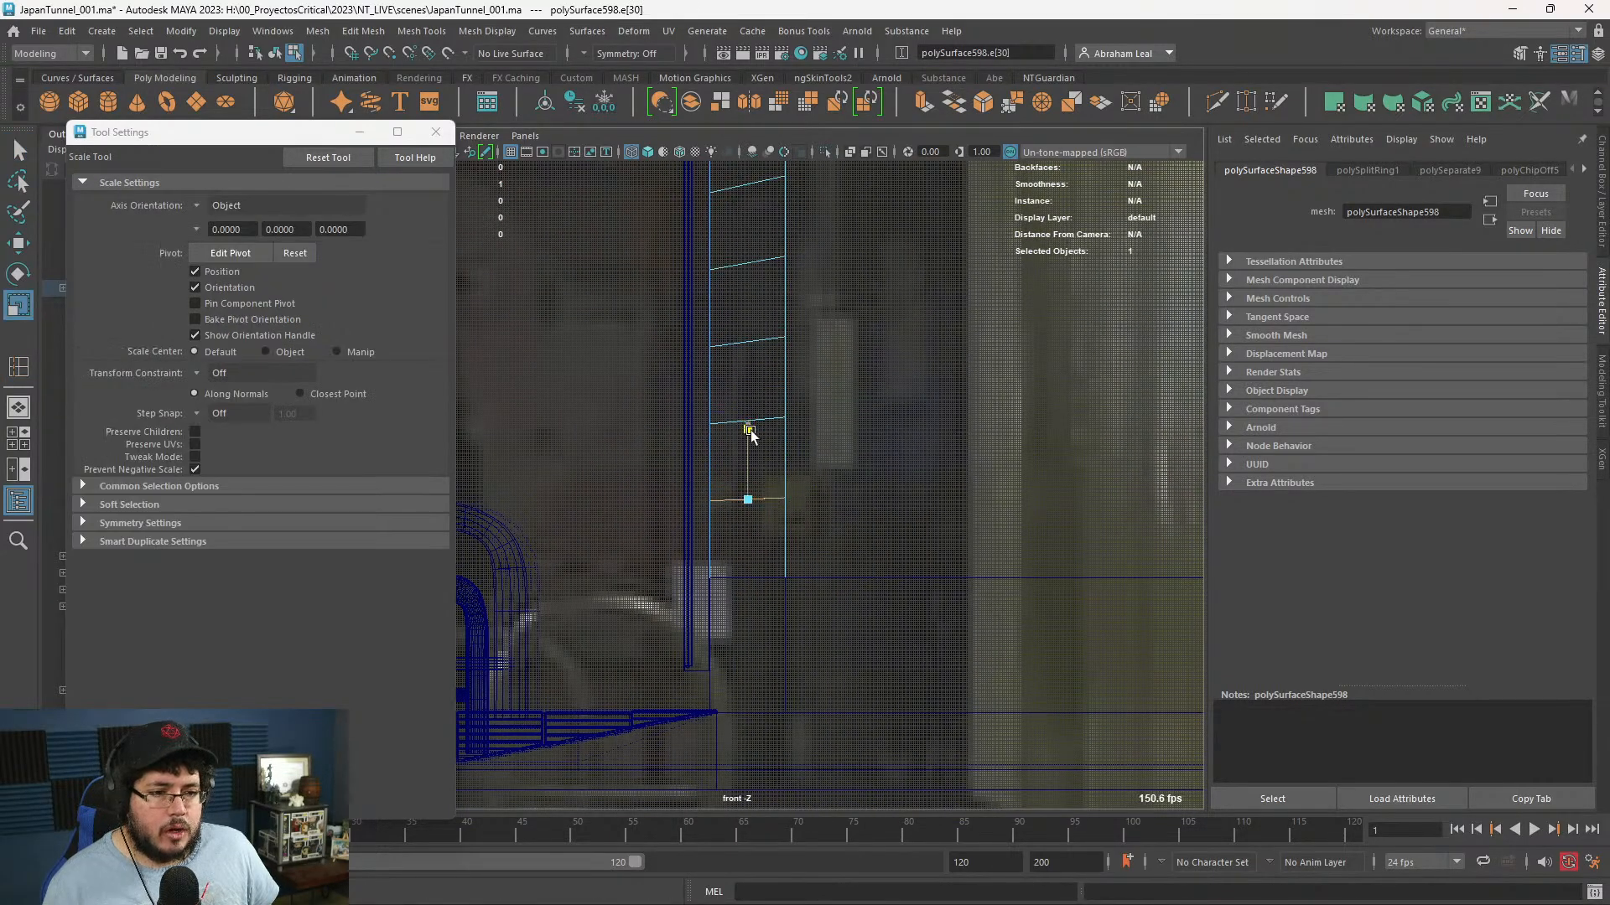
click(750, 424)
drag(750, 390, 749, 482)
alt+middle_drag(750, 486, 763, 638)
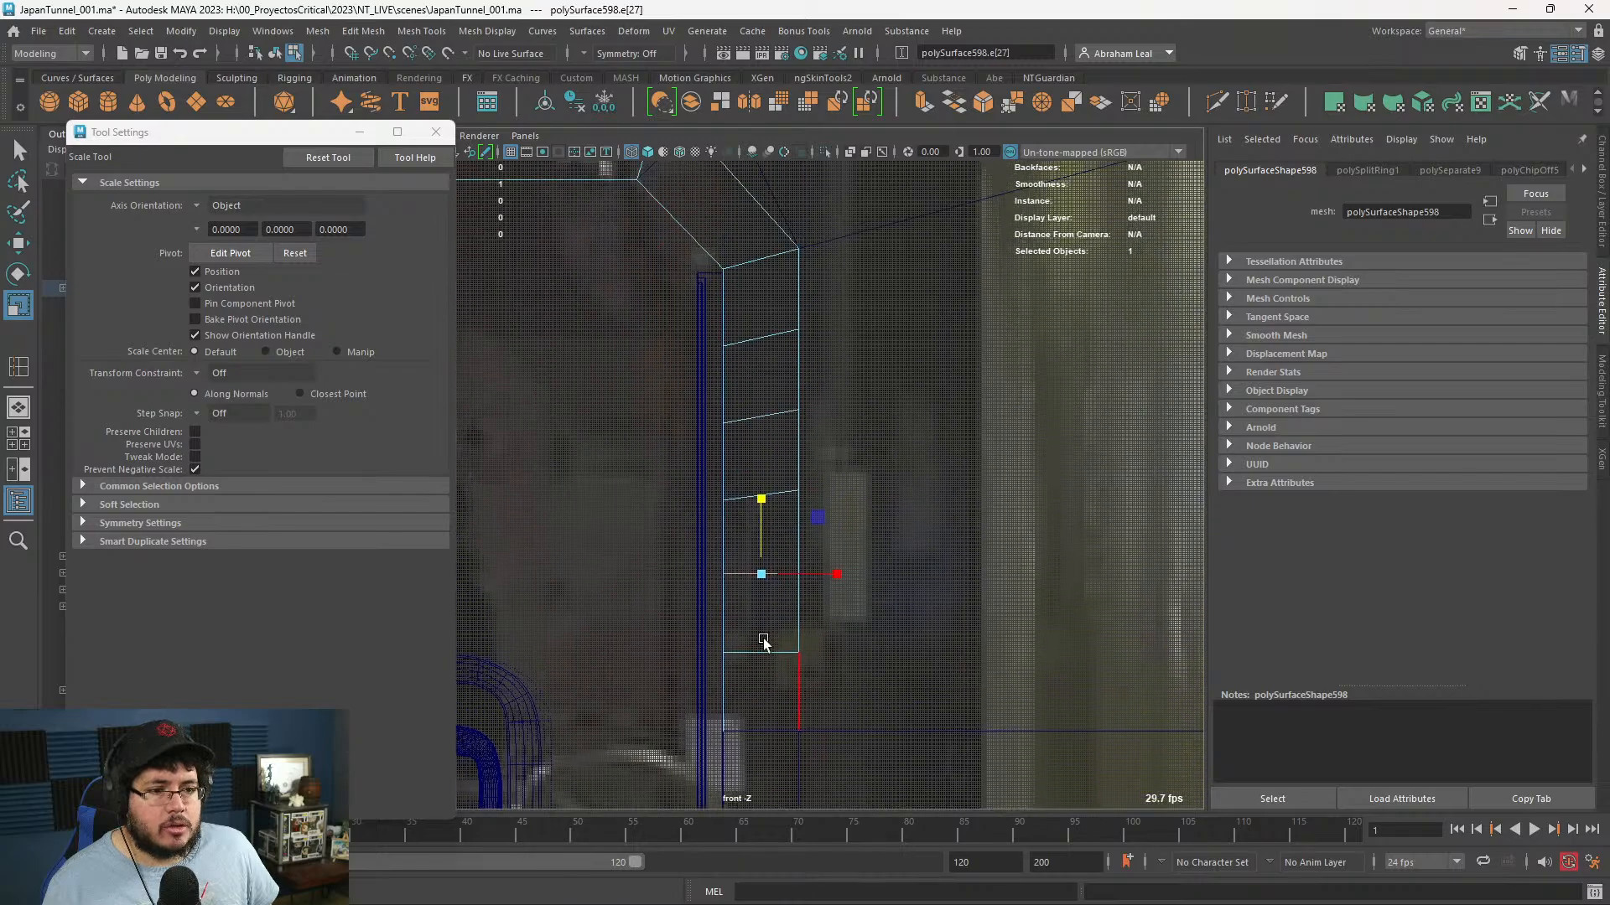
- Scale the remaining three slanted edges higher up the band's right vertical flat in the same way
click(747, 492)
drag(760, 418, 759, 511)
click(732, 418)
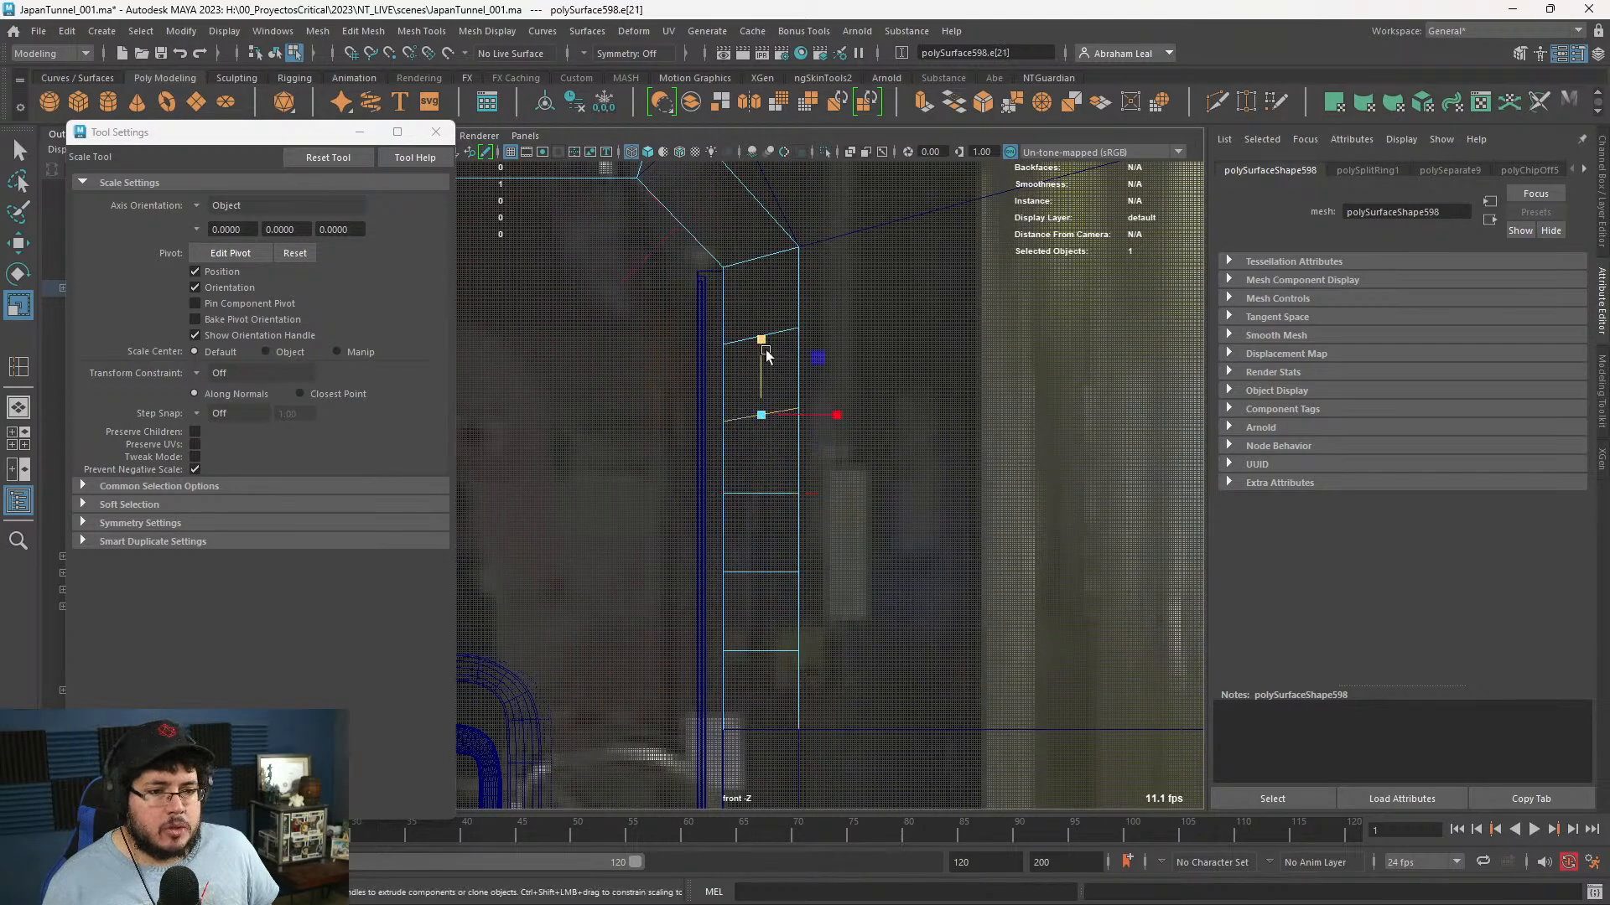
drag(761, 339, 789, 618)
click(747, 336)
drag(759, 303, 774, 566)
alt+middle_drag(759, 517, 852, 709)
scroll(763, 544, down, 1)
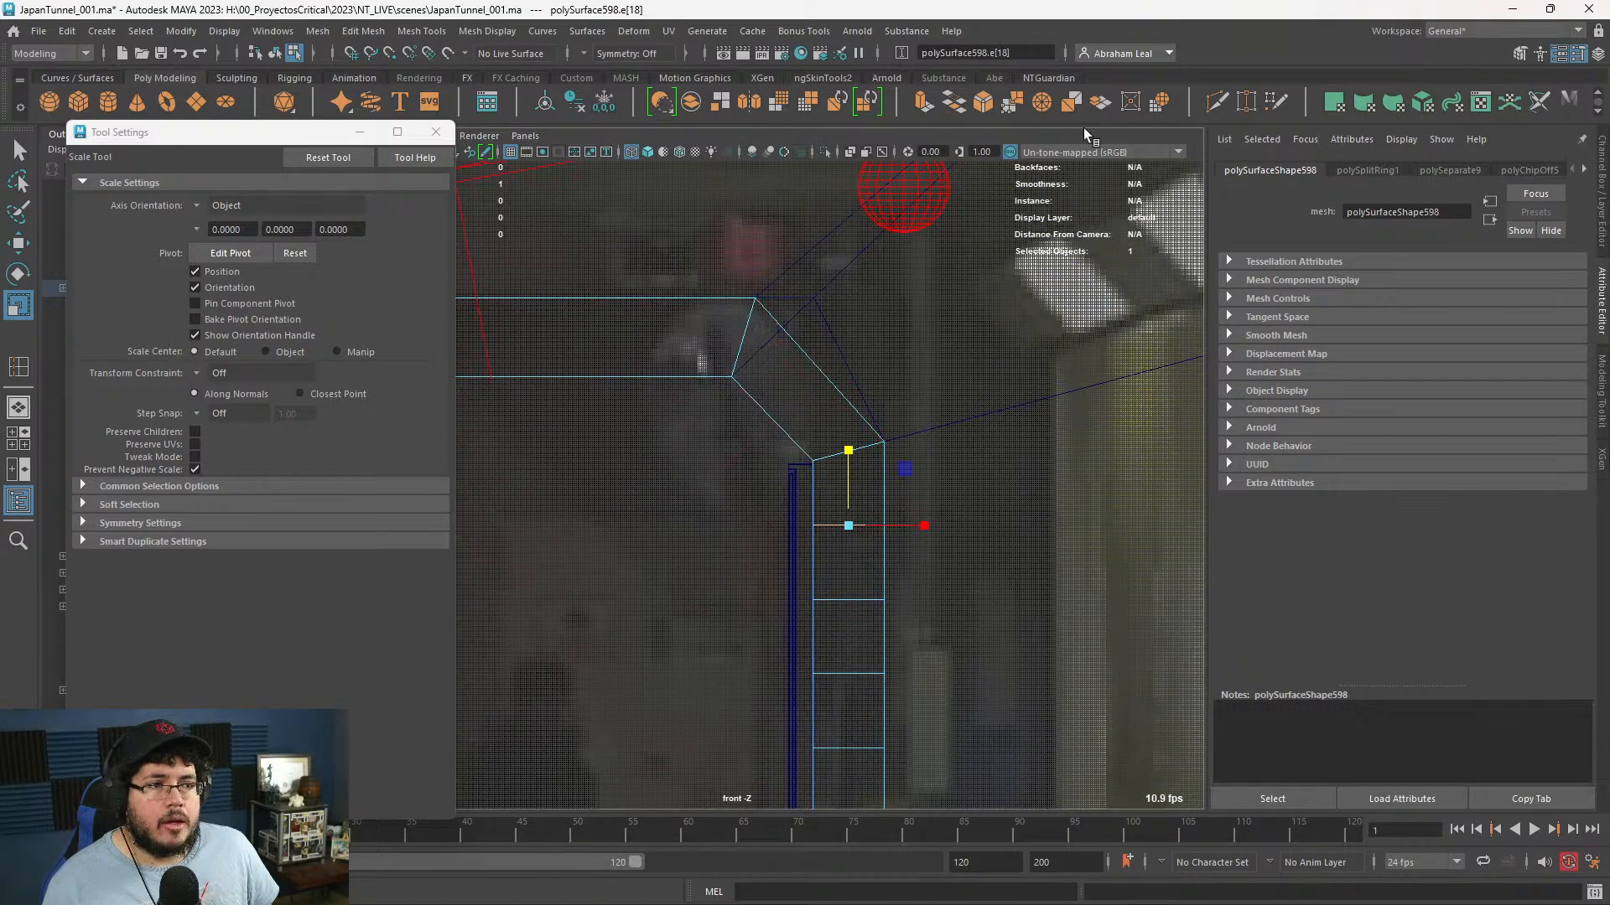
- Cut an edge across the middle of the band's slanted right corner segment with Multi-Cut
click(1217, 101)
click(810, 369)
right_click(810, 368)
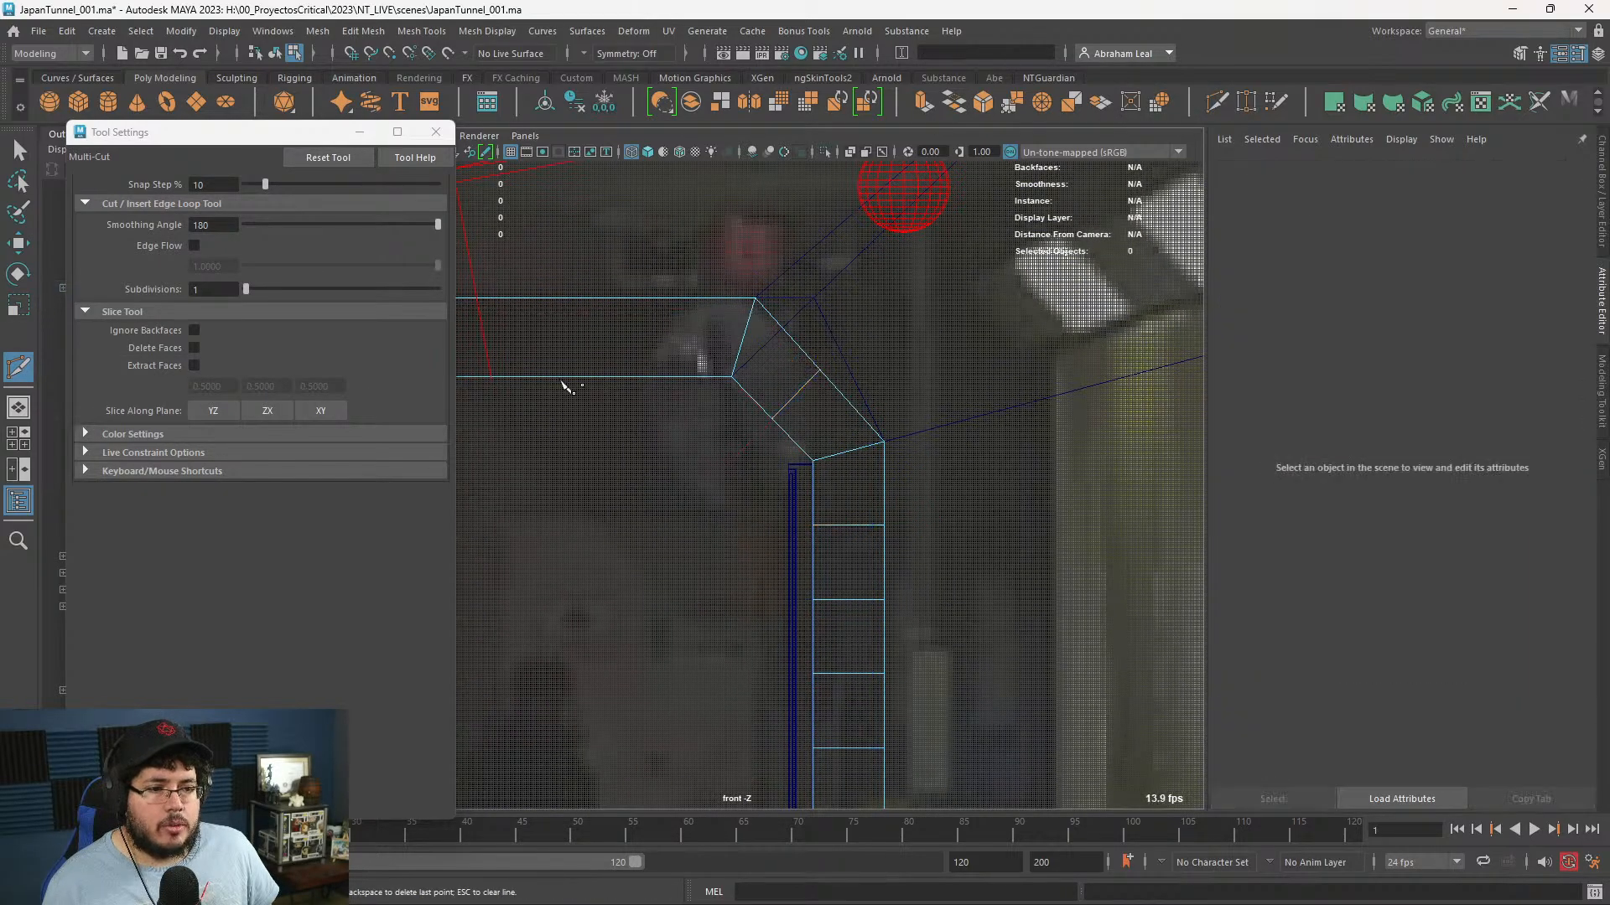
- Try dividing the band's top horizontal with 5 and with 10 evenly spaced edge loops using the Insert Edge Loop tool
alt+right_drag(564, 388, 389, 378)
scroll(659, 389, down, 5)
scroll(662, 394, down, 4)
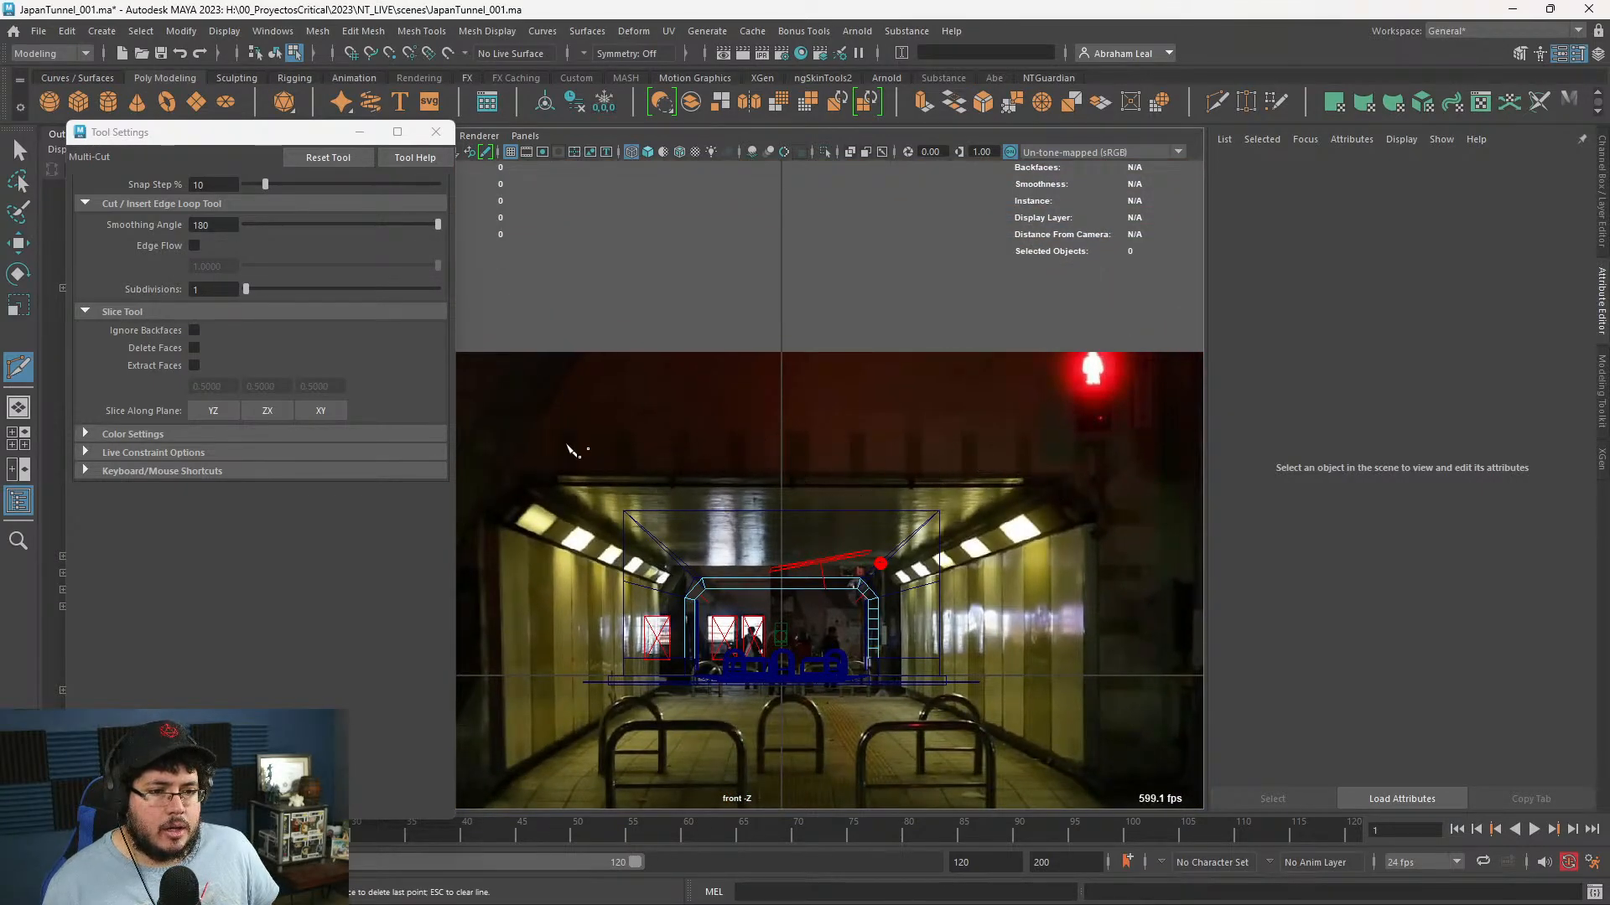
scroll(711, 478, up, 1)
scroll(717, 477, up, 1)
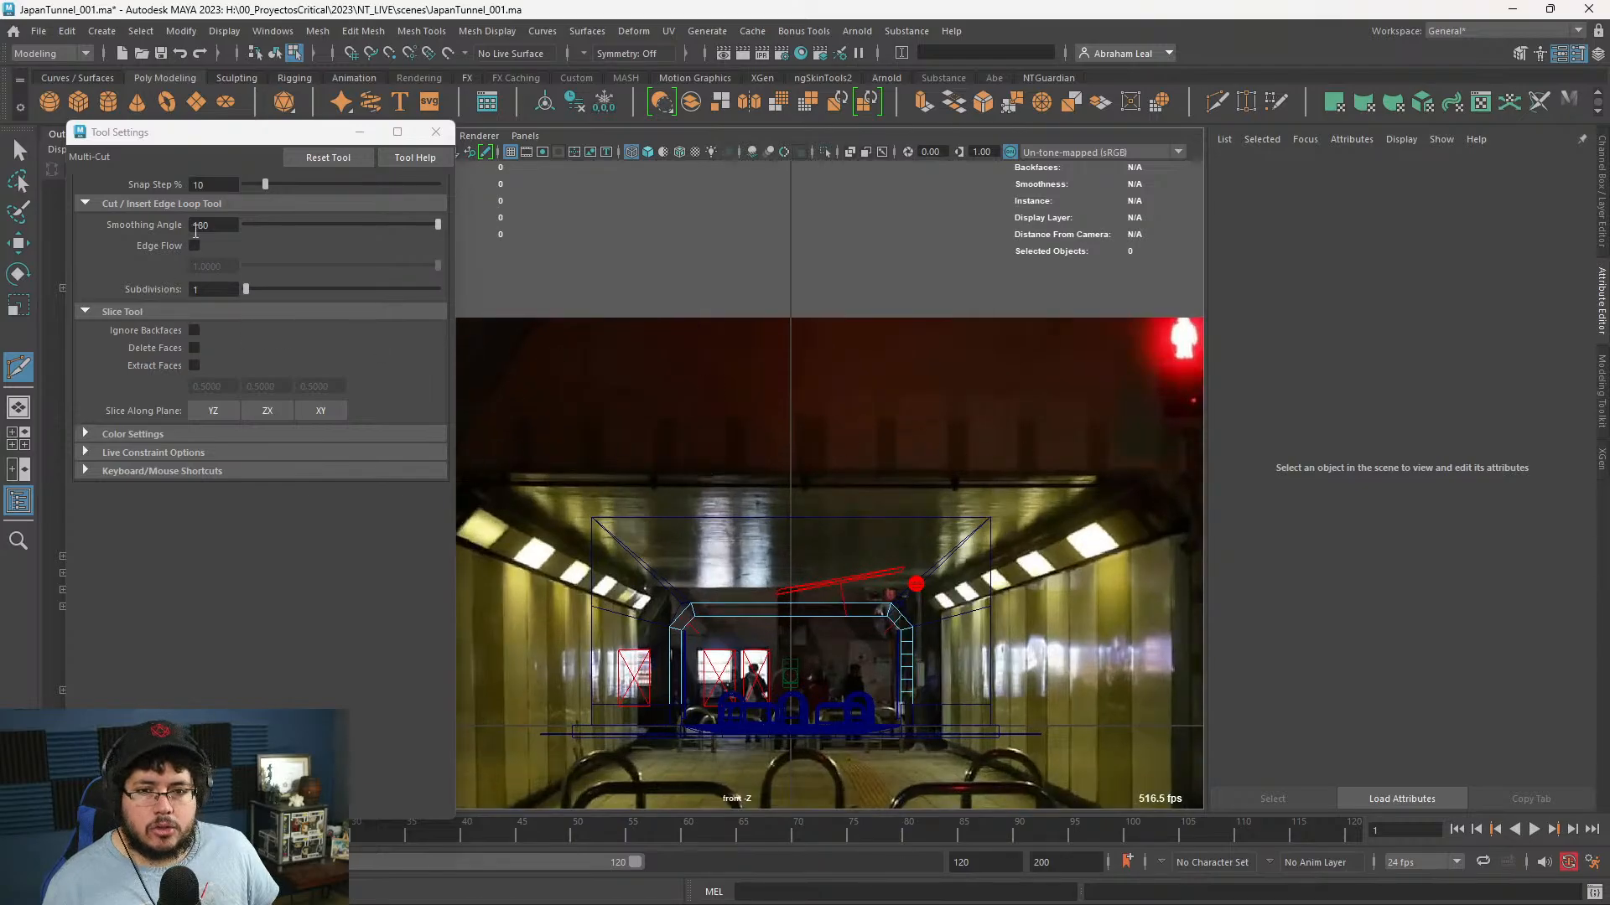
click(436, 132)
click(422, 31)
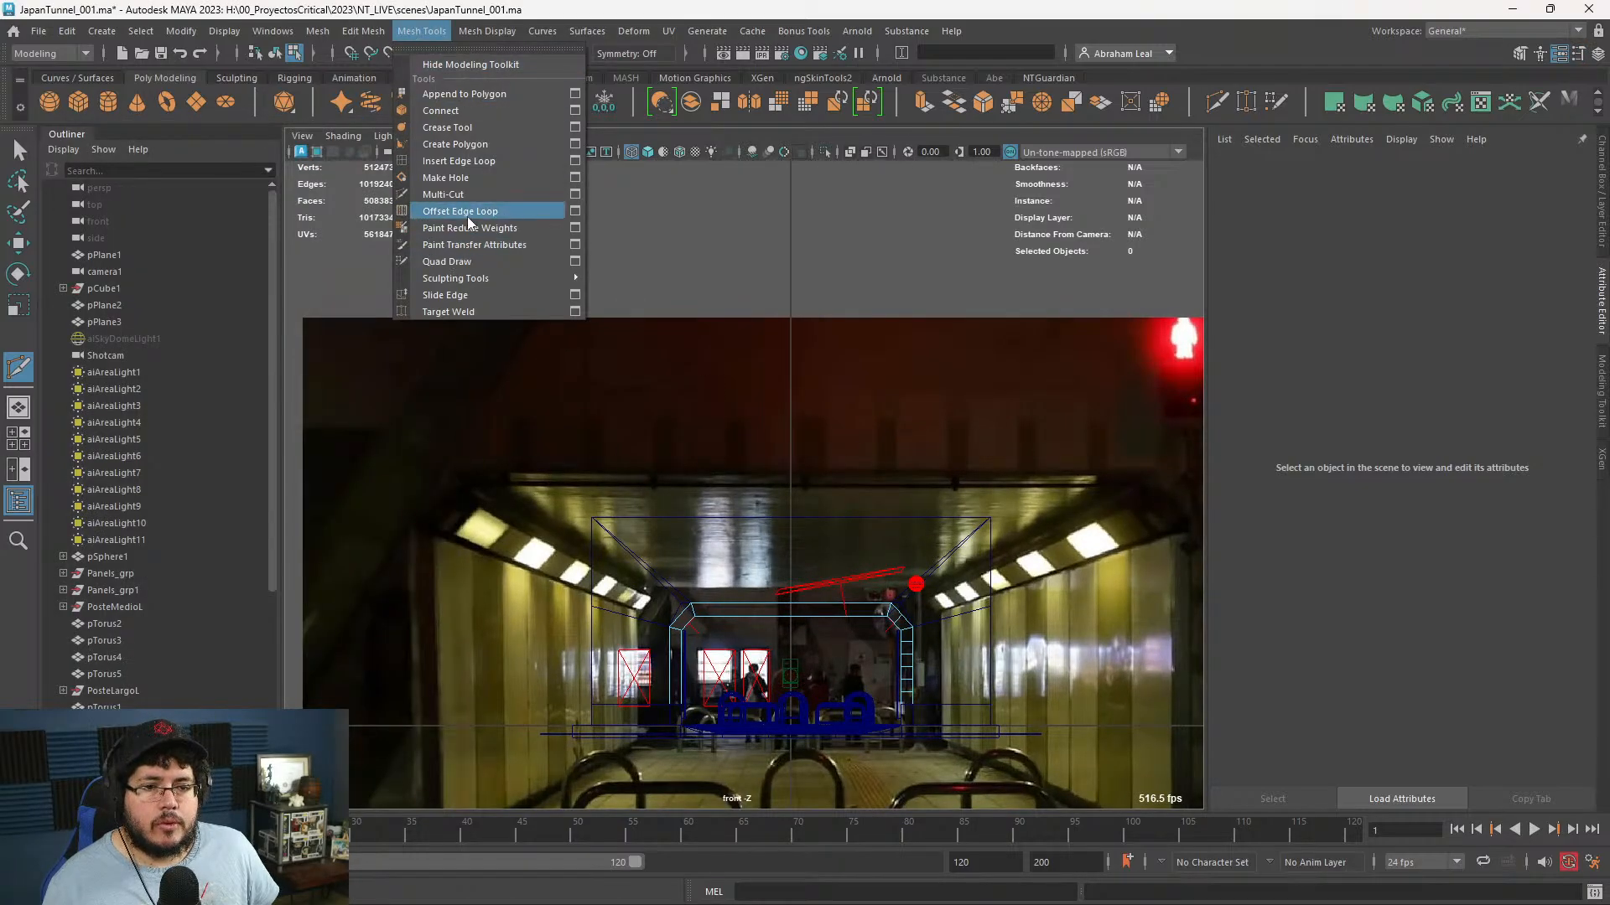
click(458, 161)
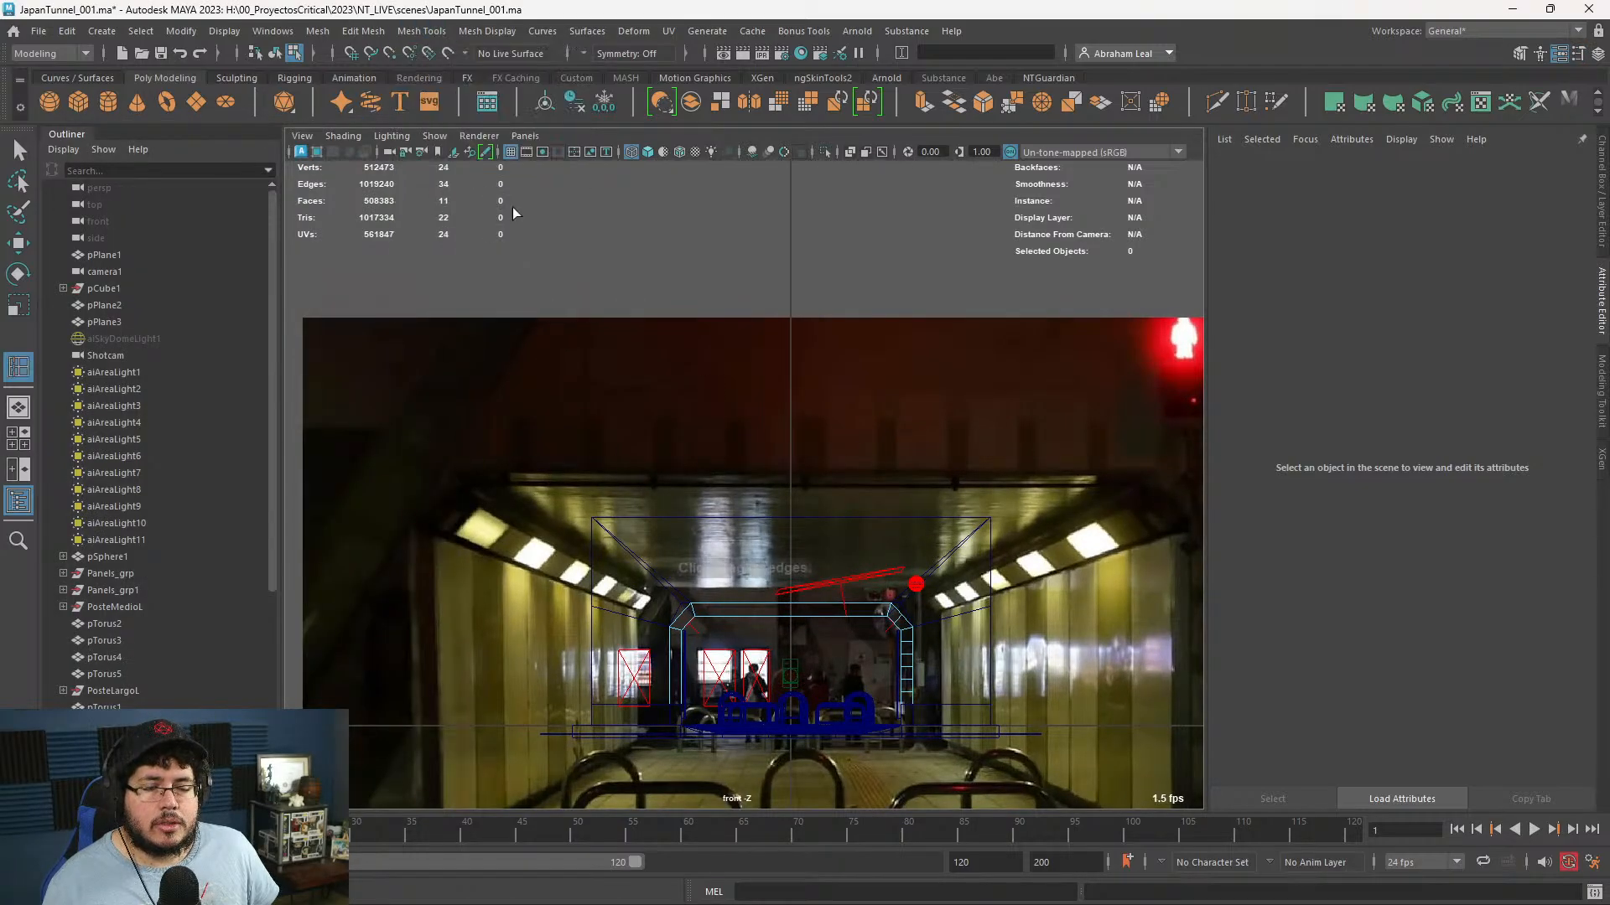
click(780, 606)
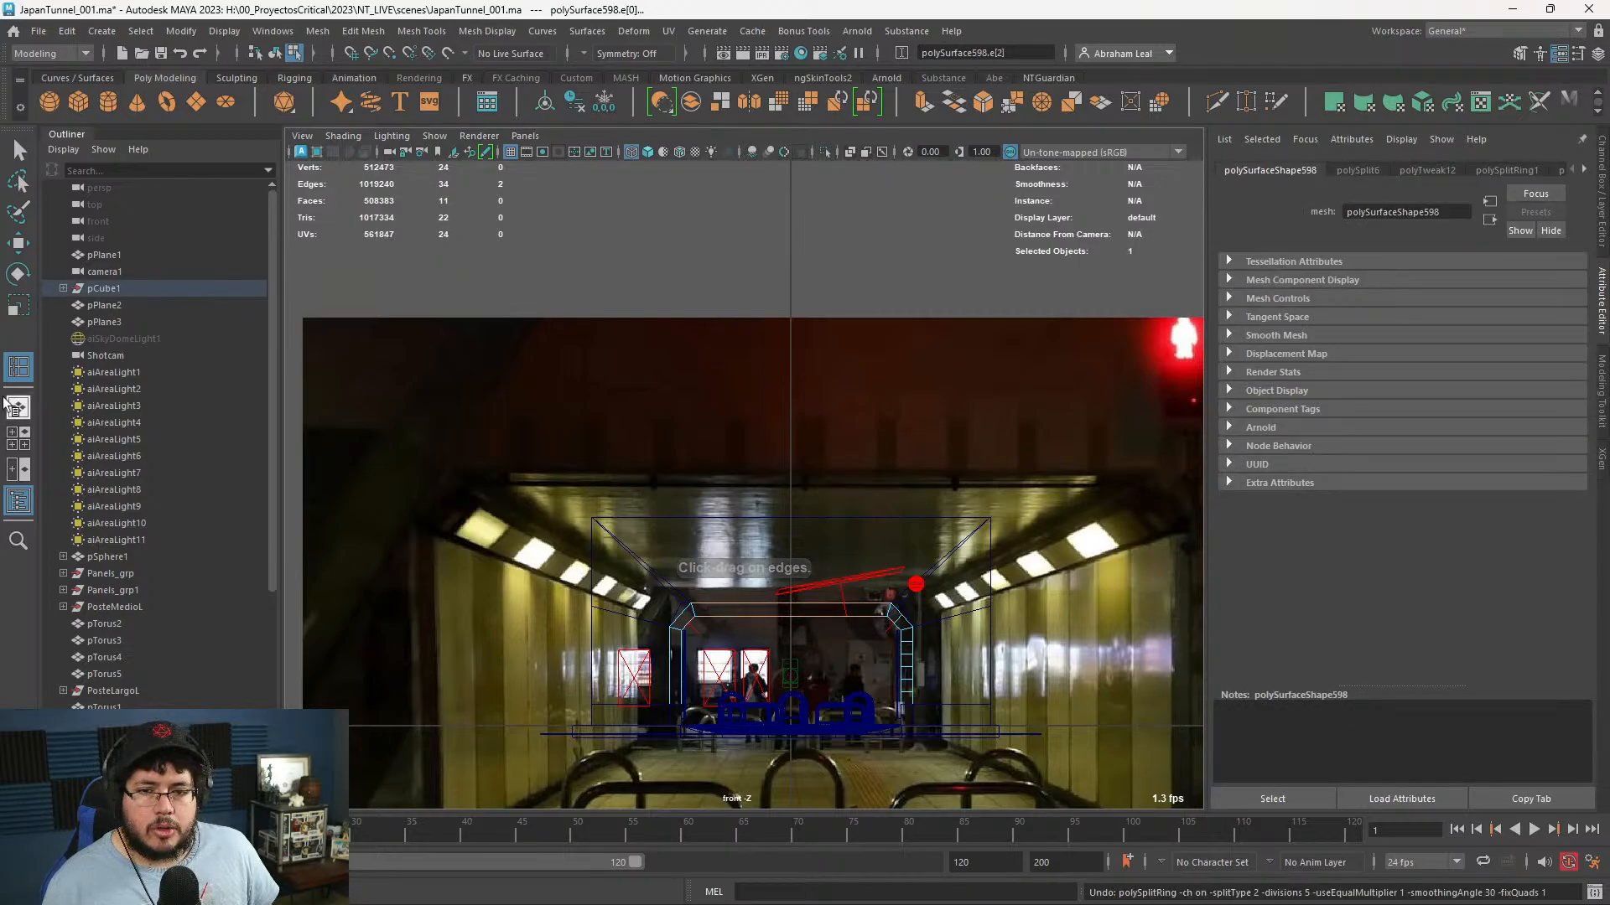
double_click(13, 371)
drag(220, 309, 107, 310)
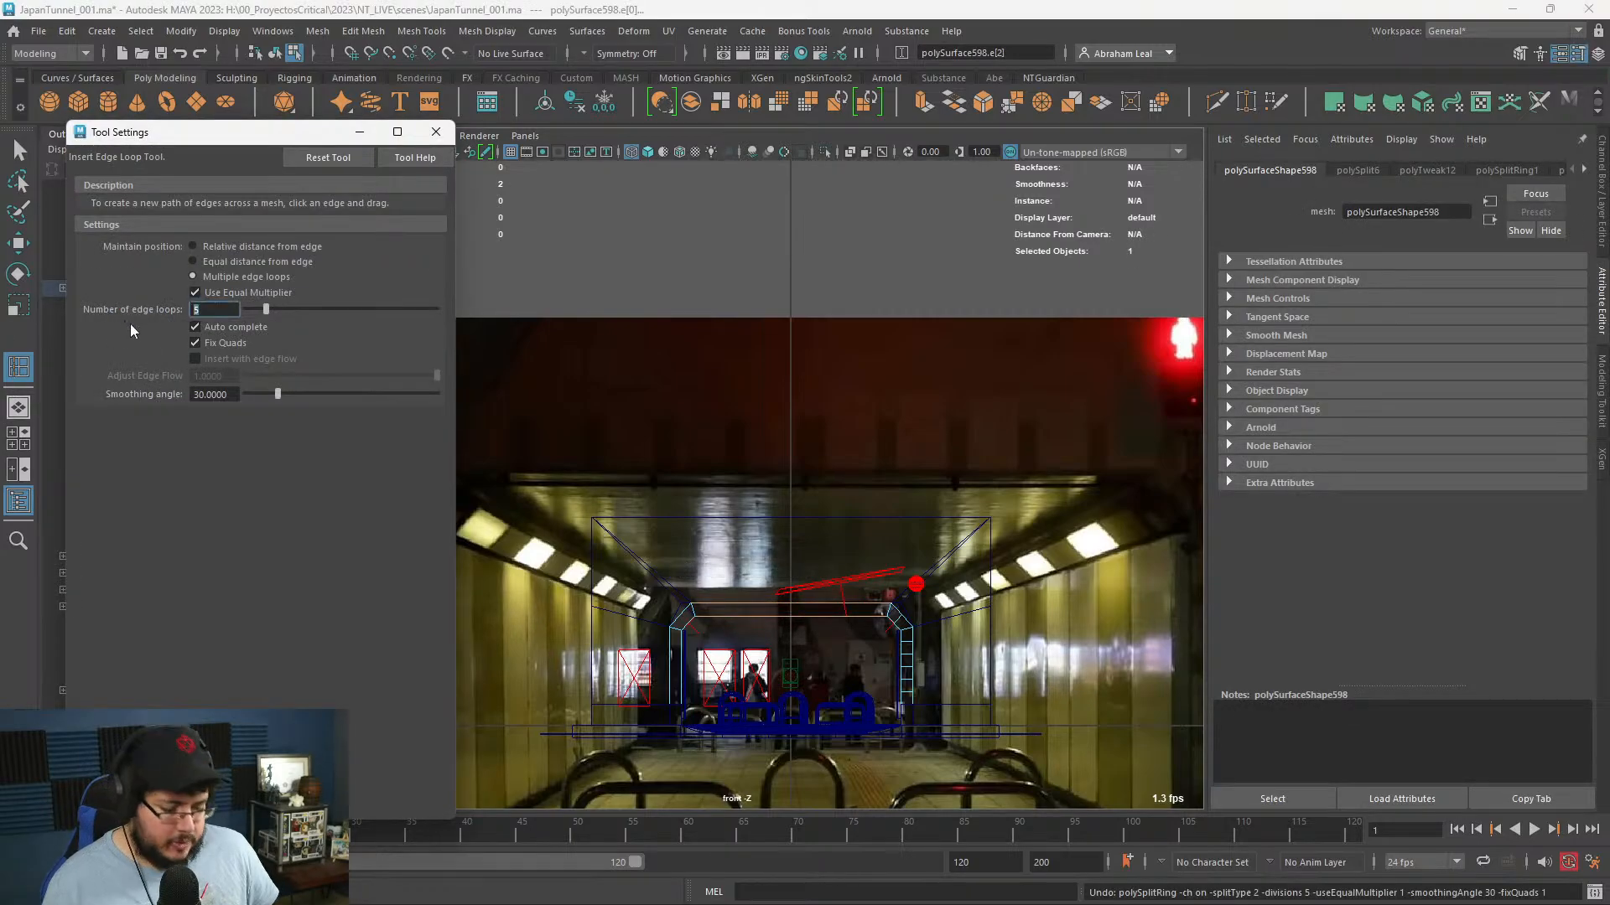
text(10)
key(Return)
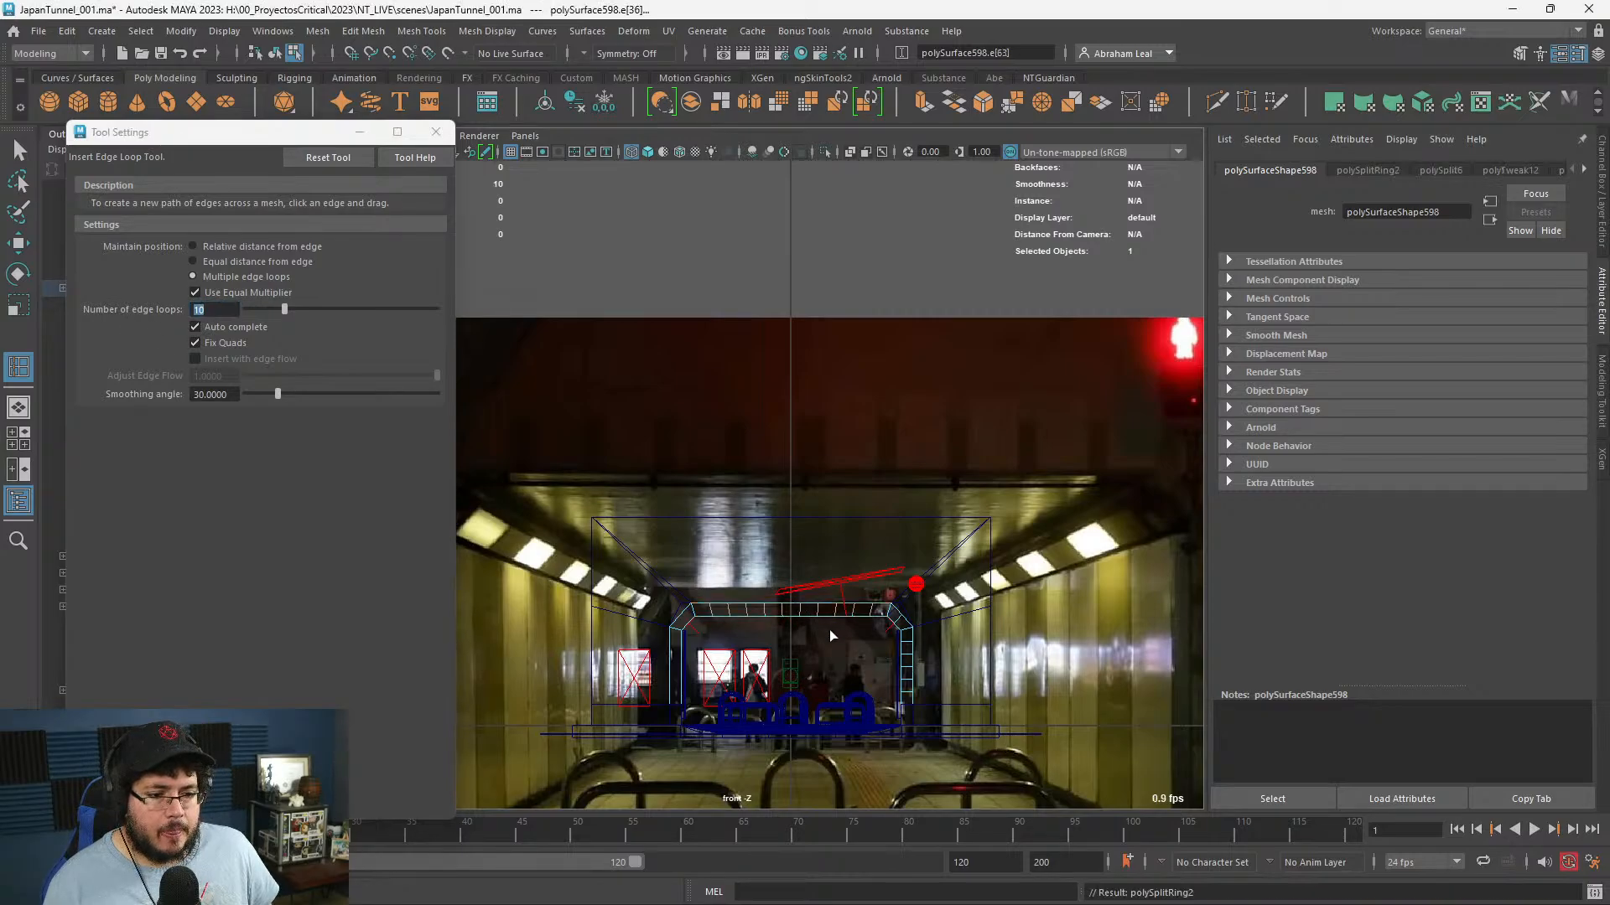
- Set the number of edge loops to 9 and insert them evenly across the band's top horizontal
scroll(828, 630, up, 3)
text(6)
key(Return)
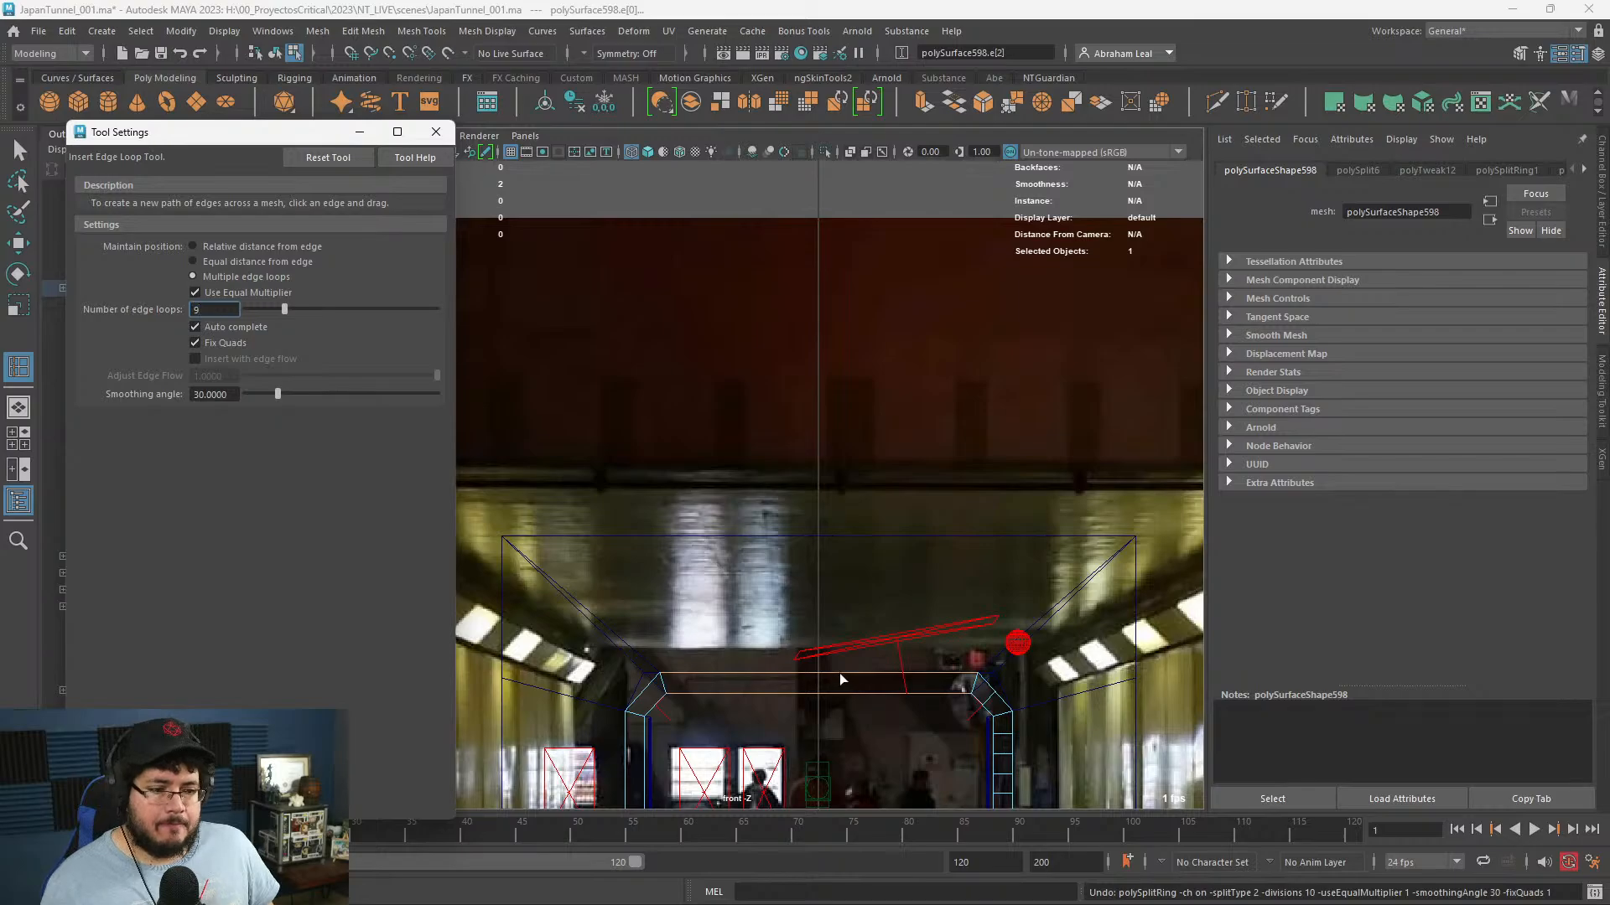
click(843, 679)
scroll(849, 638, up, 2)
- Scale the four slanted edges between the centre and right corner of the band's top flat so they run vertically
key(q)
right_drag(839, 427, 826, 474)
alt+middle_drag(822, 570, 788, 456)
scroll(788, 455, up, 1)
right_click(796, 420)
right_drag(814, 411, 796, 390)
click(812, 424)
key(r)
drag(885, 422, 761, 439)
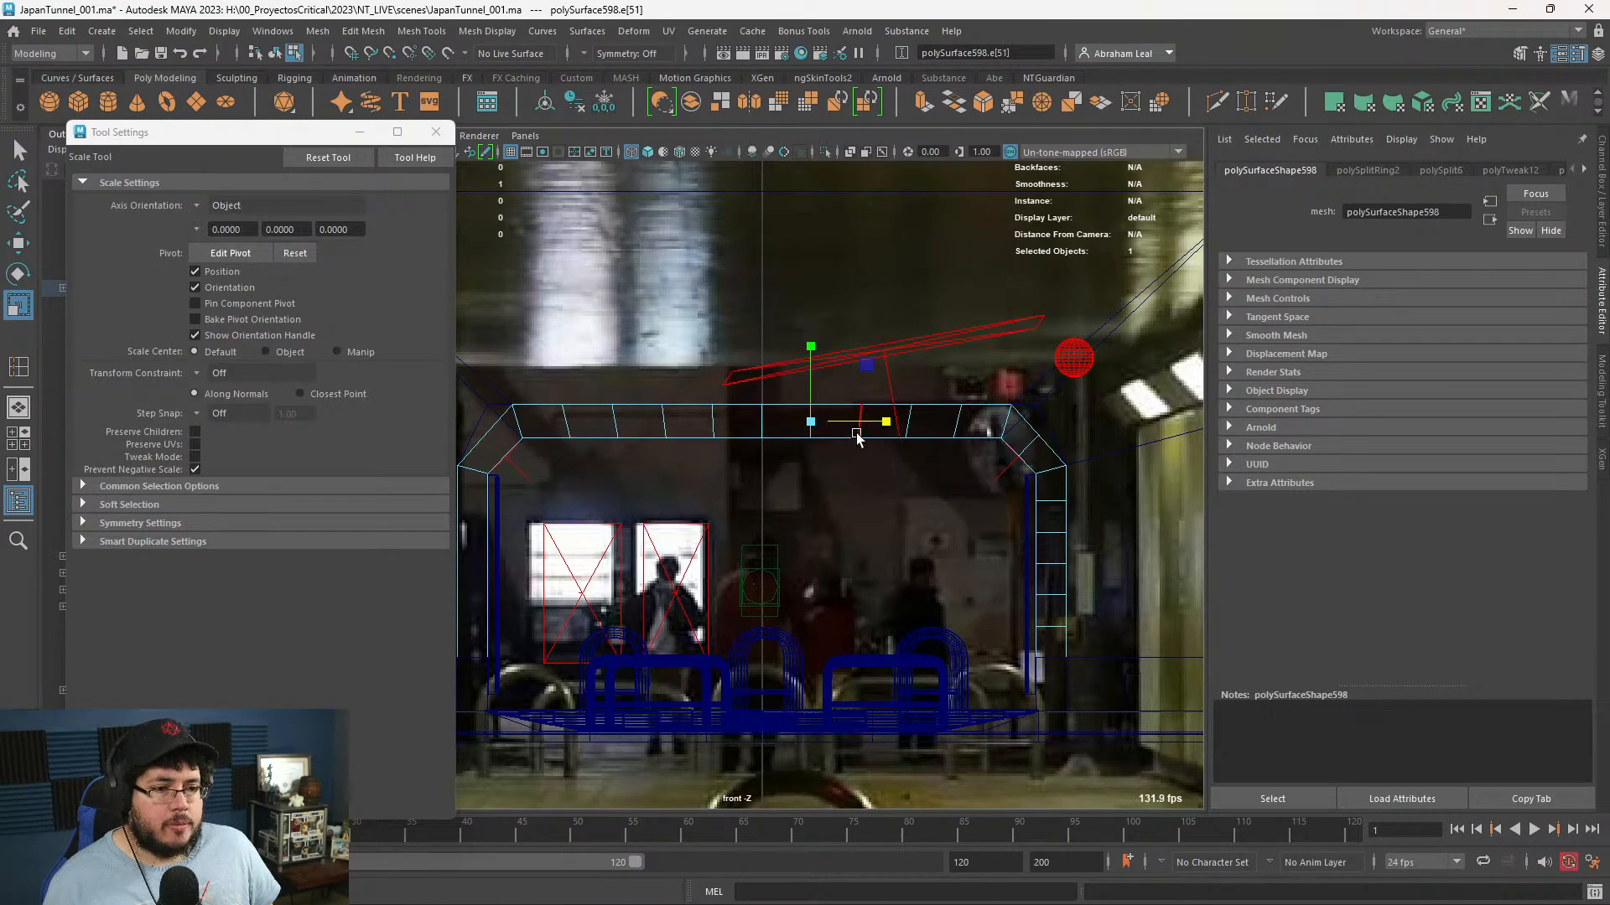
click(903, 434)
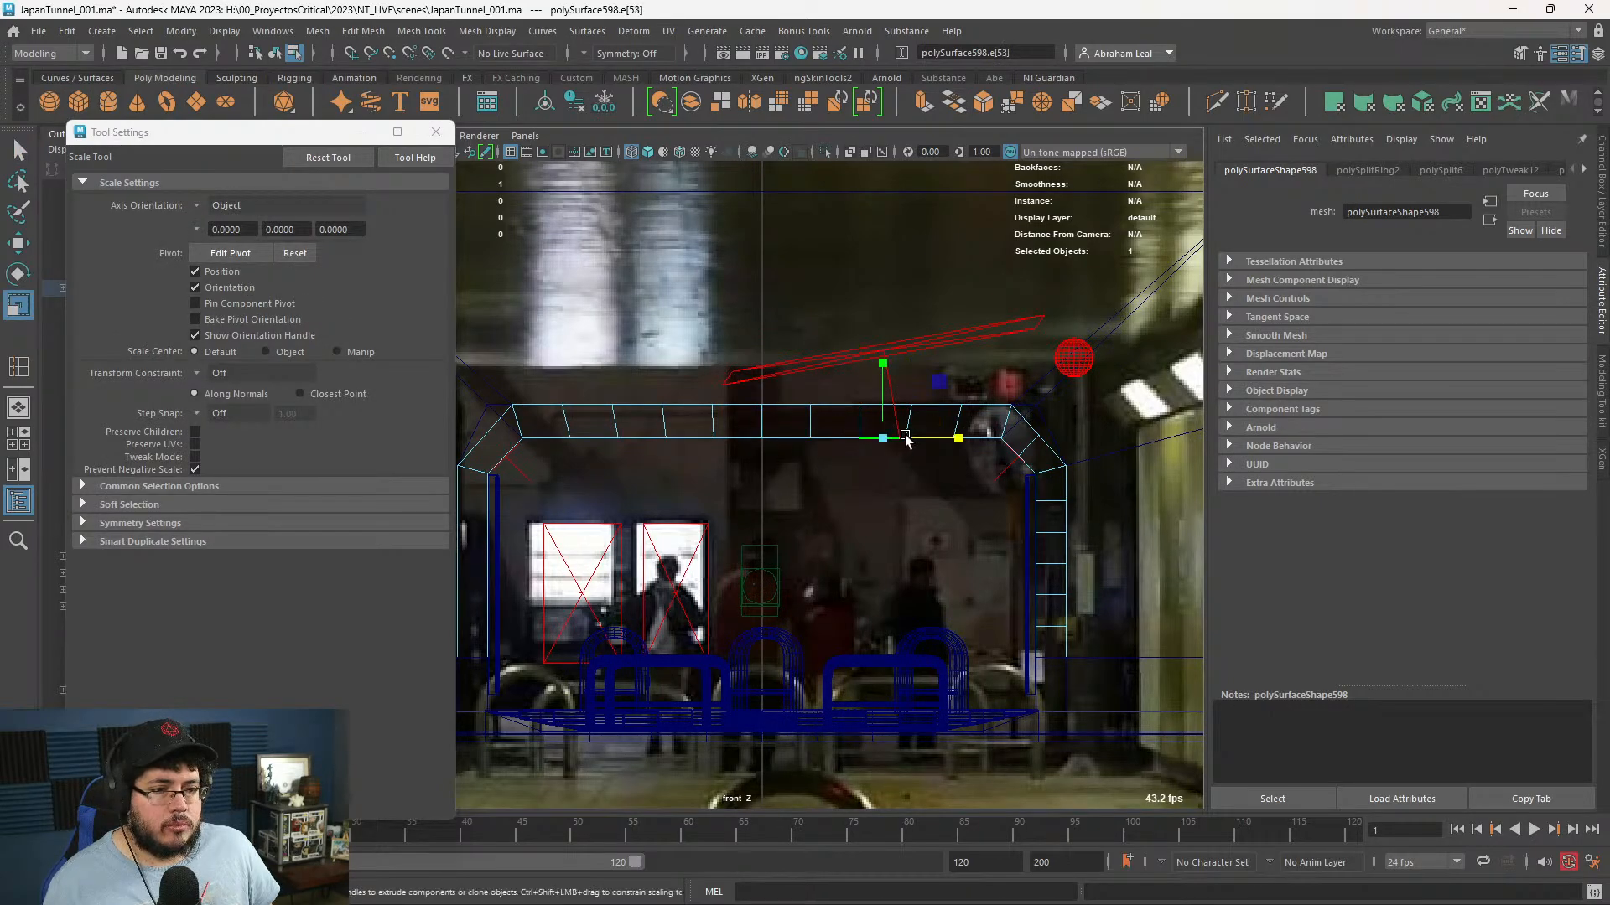
click(922, 424)
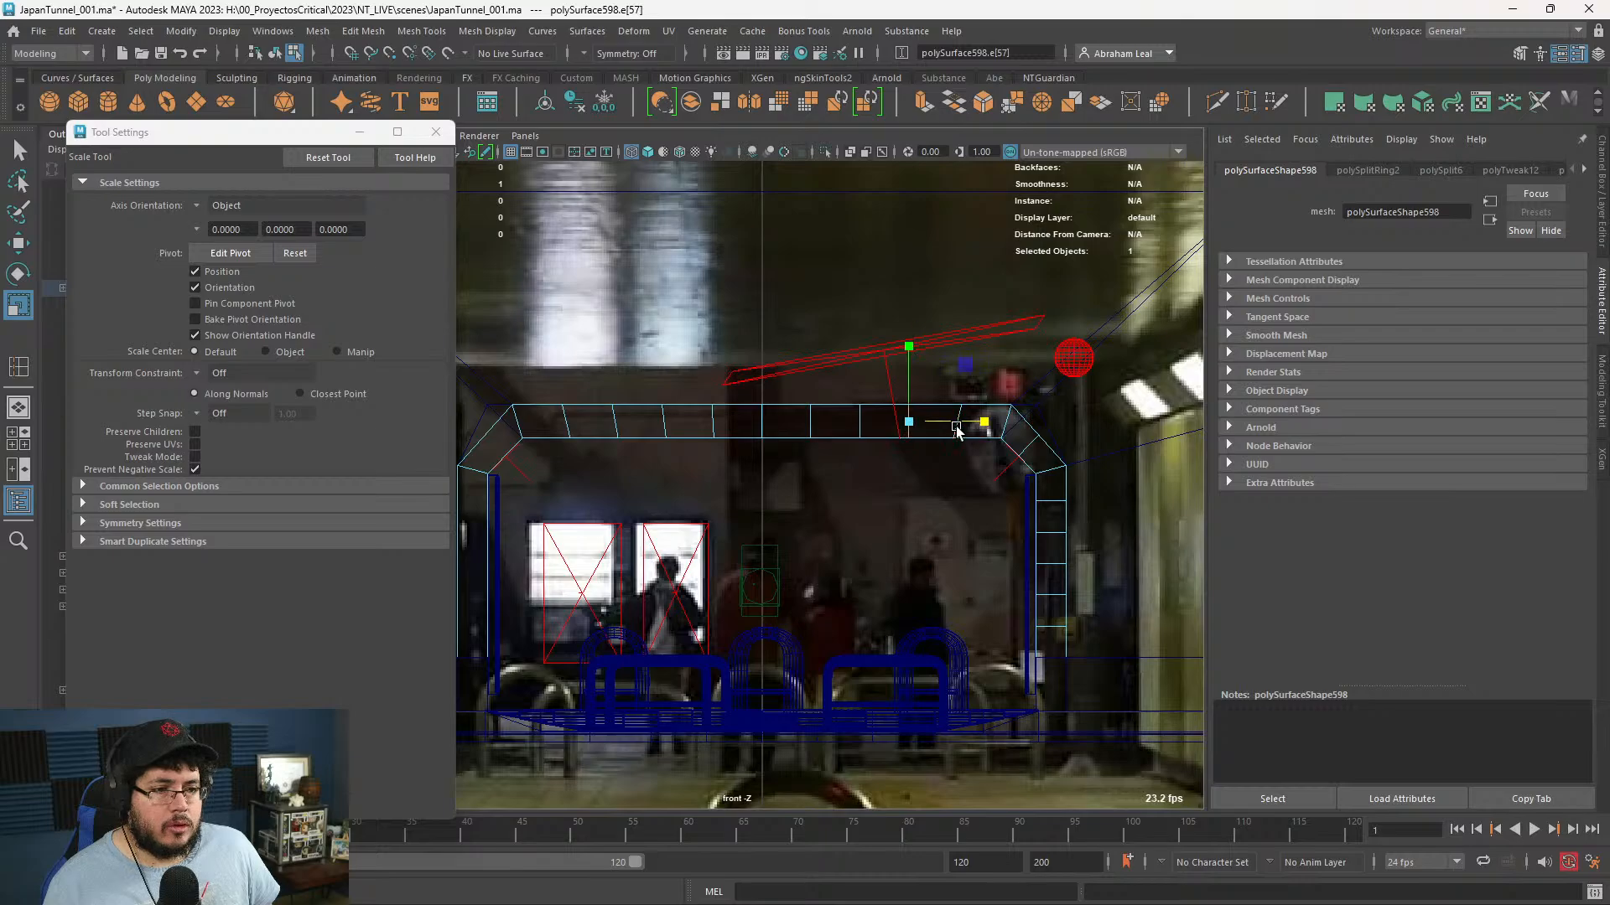
click(1011, 425)
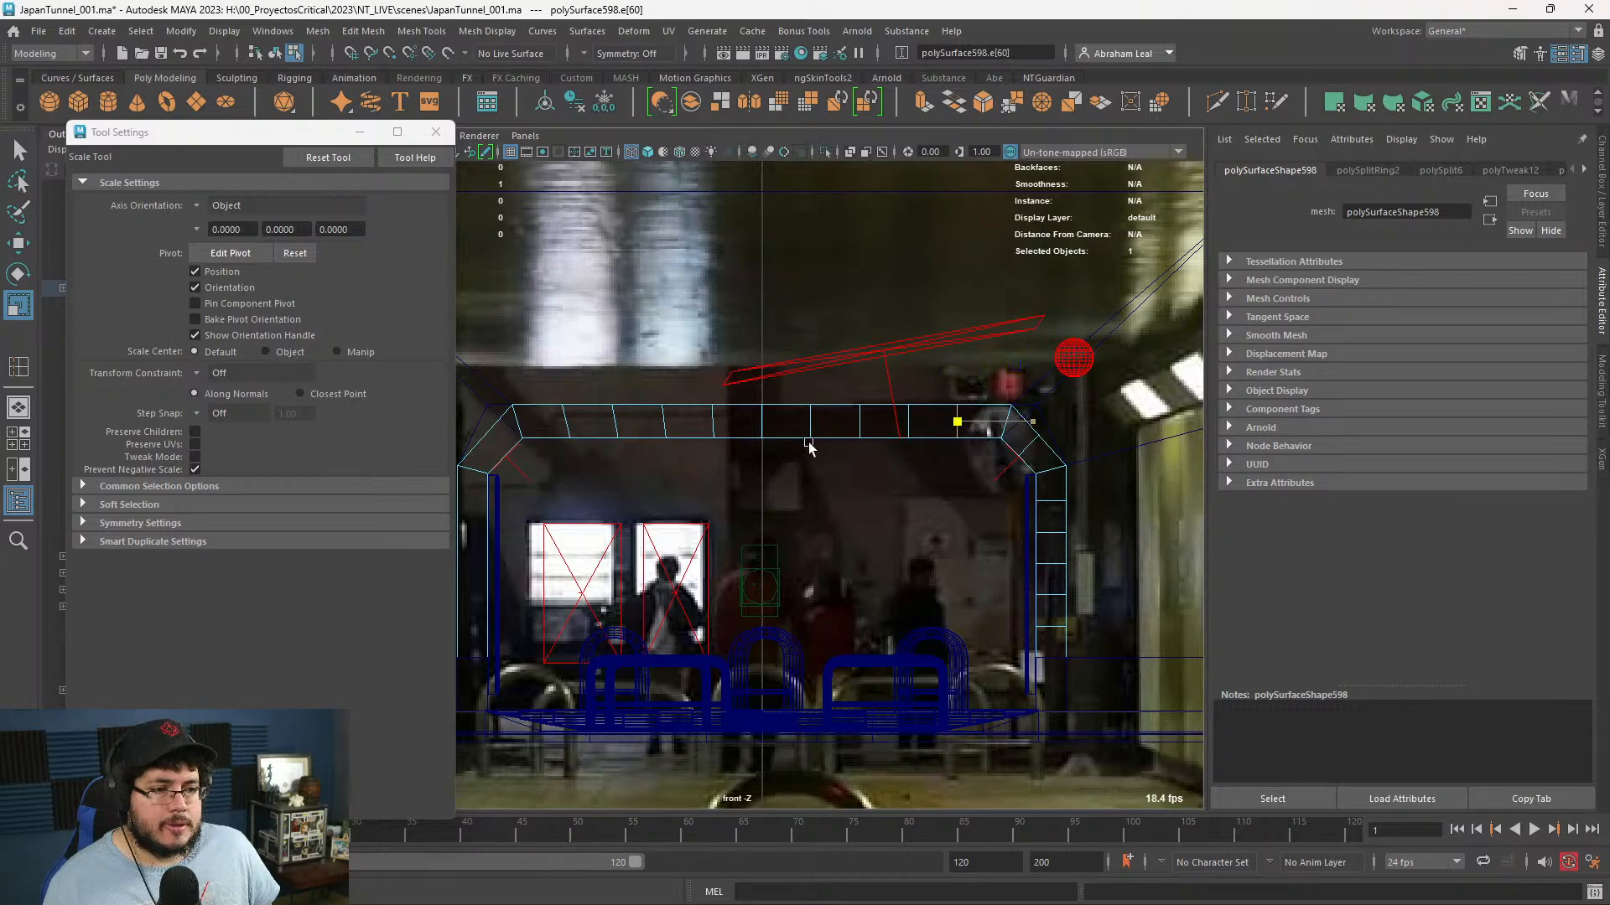
- Bevel the eleven dividing edges from the band's top centre, around the right corner and down the right vertical
key(q)
click(764, 426)
shift+click(812, 426)
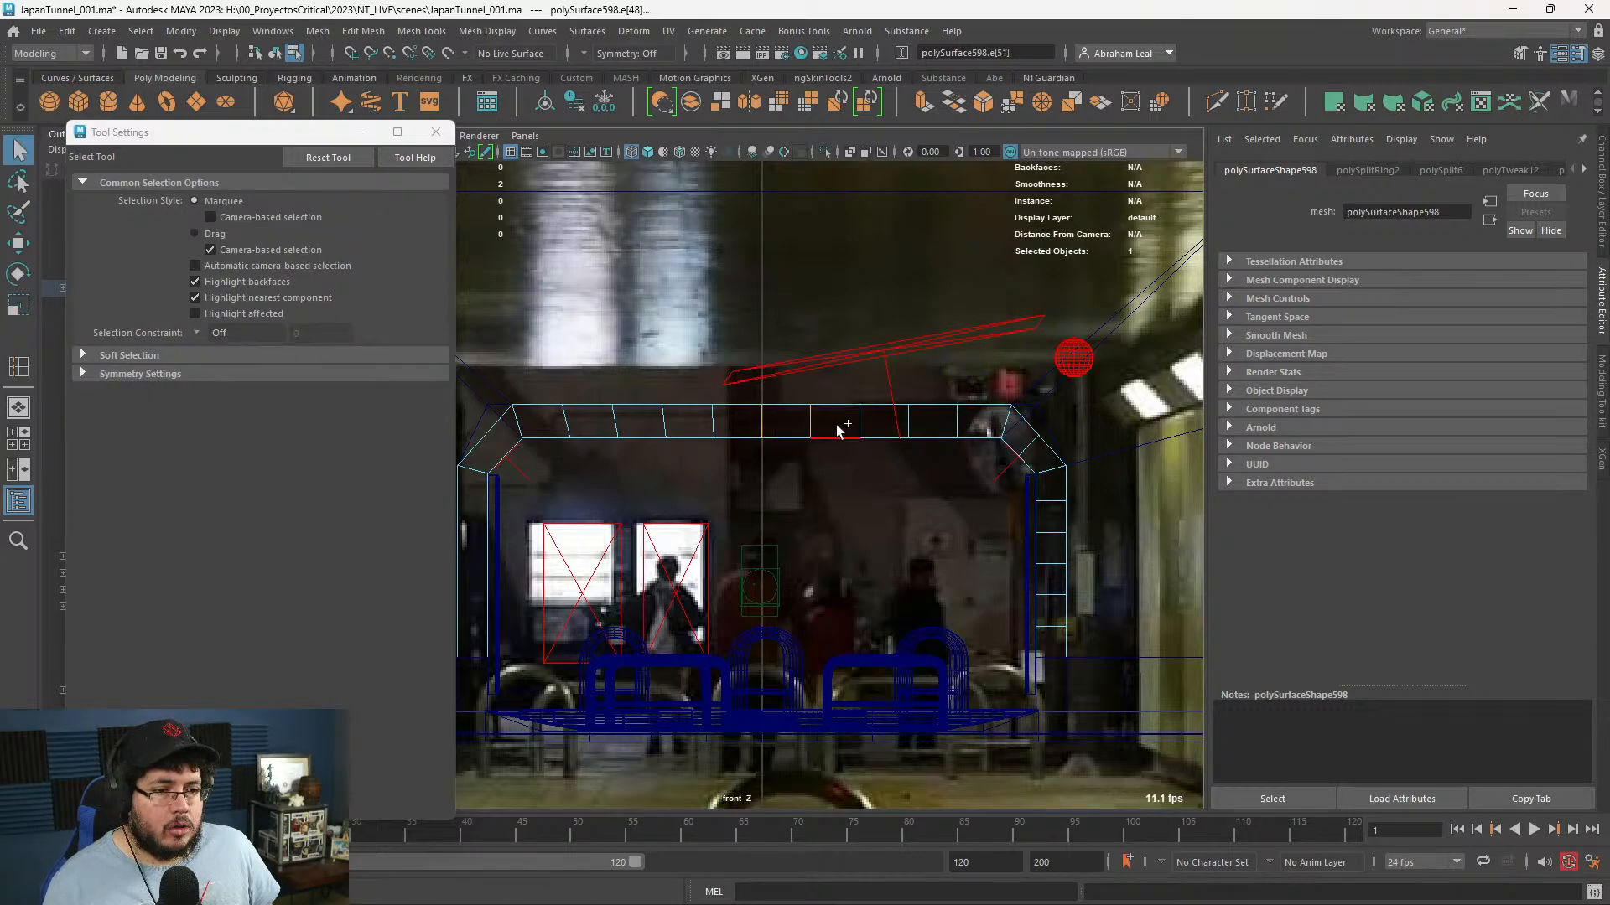
shift+click(857, 426)
shift+click(909, 423)
shift+click(955, 425)
shift+click(1027, 445)
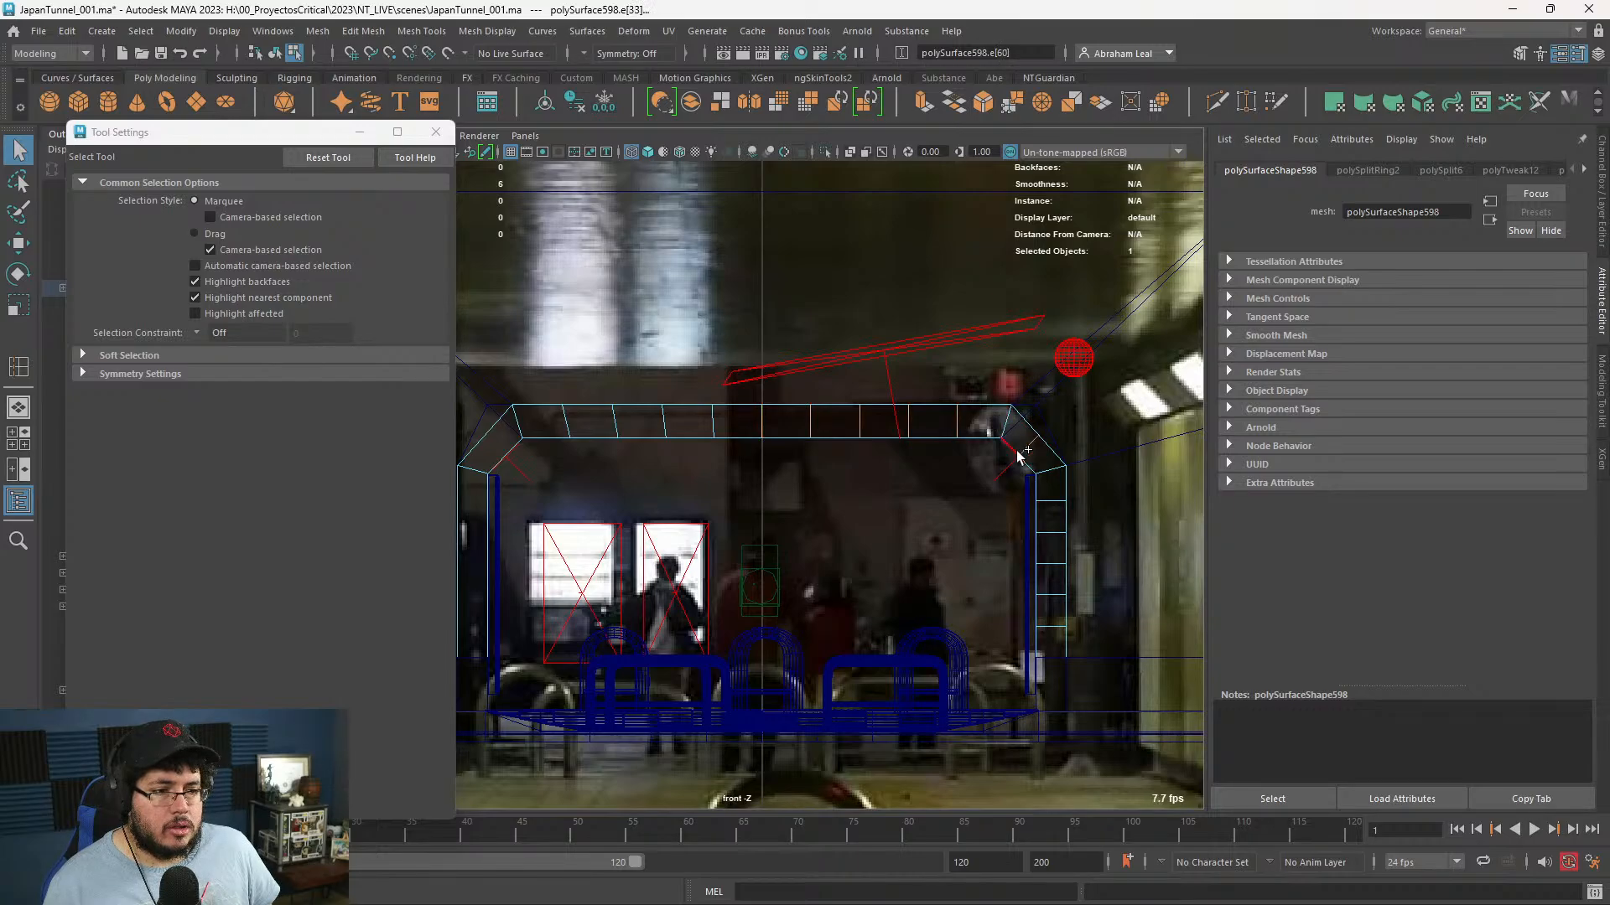
shift+click(1050, 501)
shift+click(1051, 533)
shift+click(1051, 565)
shift+click(1050, 595)
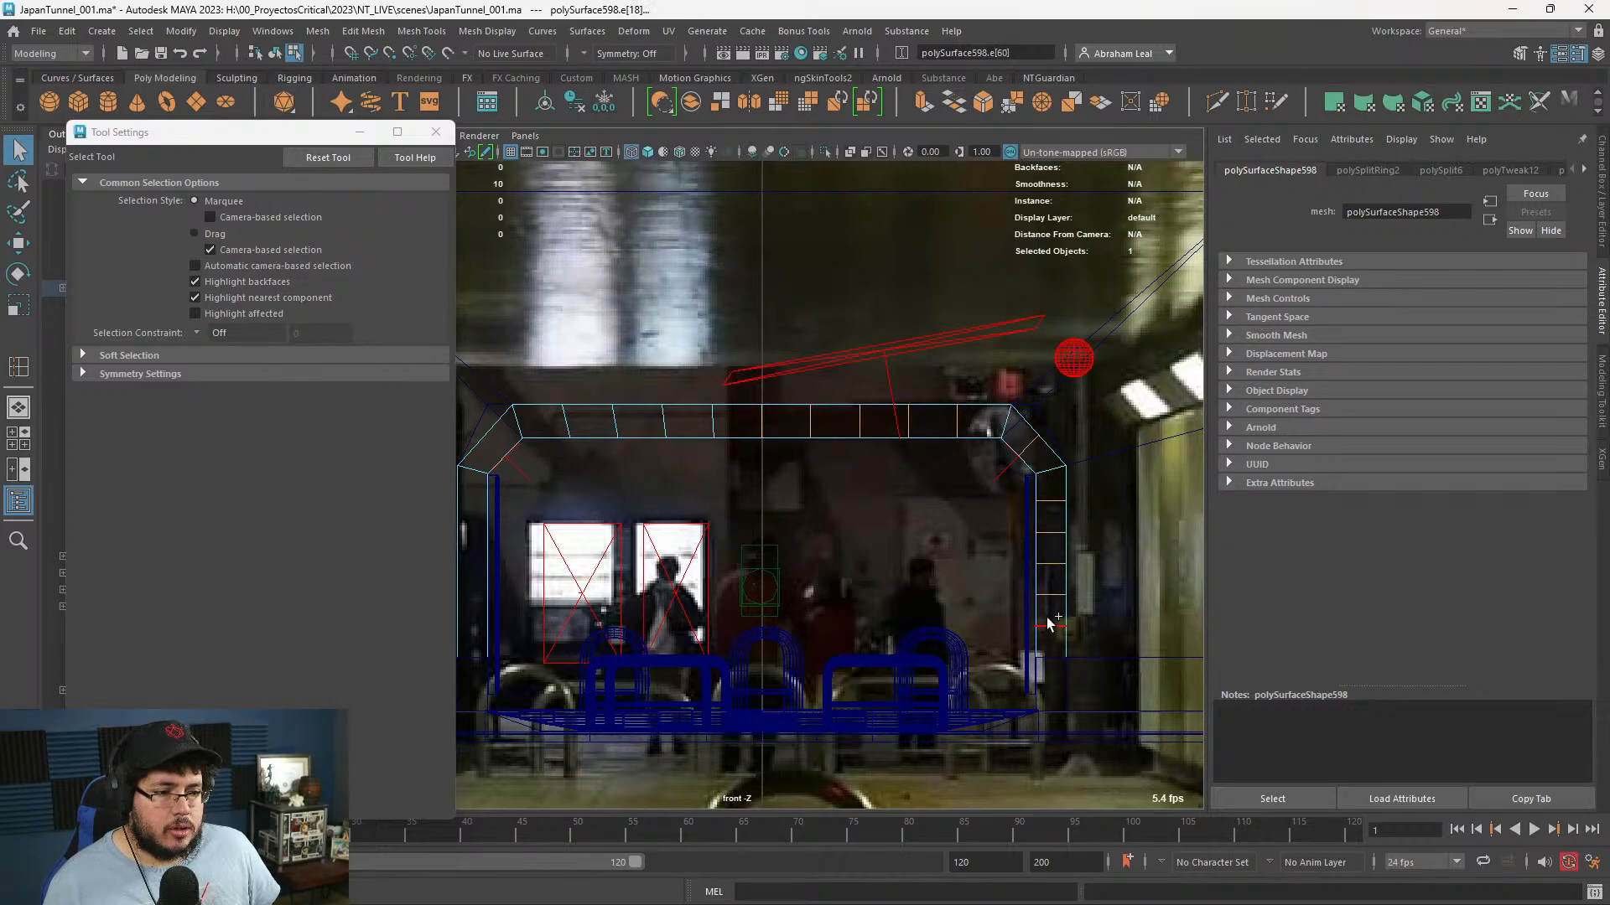
shift+click(1048, 624)
key(ctrl+b)
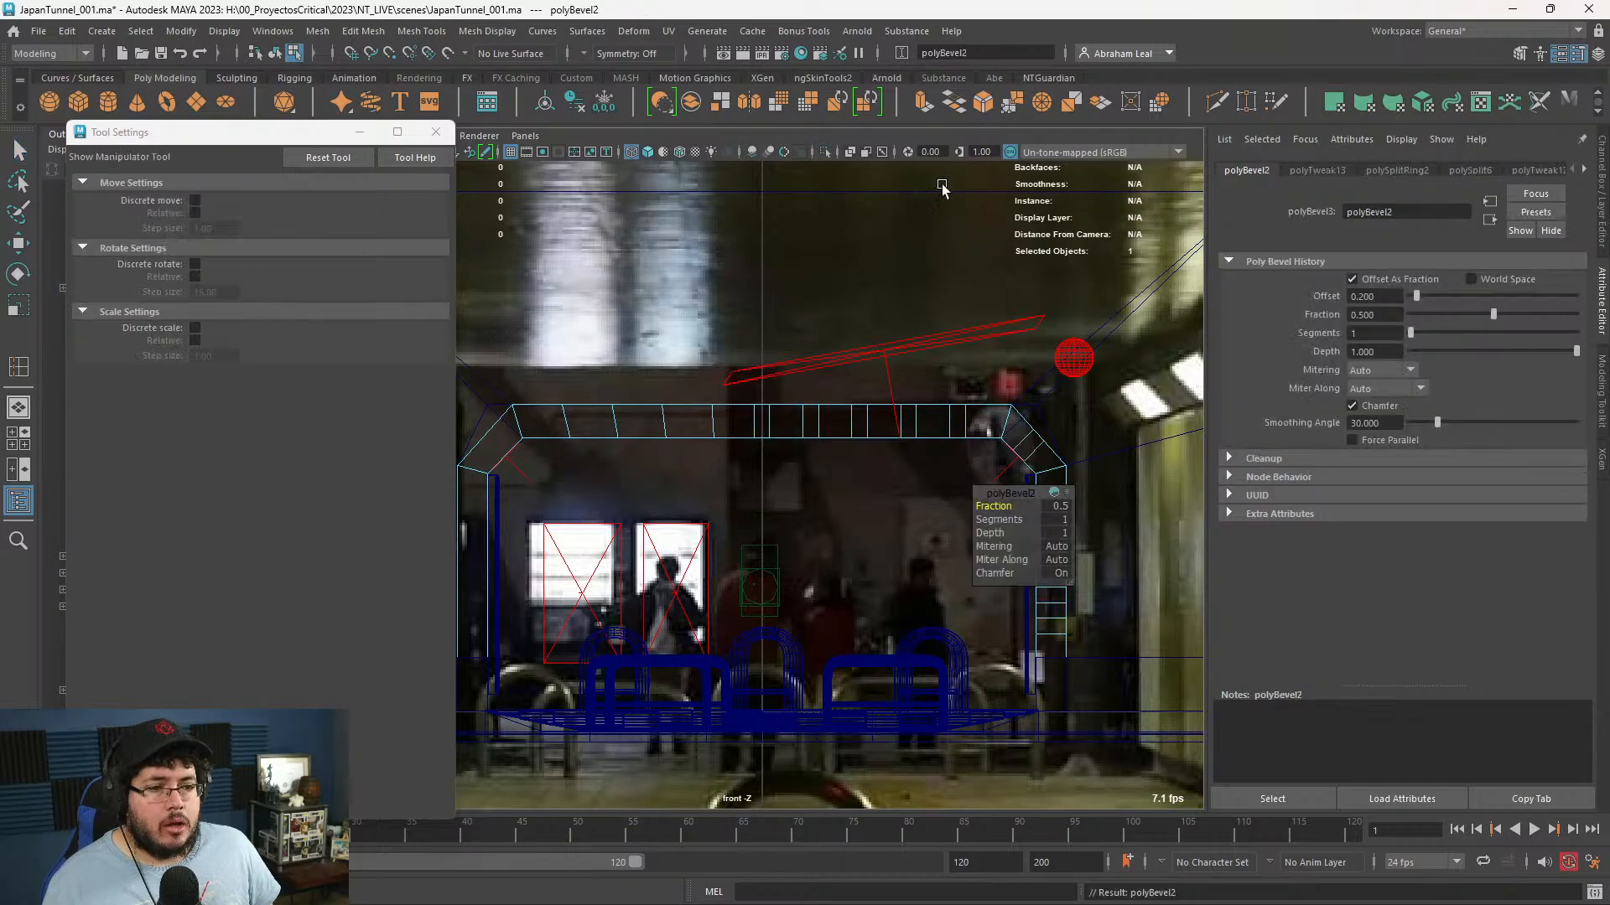
- Raise the bevel's Fraction to 0.62 to widen the blocks along the band
alt+middle_drag(647, 300, 603, 461)
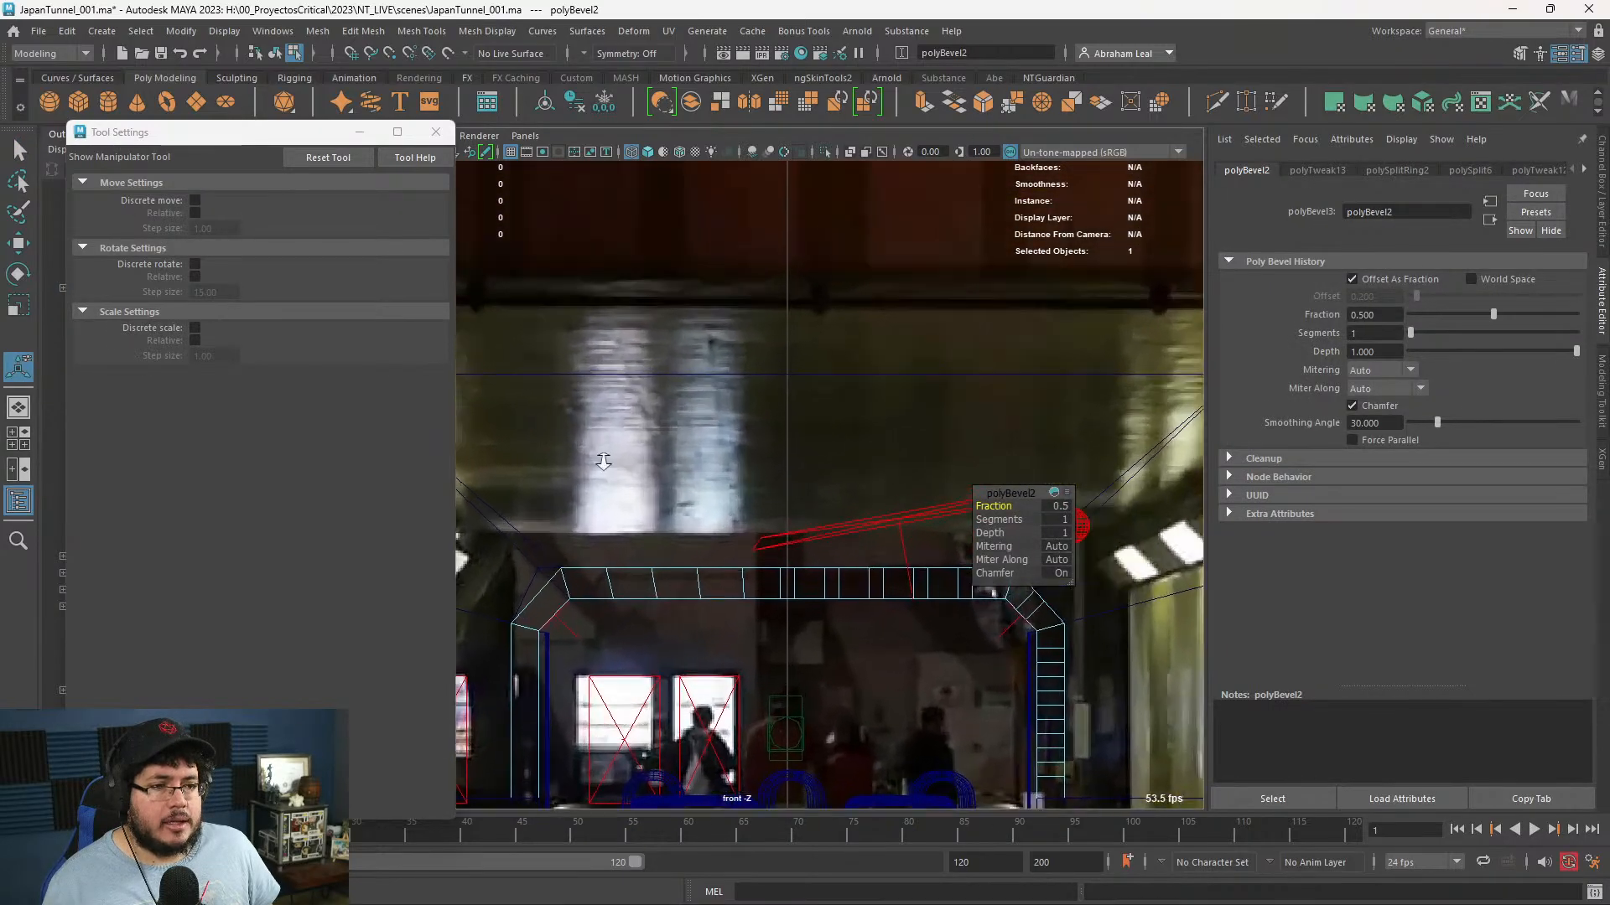
alt+right_drag(604, 461, 703, 531)
alt+middle_drag(703, 532, 662, 382)
drag(991, 505, 1003, 503)
- Select the eleven bevelled block faces from the band's top centre, around the right corner and down the right vertical
alt+middle_drag(813, 493, 719, 375)
alt+right_drag(718, 376, 722, 431)
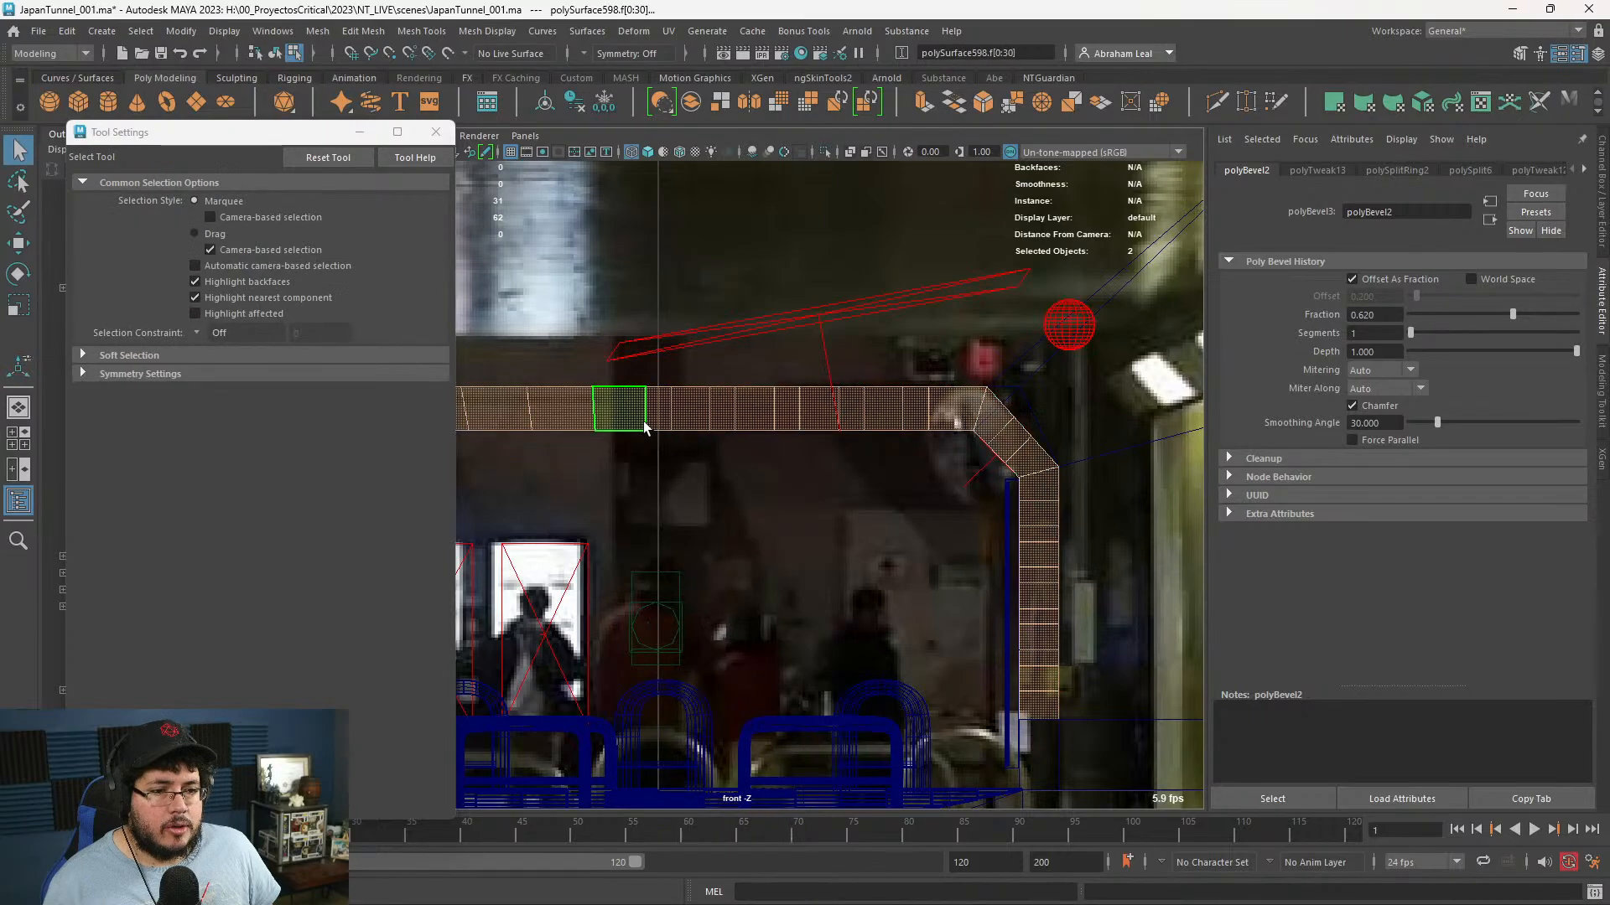
click(663, 408)
shift+click(722, 407)
shift+click(787, 407)
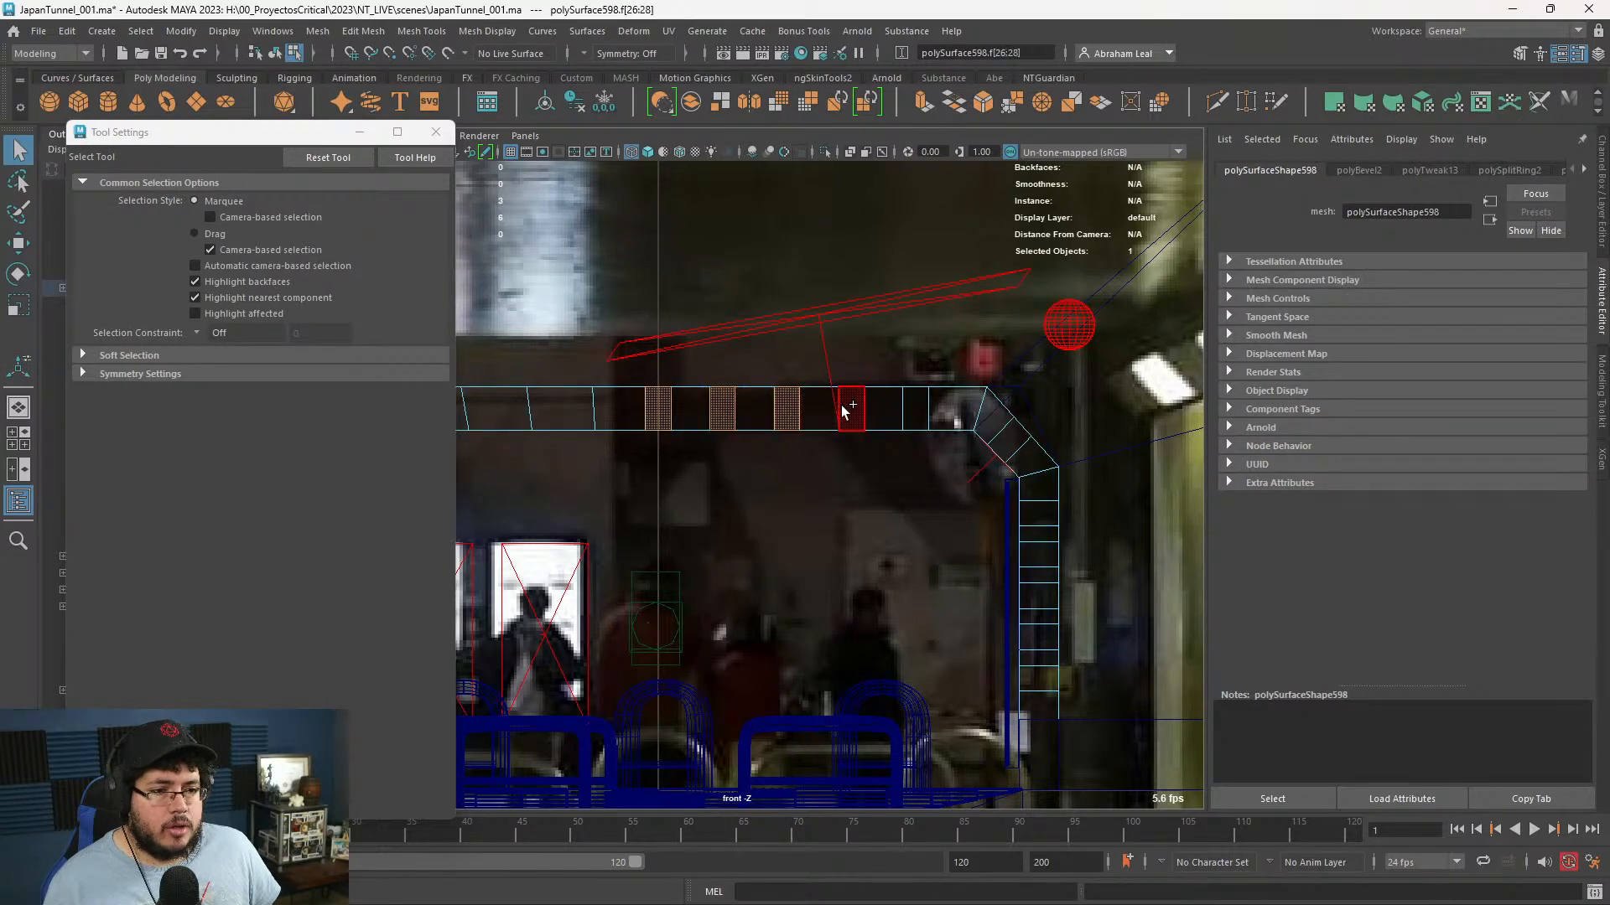
shift+click(850, 407)
shift+click(916, 408)
shift+click(1008, 439)
shift+click(1038, 513)
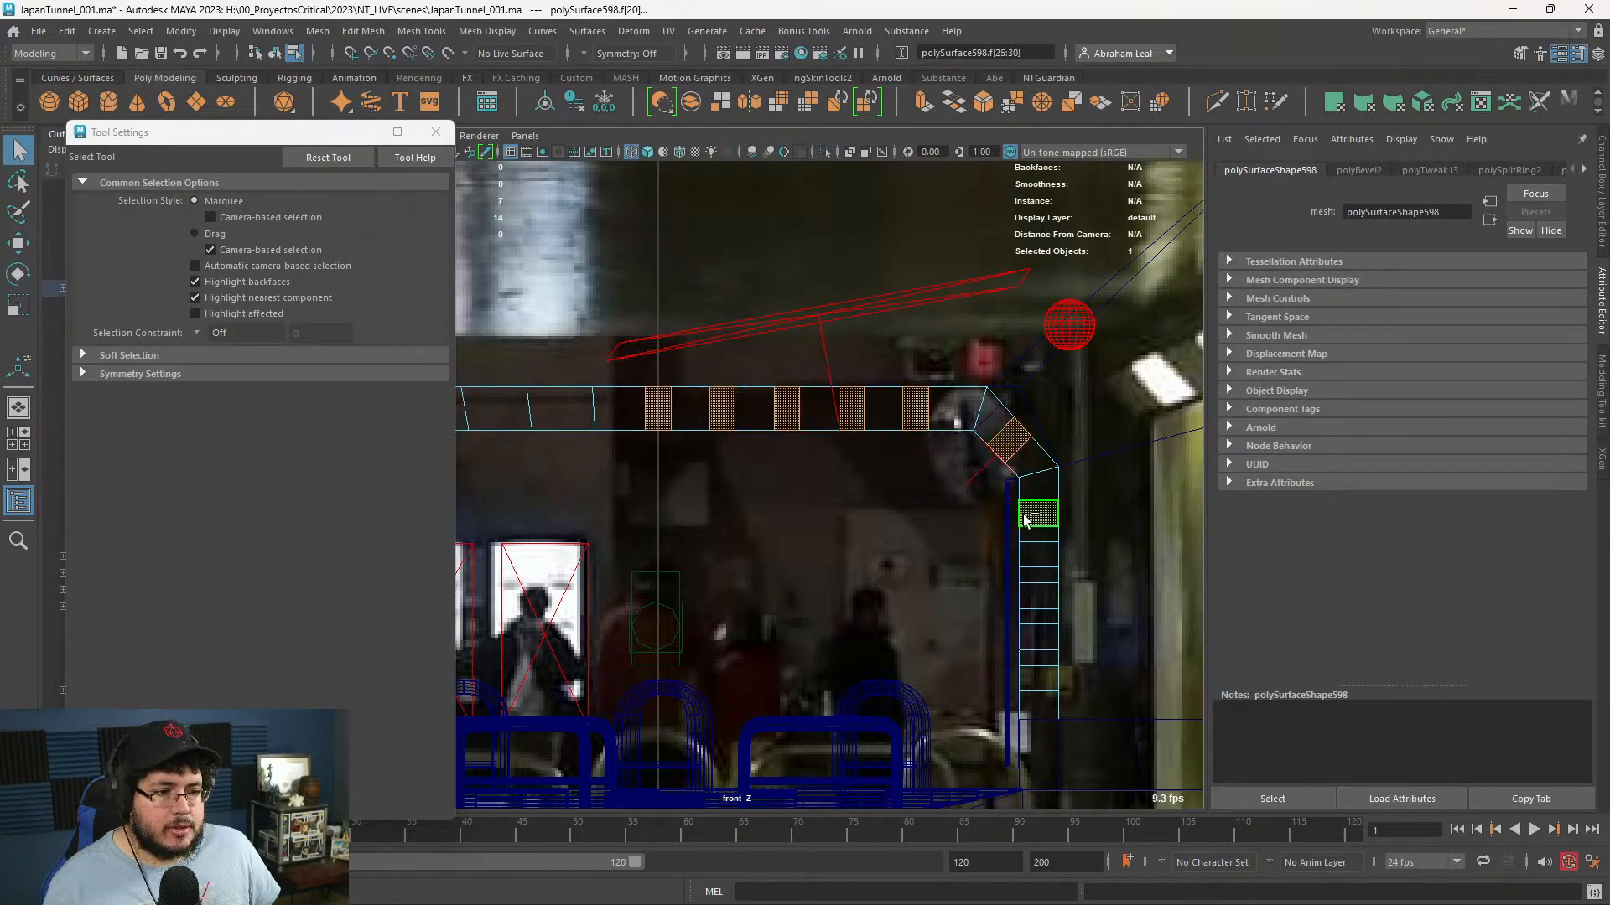
shift+click(1036, 597)
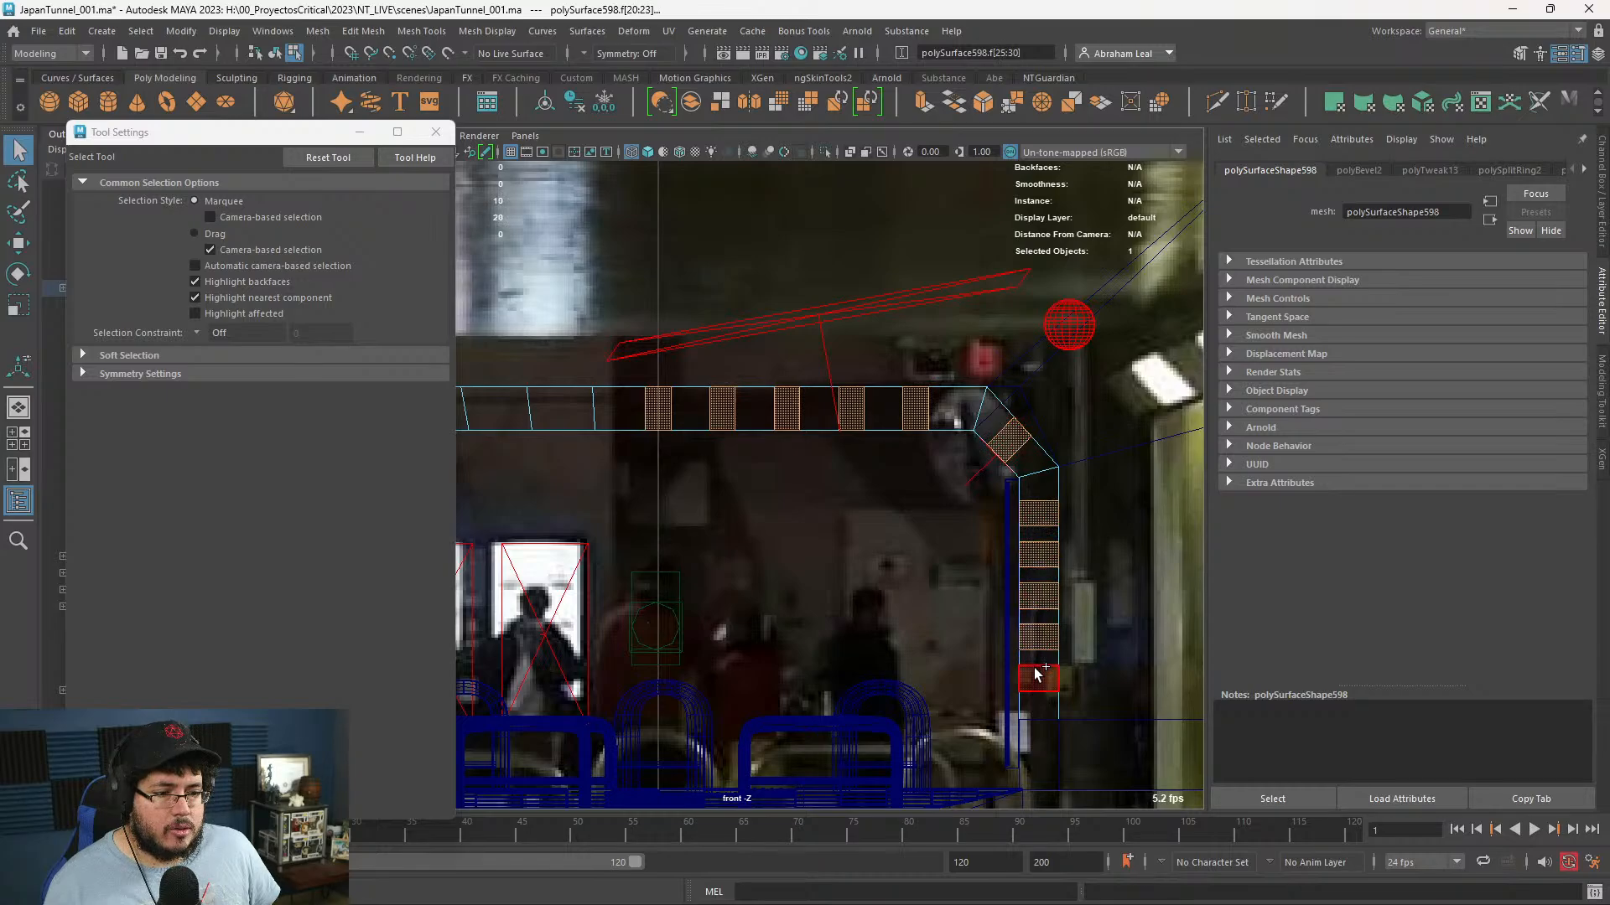
- Show the bevel's attributes from the band's construction history and set its Fraction to 0.24
alt+right_drag(1075, 644, 909, 521)
alt+middle_drag(908, 521, 411, 458)
alt+right_drag(412, 458, 273, 389)
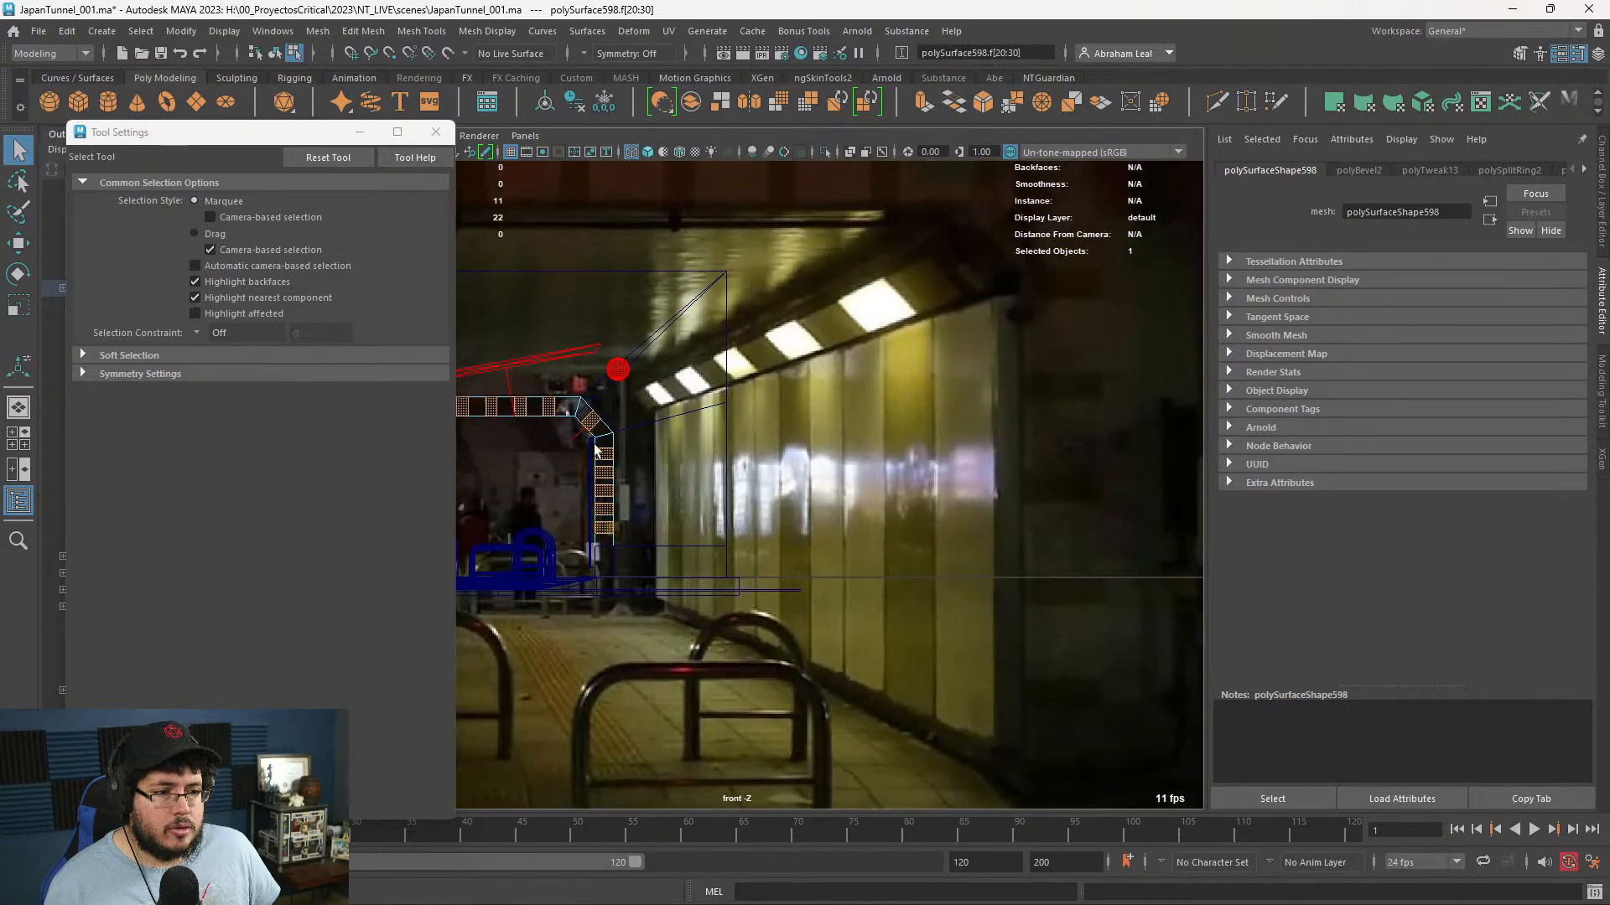
alt+right_drag(789, 396, 872, 402)
alt+middle_drag(624, 385, 867, 399)
alt+right_drag(545, 419, 638, 425)
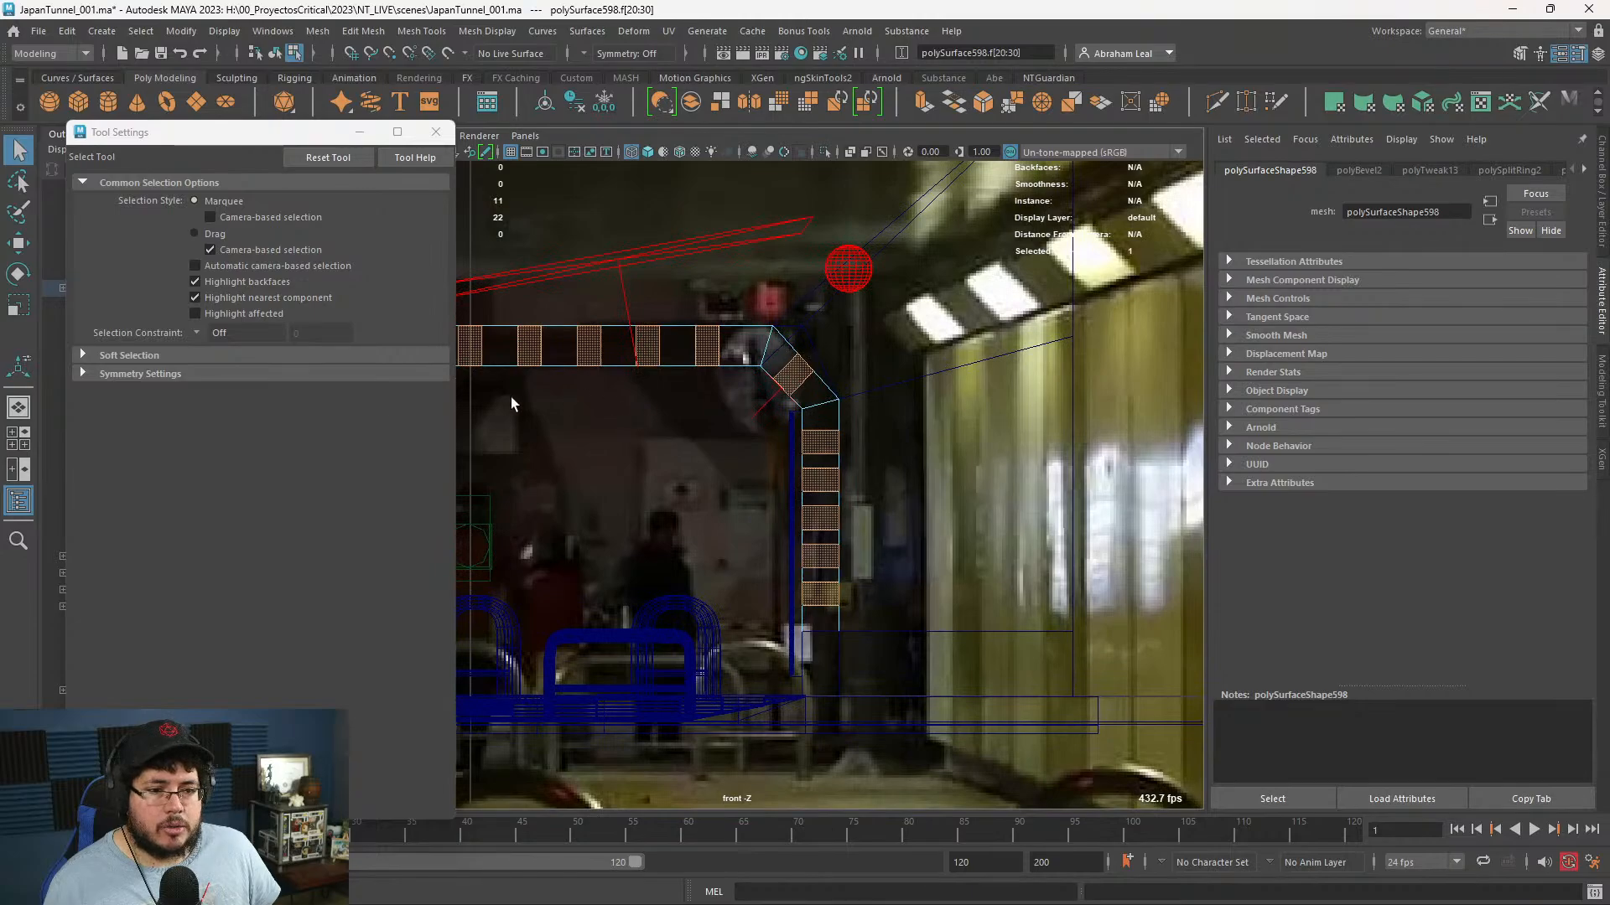
key(ctrl+a)
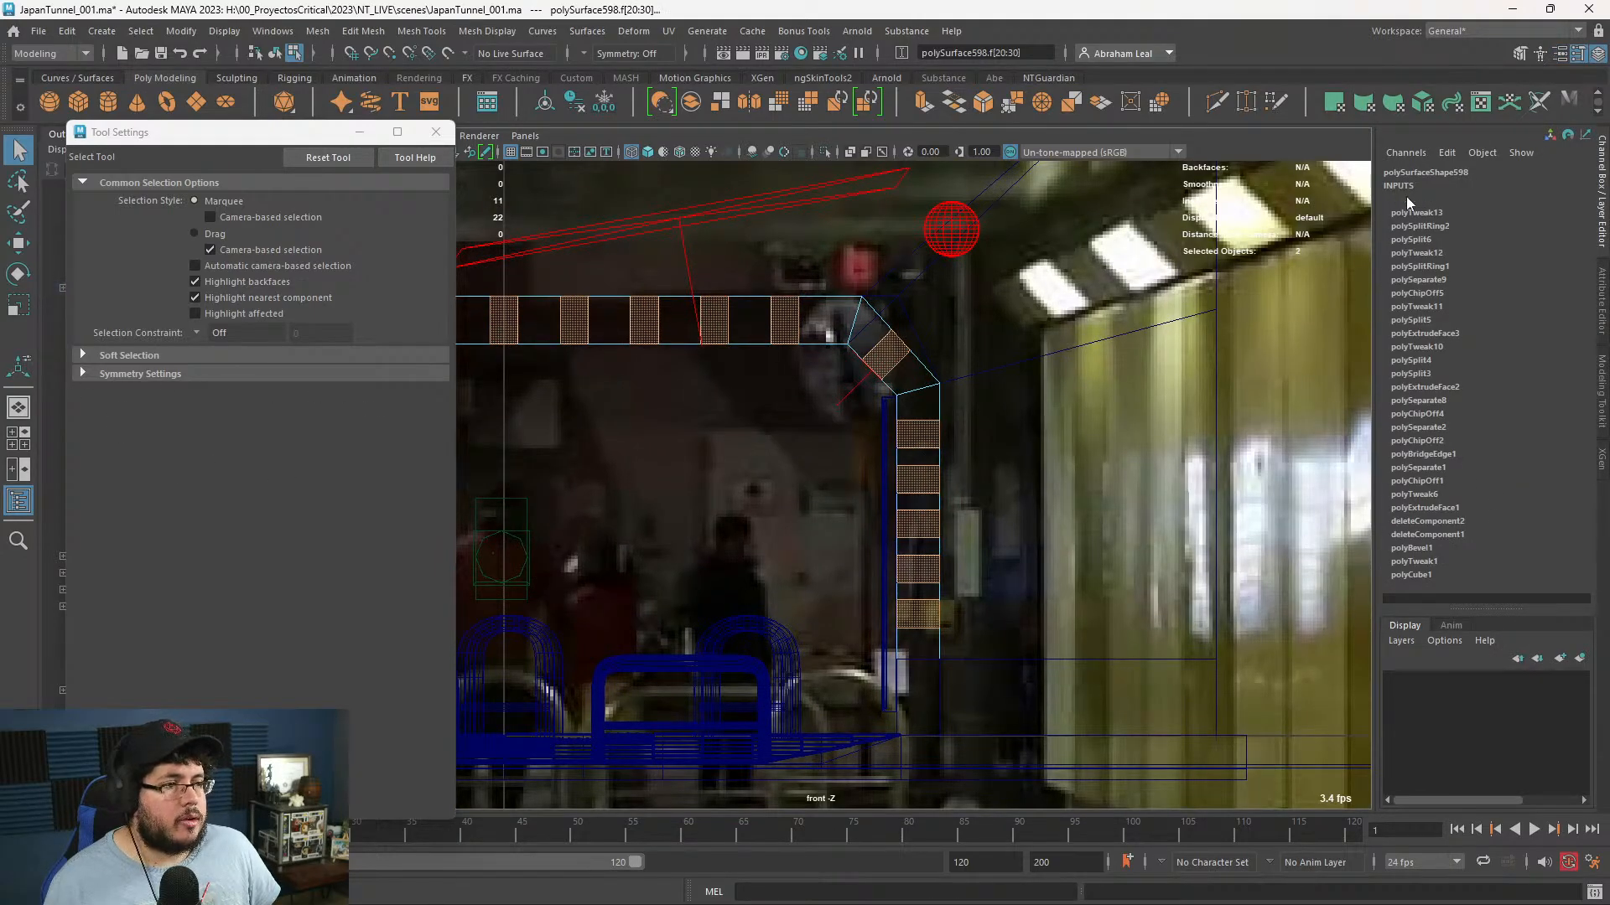
click(1408, 199)
click(1410, 400)
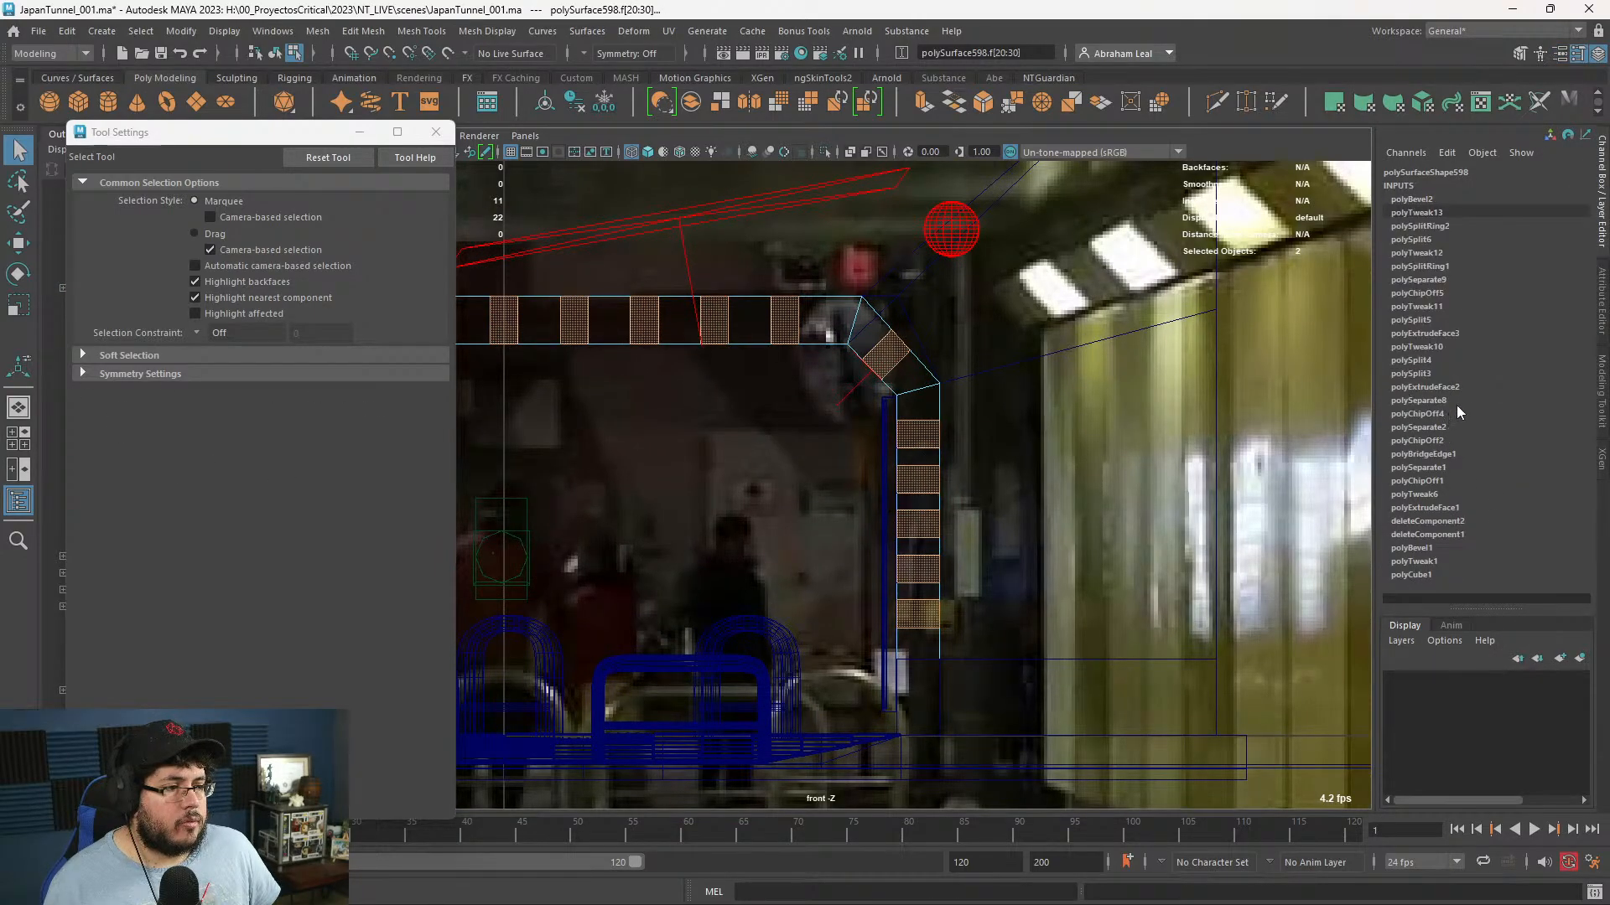
click(1421, 201)
click(1494, 251)
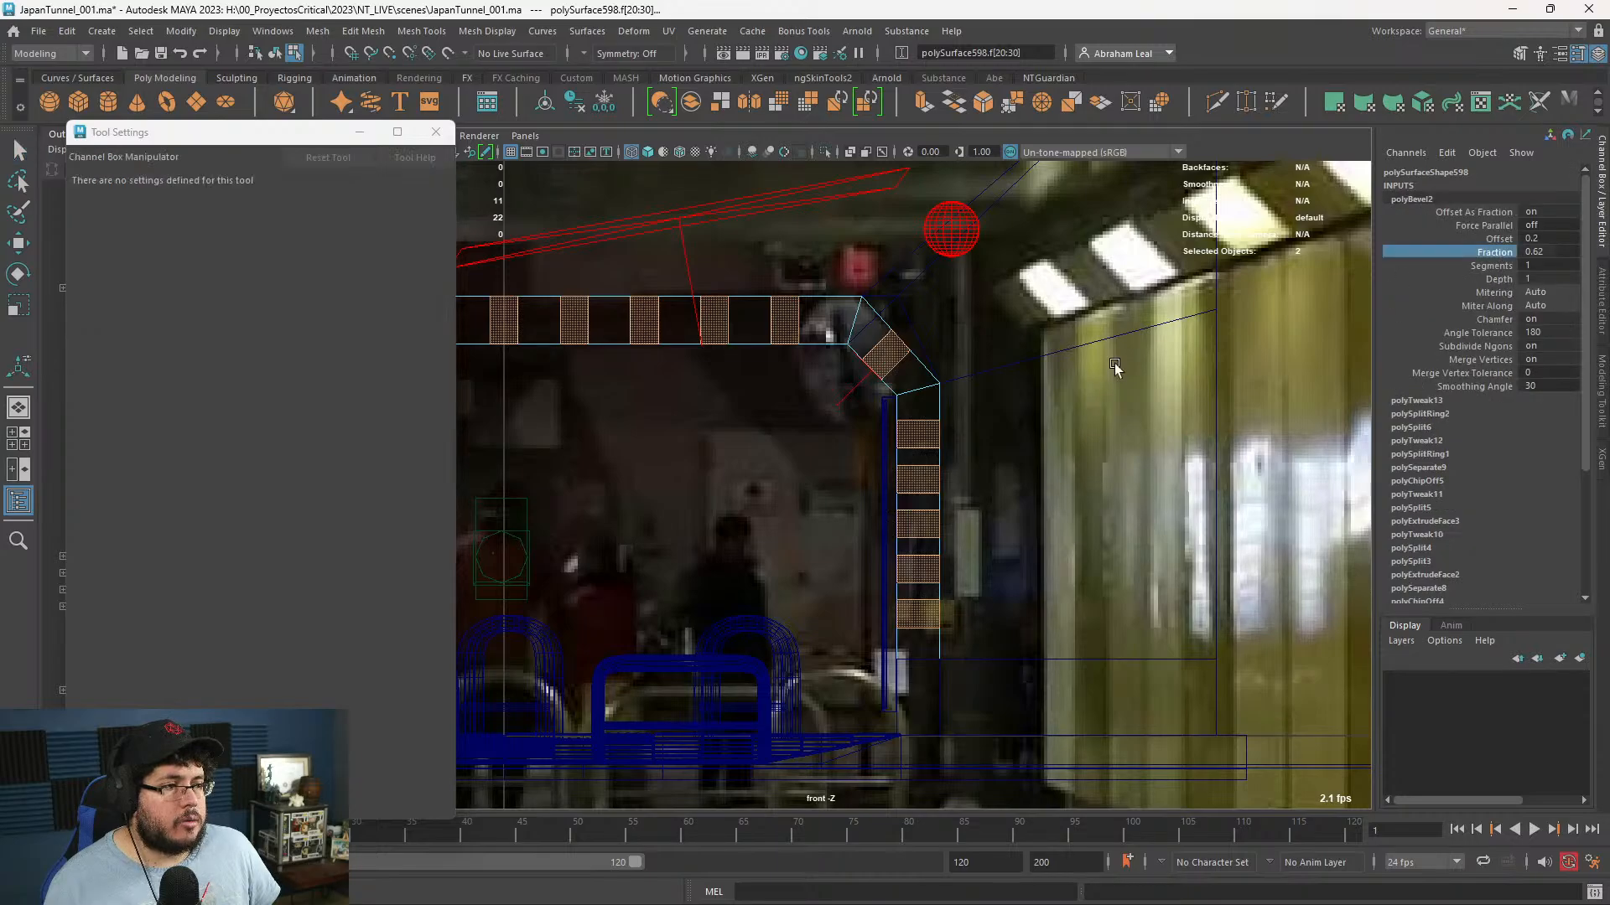
middle_drag(1114, 364, 1069, 371)
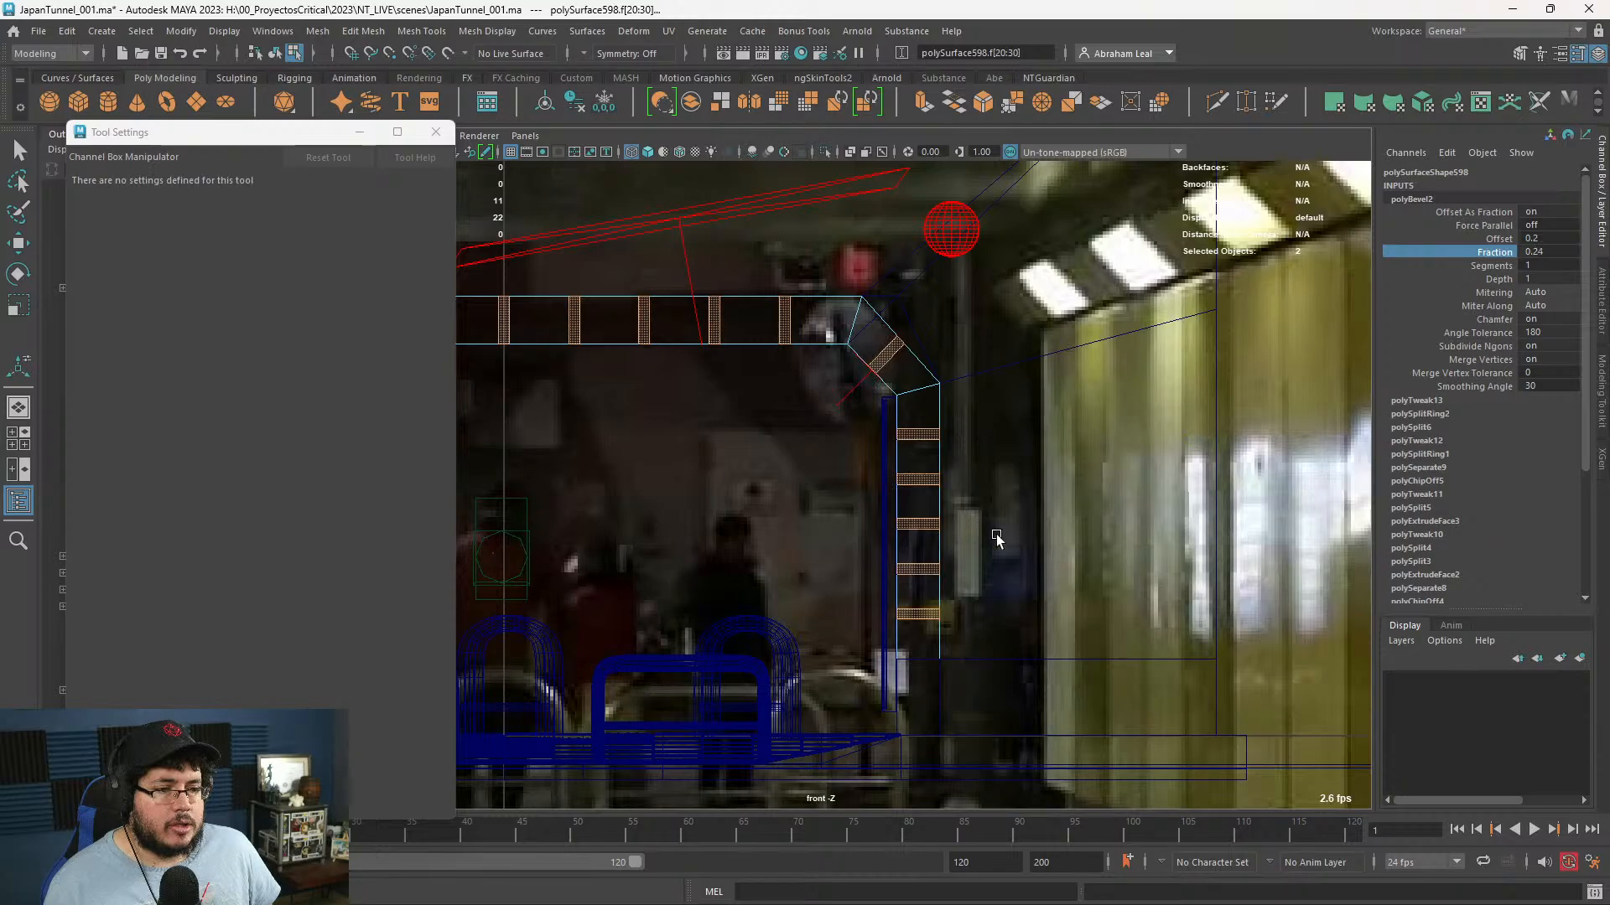
- Compare the blocks with the ones in the reference photo and set the bevel's Fraction to 0.32
alt+middle_drag(996, 534, 641, 508)
alt+right_drag(642, 507, 420, 352)
alt+middle_drag(946, 425, 1067, 668)
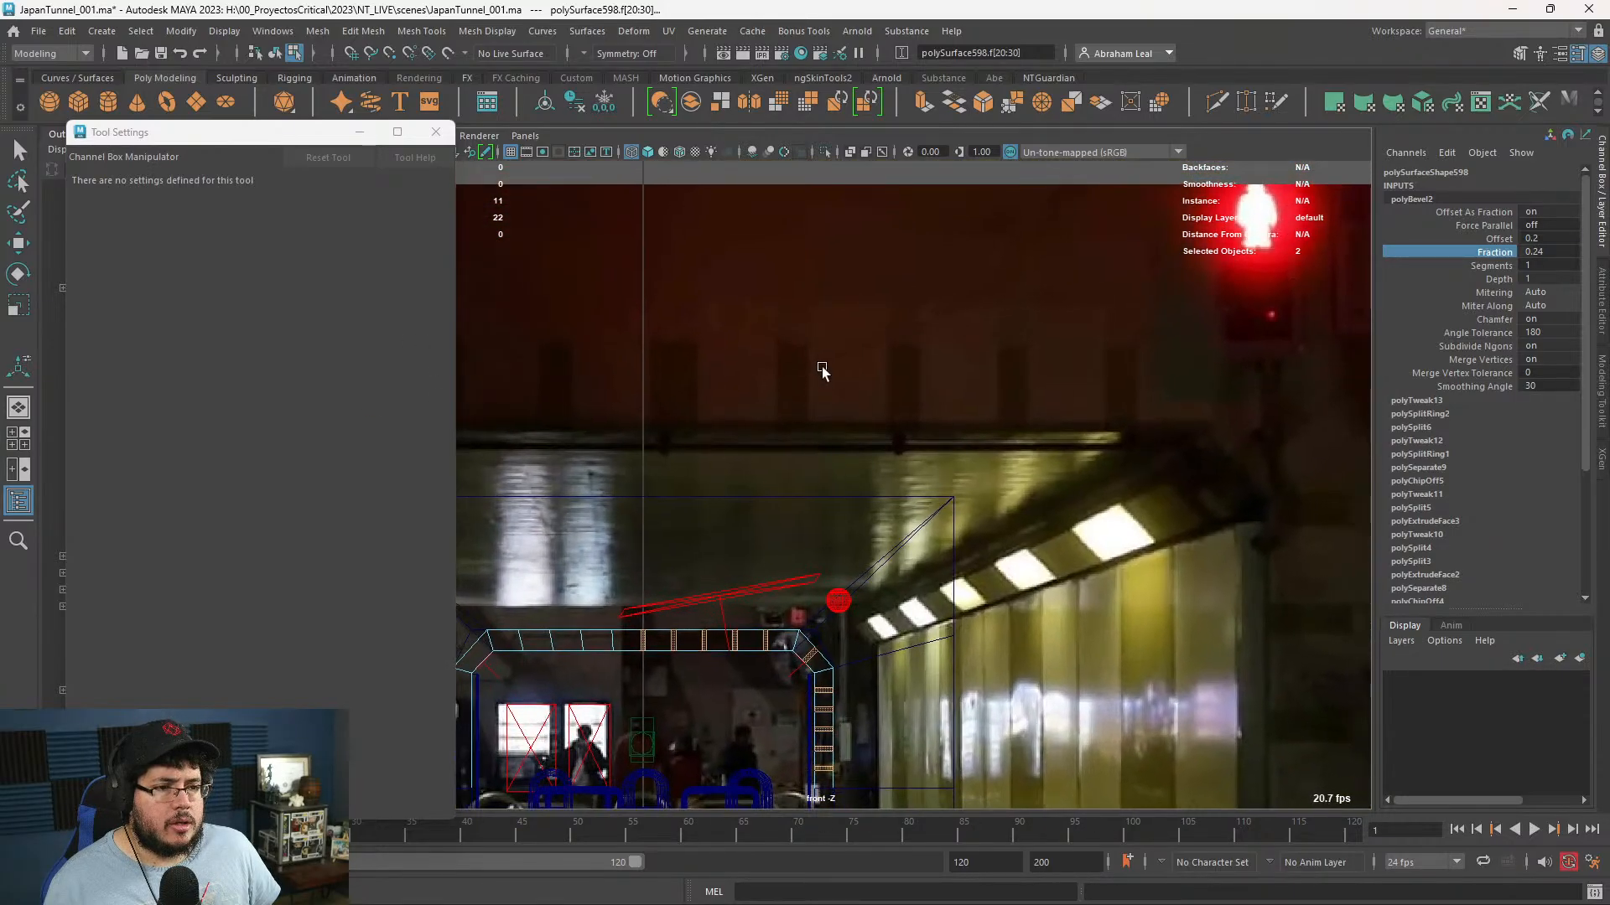
alt+middle_drag(790, 607, 837, 493)
alt+right_drag(837, 492, 815, 575)
alt+middle_drag(815, 575, 900, 453)
alt+right_drag(900, 454, 902, 507)
middle_drag(902, 506, 909, 507)
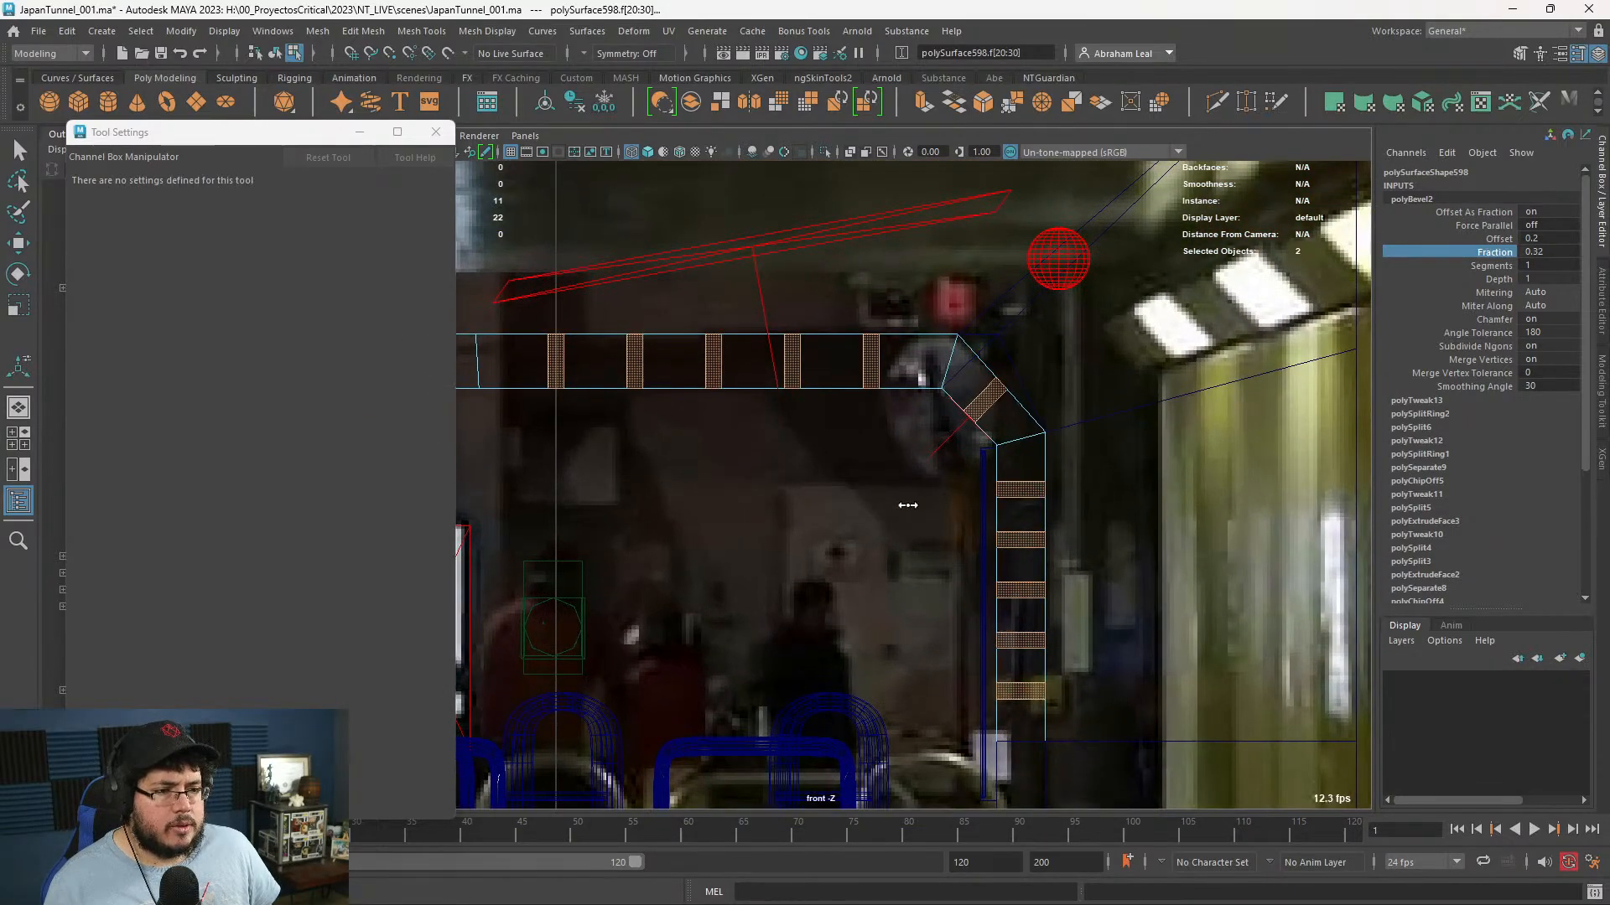
- Invert the face selection on the band and delete every face except the eleven narrow block faces
alt+right_drag(909, 508, 579, 452)
alt+middle_drag(579, 451, 733, 464)
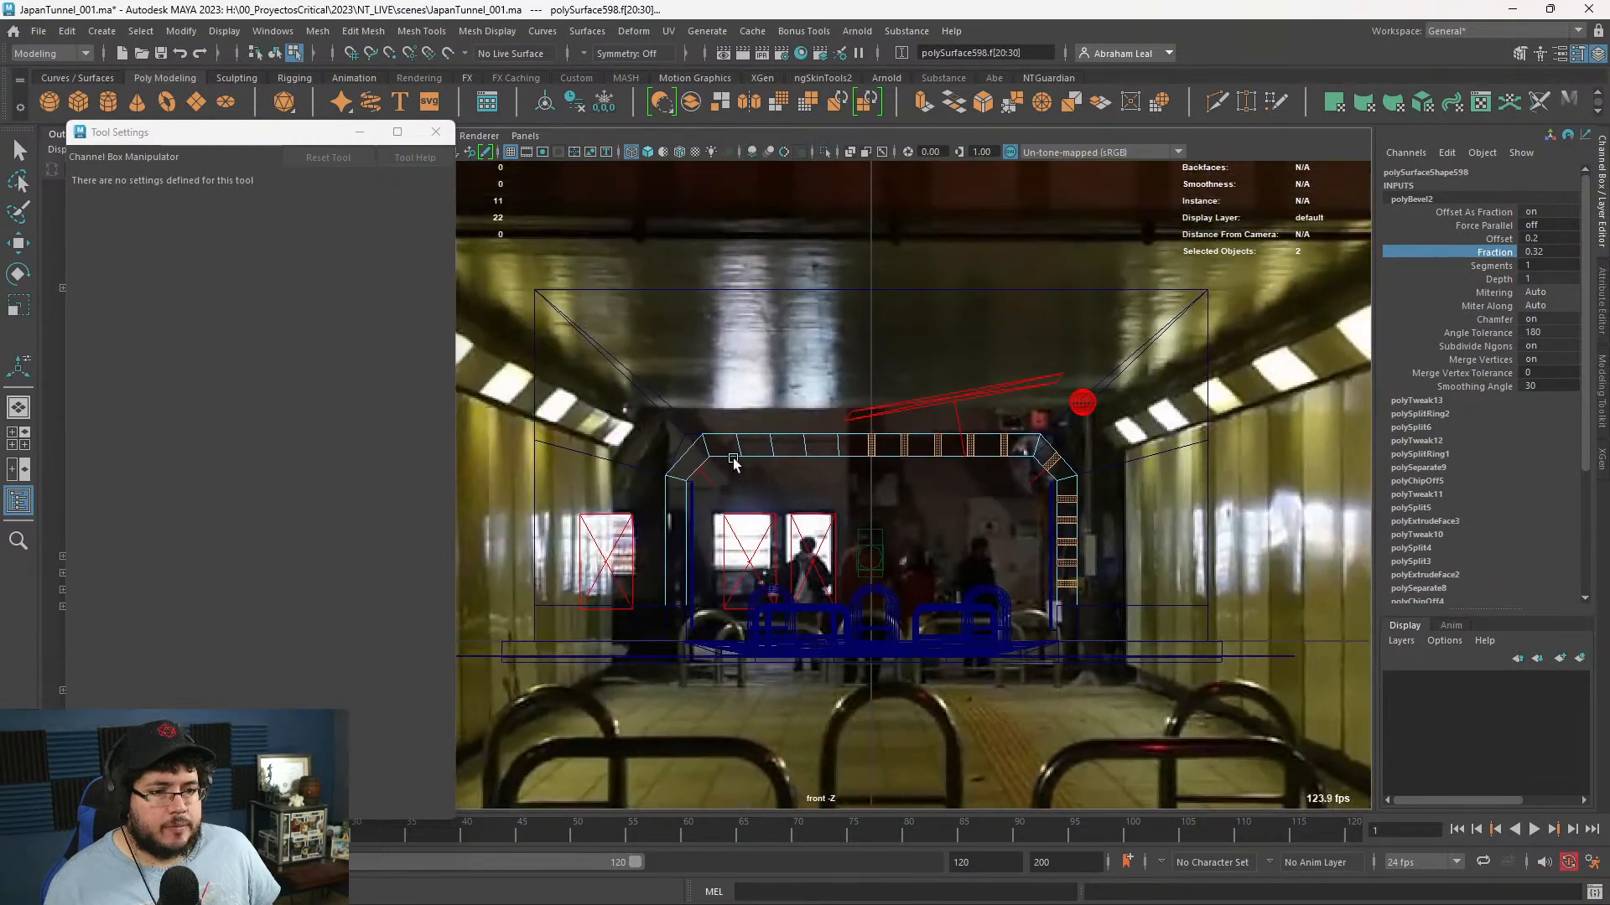
shift+drag(613, 322, 1372, 815)
key(Delete)
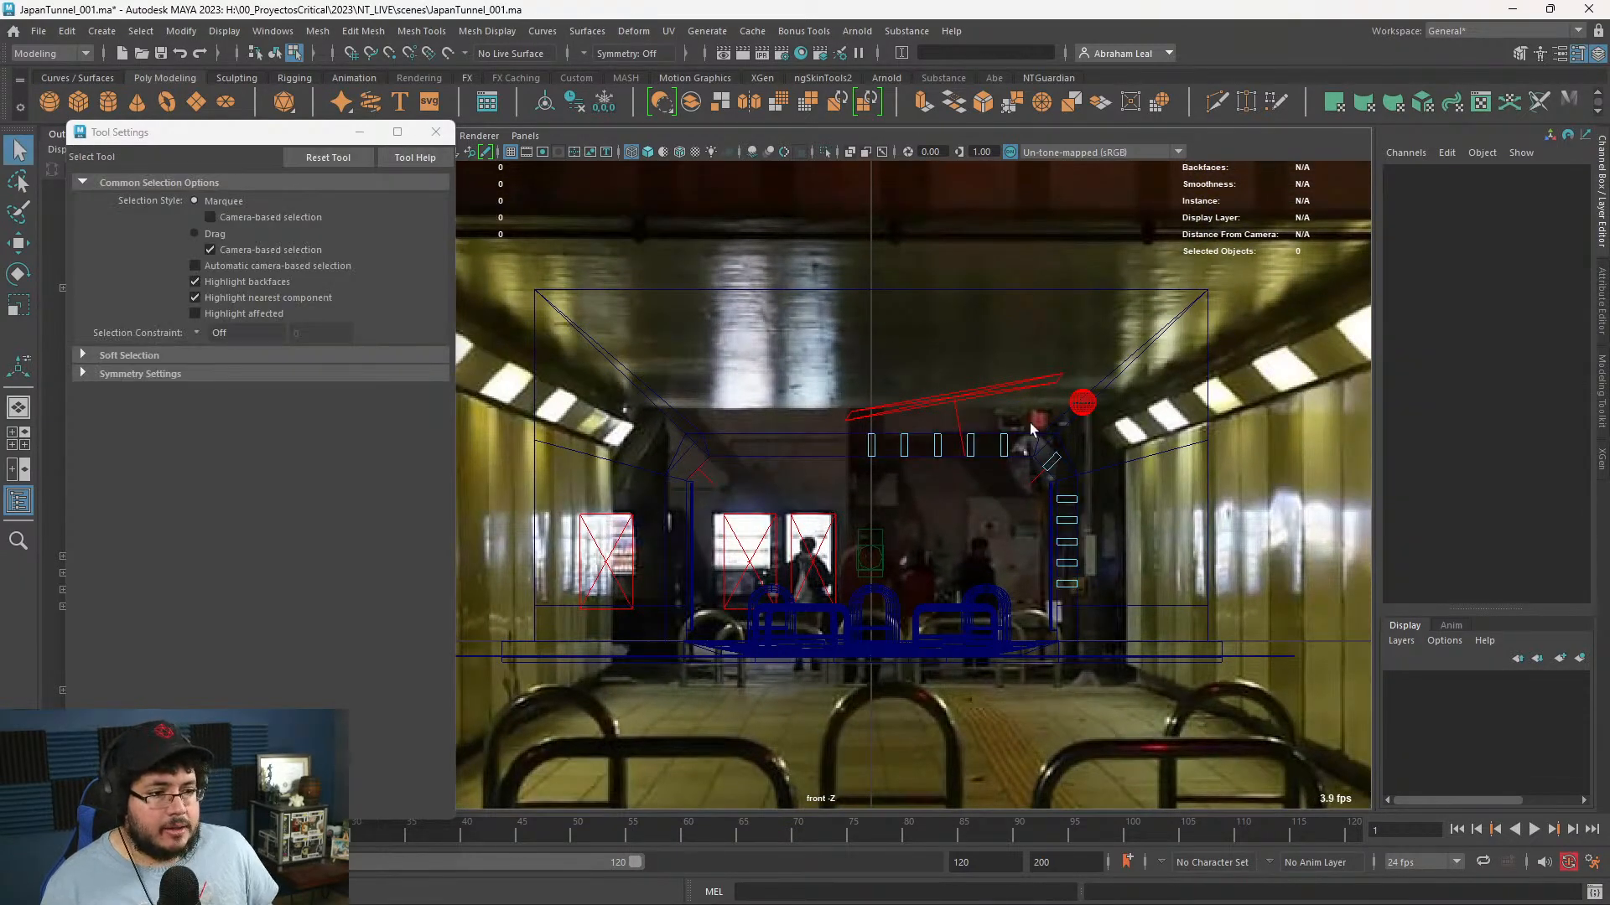
- Extrude the remaining block faces in the shaded perspective view to give the blocks thickness at the entrance wall
scroll(988, 391, up, 3)
key(space)
key(space)
alt+drag(830, 352, 928, 408)
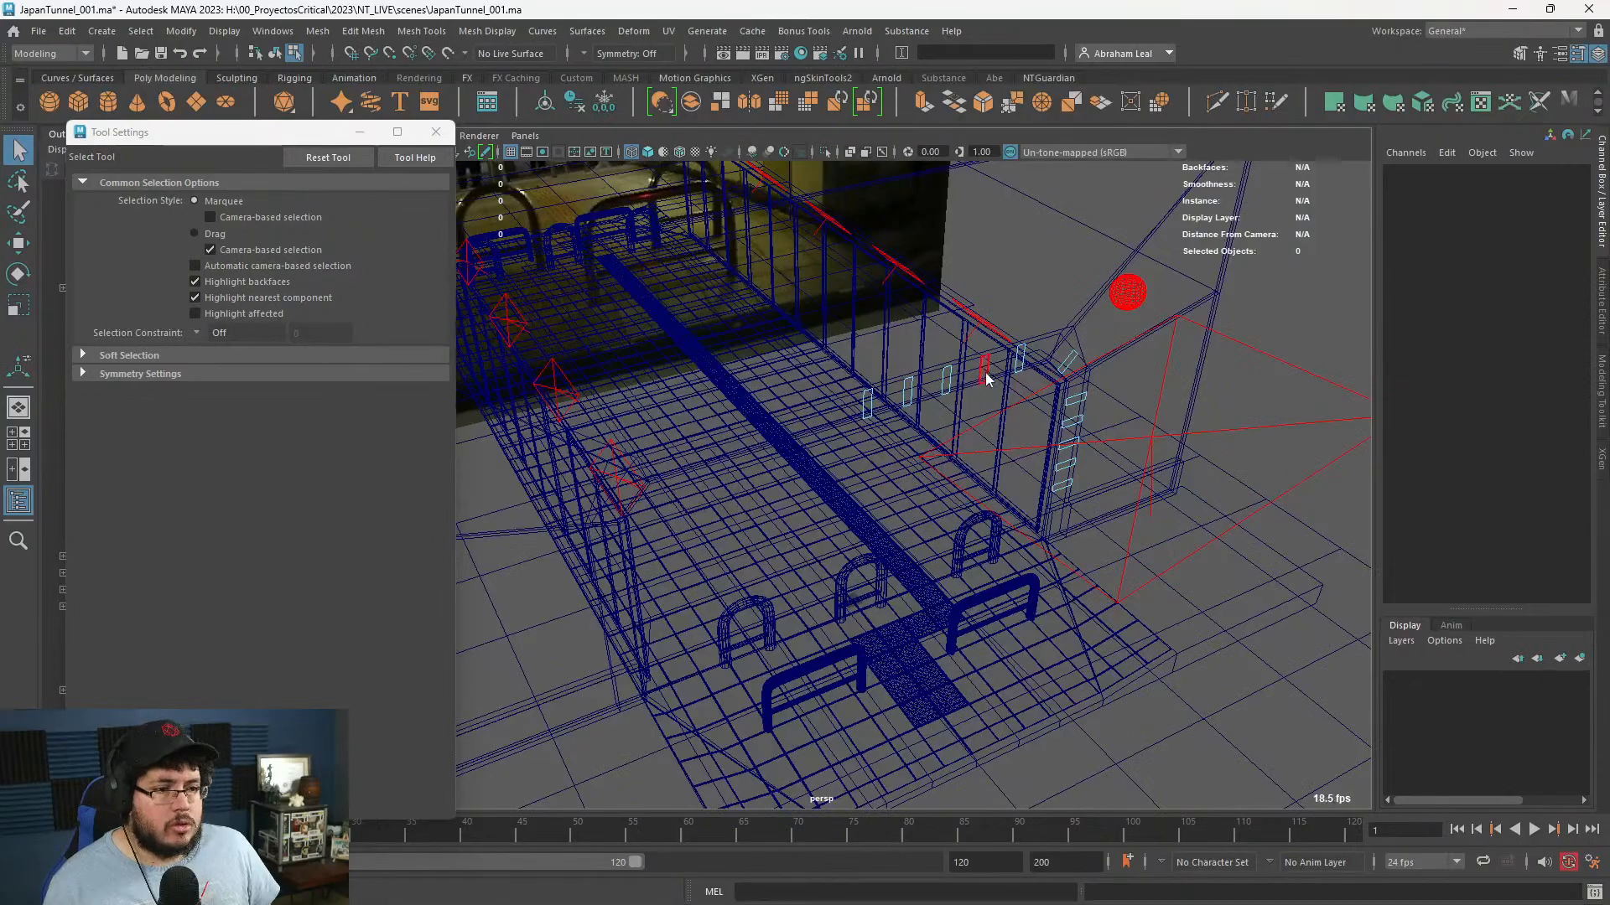
key(F8)
key(5)
alt+right_drag(1022, 415, 1154, 662)
mouse_move(1154, 661)
alt+mouse_down()
mouse_move(1033, 501)
mouse_move(1048, 426)
mouse_move(1048, 453)
alt+mouse_up()
key(ctrl+e)
key(w)
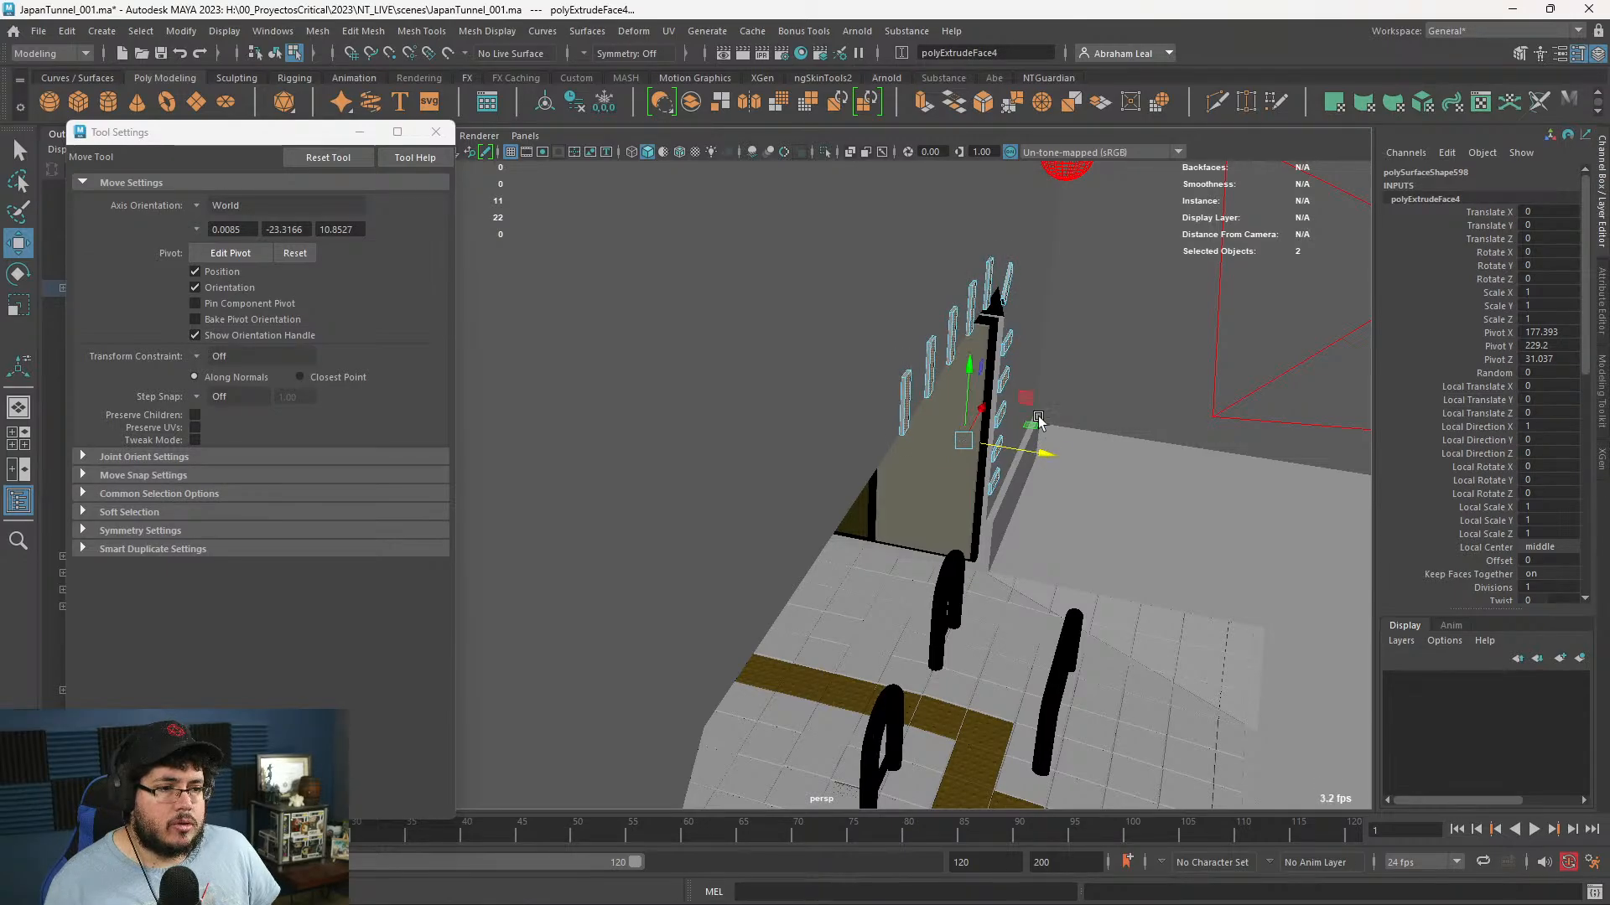
click(1154, 379)
alt+drag(1154, 379, 912, 394)
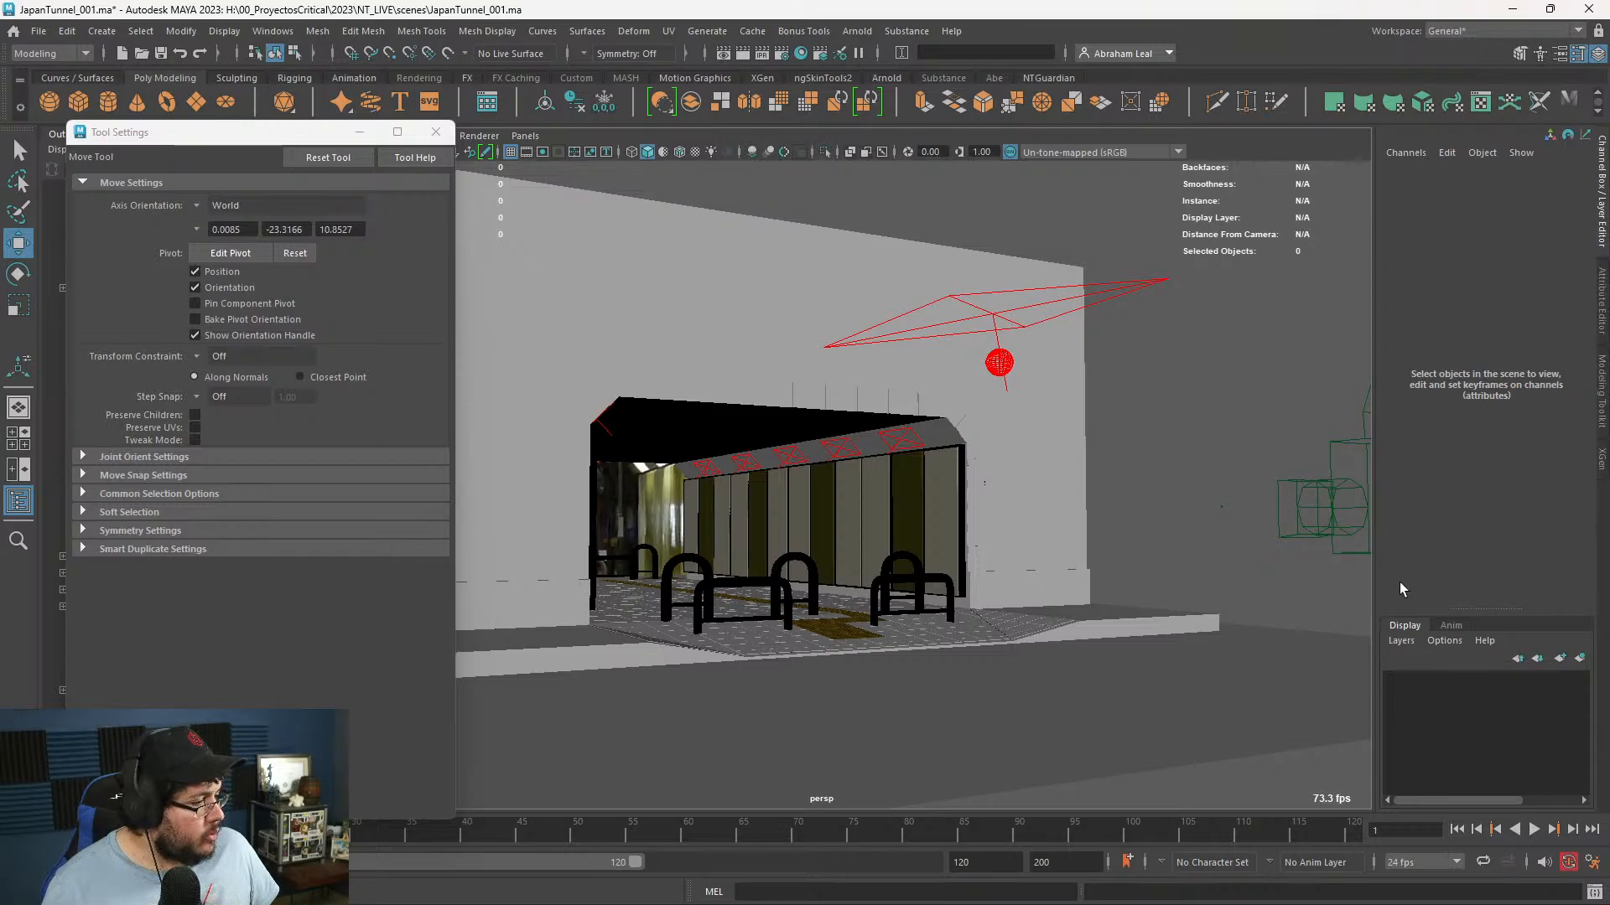
- Switch to the browser to examine the alley render attachment IMG-20230130-WA0002.jpg full screen, and return to Maya
alt+drag(998, 557, 877, 493)
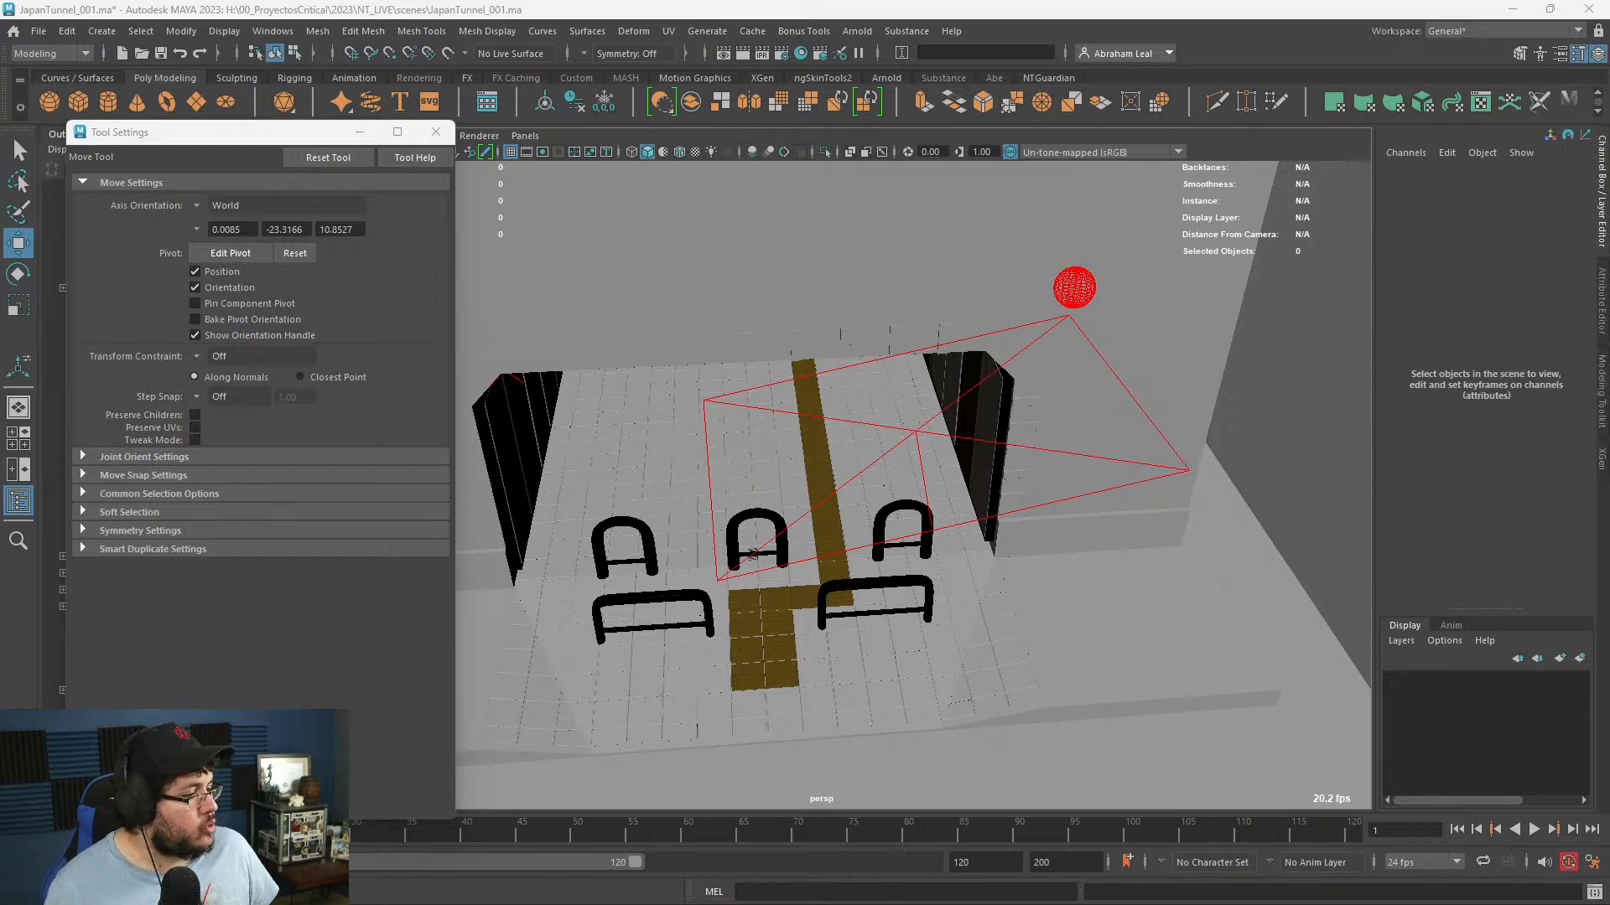
key(super)
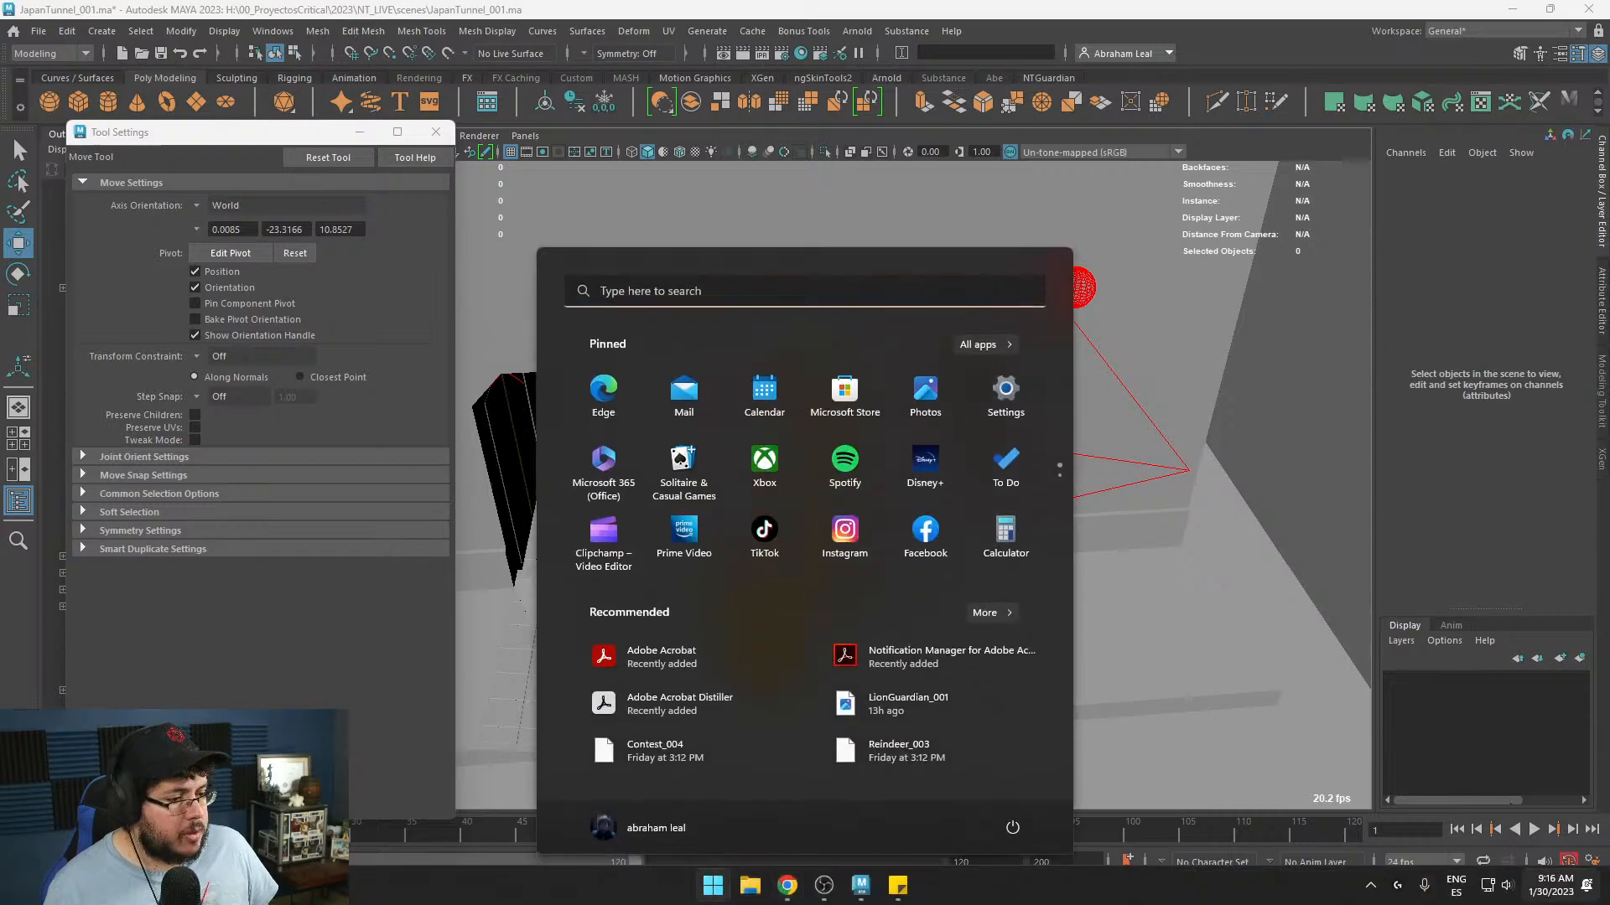
click(1564, 893)
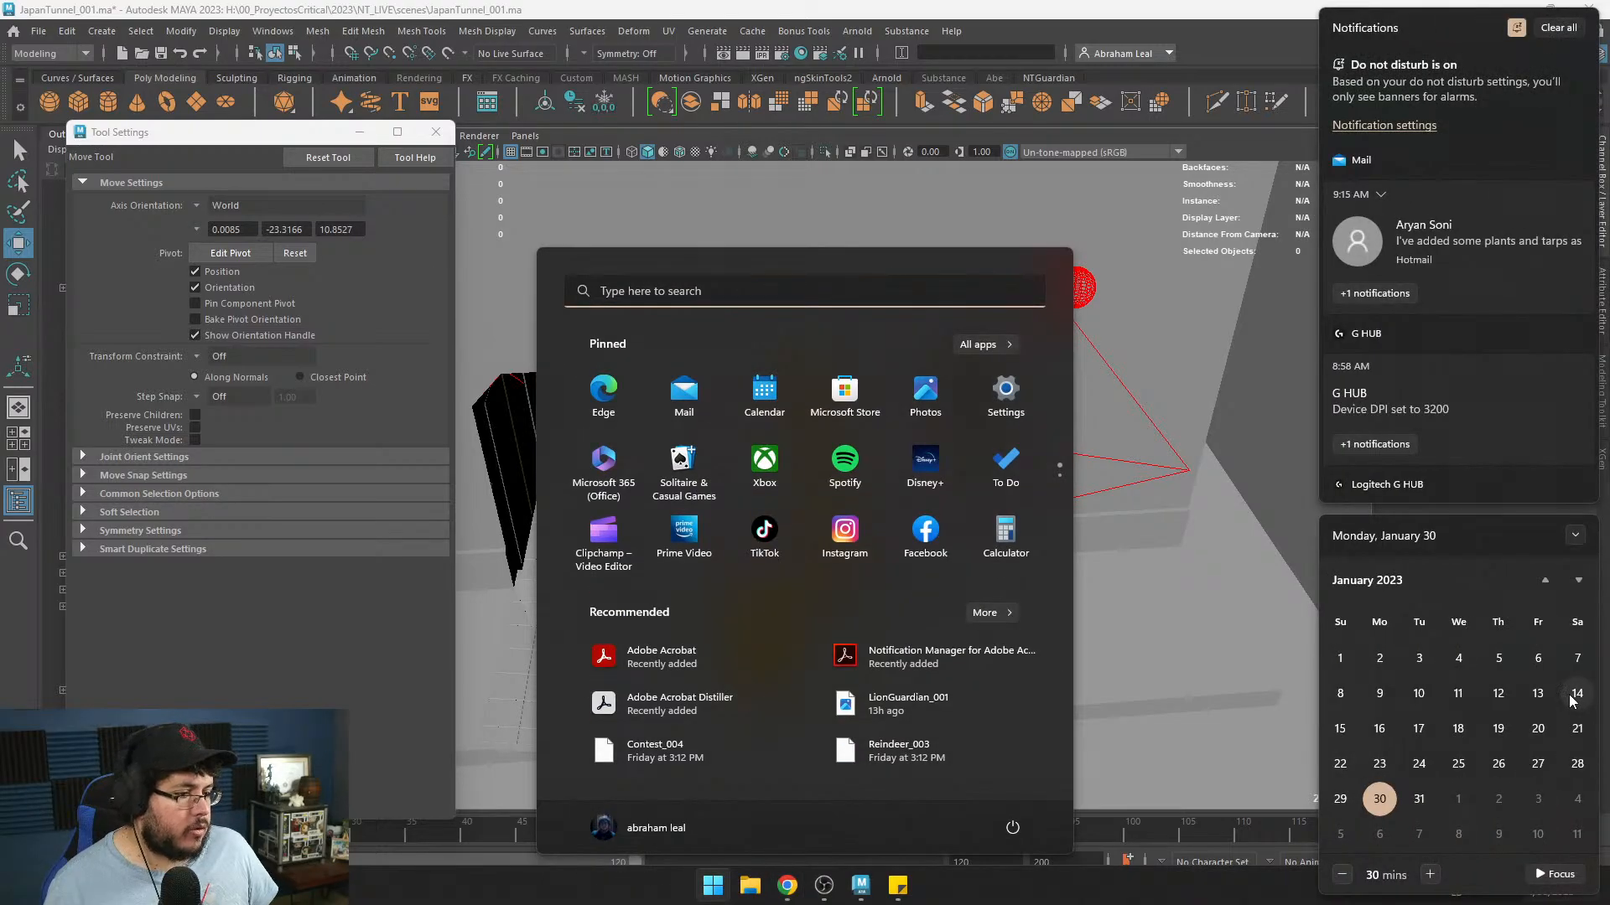
scroll(1566, 727, down, 3)
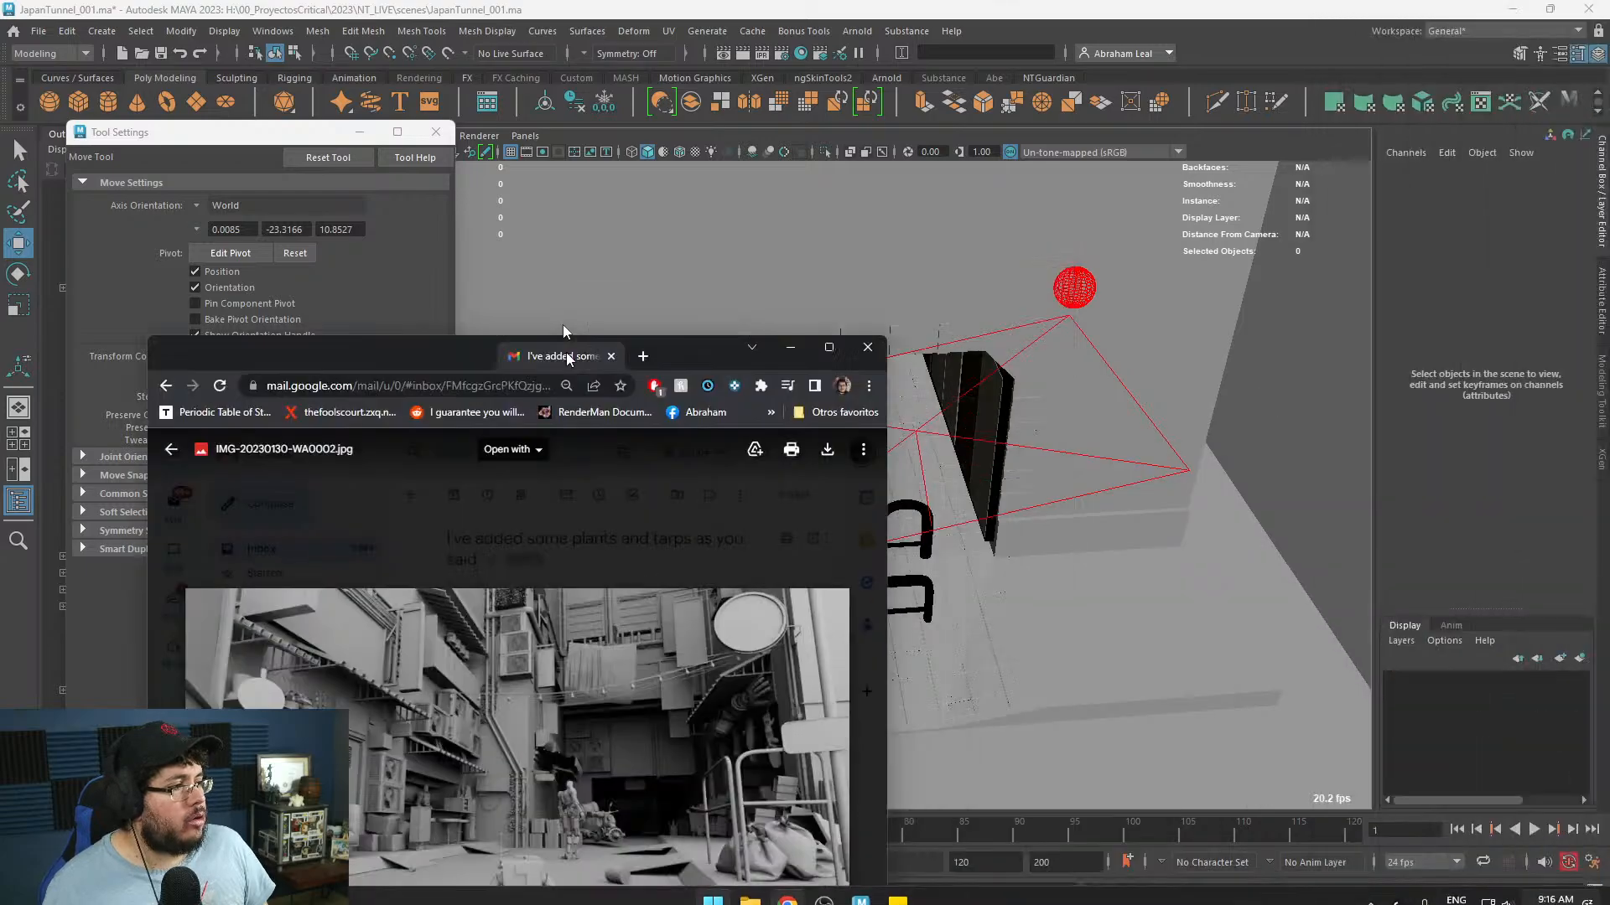
drag(562, 325, 717, 4)
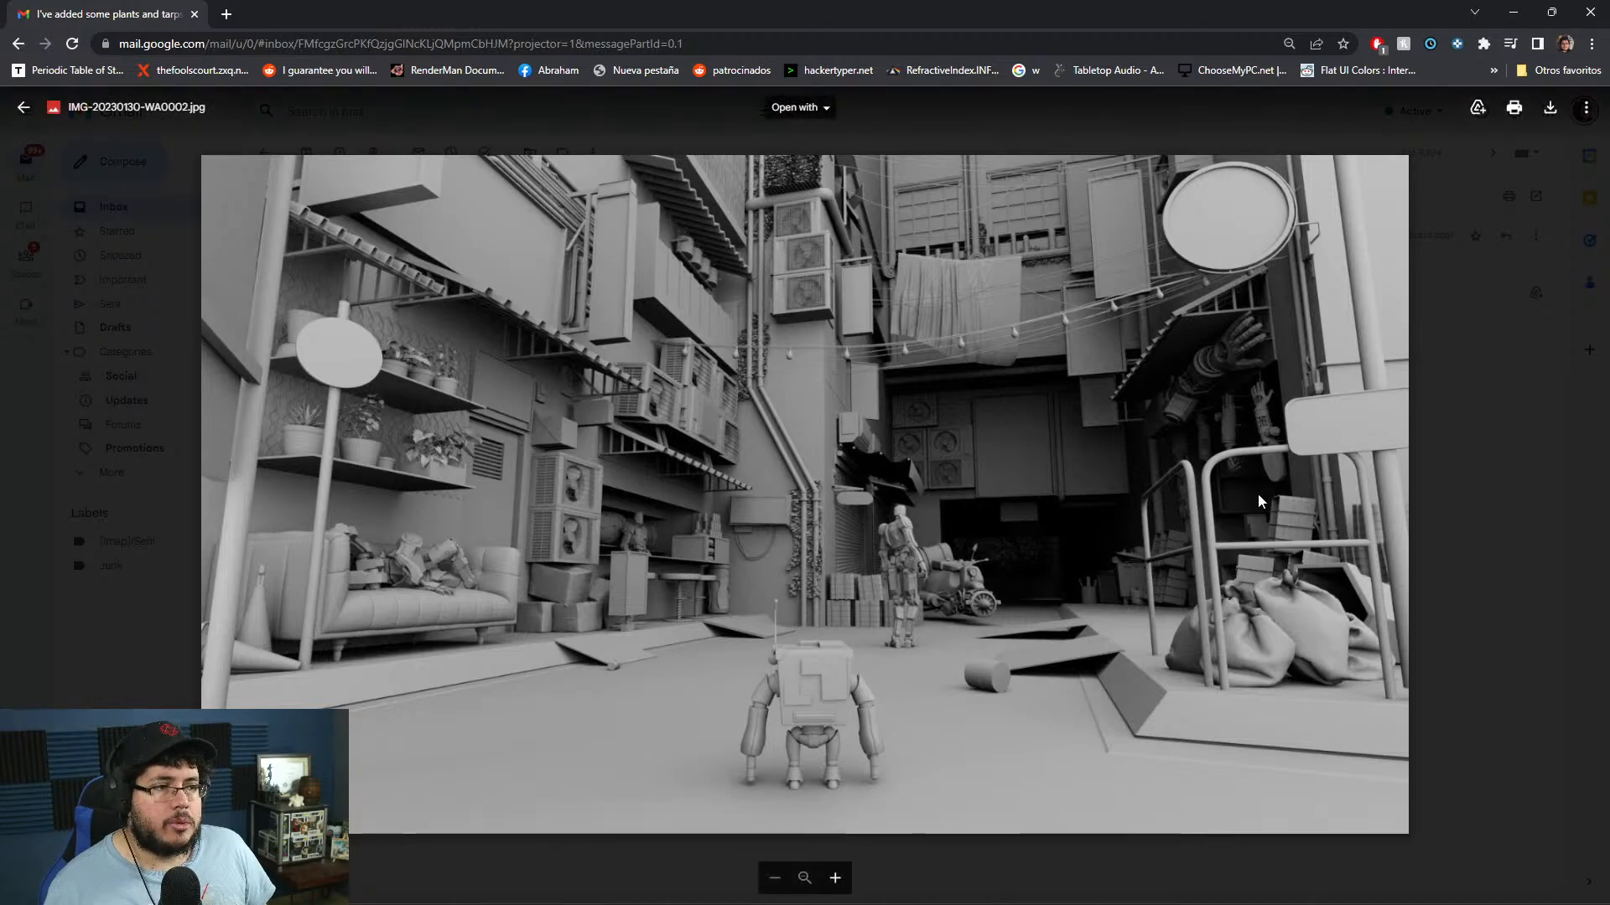
click(1508, 337)
click(1513, 12)
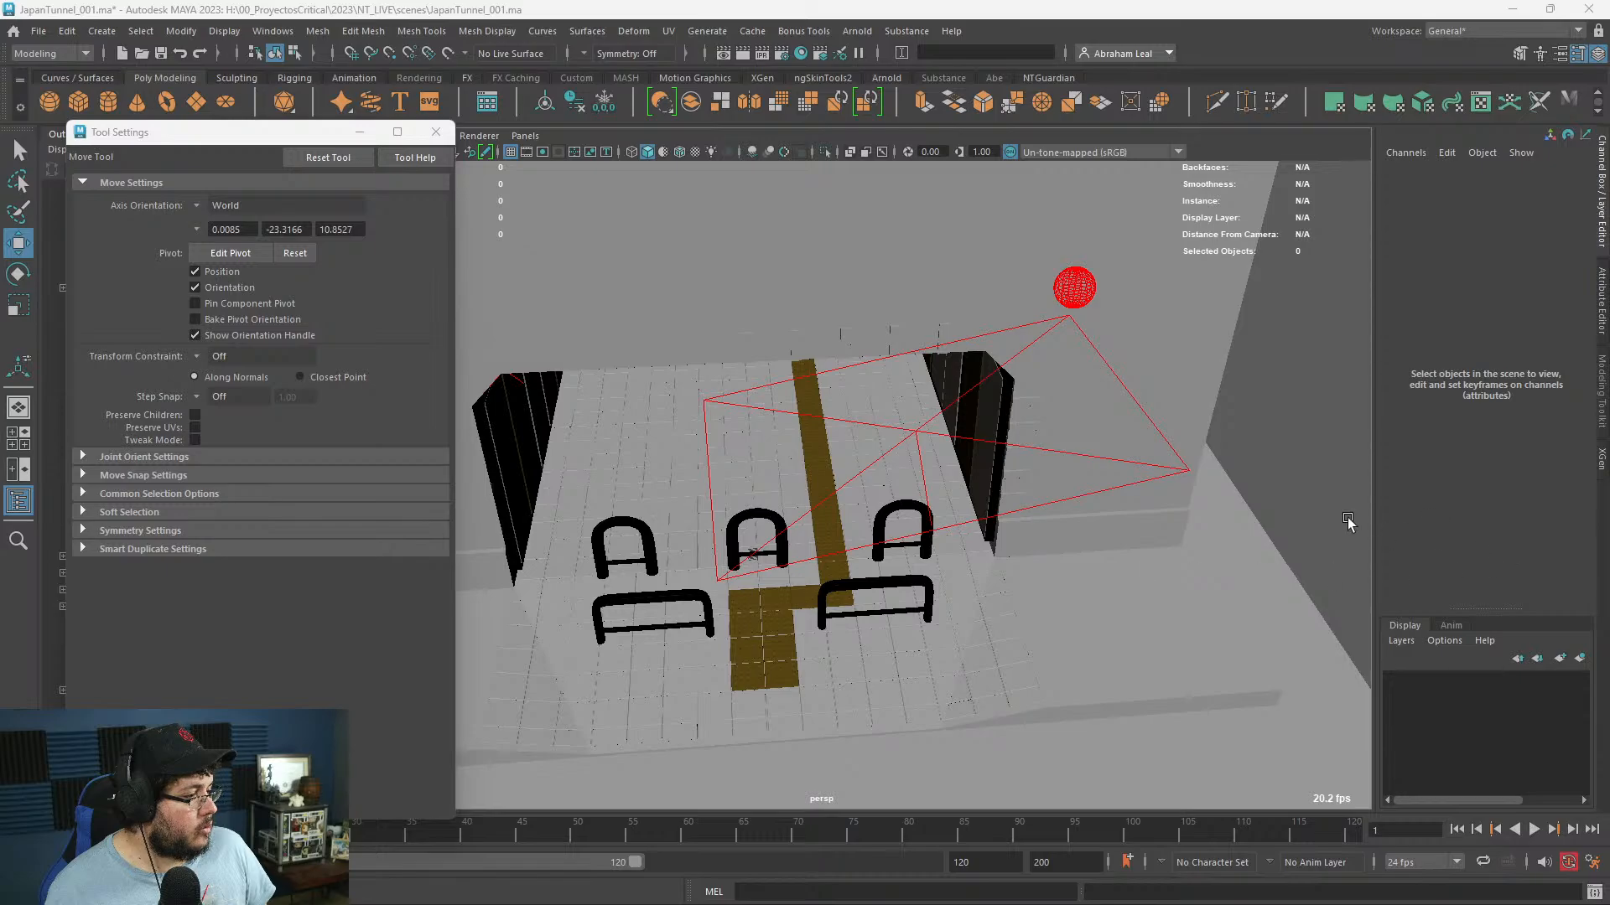
- Mirror the entrance blocks object across the world X axis to frame the other half of the opening
alt+drag(1003, 618, 1070, 470)
alt+middle_drag(847, 403, 920, 510)
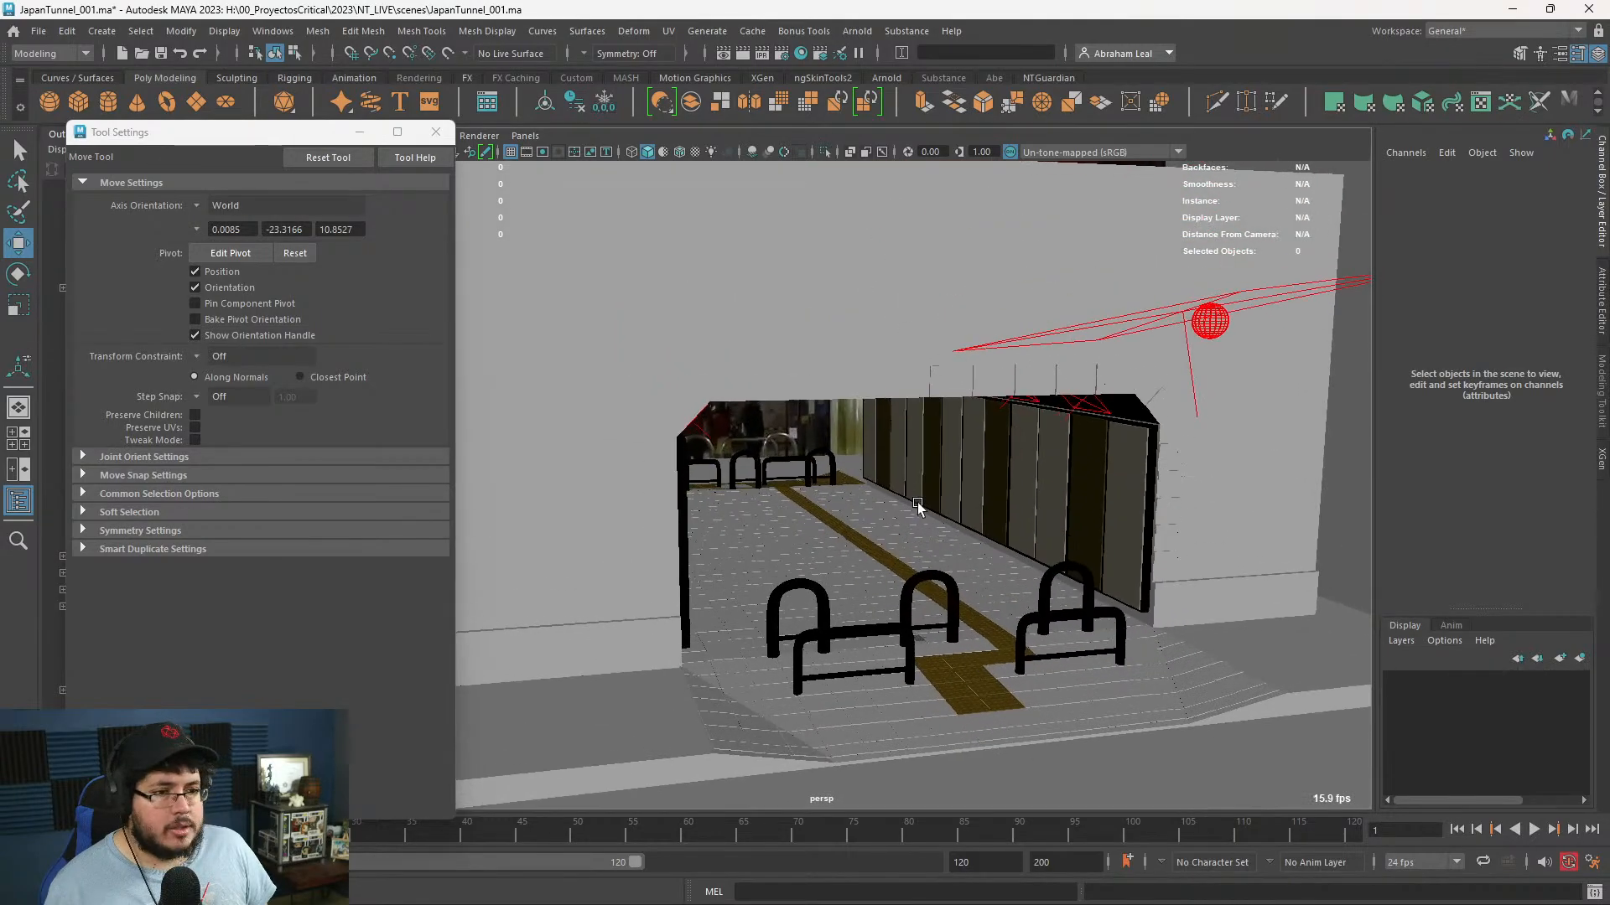
alt+right_drag(920, 510, 1031, 495)
click(1042, 269)
alt+drag(1111, 512, 1127, 494)
alt+right_drag(1126, 499, 1007, 502)
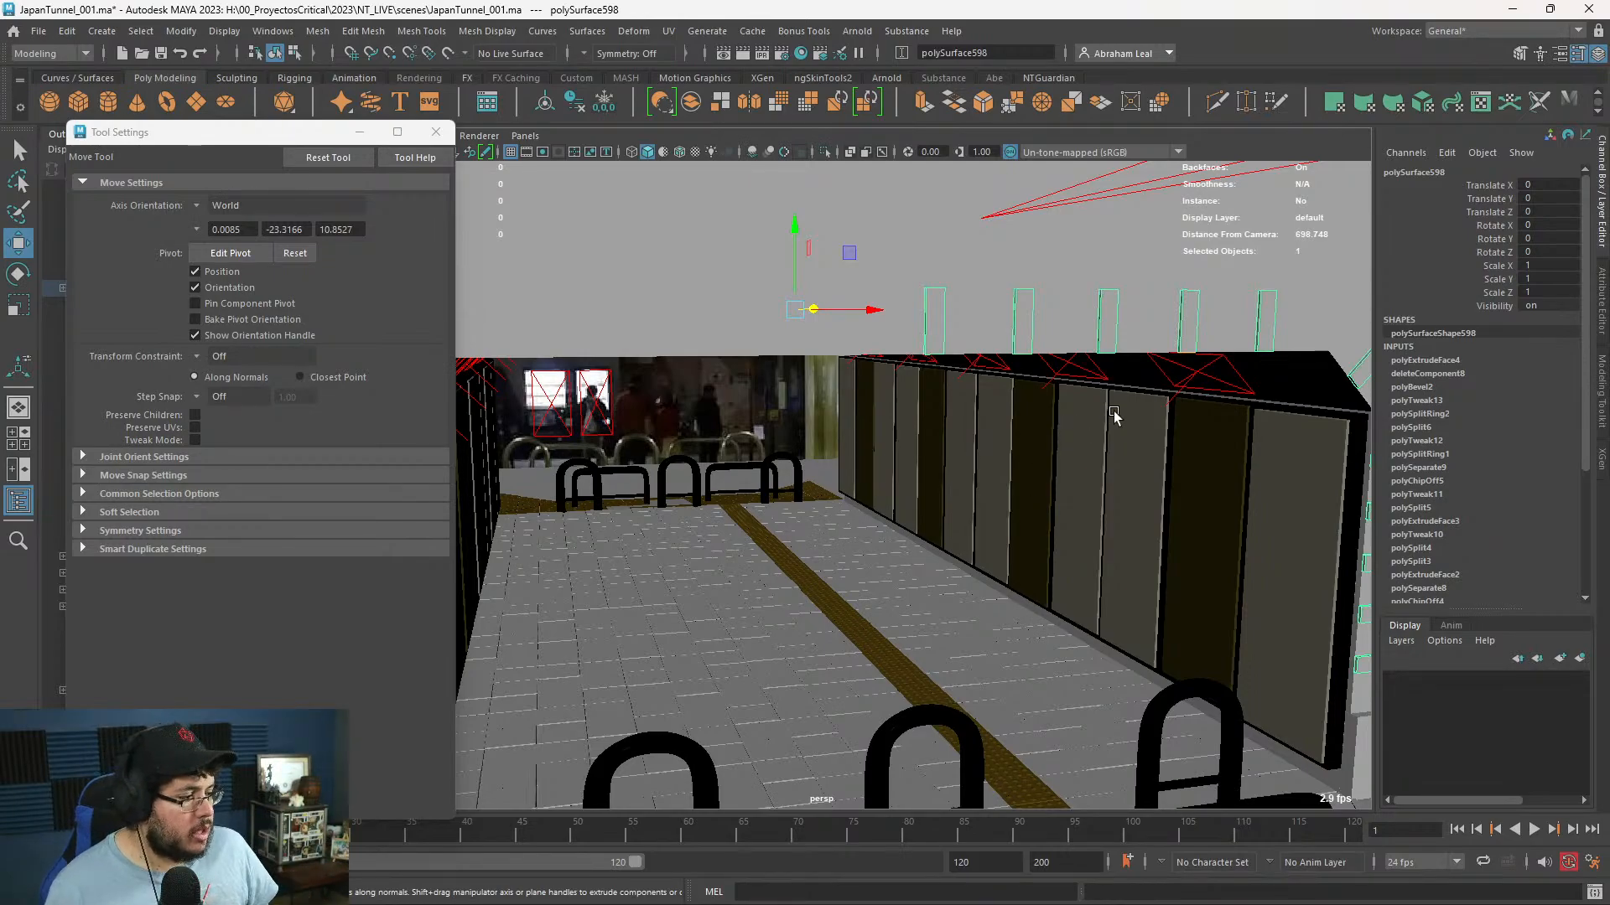
alt+drag(1190, 422, 989, 451)
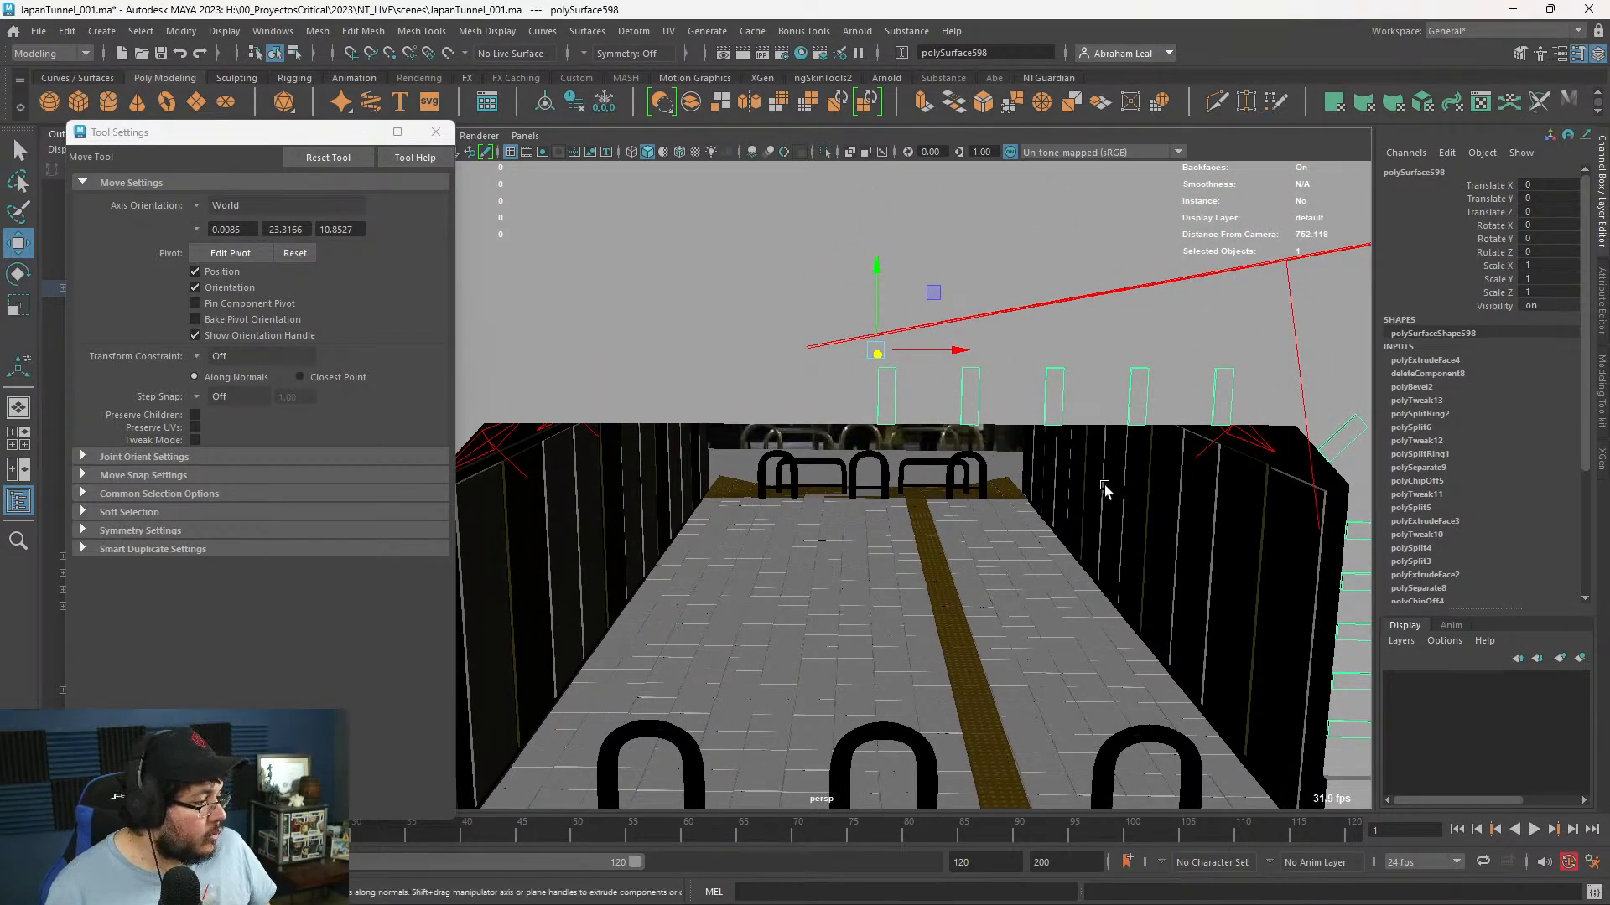
alt+middle_drag(926, 292, 805, 251)
scroll(945, 359, up, 3)
scroll(805, 252, down, 4)
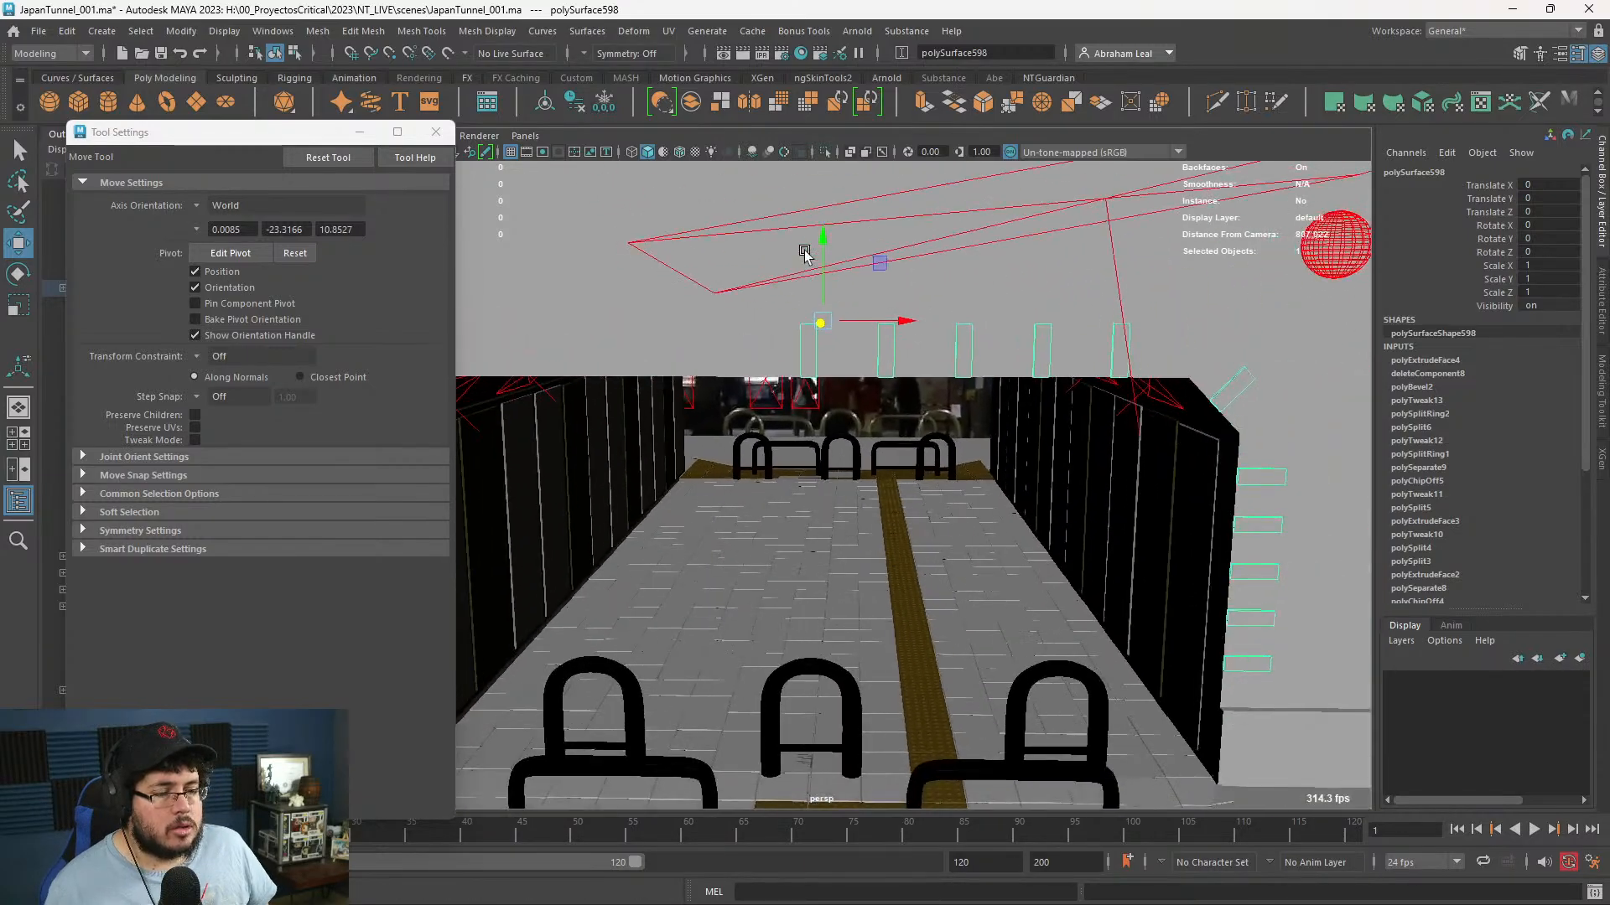
scroll(819, 263, up, 5)
shift+right_click(805, 263)
shift+right_drag(804, 262, 848, 455)
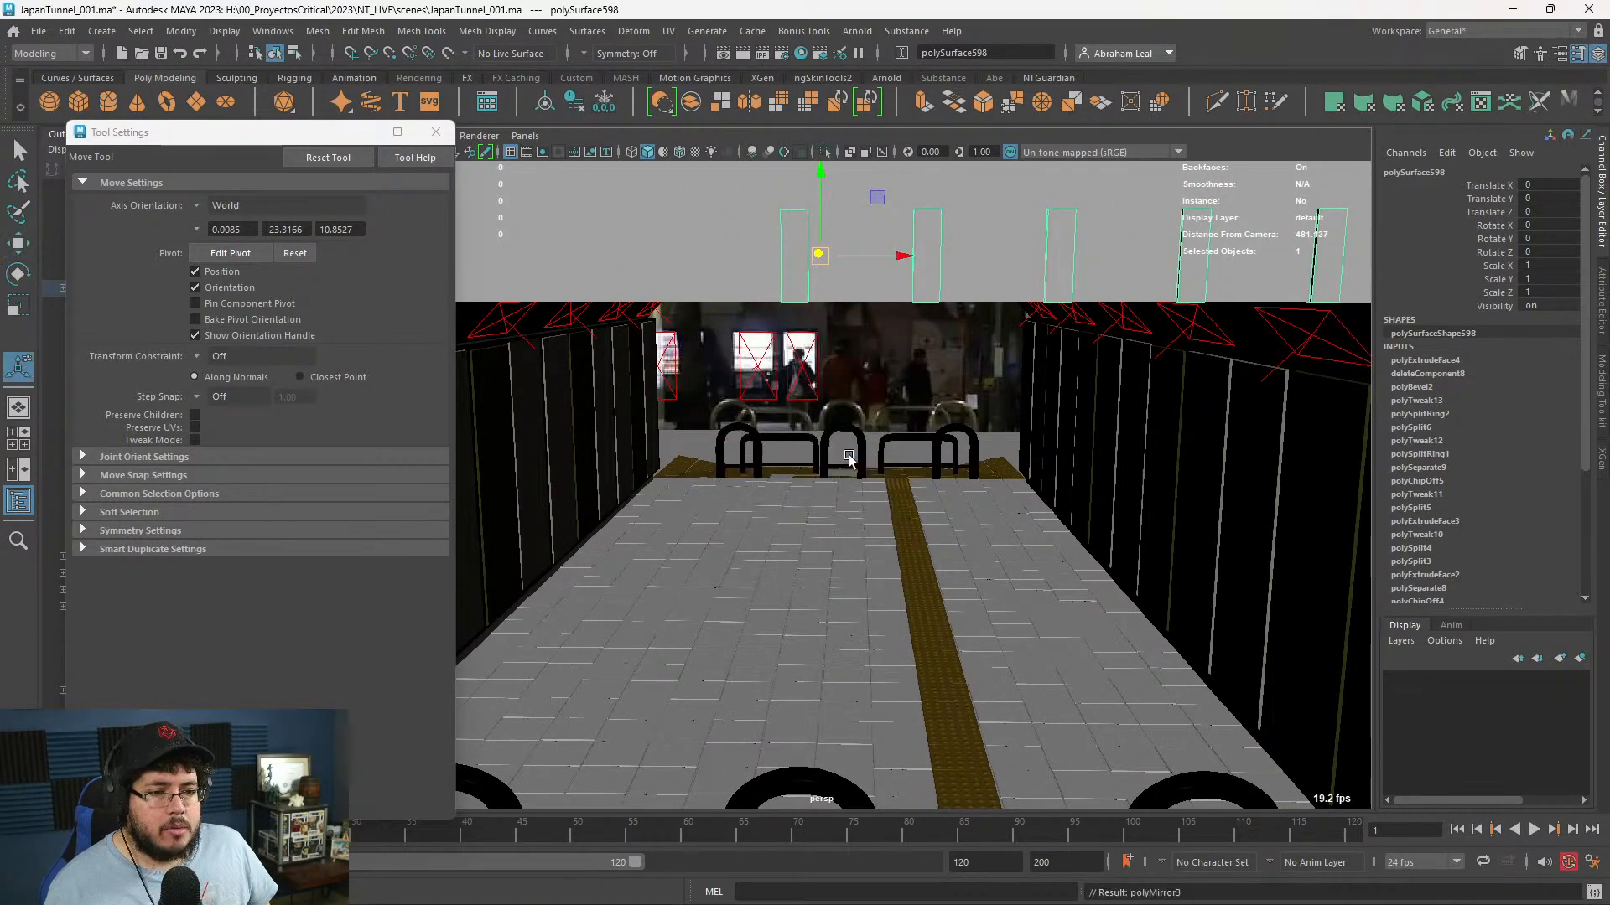
- Examine the mirrored blocks around both sides of the tunnel entrance
scroll(848, 454, down, 5)
alt+drag(877, 424, 945, 392)
scroll(946, 392, down, 3)
click(1193, 456)
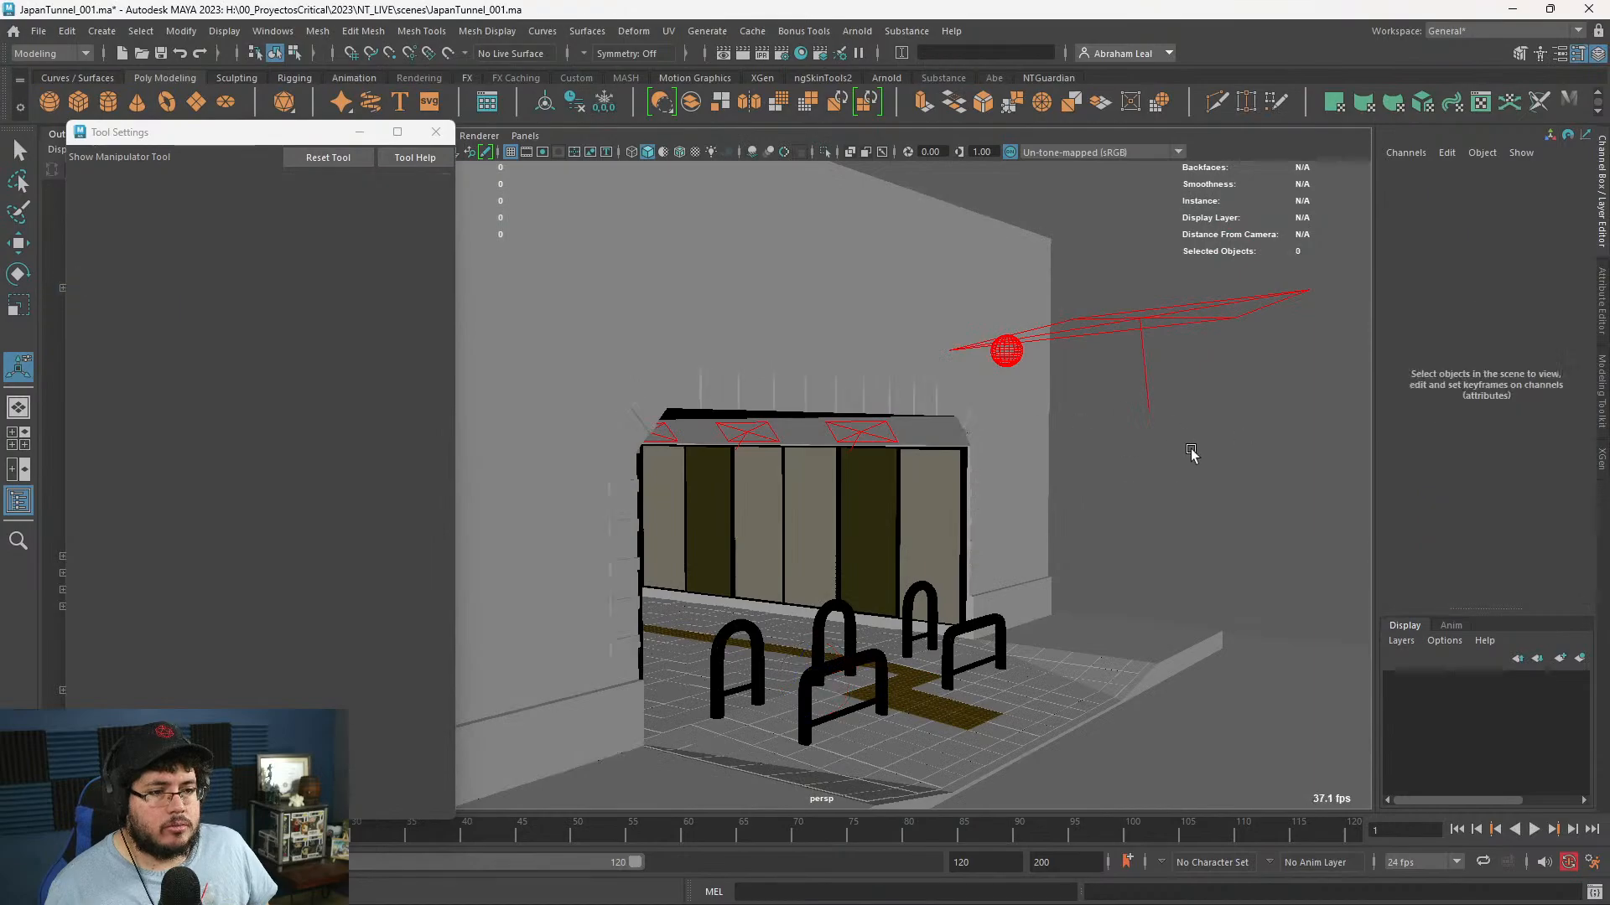
alt+drag(1193, 456, 1081, 494)
alt+middle_drag(615, 540, 830, 435)
scroll(909, 568, up, 3)
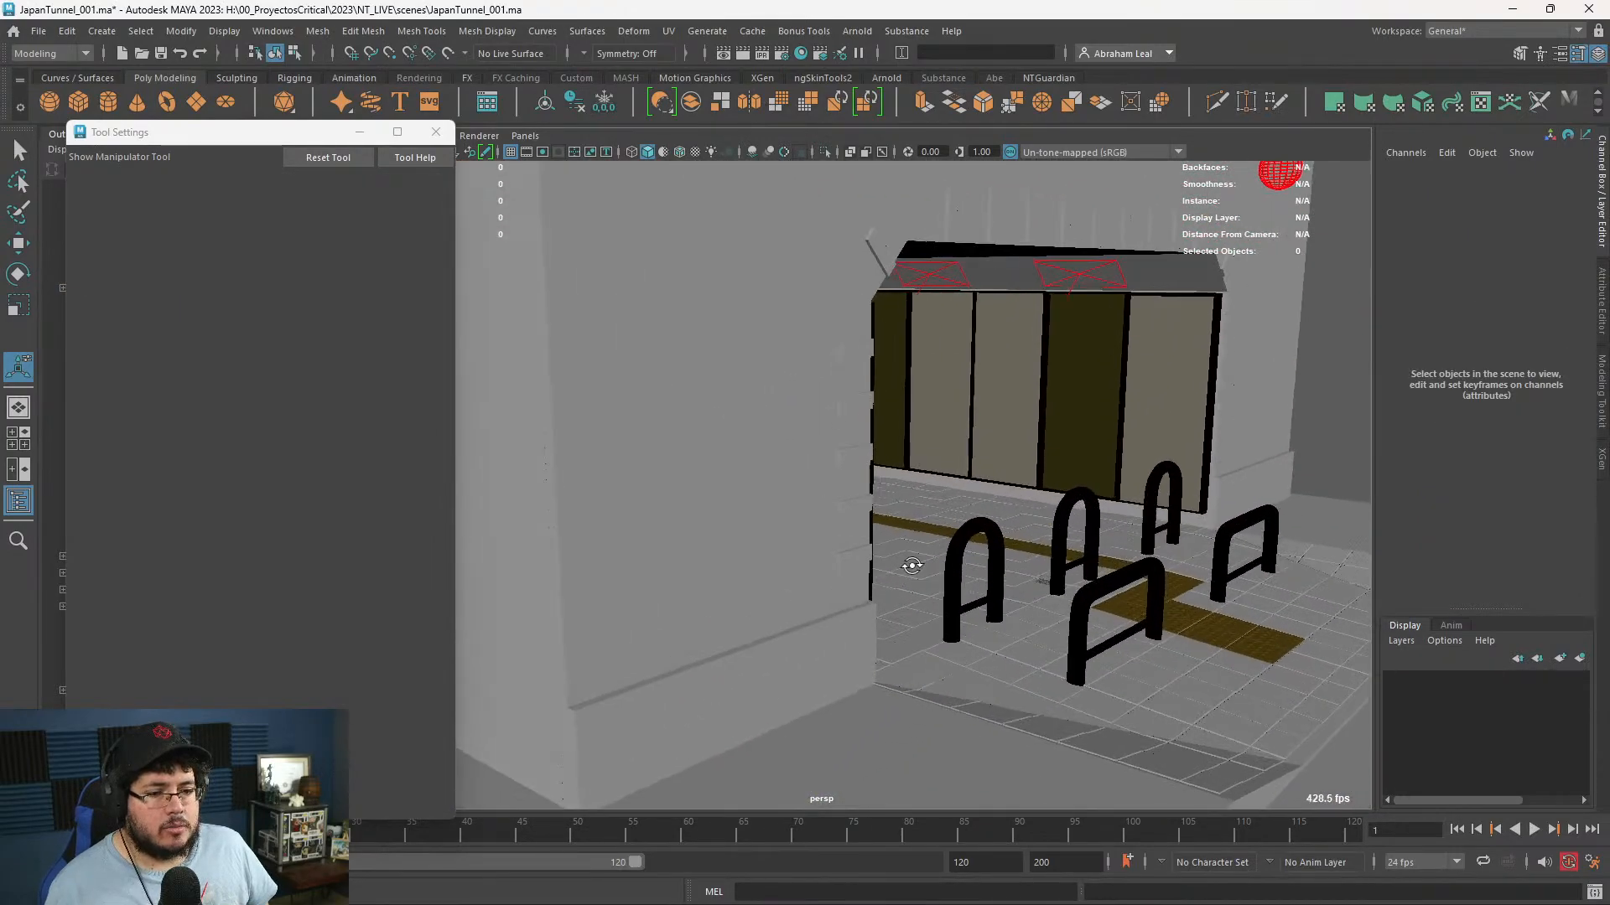
alt+drag(909, 568, 615, 412)
- Delete the seam edge left in the middle block of the mirrored row and return to object selection
click(683, 635)
scroll(970, 442, up, 5)
click(620, 421)
scroll(852, 443, down, 3)
alt+middle_drag(927, 327, 862, 410)
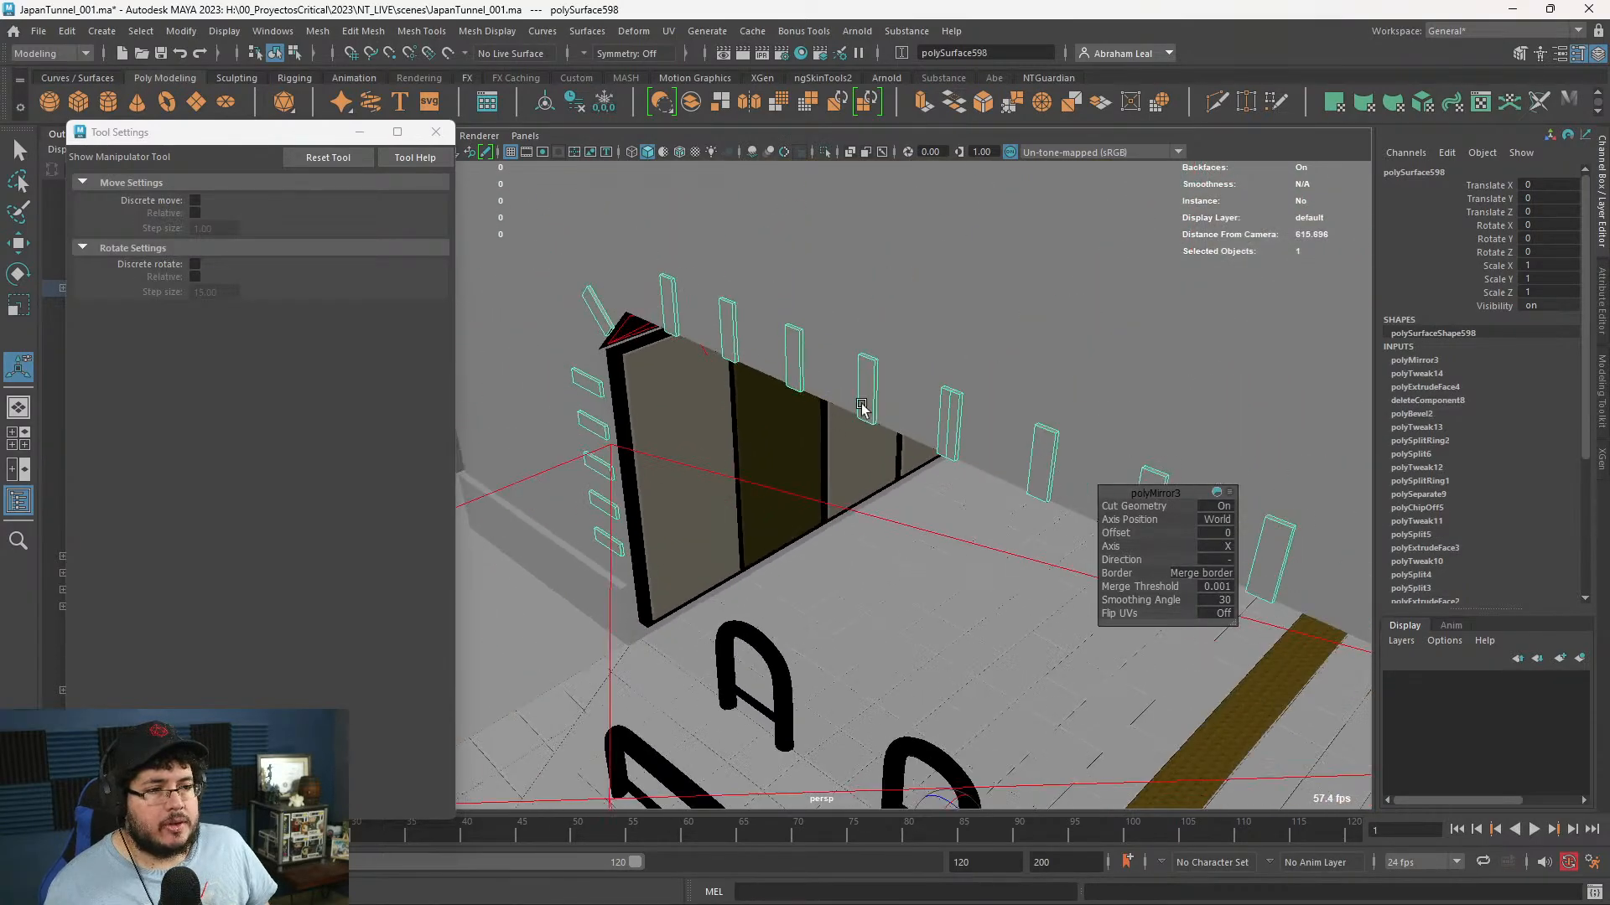
right_drag(979, 382, 980, 329)
click(936, 421)
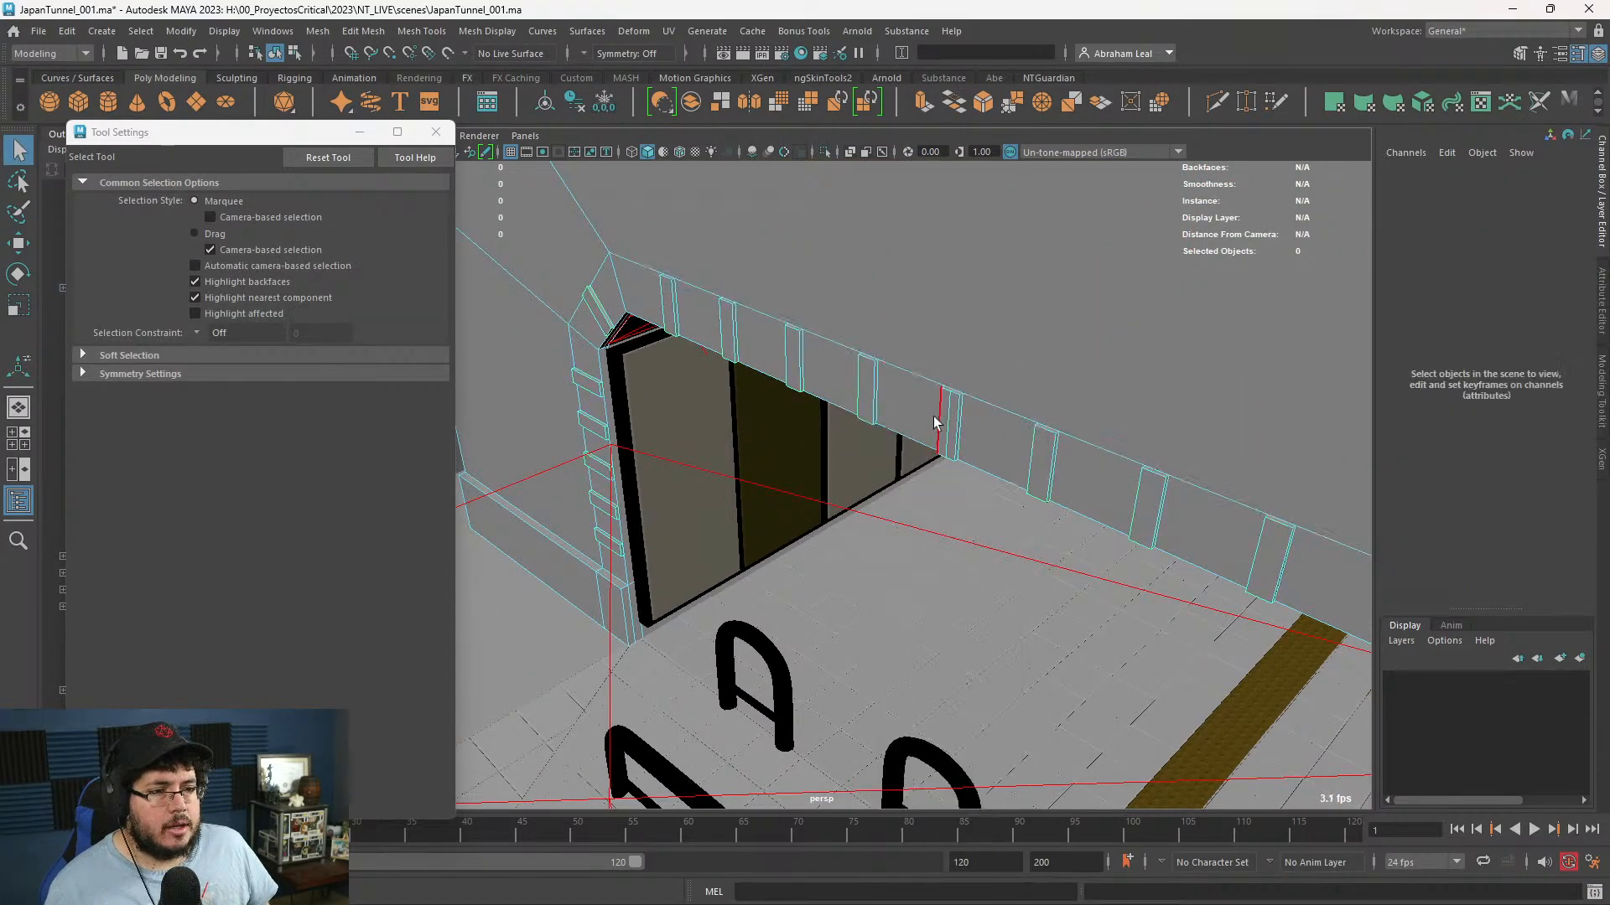
click(946, 419)
shift+right_drag(946, 416, 955, 430)
key(F8)
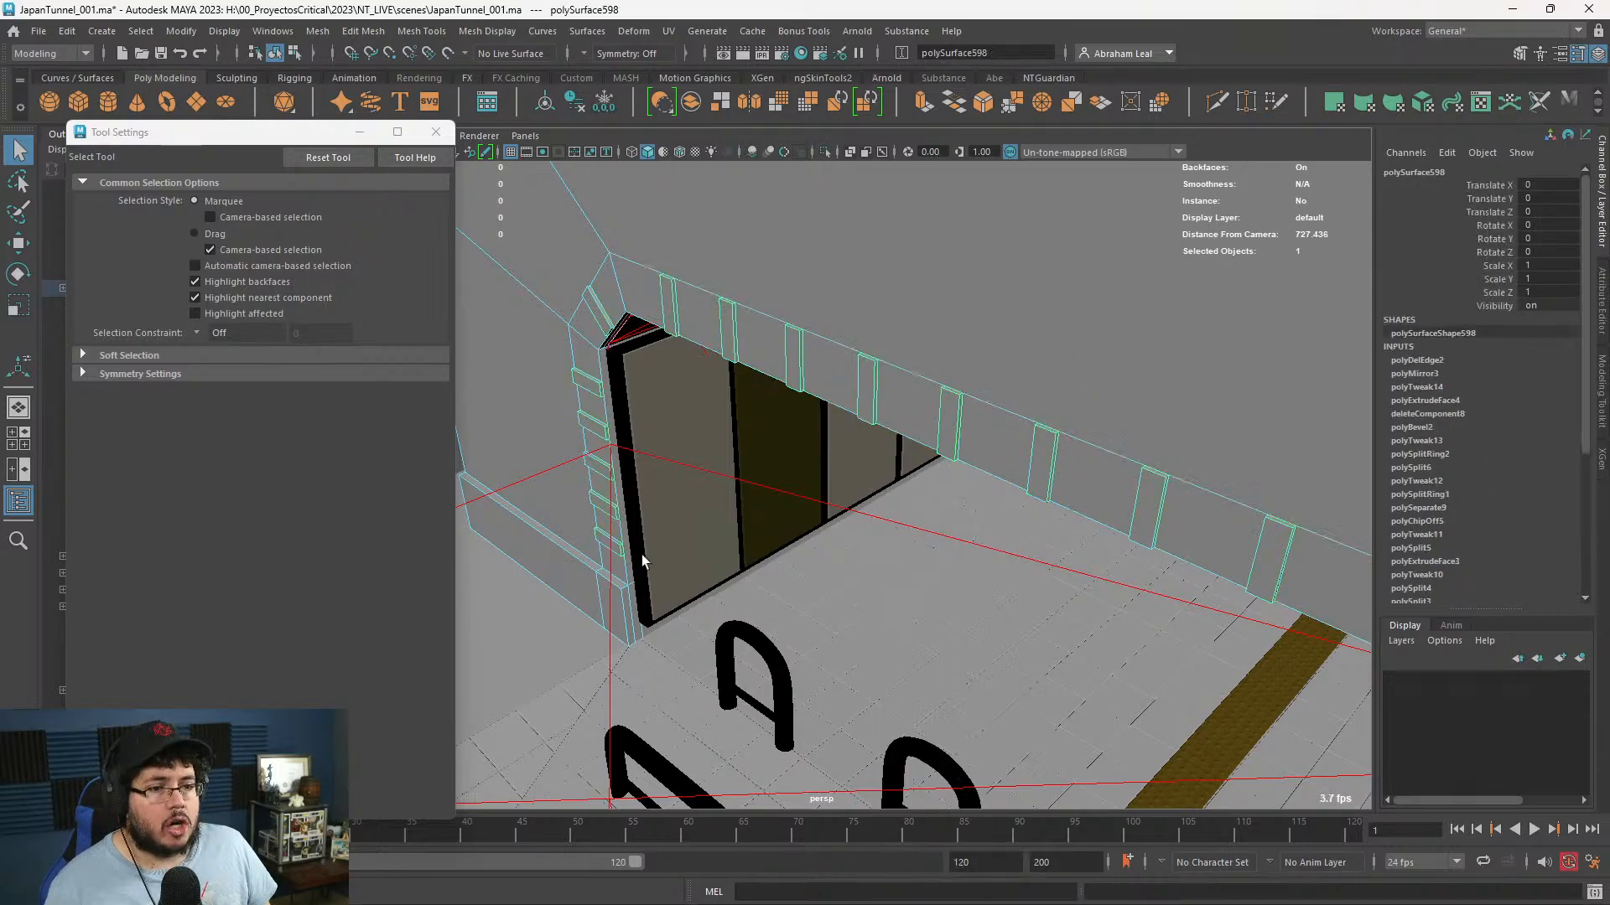
- Bevel the entrance blocks with a Fraction of 0.18 and 2 segments
scroll(781, 515, up, 2)
alt+drag(1068, 426, 958, 544)
alt+right_drag(958, 544, 976, 585)
alt+middle_drag(1011, 503, 934, 442)
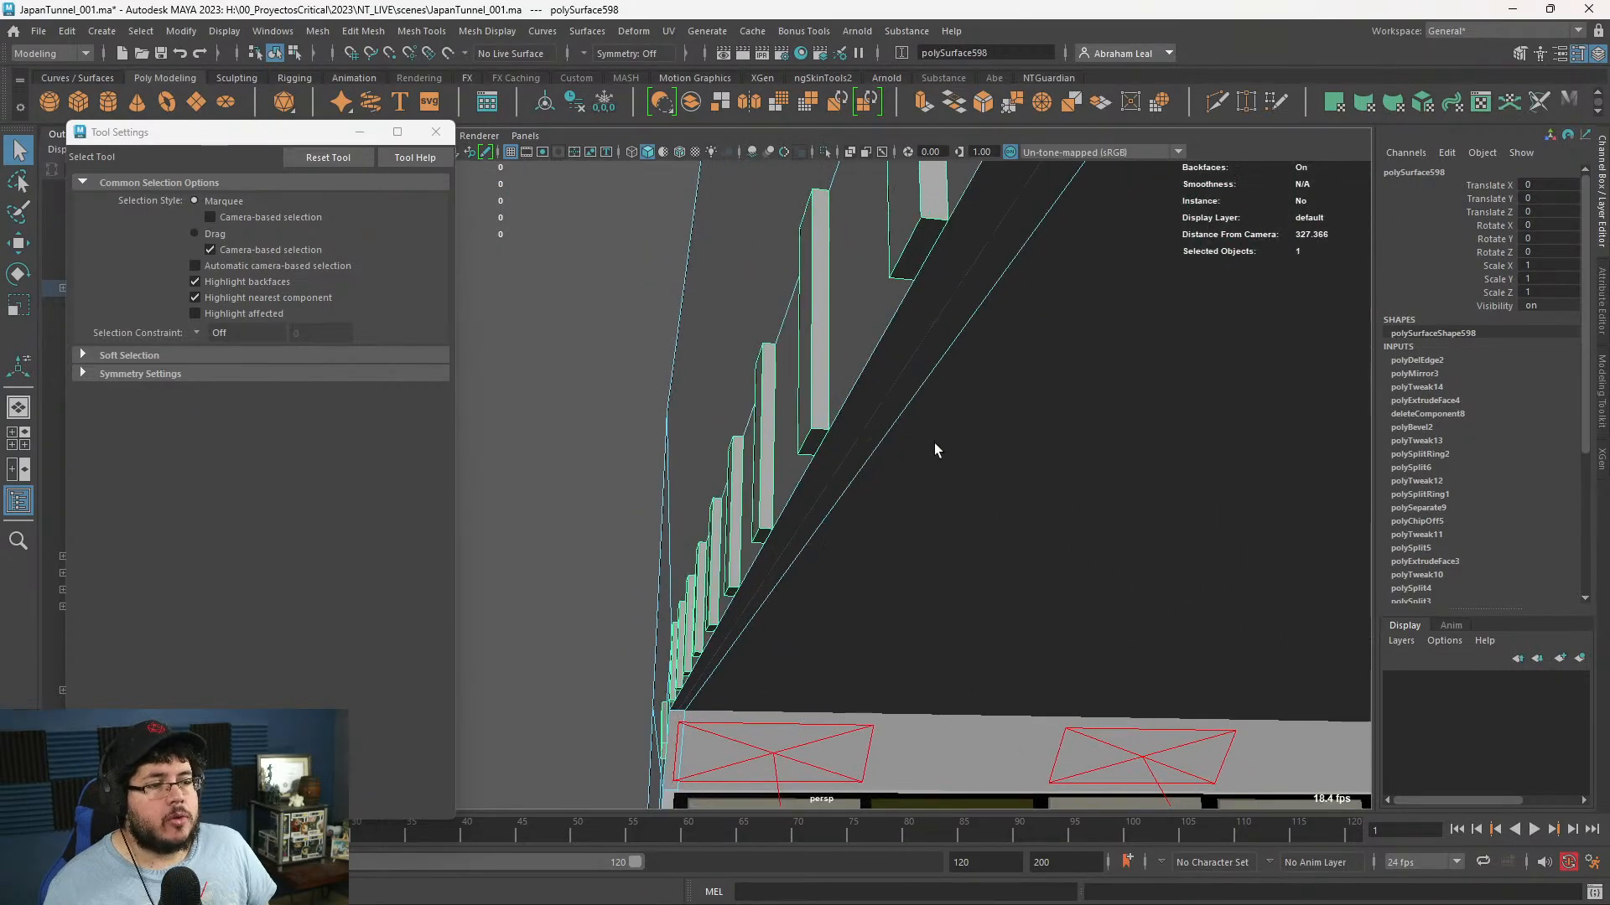
click(983, 102)
drag(1123, 514, 932, 310)
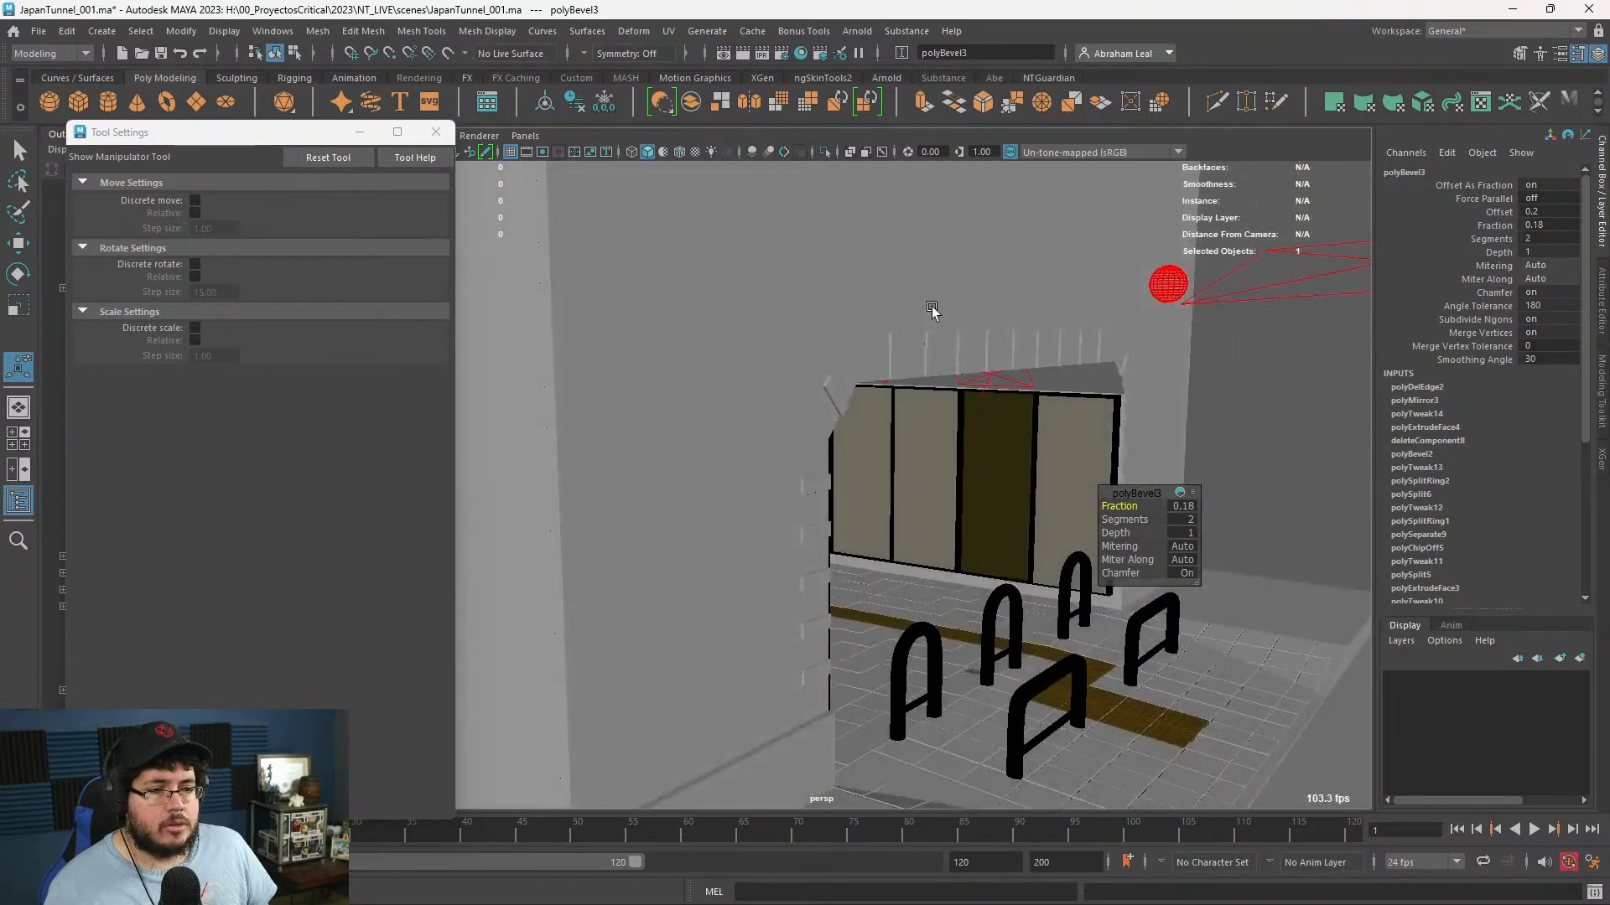
- Select the upper outer edges of the wall's base strip on both sides of the entrance and bevel them
alt+drag(1006, 400, 1098, 164)
alt+middle_drag(812, 586, 838, 492)
click(838, 492)
alt+drag(837, 492, 880, 398)
right_drag(880, 397, 899, 370)
double_click(899, 370)
alt+drag(927, 383, 789, 433)
alt+middle_drag(789, 433, 837, 433)
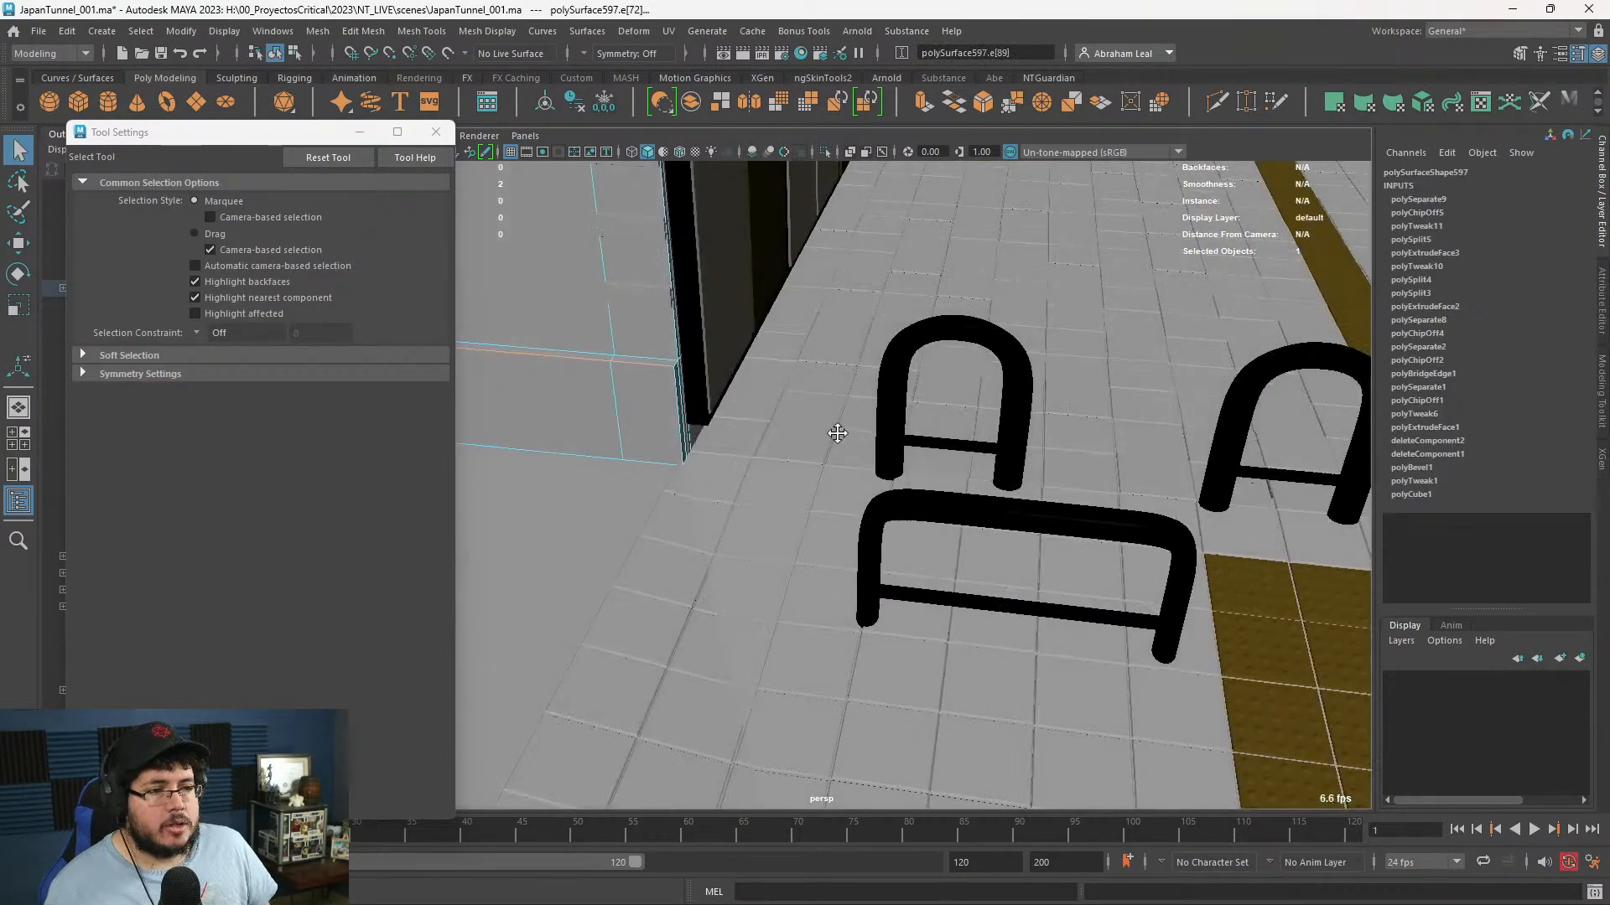
alt+right_drag(838, 433, 763, 459)
alt+middle_drag(763, 460, 587, 448)
shift+double_click(1084, 443)
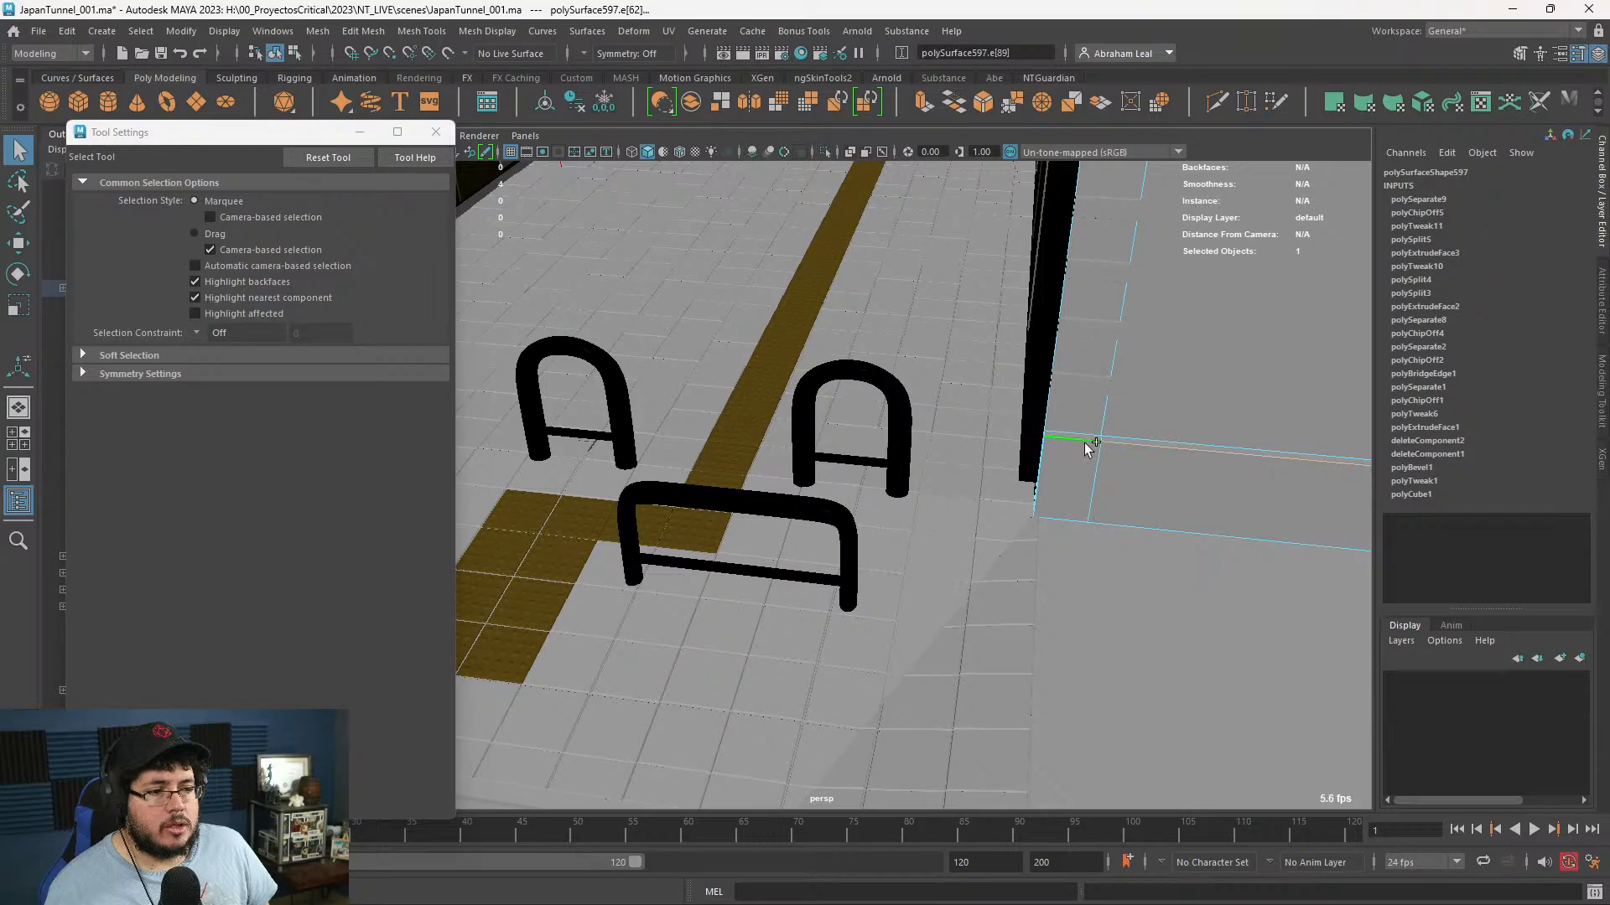
alt+drag(1084, 443, 1174, 432)
alt+right_drag(1173, 432, 998, 425)
click(987, 102)
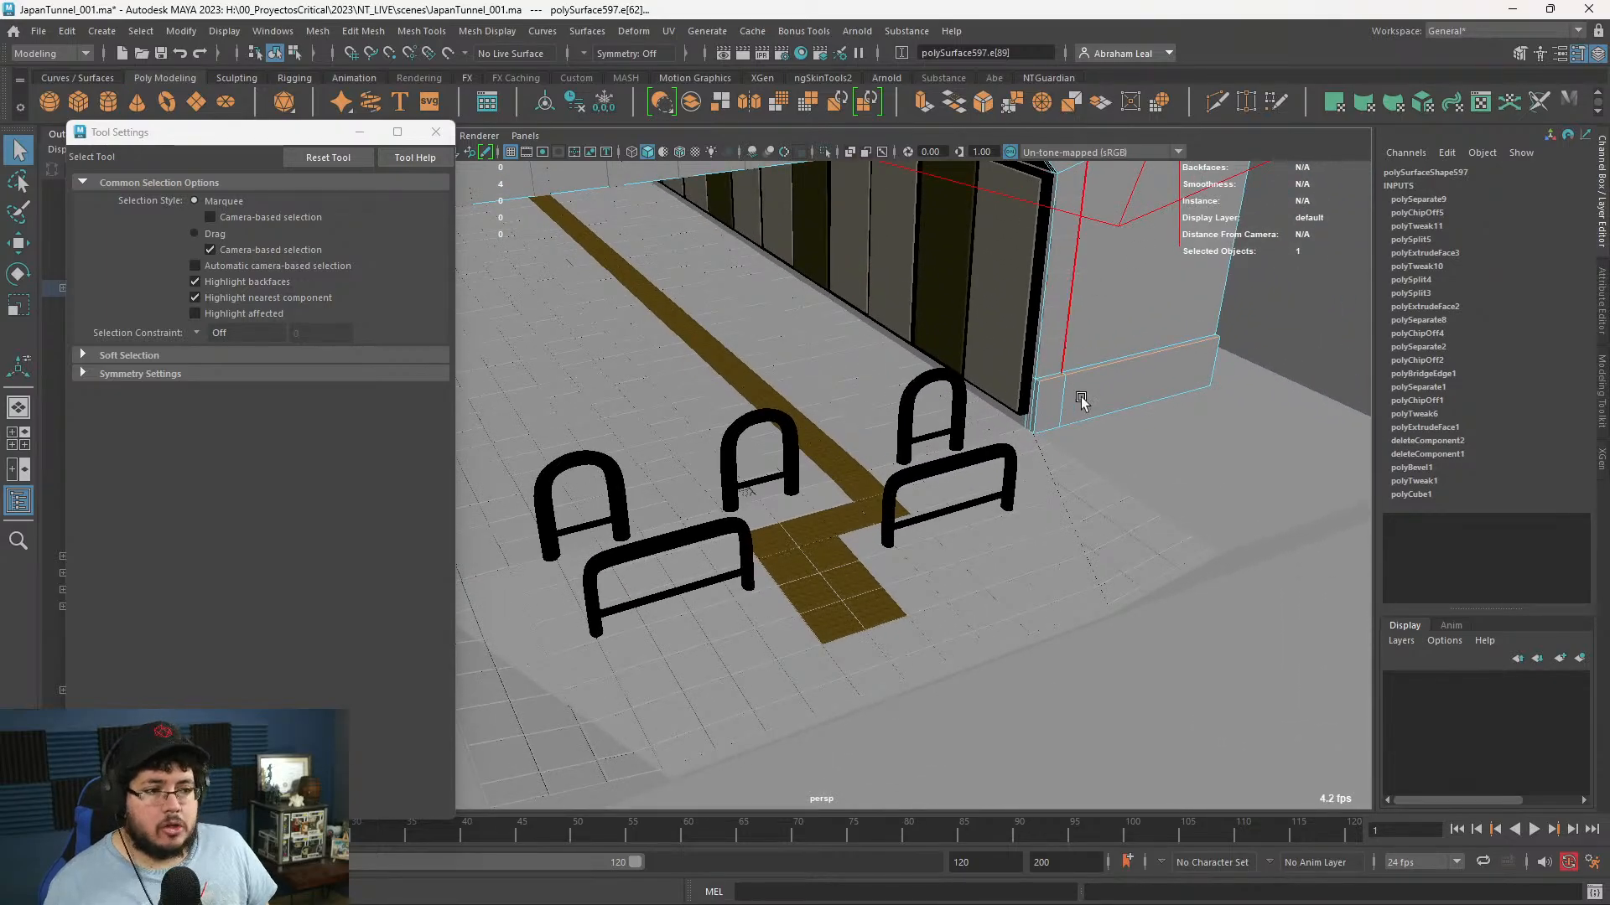
- Lower the base strip bevel's Fraction to a narrow chamfer, return to object selection, and check the corner geometry
alt+middle_drag(1081, 399, 813, 455)
alt+right_drag(812, 455, 902, 475)
alt+drag(902, 474, 804, 431)
alt+right_drag(804, 431, 905, 532)
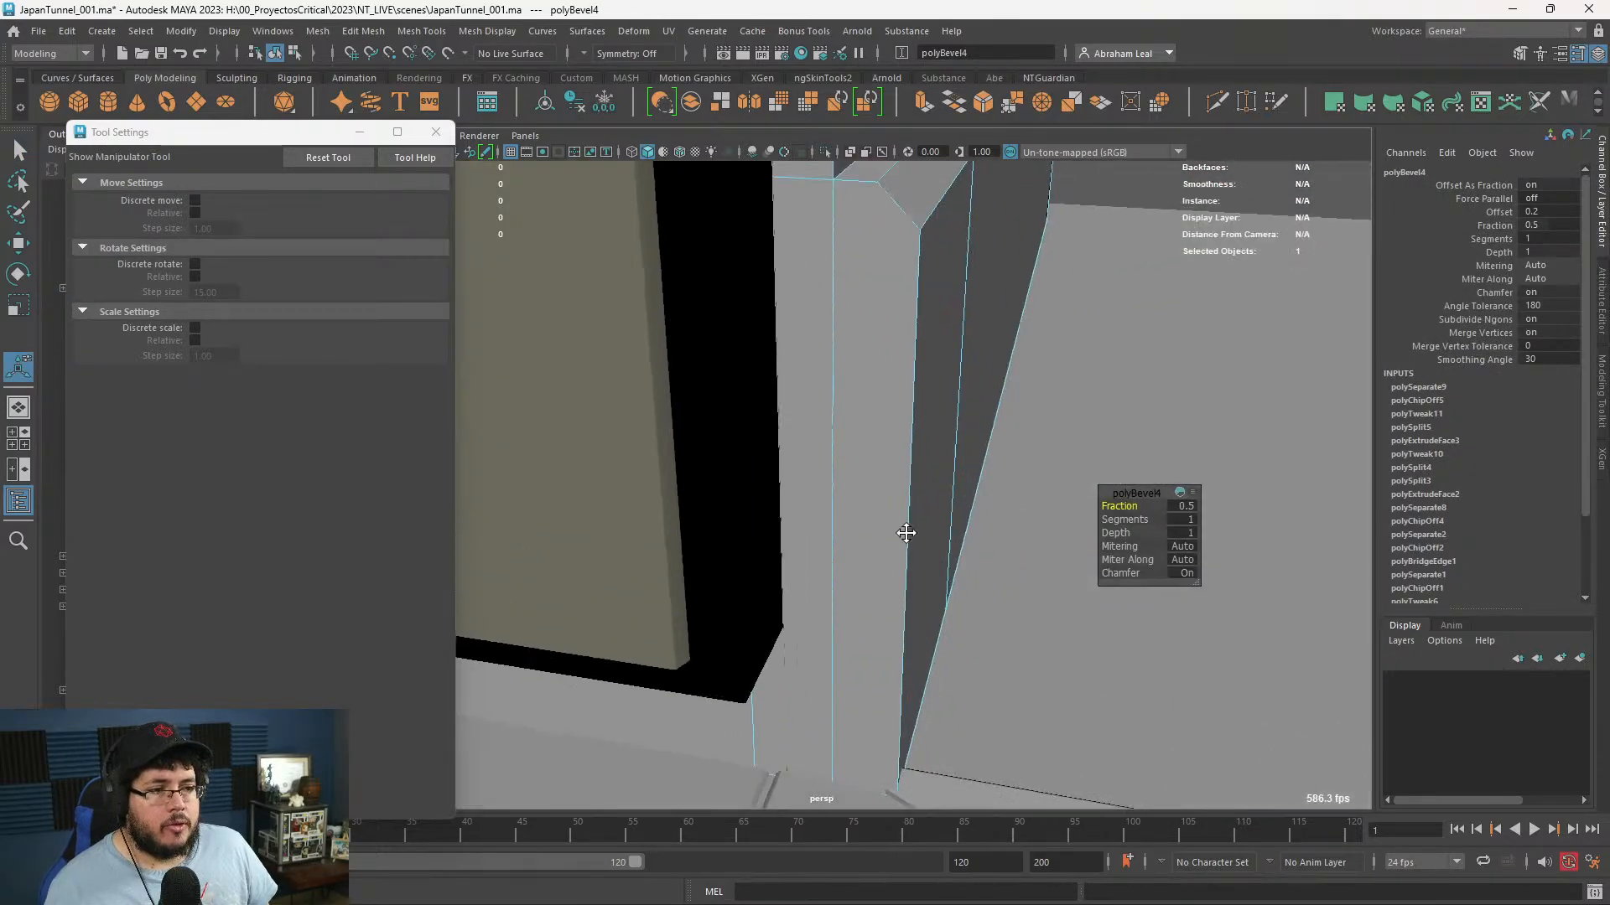
alt+drag(906, 531, 687, 456)
mouse_move(1123, 507)
mouse_down()
mouse_move(1105, 506)
mouse_move(1124, 506)
mouse_up()
key(q)
right_drag(788, 372, 880, 302)
scroll(1044, 329, down, 3)
click(1177, 236)
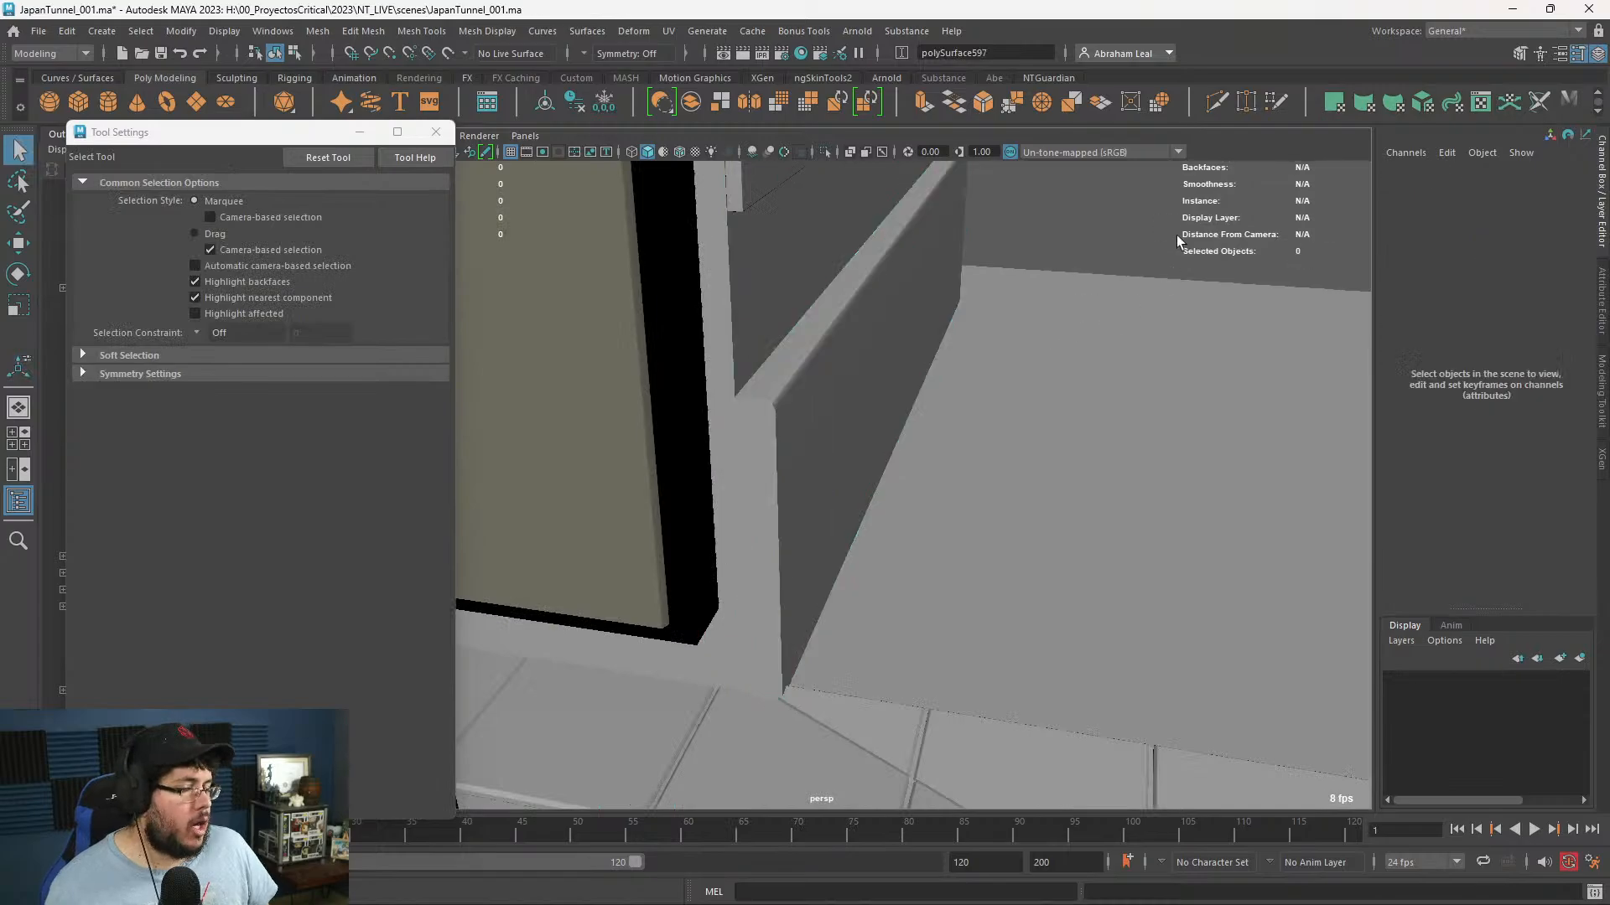
click(742, 428)
alt+drag(762, 437, 736, 348)
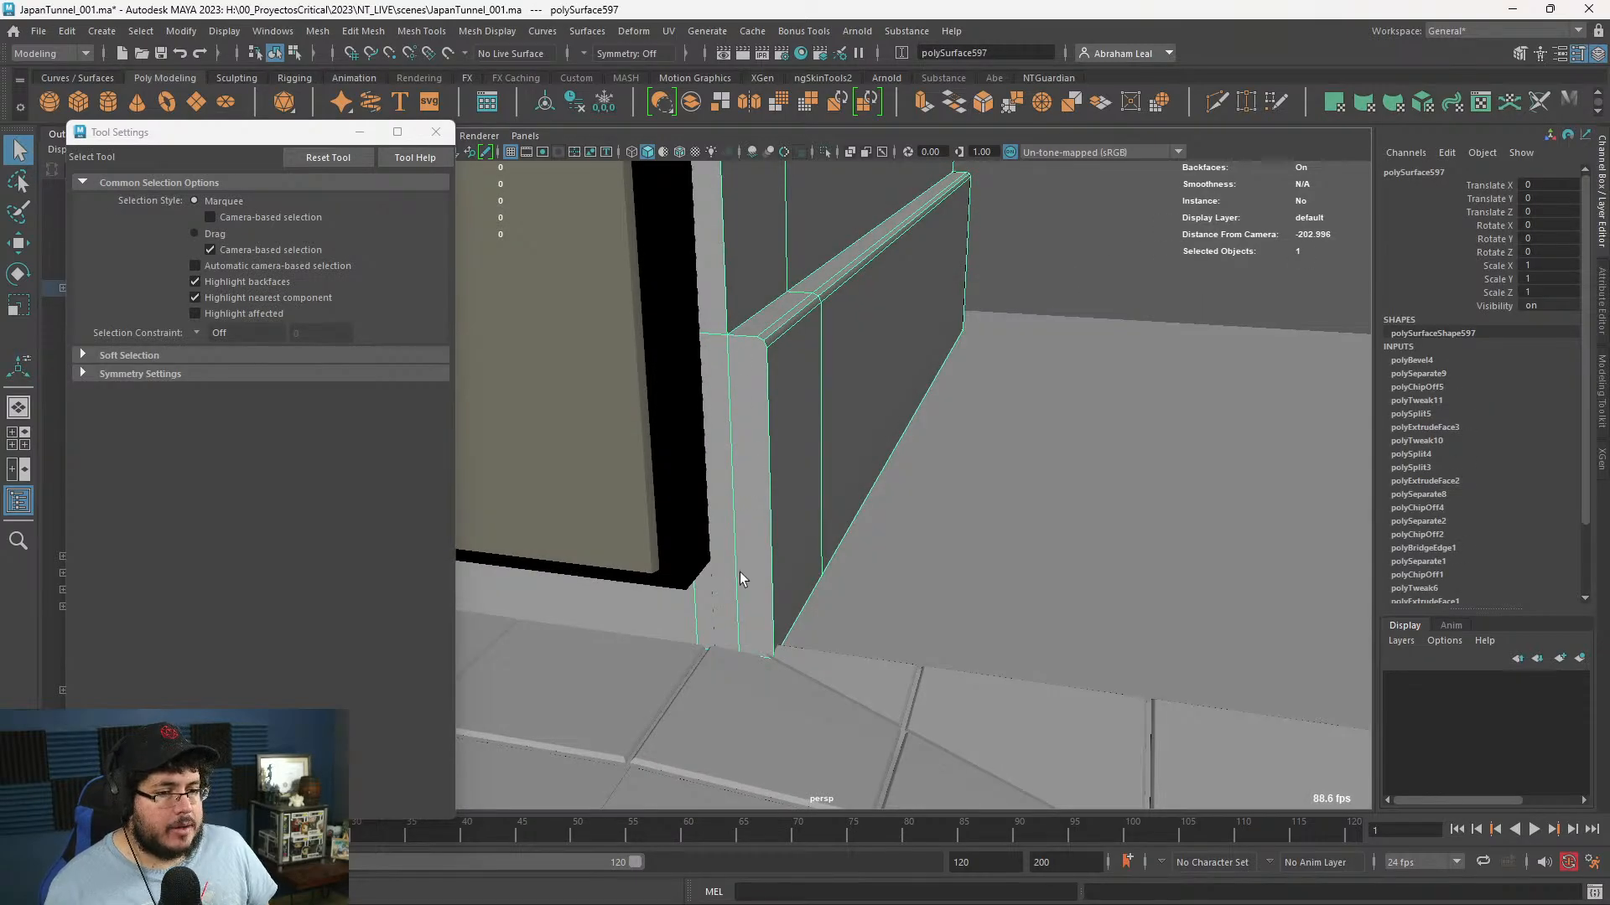
- Select the ground plane that forms the raised sidewalk in front of the entrance
scroll(928, 516, down, 5)
alt+drag(1017, 520, 868, 506)
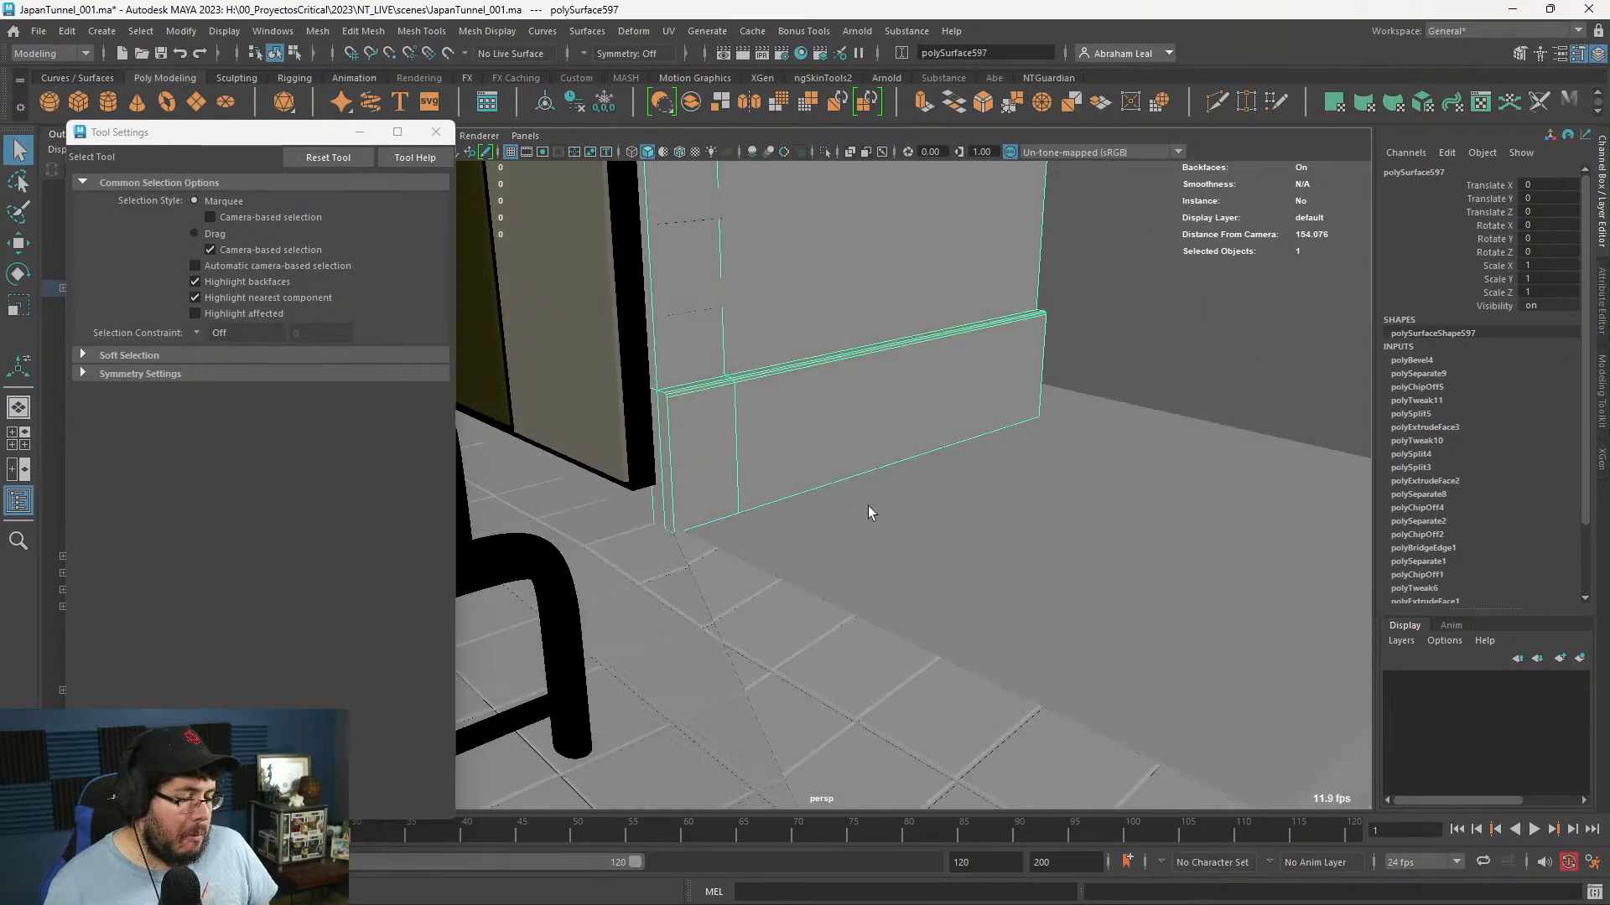
alt+right_drag(868, 505, 661, 446)
alt+drag(759, 476, 658, 476)
scroll(779, 516, down, 3)
alt+middle_drag(788, 524, 715, 493)
alt+right_drag(714, 493, 823, 524)
alt+drag(822, 525, 877, 620)
click(877, 621)
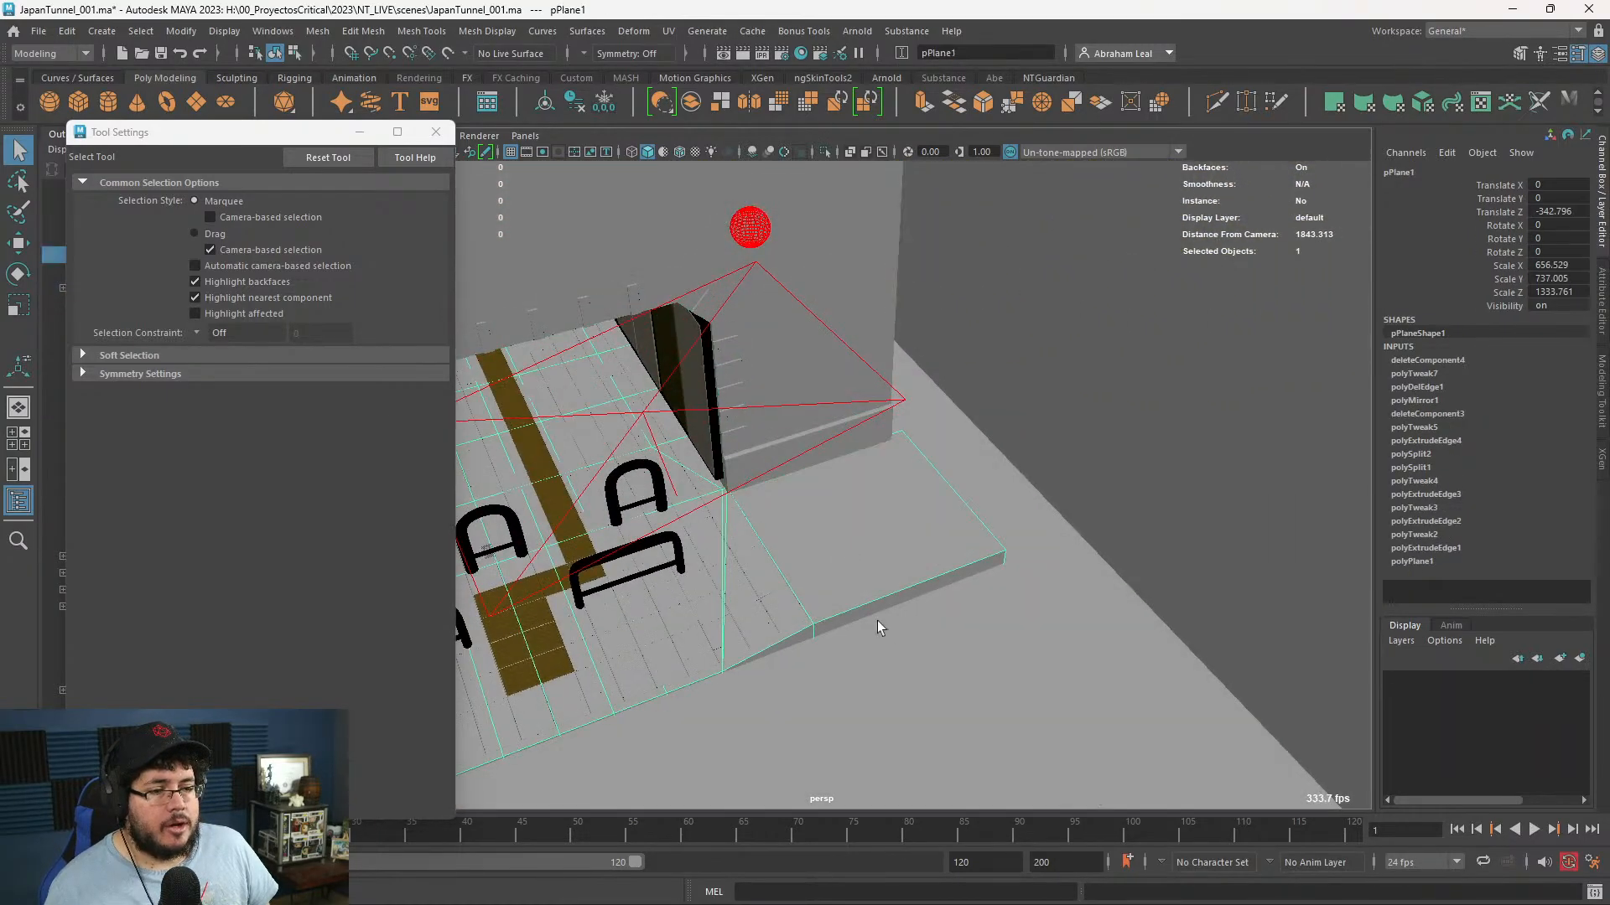
alt+middle_drag(877, 620, 945, 475)
scroll(945, 475, down, 3)
alt+drag(788, 478, 887, 356)
alt+right_drag(887, 356, 972, 419)
alt+drag(973, 419, 1008, 475)
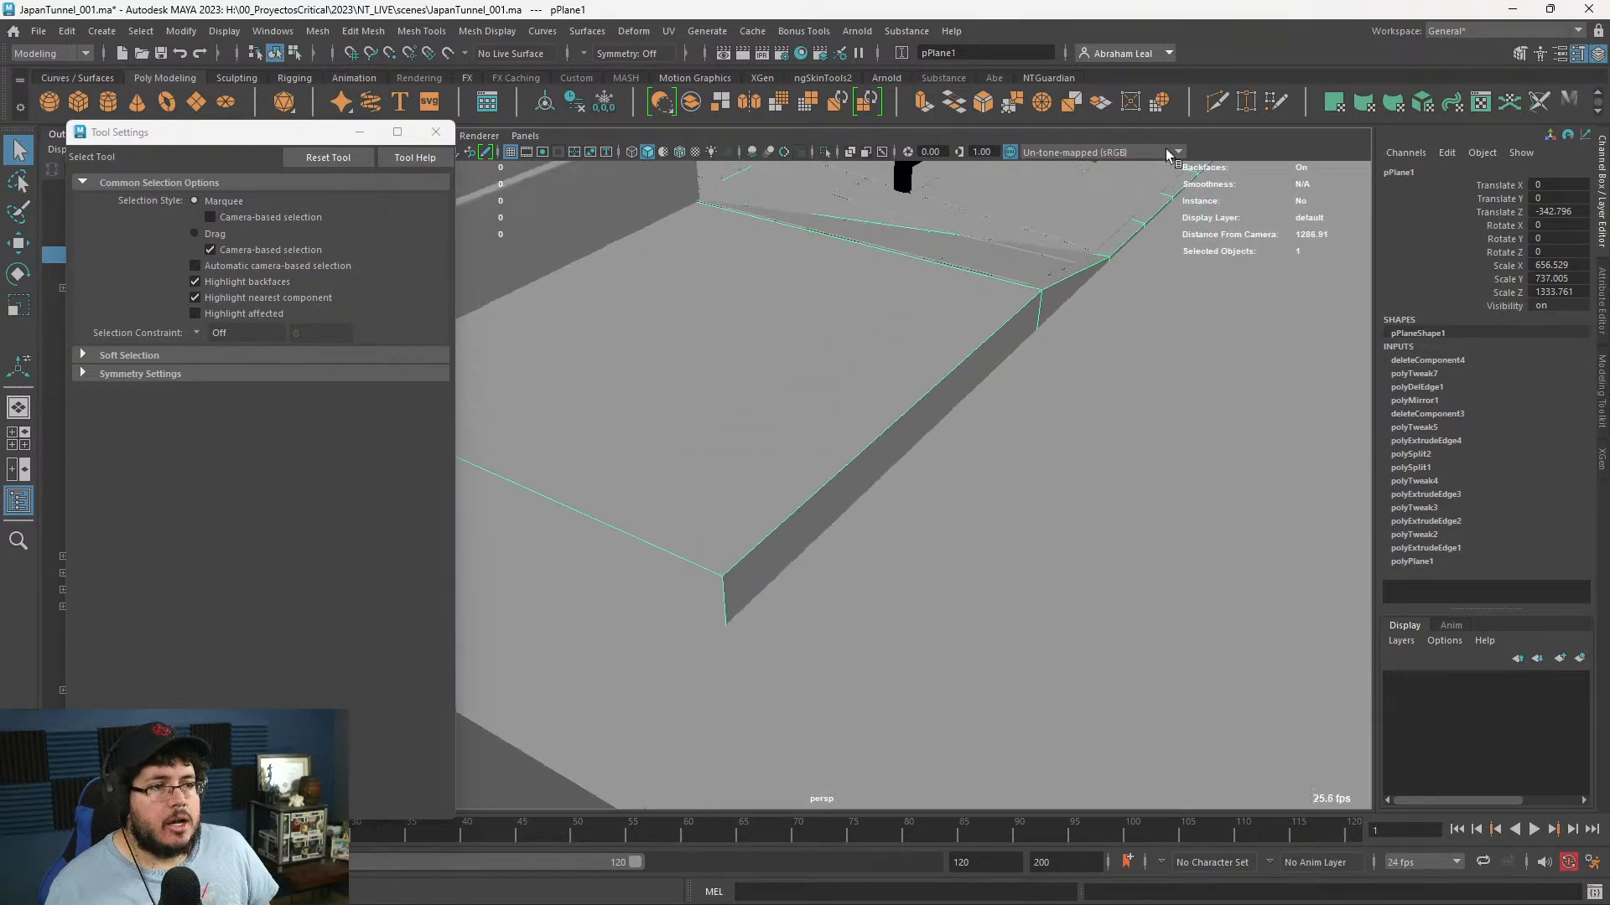
click(1212, 102)
alt+drag(1095, 261, 1081, 419)
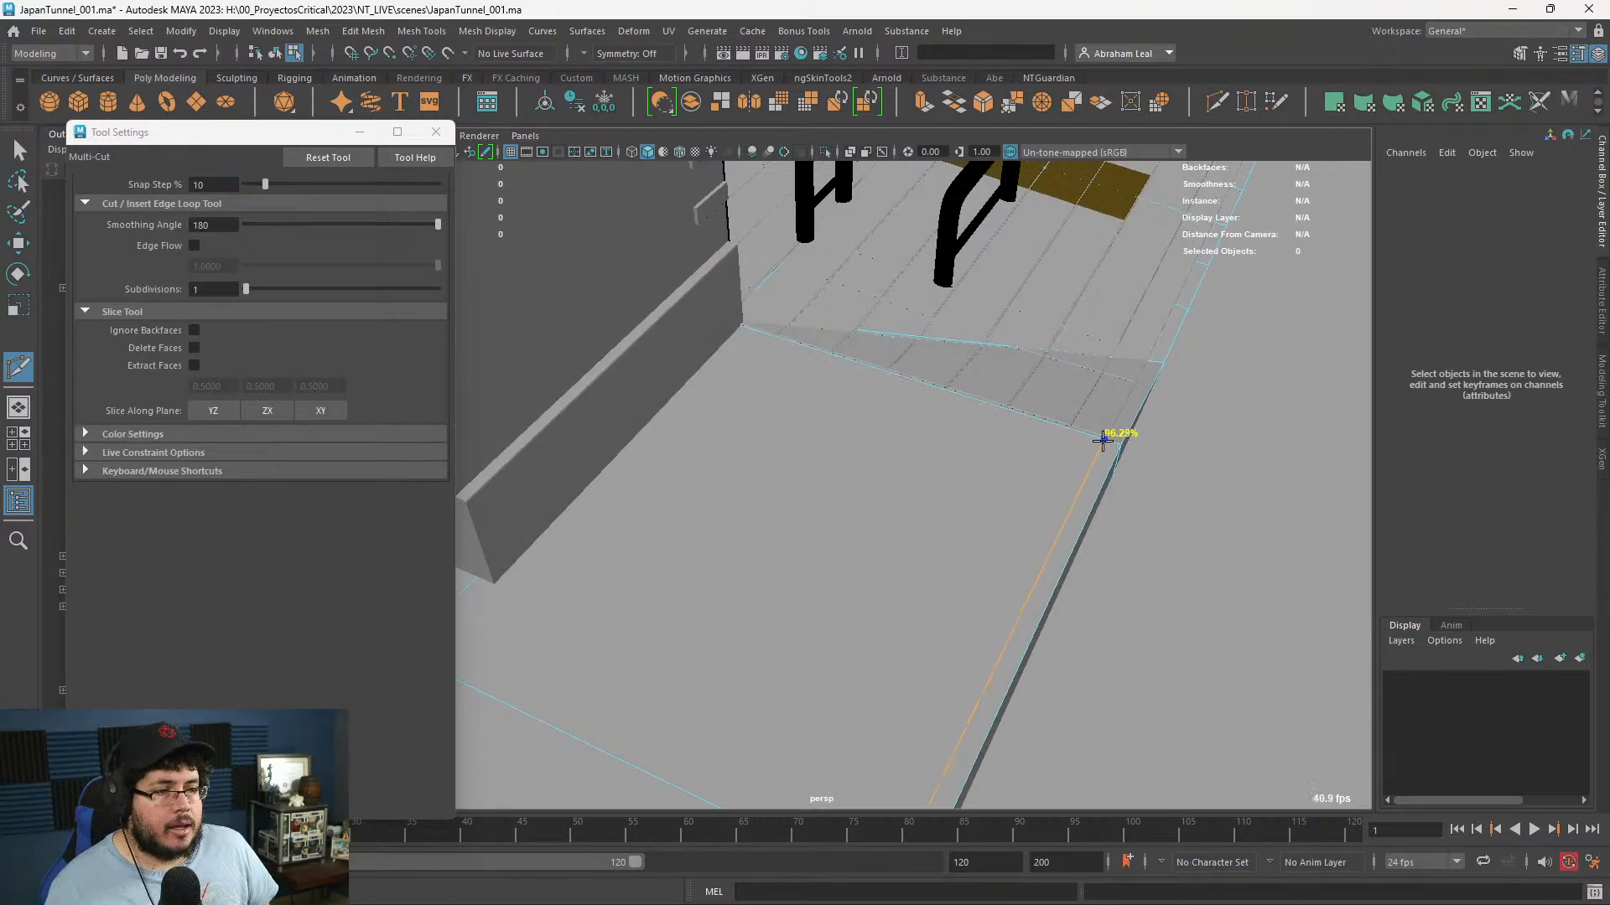
alt+drag(1085, 474, 1017, 441)
key(q)
- Isolate the ground plane in the perspective view
right_drag(1017, 442, 1050, 413)
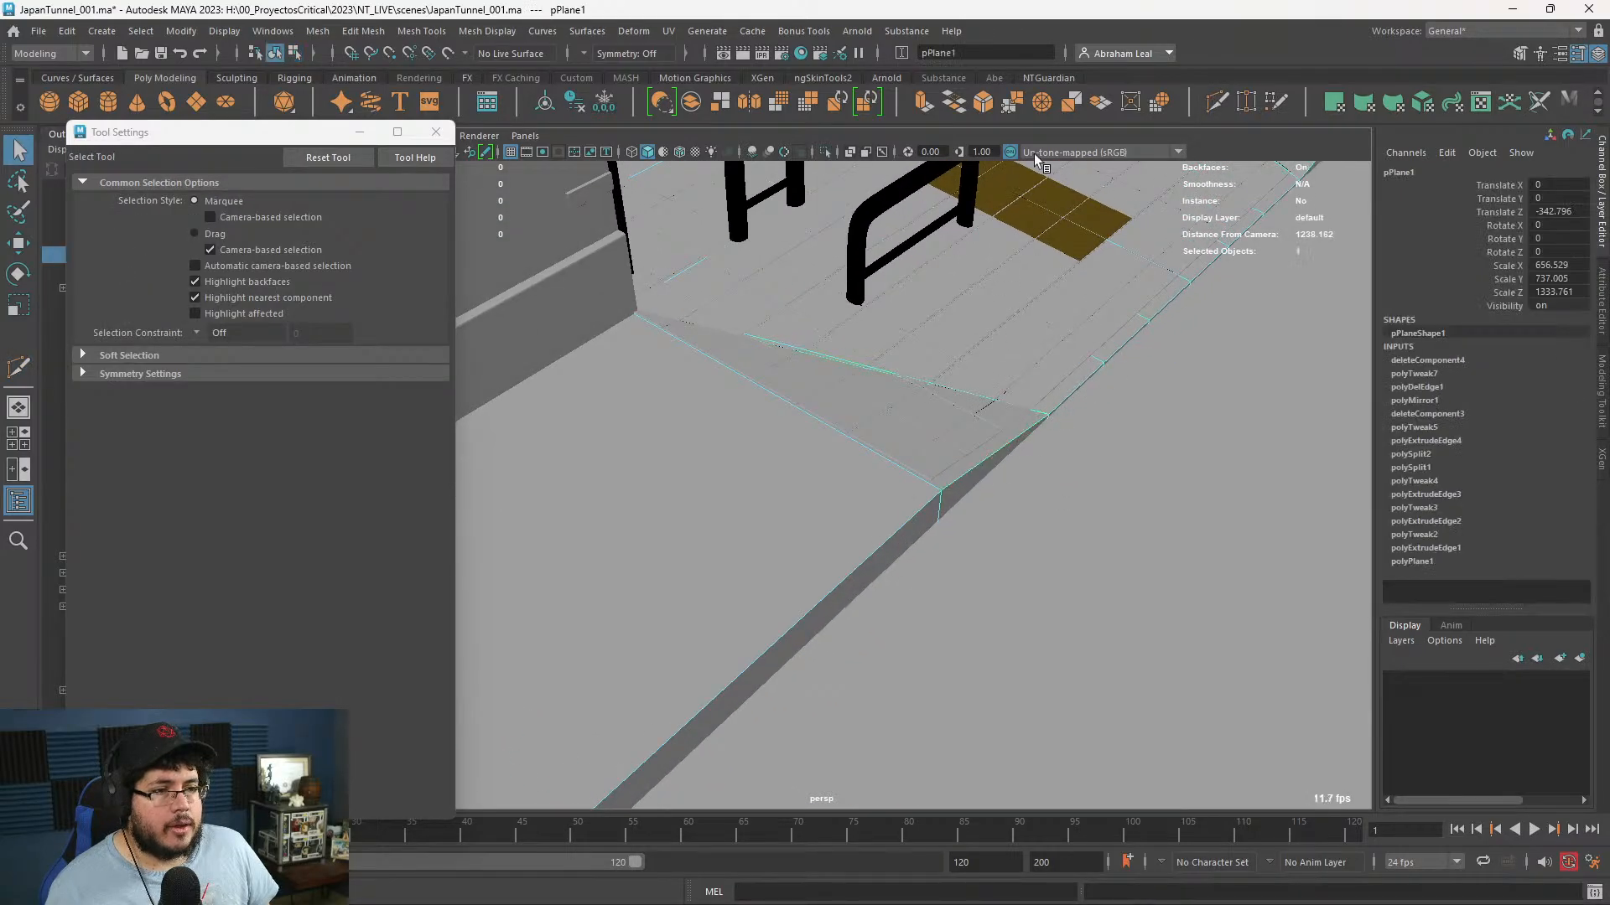
click(825, 152)
alt+drag(1035, 539, 934, 531)
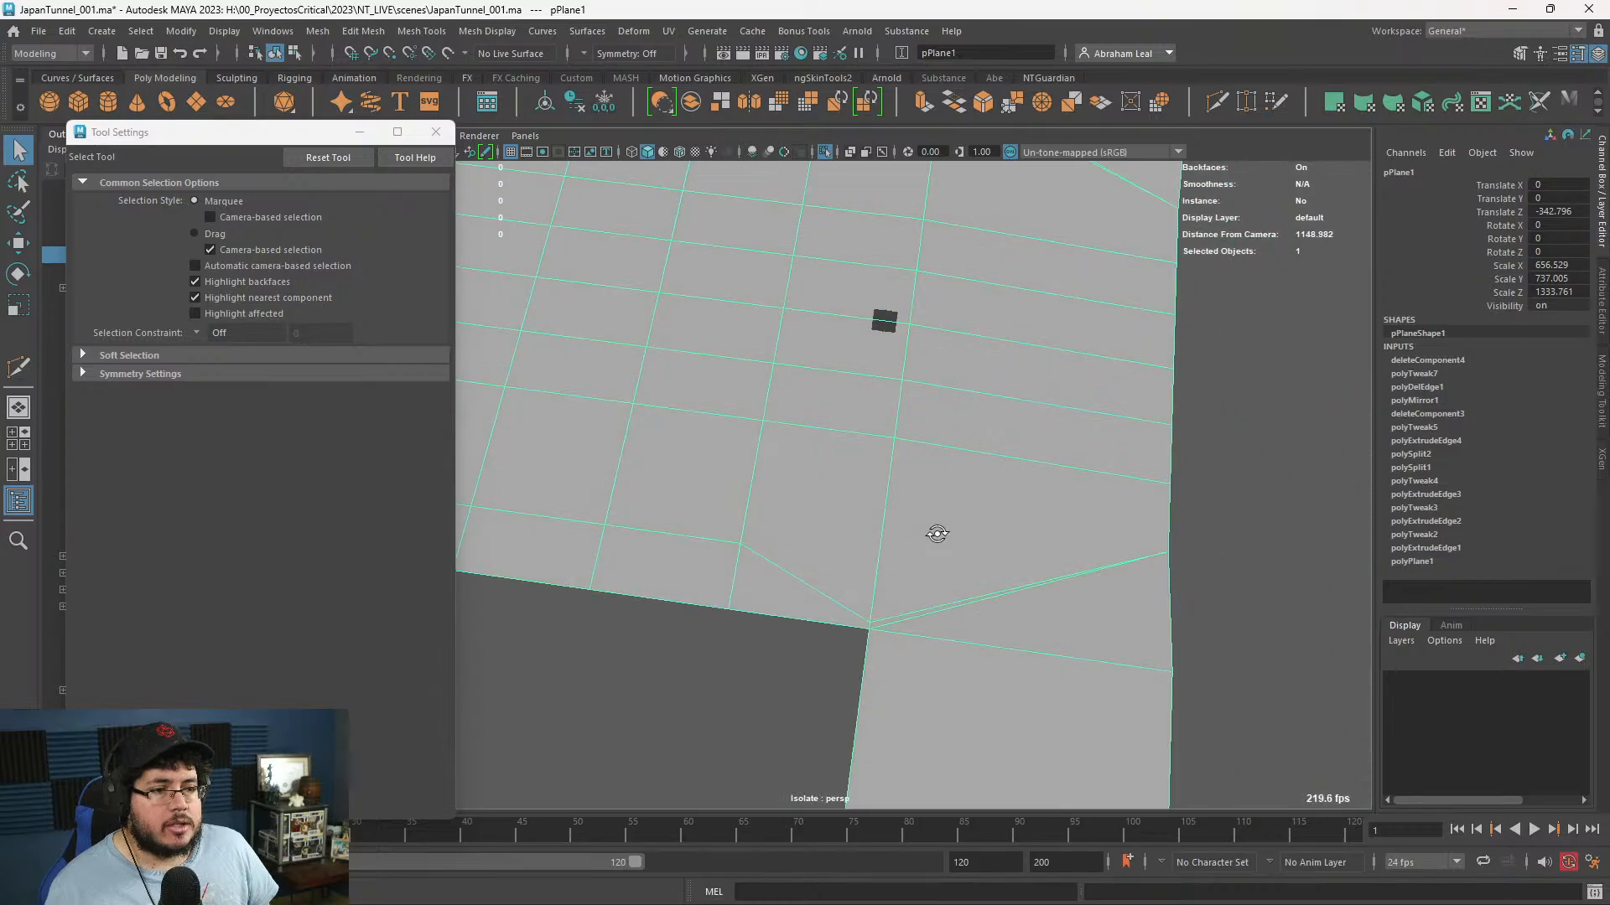
alt+right_drag(934, 531, 1125, 133)
- Slice a straight Multi-Cut line across the ground plane's full width in the top view, just inside its street-side edge
click(1217, 101)
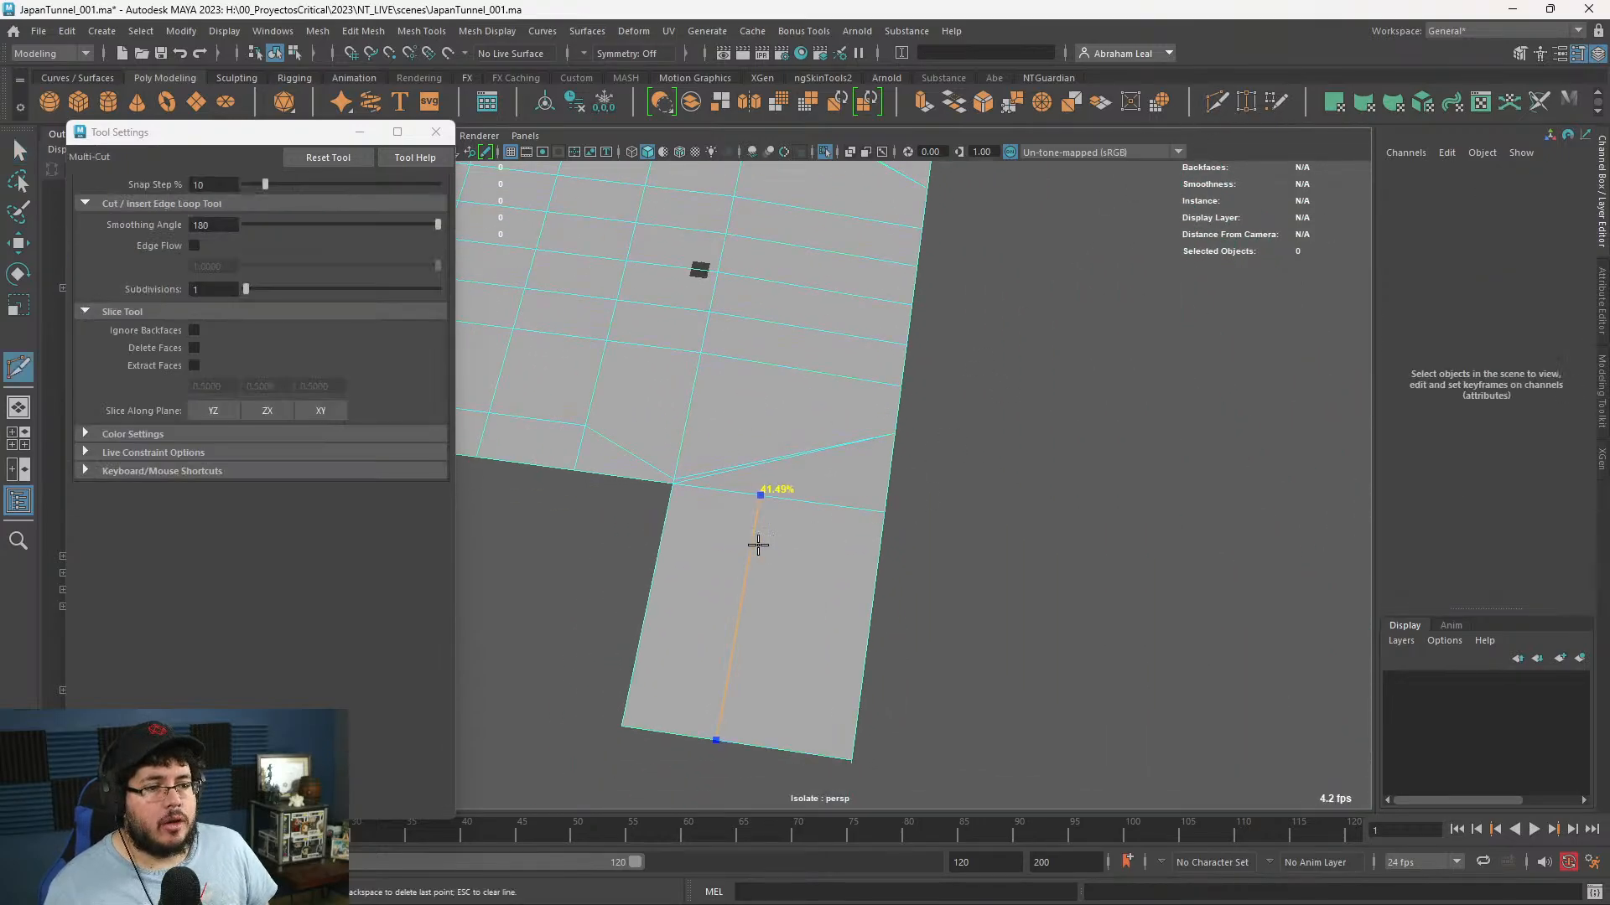
key(space)
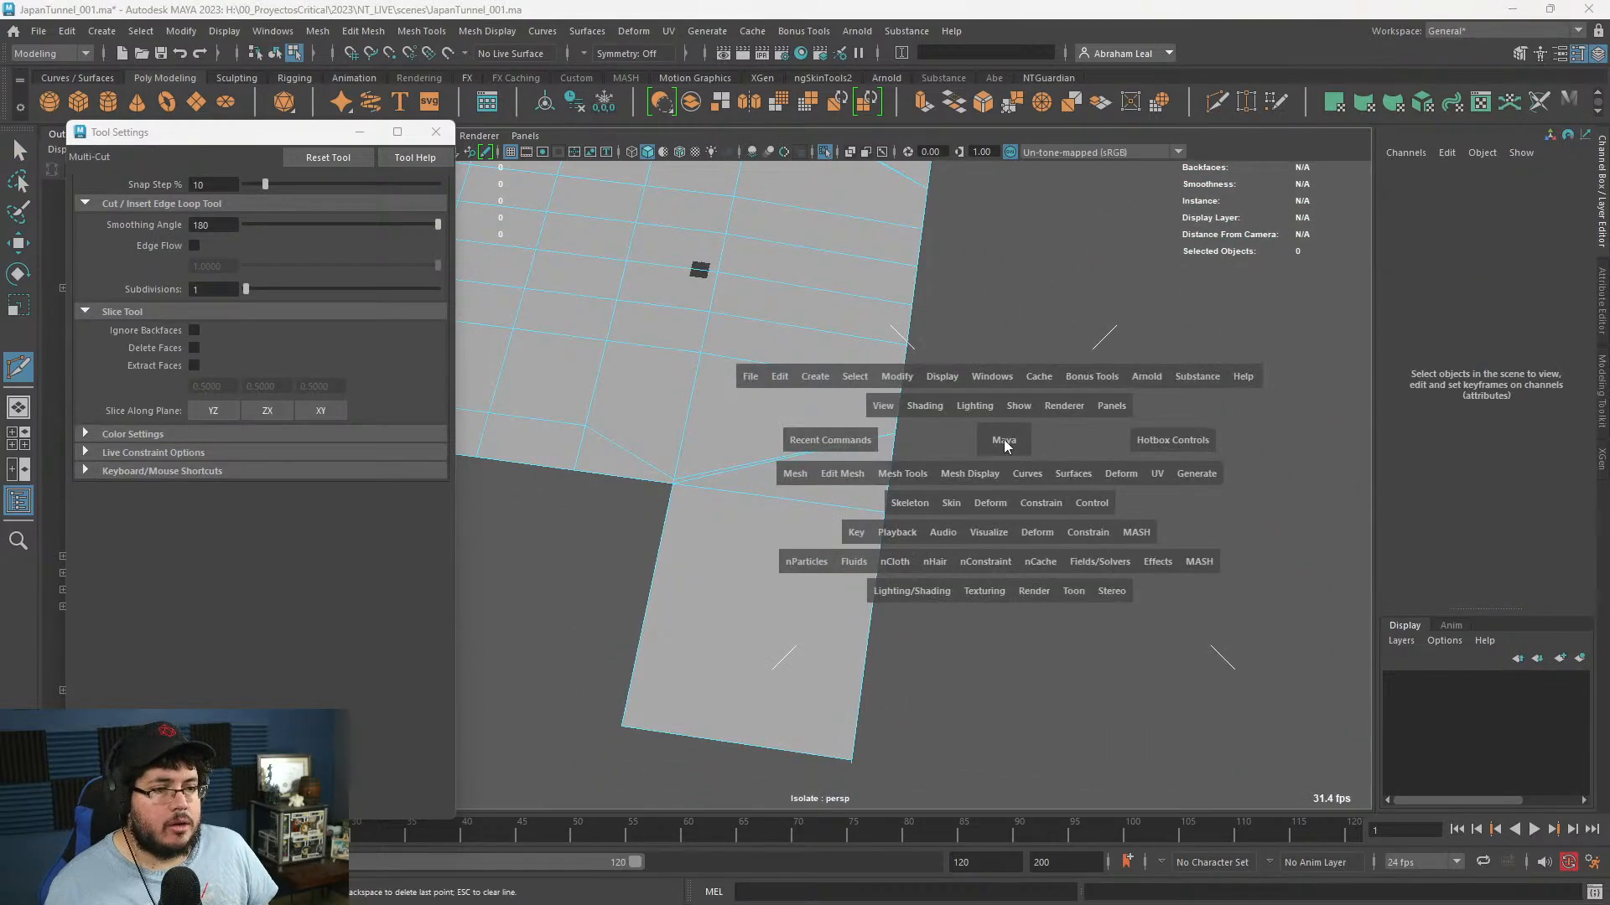
drag(1004, 439, 999, 394)
alt+middle_drag(817, 544, 965, 459)
alt+middle_drag(995, 619, 1017, 416)
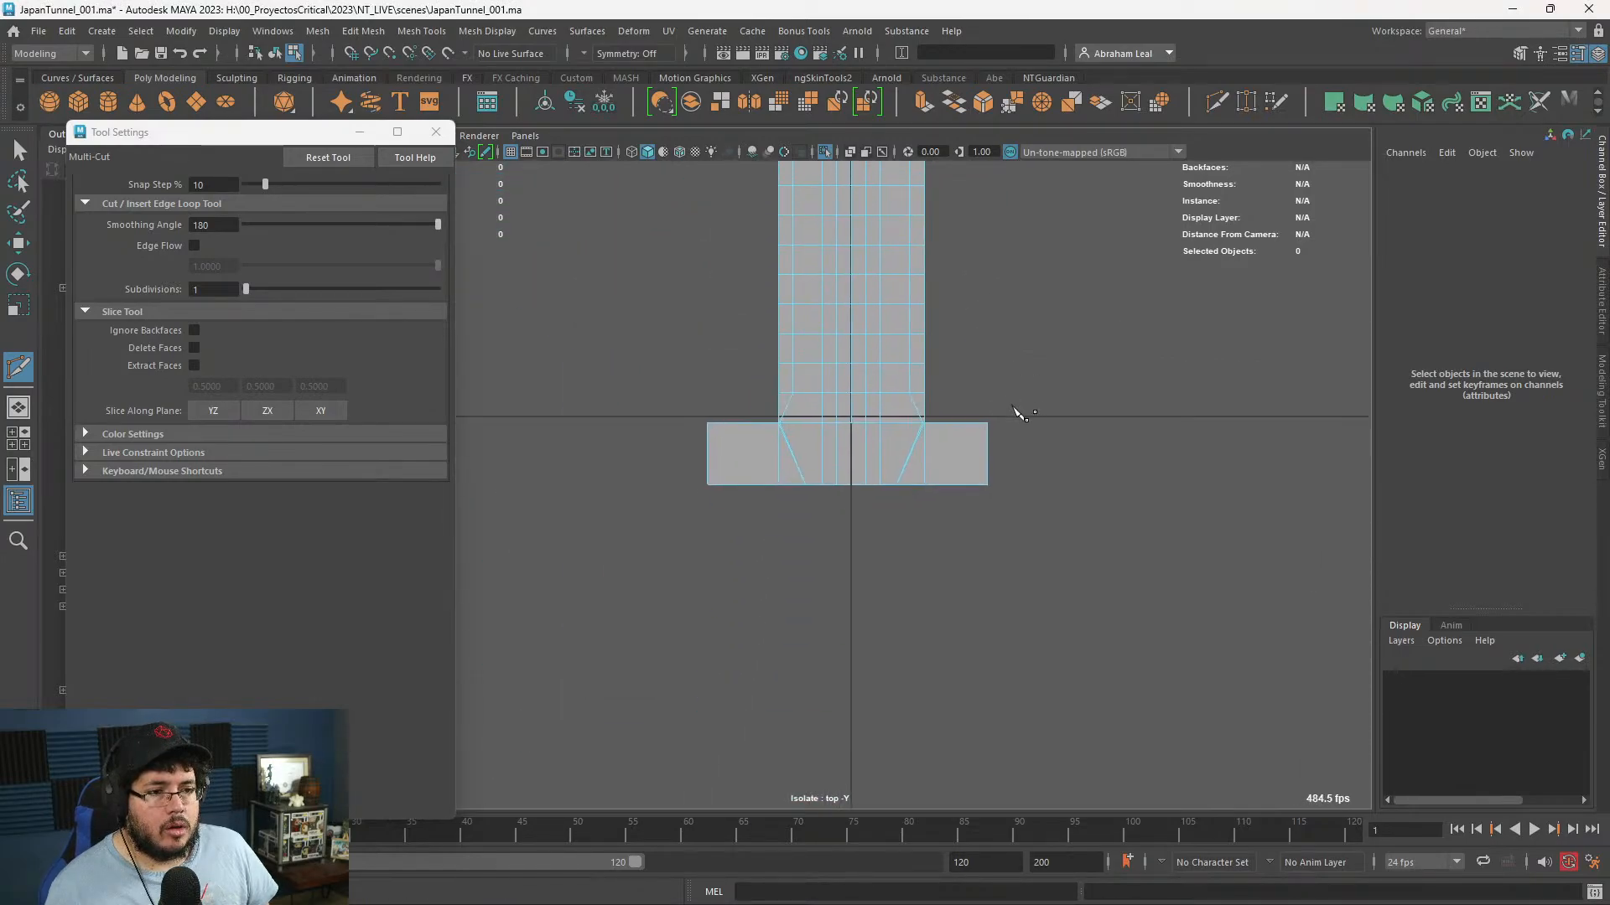
scroll(1006, 423, up, 5)
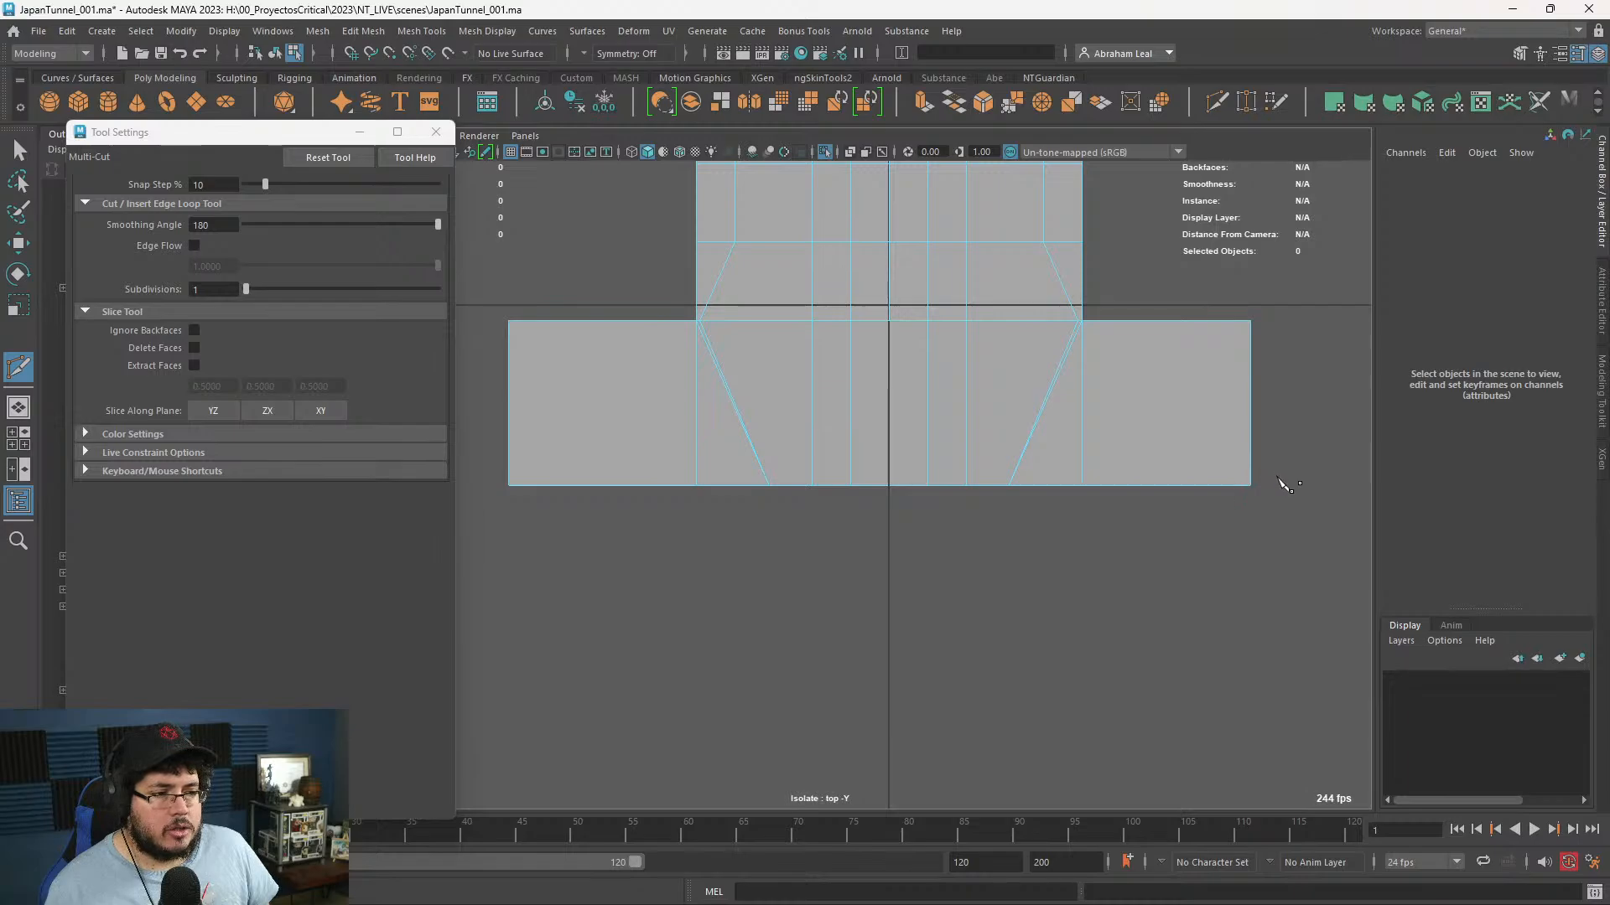
shift+drag(600, 447, 381, 445)
key(q)
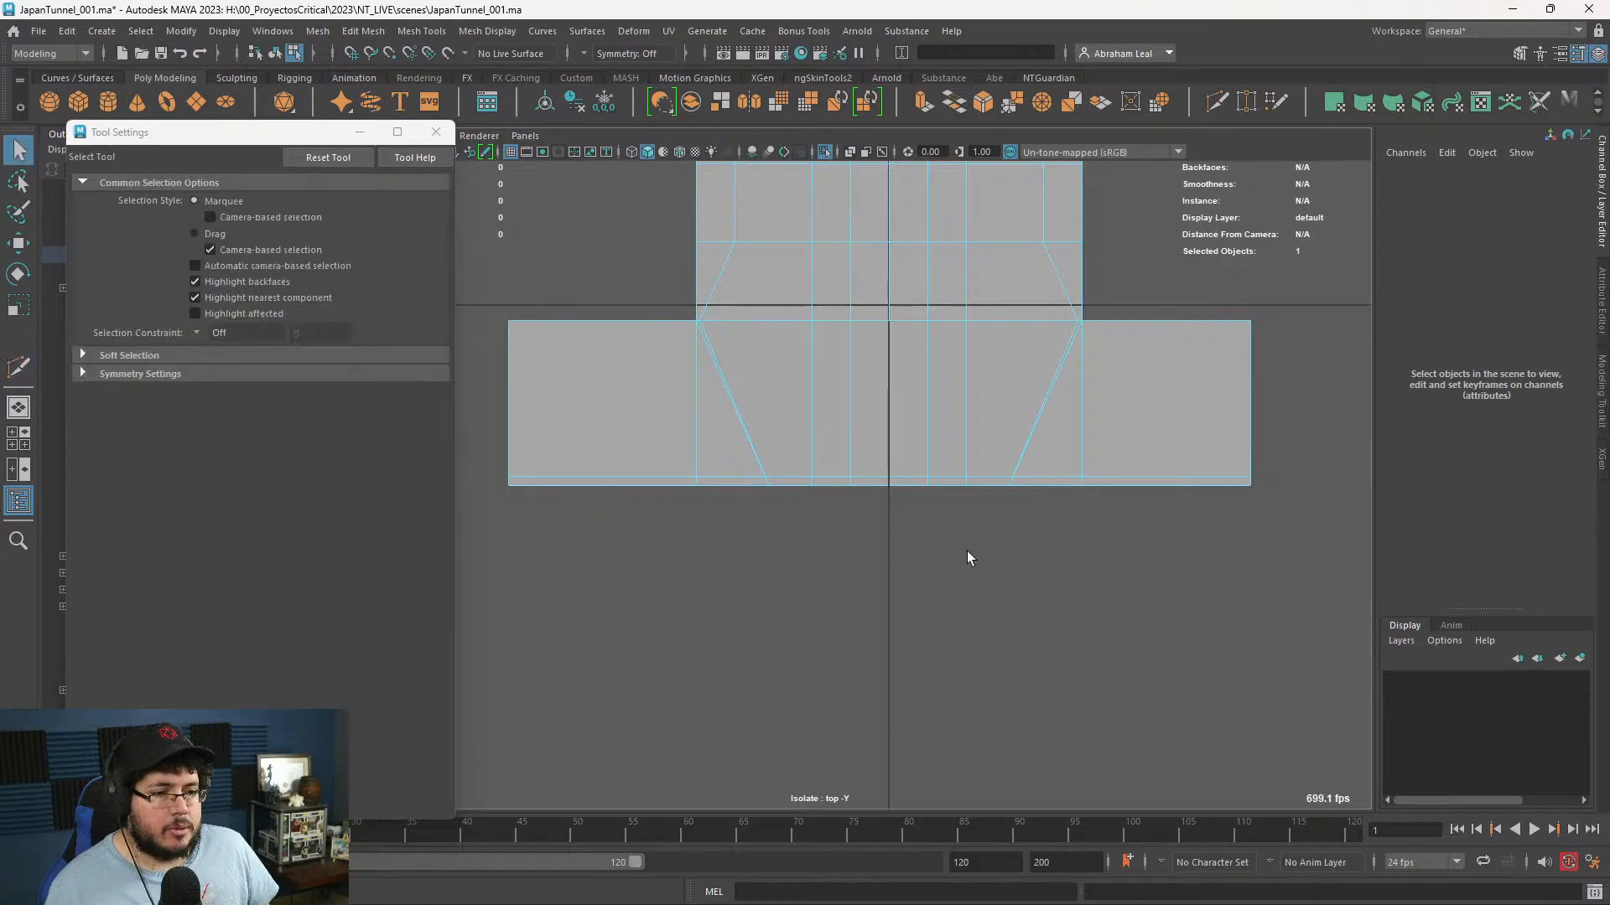
- Select the new cut edge loop along the ground plane's street side in perspective and bevel it with a Fraction of 0.04
key(space)
mouse_move(968, 551)
mouse_down()
mouse_move(998, 571)
mouse_move(931, 474)
mouse_up()
key(5)
scroll(930, 475, up, 4)
alt+middle_drag(930, 474, 985, 701)
right_drag(919, 395, 932, 460)
right_drag(907, 326, 907, 302)
double_click(916, 378)
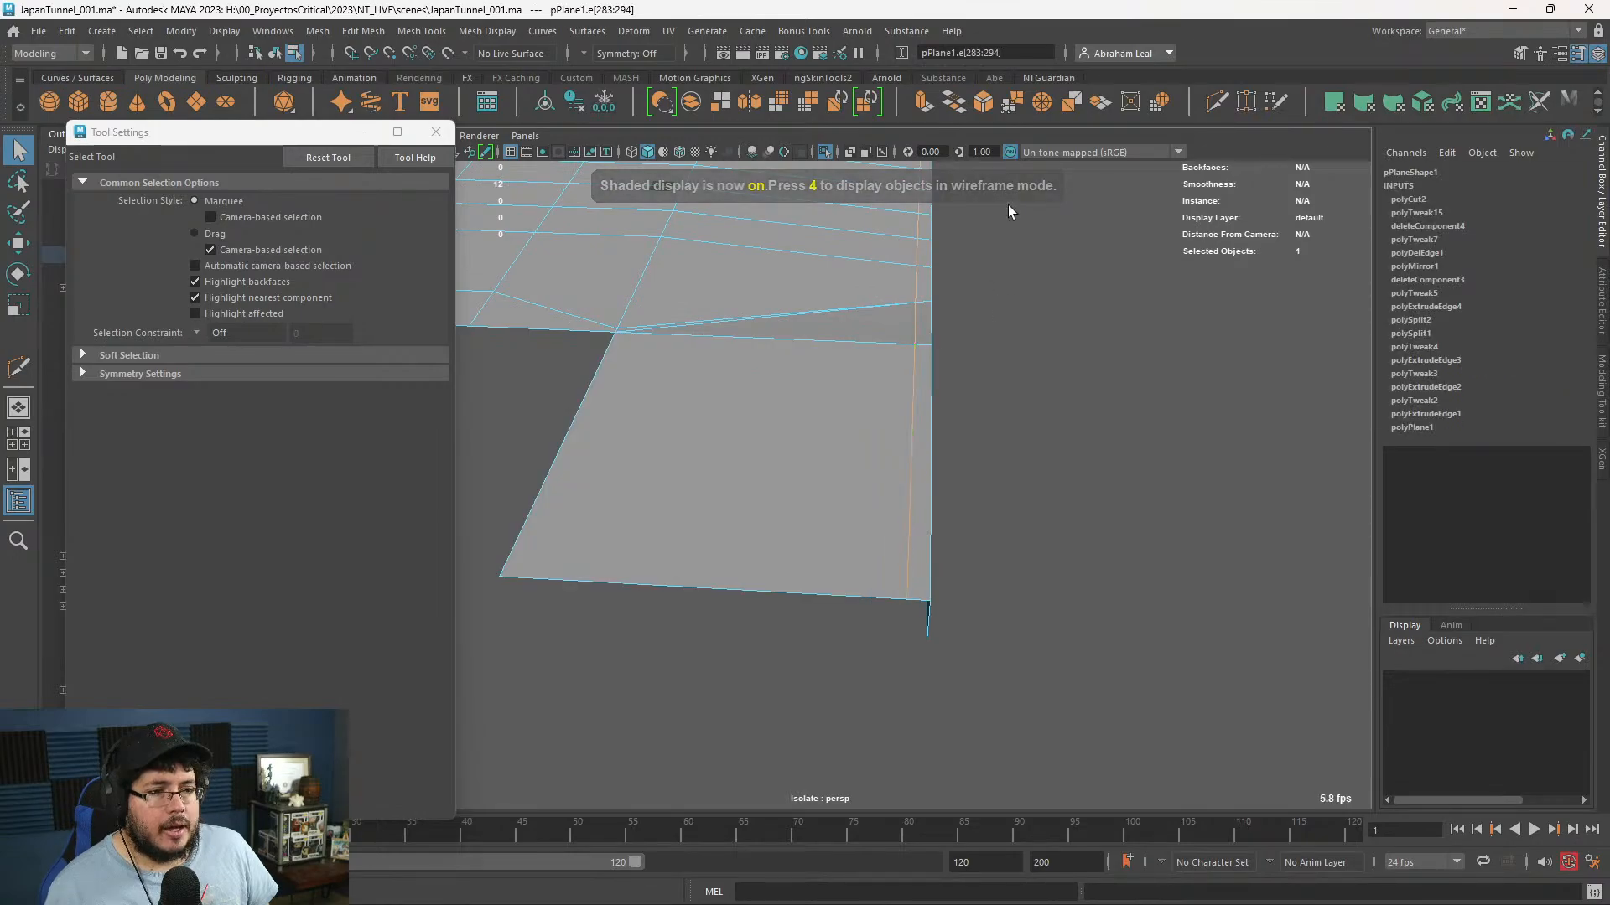
click(983, 104)
alt+drag(943, 453, 981, 446)
alt+right_drag(981, 446, 1081, 490)
drag(1123, 500, 1087, 494)
alt+middle_drag(755, 696, 880, 510)
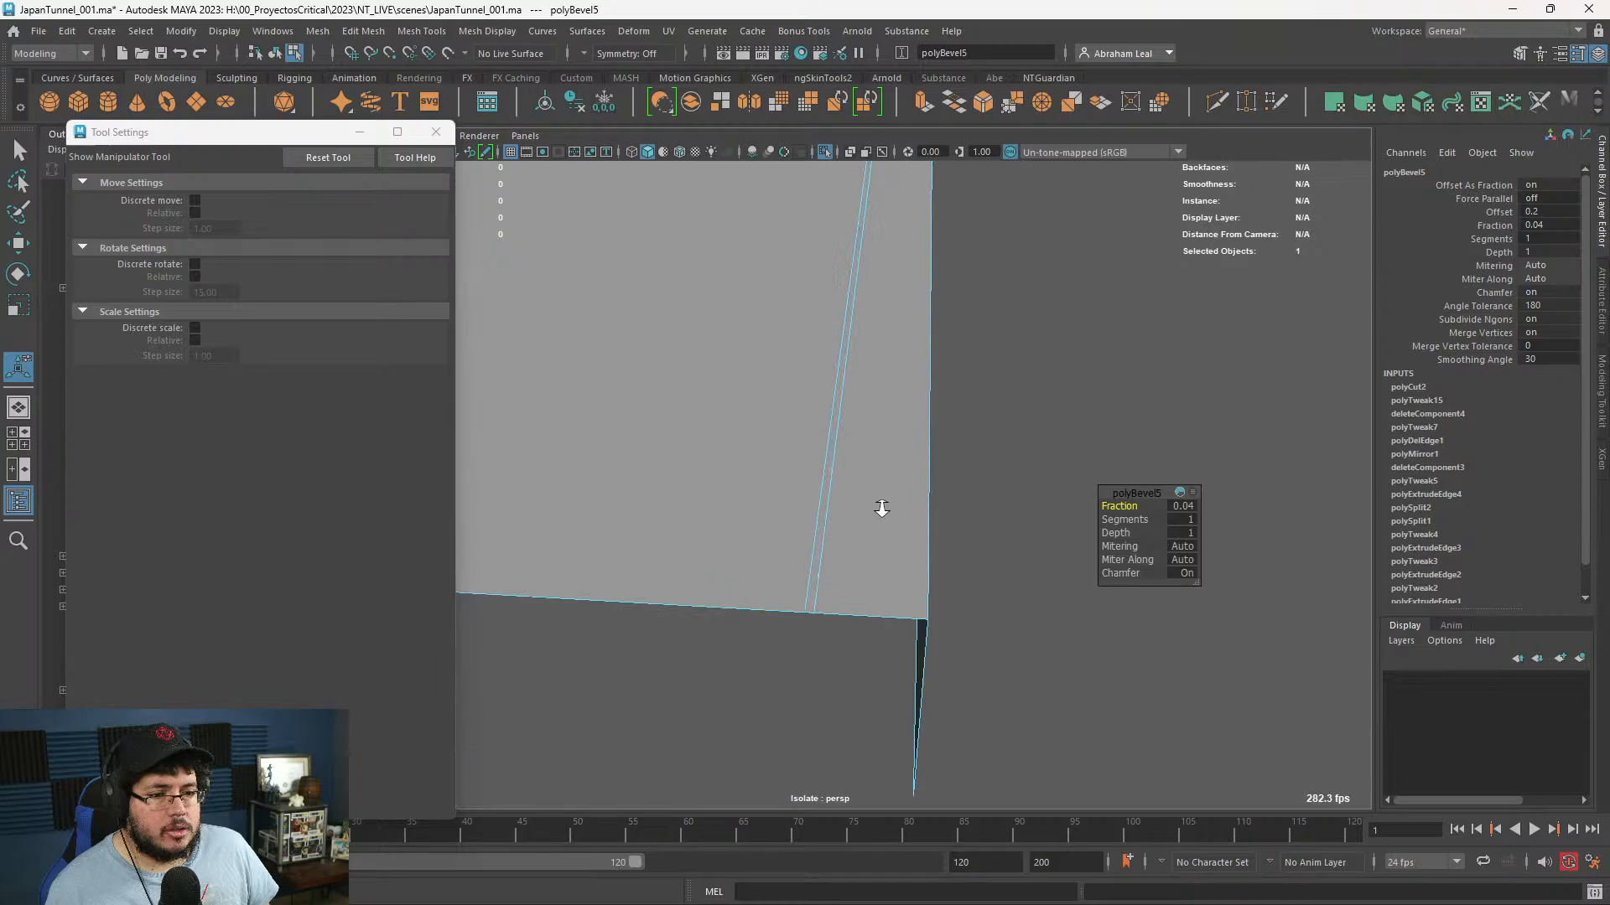
- Select the full loop of narrow strip faces created by the bevel along the curb line
click(826, 537)
right_drag(822, 426, 825, 472)
click(826, 474)
alt+middle_drag(842, 461, 844, 586)
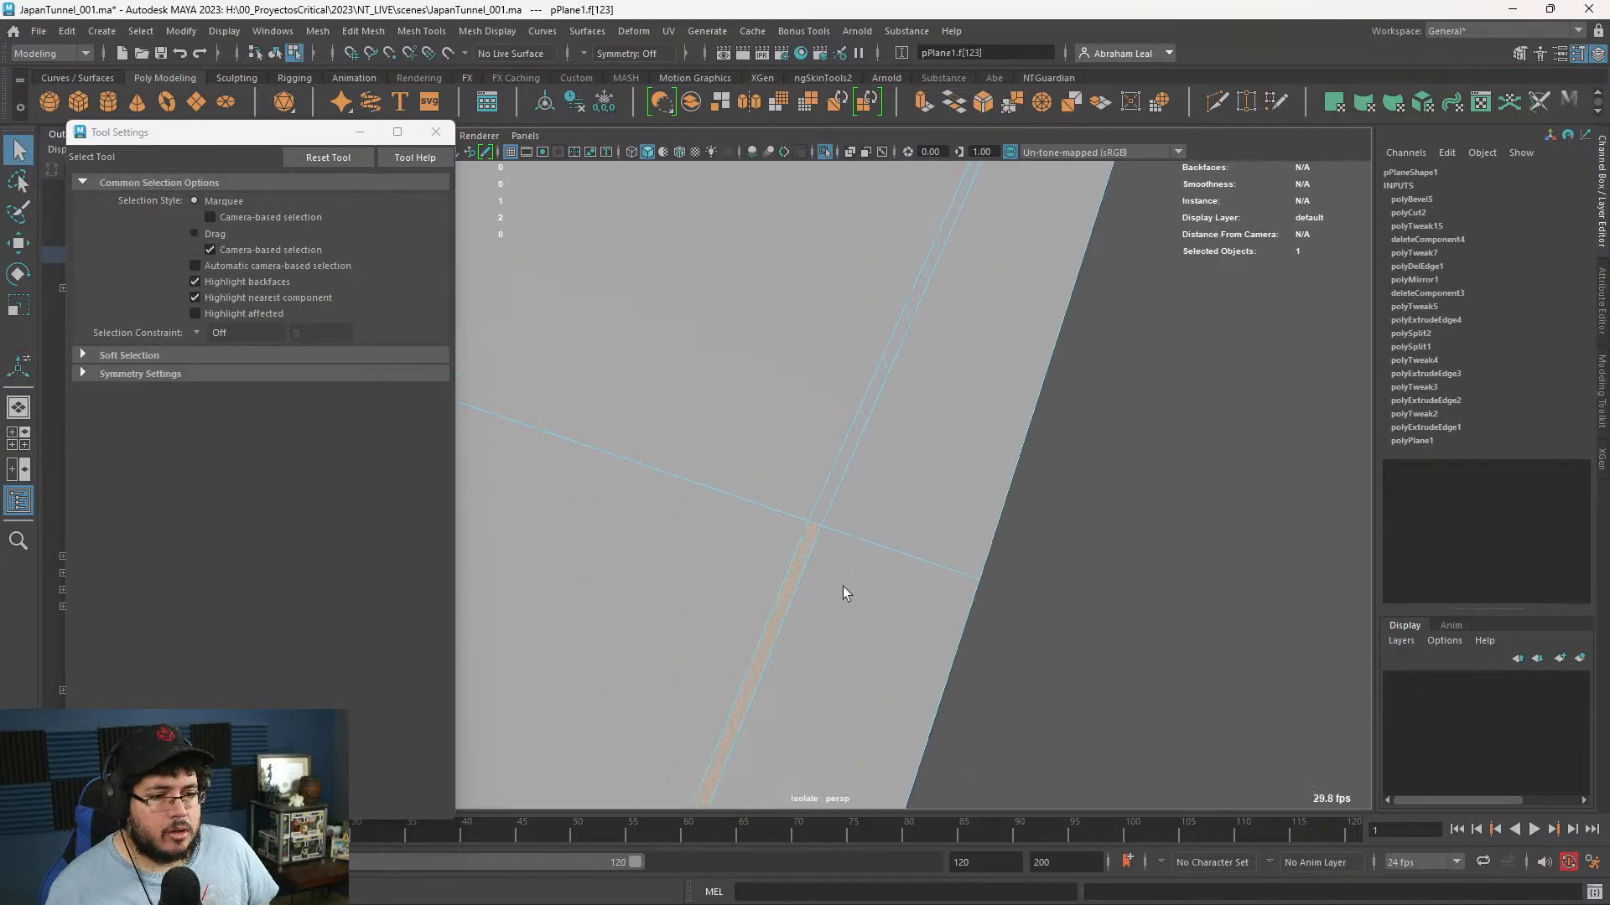
double_click(820, 510)
alt+middle_drag(928, 555, 752, 485)
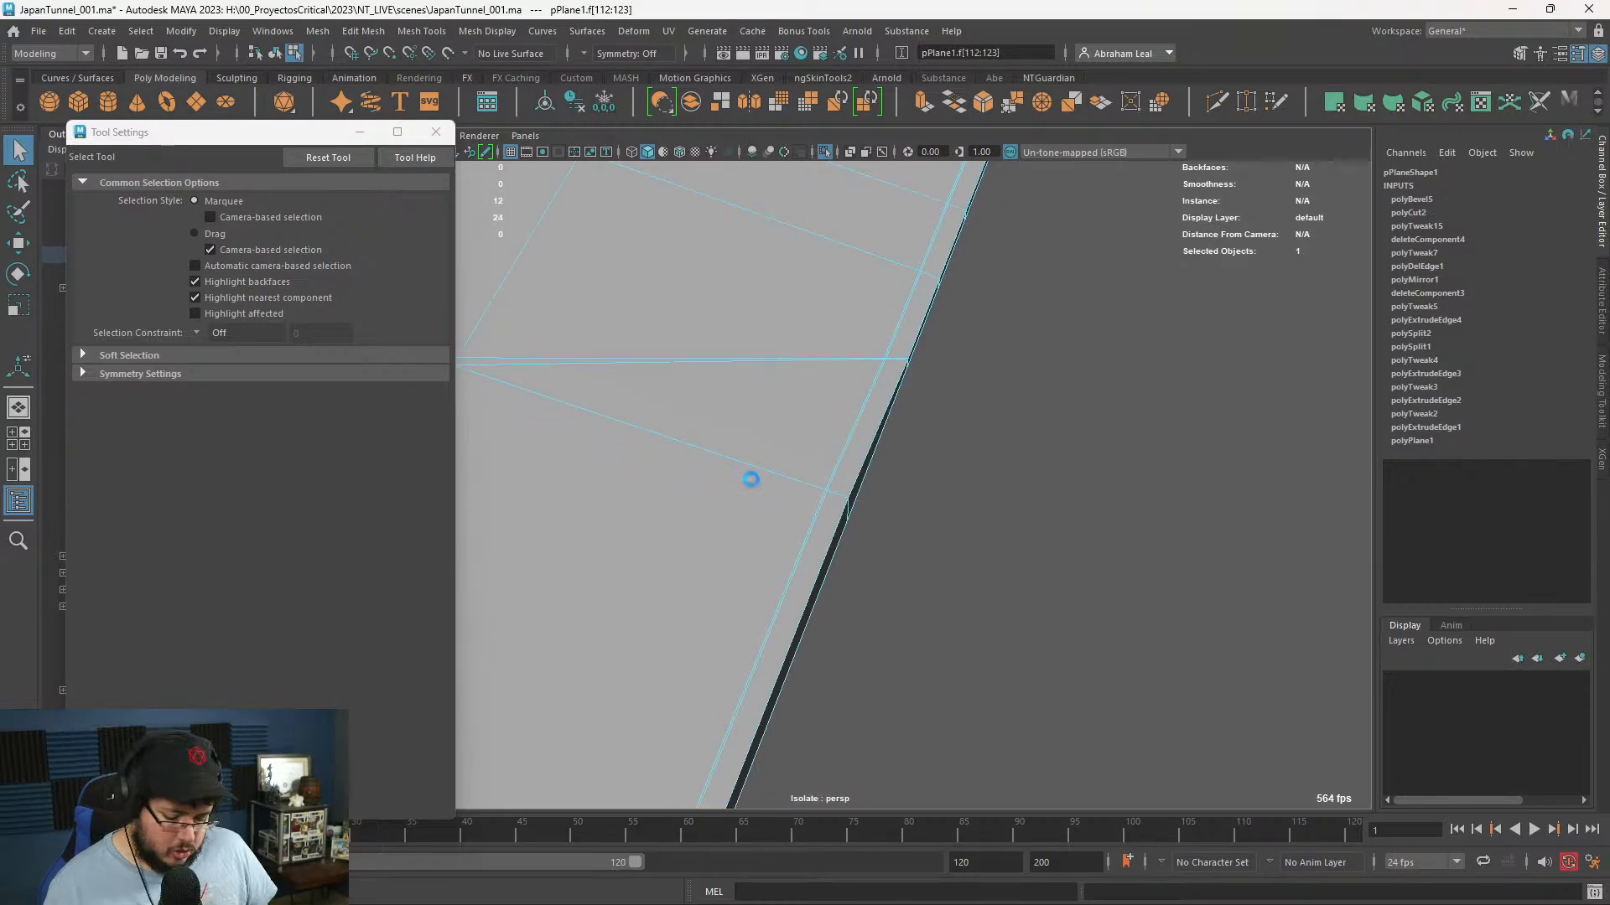
- Extrude the strip faces downward into a groove with a Local Translate Z of about -4.005
key(ctrl+e)
alt+middle_drag(930, 608, 945, 473)
alt+drag(945, 486, 880, 329)
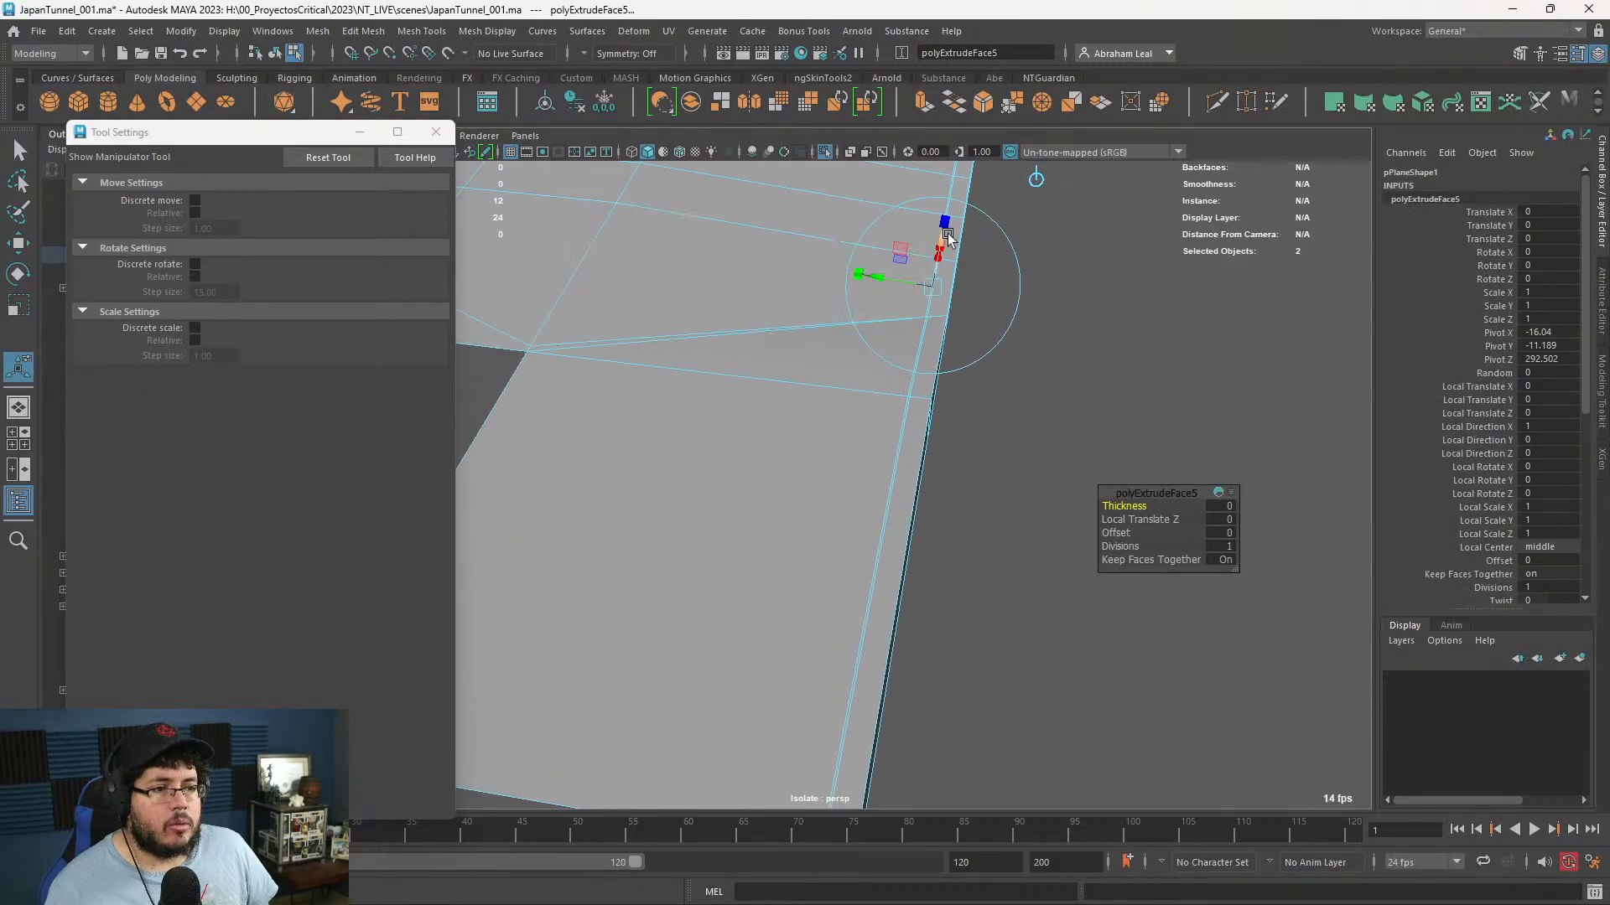
drag(947, 237, 946, 241)
alt+drag(947, 242, 970, 277)
alt+middle_drag(970, 277, 920, 420)
alt+right_drag(919, 420, 967, 538)
alt+middle_drag(968, 538, 927, 572)
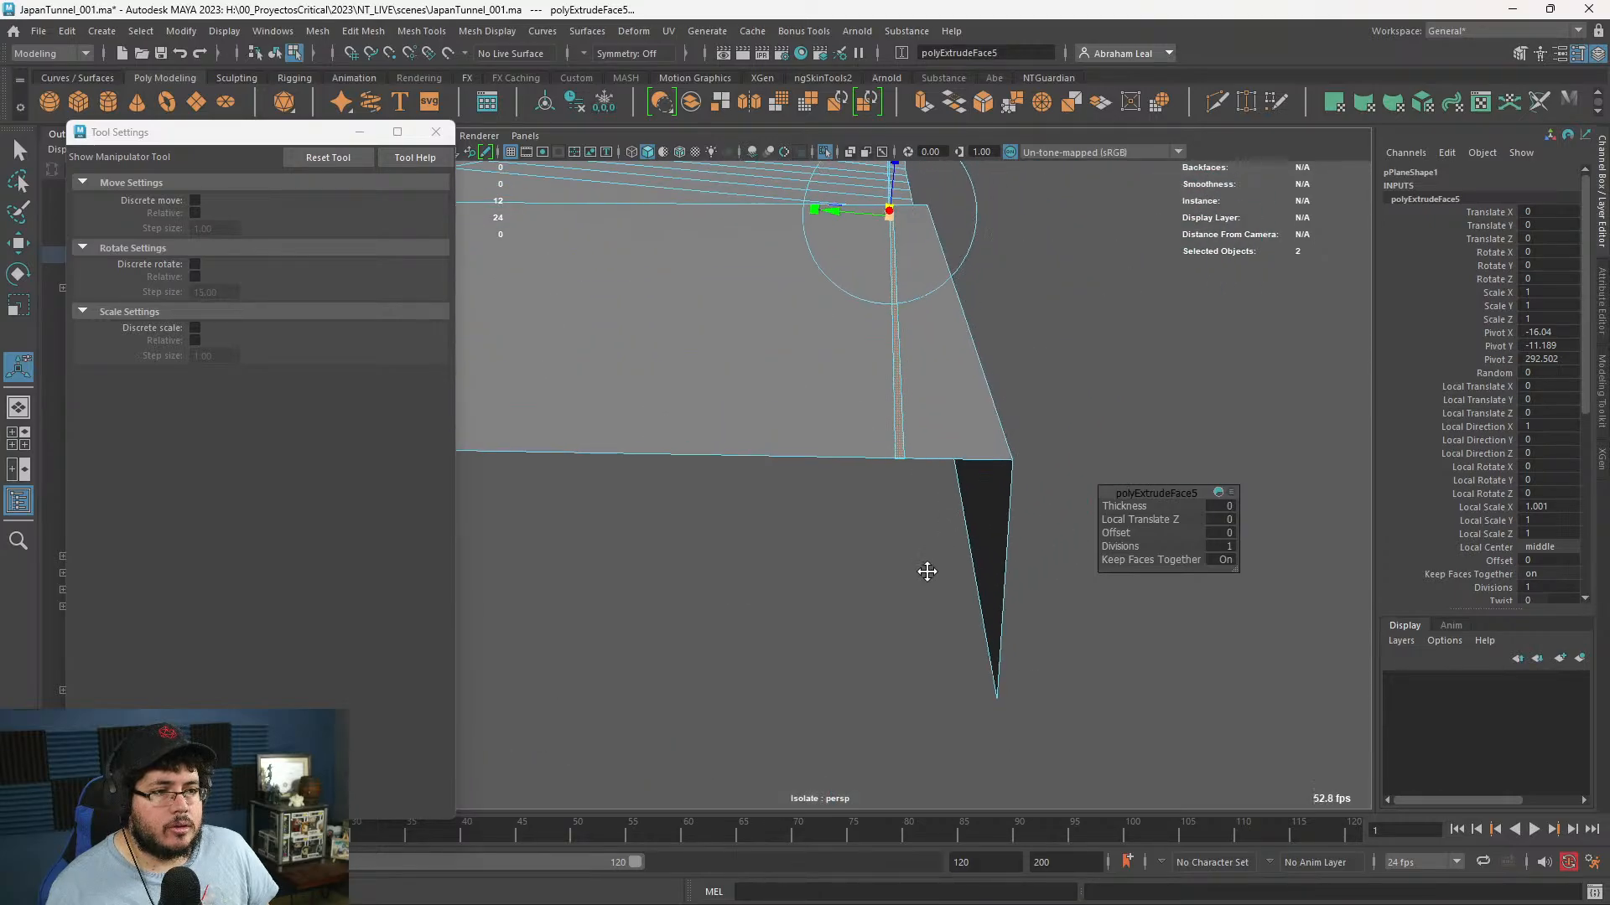
alt+drag(941, 389, 951, 448)
drag(901, 261, 905, 274)
alt+drag(887, 364, 898, 323)
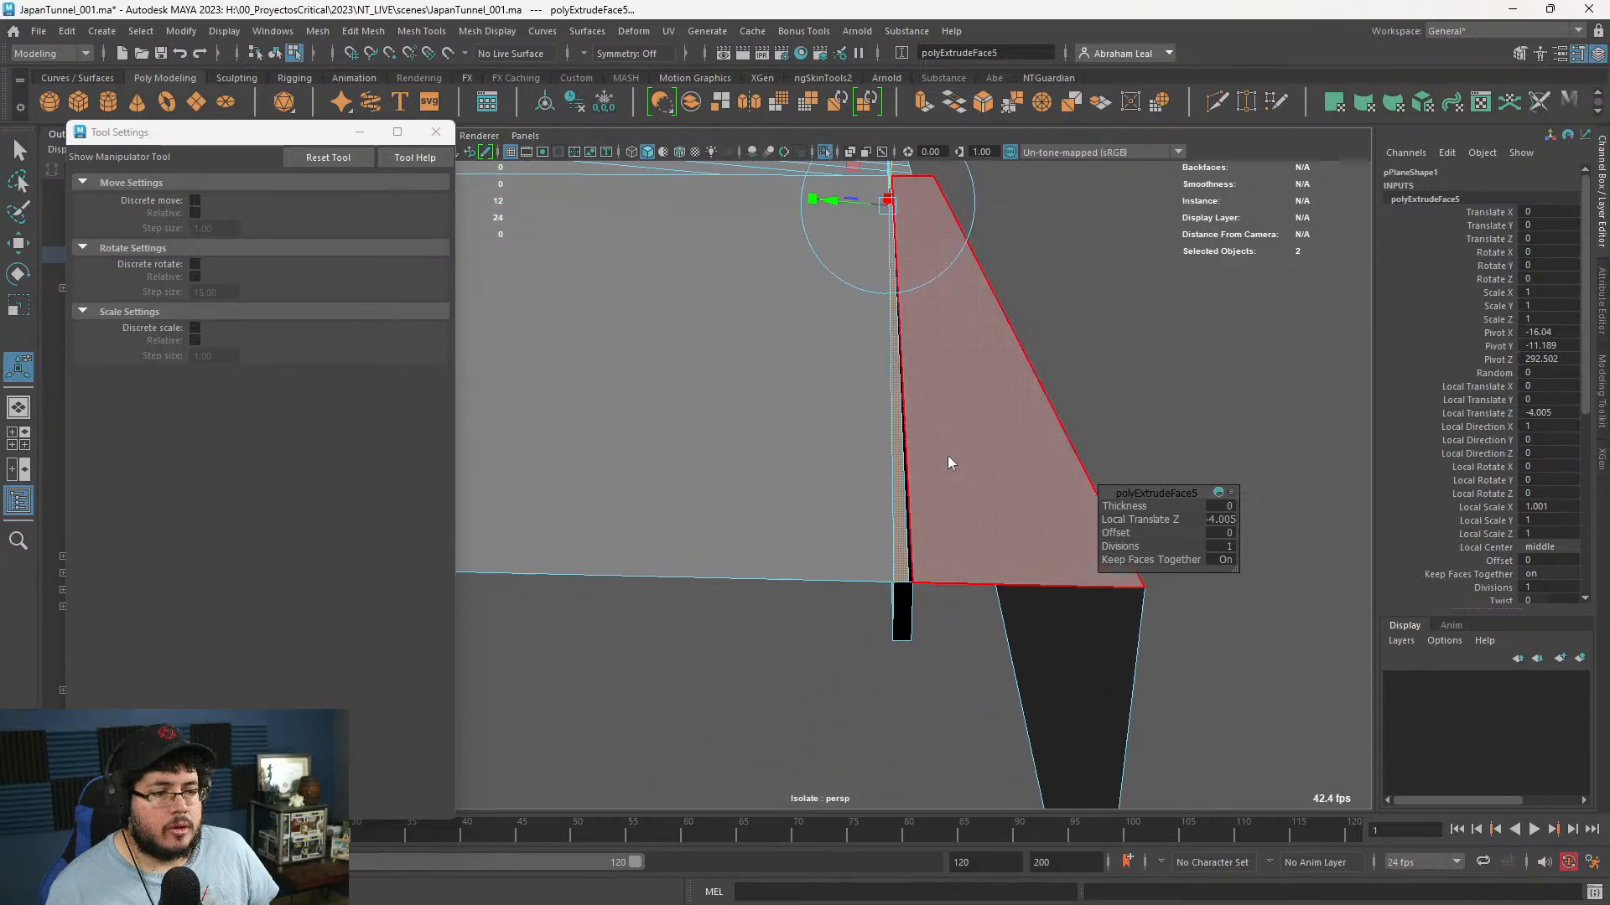
- Delete the end-cap faces that close the groove at both ends of the sidewalk
key(q)
click(855, 693)
right_drag(899, 606, 899, 474)
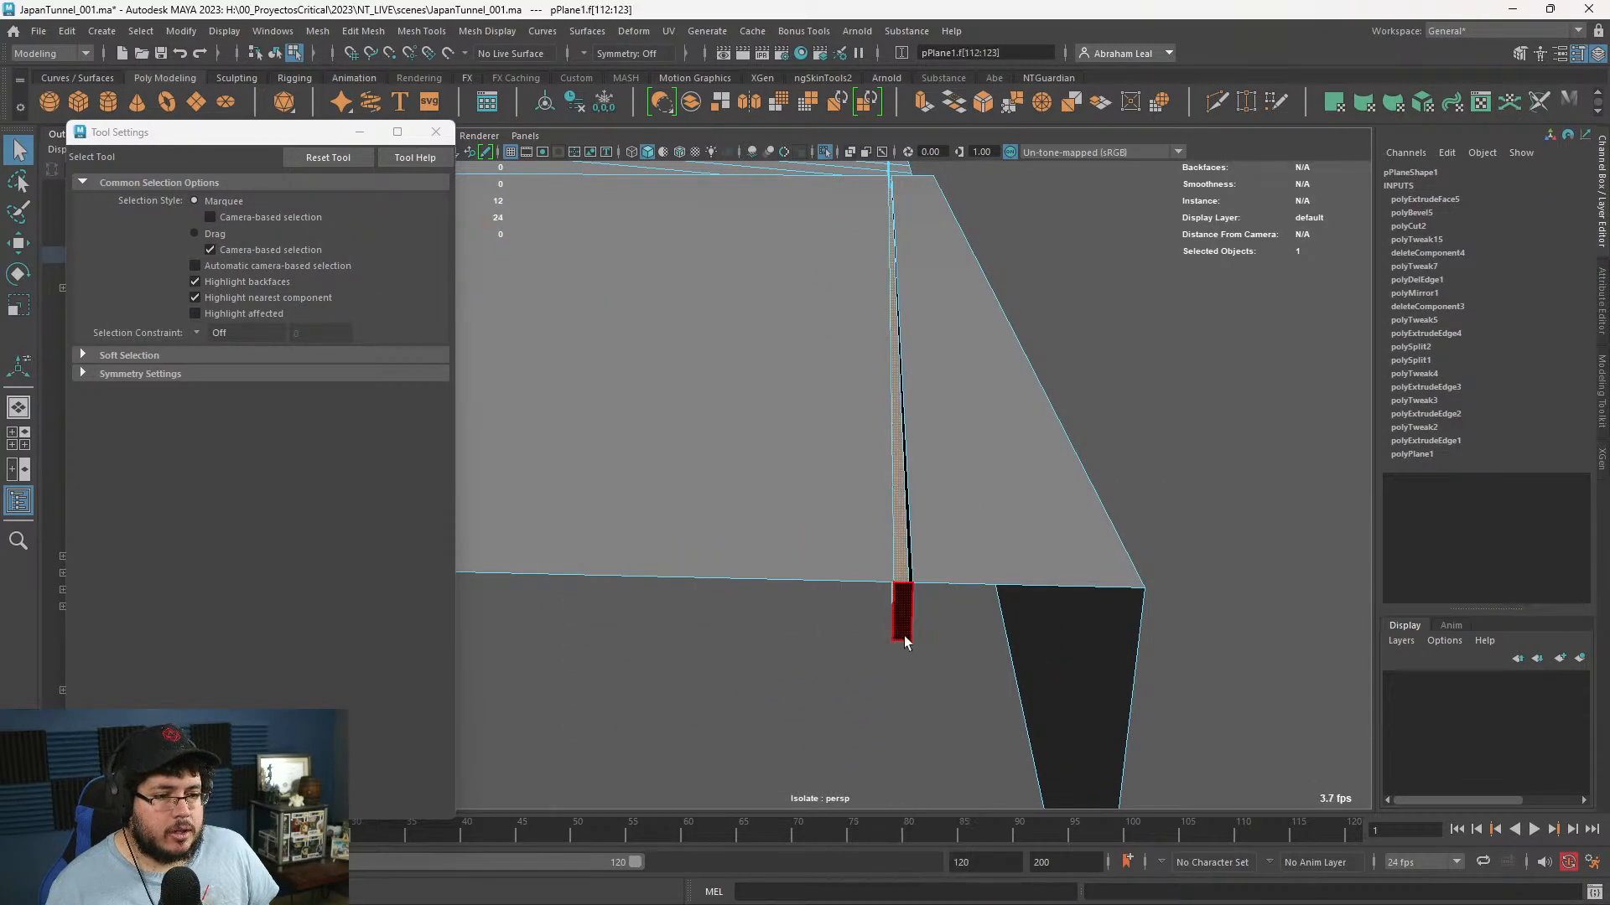
click(904, 633)
key(Delete)
scroll(909, 587, down, 5)
alt+drag(913, 485, 619, 444)
alt+drag(1063, 427, 1027, 369)
alt+middle_drag(1027, 360, 1004, 571)
alt+right_drag(1005, 570, 1093, 643)
alt+drag(1174, 495, 1093, 503)
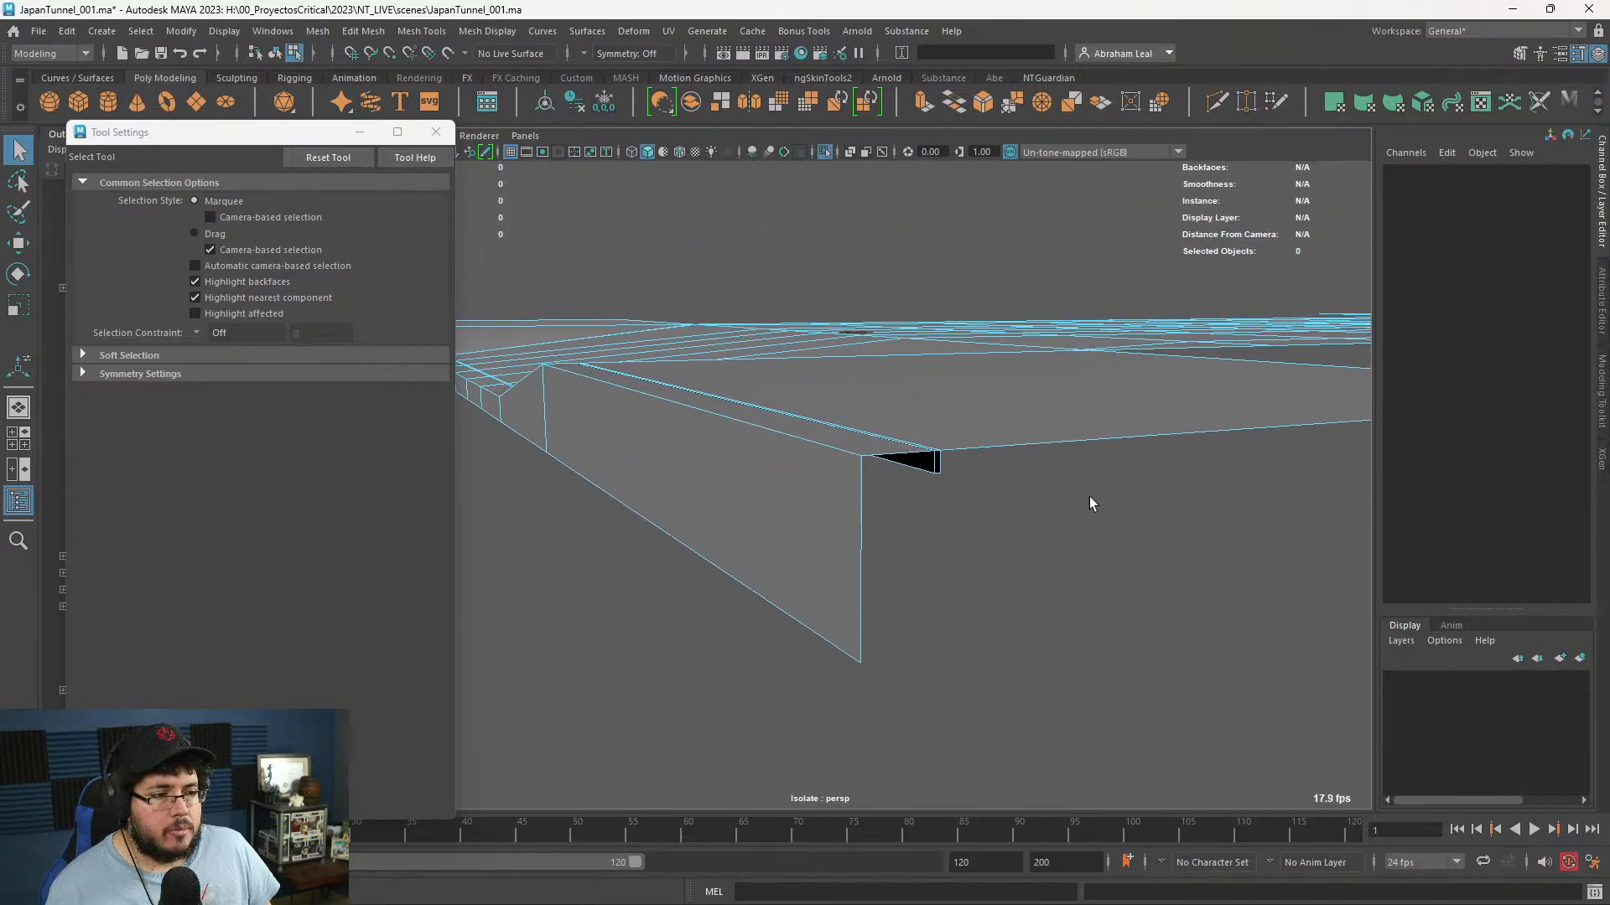
alt+right_drag(943, 570, 989, 576)
click(991, 454)
key(Delete)
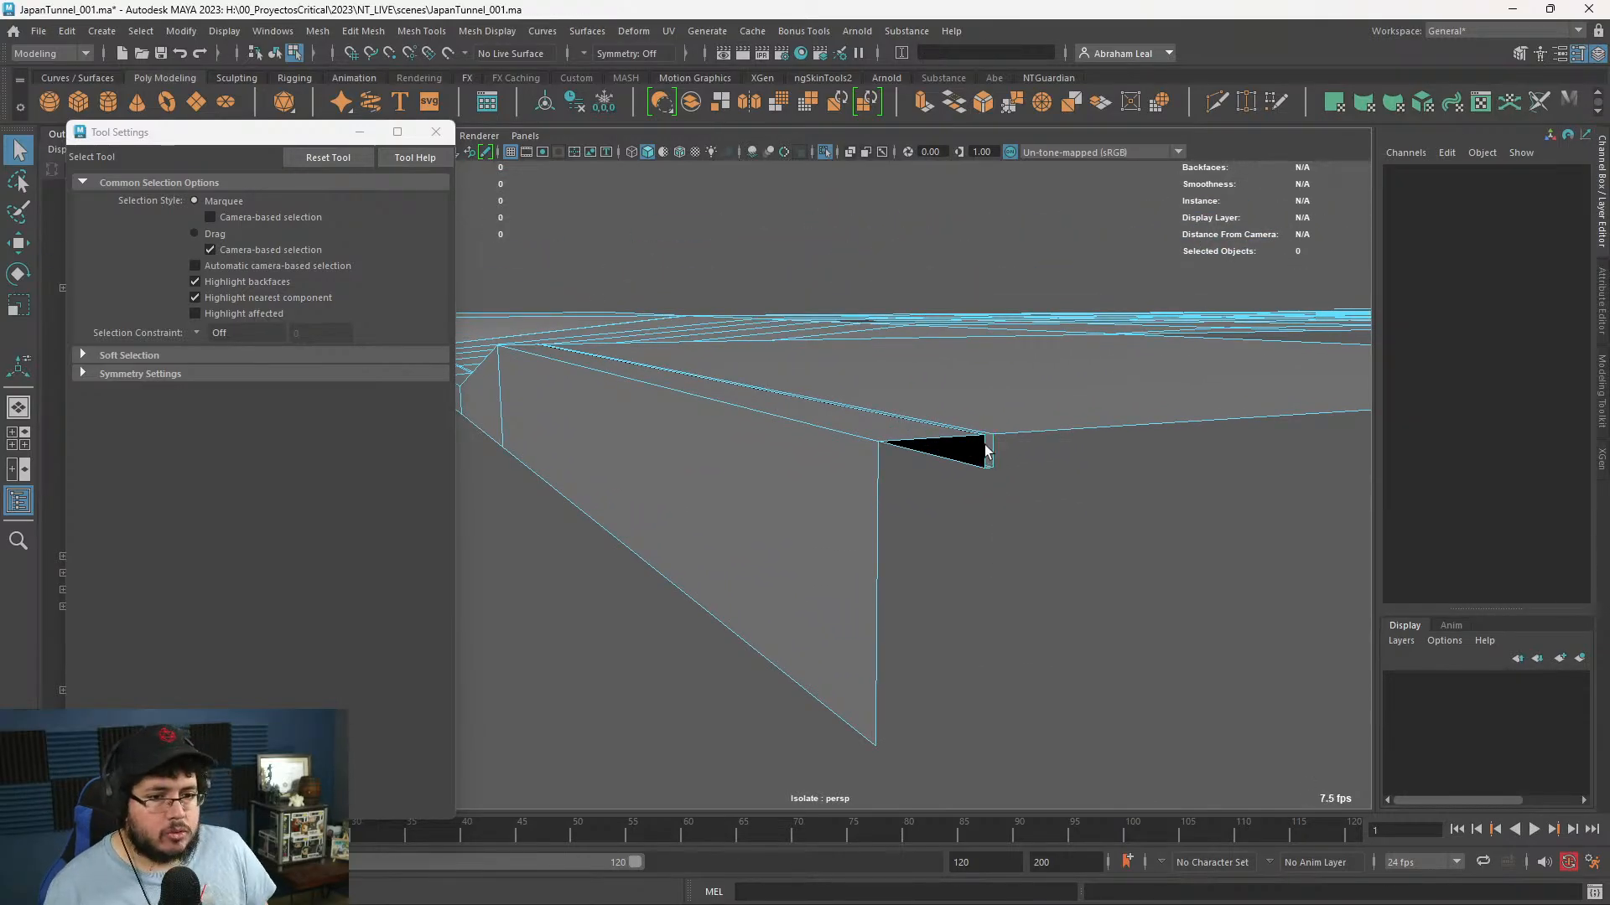
- Bevel the two upper edge loops of the curb groove and reduce the bevel's Fraction
alt+drag(991, 460, 736, 505)
alt+middle_drag(736, 505, 816, 503)
alt+drag(817, 522, 775, 511)
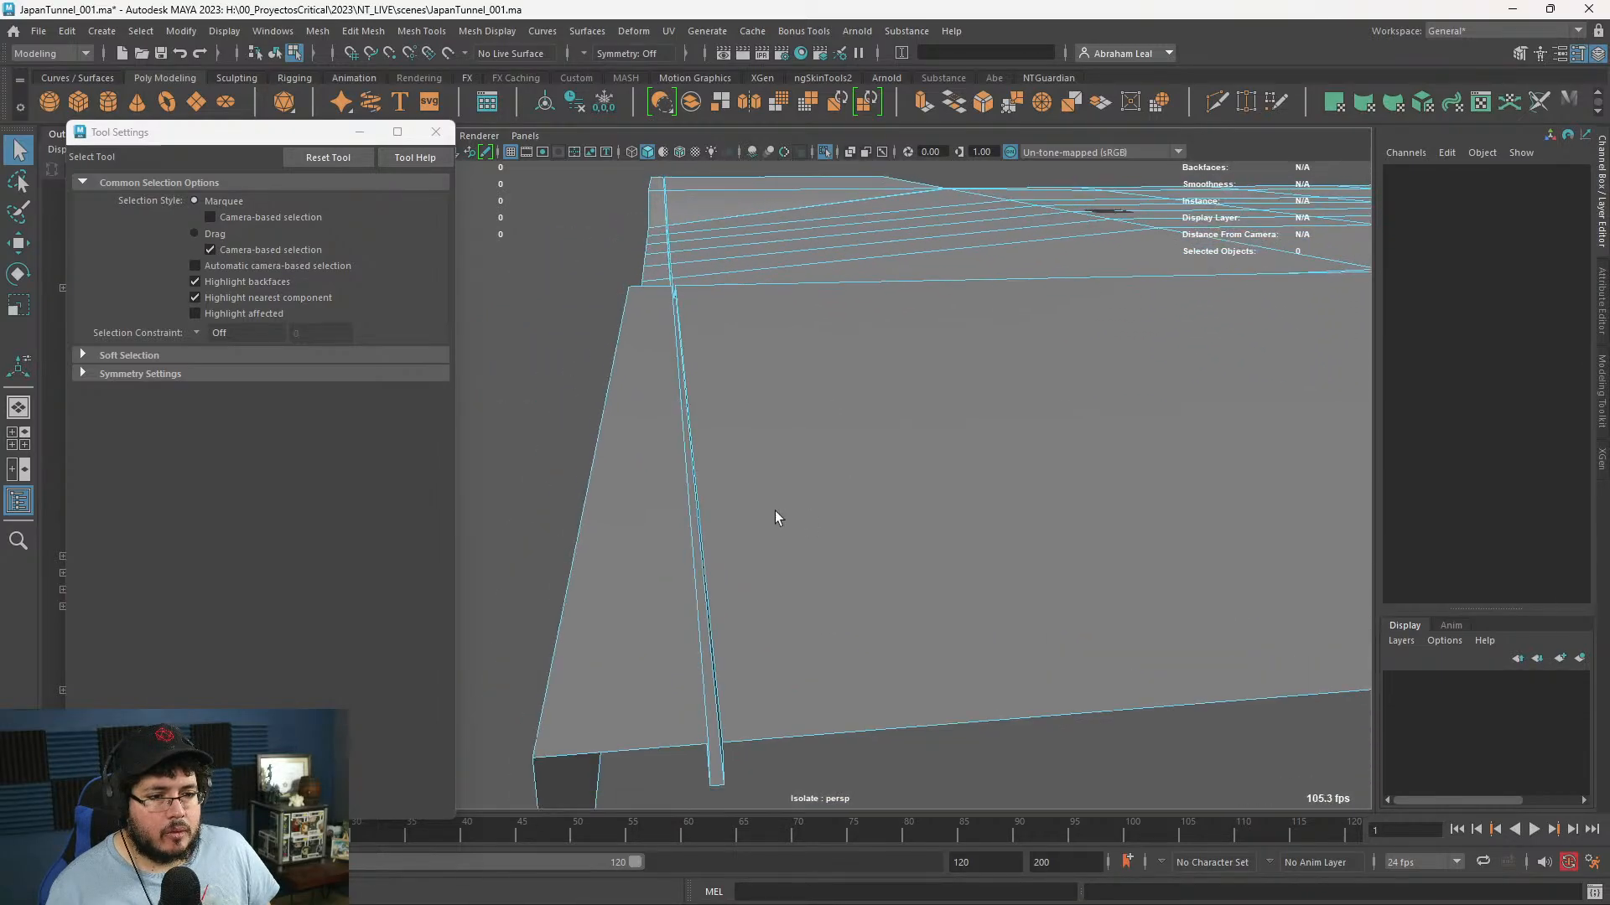
click(686, 453)
double_click(703, 468)
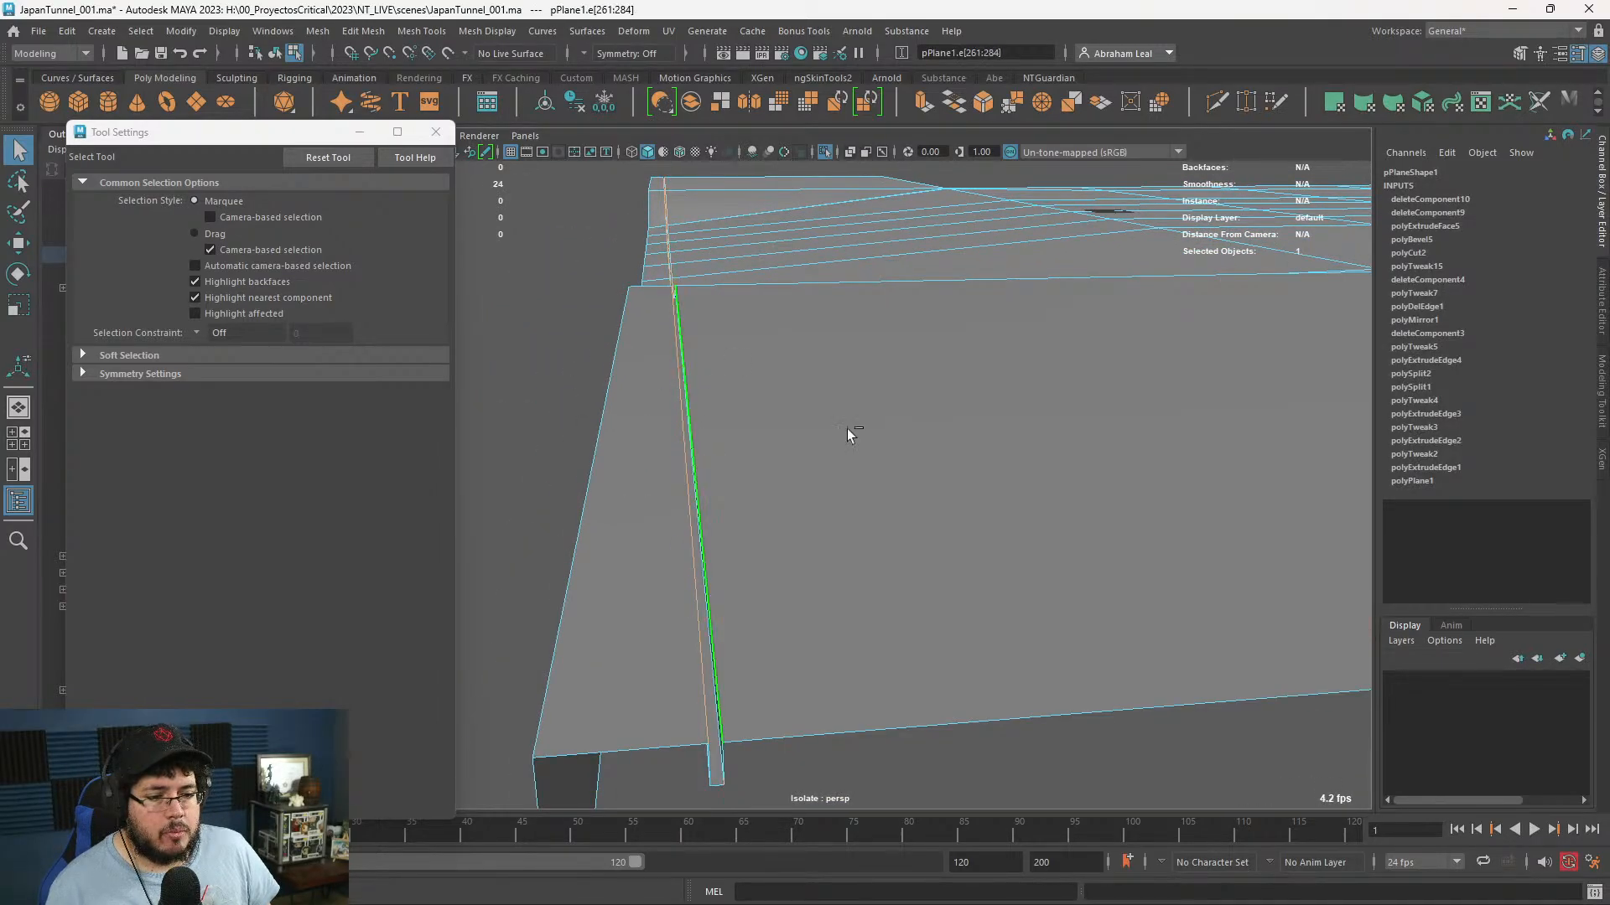
click(983, 102)
alt+drag(910, 456, 943, 364)
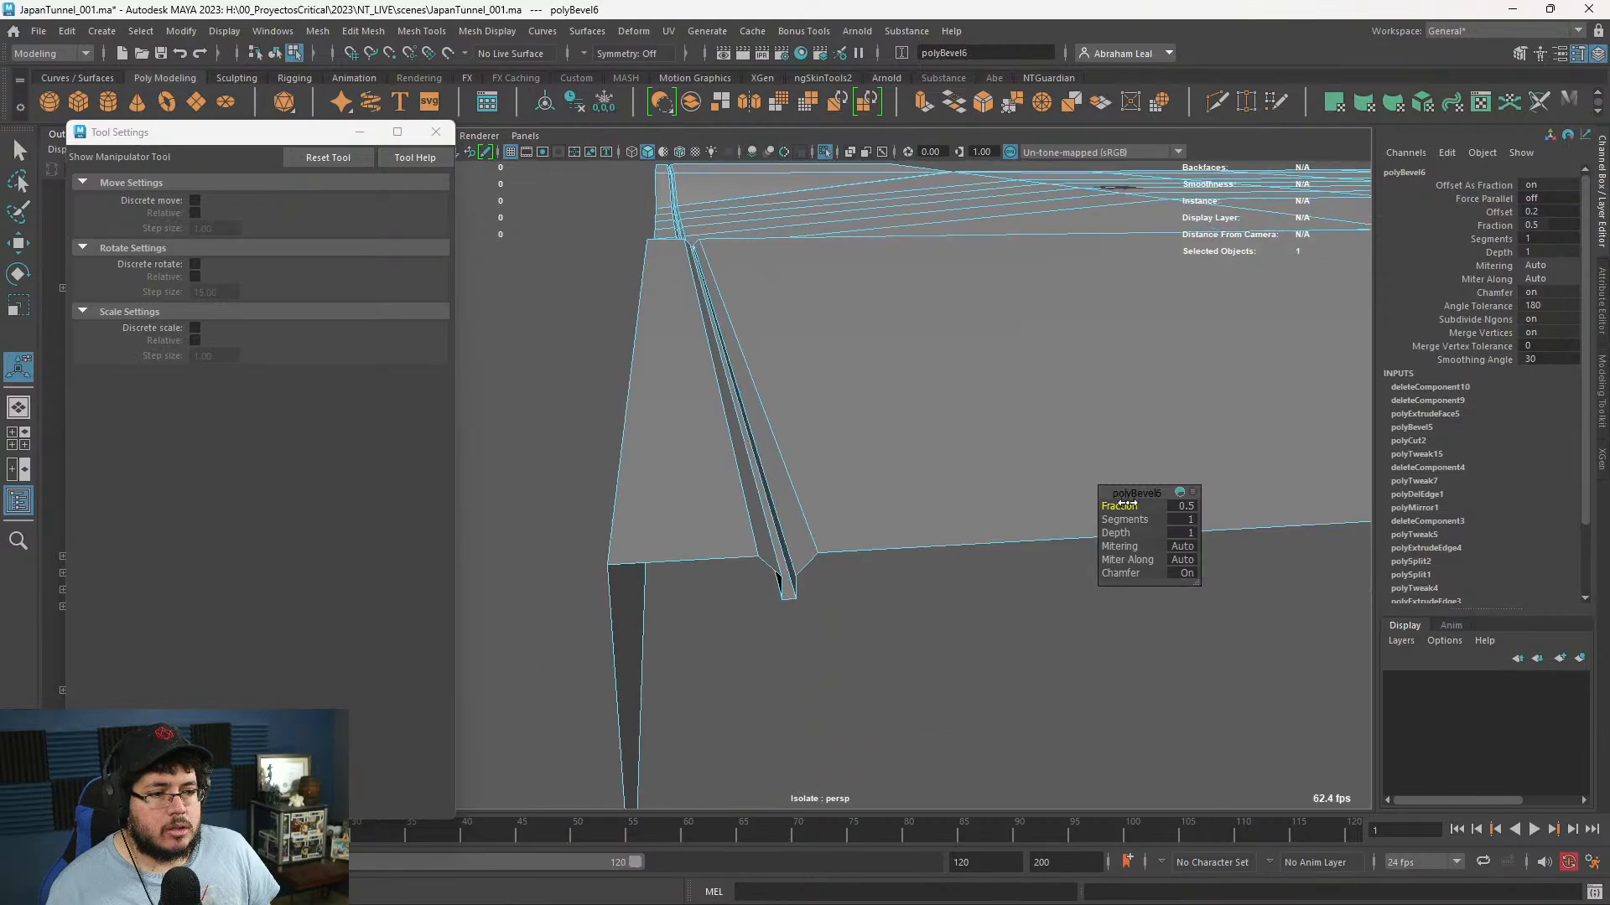
mouse_move(1126, 506)
mouse_down()
mouse_move(1106, 503)
mouse_move(1131, 519)
mouse_up()
alt+drag(1006, 512, 859, 445)
- Bevel the sidewalk's entire outer top edge, including the ramp sections, with a Fraction of 0.25 and 2 segments
double_click(858, 437)
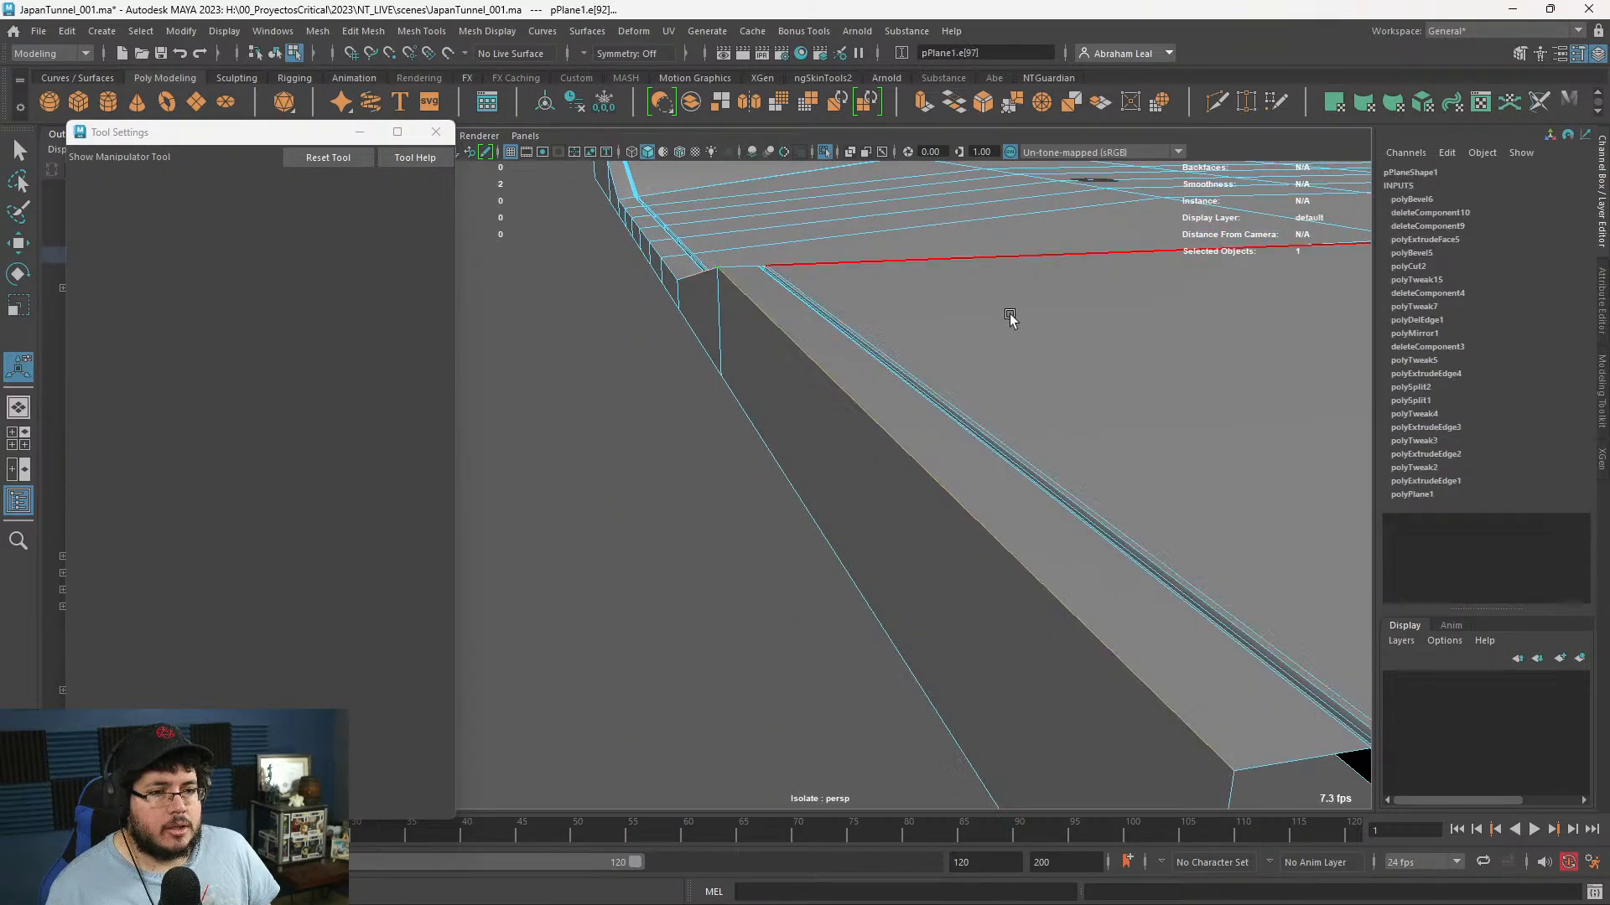
alt+drag(840, 356, 934, 420)
shift+double_click(934, 420)
alt+middle_drag(802, 431, 977, 432)
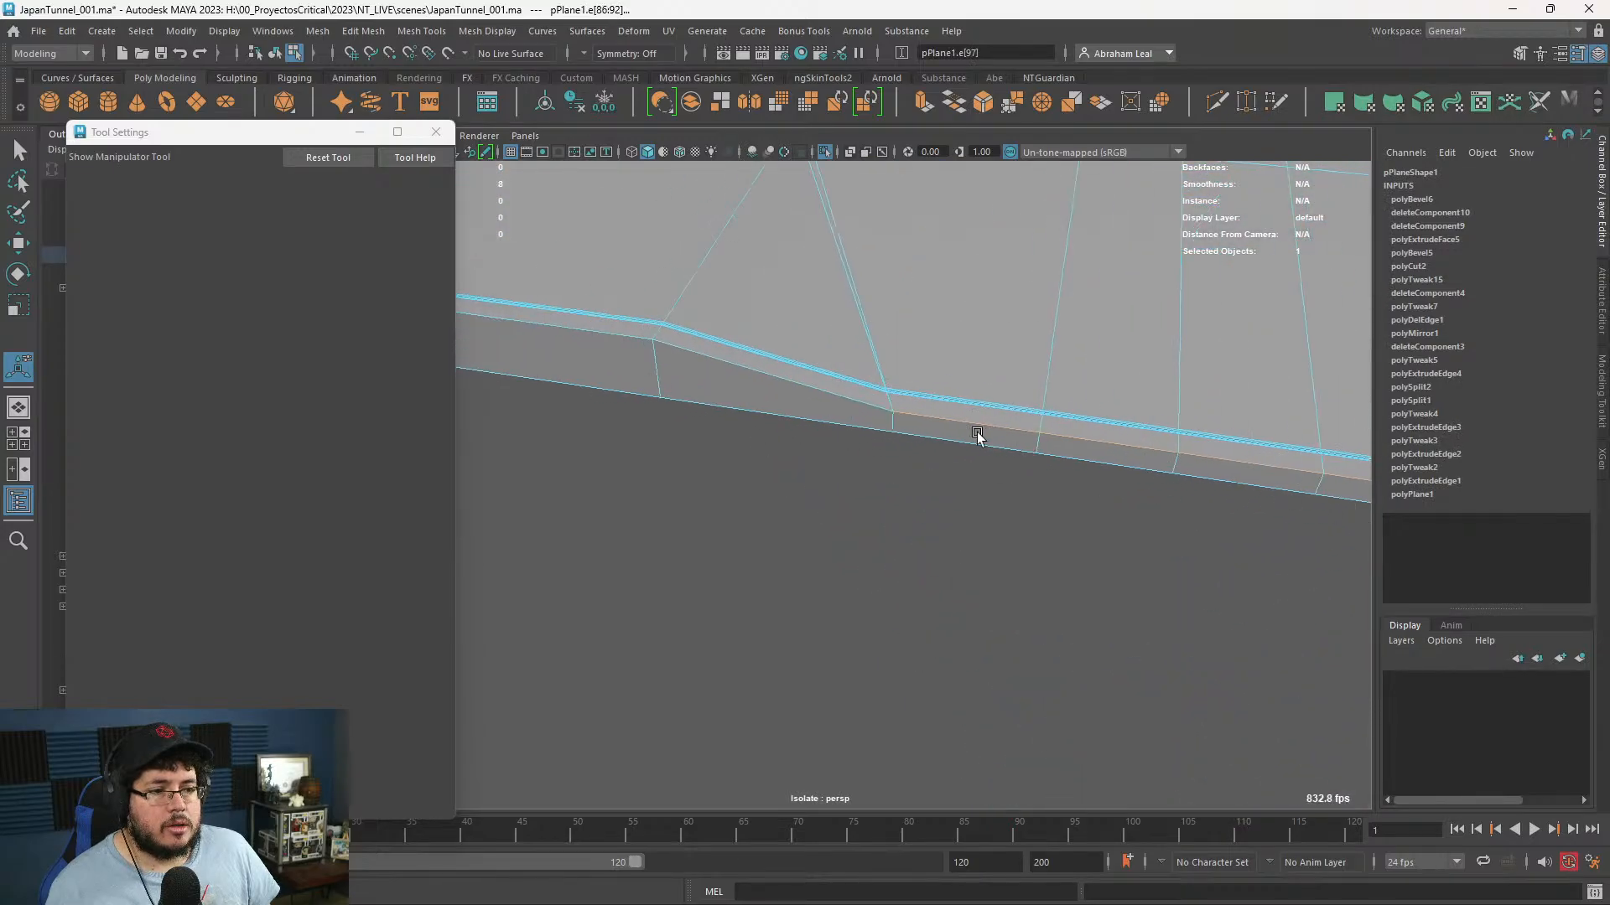
shift+click(704, 365)
alt+drag(704, 364, 766, 273)
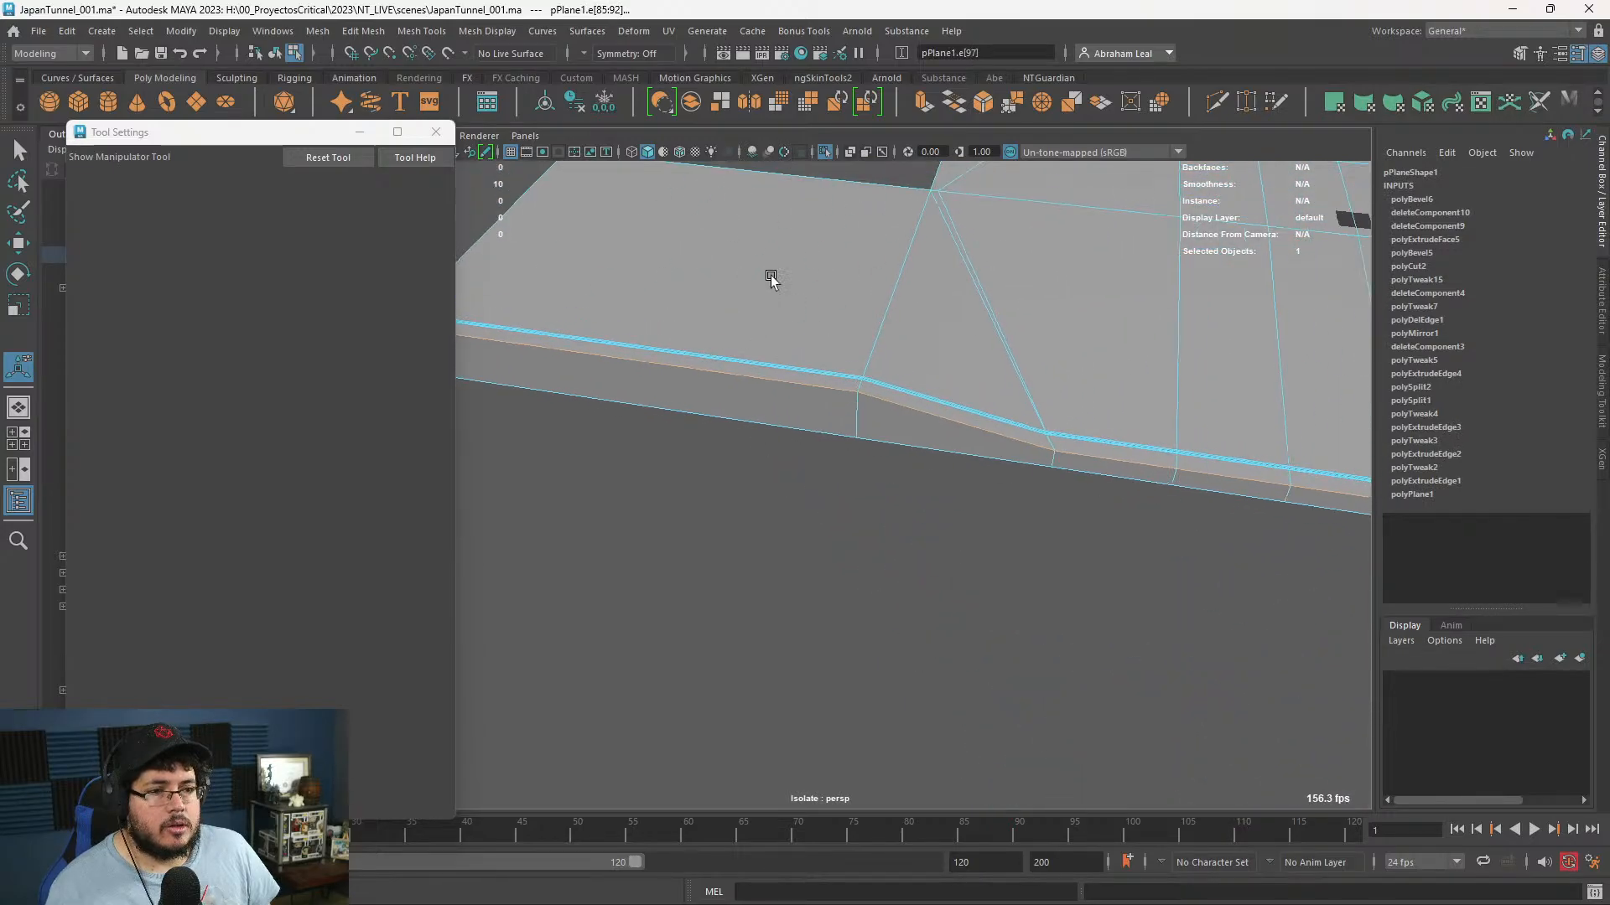
click(1005, 105)
alt+drag(999, 360, 847, 323)
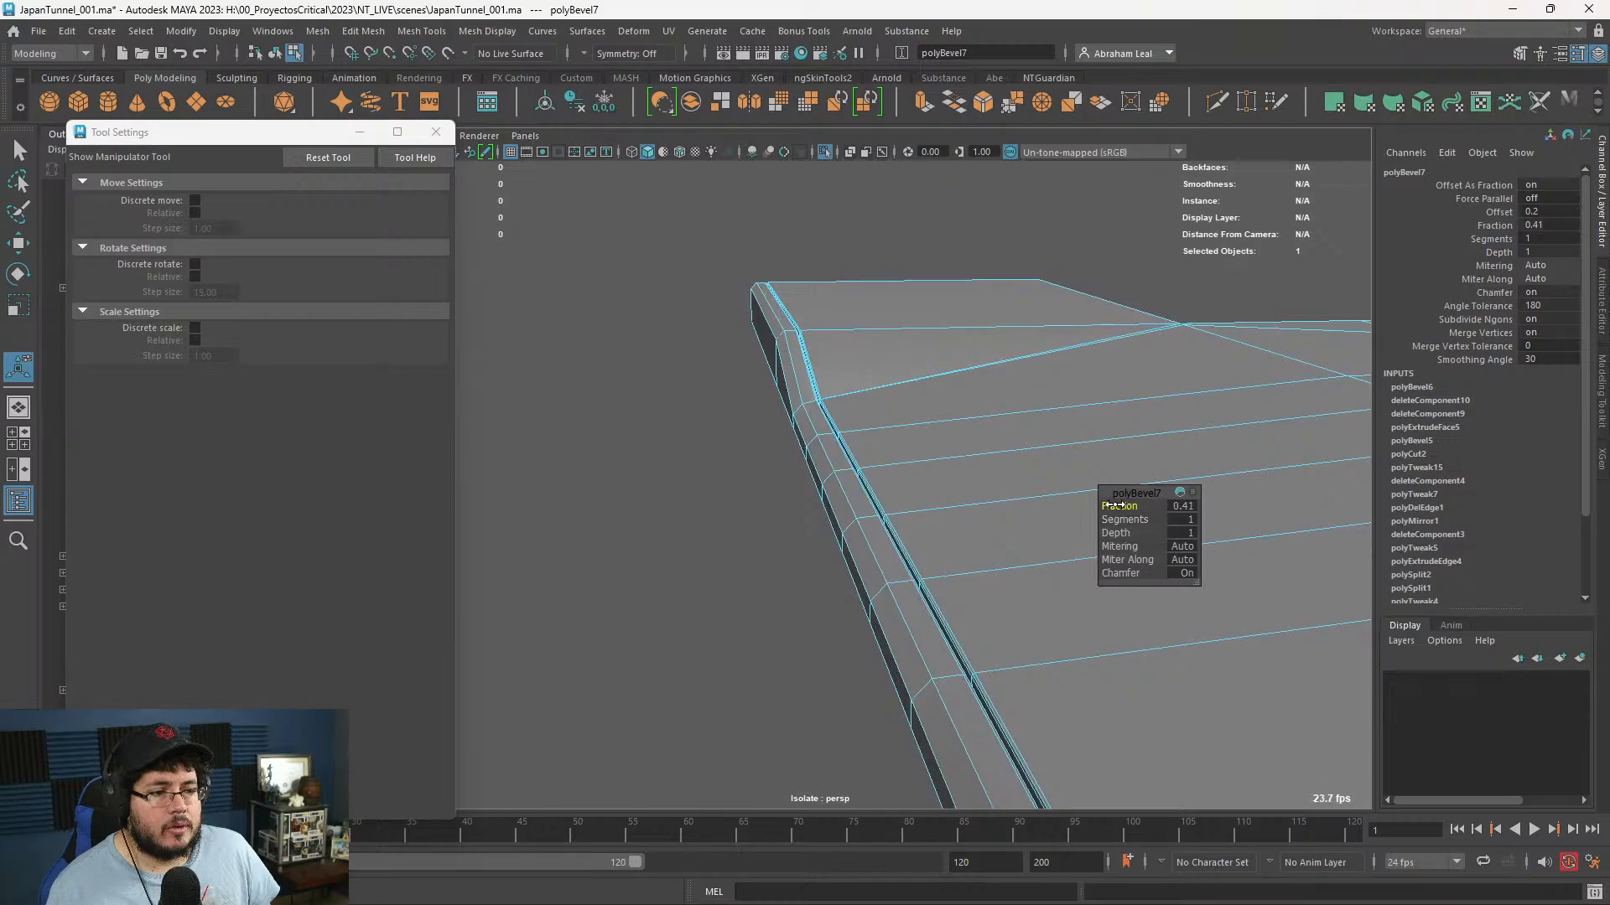
mouse_move(1117, 505)
mouse_down()
mouse_move(1094, 506)
mouse_move(1130, 517)
mouse_up()
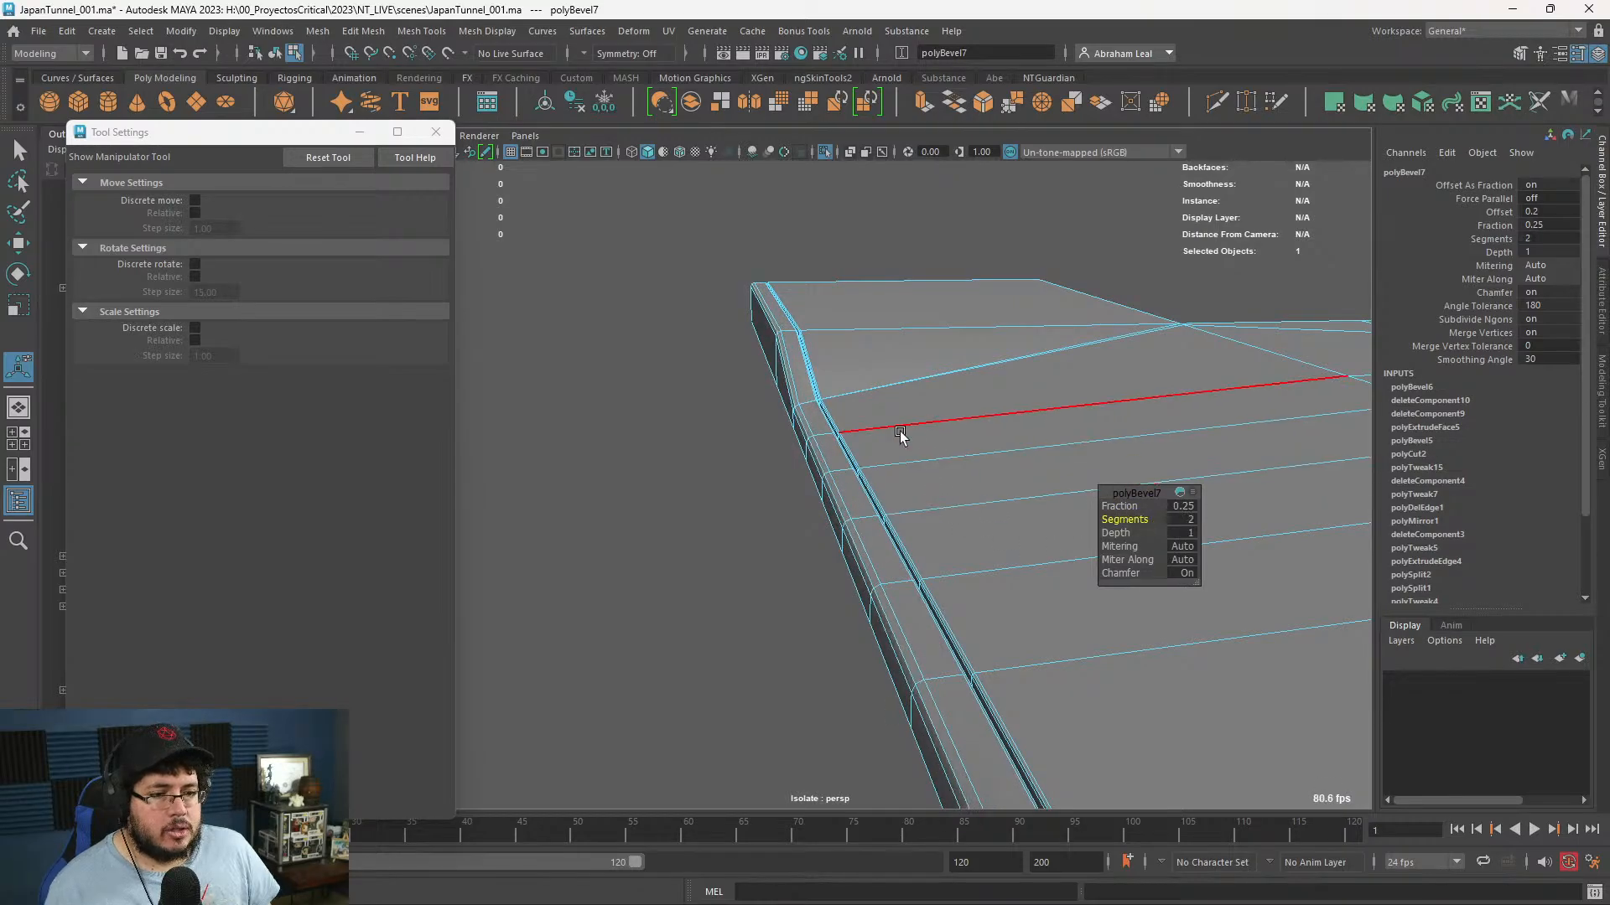
- Return to object mode, clear the selection, and inspect the beveled curb and groove along the sidewalk
alt+drag(899, 431, 947, 427)
right_drag(860, 399, 942, 377)
key(q)
click(893, 498)
alt+drag(894, 498, 1115, 537)
alt+right_drag(1115, 537, 868, 391)
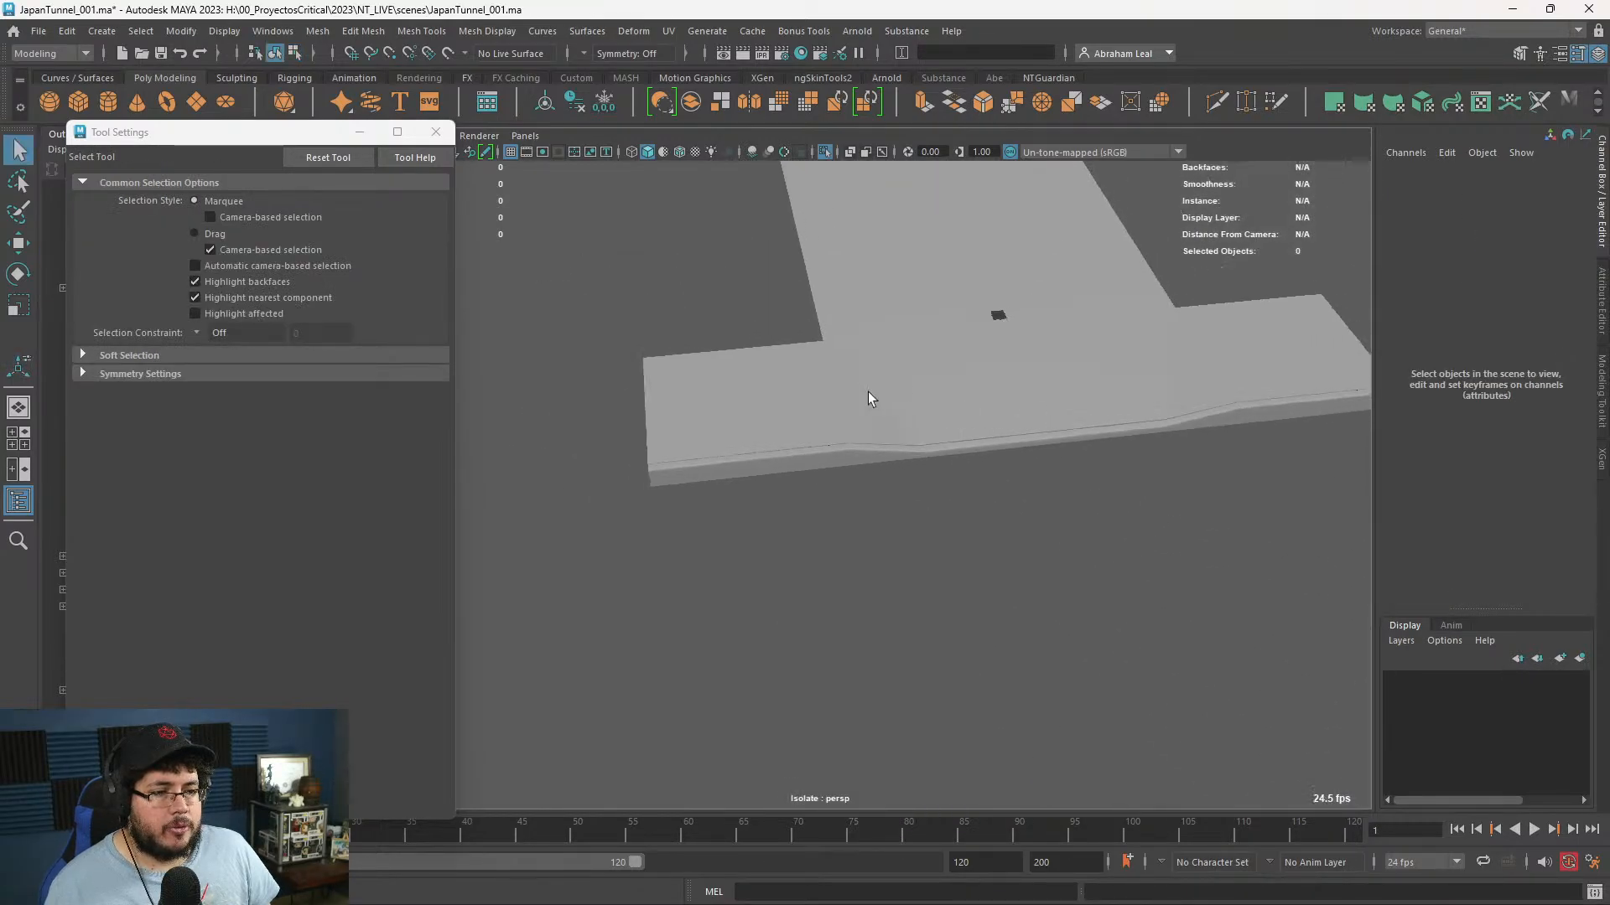
alt+drag(867, 400, 878, 434)
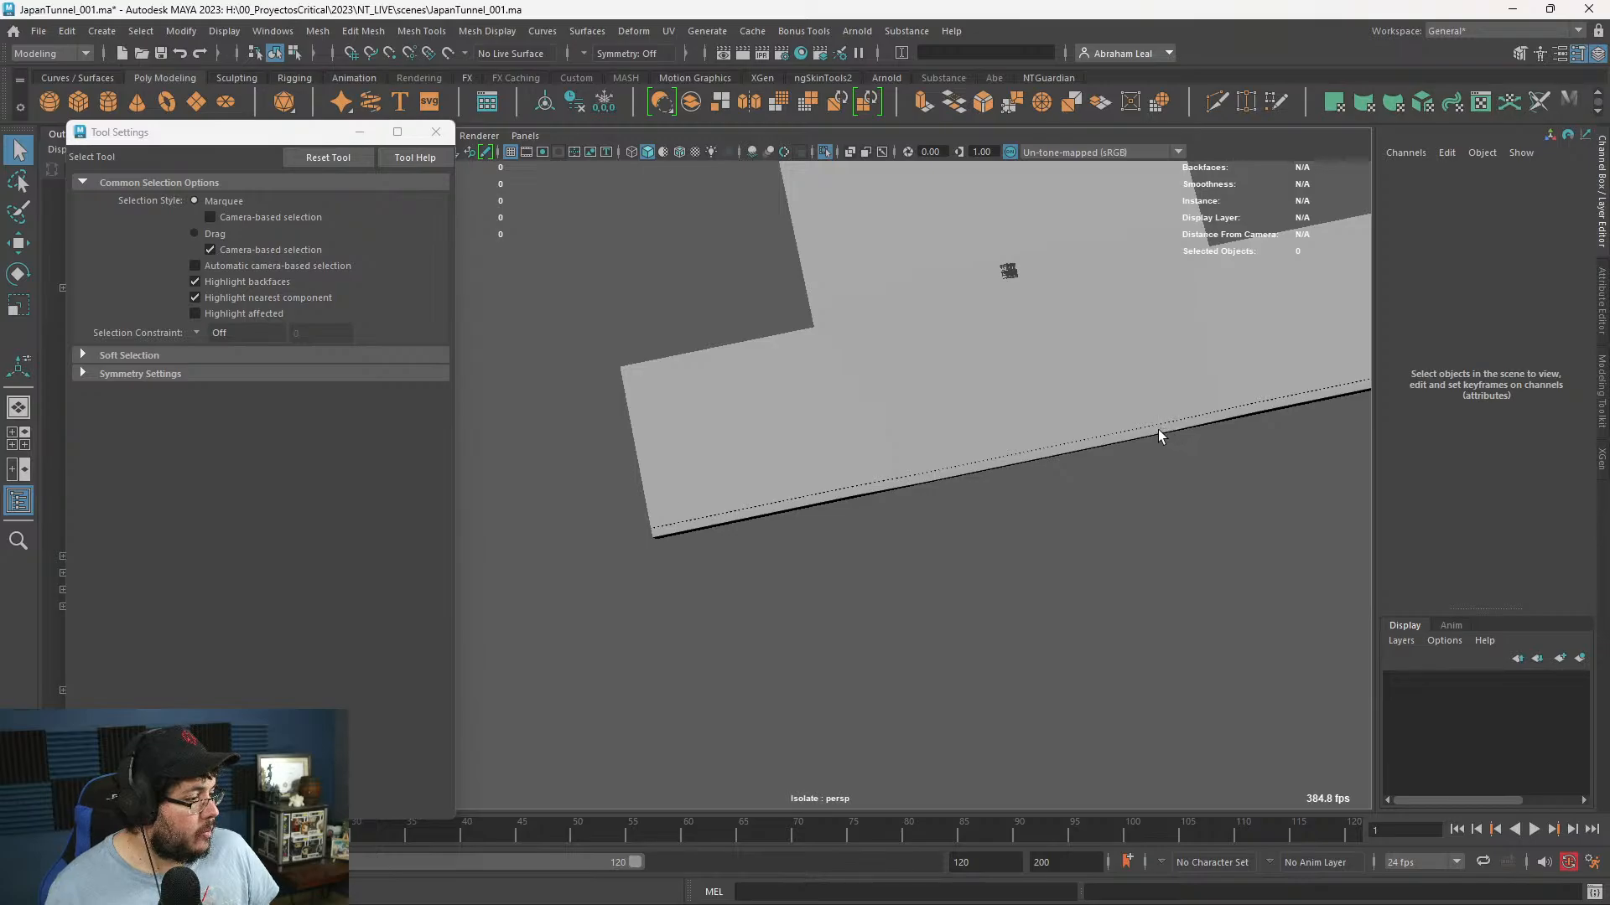
alt+drag(1134, 438, 1216, 419)
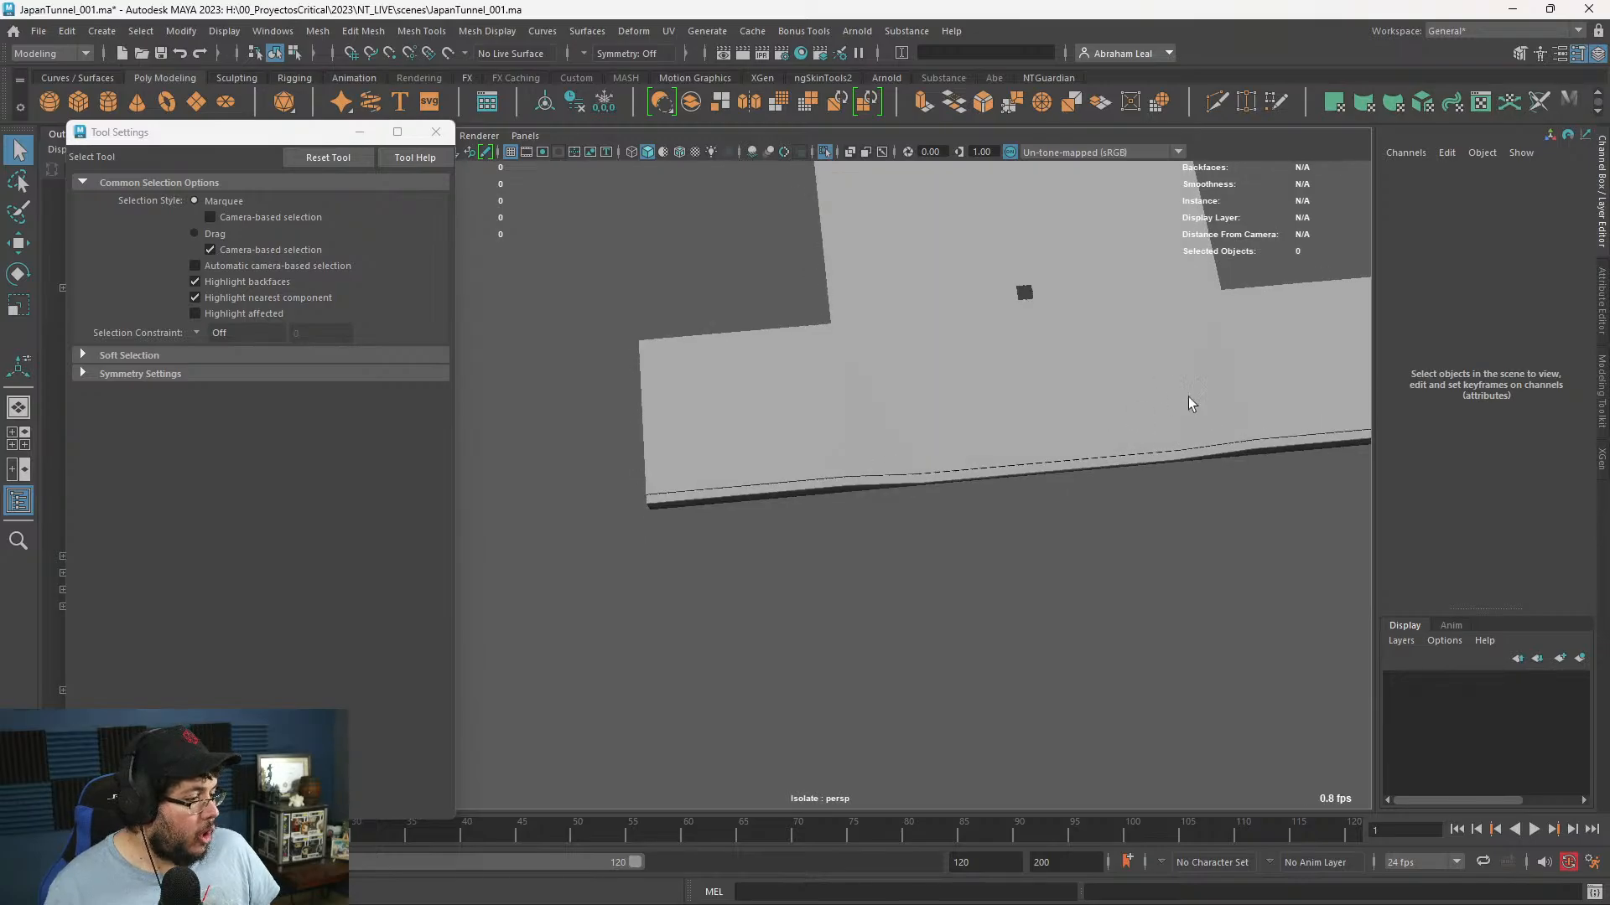
- Switch to Chrome, open the NextutSubmissions_February folder in Google Drive, and look through the submission folders
key(super)
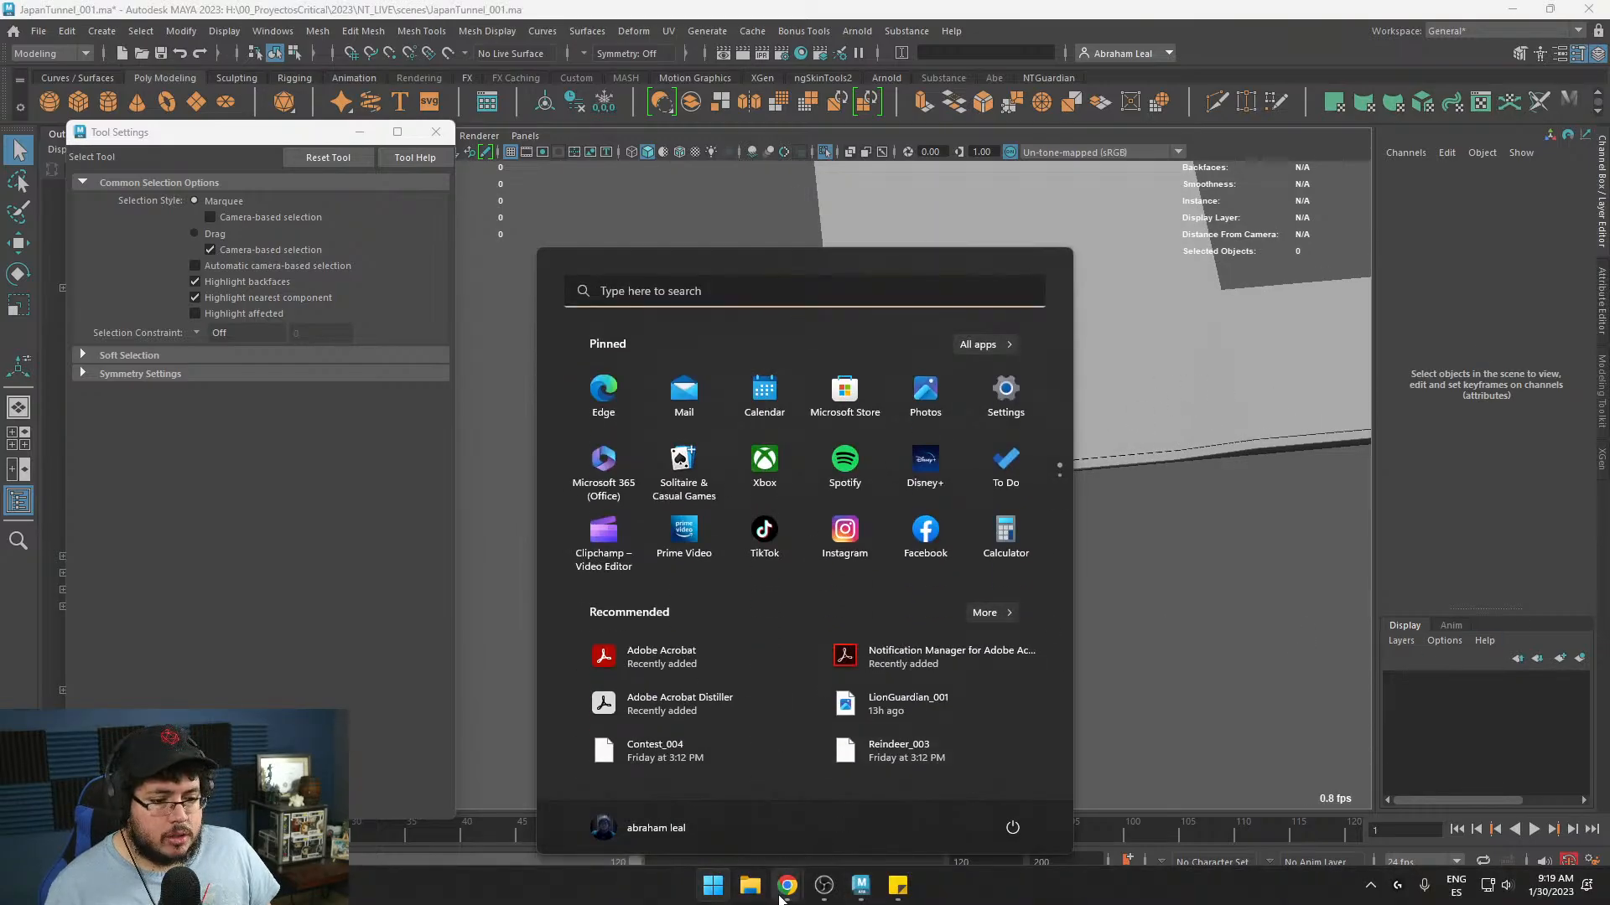
mouse_move(786, 887)
click(855, 848)
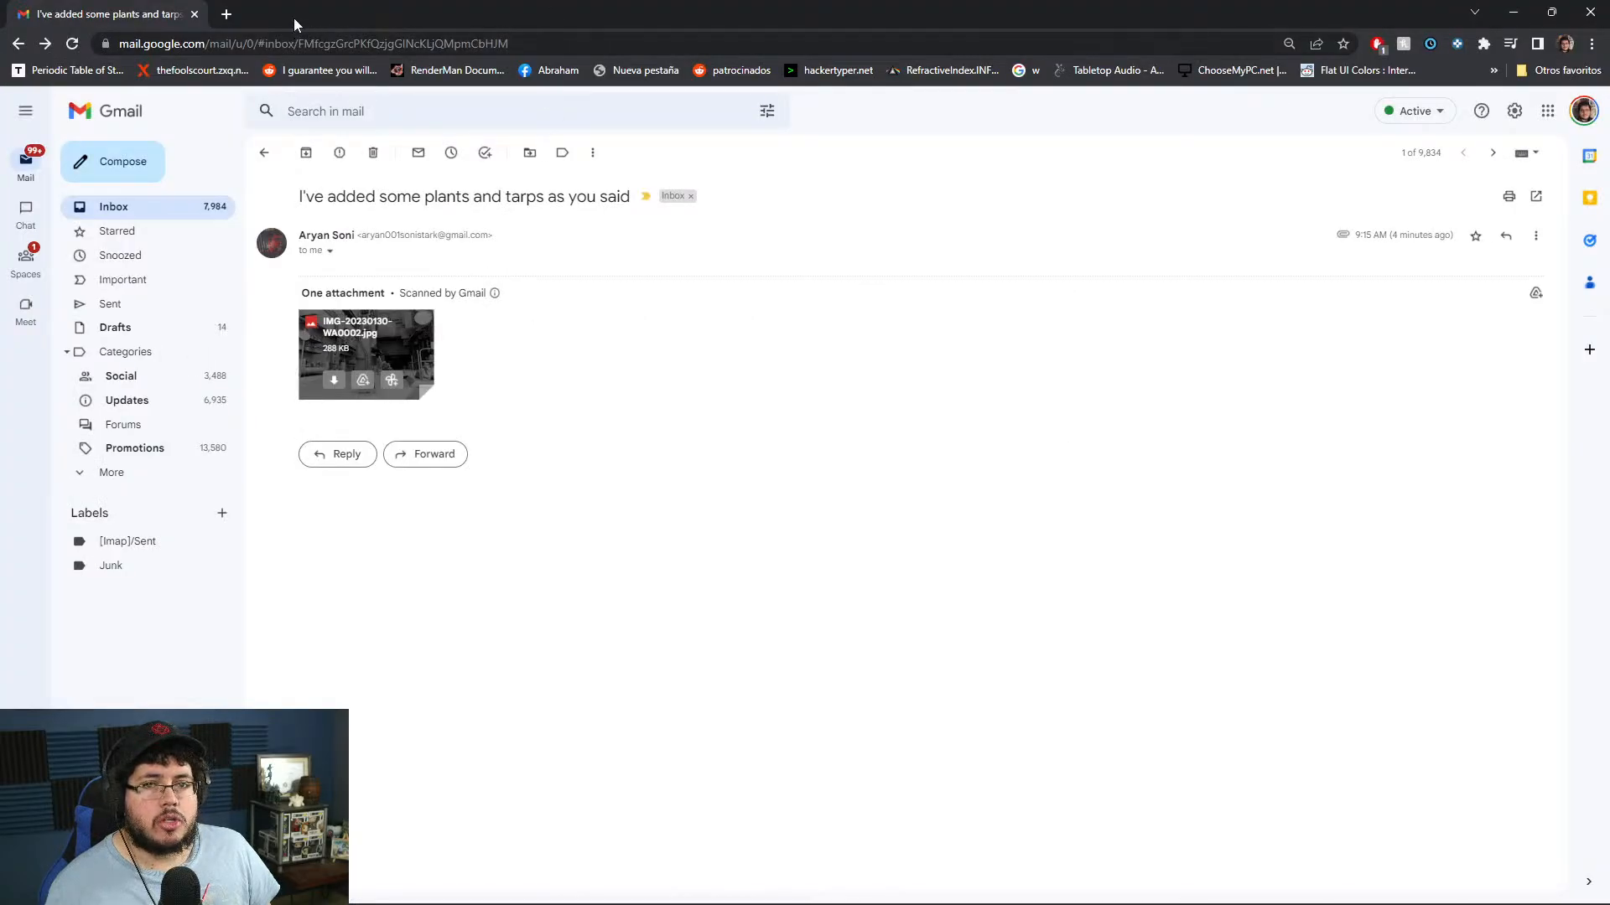
click(226, 14)
text(d)
click(262, 72)
drag(304, 13, 1609, 251)
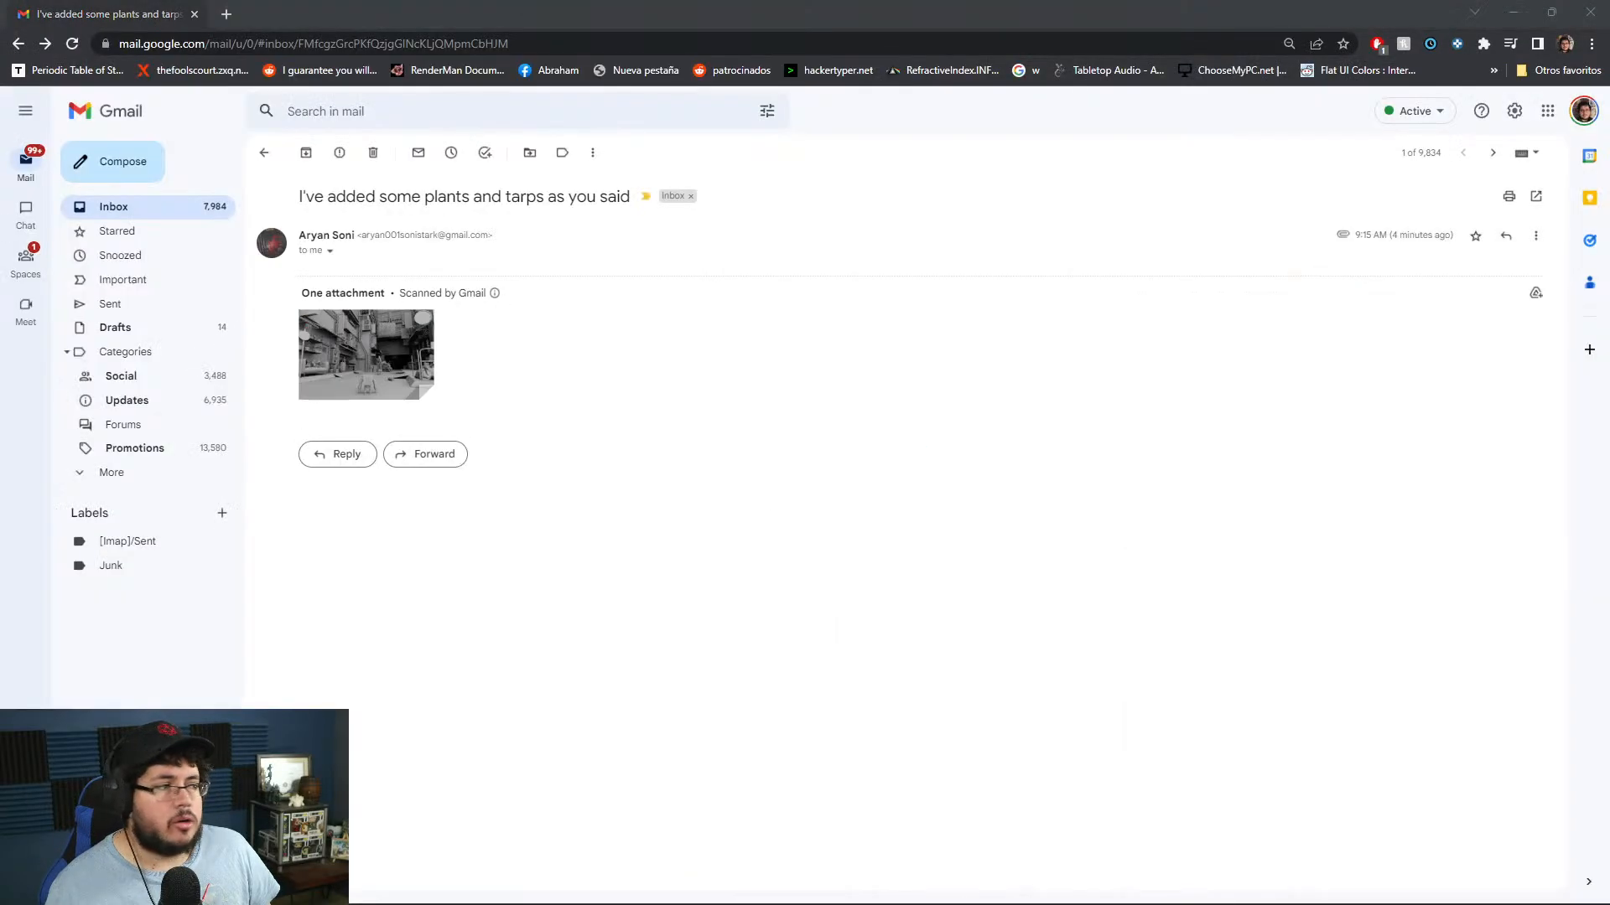
click(1511, 12)
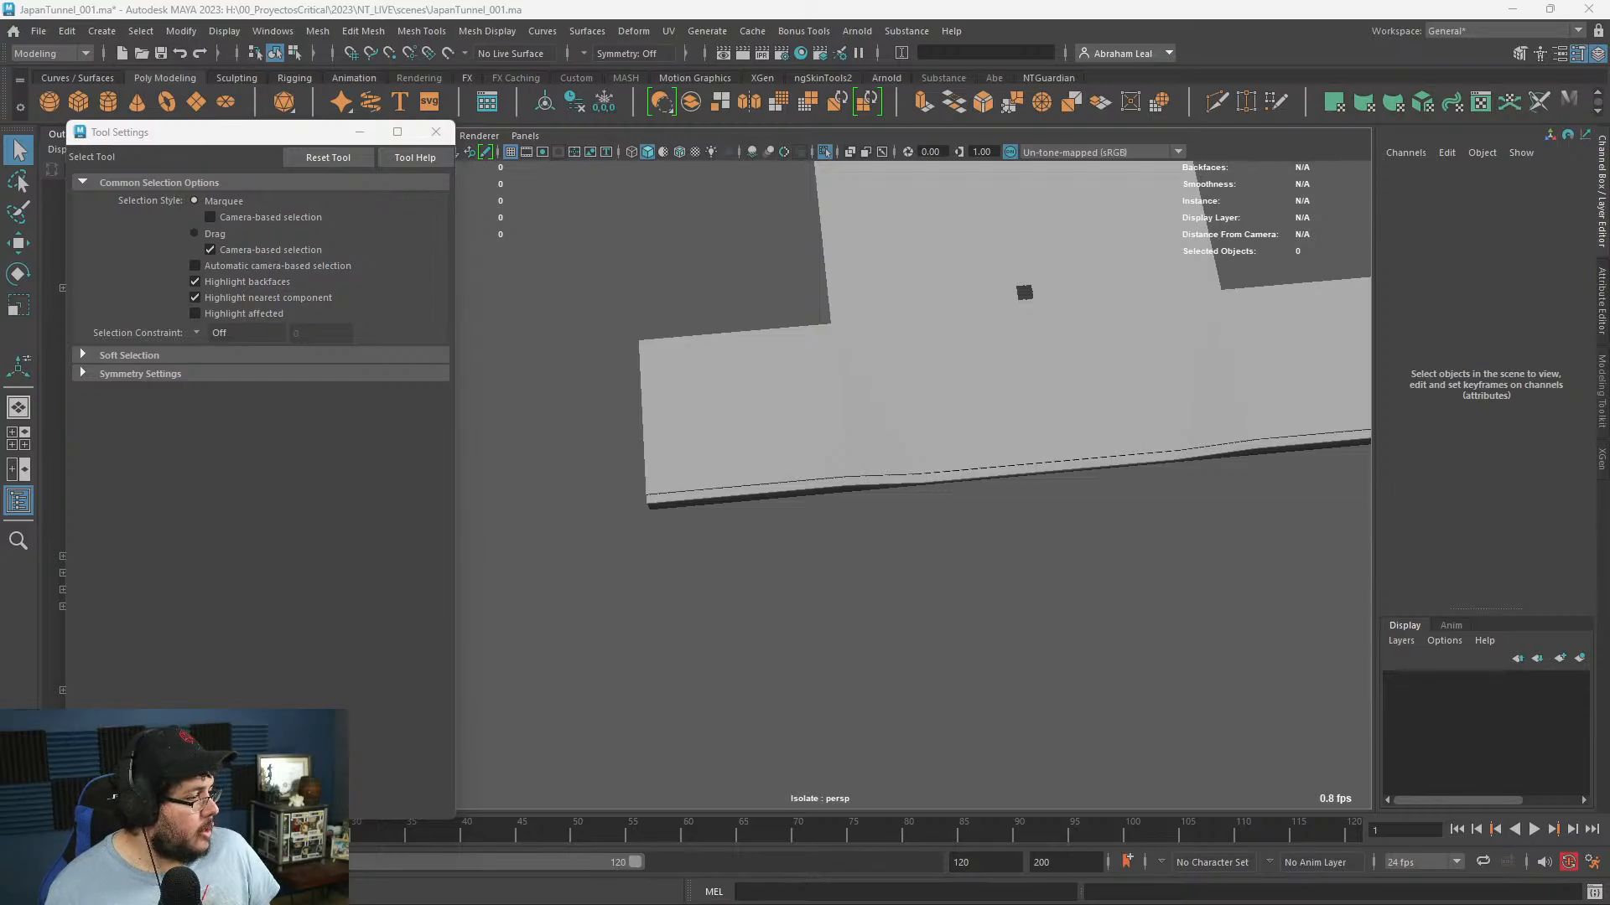
drag(1609, 159, 755, 3)
scroll(354, 500, down, 1)
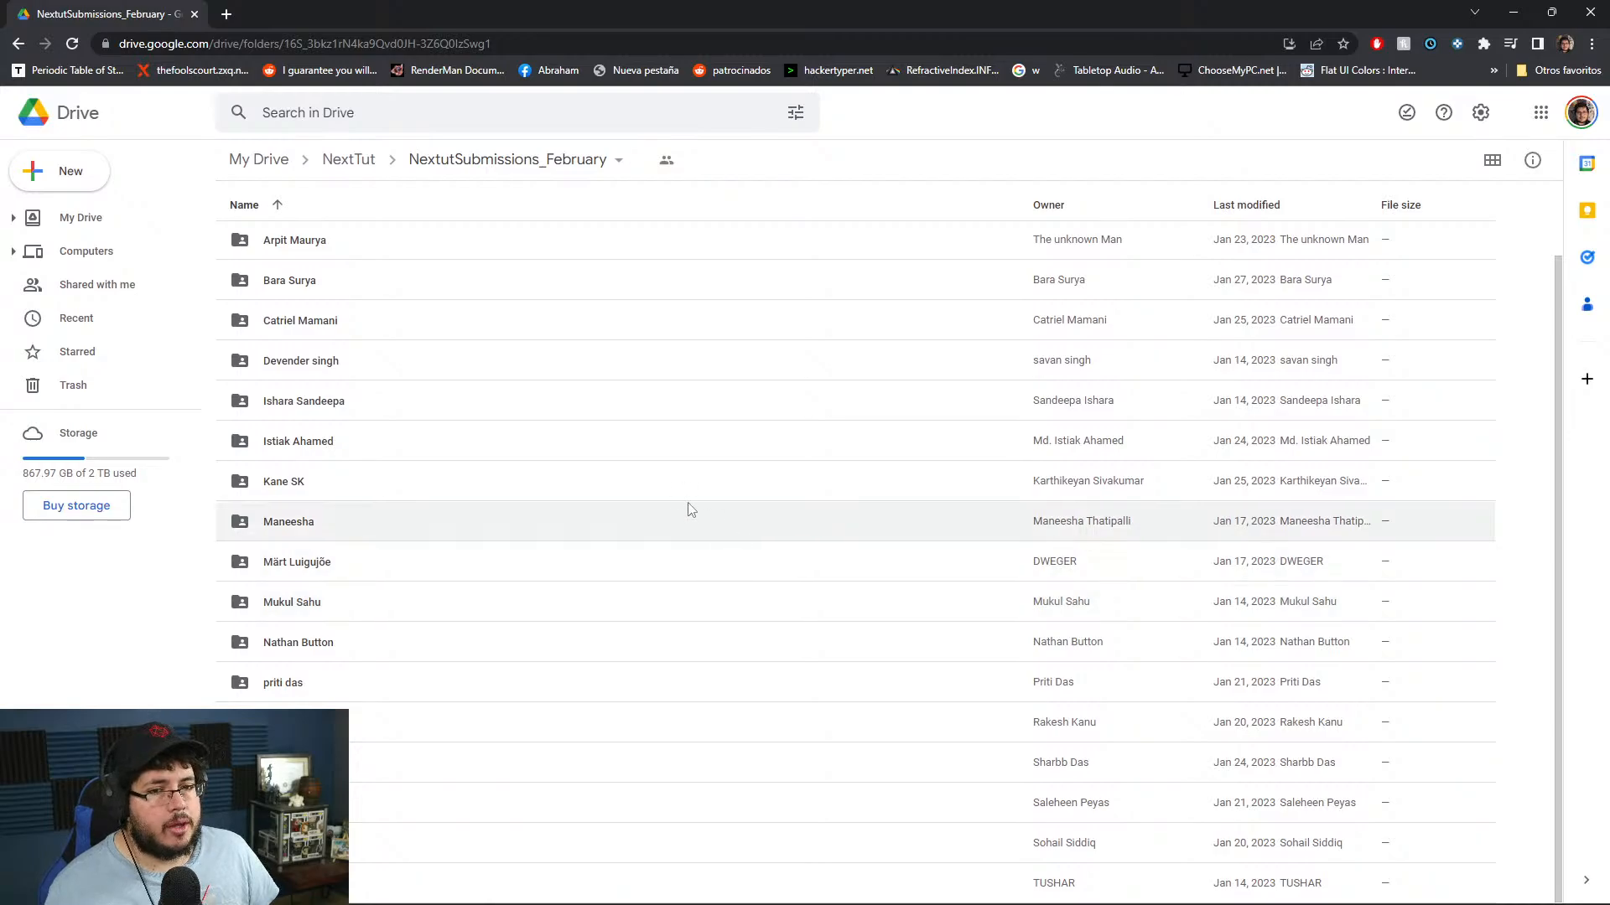
scroll(663, 478, up, 2)
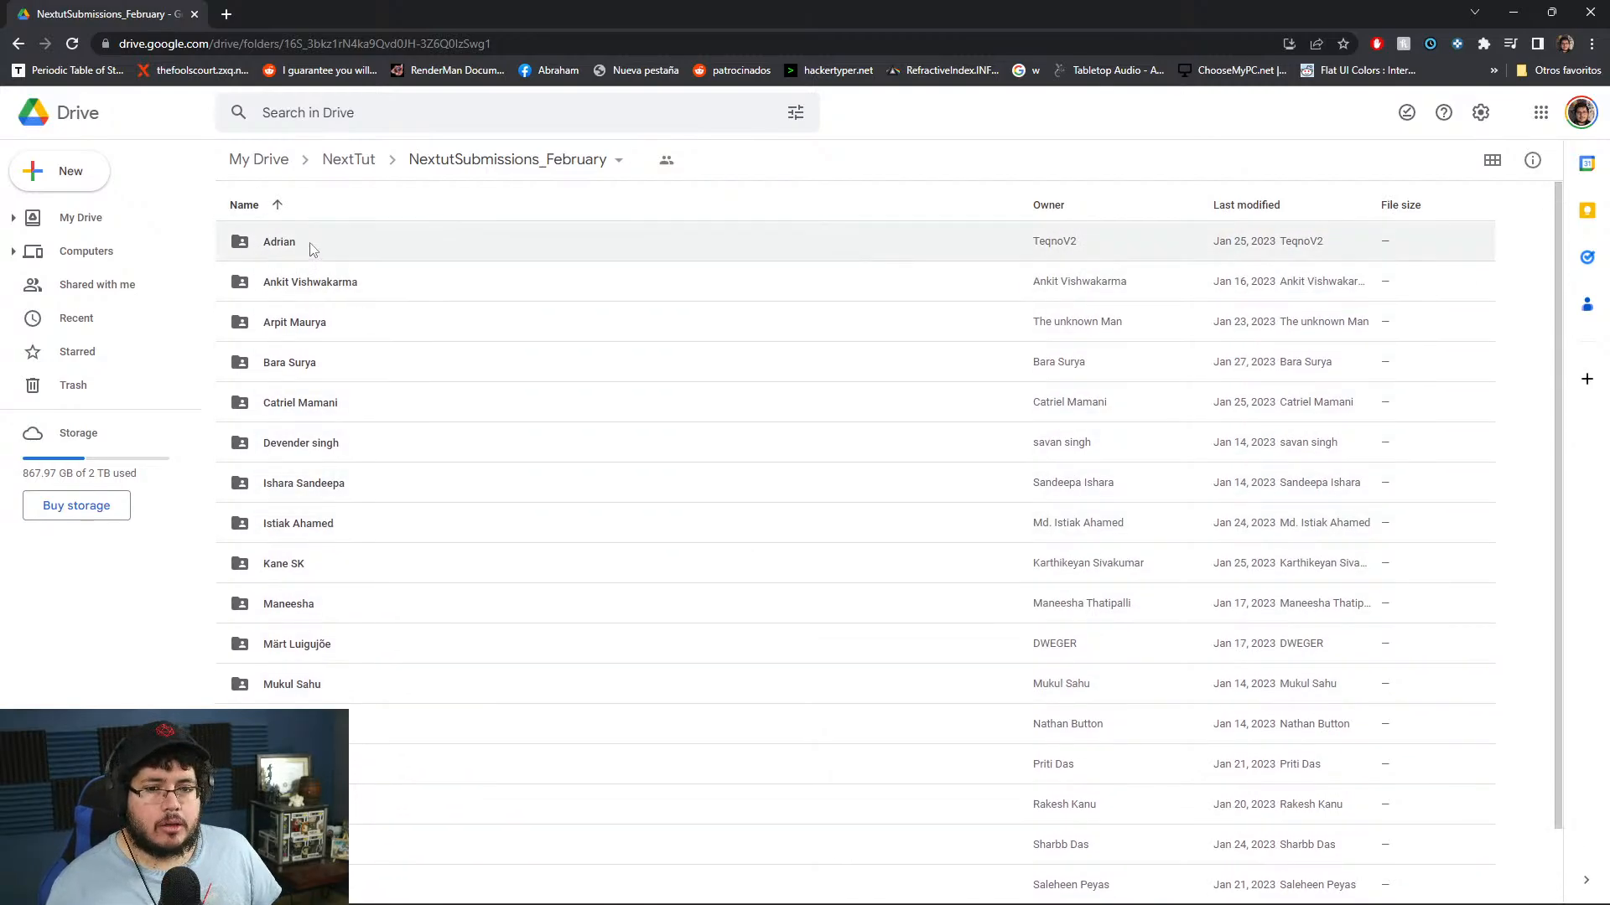
- Read the Portfolio document in the first submission folder, close it, and close the browser to return to Maya
double_click(285, 243)
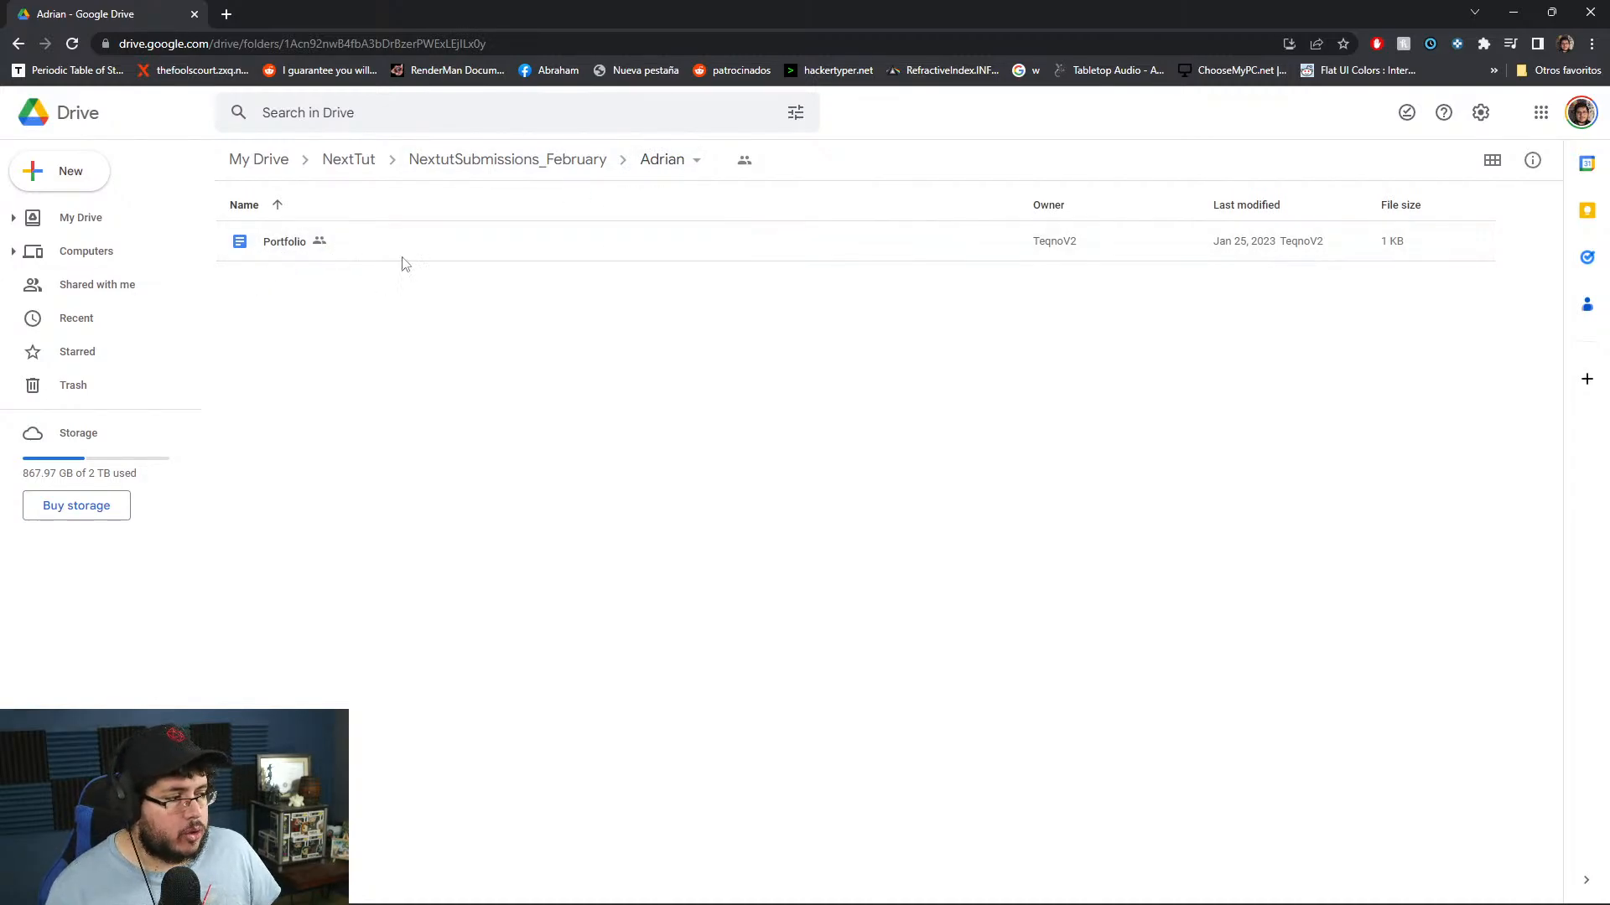
click(286, 248)
double_click(286, 248)
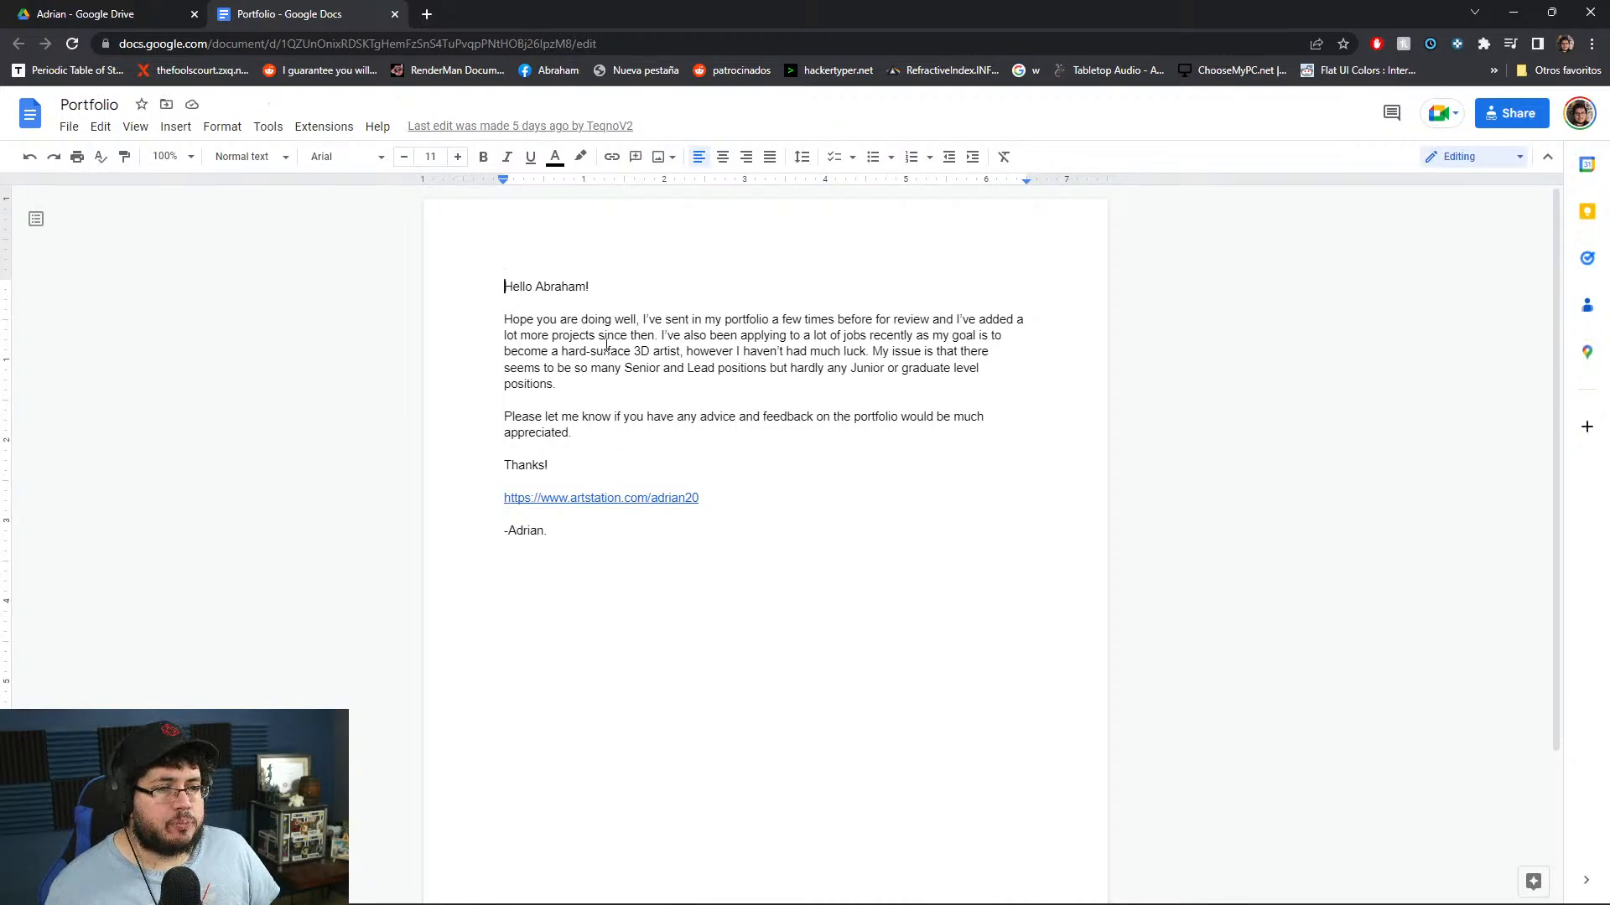
click(395, 14)
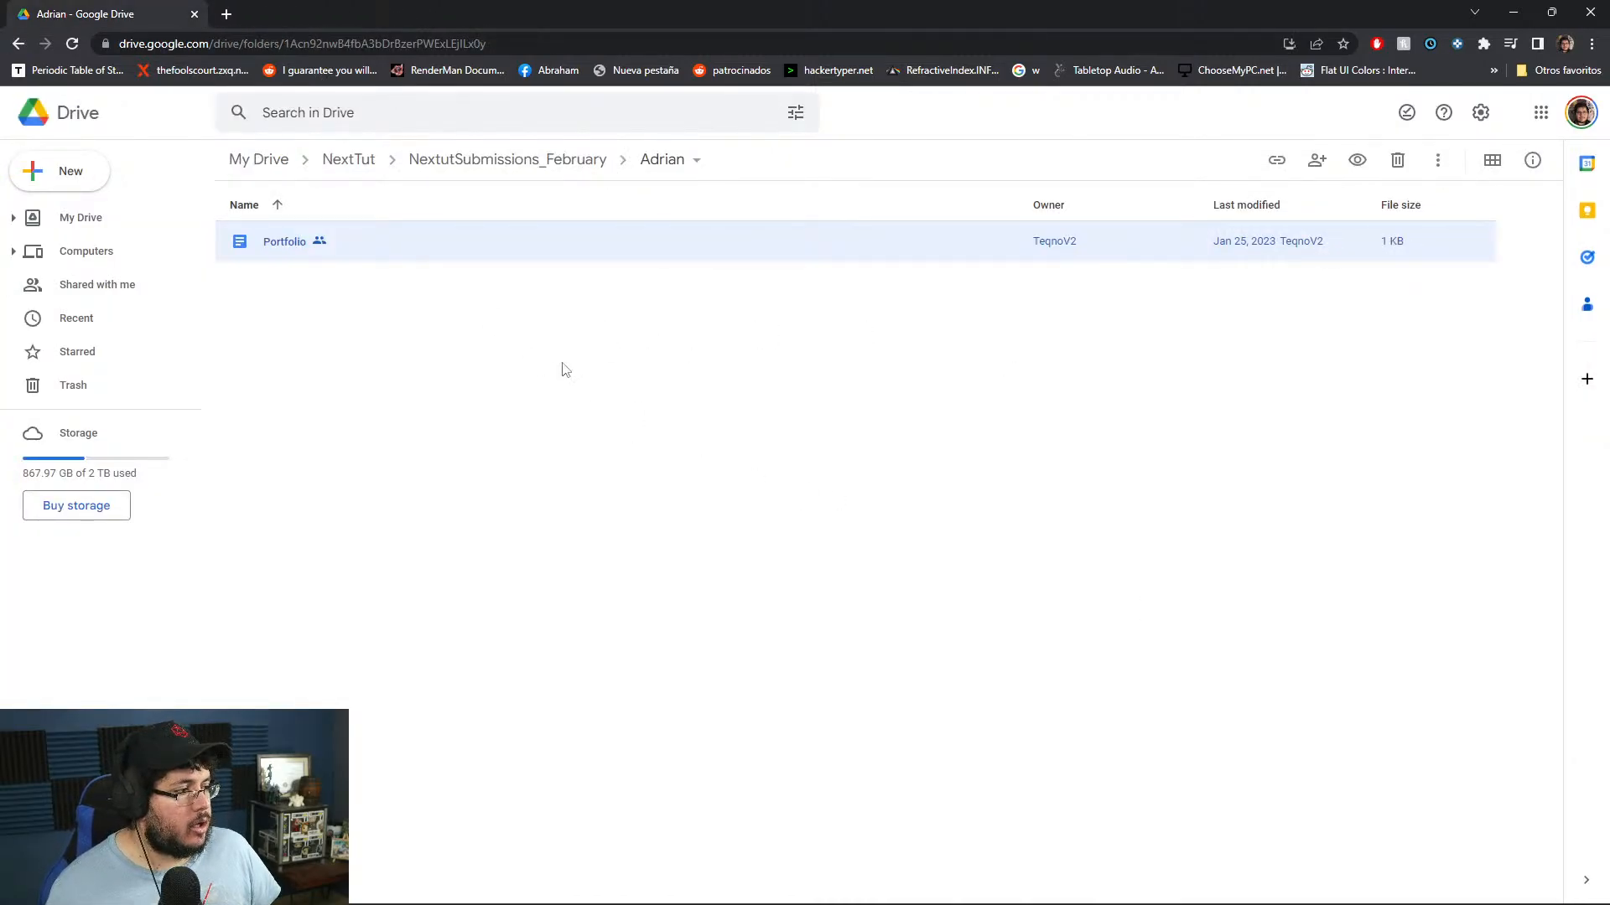
click(513, 426)
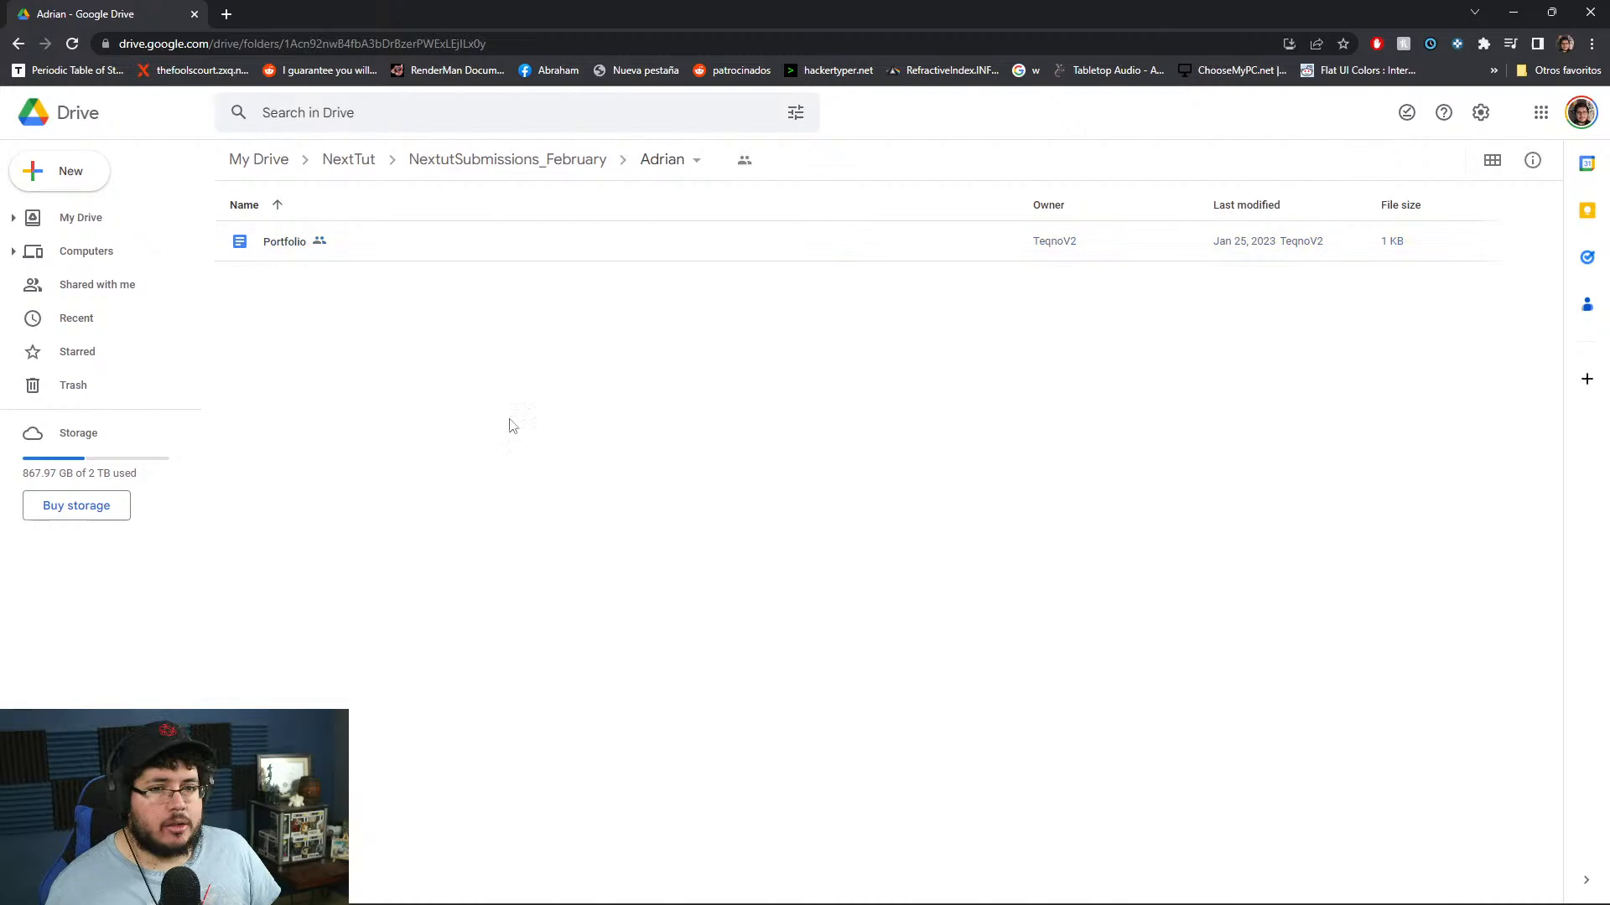
click(1589, 12)
mouse_move(1564, 13)
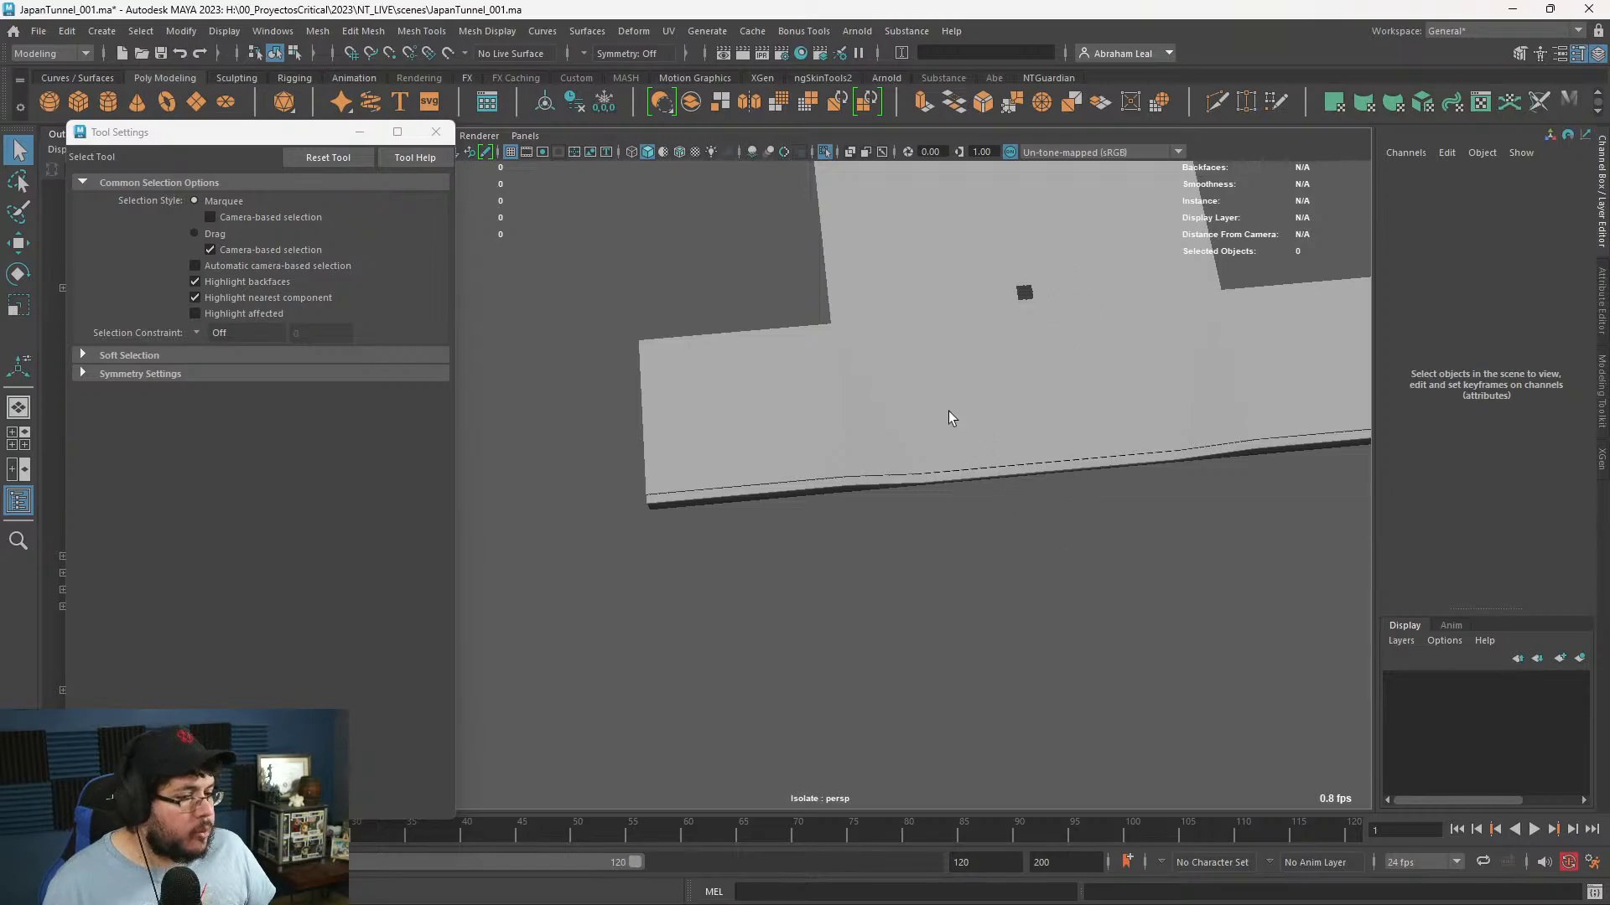
- Check the curb's ramp transition up close and turn off isolation to show it with the full entrance scene
alt+right_drag(948, 410, 1039, 510)
alt+drag(1039, 510, 973, 425)
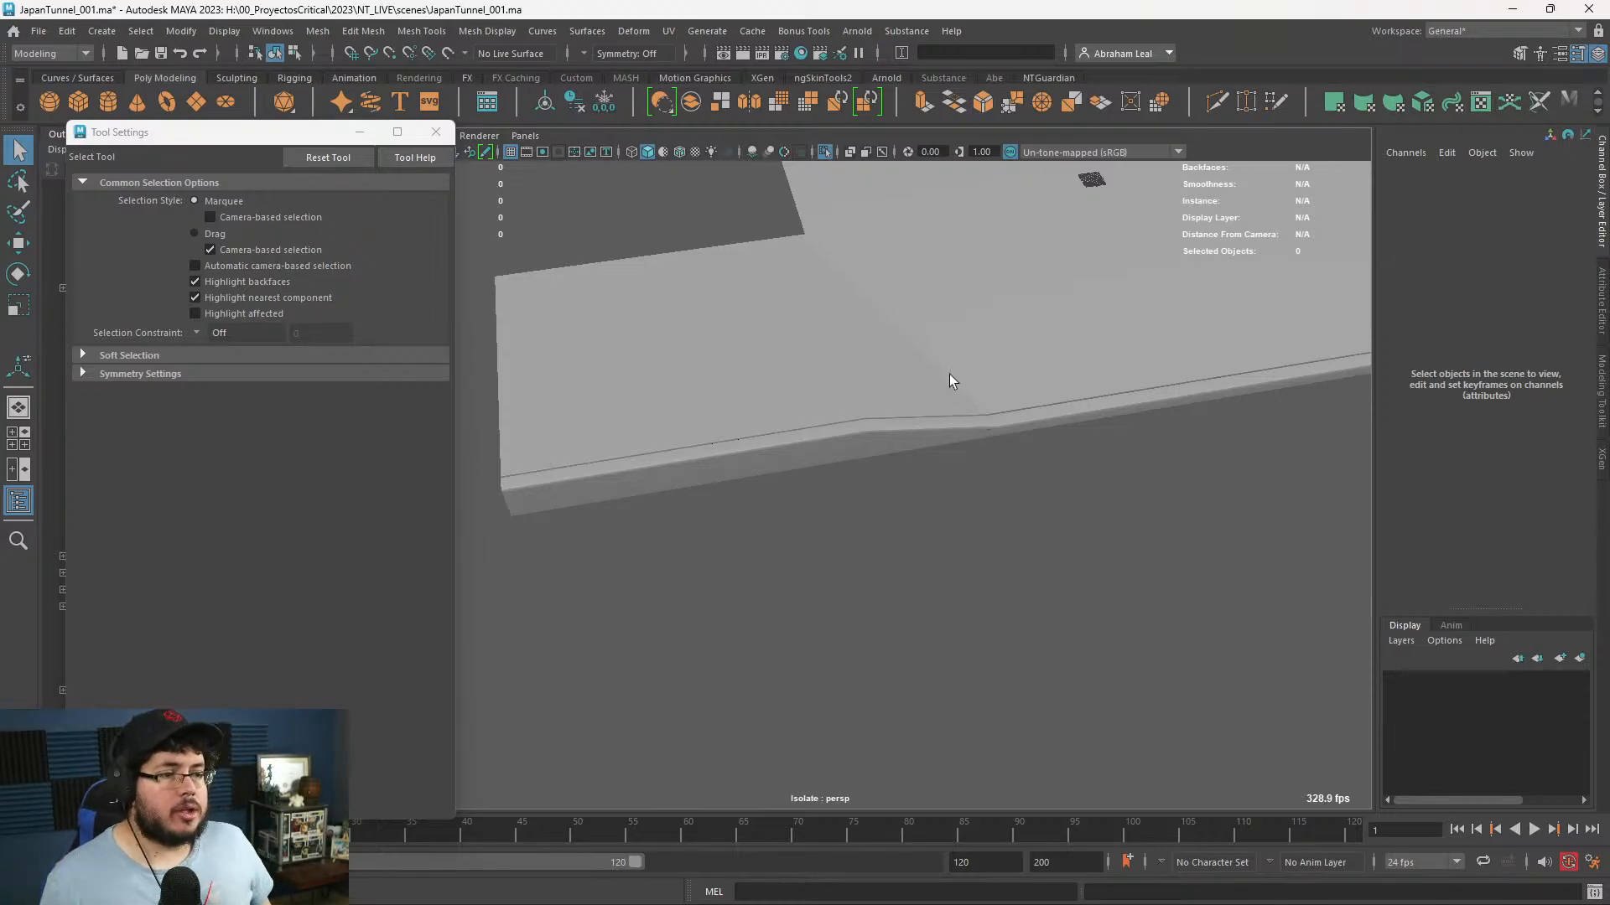
alt+middle_drag(949, 374, 952, 495)
alt+right_drag(951, 494, 847, 417)
alt+drag(848, 417, 802, 321)
alt+right_drag(802, 321, 953, 465)
alt+drag(953, 465, 930, 432)
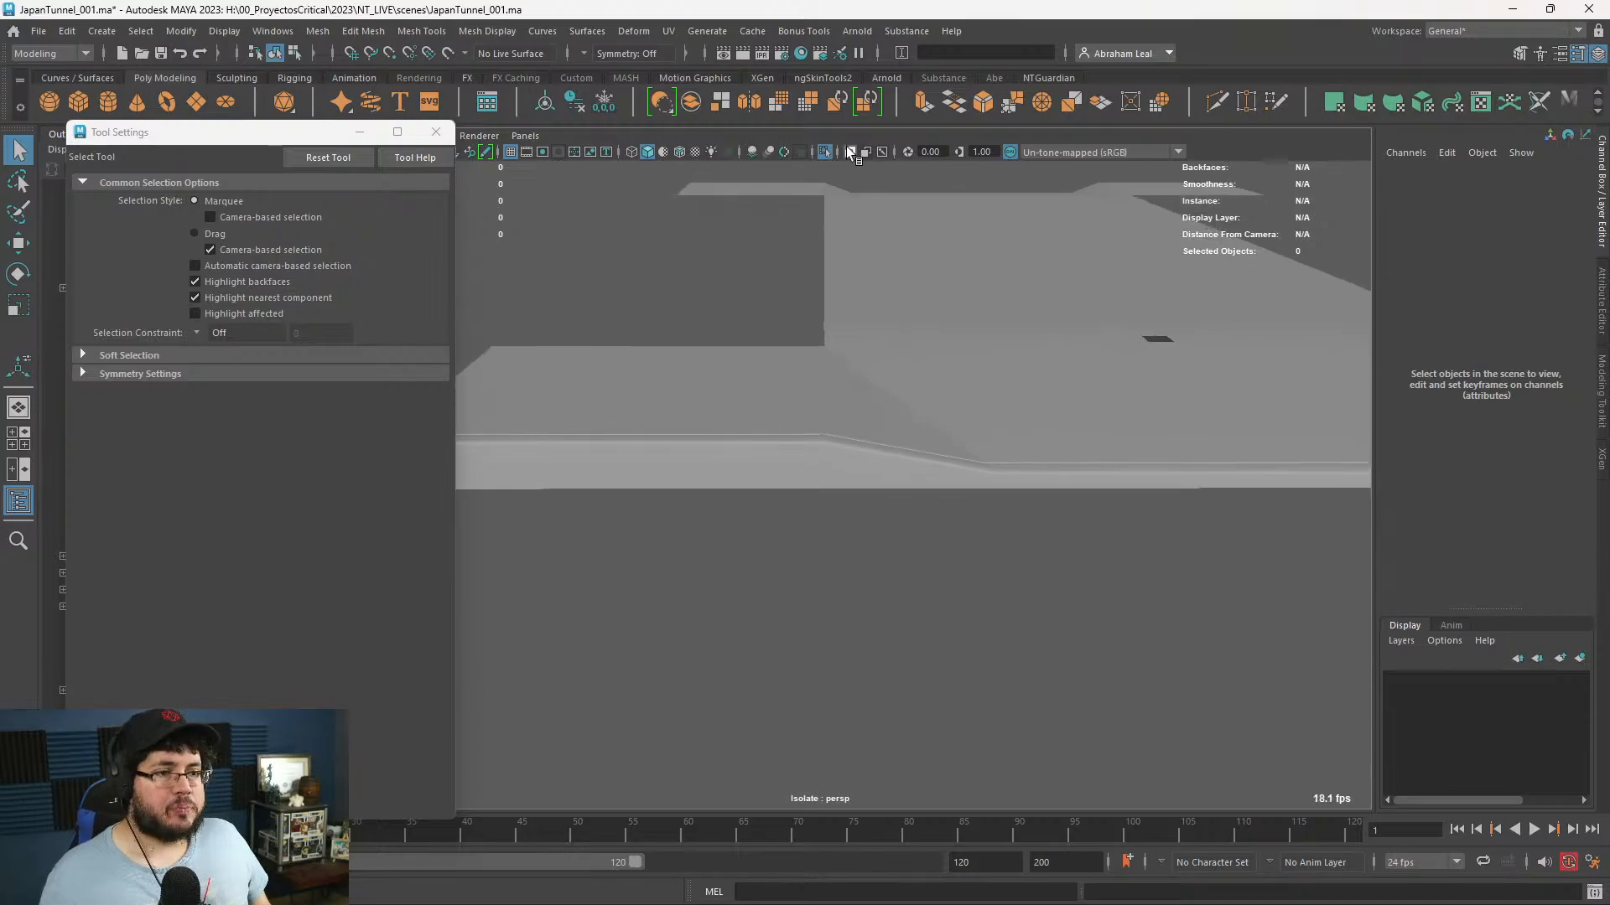
click(849, 152)
mouse_move(855, 316)
alt+mouse_down()
mouse_move(1017, 370)
mouse_move(825, 324)
alt+mouse_up()
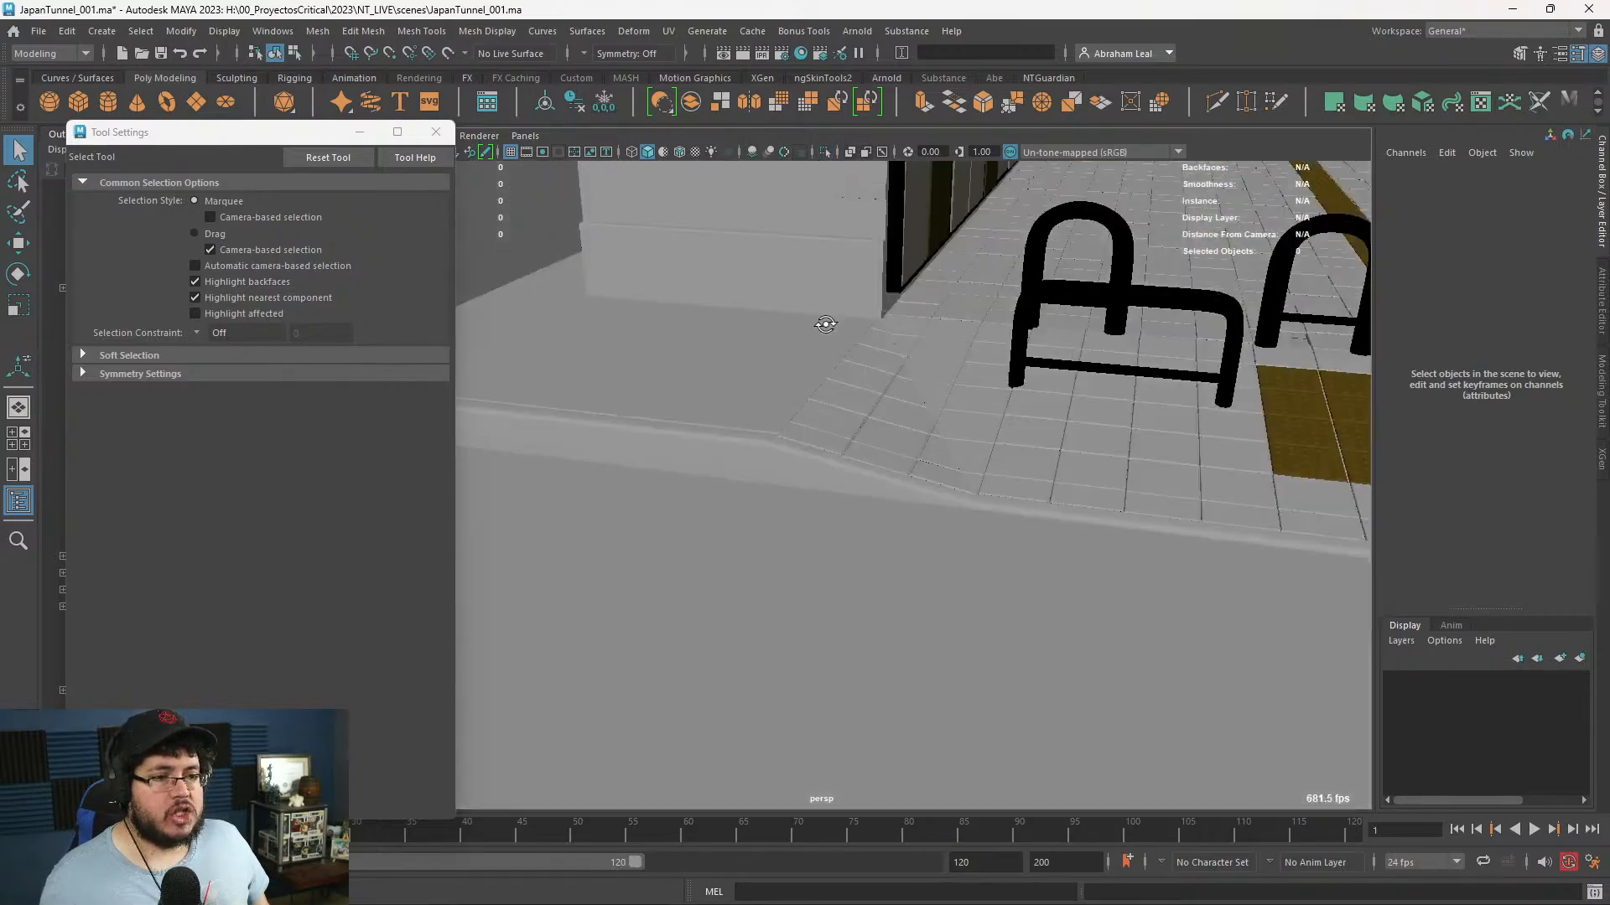
- Select the Shotcam, close the floating tool settings, and start an Arnold render of the entrance scene
alt+right_drag(826, 325, 696, 313)
alt+drag(696, 313, 844, 453)
alt+right_drag(843, 452, 783, 384)
alt+drag(783, 385, 859, 377)
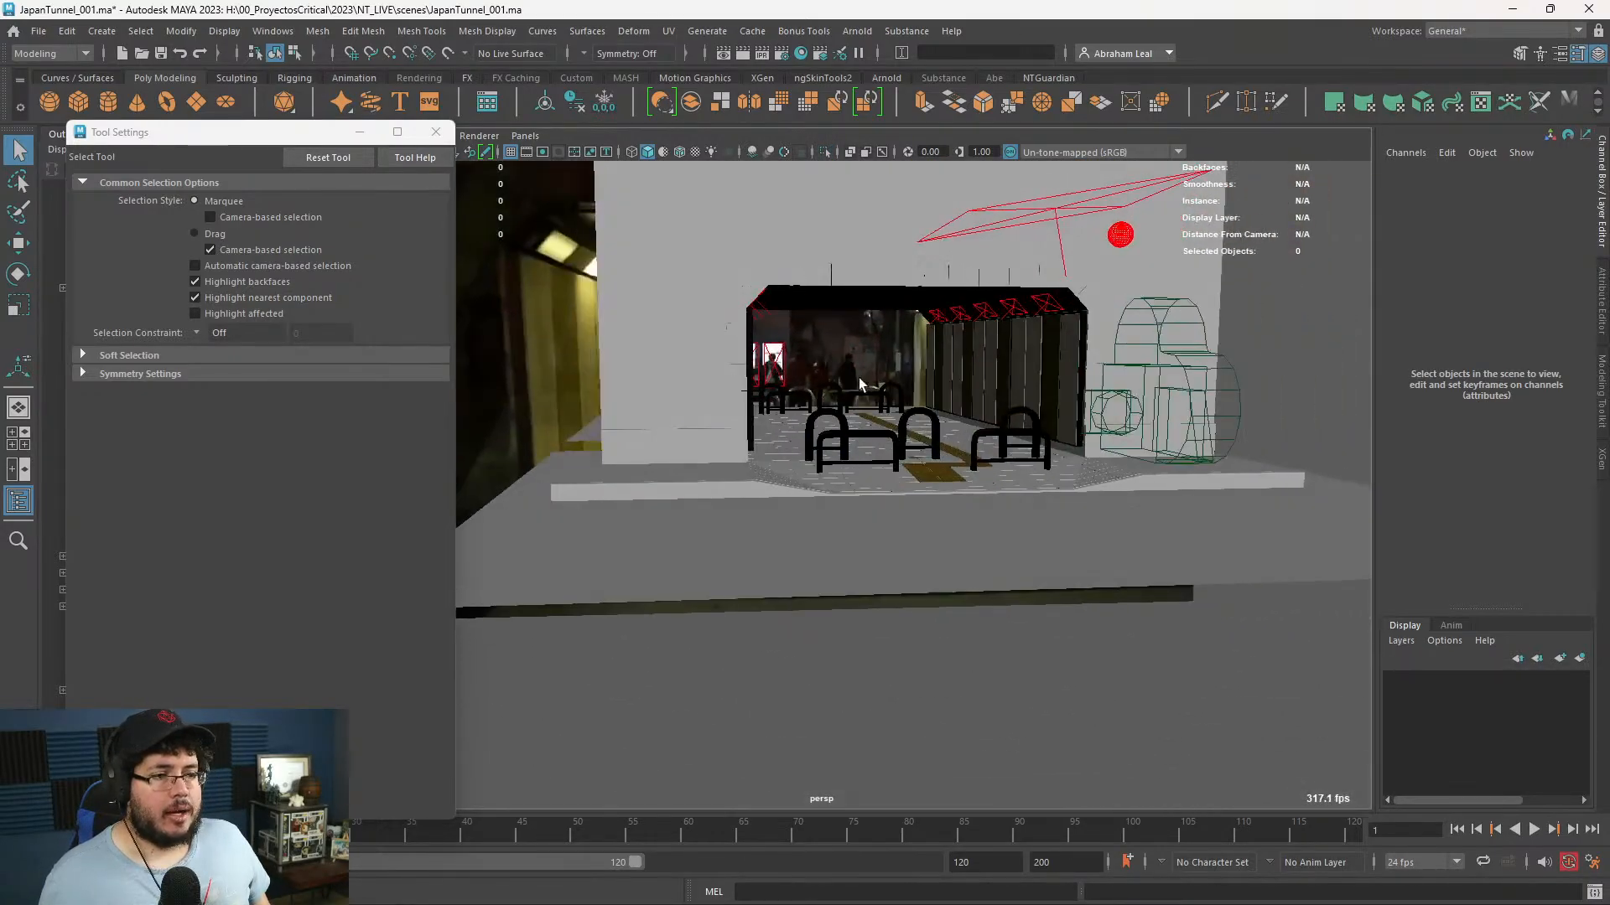
alt+right_drag(859, 377, 834, 375)
click(1090, 377)
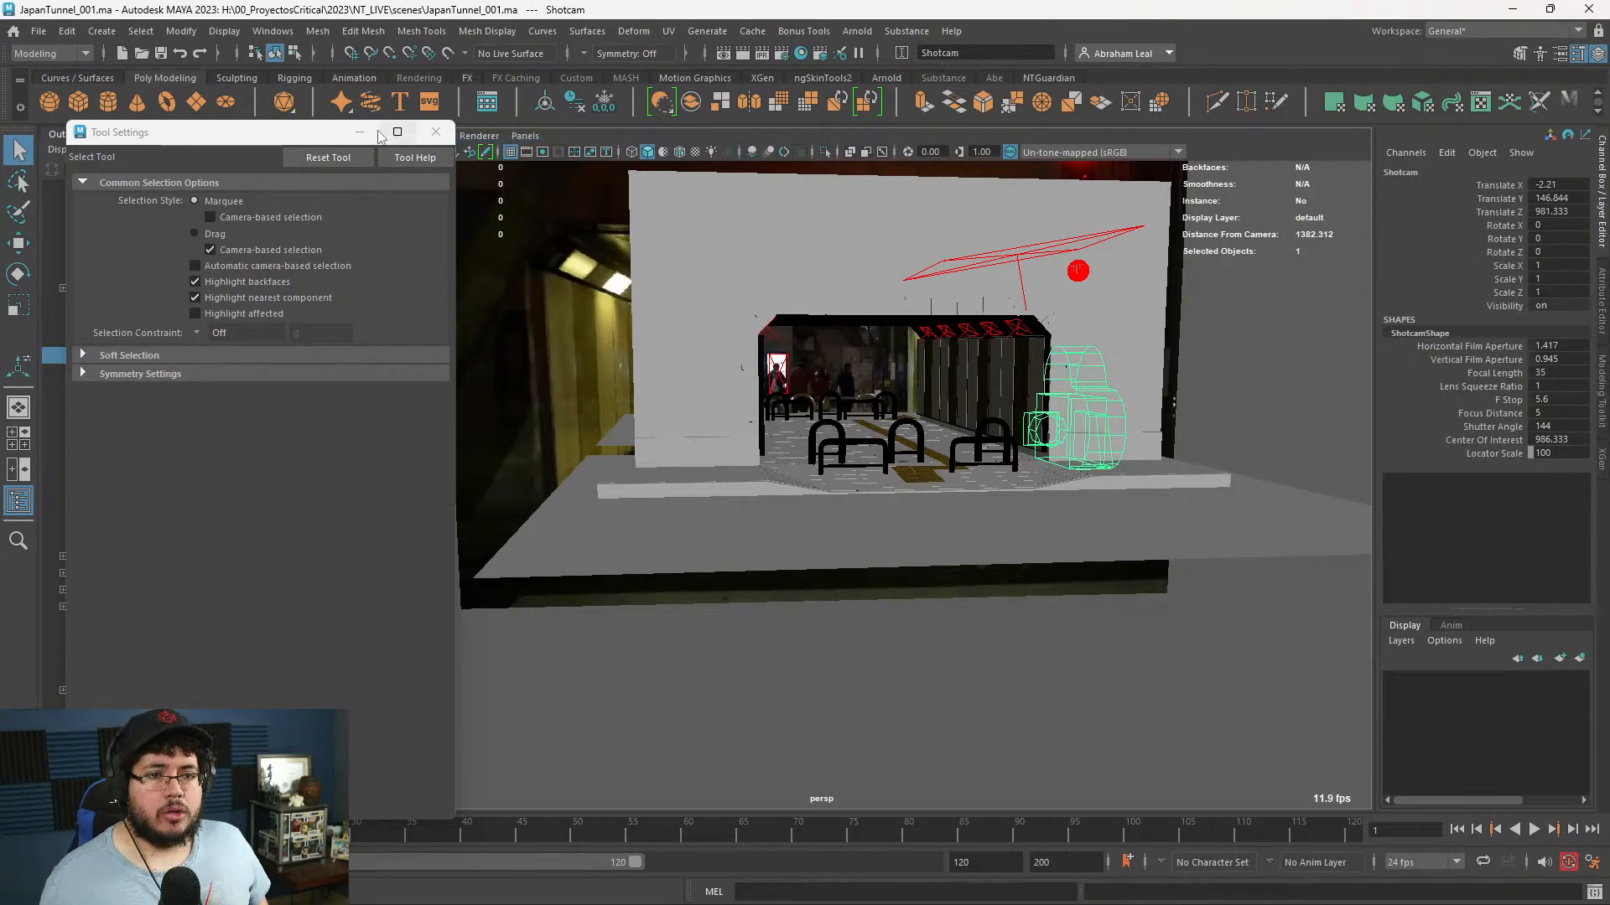
click(436, 131)
click(857, 30)
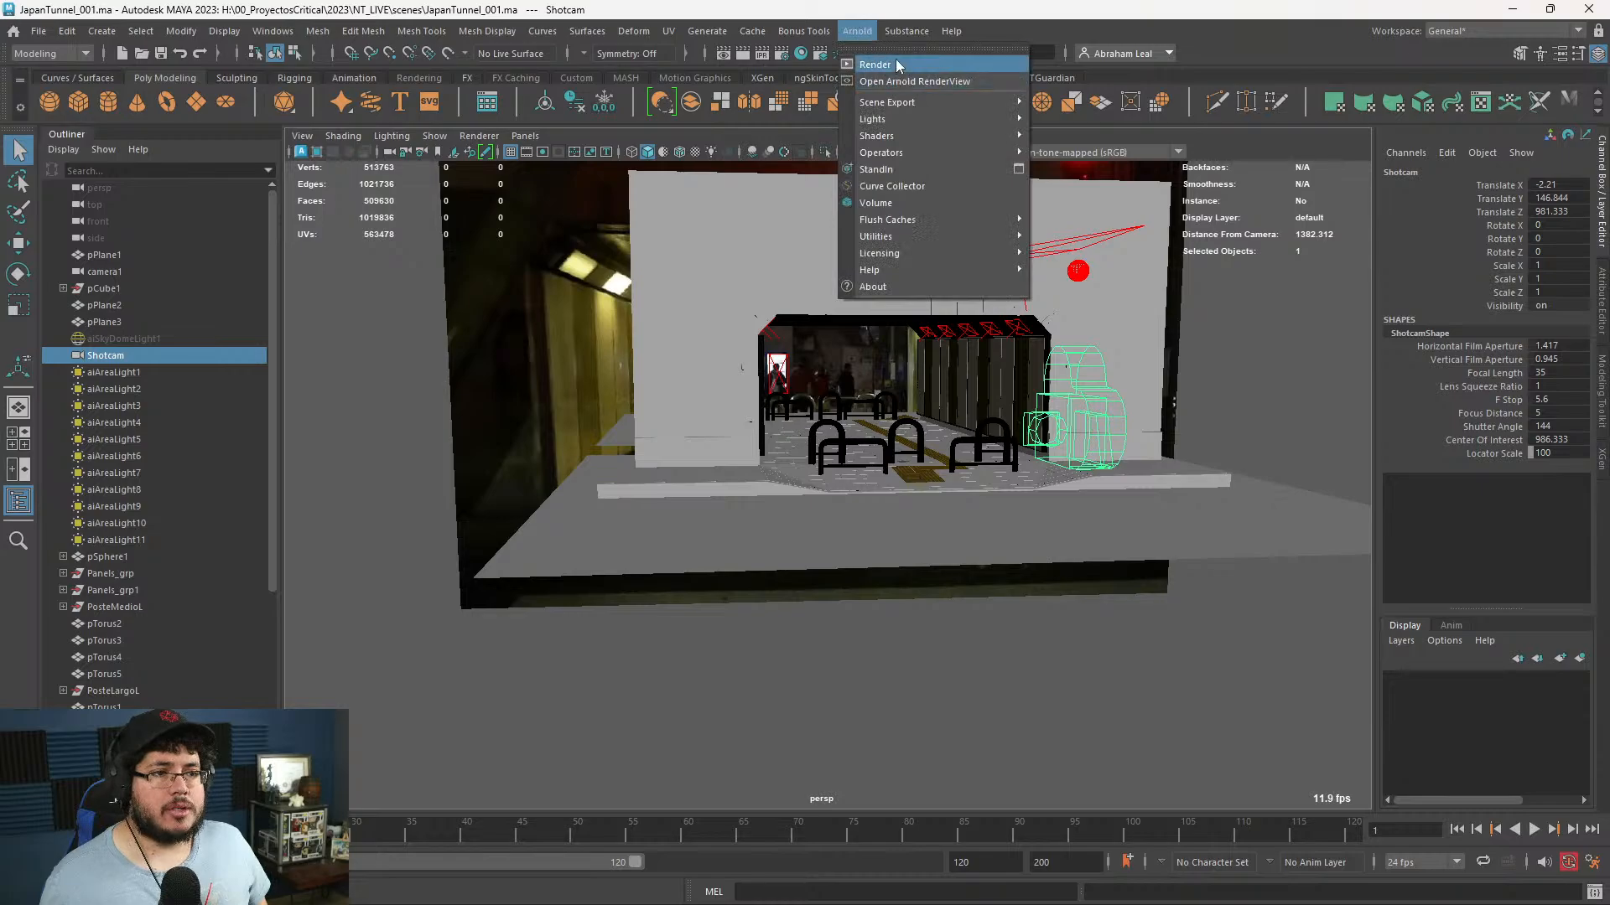
click(867, 63)
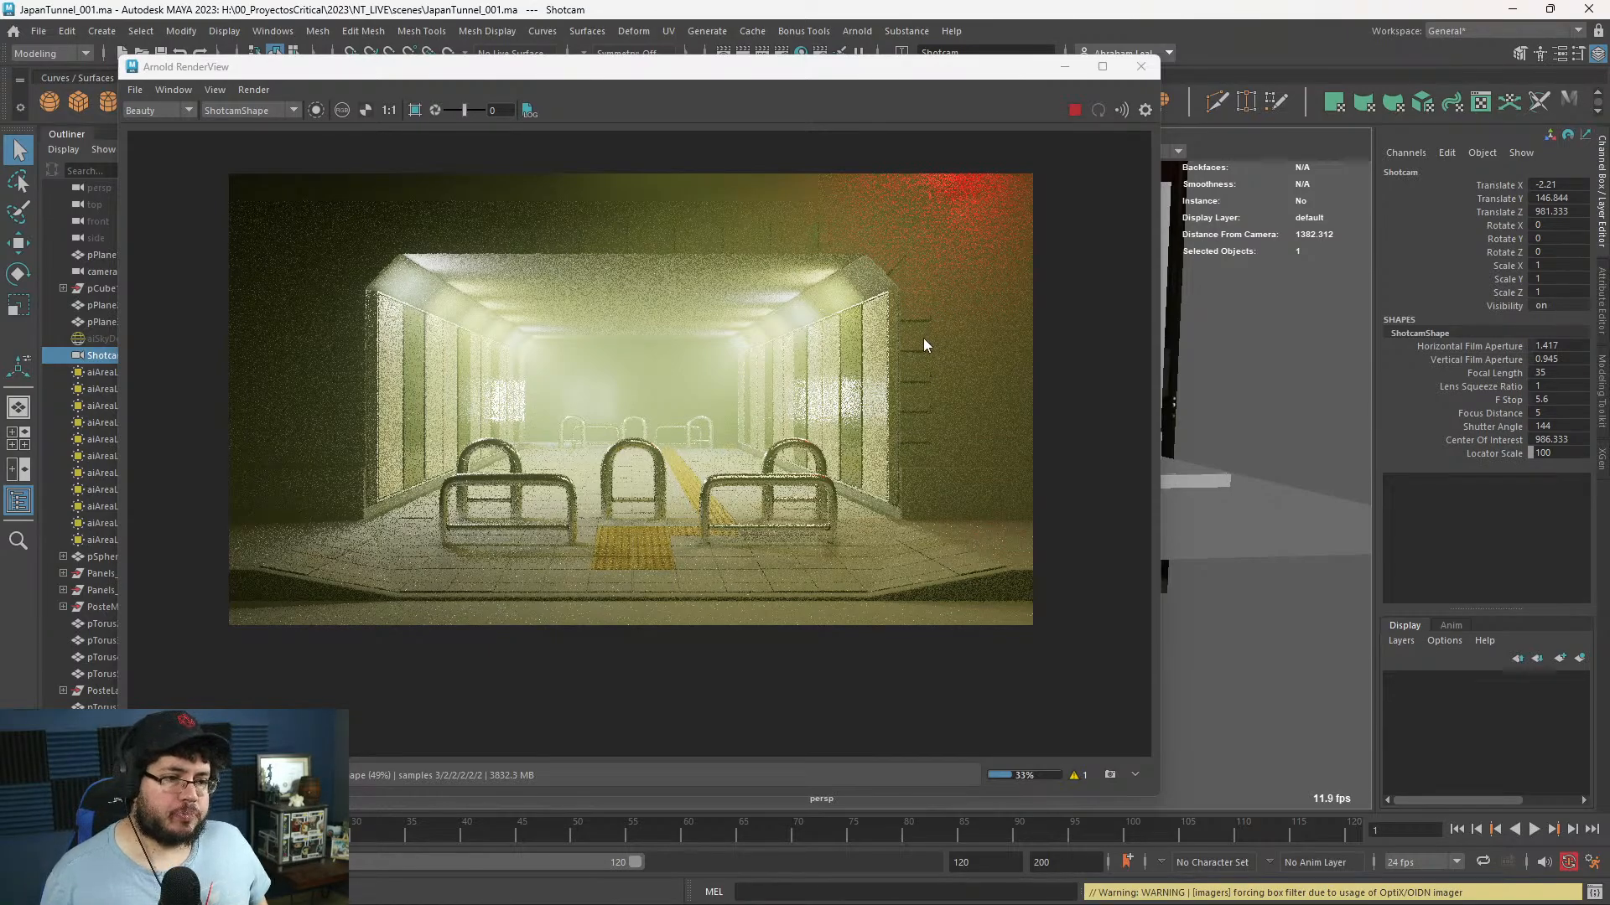
- Examine the rendered wall grooves, floor tiles and curb ramp up close, stop the render, and minimize the render window
scroll(917, 375, up, 5)
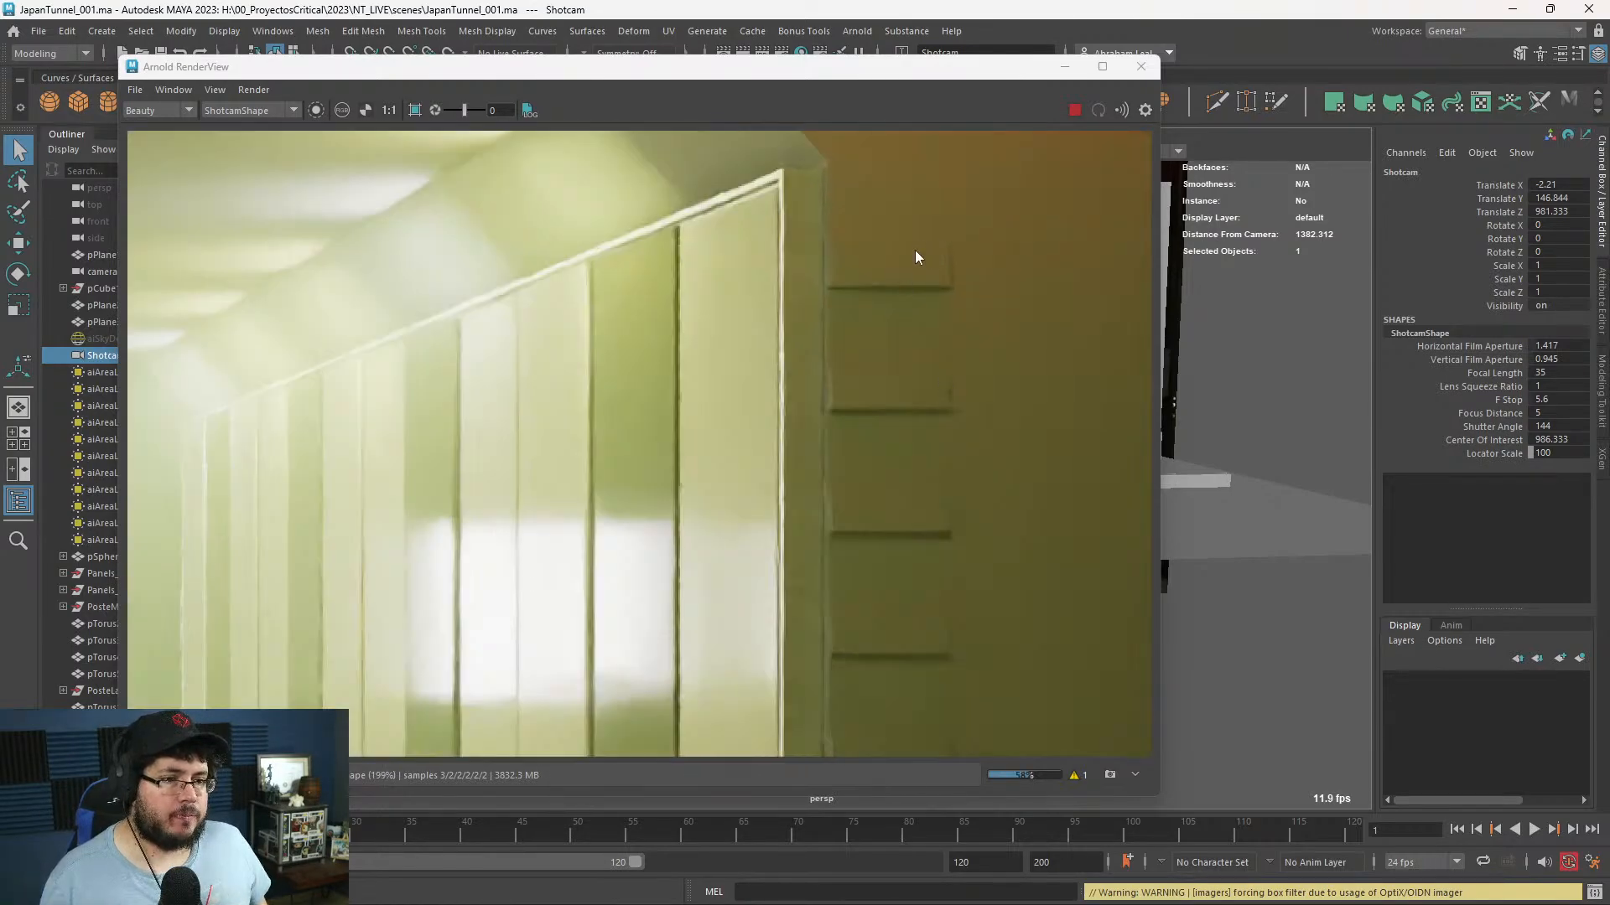
scroll(914, 359, down, 5)
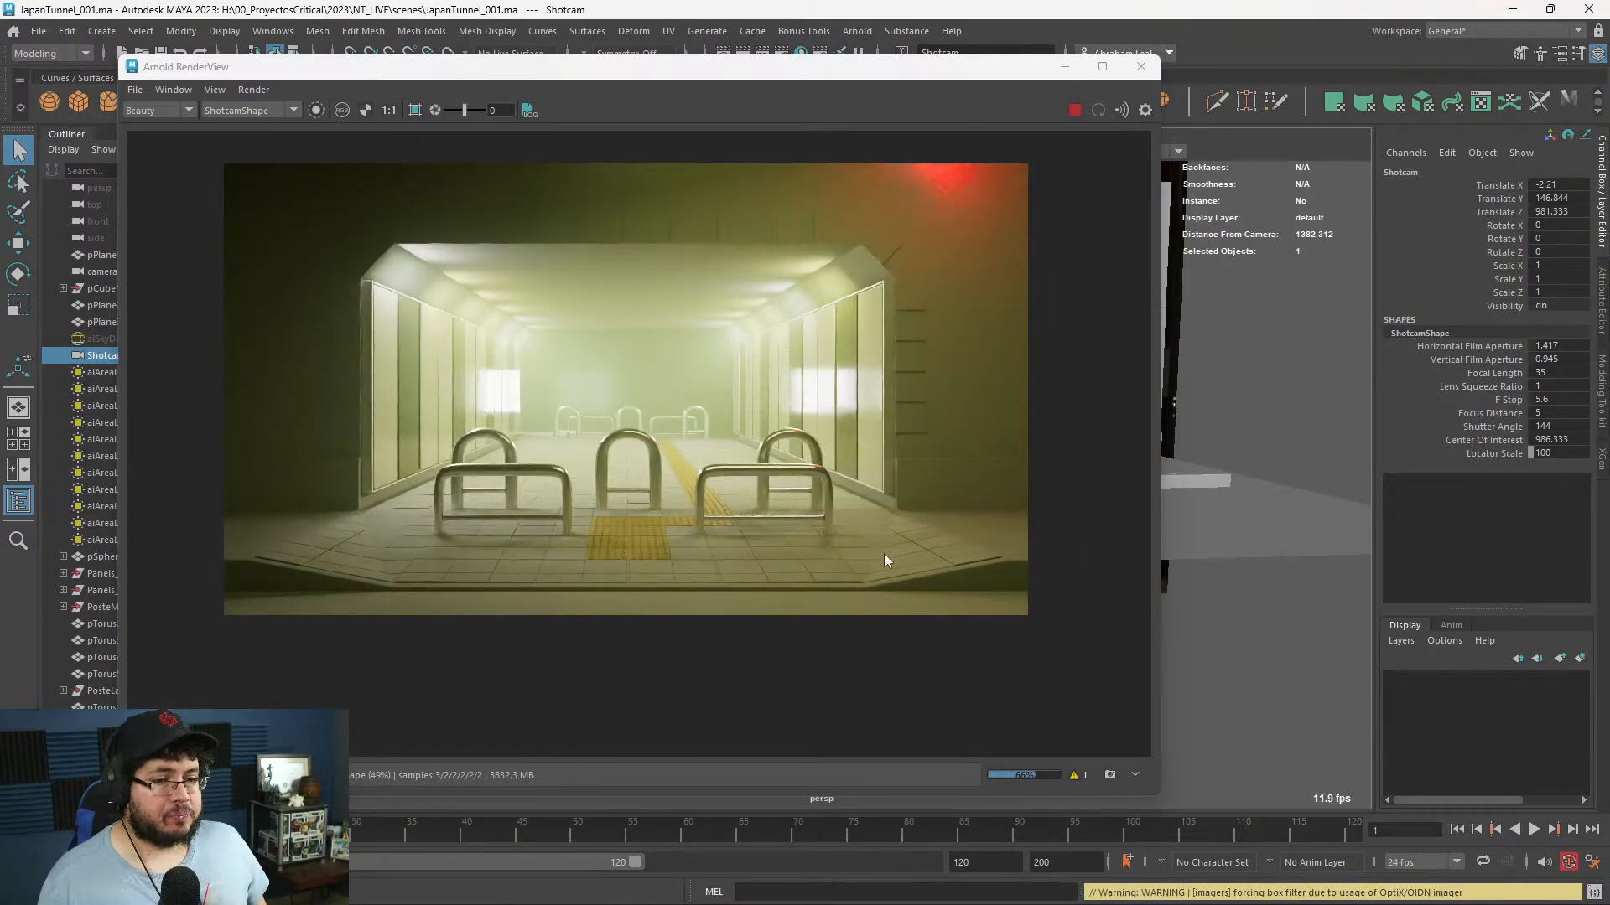
scroll(894, 541, up, 3)
middle_drag(913, 538, 598, 386)
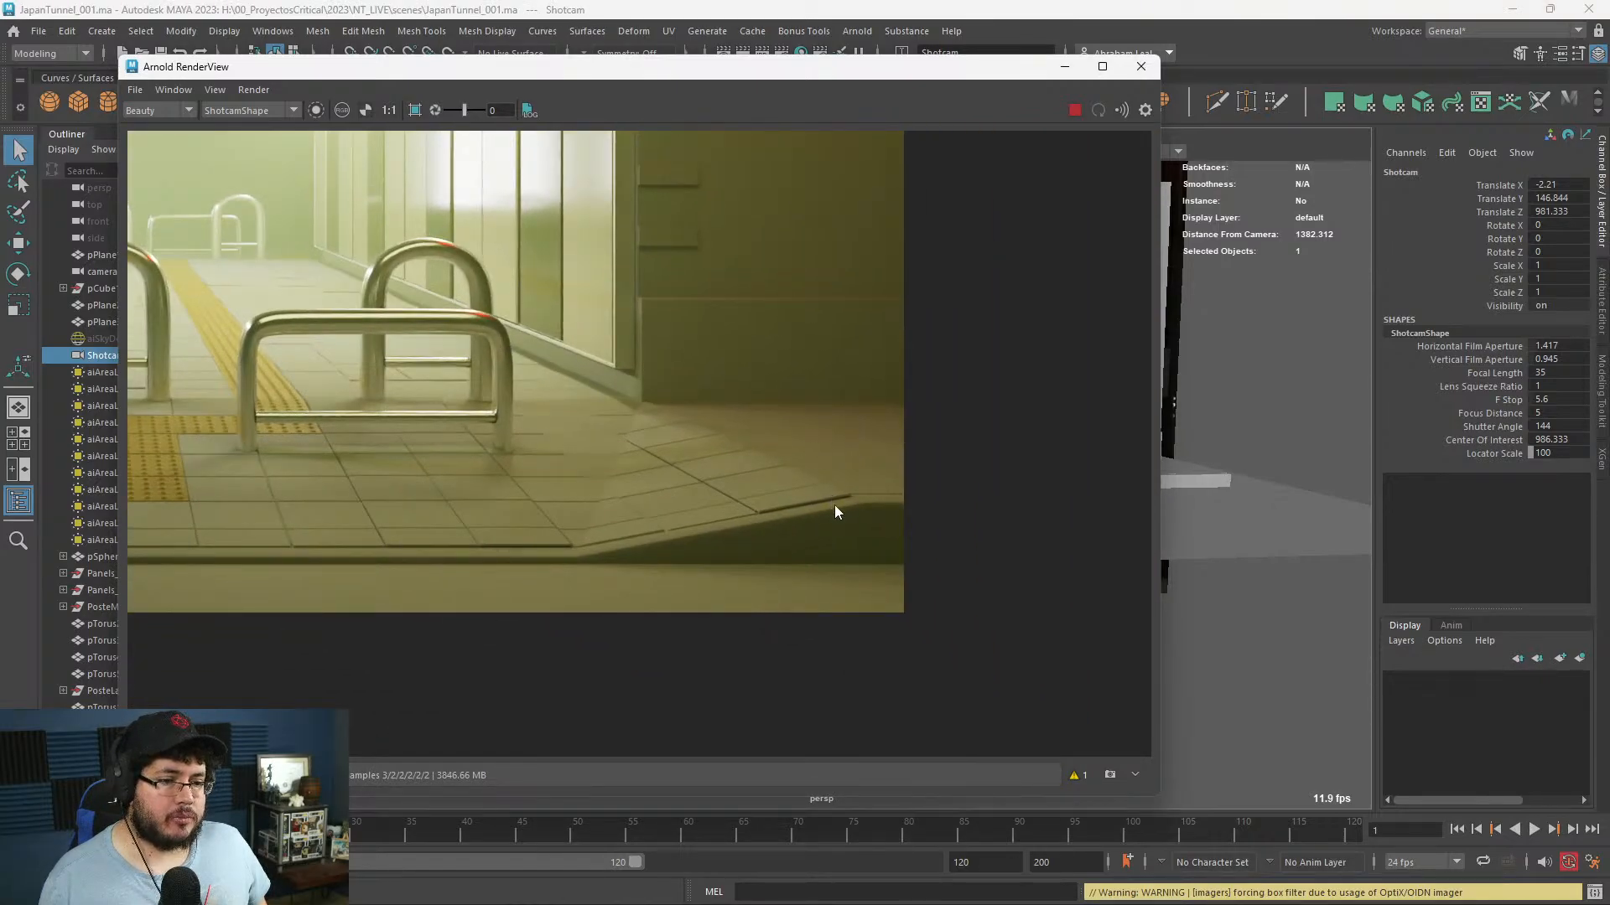
scroll(835, 511, up, 3)
scroll(716, 535, up, 1)
scroll(575, 450, down, 2)
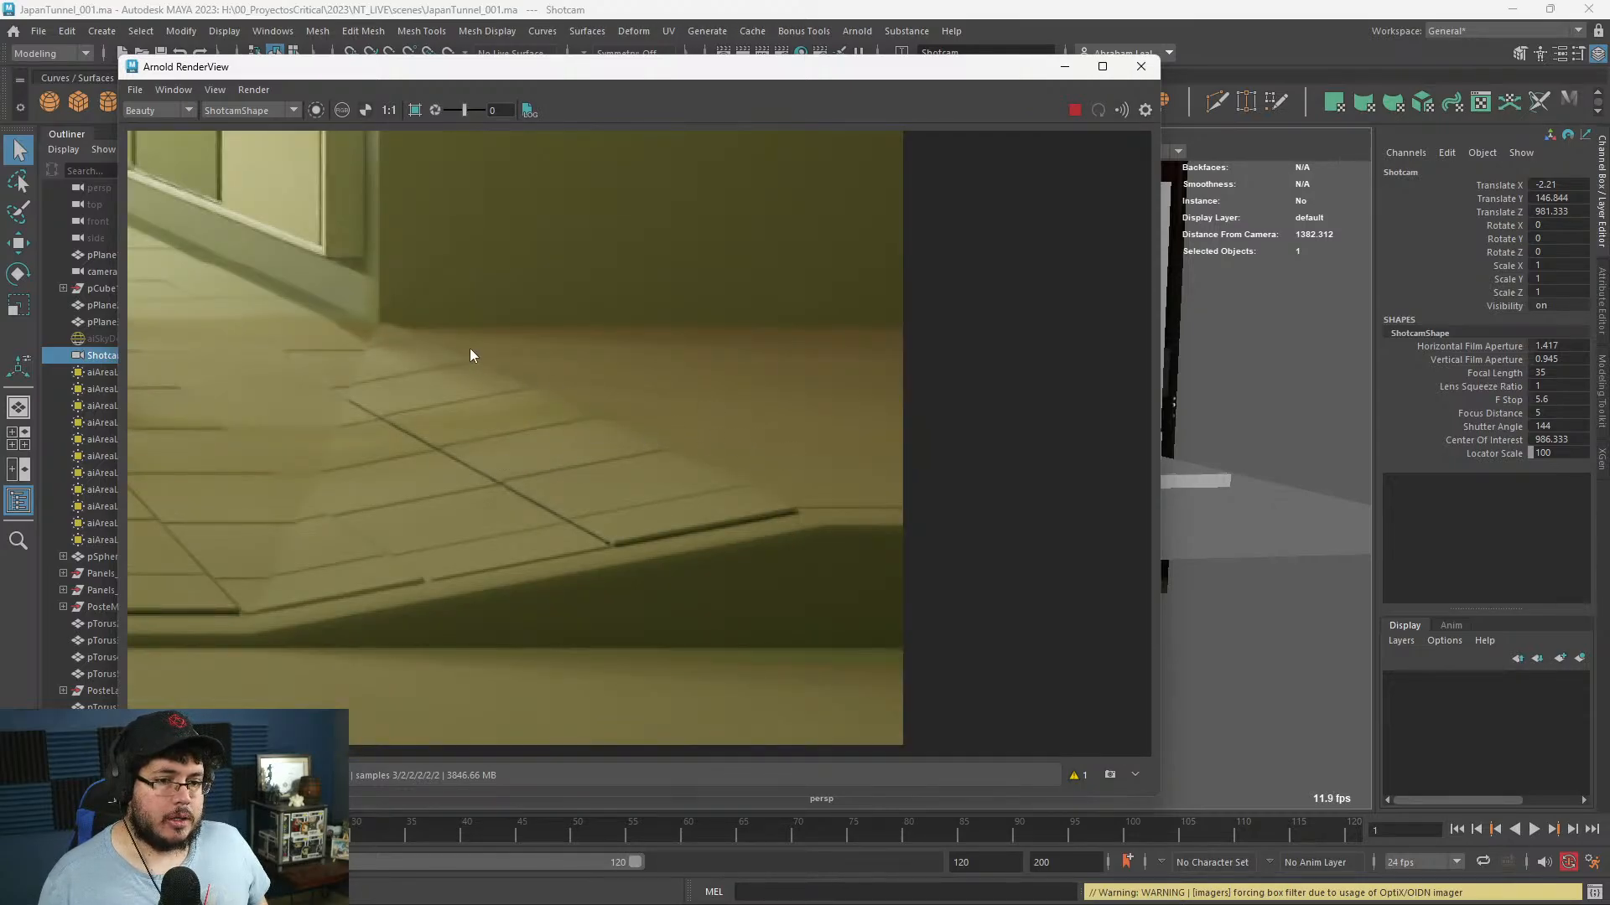
scroll(597, 470, down, 2)
scroll(479, 449, down, 1)
scroll(681, 426, up, 1)
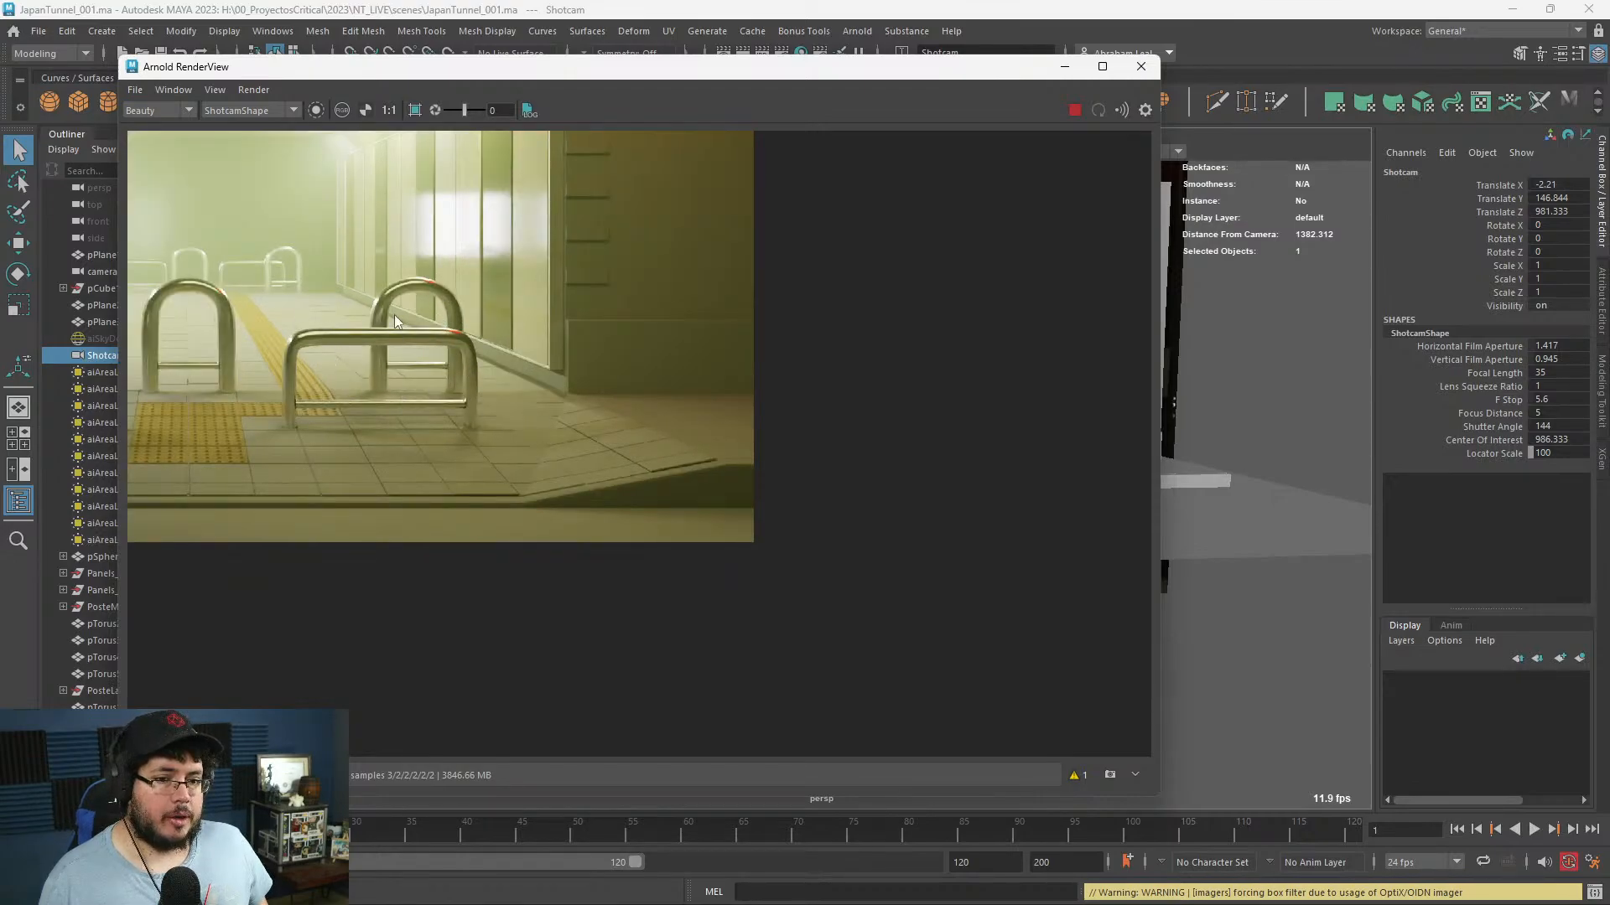
scroll(357, 347, down, 3)
scroll(615, 332, up, 4)
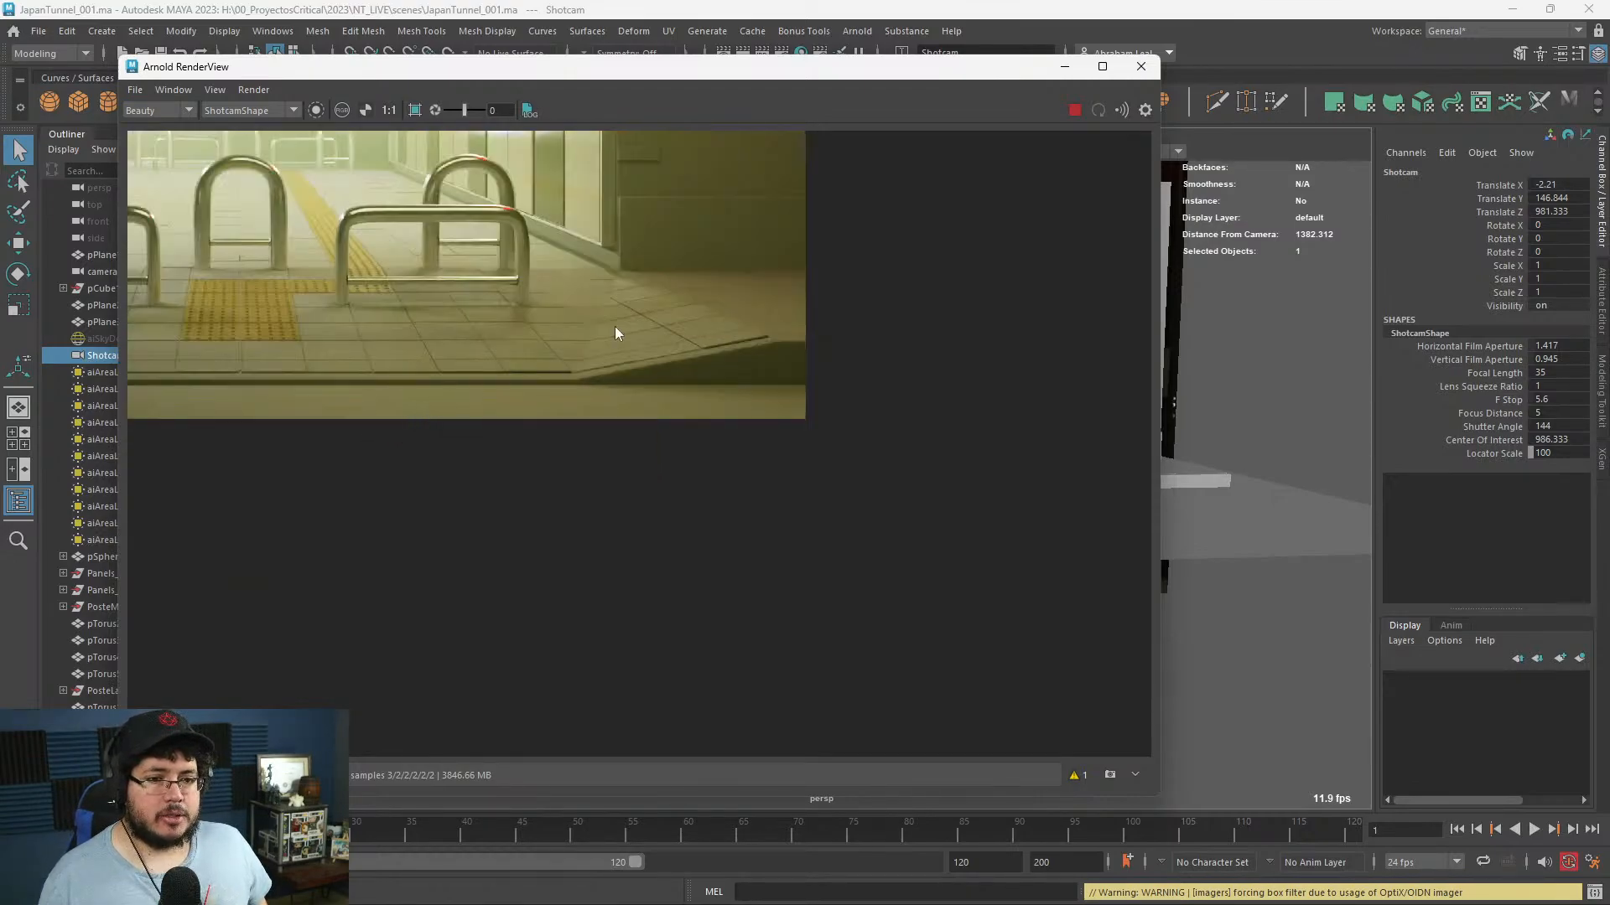
middle_drag(615, 327, 527, 335)
click(1071, 110)
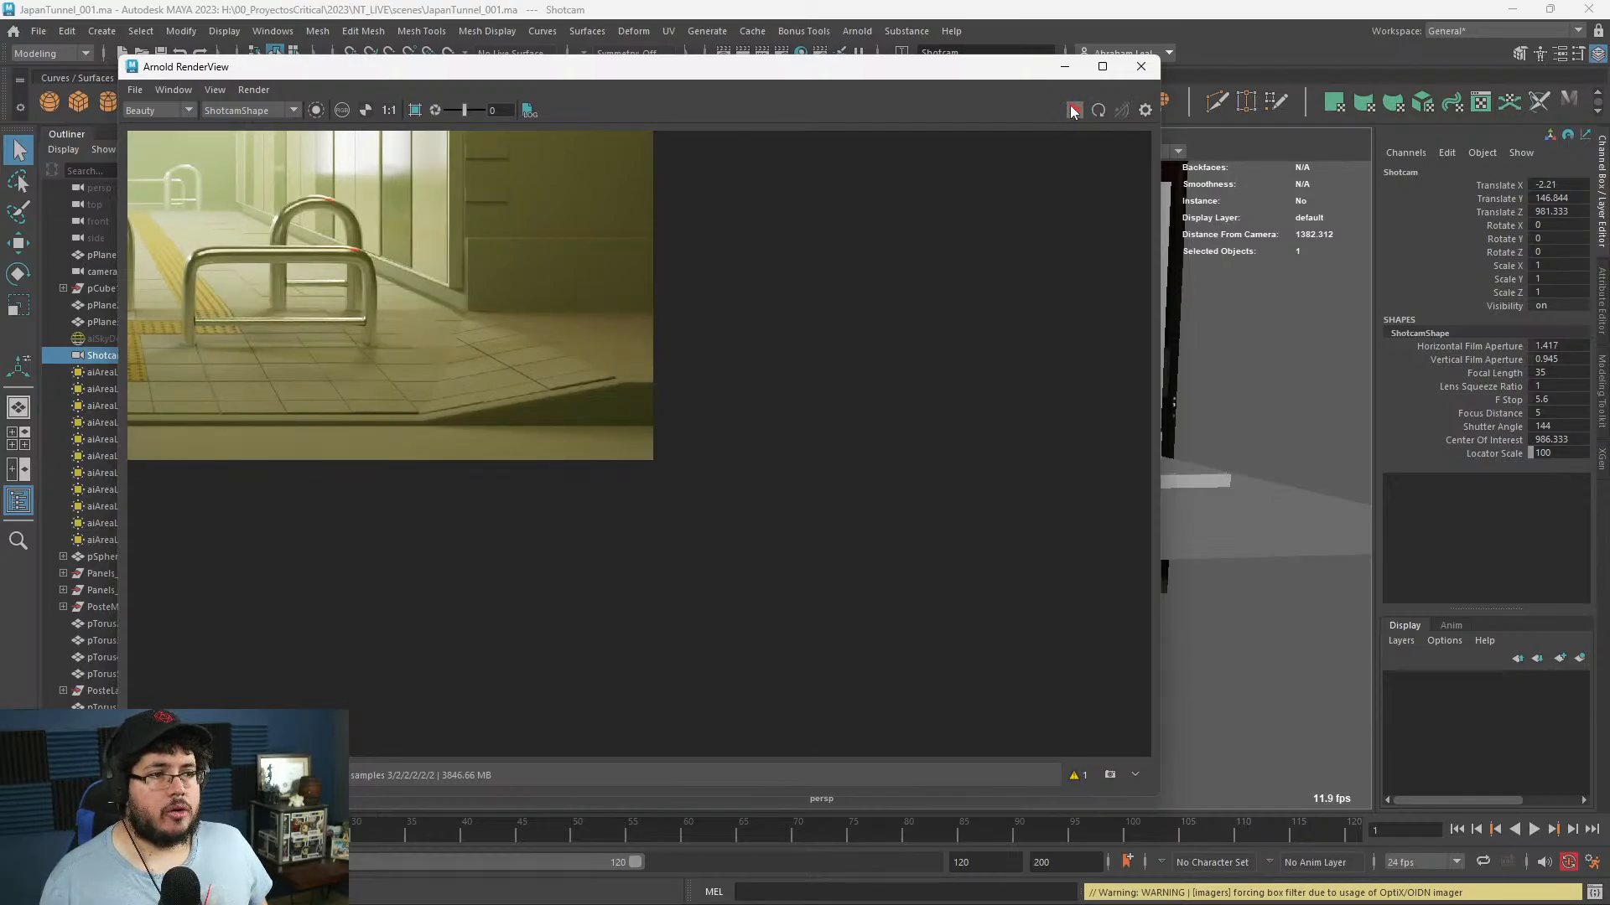
click(1064, 66)
- Select a row of six floor tiles running alongside the tunnel's panel wall behind the arched railing
alt+drag(837, 478, 858, 571)
alt+middle_drag(859, 572, 705, 520)
alt+right_drag(704, 520, 1124, 696)
alt+middle_drag(909, 268, 746, 520)
alt+right_drag(746, 520, 973, 695)
alt+drag(977, 645, 1138, 642)
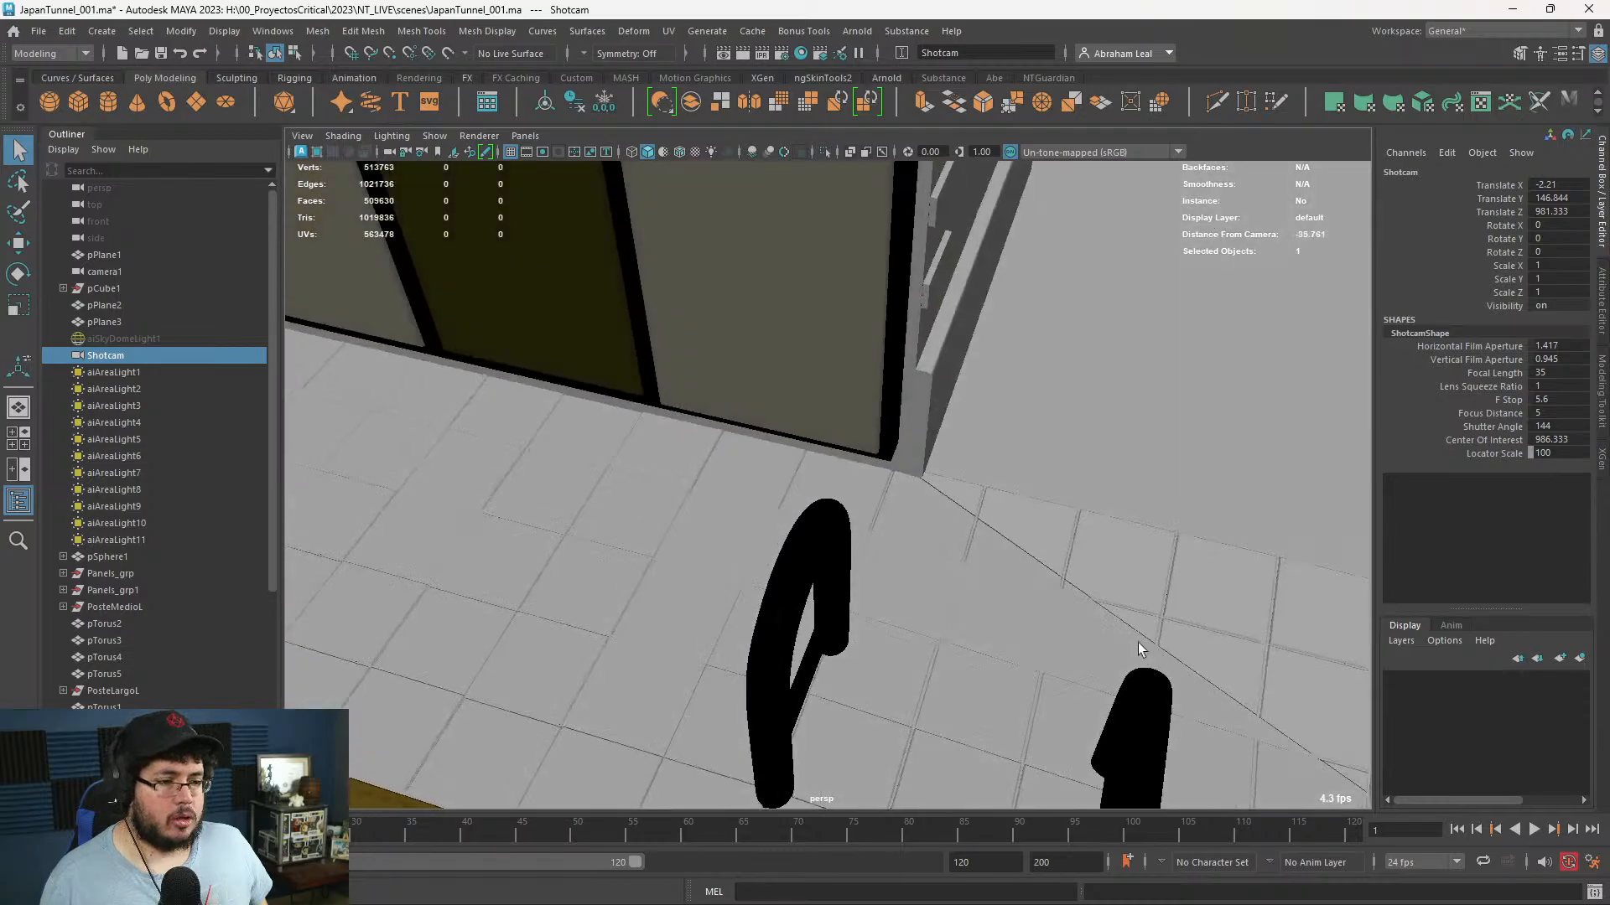
alt+middle_drag(1138, 642, 755, 436)
mouse_move(755, 436)
alt+mouse_down()
mouse_move(720, 385)
mouse_move(752, 429)
alt+mouse_up()
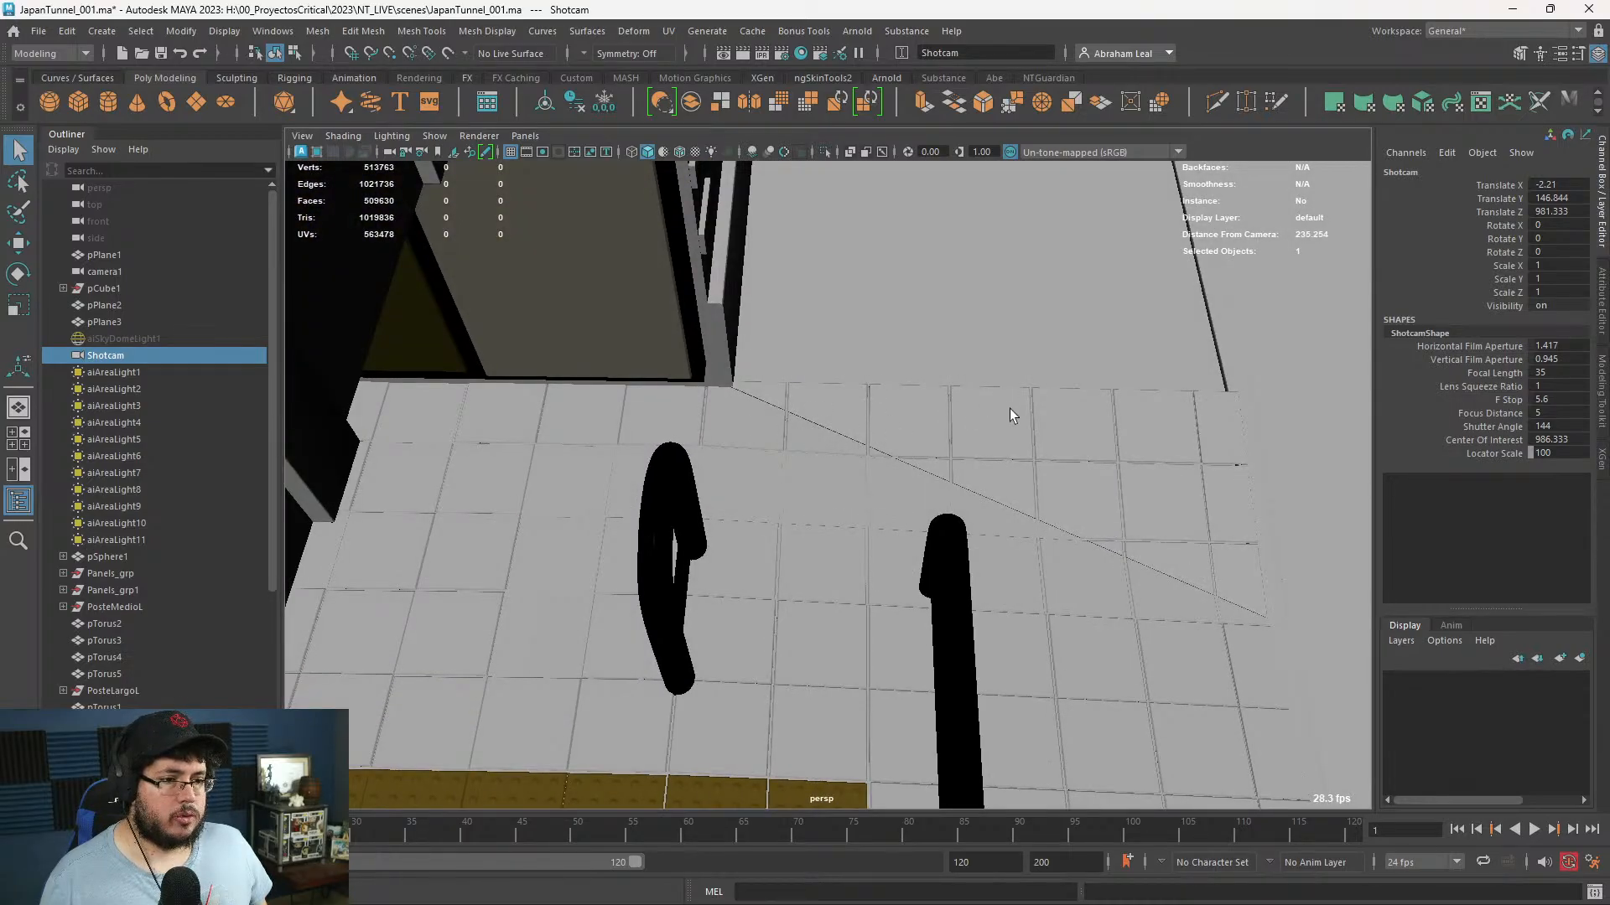
alt+drag(671, 427, 545, 413)
drag(568, 210, 595, 239)
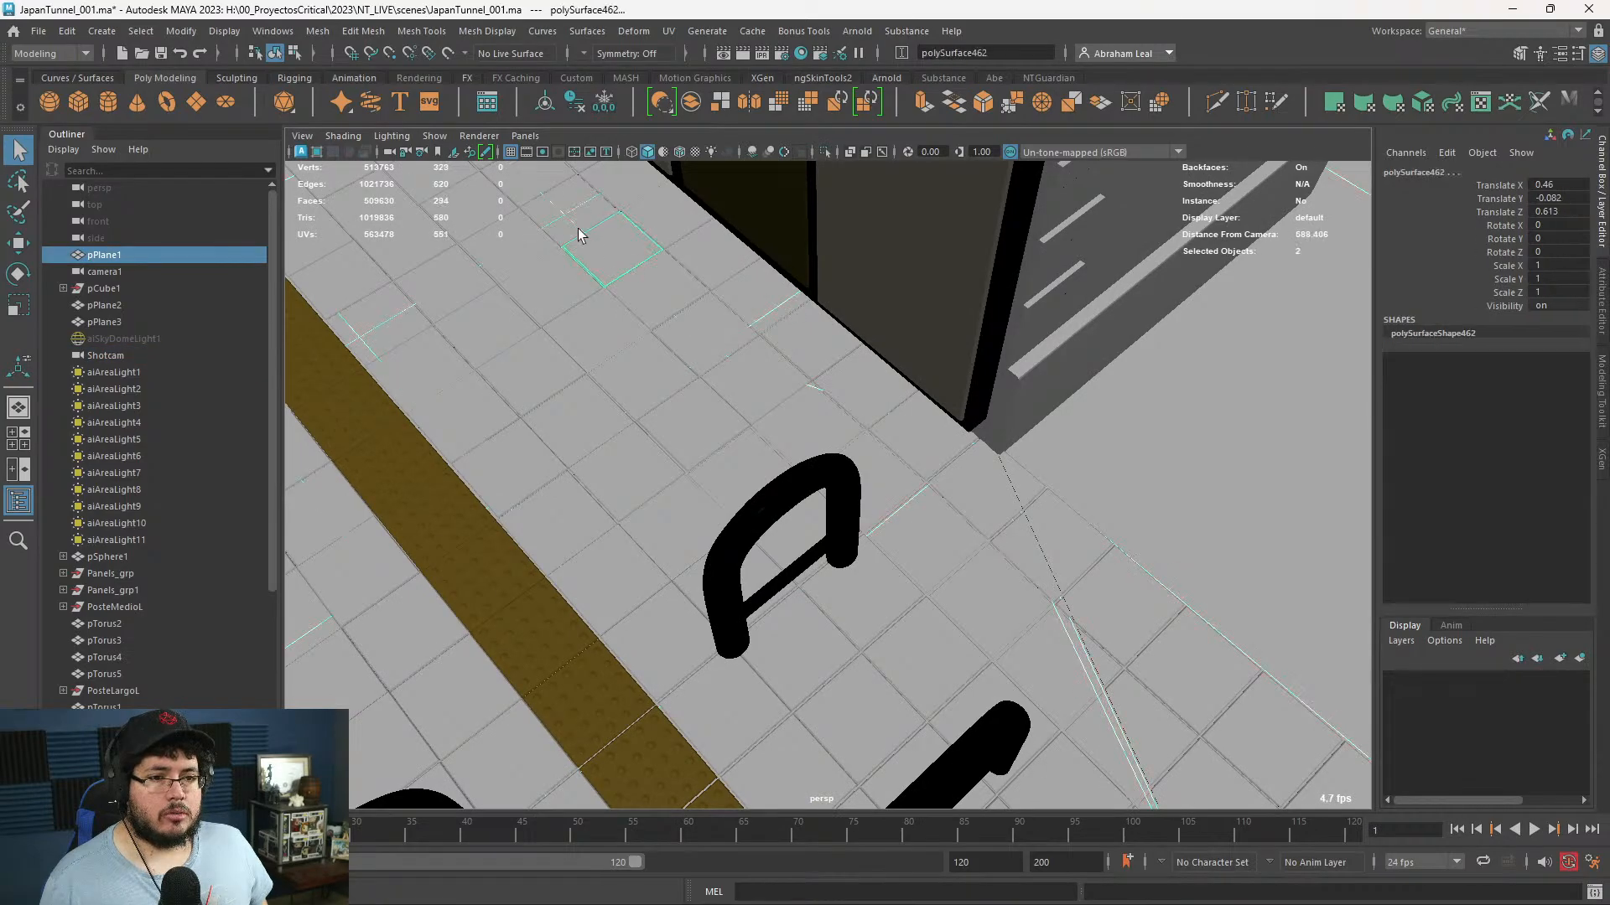
click(577, 228)
shift+click(603, 249)
shift+click(647, 283)
shift+click(697, 332)
shift+click(737, 377)
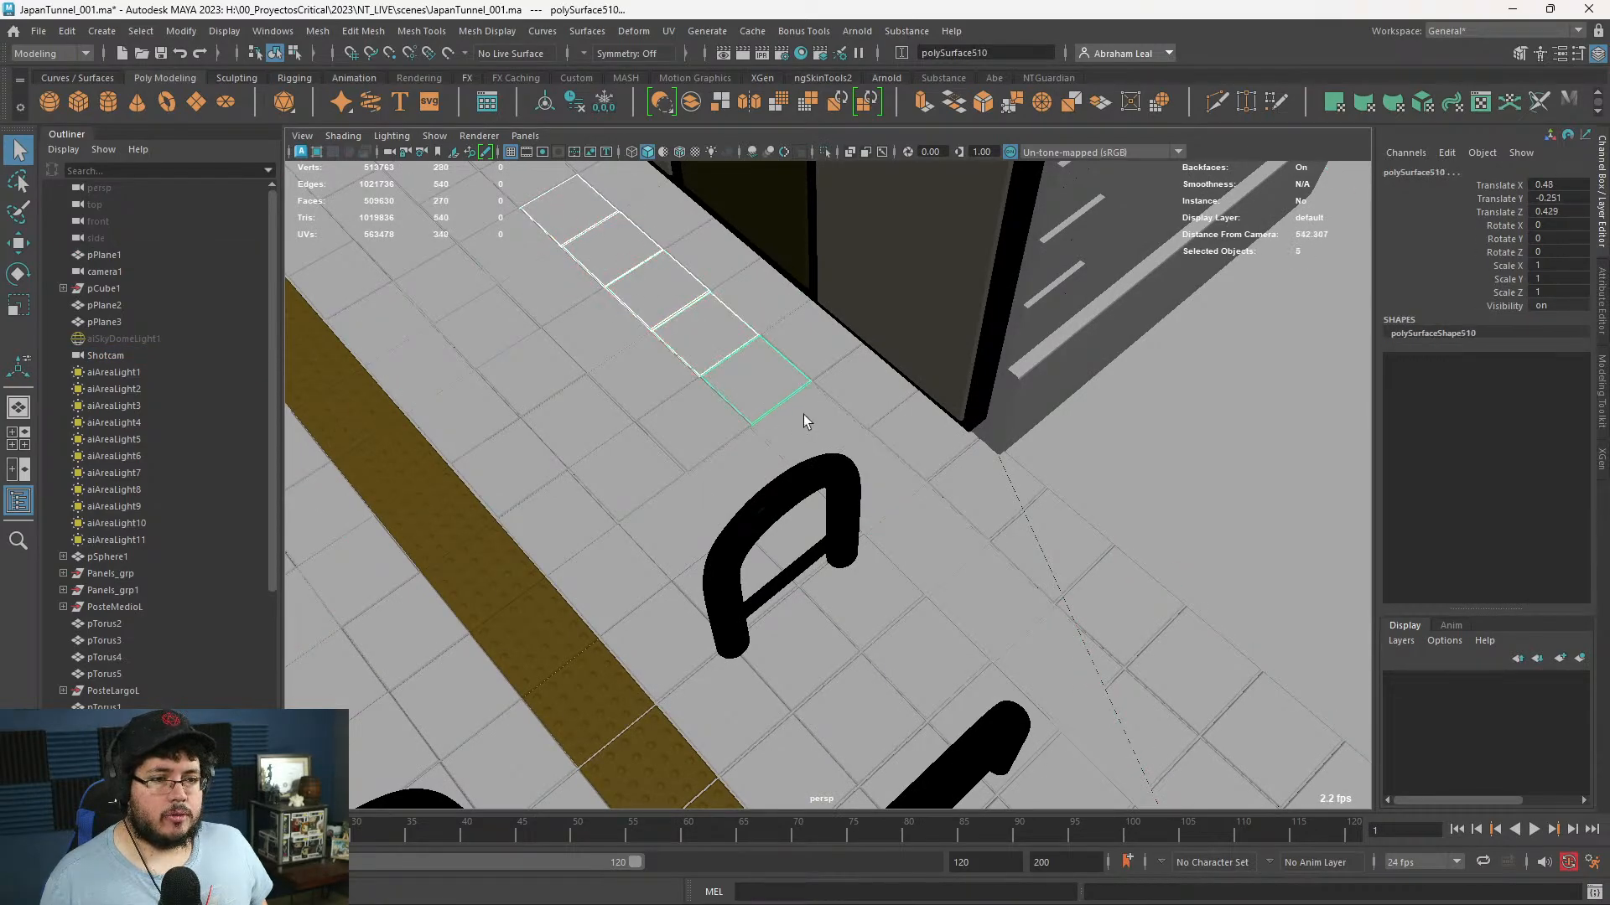
shift+click(809, 421)
shift+click(917, 485)
key(ctrl+z)
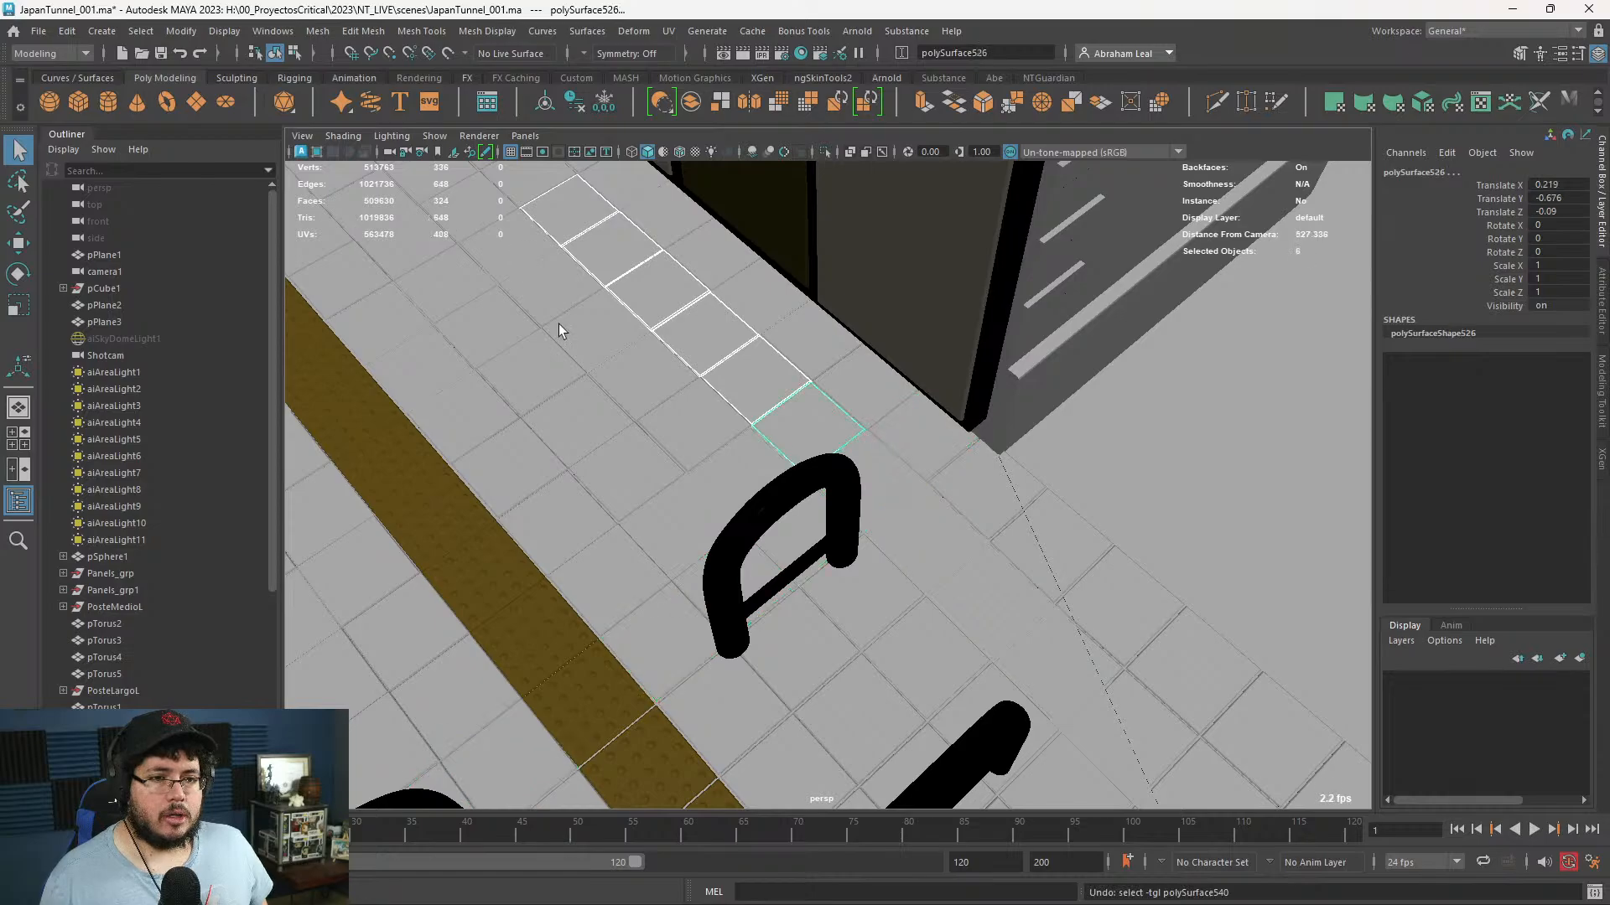
- Add five tiles from the adjacent row to the selection, leaving out the floor plane and the tile belonging to it
shift+click(545, 293)
shift+click(508, 252)
shift+click(590, 337)
shift+click(632, 382)
key(ctrl+z)
key(ctrl+z)
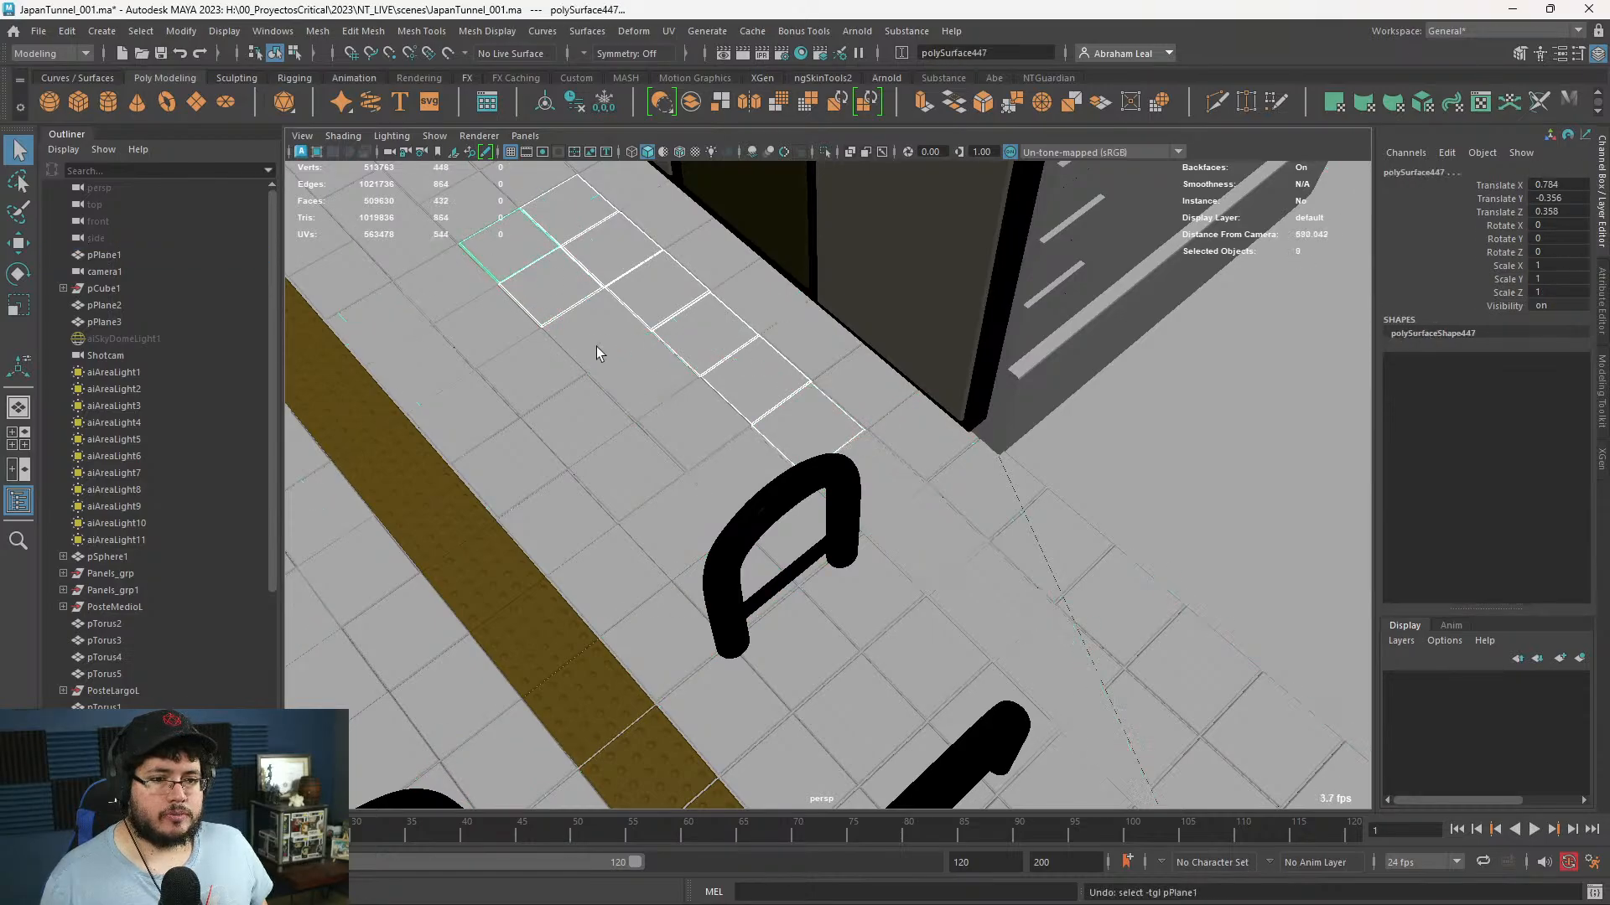
shift+click(610, 403)
key(ctrl+z)
scroll(596, 361, up, 6)
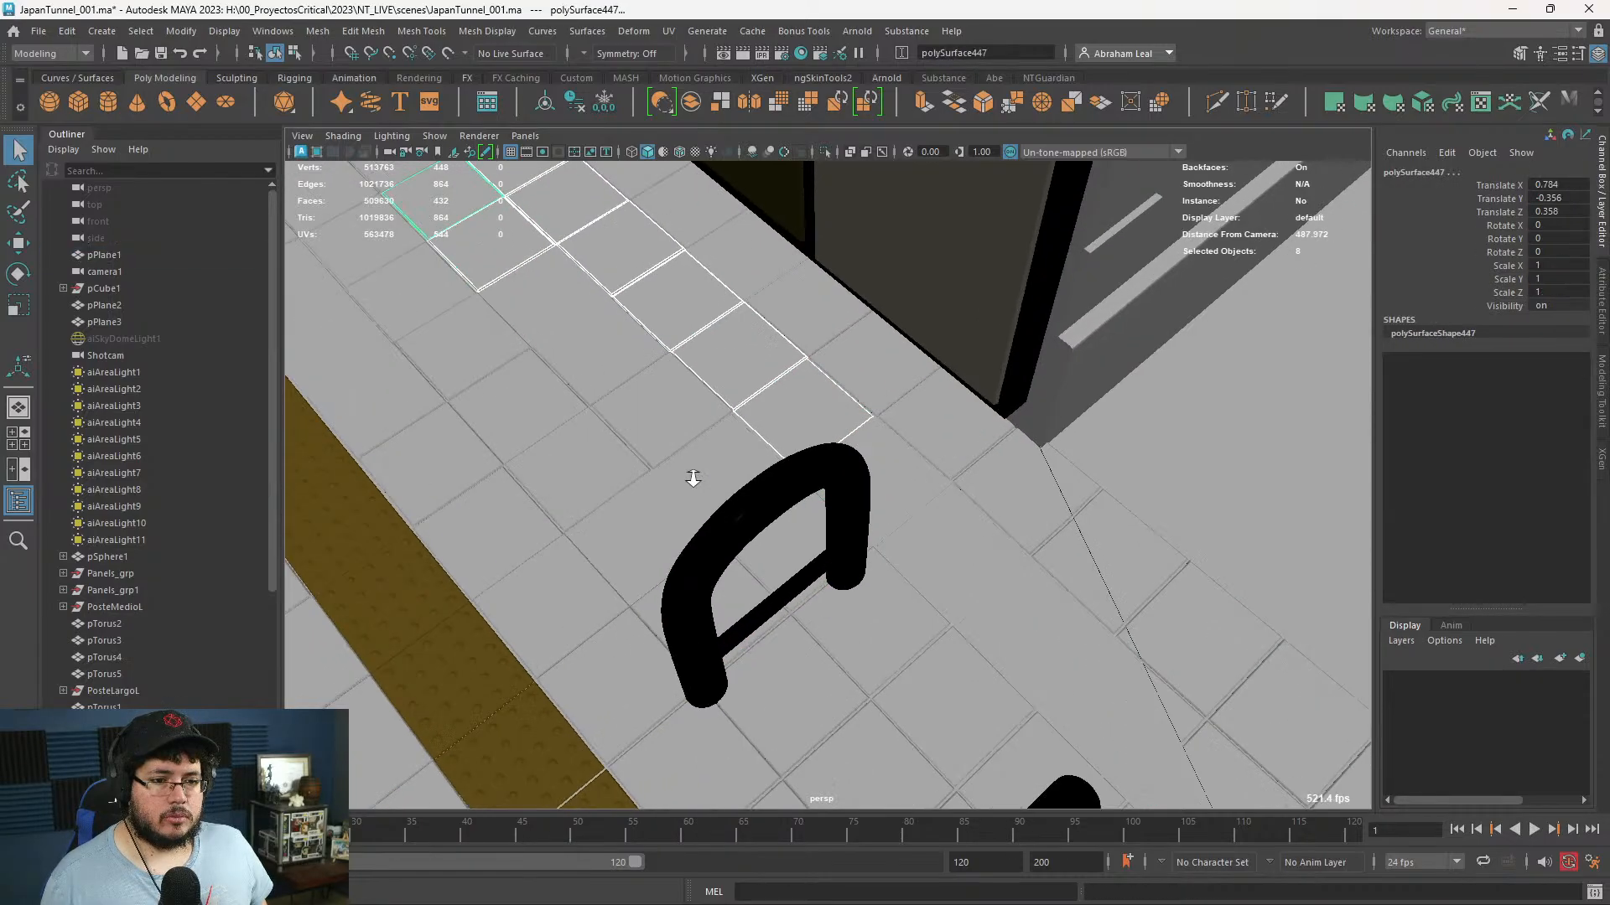
shift+click(600, 360)
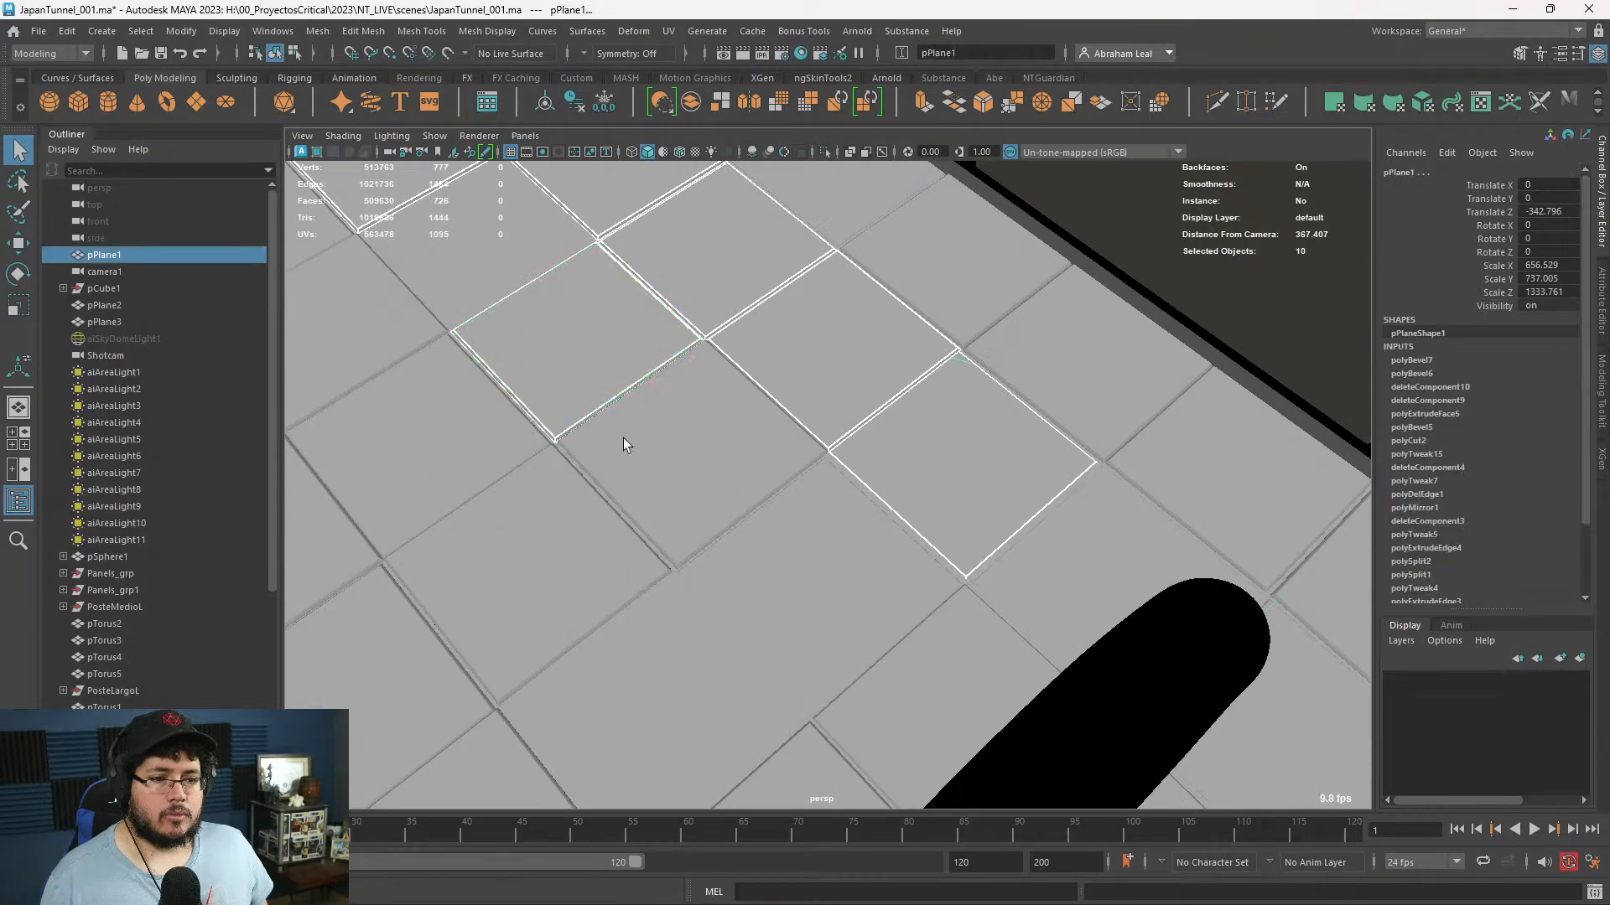
alt+drag(540, 365, 495, 288)
scroll(536, 335, down, 4)
alt+middle_drag(561, 360, 601, 417)
key(ctrl+z)
shift+click(766, 511)
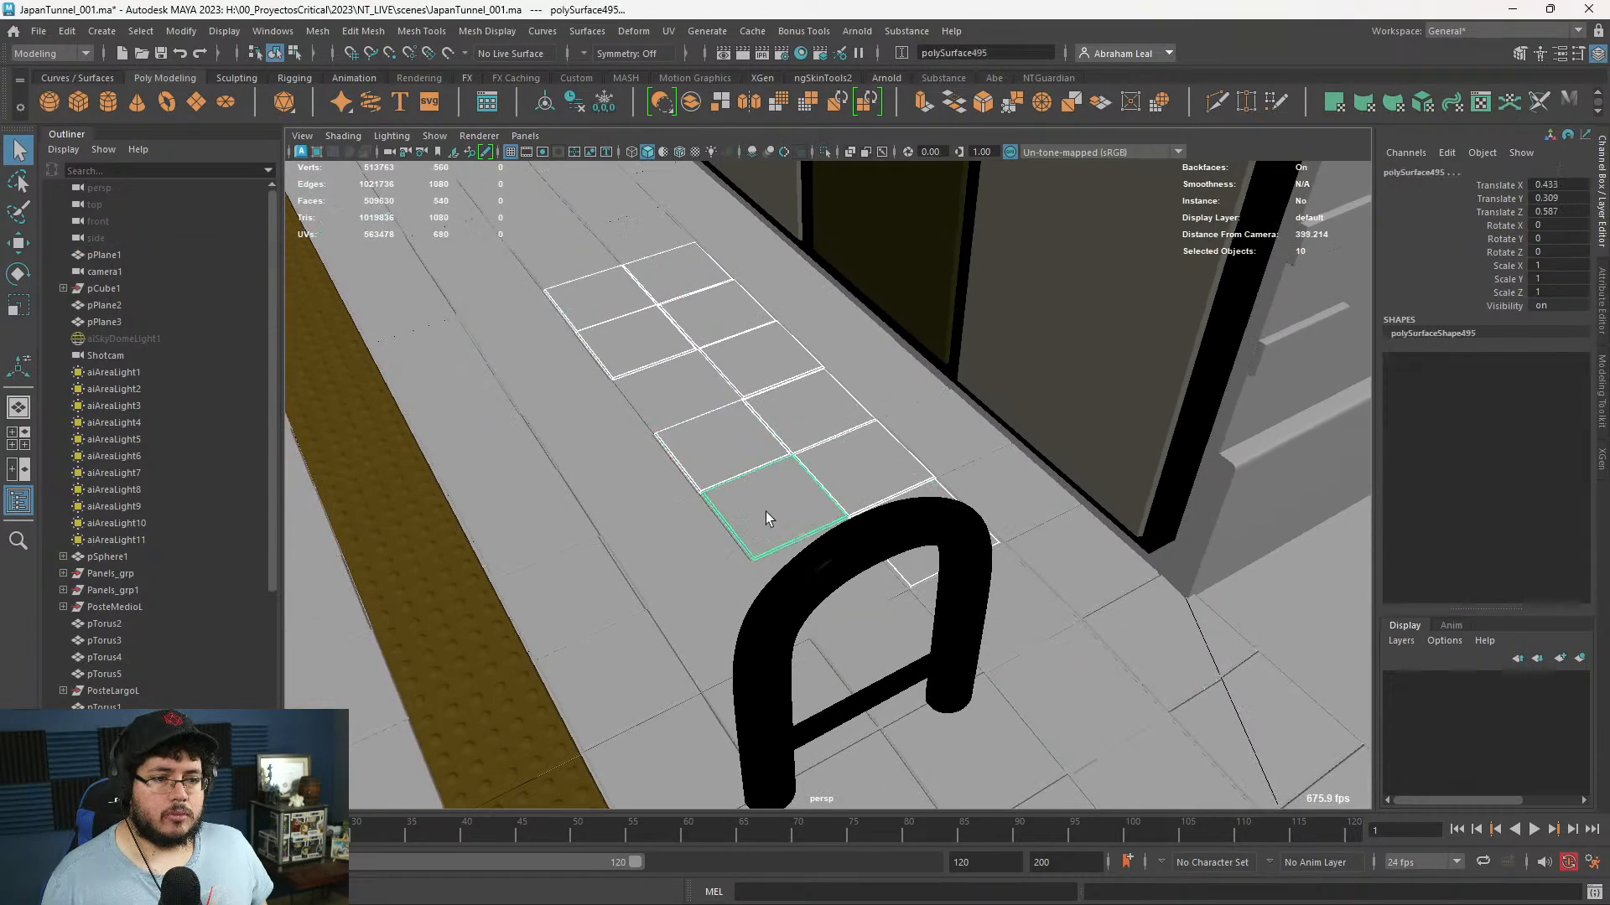
alt+middle_drag(767, 511, 753, 419)
alt+drag(753, 419, 864, 428)
shift+click(761, 502)
alt+right_drag(761, 501, 612, 438)
alt+drag(746, 478, 694, 501)
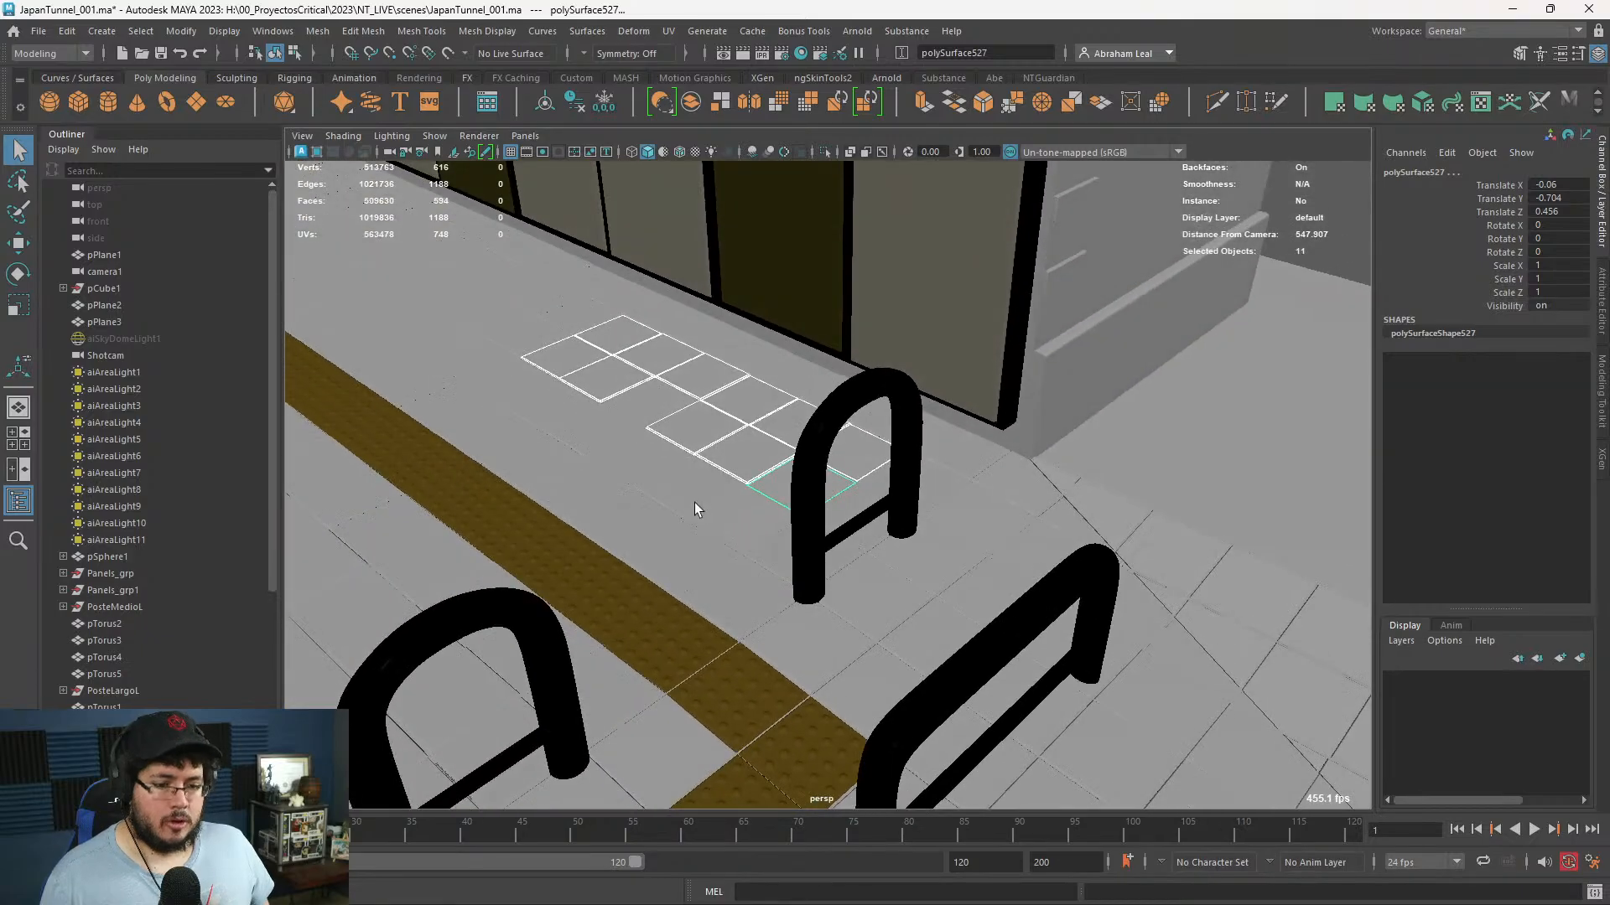
- Duplicate the eleven tiles and move the copies onto the bare sidewalk beside the entrance, aligned with the existing tiling
key(ctrl+d)
key(w)
drag(848, 524, 1492, 742)
alt+middle_drag(1241, 674, 753, 516)
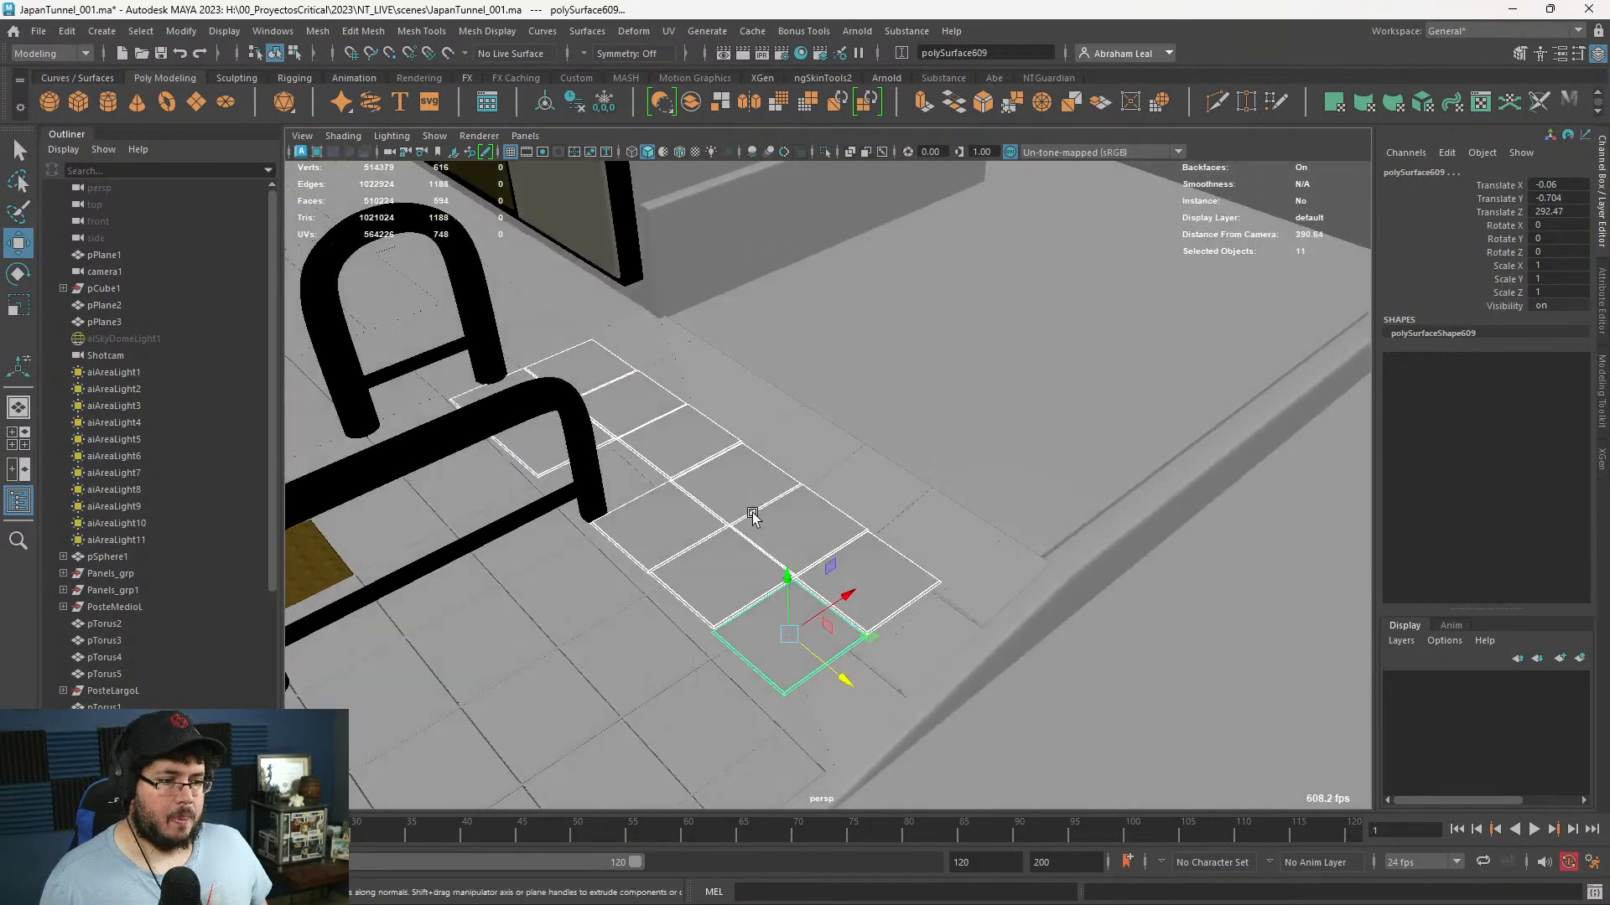
alt+drag(752, 516, 719, 520)
drag(726, 637, 1054, 596)
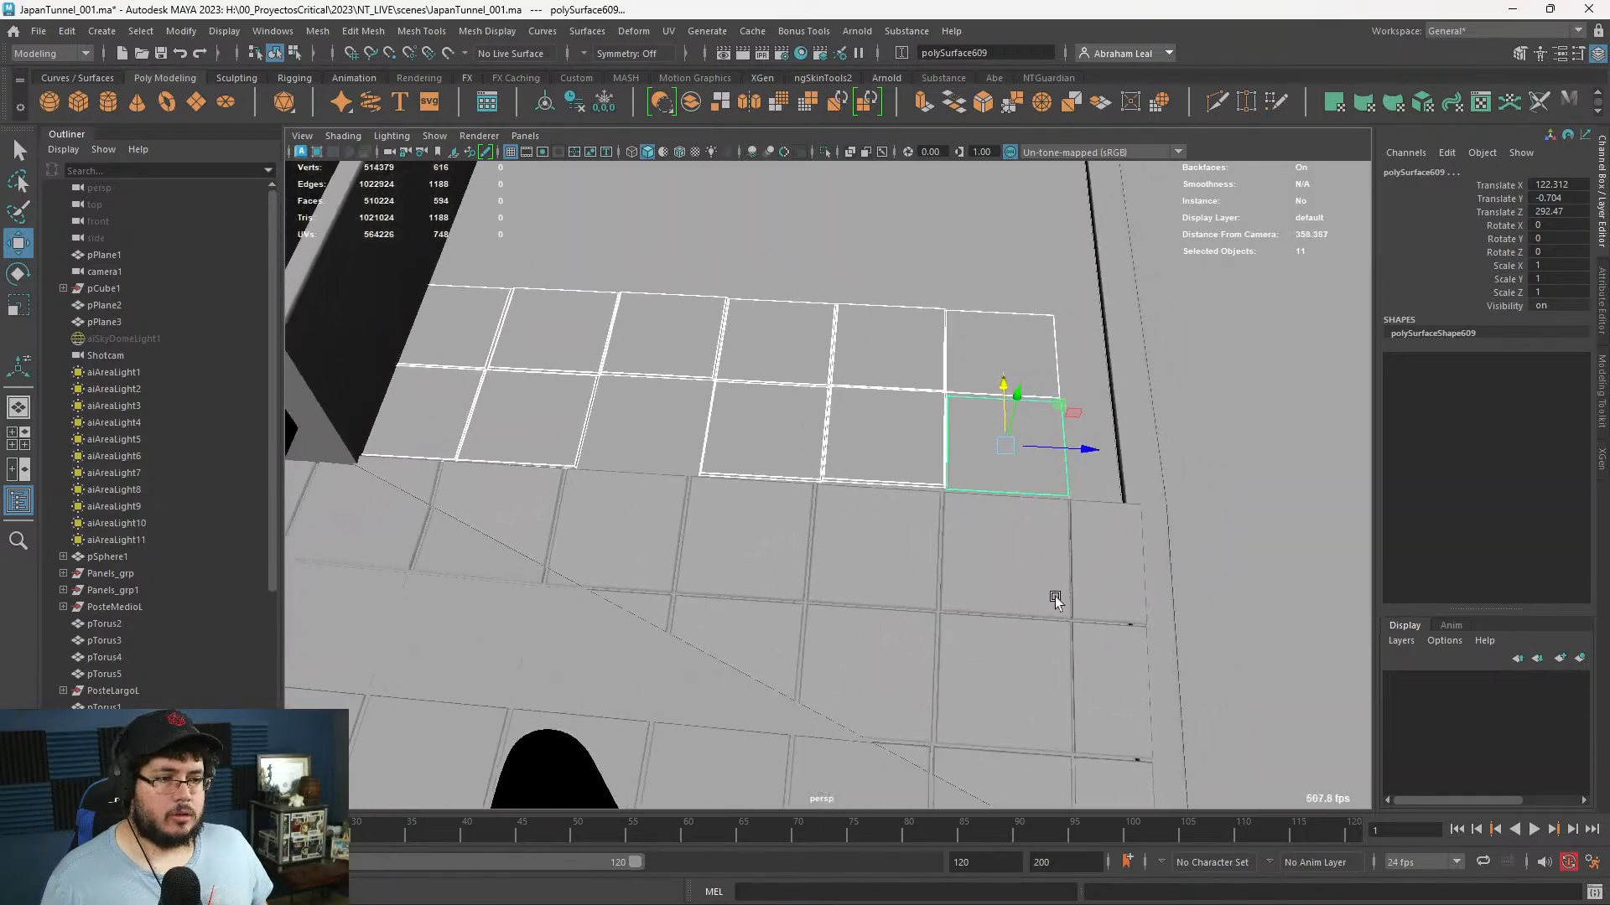
drag(1080, 449, 963, 456)
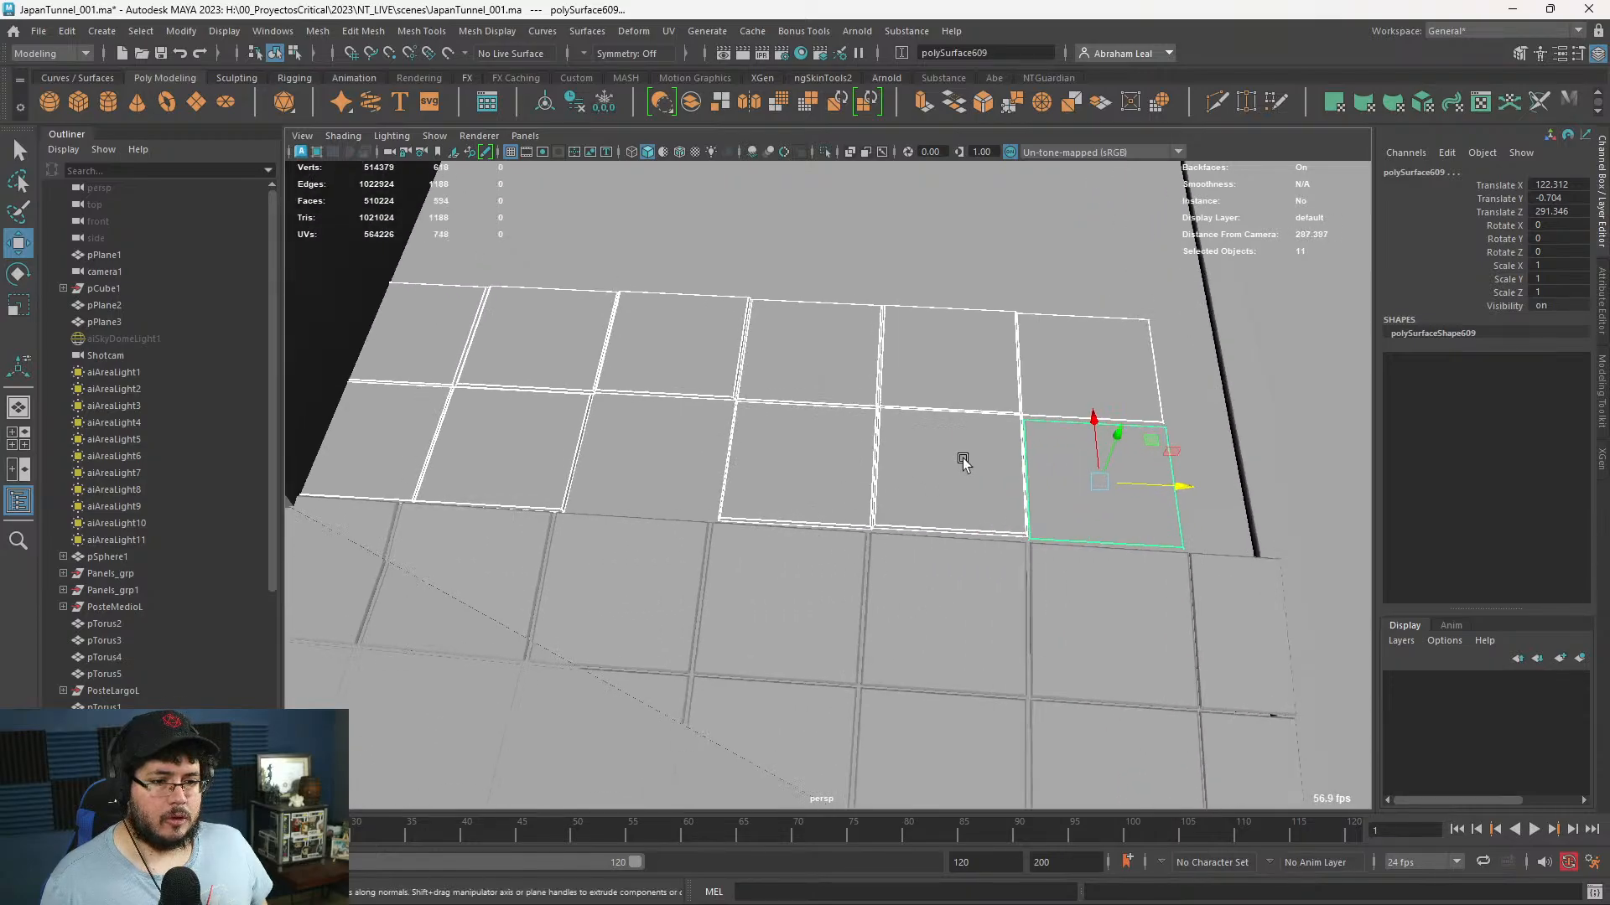
- Duplicate the end tile of the inner row and move the copy to Translate Z 168.196 to fill the row's gap
click(1064, 470)
key(ctrl+d)
drag(1185, 485, 736, 491)
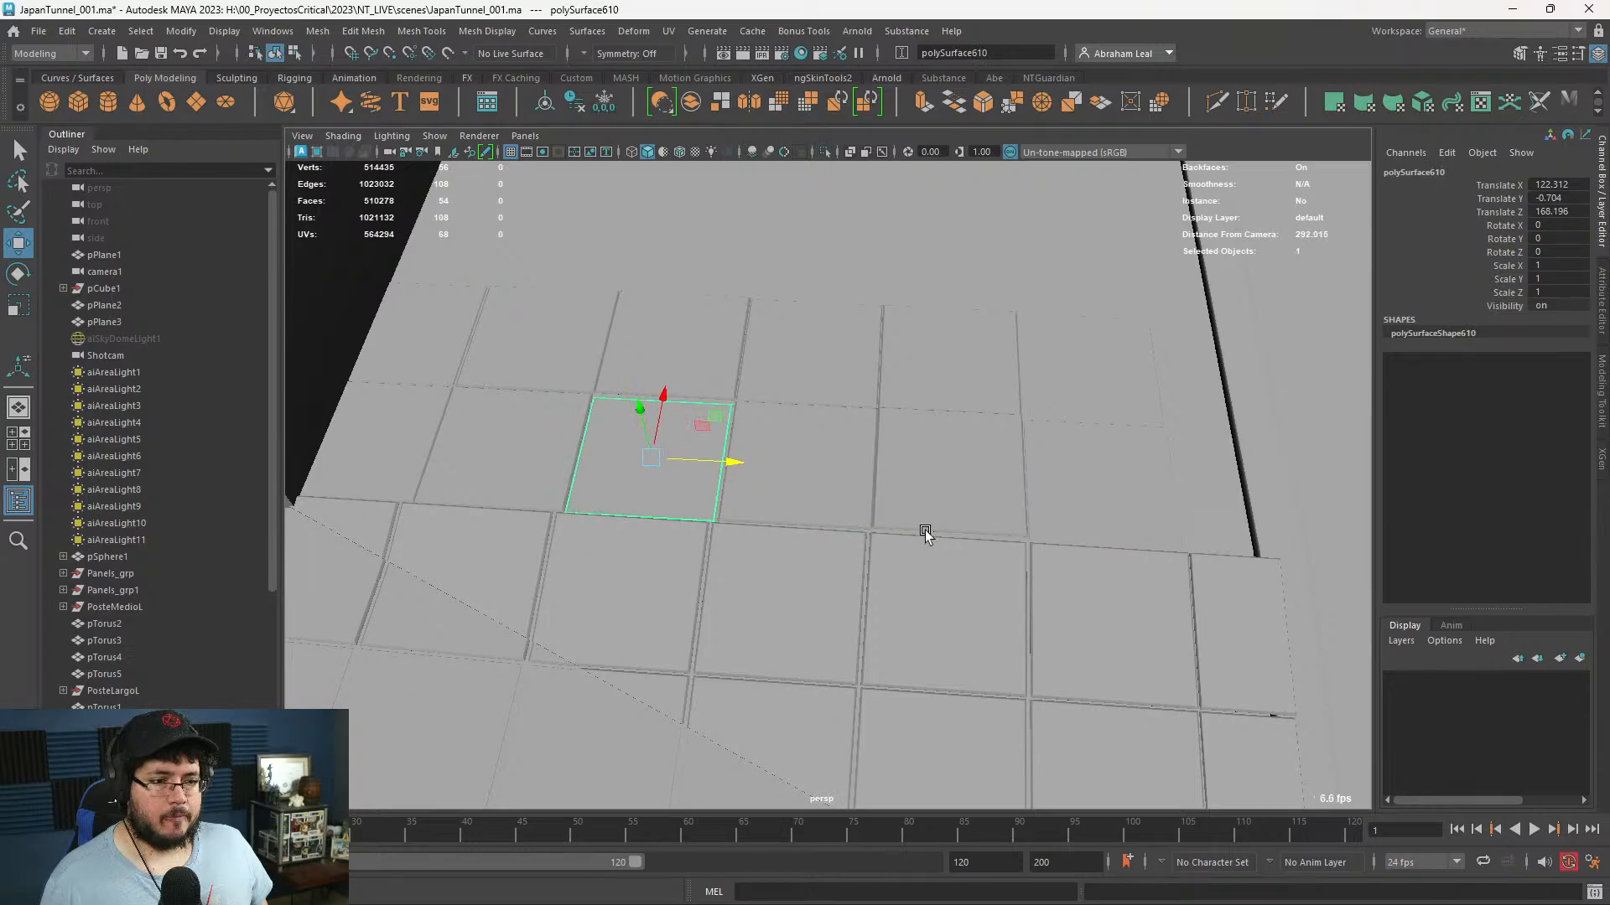
- Duplicate the two end tiles, move the copies to the curb edge, and narrow them to a Z scale of 0.481
alt+right_drag(927, 531, 830, 463)
alt+middle_drag(830, 464, 581, 450)
alt+right_drag(582, 449, 814, 524)
click(823, 494)
click(607, 372)
shift+click(622, 418)
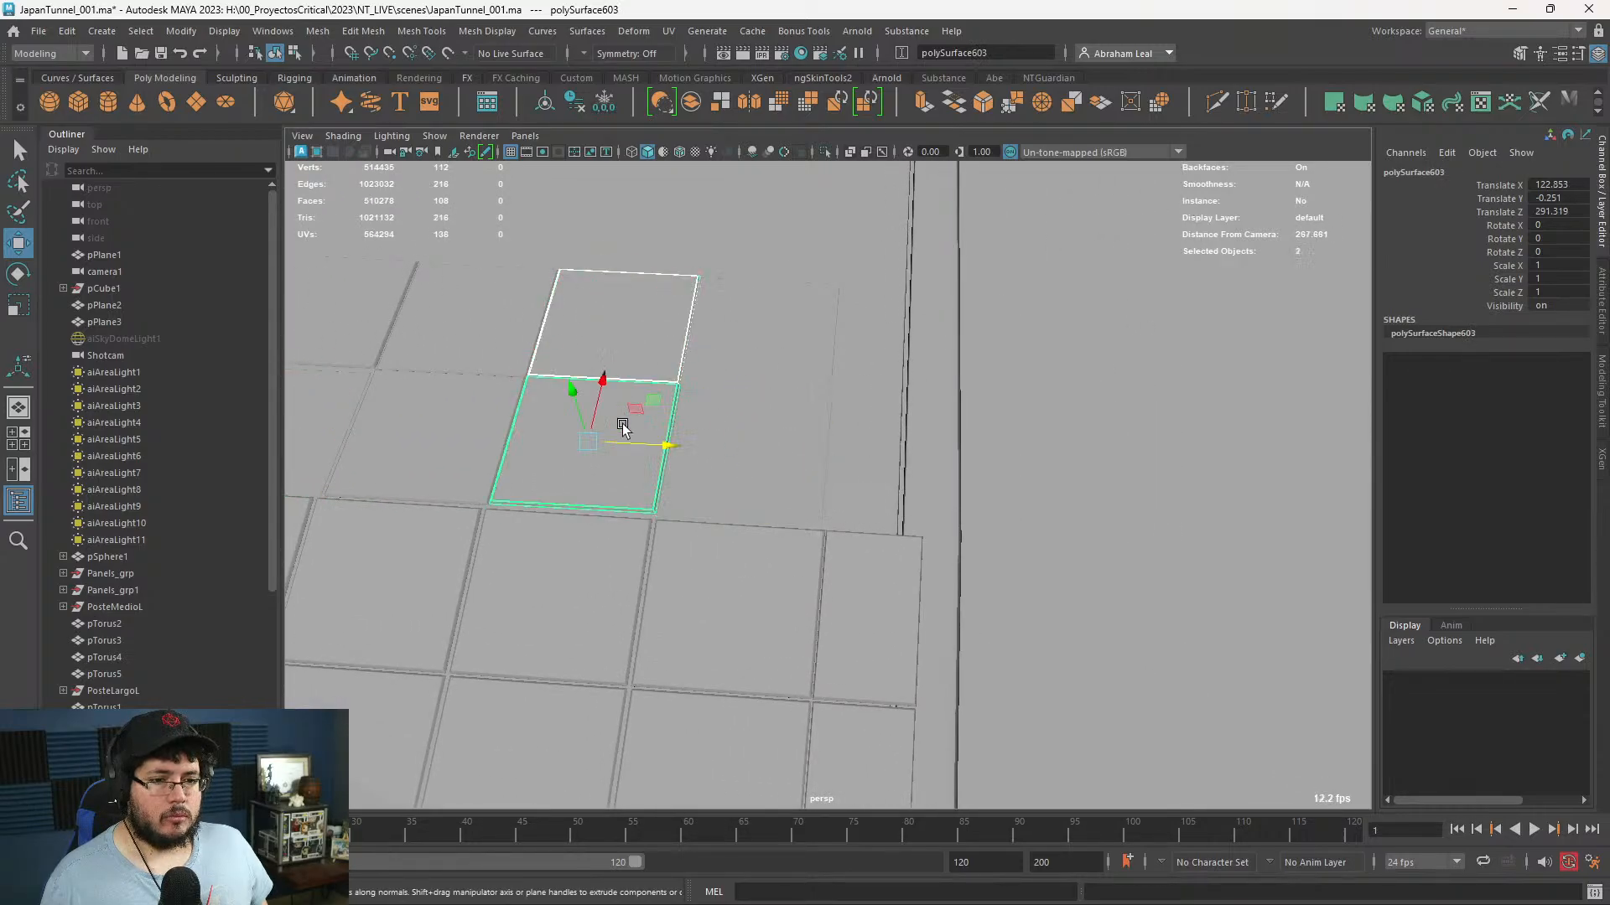
key(ctrl+d)
drag(674, 446, 907, 456)
key(r)
key(w)
- Select the vertices along pPlane1's entire curb edge and move them slightly outward along Z, away from the tunnel
alt+middle_drag(928, 550, 923, 417)
alt+right_drag(922, 418, 336, 285)
alt+middle_drag(890, 704, 923, 509)
alt+right_drag(923, 510, 973, 470)
alt+middle_drag(877, 336, 880, 589)
alt+right_drag(880, 589, 934, 536)
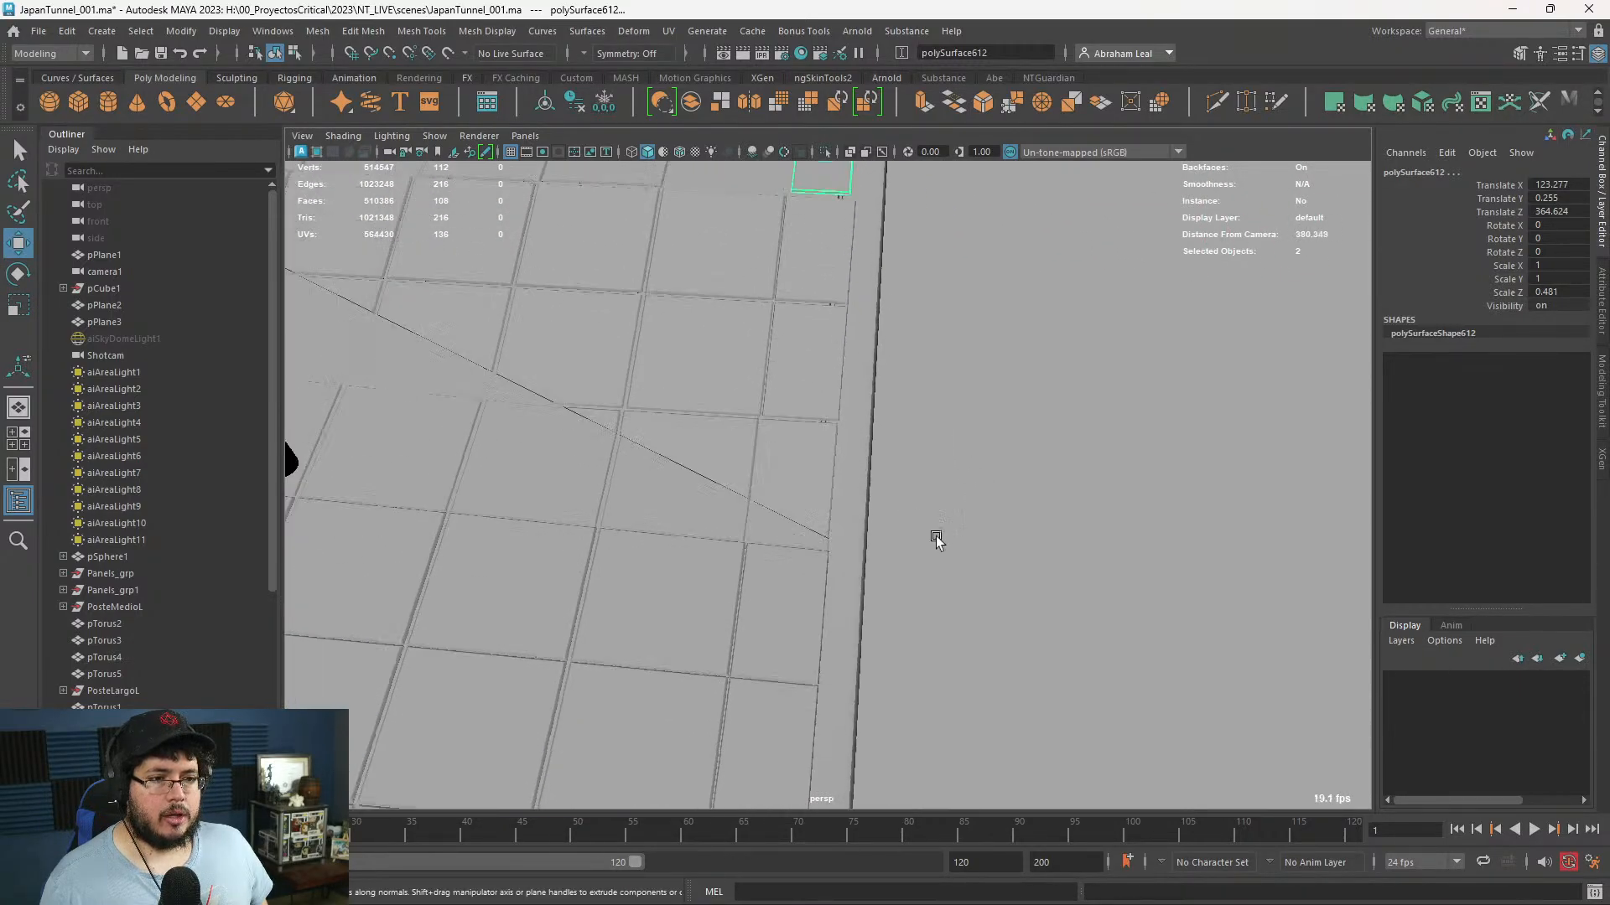
alt+middle_drag(877, 209, 1006, 597)
click(893, 424)
alt+right_drag(1006, 597, 728, 389)
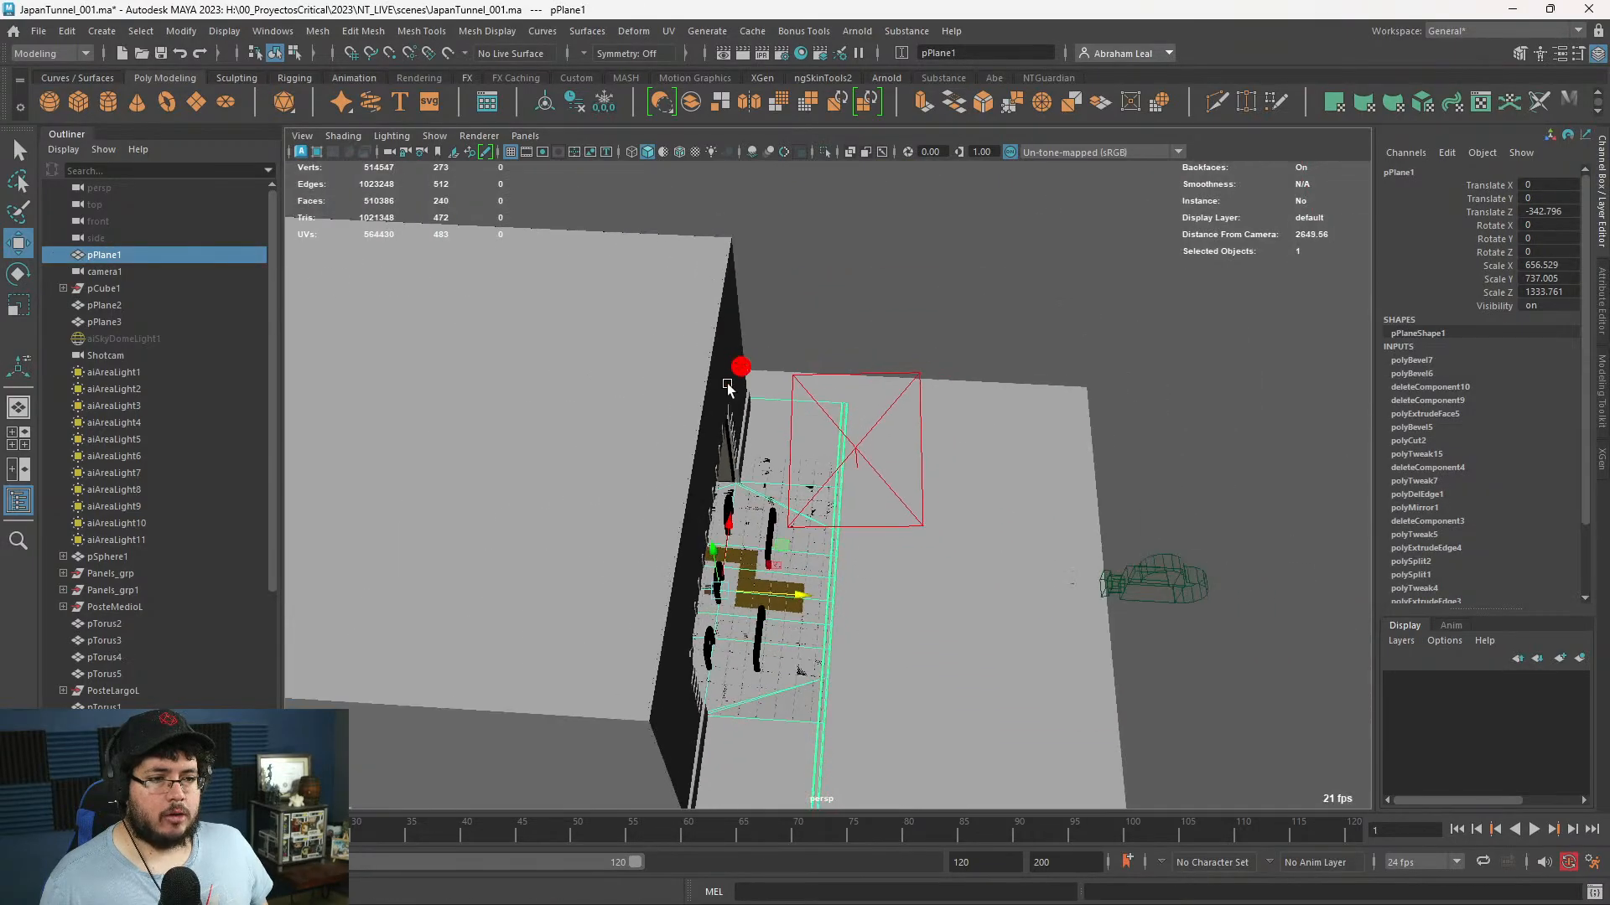
alt+middle_drag(831, 520, 847, 349)
right_drag(858, 318, 953, 215)
alt+drag(872, 404, 895, 341)
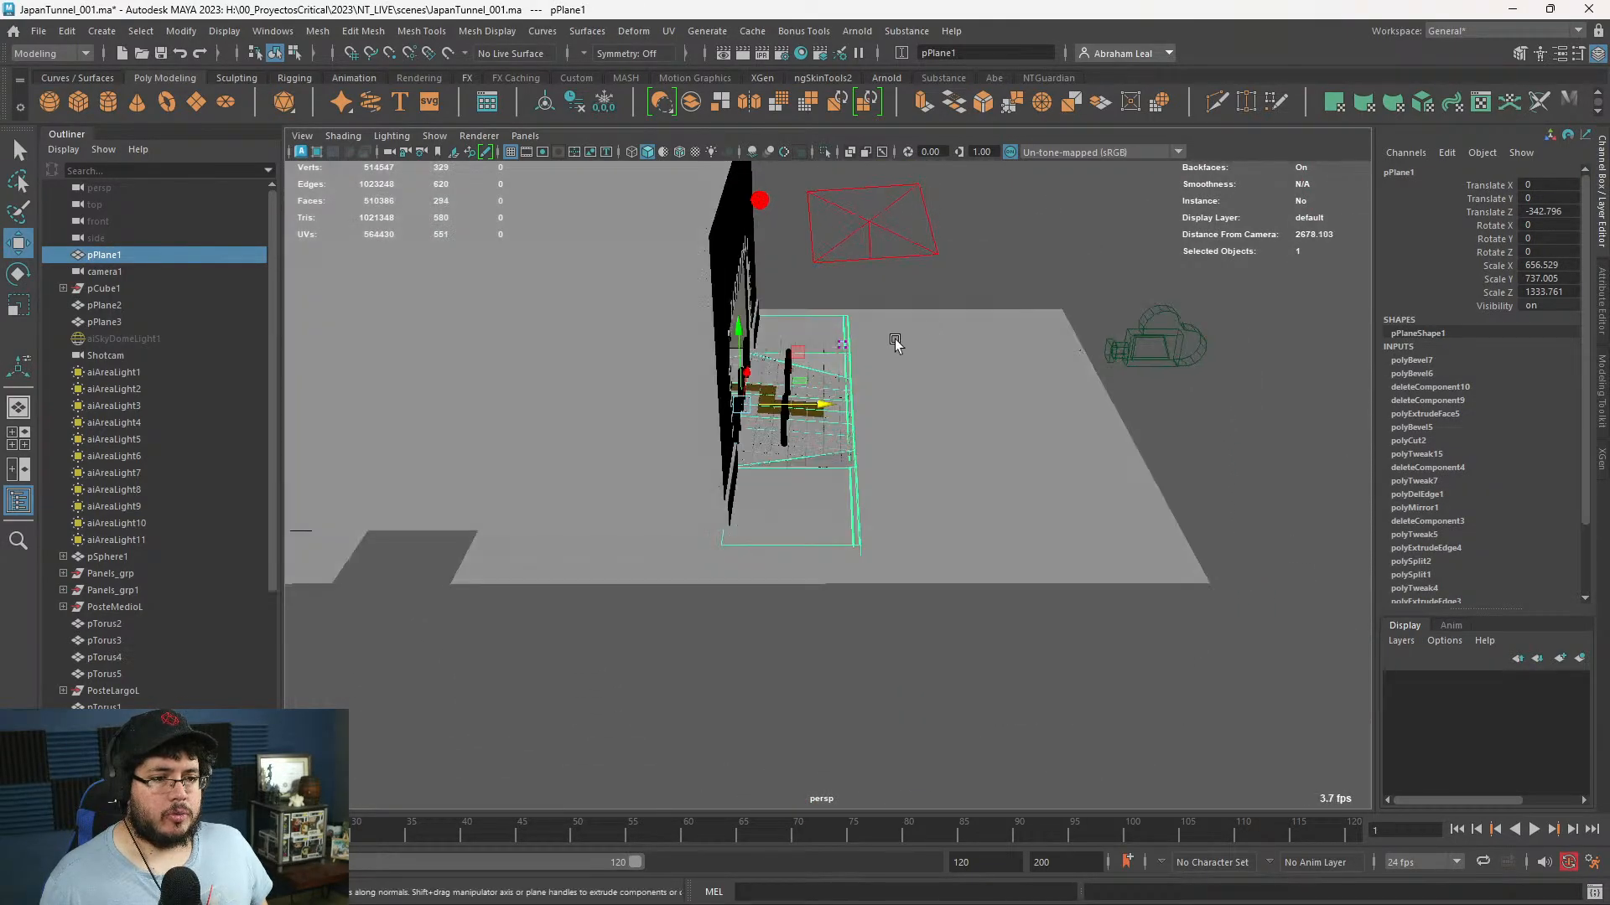
right_drag(832, 322, 772, 321)
drag(907, 301, 839, 611)
alt+right_drag(838, 611, 1028, 400)
alt+drag(1028, 400, 916, 475)
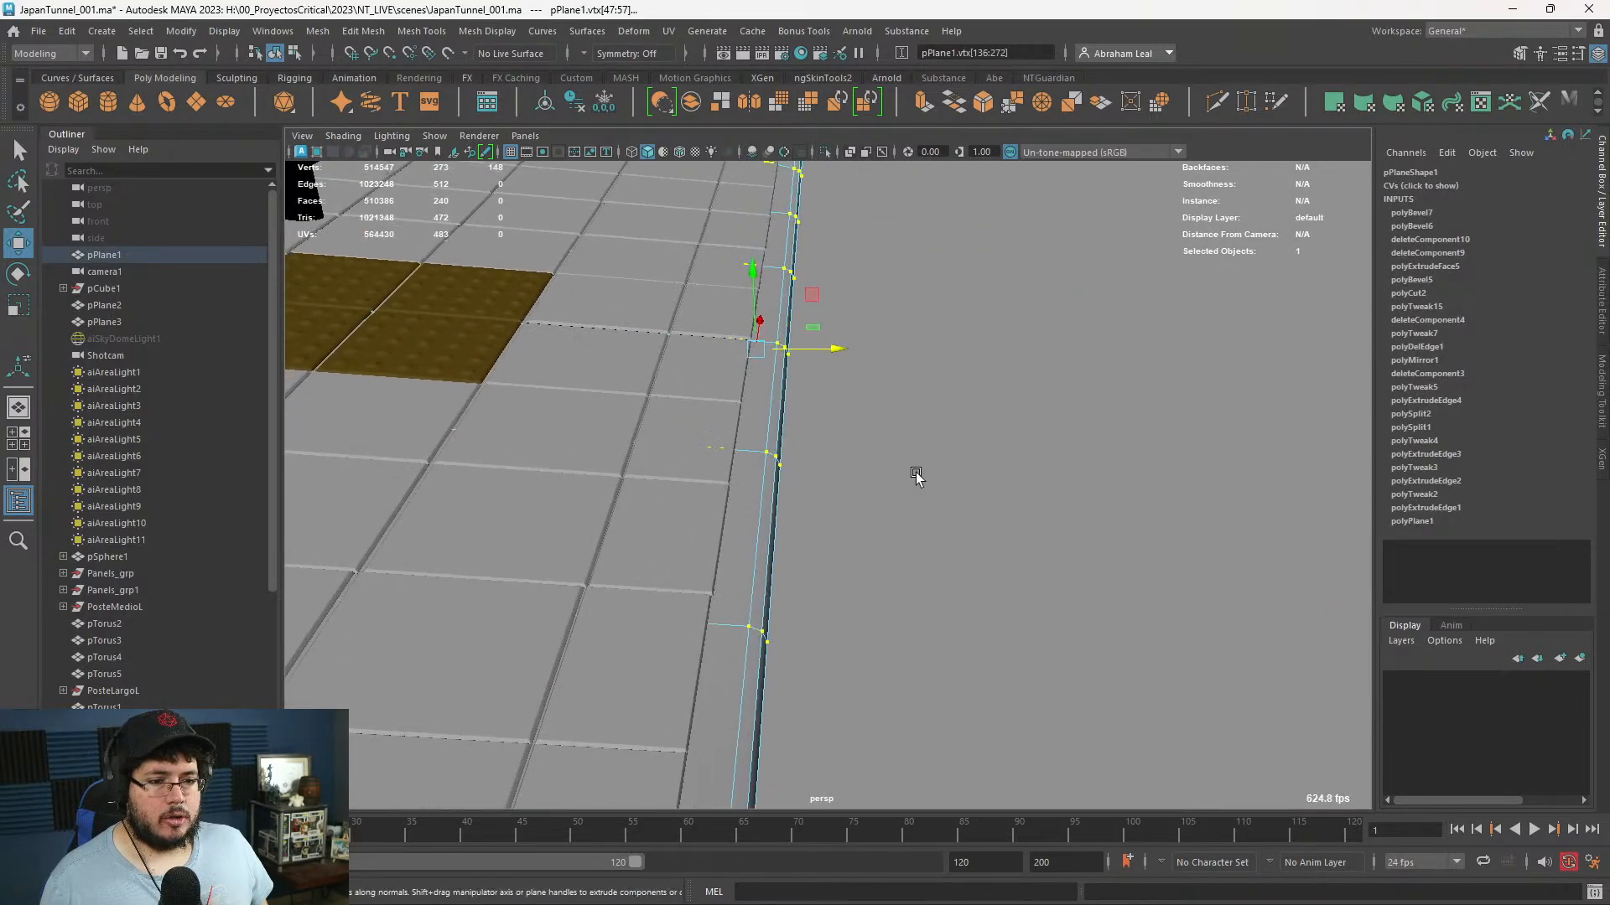
drag(832, 346, 854, 349)
- Check the moved curb against the ends of the tile rows and return the sidewalk plane to object mode
alt+middle_drag(833, 293, 927, 671)
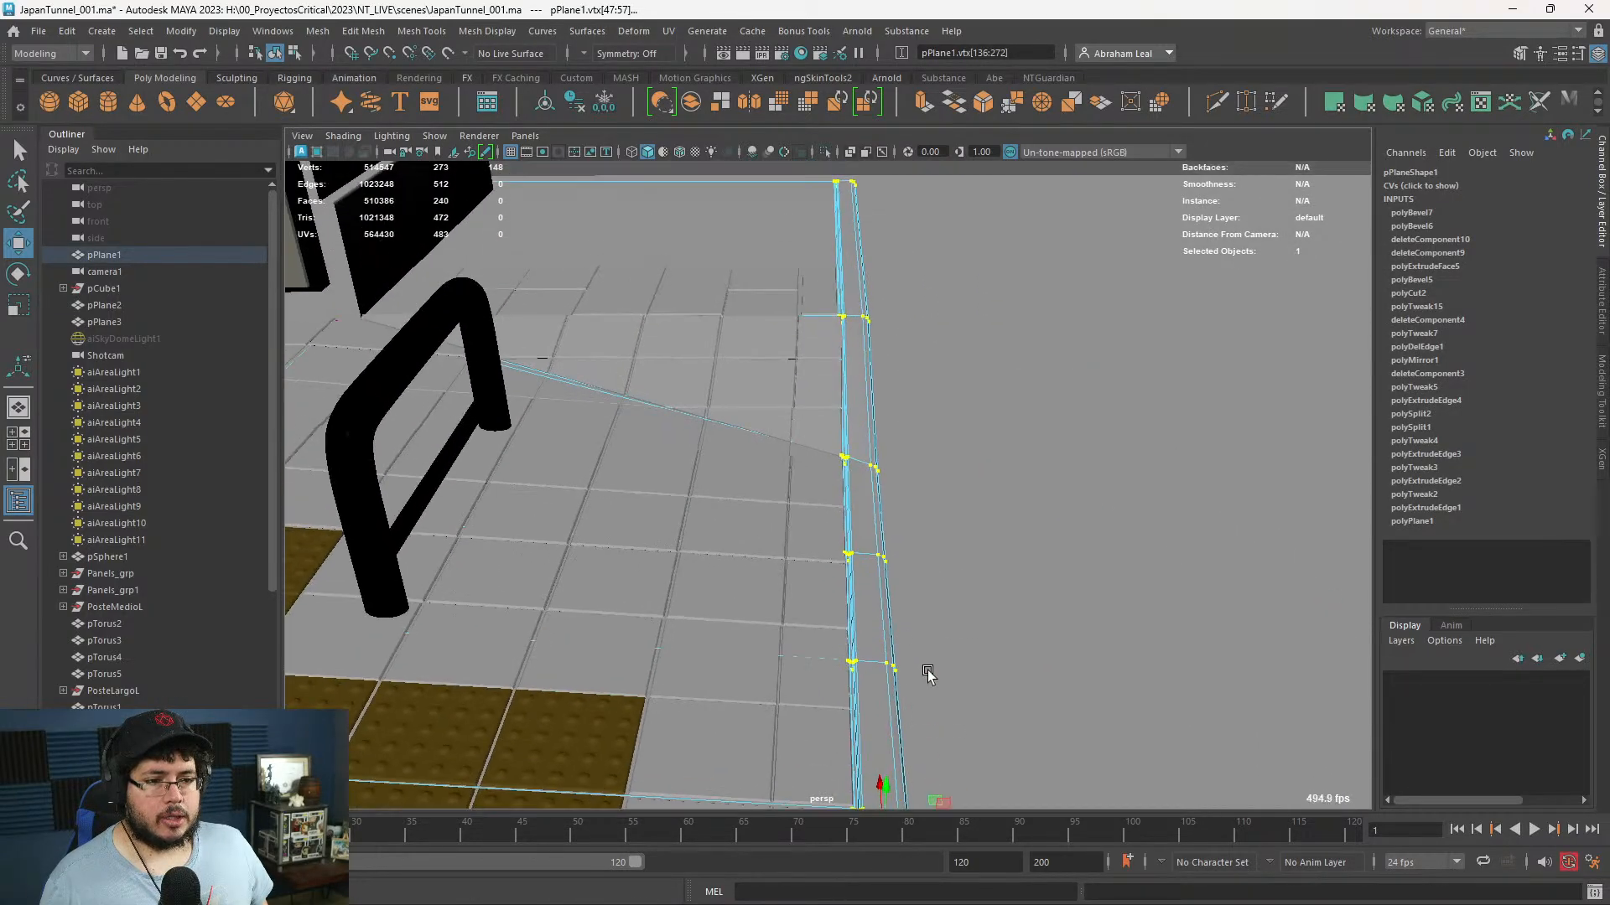
alt+middle_drag(918, 369, 923, 625)
alt+right_drag(923, 626, 1328, 699)
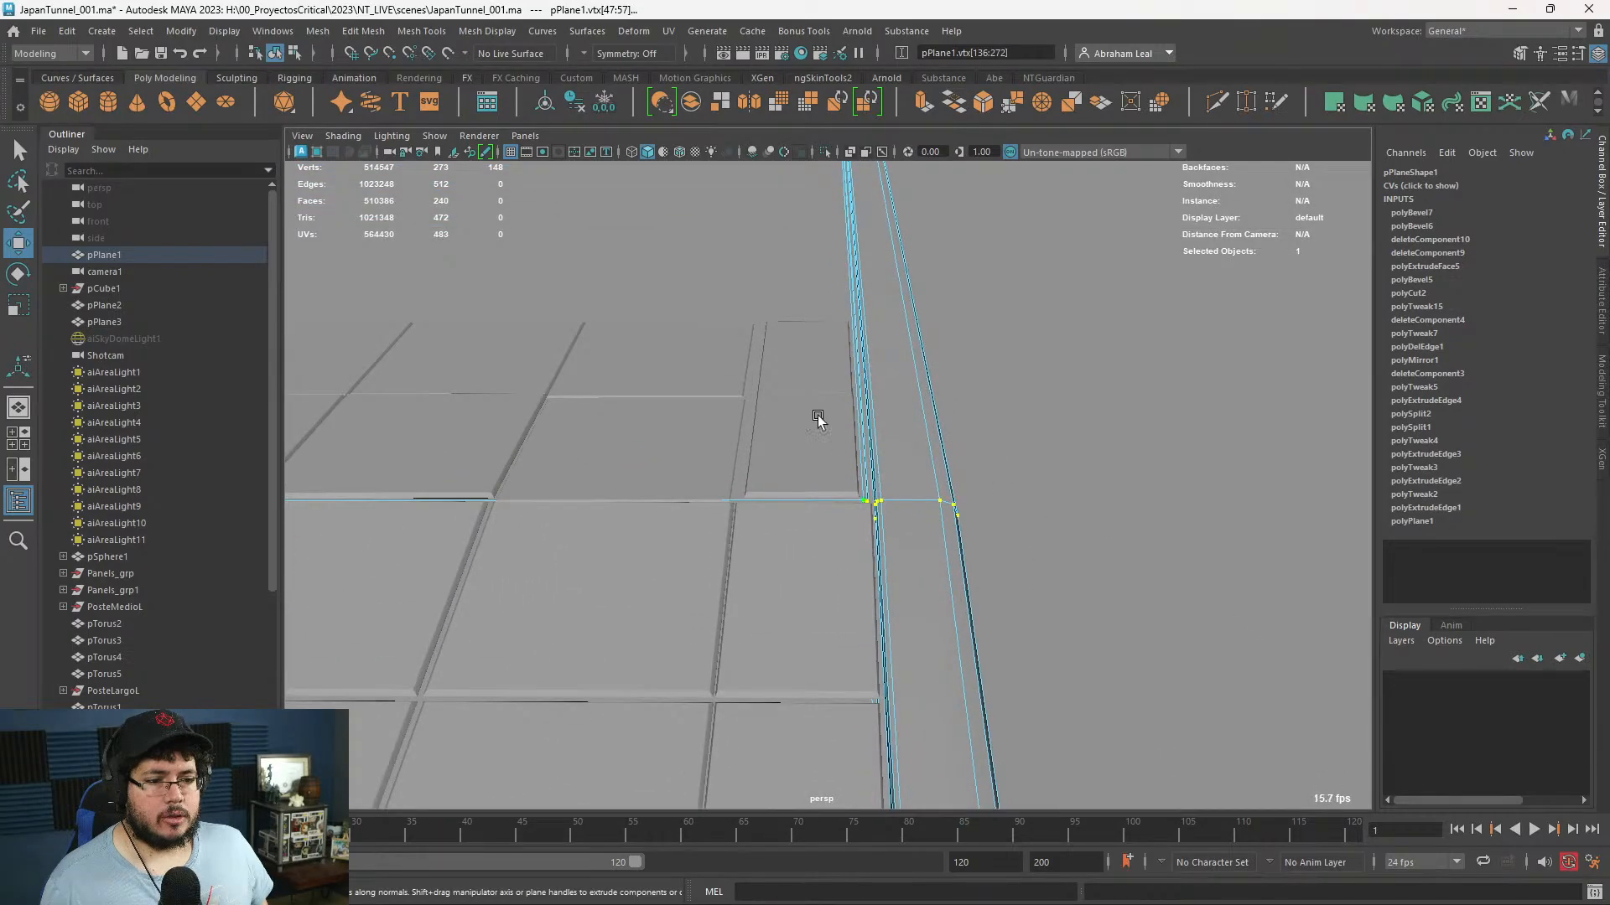
click(865, 500)
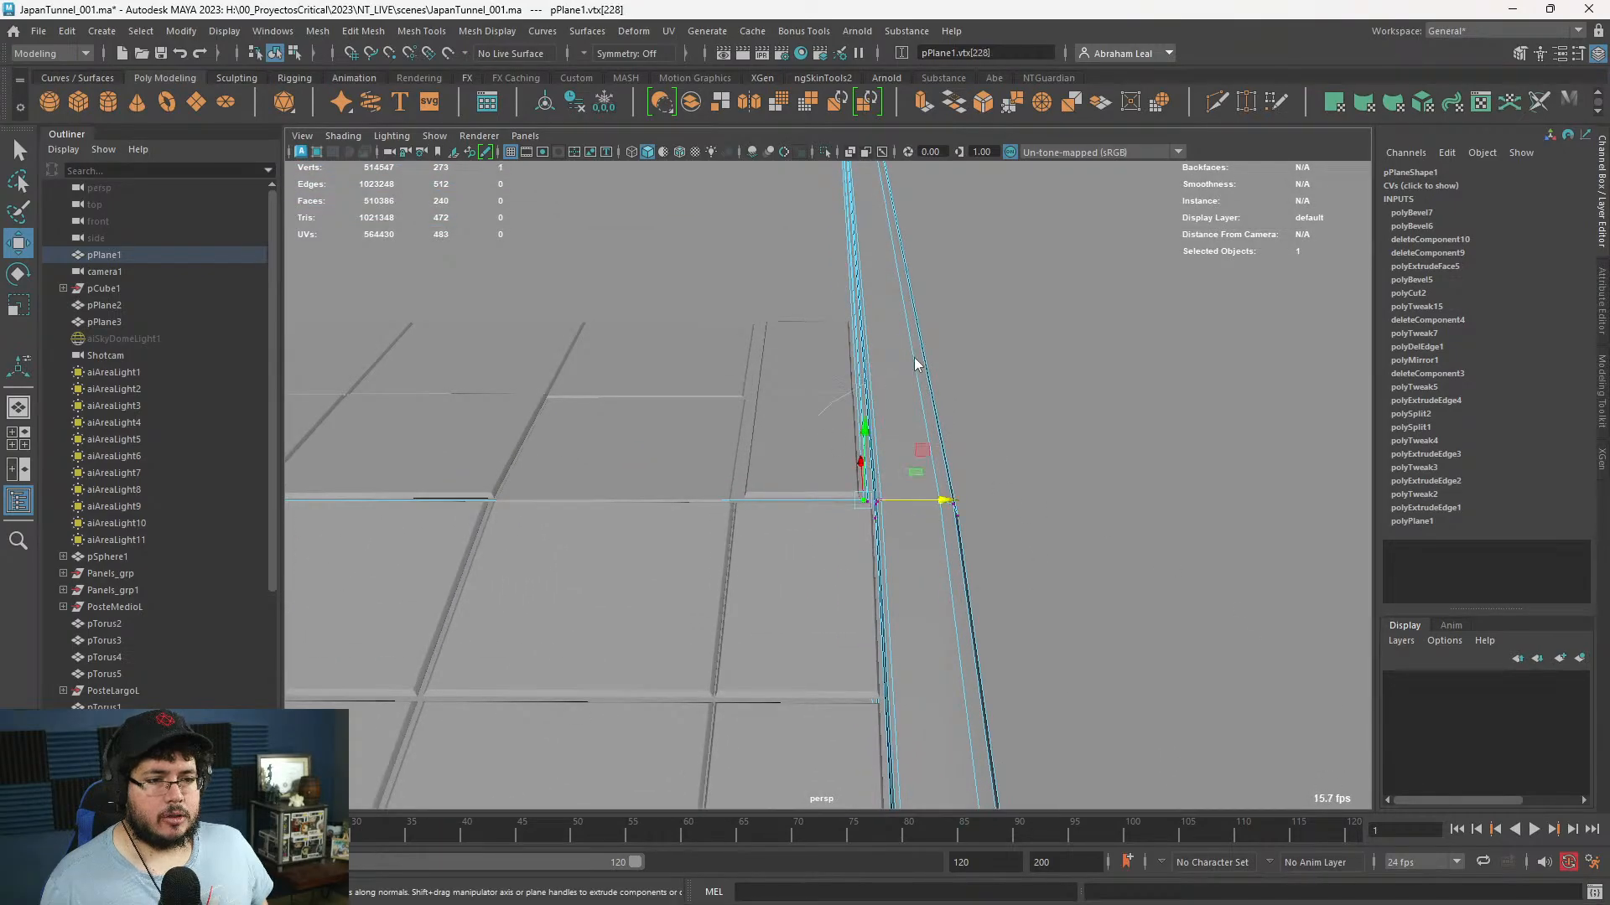
right_drag(916, 363, 973, 318)
alt+drag(964, 335, 823, 432)
alt+right_drag(824, 432, 942, 729)
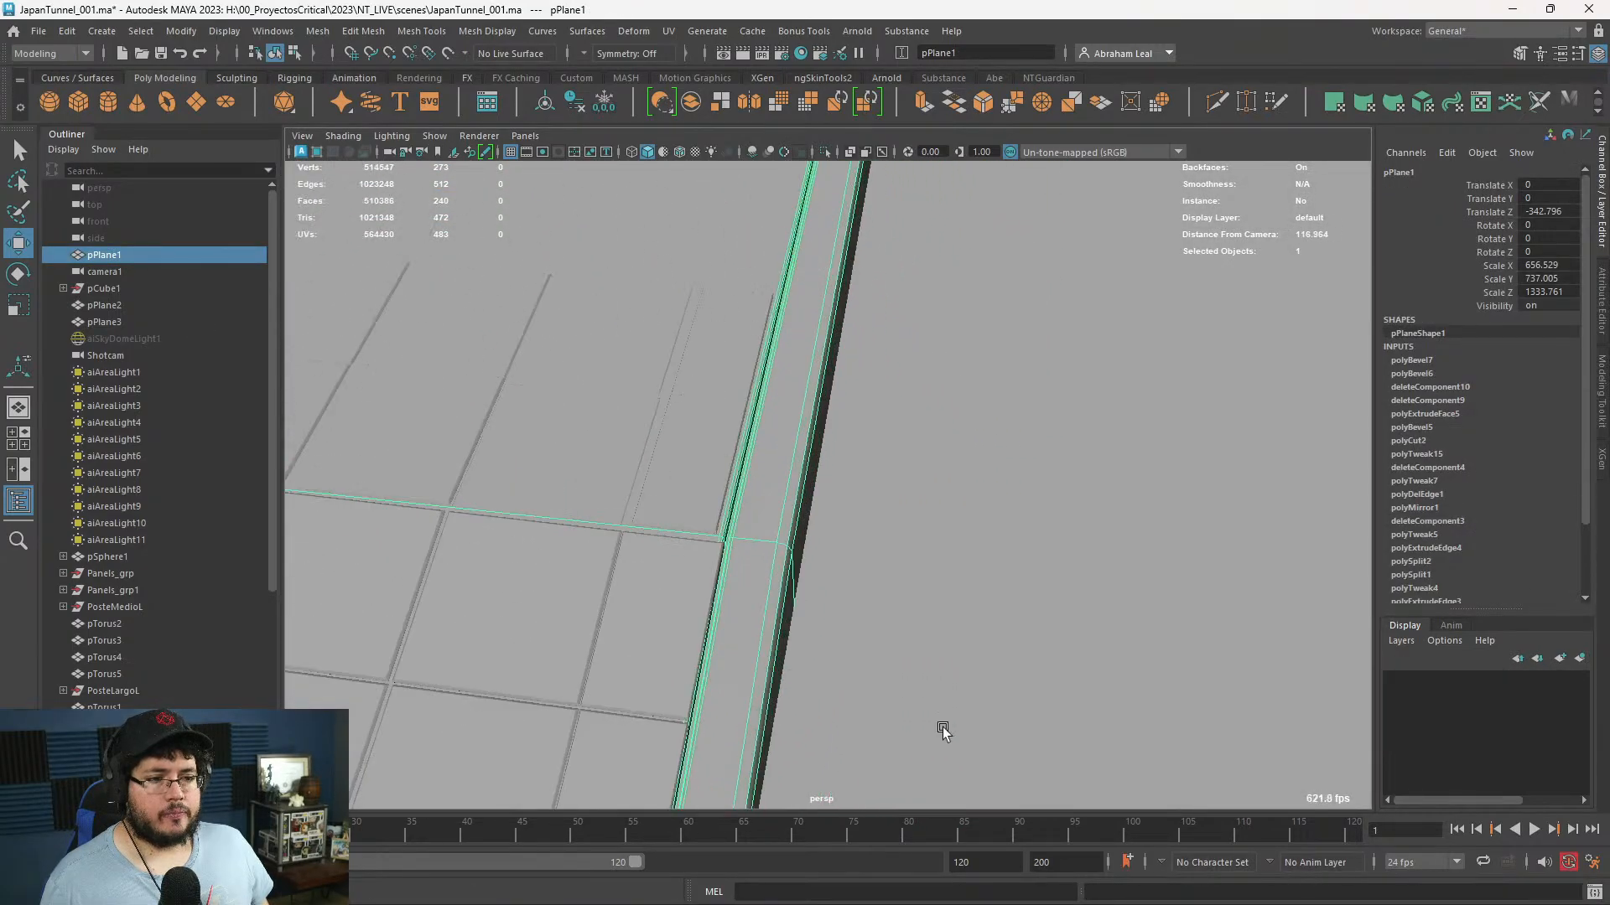
- Select the two narrow tiles beside the curb and widen them to a Z scale of 0.568
alt+drag(941, 730, 918, 738)
click(689, 470)
shift+click(697, 330)
key(r)
drag(766, 317, 772, 316)
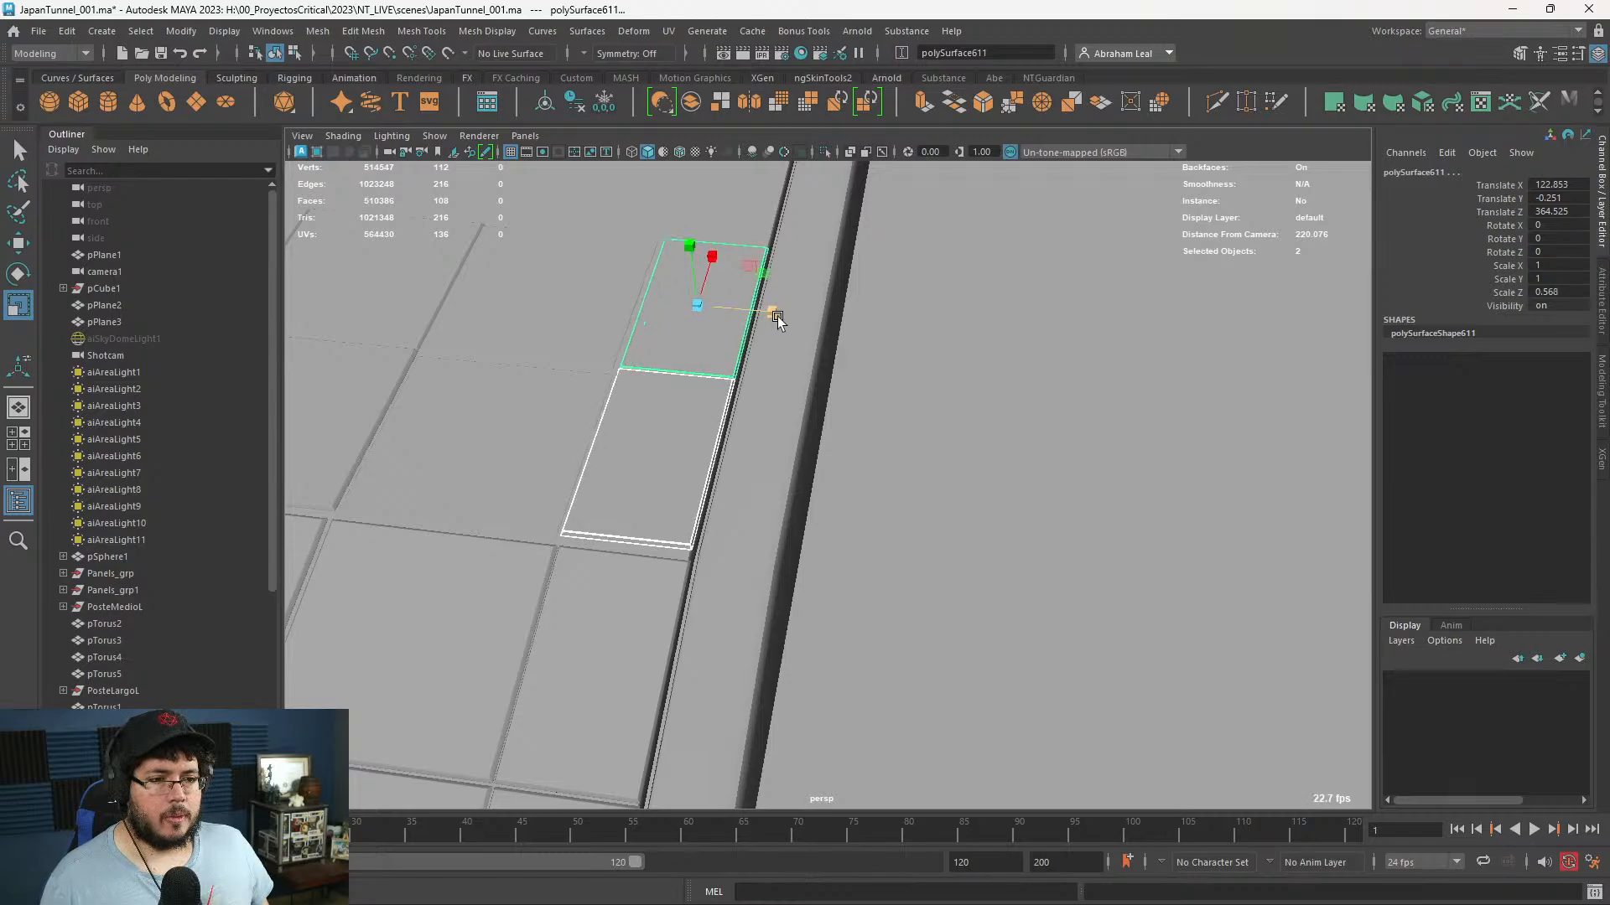
- Lower the two narrow curb tiles slightly and adjust the height of the full-size tile next to them
key(w)
mouse_move(689, 252)
mouse_down()
mouse_move(681, 271)
mouse_move(676, 251)
mouse_up()
shift+click(472, 419)
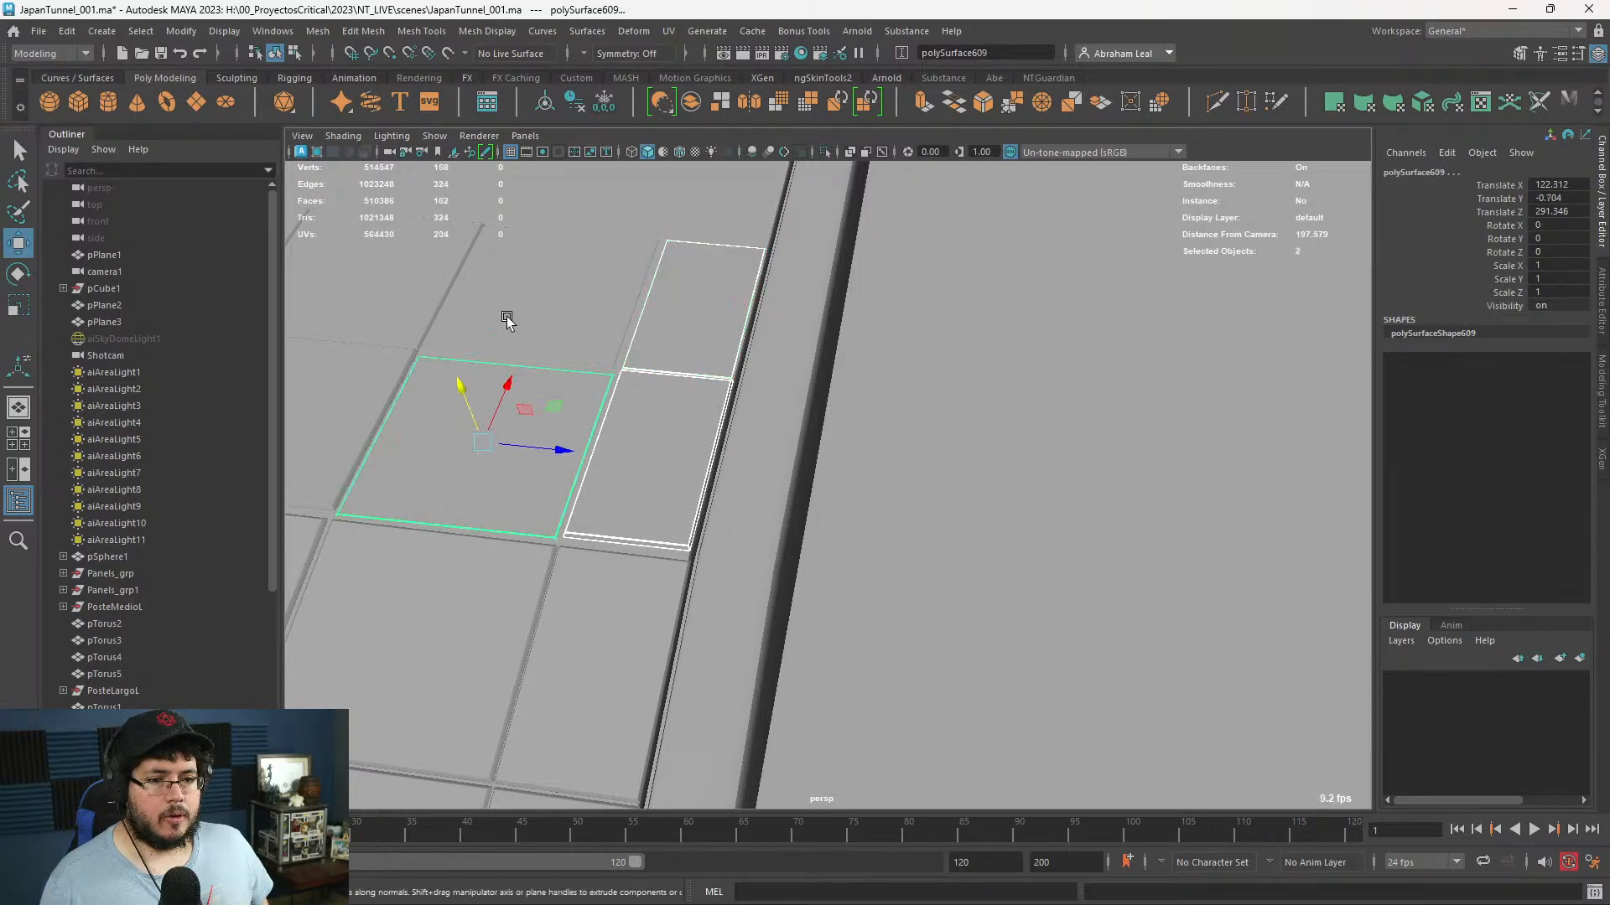
shift+click(506, 320)
alt+drag(507, 319, 476, 278)
drag(872, 715, 869, 716)
alt+middle_drag(925, 735, 920, 684)
click(872, 369)
alt+middle_drag(835, 426, 817, 367)
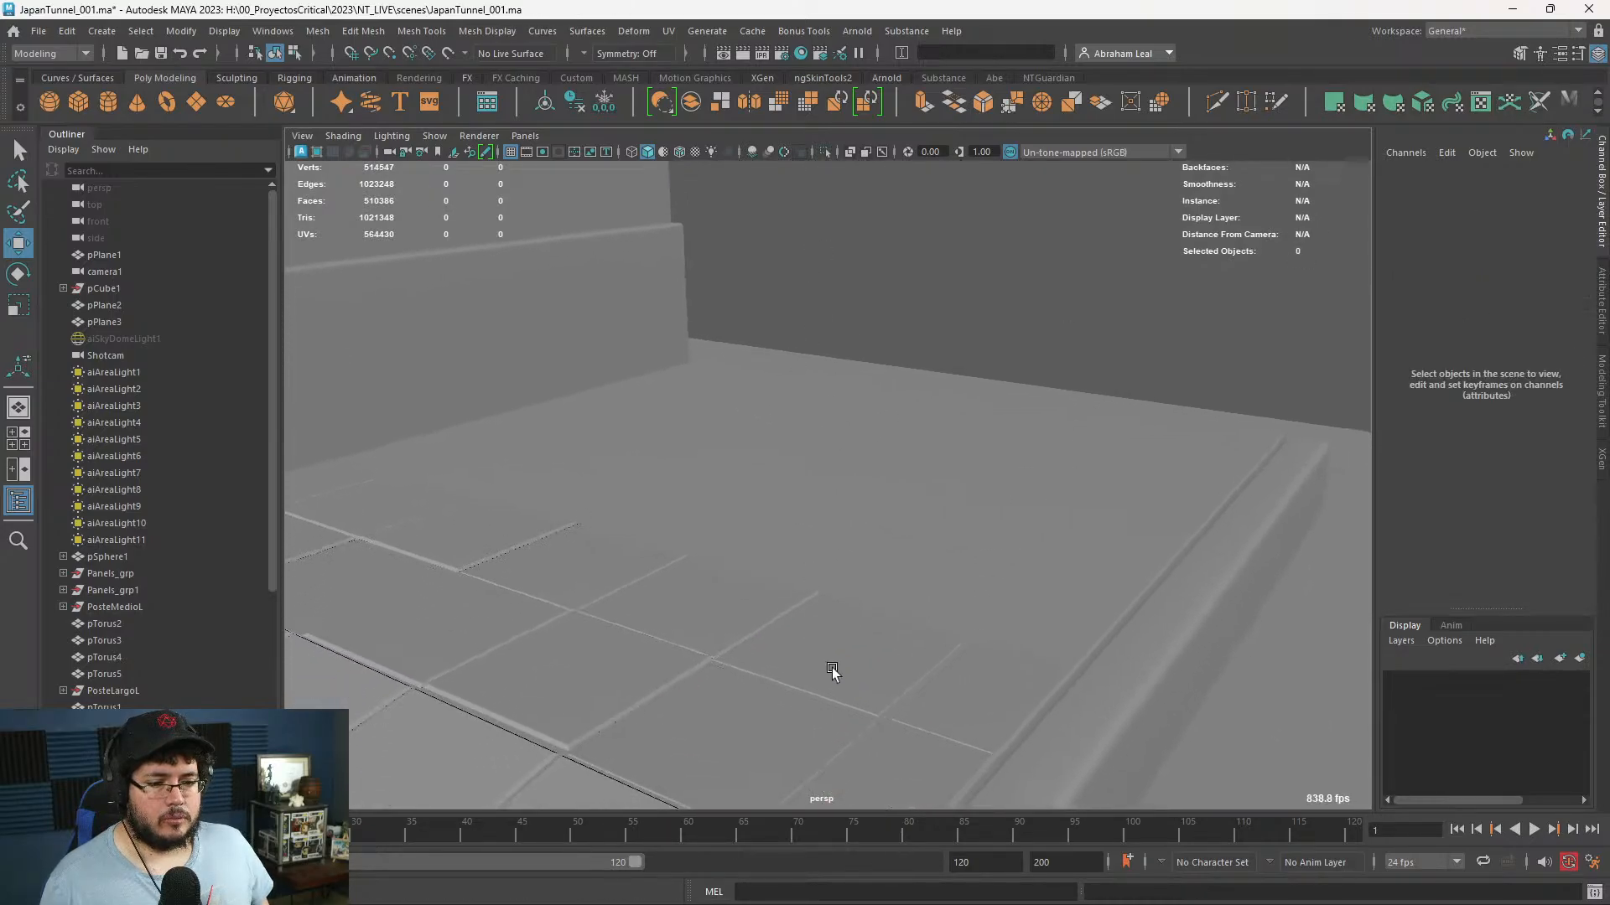
- Offset individual sidewalk tiles in height for an uneven surface, lowering one near the curb to Translate Y -0.184
click(833, 672)
shift+click(783, 717)
drag(721, 671, 719, 668)
click(570, 646)
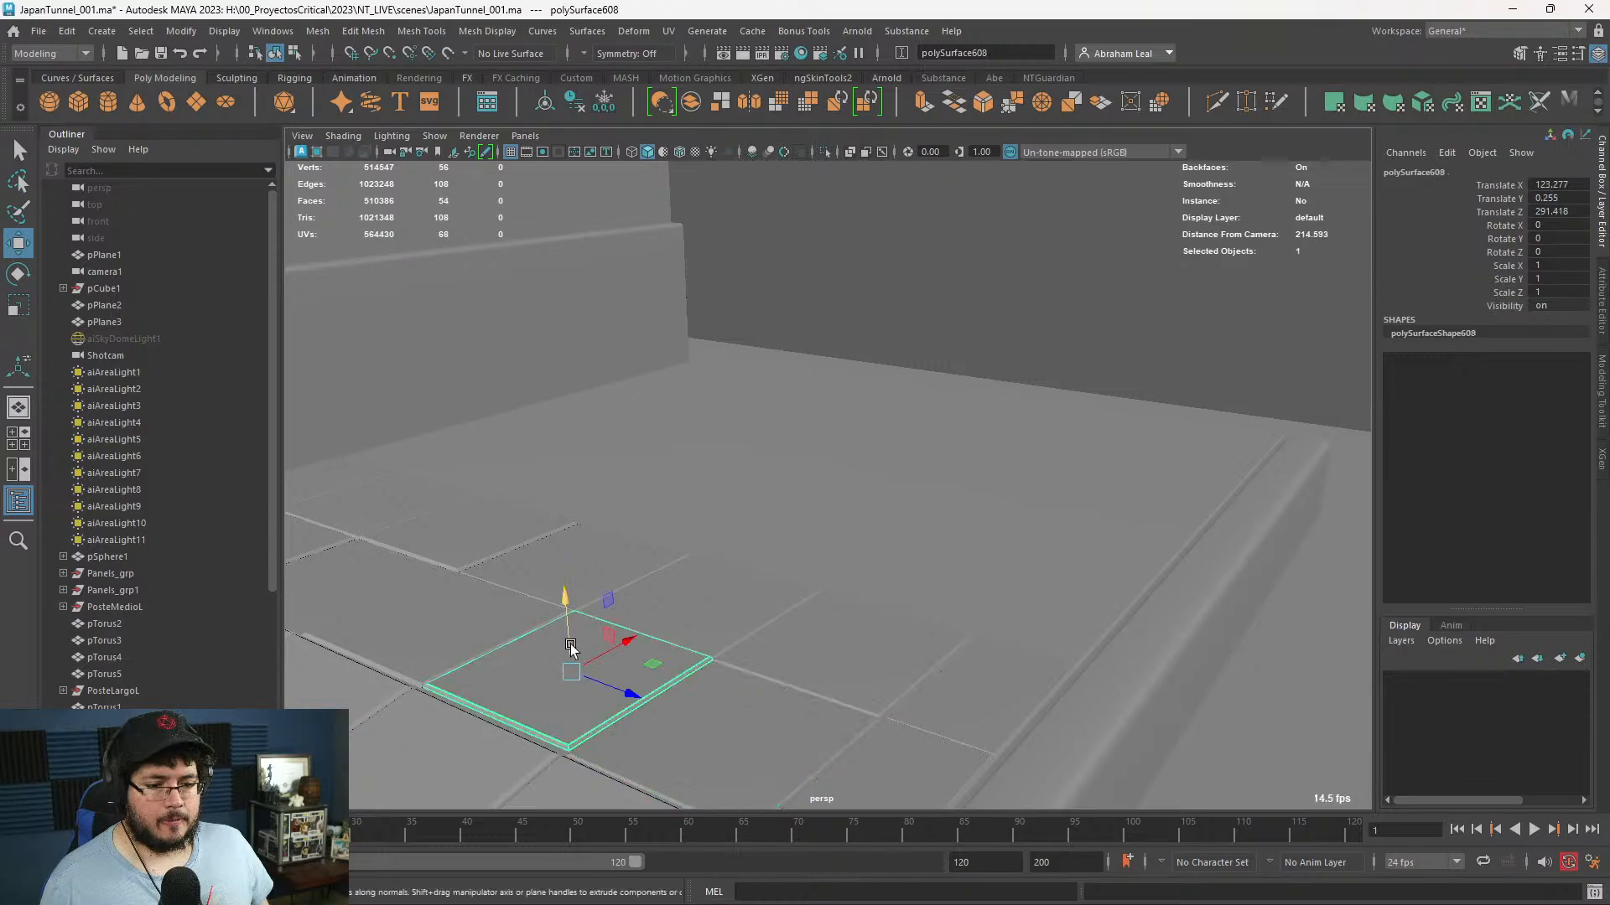
drag(560, 603, 547, 607)
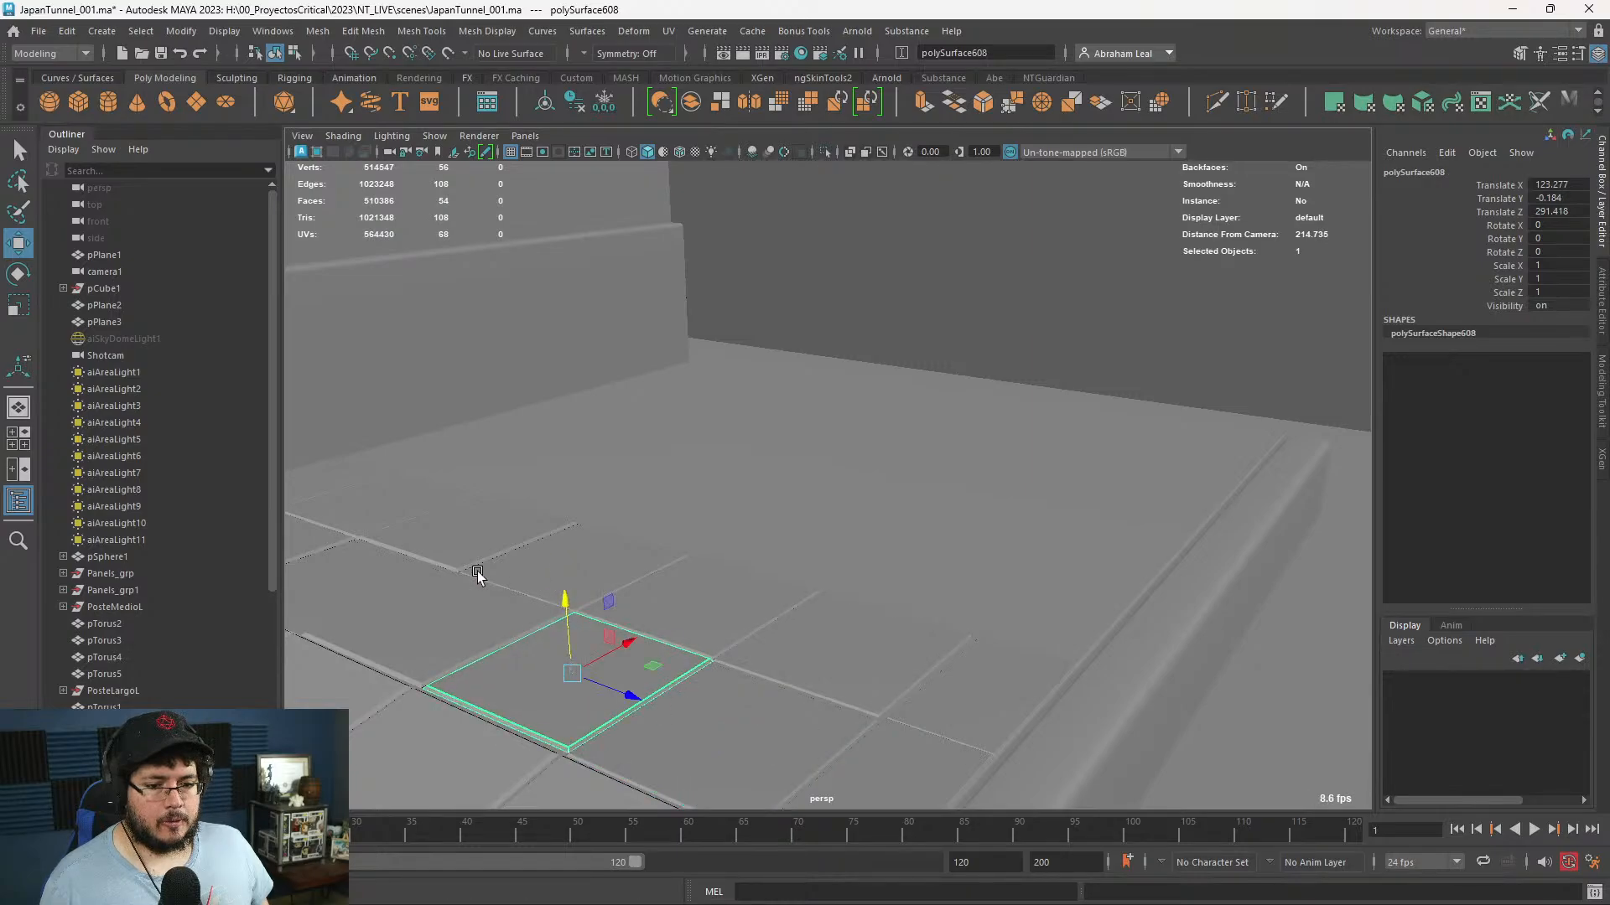
alt+middle_drag(788, 593, 907, 586)
click(464, 595)
drag(432, 512, 429, 508)
alt+right_drag(430, 507, 267, 488)
- Select all tiles of the two sidewalk columns beside the entrance slope, from the wall to the narrow tiles at the curb
key(q)
alt+drag(815, 636, 783, 507)
alt+right_drag(783, 506, 985, 505)
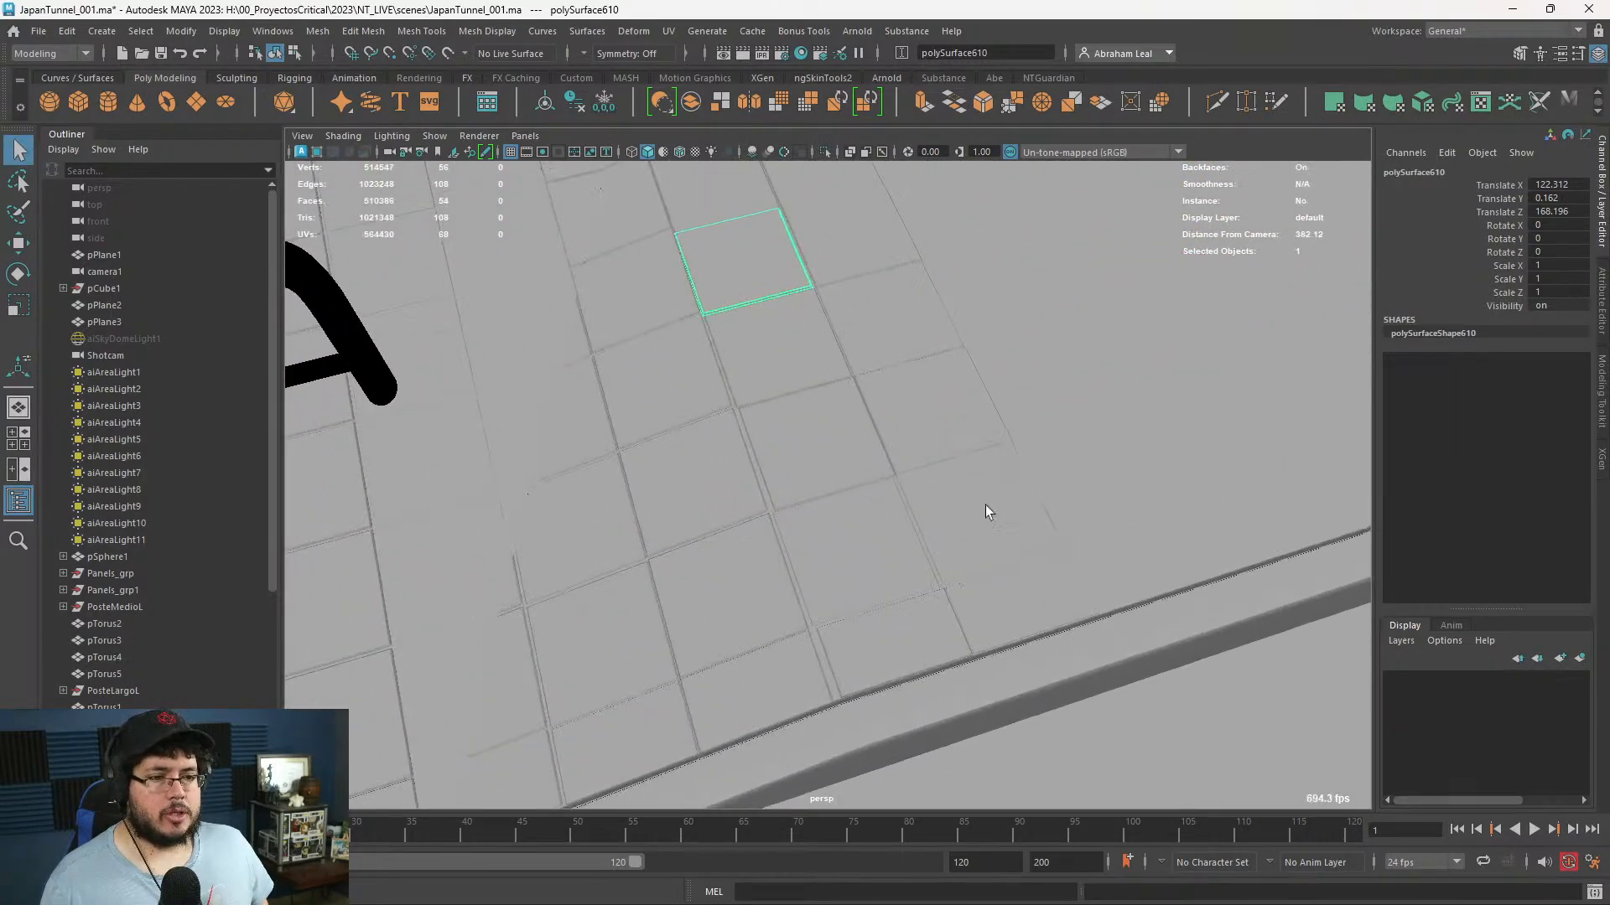
alt+drag(985, 505, 966, 530)
alt+middle_drag(883, 606, 816, 431)
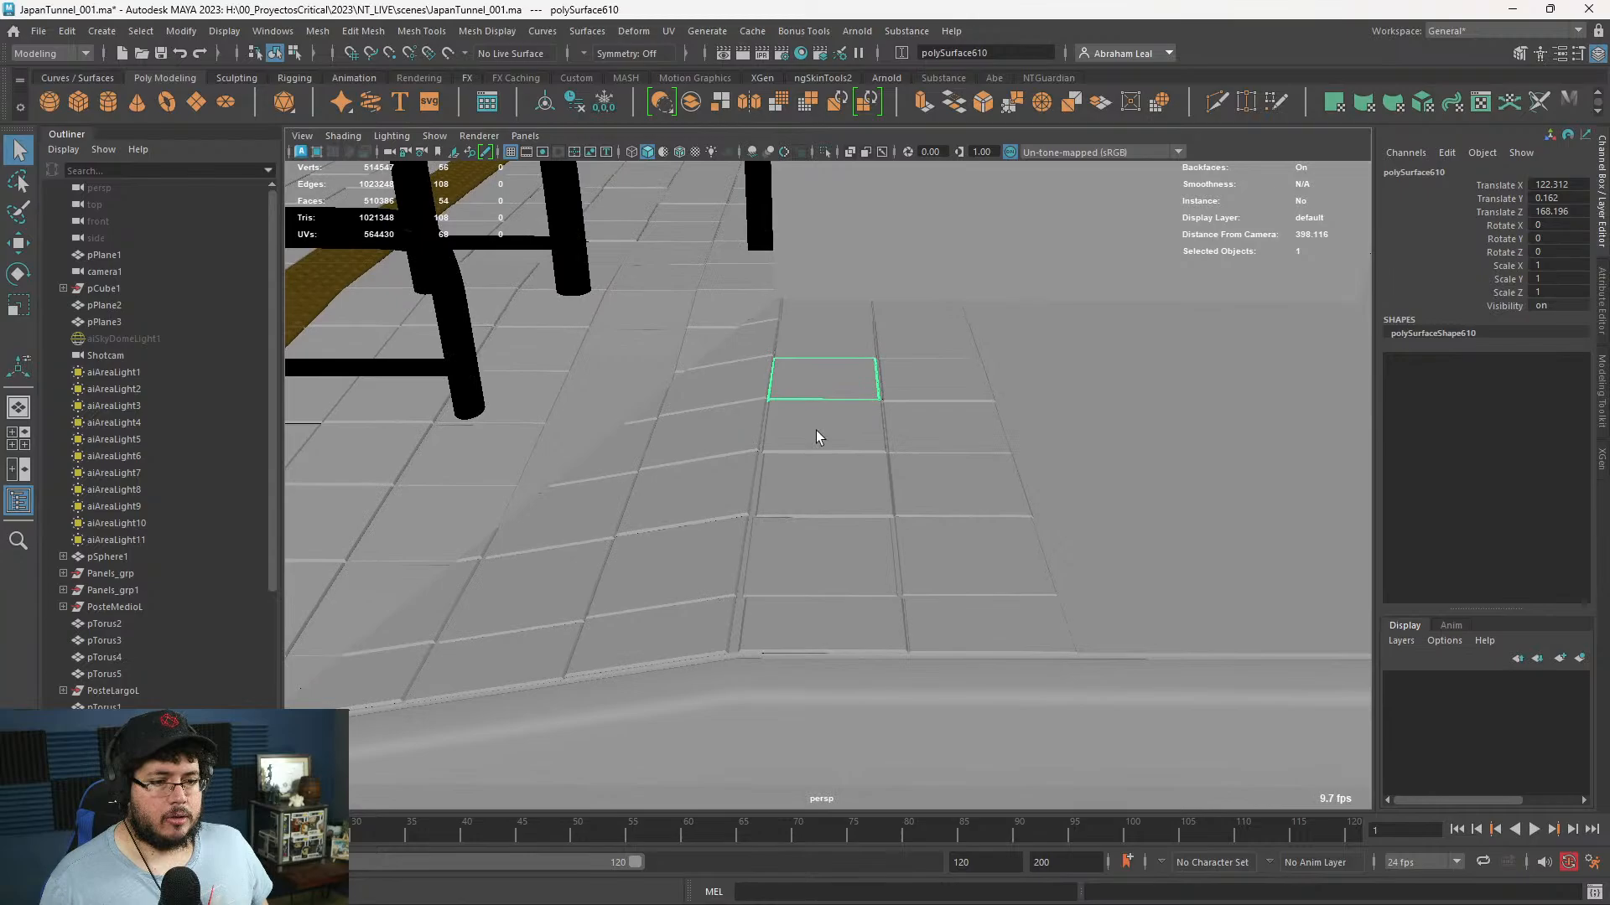
shift+click(818, 614)
shift+drag(915, 625, 935, 612)
shift+click(927, 571)
key(ctrl+z)
key(ctrl+z)
shift+click(841, 564)
shift+click(921, 553)
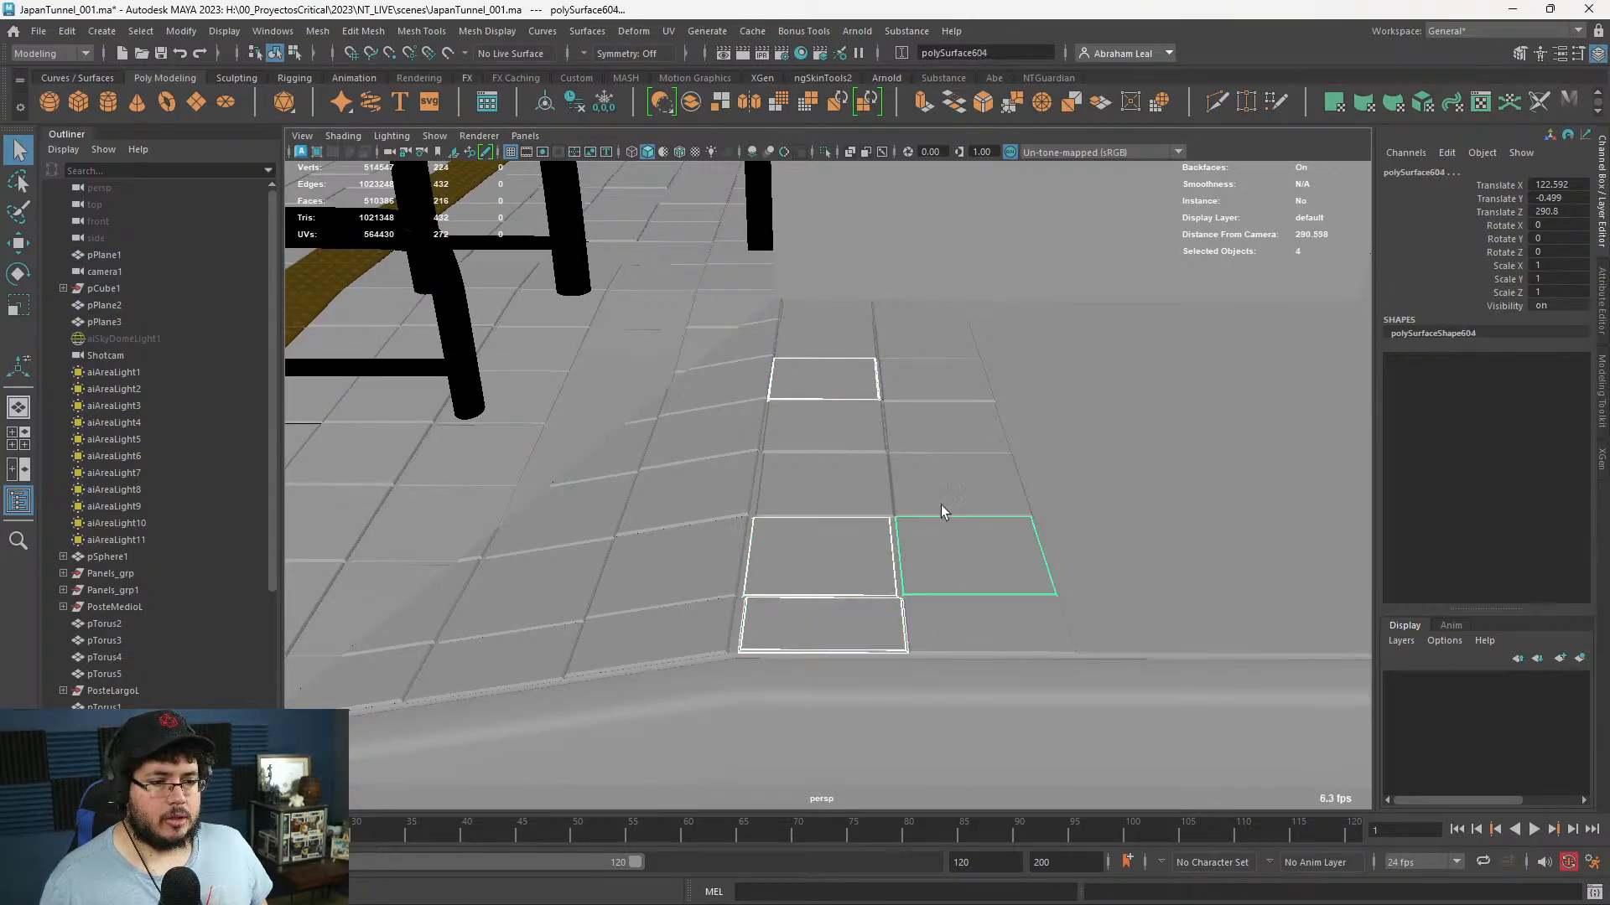
shift+click(942, 503)
shift+click(824, 484)
shift+click(941, 423)
shift+click(864, 426)
shift+click(911, 370)
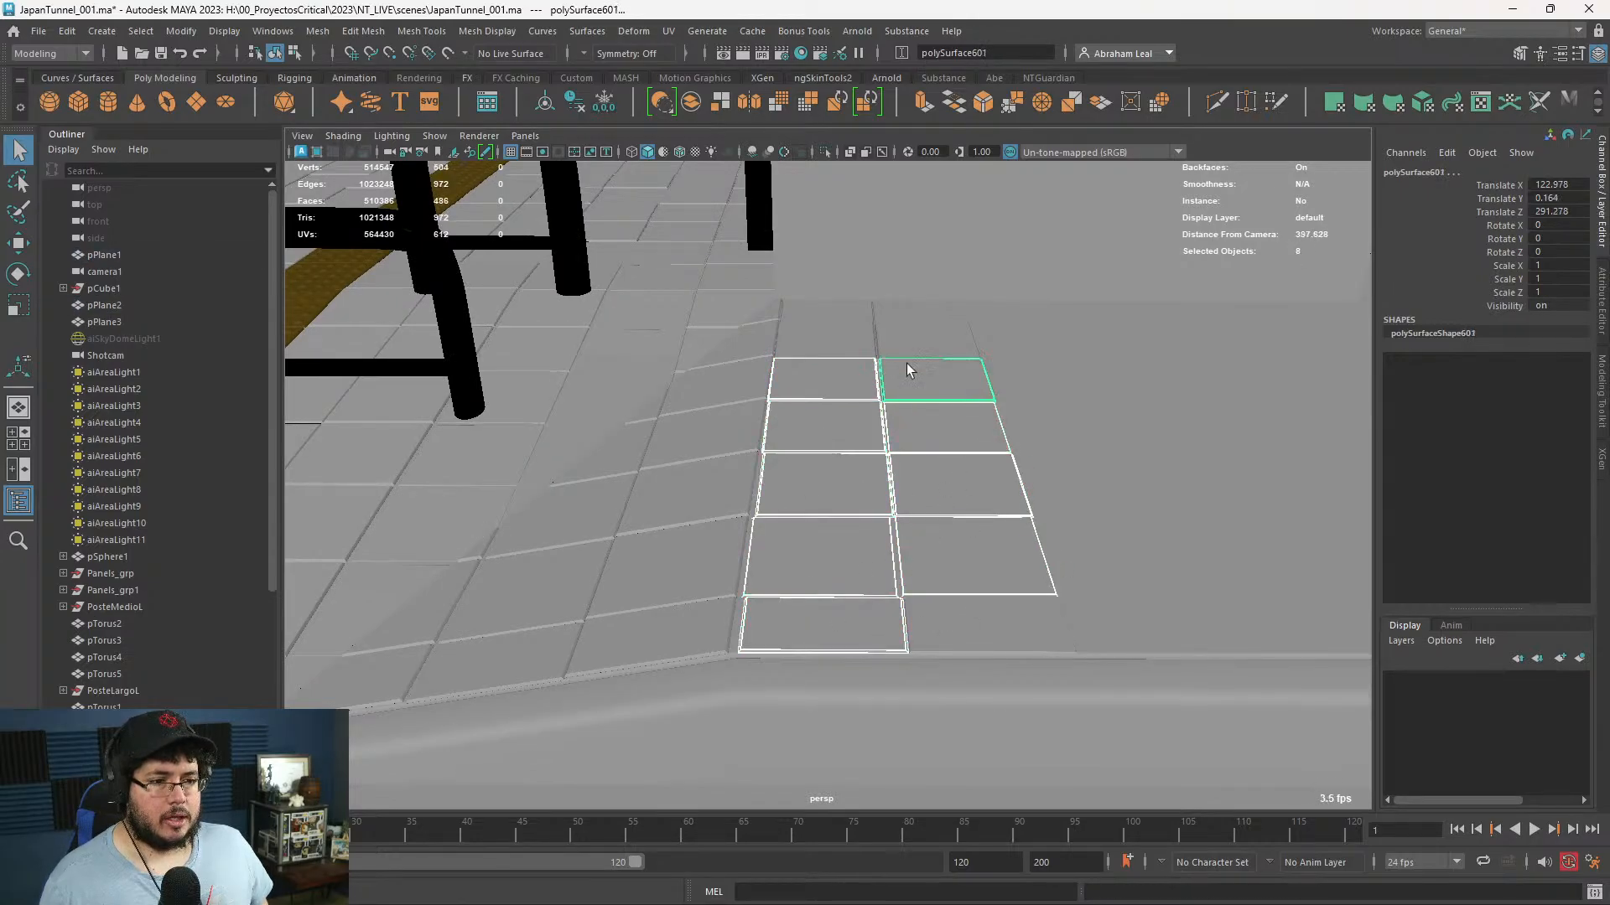
shift+click(909, 344)
shift+click(843, 319)
shift+click(844, 312)
shift+click(881, 317)
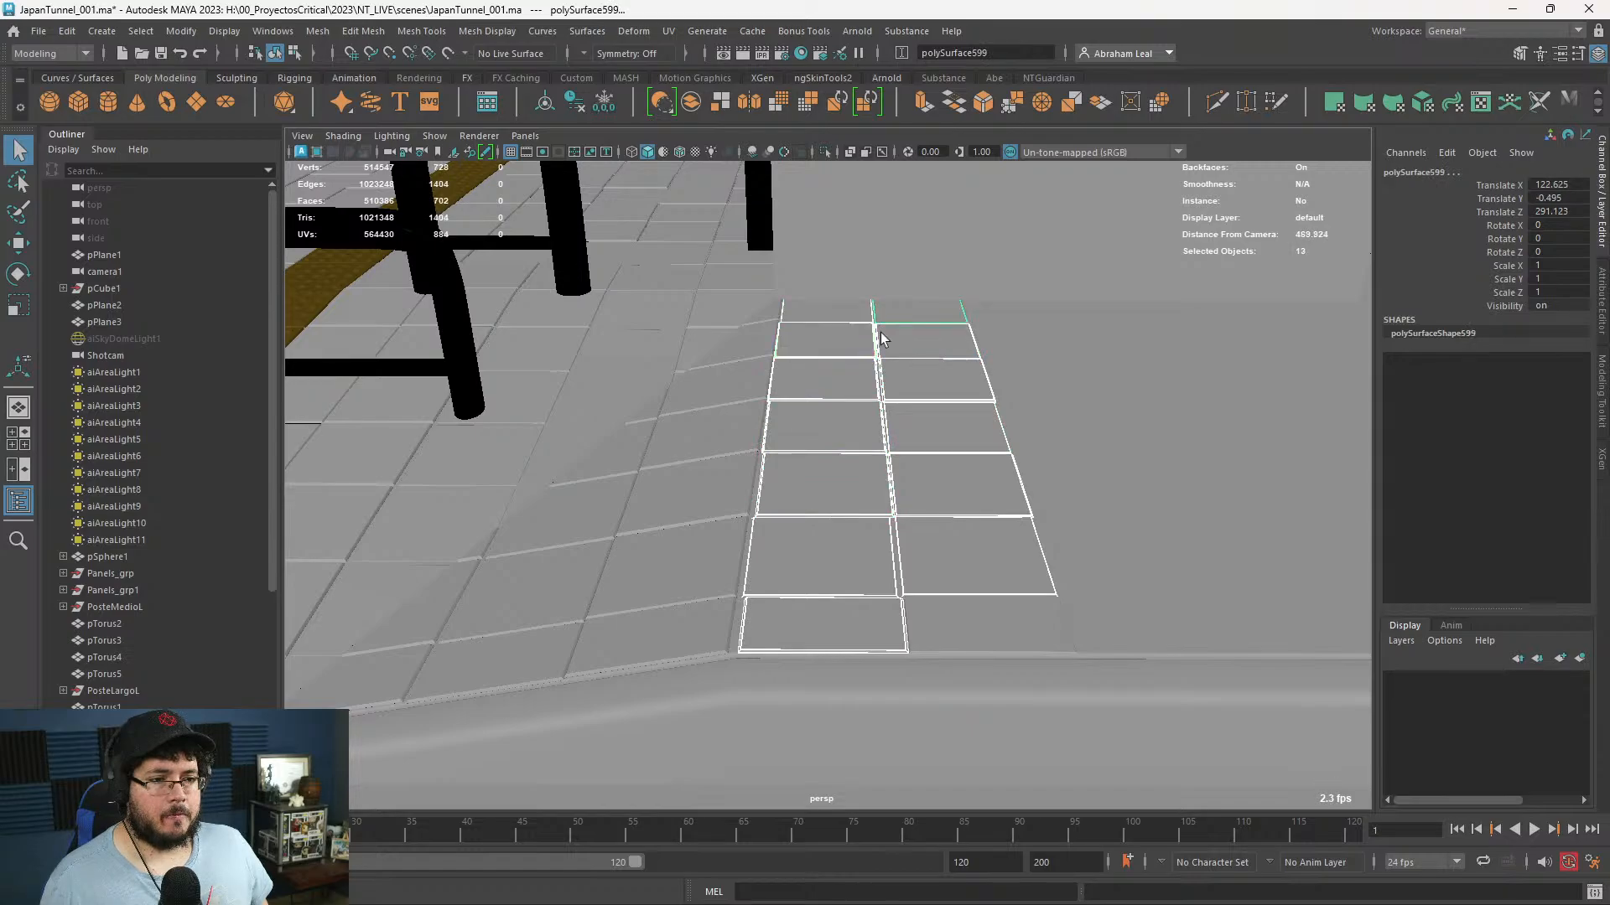
shift+click(957, 637)
- Duplicate the selected sidewalk tiles and move the copies along X to the opposite side of the entrance, at Translate X -615.406
alt+right_drag(957, 637, 575, 485)
alt+middle_drag(575, 486, 1171, 578)
alt+right_drag(1171, 578, 1068, 546)
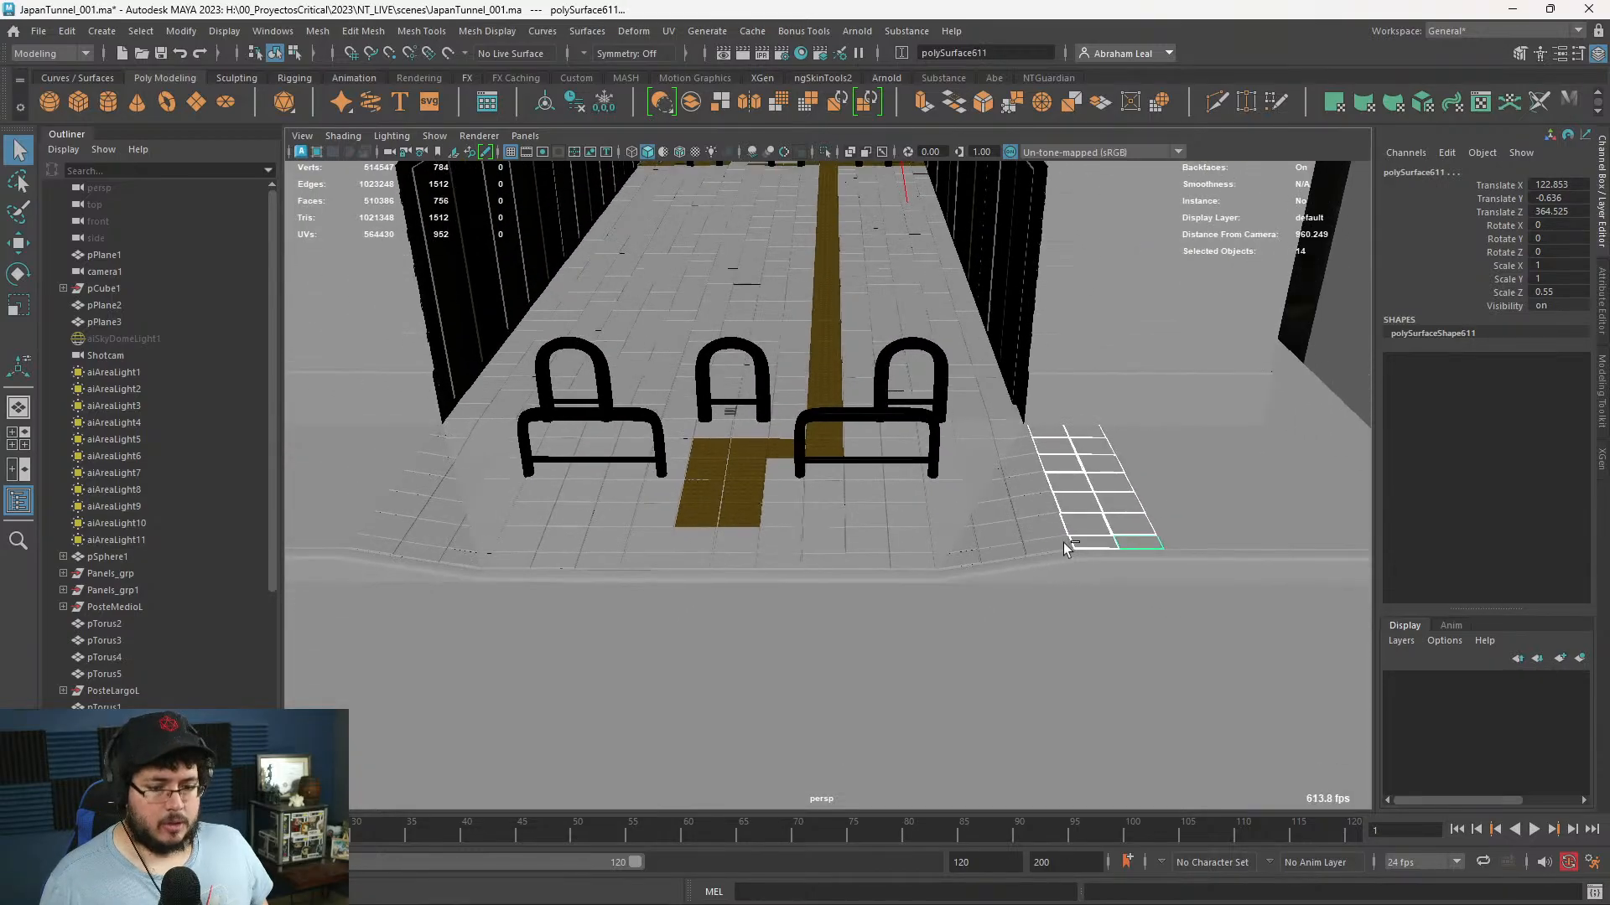
key(ctrl+d)
drag(1185, 534, 406, 549)
alt+middle_drag(406, 549, 1105, 600)
alt+right_drag(1105, 601, 1182, 654)
alt+middle_drag(1182, 654, 718, 410)
alt+right_drag(718, 410, 718, 641)
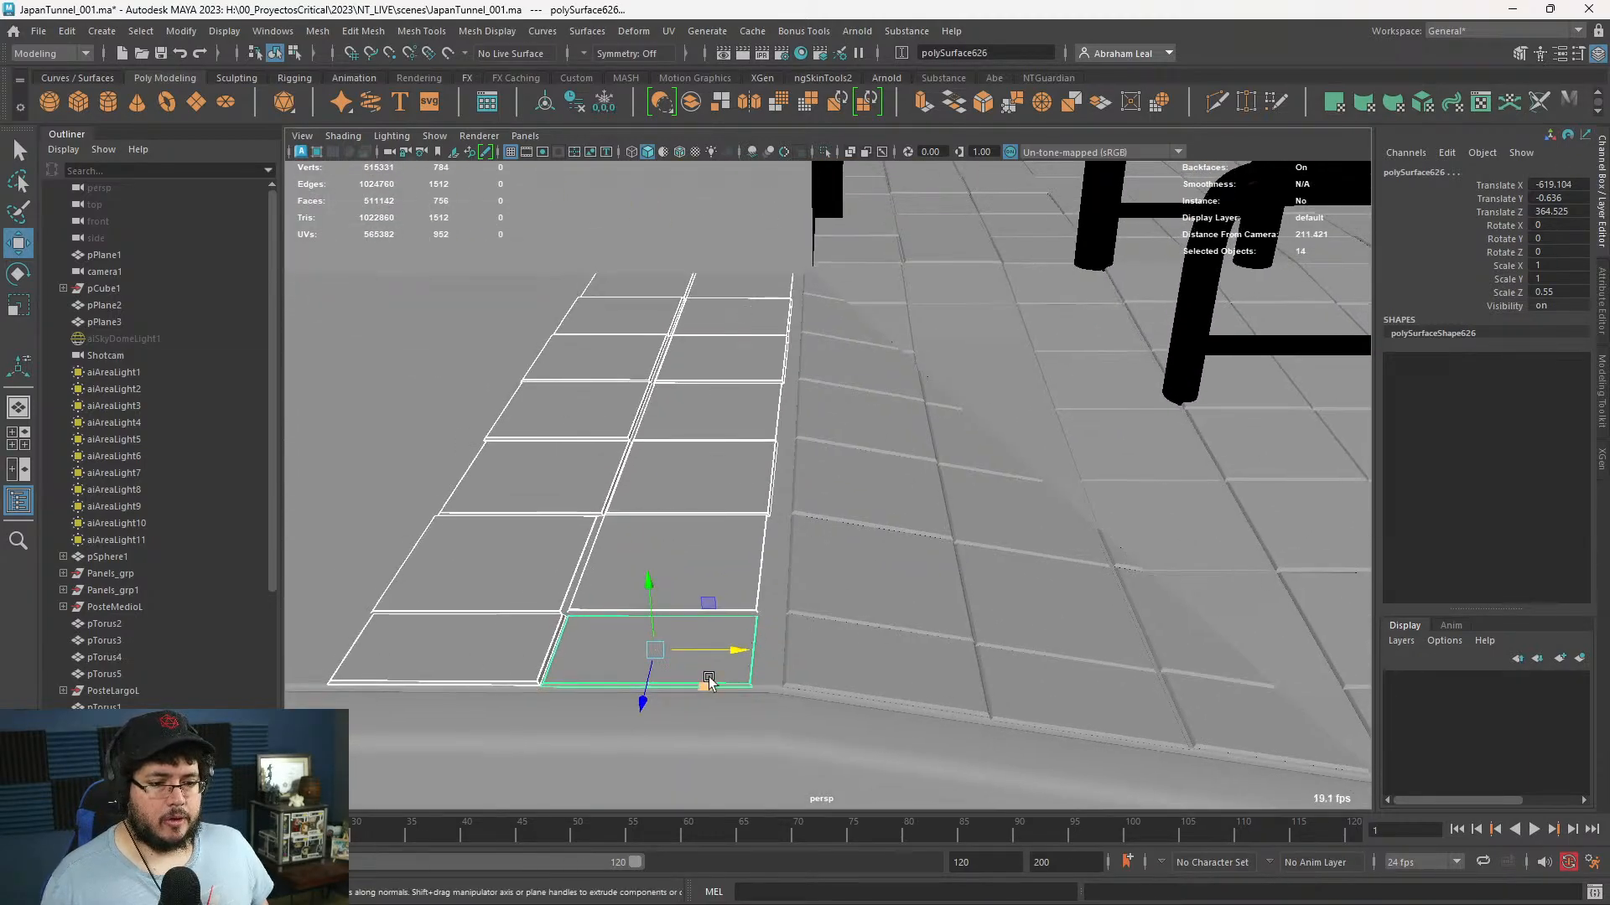
drag(720, 646, 632, 622)
- Duplicate a run of seven yellow tactile tiles from the tunnel strip and place it beside the sidewalk tiles at Translate X 328.453, Z 70.238
scroll(858, 657, down, 8)
alt+drag(858, 657, 1027, 615)
alt+right_drag(1027, 616, 838, 587)
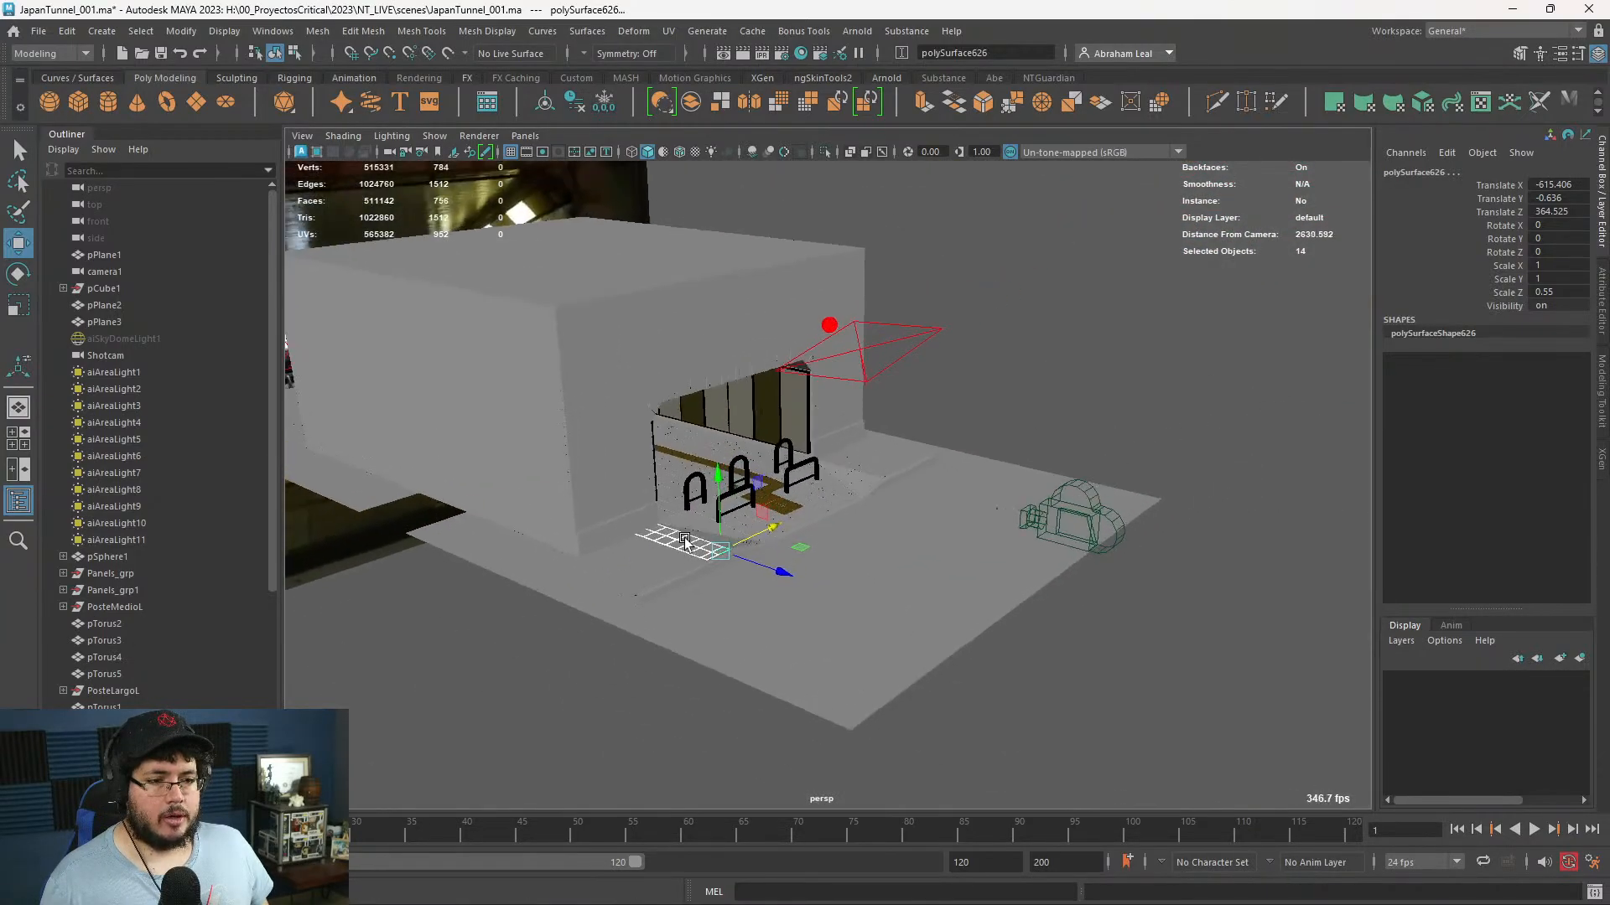
alt+drag(838, 587, 737, 587)
alt+right_drag(738, 586, 1193, 646)
alt+middle_drag(1193, 646, 654, 553)
alt+right_drag(654, 553, 567, 453)
scroll(567, 452, up, 5)
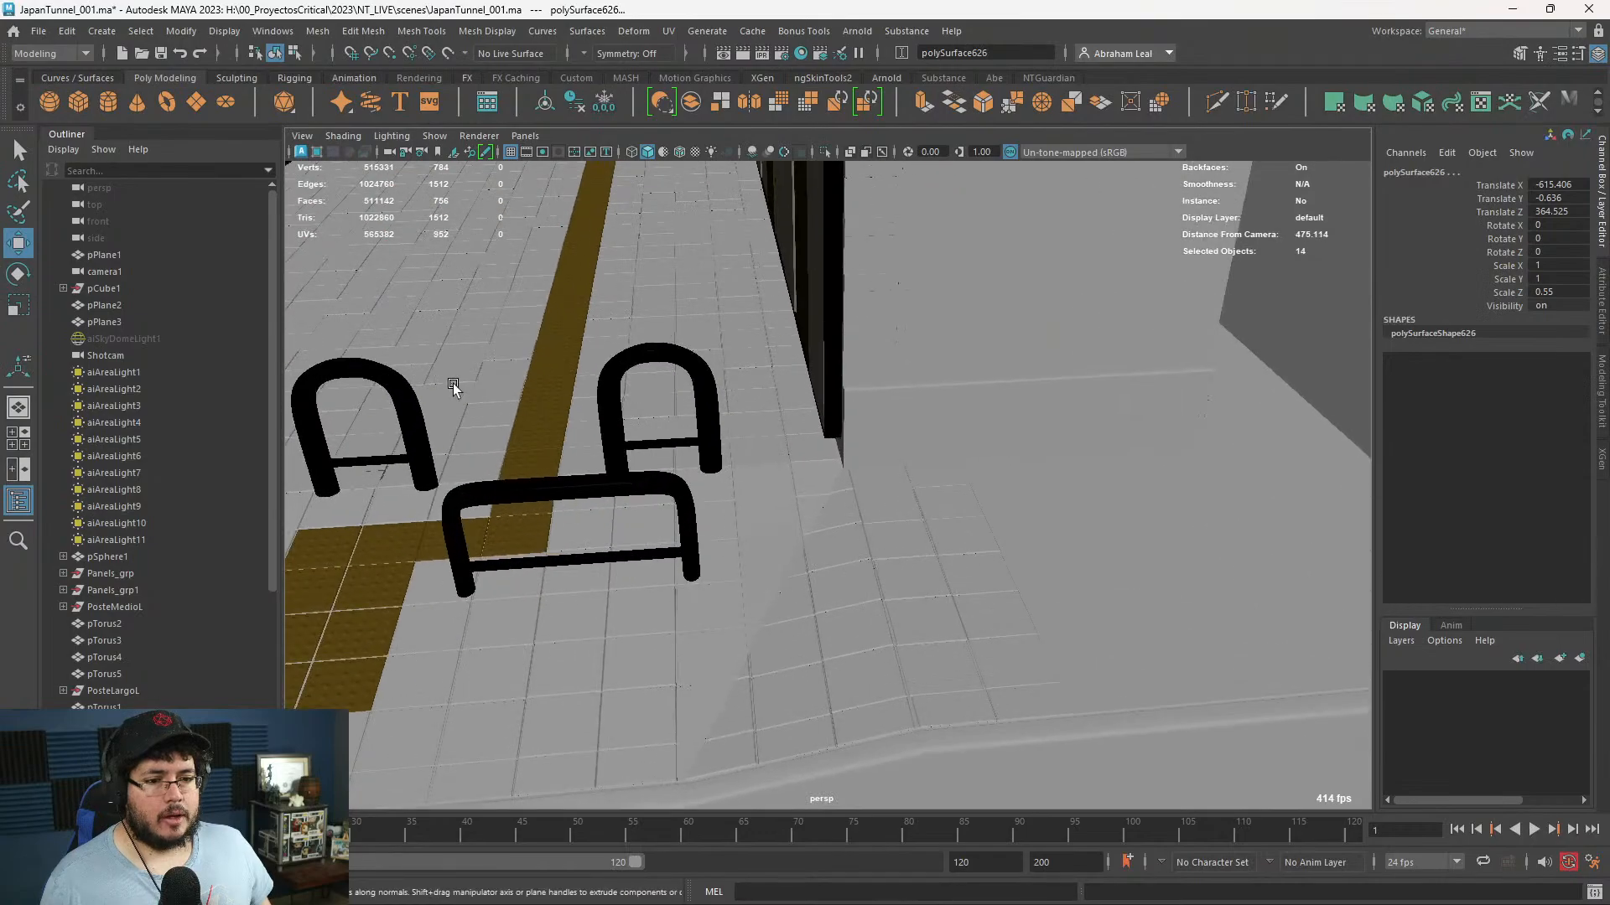
key(q)
click(546, 434)
shift+click(546, 387)
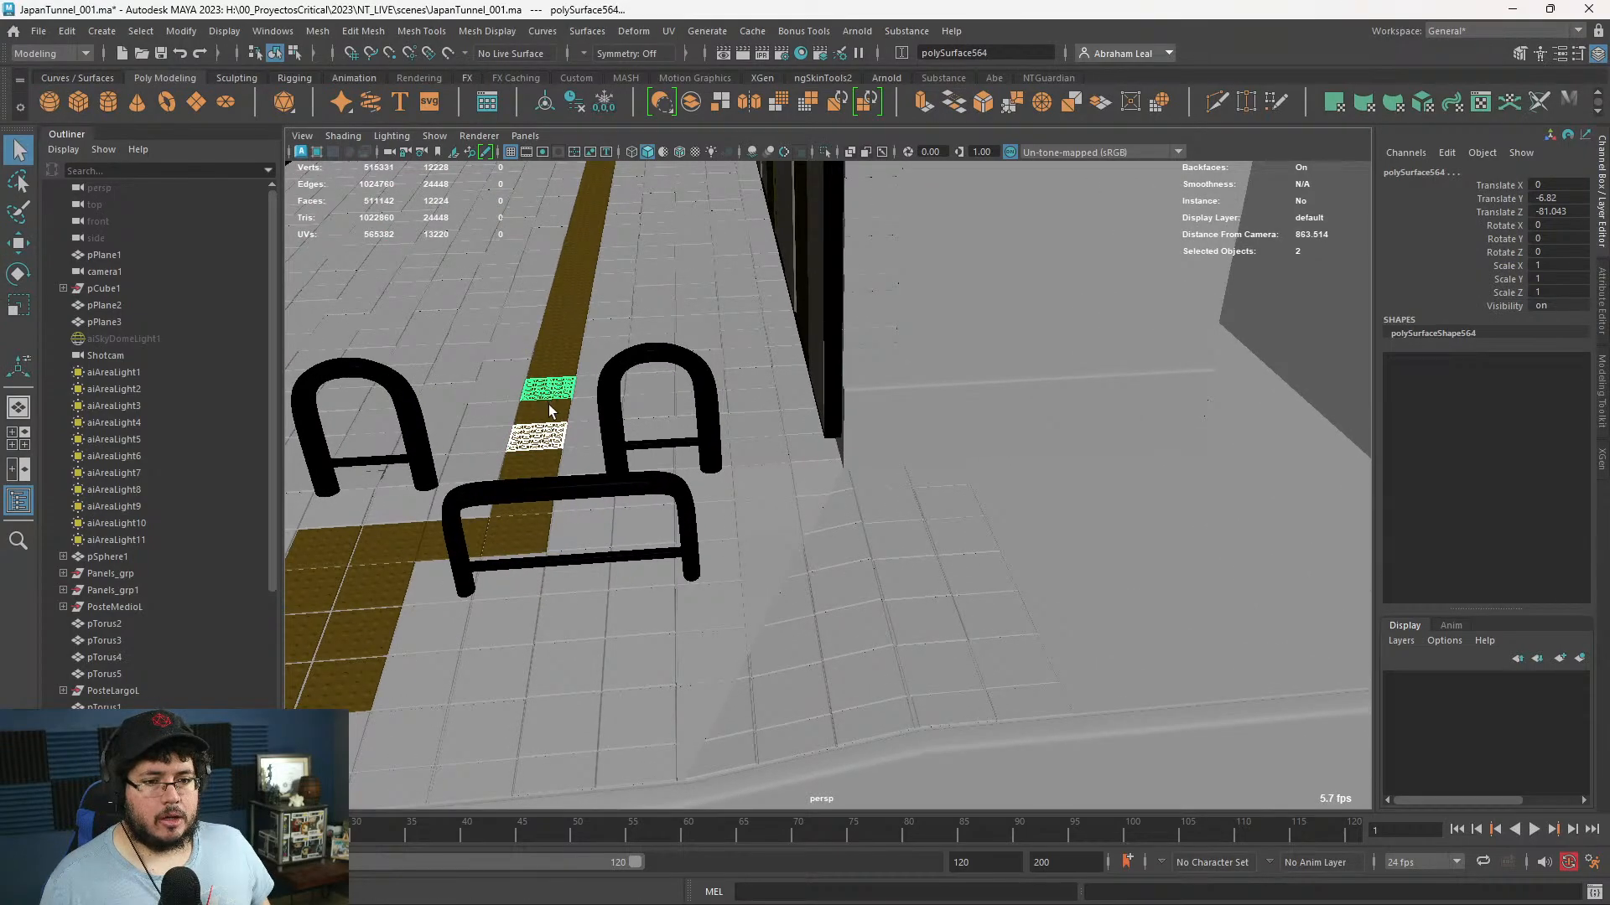
shift+click(550, 357)
shift+click(555, 336)
shift+click(570, 310)
alt+drag(572, 314, 594, 418)
key(ctrl+d)
key(w)
scroll(502, 304, down, 1)
drag(493, 266, 973, 406)
- Inspect how the copied tactile strip fits between the wall and the curb and against the neighbouring tiles
alt+middle_drag(972, 406, 600, 352)
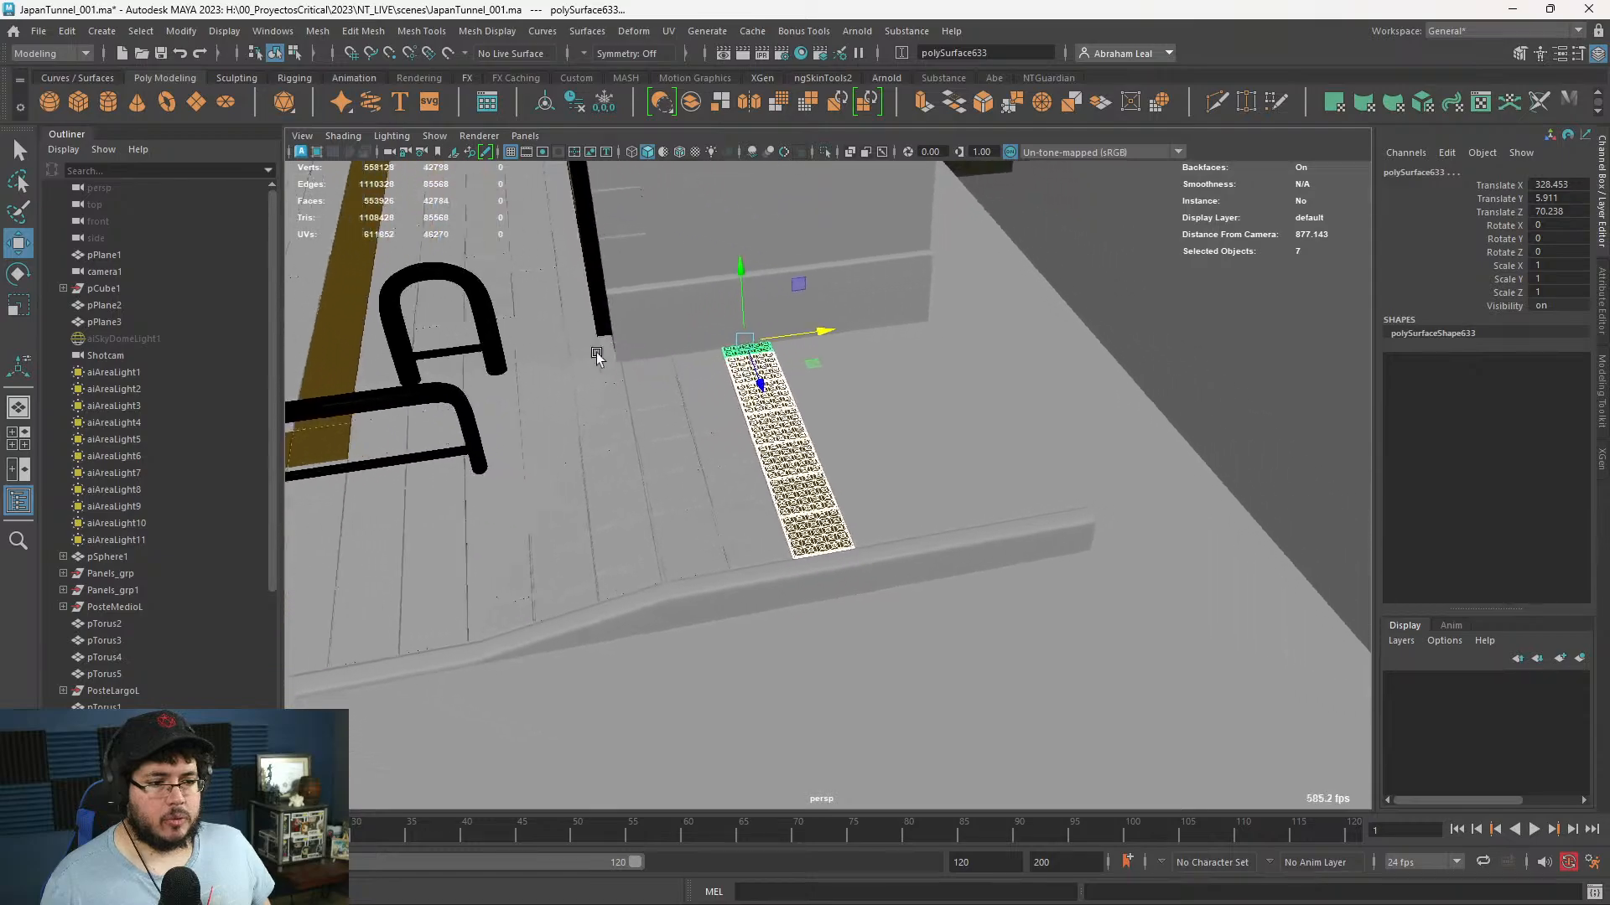
alt+right_drag(600, 352, 902, 590)
alt+middle_drag(659, 712, 1240, 353)
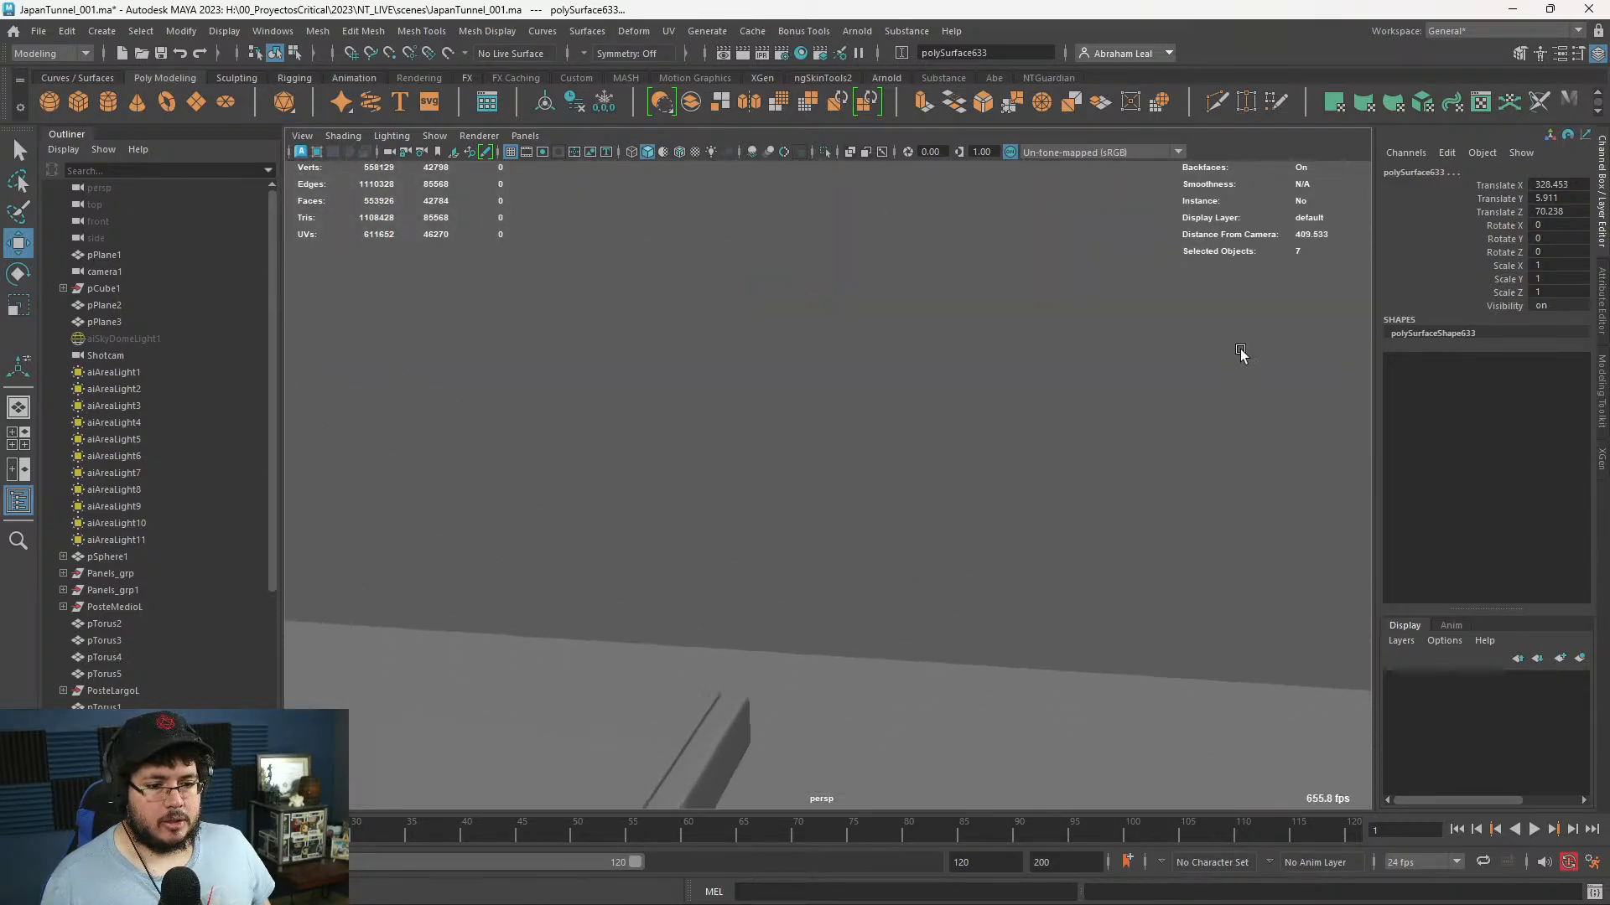
alt+right_drag(1240, 352, 777, 553)
alt+middle_drag(776, 554, 963, 528)
alt+right_drag(963, 528, 1093, 700)
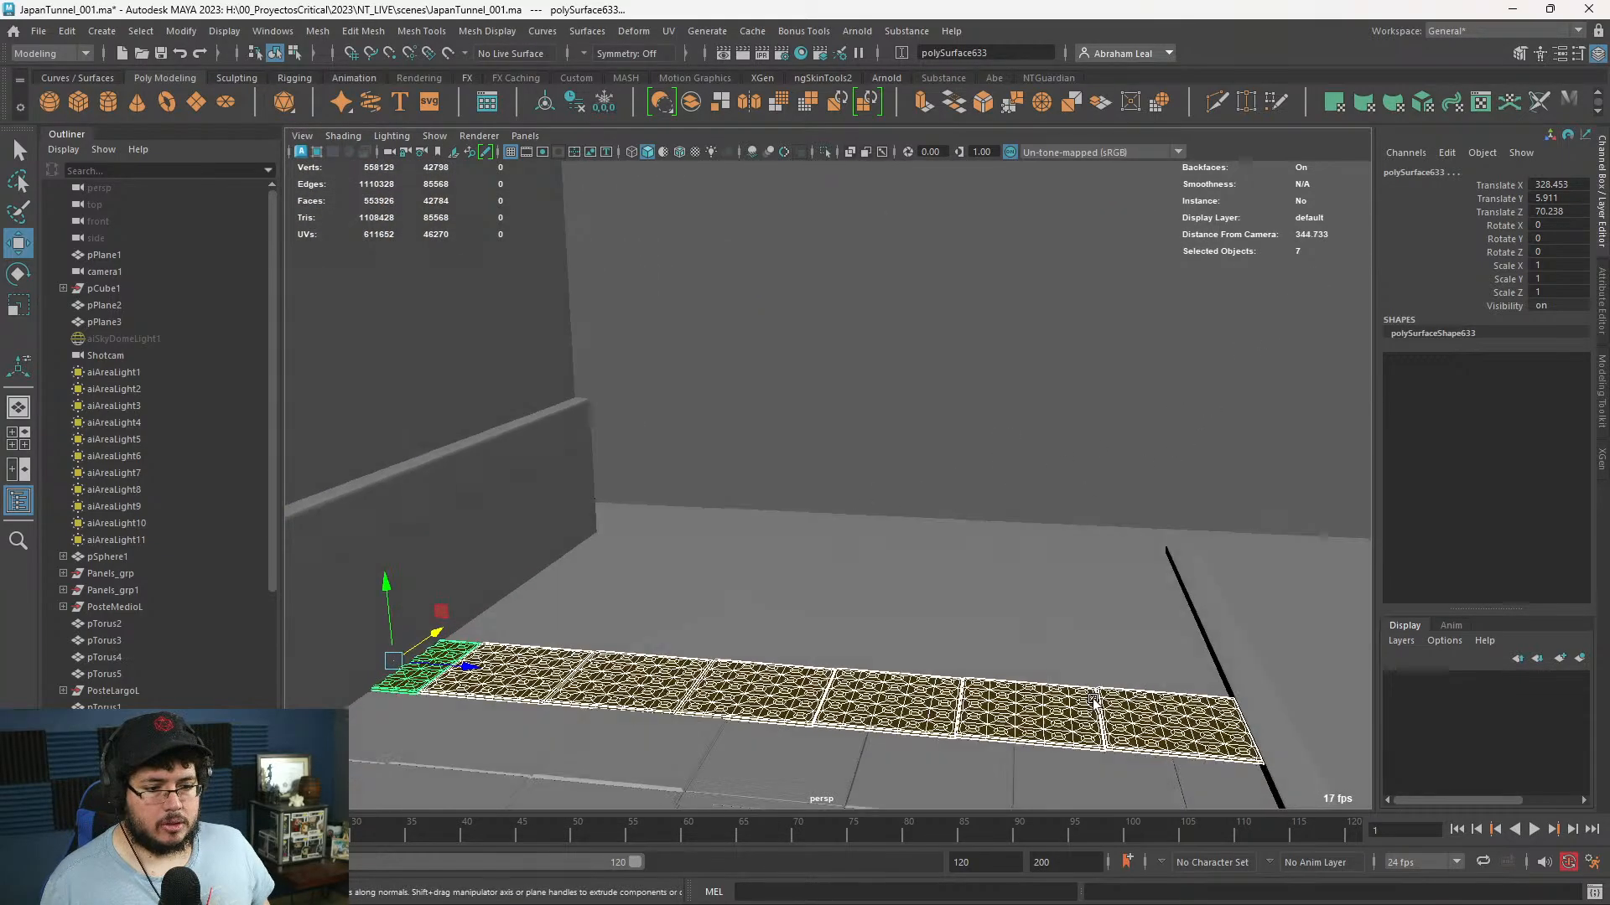
alt+drag(1094, 700, 796, 637)
alt+right_drag(796, 638, 132, 549)
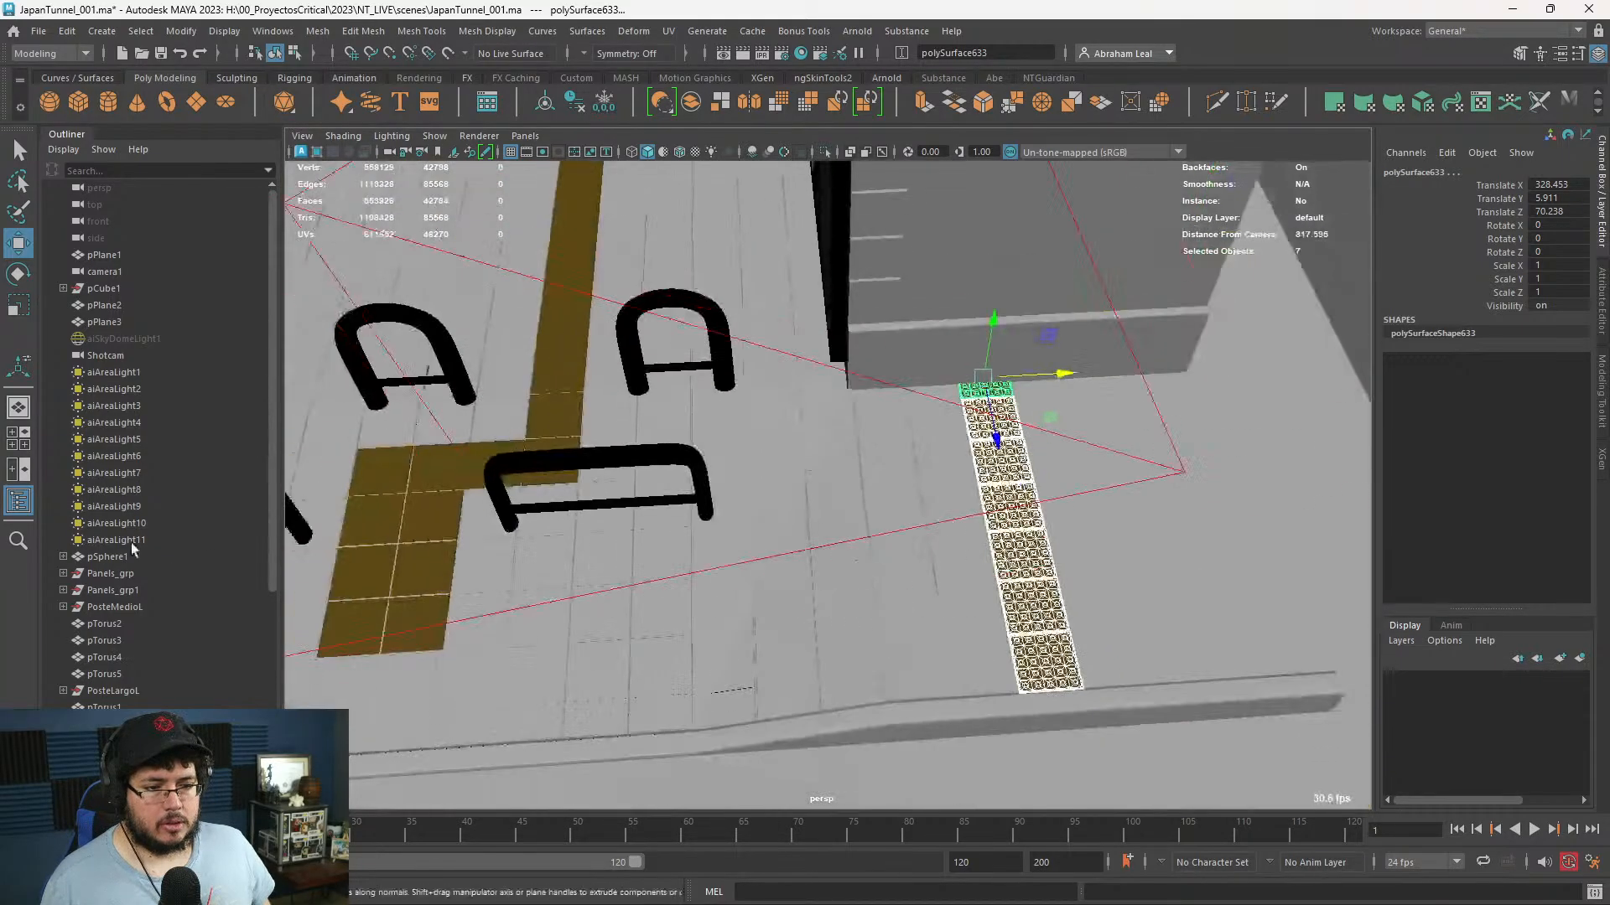
- Duplicate the tactile strip and move the copy to the opposite sidewalk beside its tile columns, at Translate X -533.245
alt+right_drag(1089, 587, 937, 521)
alt+middle_drag(937, 522, 1221, 503)
key(ctrl+d)
drag(1276, 403, 667, 401)
alt+middle_drag(796, 430, 1053, 298)
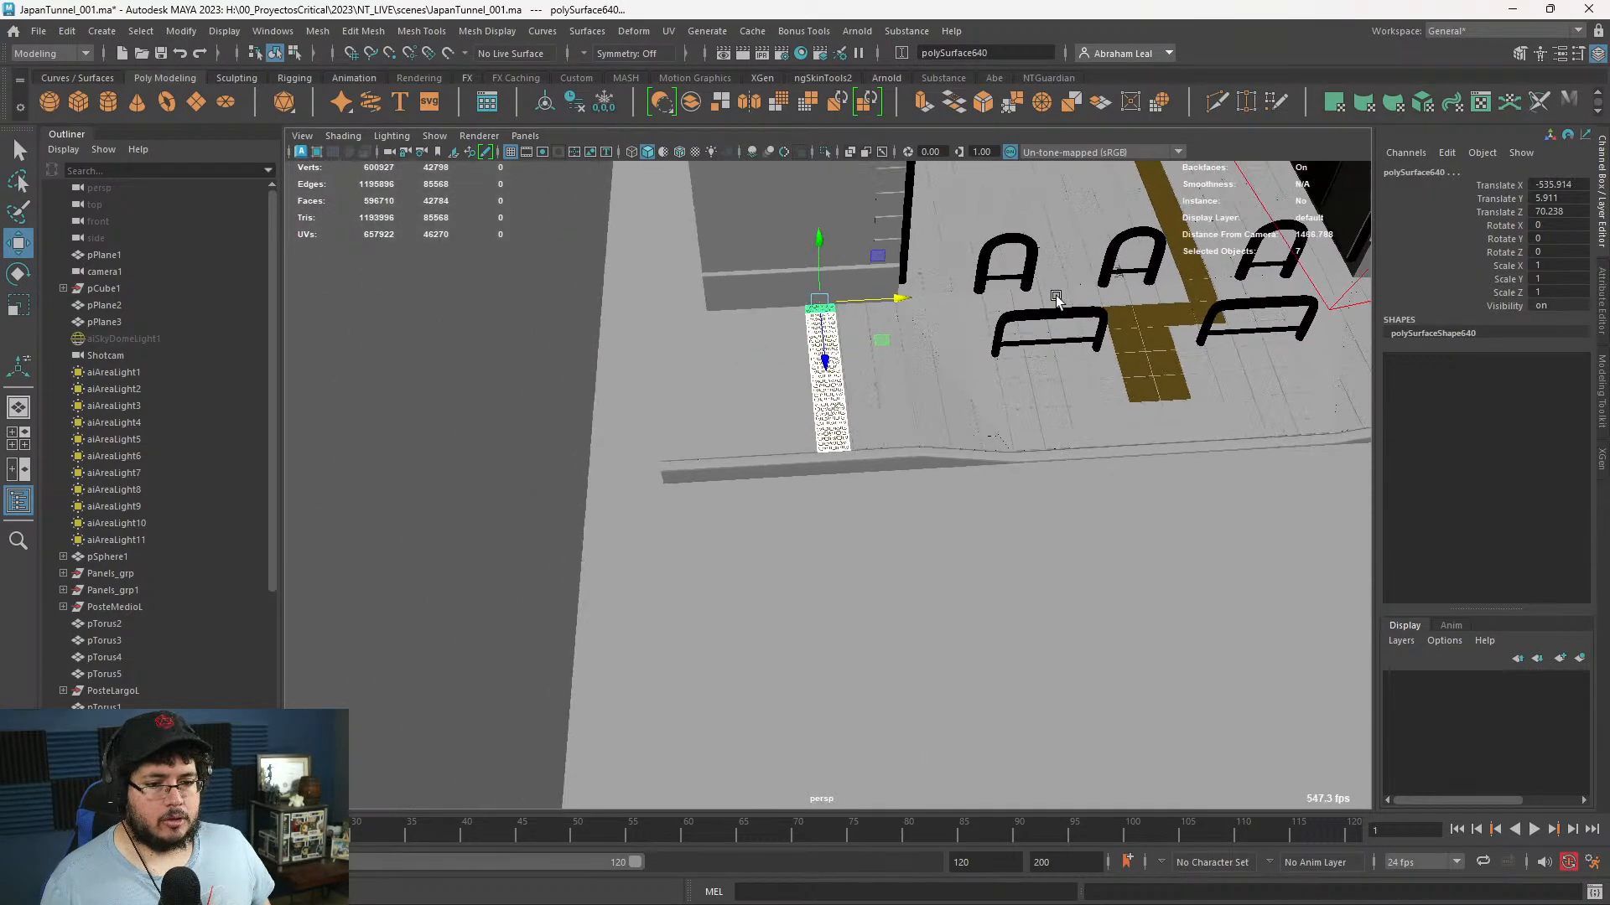
alt+right_drag(637, 352, 967, 320)
alt+middle_drag(966, 319, 834, 830)
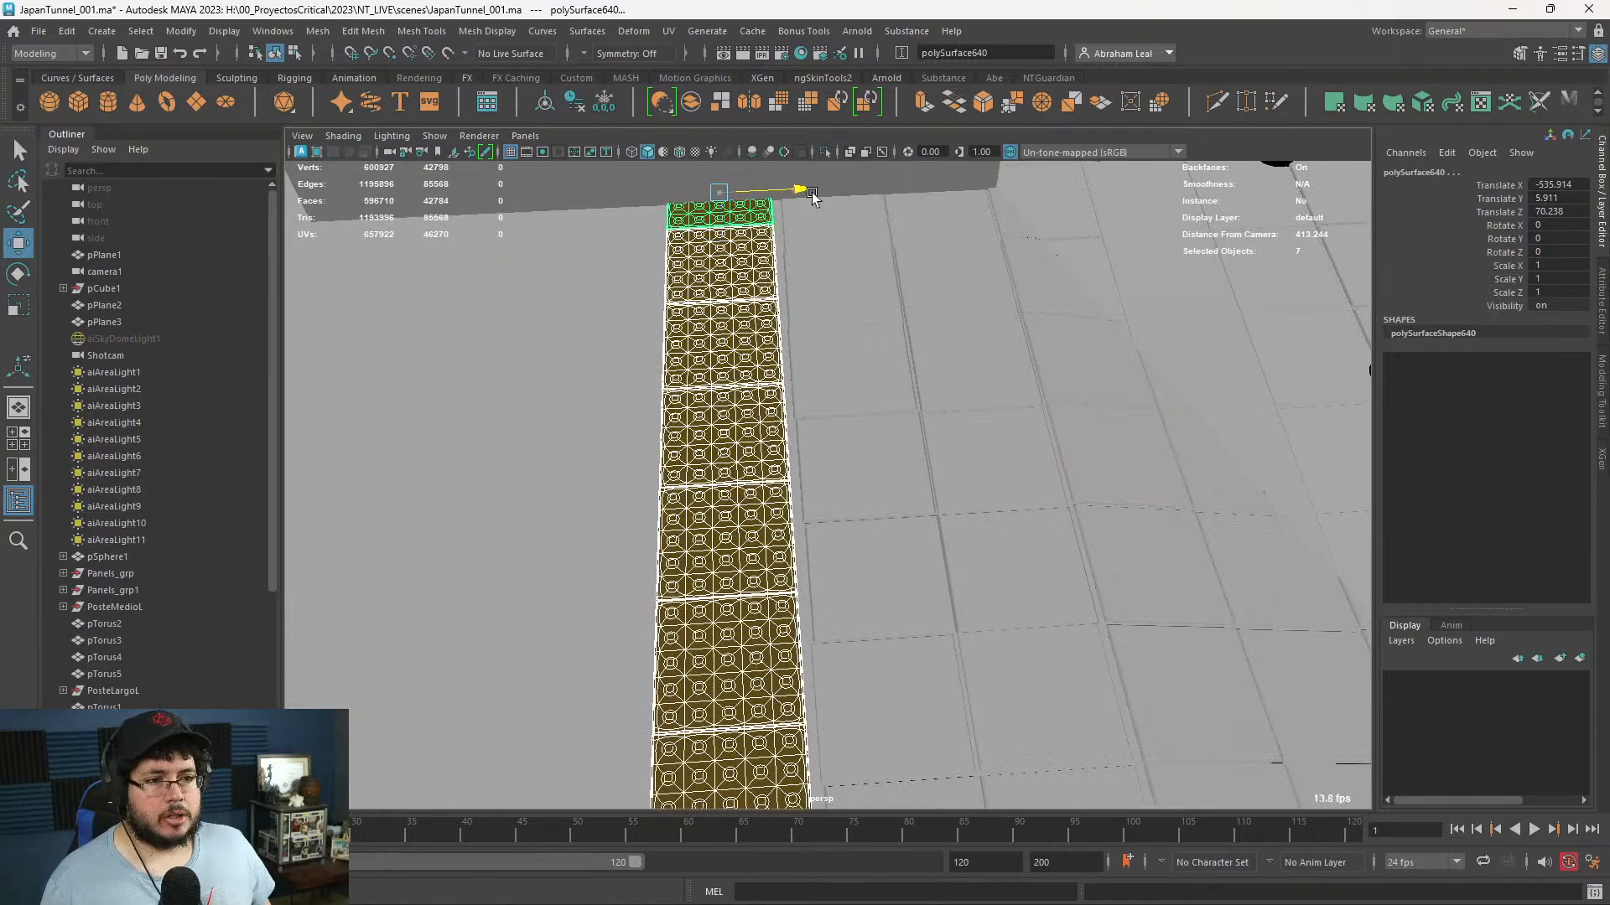
drag(804, 189, 818, 192)
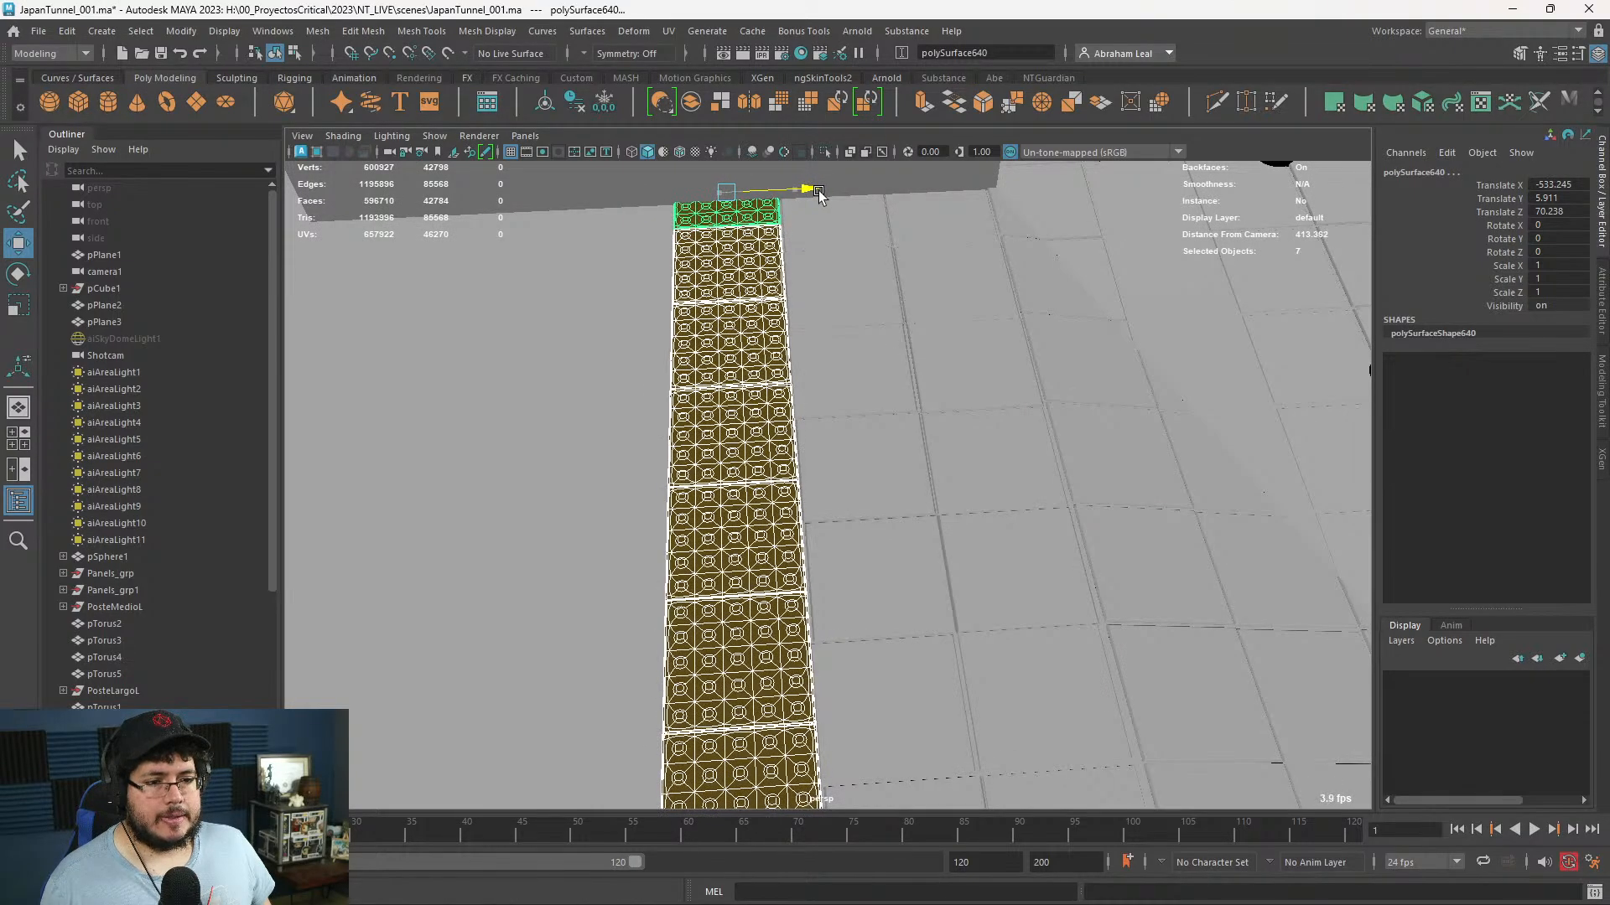
- Deselect the tactile strip, store a snapshot of the previous Arnold render, and start a new render from ShotcamShape
alt+right_drag(838, 331, 575, 453)
mouse_move(817, 426)
right_down()
mouse_move(824, 496)
mouse_move(817, 425)
right_up()
click(456, 459)
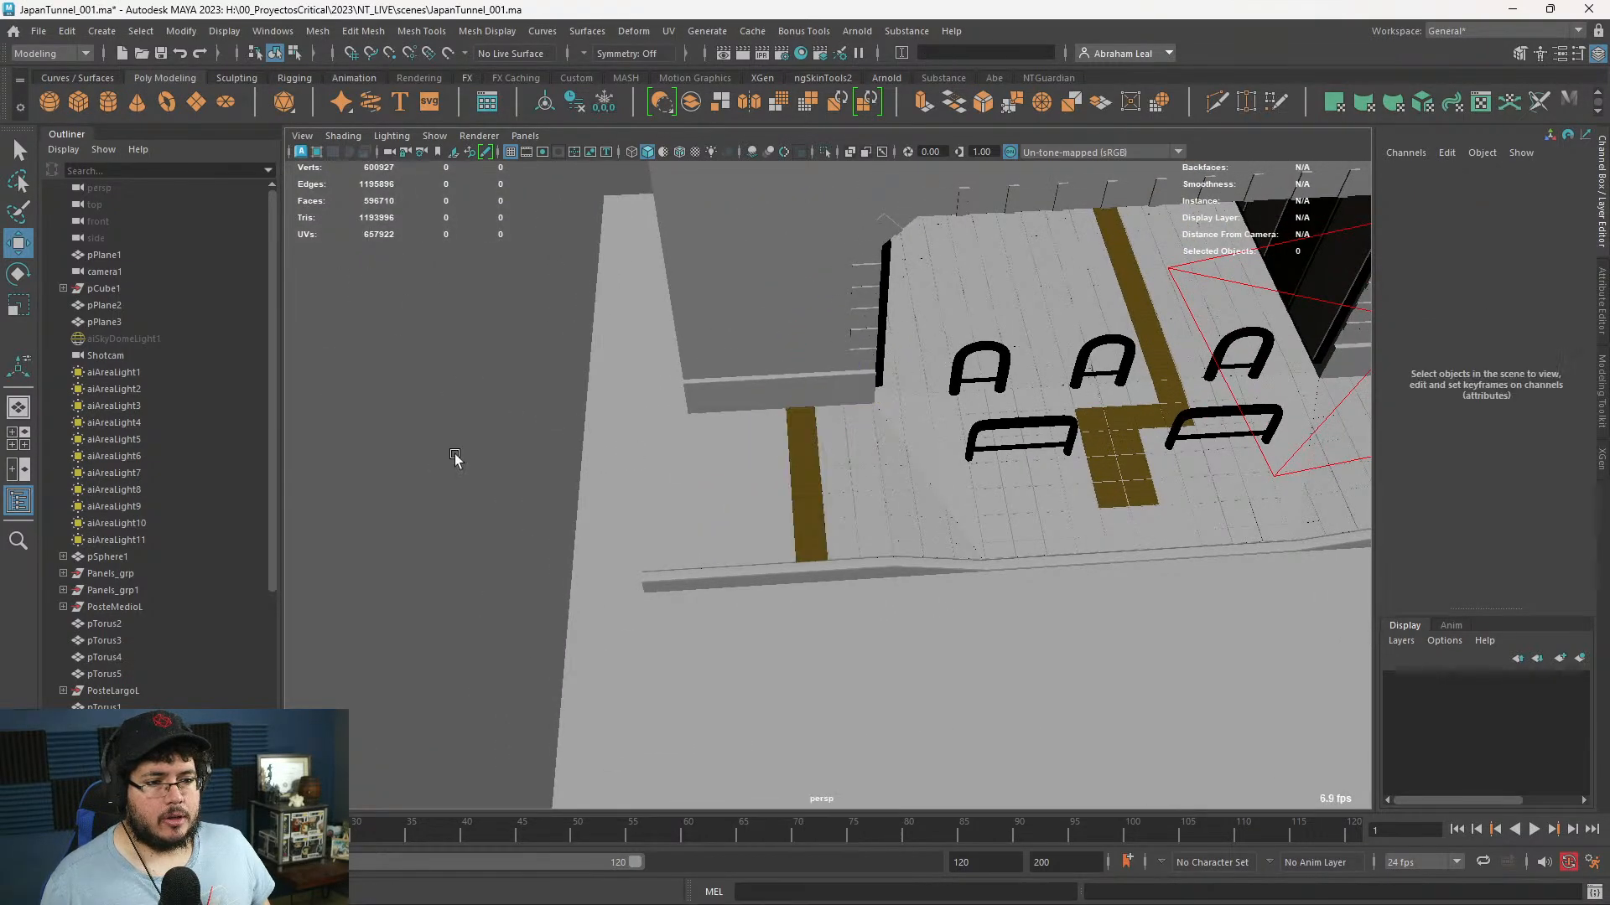
alt+drag(839, 579, 877, 485)
alt+right_drag(877, 486, 830, 482)
alt+middle_drag(830, 482, 640, 456)
alt+drag(640, 456, 857, 550)
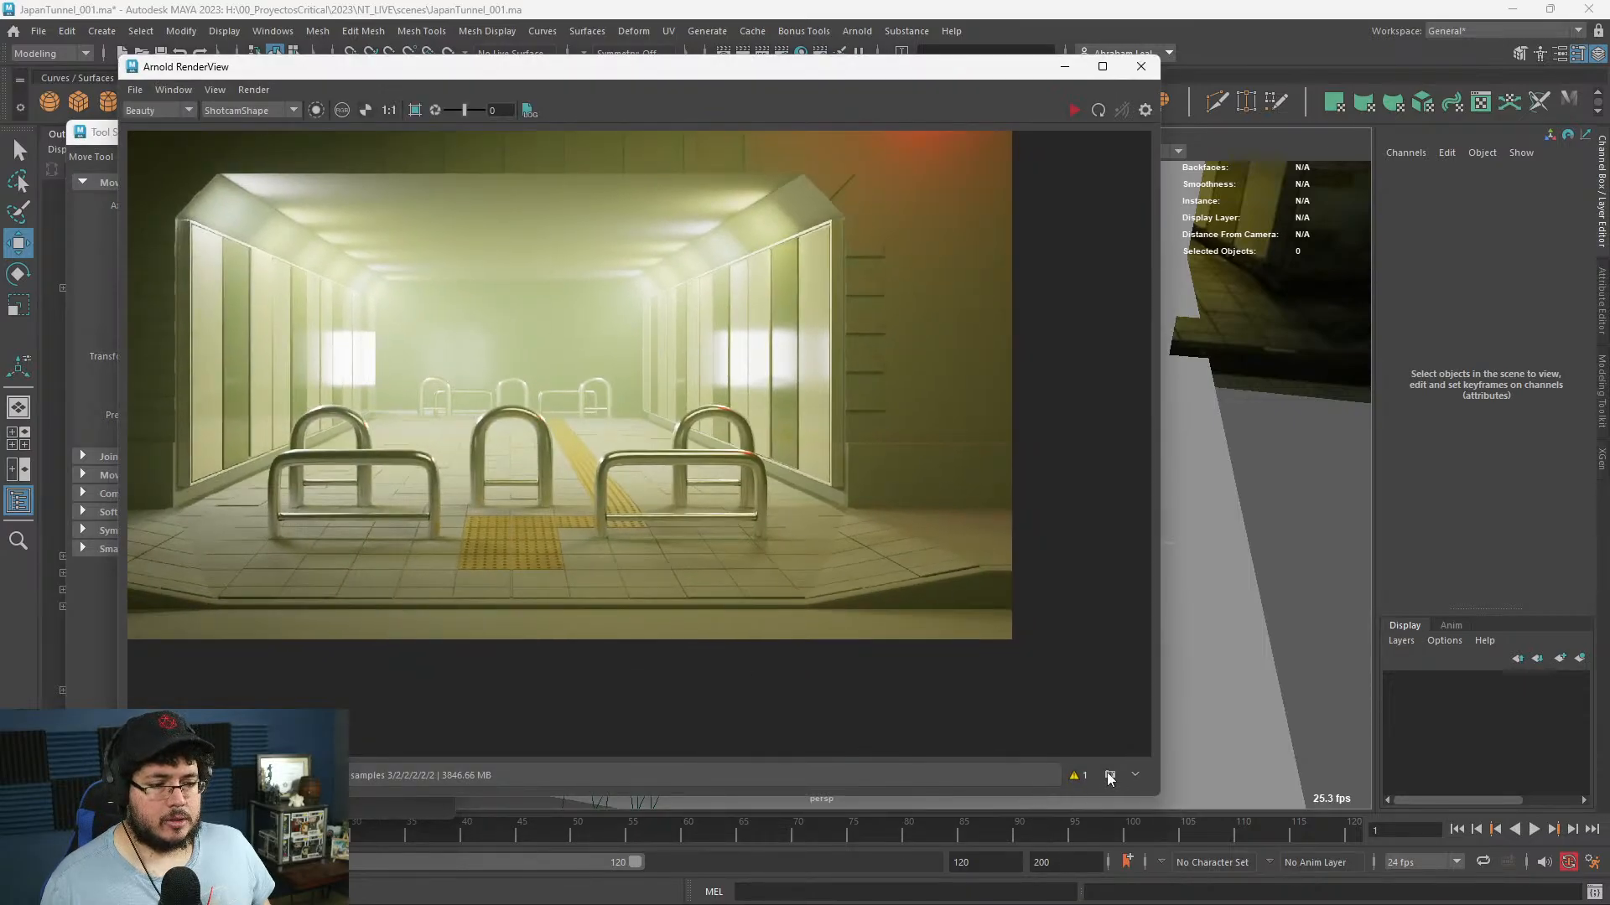
click(1109, 776)
click(1074, 110)
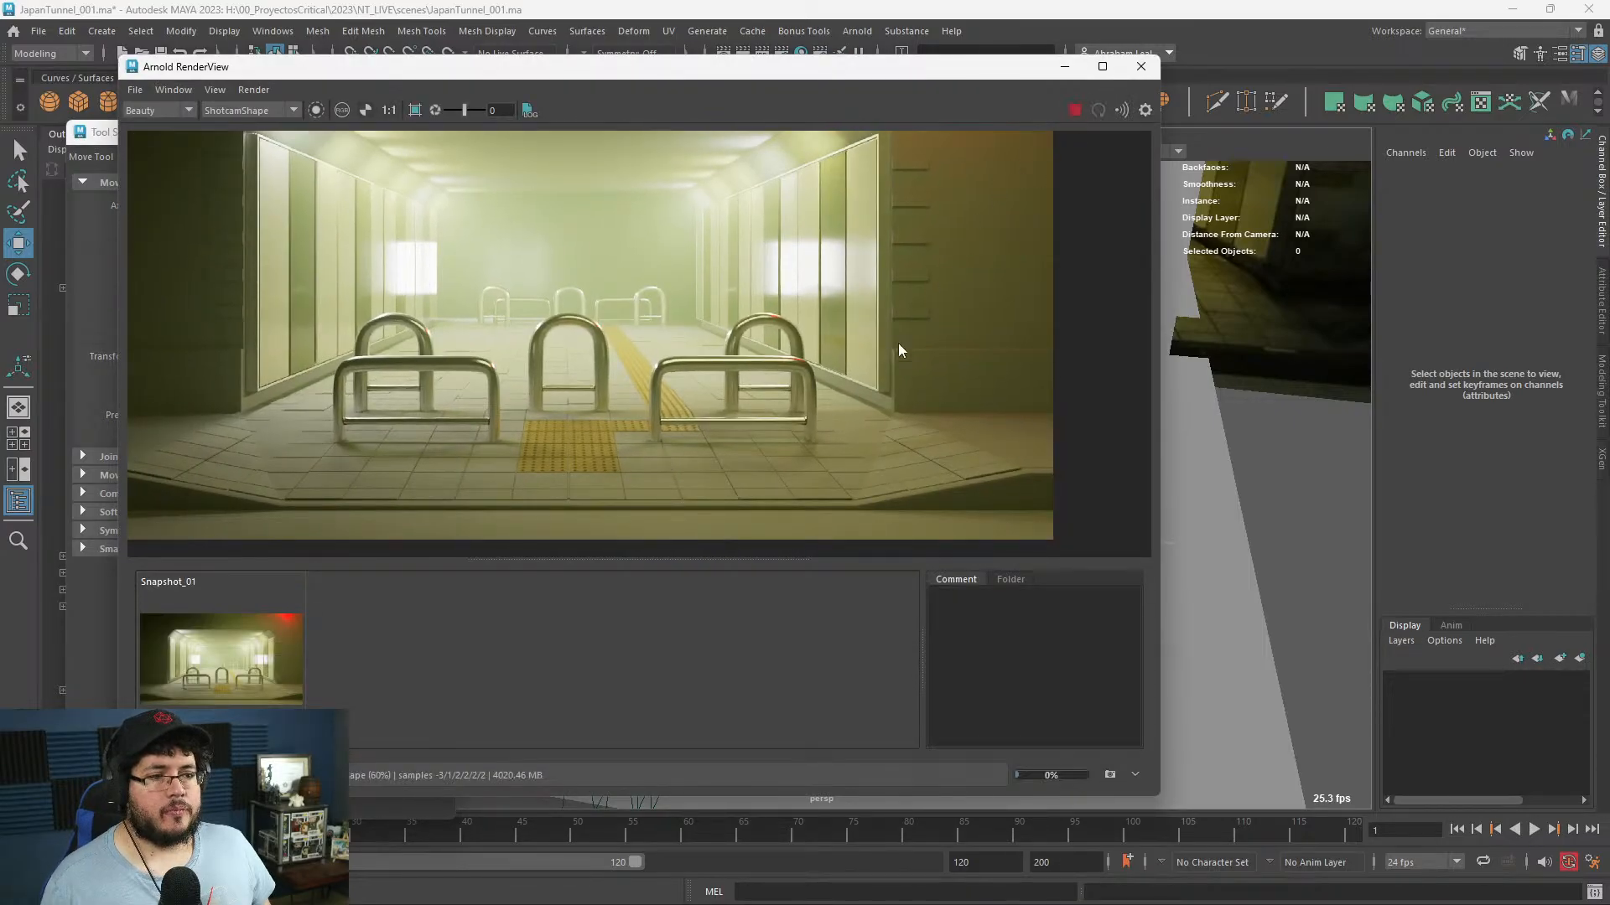
- Examine the new render's sidewalk tiles and tactile strips on both sides of the tunnel entrance
scroll(862, 424, up, 4)
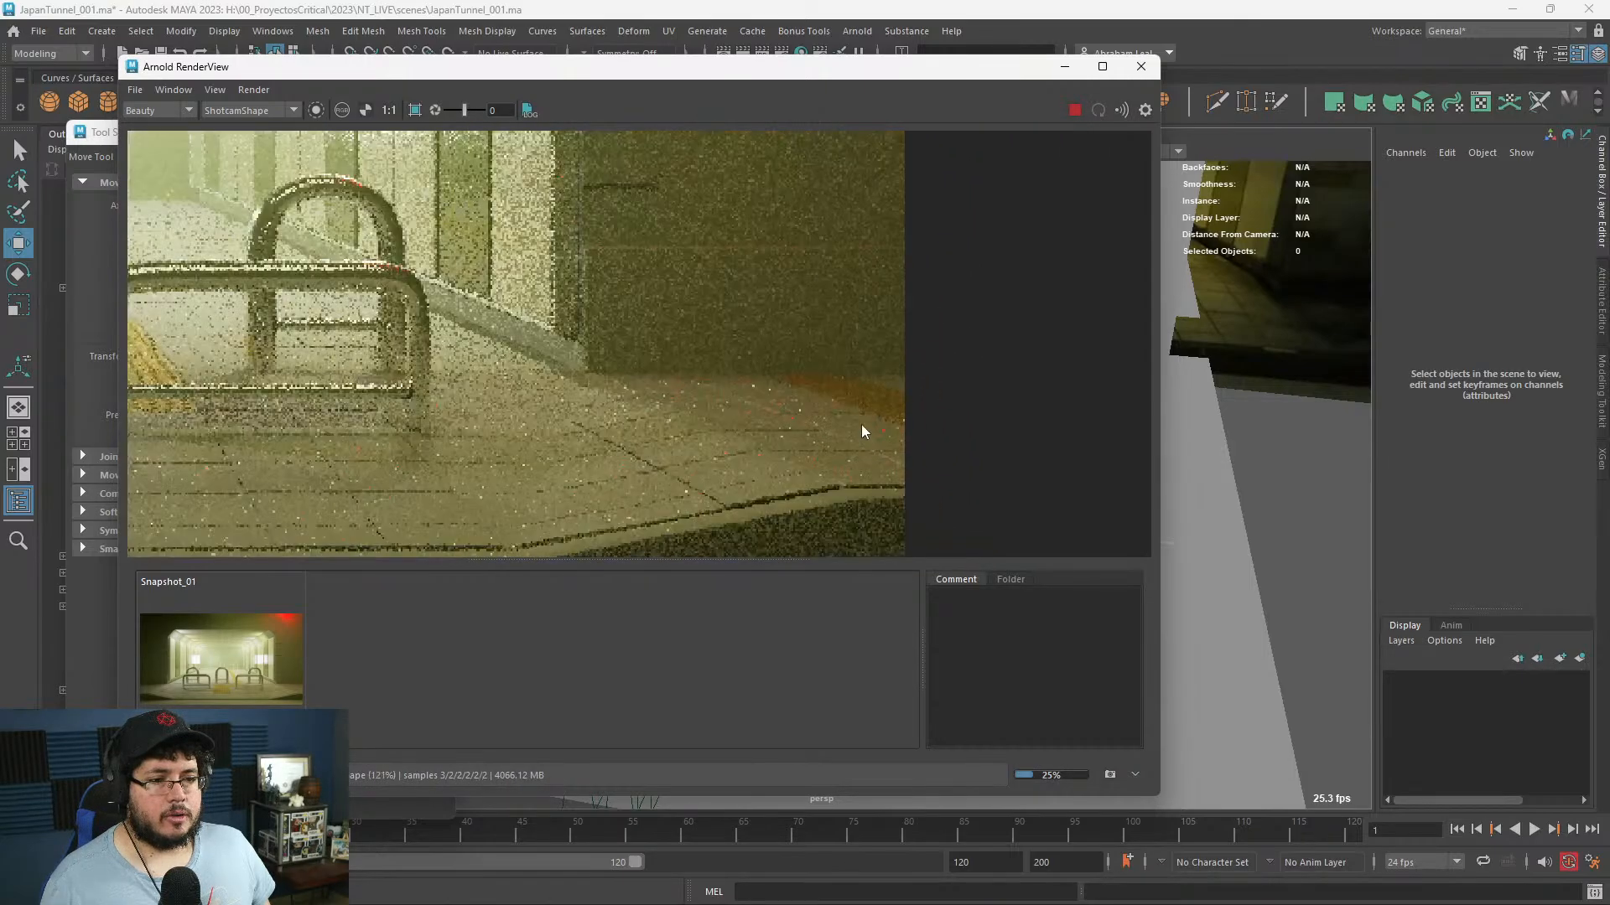
scroll(752, 449, down, 5)
middle_drag(495, 436, 880, 428)
scroll(495, 402, up, 5)
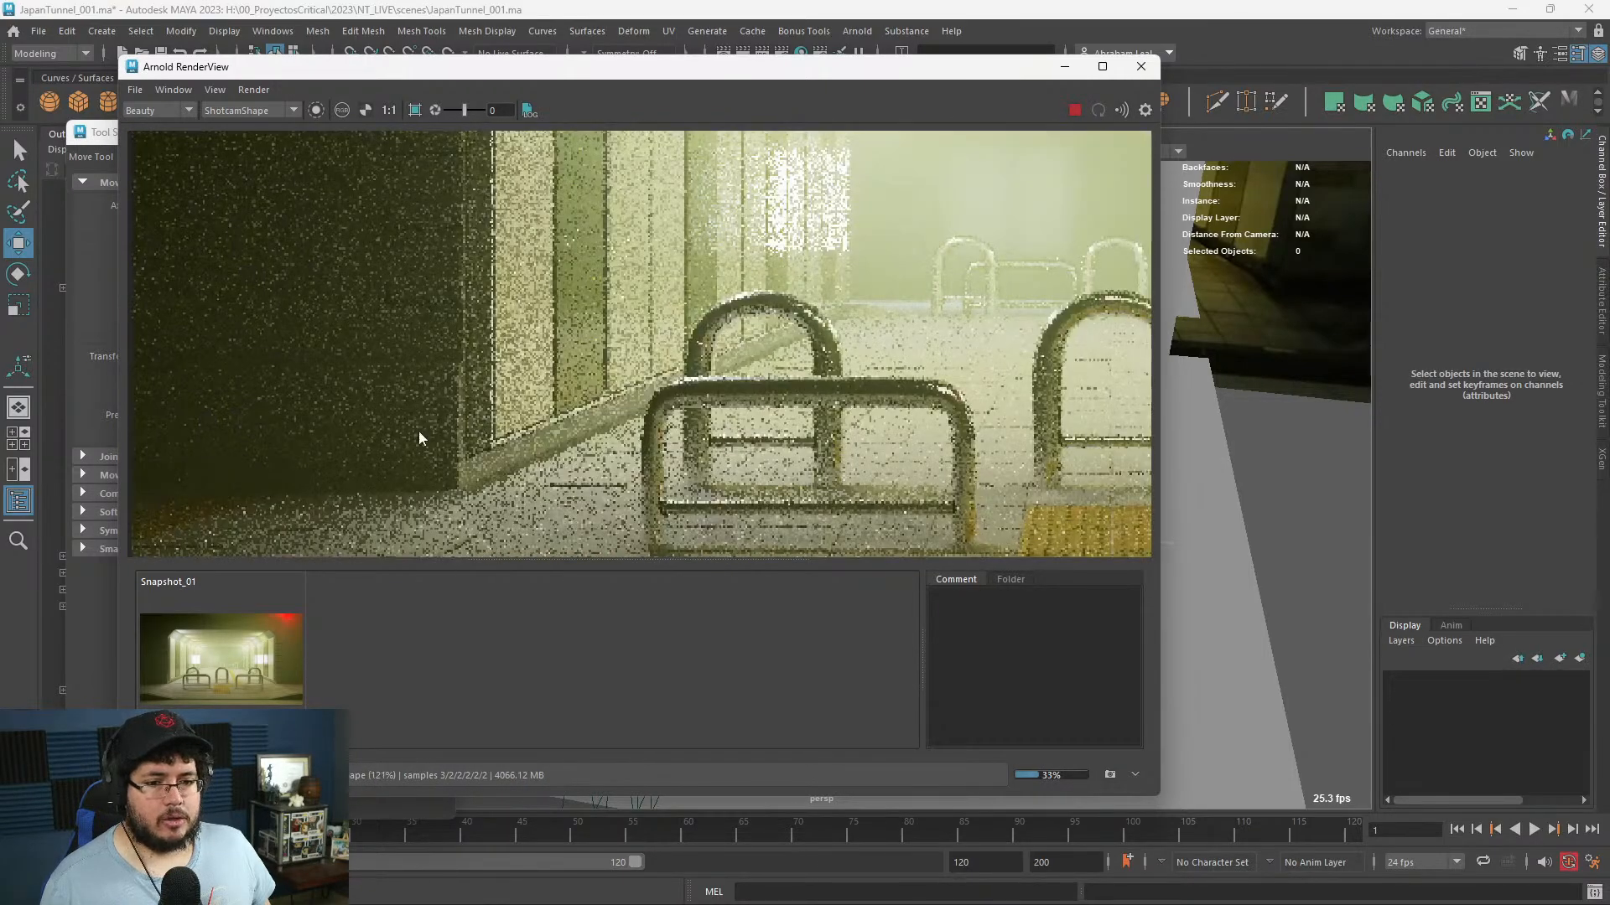
middle_drag(181, 549, 434, 446)
scroll(524, 424, down, 5)
middle_drag(905, 388, 813, 343)
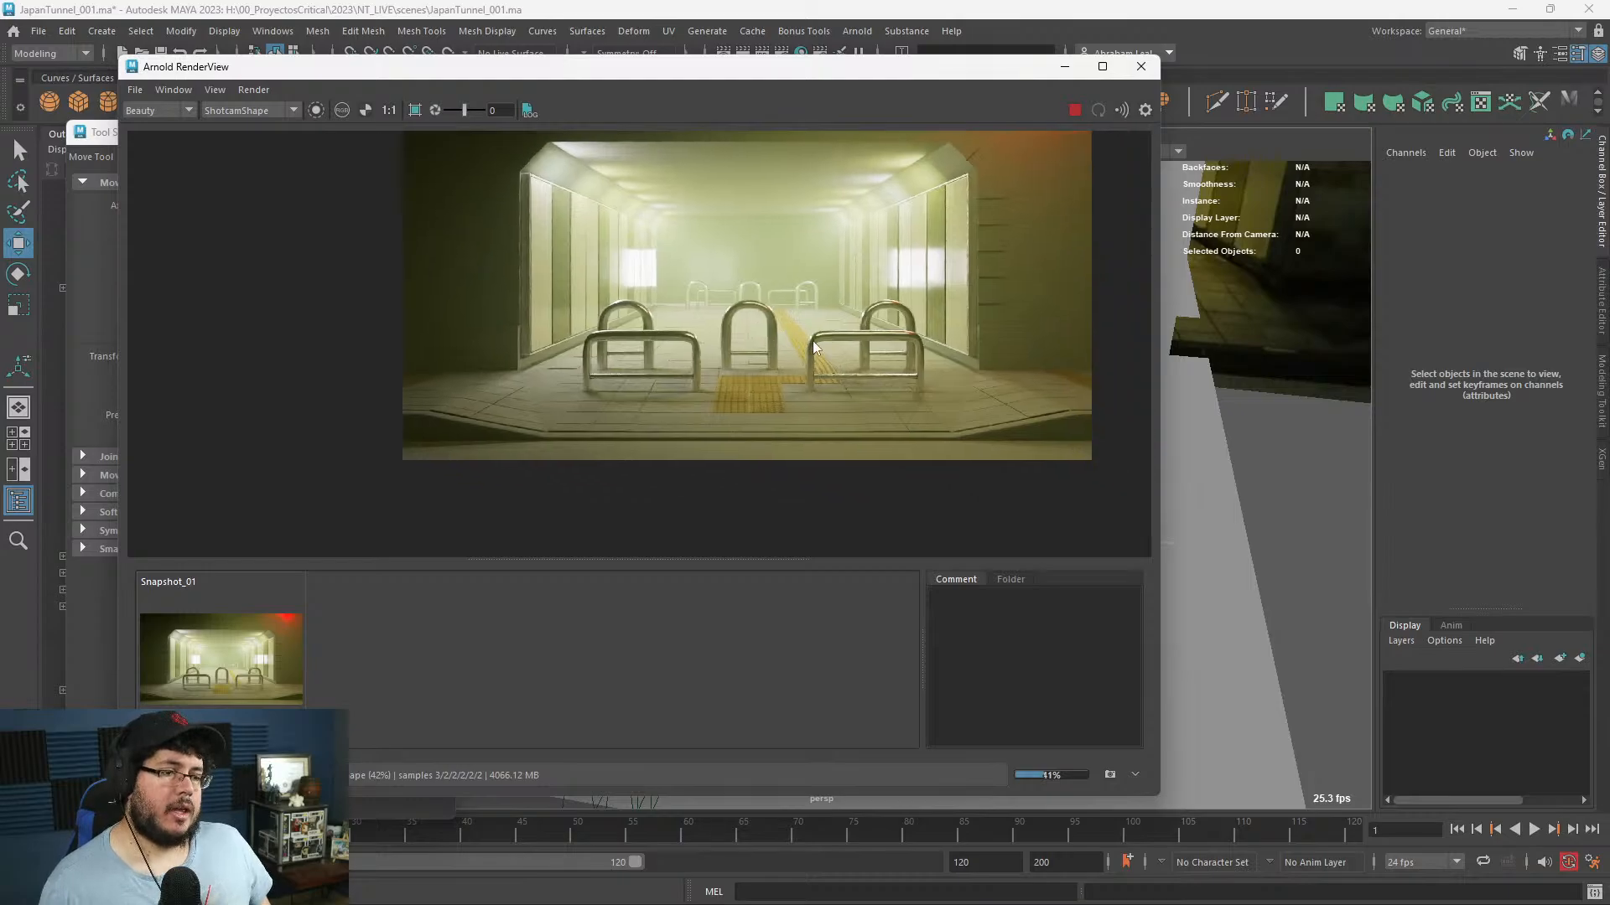
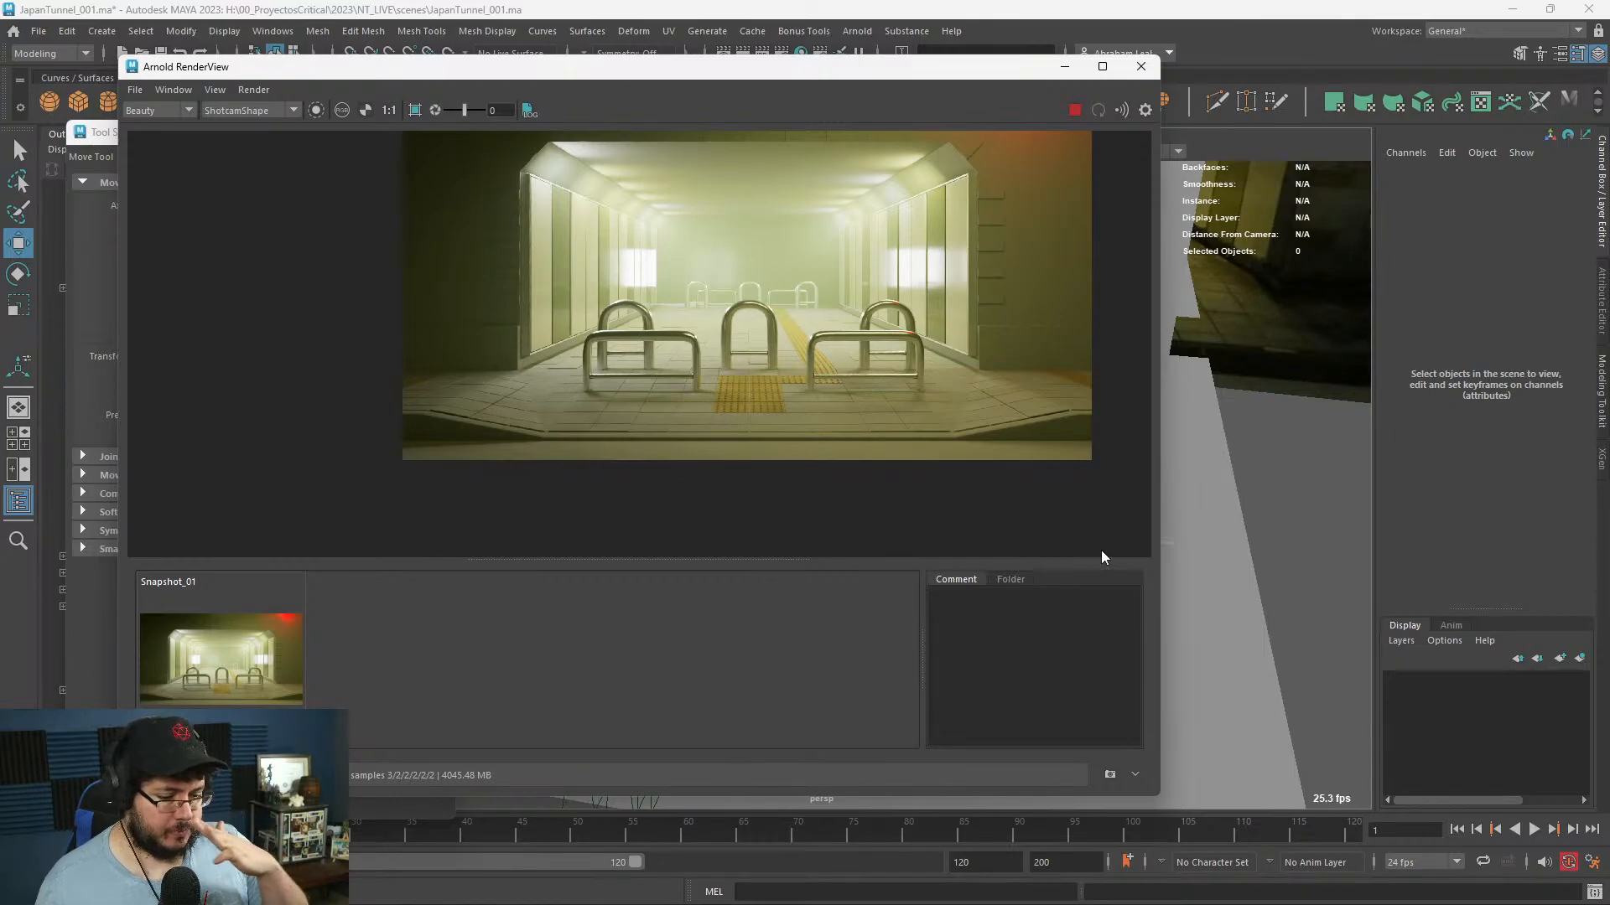
- Open Windows System Information, check the processor and memory specifications, and close it again
key(super)
text(system information)
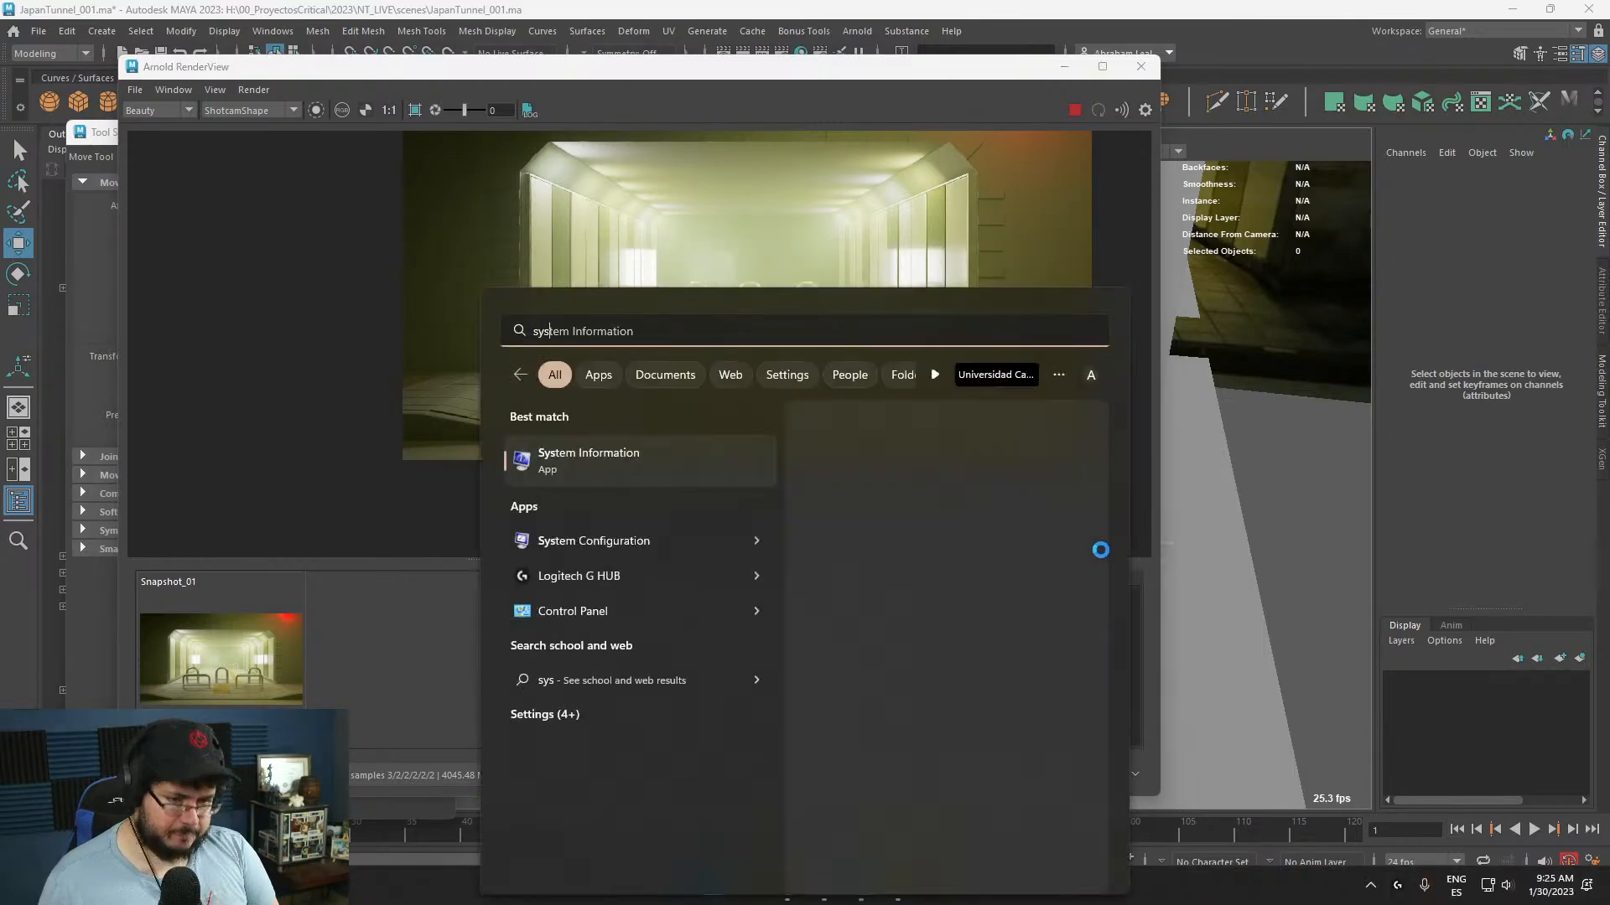
key(Return)
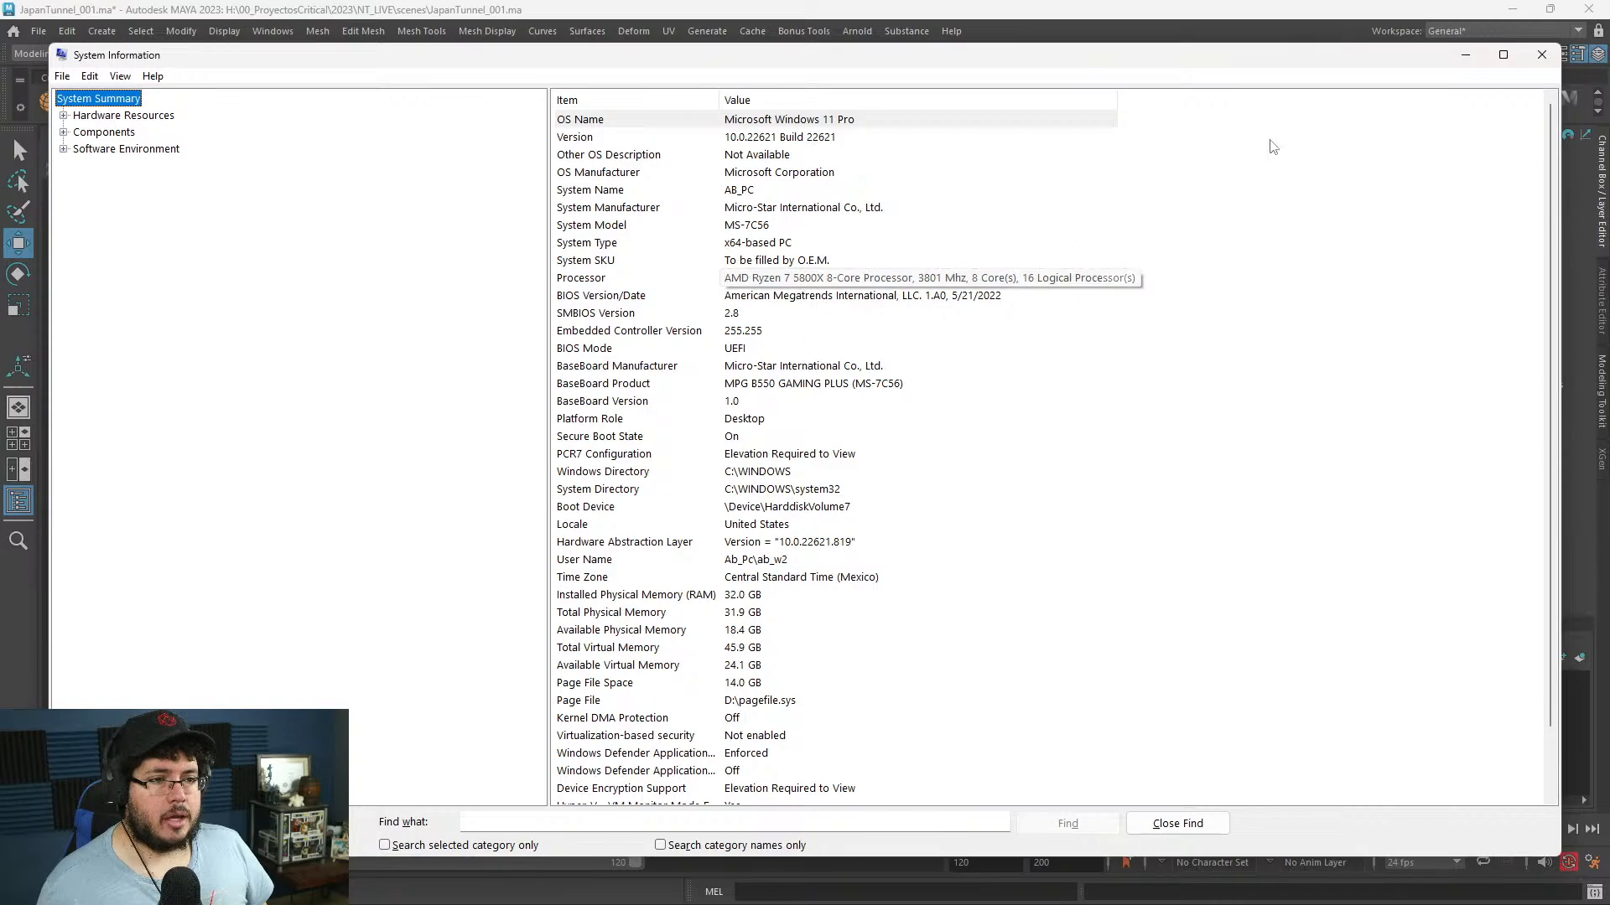
click(1541, 54)
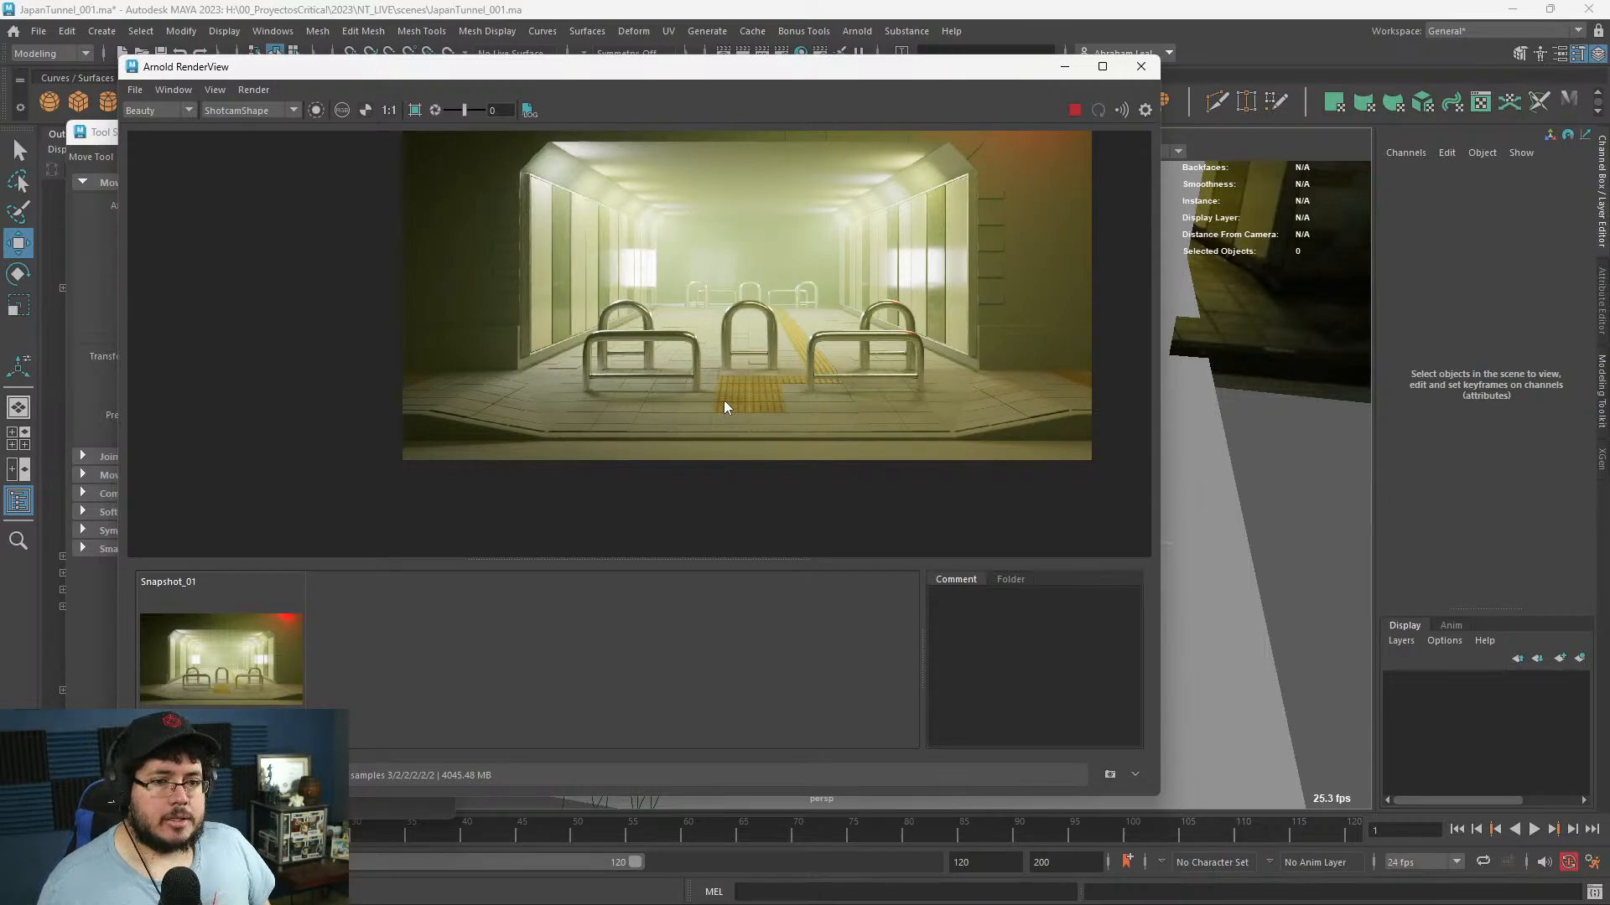
- Examine the yellow tactile paving and railings at the tunnel entrance in the finished render
scroll(919, 362, up, 3)
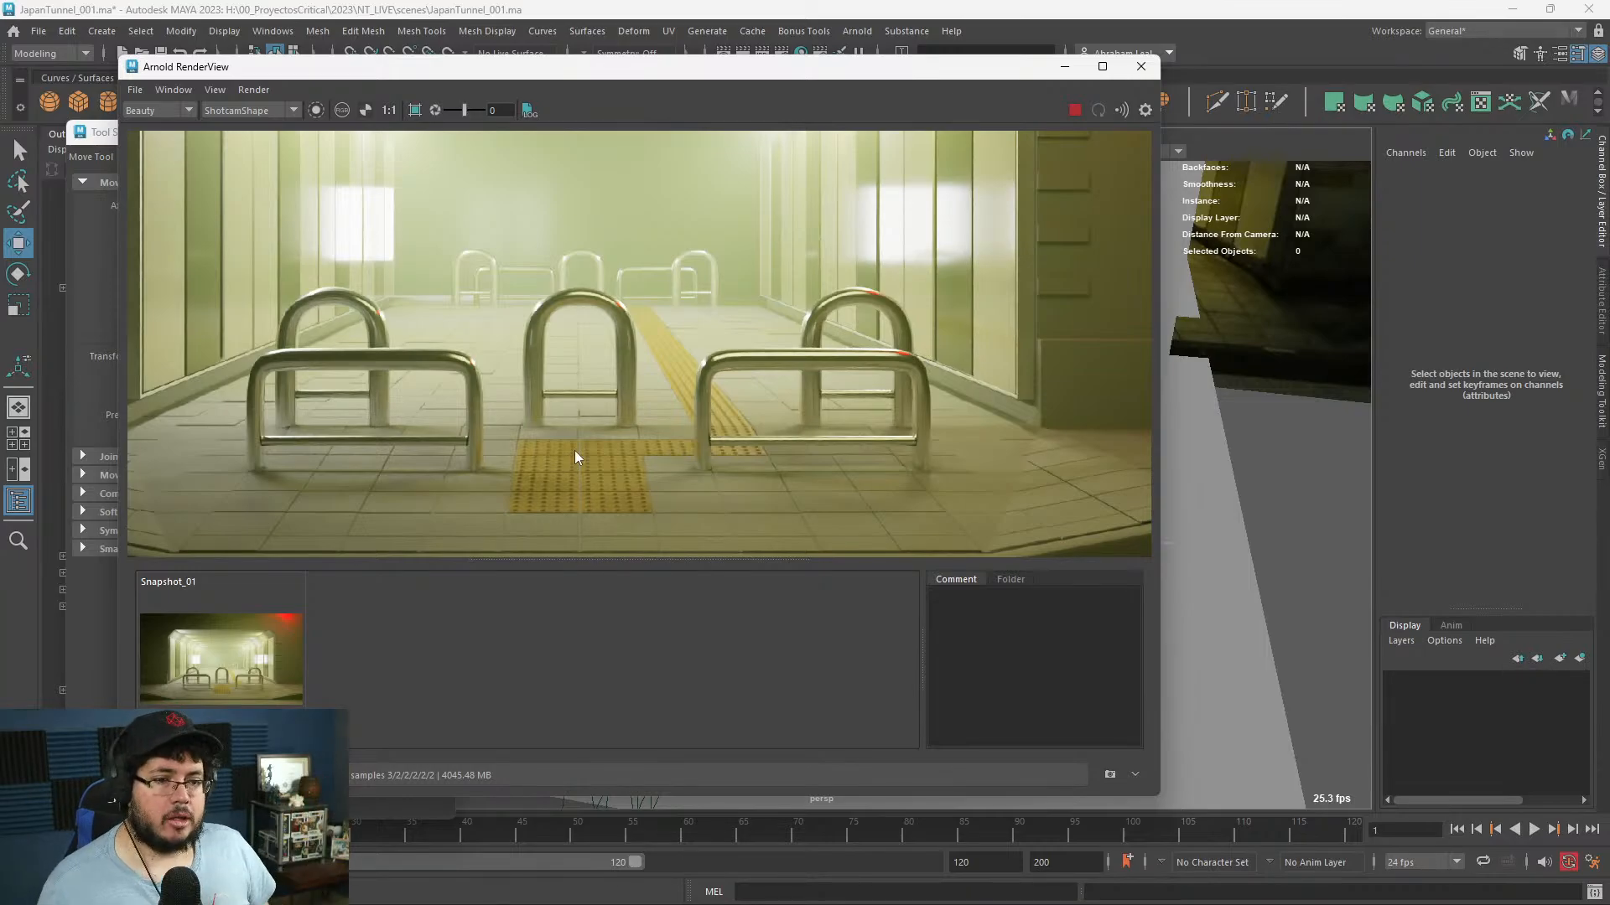
scroll(575, 450, down, 3)
scroll(596, 450, up, 3)
middle_drag(535, 464, 604, 394)
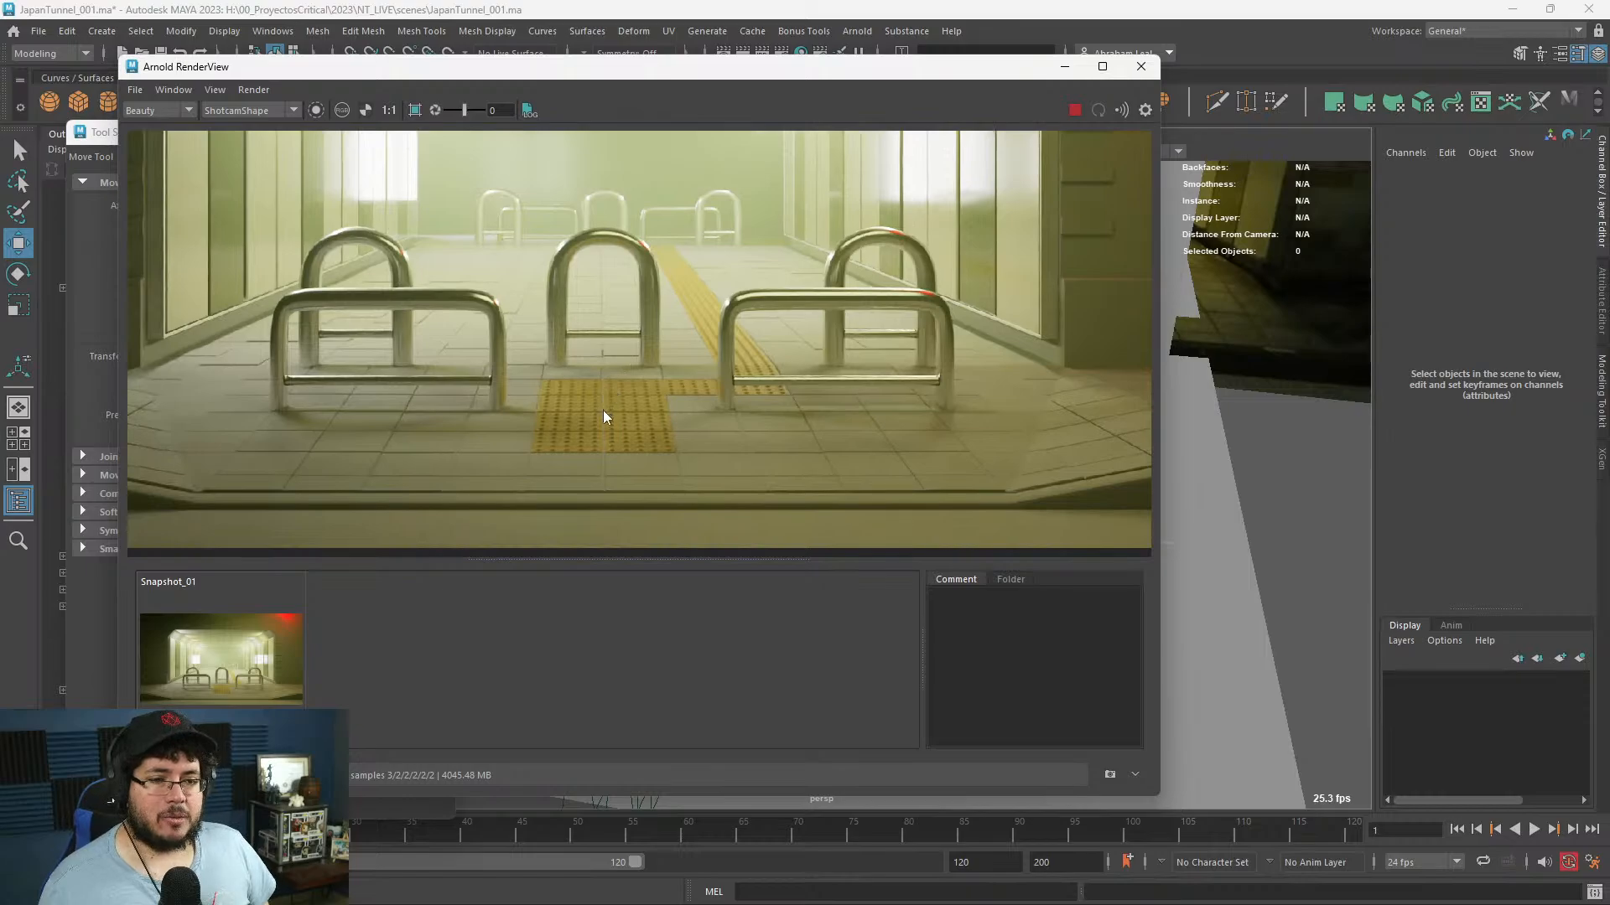
scroll(697, 426, down, 3)
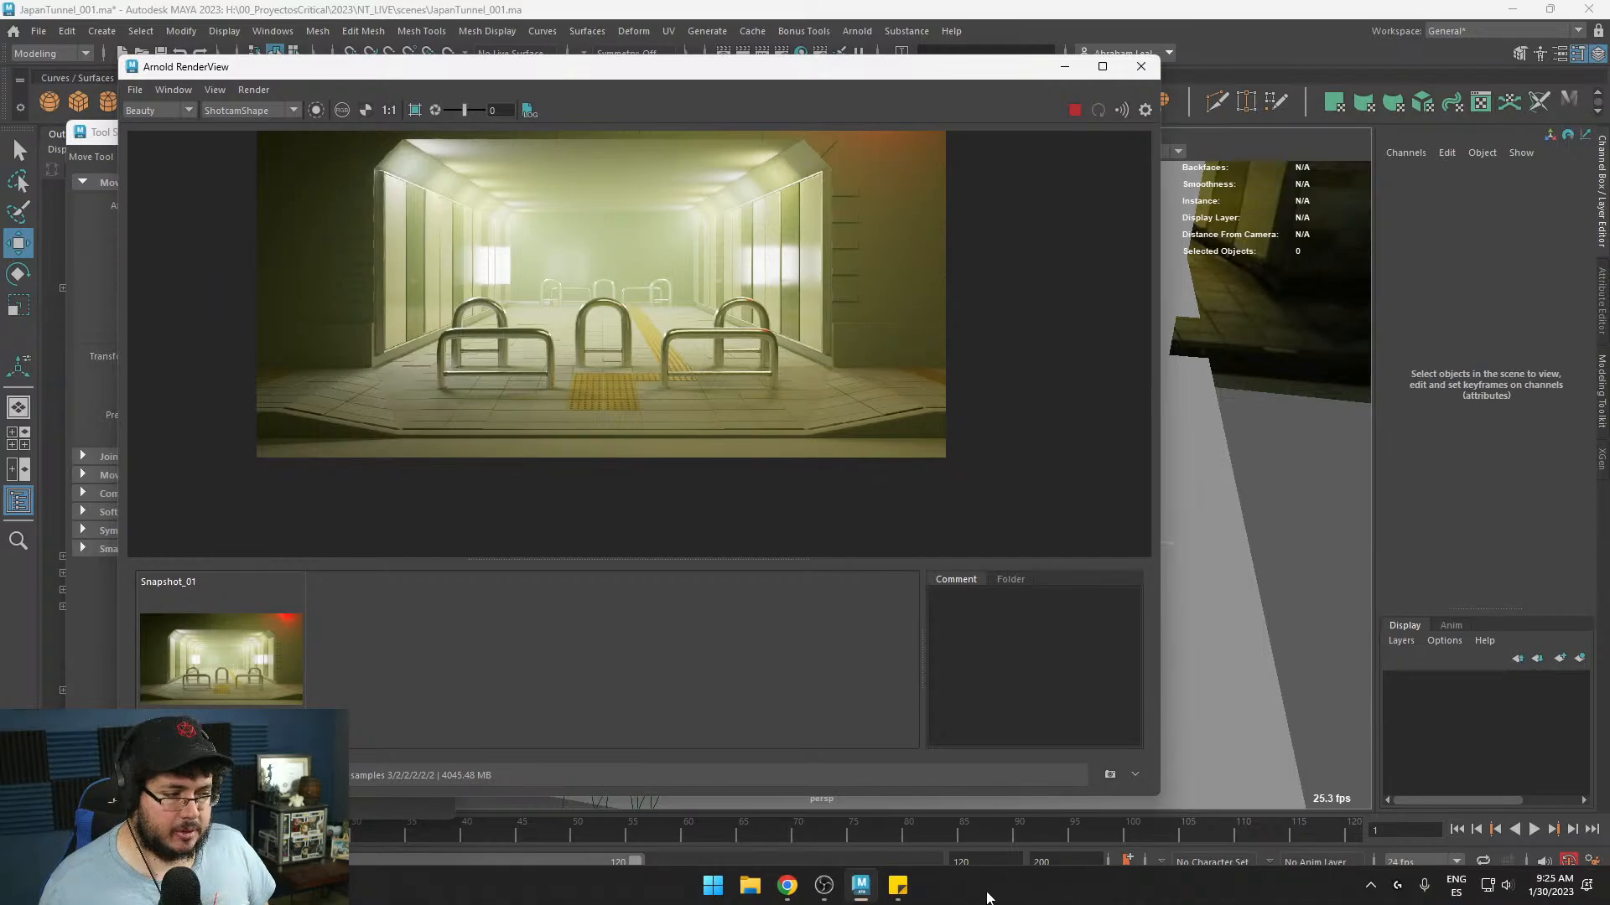
mouse_move(899, 895)
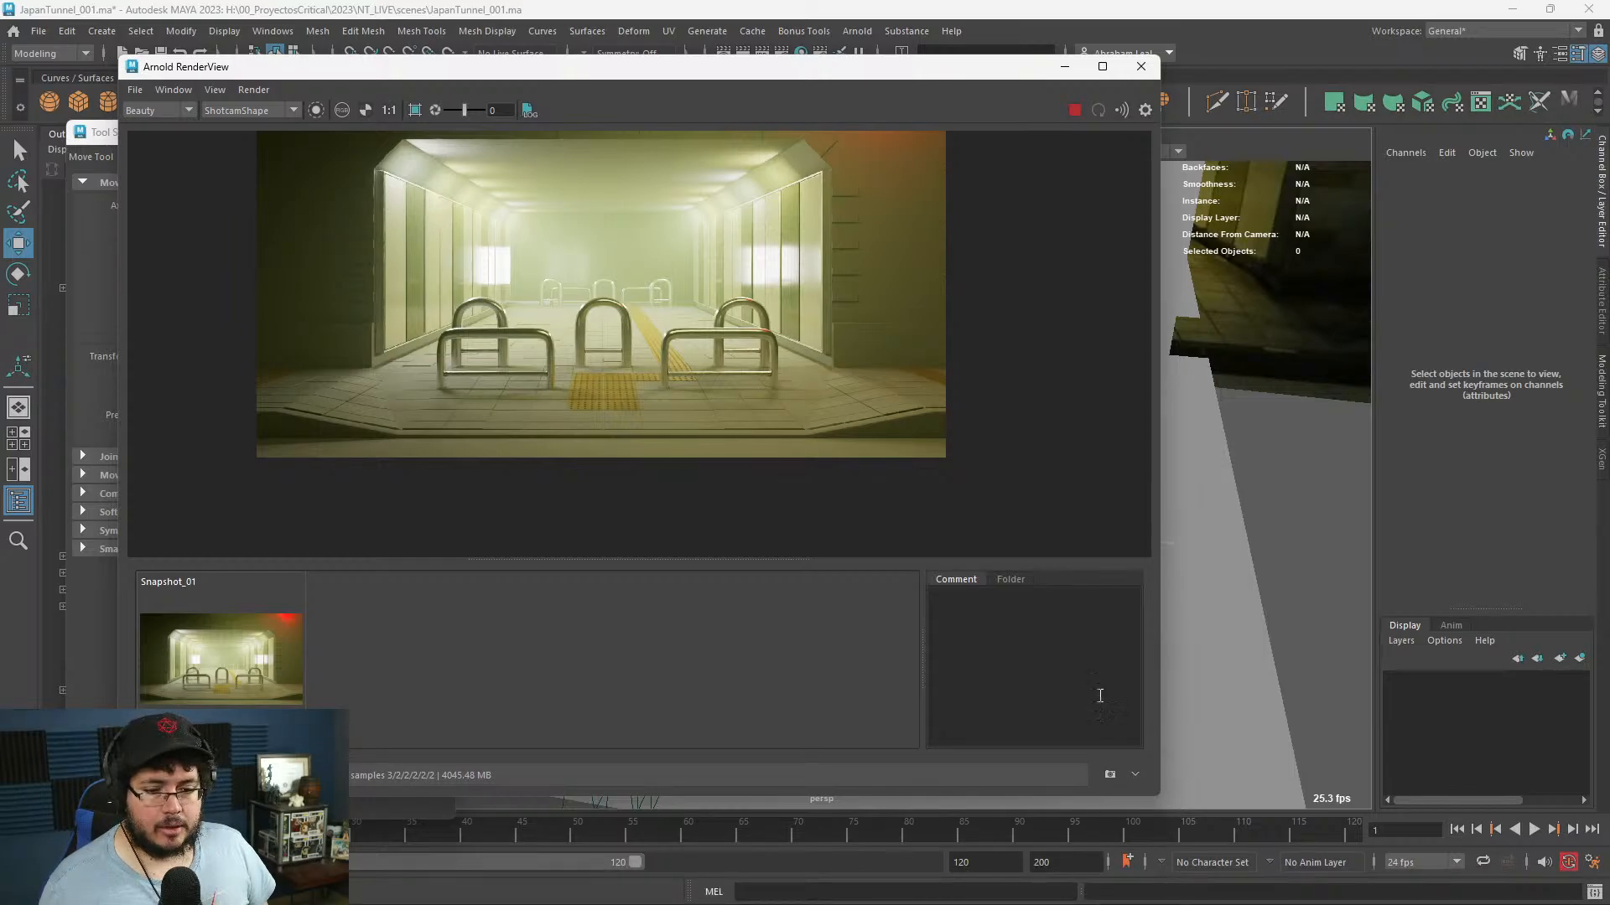
- Hide the render window and examine the railings, yellow tactile strips, sidewalk edges and walls around the tunnel entrance in the perspective view
click(1063, 68)
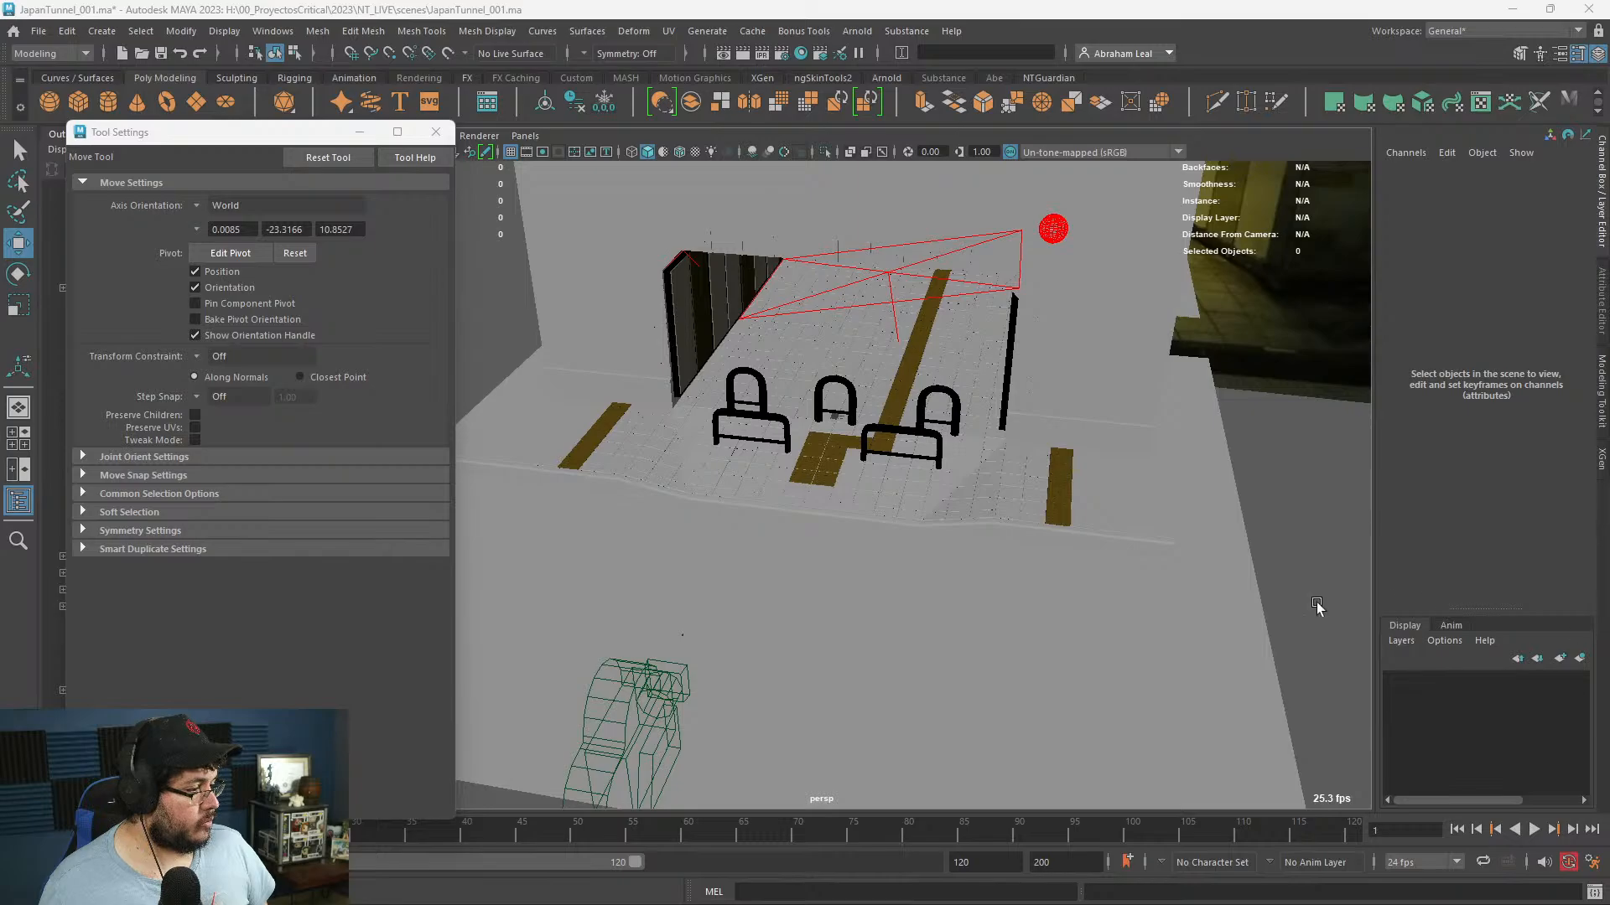
alt+drag(729, 484, 920, 546)
scroll(891, 478, up, 5)
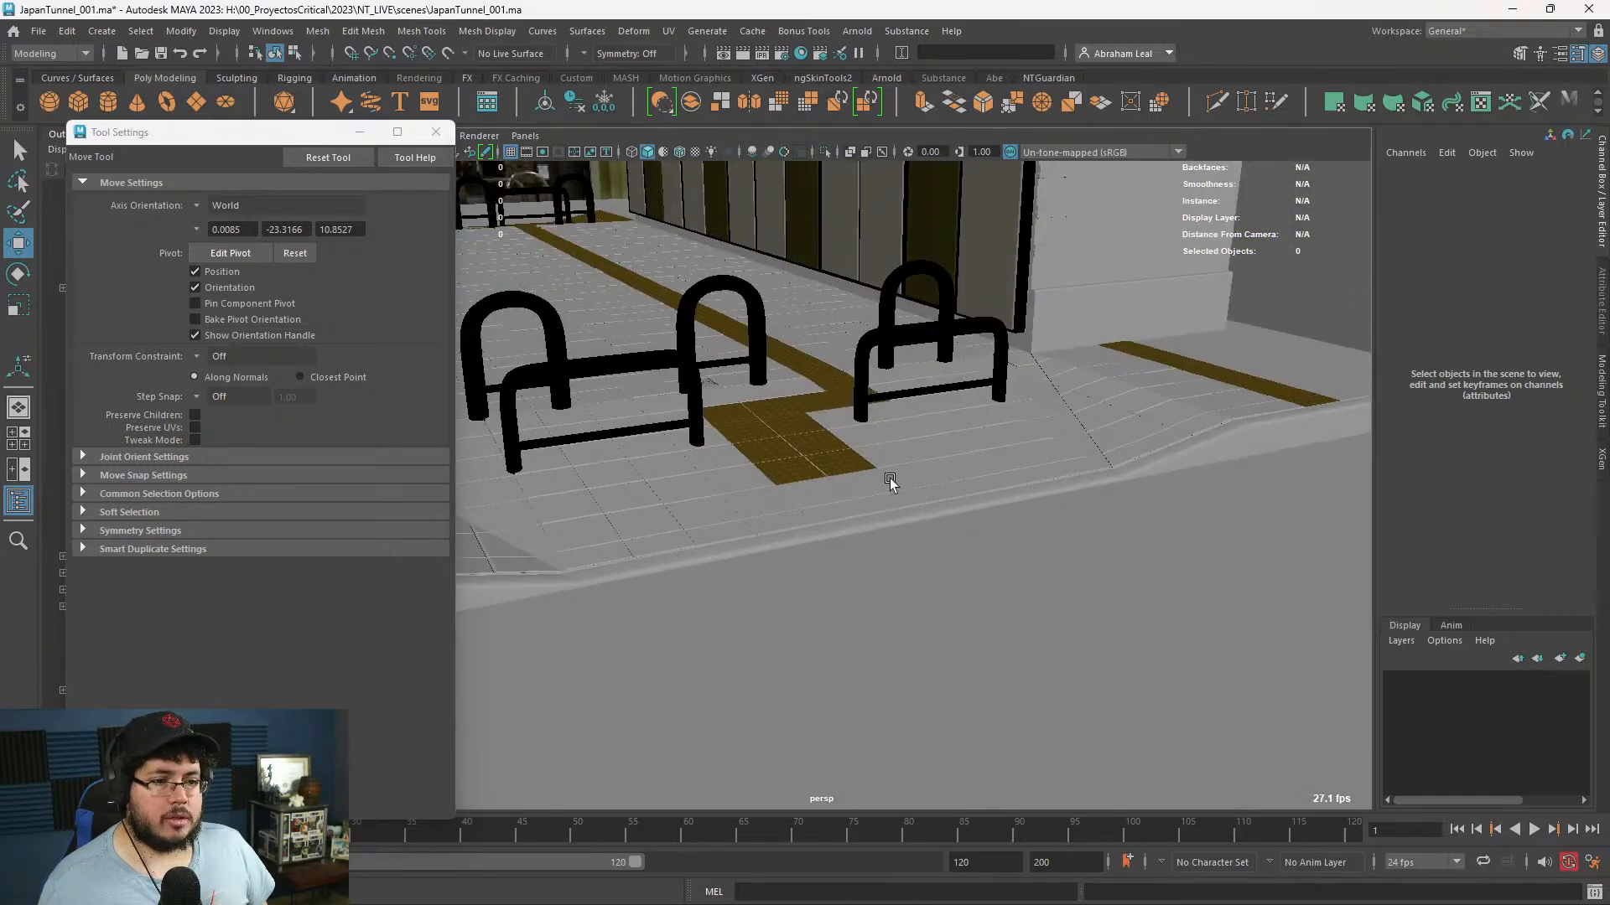
alt+middle_drag(890, 480, 961, 581)
mouse_move(961, 581)
alt+mouse_down()
mouse_move(939, 560)
mouse_move(960, 569)
alt+mouse_up()
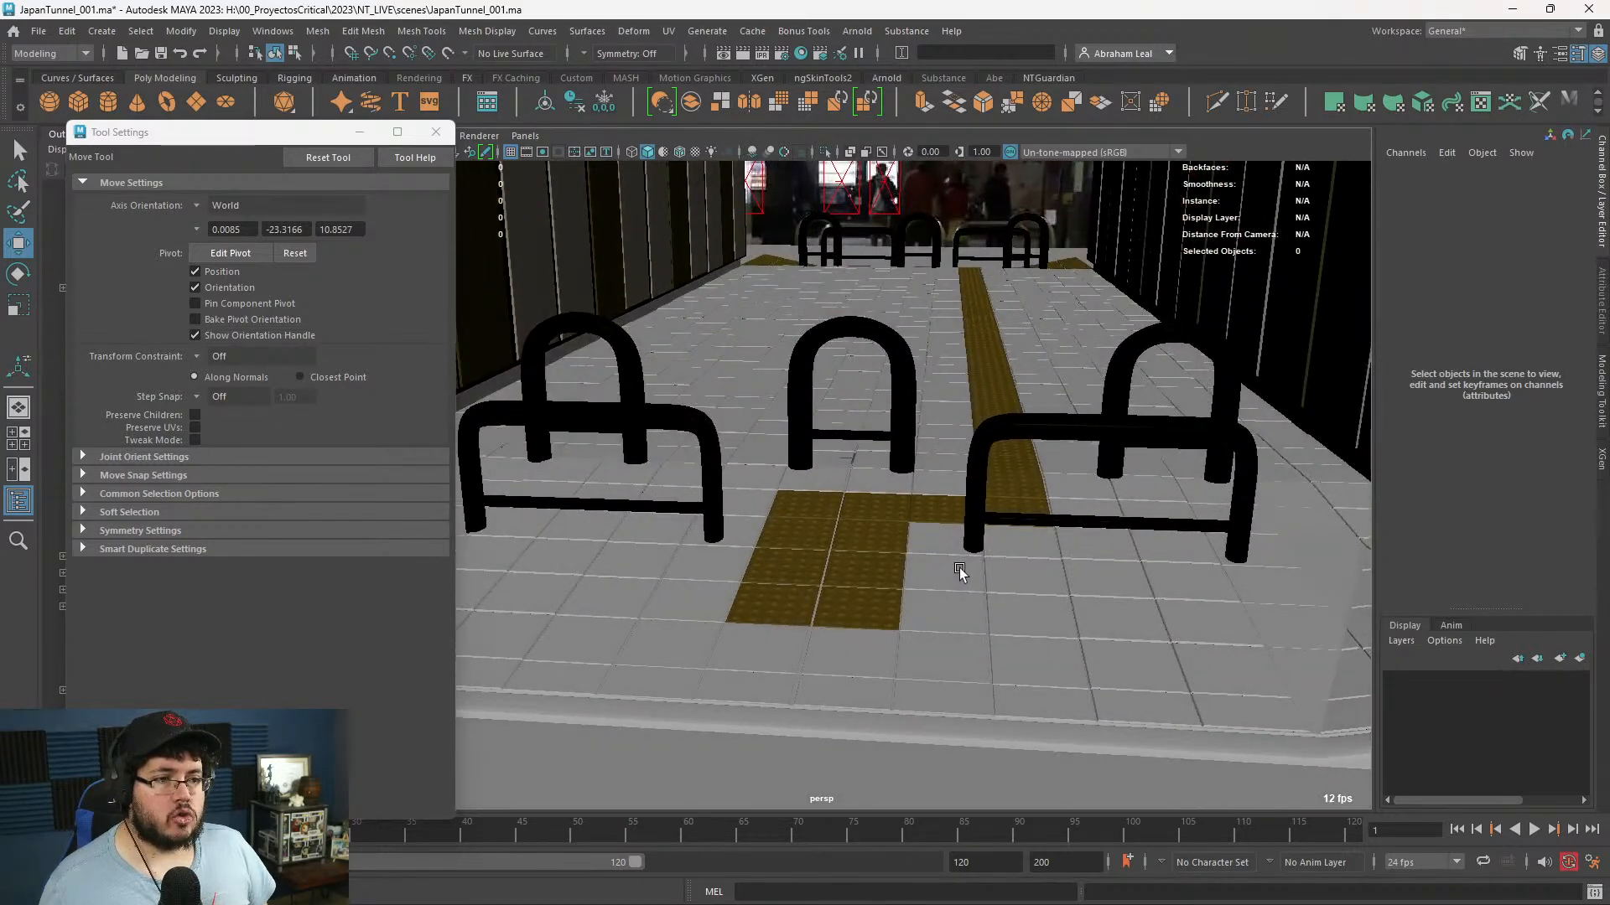
alt+right_drag(959, 568, 907, 555)
alt+drag(907, 555, 817, 422)
alt+right_drag(817, 421, 543, 422)
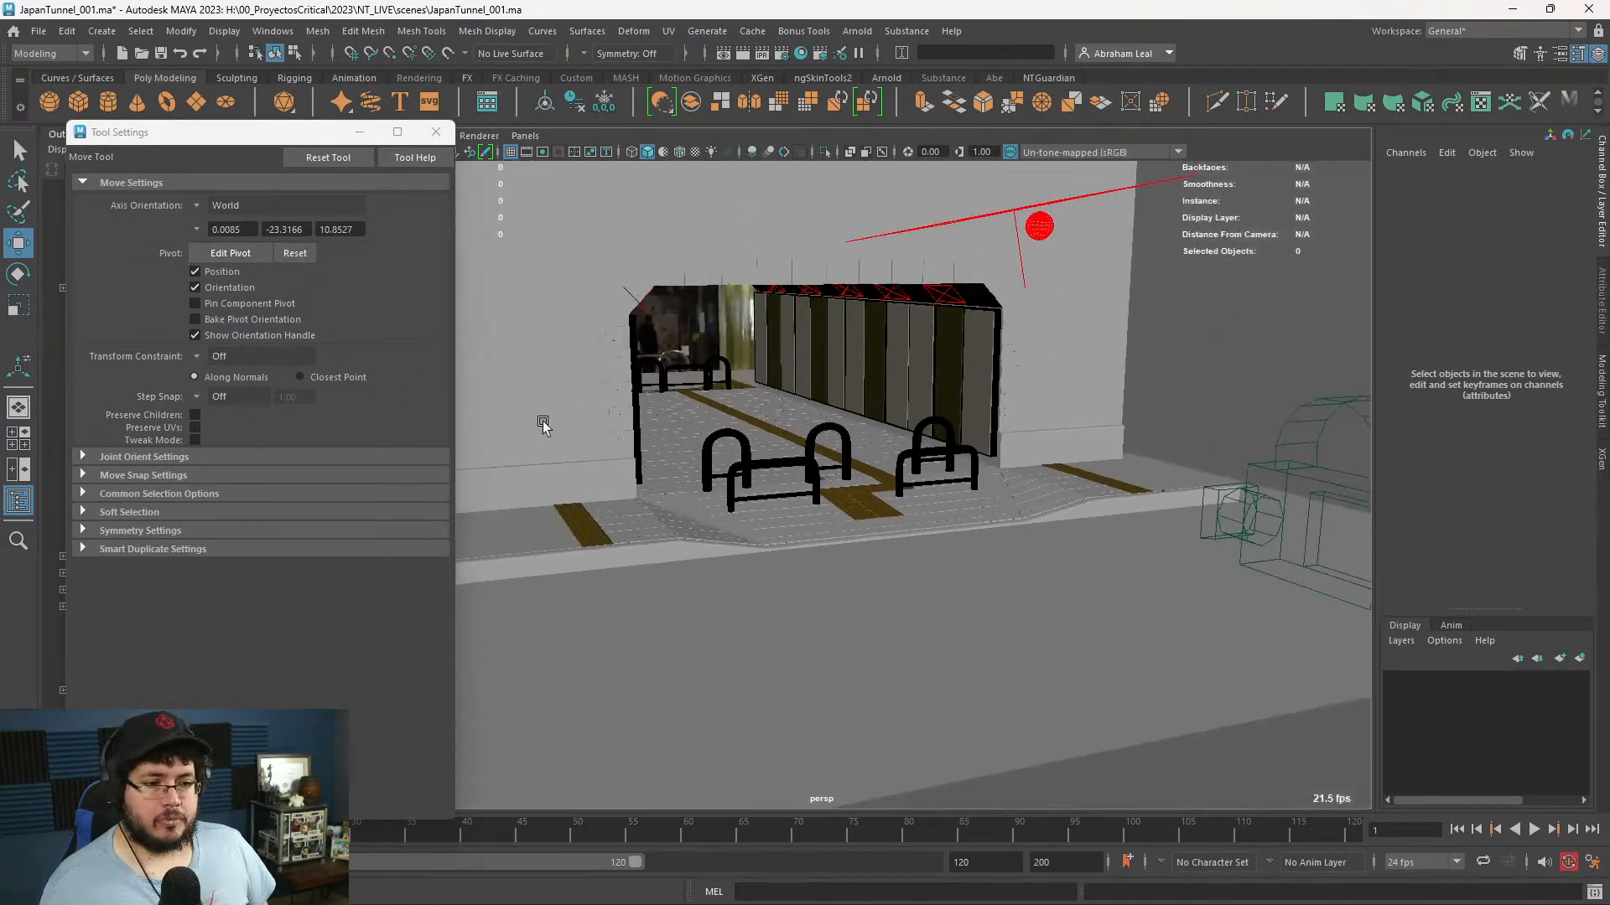
alt+drag(542, 422, 723, 589)
alt+right_drag(722, 590, 258, 341)
alt+drag(503, 336, 671, 394)
alt+right_drag(670, 394, 941, 531)
alt+drag(942, 531, 902, 416)
alt+right_drag(902, 416, 866, 458)
alt+drag(866, 458, 784, 436)
click(815, 517)
alt+right_drag(1043, 508, 833, 453)
alt+drag(671, 411, 829, 402)
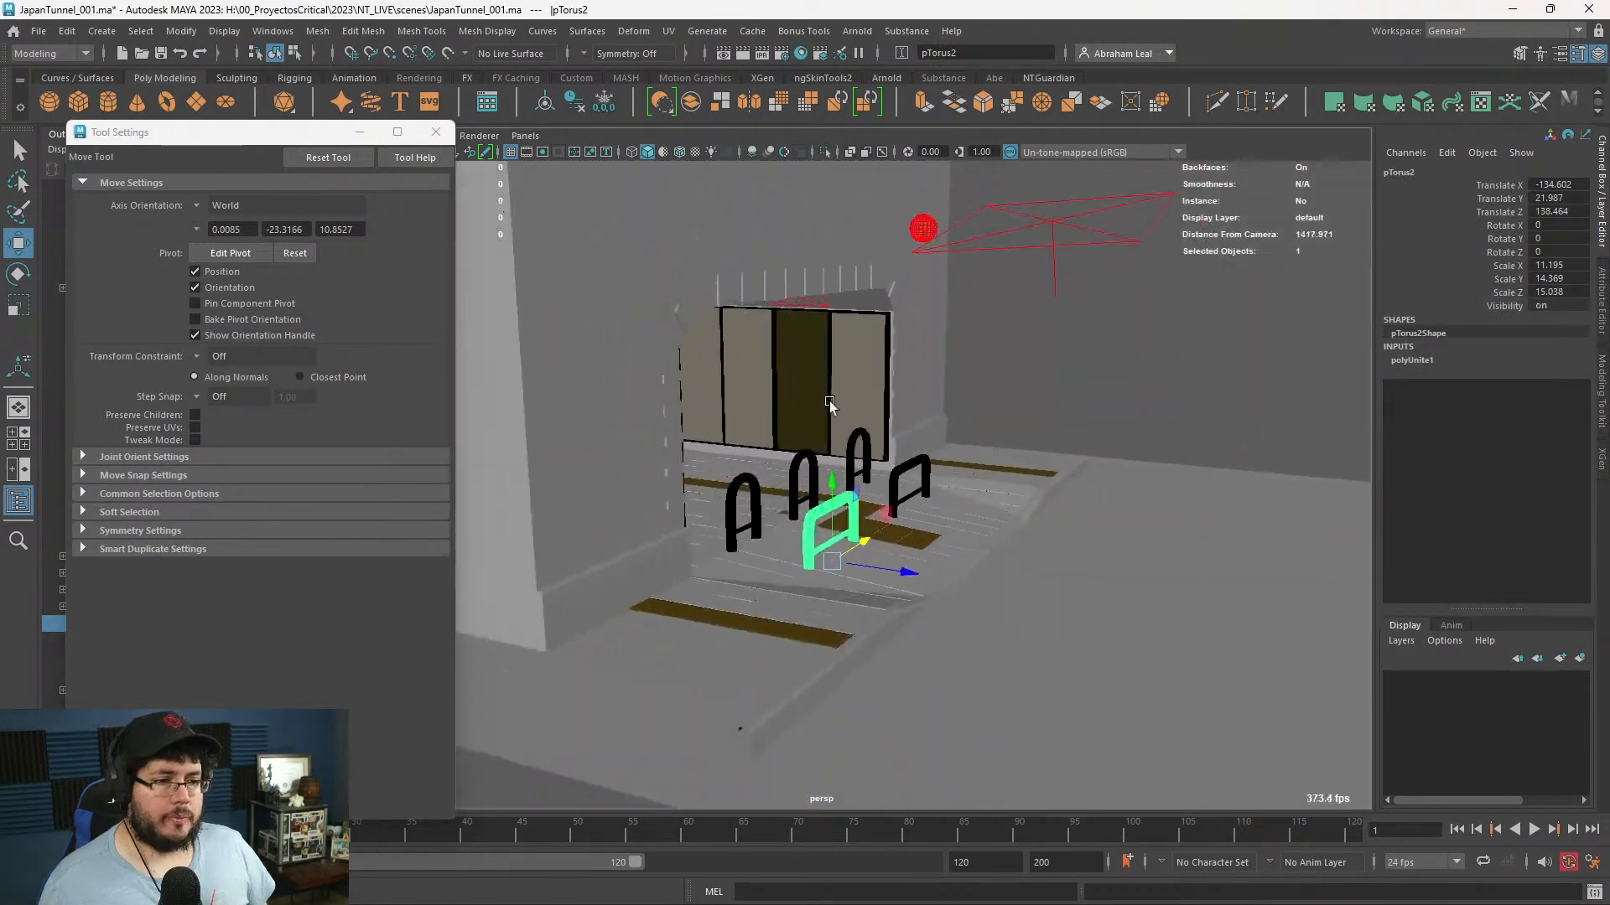
click(1068, 424)
alt+drag(1069, 424, 939, 413)
alt+right_drag(939, 412, 808, 400)
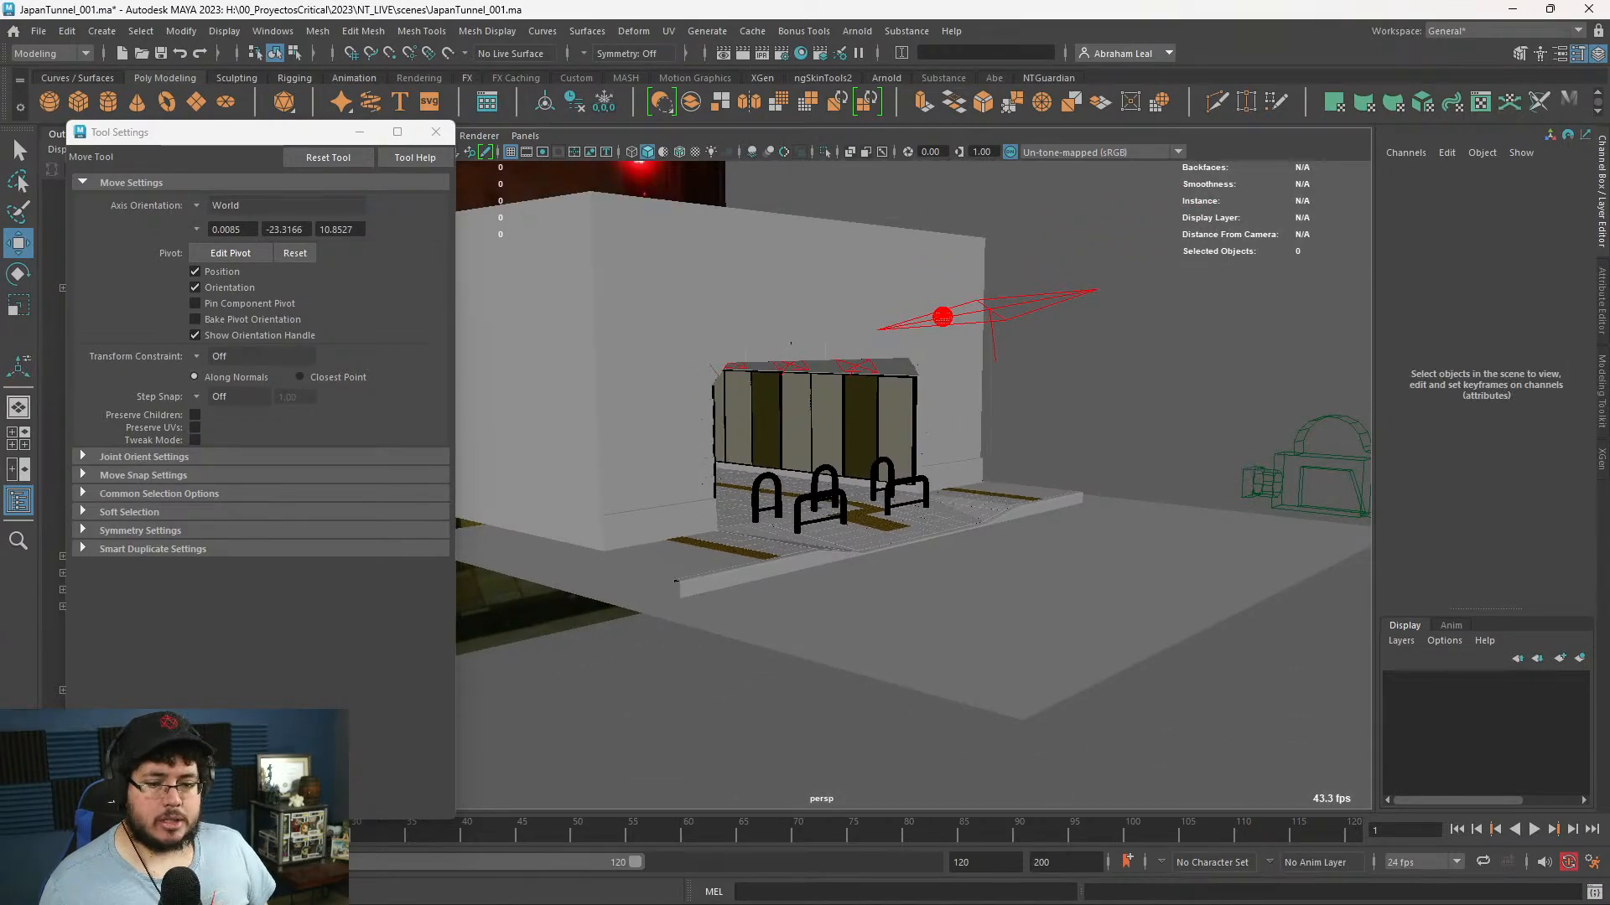
- Inspect the sidewalk tiles and sloped curb beside the railing in the Arnold render, stop the render and hide its window
key(alt+Tab)
scroll(936, 365, up, 4)
middle_drag(871, 419, 907, 318)
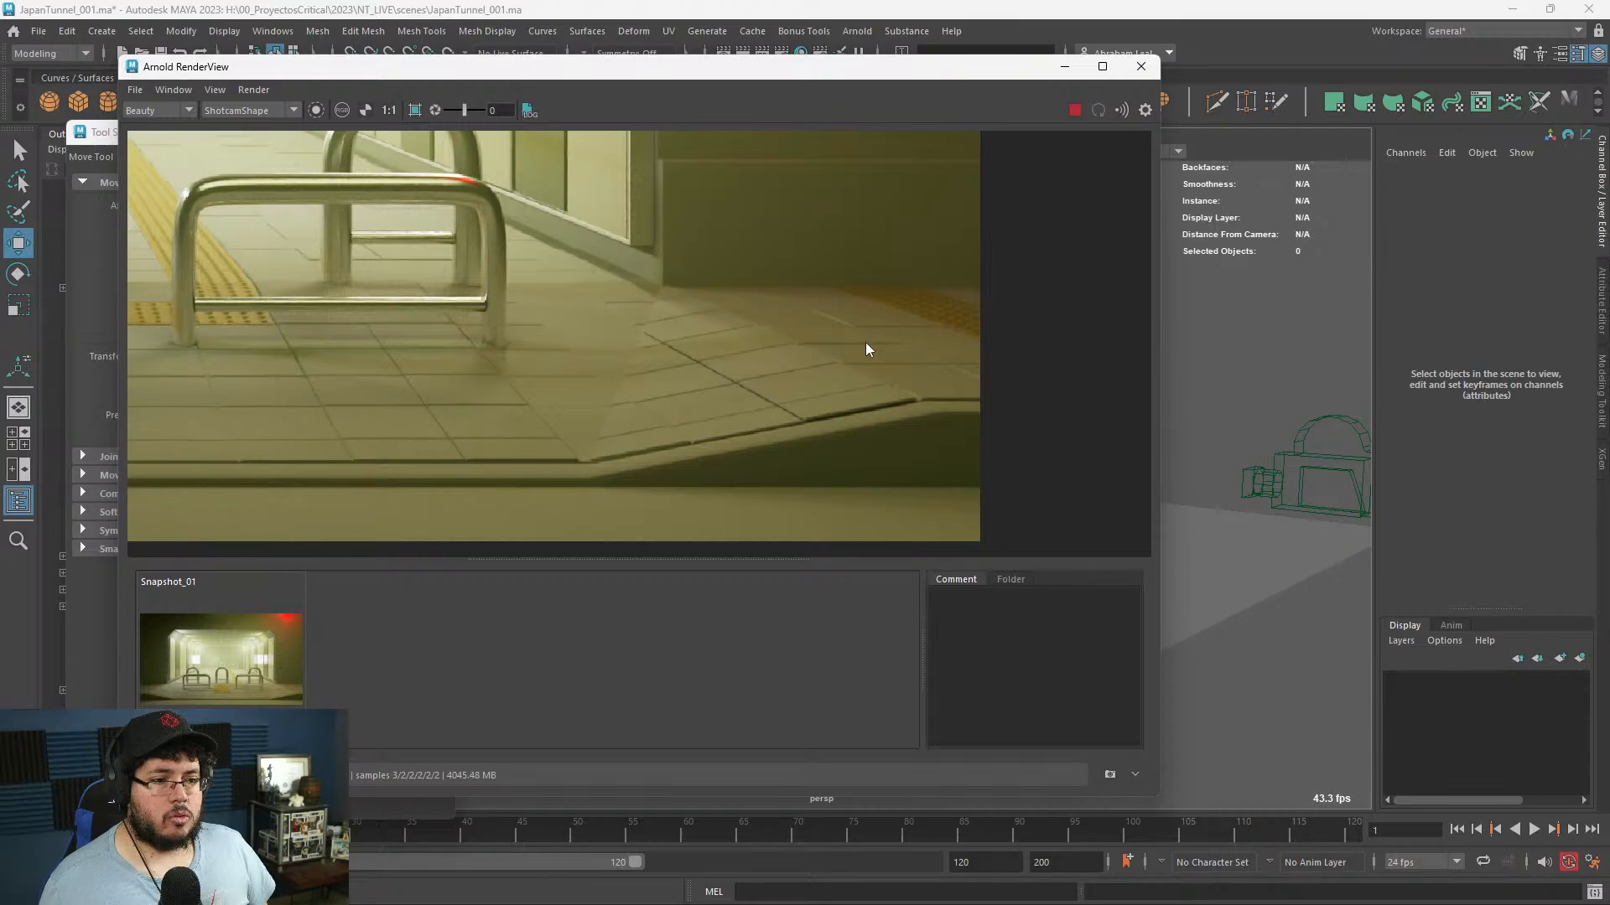
scroll(616, 494, down, 4)
scroll(260, 423, up, 1)
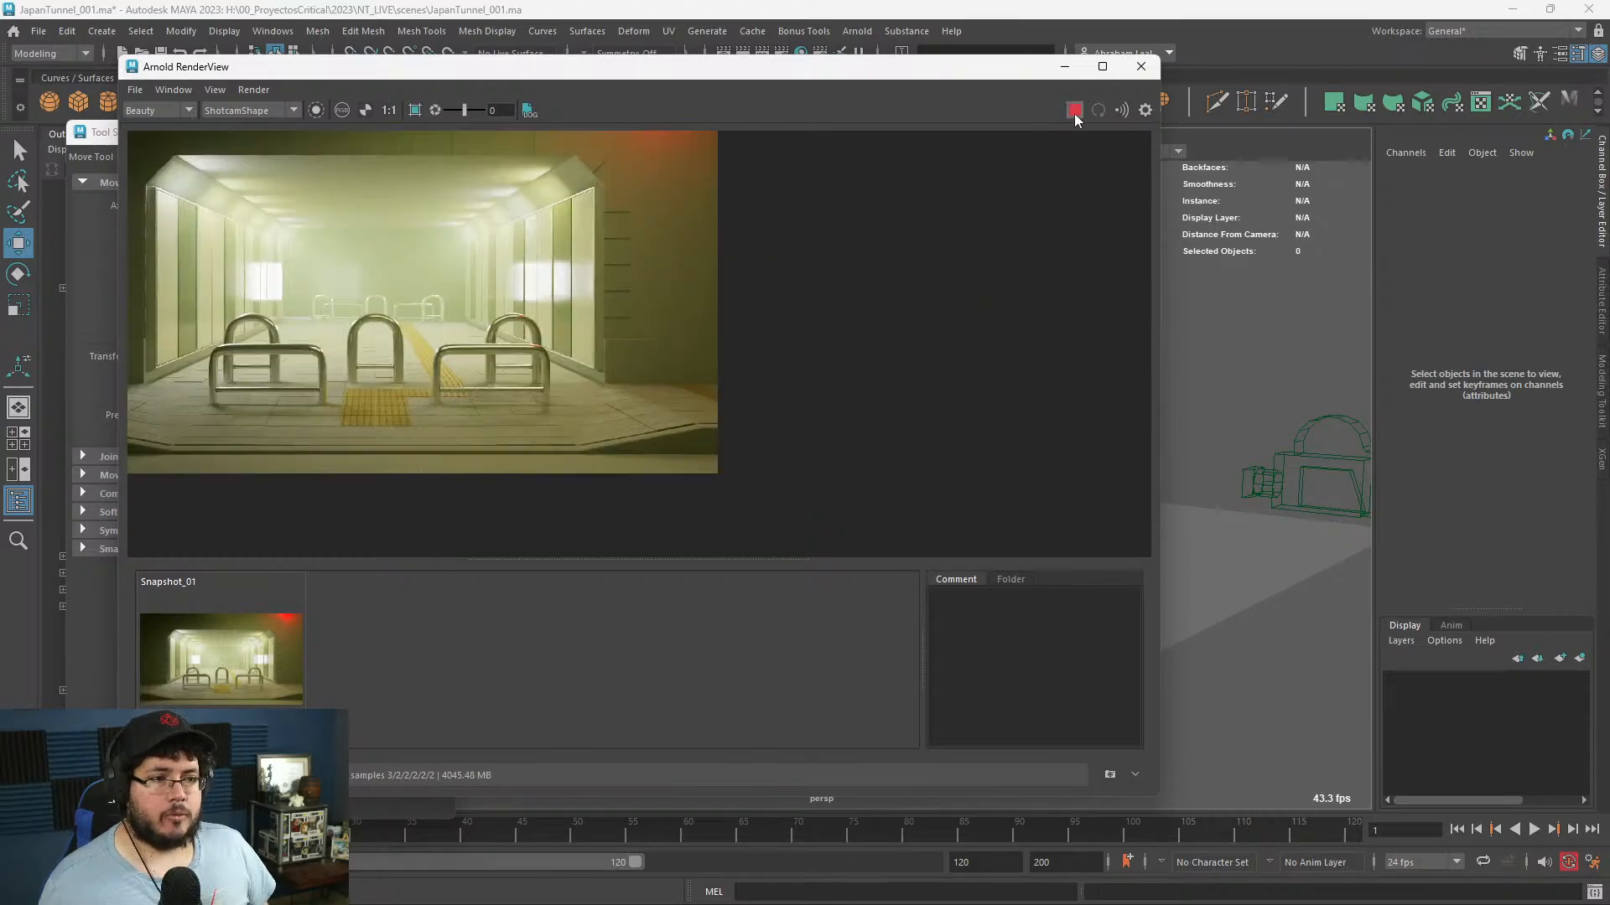
click(1074, 110)
click(1064, 67)
- Insert an edge loop with Multi-Cut in the ground plane pPlane2, running alongside the end of the sidewalk curb
click(1143, 545)
alt+drag(877, 605, 953, 445)
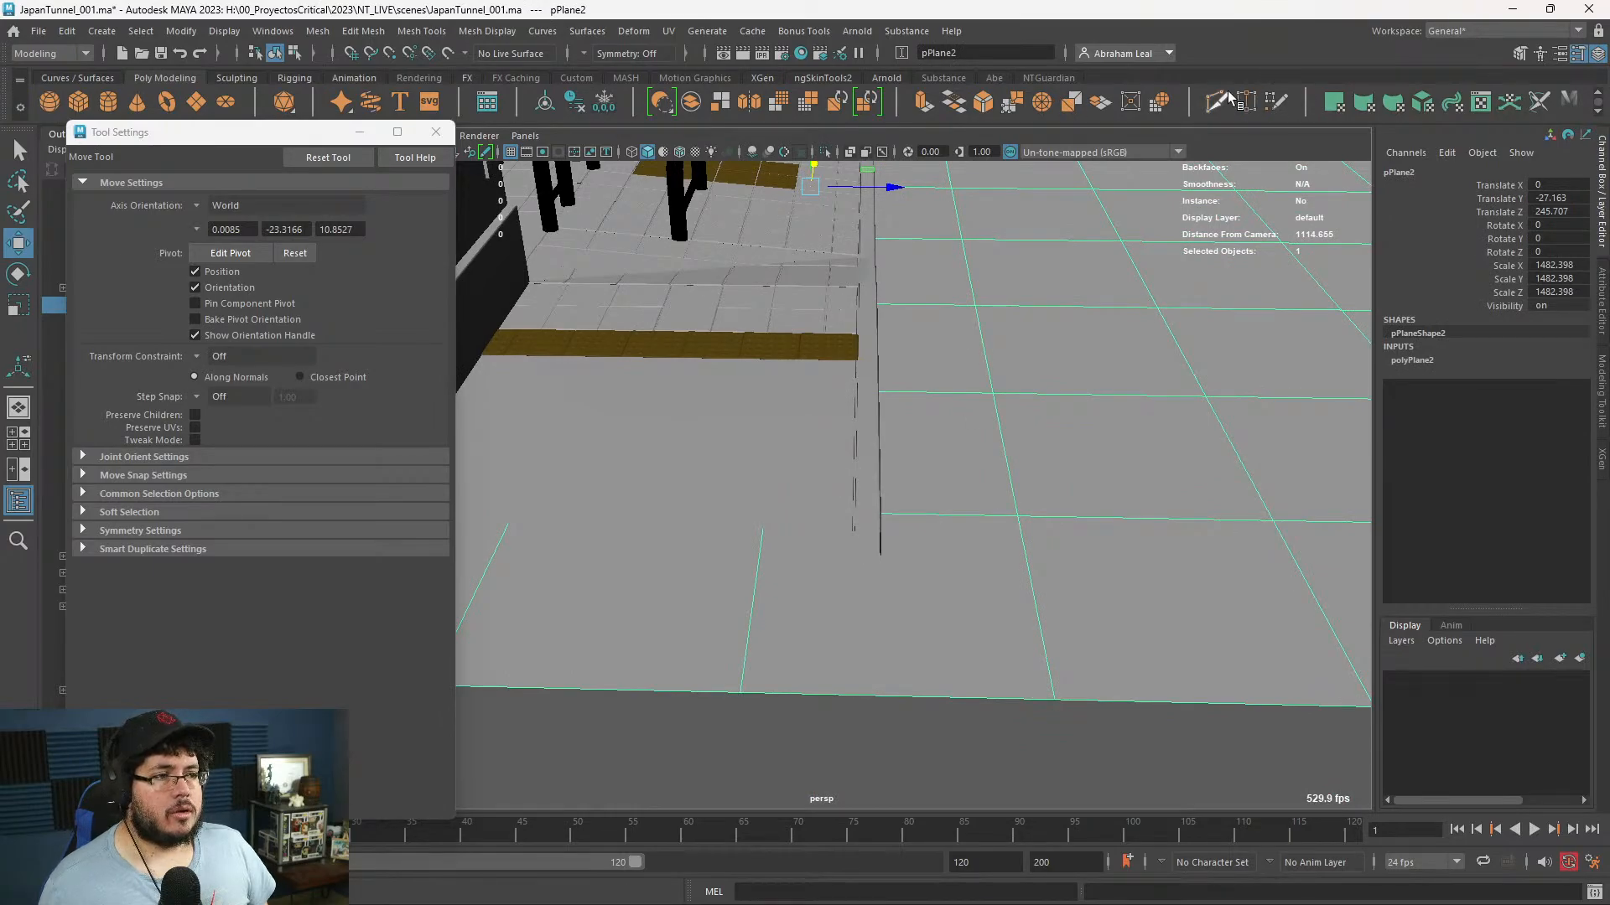
click(1217, 101)
click(740, 693)
key(Escape)
ctrl+click(866, 526)
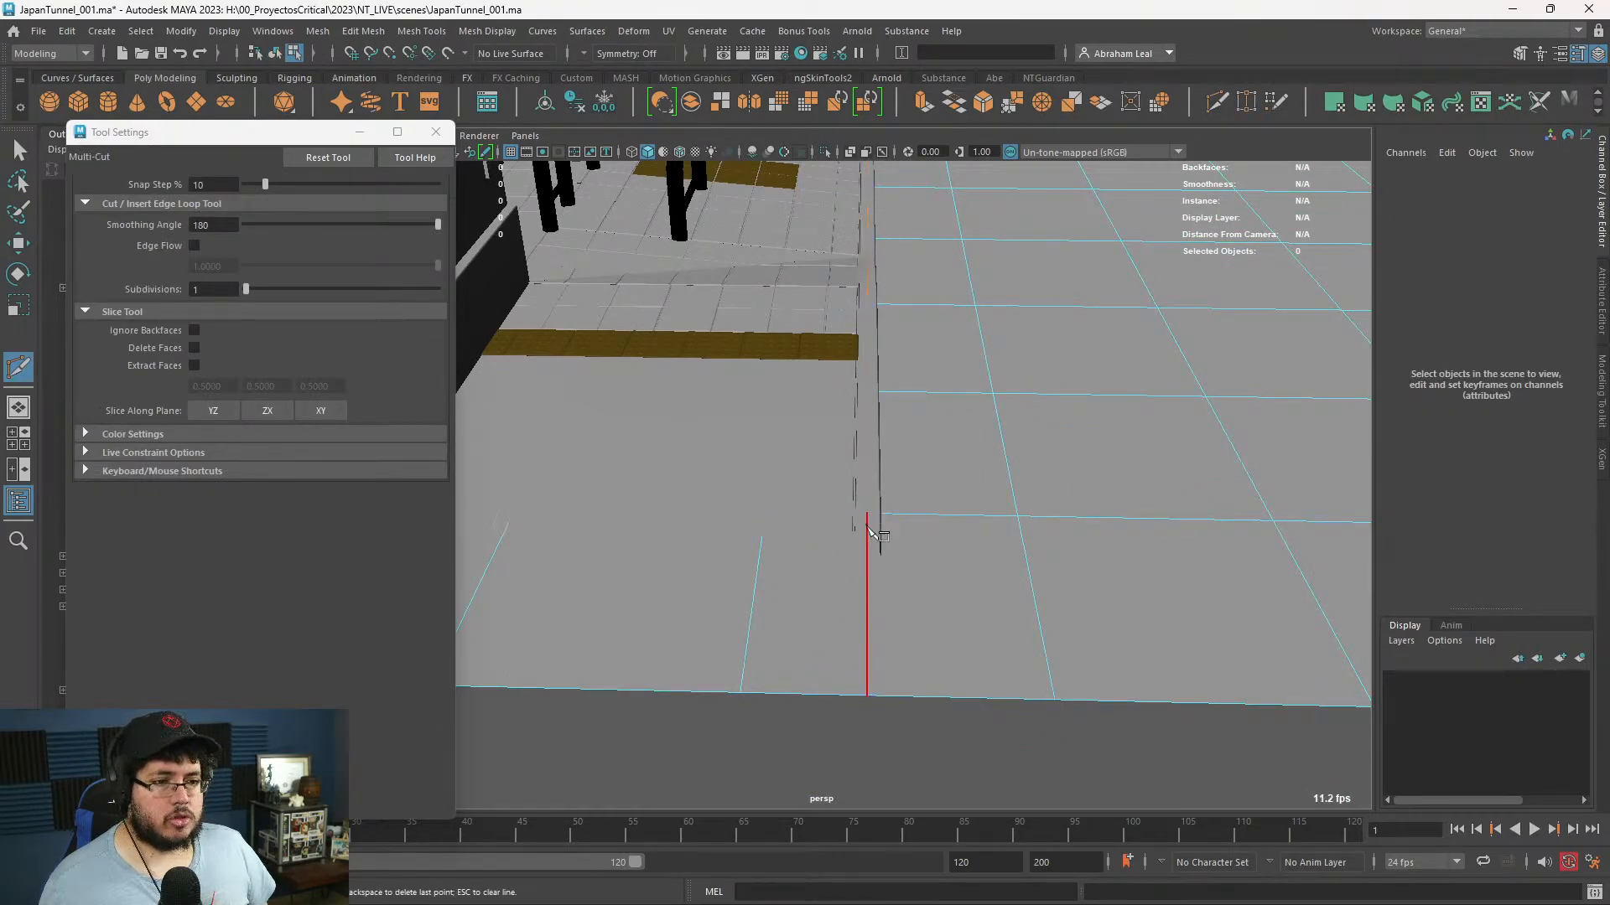
alt+drag(866, 525, 833, 335)
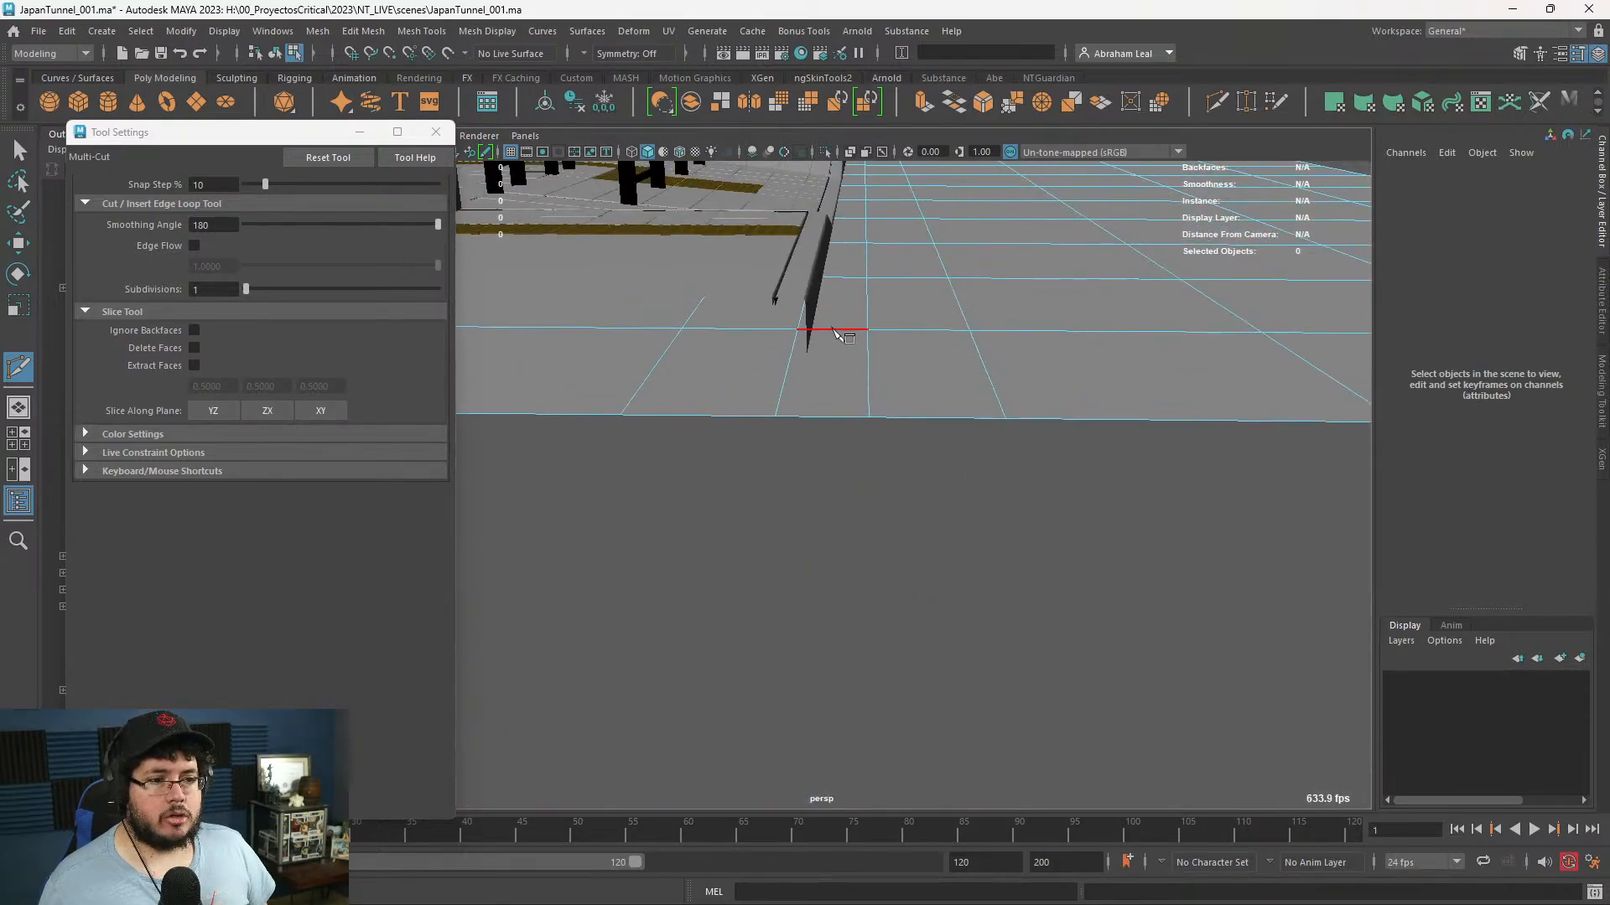
- Extrude the narrow strip of ground-plane faces along the curb downward, with a Local Translate Z of -3.373, to form a gutter
right_drag(851, 309, 834, 387)
key(q)
click(834, 387)
alt+drag(834, 387, 963, 496)
double_click(1204, 604)
key(ctrl+e)
alt+middle_drag(963, 497, 970, 614)
drag(930, 380, 930, 395)
mouse_move(930, 395)
alt+mouse_down()
mouse_move(1049, 445)
mouse_move(920, 370)
alt+mouse_up()
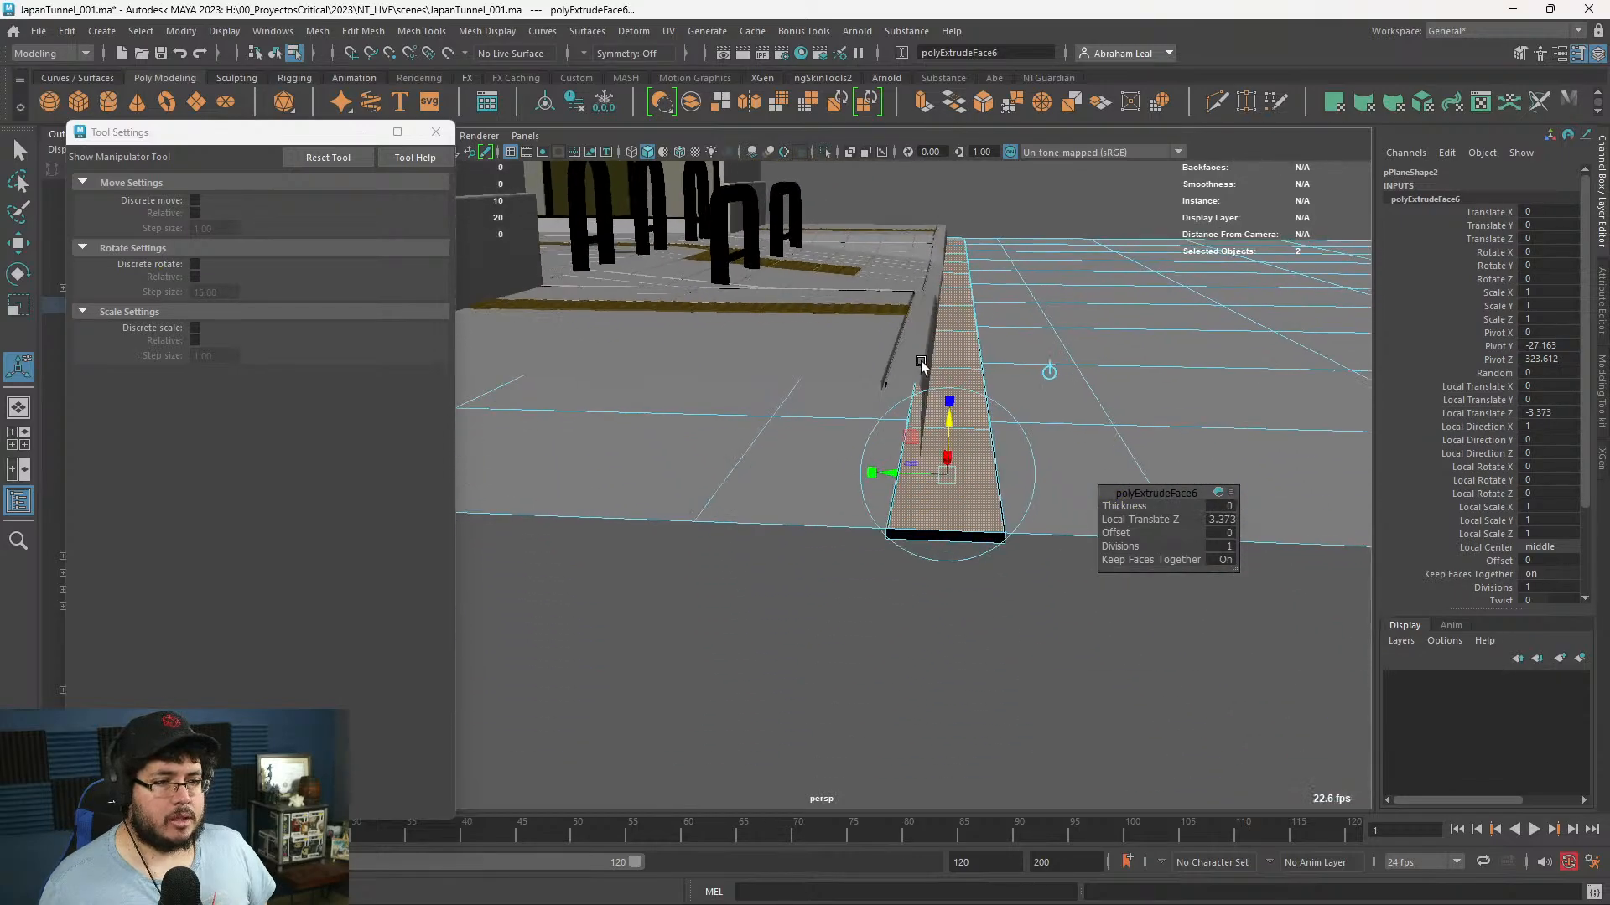
- Delete the end-cap faces at both ends of the extruded gutter channel
alt+right_drag(919, 370, 1050, 362)
click(1060, 596)
key(Delete)
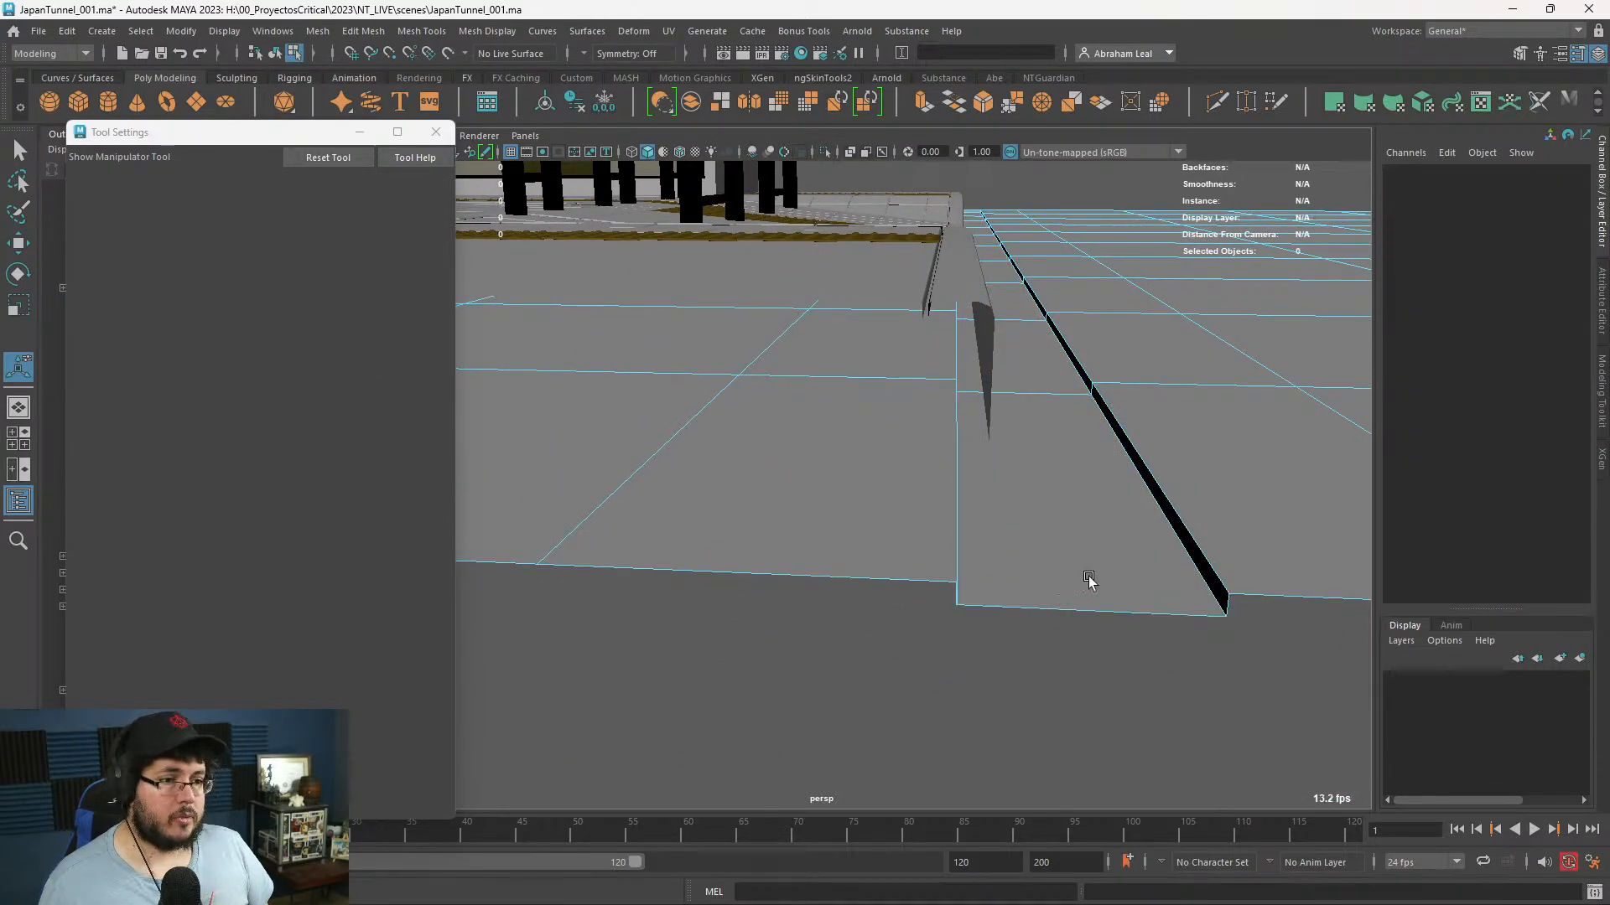
alt+drag(1089, 579, 780, 479)
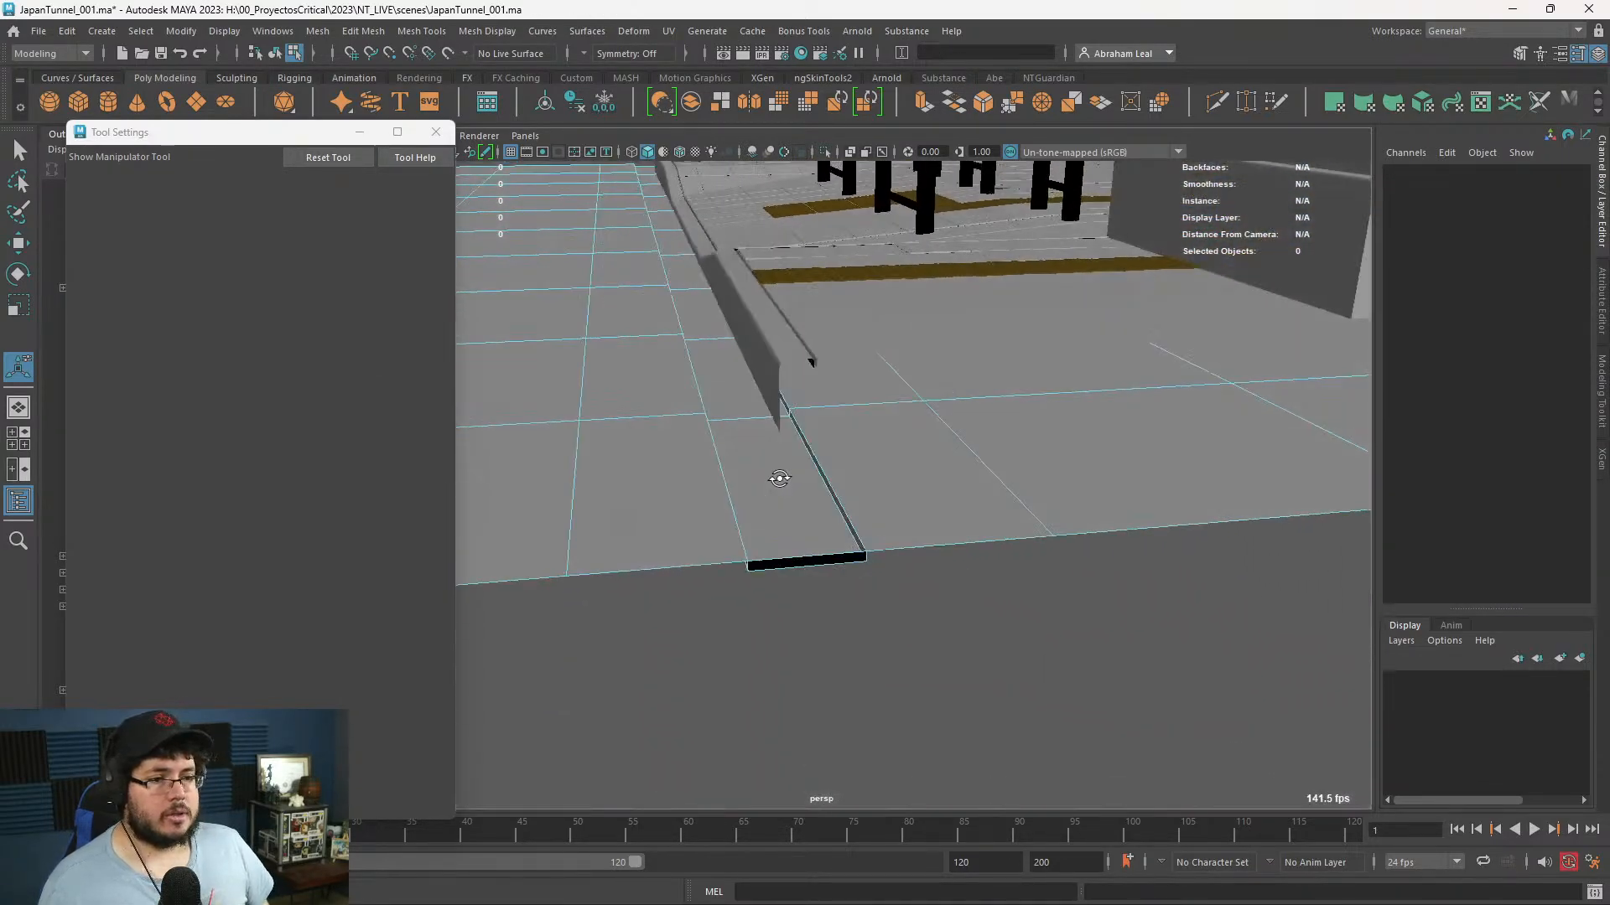
click(819, 556)
key(Delete)
- Bevel the gutter's upper and lower edge loops with a fraction of 0.84 and 2 segments, and return to object mode
alt+drag(819, 556, 955, 473)
key(q)
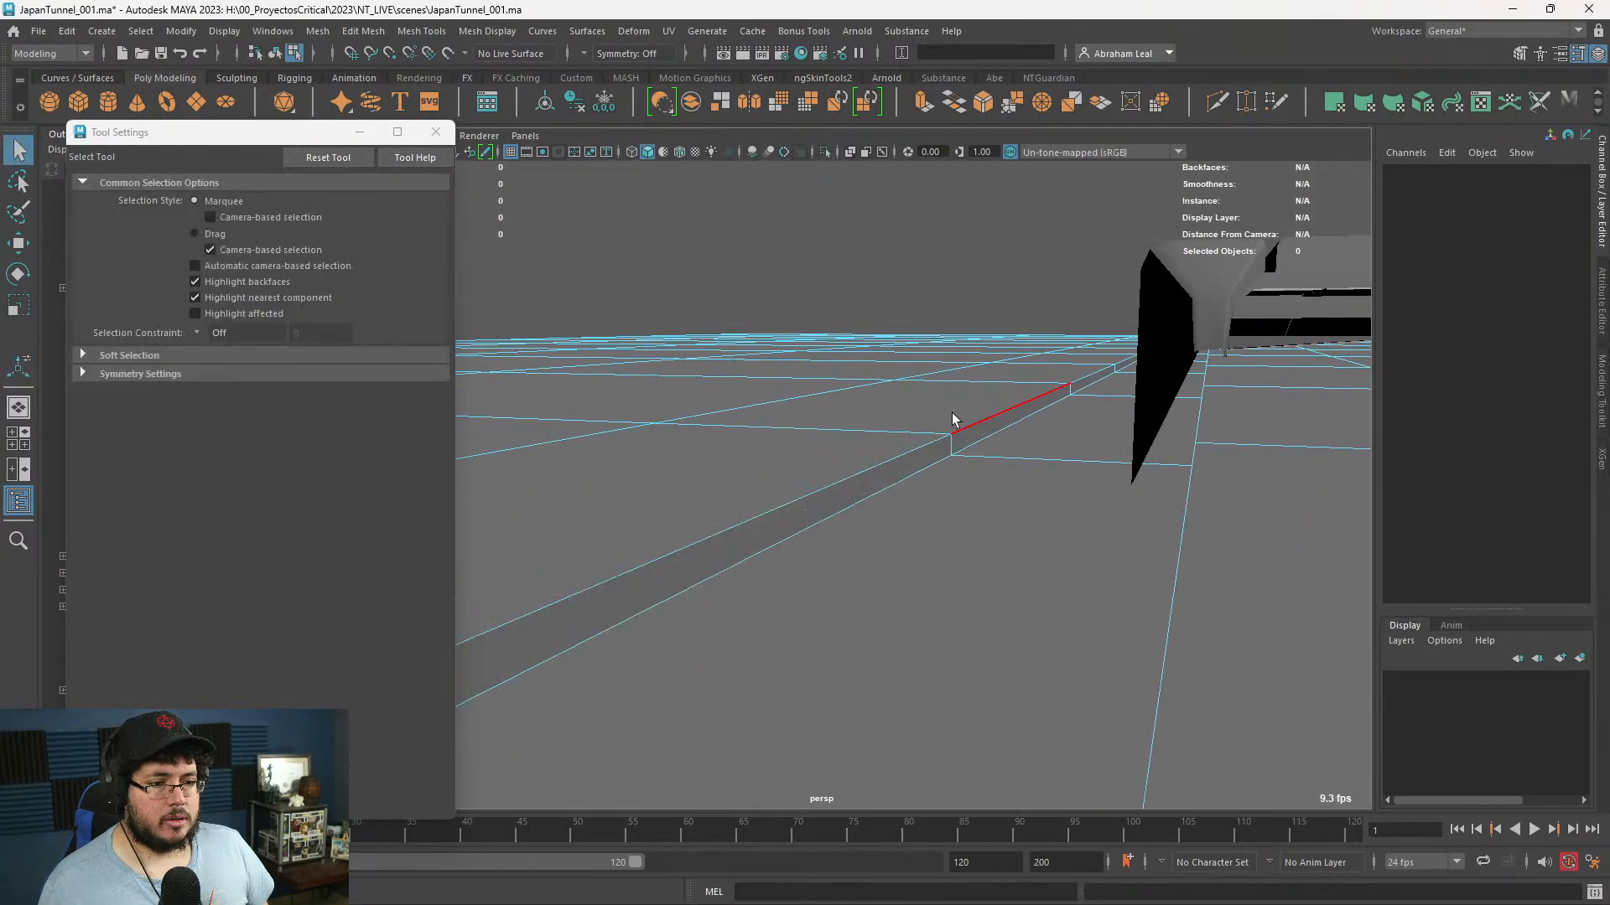
double_click(952, 431)
shift+double_click(922, 474)
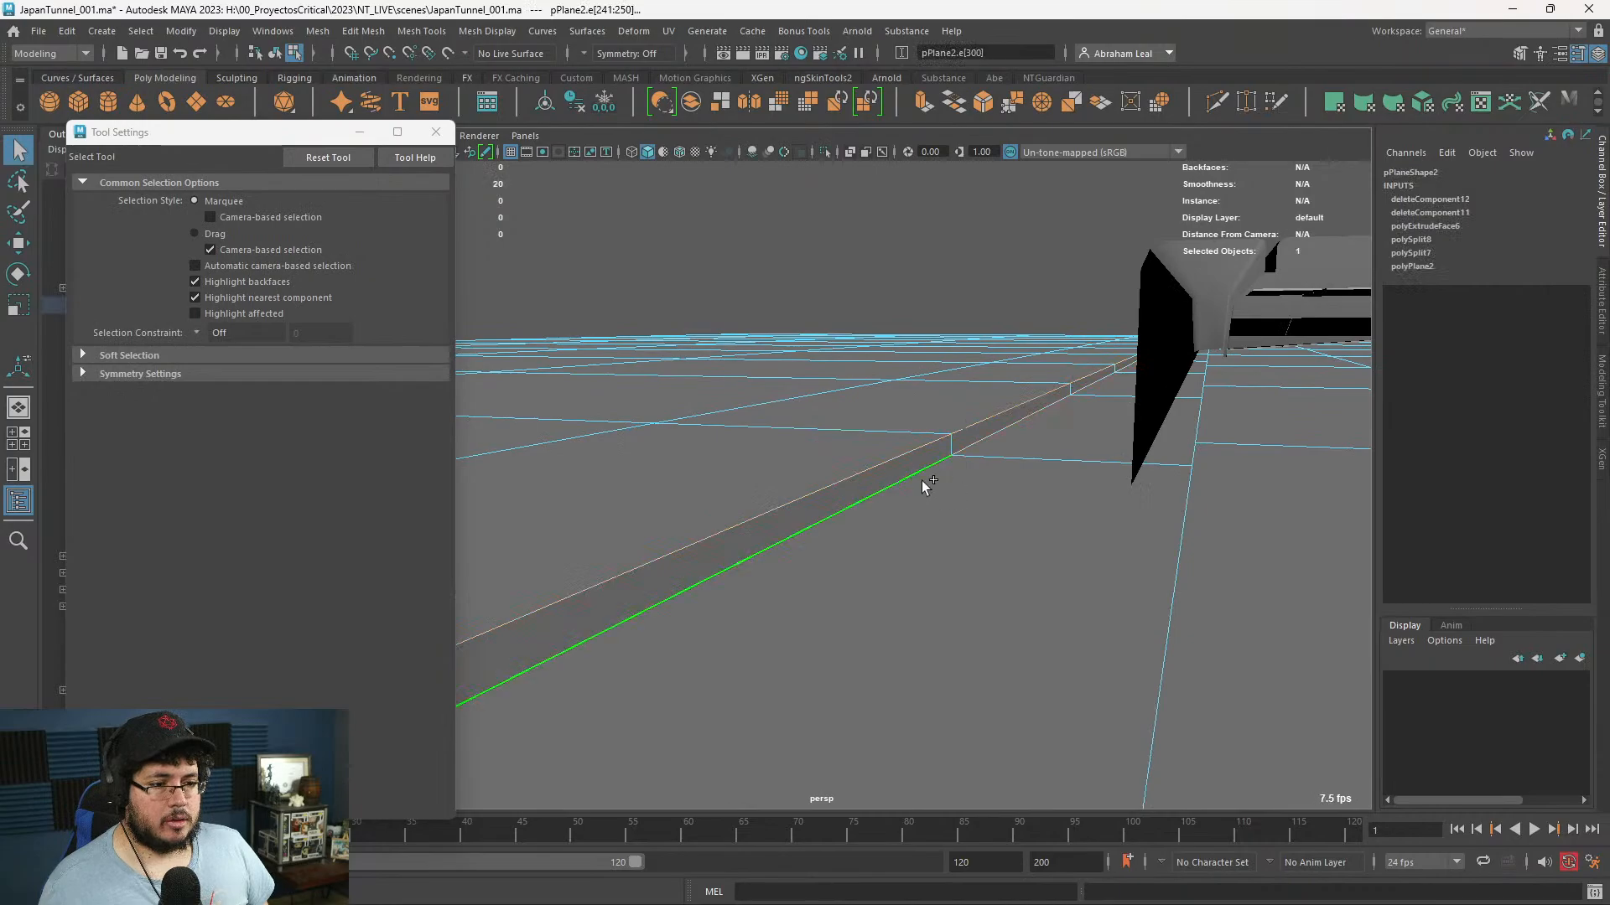
click(985, 102)
drag(1122, 510, 1120, 507)
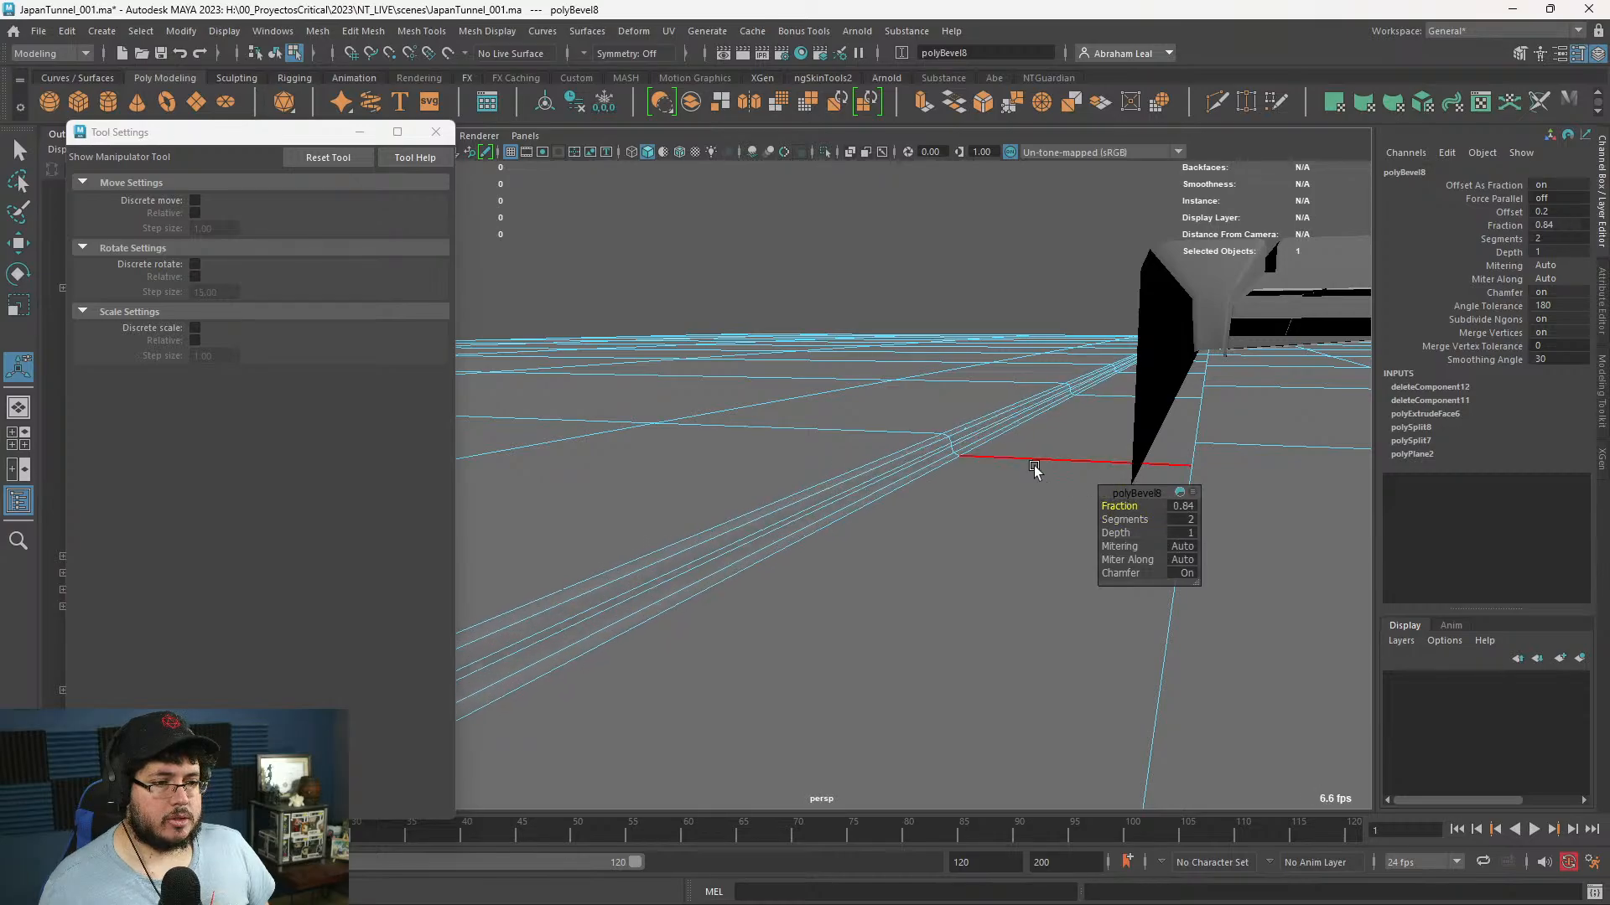
key(q)
key(F8)
click(1028, 315)
alt+drag(1027, 316, 874, 498)
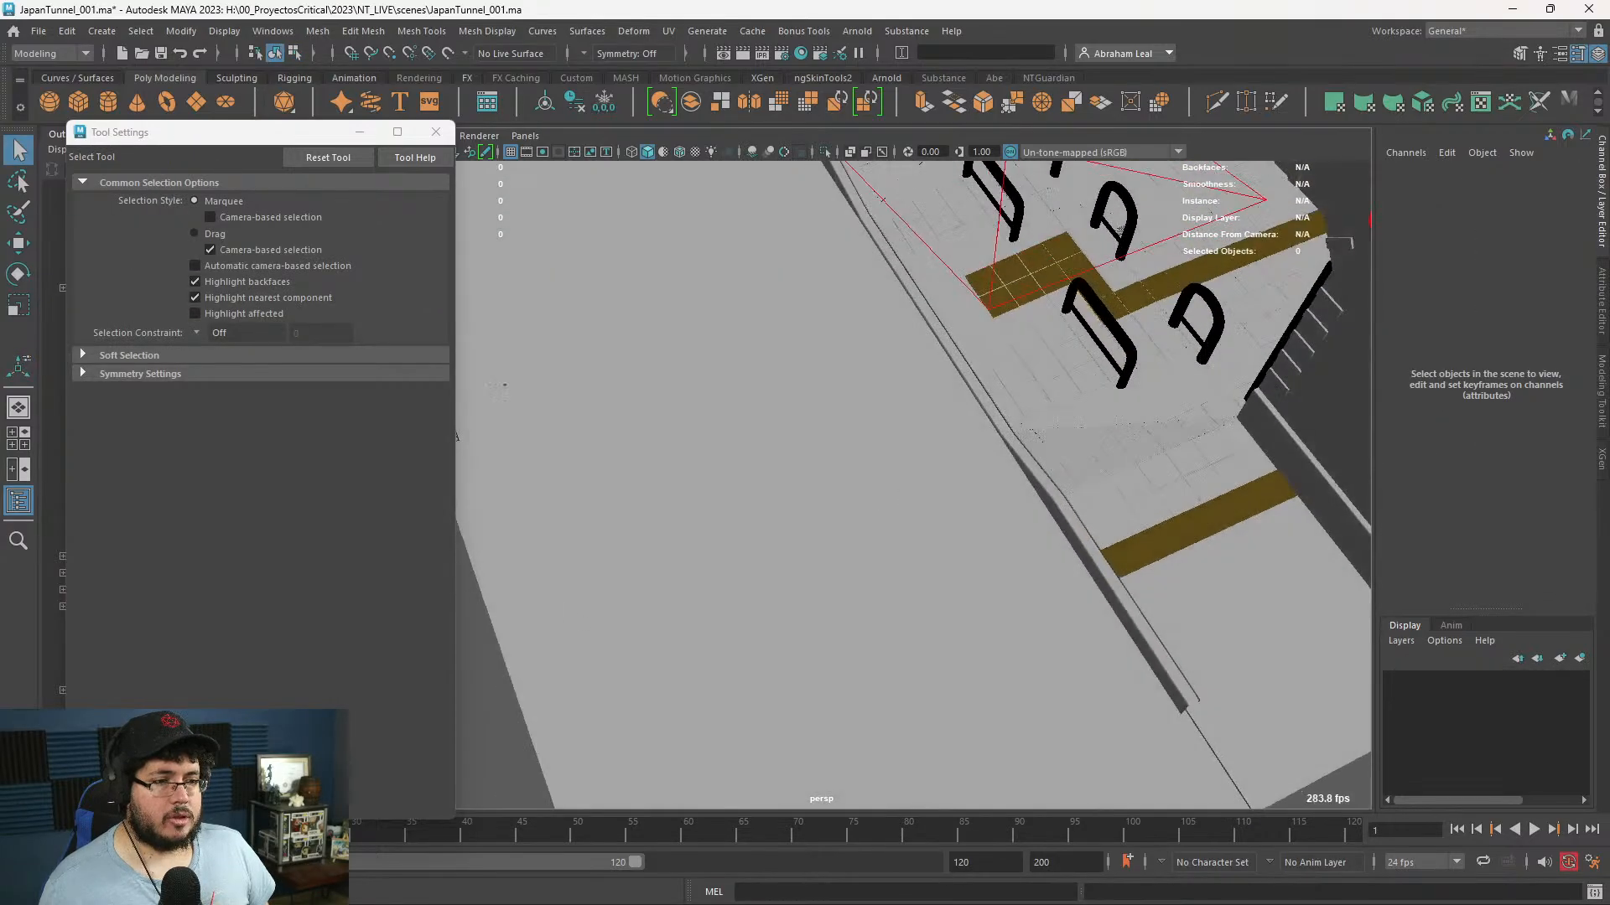
- Render the shot camera in Arnold RenderView, examine the gutter along the curb, and stop the render
key(super)
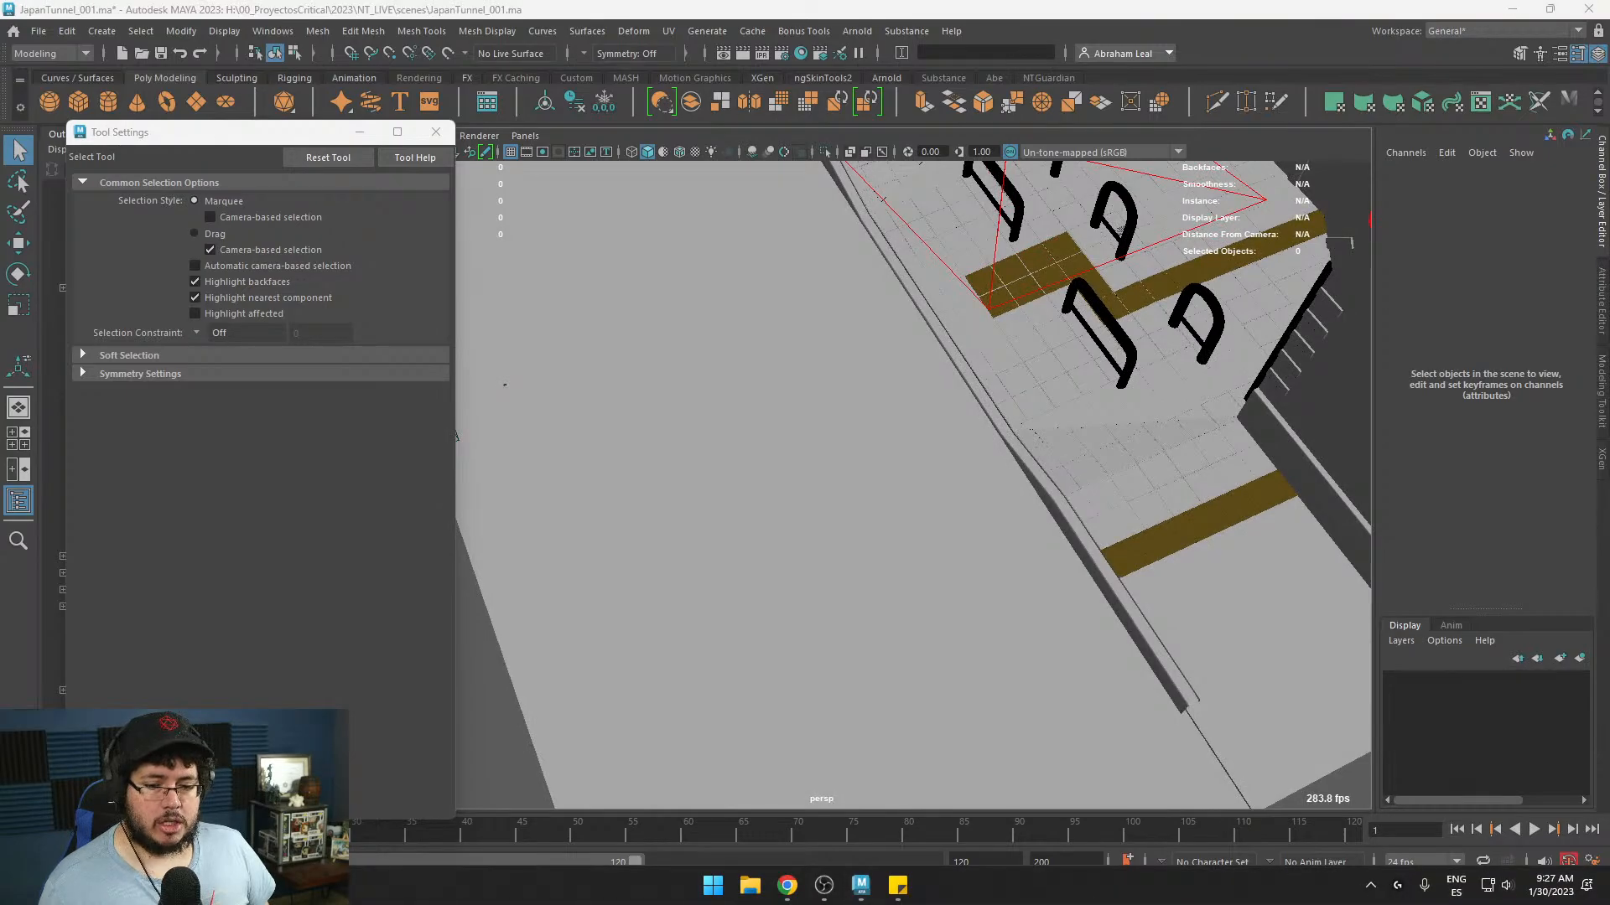
click(654, 628)
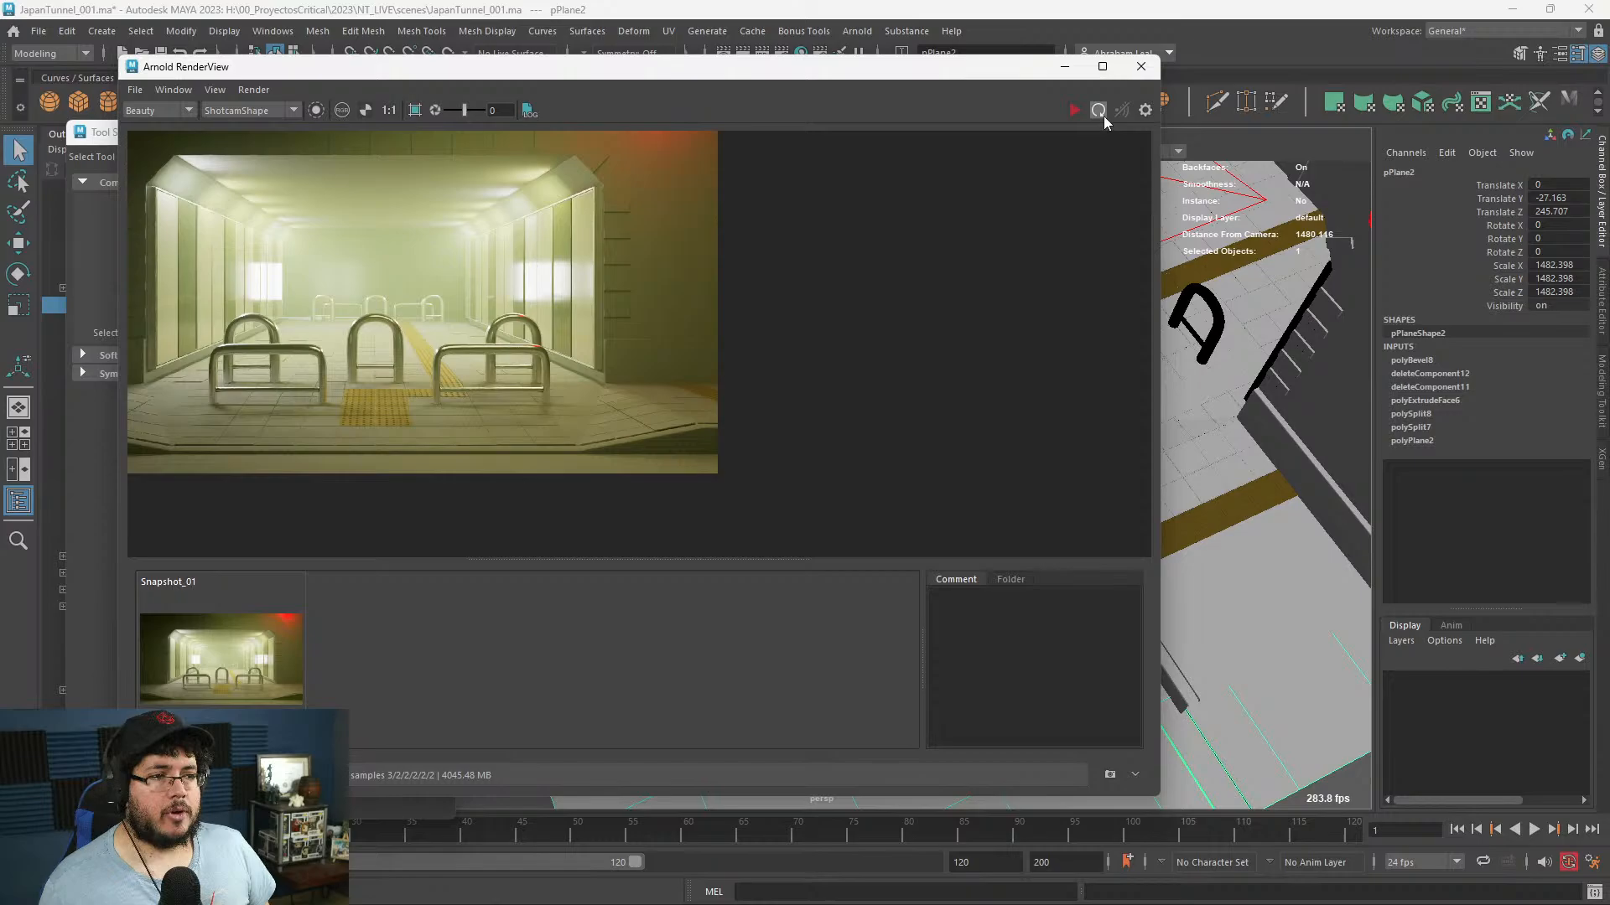
click(1099, 112)
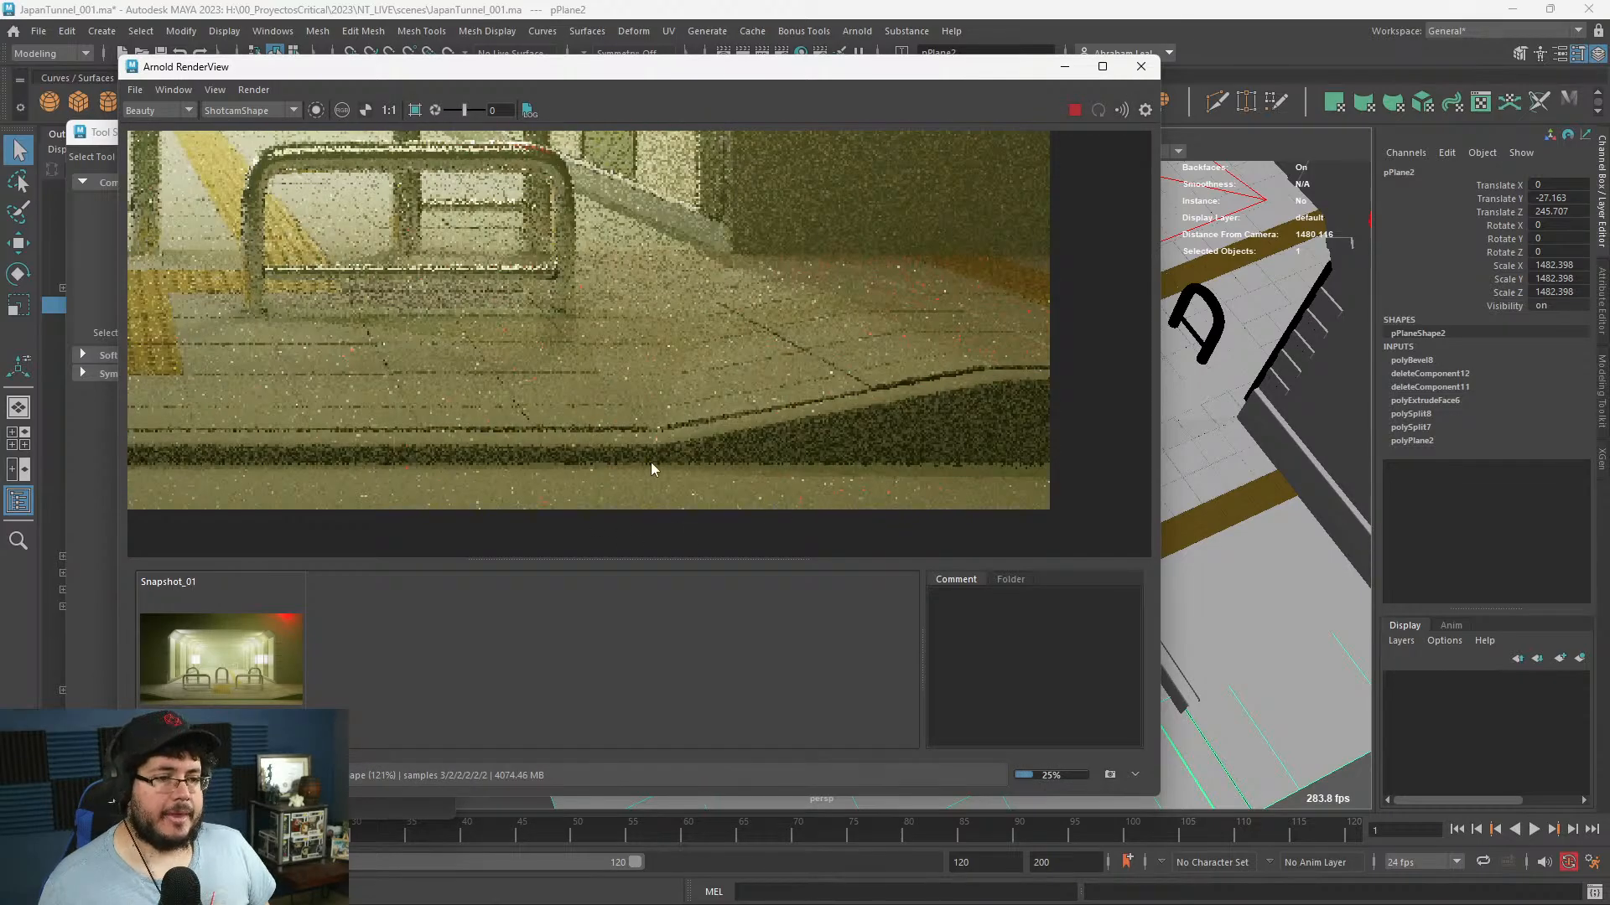
scroll(651, 466, down, 3)
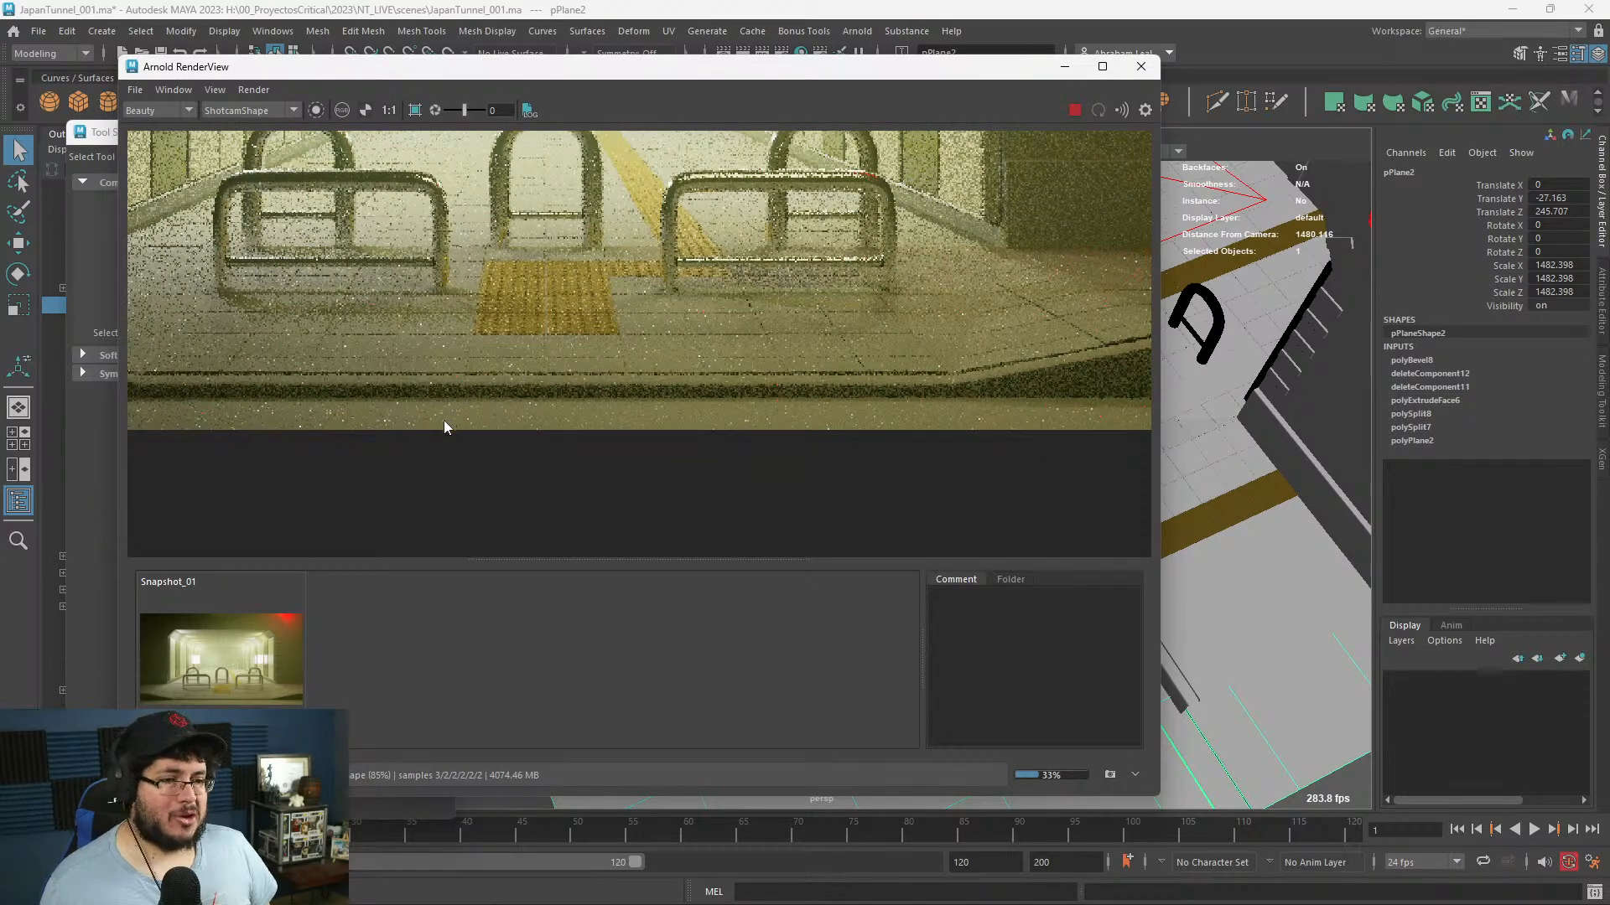
scroll(445, 420, down, 2)
scroll(462, 420, down, 2)
scroll(472, 425, up, 5)
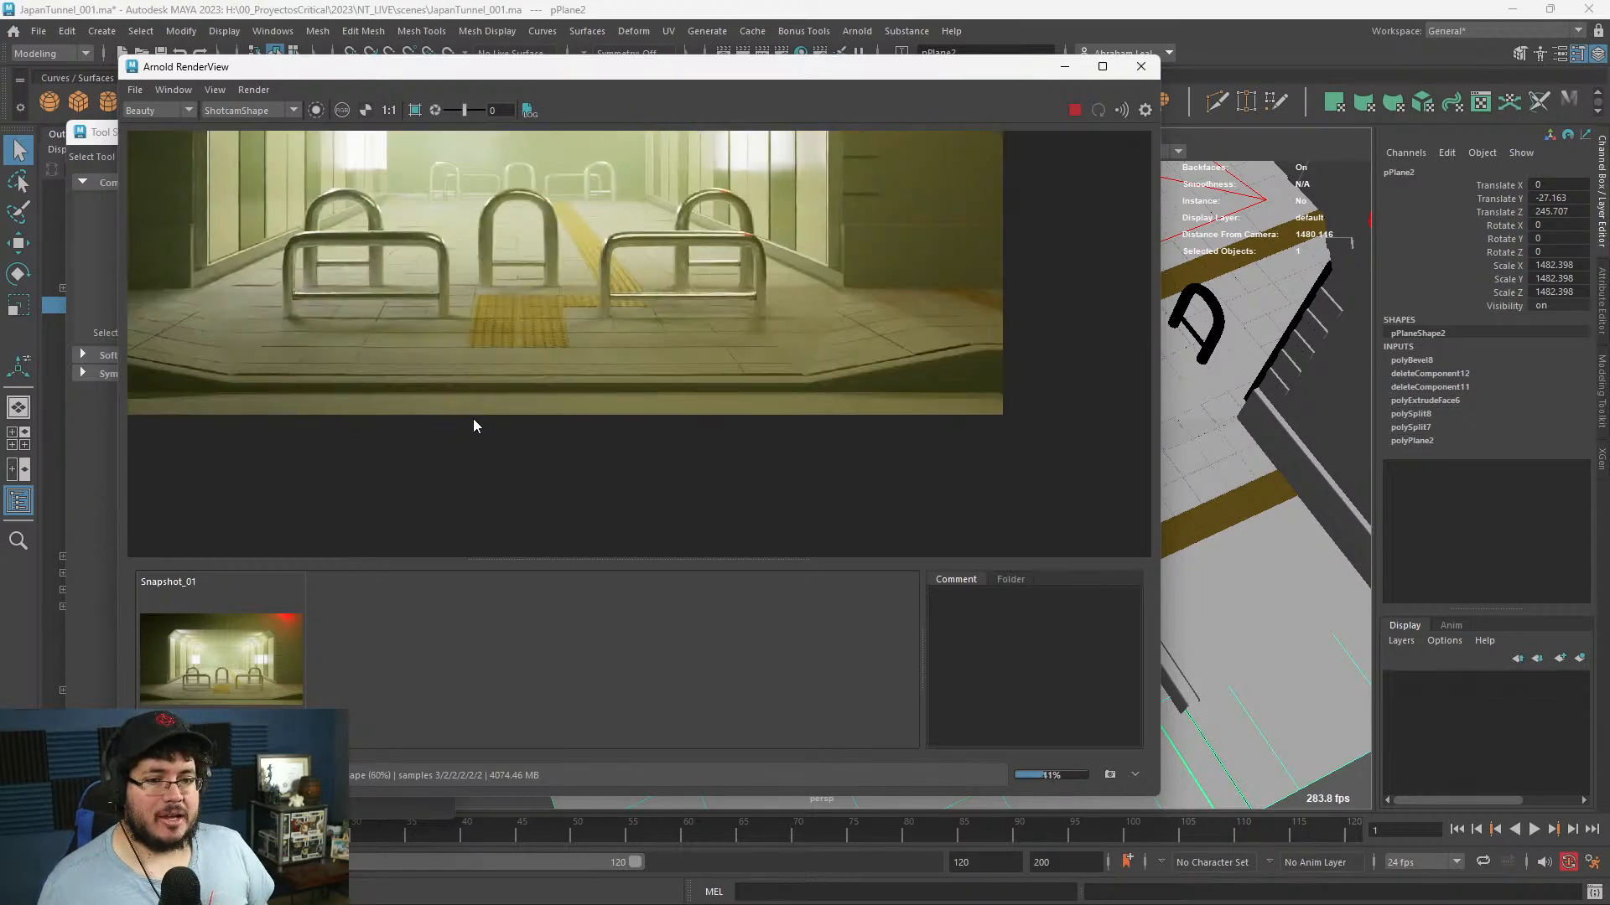
scroll(664, 406, down, 4)
scroll(666, 405, down, 1)
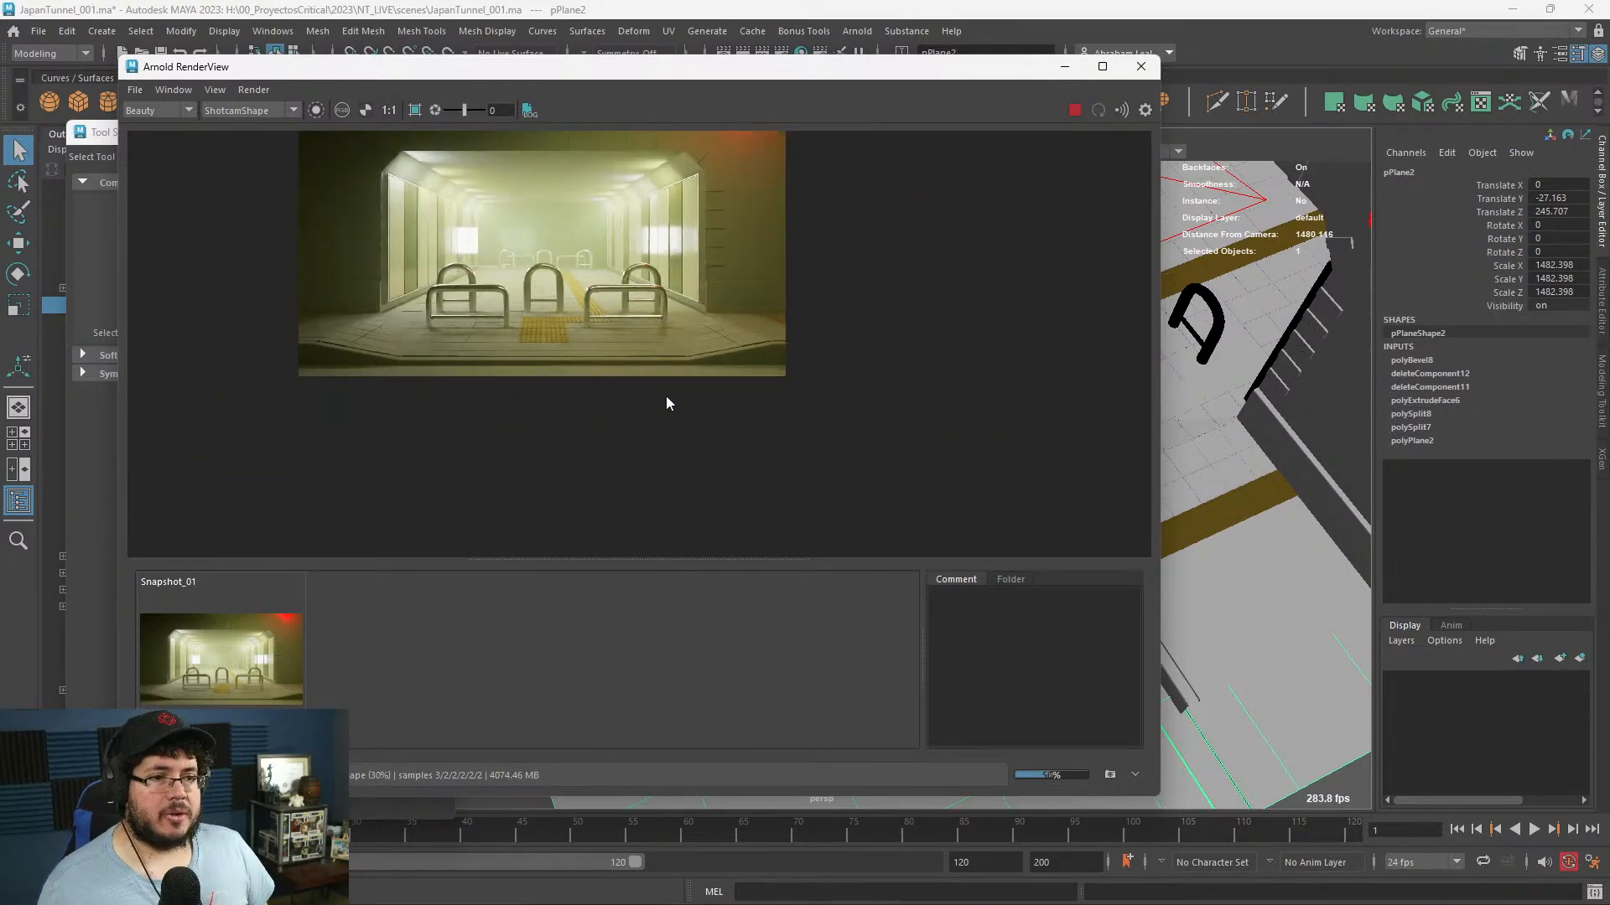
click(1073, 111)
click(1064, 67)
- Slice the tunnel's front wall with a straight vertical Multi-Cut line near its outer right edge, working in the front view
alt+drag(952, 244, 893, 510)
click(982, 364)
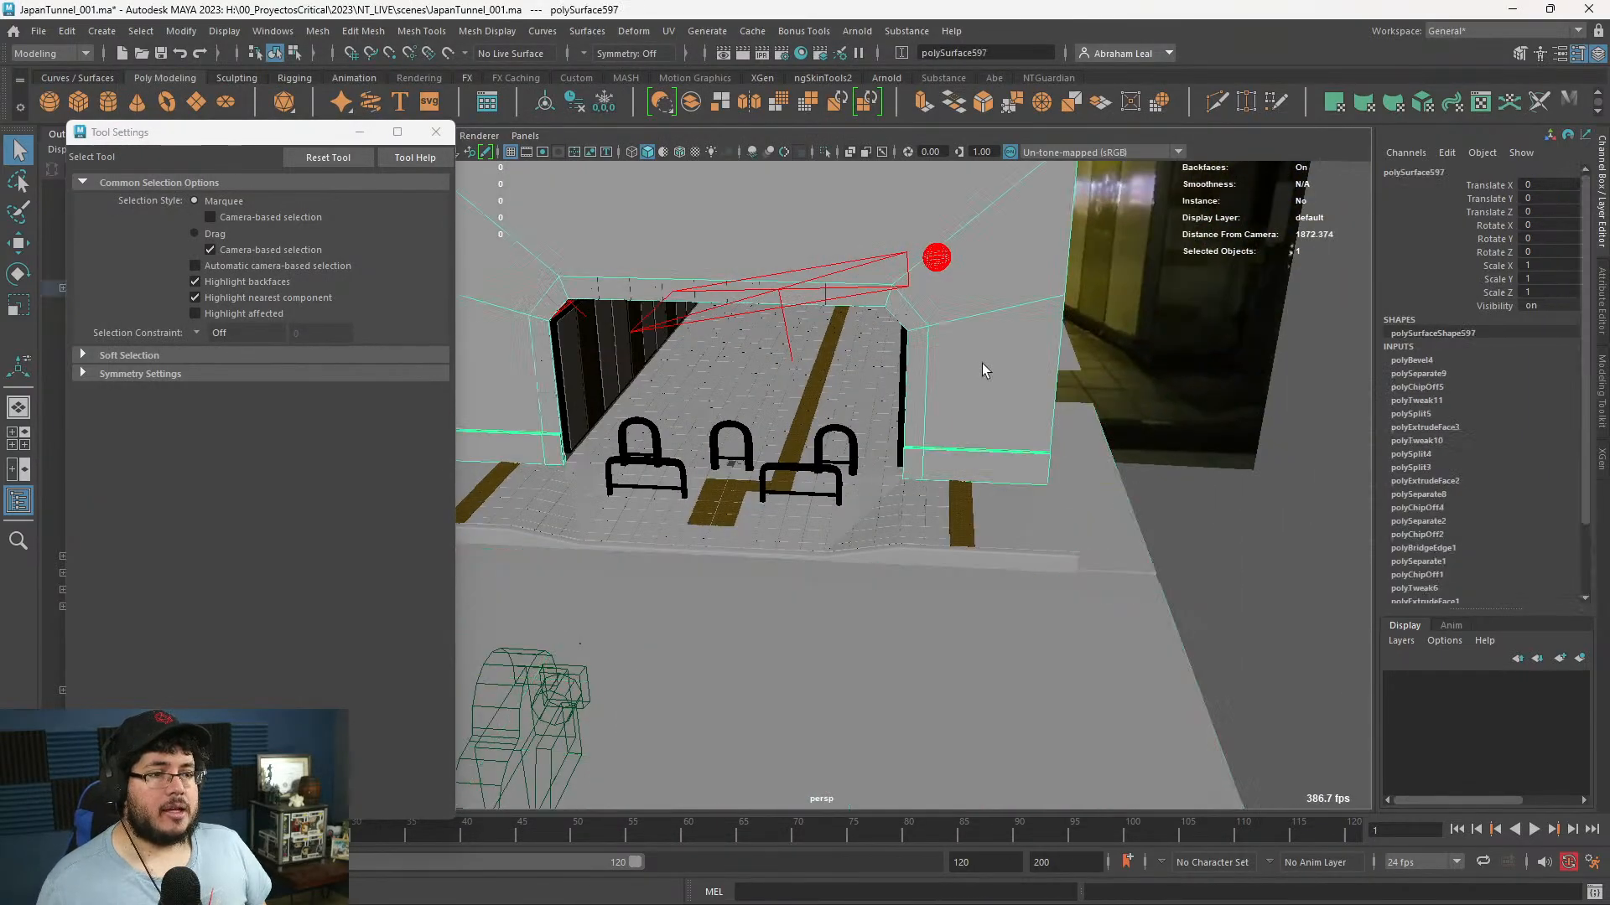
alt+middle_drag(1094, 319, 953, 450)
alt+drag(1094, 342, 1113, 304)
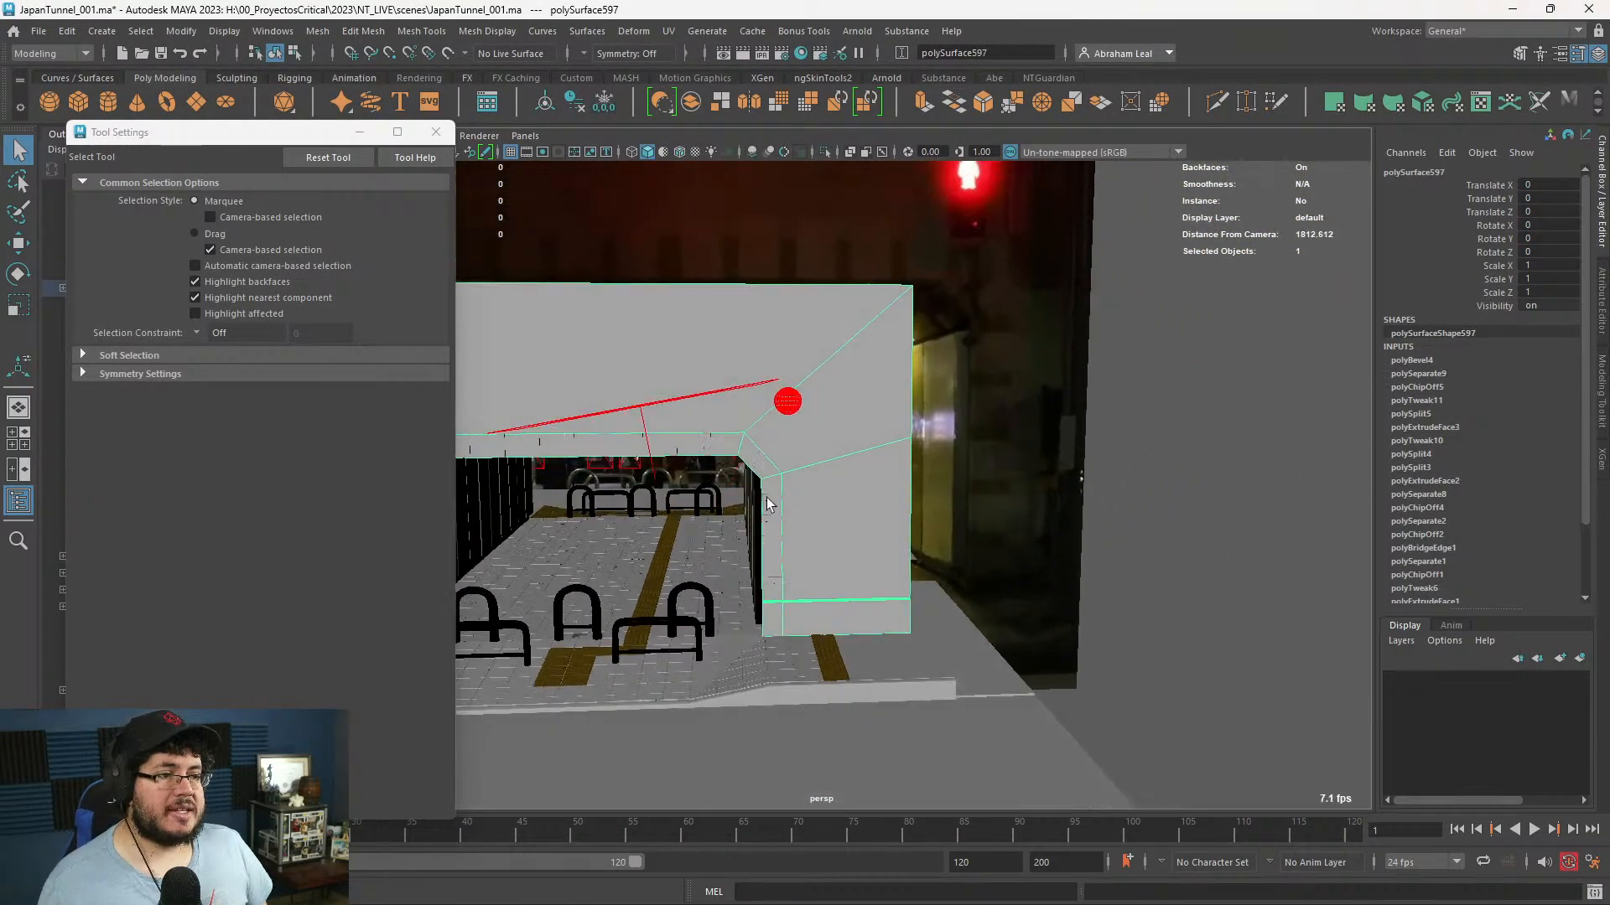
alt+right_drag(766, 503, 1094, 503)
mouse_move(1094, 503)
alt+mouse_down()
mouse_move(1154, 621)
mouse_move(1098, 495)
alt+mouse_up()
alt+right_drag(1099, 495, 1015, 459)
alt+drag(1015, 460, 943, 493)
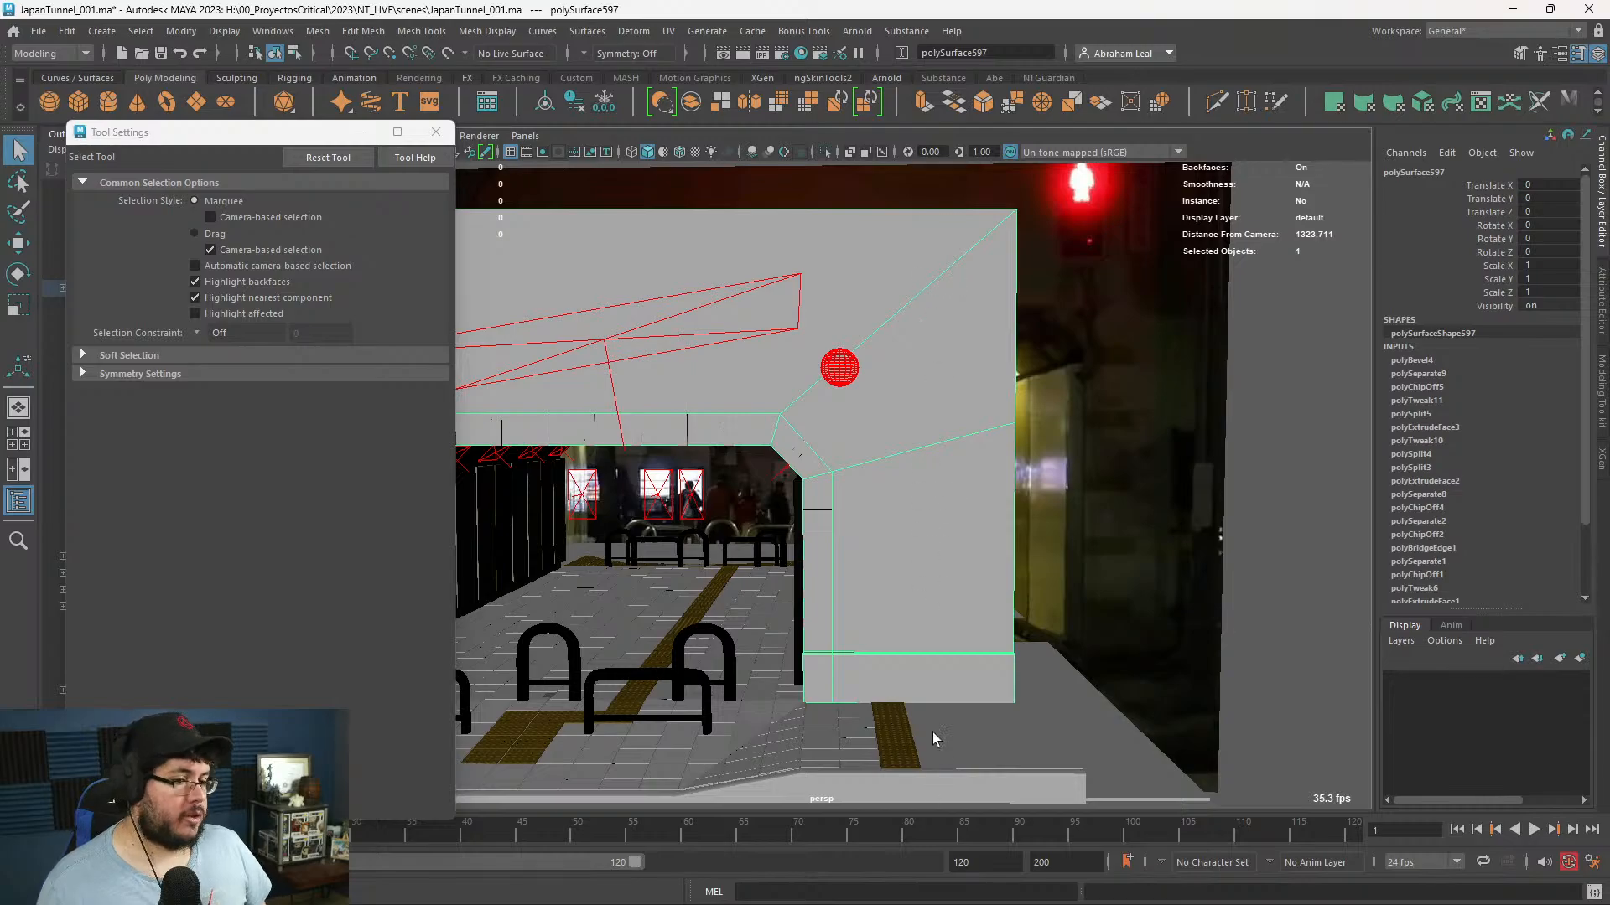
alt+middle_drag(1046, 569, 1056, 557)
alt+right_drag(1057, 557, 949, 533)
key(space)
drag(949, 534, 952, 575)
alt+right_drag(1107, 554, 1058, 527)
alt+middle_drag(1058, 526, 931, 511)
alt+right_drag(931, 512, 1082, 520)
click(1216, 102)
alt+right_drag(1069, 369, 998, 376)
alt+middle_drag(998, 376, 902, 377)
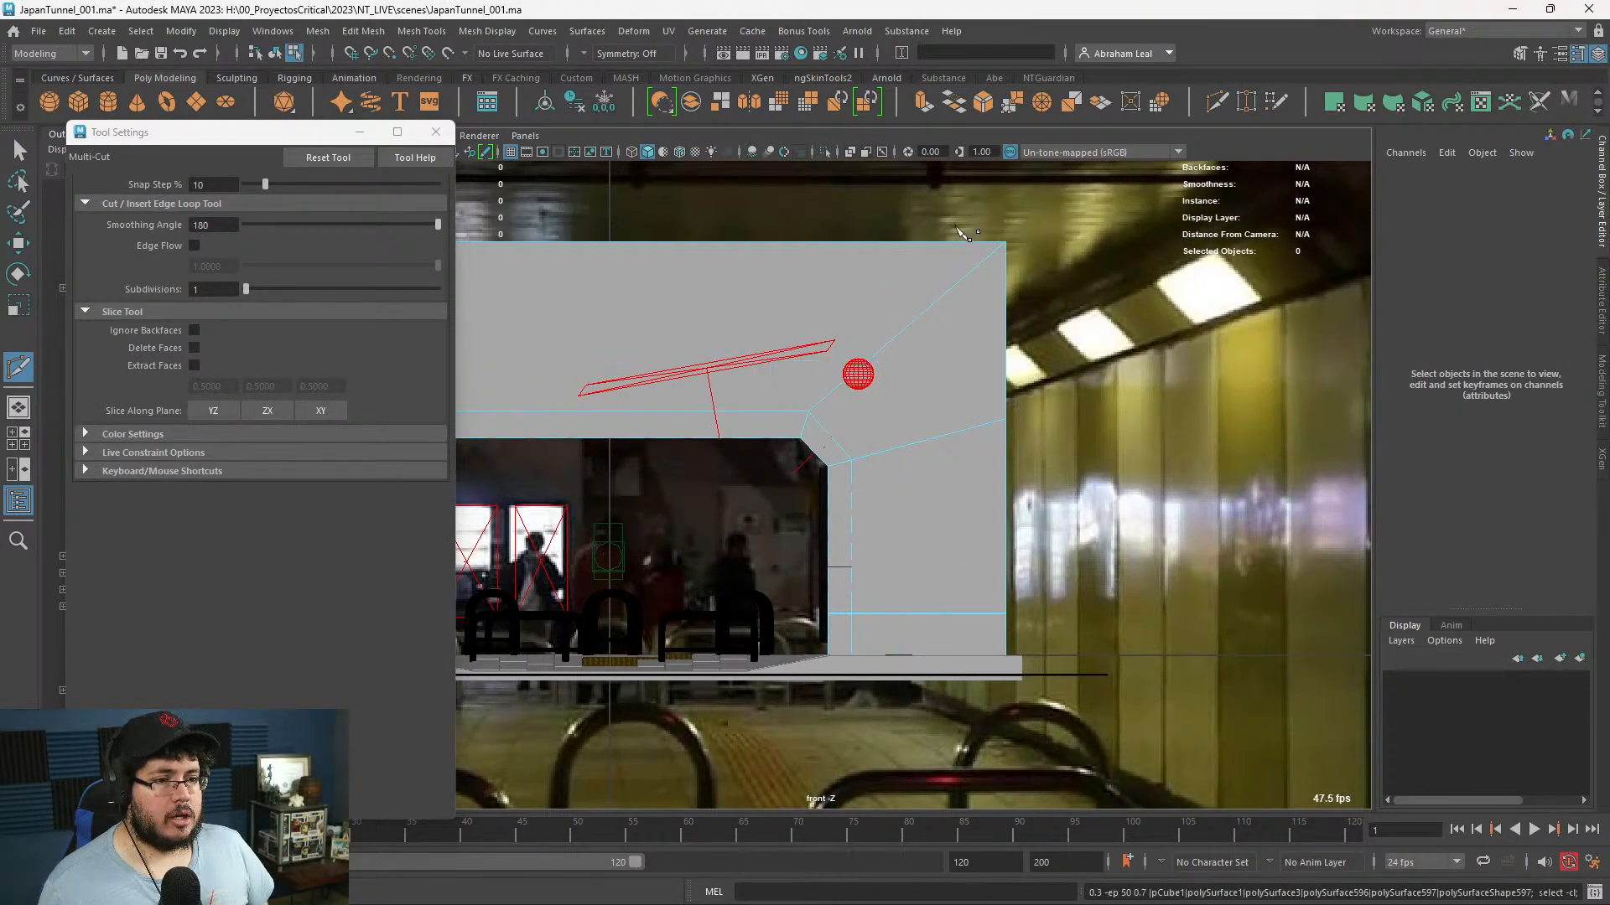
shift+drag(947, 197, 946, 738)
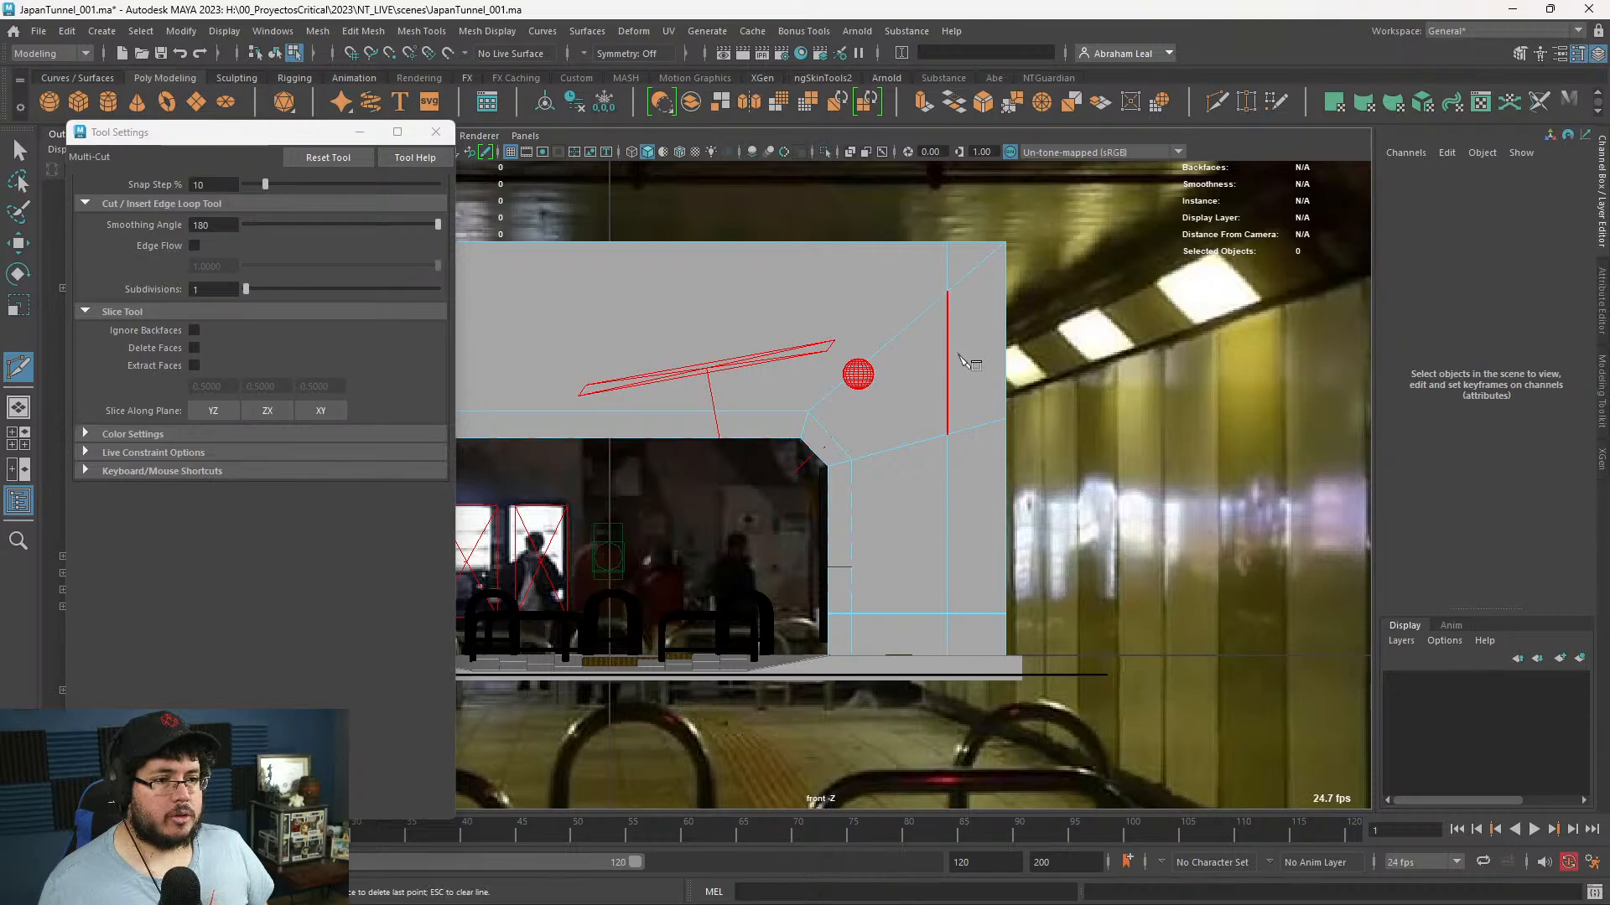
- Bevel the front wall's new vertical edge loop with a fraction of 0.01 to make a thin strip of faces
alt+right_drag(970, 359, 981, 352)
key(q)
right_drag(973, 283, 972, 245)
double_click(952, 261)
key(space)
drag(963, 281, 962, 335)
scroll(962, 328, up, 3)
alt+middle_drag(963, 329, 907, 716)
scroll(998, 587, up, 4)
alt+middle_drag(998, 586, 965, 534)
scroll(1048, 572, up, 4)
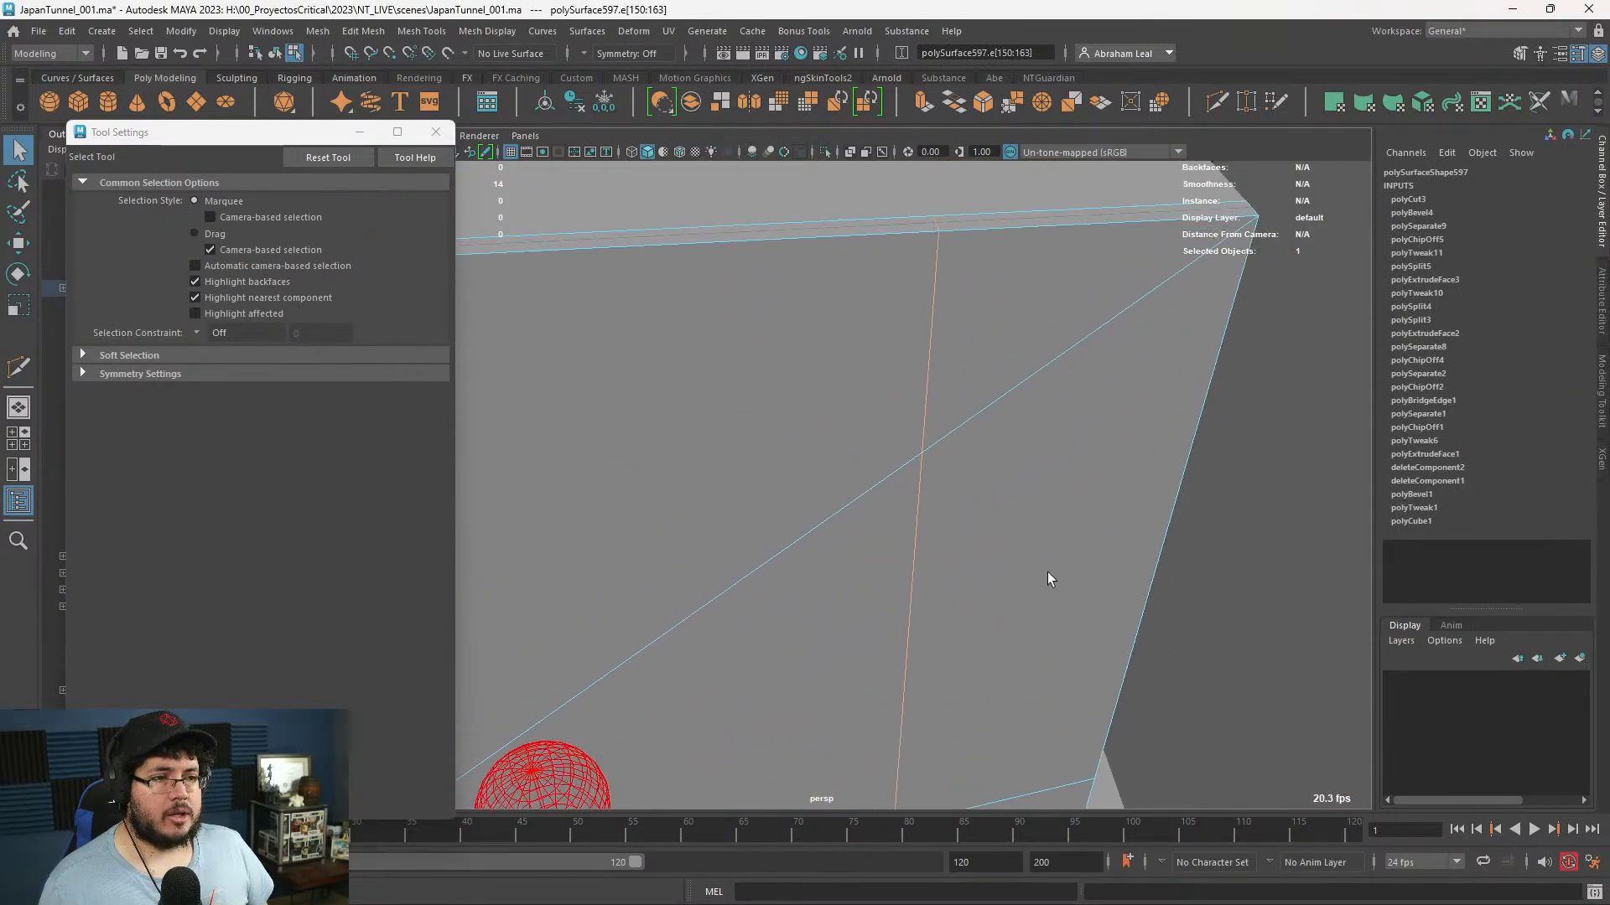
click(982, 104)
drag(1119, 506, 1082, 494)
- Extrude the thin vertical loop of faces into the front wall with a Local Translate Z of -1.448 to form a groove
alt+middle_drag(957, 363, 912, 416)
alt+right_drag(911, 417, 1039, 474)
alt+middle_drag(939, 289, 902, 539)
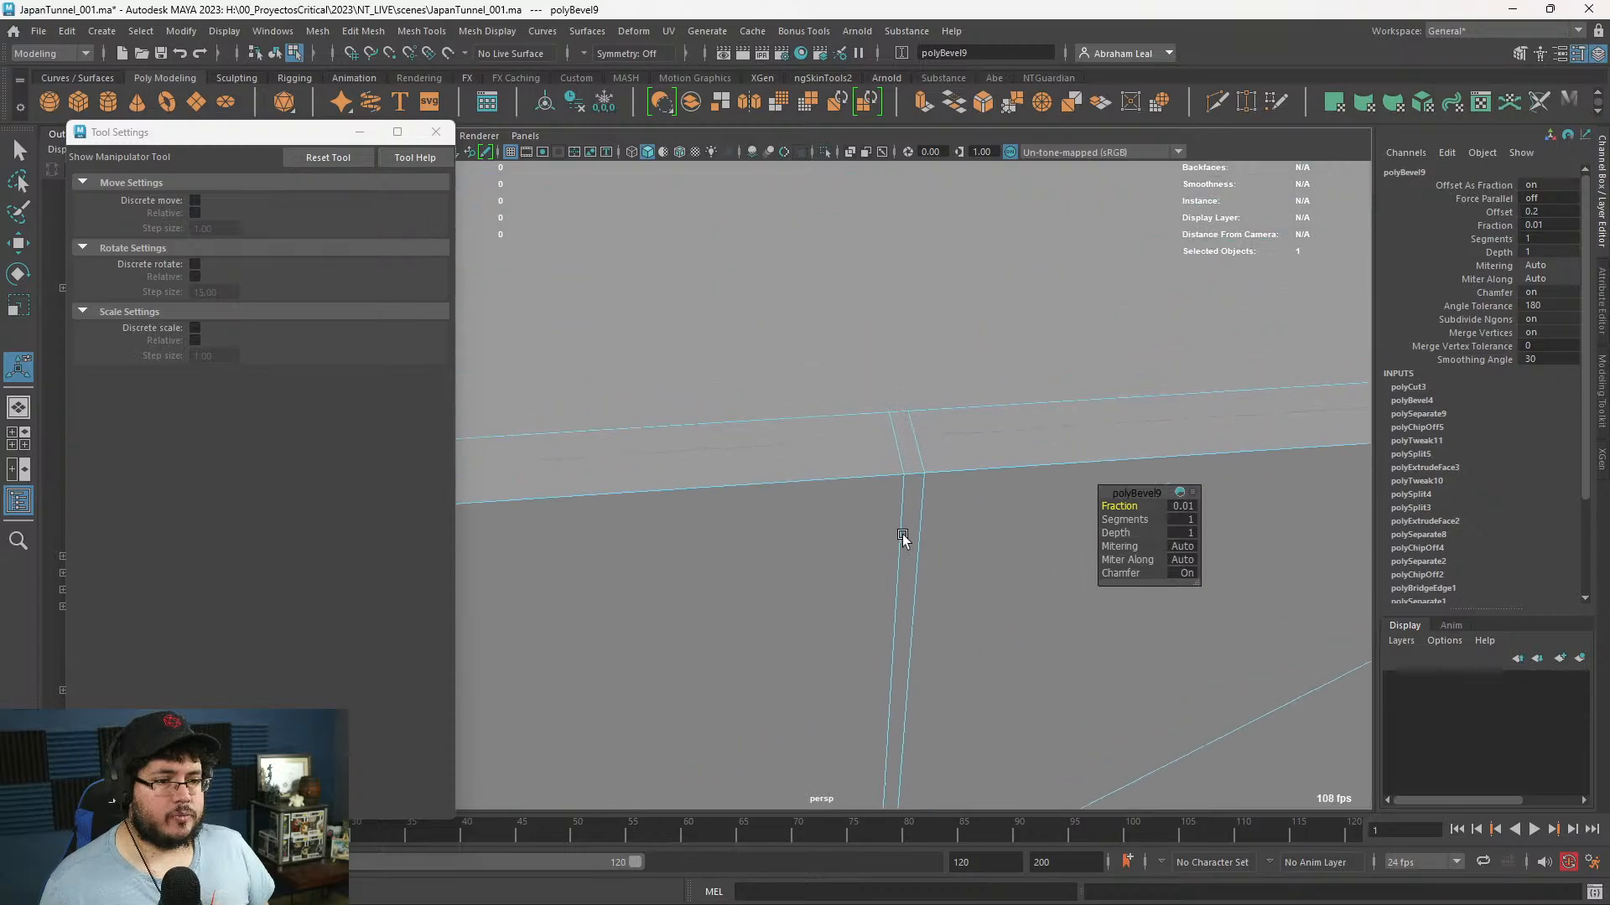
right_drag(895, 426, 896, 475)
key(q)
click(911, 504)
shift+double_click(906, 461)
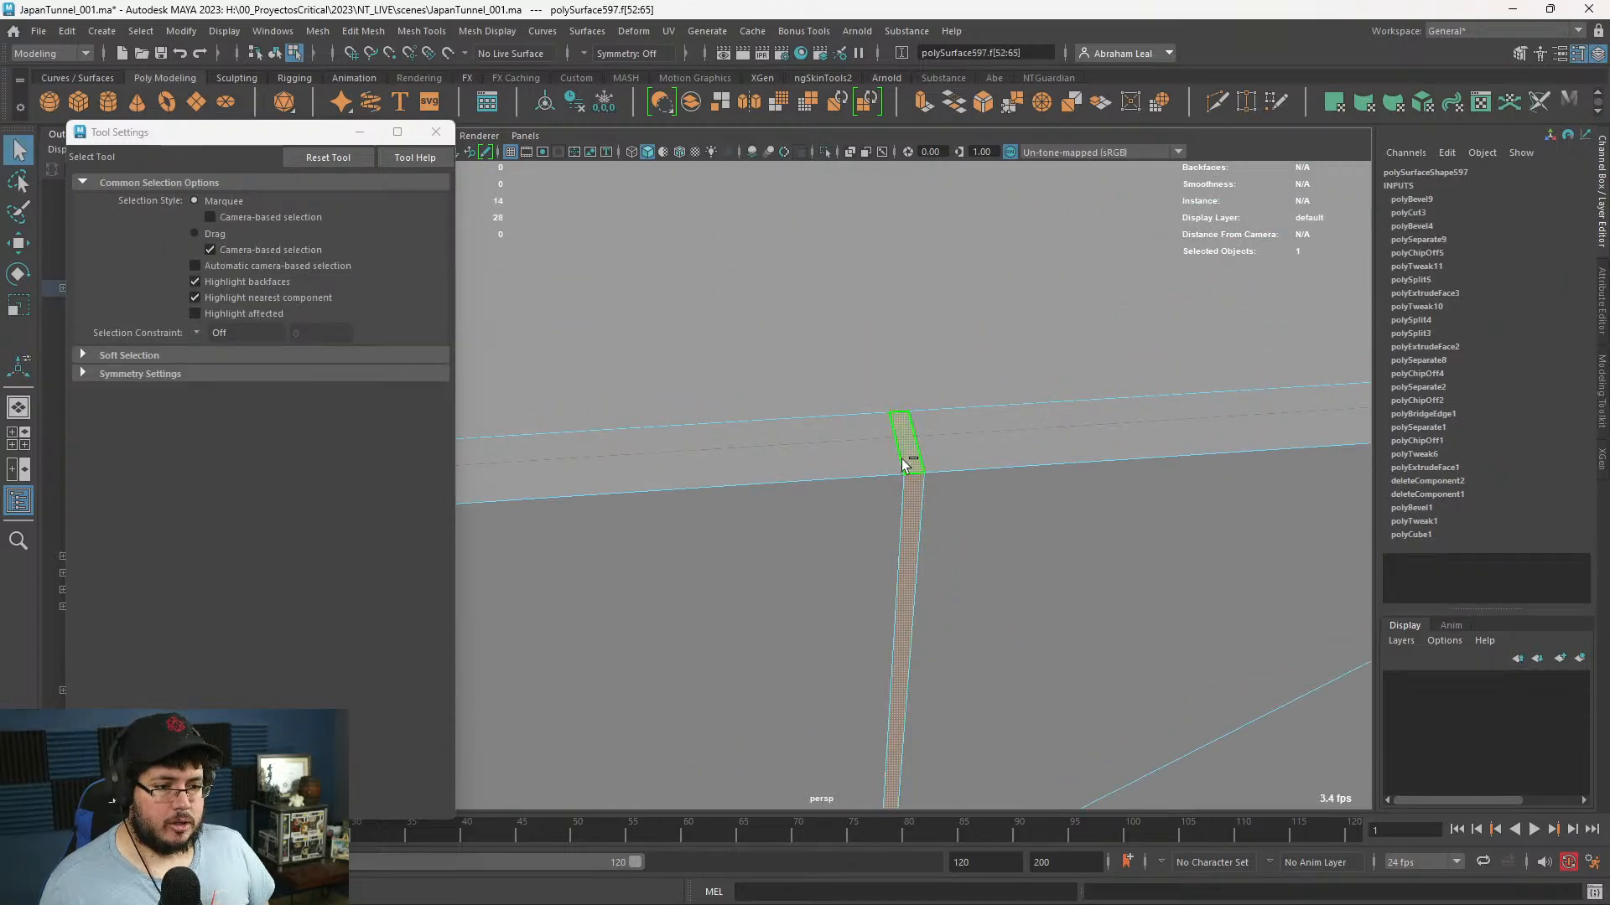
mouse_move(1006, 674)
alt+mouse_down()
mouse_move(867, 579)
mouse_move(942, 629)
alt+mouse_up()
key(4)
key(5)
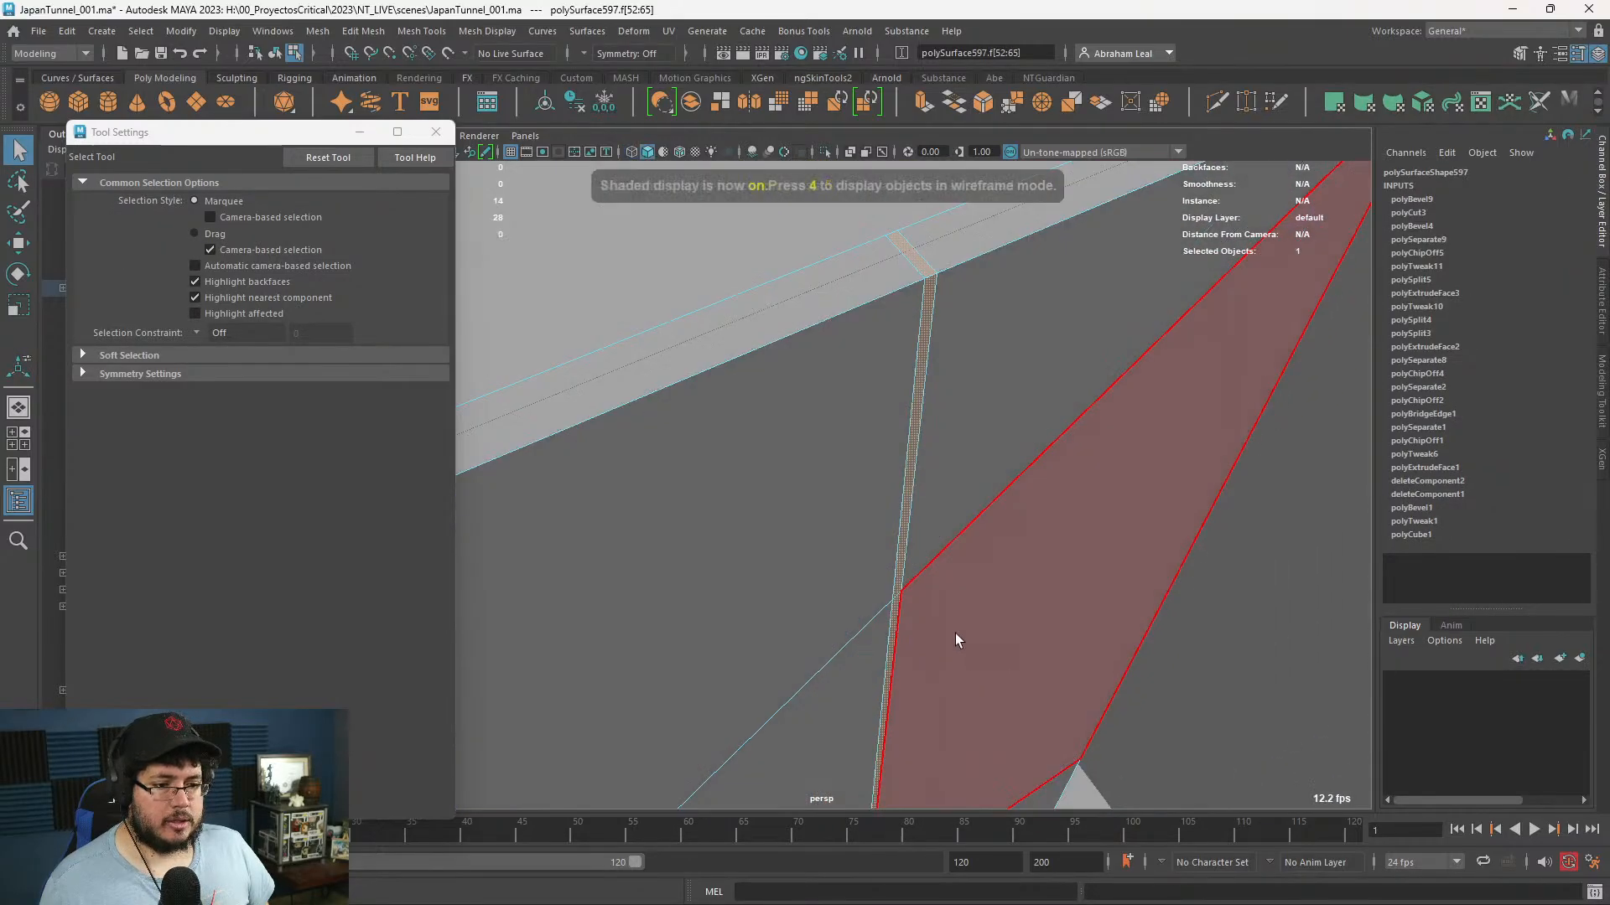
key(ctrl+e)
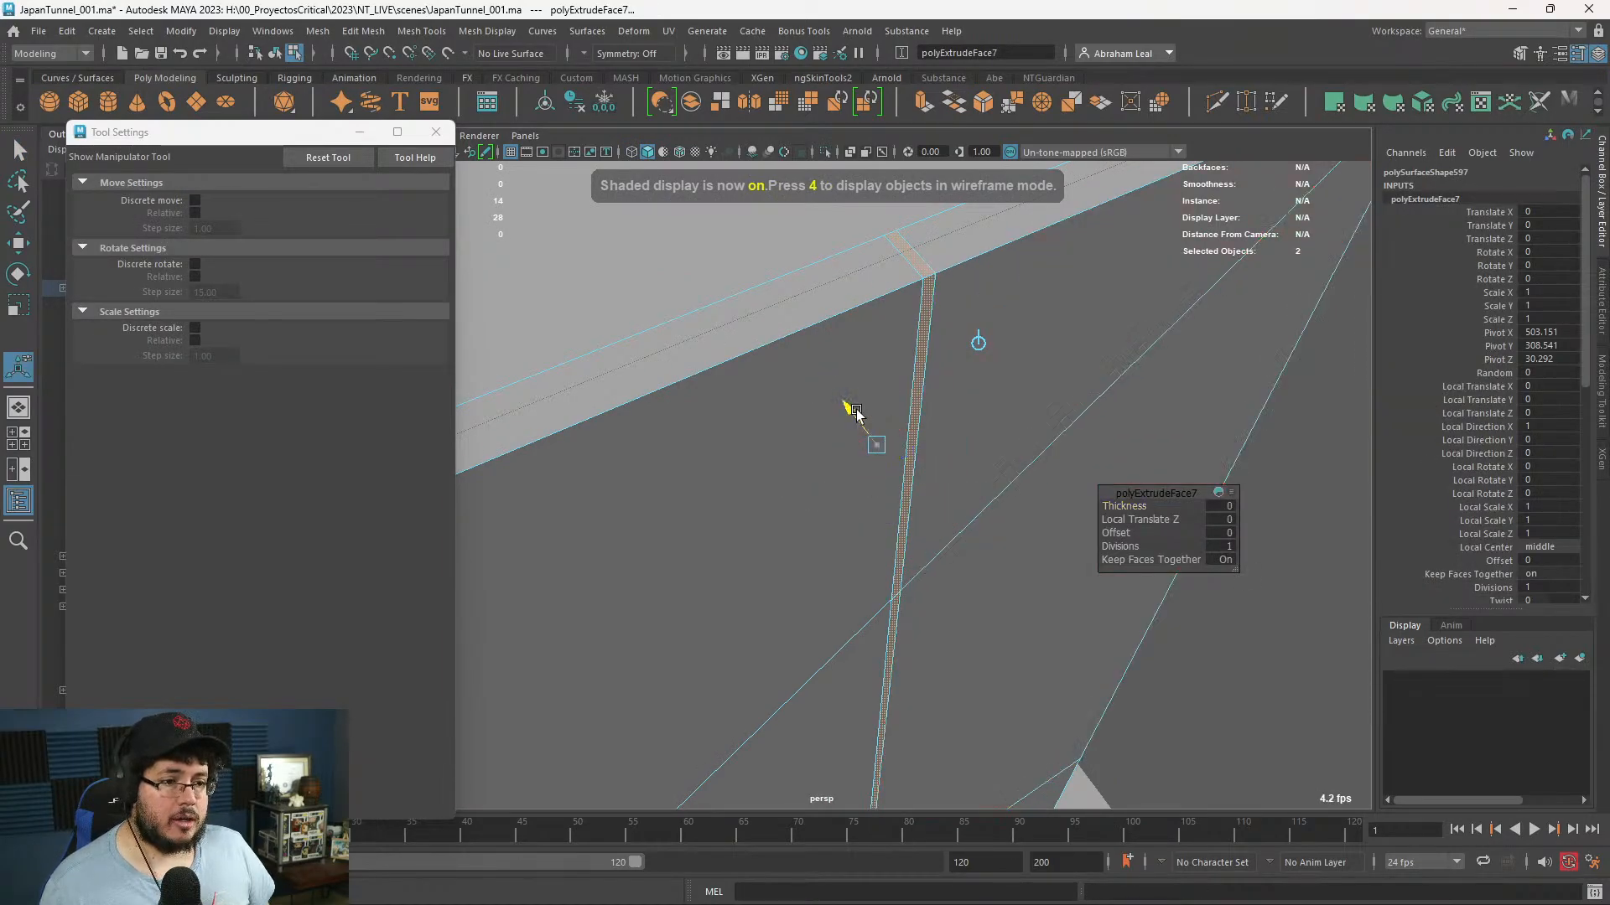
drag(856, 419, 896, 512)
- Bevel the edge loops along both sides of the wall groove with a fraction of 0.5 and 1 segment, and return to object mode
alt+right_drag(895, 511, 928, 532)
alt+middle_drag(928, 532, 960, 707)
alt+drag(959, 707, 913, 503)
right_drag(902, 435, 900, 381)
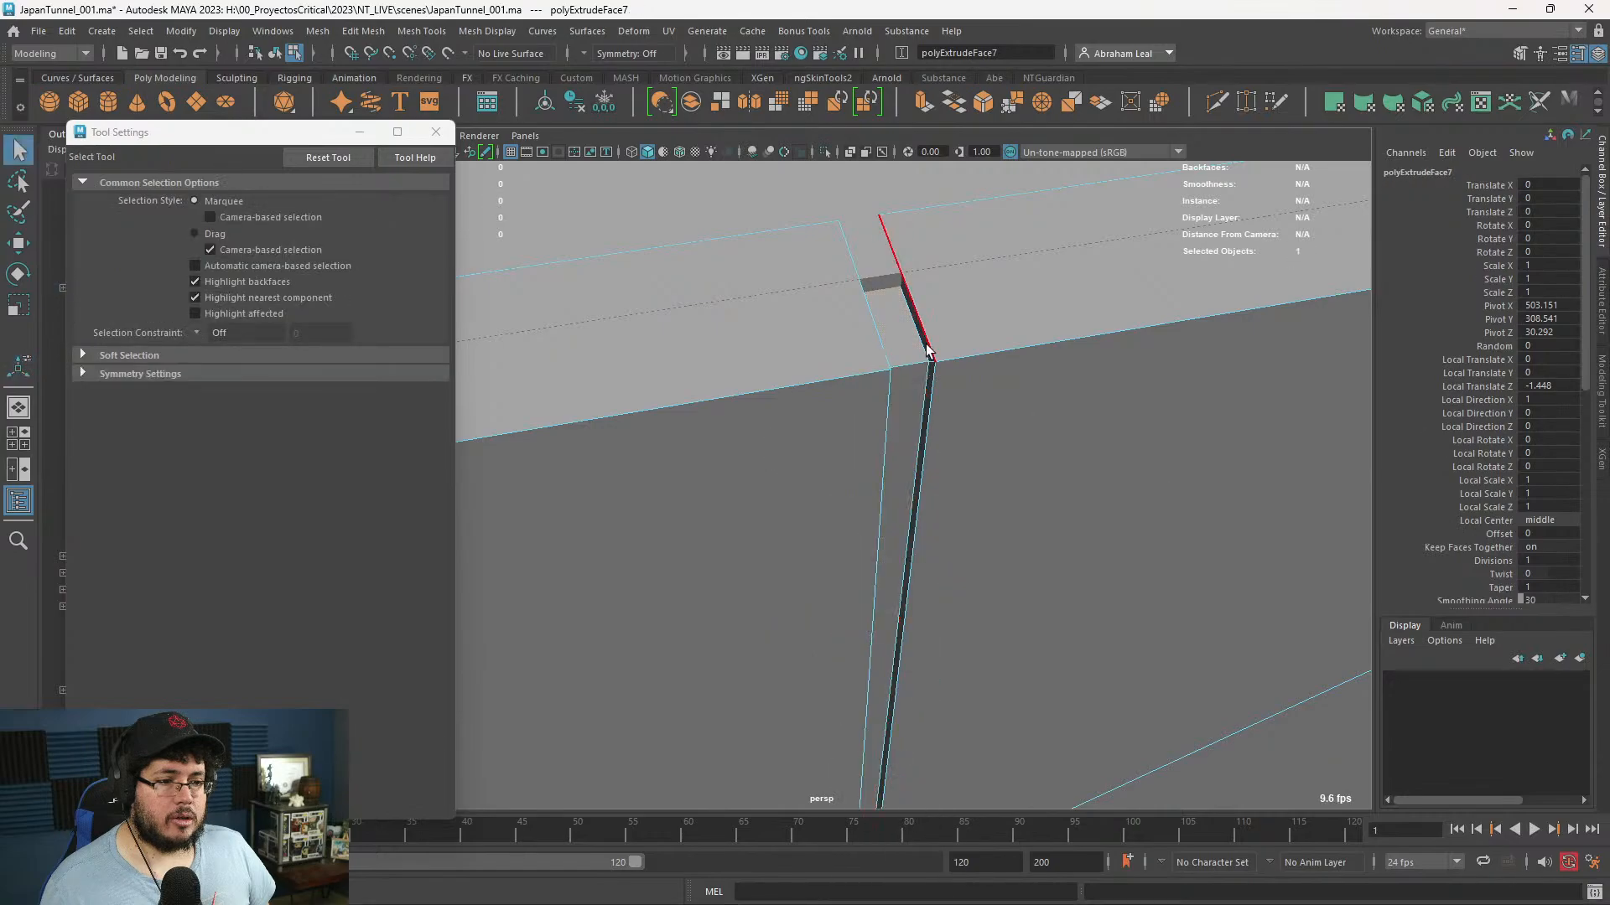
double_click(927, 349)
alt+drag(928, 349, 587, 423)
alt+middle_drag(587, 423, 640, 426)
shift+double_click(625, 398)
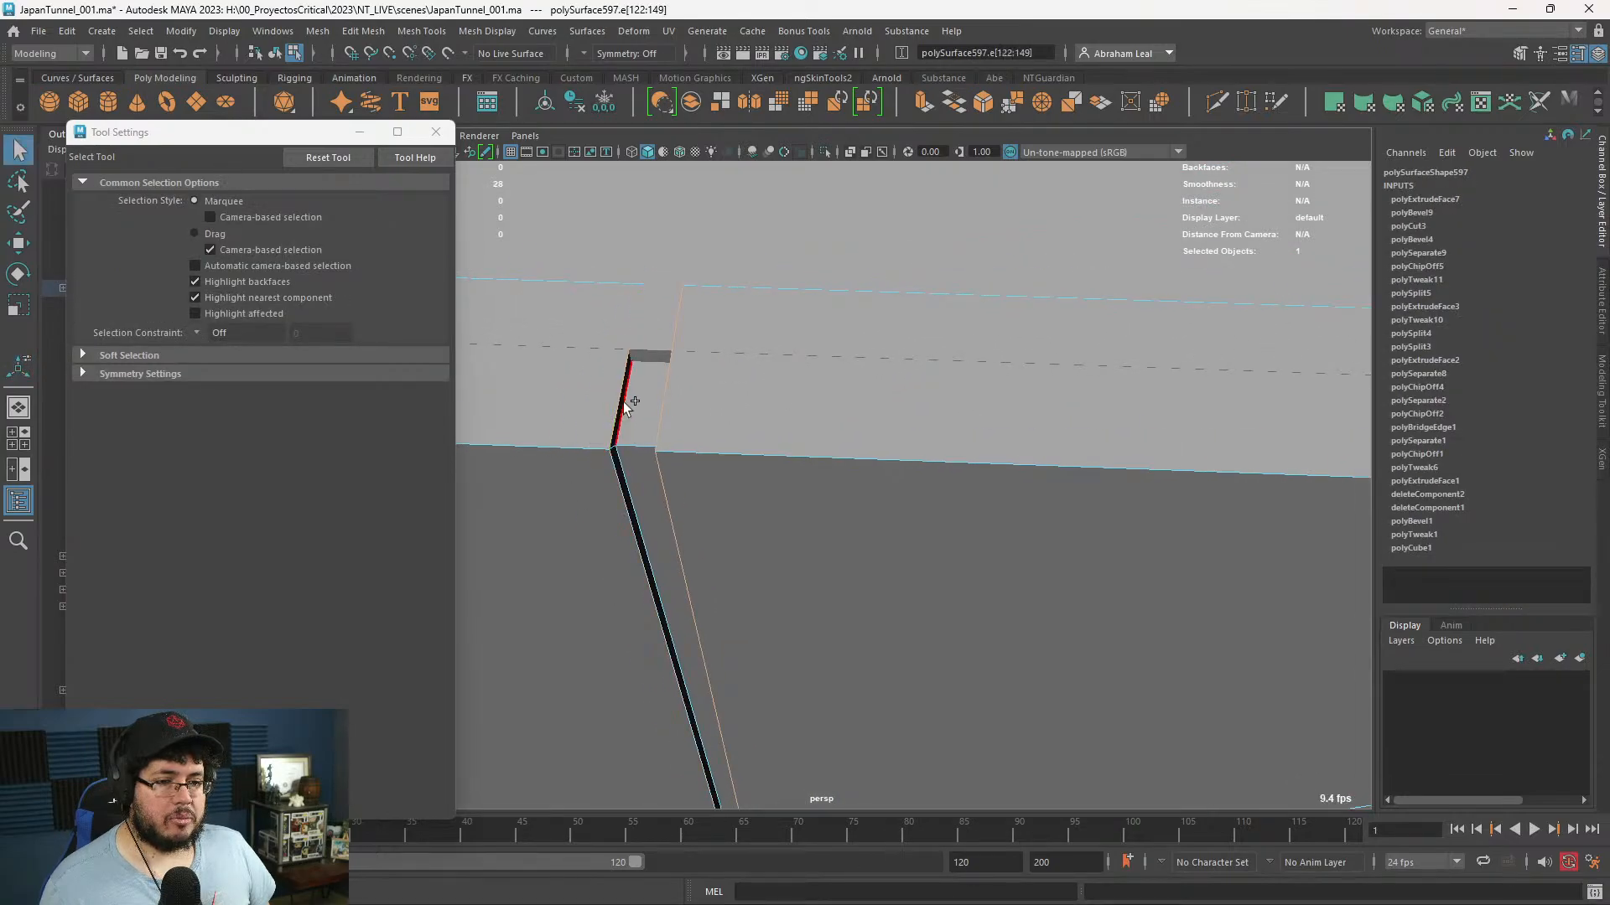
shift+click(626, 414)
shift+double_click(629, 415)
alt+drag(629, 414, 1060, 351)
shift+double_click(1061, 351)
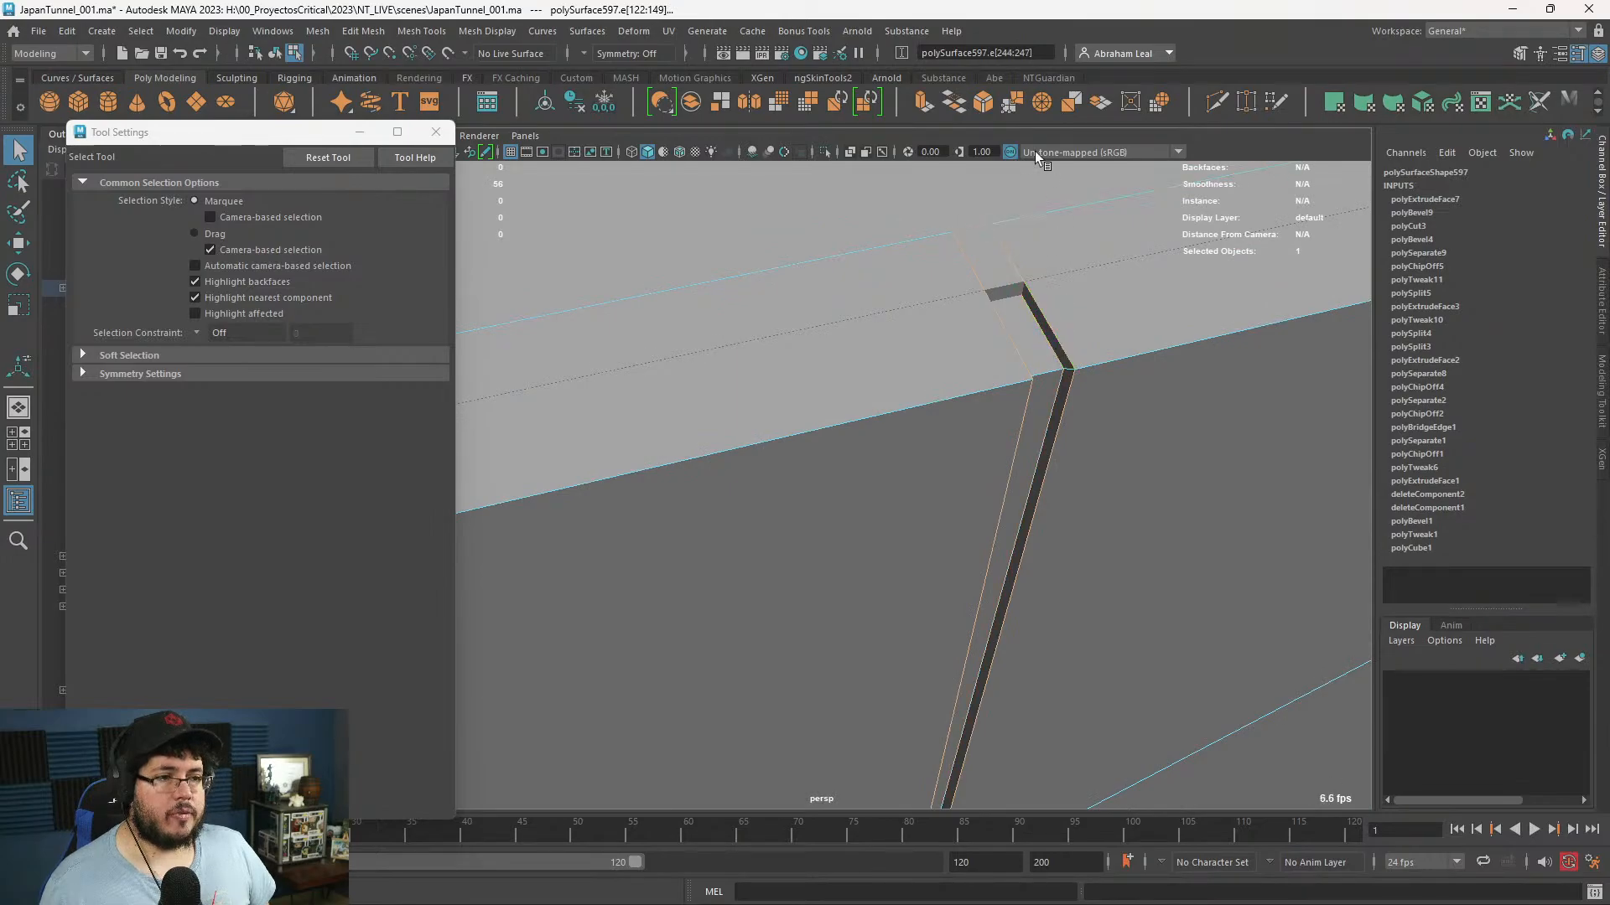
click(984, 104)
key(3)
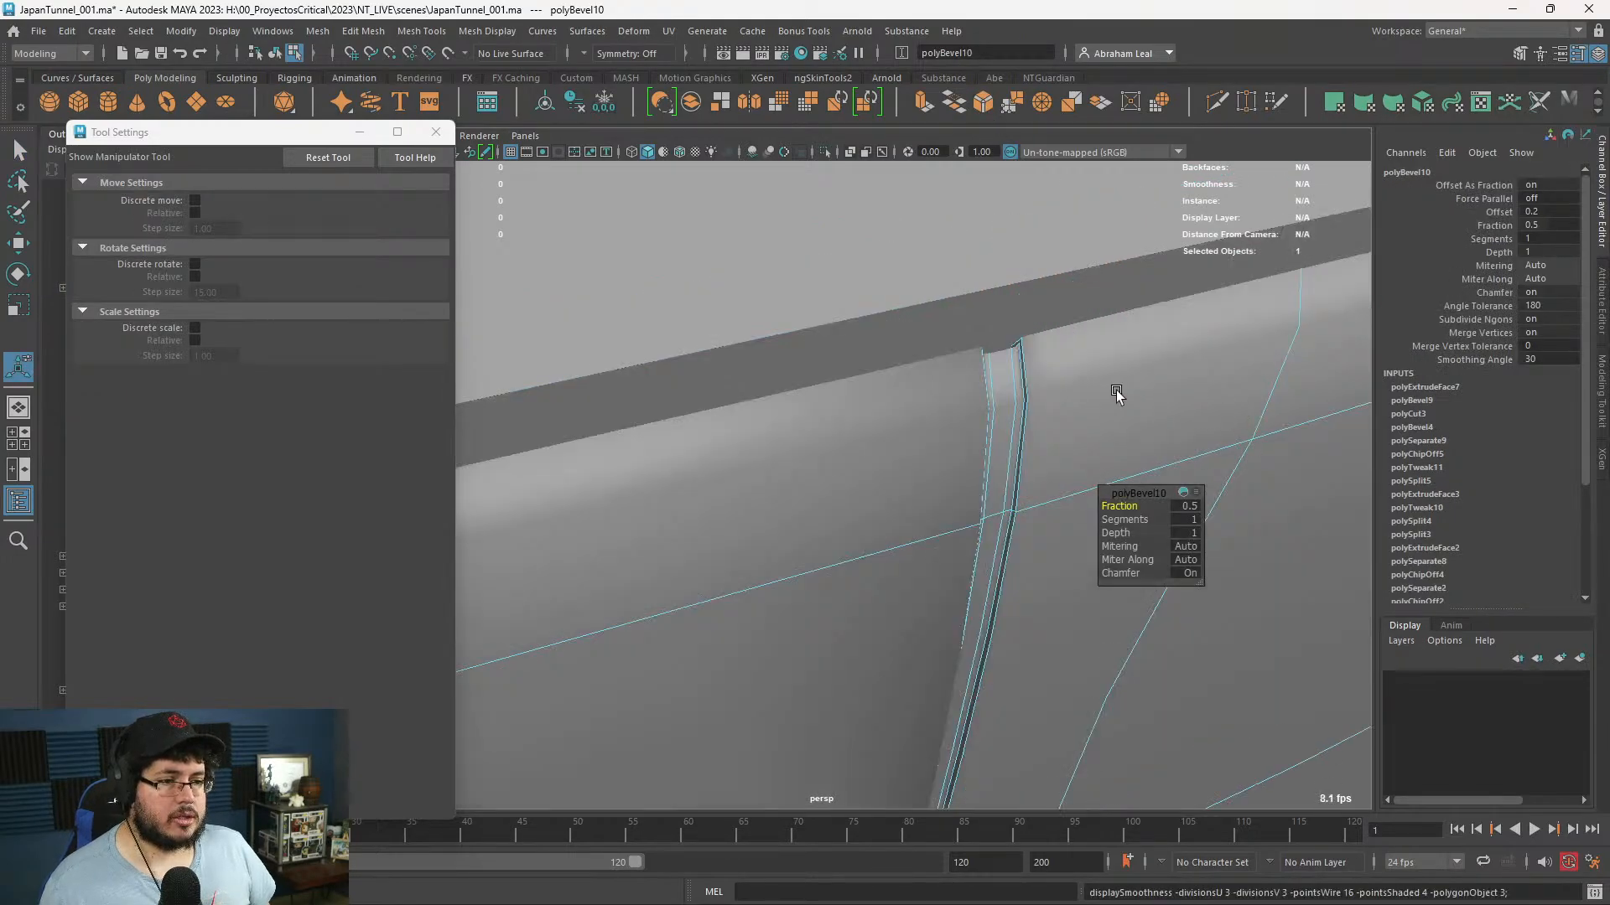
key(1)
scroll(1008, 431, down, 4)
key(q)
key(F8)
click(1278, 480)
- Mirror the front wall across the world X axis in the negative direction, with geometry cutting on and borders merged, and check the opposite side
alt+drag(1277, 480, 914, 458)
alt+middle_drag(914, 458, 939, 243)
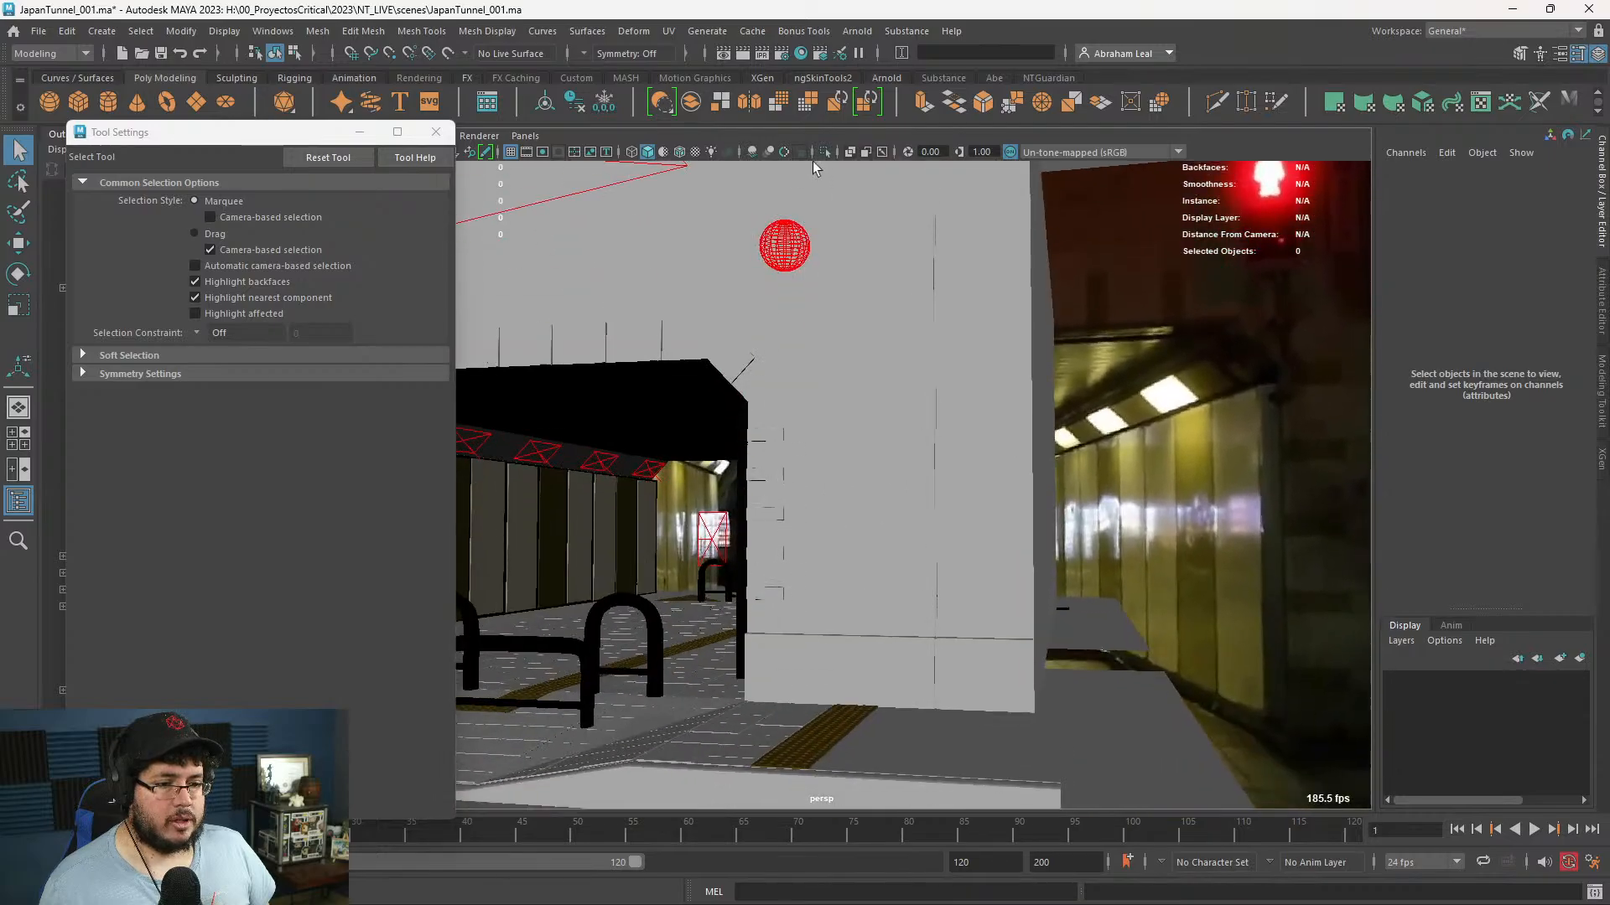
alt+drag(939, 244, 794, 475)
scroll(794, 475, down, 5)
click(792, 322)
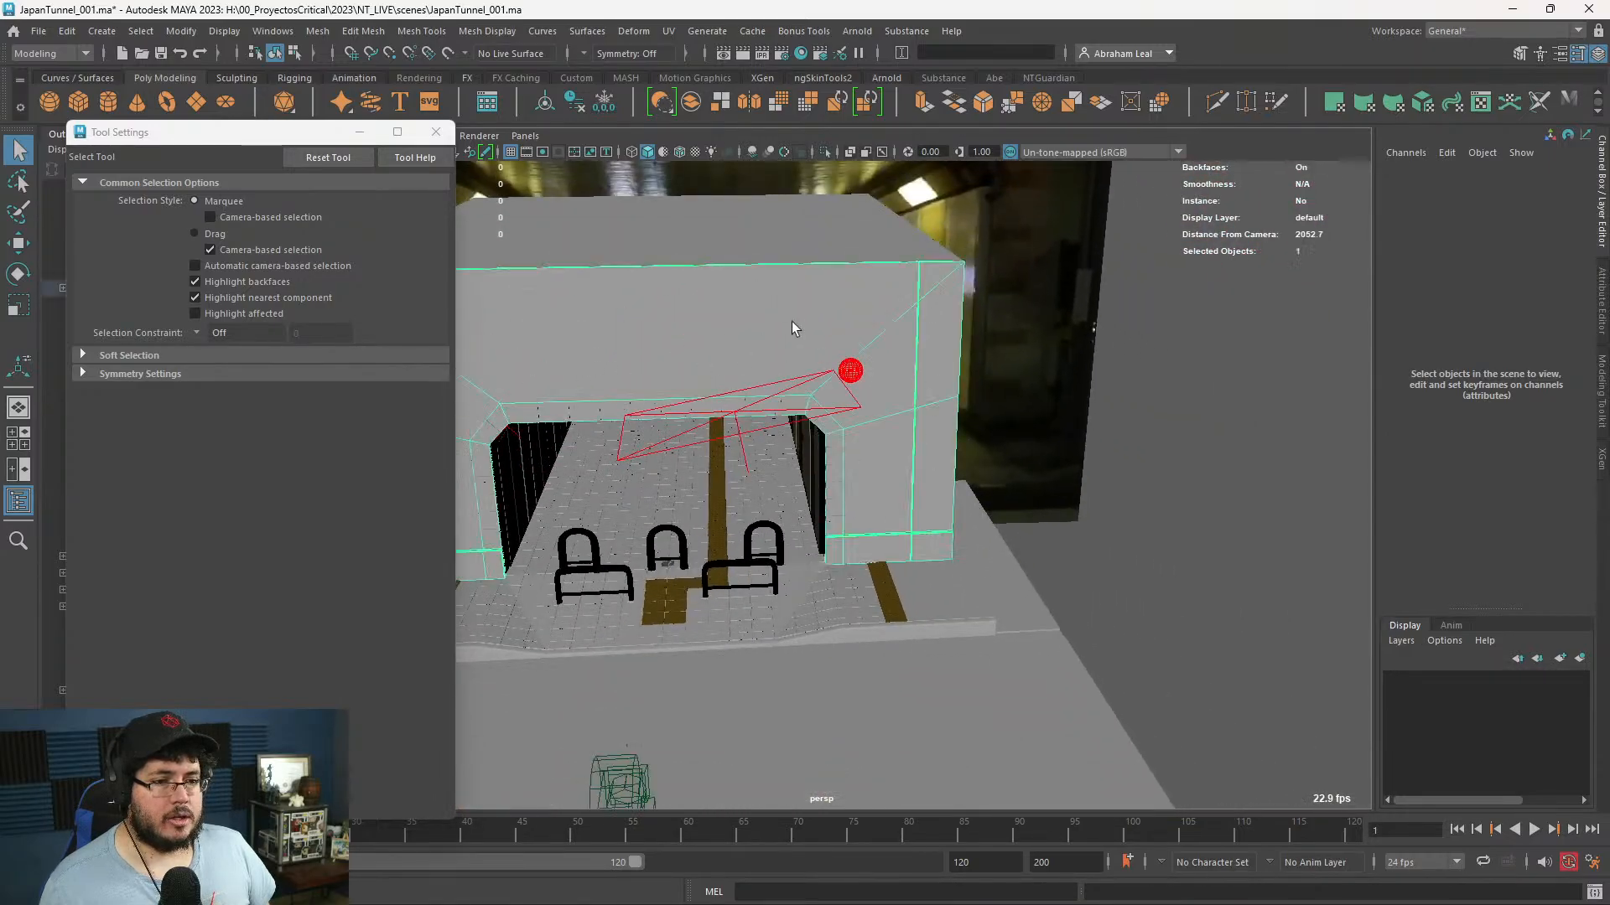
shift+right_drag(888, 318, 849, 506)
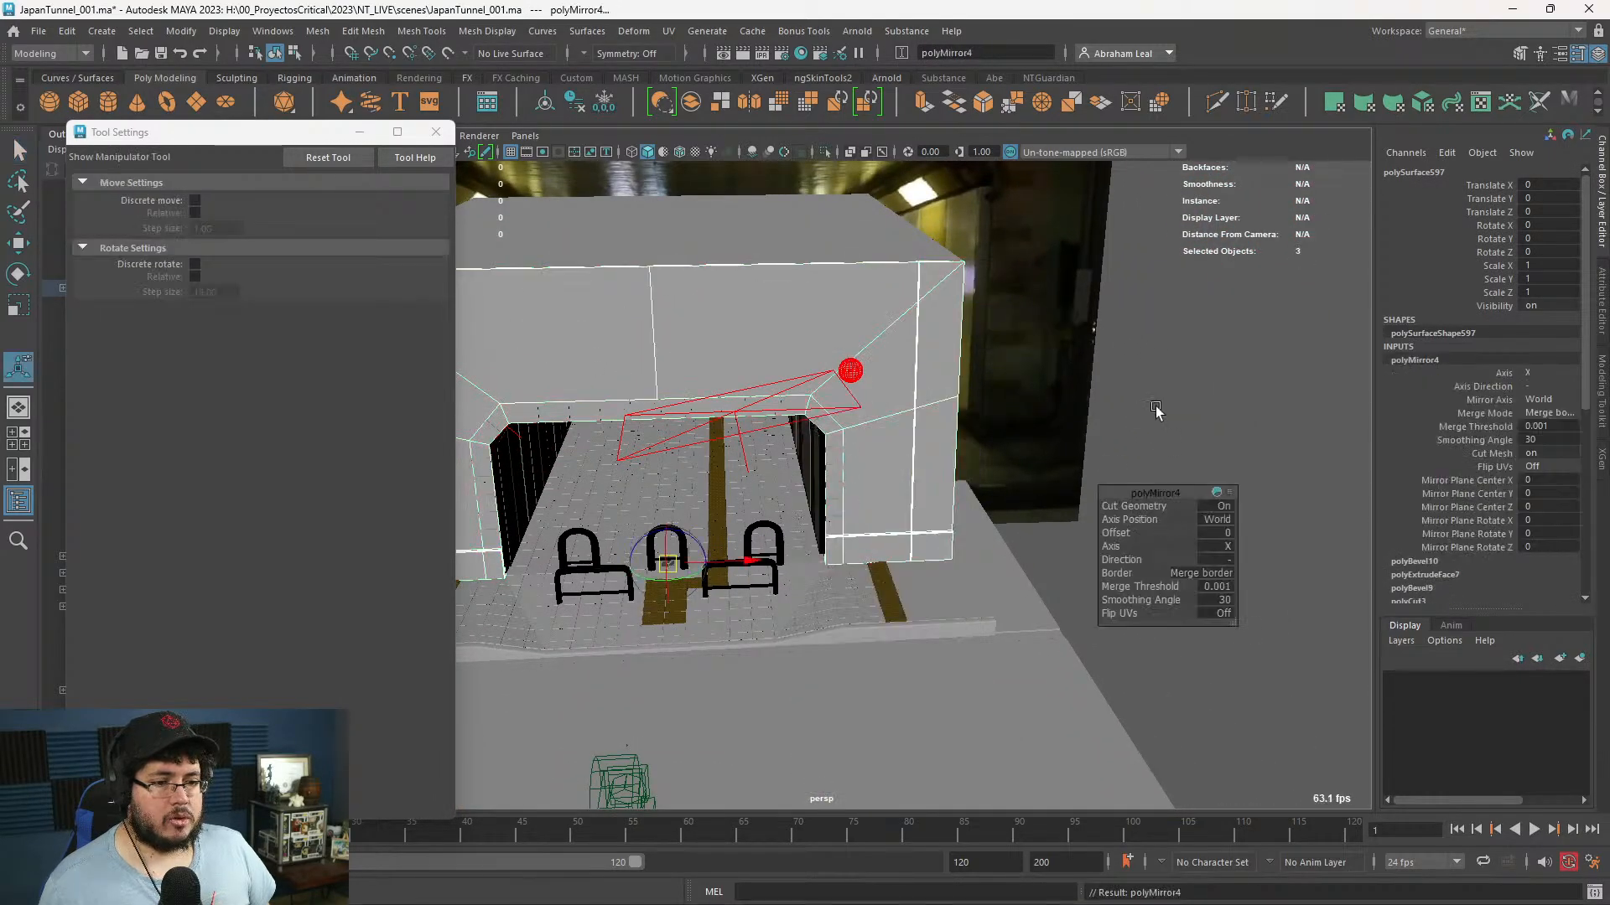
click(1153, 403)
alt+middle_drag(1027, 417, 1210, 421)
click(654, 408)
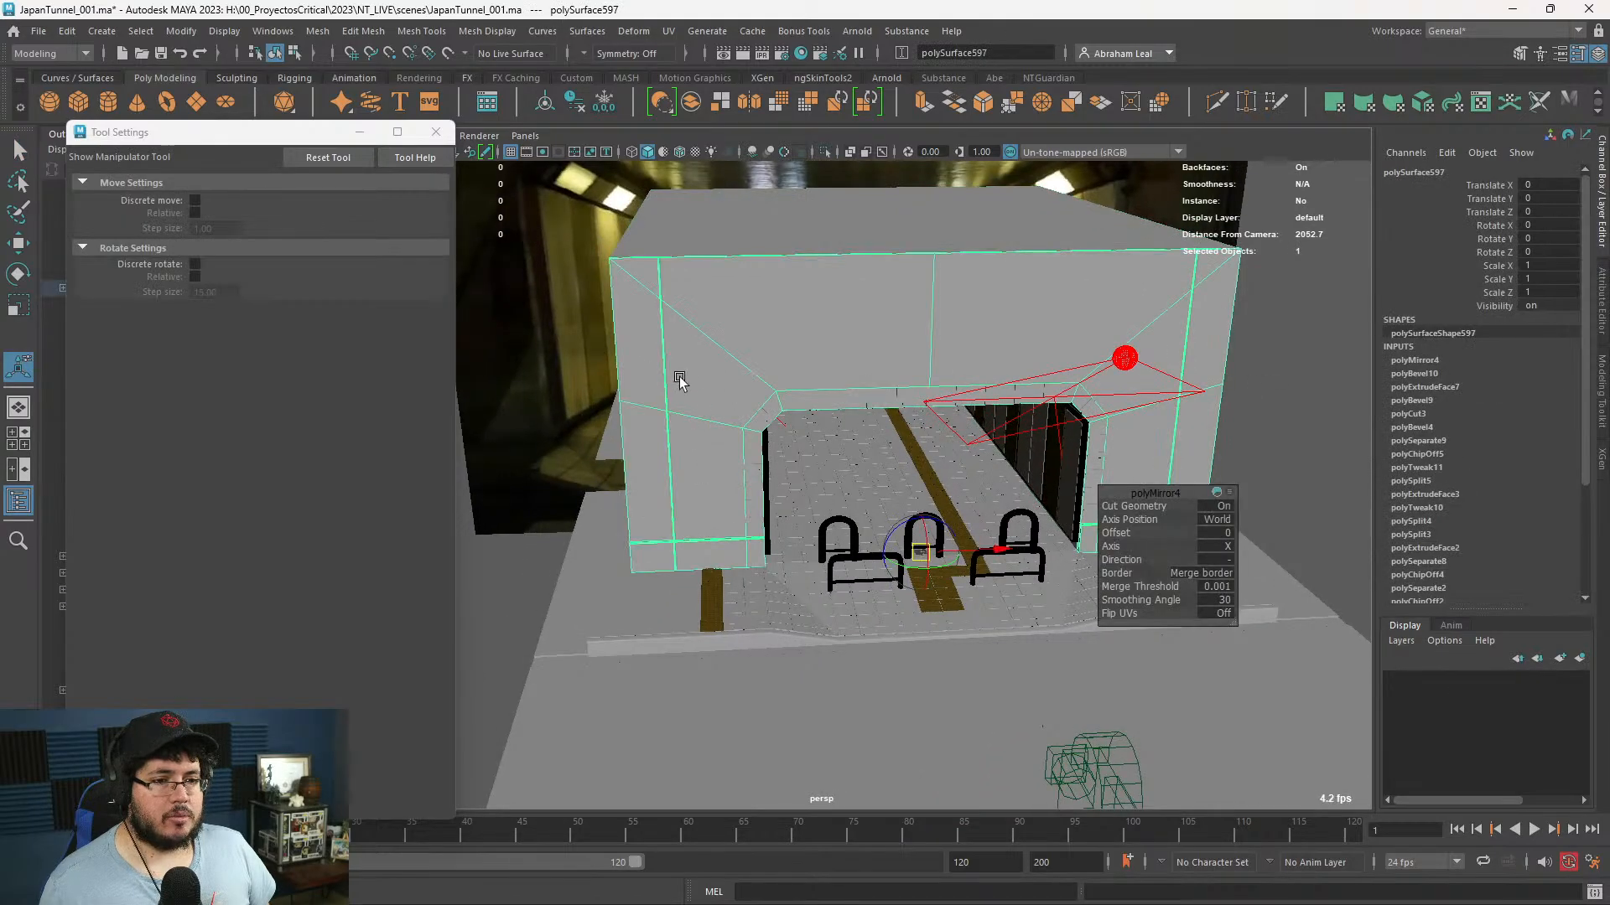
click(1299, 415)
- Render the shot camera again in Arnold RenderView and examine the grooved front wall on the tunnel's right side
click(83, 891)
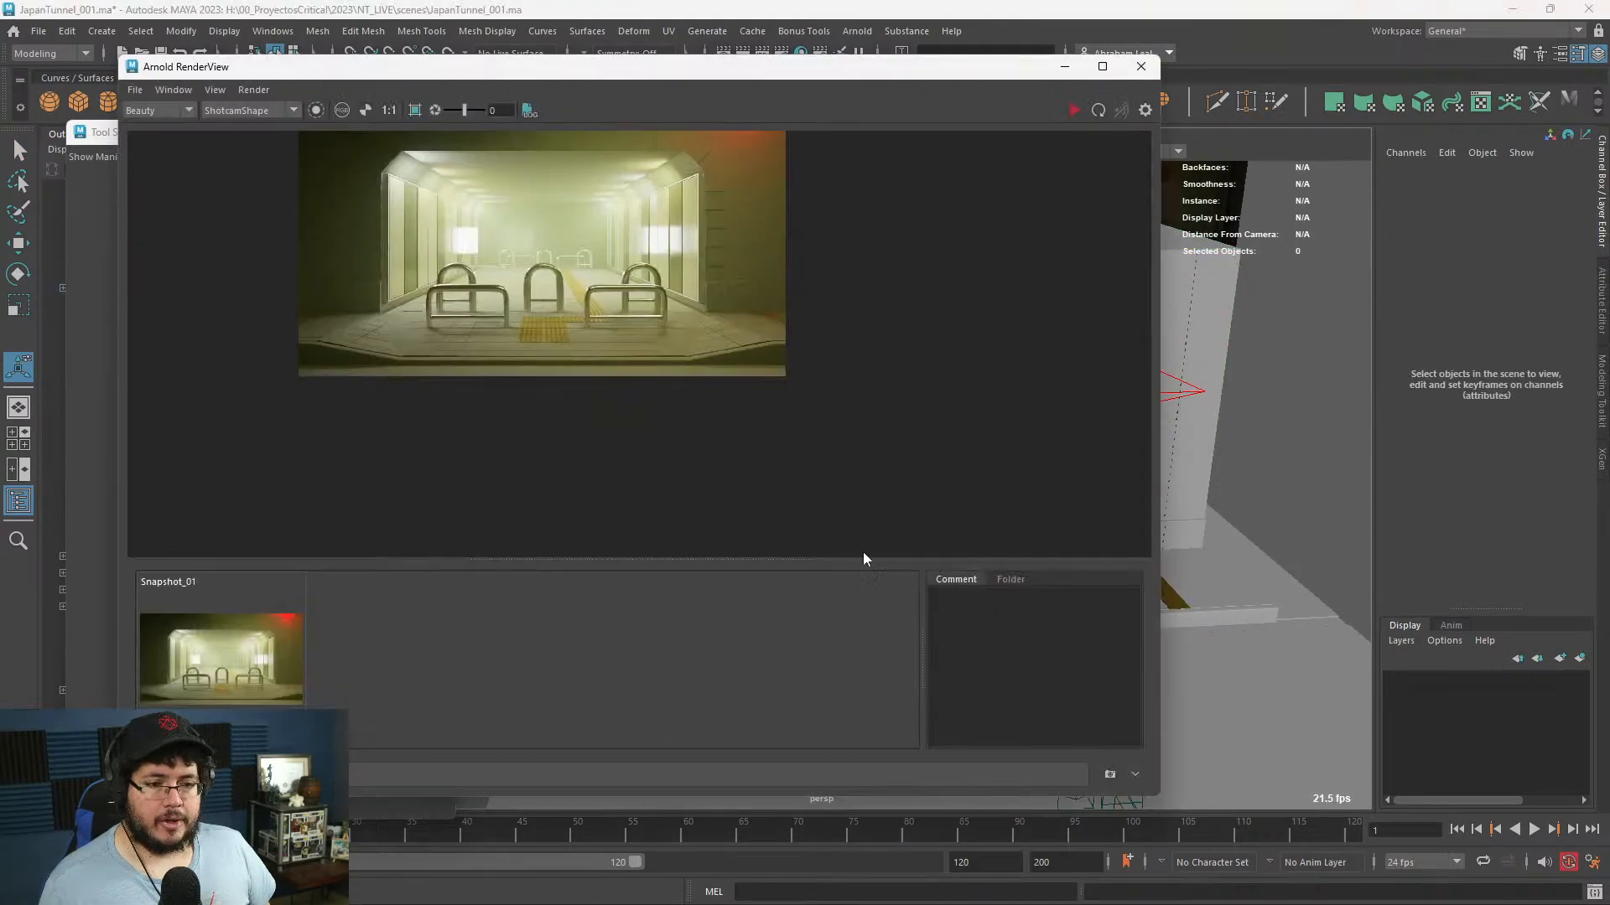
scroll(852, 287, down, 2)
scroll(793, 352, up, 2)
click(1070, 109)
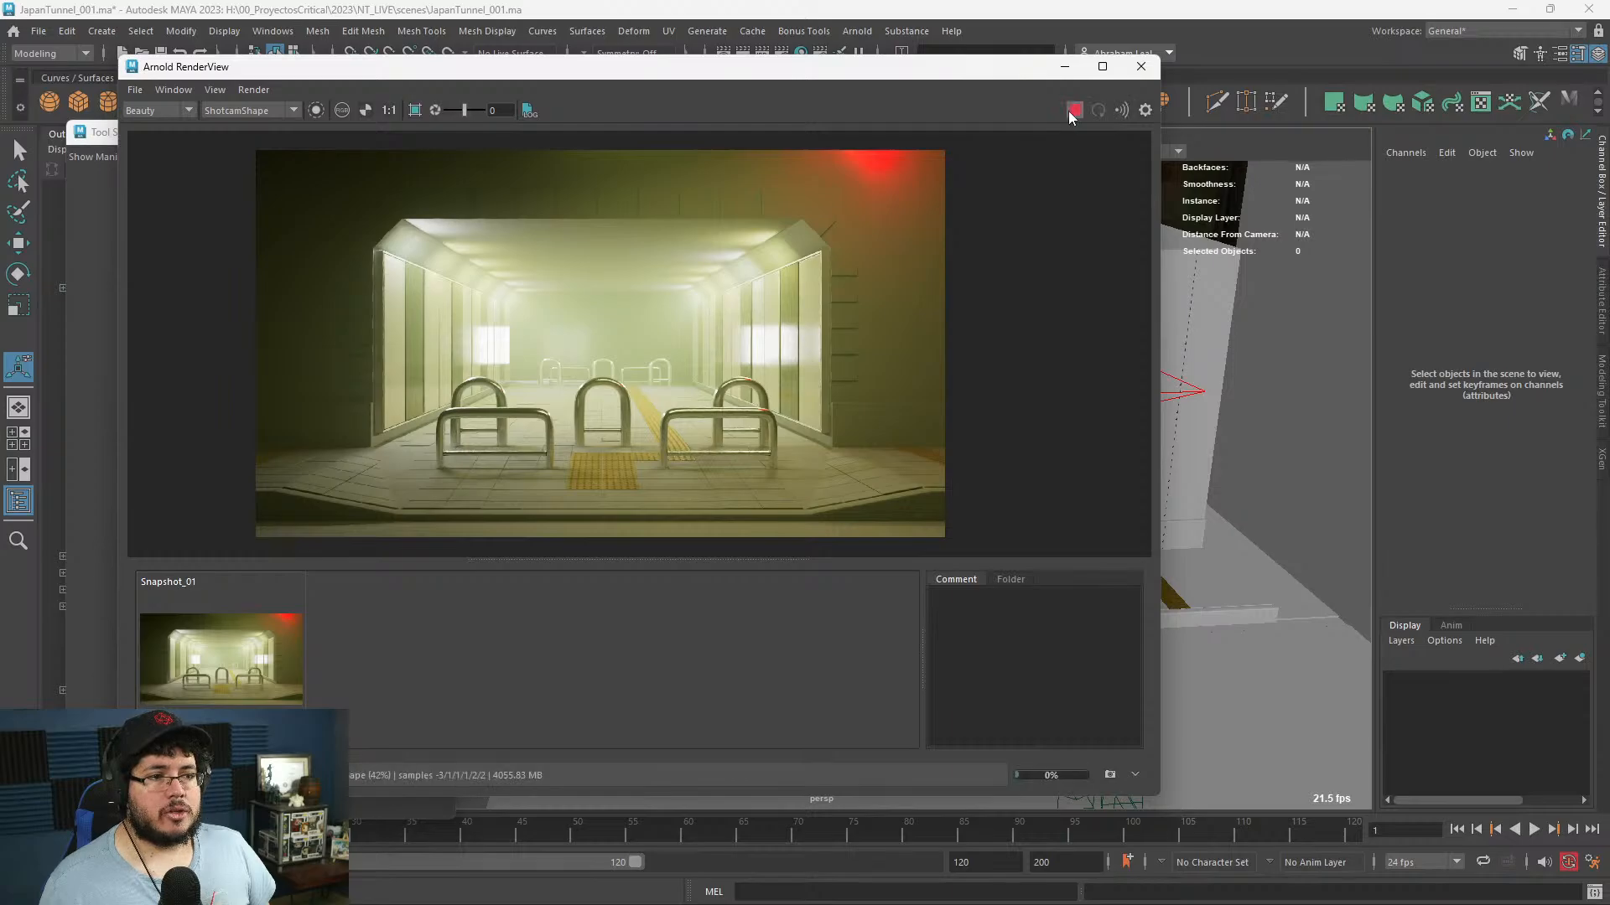
scroll(730, 250, up, 1)
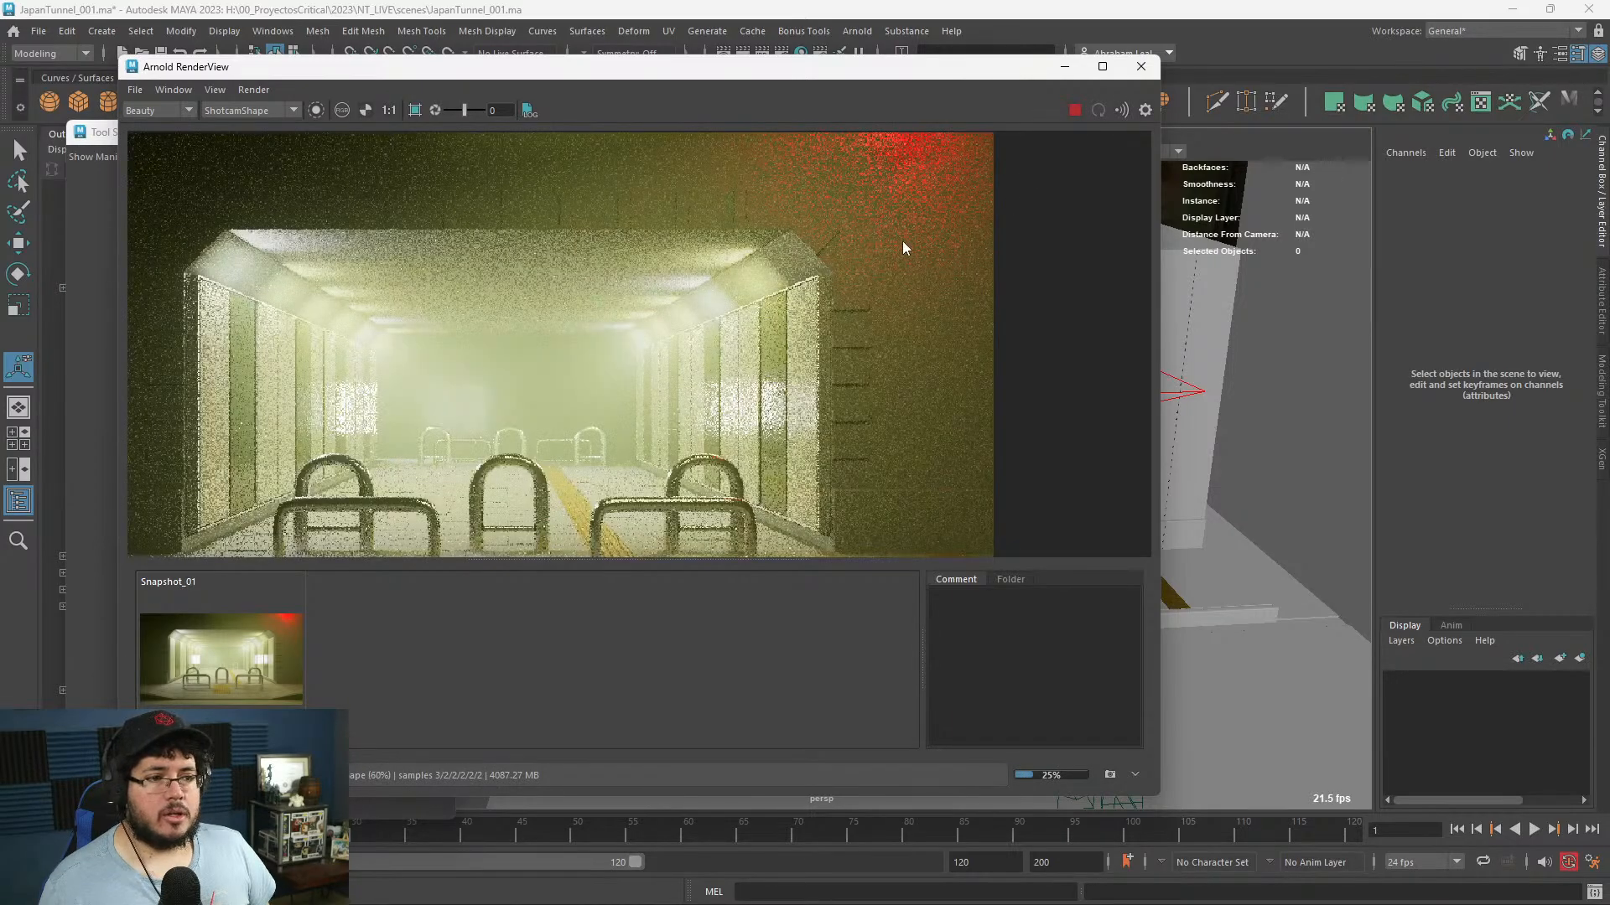
middle_drag(902, 239, 817, 284)
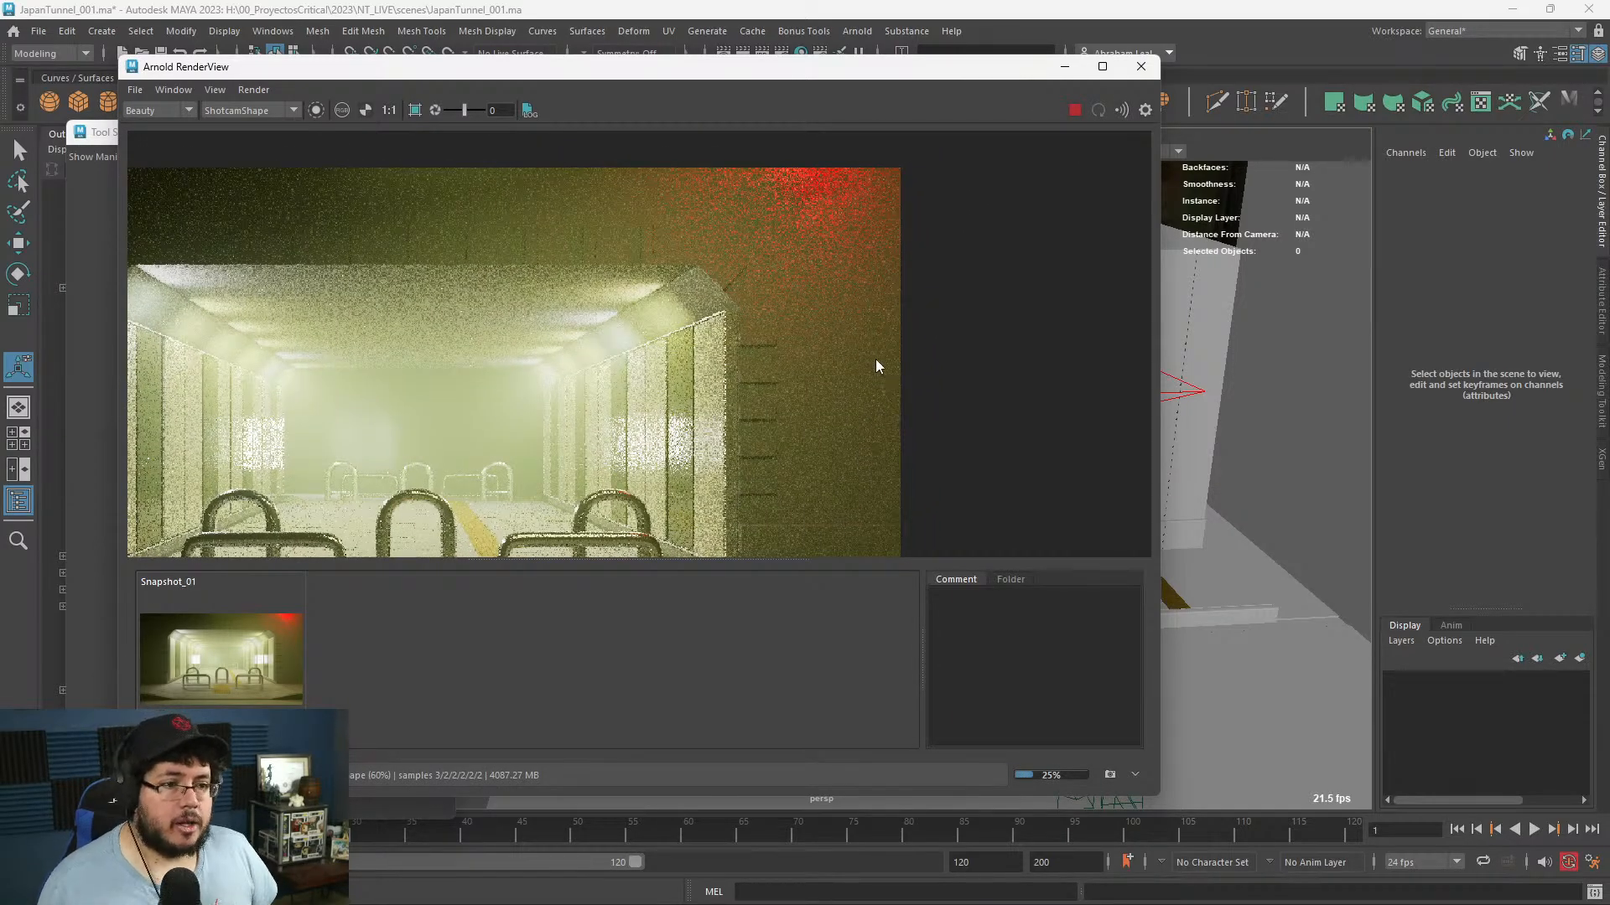
- Examine the tunnel render close up and in full frame, stop the Arnold render and close RenderView
scroll(875, 367, up, 1)
scroll(435, 347, down, 3)
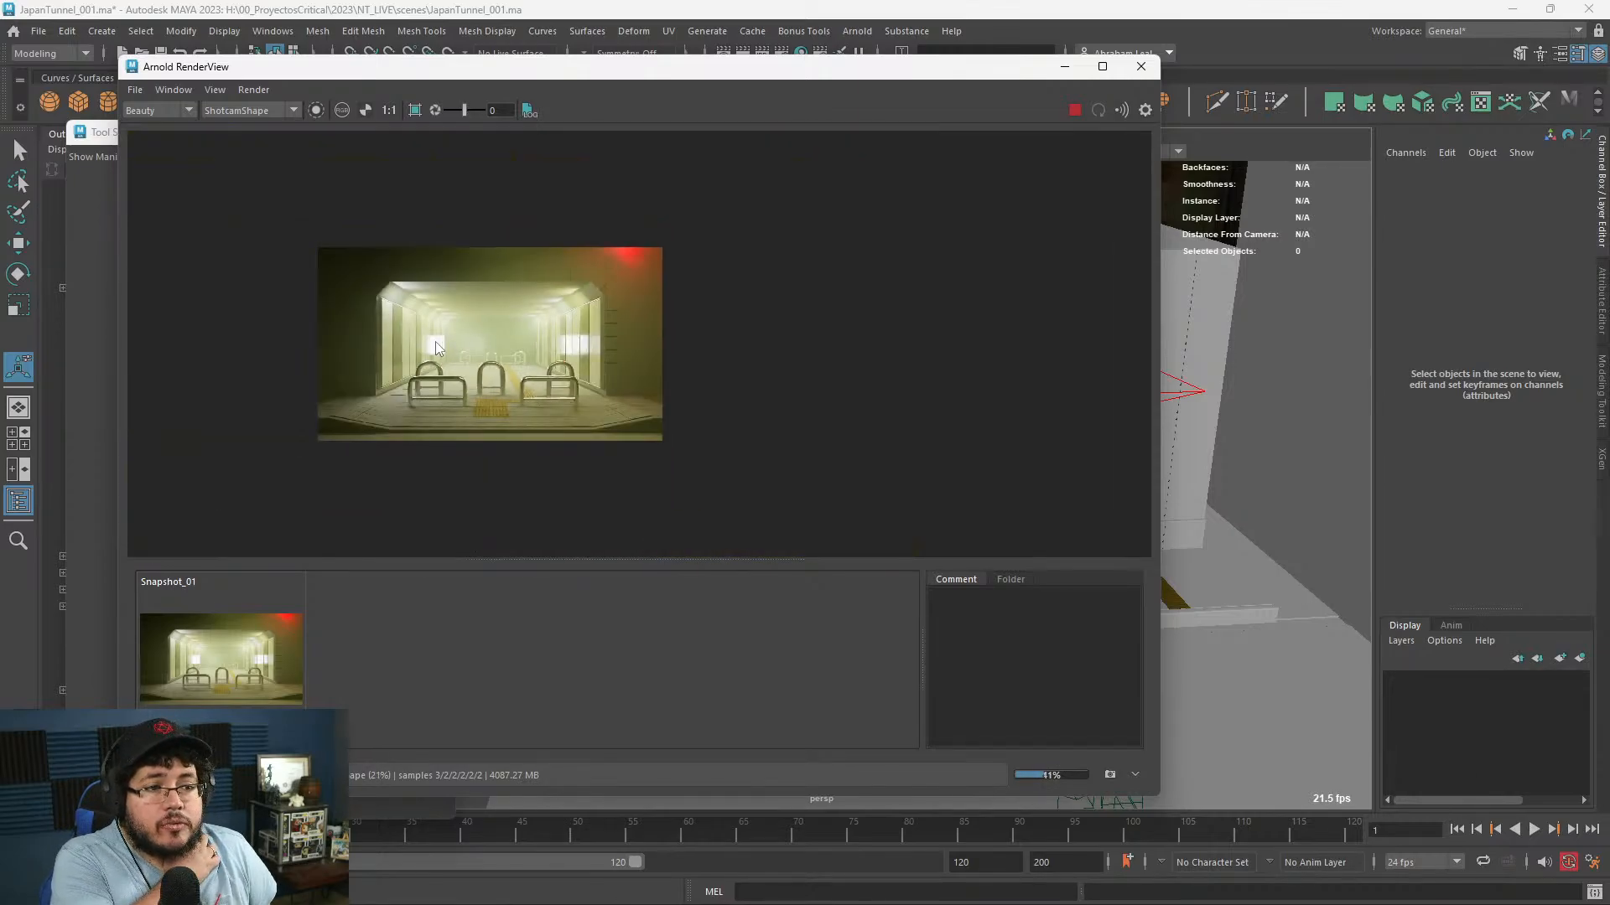
scroll(412, 342, up, 2)
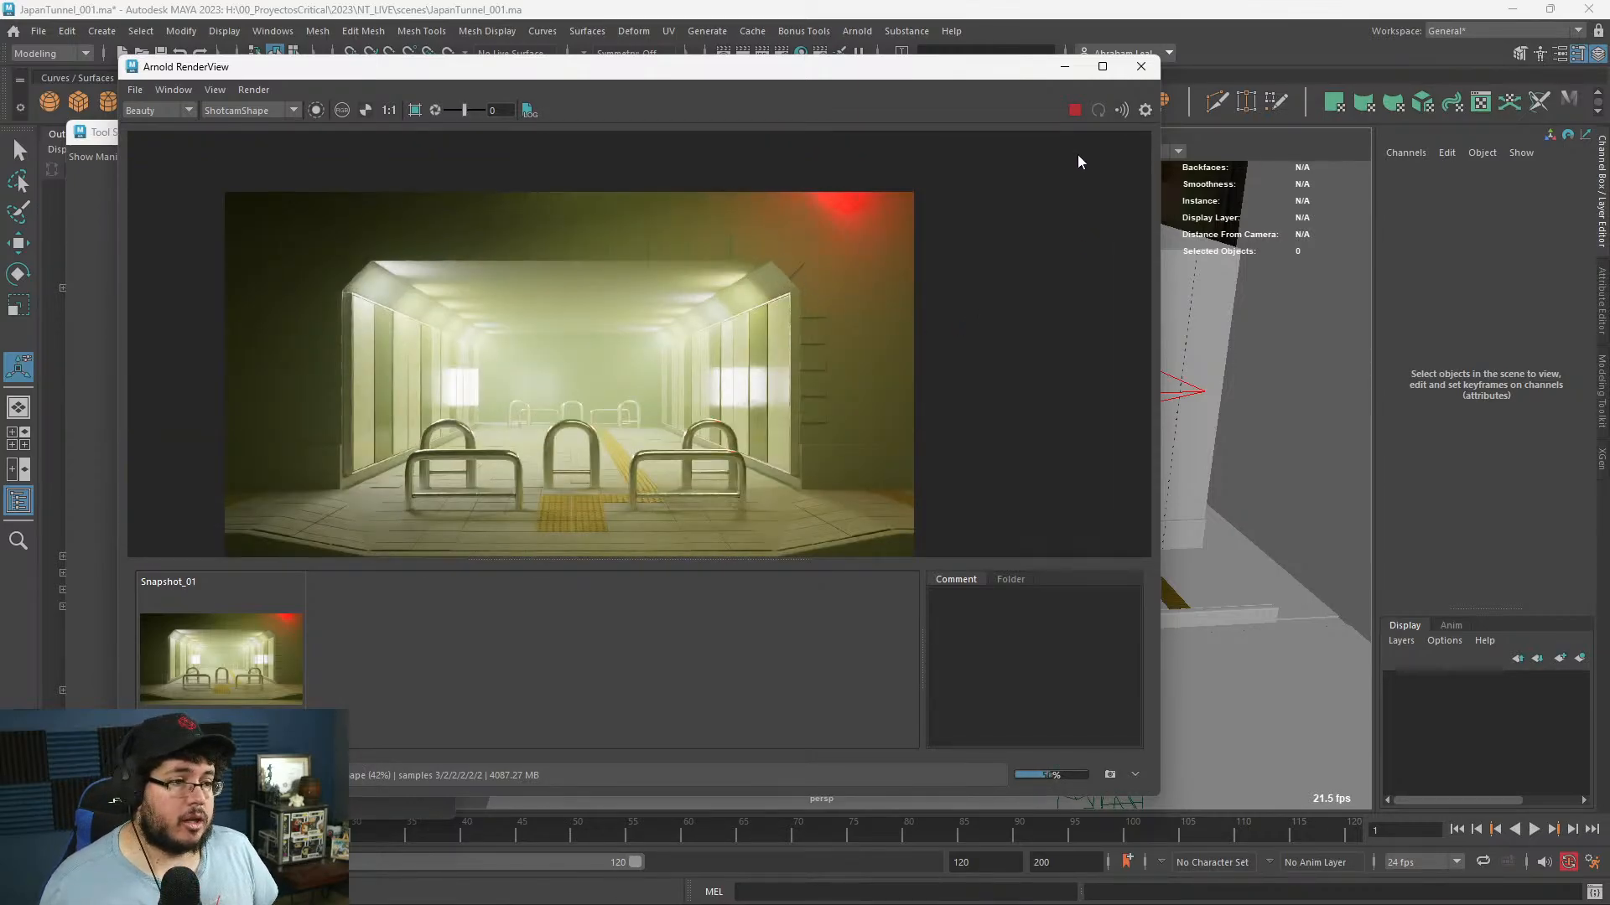
click(1074, 110)
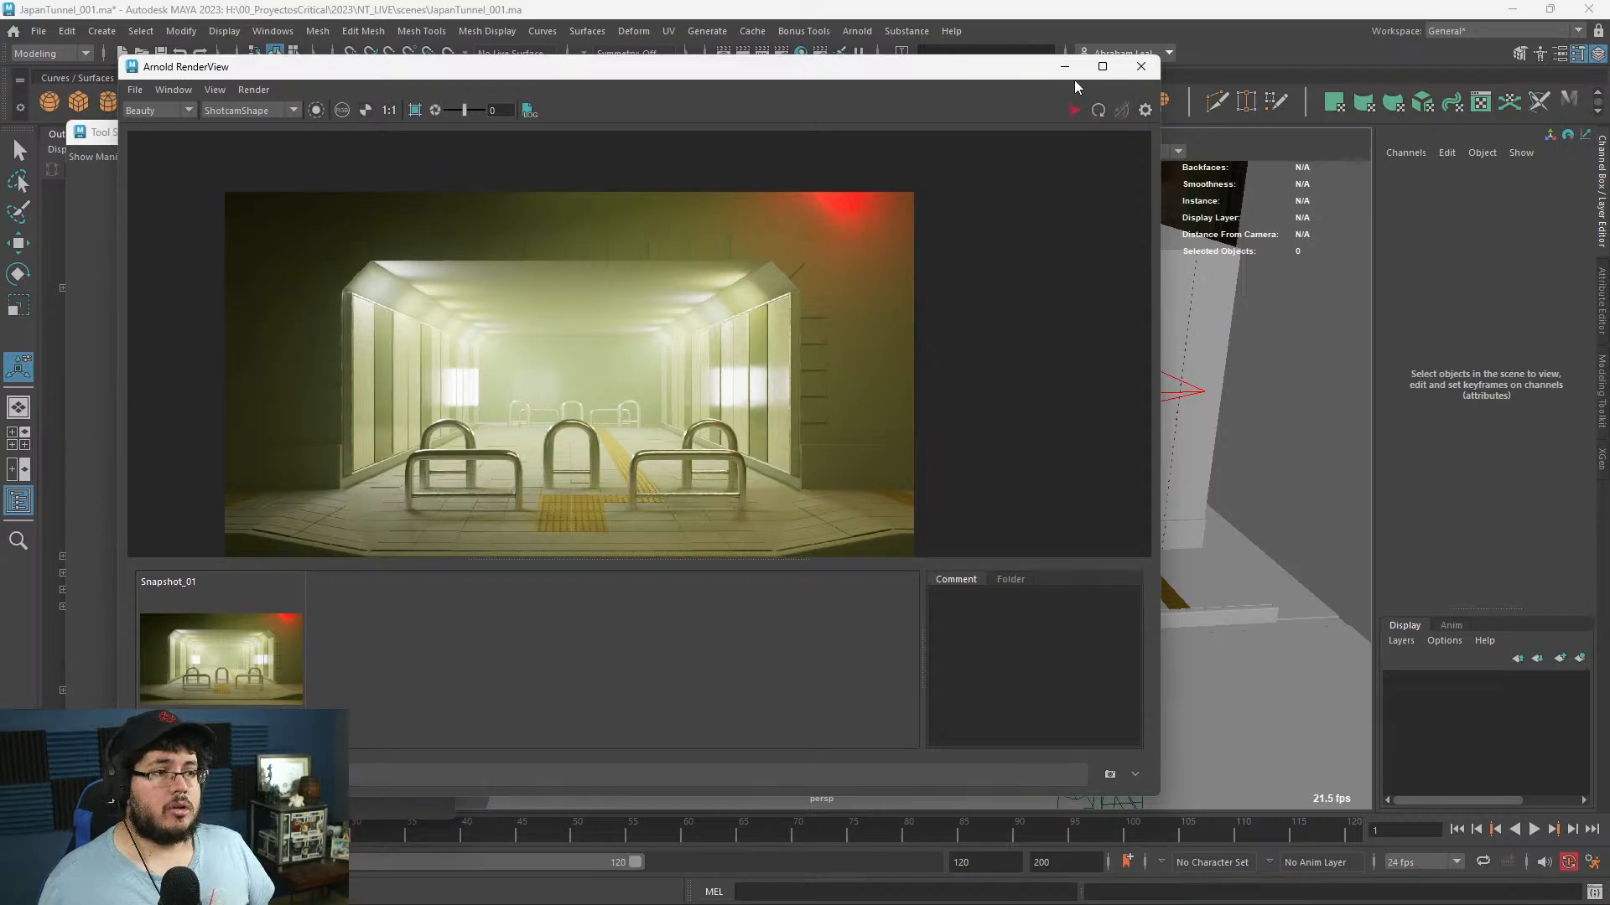
click(1141, 67)
- Select the vertical groove's vertices on the front wall's right side and move them sideways along X to reposition the groove
click(1099, 224)
key(space)
drag(1098, 224, 1102, 252)
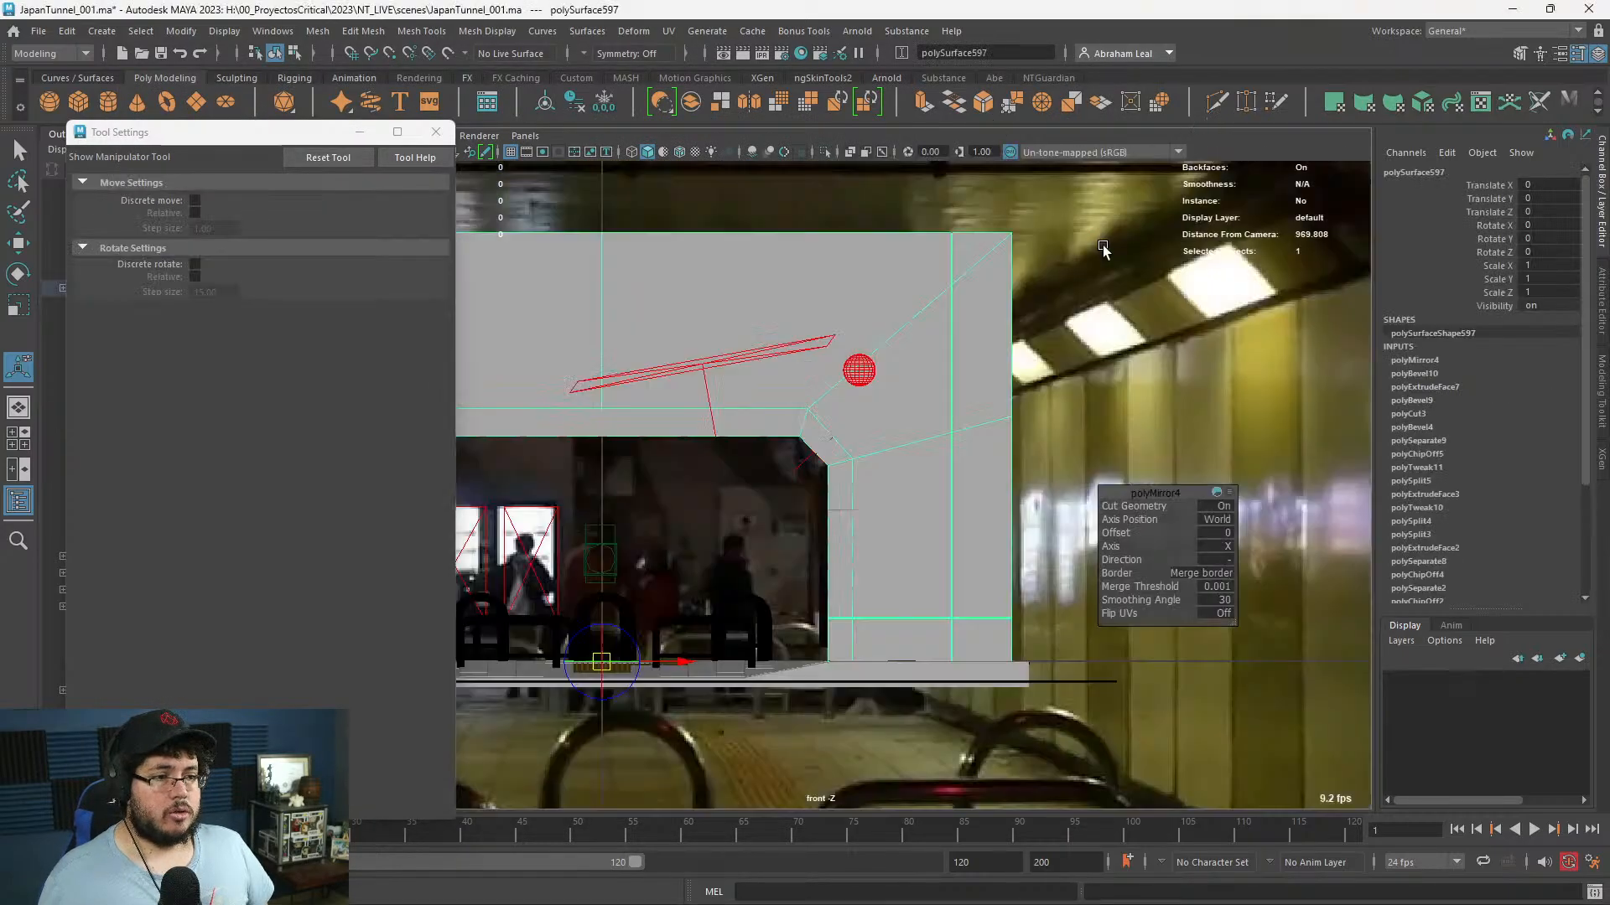
scroll(969, 315, down, 2)
right_drag(929, 333, 847, 304)
drag(868, 245, 953, 706)
key(4)
key(w)
drag(992, 453, 950, 461)
key(5)
key(space)
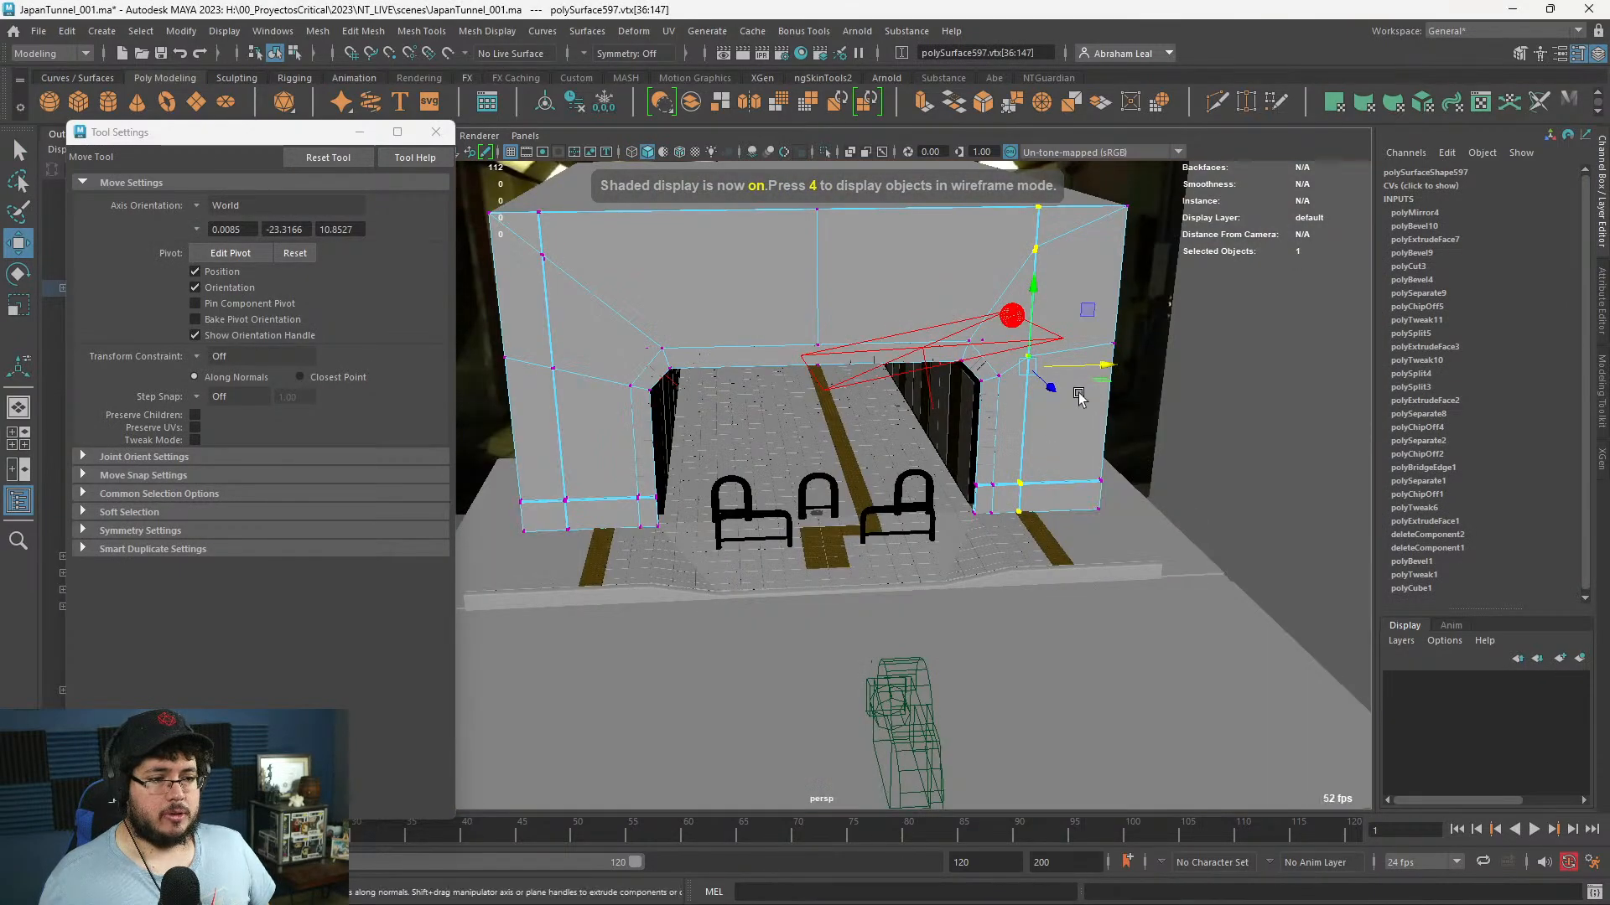
drag(1102, 364, 1112, 361)
key(q)
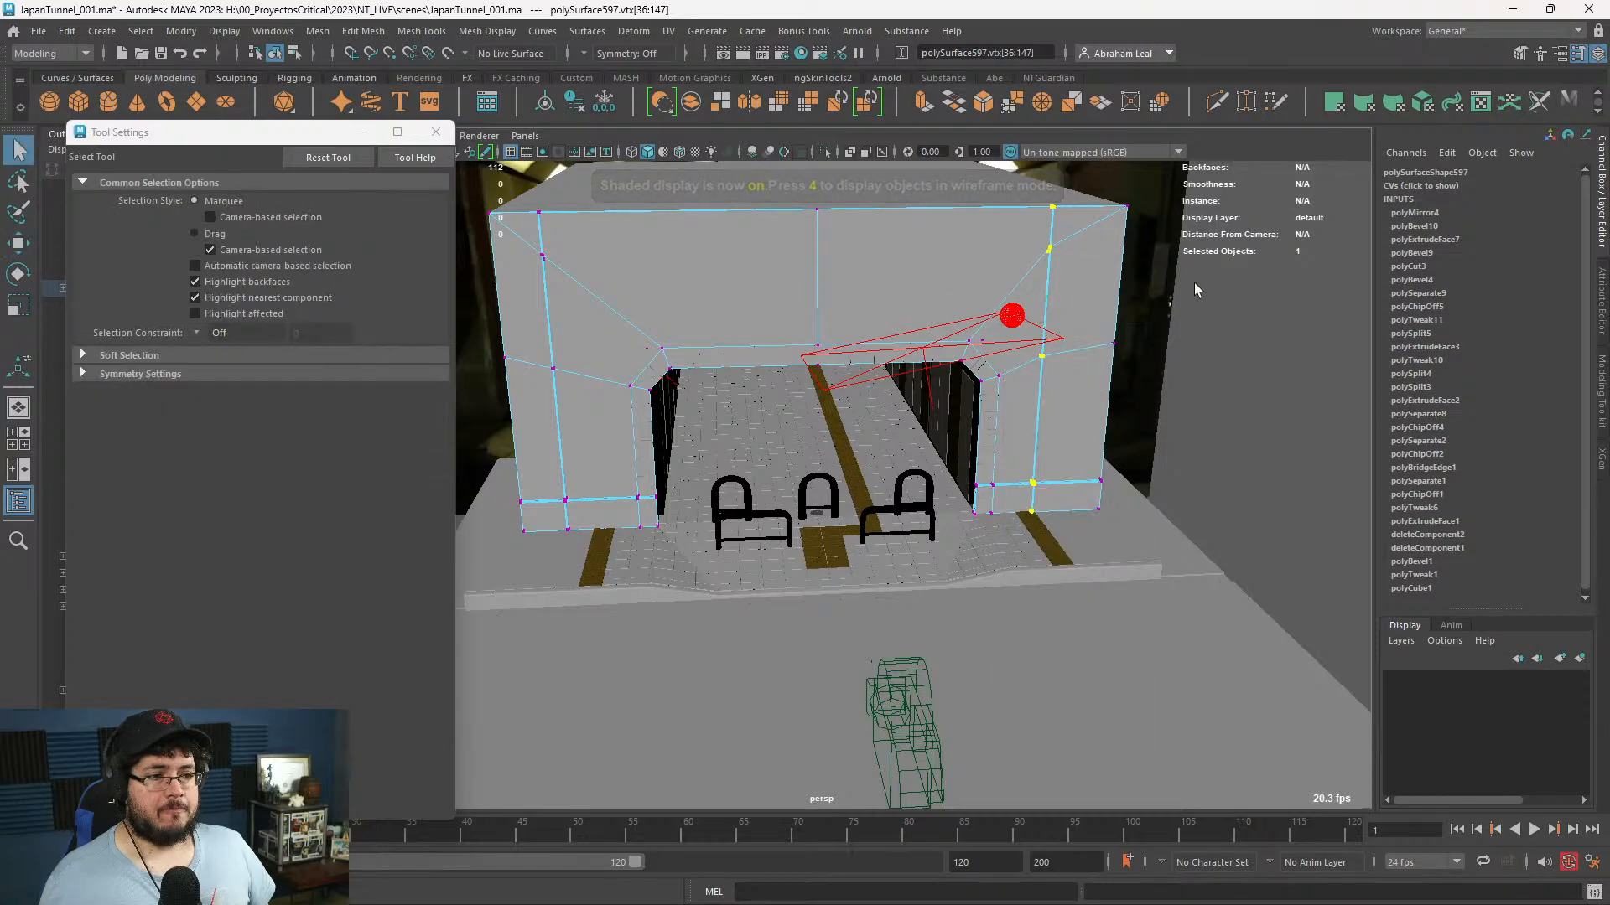
click(1171, 325)
- Render the shot camera again in Arnold RenderView and inspect the repositioned groove beside the tunnel entrance
key(alt+Tab)
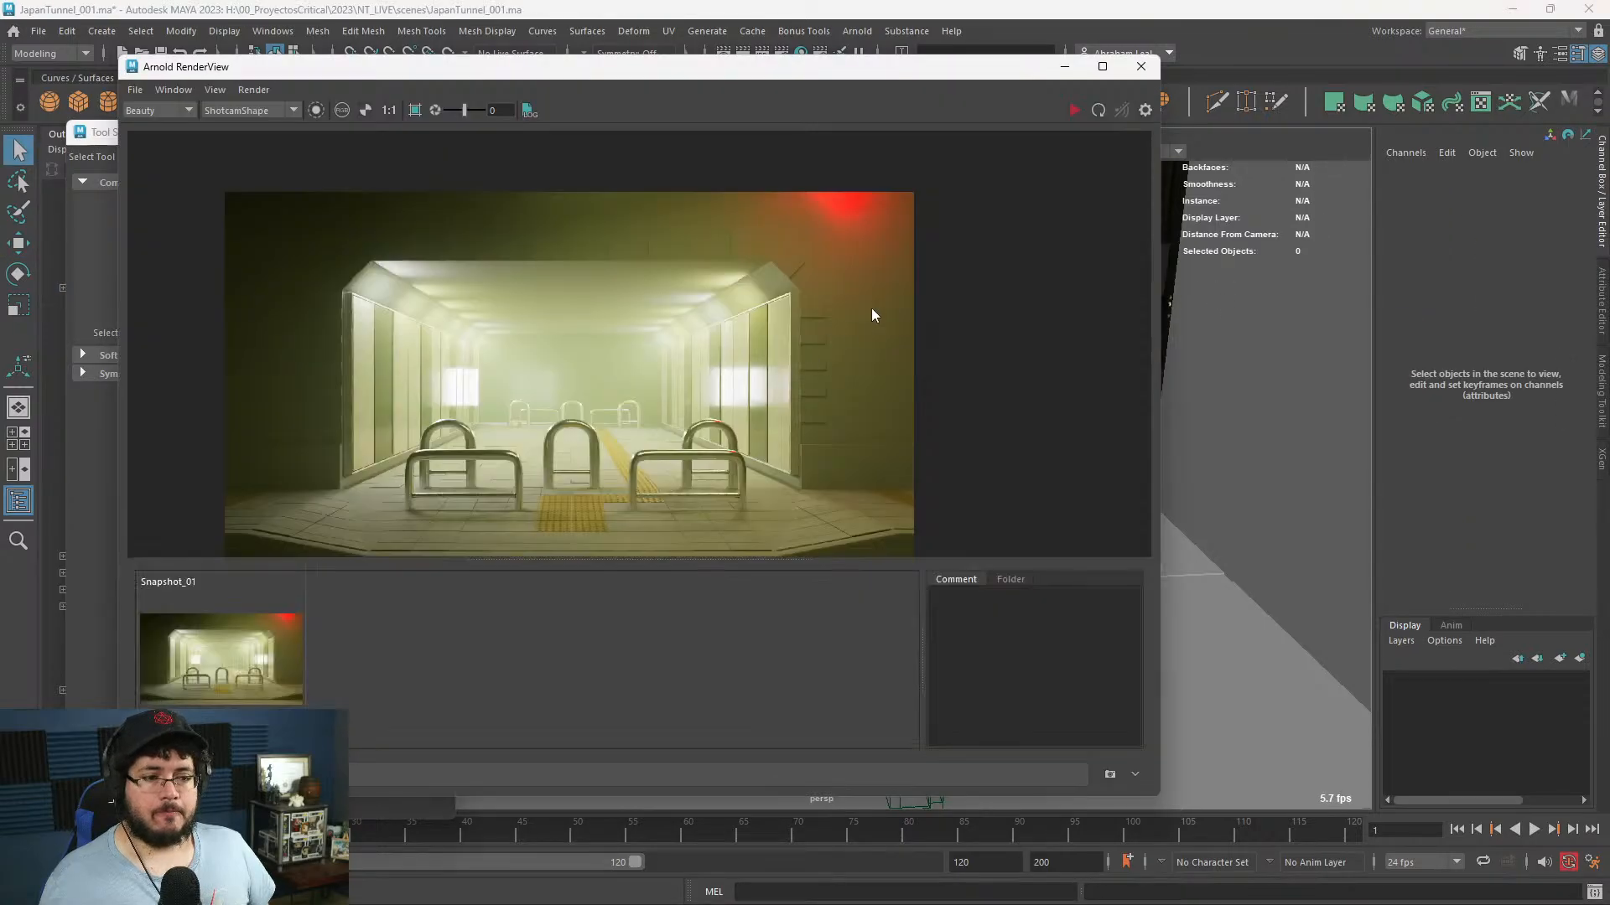
click(1067, 116)
scroll(894, 300, up, 4)
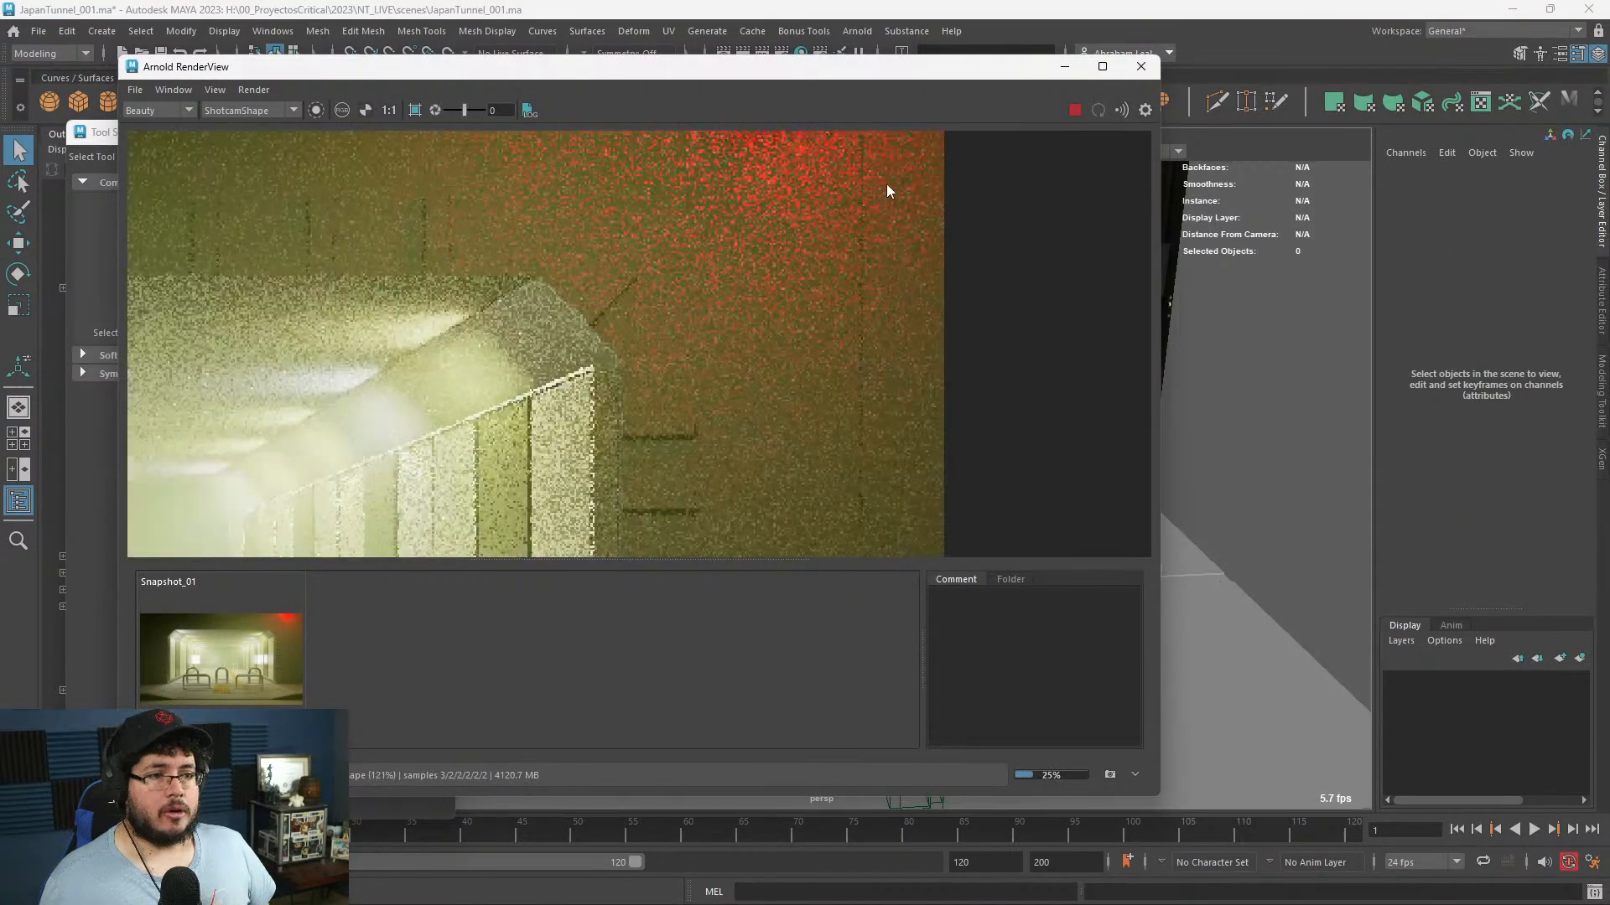
scroll(864, 233, down, 4)
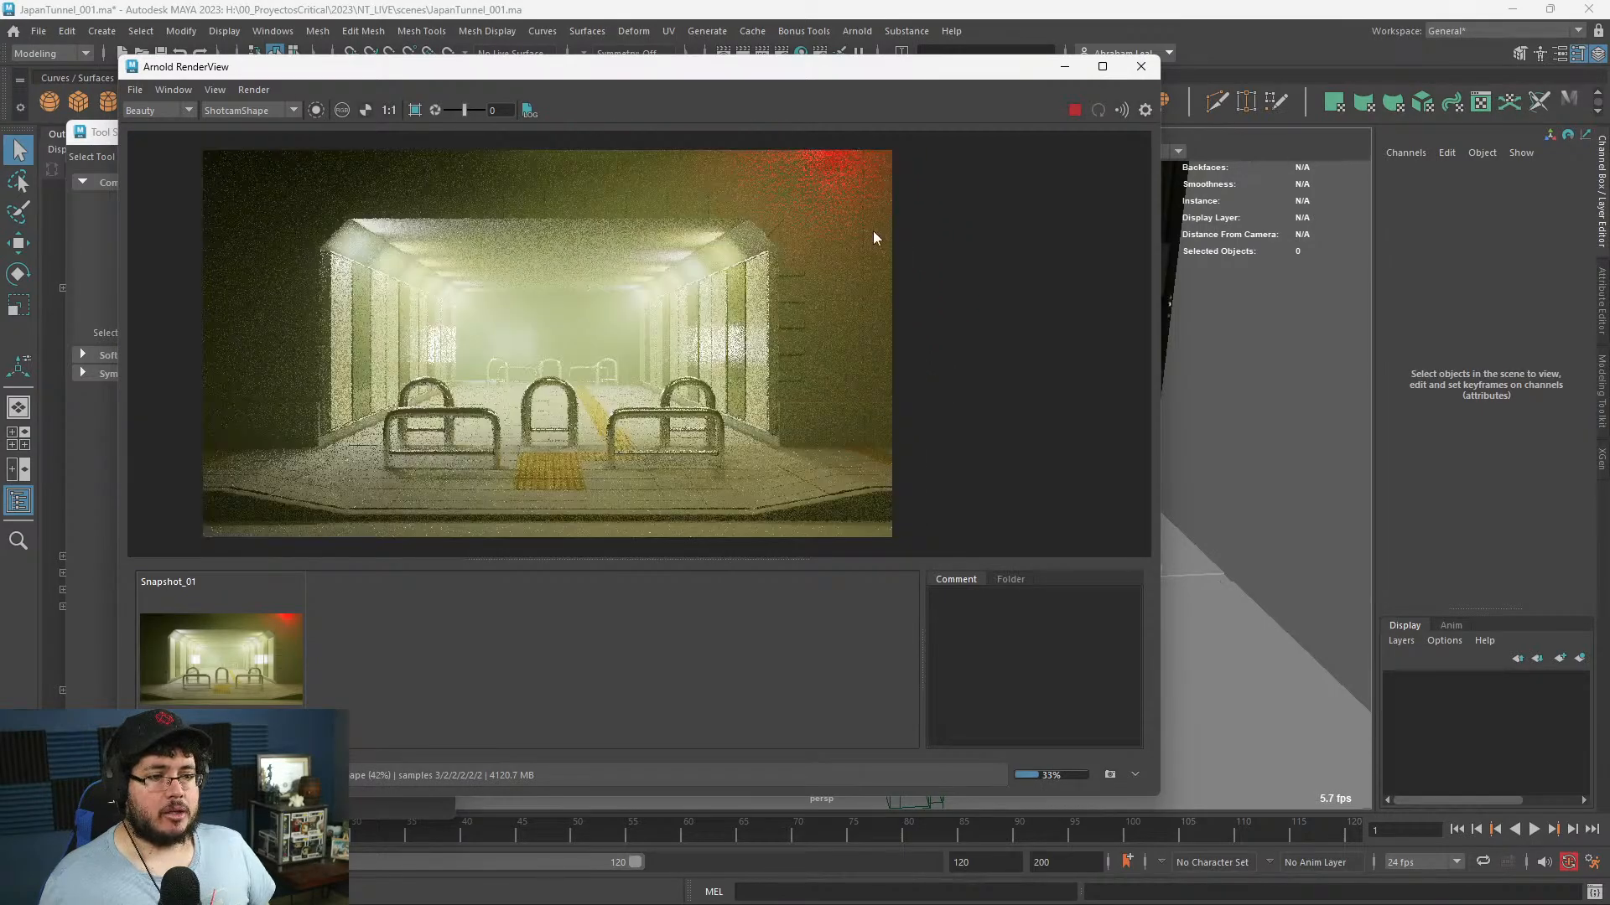
scroll(867, 425, up, 4)
scroll(902, 259, down, 4)
middle_drag(902, 259, 880, 399)
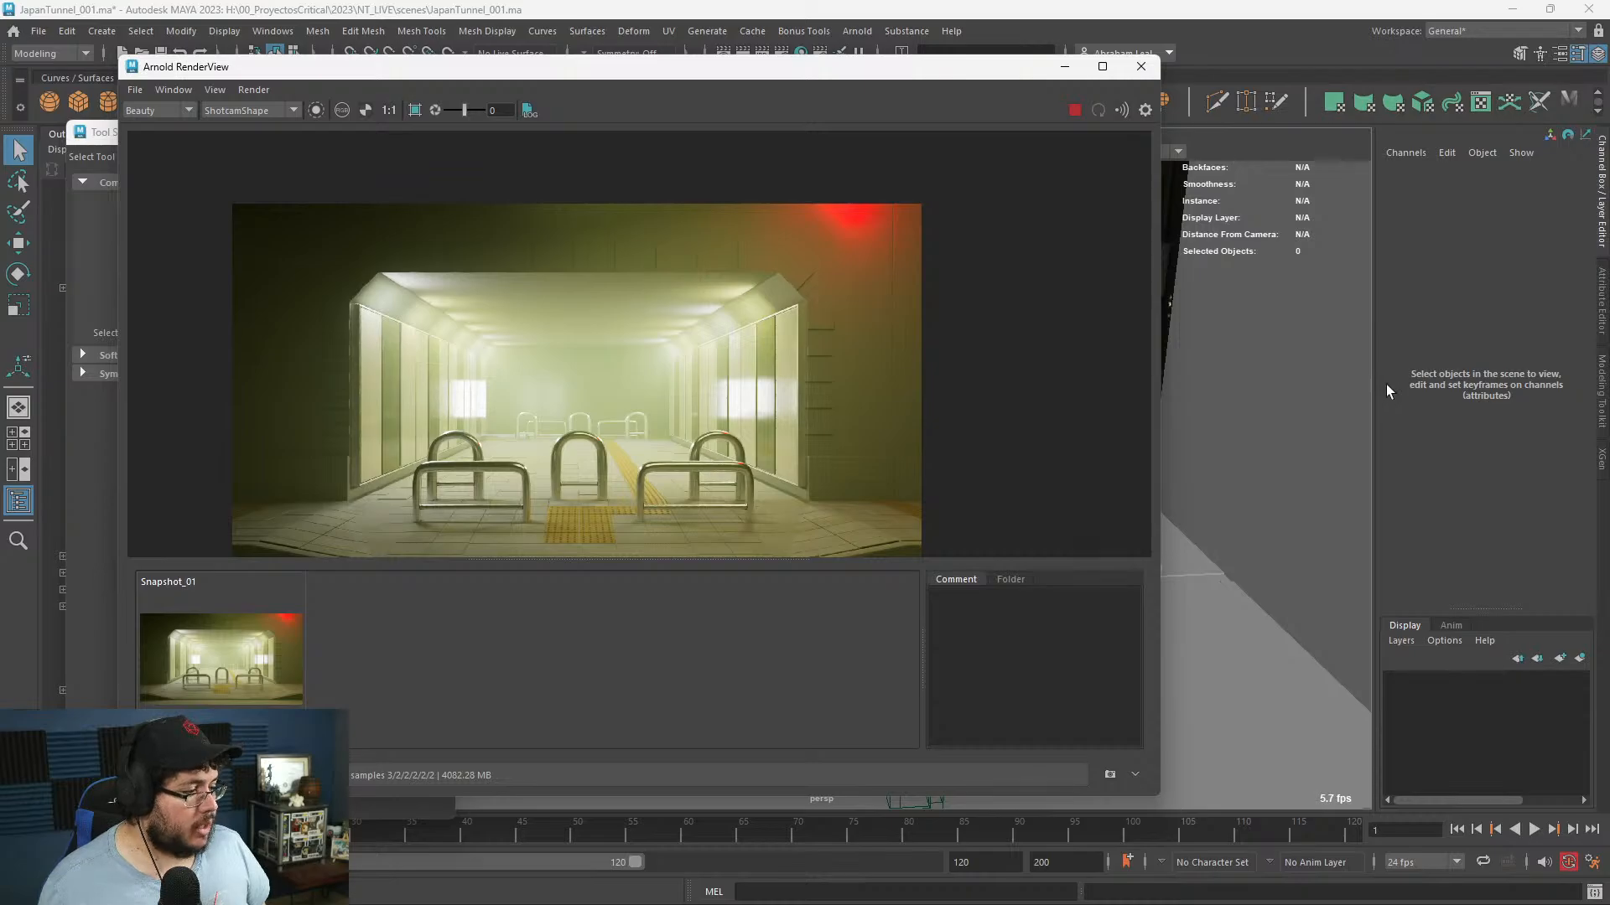
key(super)
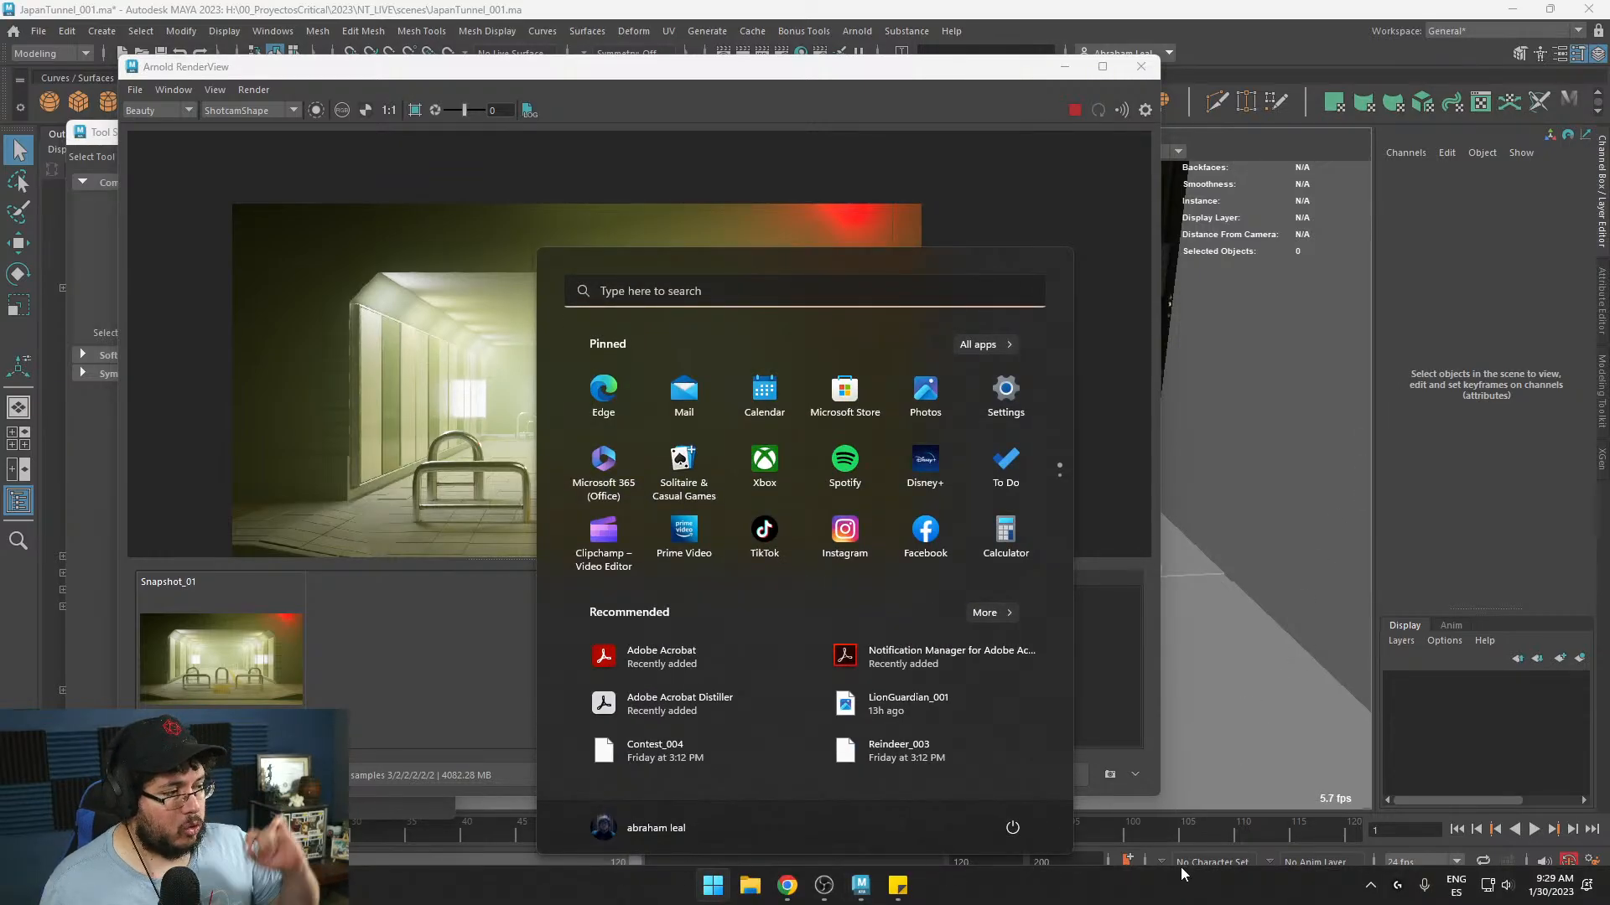
click(1315, 566)
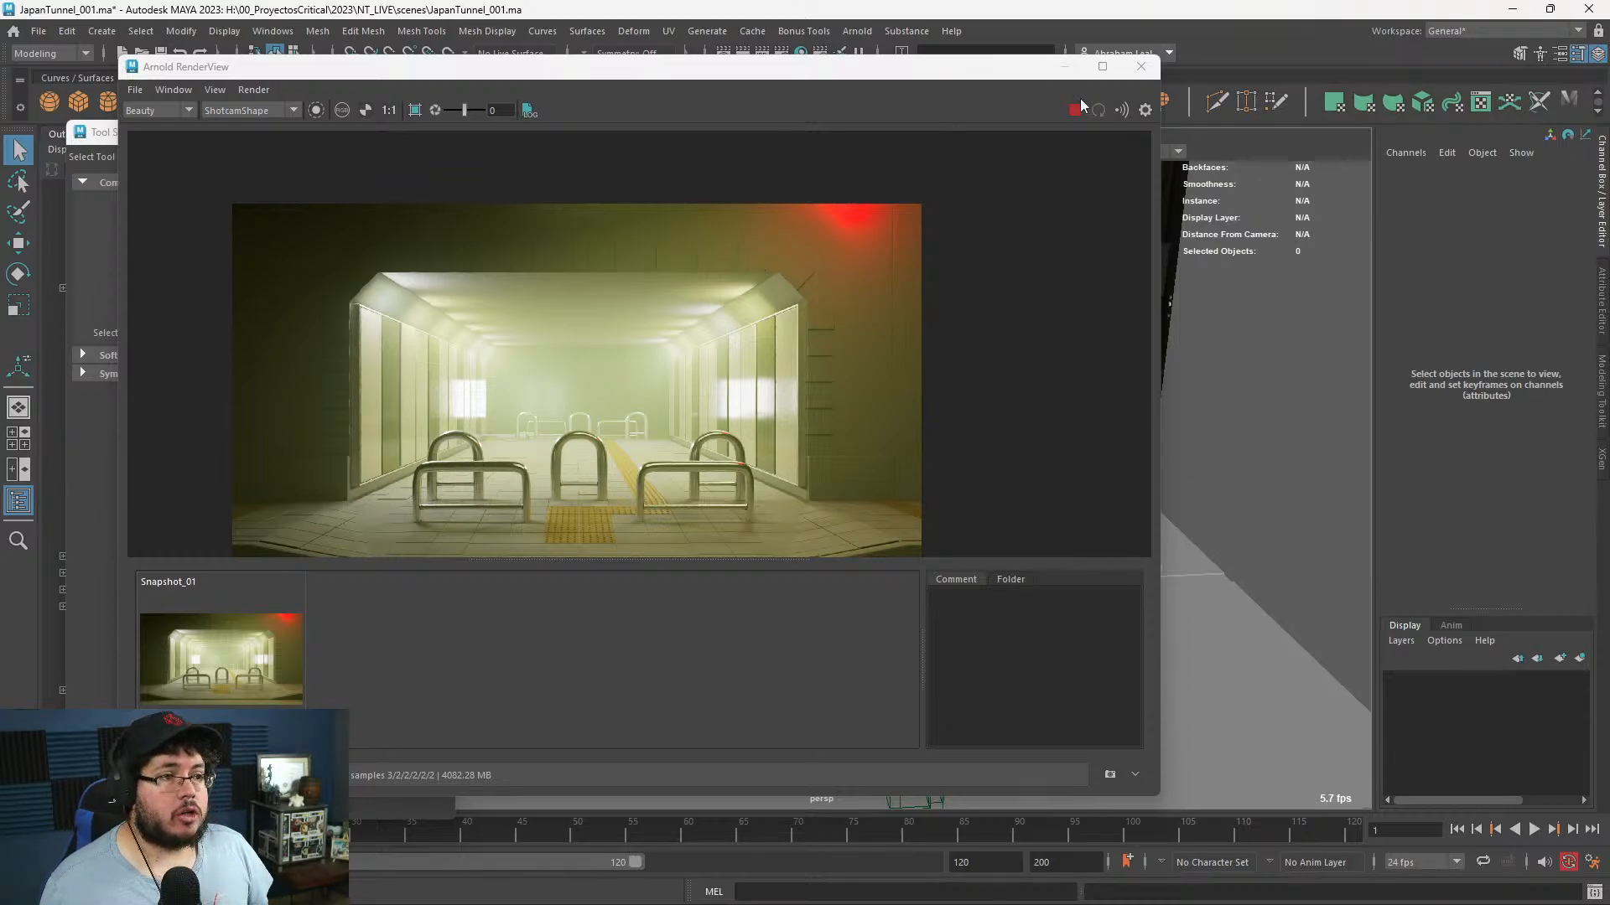
- Minimize RenderView and view the attributes of the aiAtmosphereVolume assigned as atmosphere in the Arnold render settings' Environment section
click(1064, 67)
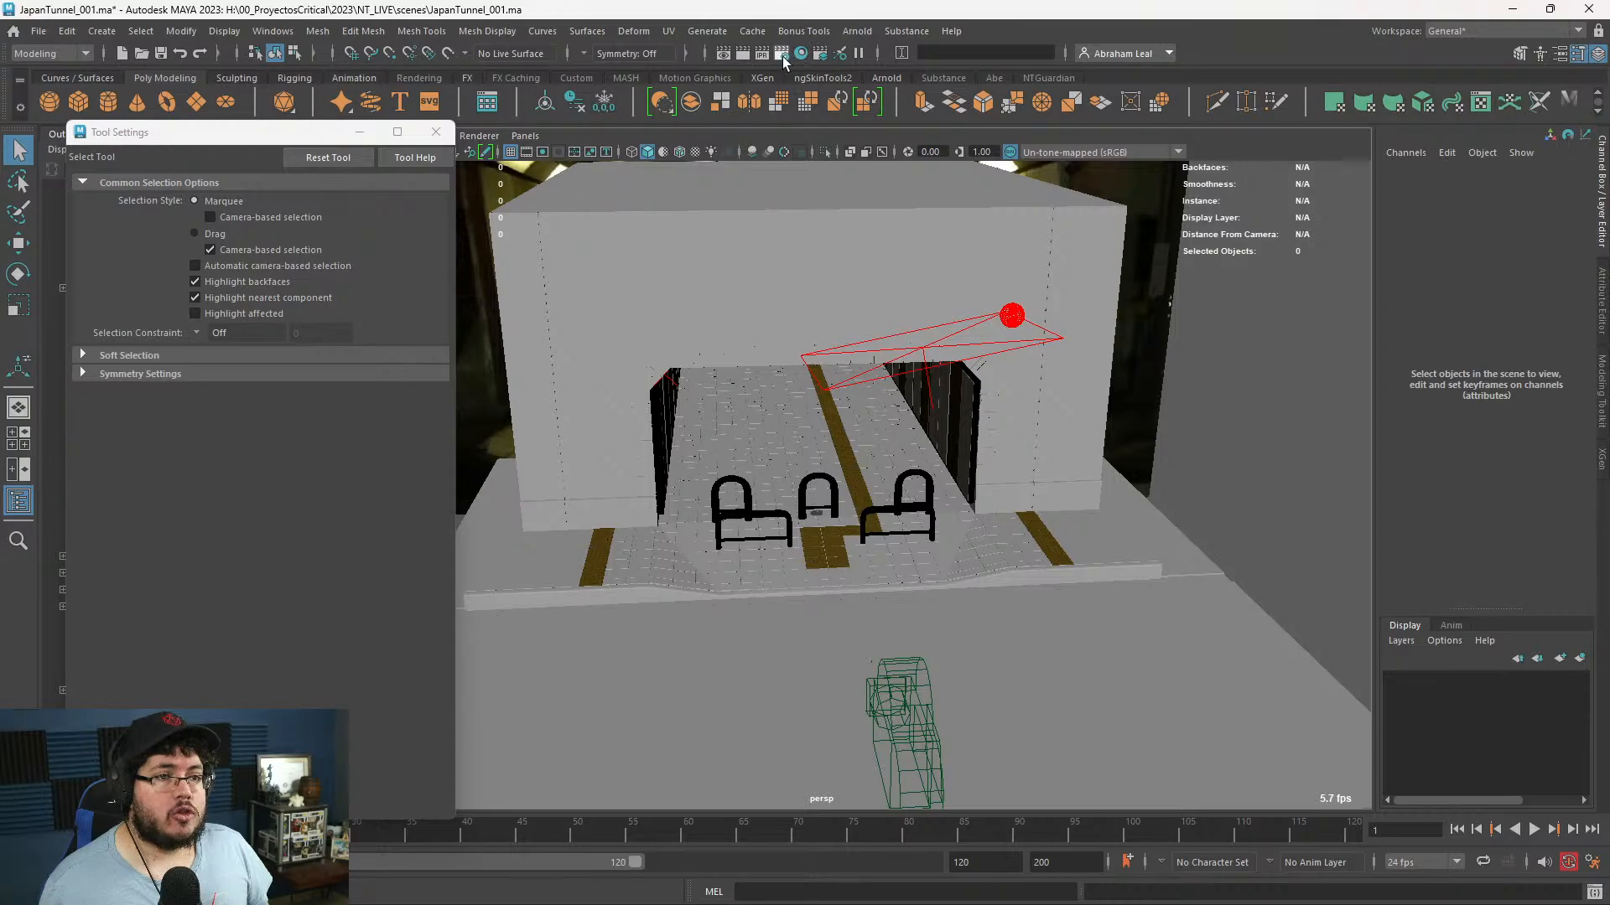
click(782, 57)
click(304, 243)
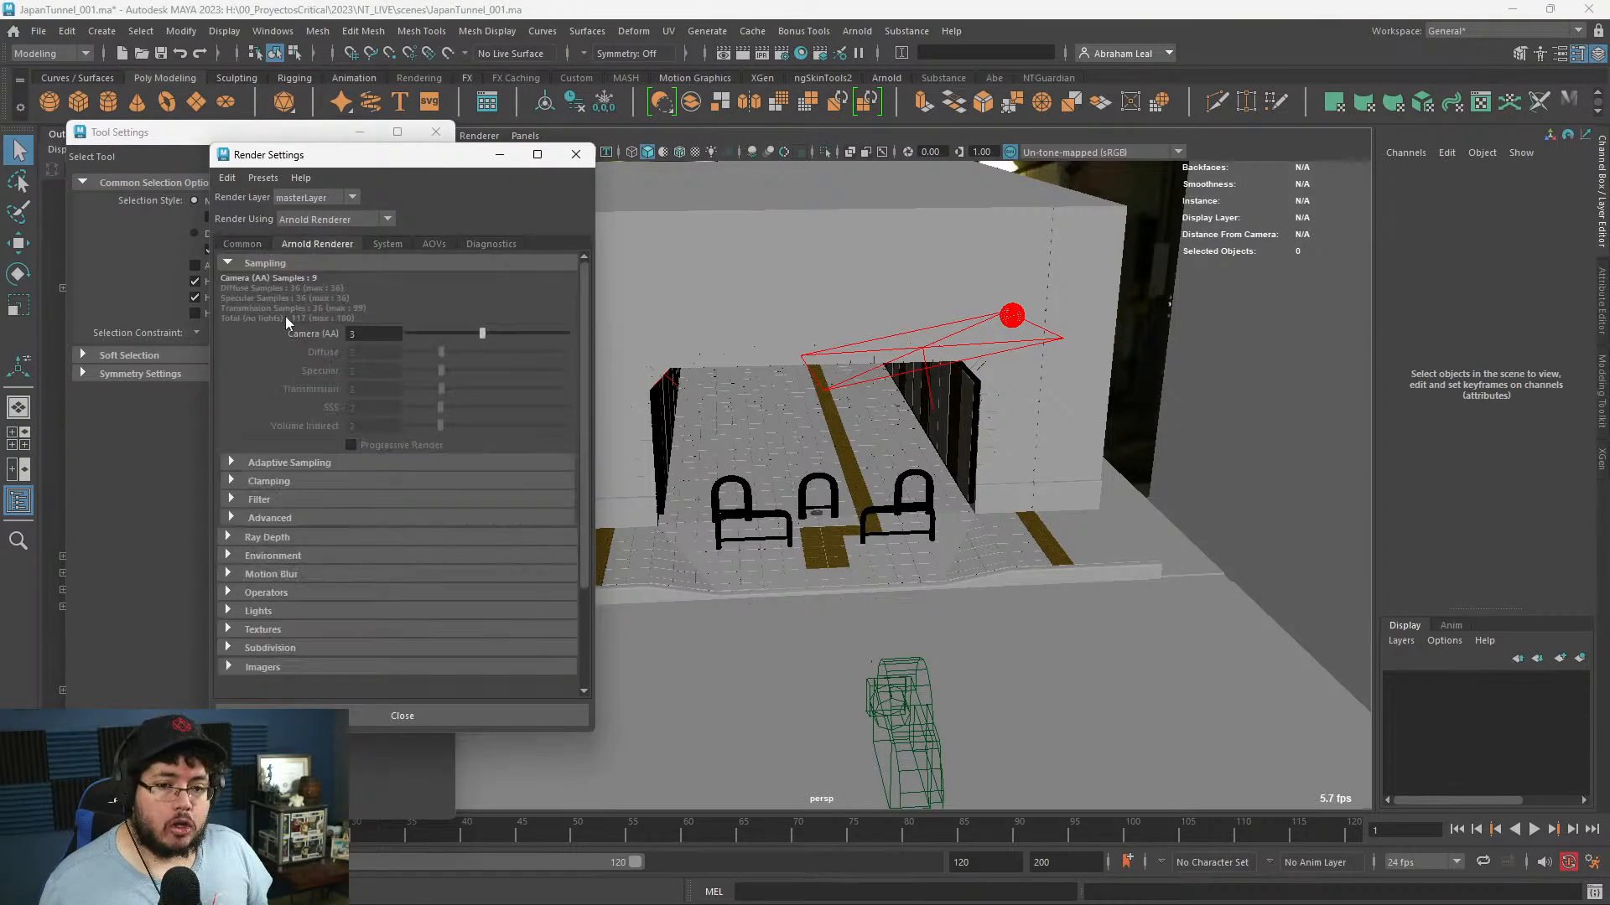
click(232, 555)
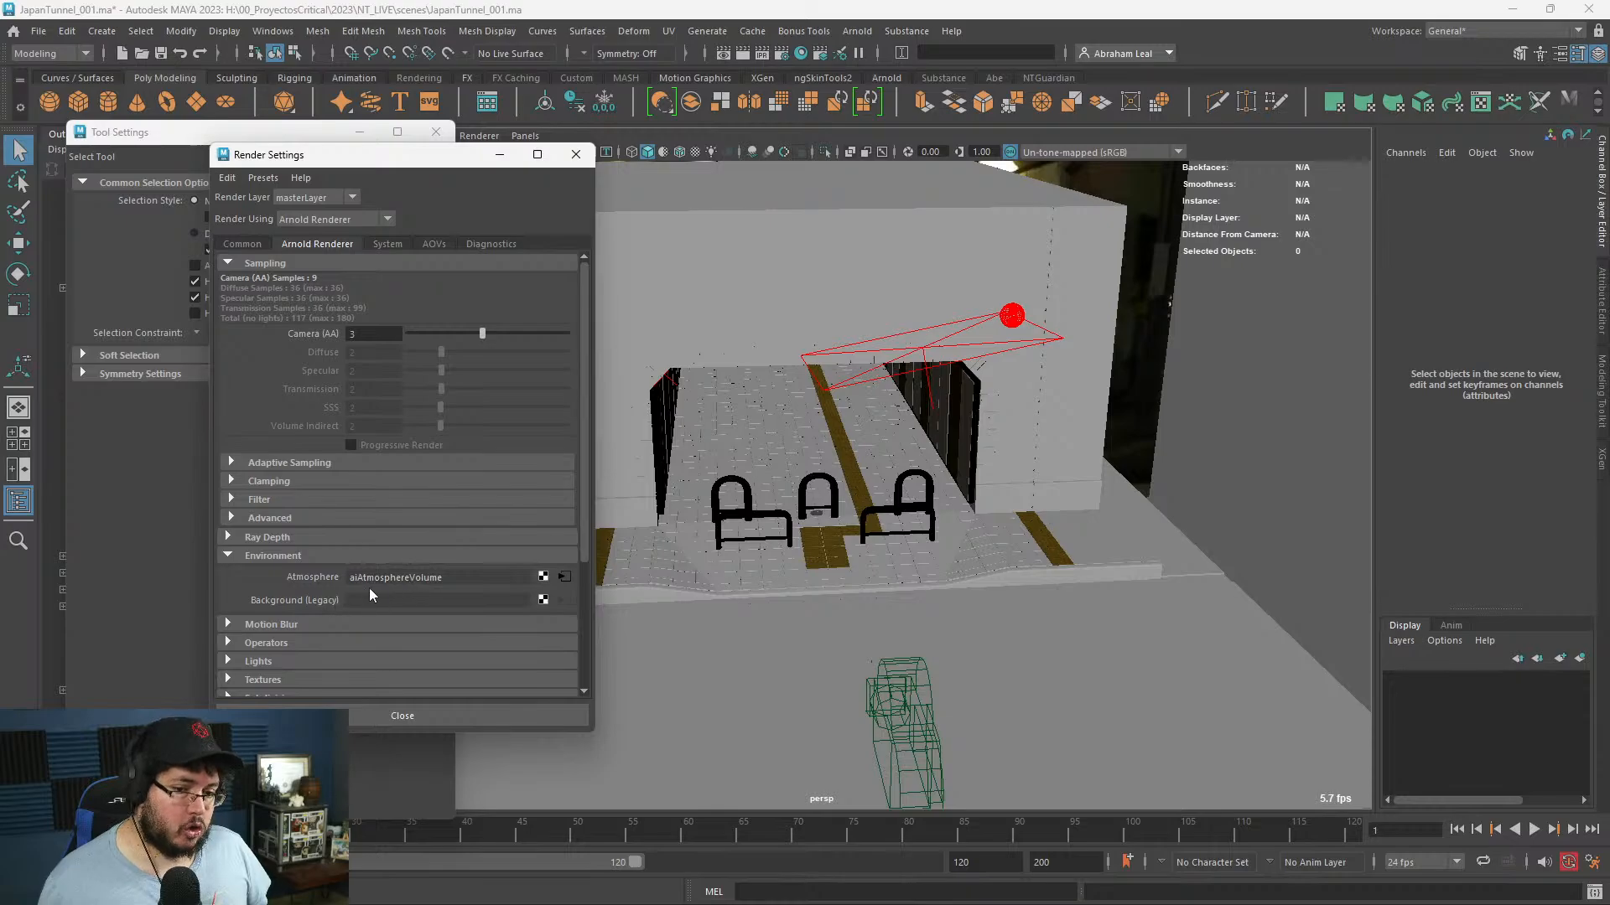
click(564, 577)
key(ctrl+a)
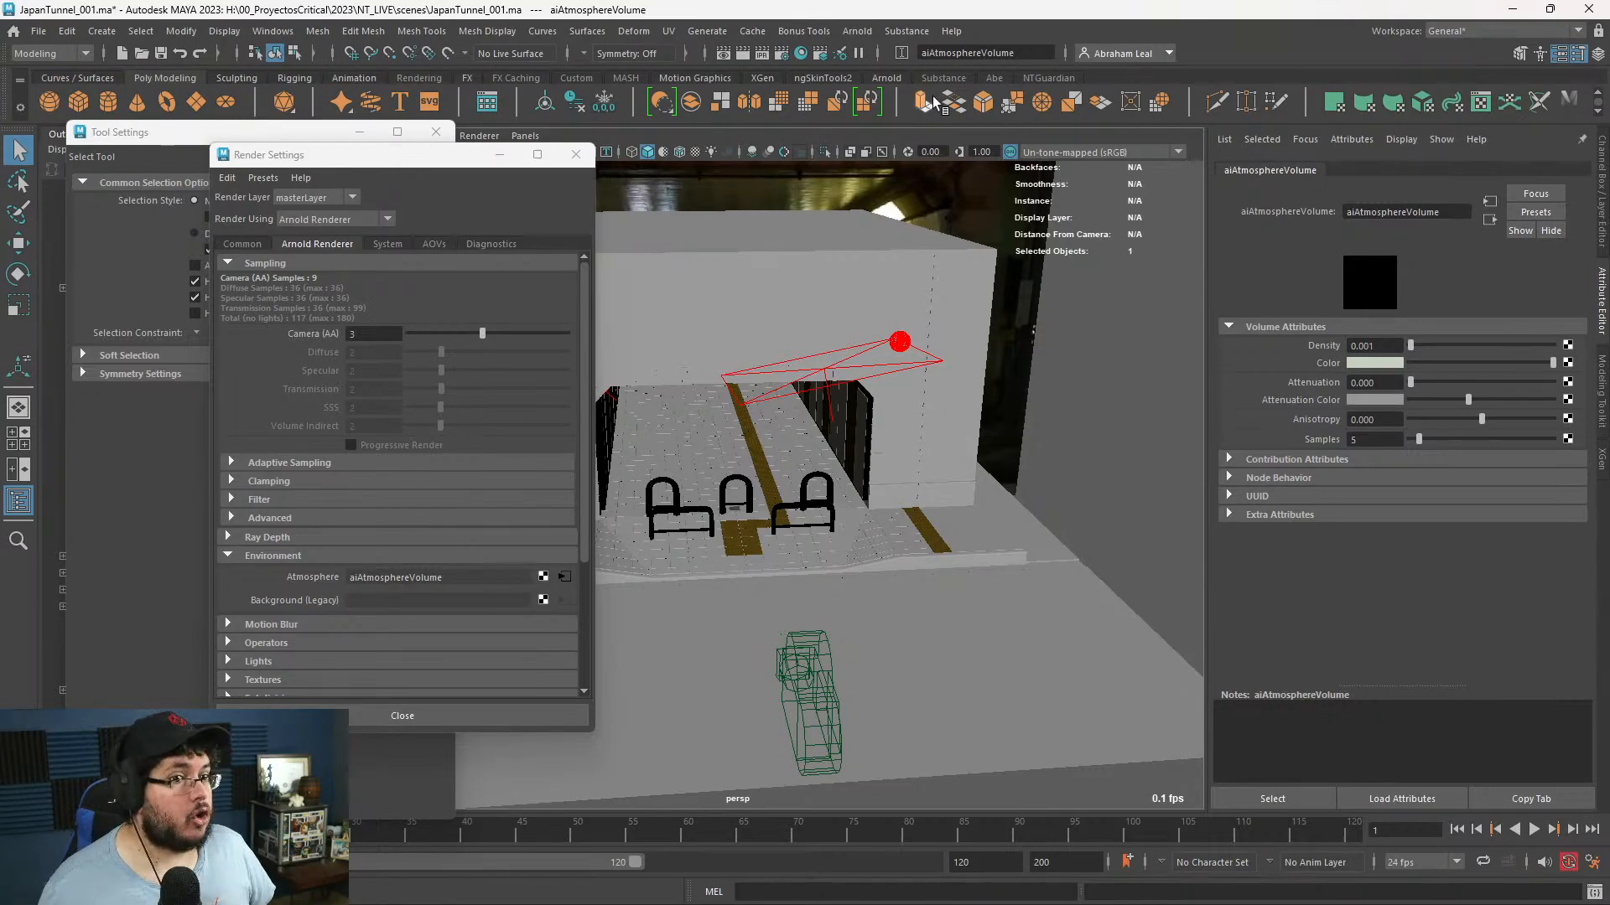
click(576, 155)
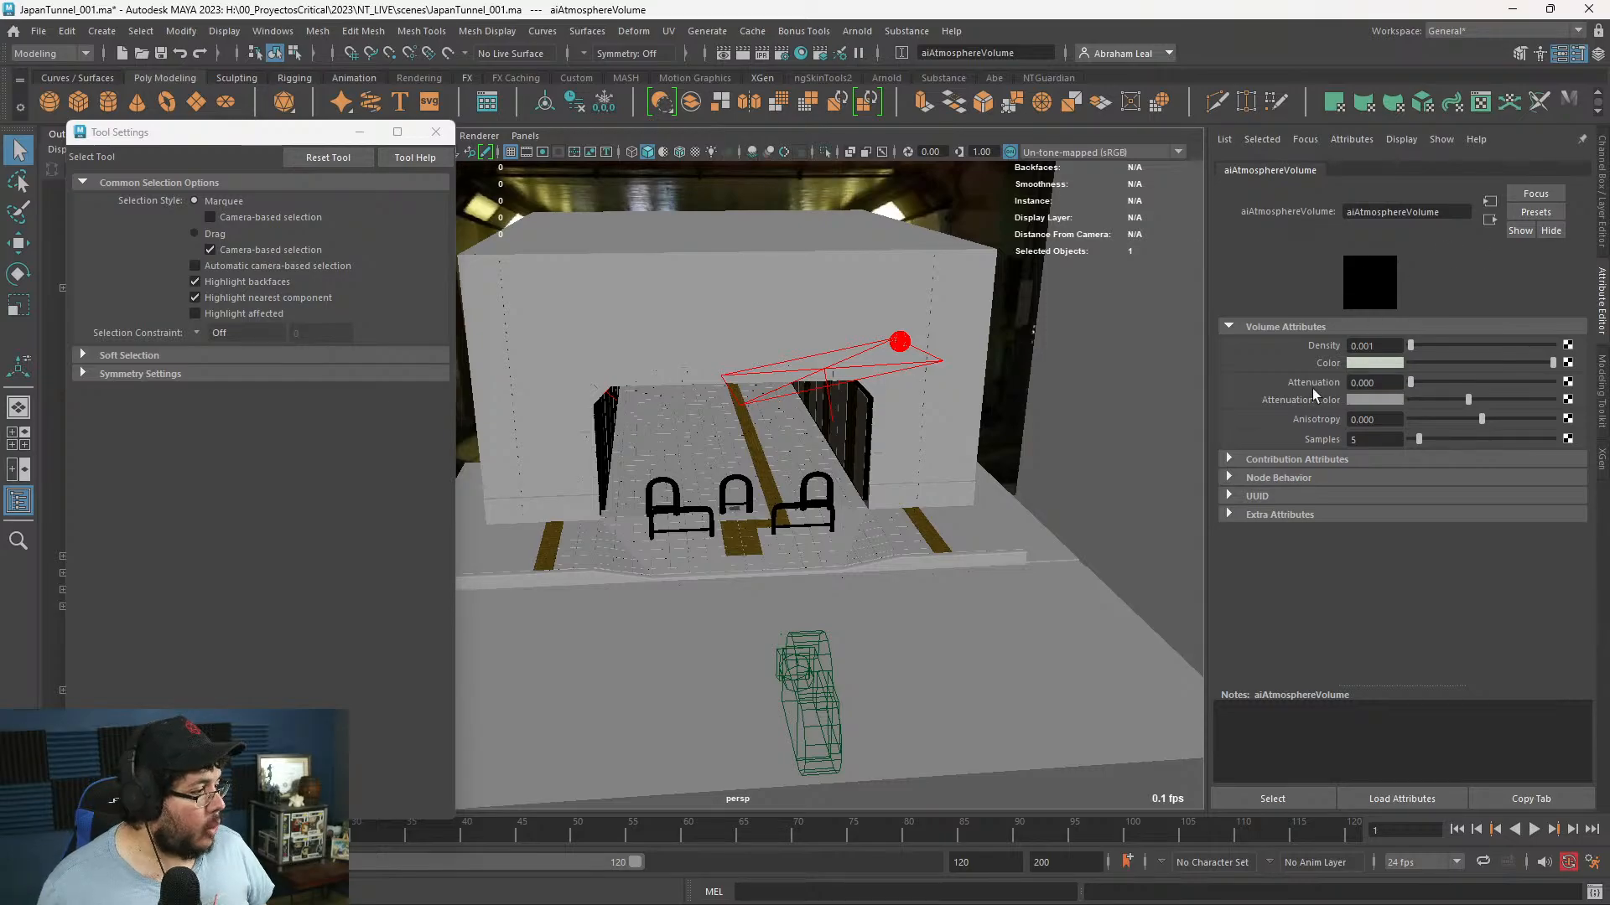
- Switch to Chrome, search Google Images for "abandoned hallway" and open the Adobe Stock photo of the green-walled hallway
key(super)
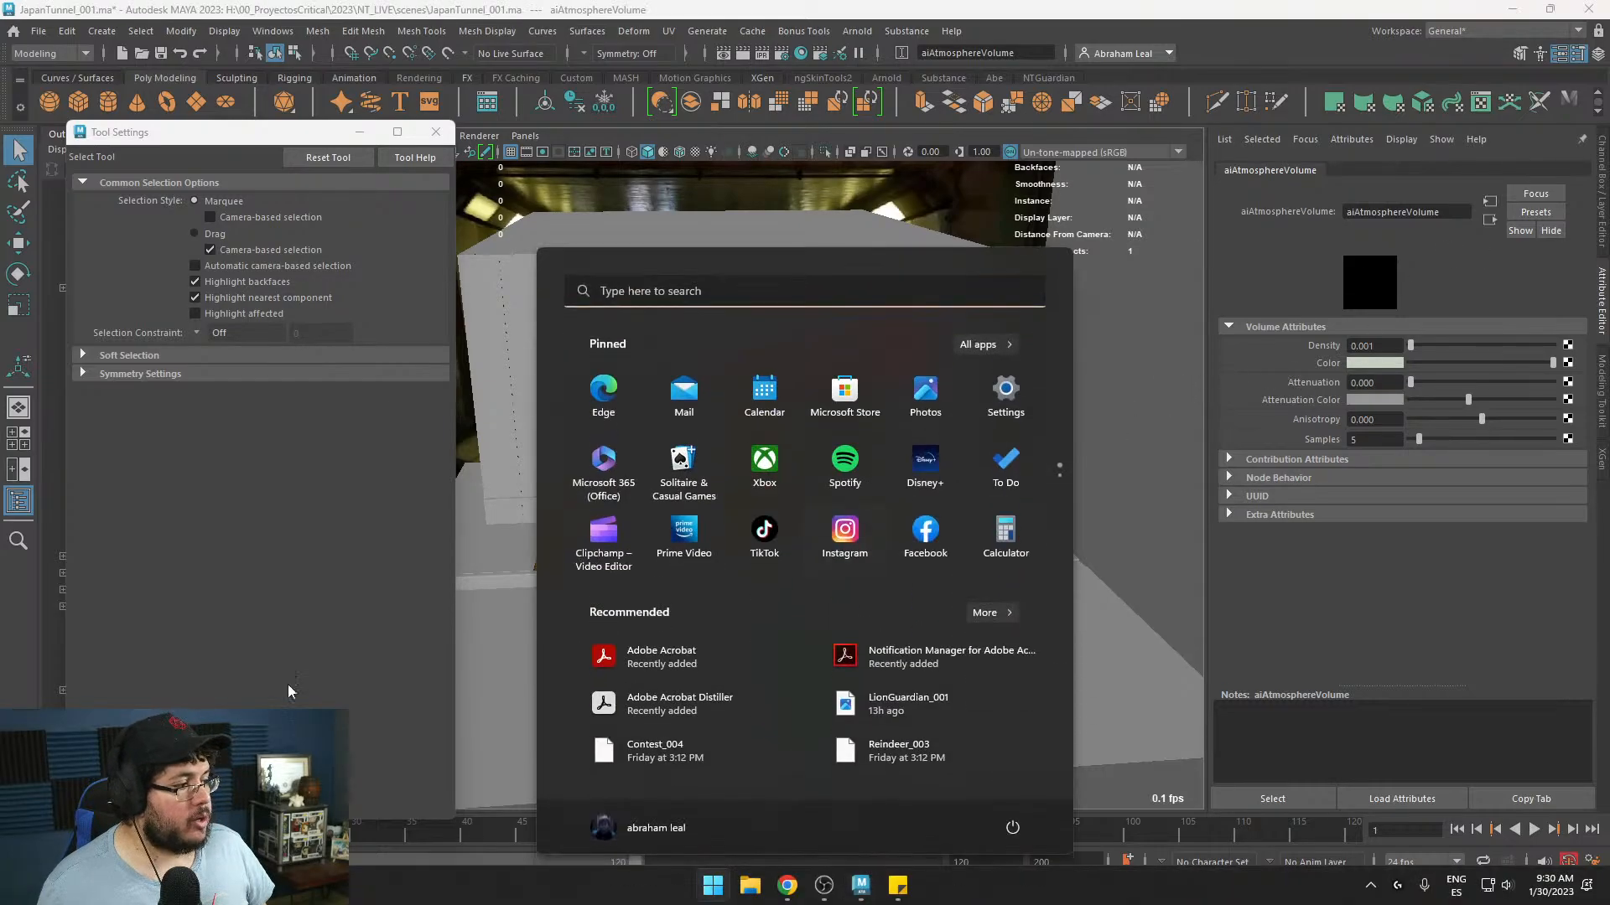
click(787, 885)
click(226, 14)
text(abda)
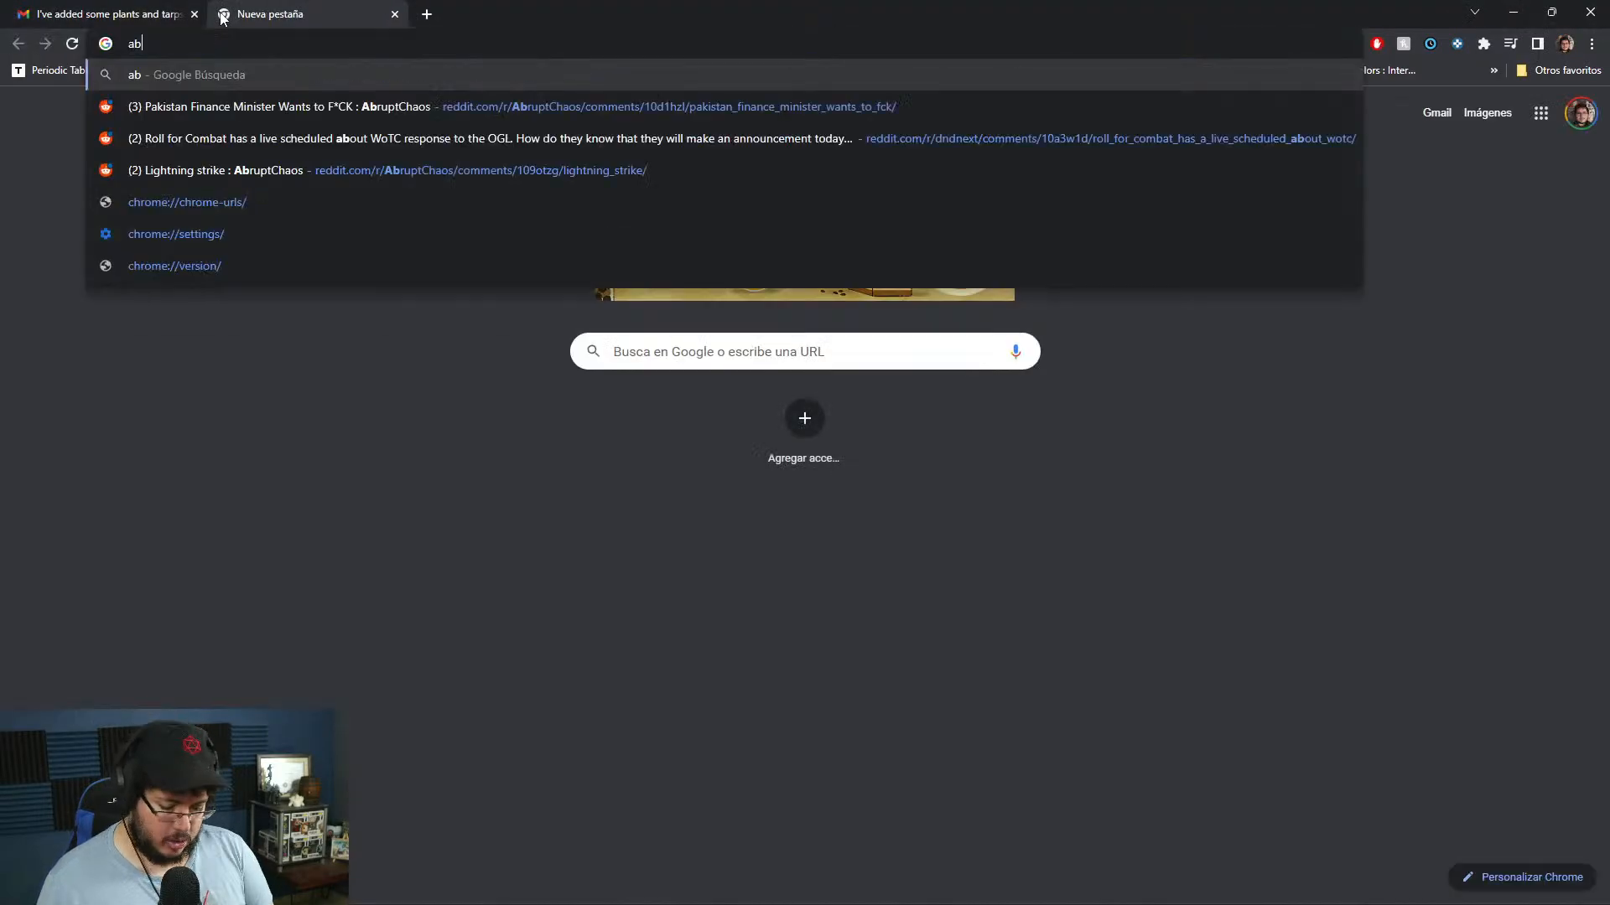
key(BackSpace)
key(BackSpace)
text(andone)
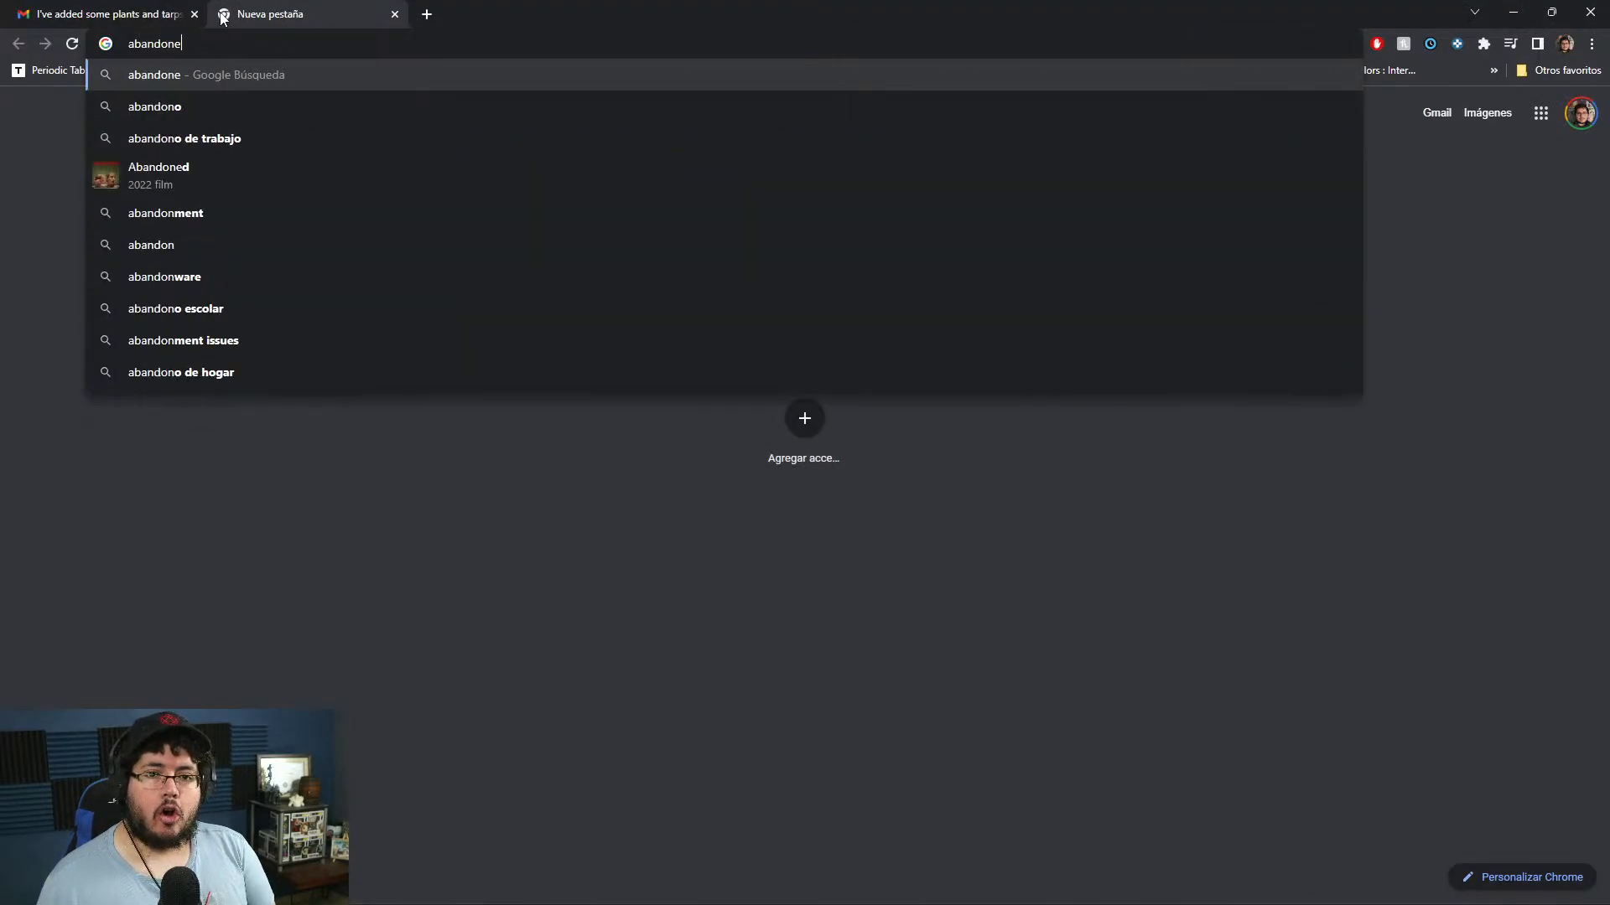
text(d hallway)
key(Return)
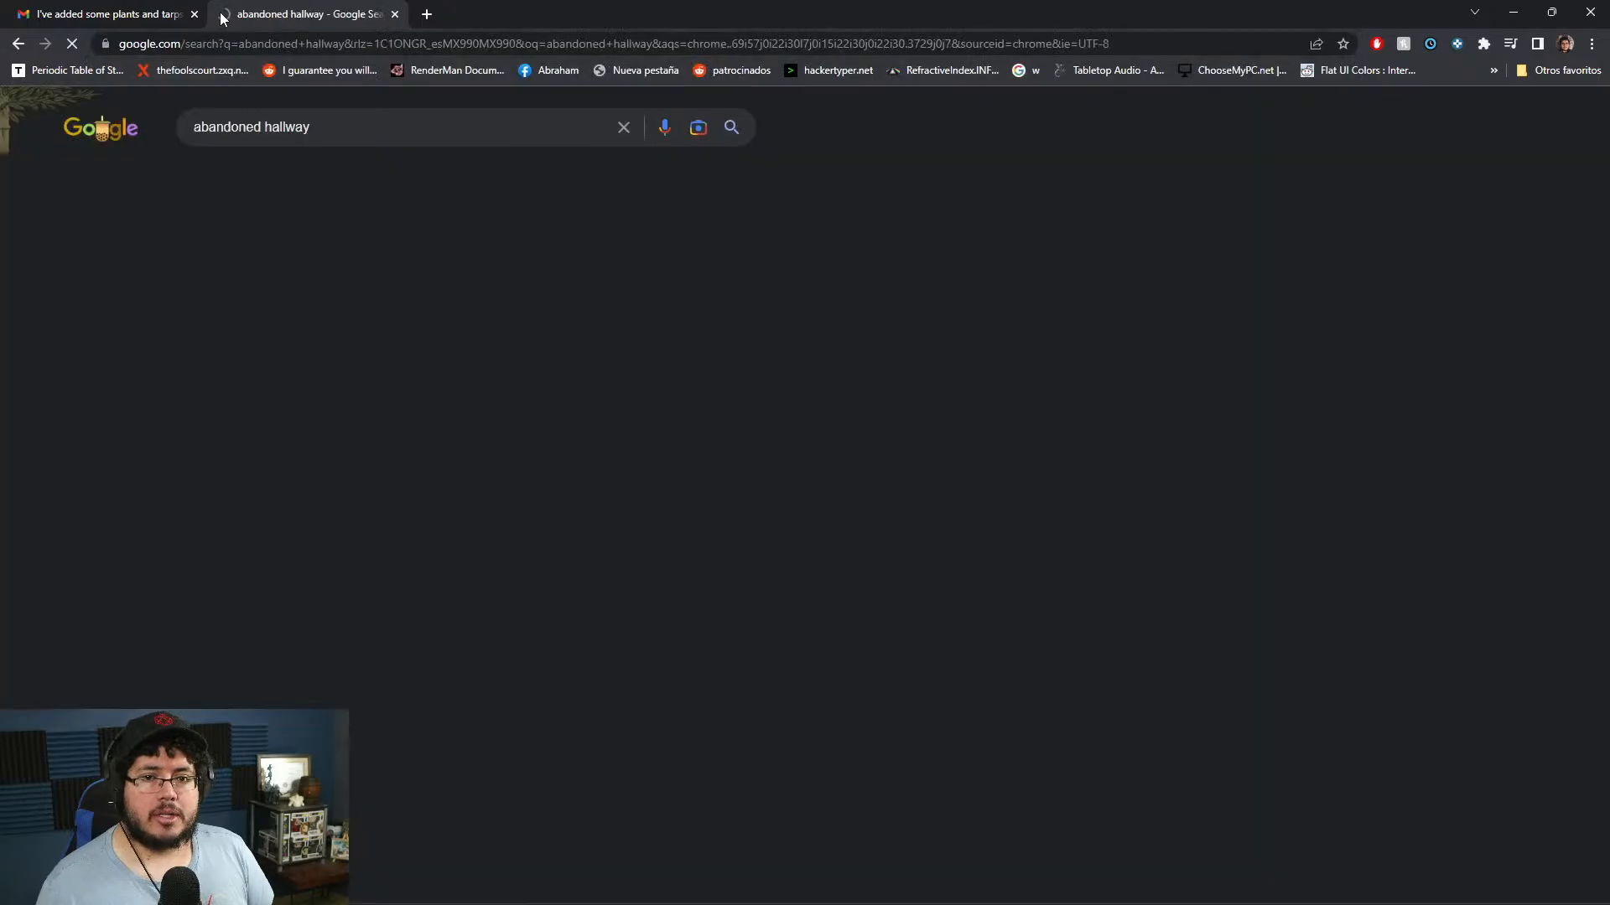
click(289, 179)
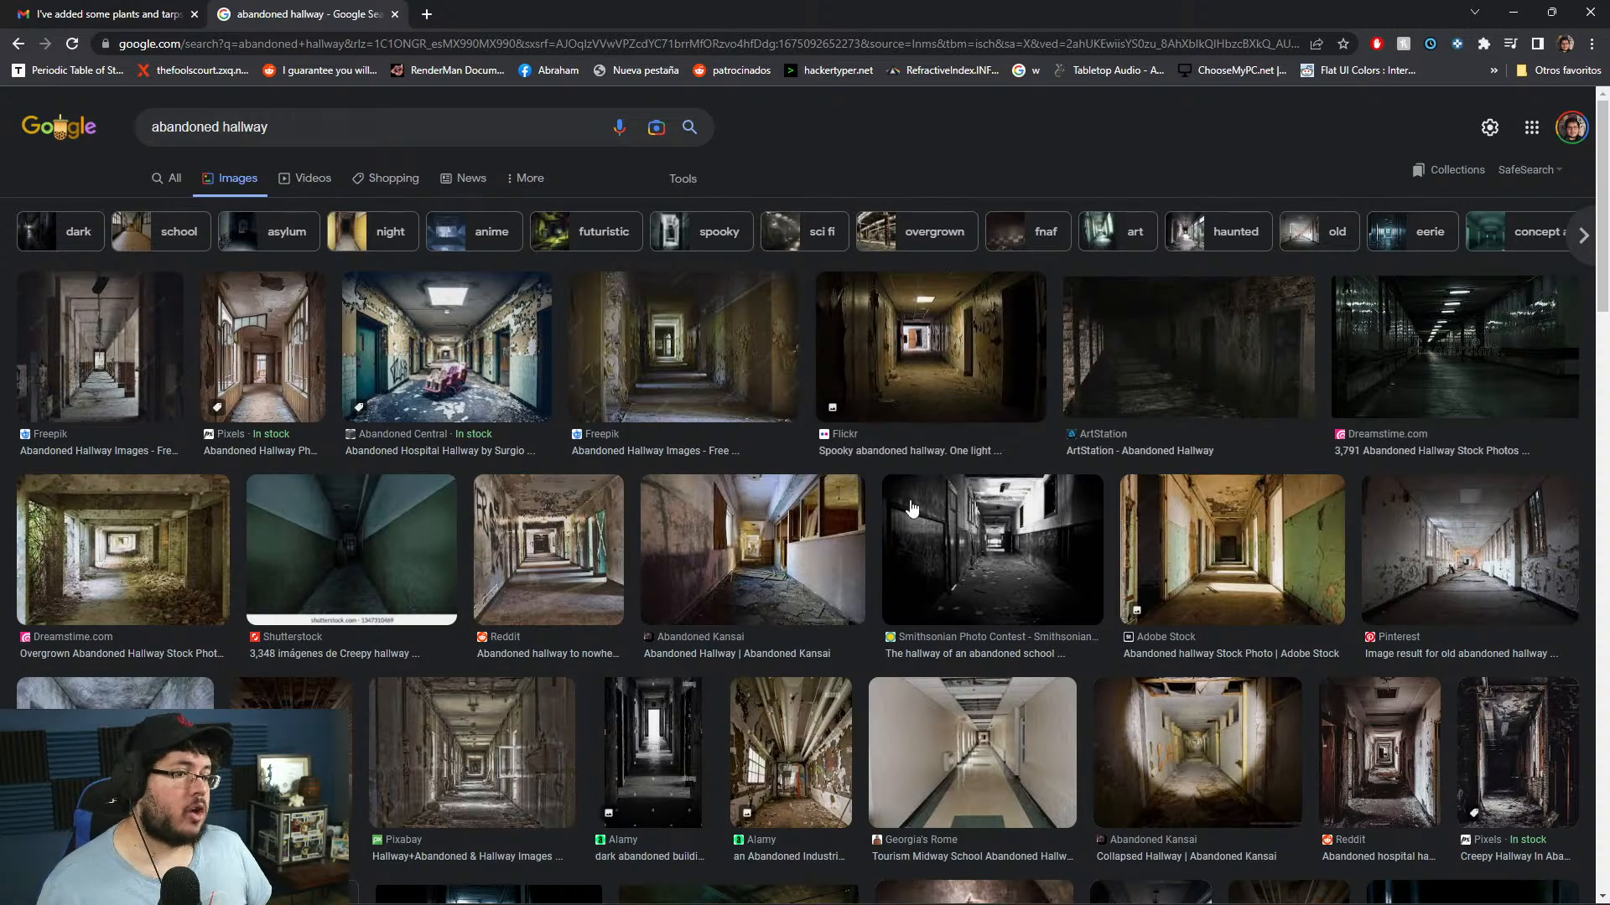
click(1302, 616)
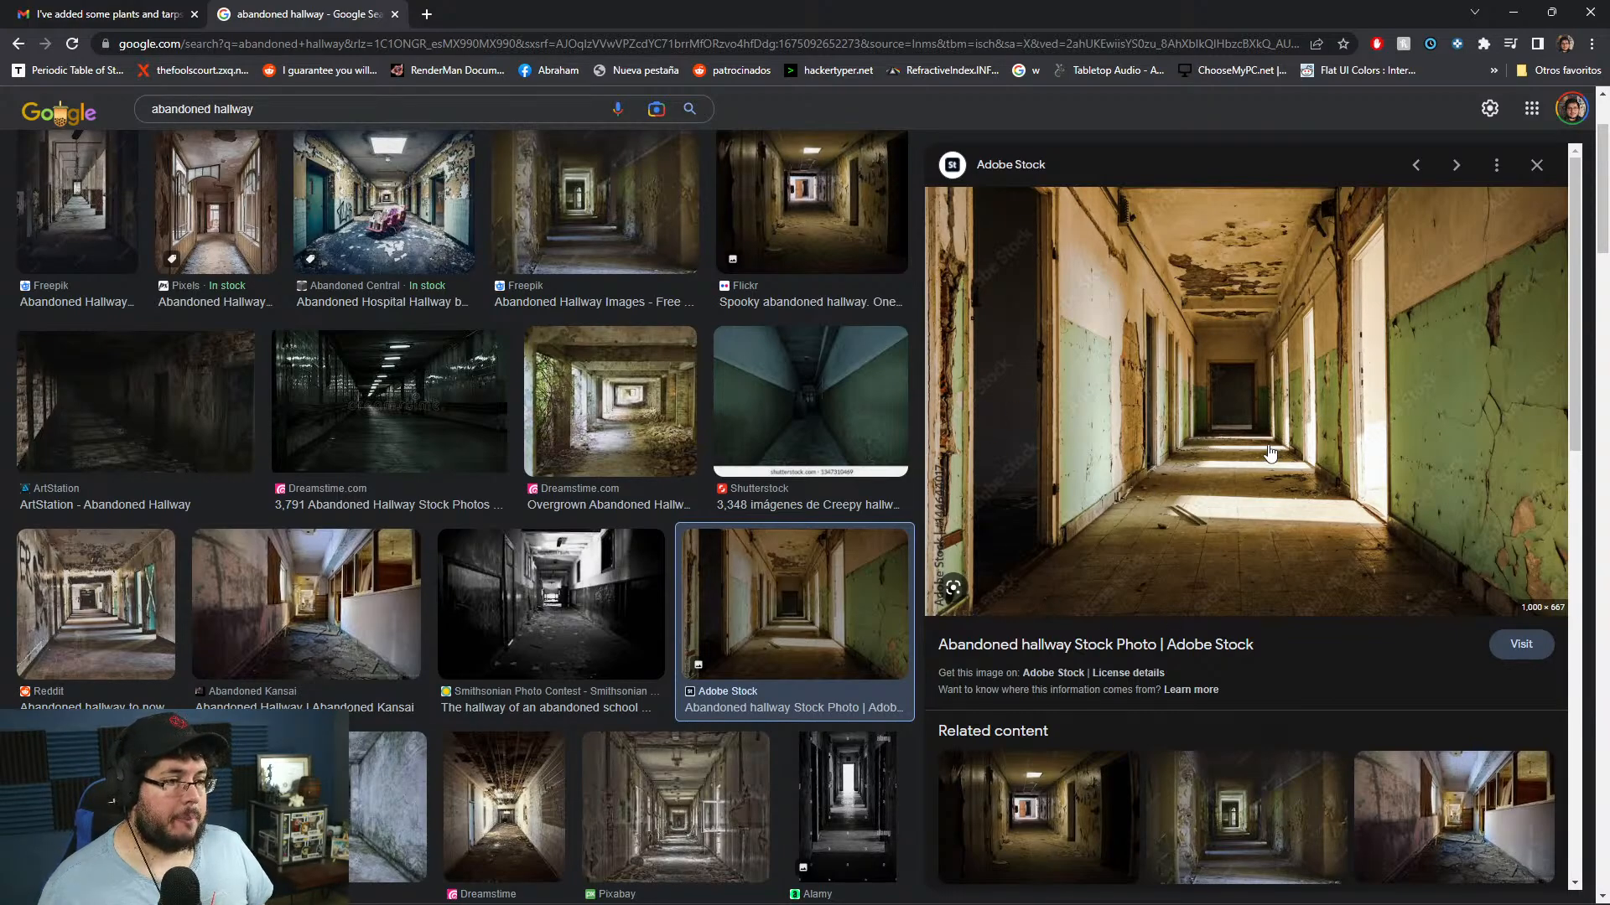
- Load artstation.com in a new tab and open the instructor's ArtStation profile
click(427, 14)
text(artstation.com)
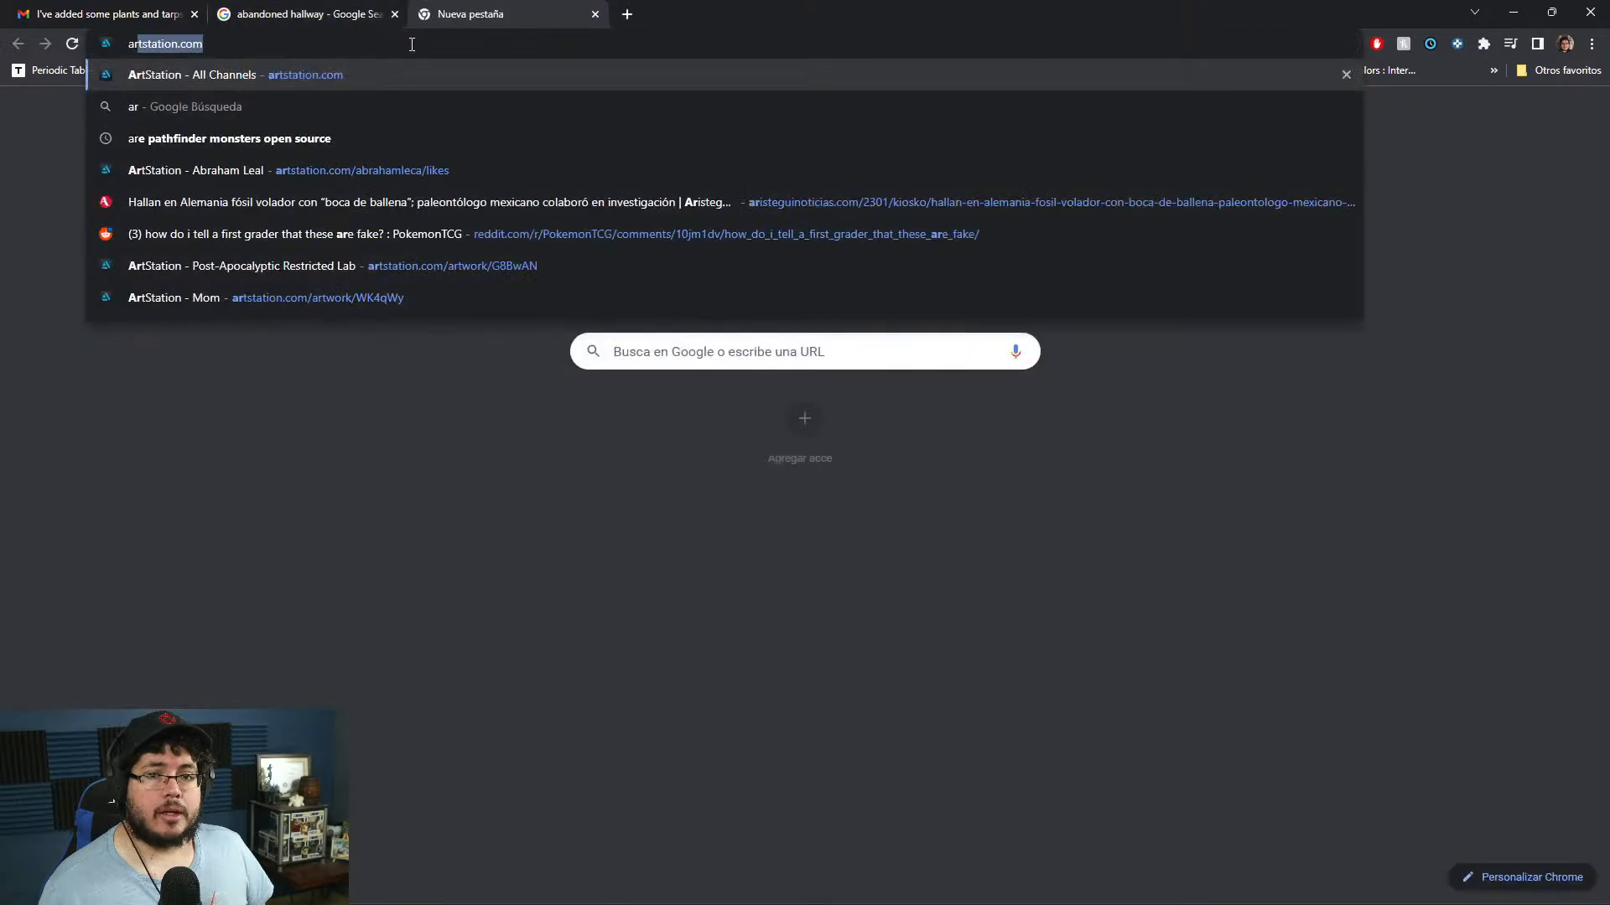
key(Return)
click(385, 41)
text(art)
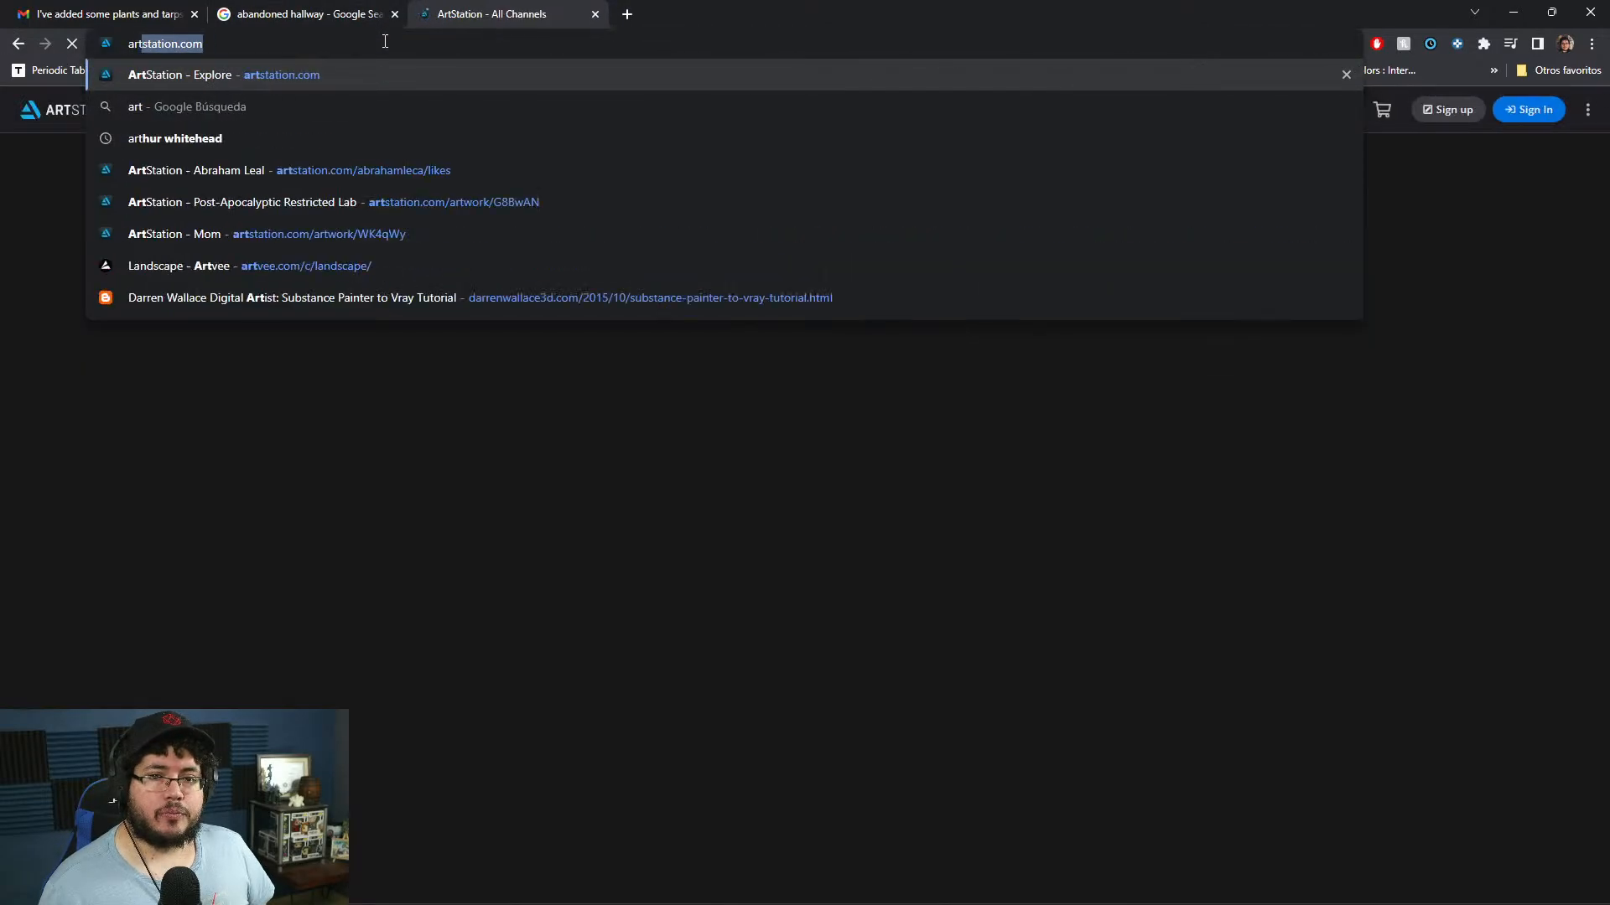
key(Right)
text(a)
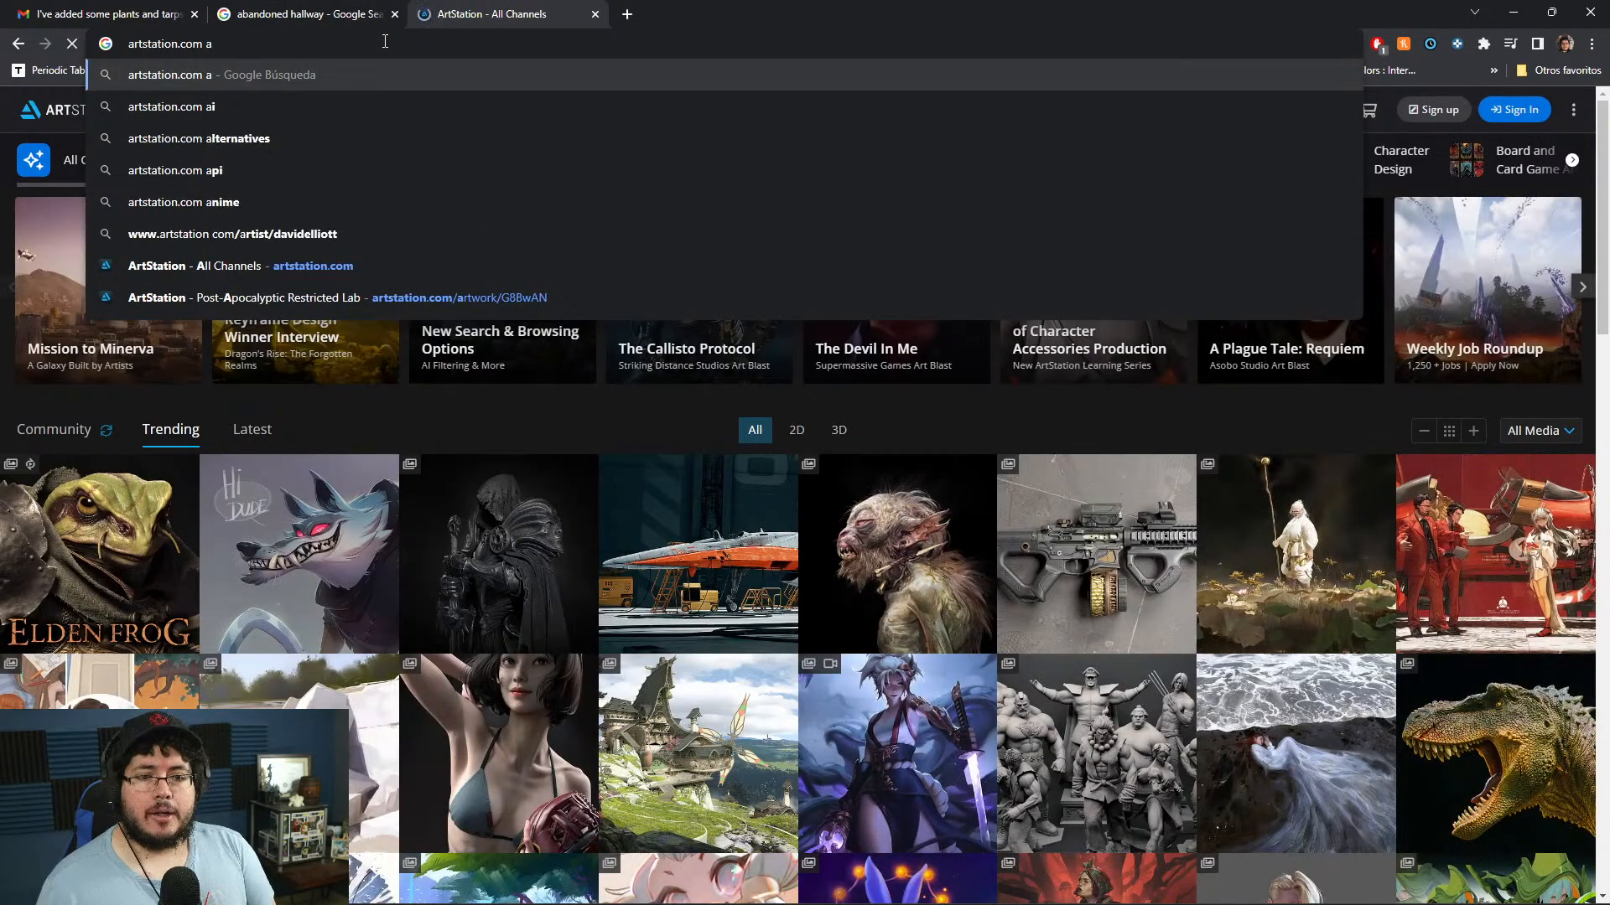
text(braham)
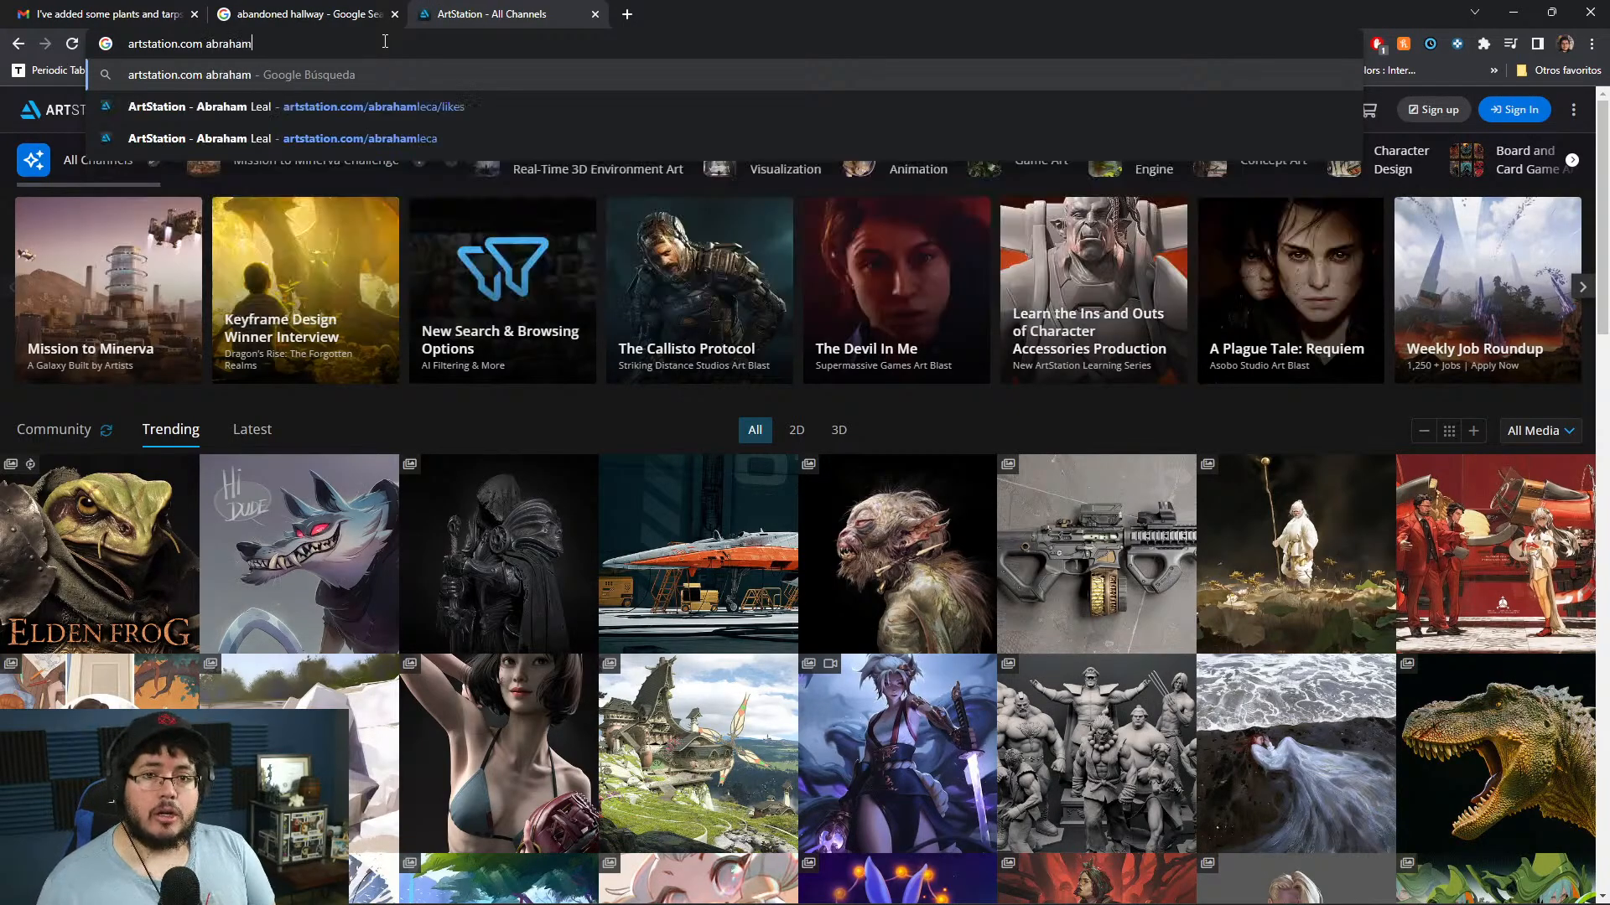
key(Down)
key(Down)
key(Return)
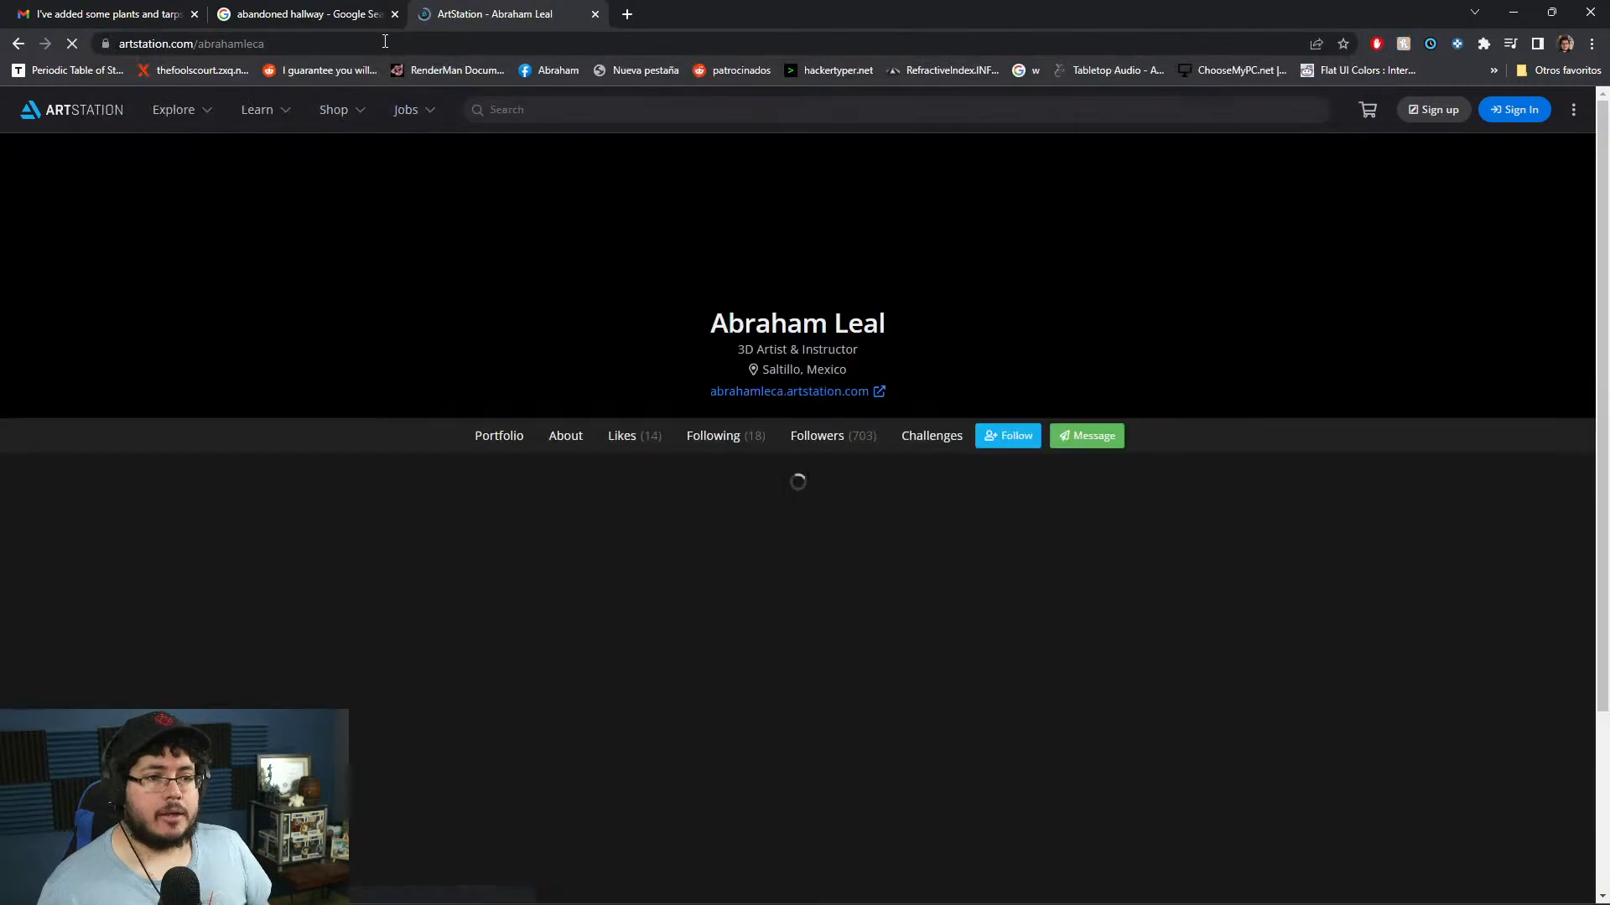
- Open the "Appointment at 6" artwork from the portfolio and compare its beauty render with the ambient occlusion pass
scroll(793, 700, down, 3)
click(406, 763)
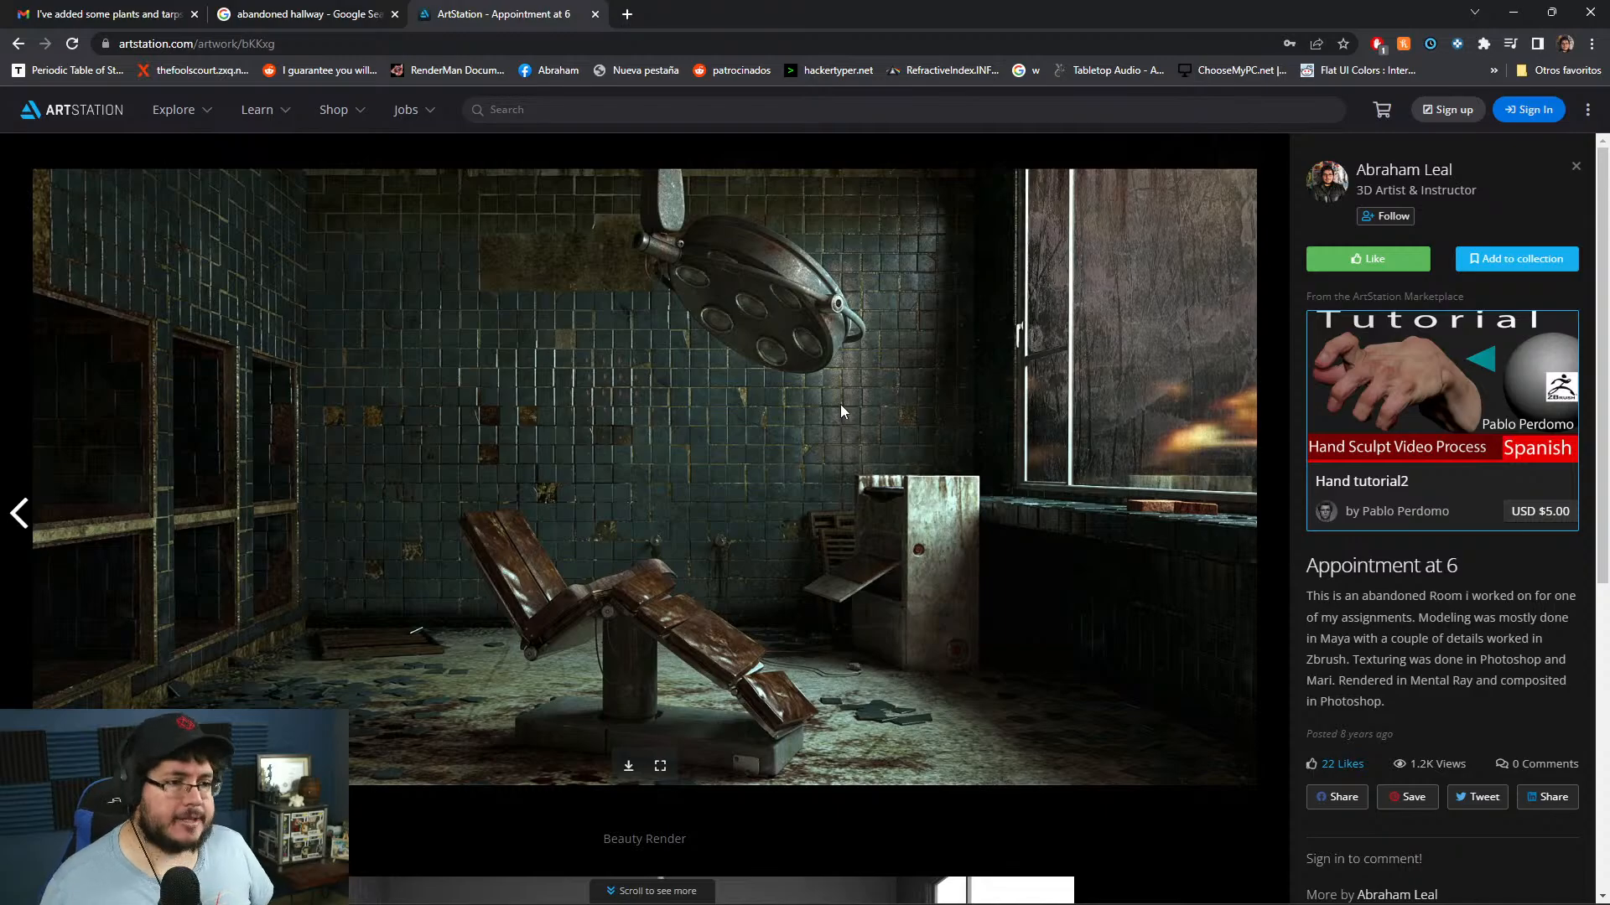
scroll(847, 402, down, 6)
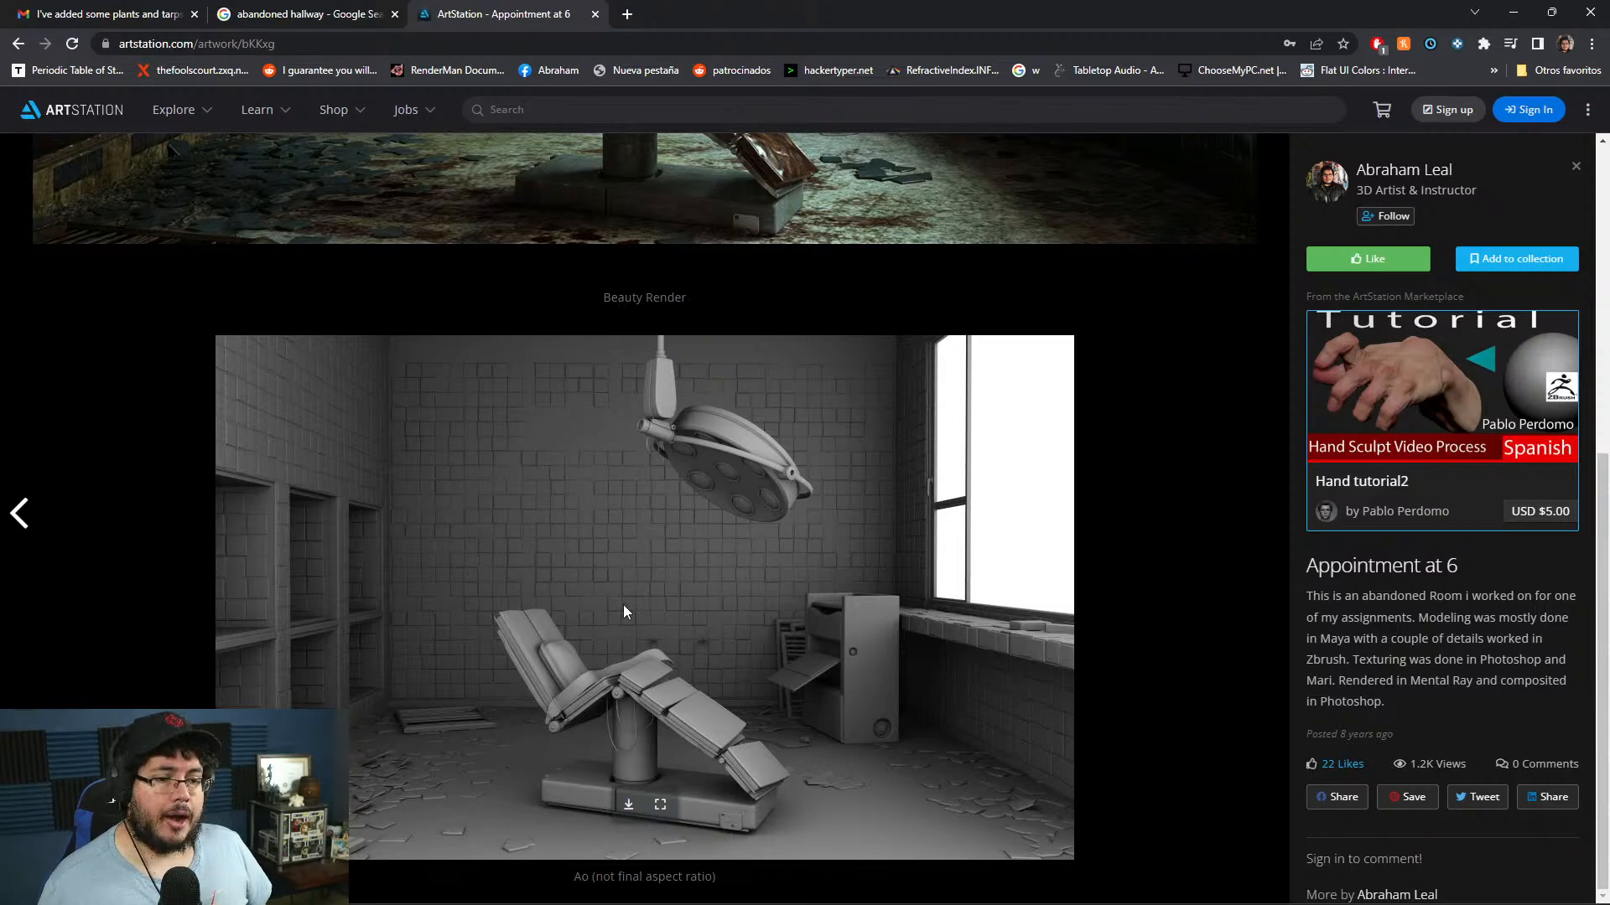
scroll(623, 611, up, 6)
scroll(622, 606, down, 6)
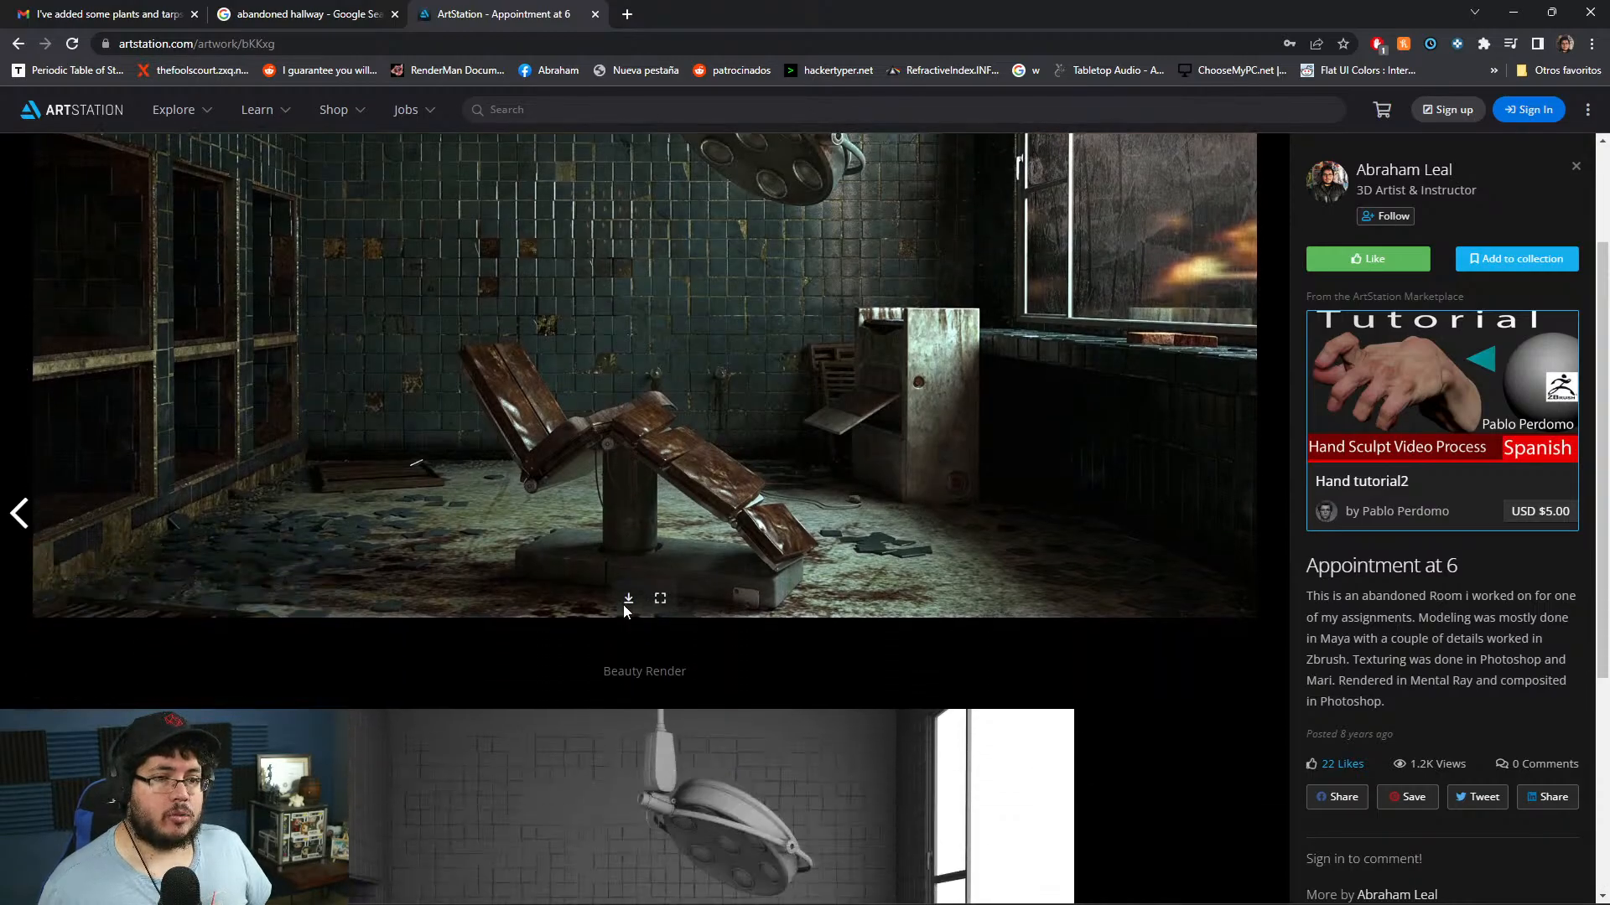
scroll(624, 614, up, 6)
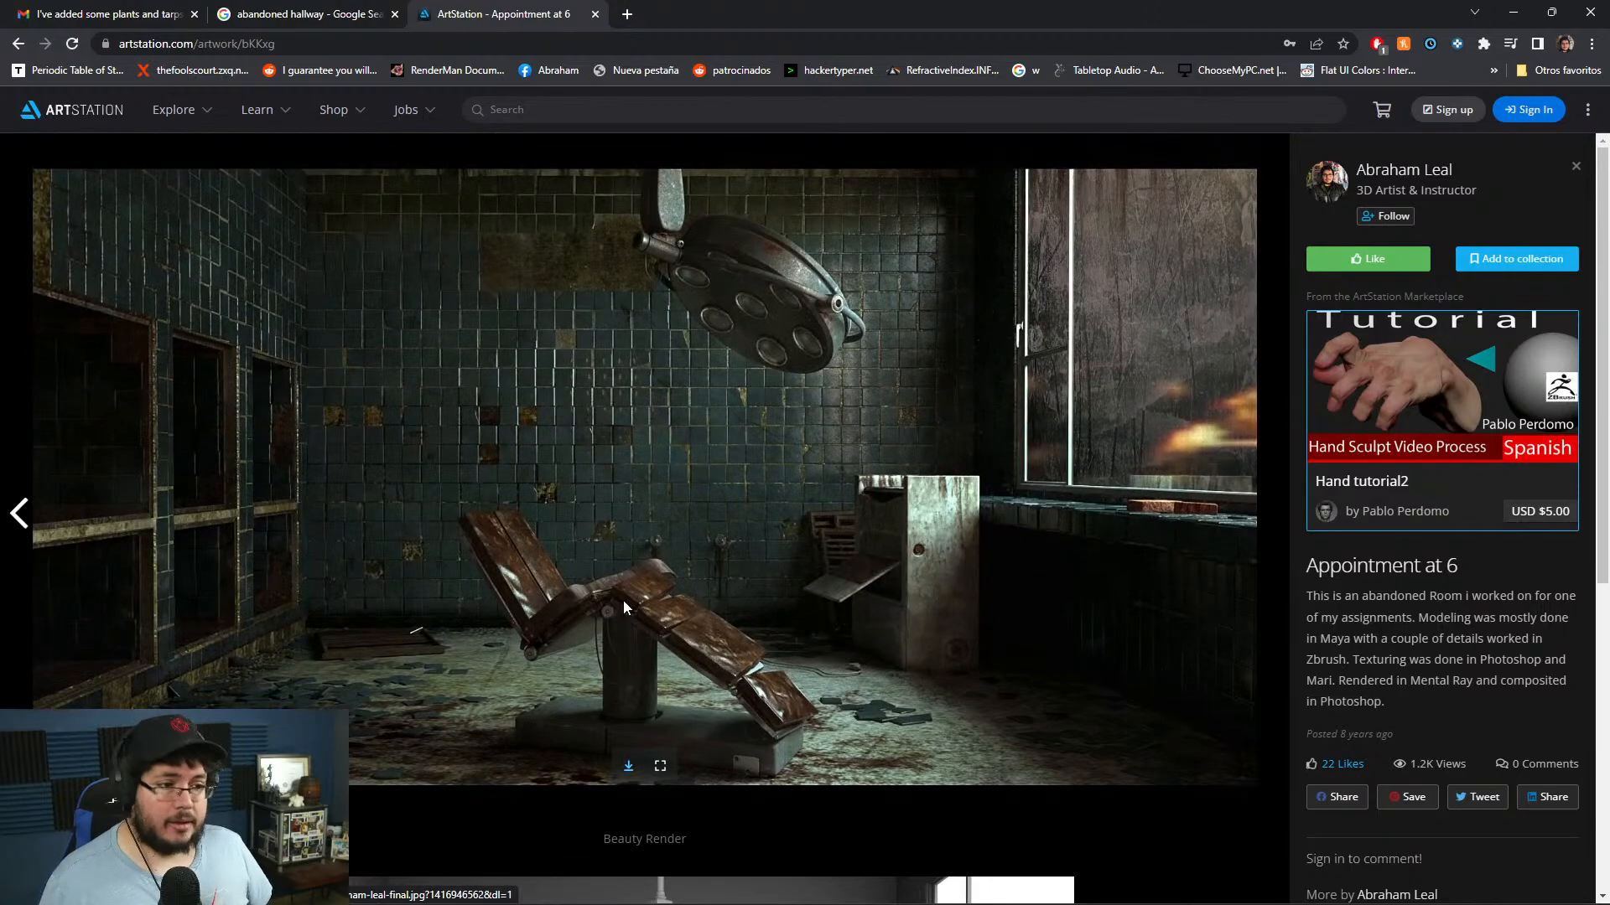
- Return to the "abandoned hallway" image results and open the system calendar
click(323, 15)
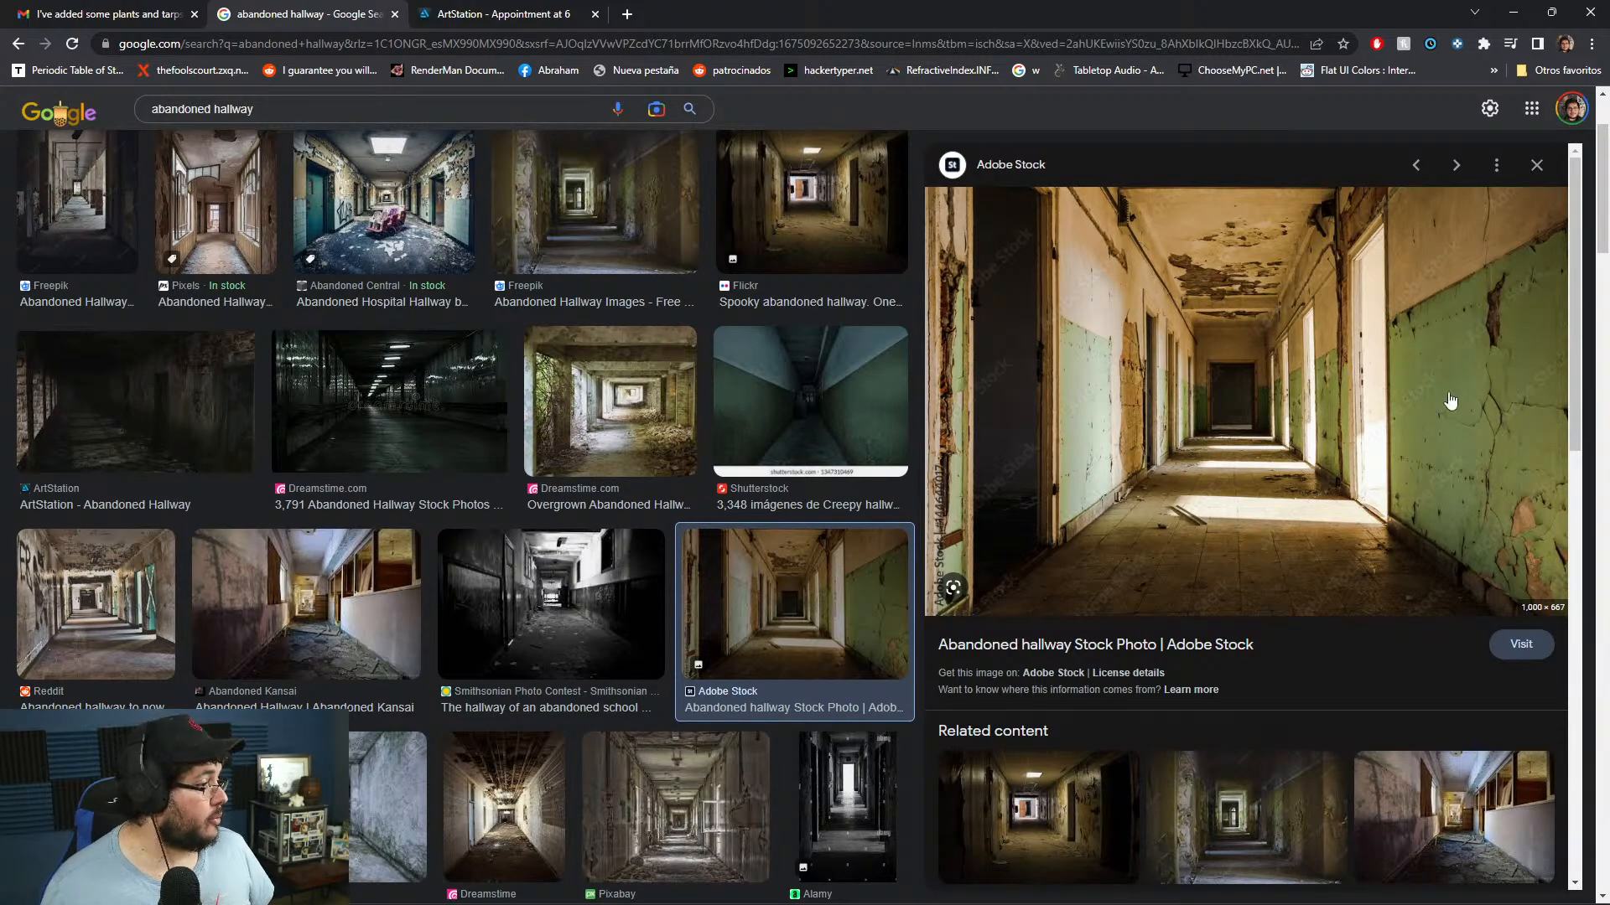
key(super)
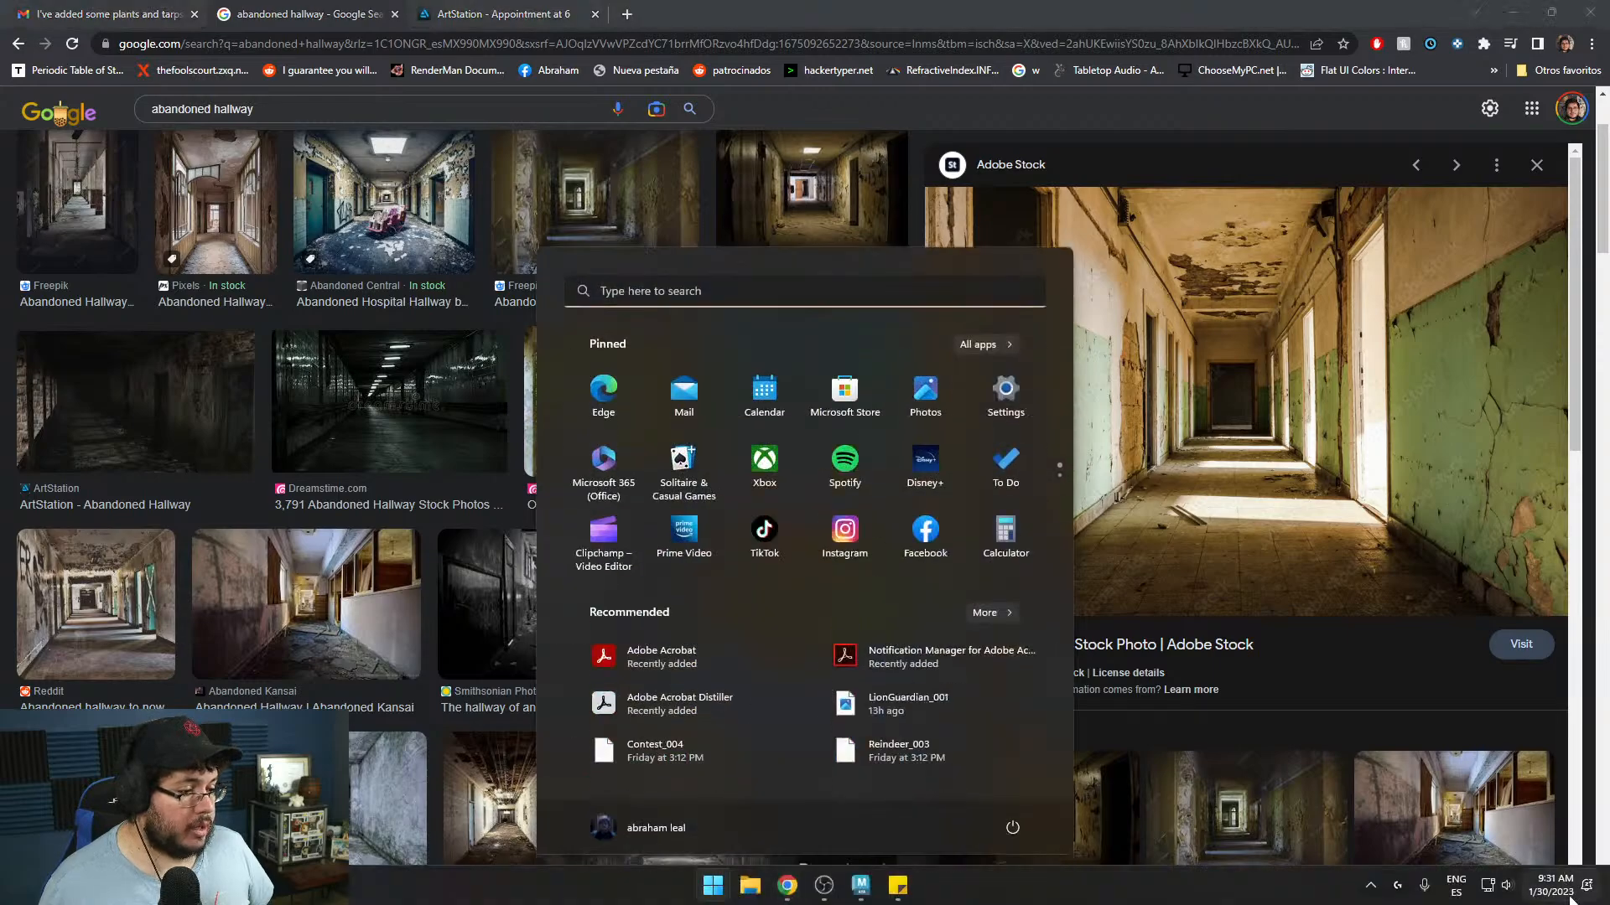
click(1564, 891)
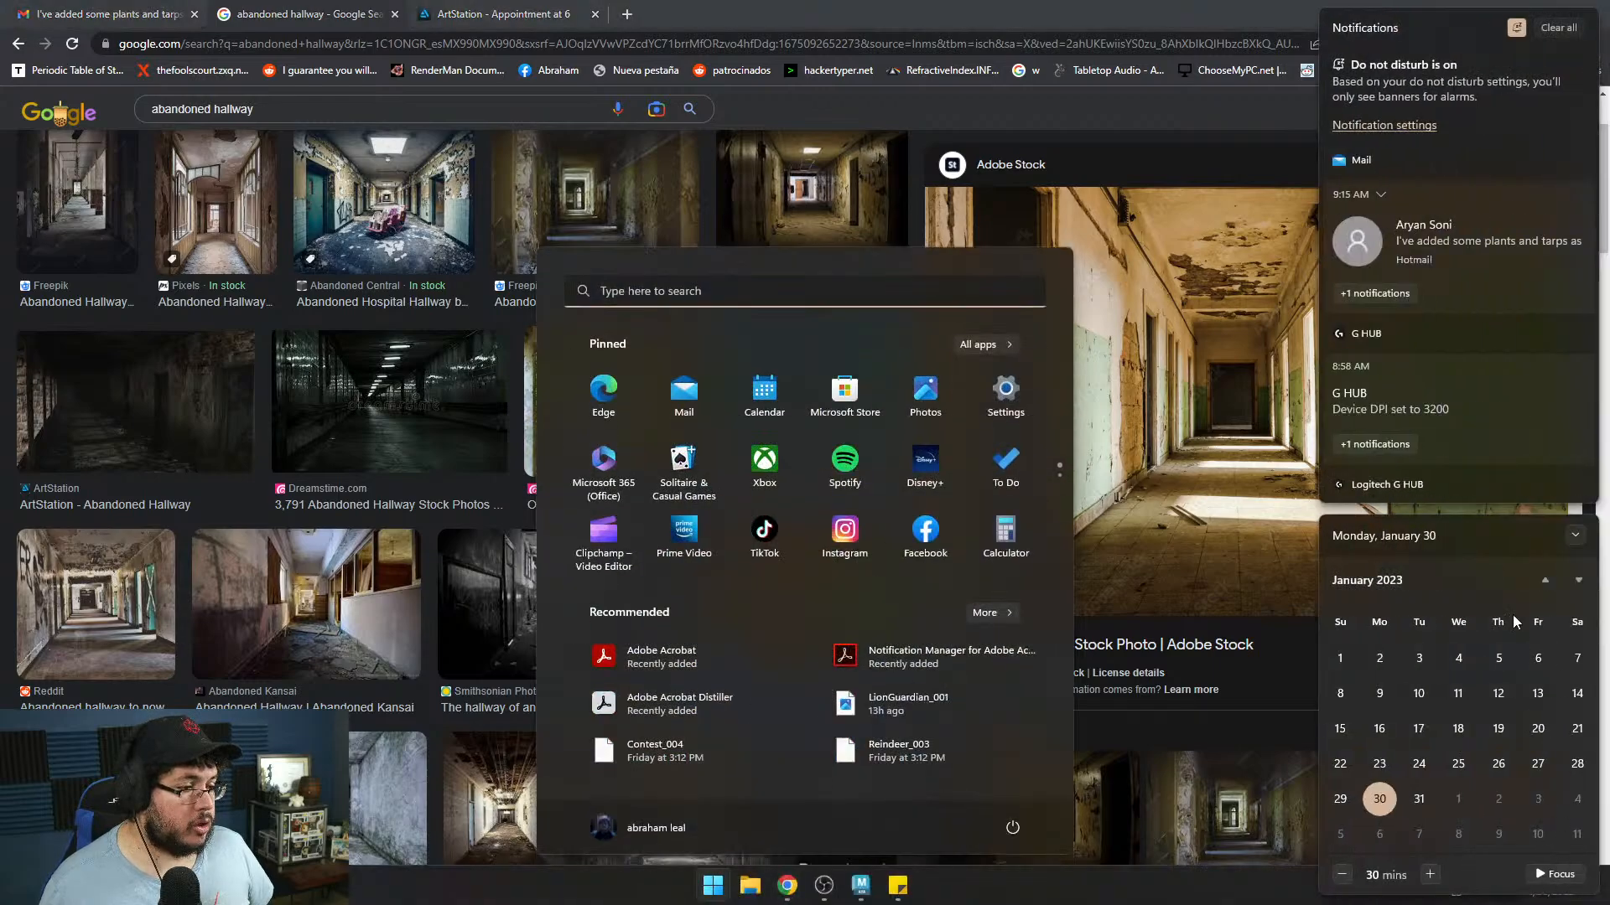
- Show February 2023 in the system calendar, and close the calendar
click(1578, 580)
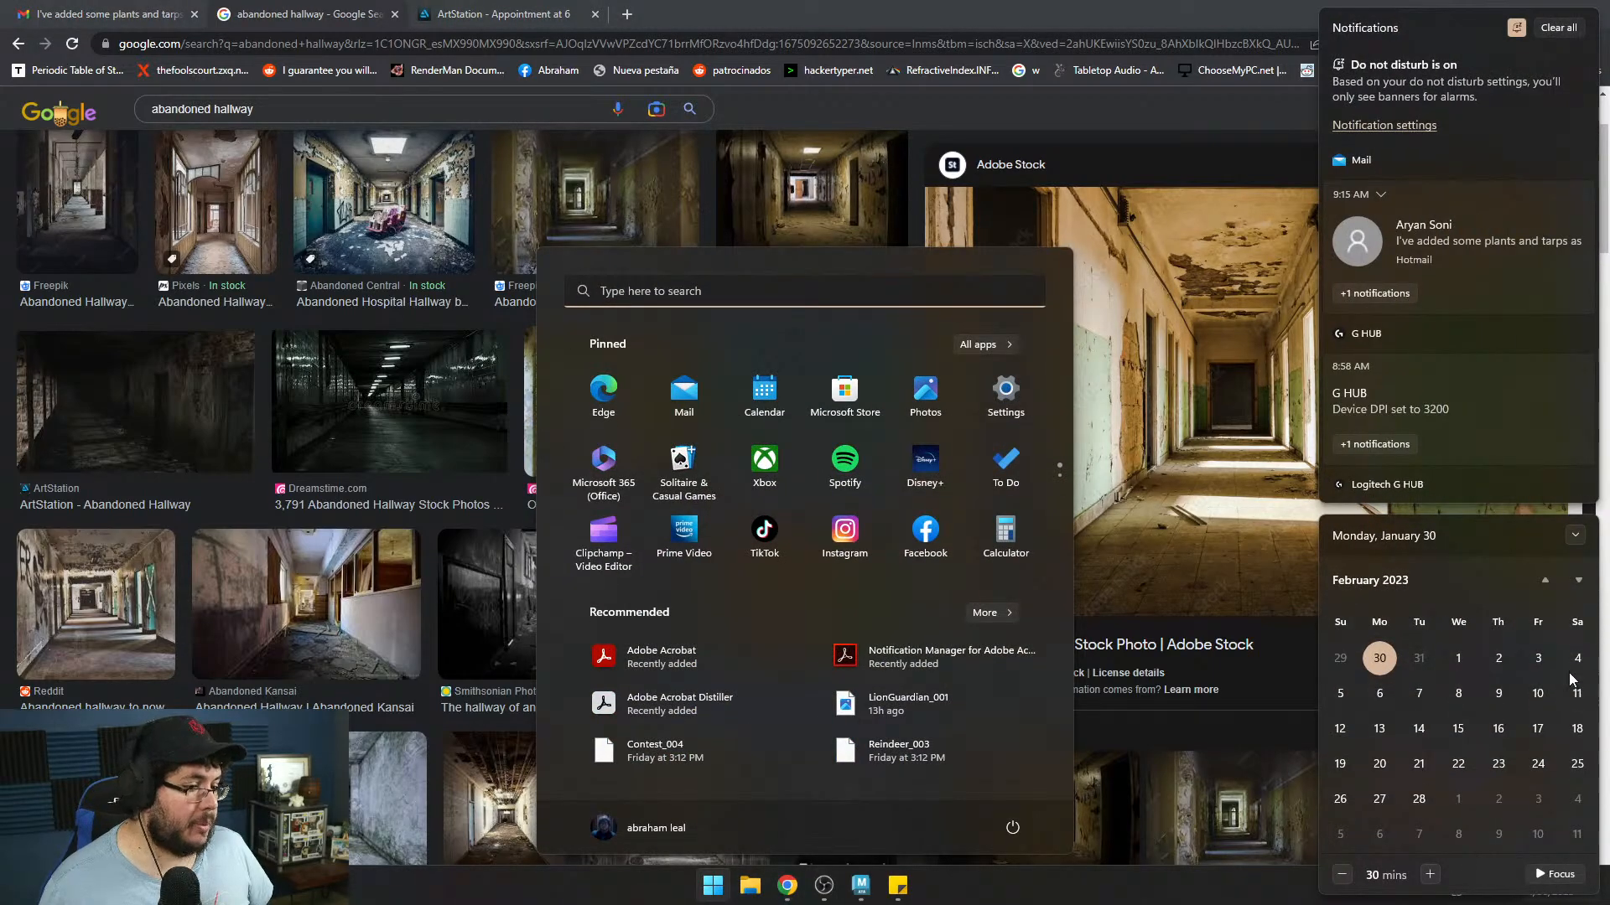
click(1012, 15)
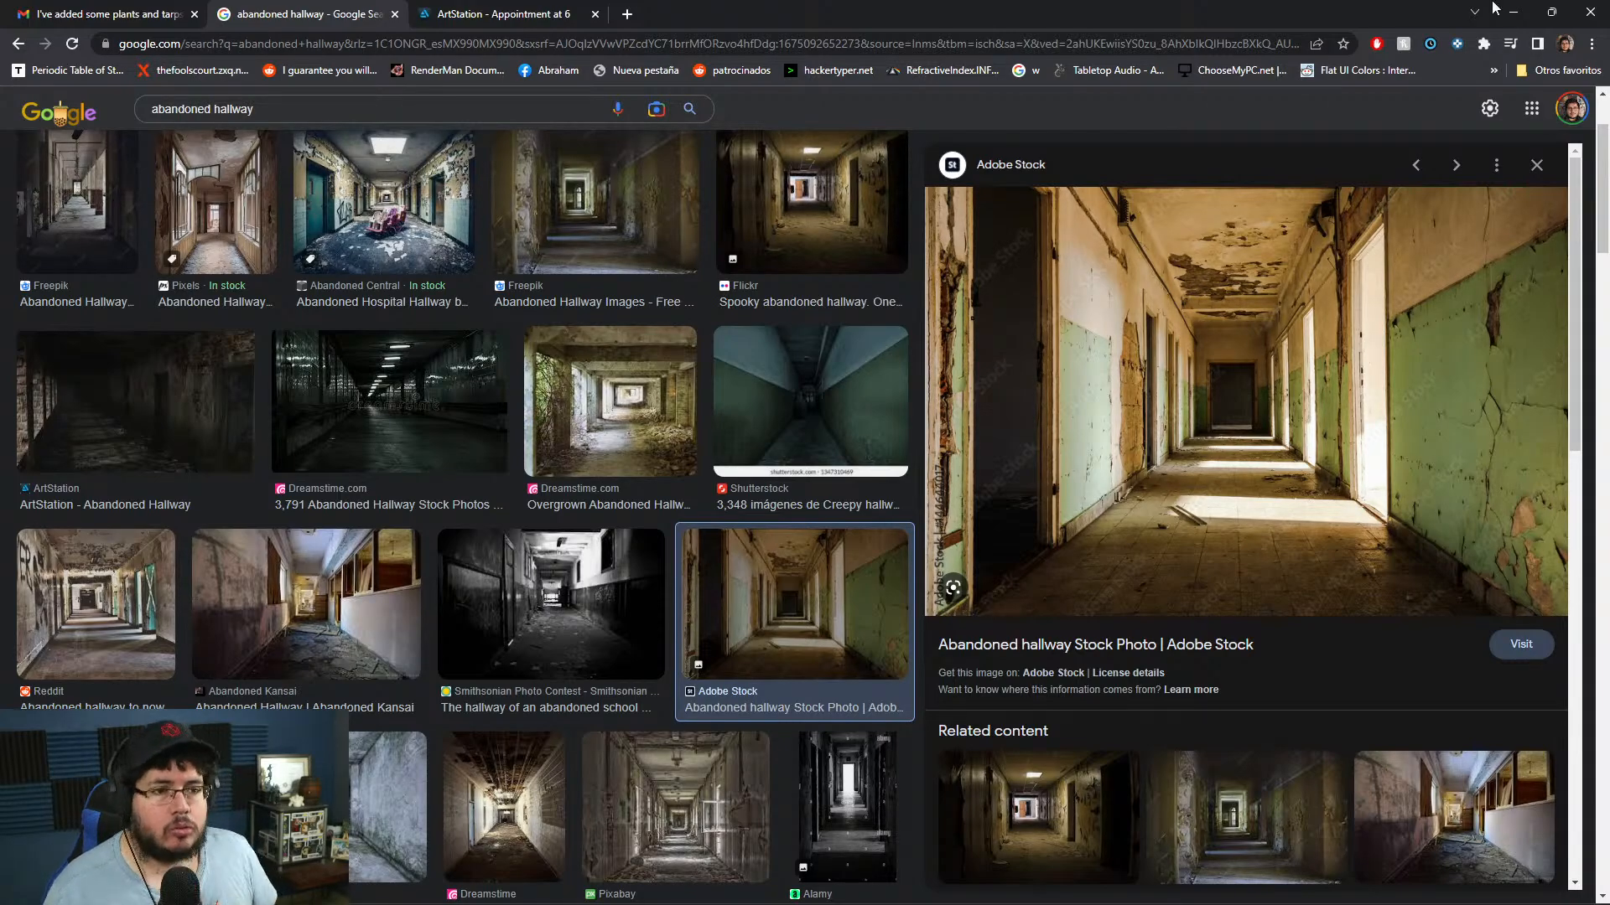
- Search for "nextut skillshare" in a new tab, replacing the ArtStation tab, and open Nexttut's Skillshare profile without its sign-up prompt
click(627, 13)
drag(647, 14, 1609, 56)
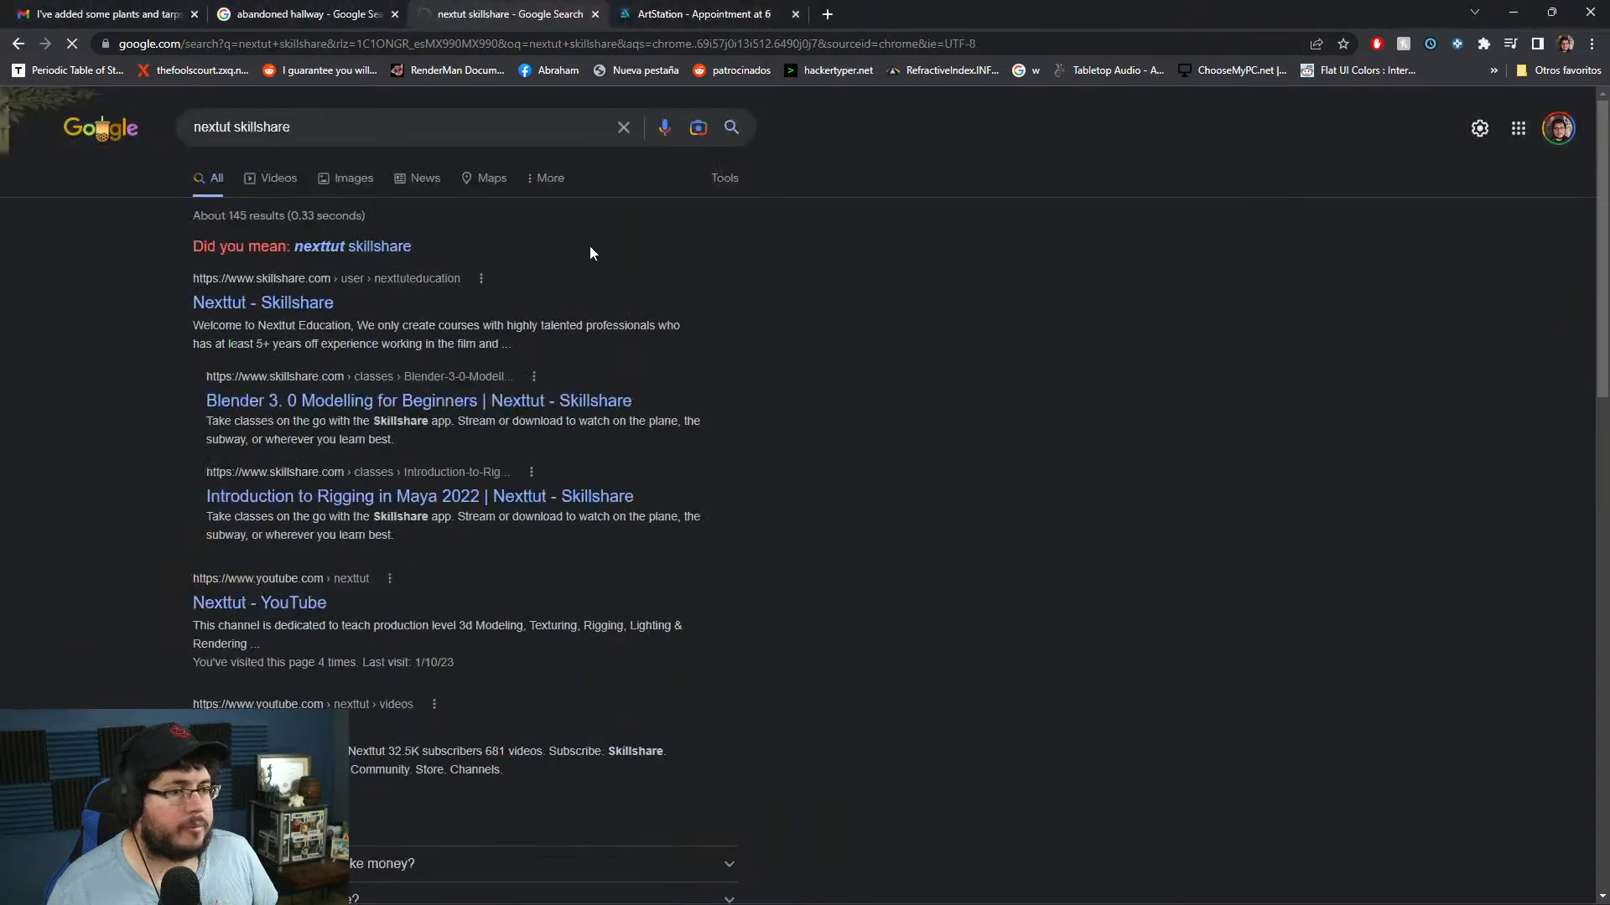
click(795, 14)
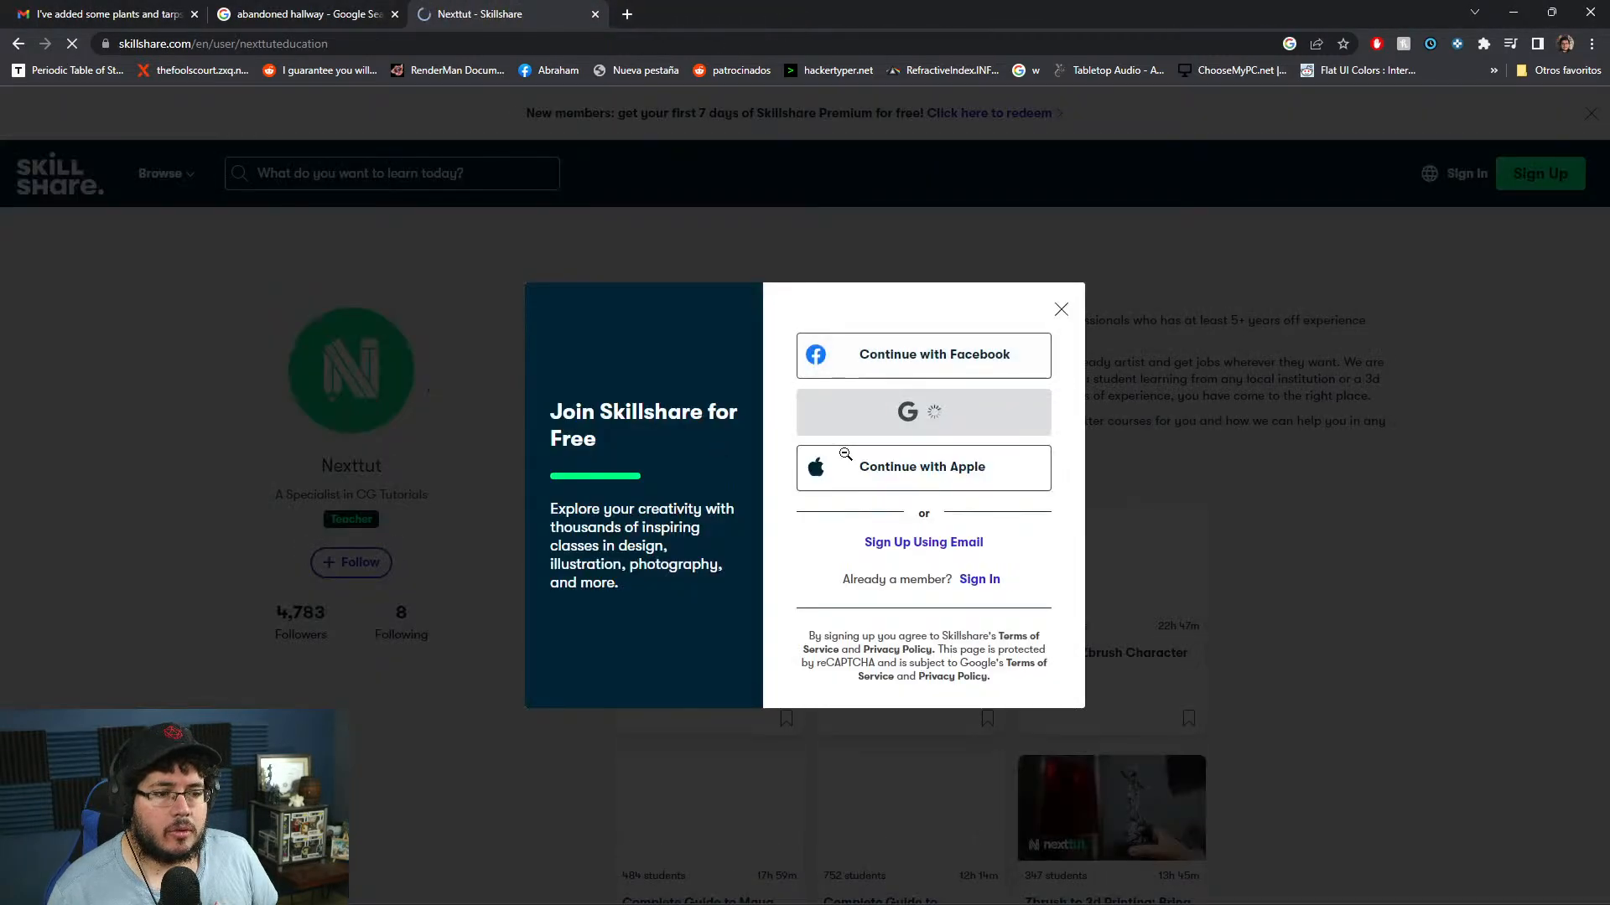
click(1057, 311)
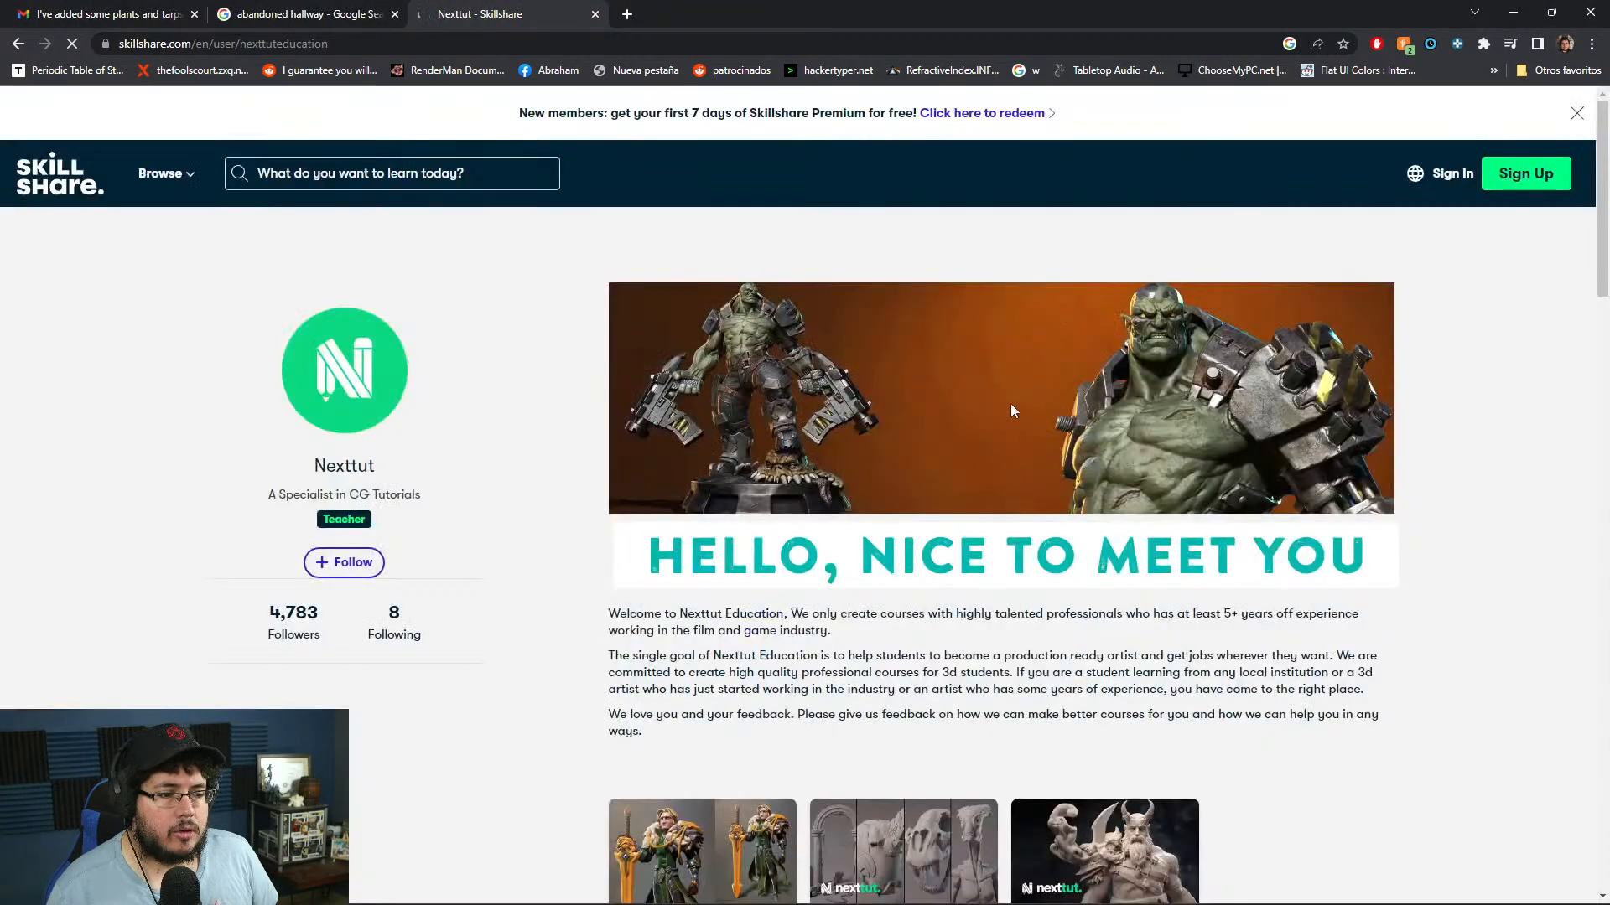
- Expand the class list on the Nexttut profile and look through its Maya, Zbrush, Substance and Blender courses
scroll(1009, 404, down, 10)
click(985, 470)
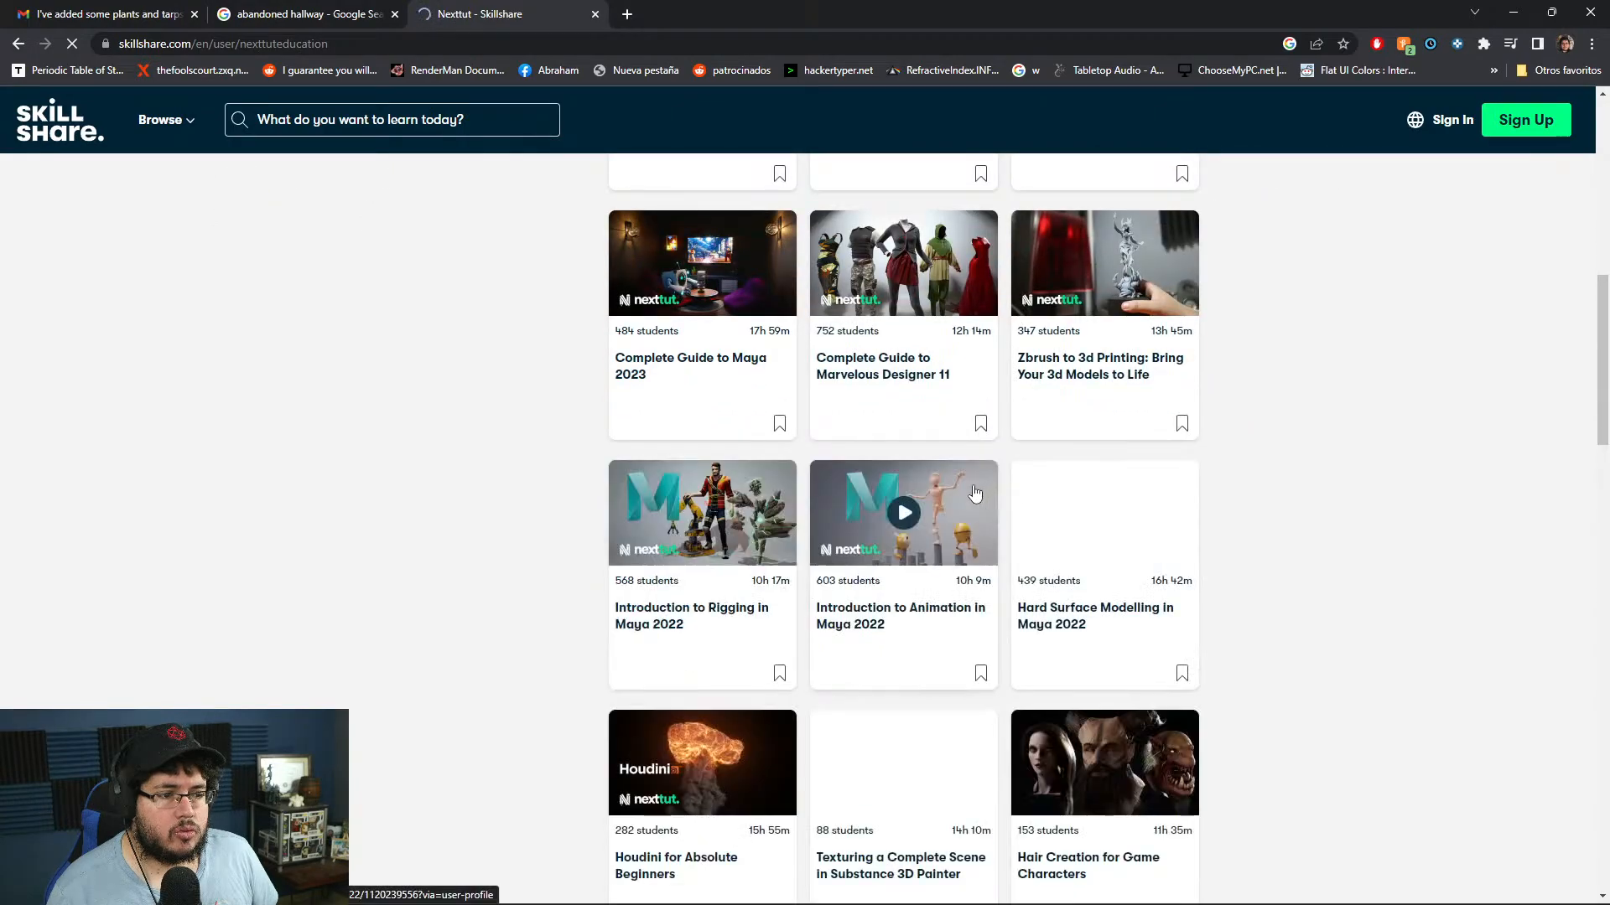
scroll(947, 507, down, 4)
click(999, 632)
scroll(1002, 637, down, 6)
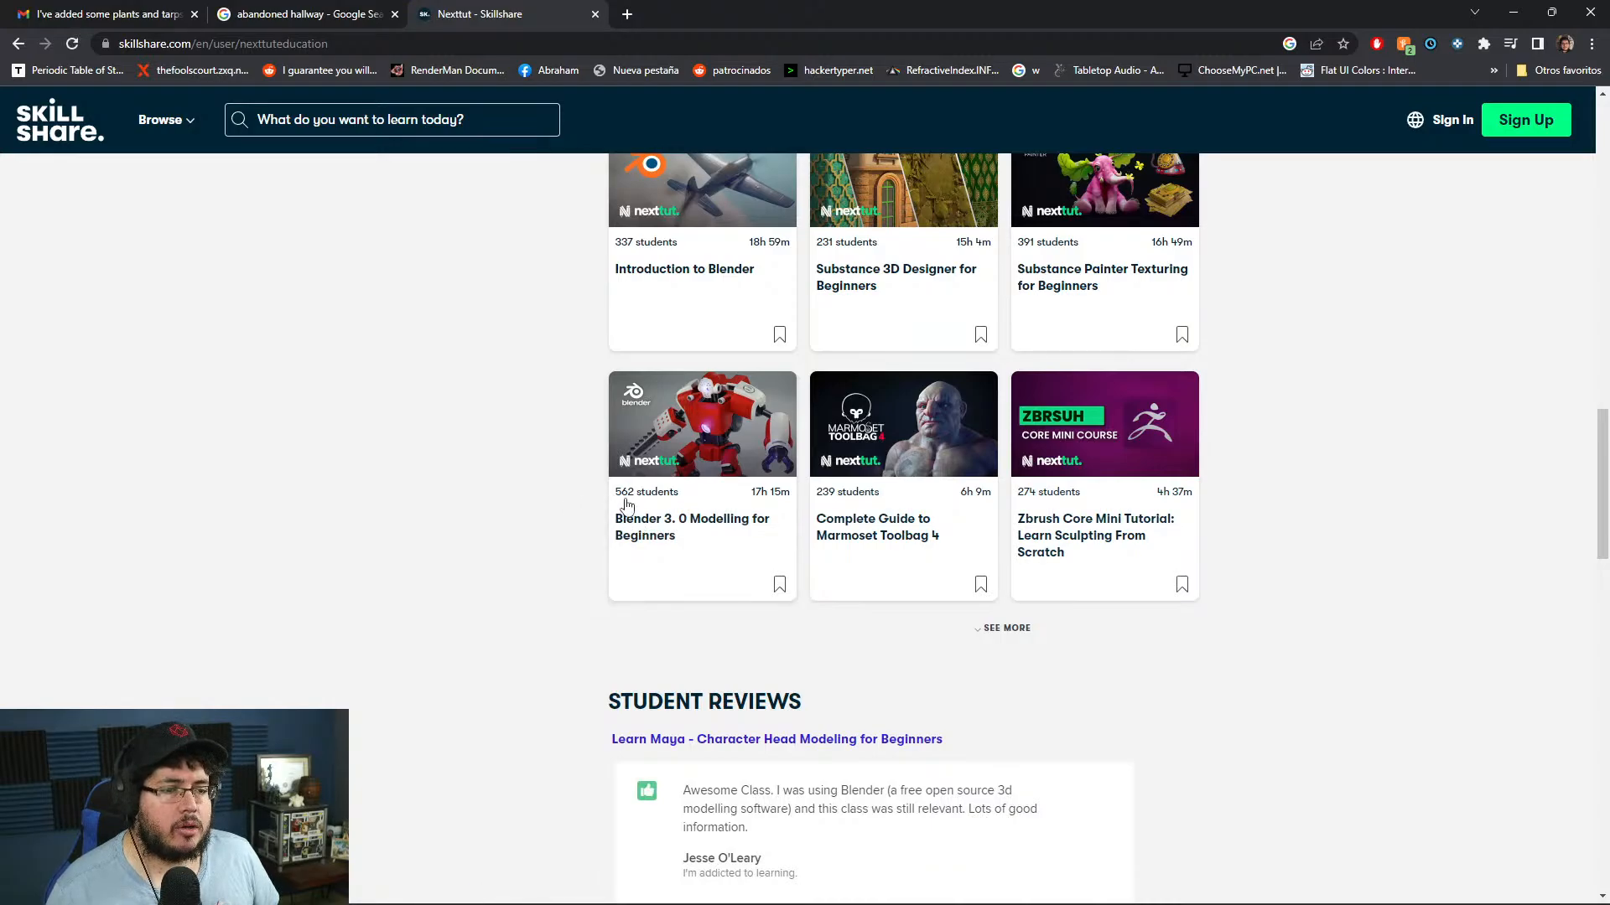
scroll(435, 572, up, 8)
scroll(435, 570, up, 7)
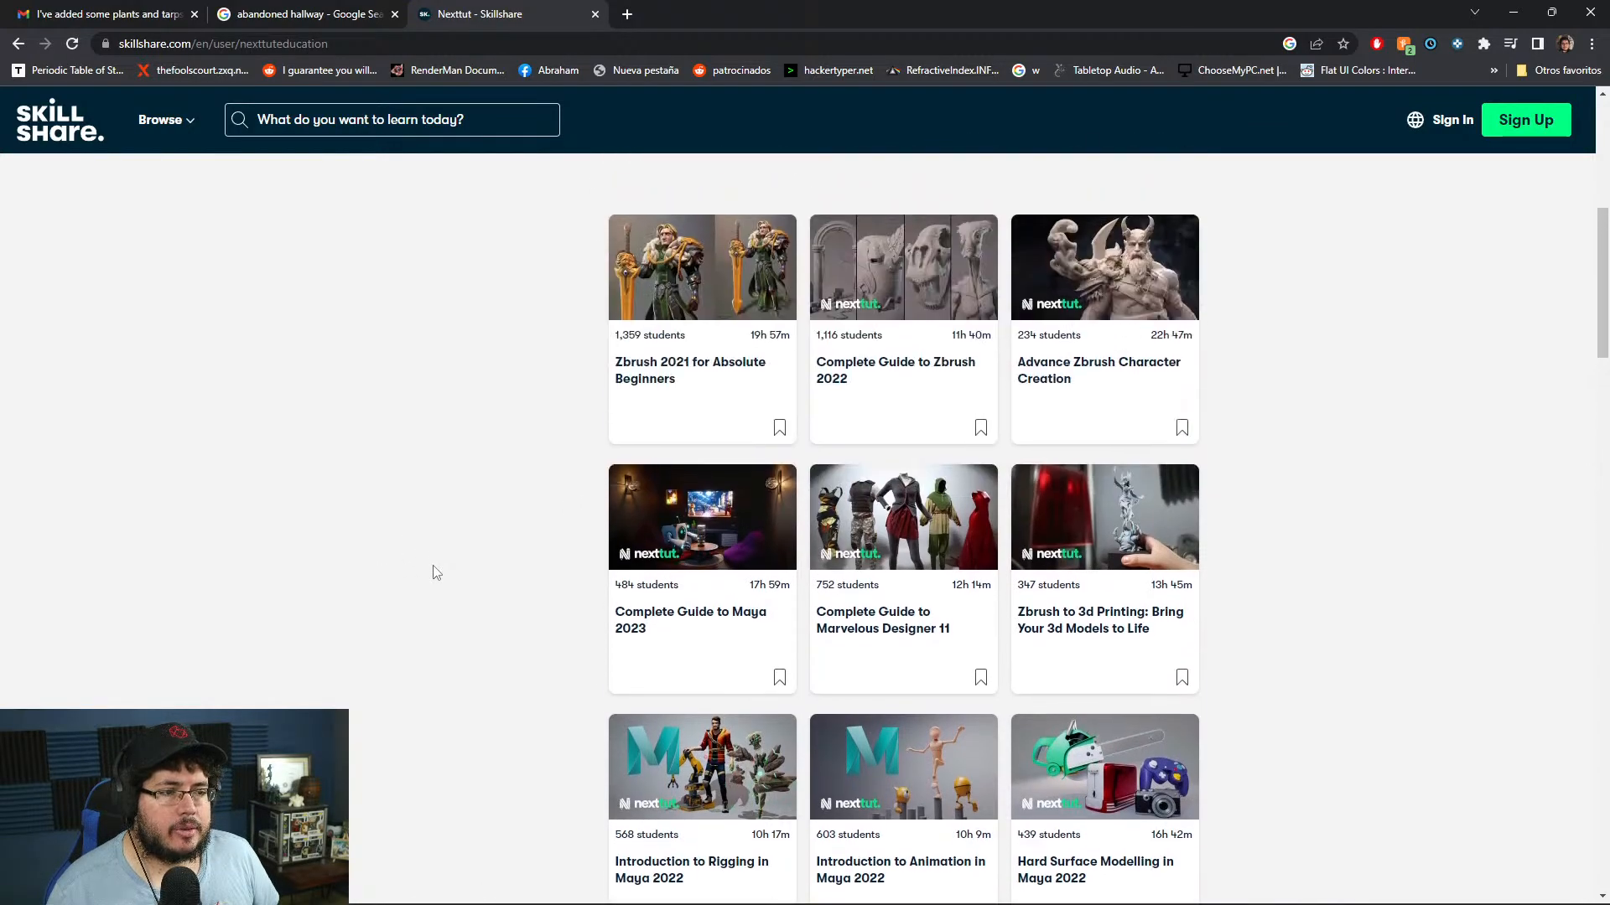
scroll(815, 589, down, 10)
scroll(964, 618, down, 8)
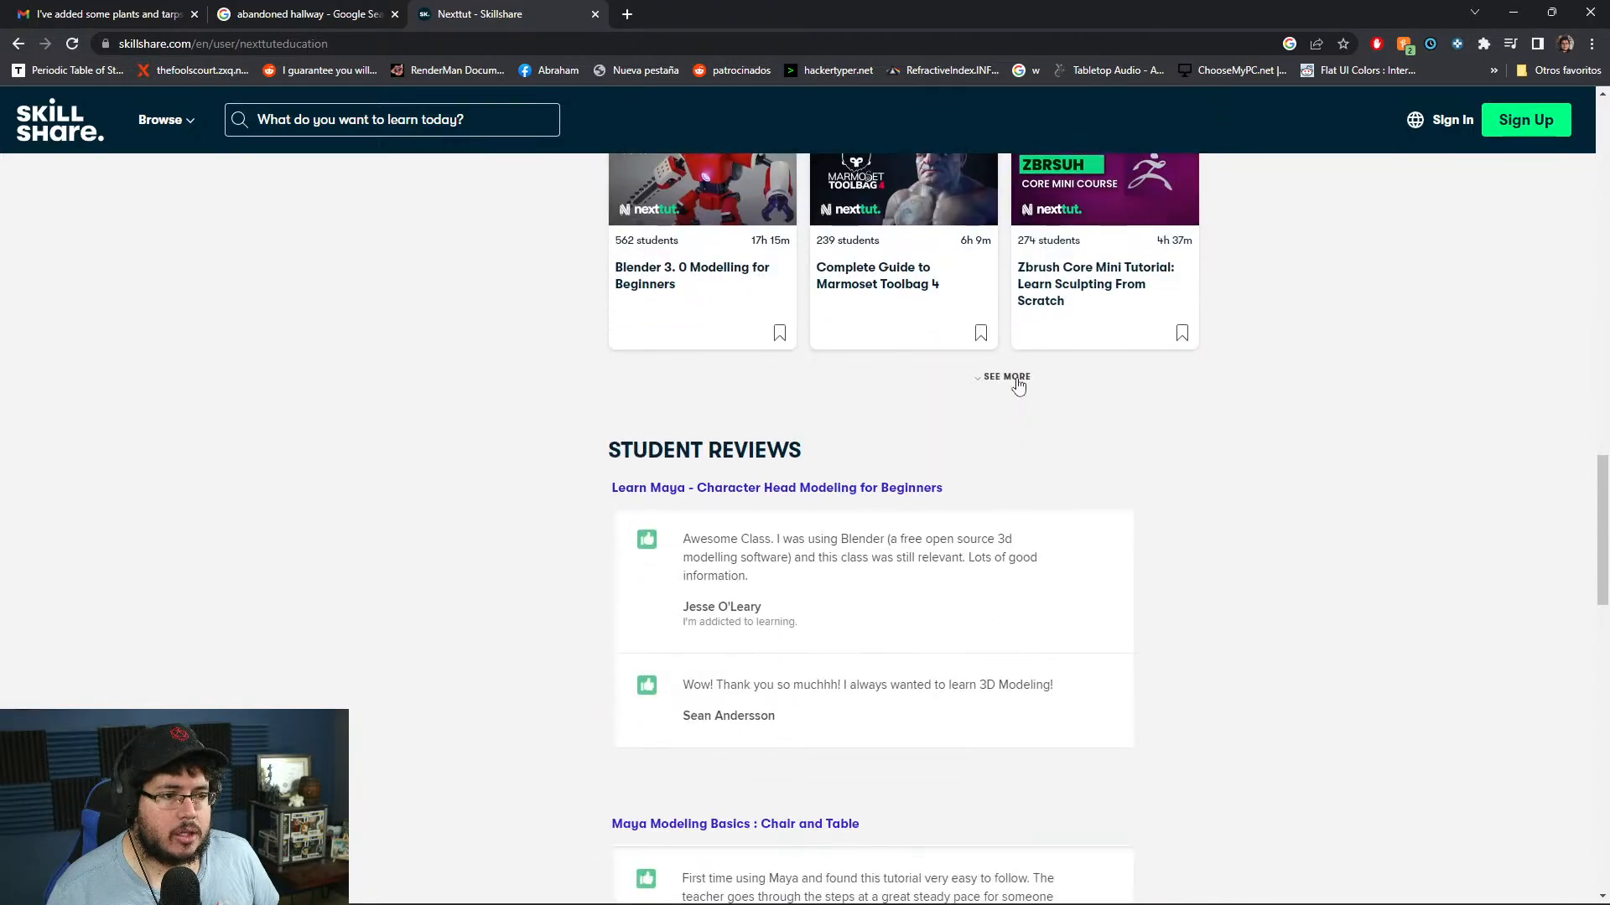
- Load further batches of Nexttut's classes, from the character modelling courses to the Unreal Engine environment courses
click(1015, 384)
scroll(624, 467, down, 3)
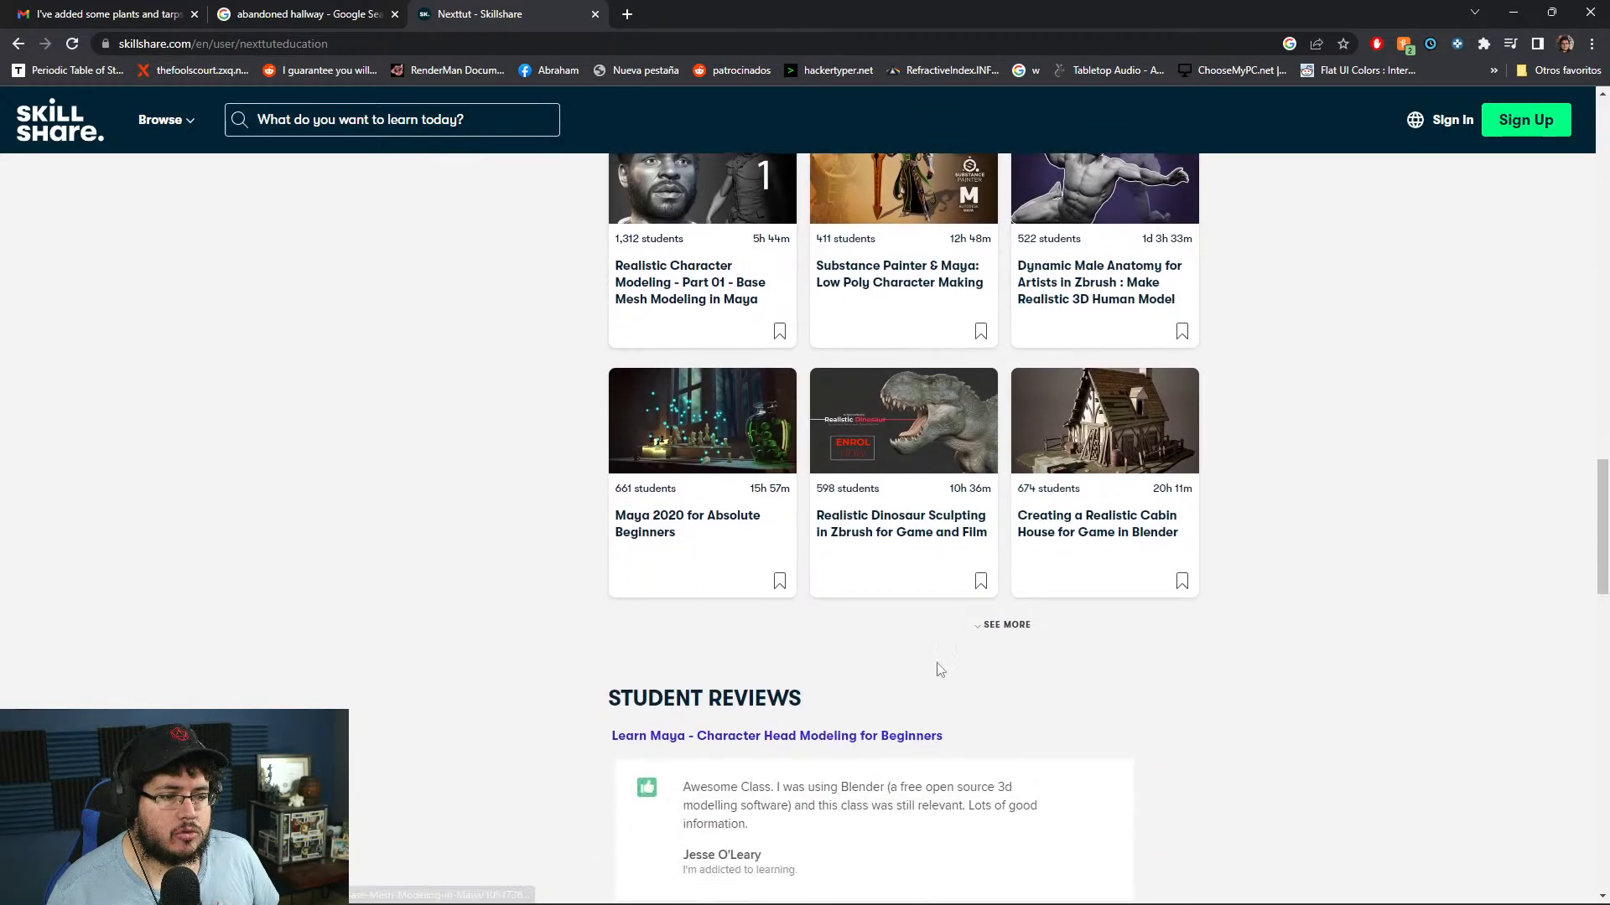
click(996, 626)
scroll(476, 547, down, 6)
click(1008, 556)
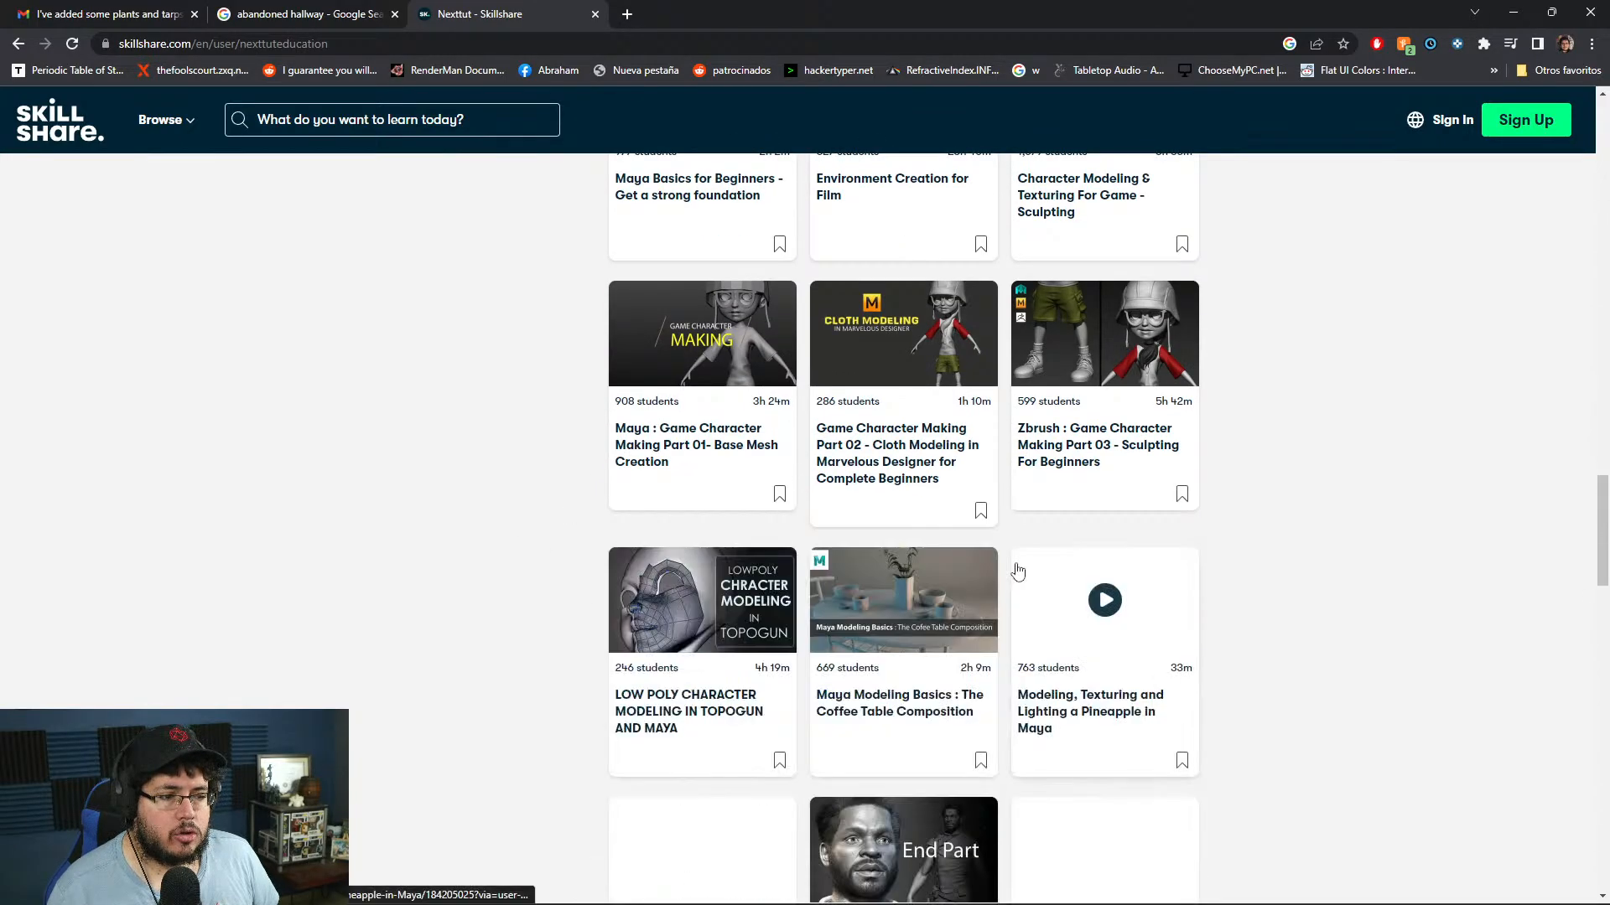
scroll(1015, 587, down, 5)
click(1003, 493)
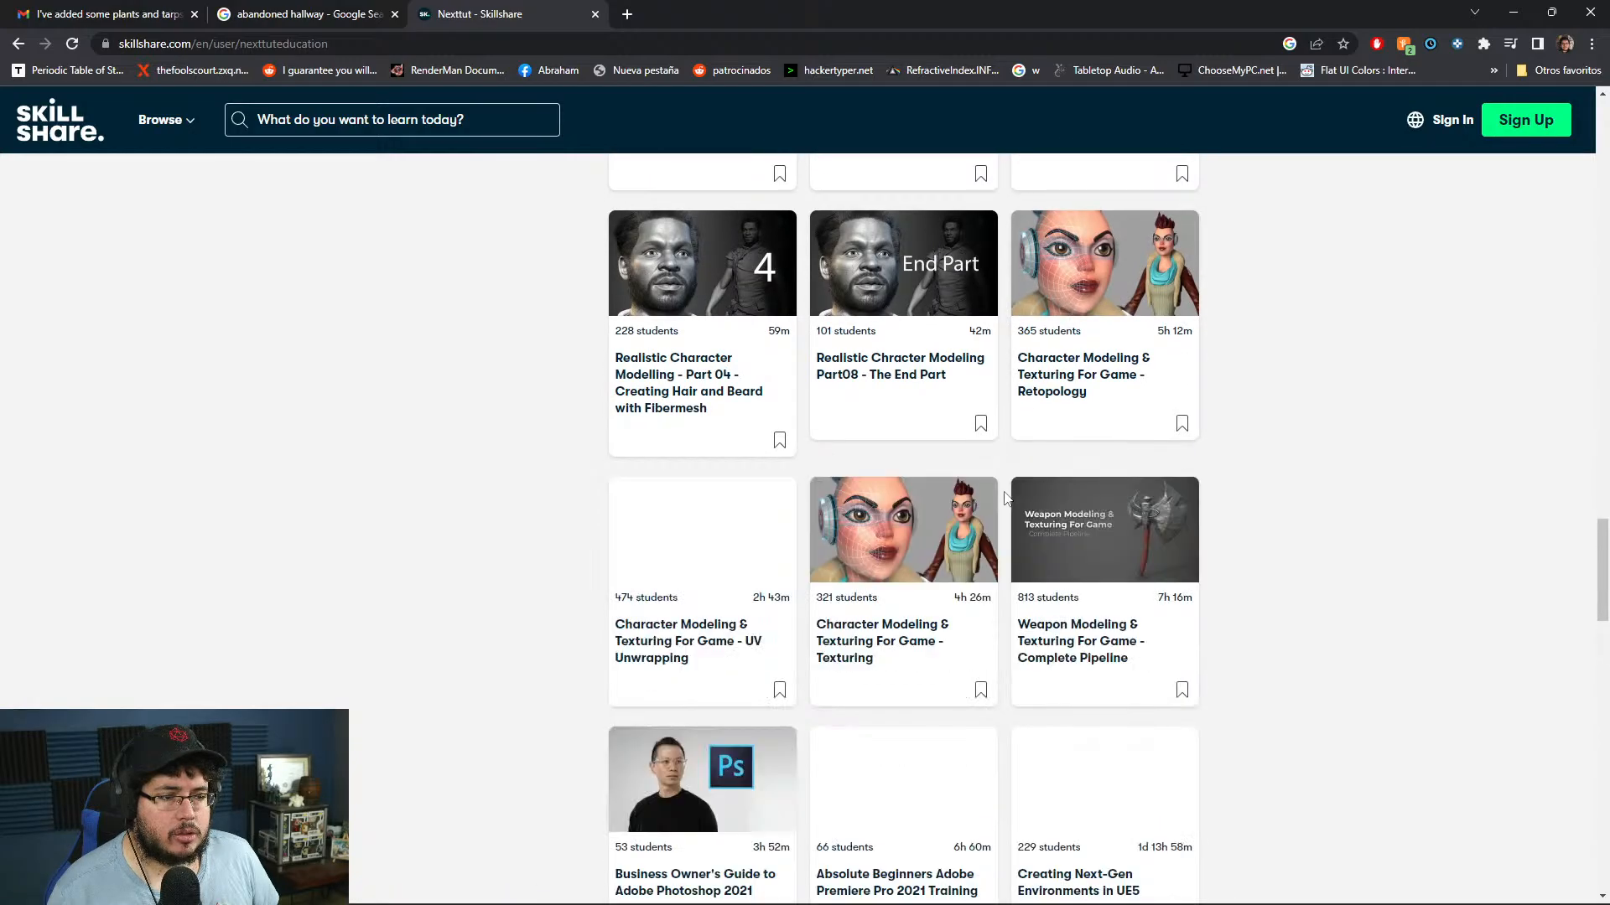
scroll(998, 587, down, 4)
click(997, 651)
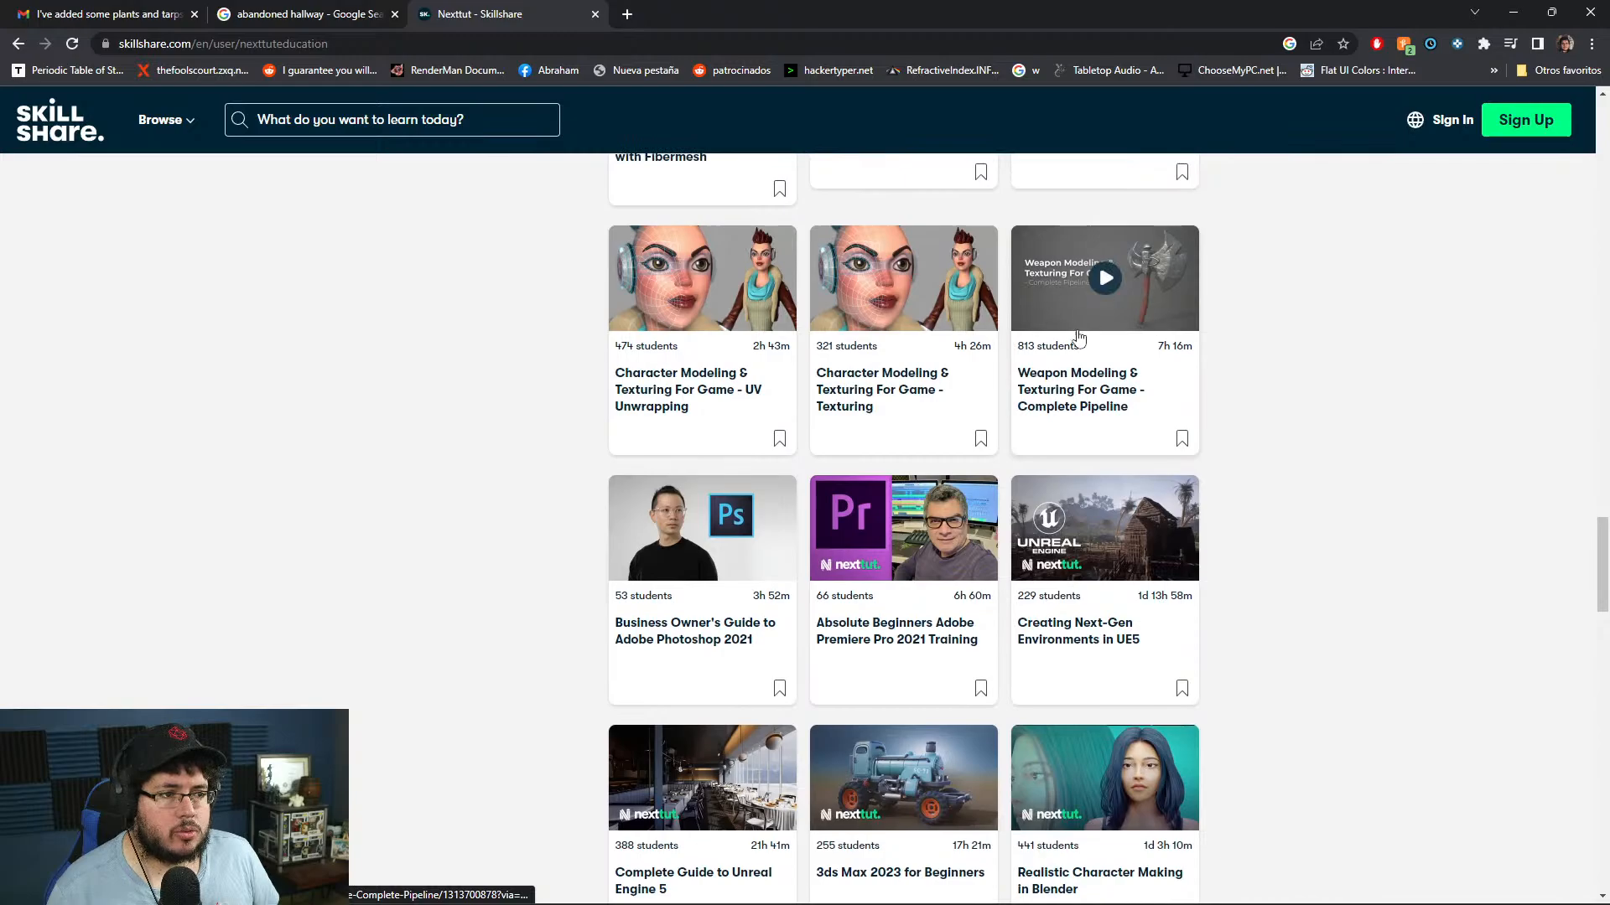
- Reveal the remaining classes such as Game Environments Art Masterclass, and return to the top of the Nexttut profile
scroll(1079, 342, down, 7)
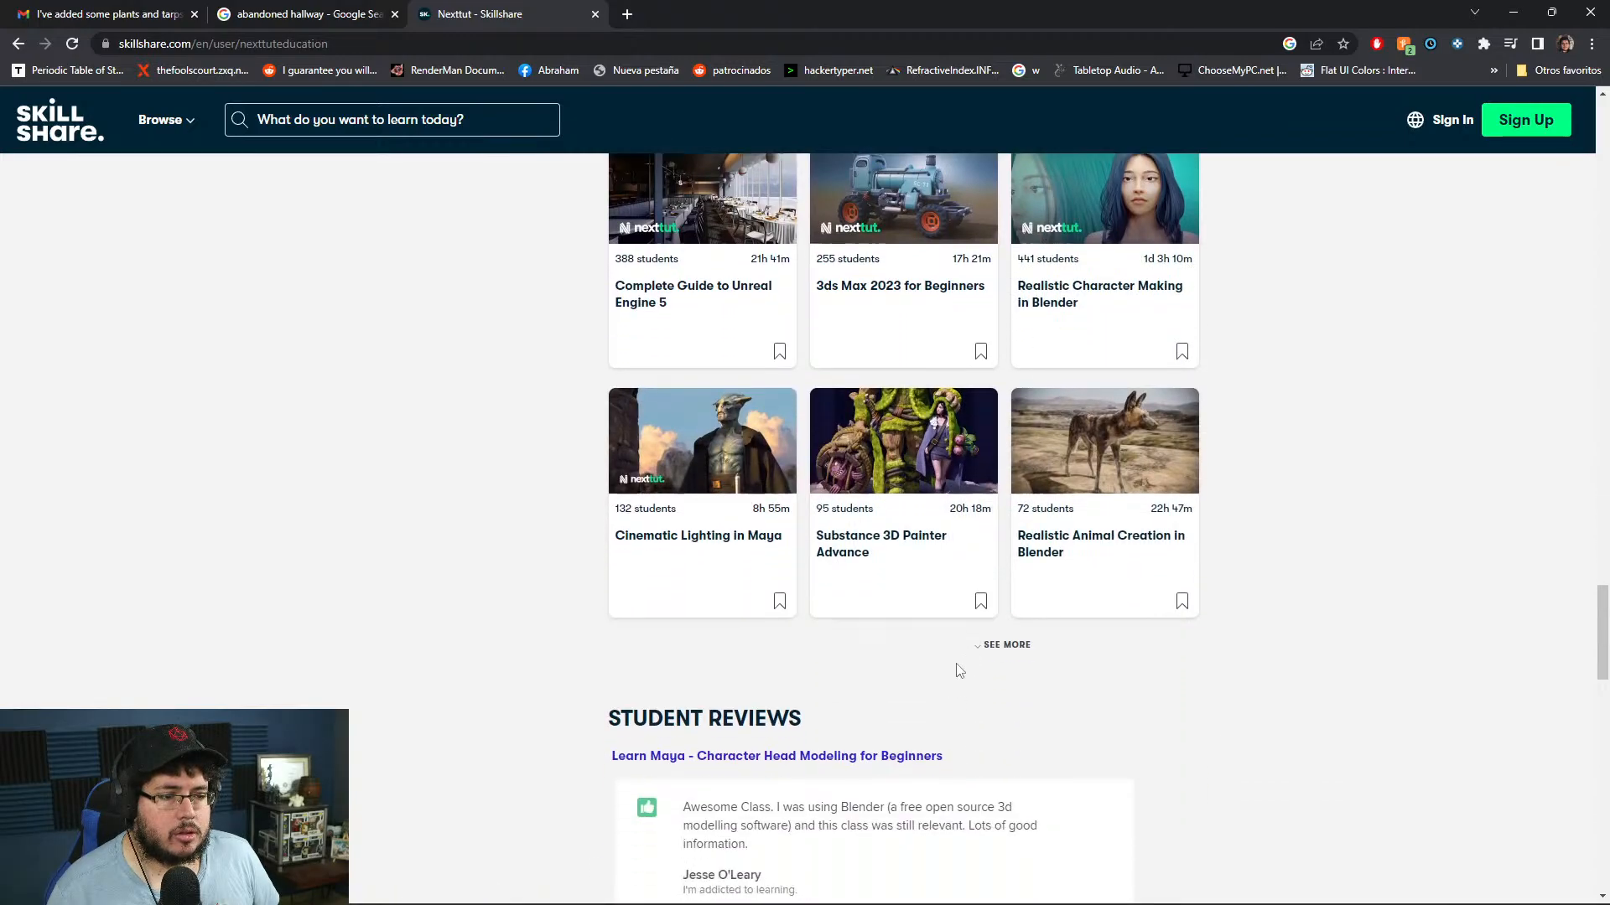
click(1001, 646)
scroll(506, 538, down, 1)
scroll(507, 538, down, 2)
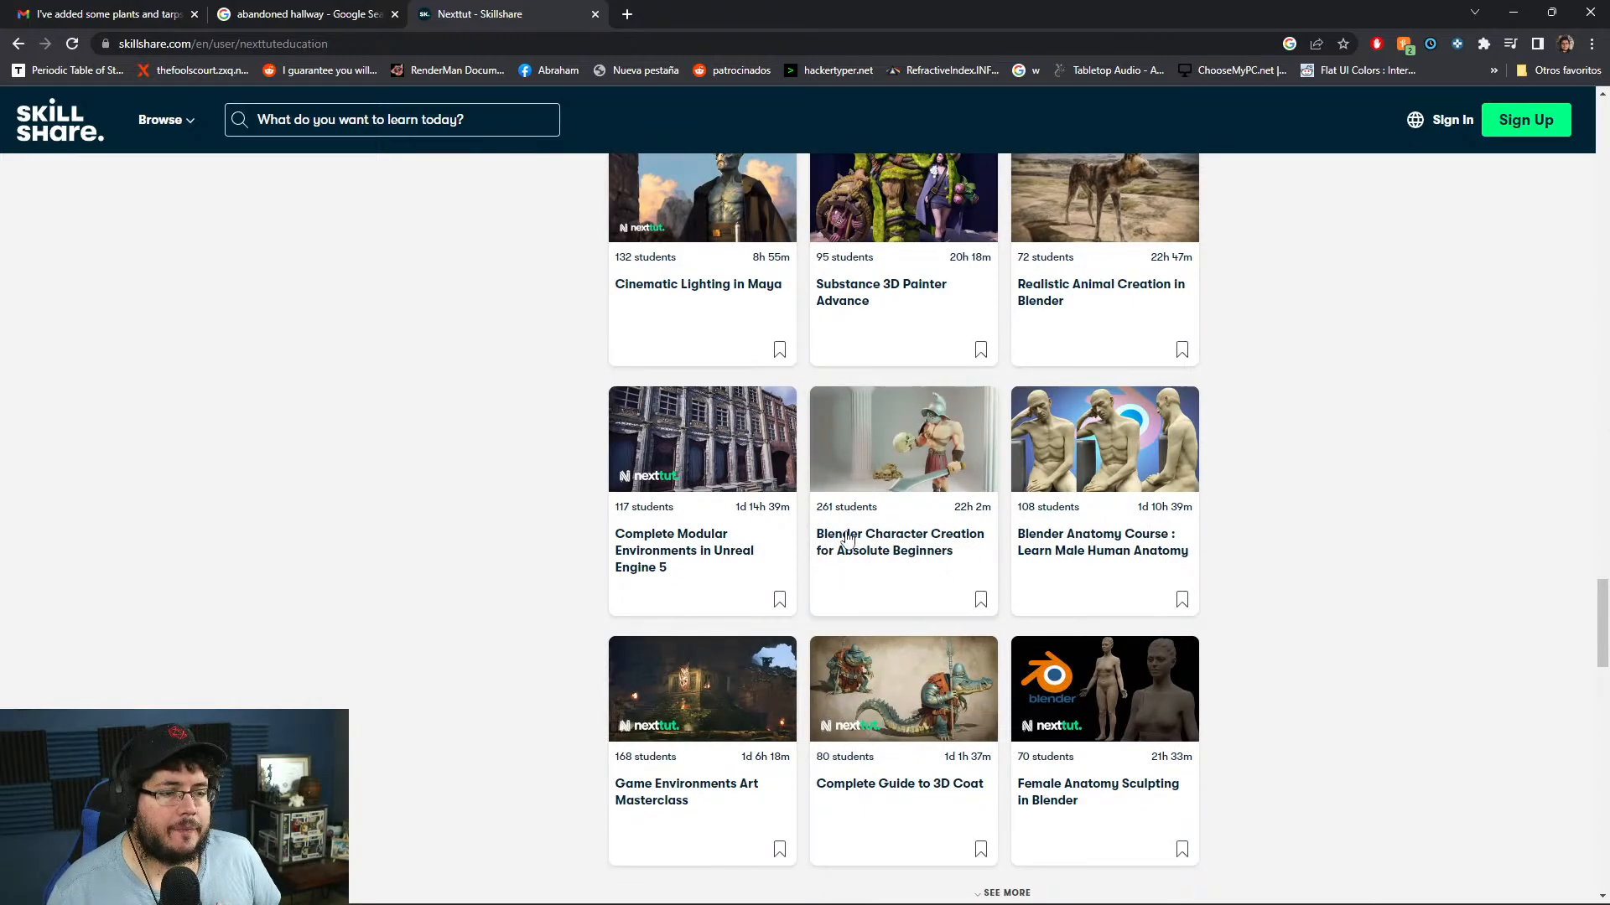
scroll(935, 618, up, 8)
scroll(939, 618, up, 20)
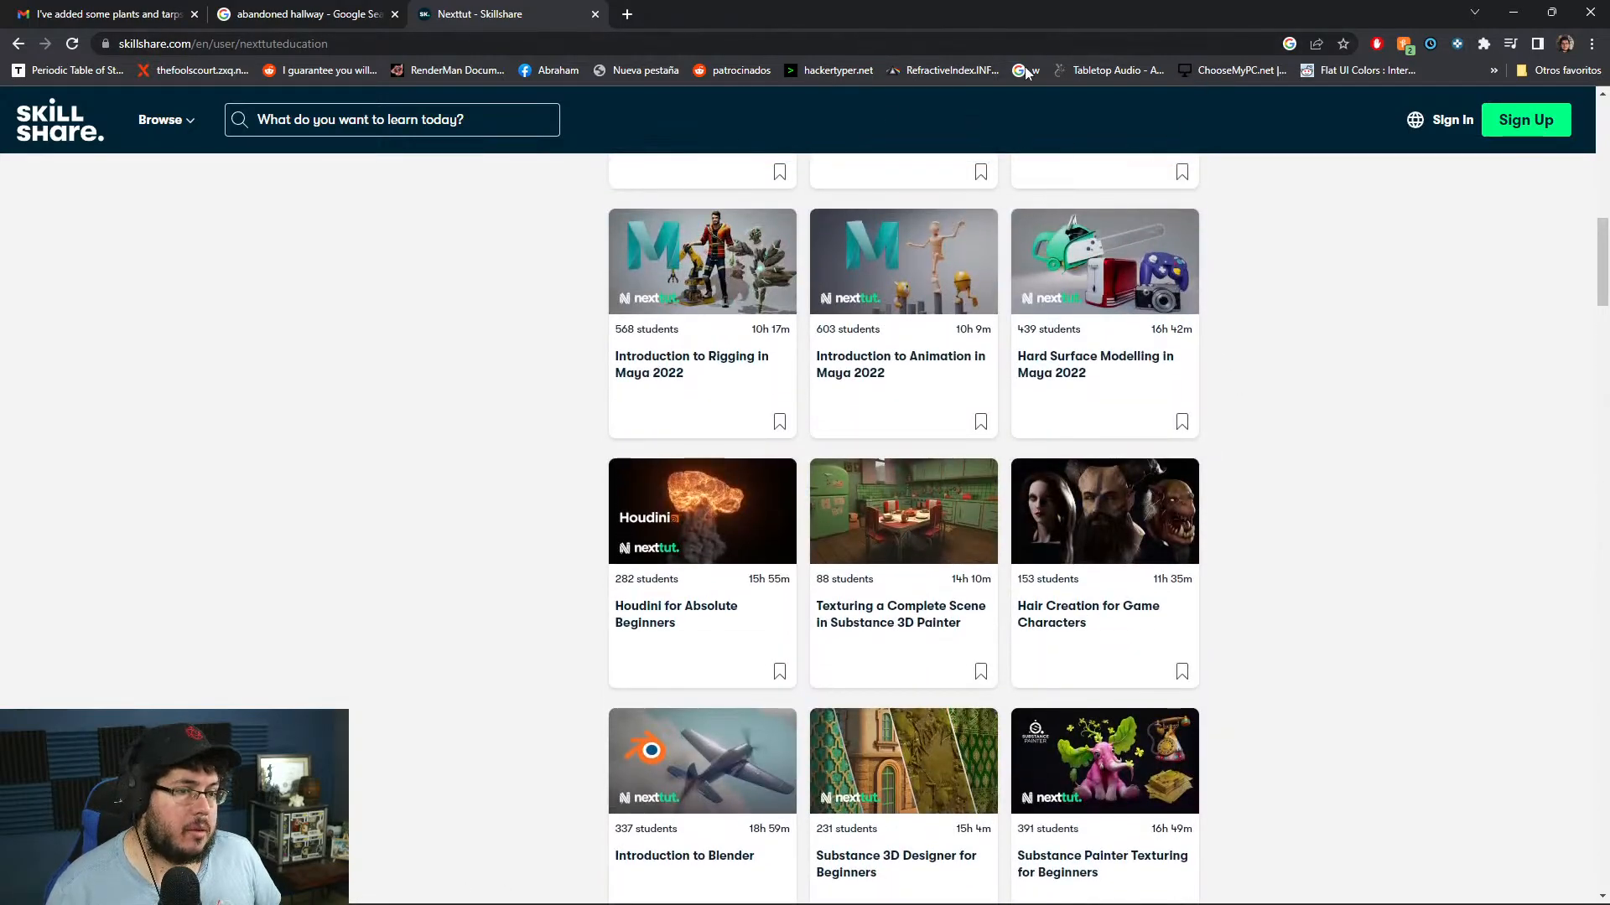
scroll(1170, 234, up, 13)
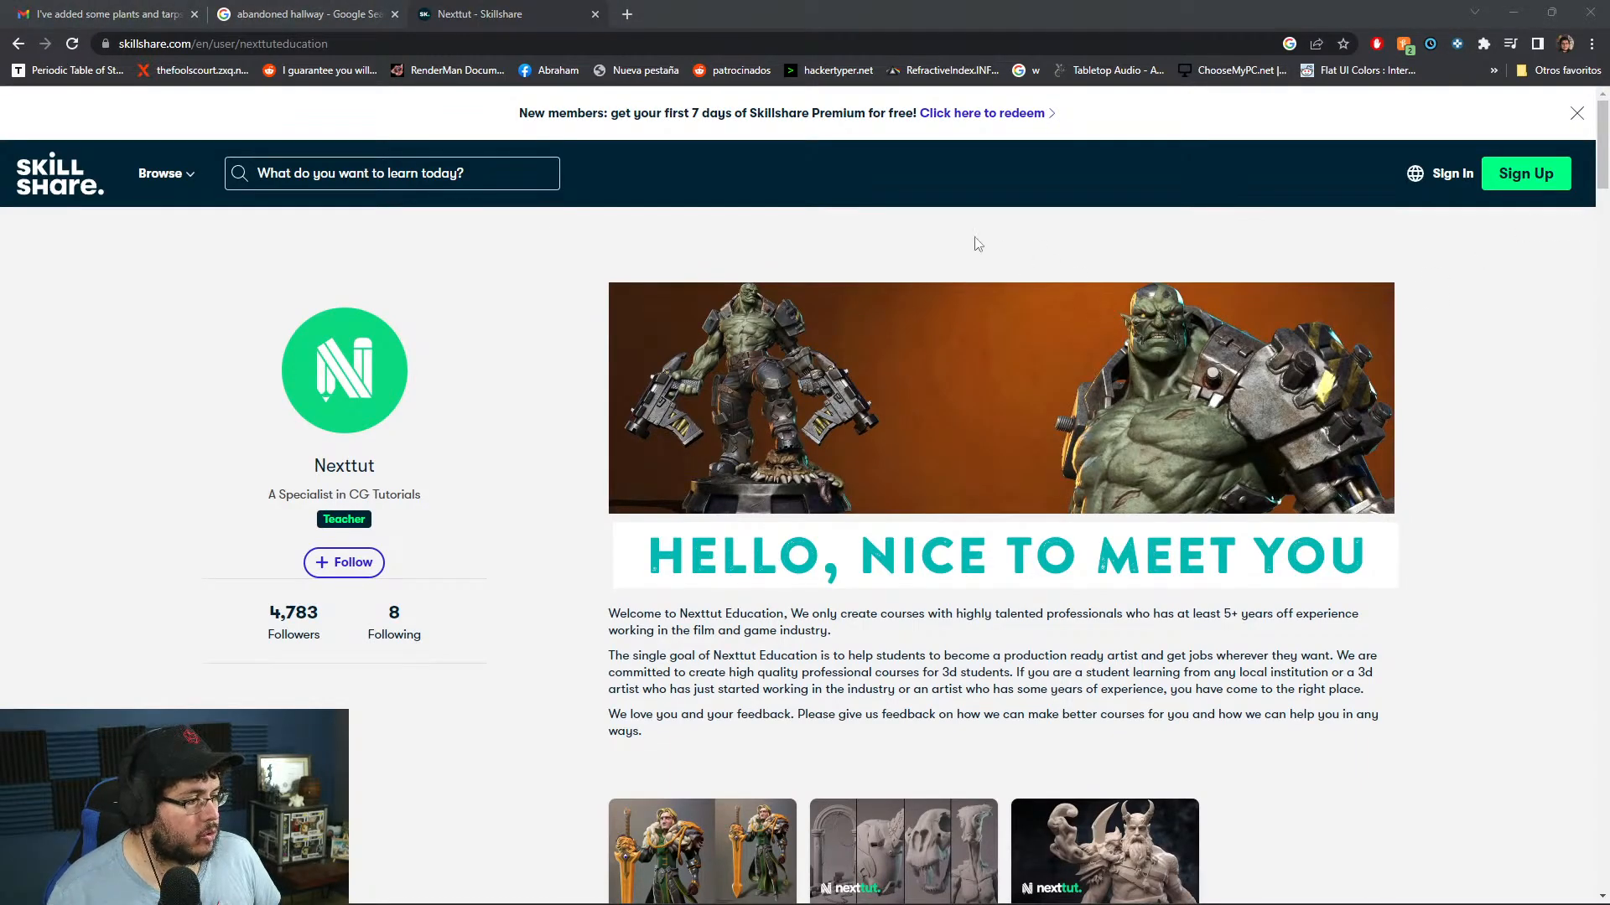
- Check the Gmail message about added plants and tarps, and return to the "abandoned hallway" image results
click(167, 11)
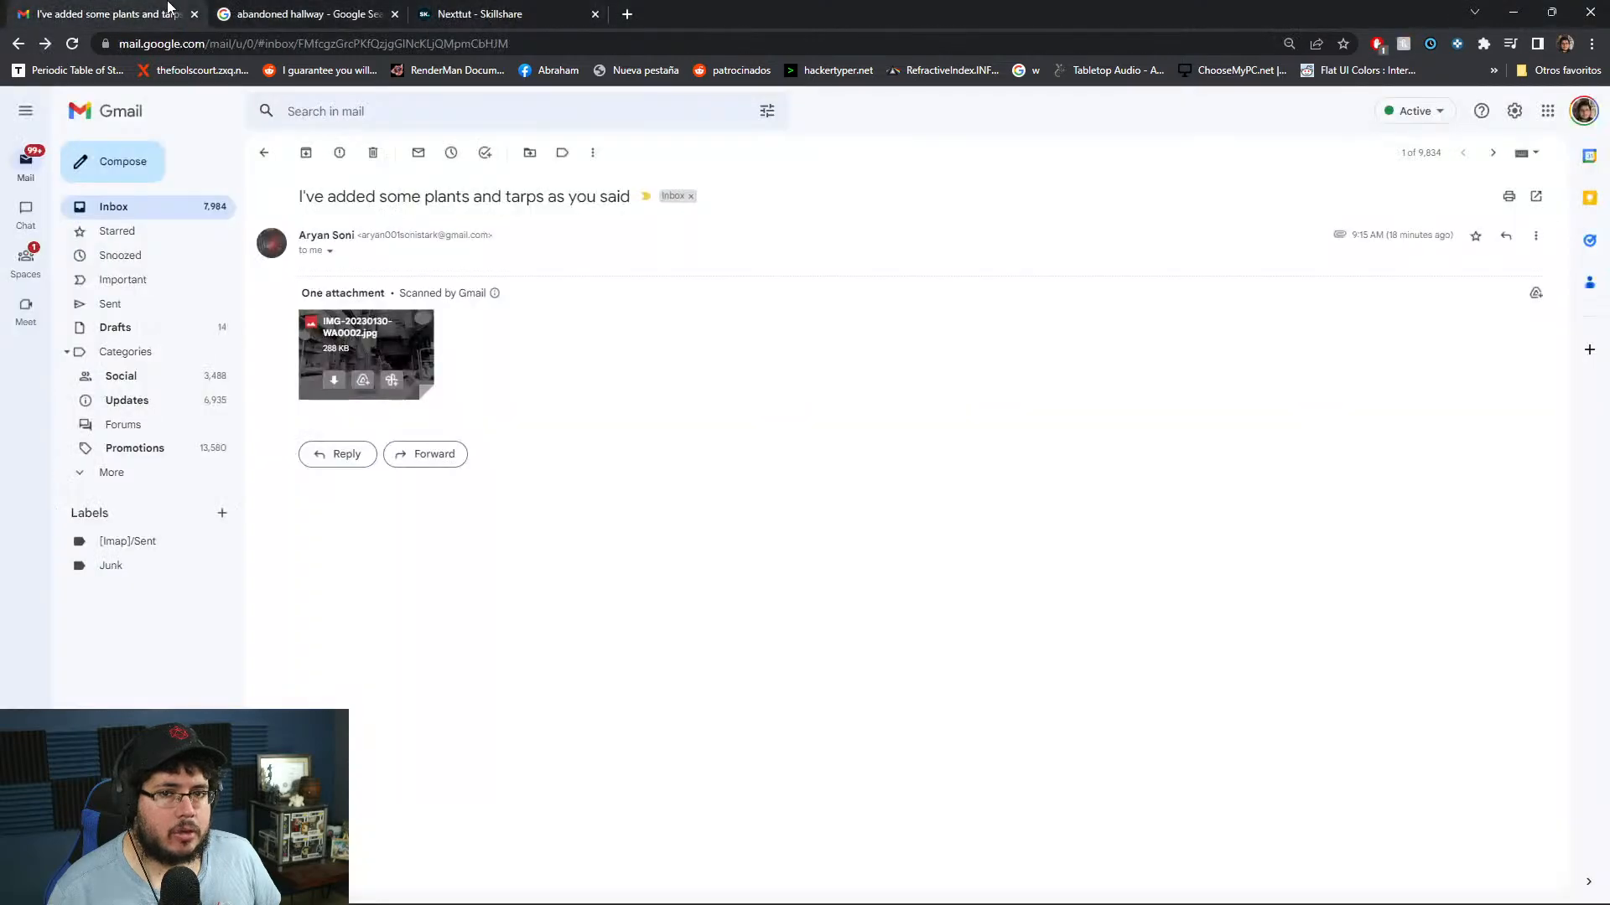
click(290, 13)
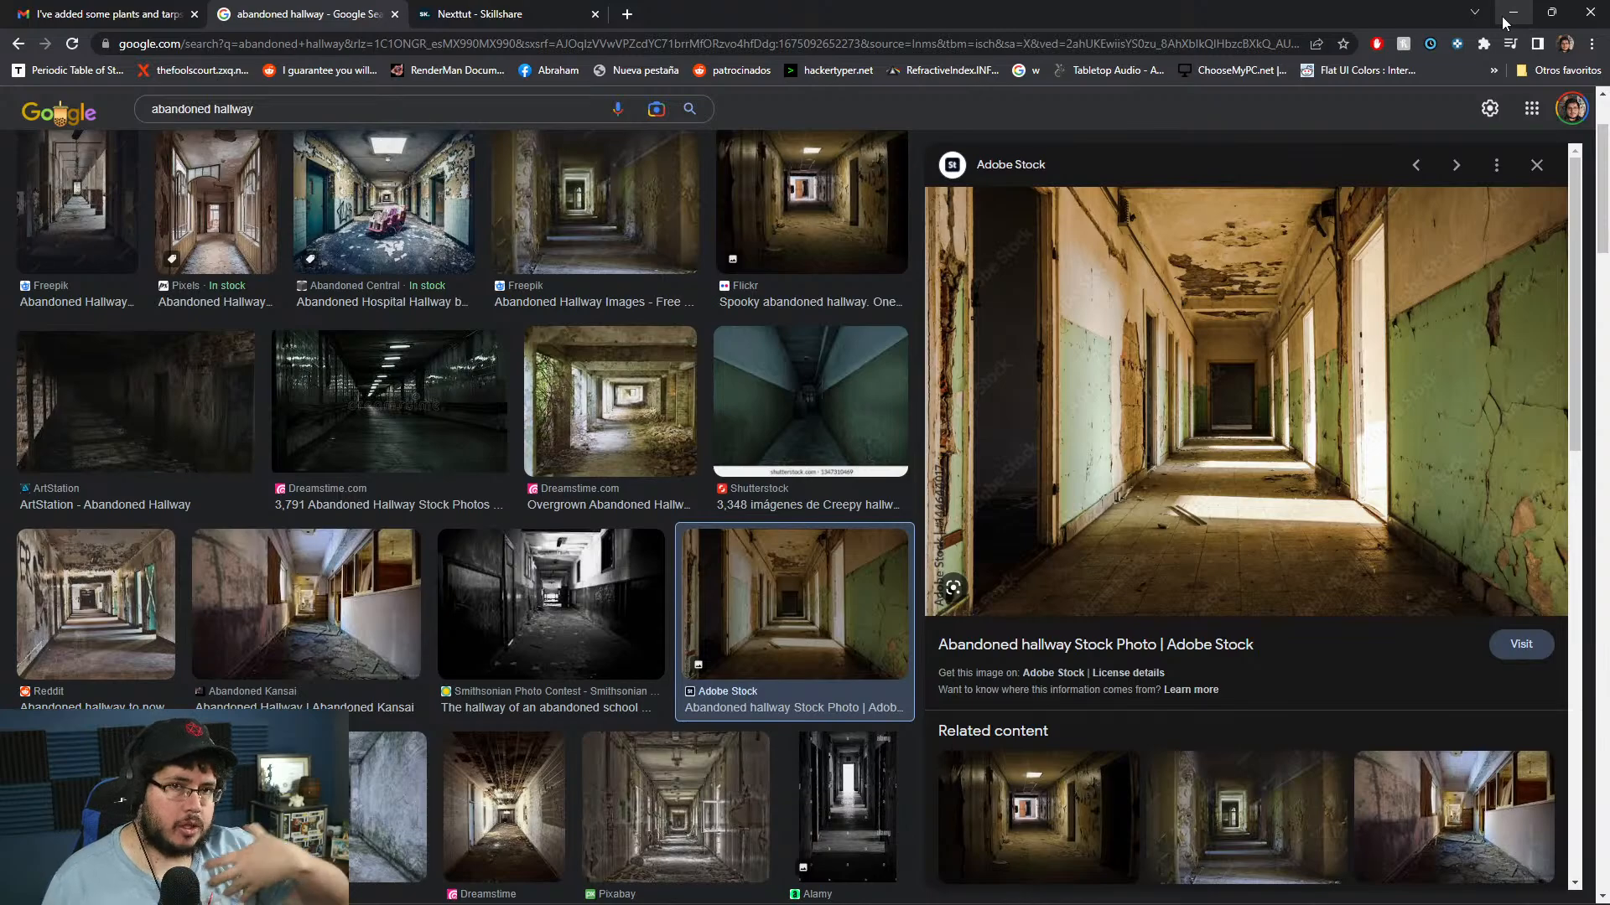
- Switch to File Explorer and browse to the 00_ProyectosCritical folder on the Projects (H:) drive
key(super)
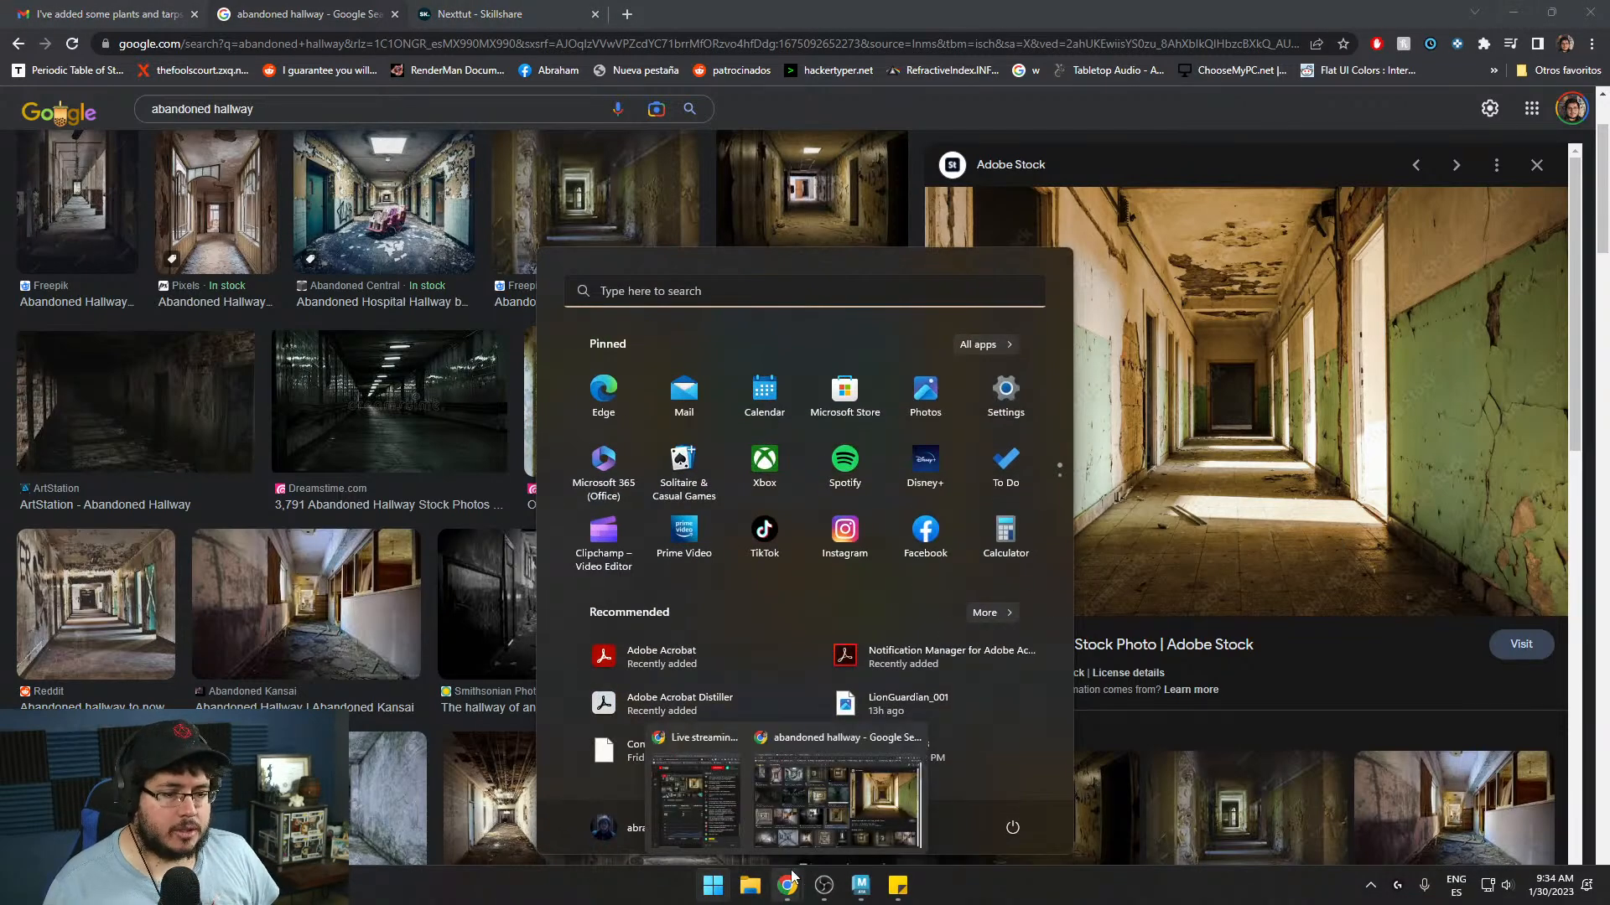
click(751, 885)
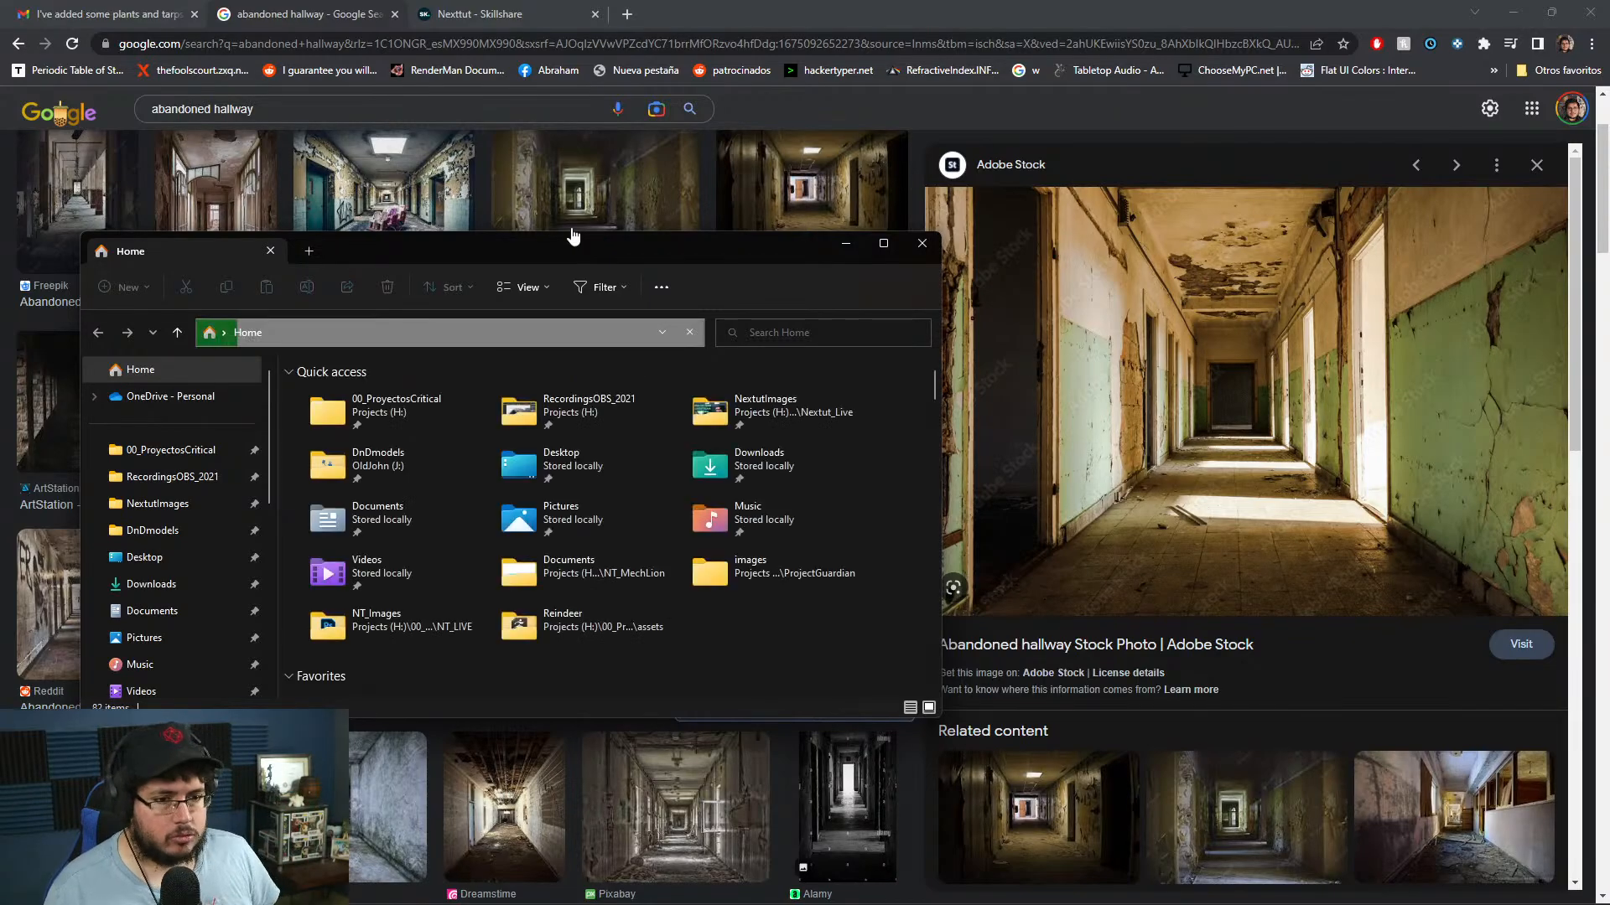
drag(596, 246, 764, 201)
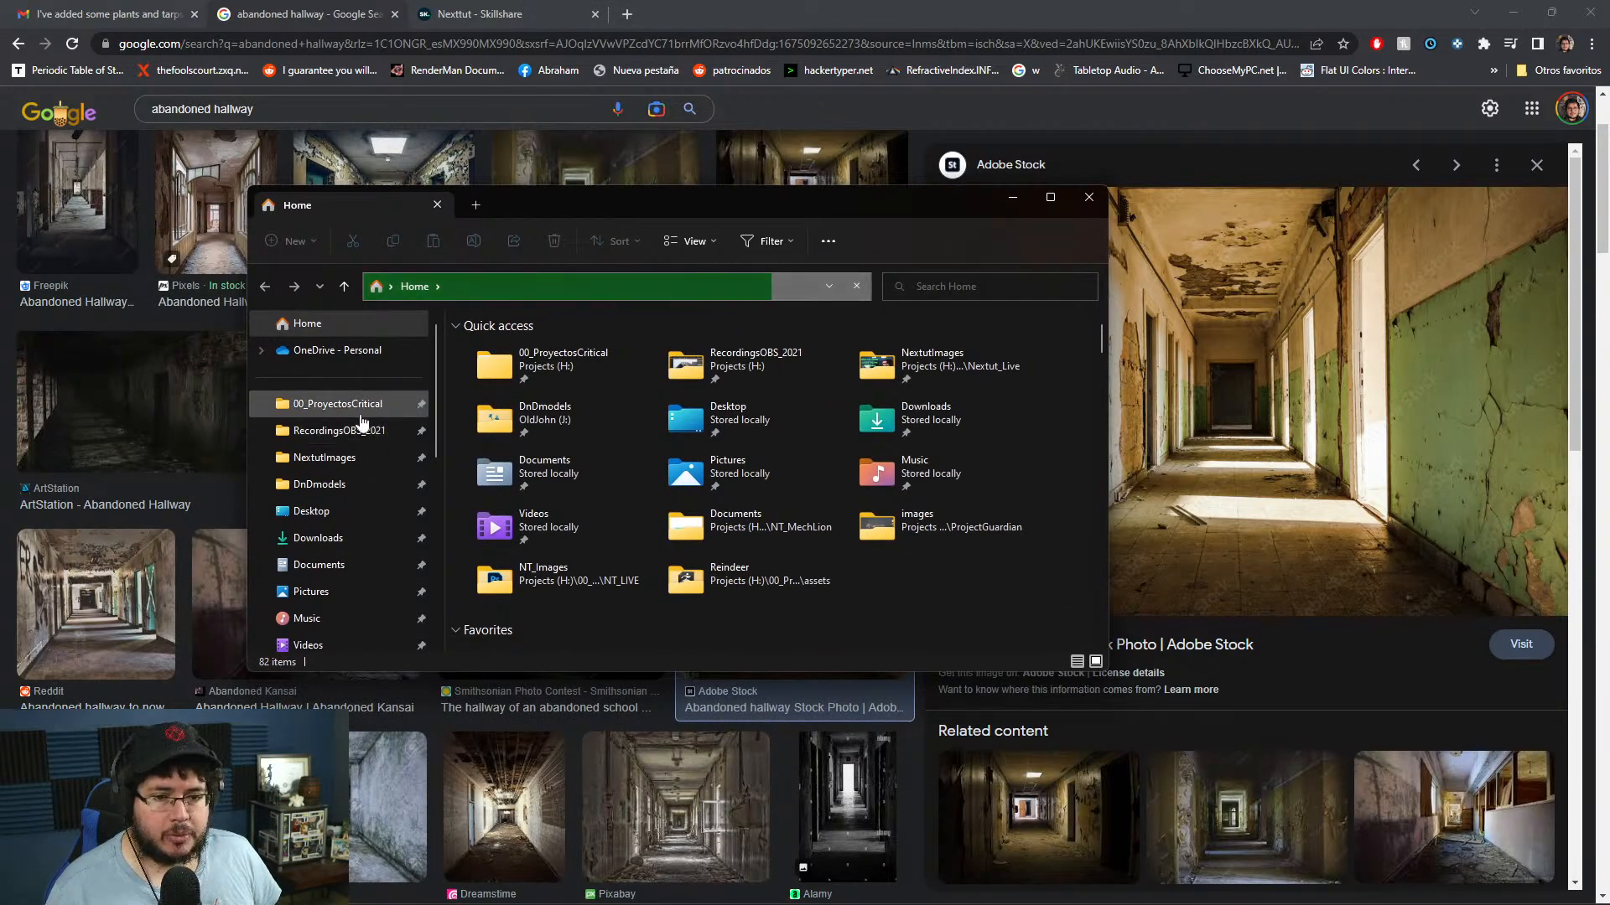
scroll(350, 518, down, 3)
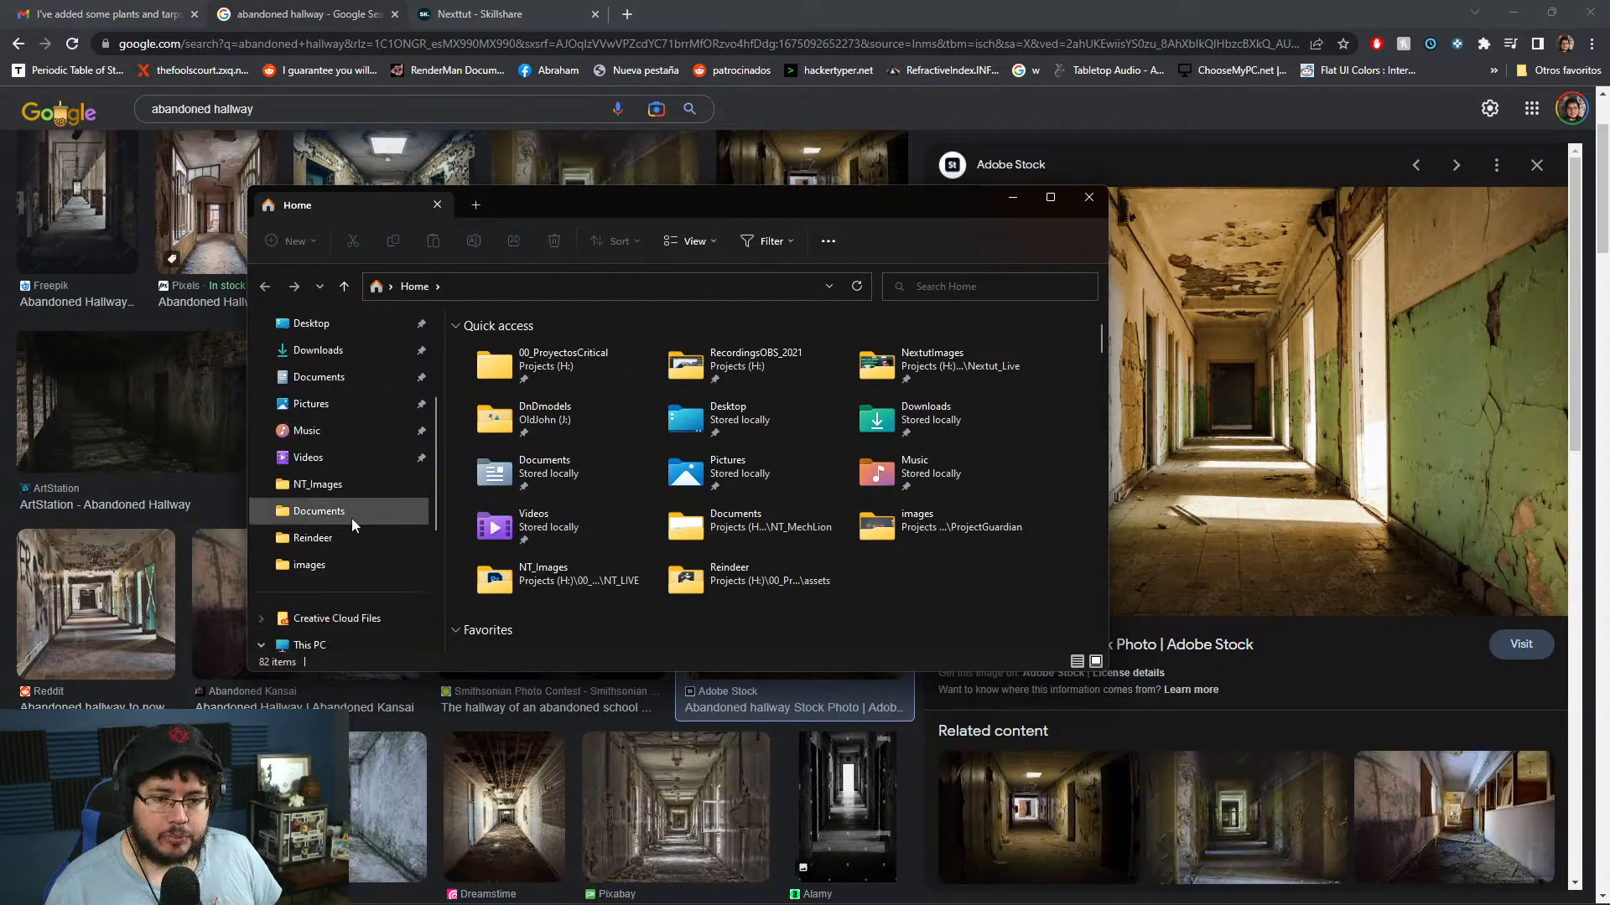
click(339, 560)
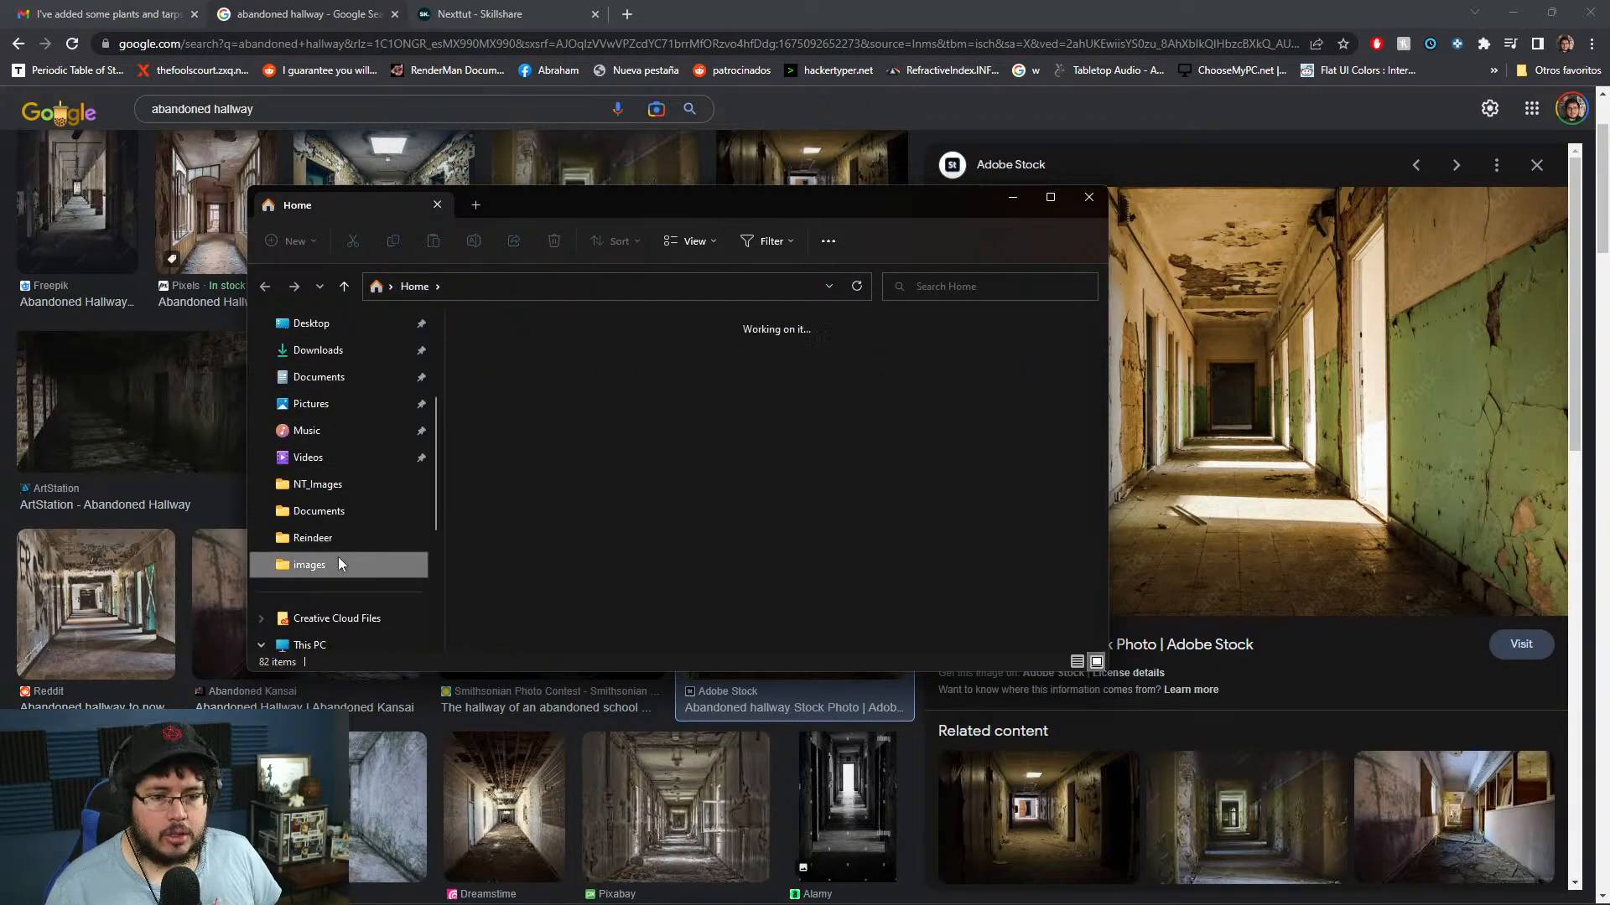
click(518, 286)
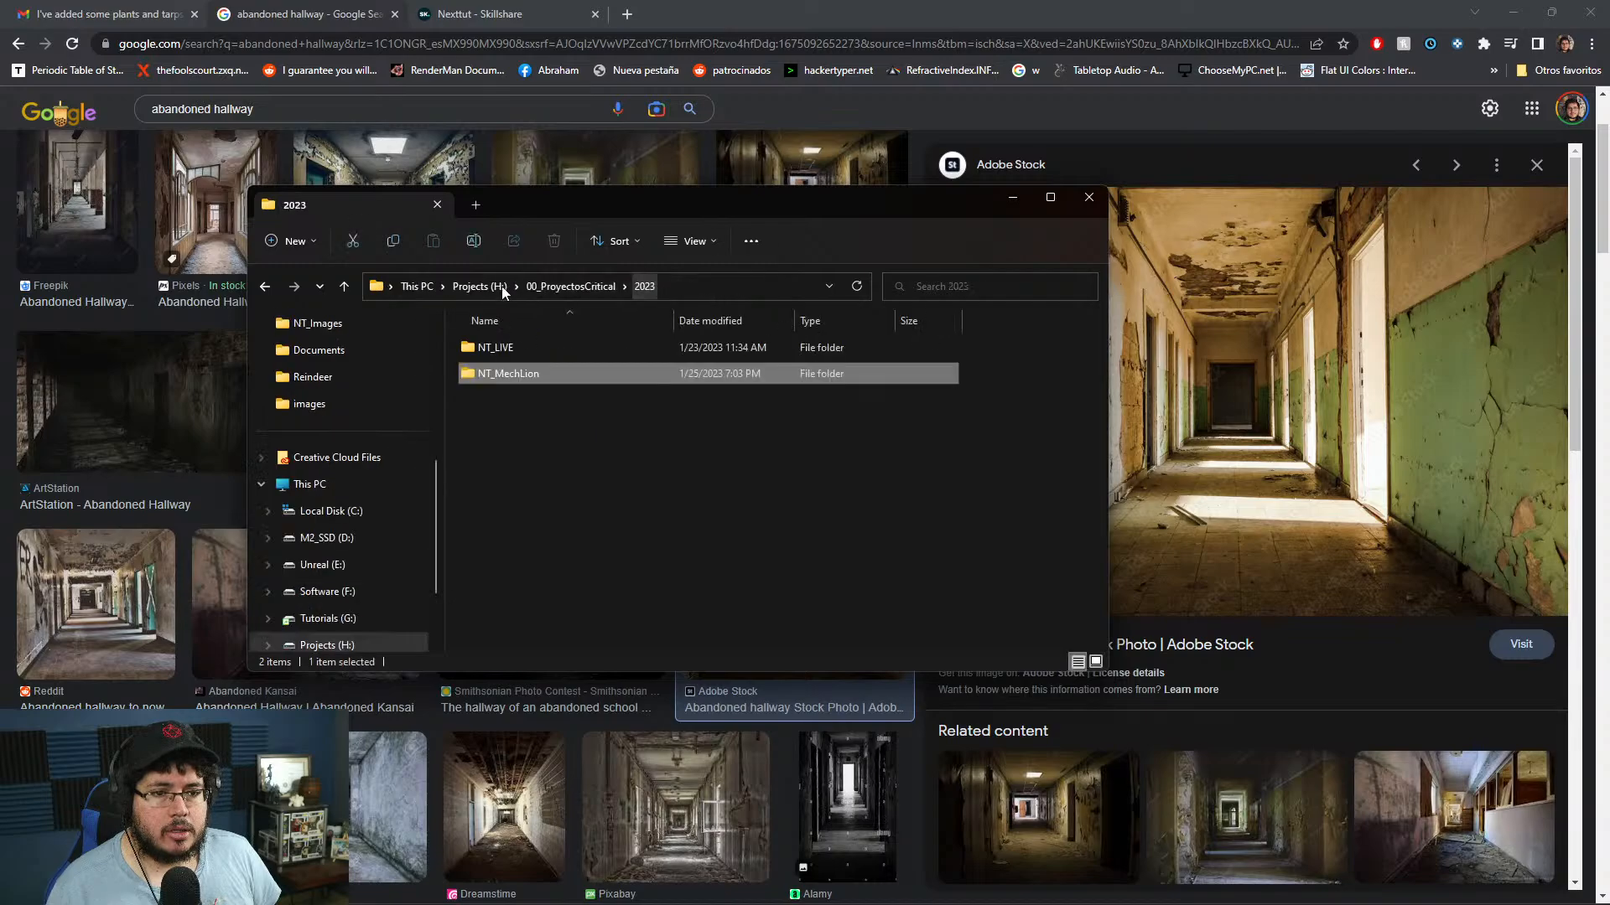
click(563, 287)
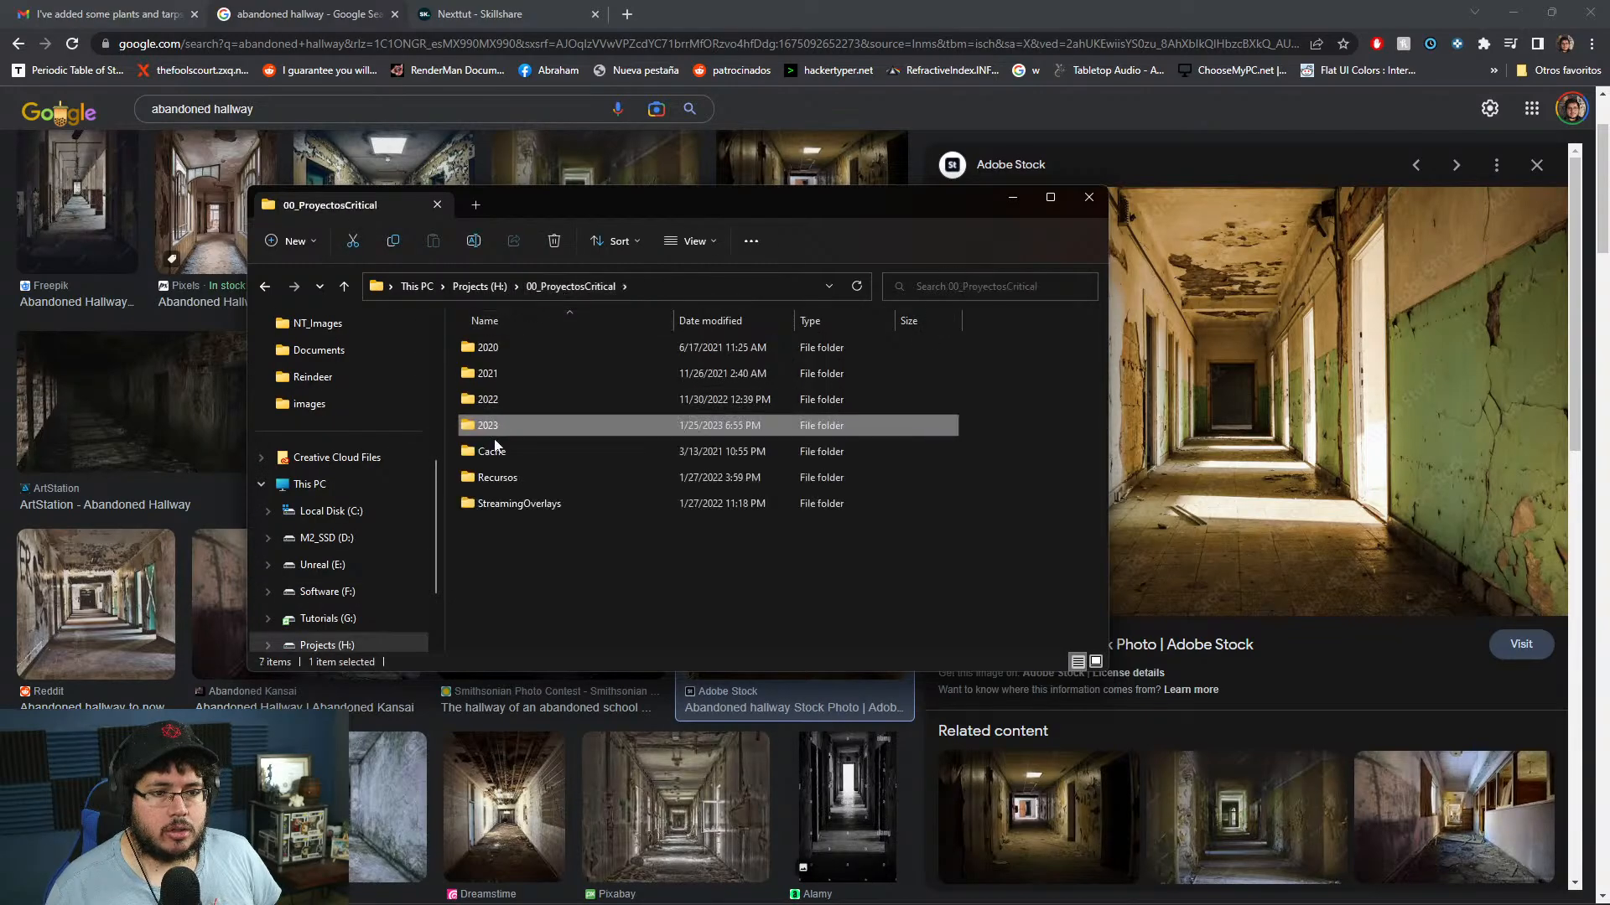
- Open the images folder of the Thyros_Character project inside 2022 > NT_Characters_Textures
double_click(524, 402)
scroll(536, 513, down, 3)
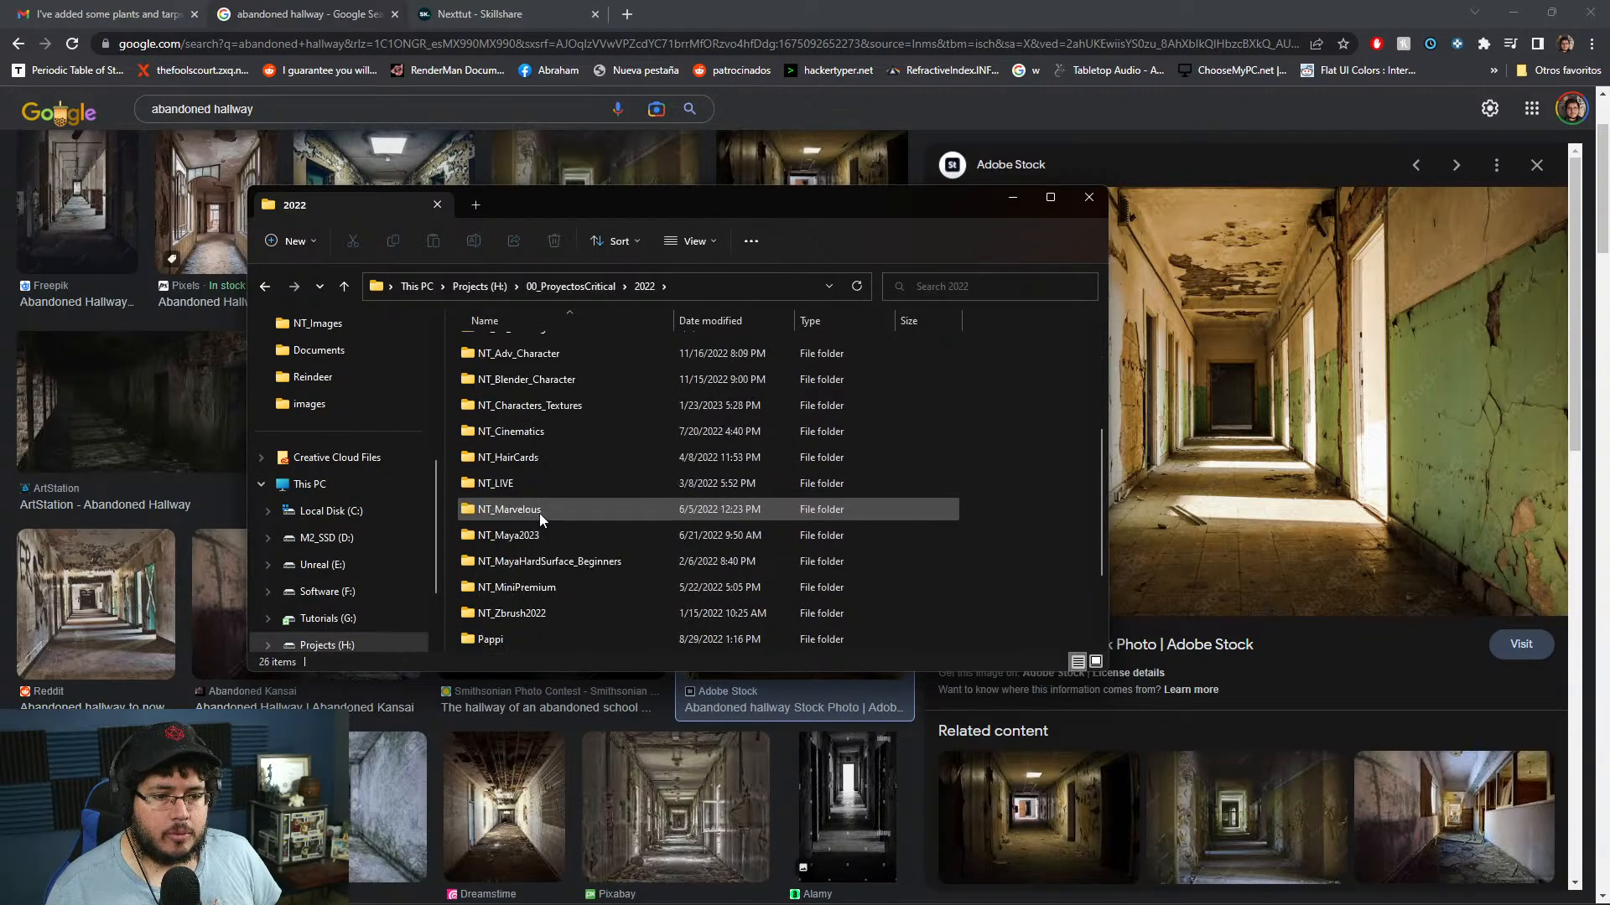
double_click(549, 406)
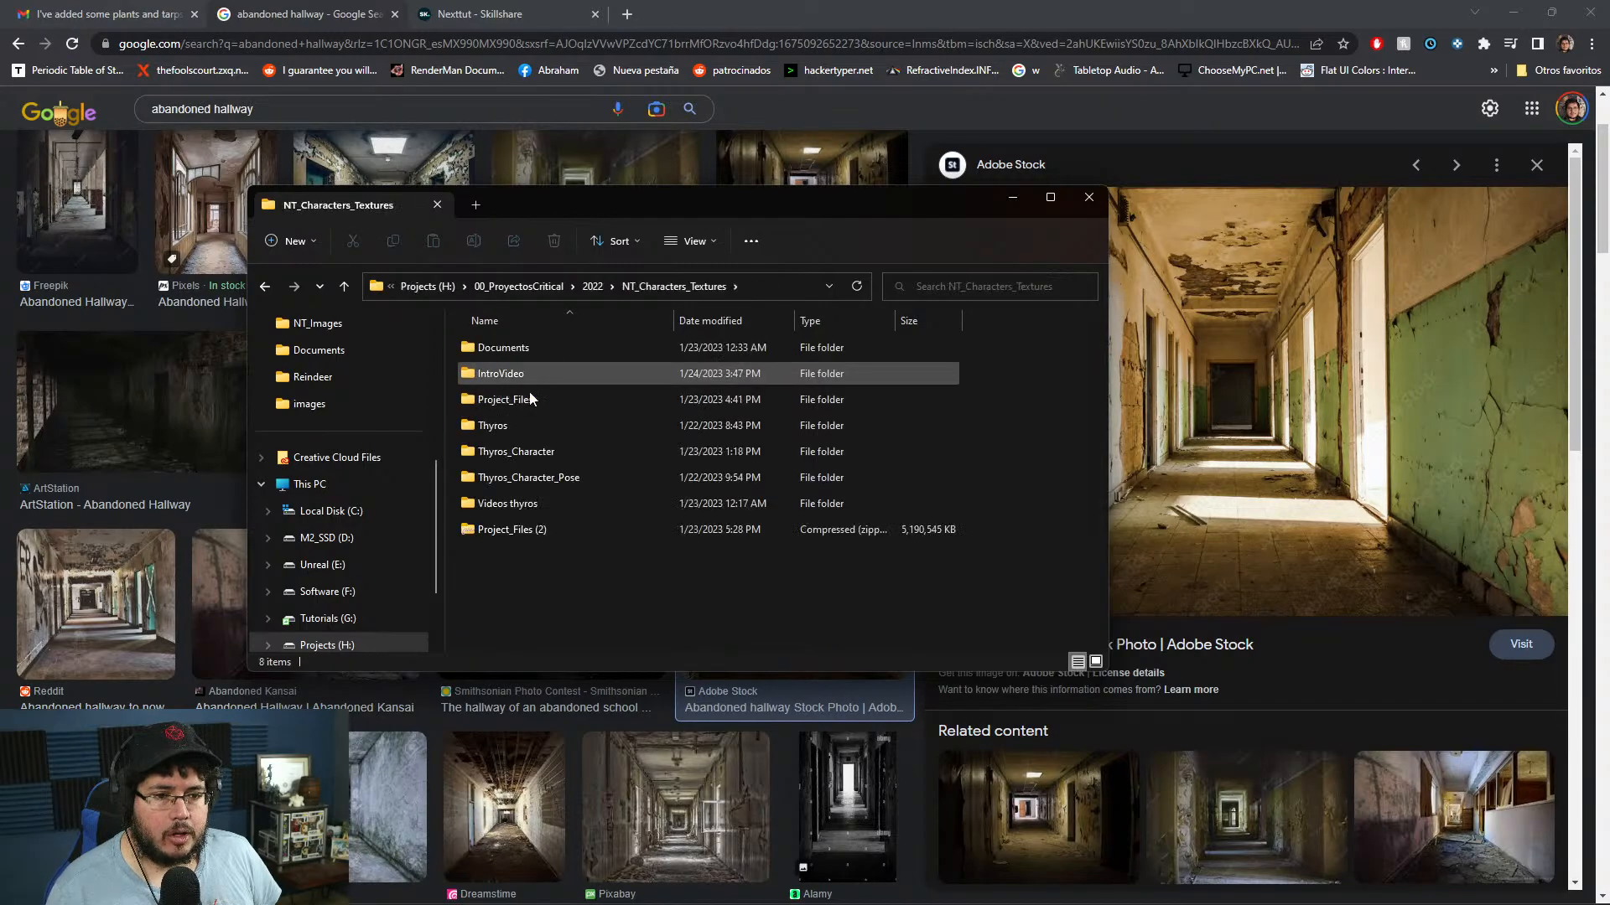
double_click(531, 451)
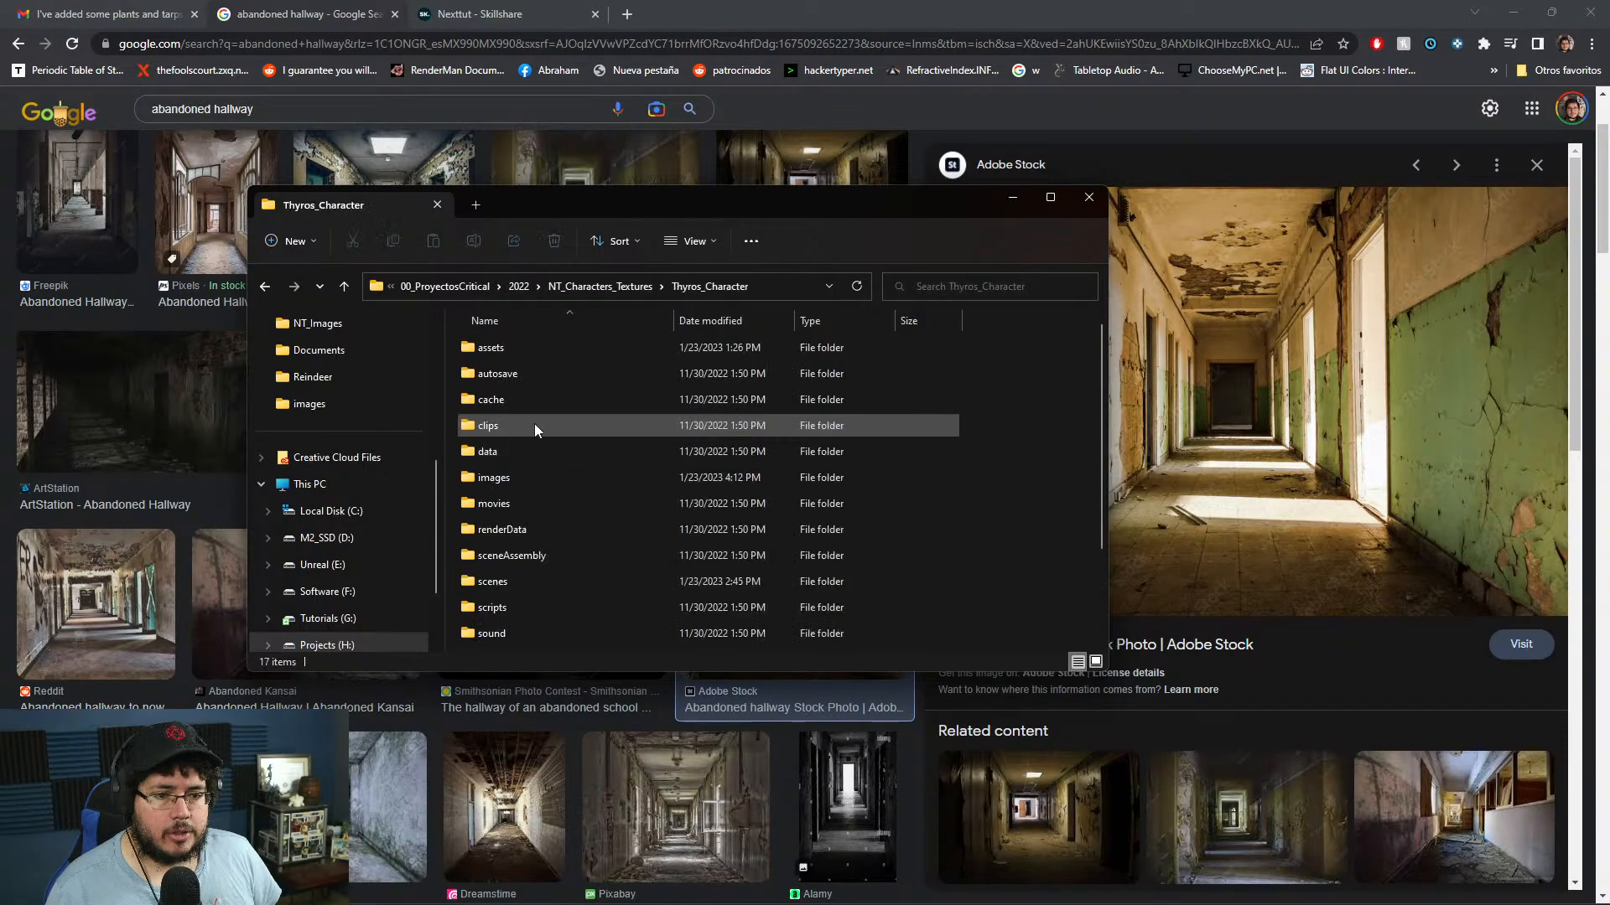
double_click(513, 470)
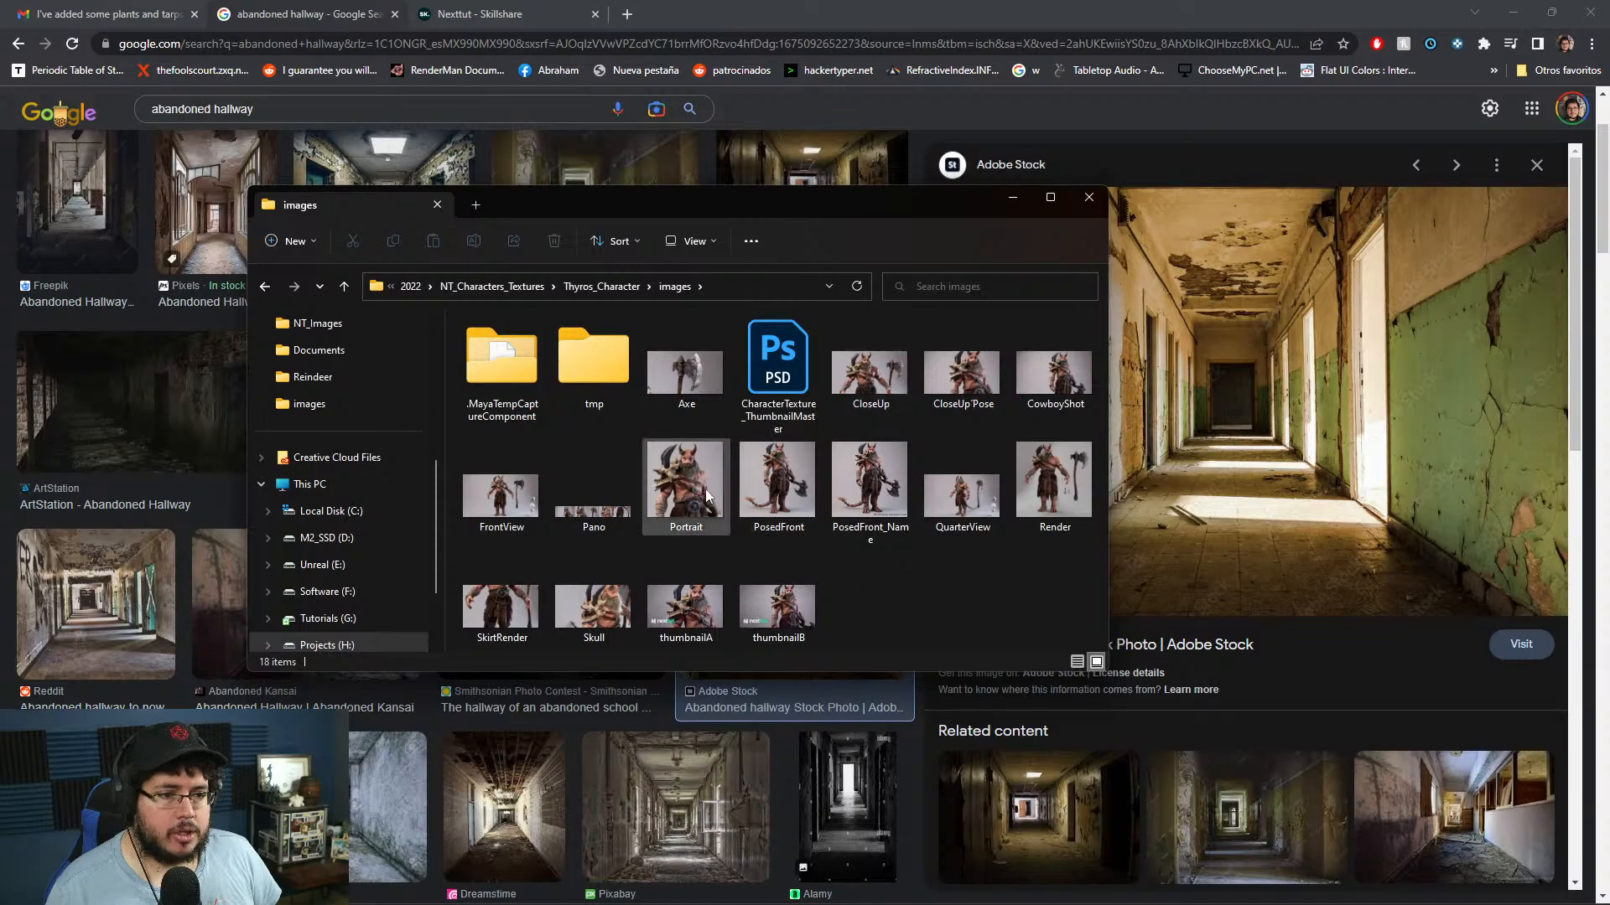
- View the PosedFront character render in the photo viewer, and minimize the viewer and the folder window
click(799, 478)
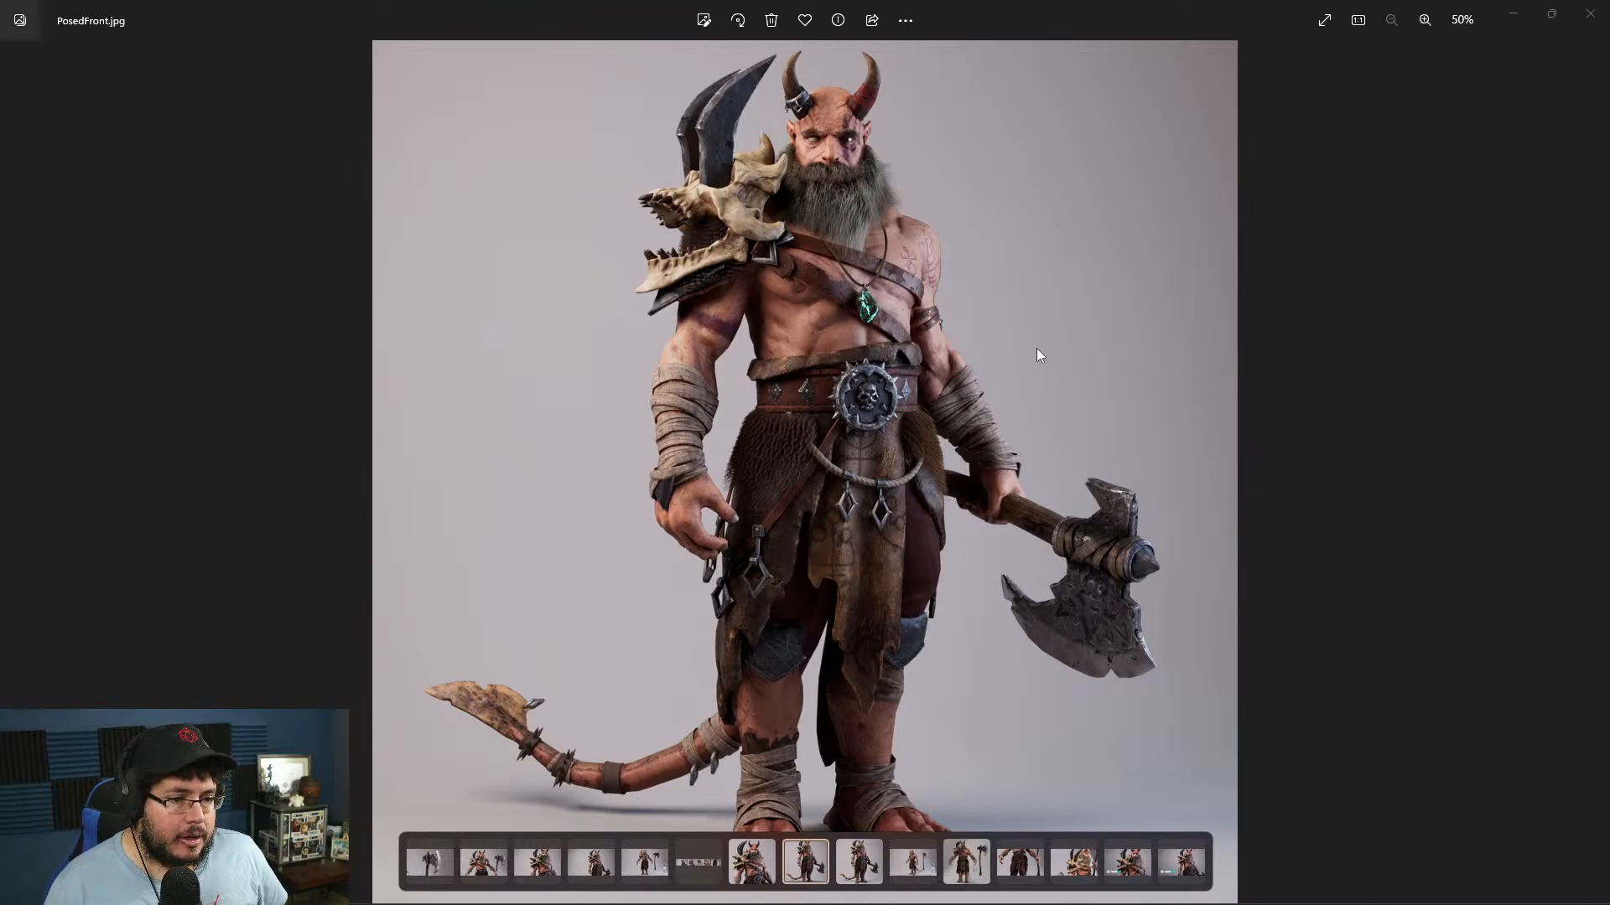
click(1522, 21)
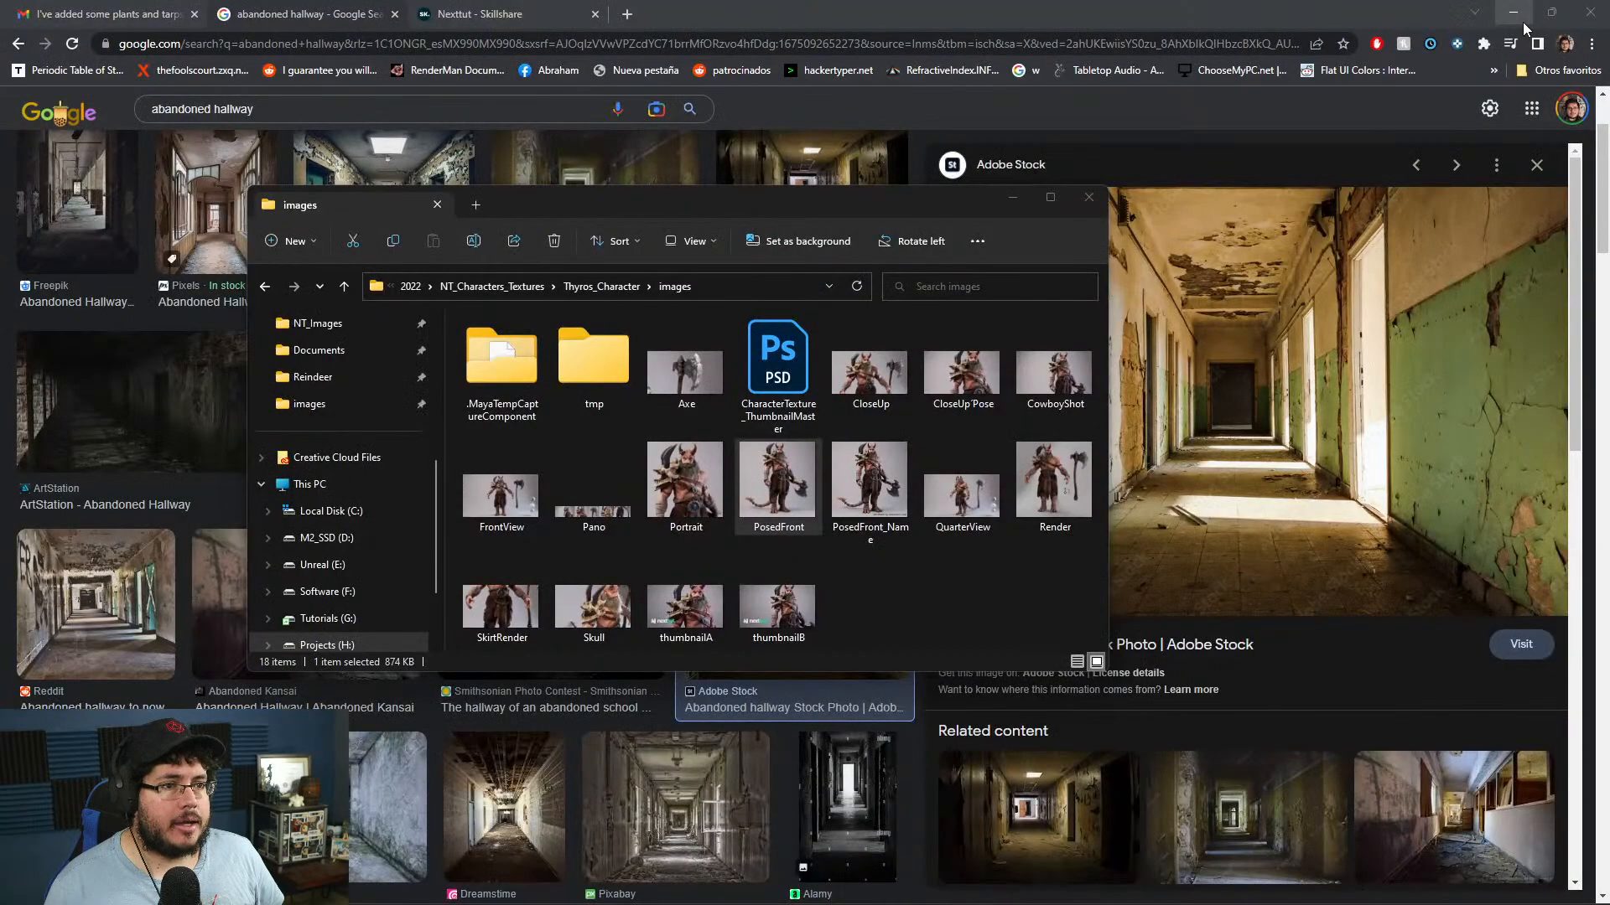
click(1010, 206)
- Replace the "abandoned hallway" image search in Chrome with "dnd miniatures"
drag(369, 109, 3, 89)
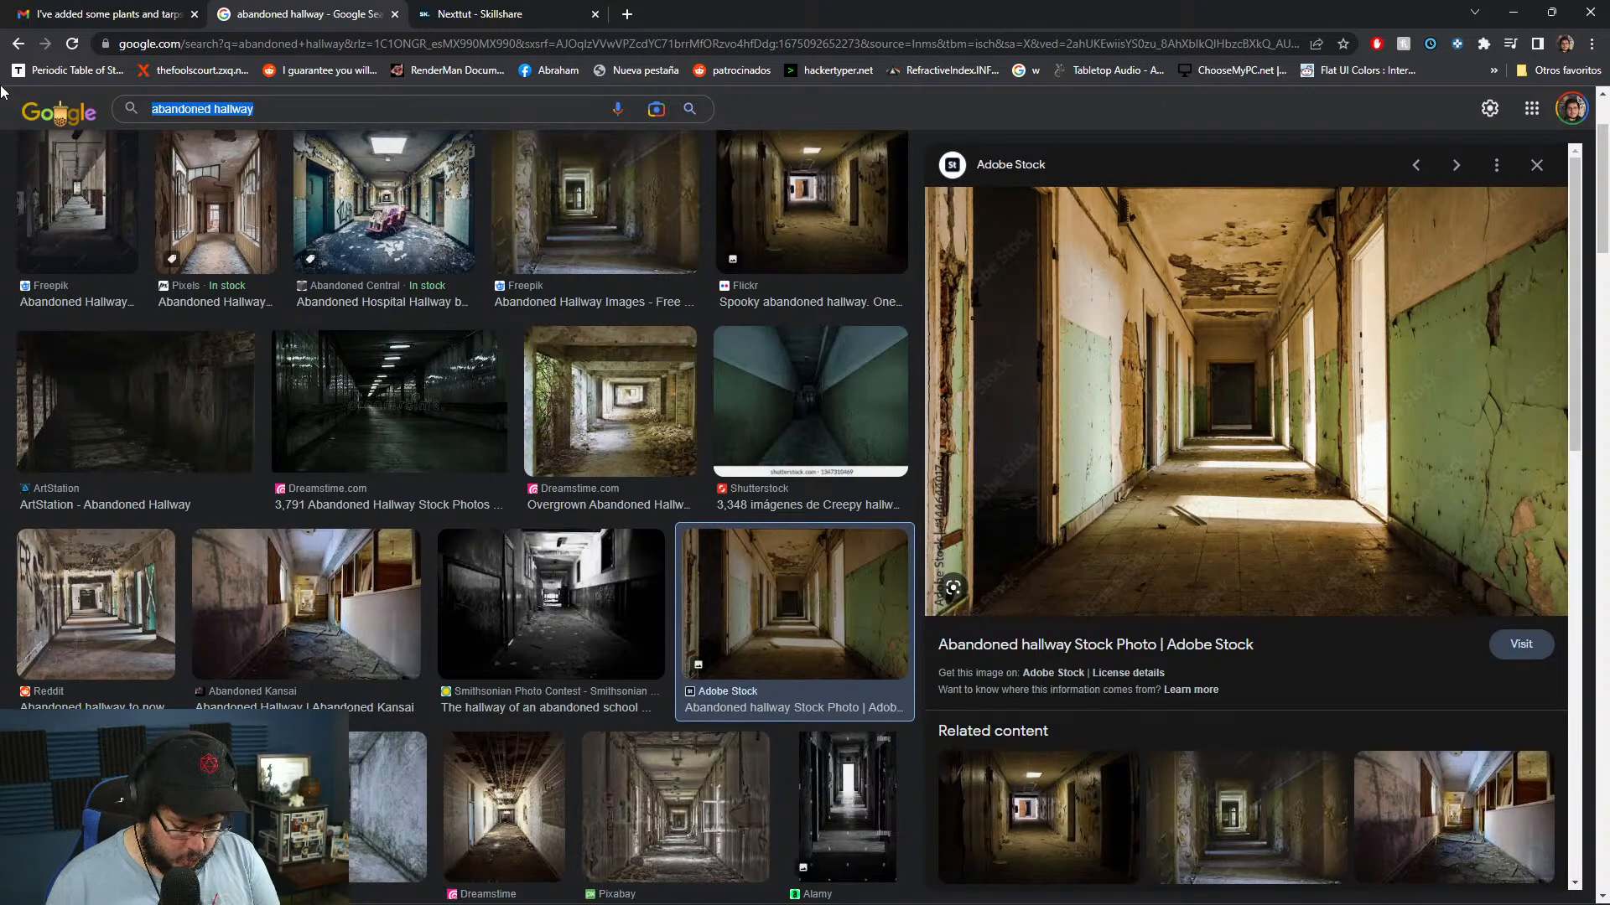
text(dnd miniatures)
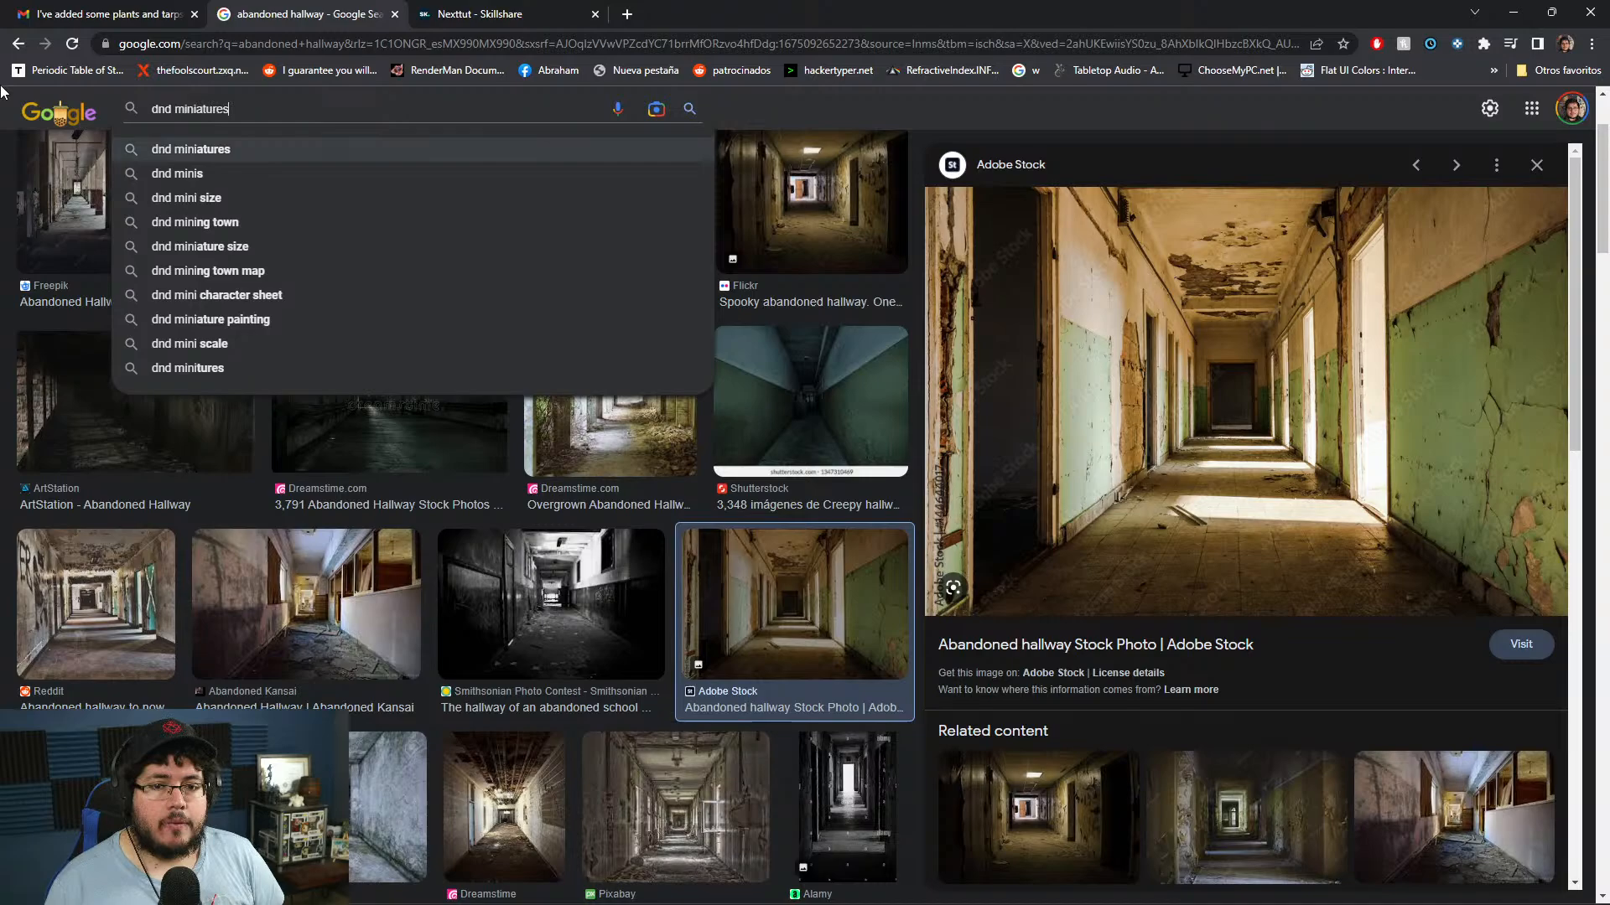
key(Return)
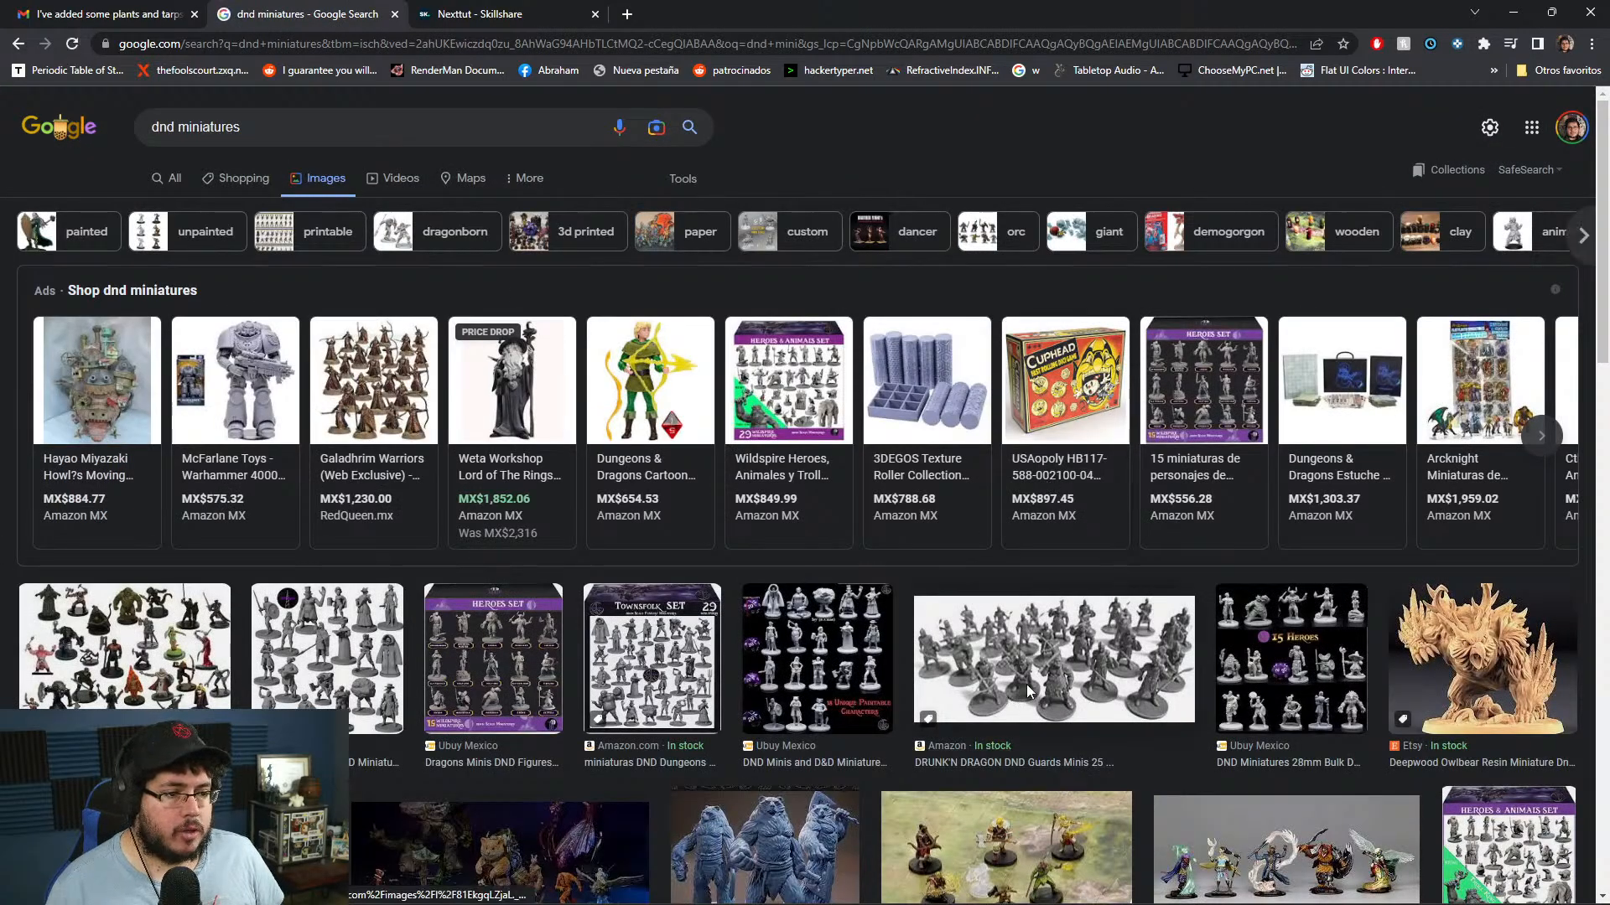
- View the Deepwood Owlbear resin miniature and look through the other miniature image results, and minimize the browser
click(1012, 716)
click(675, 727)
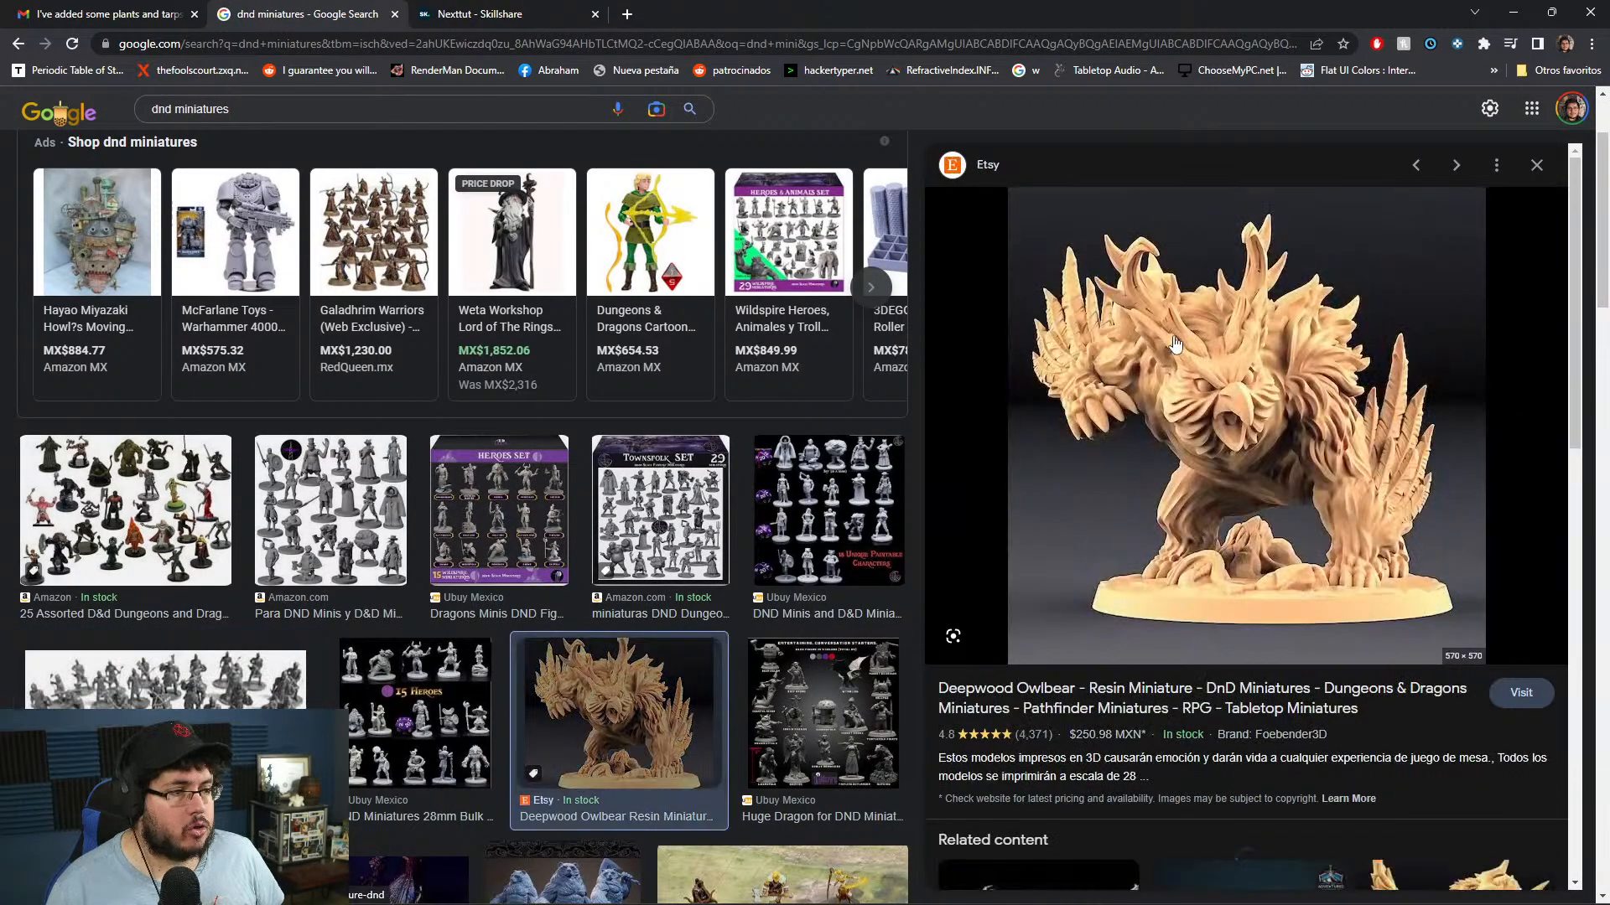
scroll(1245, 348, down, 3)
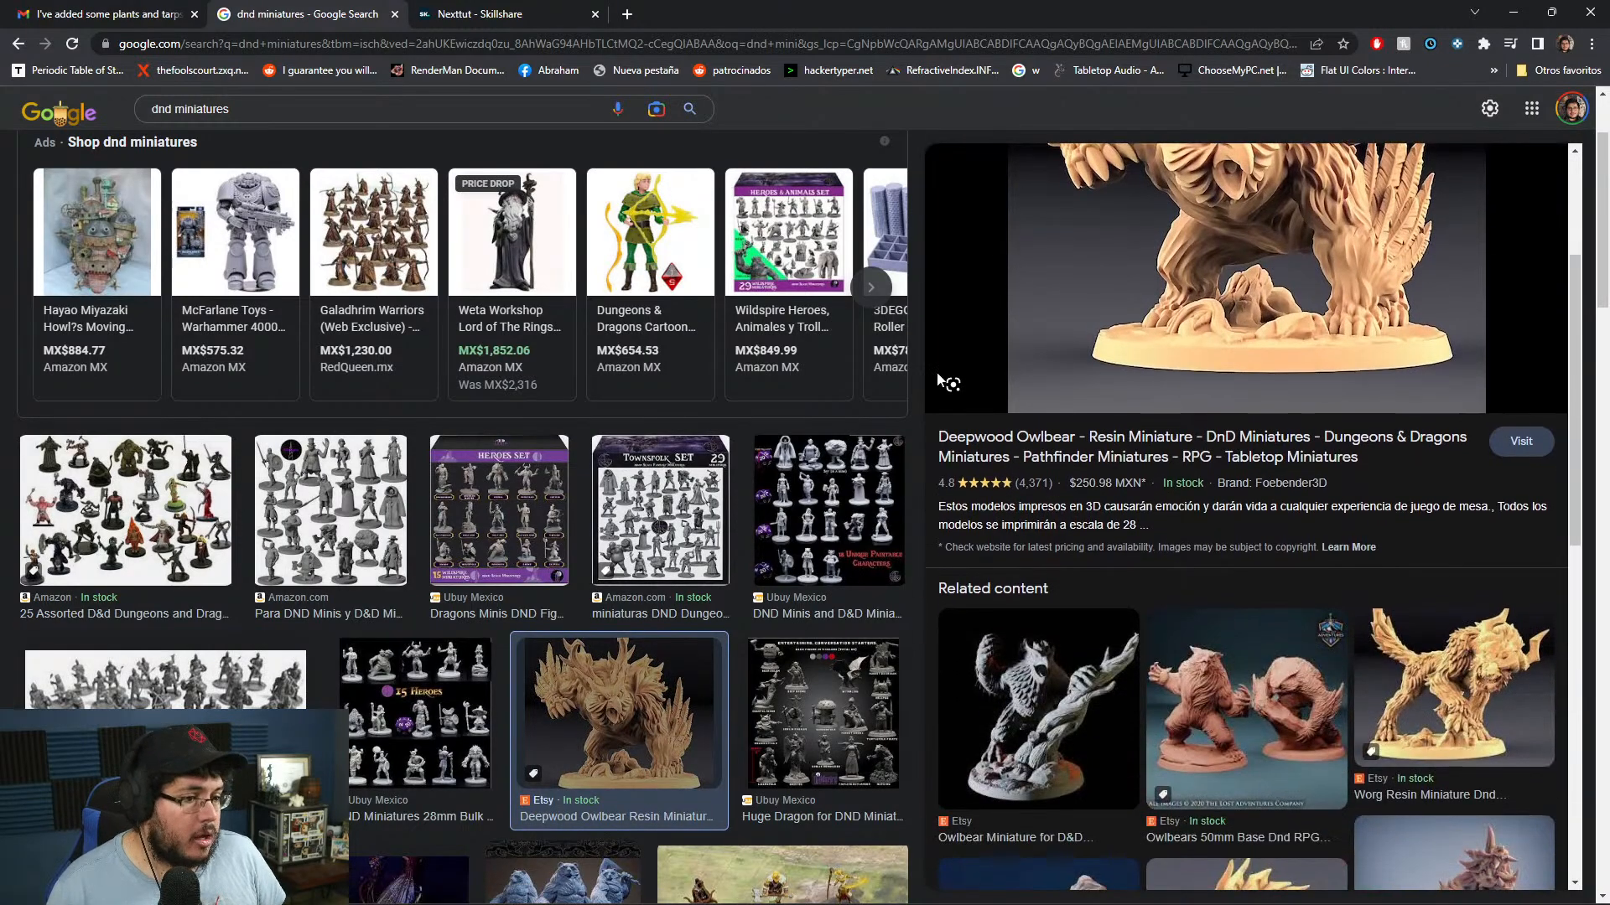
scroll(1244, 347, up, 3)
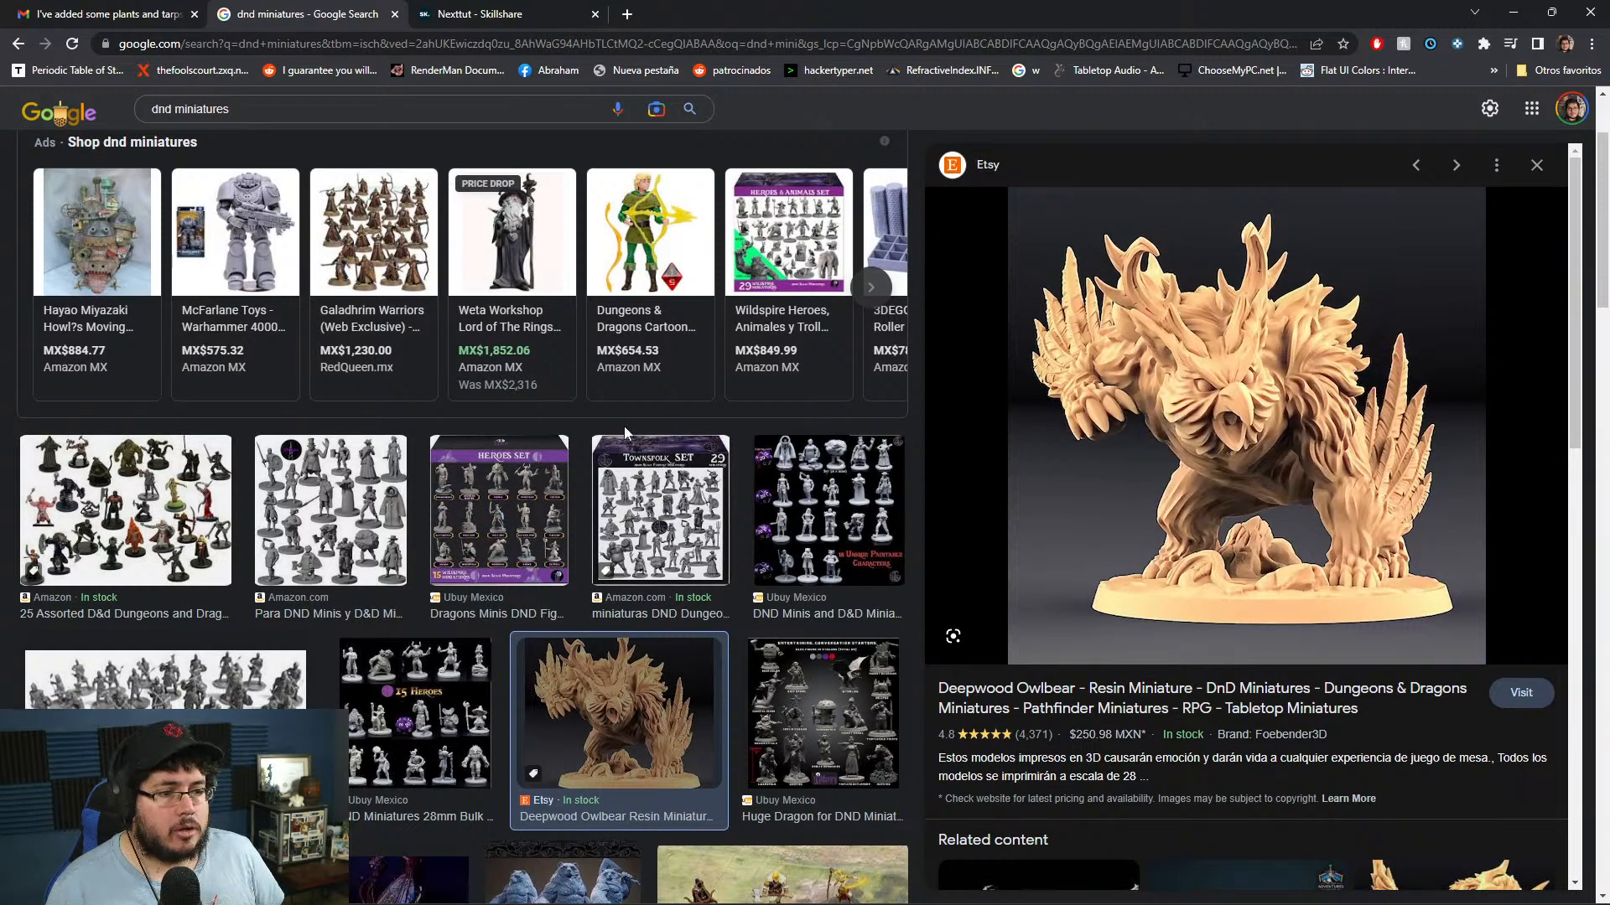
scroll(628, 436, down, 5)
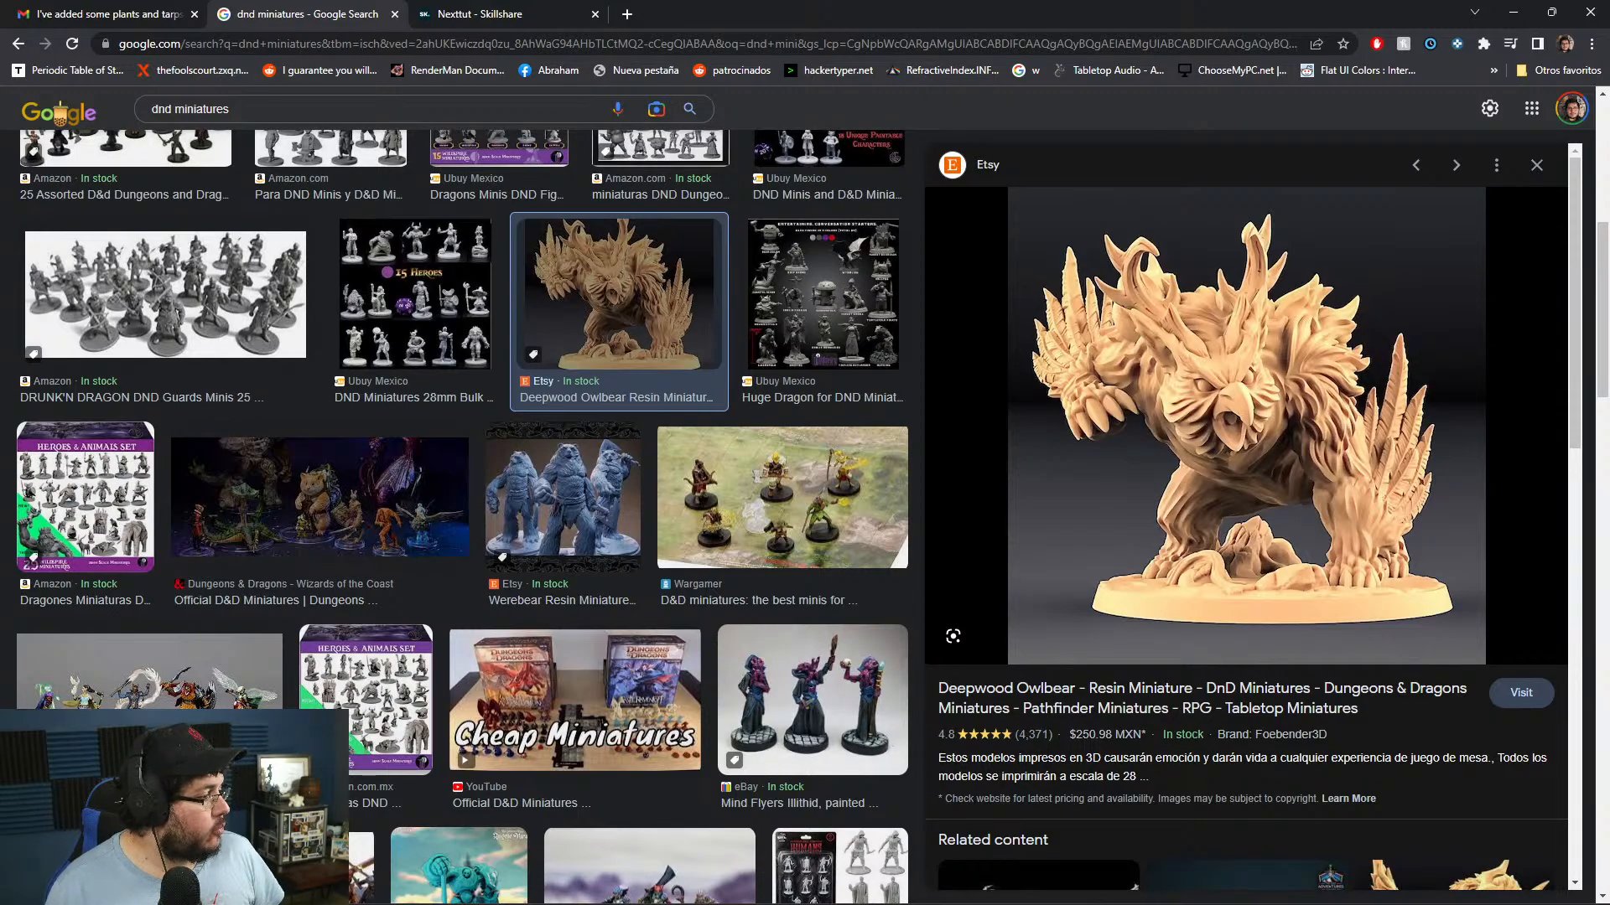
click(1512, 12)
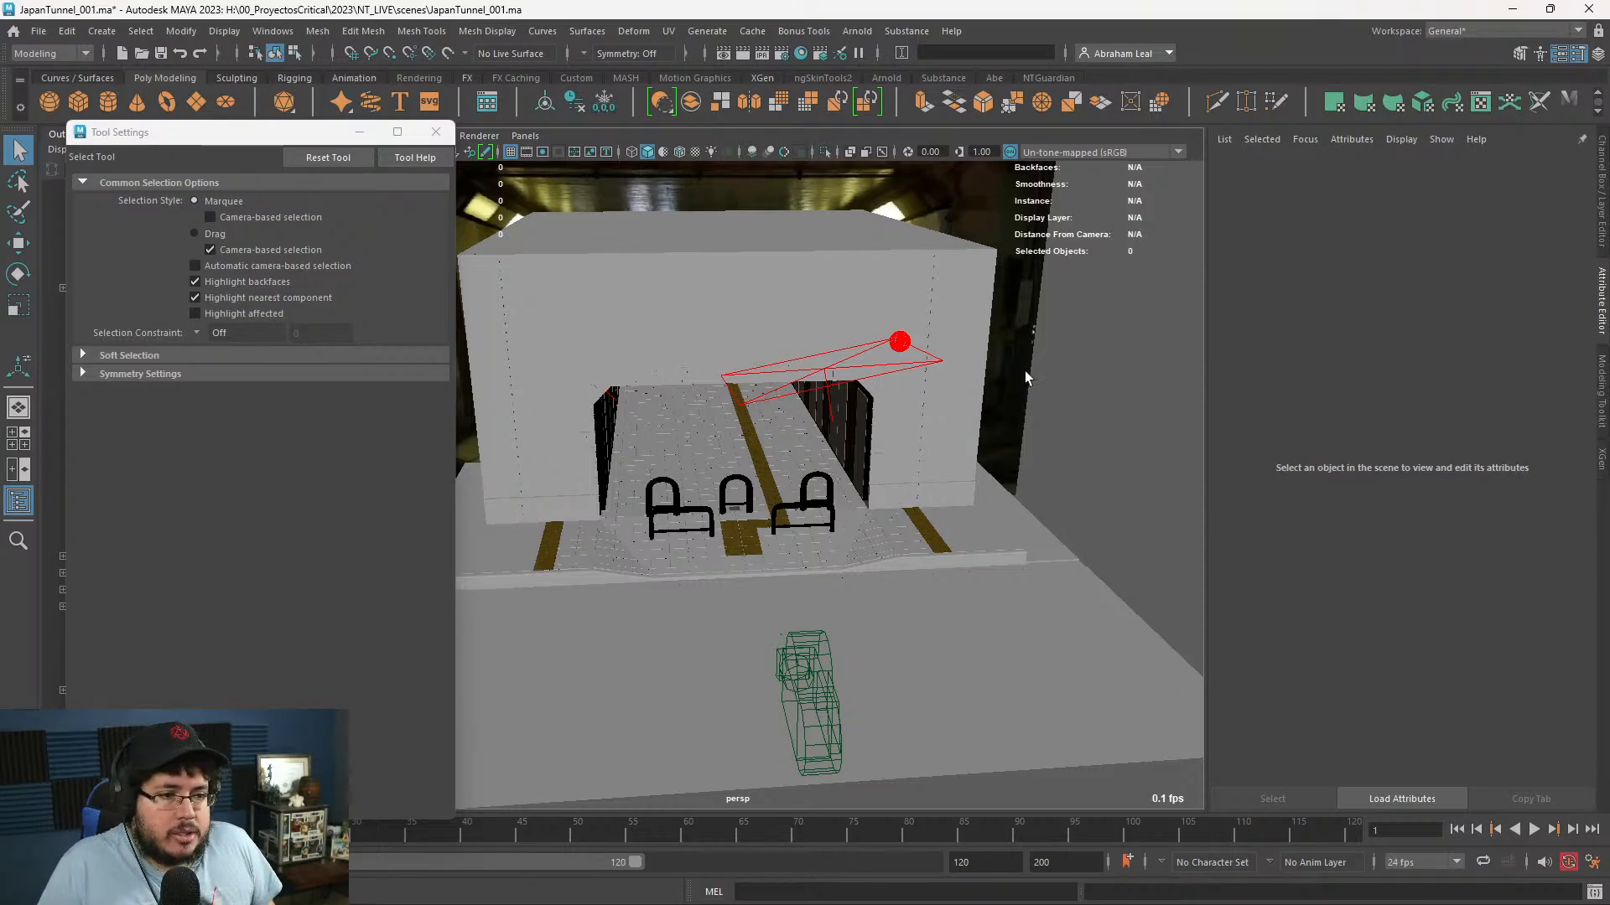
- Delete the red area light in front of the tunnel entrance in the Maya scene
alt+right_drag(847, 434, 962, 474)
alt+drag(963, 474, 839, 317)
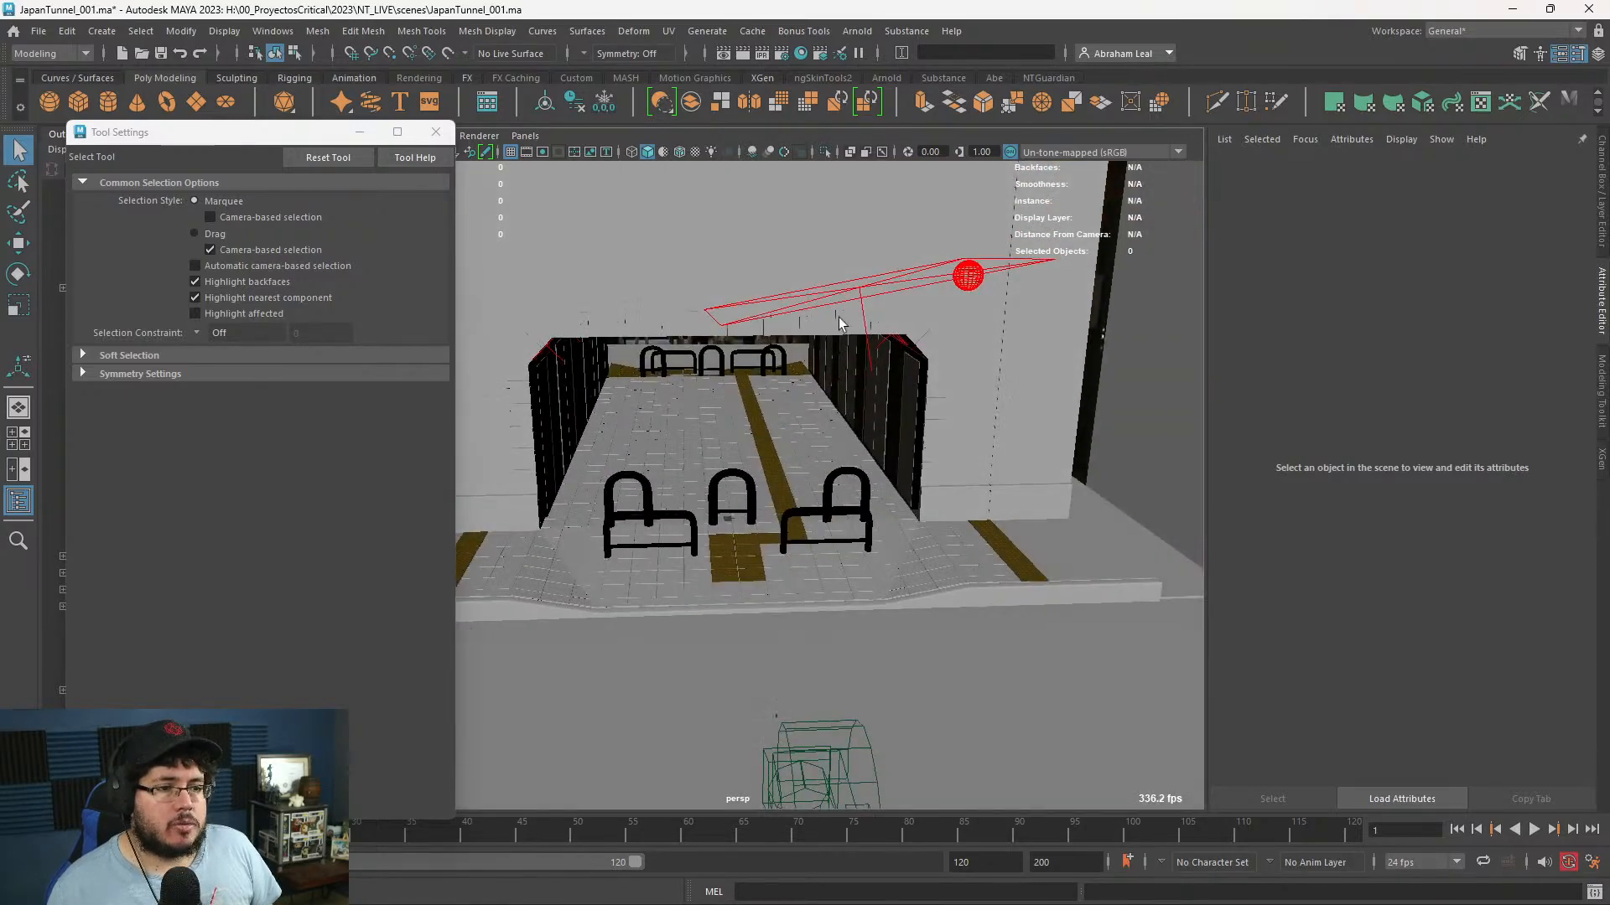
click(859, 287)
click(859, 289)
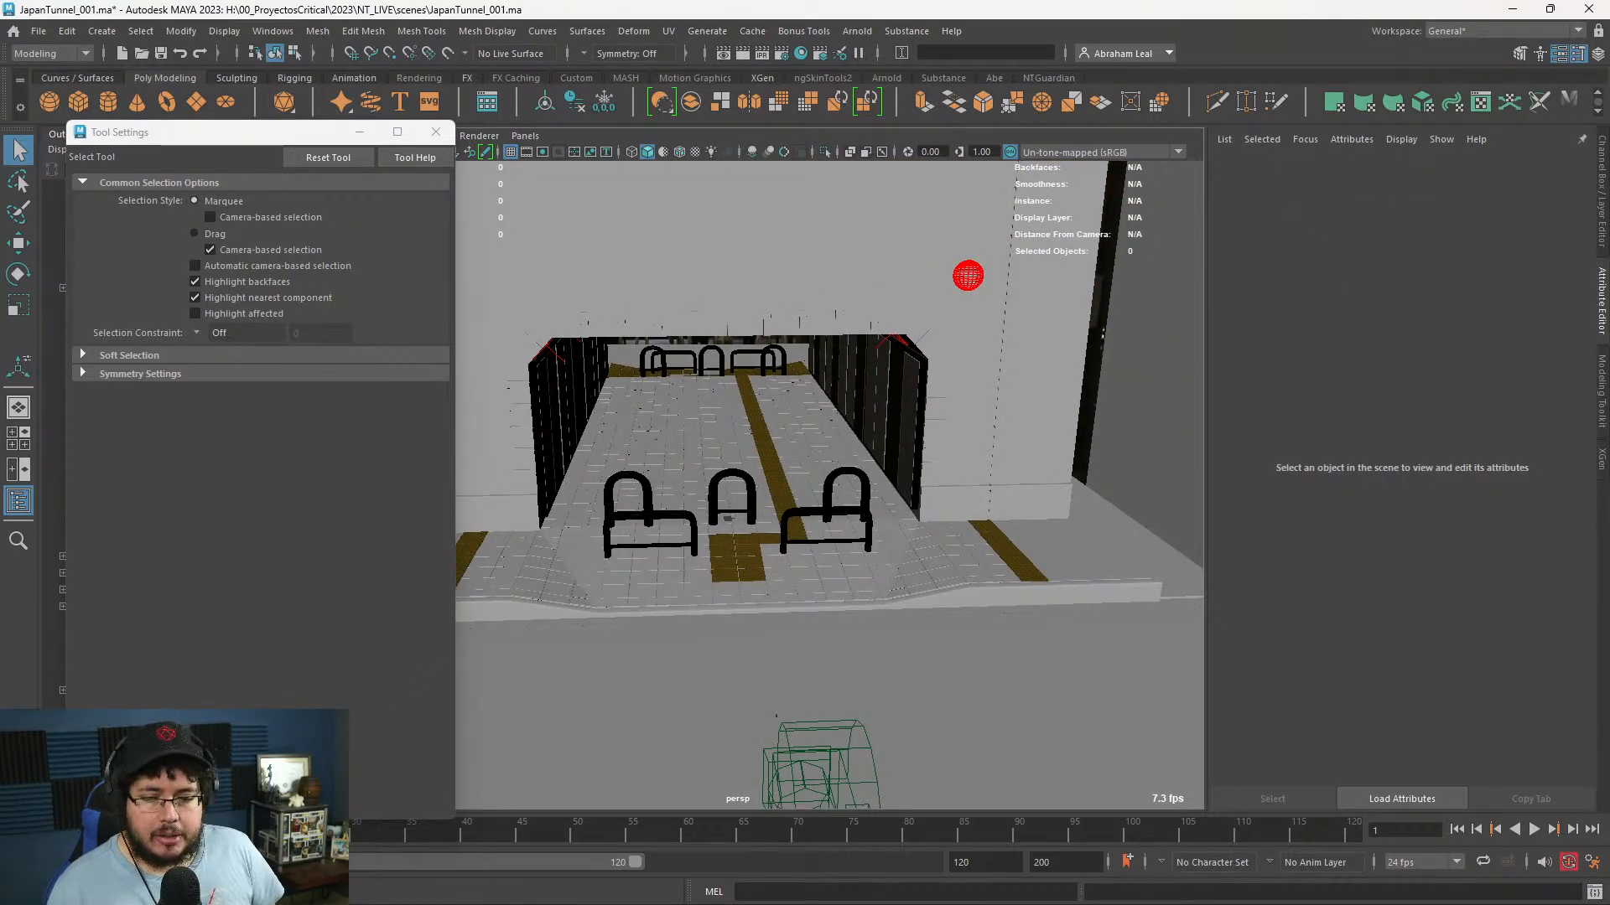
- Start the Arnold render through ShotcamShape, inspect the barriers and tunnel interior up close, and minimize the render window
key(alt+Tab)
click(1070, 117)
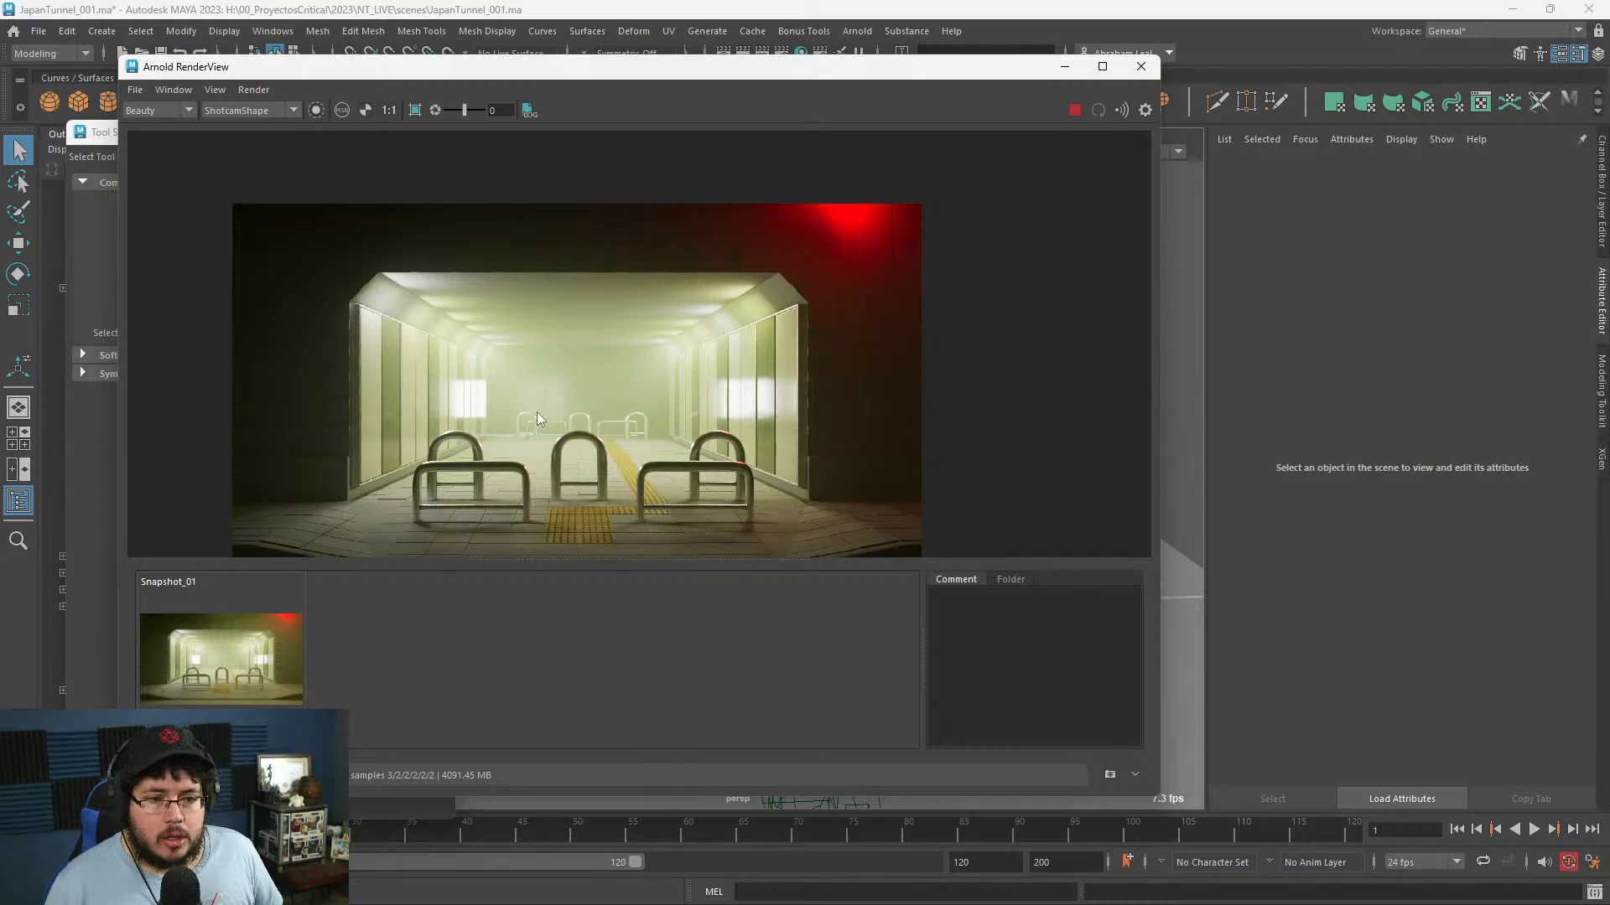
scroll(537, 411, up, 3)
scroll(687, 419, down, 3)
scroll(725, 399, up, 3)
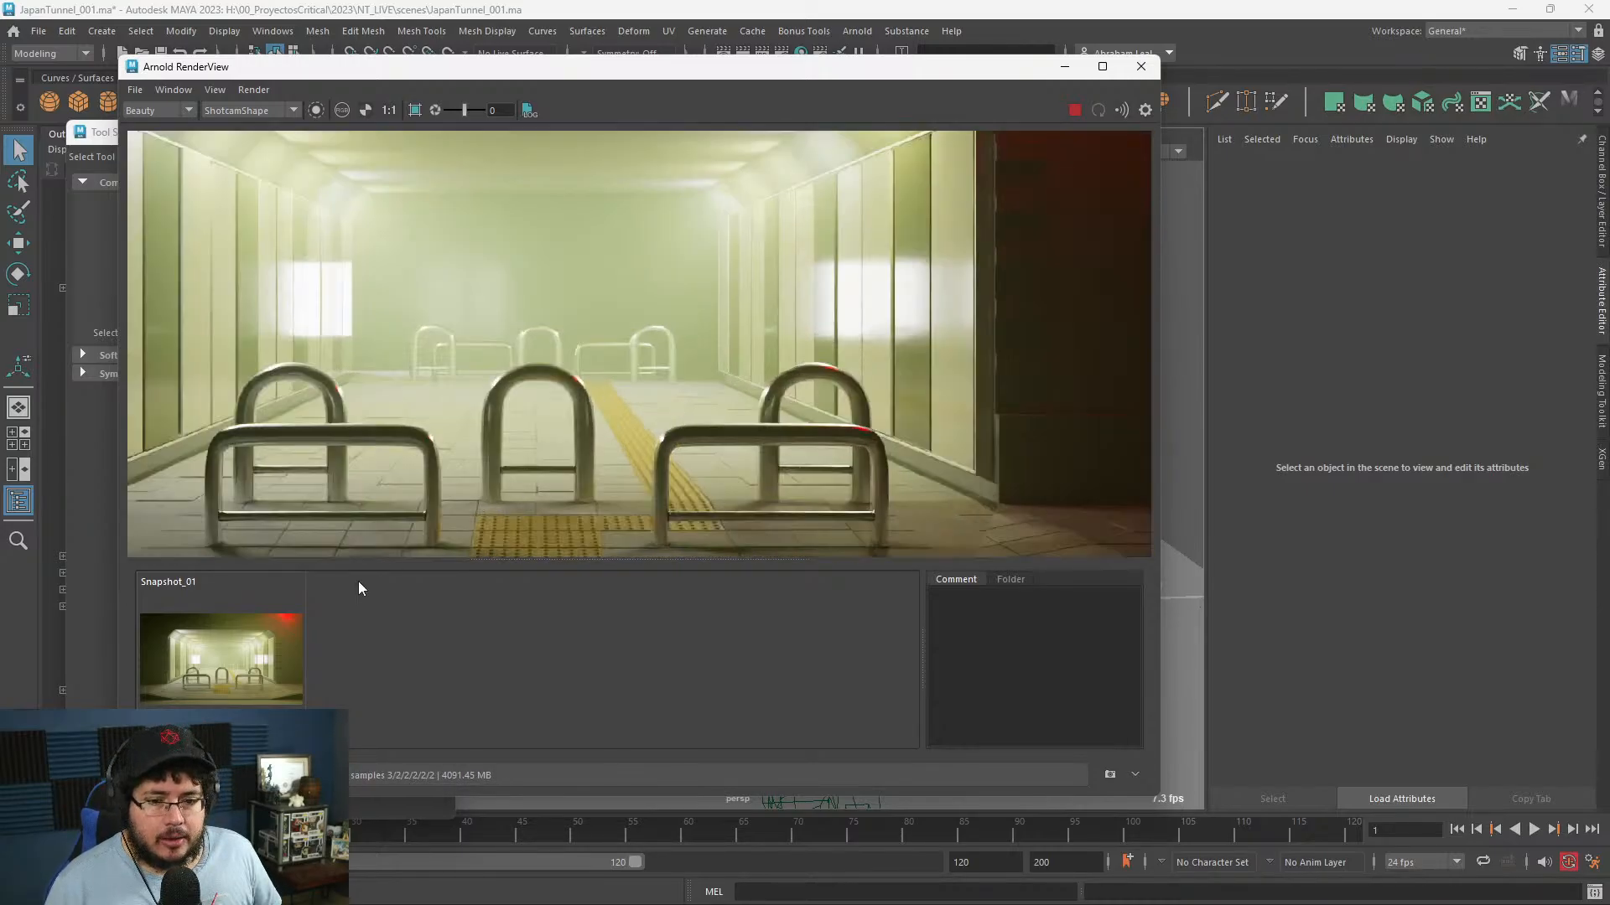
click(1066, 68)
- Examine the outside of the tunnel model against the reference image plane, and select the tunnel's outer wall block
alt+middle_drag(683, 386, 1001, 541)
alt+right_drag(1001, 542, 729, 419)
alt+drag(730, 419, 760, 415)
alt+middle_drag(712, 520, 873, 516)
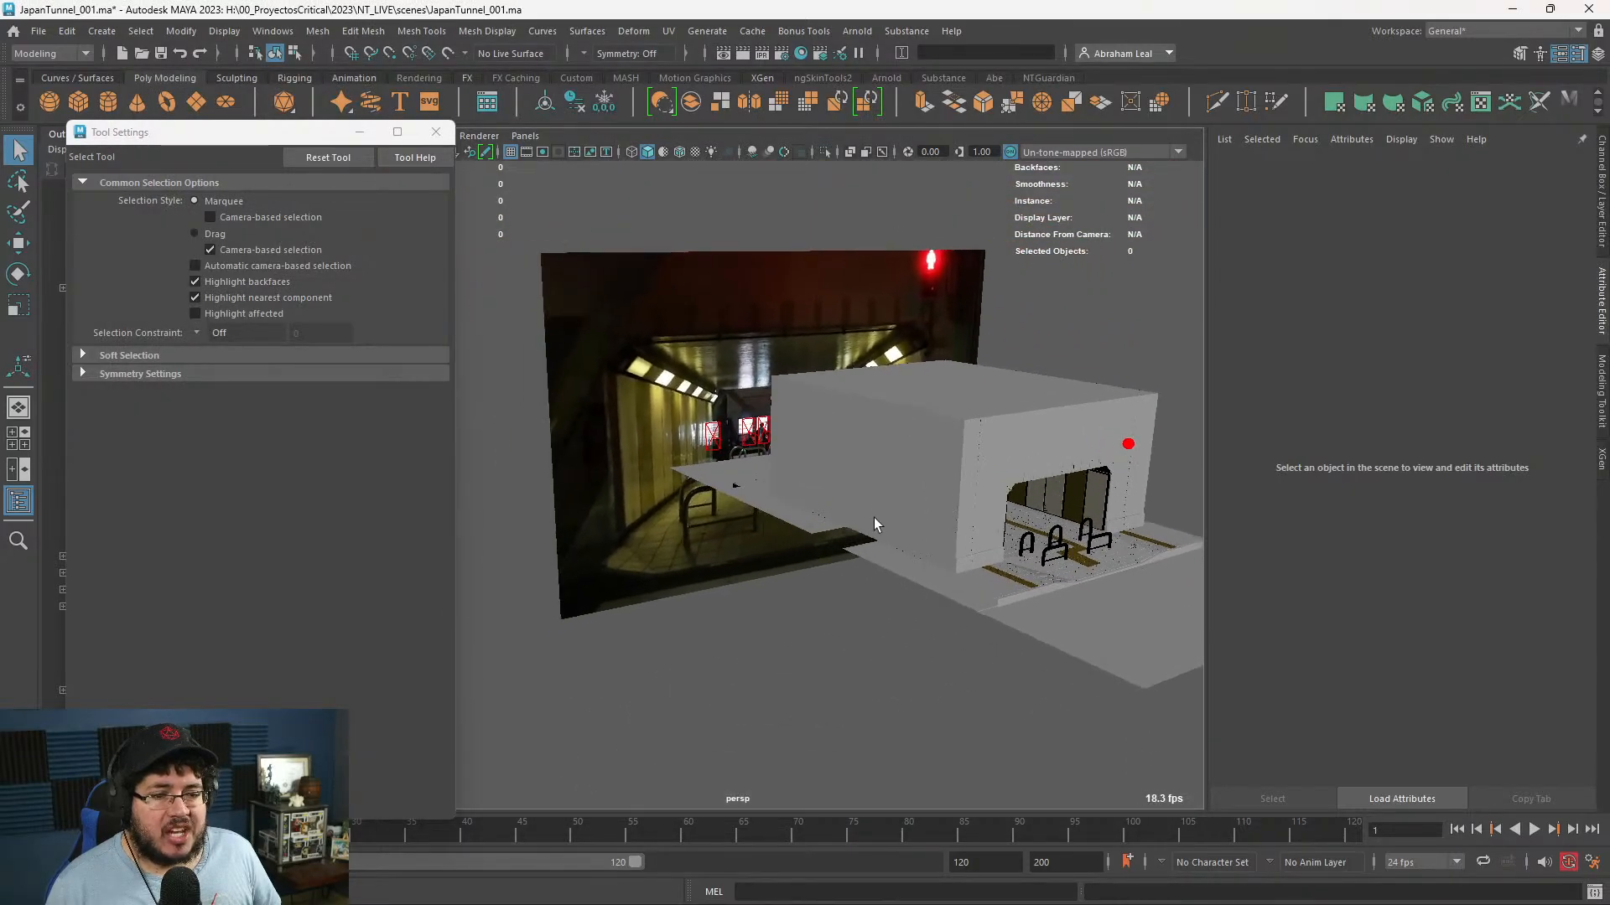
alt+right_drag(874, 516, 1089, 647)
alt+drag(852, 575, 866, 561)
alt+right_drag(866, 561, 621, 546)
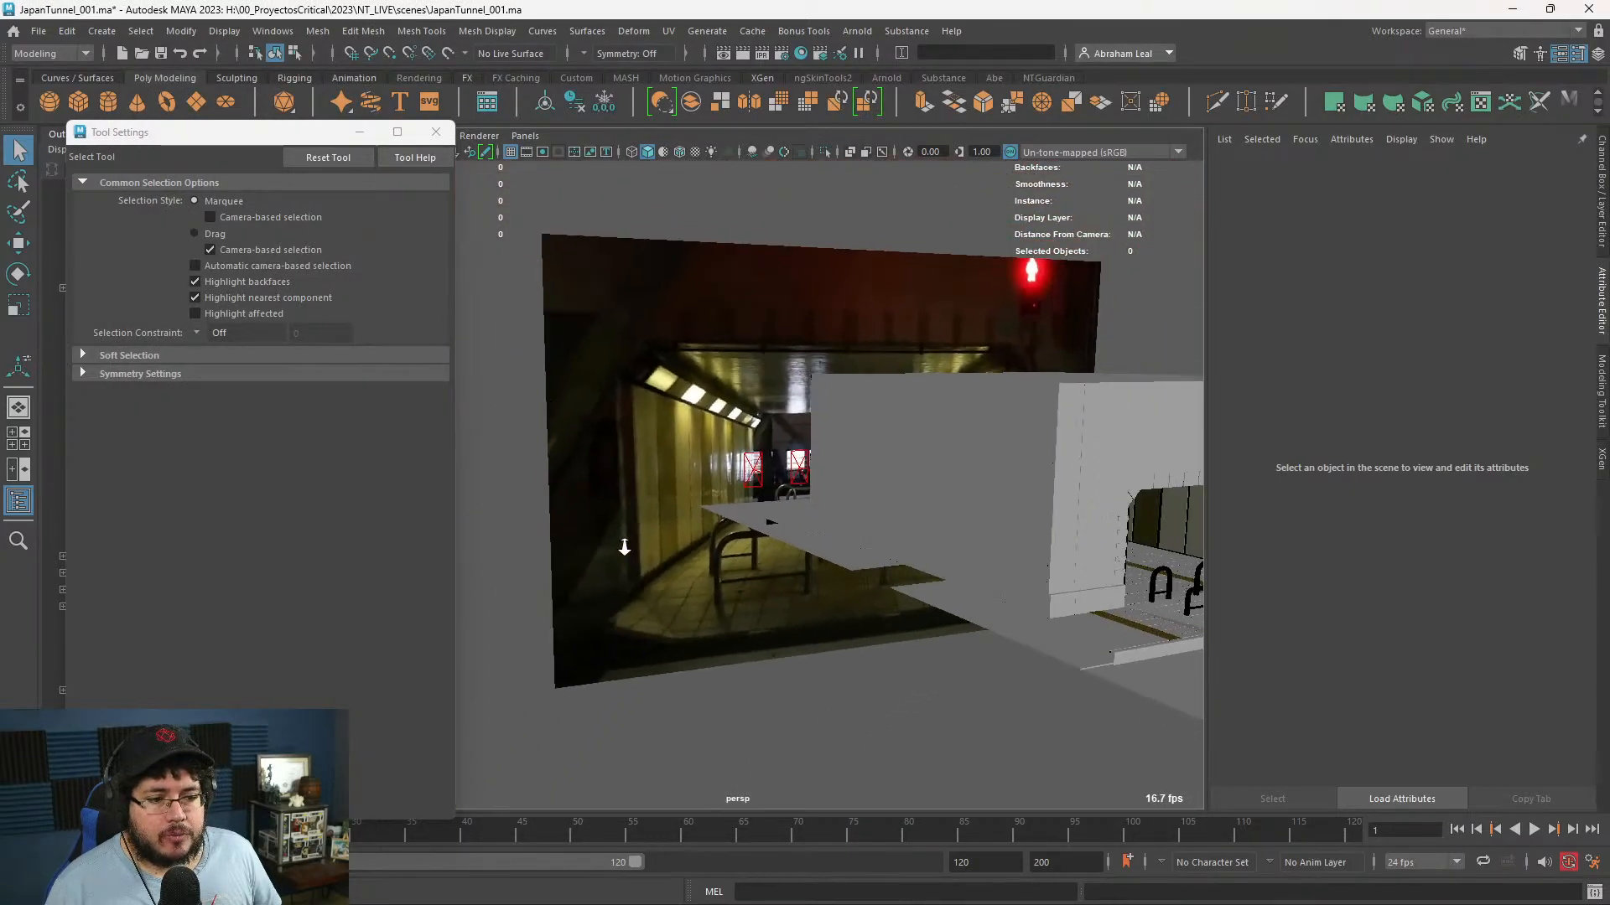
alt+drag(622, 546, 571, 478)
alt+right_drag(571, 479, 863, 549)
alt+drag(863, 549, 778, 456)
scroll(768, 407, up, 3)
scroll(769, 409, down, 3)
click(786, 442)
alt+right_drag(778, 456, 757, 556)
- Switch to the Chrome window with the "dnd miniatures" image search and select its web address for replacement
key(super)
mouse_move(768, 885)
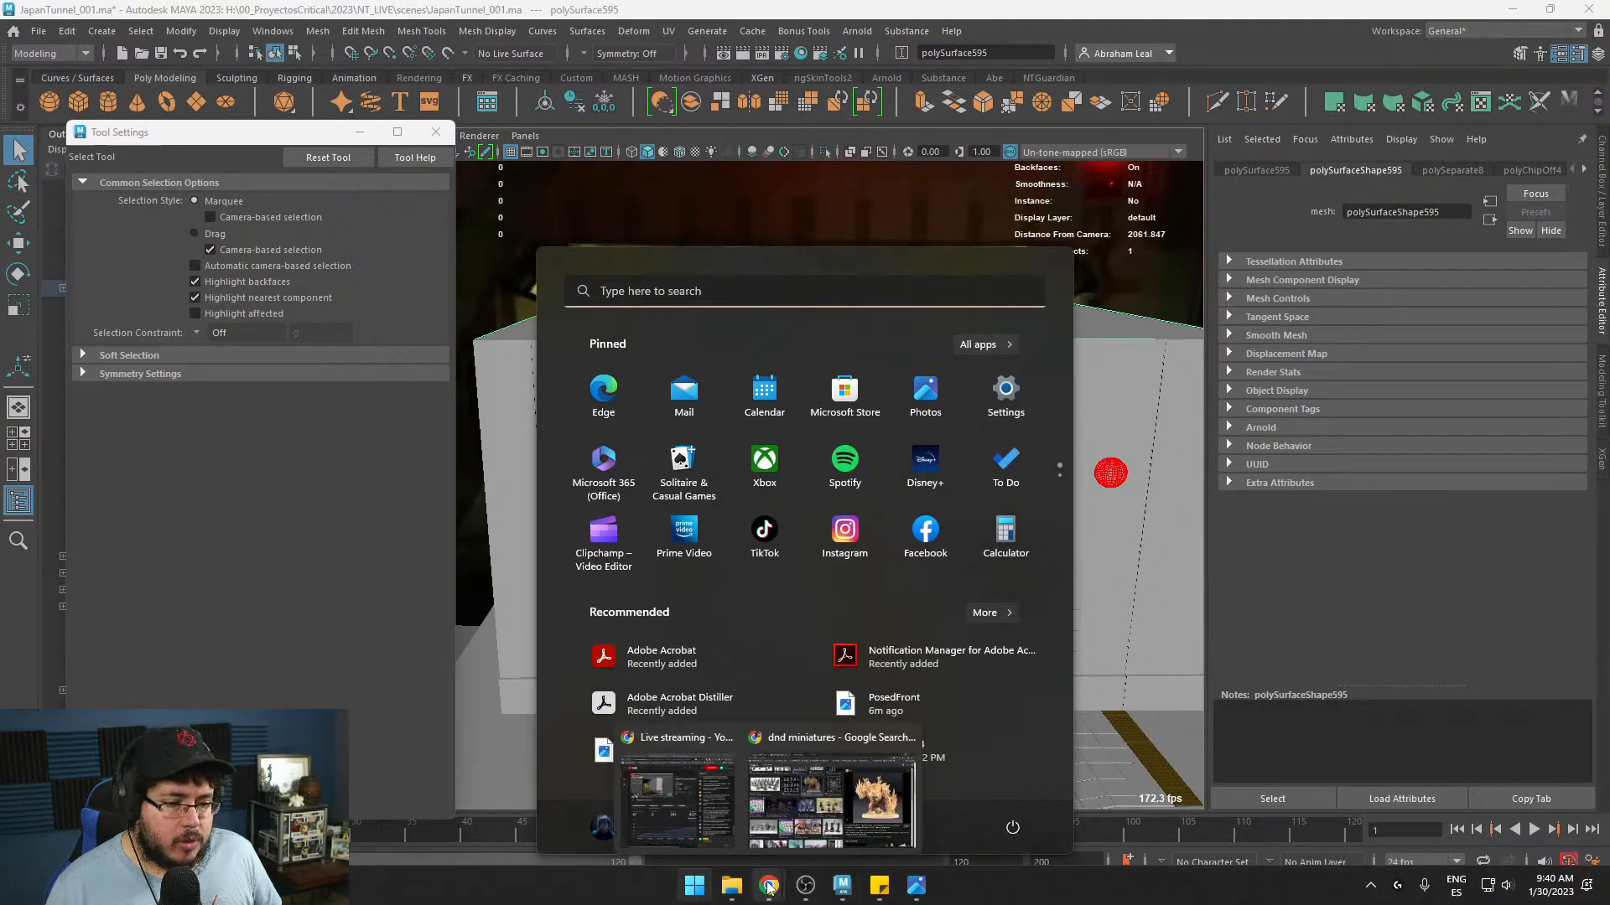
click(834, 805)
click(522, 41)
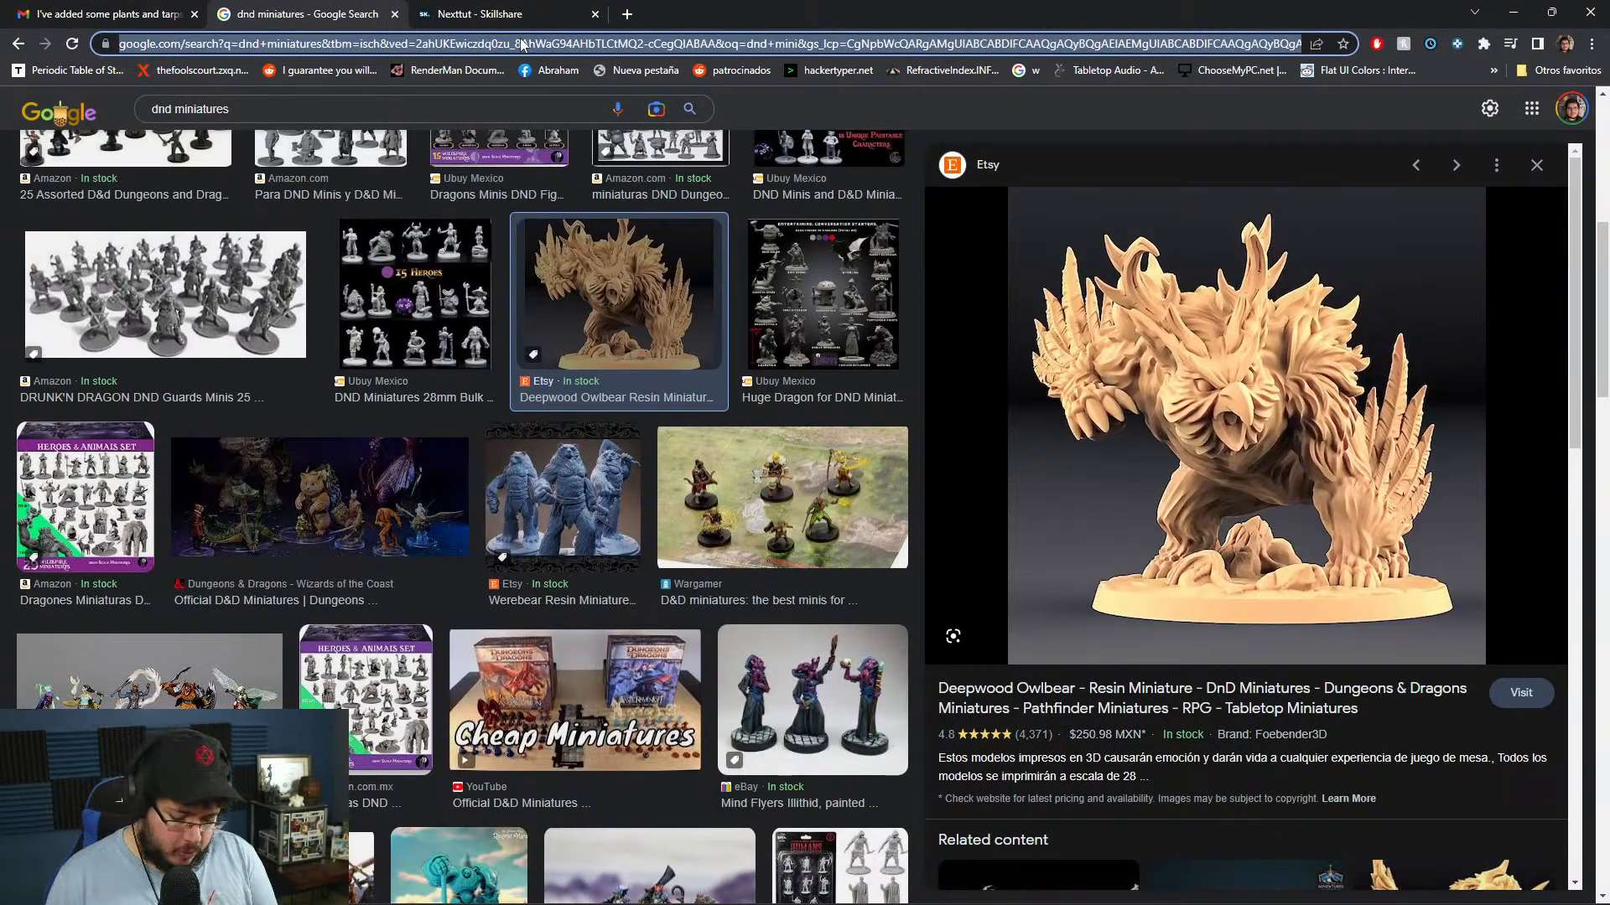
text(skillshare)
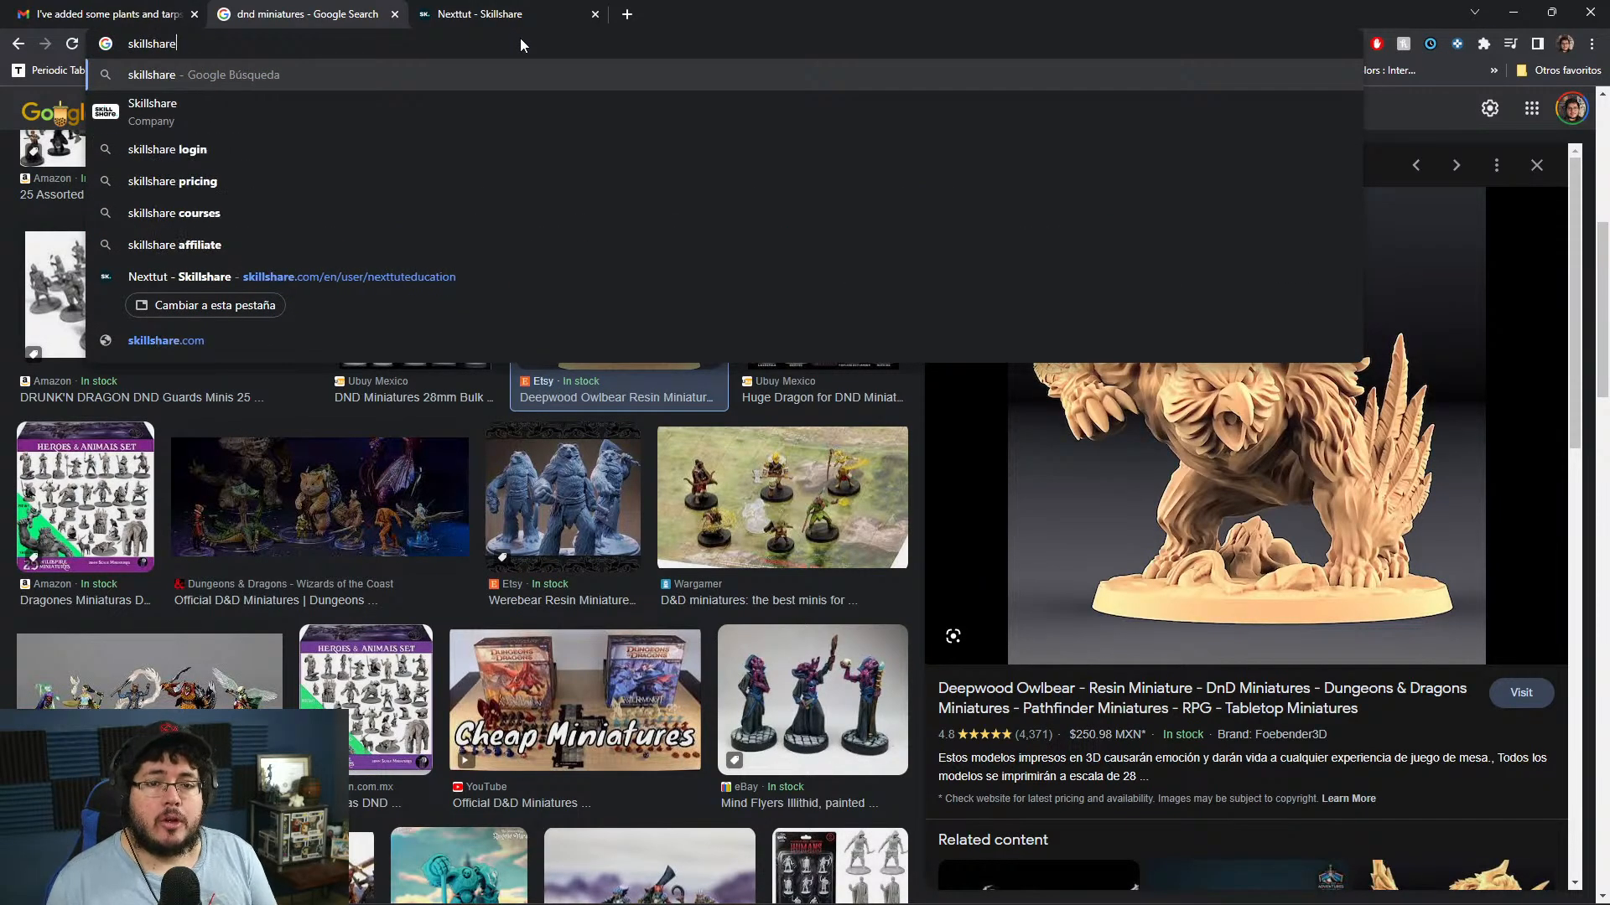
key(BackSpace)
key(BackSpace)
key(BackSpace)
key(BackSpace)
key(BackSpace)
key(BackSpace)
key(BackSpace)
key(BackSpace)
key(BackSpace)
key(BackSpace)
- Open the Adobe Substance 3D Assets site and replace its "cobblestone" search with "concrete"
text(3d asse)
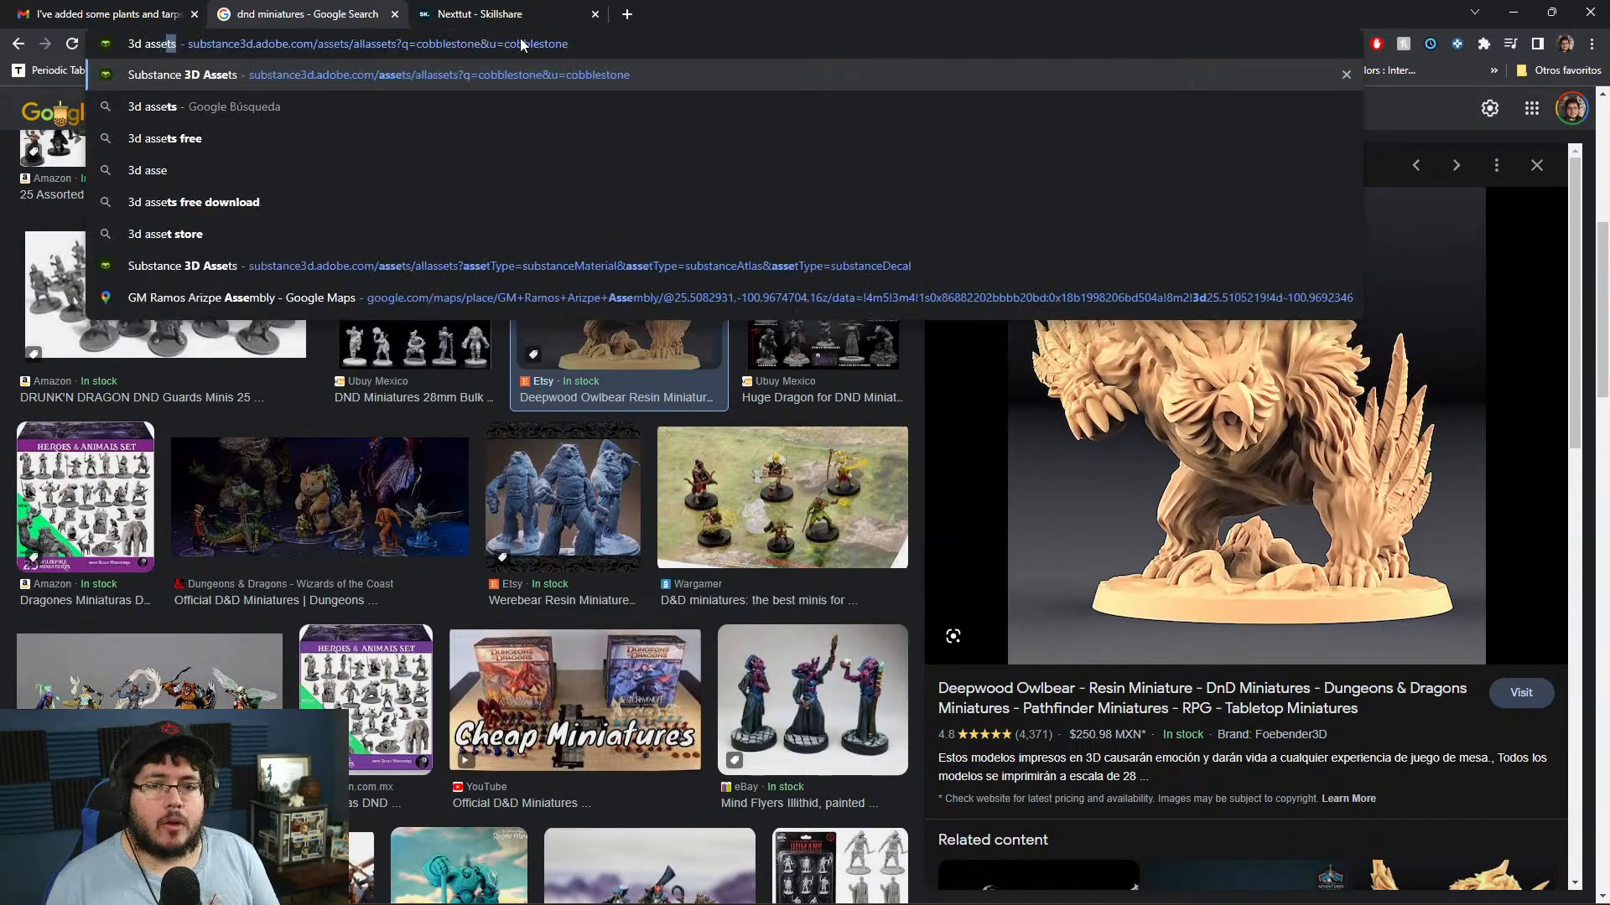
key(Return)
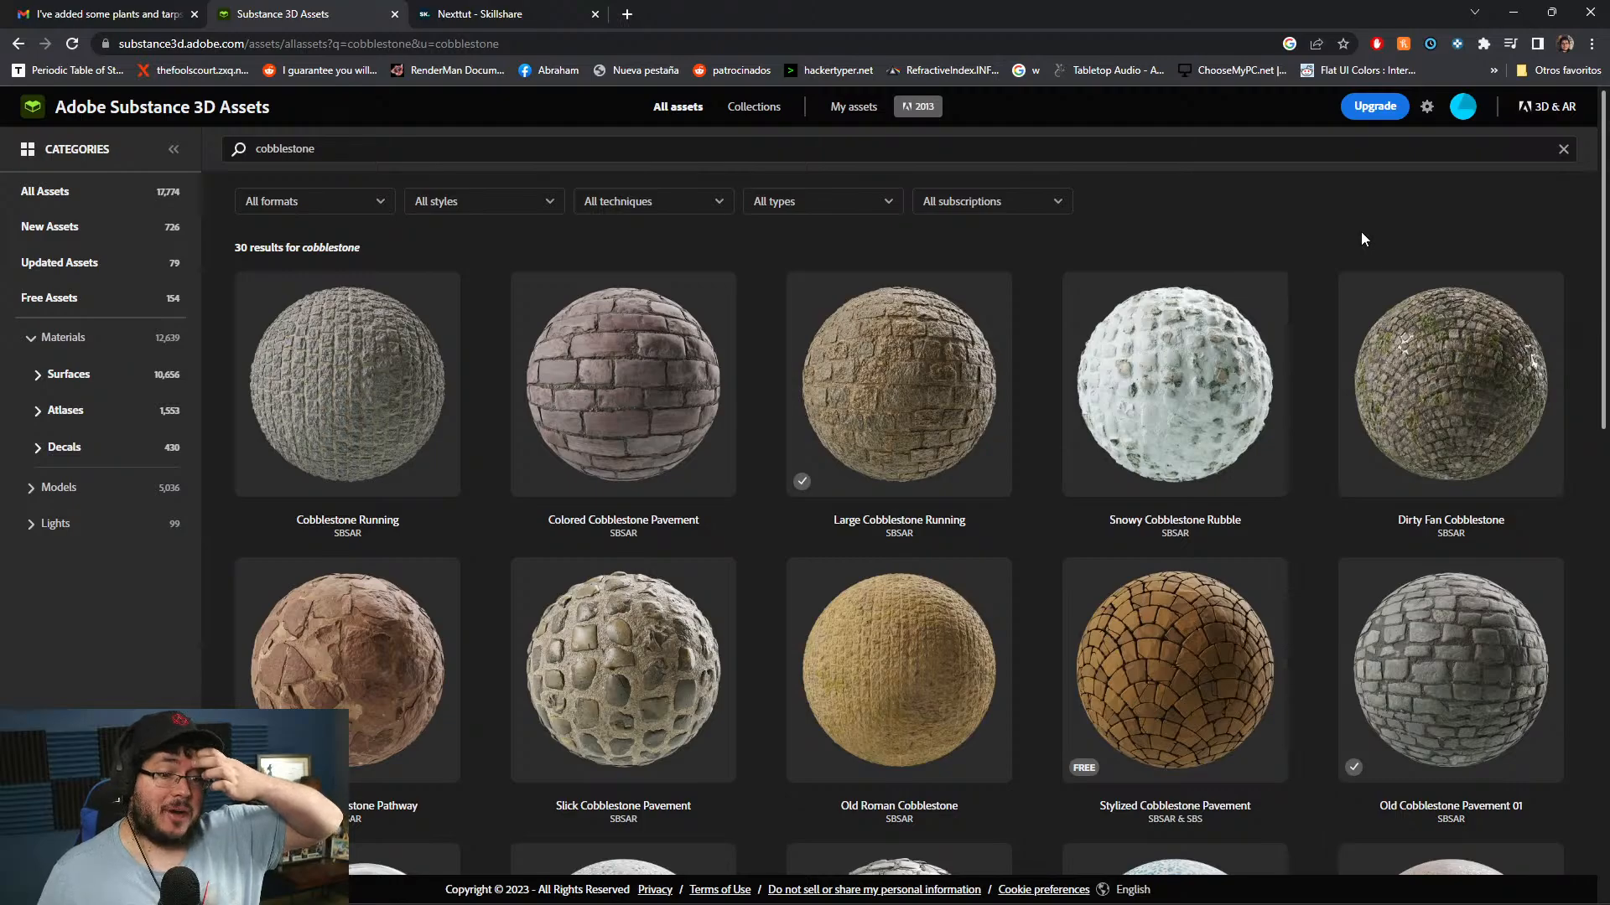
click(437, 147)
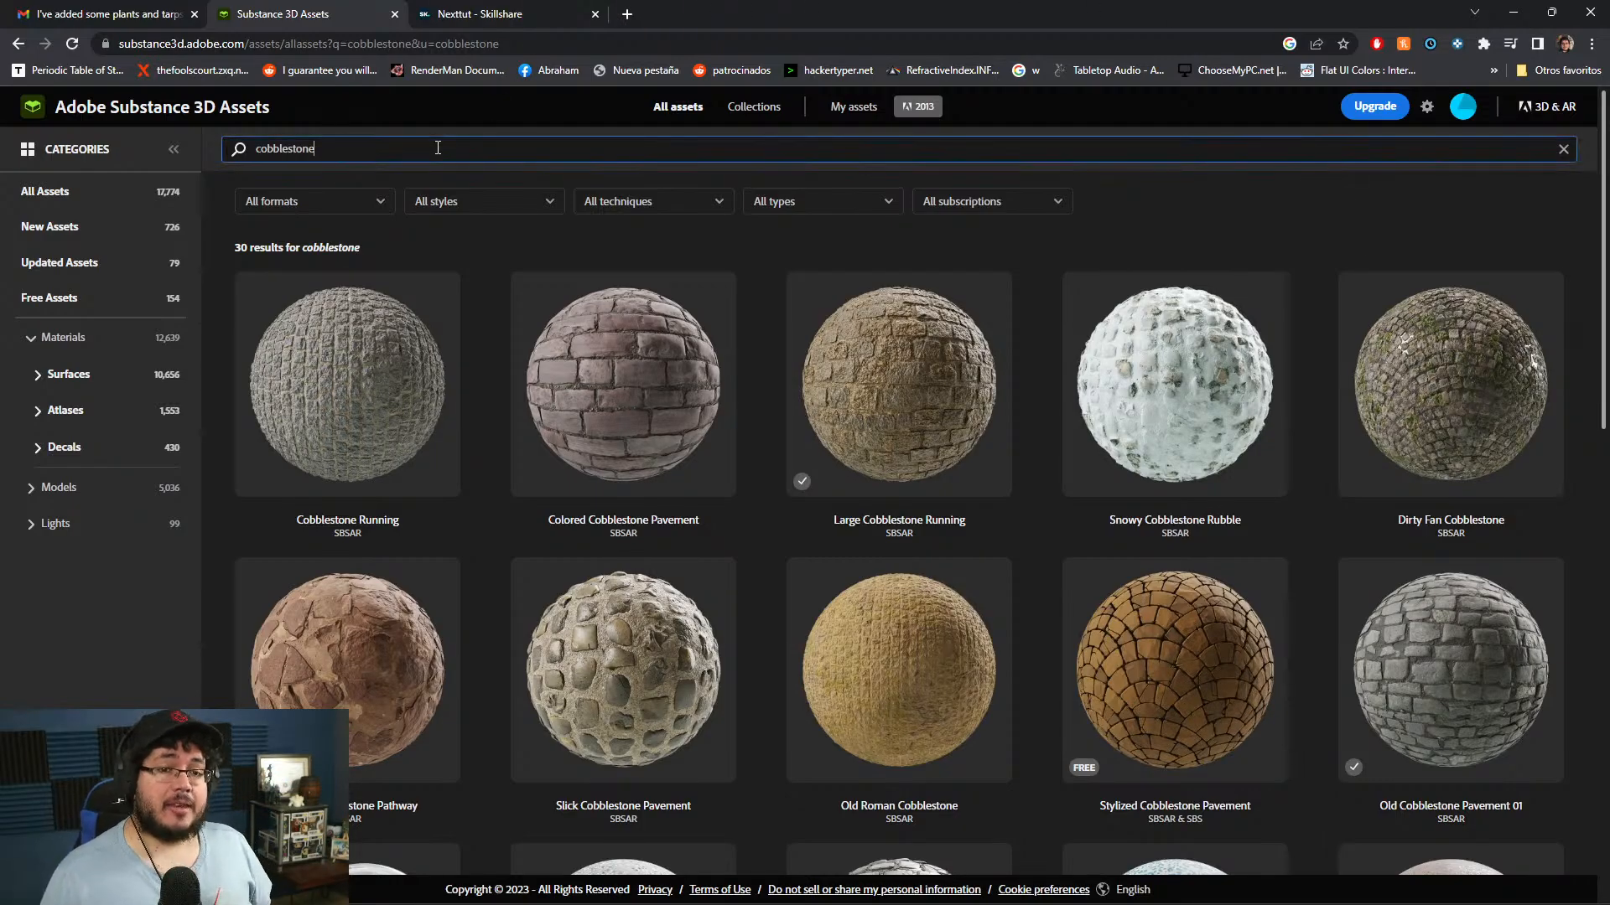
key(BackSpace)
key(BackSpace)
key(BackSpace)
key(BackSpace)
key(BackSpace)
key(BackSpace)
key(BackSpace)
key(BackSpace)
key(BackSpace)
key(BackSpace)
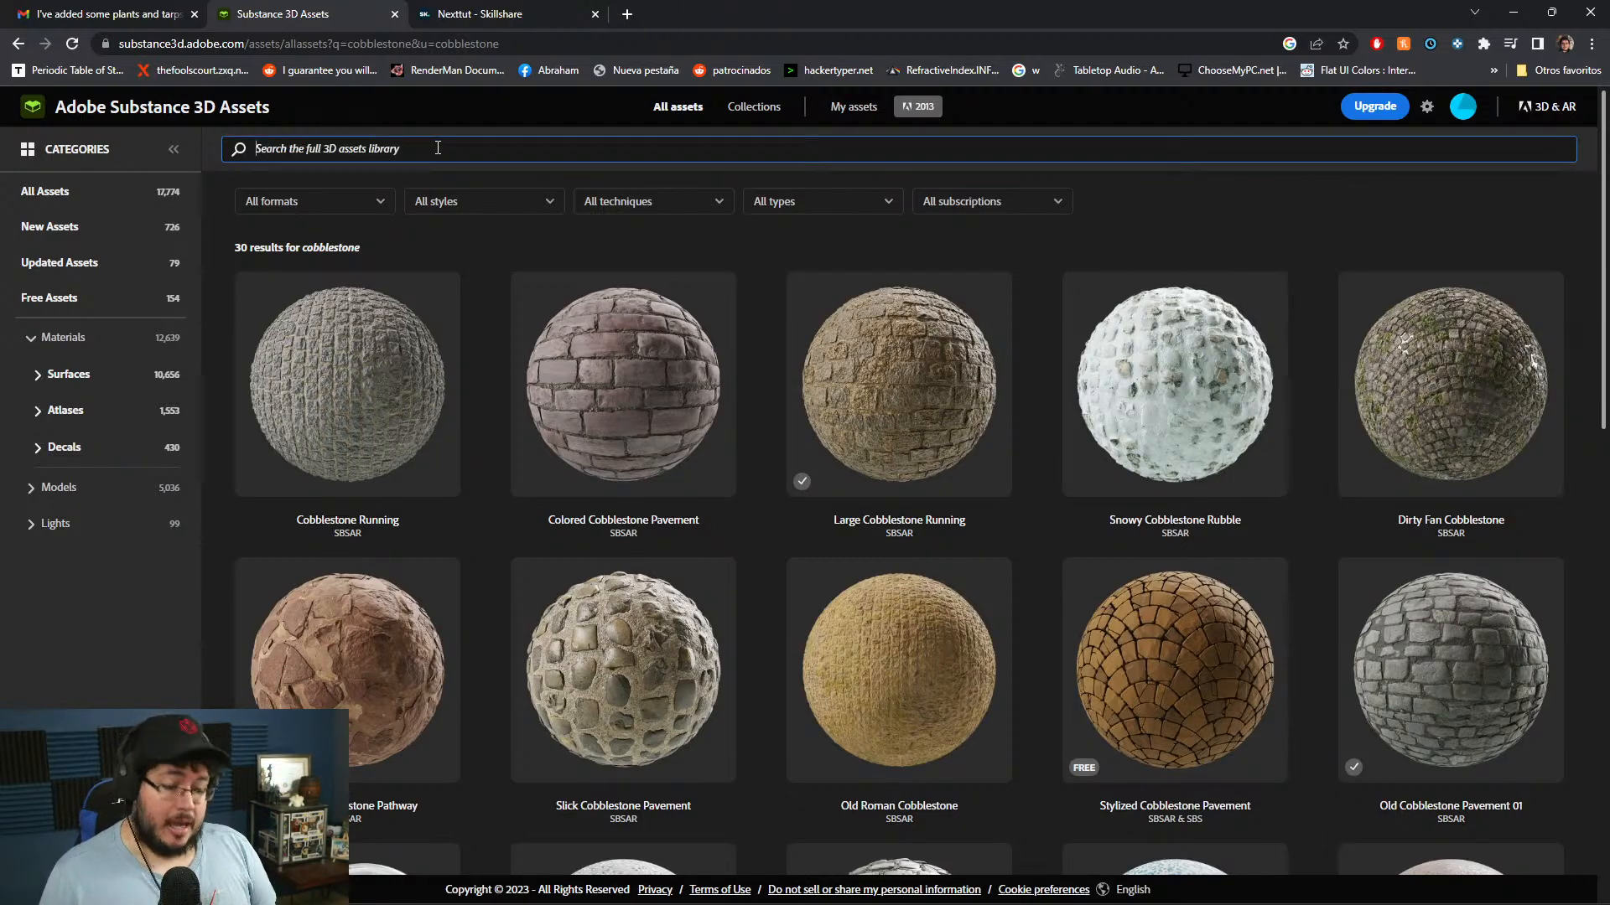
text(c)
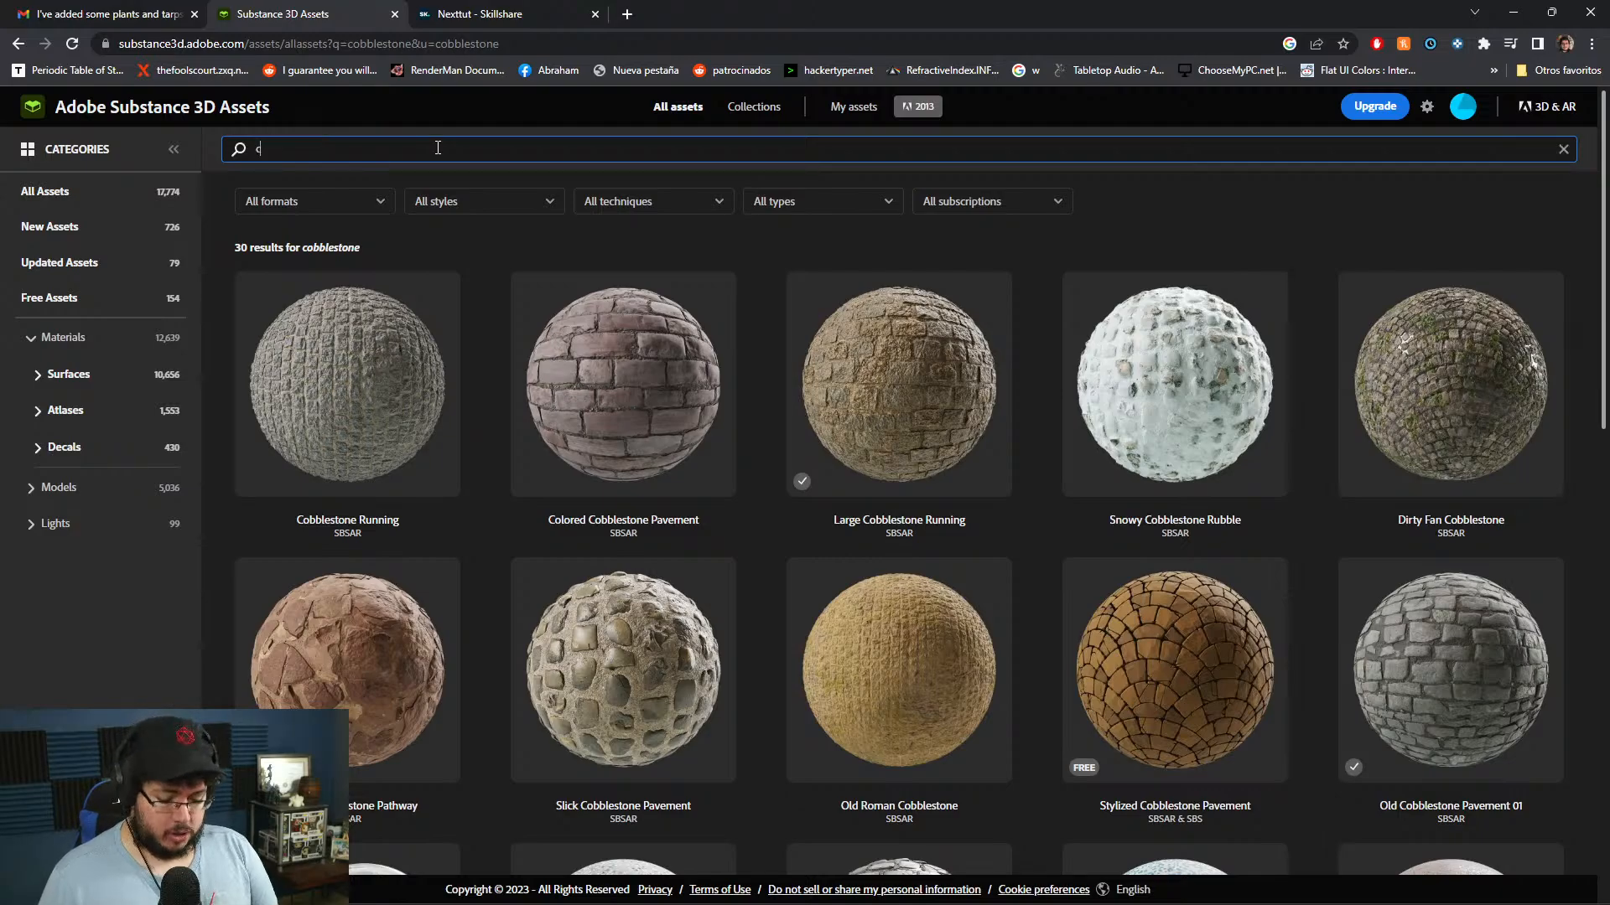
text(oncret)
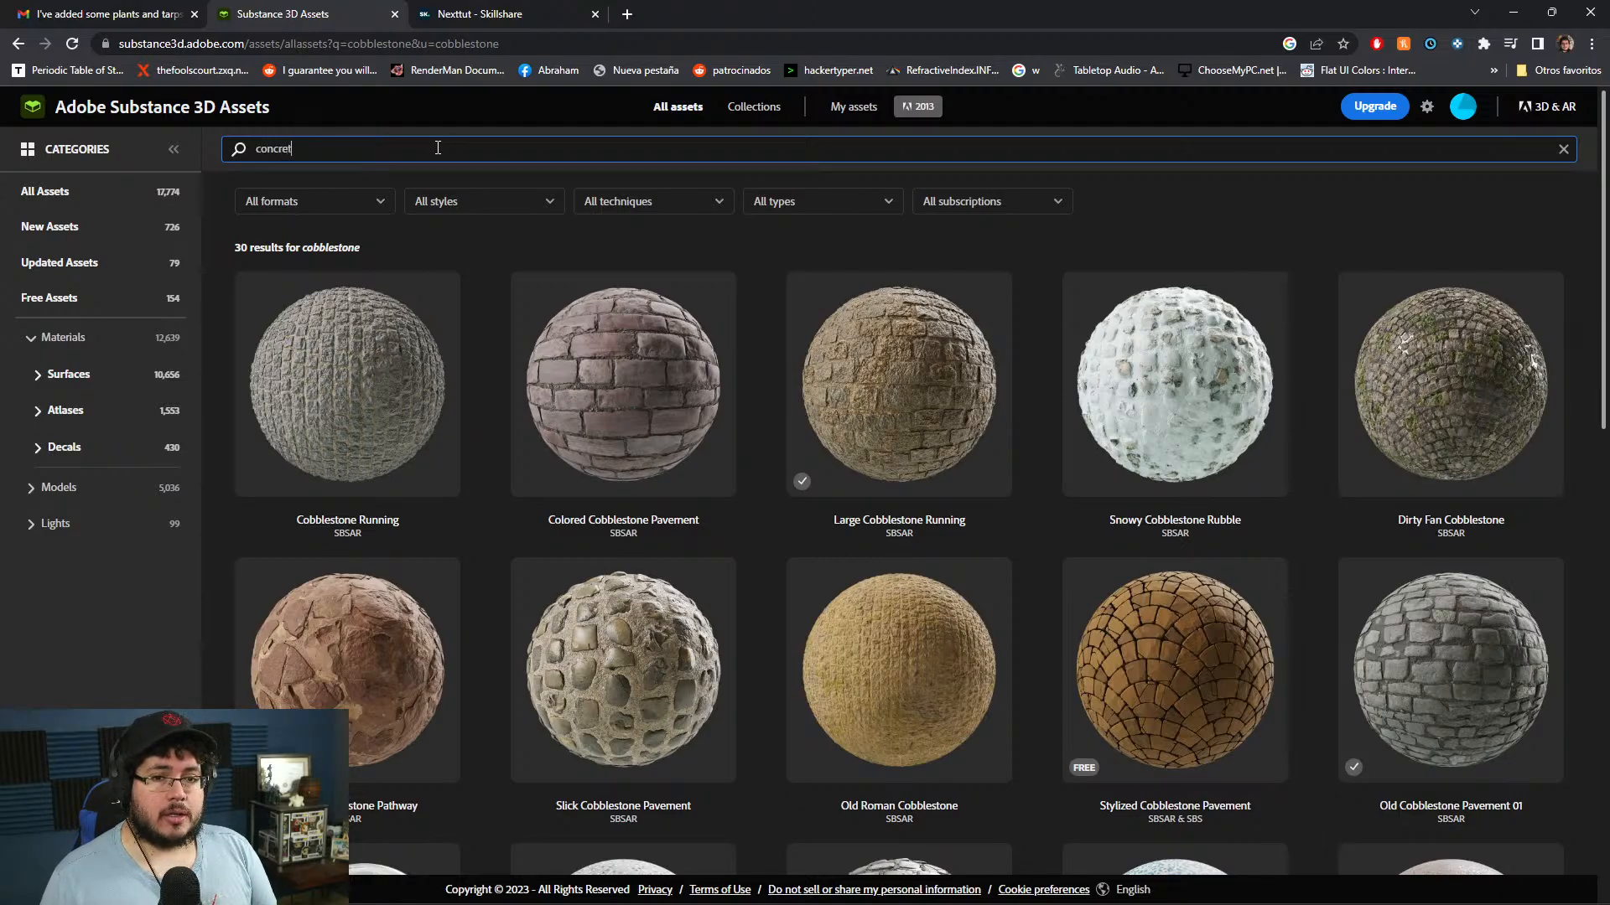
text(e)
key(Return)
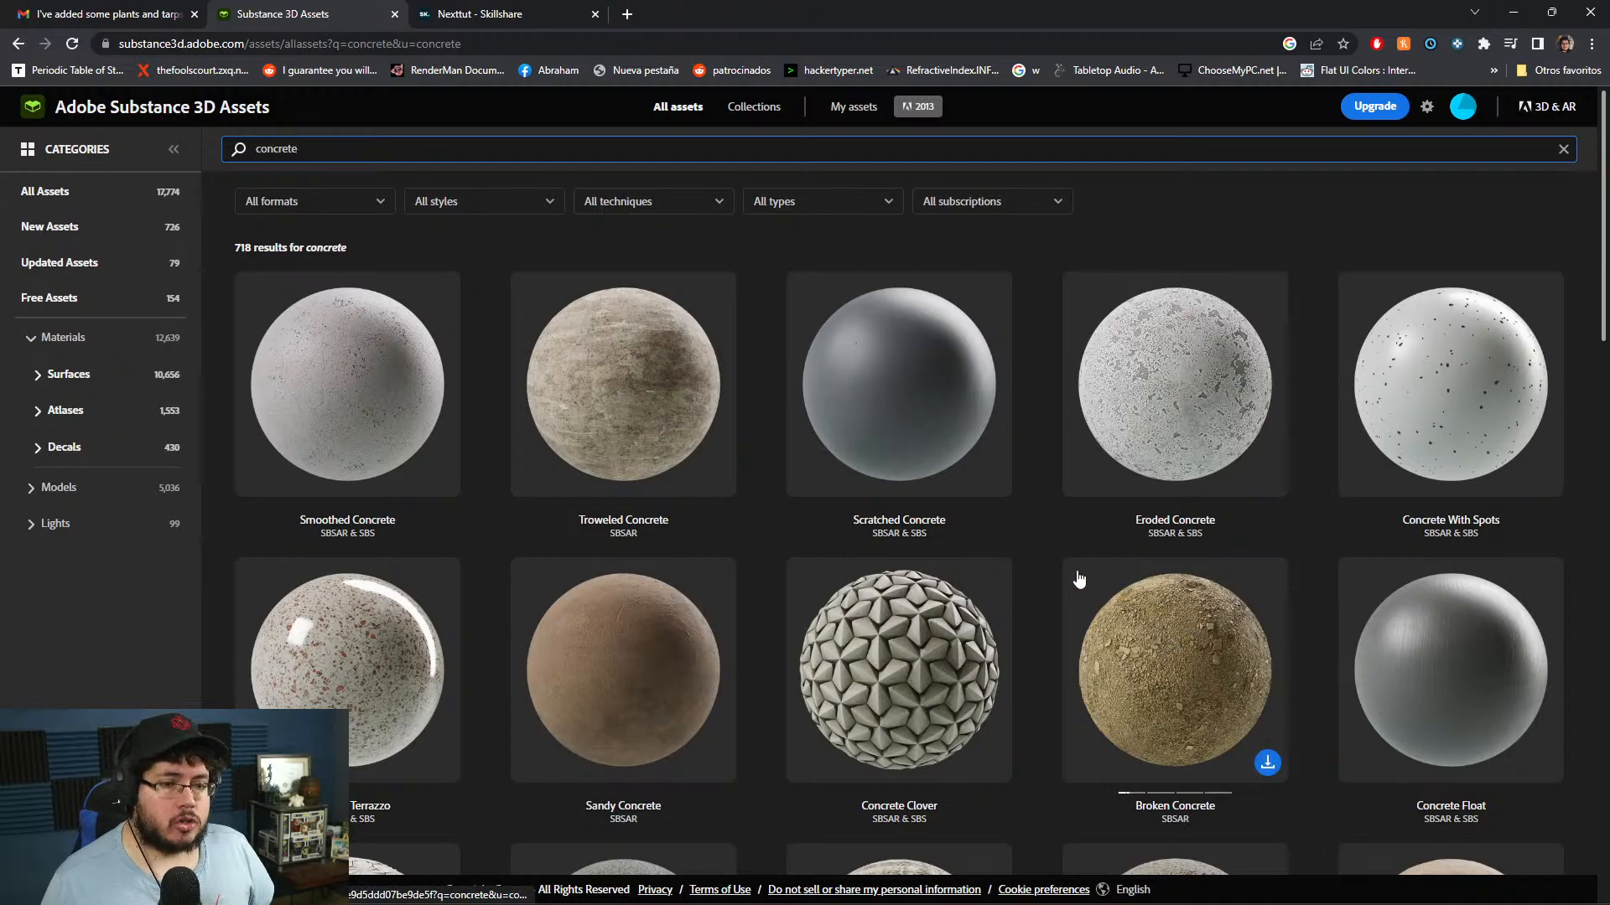
- Look through the concrete search results for a plain material suited to the tunnel
scroll(726, 408, down, 2)
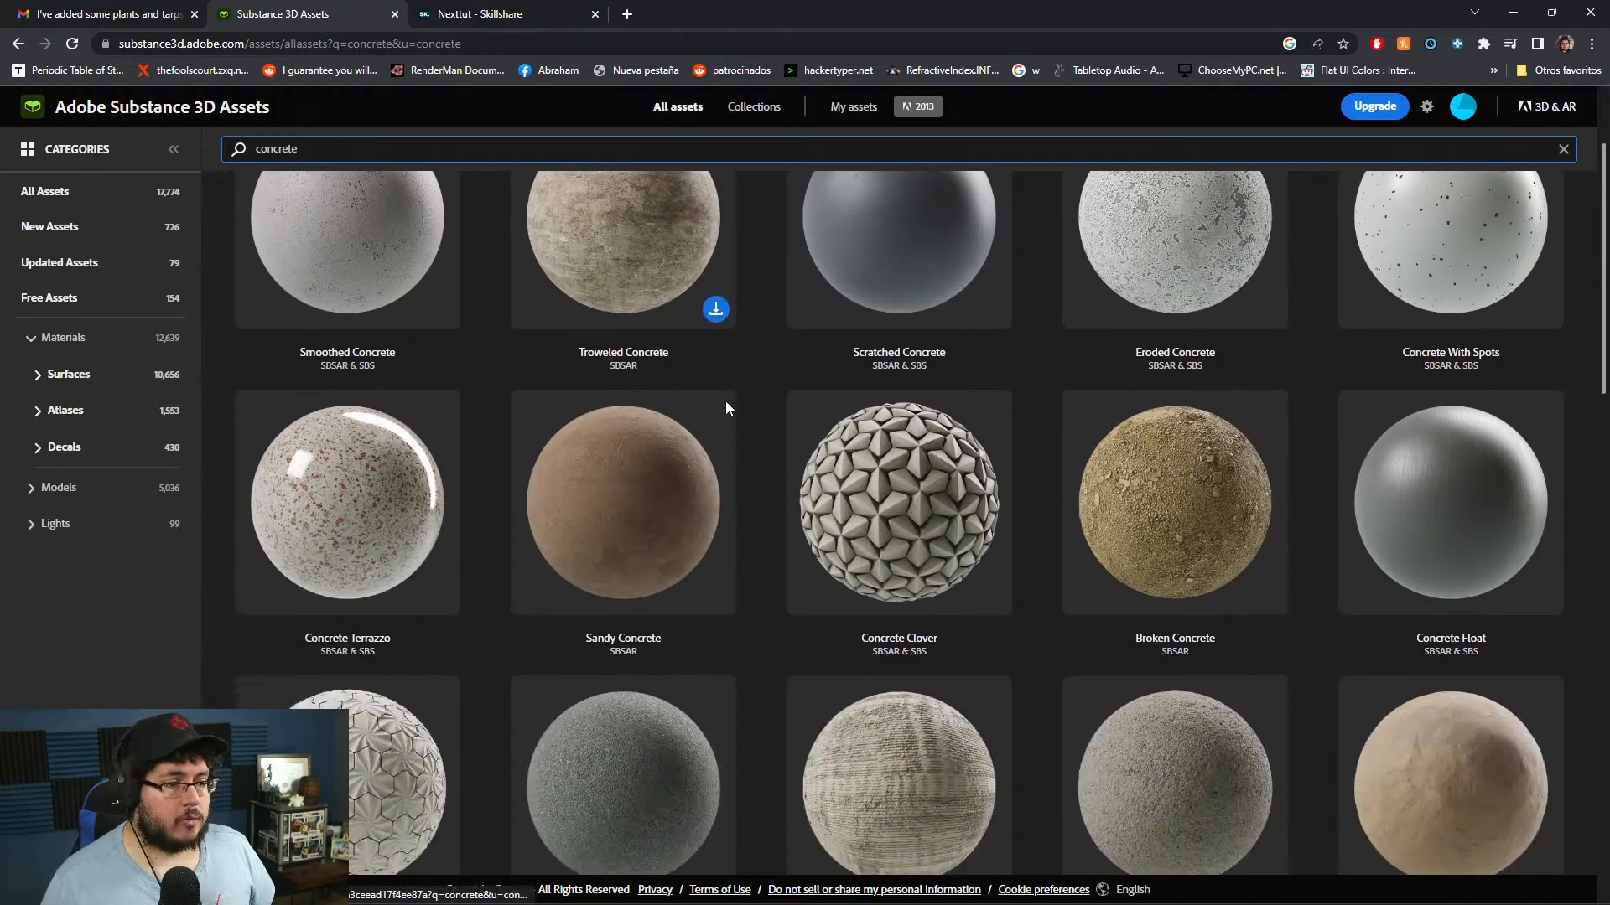
scroll(726, 403, down, 8)
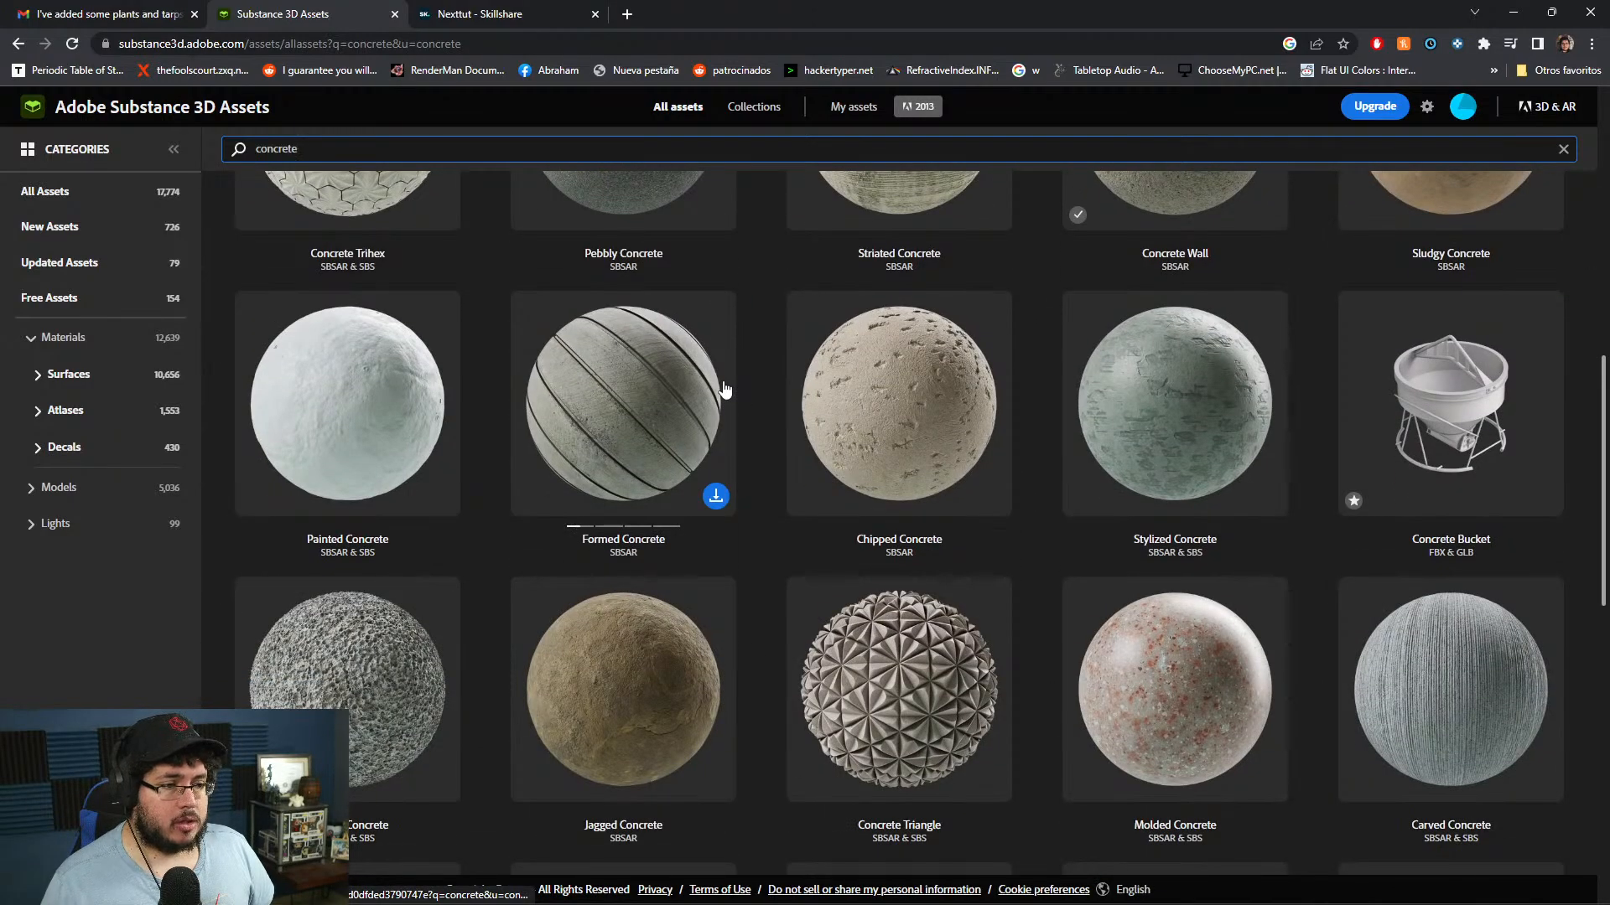
scroll(727, 388, down, 6)
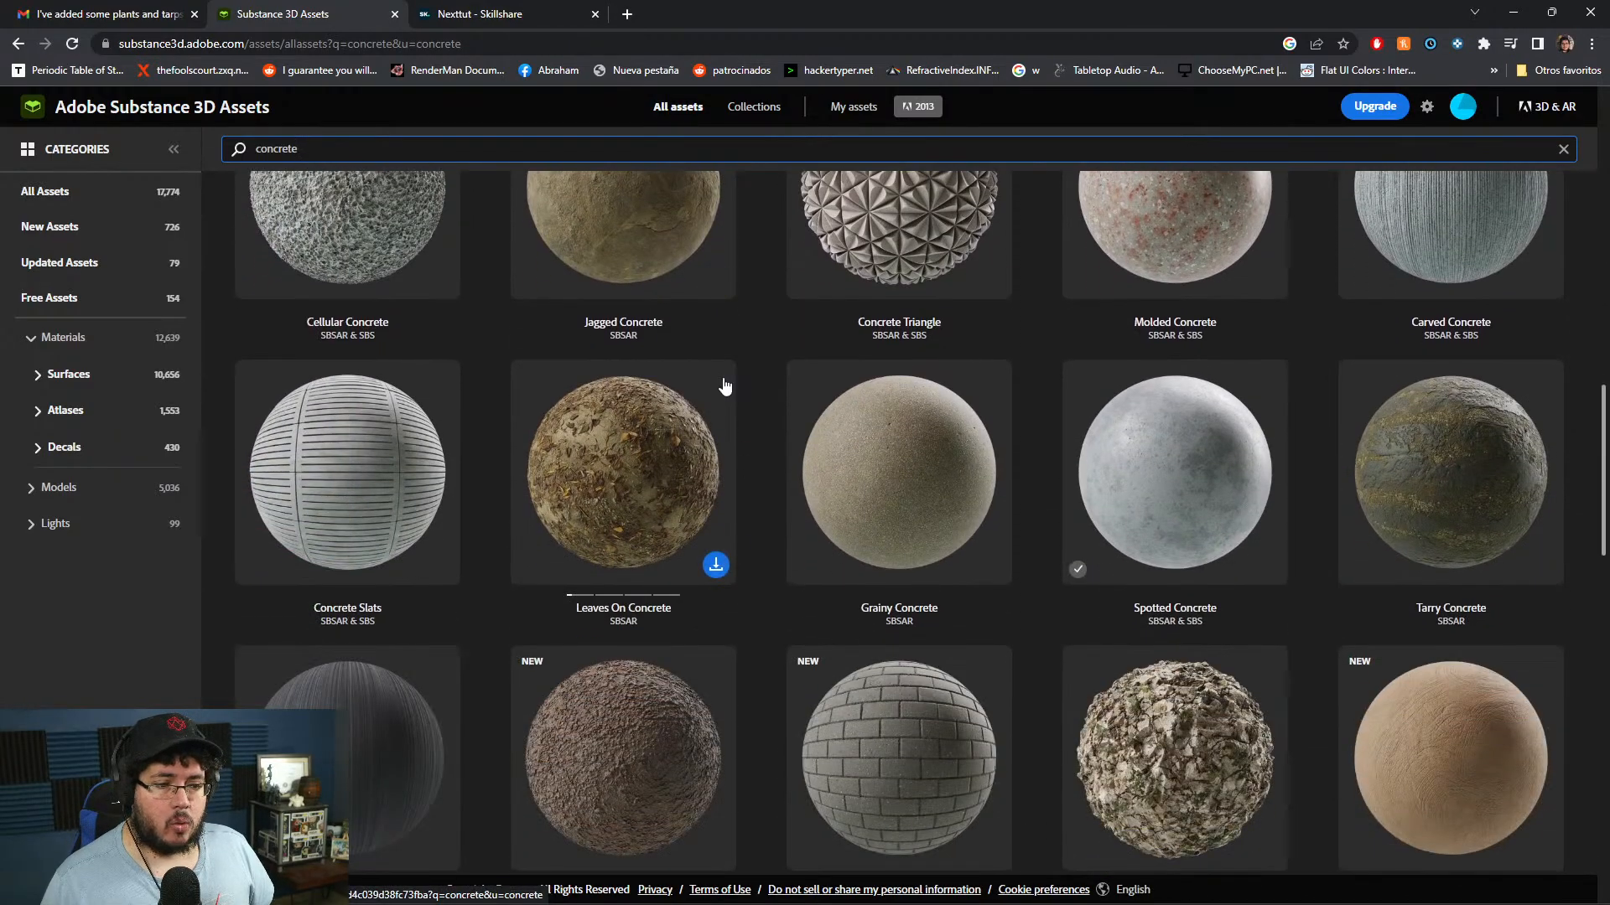
scroll(725, 386, down, 5)
scroll(725, 386, down, 4)
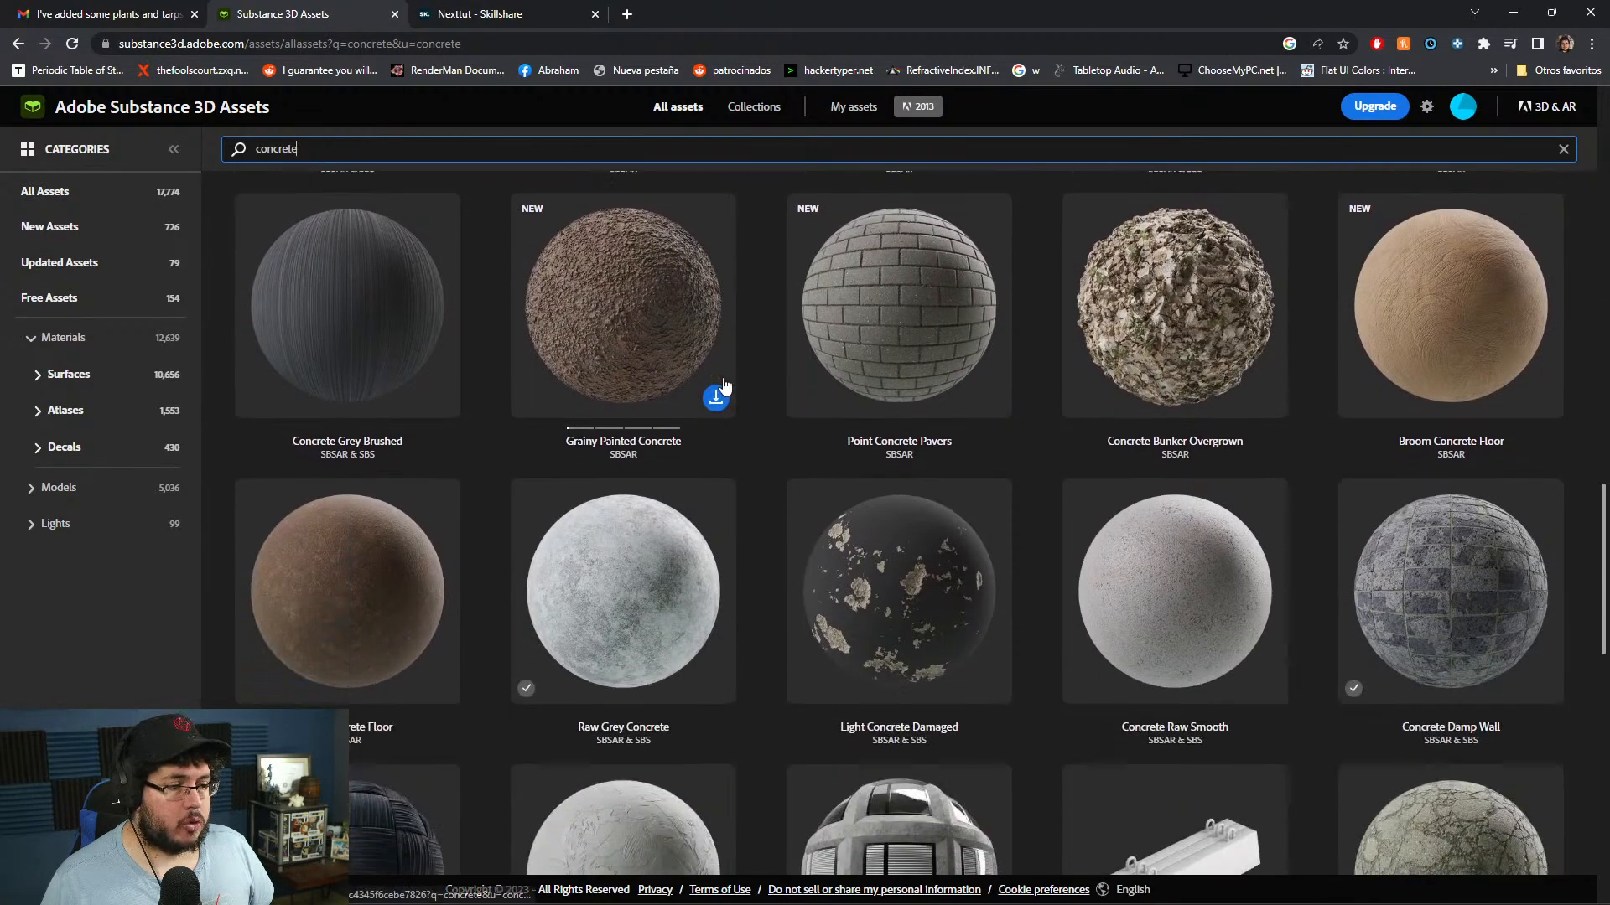
scroll(725, 386, down, 5)
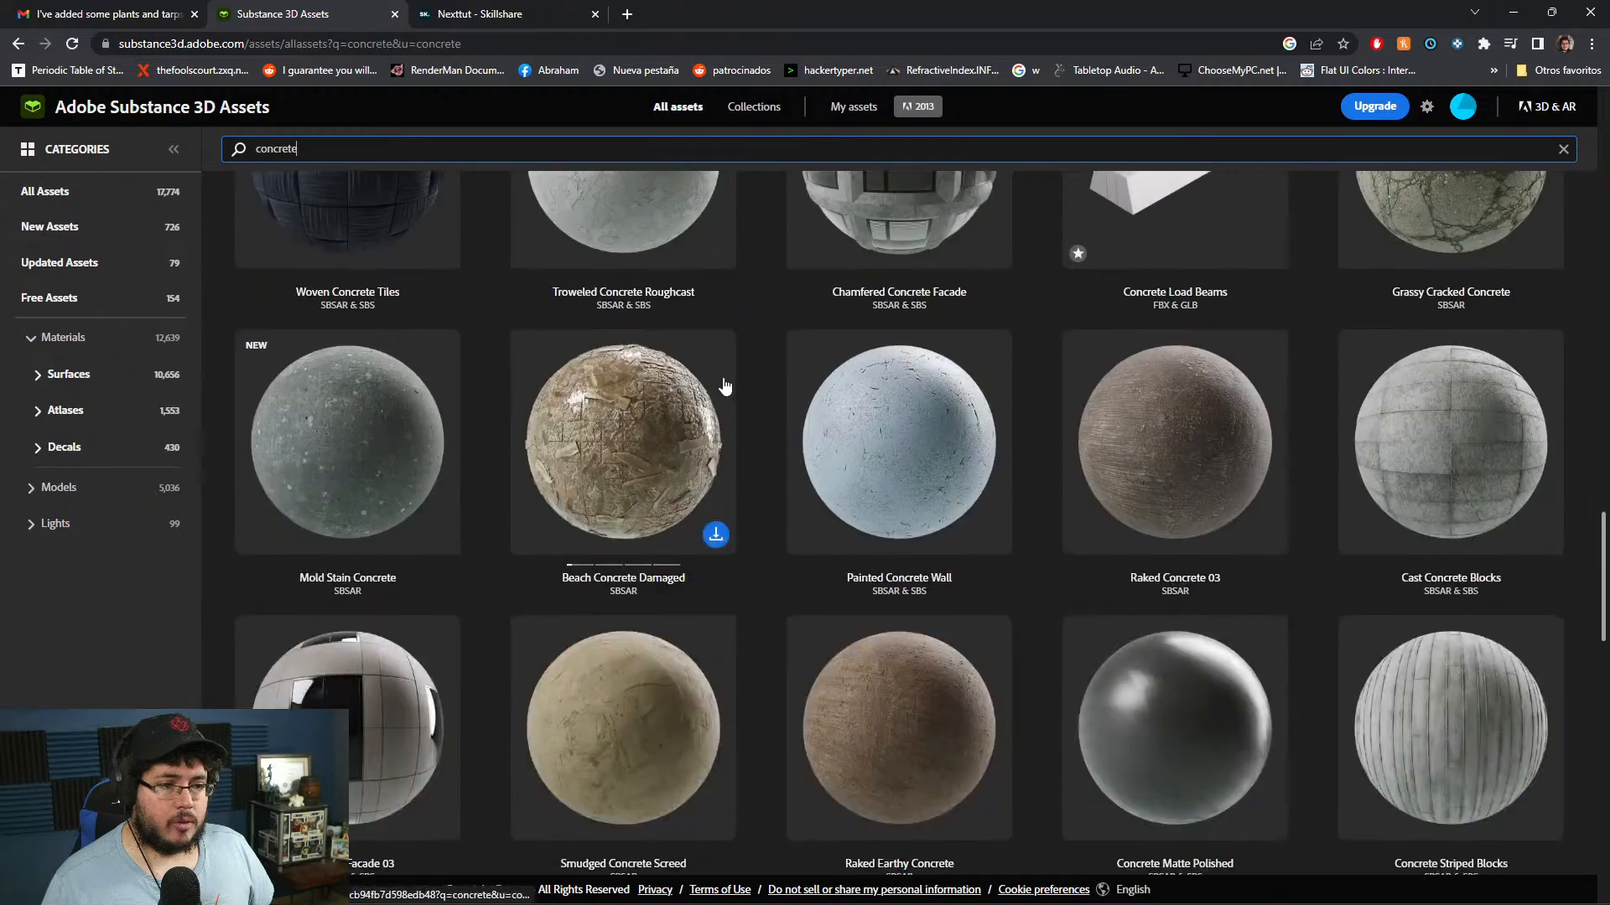
scroll(725, 386, down, 1)
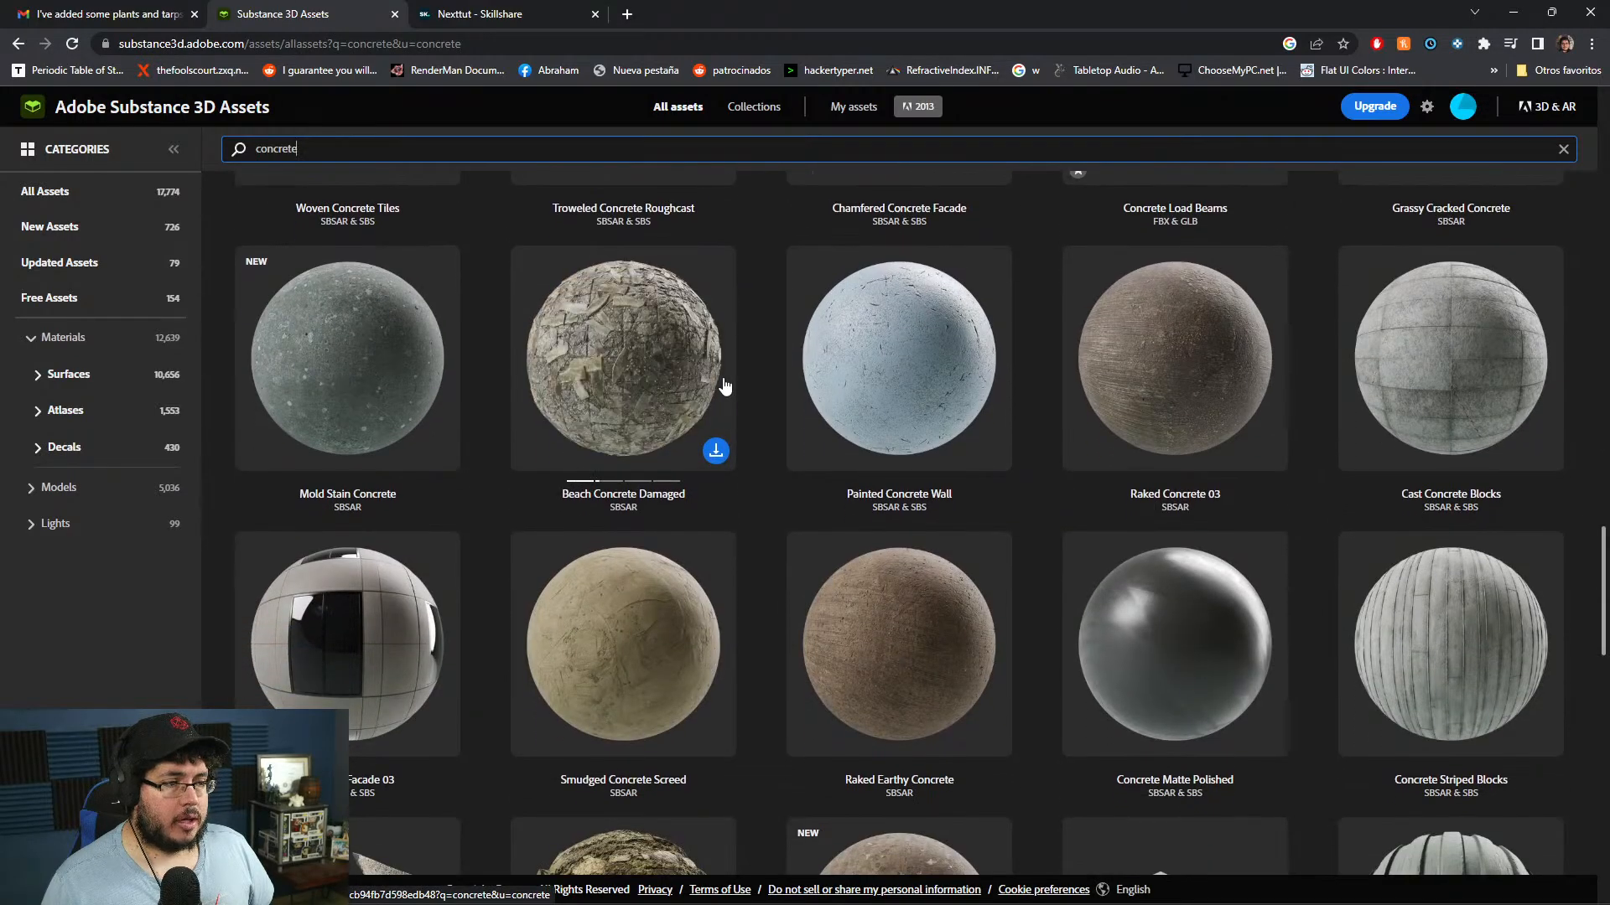
scroll(726, 386, down, 3)
scroll(725, 385, down, 5)
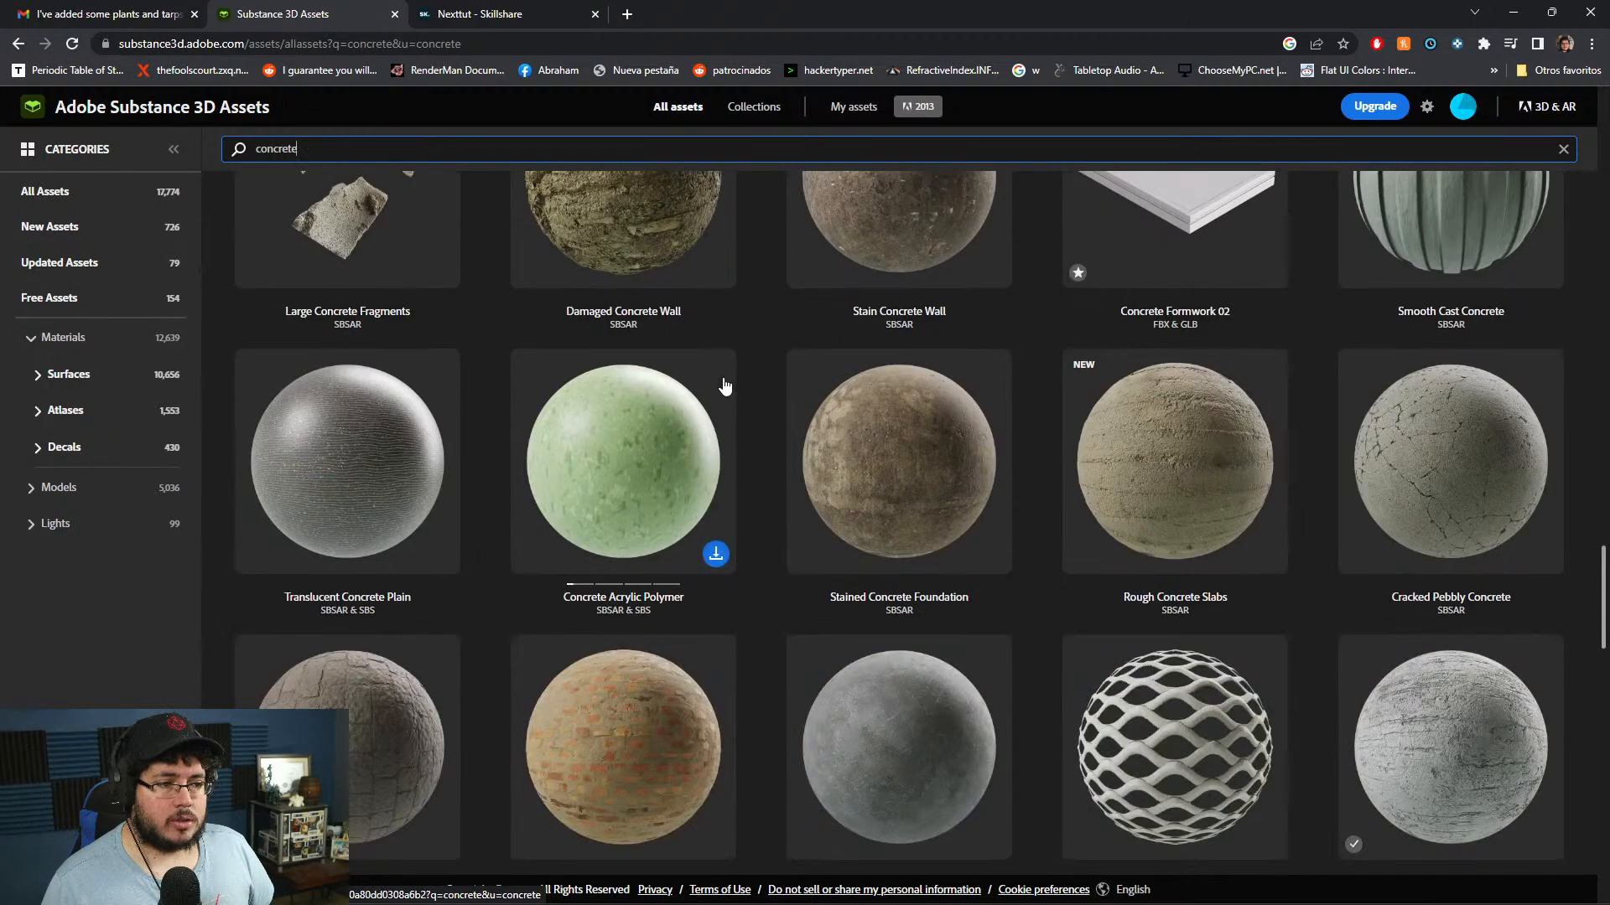
scroll(725, 386, down, 2)
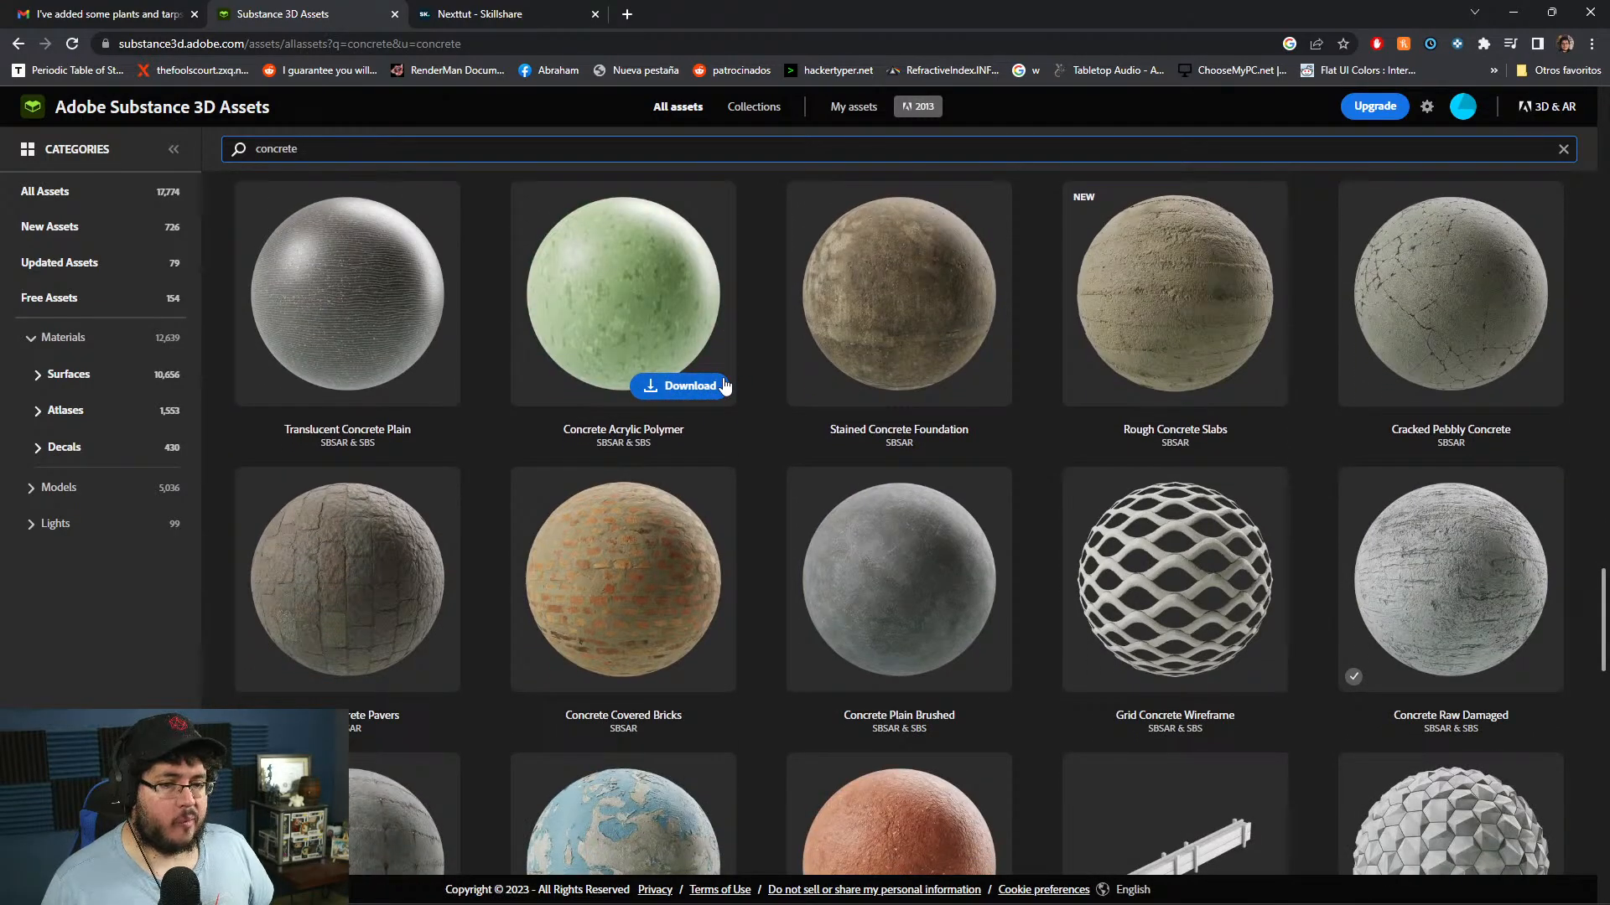
- Open the Concrete Plain Brushed material, check its detailed image, and download it as SBSAR
click(921, 546)
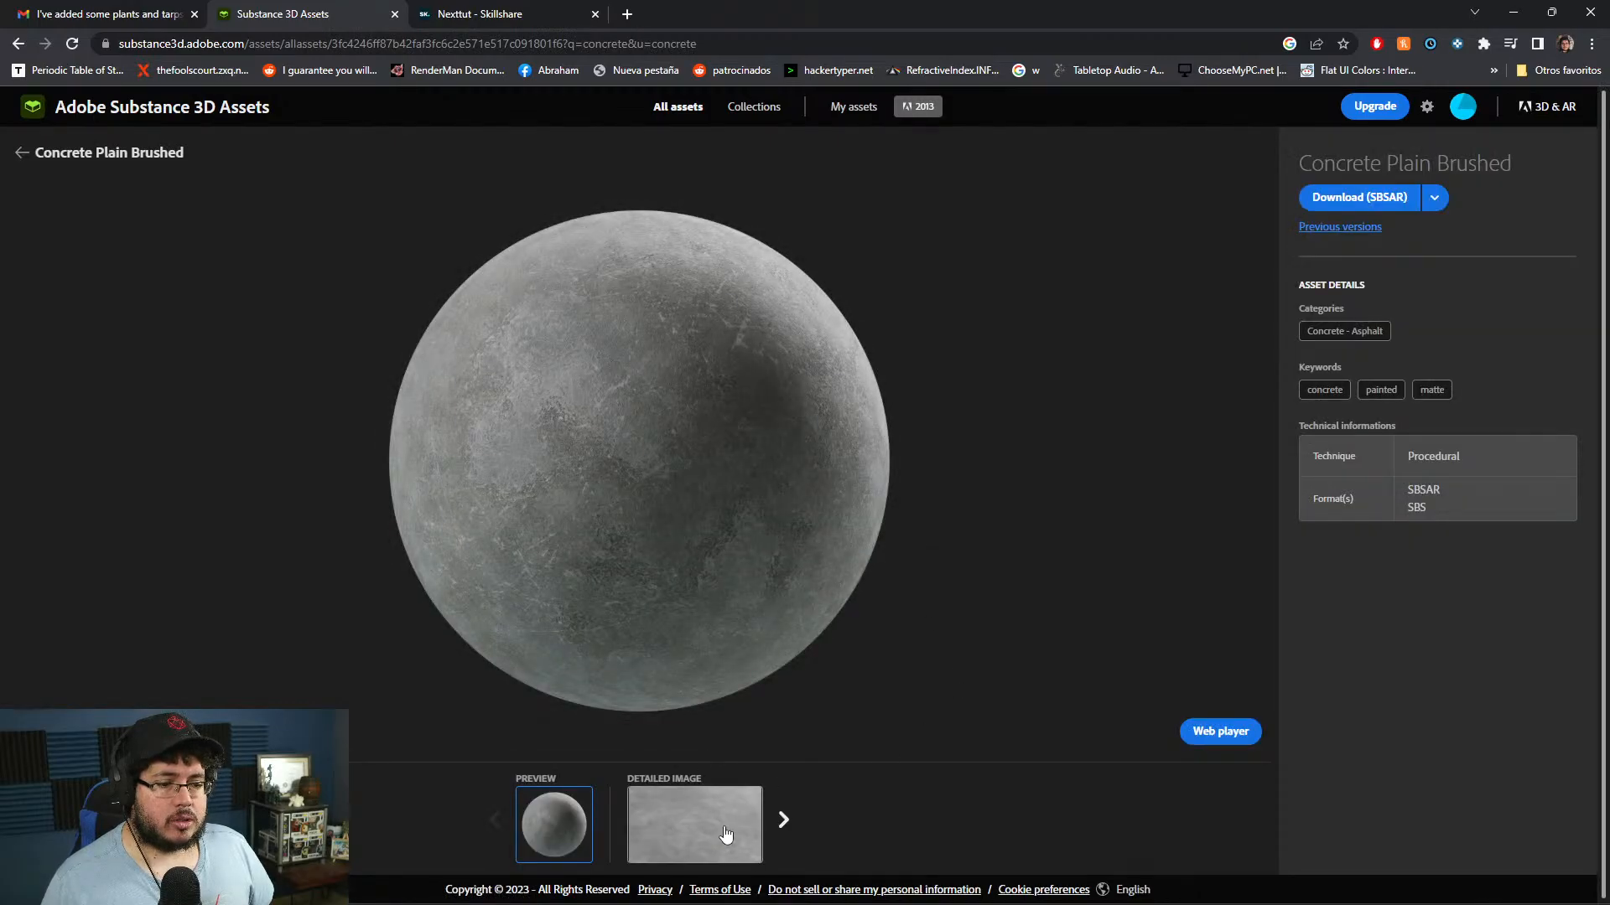
click(723, 832)
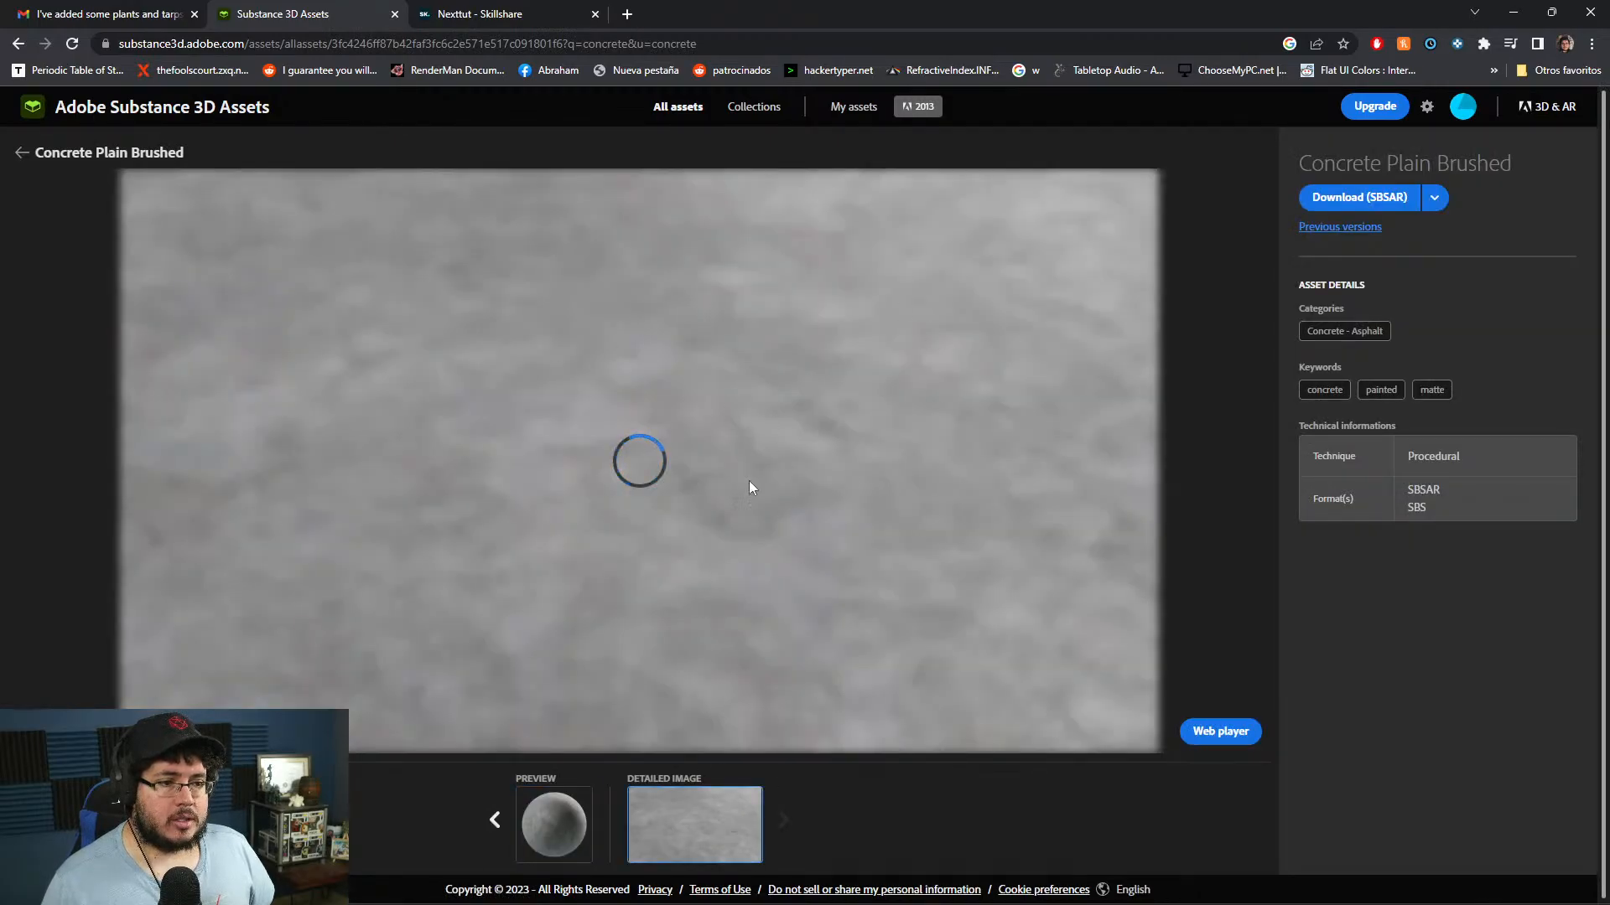
click(1372, 200)
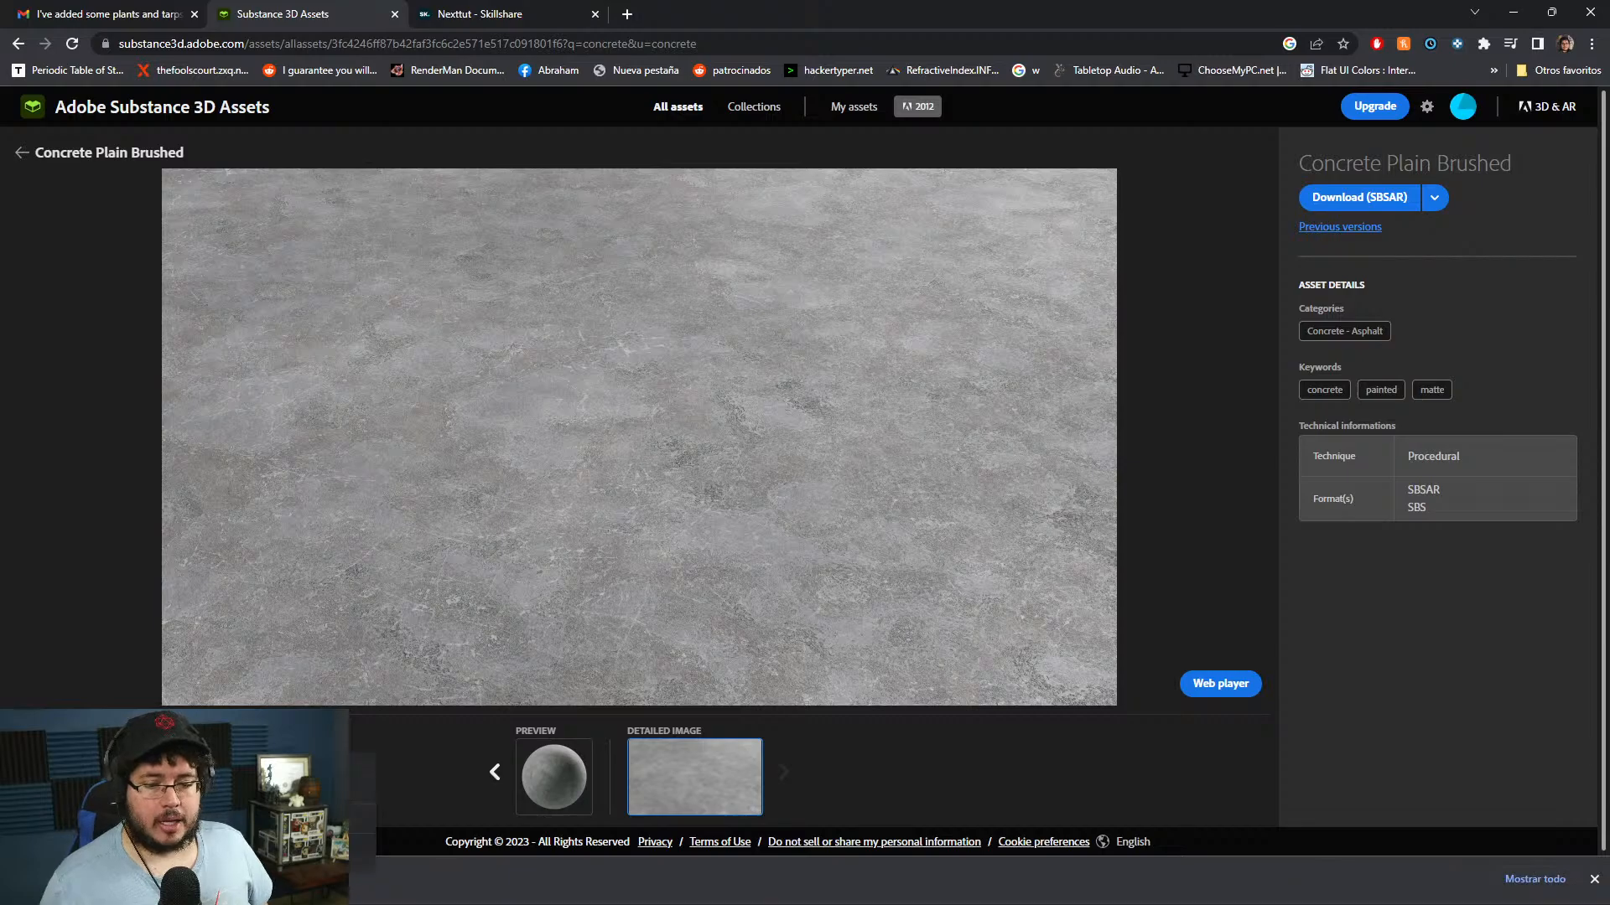
- Copy the concrete_plain_brushed file from Downloads into the substance folder of the NT_LIVE project
click(298, 819)
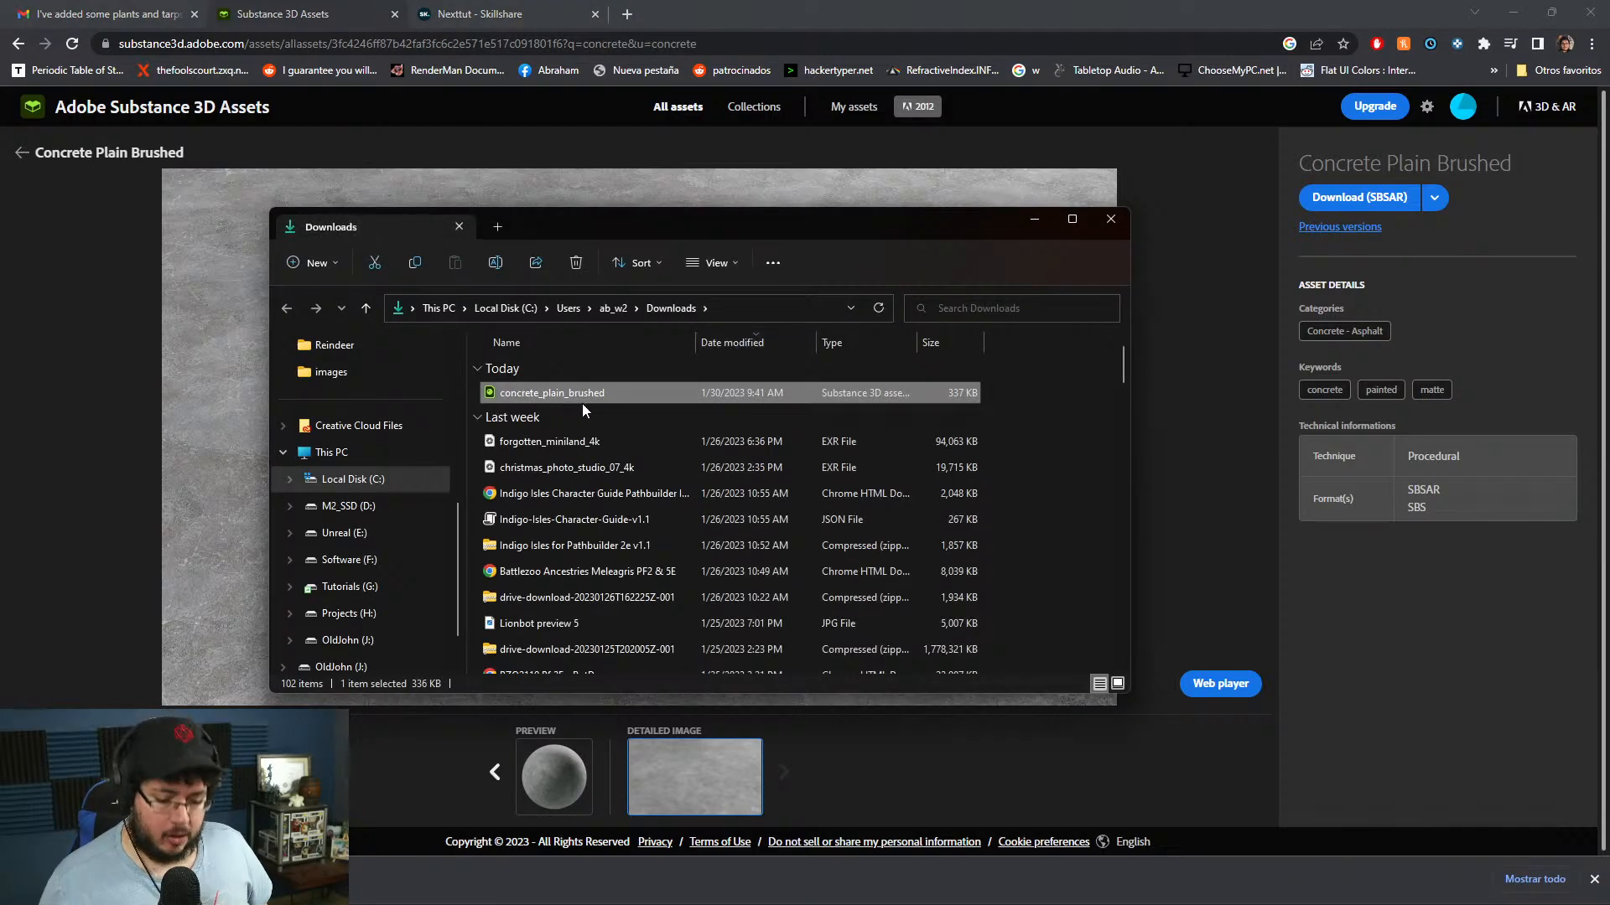
drag(684, 228, 1609, 294)
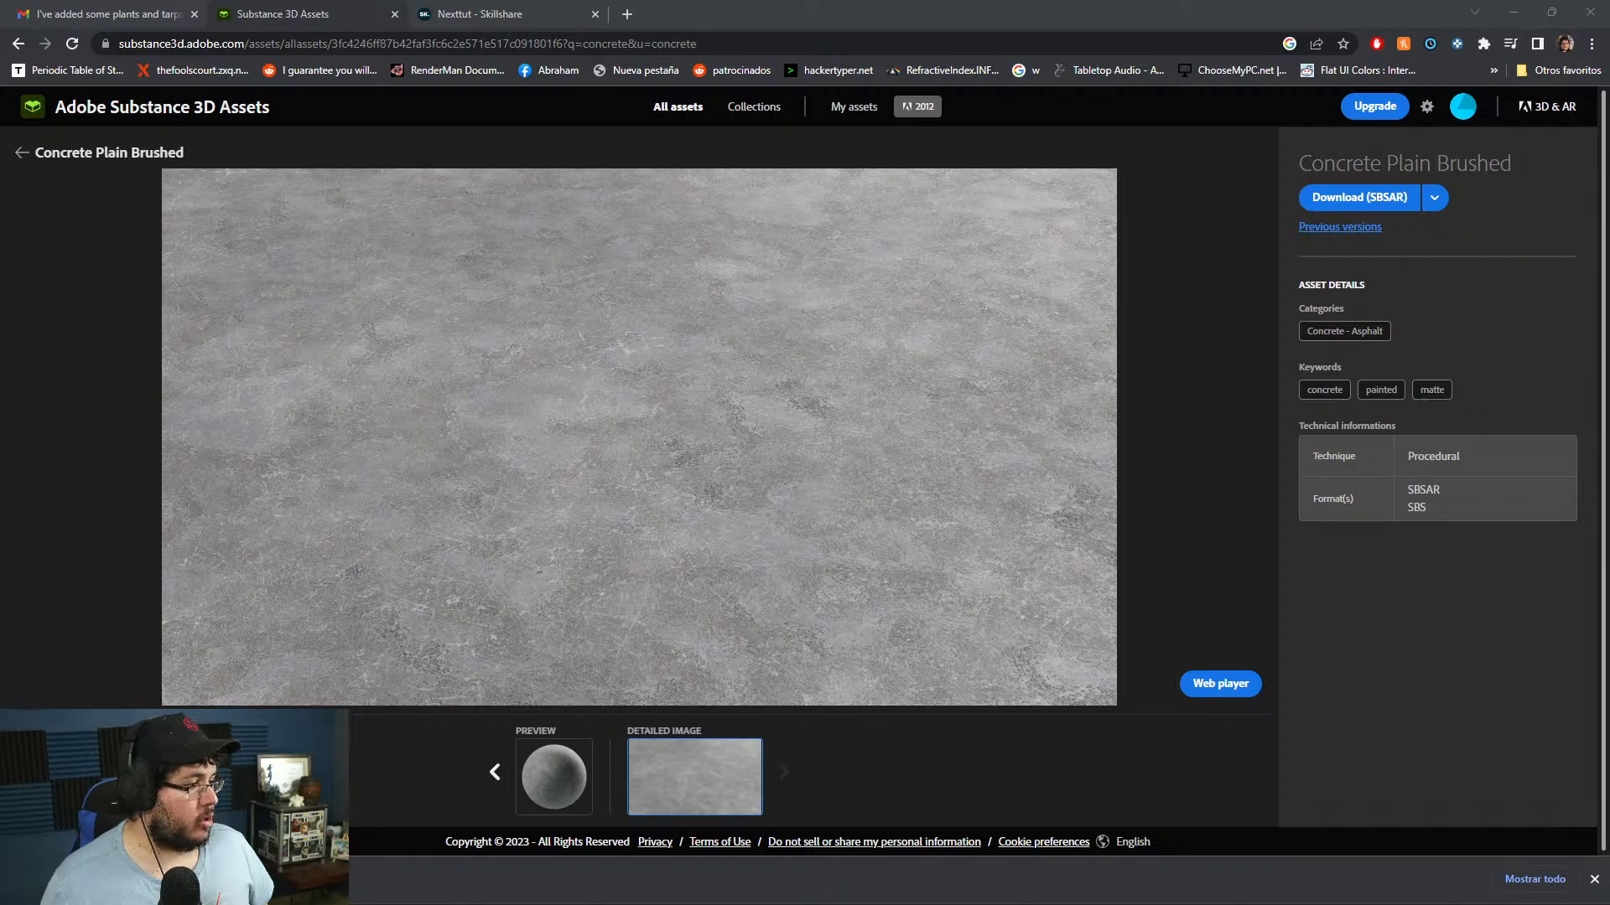
drag(1609, 352, 659, 213)
scroll(591, 551, down, 2)
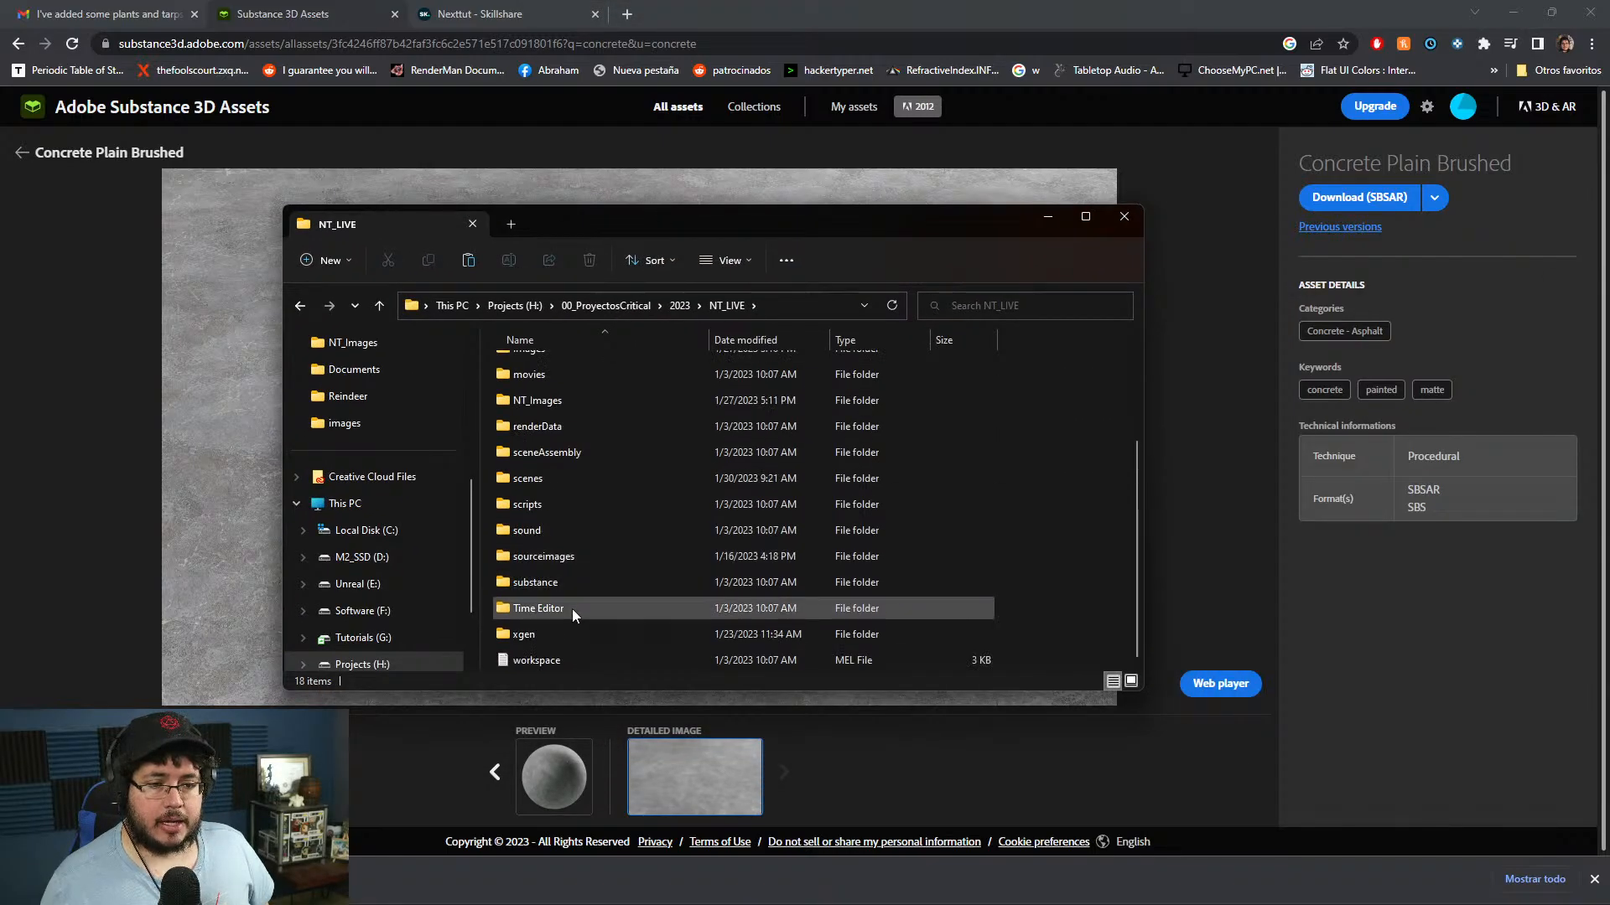
double_click(564, 586)
key(ctrl+v)
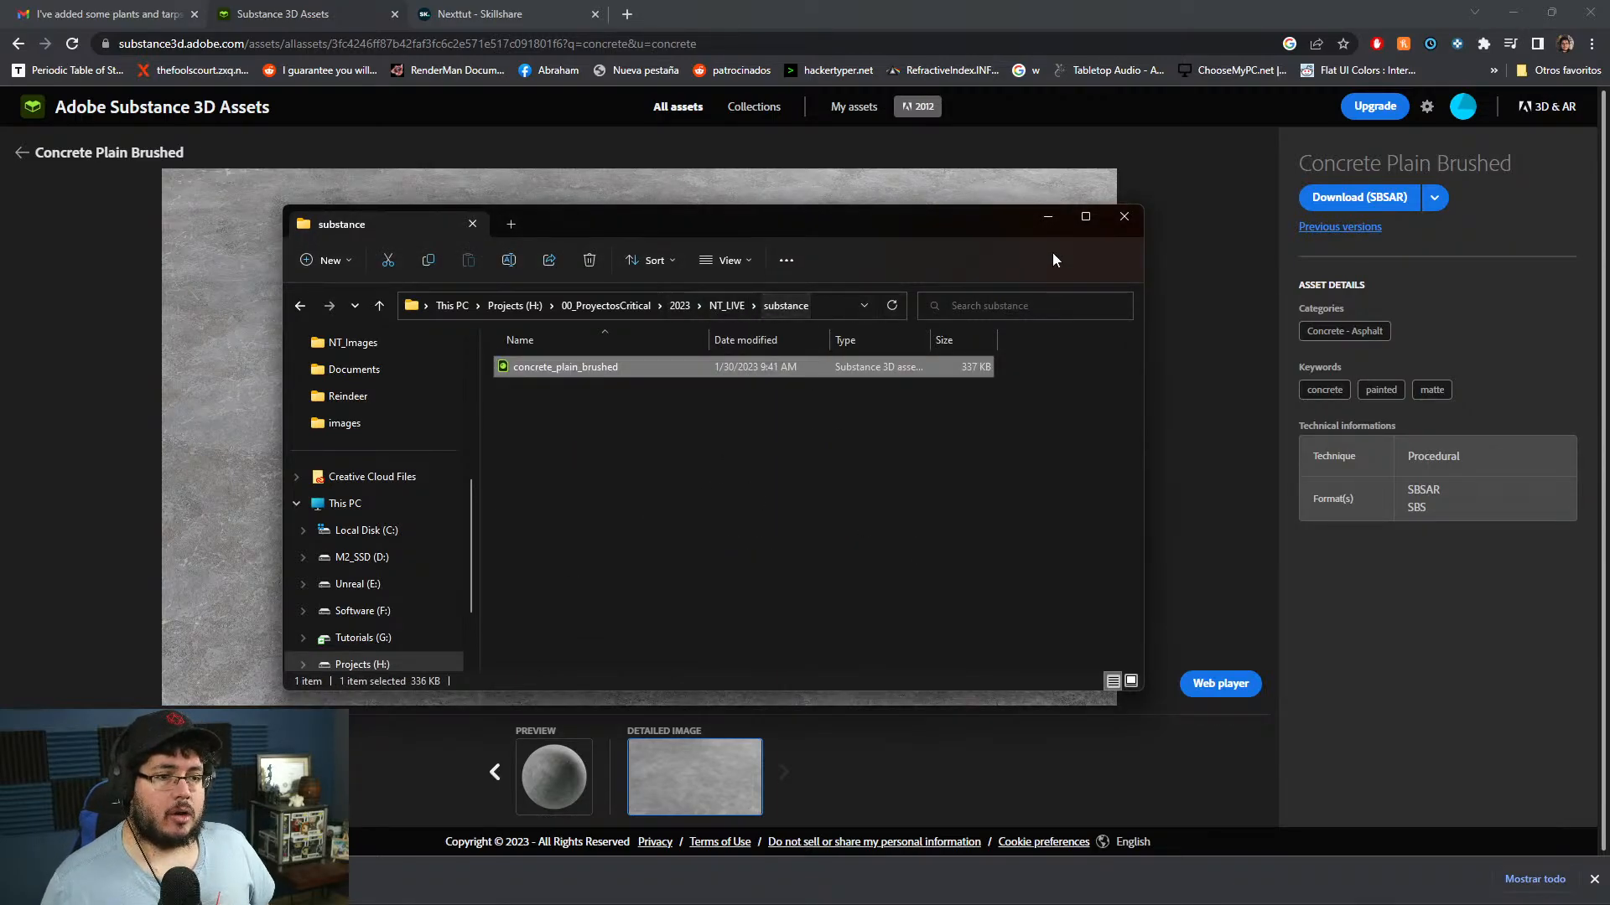
click(1049, 217)
- Switch to Maya, put the Tool Settings window away and open the Hypershade at full size
key(alt+Tab)
click(998, 300)
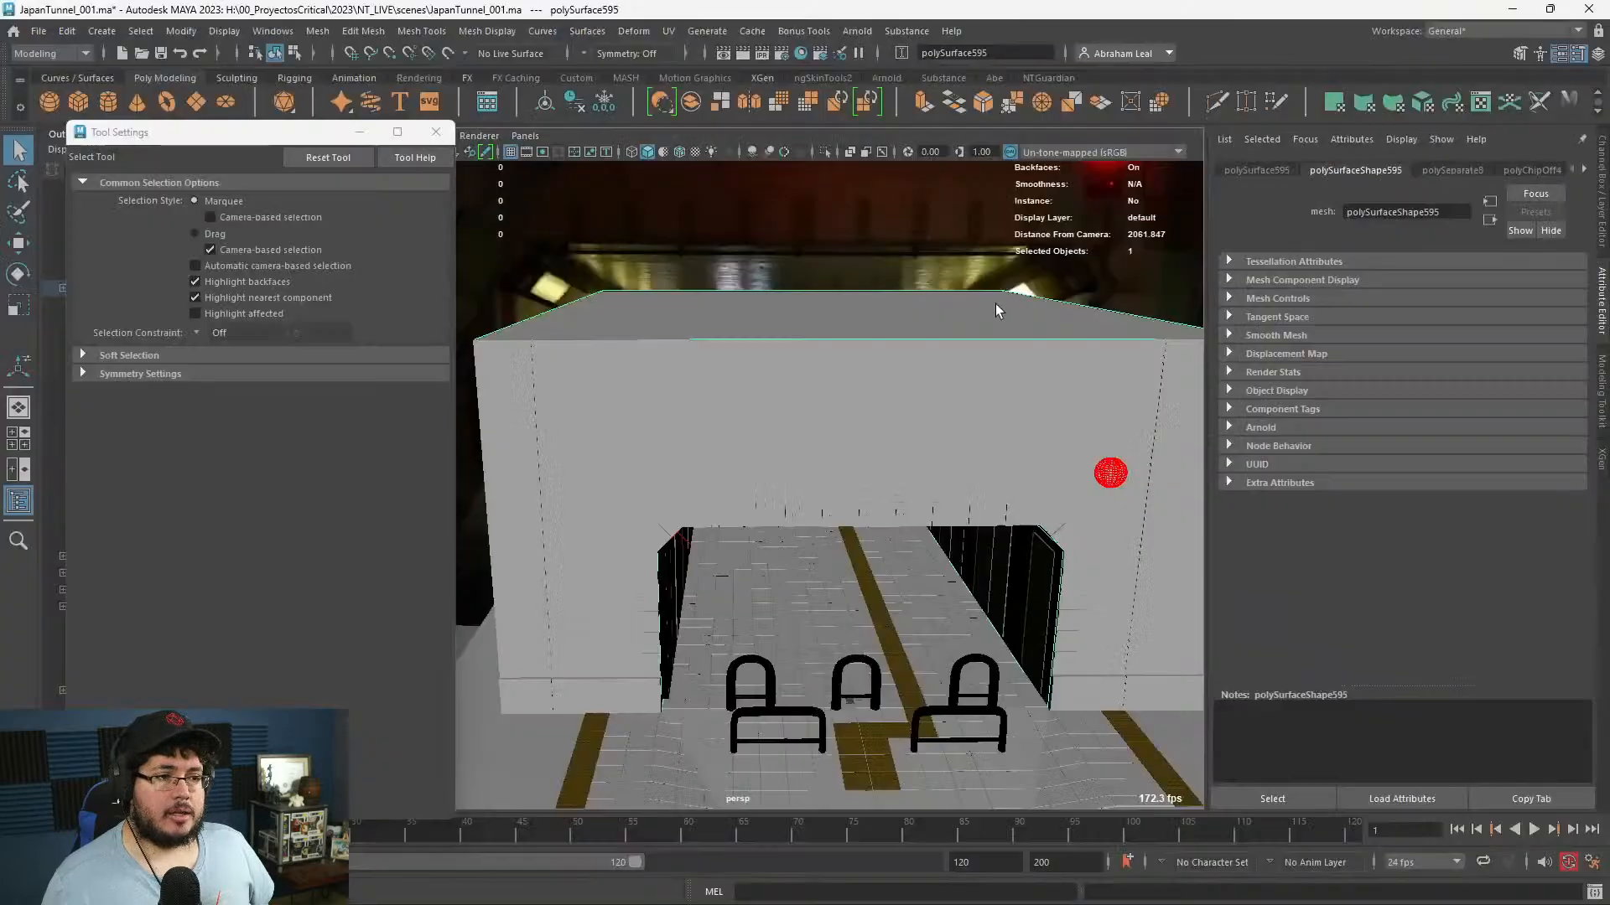
click(941, 78)
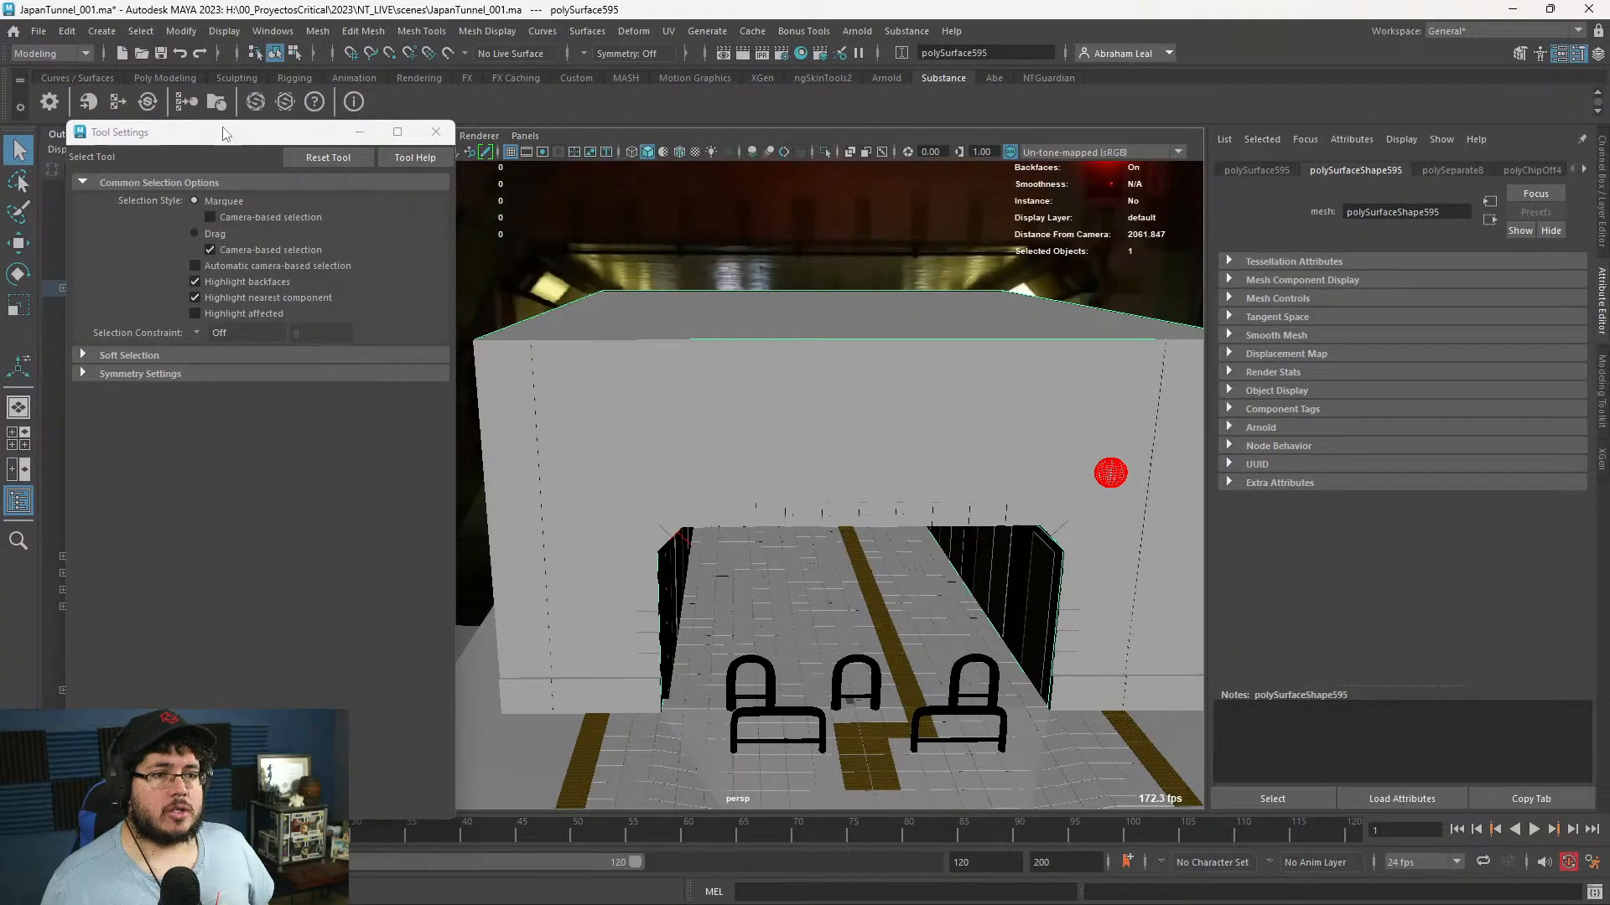
click(359, 131)
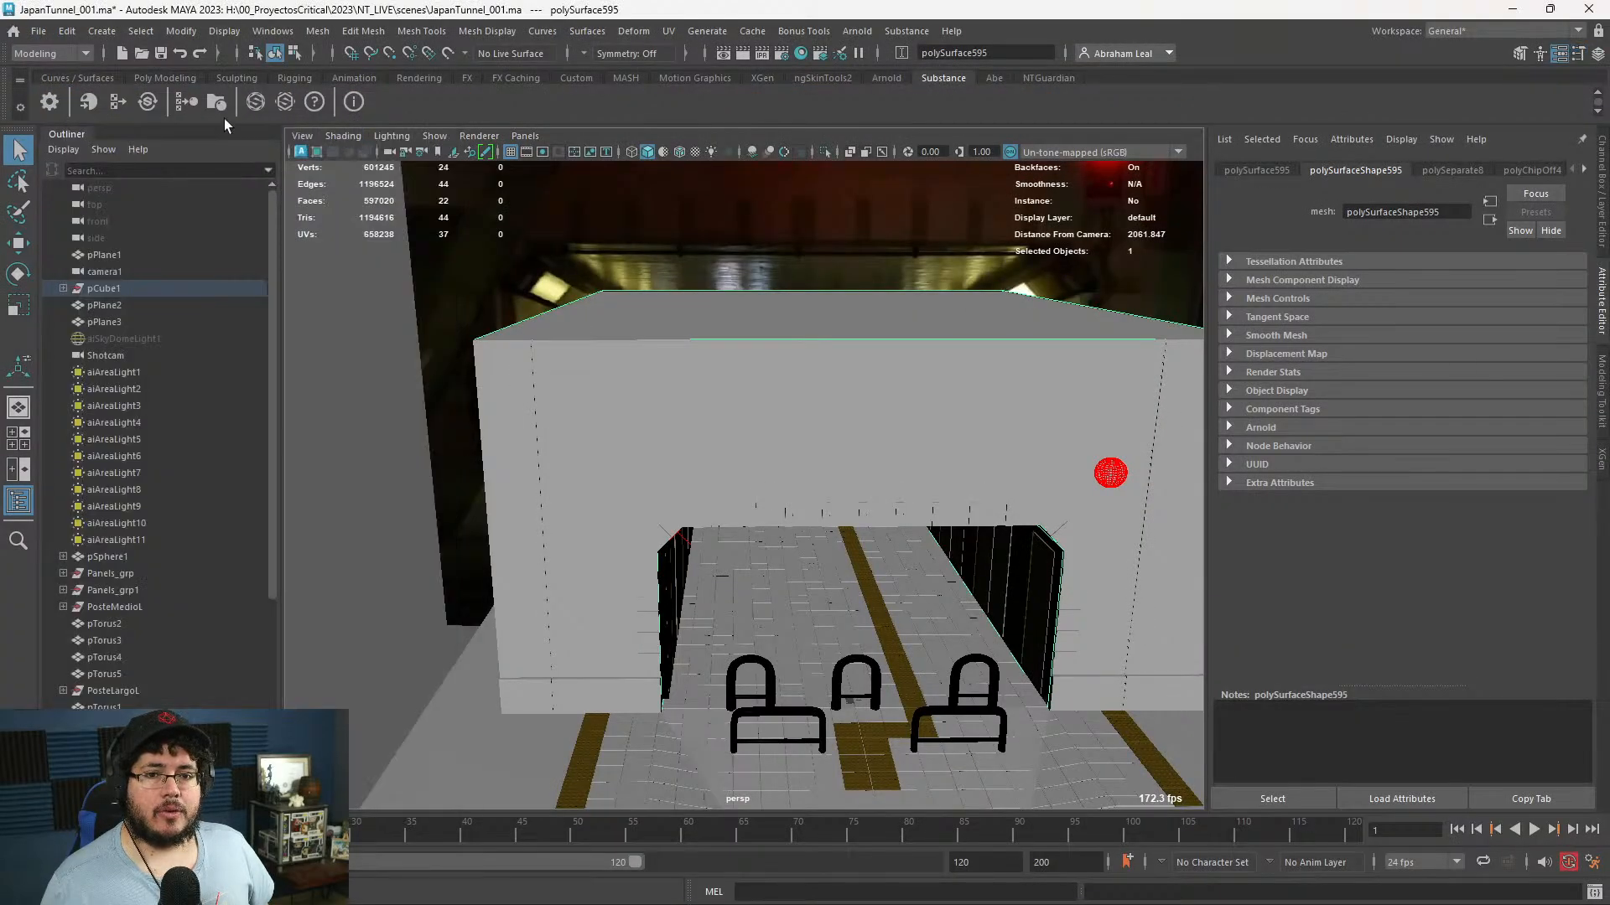
click(802, 52)
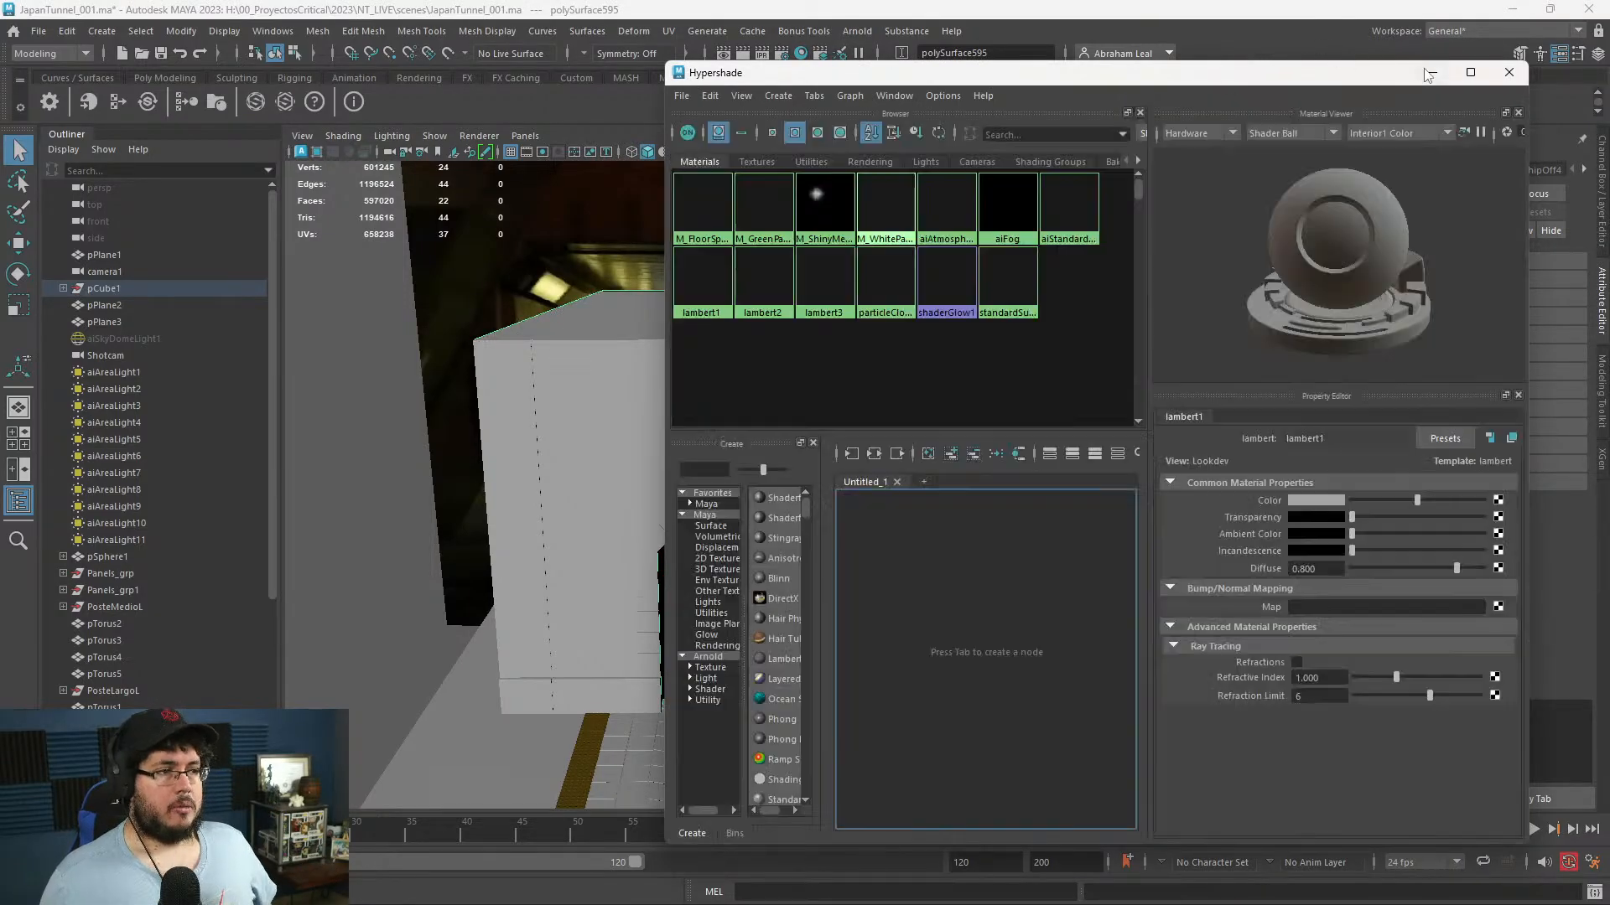
click(1470, 72)
- Create a substanceNode [Texture] in the Hypershade work area
key(Tab)
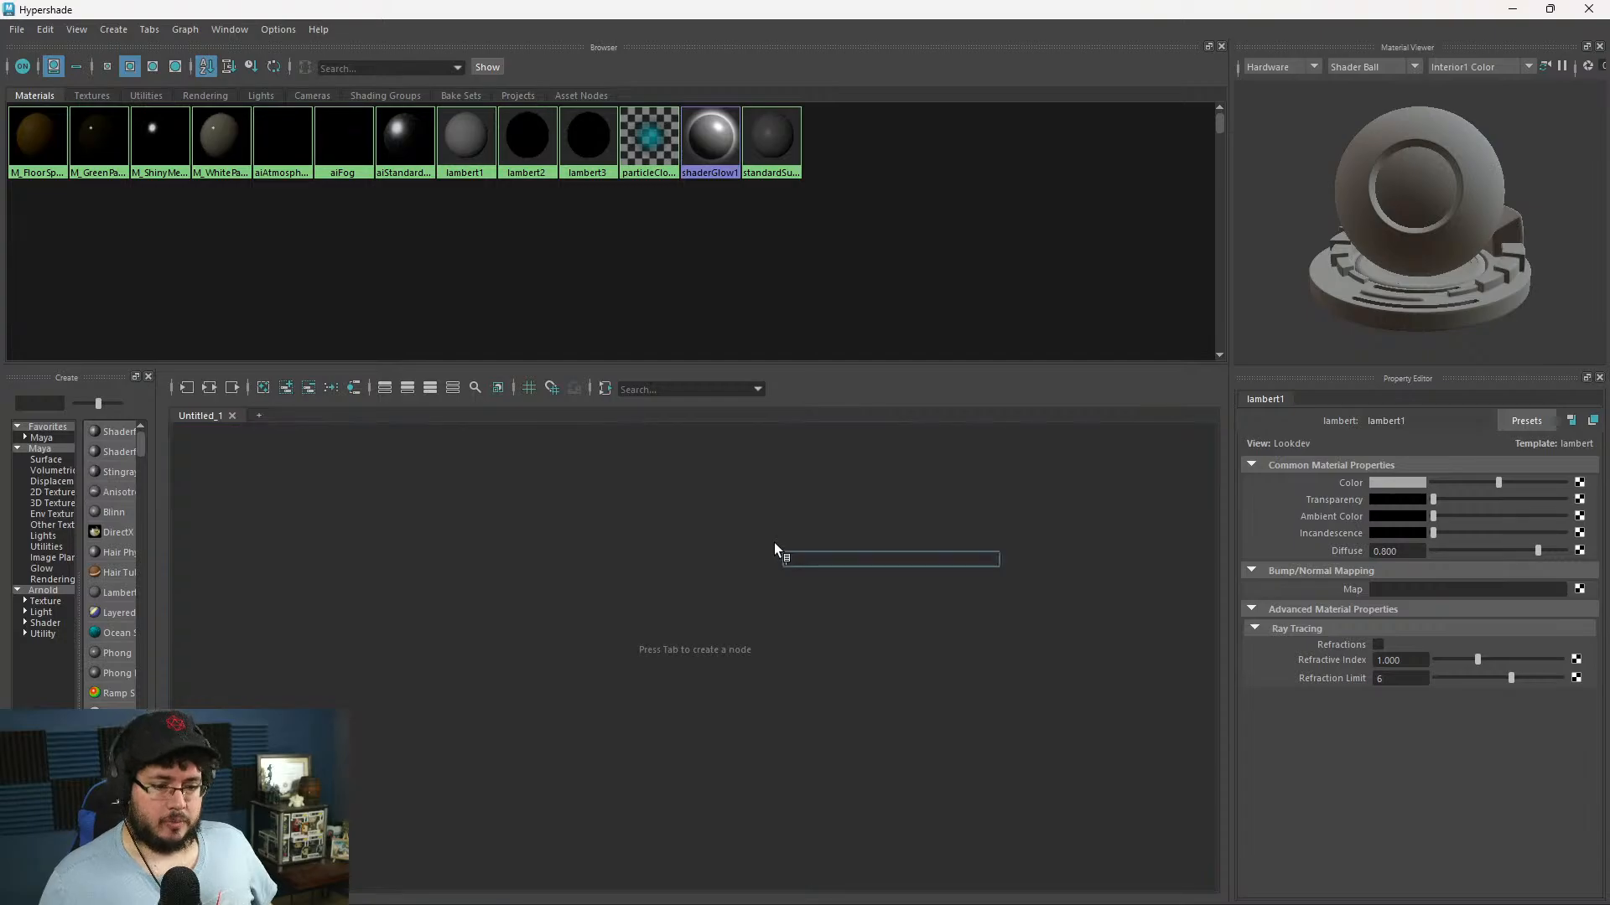
text(subst)
key(Down)
key(Down)
key(Down)
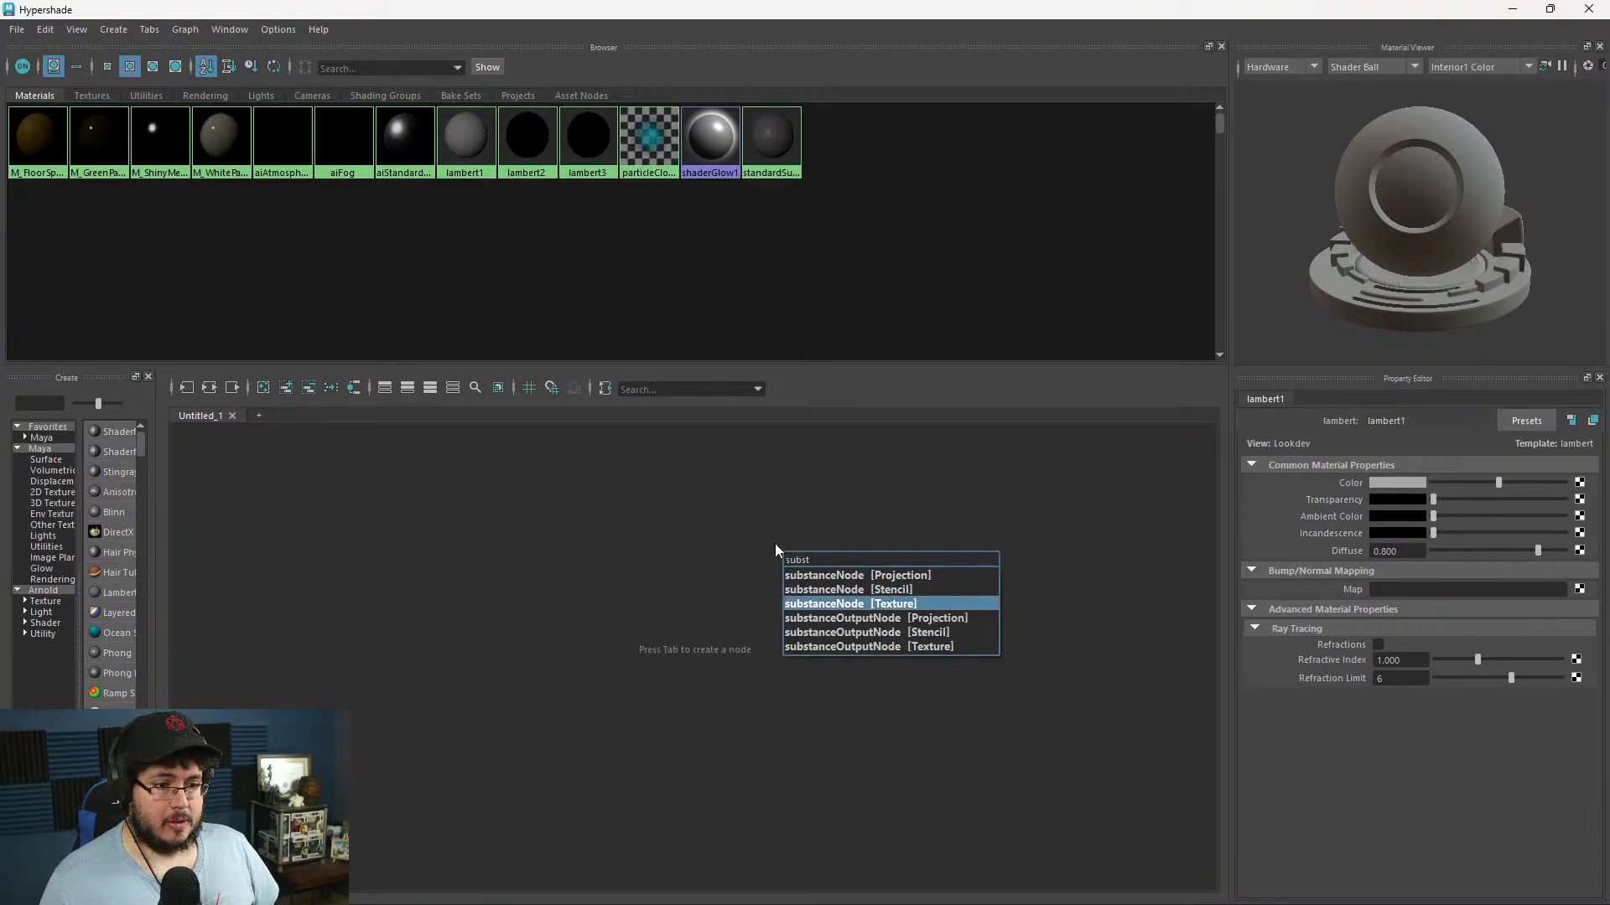
key(Return)
- Load concrete_plain_brushed.sbsar from the NT_LIVE project's substance folder into the substance node
click(1556, 531)
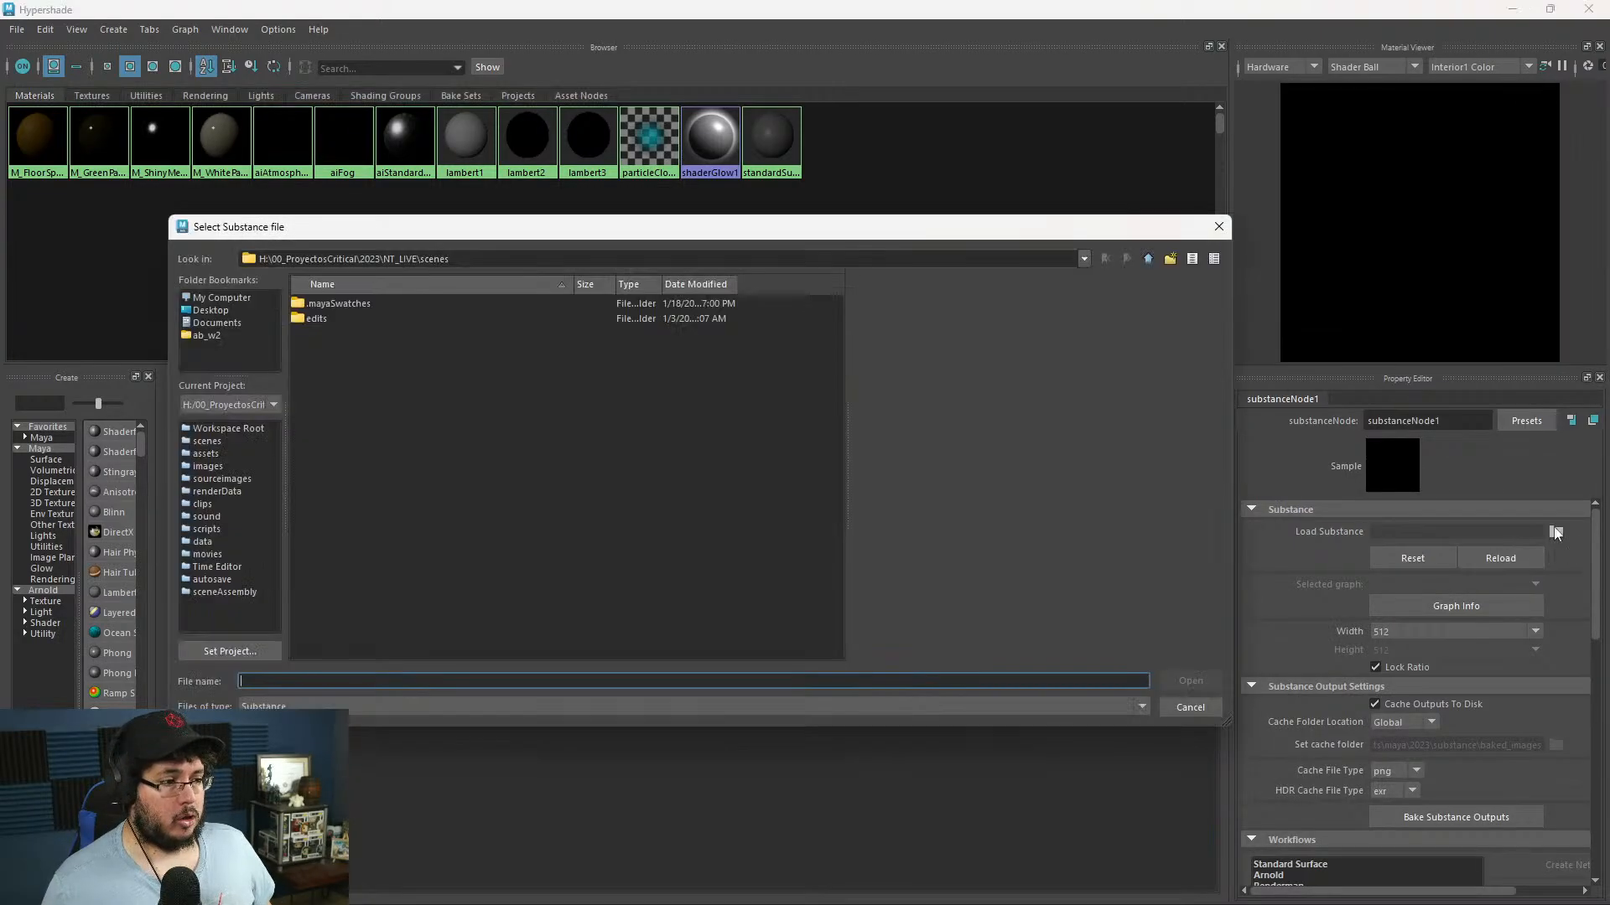
click(1150, 259)
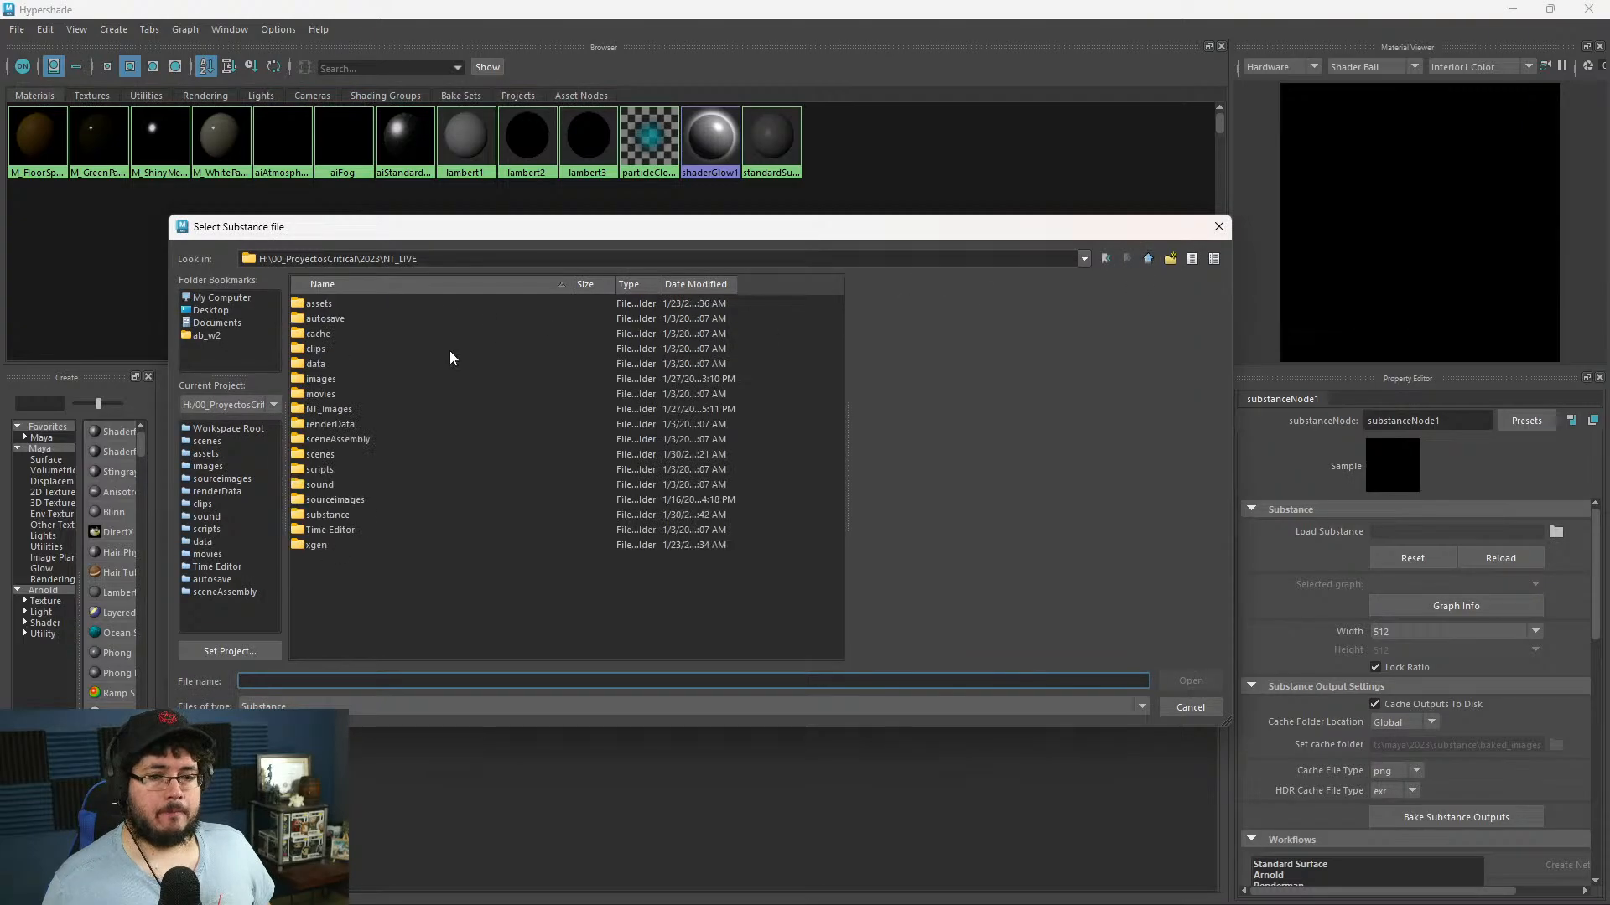
double_click(338, 529)
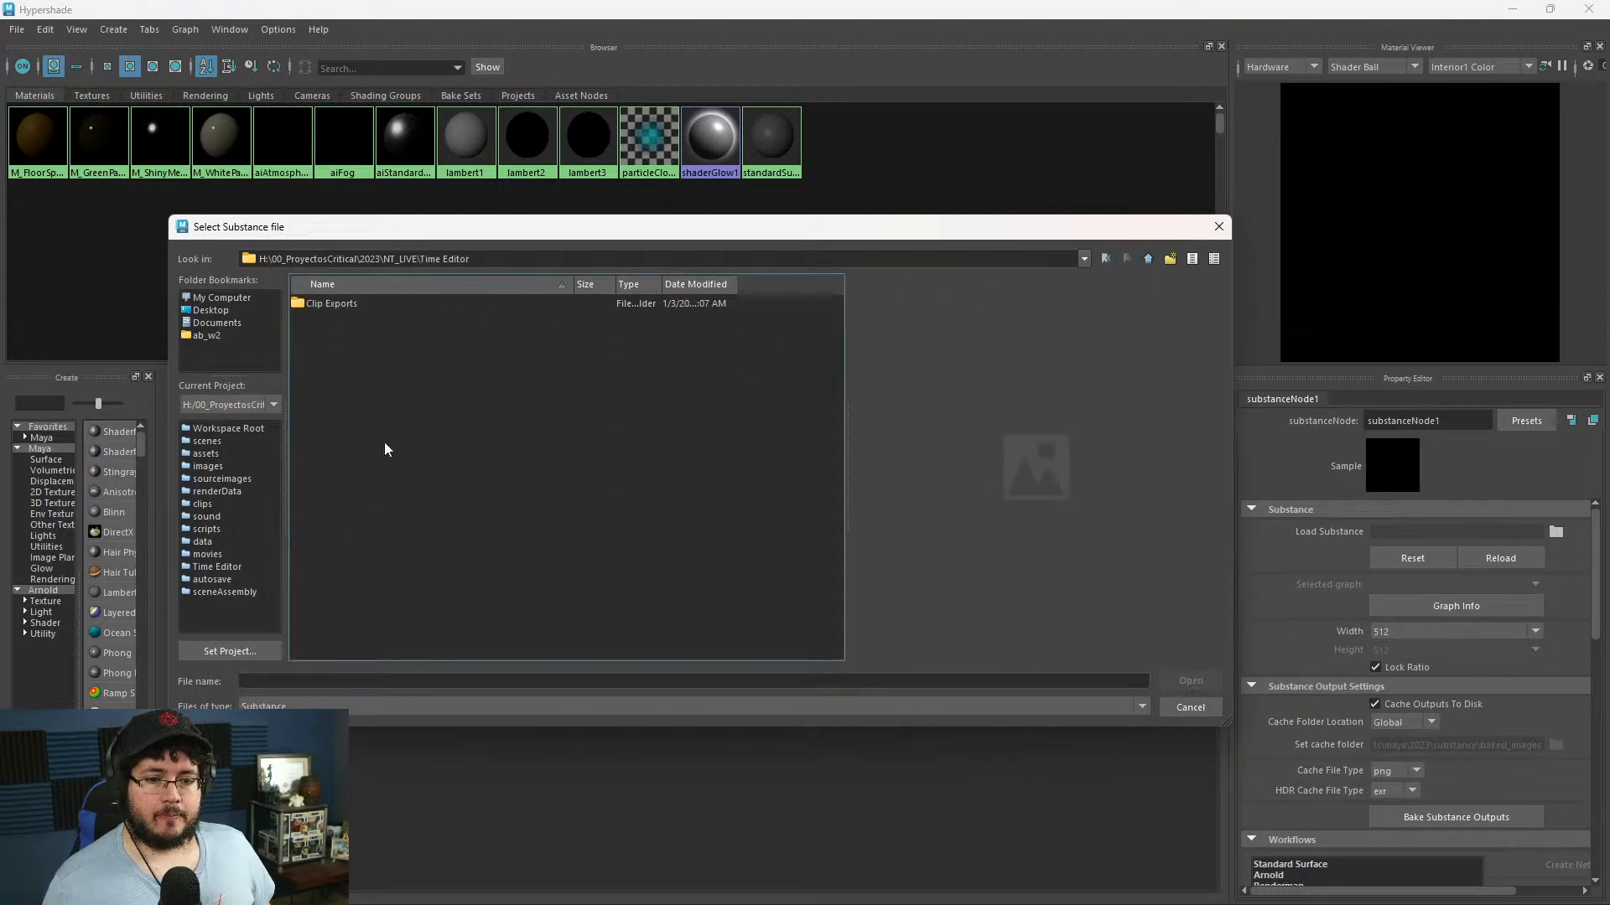
click(1148, 259)
double_click(327, 514)
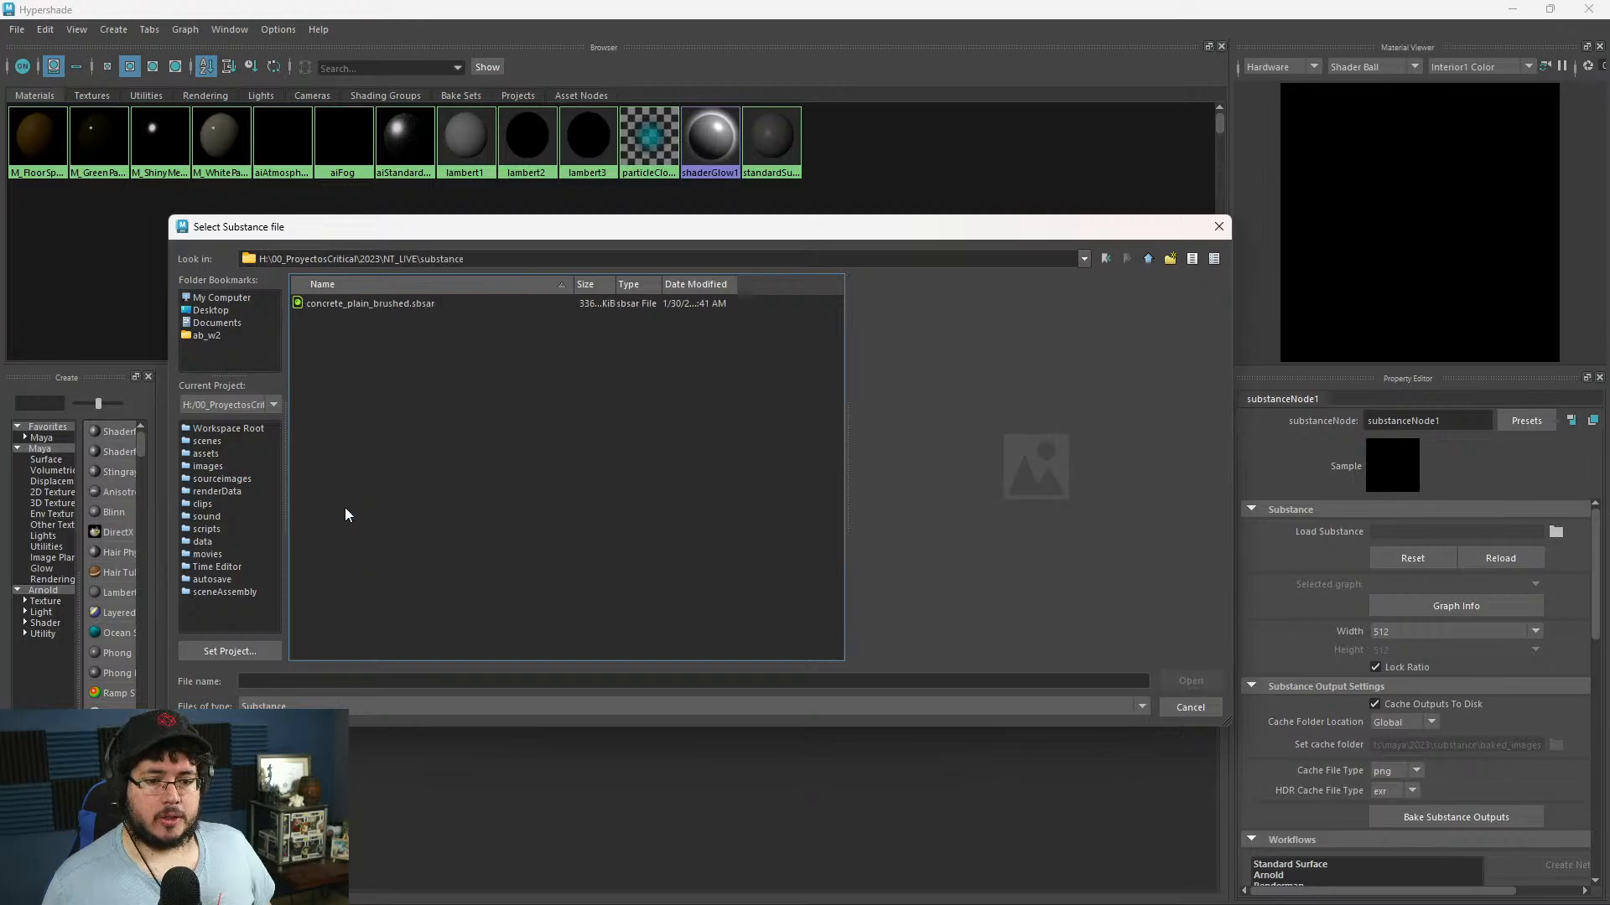
double_click(341, 302)
click(737, 570)
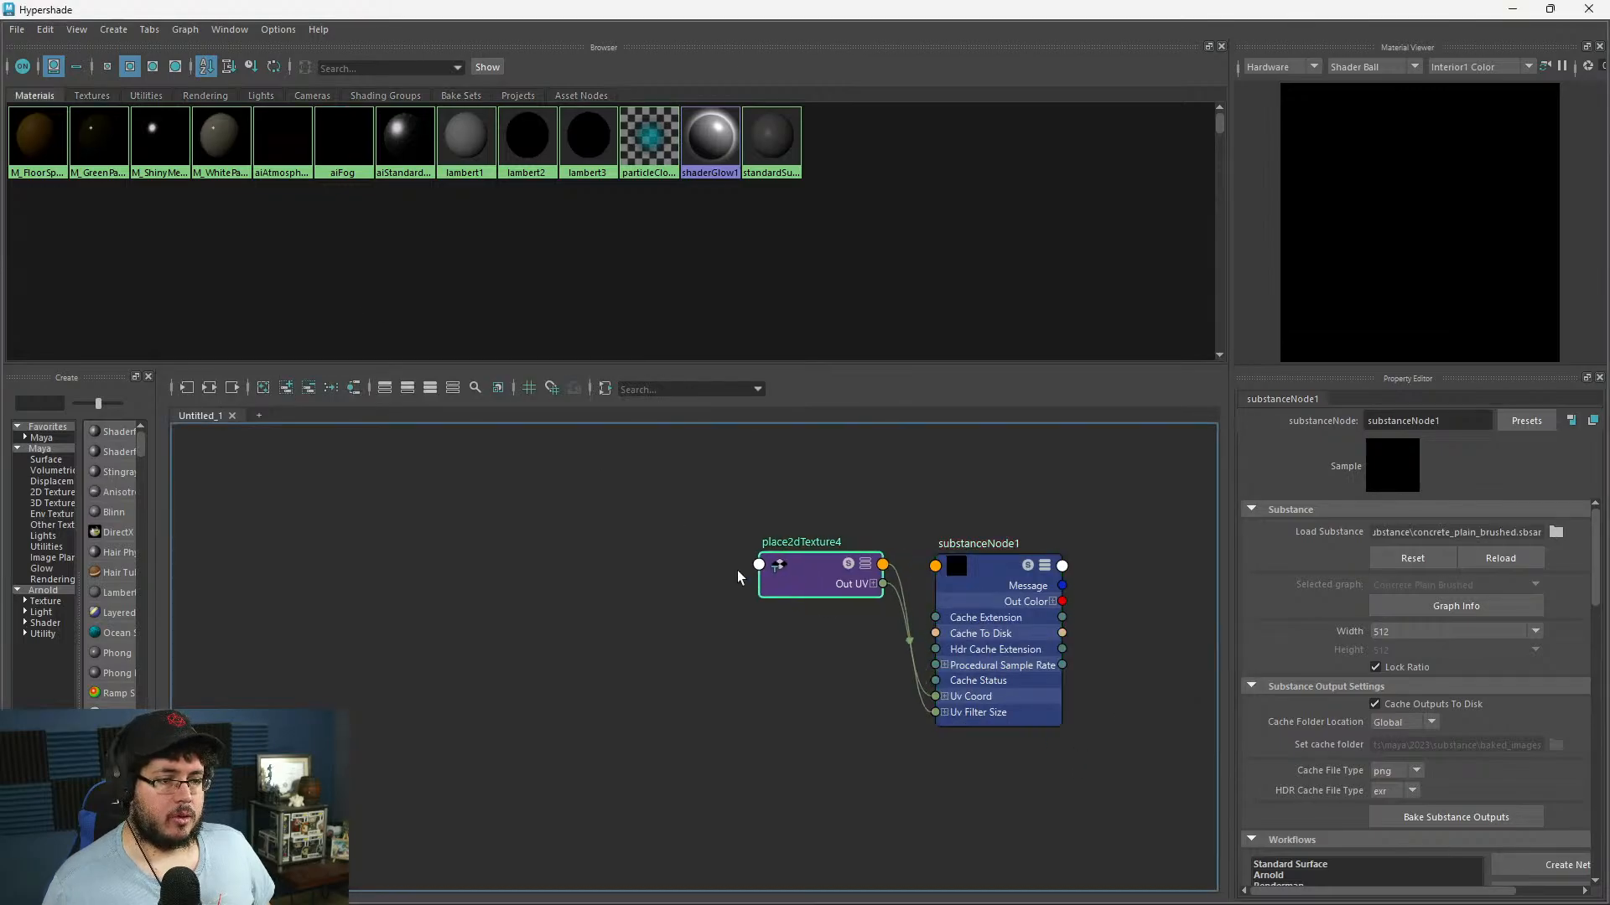
- Generate a shader network from the concrete substance node with the Arnold workflow
click(973, 577)
drag(973, 576, 950, 524)
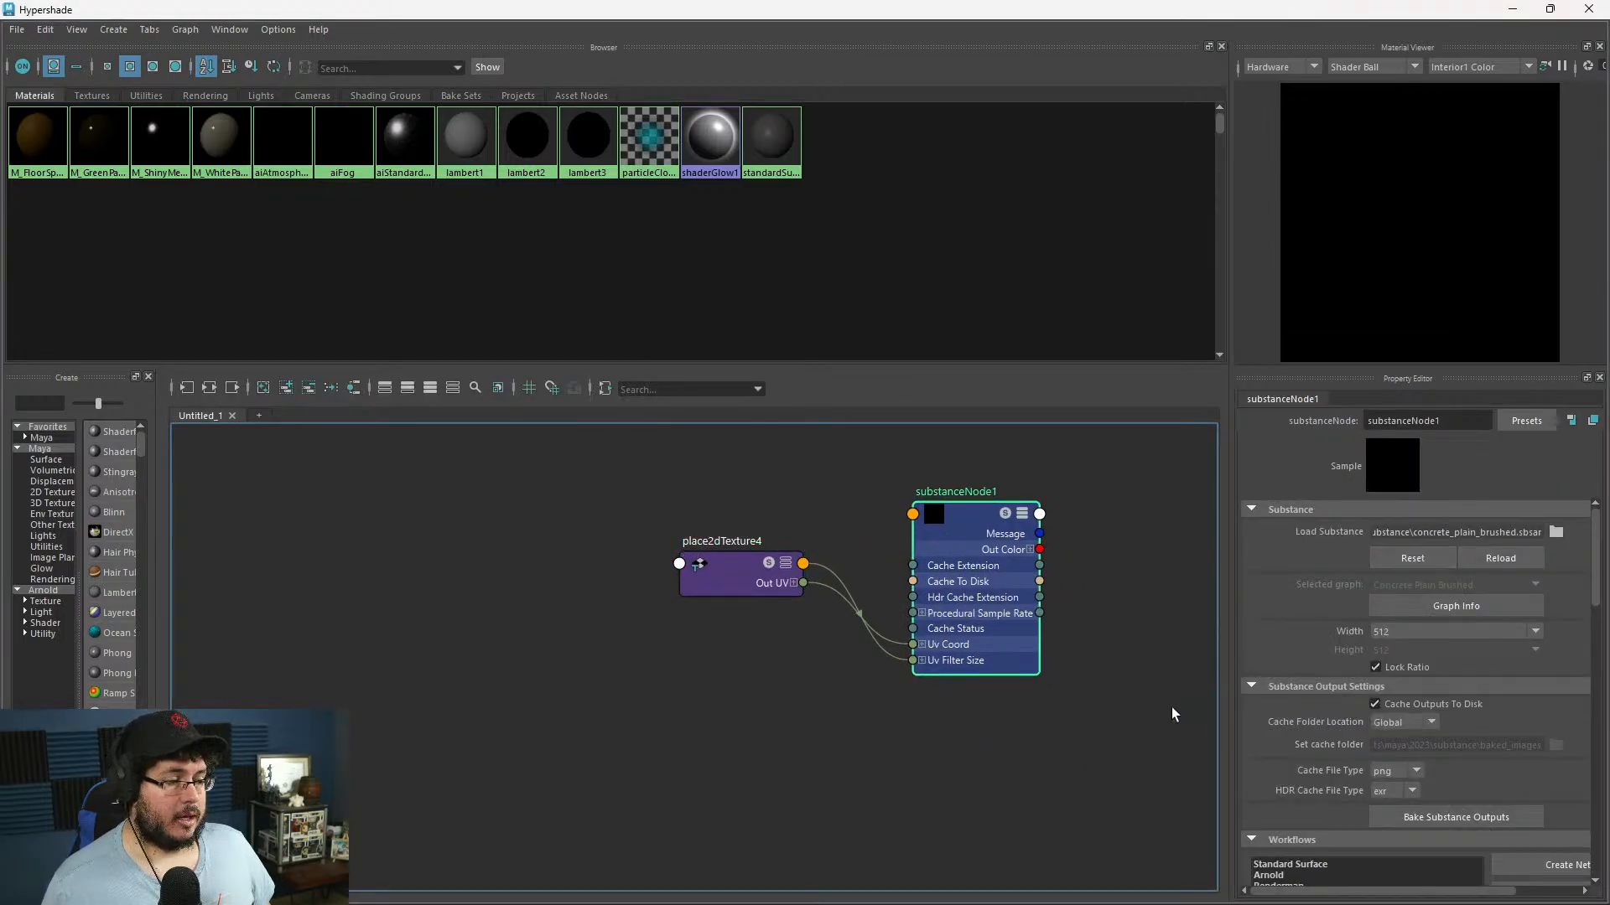
scroll(1322, 785, down, 3)
click(1283, 724)
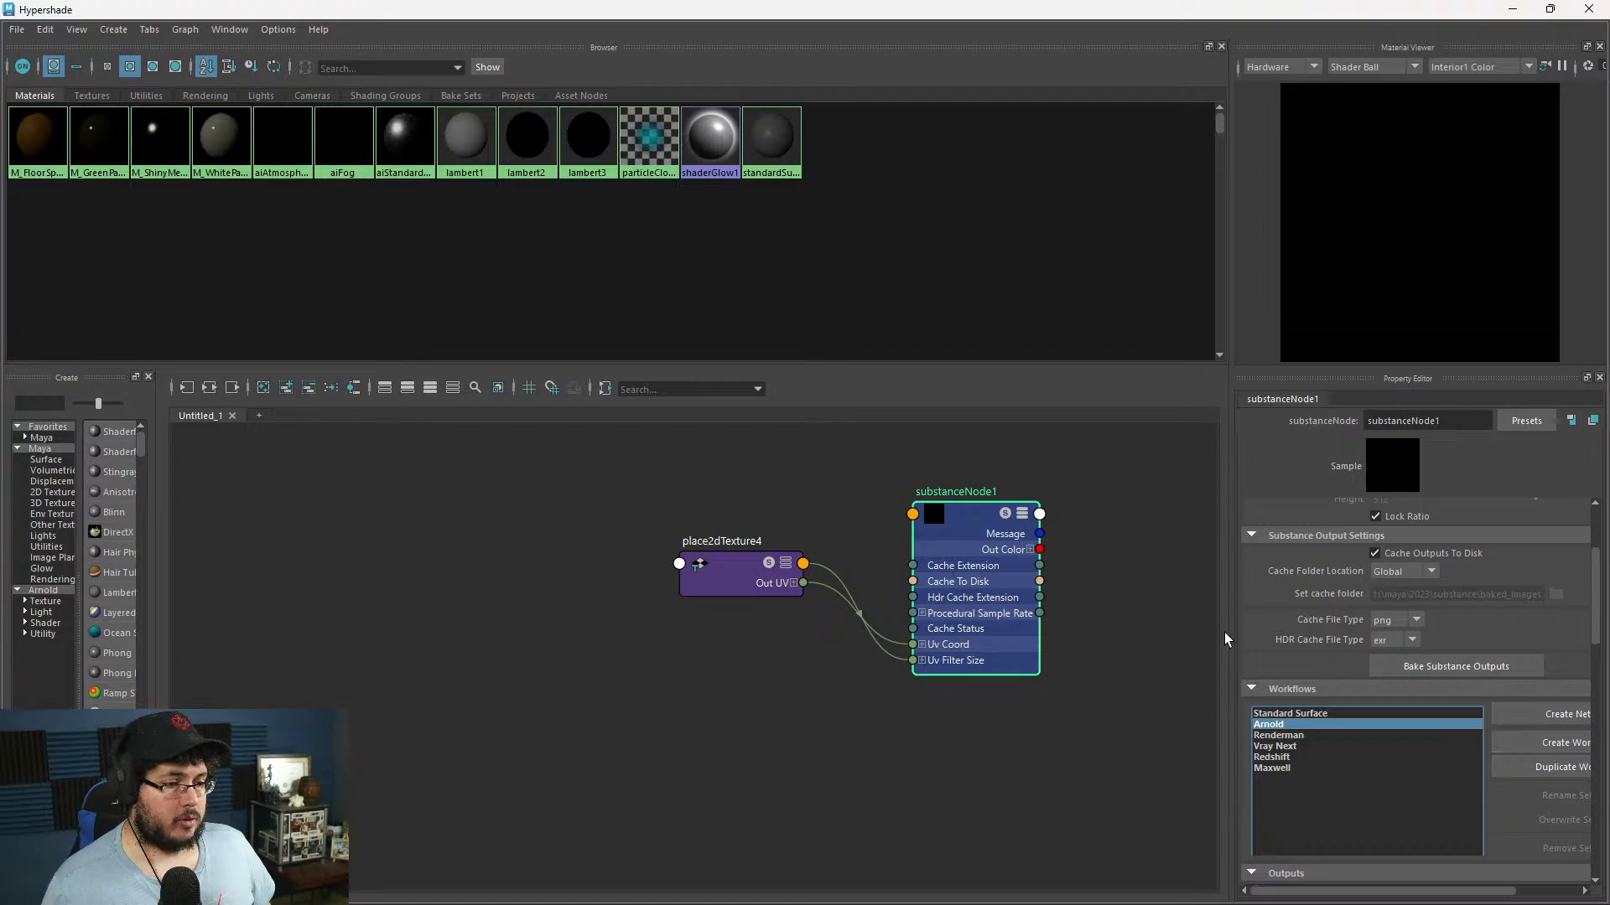
drag(1233, 632, 1177, 670)
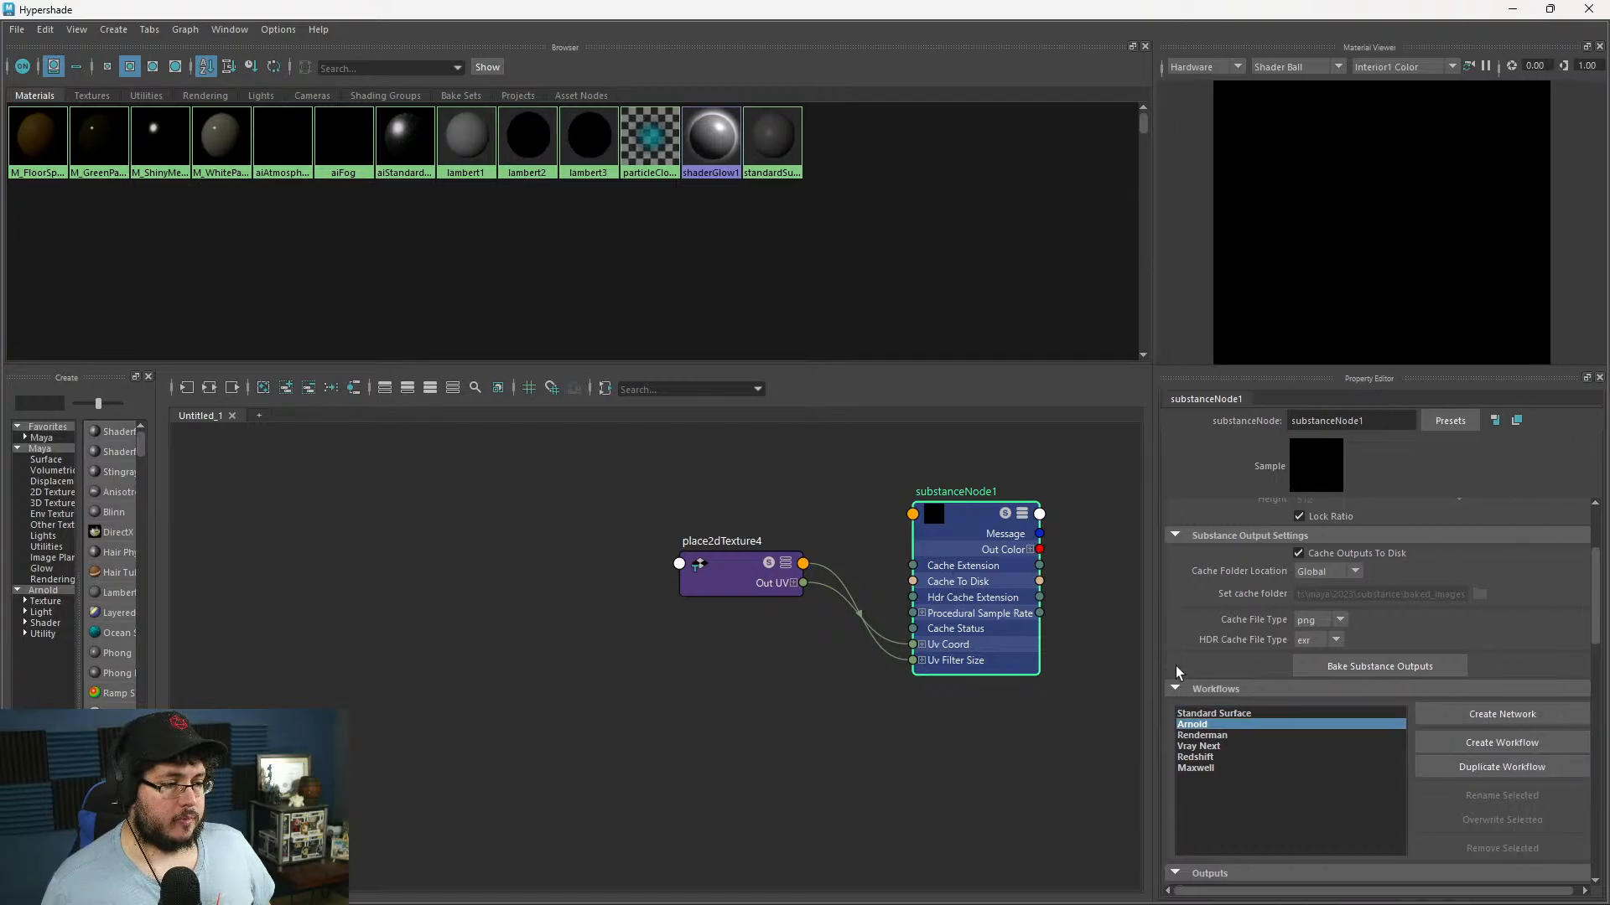
click(1483, 745)
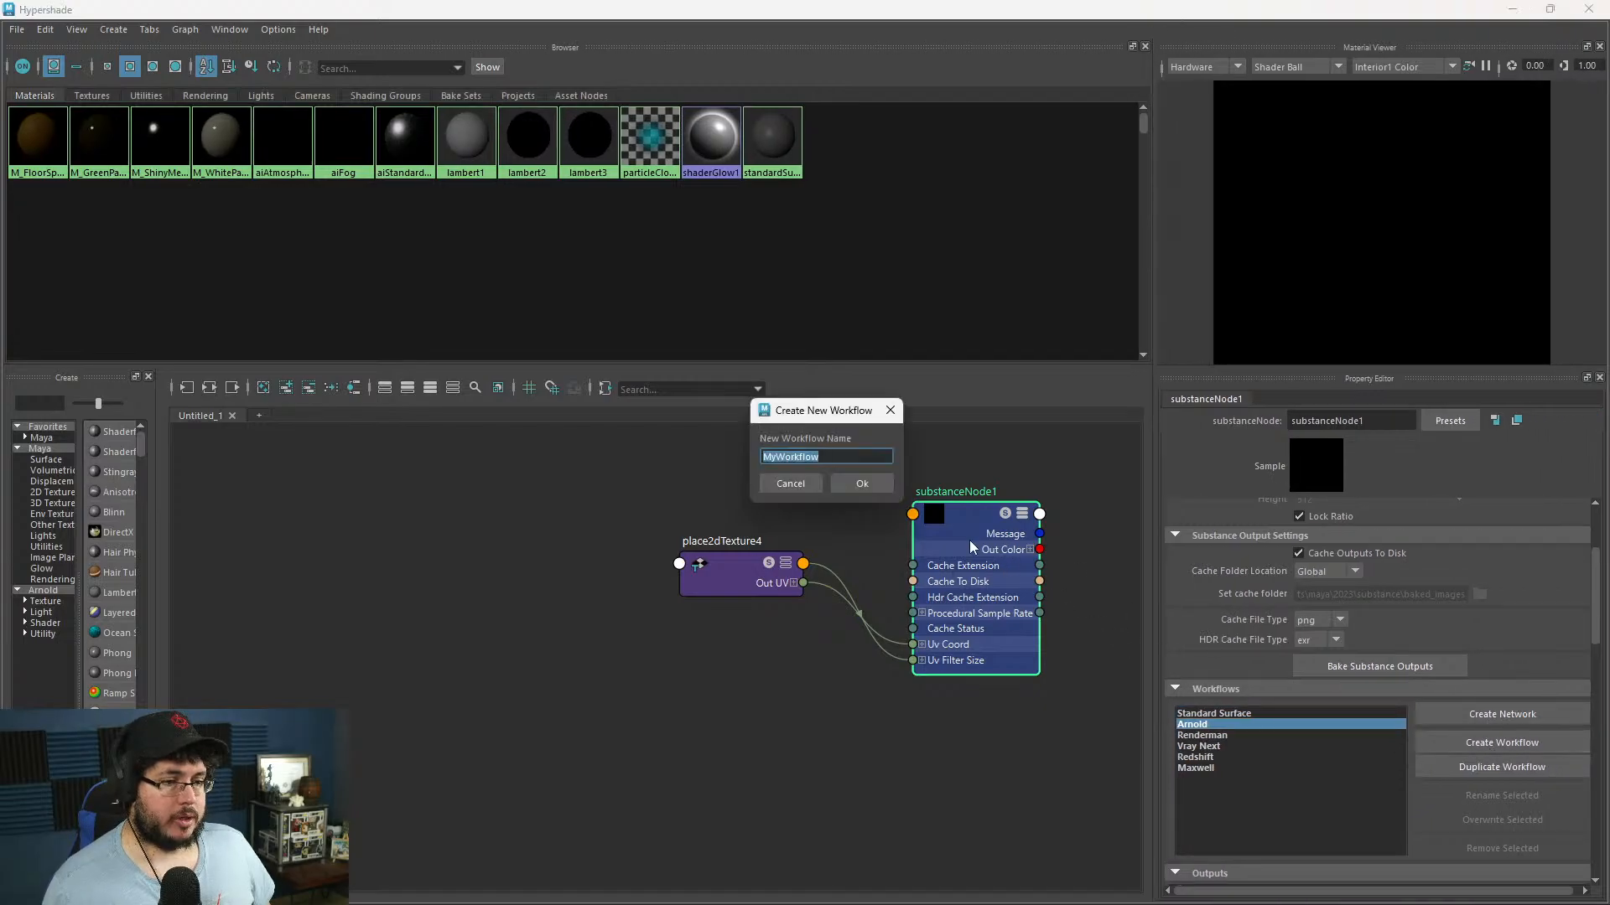
key(Return)
click(1487, 711)
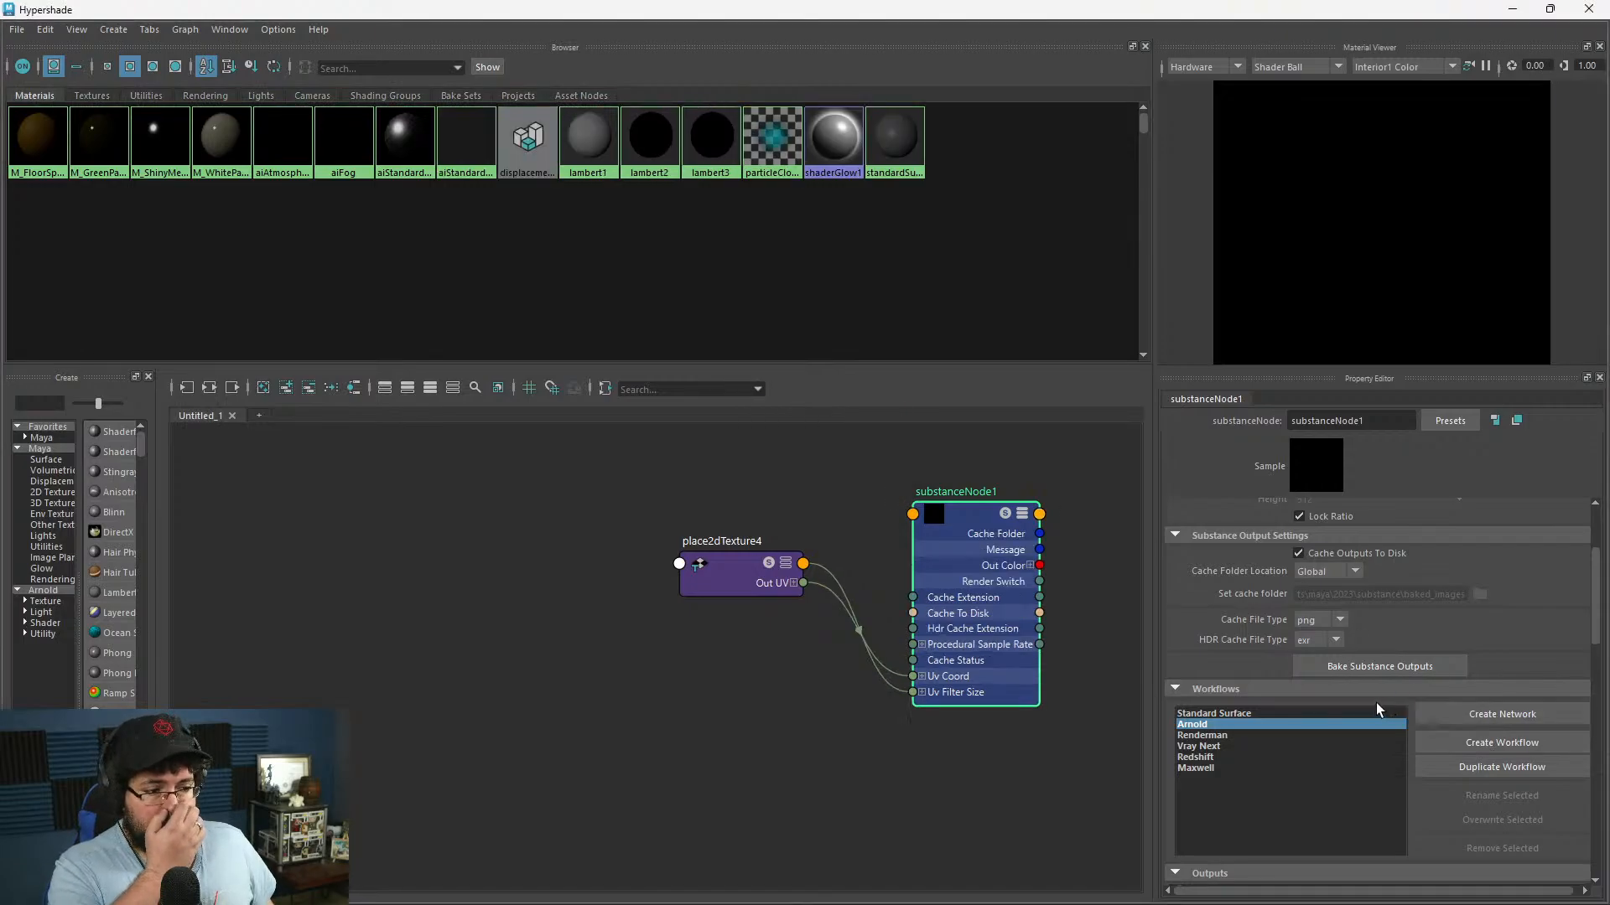
- Examine the generated concrete network and material preview, and deactivate the substance node's Height output
scroll(773, 597, down, 8)
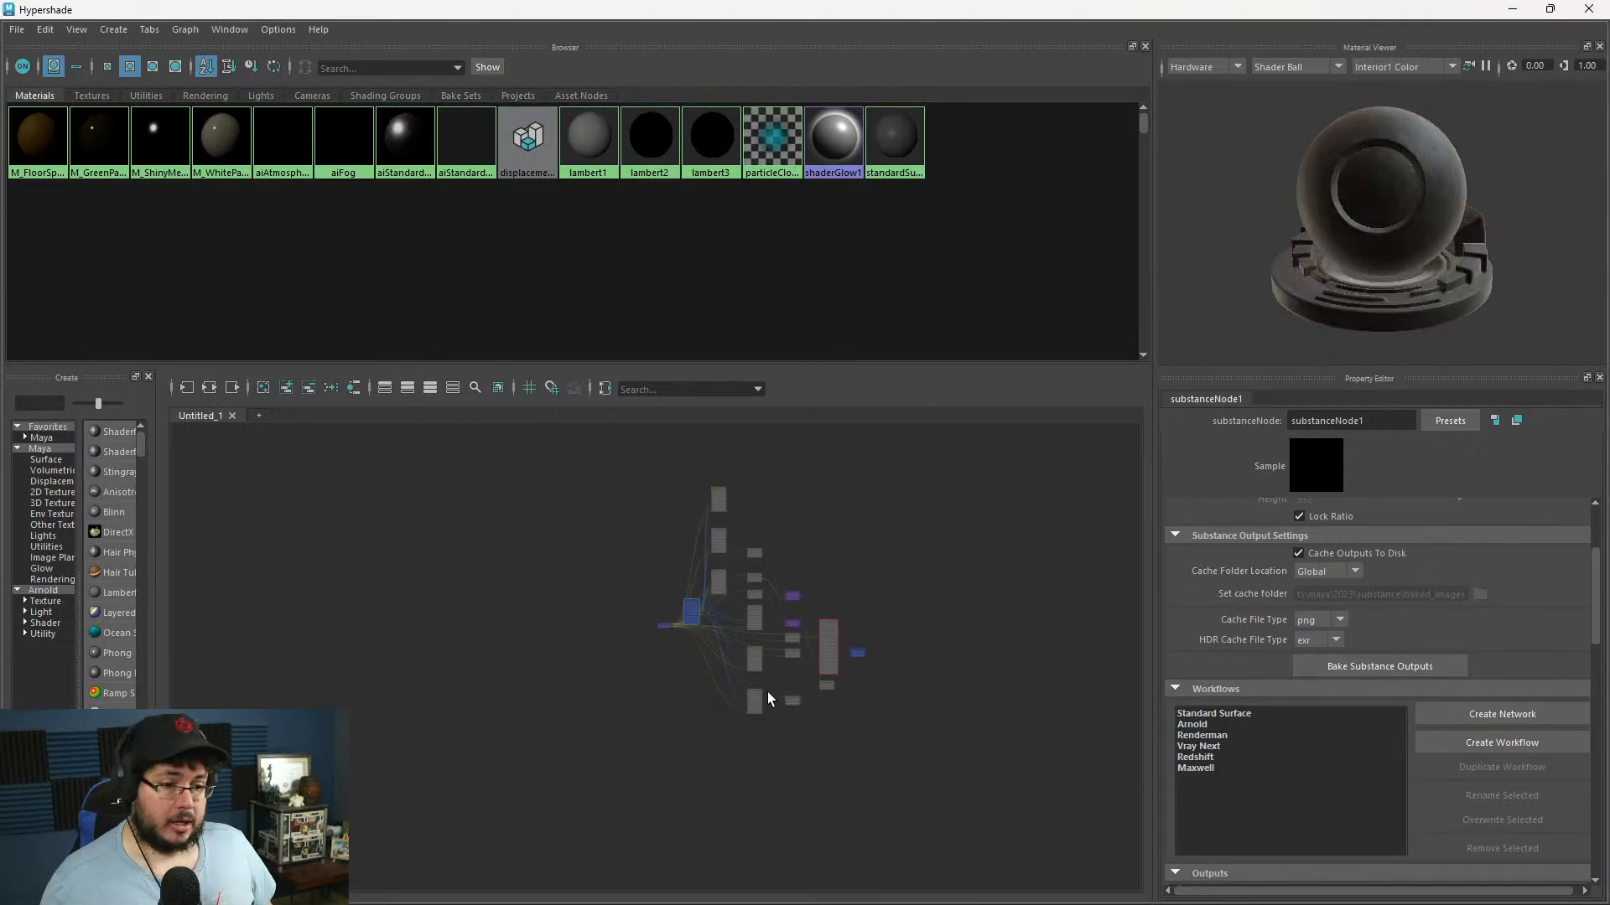
scroll(740, 598, up, 5)
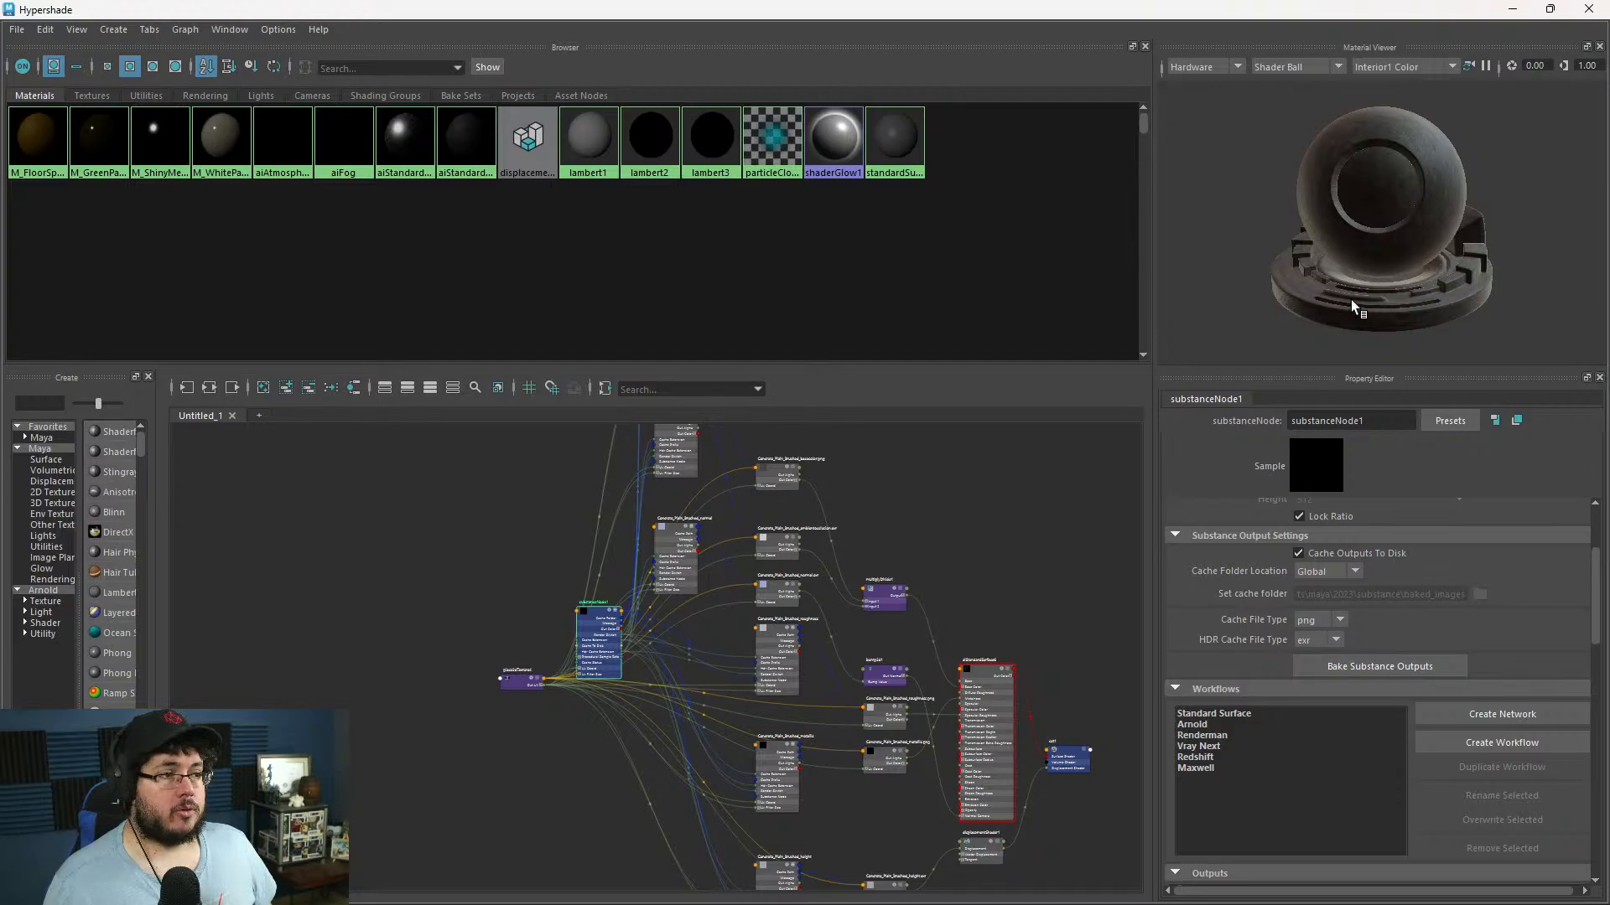
alt+drag(1352, 307, 1358, 169)
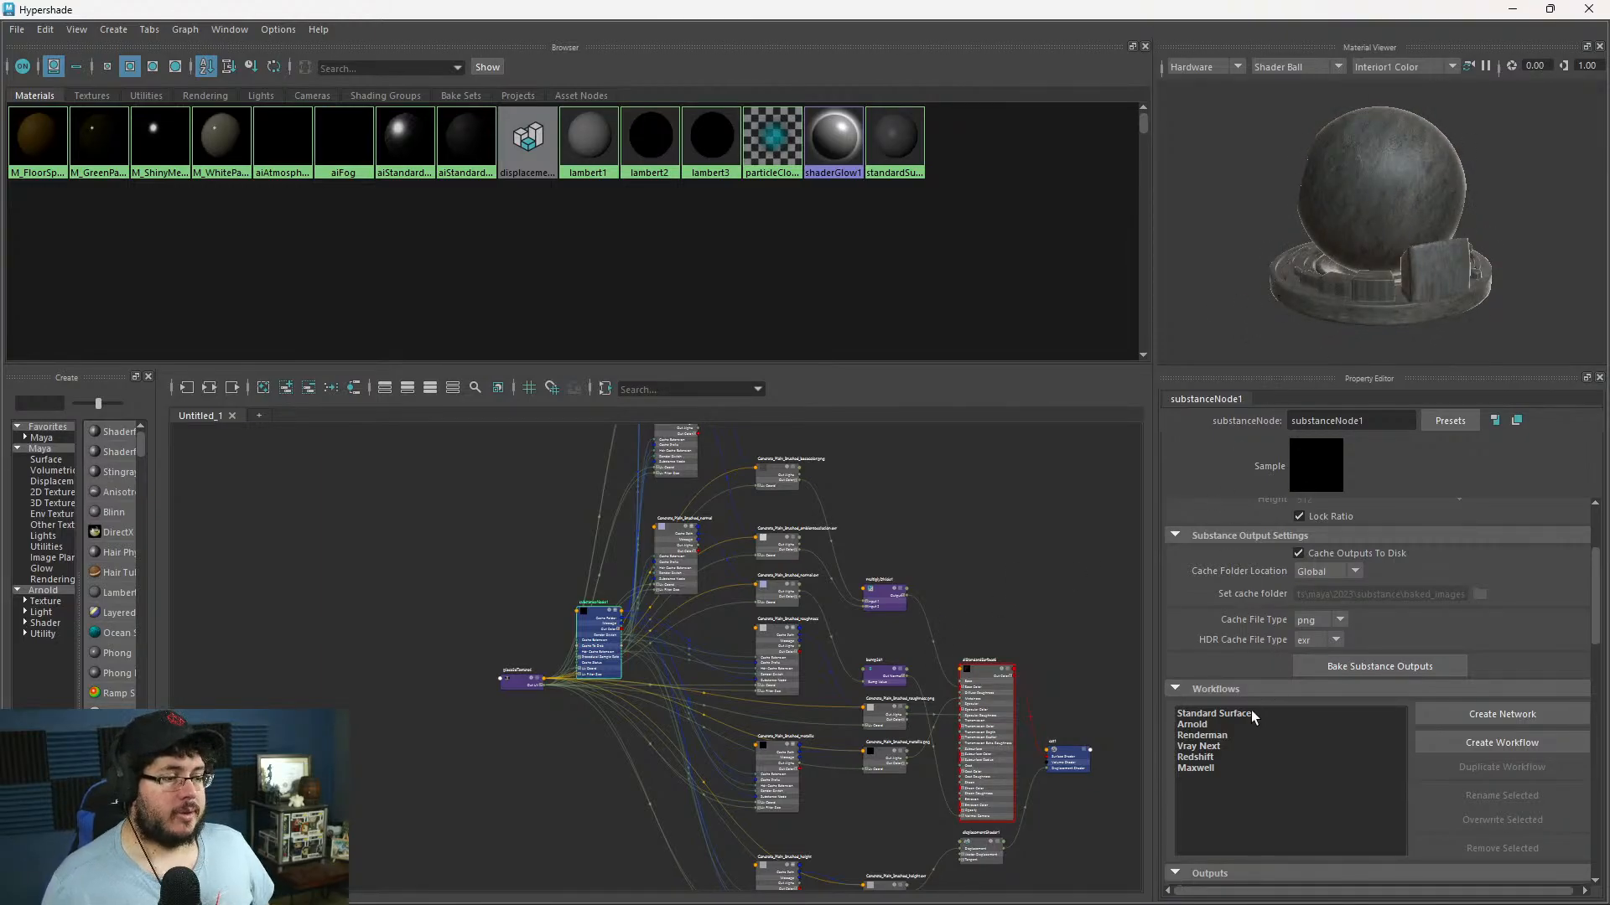
scroll(1243, 657, down, 5)
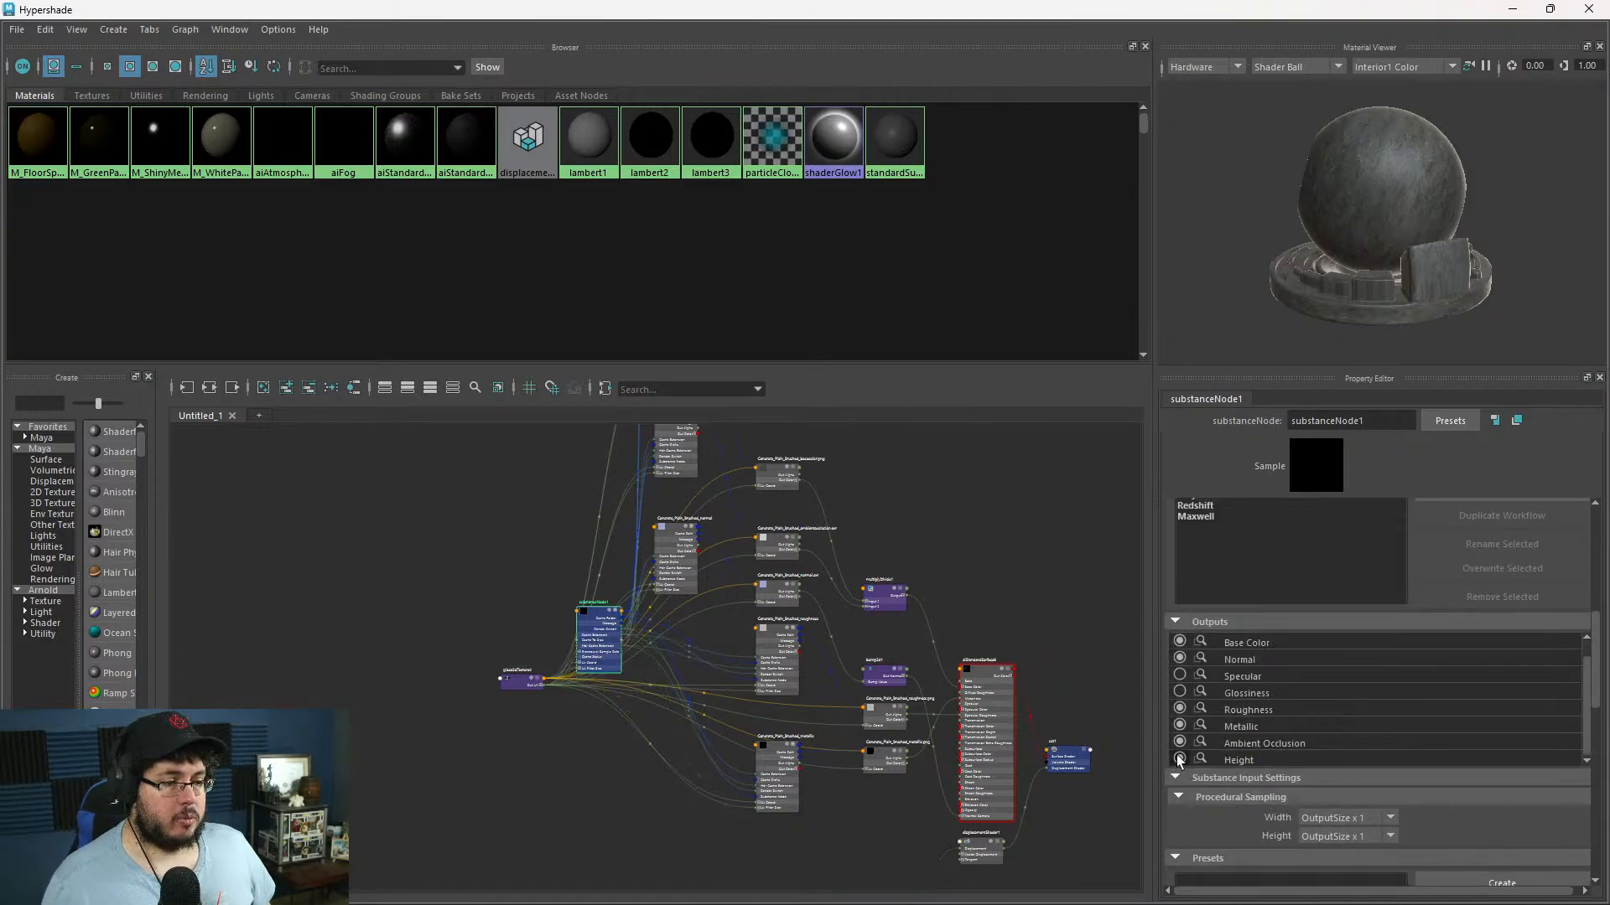
scroll(1179, 760, up, 1)
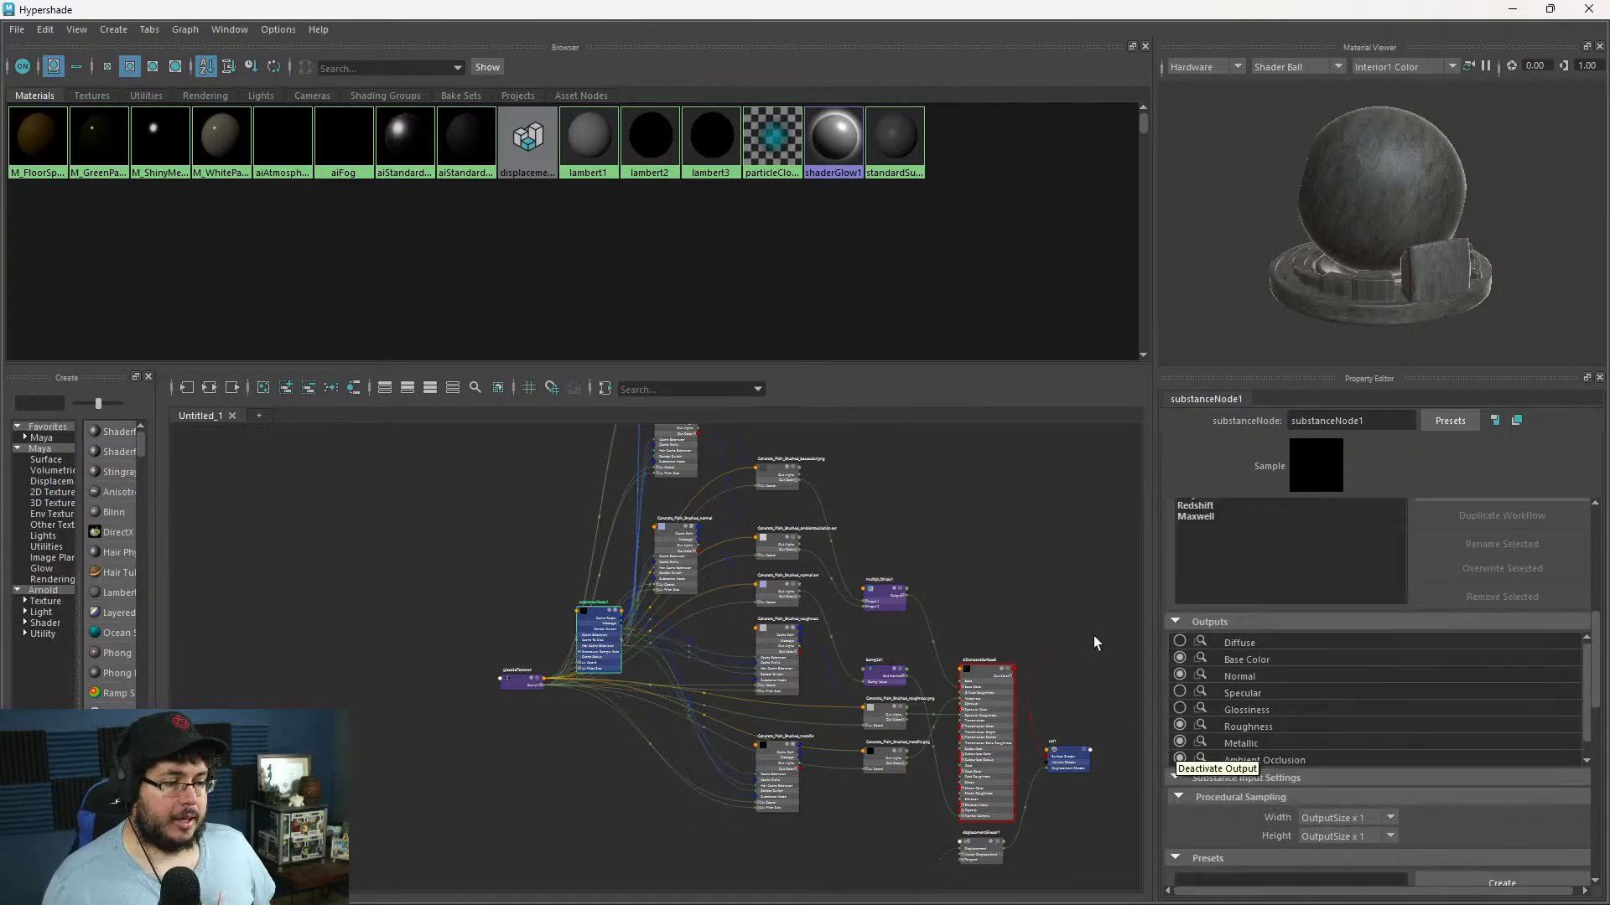
- Rename the concrete network's aiStandardSurface material as M_Concrete and minimize the Hypershade
click(1084, 464)
alt+middle_drag(959, 511, 850, 384)
scroll(872, 584, up, 5)
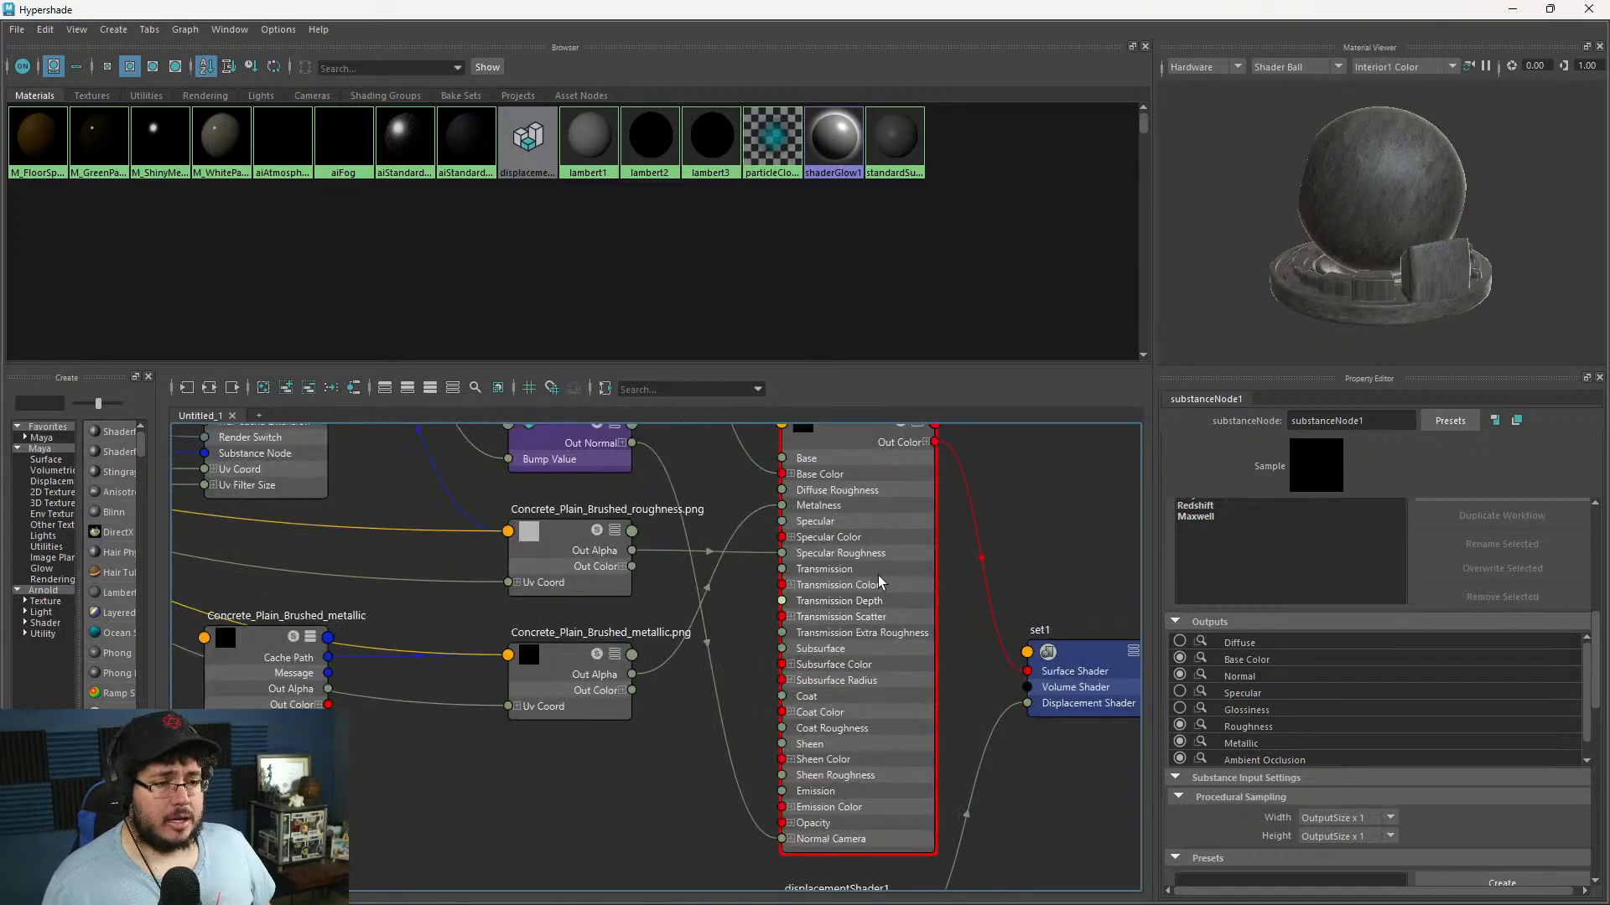
click(872, 582)
alt+middle_drag(995, 484, 958, 579)
click(1336, 423)
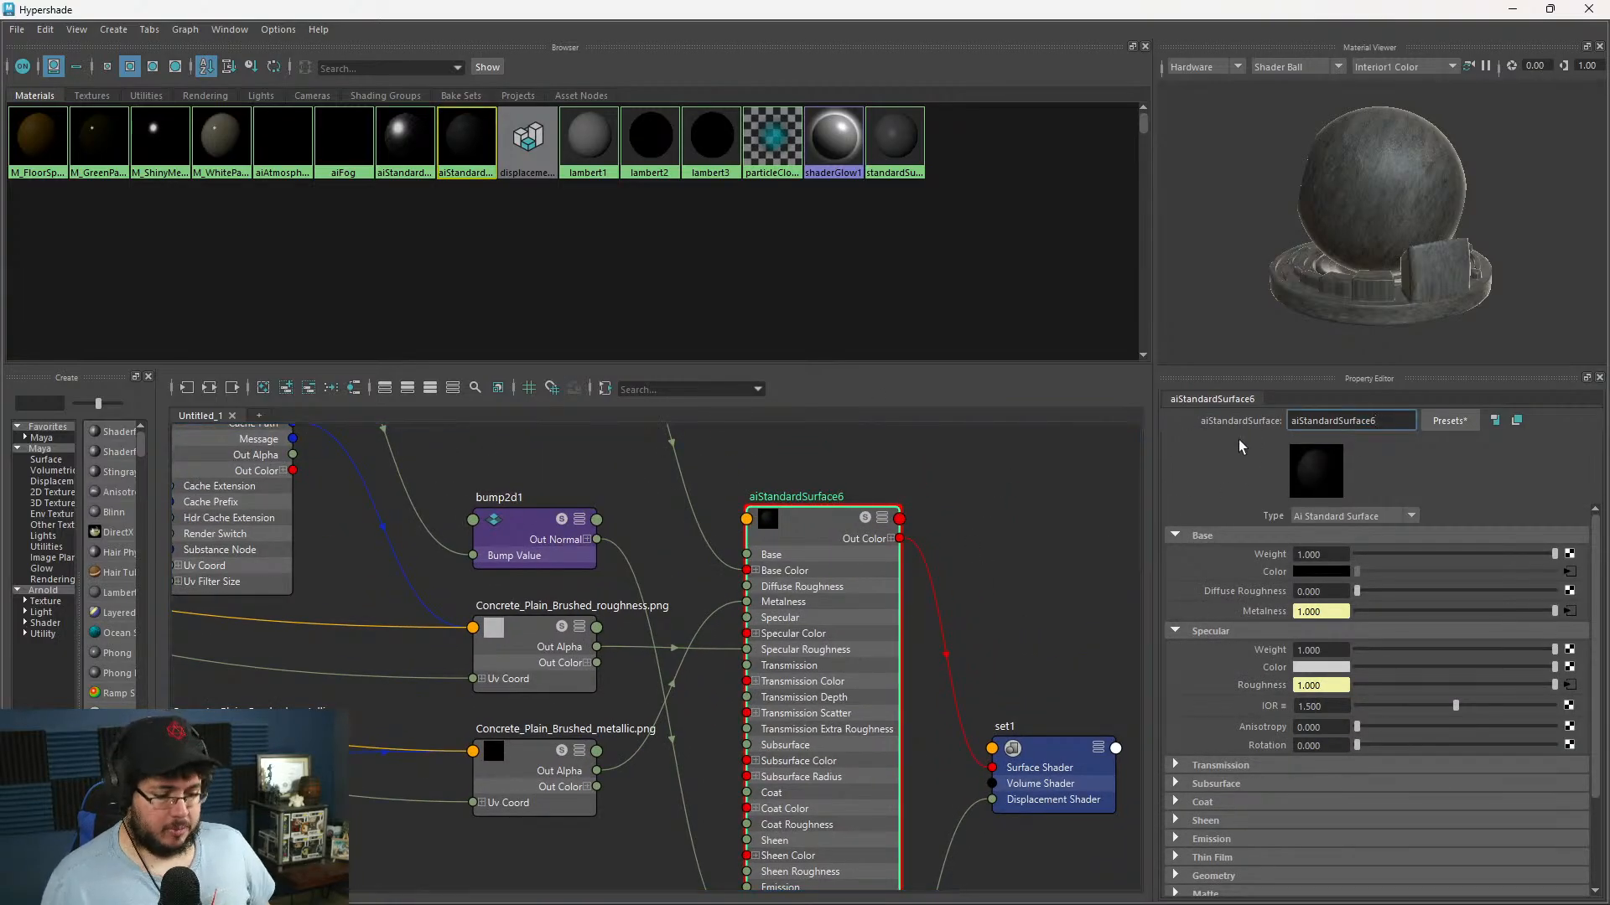
key(BackSpace)
key(BackSpace)
key(BackSpace)
key(BackSpace)
key(BackSpace)
key(BackSpace)
key(BackSpace)
key(BackSpace)
key(BackSpace)
key(BackSpace)
key(BackSpace)
key(BackSpace)
key(BackSpace)
key(BackSpace)
key(BackSpace)
key(BackSpace)
key(BackSpace)
key(BackSpace)
text(M)
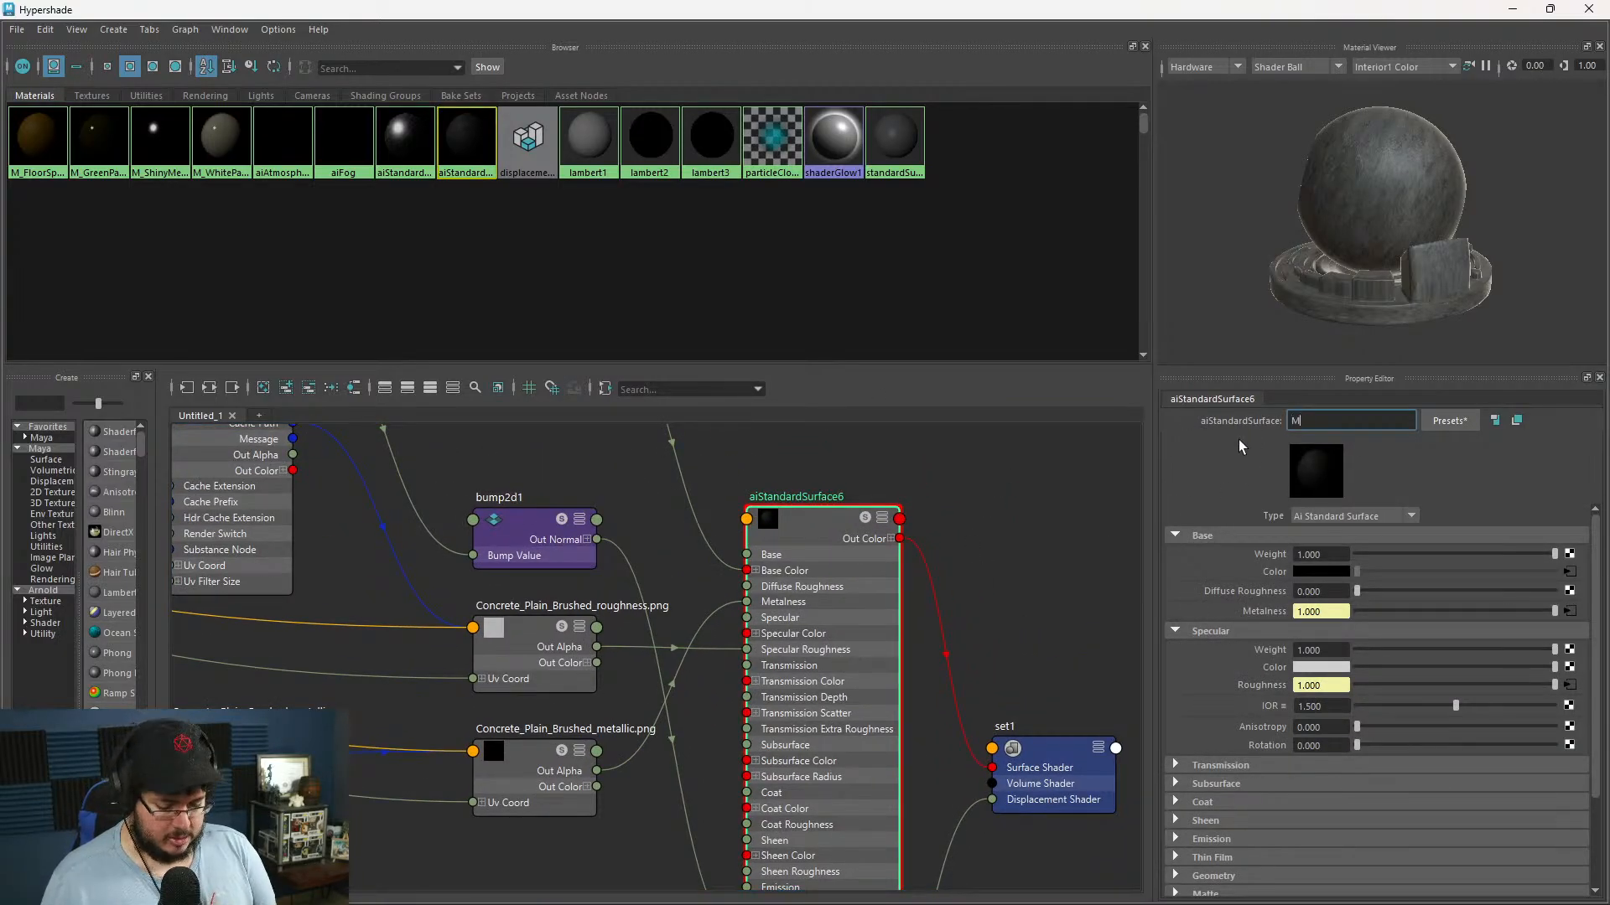
text(_Concre)
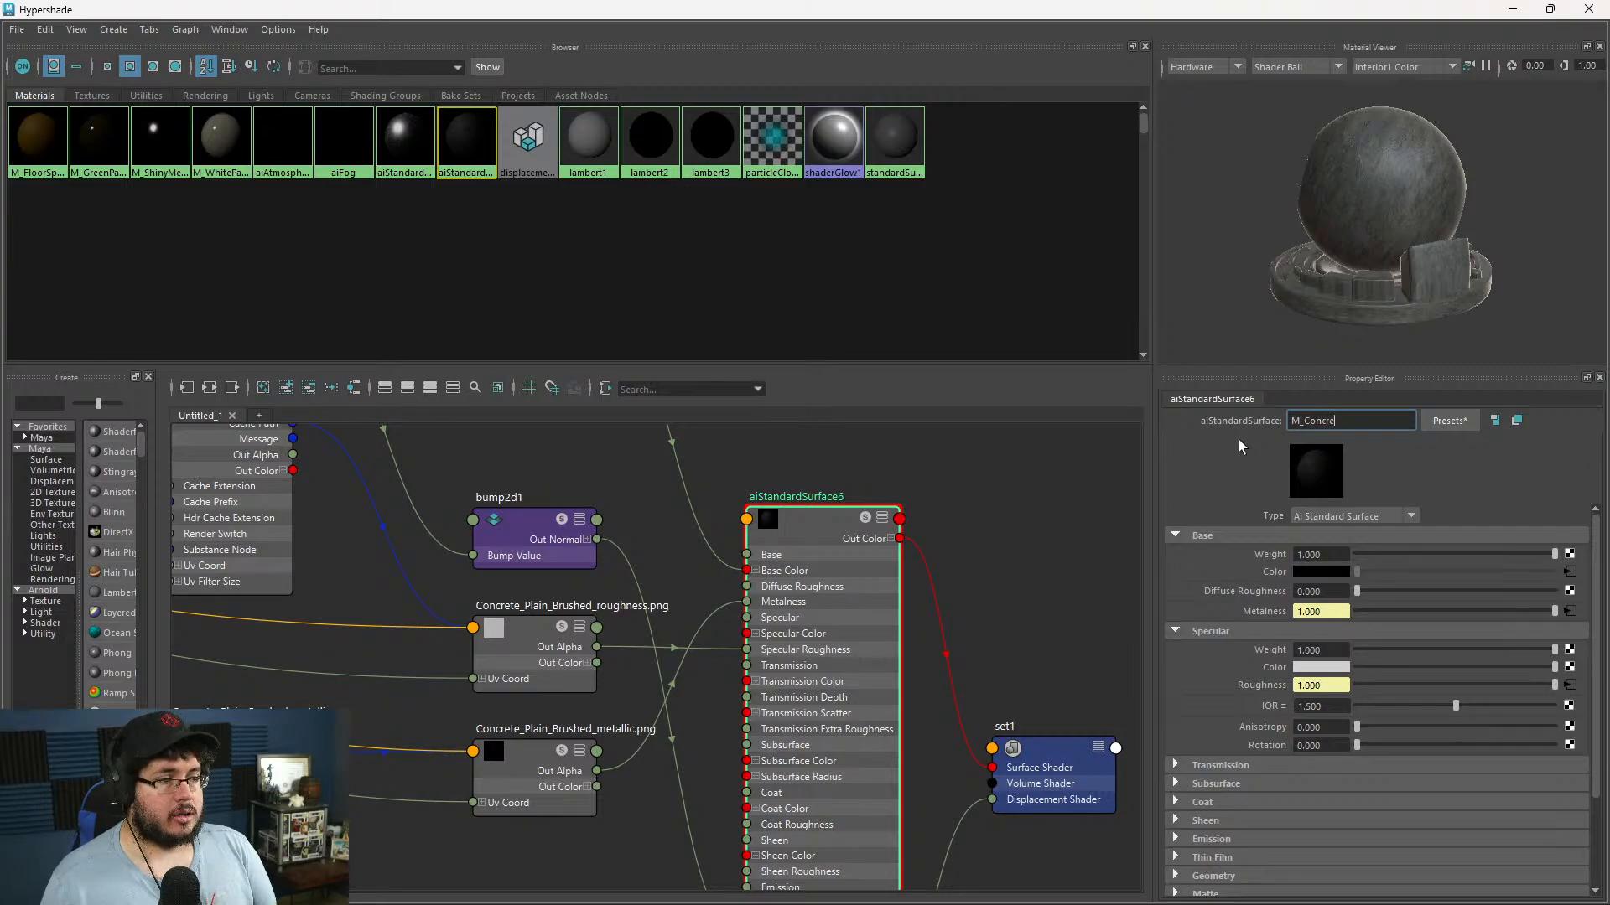
text(te)
key(Return)
click(1511, 10)
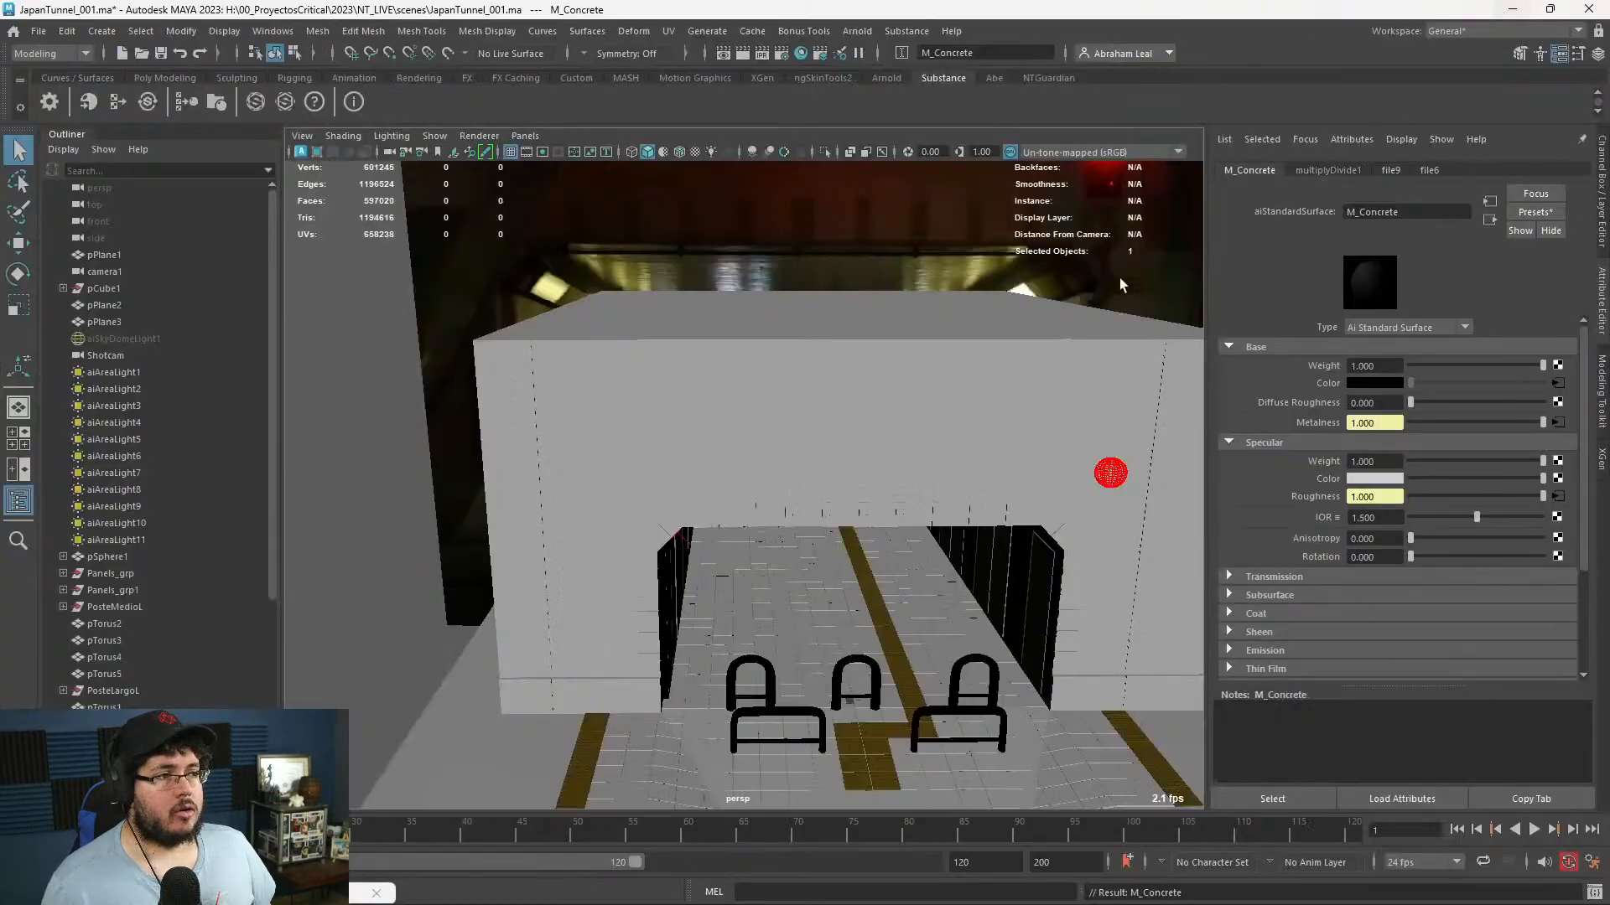
- Isolate the tunnel's large outer block, assign the M_Concrete material to it and turn on textured display
click(913, 349)
alt+drag(912, 349, 821, 355)
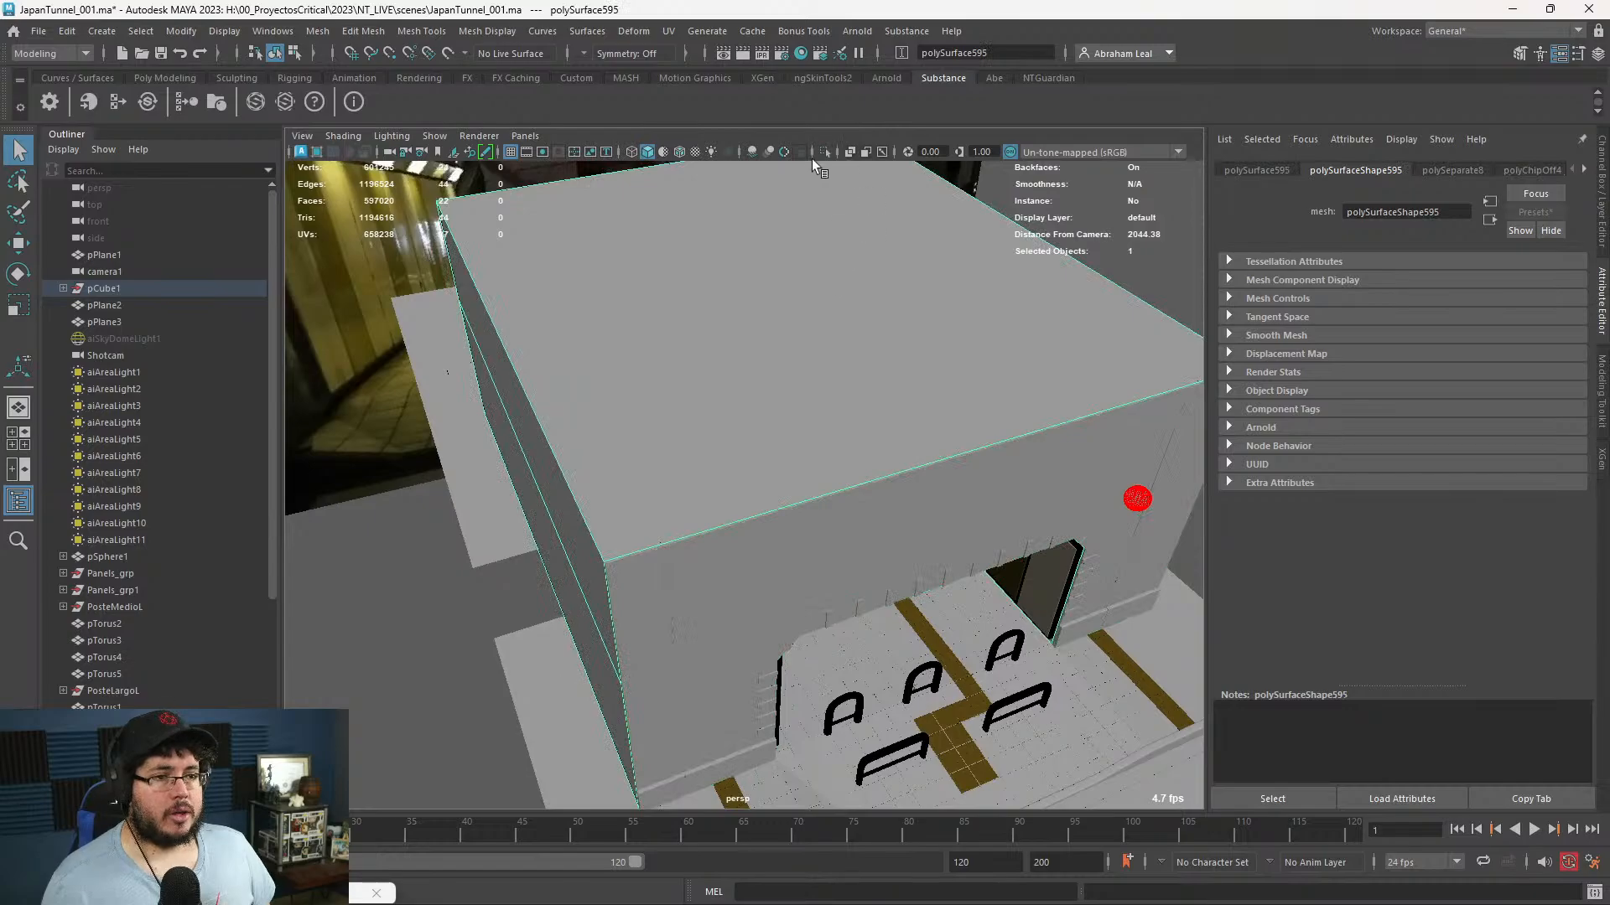
click(824, 151)
right_drag(782, 264, 894, 689)
click(961, 672)
key(6)
alt+drag(1023, 667, 974, 698)
alt+right_drag(974, 698, 1006, 618)
alt+drag(1006, 617, 949, 430)
- Apply automatic UV mapping to the isolated concrete block and reselect it in object mode
click(847, 381)
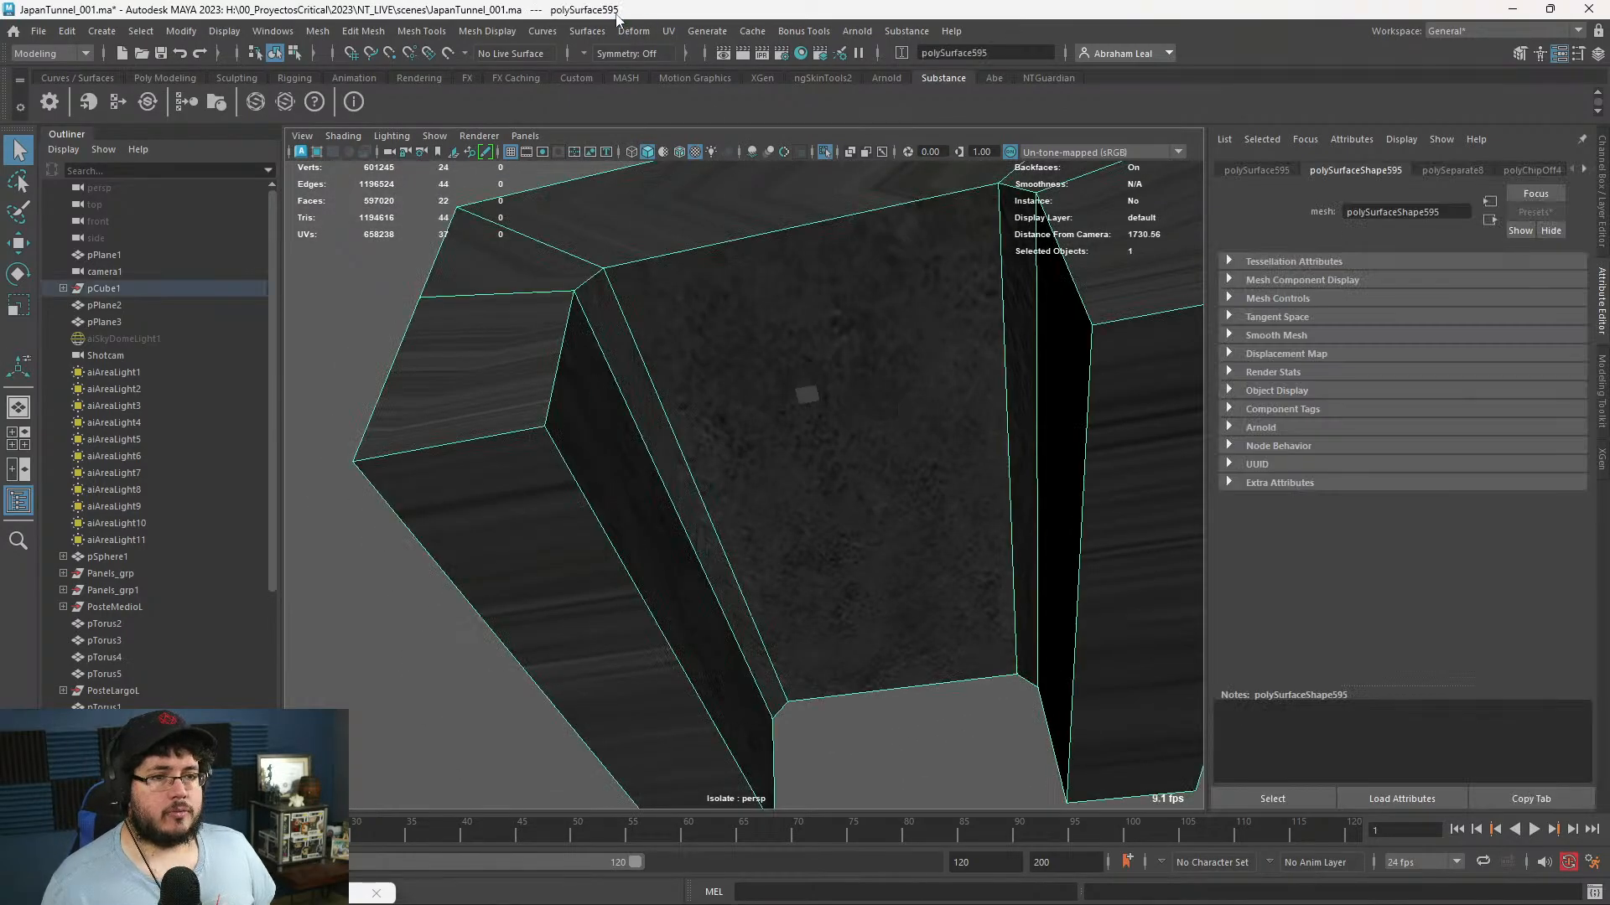
click(668, 31)
click(712, 134)
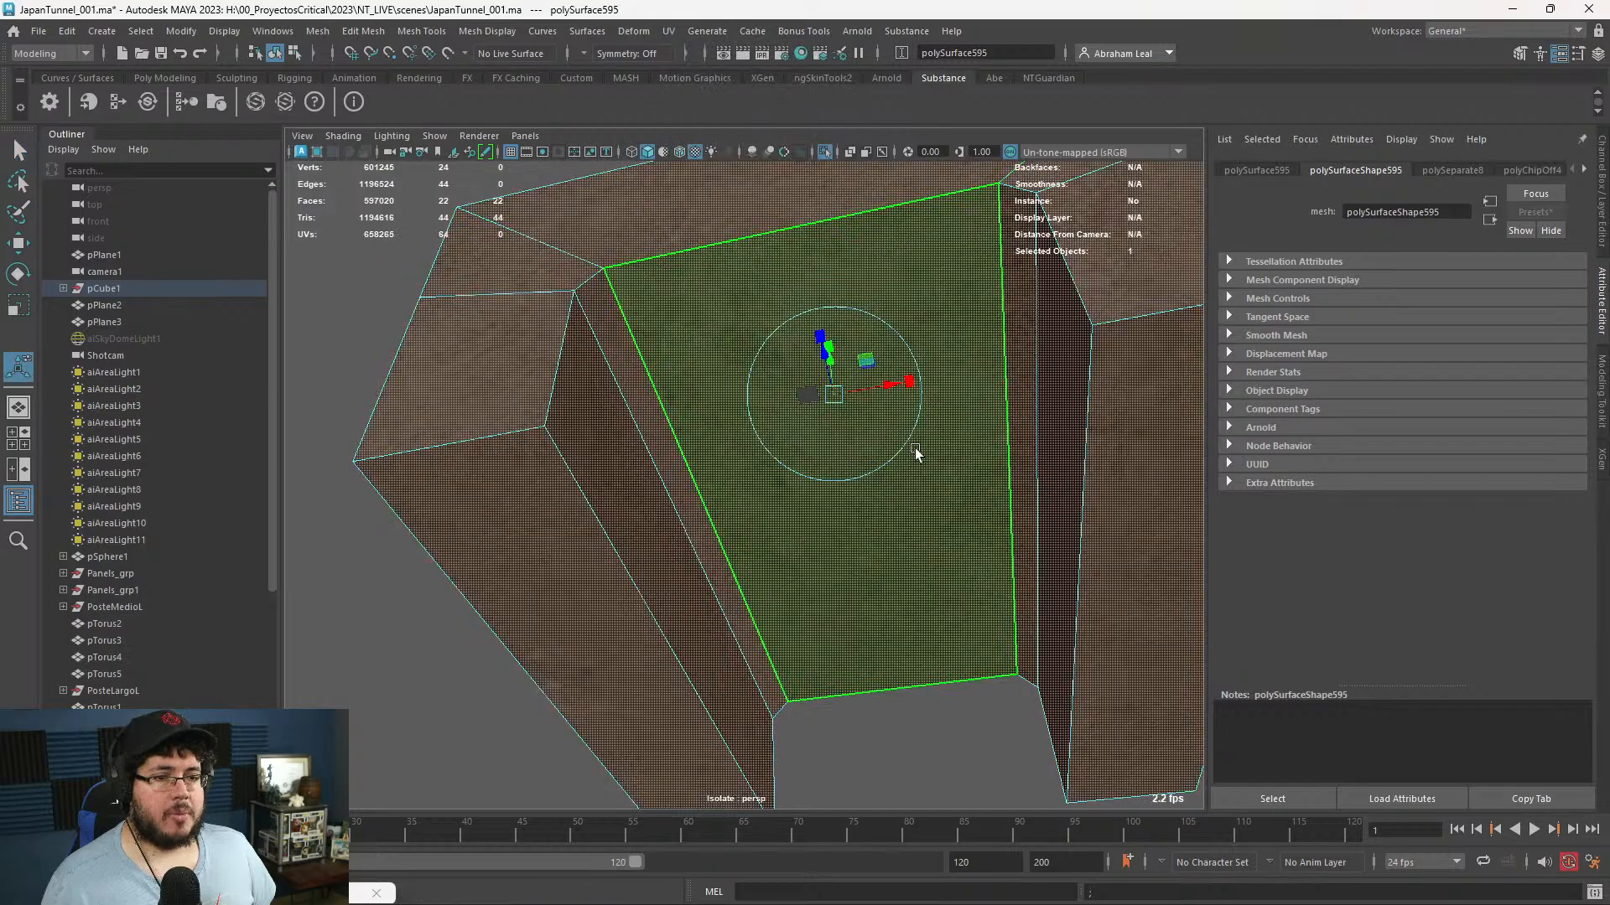
click(954, 711)
alt+drag(936, 619, 866, 561)
alt+right_drag(866, 561, 770, 444)
key(q)
key(F8)
click(833, 446)
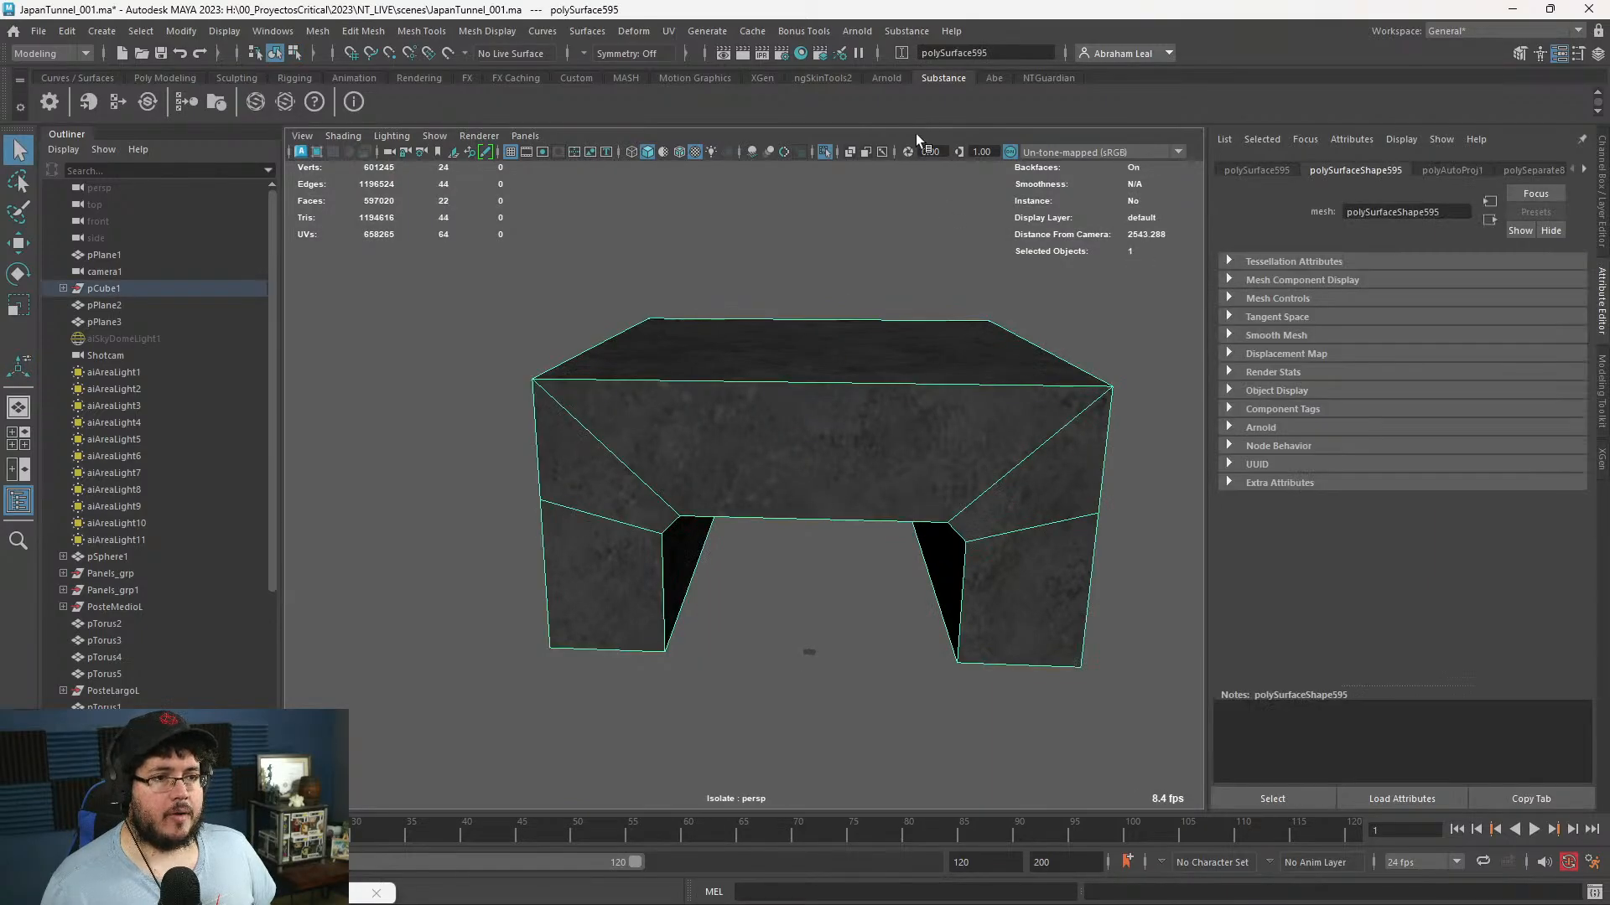
- Set the concrete network's place2dTexture Repeat UV to 15 by 15 and minimize the Hypershade
click(338, 893)
scroll(350, 662, down, 4)
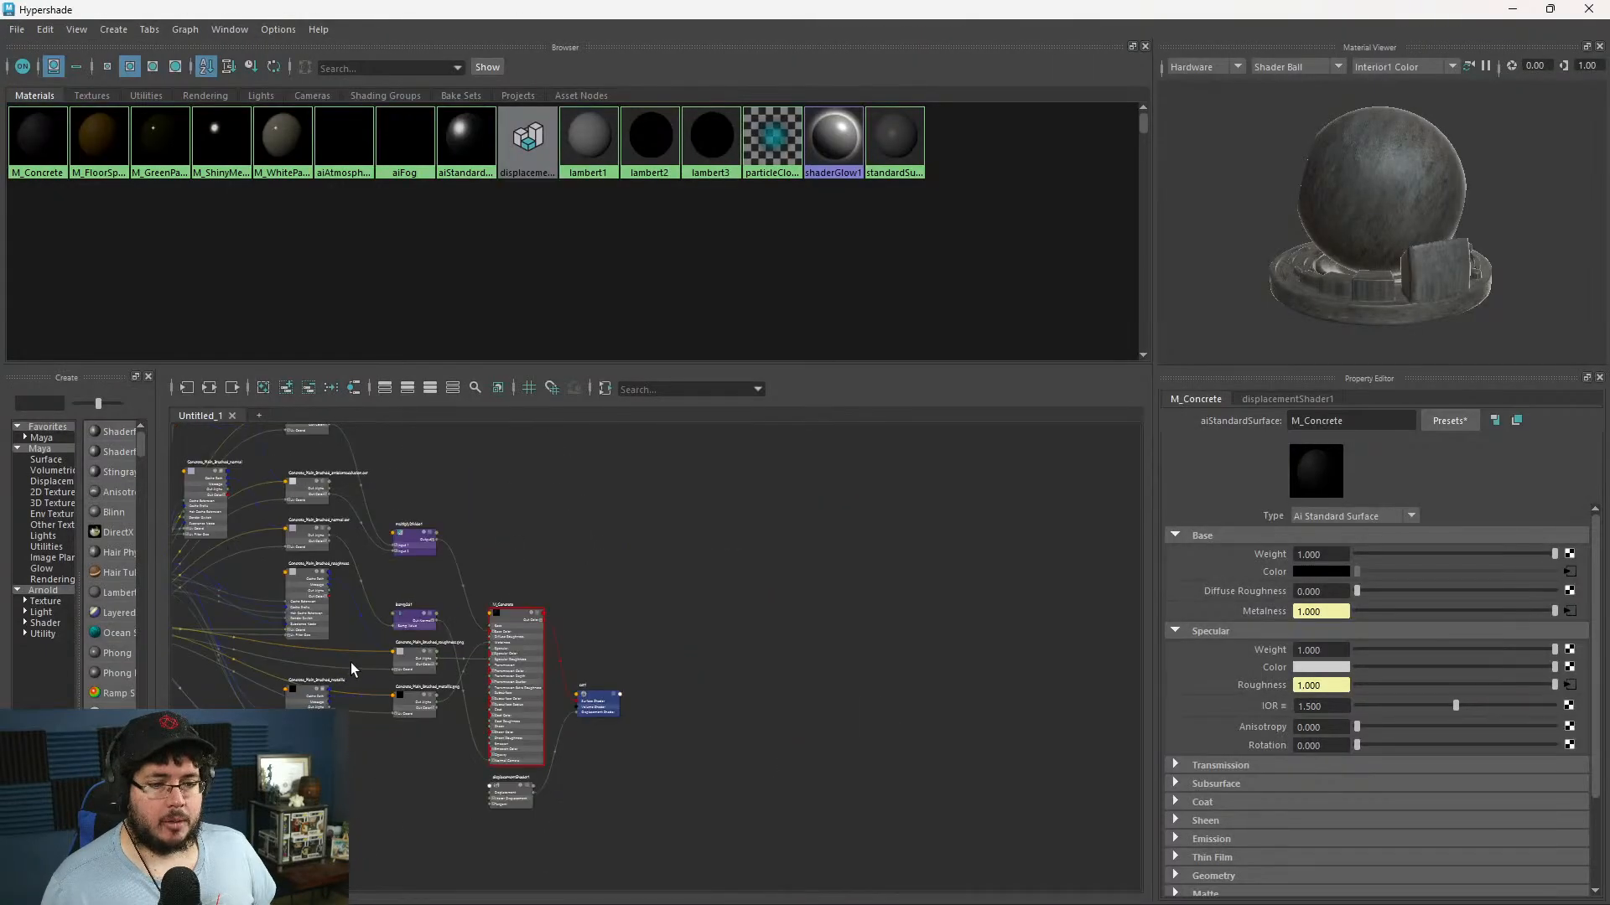
alt+middle_drag(351, 662, 650, 616)
scroll(380, 628, up, 3)
alt+middle_drag(380, 628, 551, 735)
click(519, 637)
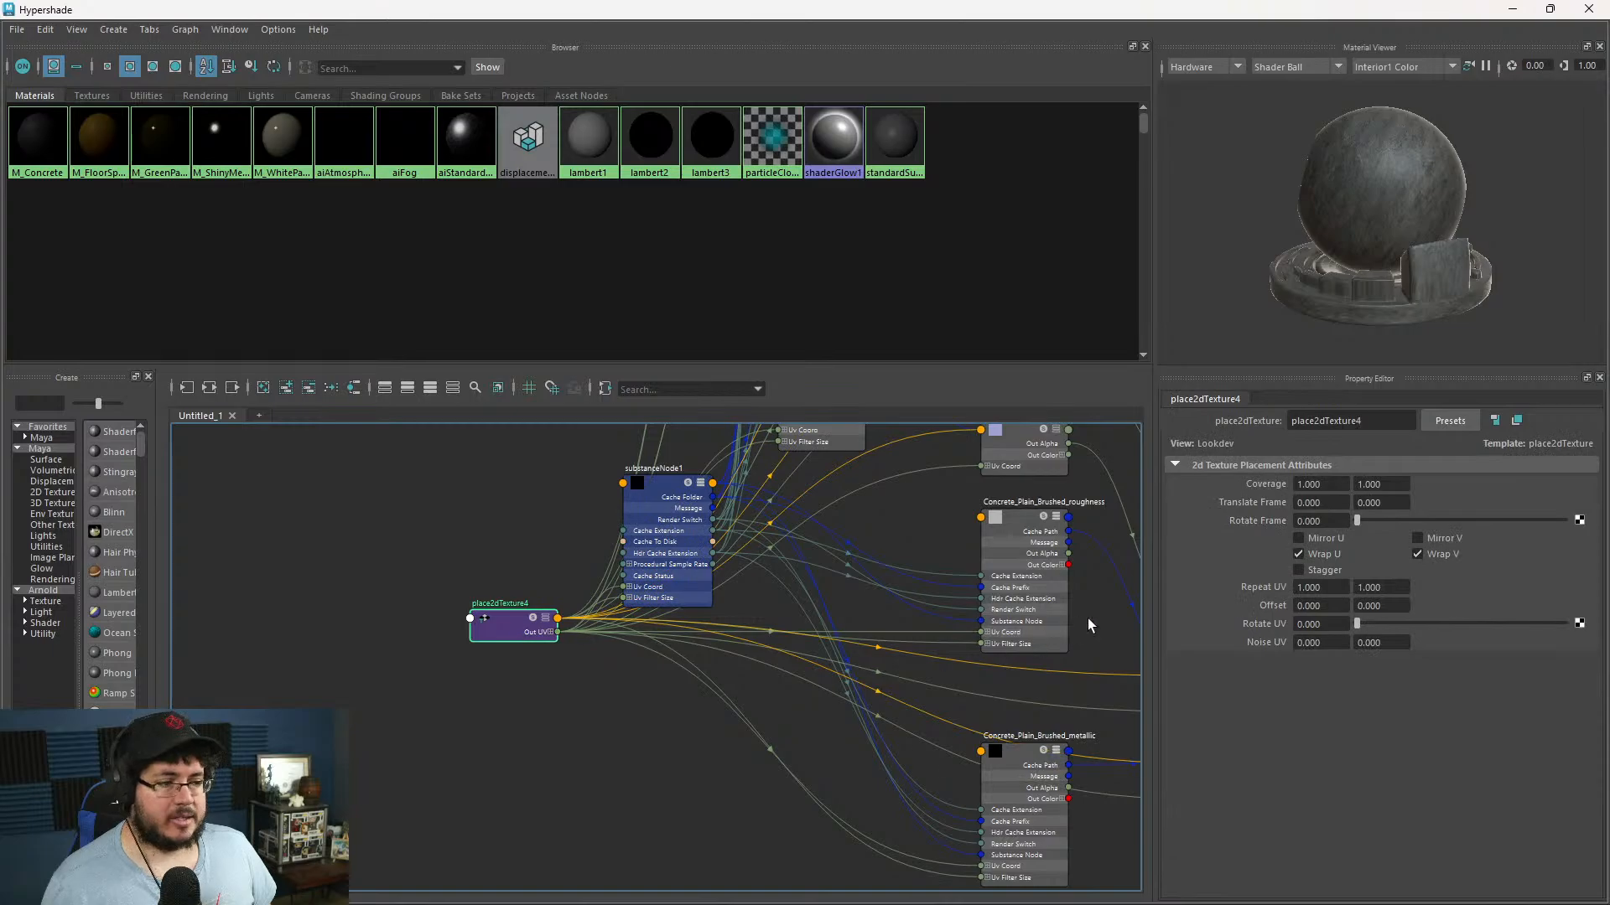
click(1316, 588)
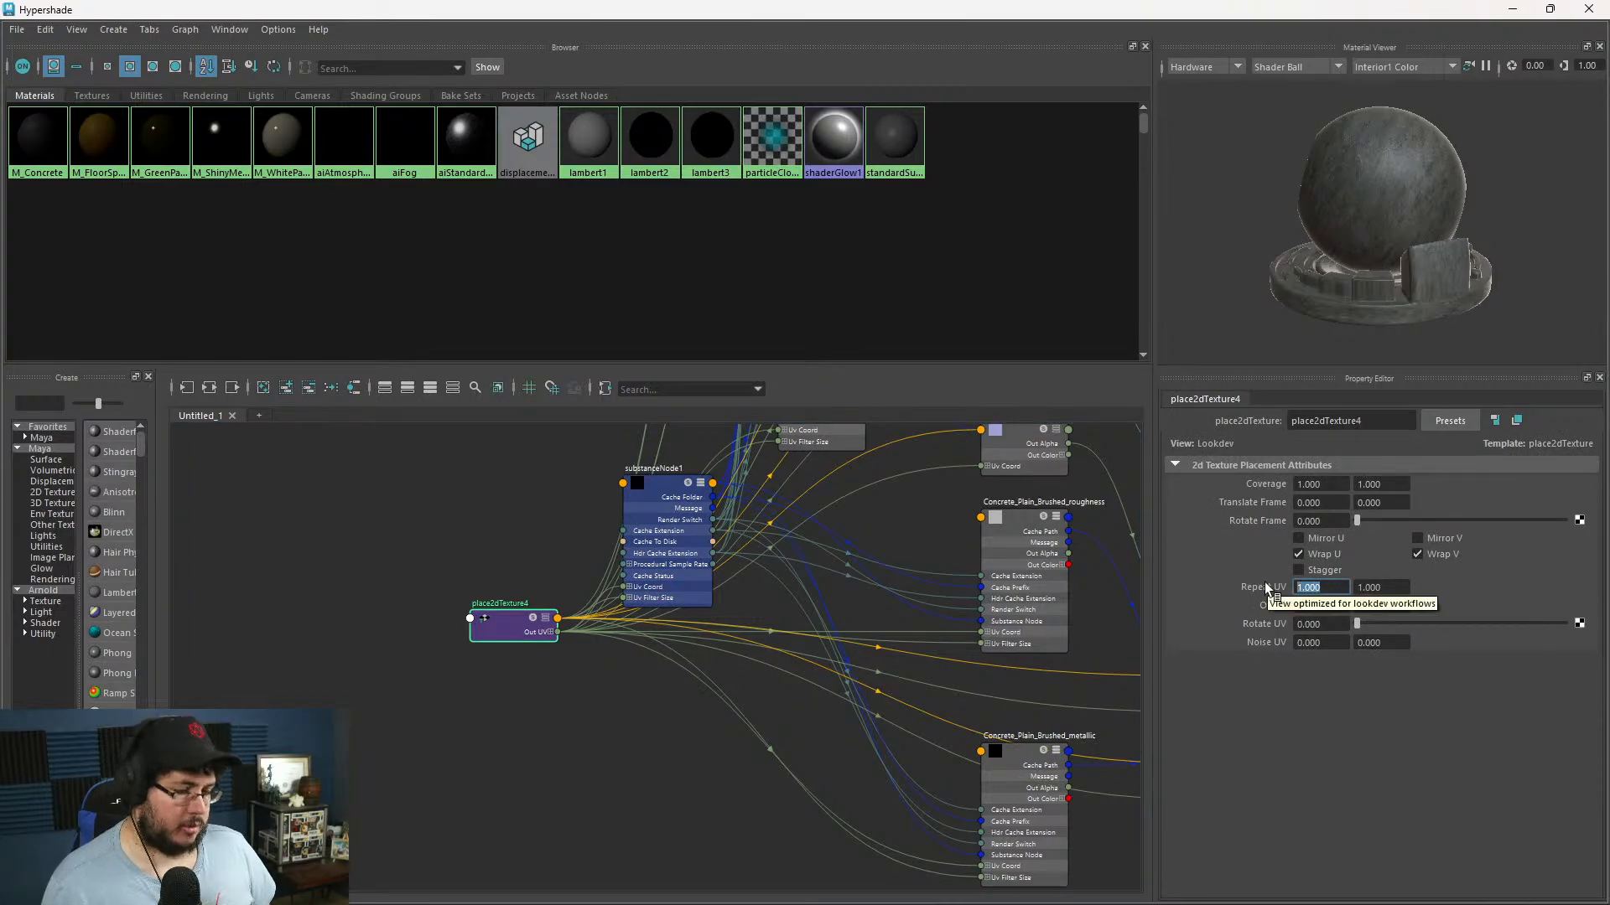
text(15)
key(Tab)
text(15)
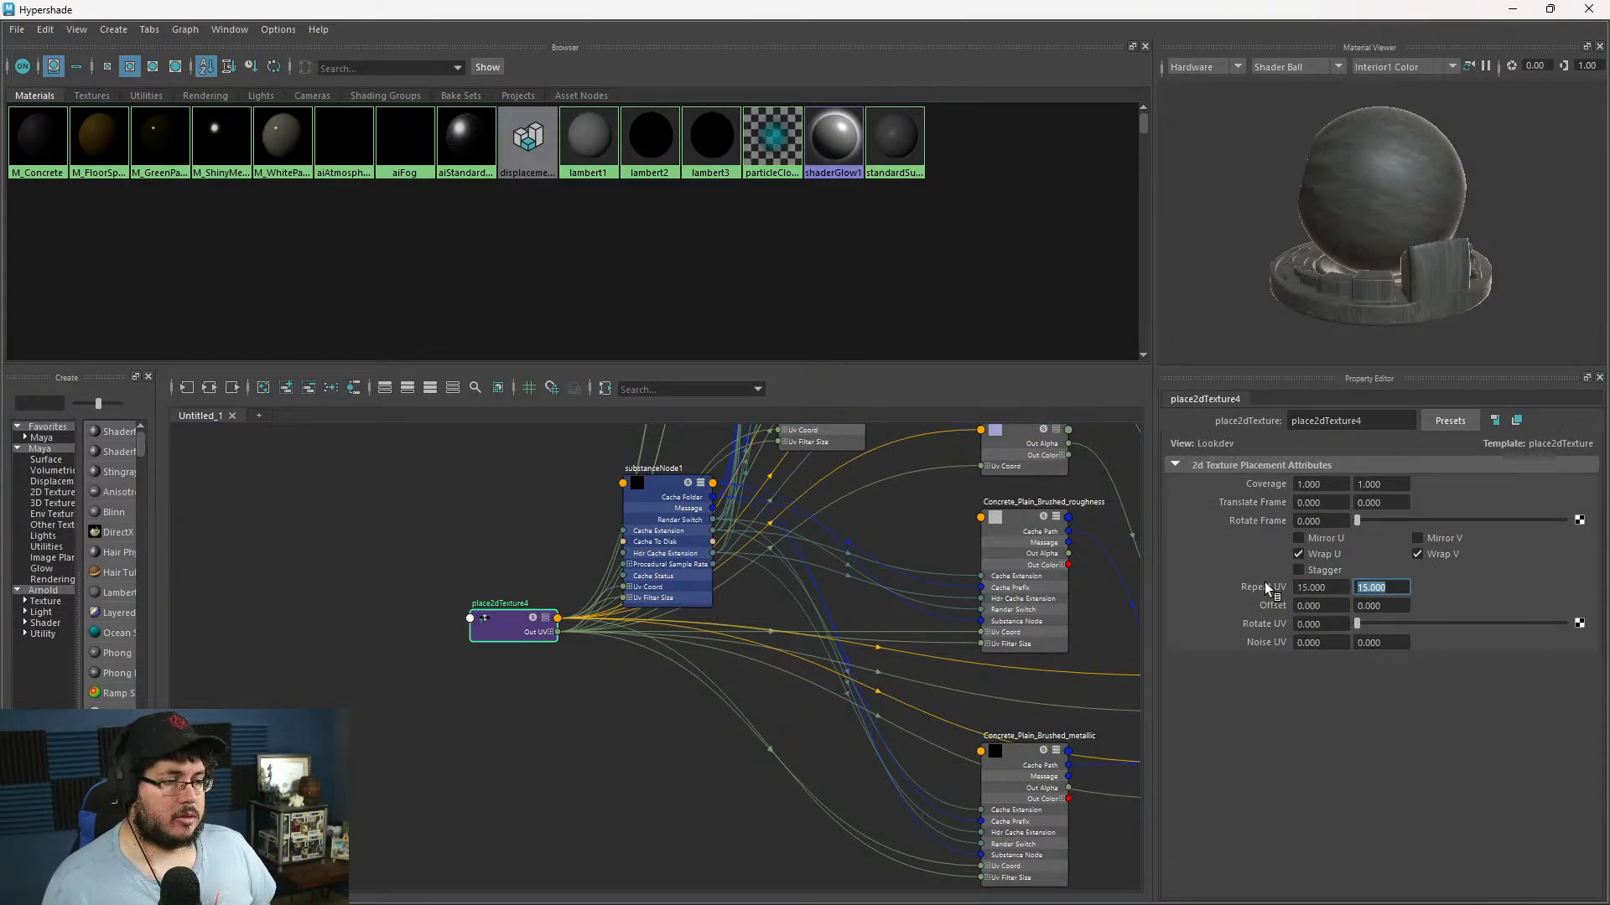
click(1514, 8)
- Check the concrete tiling on the isolated block from several angles and turn off isolation to show the whole scene
alt+drag(934, 471, 877, 316)
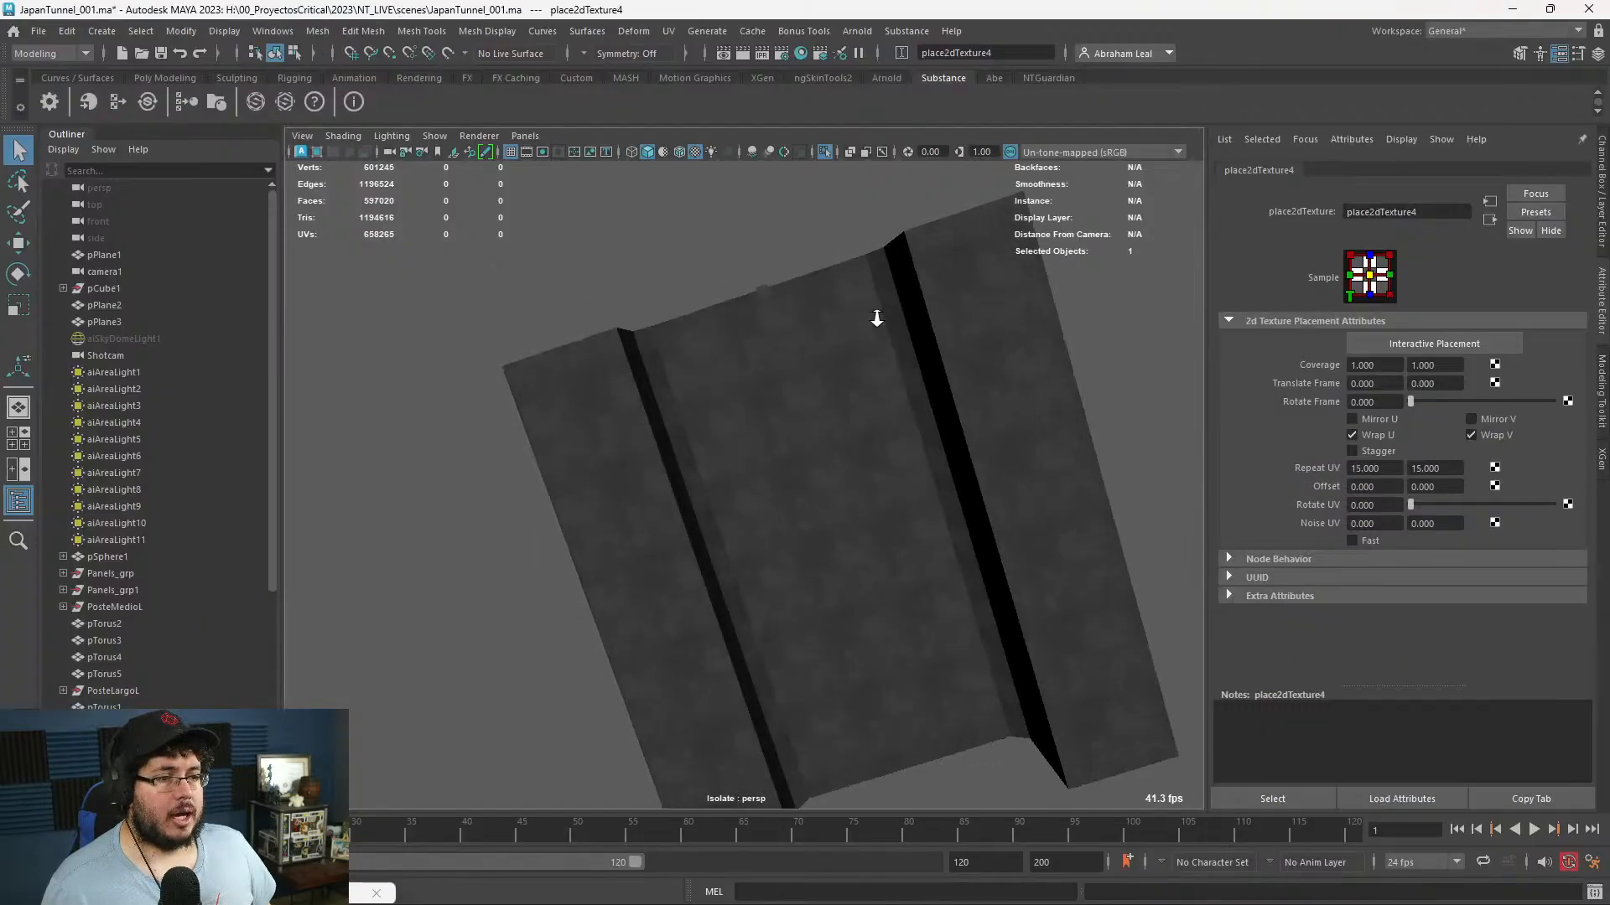
alt+right_drag(877, 316, 1168, 693)
alt+middle_drag(1168, 694, 514, 581)
alt+right_drag(514, 581, 290, 302)
alt+drag(587, 487, 787, 630)
alt+drag(905, 605, 819, 162)
click(825, 152)
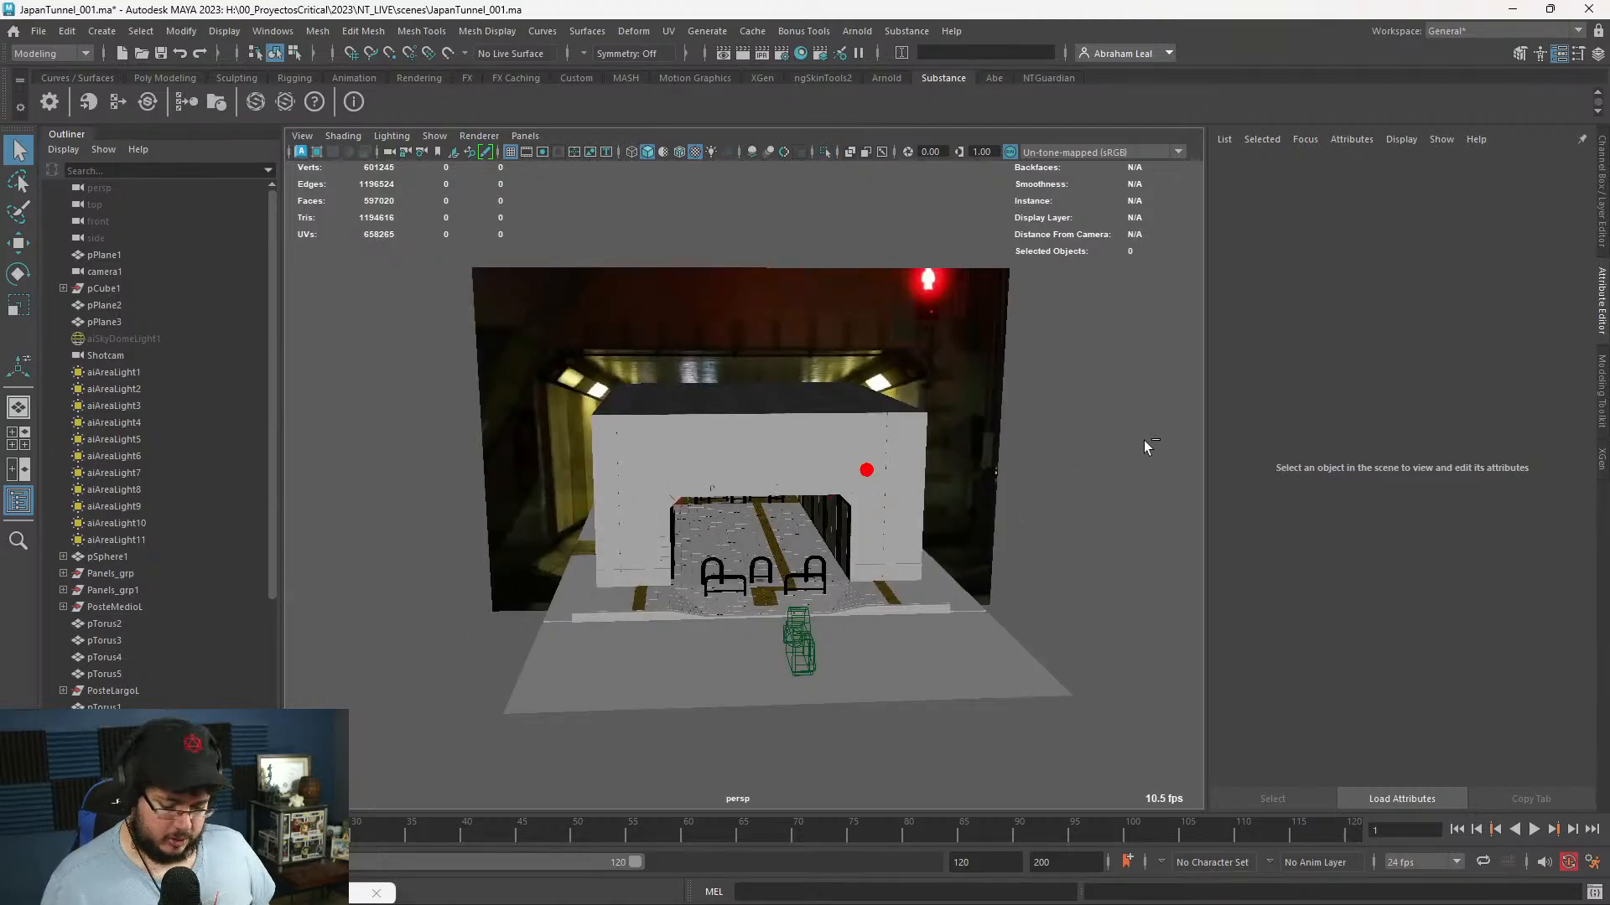
- Check the concrete texture on the tunnel's interior ceiling and save the scene
alt+drag(1144, 440, 1122, 471)
scroll(1073, 511, up, 6)
alt+drag(1018, 536, 967, 647)
scroll(903, 595, up, 4)
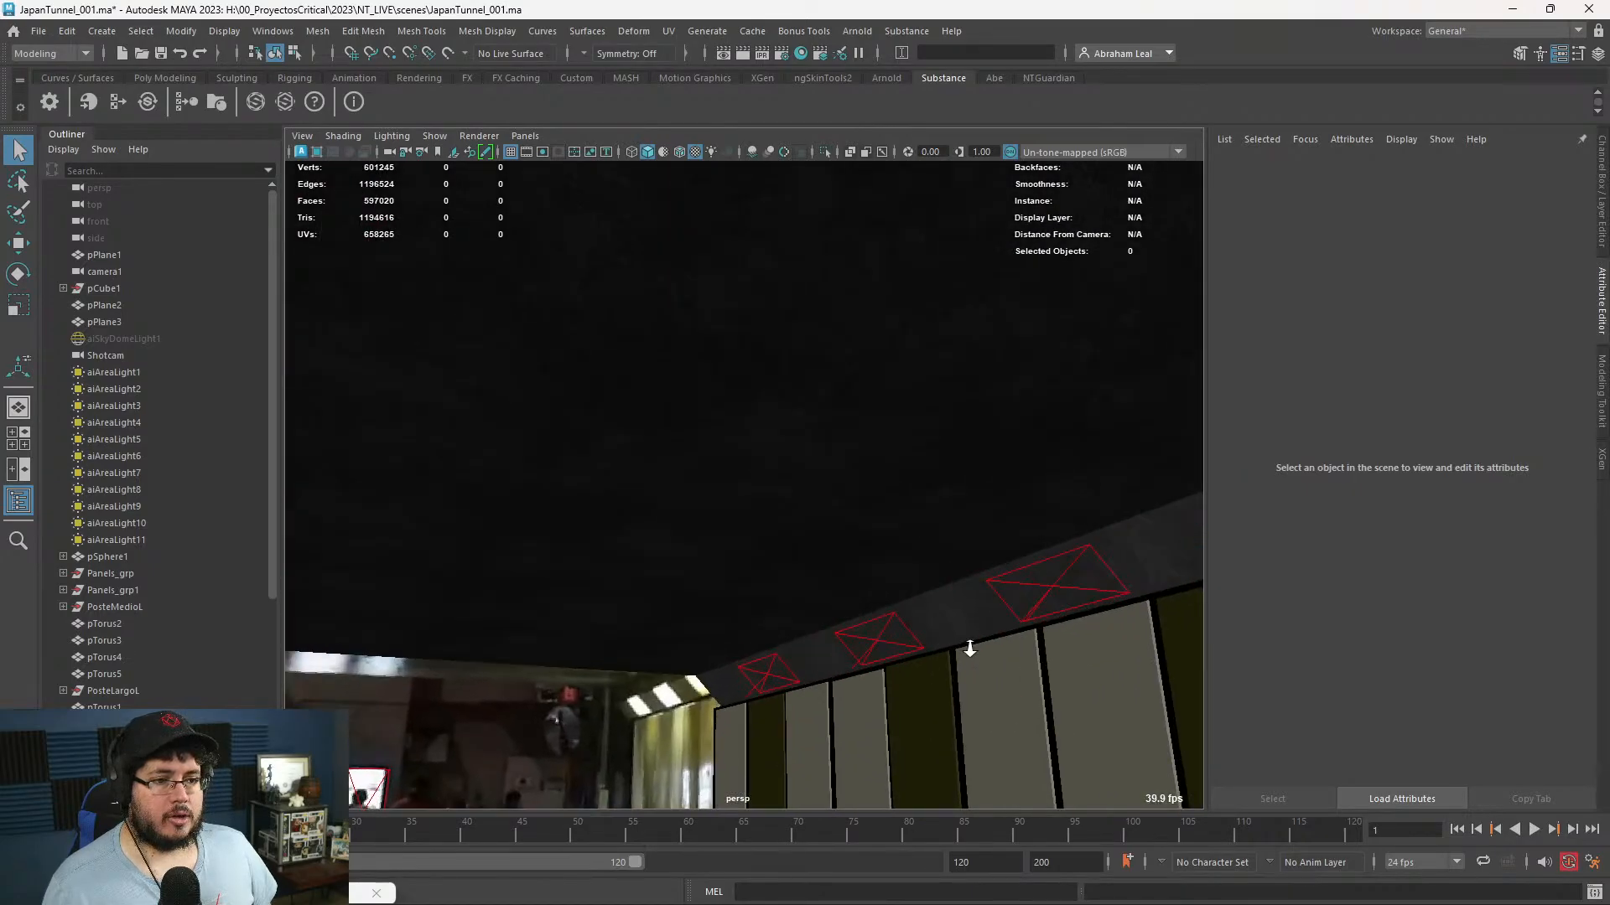
alt+right_drag(967, 647, 503, 410)
alt+drag(636, 503, 605, 551)
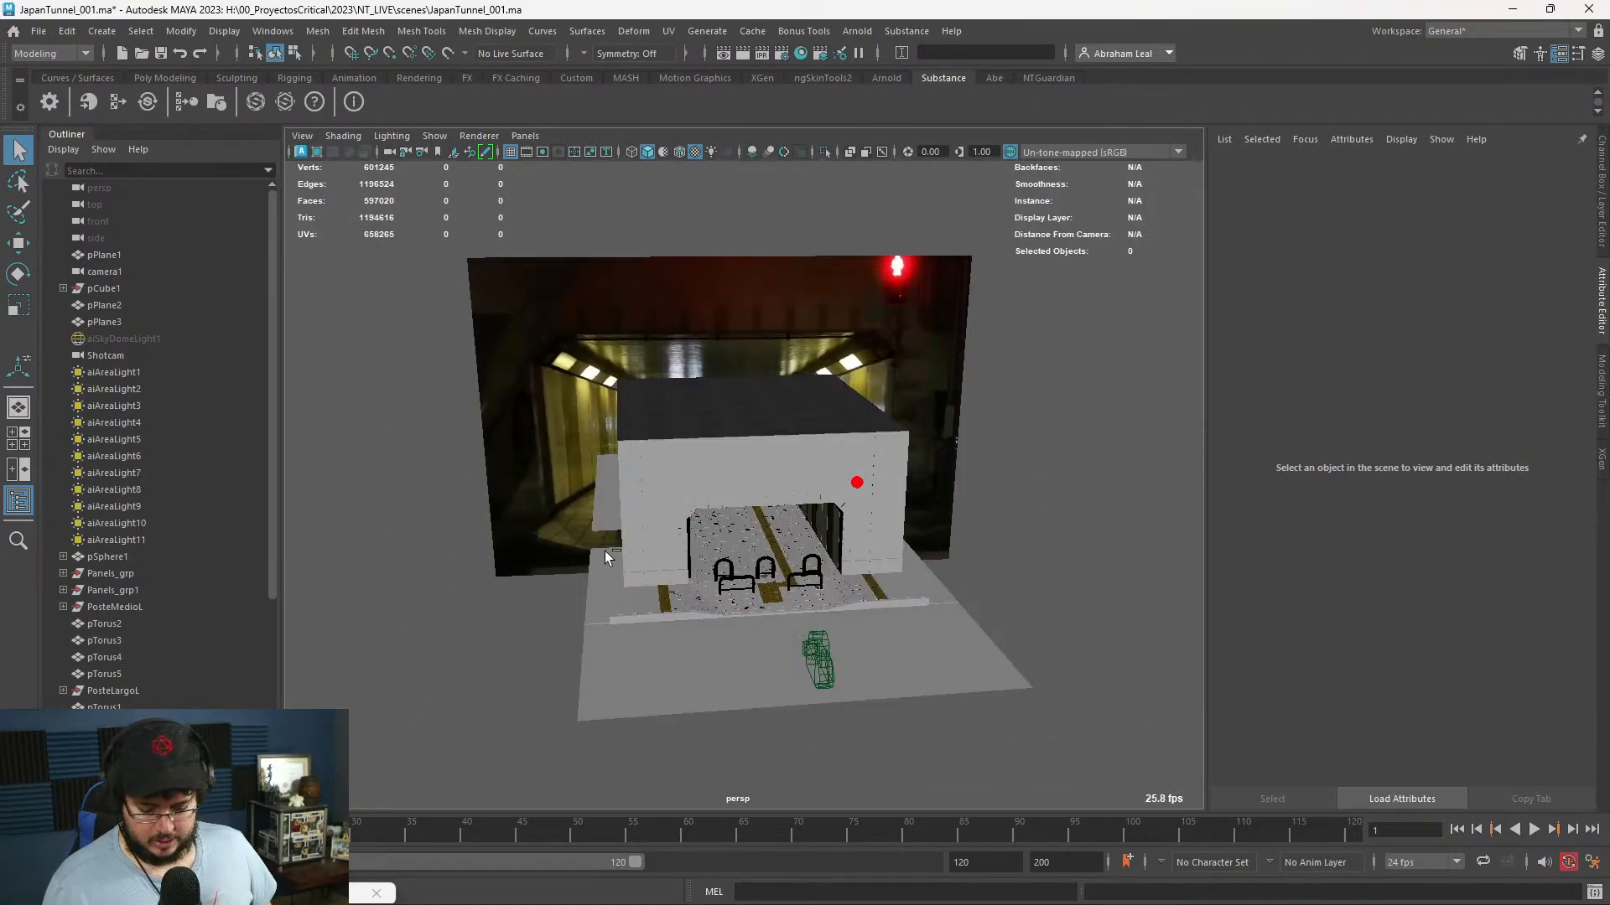
key(ctrl+s)
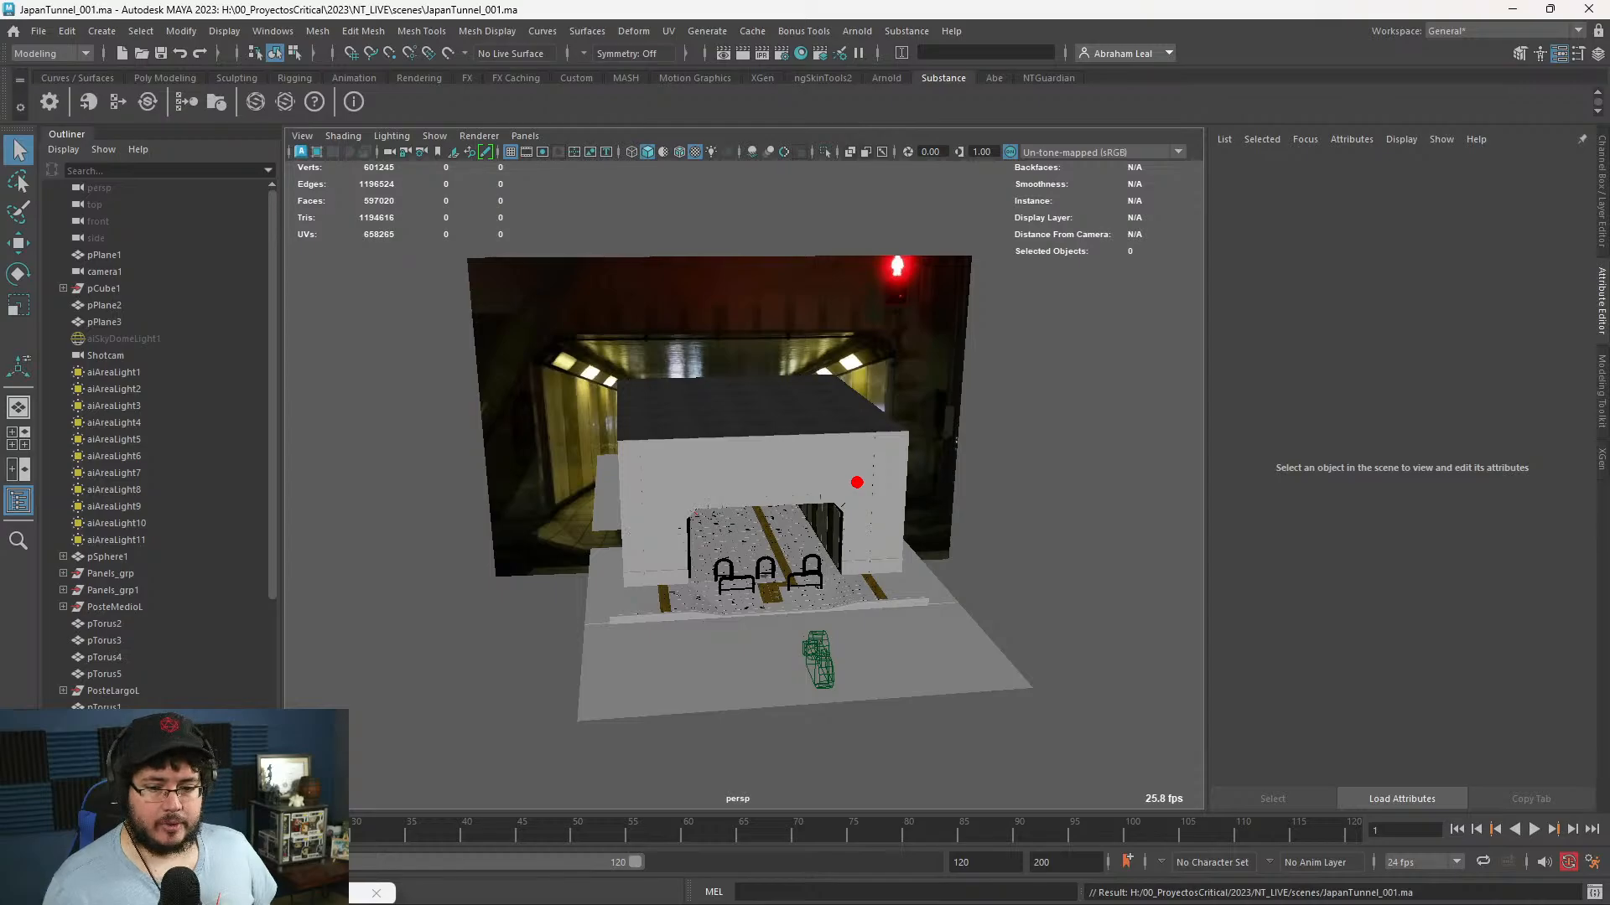
- Examine the tunnel render in the Arnold RenderView, checking the concrete ceiling, the beveled corner and the dark outer wall
key(alt+Tab)
scroll(701, 339, down, 3)
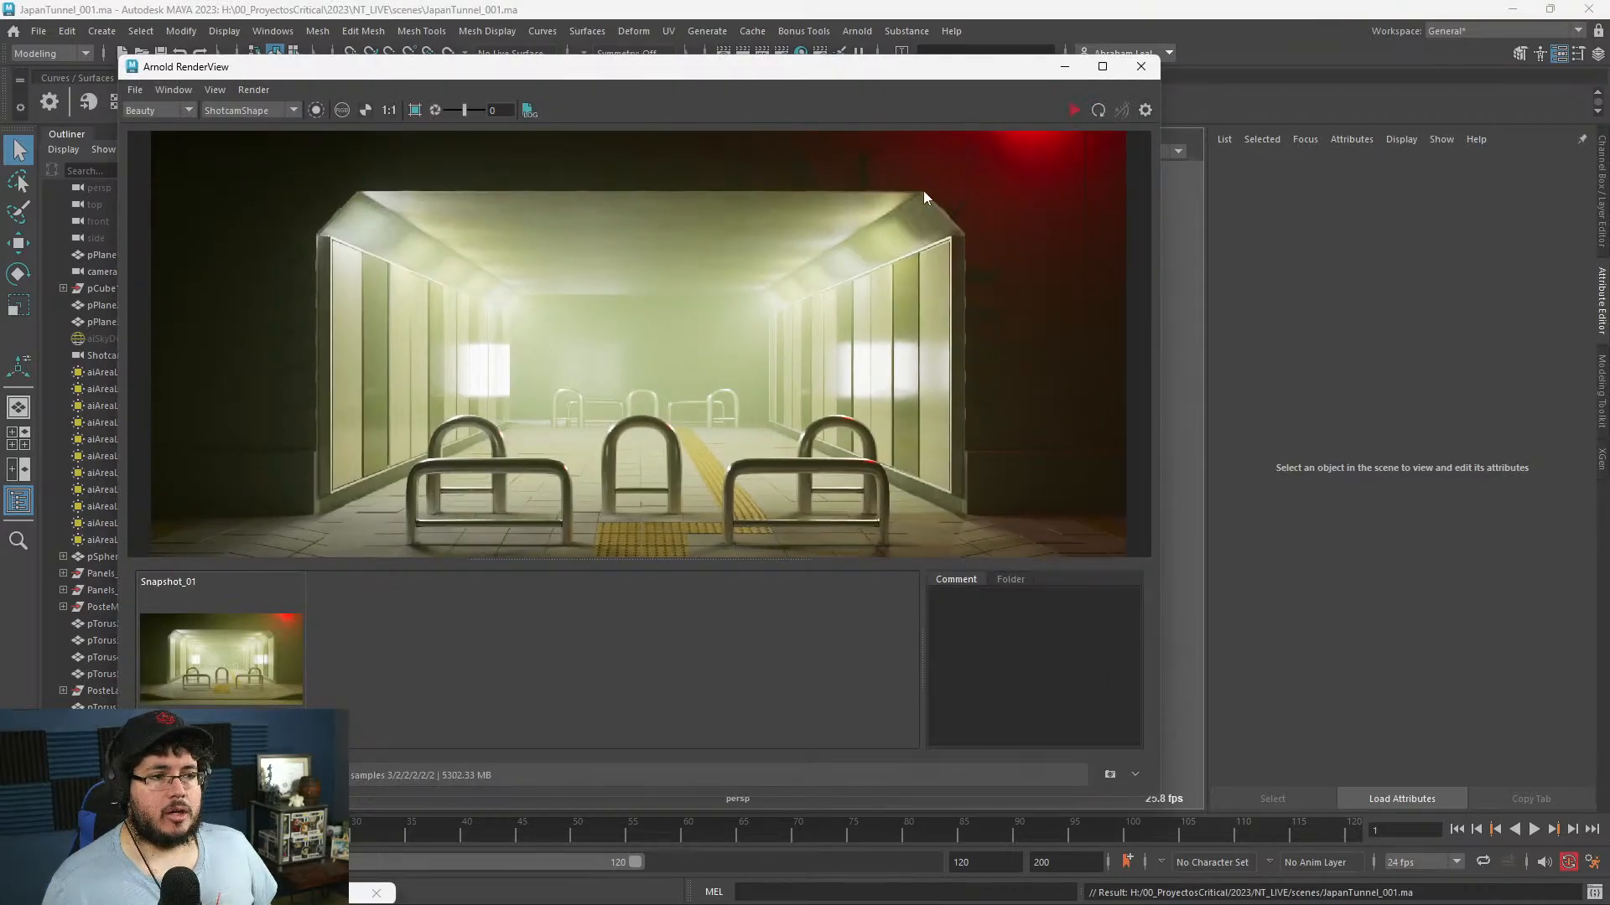
scroll(505, 414, up, 5)
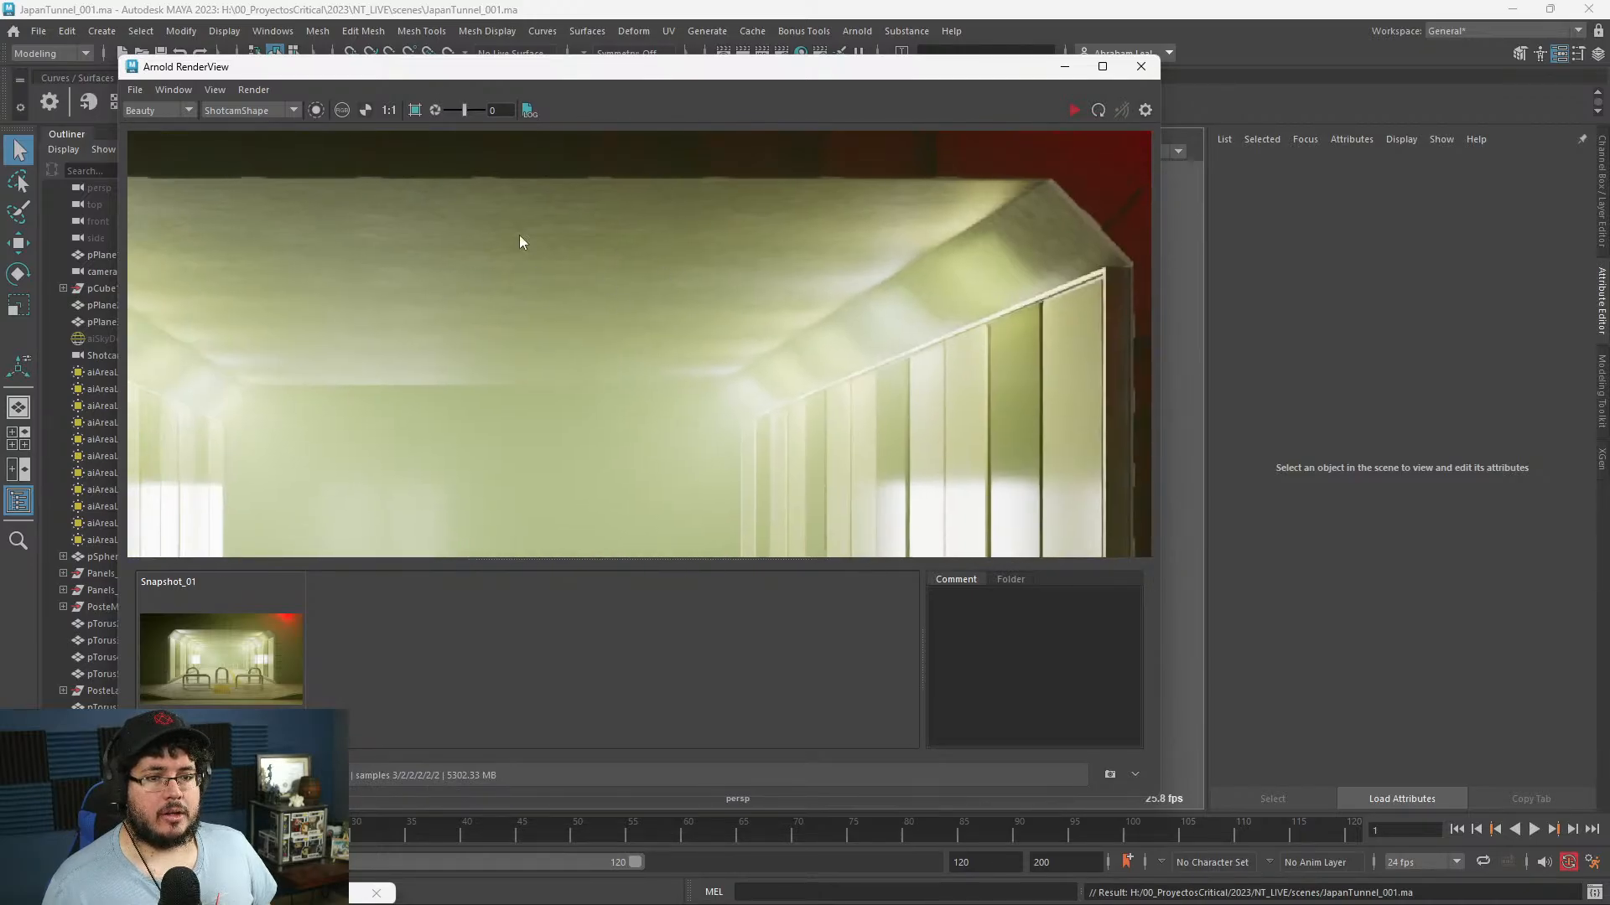
scroll(515, 289, down, 5)
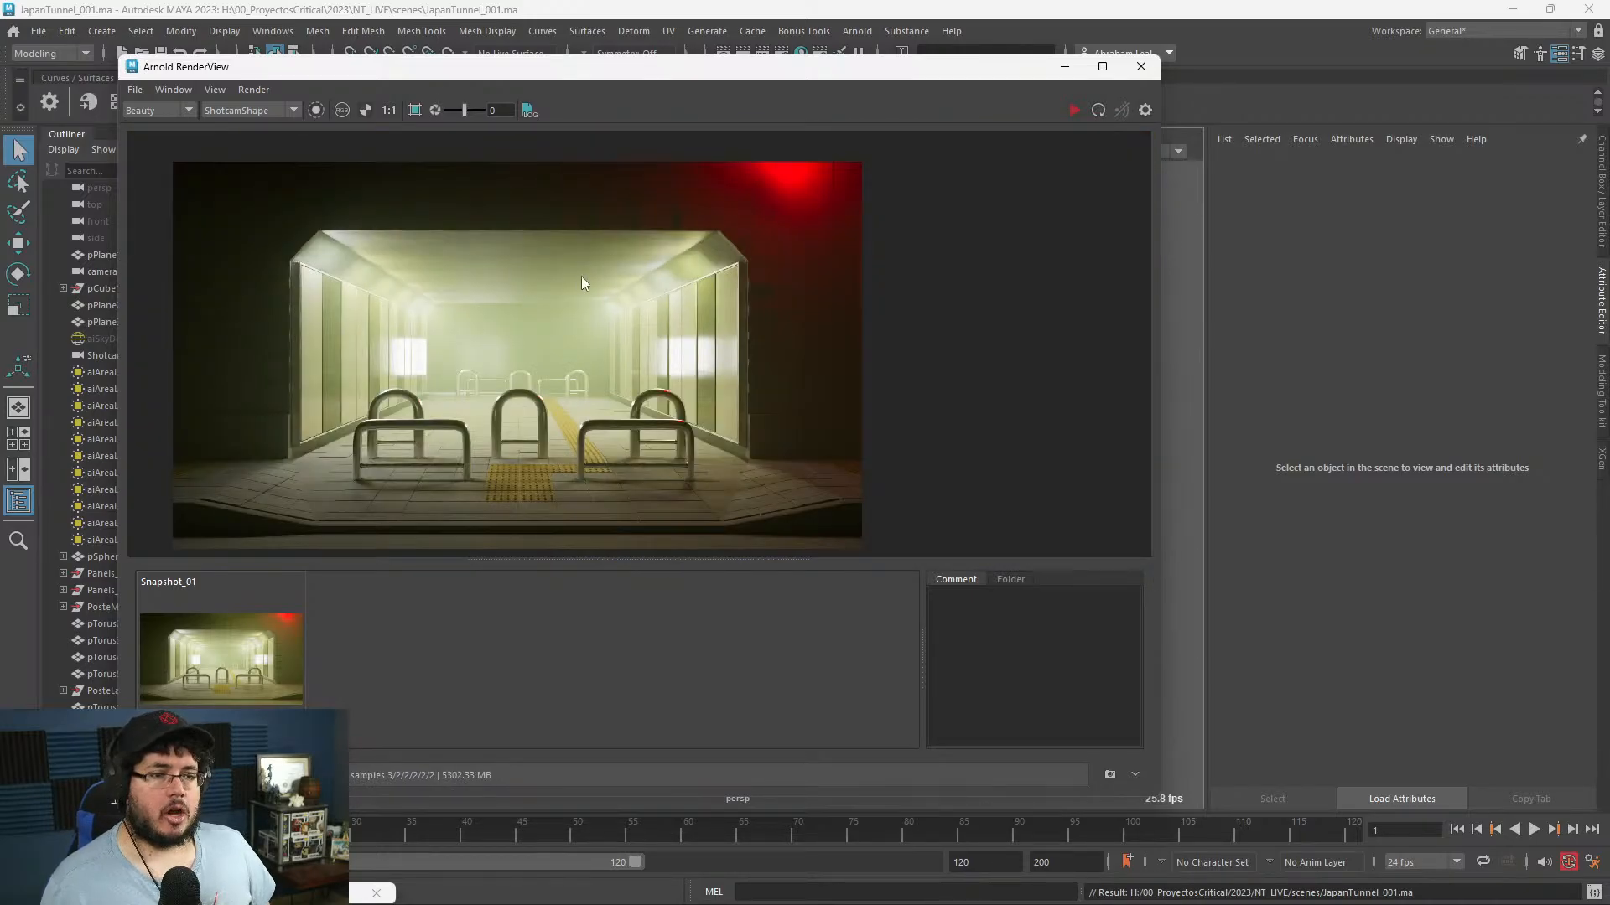
scroll(540, 308, up, 3)
scroll(540, 309, down, 3)
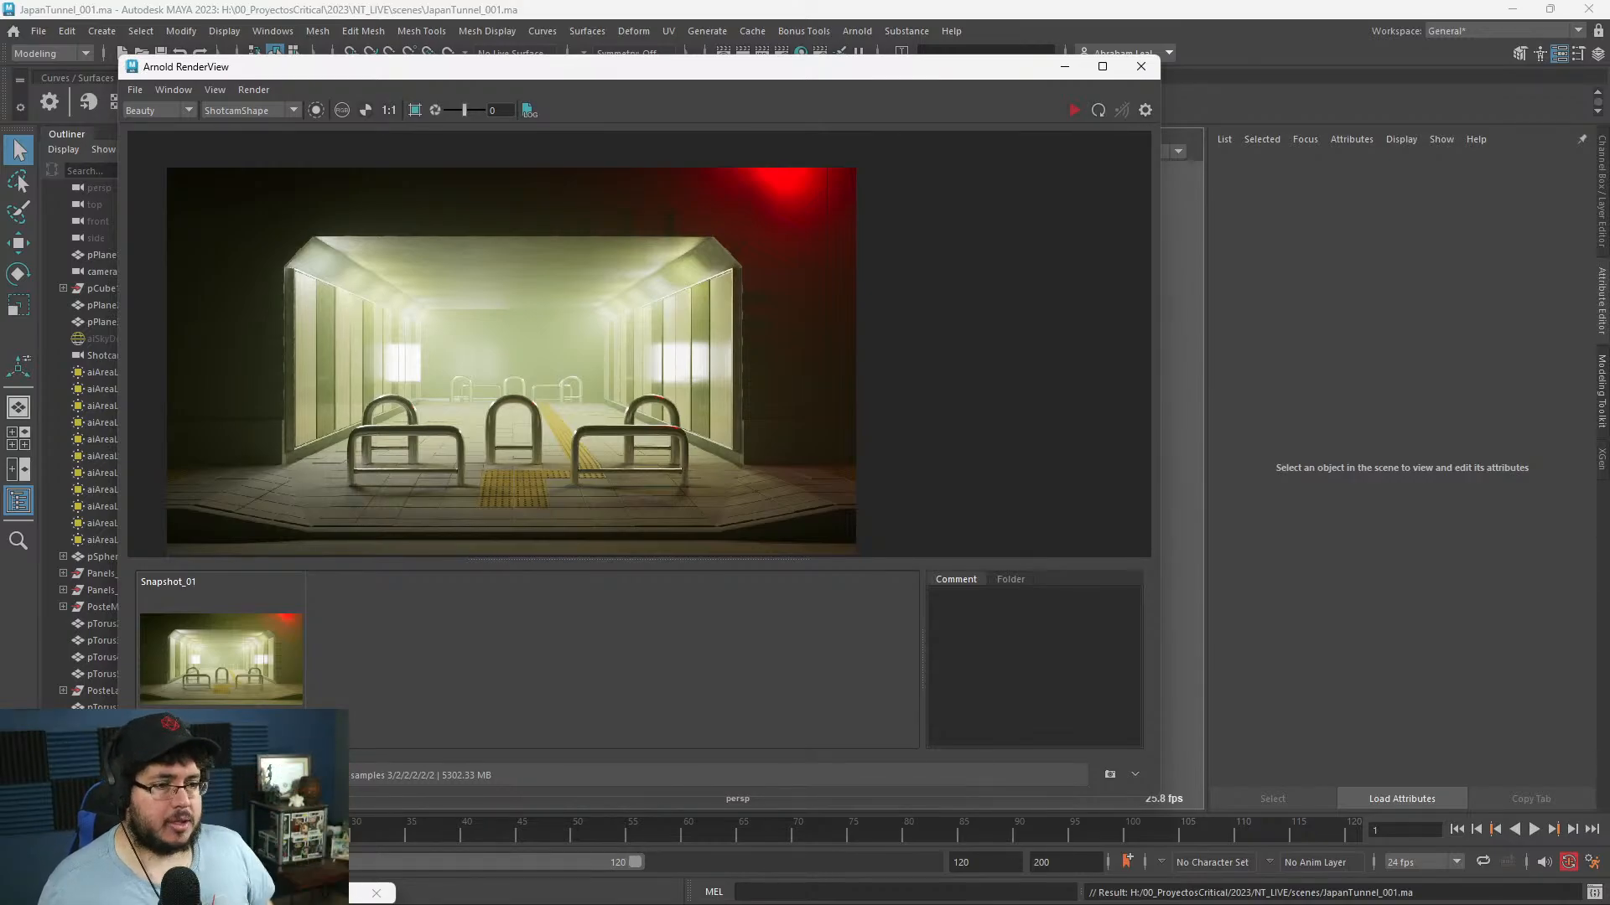
scroll(523, 366, down, 3)
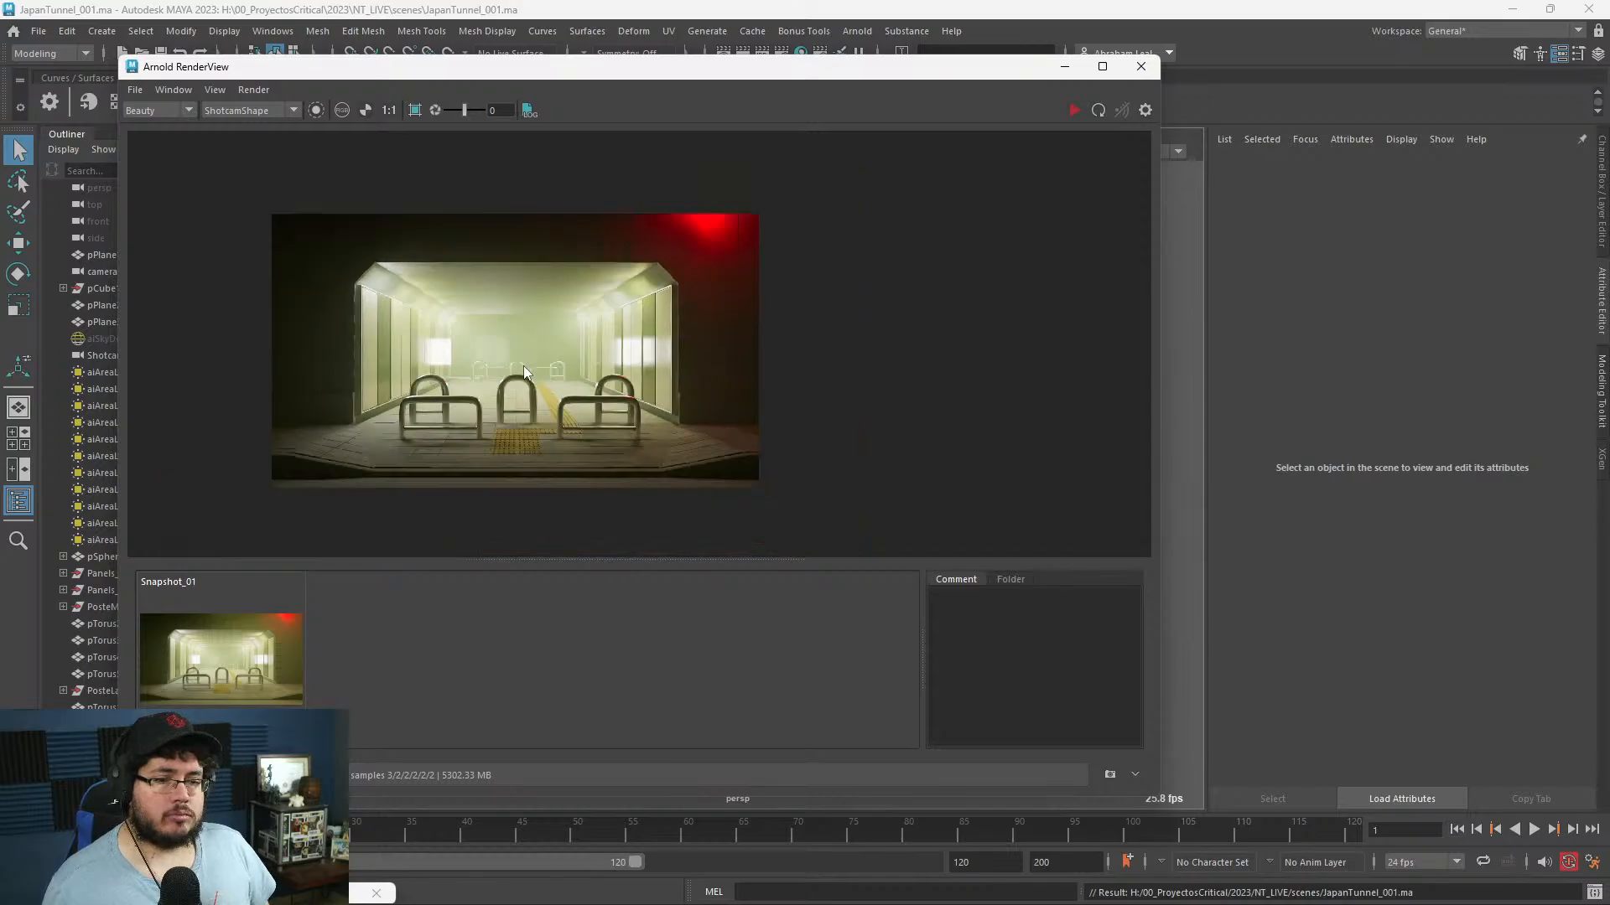
scroll(525, 364, up, 3)
scroll(662, 309, up, 3)
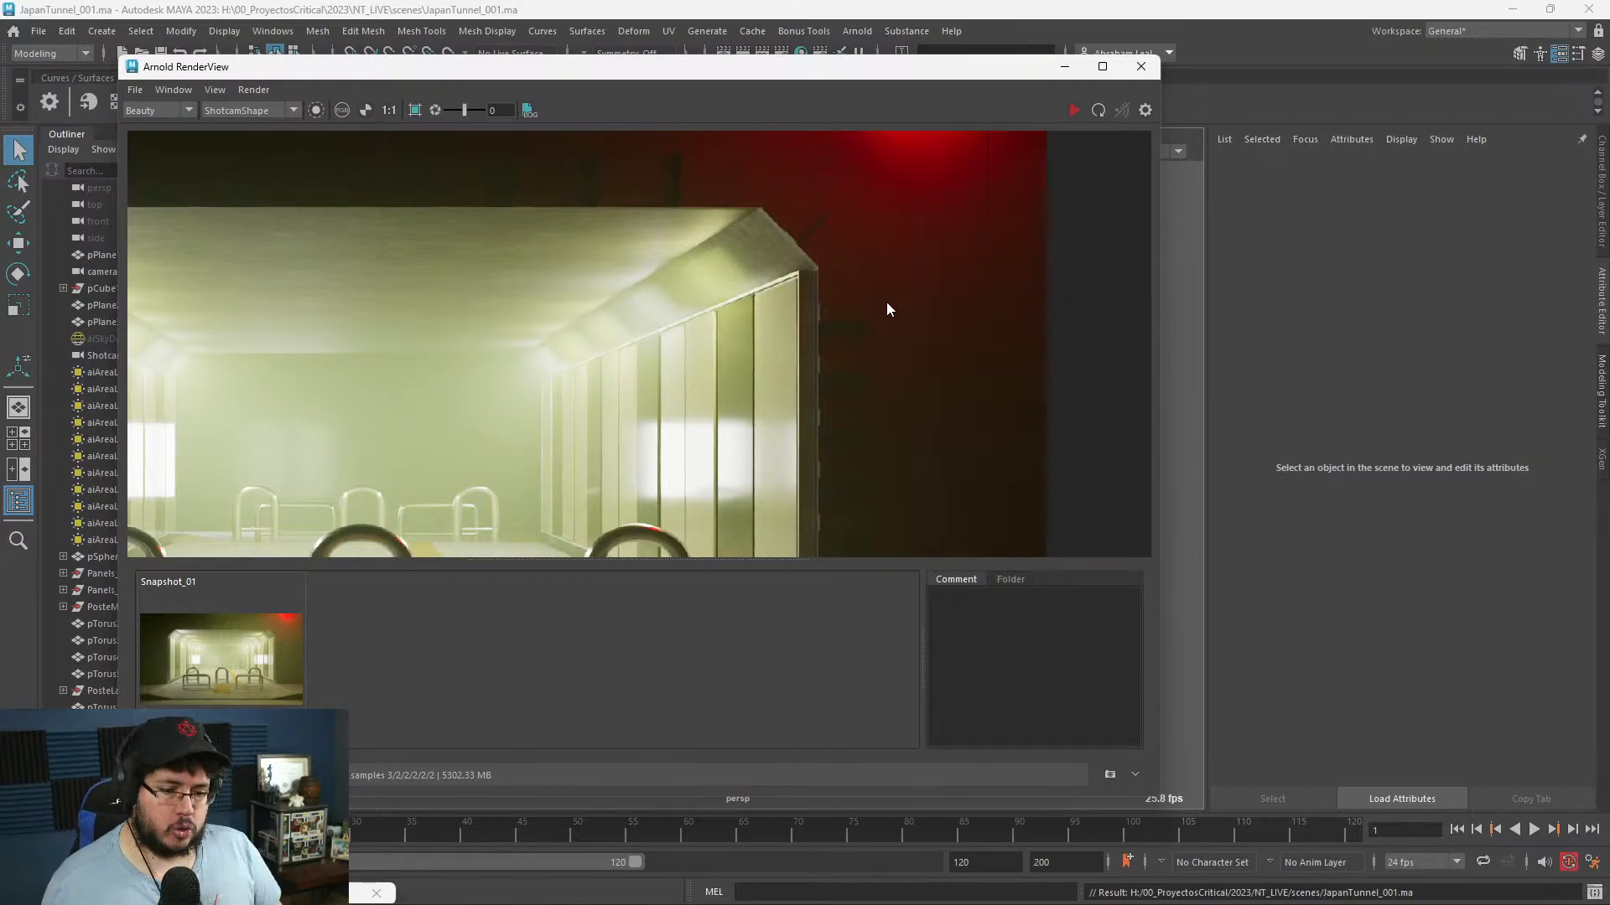
- Switch to Photos to view the PosedFront.jpg character render, and minimize it
key(alt+Tab)
click(1139, 541)
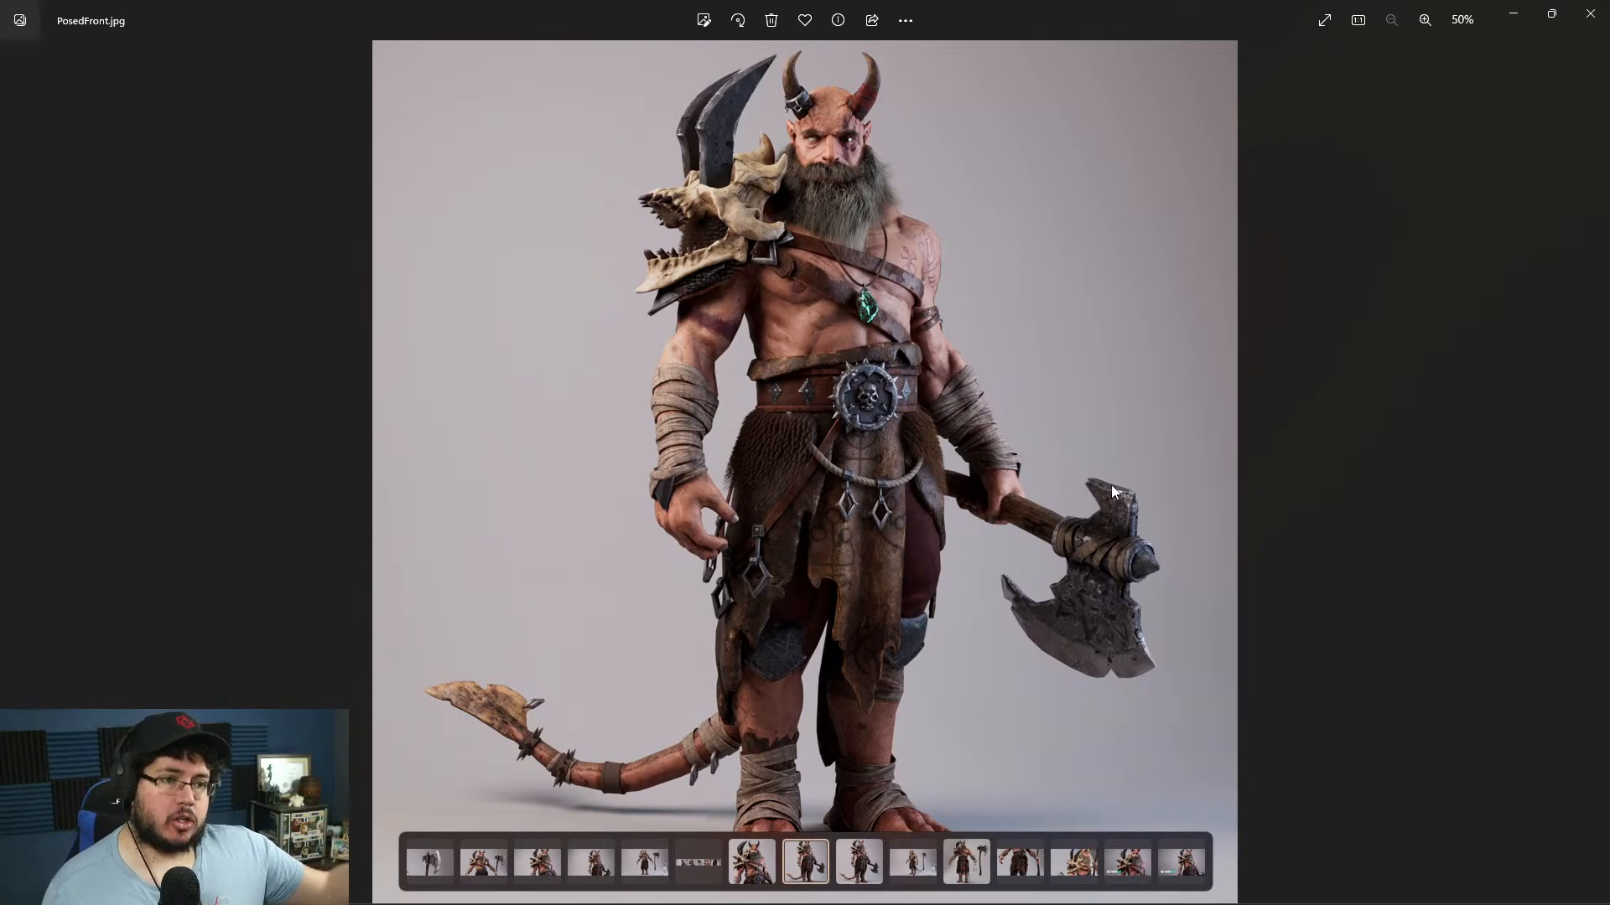
click(1513, 13)
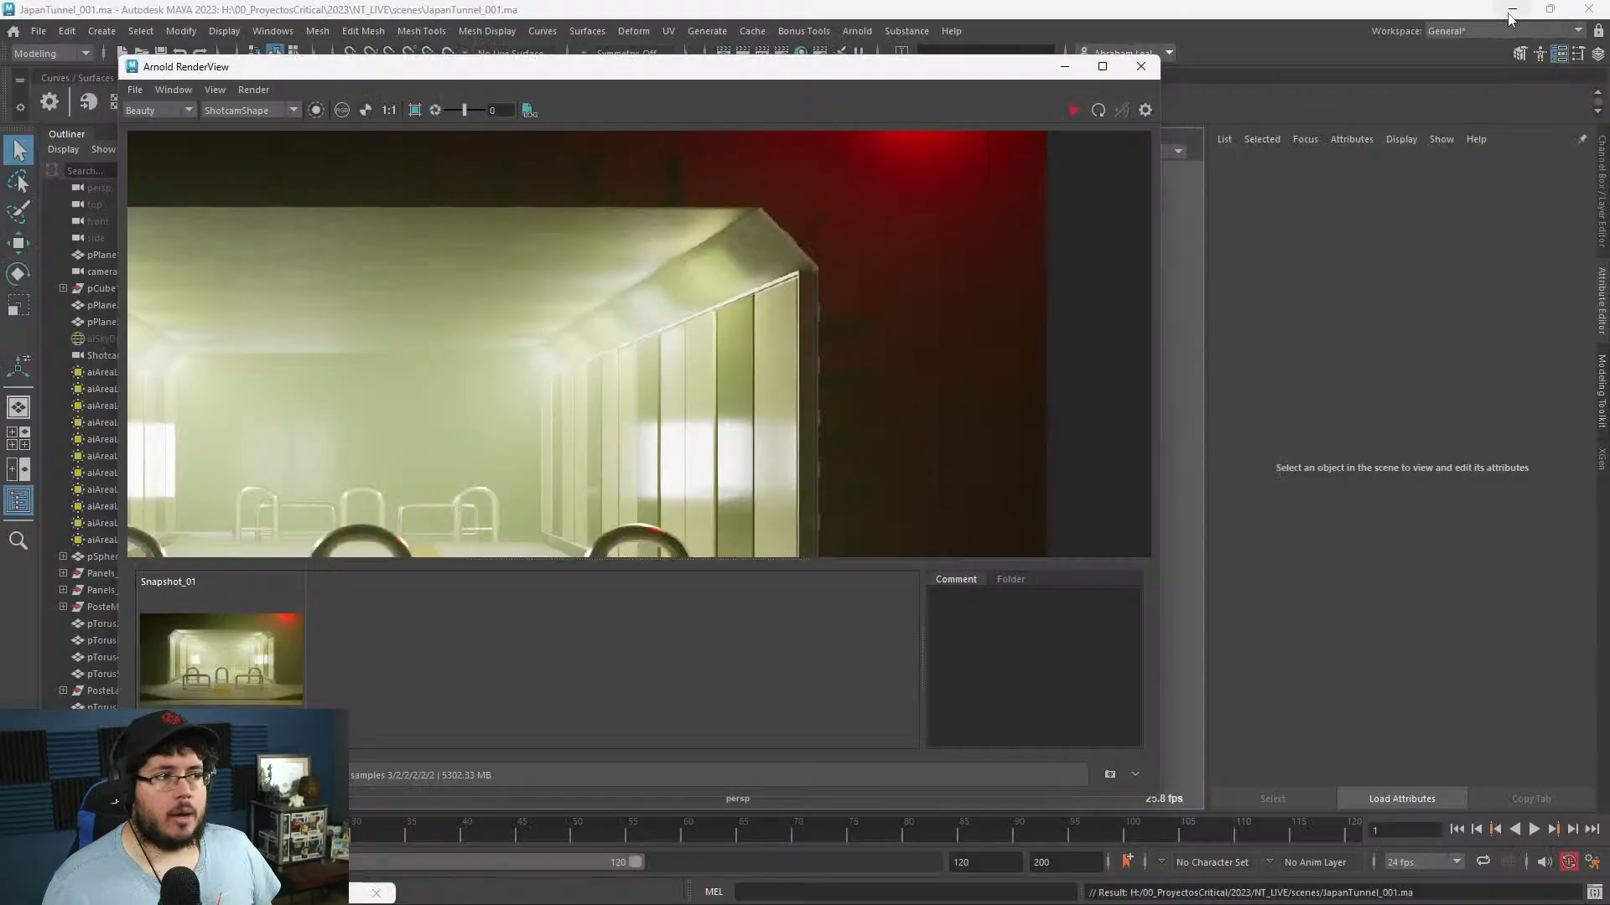
- Switch to Chrome, search Google for "disney learn to draw" and preview the step-by-step Mickey Mouse drawing from the image results
key(alt+Tab)
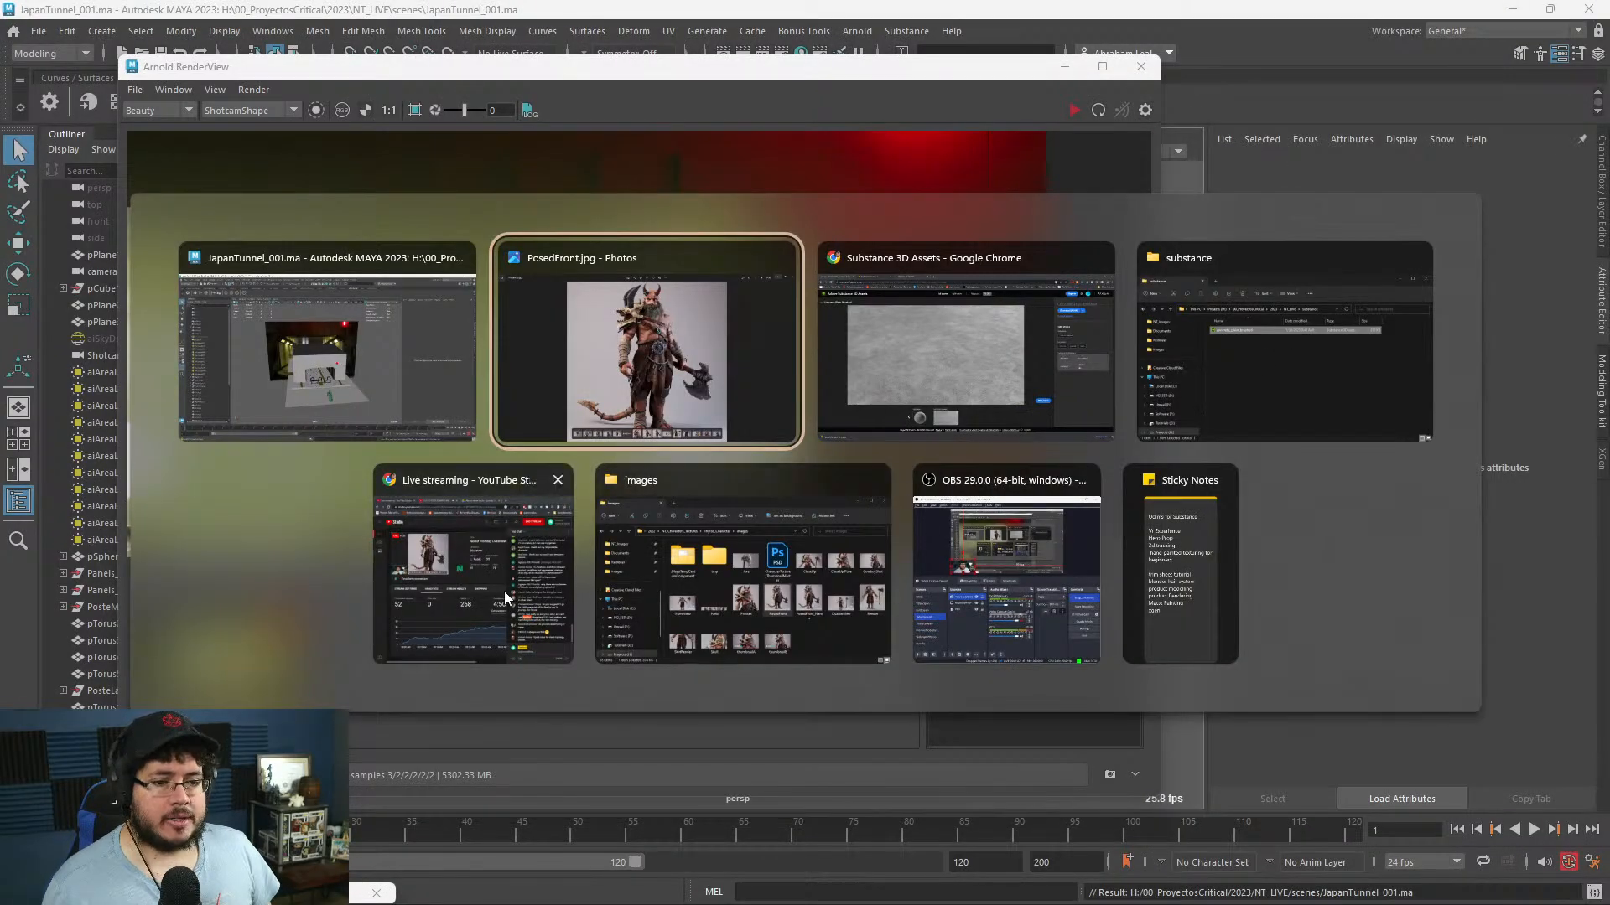
click(902, 335)
key(ctrl+Tab)
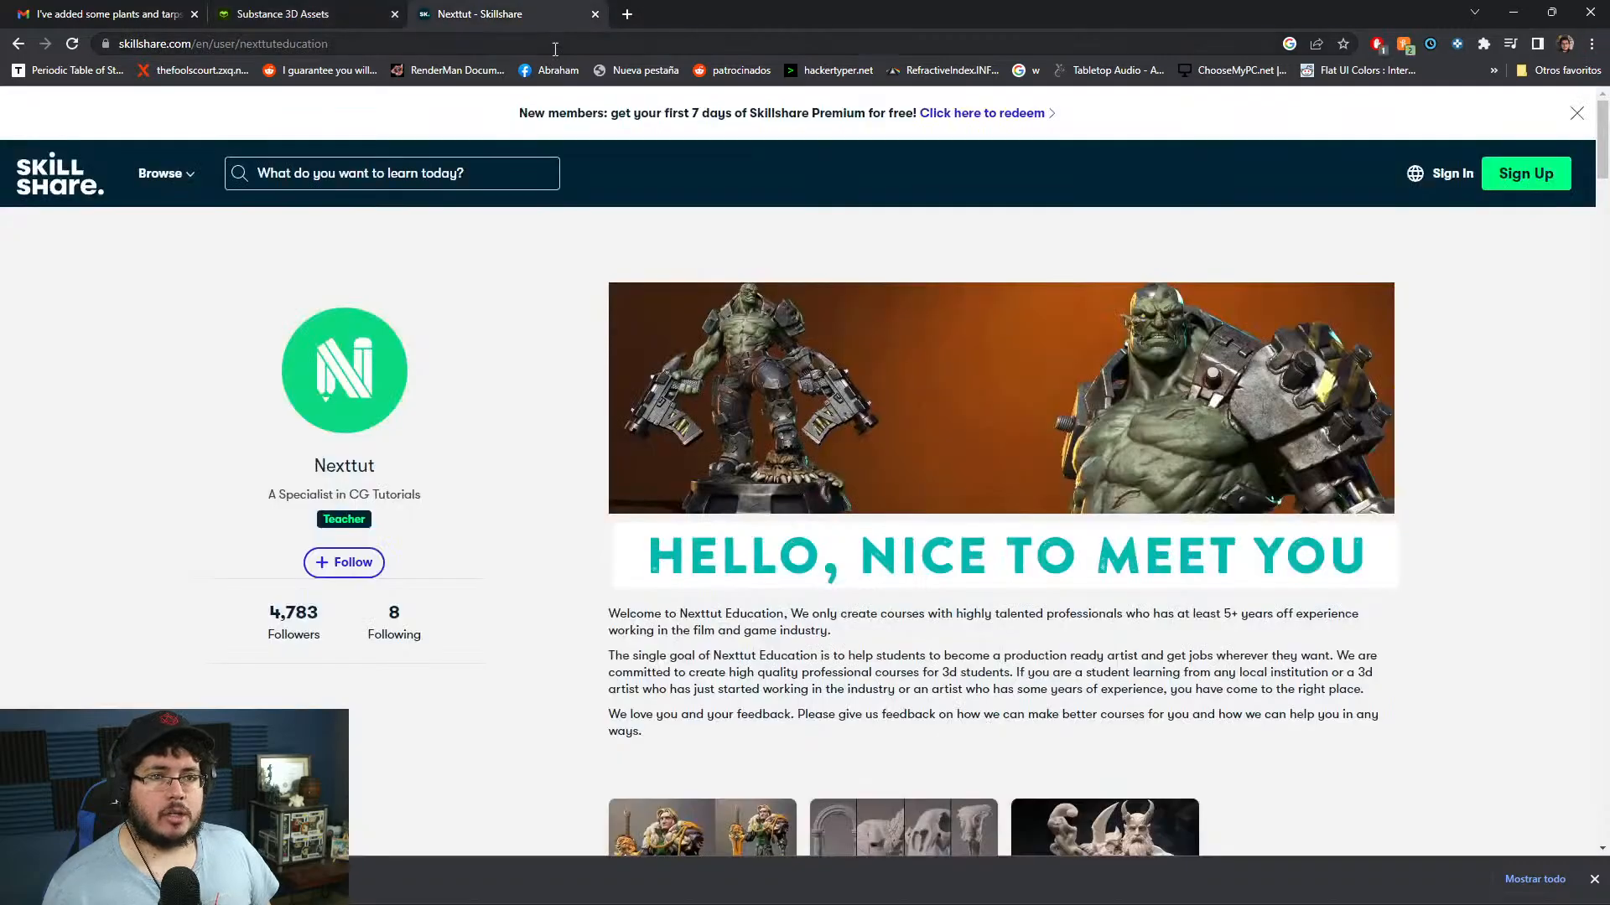
click(545, 43)
text(disney drawing bo)
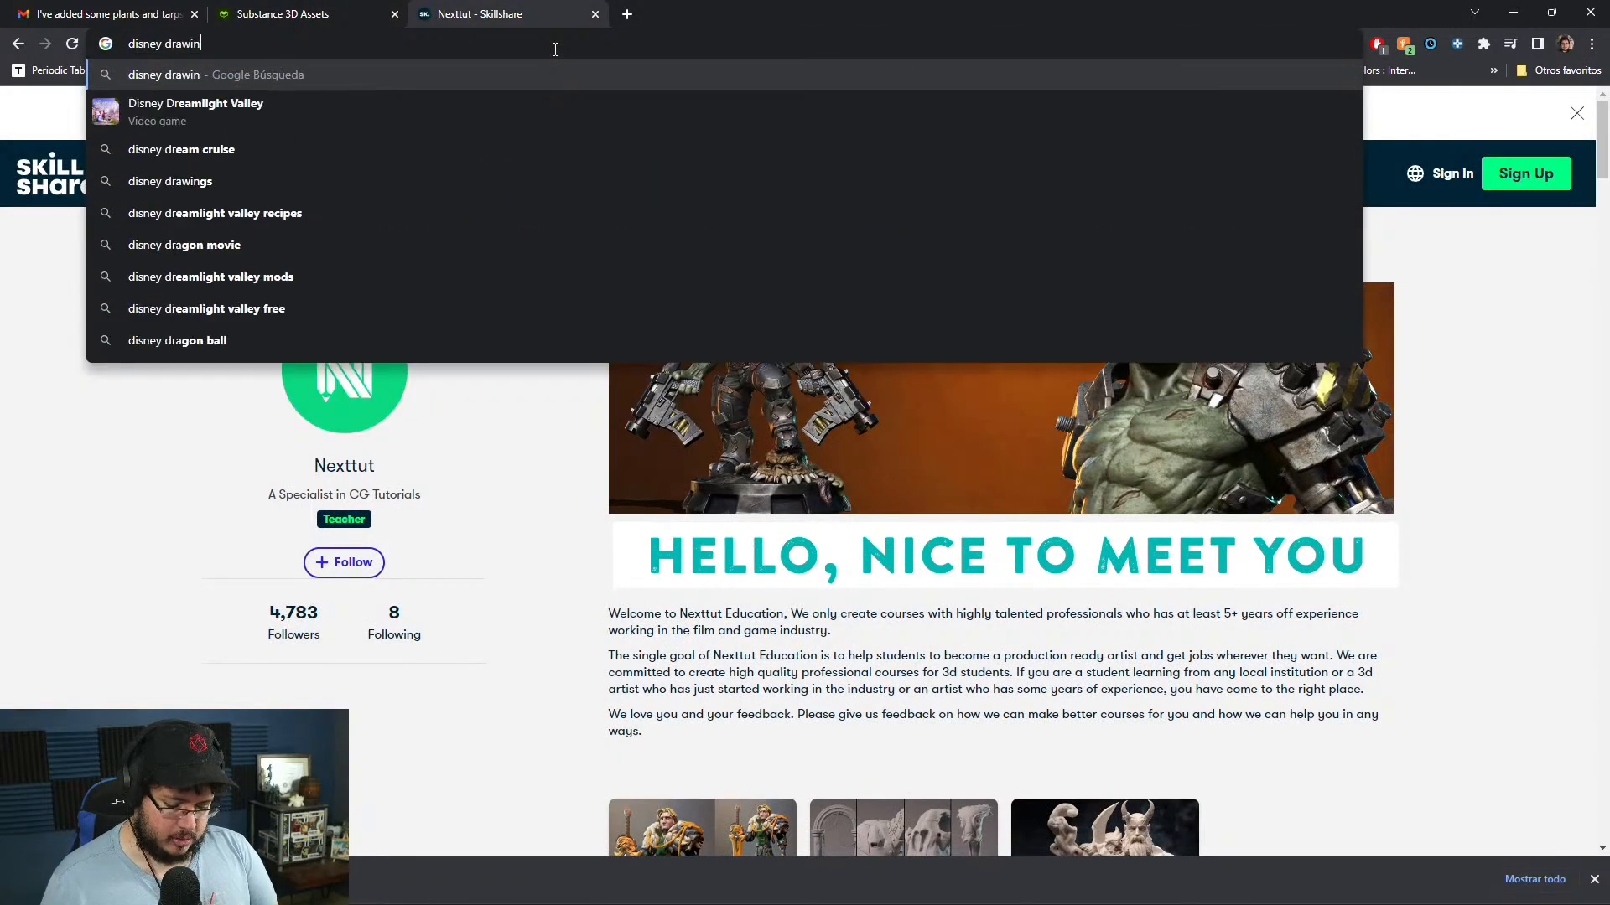
key(BackSpace)
key(BackSpace)
key(BackSpace)
key(BackSpace)
key(BackSpace)
key(BackSpace)
key(BackSpace)
key(BackSpace)
key(BackSpace)
key(BackSpace)
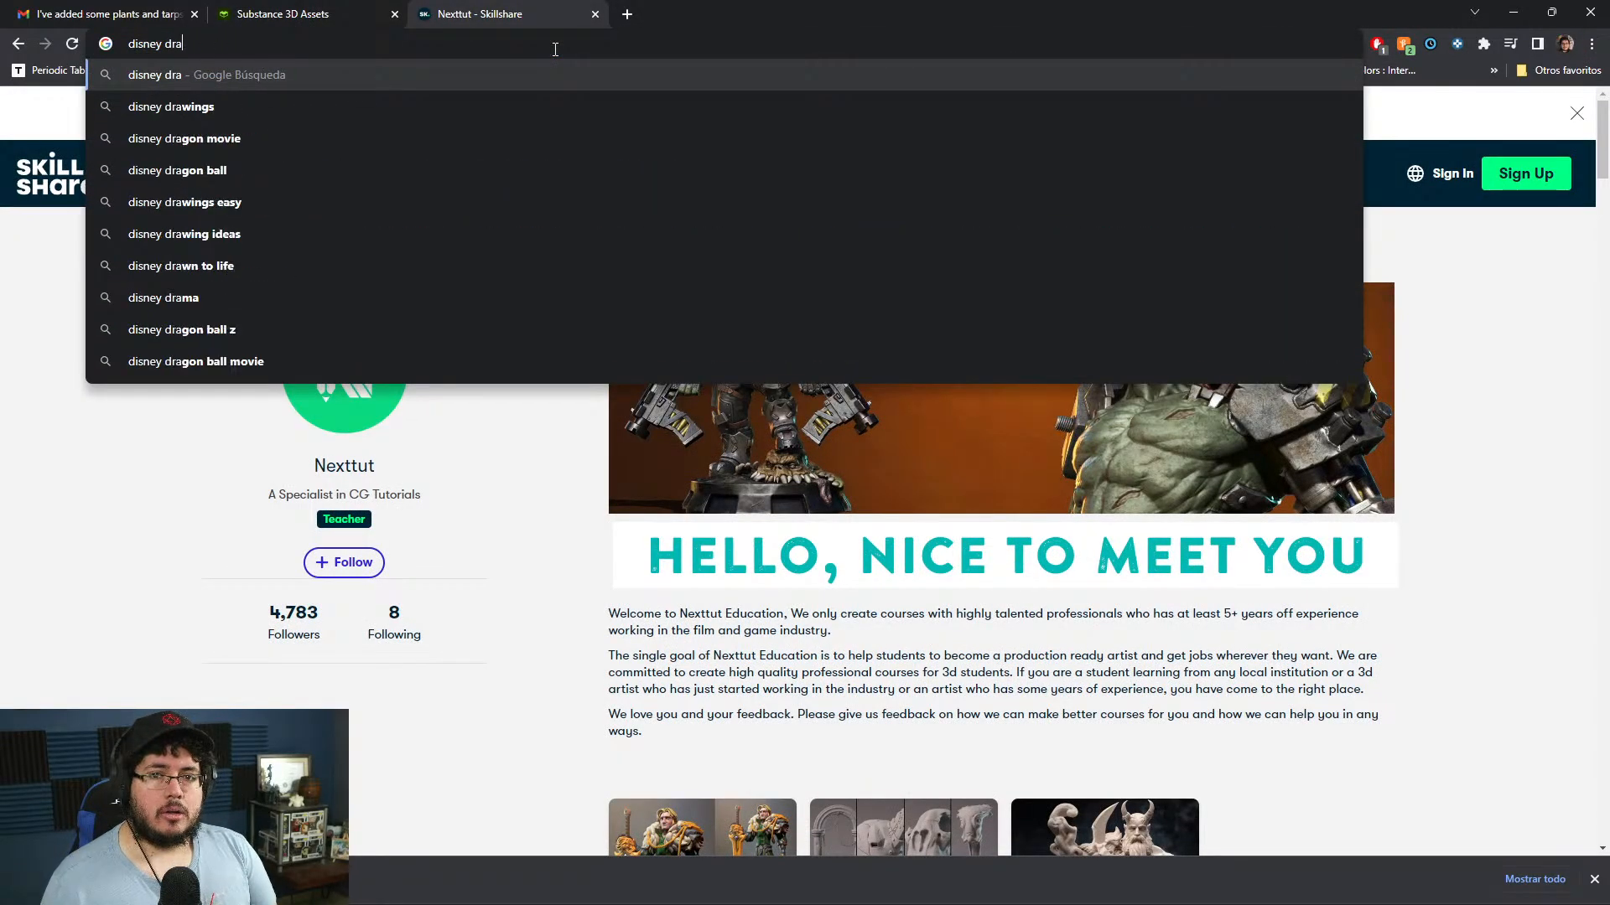
text(learn d)
key(BackSpace)
text(to draw)
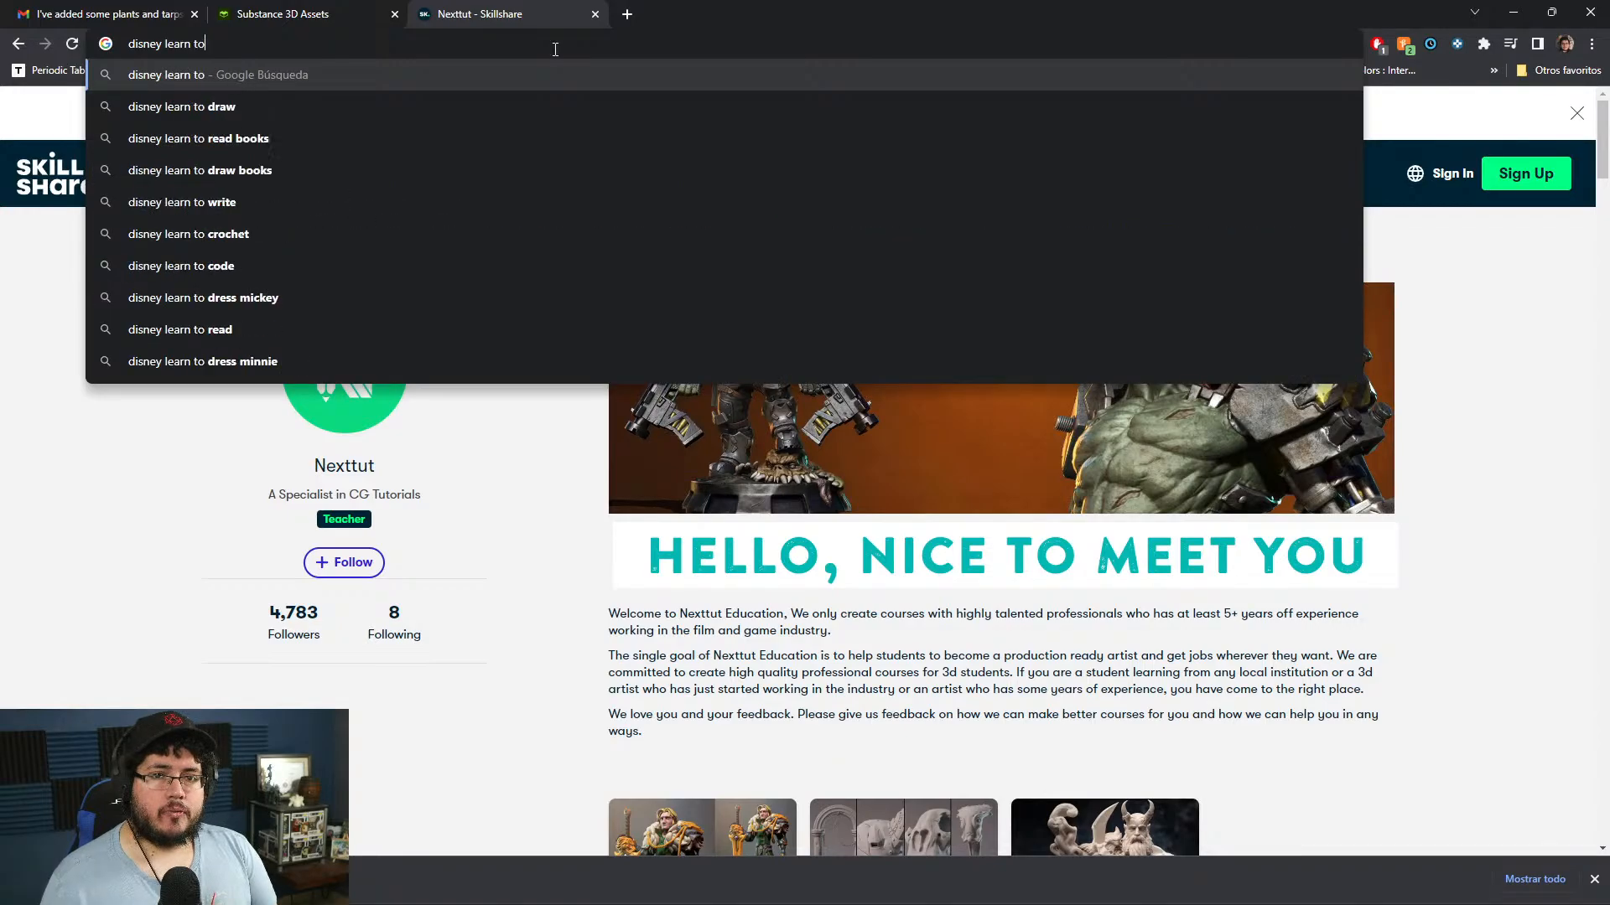
key(Return)
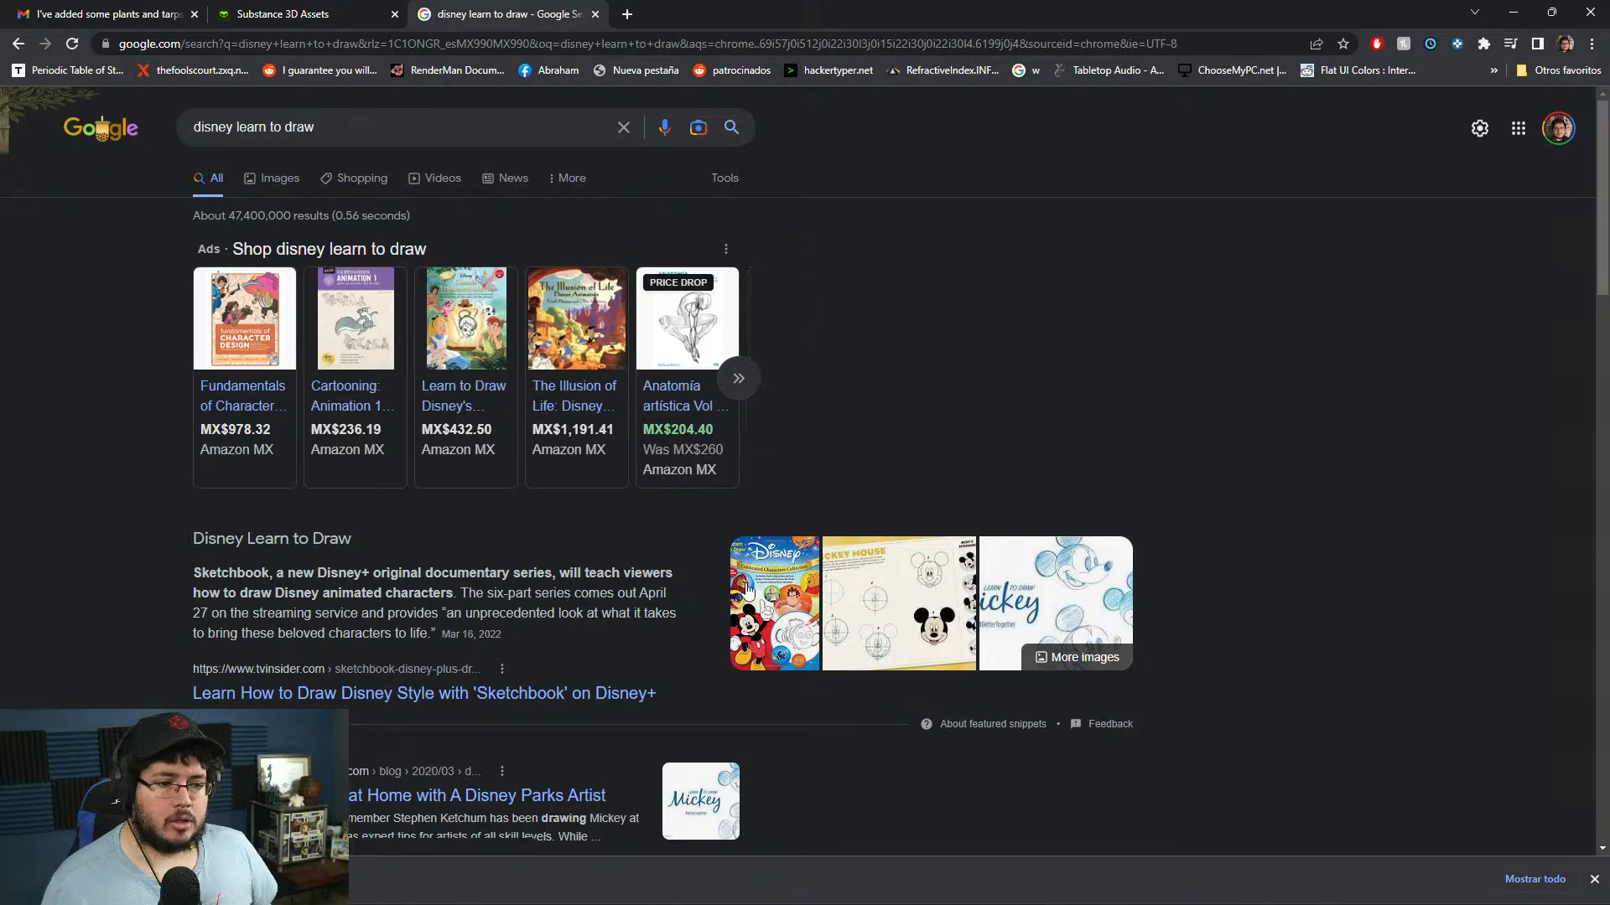
click(277, 178)
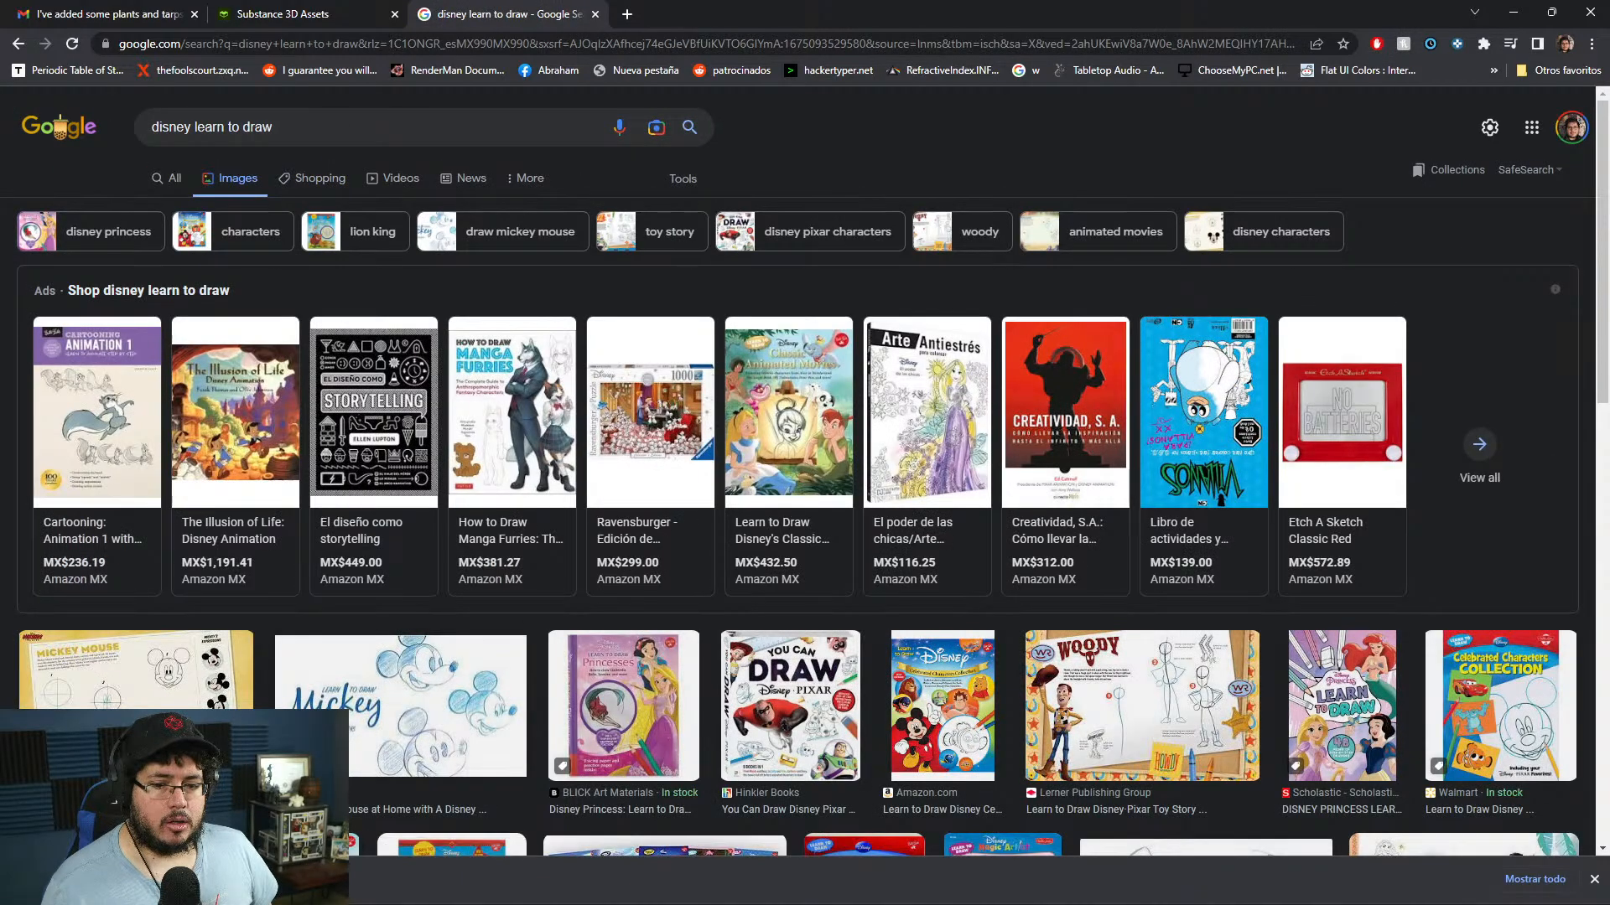
click(138, 671)
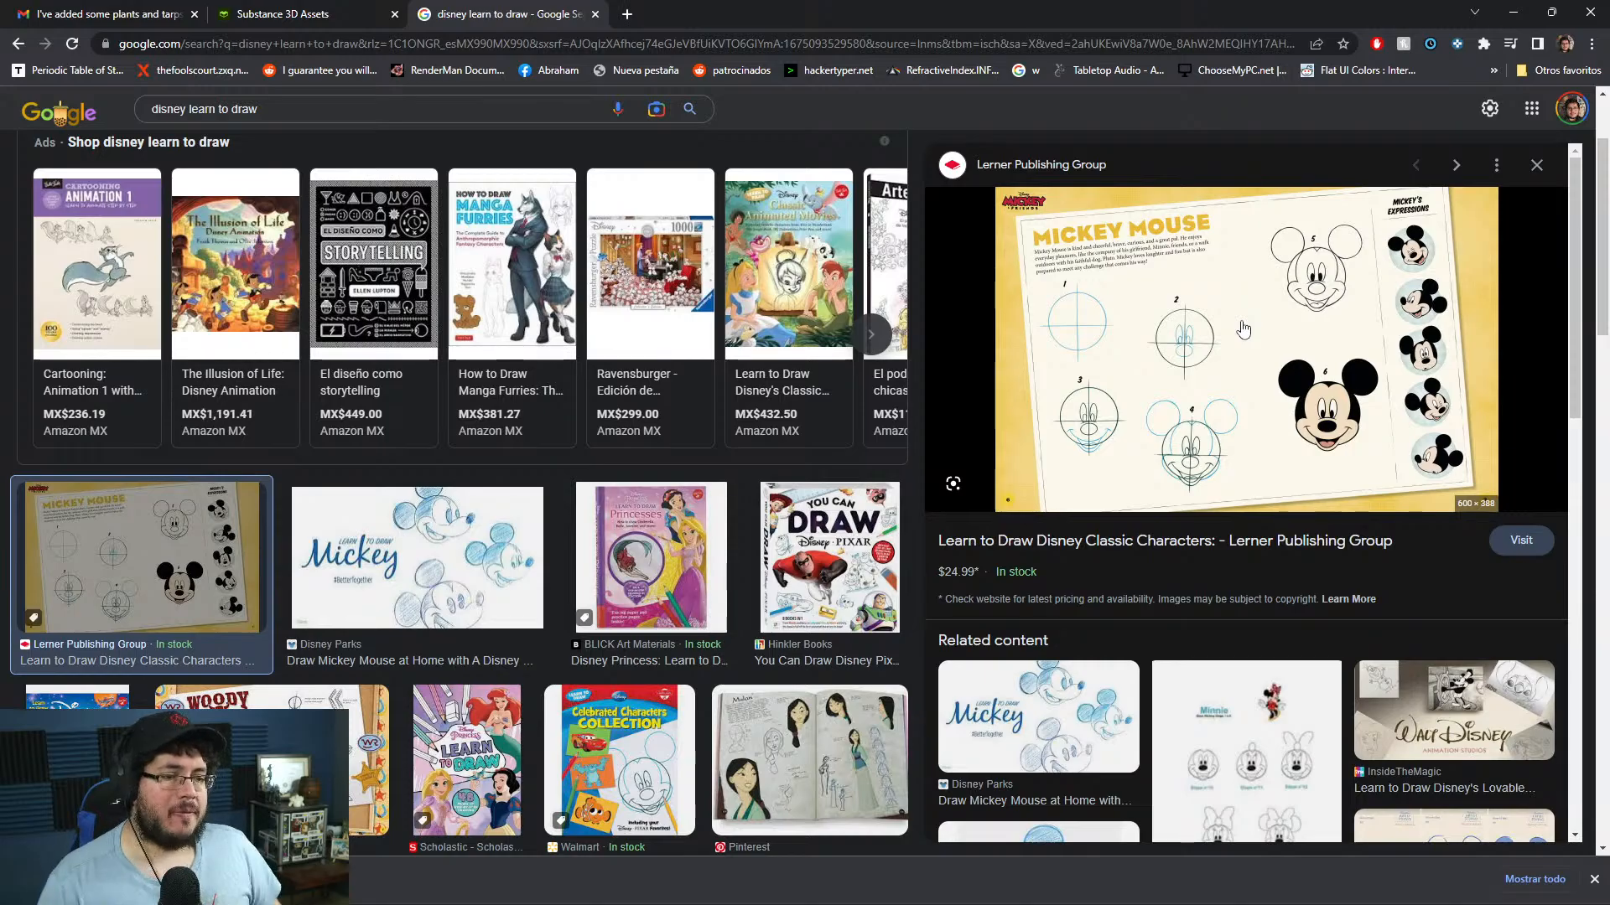
- Switch back to the PosedFront.jpg character render in Photos, view it and close it
key(alt+Tab)
key(alt+Tab)
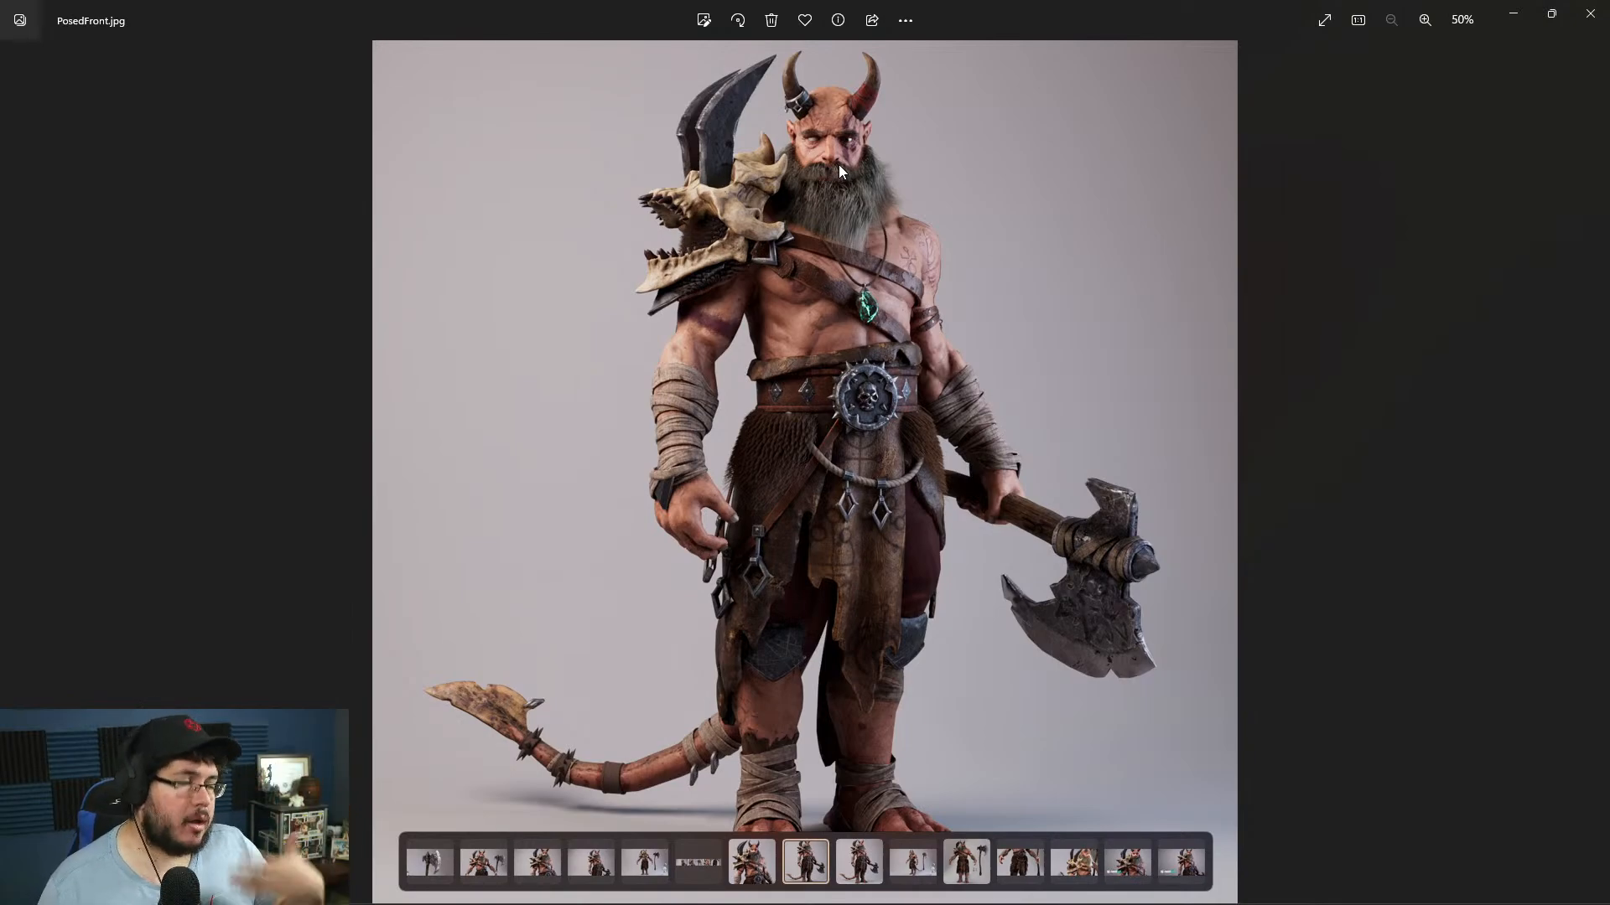
click(1587, 17)
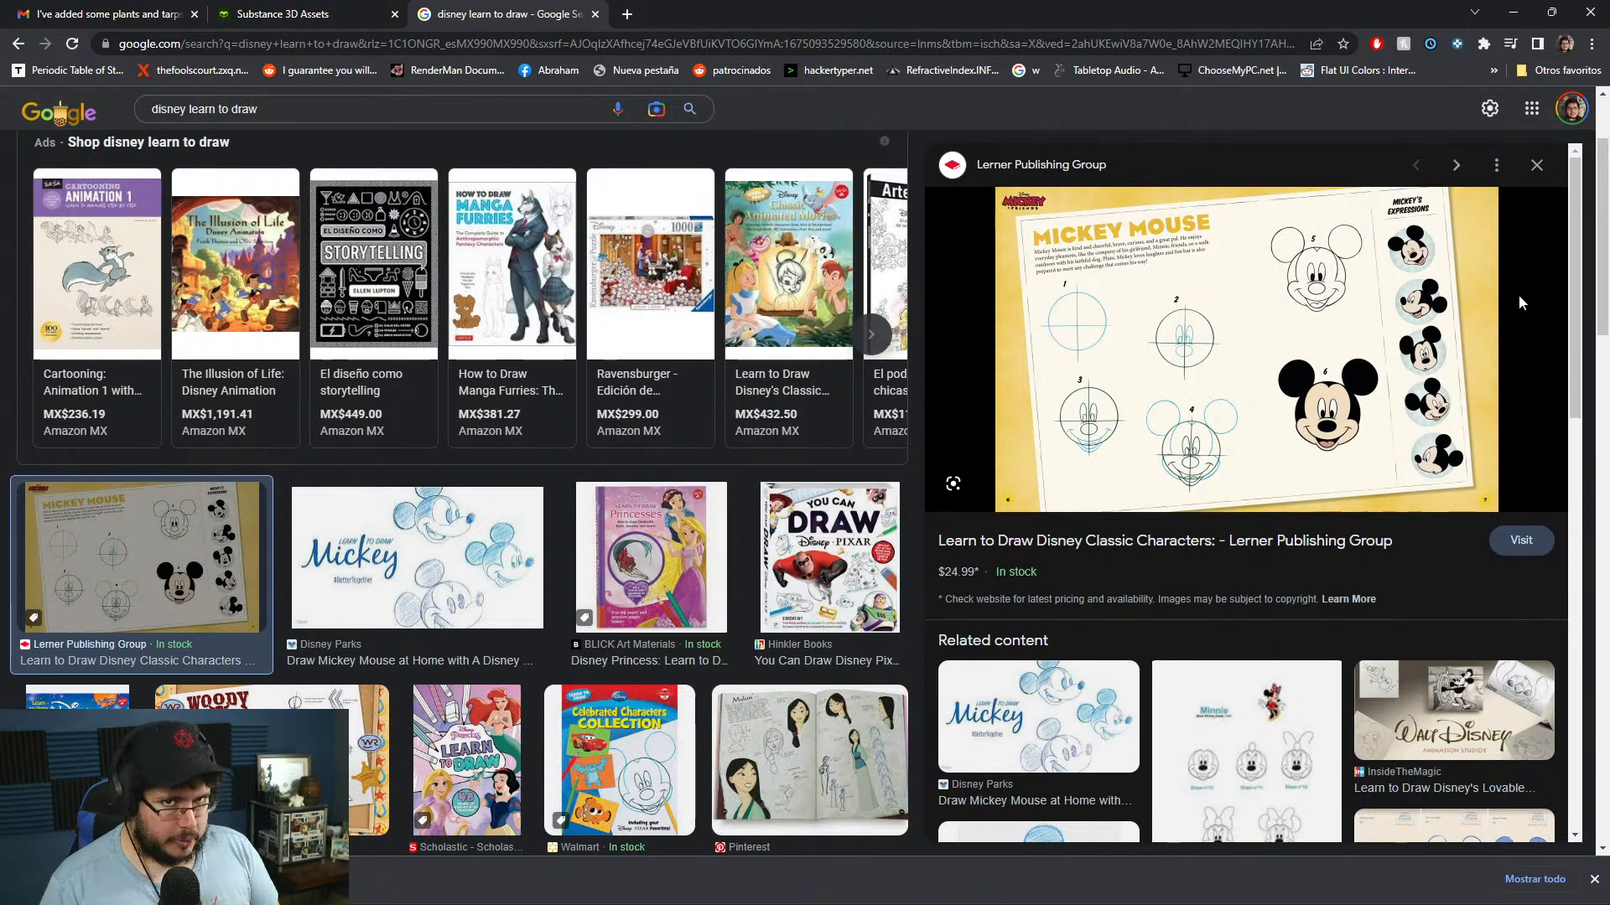
- Reopen PosedFront from the images folder to view it, close it, and return to Maya with the browser minimized and the folder closed
key(alt+Tab)
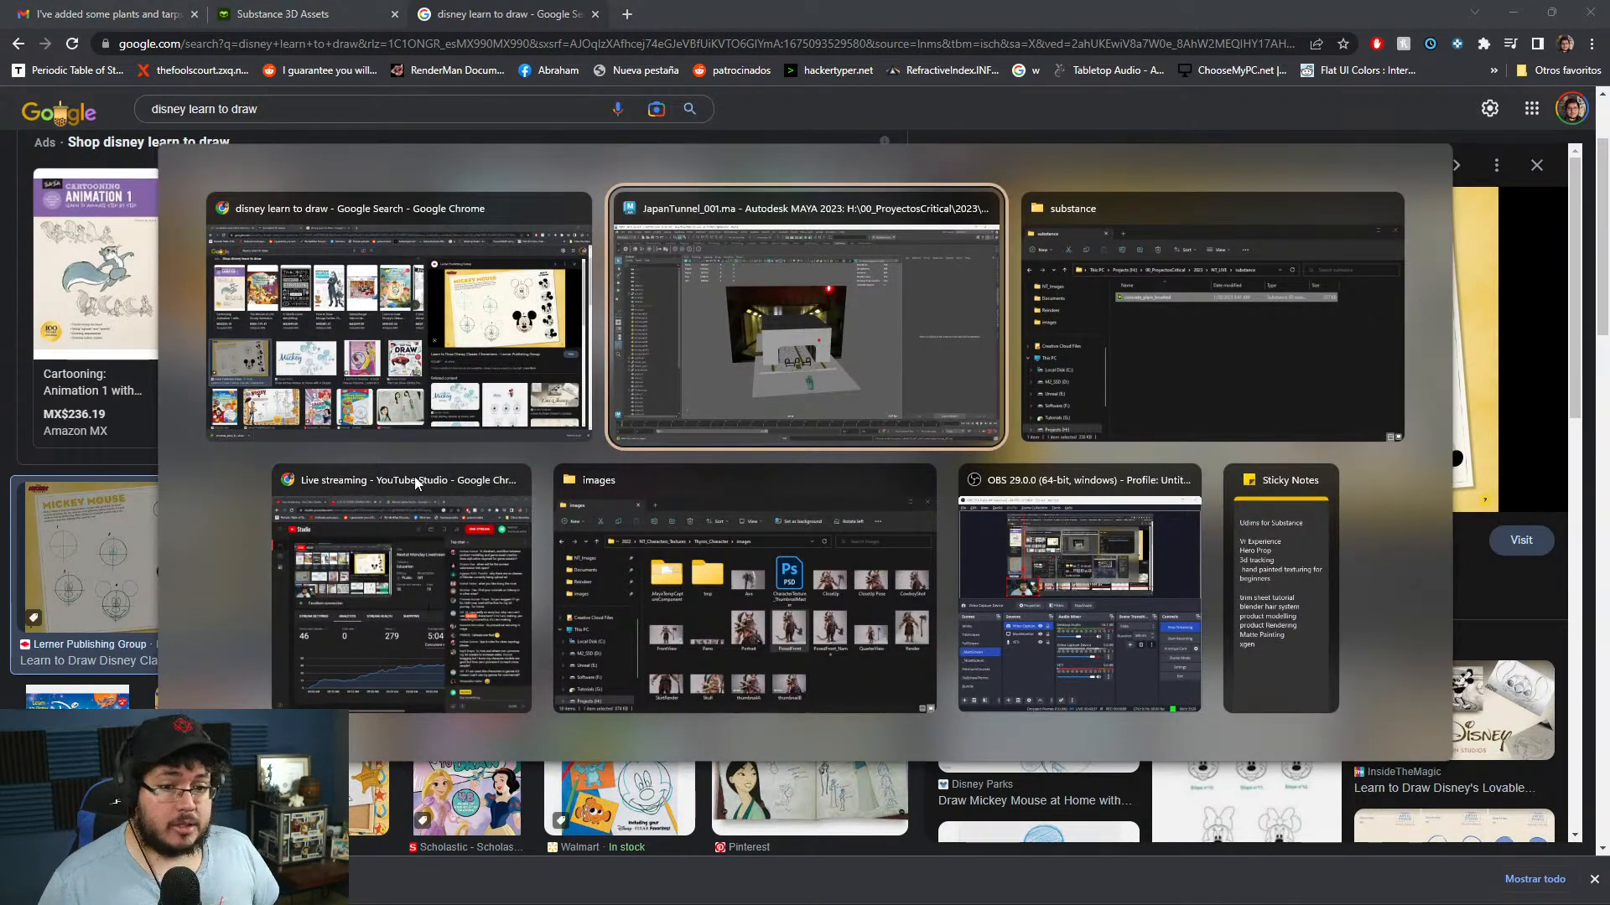
click(807, 641)
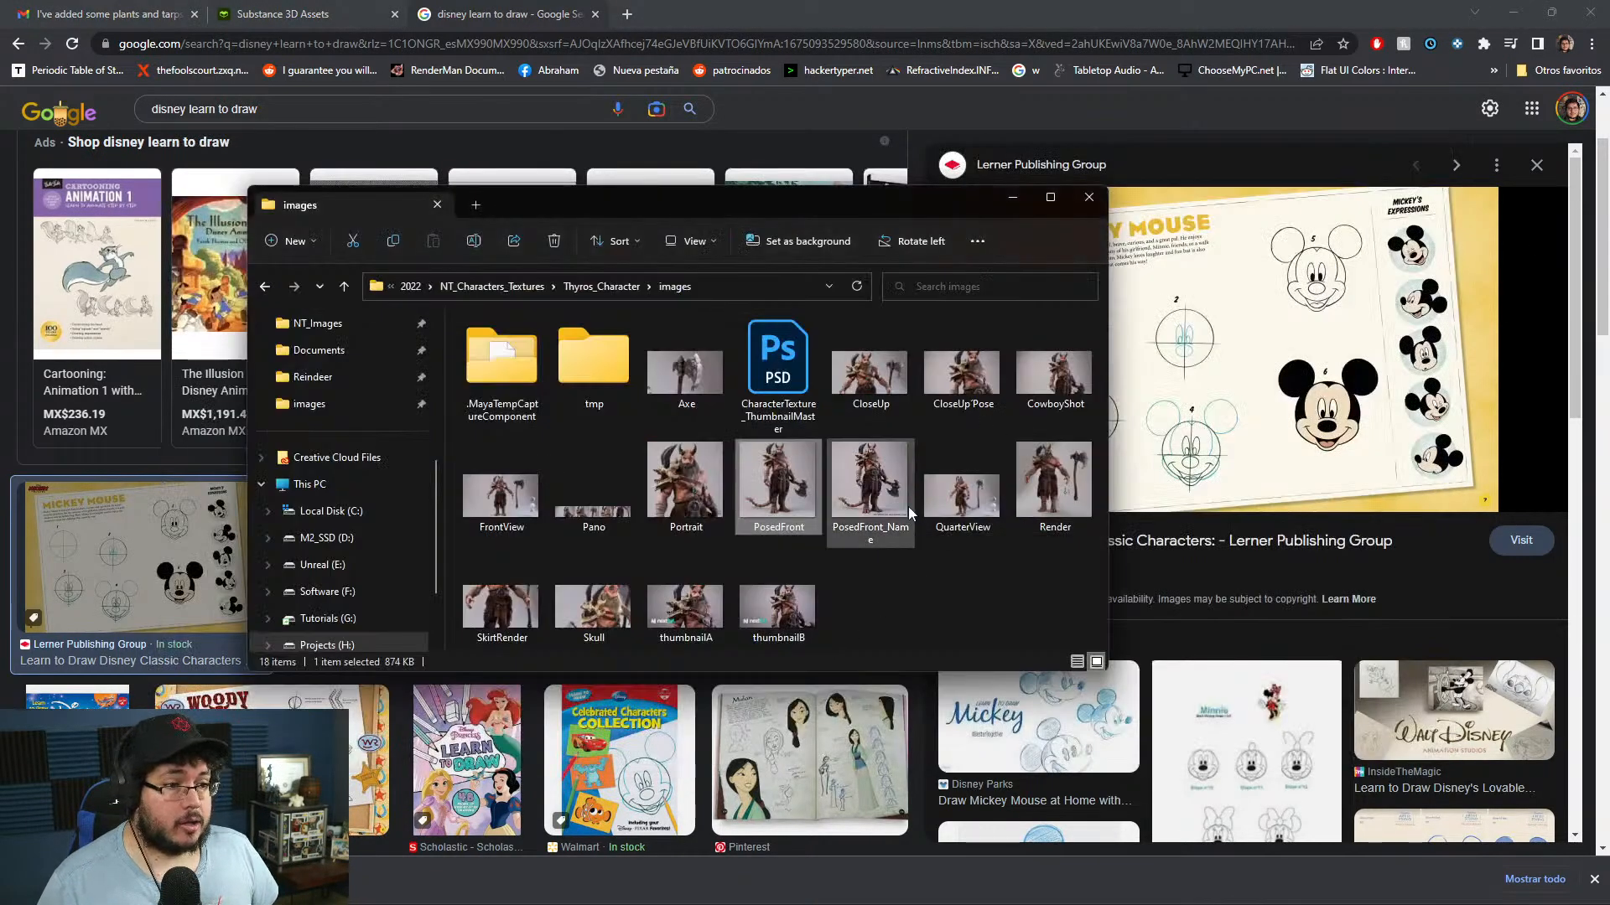
double_click(753, 497)
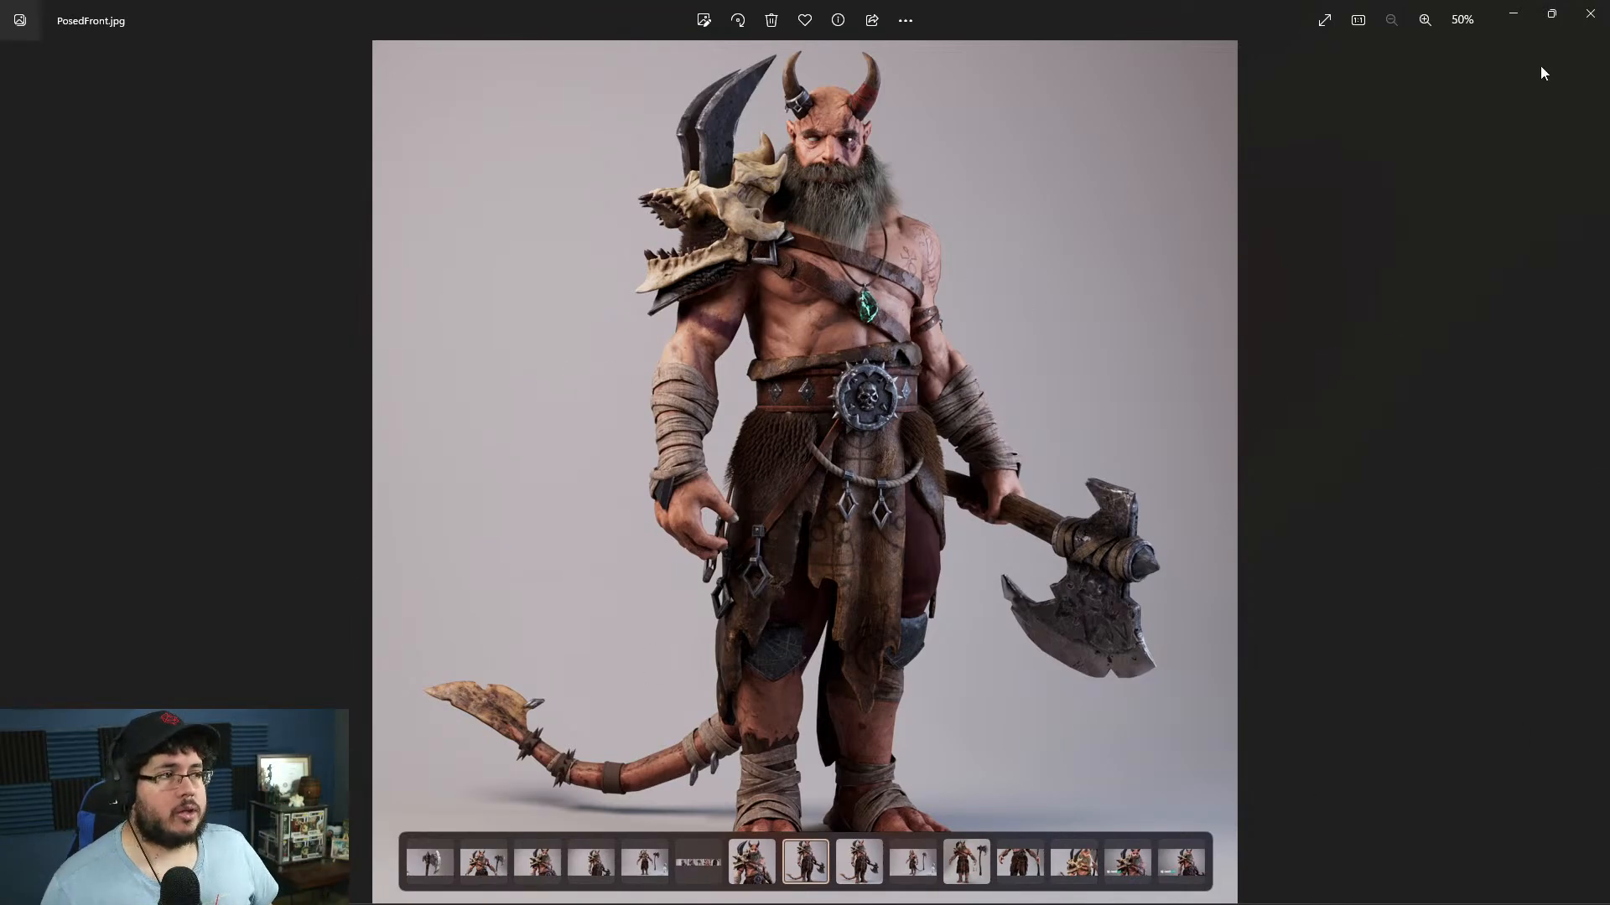
click(1593, 12)
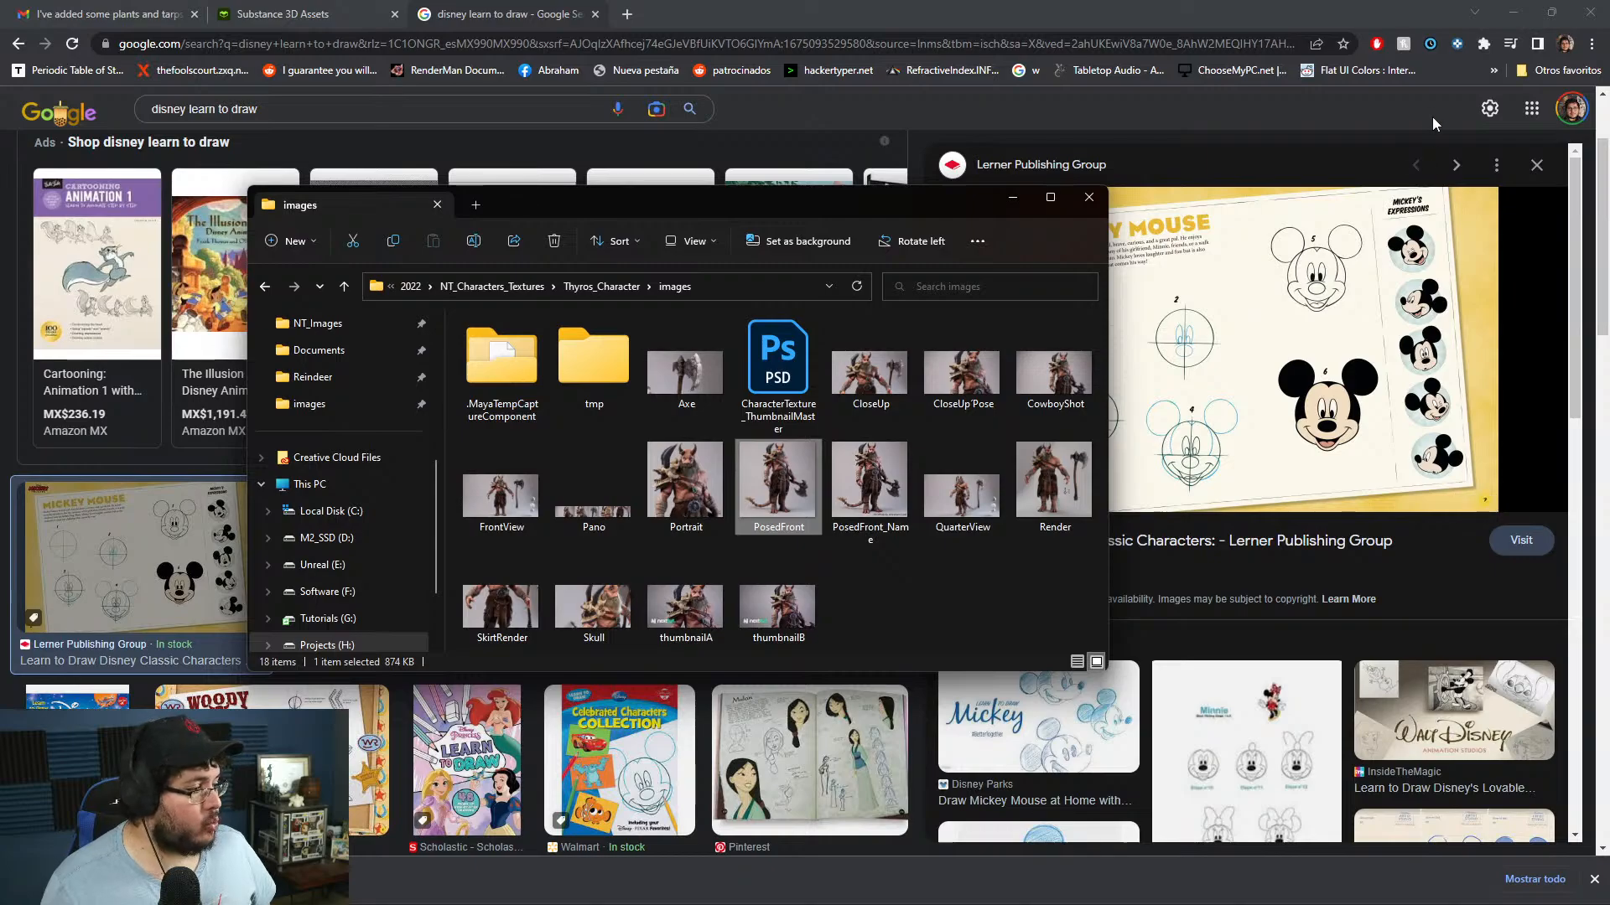
click(1513, 12)
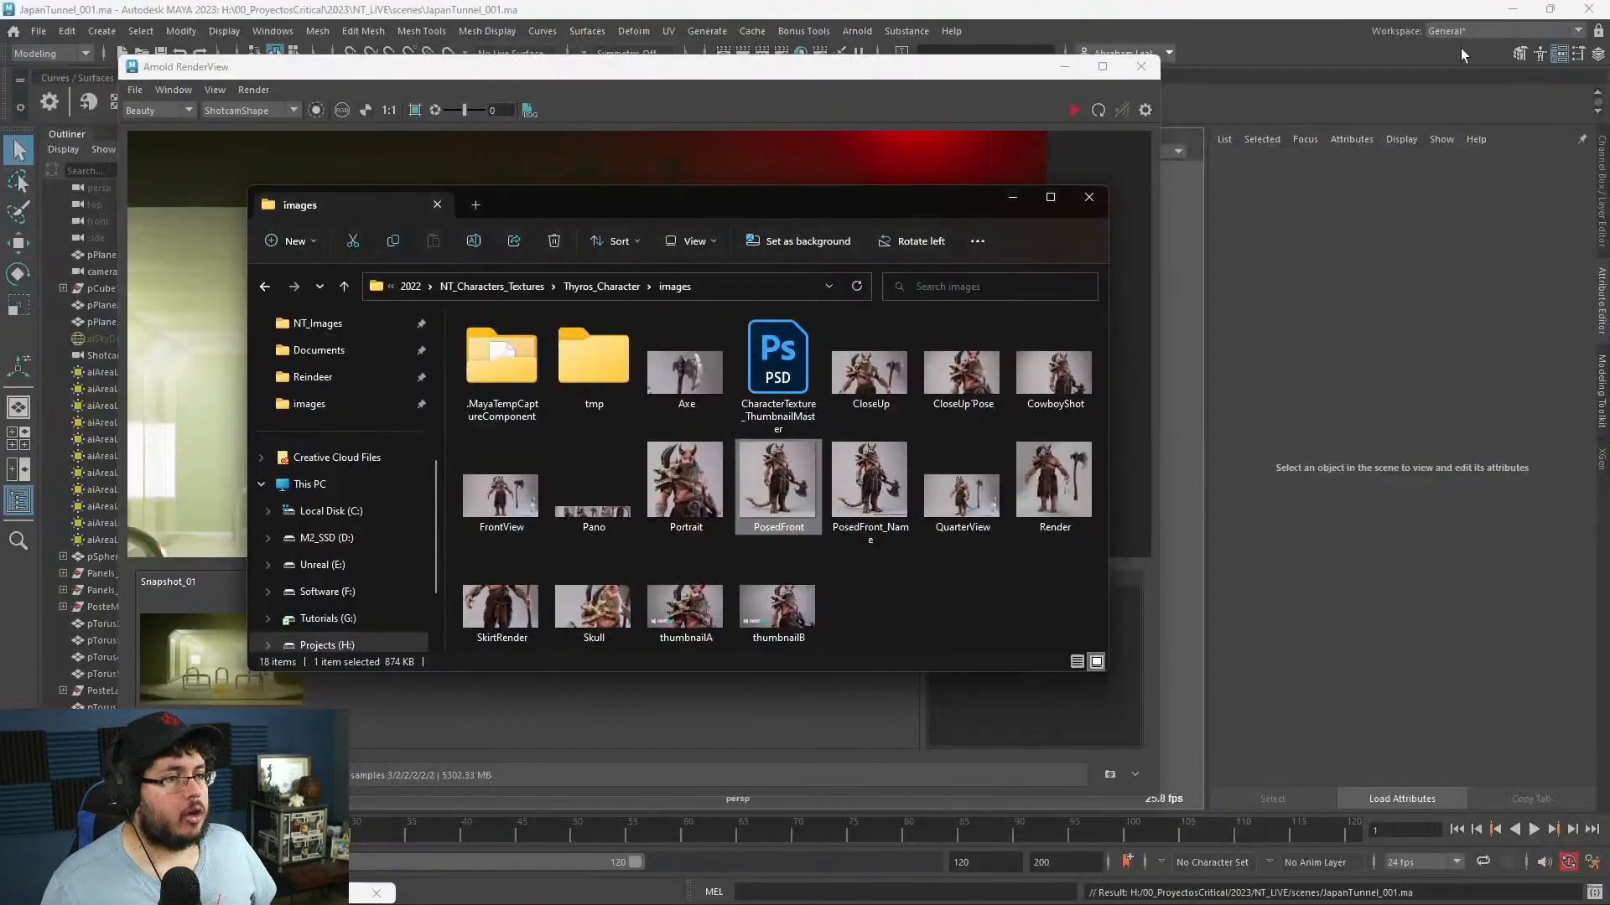
click(1088, 198)
- Review the full tunnel render in the Arnold RenderView and minimize the render window
scroll(932, 342, down, 3)
scroll(833, 424, up, 1)
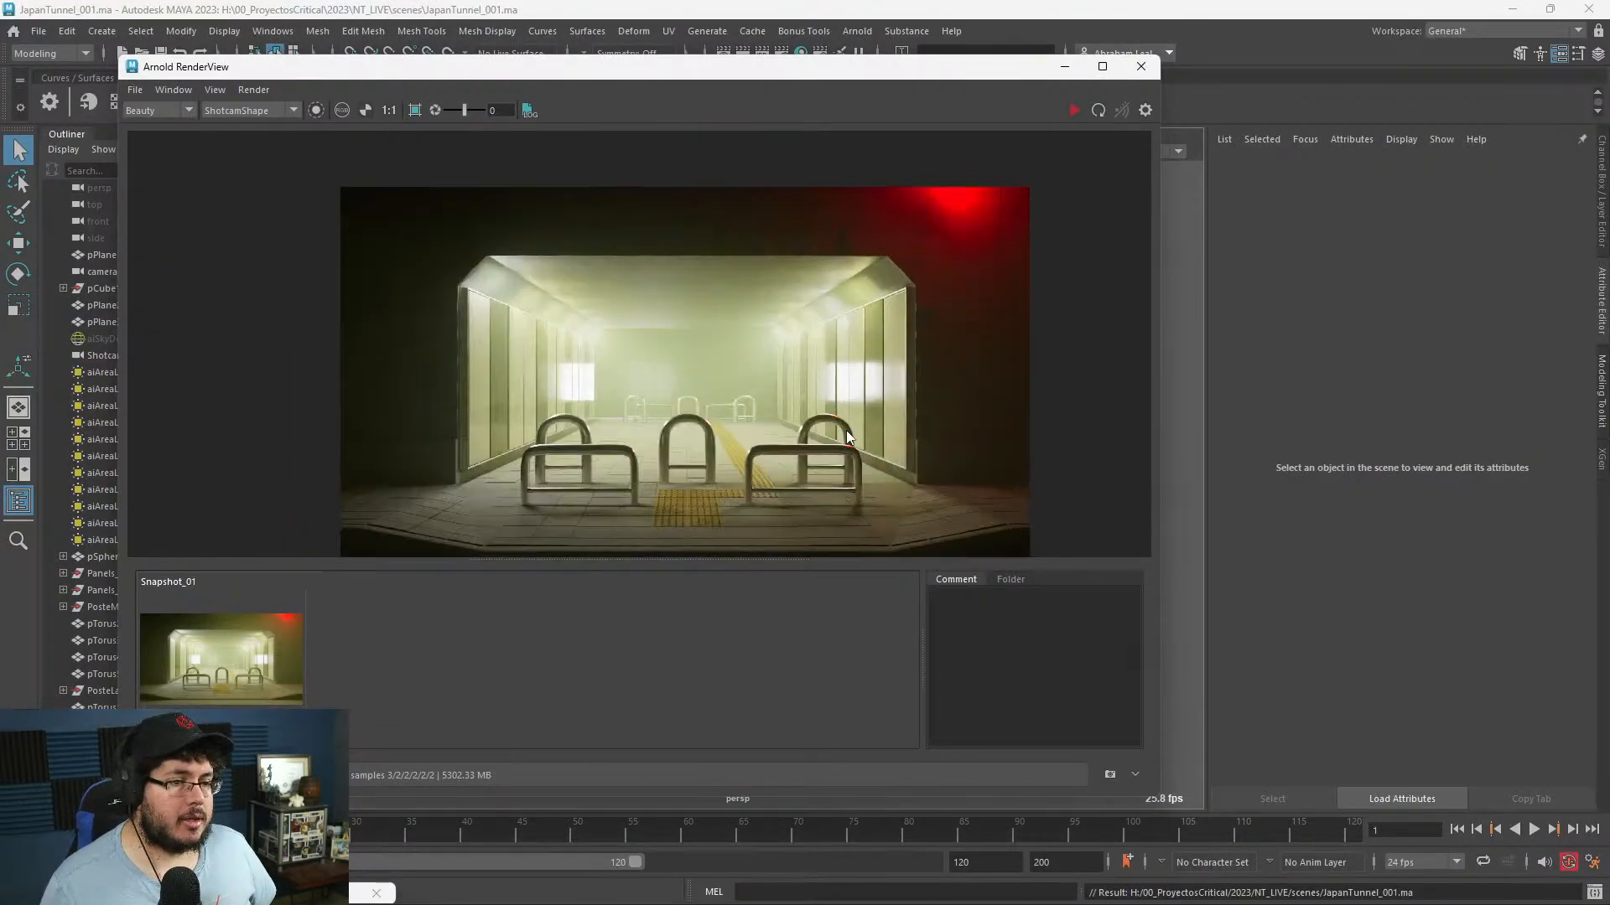
middle_drag(835, 434, 839, 391)
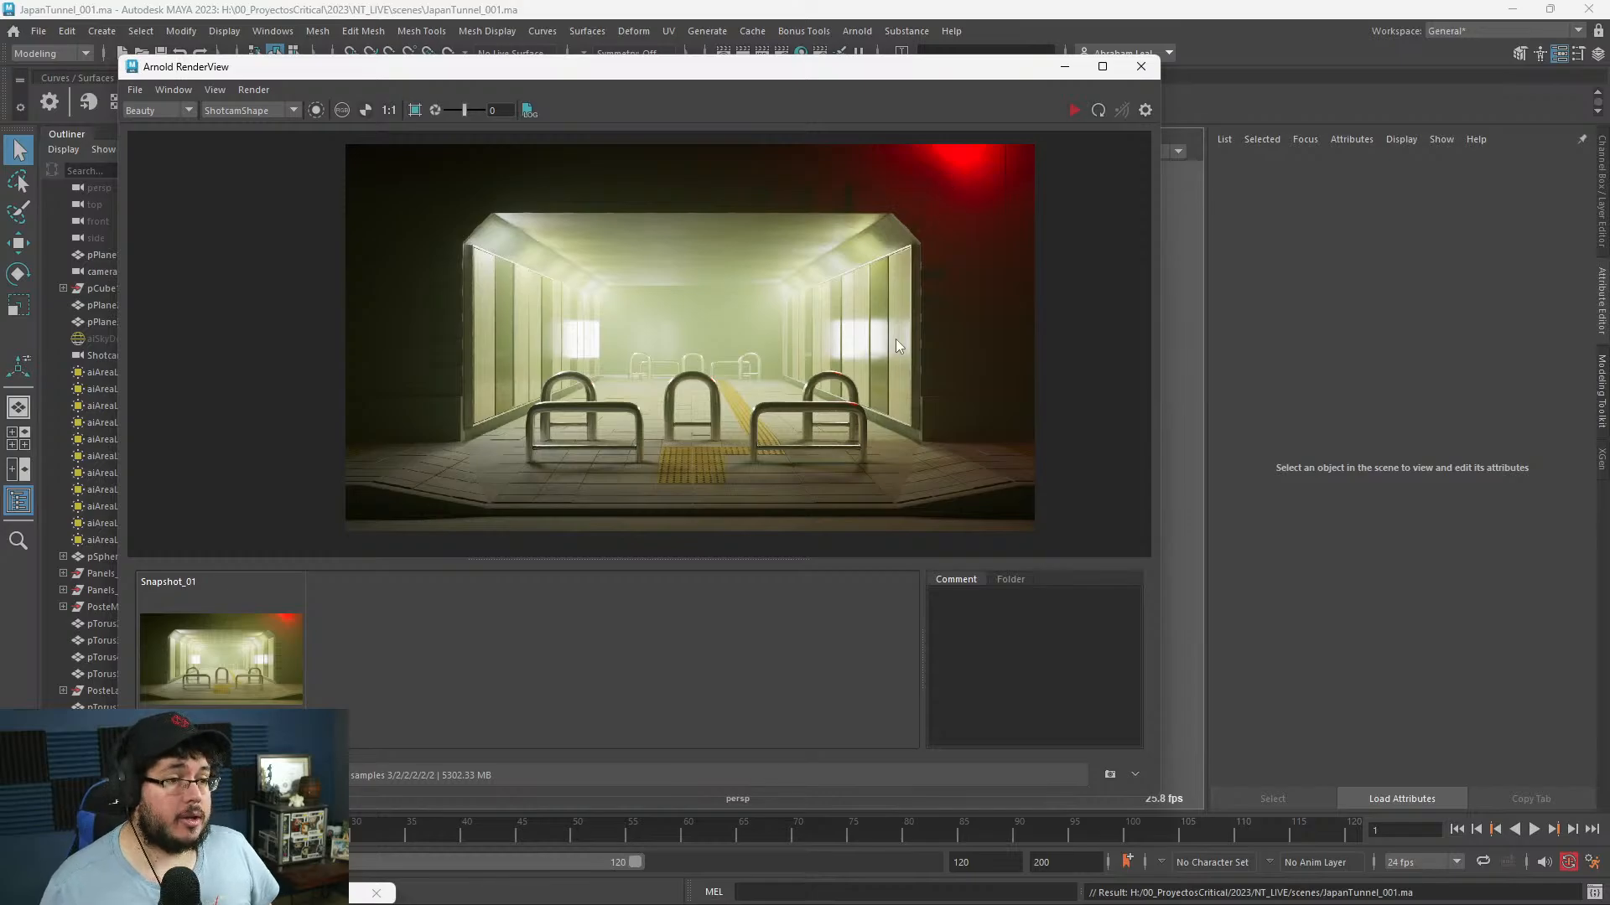
click(1070, 58)
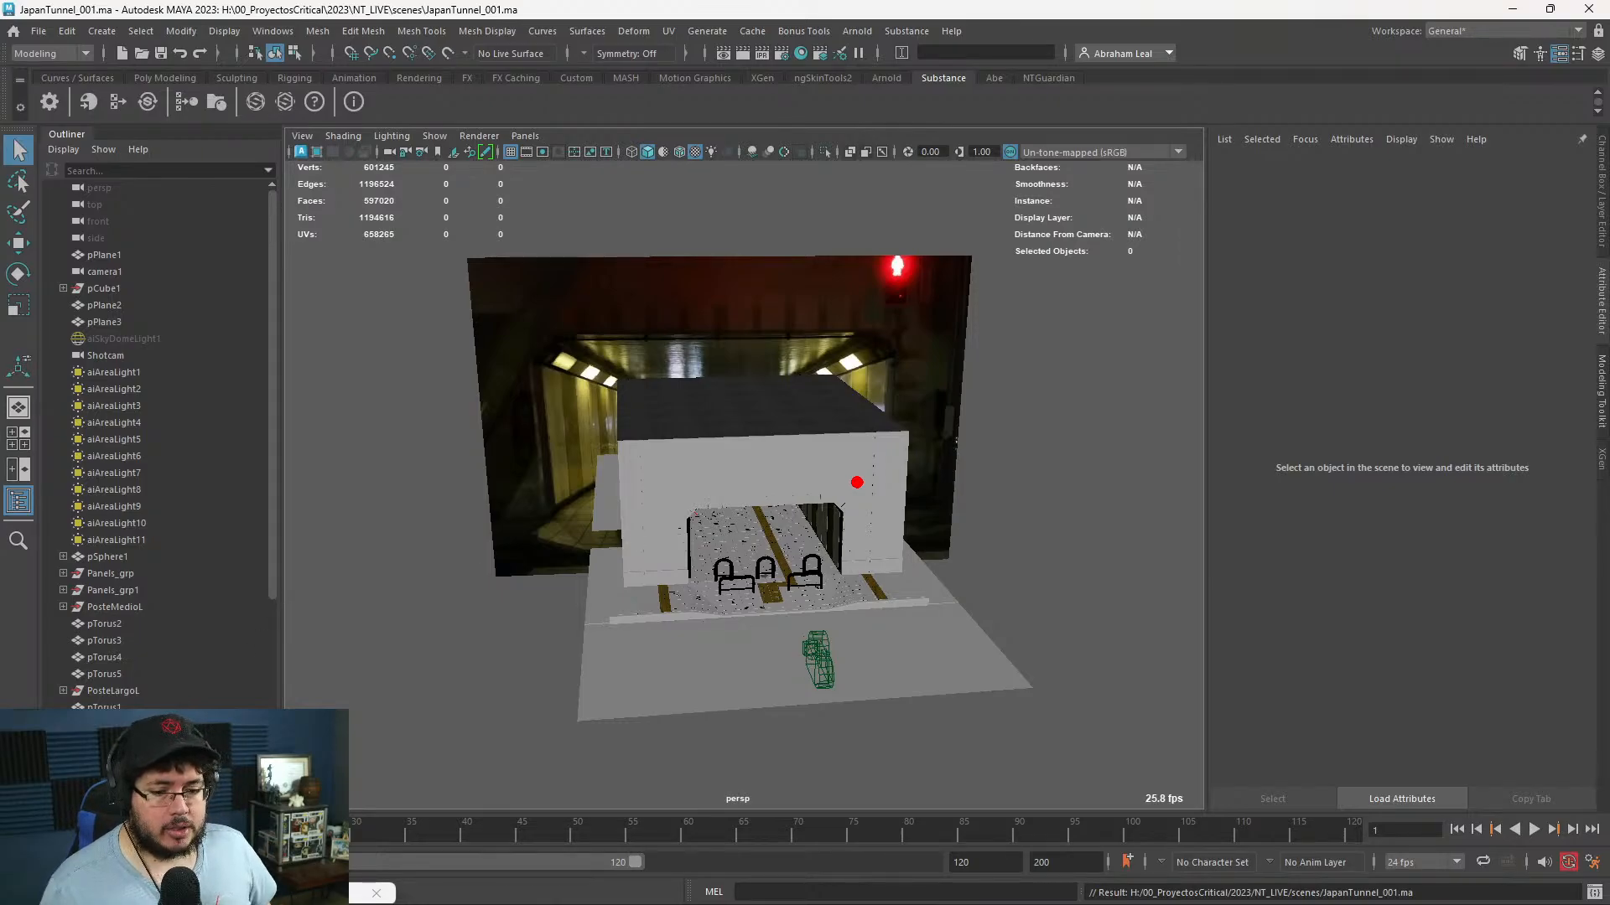
- Examine the tunnel reference photo plane and its yellow wall panels up close in the perspective view
alt+right_drag(412, 637, 521, 585)
alt+drag(521, 585, 687, 575)
alt+middle_drag(687, 575, 1065, 637)
alt+right_drag(1065, 637, 1184, 748)
alt+middle_drag(1184, 748, 571, 496)
alt+drag(571, 496, 751, 567)
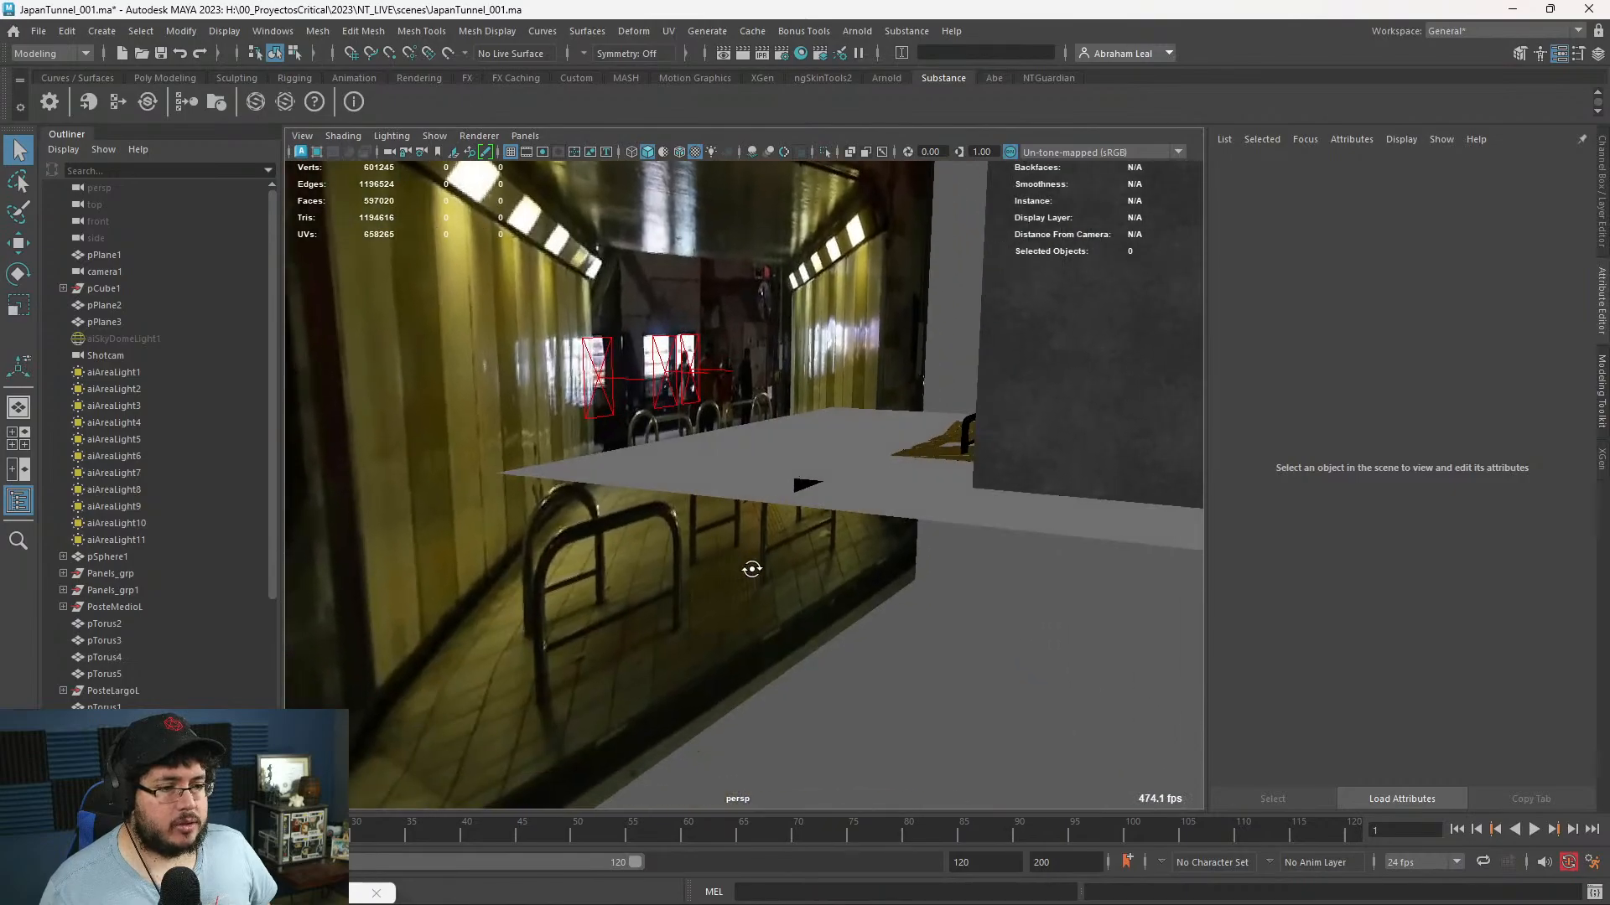
alt+middle_drag(751, 568, 970, 651)
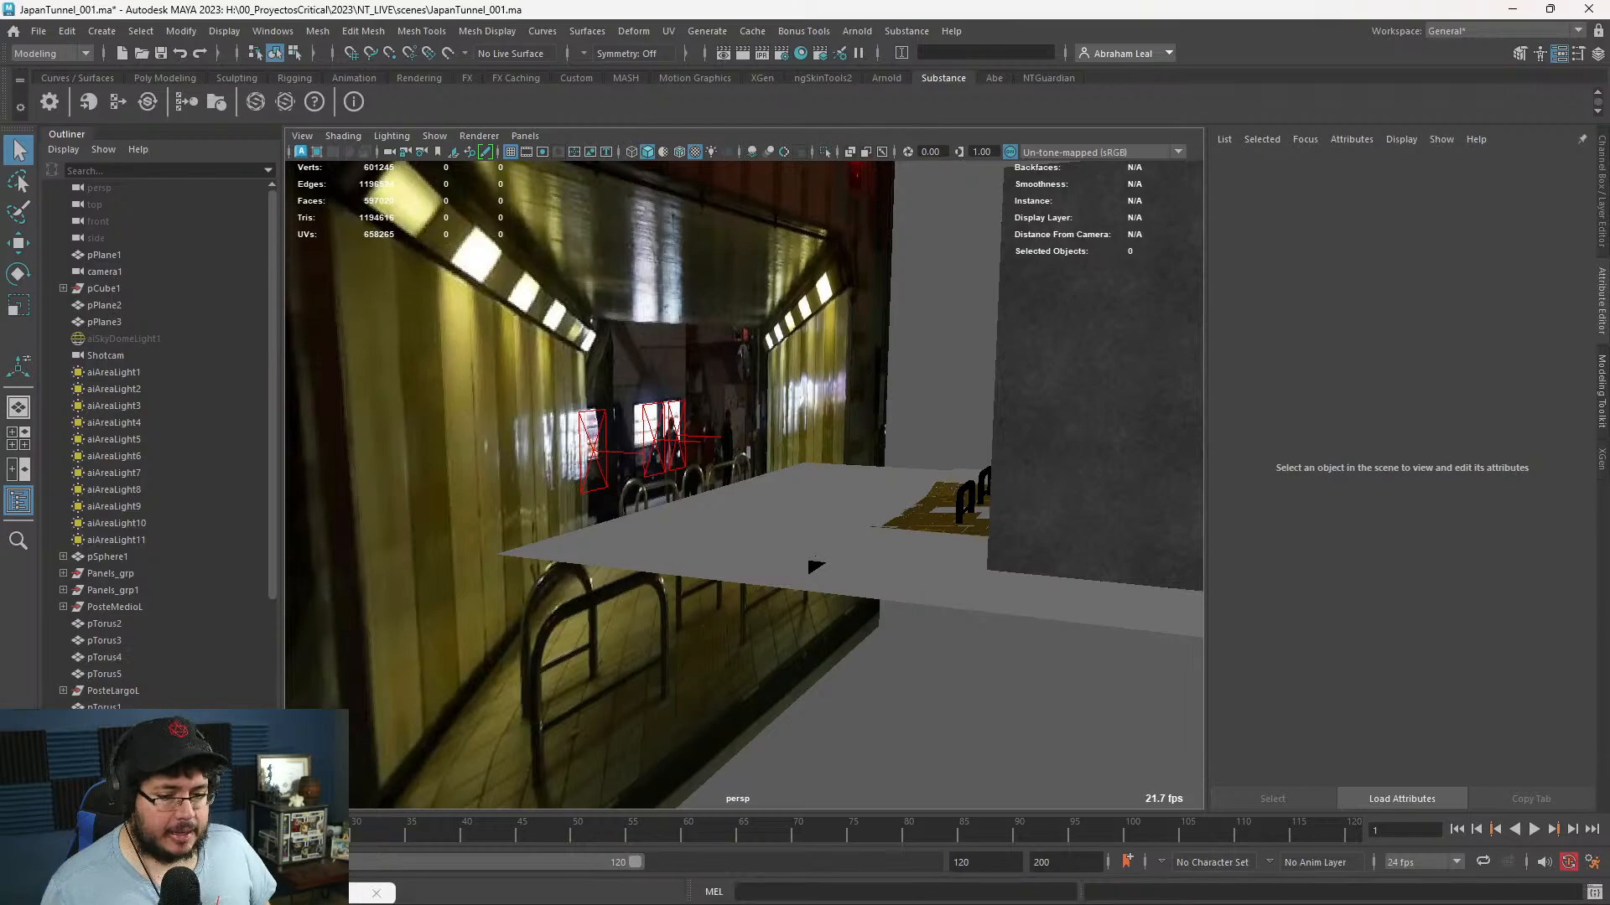
- Switch to Chrome, bring up the Substance 3D Assets page and close the Disney drawing search tab
click(338, 893)
key(alt+Tab)
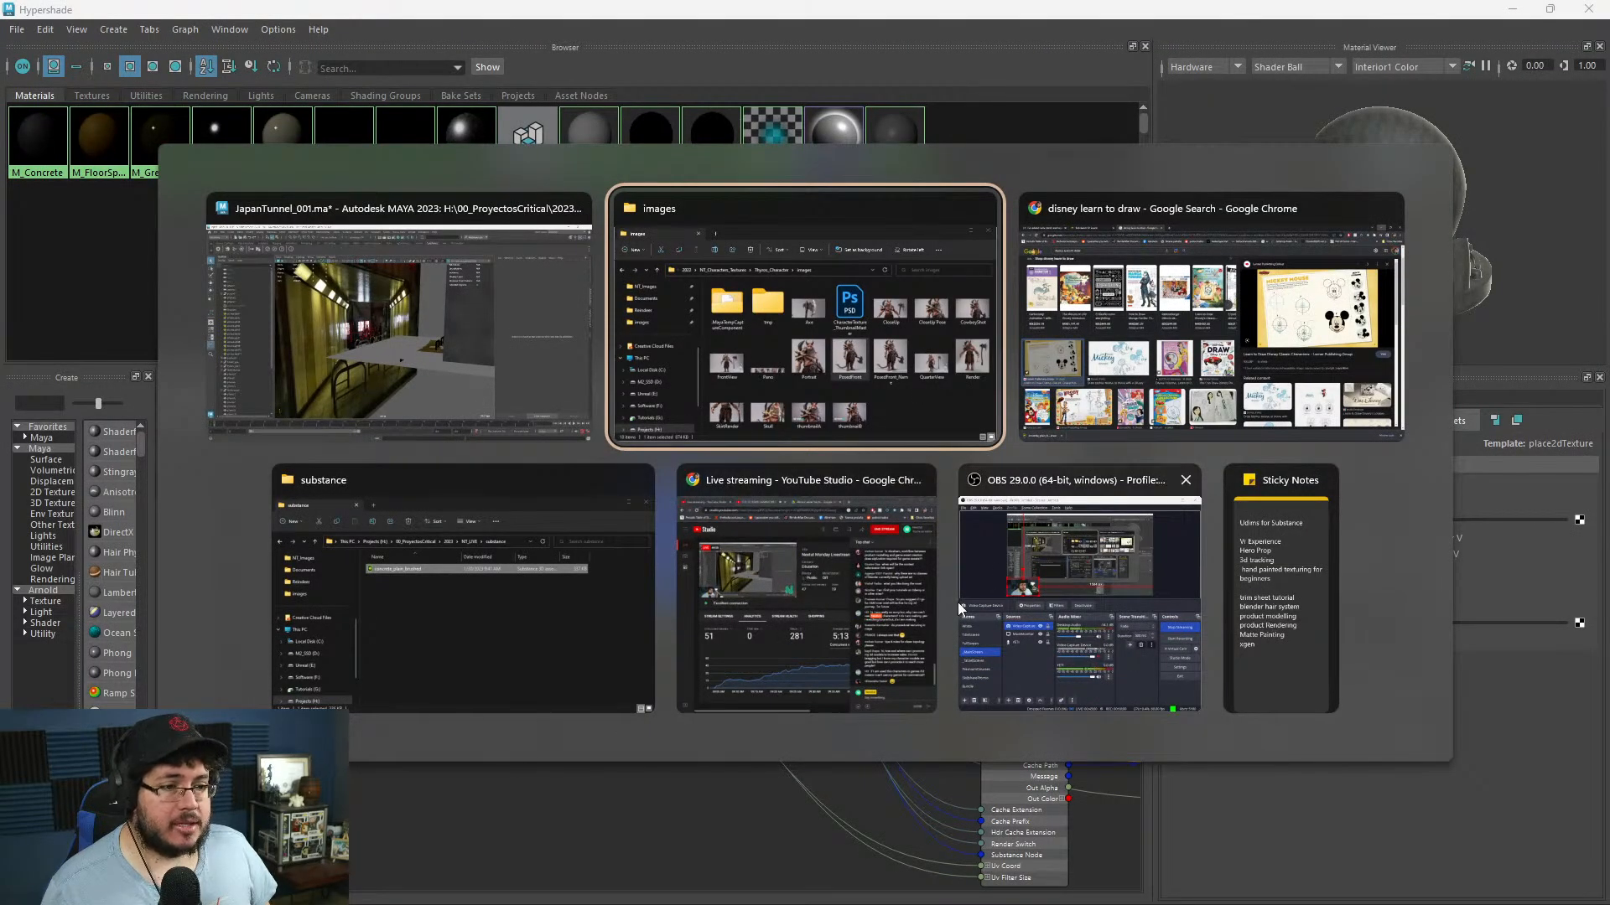
click(838, 602)
key(alt+Tab)
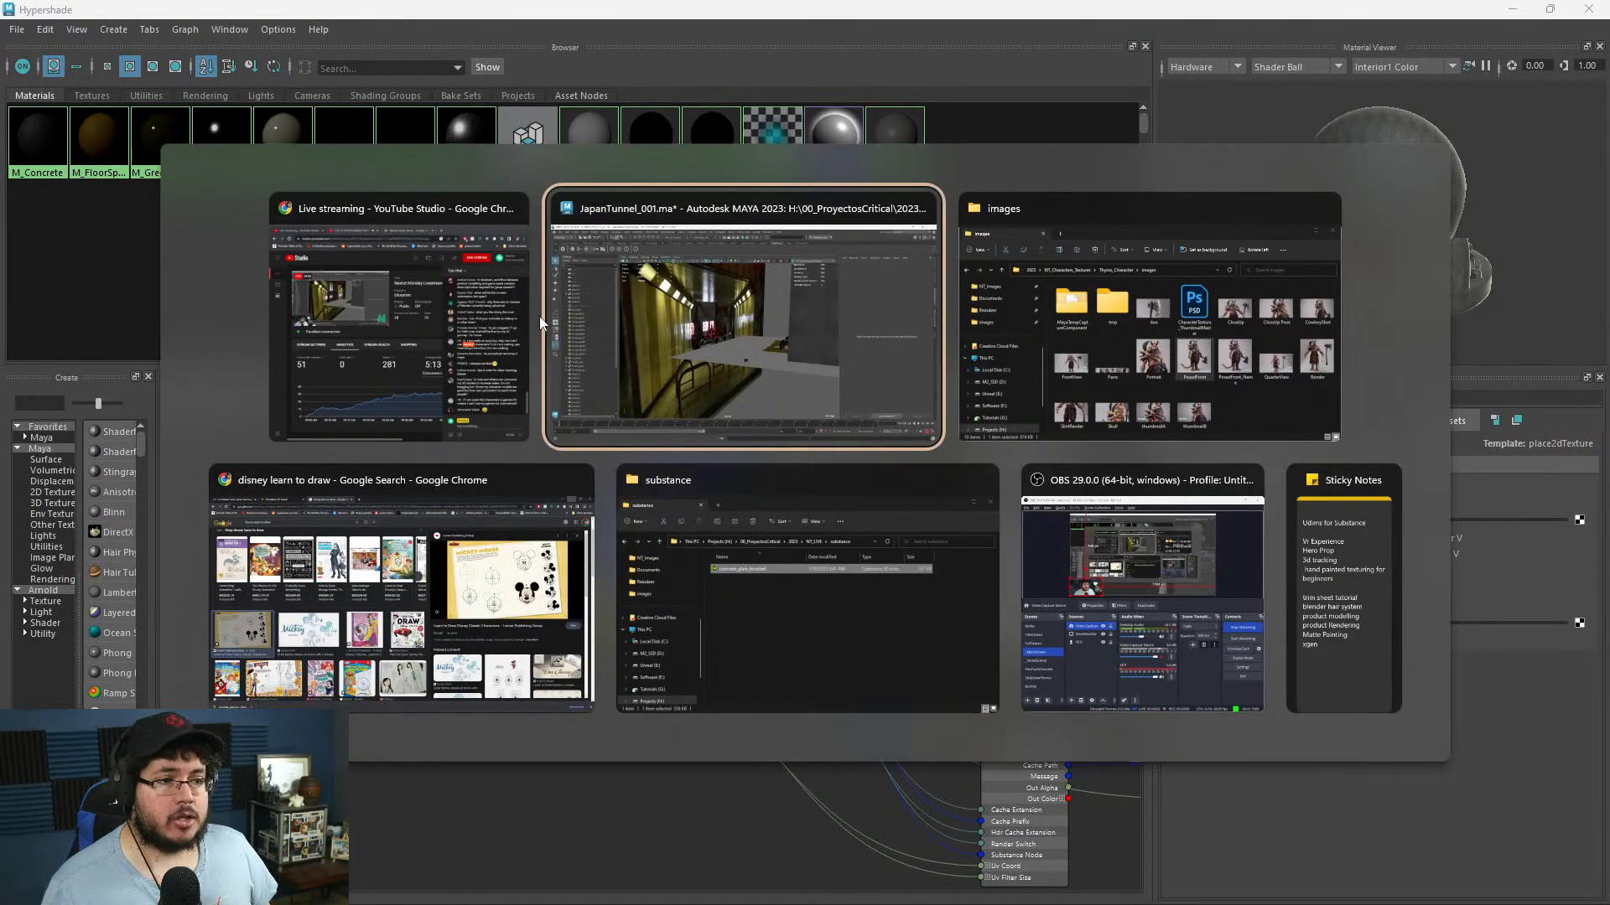
click(348, 589)
click(330, 17)
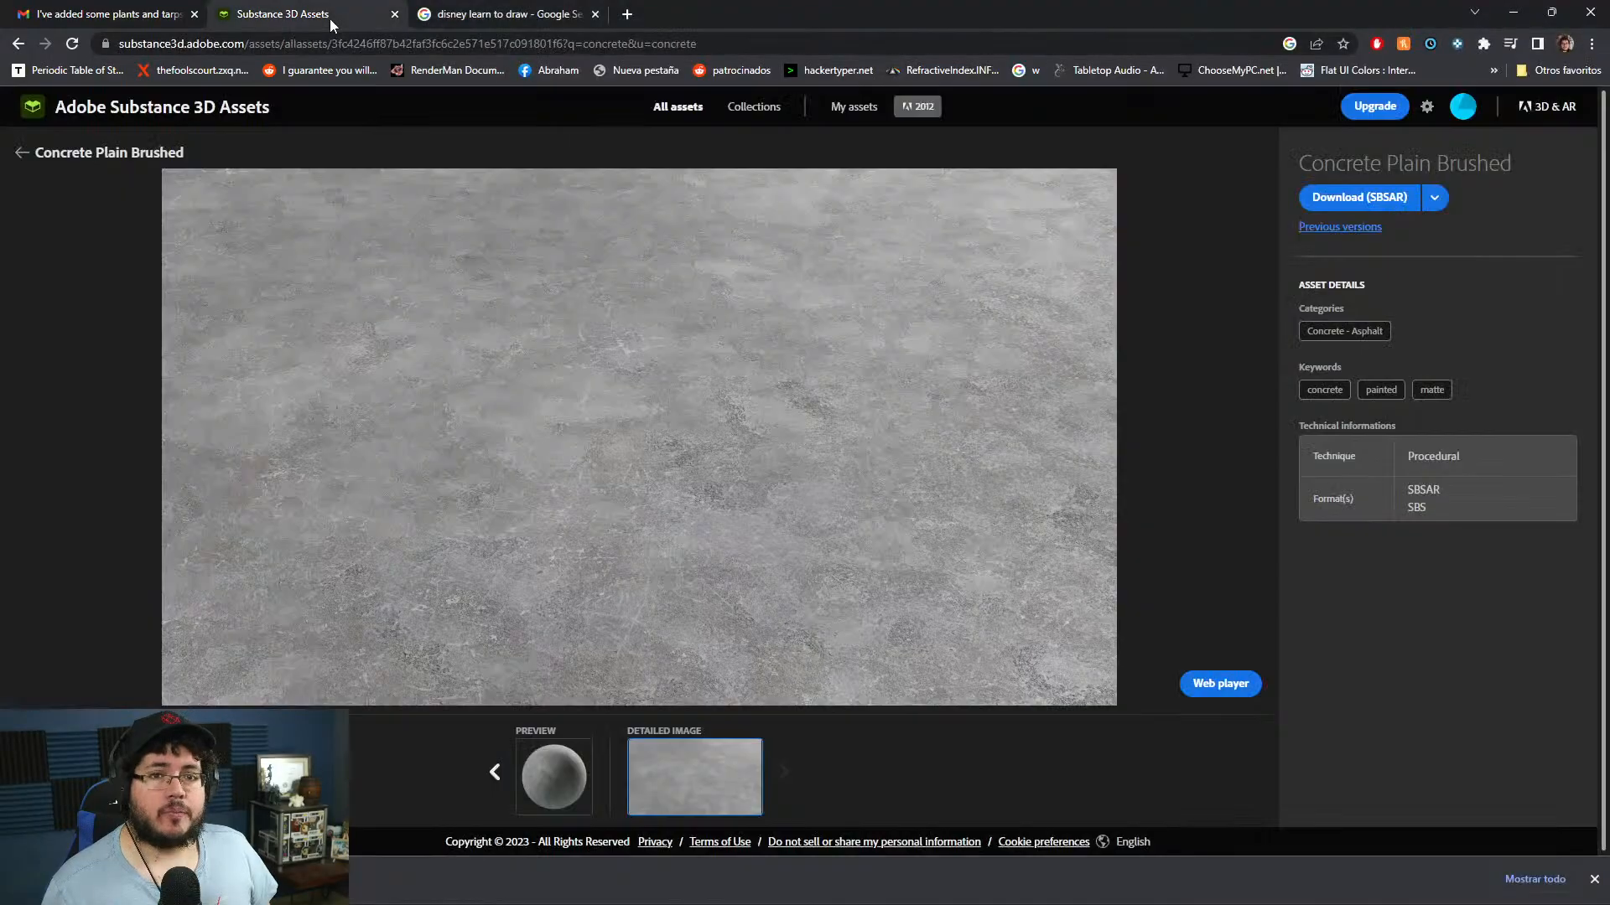
click(594, 15)
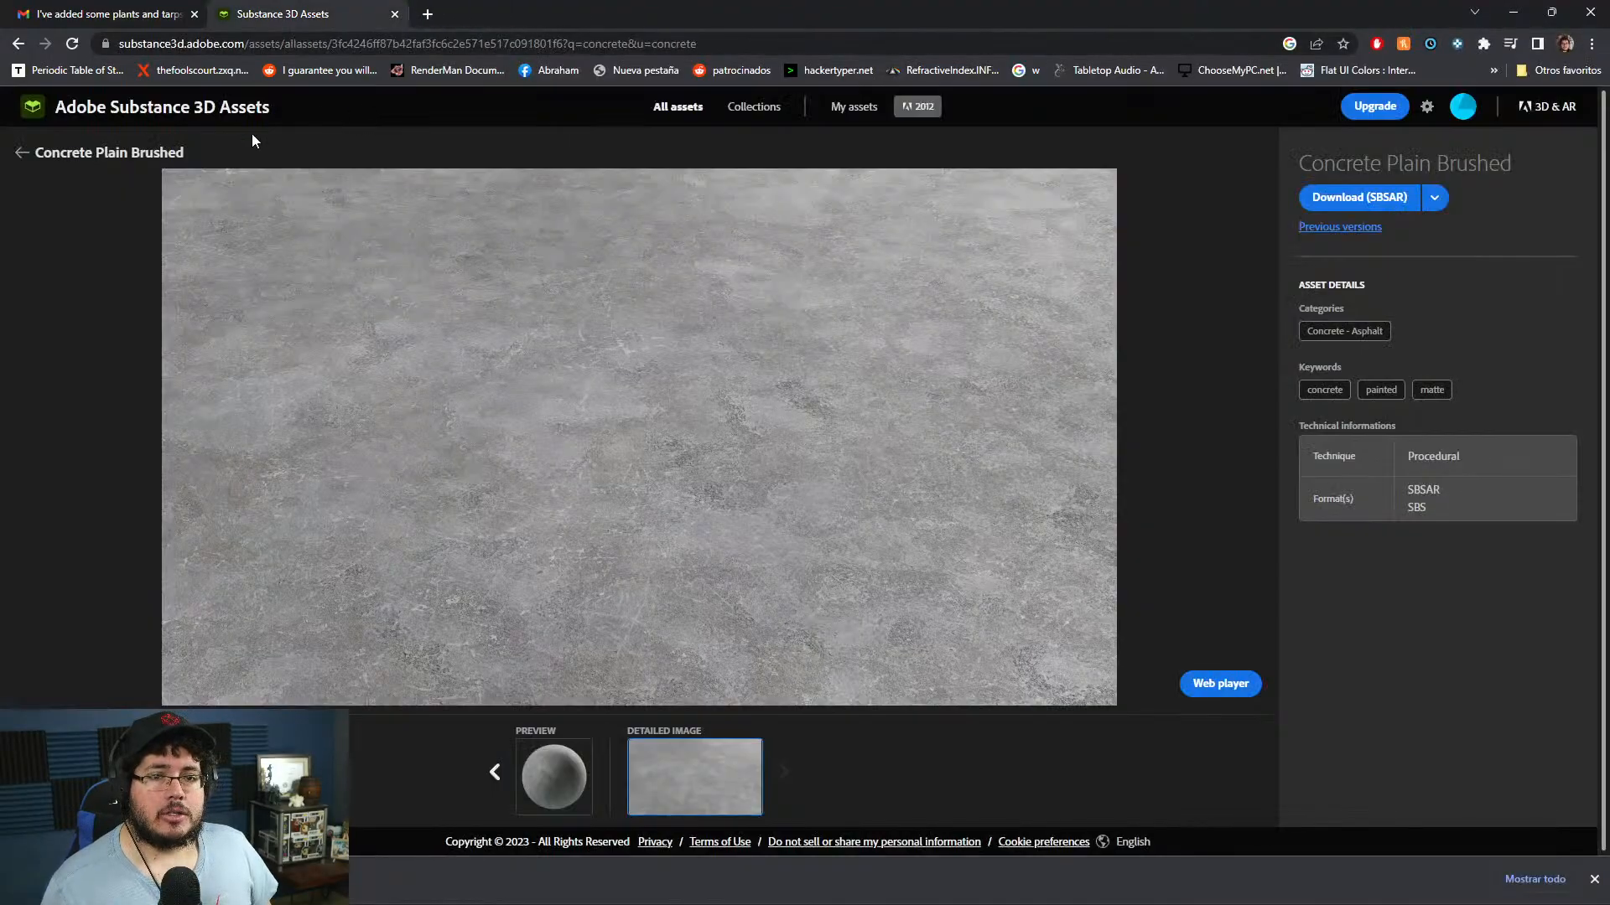
- Search the Substance 3D Assets library for plastic and preview the detailed image of Hammered Plastic
click(15, 158)
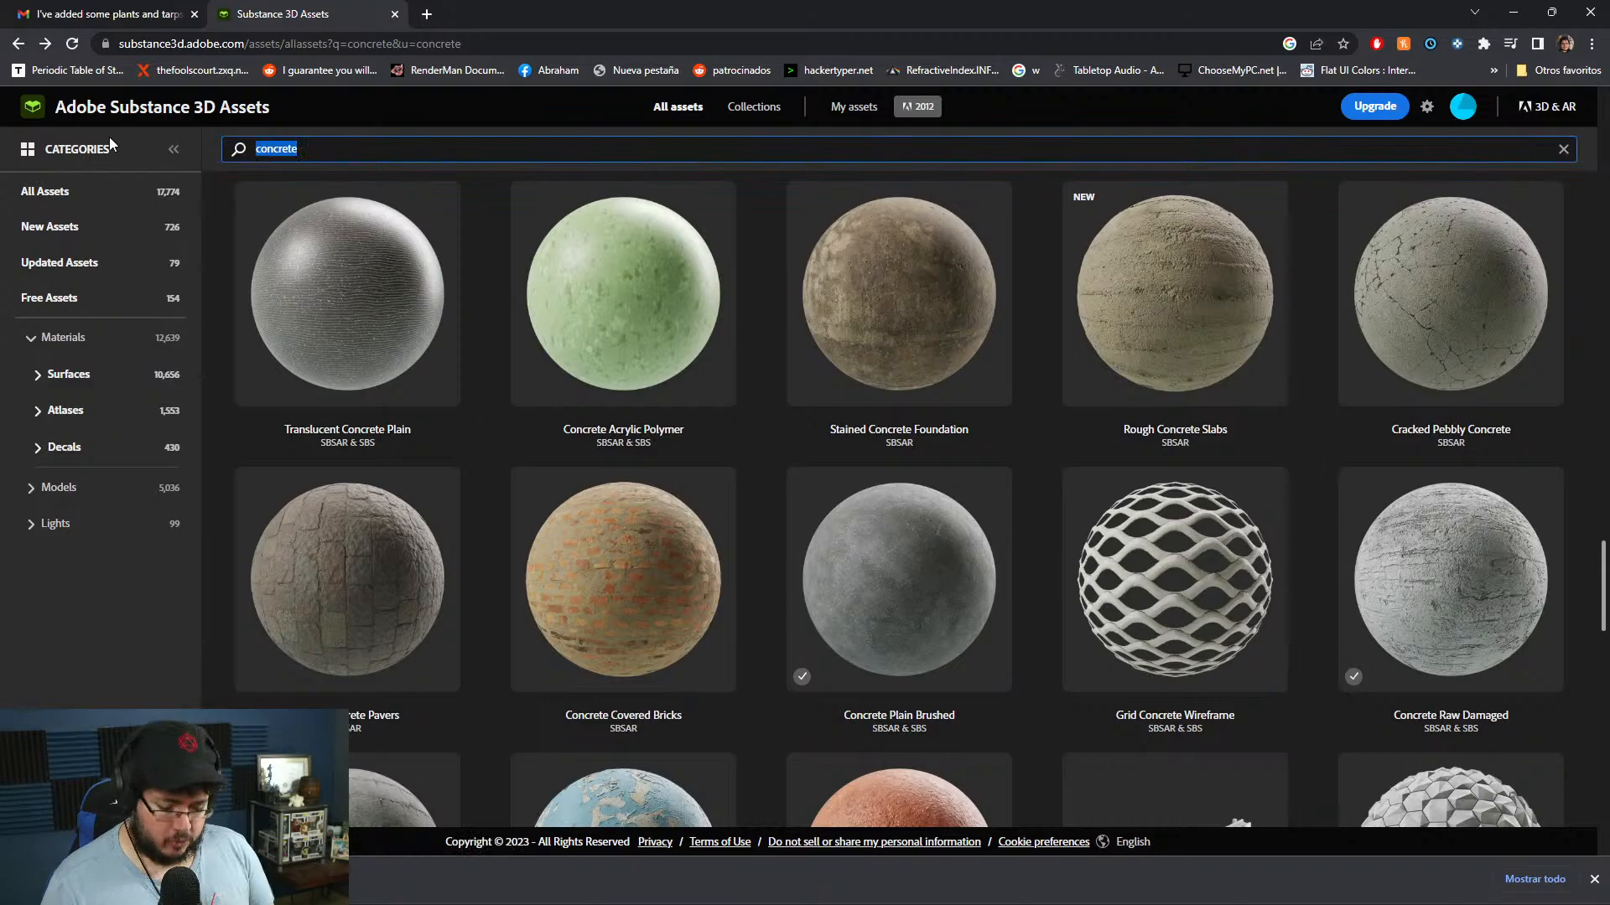
text(plastic)
key(Return)
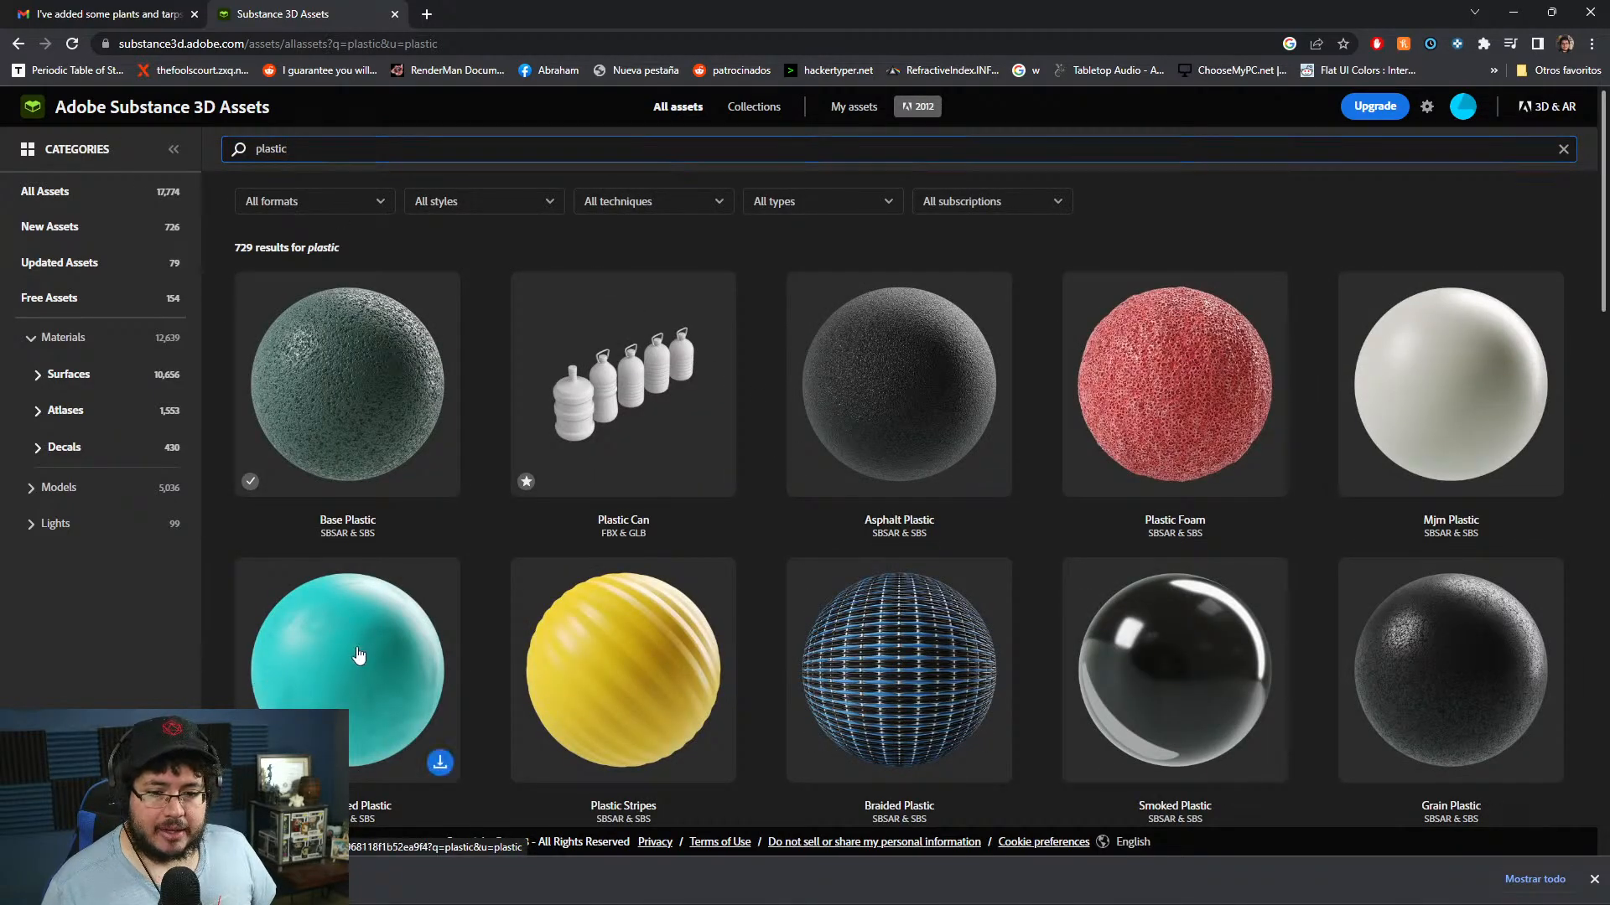
click(397, 648)
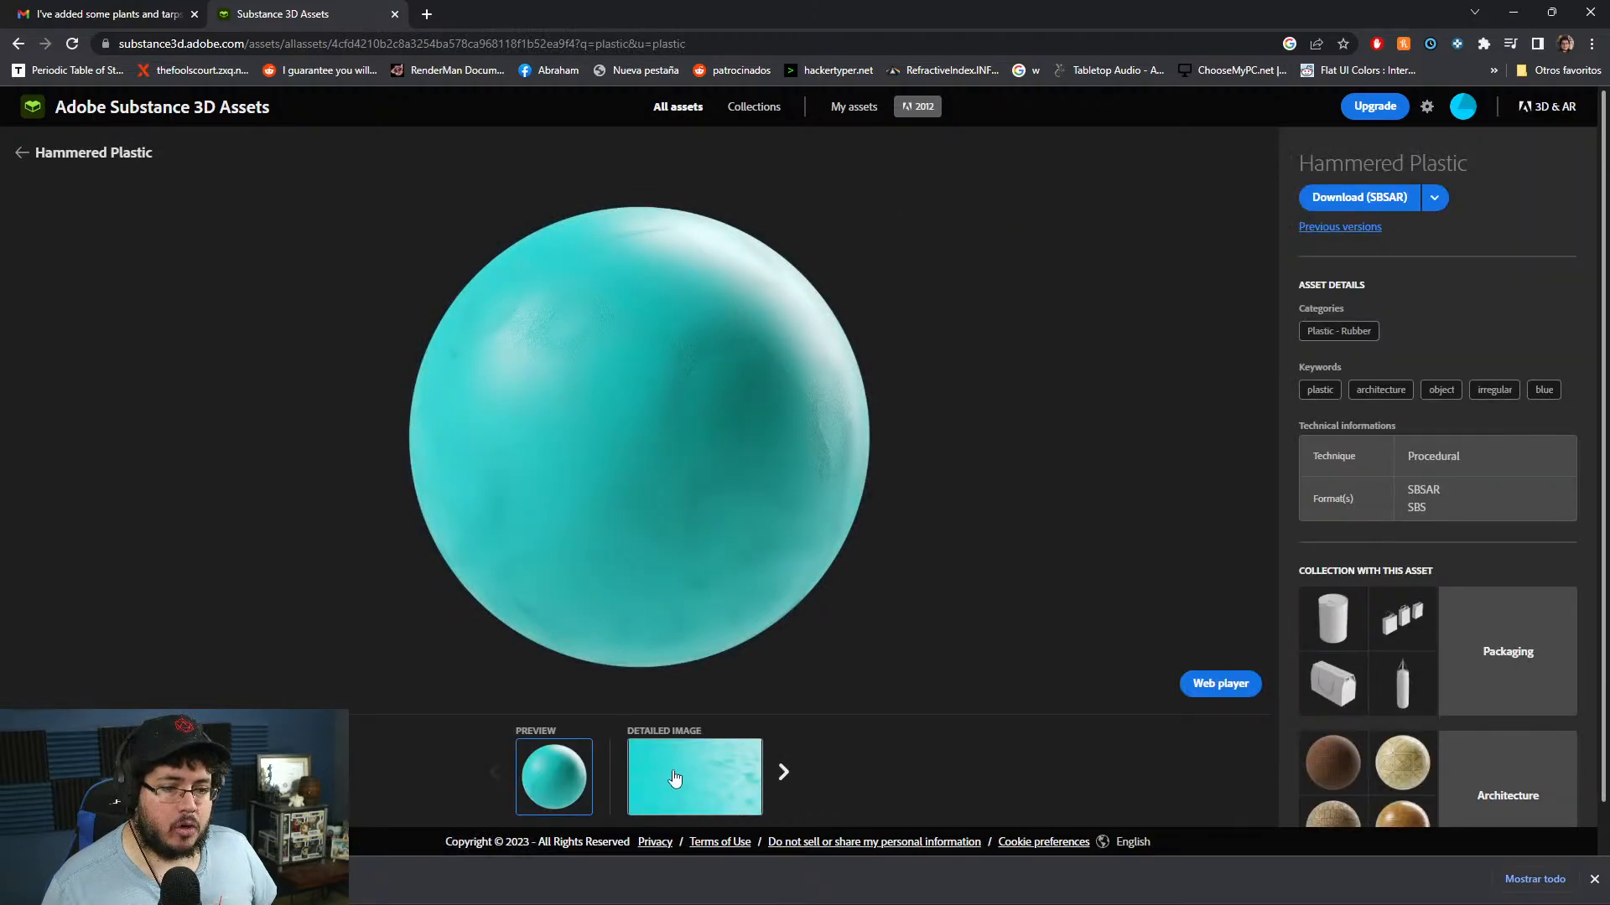
click(676, 772)
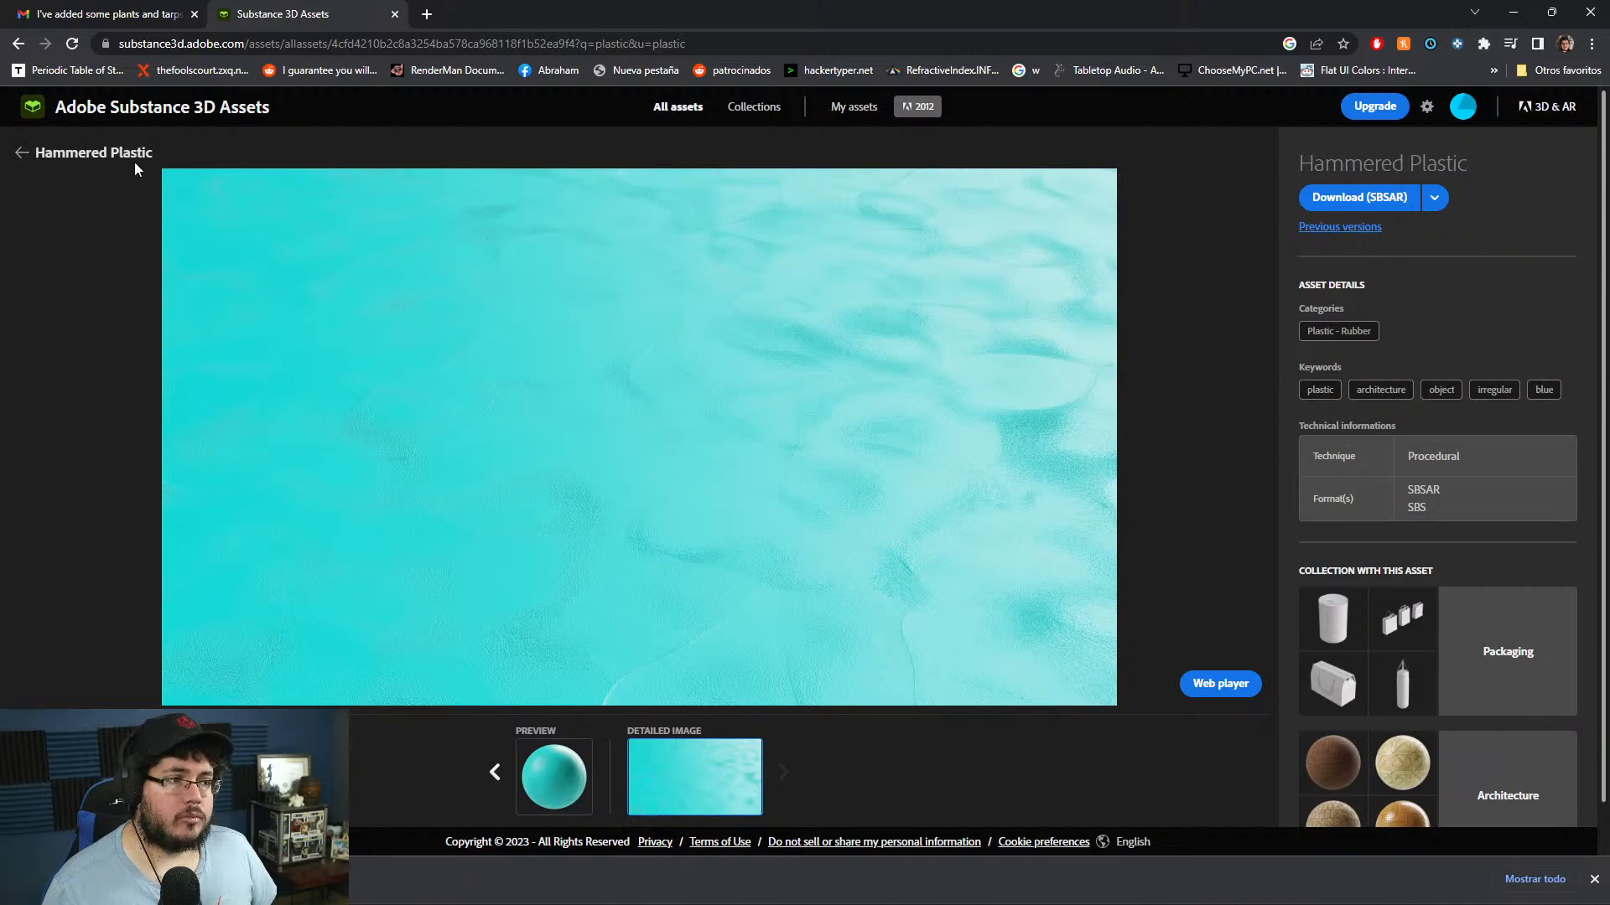
click(20, 155)
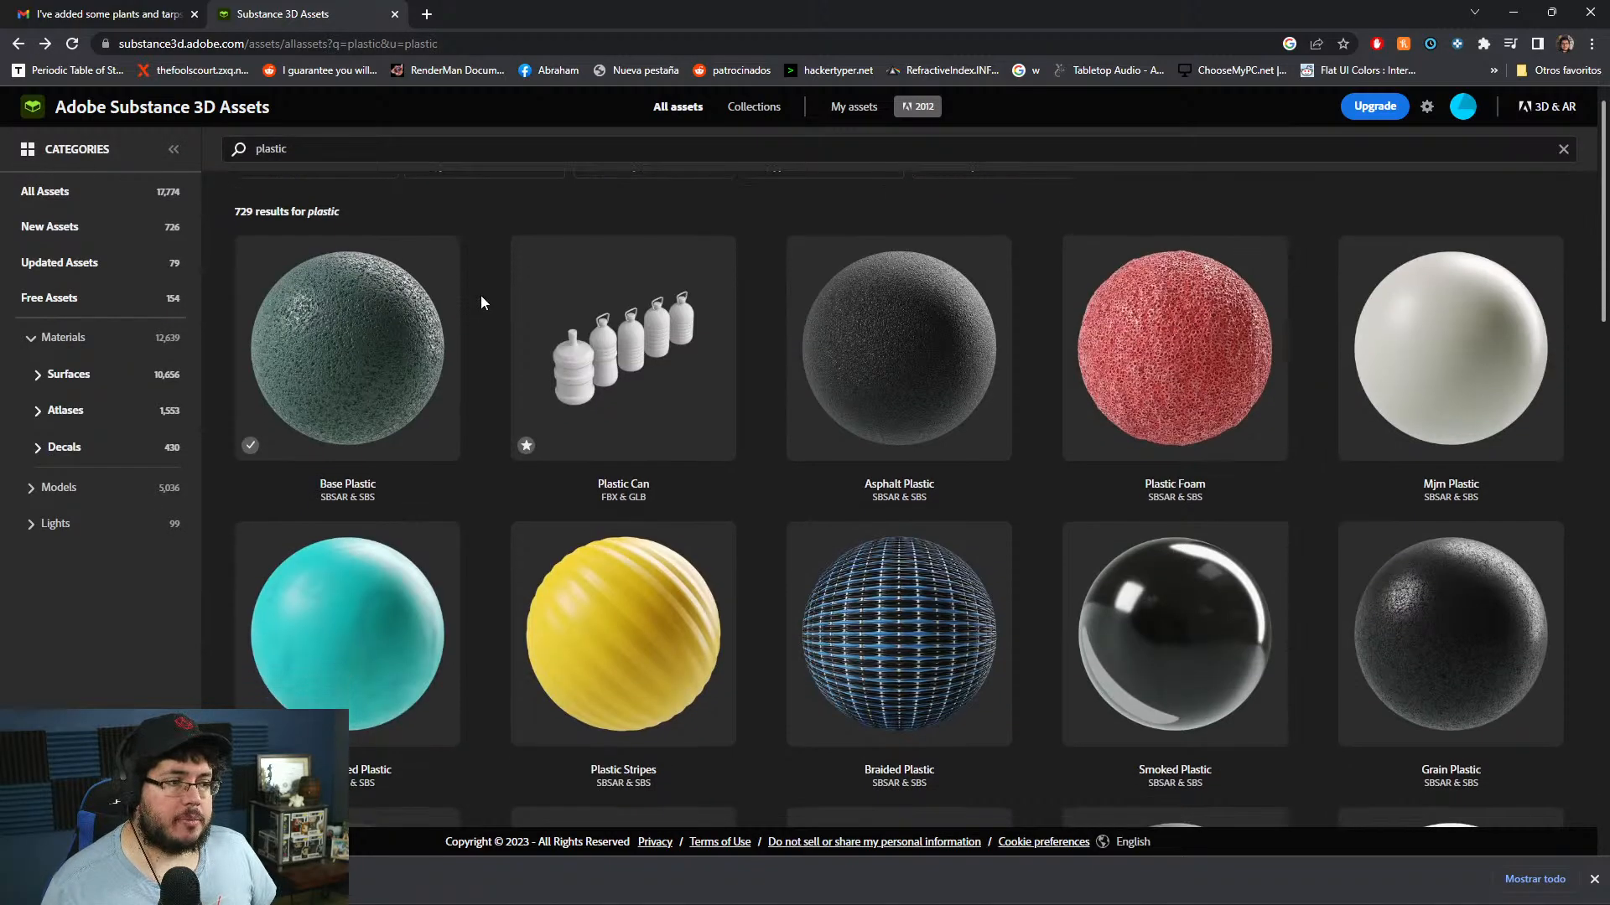
- Find Creased Plastic Film among the plastic results, preview its blue preset and download the material as SBSAR
scroll(489, 292, down, 3)
scroll(494, 295, down, 8)
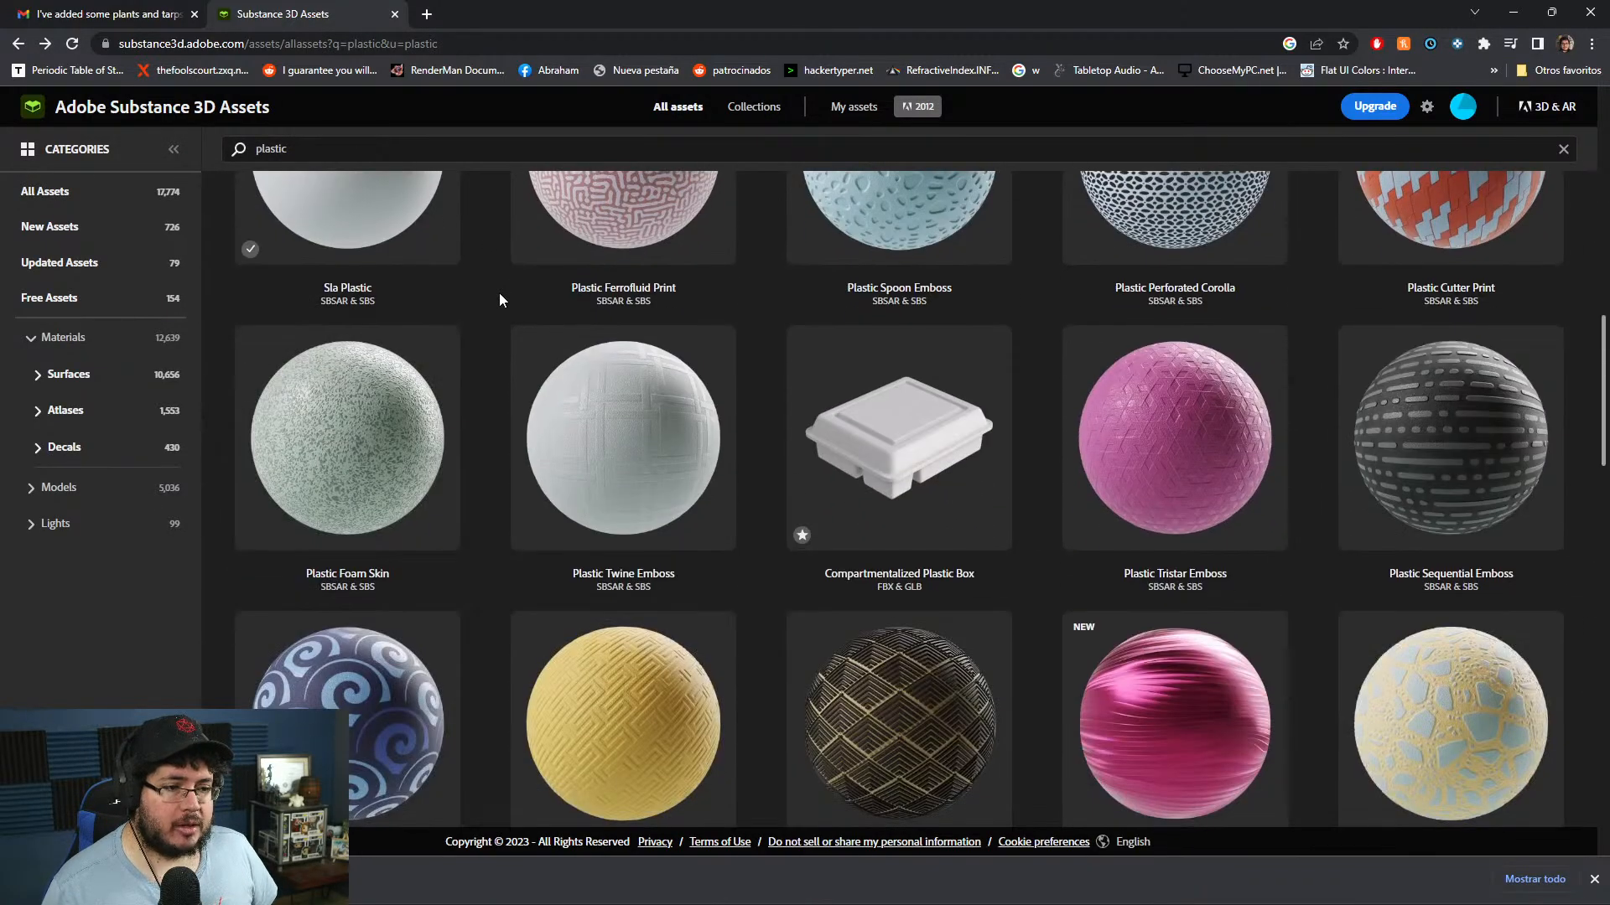
scroll(501, 290, down, 11)
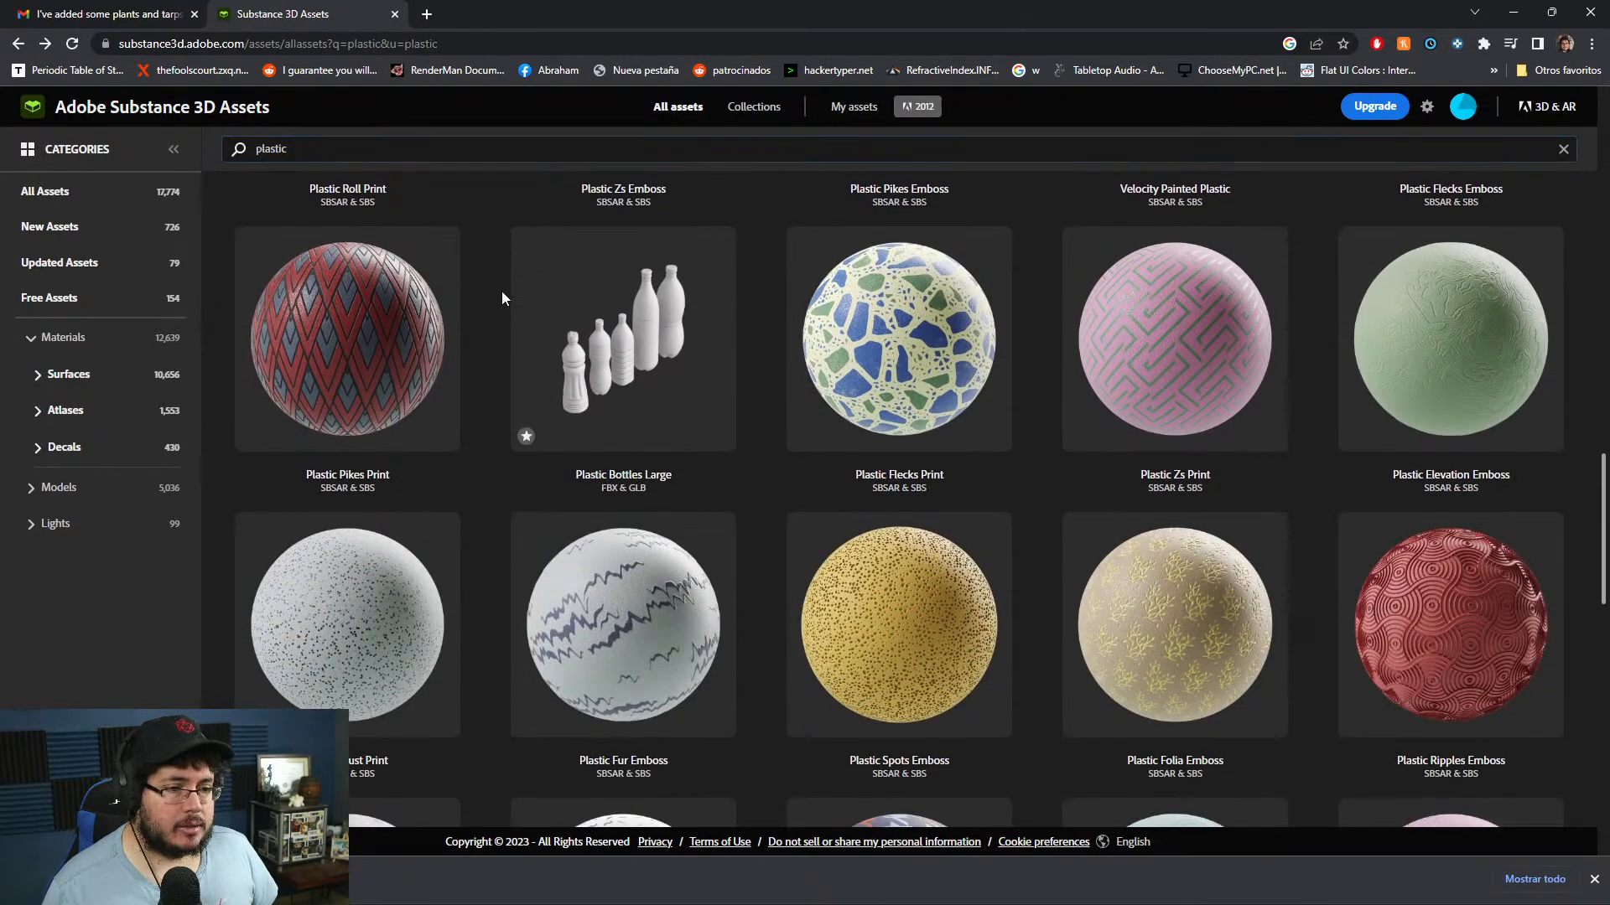
scroll(507, 287, down, 9)
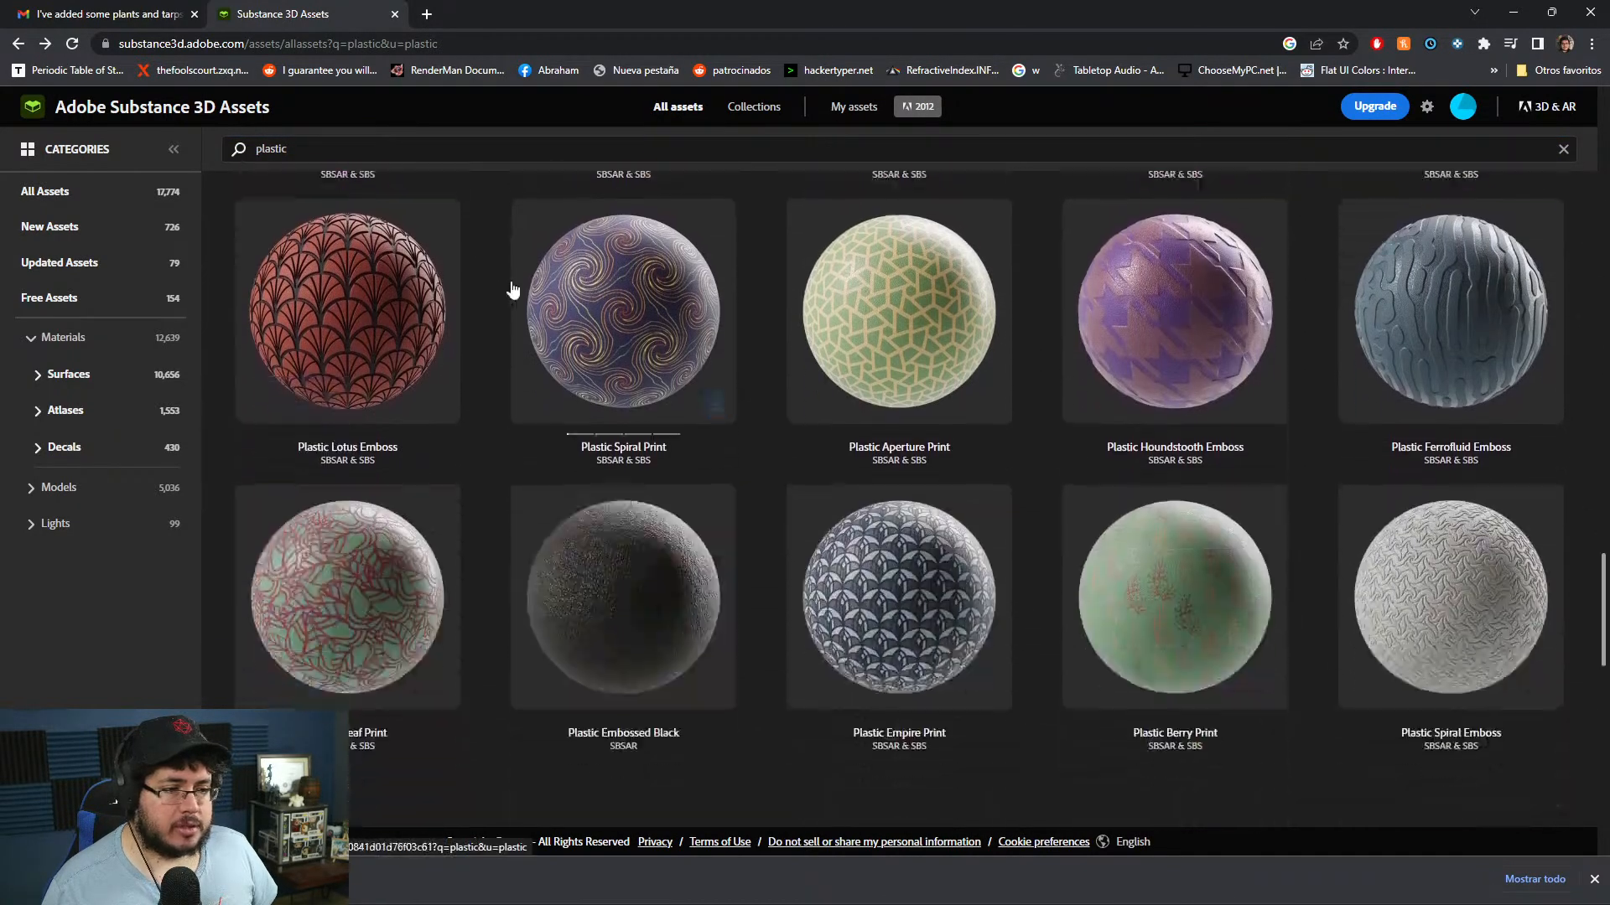
scroll(516, 285, down, 8)
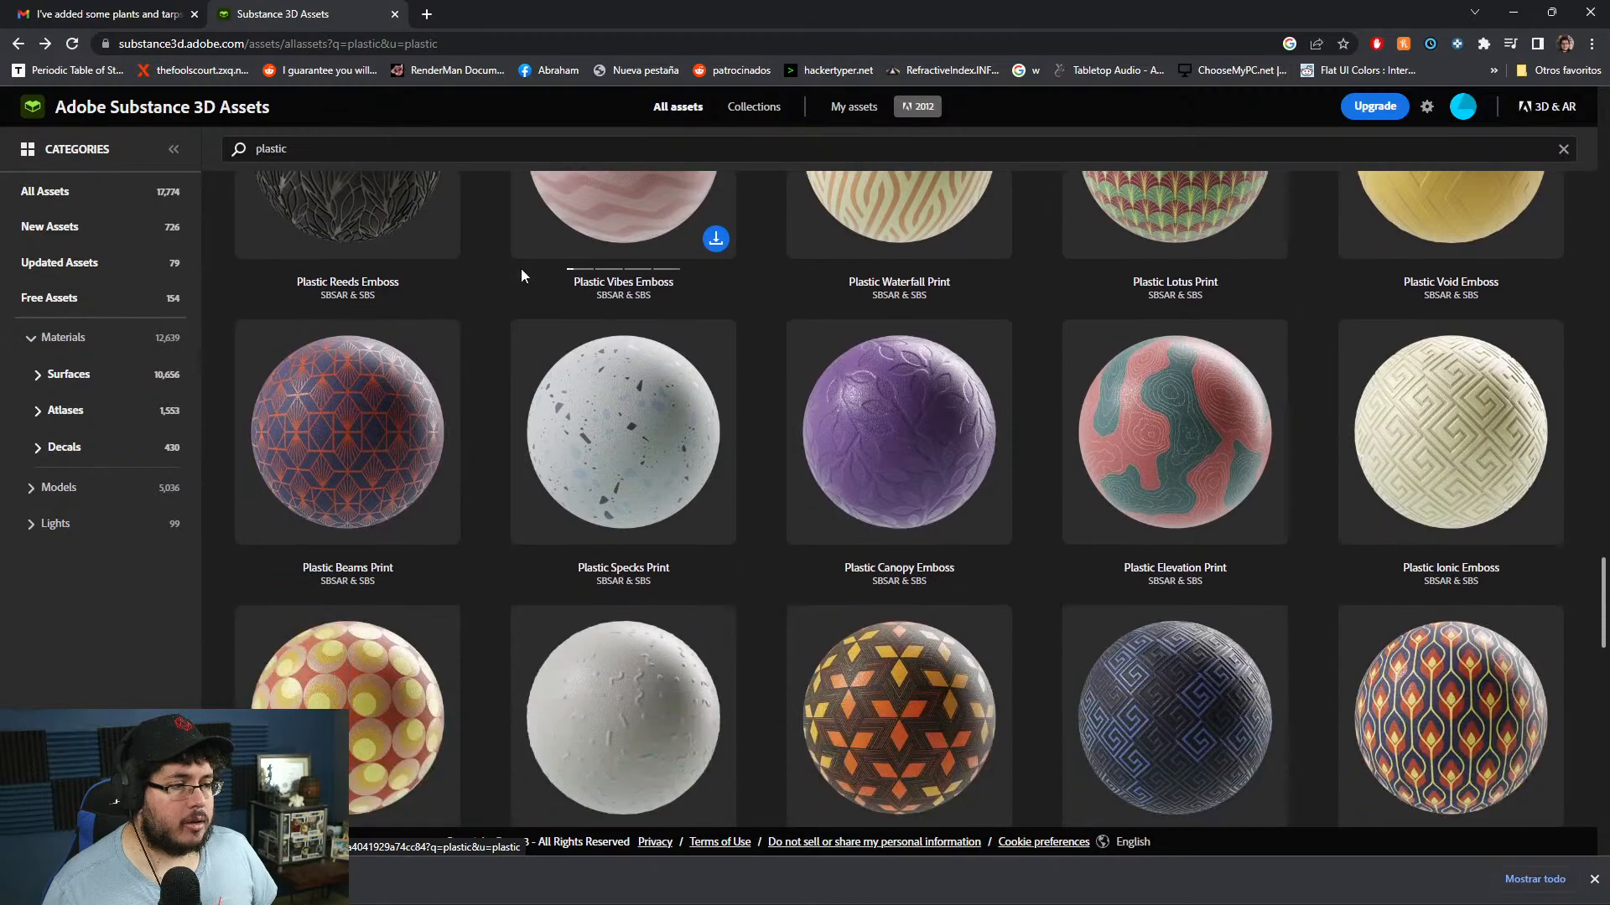
scroll(521, 276, down, 12)
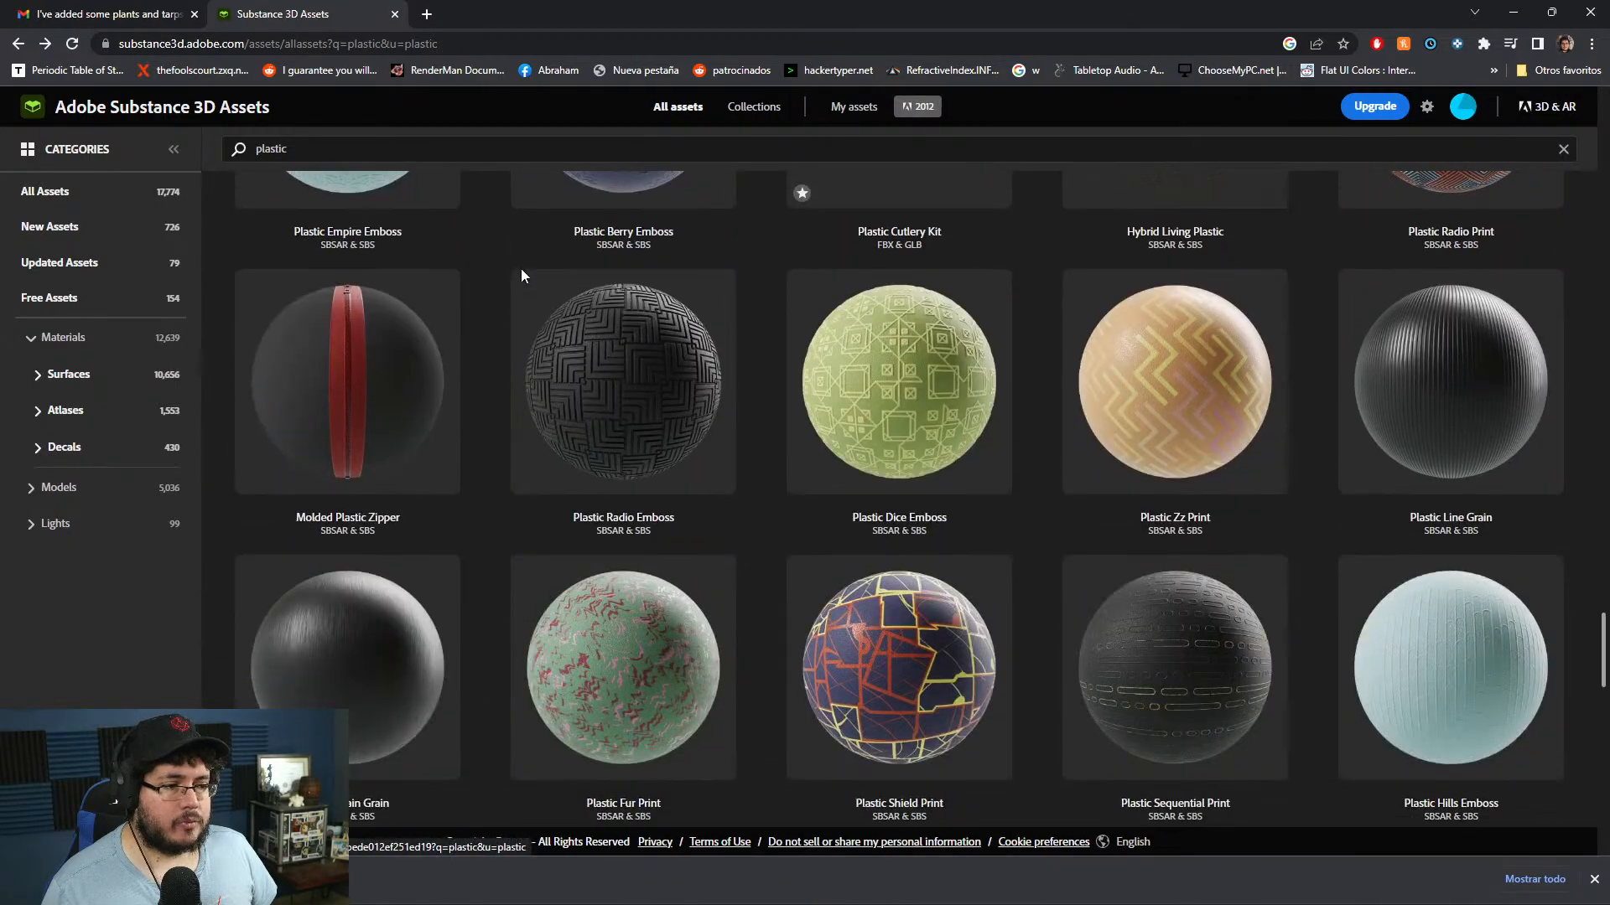
scroll(522, 275, down, 5)
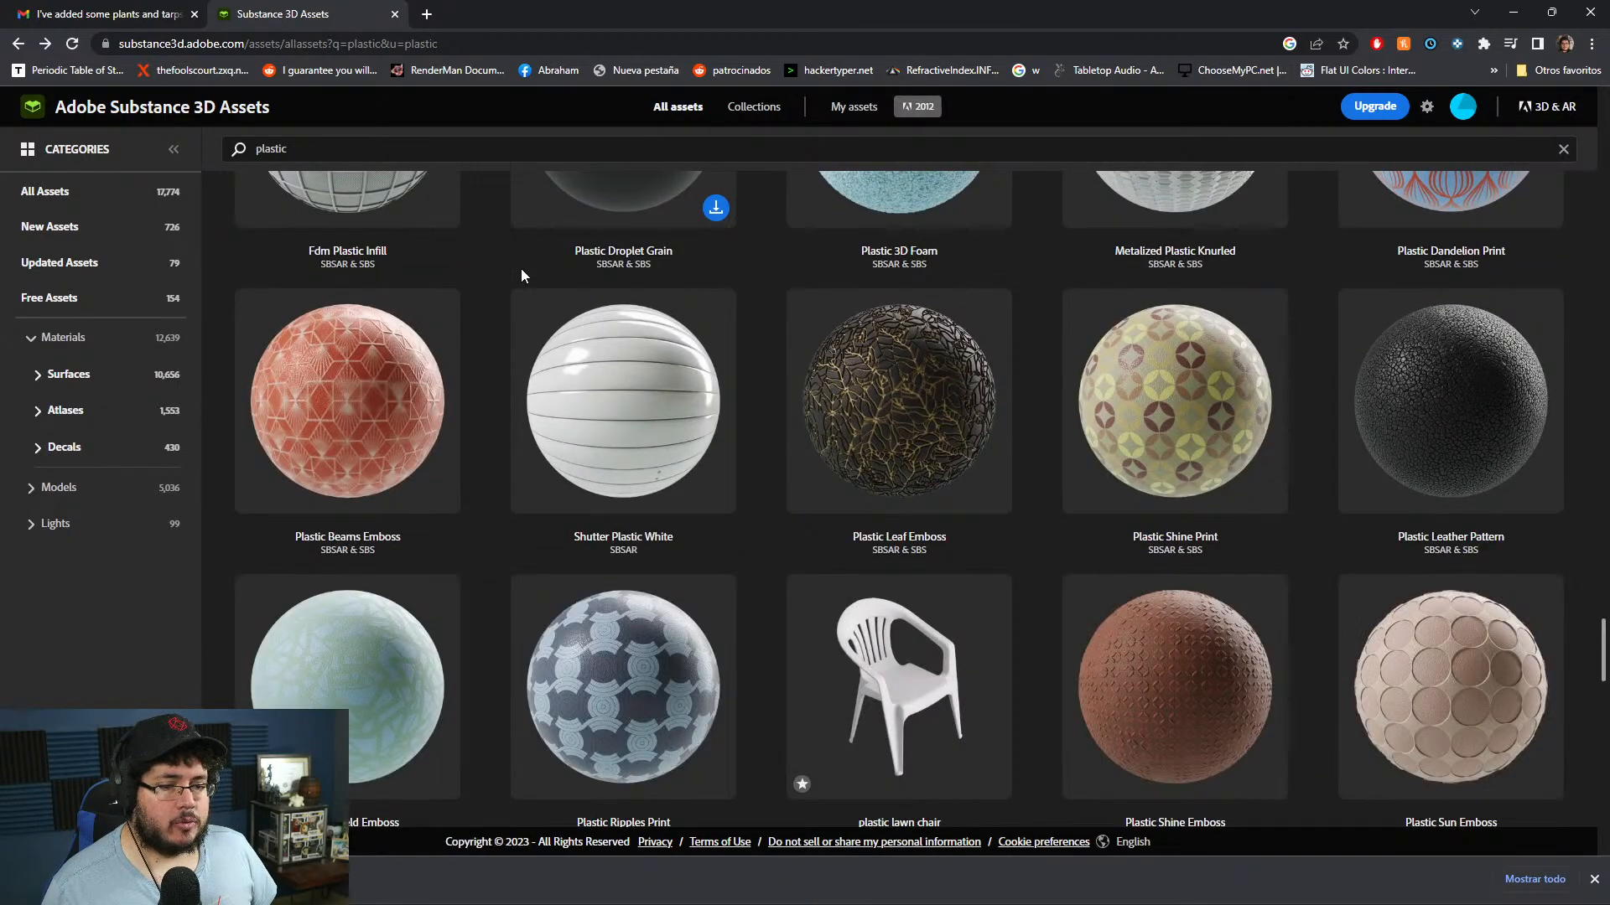
scroll(520, 275, down, 5)
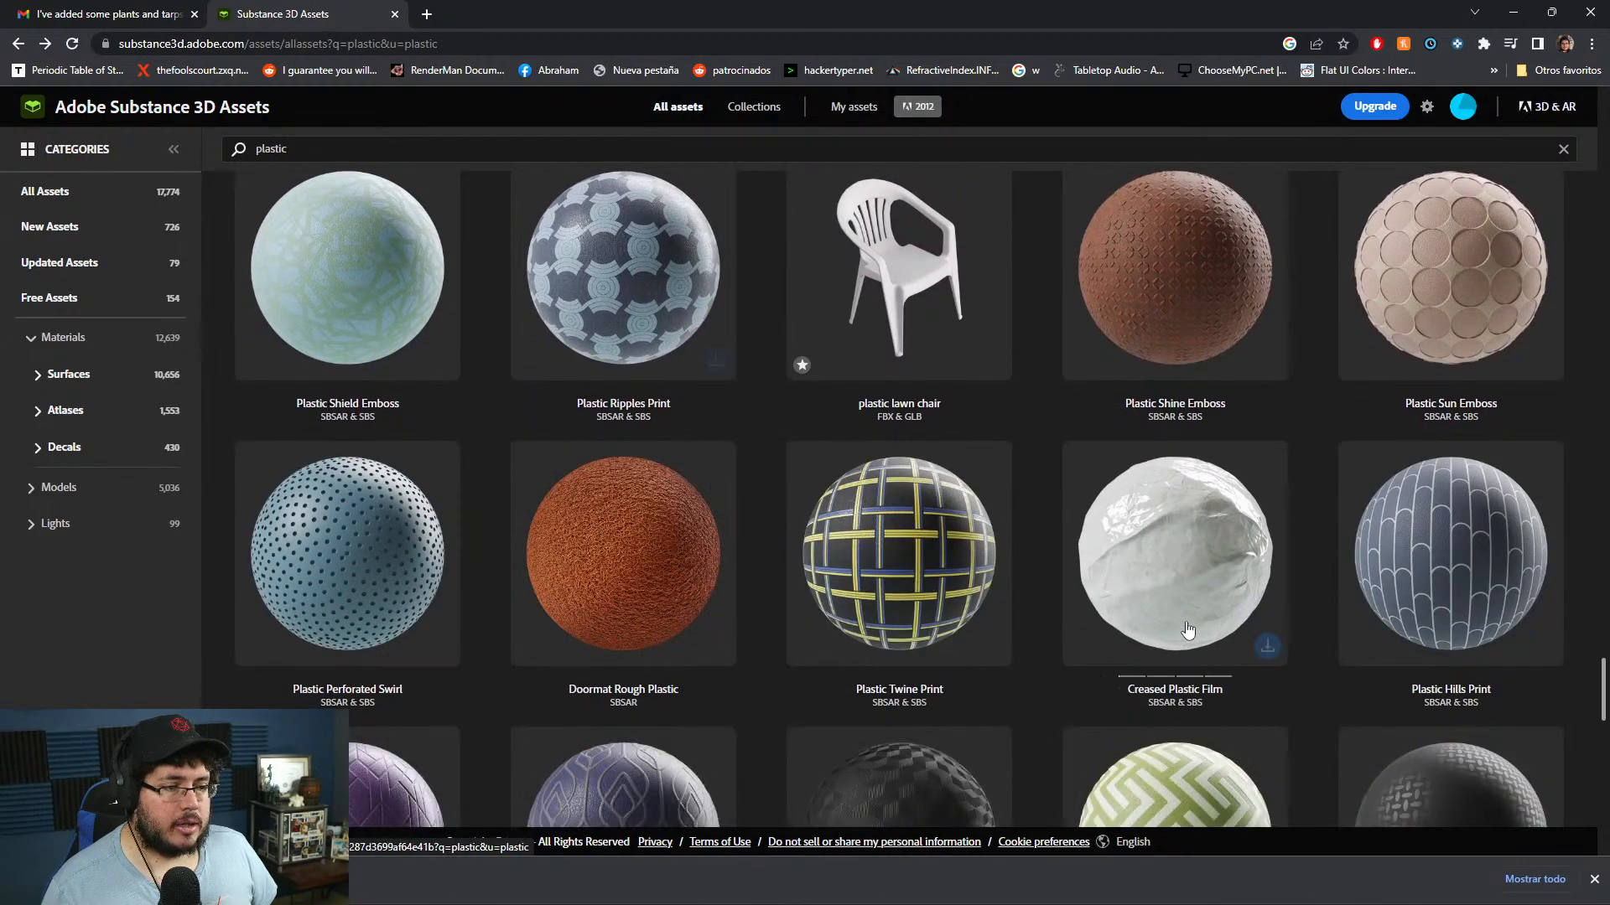
click(1160, 543)
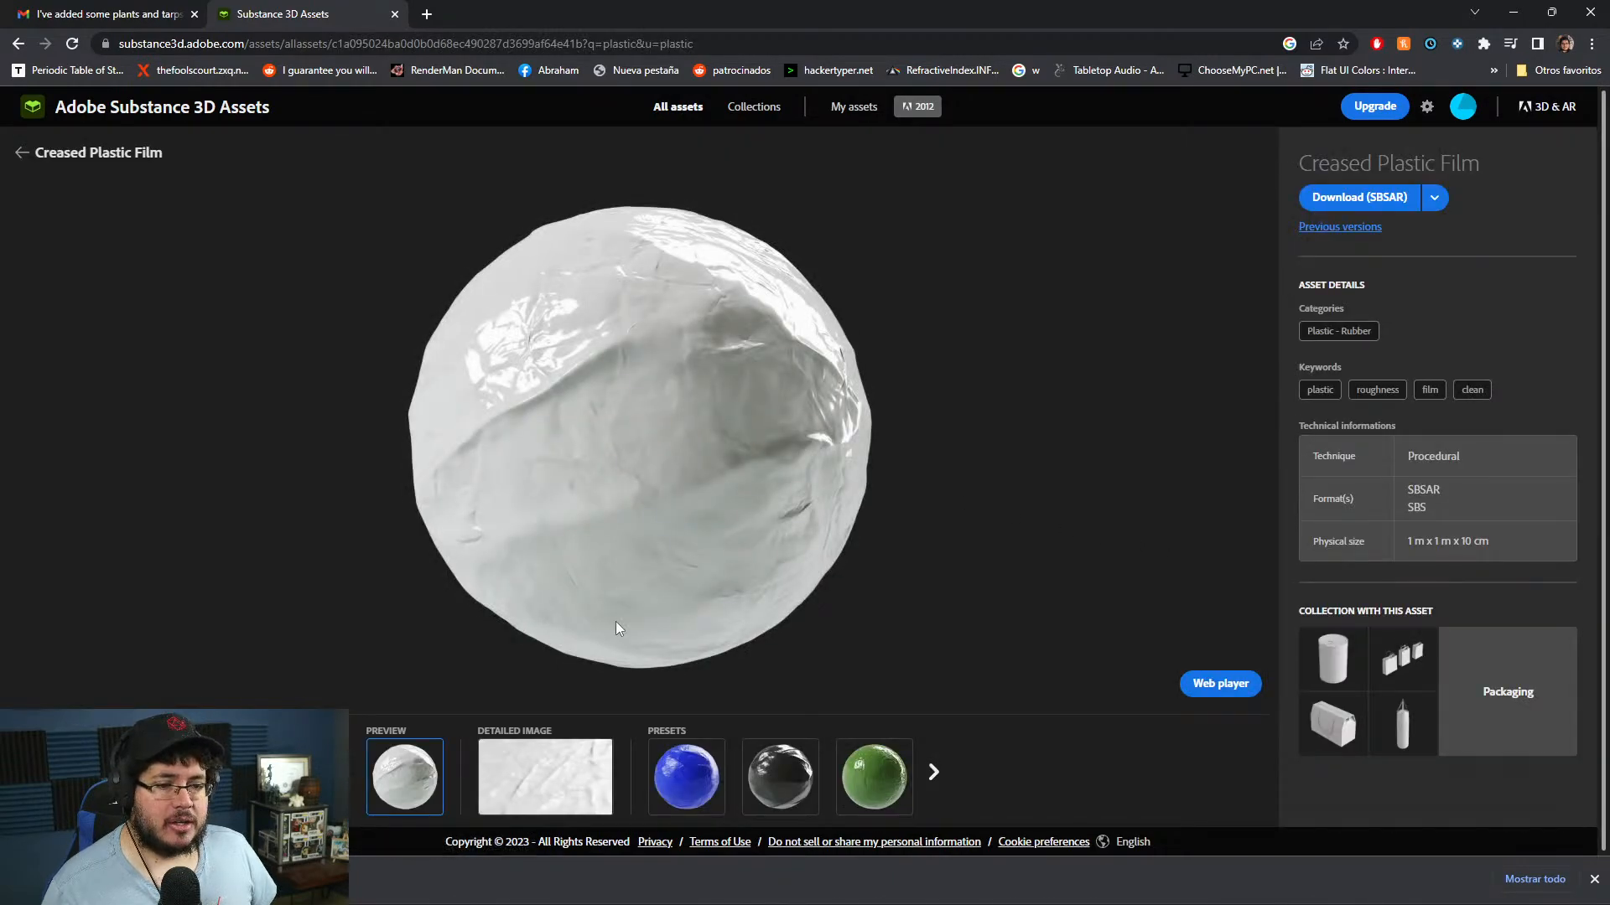
click(673, 765)
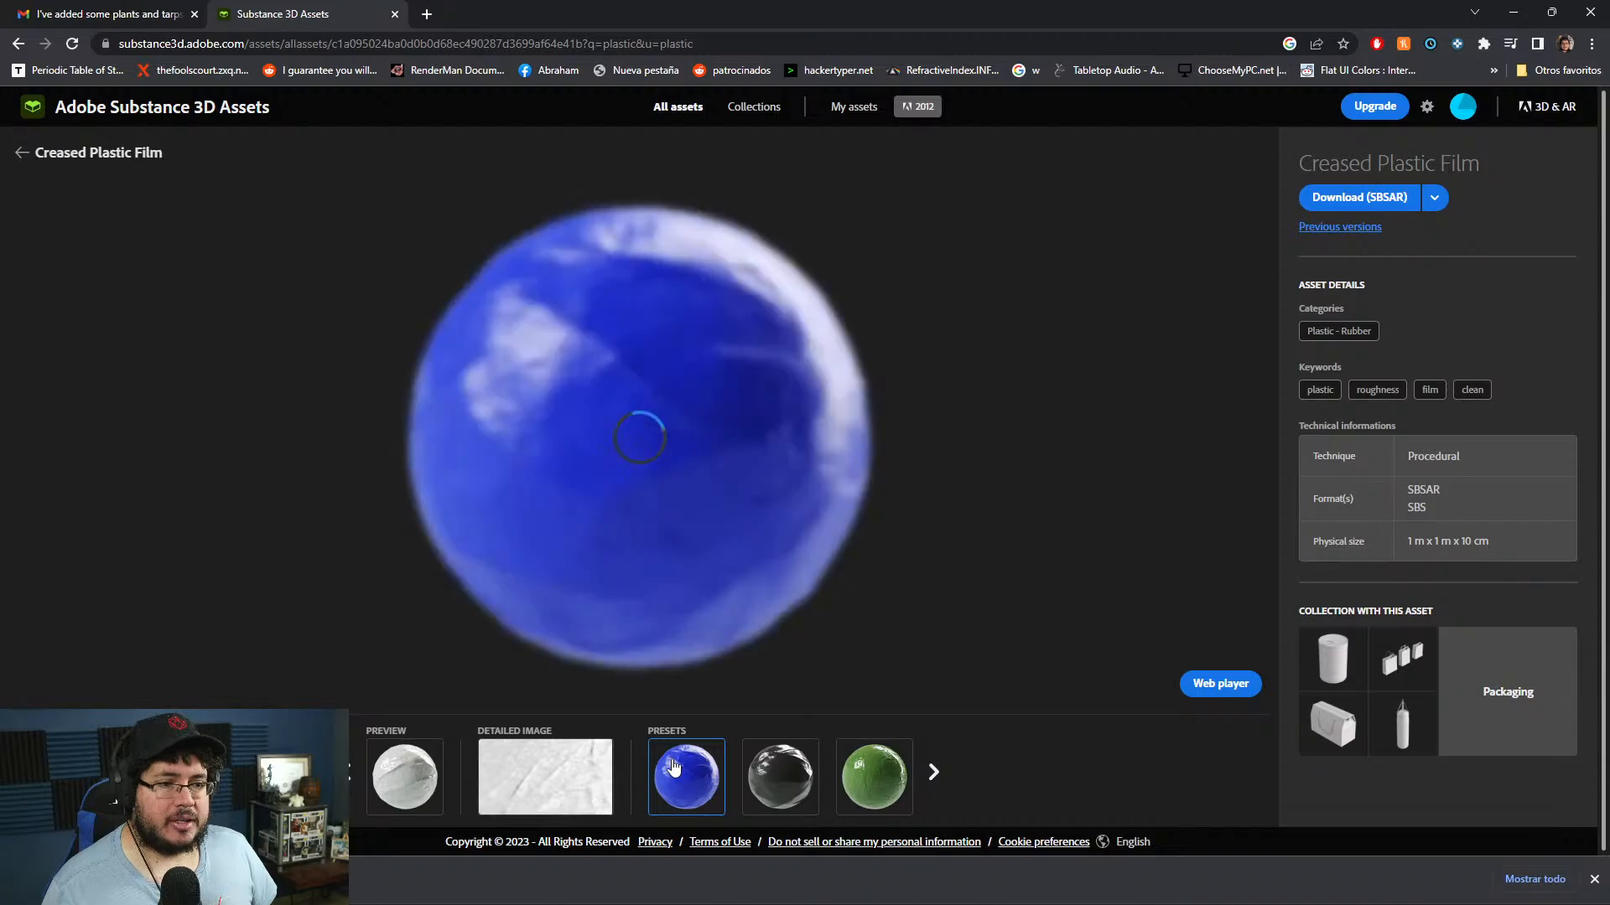
click(1384, 208)
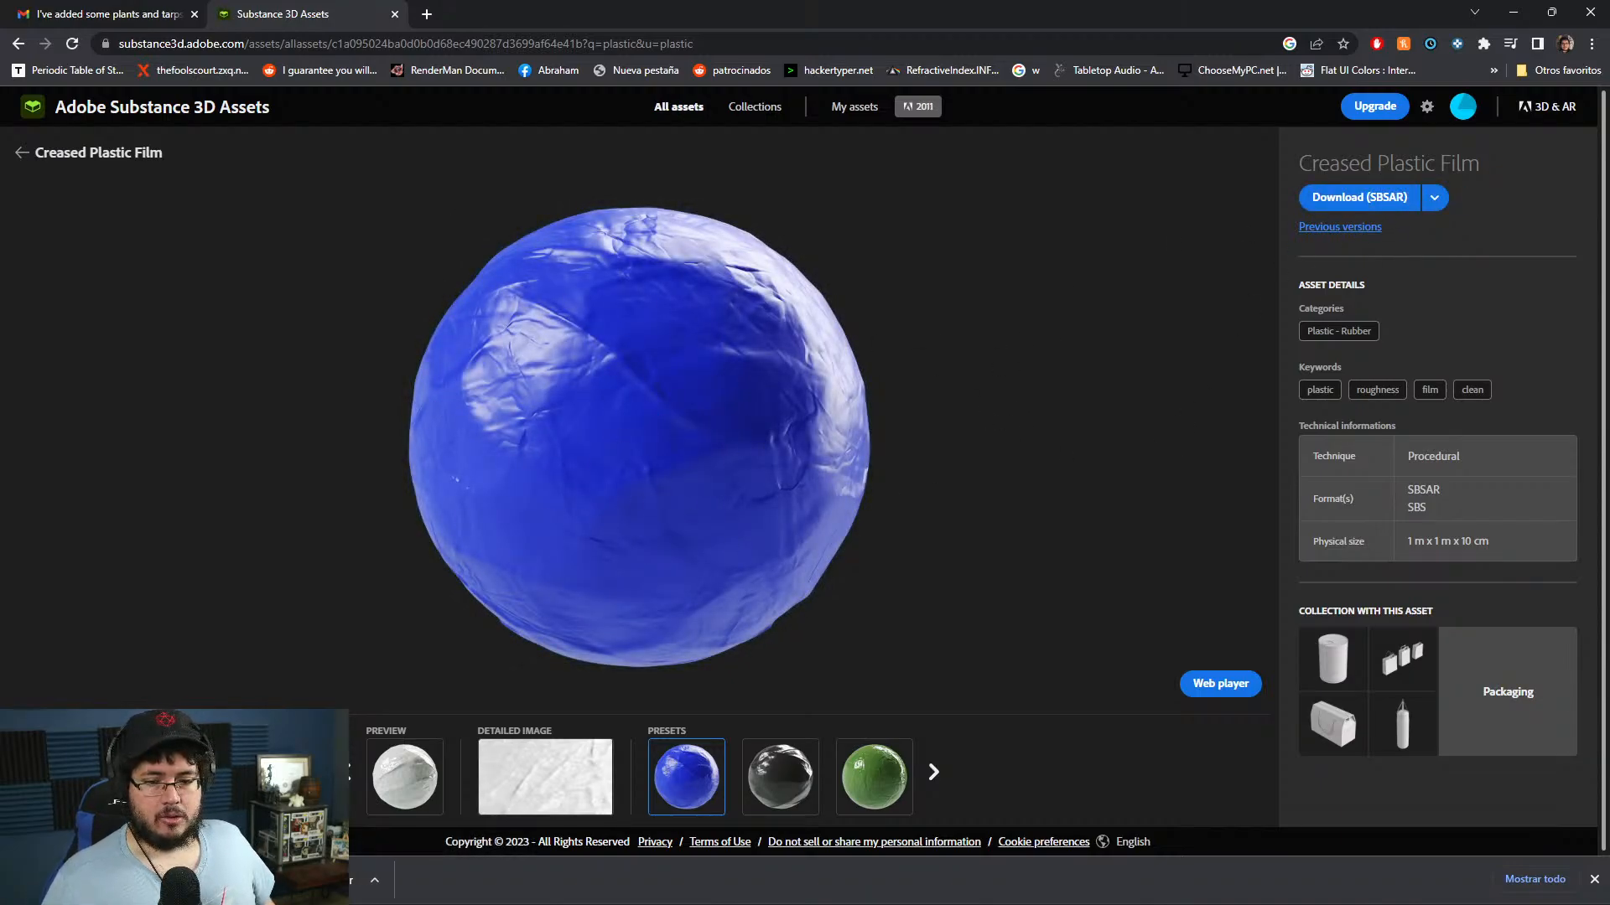
- Copy the downloaded creased_plastic_film file from the Downloads folder into the project's substance folder
click(374, 881)
click(336, 818)
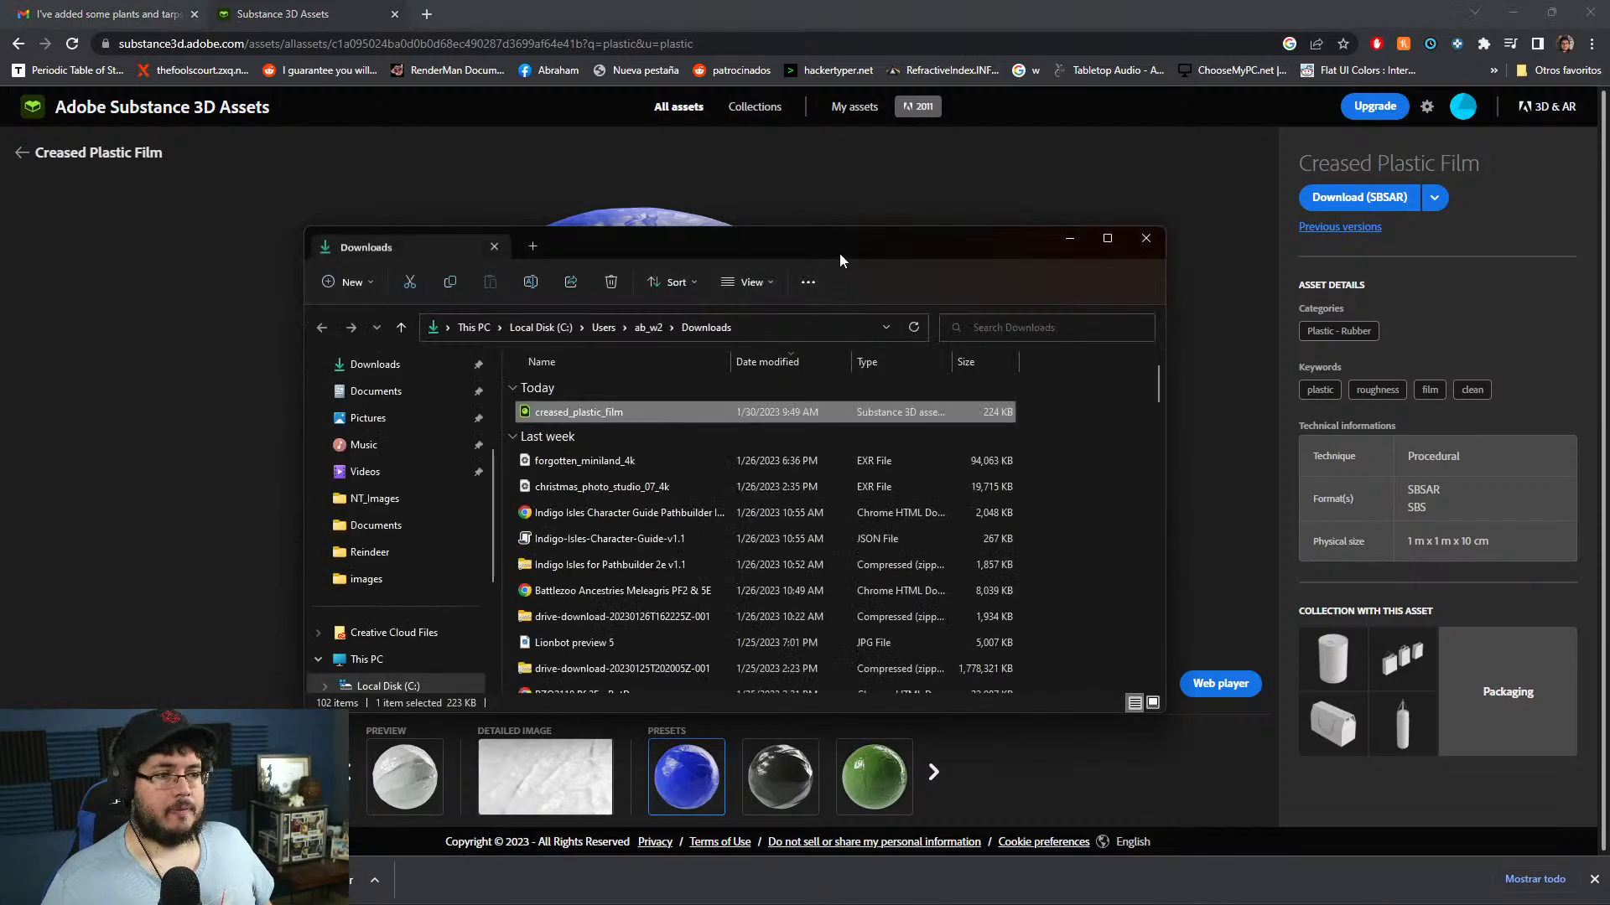
drag(840, 255, 1609, 352)
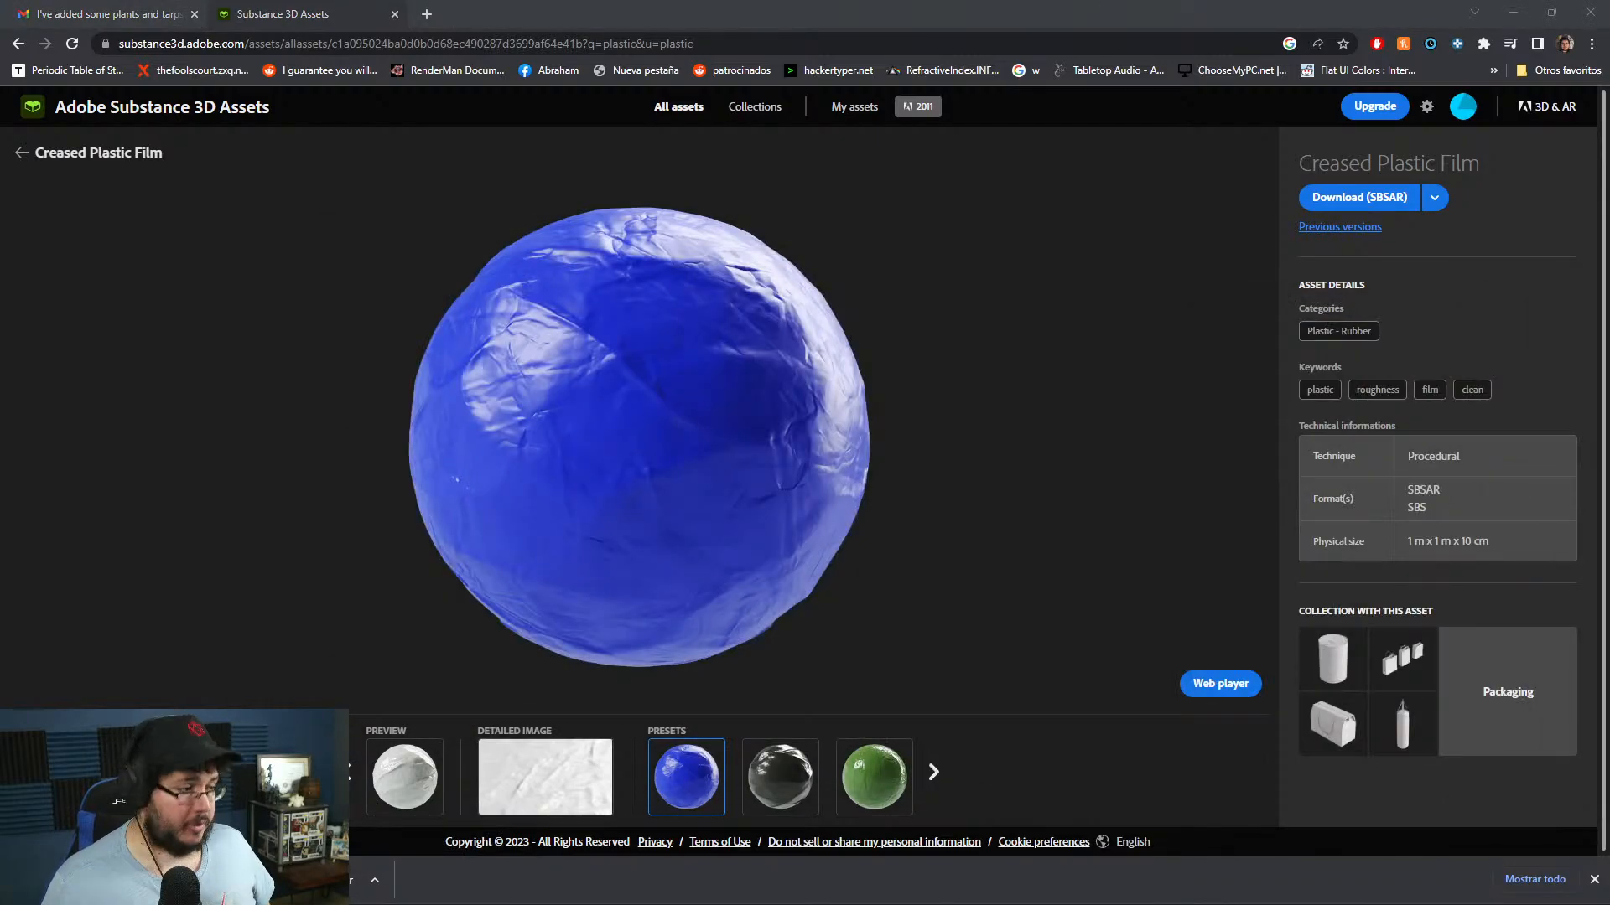
key(super+Tab)
click(981, 478)
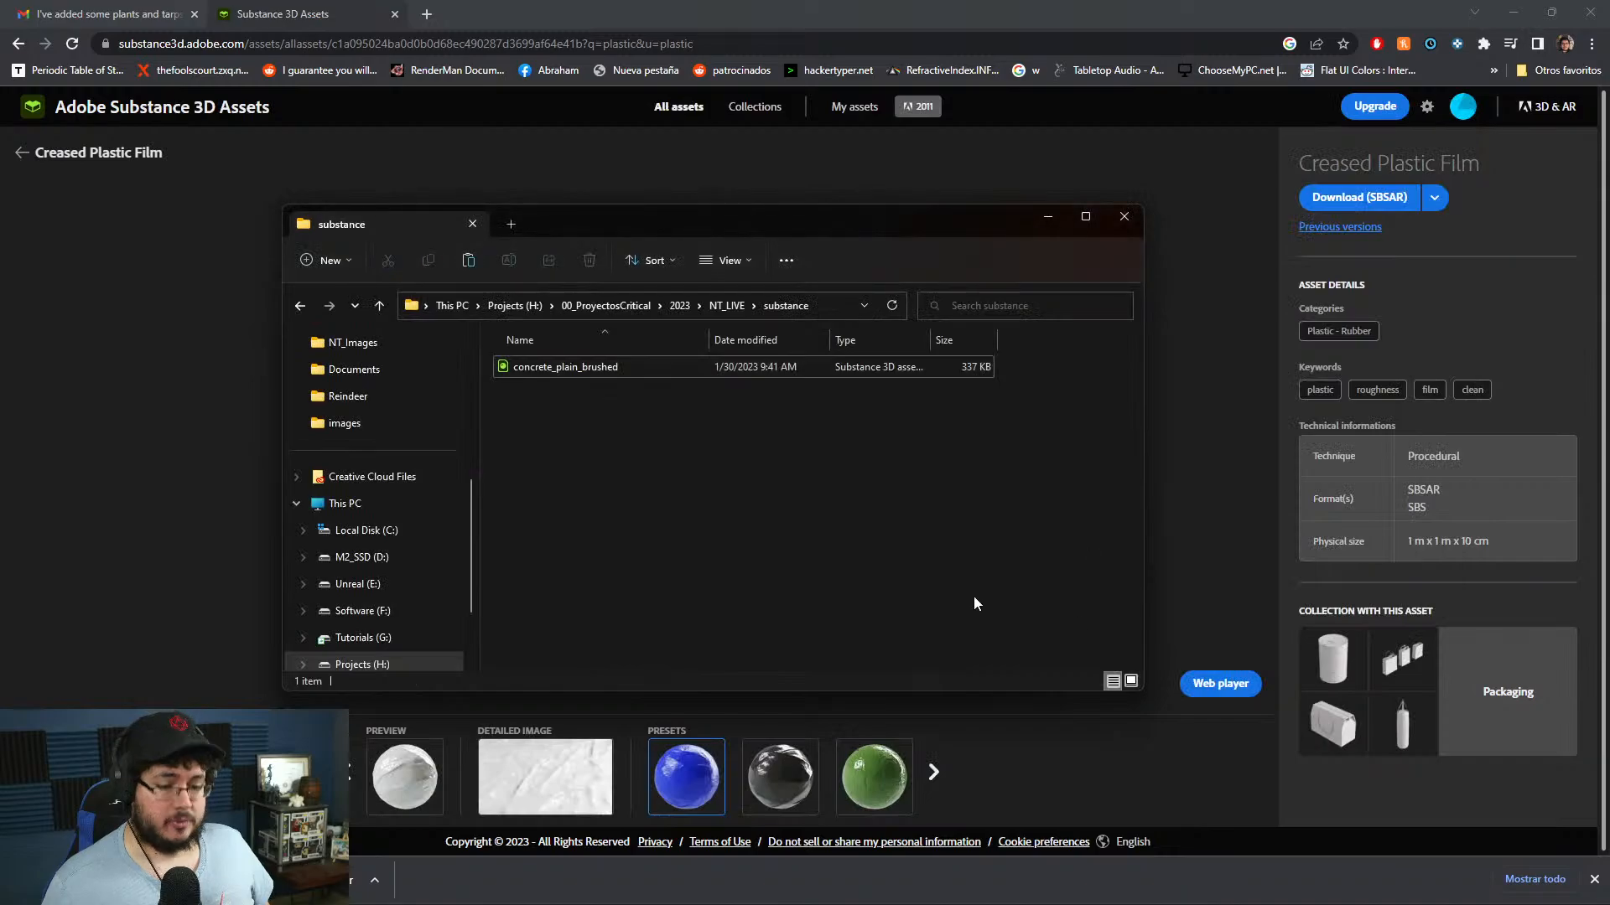
key(ctrl+v)
- Return to Maya's Hypershade, inspect the M_WhitePanels material and clear the node graph
key(alt+Tab)
key(alt+Tab)
key(alt+Tab)
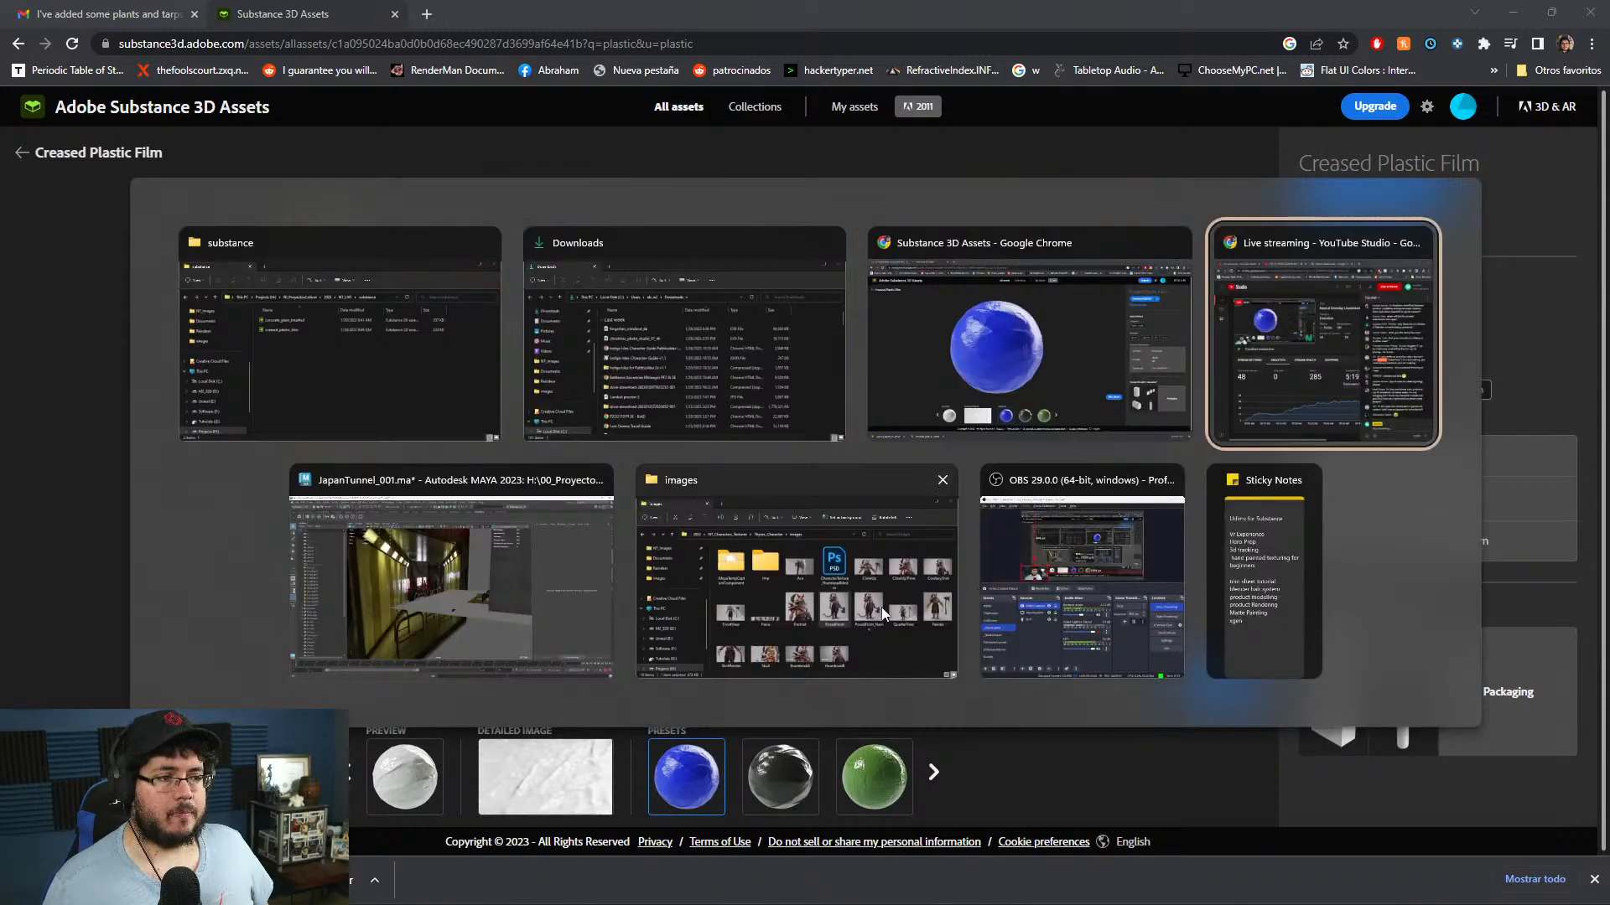
key(alt+Tab)
scroll(780, 712, down, 5)
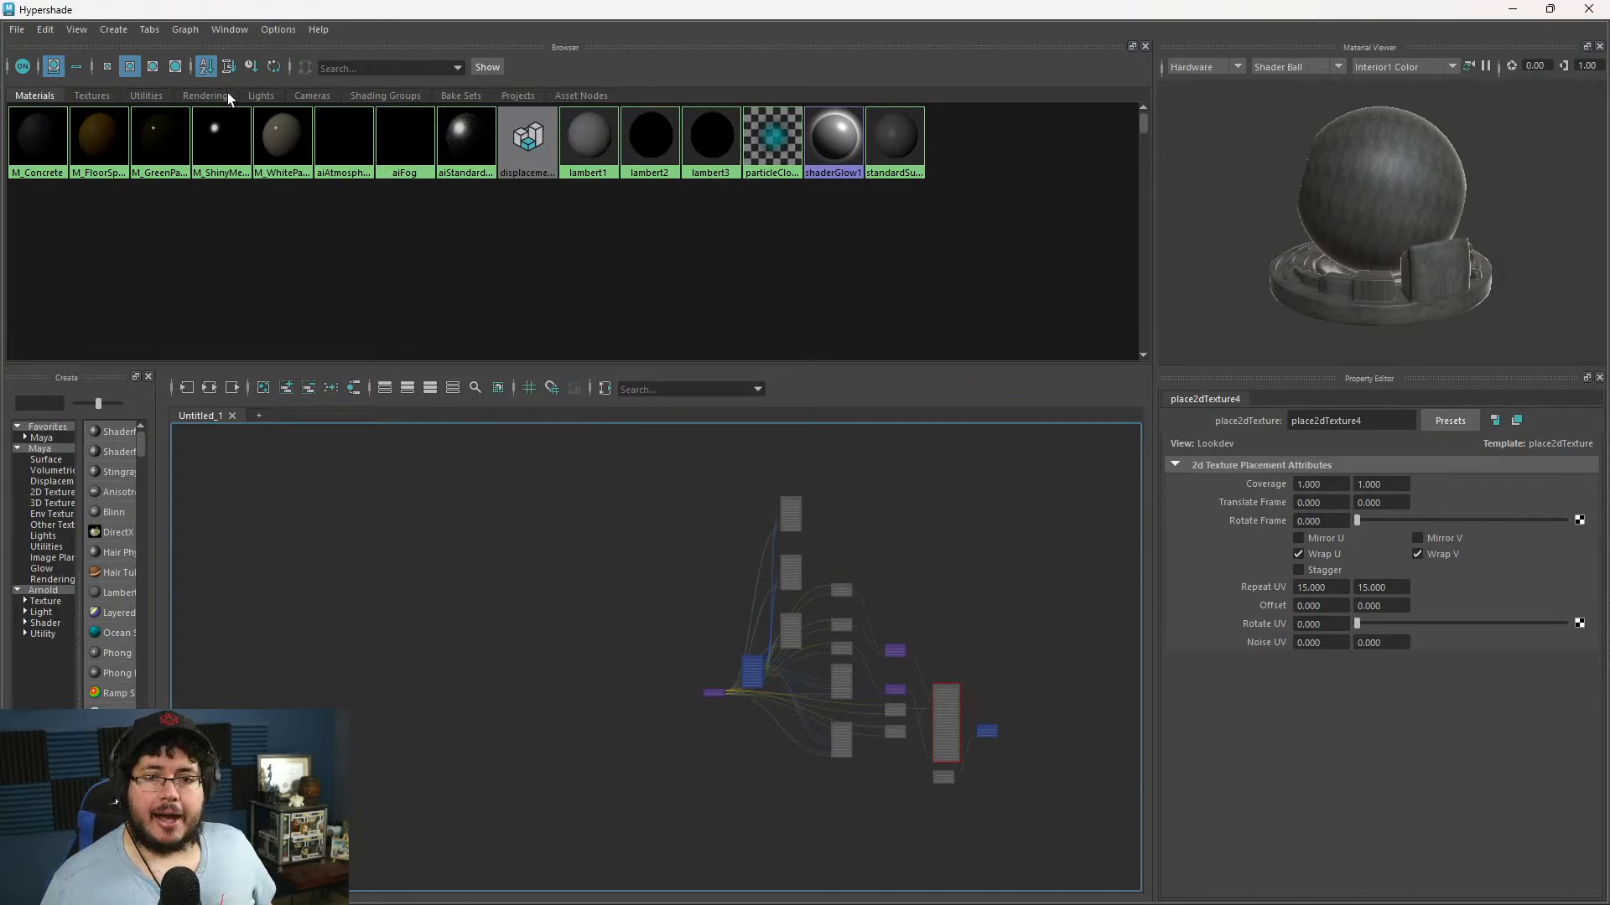
click(281, 134)
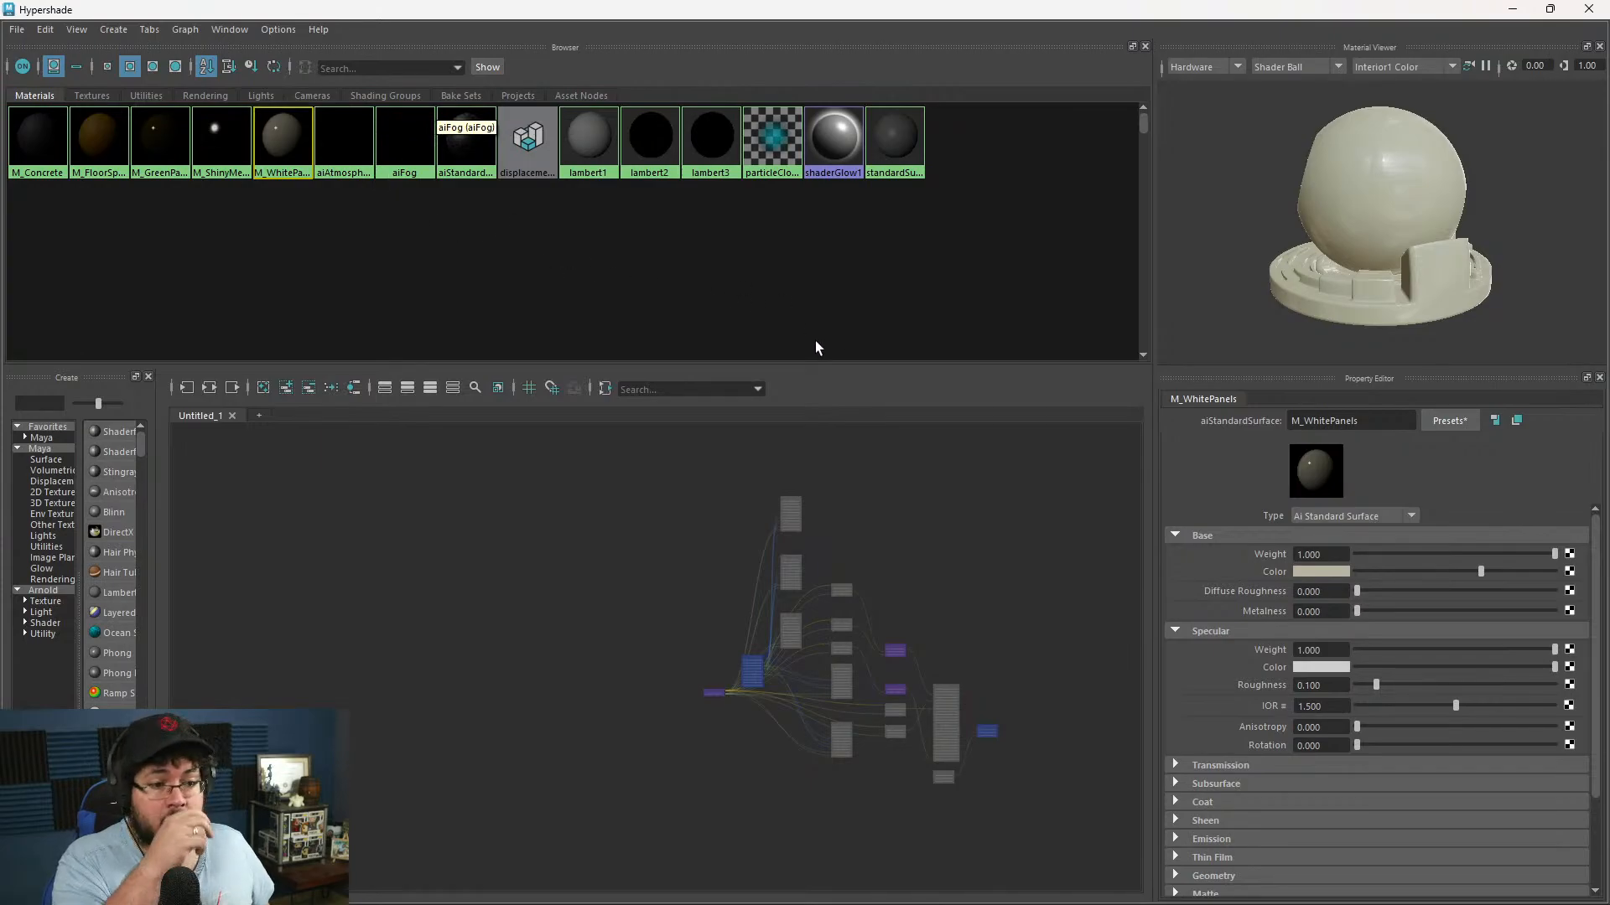
click(290, 394)
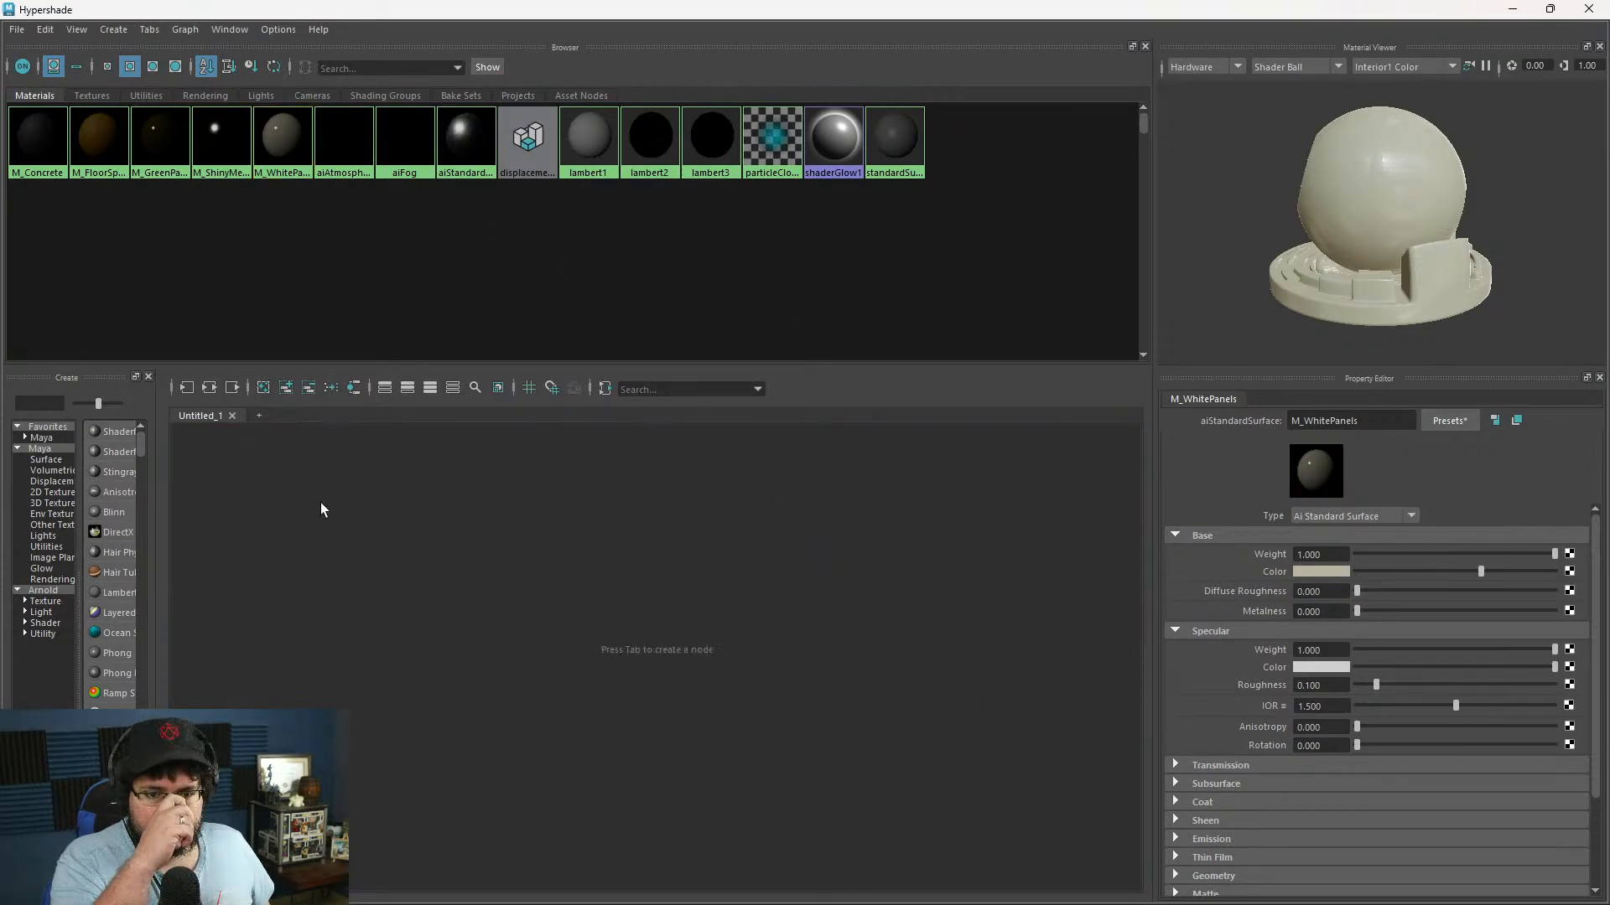
- Create a substanceNode texture in the empty graph and load creased_plastic_film.sbsar into it
key(Tab)
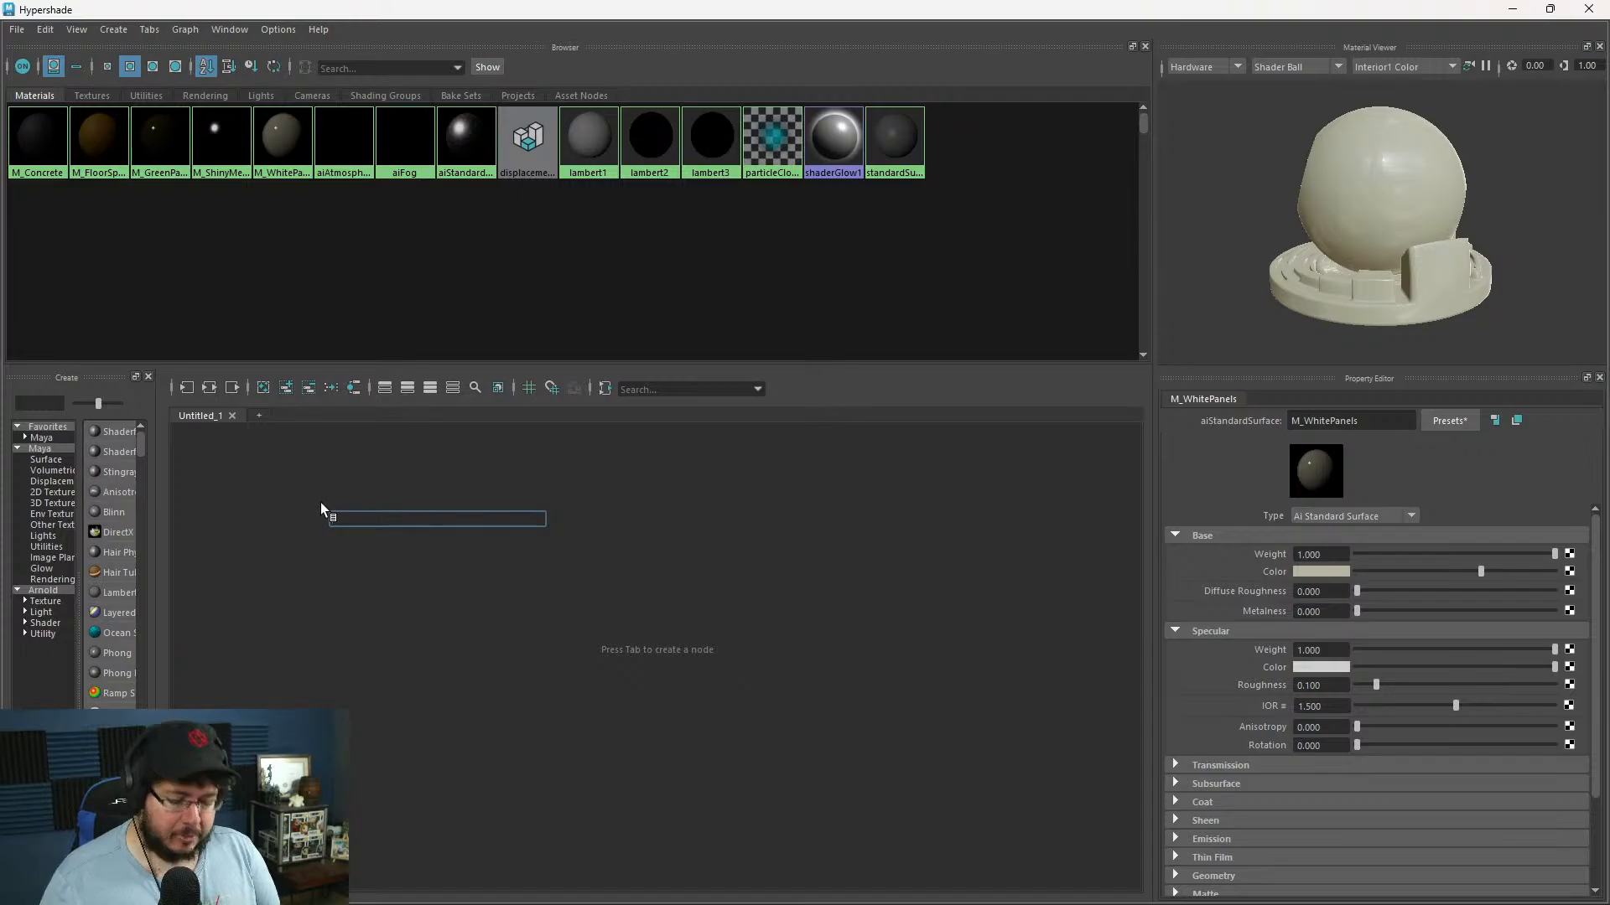
text(subs)
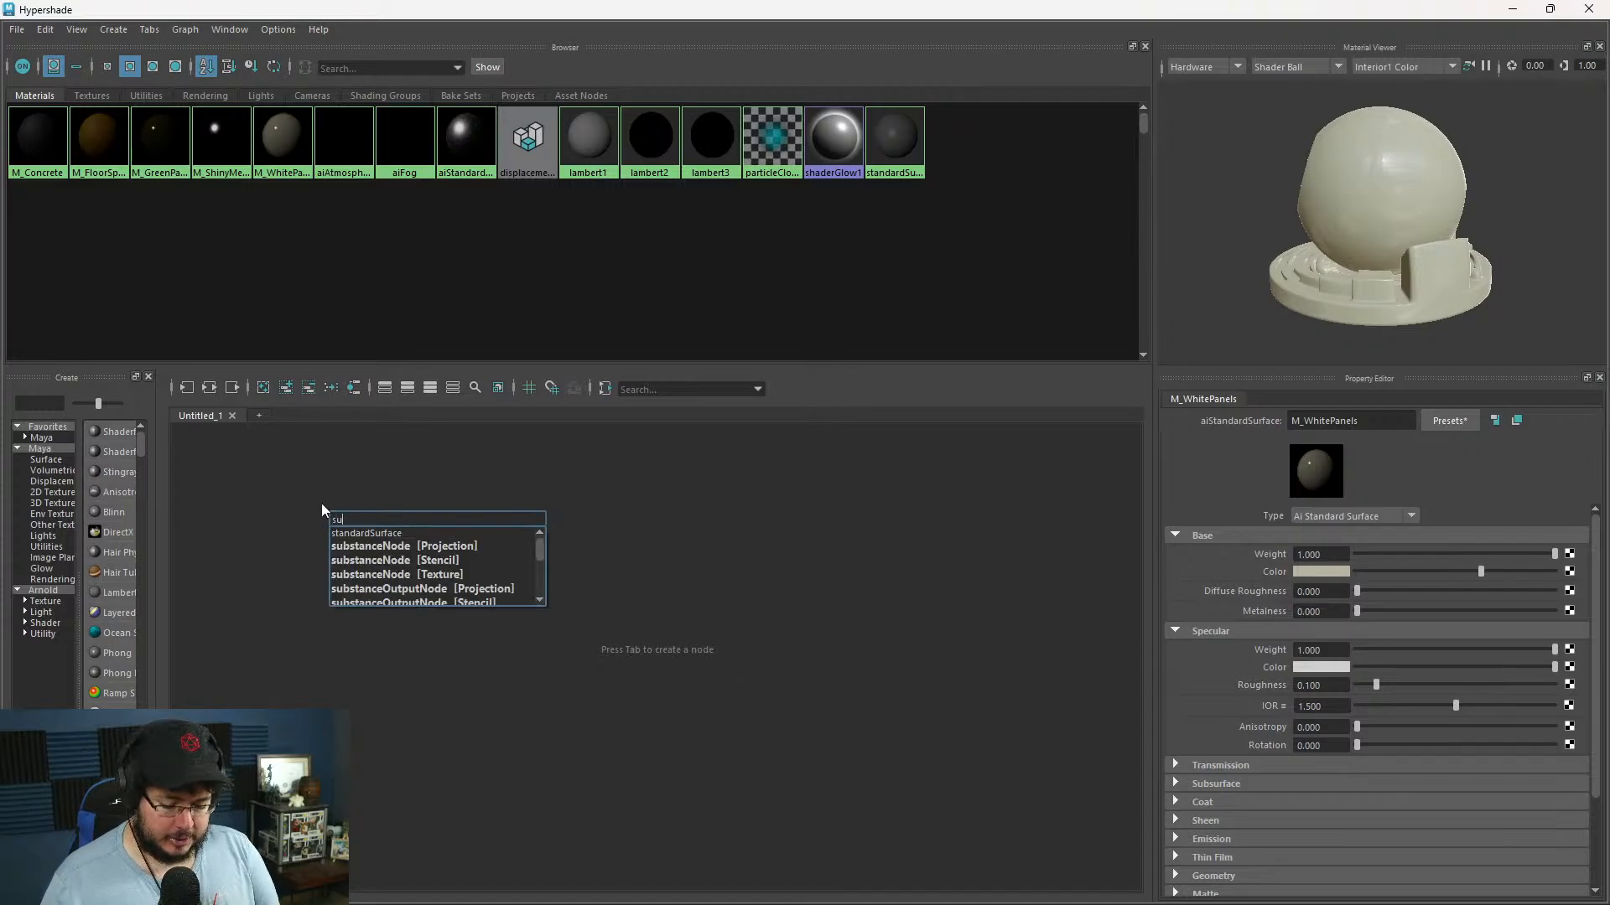
key(Down)
key(Down)
key(Return)
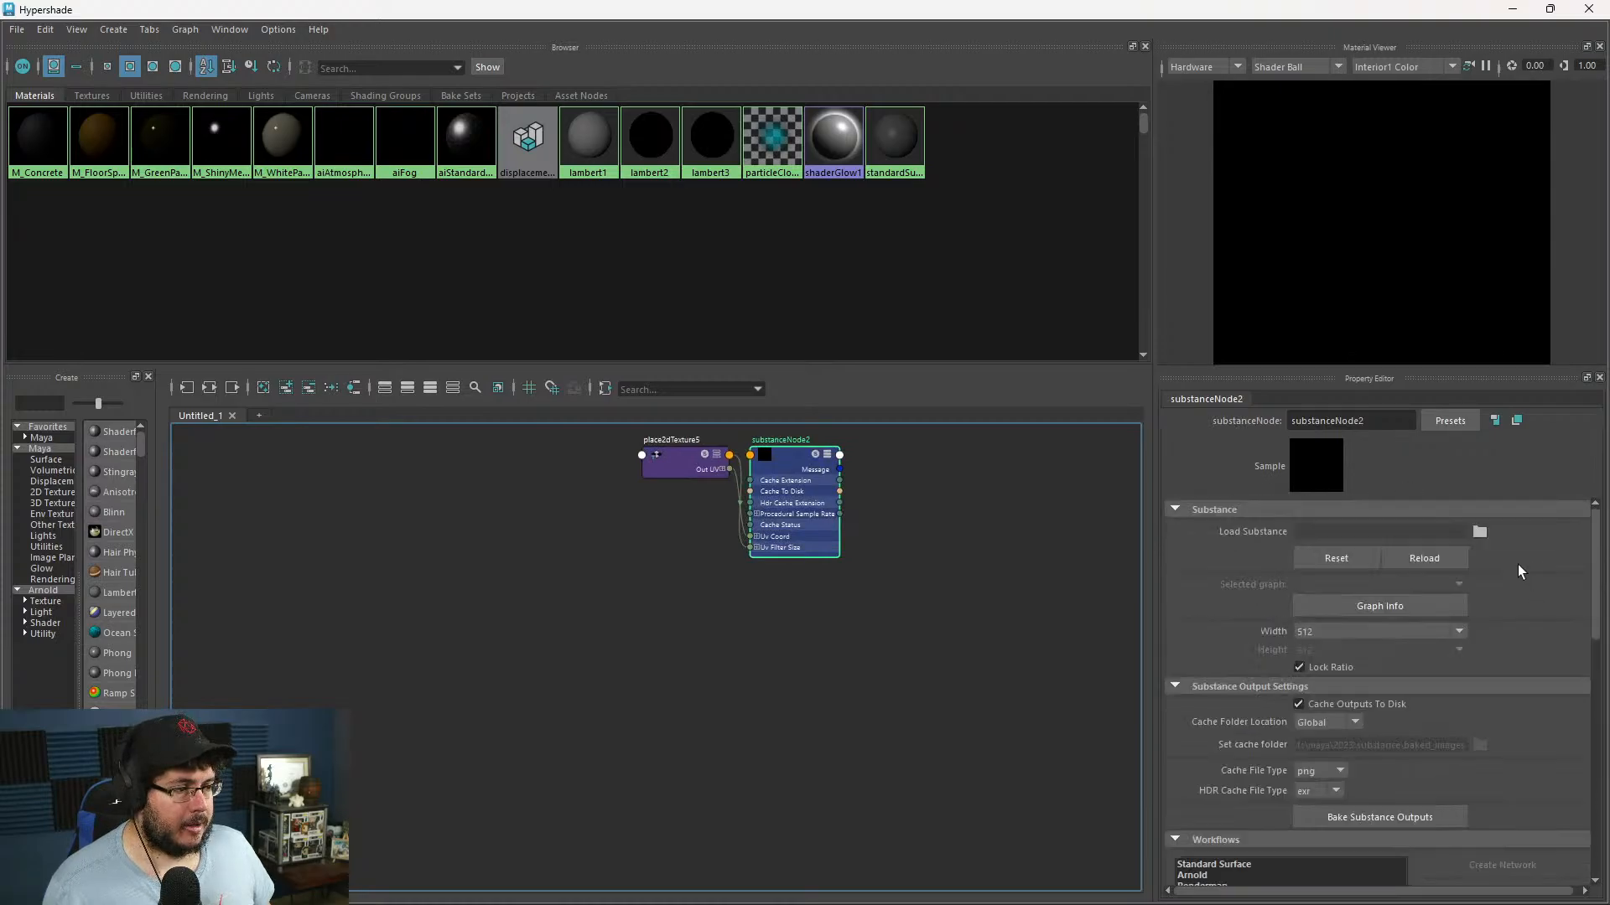
click(1480, 532)
double_click(374, 324)
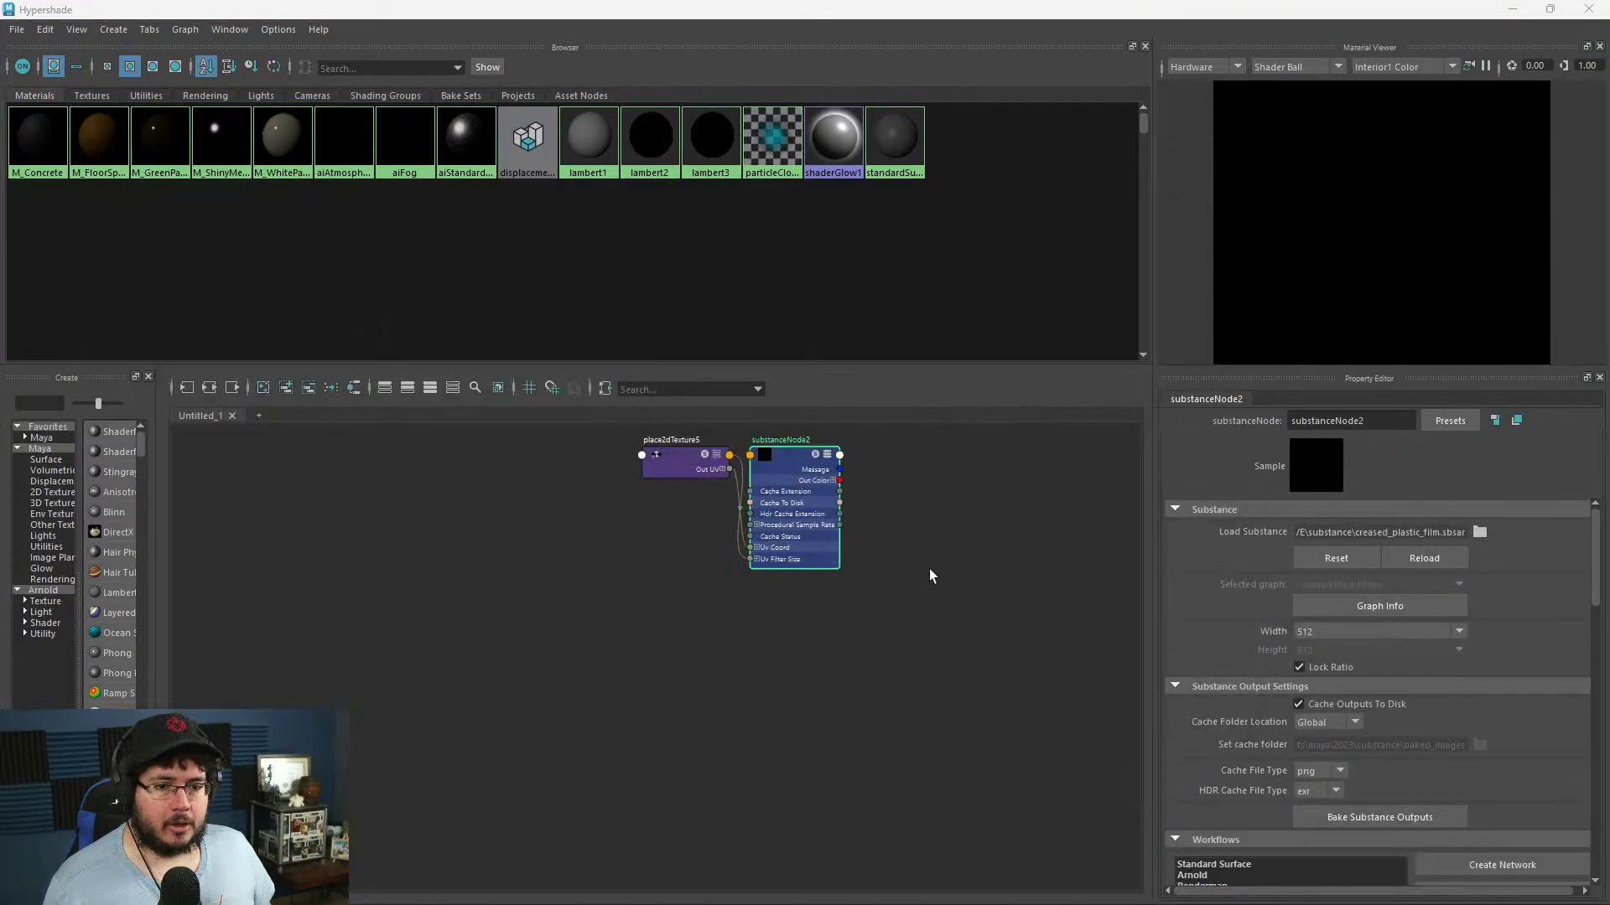
- Generate a Standard Surface workflow network from the creased plastic film substance node
scroll(1390, 670, down, 6)
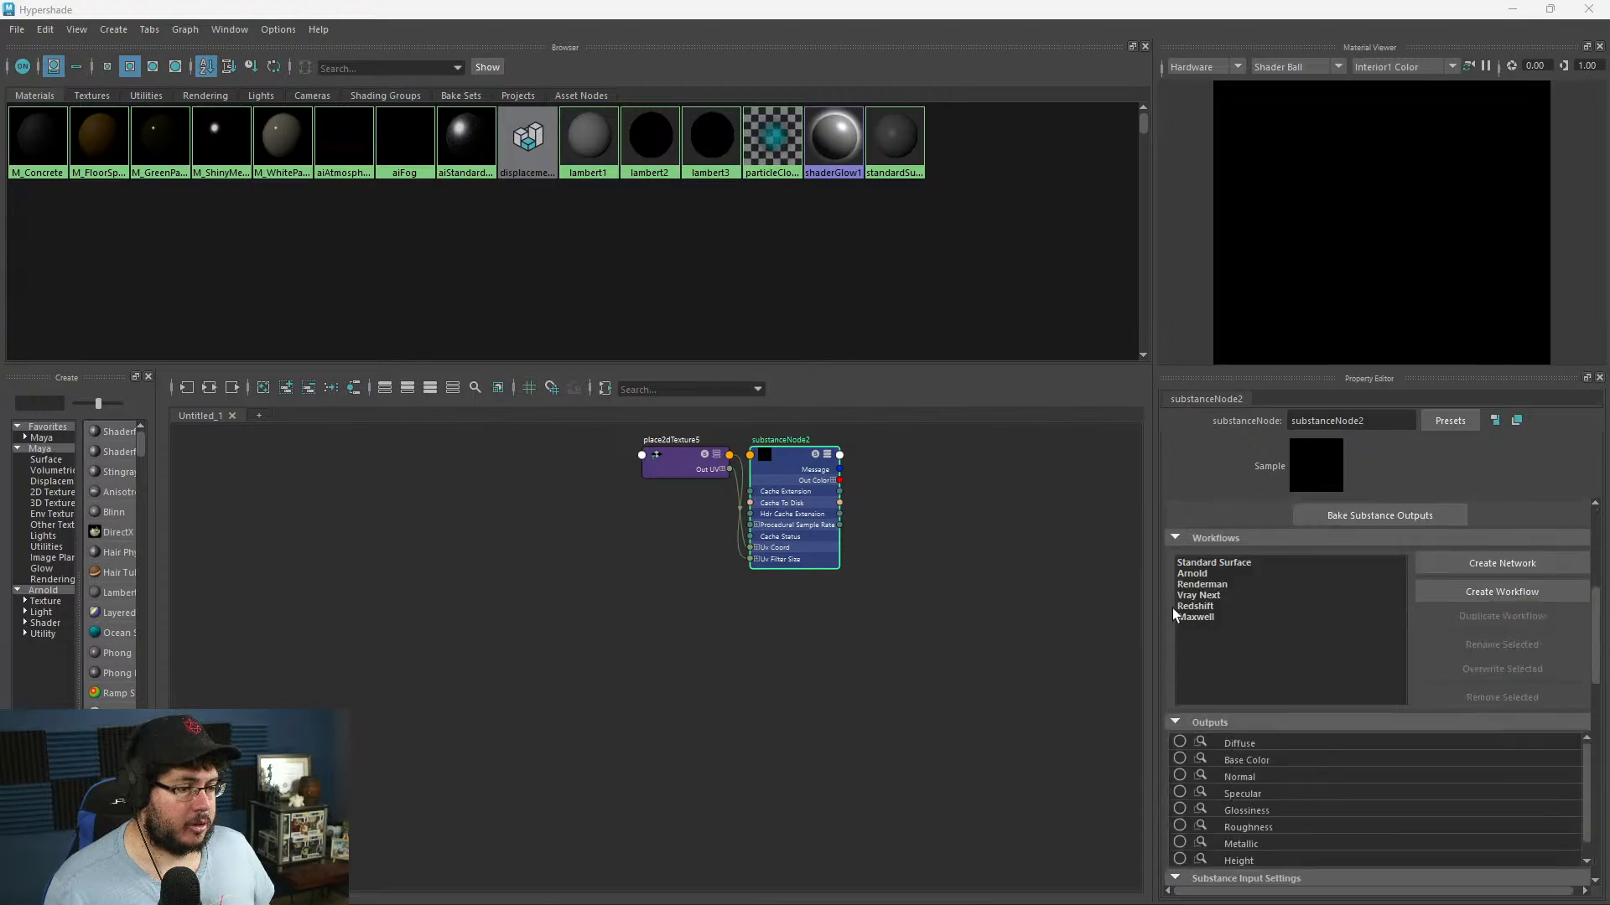
click(1198, 564)
click(1487, 565)
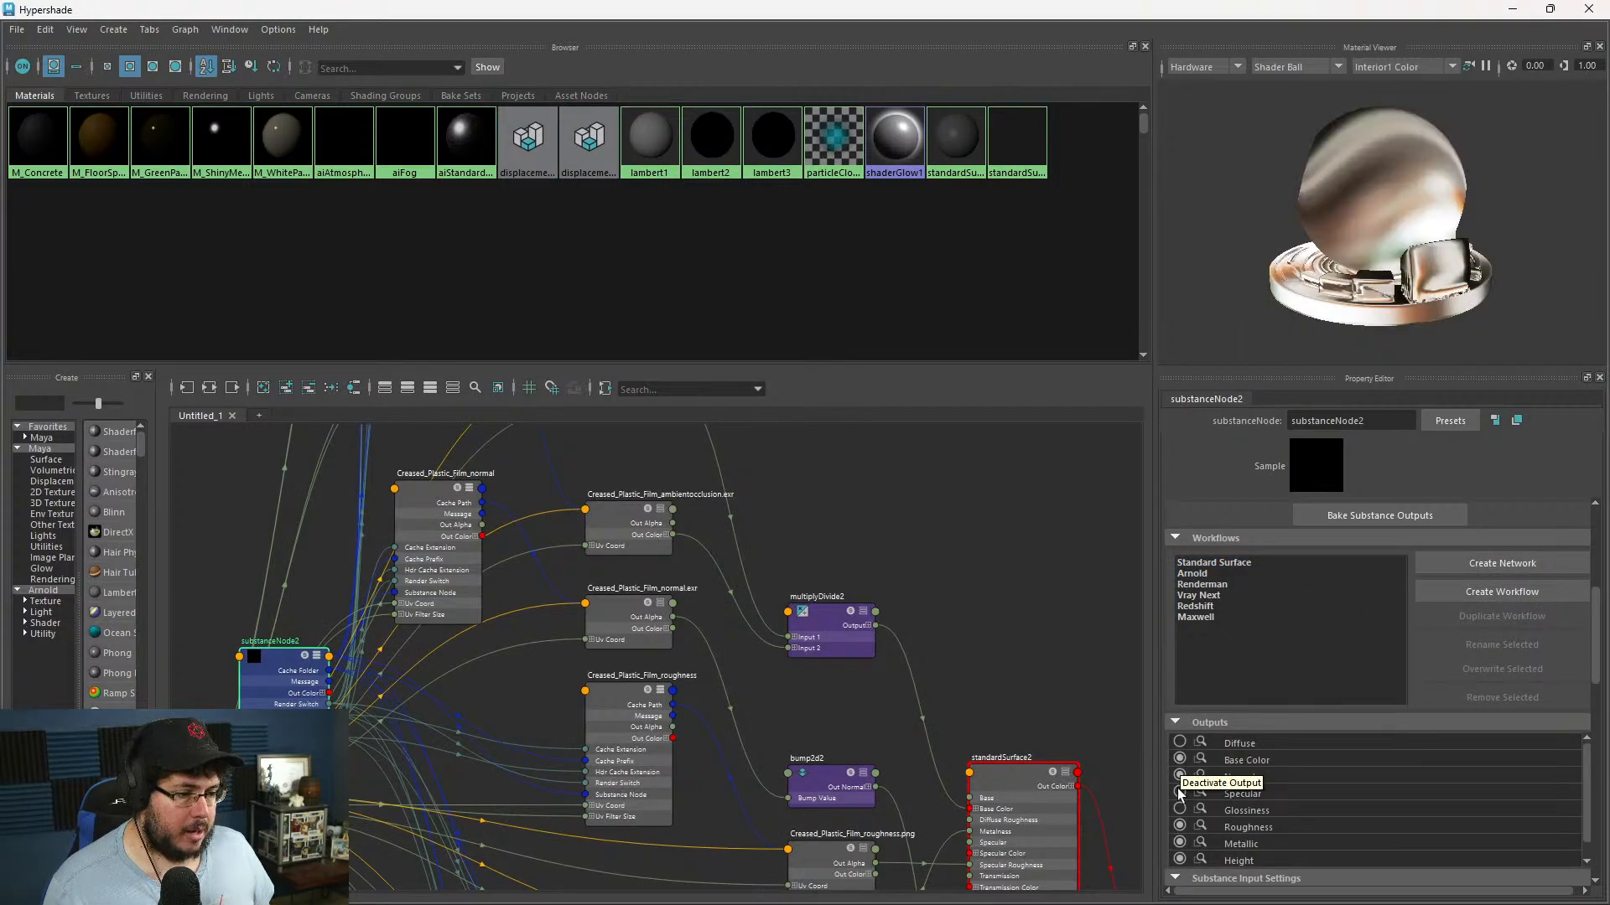
- Deactivate the substance's Base Color, Specular, Roughness, Metallic, Height and Ambient Occlusion outputs, keeping only Normal active
click(1181, 843)
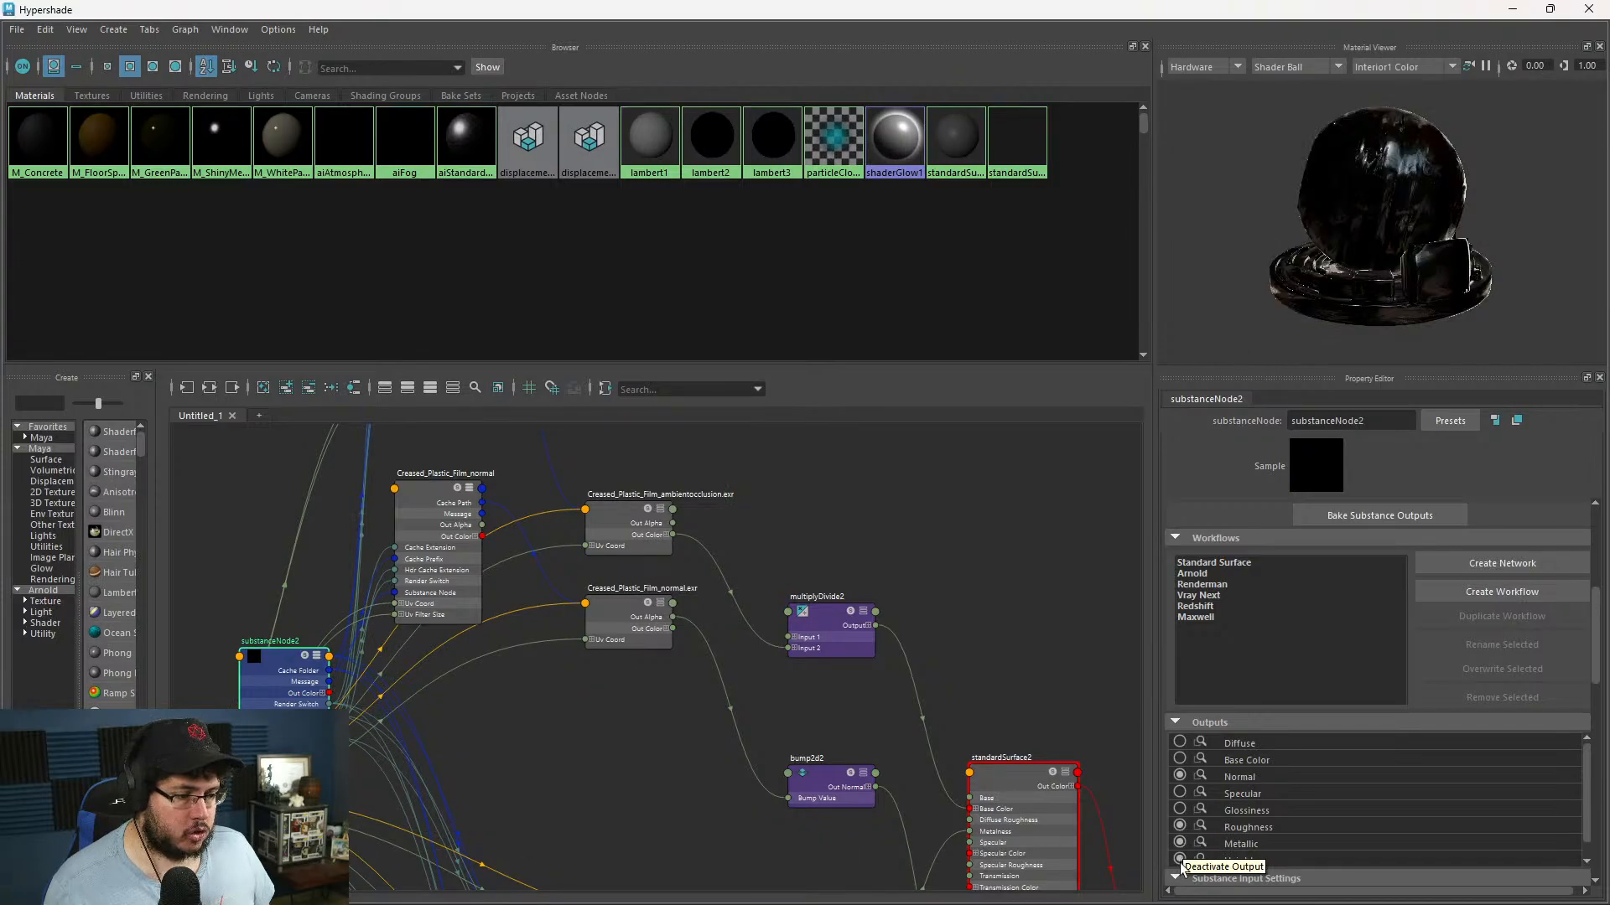
click(1181, 861)
scroll(1184, 855, down, 1)
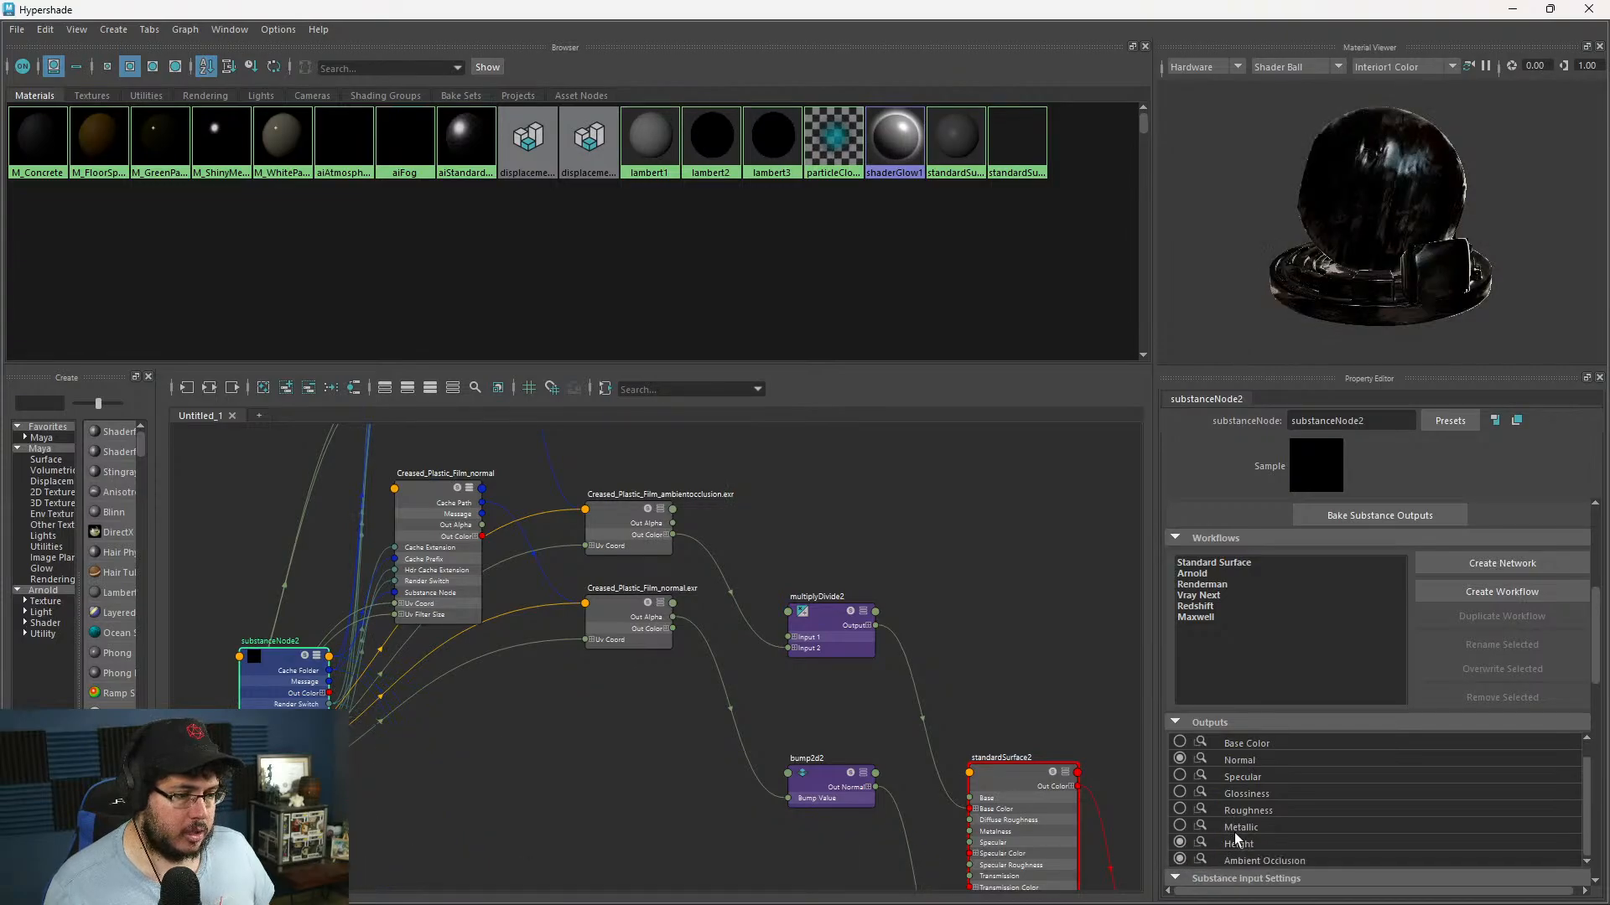
click(1179, 860)
scroll(1180, 864, up, 1)
scroll(560, 646, up, 5)
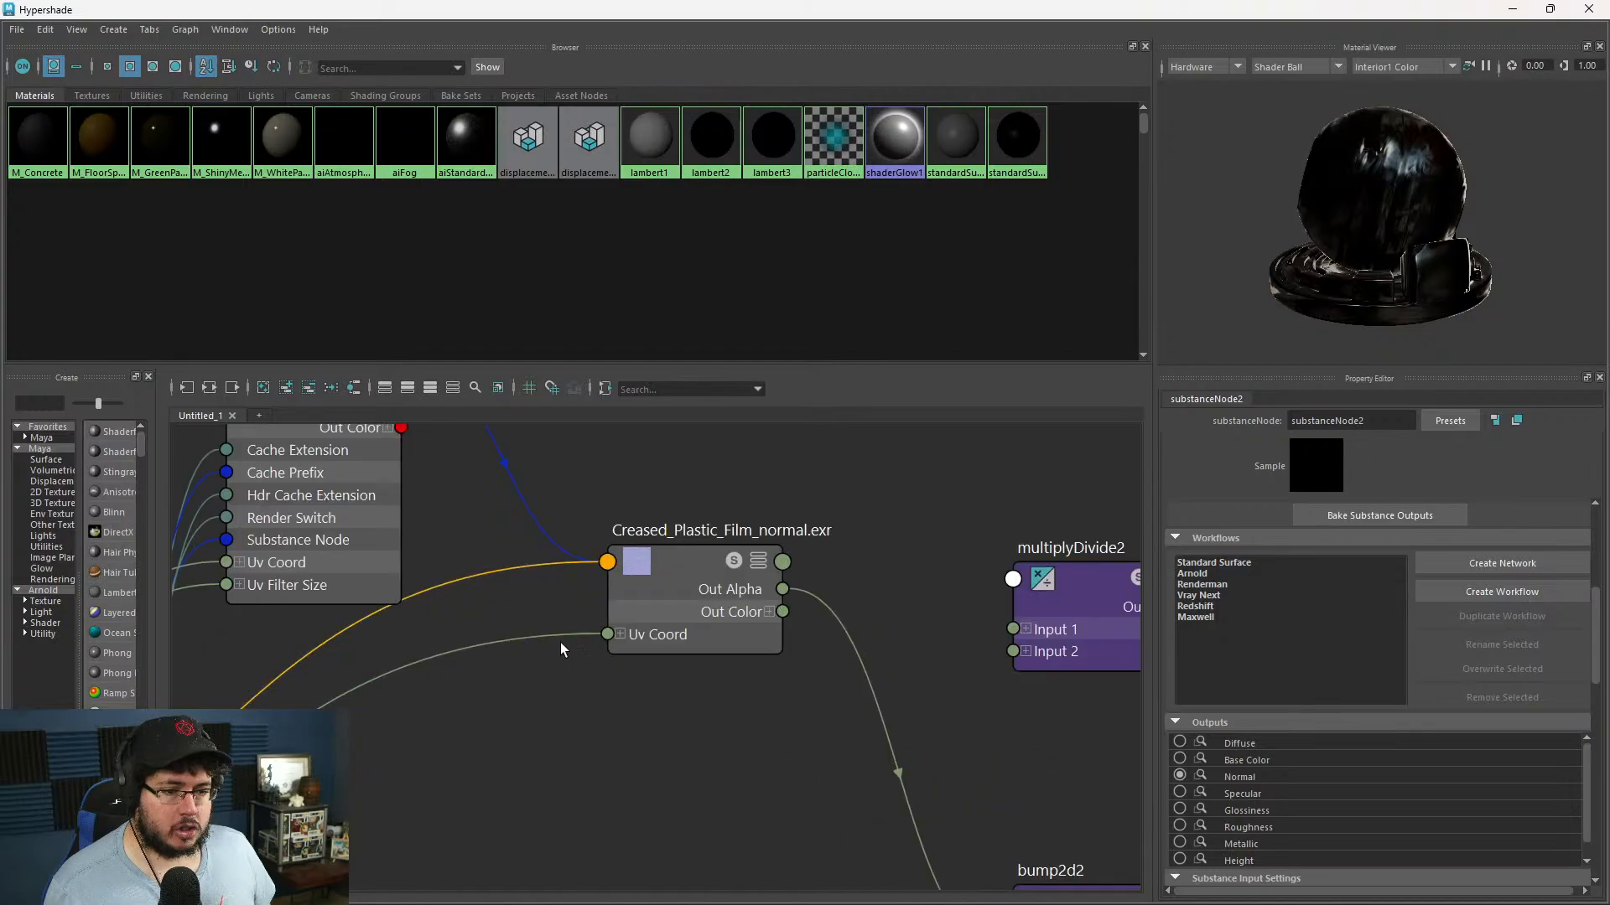
- Add the M_WhitePanels material to the graph alongside the creased plastic film network
click(719, 611)
scroll(835, 611, down, 5)
scroll(838, 610, down, 5)
alt+middle_drag(868, 566, 718, 528)
scroll(1018, 657, up, 8)
scroll(797, 632, down, 6)
alt+middle_drag(721, 629, 872, 728)
scroll(872, 728, down, 2)
drag(817, 759, 833, 666)
click(279, 150)
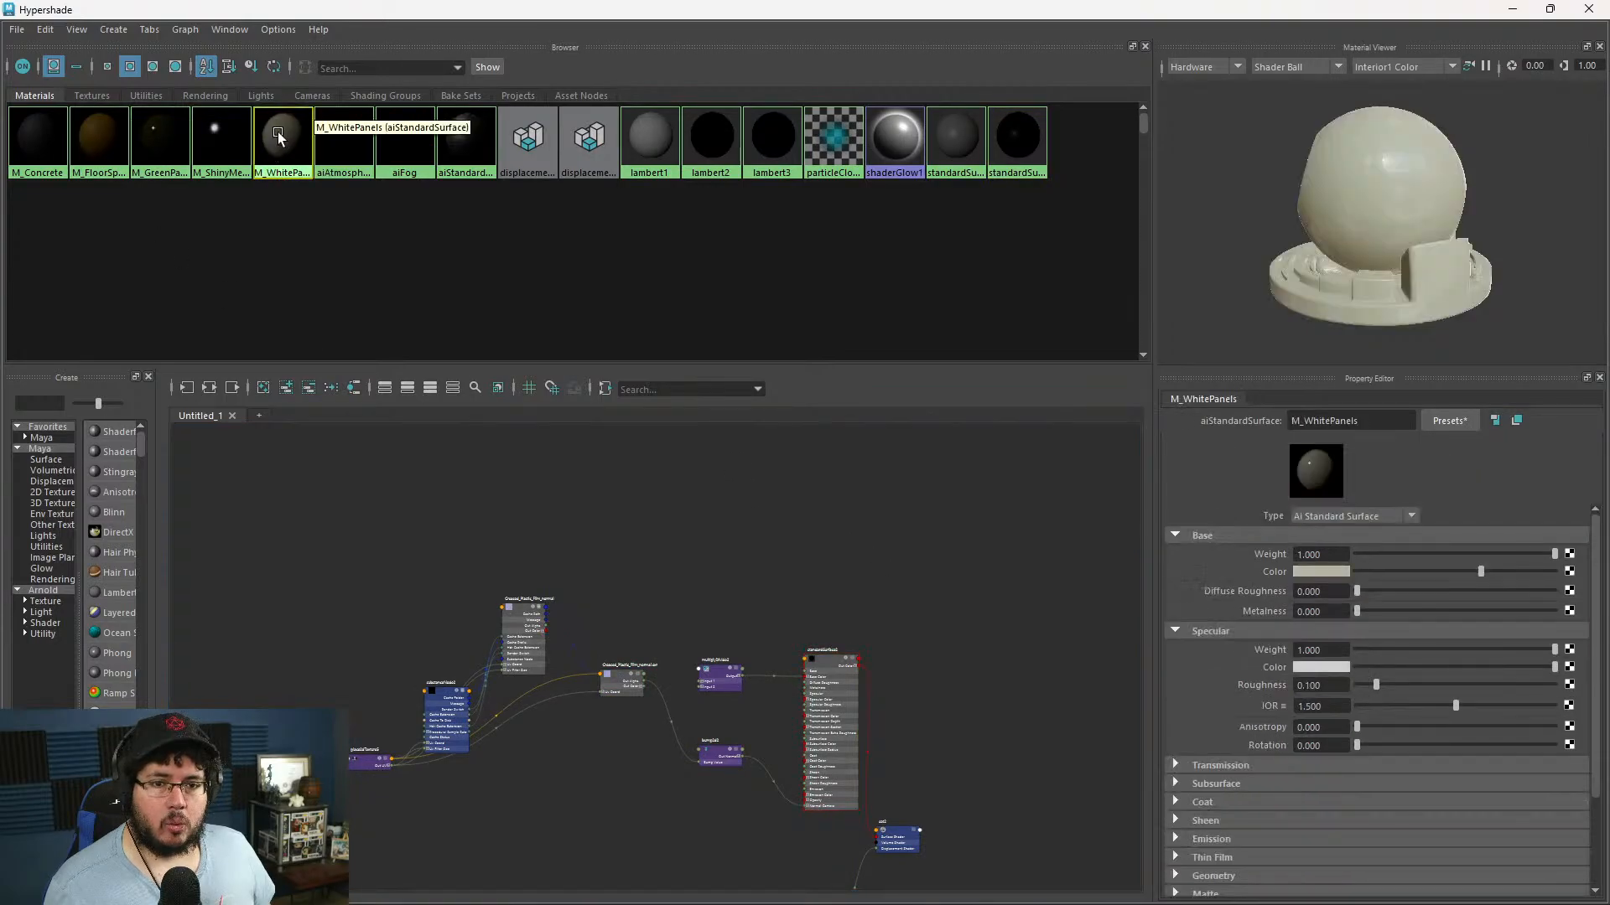
drag(279, 150, 937, 476)
- Connect the Out Normal of bump2d2 to the Normal Camera input of M_WhitePanels and check the wrinkles on the preview ball
scroll(905, 553, up, 3)
scroll(583, 639, up, 3)
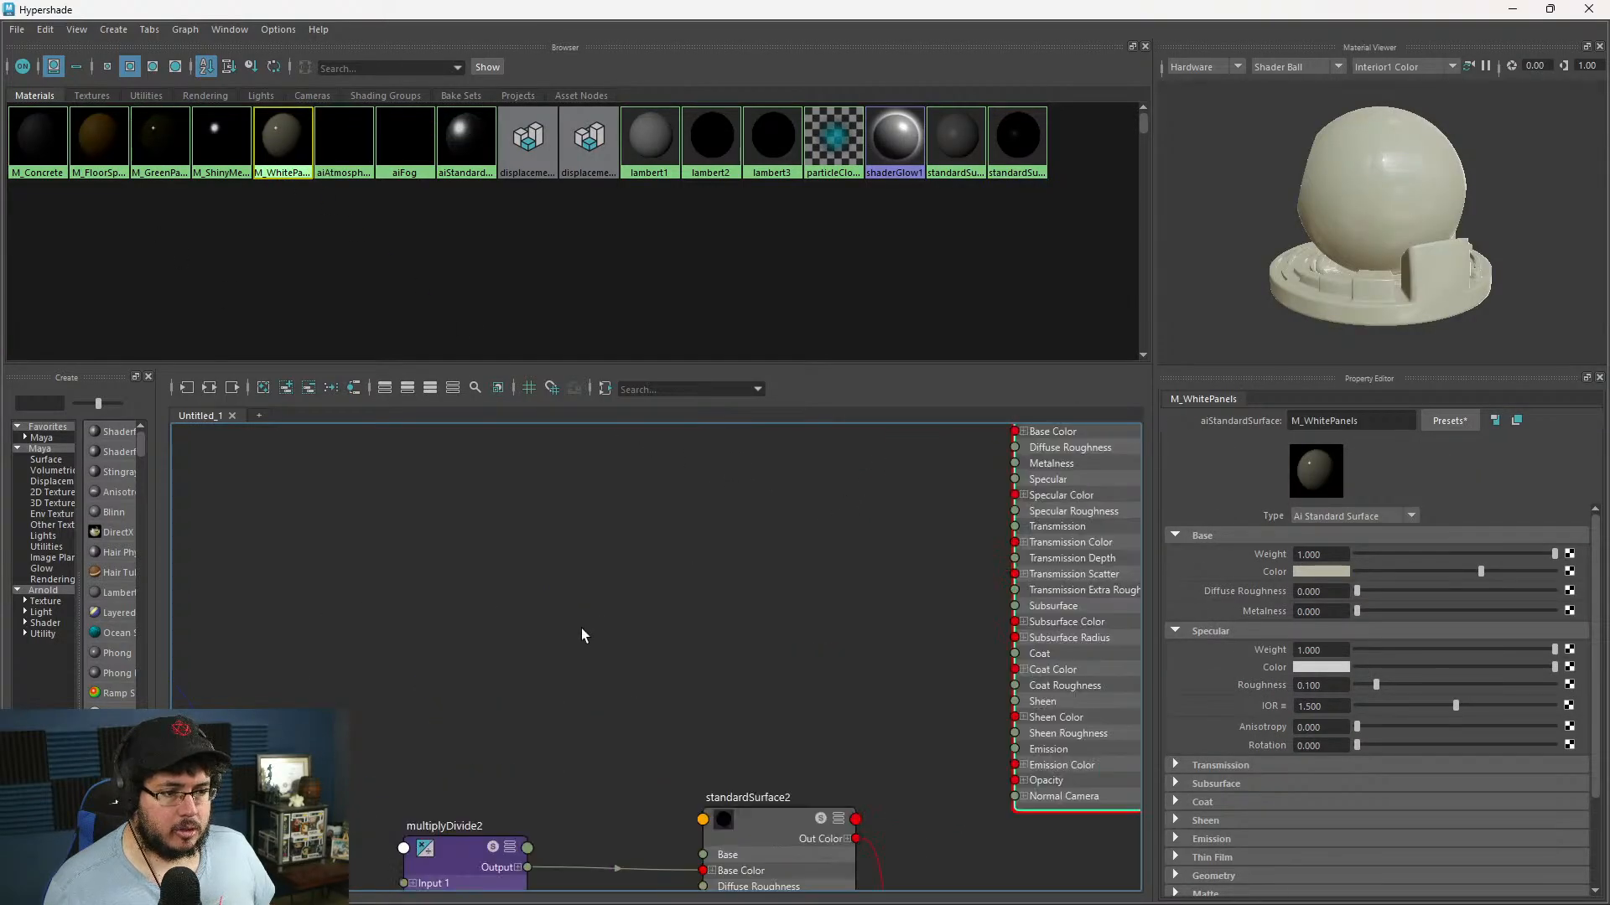
alt+middle_drag(576, 667, 619, 444)
scroll(619, 445, down, 3)
alt+middle_drag(587, 711, 527, 747)
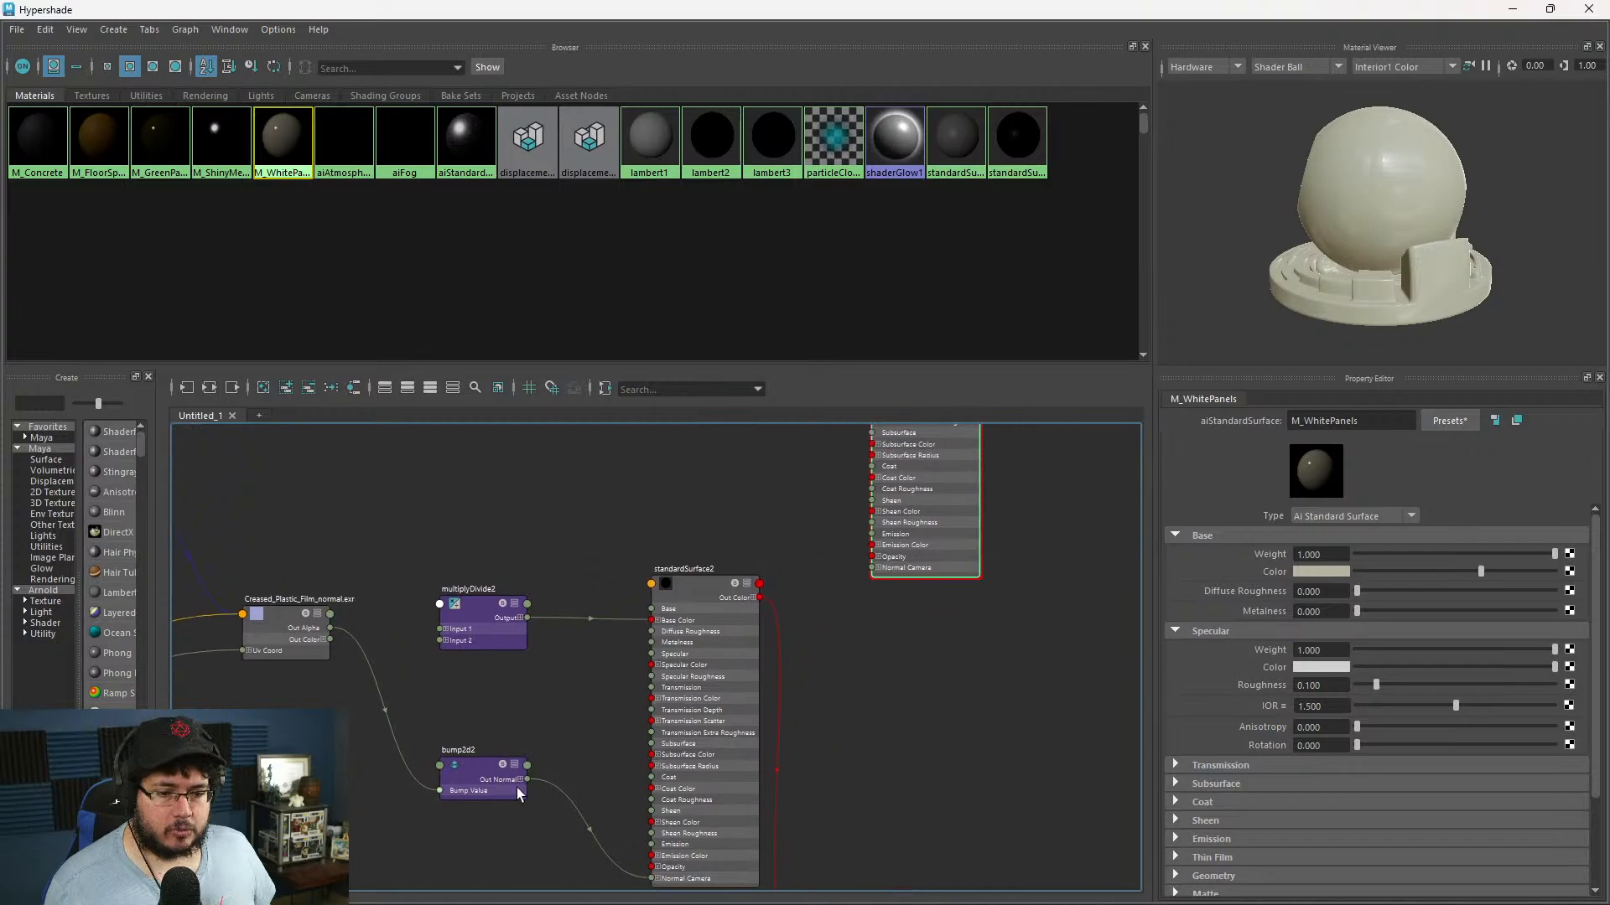
drag(526, 784, 879, 563)
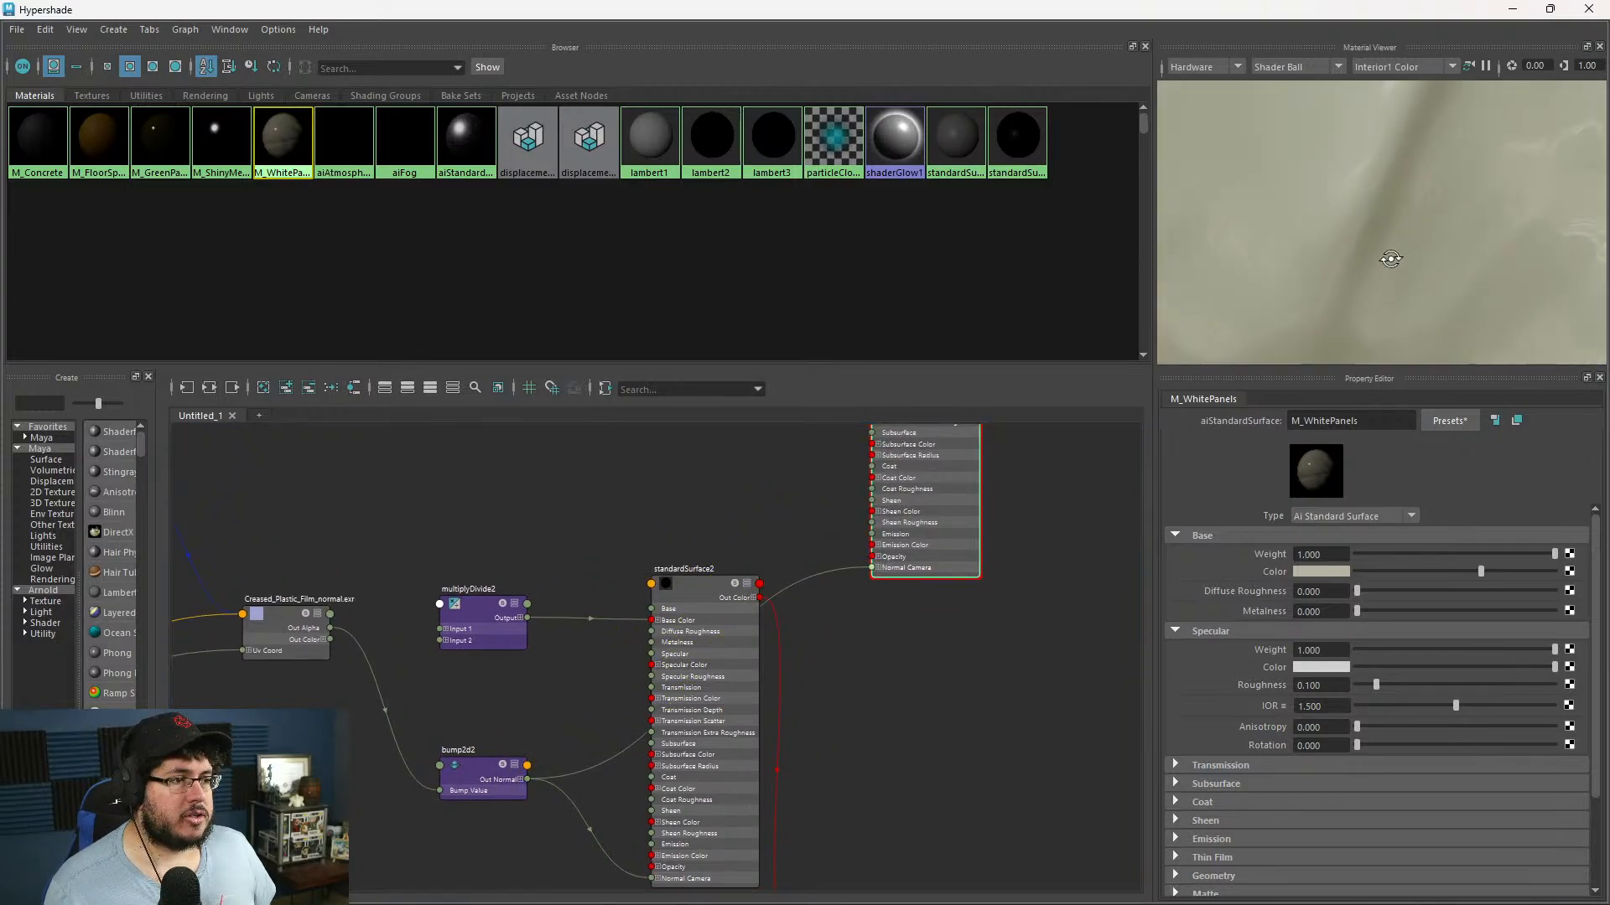
alt+middle_drag(1397, 255, 1351, 258)
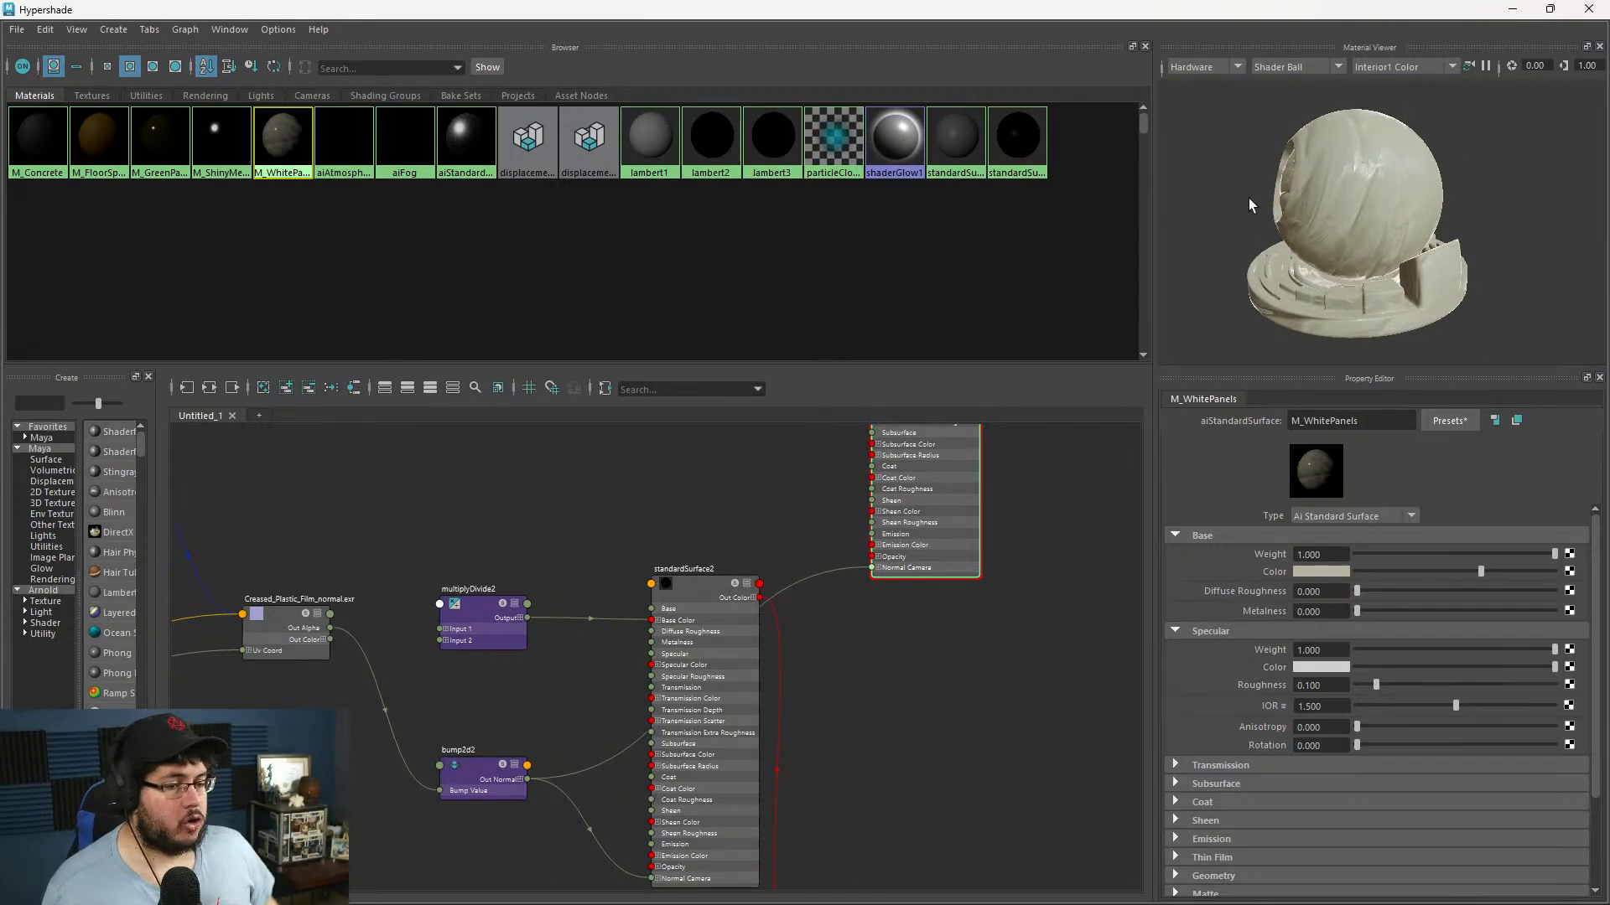
- Rename the standardSurface2 material as M_PlasticWrinkles
click(755, 669)
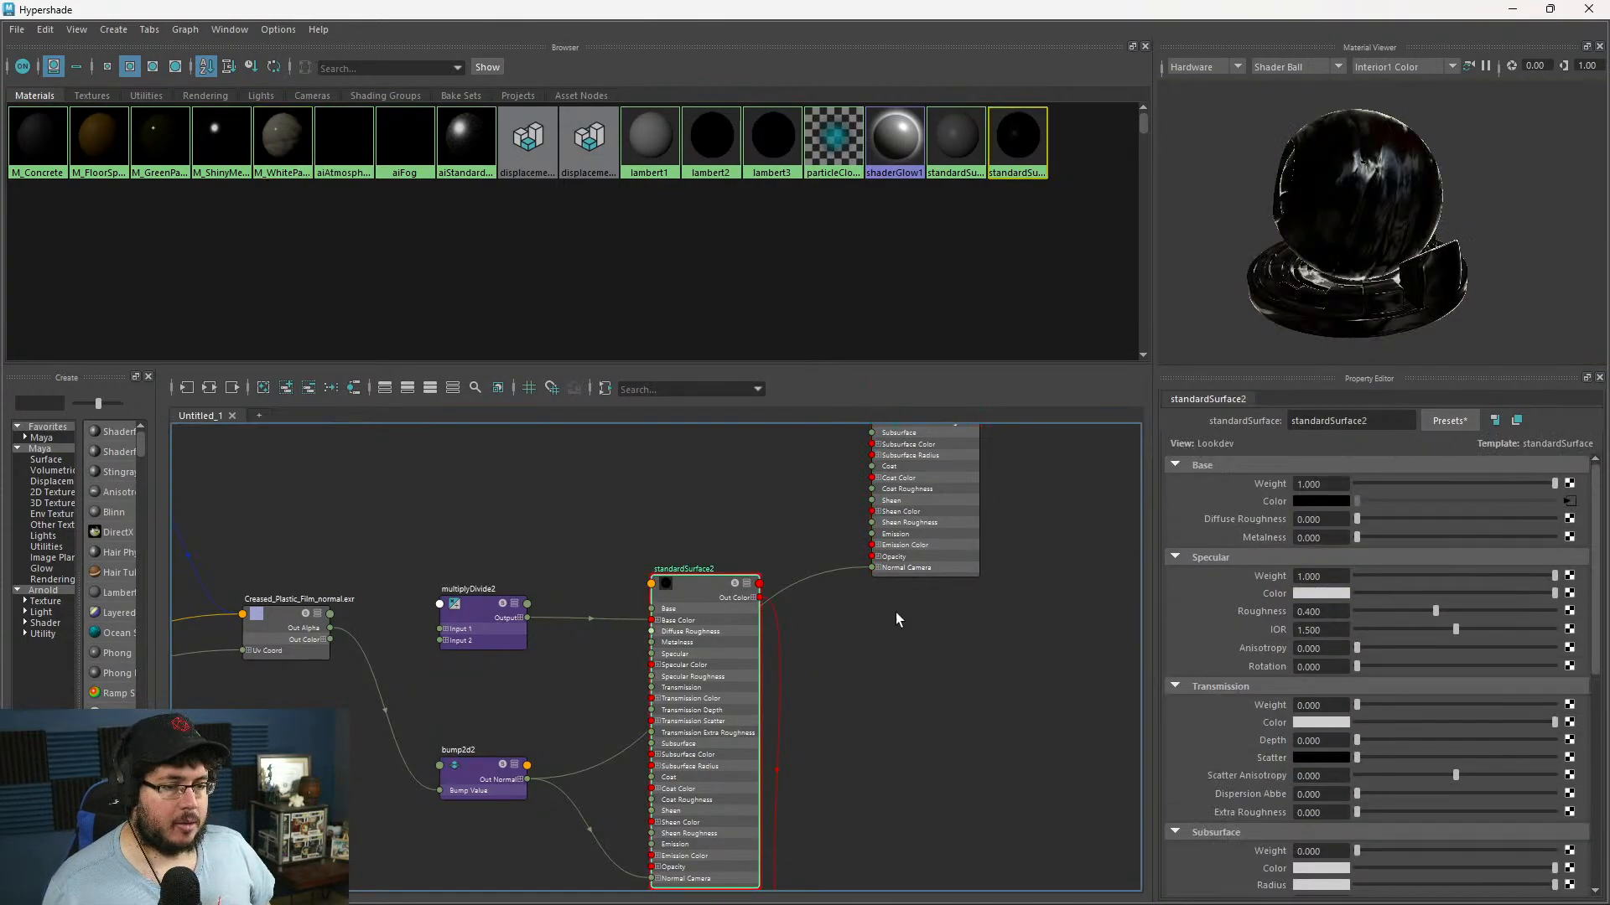
click(1333, 483)
click(1370, 422)
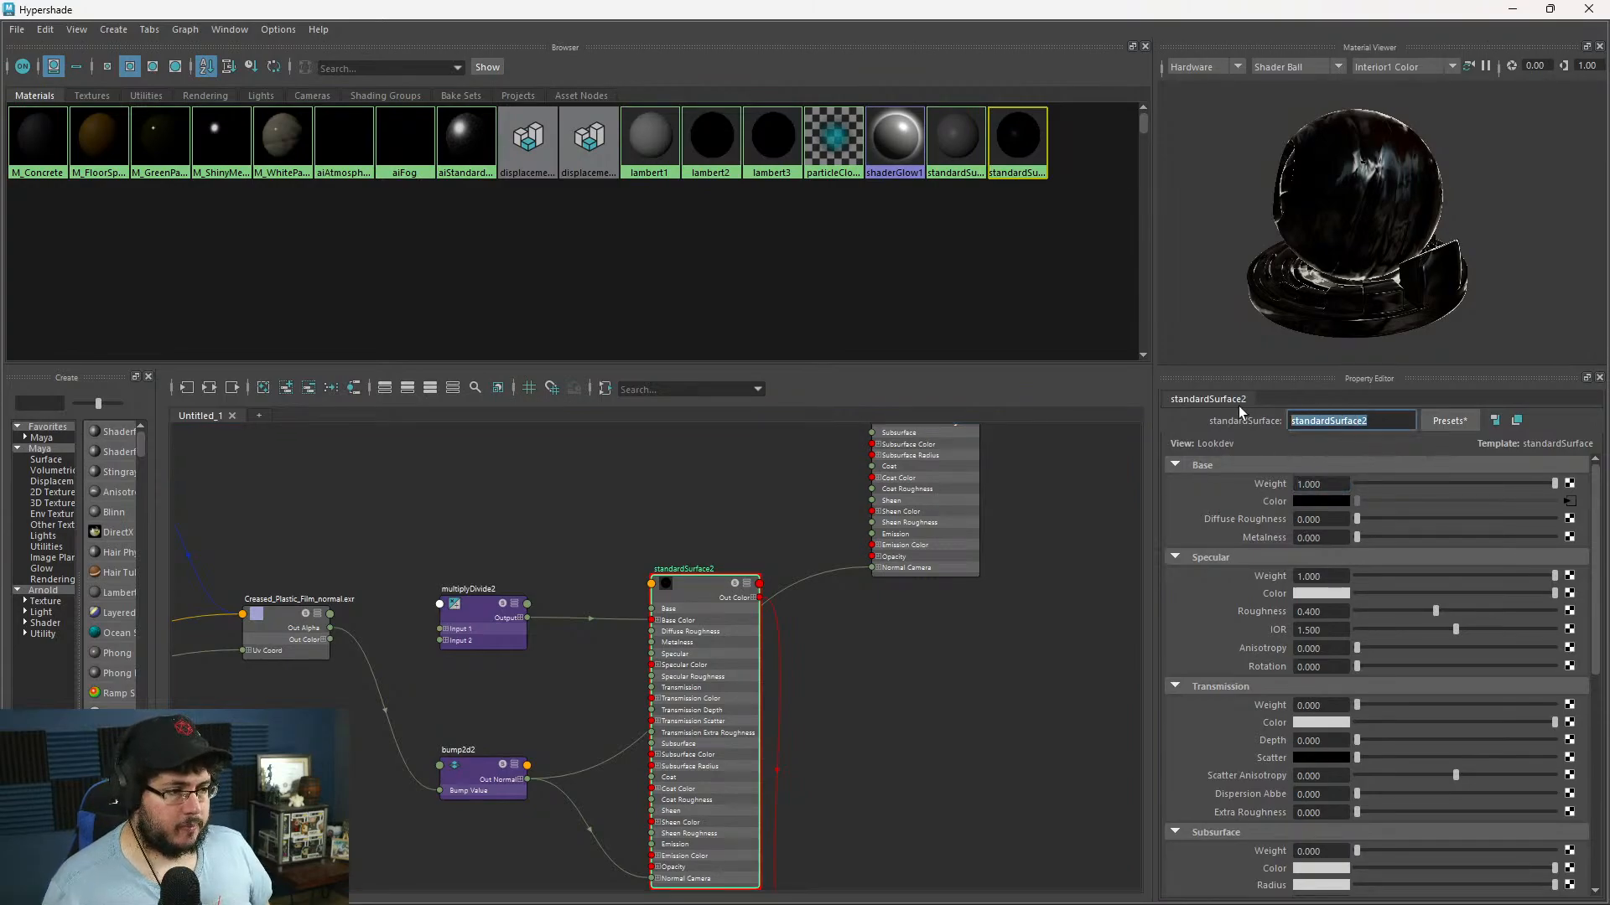
text(M_Plastic)
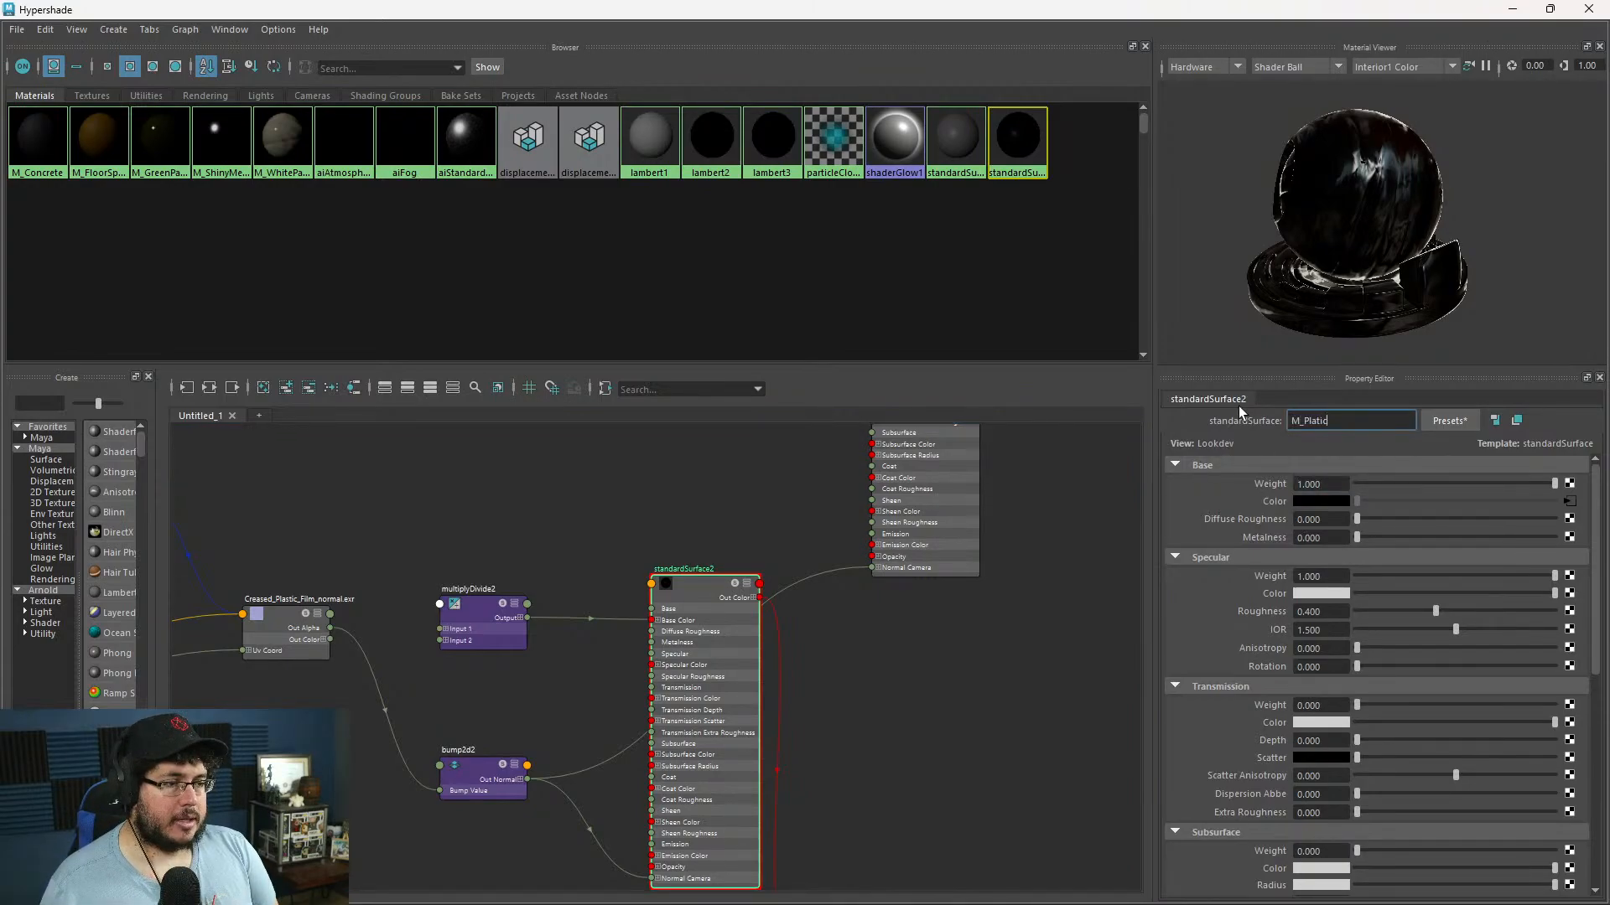
text(W)
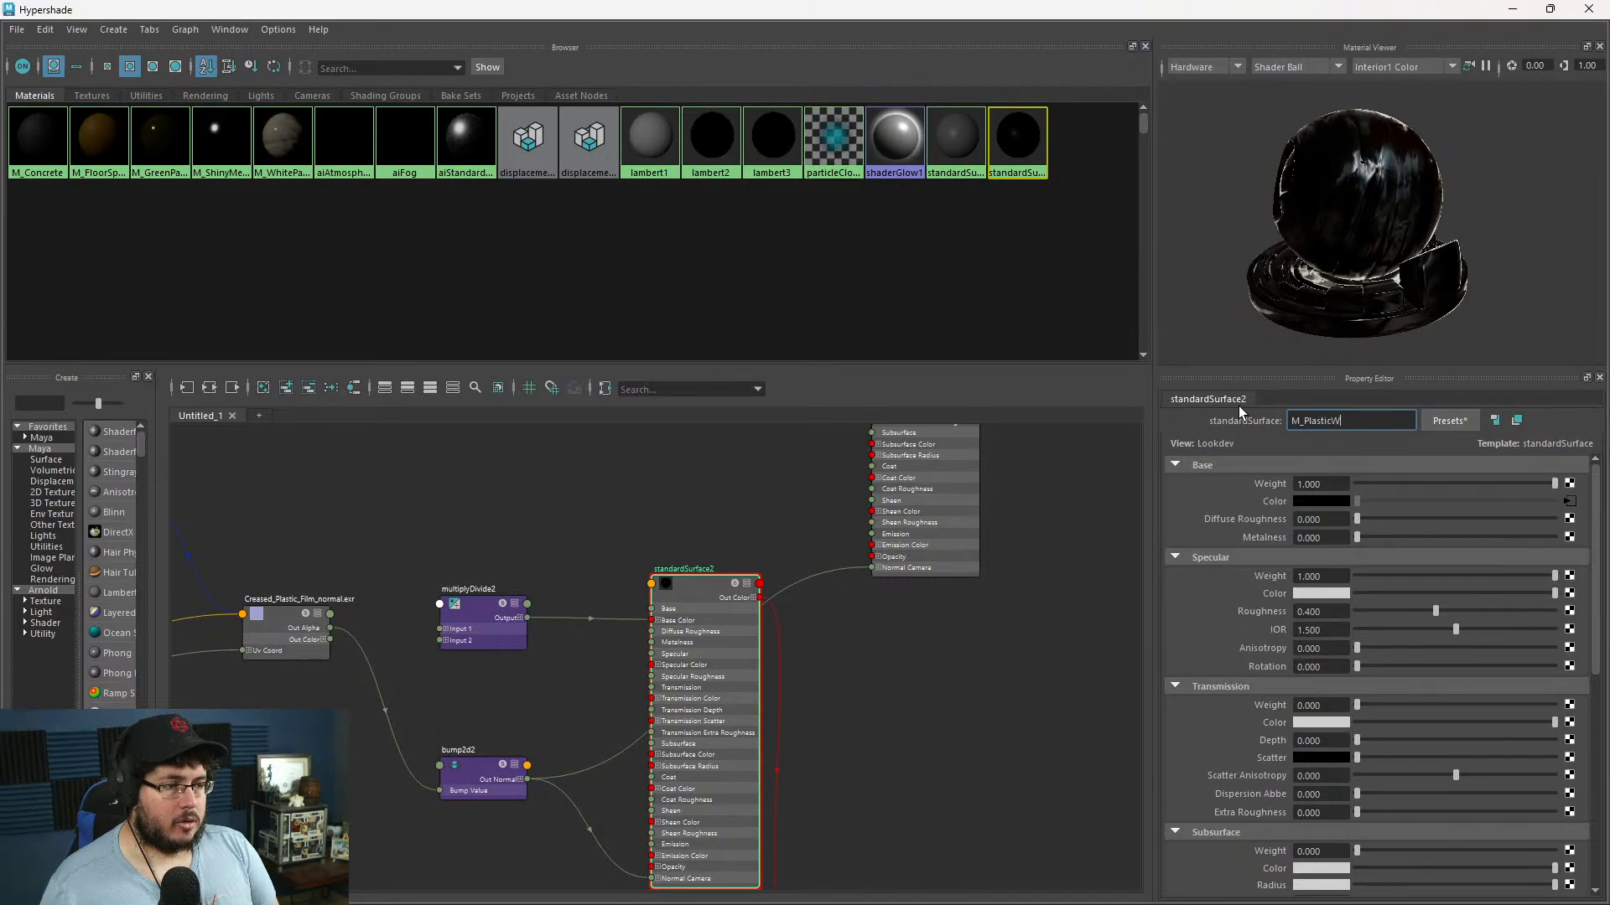
text(rinkles)
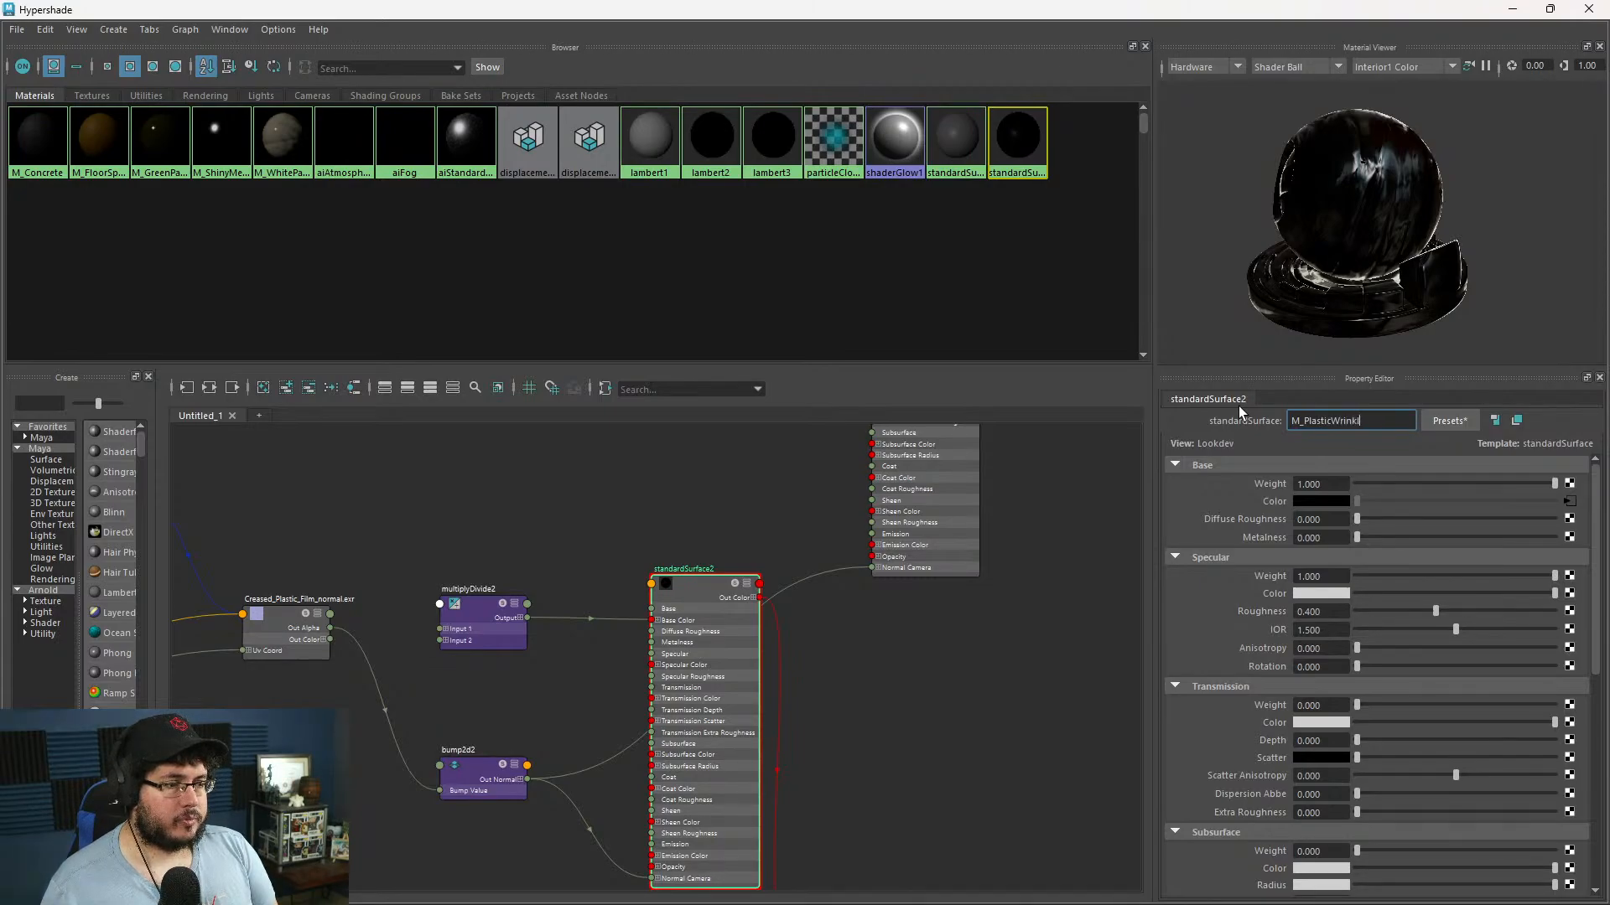
key(Return)
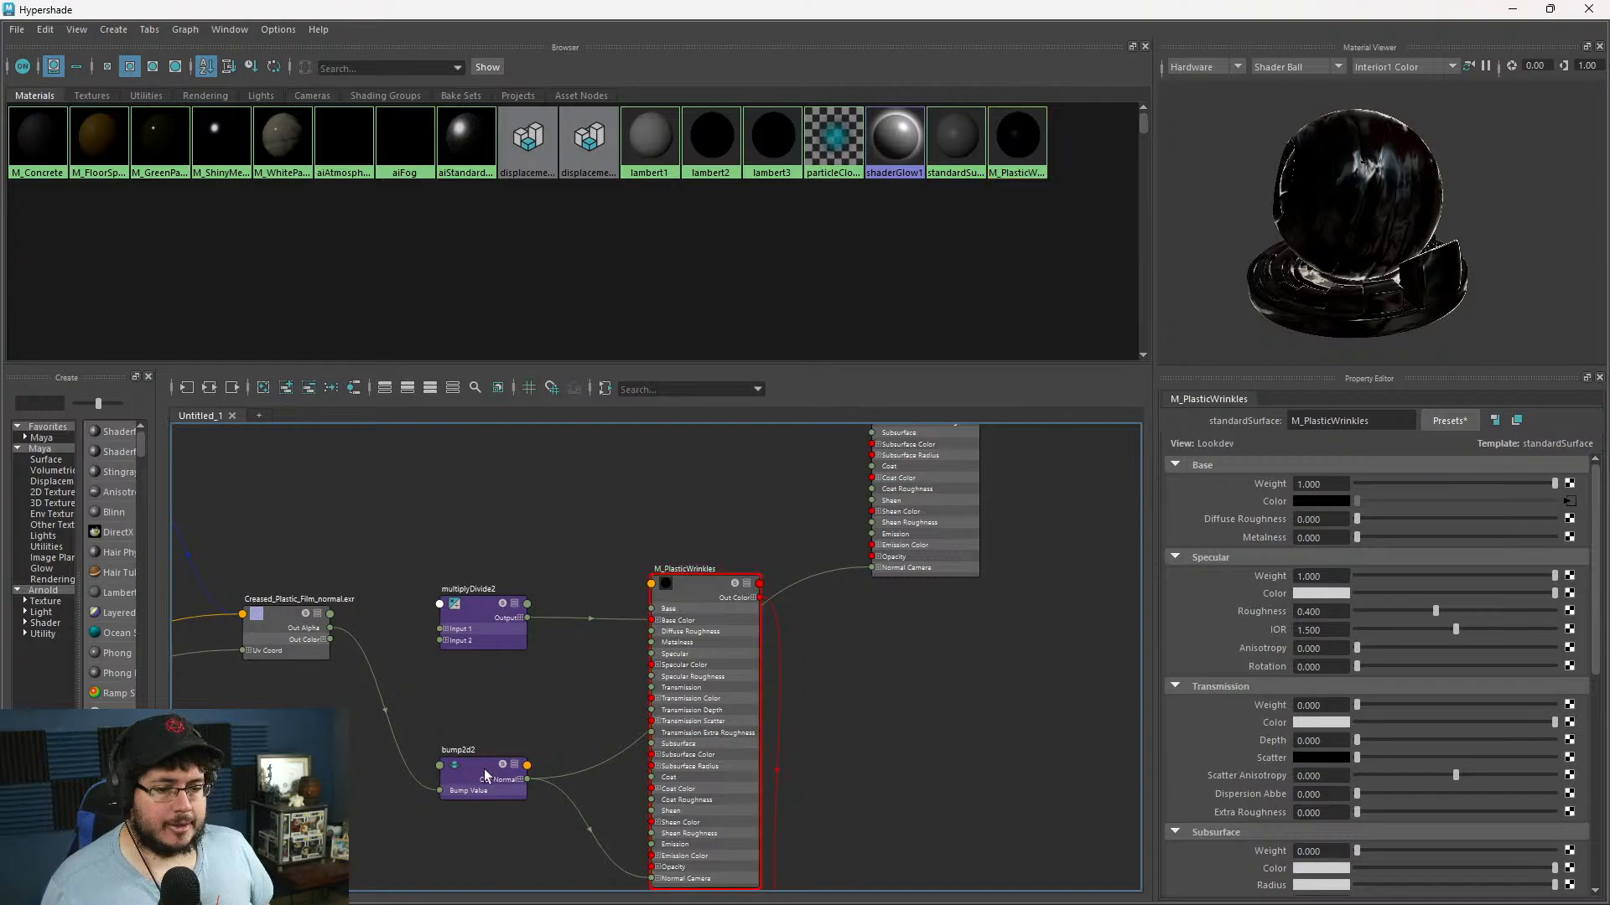
- Try bump depths of 0.1 and 0.2 on bump2d2, settle on 0.4 and orbit the material preview
drag(455, 757, 441, 720)
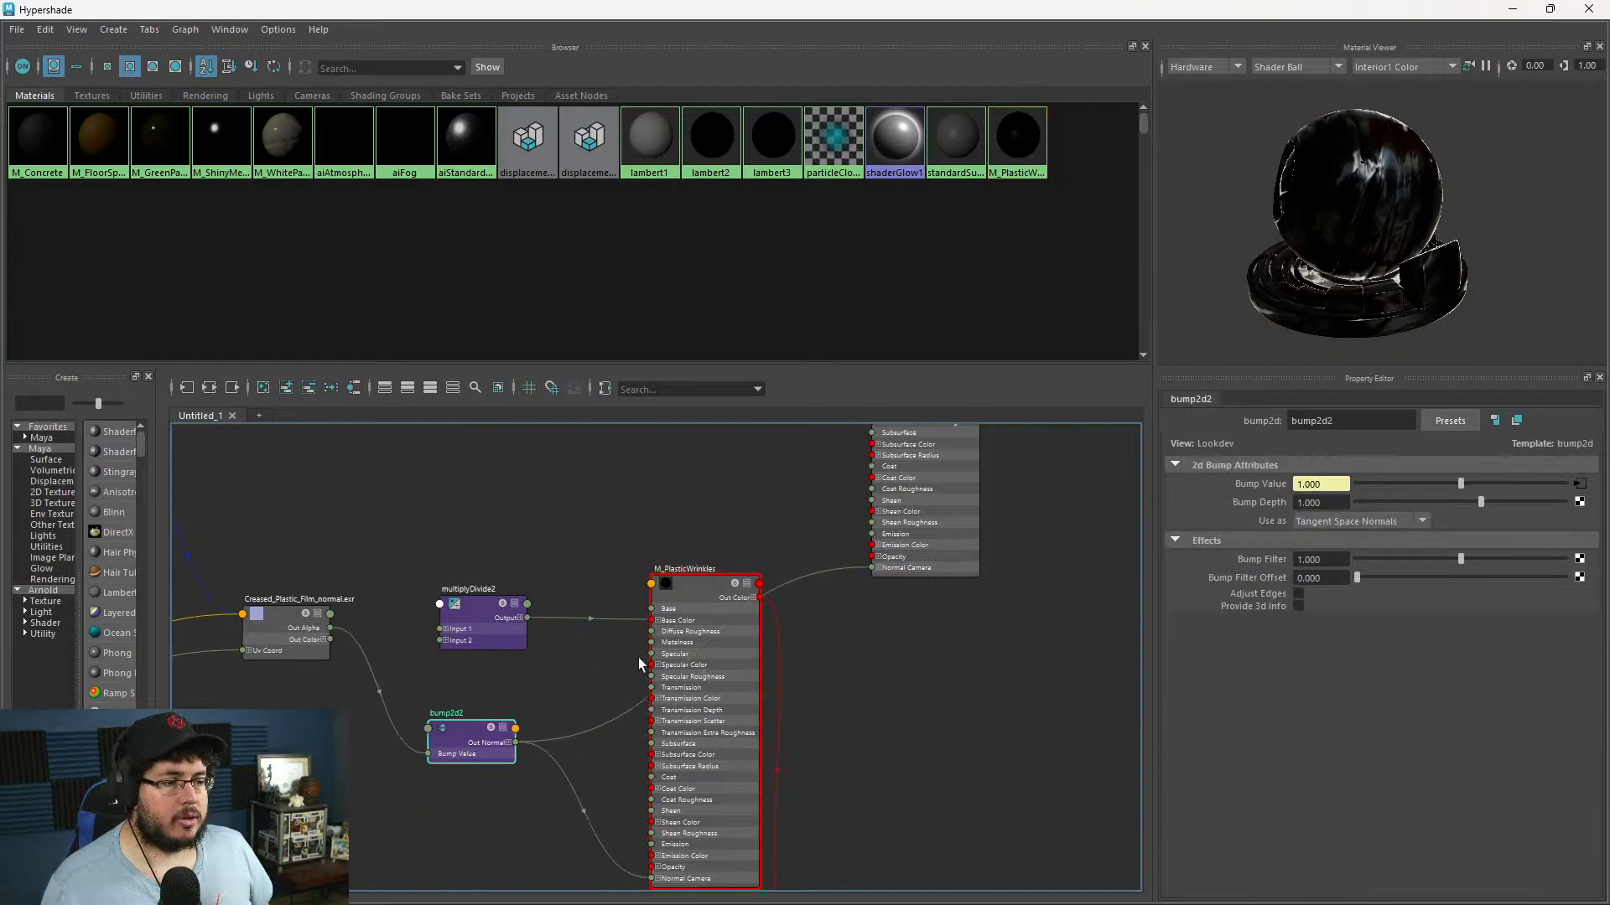
click(1327, 503)
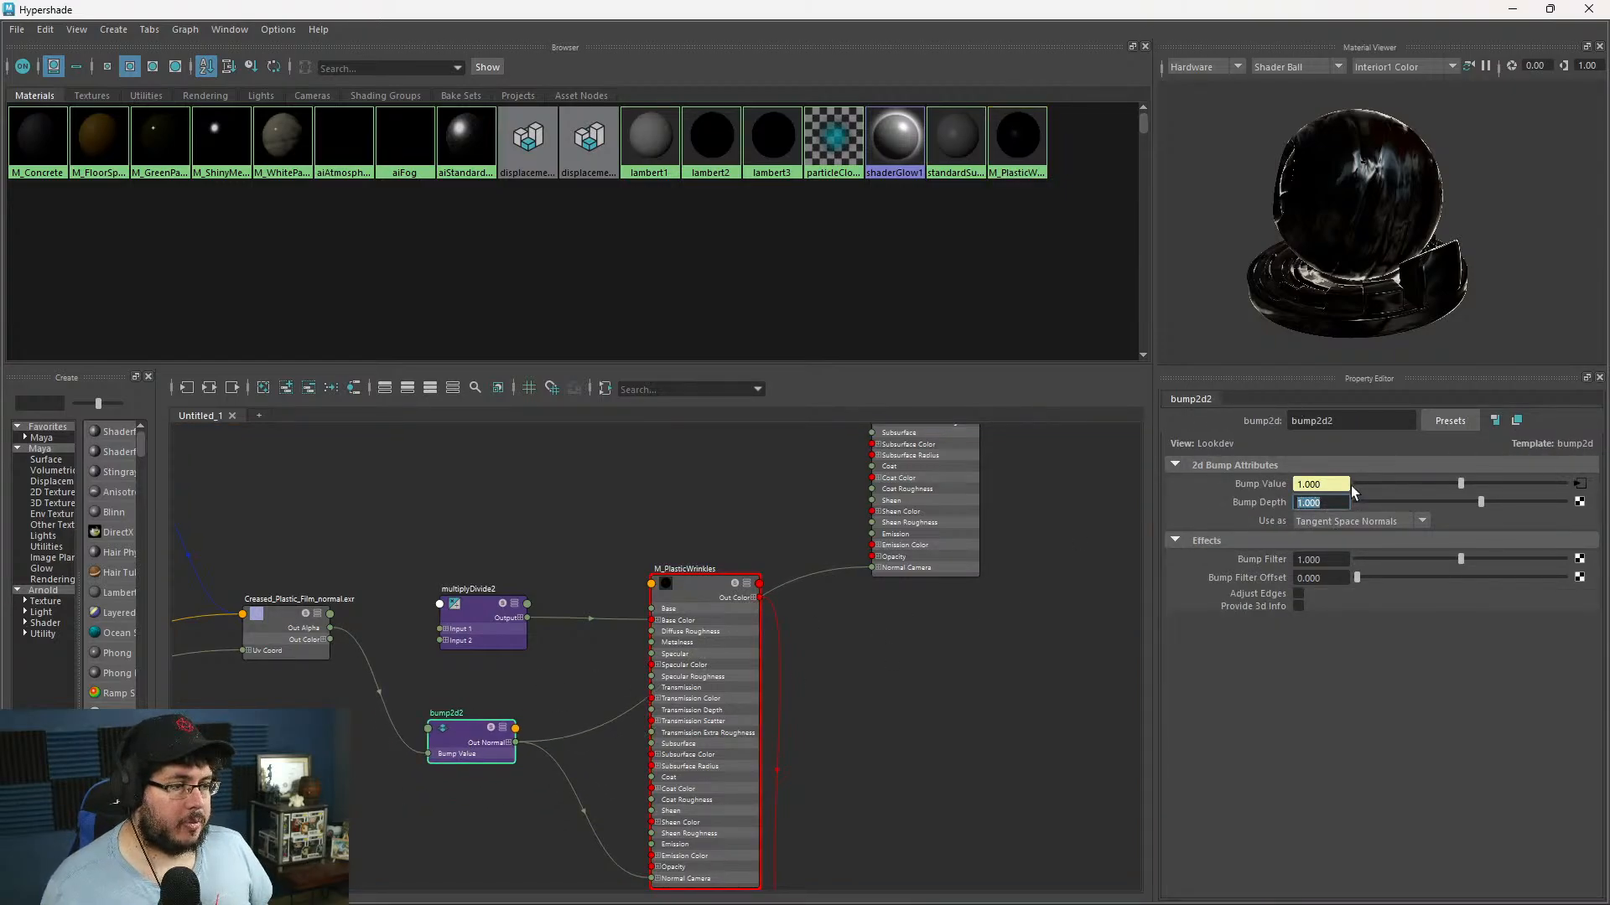
click(1318, 486)
click(1329, 500)
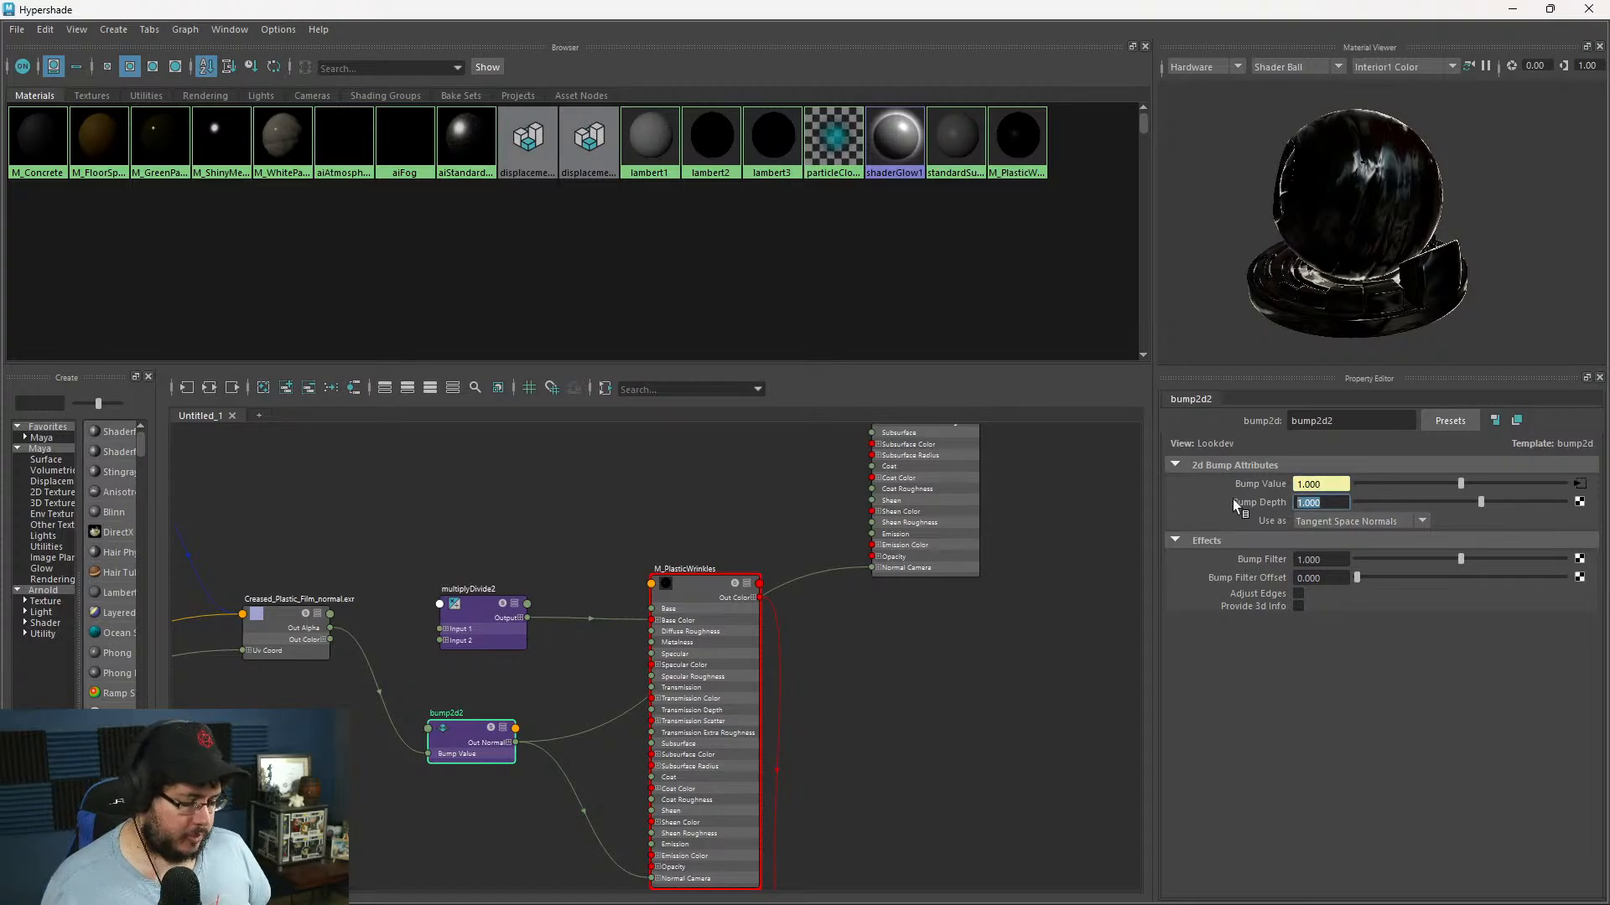
text(.1)
key(Return)
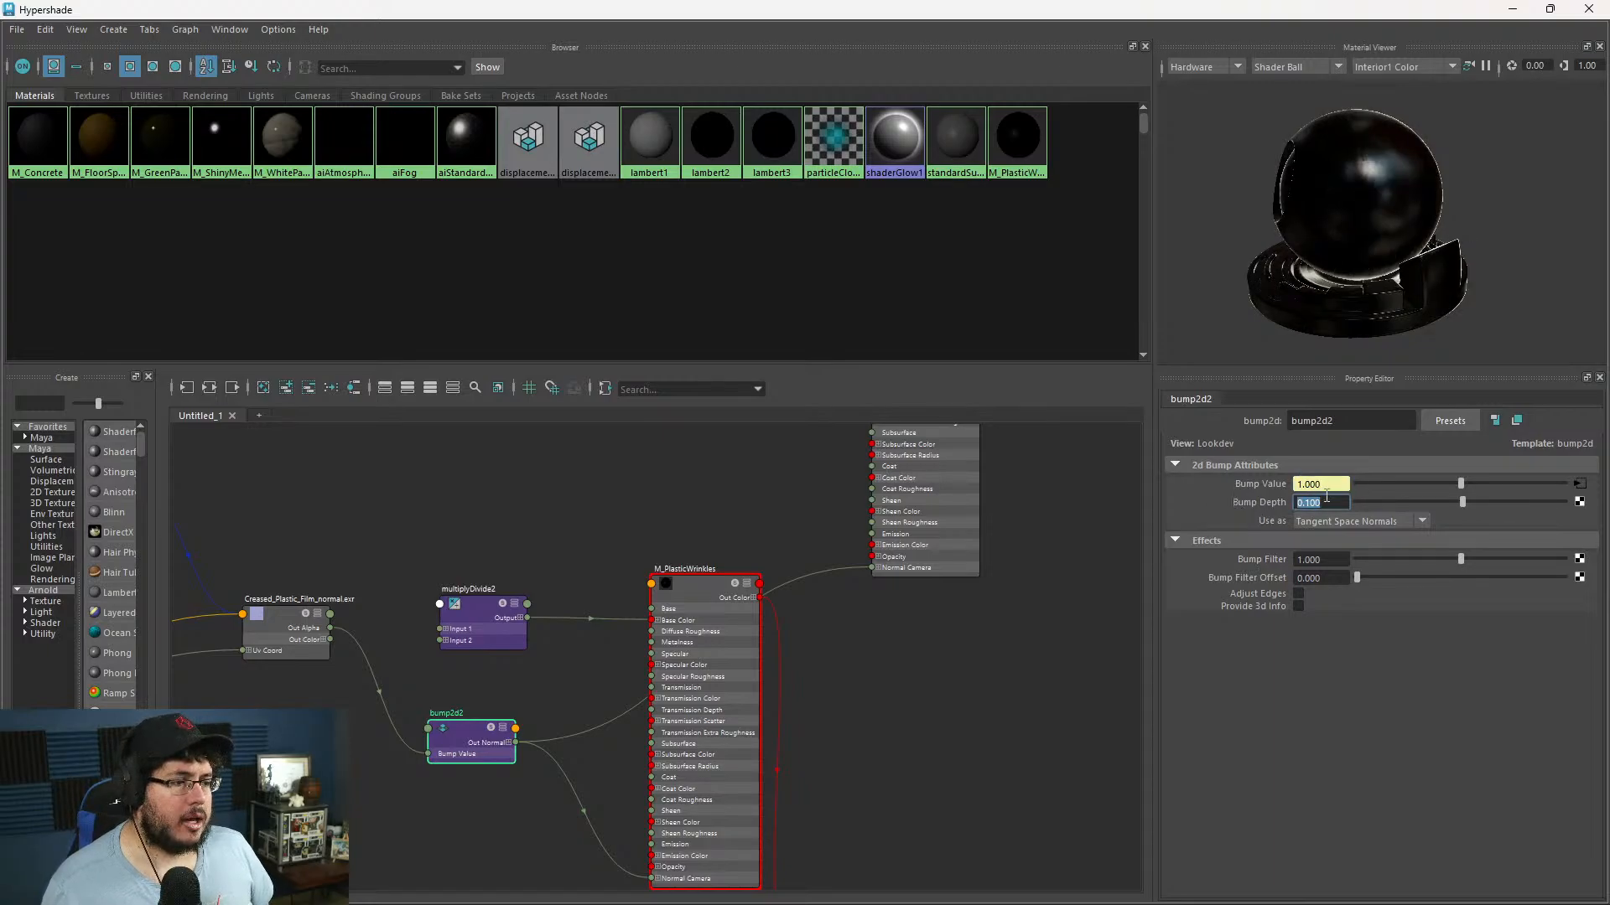
text(.2)
key(Return)
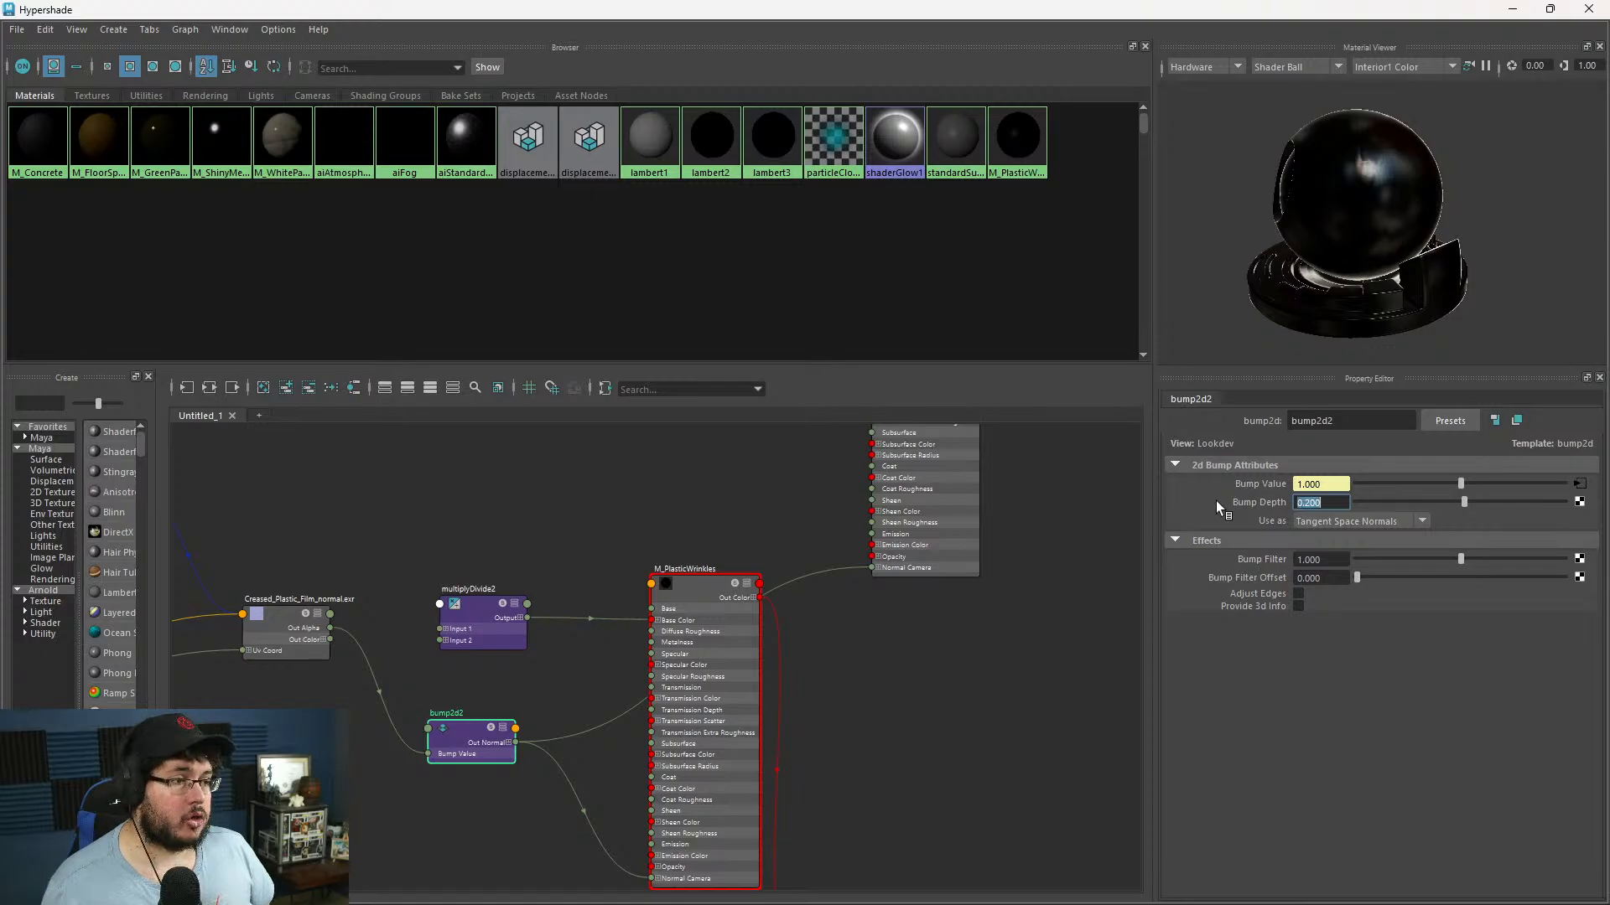
text(.4)
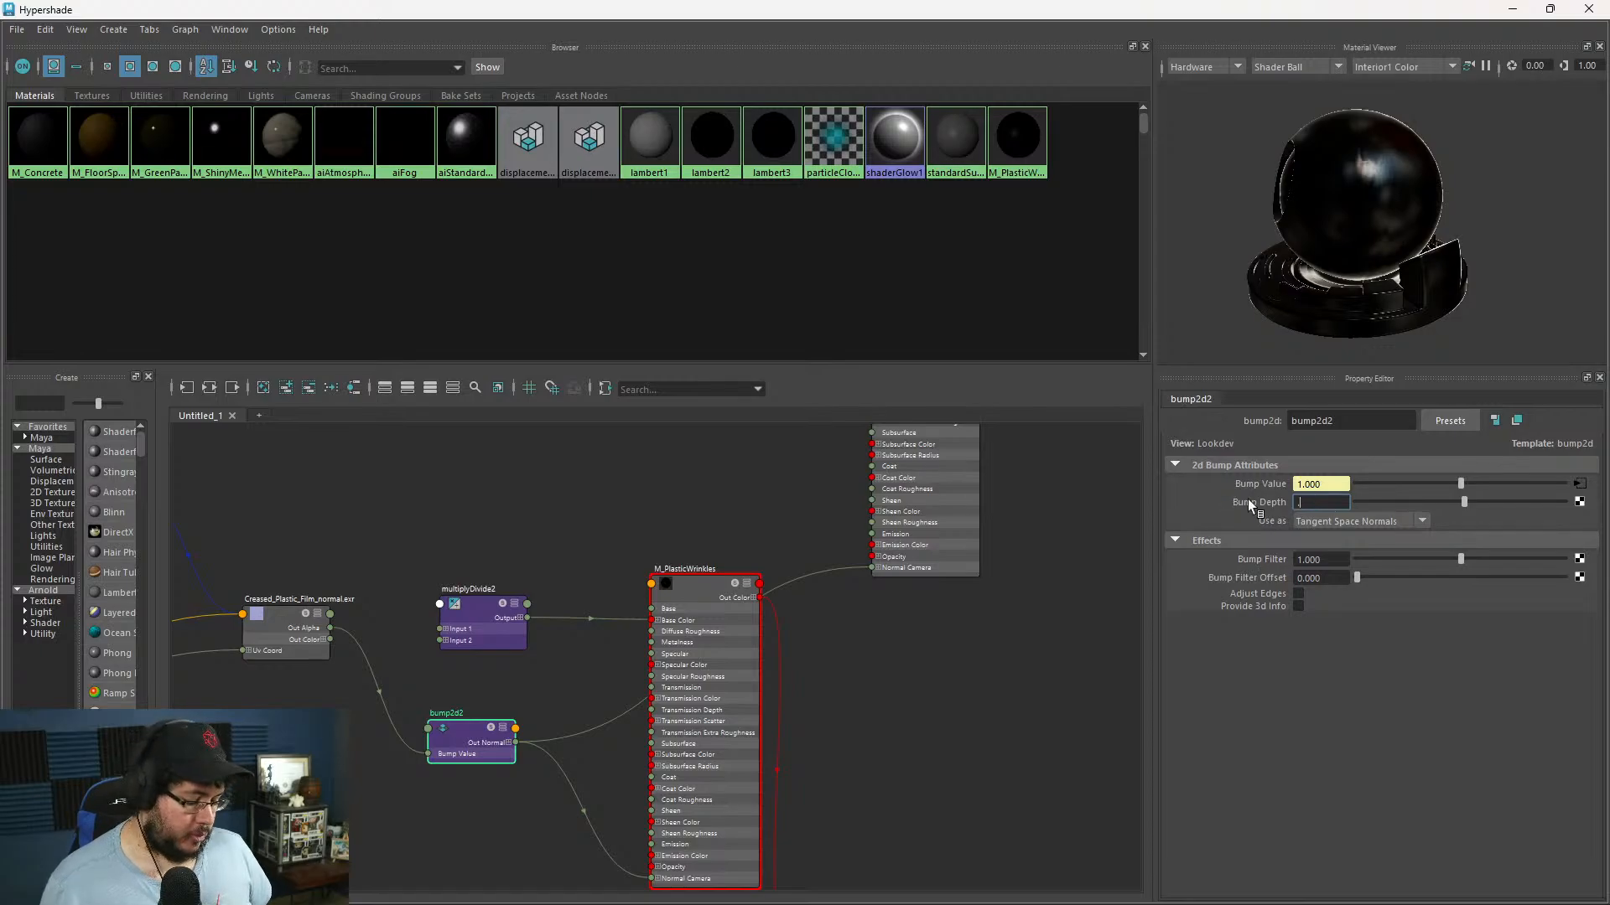
key(Return)
alt+drag(1291, 109, 1453, 185)
- Set the Hypershade aside, bring back the Arnold RenderView and store a snapshot of the current render
click(1513, 9)
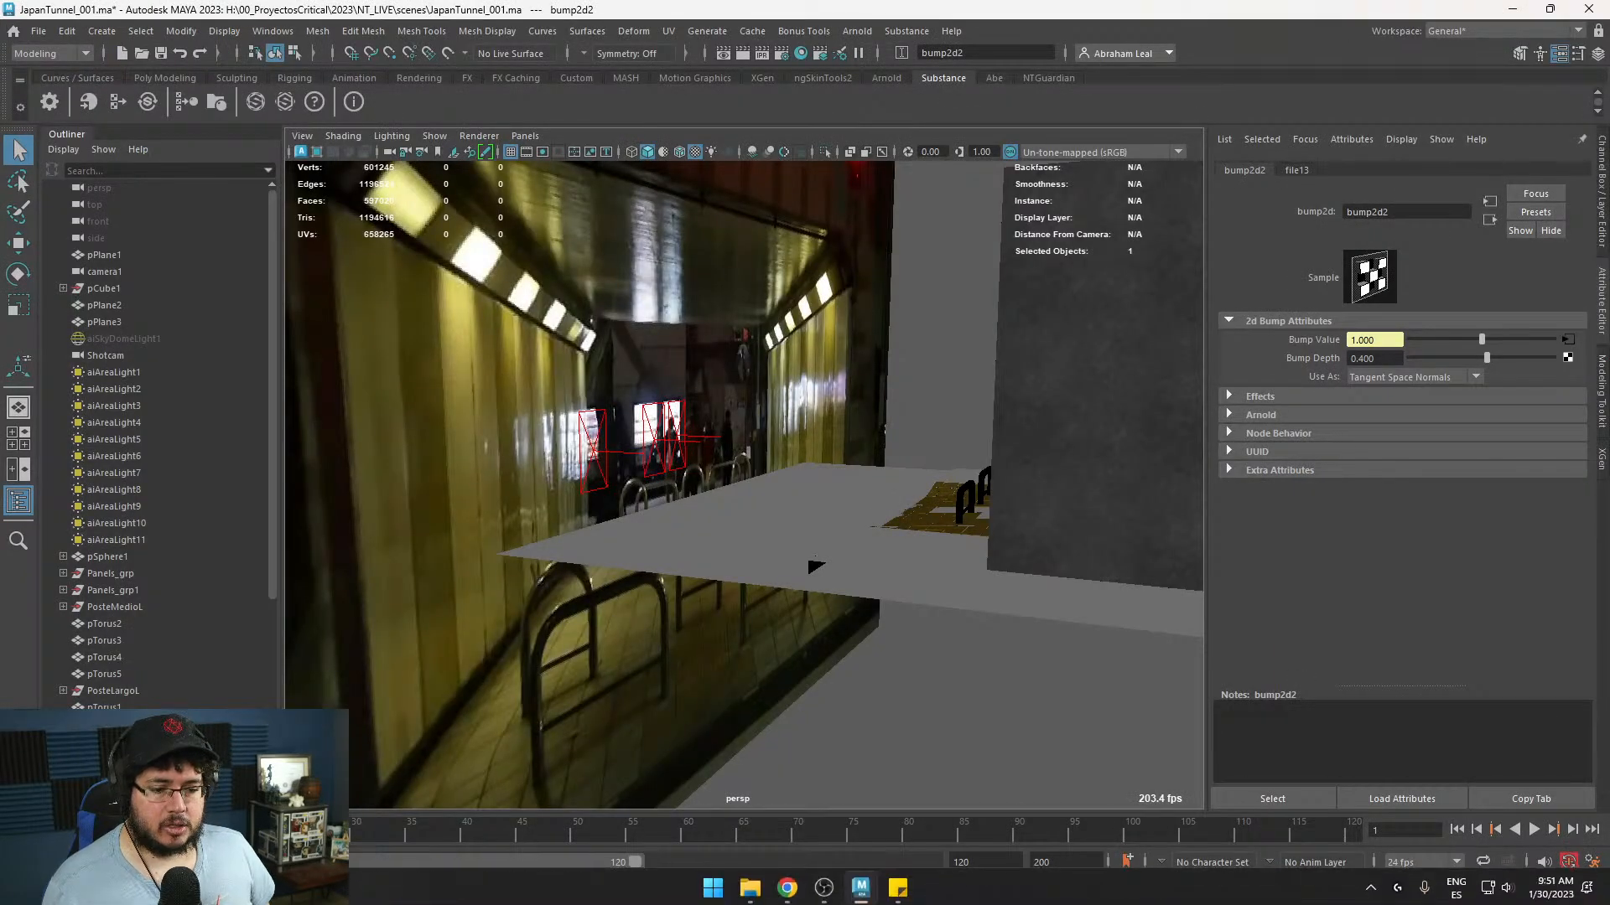
click(338, 893)
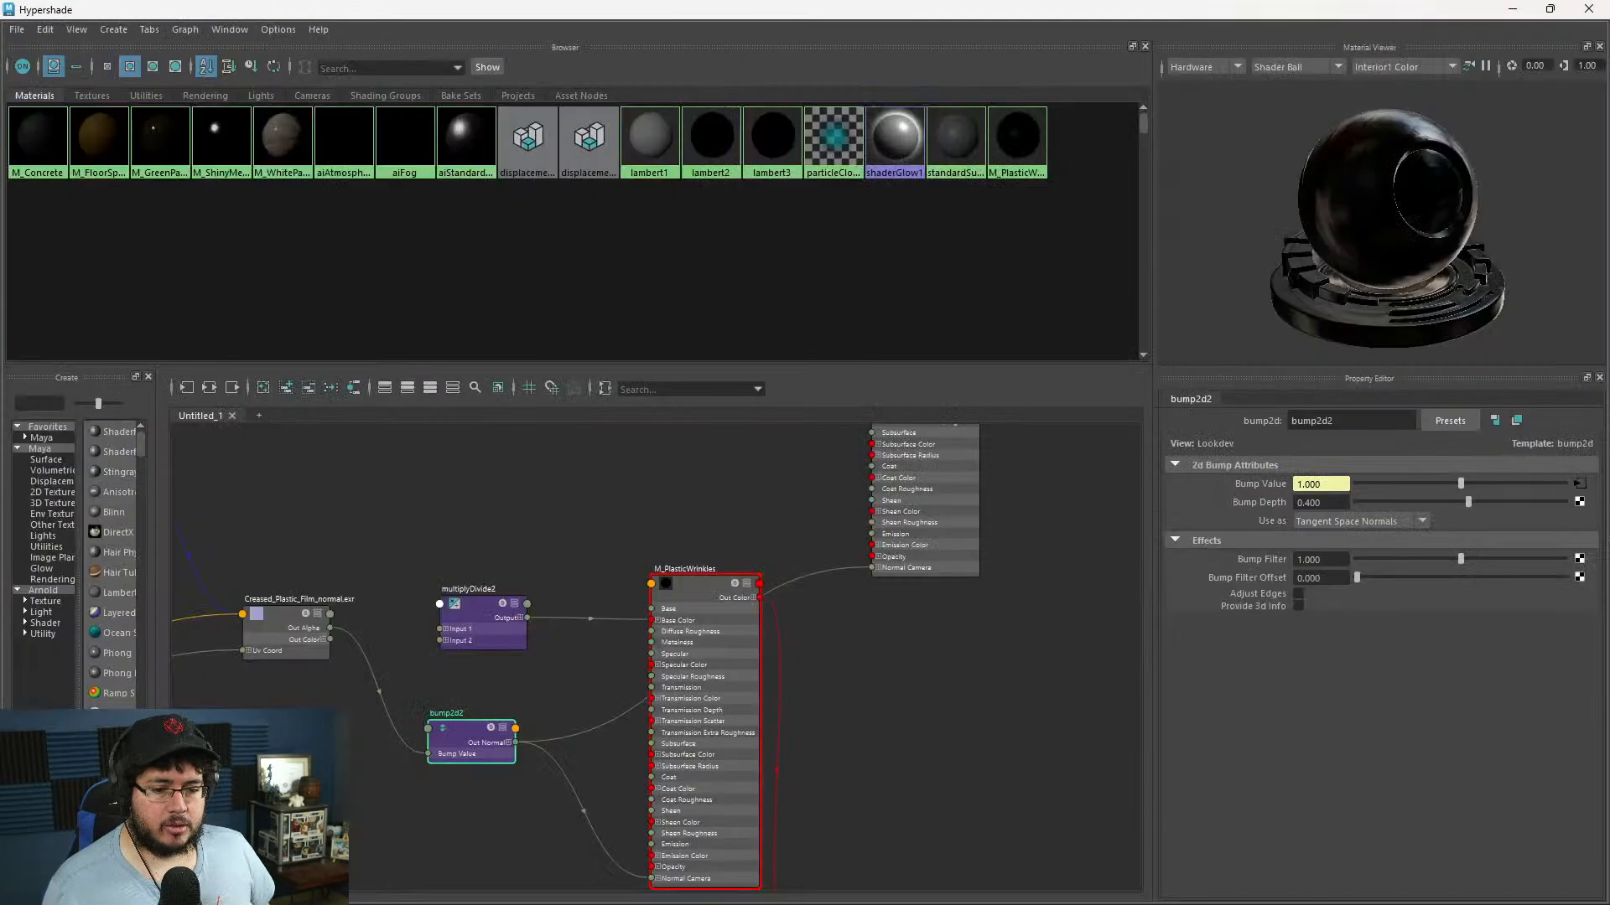
click(1512, 9)
click(1577, 53)
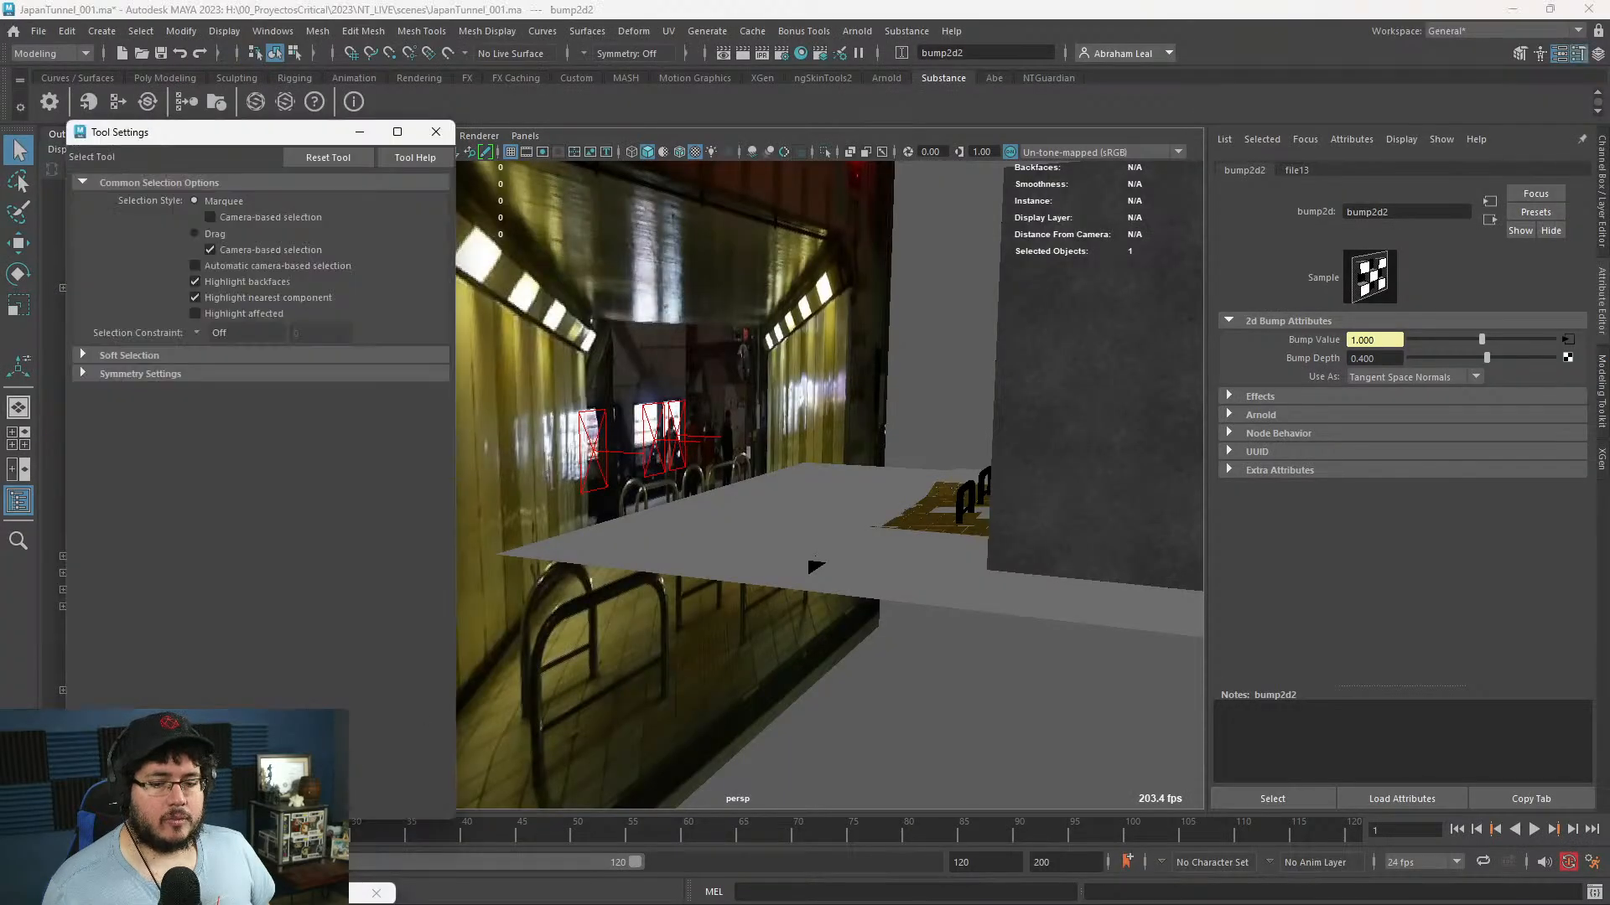
click(201, 893)
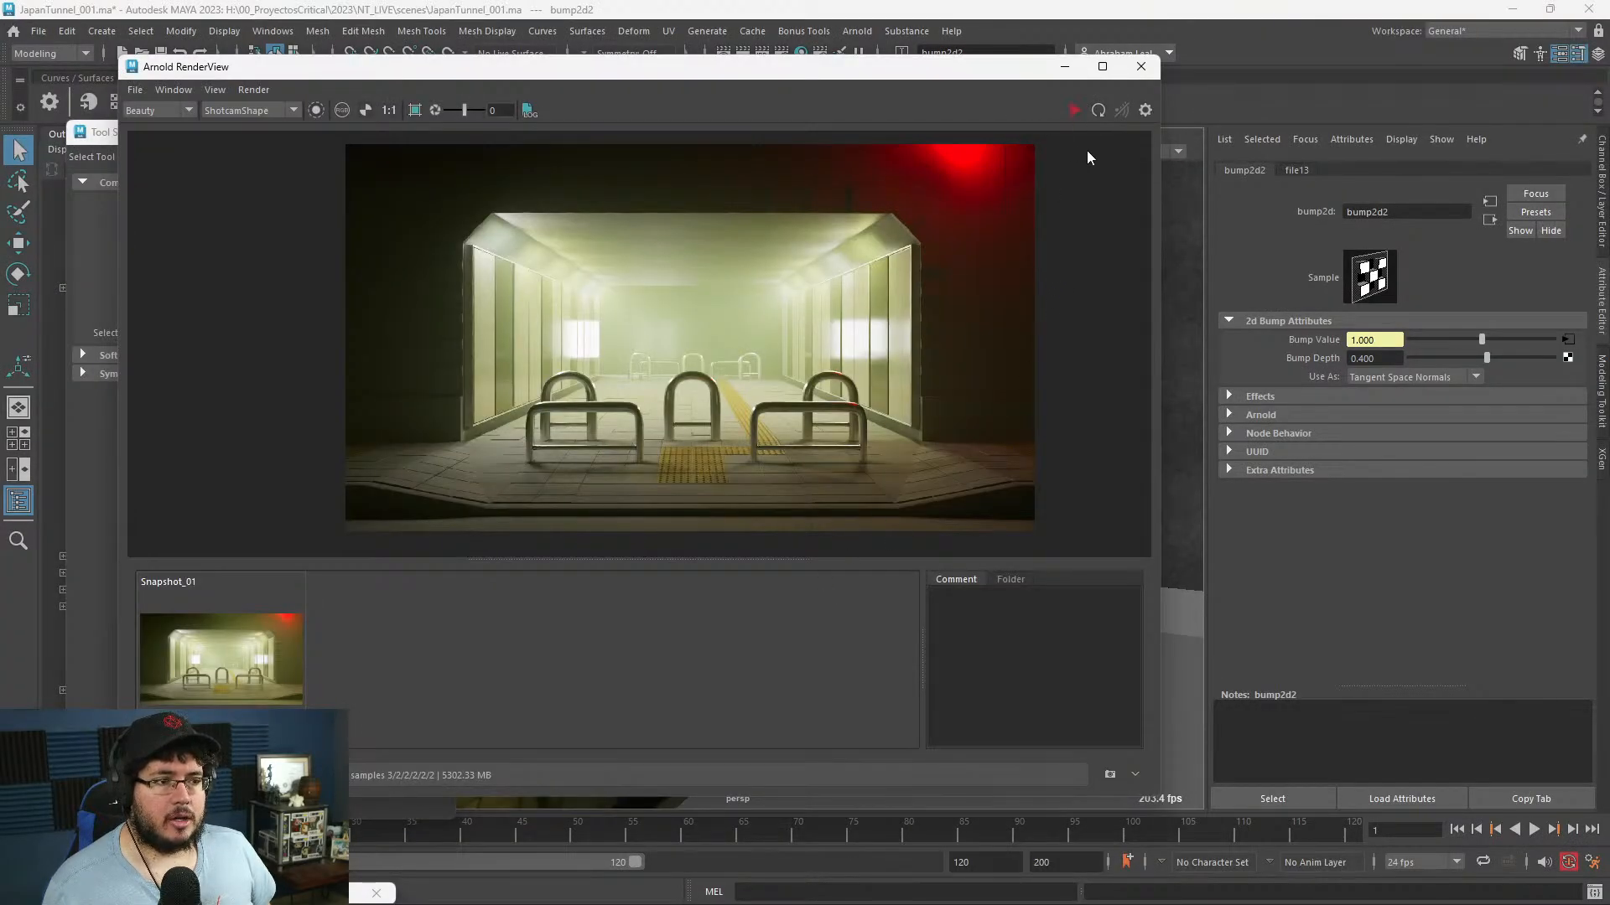
click(1109, 774)
- Render the Shotcam view again, examine the creased reflections on the tunnel's wall panels up close and stop the render
scroll(866, 335, up, 4)
middle_drag(879, 328, 873, 261)
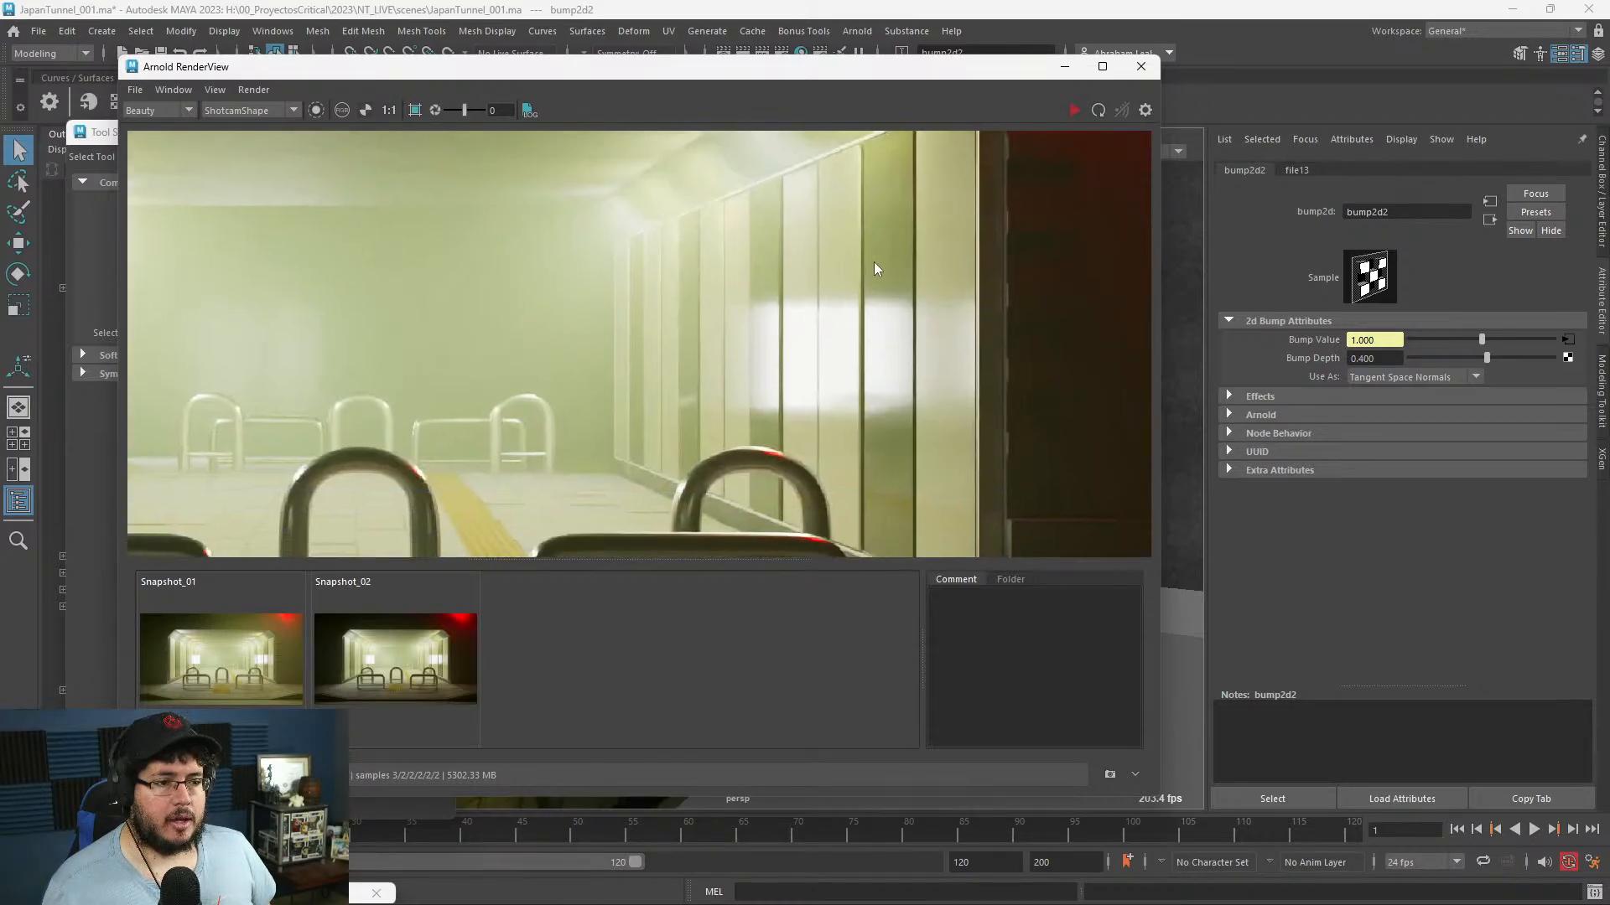
click(1075, 110)
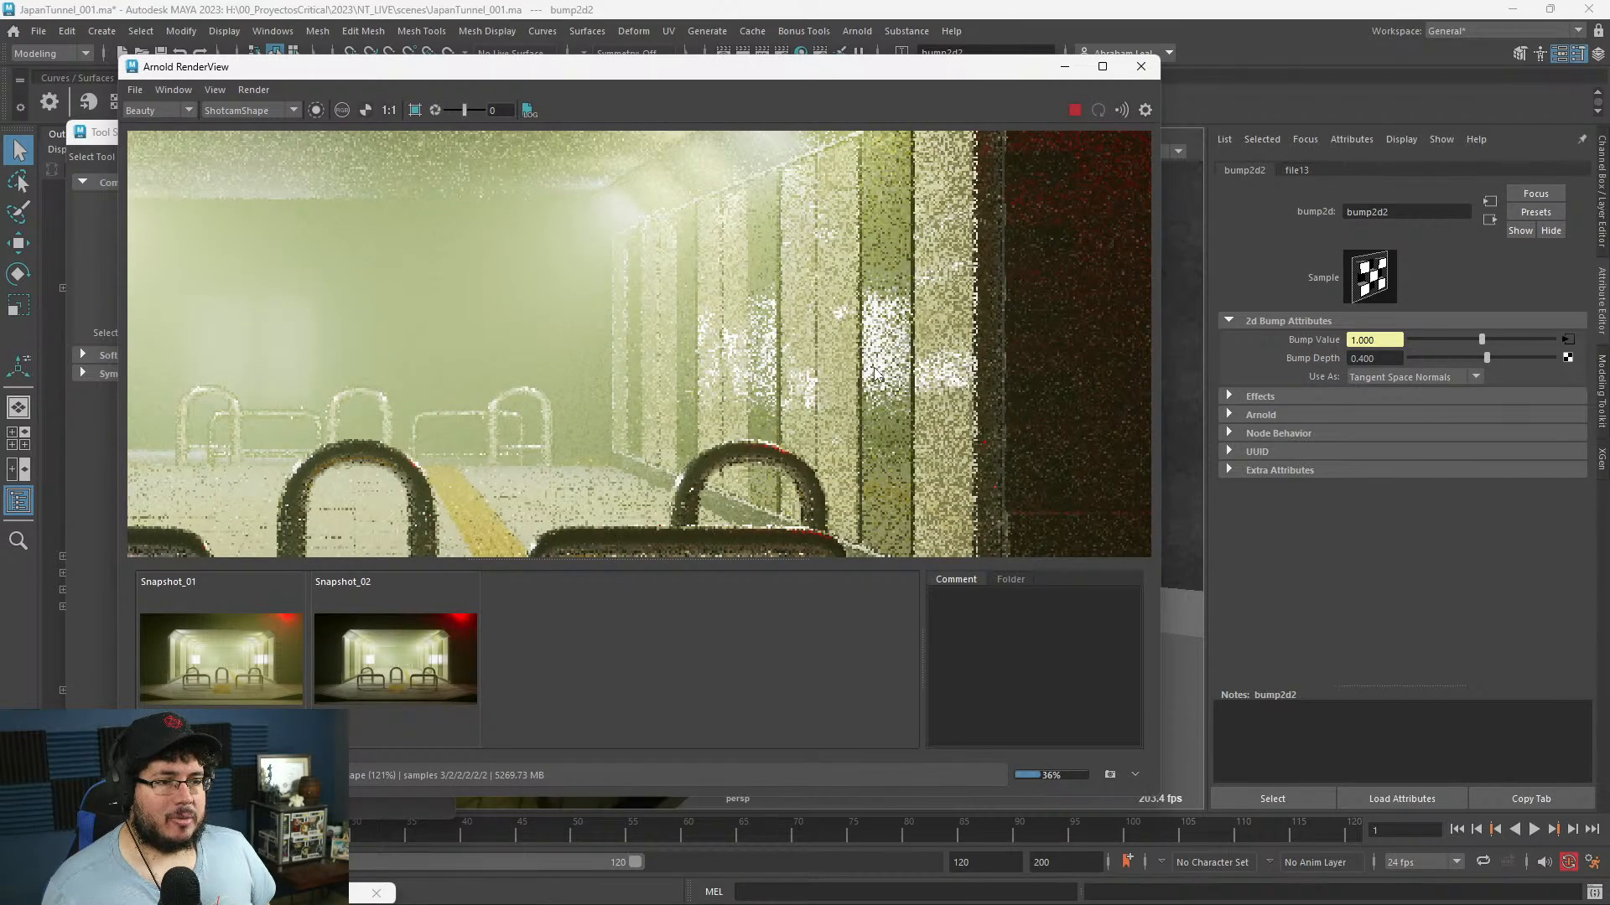
scroll(874, 368, down, 4)
scroll(880, 364, up, 6)
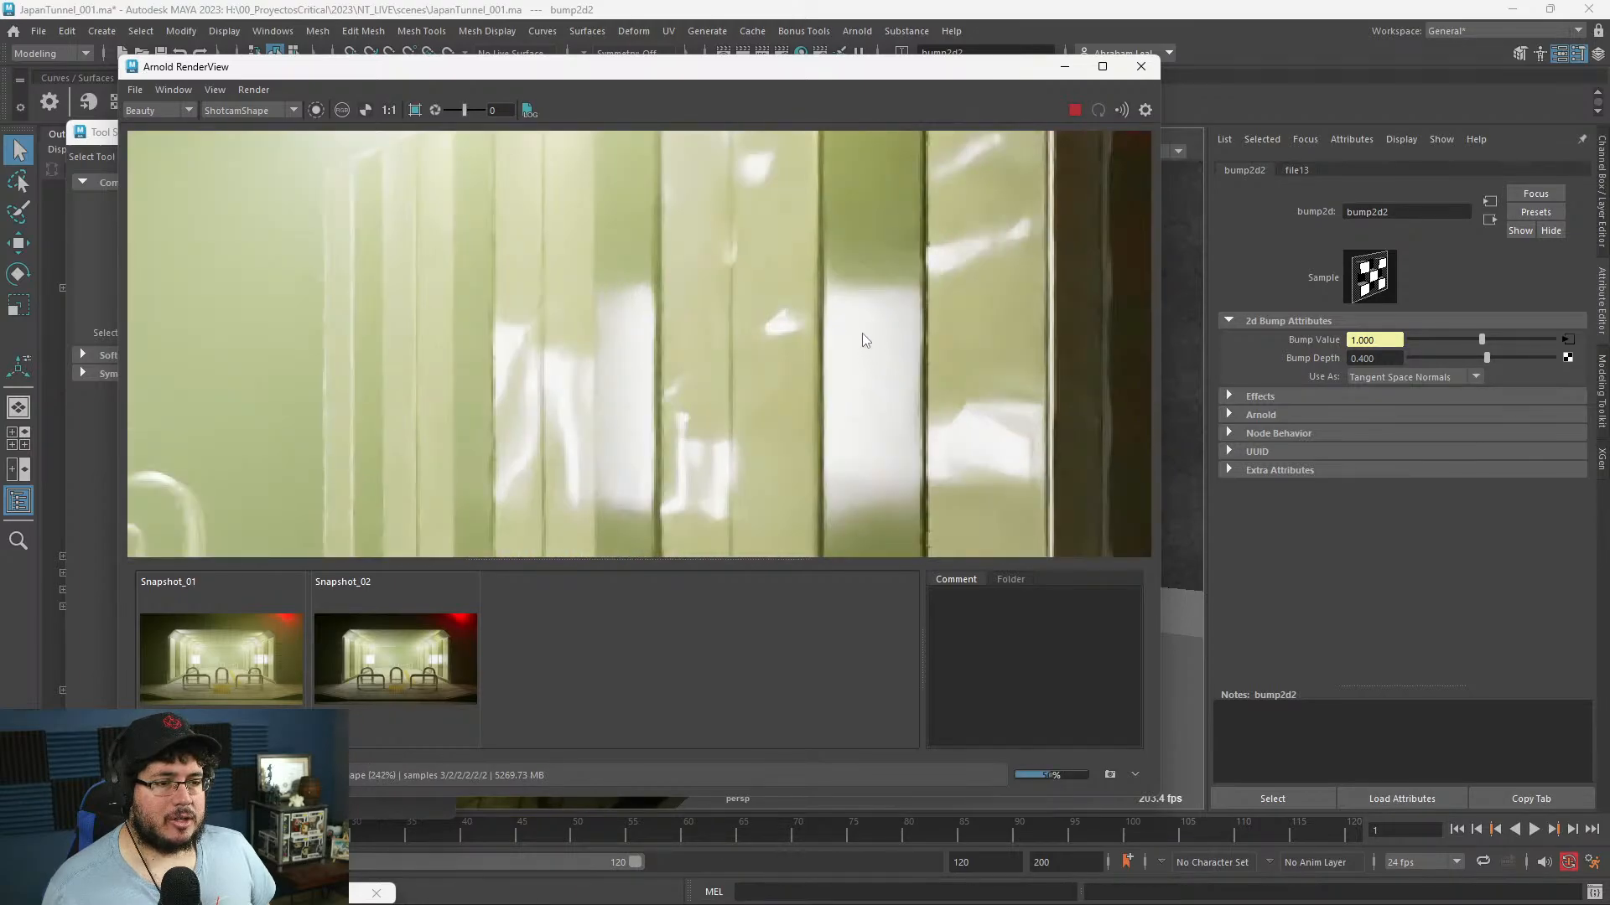
scroll(864, 340, down, 5)
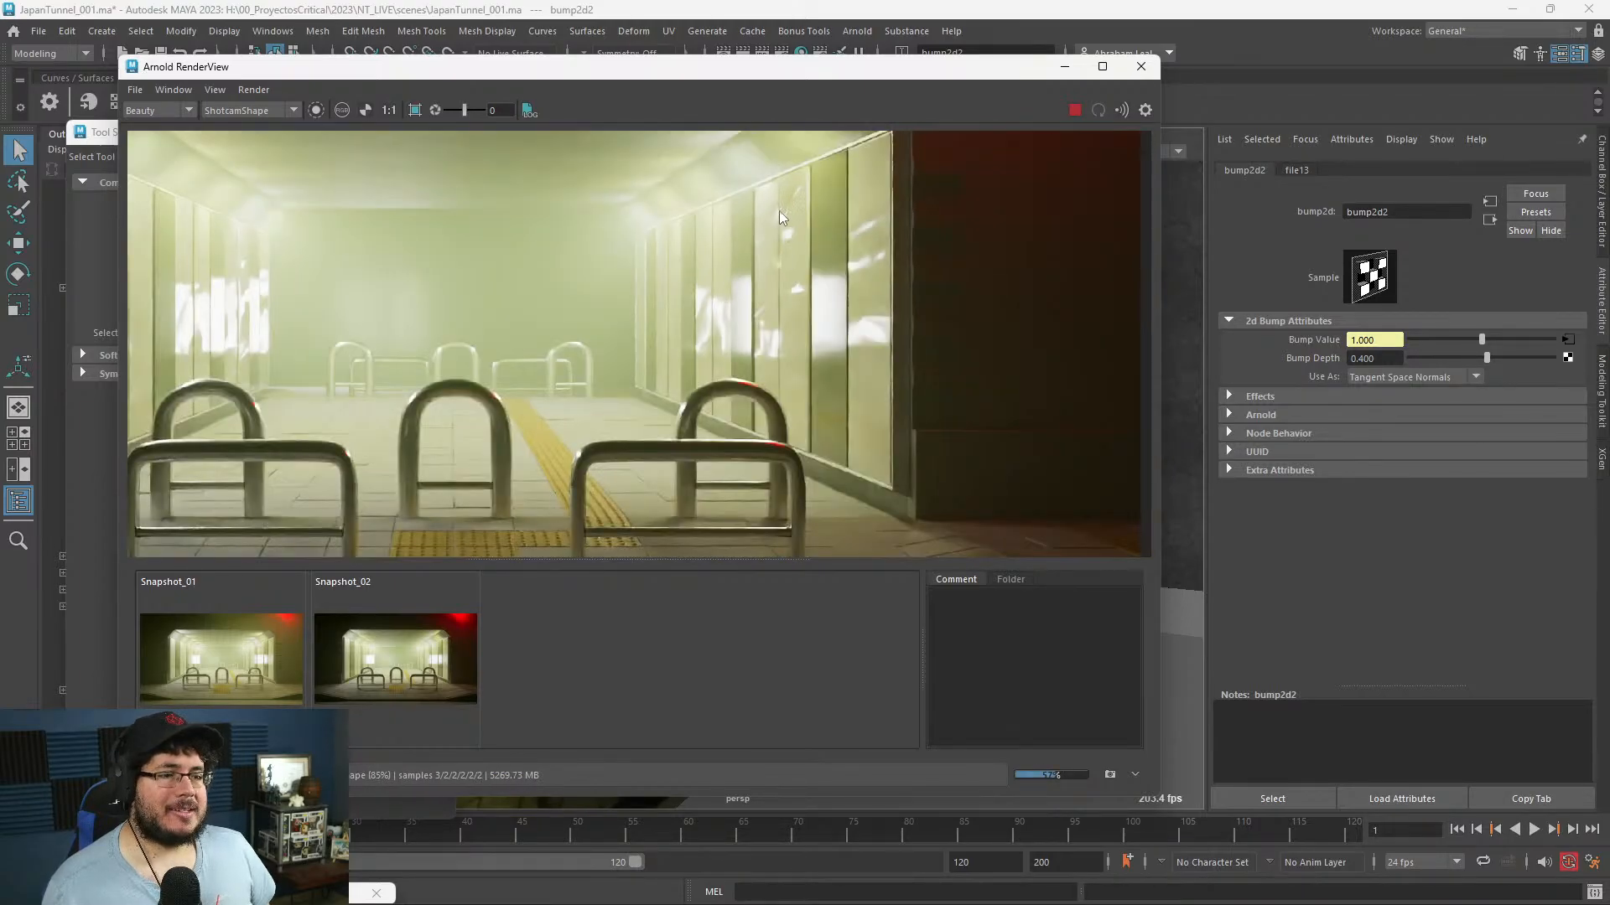
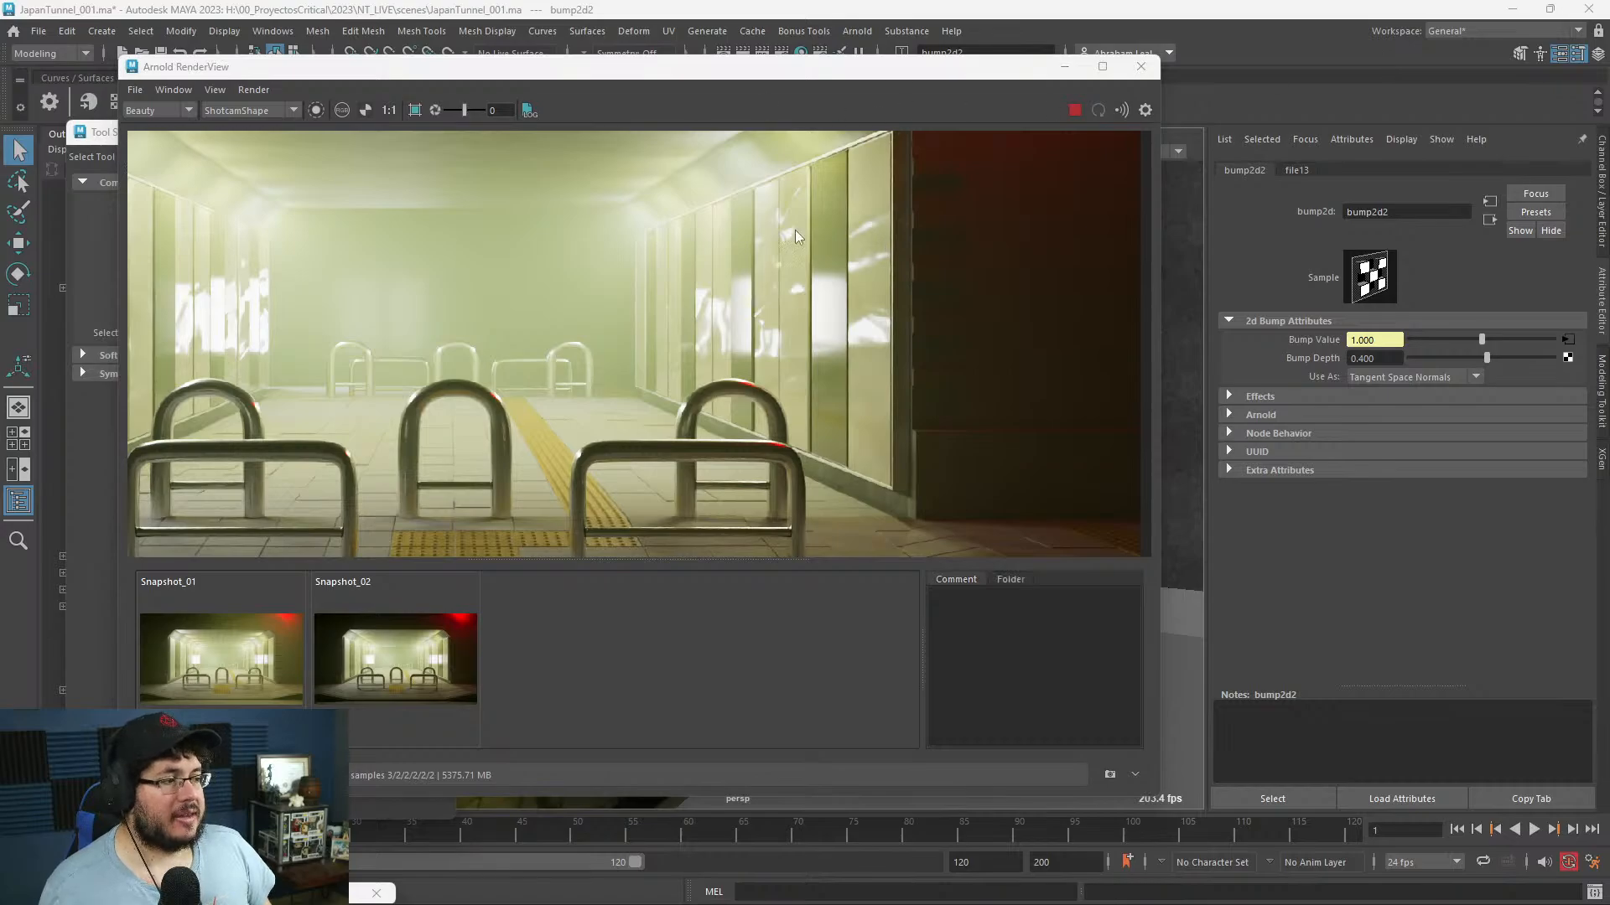
scroll(826, 359, up, 3)
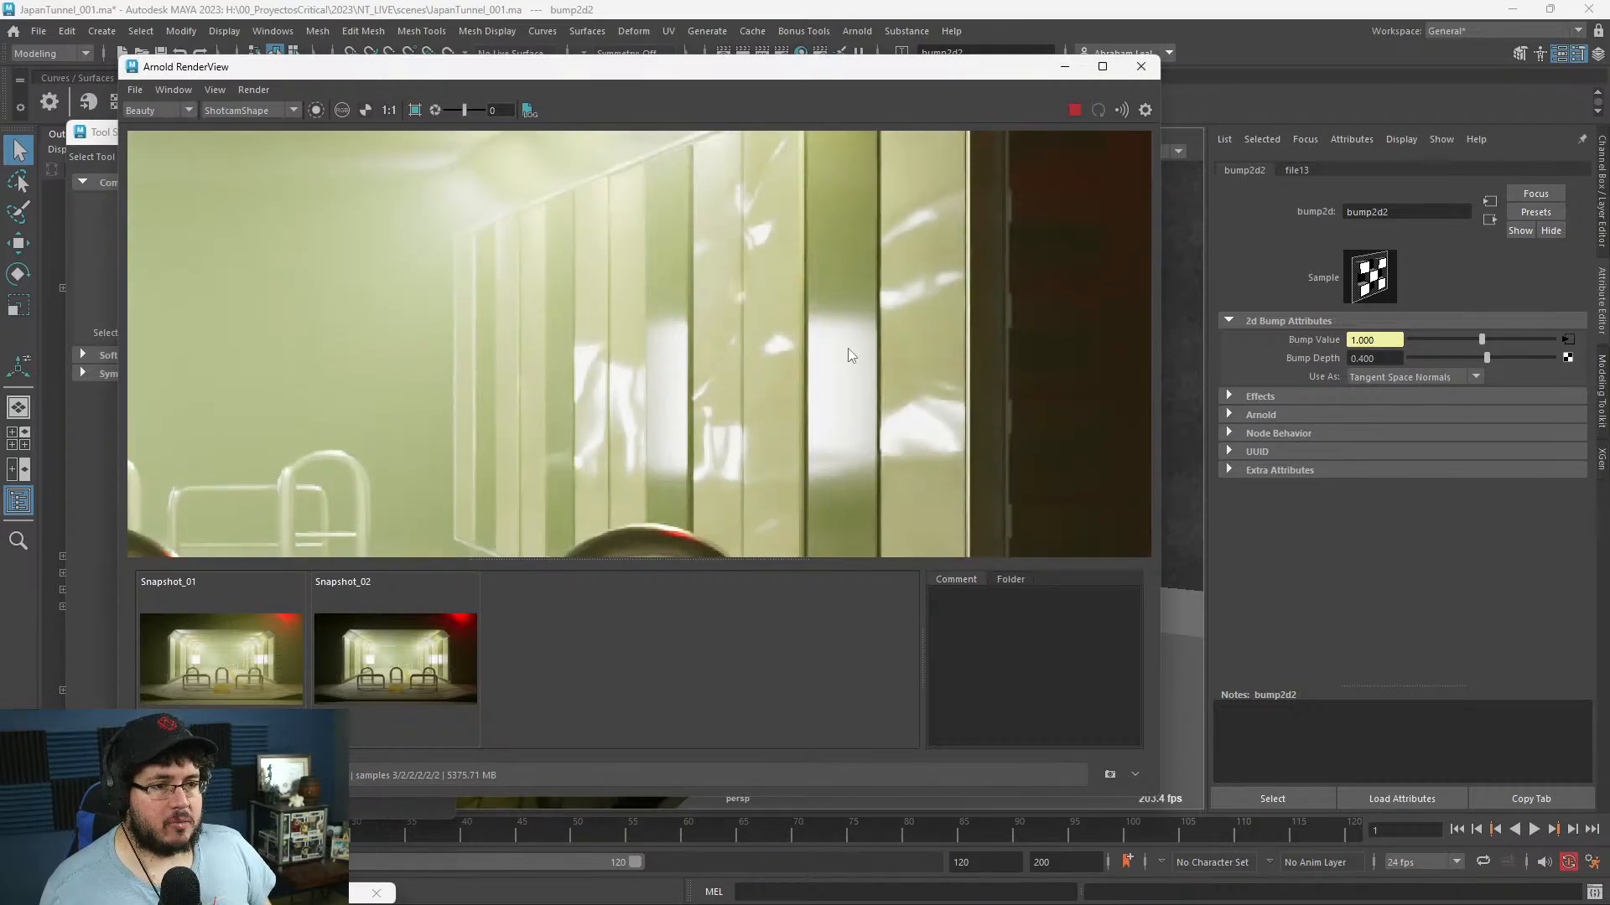
scroll(904, 318, down, 2)
click(1075, 109)
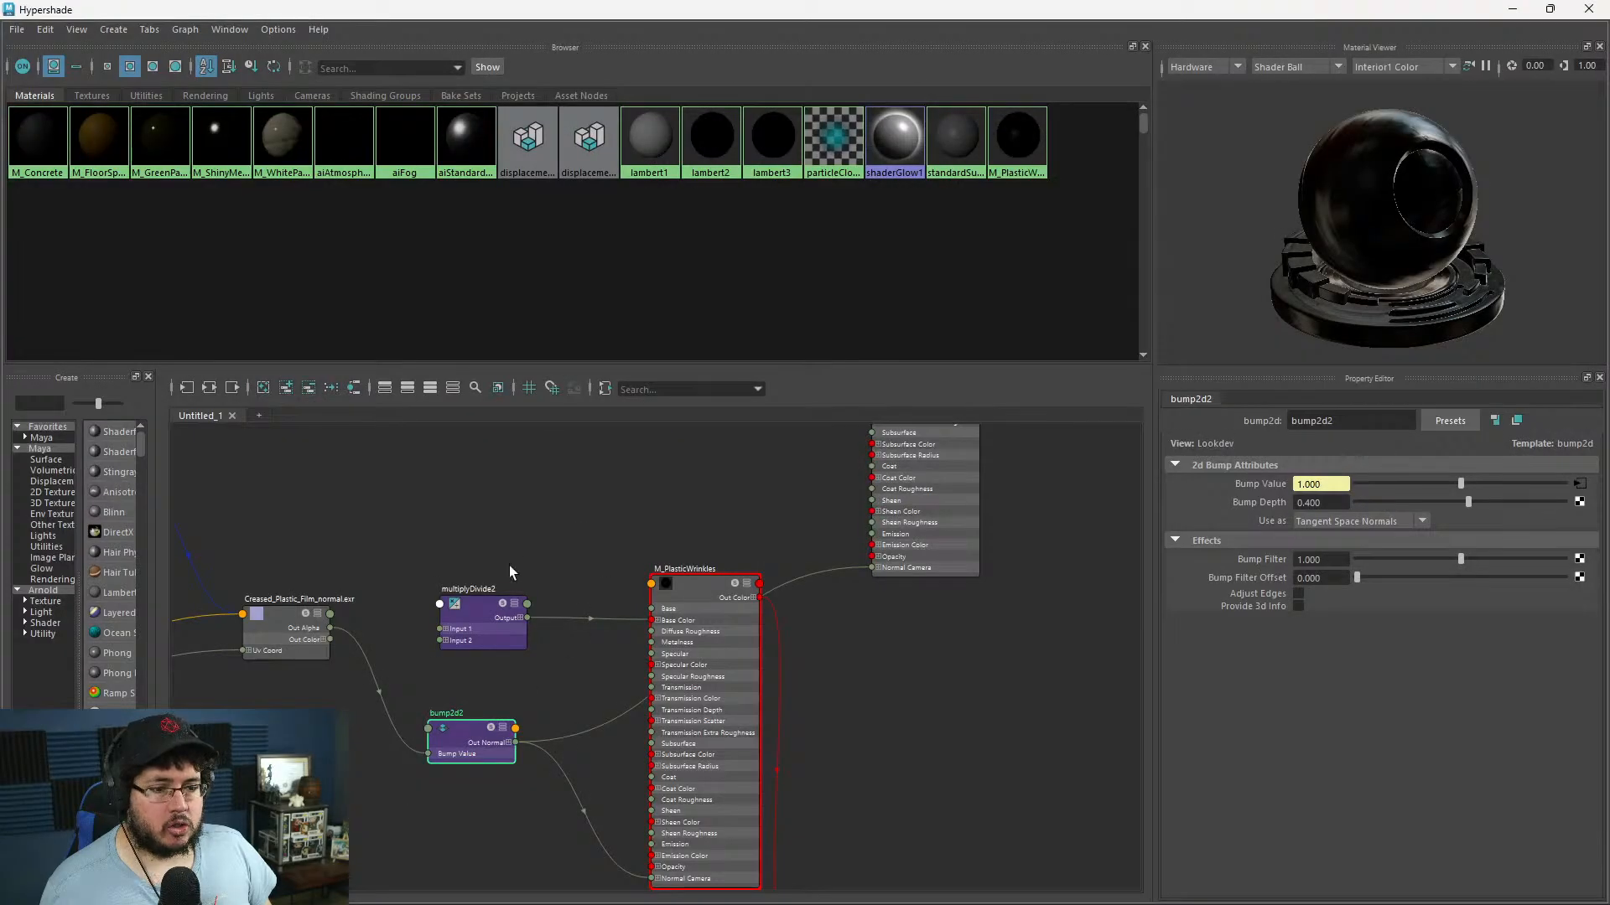
- Set the Repeat UV of place2dTexture5 to 4 by 4 to tile the creased plastic texture more densely
alt+middle_drag(510, 565, 1138, 464)
click(415, 700)
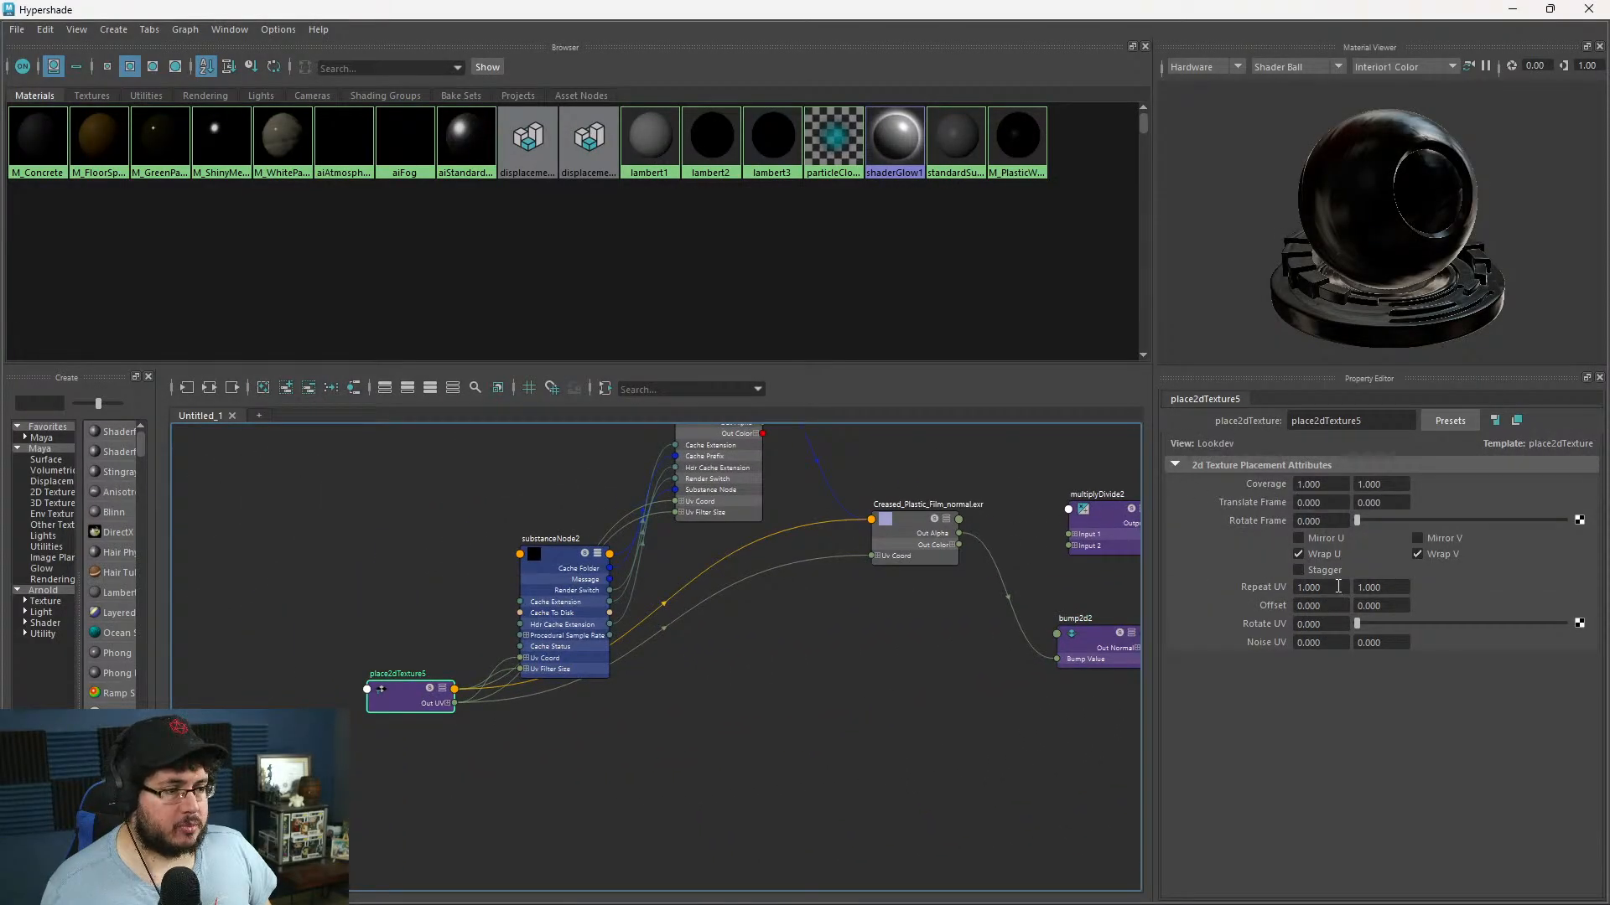
drag(1339, 587, 1222, 587)
text(4)
key(Tab)
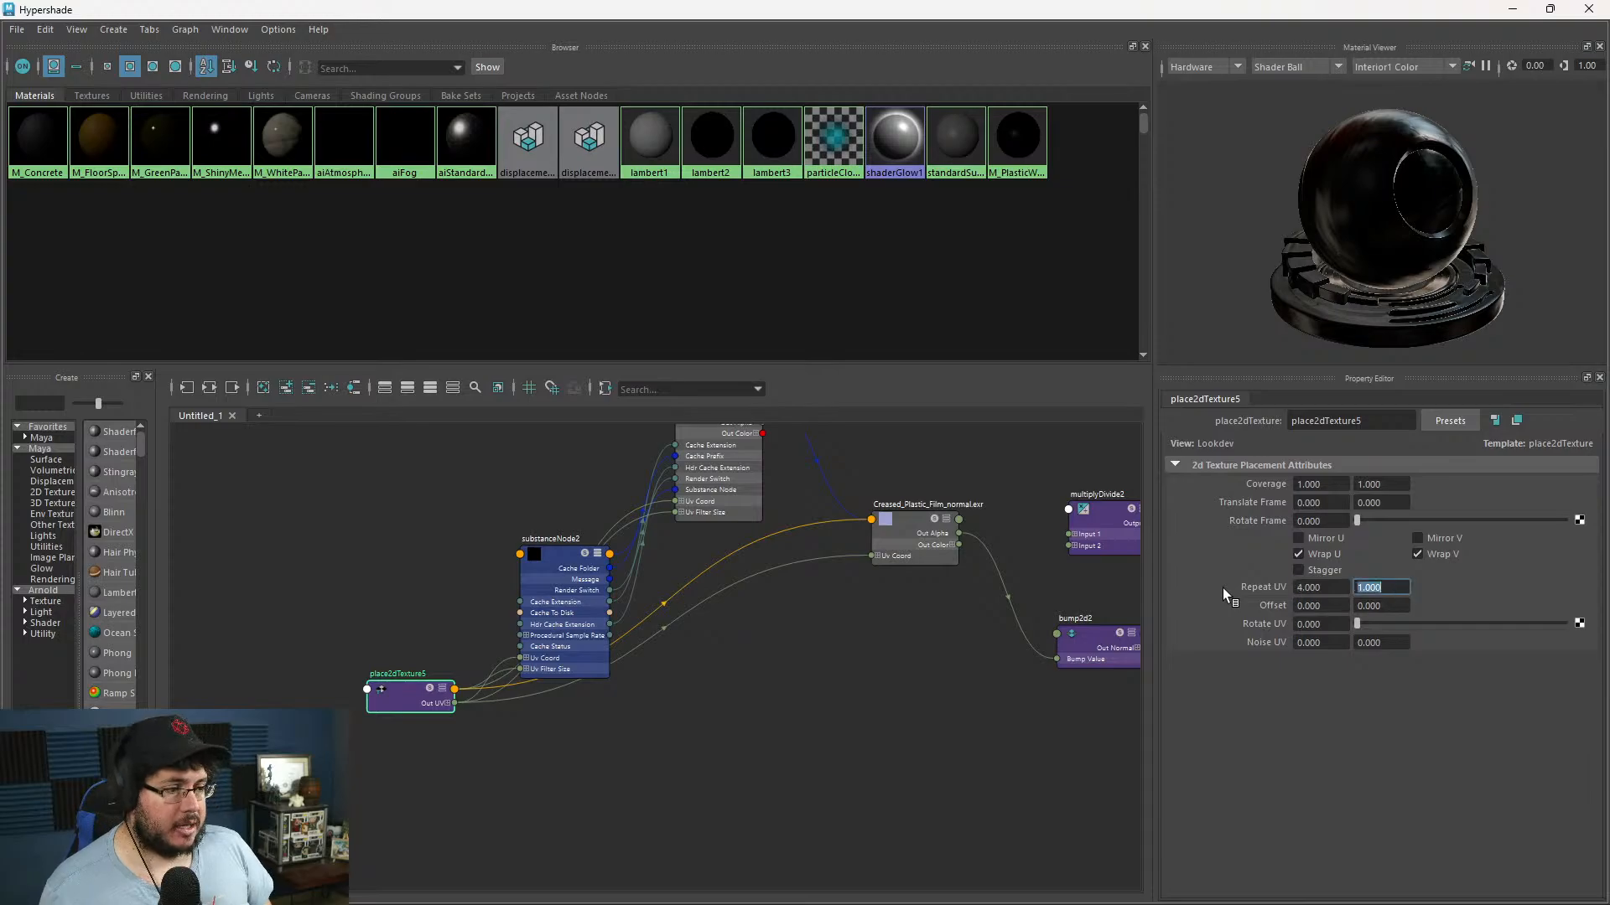
text(4)
key(Return)
- Render the Shotcam view, compare the smaller creases on the wall panels up close and from afar, and stop the render
click(1513, 9)
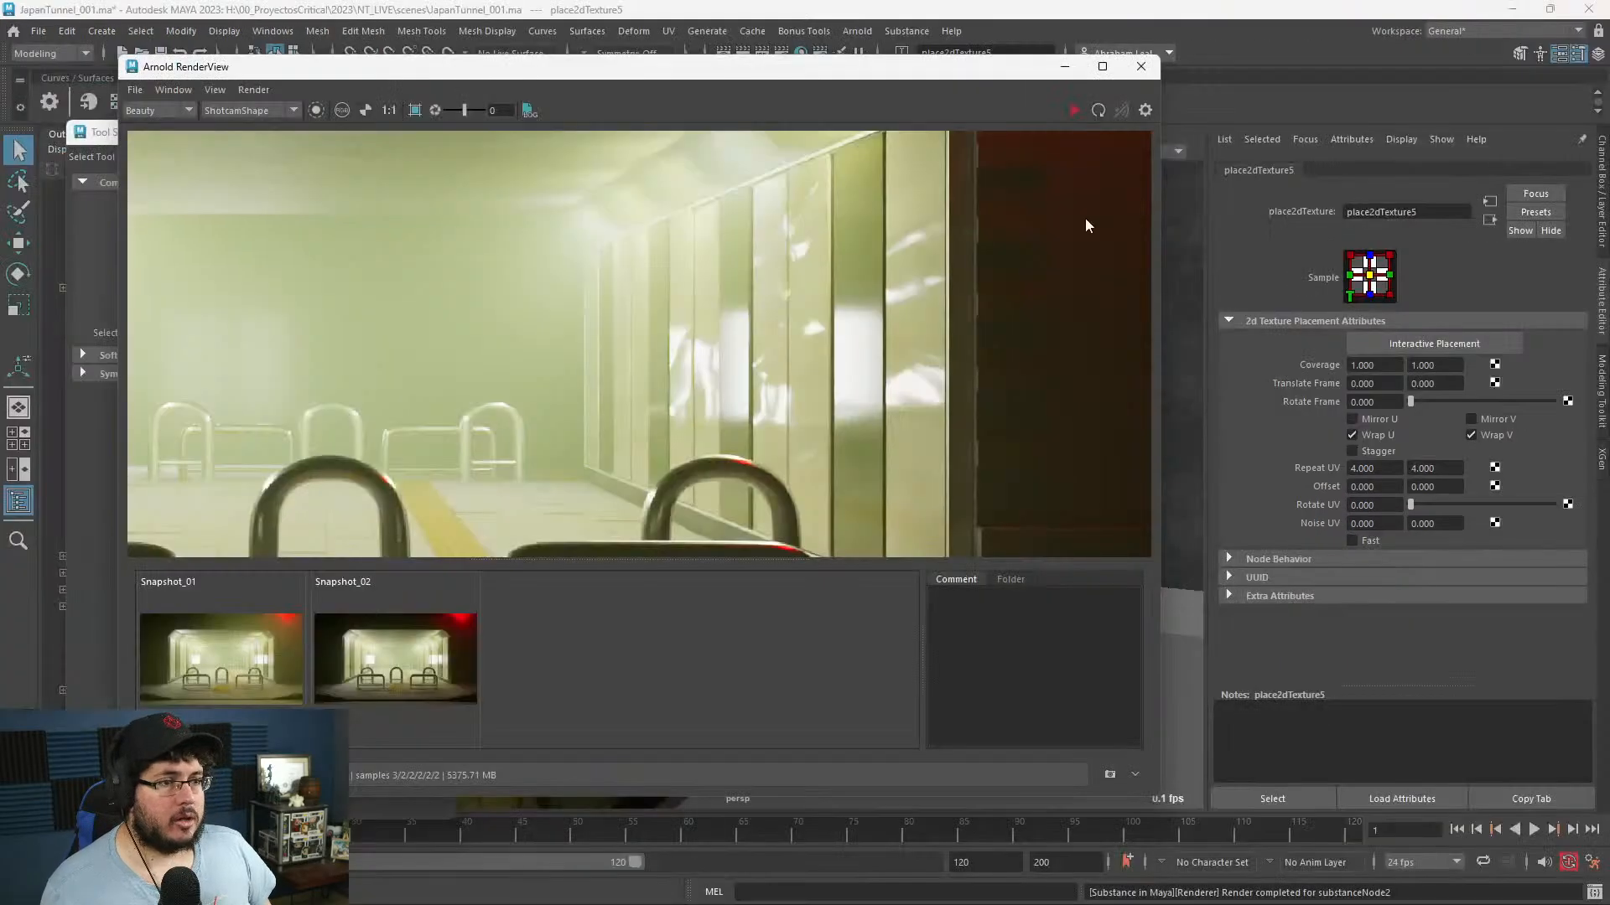
click(1074, 110)
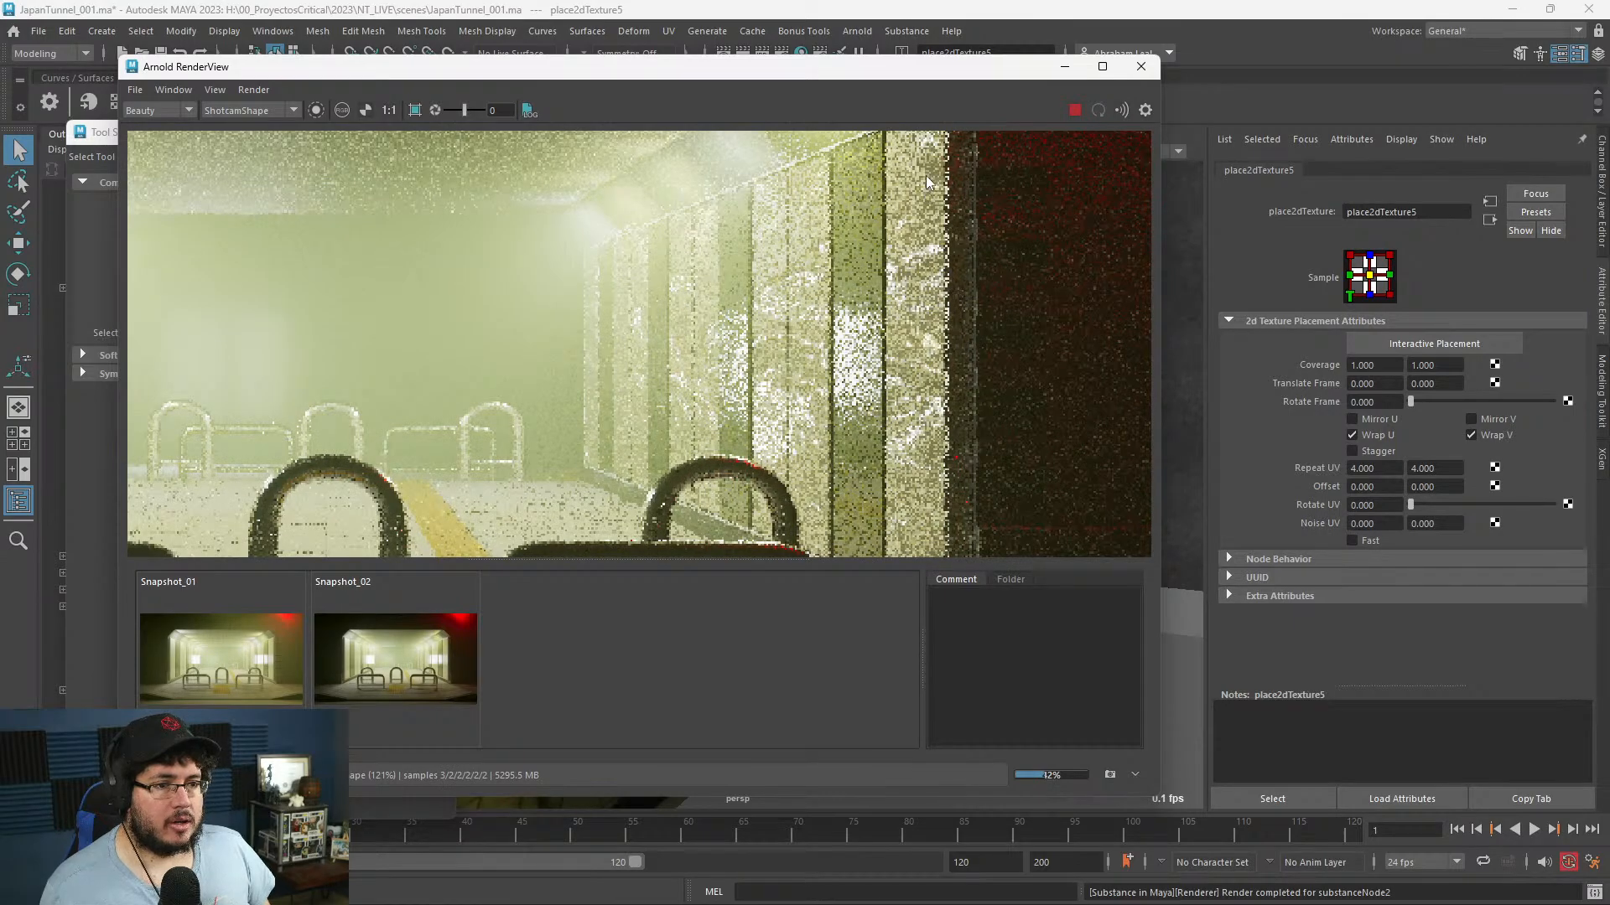
scroll(939, 277, down, 5)
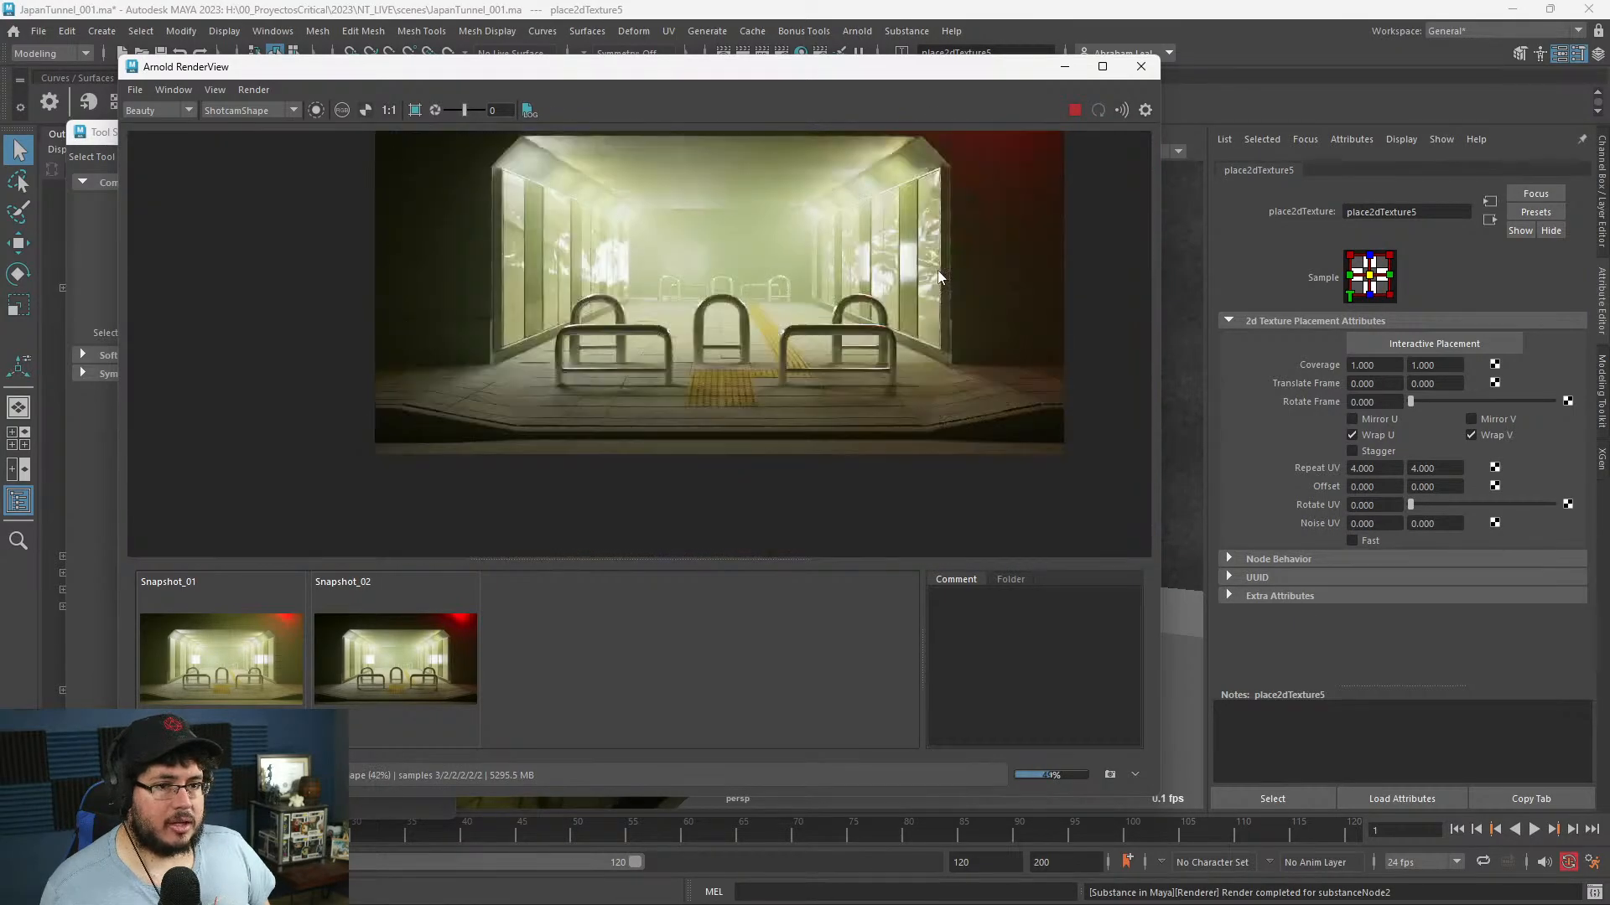
scroll(937, 272, up, 4)
scroll(937, 270, down, 3)
scroll(932, 277, up, 5)
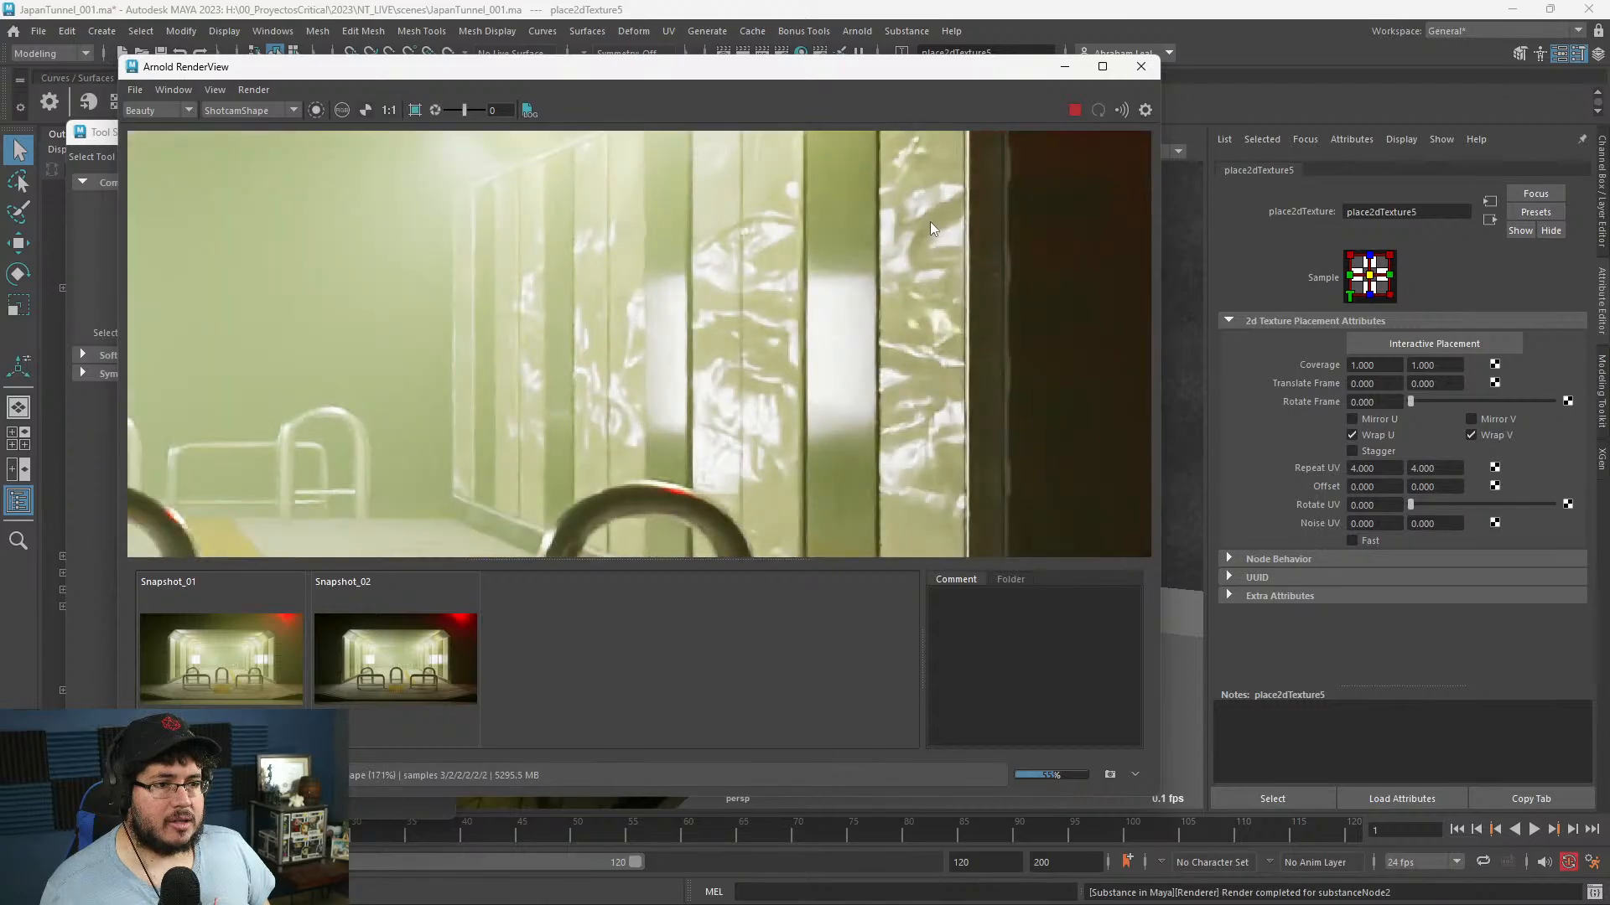
scroll(922, 235, down, 3)
scroll(924, 281, up, 2)
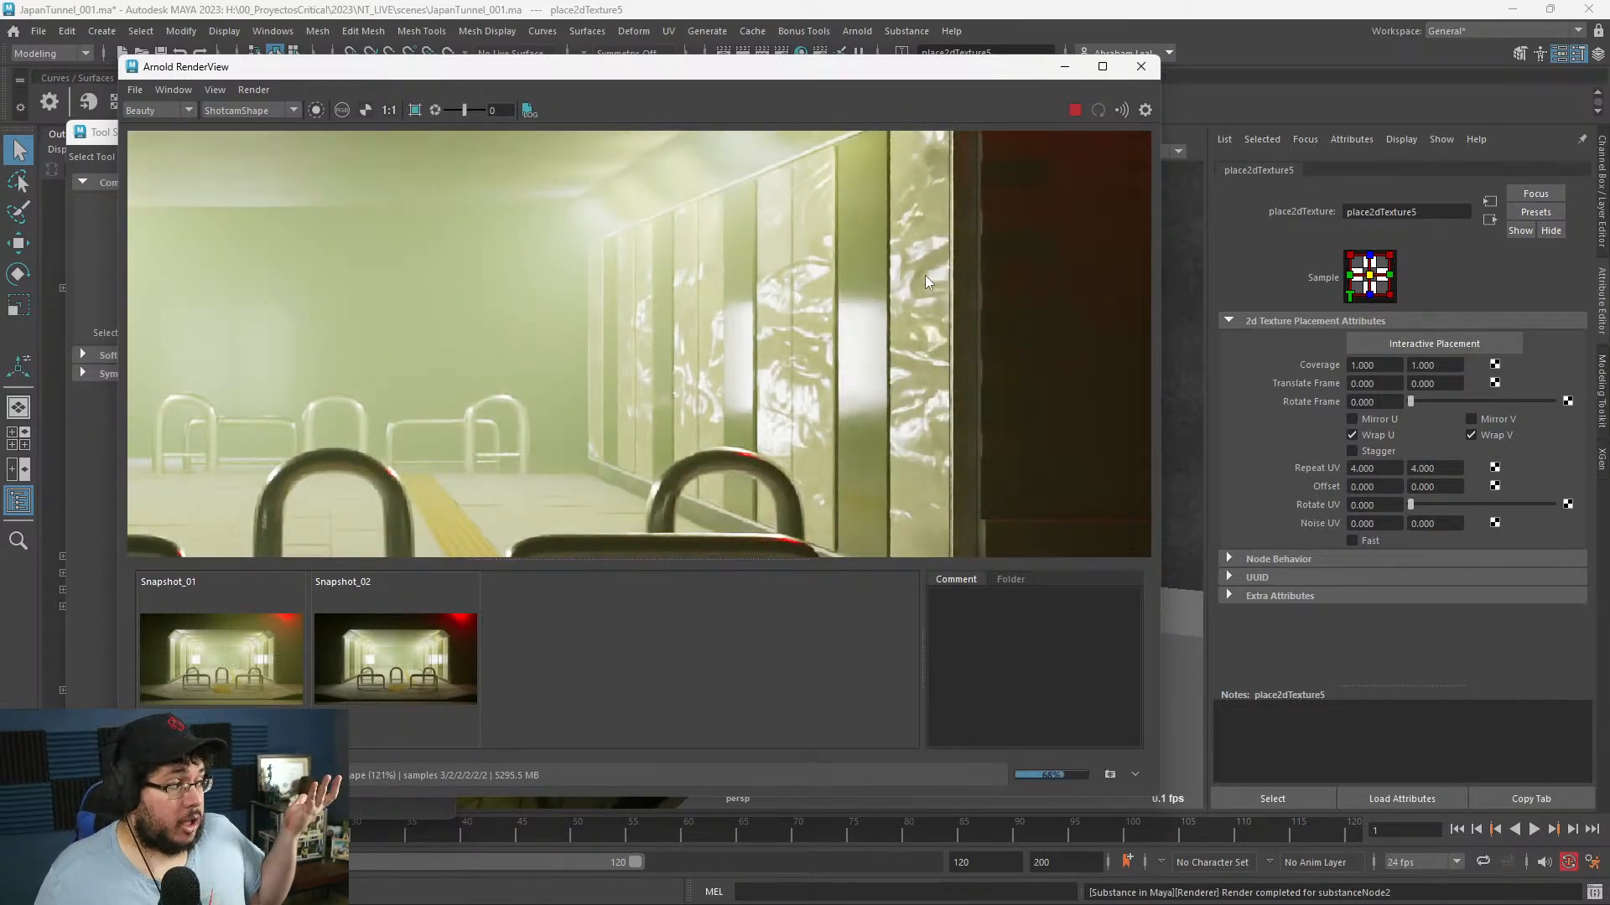
scroll(862, 289, down, 3)
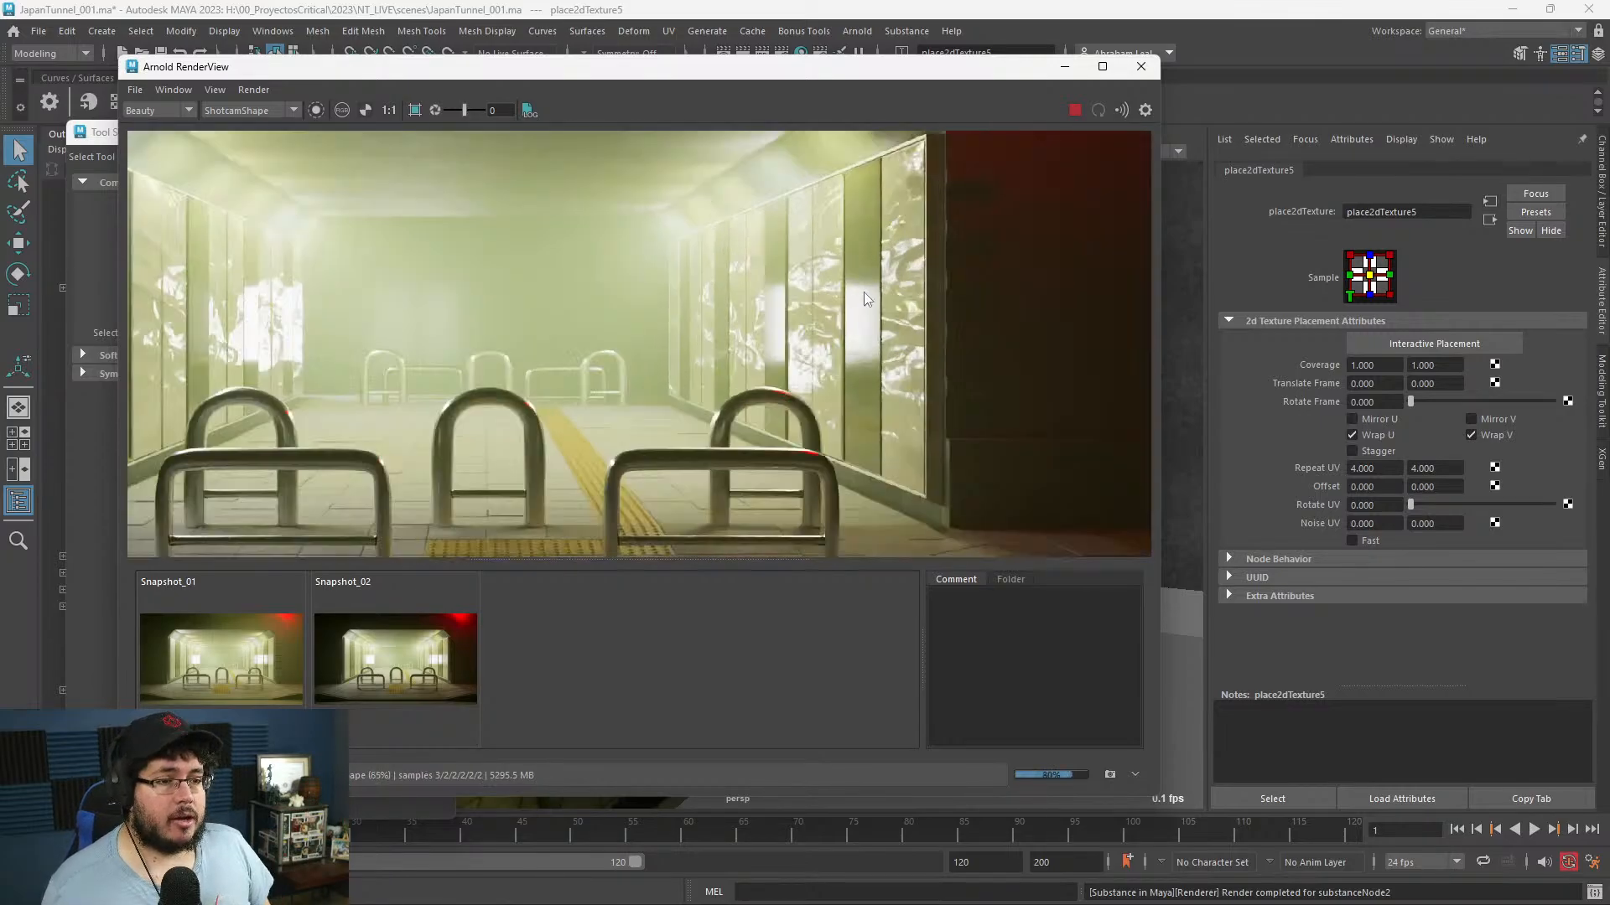
scroll(863, 291, up, 3)
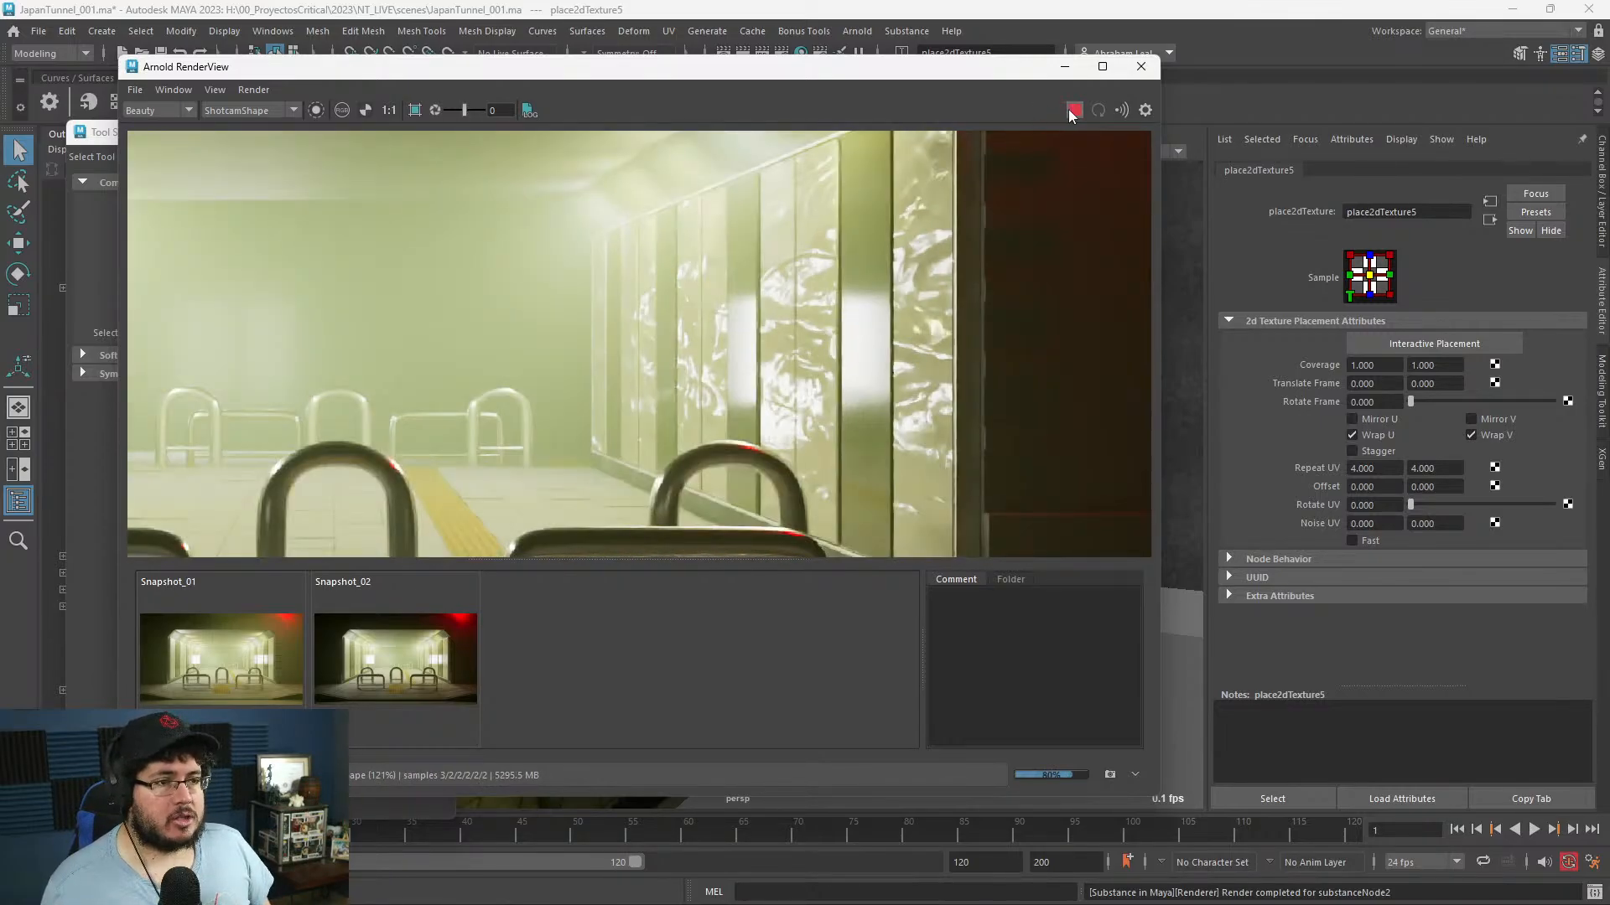
click(1070, 112)
- Set the bump depth of bump2d2 to 0.1 in the Hypershade
key(alt+Tab)
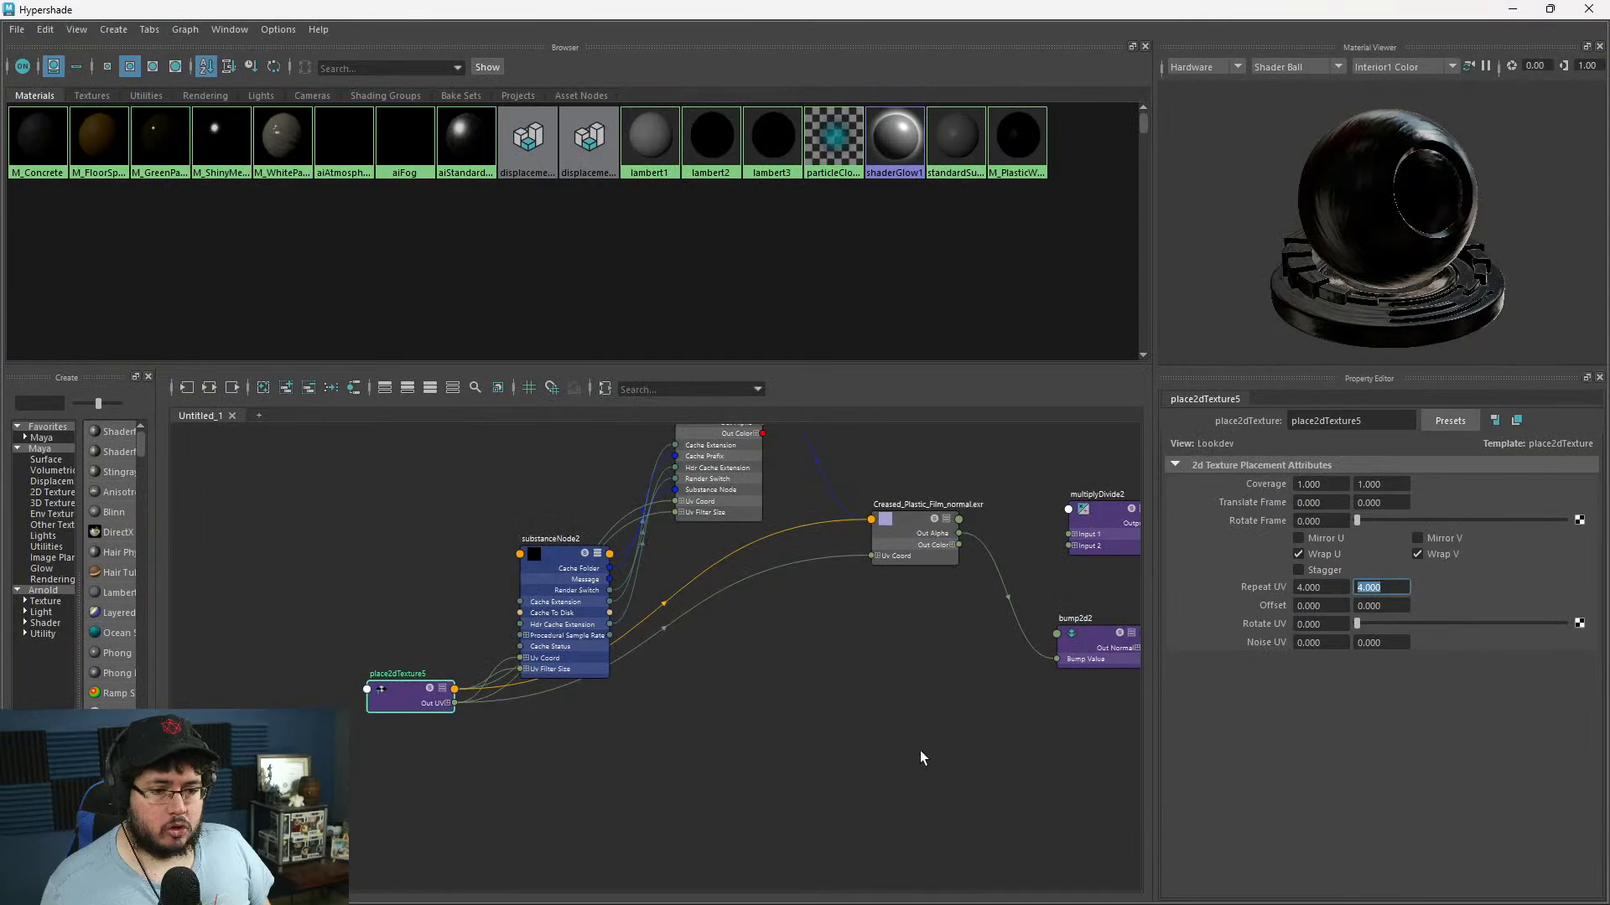
alt+middle_drag(970, 739, 711, 710)
click(830, 621)
drag(1326, 502, 1246, 508)
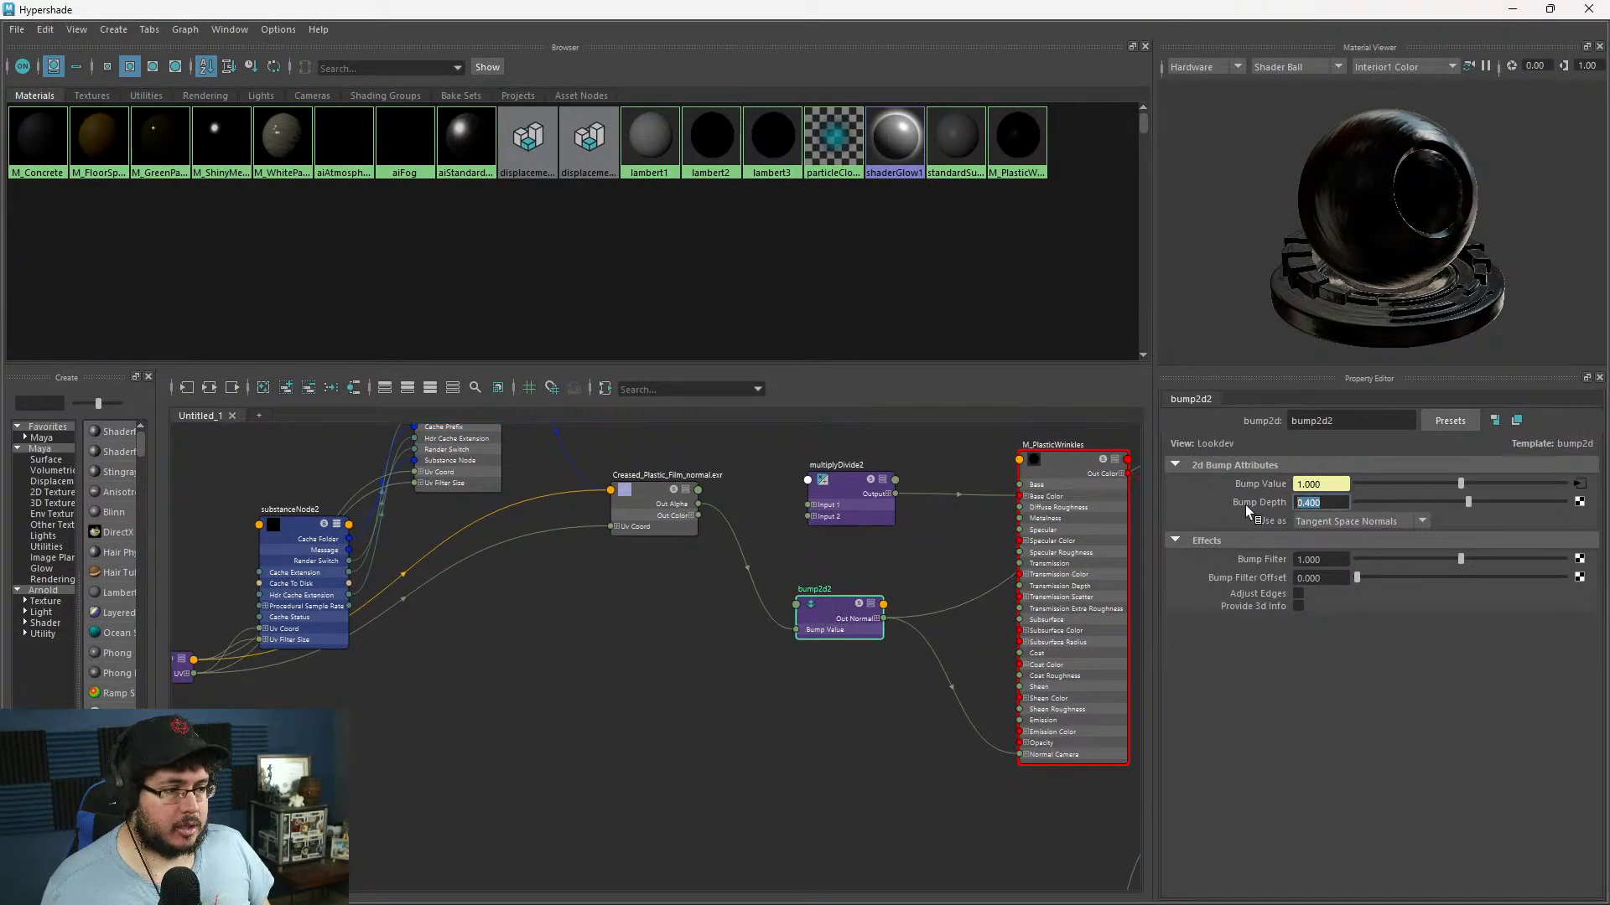
text(0.1)
key(Return)
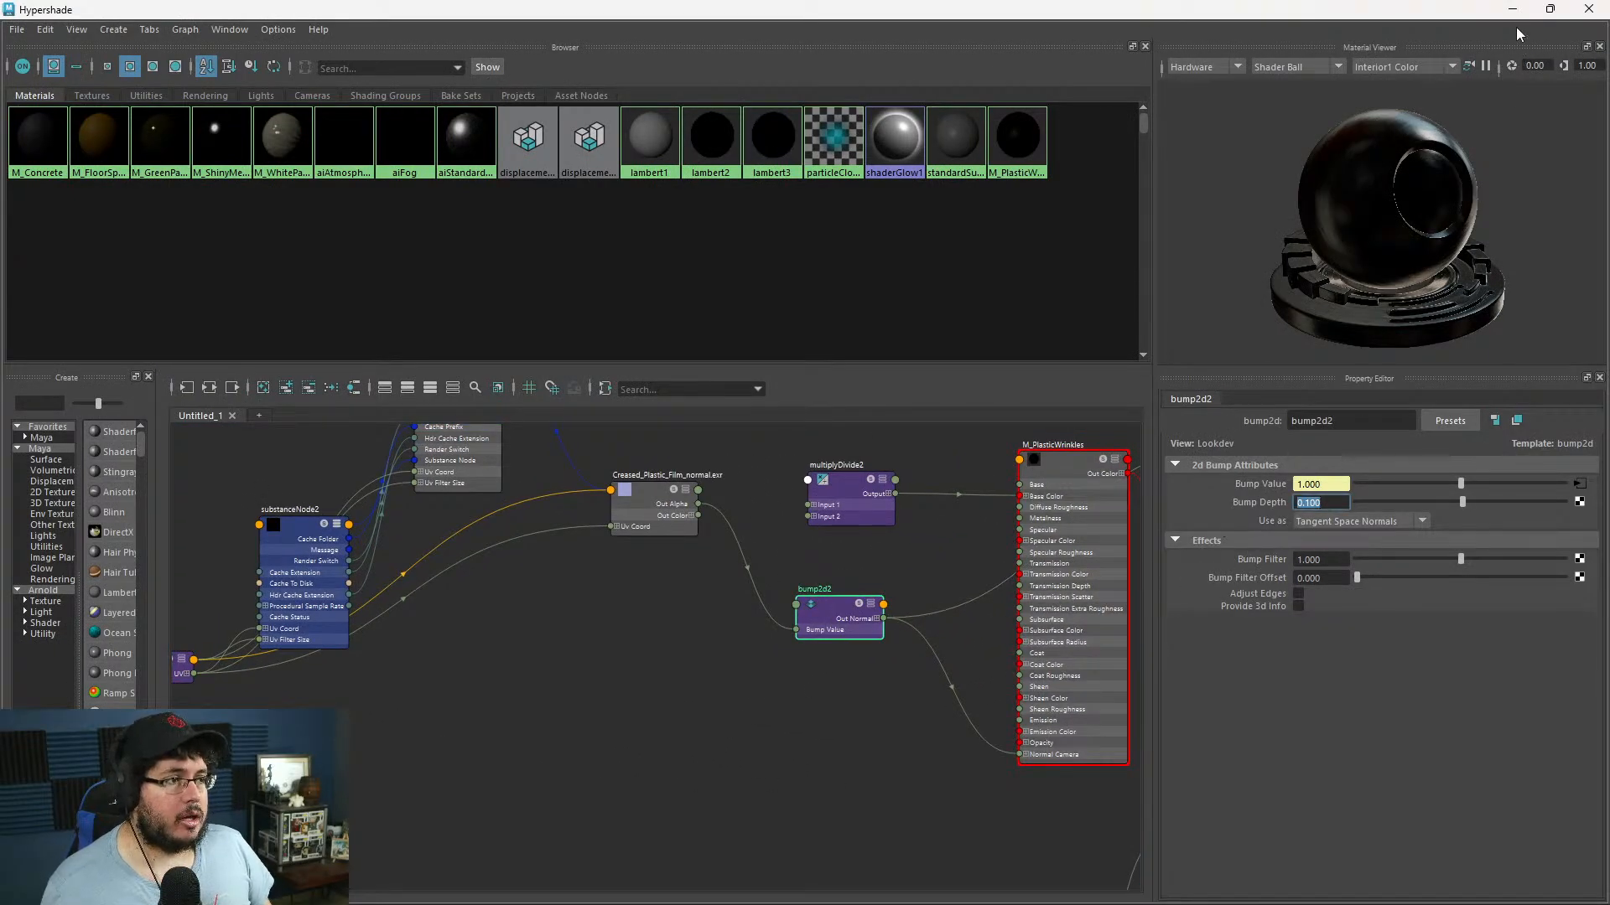
- Render the tunnel with the new bump depth, examine the panel reflections, stop the render and return to the Hypershade
click(1513, 10)
click(1072, 113)
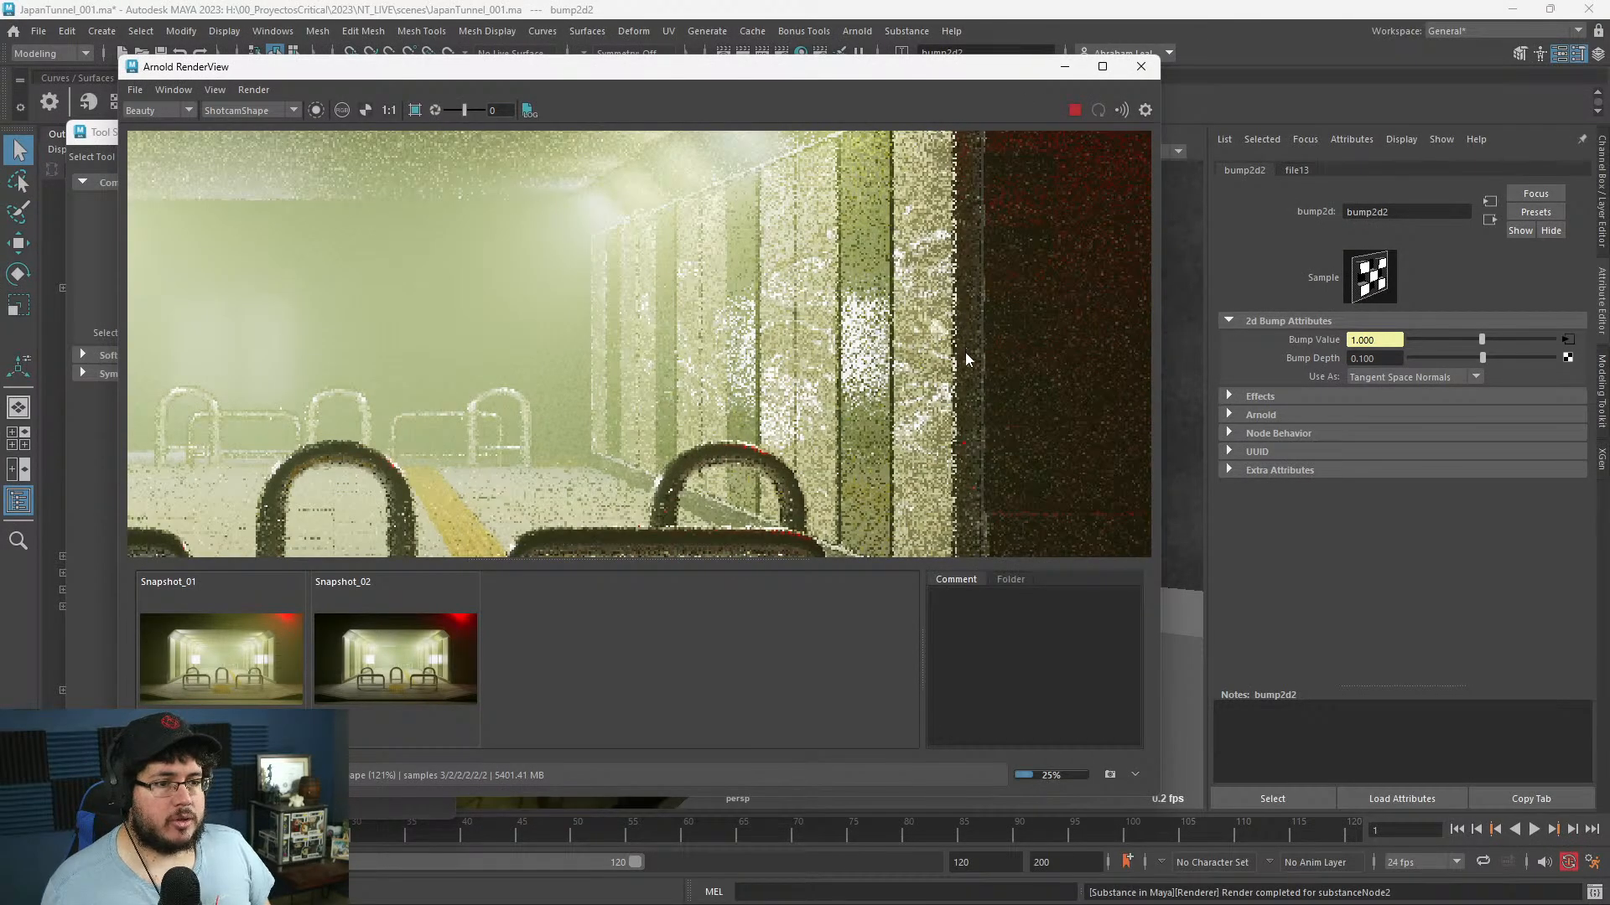
scroll(966, 354, down, 3)
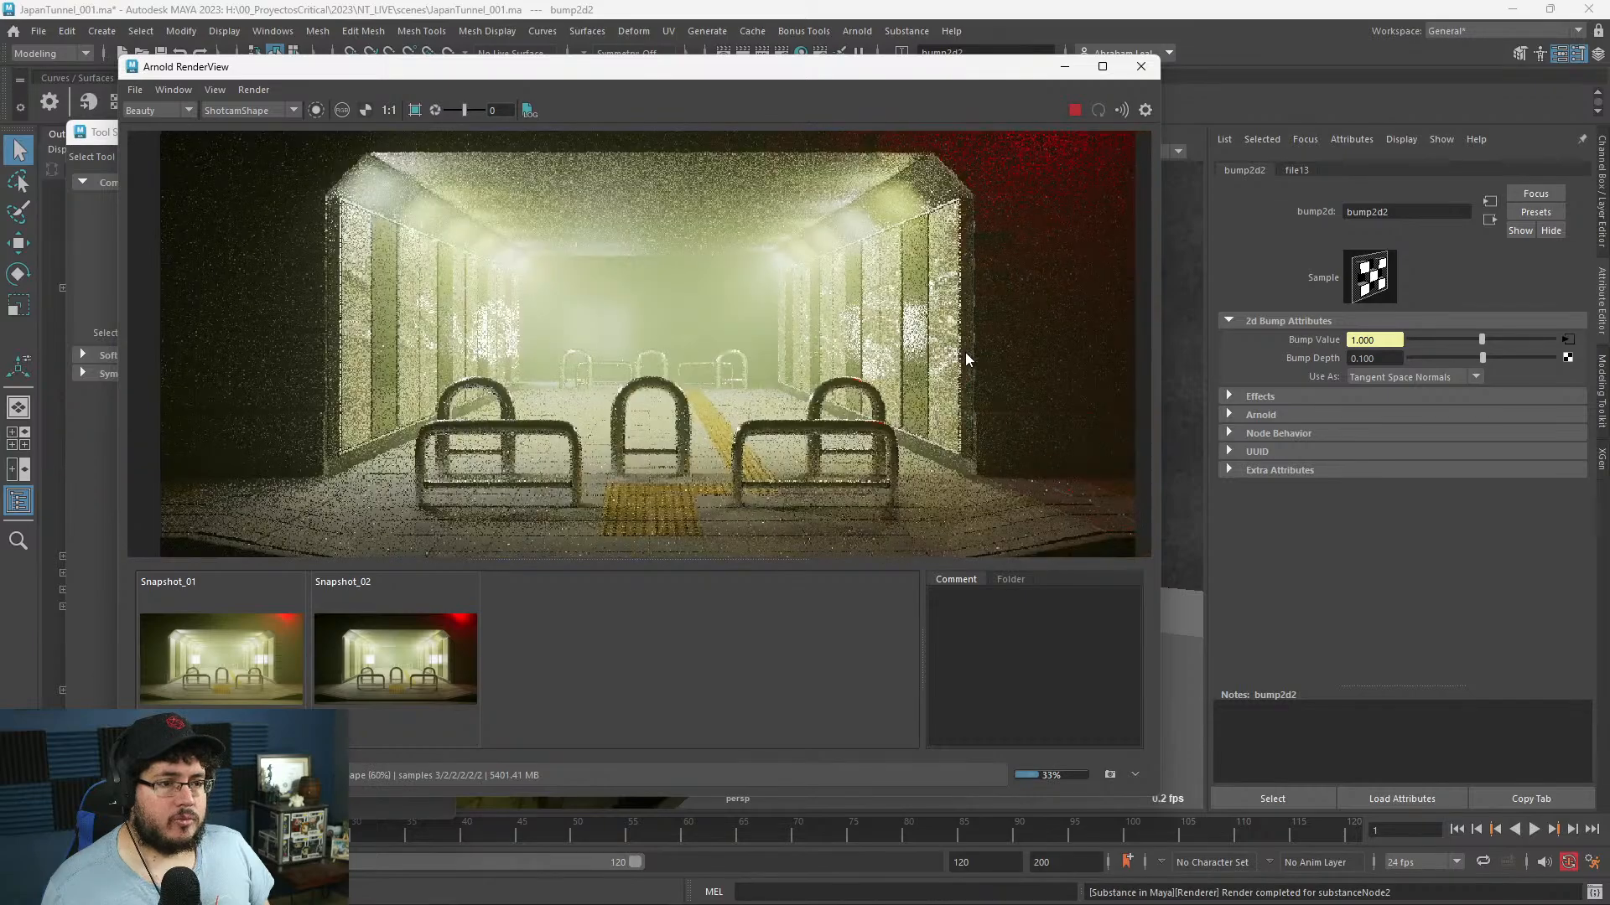
scroll(966, 354, up, 3)
scroll(965, 354, down, 3)
scroll(966, 354, up, 4)
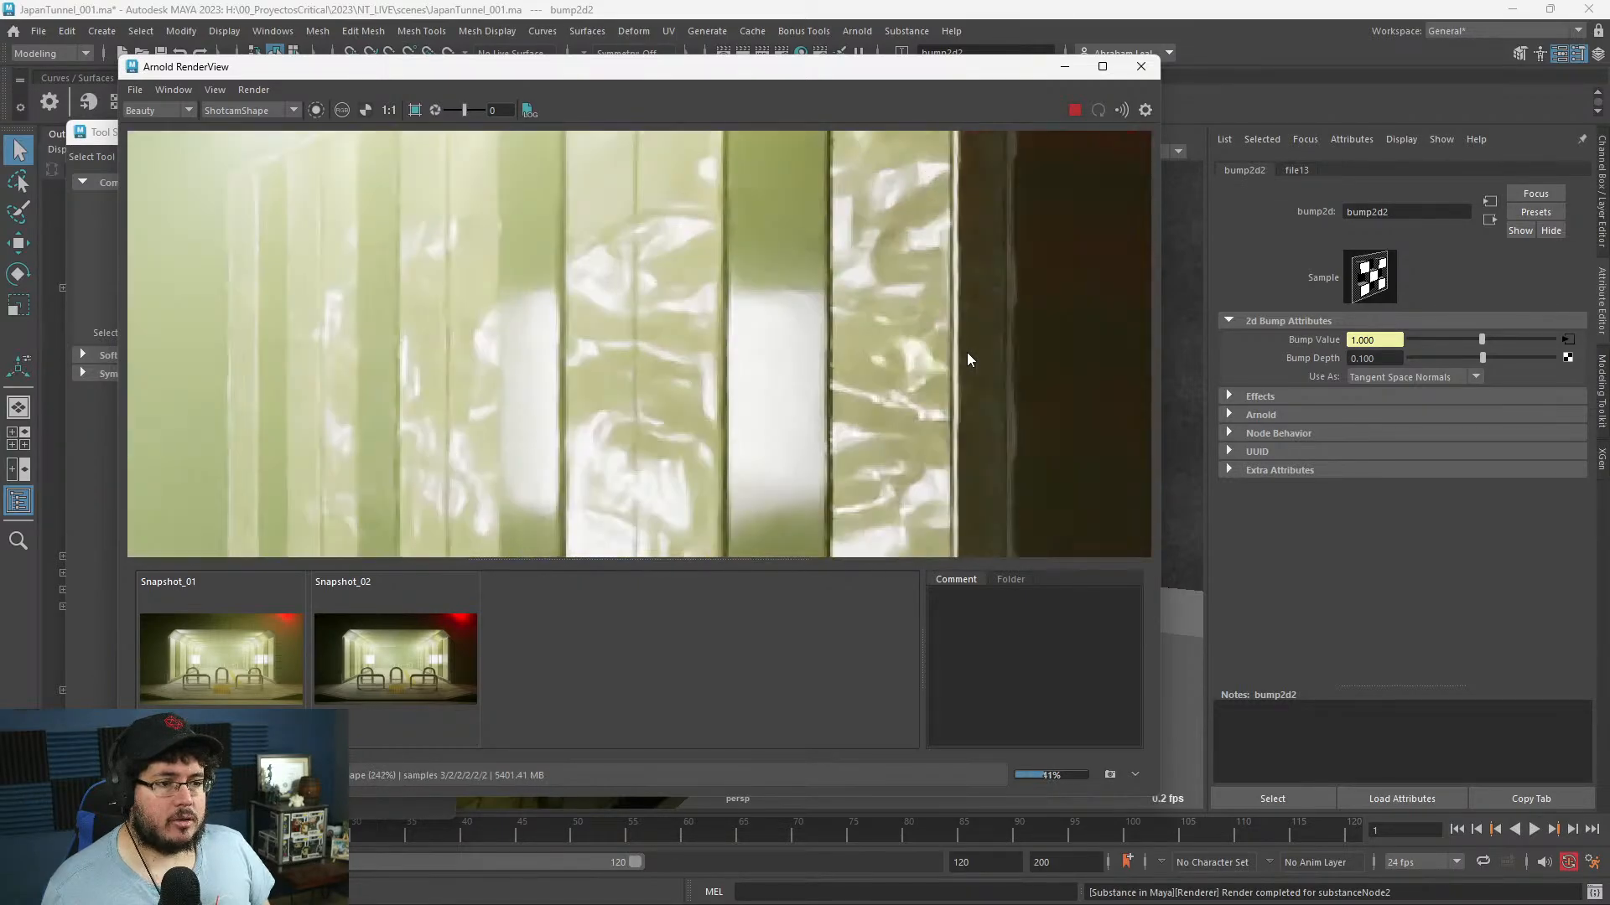
click(1076, 110)
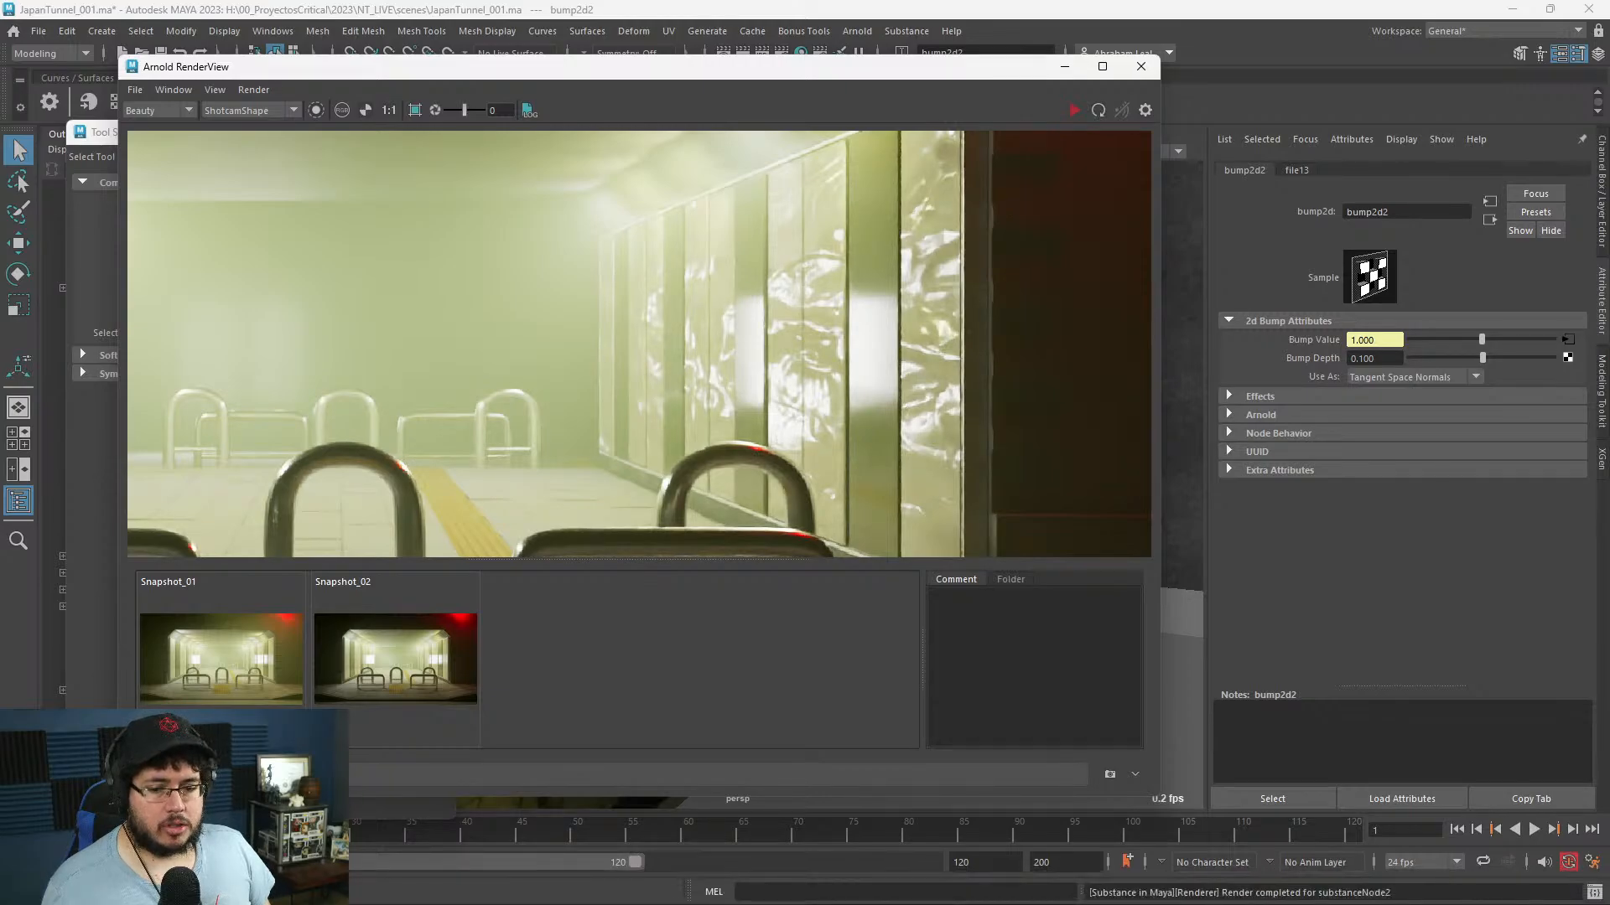
key(alt+Tab)
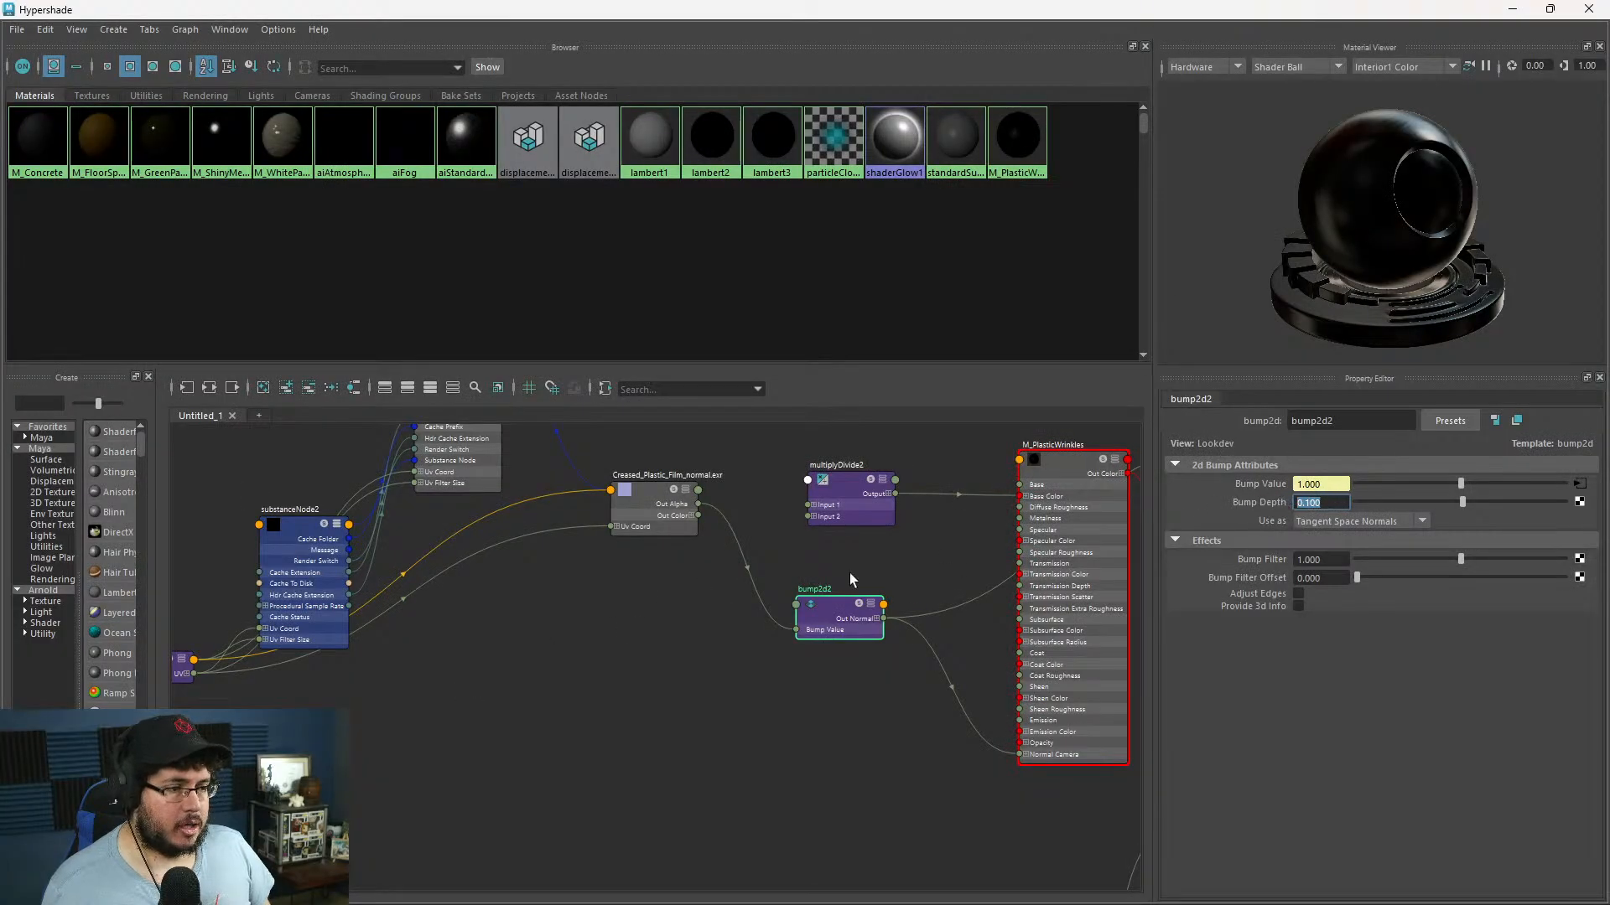
- Set the Repeat UV of place2dTexture5 to 2 in both directions
alt+middle_drag(198, 690, 394, 684)
click(356, 662)
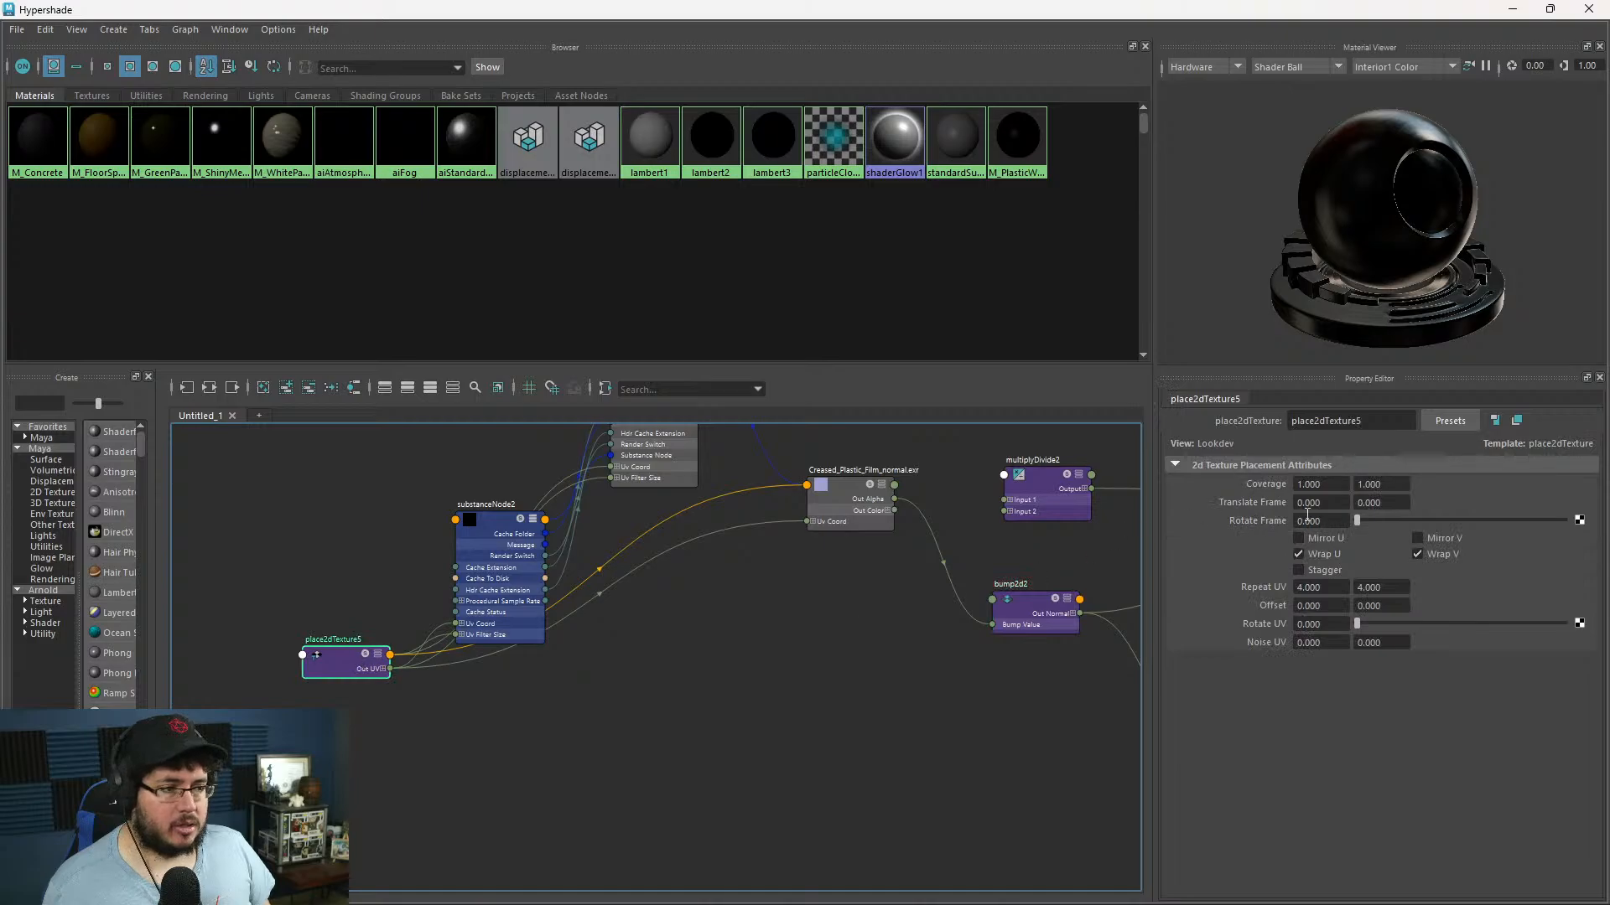
double_click(1312, 588)
text(2)
key(Tab)
text(2)
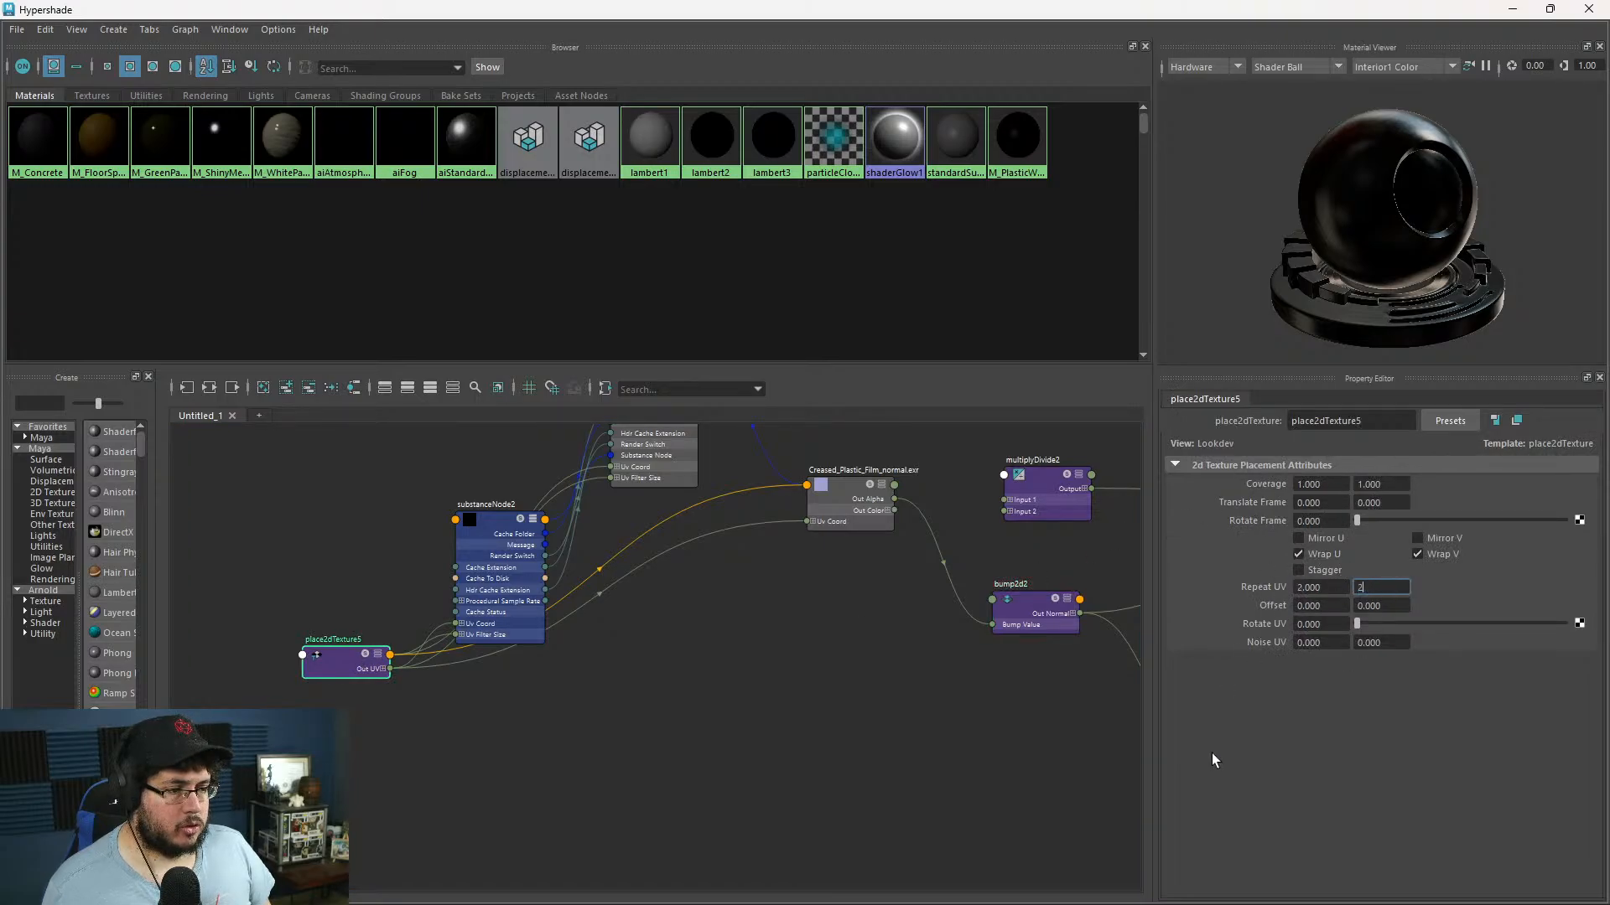
click(1050, 533)
- Set the Bump Depth of the bump2d2 node to 0.05
click(1028, 611)
double_click(1298, 503)
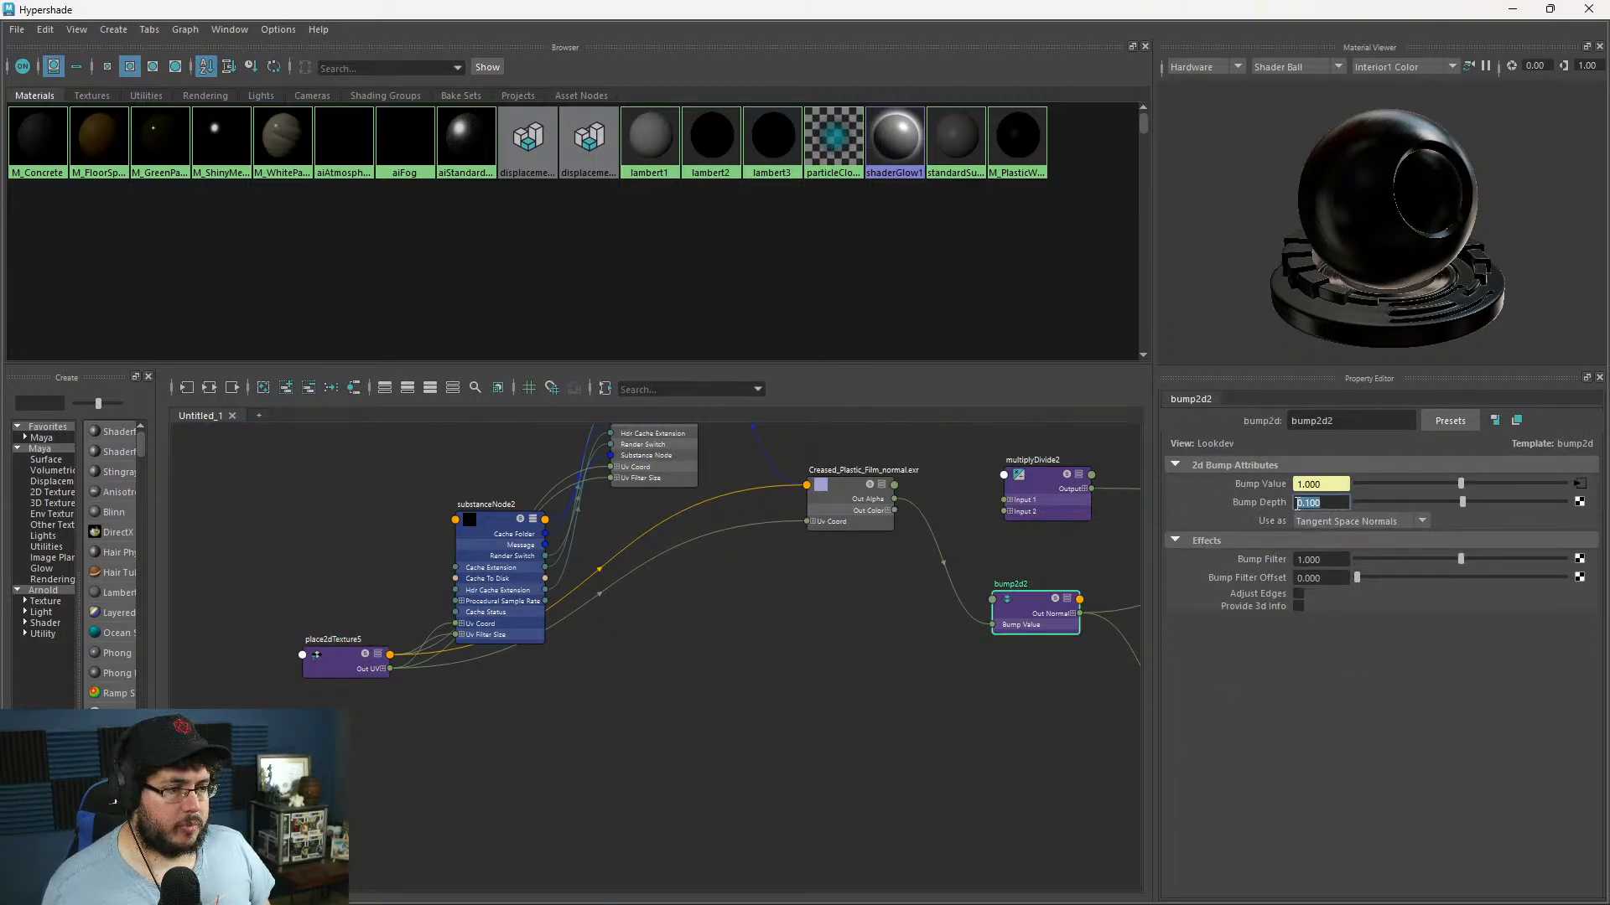
text(0.05)
key(Return)
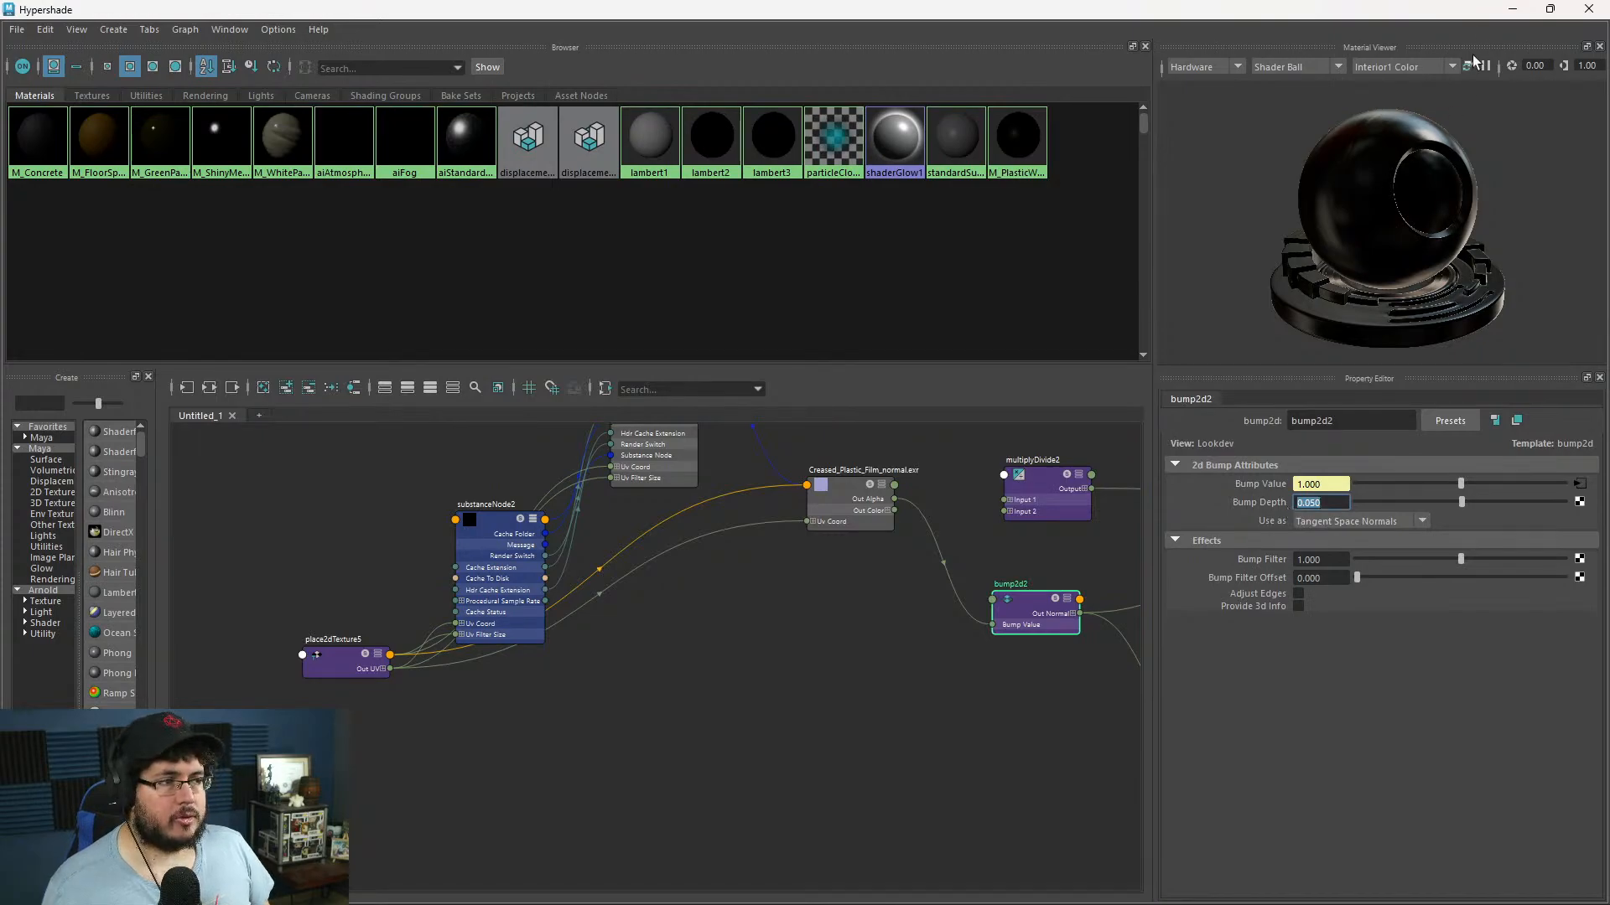
- Render the tunnel in the Arnold RenderView, examine the plastic wrinkles on the side wall panels, and stop the render
click(1513, 9)
click(1074, 109)
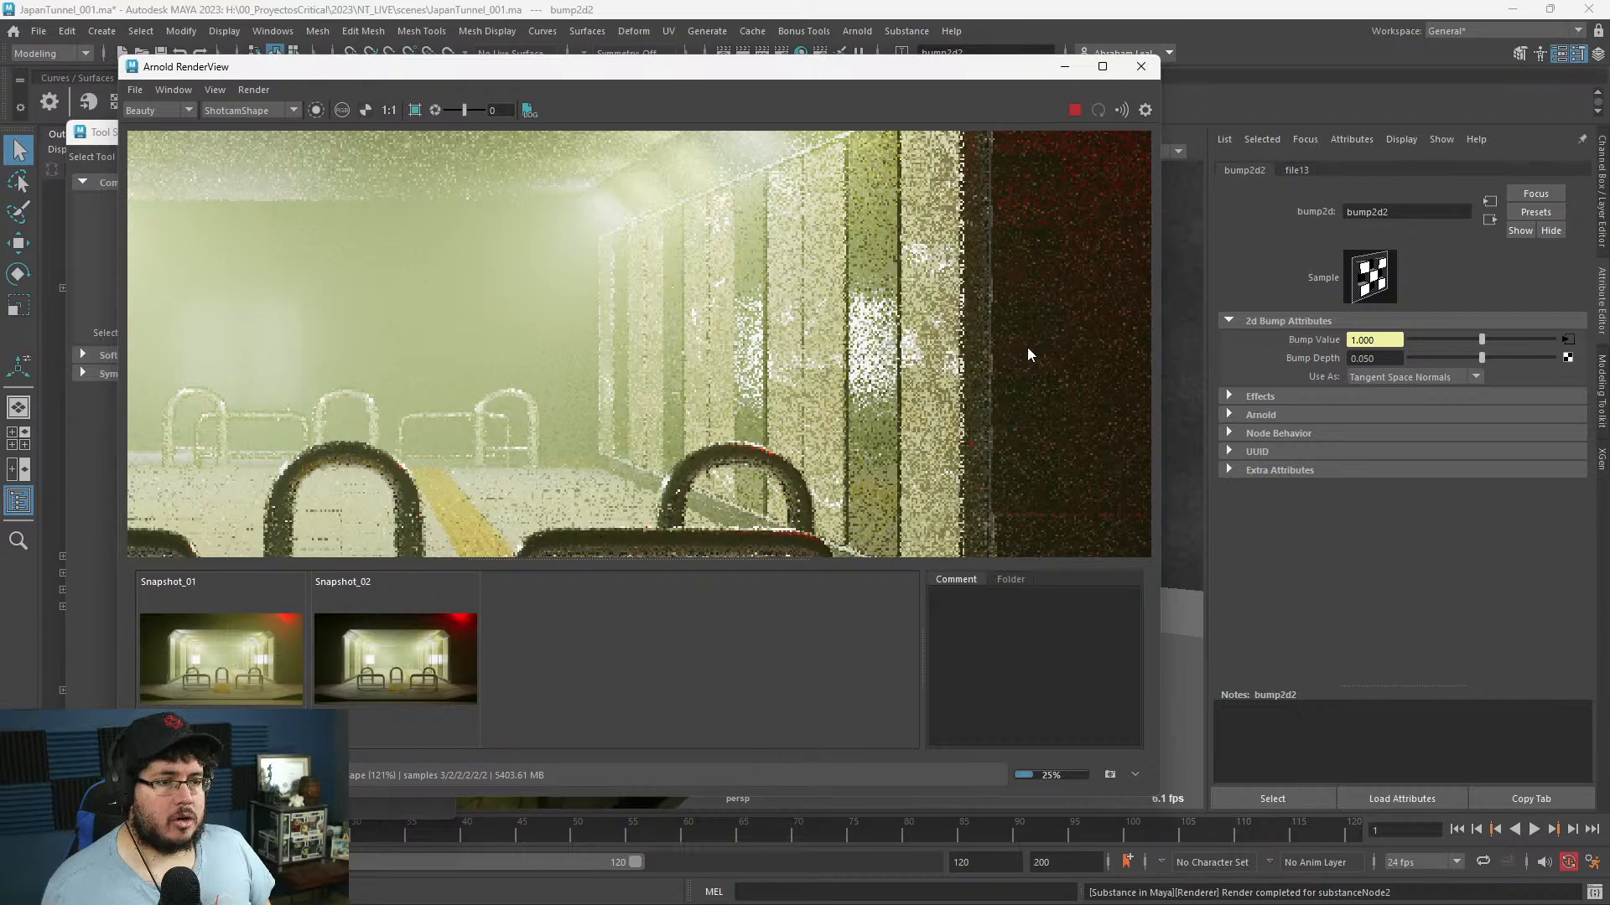
scroll(1018, 346, down, 3)
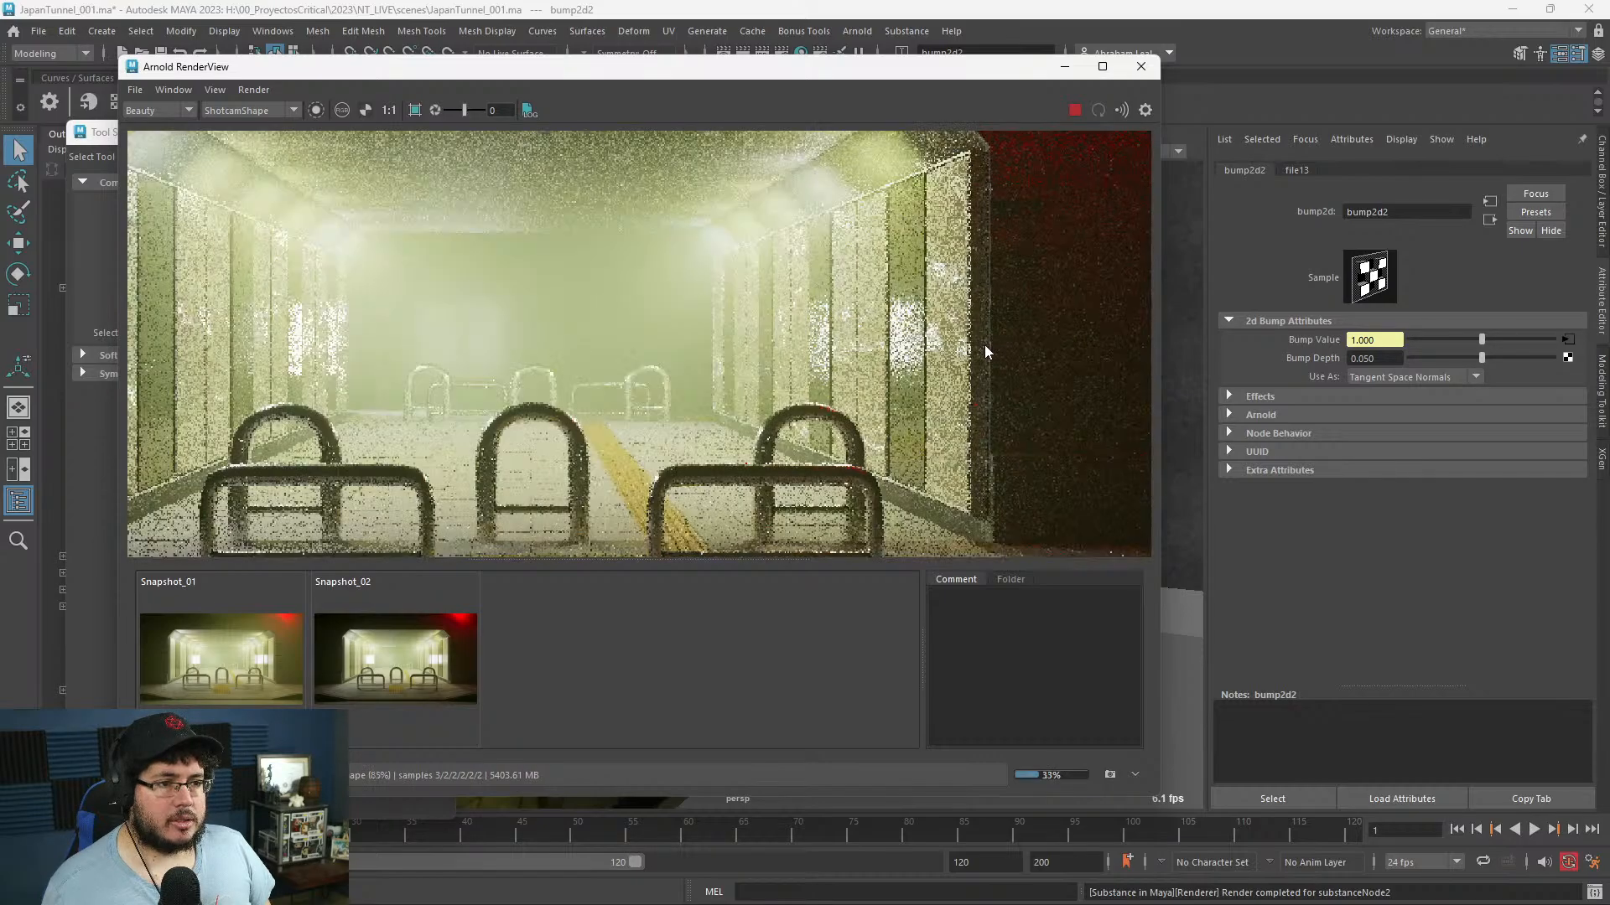
scroll(972, 350, up, 5)
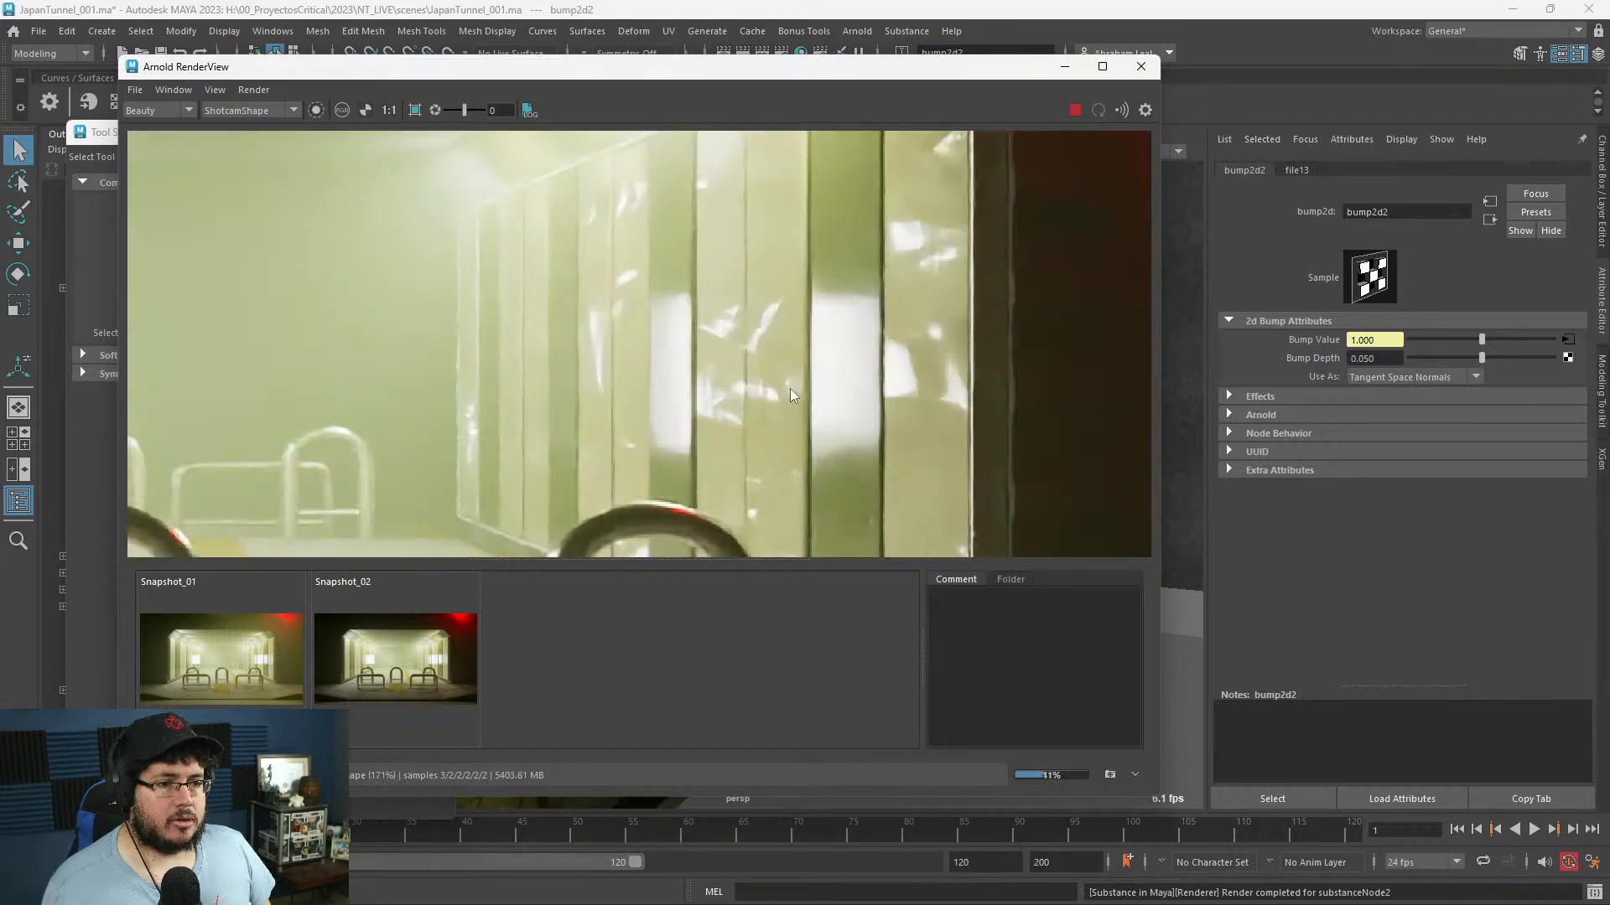
scroll(734, 353, down, 3)
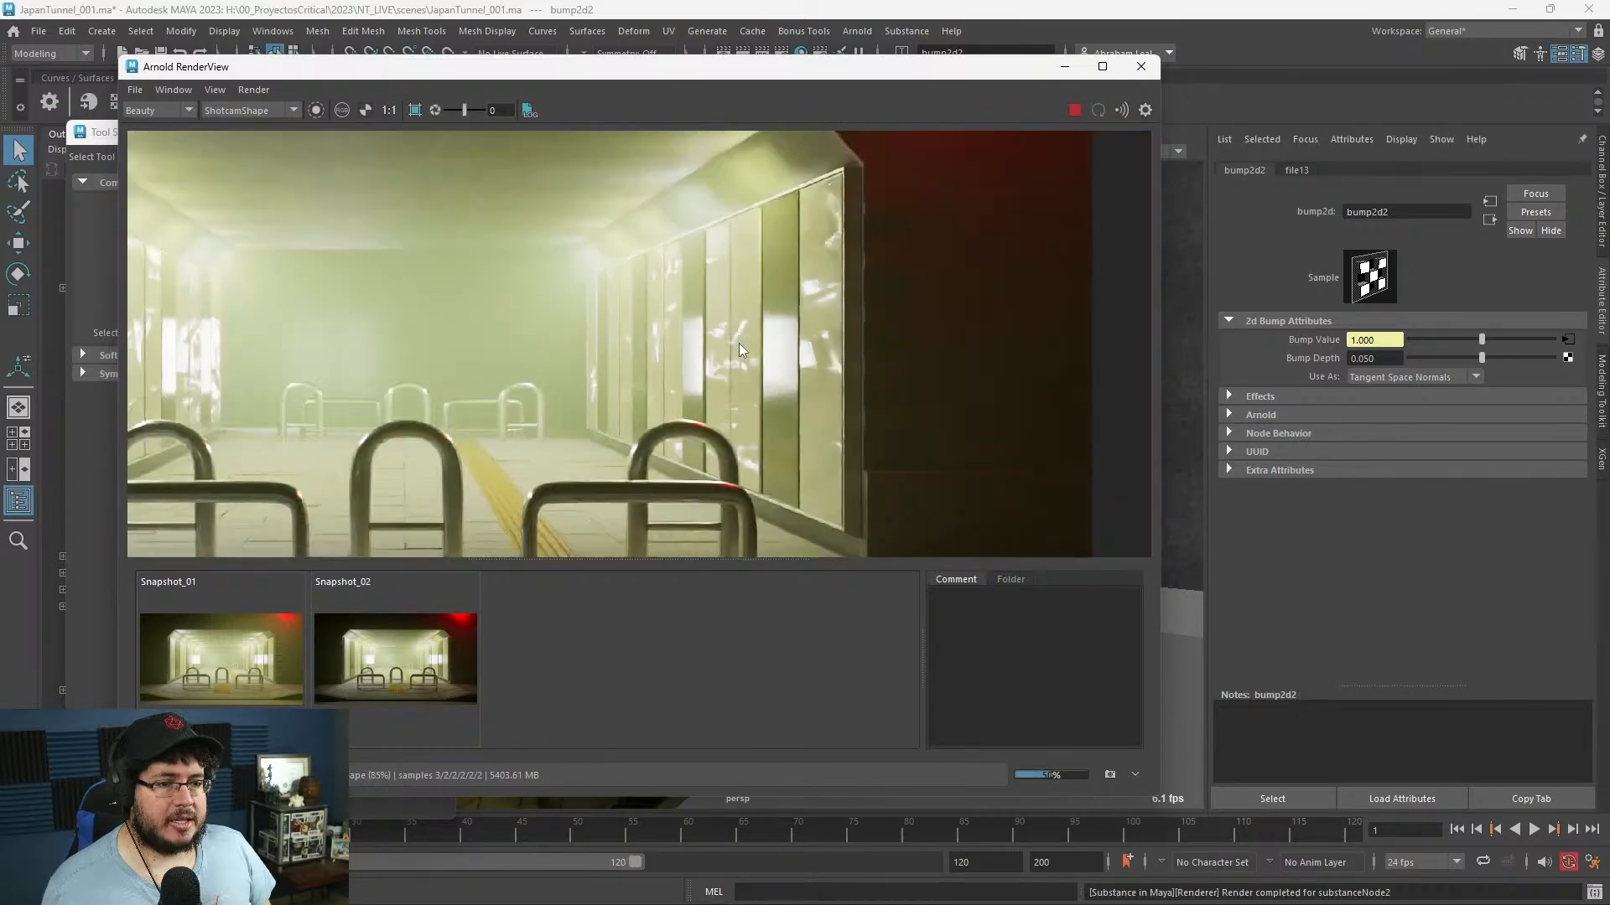
scroll(740, 349, up, 3)
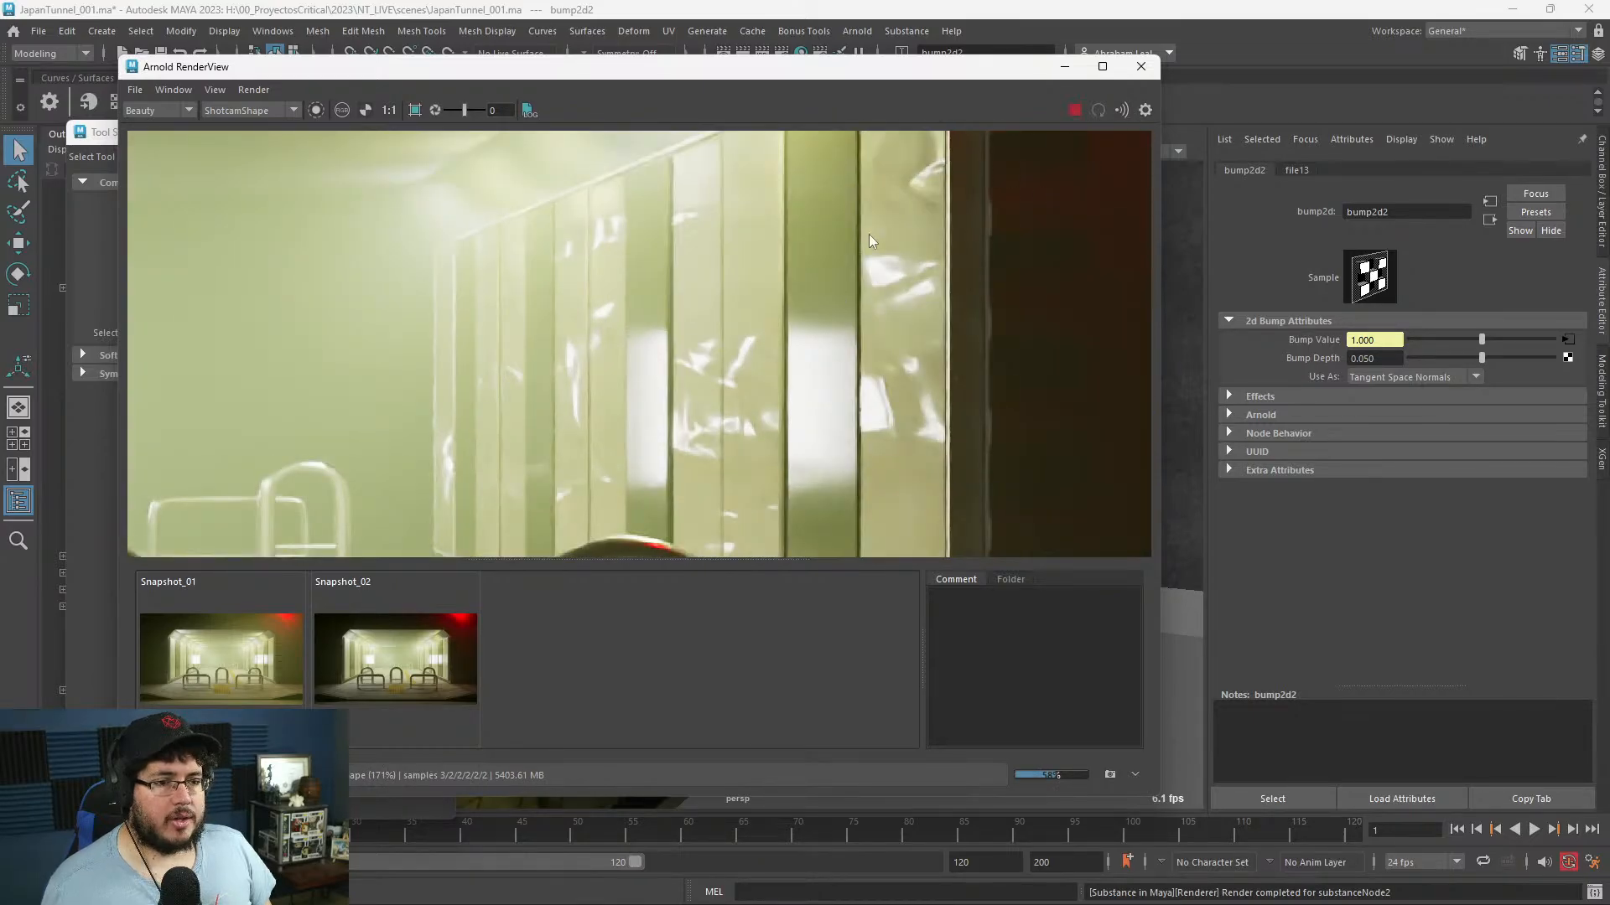
scroll(769, 320, down, 2)
scroll(645, 335, down, 3)
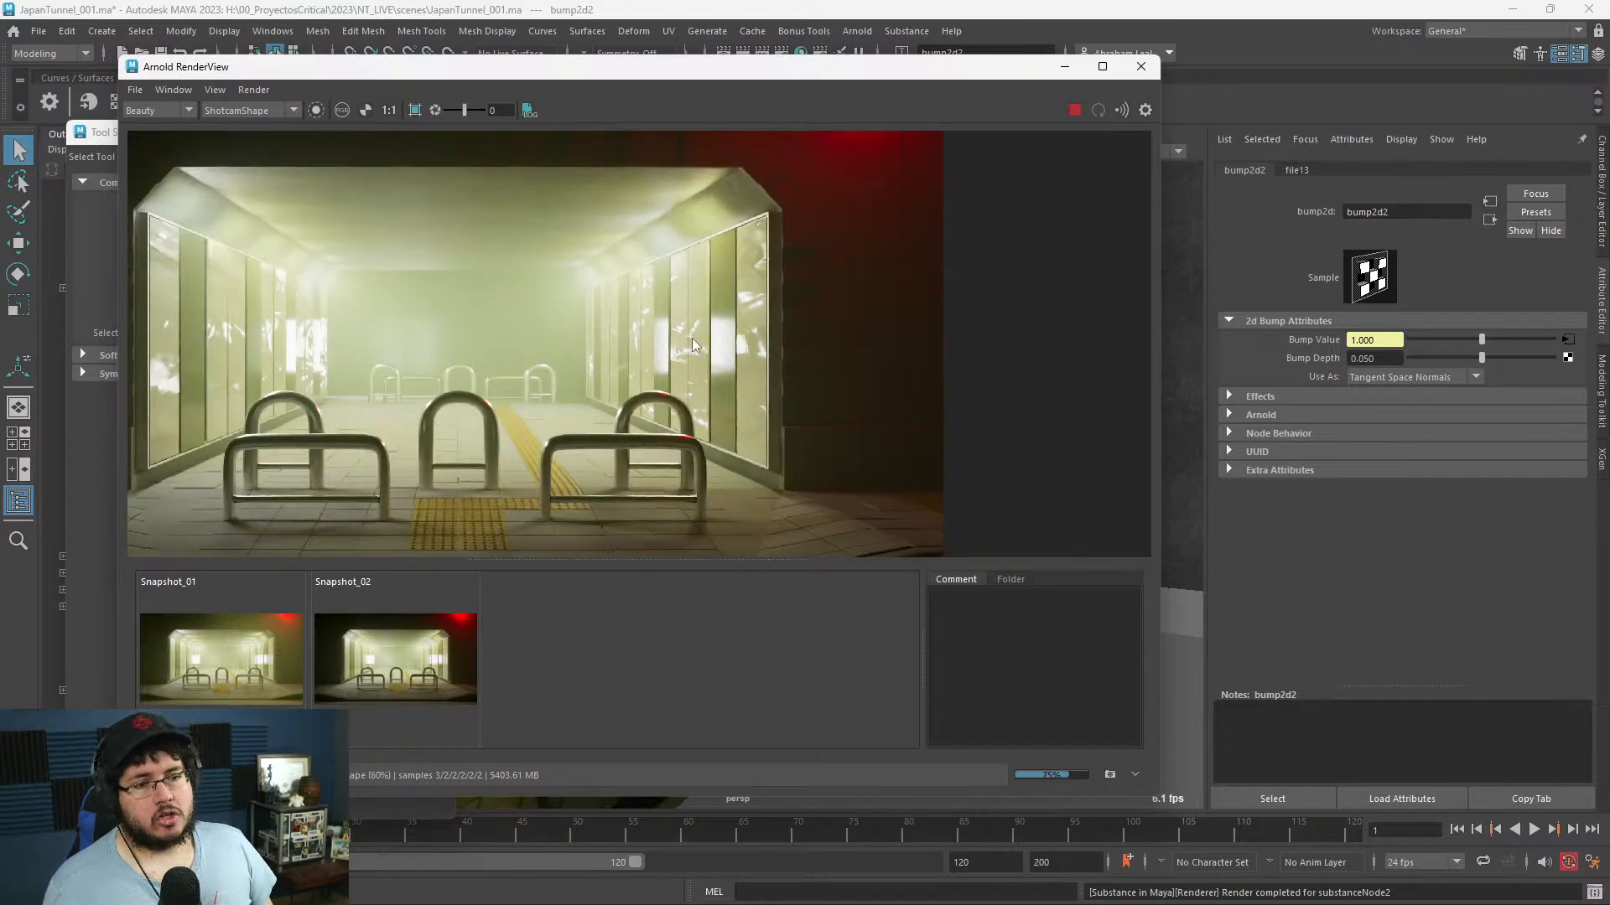
scroll(859, 333, up, 3)
click(818, 270)
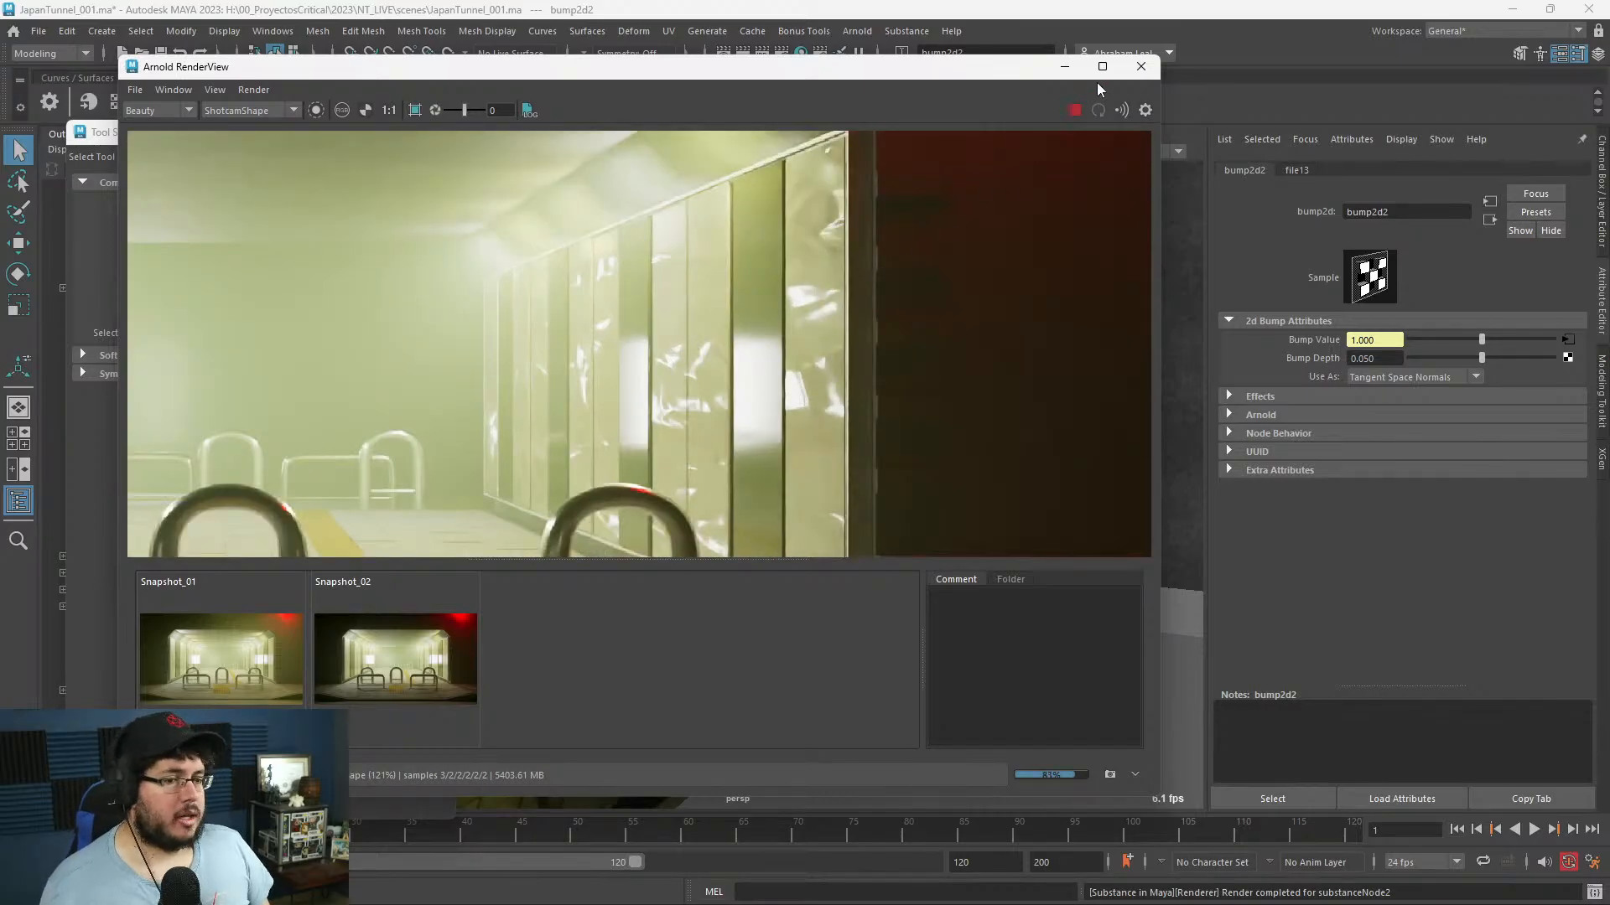
click(1073, 109)
click(1065, 66)
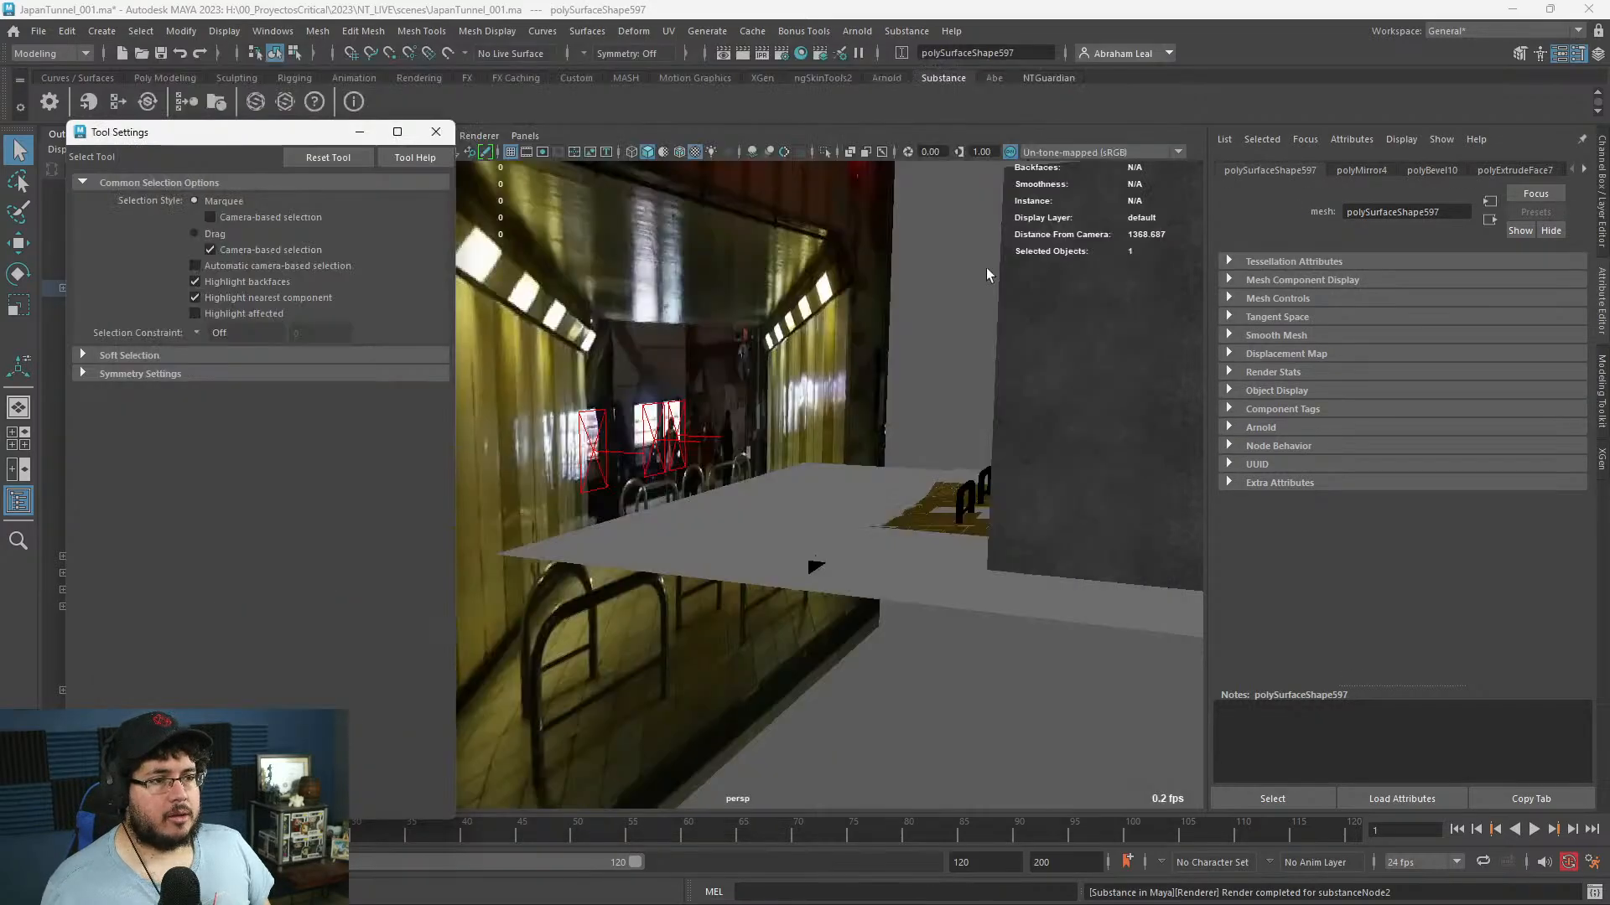
- Select one white wall panel inside the tunnel and open its UVs in the UV Editor
alt+right_drag(571, 449, 414, 385)
alt+drag(923, 495, 822, 500)
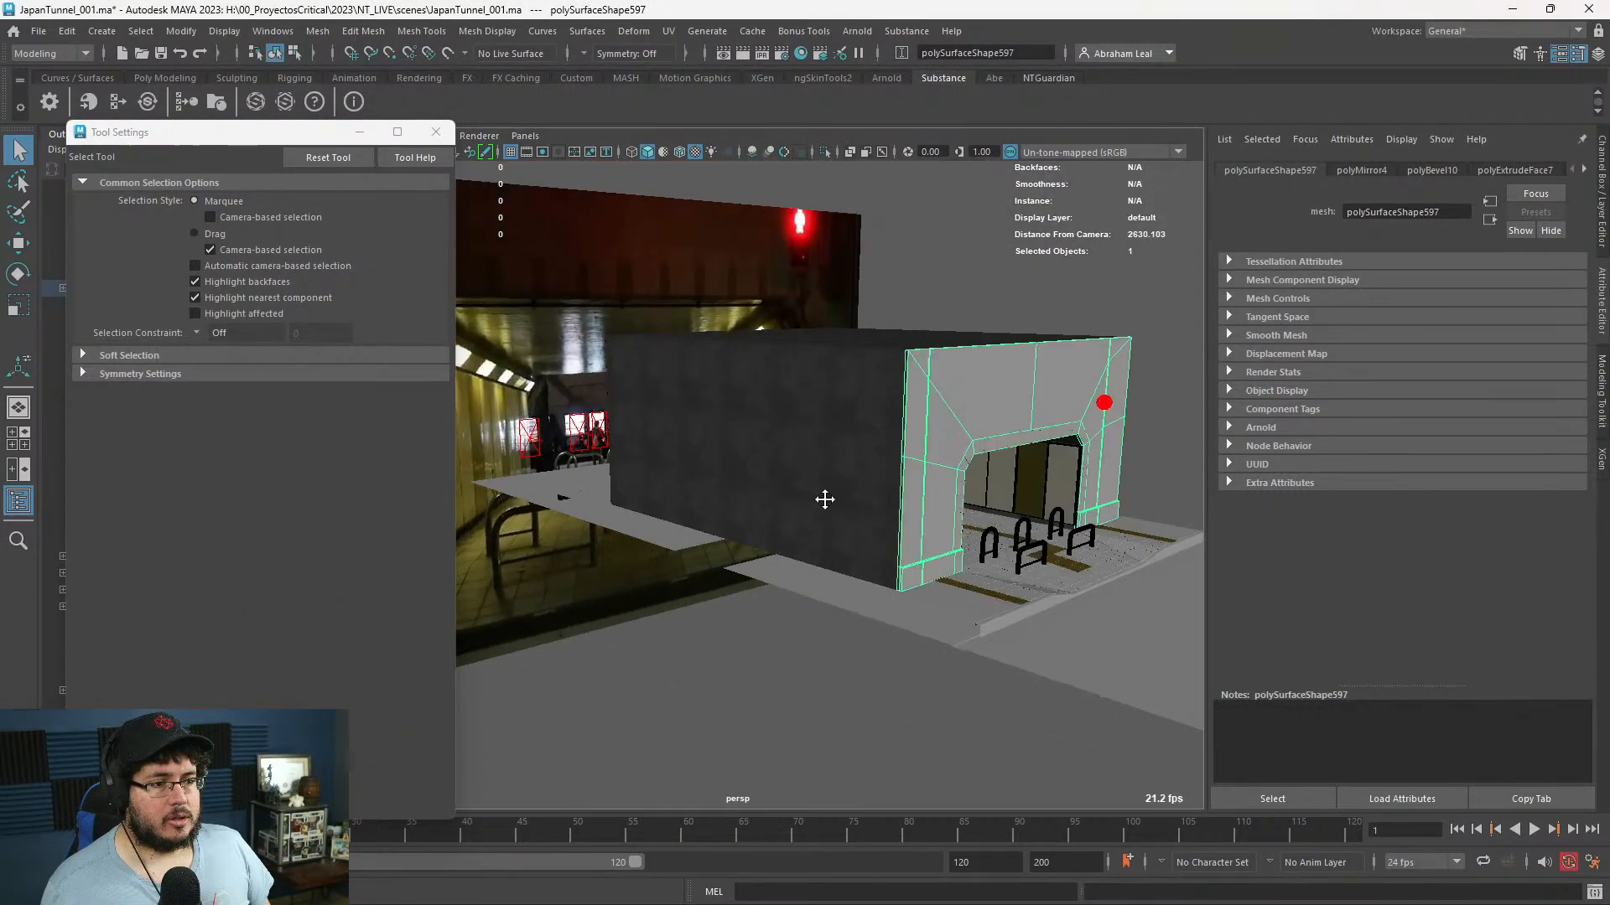
alt+right_drag(822, 500, 777, 621)
alt+drag(776, 622, 922, 436)
click(840, 414)
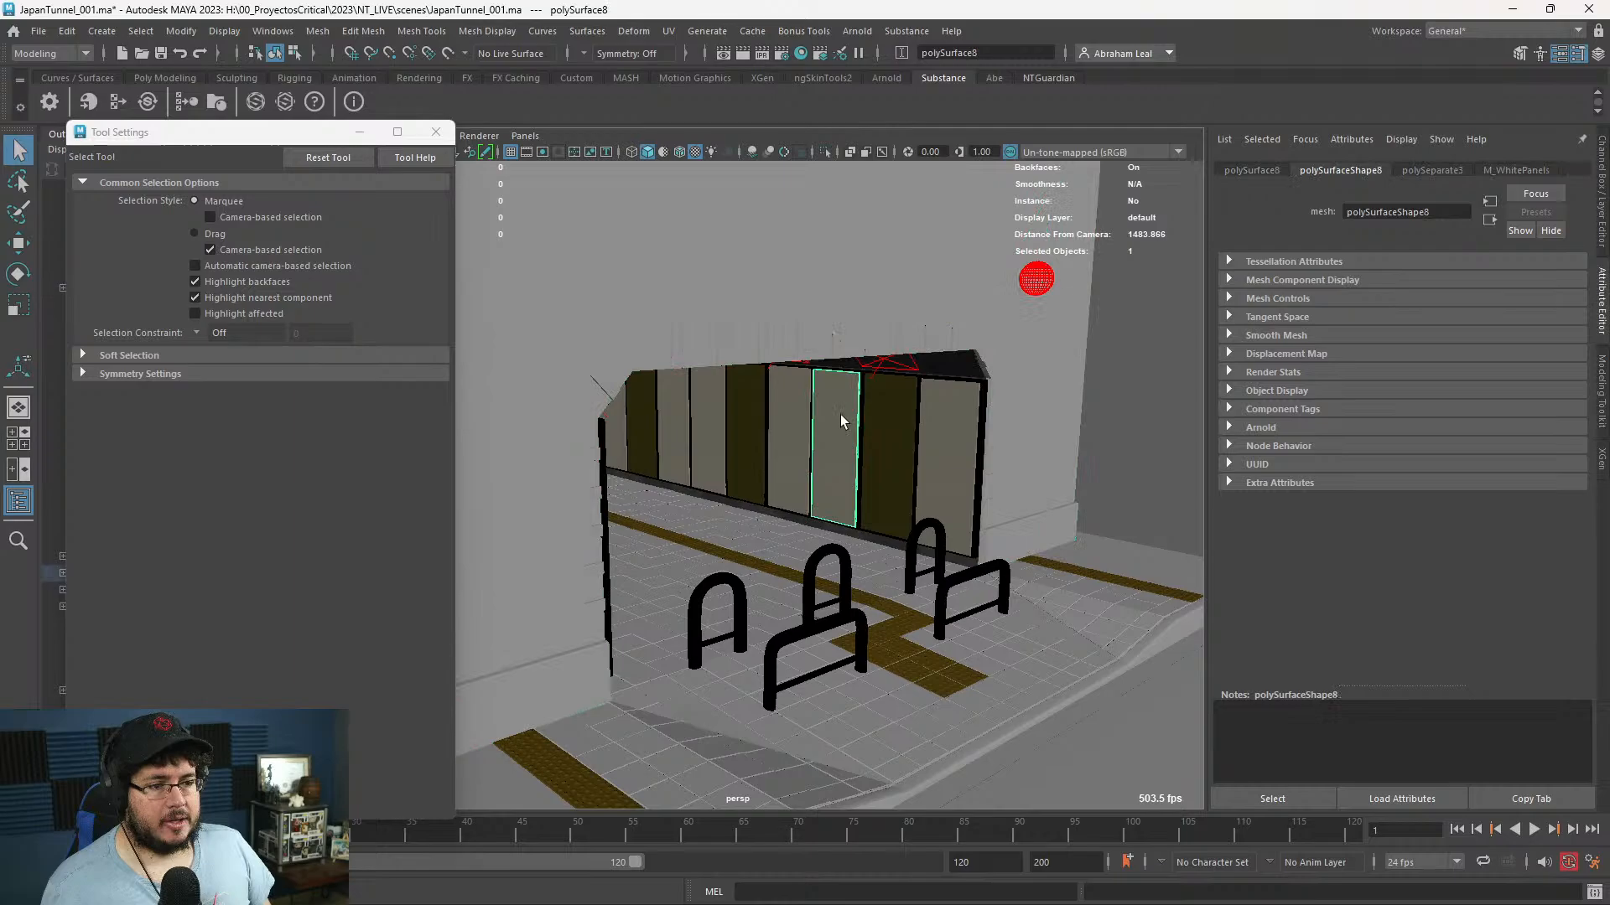
click(668, 31)
click(691, 61)
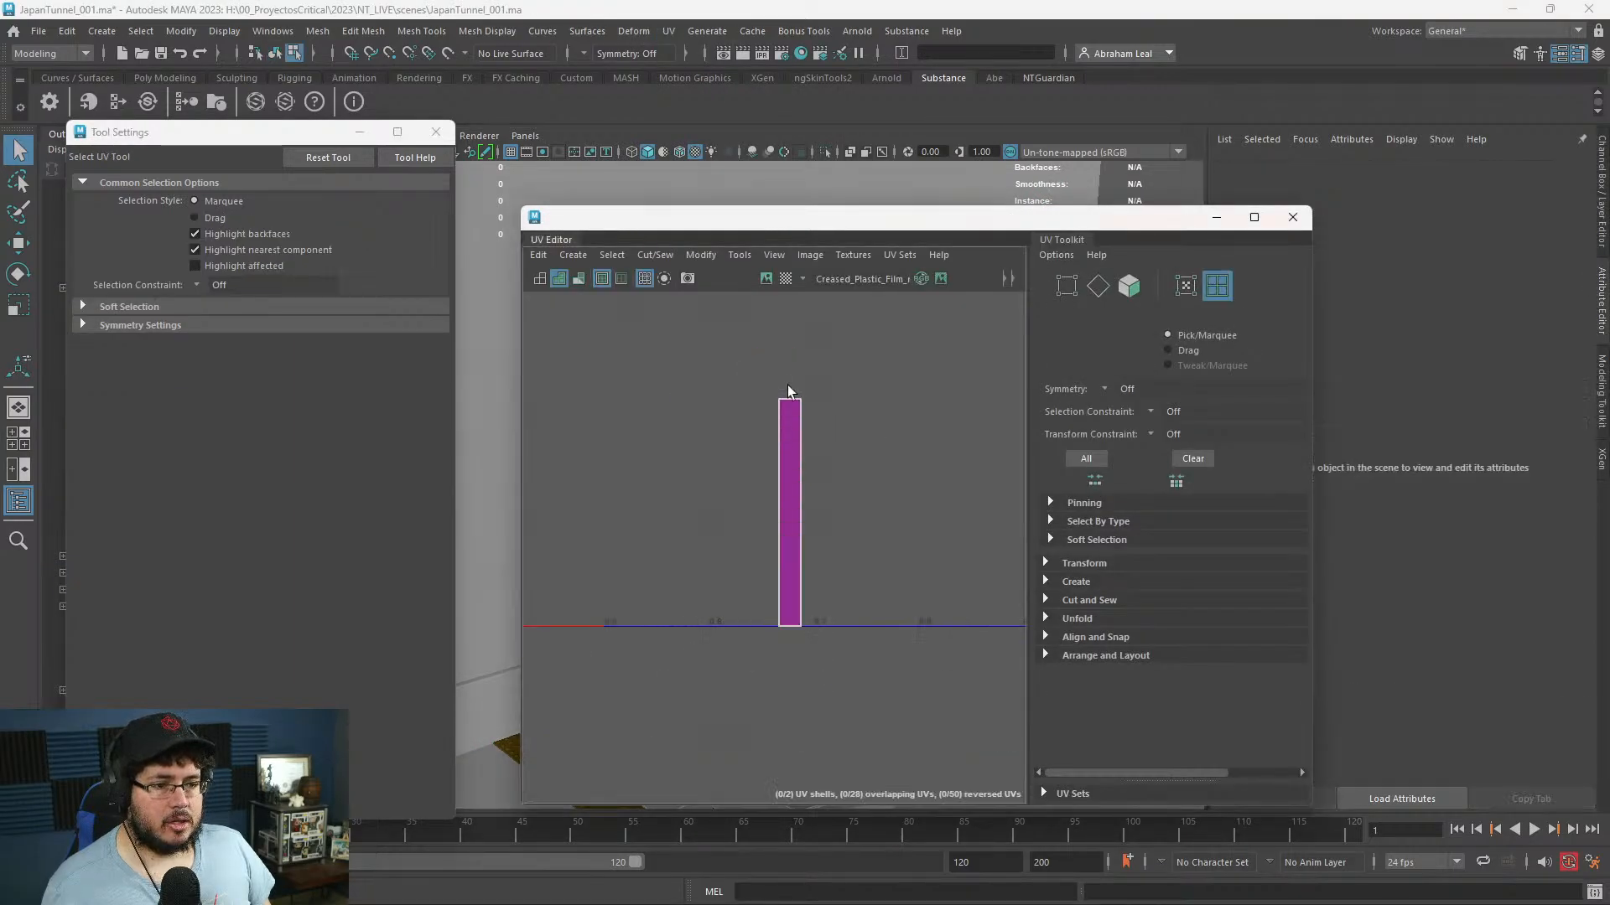
- Select both UV shells of the panel and move them horizontally to about U 0.797
scroll(789, 387, down, 3)
scroll(877, 355, down, 5)
alt+middle_drag(877, 354, 859, 446)
drag(879, 419, 765, 484)
scroll(855, 489, up, 2)
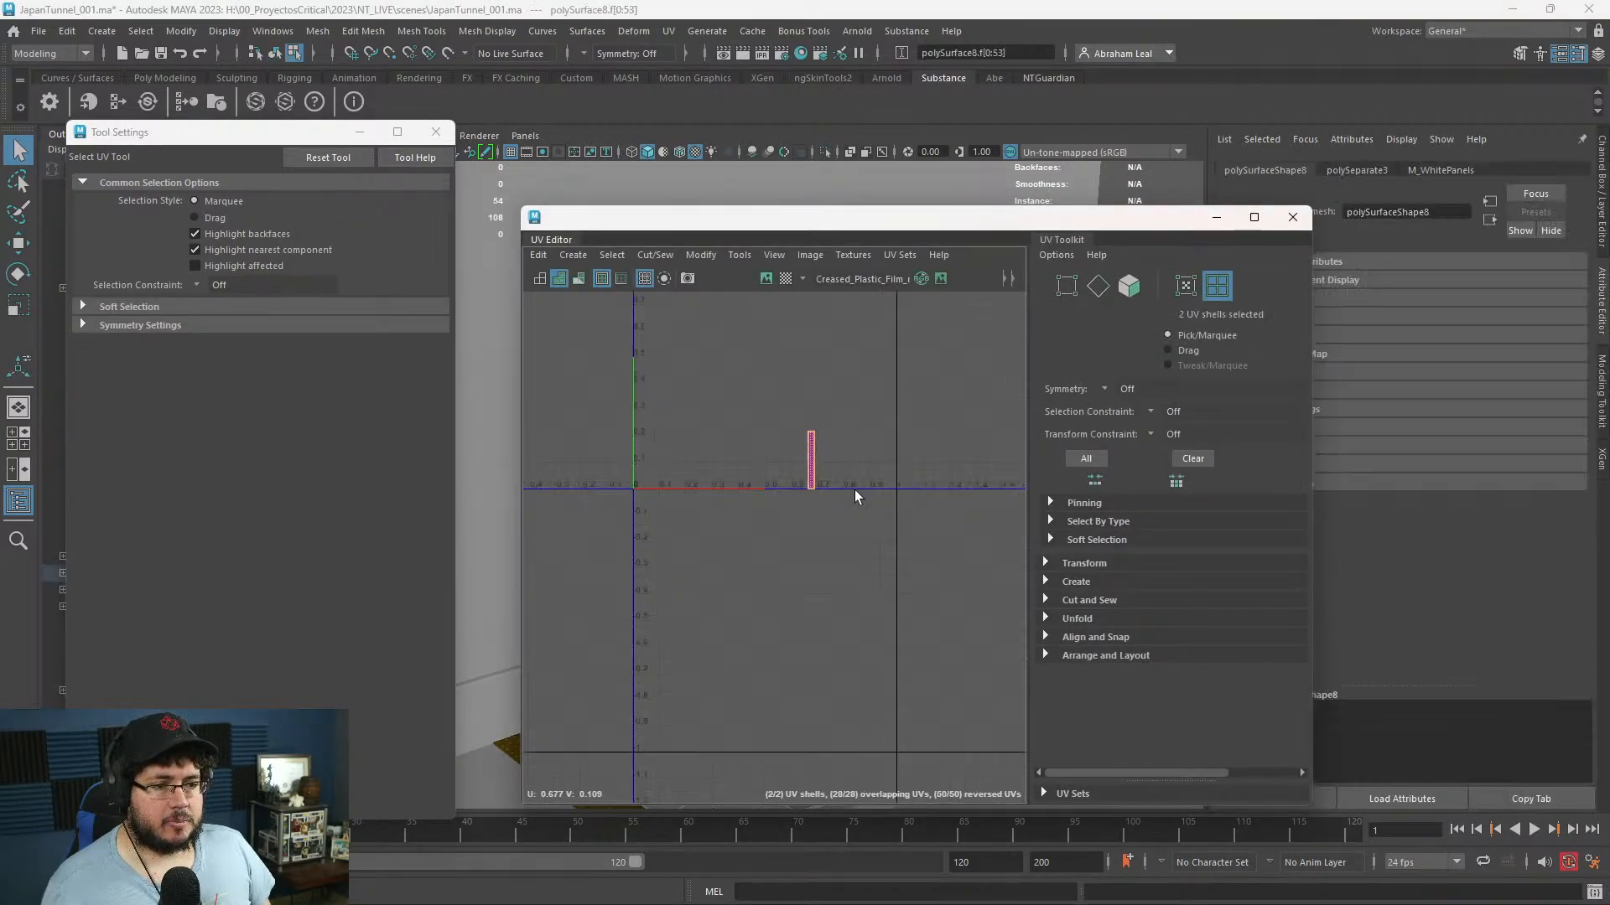
scroll(860, 484, up, 5)
key(w)
drag(752, 384, 904, 387)
- Render the tunnel again and examine how the wrinkles vary across the right-hand wall panels
click(1216, 217)
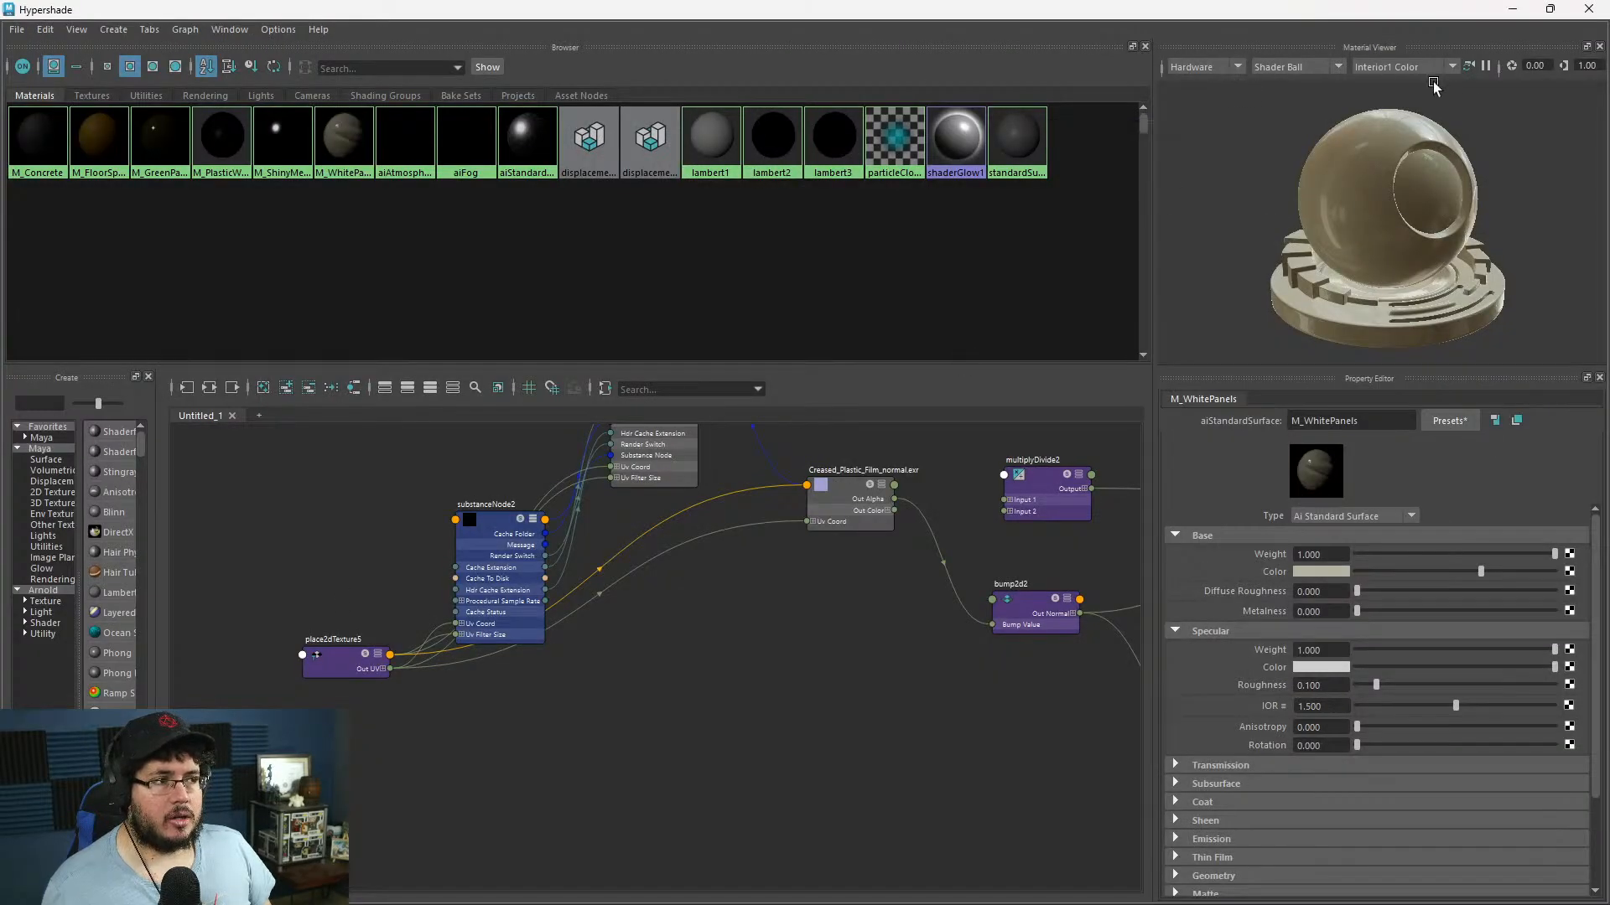
click(1512, 9)
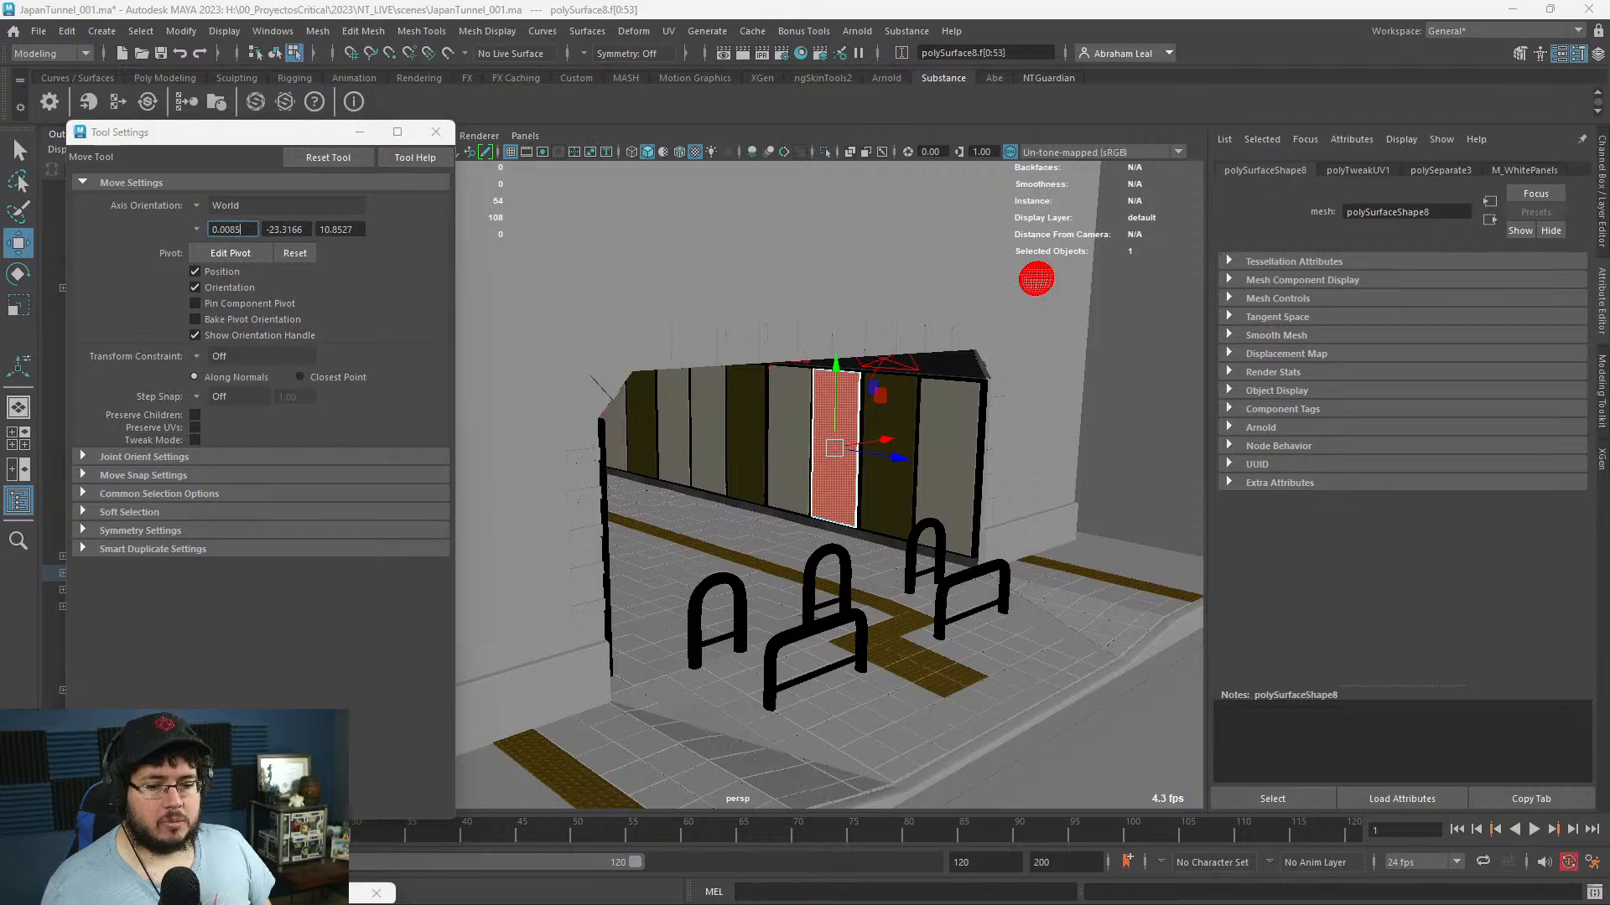
key(alt+Tab)
click(1070, 114)
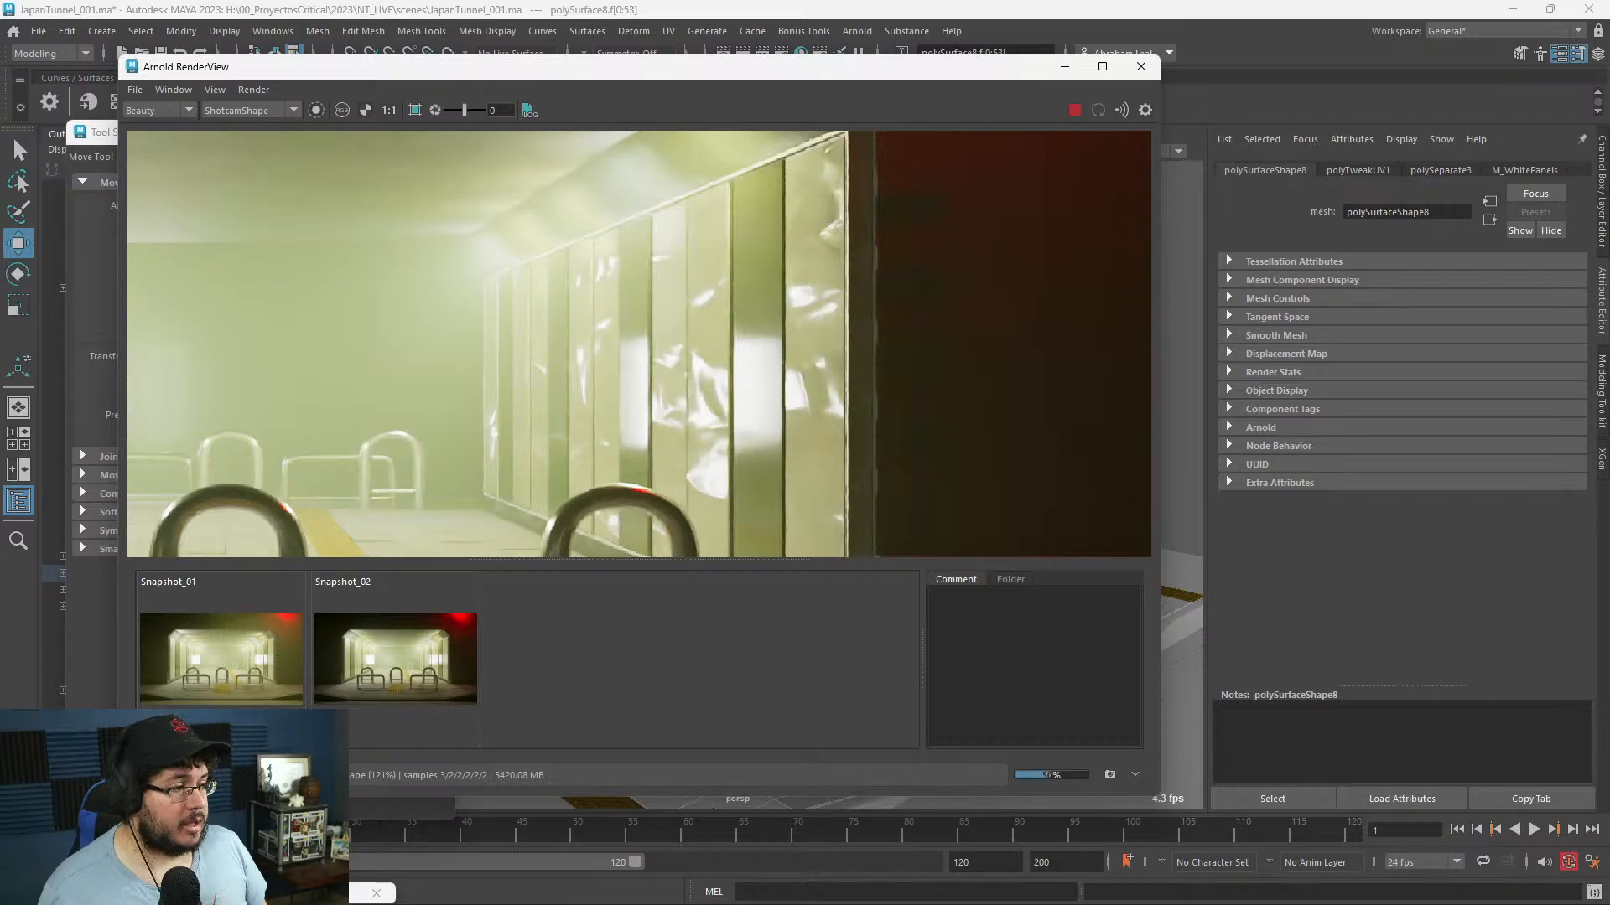
scroll(626, 385, down, 3)
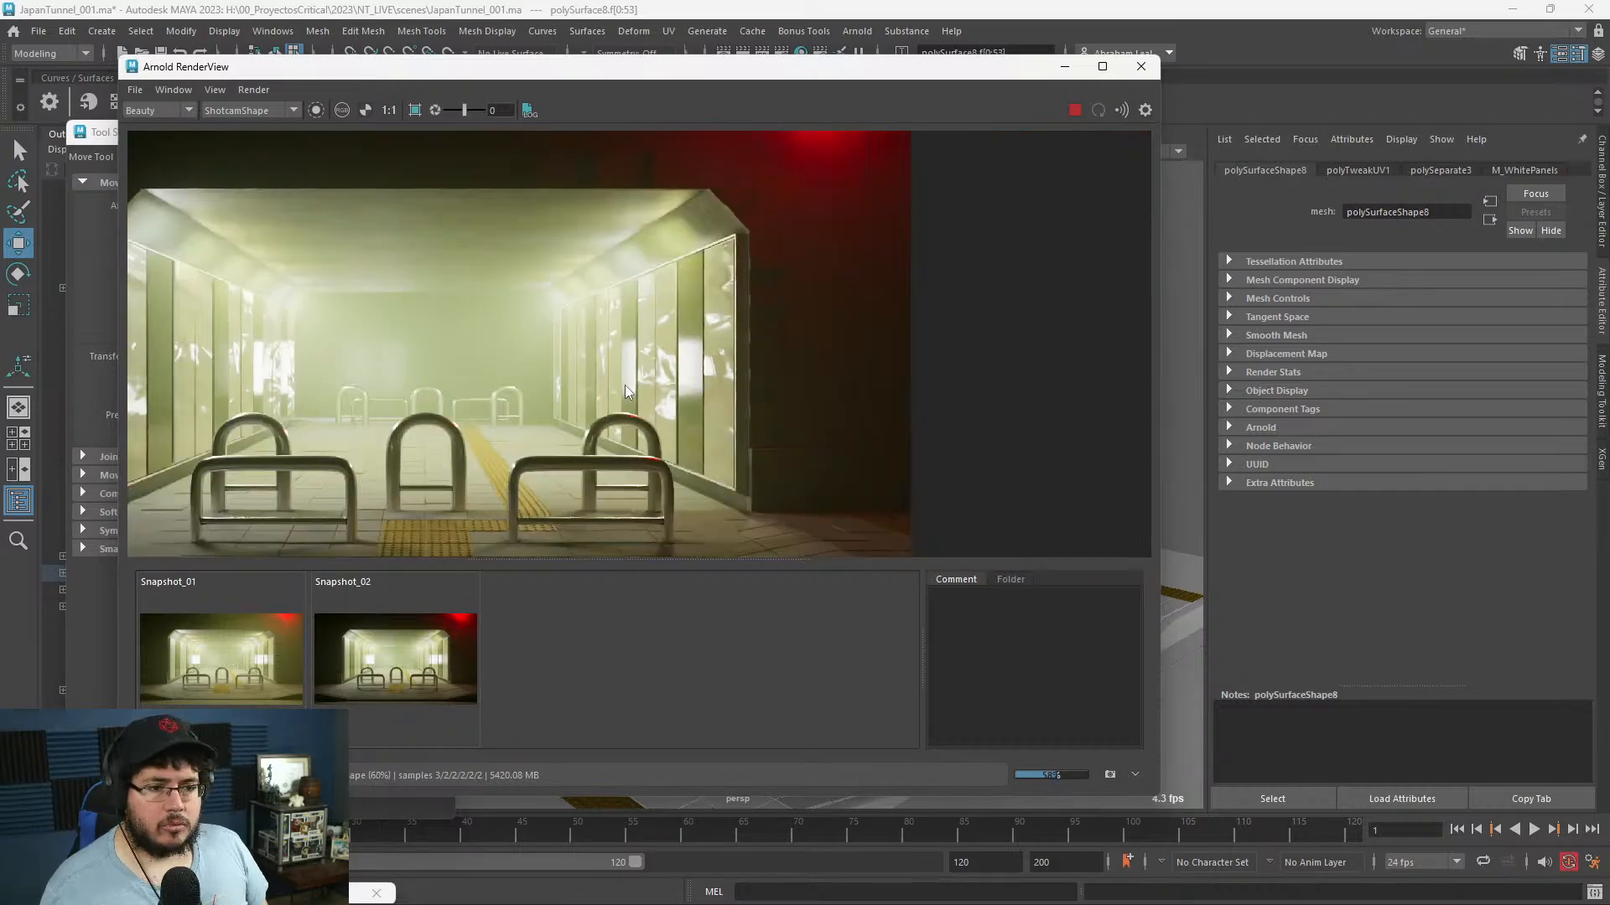
scroll(625, 385, up, 3)
middle_drag(665, 400, 760, 320)
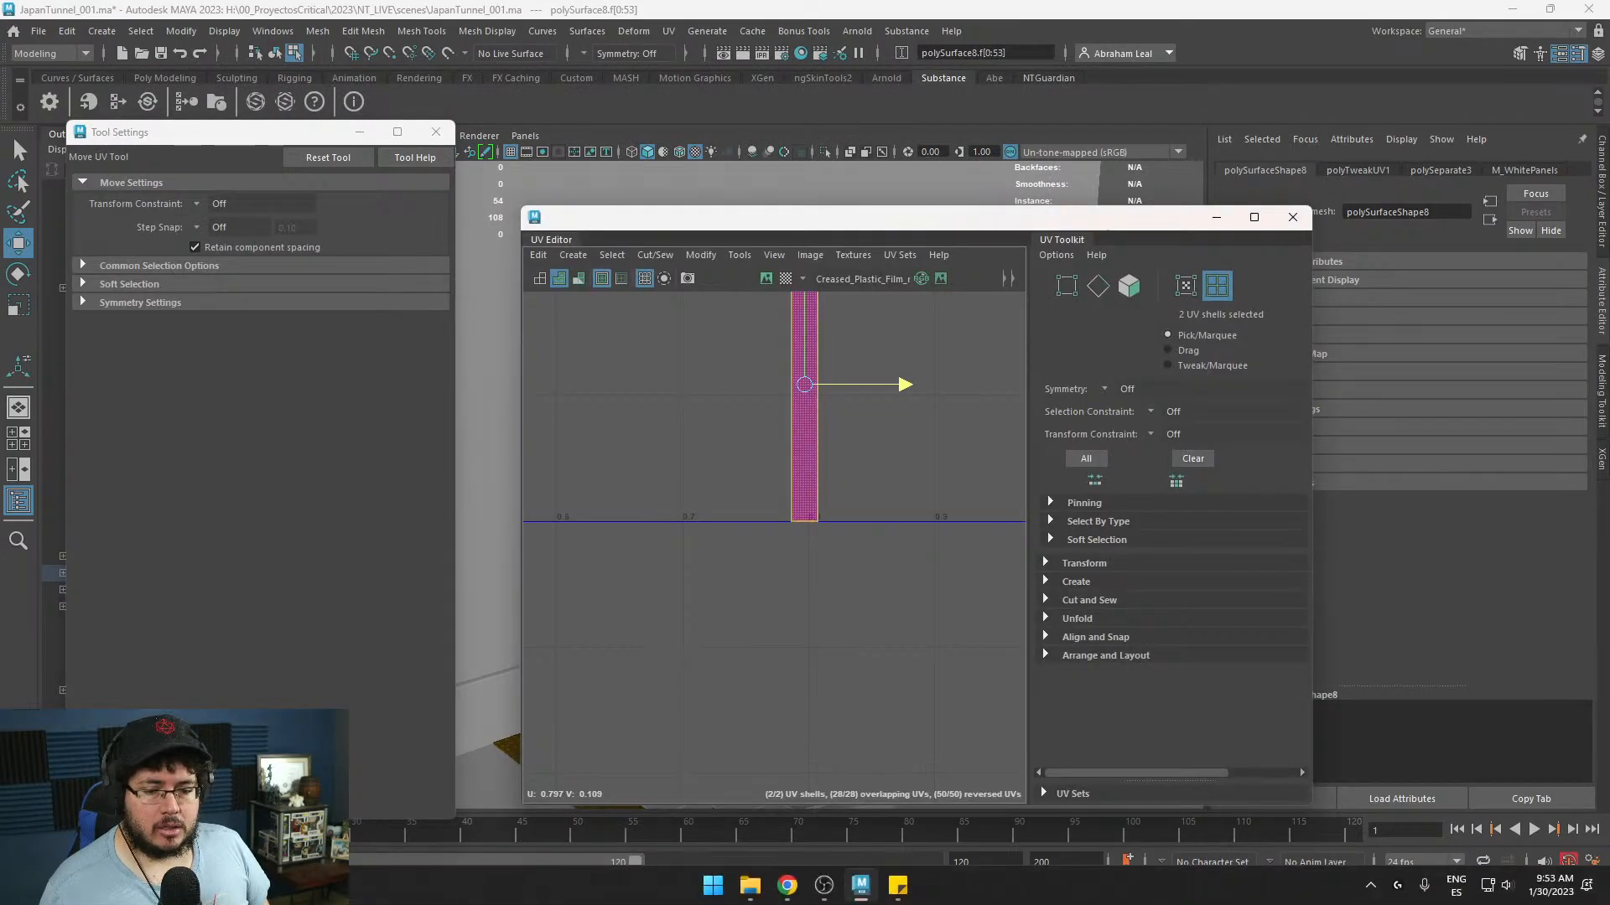
- Add M_GreenPanels to the Hypershade graph, connect bump2d2's Out Normal to its Normal Camera, and start a render
key(alt+Tab)
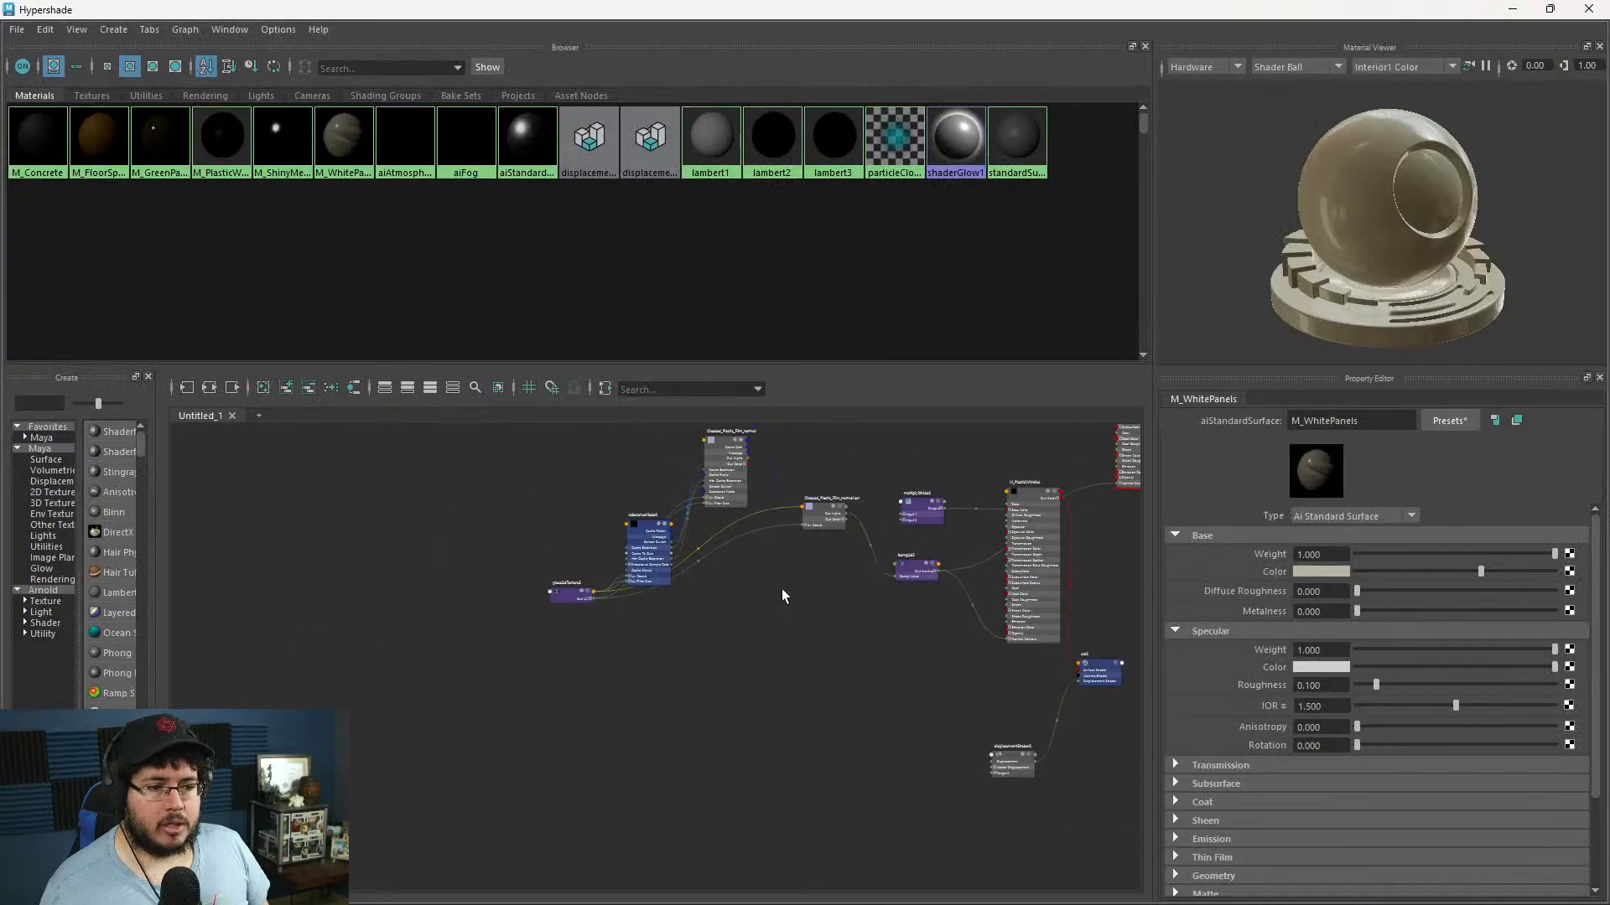
click(181, 144)
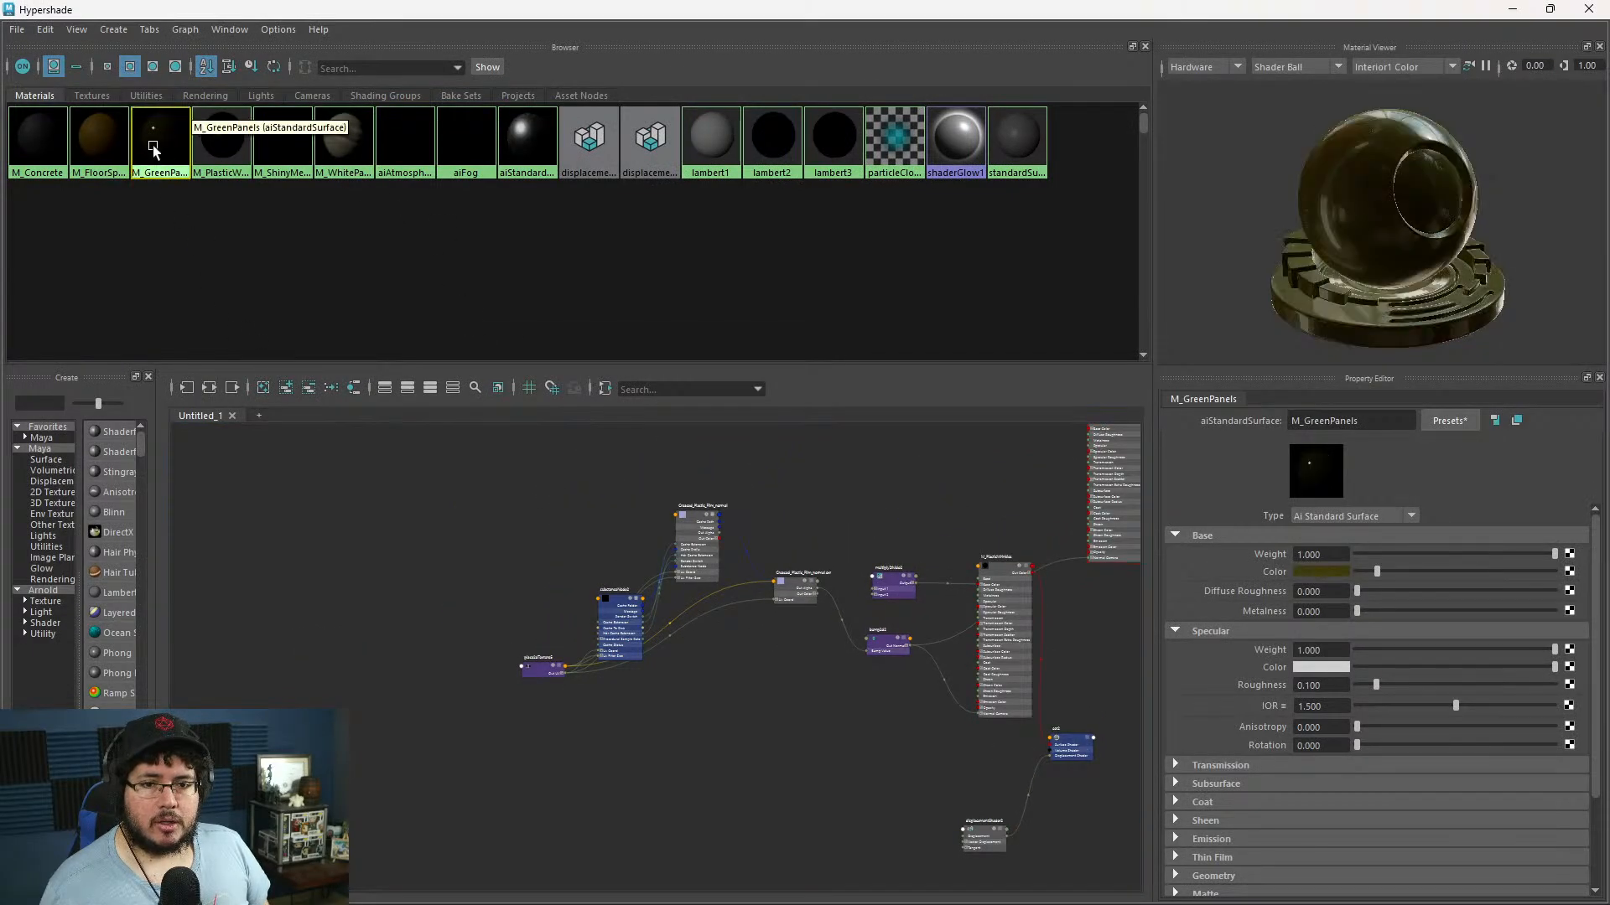
middle_drag(591, 669, 712, 740)
alt+middle_drag(779, 667, 718, 524)
scroll(778, 539, up, 3)
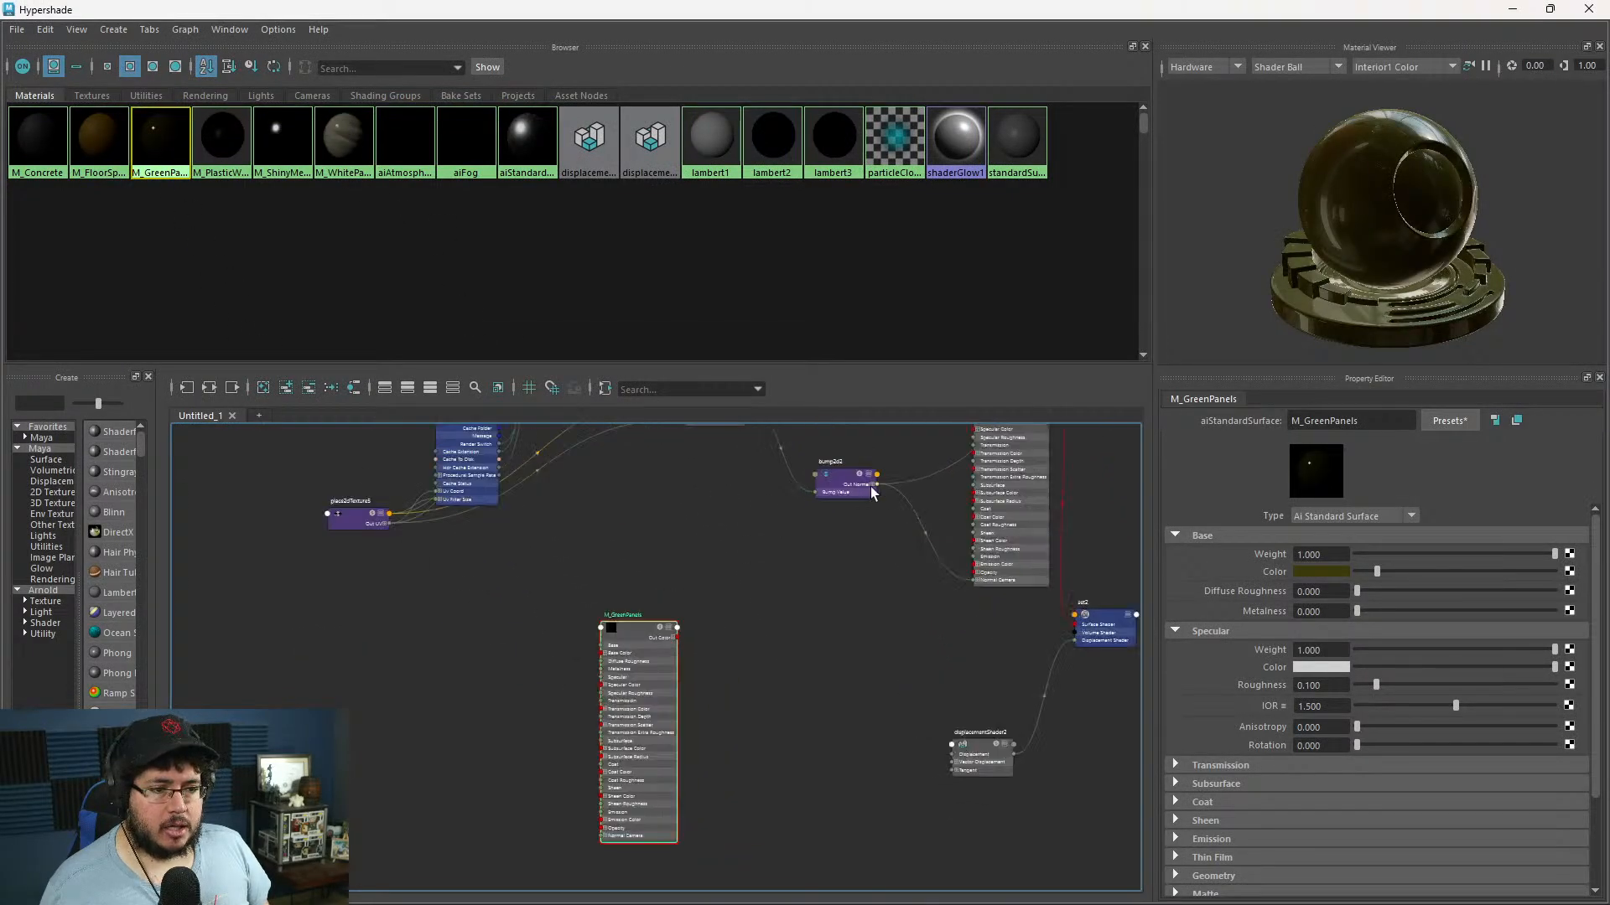
drag(878, 489, 601, 839)
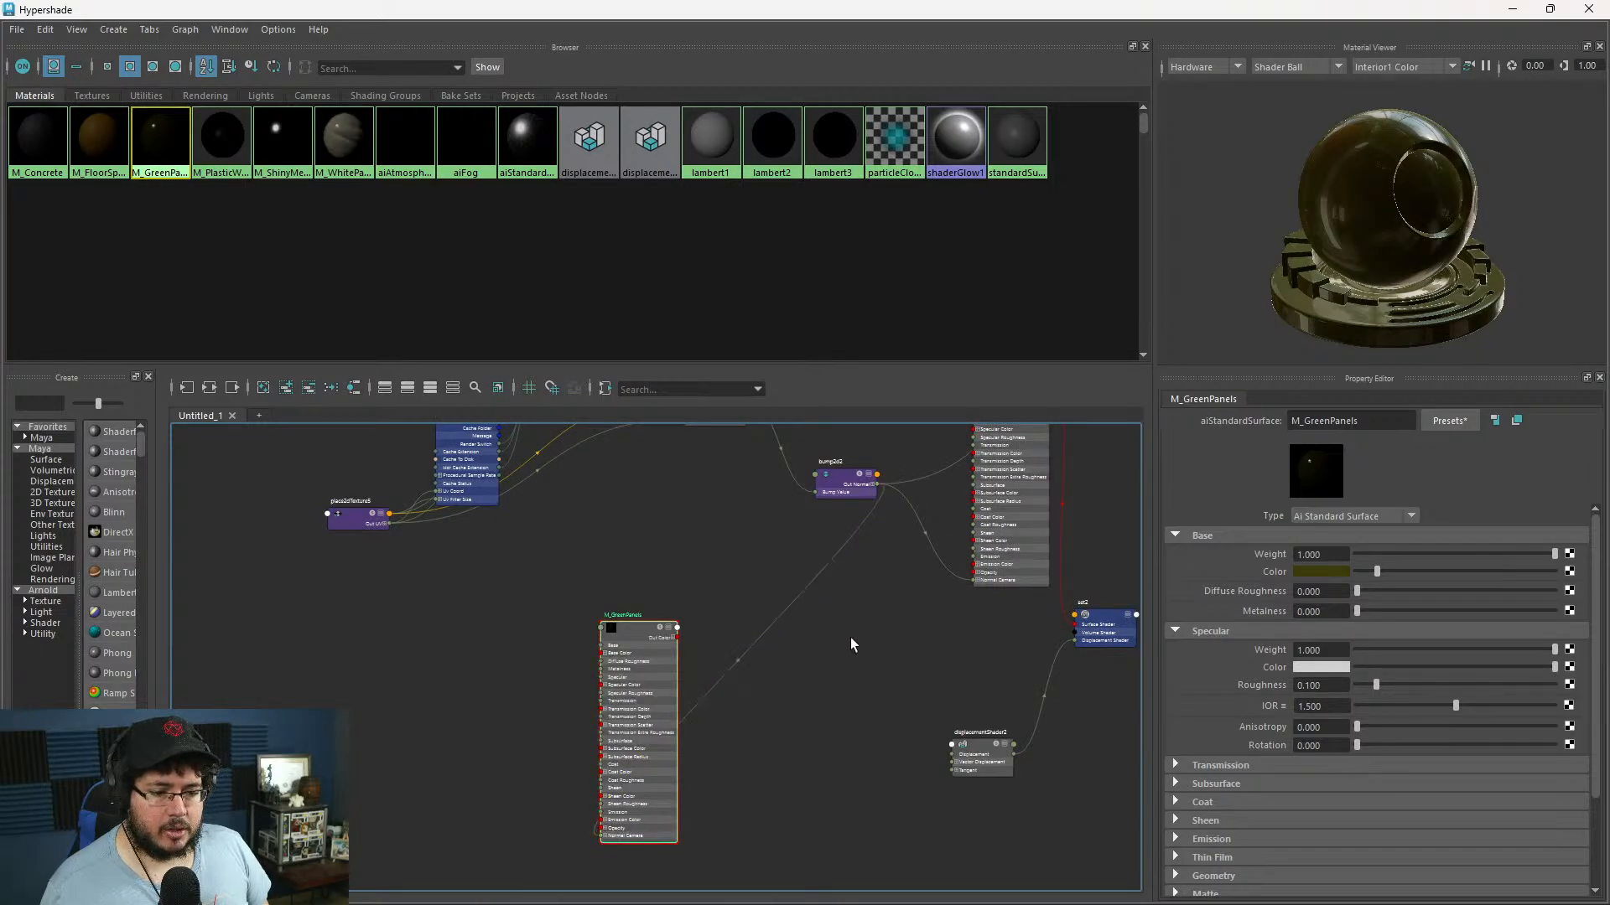
click(1513, 14)
click(1072, 111)
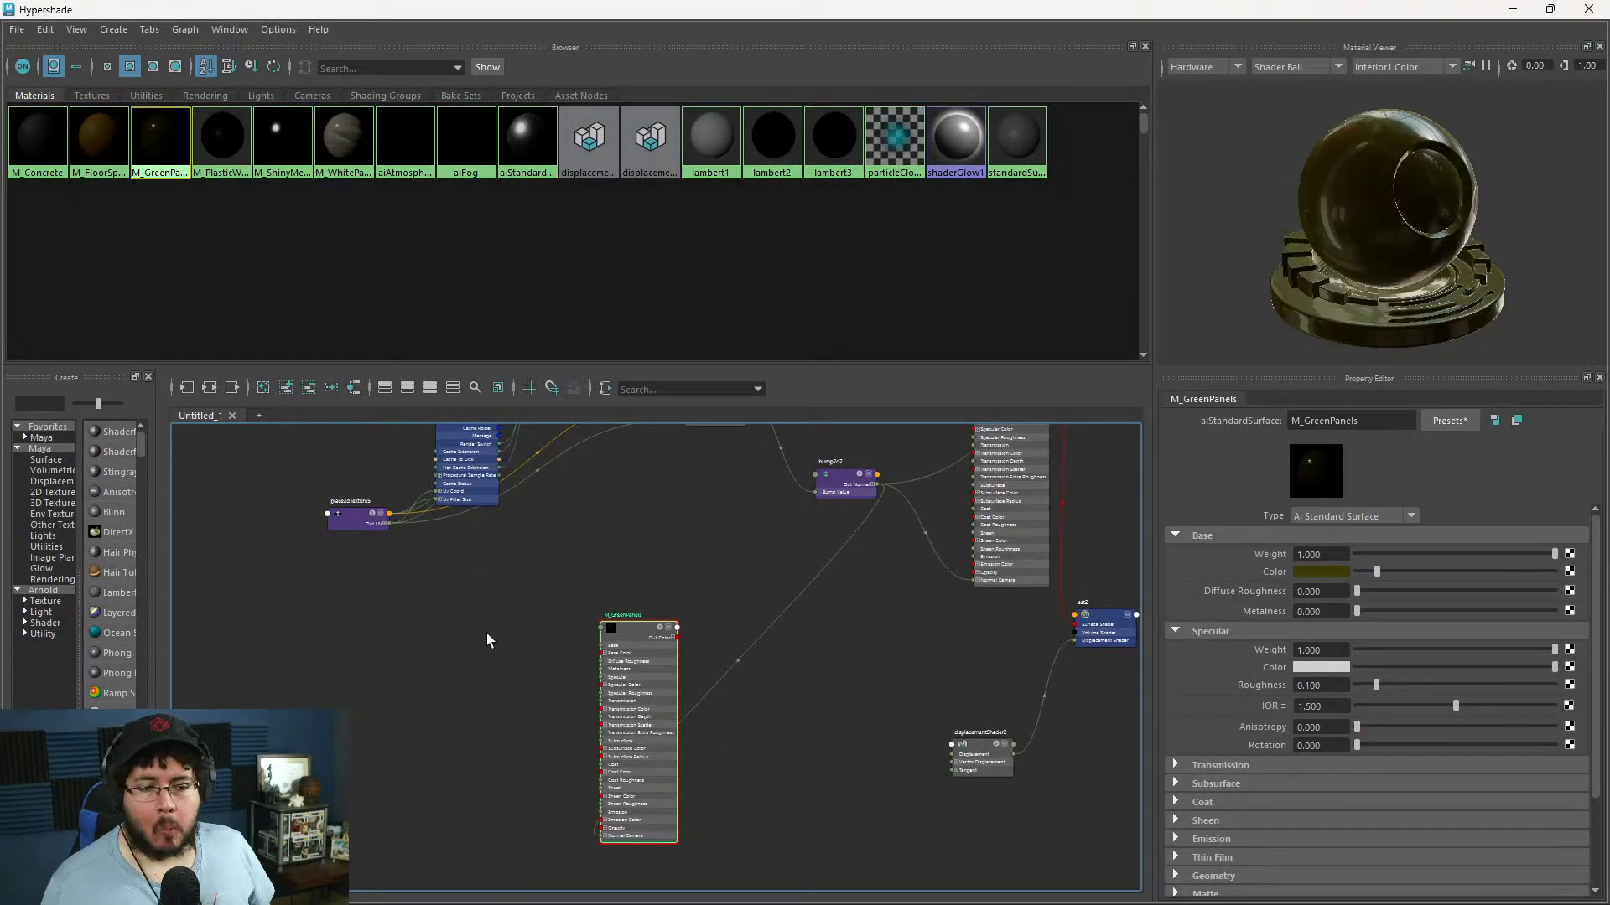
- Set the Bump Depth of the bump2d2 node to 0.001
click(490, 642)
scroll(545, 675, up, 2)
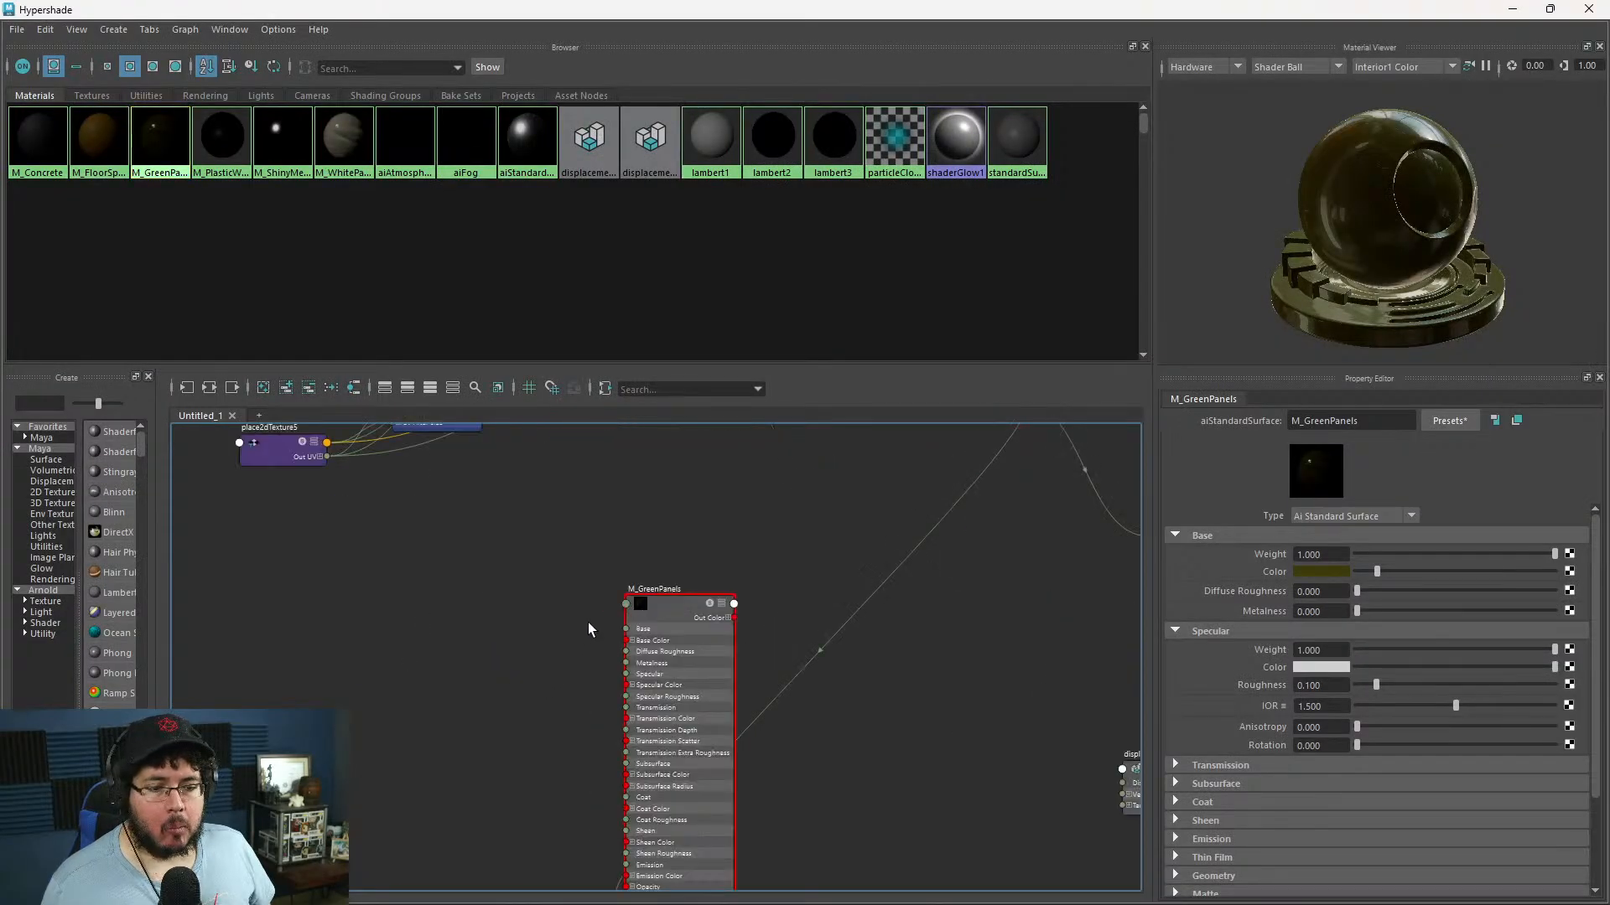
alt+middle_drag(818, 489, 520, 686)
scroll(520, 686, up, 2)
click(723, 560)
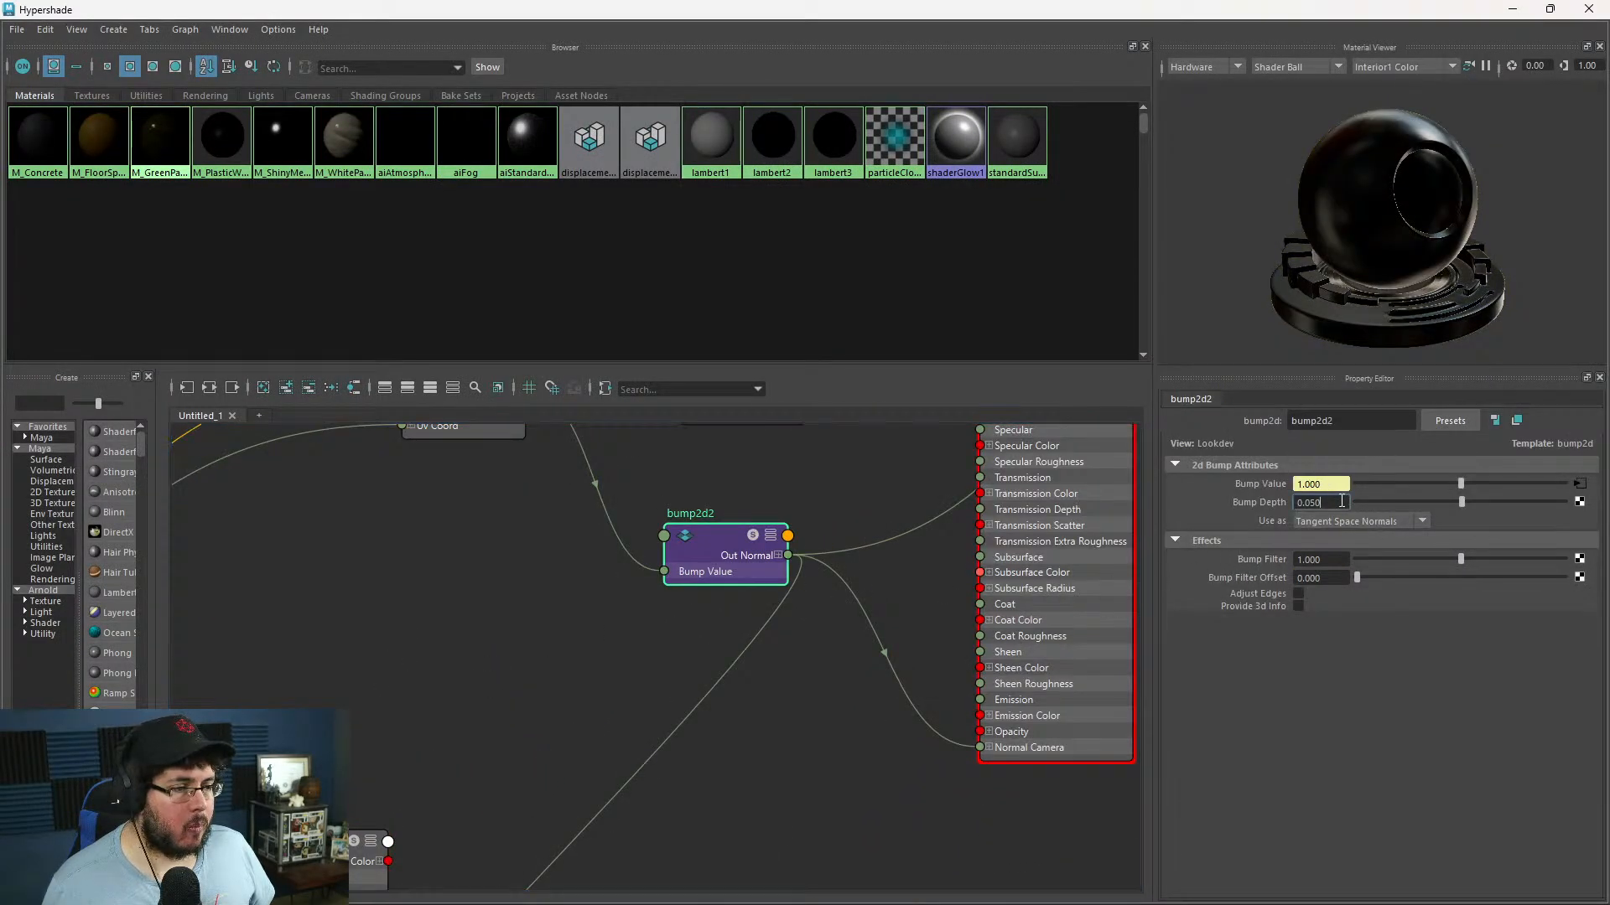
click(1301, 502)
text(0.001)
key(Return)
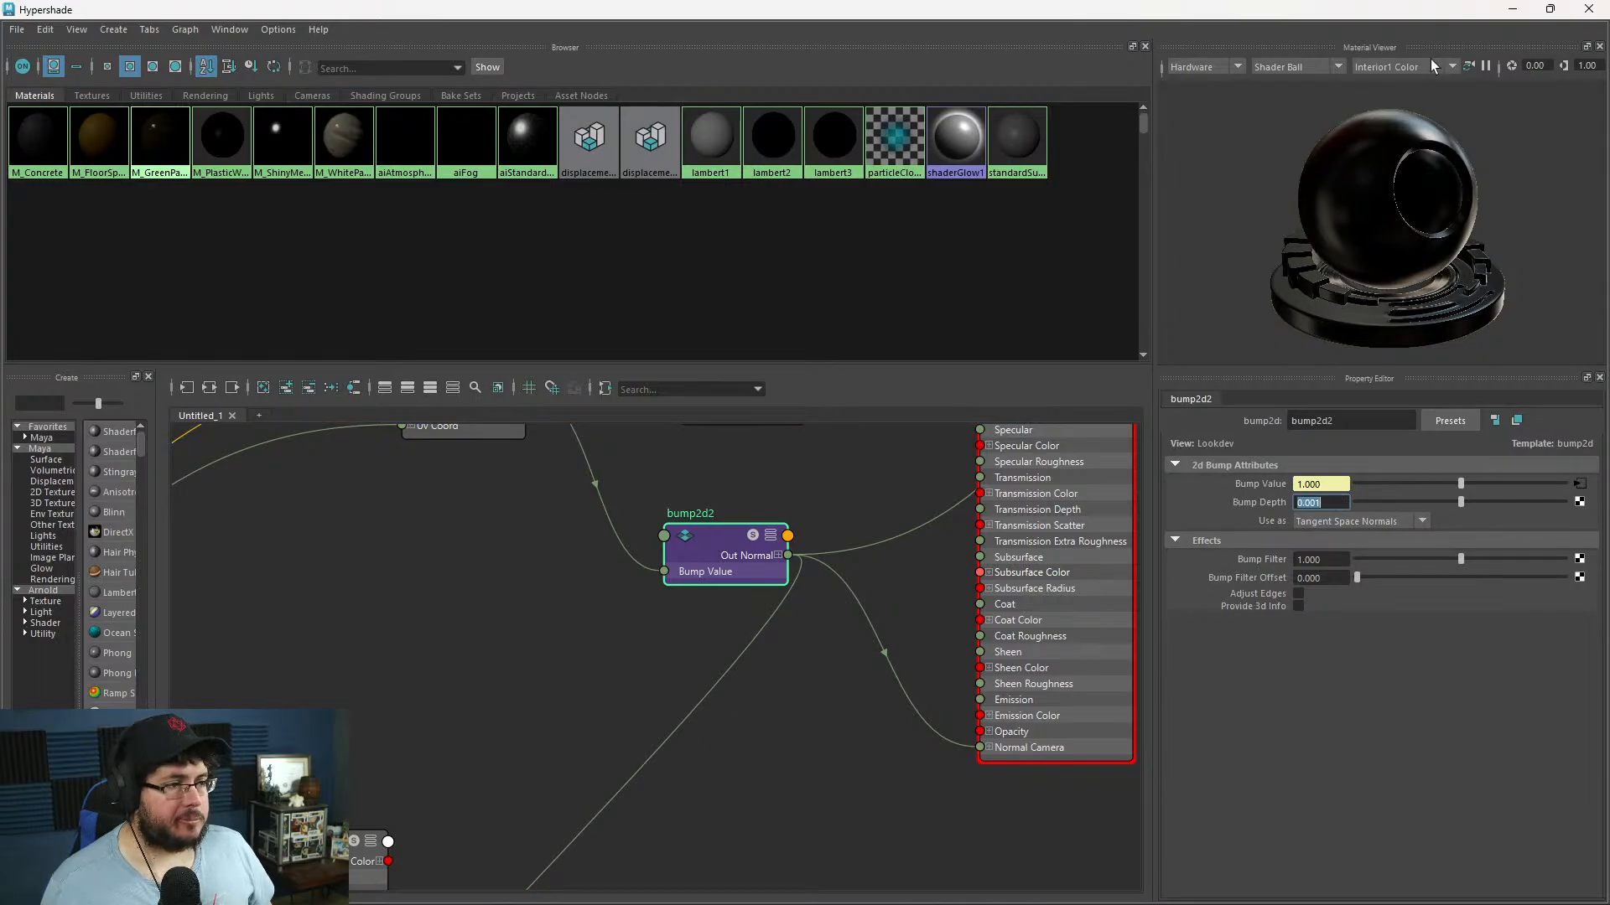
- Render the tunnel to check the wrinkle strength on the wall panels, then stop the render and return to Hypershade
click(1514, 12)
scroll(944, 329, up, 2)
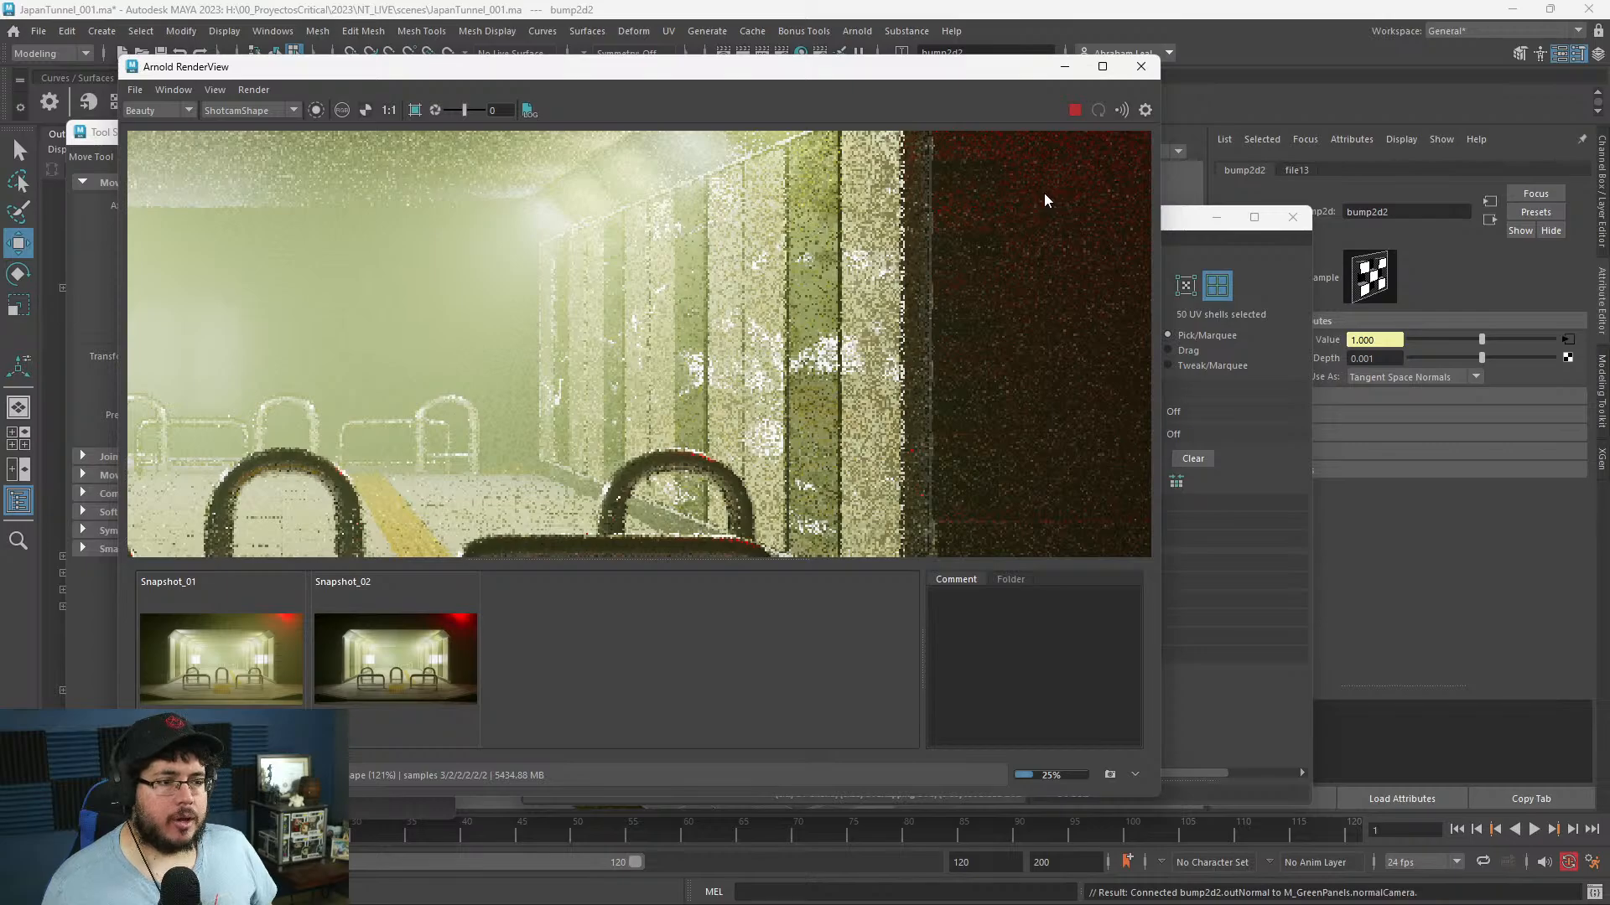
click(1075, 110)
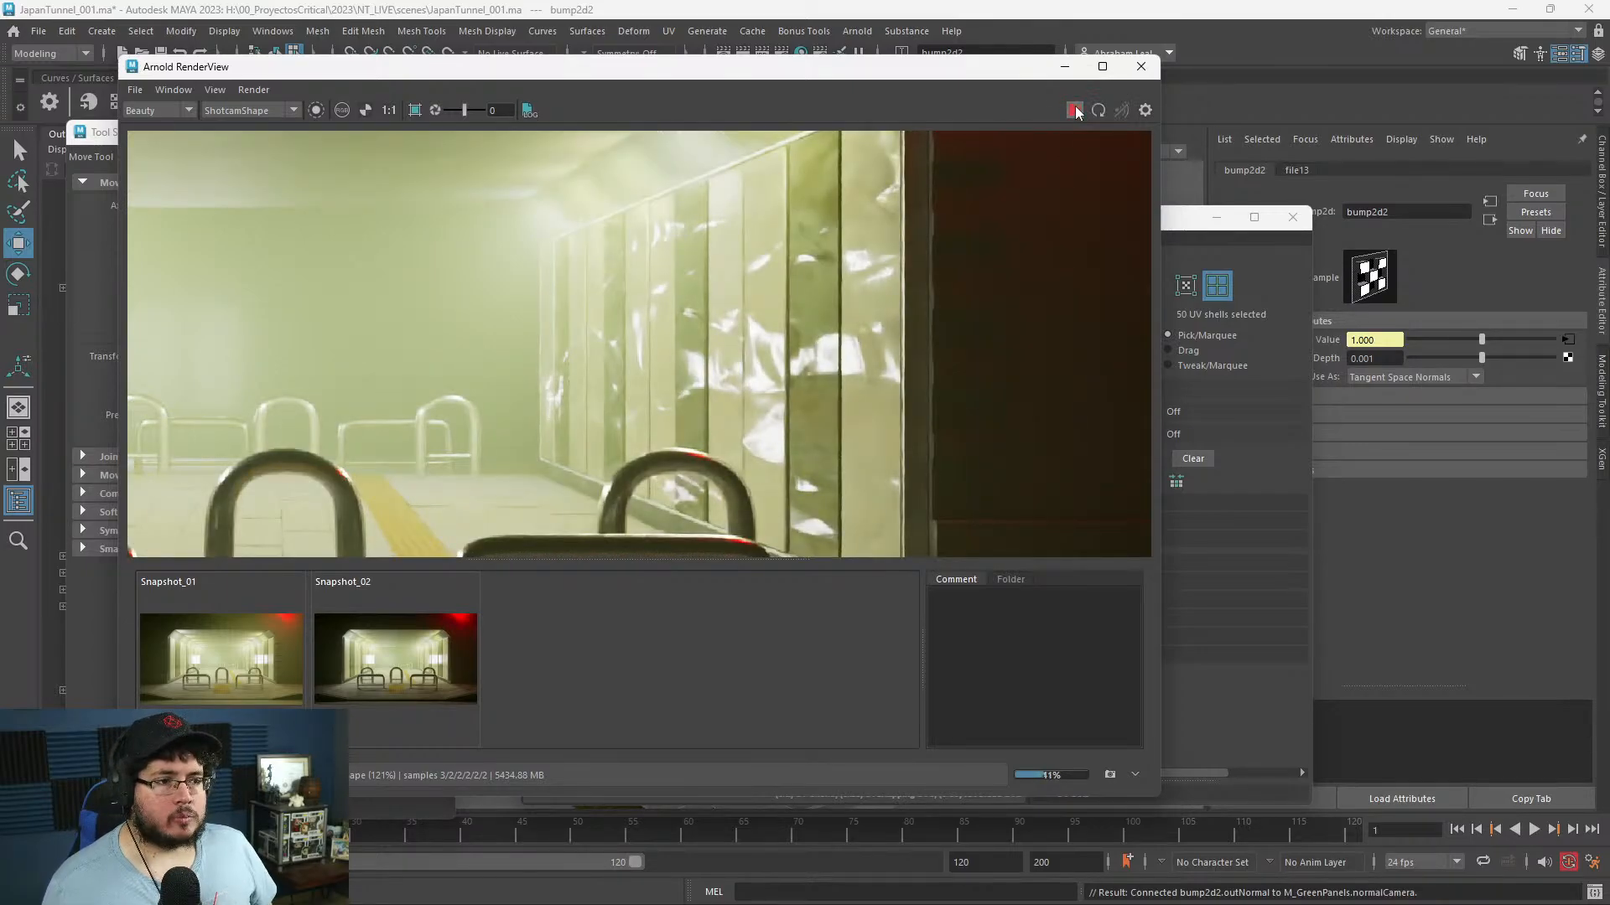
key(alt+Tab)
- Examine the Creased_Plastic_Film_normal.exr file node's attributes and its connection to bump2d2 in the node graph
click(591, 683)
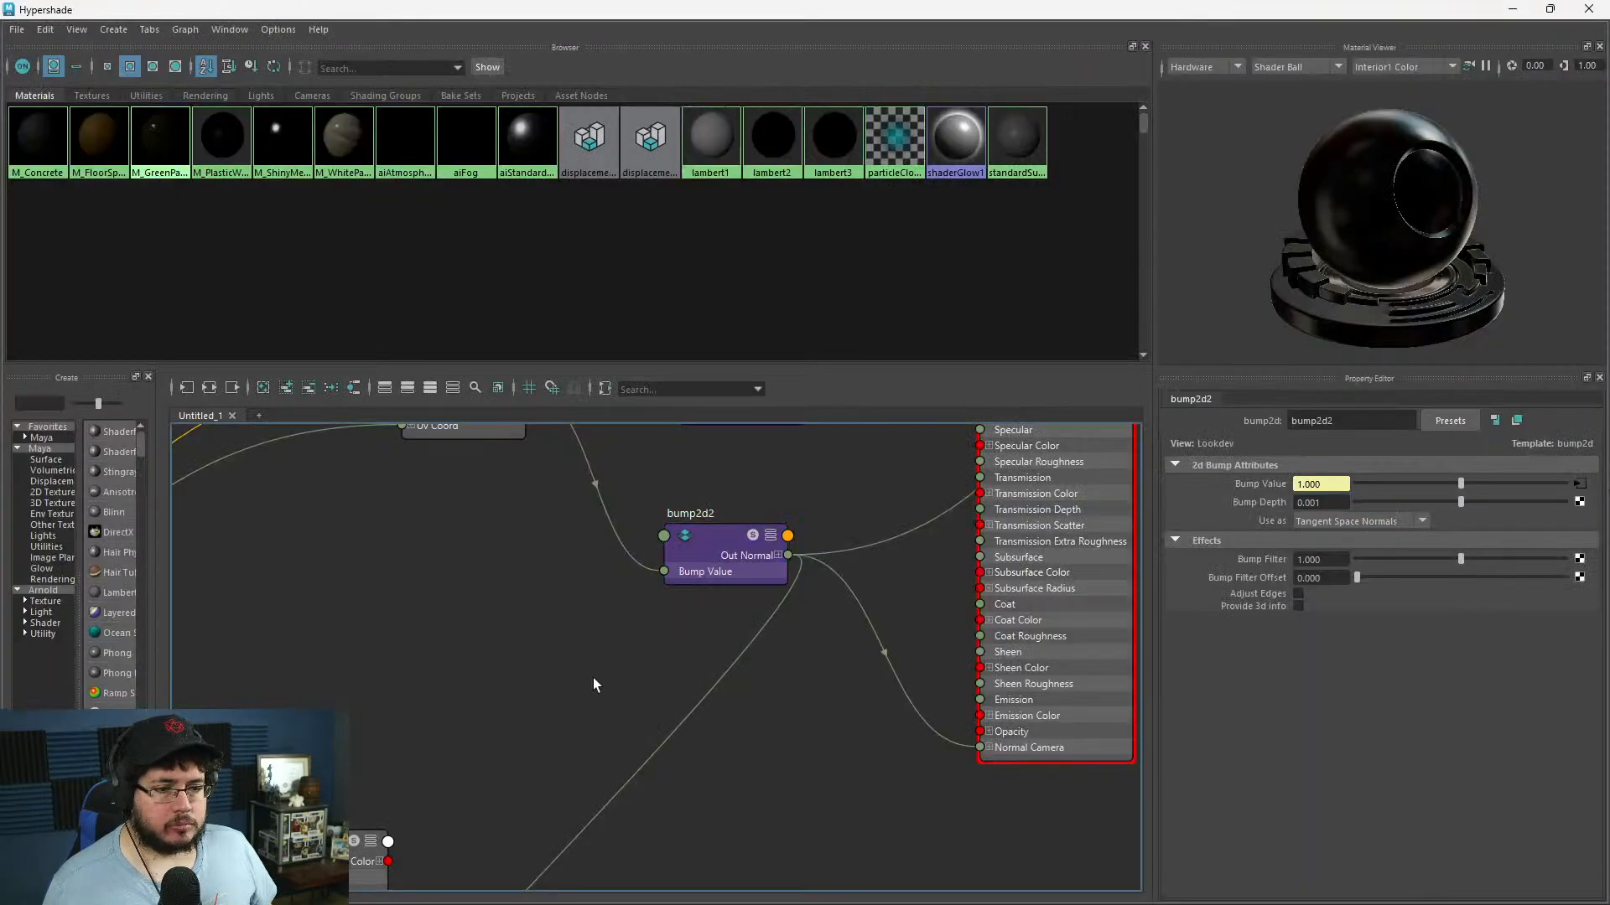
alt+middle_drag(521, 684, 626, 790)
click(611, 514)
alt+middle_drag(586, 738, 643, 680)
drag(521, 649, 488, 611)
alt+right_drag(508, 623, 617, 619)
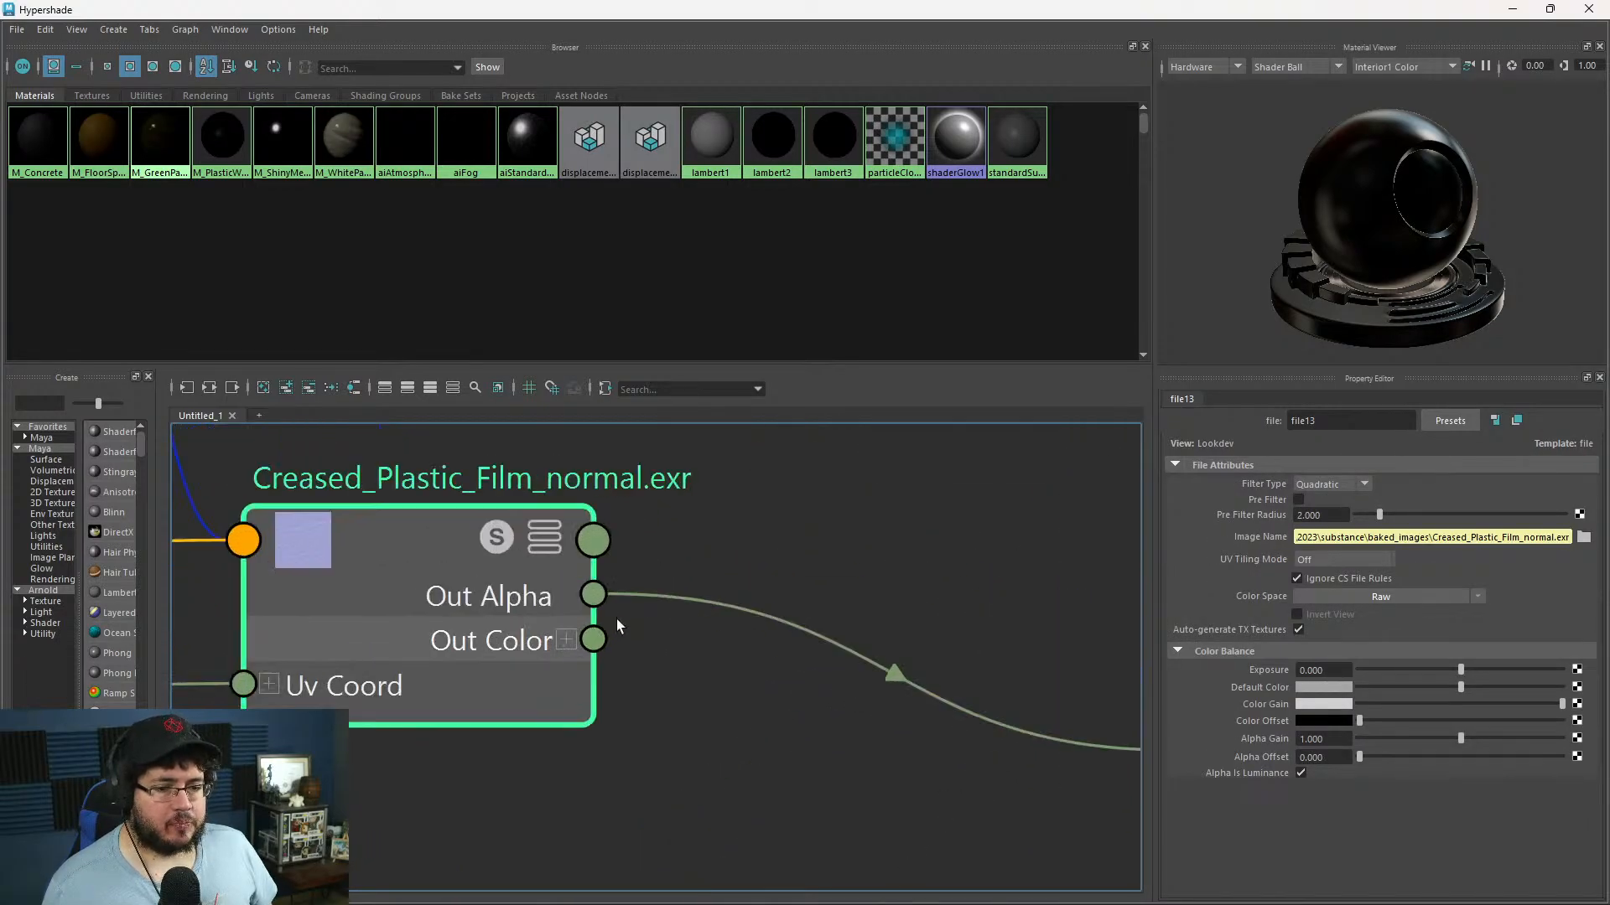
alt+middle_drag(701, 645, 520, 551)
alt+middle_drag(801, 612, 639, 534)
scroll(639, 534, down, 2)
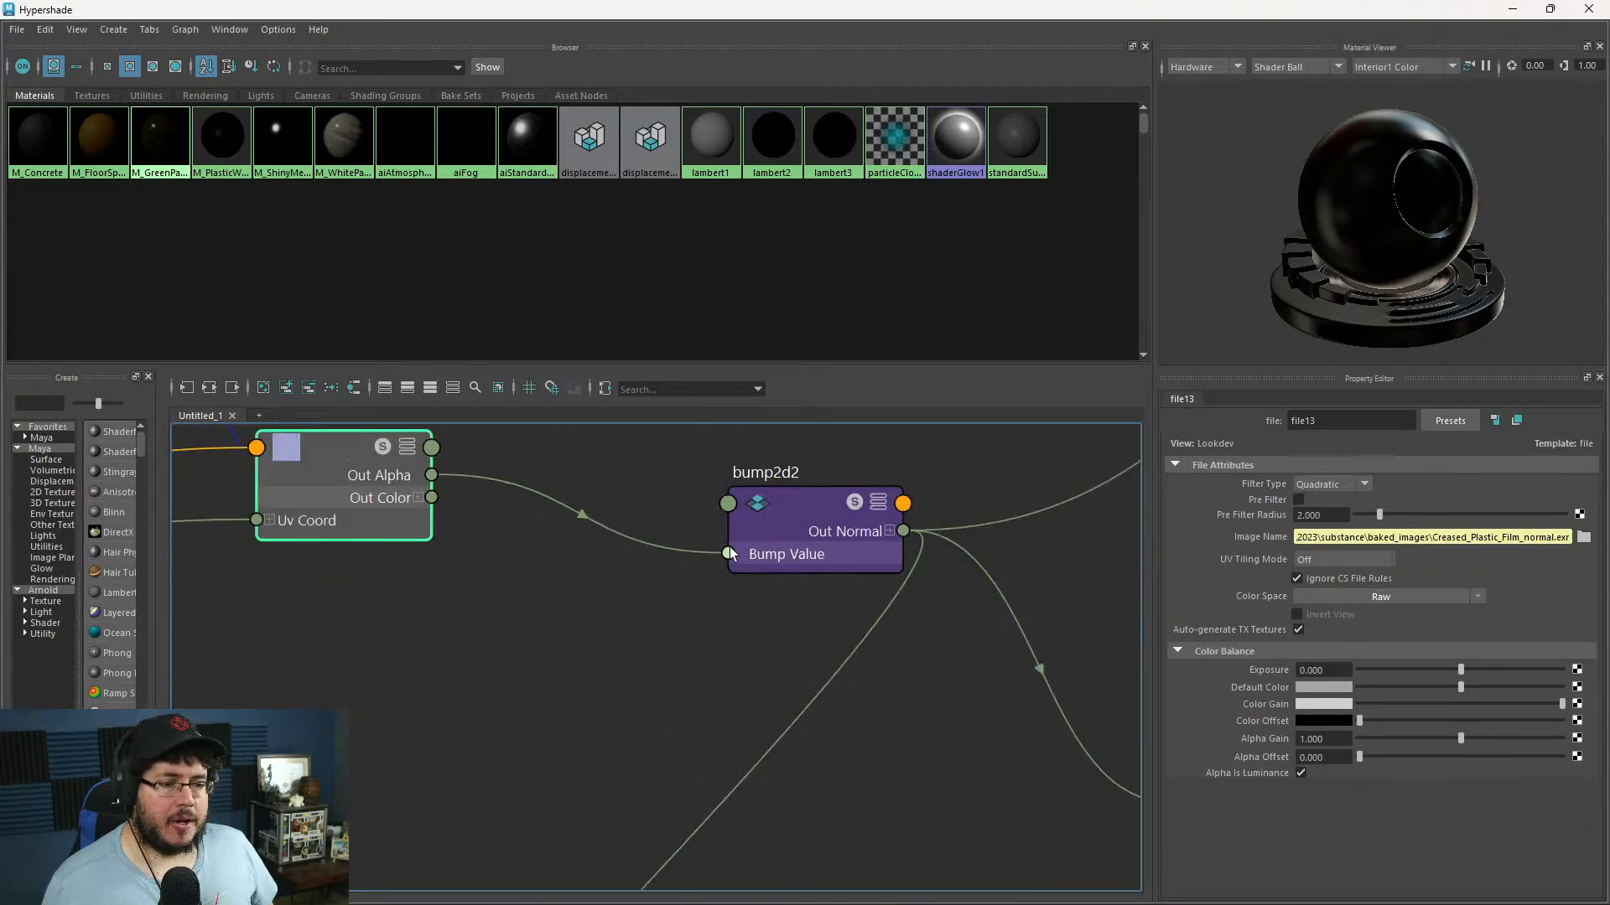
scroll(754, 560, up, 1)
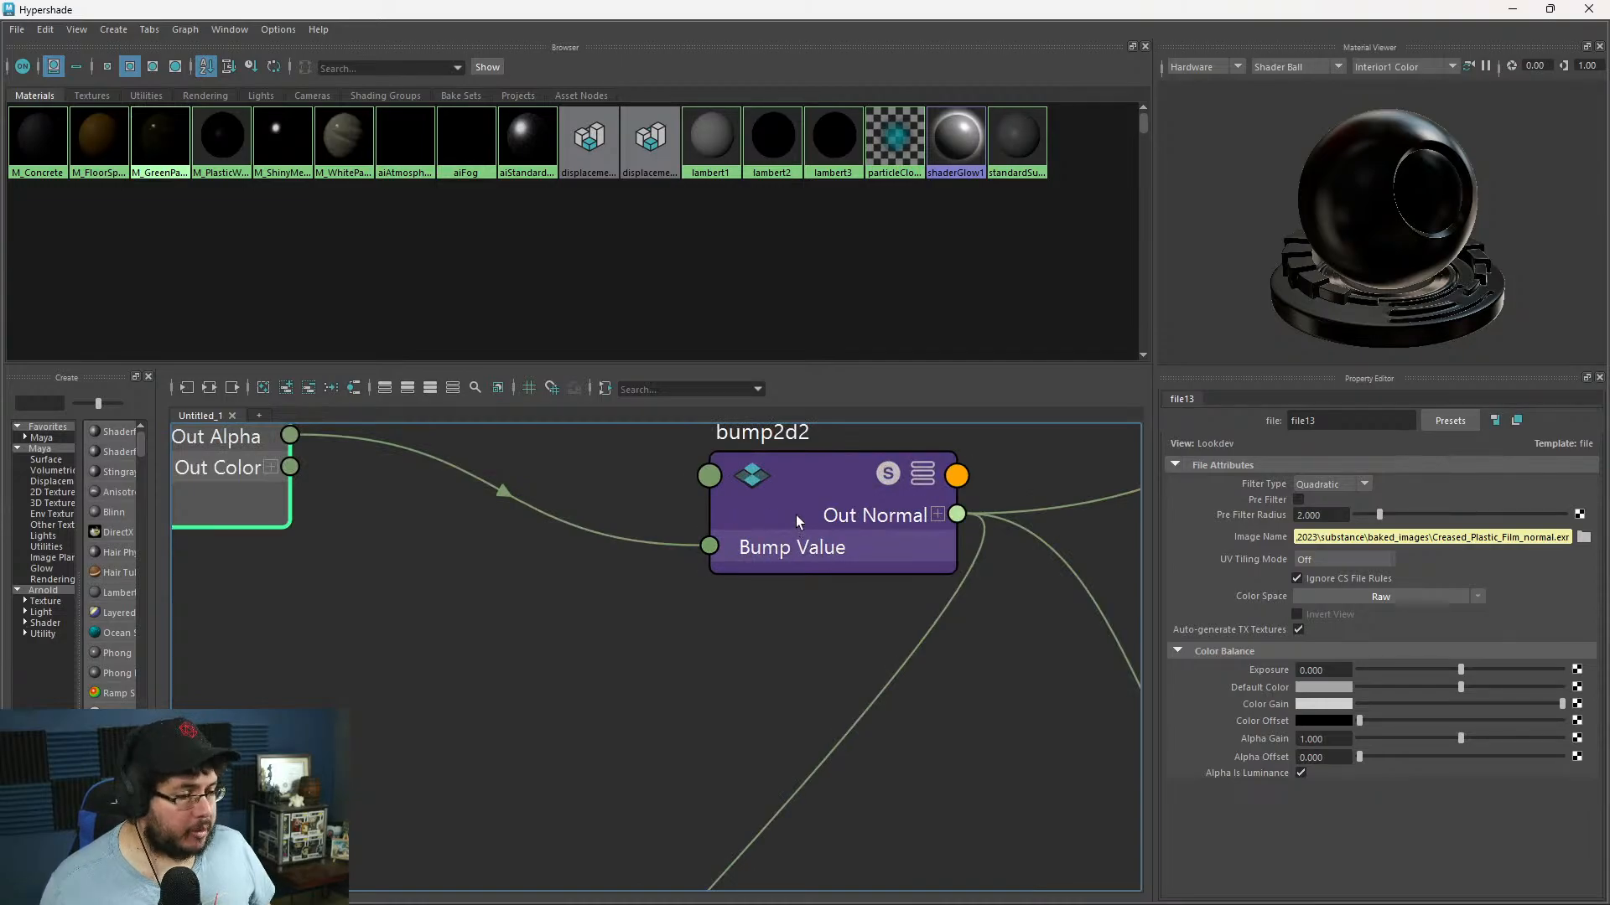
- Set the Bump Depth of the bump2d2 node to 1
click(828, 495)
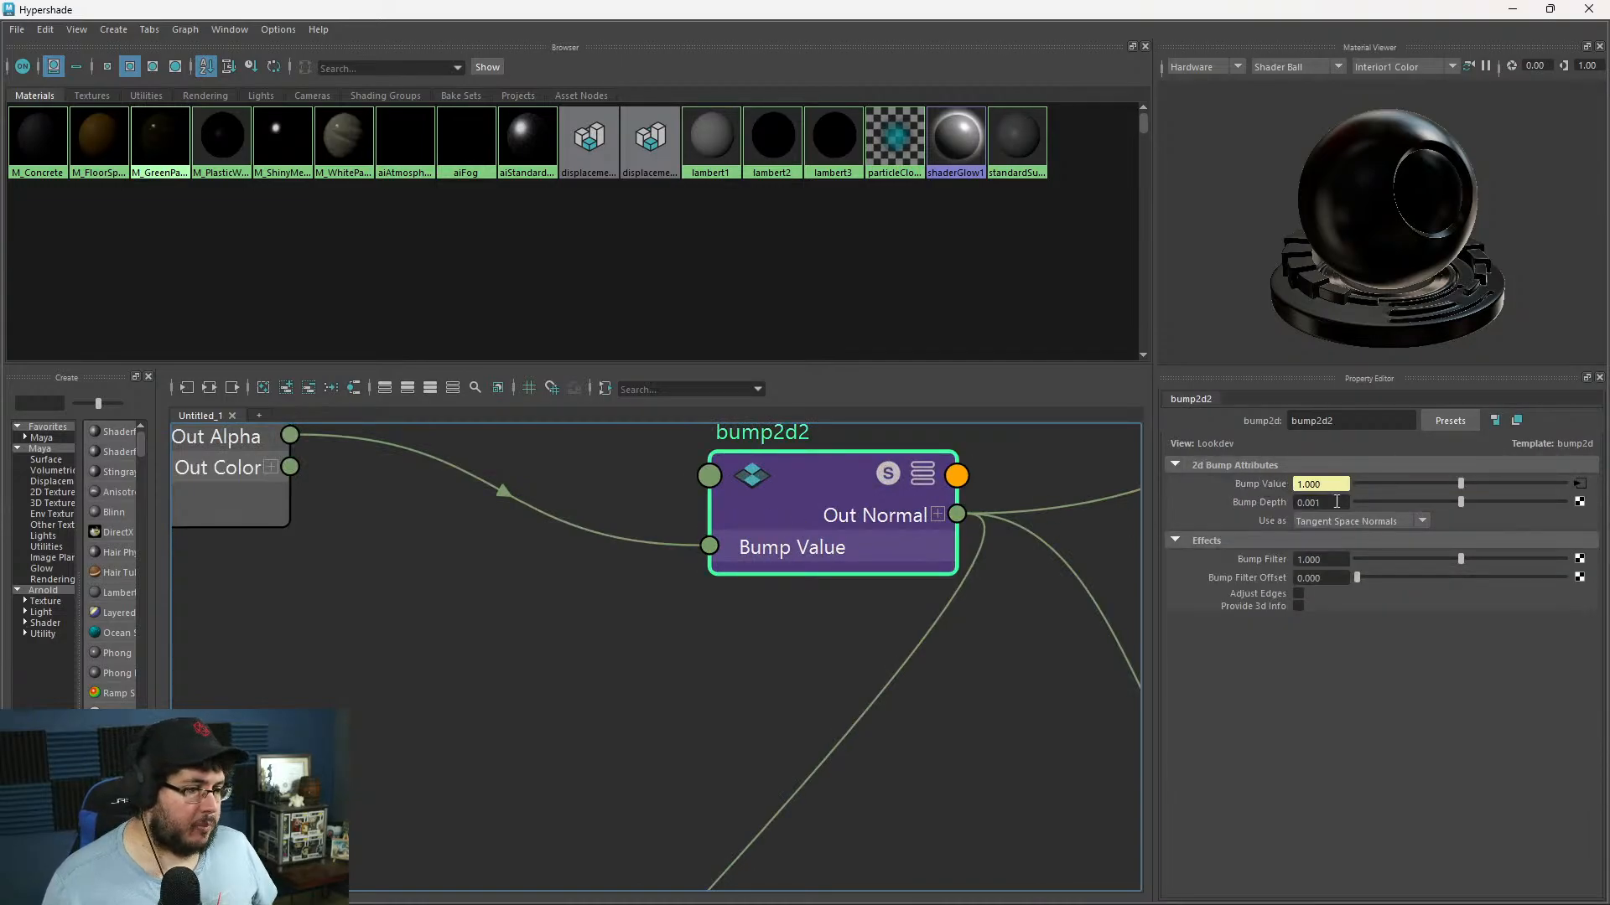
drag(1337, 502, 1250, 492)
text(1)
key(Return)
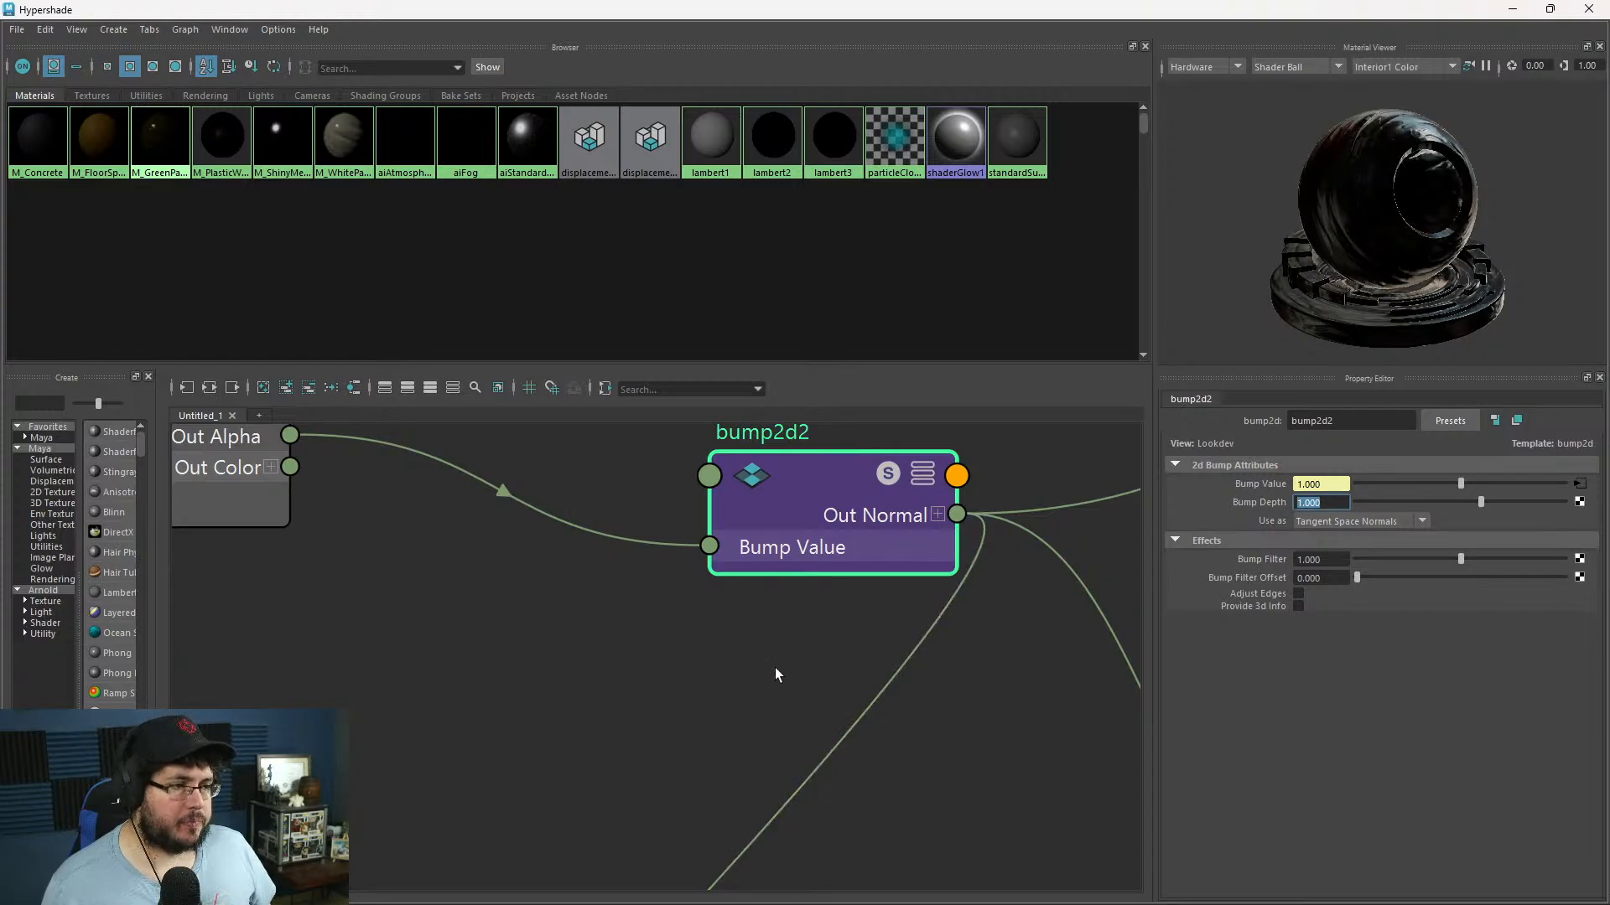
click(729, 664)
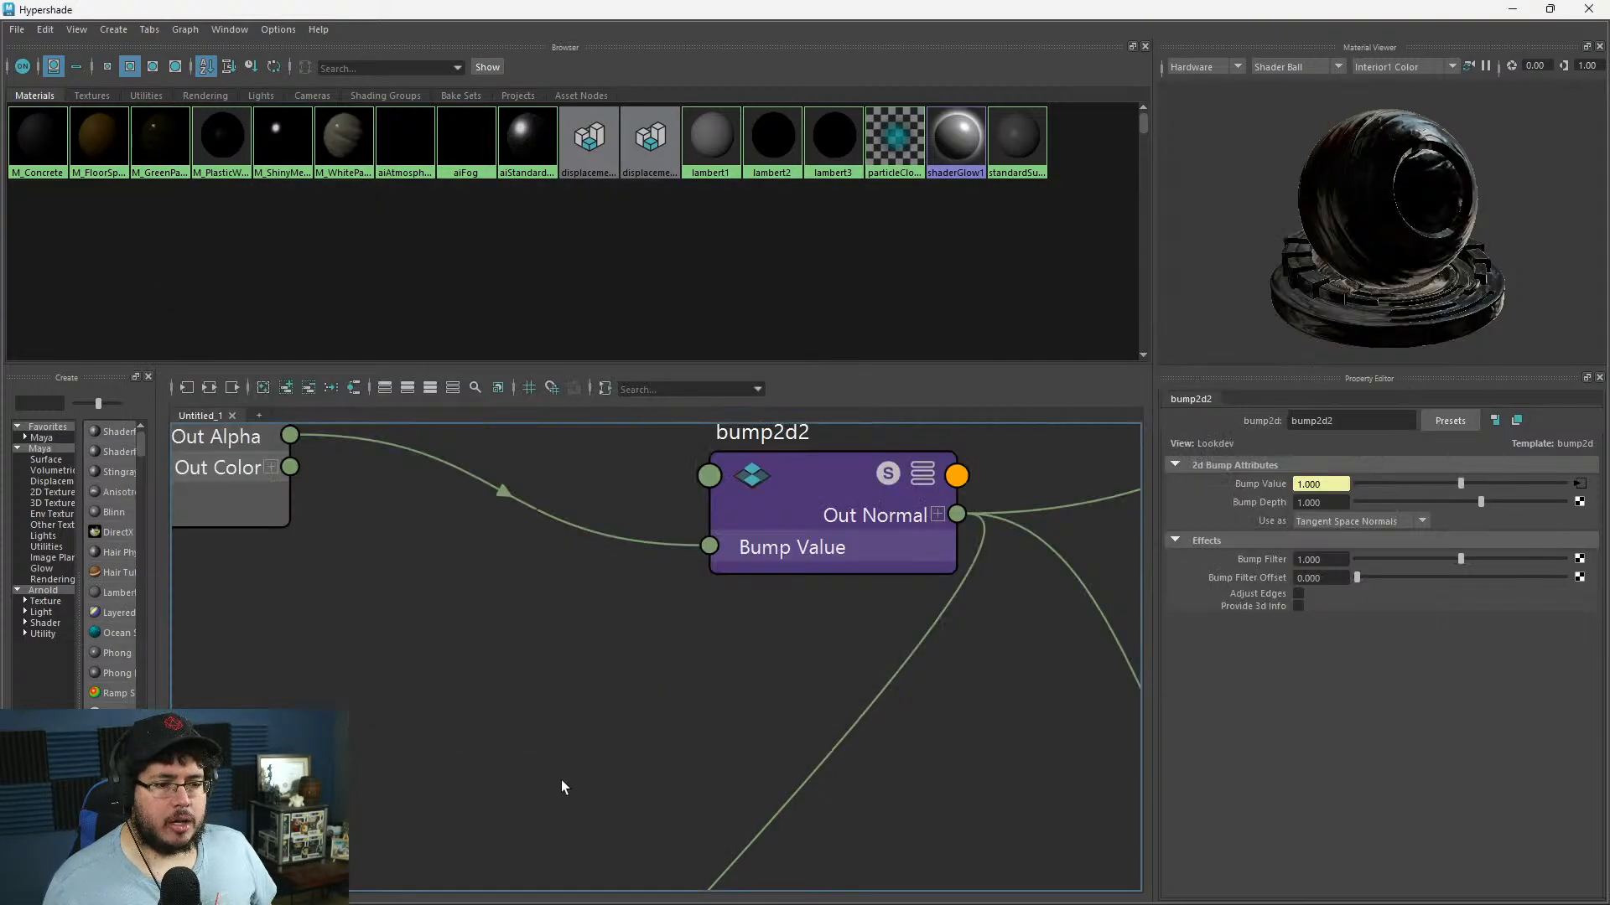
- Add a multiplyDivide node between the Creased_Plastic_Film_normal.exr file node and bump2d2 in the graph
alt+middle_drag(498, 640, 666, 704)
key(Tab)
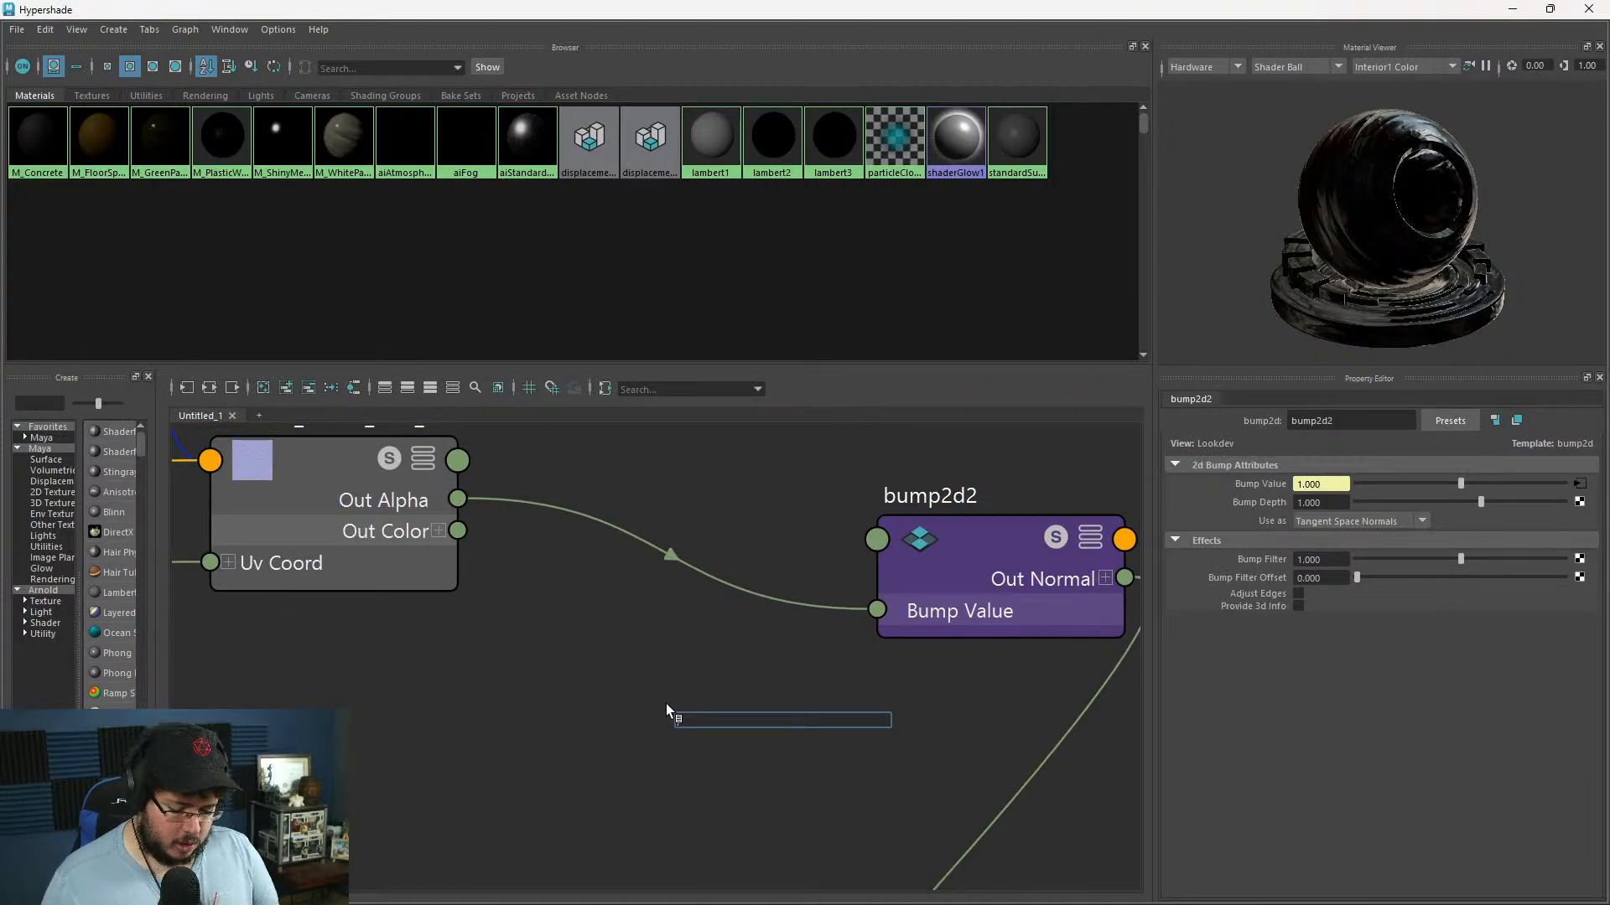
text(multi)
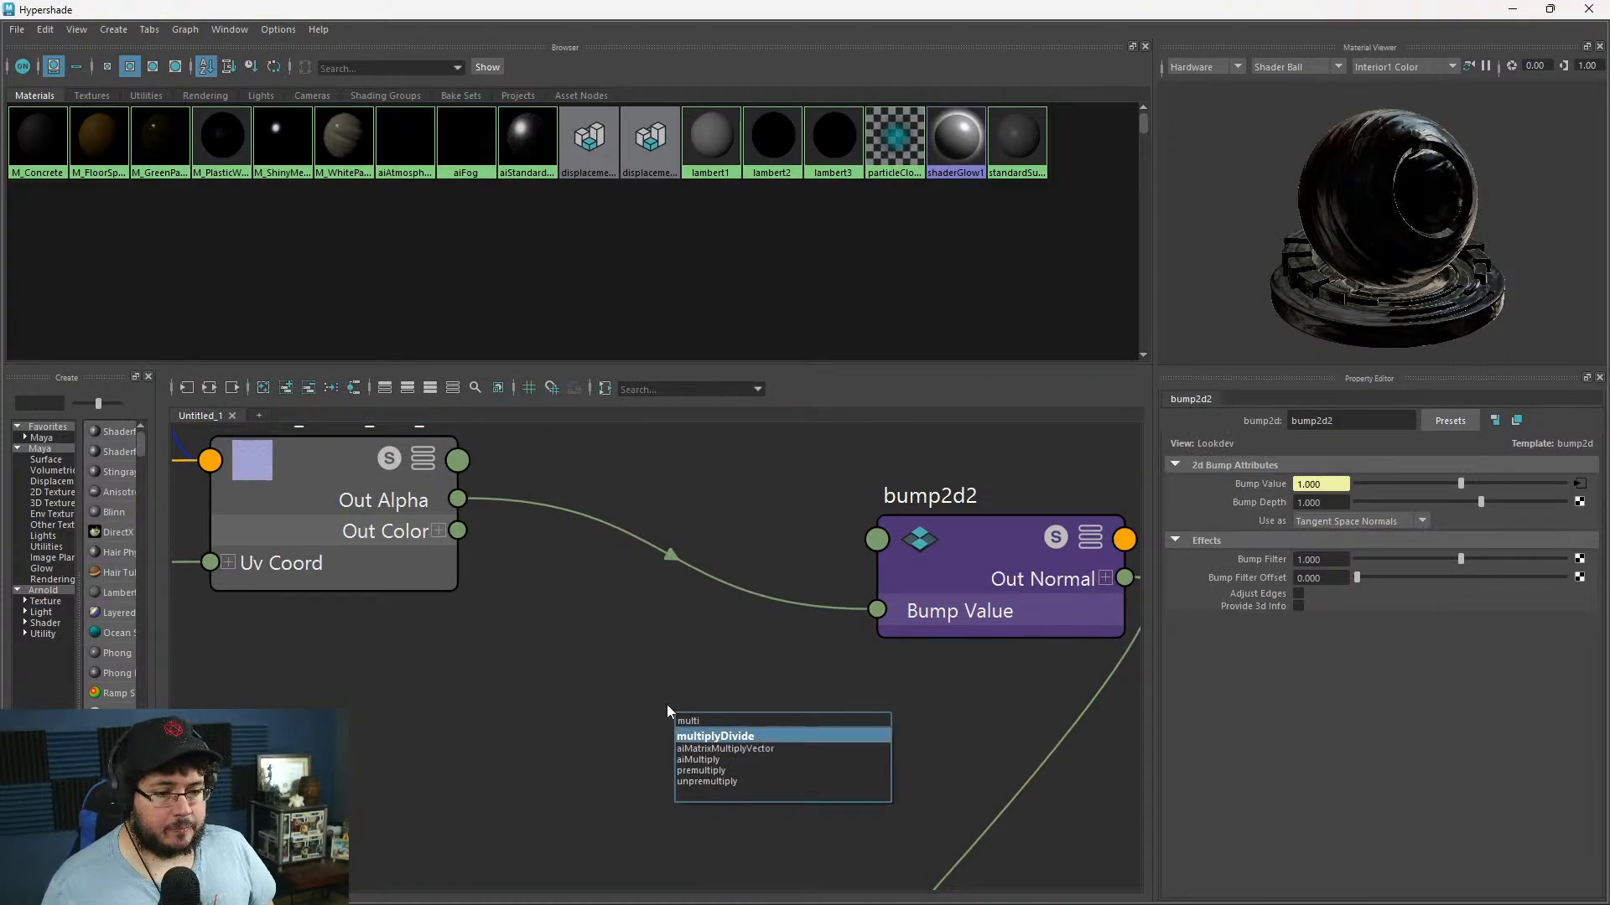
key(Return)
drag(777, 771, 735, 706)
- Connect the file node's Out Alpha to multiplyDivide3's Input 1X, 1Y and 1Z, and its Output X to bump2d2's Bump Value
drag(457, 498, 628, 671)
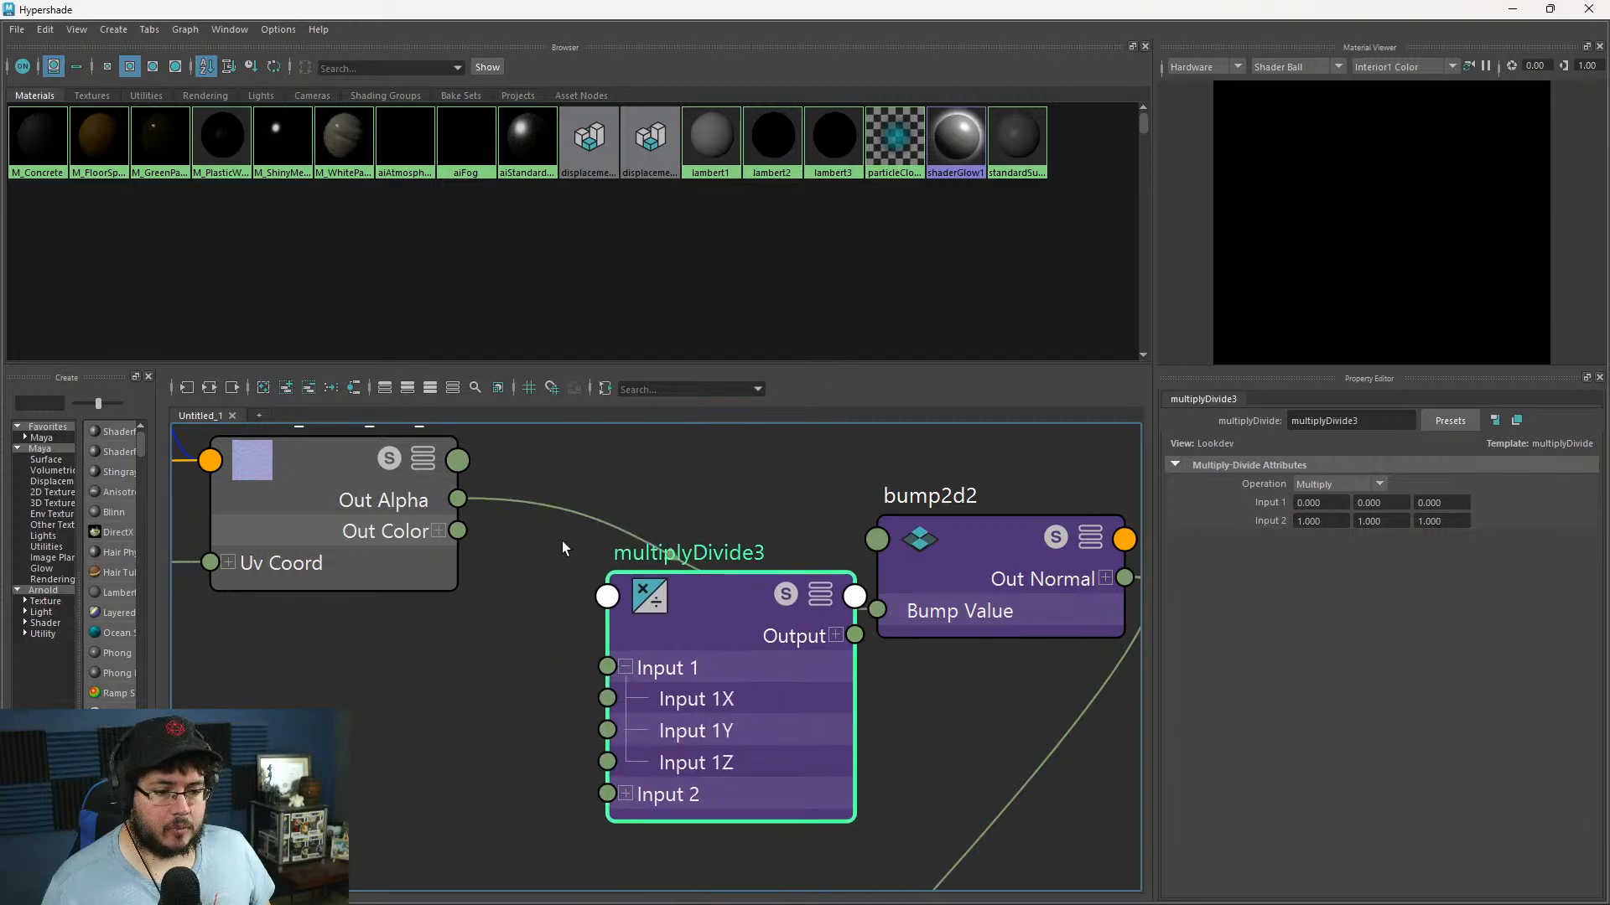
drag(463, 500, 609, 698)
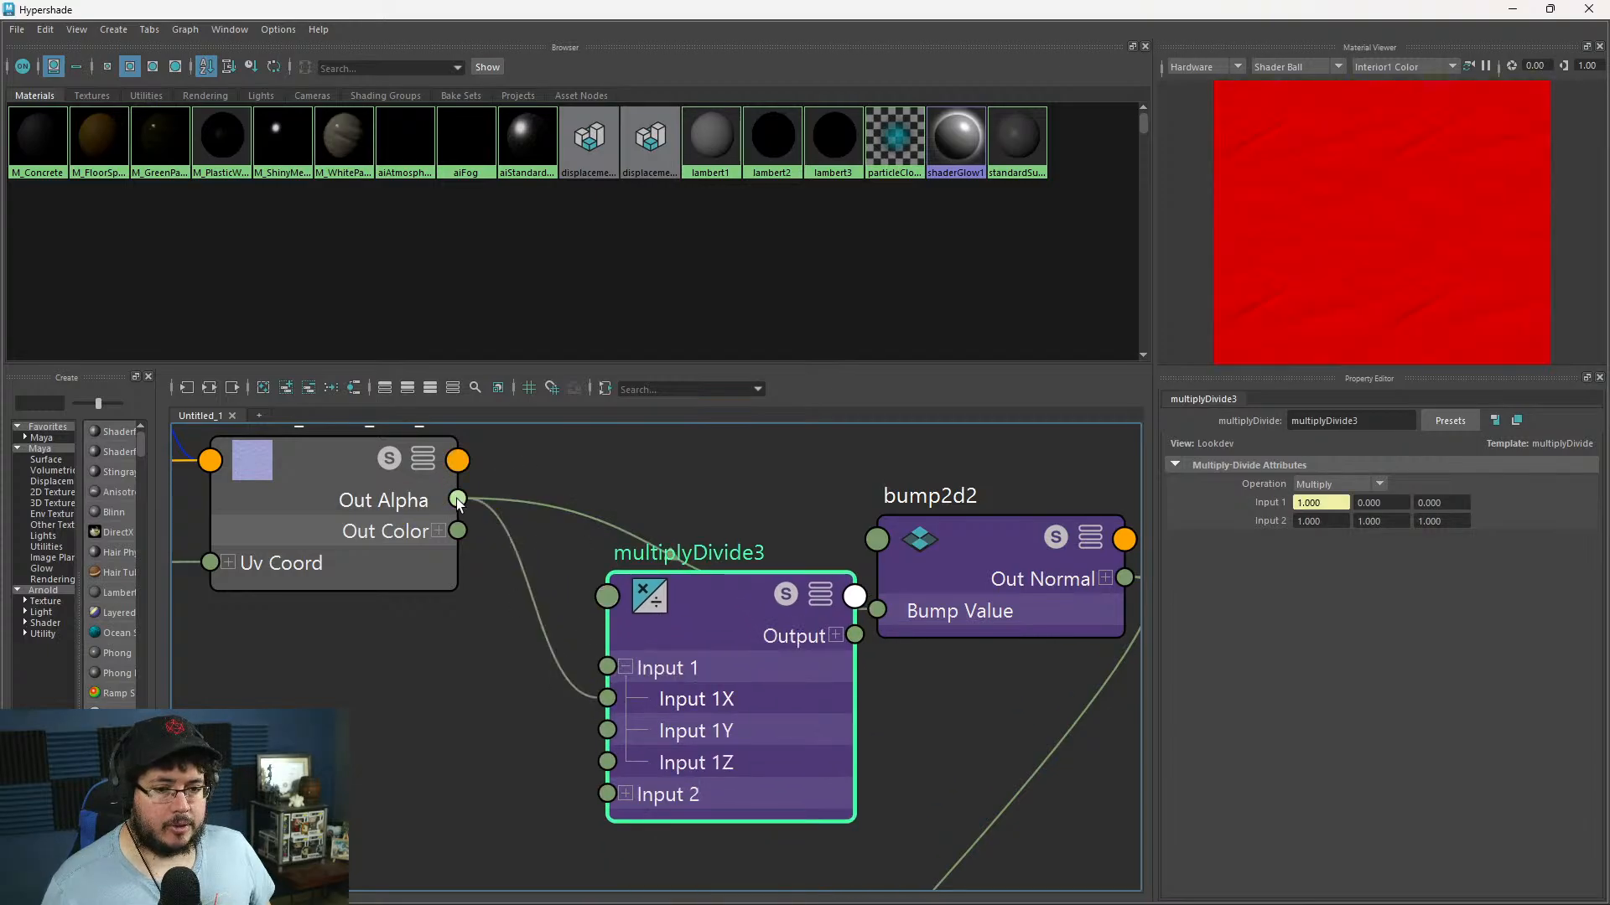
drag(834, 634, 878, 613)
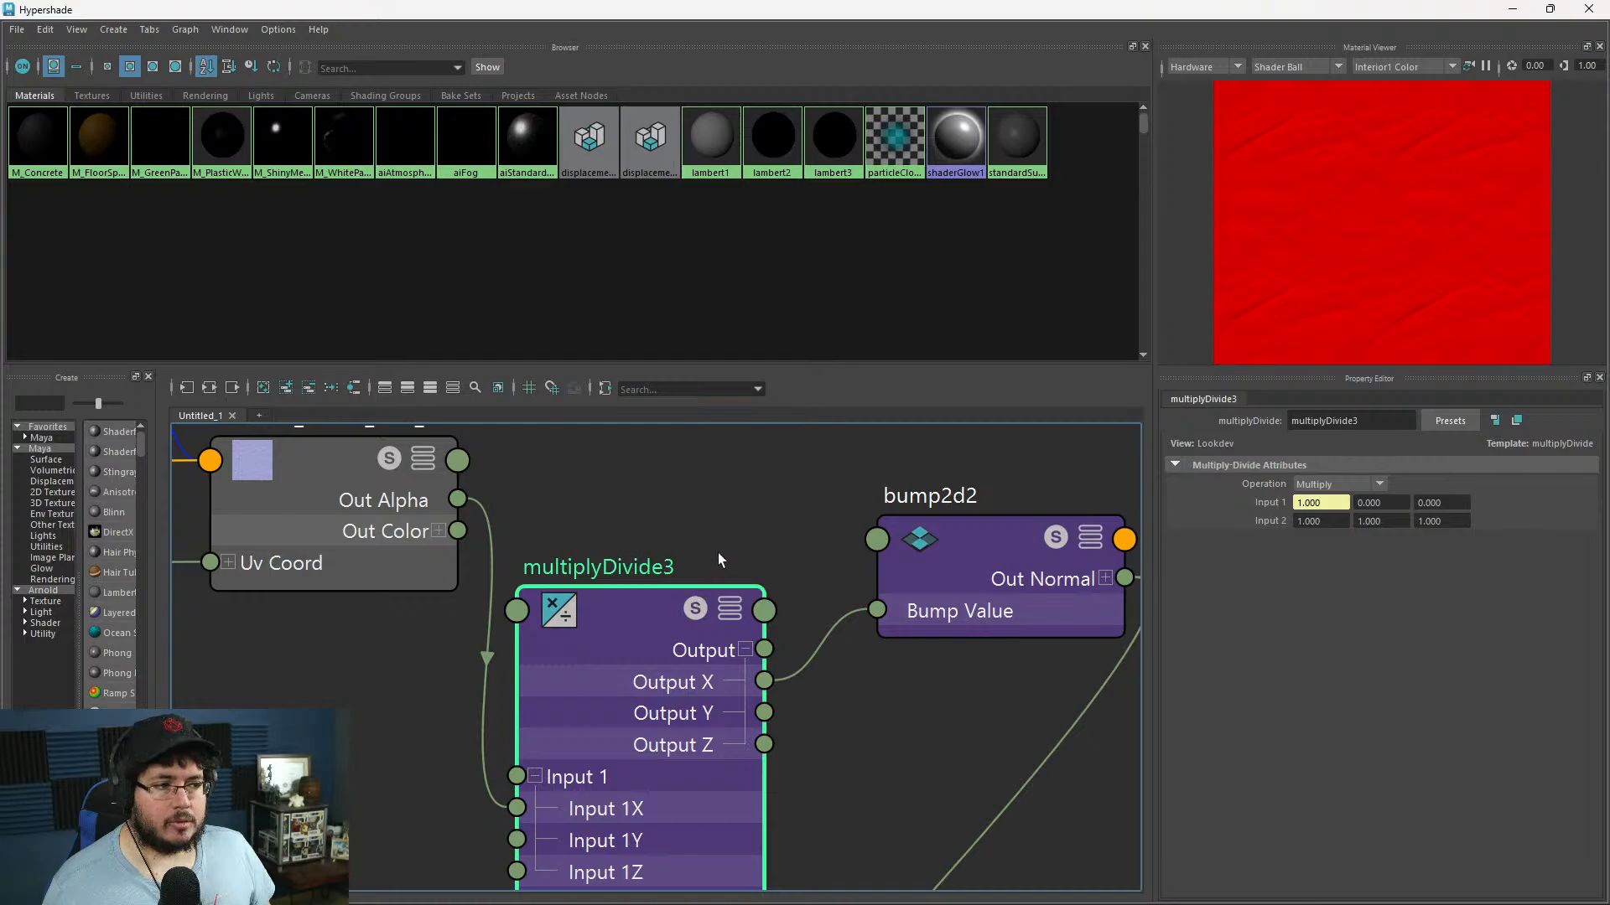
drag(718, 553, 766, 497)
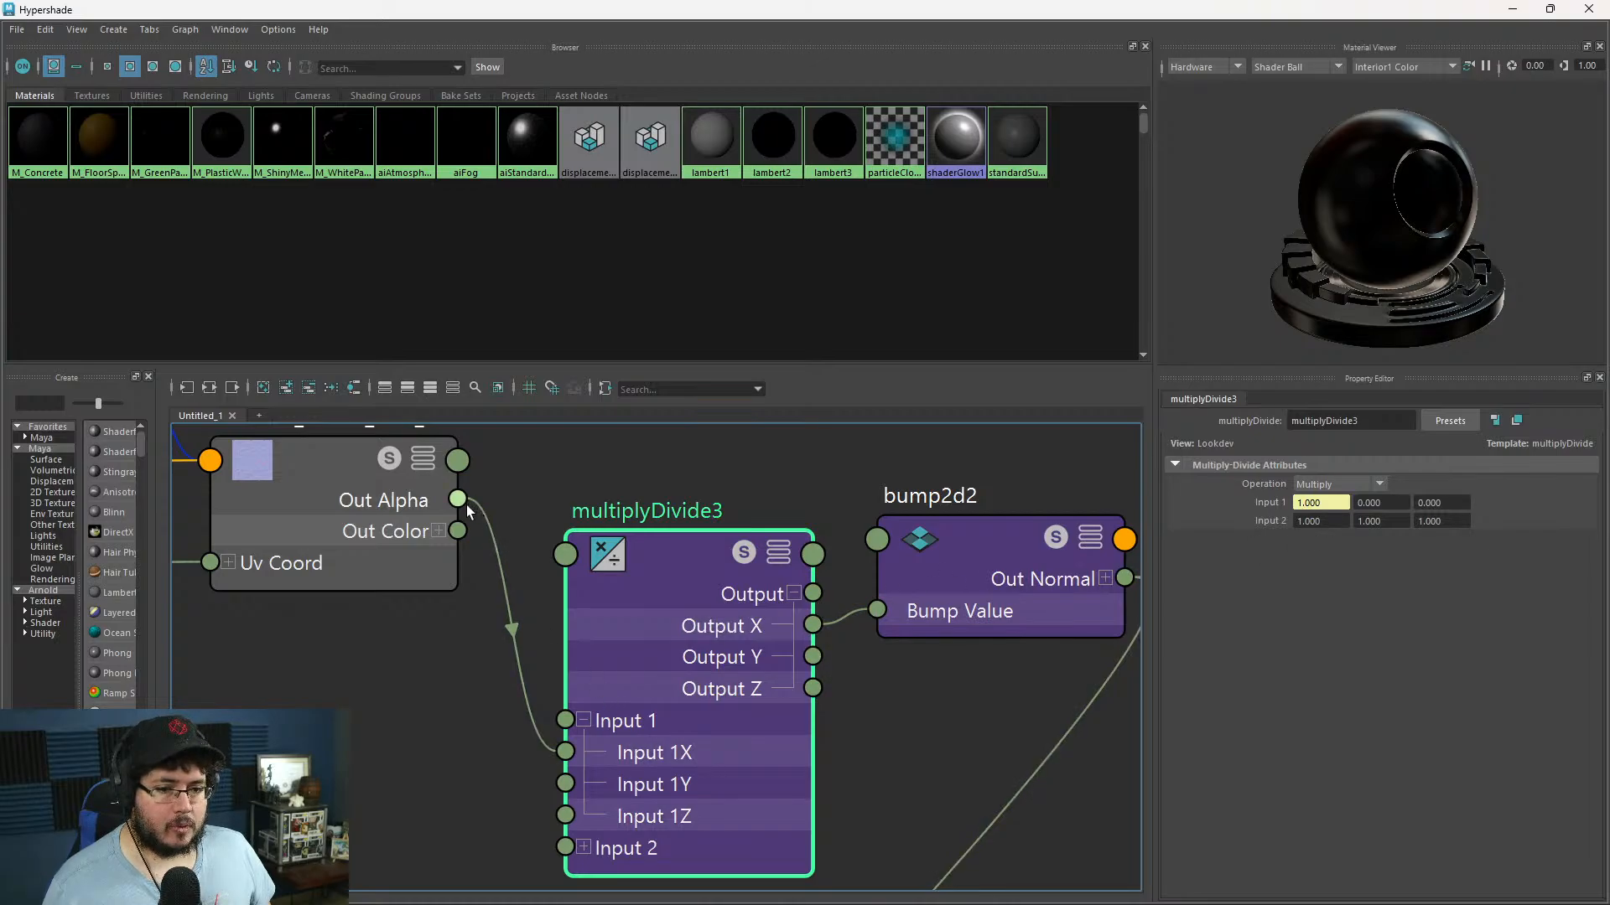
drag(458, 499, 566, 815)
scroll(1278, 284, down, 5)
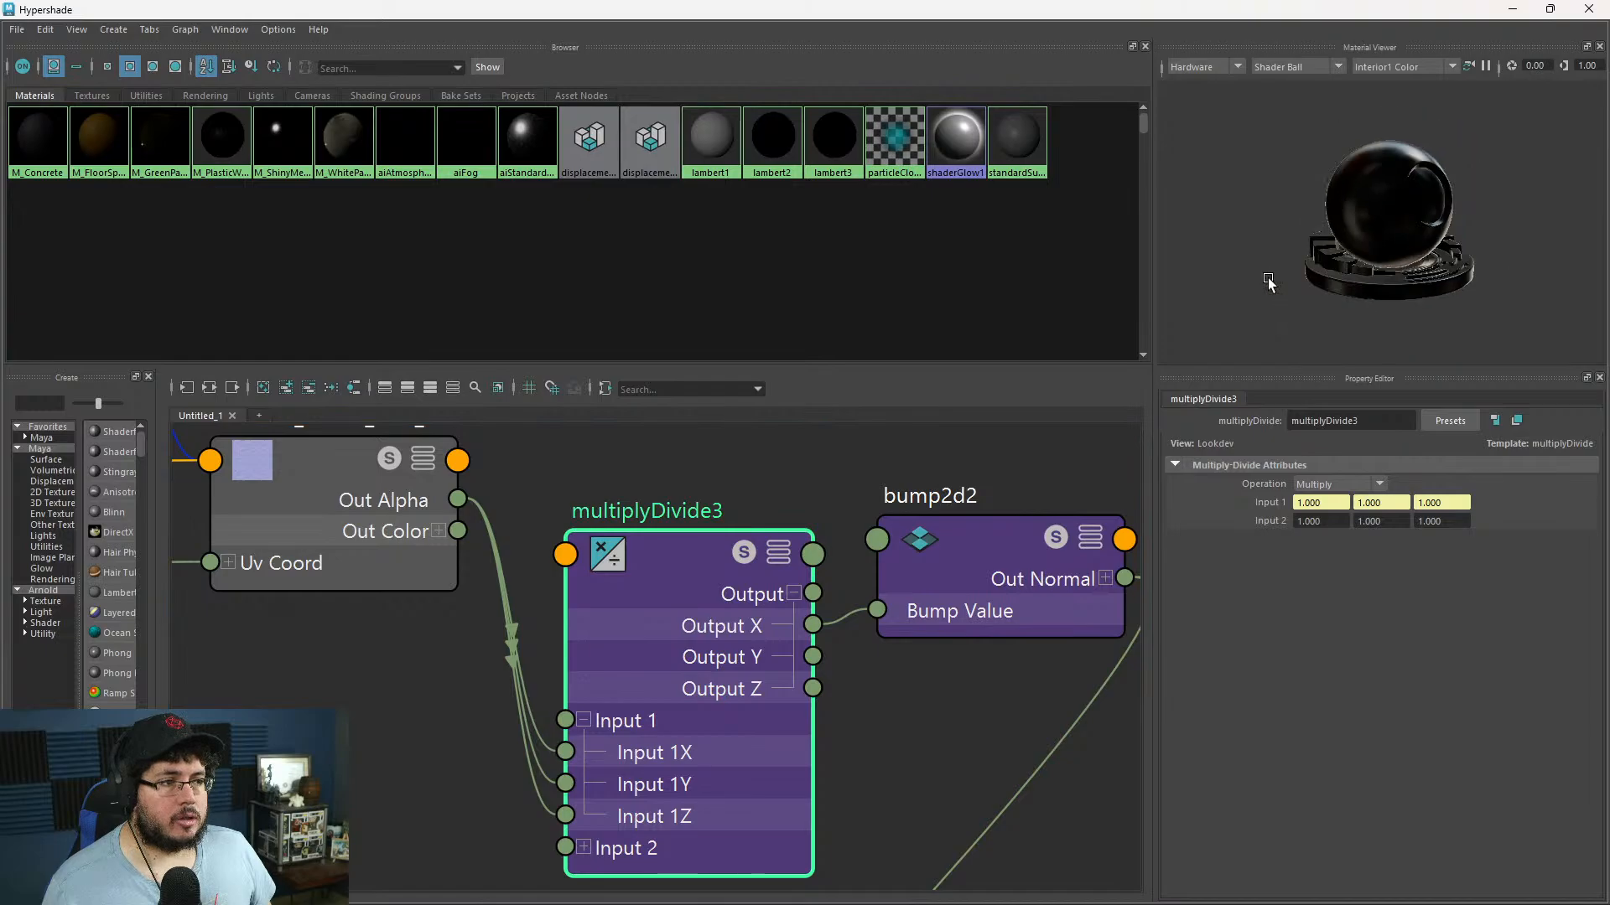
scroll(864, 661, up, 3)
scroll(711, 837, down, 4)
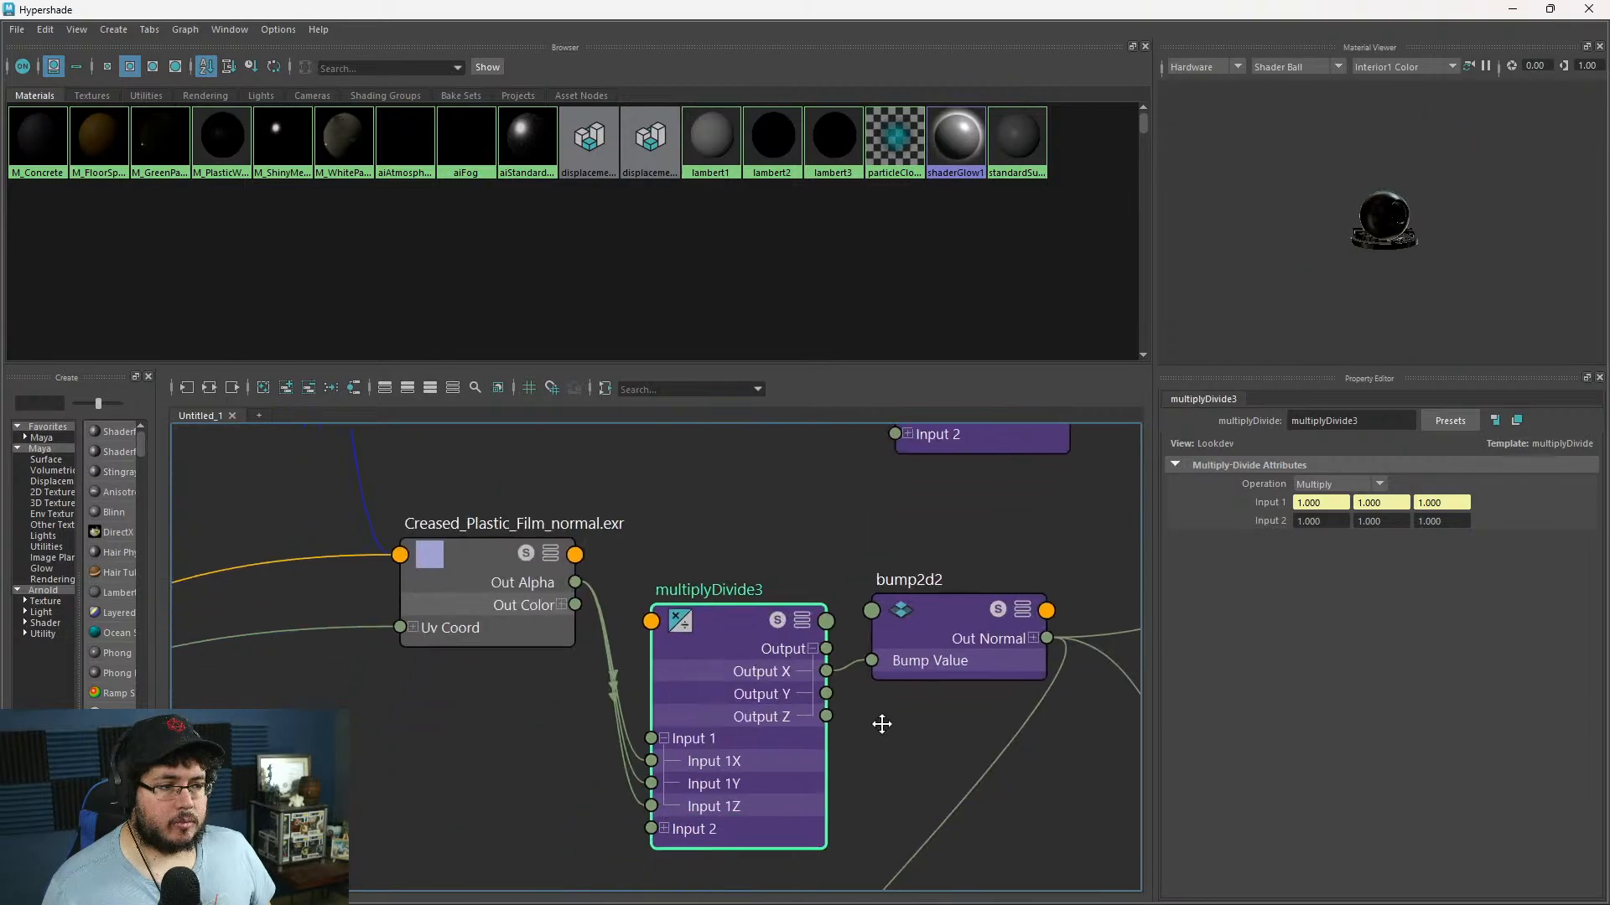
- Set all three Input 2 values of multiplyDivide3 to 0.1
click(1320, 520)
text(0.1)
key(Tab)
text(0.1)
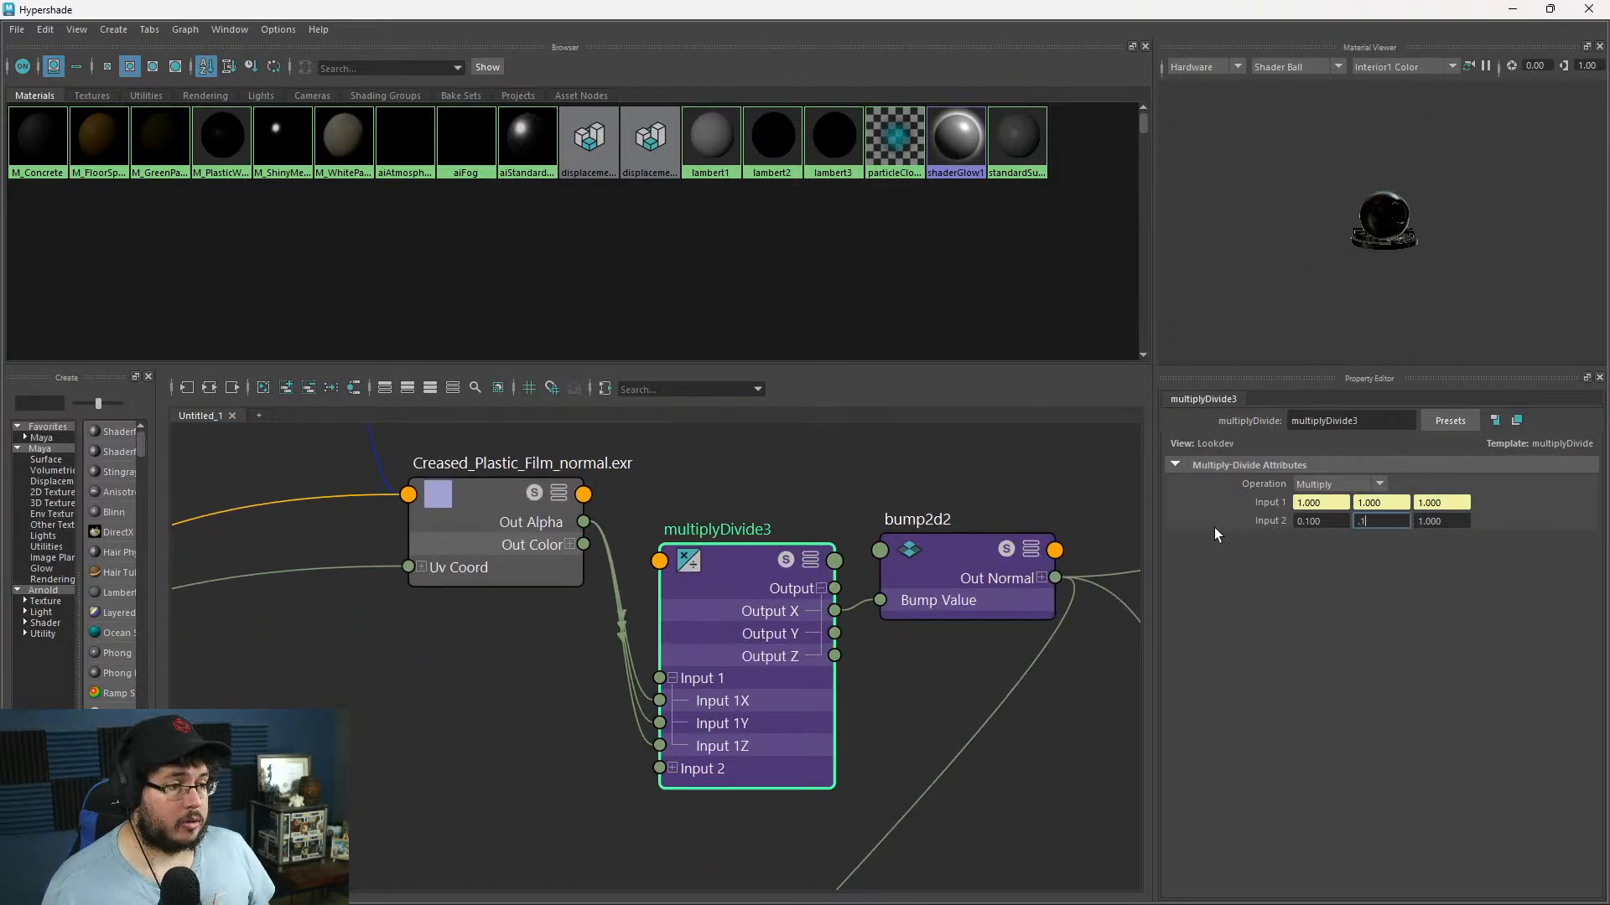
key(Tab)
text(0.1)
key(Return)
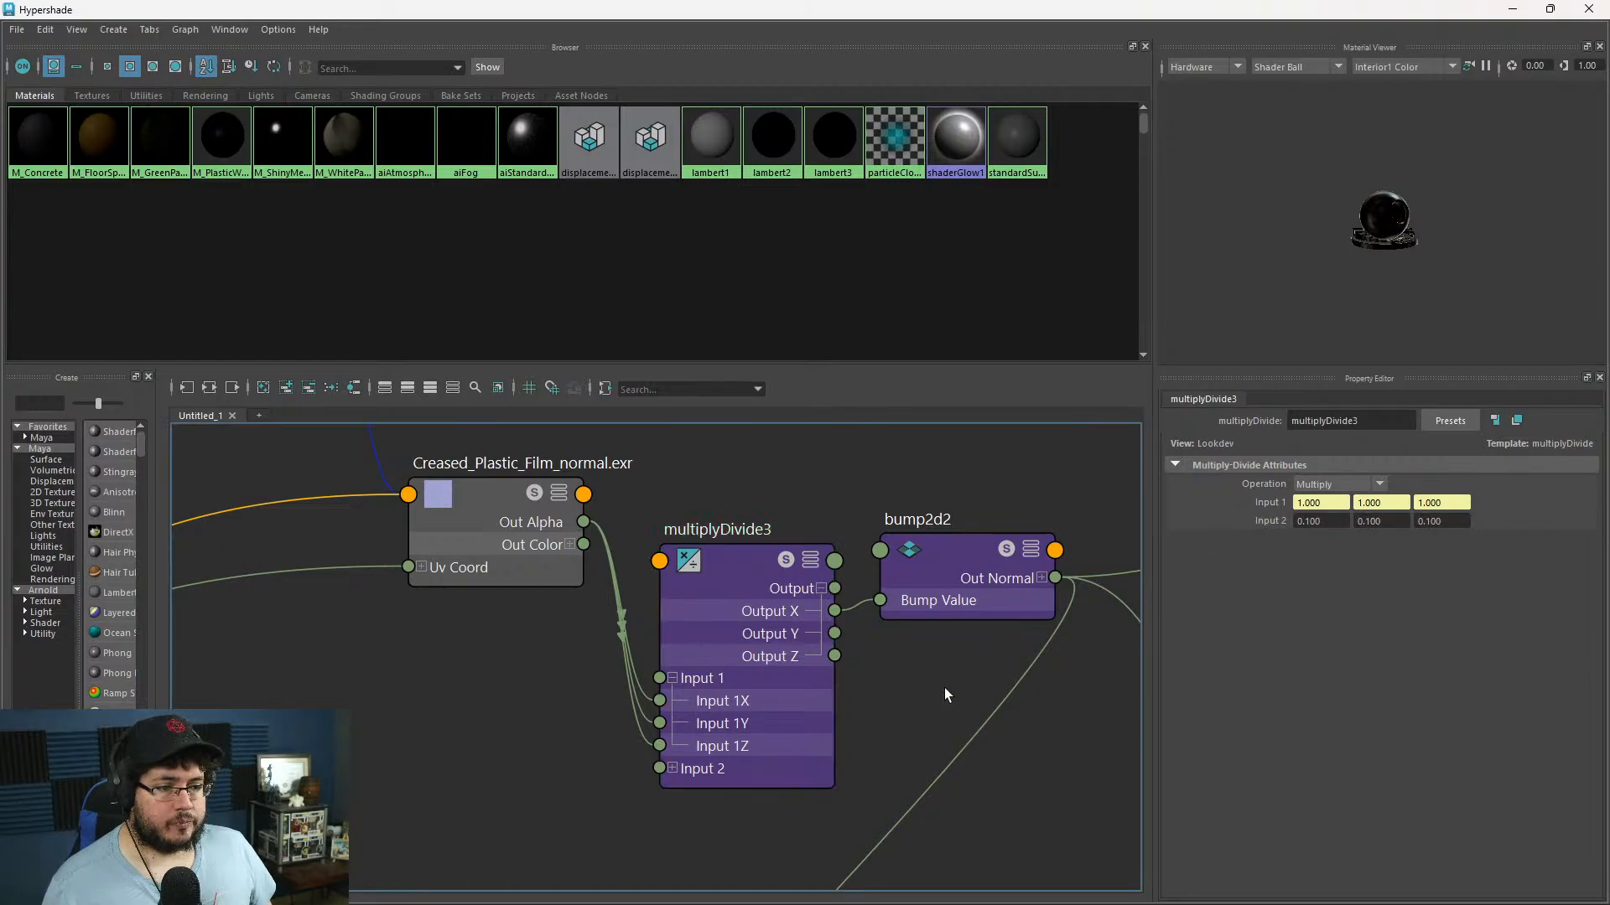
- Render the tunnel in Arnold RenderView to check how the multiplied normal map affects the wall panels
key(alt+Tab)
key(alt+Tab)
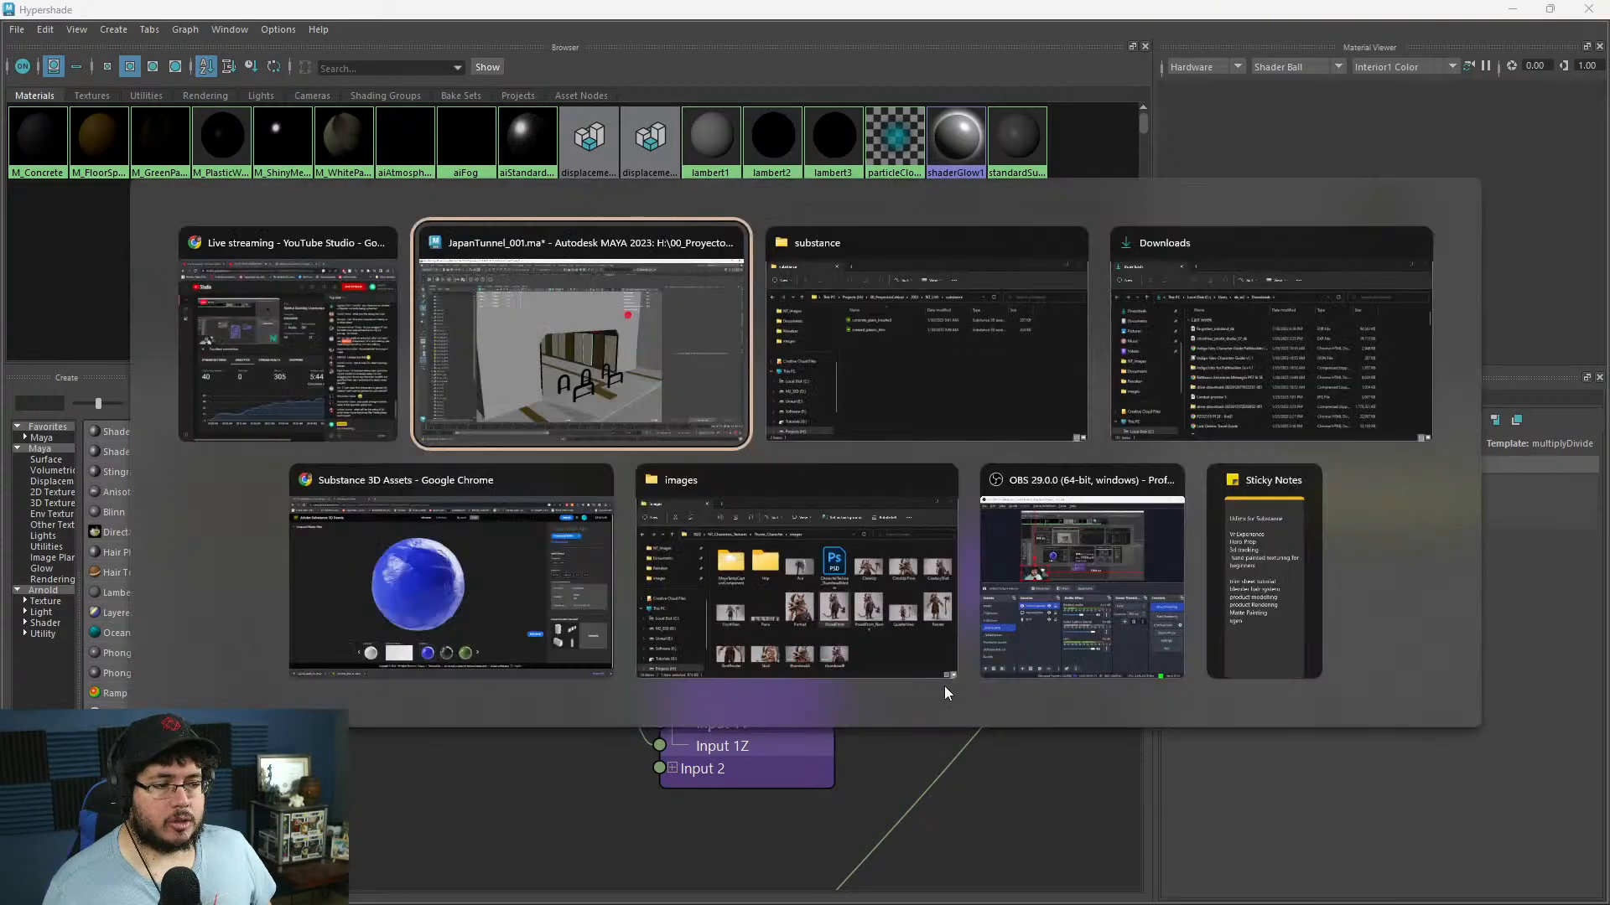
click(485, 334)
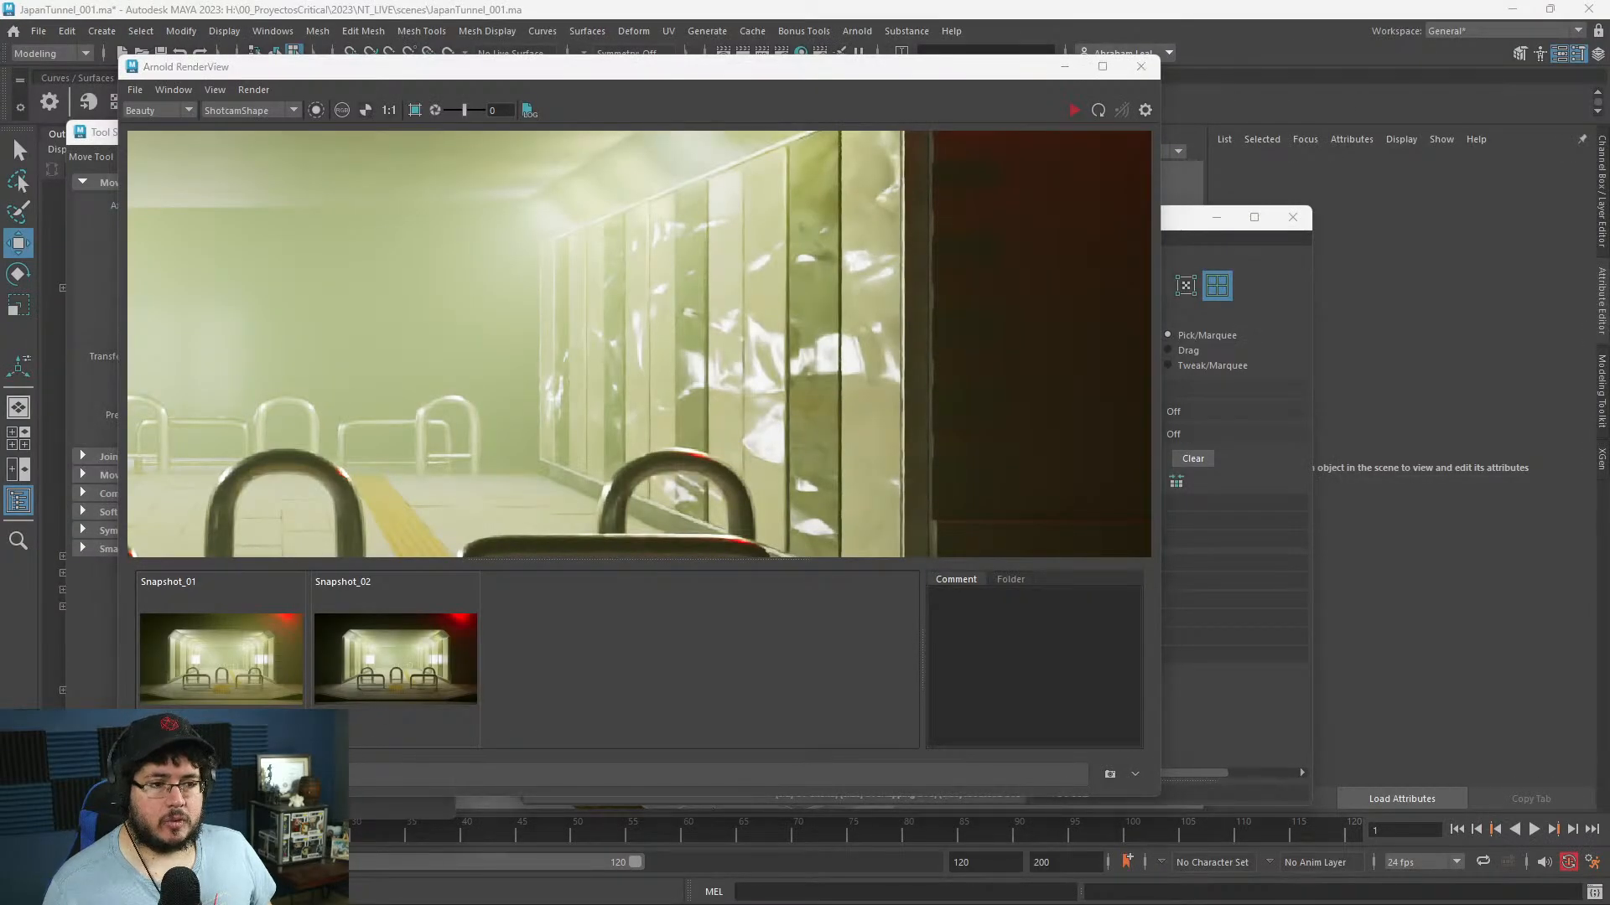
key(alt+Tab)
click(1513, 9)
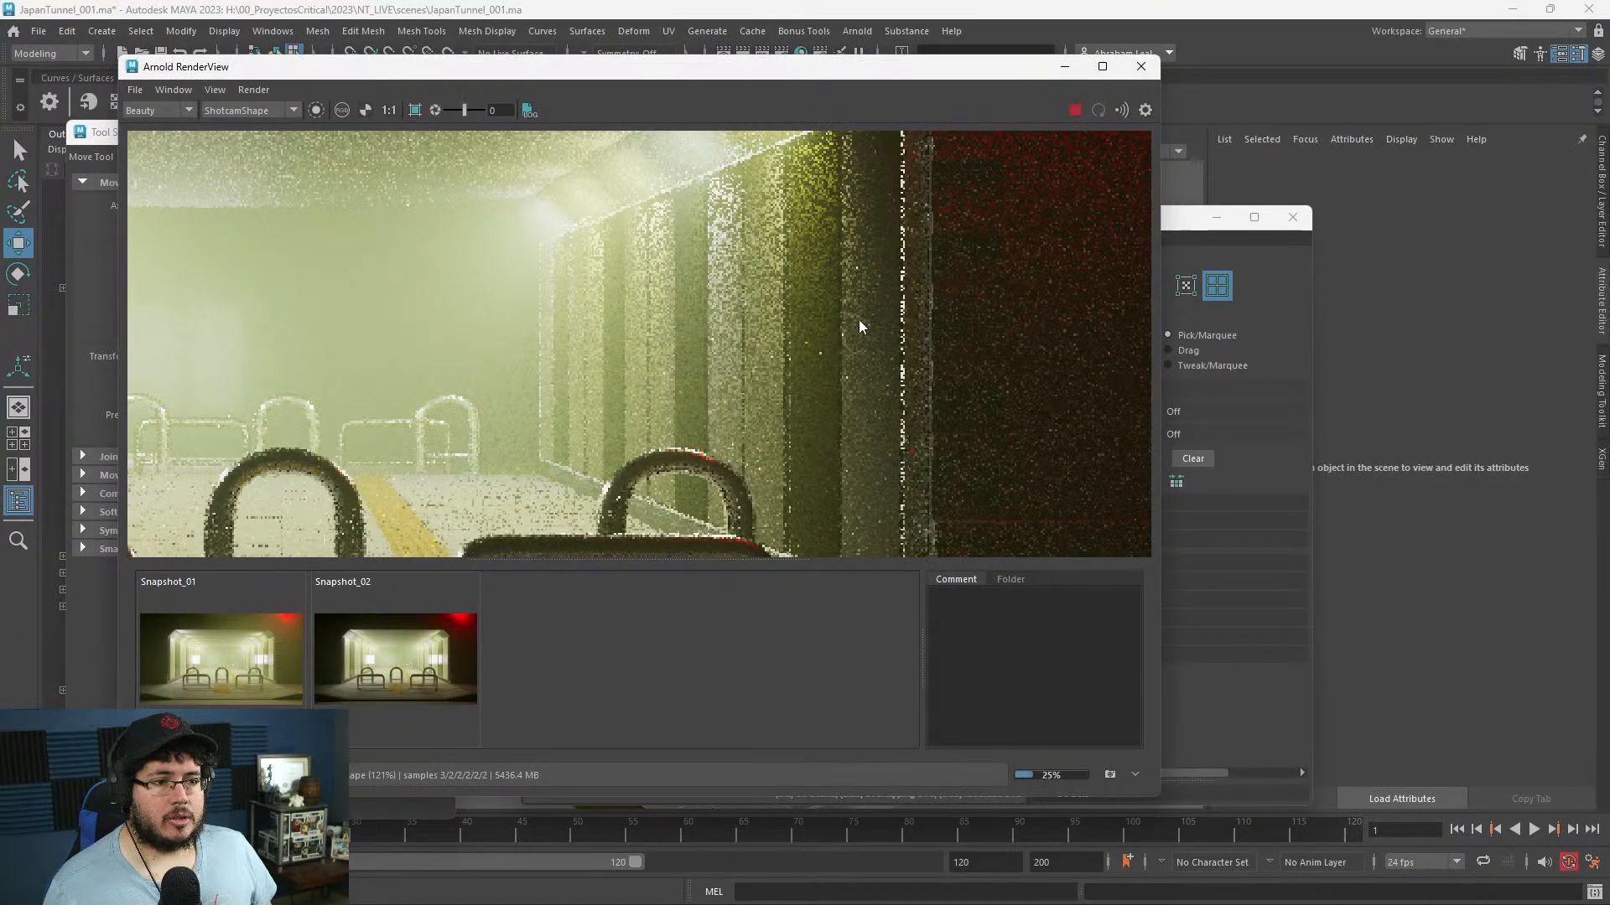
click(1064, 66)
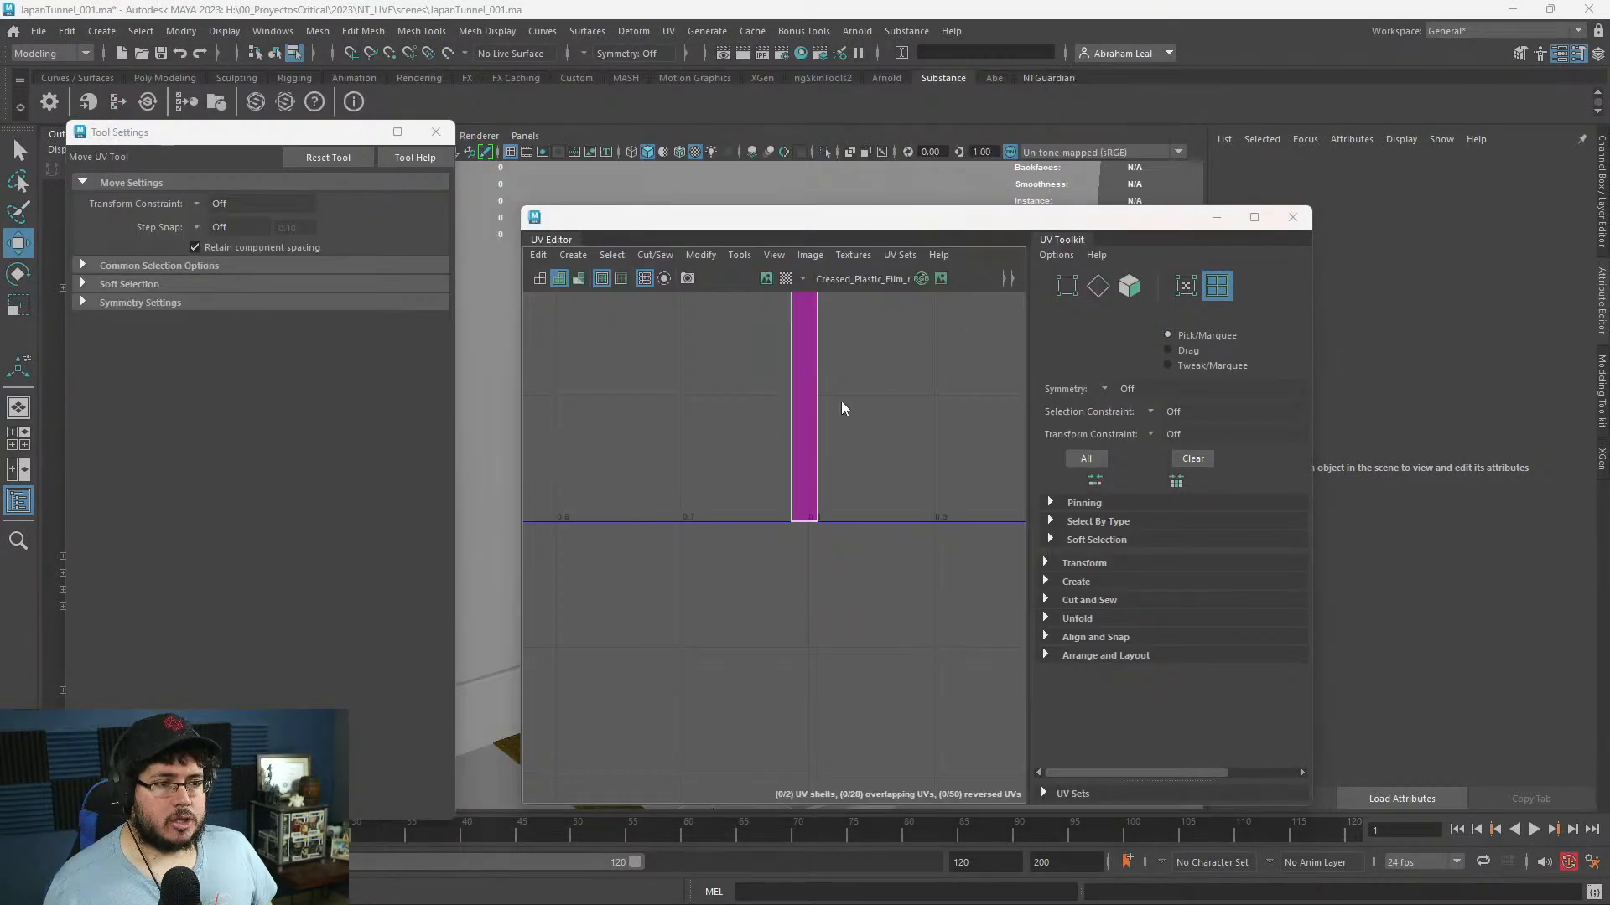
key(alt+Tab)
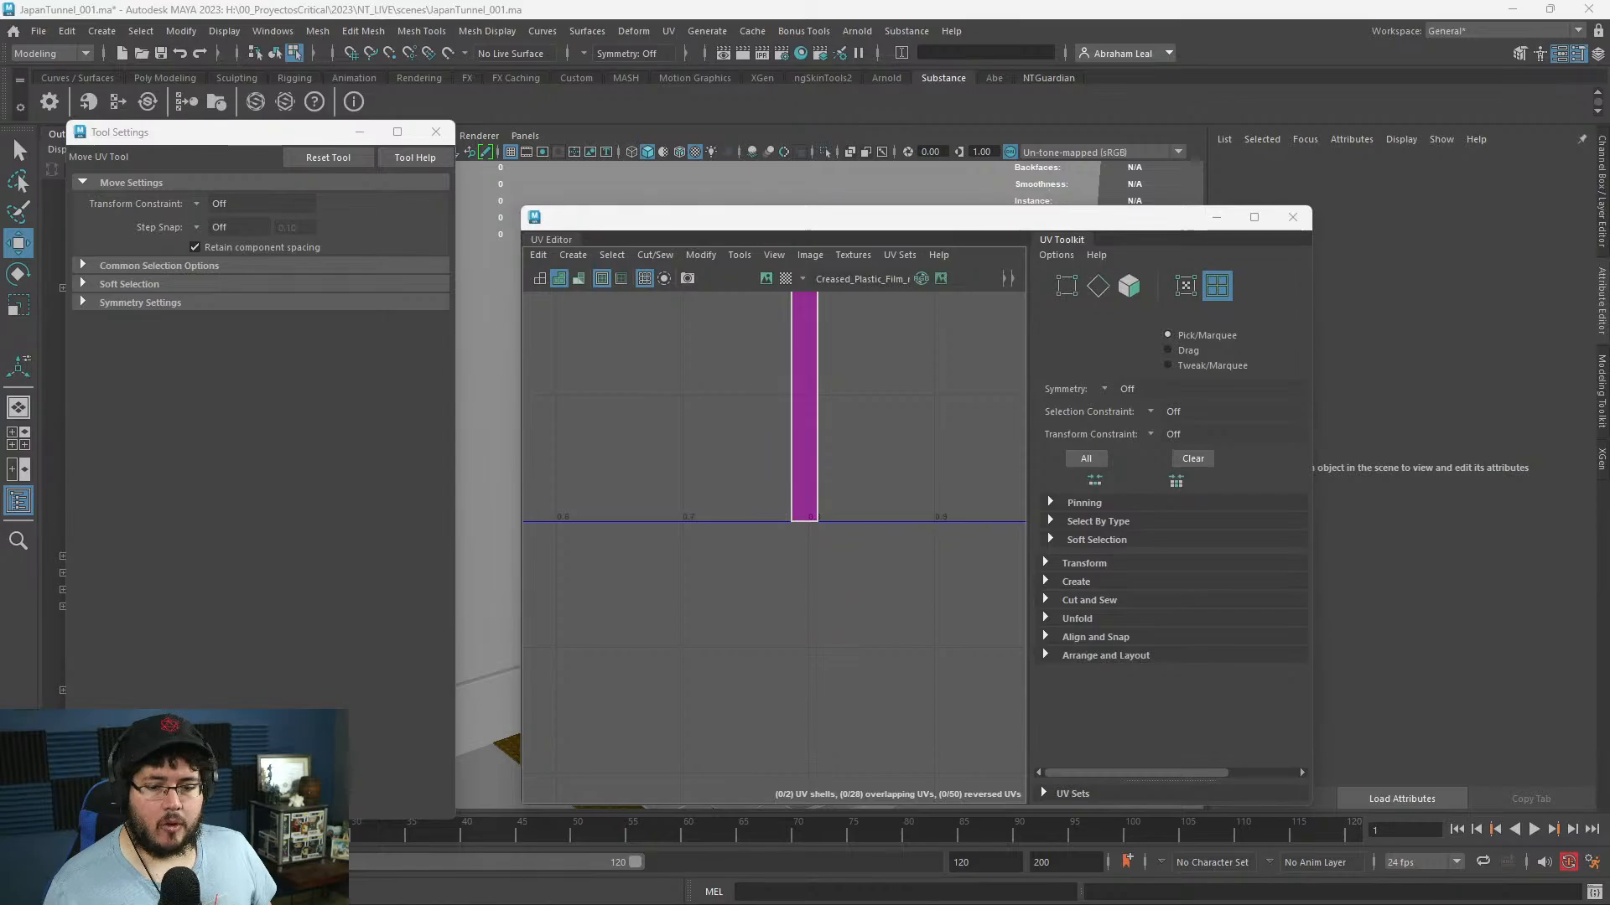
- Delete multiplyDivide3 in Hypershade and reconnect Creased_Plastic_Film_normal.exr's Out Alpha directly to bump2d2's Bump Value
click(67, 893)
drag(424, 716, 758, 659)
key(Delete)
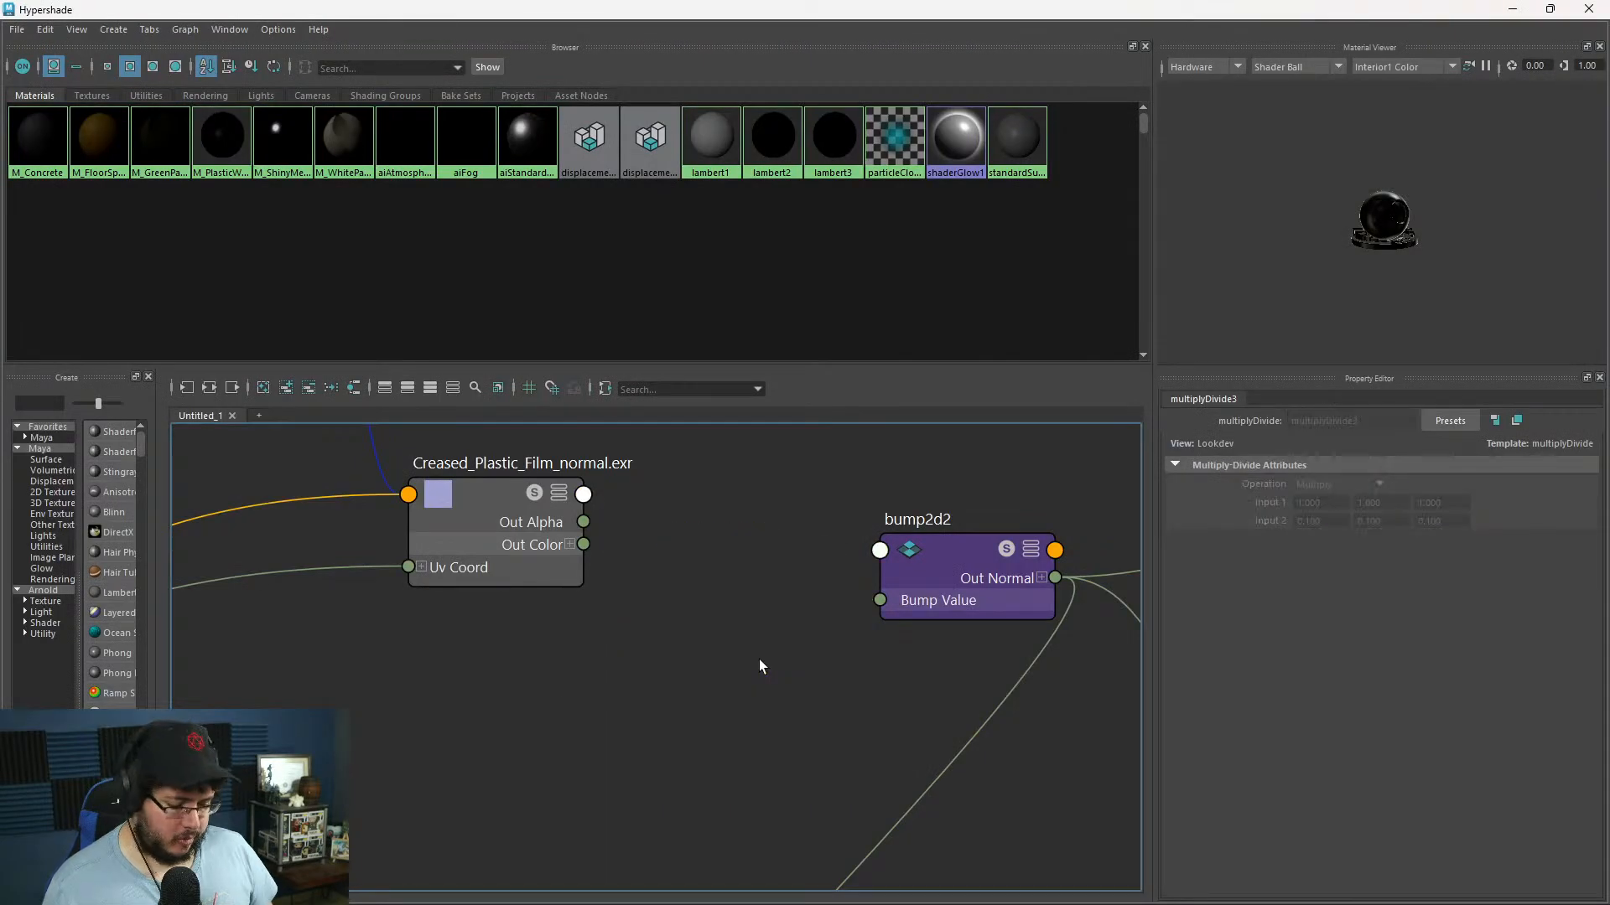
drag(583, 521, 880, 601)
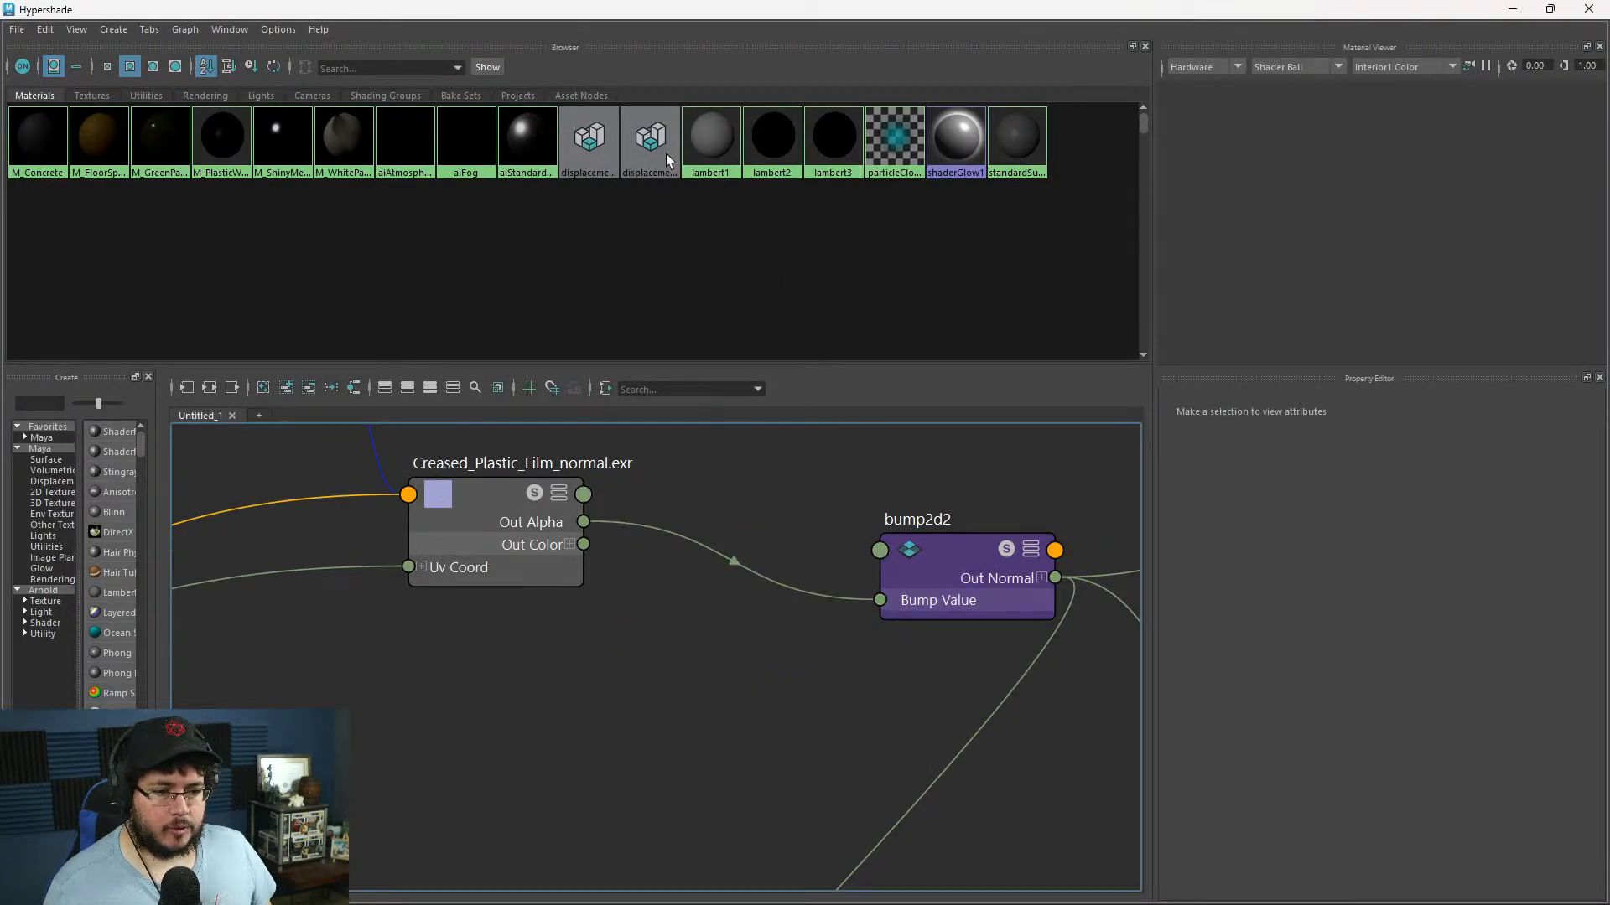
key(alt+Tab)
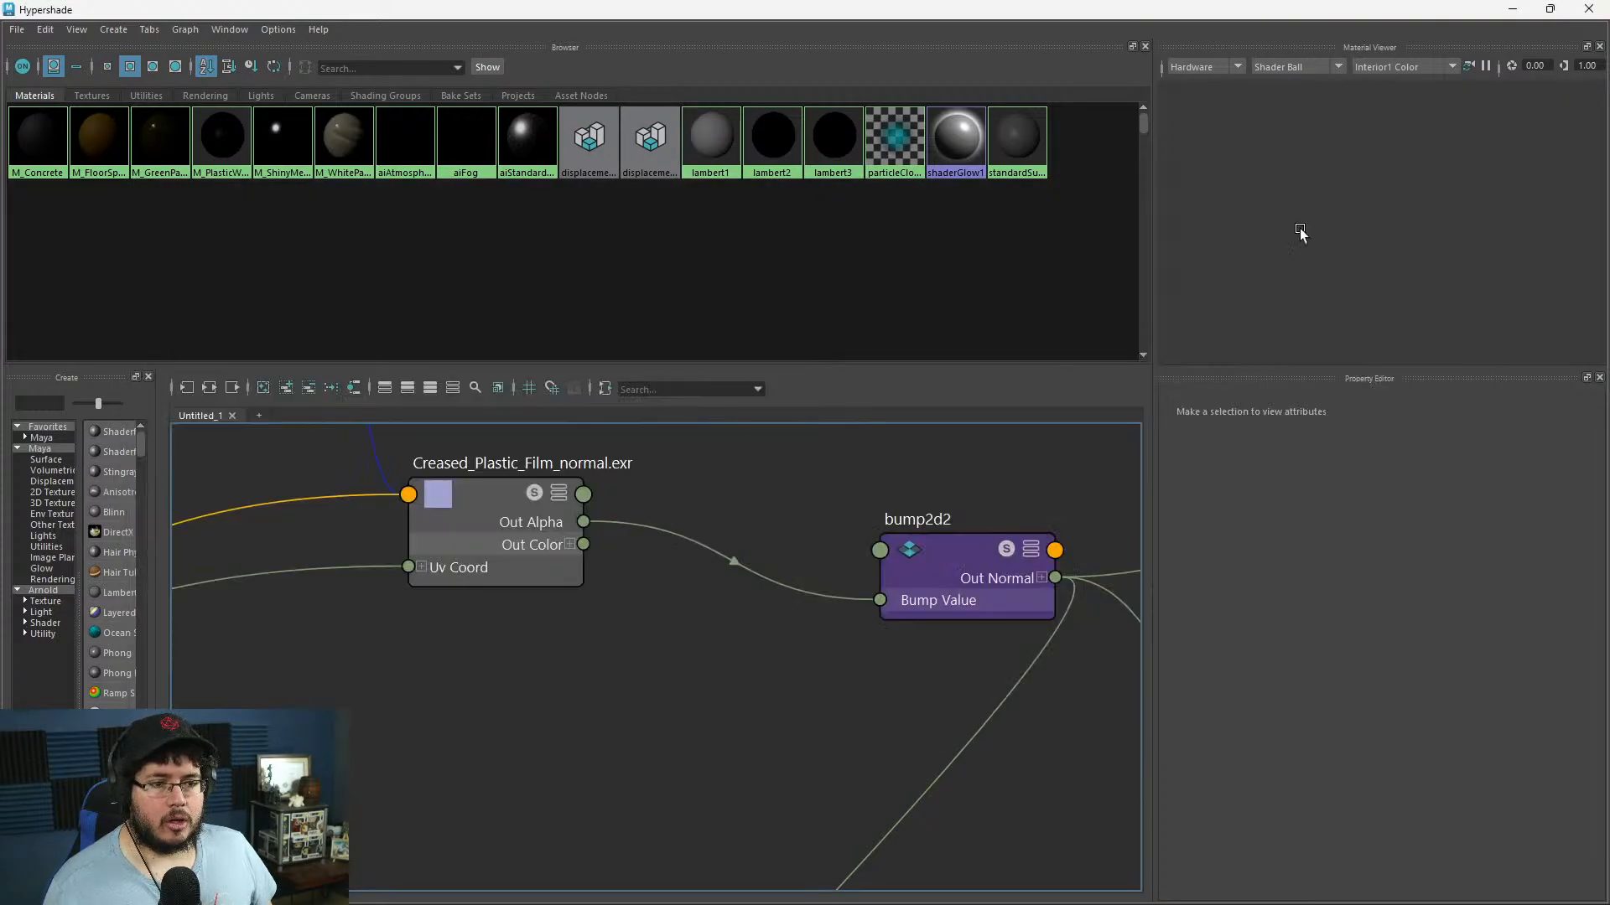
click(1515, 10)
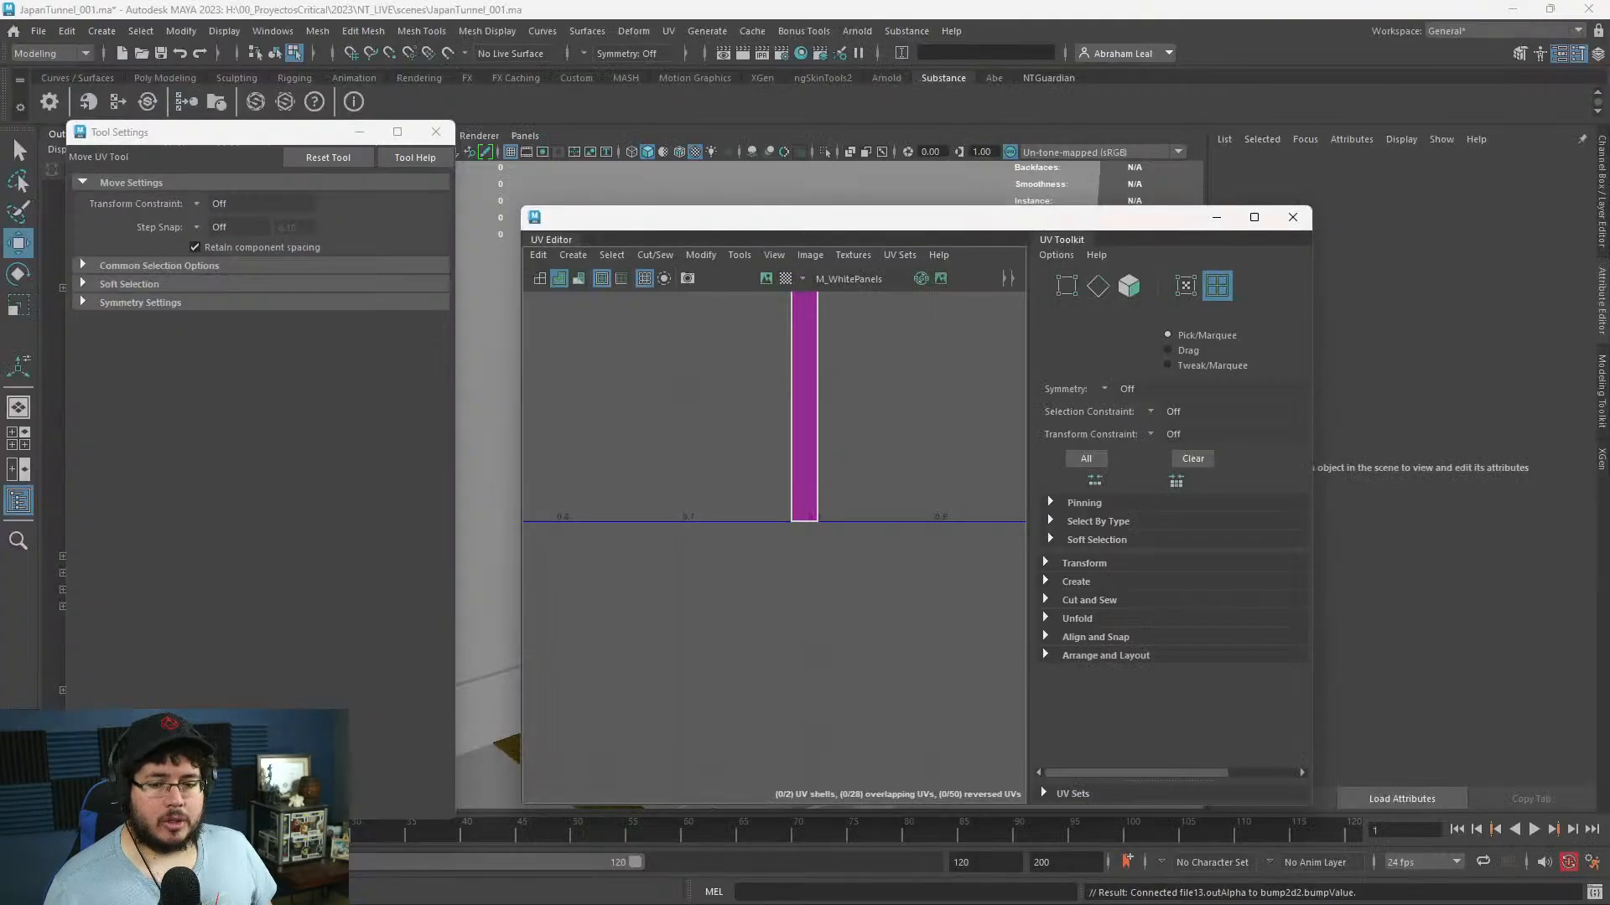
key(alt+Tab)
click(1514, 10)
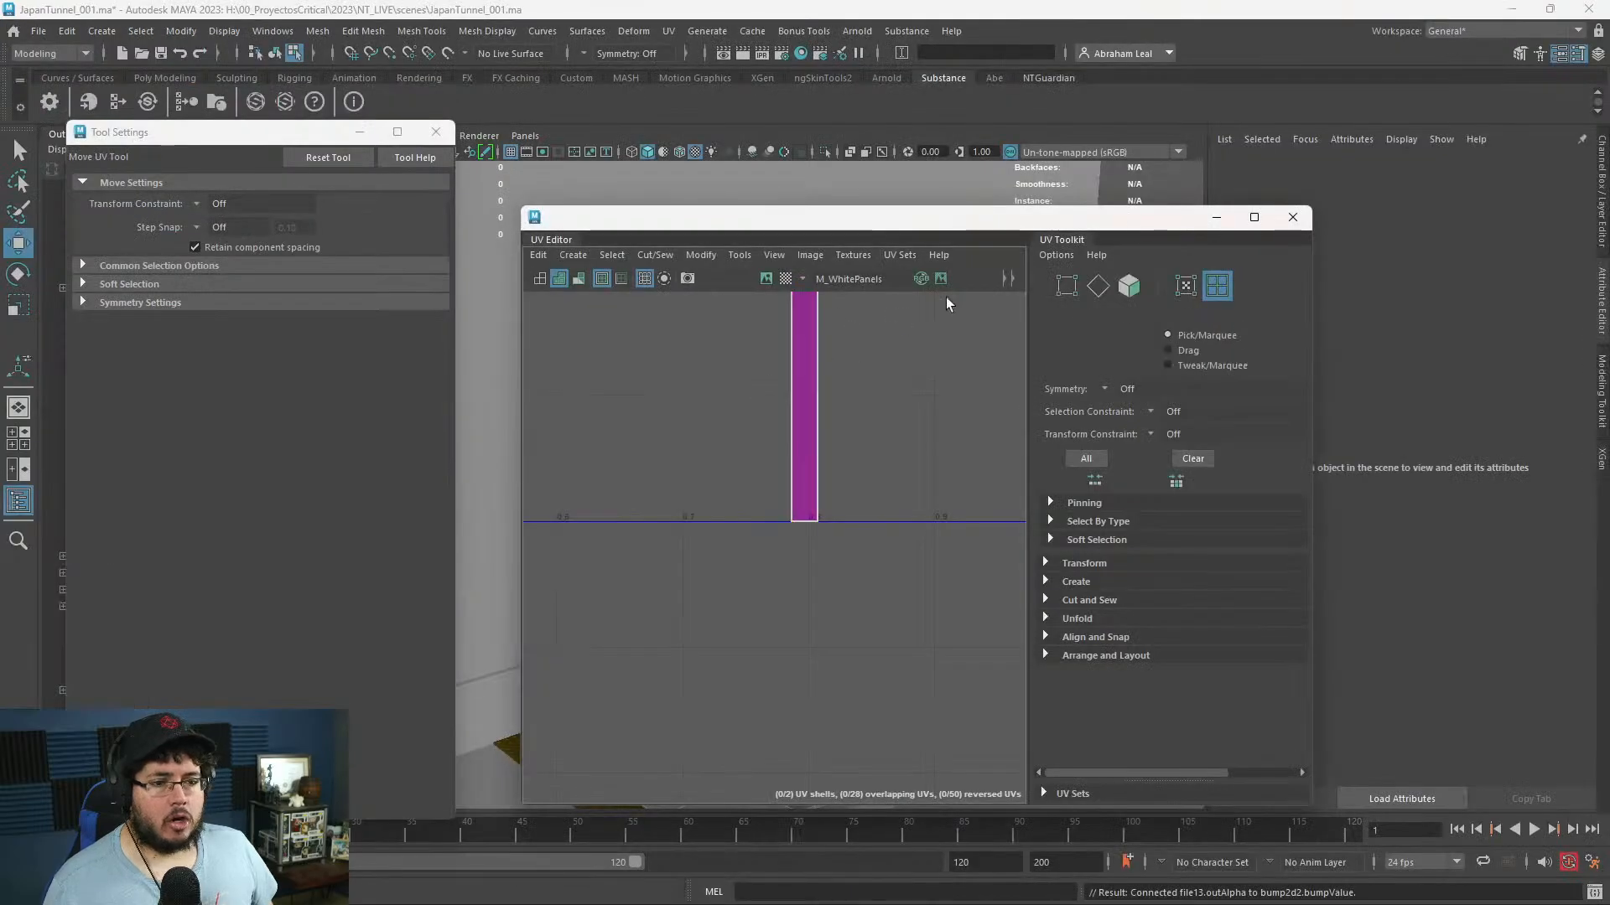
key(alt+Tab)
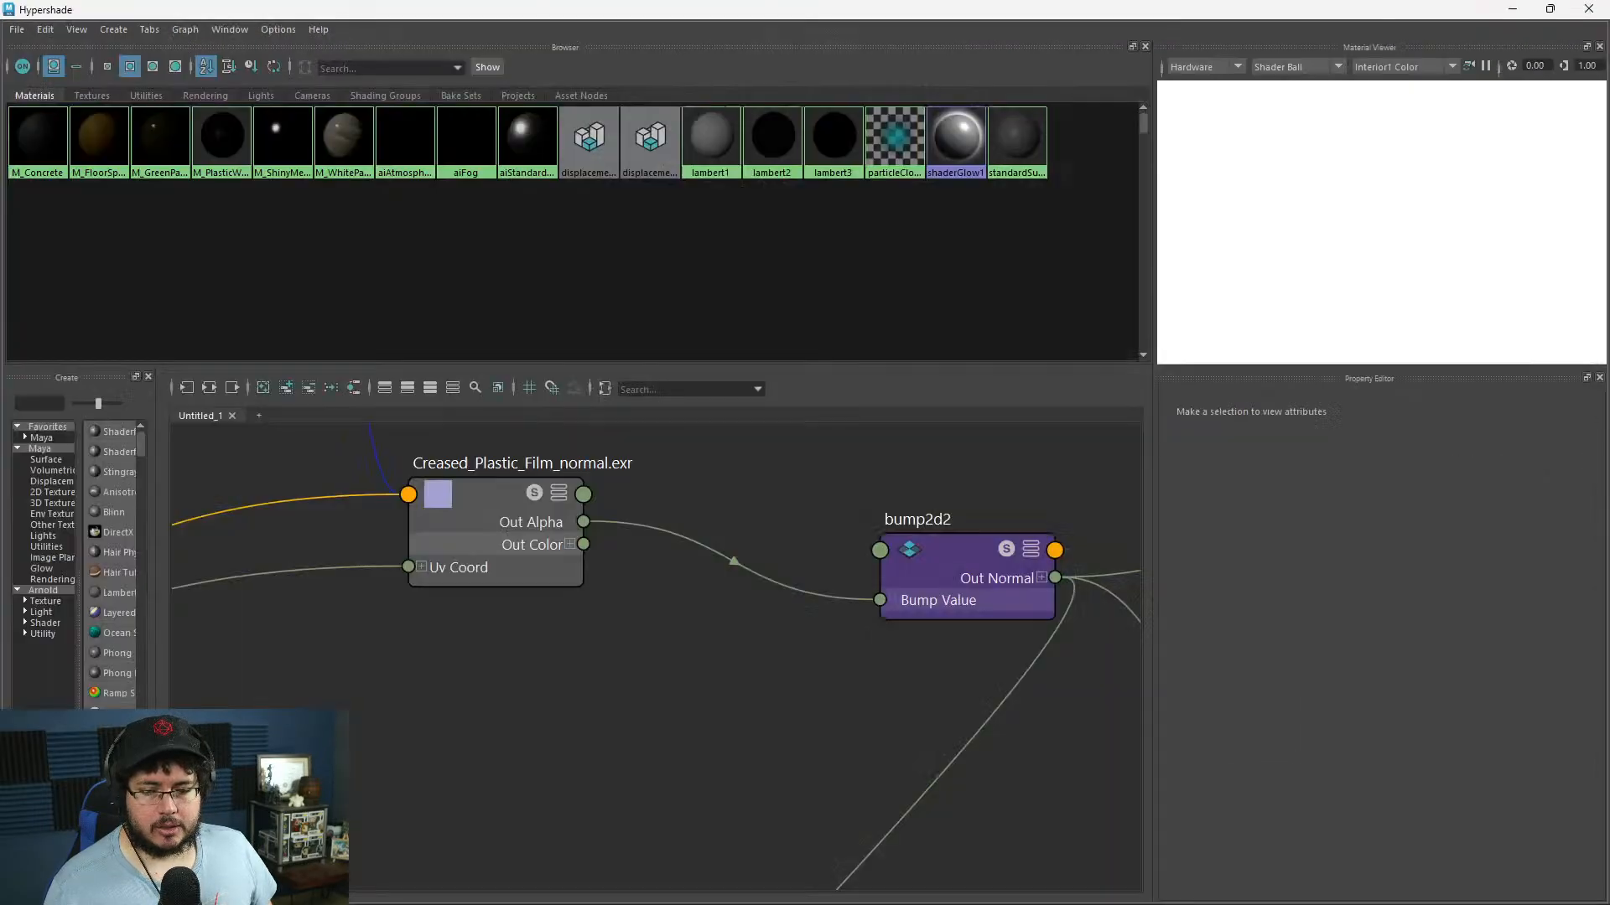
- Lower the Wrinkle Intensity of substanceNode2 to about 0.078 in its Substance parameters
scroll(654, 729, down, 3)
alt+middle_drag(643, 704, 836, 740)
alt+middle_drag(616, 559, 617, 636)
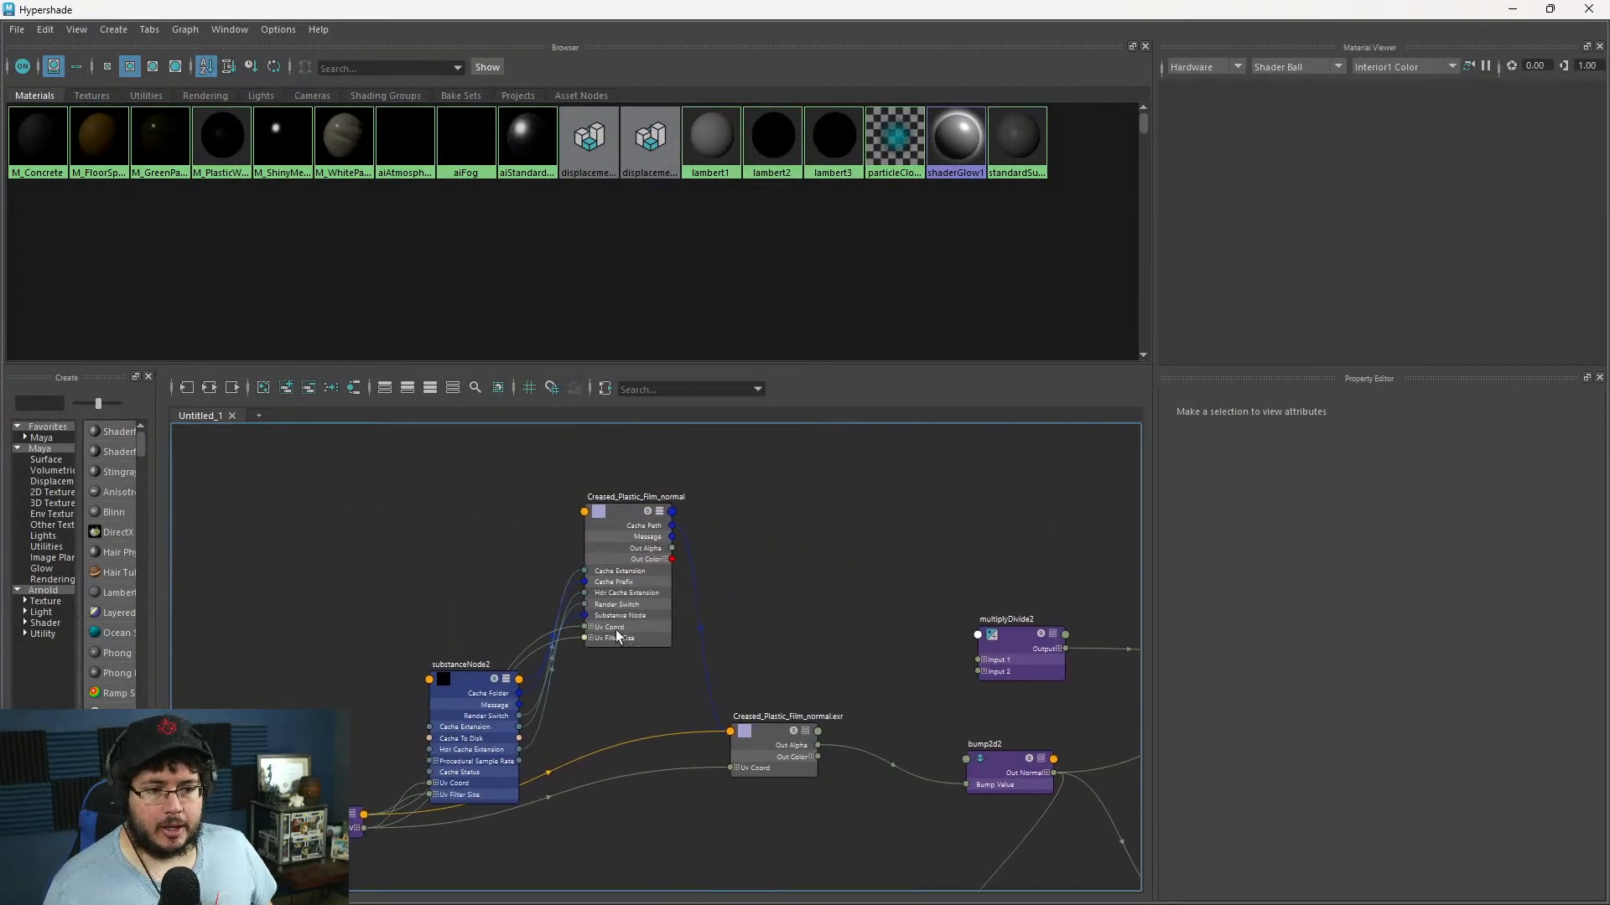
drag(490, 687, 452, 604)
click(633, 511)
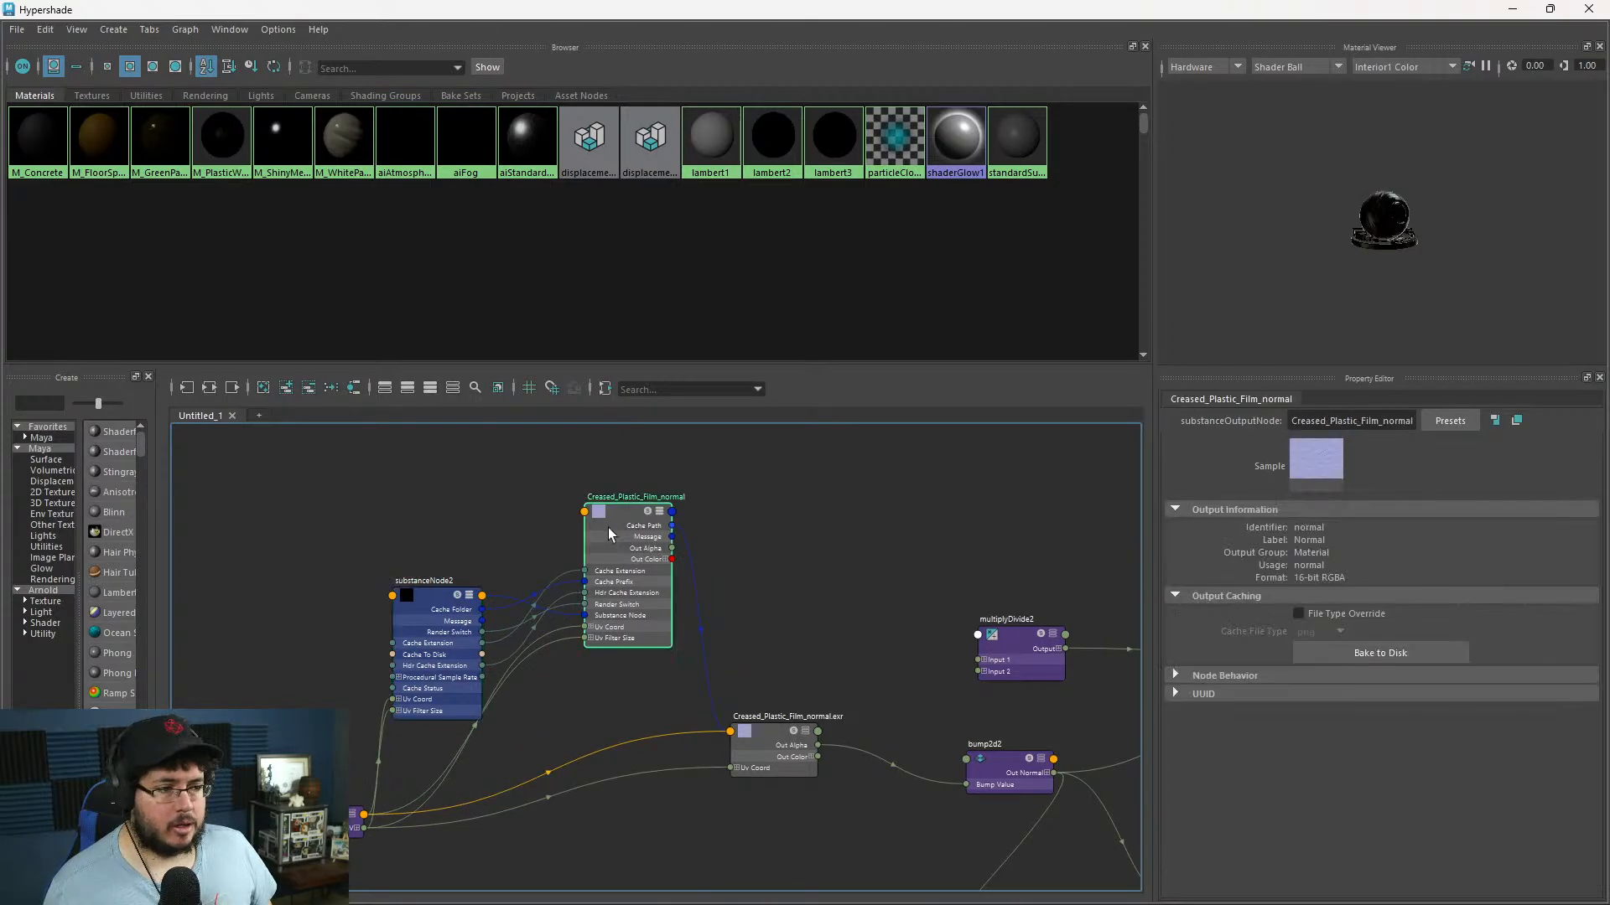
click(447, 633)
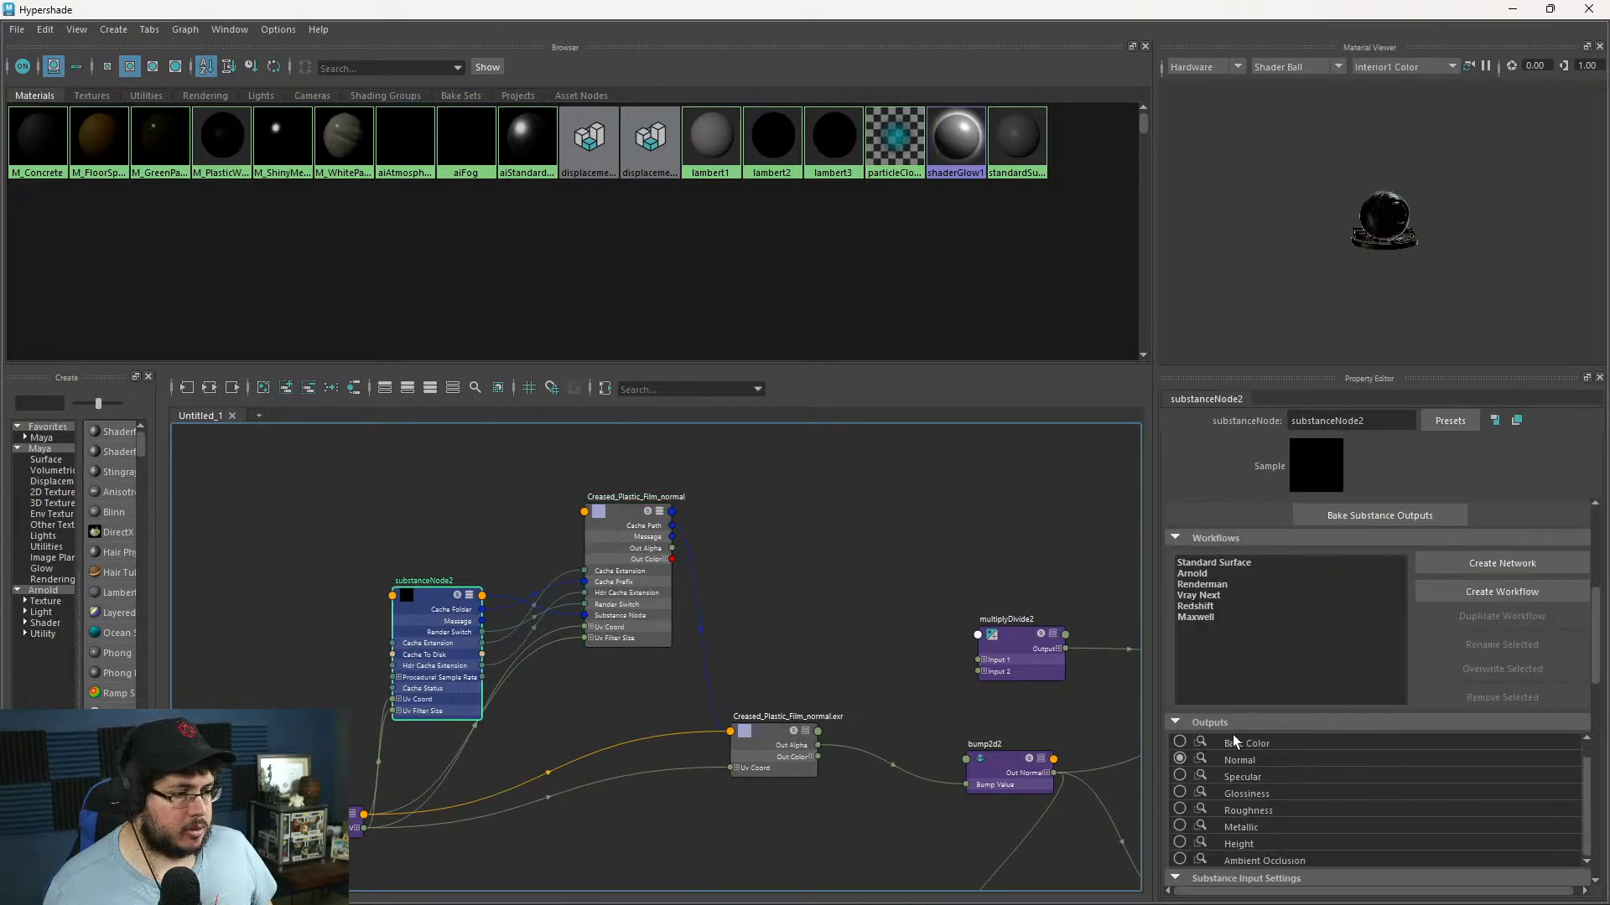
scroll(1177, 708, down, 4)
scroll(1164, 744, down, 10)
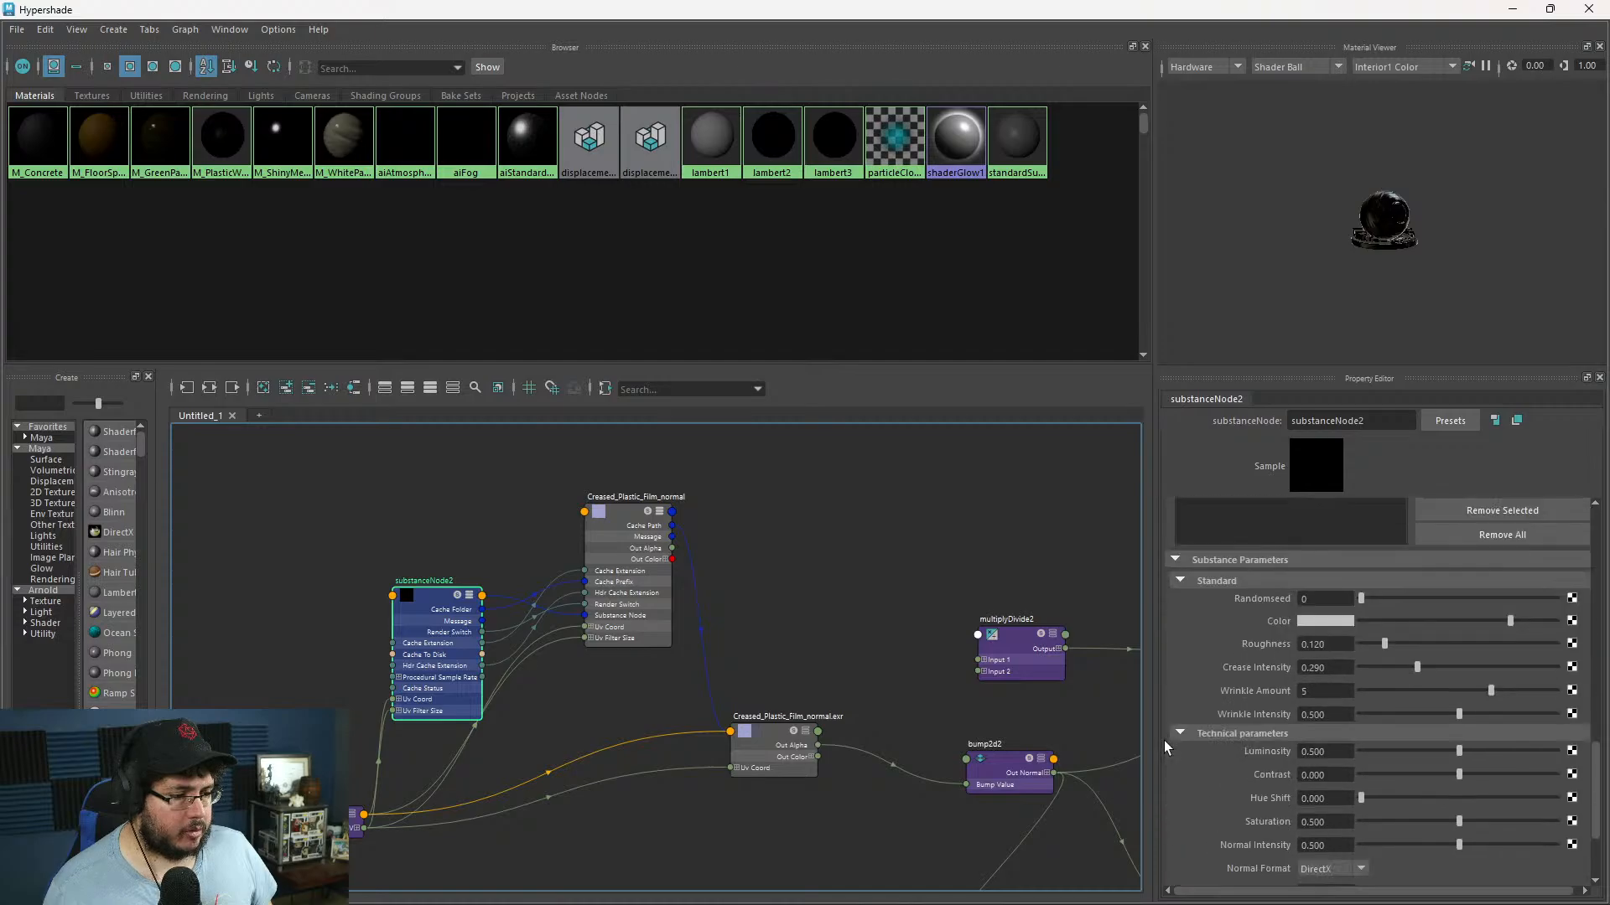
scroll(1164, 746, down, 3)
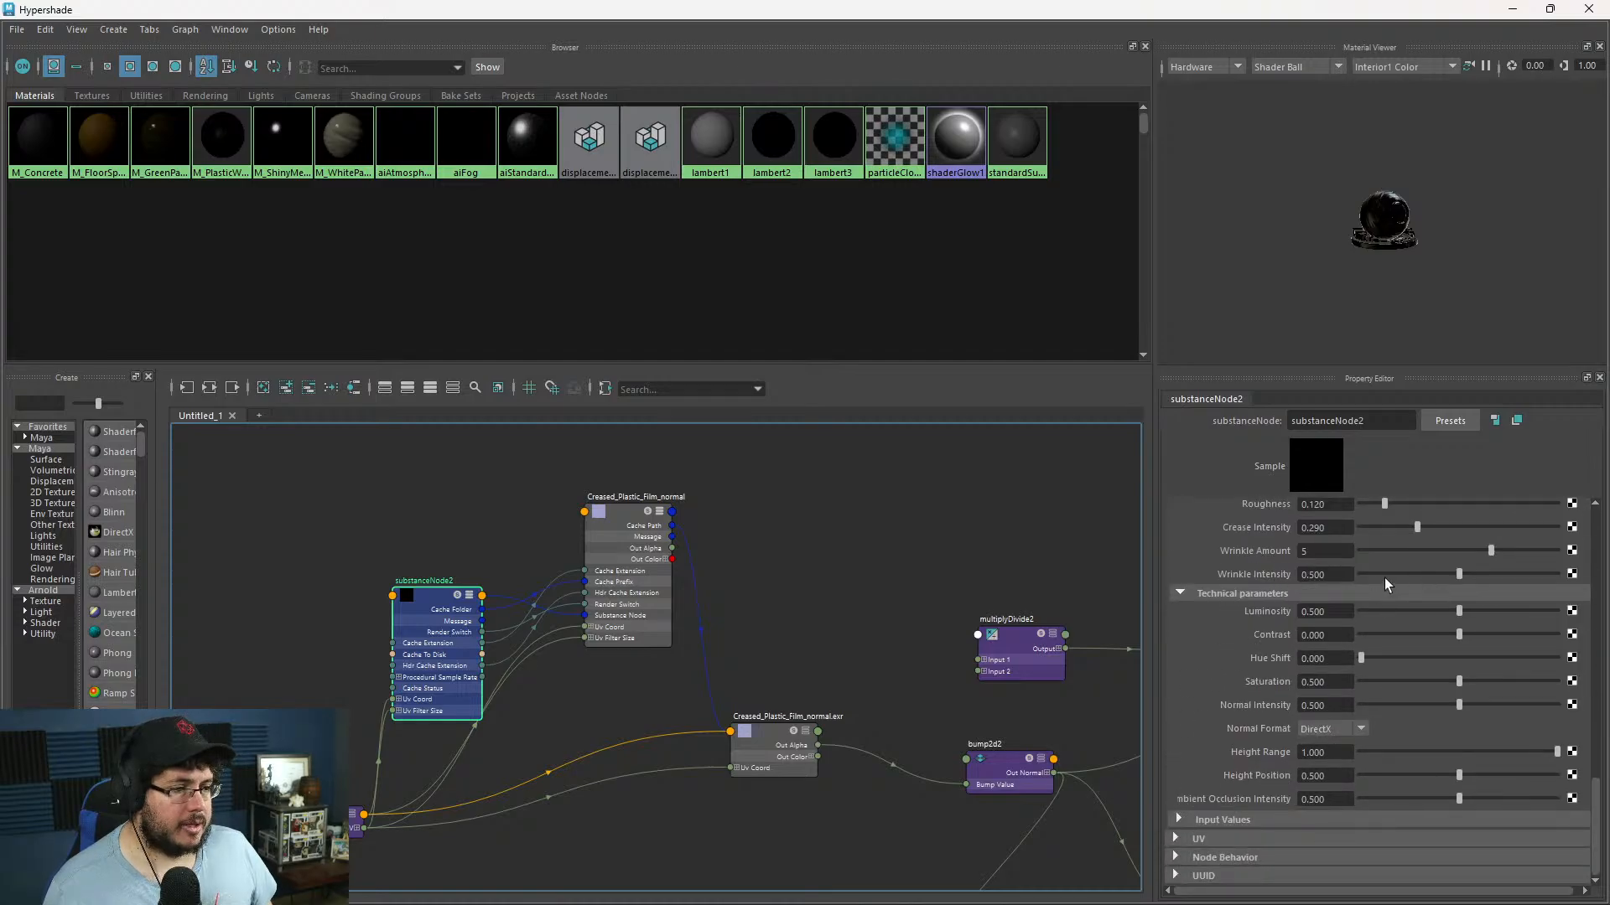
drag(1385, 577, 1376, 574)
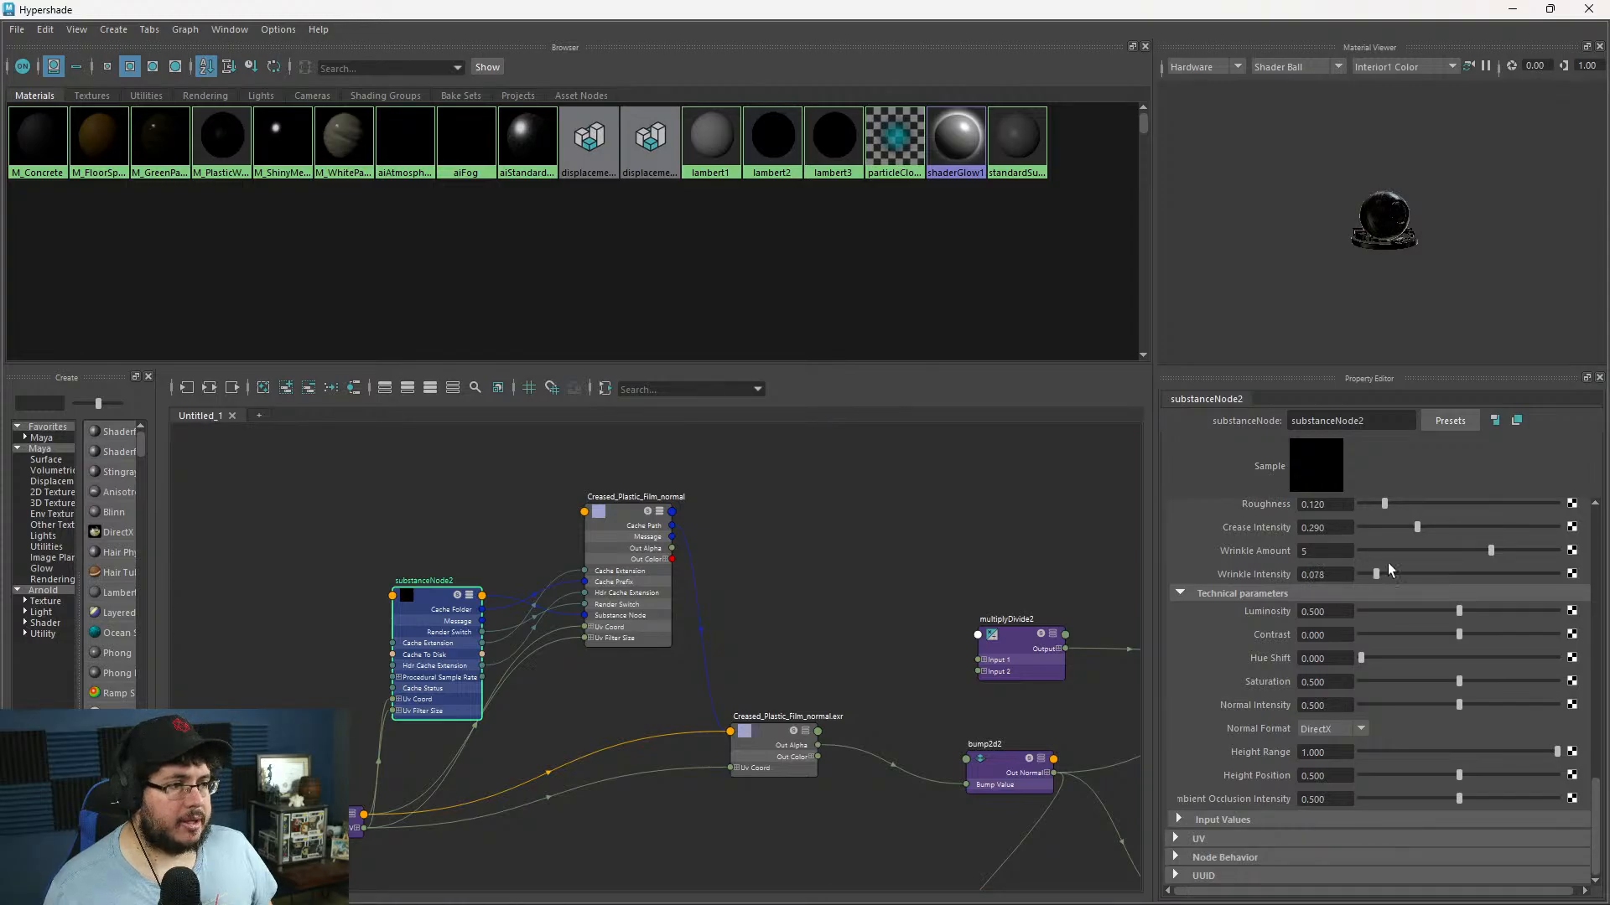
- Render the tunnel again in Arnold RenderView and examine the wrinkle reflections on the wall panels
key(alt+Tab)
click(335, 360)
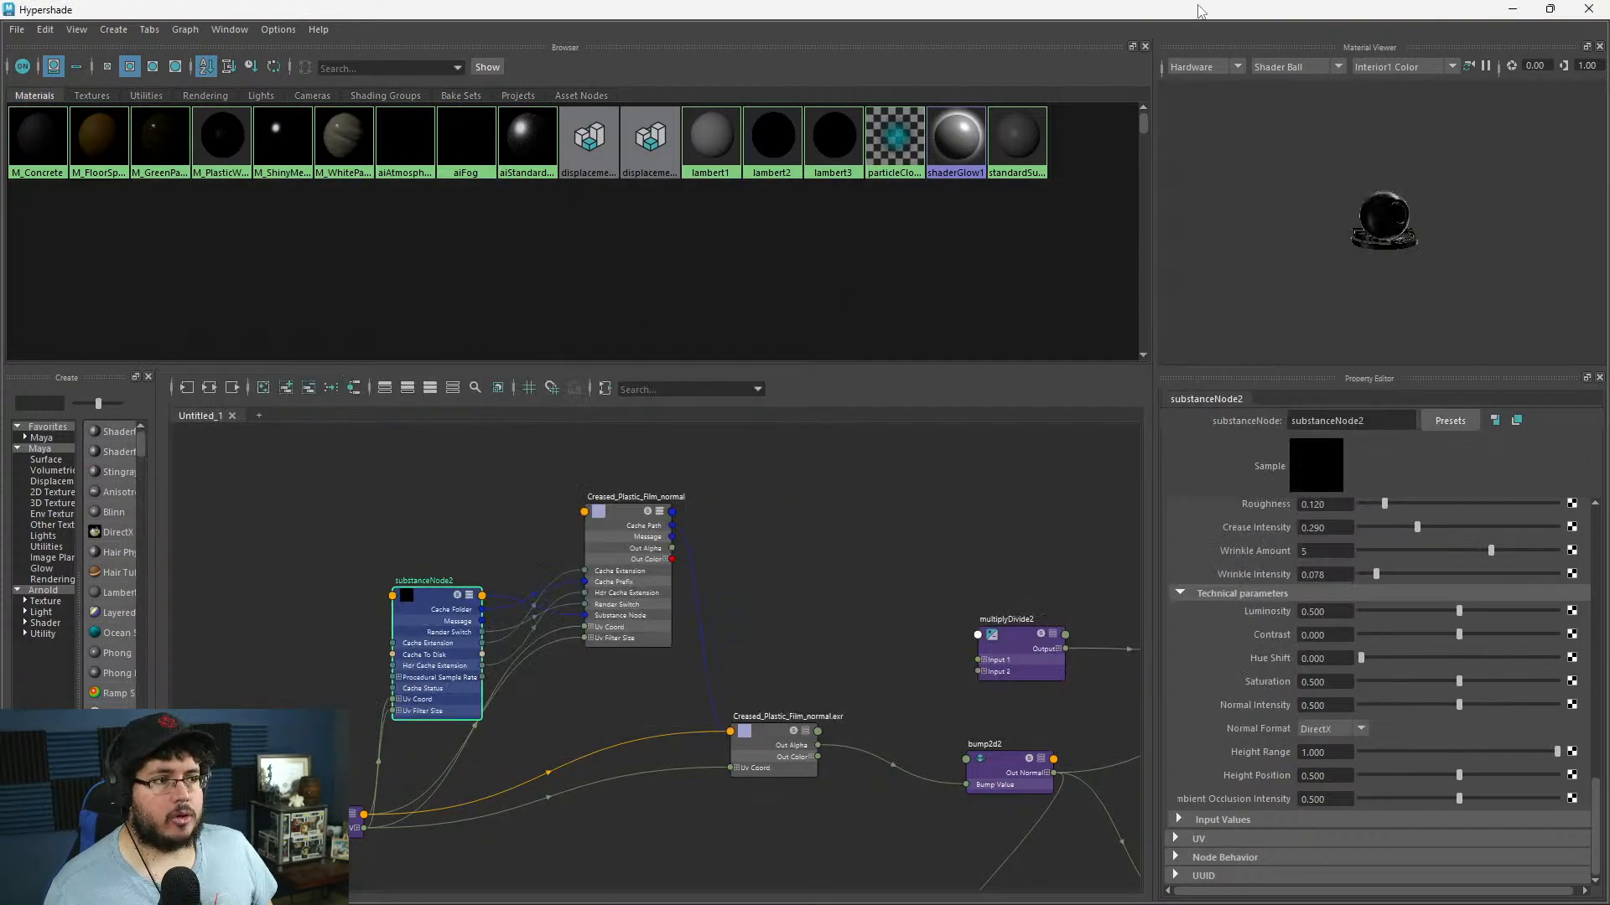
drag(1199, 10, 1112, 68)
key(alt+Tab)
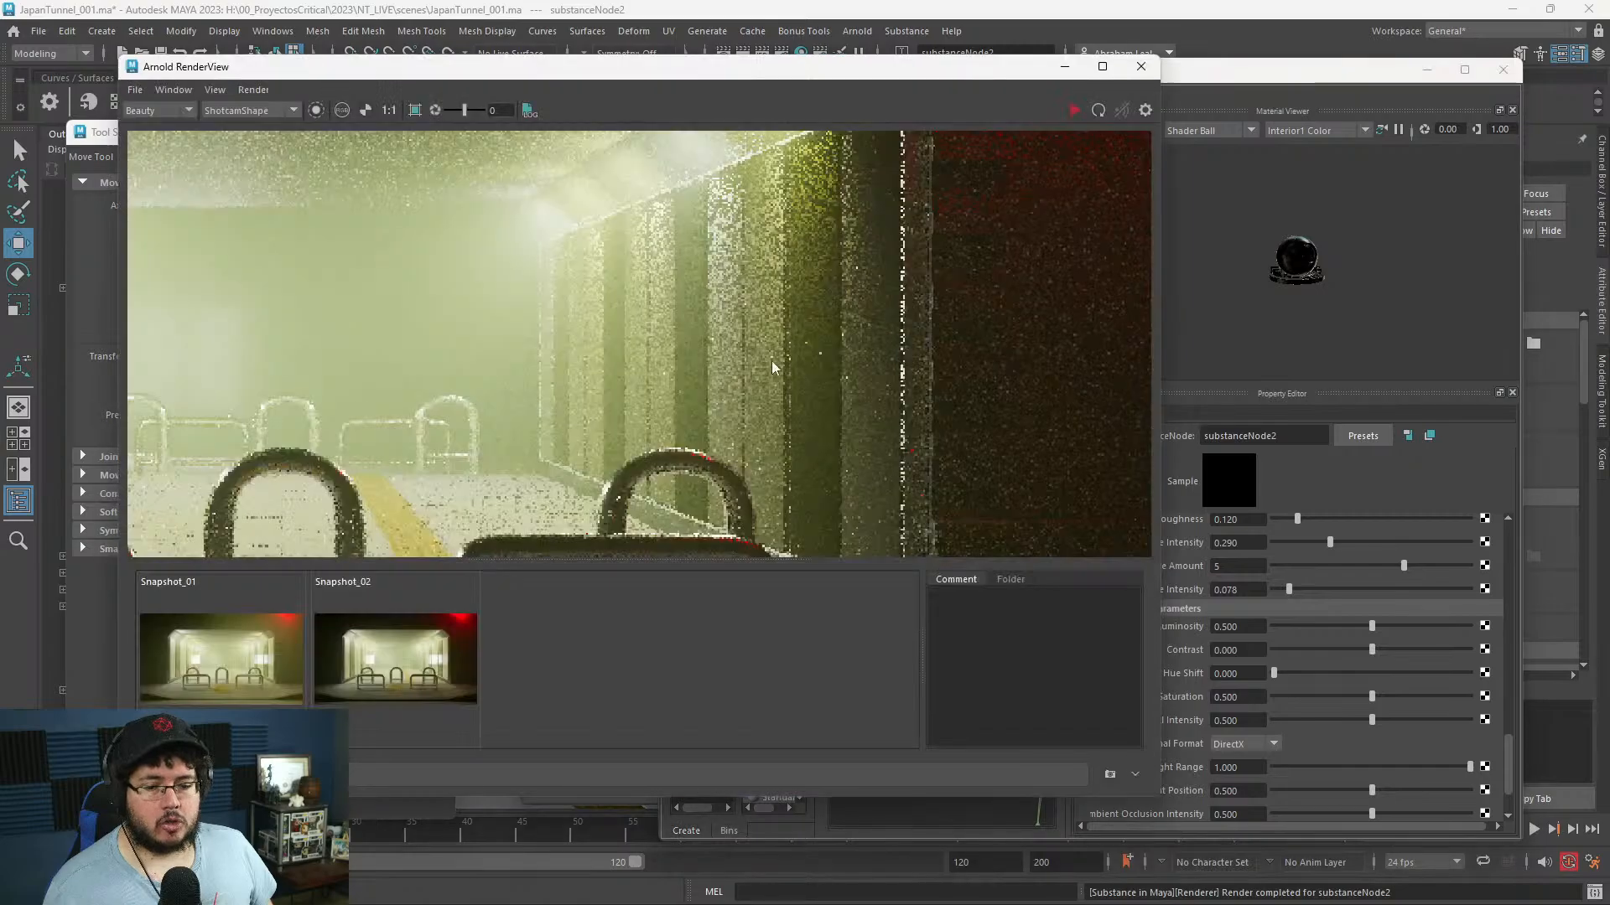
click(1074, 110)
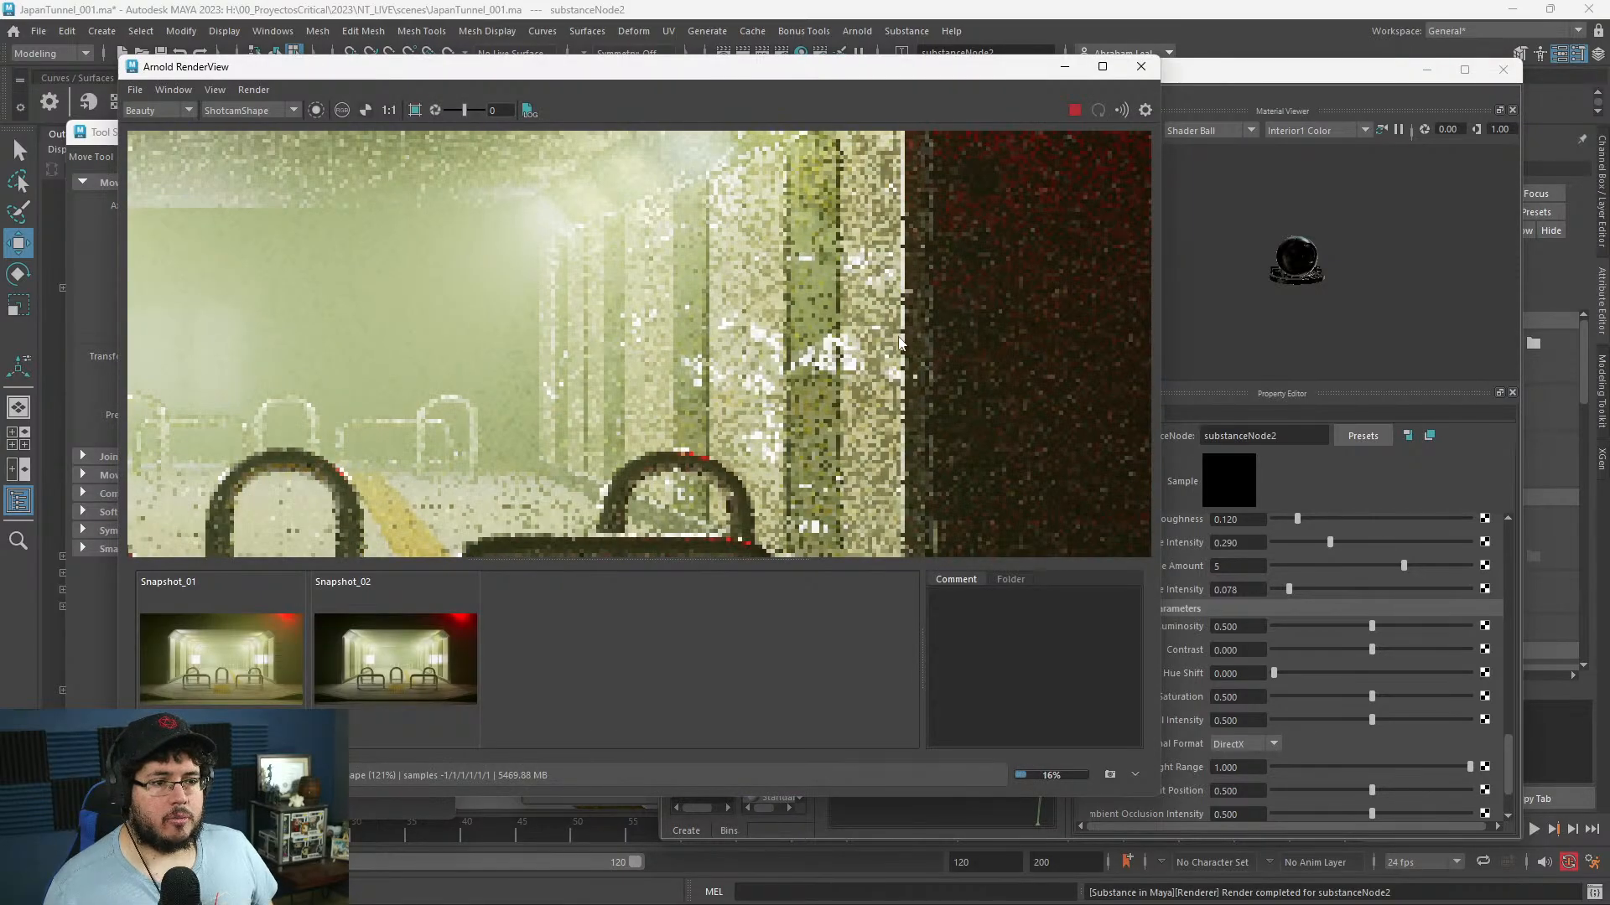
scroll(899, 343, down, 3)
scroll(822, 345, up, 3)
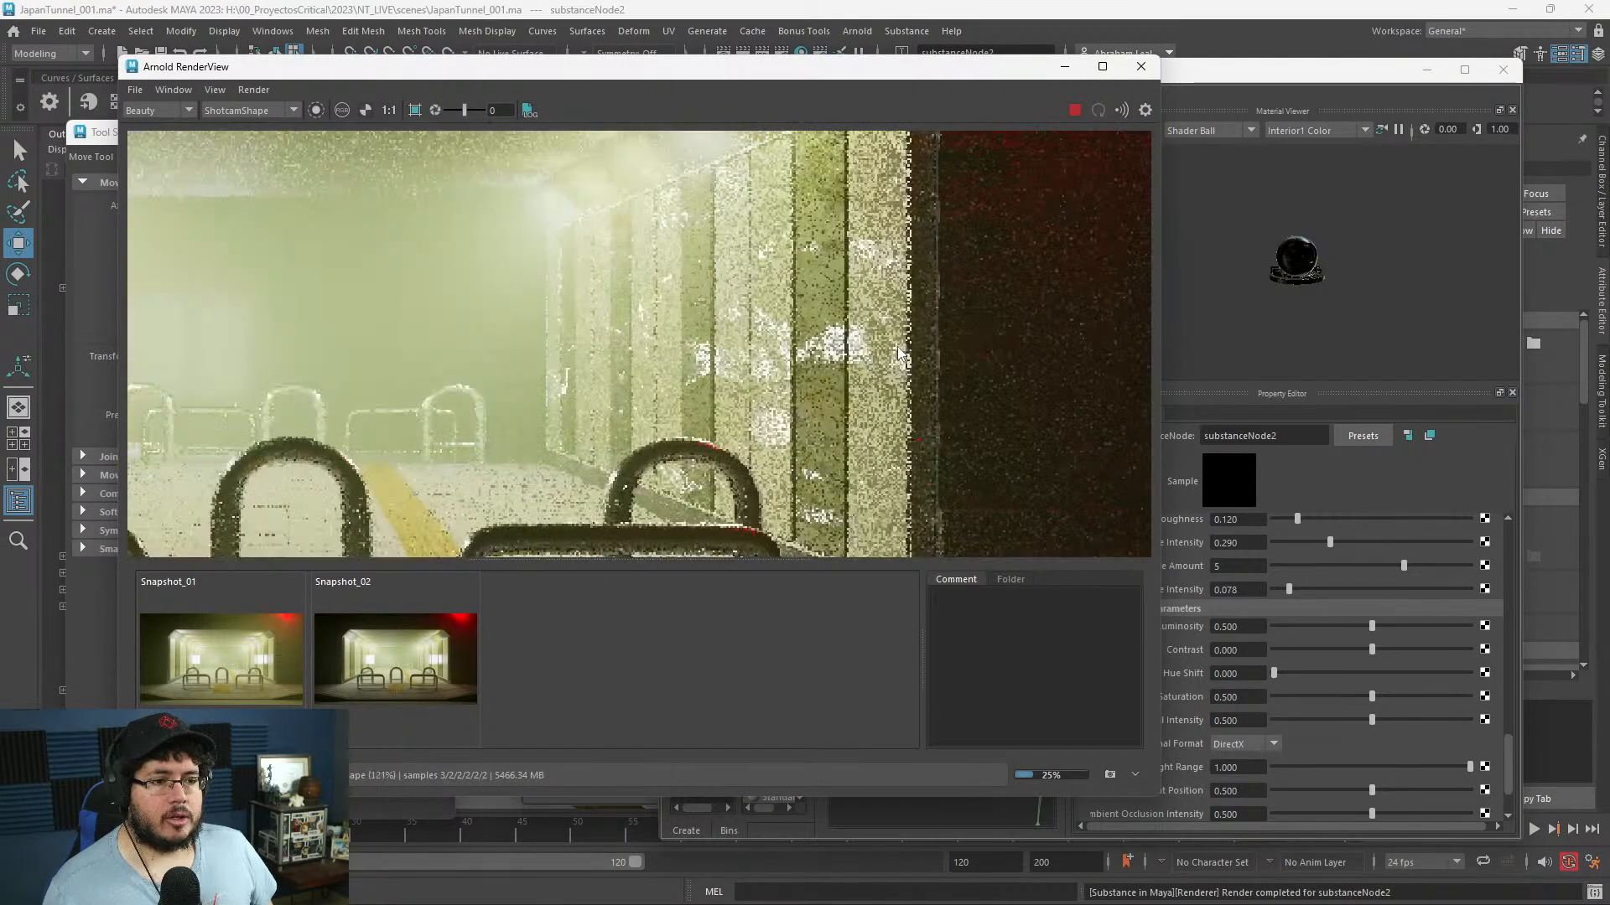
middle_drag(822, 345, 729, 364)
scroll(781, 275, up, 3)
scroll(781, 275, down, 3)
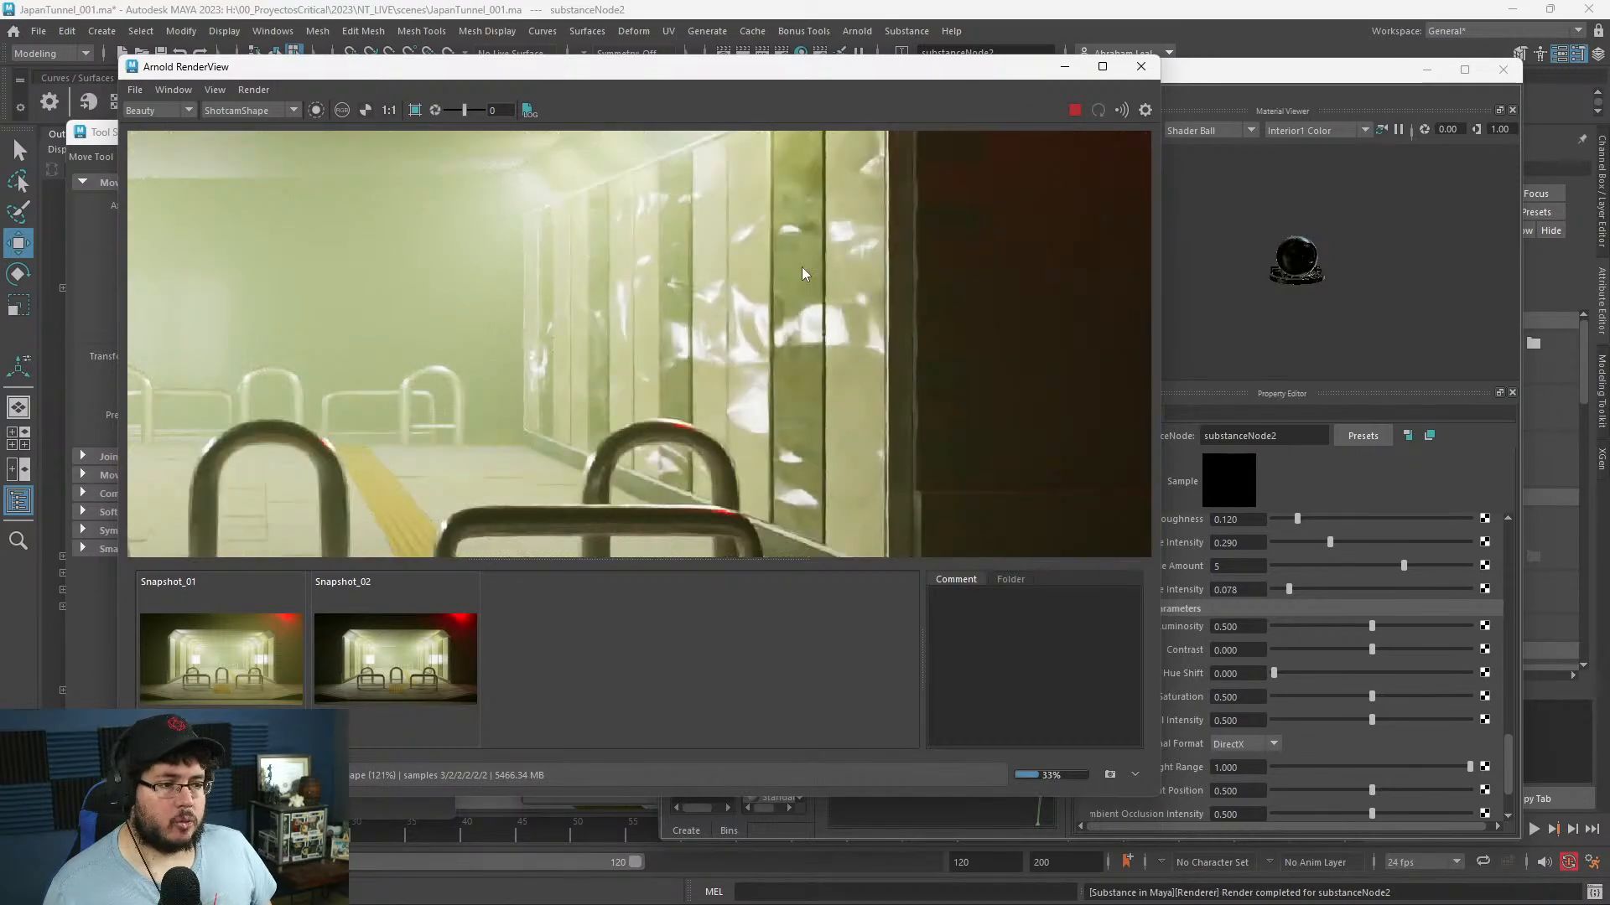
- Reduce substanceNode2's Wrinkle Amount to 2 and its Wrinkle Intensity to about 0.022 in the Substance parameters
click(1357, 570)
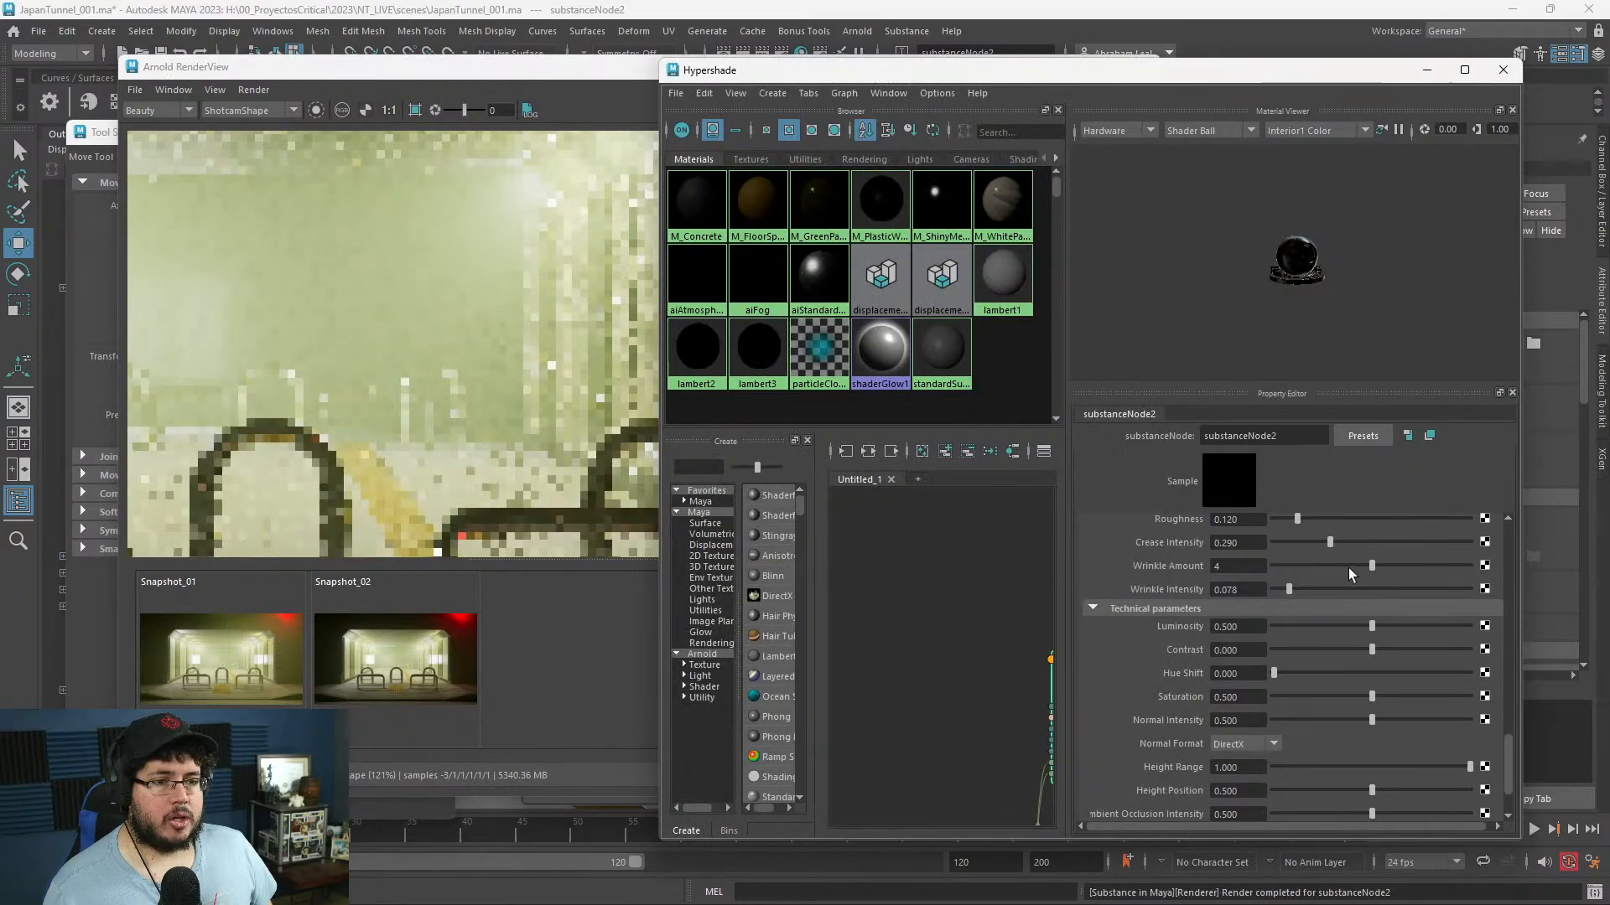
click(550, 76)
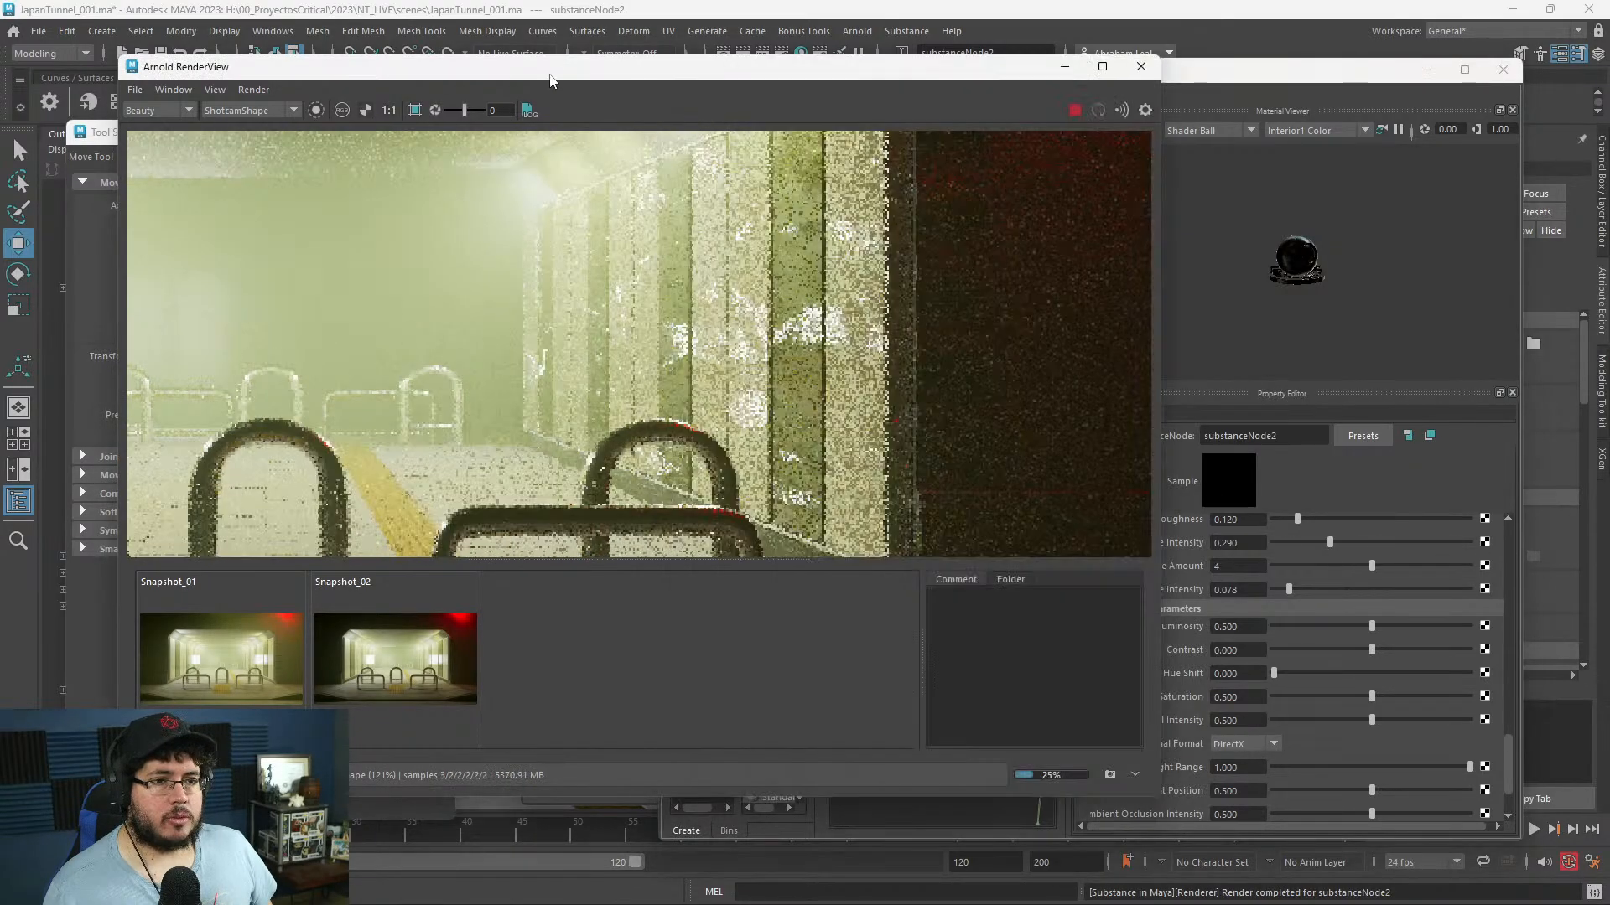
click(1308, 567)
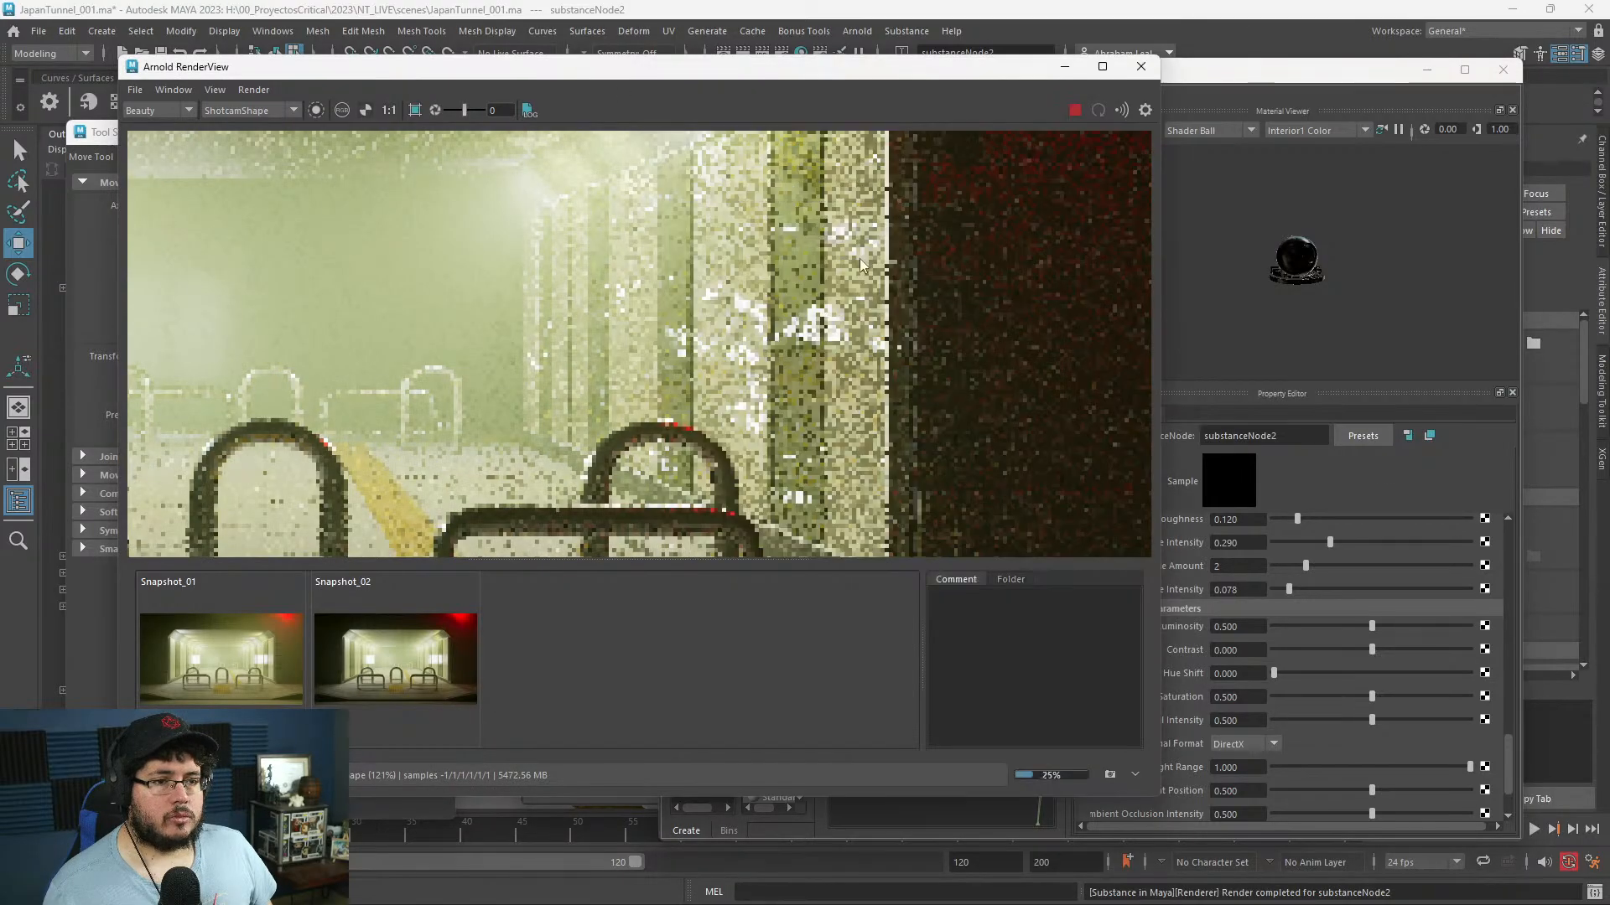
click(1279, 590)
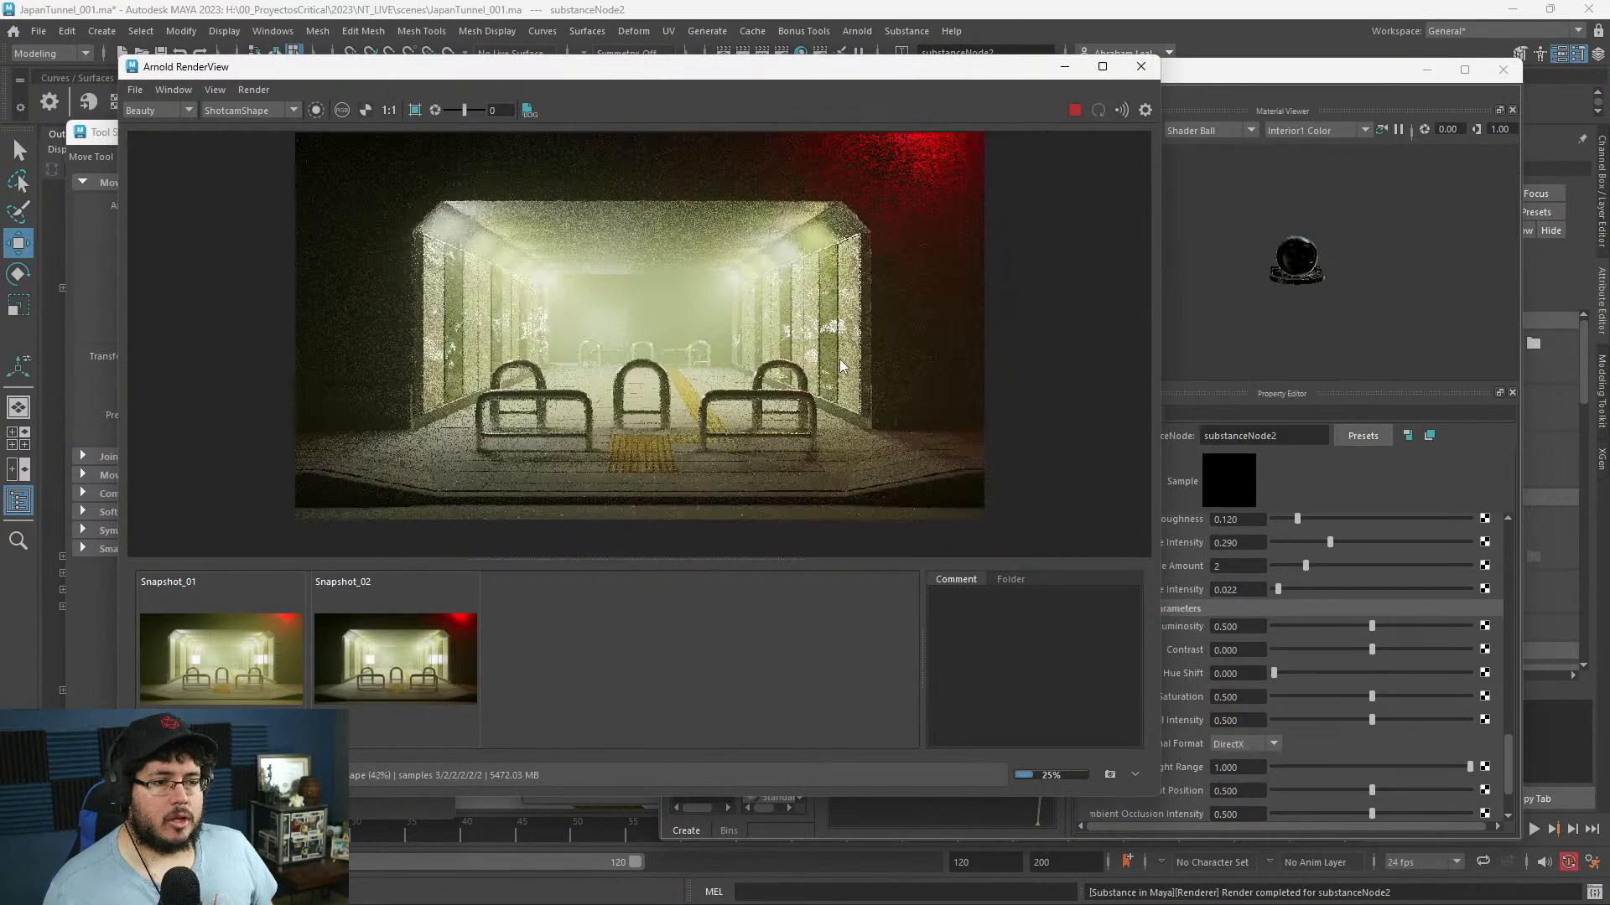
- Examine the updated Arnold render of the tunnel up close and as a whole, checking the wrinkle highlights on the wall panels, and stop rendering
scroll(841, 367, up, 4)
scroll(841, 366, down, 2)
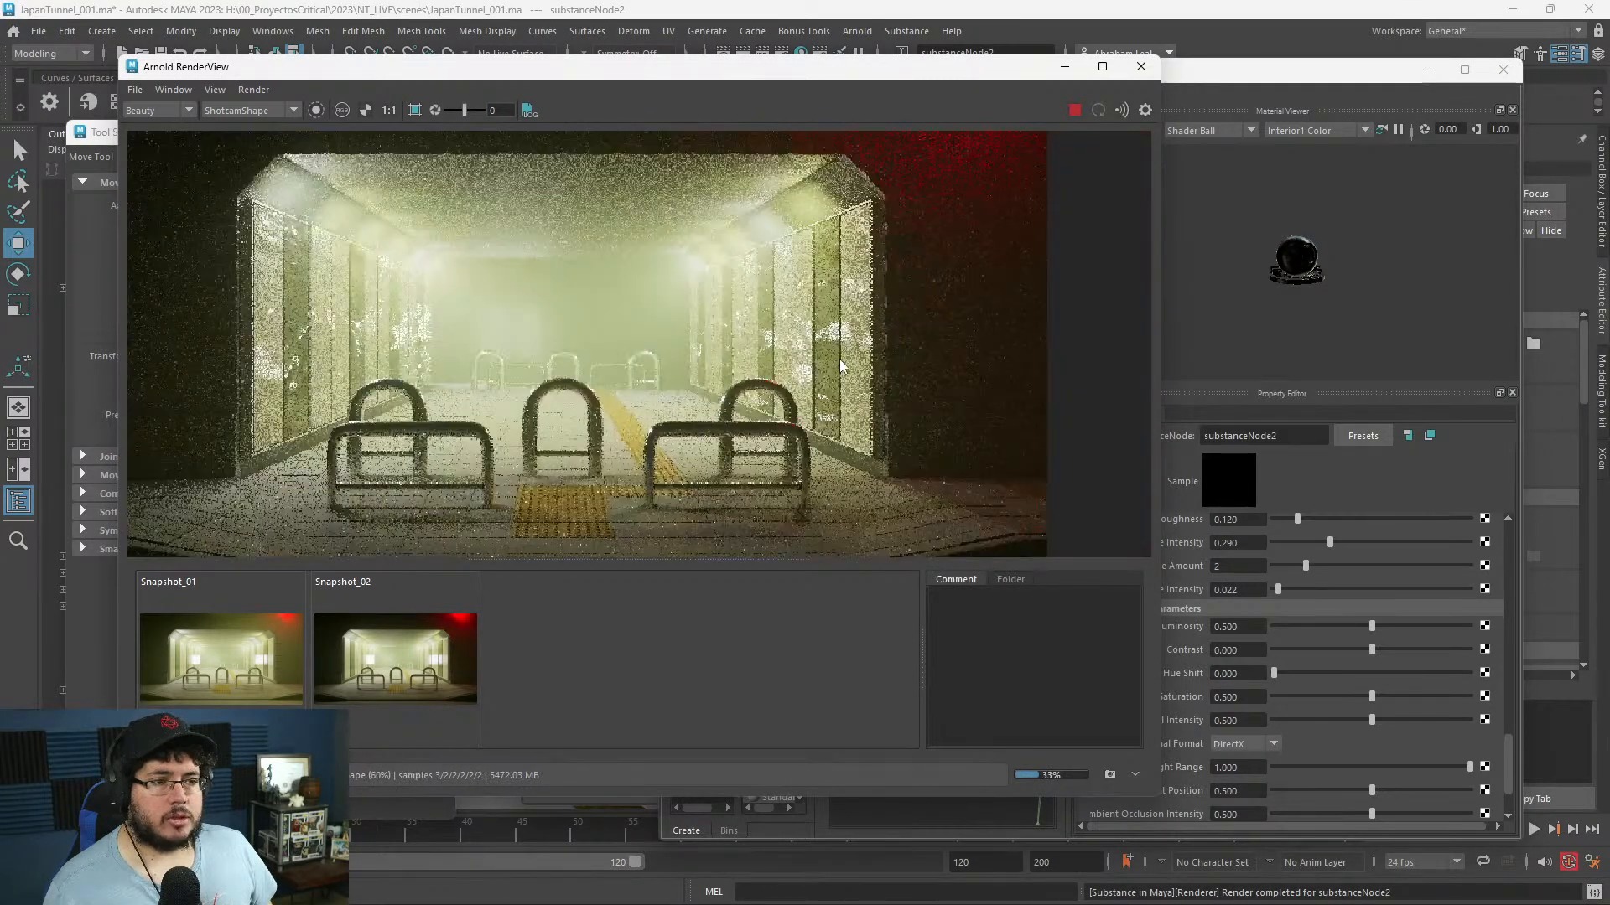
scroll(841, 366, down, 2)
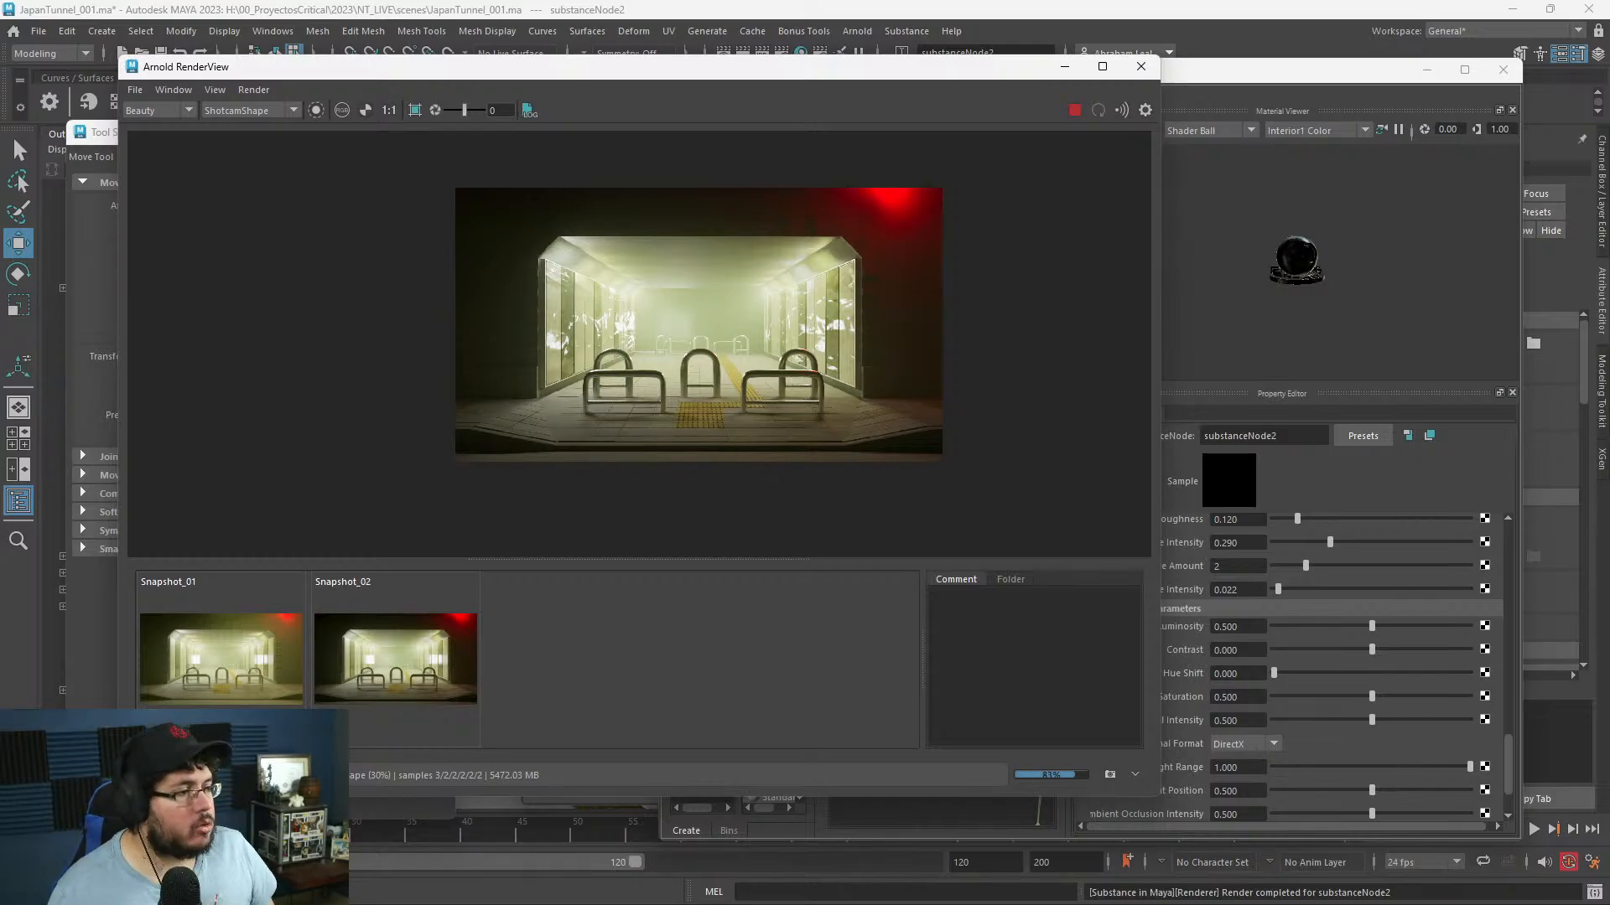
scroll(748, 288, up, 4)
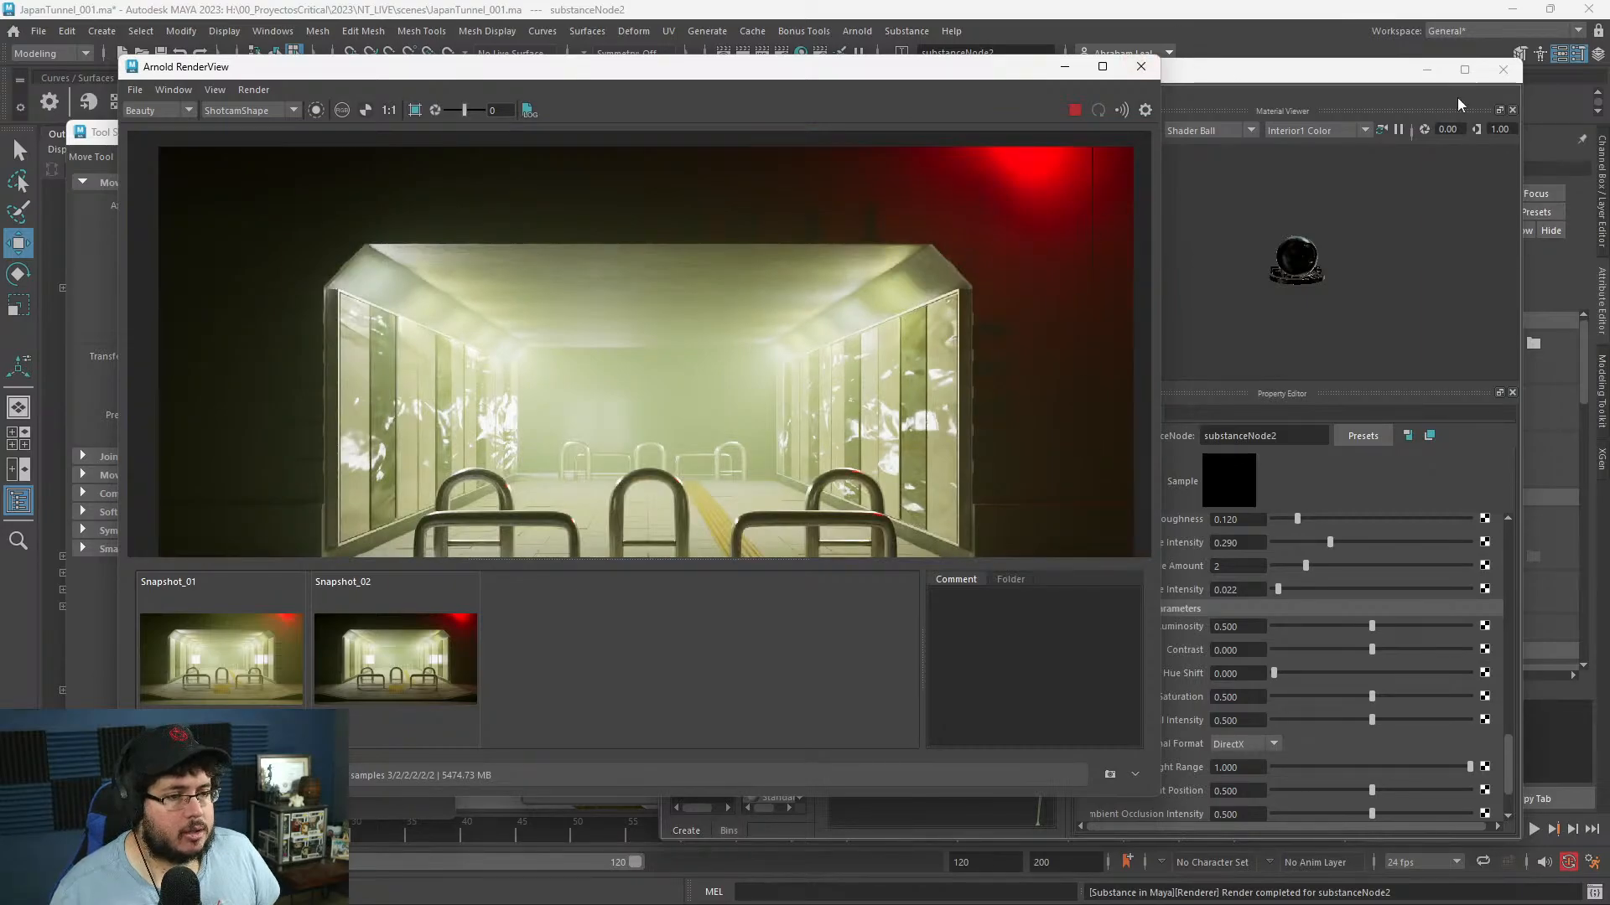
click(1424, 75)
click(1425, 74)
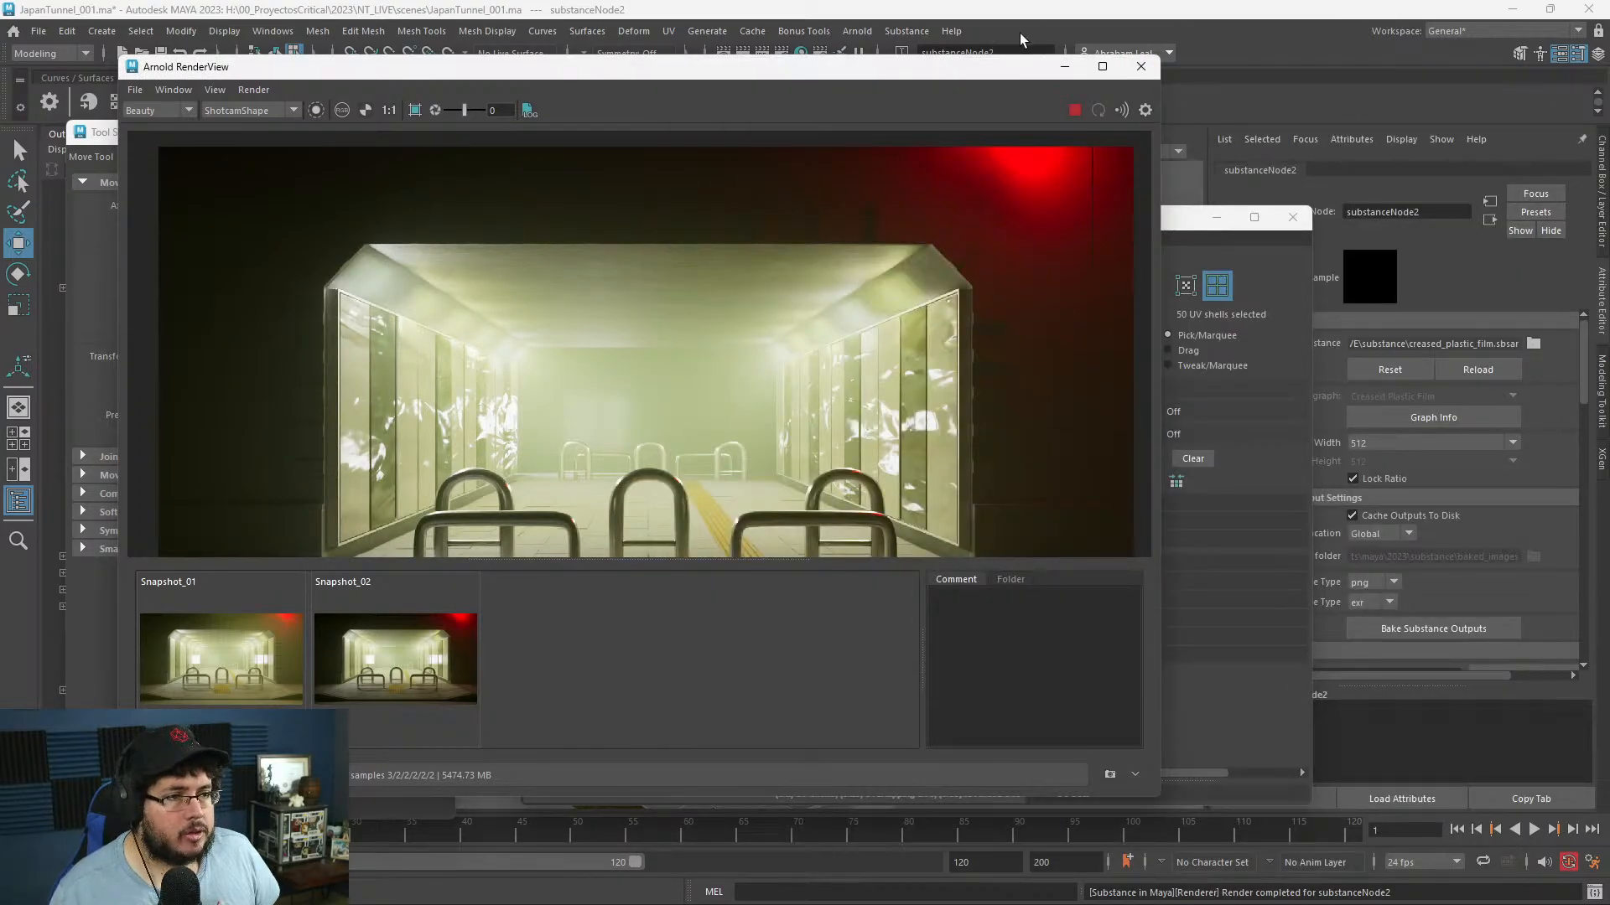
click(1074, 111)
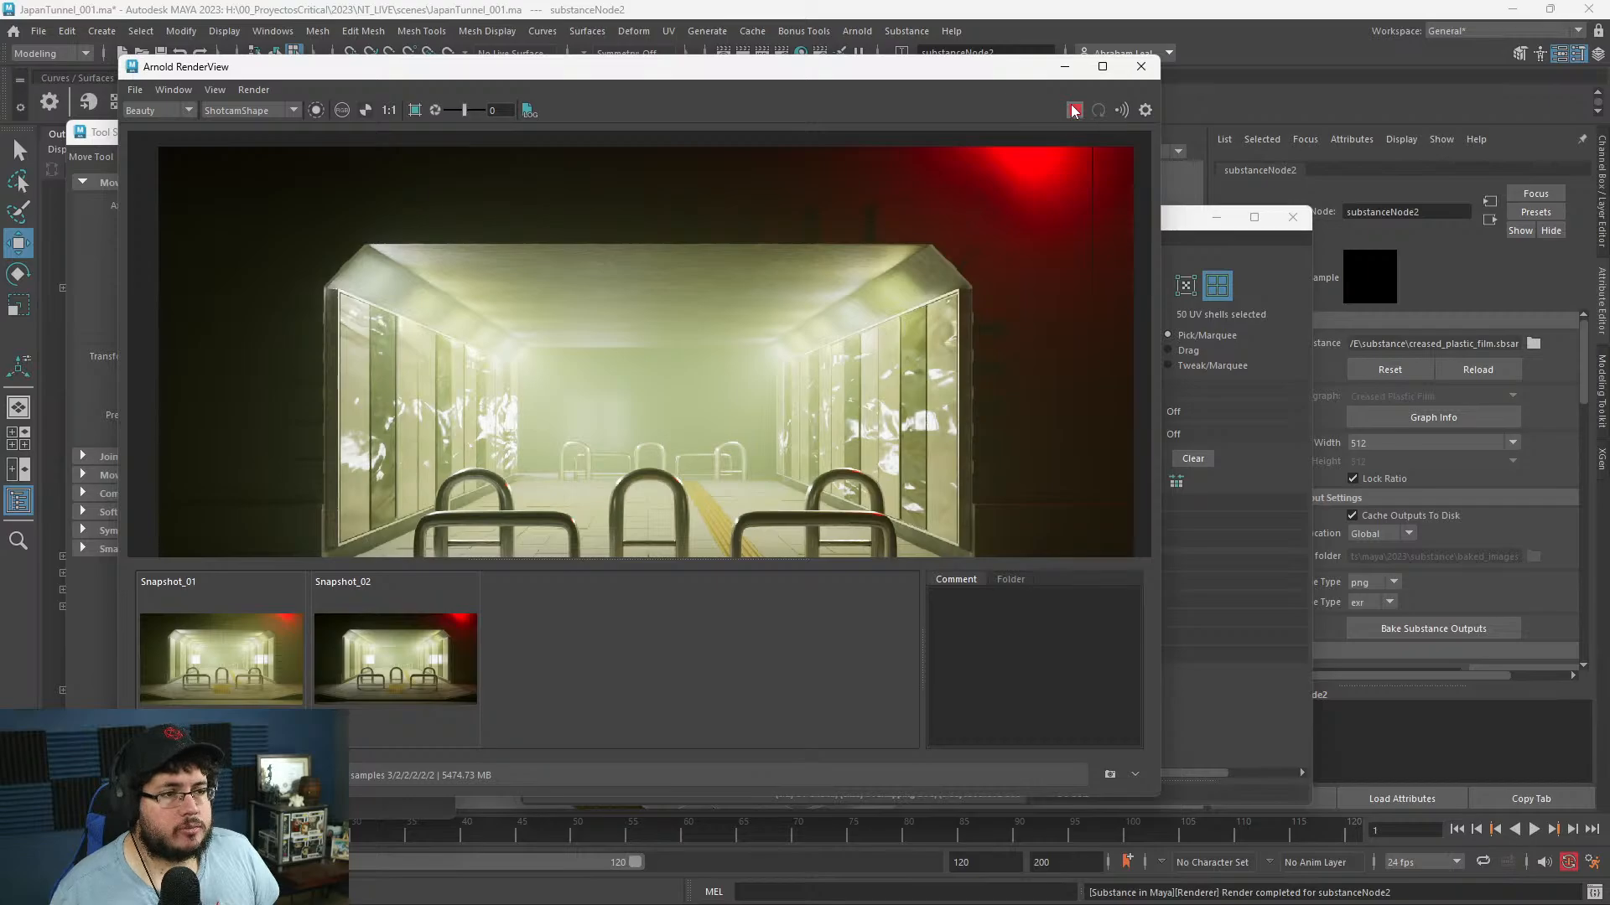
- Find the M_WhitePanels material in the Hypershade graph and set its Specular Roughness to about 0.295
key(alt+Tab)
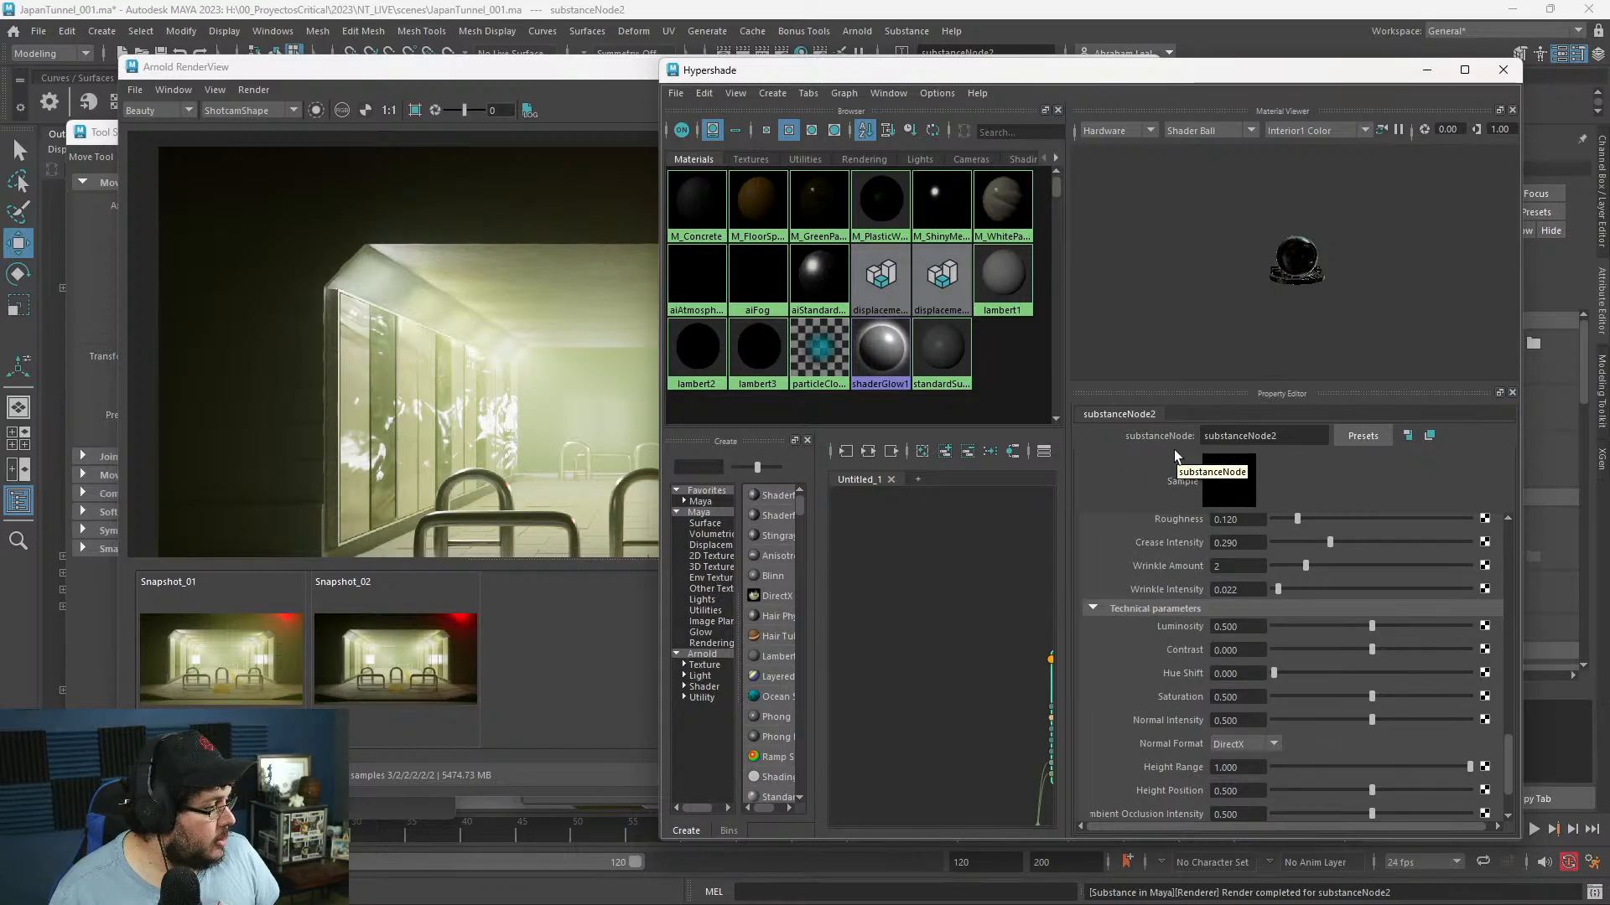
scroll(953, 584, down, 2)
alt+middle_drag(938, 593, 835, 591)
scroll(955, 589, down, 2)
alt+middle_drag(1014, 573, 894, 542)
scroll(969, 554, down, 5)
alt+middle_drag(996, 560, 894, 737)
scroll(991, 575, up, 5)
scroll(977, 588, up, 5)
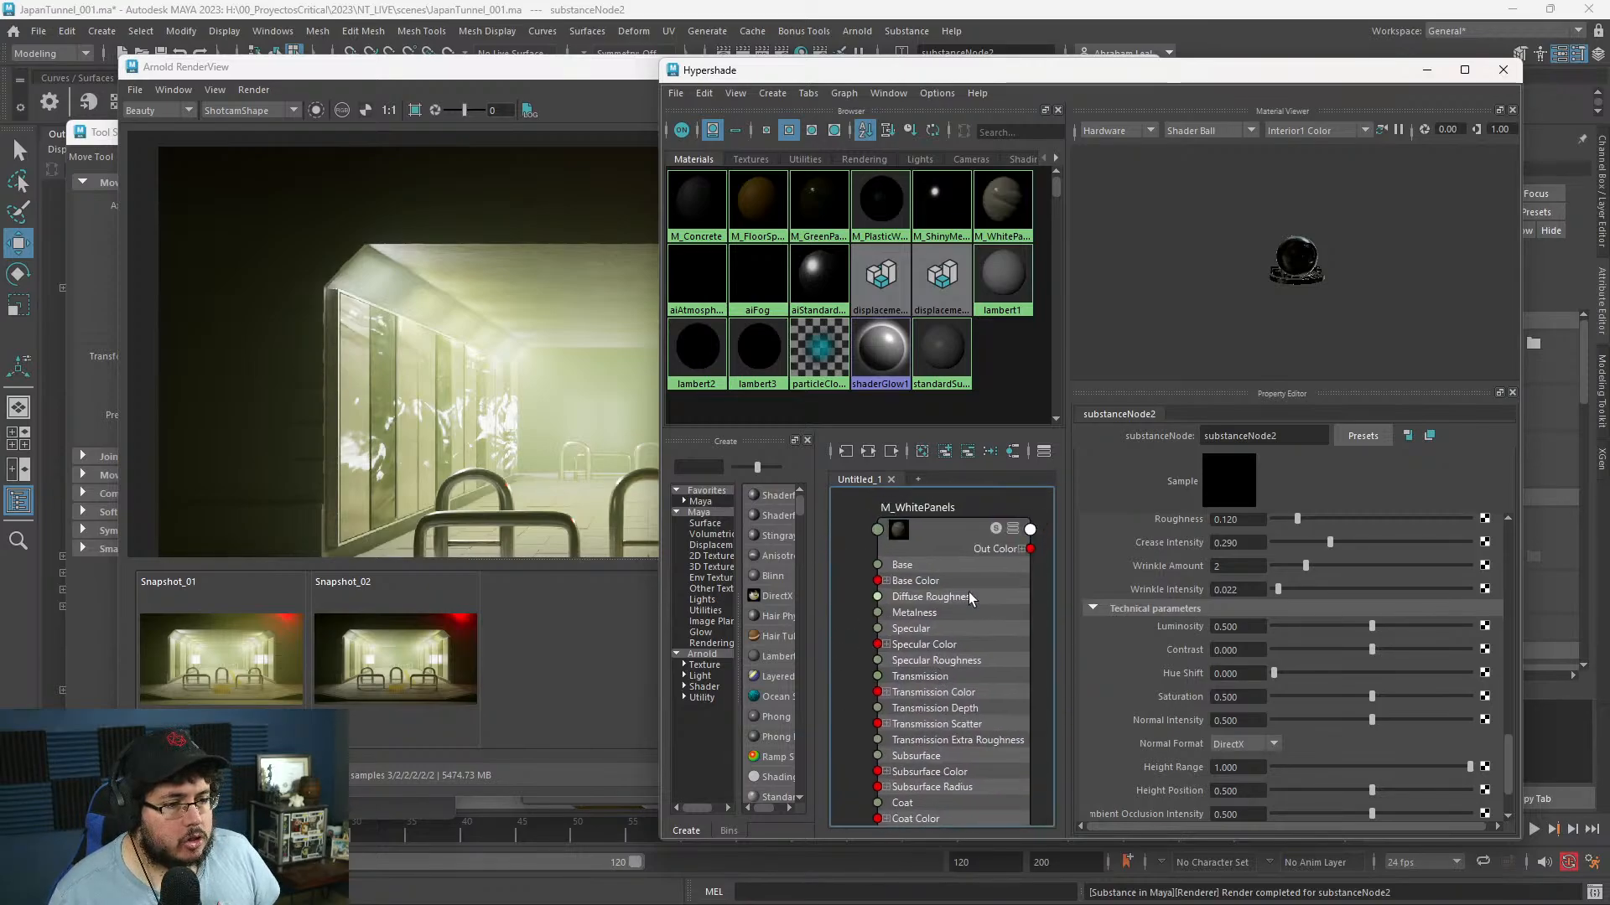
click(968, 590)
mouse_move(1335, 698)
mouse_down()
mouse_move(1296, 697)
mouse_move(1315, 698)
mouse_up()
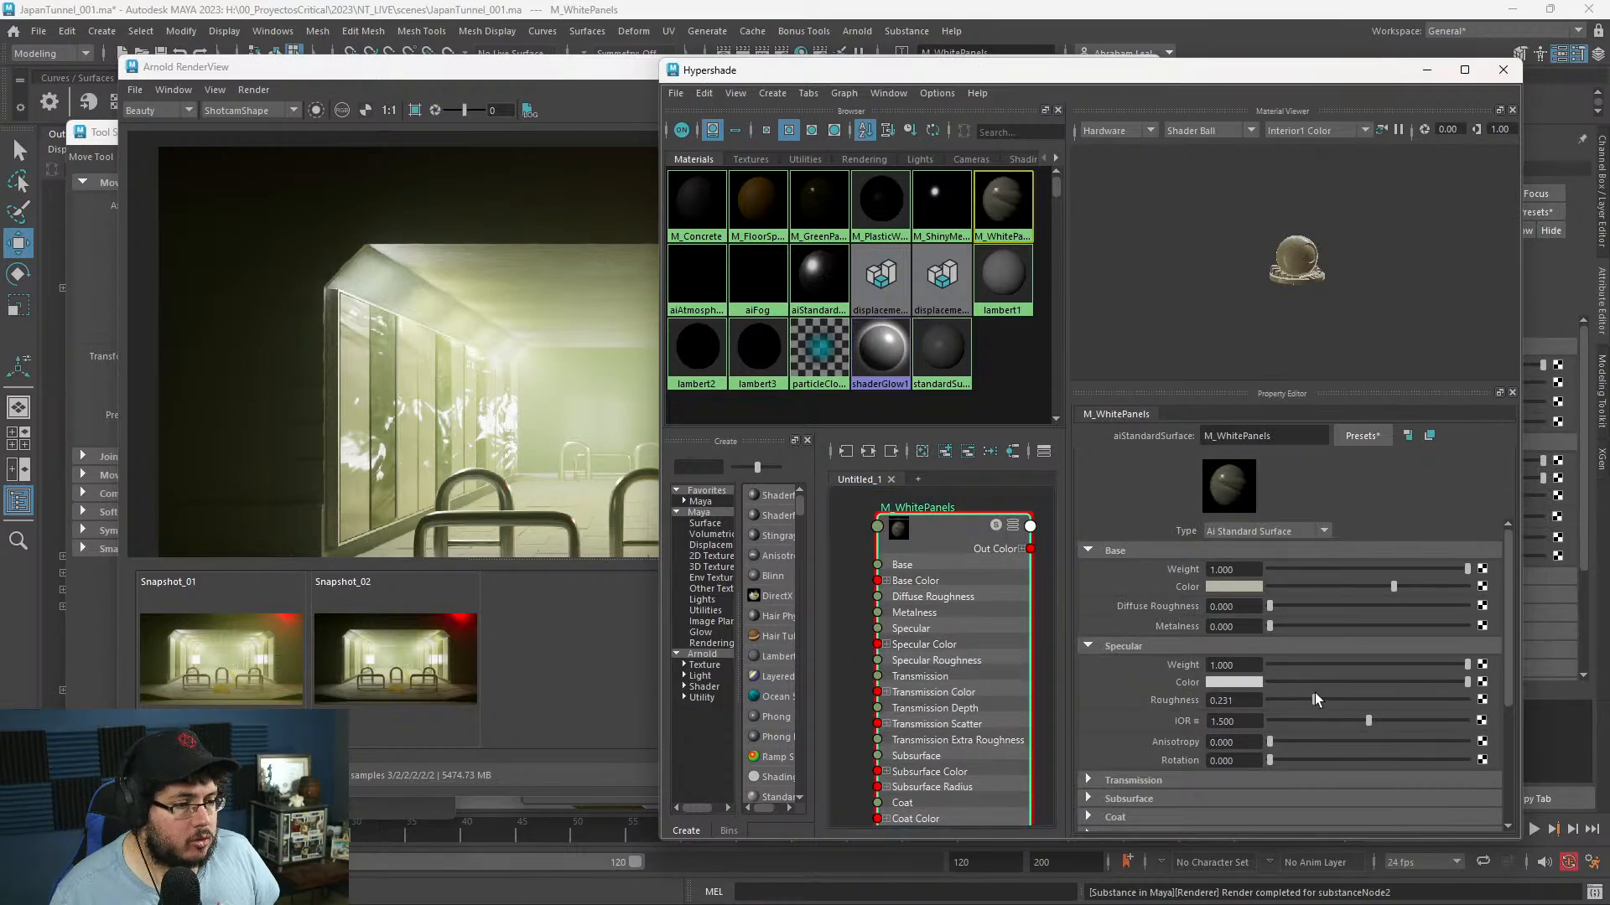
- Render the tunnel in Arnold RenderView, compare the white panels' reflections with the green ones, and stop the render
click(181, 325)
click(1076, 109)
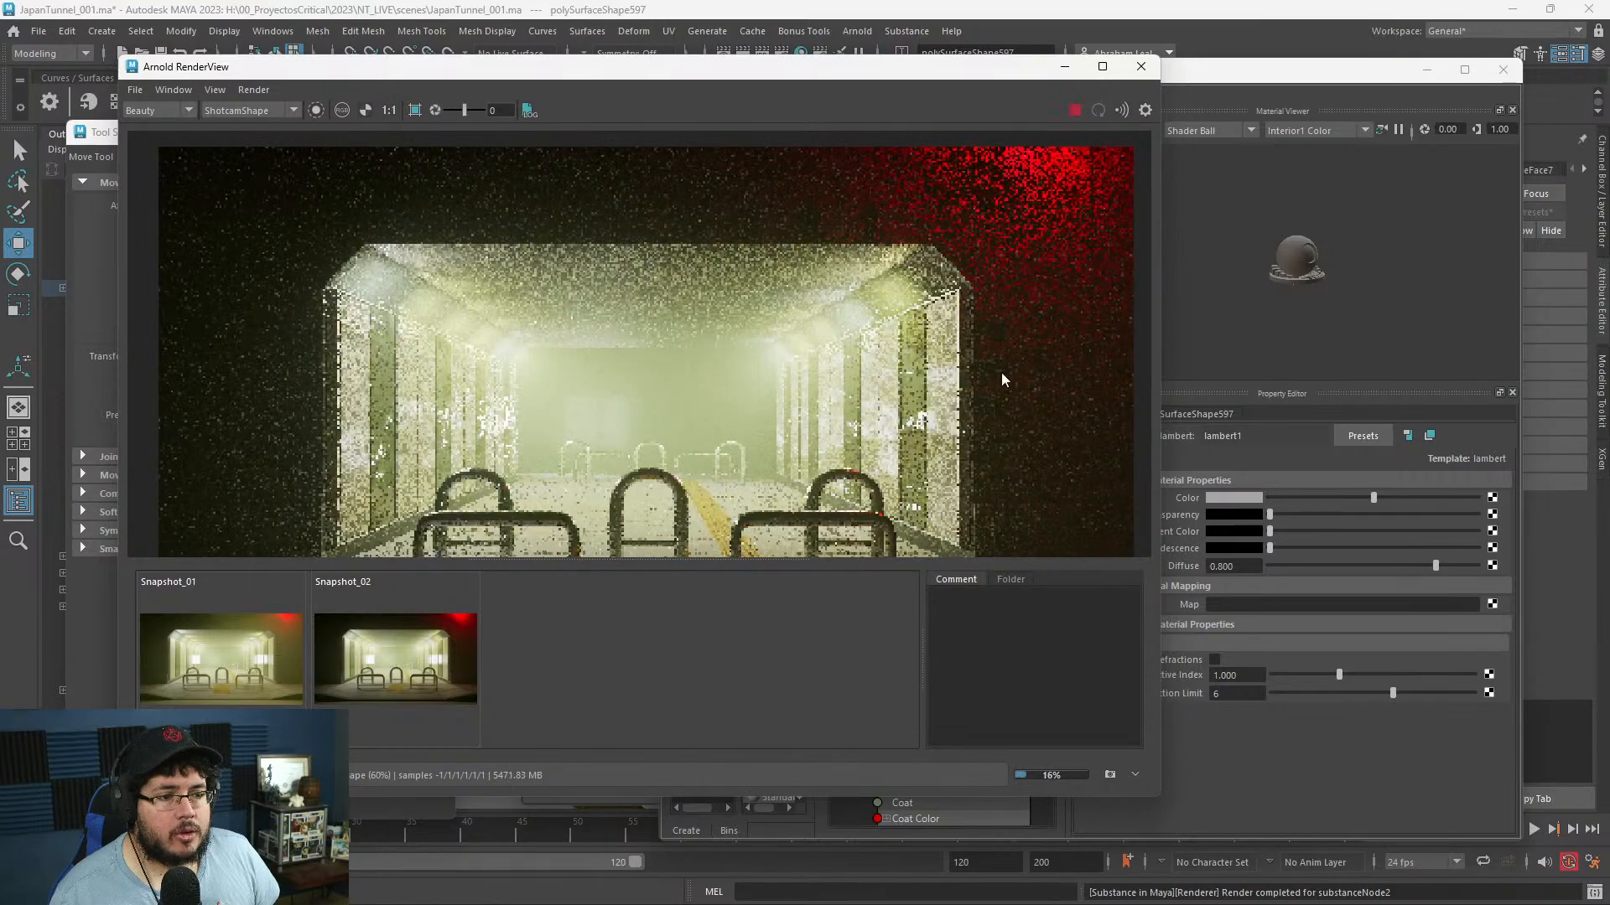
scroll(872, 471, up, 3)
scroll(737, 374, down, 2)
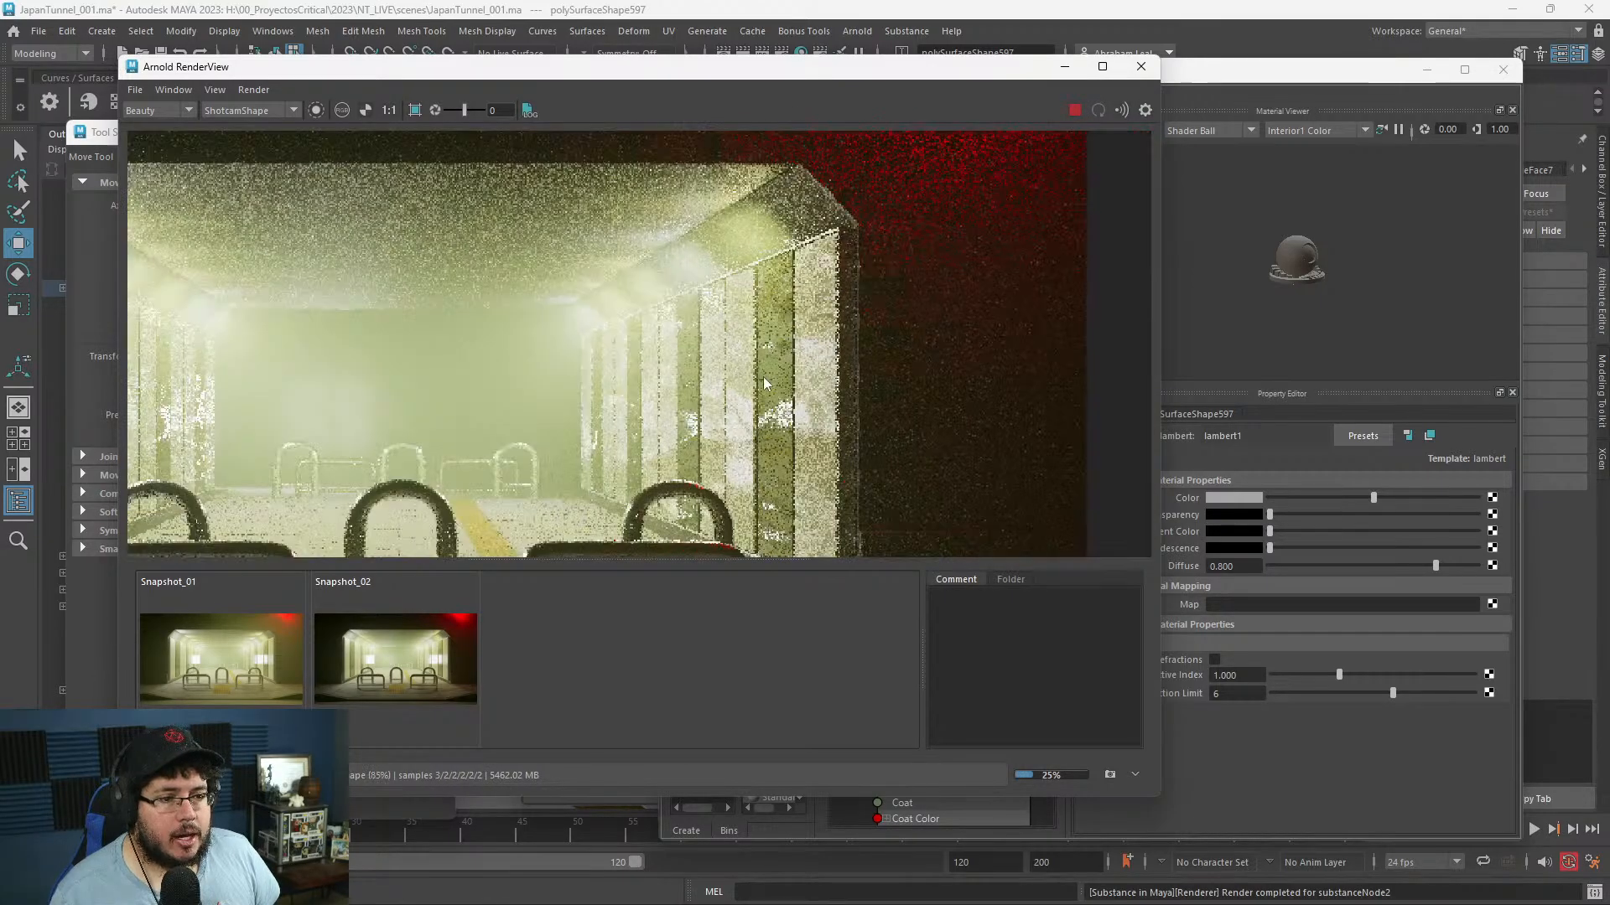
scroll(756, 412, down, 2)
scroll(756, 412, up, 3)
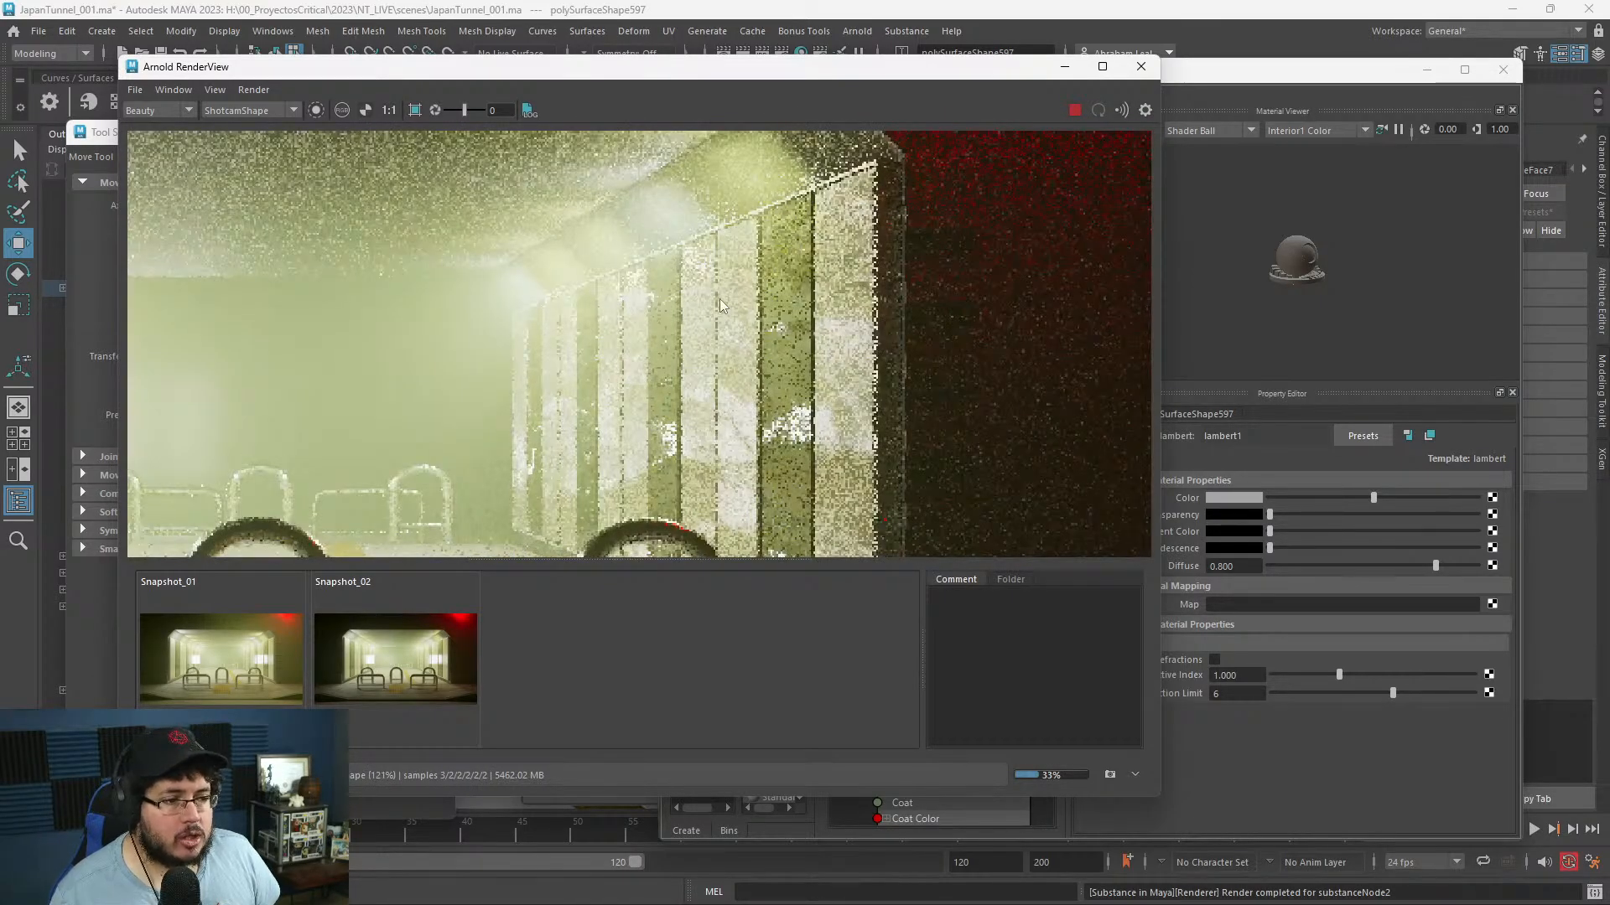
scroll(719, 299, down, 2)
scroll(735, 339, down, 1)
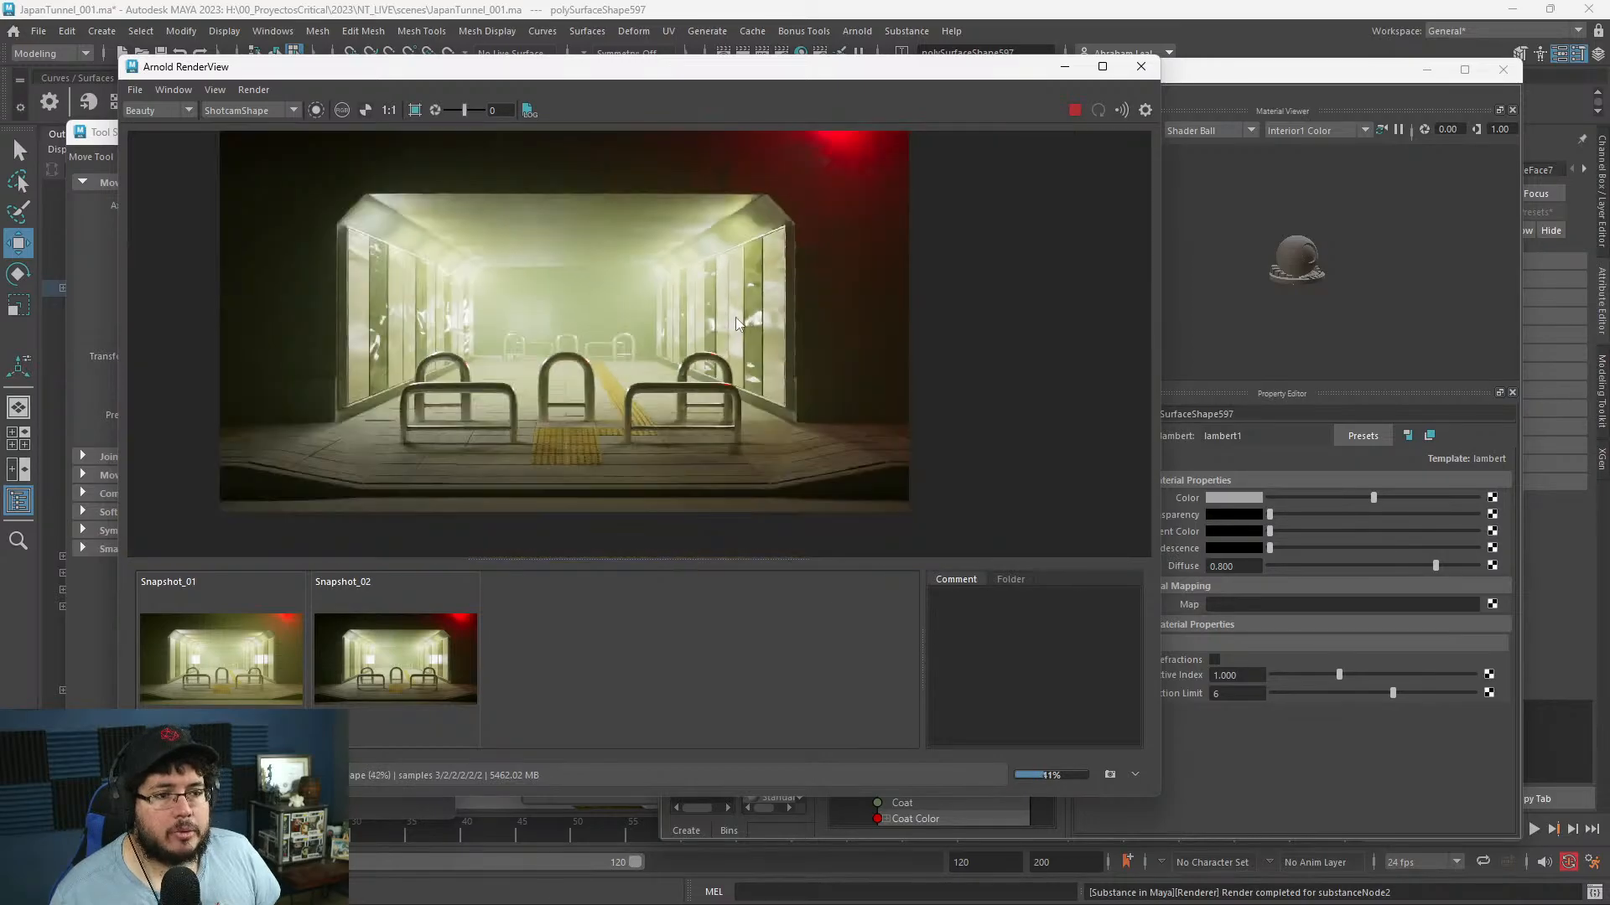
scroll(842, 350, up, 1)
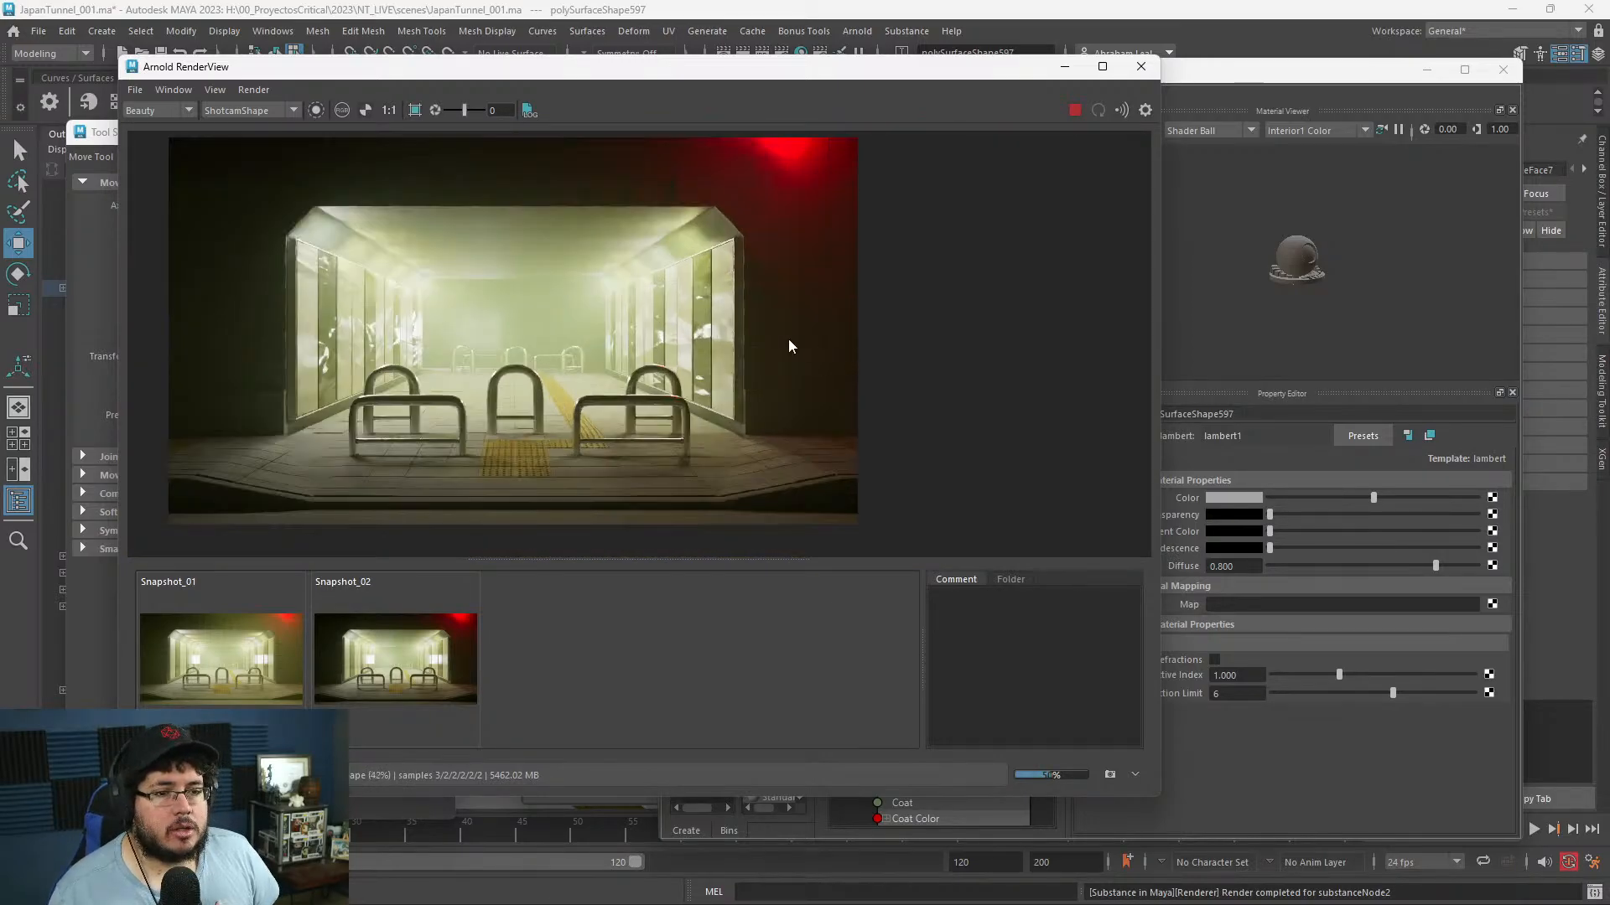
scroll(751, 325, up, 3)
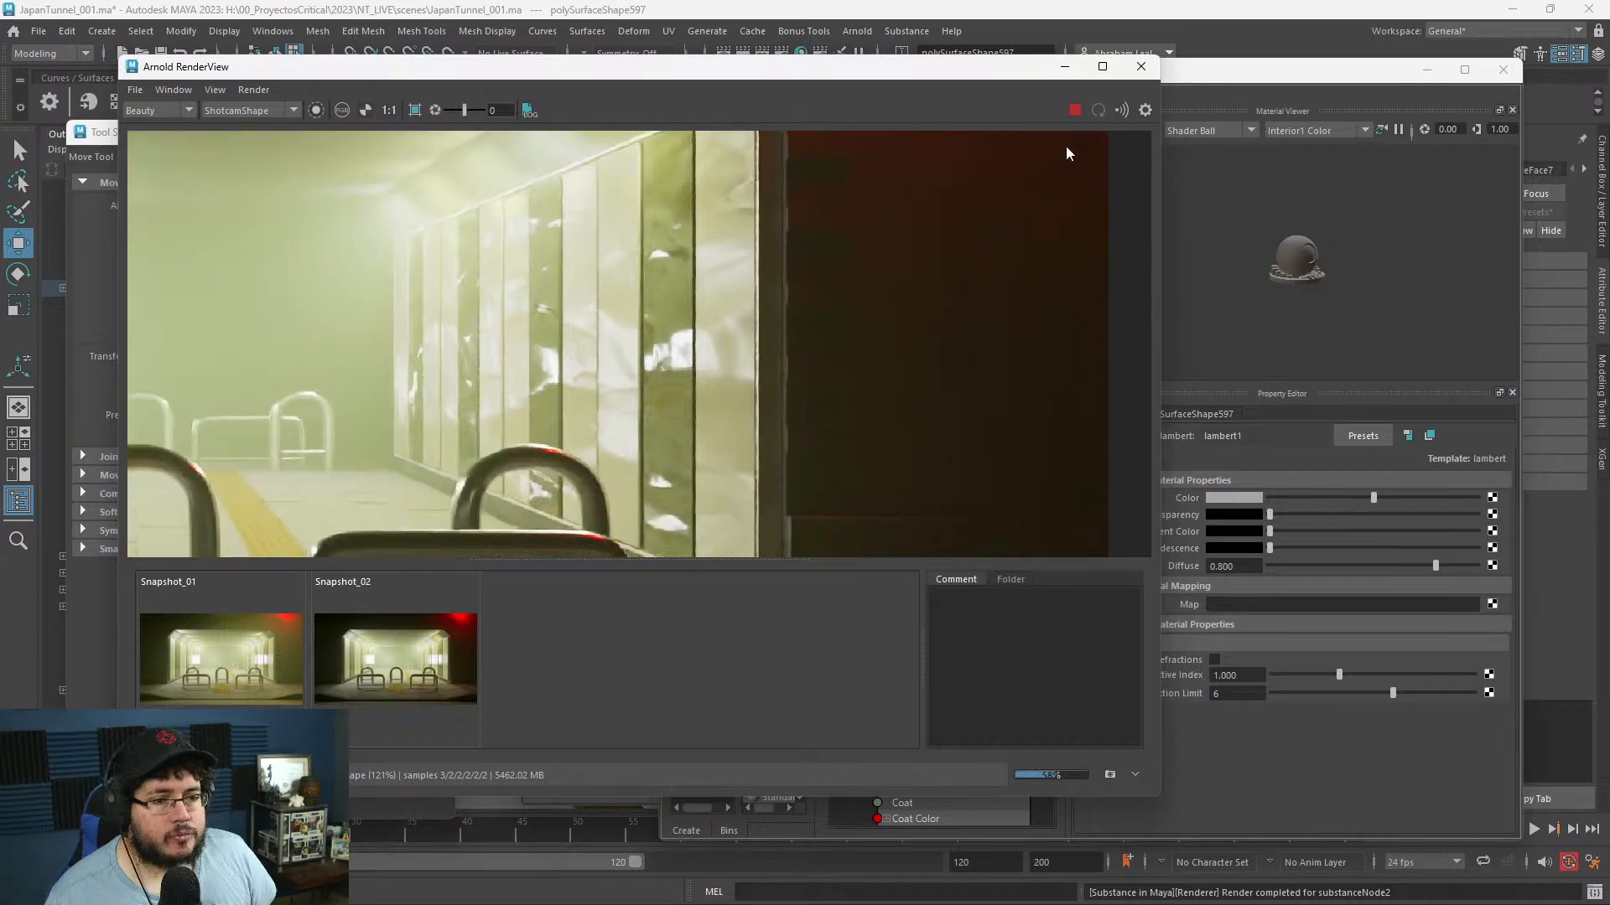
click(1074, 111)
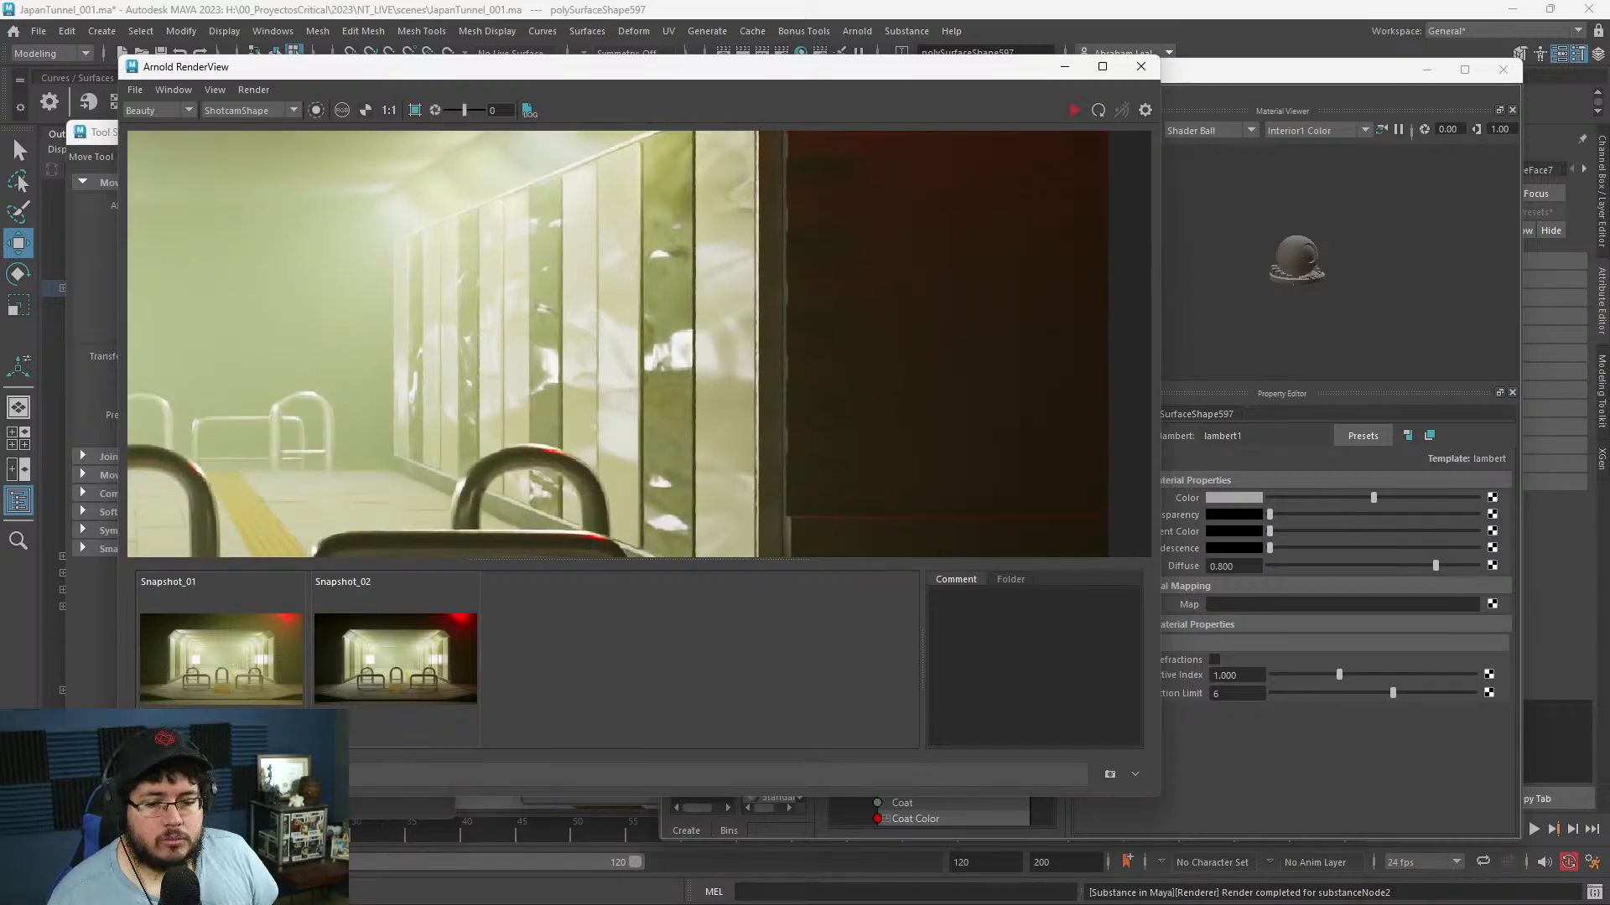
- Set the Specular Roughness of M_WhitePanels to 0.25 in Hypershade
click(1215, 763)
scroll(937, 629, down, 6)
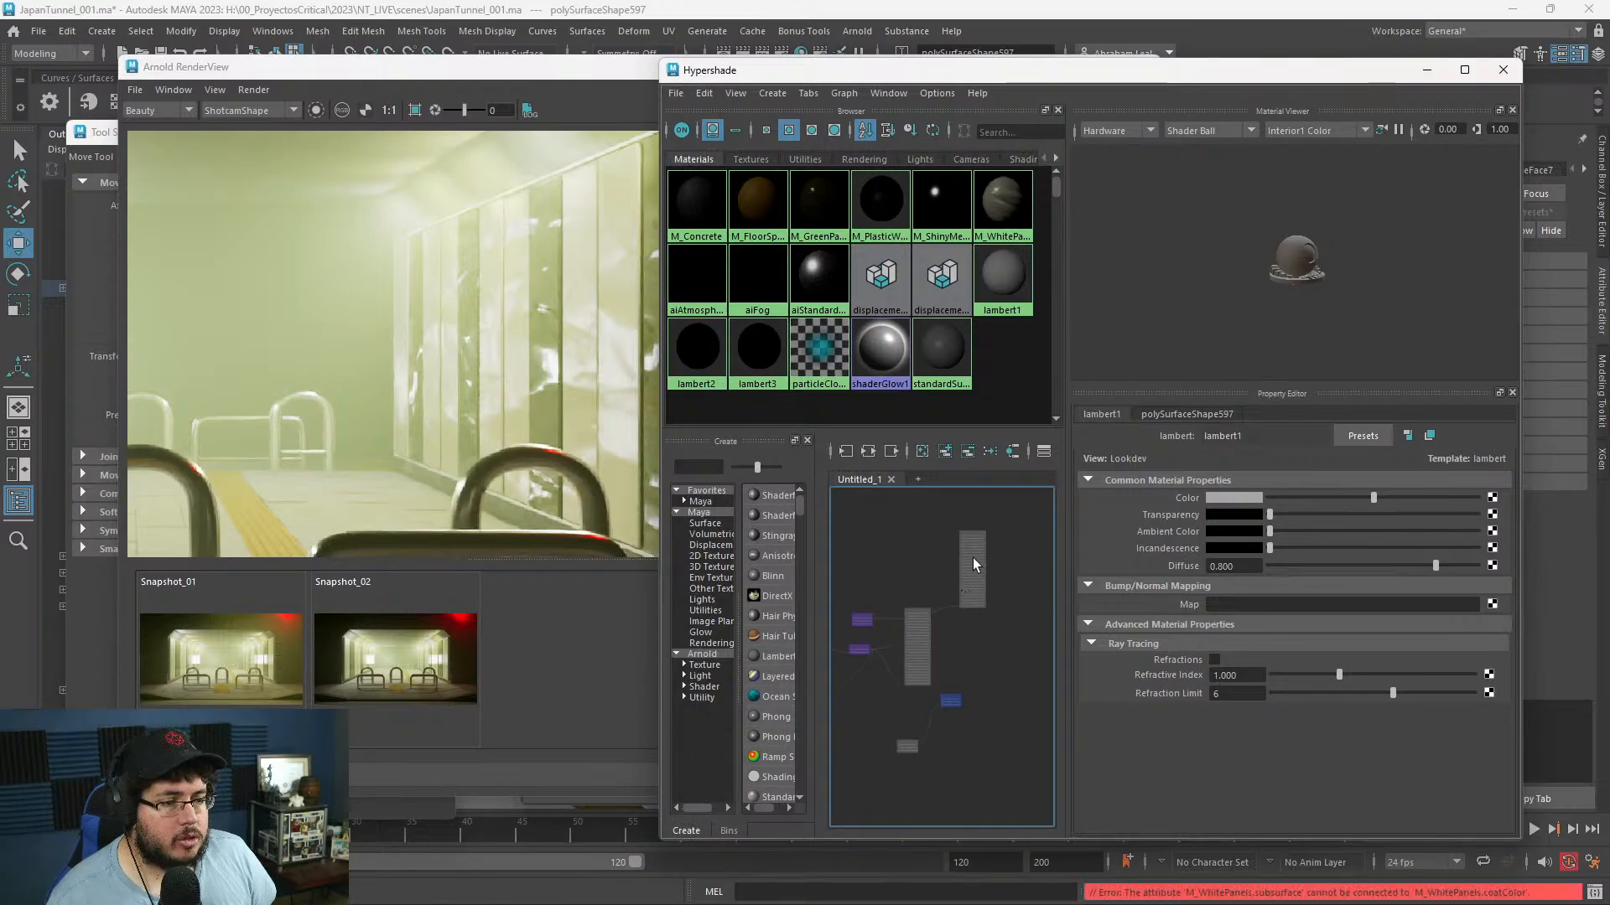
click(969, 579)
click(1244, 700)
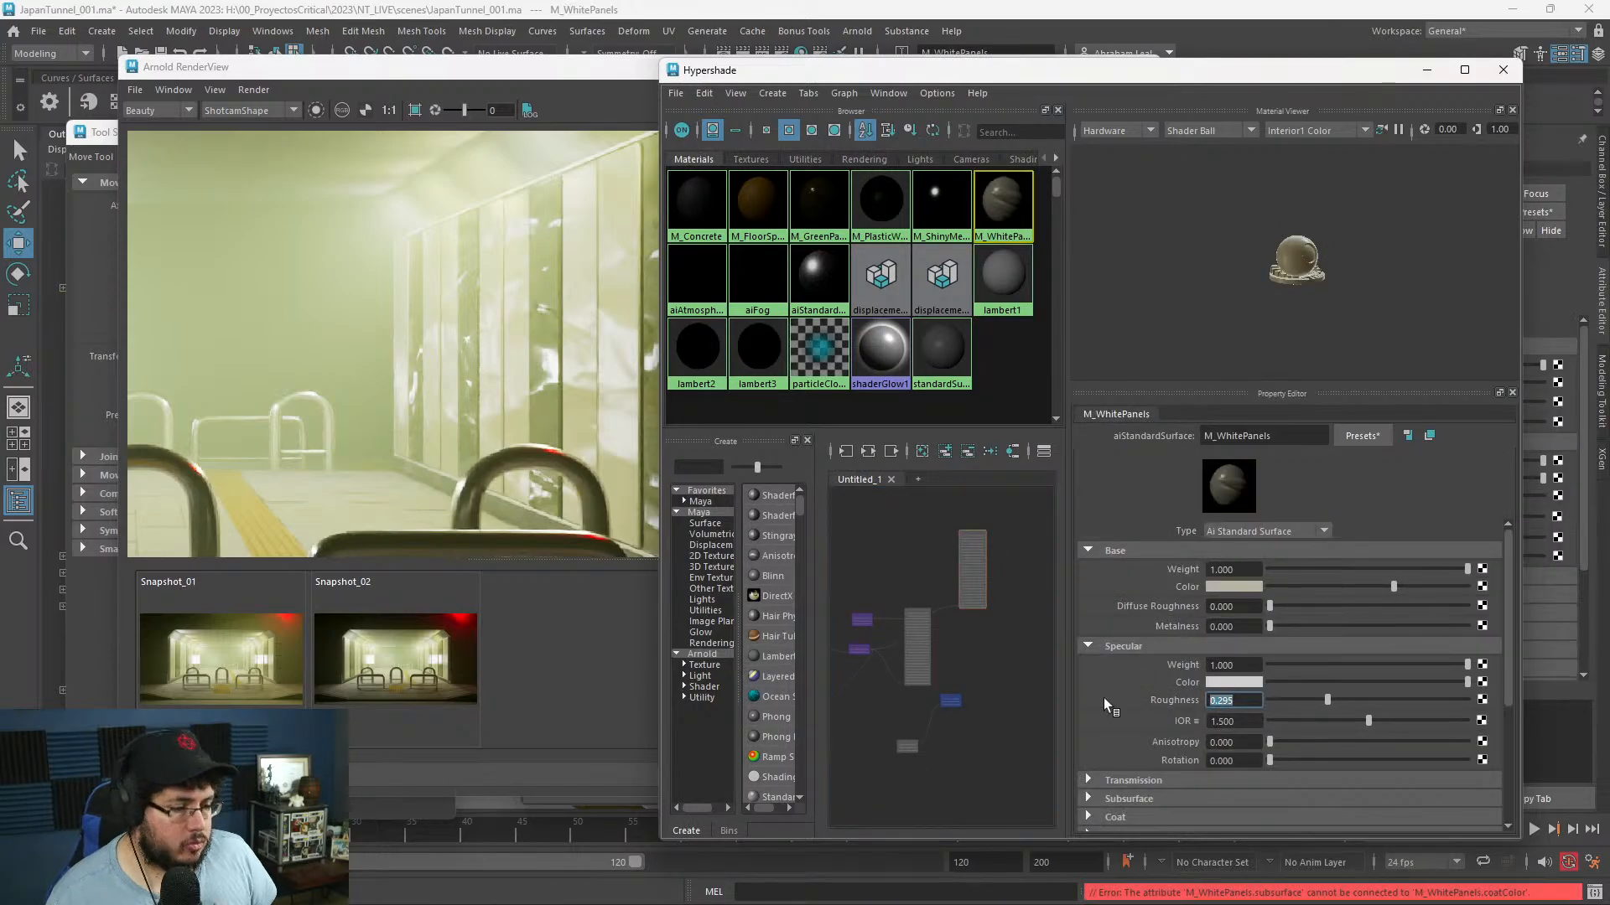
key(BackSpace)
key(BackSpace)
key(BackSpace)
key(BackSpace)
key(BackSpace)
text(0.2)
key(Return)
text(0.25)
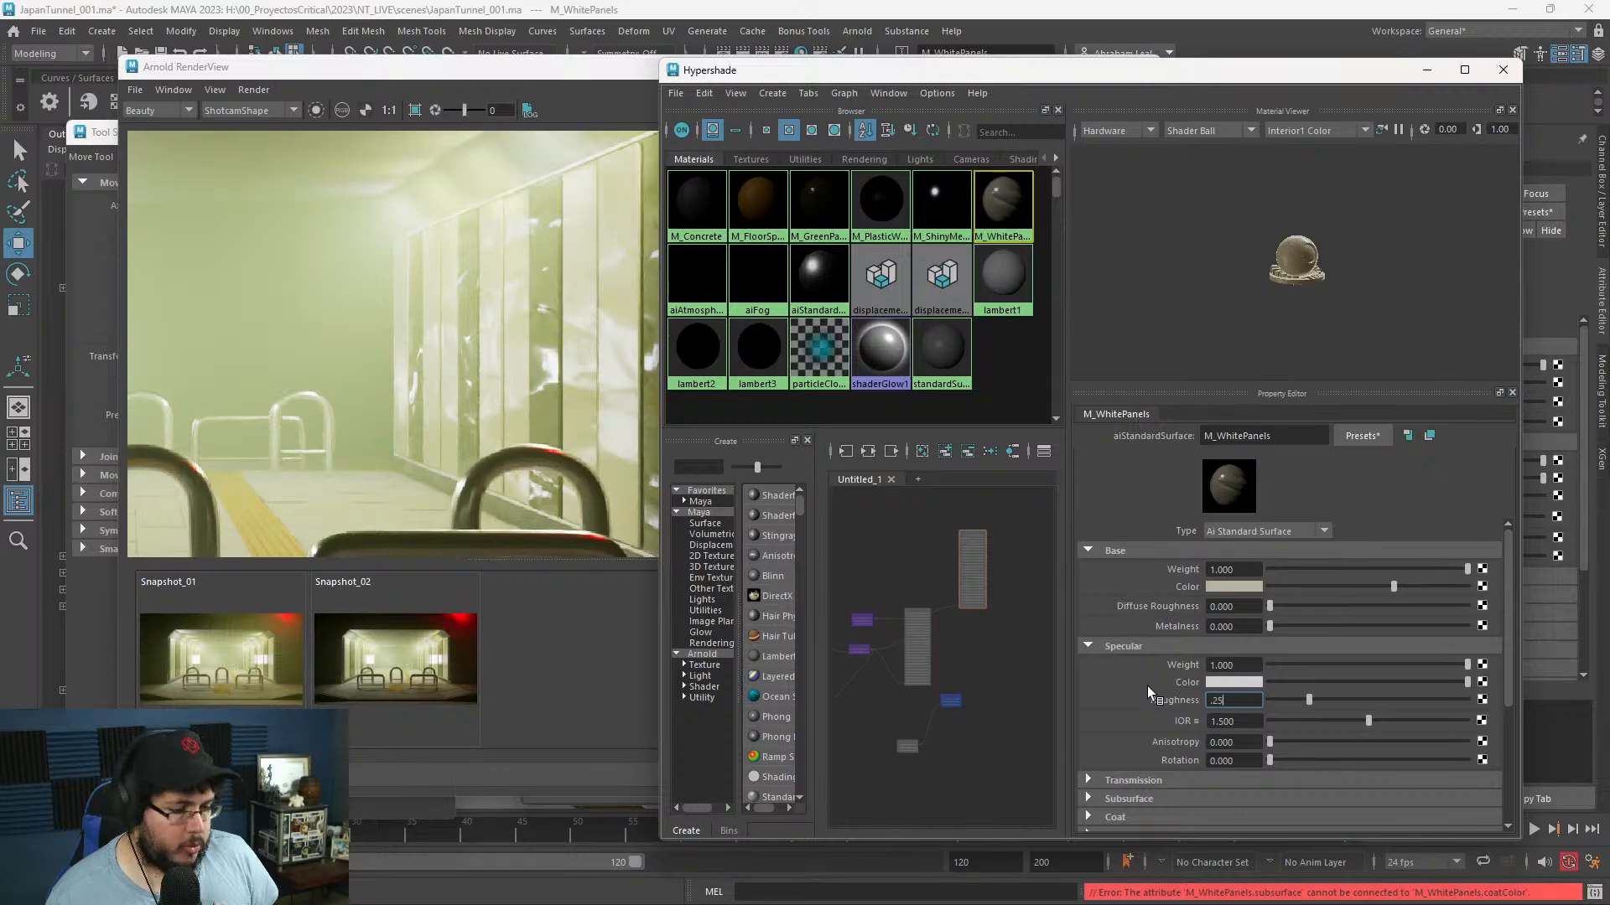
key(Return)
- Locate the M_GreenPanels material in the Hypershade graph and set its Specular Roughness to 0.27
scroll(960, 604, up, 5)
alt+middle_drag(964, 565, 947, 512)
alt+middle_drag(855, 701, 964, 700)
scroll(912, 689, down, 5)
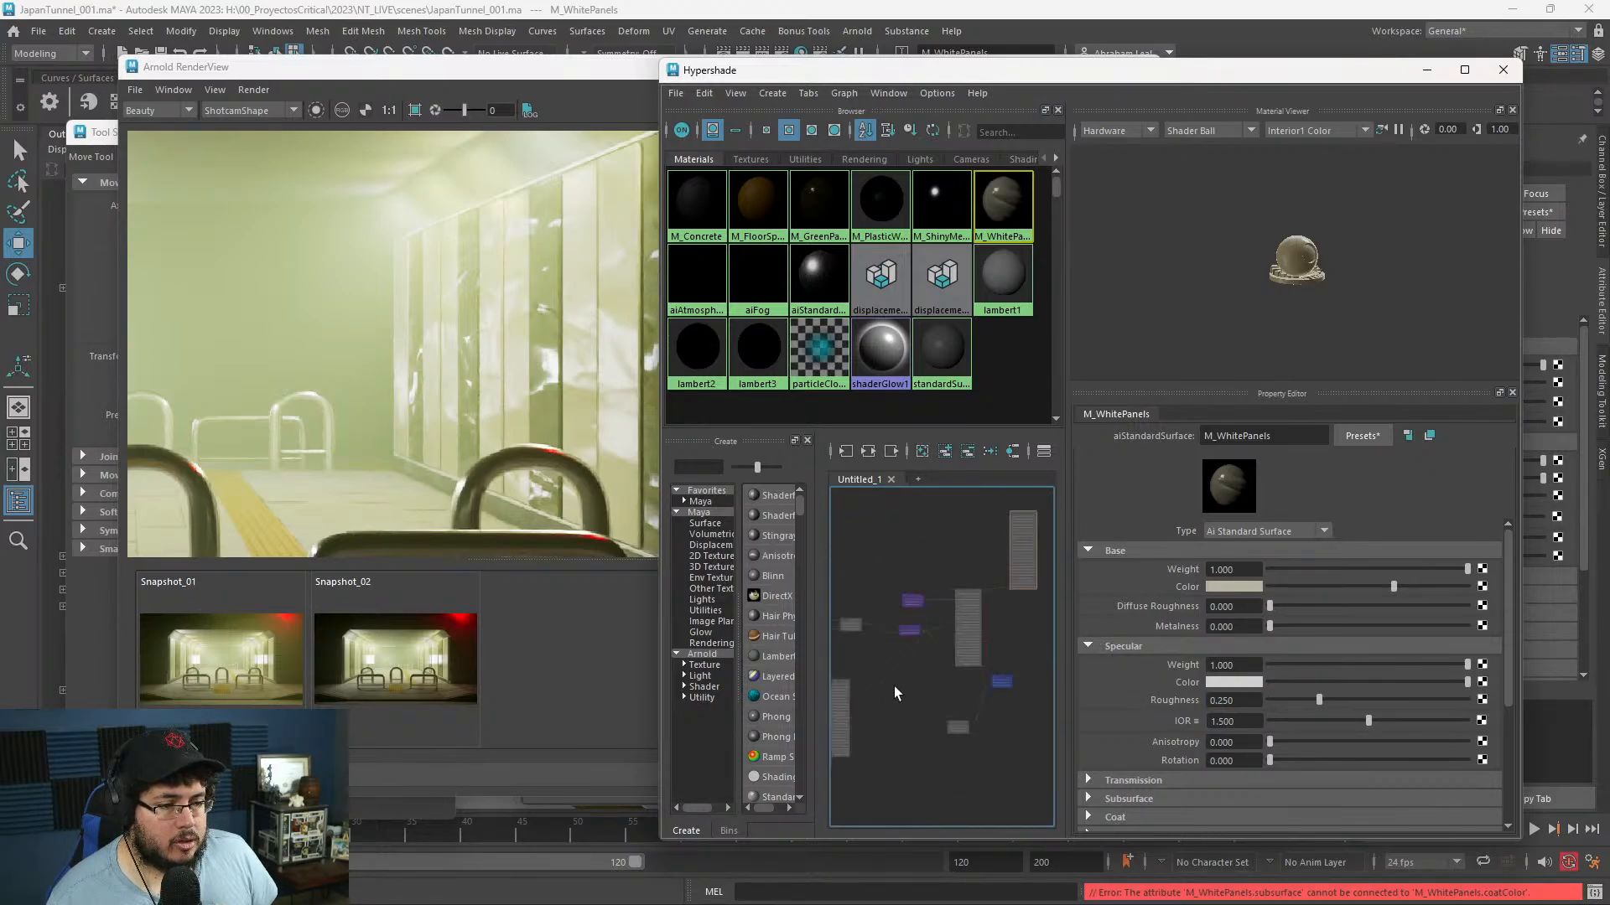
alt+middle_drag(864, 716, 977, 712)
scroll(977, 711, up, 5)
click(943, 692)
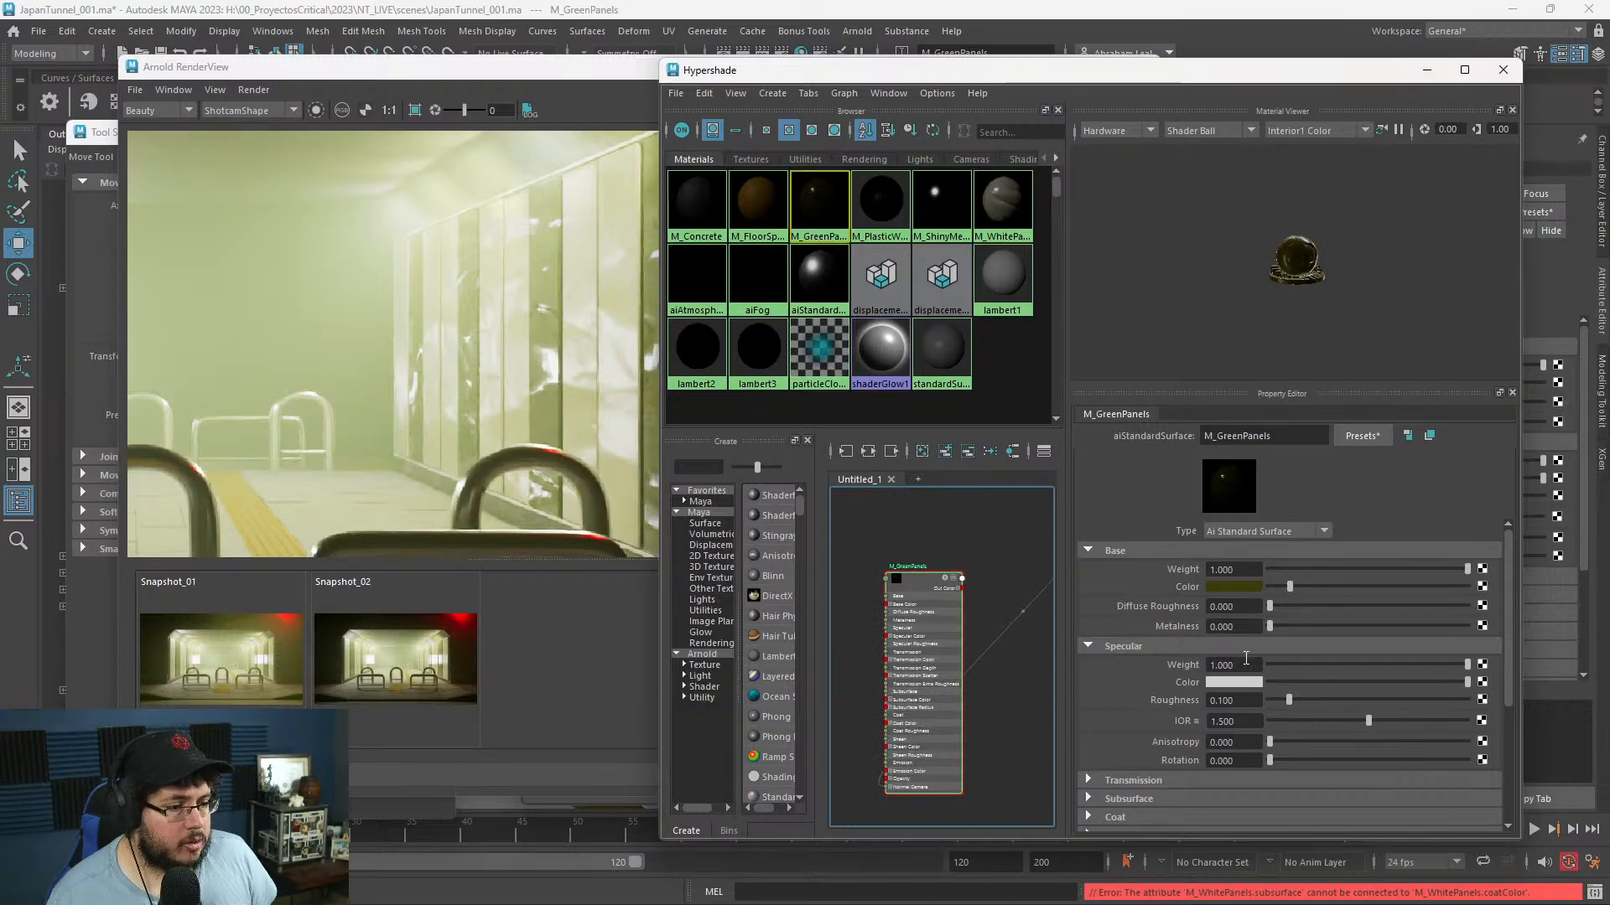
click(1259, 699)
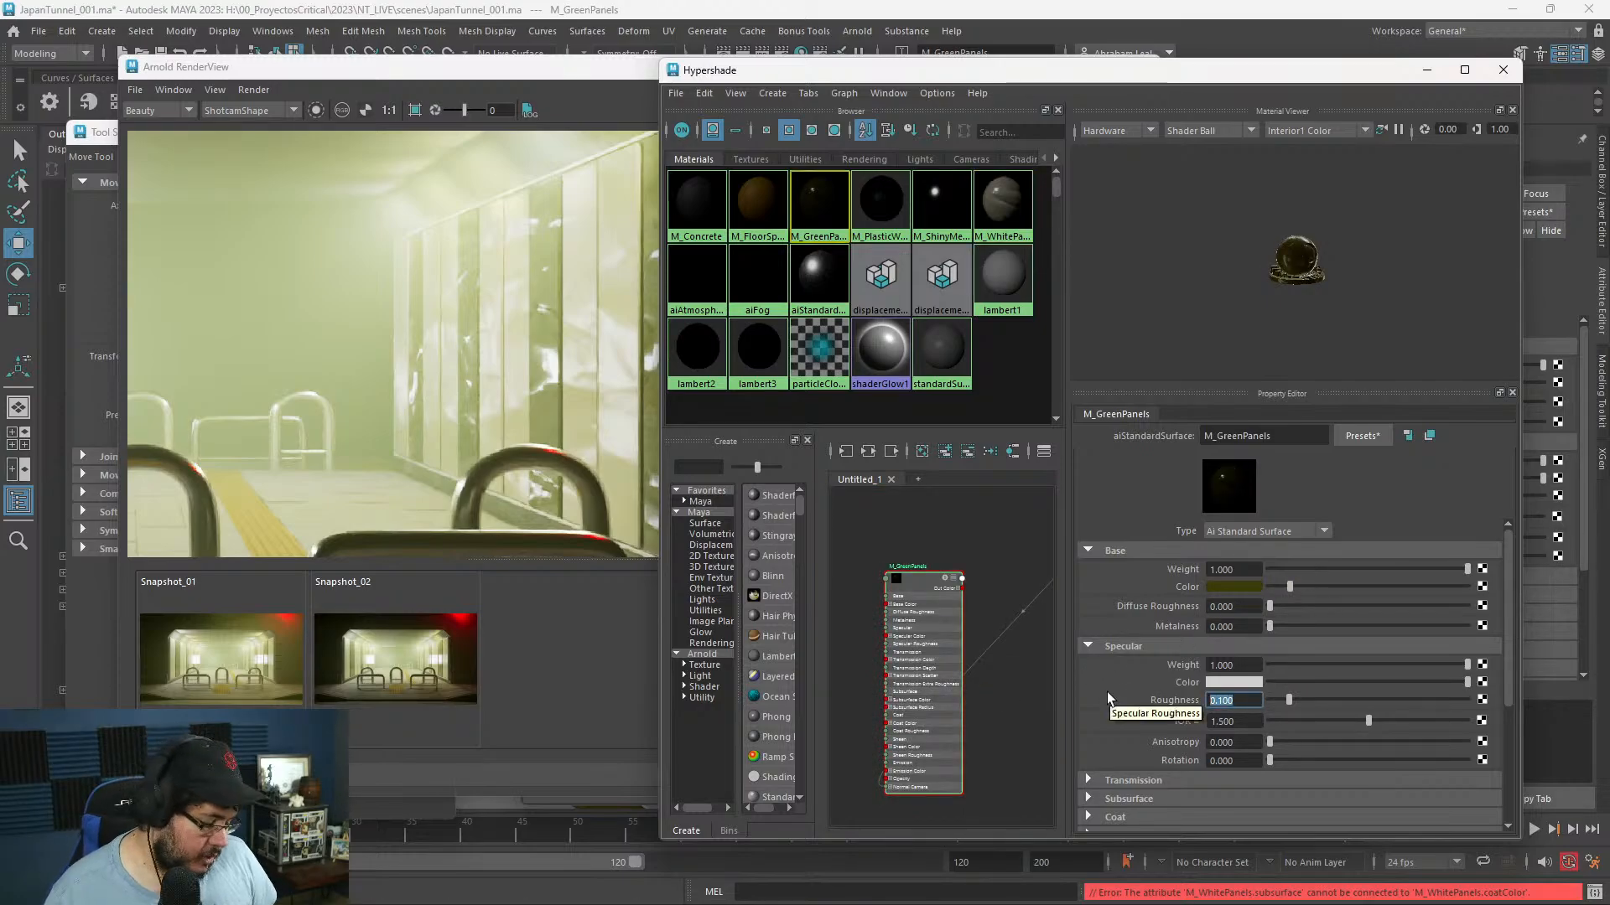
text(.27)
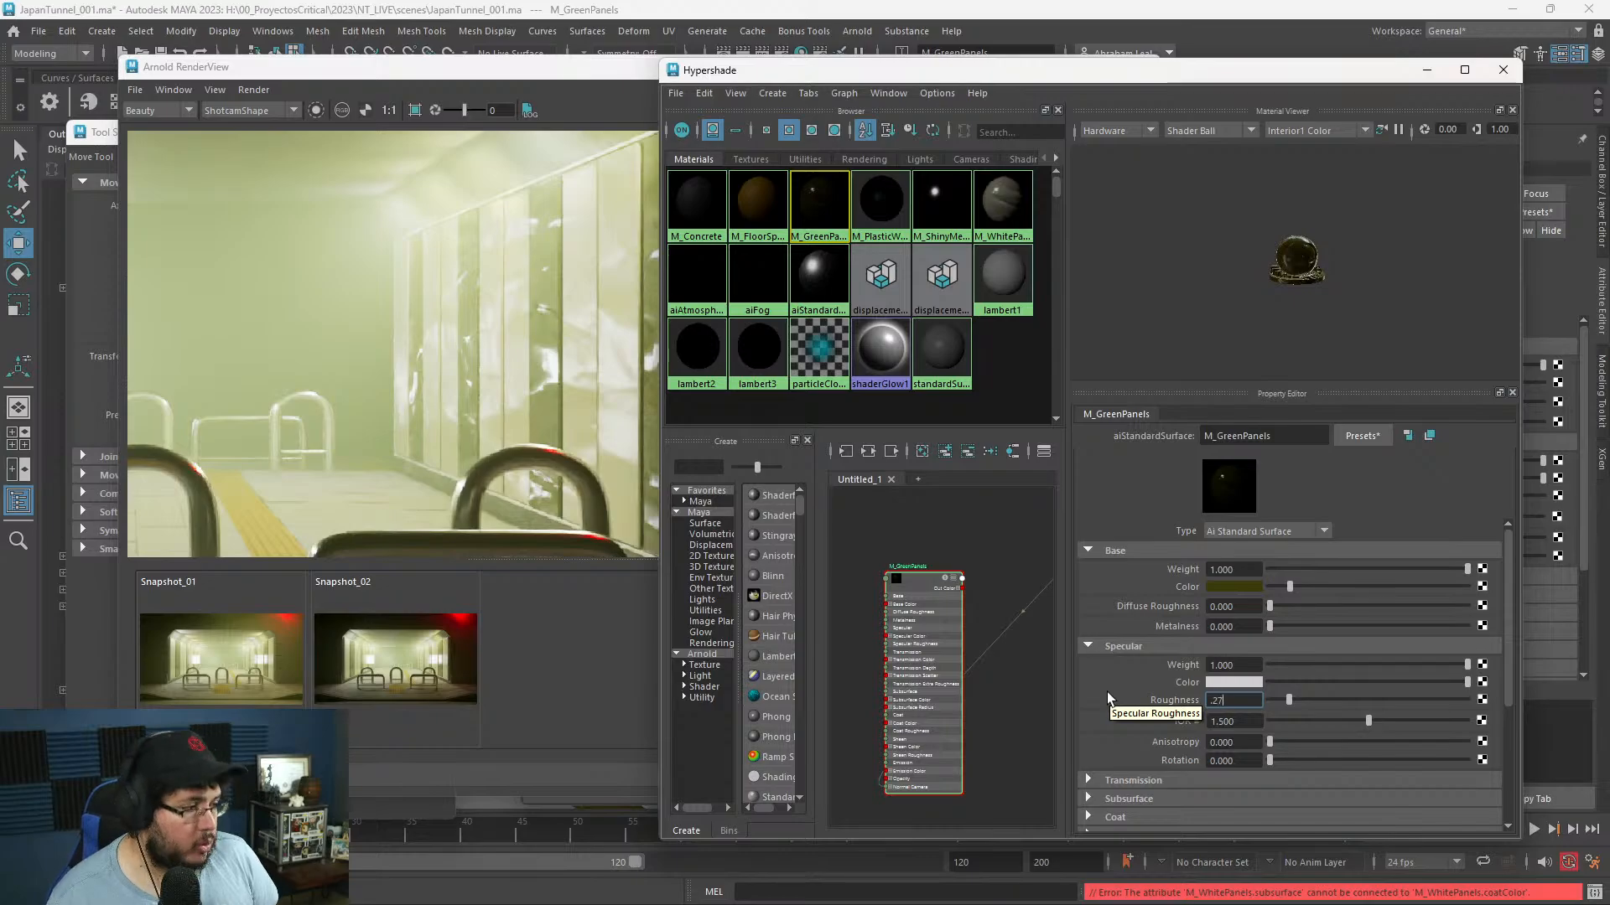
key(Return)
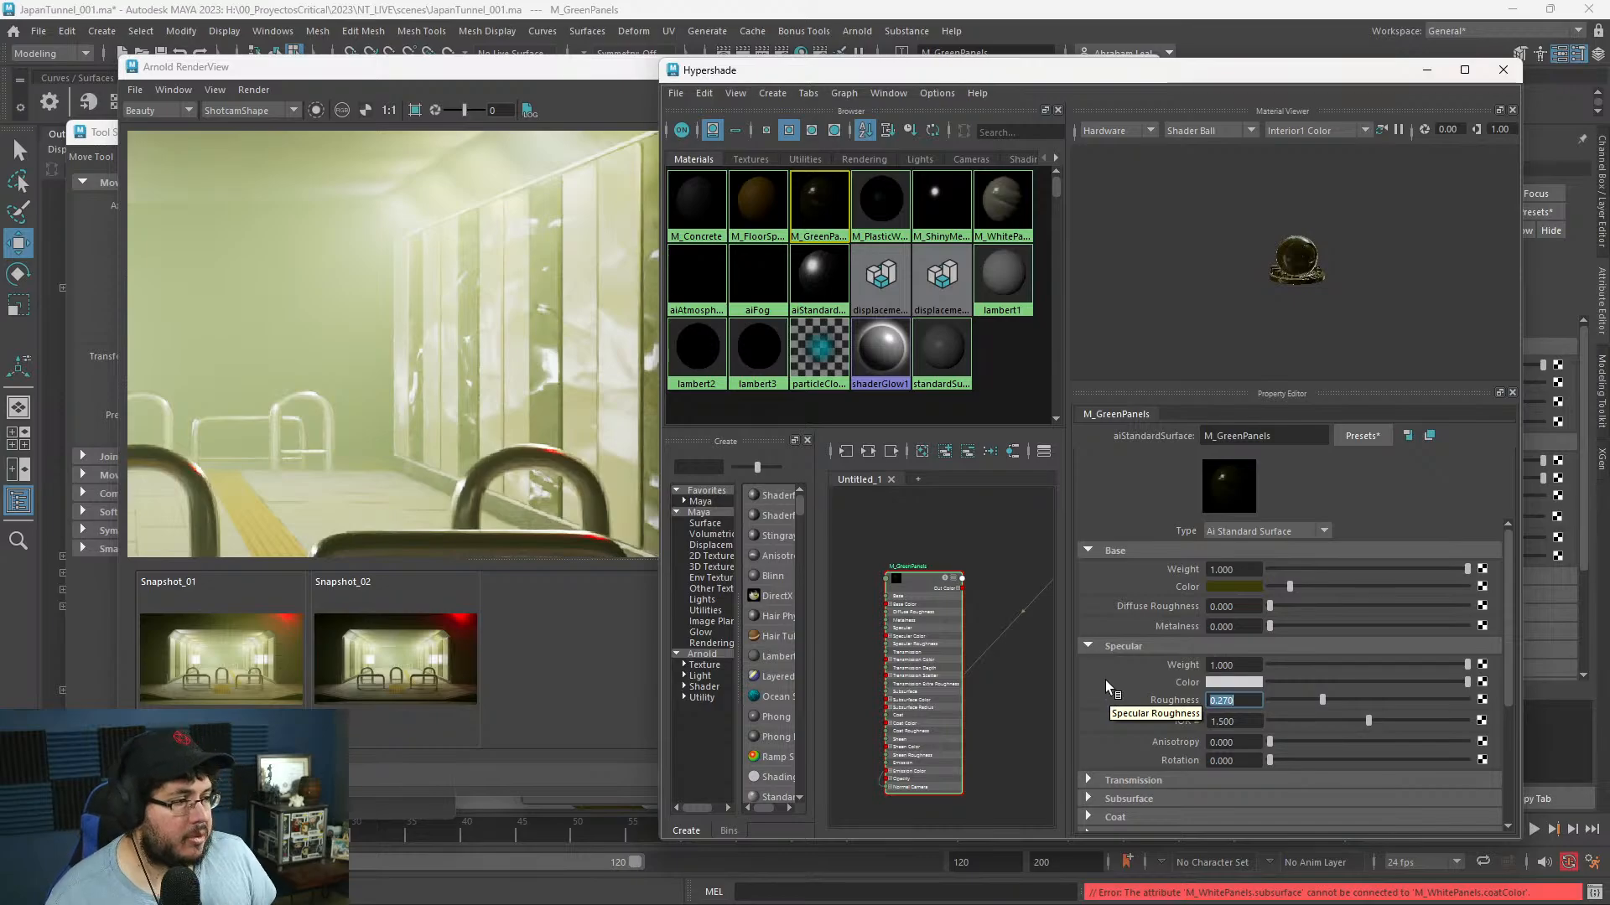
- Render the tunnel in Arnold RenderView with both panel roughness changes, inspect the softened wall reflections, and stop the render
key(super)
click(904, 555)
click(532, 79)
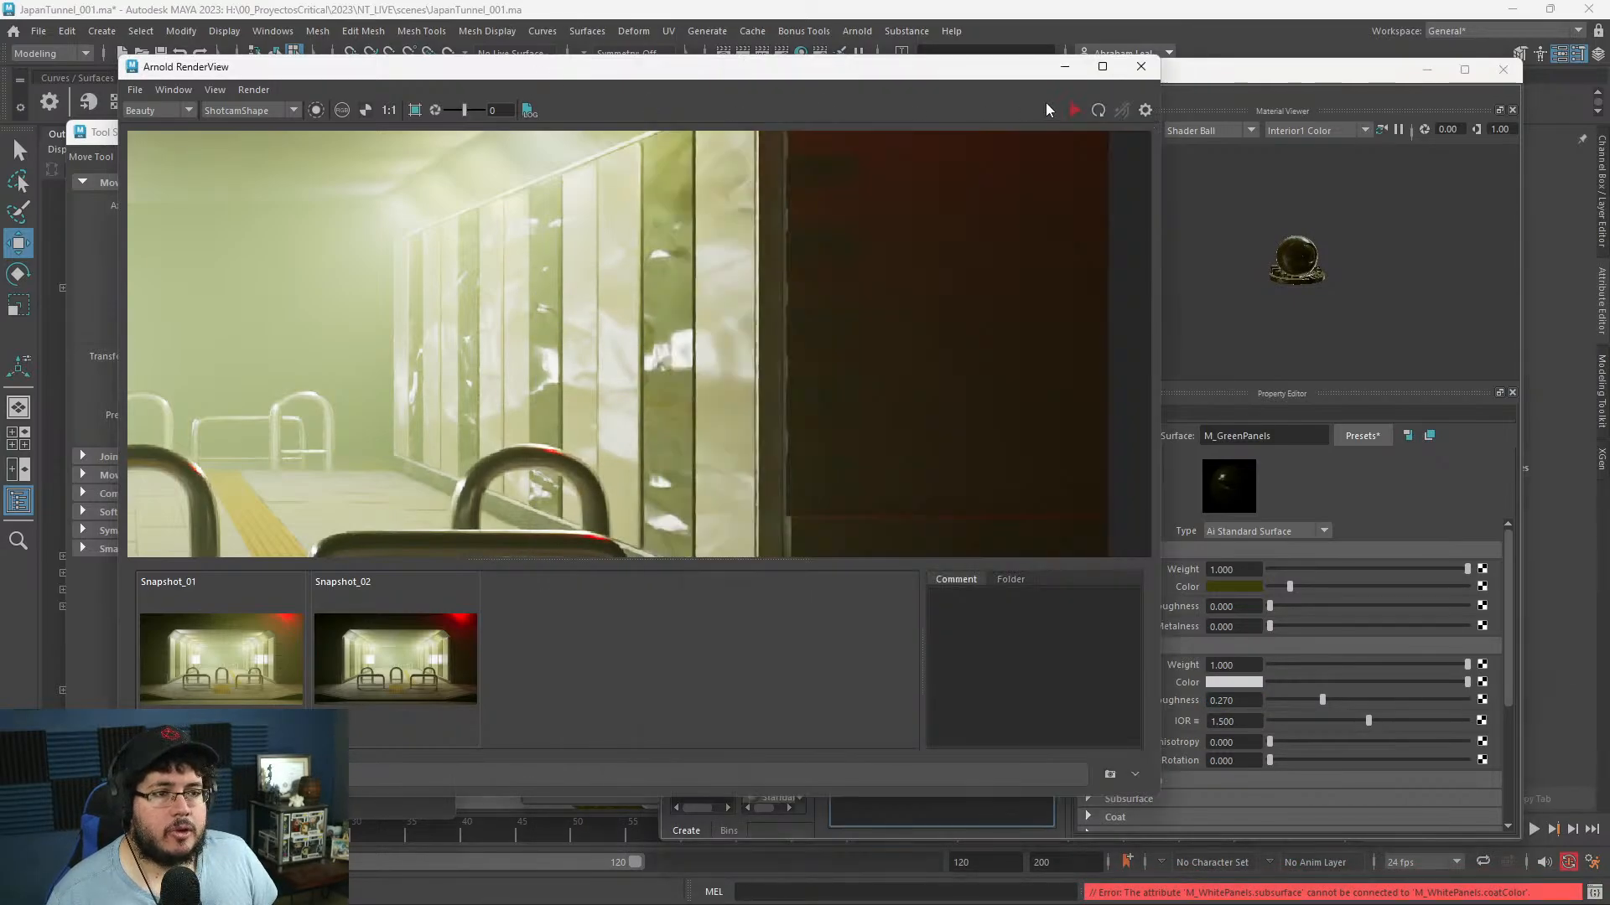
click(1073, 109)
scroll(514, 359, down, 6)
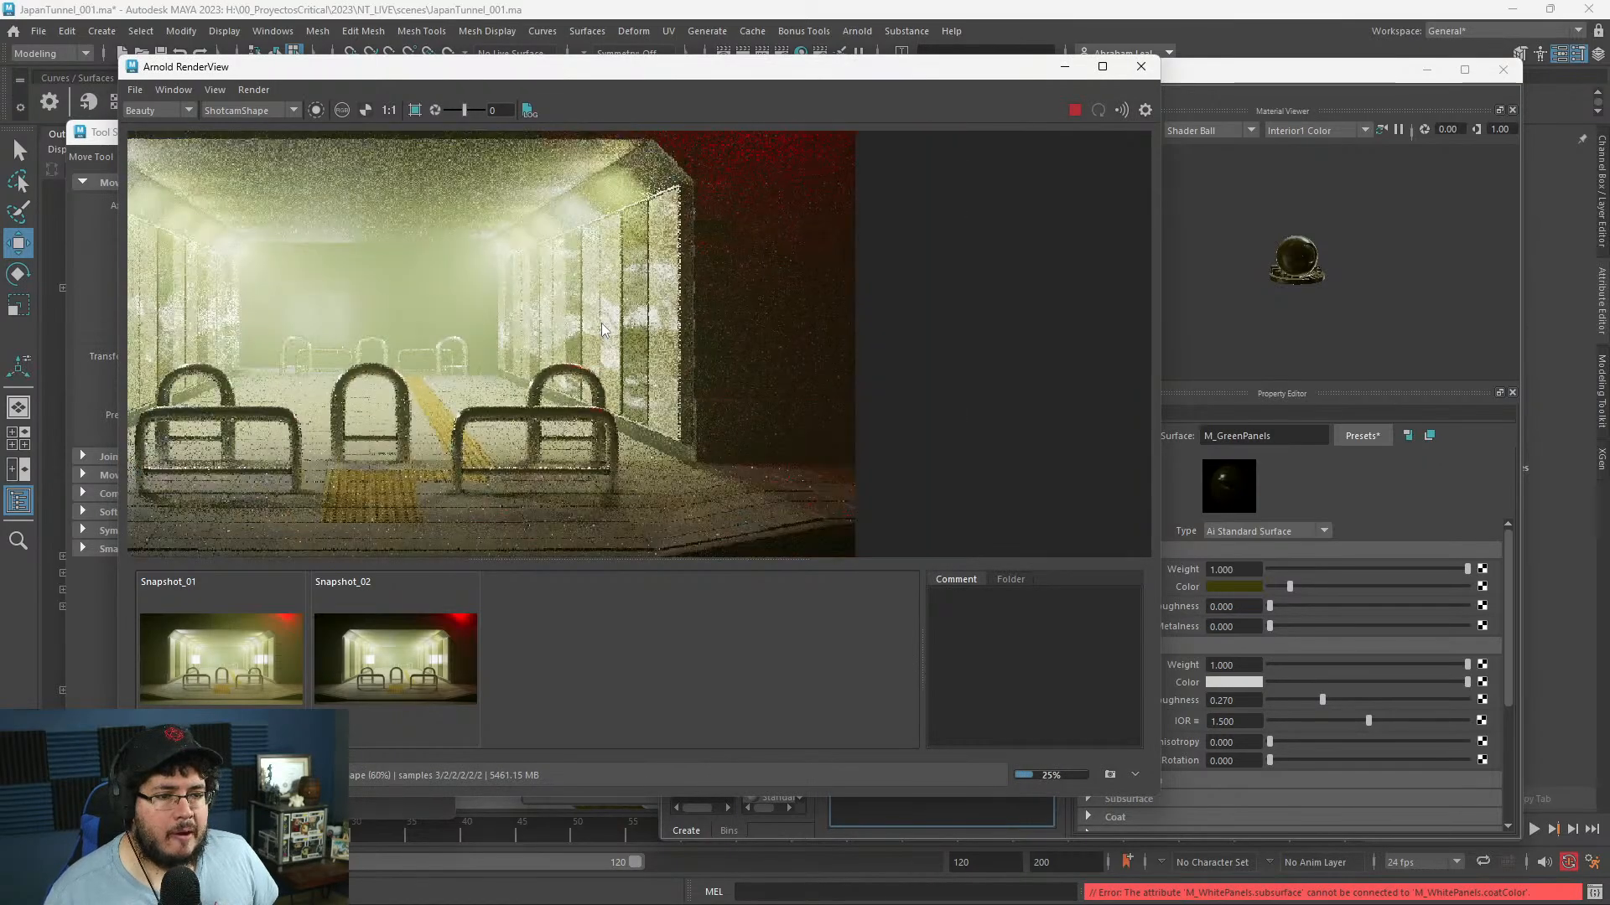
middle_drag(514, 359, 734, 400)
scroll(633, 377, up, 1)
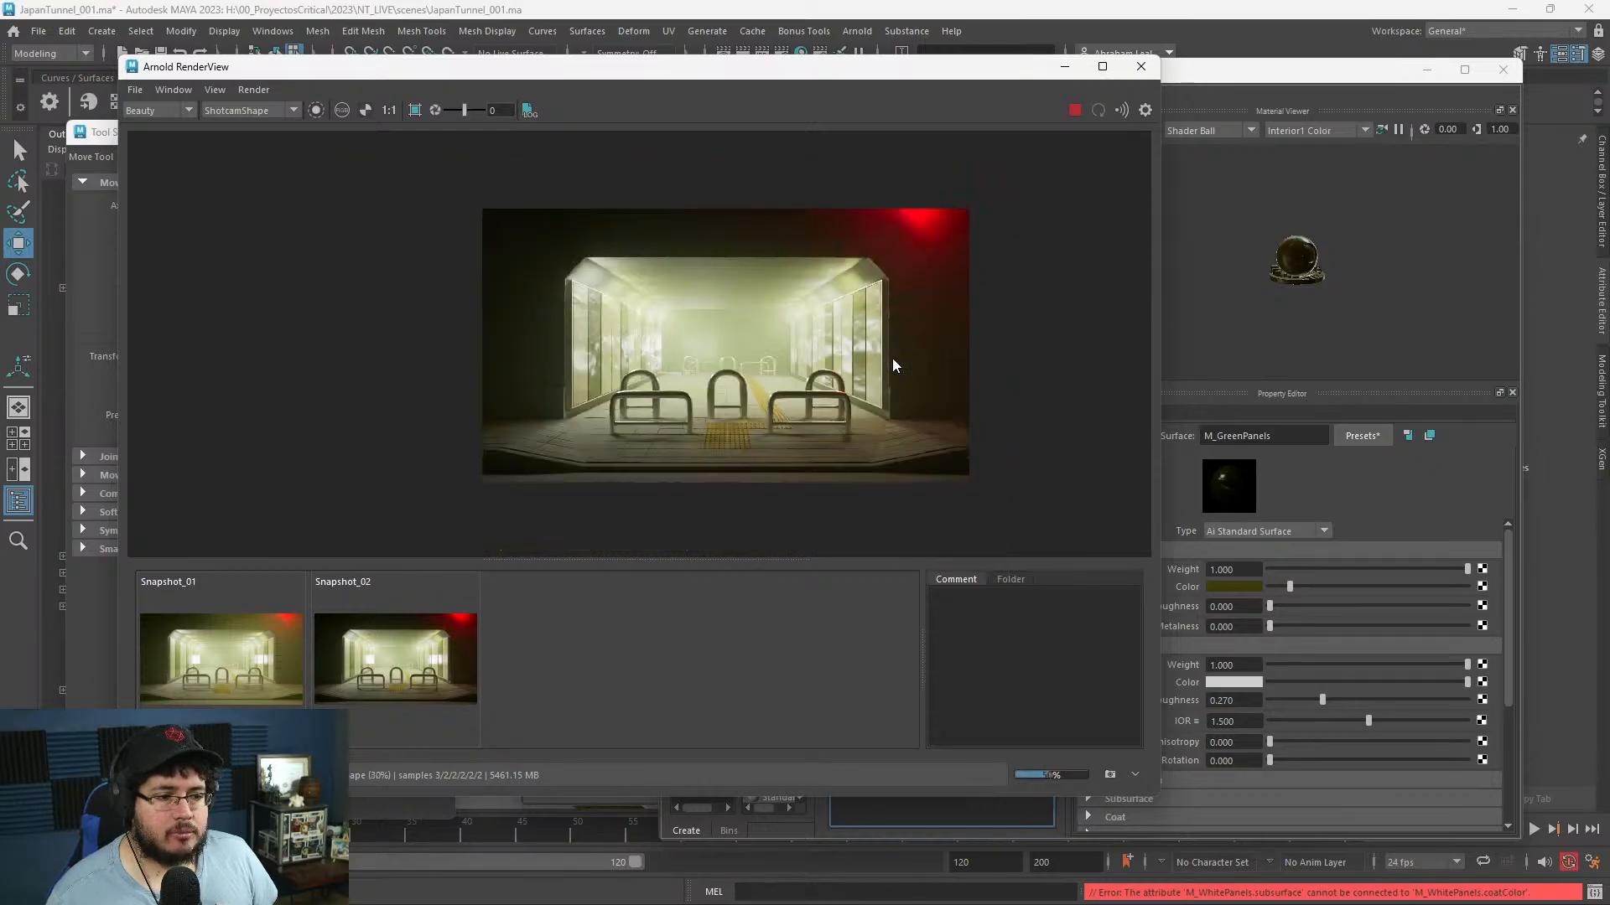
middle_drag(809, 366, 801, 338)
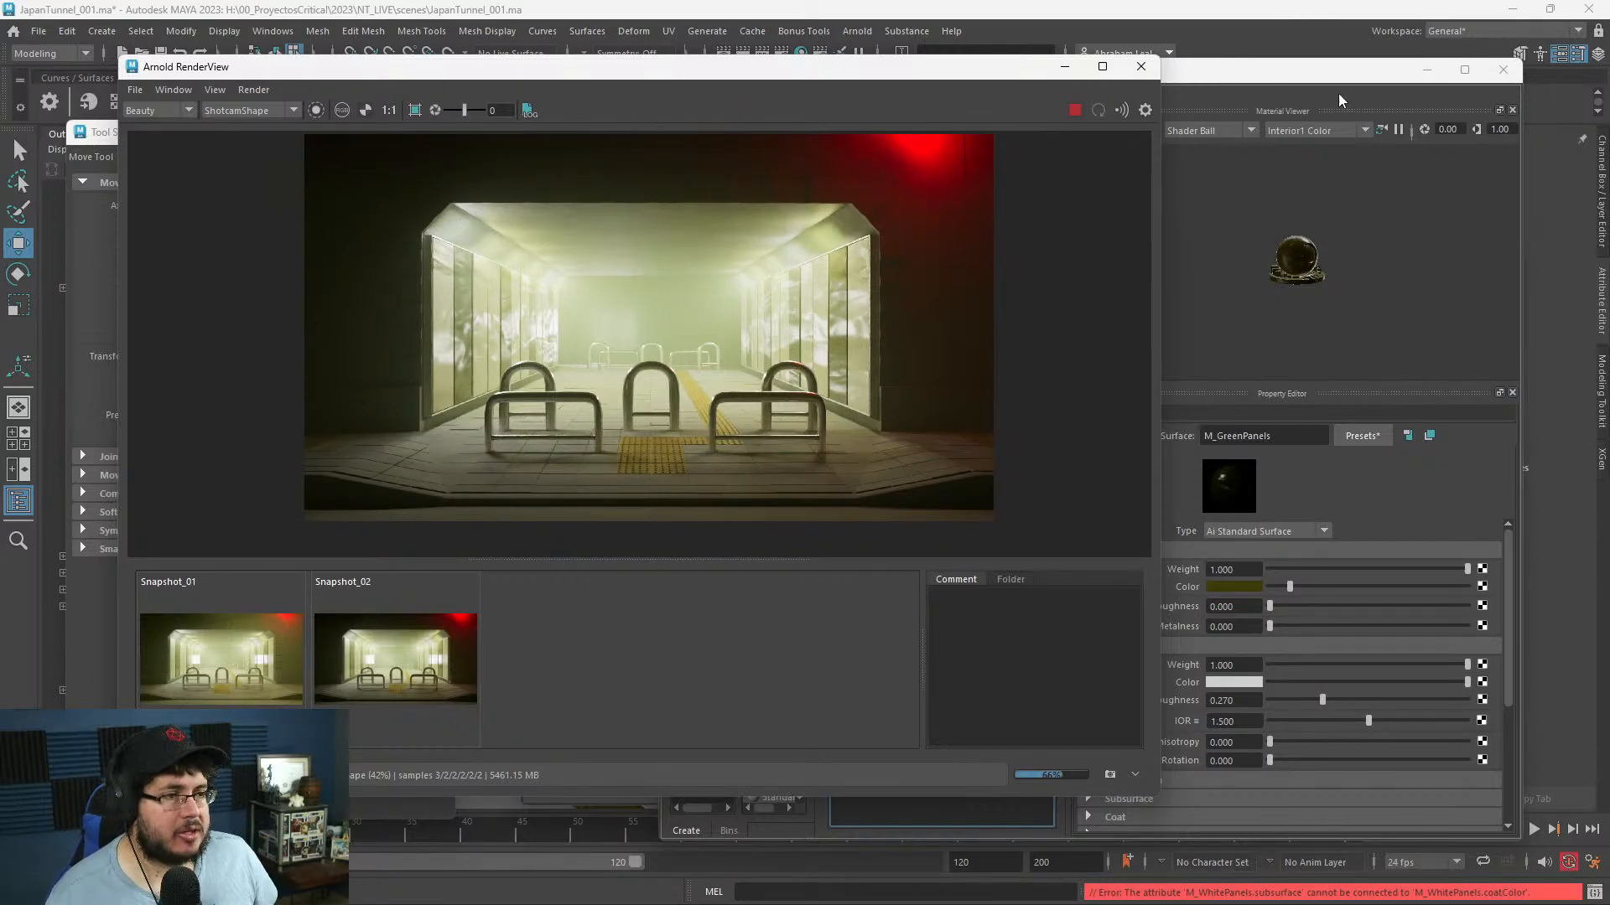
click(1079, 115)
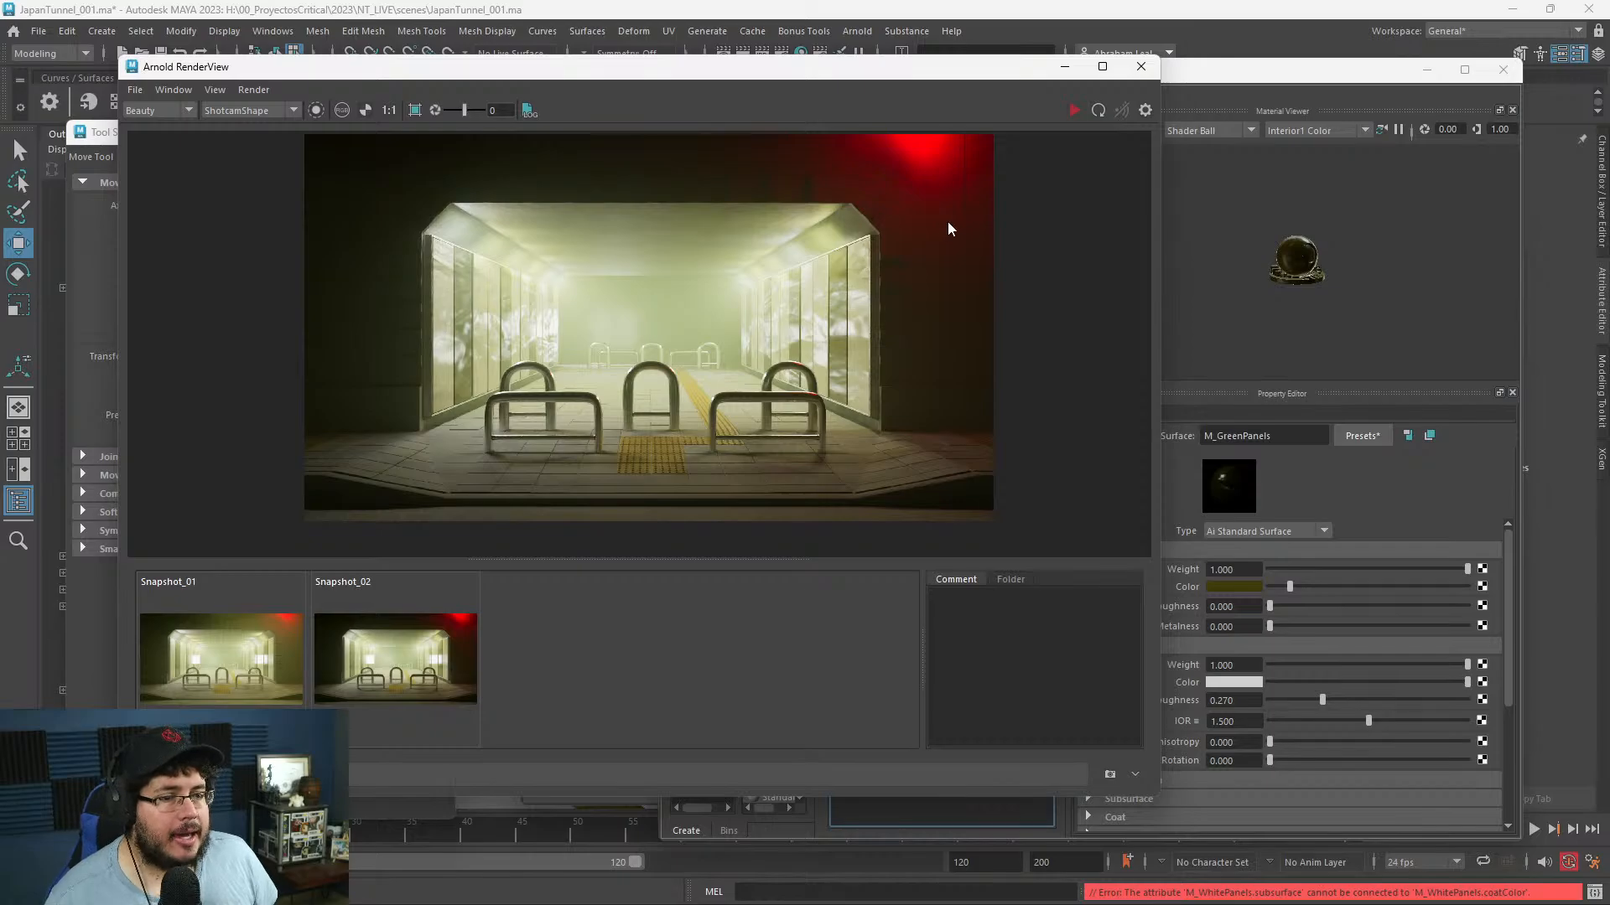
- Close Hypershade, switch to object selection mode, and select the Shotcam camera in the perspective view
click(1503, 69)
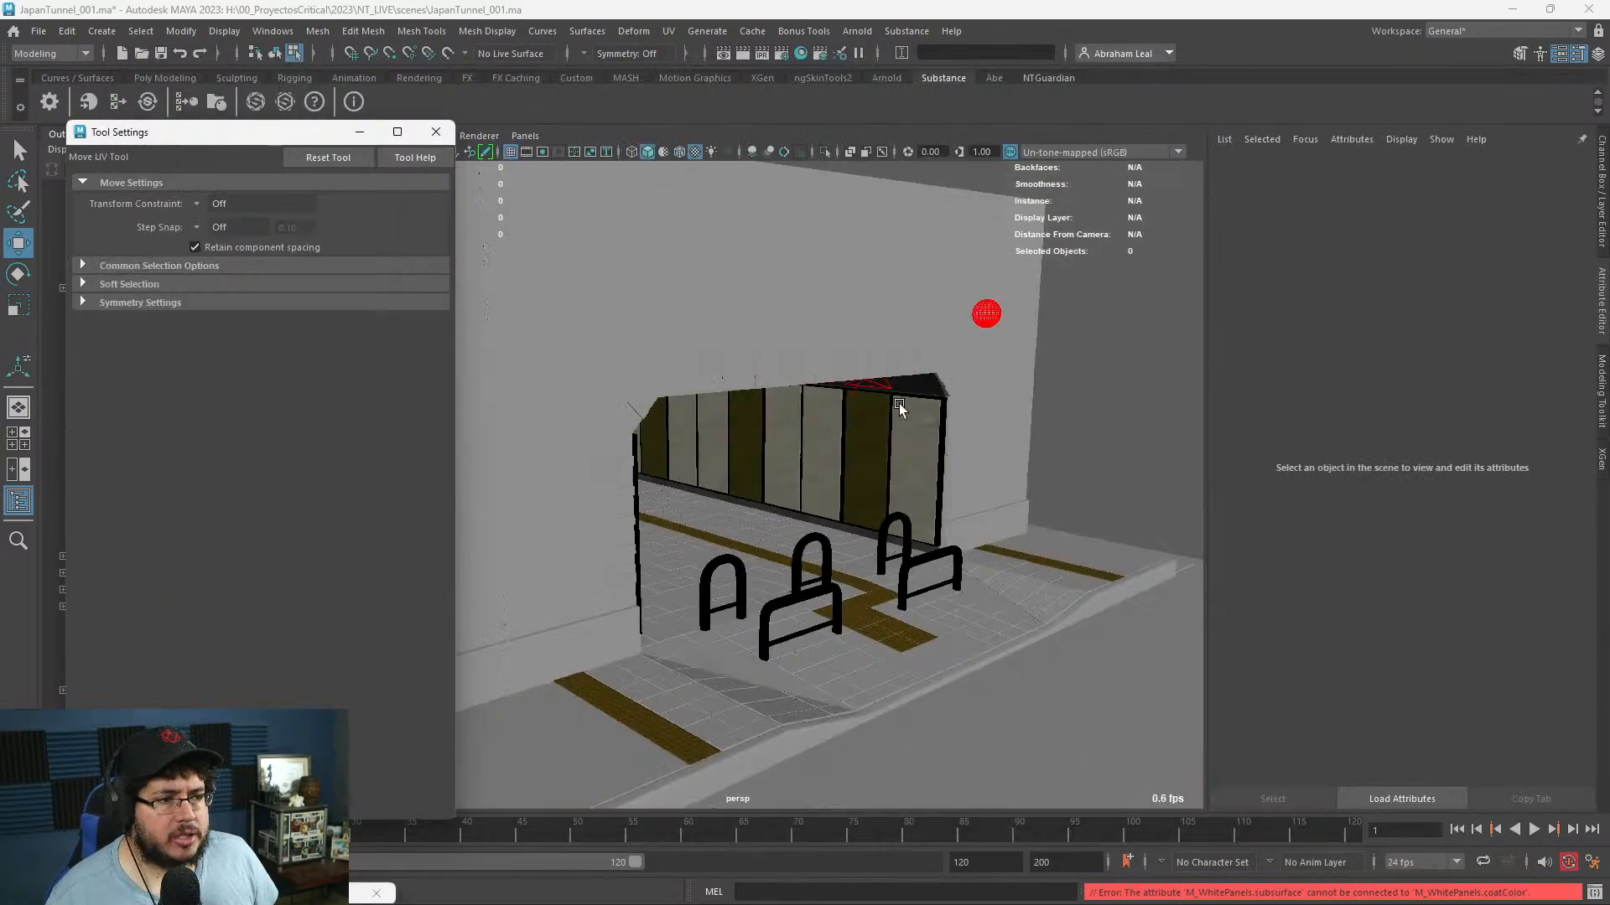
key(w)
scroll(923, 386, down, 10)
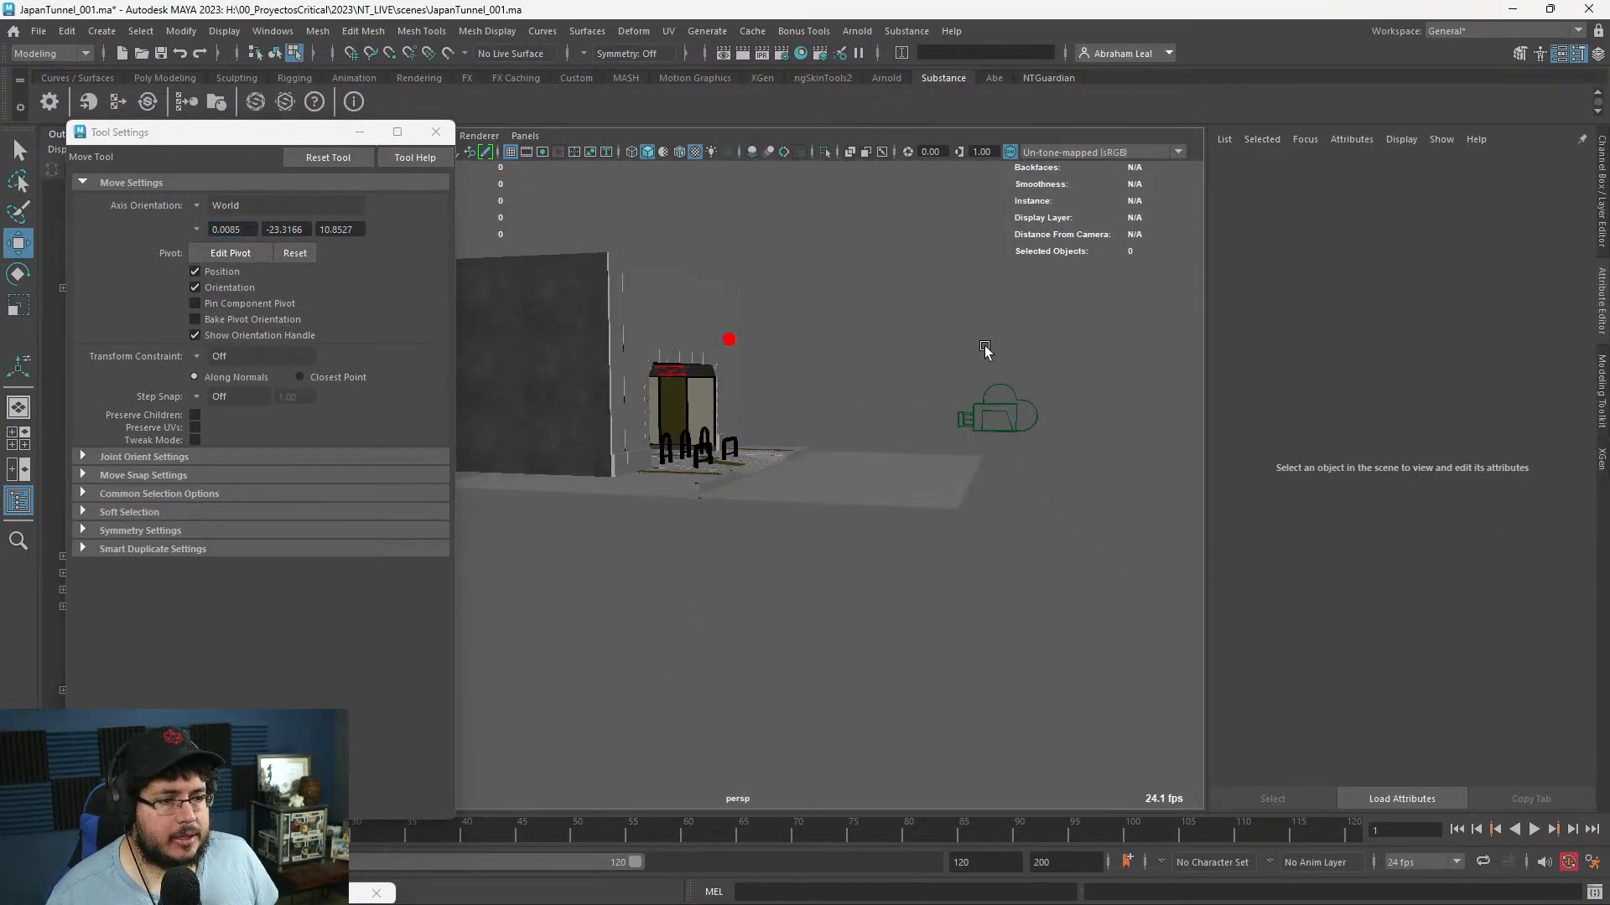
key(q)
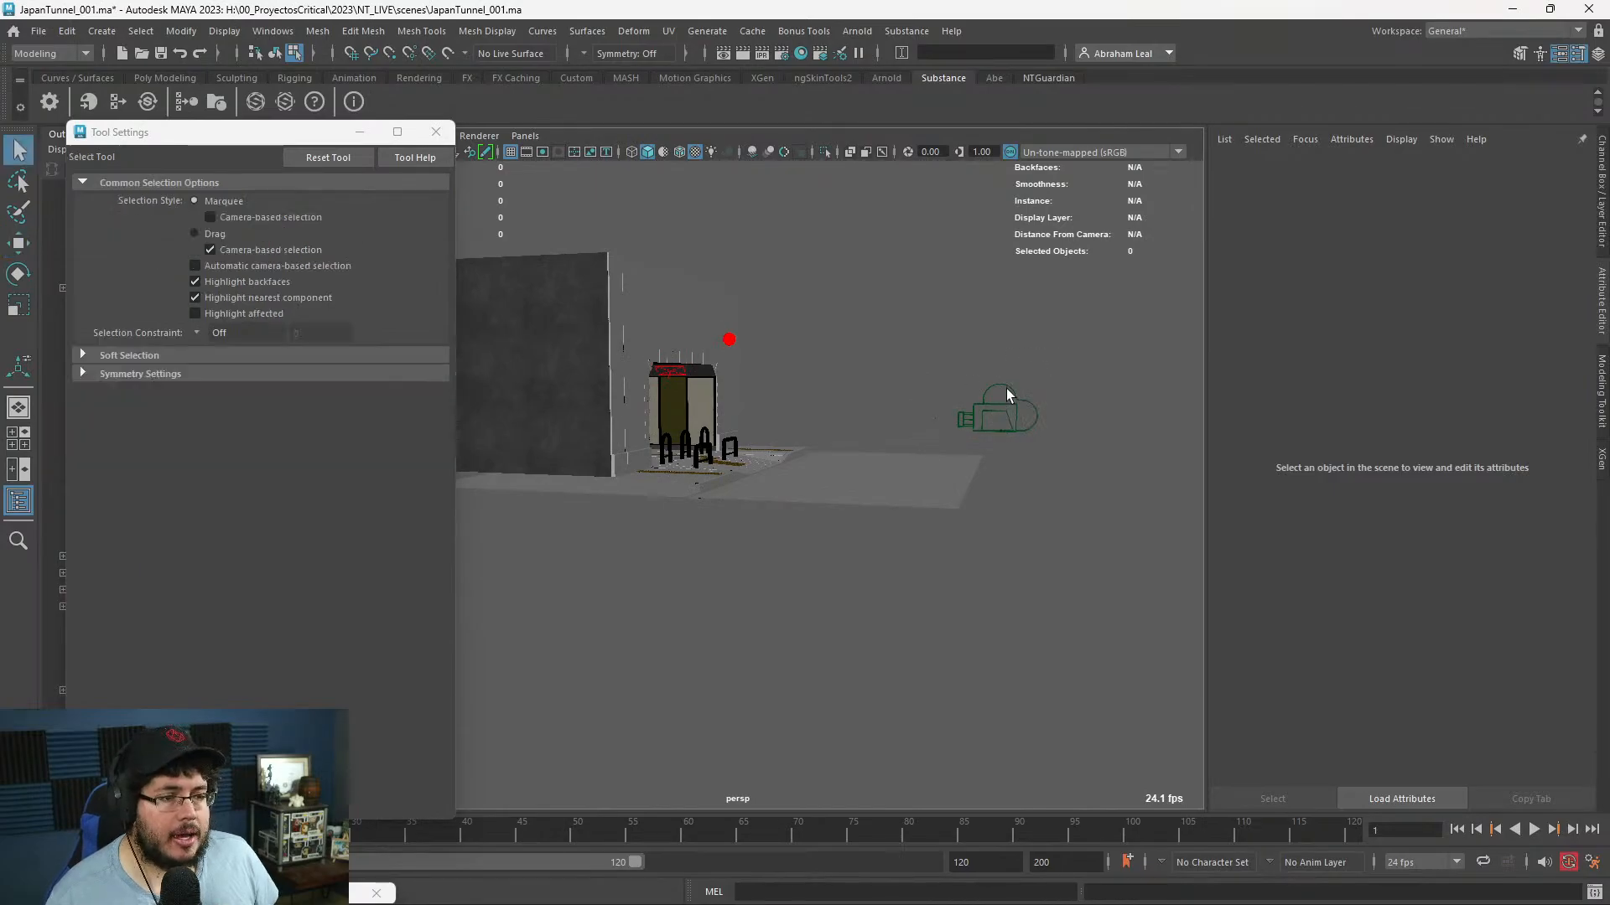
click(310, 51)
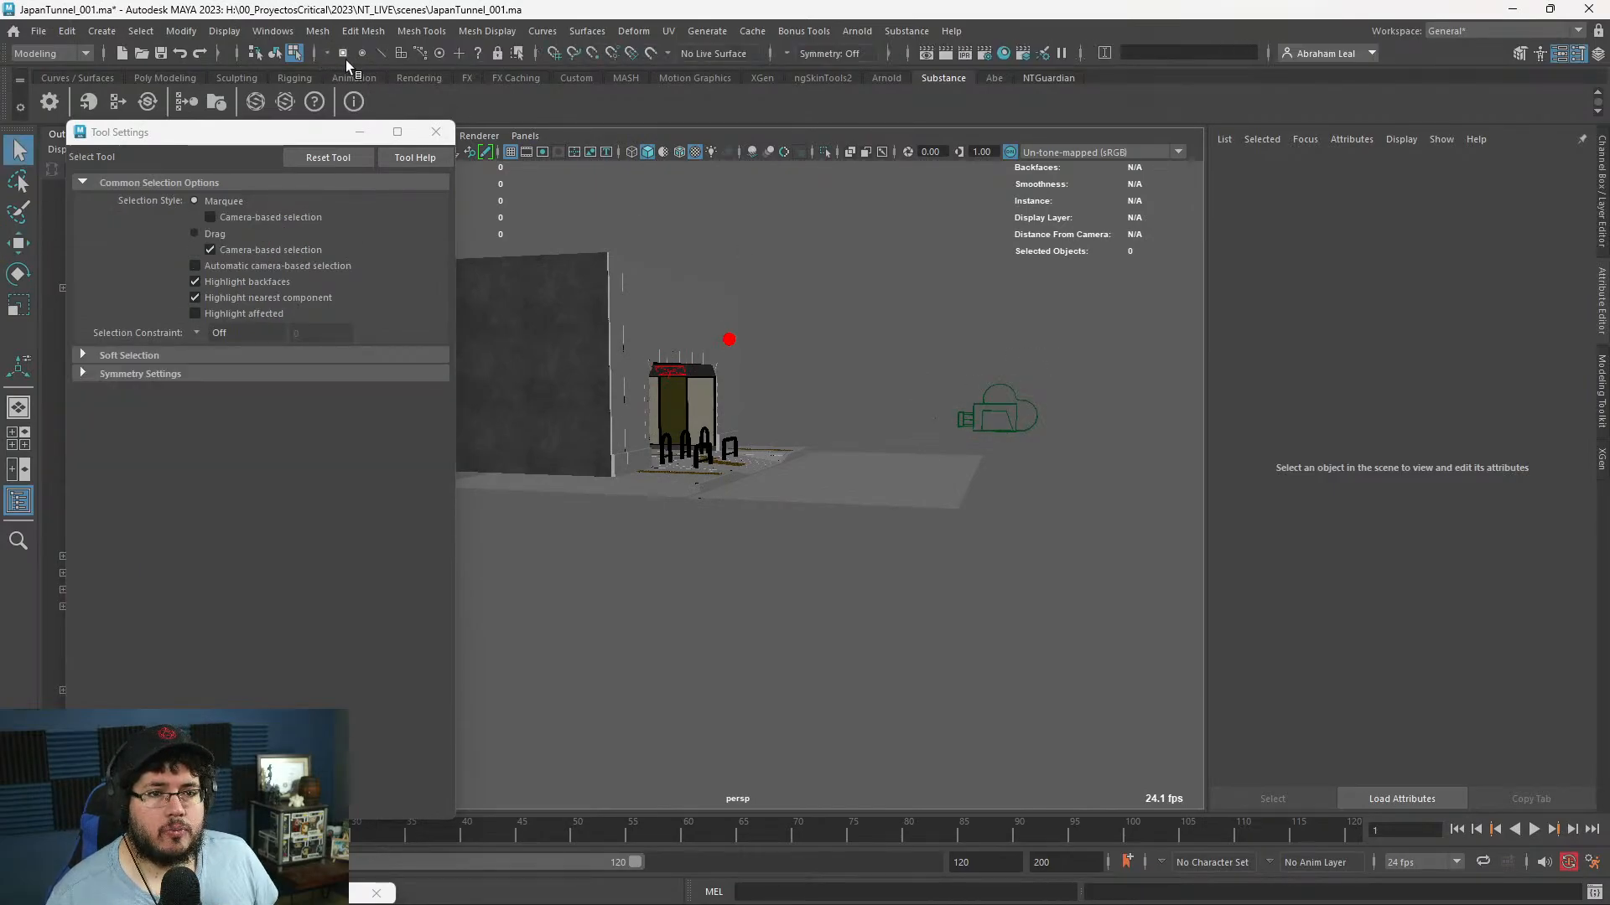
click(313, 52)
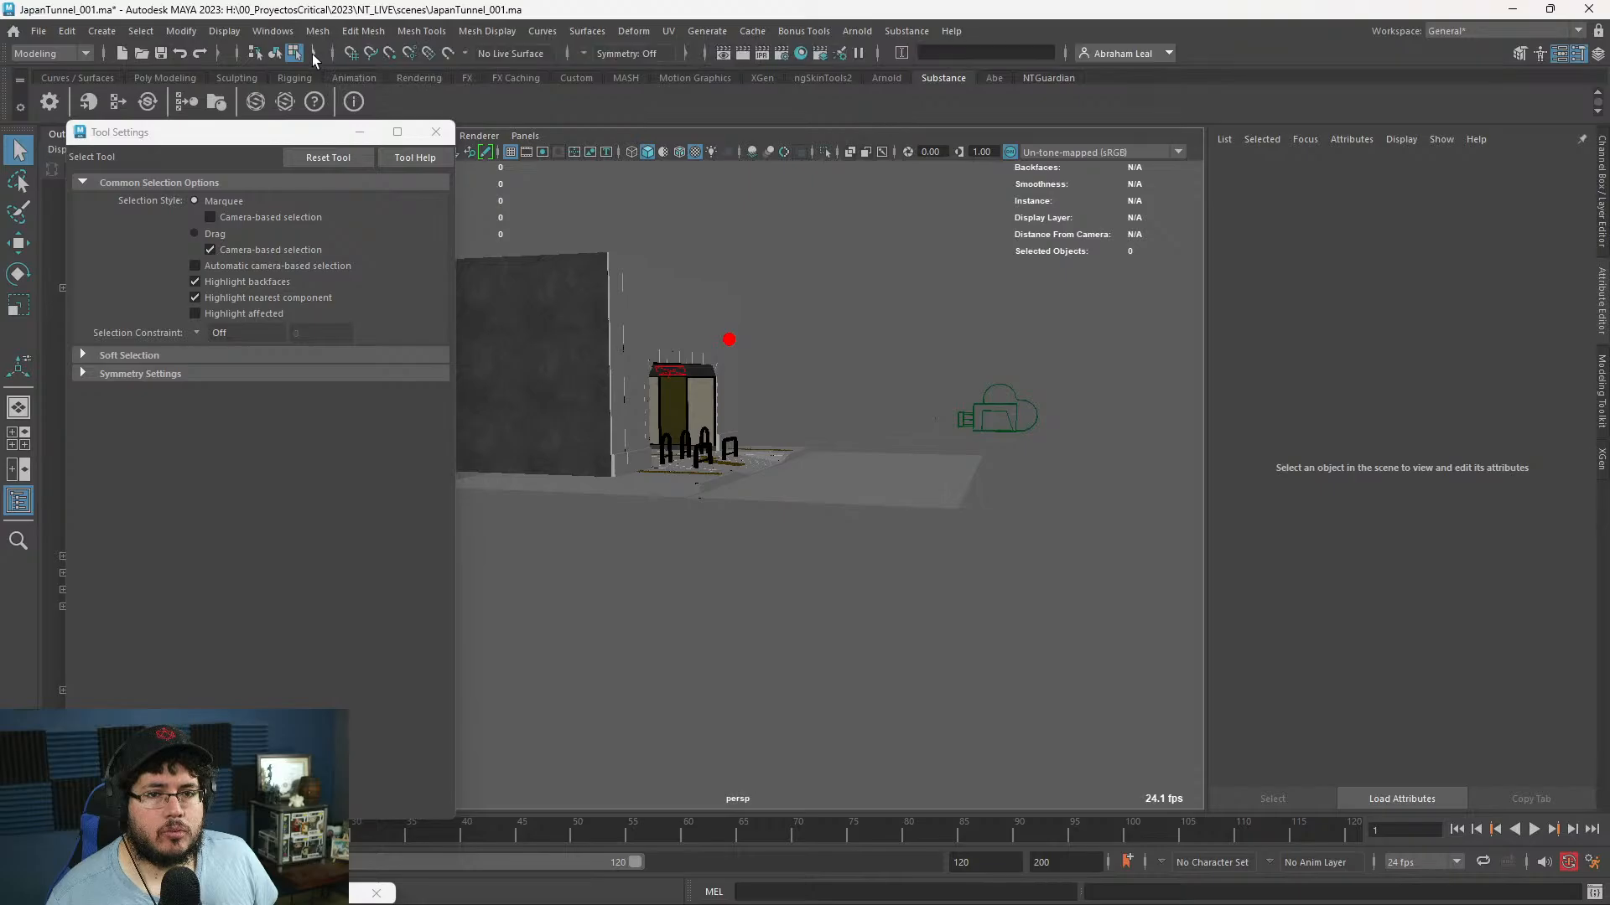
click(312, 53)
click(275, 53)
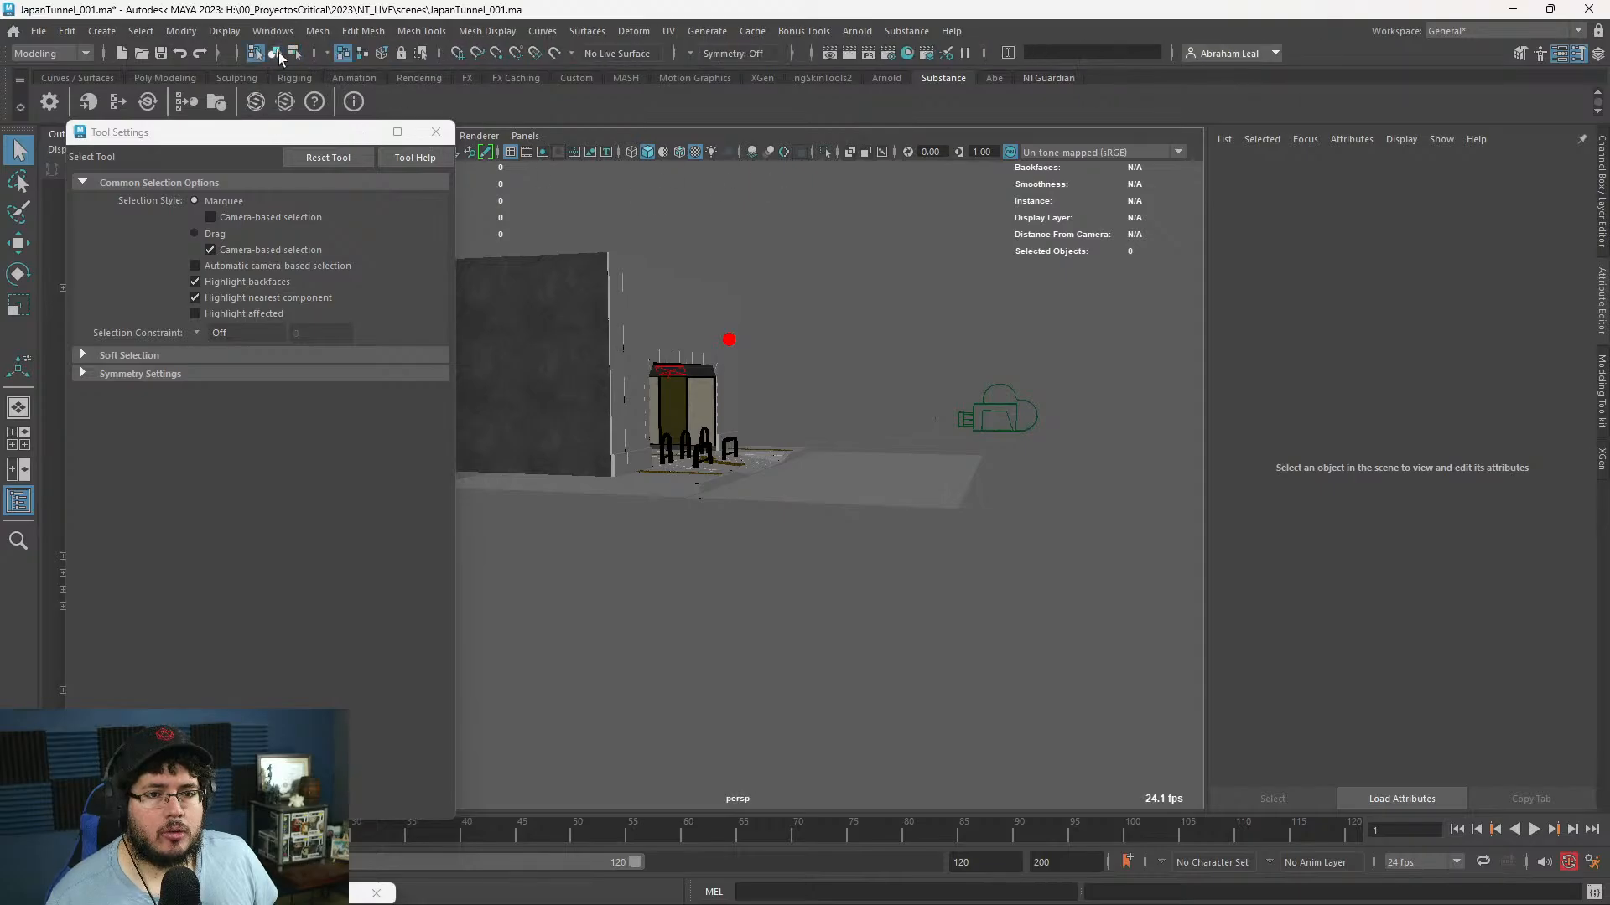
click(1027, 417)
- View the selected Shotcam up close and browse its camera attributes
scroll(1073, 453, up, 4)
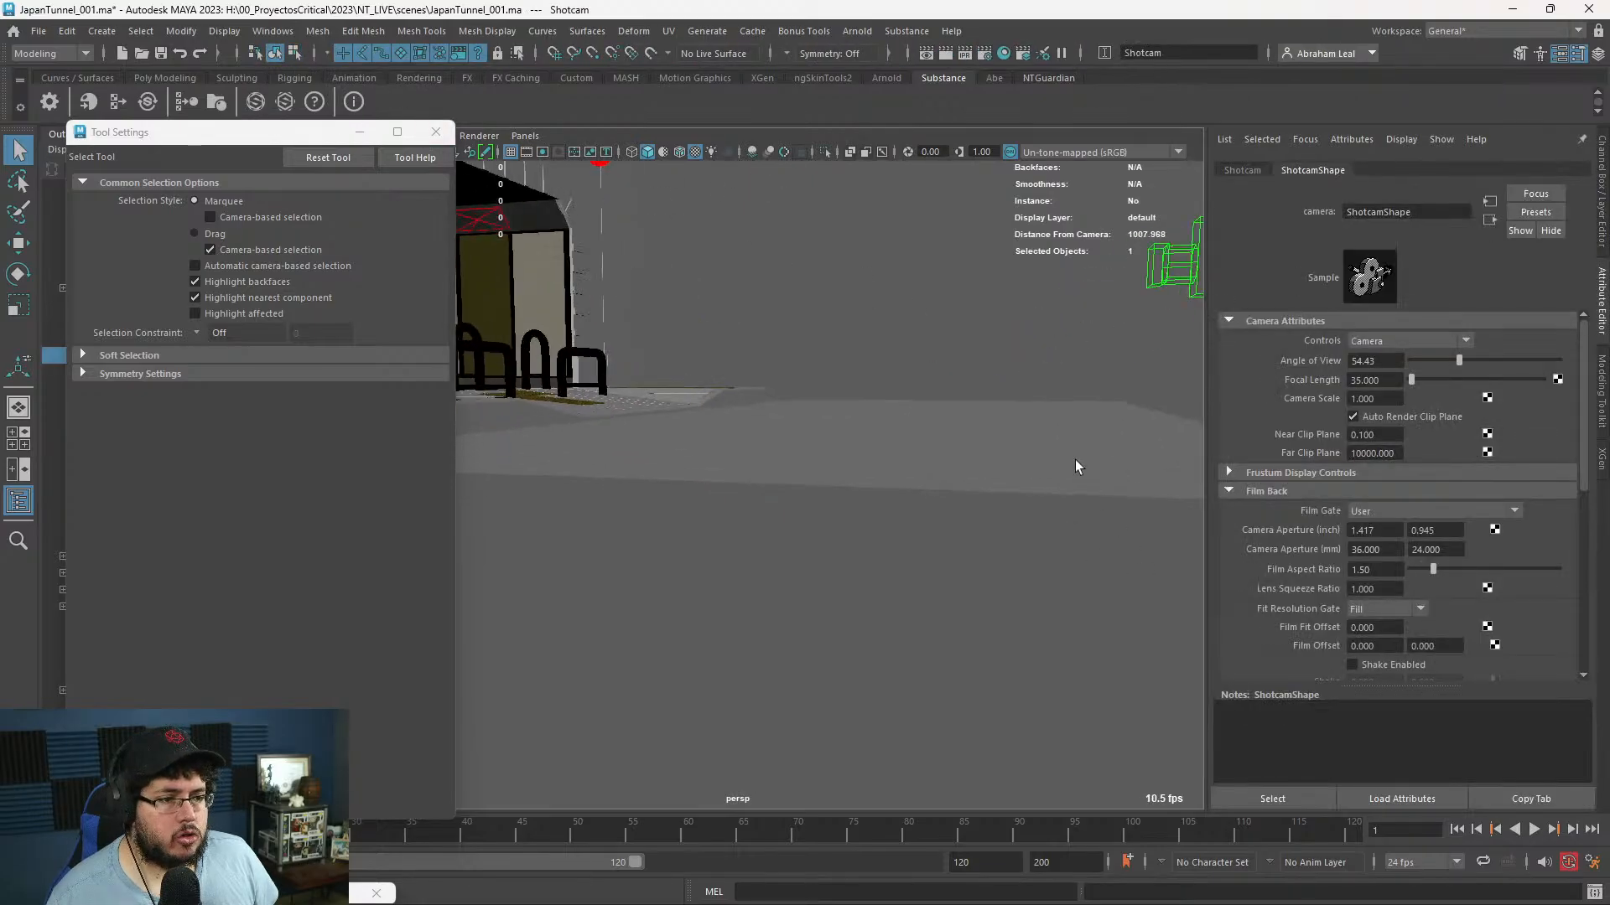
click(1025, 242)
alt+middle_drag(1024, 241, 790, 356)
click(957, 376)
key(ctrl+a)
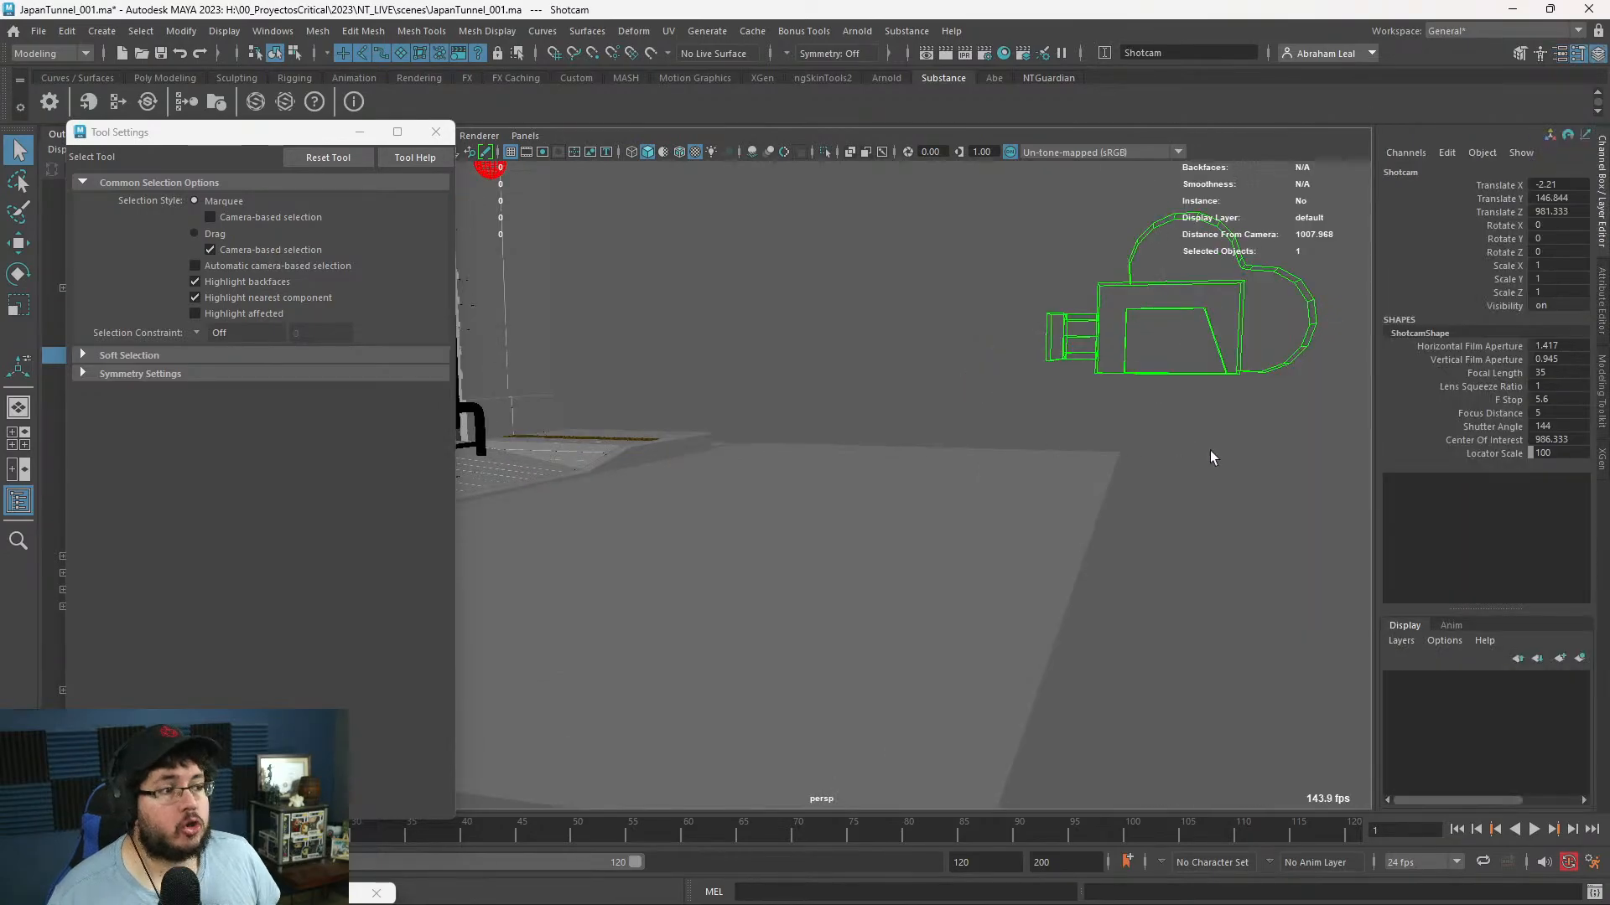
key(ctrl+a)
scroll(1324, 476, down, 5)
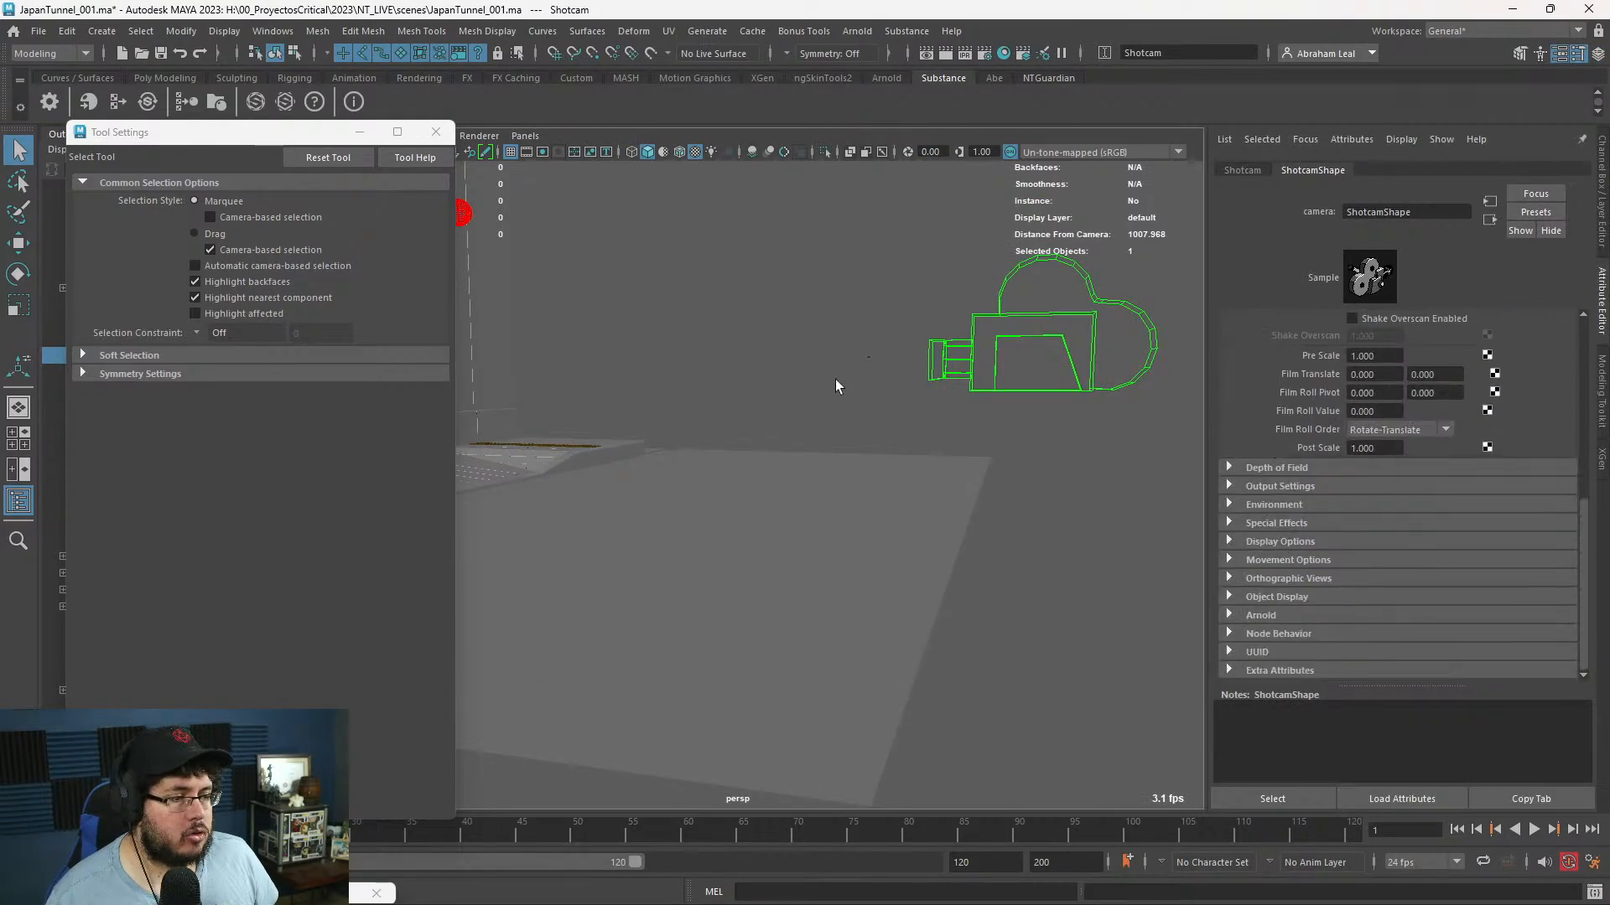
alt+drag(835, 379, 738, 413)
- Look through the Shotcam and select the front centre arched bollard to read its distance from the camera
click(525, 136)
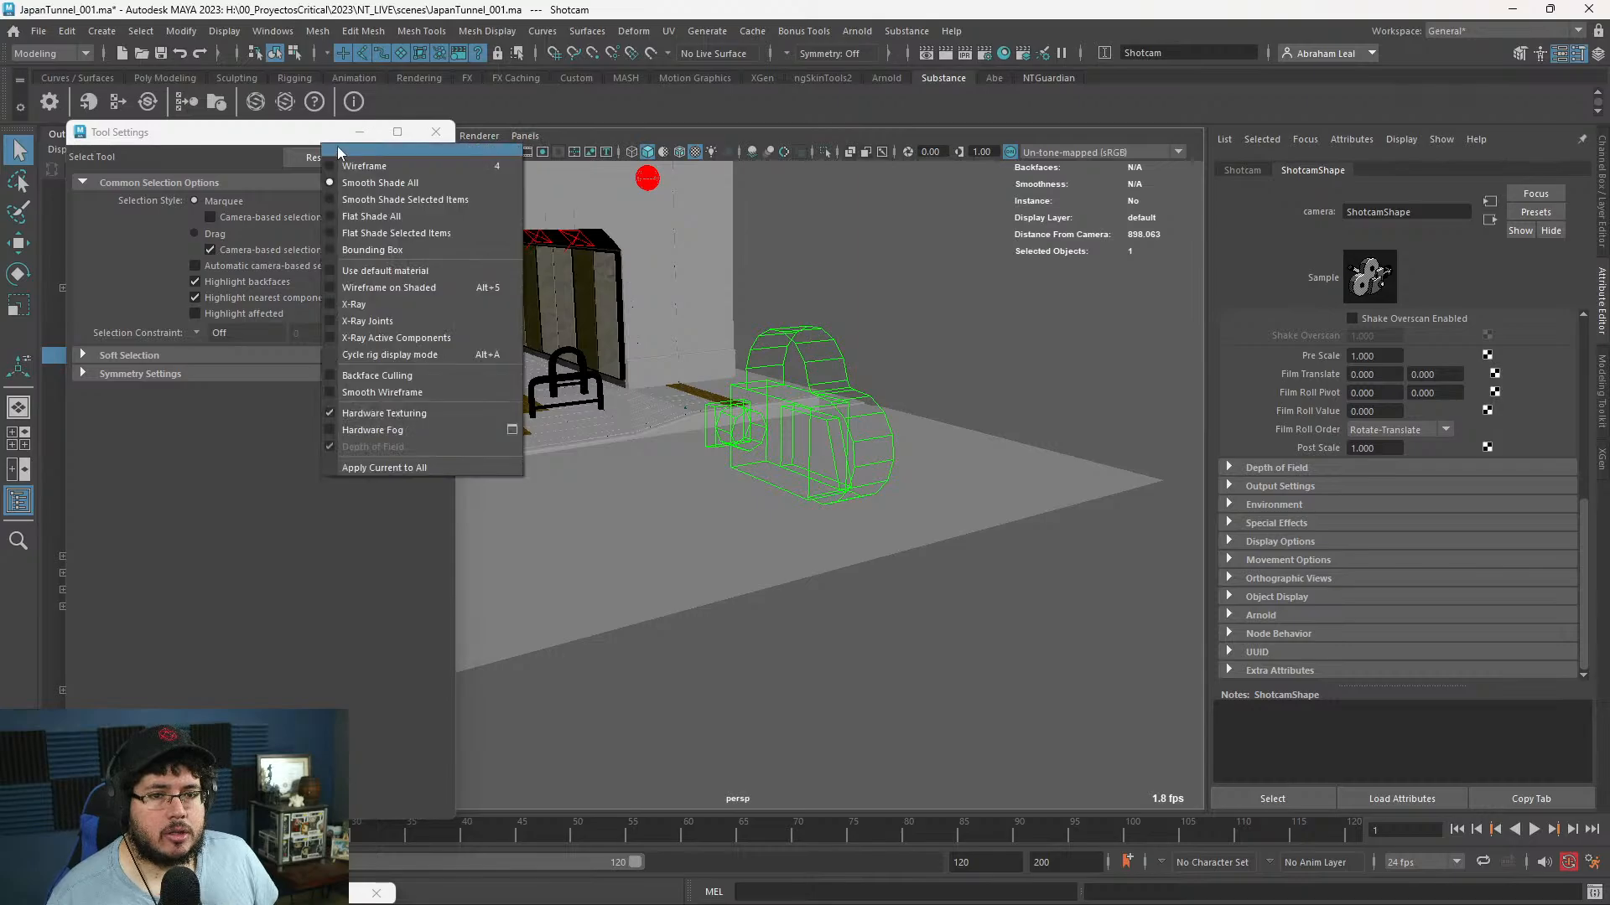
click(362, 132)
click(359, 132)
click(528, 136)
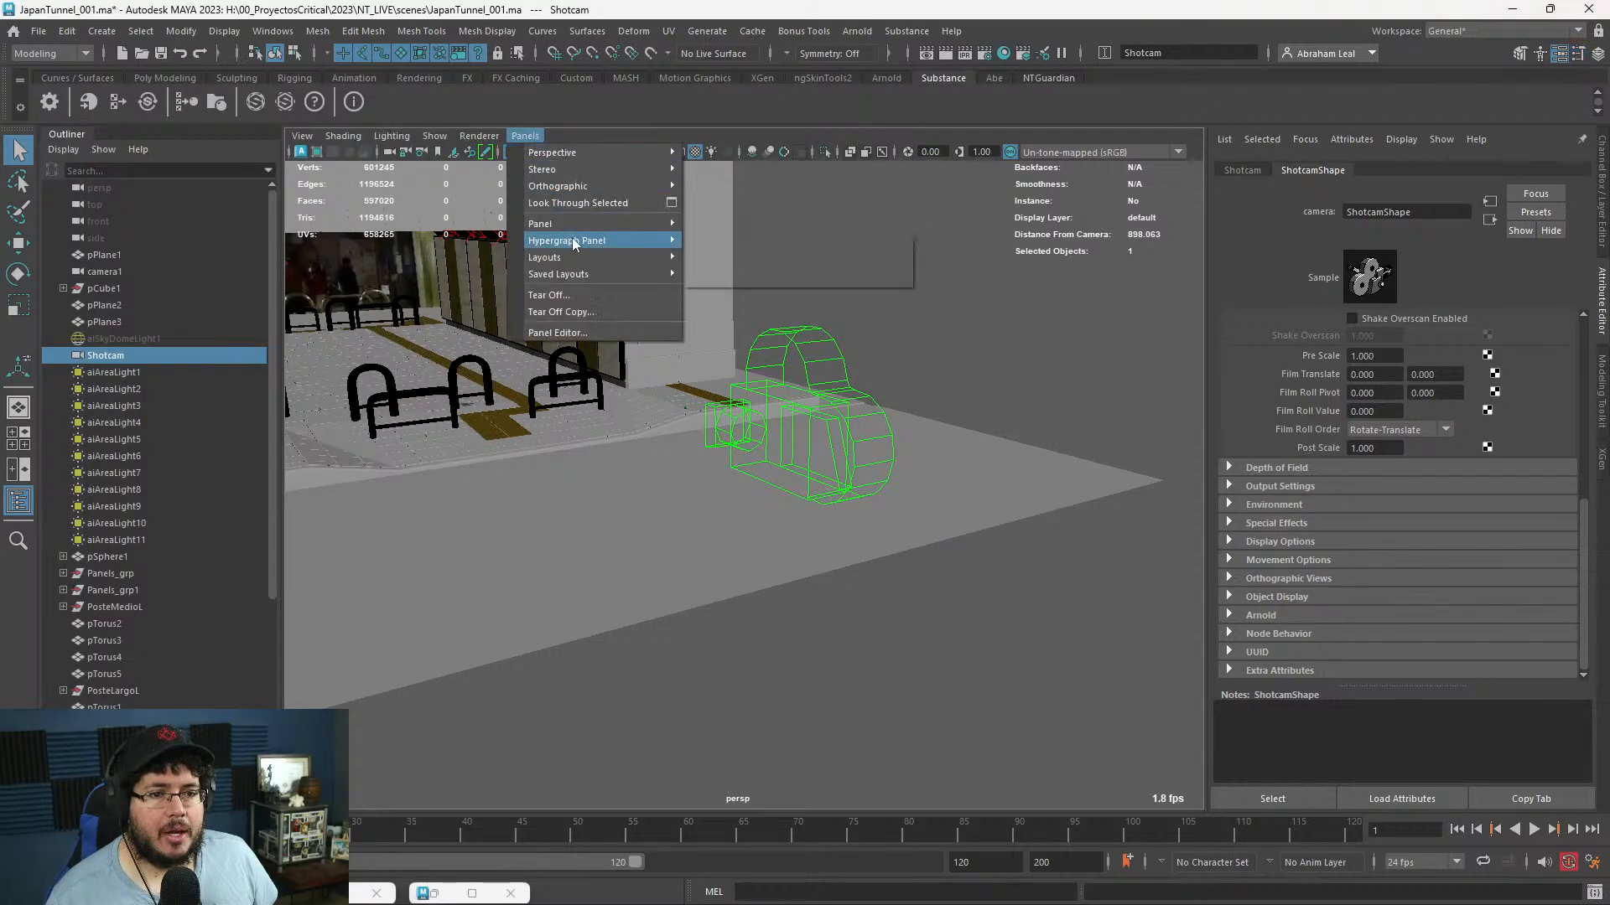
click(570, 203)
click(752, 533)
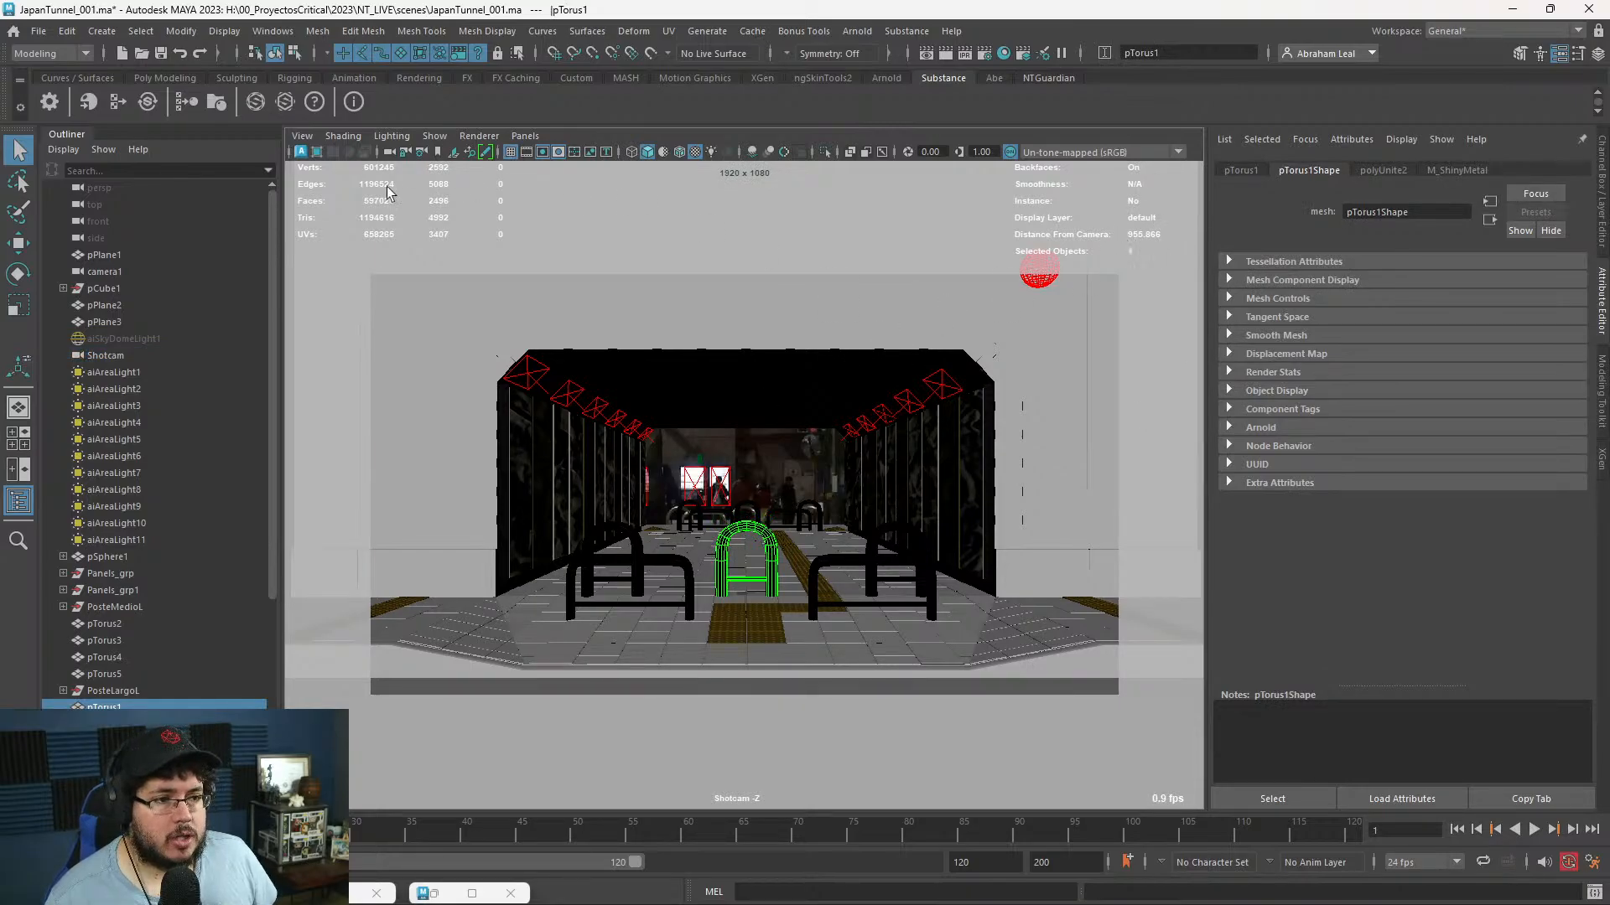
- In the Shotcam's Arnold attributes, enable DOF and set Focus Distance to 955 and Aperture Size to 1
click(394, 152)
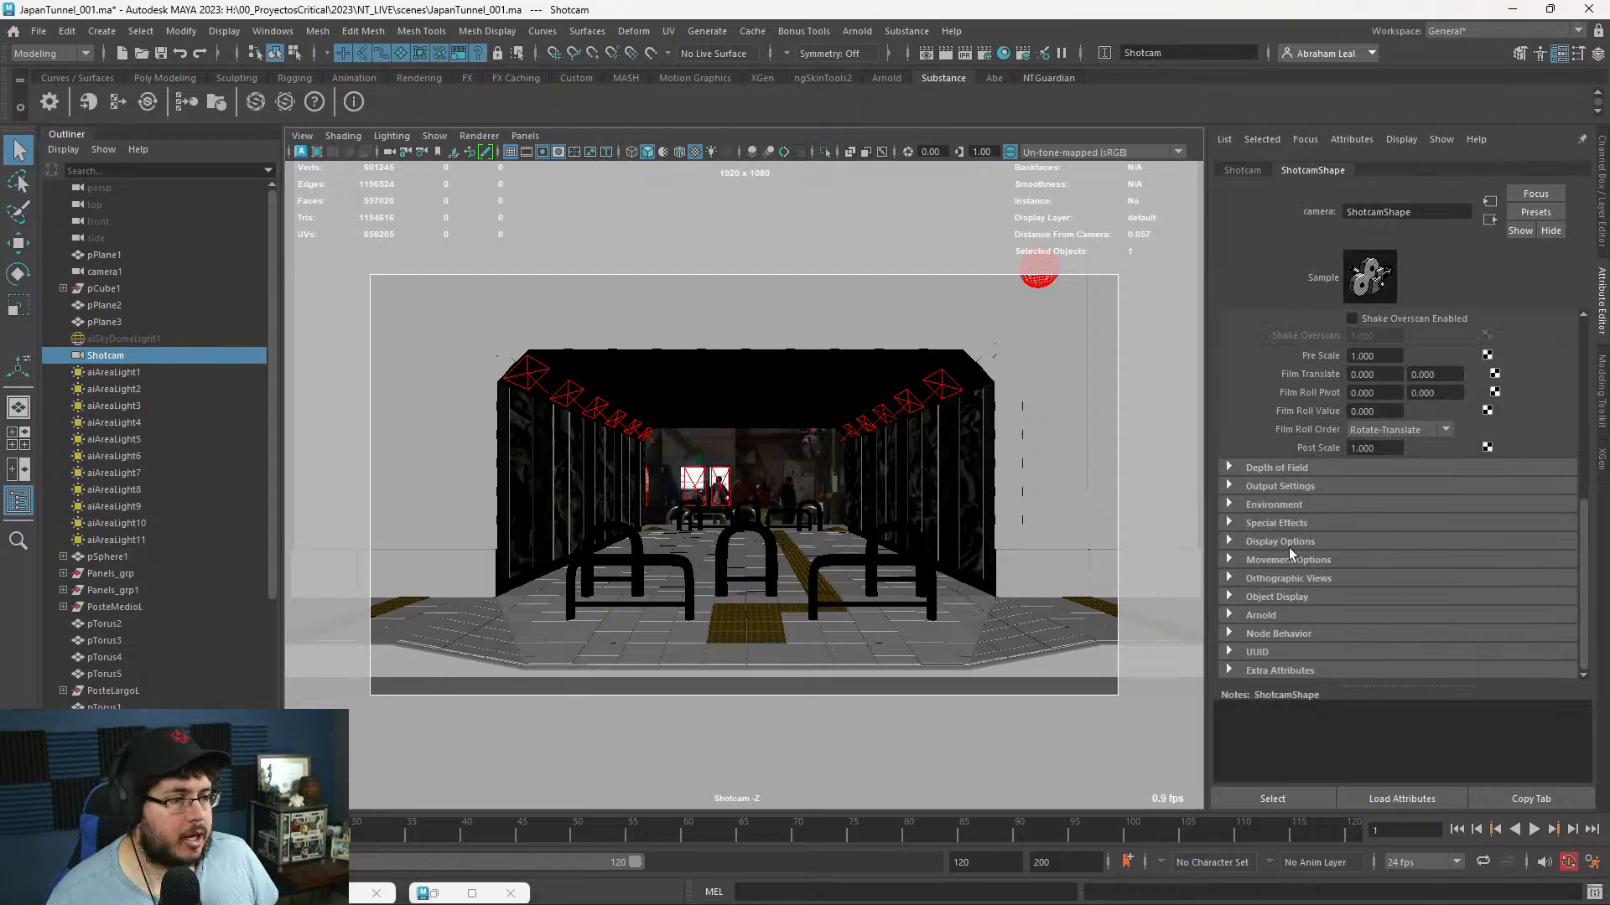
click(1231, 614)
scroll(1238, 604, down, 5)
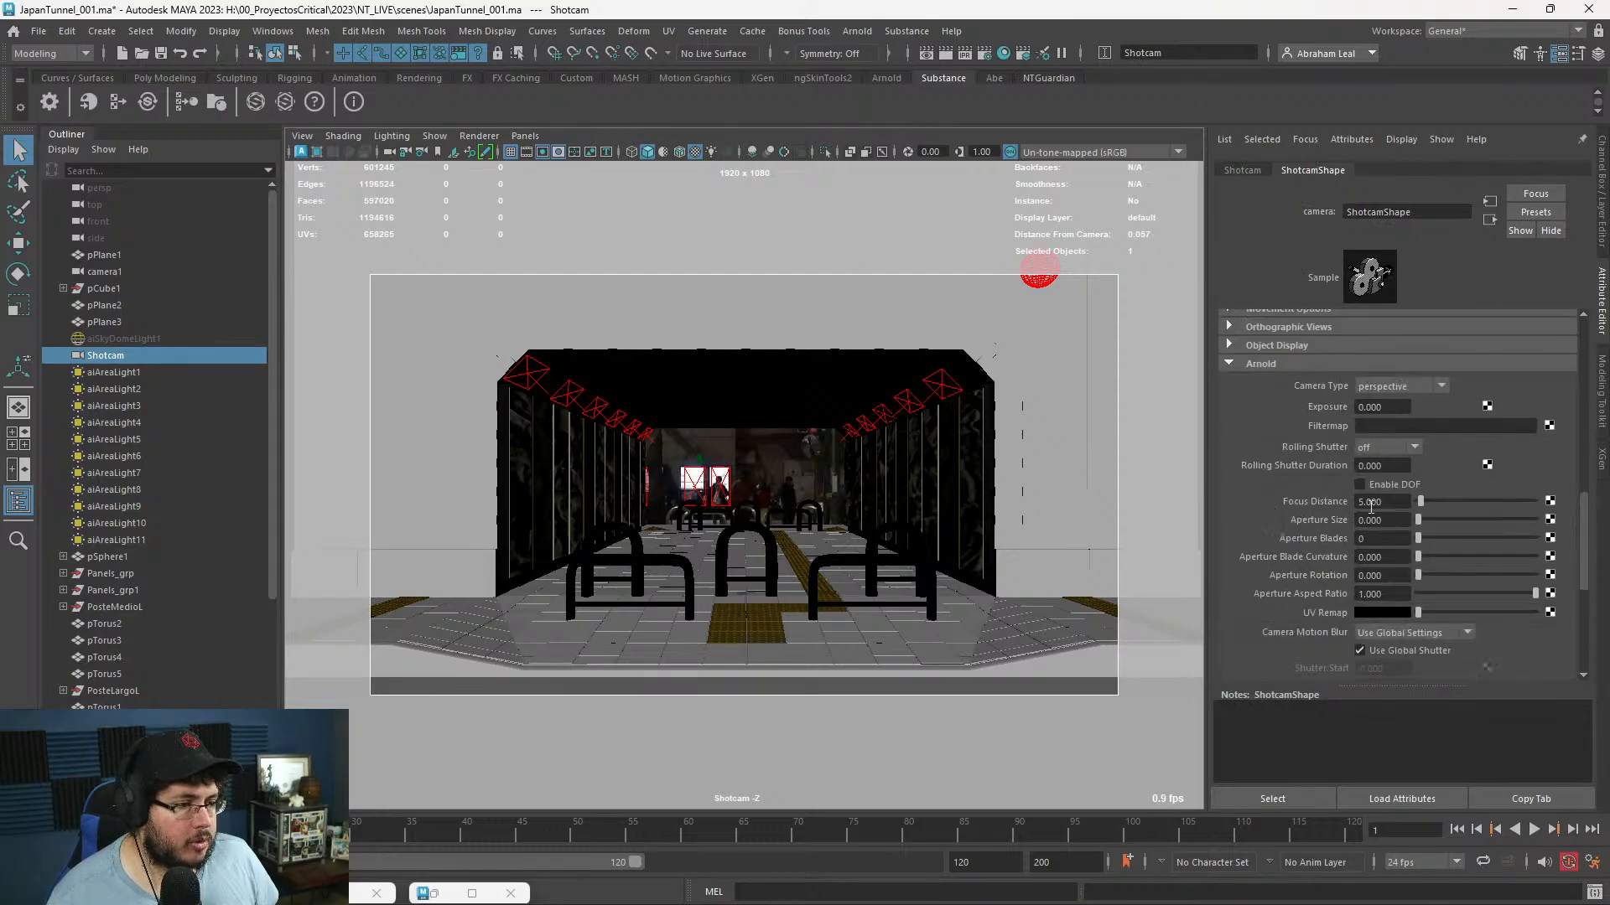
click(1360, 485)
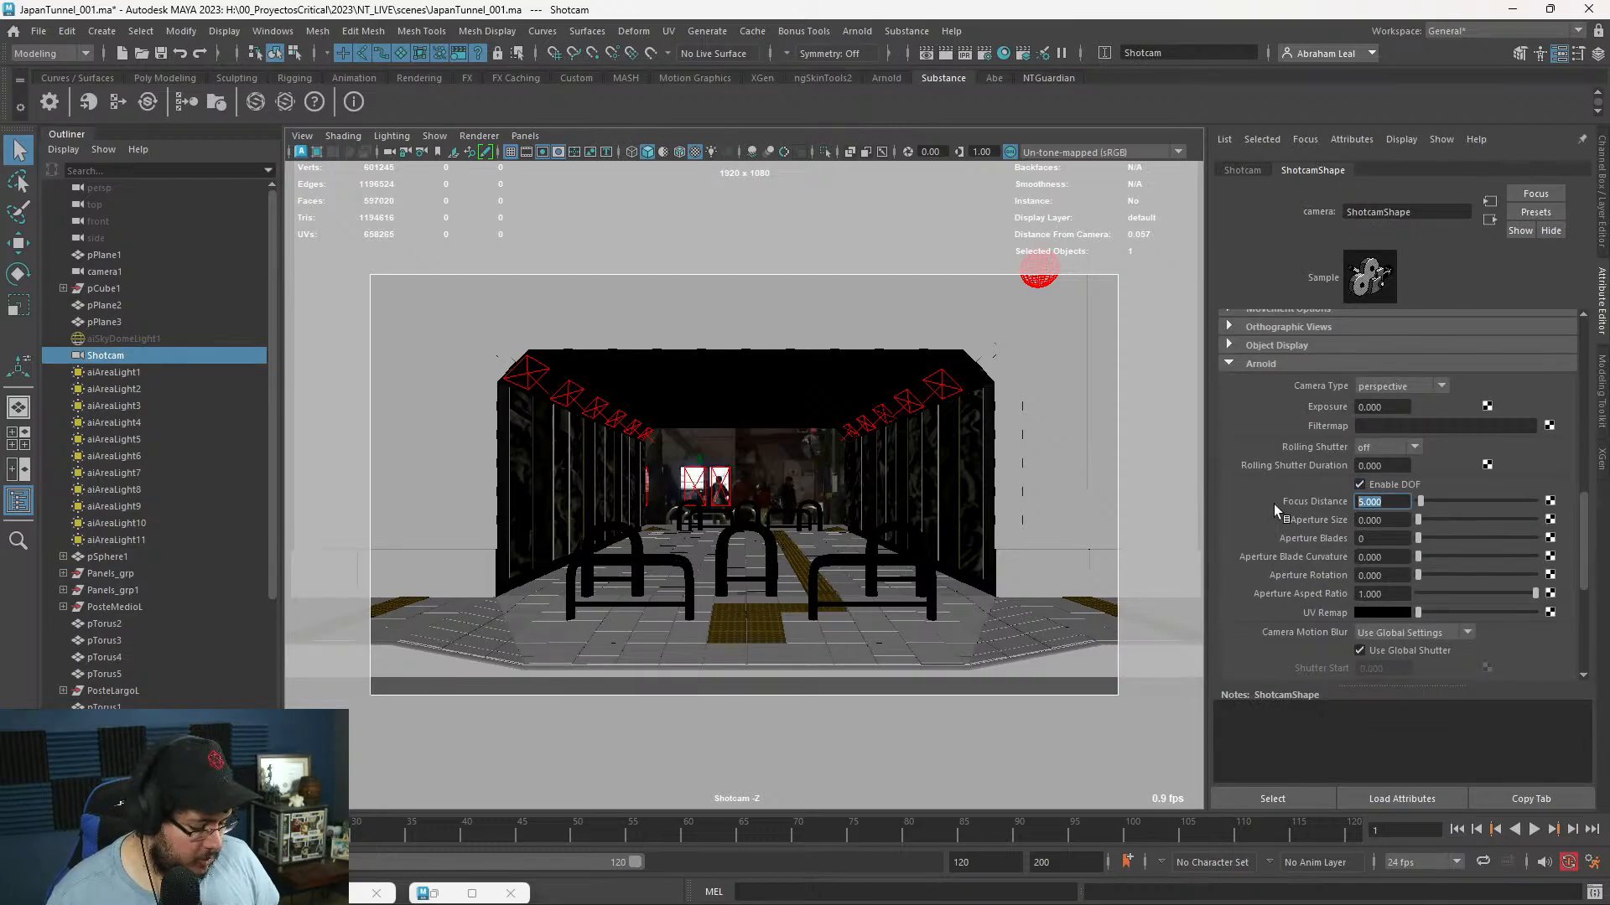
text(955)
key(Return)
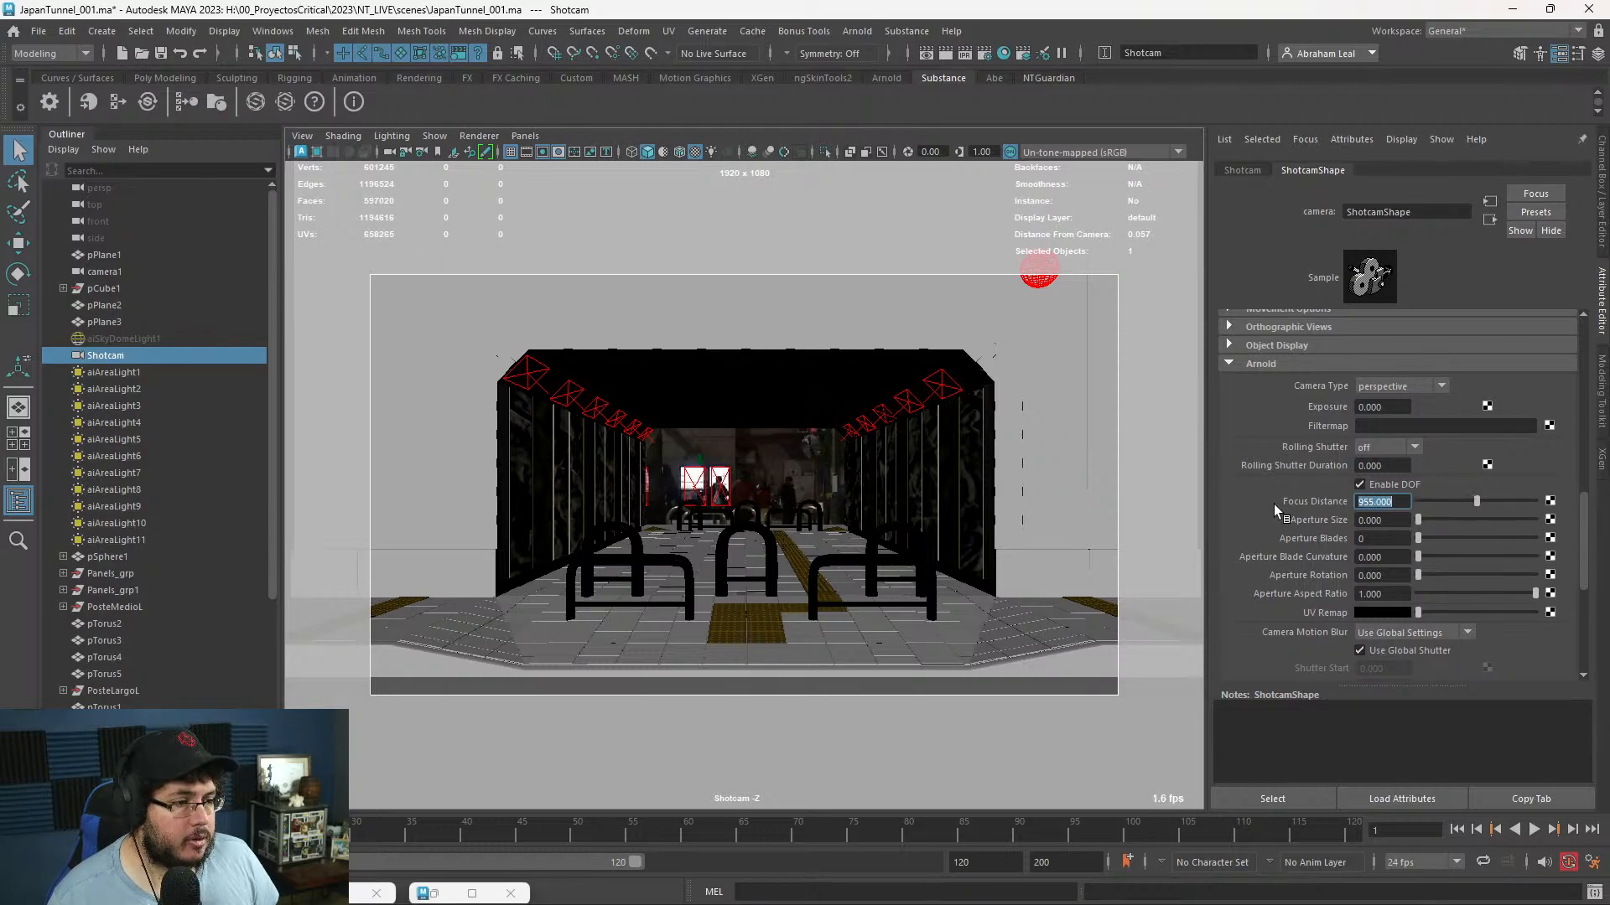
text(1)
key(Return)
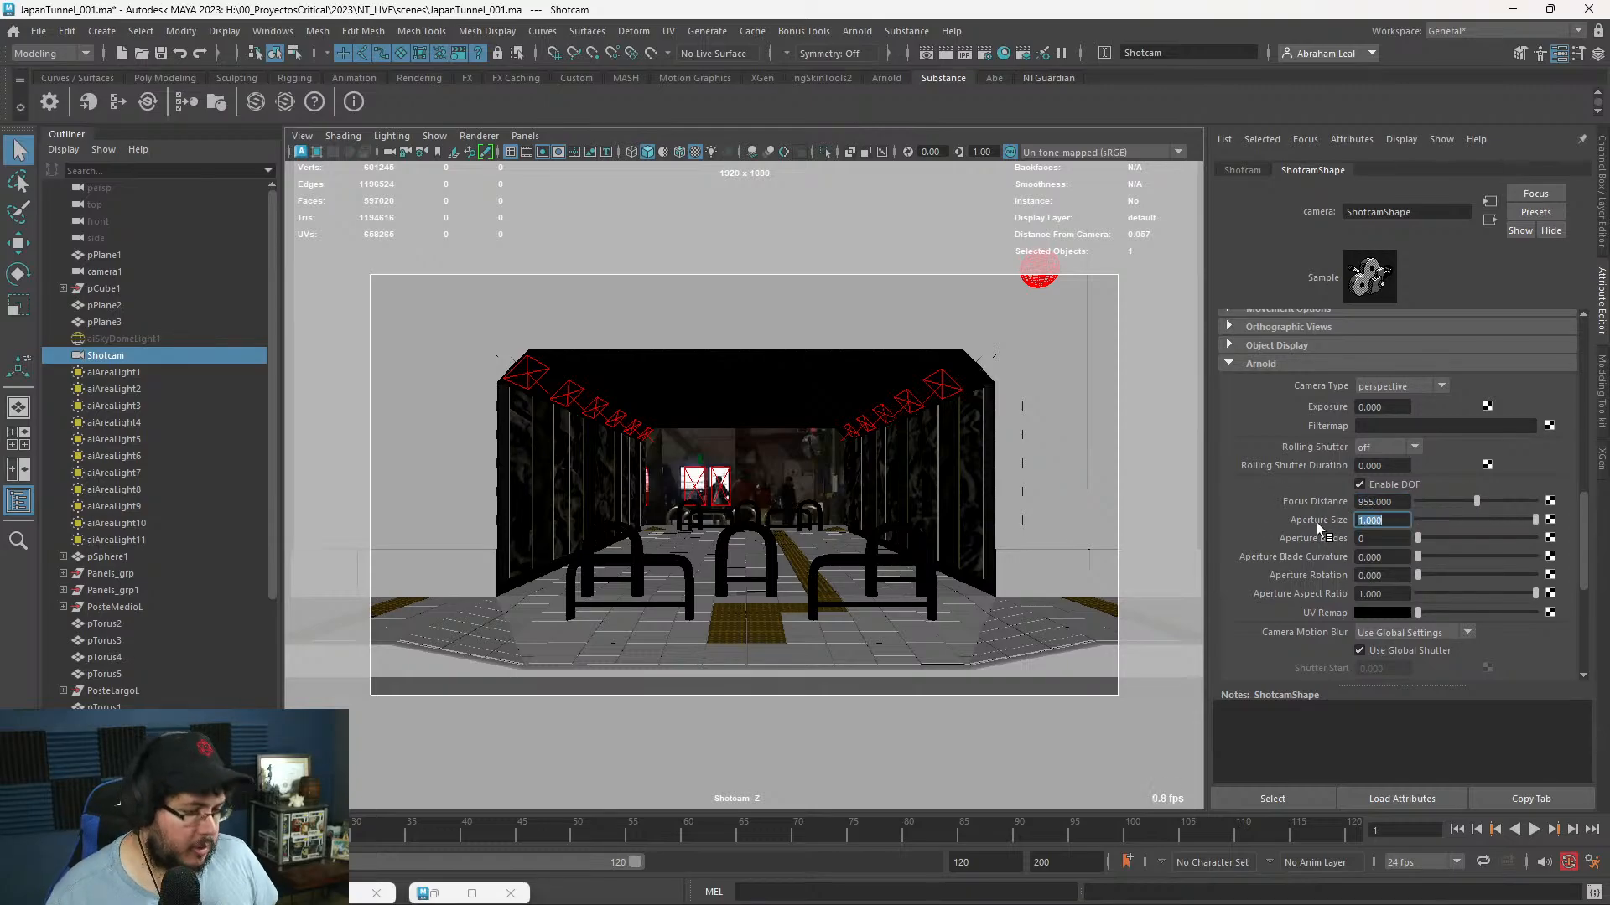
- Restore and close the minimized Tool Settings and UV Editor windows
click(442, 896)
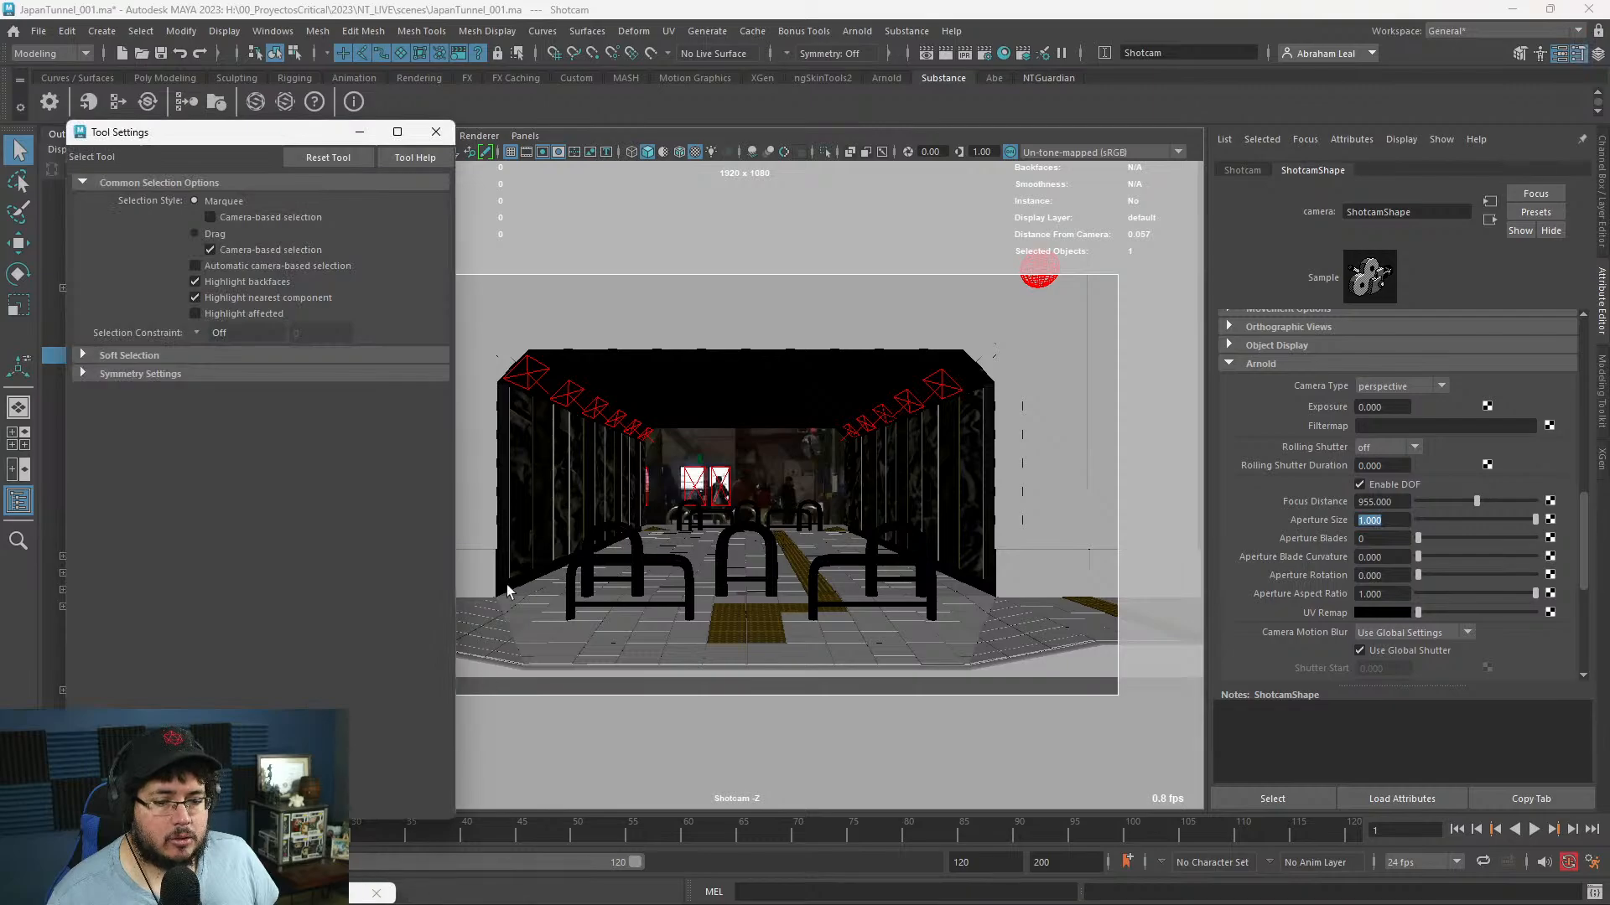
click(439, 126)
click(392, 893)
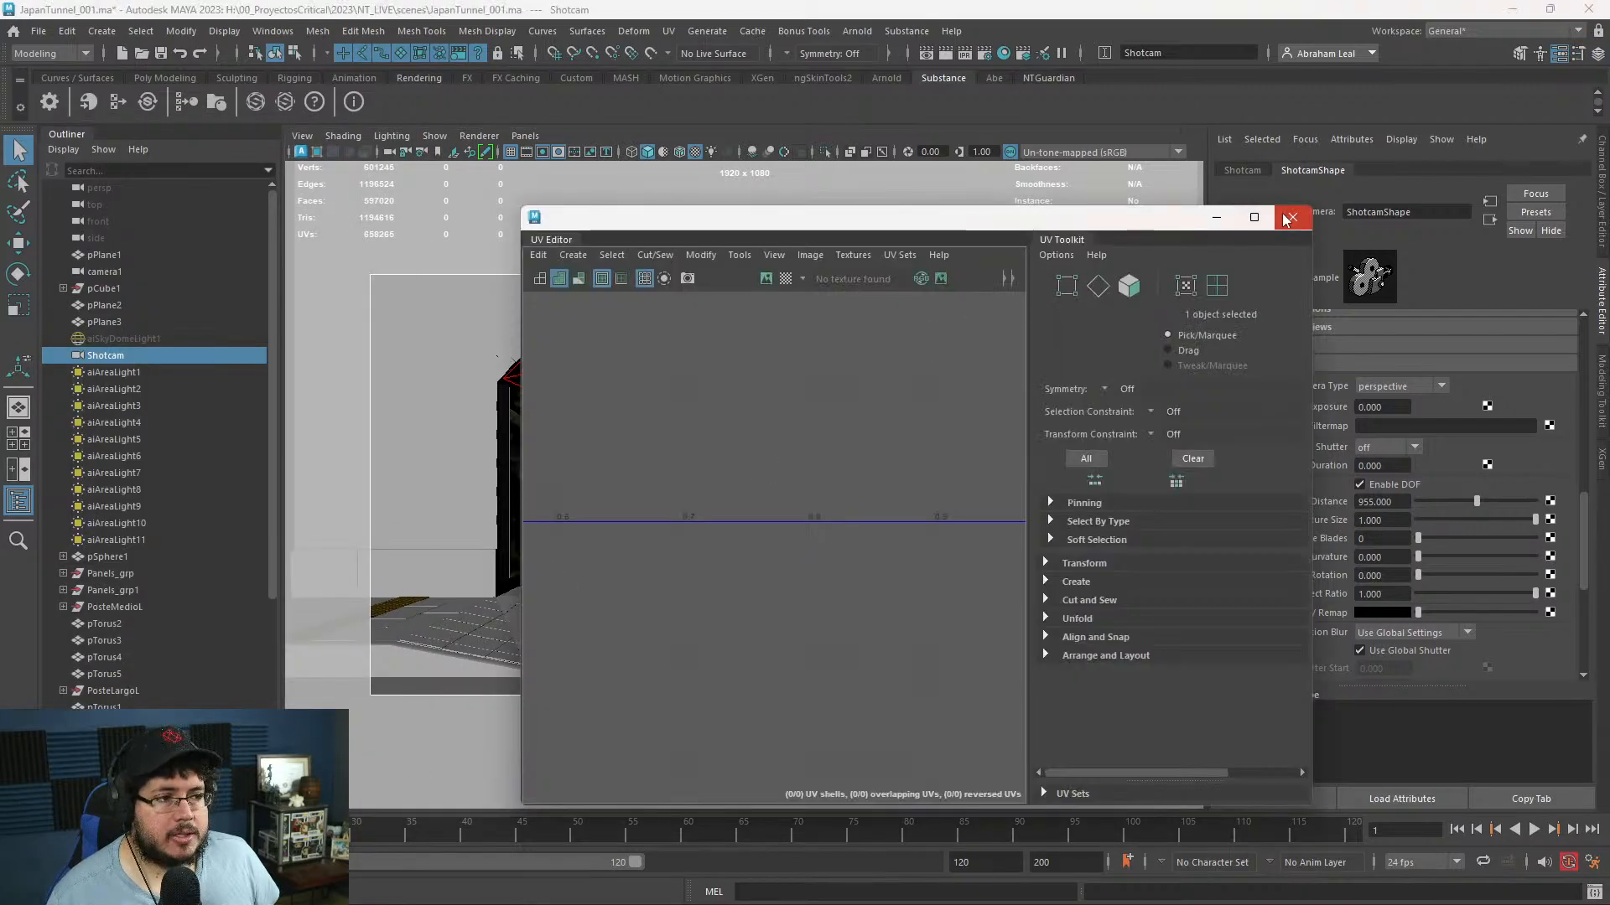
click(1287, 218)
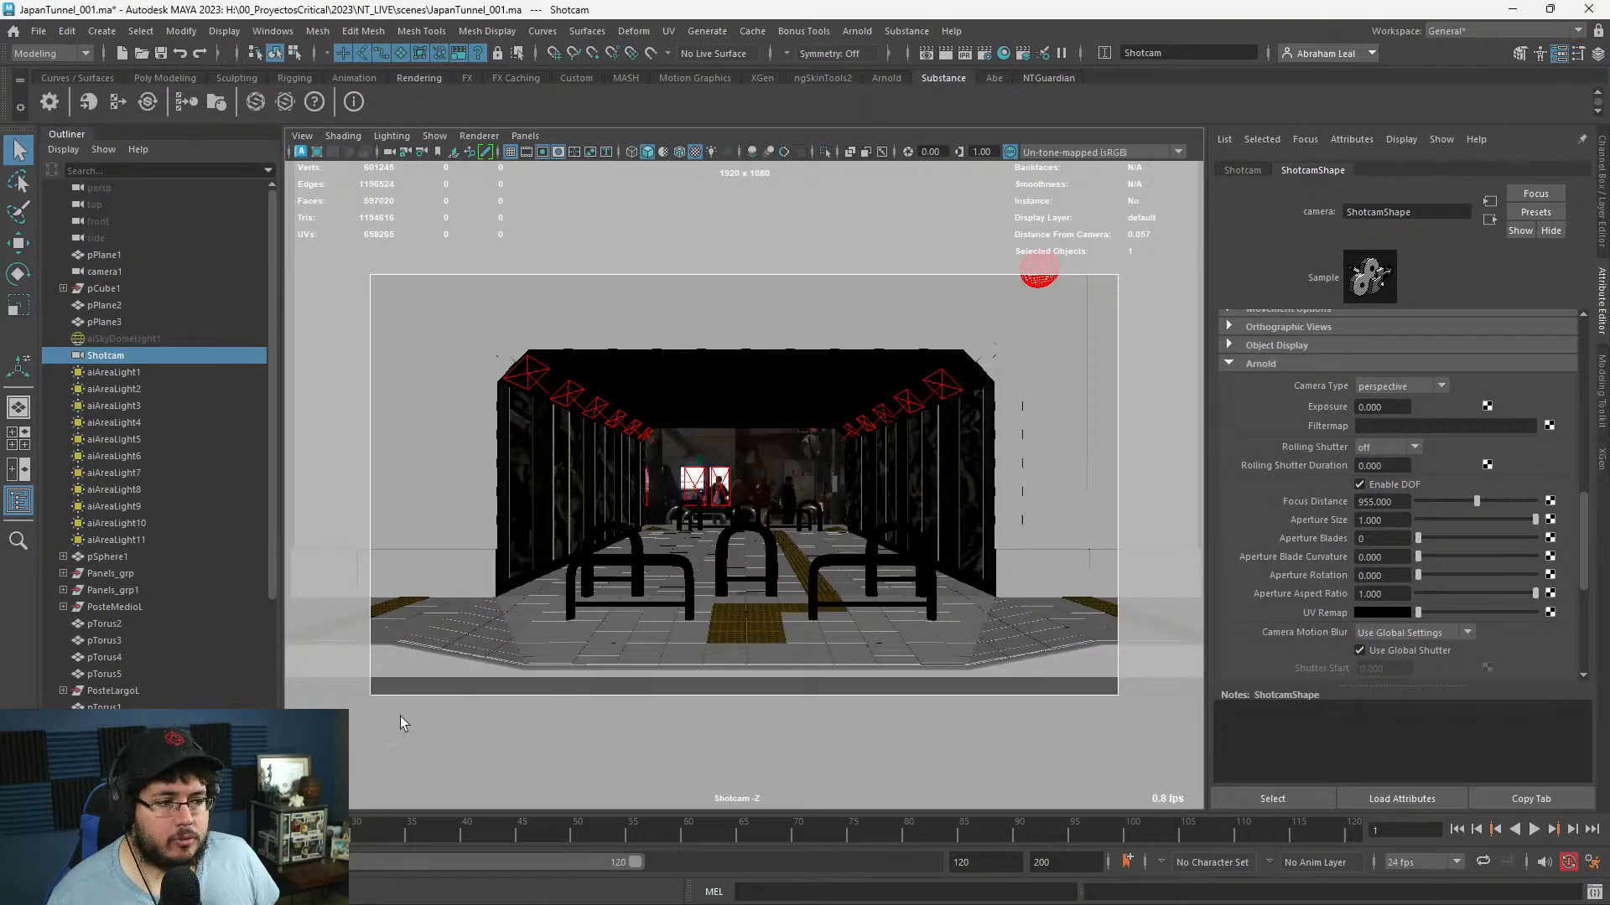
- Render the tunnel in Arnold RenderView with depth of field, compare the sharpness of near and far bollards, and stop the render
key(alt+Tab)
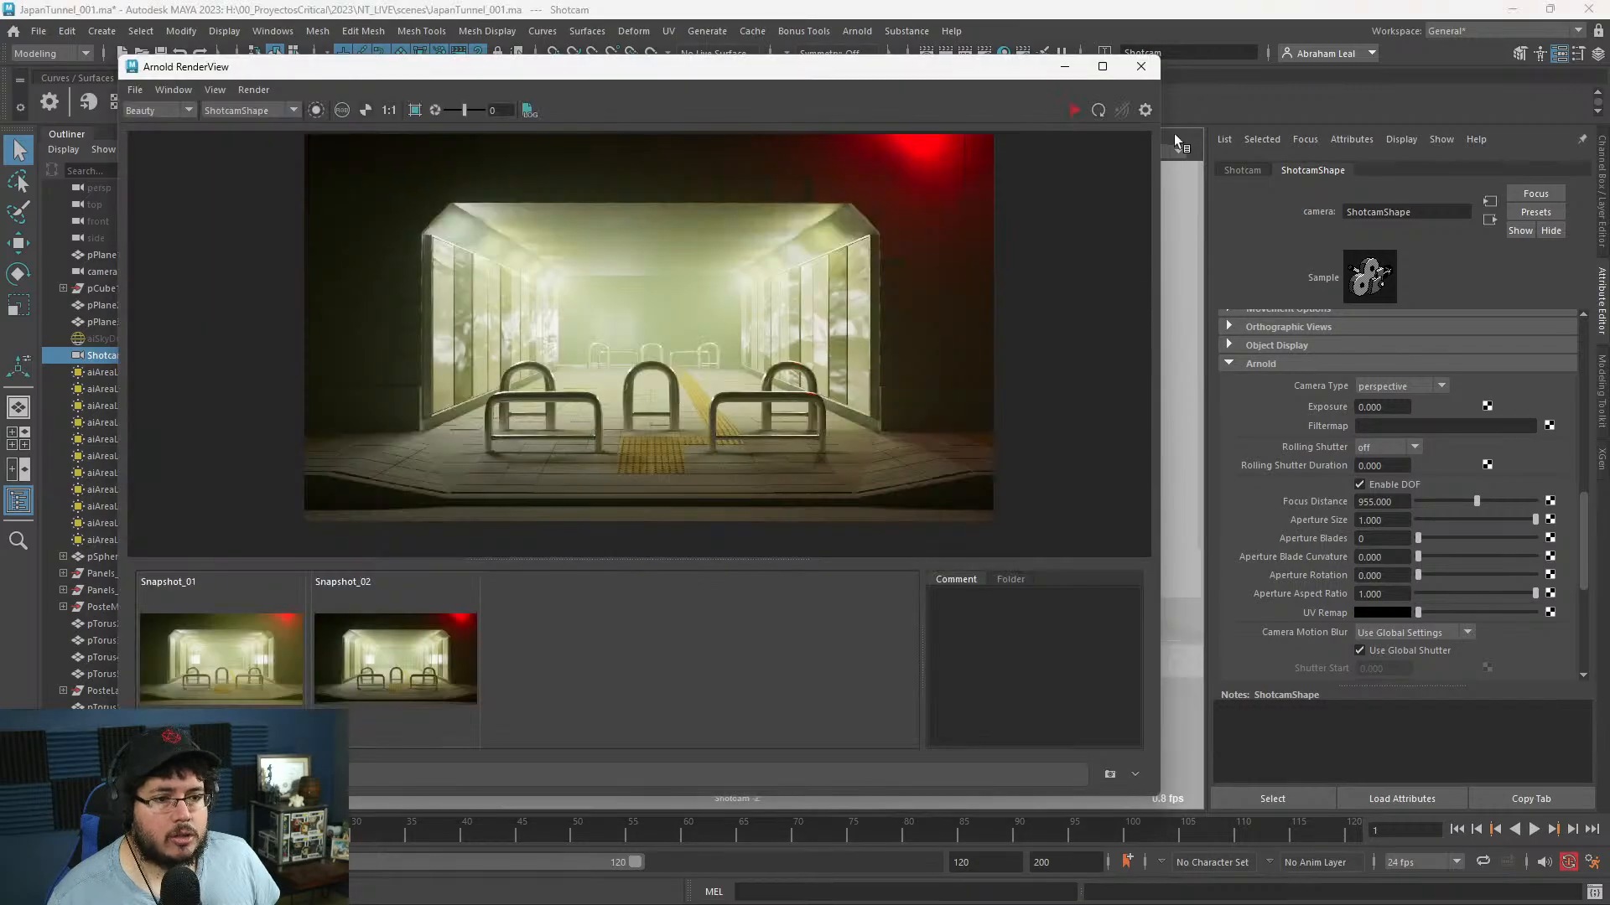
click(1075, 110)
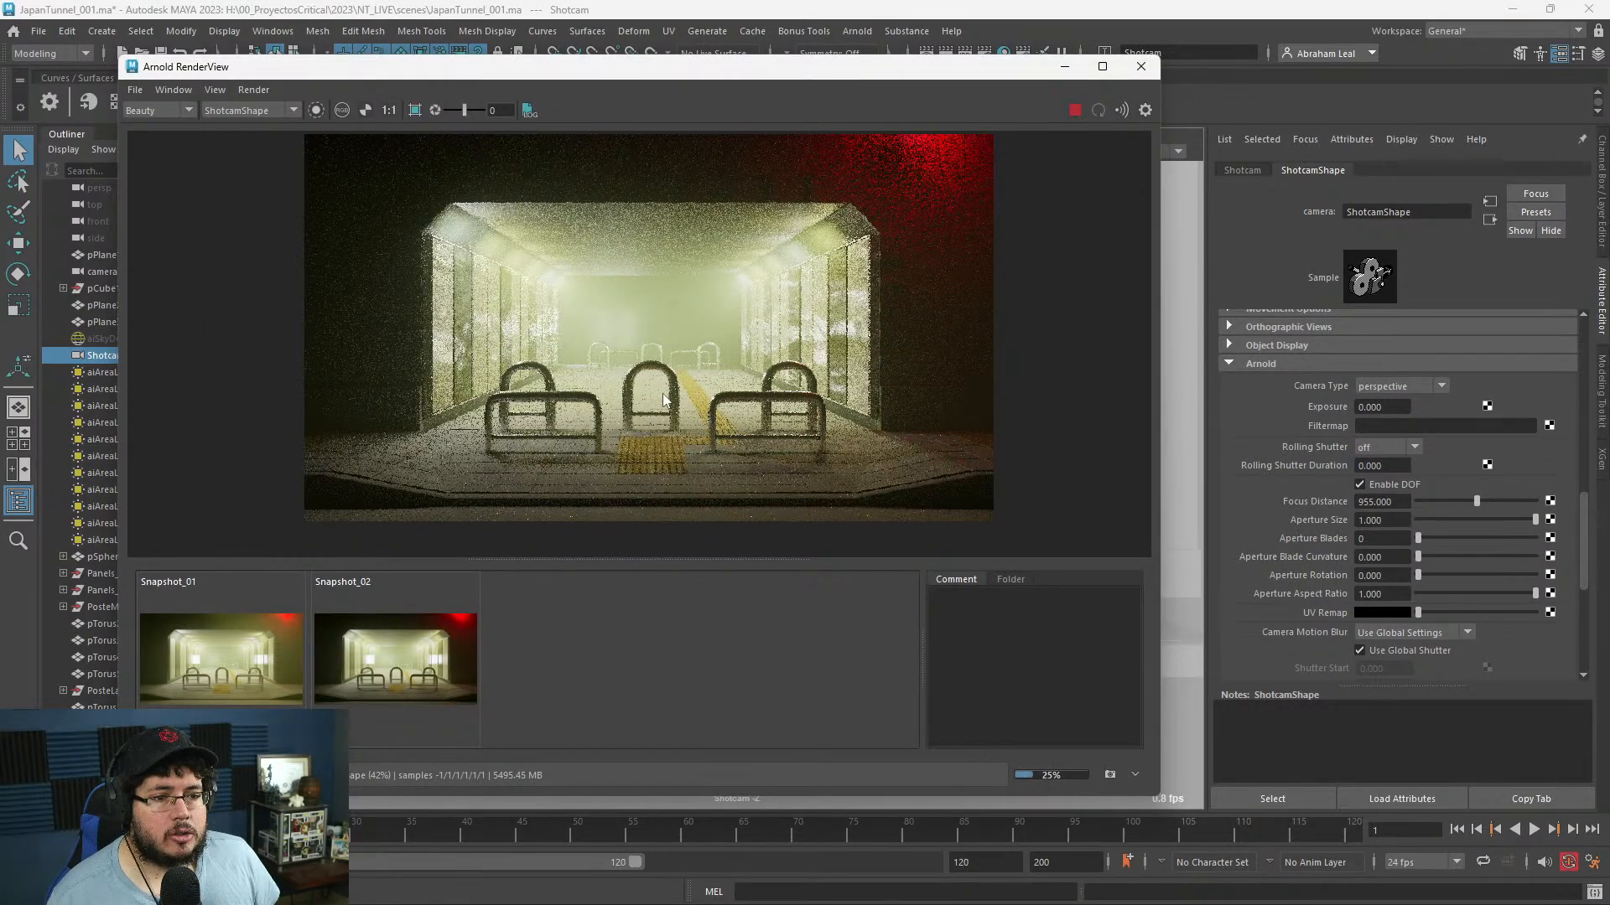
scroll(640, 375, up, 5)
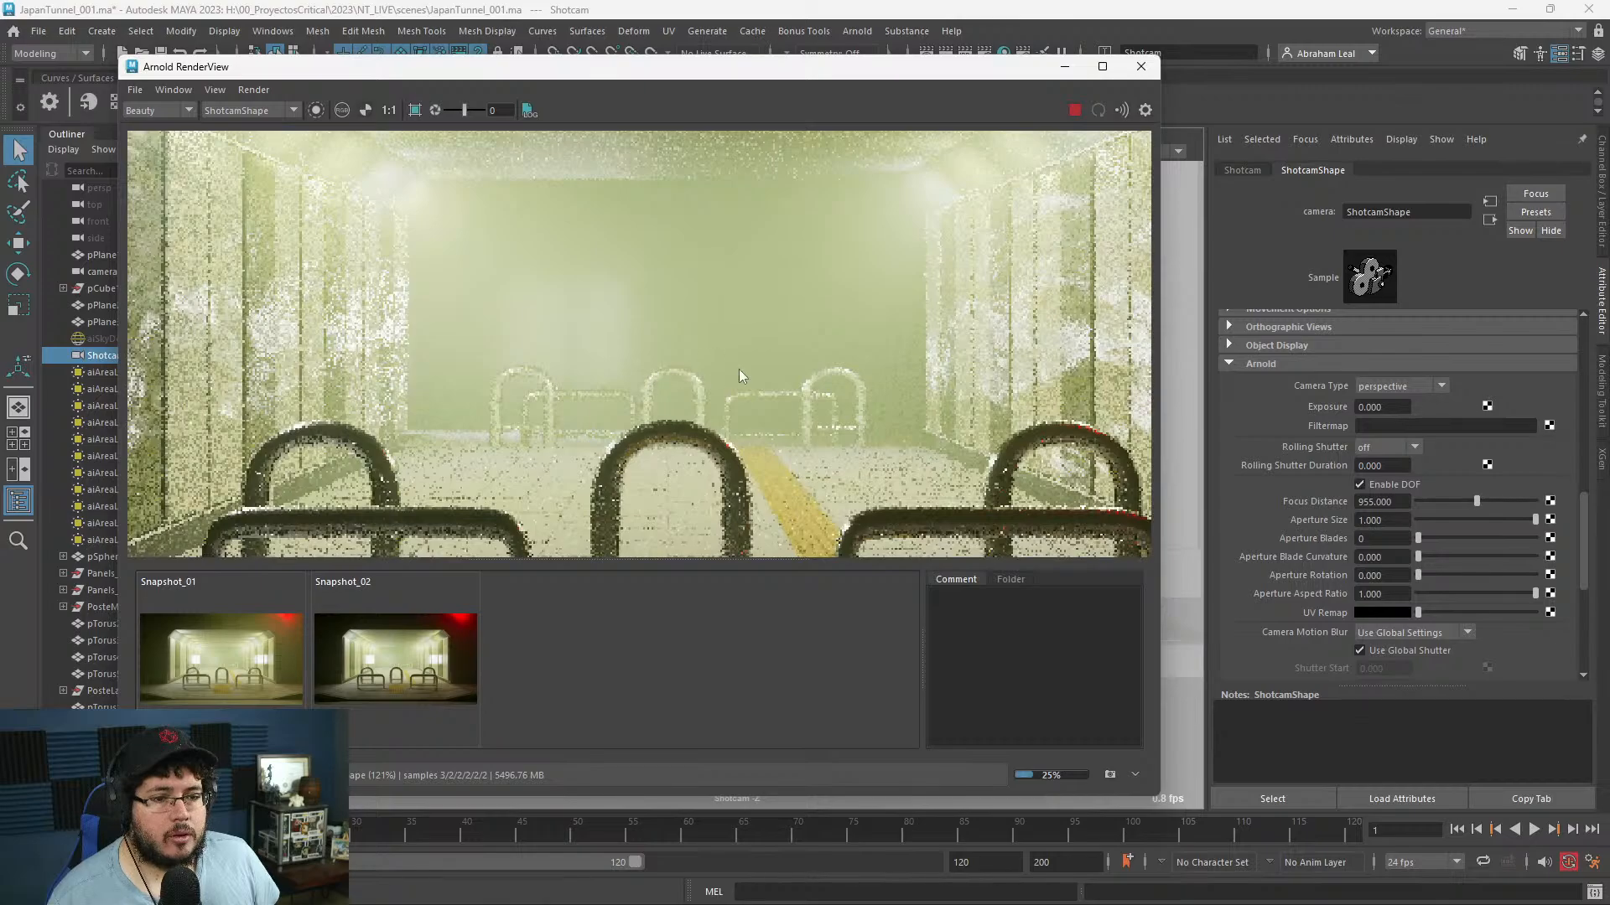
scroll(740, 375, down, 3)
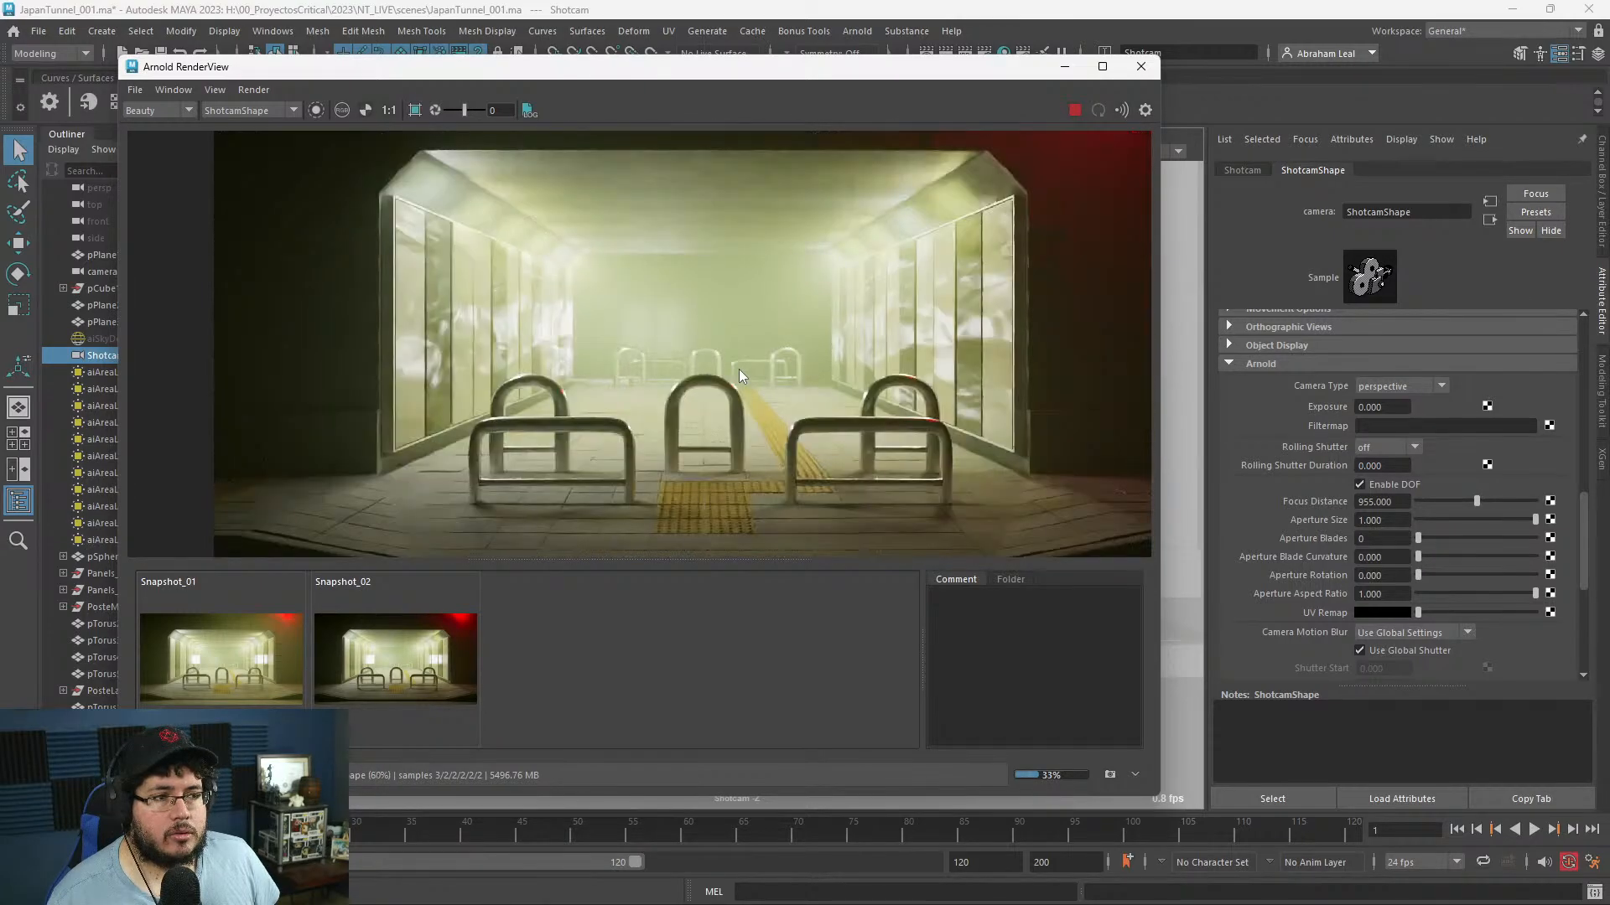
scroll(738, 369, up, 8)
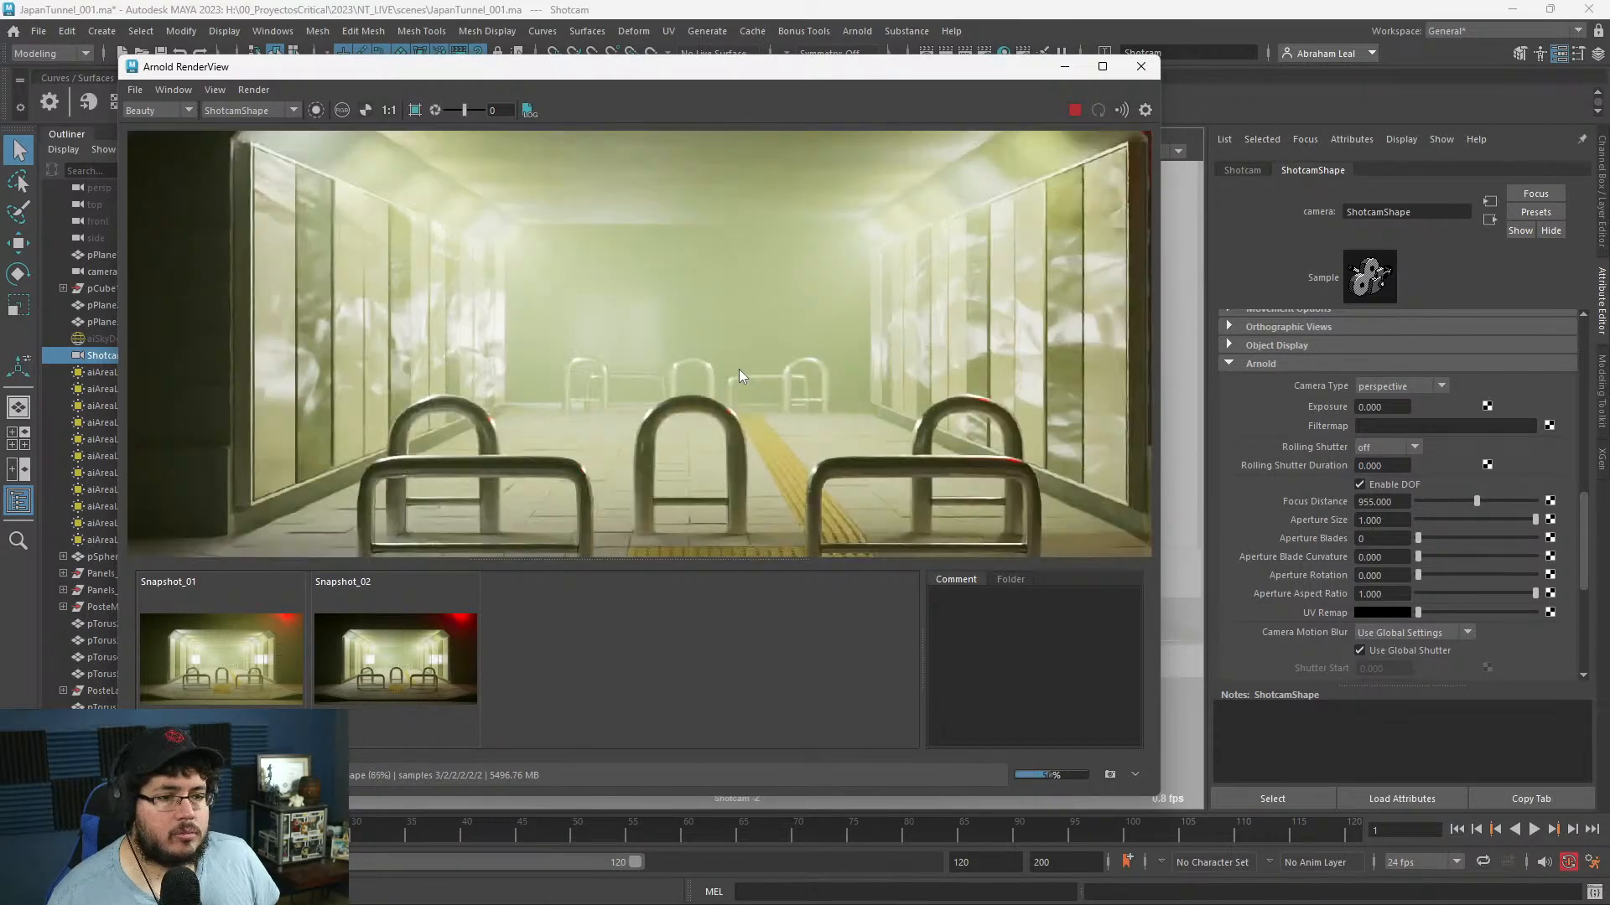
scroll(702, 260, down, 6)
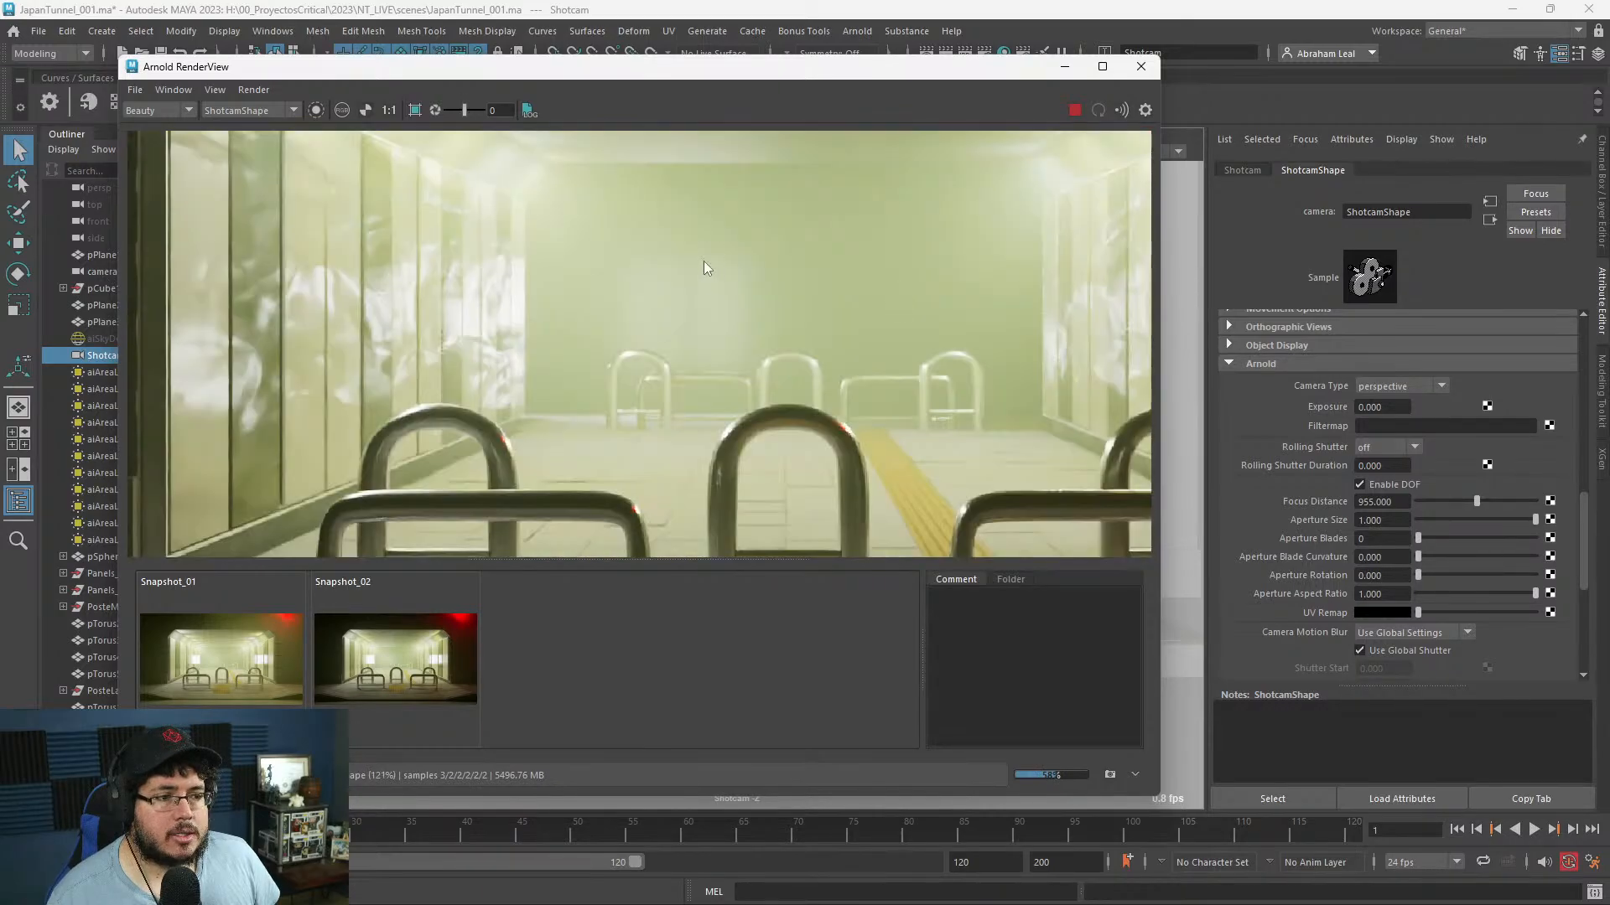
scroll(746, 358, up, 2)
scroll(771, 334, down, 2)
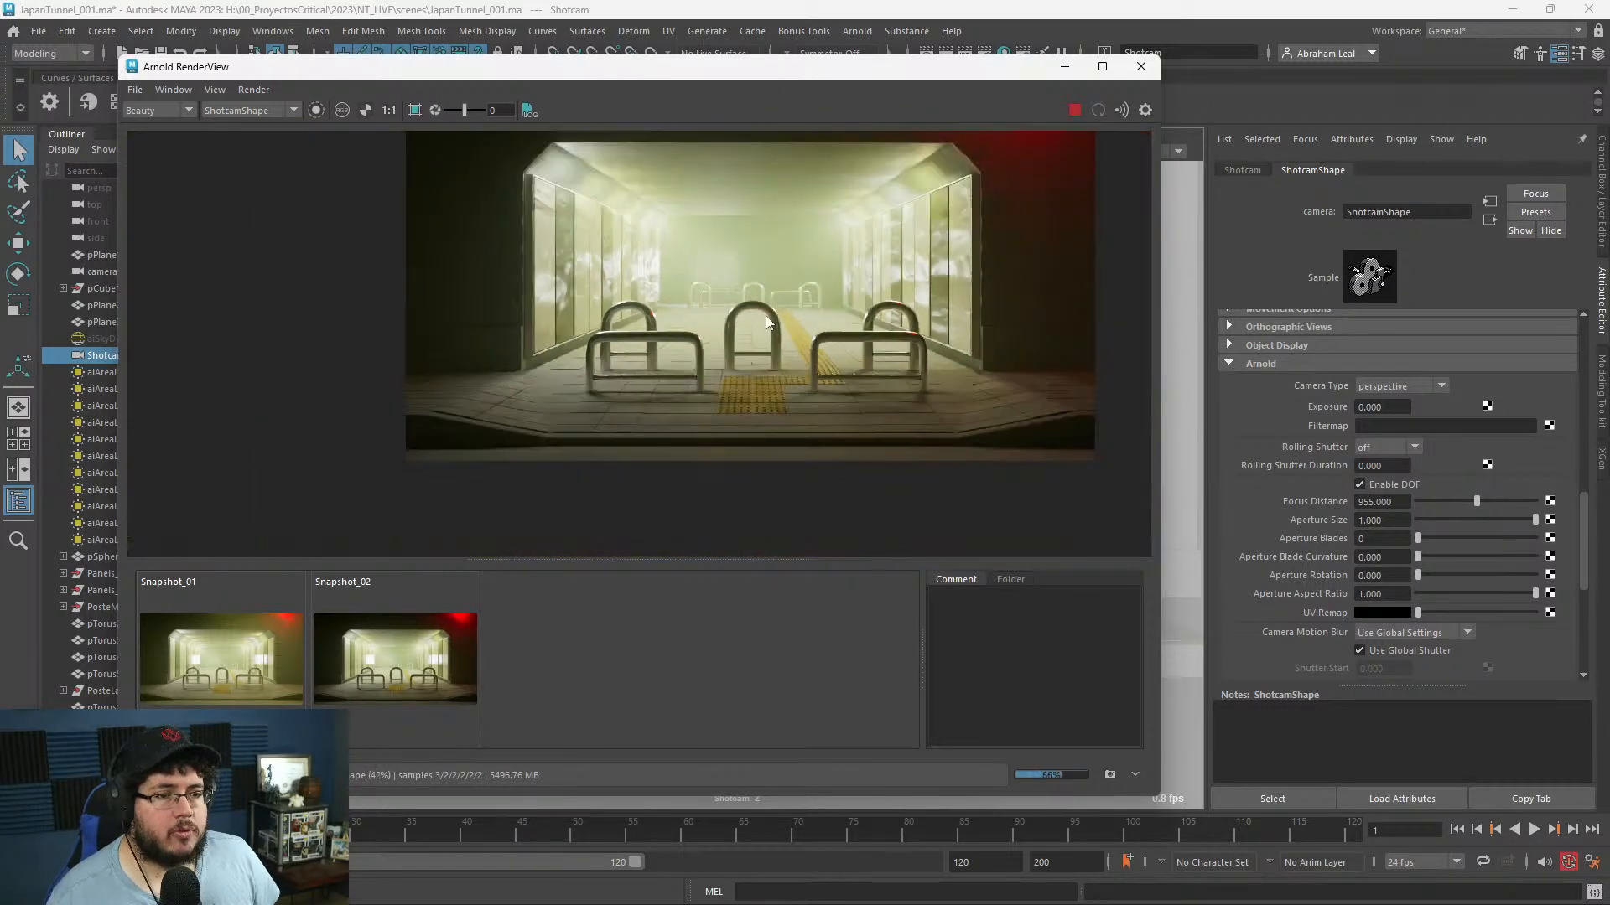
click(1076, 111)
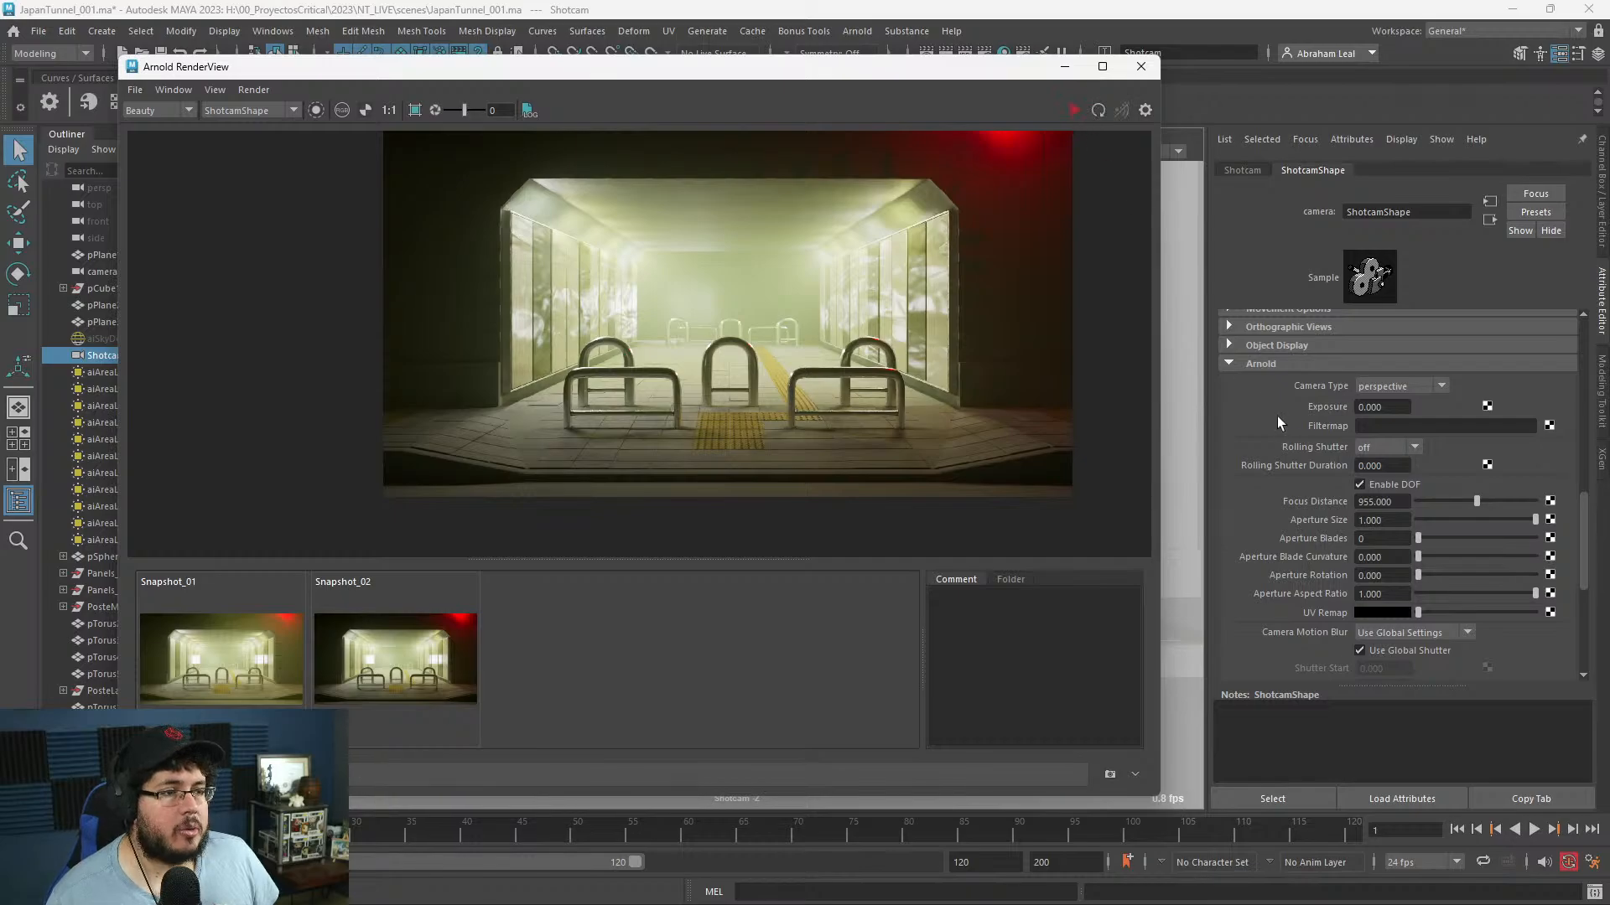
- Try an Aperture Size of 10 on the Shotcam, render the tunnel to check the background blur, and stop the render
click(1394, 519)
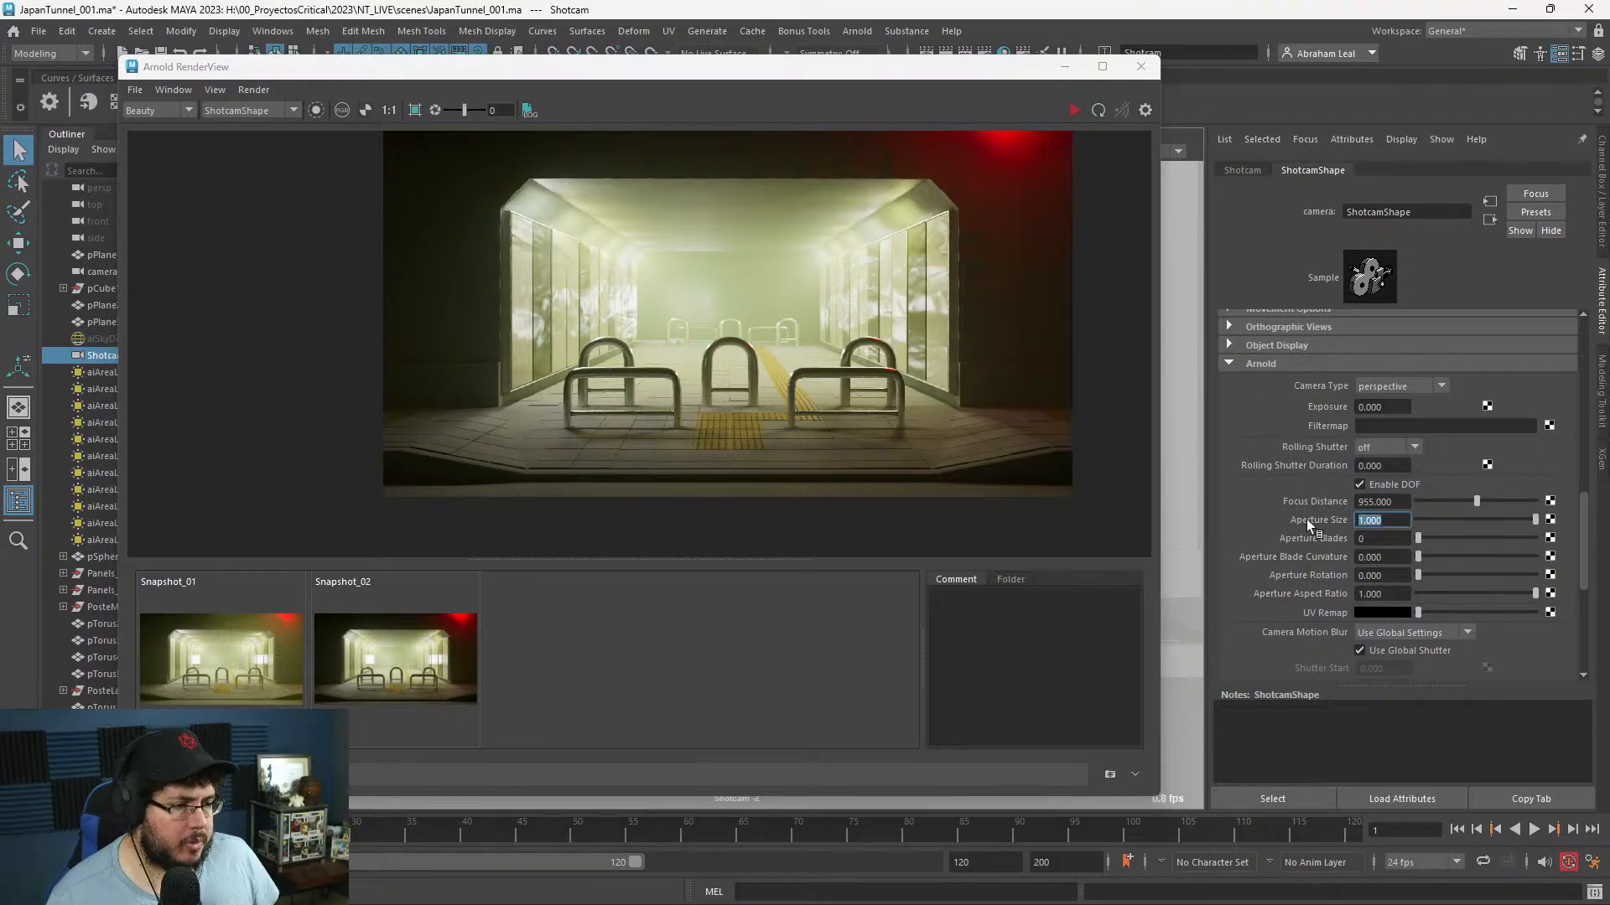
text(10)
key(Return)
click(1074, 109)
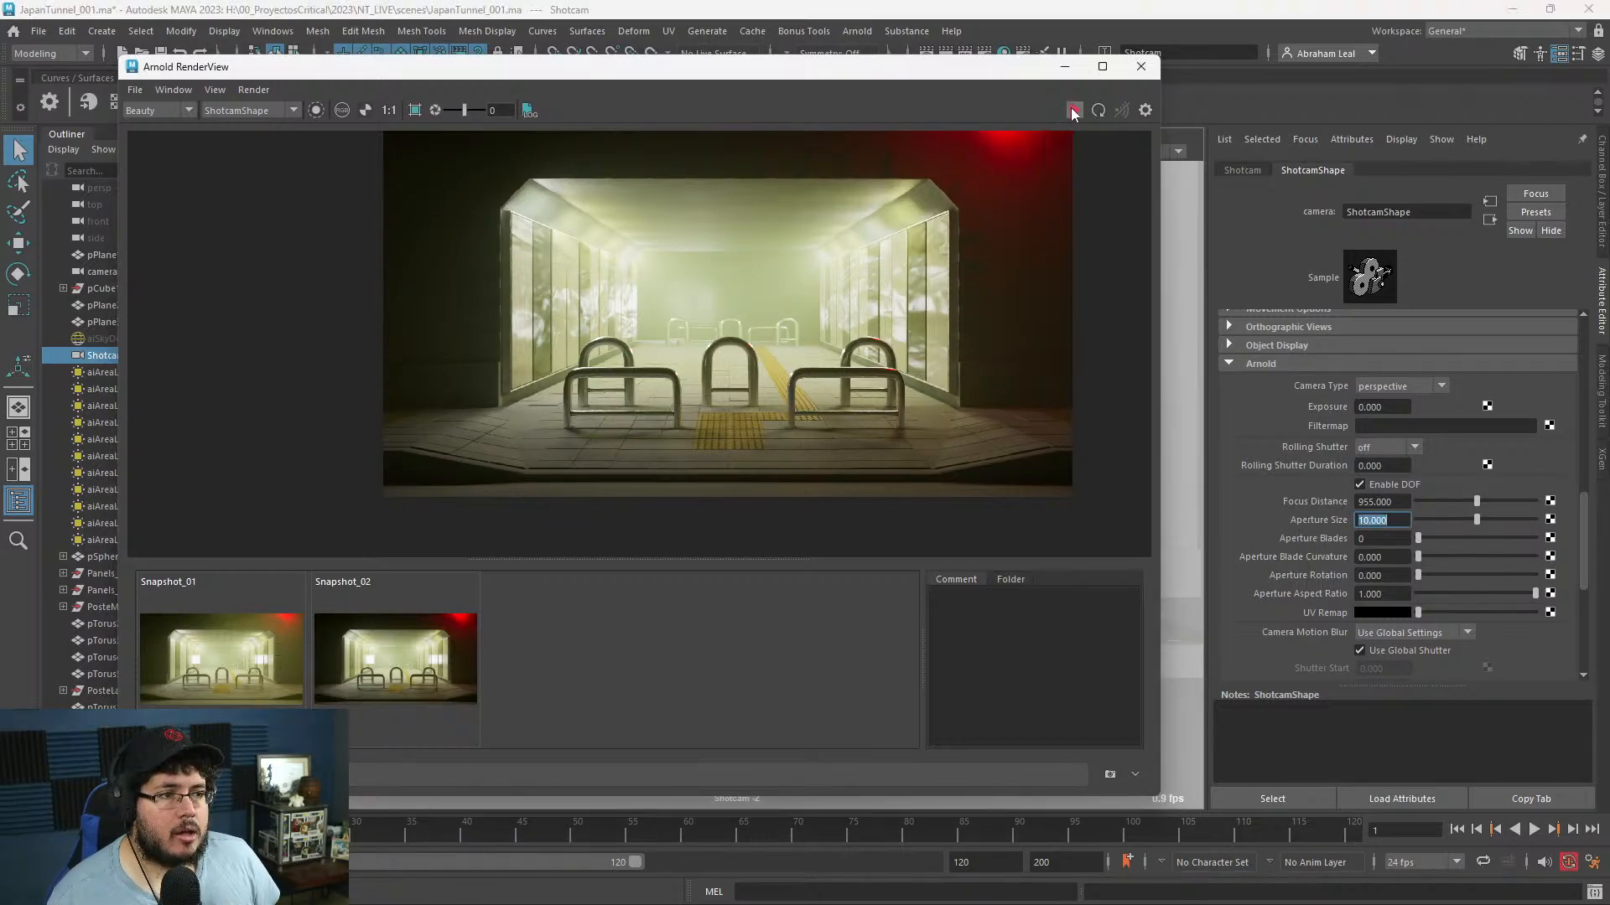
scroll(727, 329, up, 4)
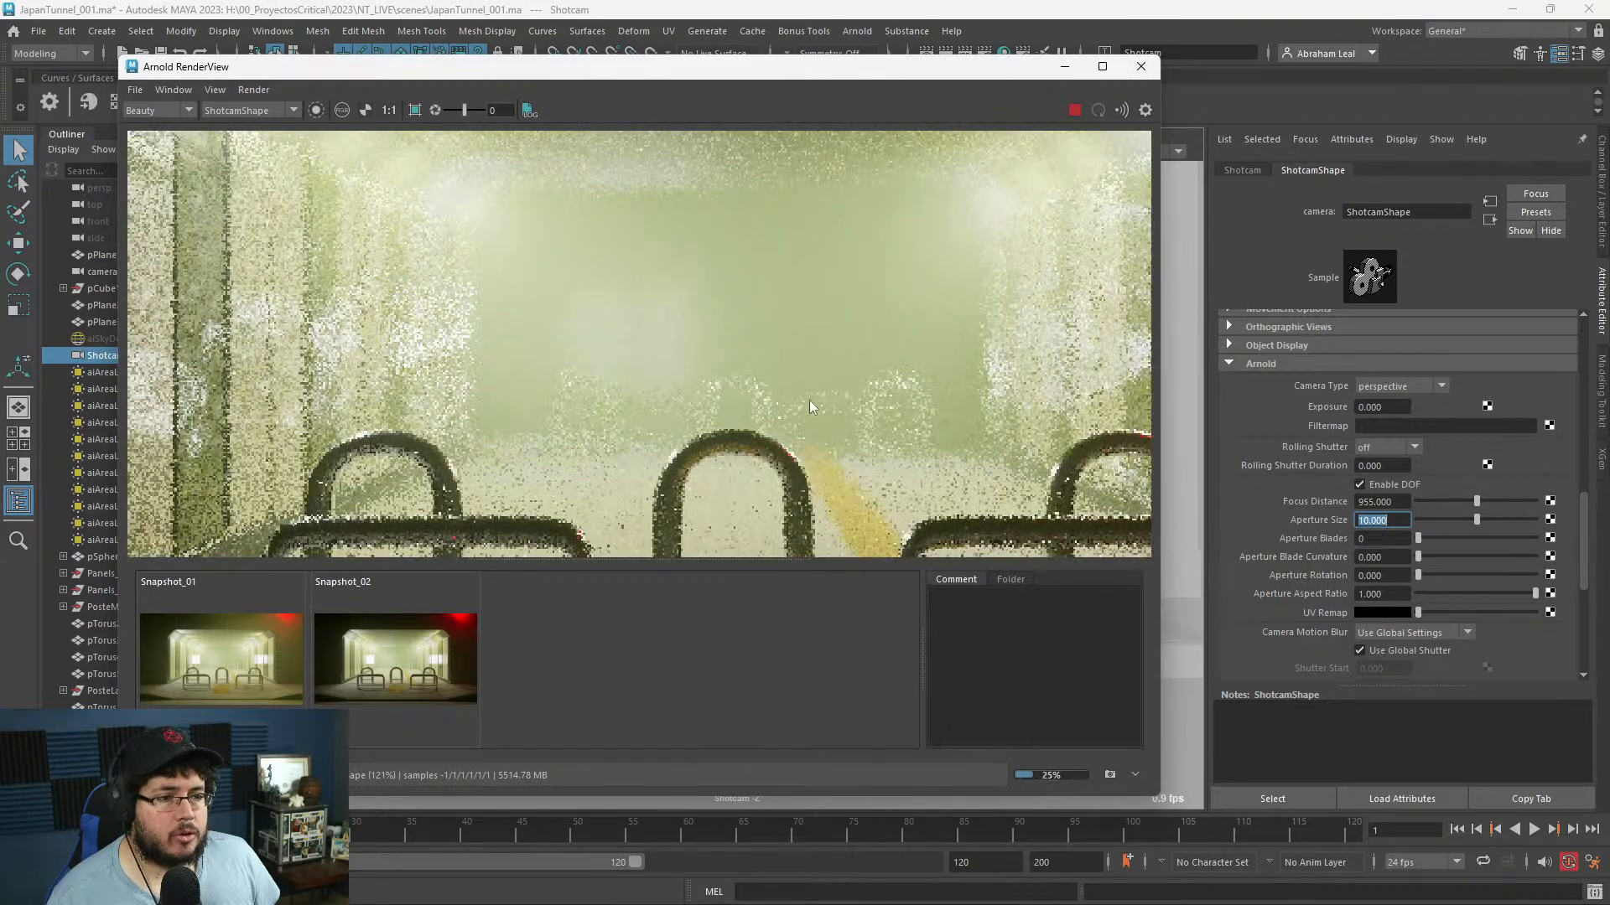
scroll(763, 365, down, 4)
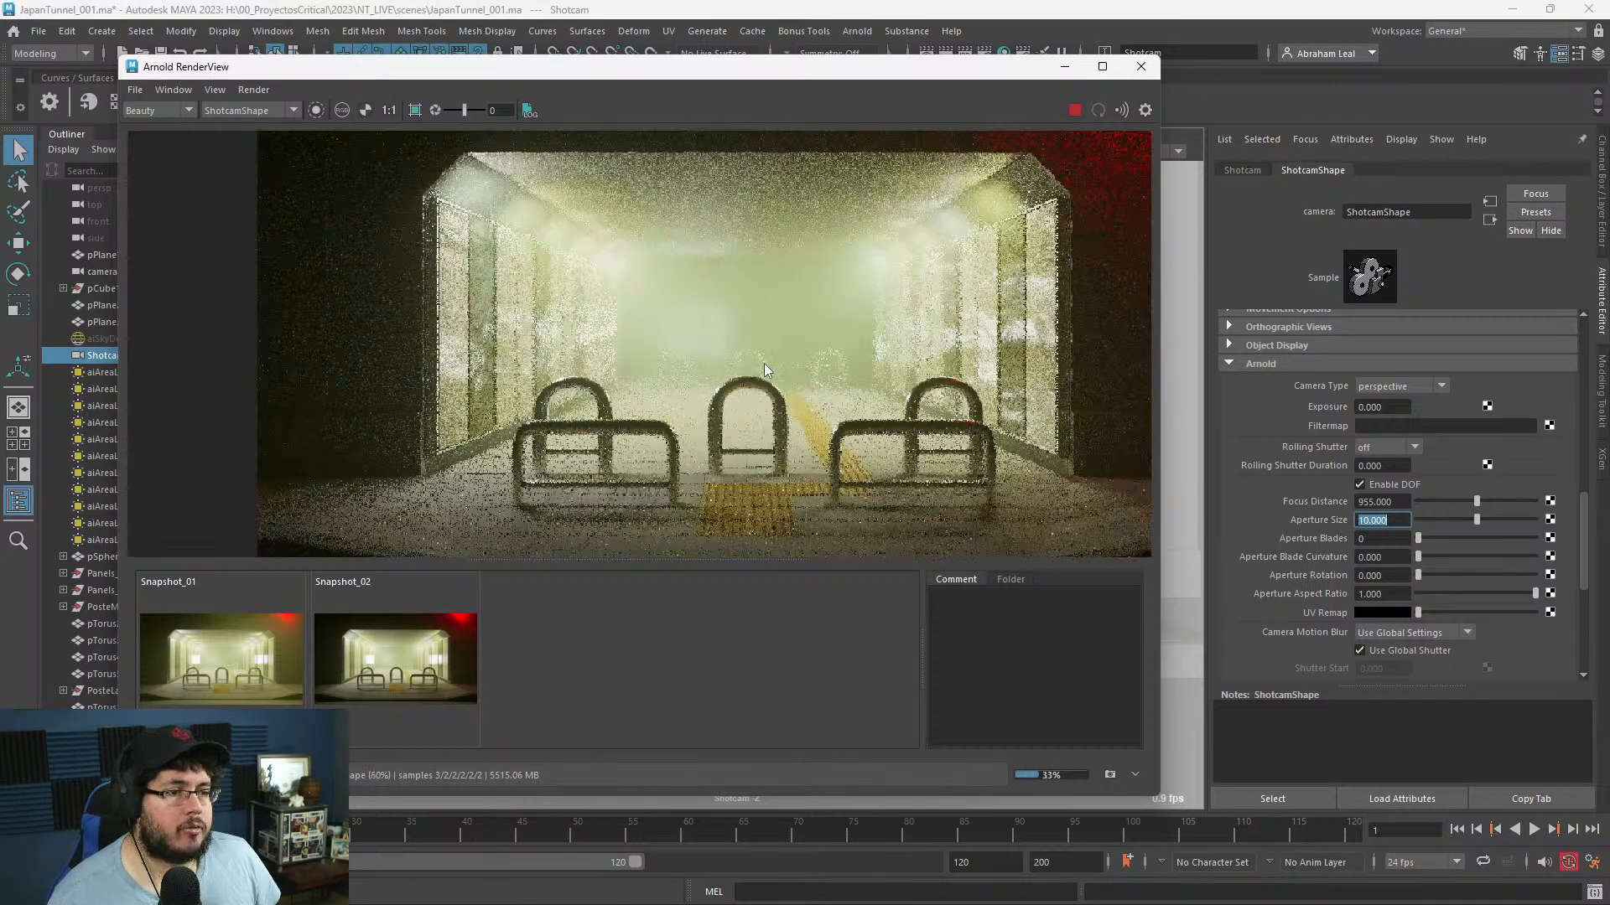
click(1074, 110)
- Set the Shotcam's Aperture Size to 5 and render the tunnel
click(1332, 520)
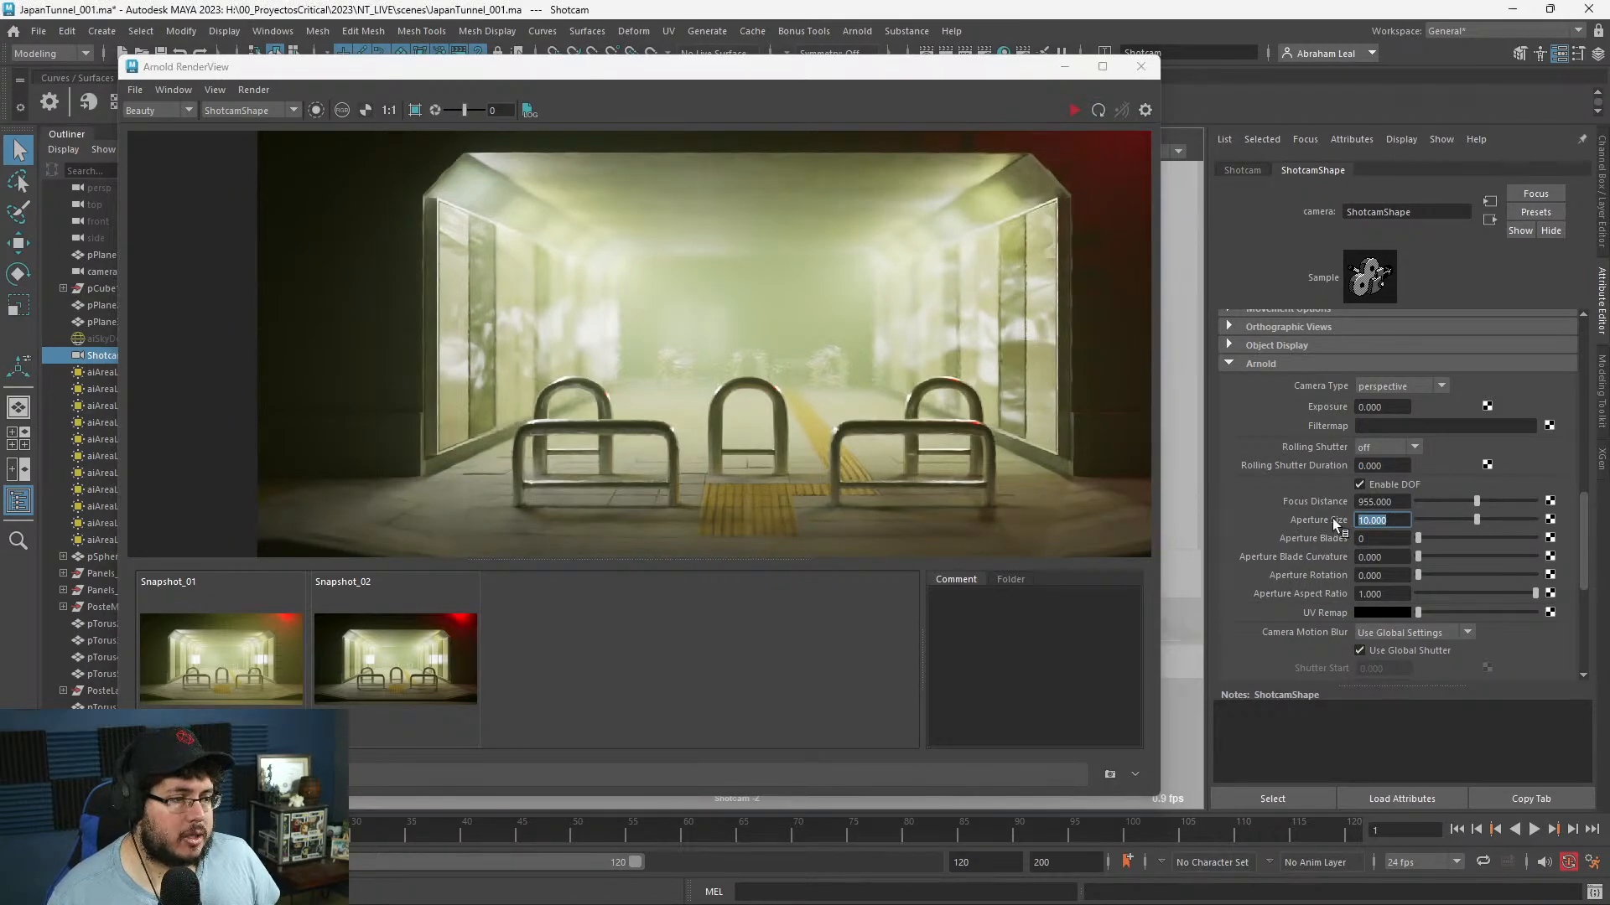
text(5)
key(Return)
click(1074, 109)
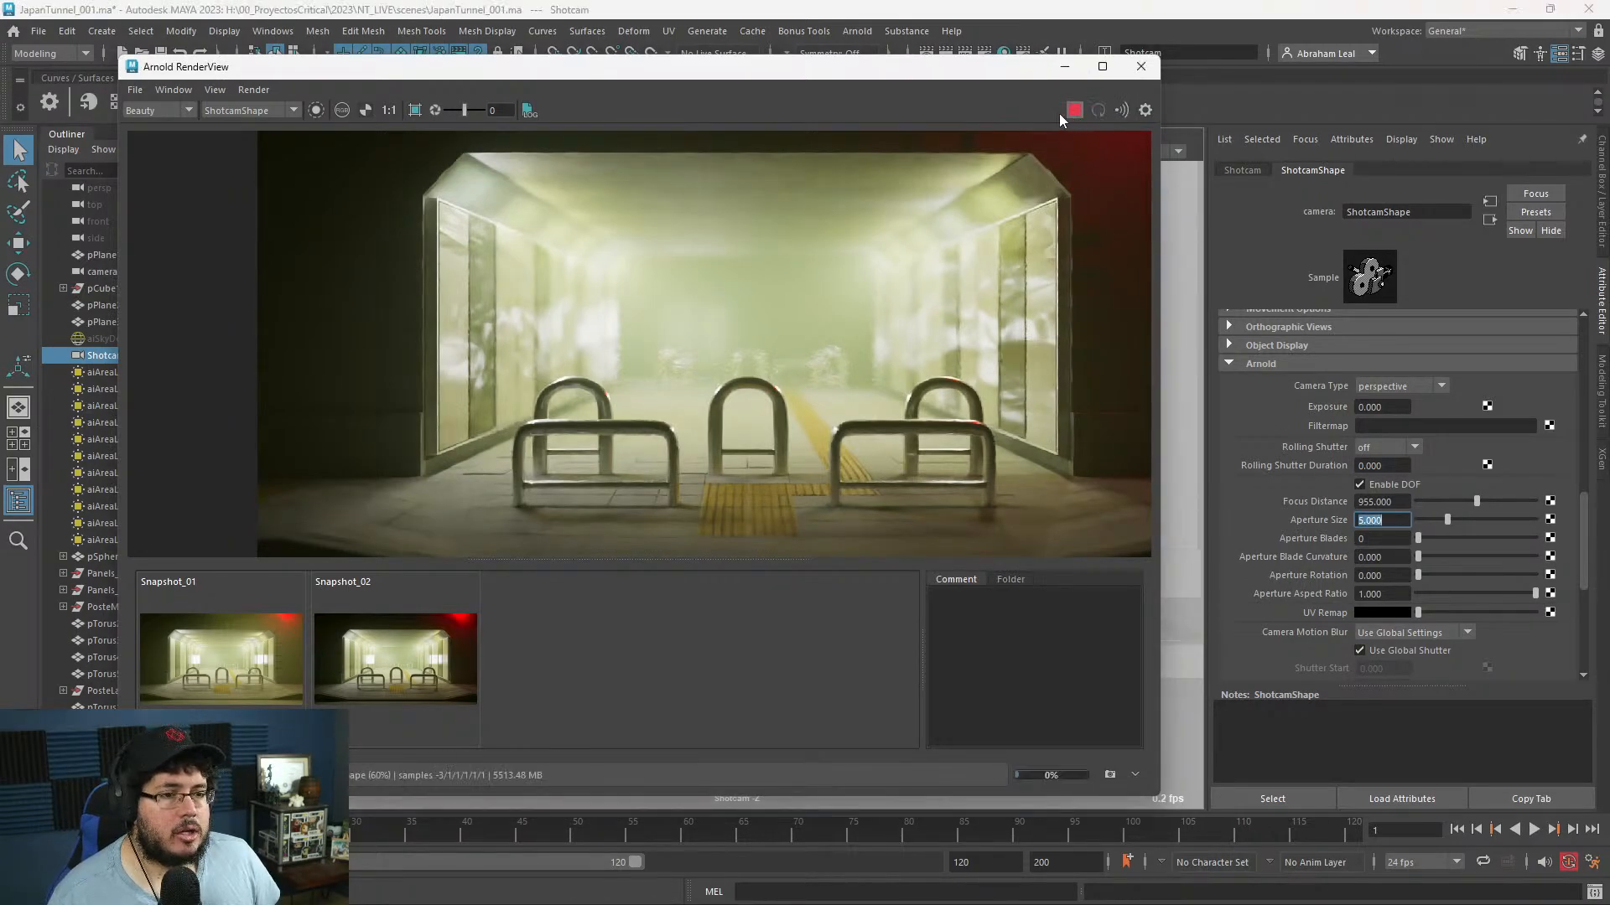
- Examine the render up close and as a whole, comparing the blur of the far bollards with the sharpness of the near ones
scroll(757, 399, up, 6)
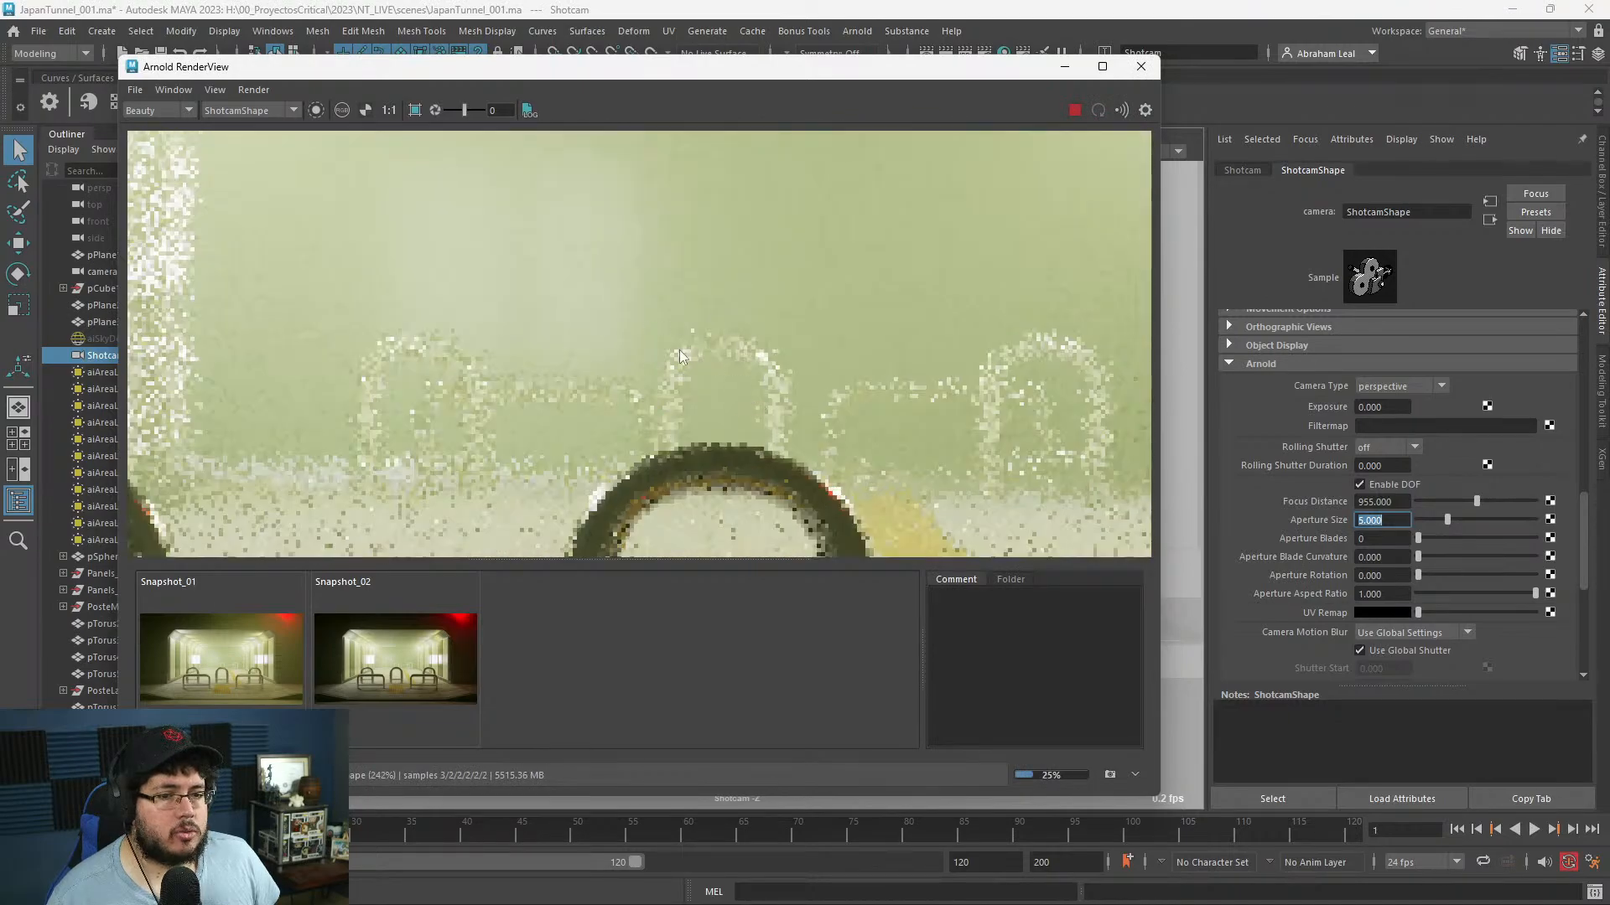
scroll(749, 359, down, 4)
scroll(869, 259, down, 4)
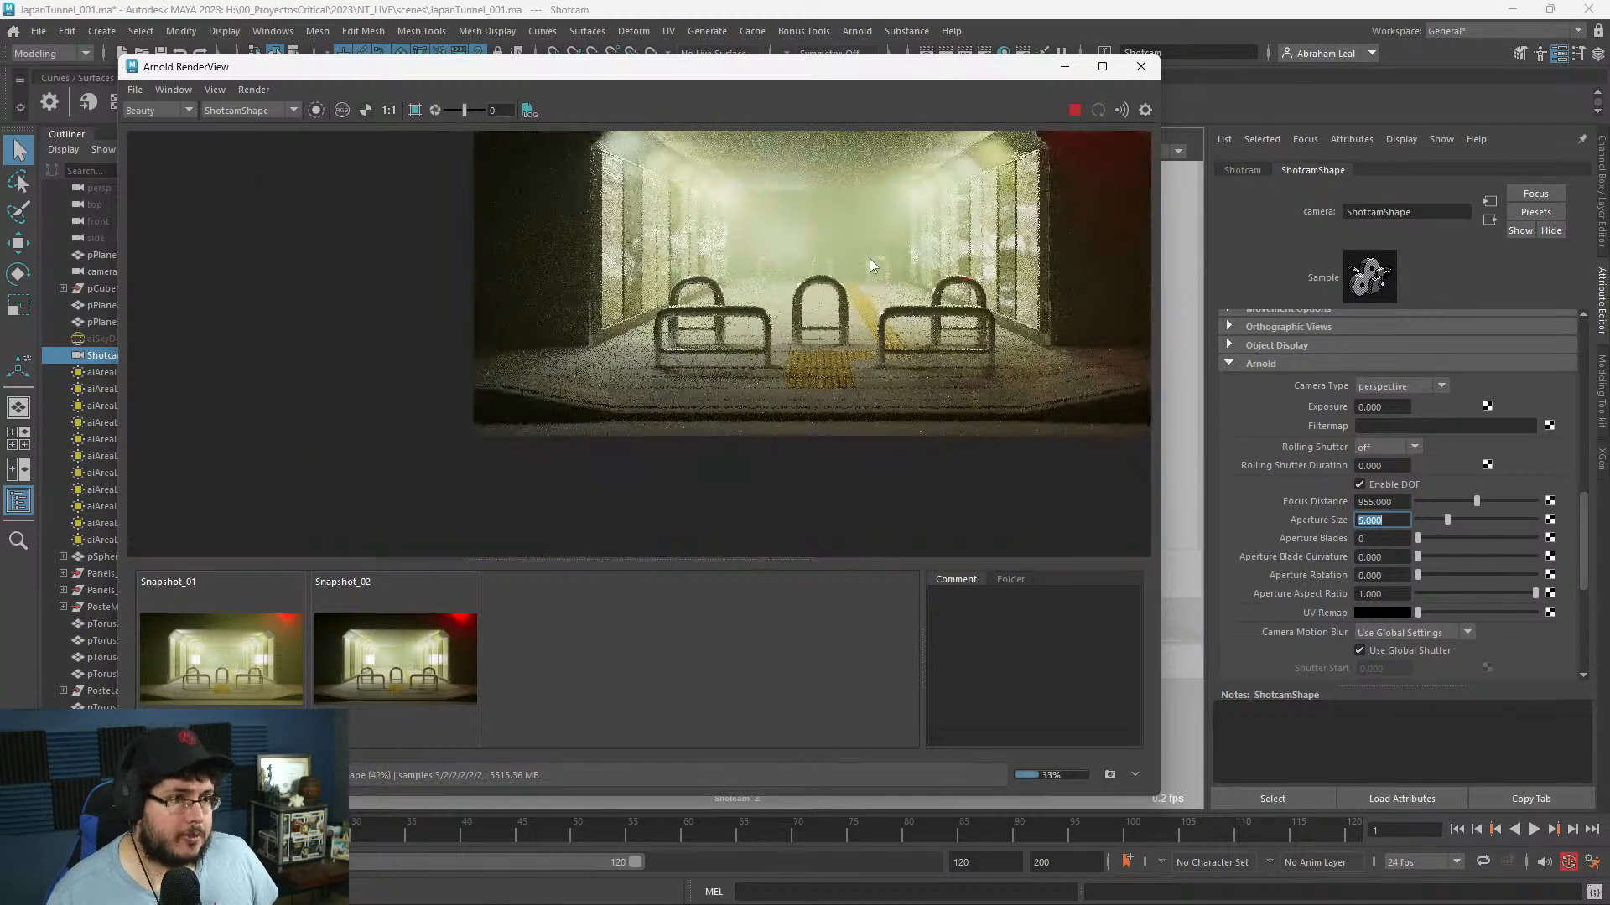
middle_drag(905, 325, 835, 420)
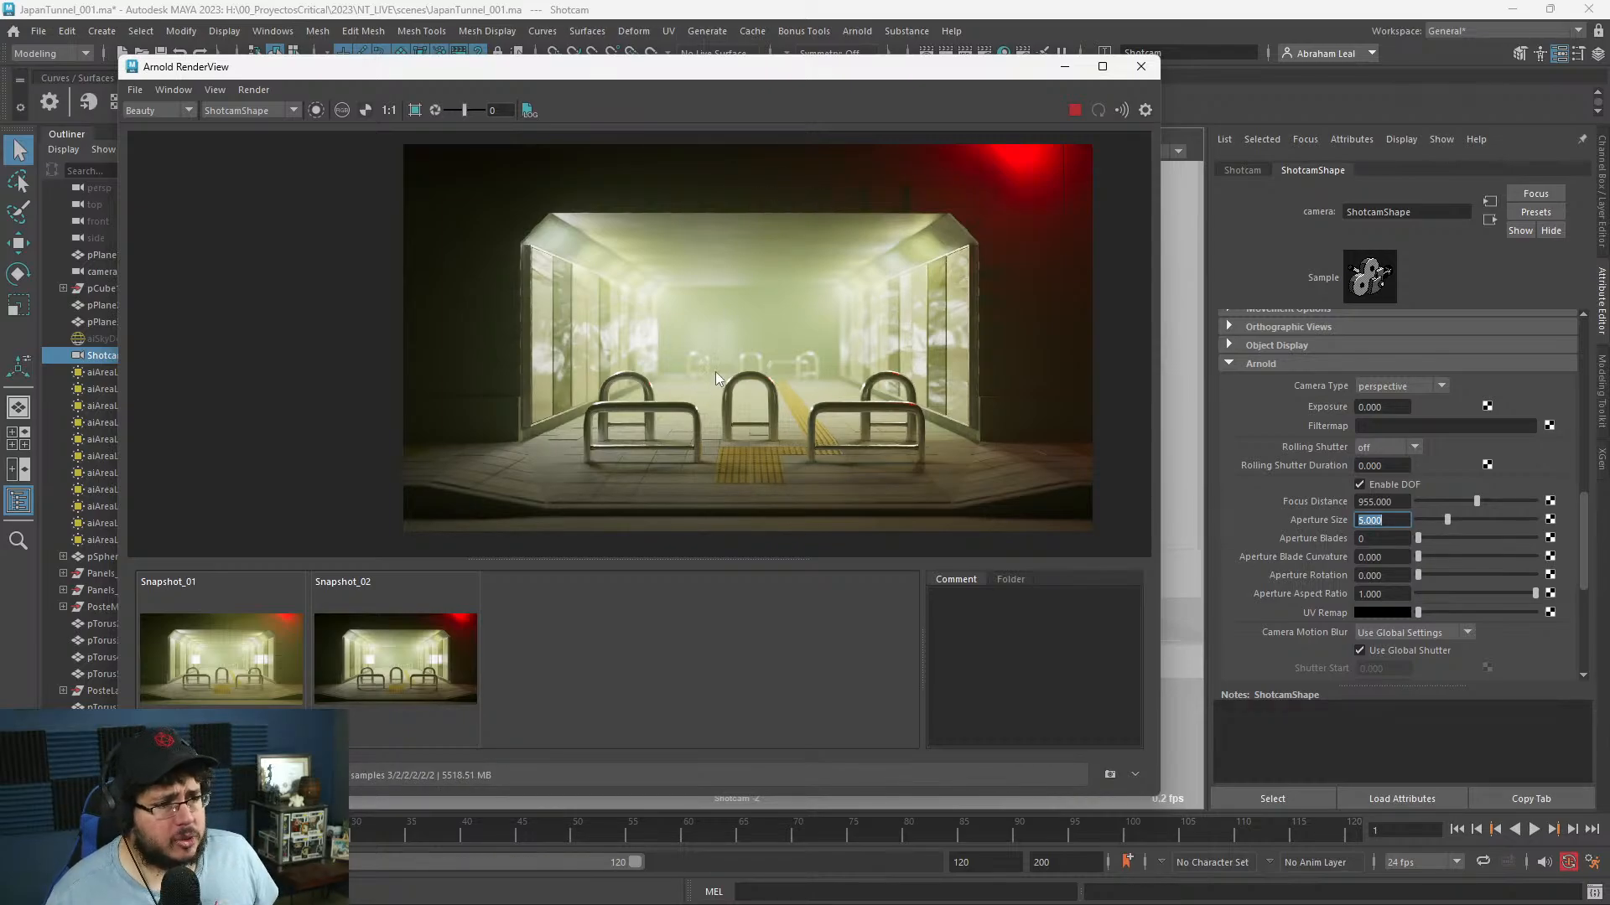
scroll(716, 384, up, 2)
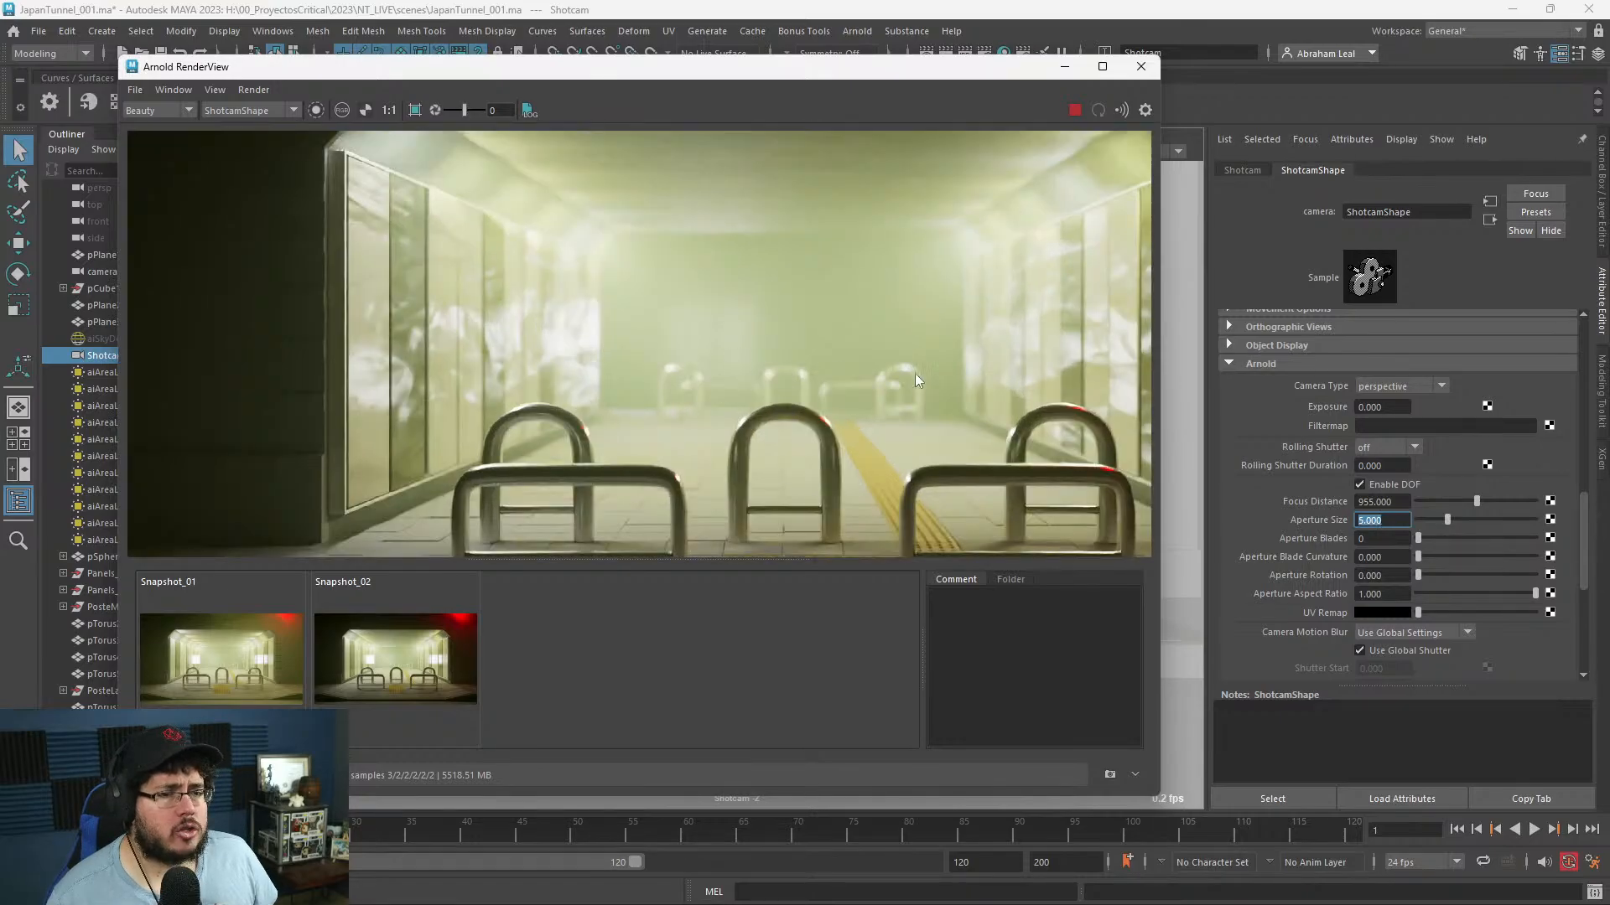
middle_drag(914, 371, 784, 358)
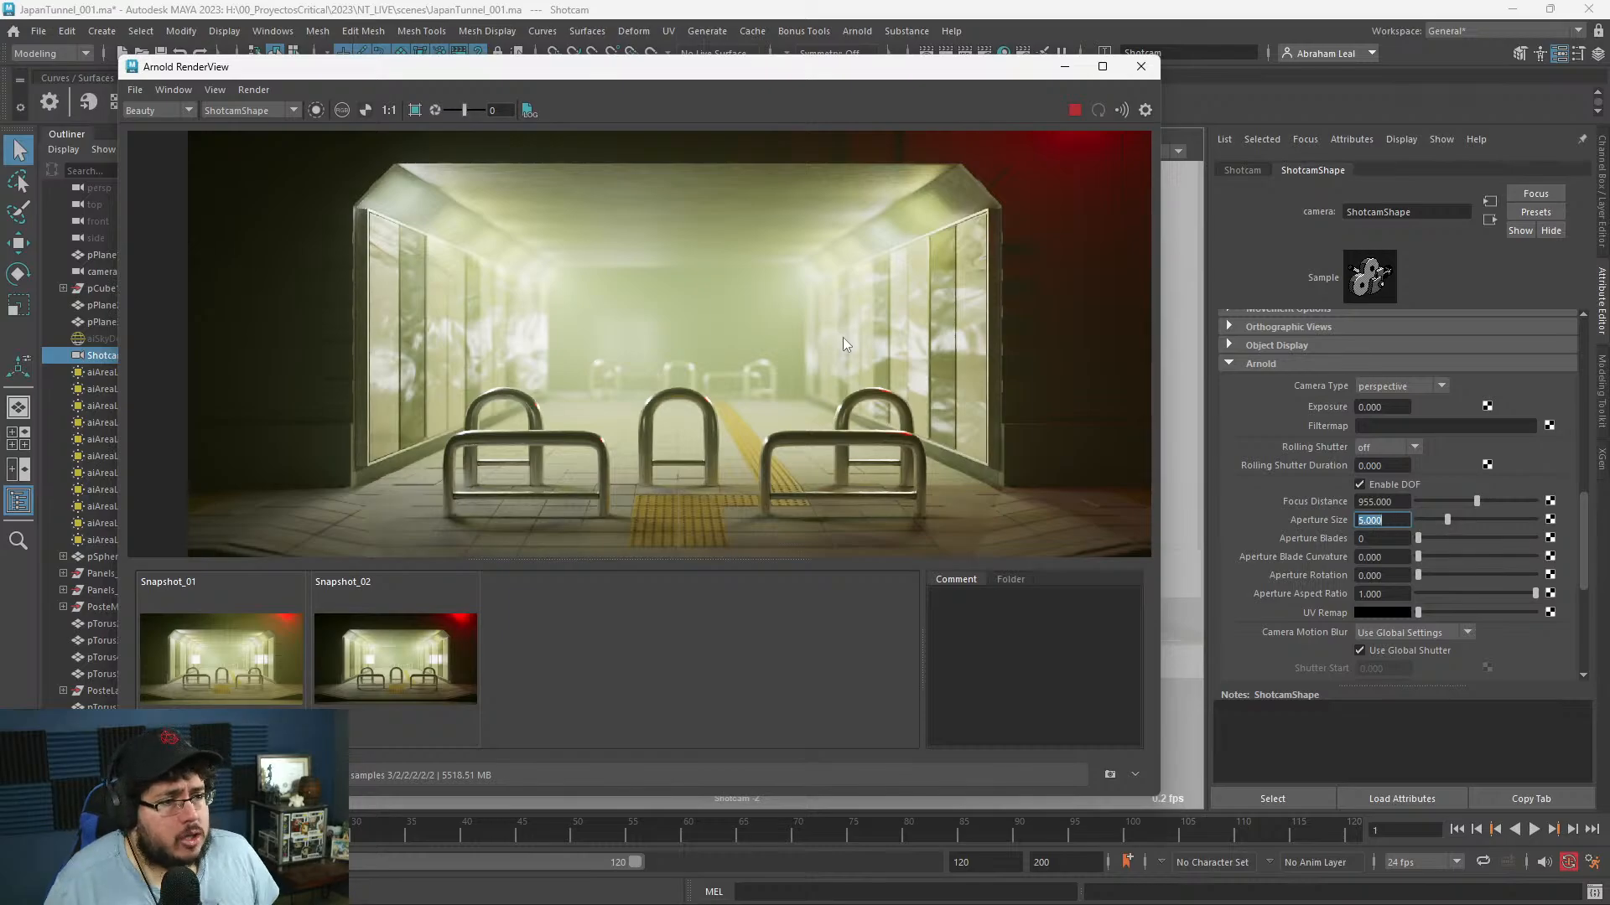
scroll(842, 337, down, 2)
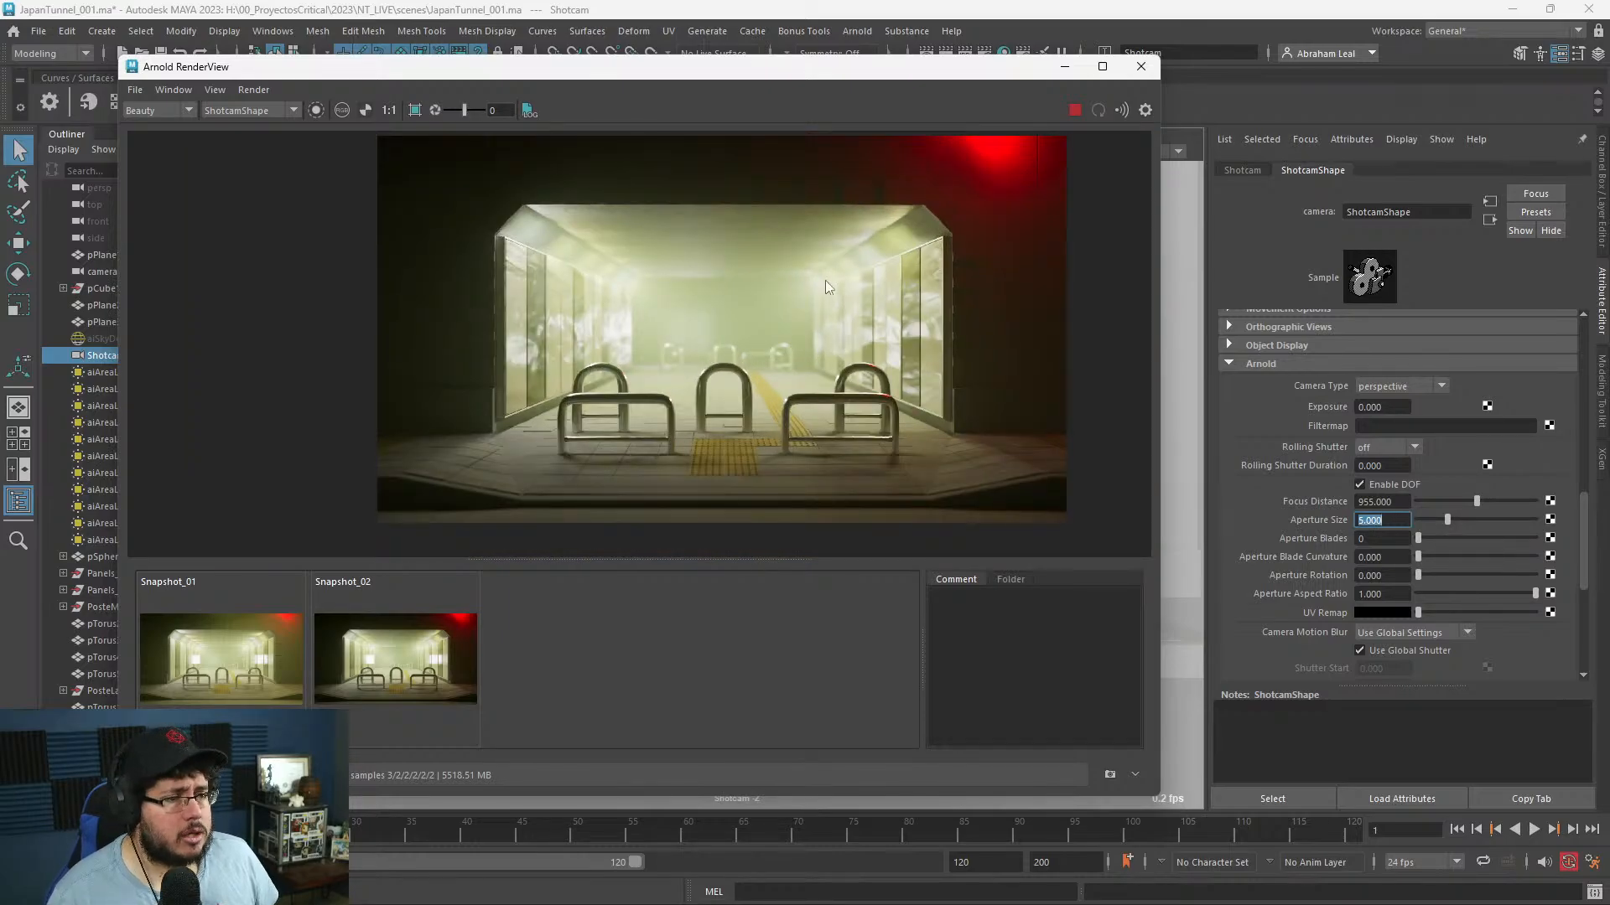
scroll(814, 259, up, 3)
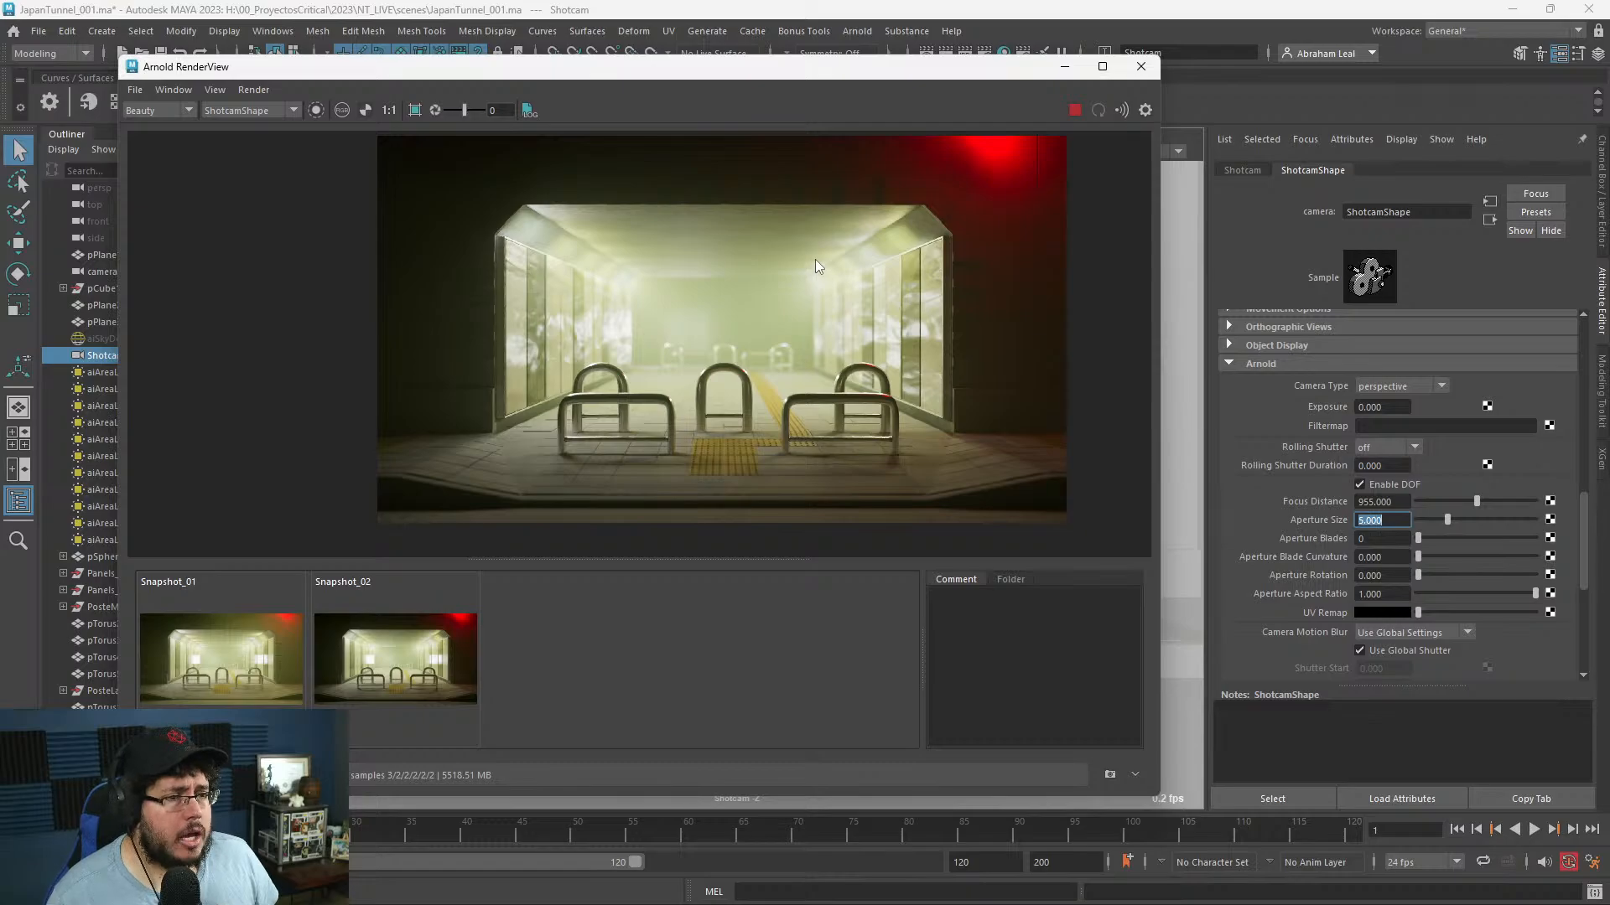
scroll(815, 259, down, 2)
scroll(802, 364, up, 2)
scroll(801, 363, up, 2)
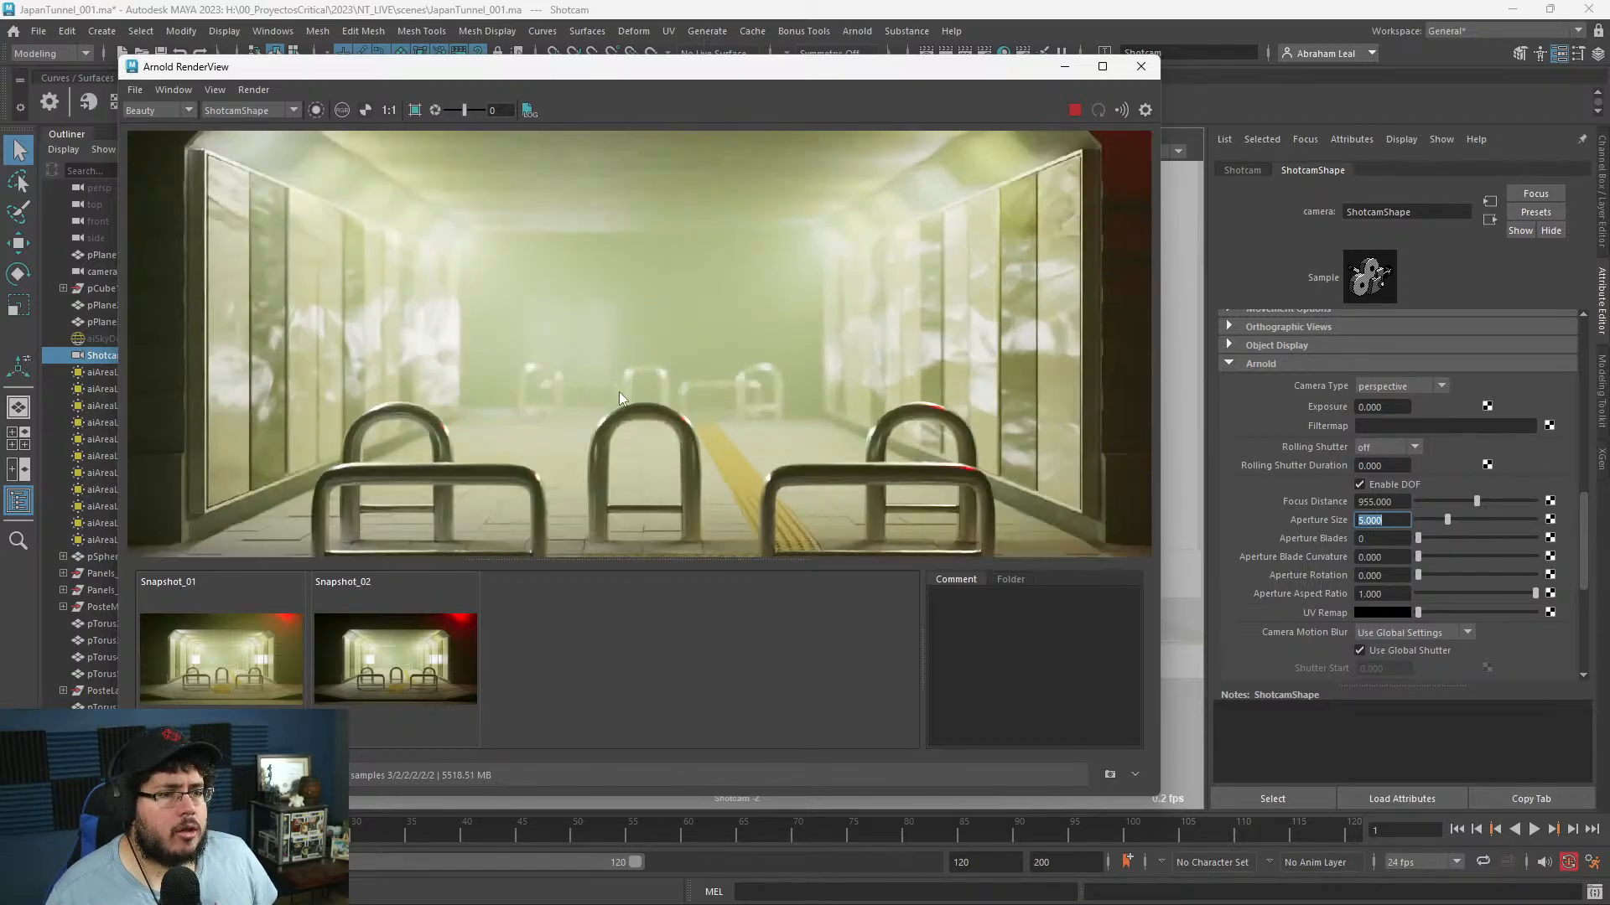
scroll(604, 391, down, 2)
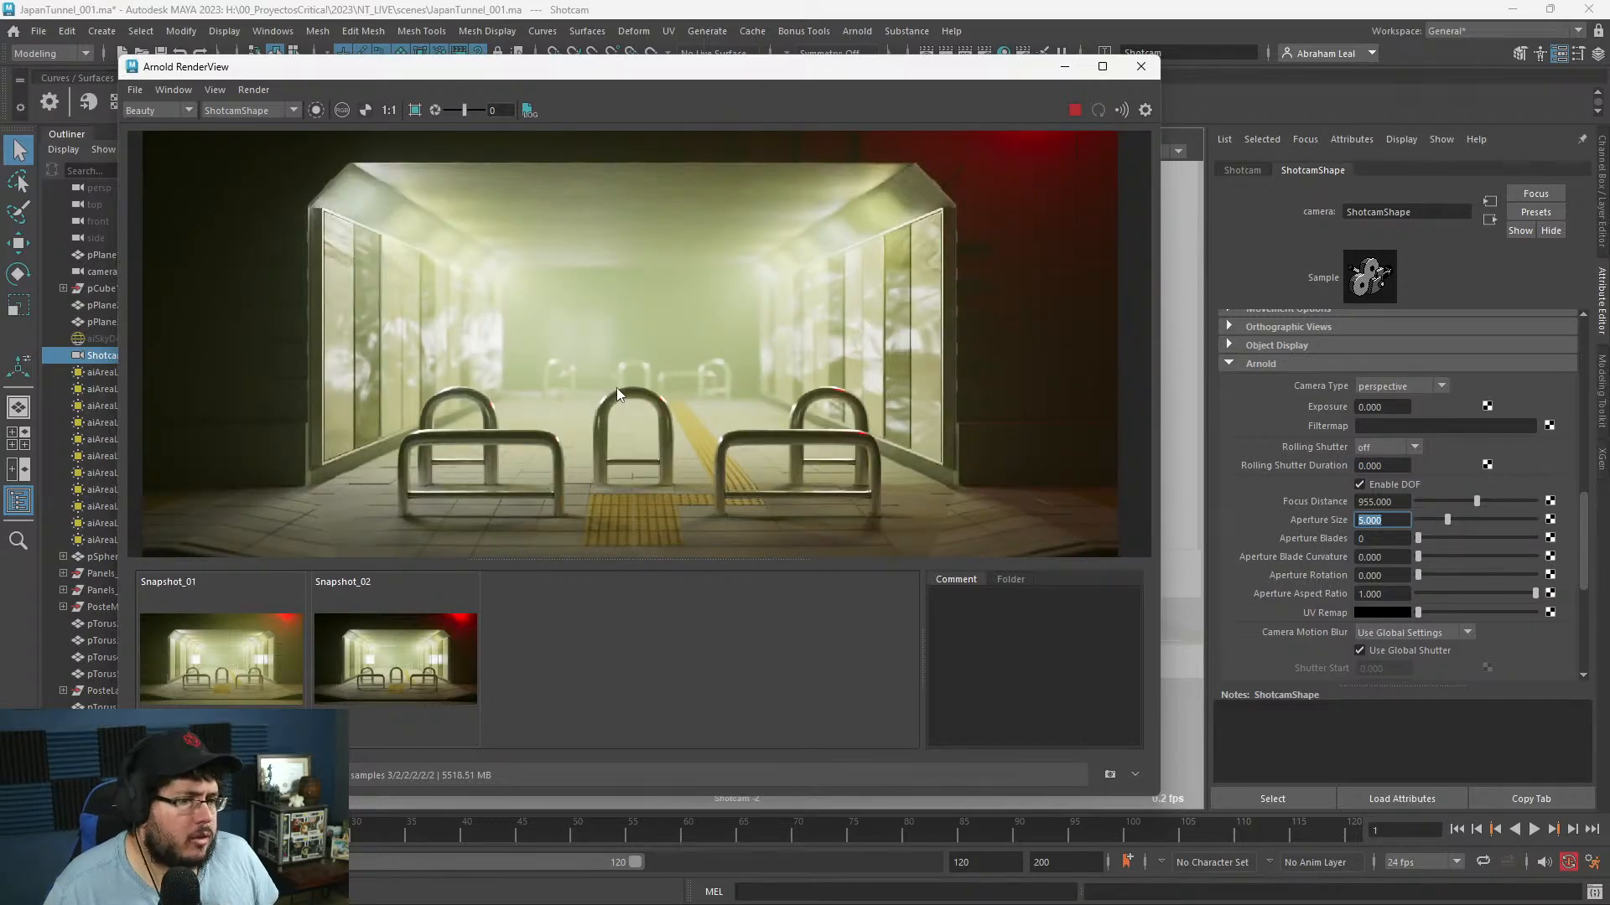
scroll(616, 387, down, 2)
scroll(620, 384, up, 2)
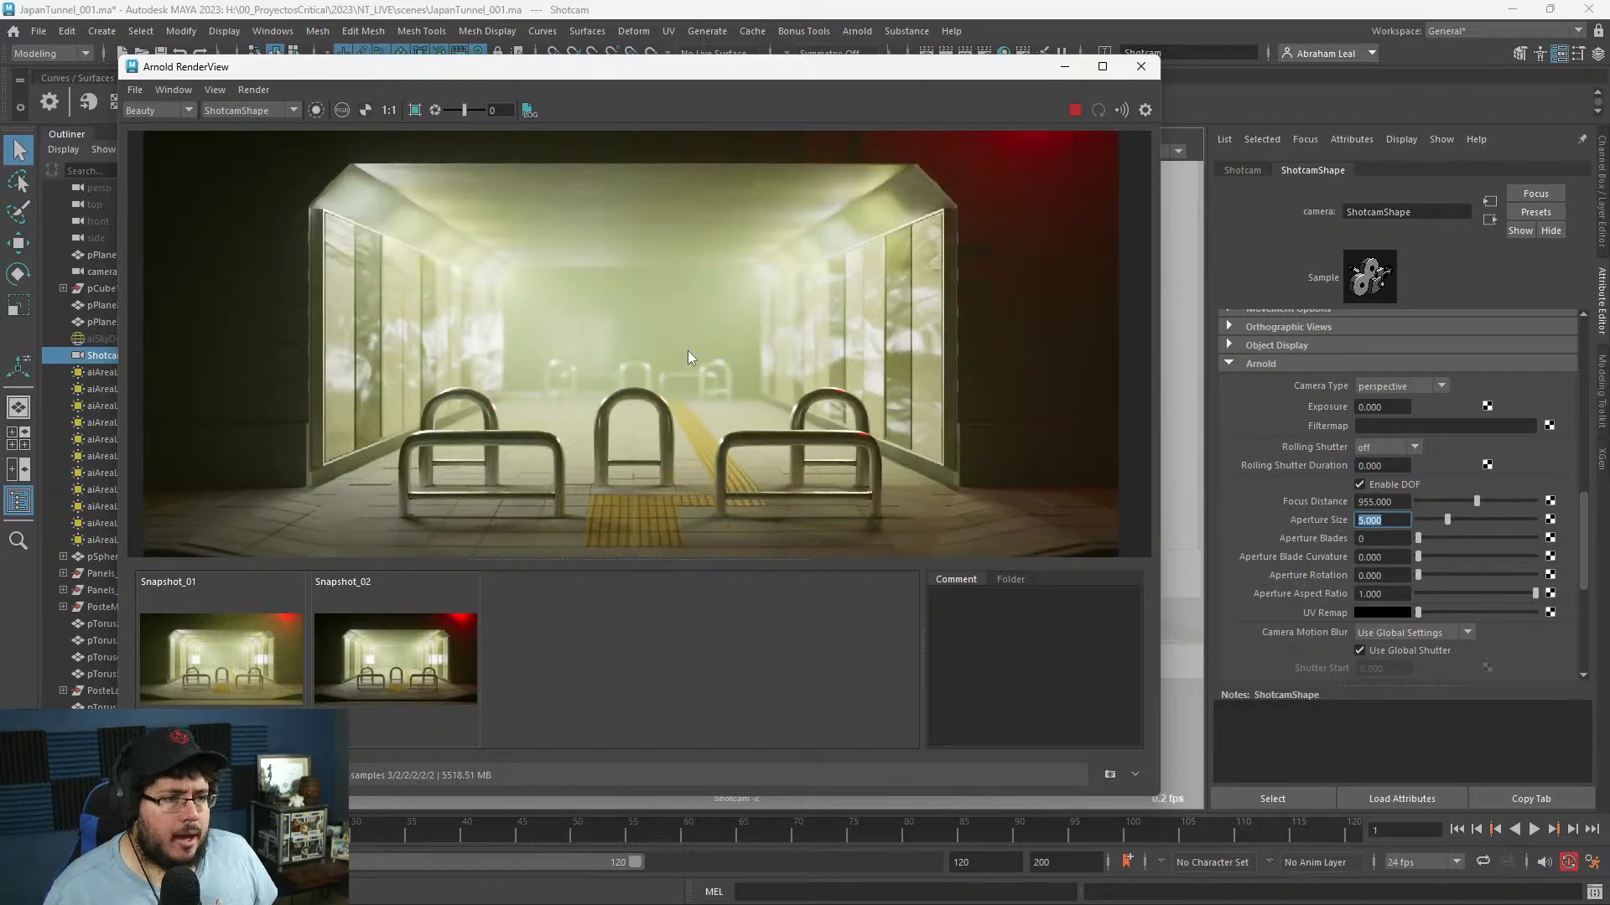
scroll(688, 351, up, 2)
middle_drag(640, 413, 646, 270)
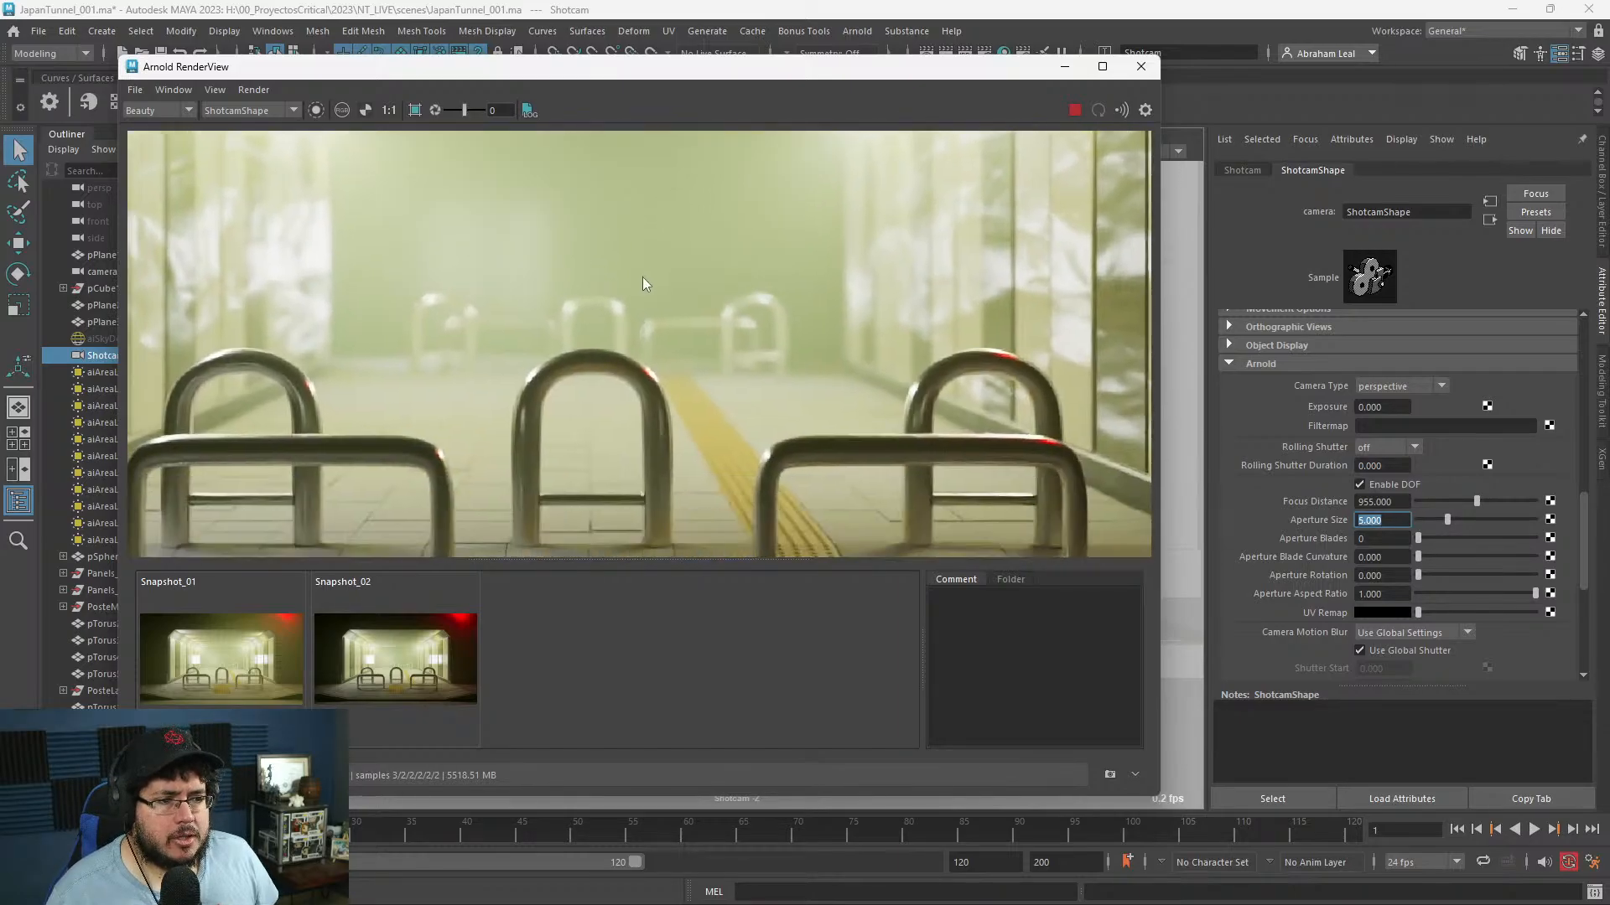
- Stop the render and set the Shotcam's Aperture Size to 3
scroll(642, 277, down, 2)
middle_drag(814, 381, 812, 440)
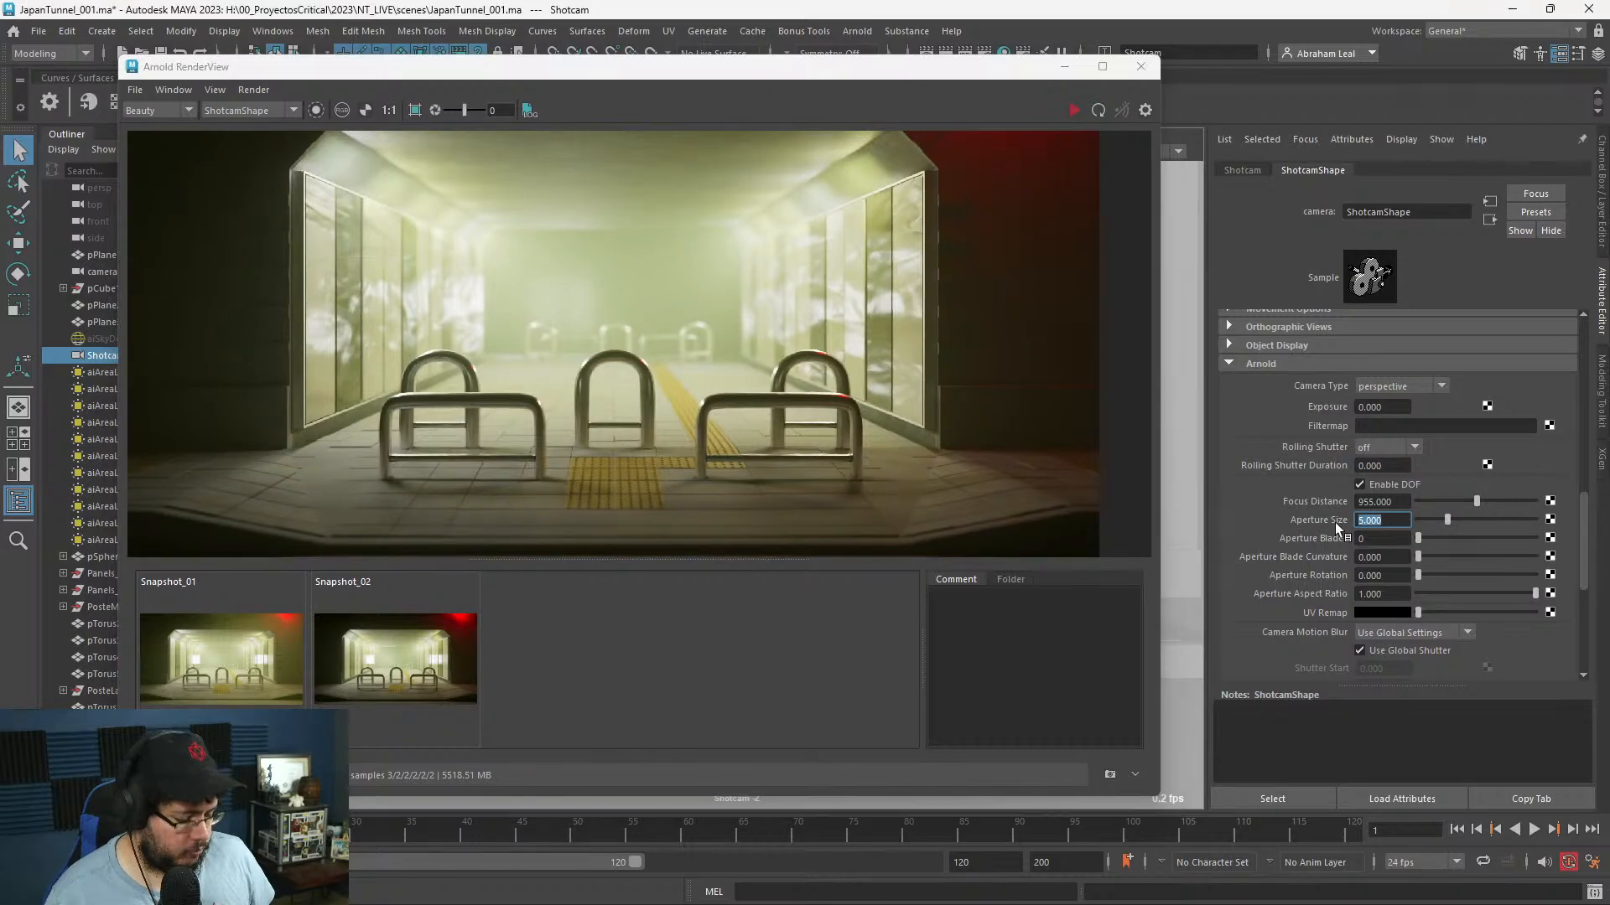
text(3)
key(Return)
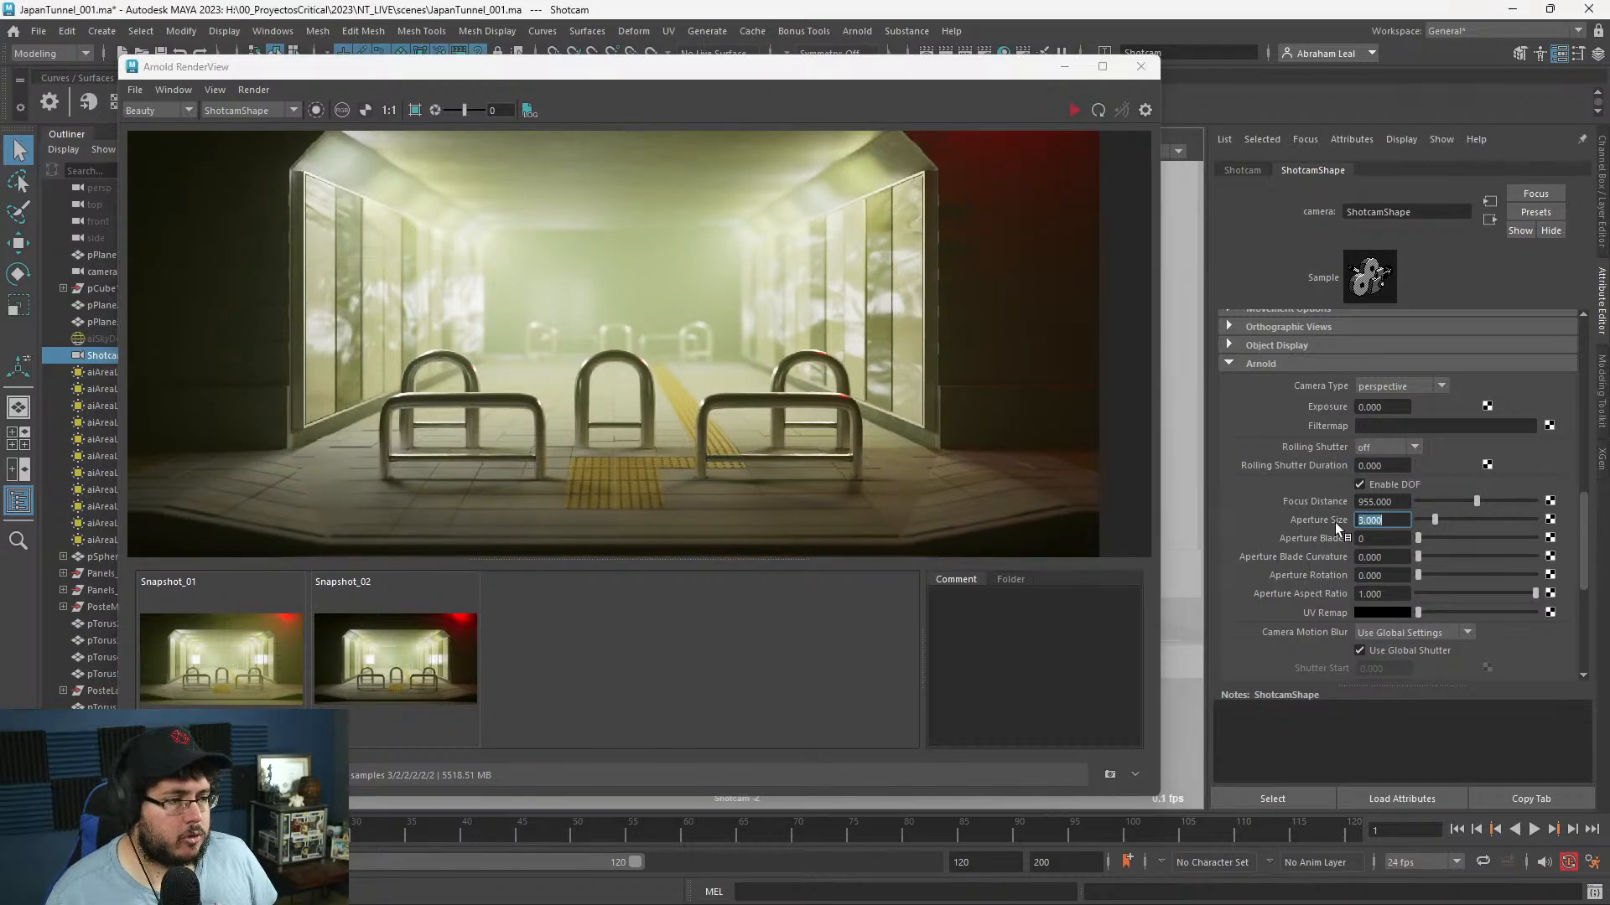
- Add a Lens Effects imager to the render's post effects and set its Vignetting to about 7.6
click(1145, 110)
click(851, 173)
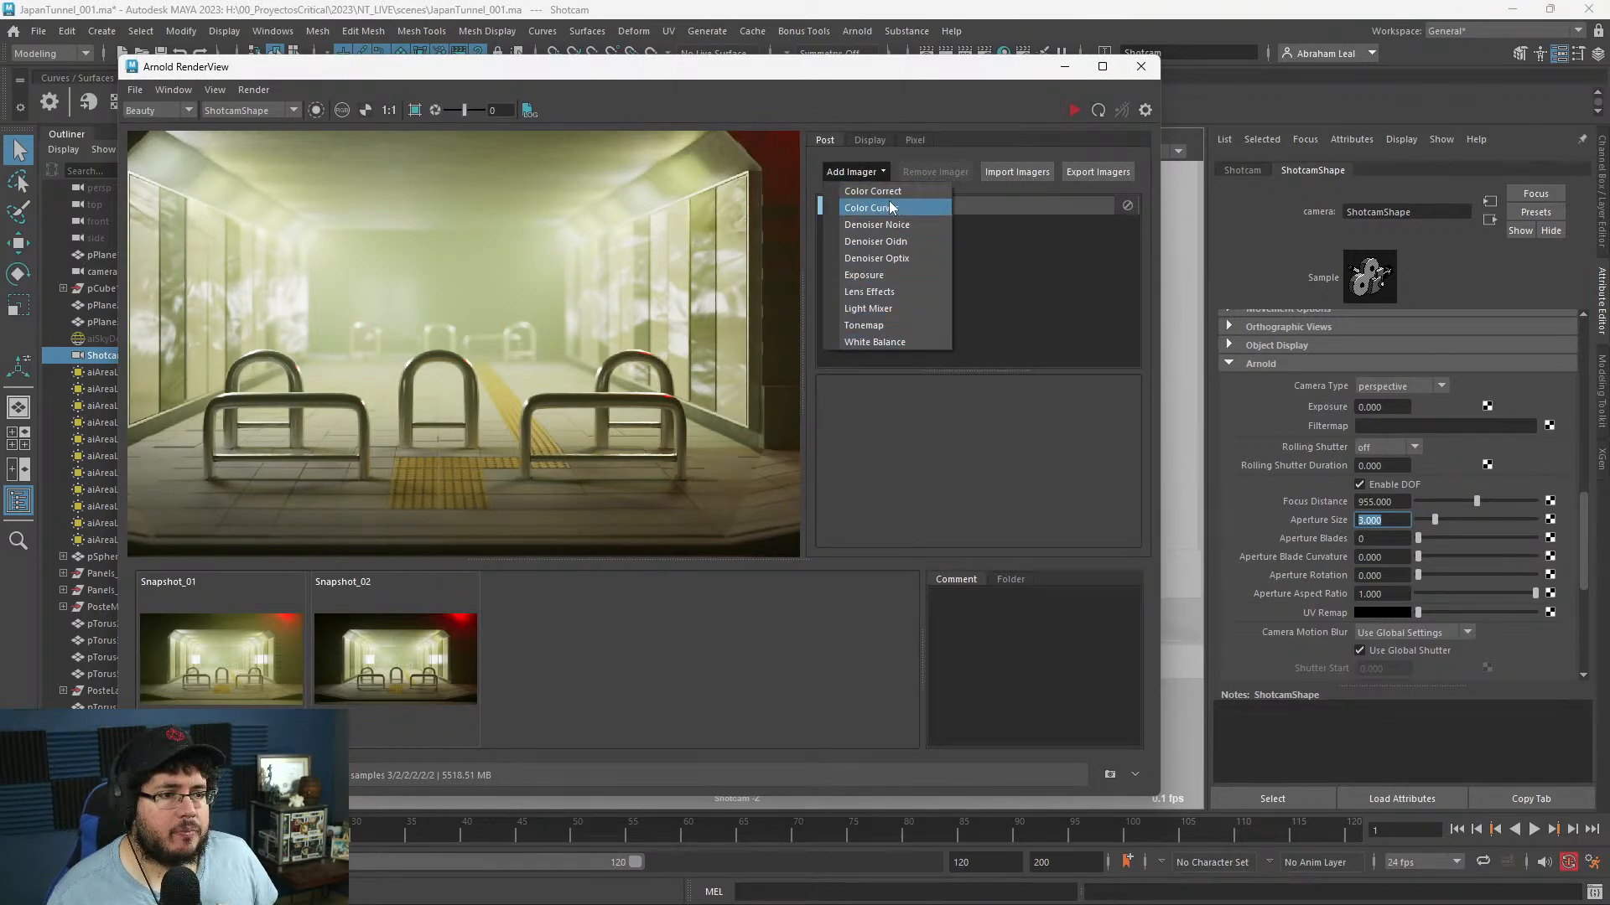
click(897, 290)
scroll(930, 476, down, 1)
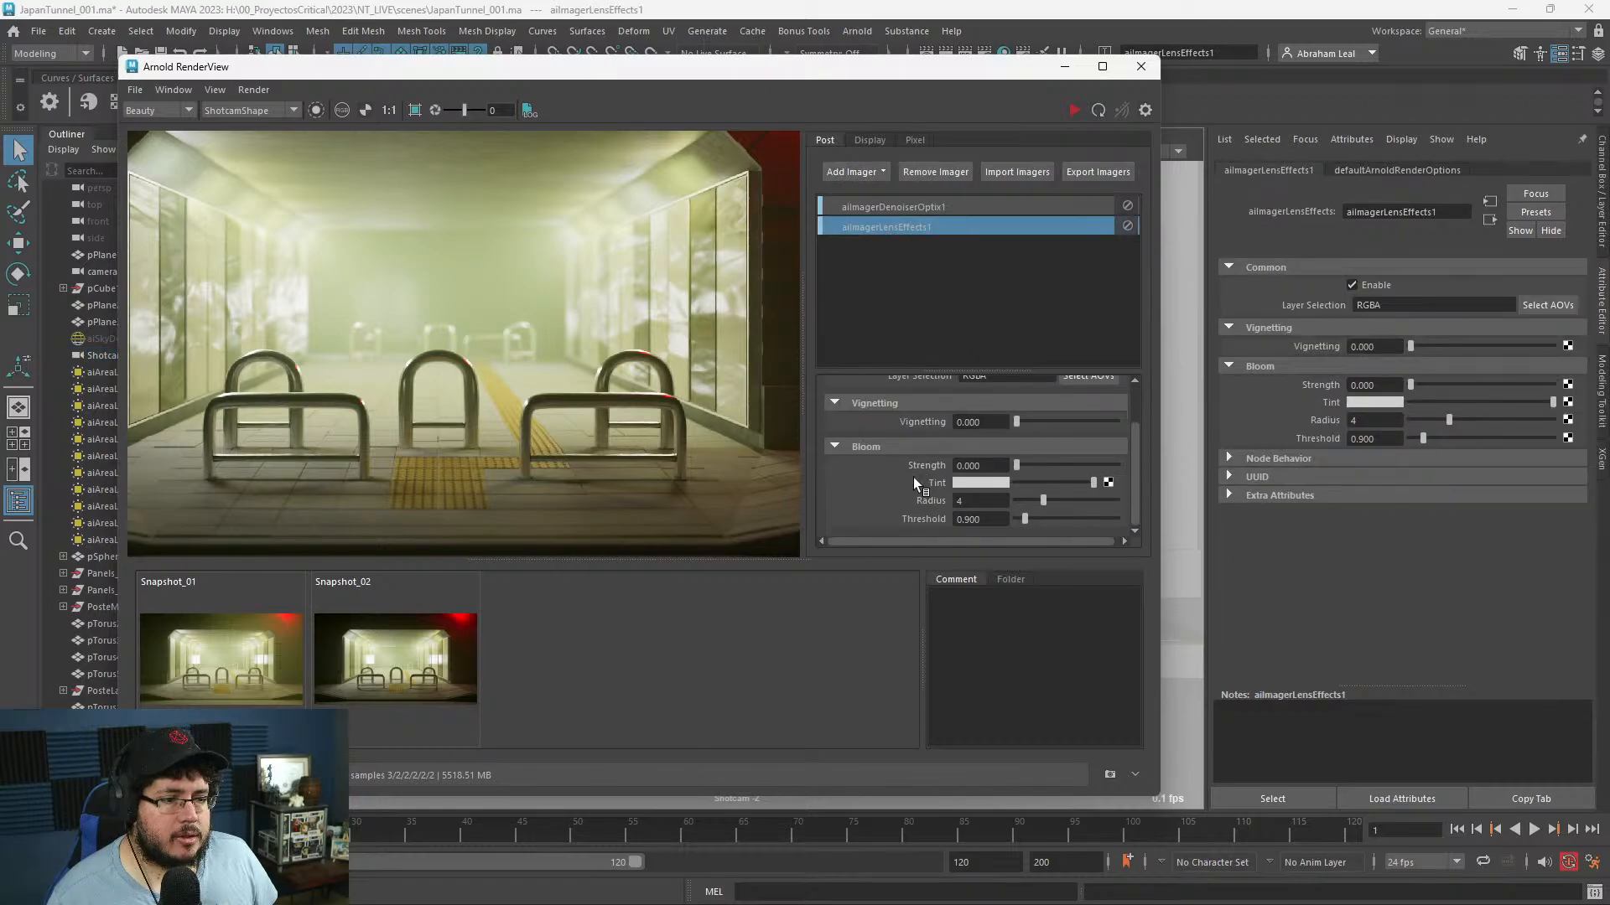
click(1024, 418)
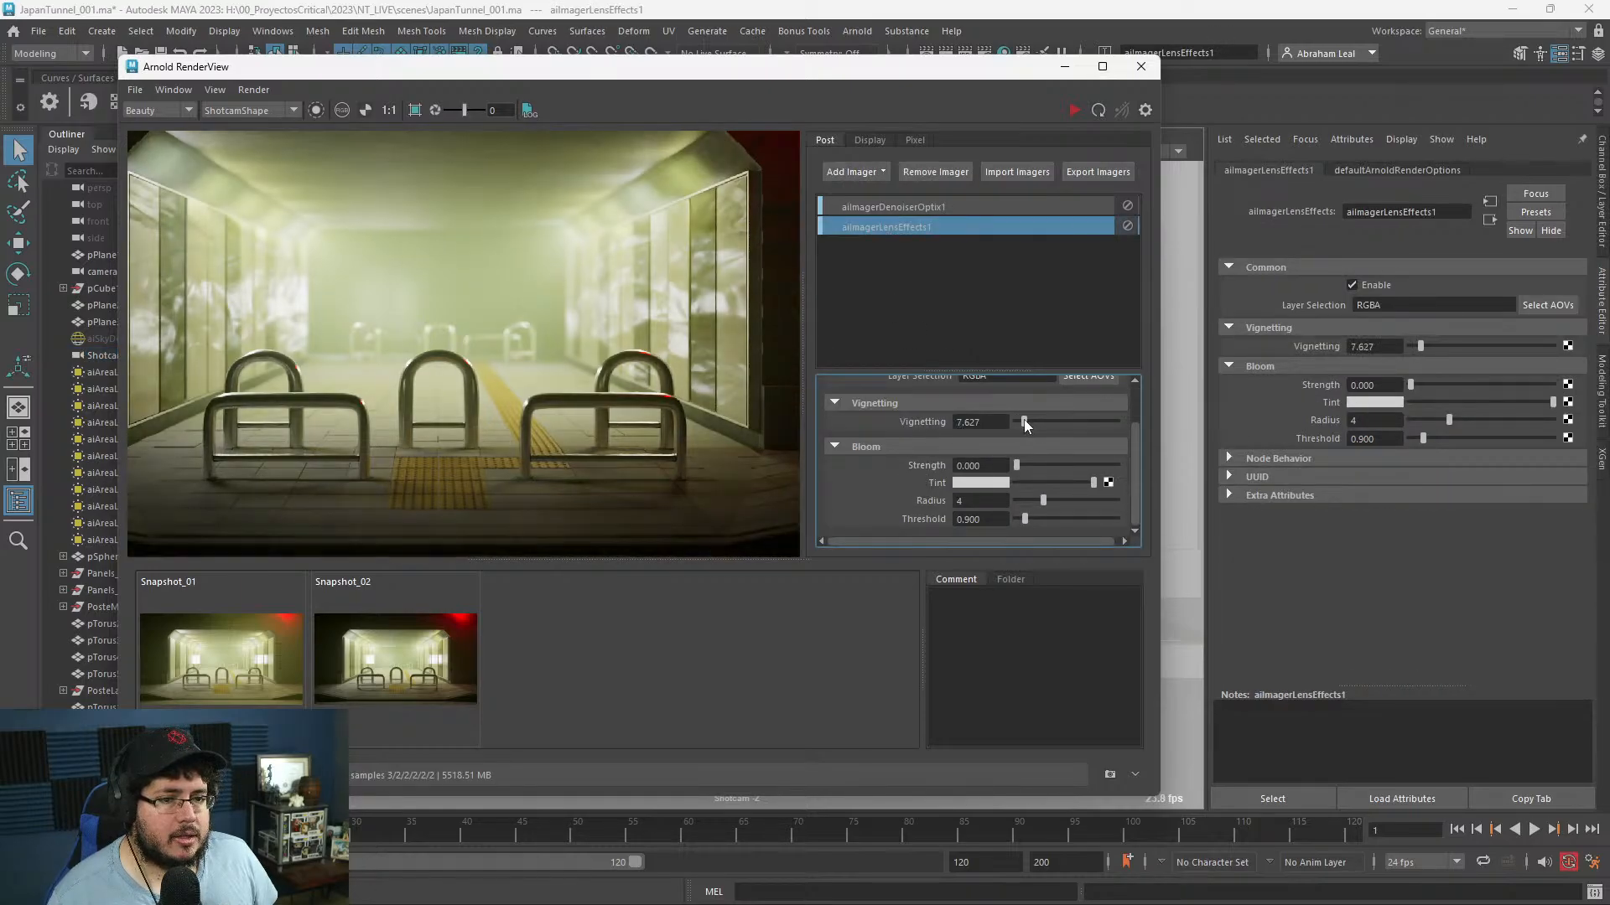
- Try Bloom Strength values of 0.001, 0.1 and 0.01 on the Lens Effects imager, checking the glow in the render
drag(1020, 458, 1017, 460)
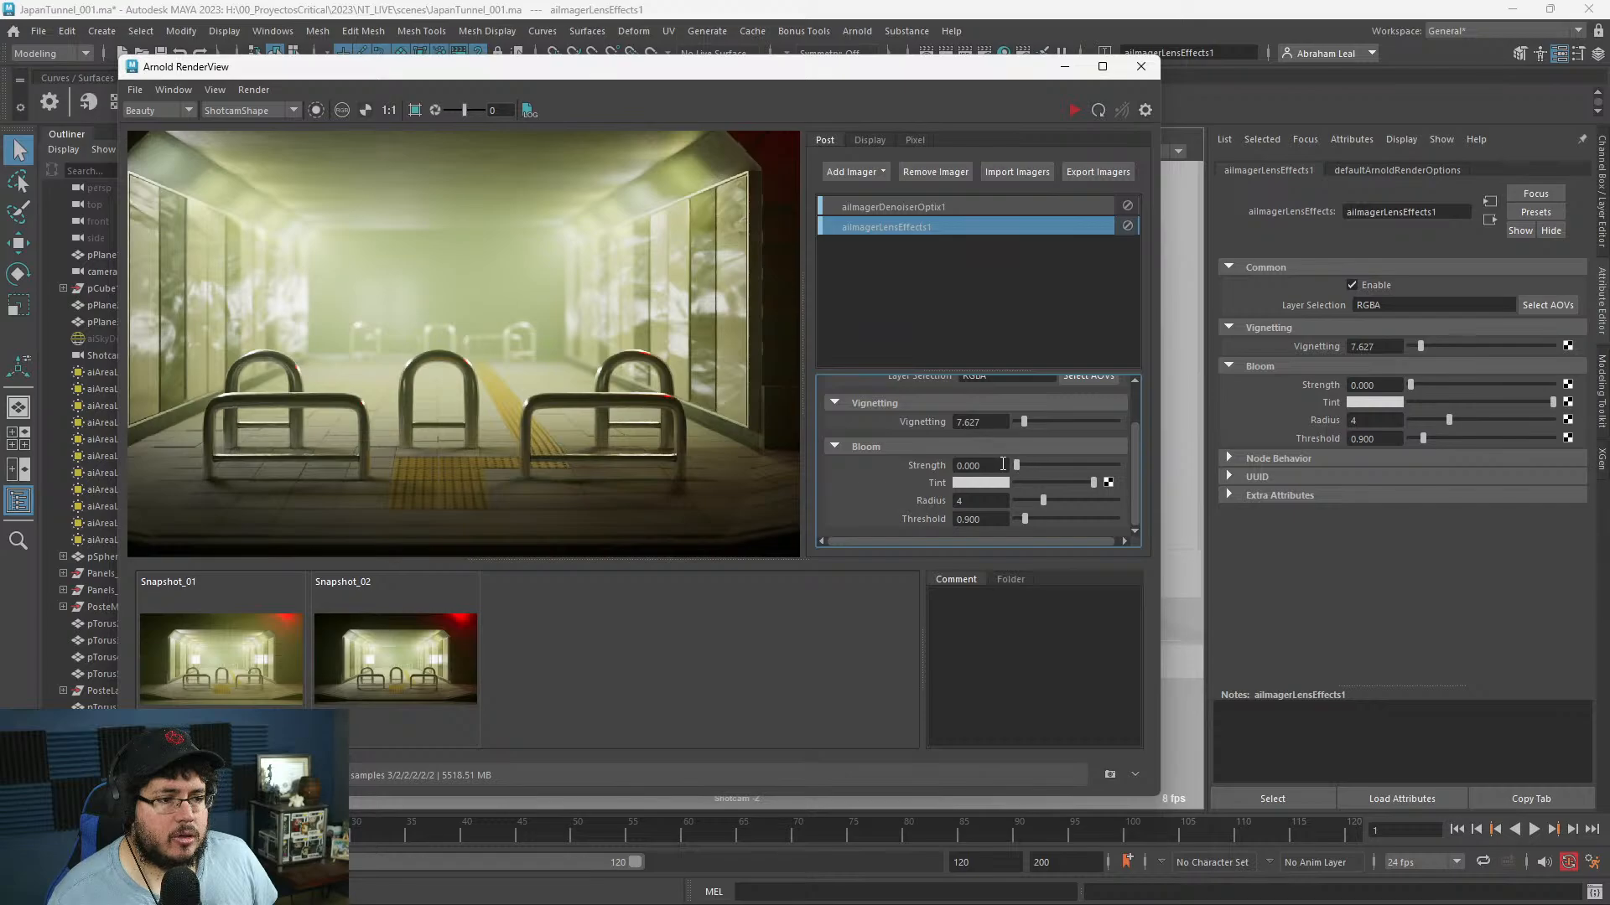
click(981, 465)
text(.001)
key(Return)
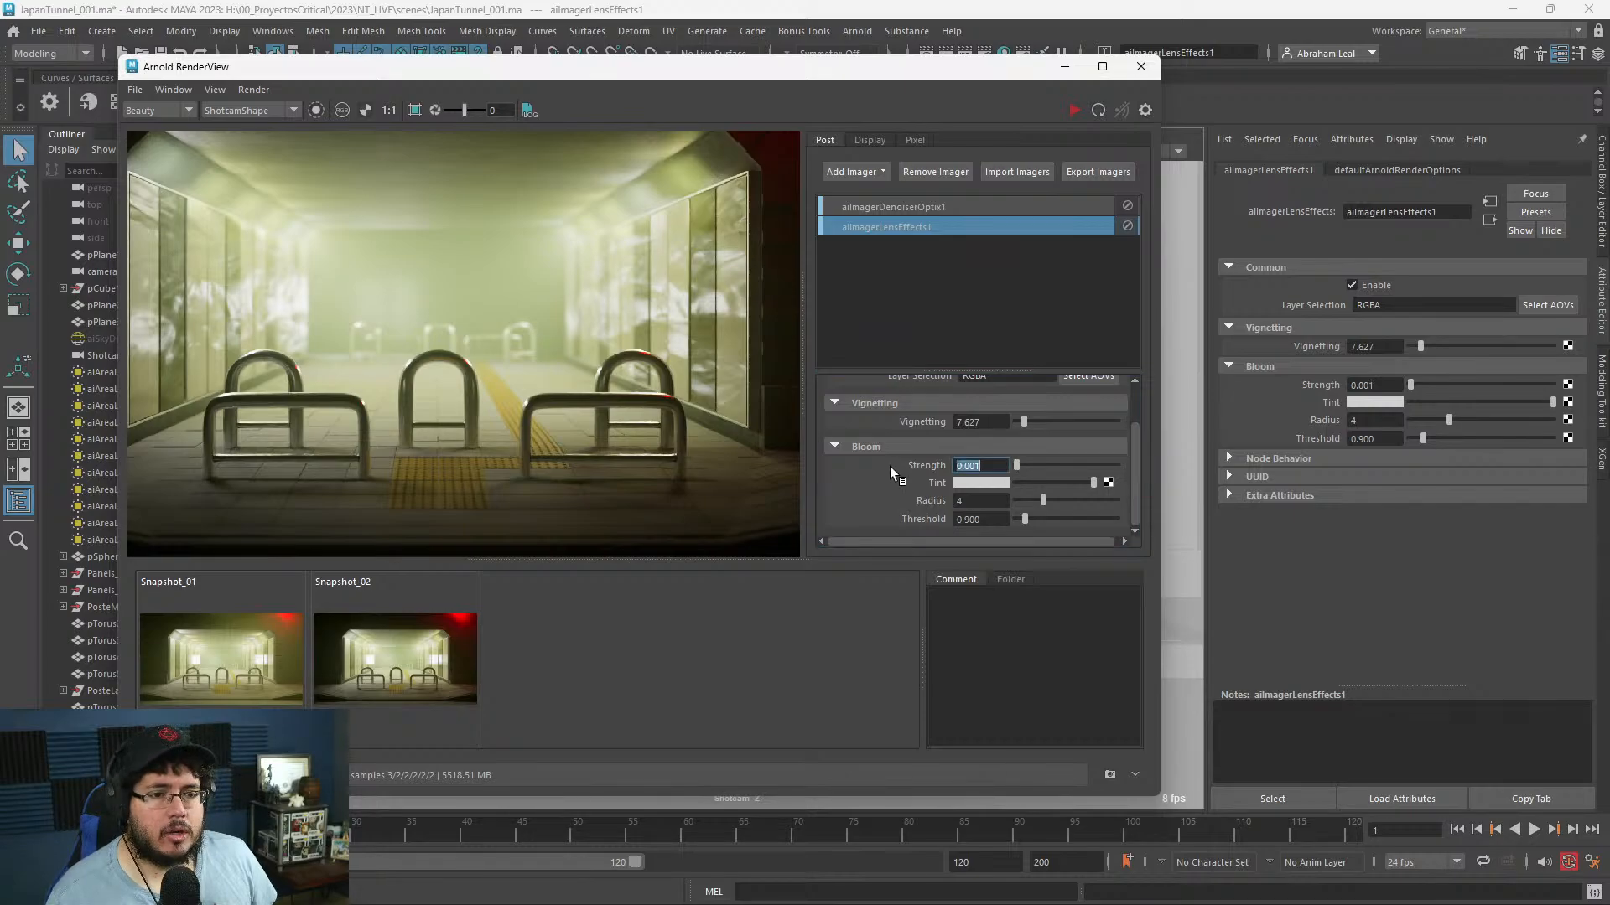
text(.1)
key(Return)
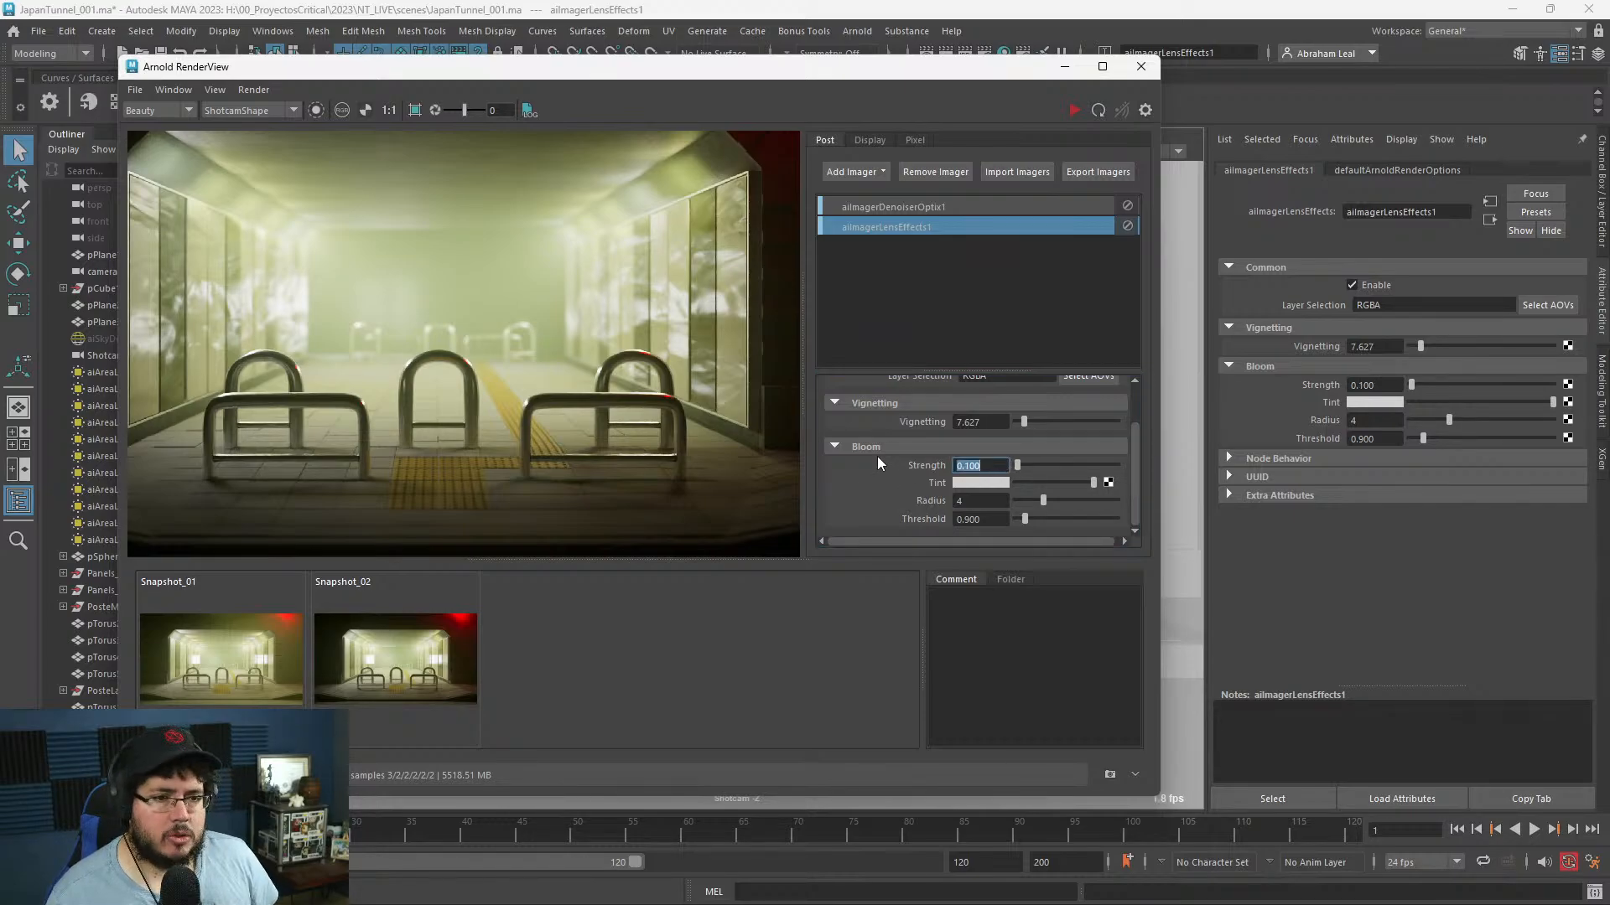
text(.01)
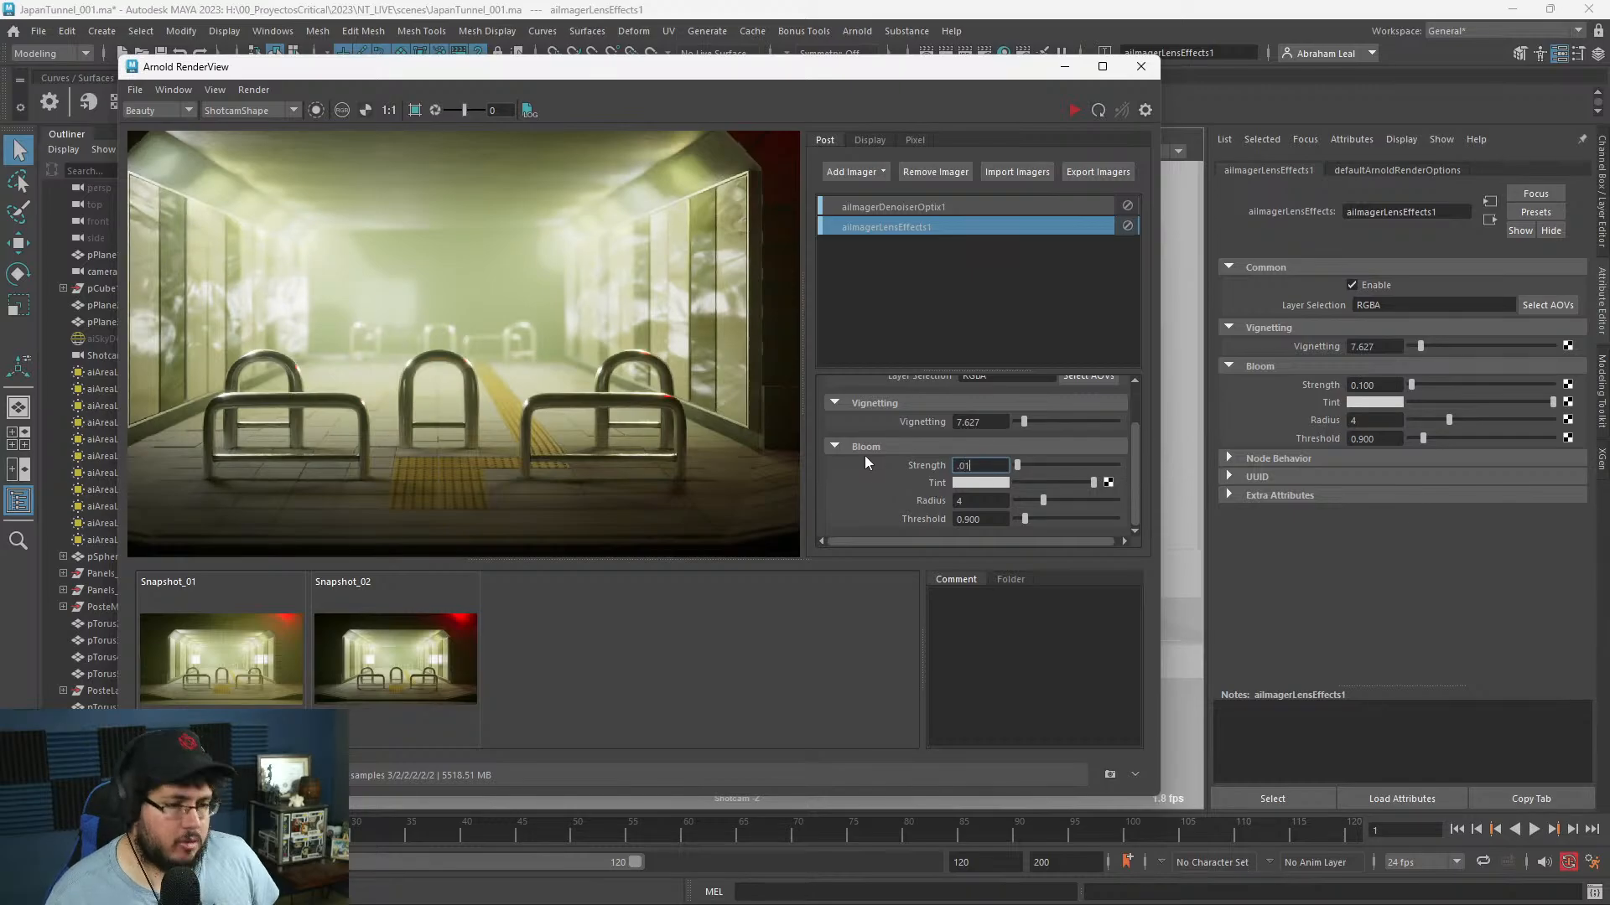
key(Return)
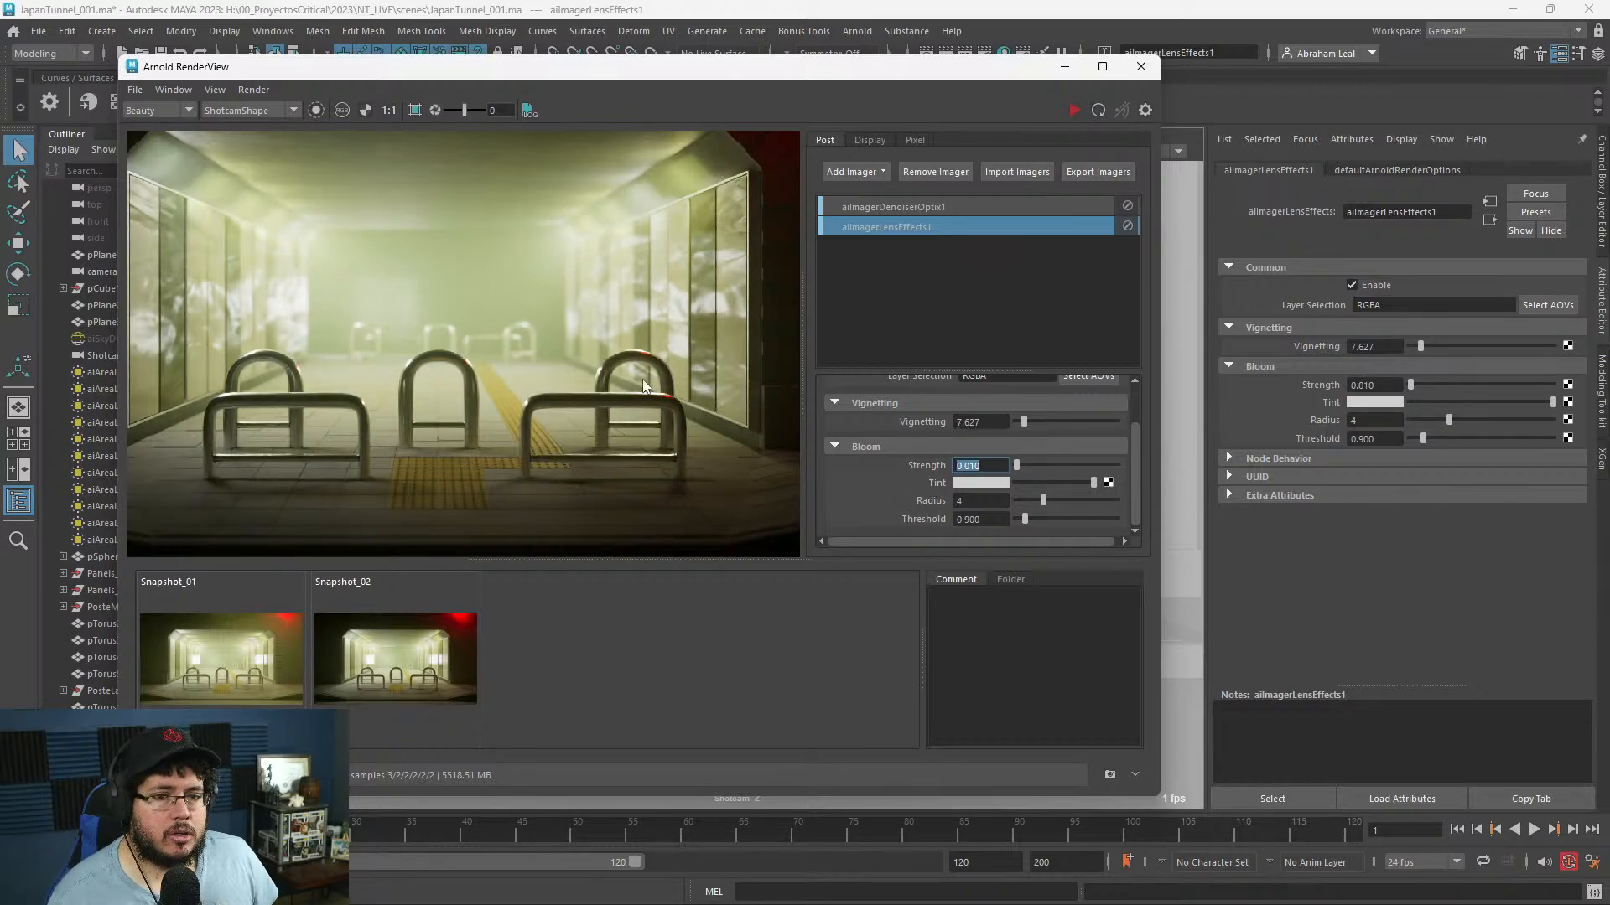
scroll(591, 345, down, 3)
scroll(539, 344, up, 2)
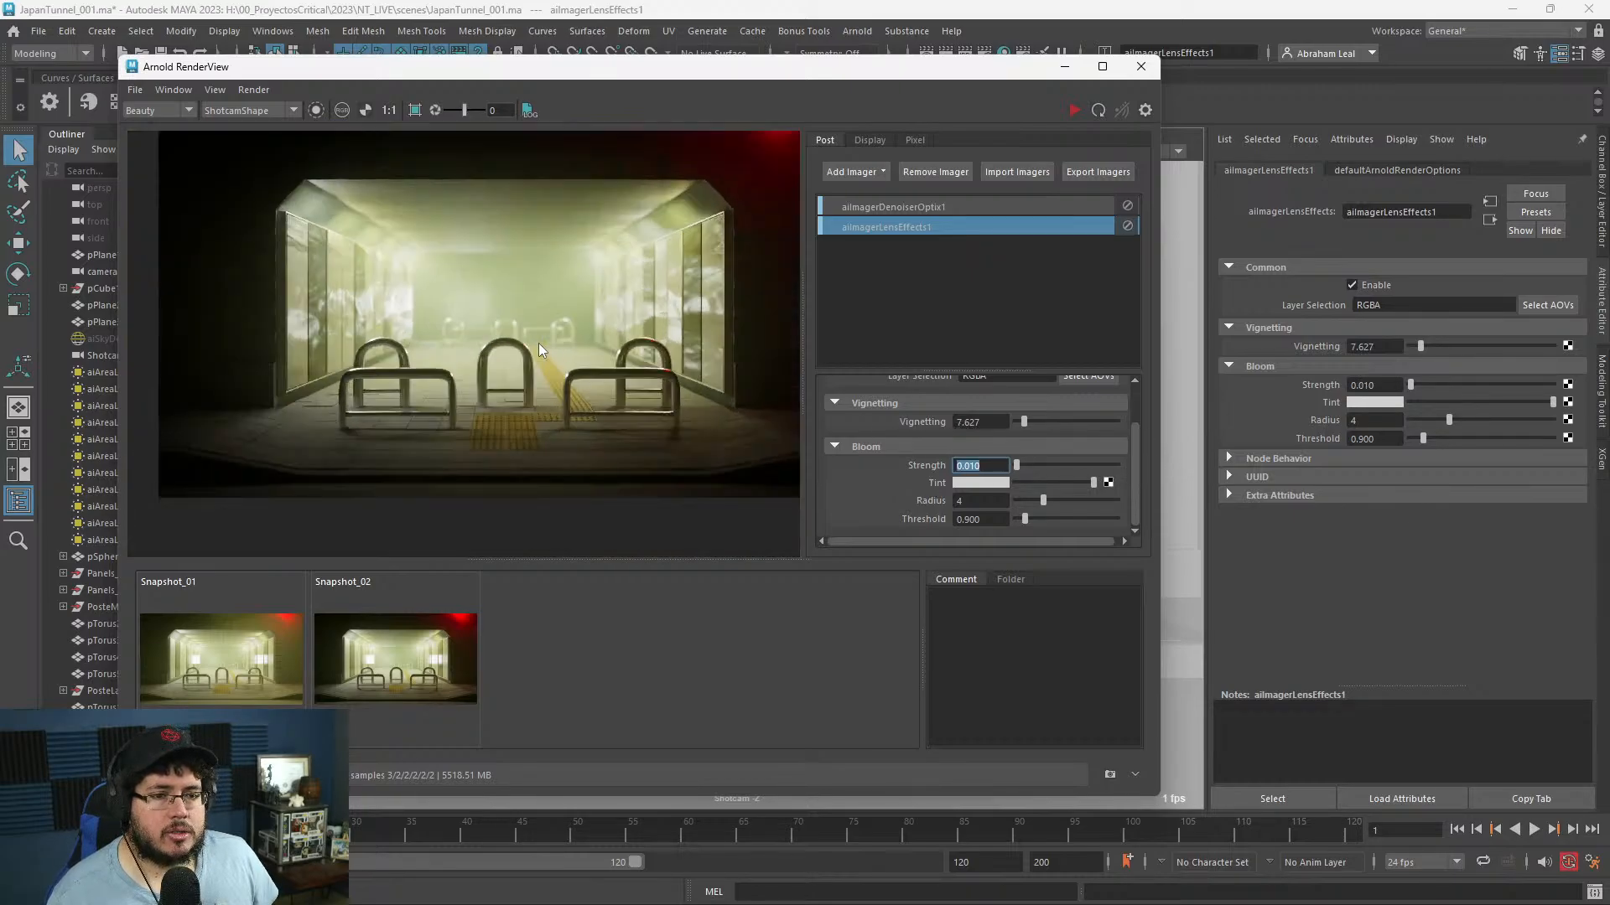
- Set the Lens Effects imager's Bloom Strength to 0.05 and its Radius to 6
double_click(973, 468)
text(.05)
key(Return)
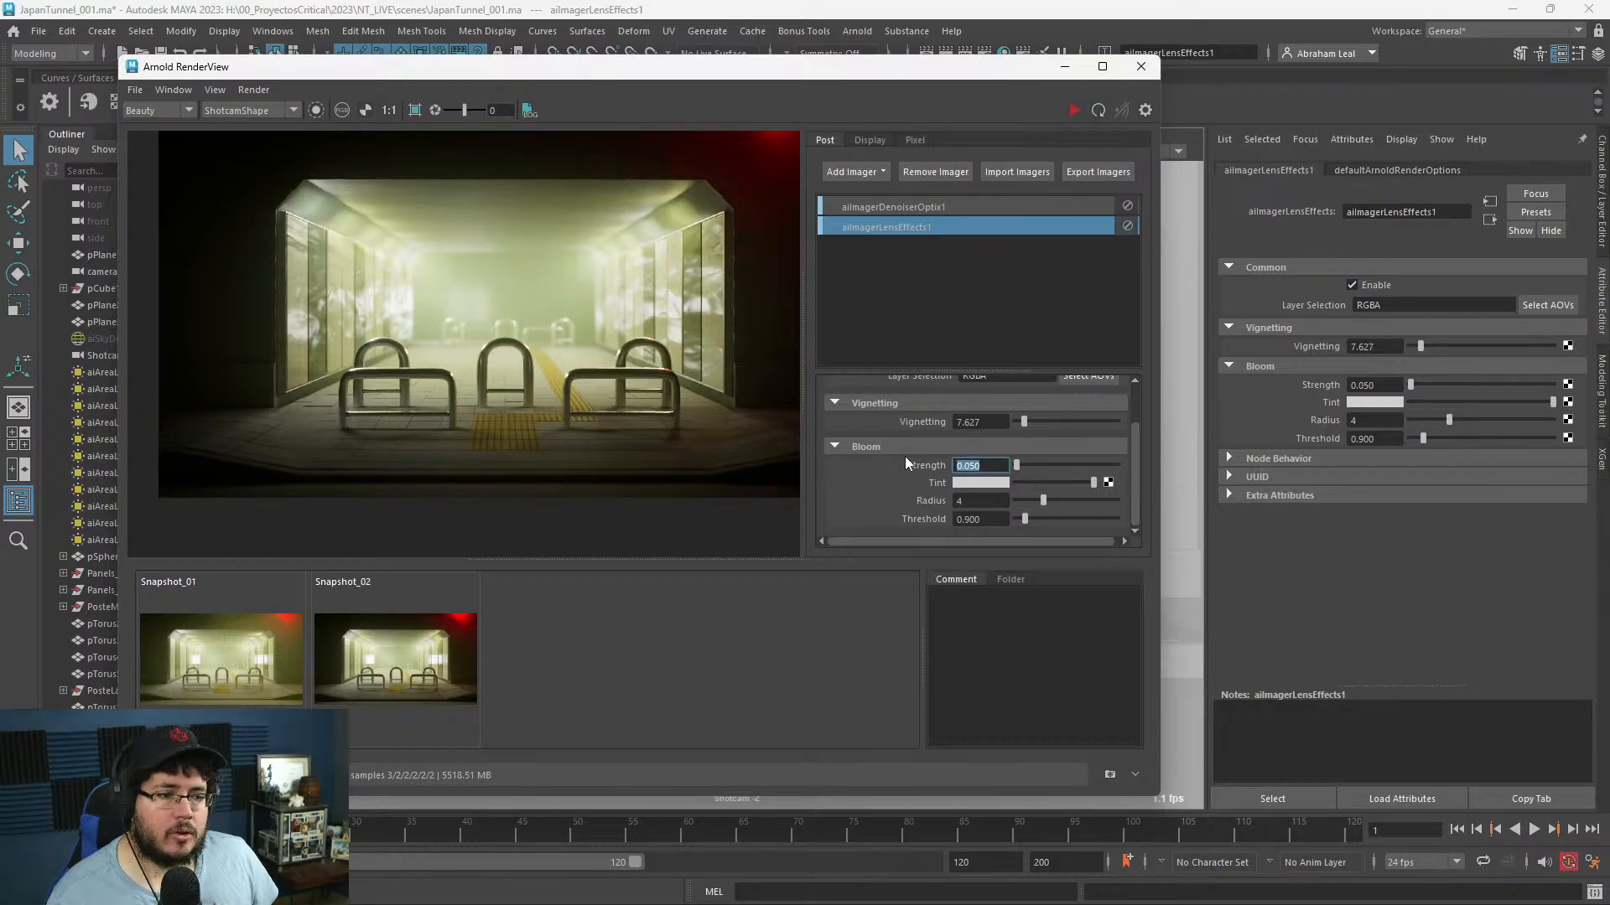
drag(1044, 502, 1063, 500)
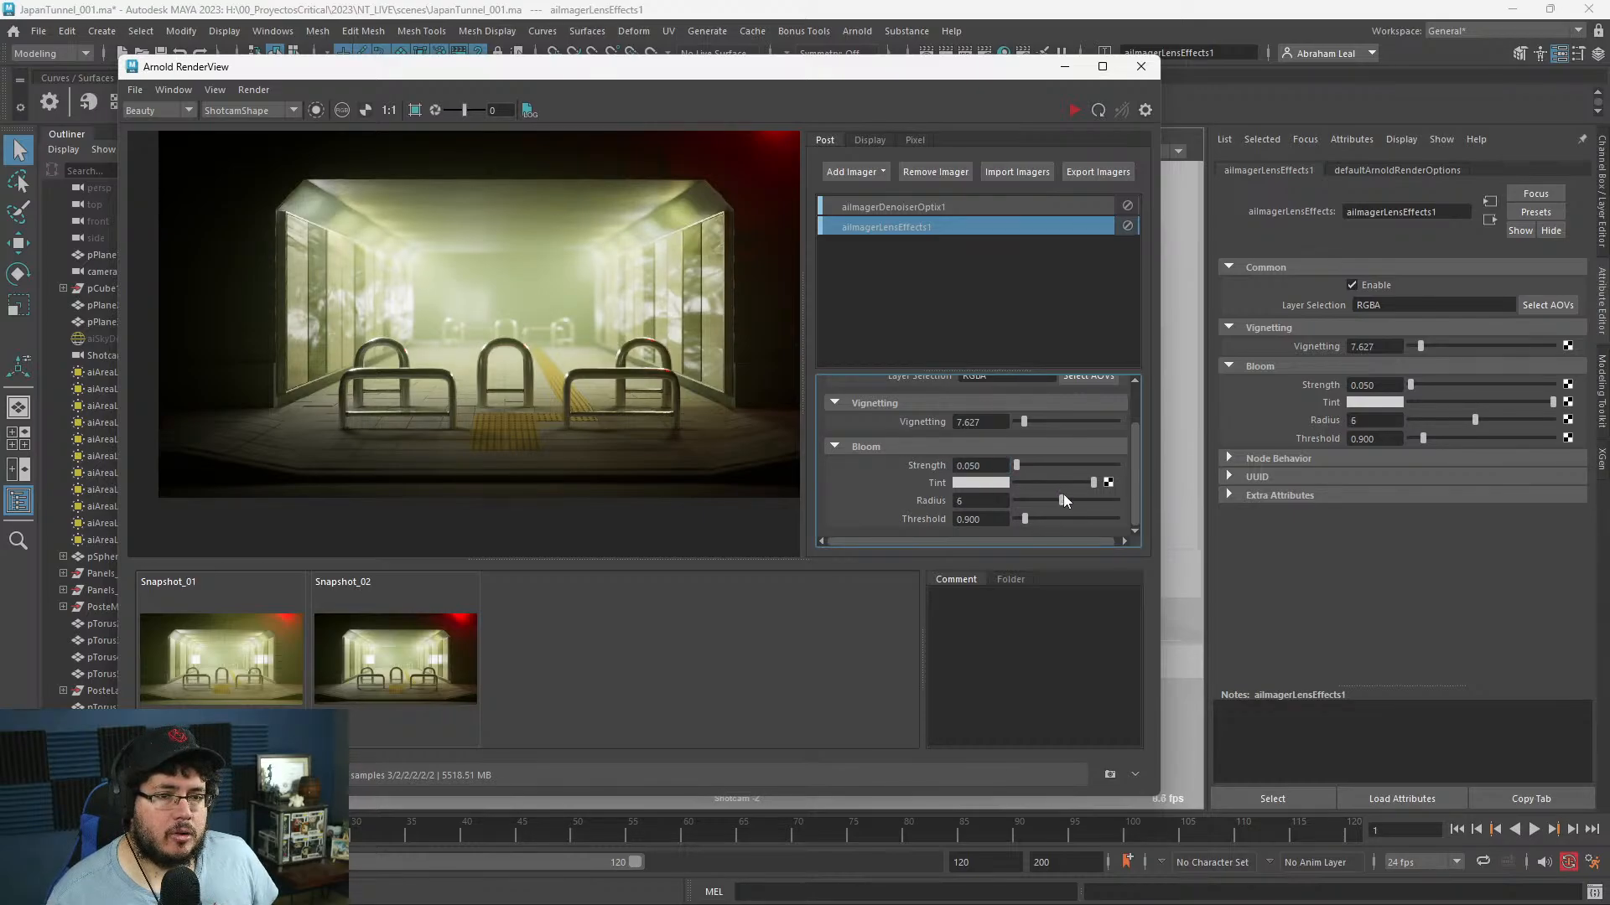
- Maximize the RenderView window and examine the whole tunnel image with vignetting and bloom applied
scroll(676, 374, down, 2)
middle_drag(614, 377, 551, 384)
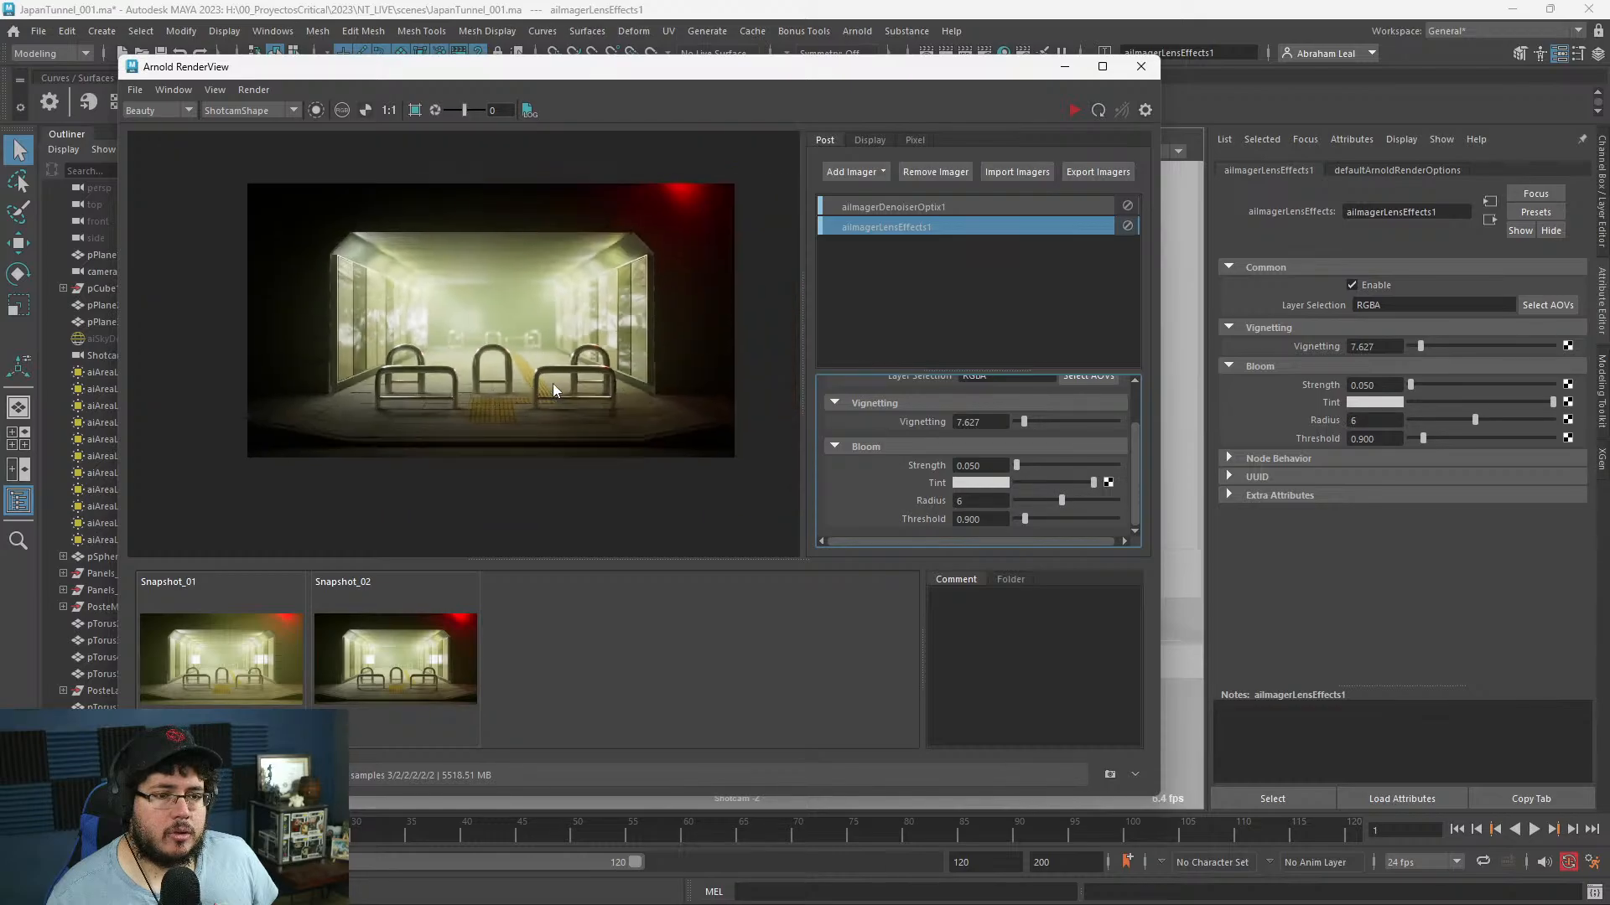
click(1103, 66)
scroll(778, 431, up, 3)
middle_drag(816, 382, 967, 370)
scroll(968, 371, down, 1)
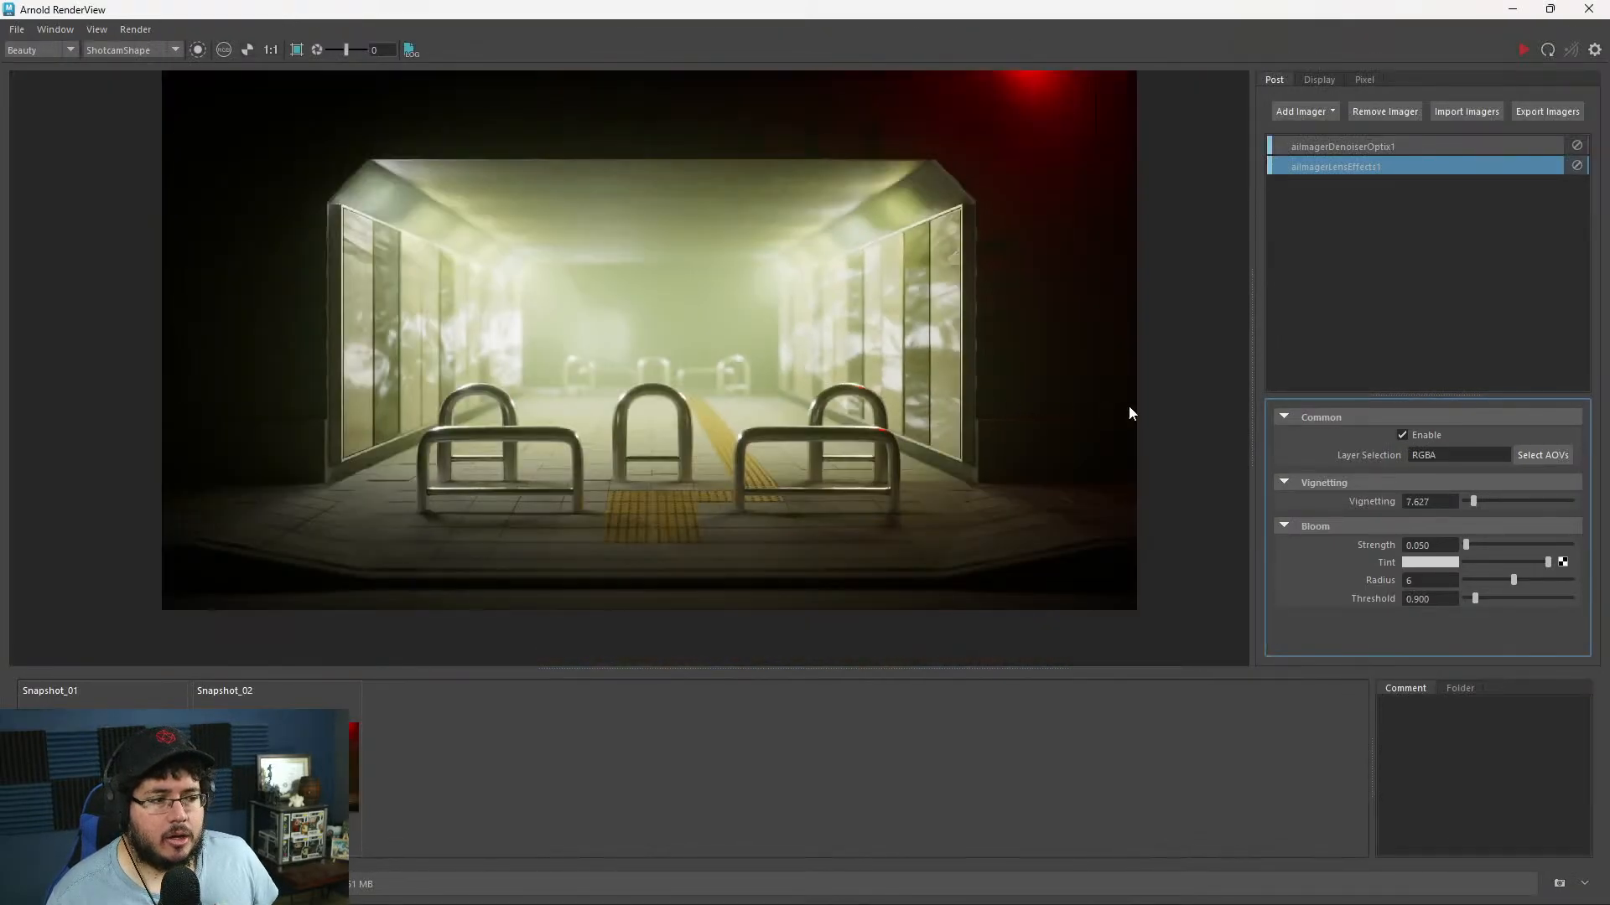
- Minimize the RenderView, select the Shotcam, and look through its Object Display, Orthographic Views and Arnold attributes
click(1511, 9)
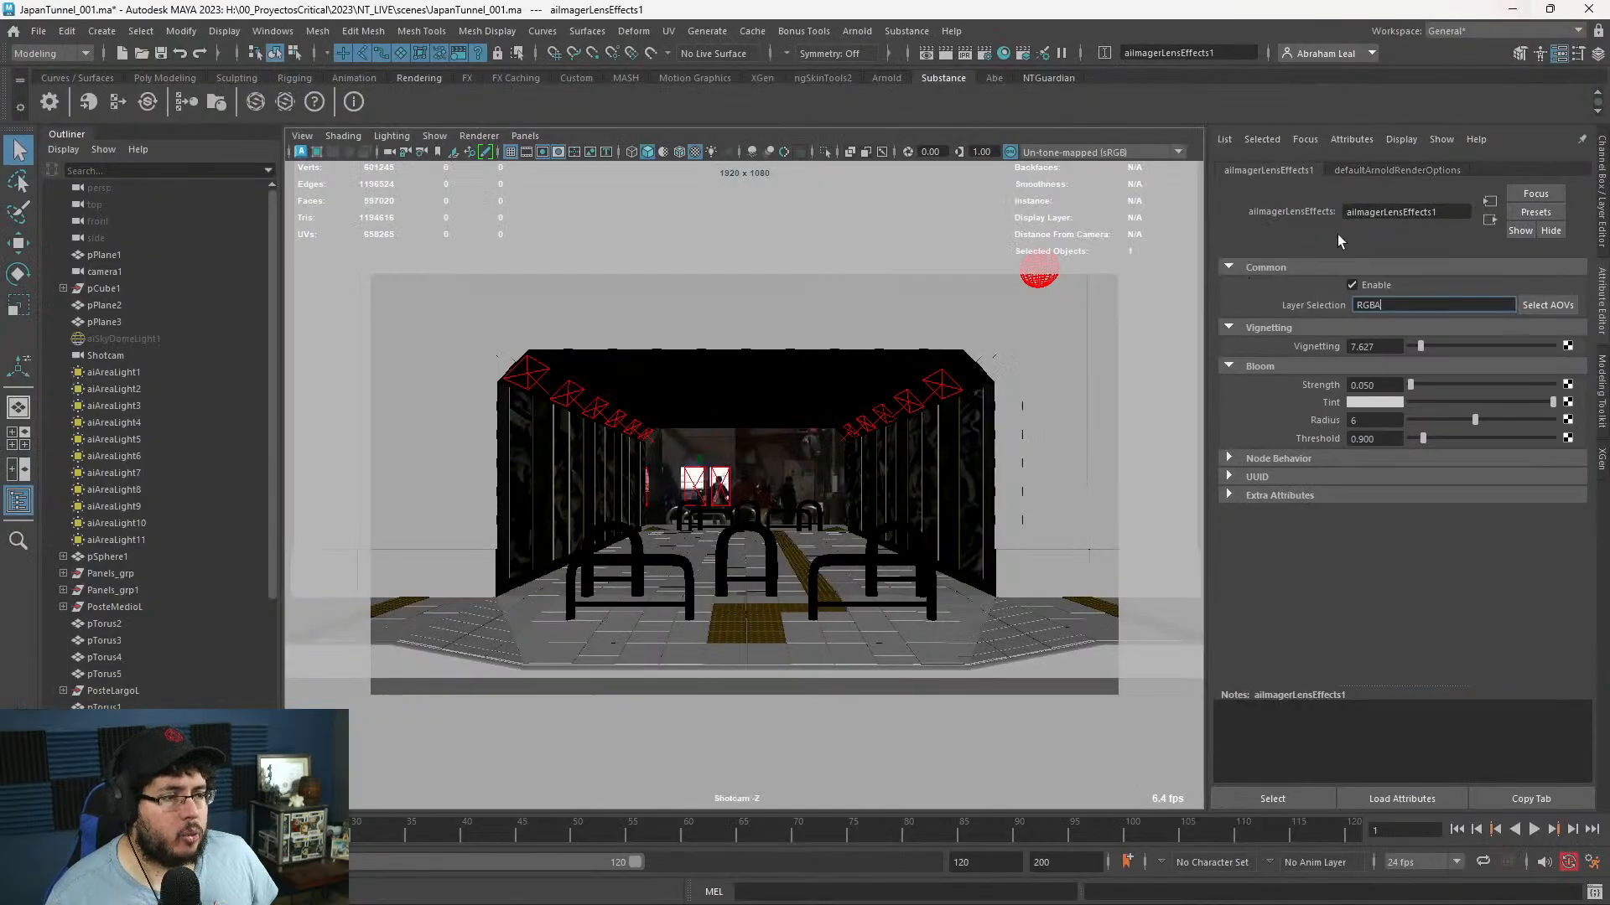
click(388, 151)
scroll(1319, 606, down, 3)
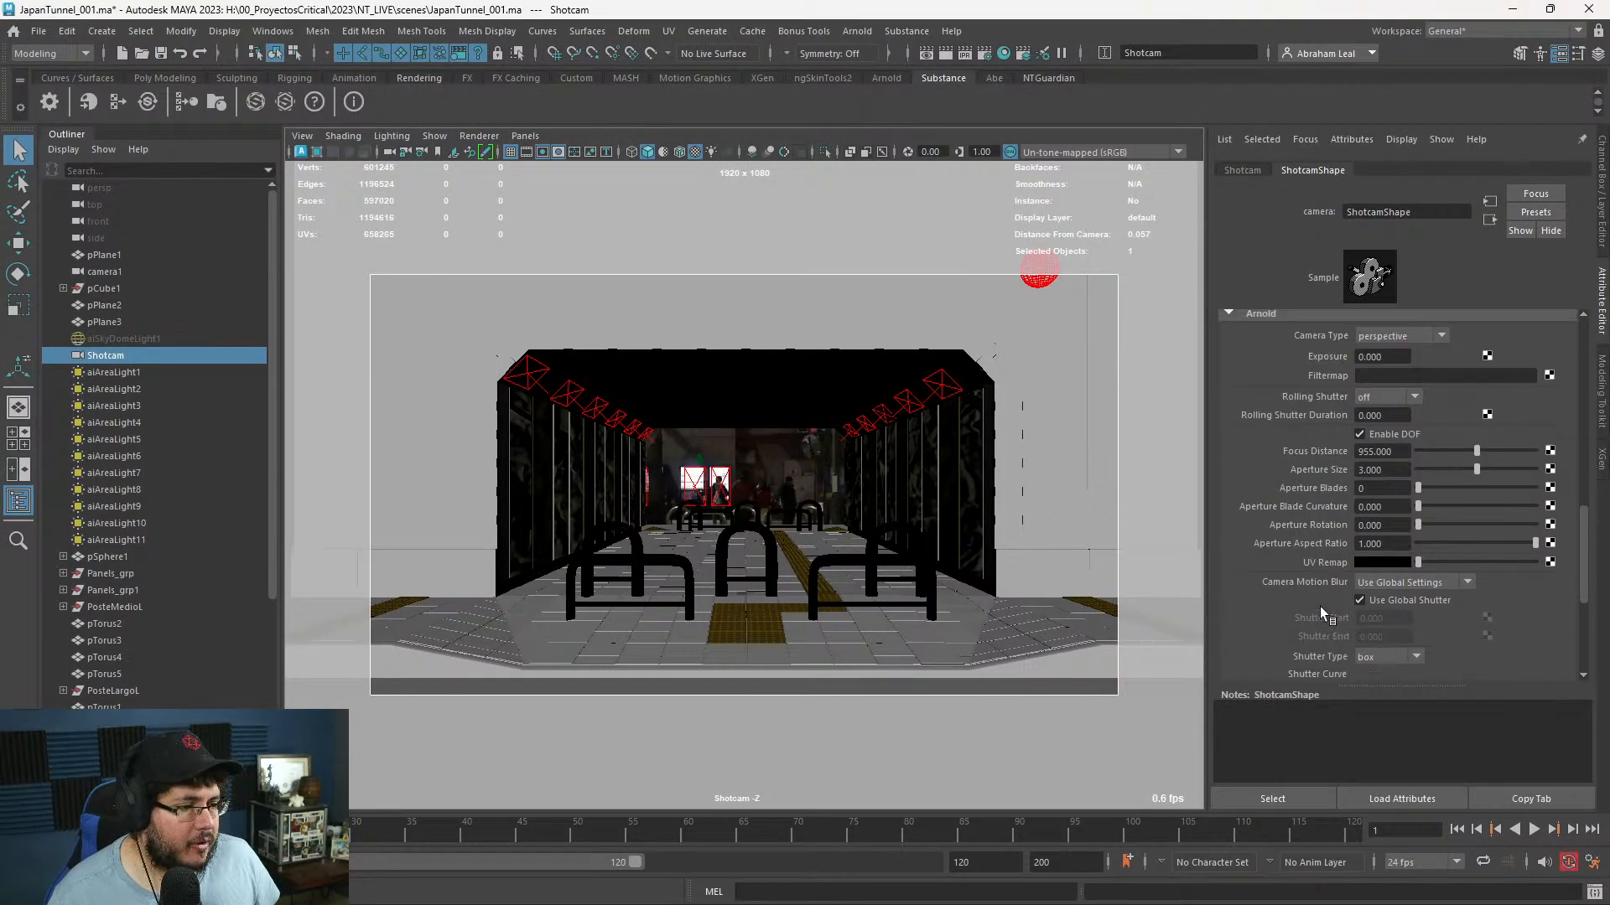
scroll(1320, 606, down, 5)
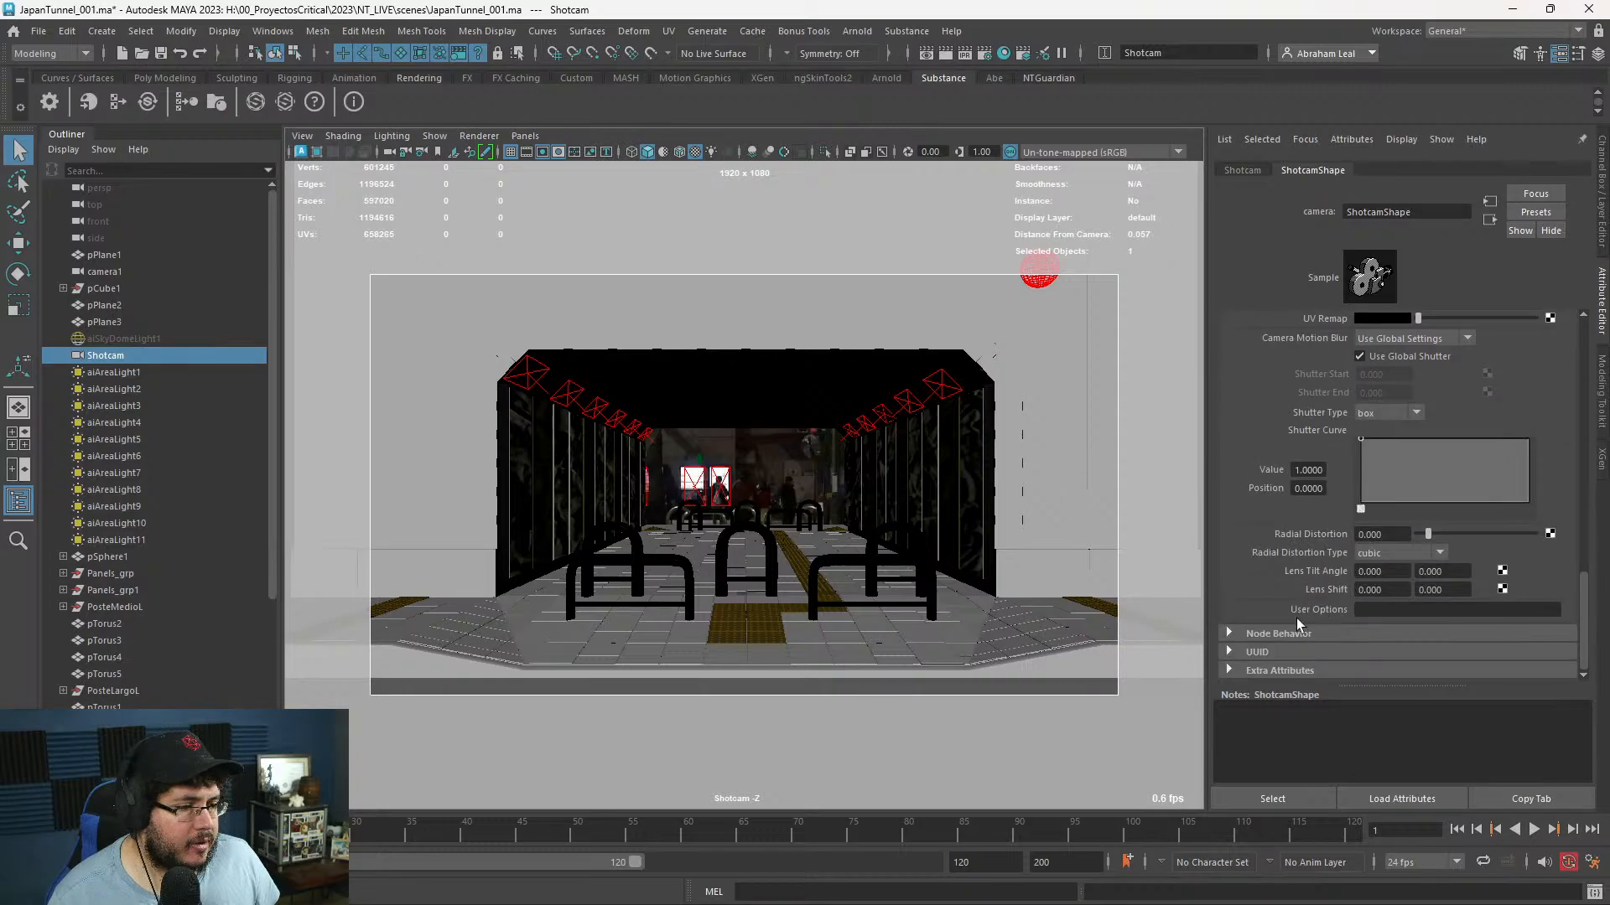
scroll(1271, 631, up, 5)
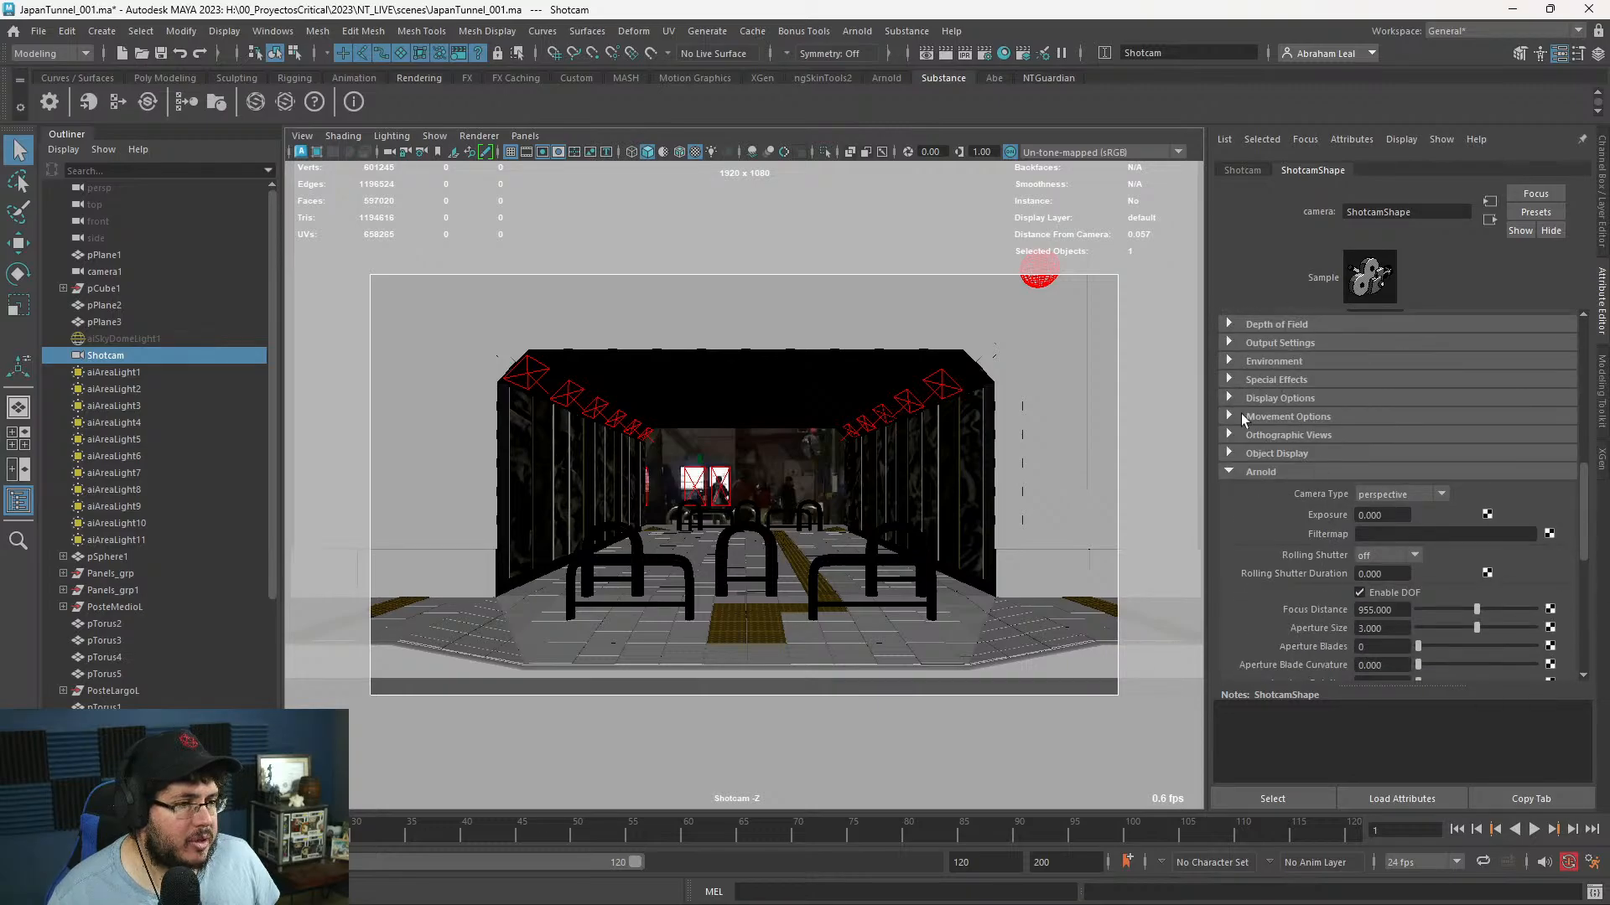
click(1231, 456)
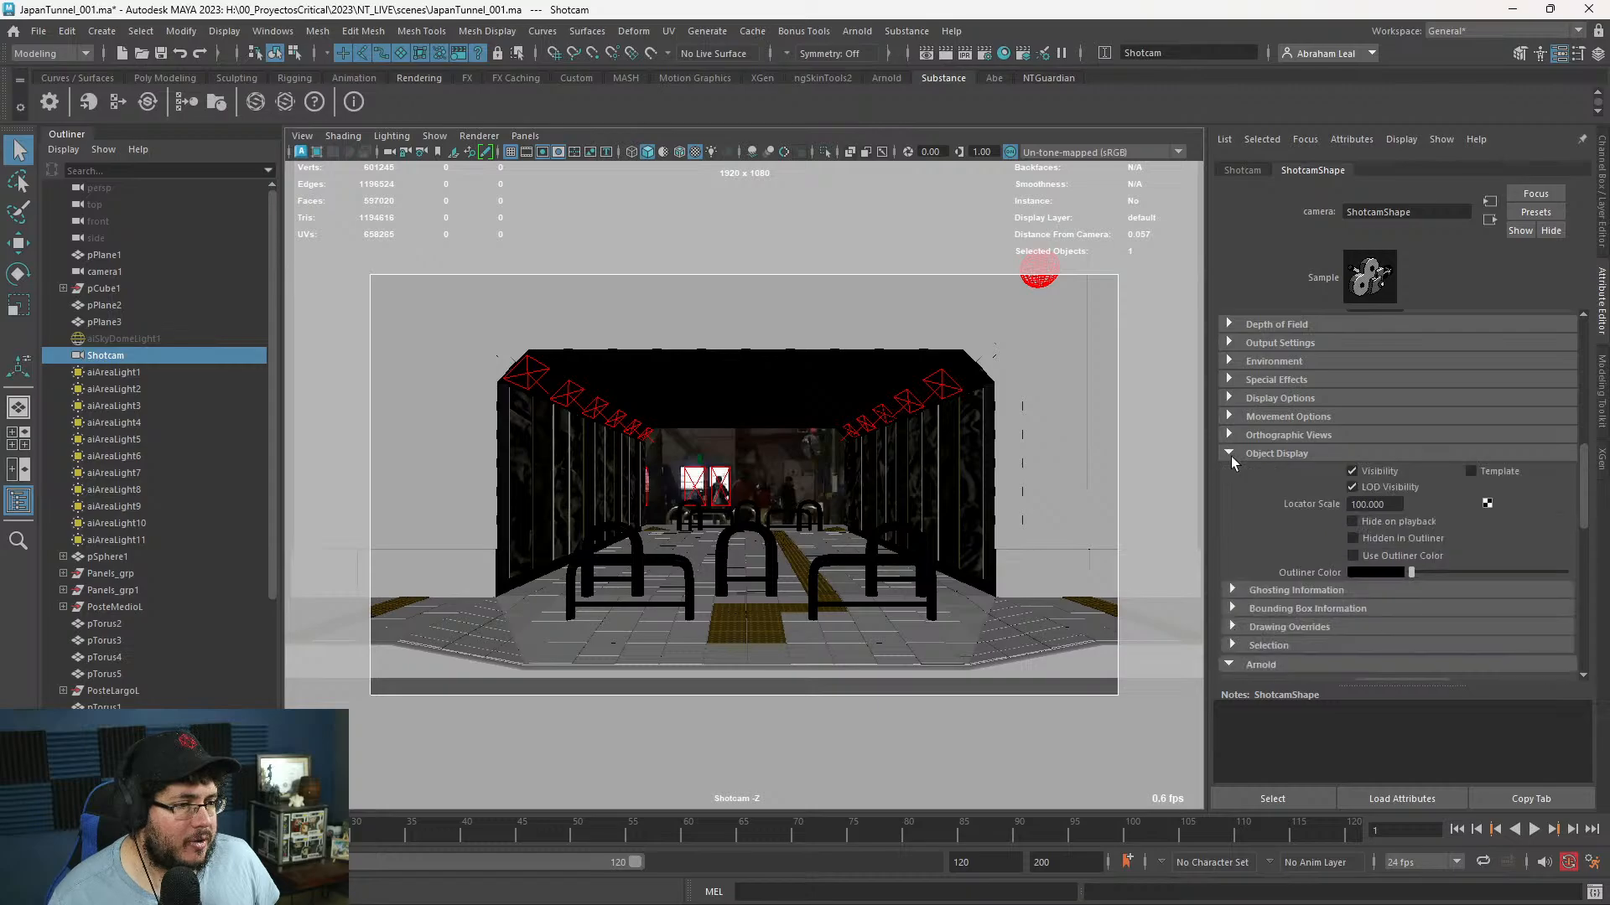
click(1231, 457)
click(1235, 428)
click(1235, 427)
scroll(1238, 491, down, 3)
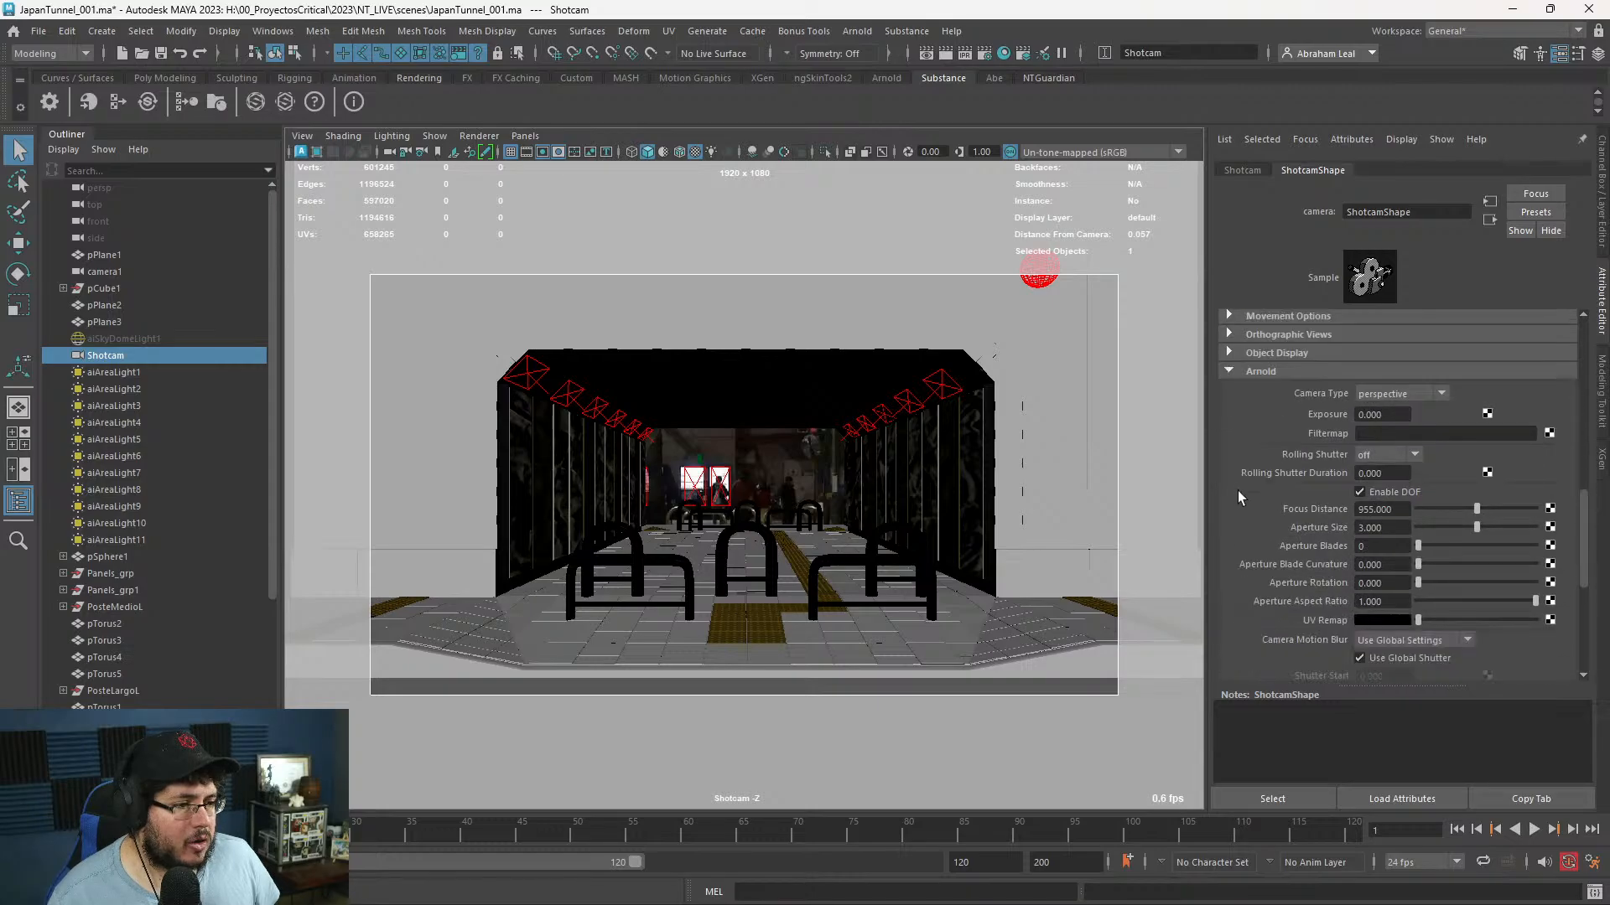
scroll(1238, 490, down, 3)
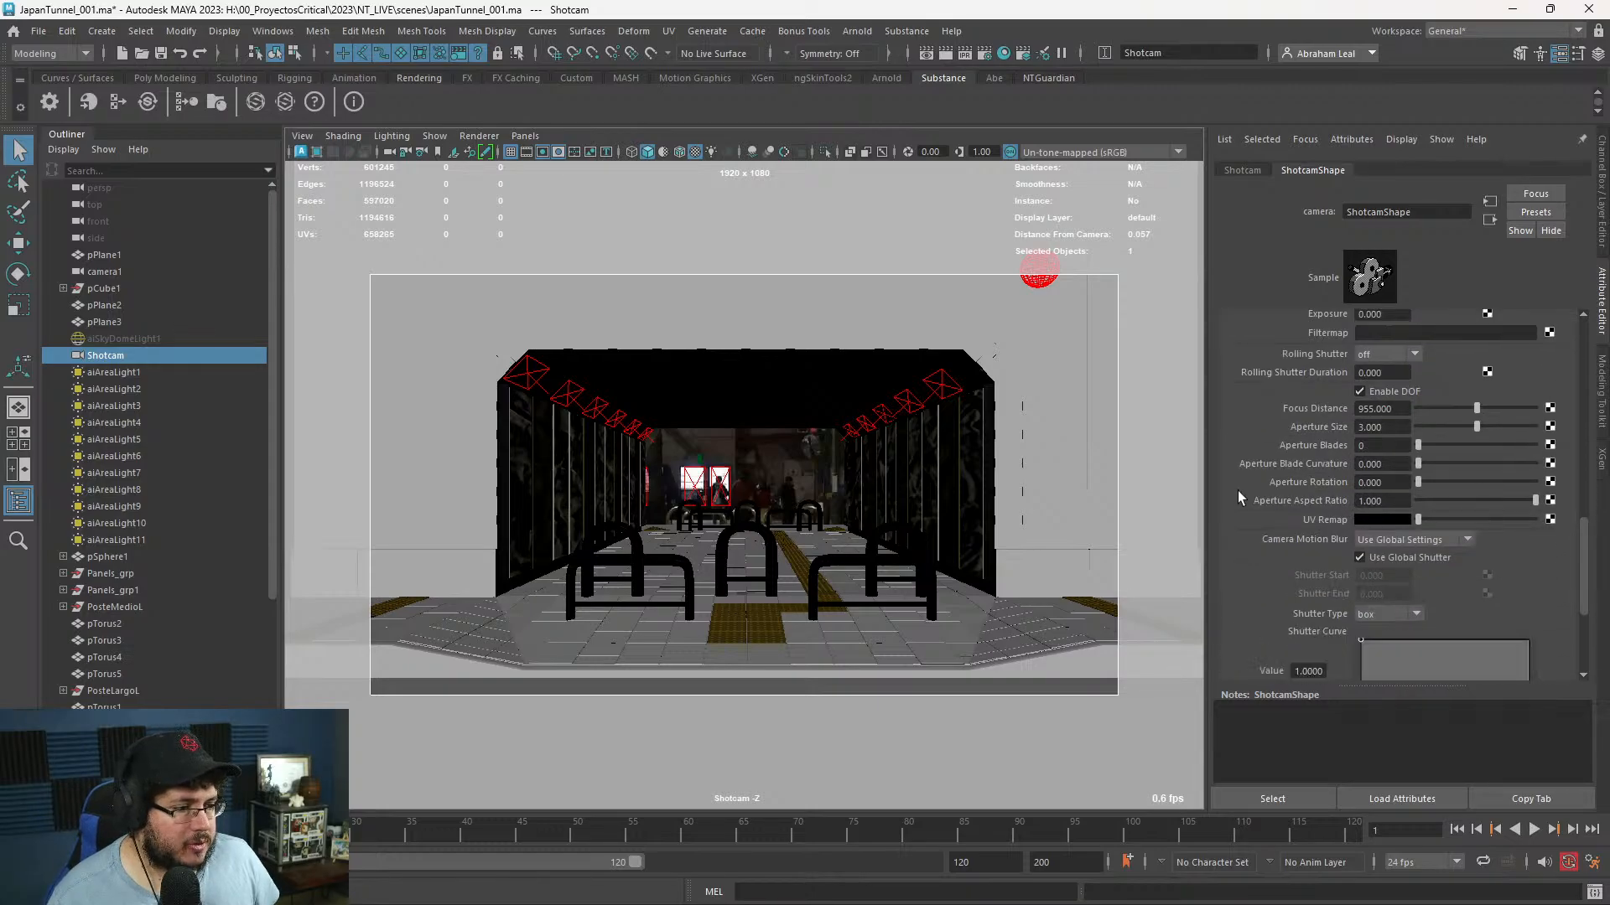
- Look through the remaining Arnold attributes of the Shotcam and the viewport's Heads Up Display options
scroll(1238, 490, down, 6)
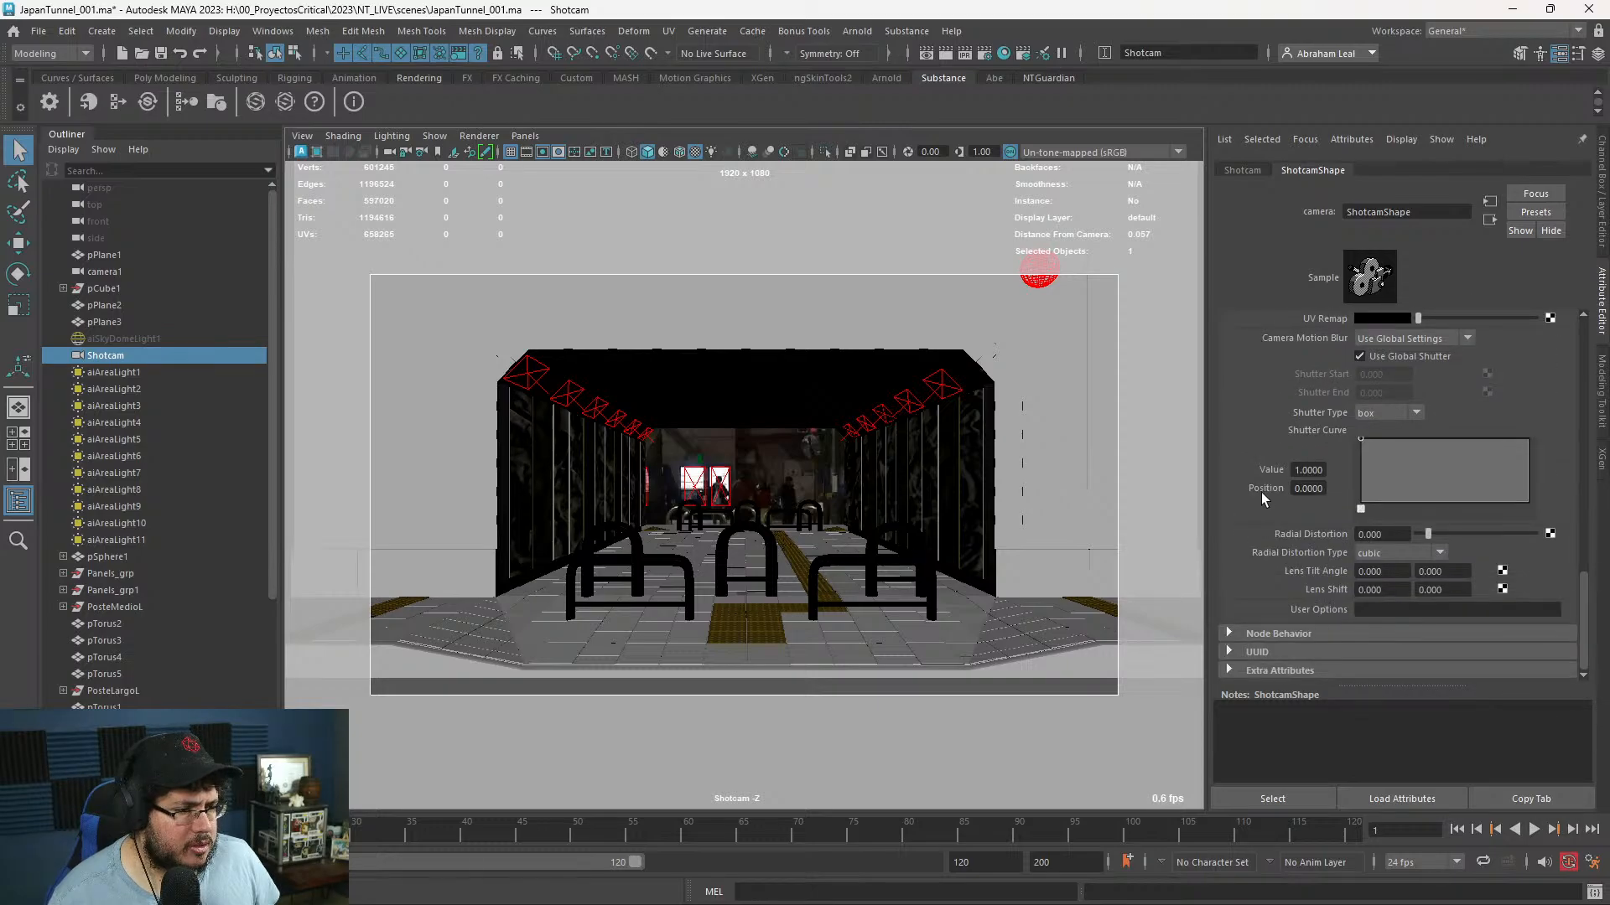
click(1408, 610)
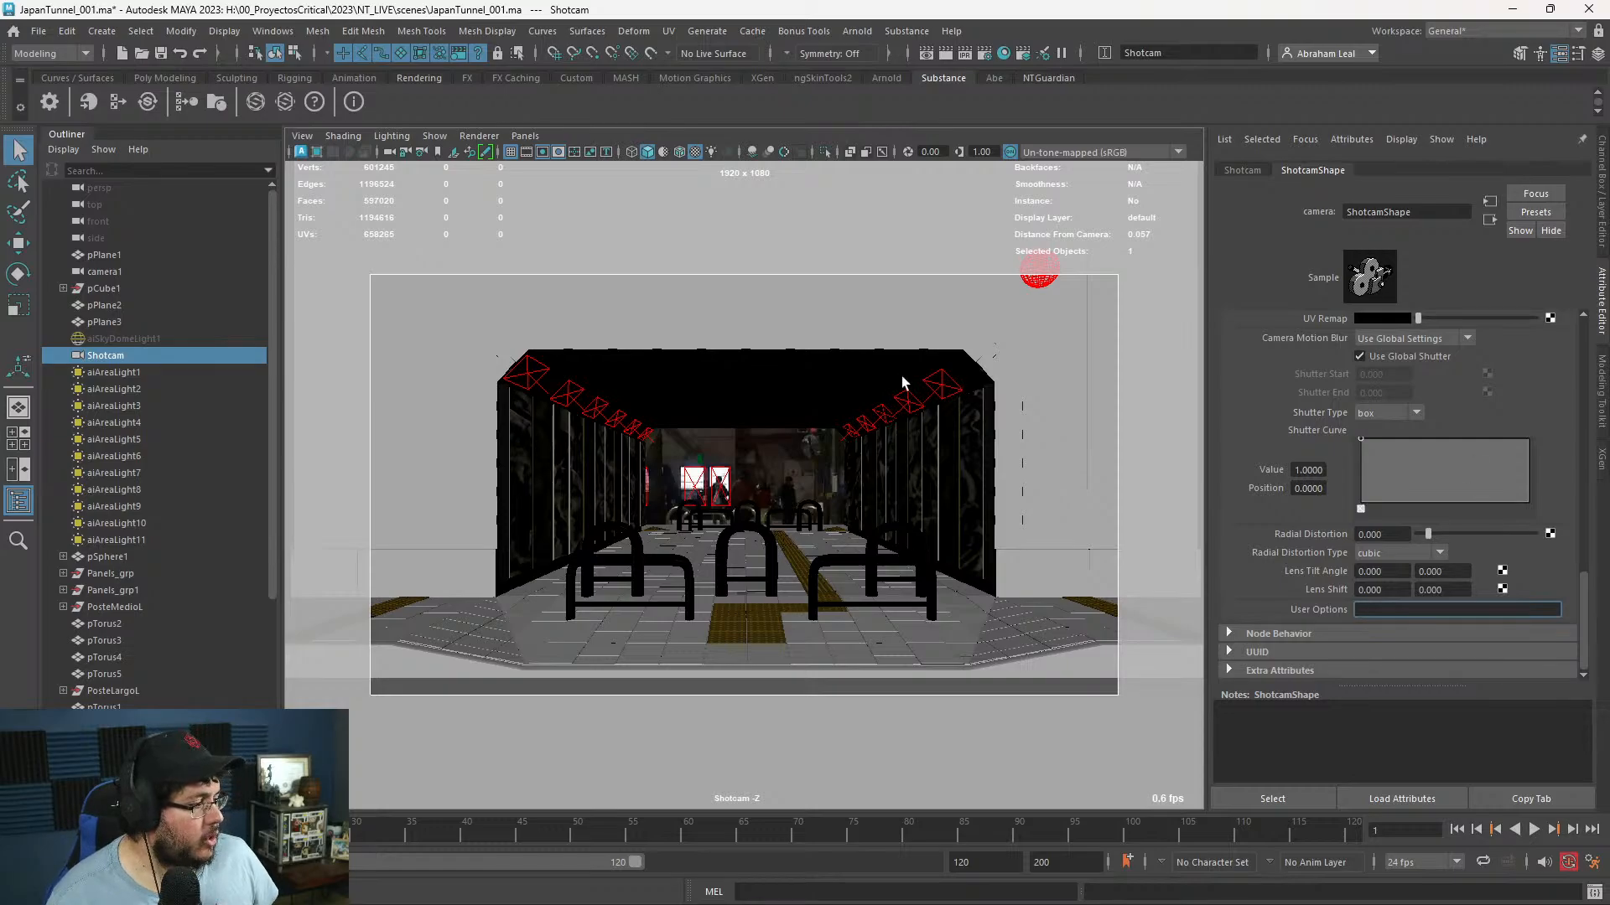
click(266, 34)
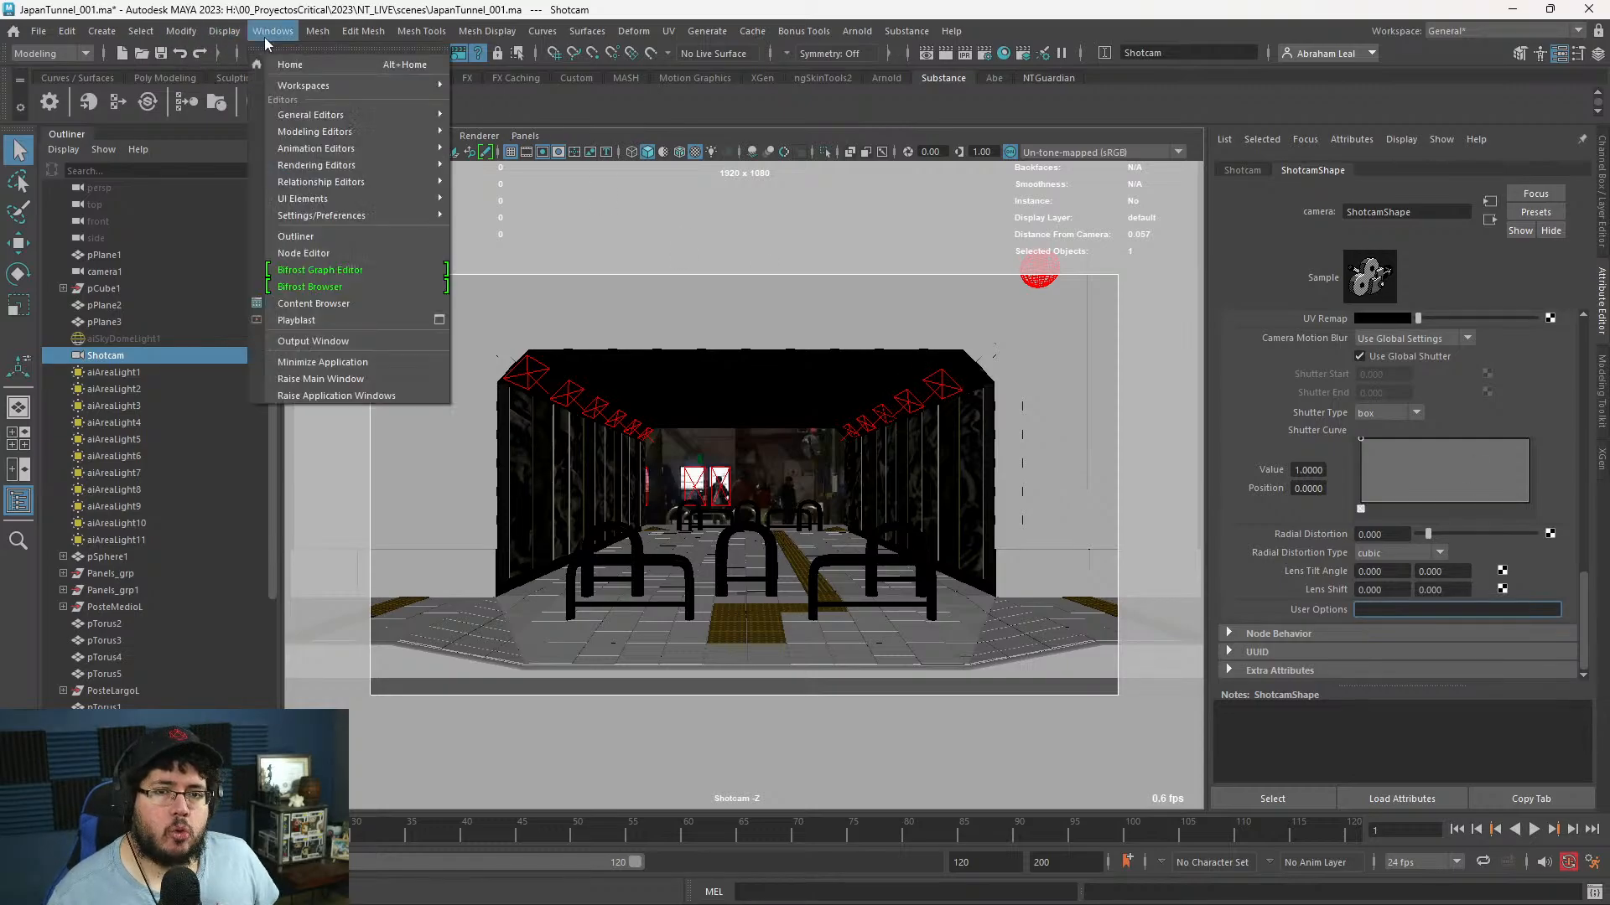
mouse_move(228, 33)
mouse_move(289, 93)
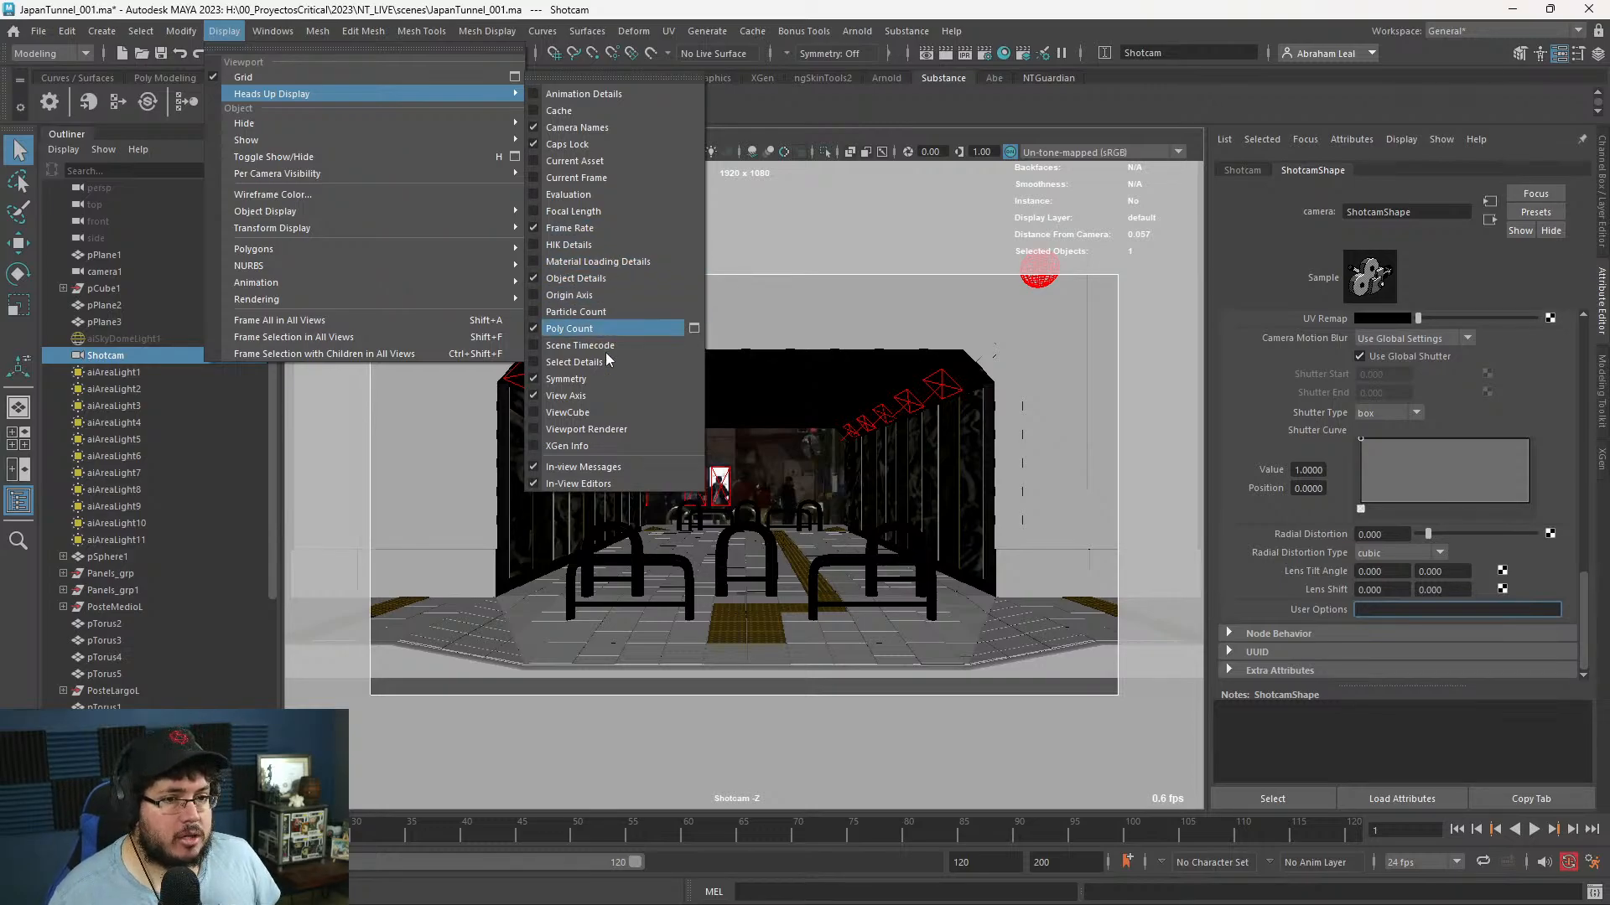
click(956, 428)
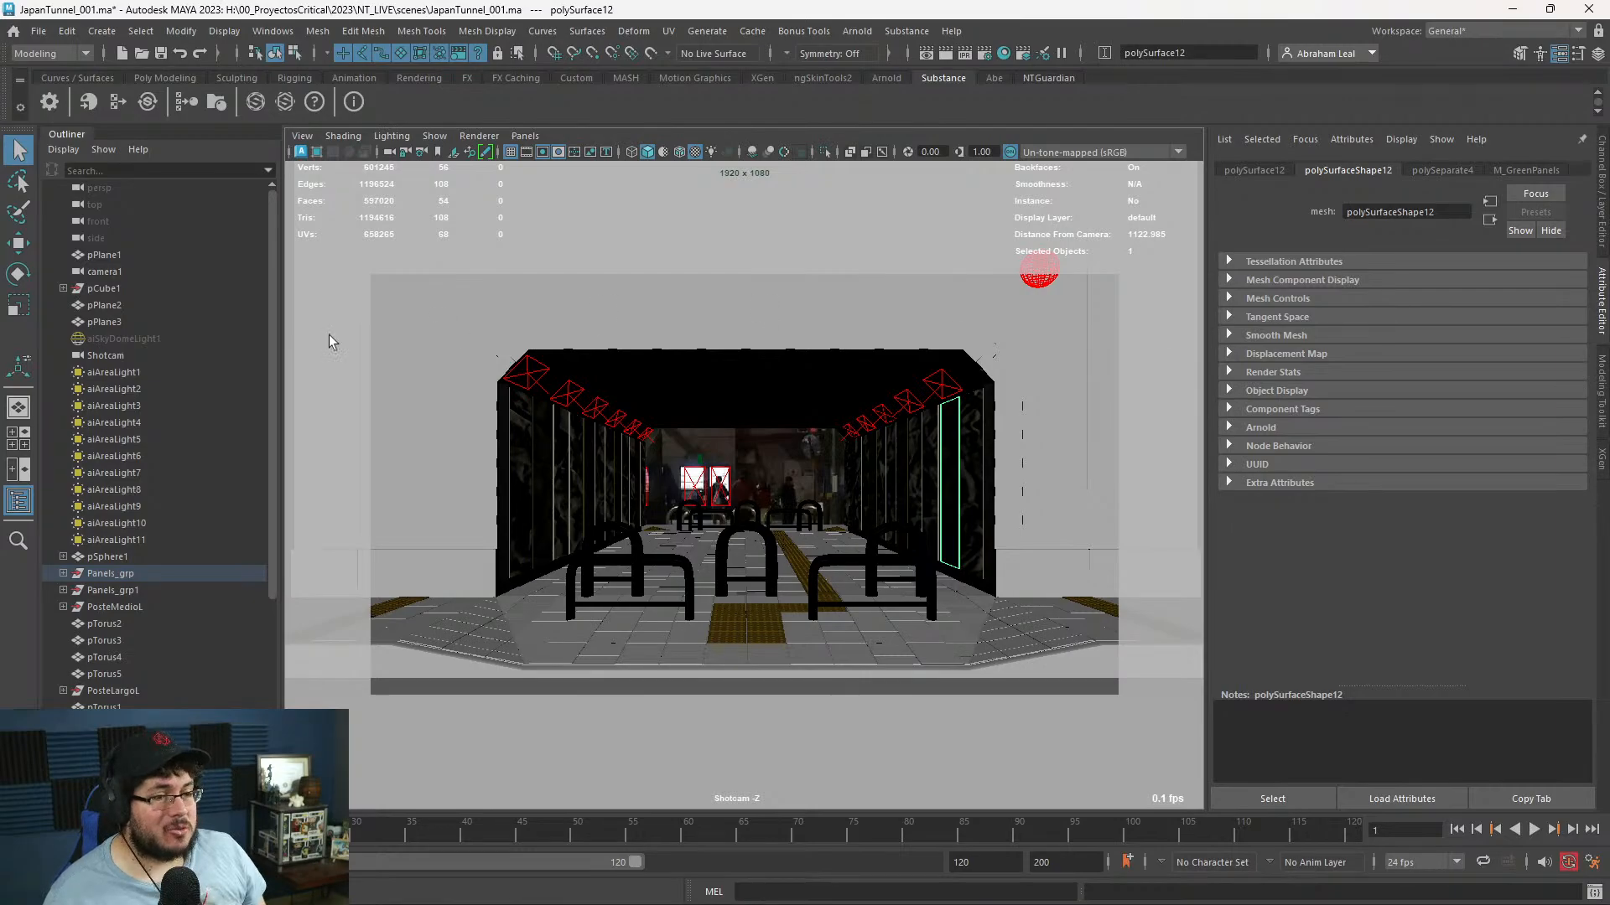
- Switch to the Arnold RenderView and shrink the snapshot area to give the tunnel render more room
key(alt+Tab)
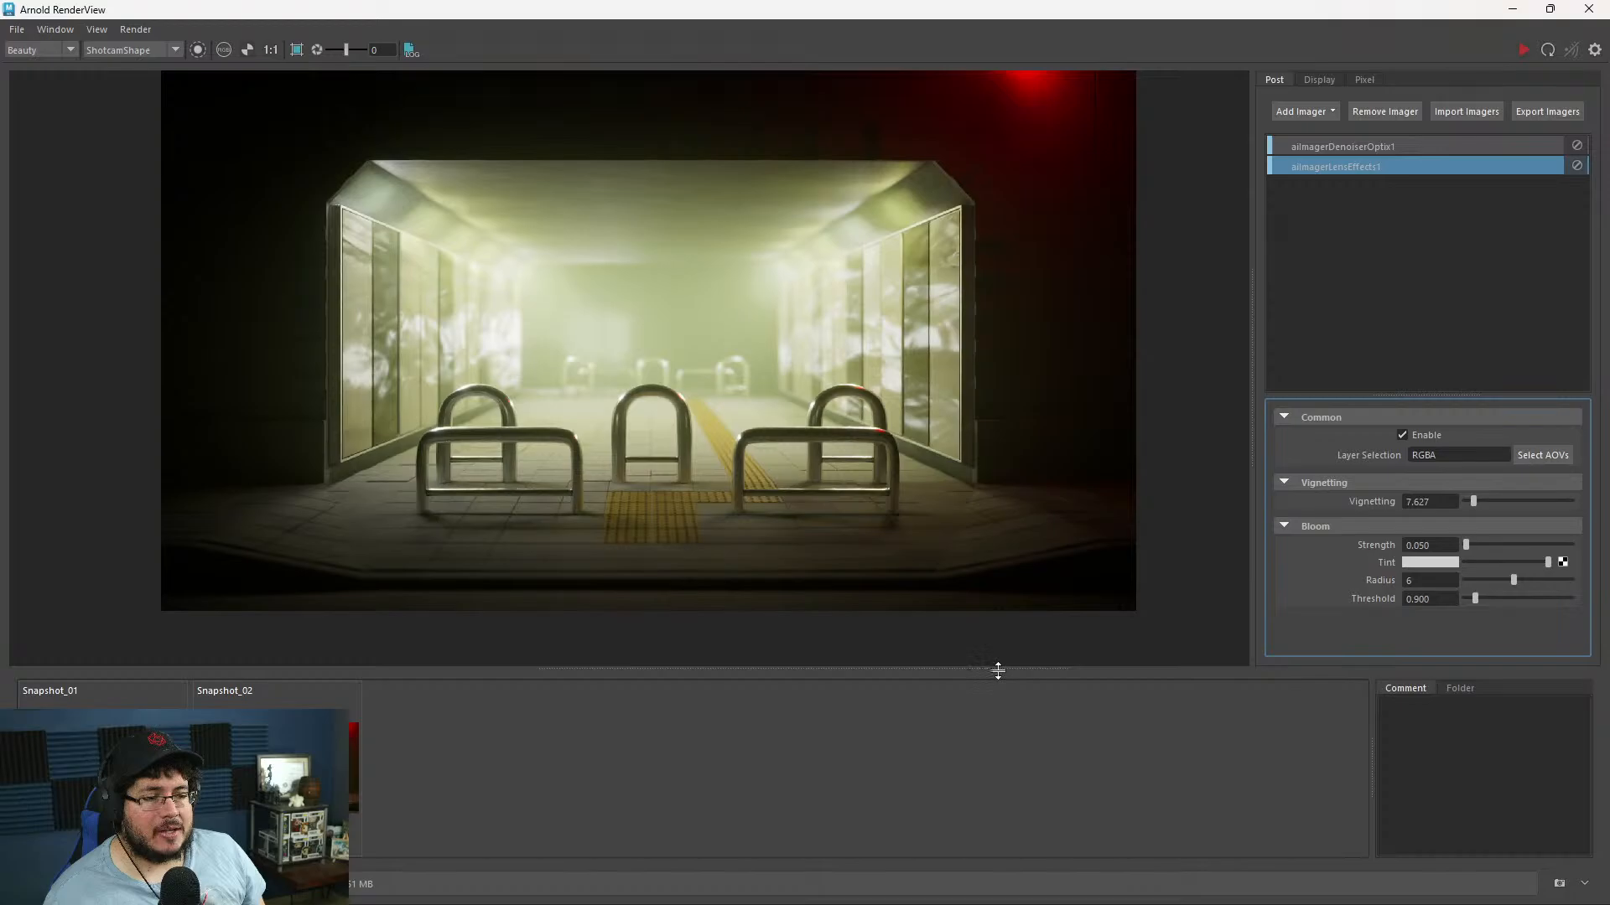
drag(997, 671, 1010, 848)
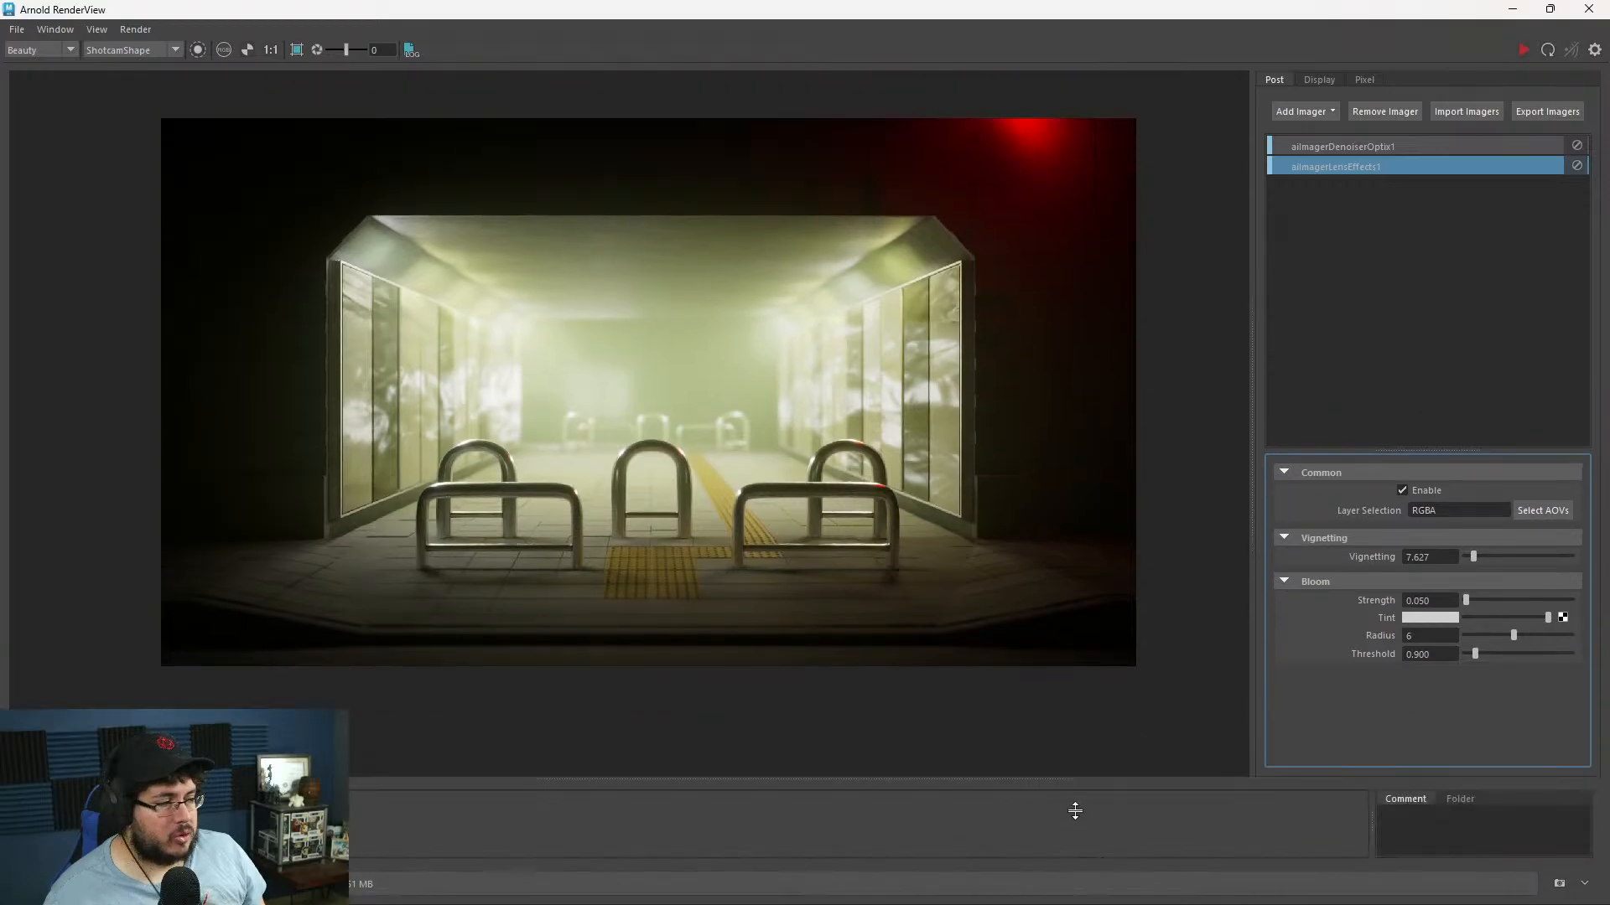
scroll(932, 530, up, 3)
scroll(933, 530, down, 2)
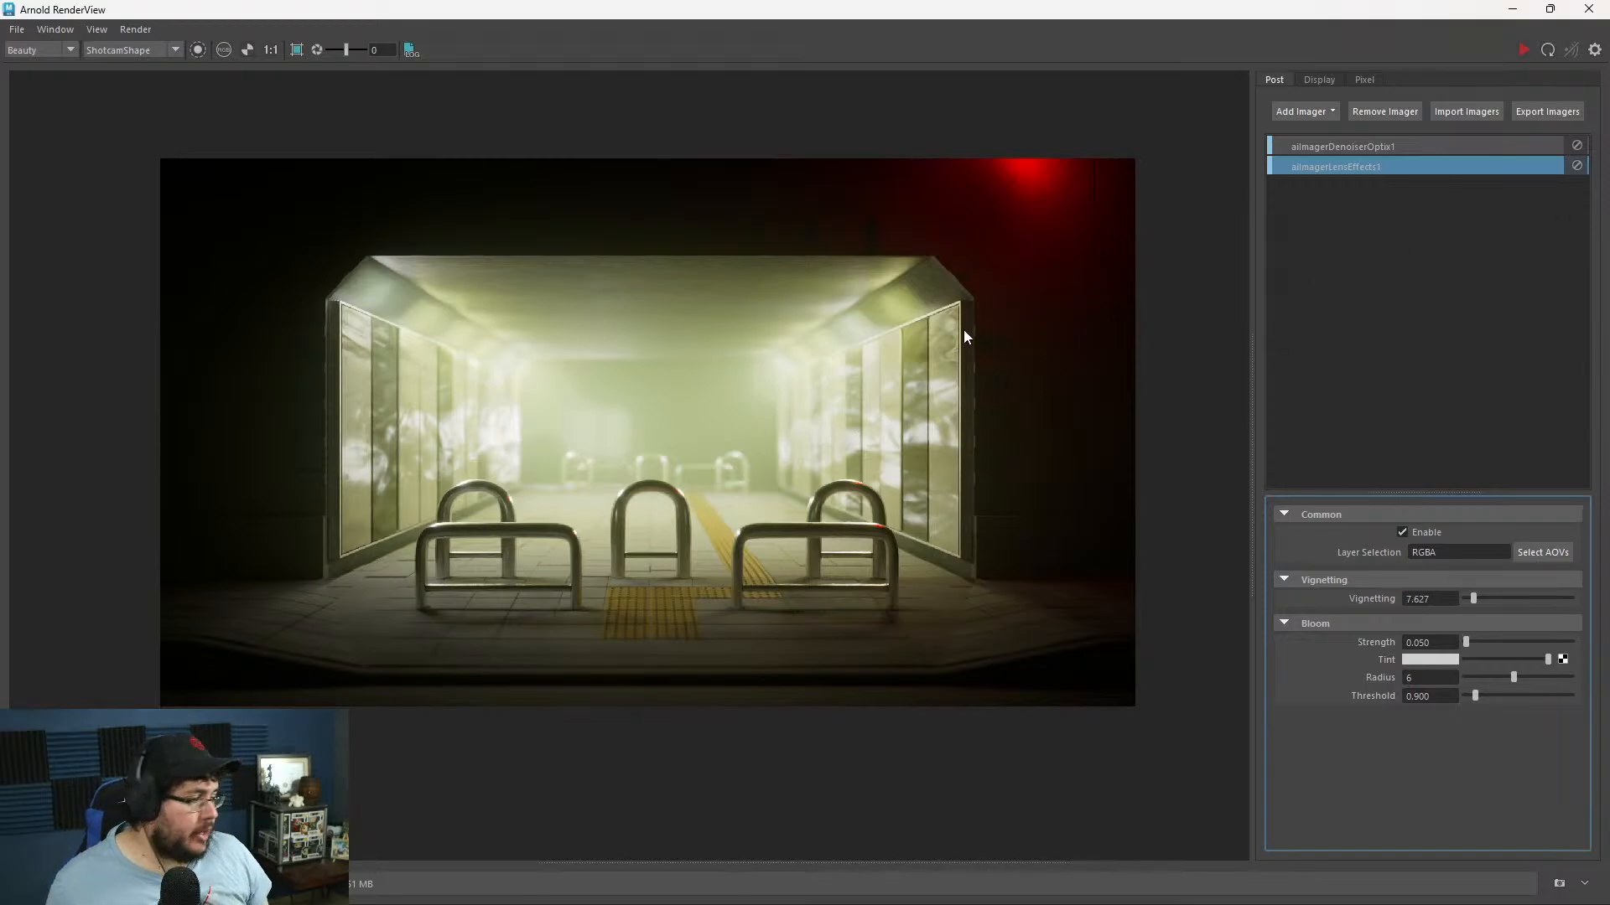
- Open the Windows System Information app and move its window mostly off-screen
key(super)
text(syt)
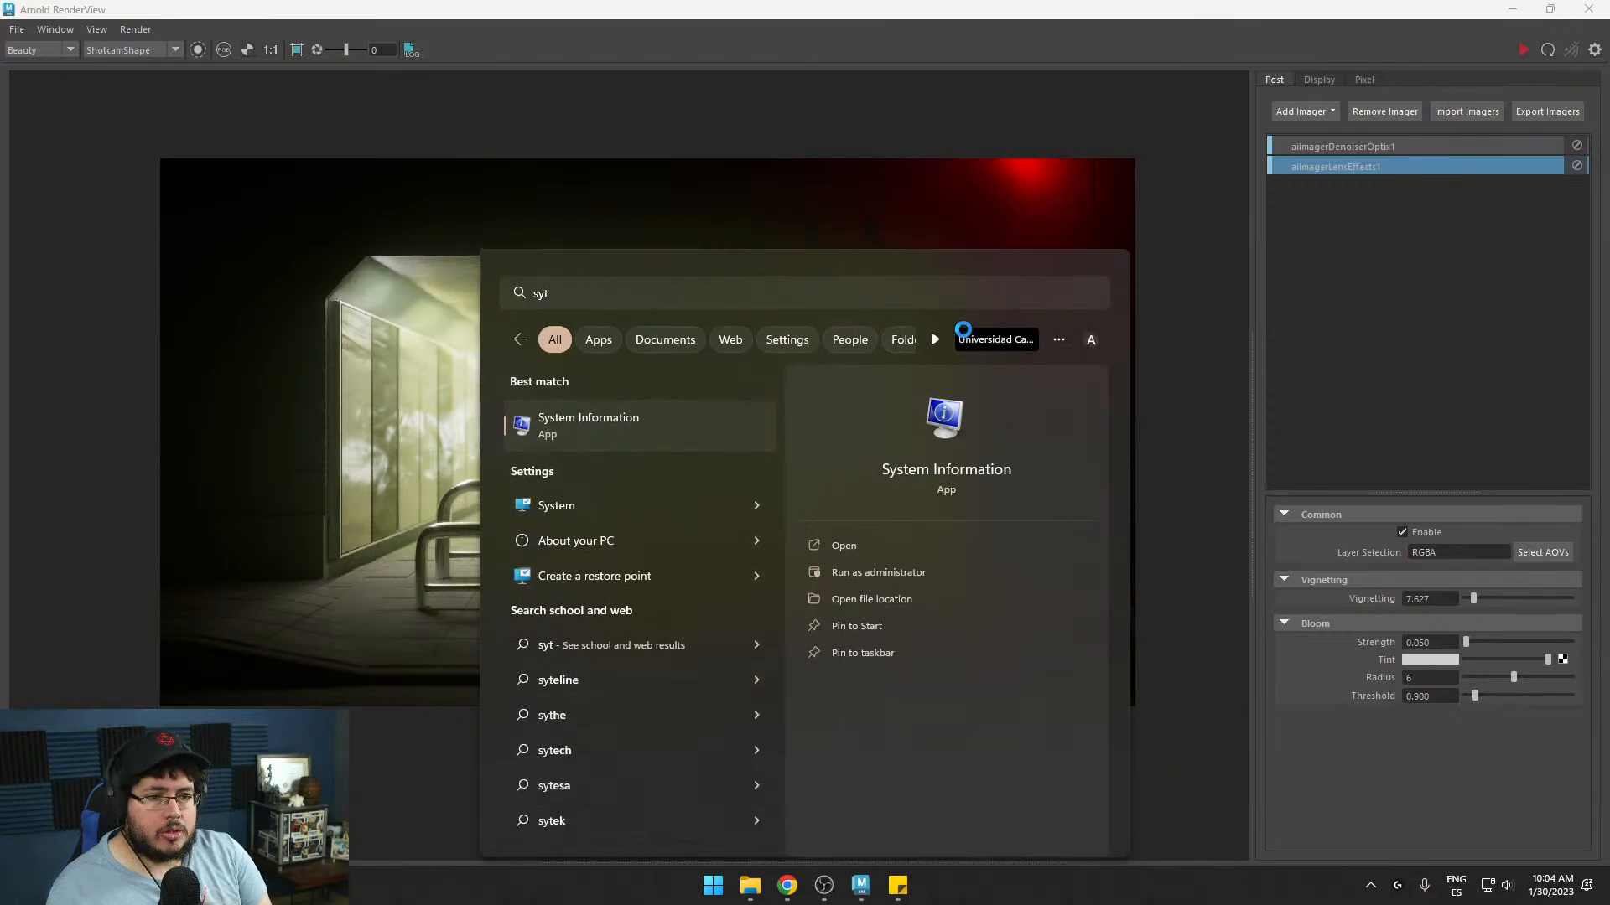
key(Return)
drag(797, 55, 1606, 75)
- Open a blank Notepad document and set its font size to 36
key(super)
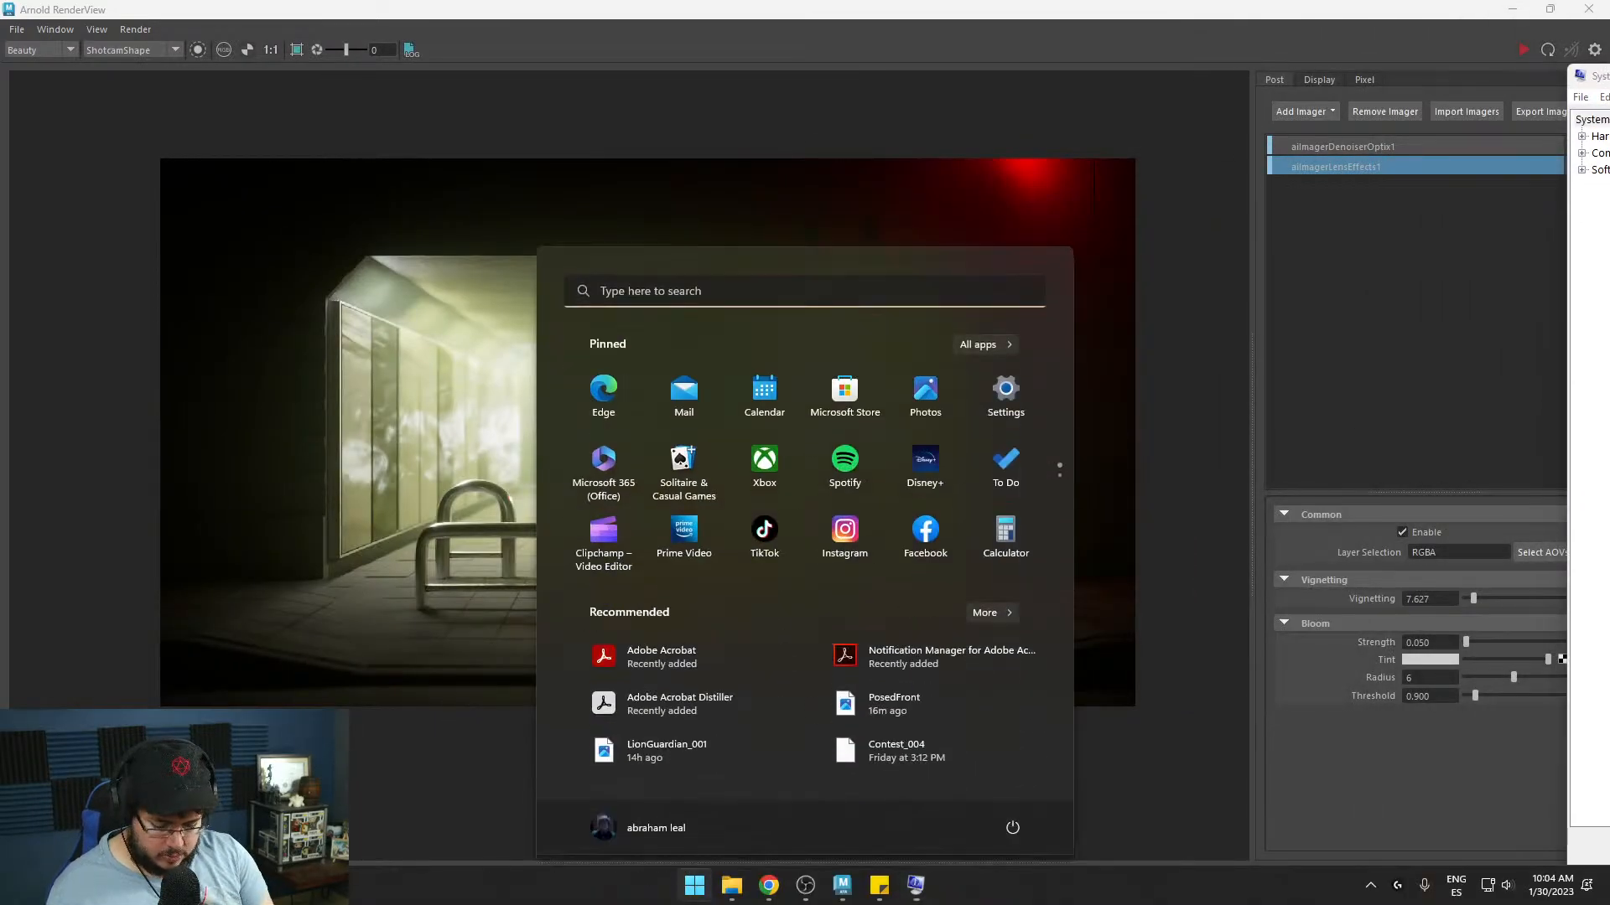
text(notepad)
key(Return)
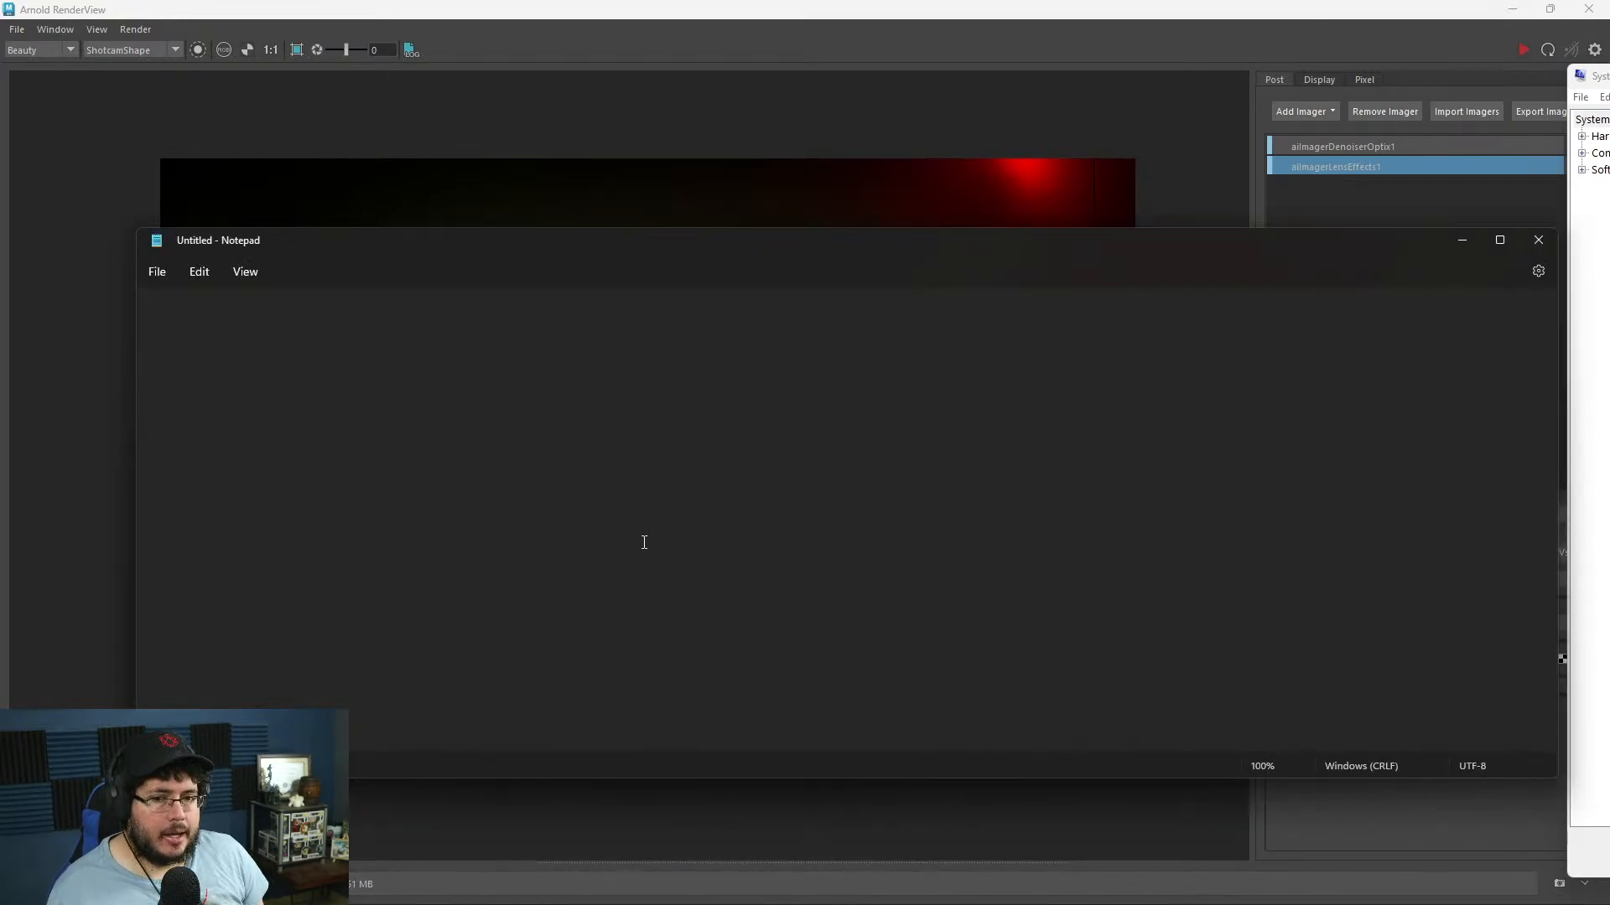
click(156, 271)
click(198, 271)
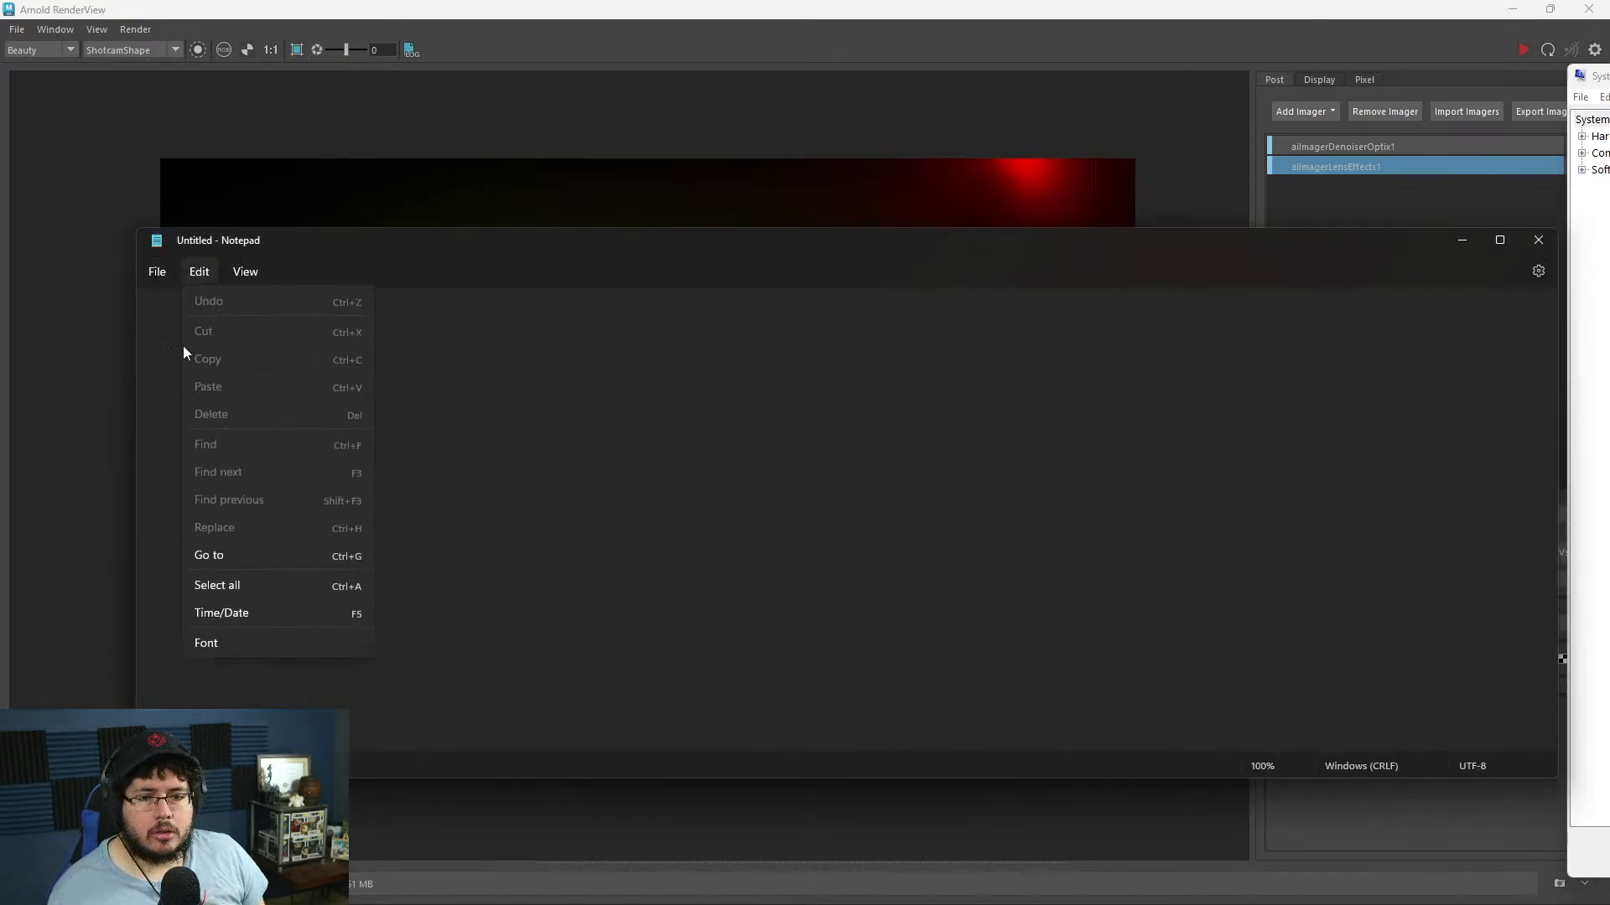
click(239, 641)
click(1209, 559)
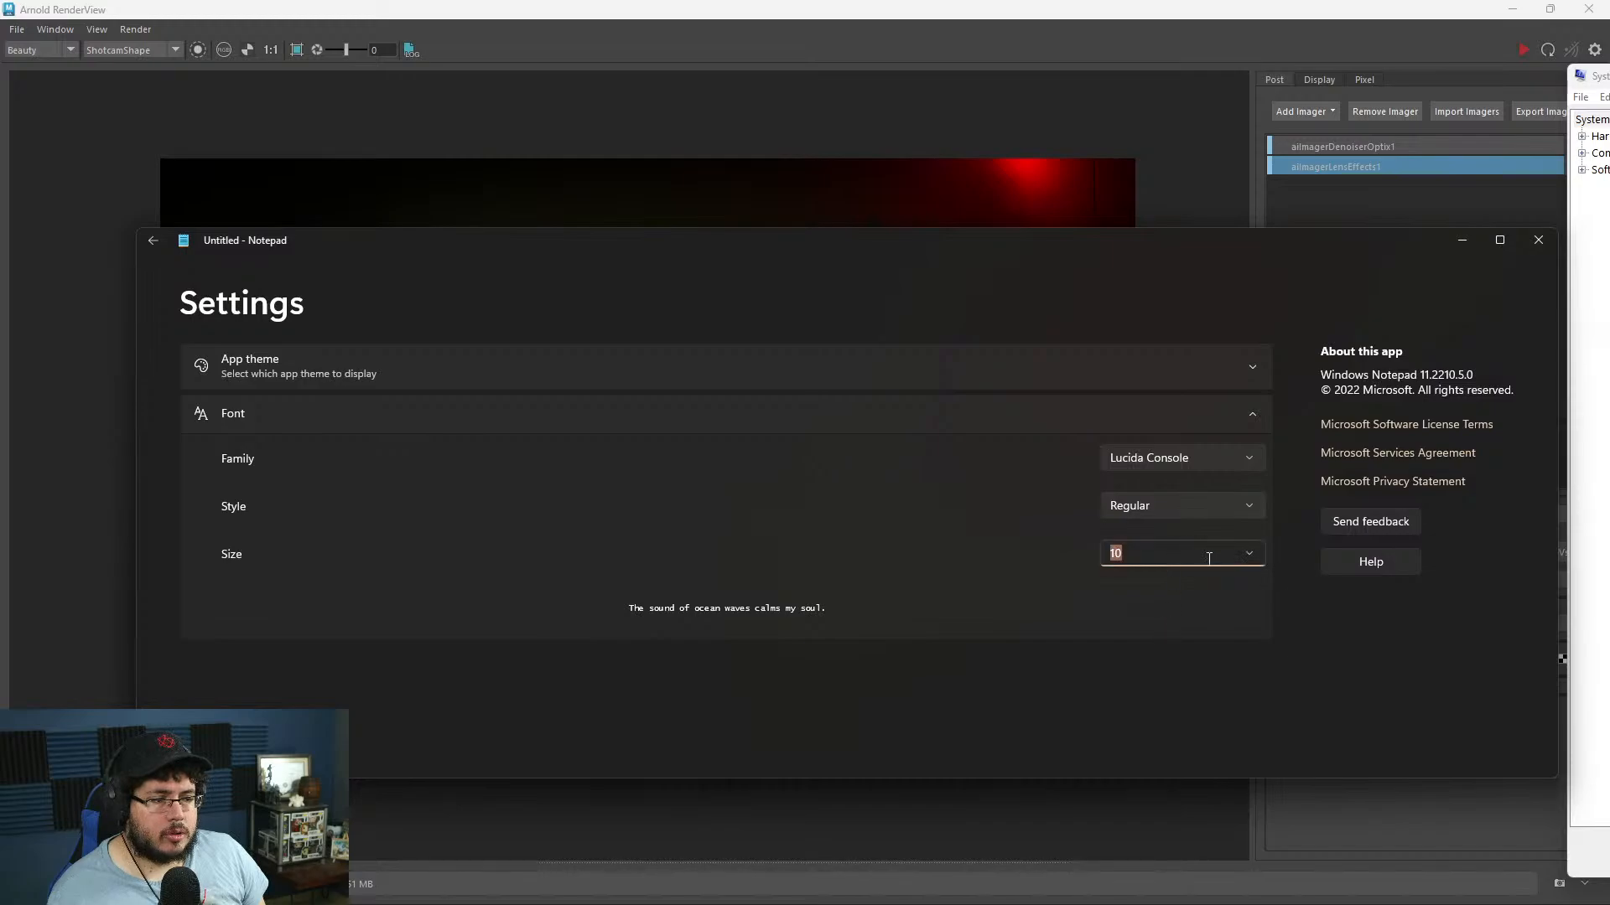
click(1249, 554)
click(1179, 443)
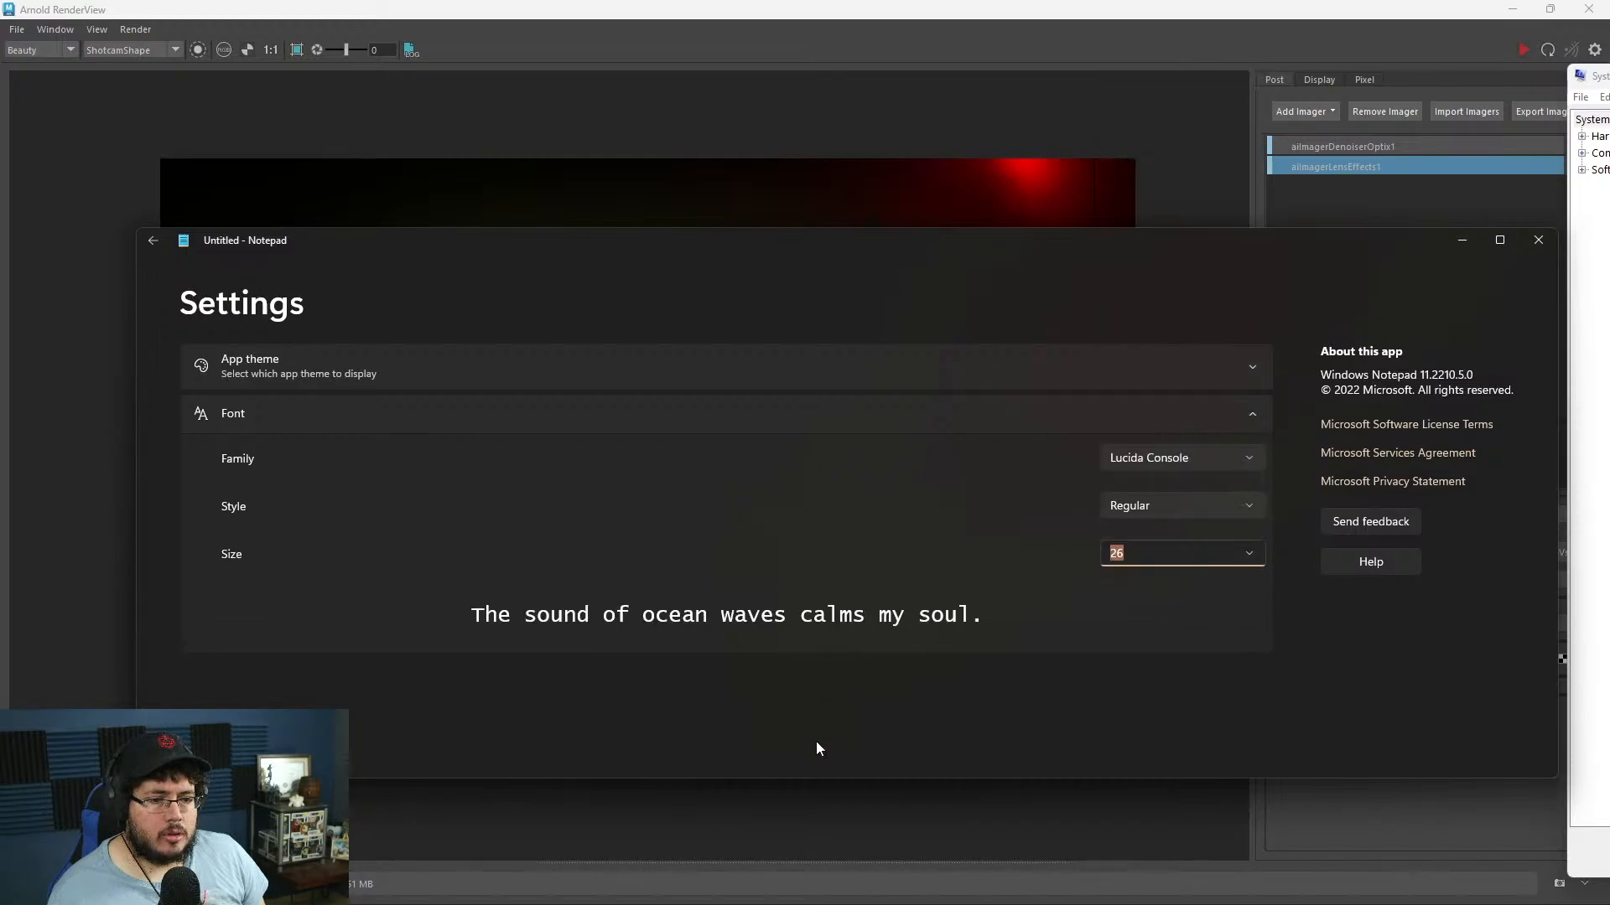
click(1250, 553)
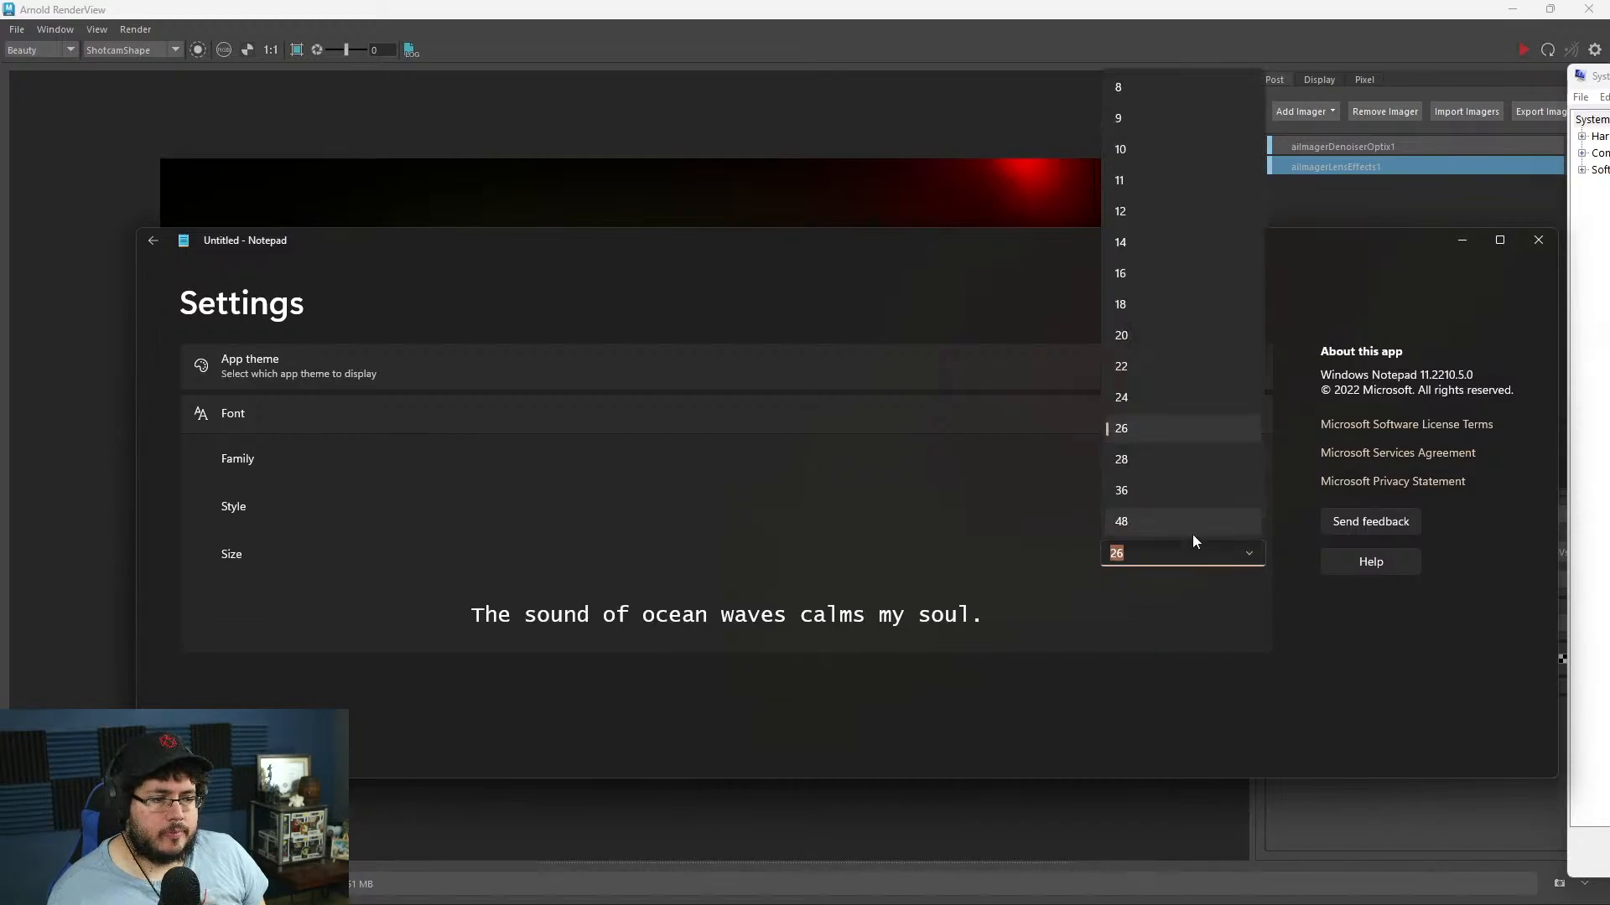
click(1165, 490)
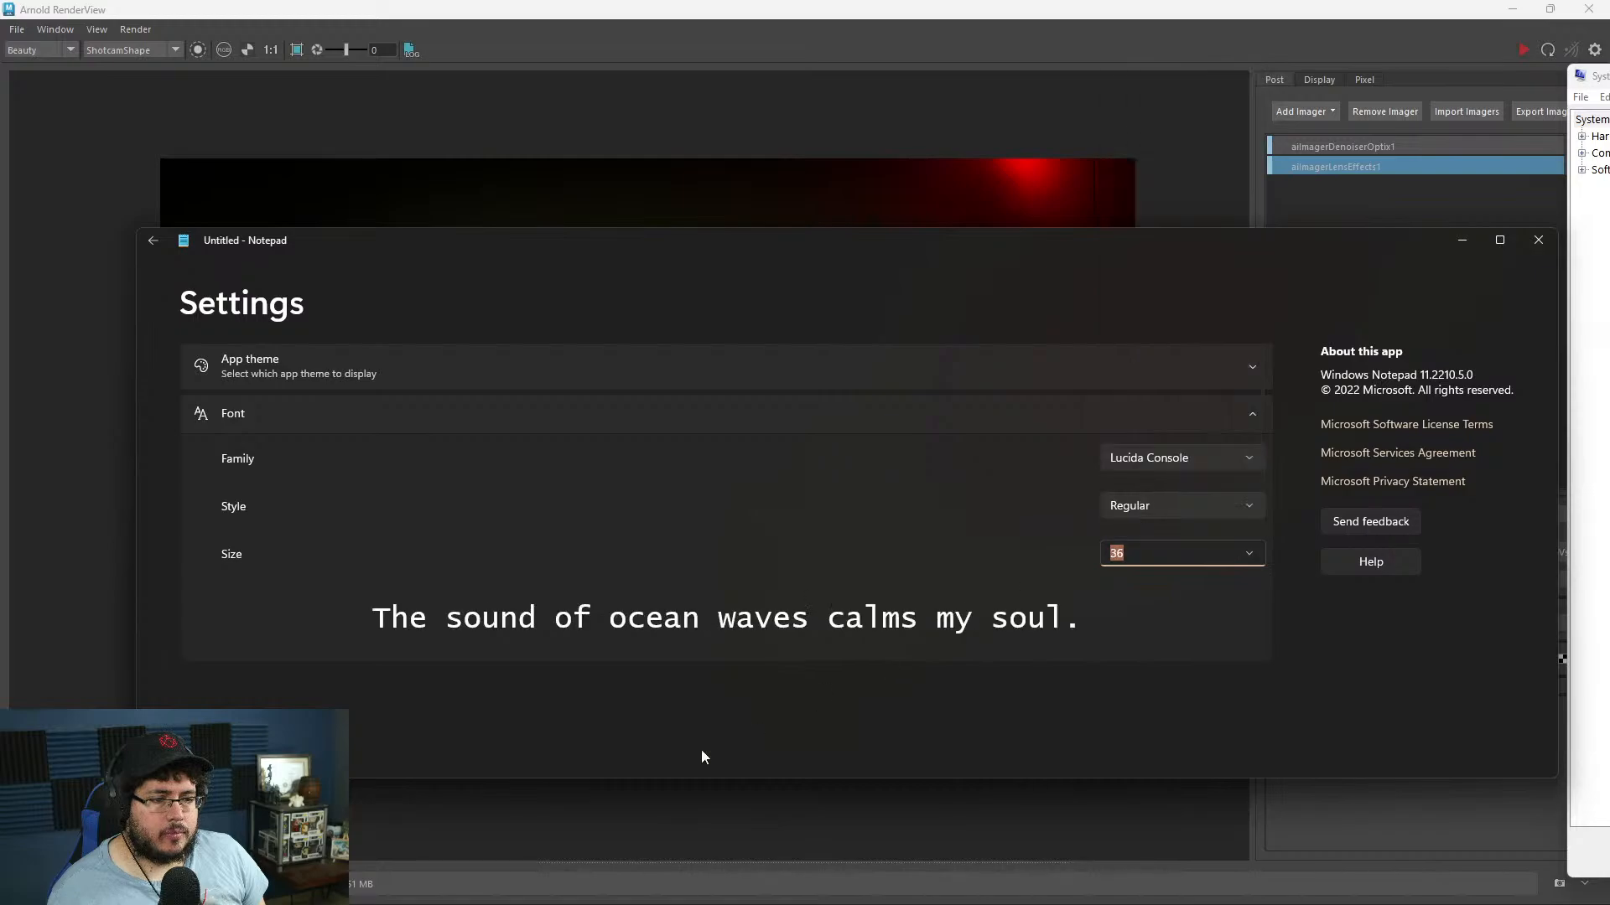
click(153, 242)
- Write the processor line "amd ryzen 5800x" in the Notepad document and start a new line
text(amd ry)
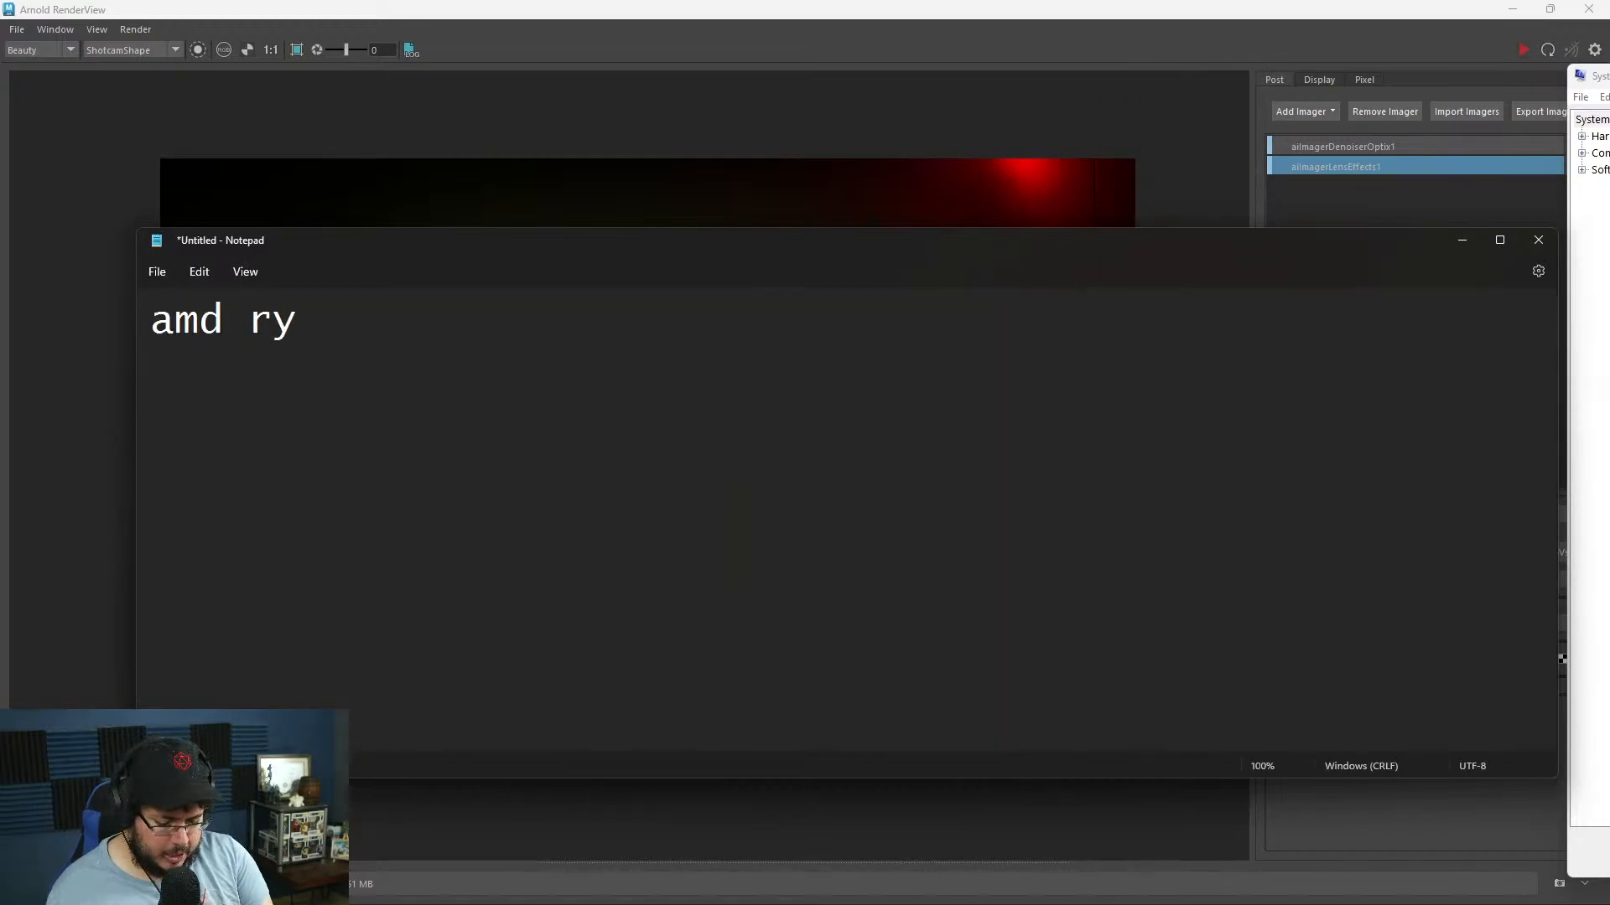
text(zen 580)
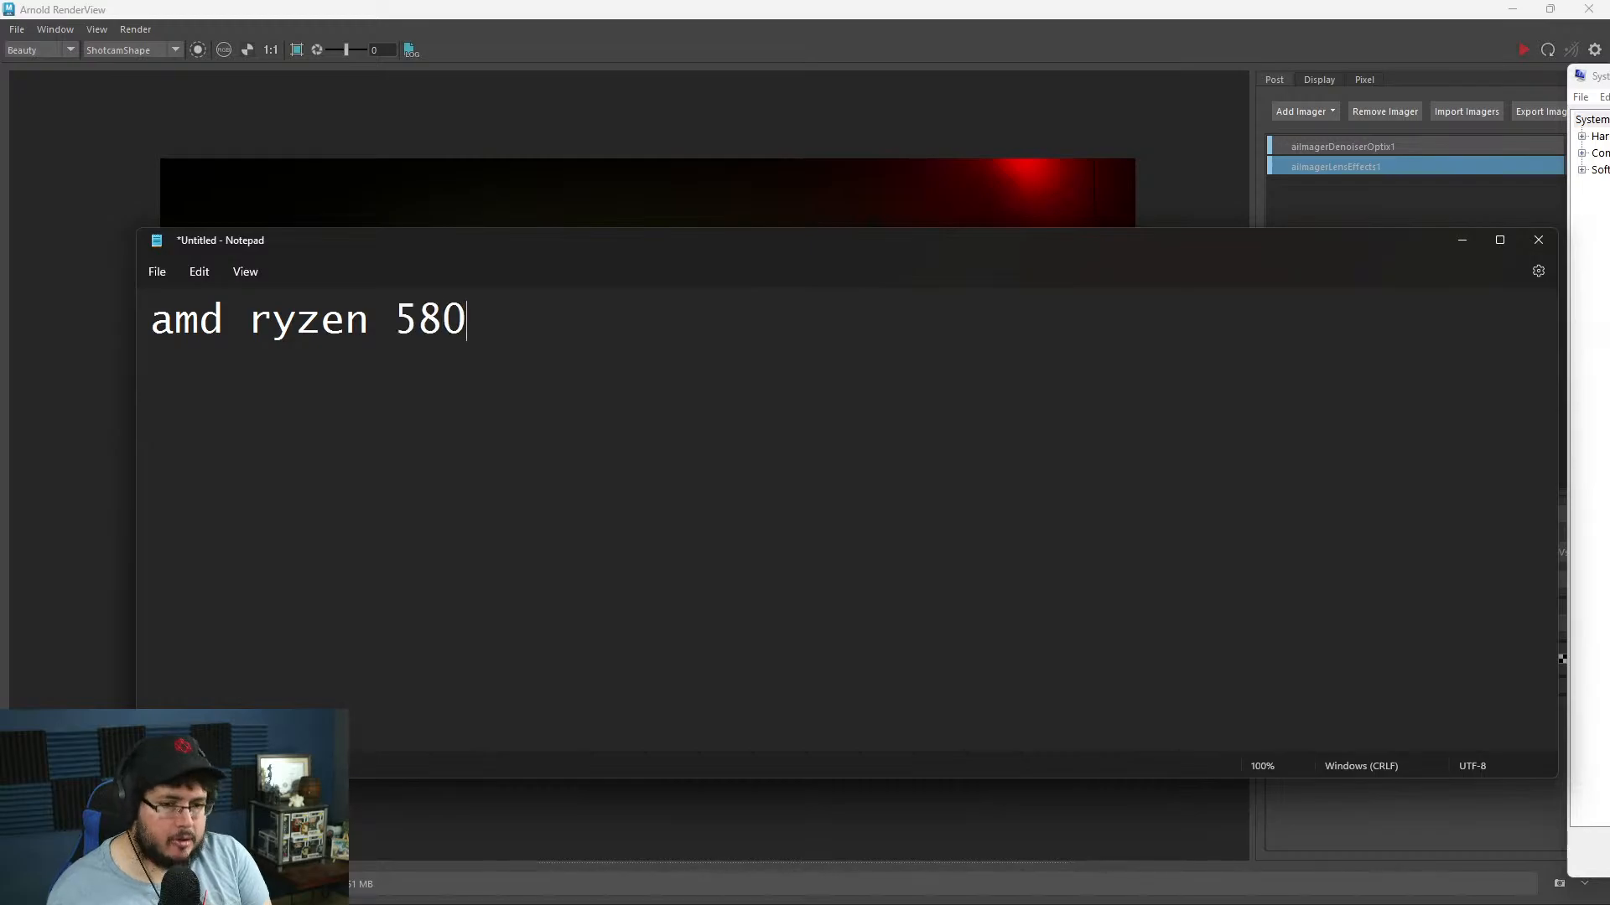
text(0x)
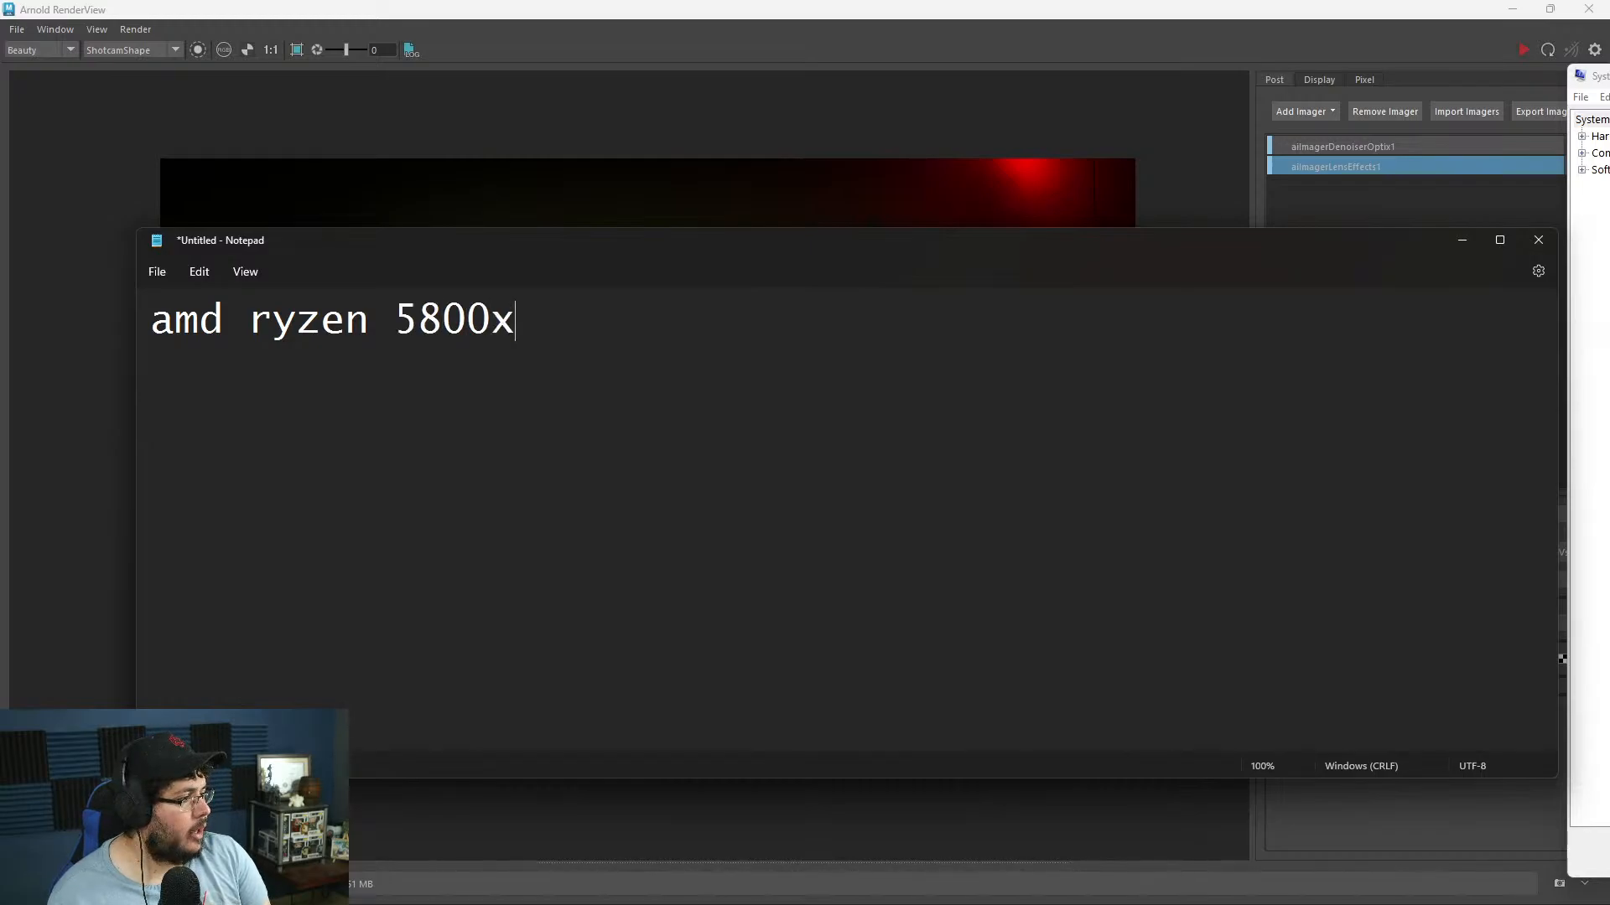
key(Return)
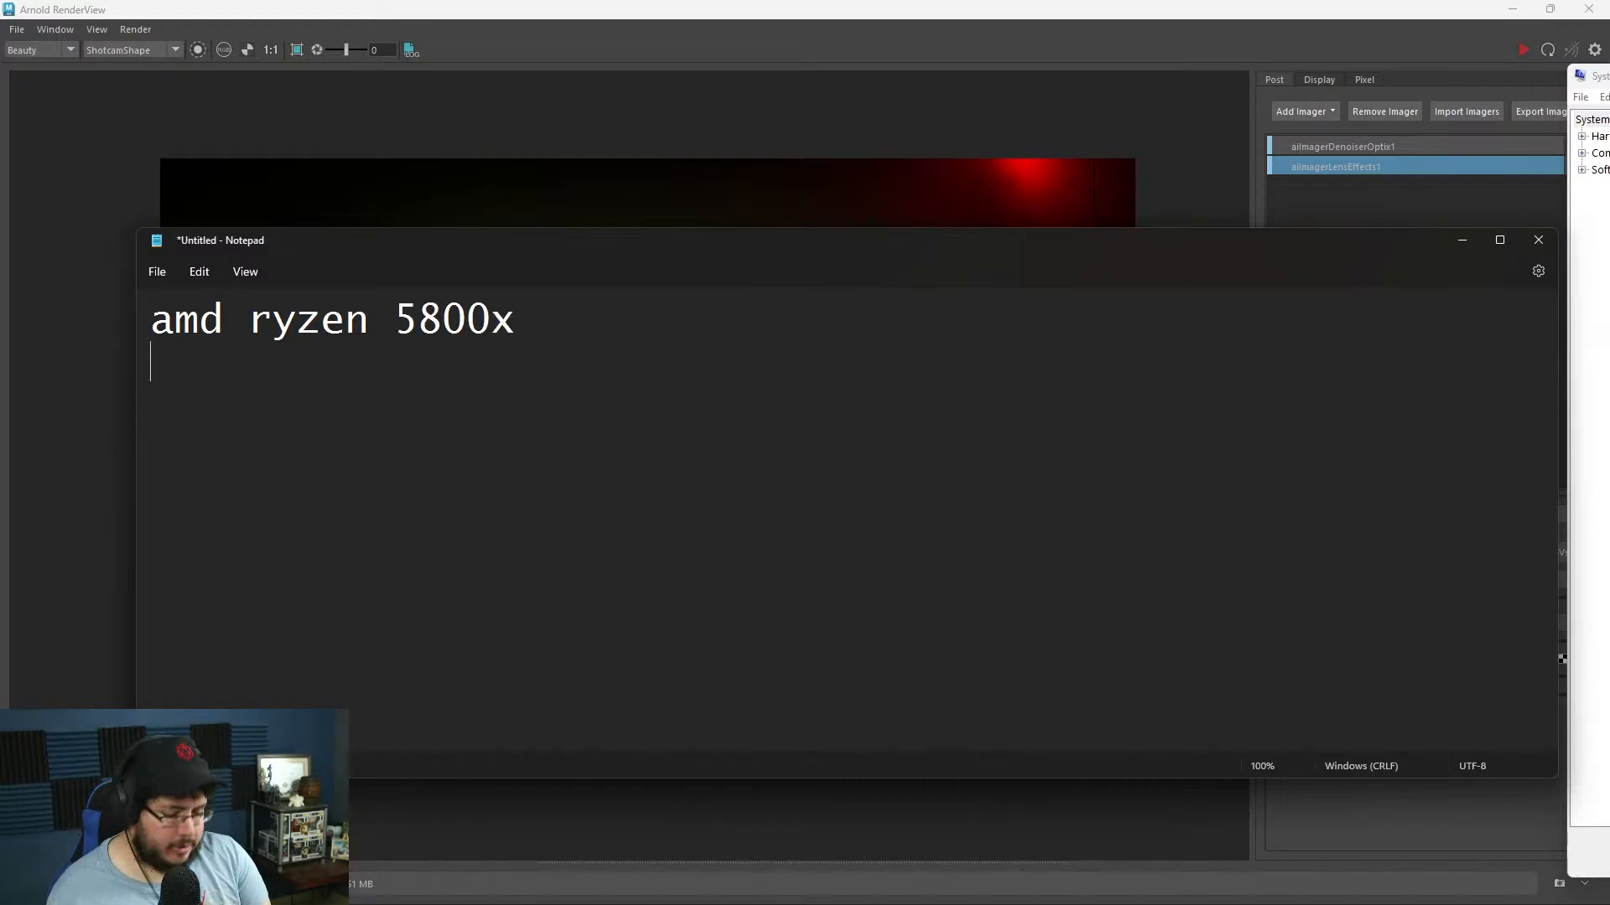
- Add the memory line "32 GB RAM 3400mhz" below the processor and start a new line
text(36)
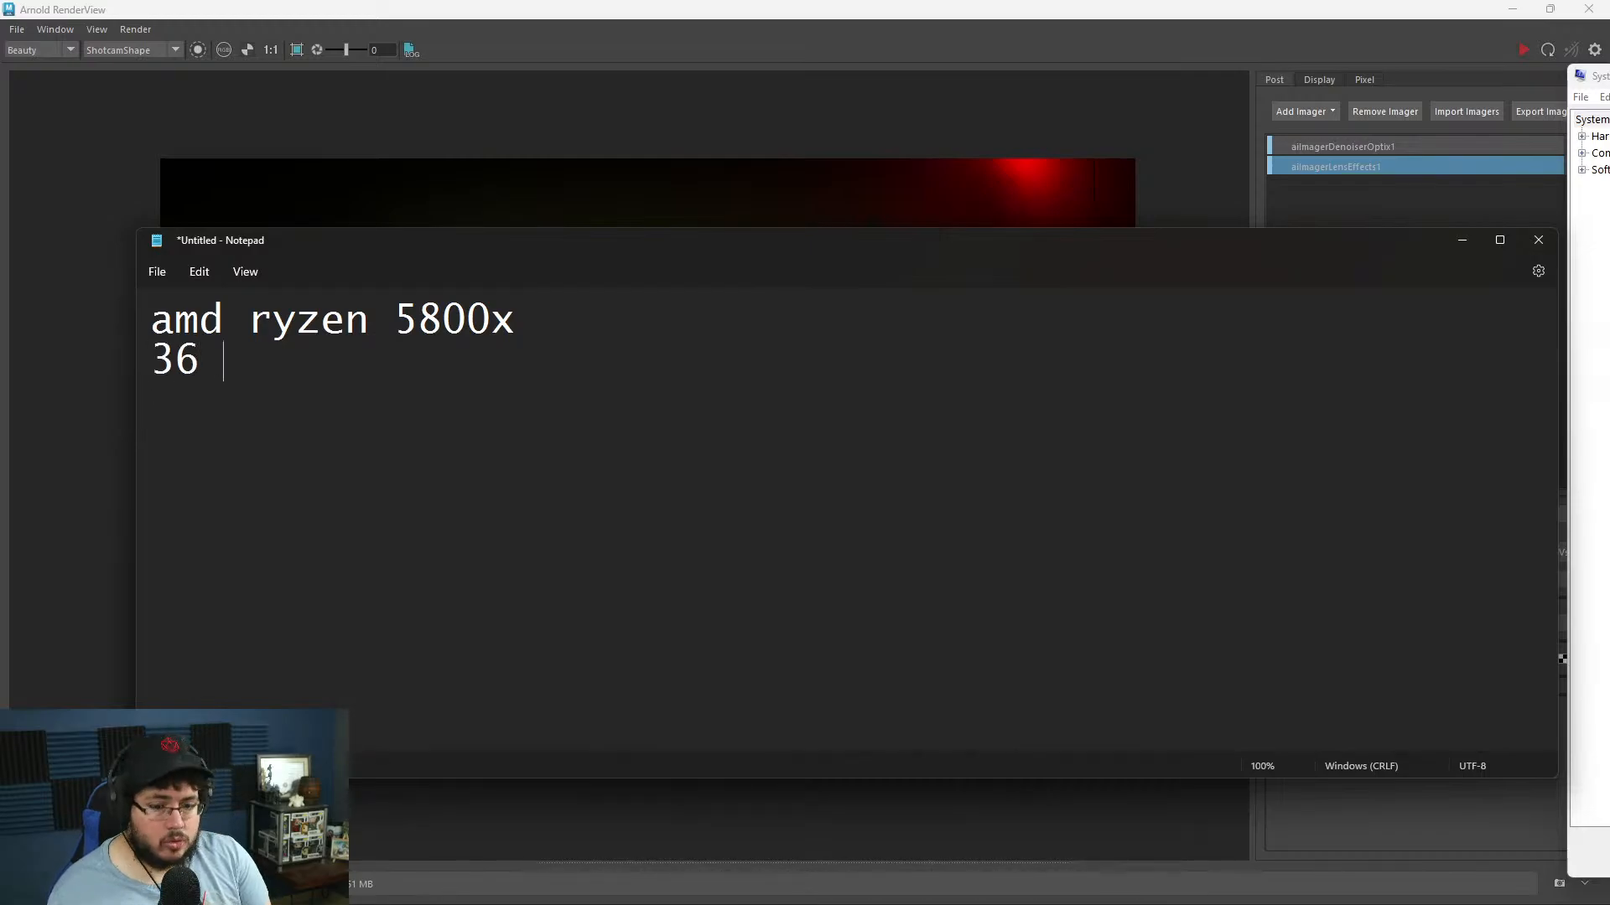
key(BackSpace)
key(BackSpace)
text(2 gb)
key(BackSpace)
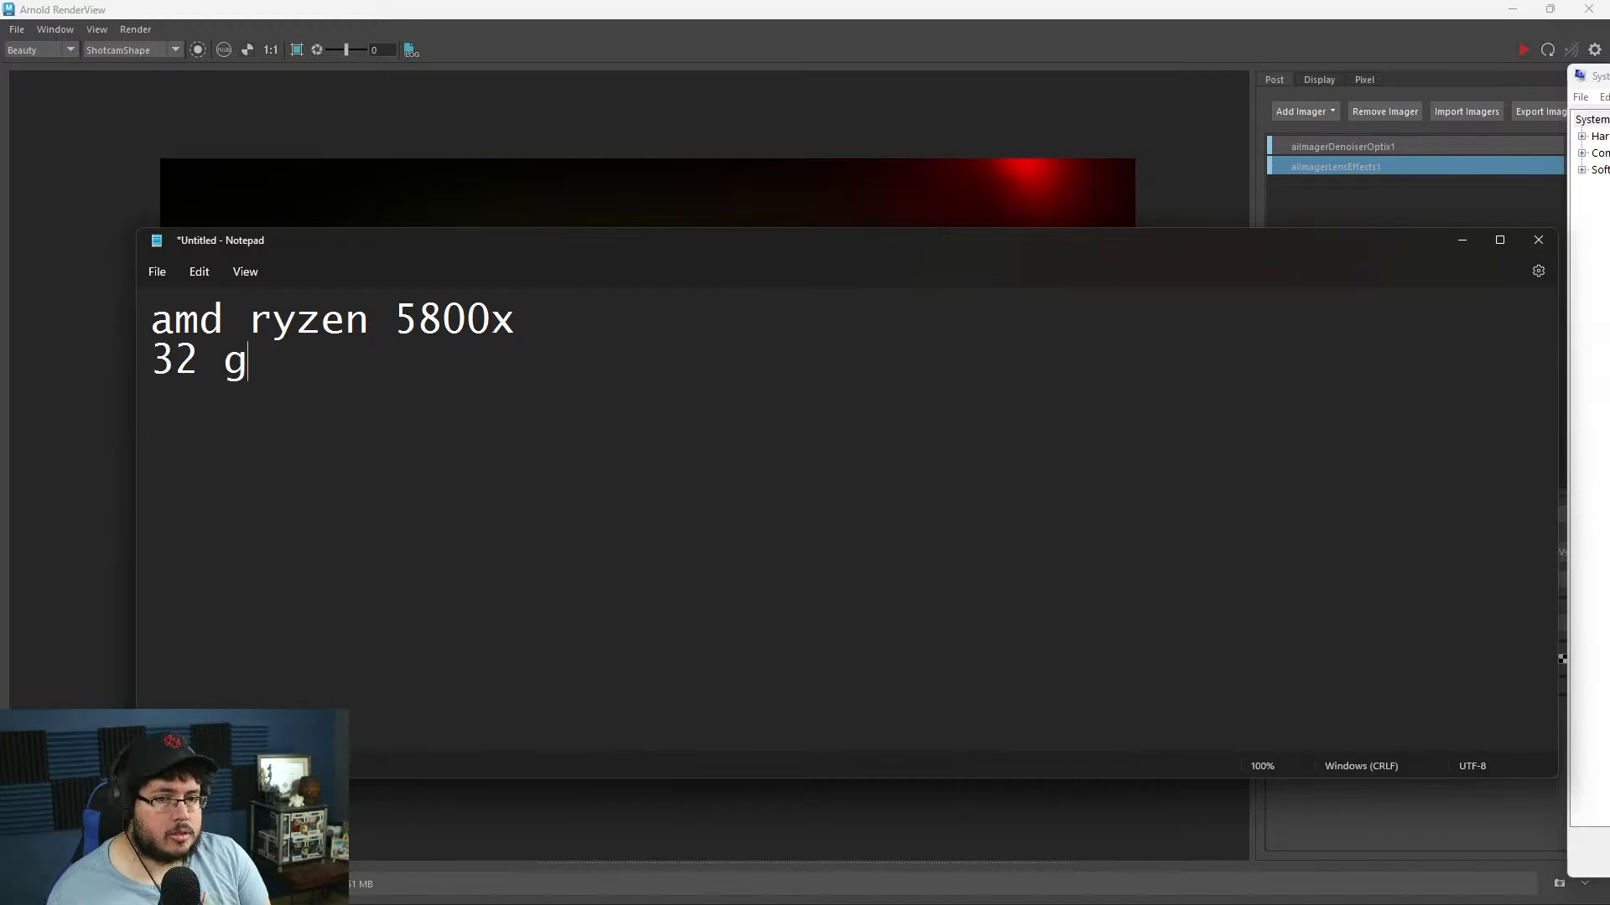
key(BackSpace)
text(GB )
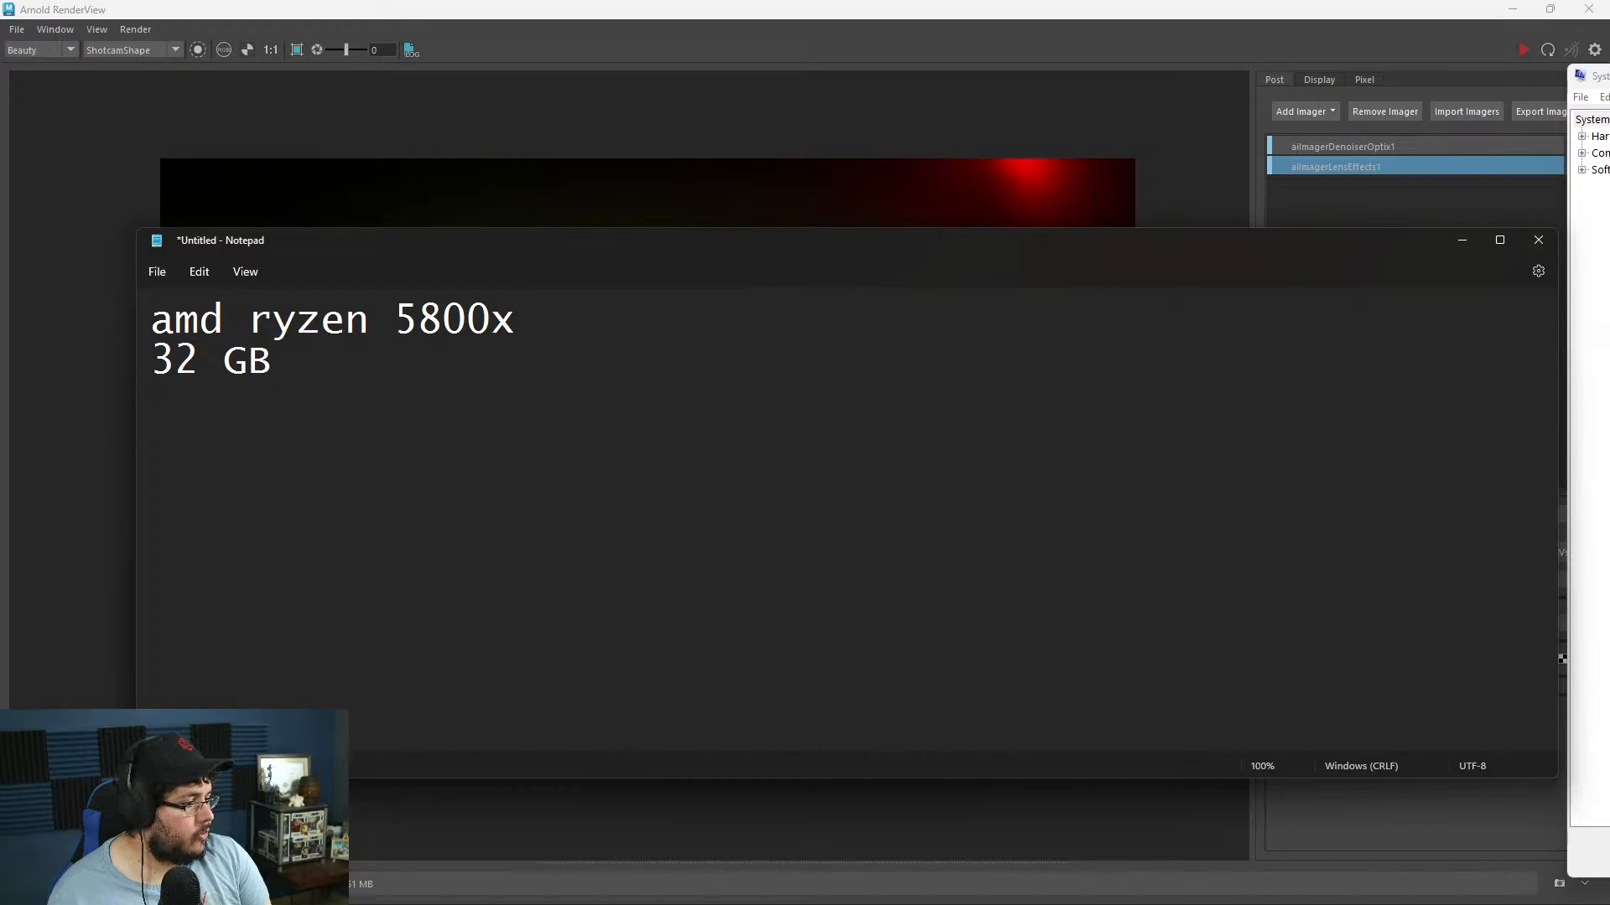
text(RAM )
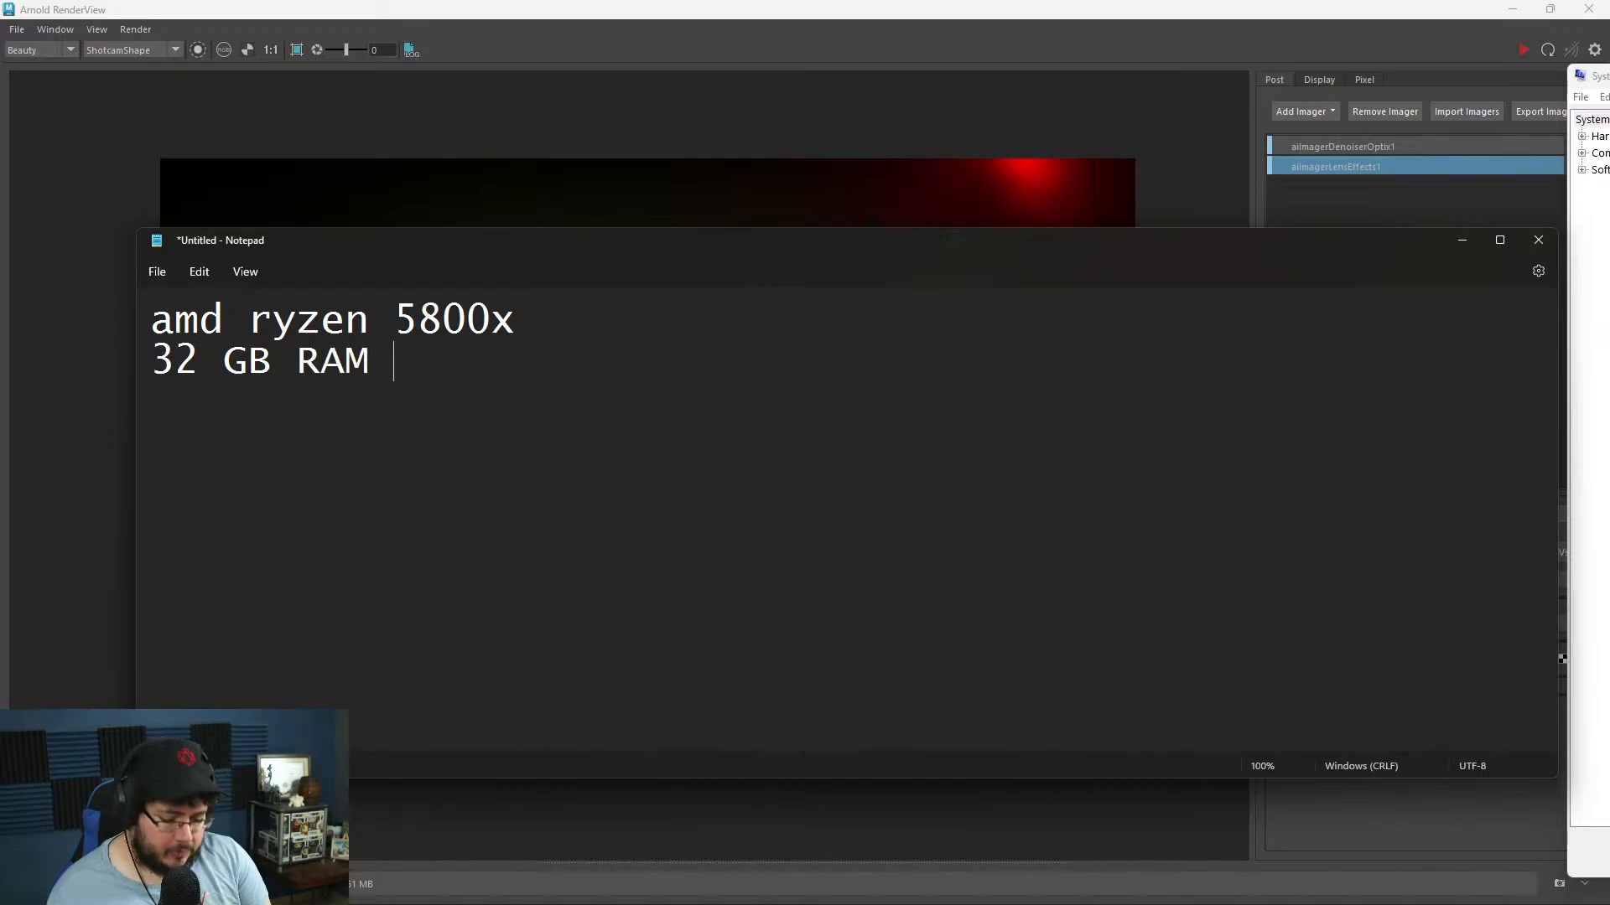
text(3400mhz)
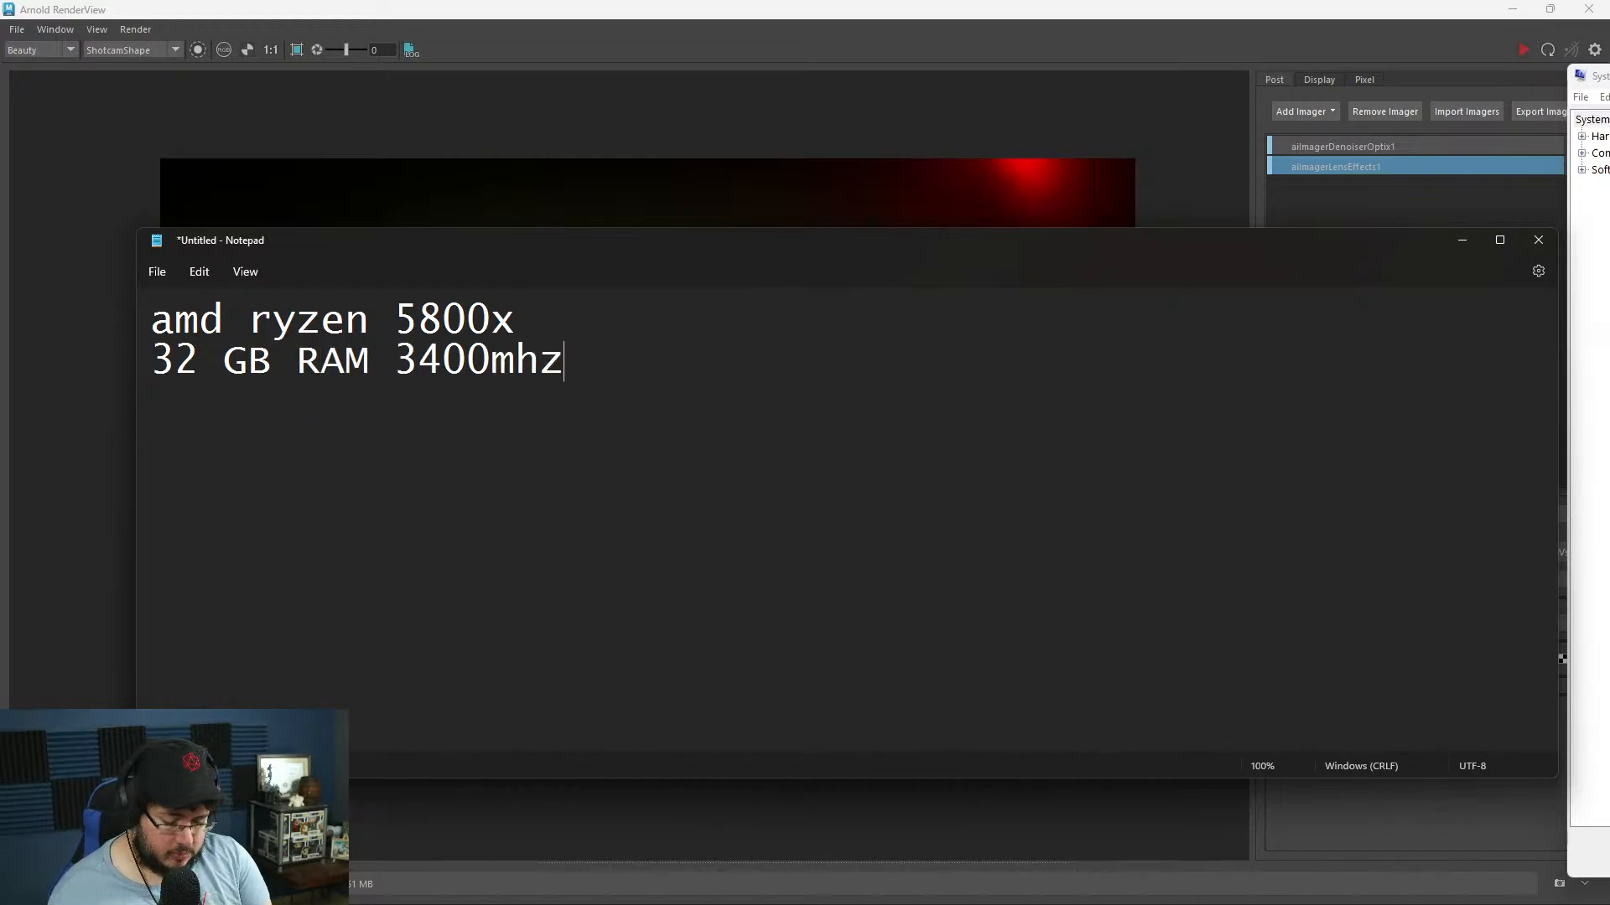
key(Return)
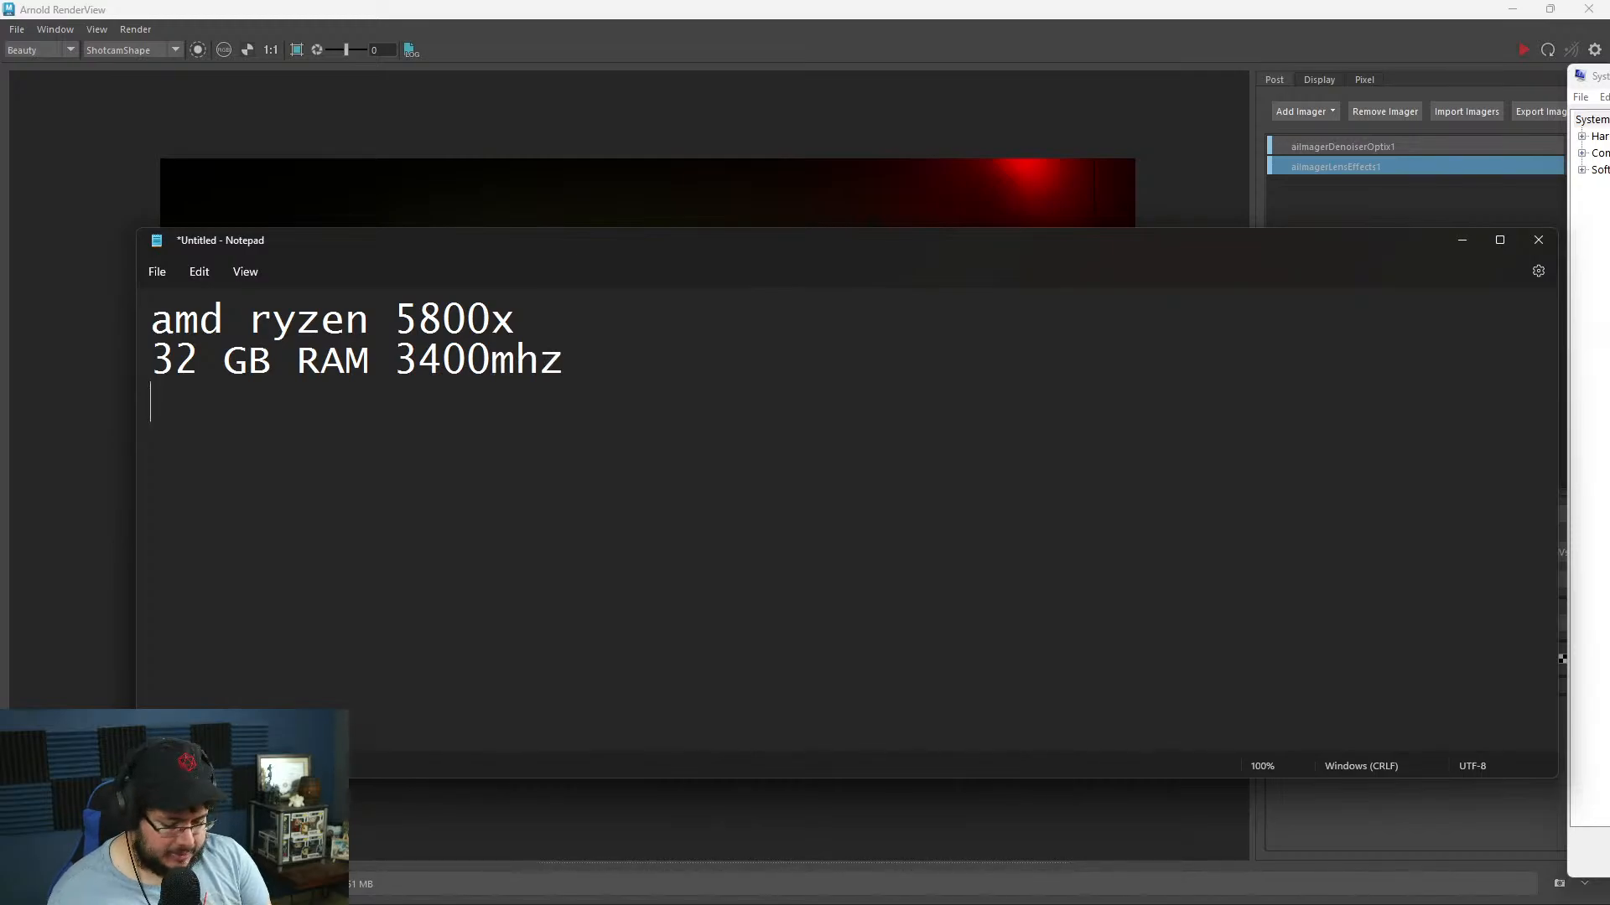
- Add the line "b550 gaming plus motherboard" below the memory and start a new line
text(b550 gaming pl)
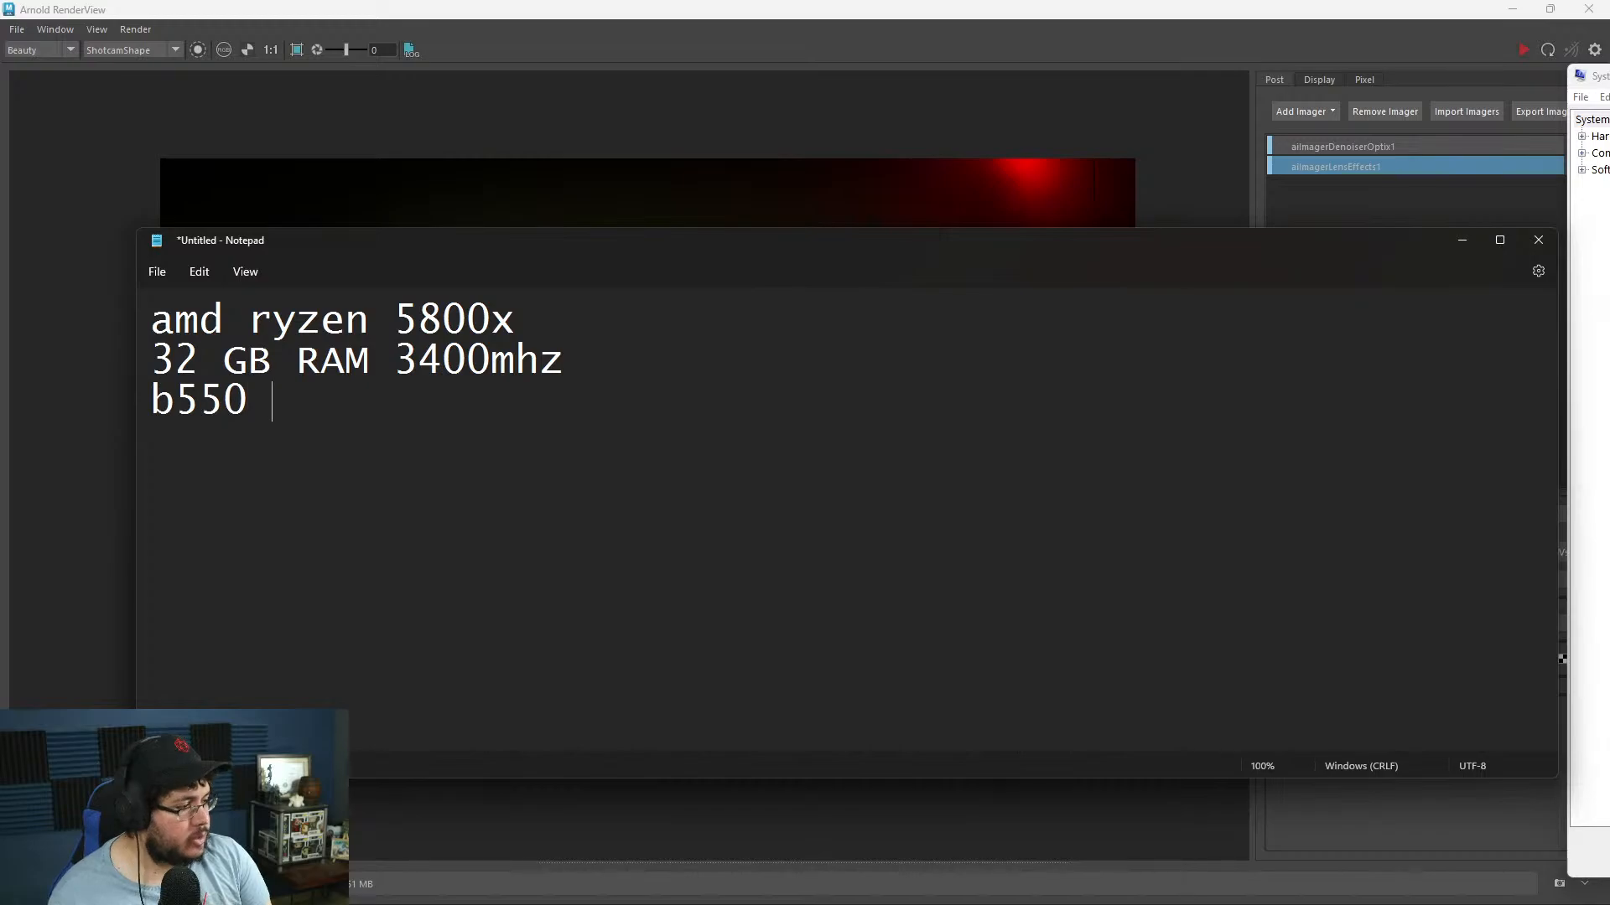
text(uys)
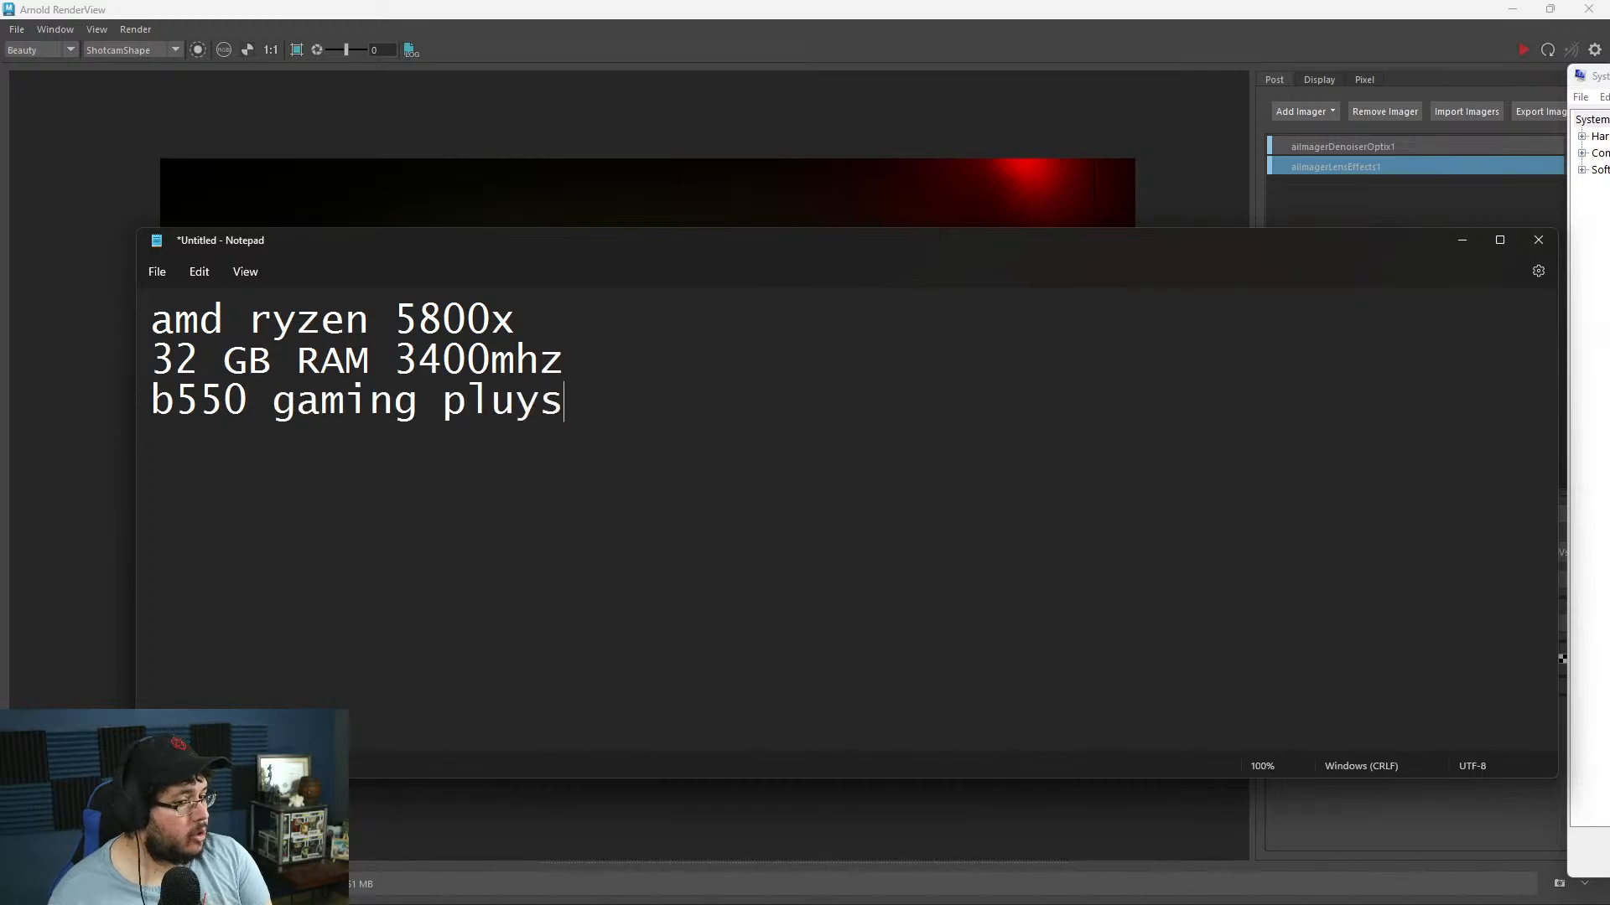
key(BackSpace)
key(BackSpace)
key(BackSpace)
text(us motherboard)
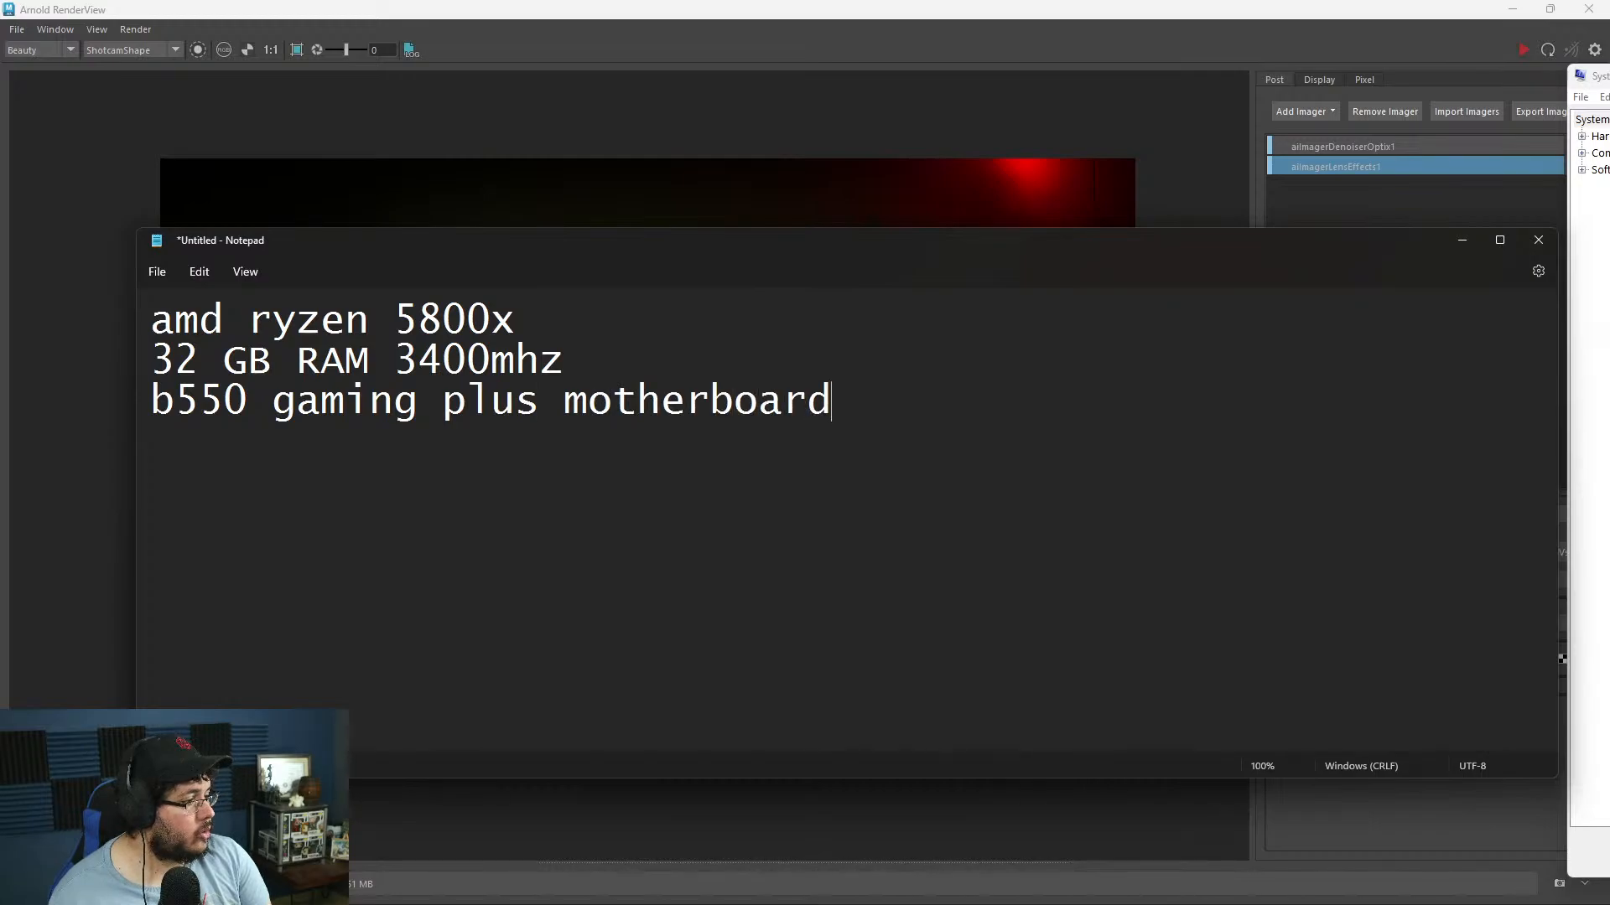
key(Return)
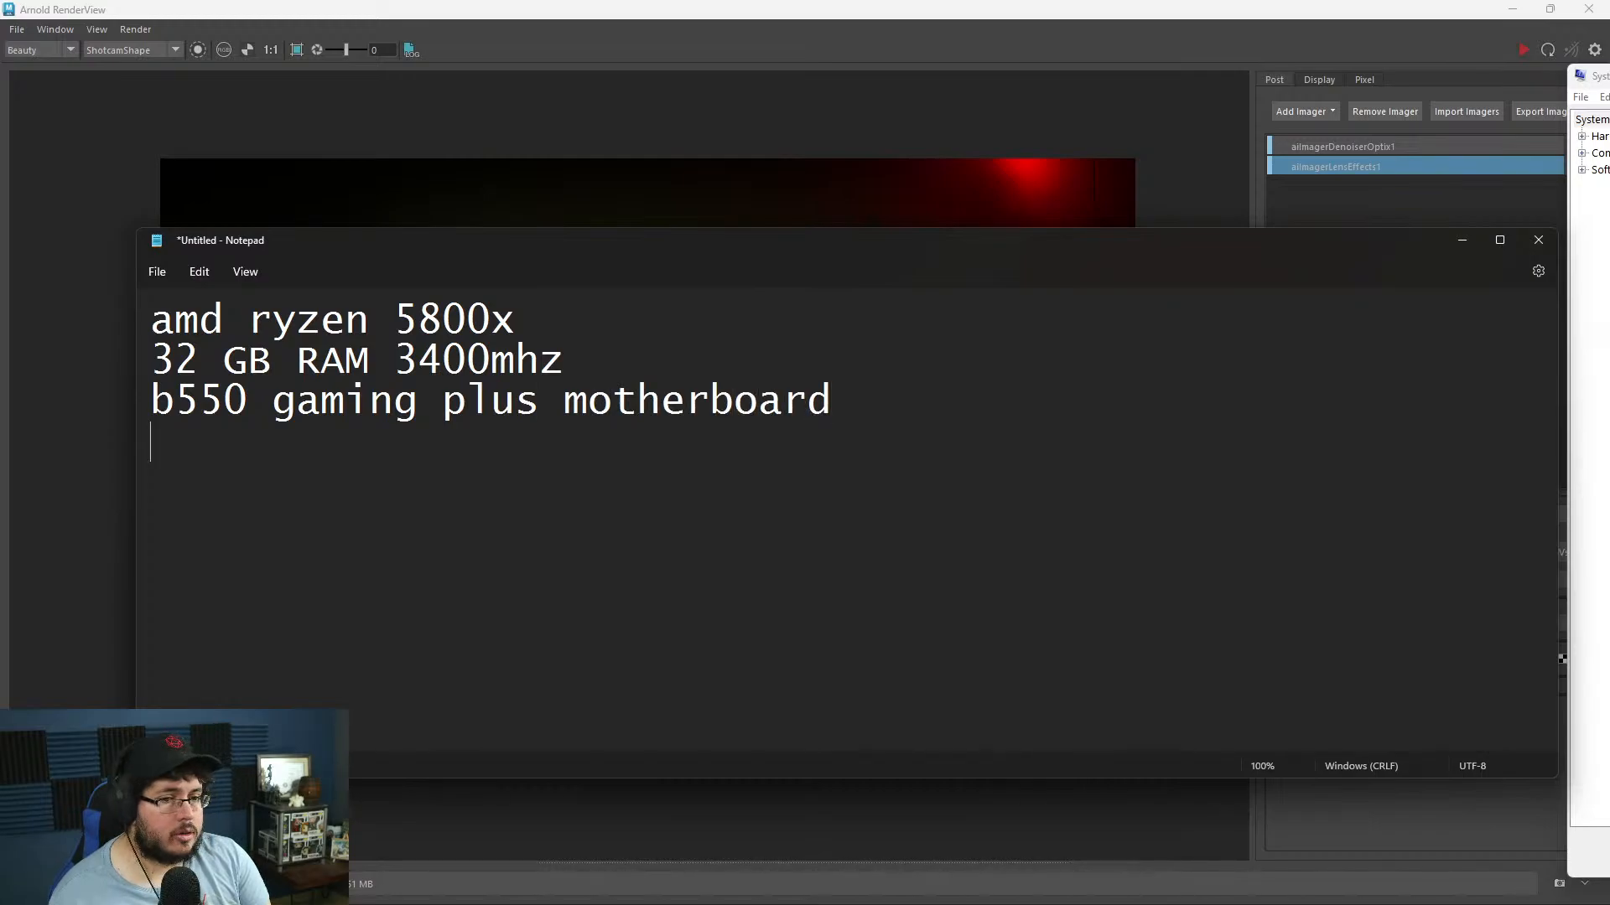
- Add the graphics card line "nvidia 3080ti rtx" below the motherboard
text(nviod)
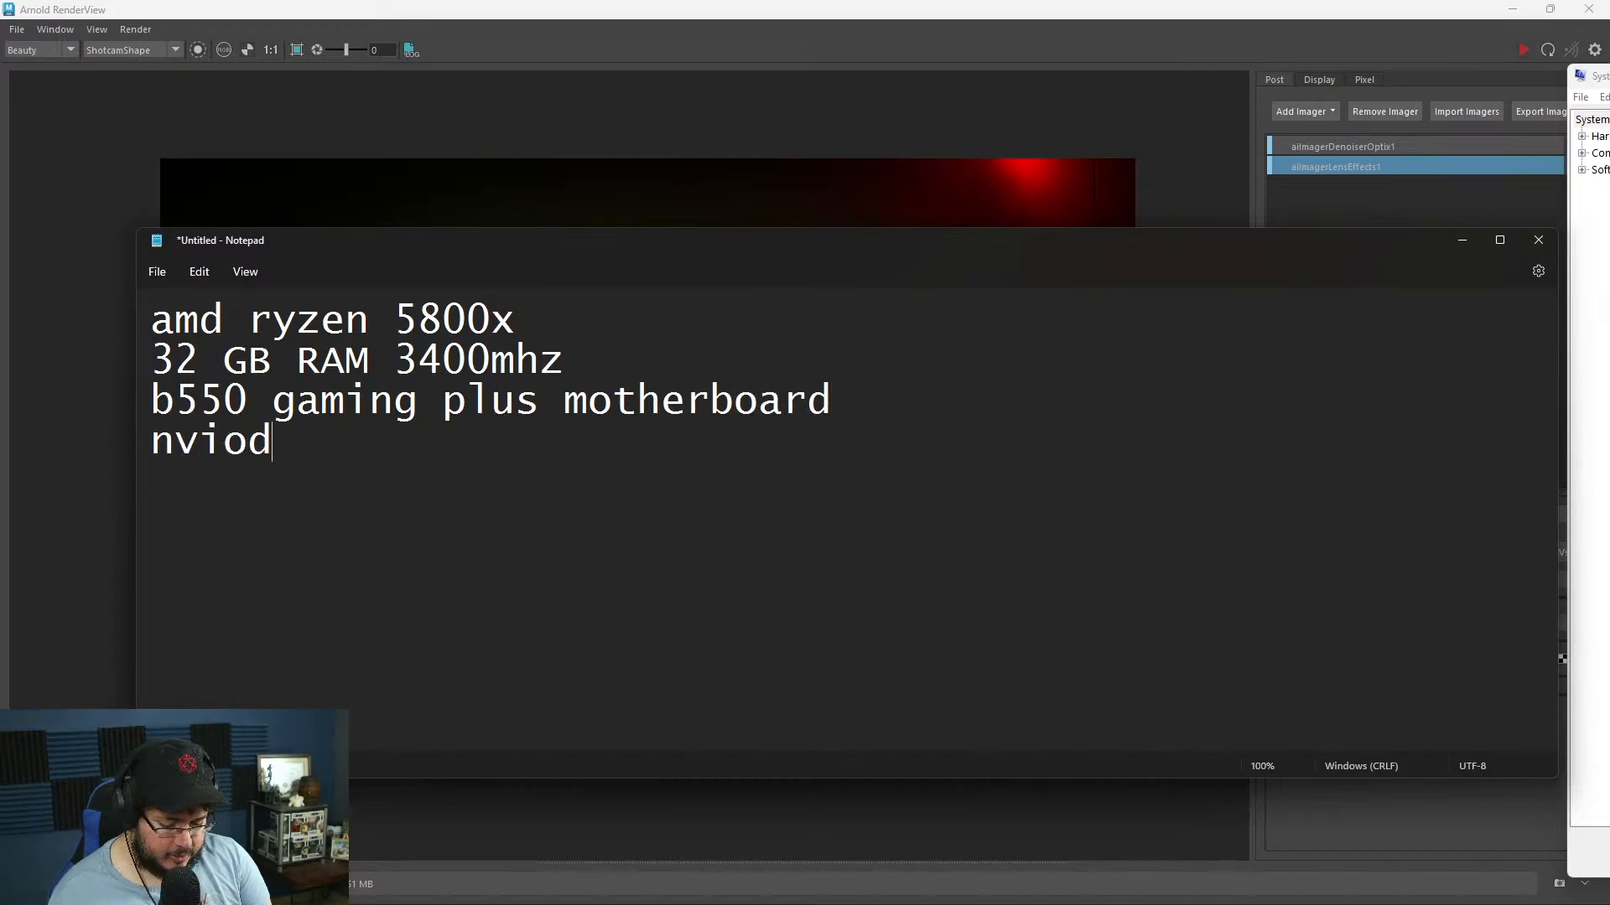
key(BackSpace)
key(BackSpace)
text(dia )
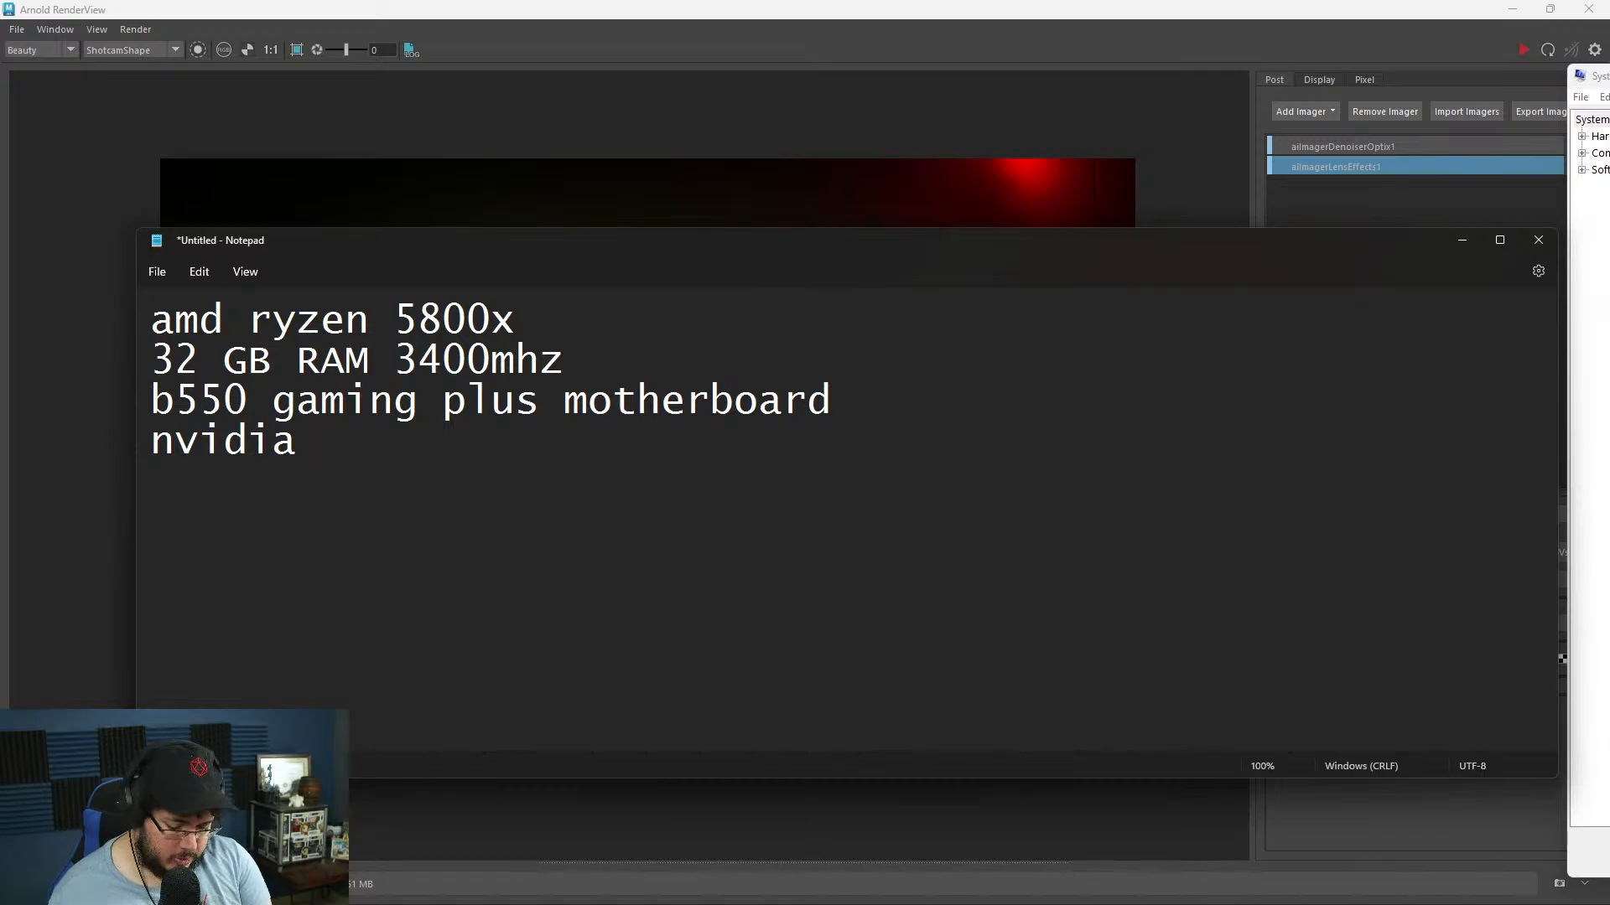
text(3080ti)
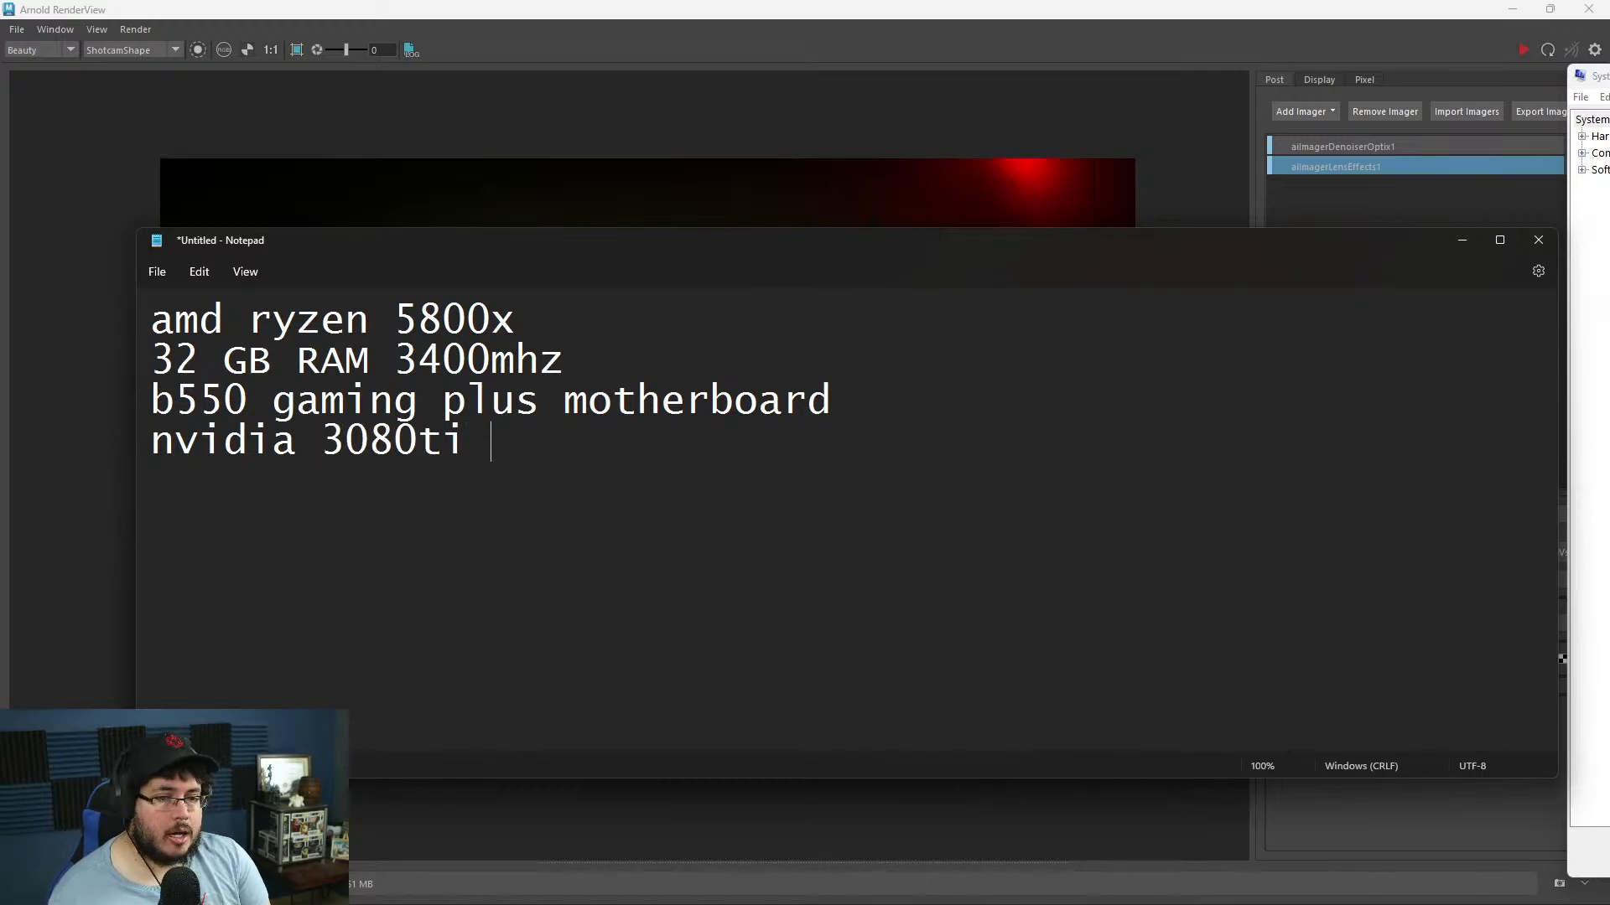
text( rtc)
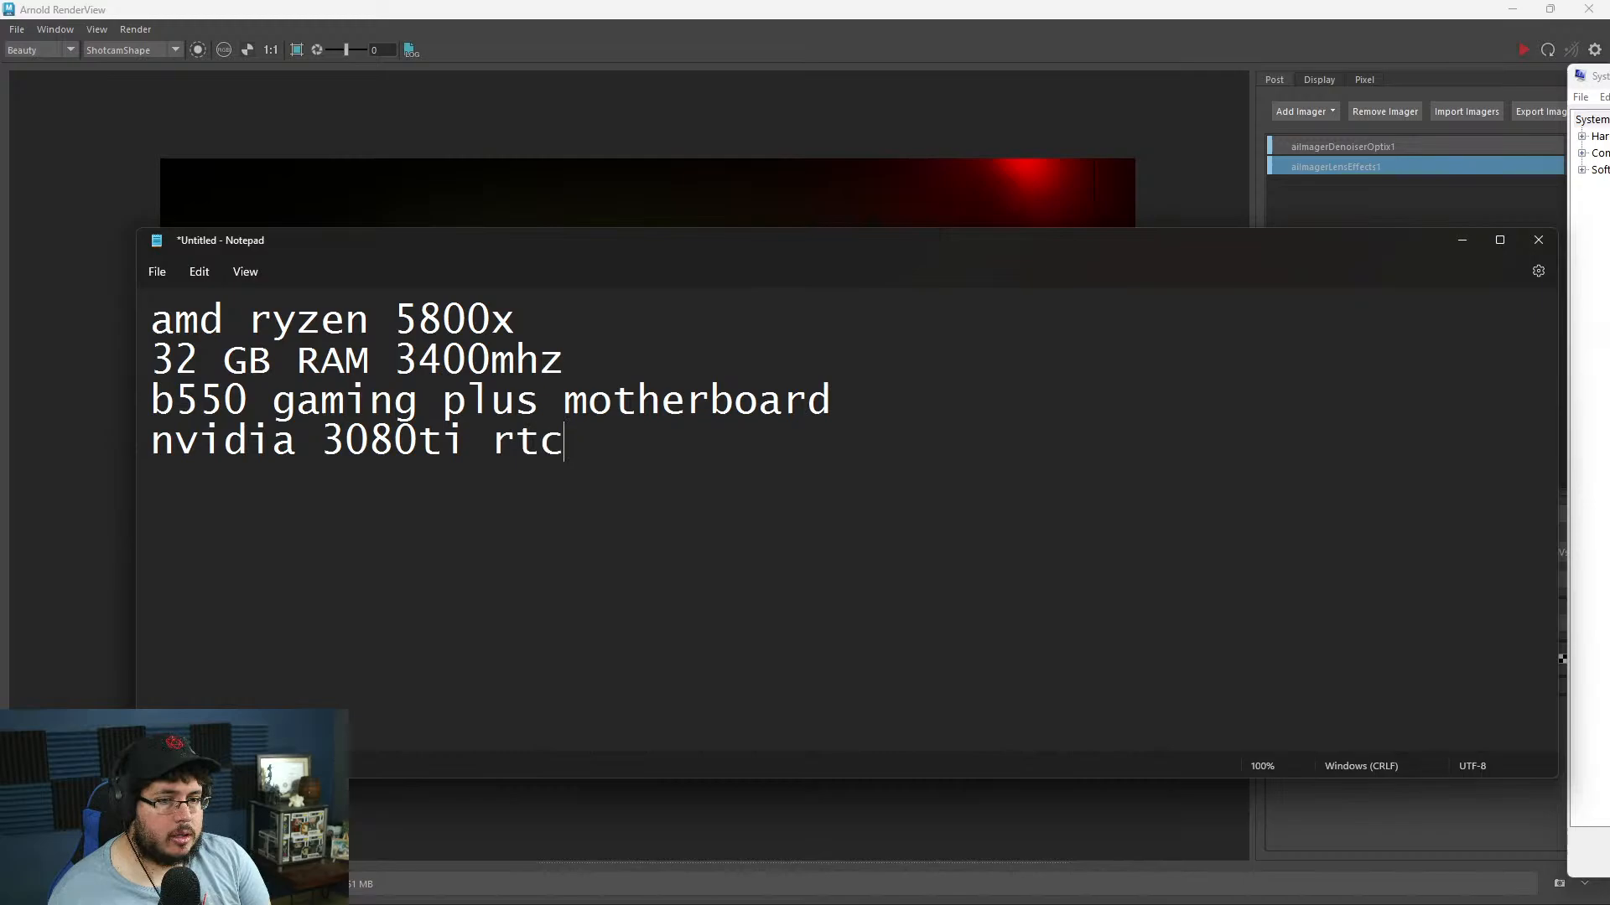
key(BackSpace)
text(x)
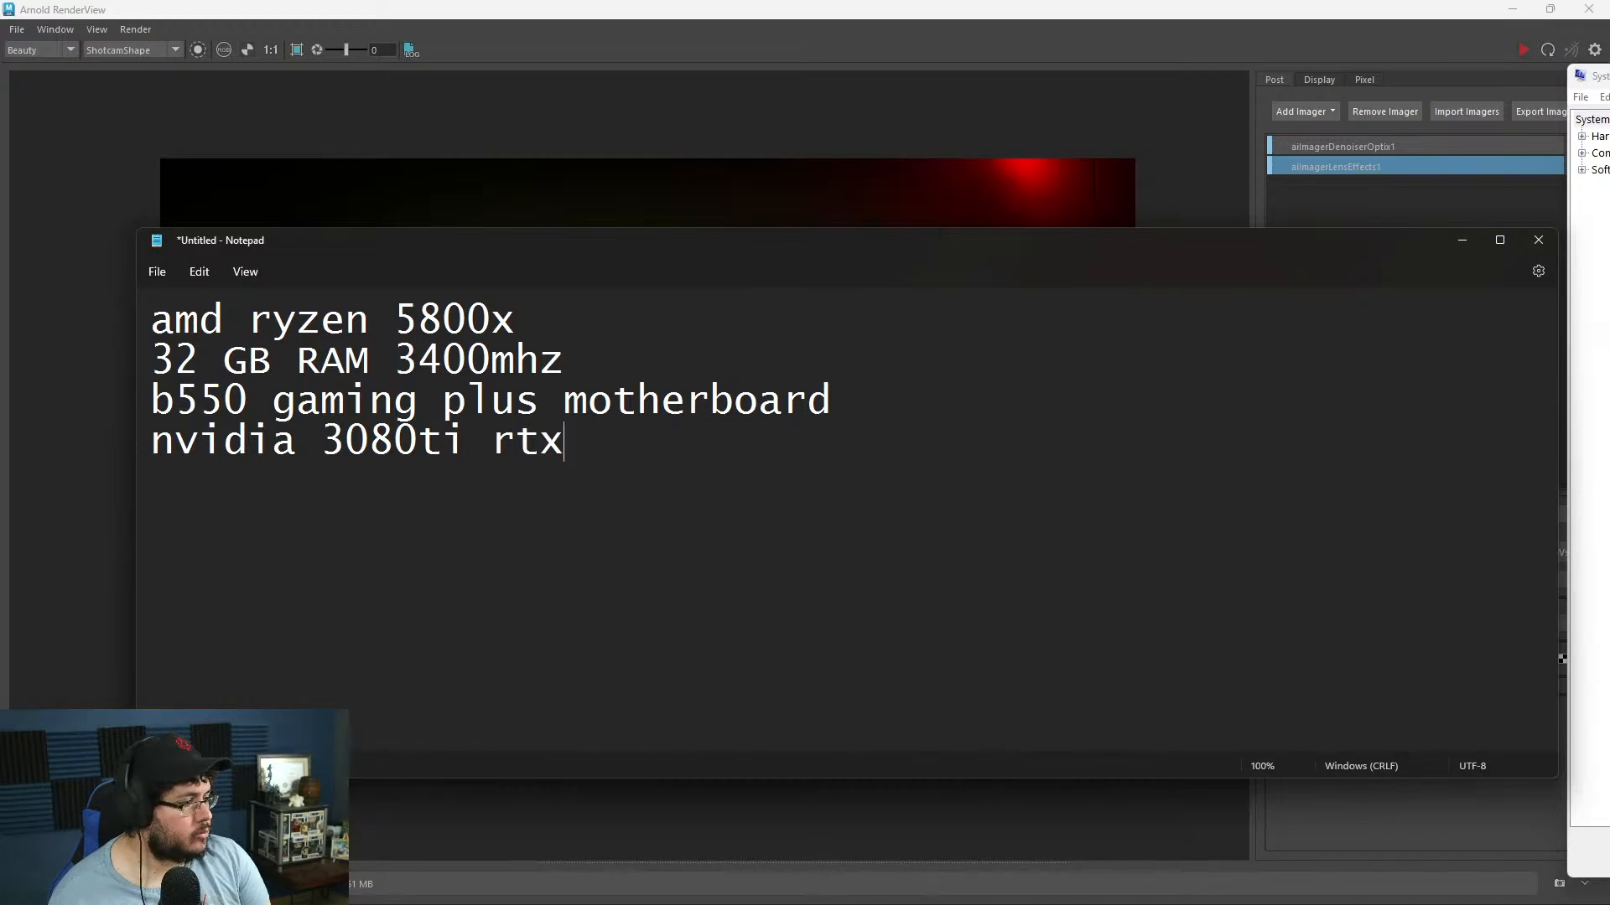
- Append "12gb" to the graphics card line and add the line "1000 watts powersupply" below it
text( 12gb)
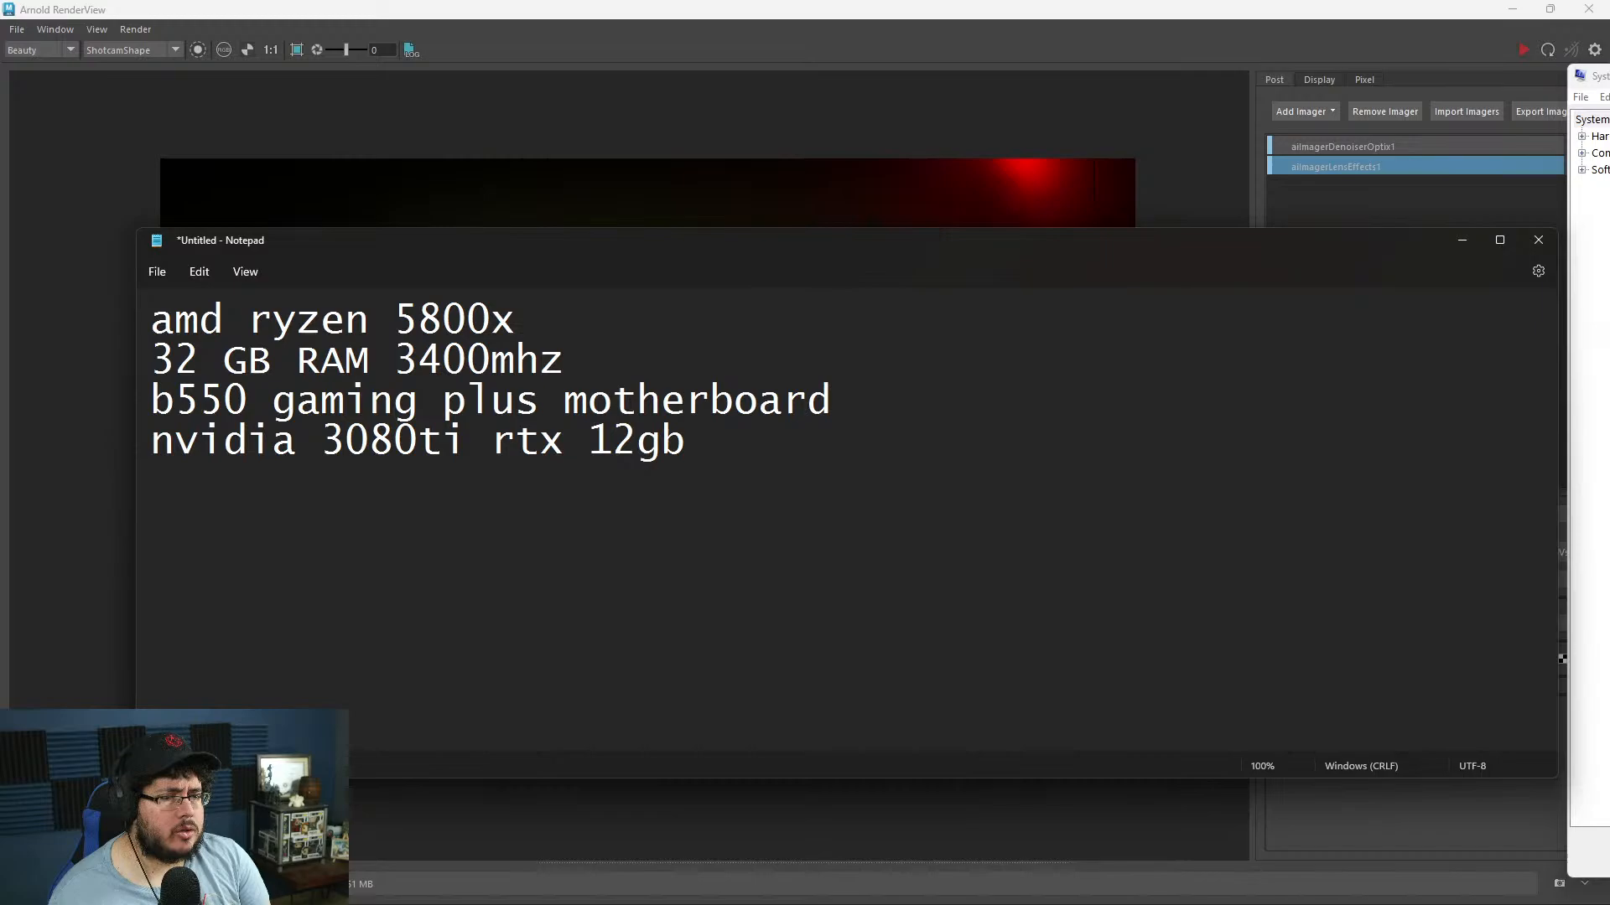
key(Return)
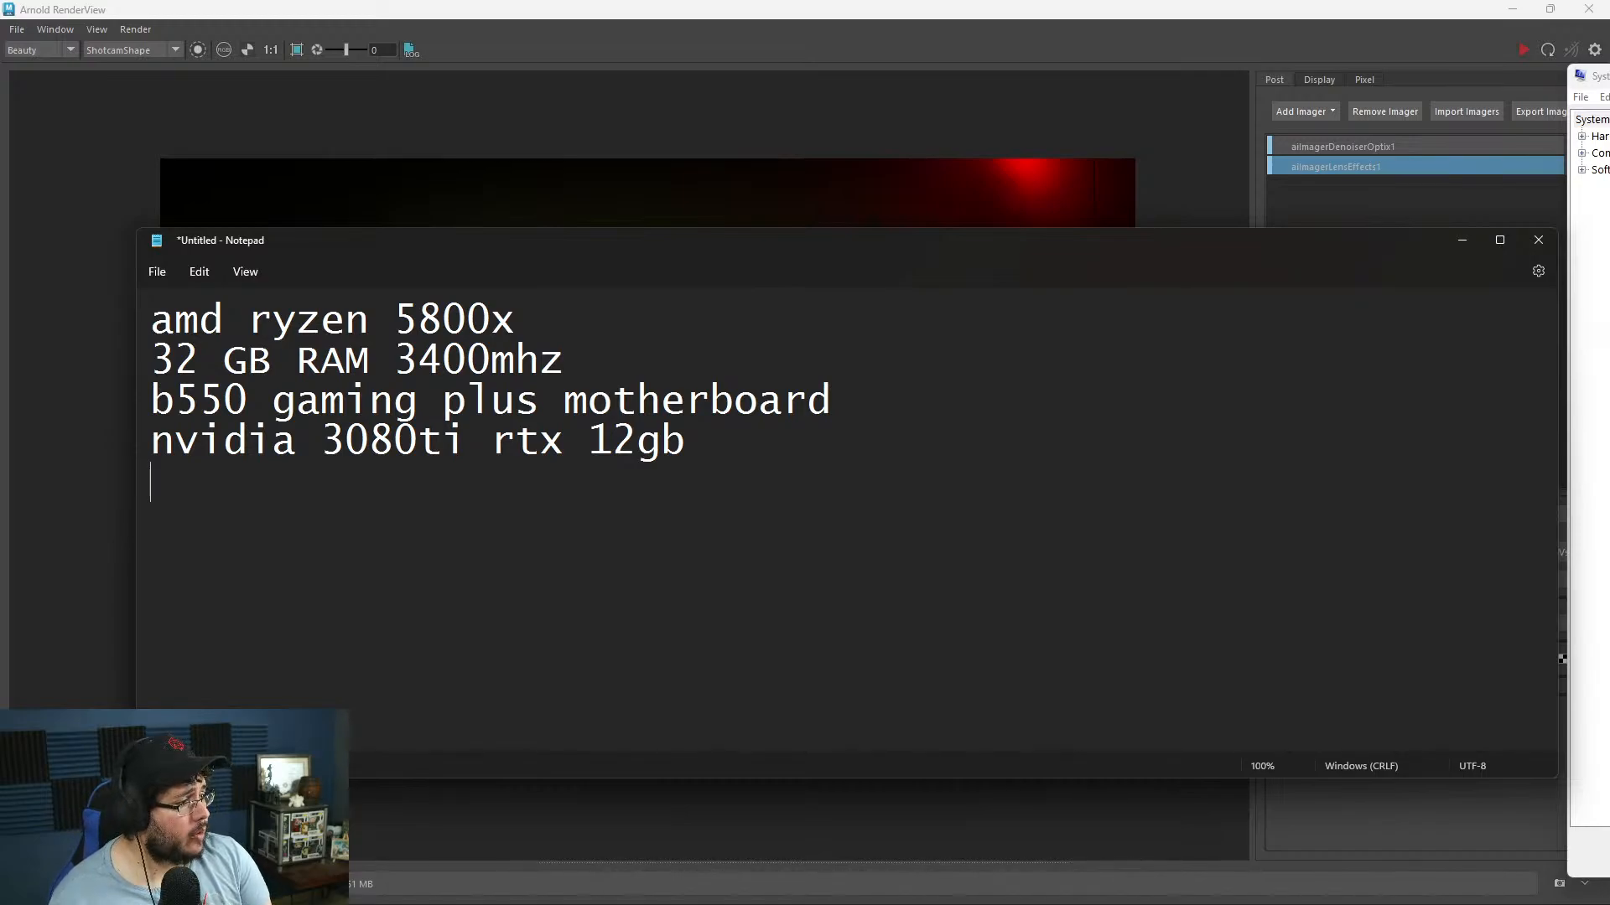
text(1000 wat)
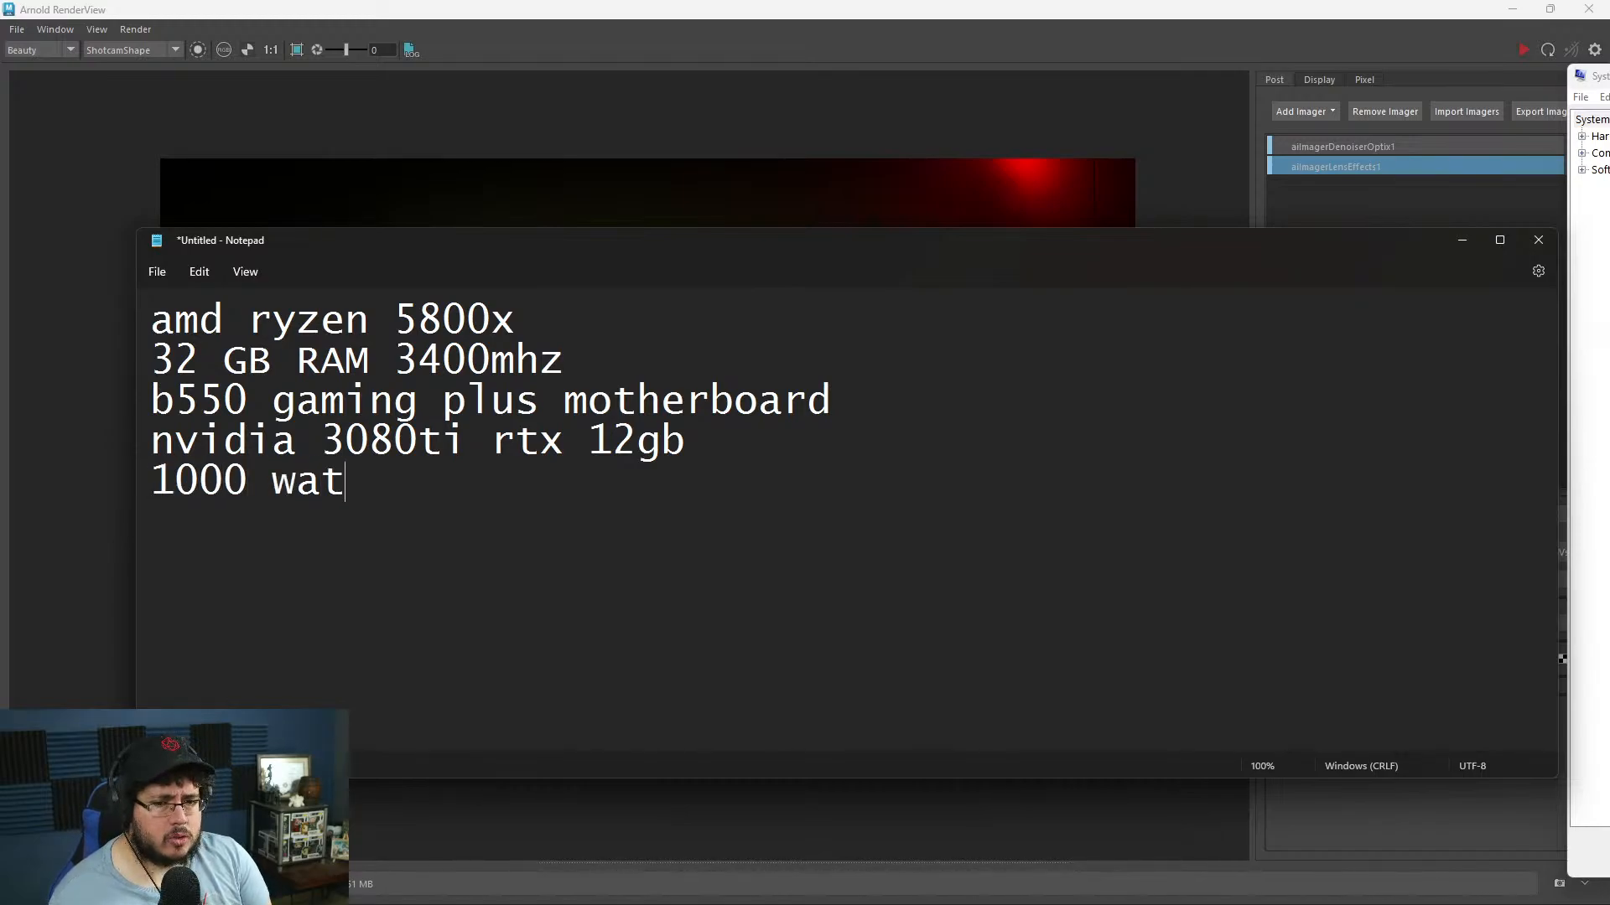
text(ts powersupply)
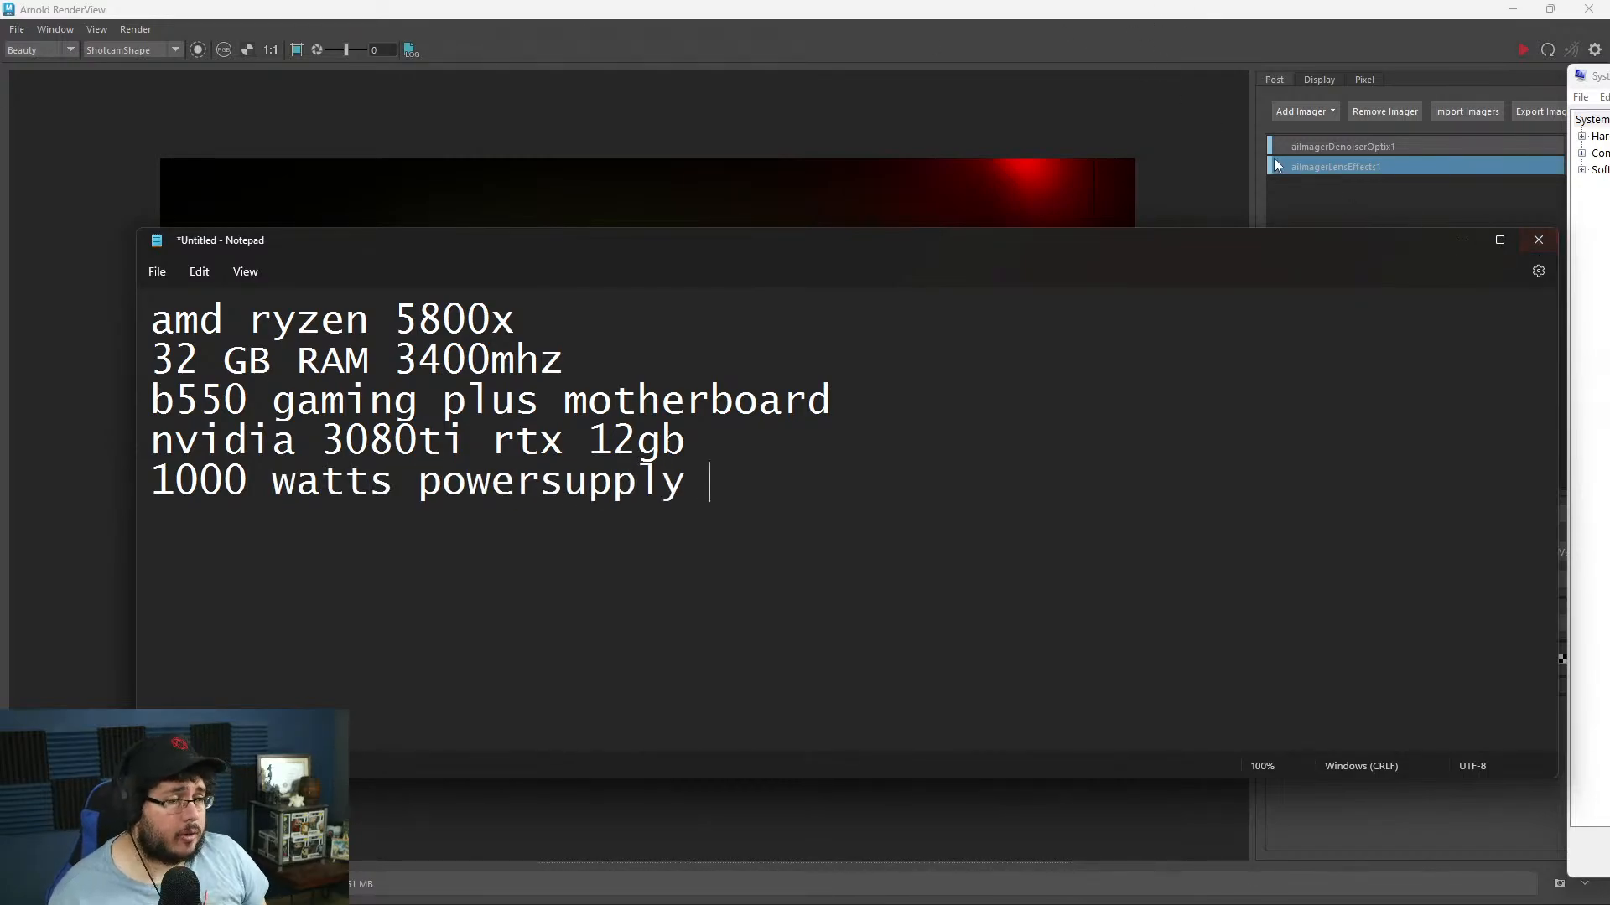
- Insert a blank line above the power supply line, select the four component lines above it, and return to the Arnold RenderView
click(765, 450)
key(Return)
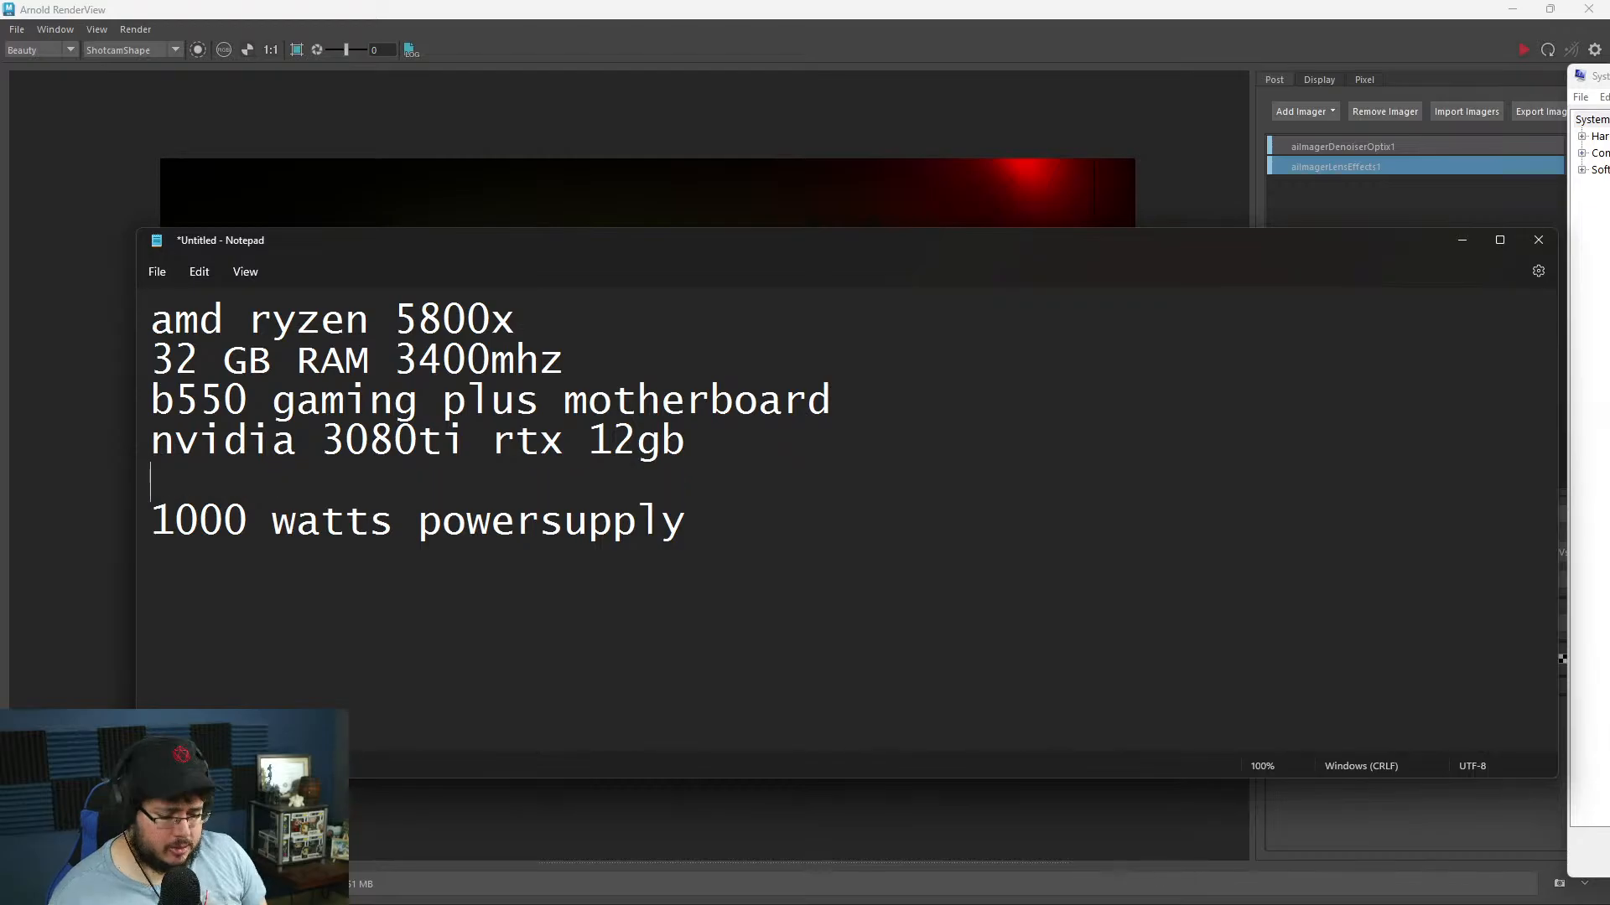
key(ctrl+shift+Home)
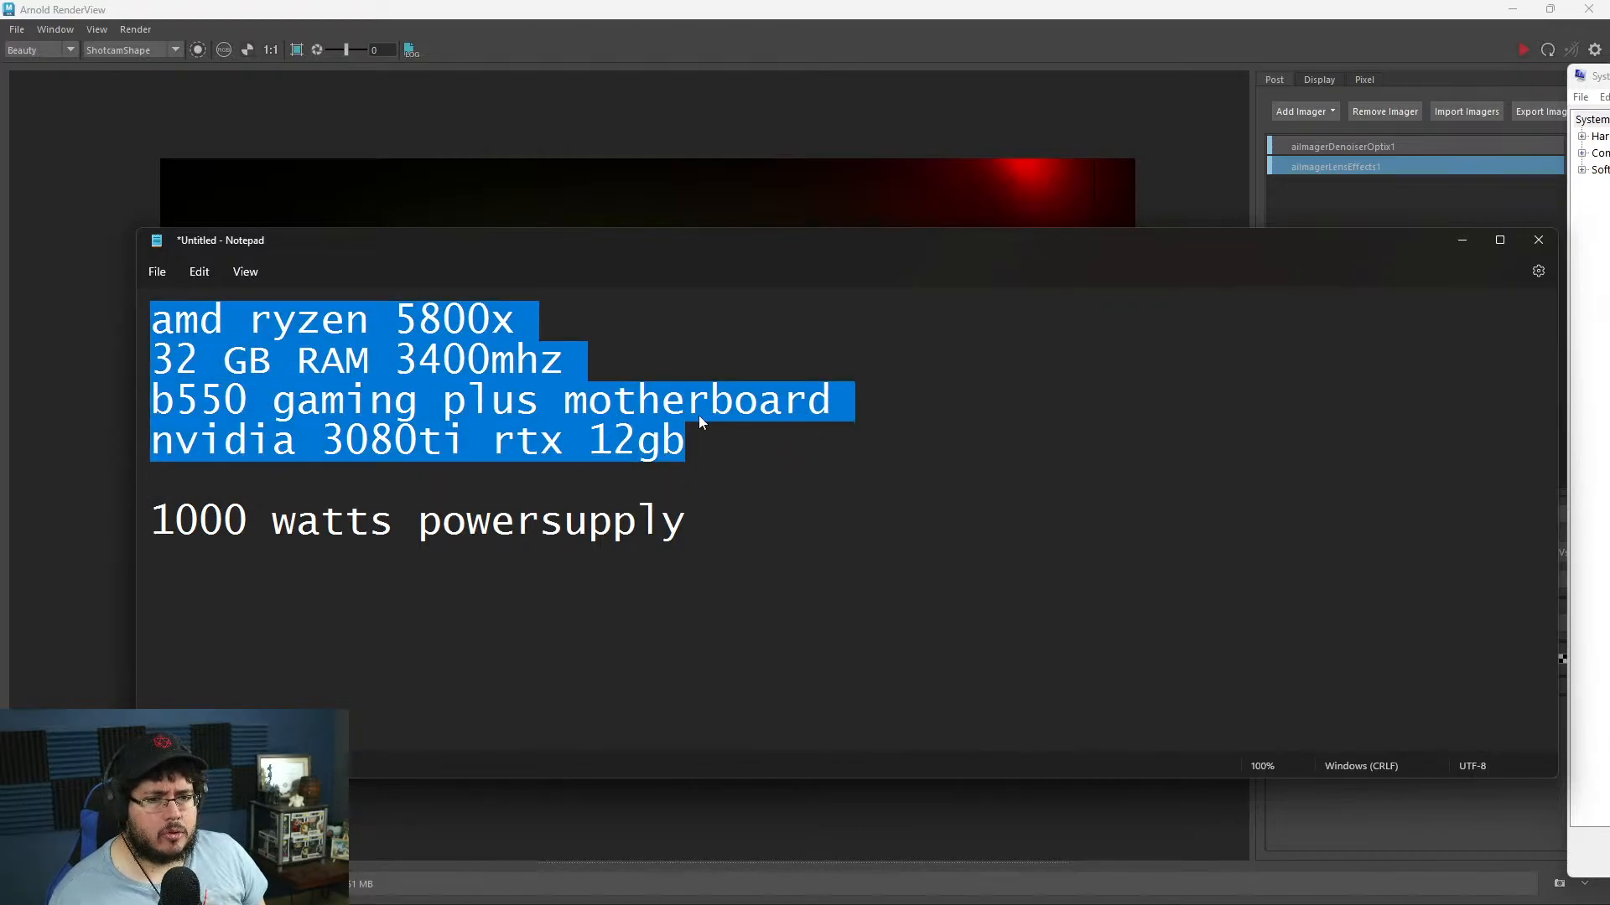
click(1209, 179)
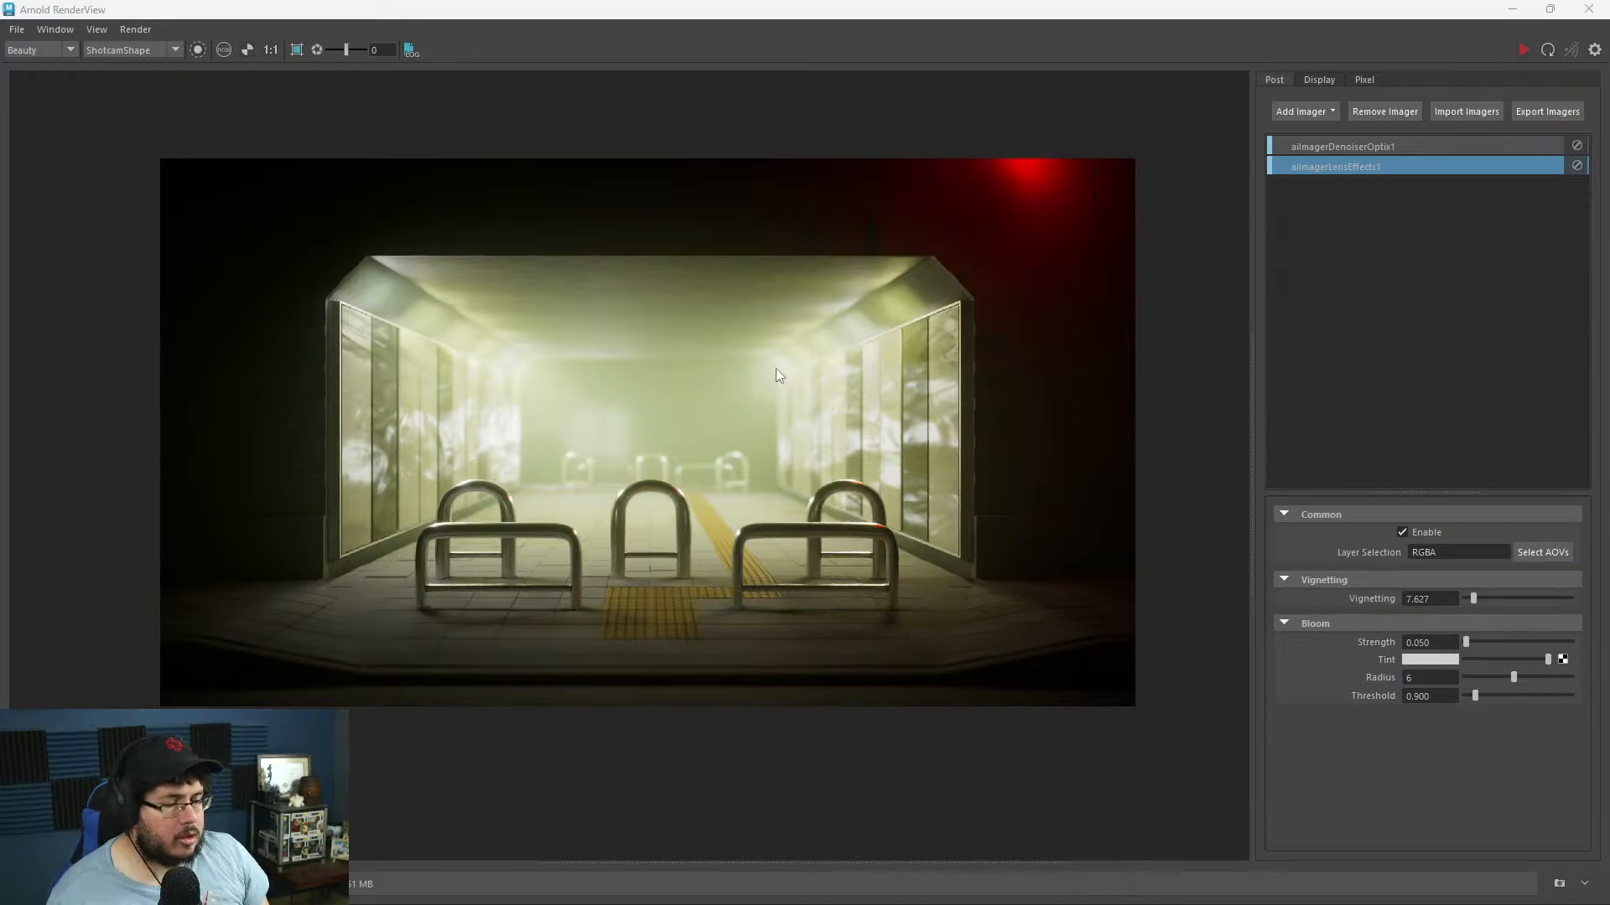
- Switch to the Thyros_Character images folder, view the Portrait and Render pictures, and close the image viewer
key(alt+Tab)
click(1008, 591)
double_click(711, 480)
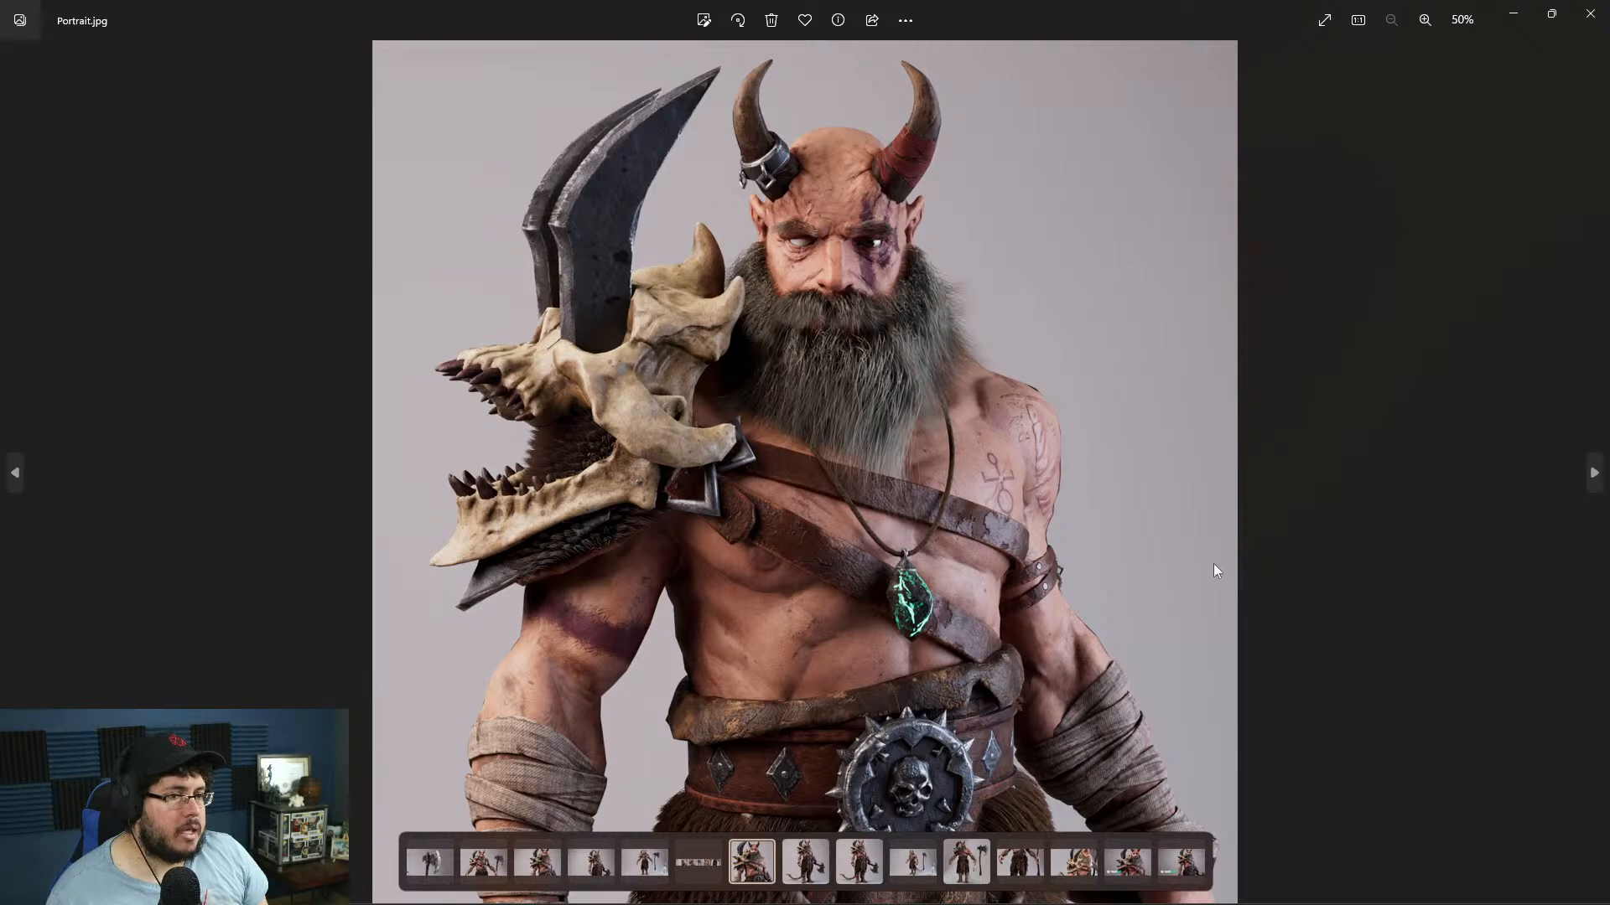
click(967, 862)
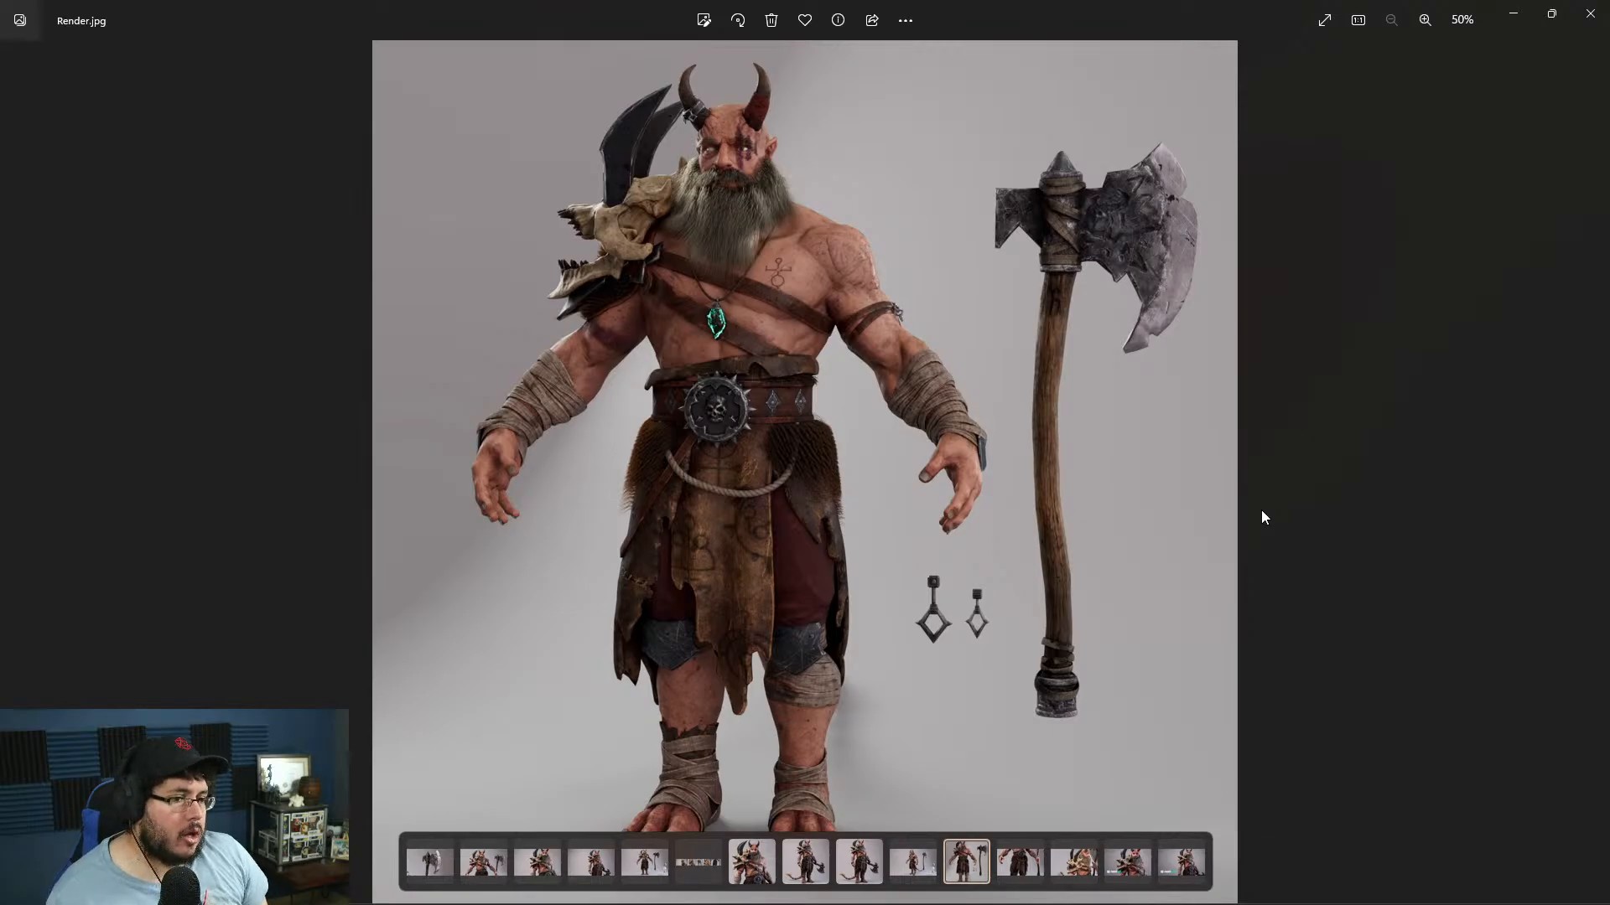
click(1590, 8)
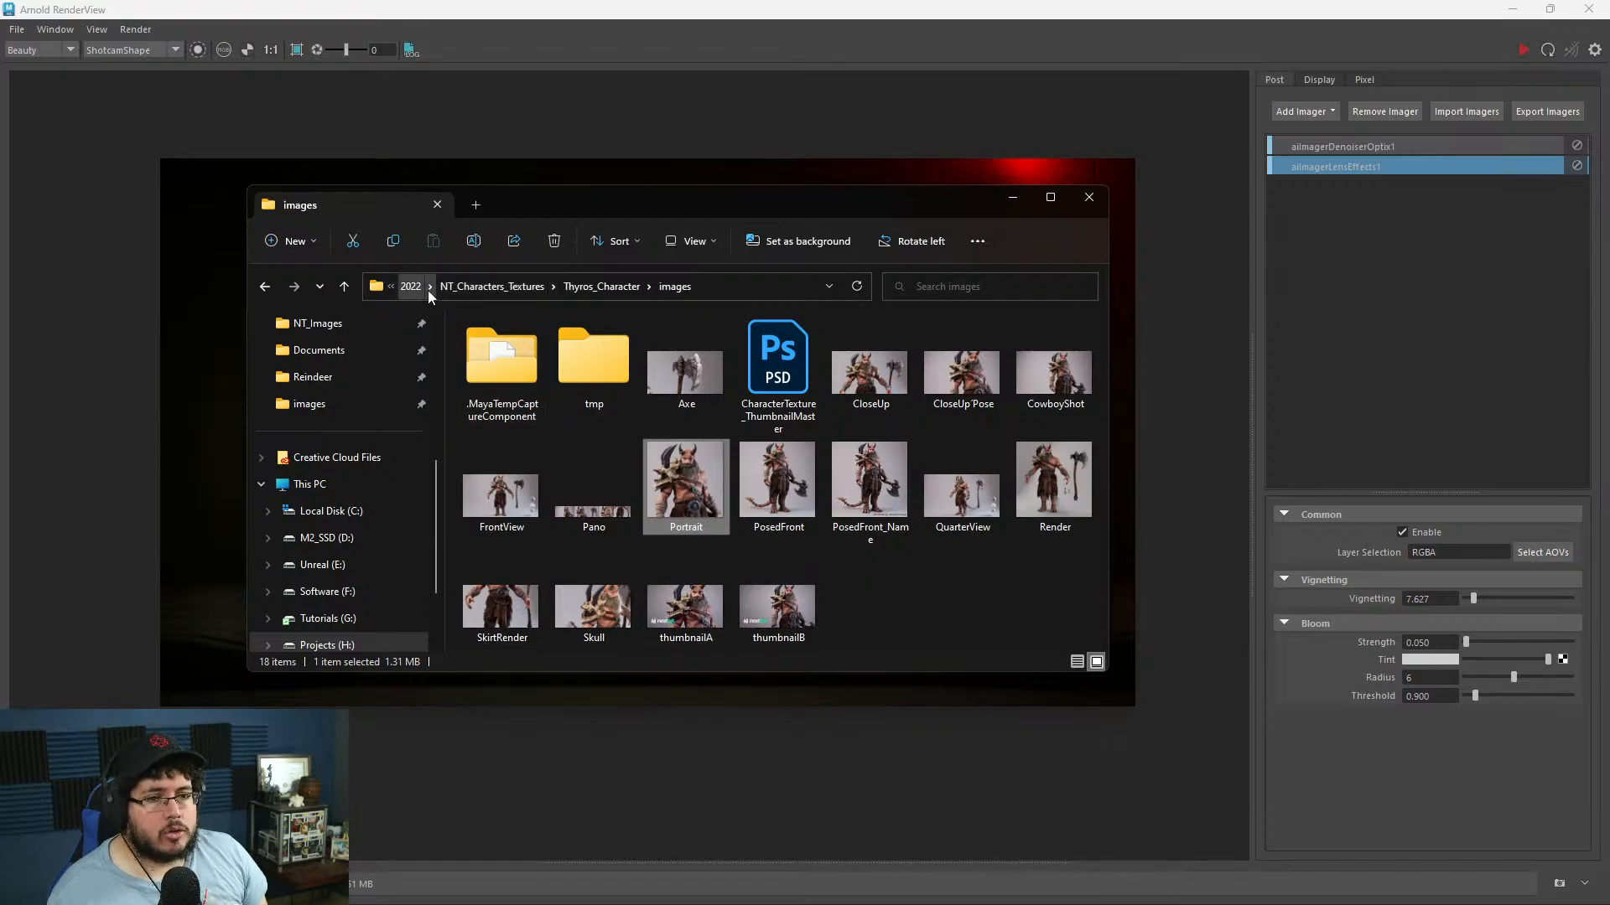
- Go to the images folder of the NT_Cinematics_P project under 2022\NT_Cinematics and maximize the file window
click(519, 286)
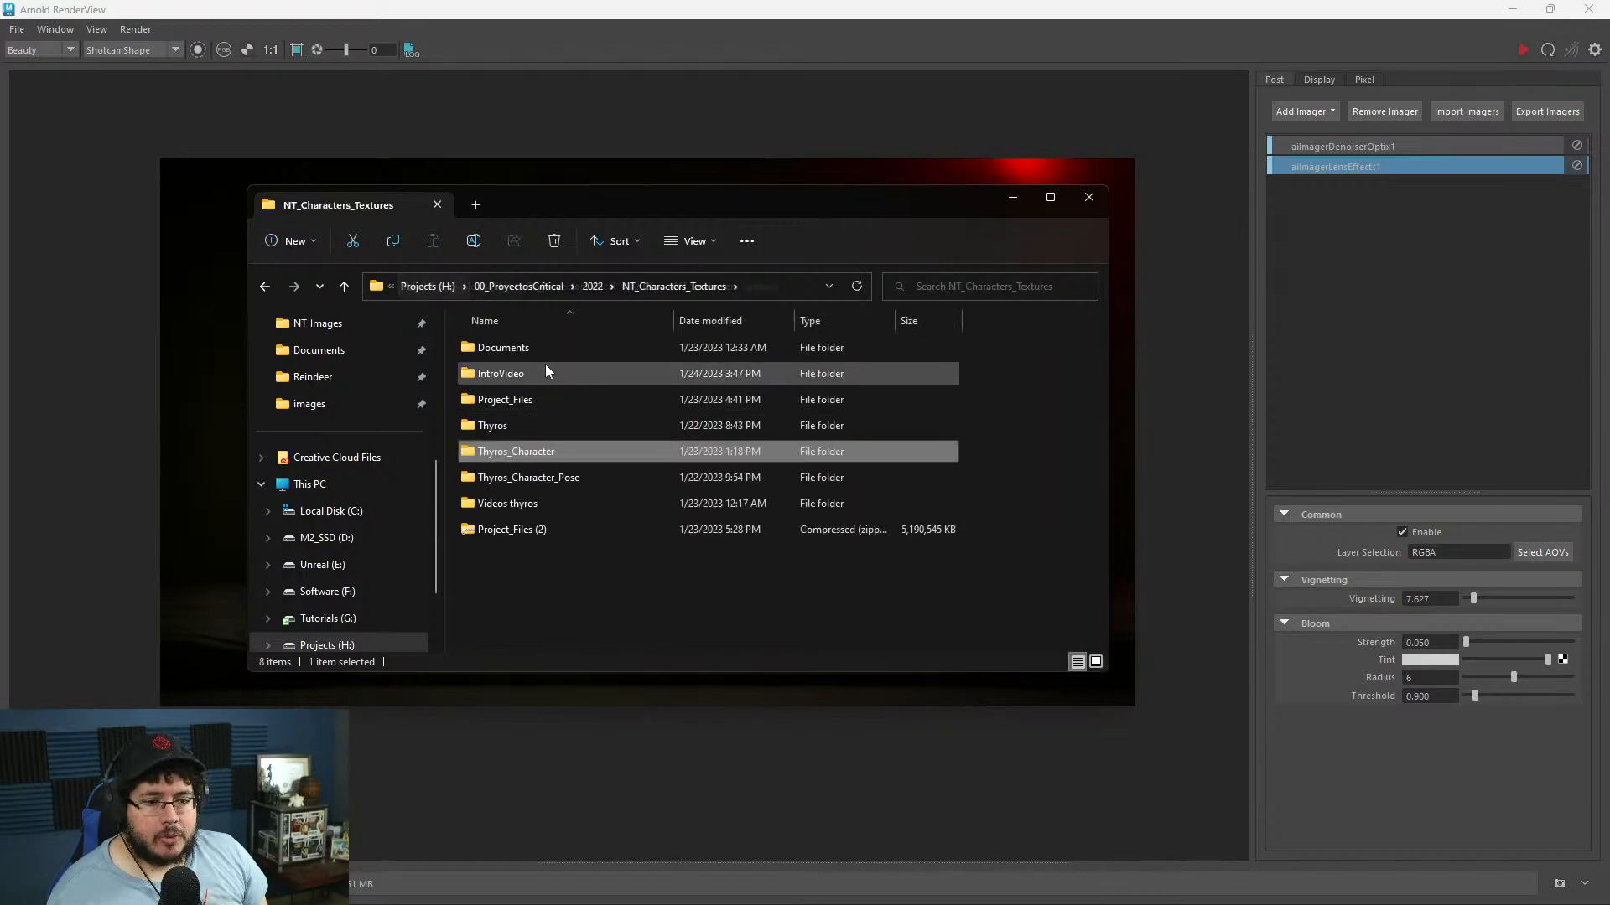
click(593, 286)
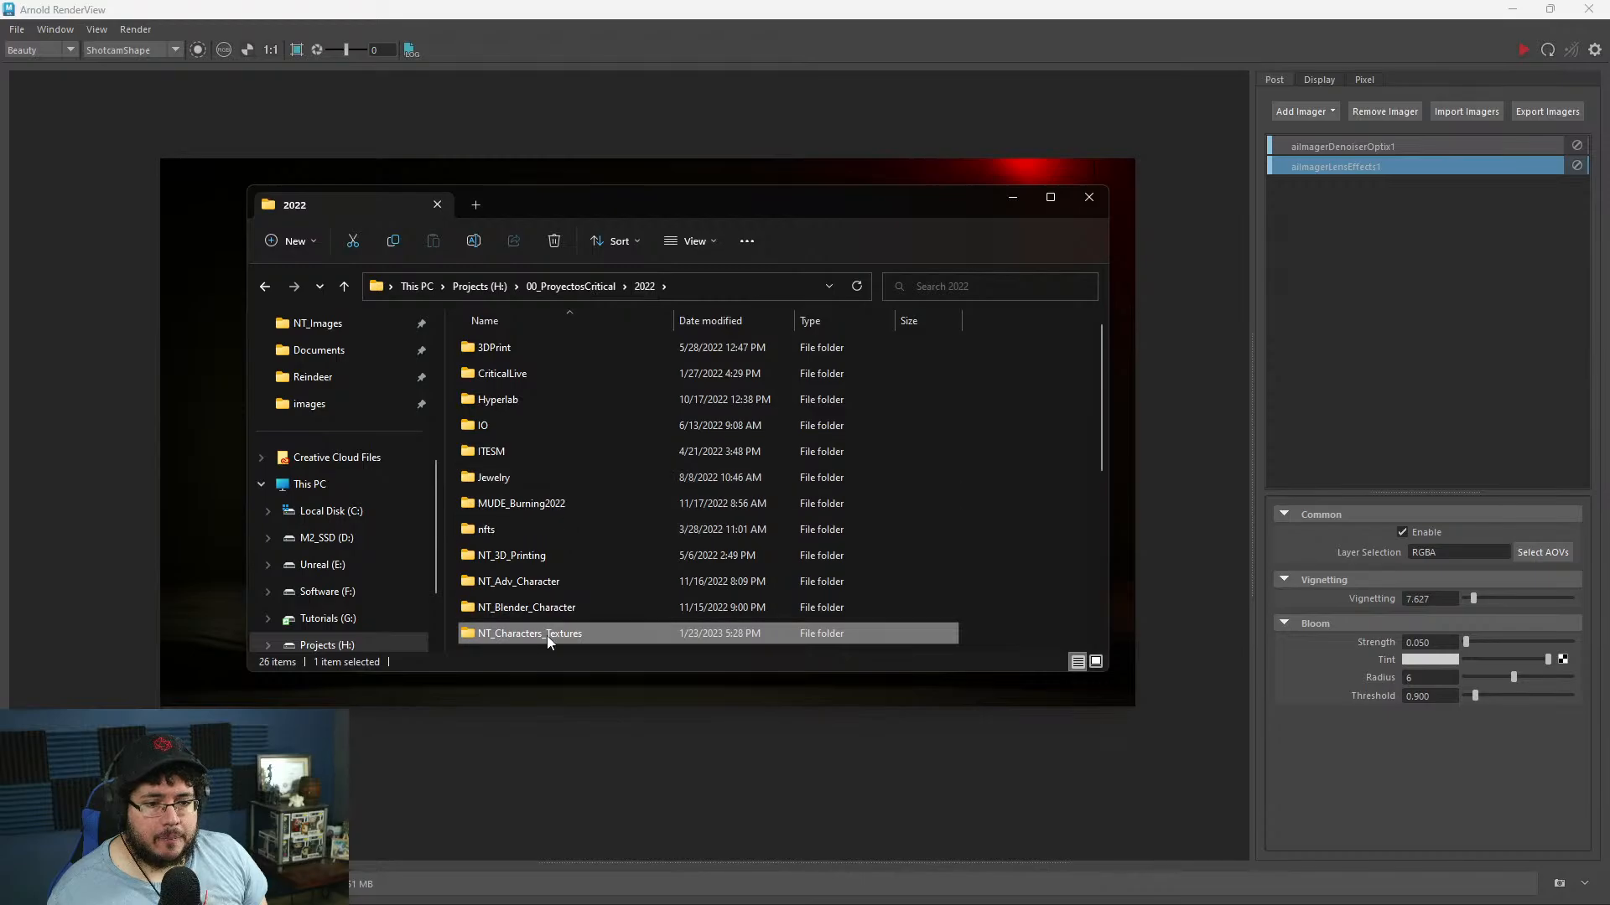
scroll(540, 486, down, 2)
double_click(558, 509)
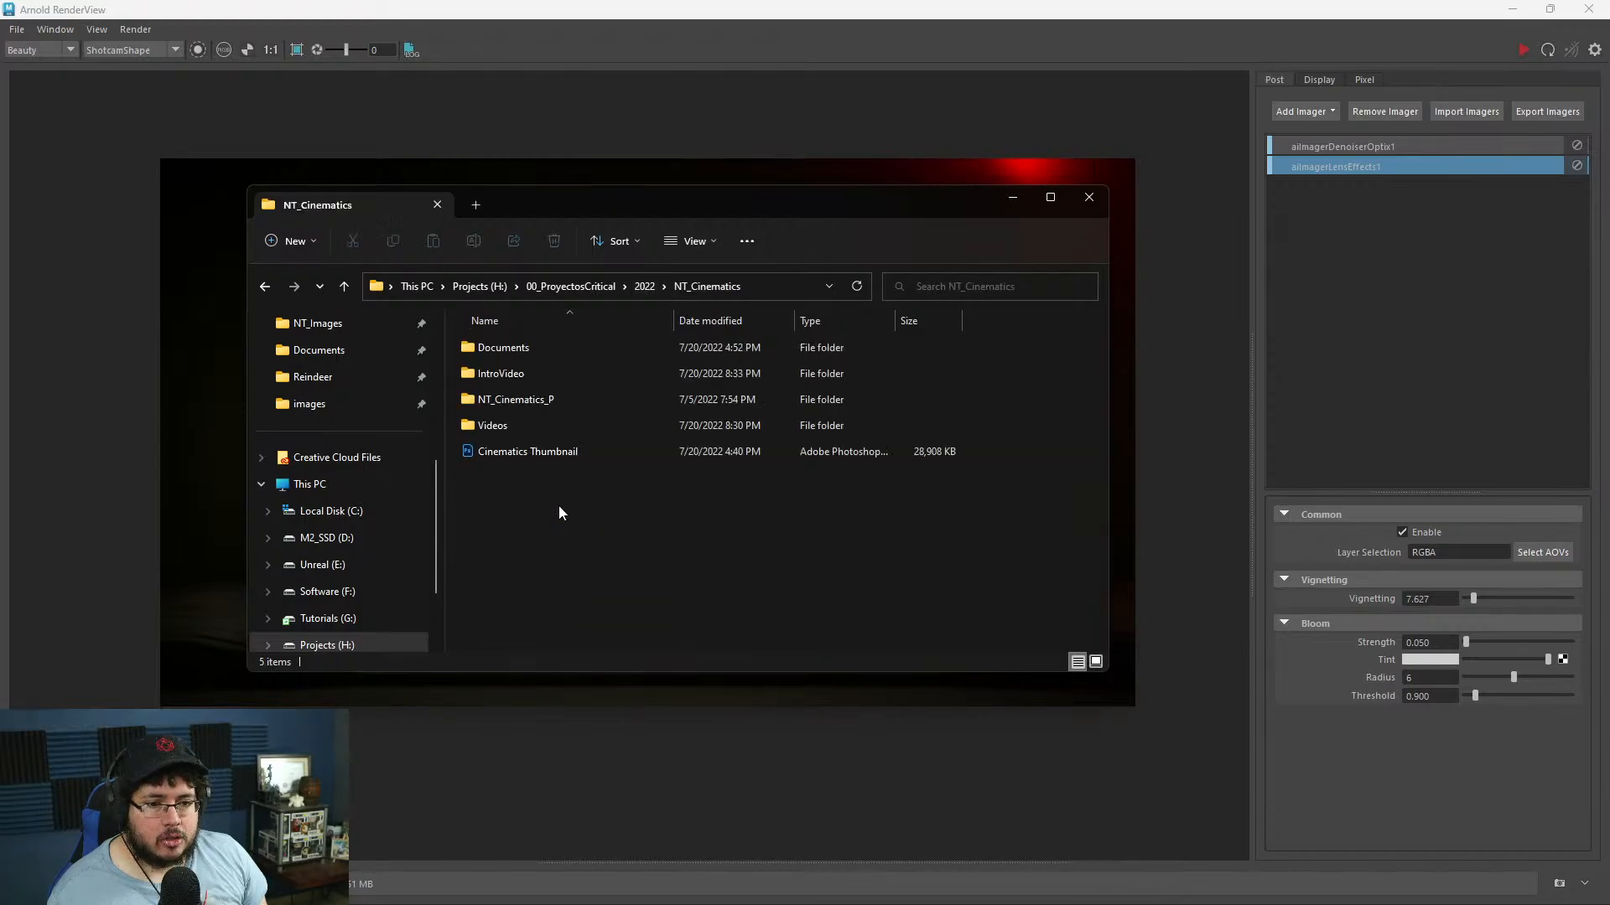
double_click(531, 401)
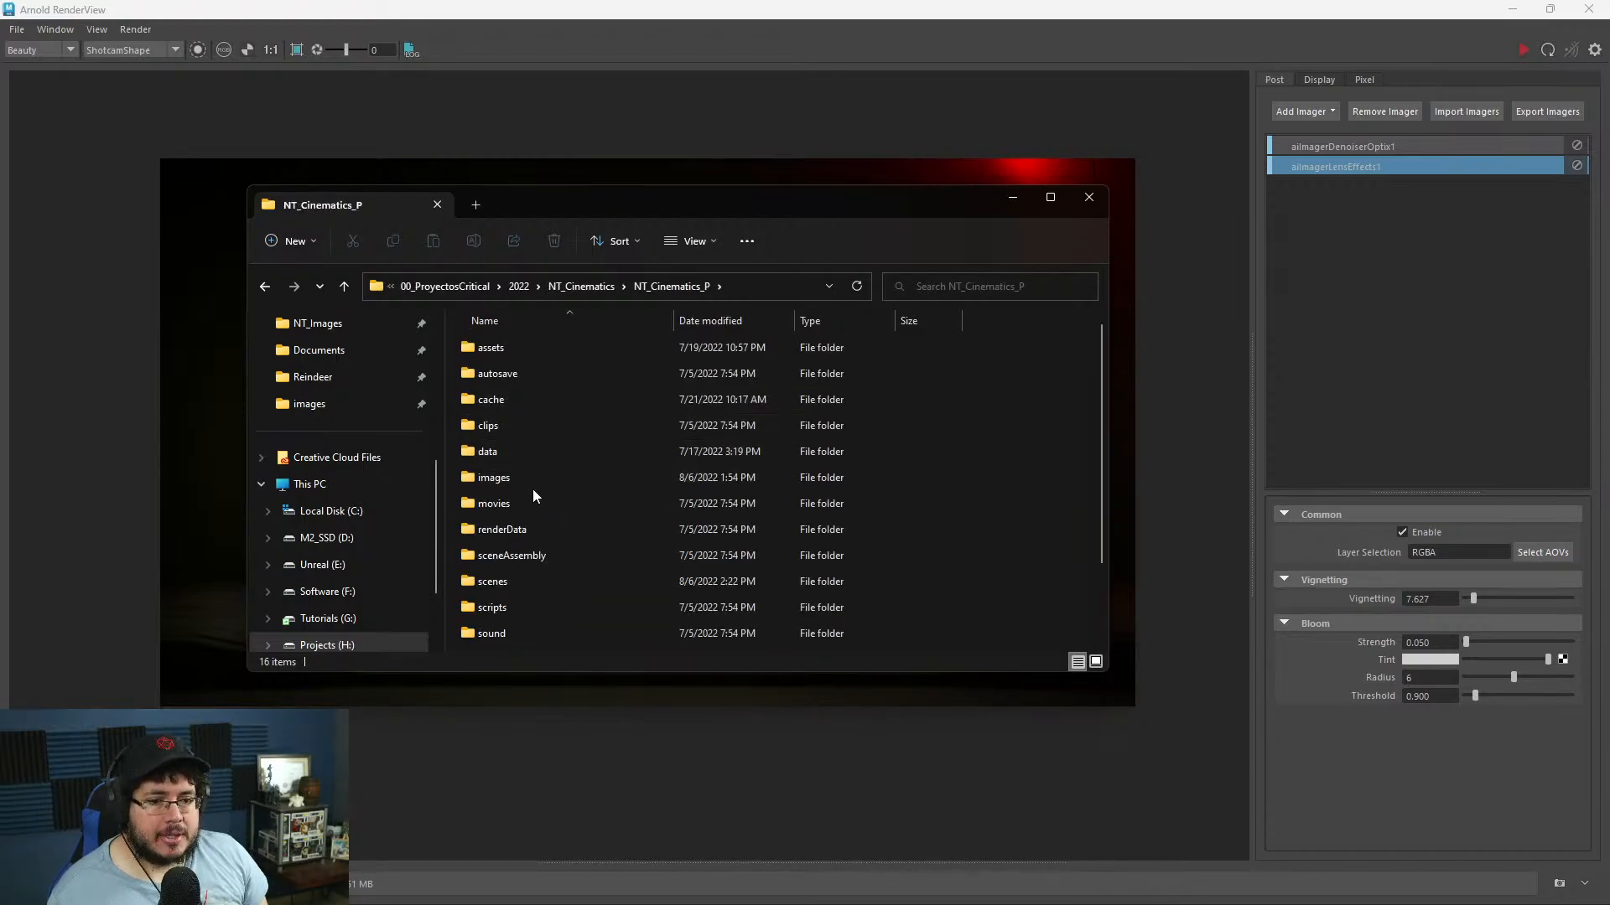
double_click(533, 484)
click(1050, 198)
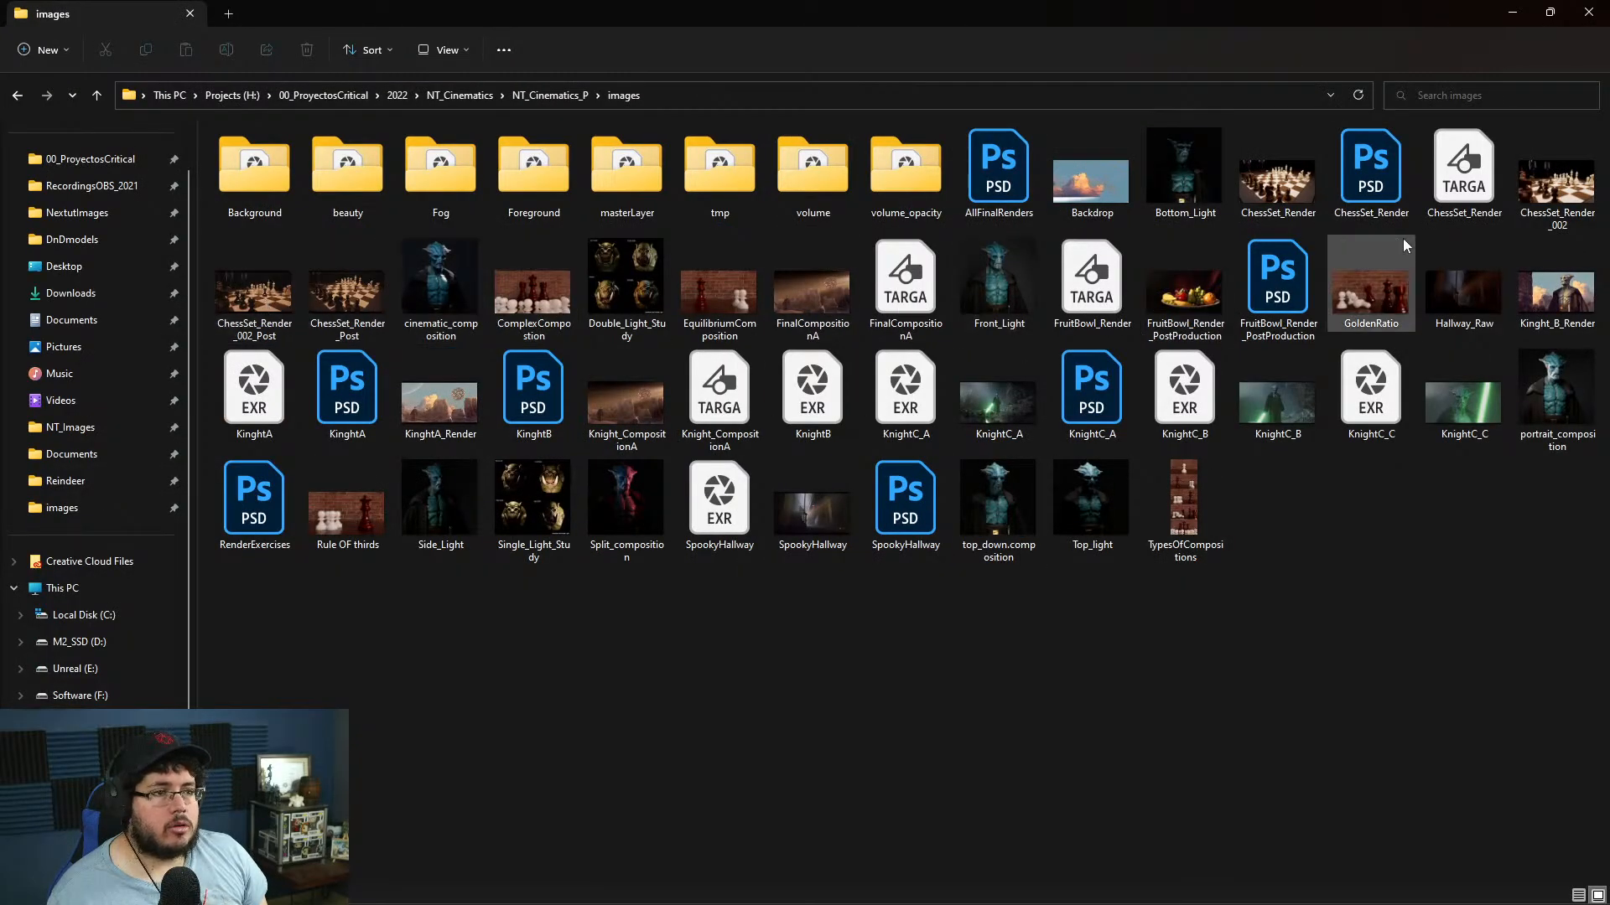
- Browse the cinematics renders one by one from Bottom_Light to Top_light, then close the image viewer
double_click(1182, 186)
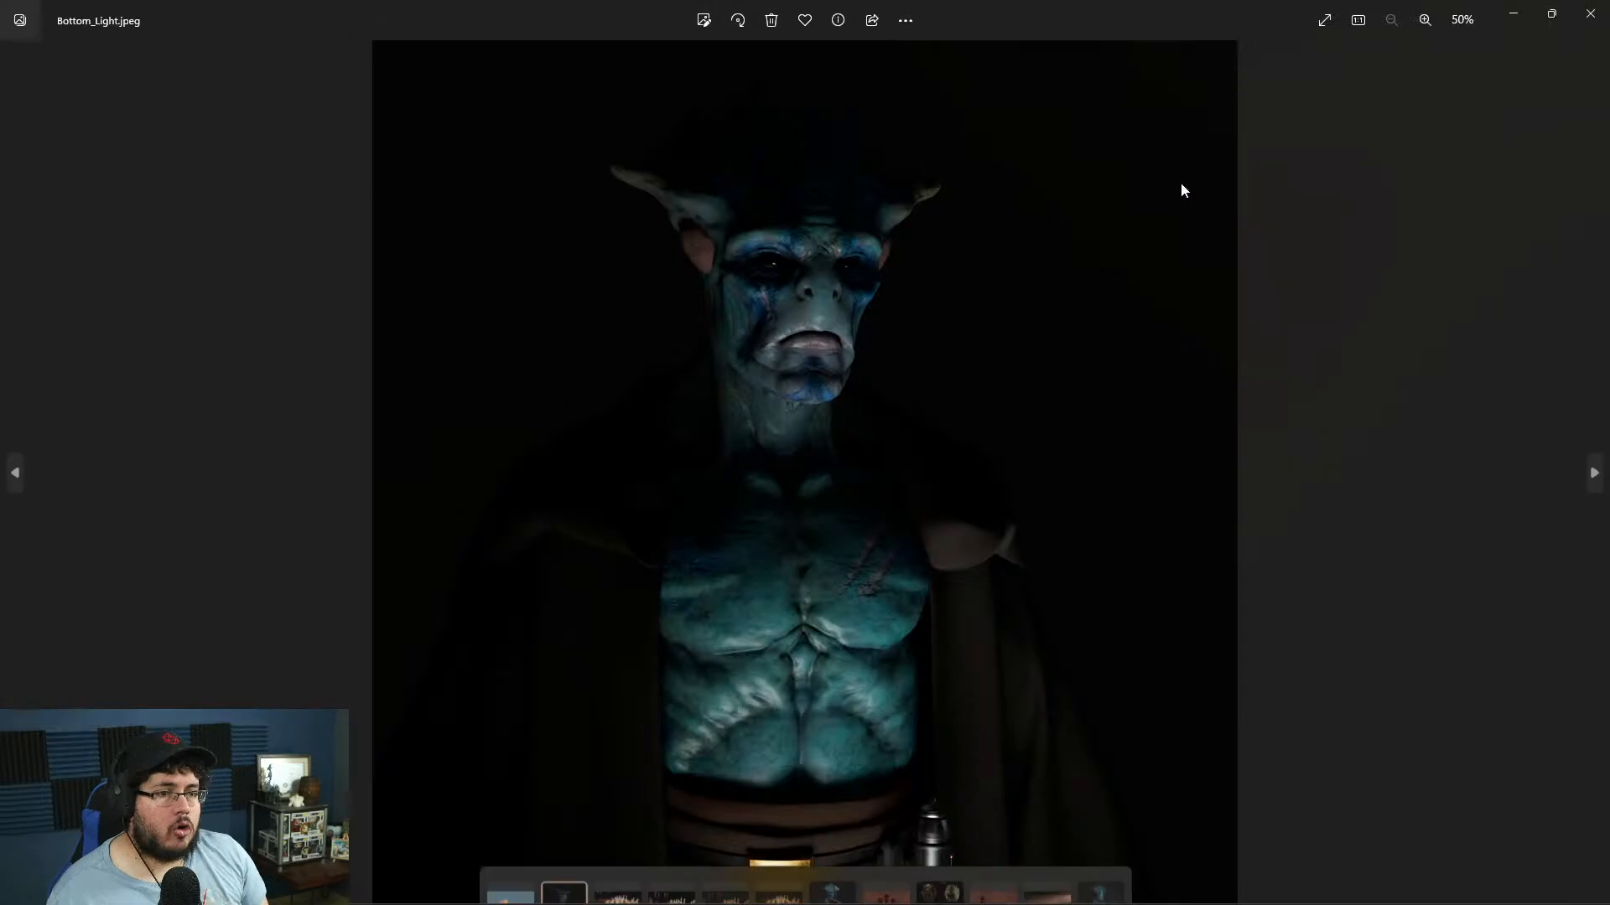
key(Right)
key(Right)
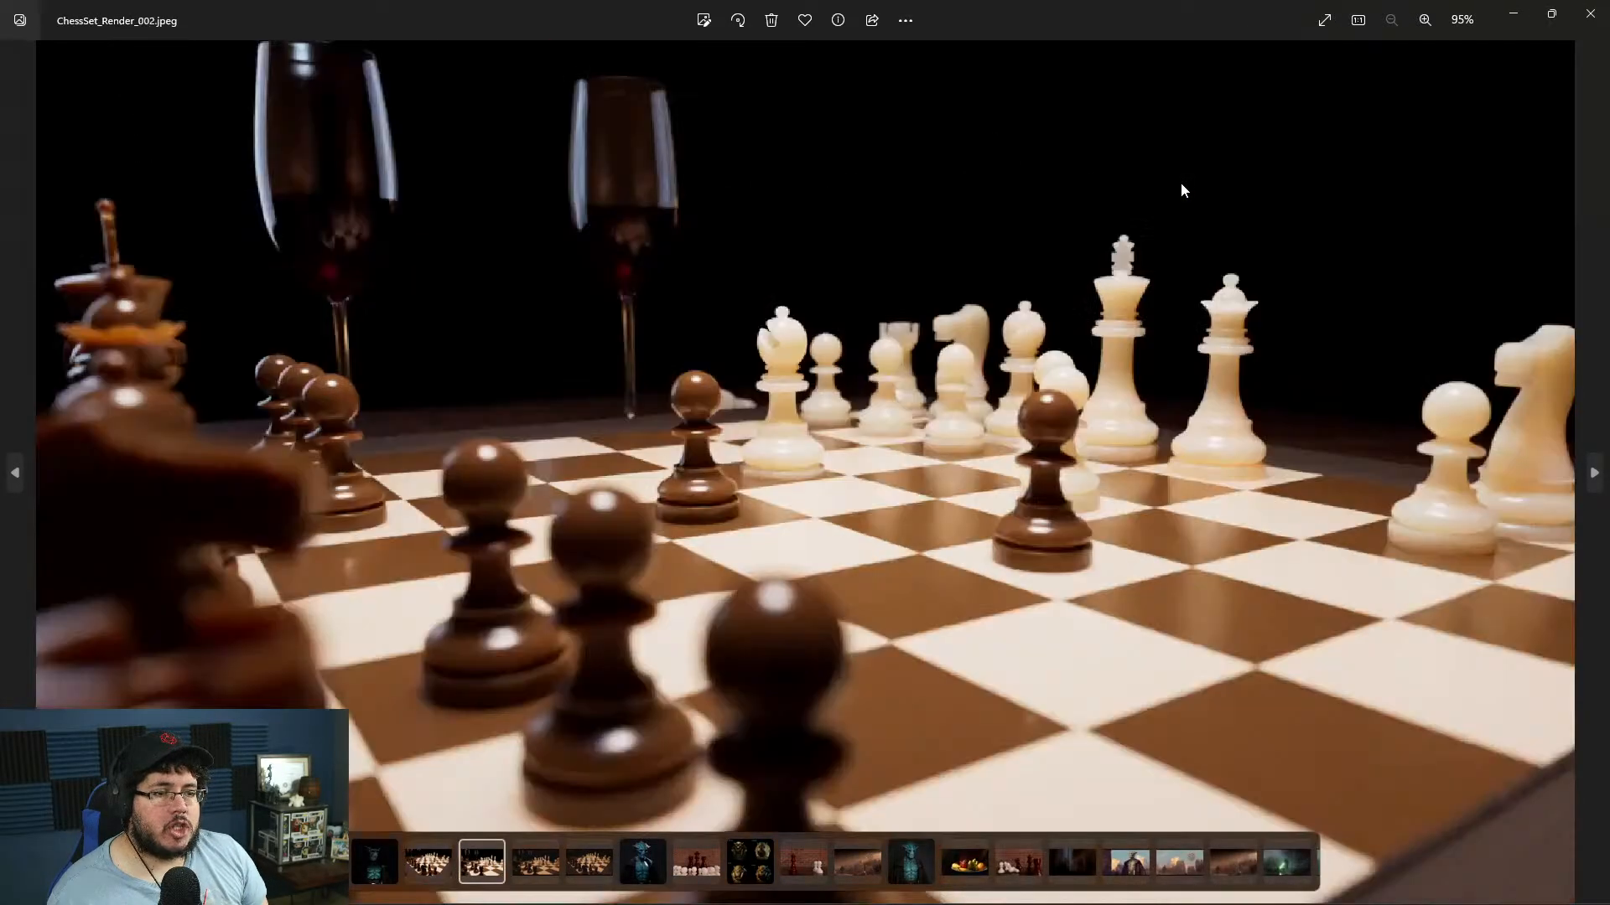
key(Right)
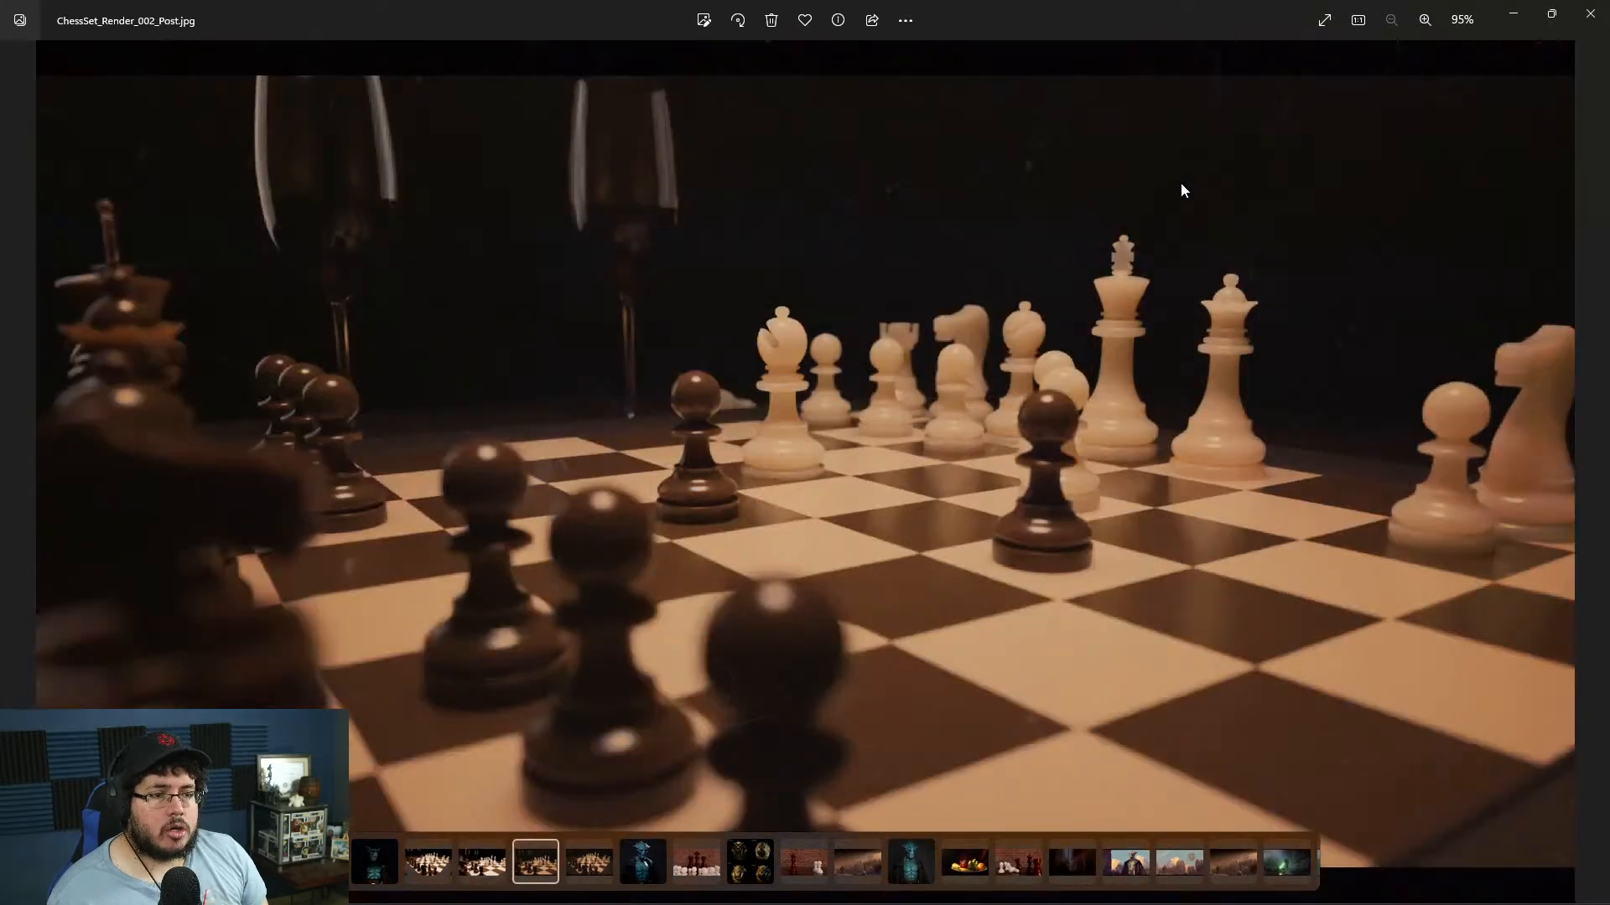
key(Right)
key(Right)
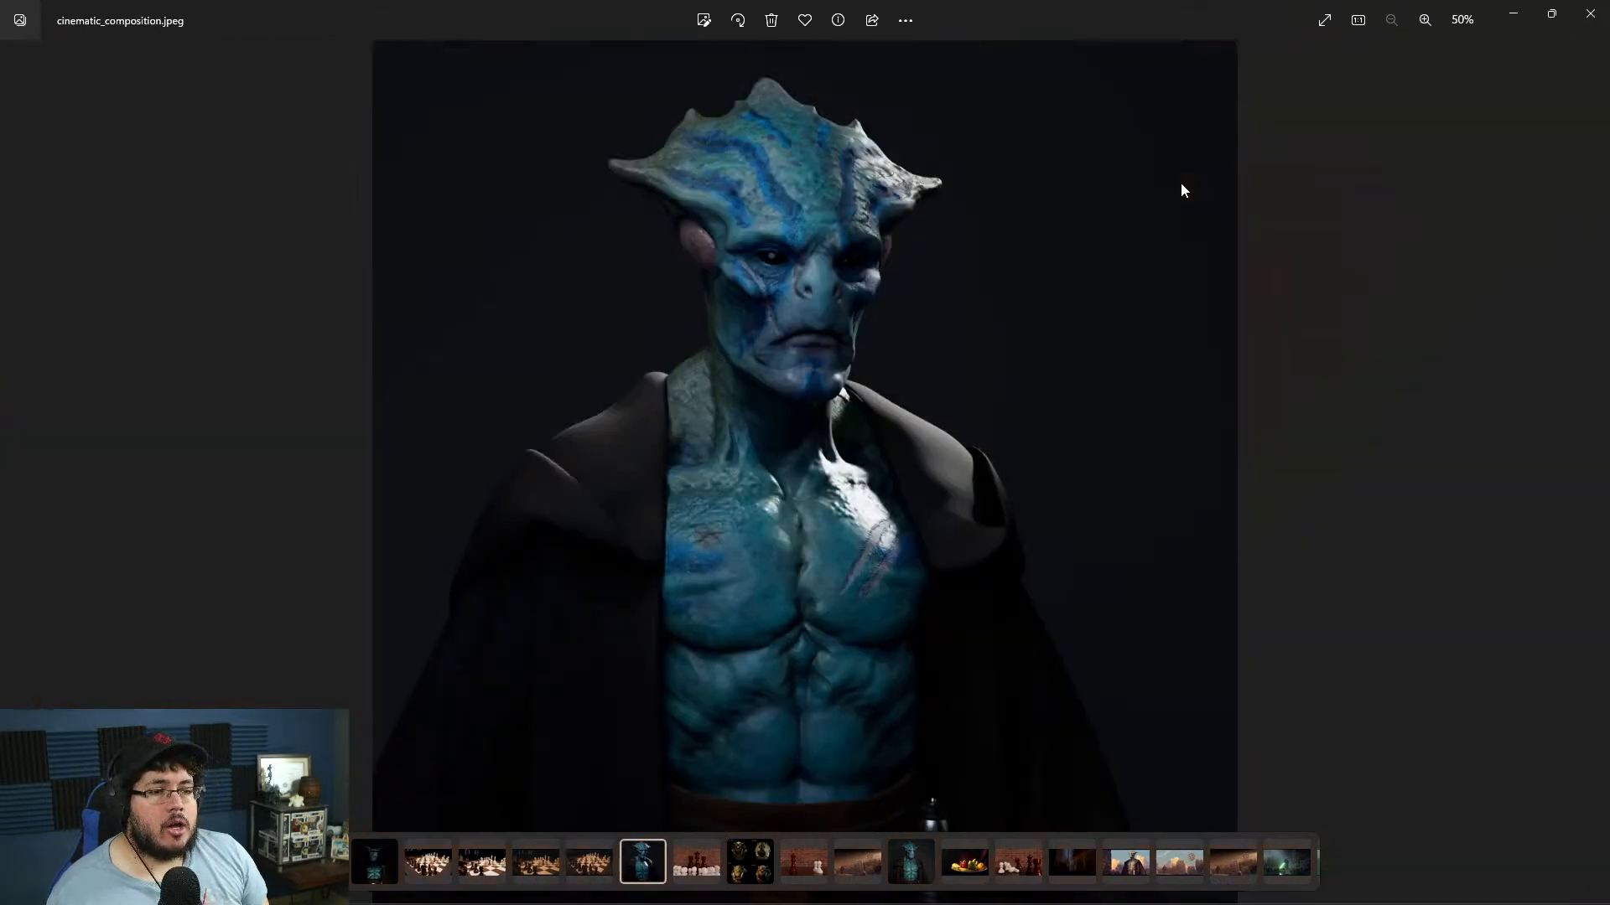
key(Right)
key(Right)
key(Right)
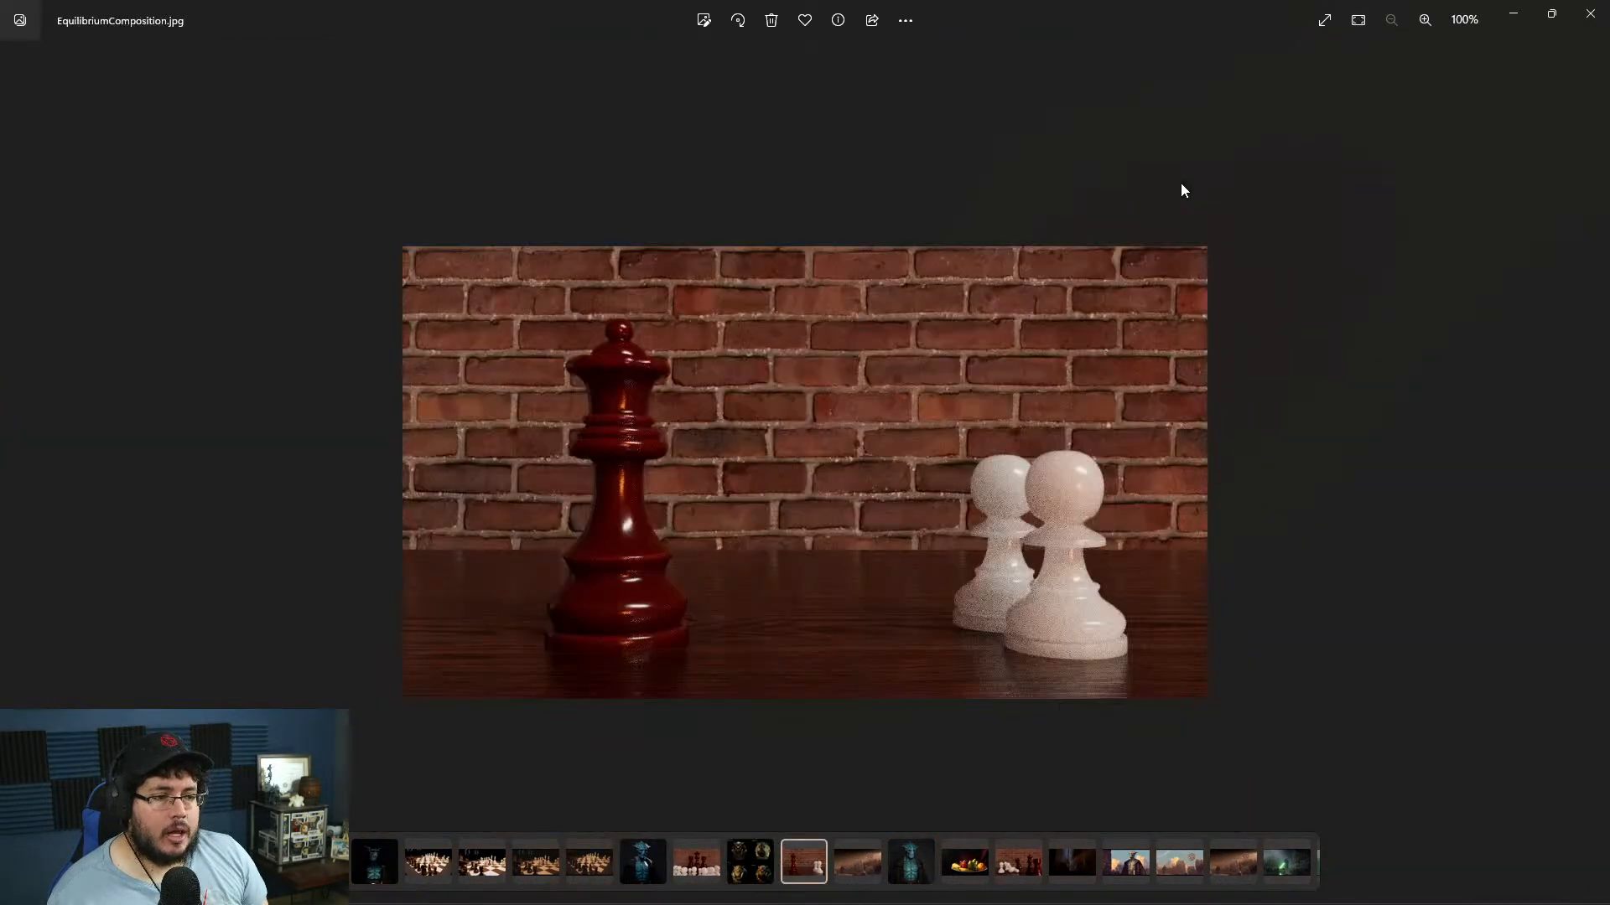
key(Right)
key(Right)
key(Right)
key(Right)
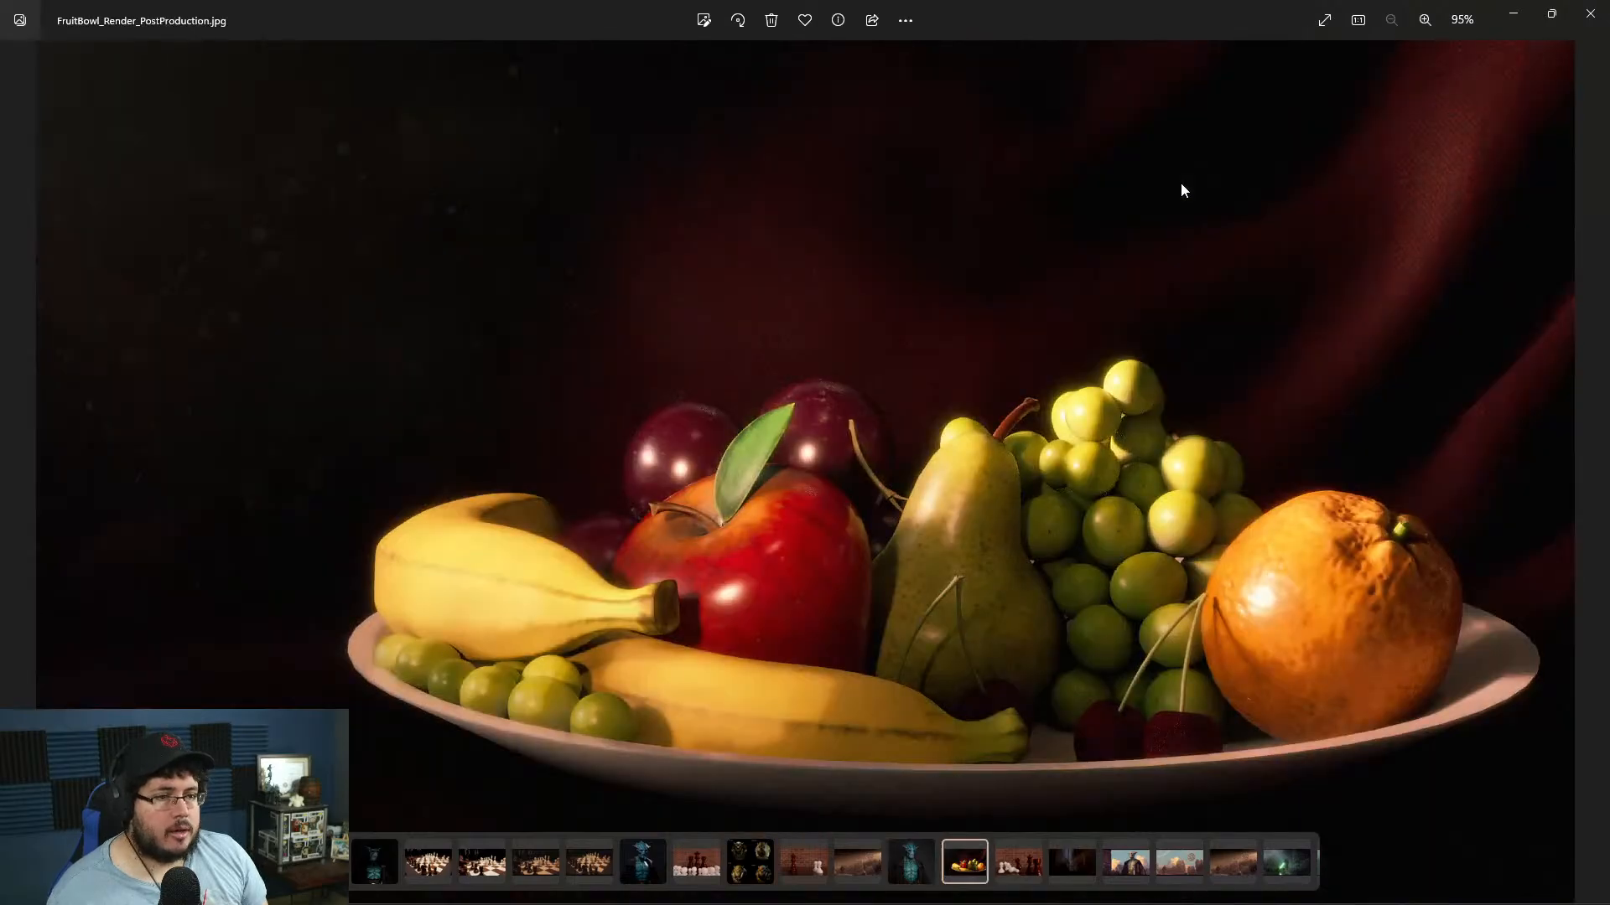
key(Right)
key(Right)
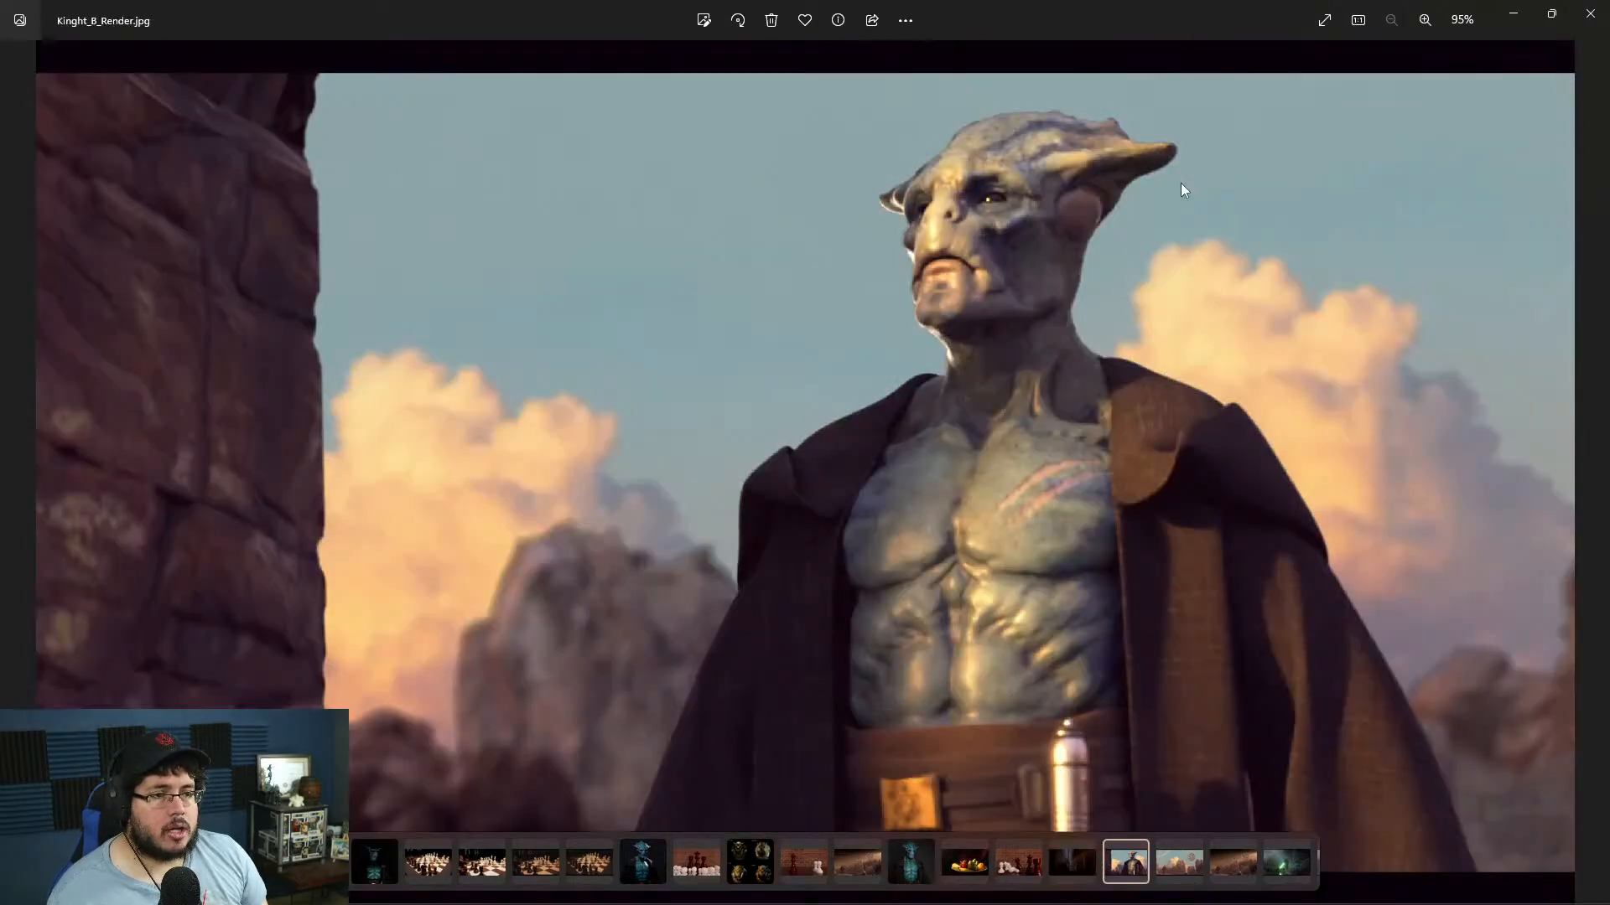
key(Left)
key(Right)
key(Right)
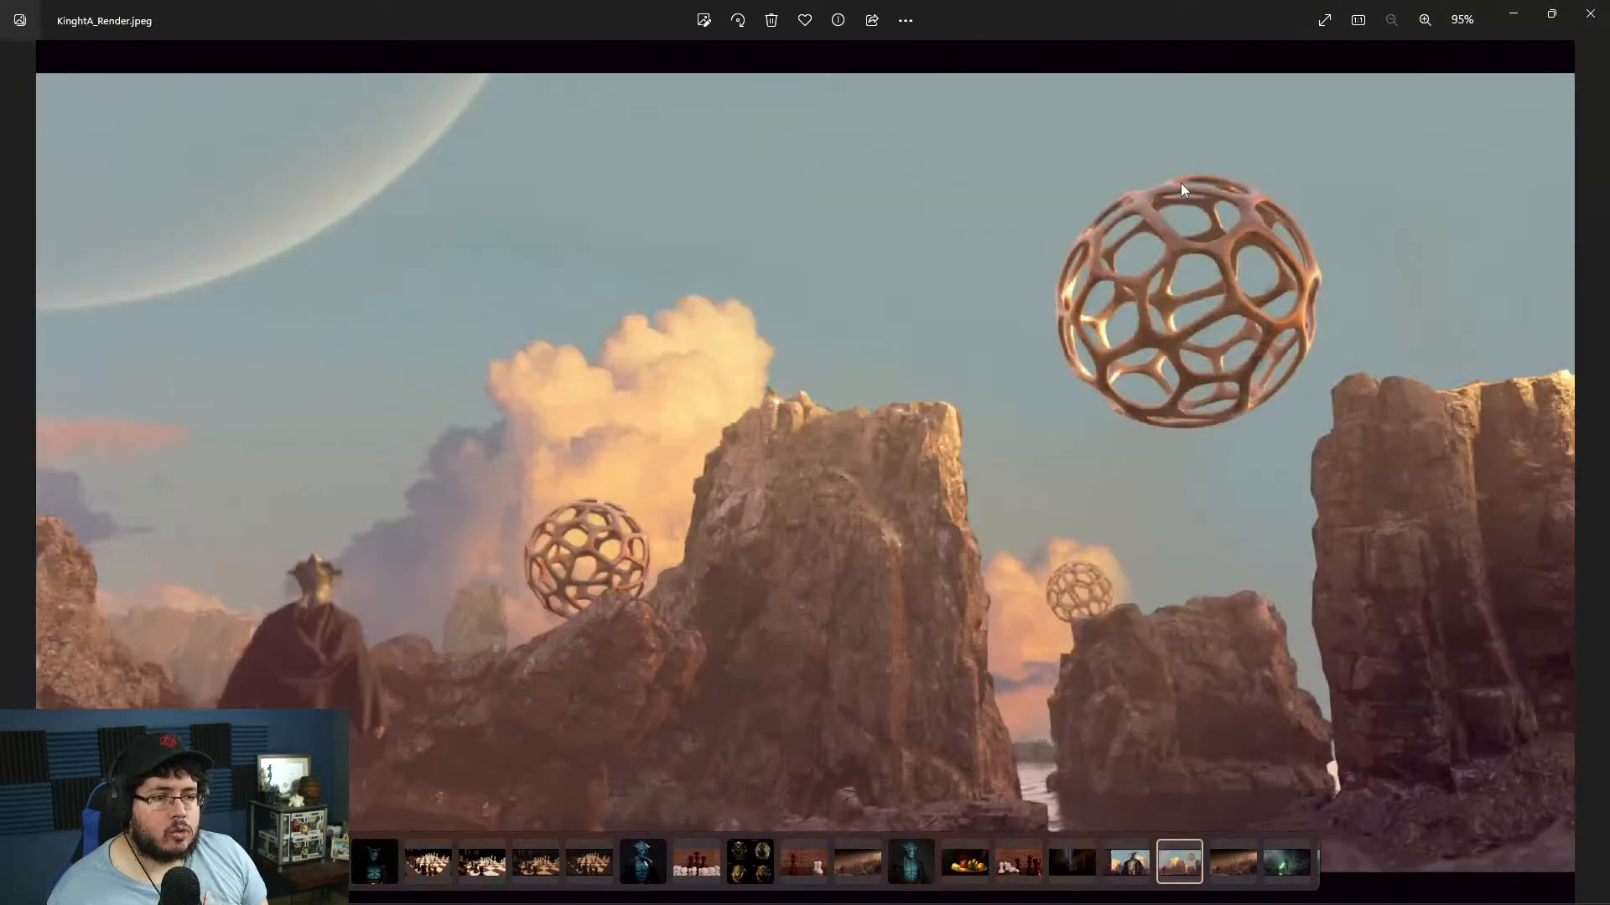
key(Right)
key(Right)
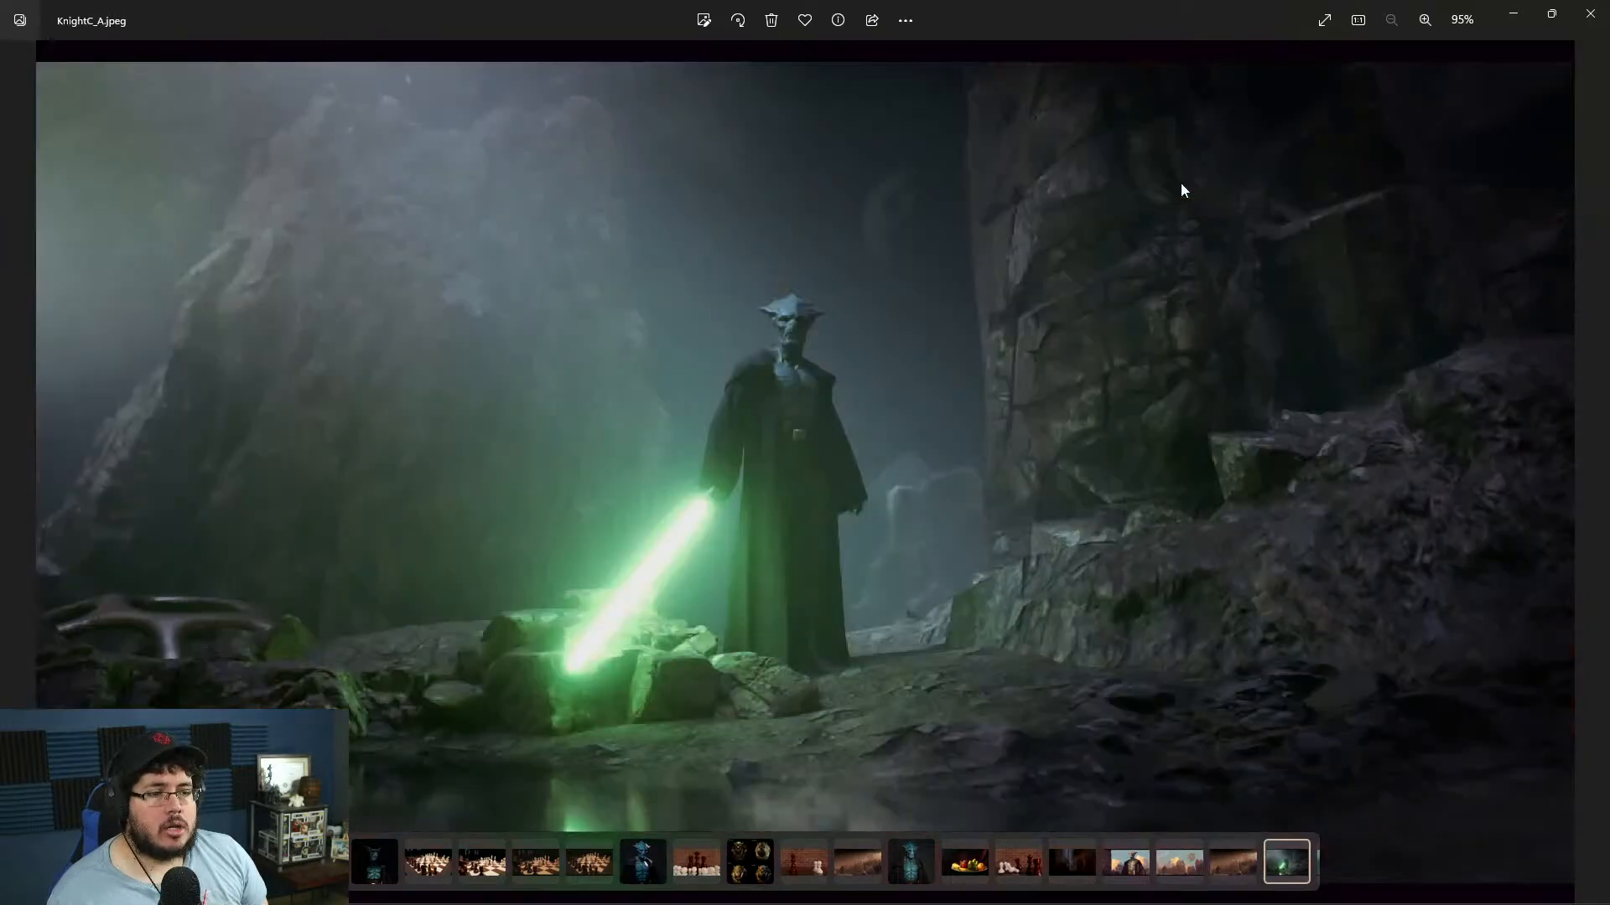
key(Right)
key(Right)
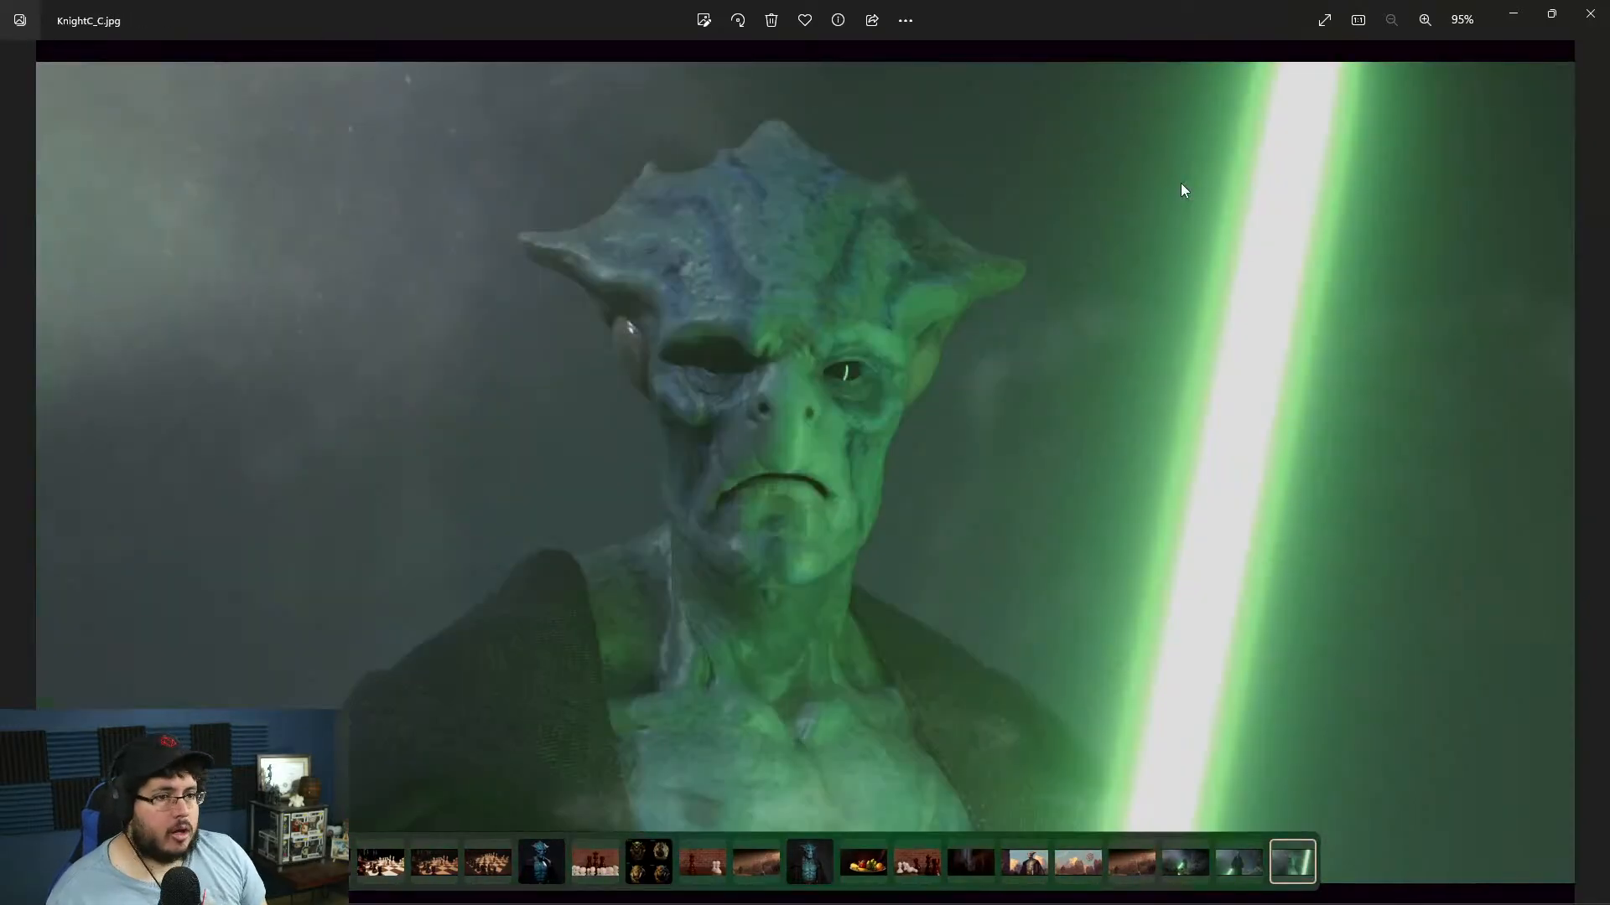
key(Right)
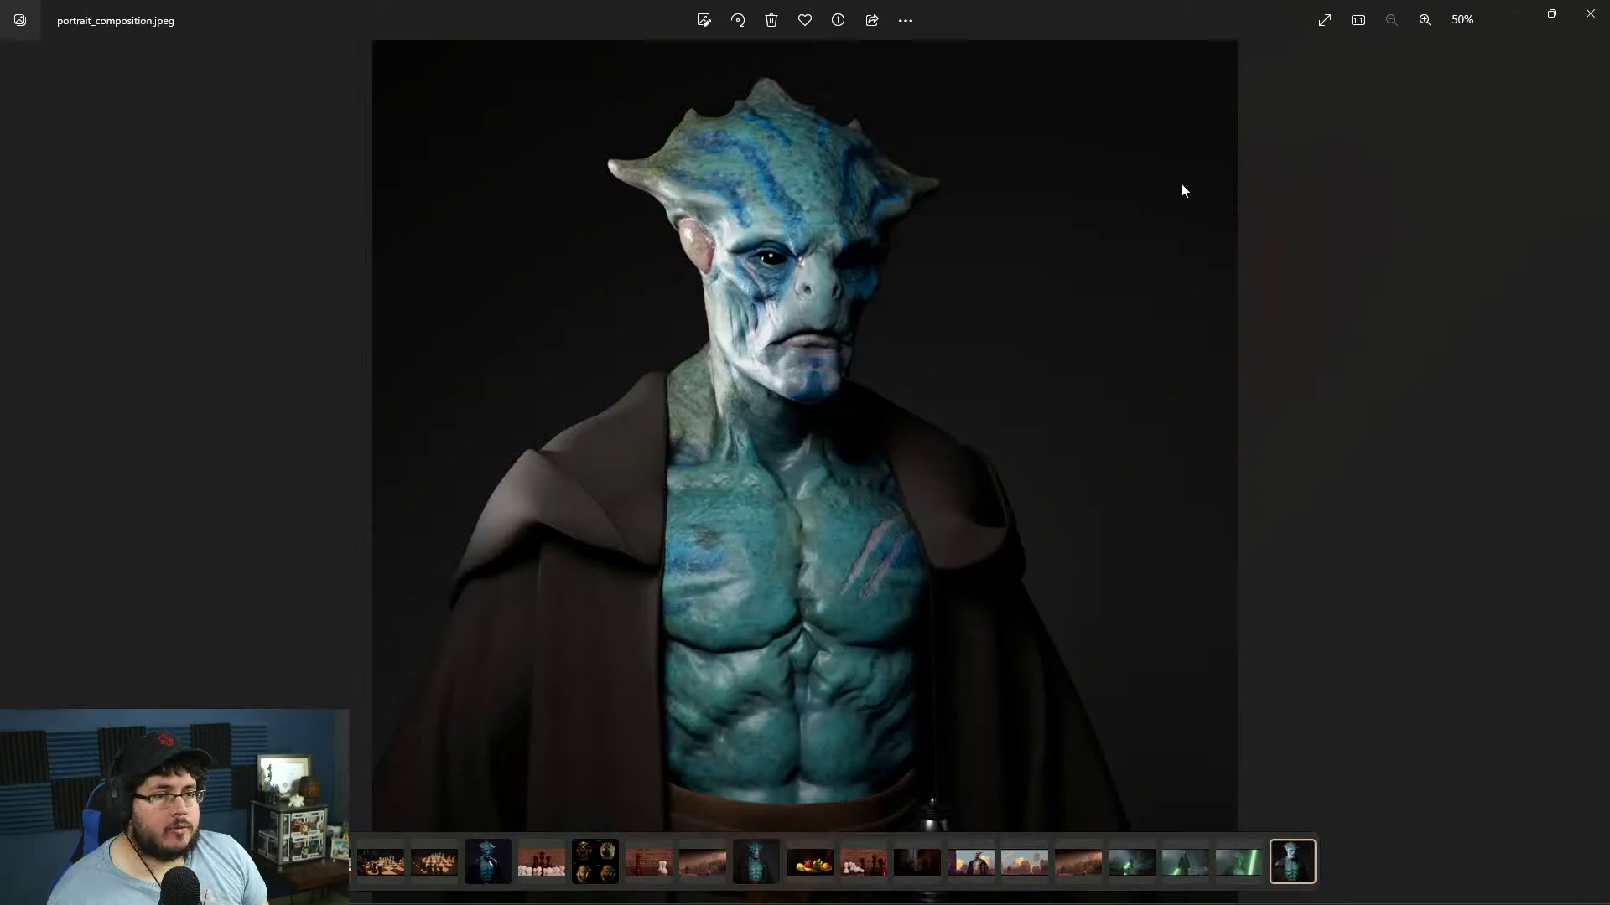
key(Right)
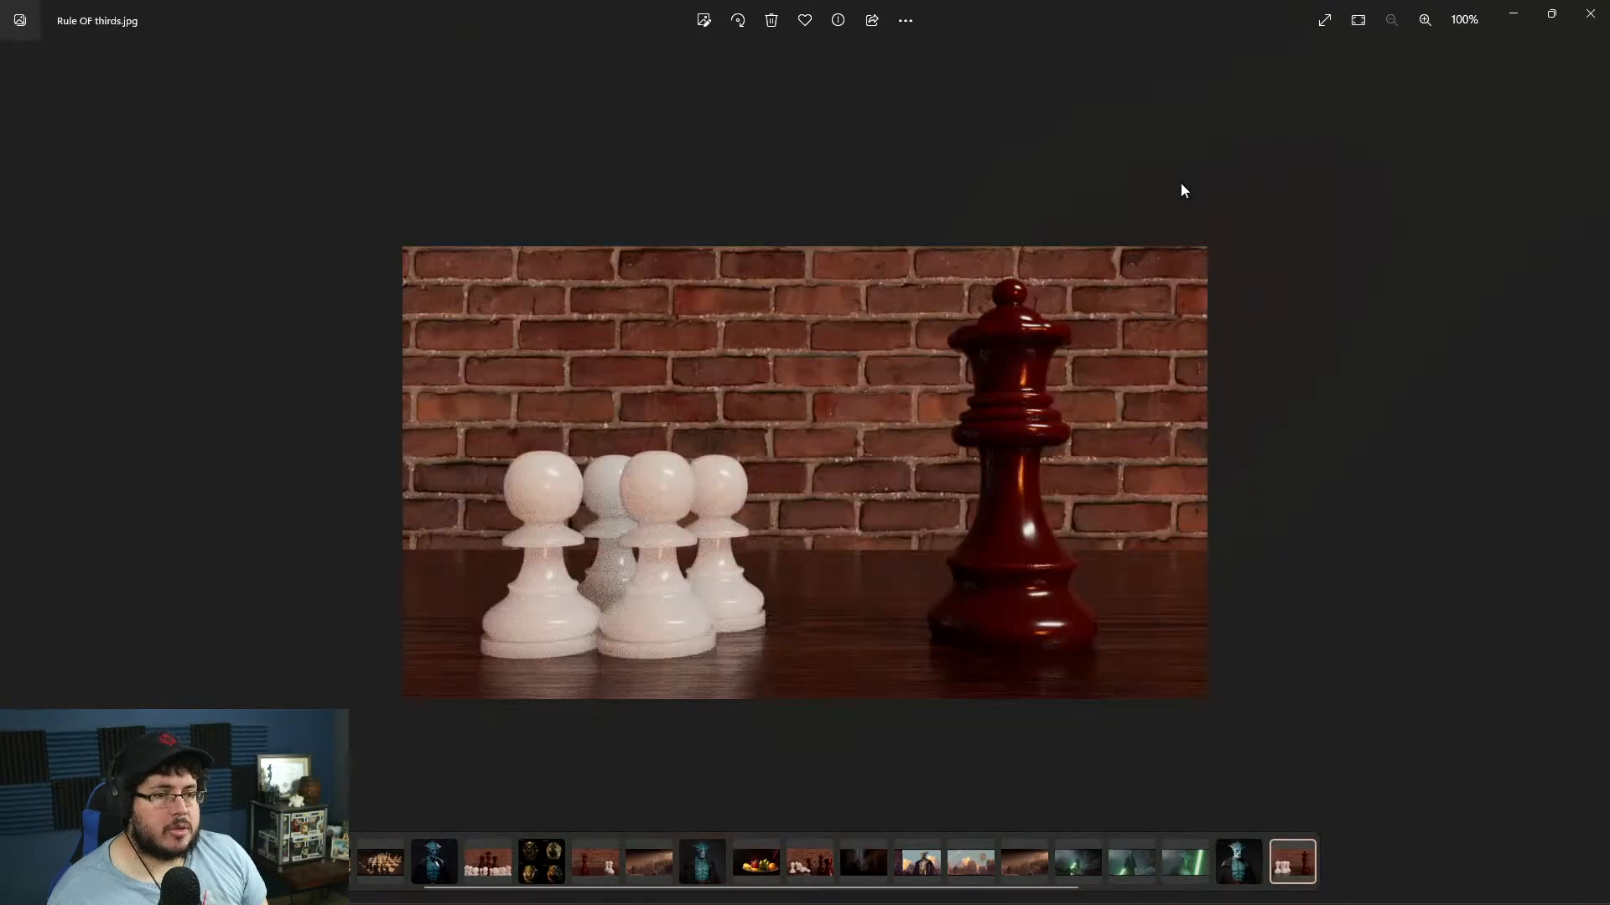
key(Right)
key(Right)
key(Right)
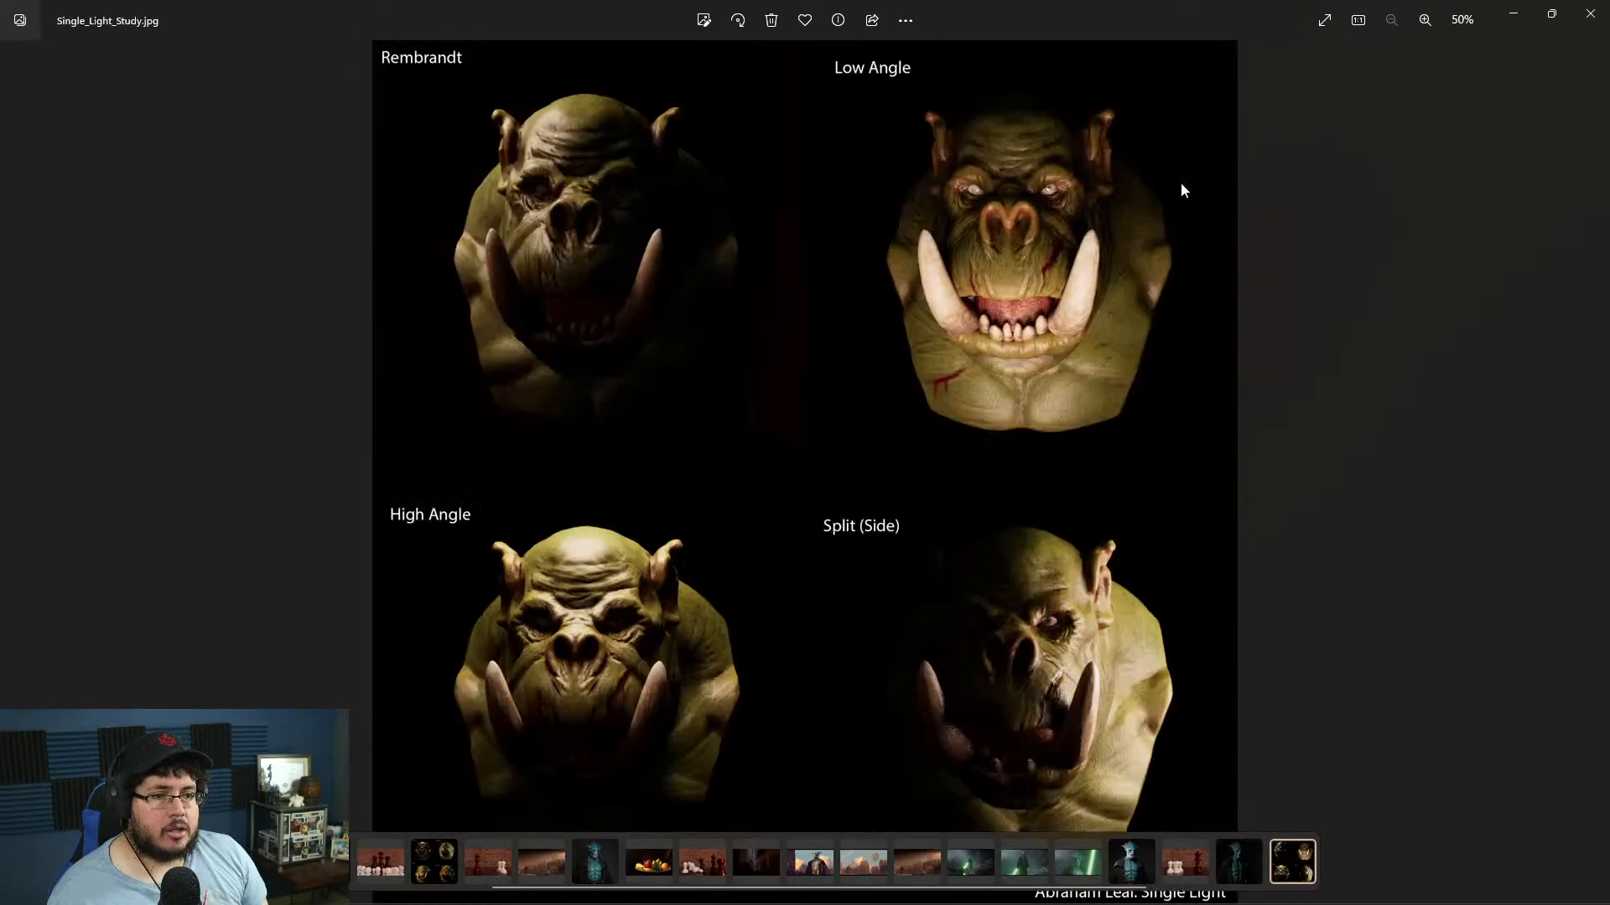
key(Right)
key(Right)
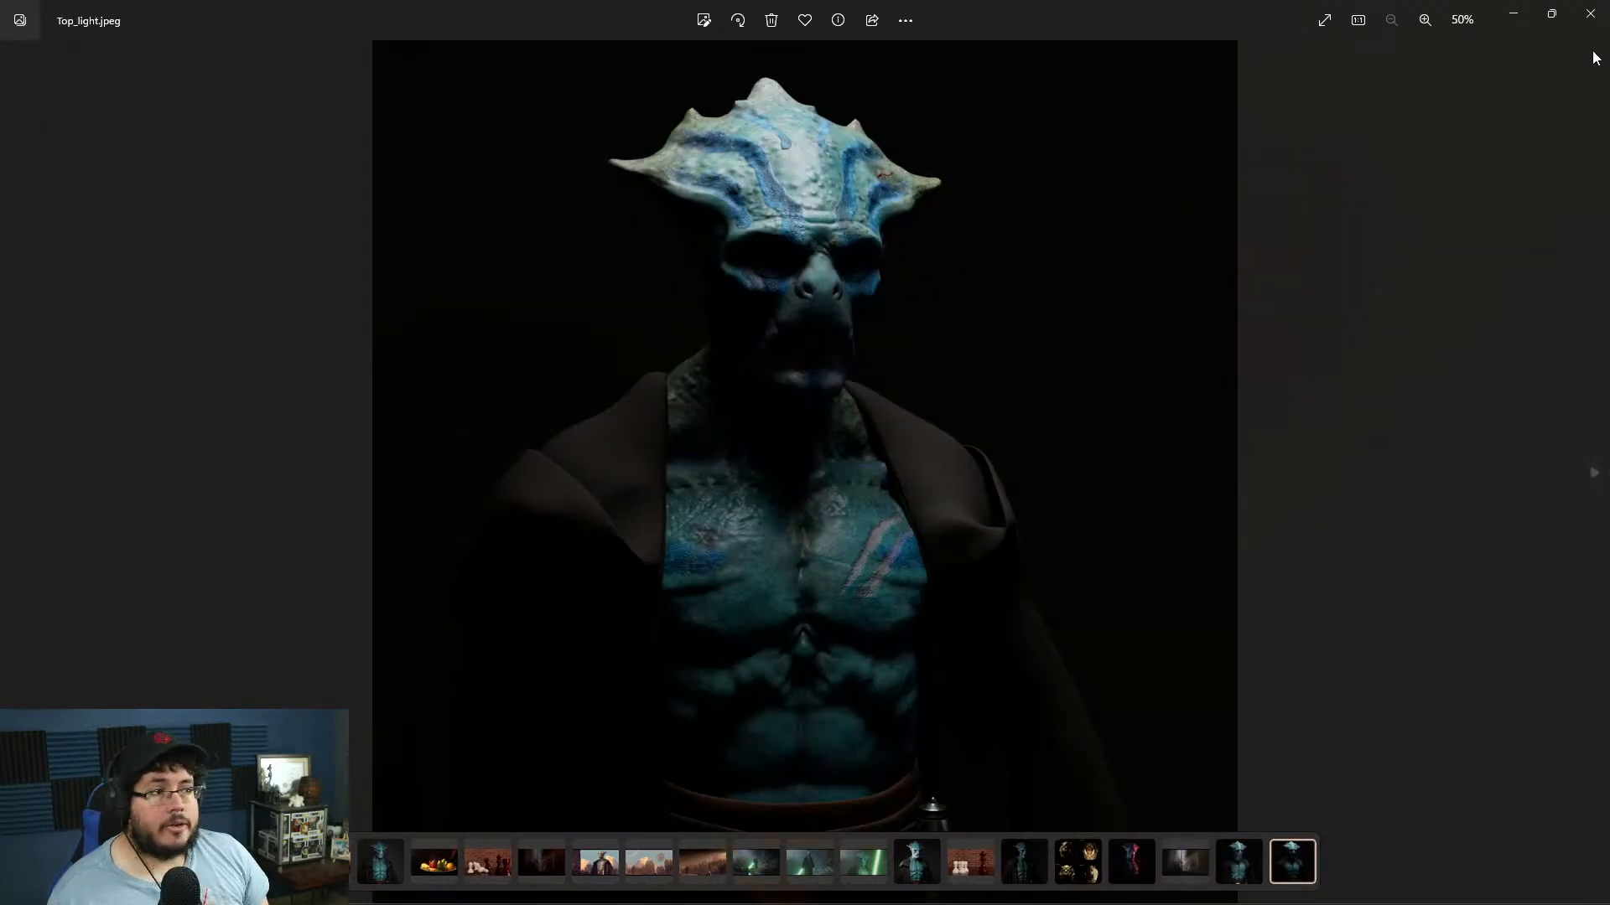
click(1591, 14)
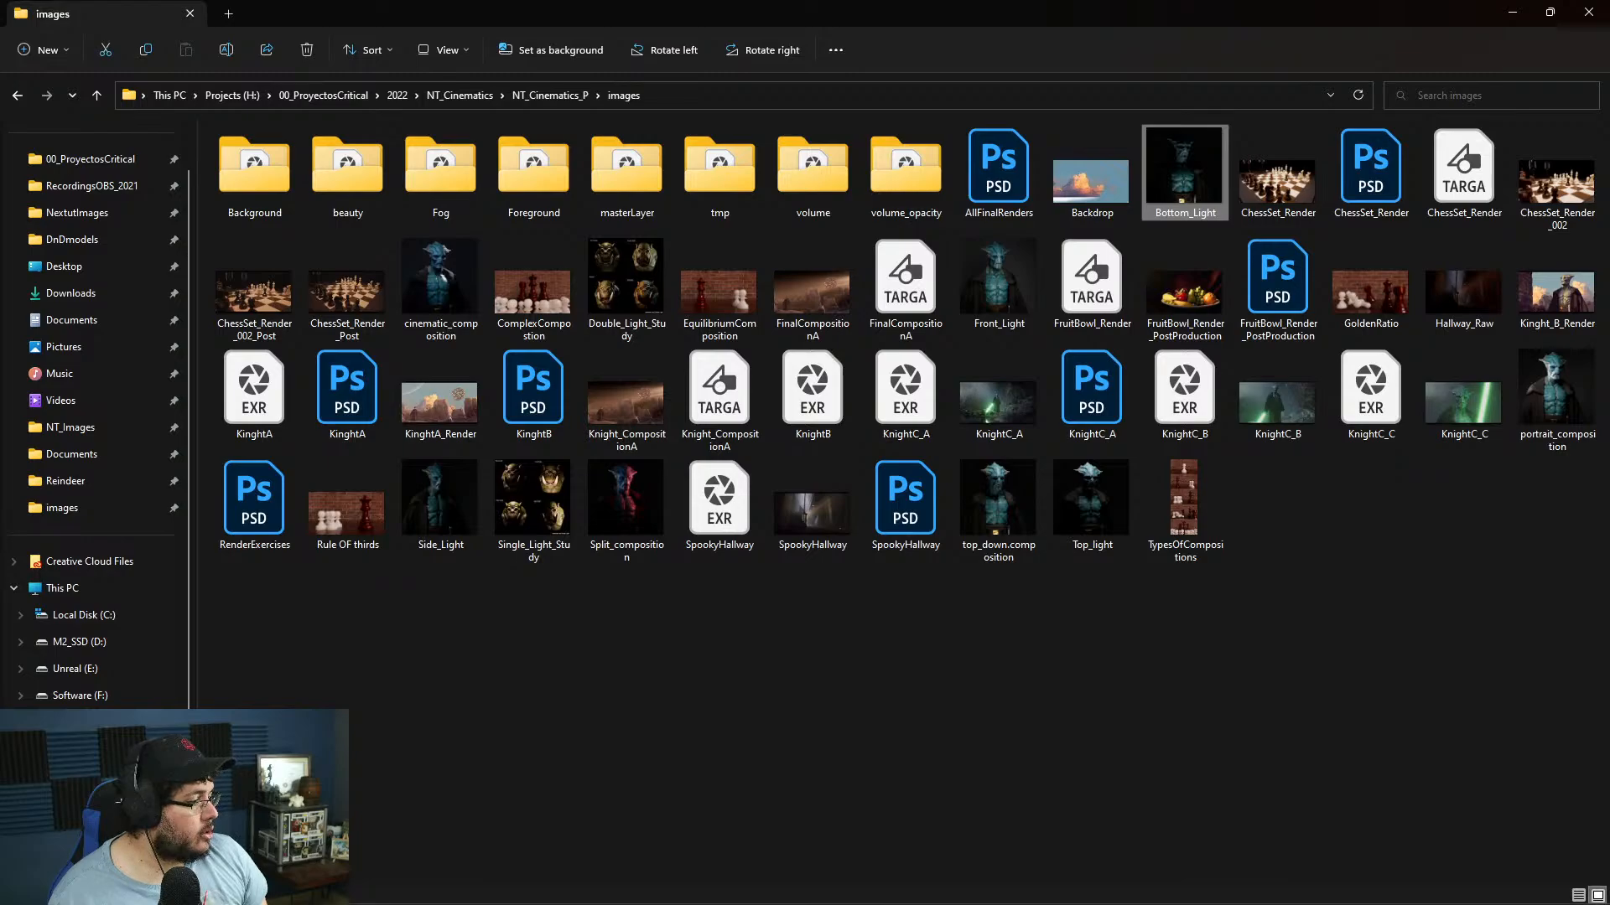
- Switch back to Maya's main window and review the Arnold visibility and export attributes of the selected tunnel panel
click(1512, 13)
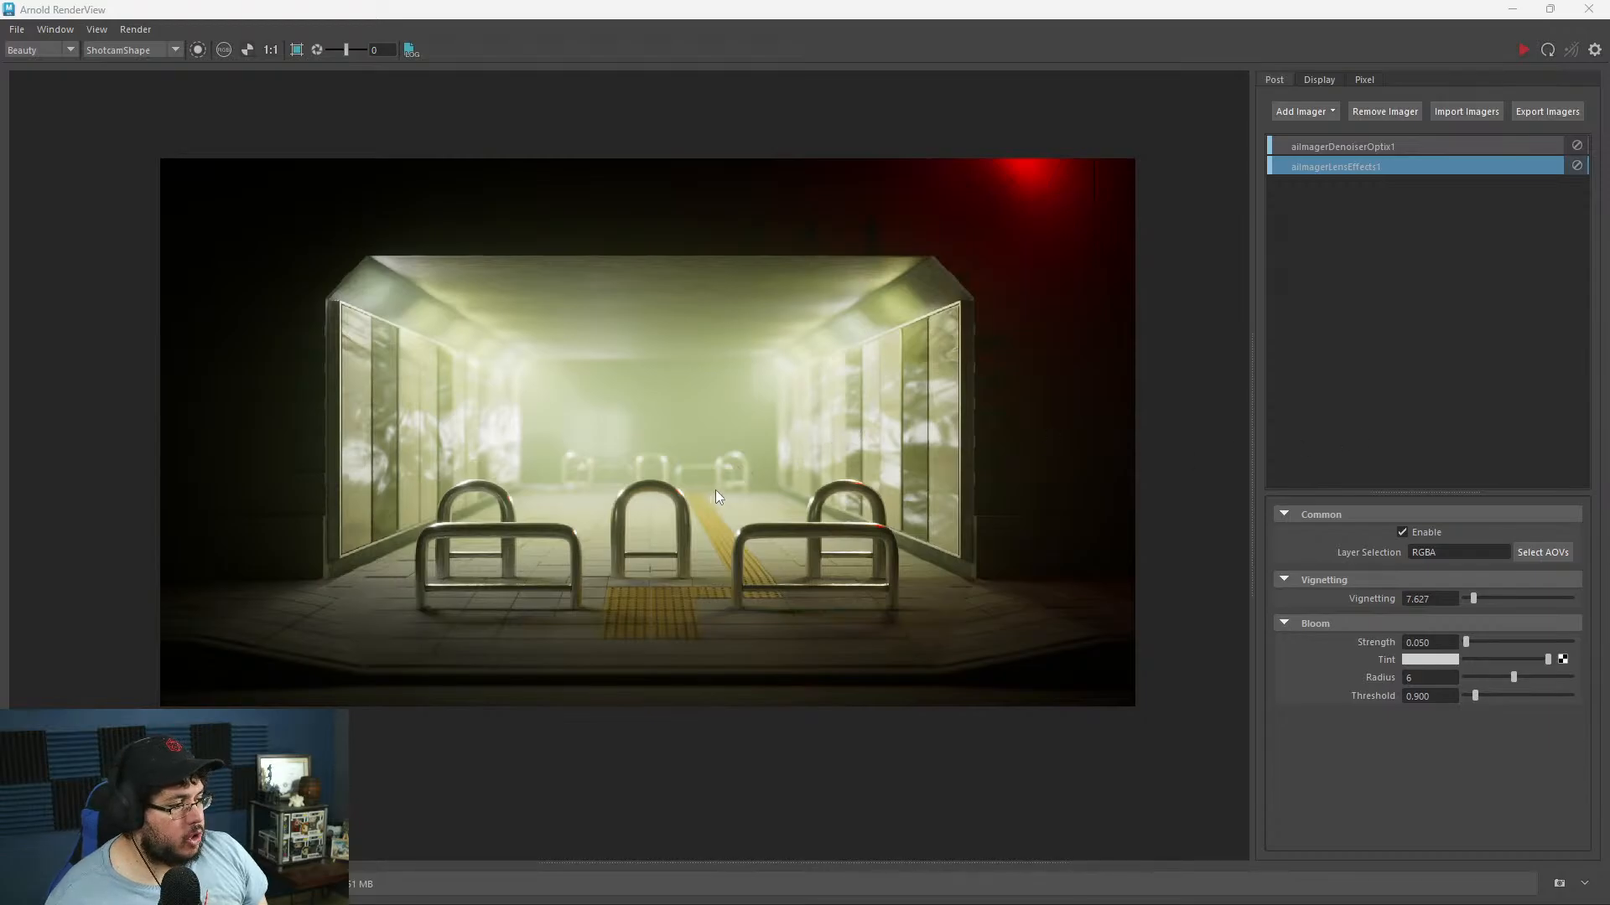
click(1509, 9)
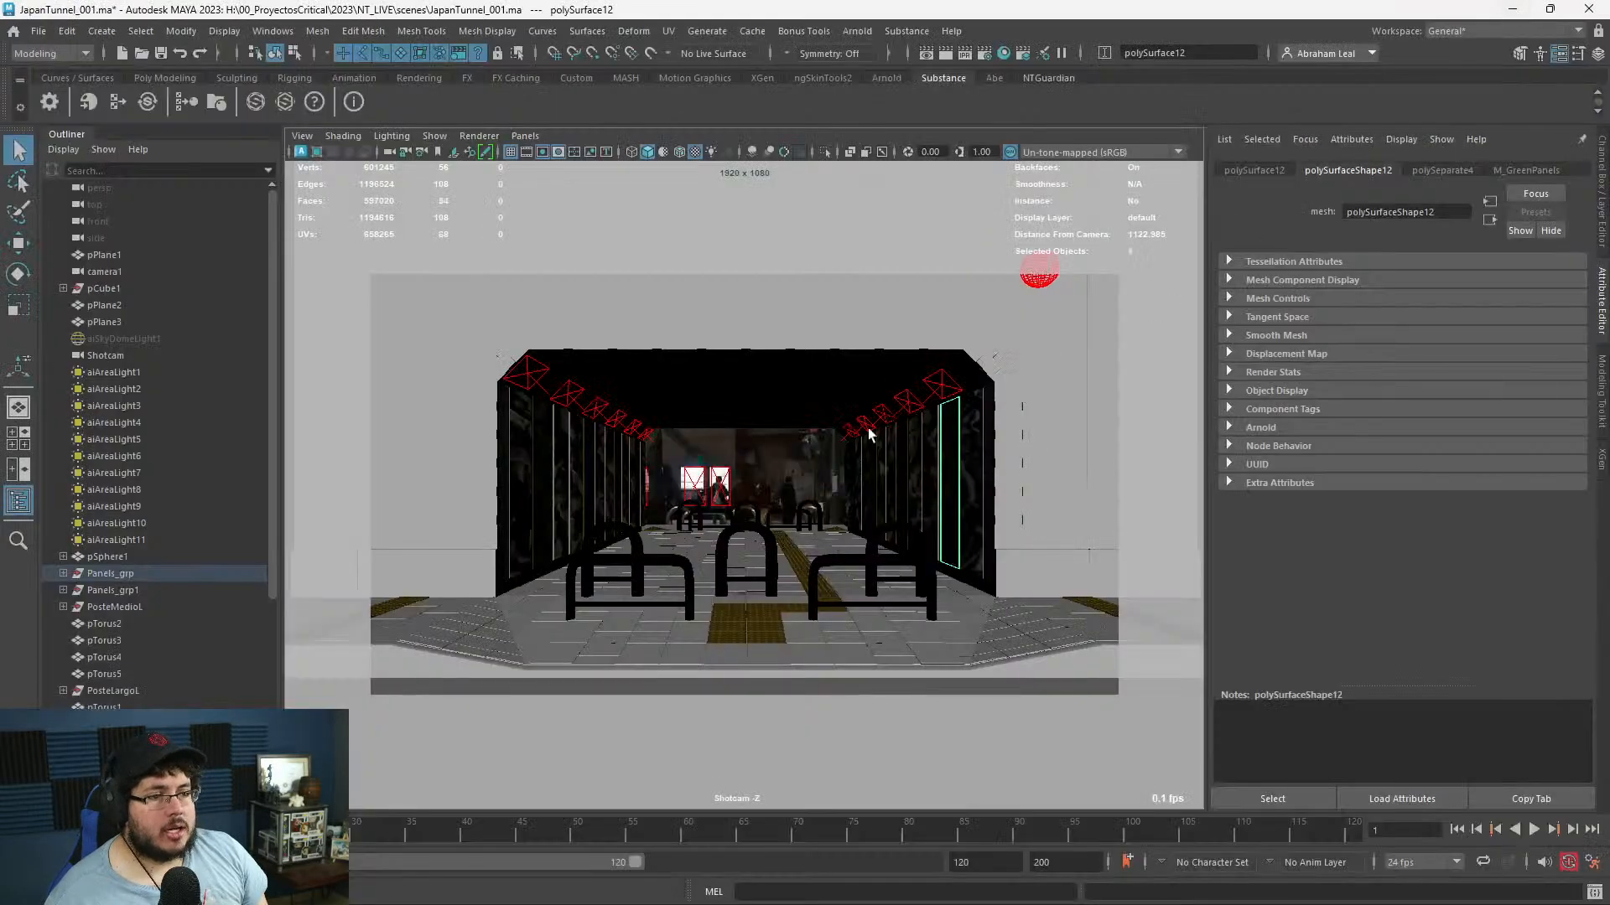
click(1229, 427)
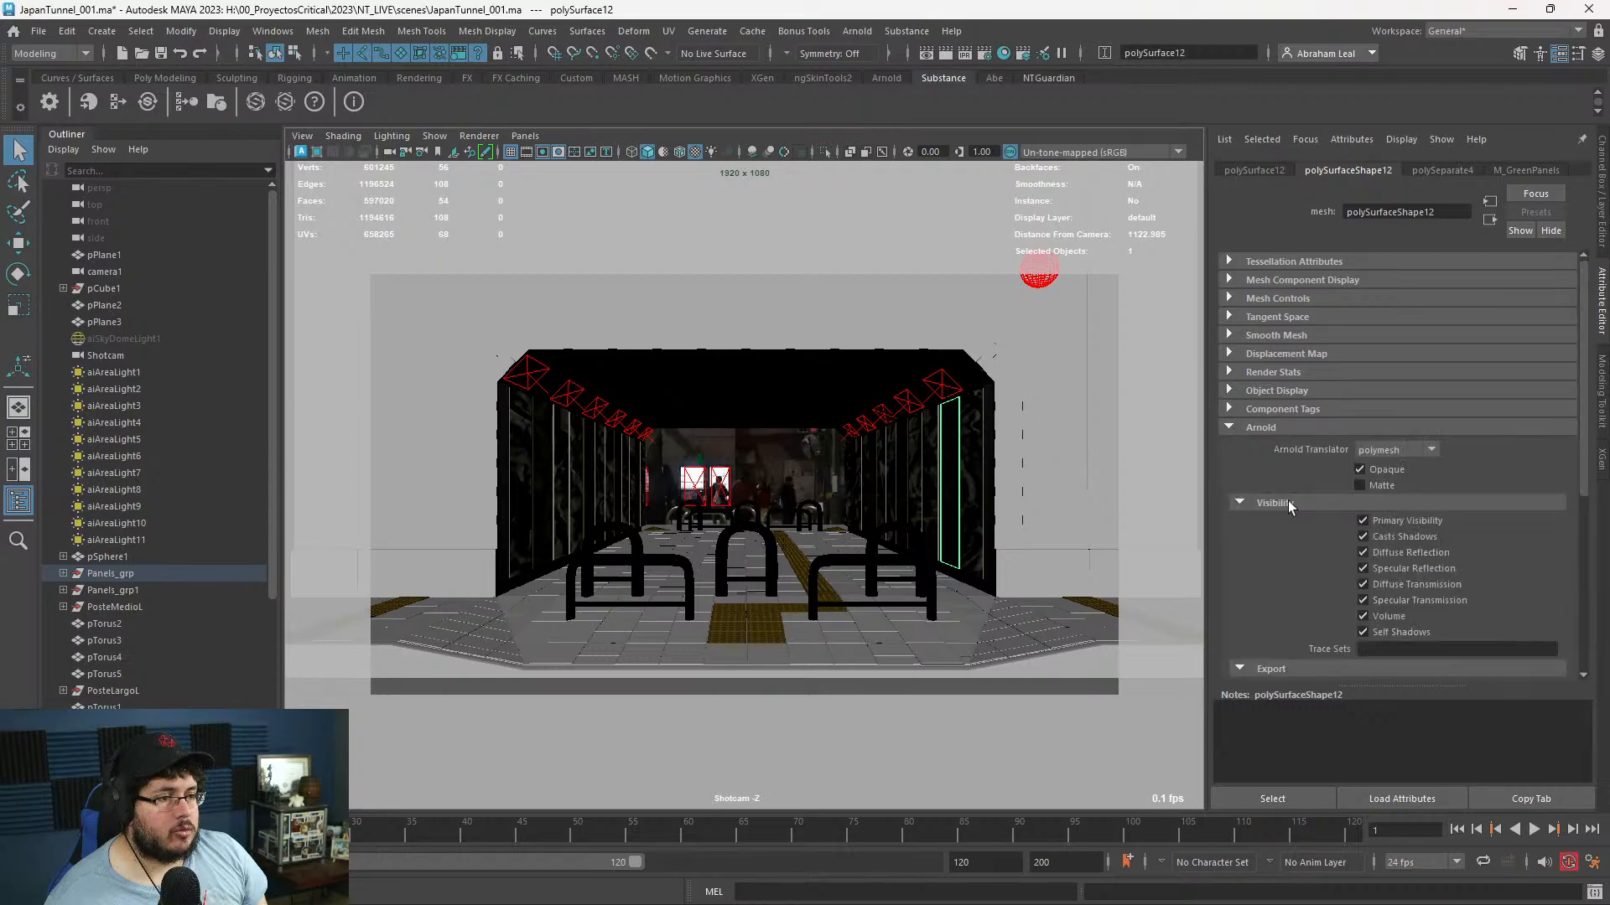
scroll(1342, 537, down, 3)
scroll(1358, 555, down, 2)
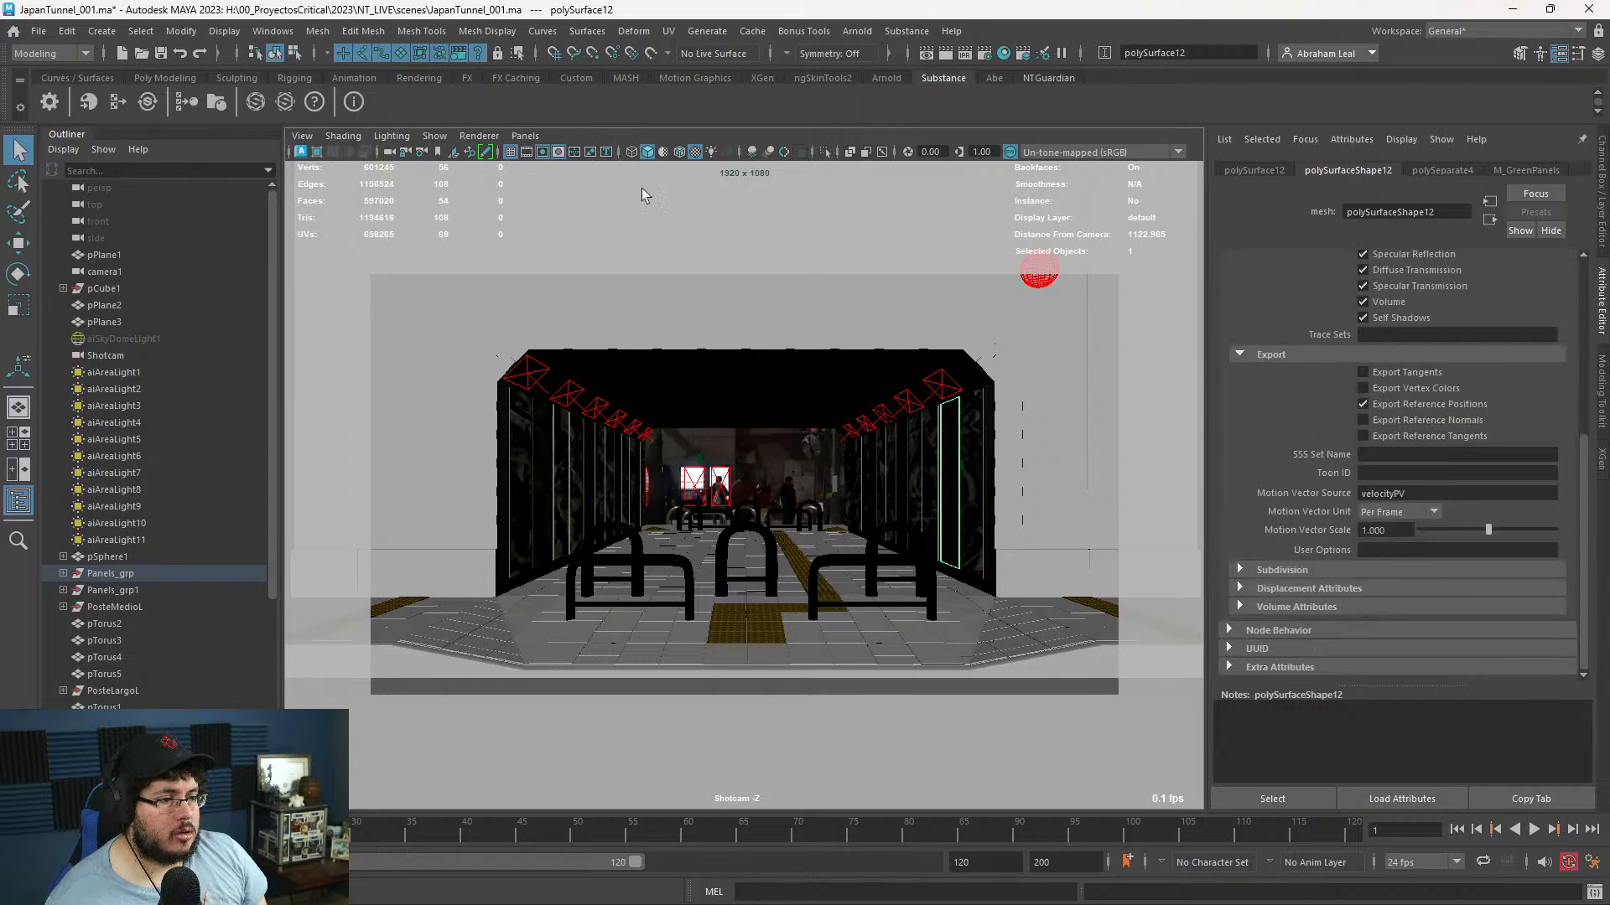
- Set the Arnold aperture size of the Shotcam camera to 0.5 and rerun the render in Arnold RenderView
click(382, 154)
scroll(1383, 548, down, 5)
scroll(1382, 549, down, 3)
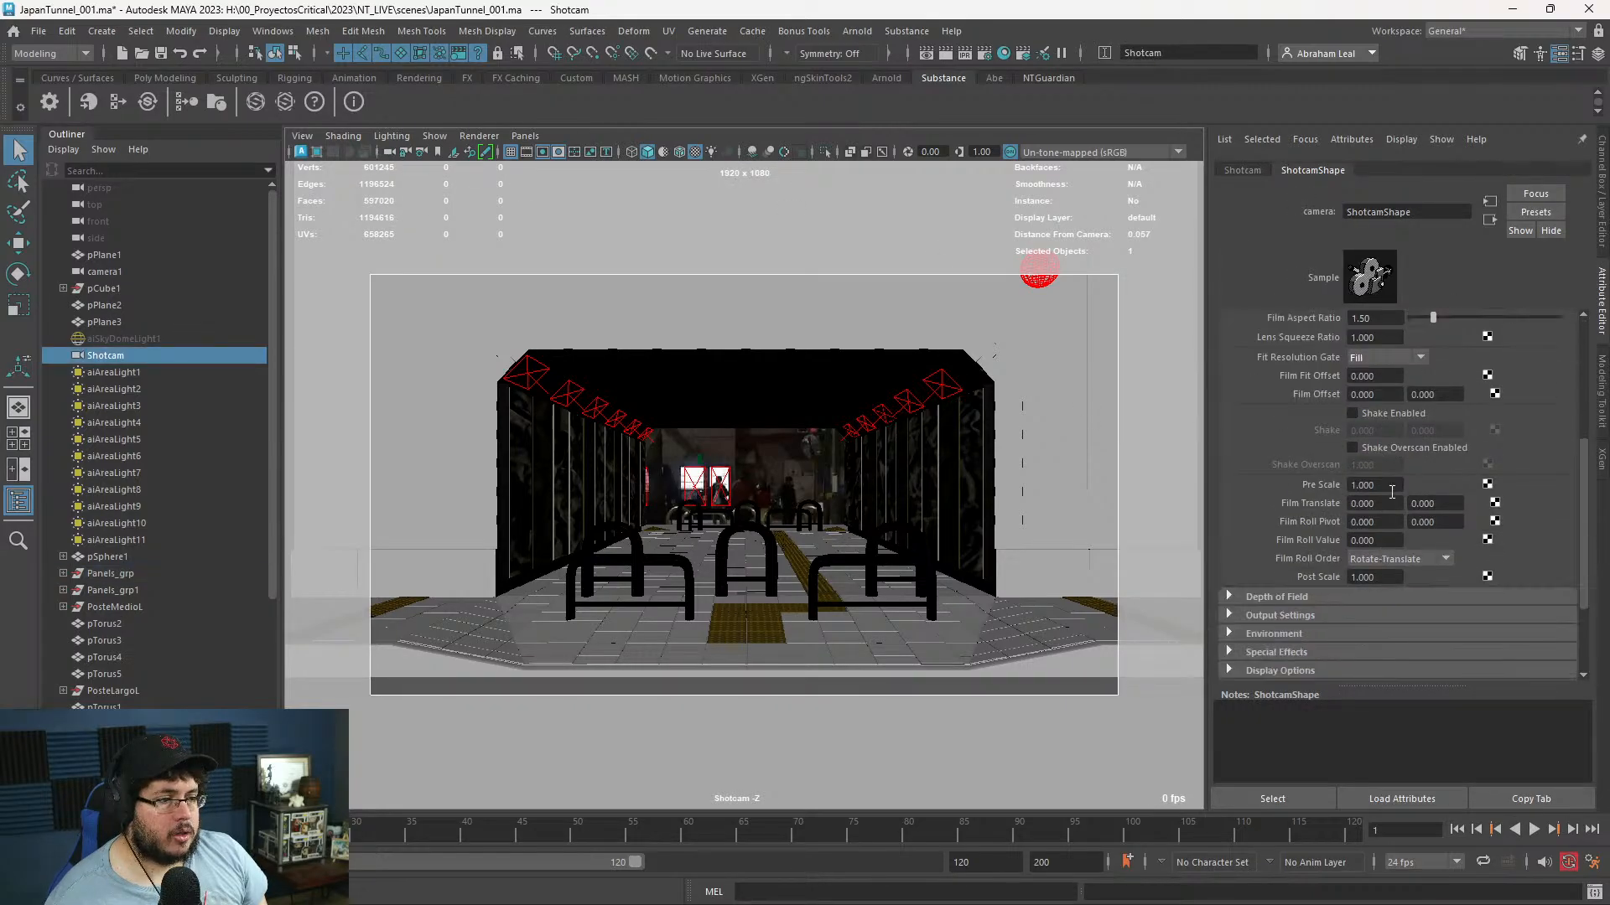
scroll(1380, 522, up, 6)
scroll(1389, 520, up, 1)
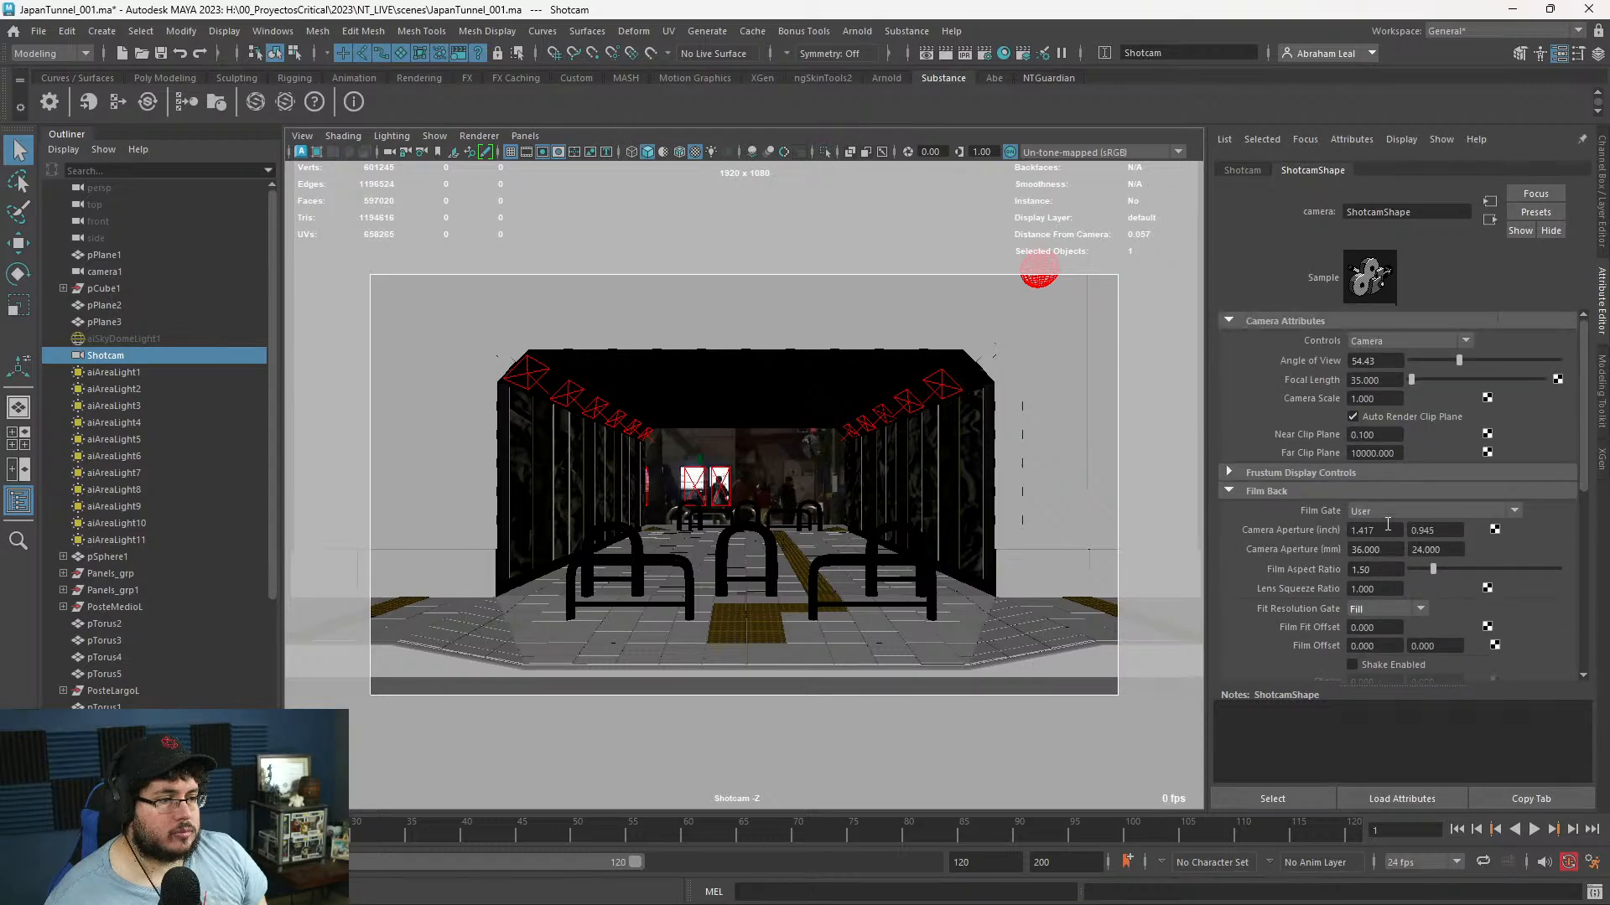
scroll(1408, 580, down, 5)
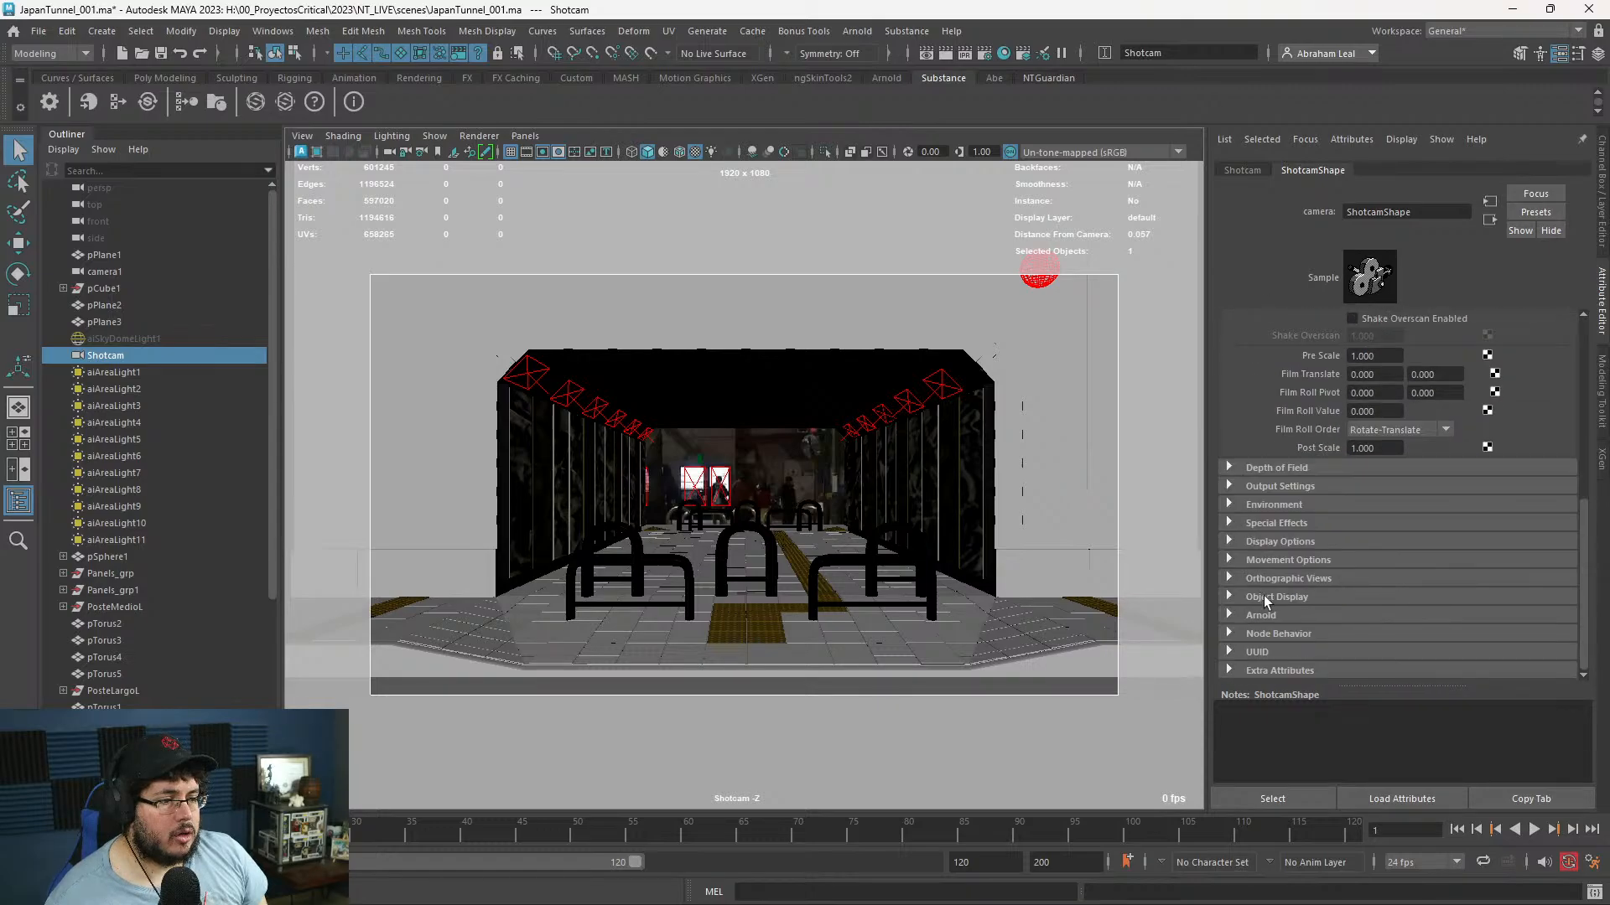
click(1273, 612)
scroll(1341, 611, down, 5)
drag(1396, 551, 1320, 569)
text(.05)
key(Return)
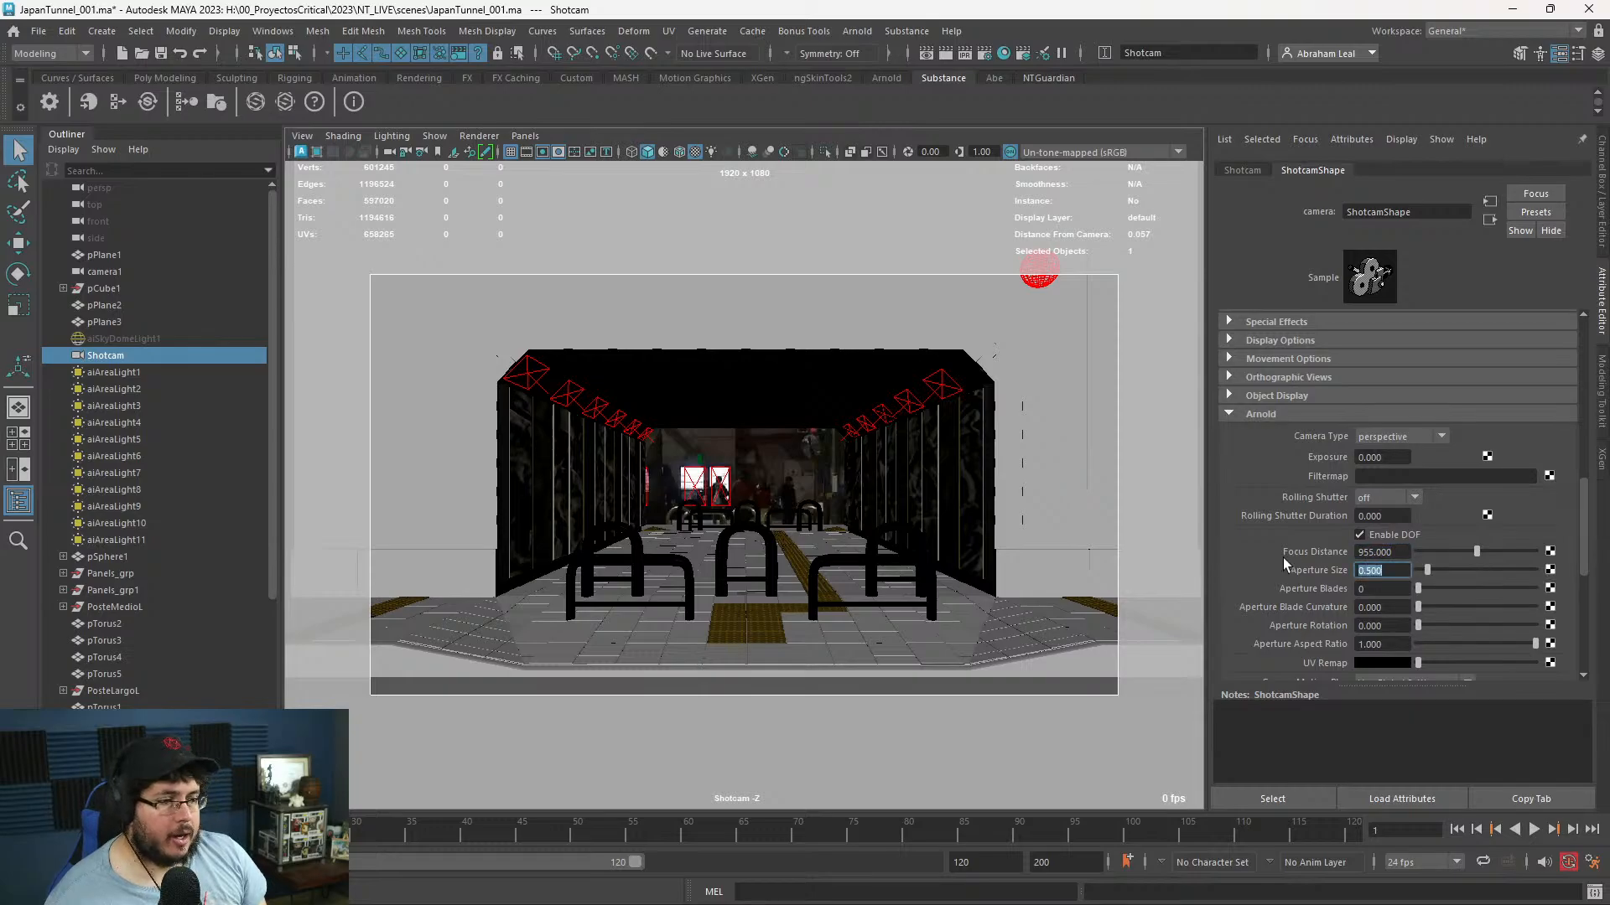
key(alt+Tab)
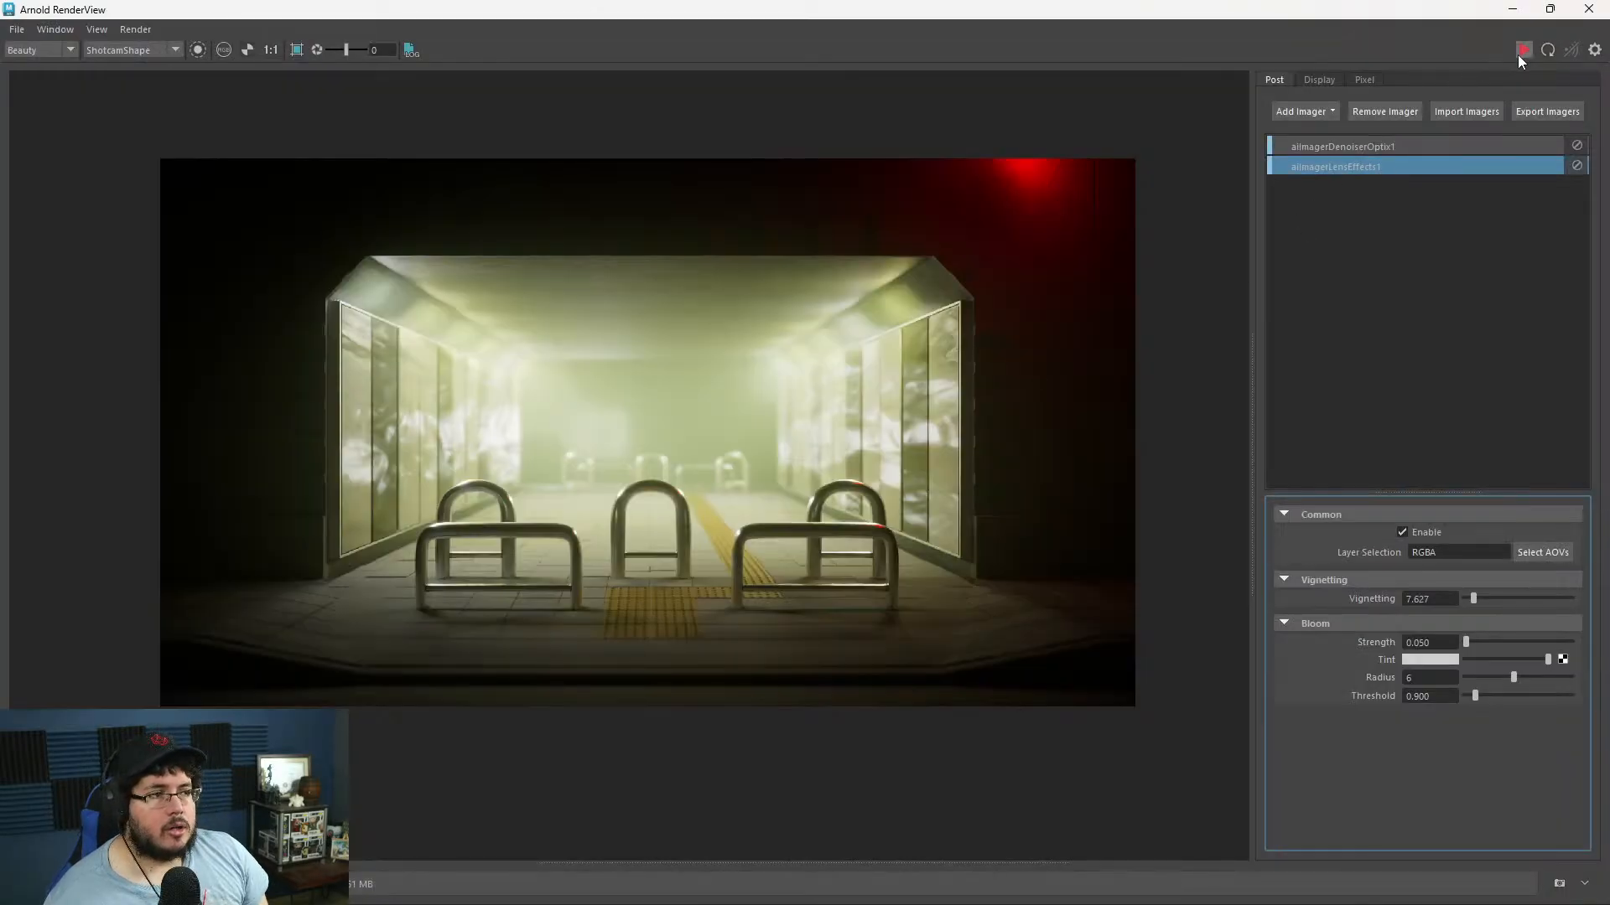
click(1523, 50)
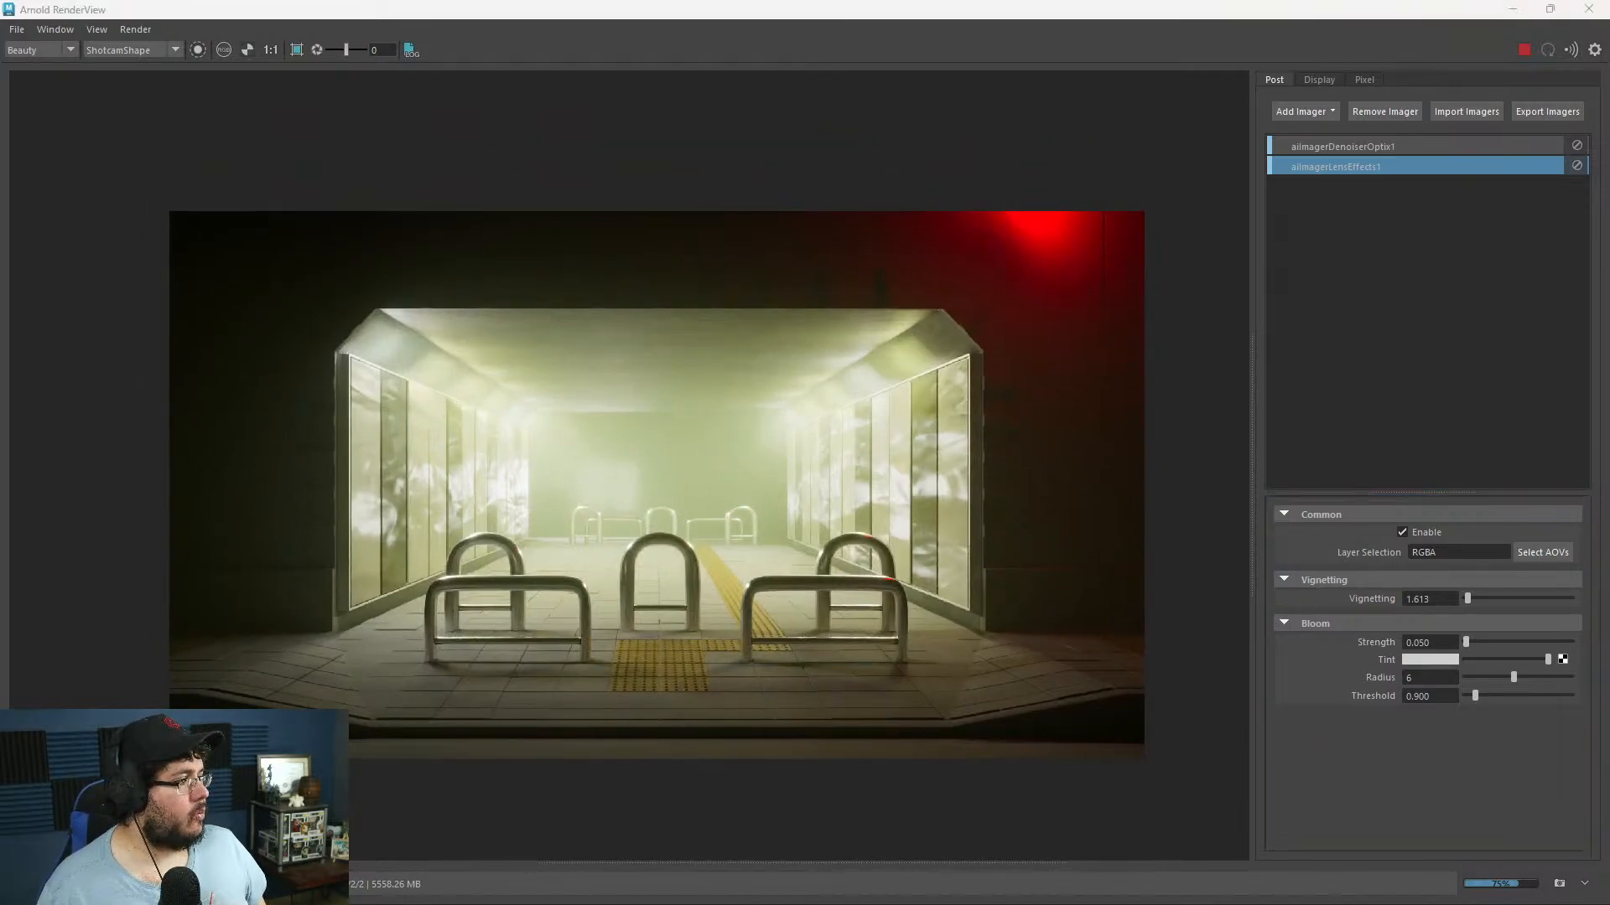
- Switch to the browser, search Google for plastic tarp, and look through the image results for references
key(alt+Tab)
click(850, 42)
text(p)
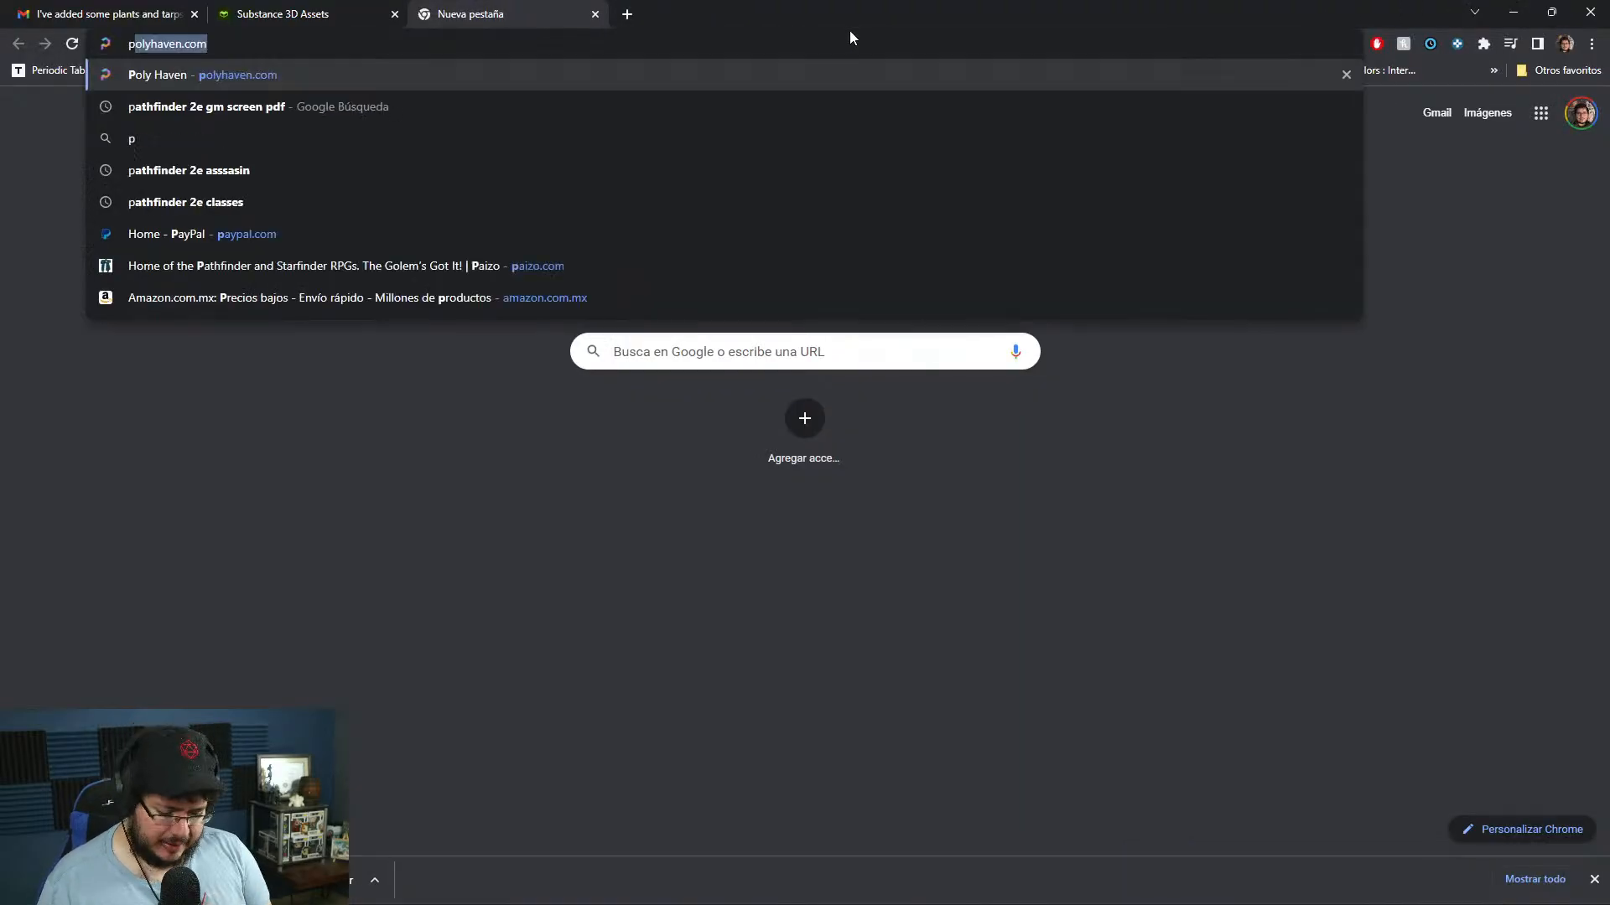
text(latic tarp)
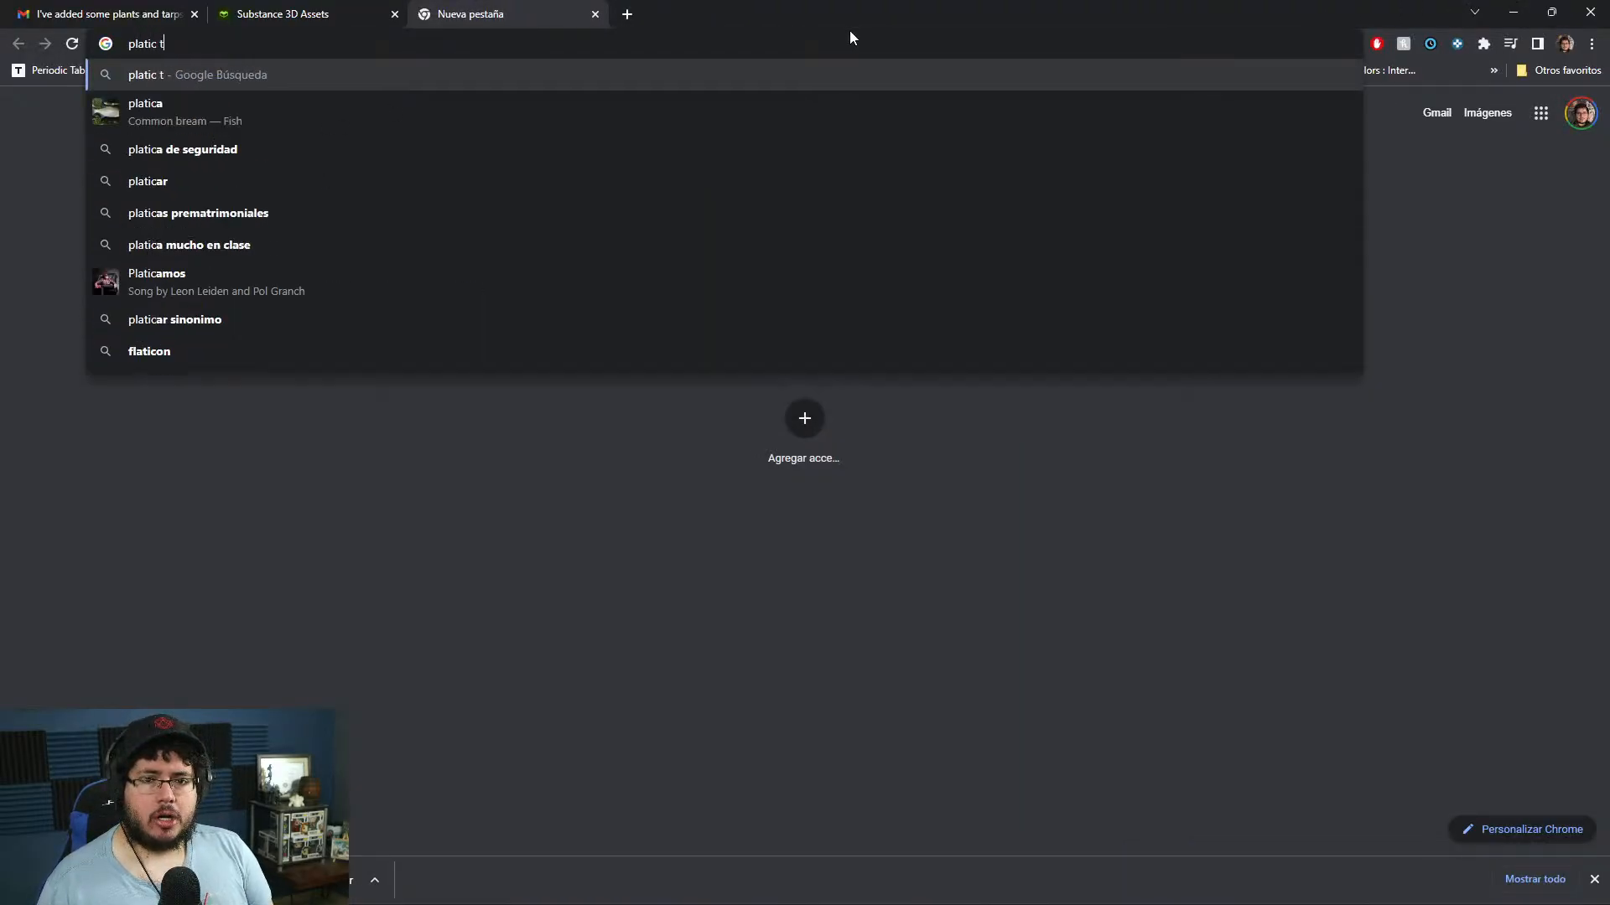
key(Return)
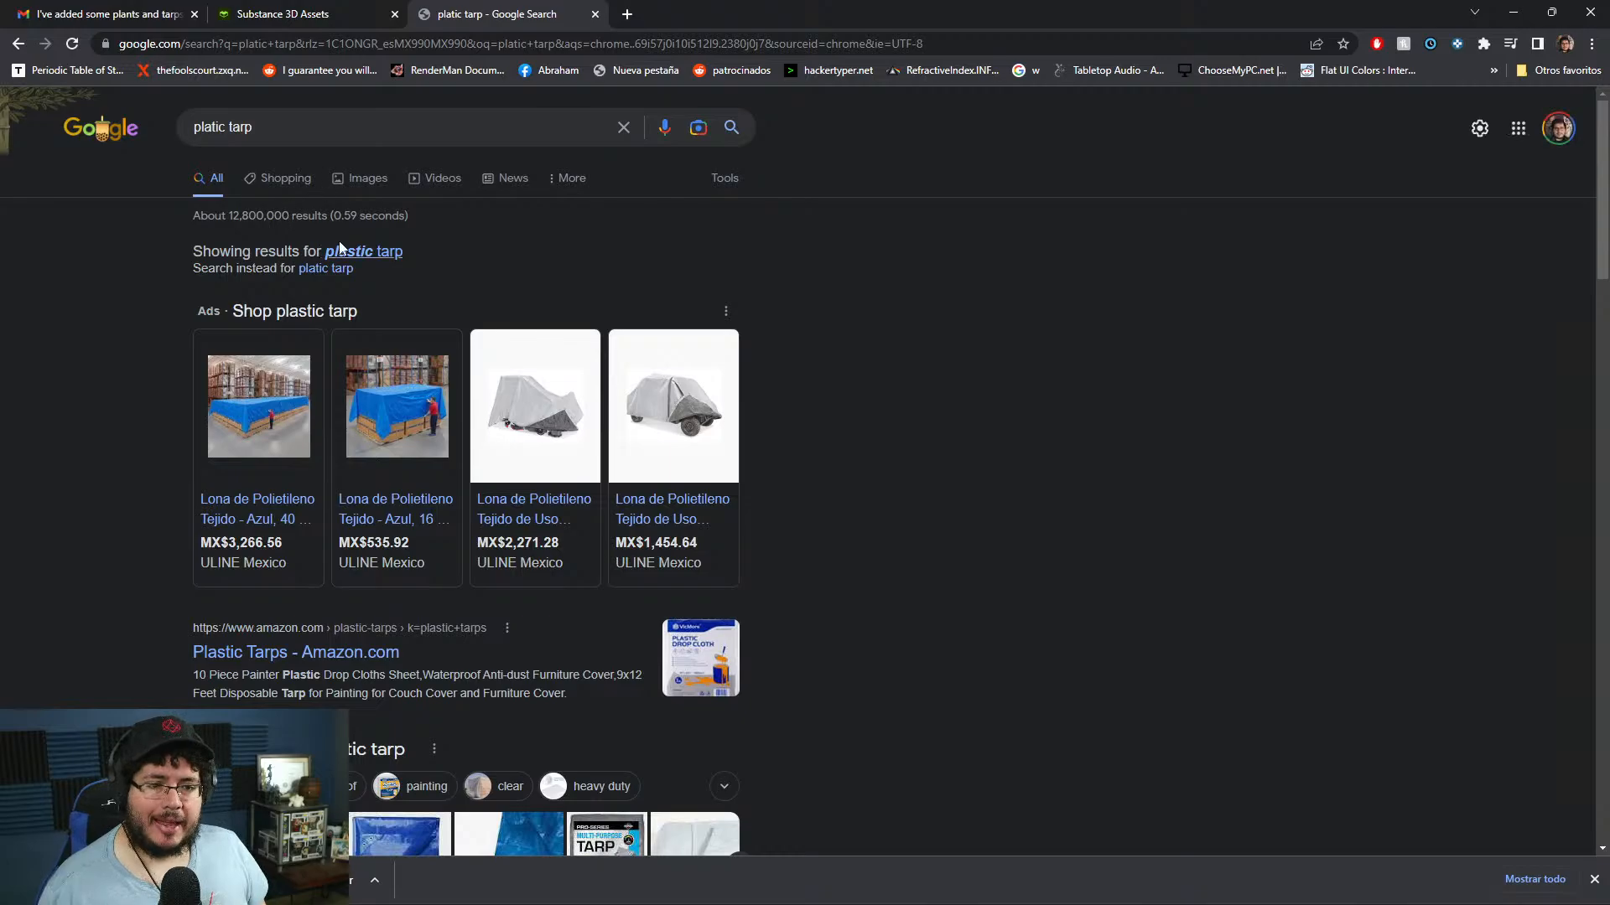
click(285, 179)
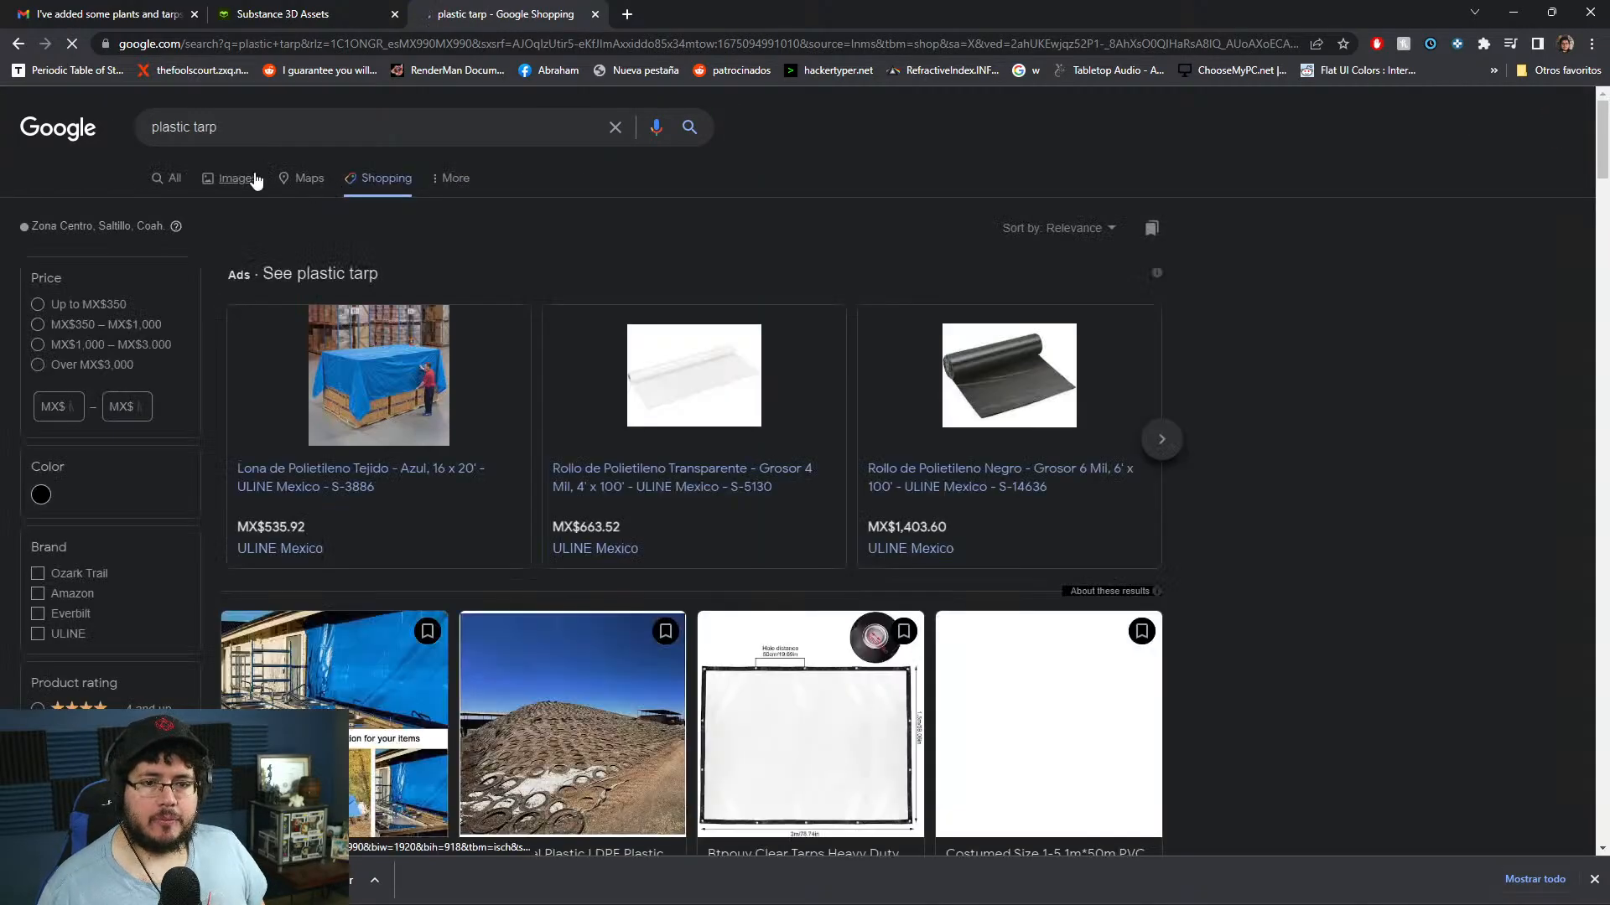
click(251, 176)
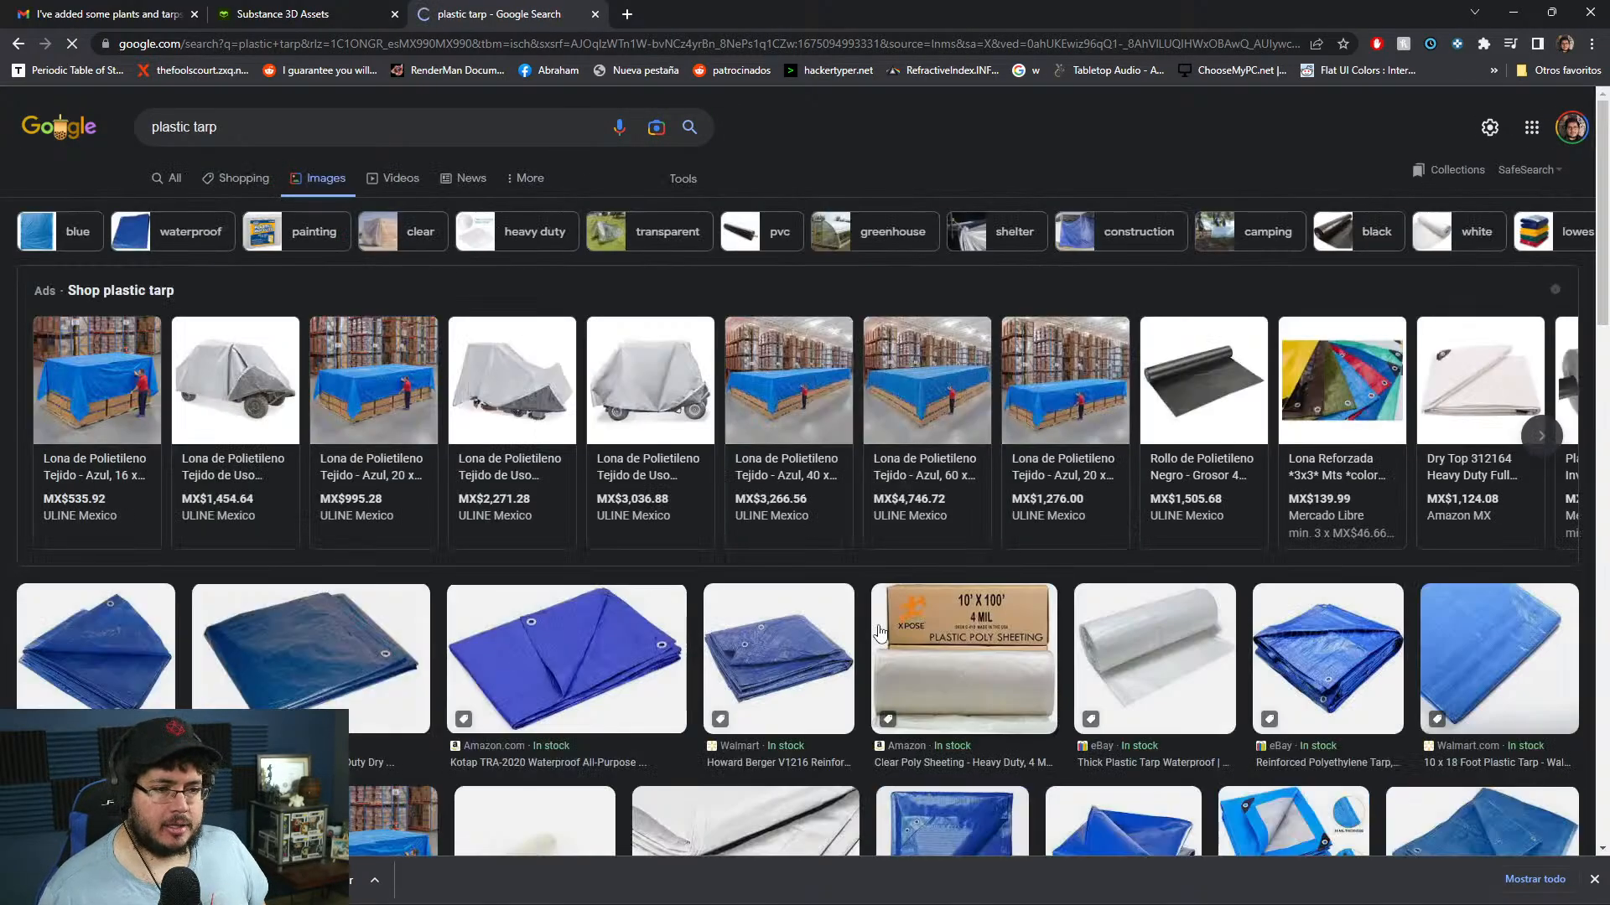
scroll(961, 631, down, 5)
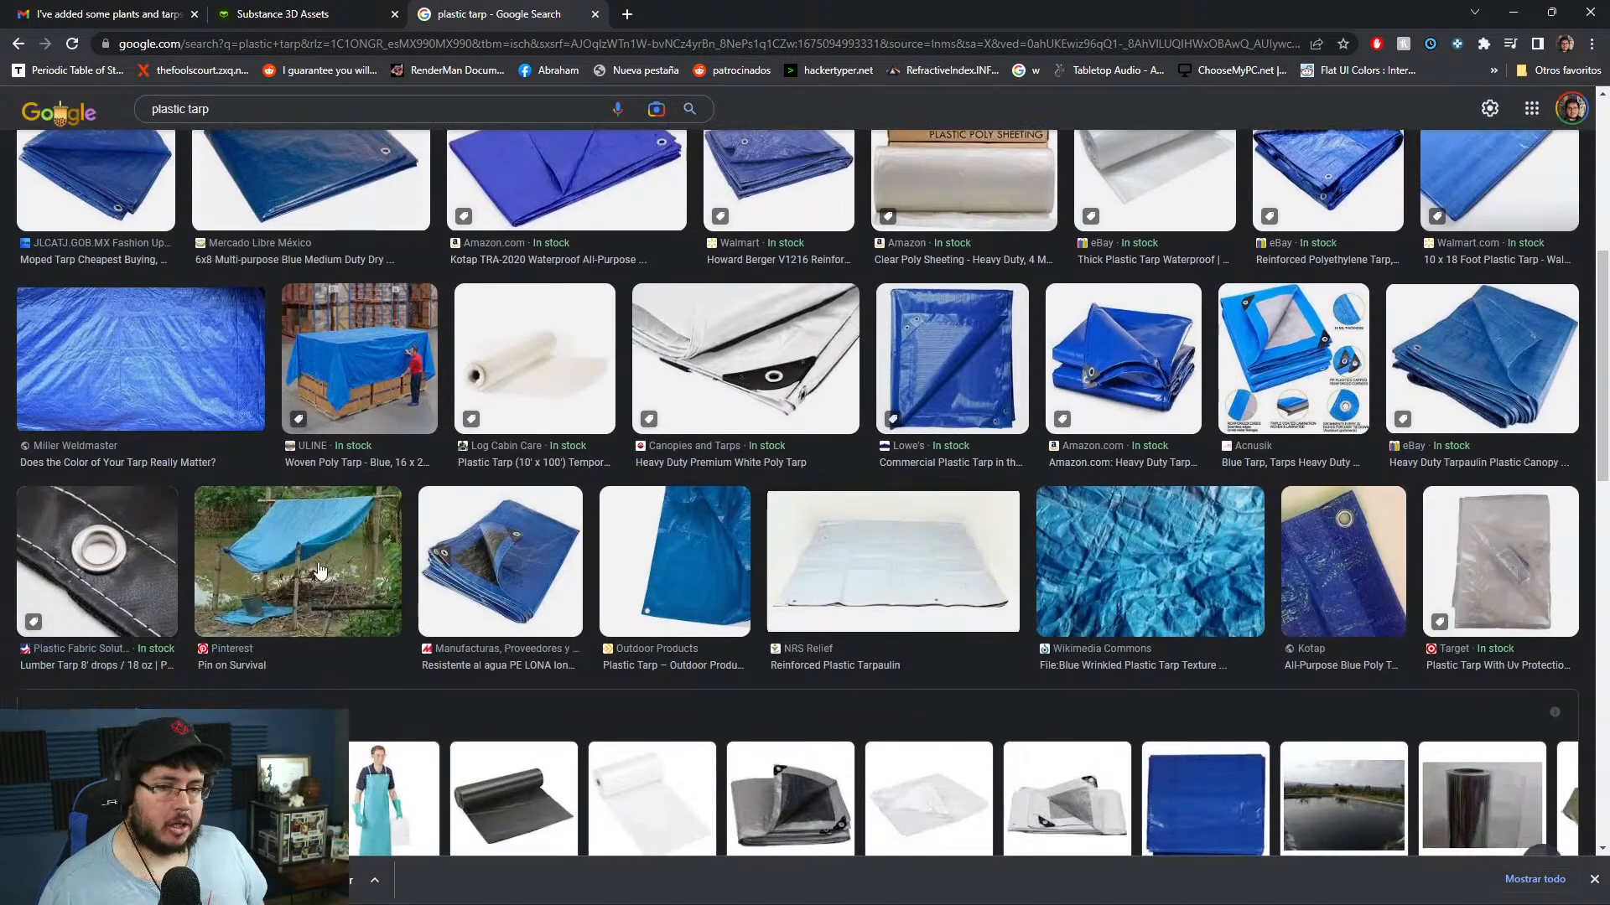
scroll(520, 510, down, 5)
scroll(448, 333, up, 5)
scroll(449, 333, up, 3)
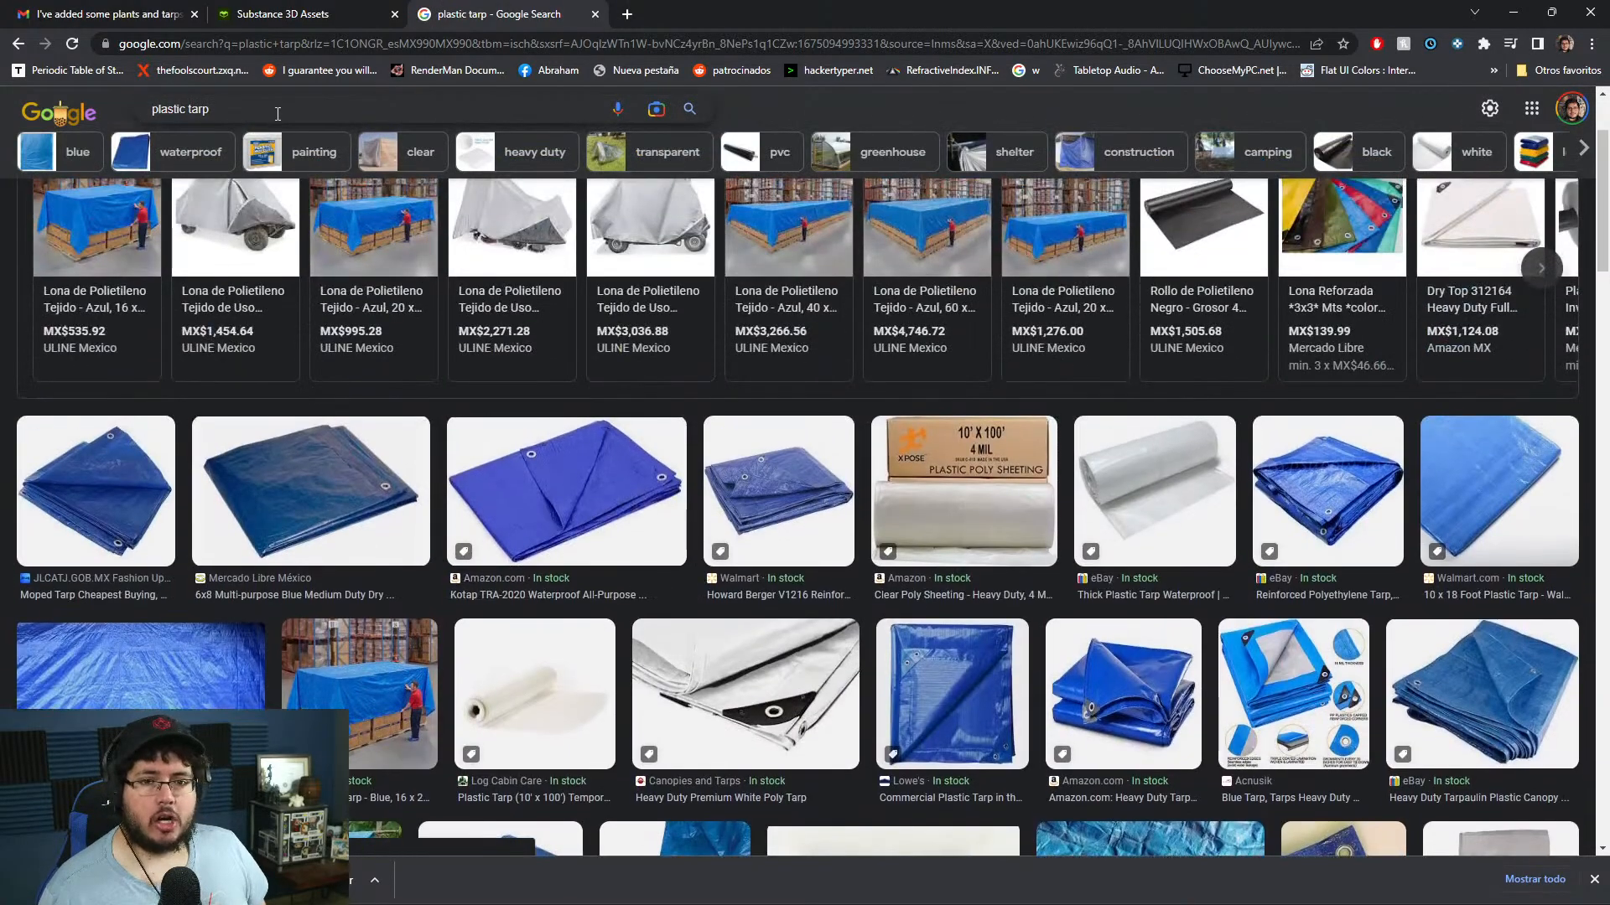
- Refine the image search to "plastic tarp hanging", inspect the Mercado Libre listing for the blue roll-up awning, and close it
click(279, 109)
text(hanging)
key(Return)
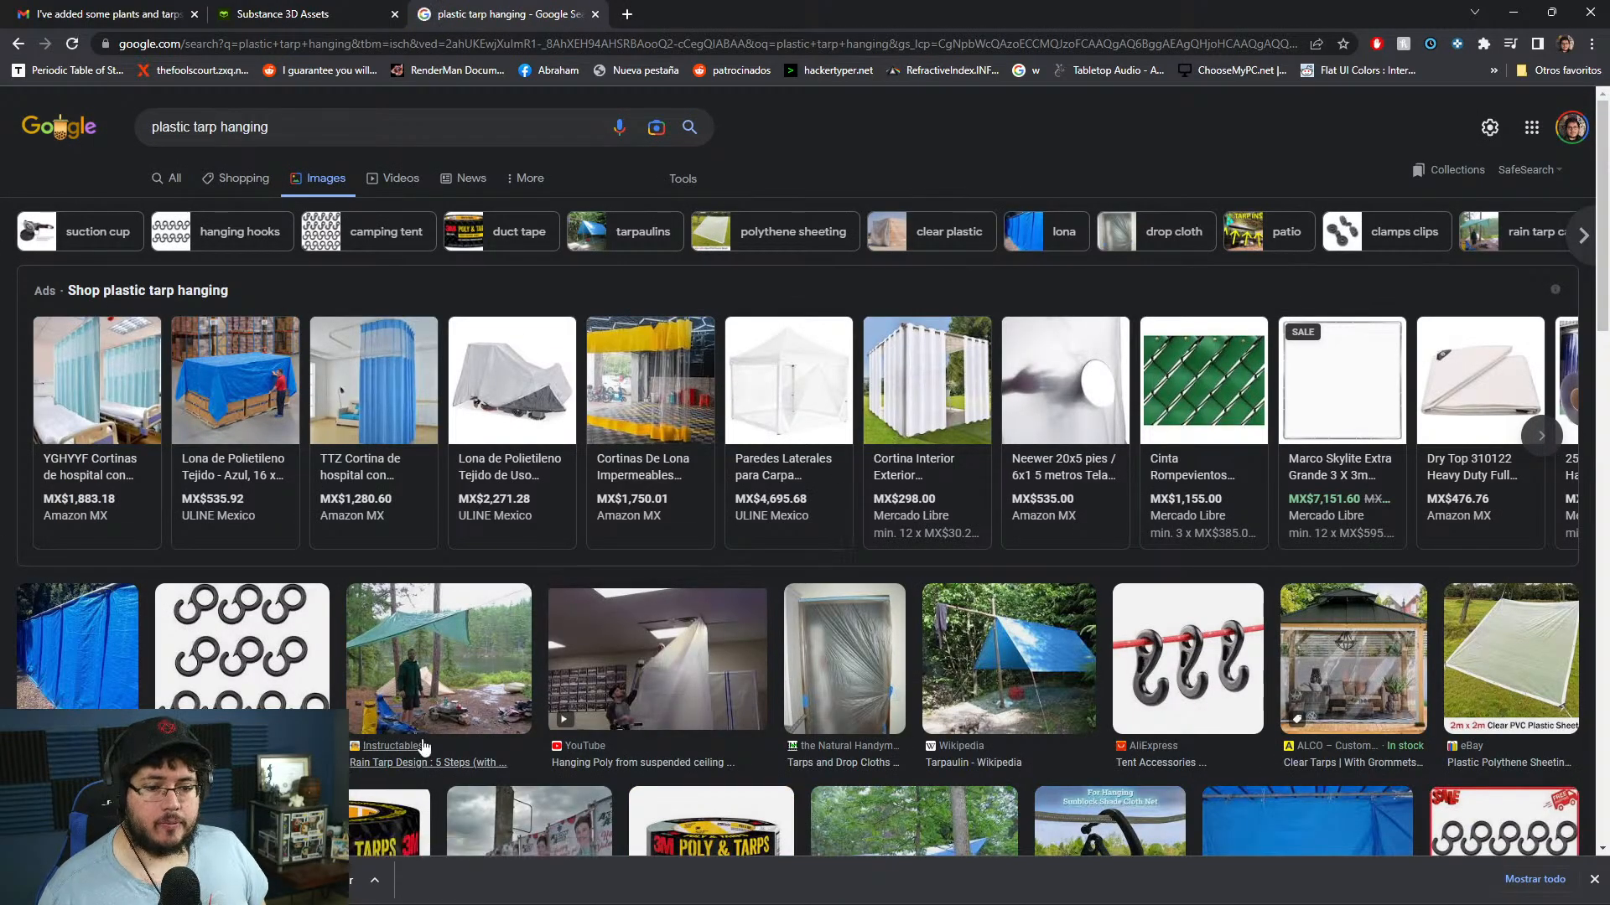
scroll(1030, 496, down, 9)
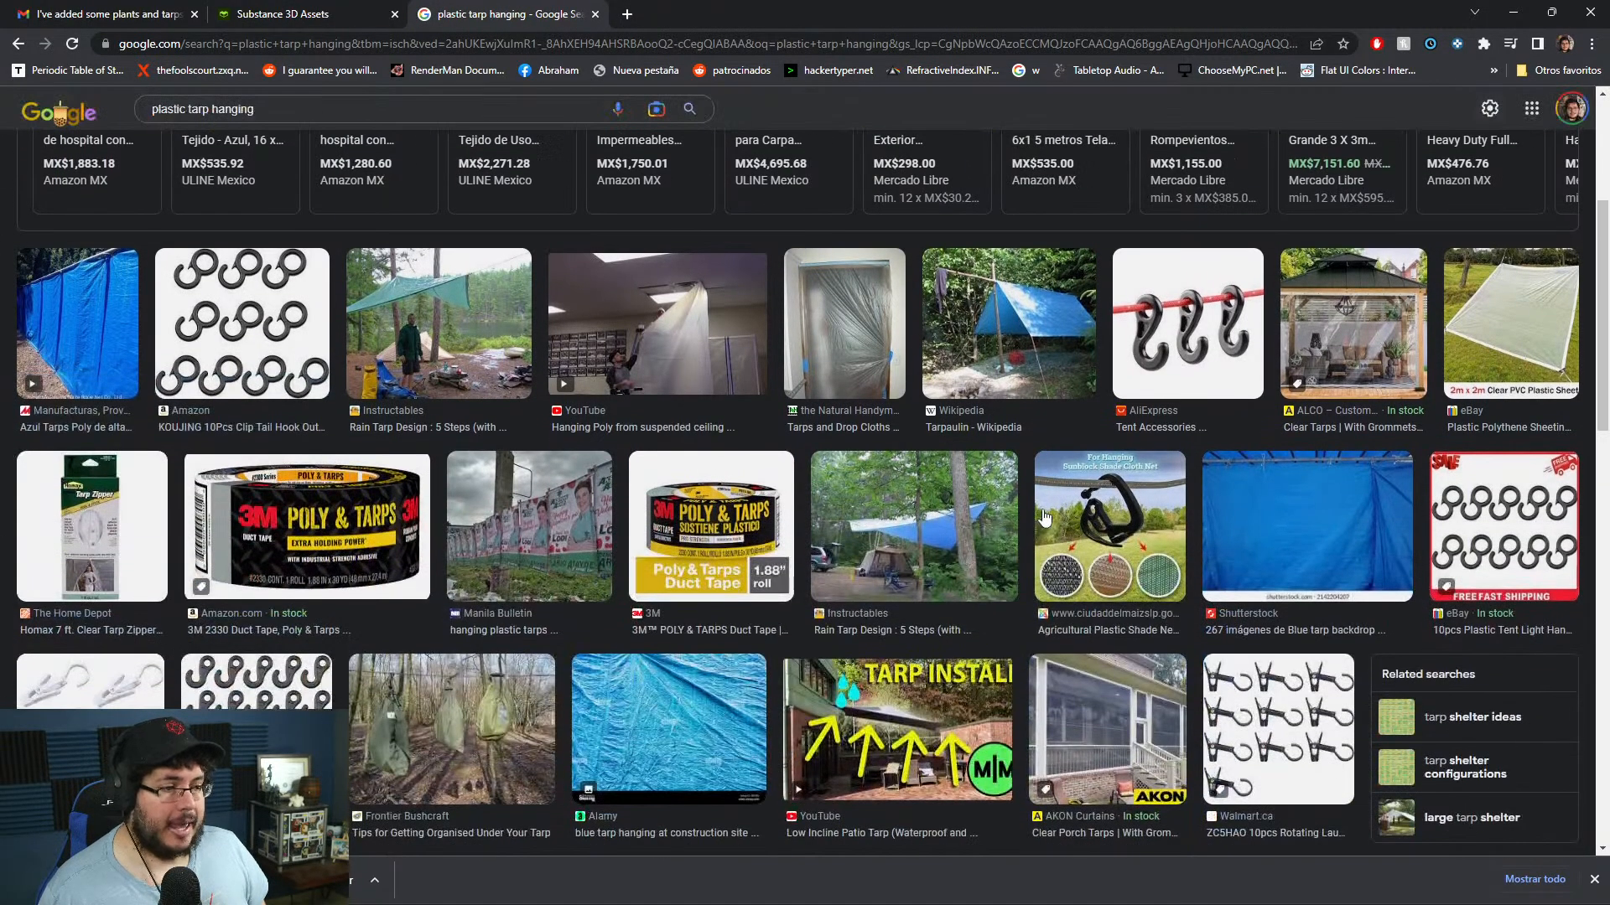
scroll(1005, 396, down, 4)
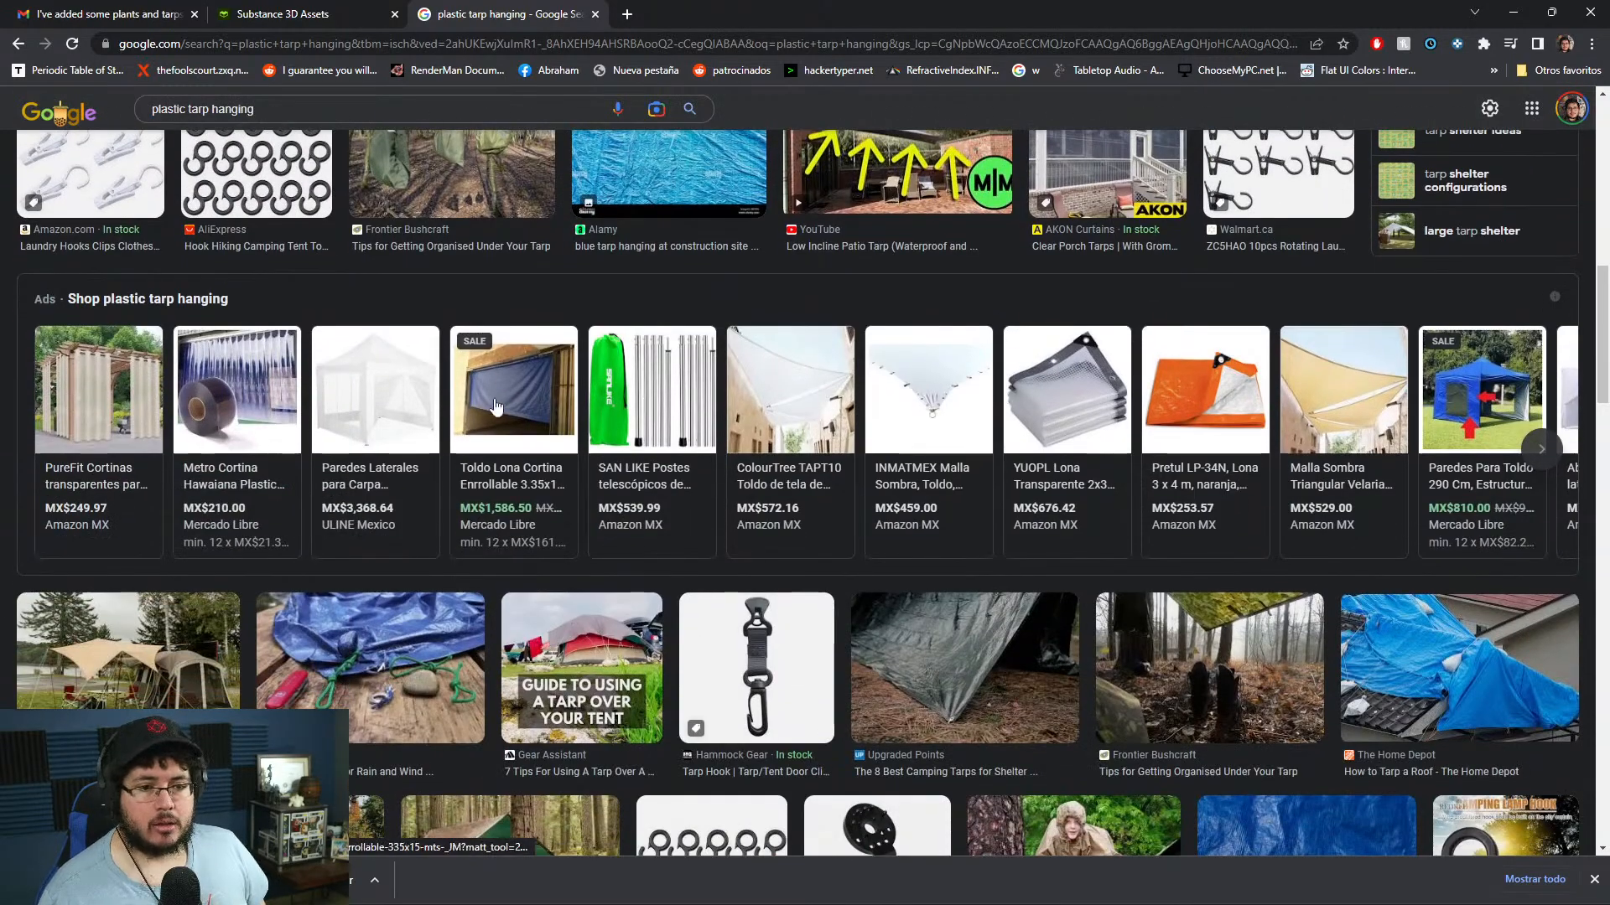
click(879, 469)
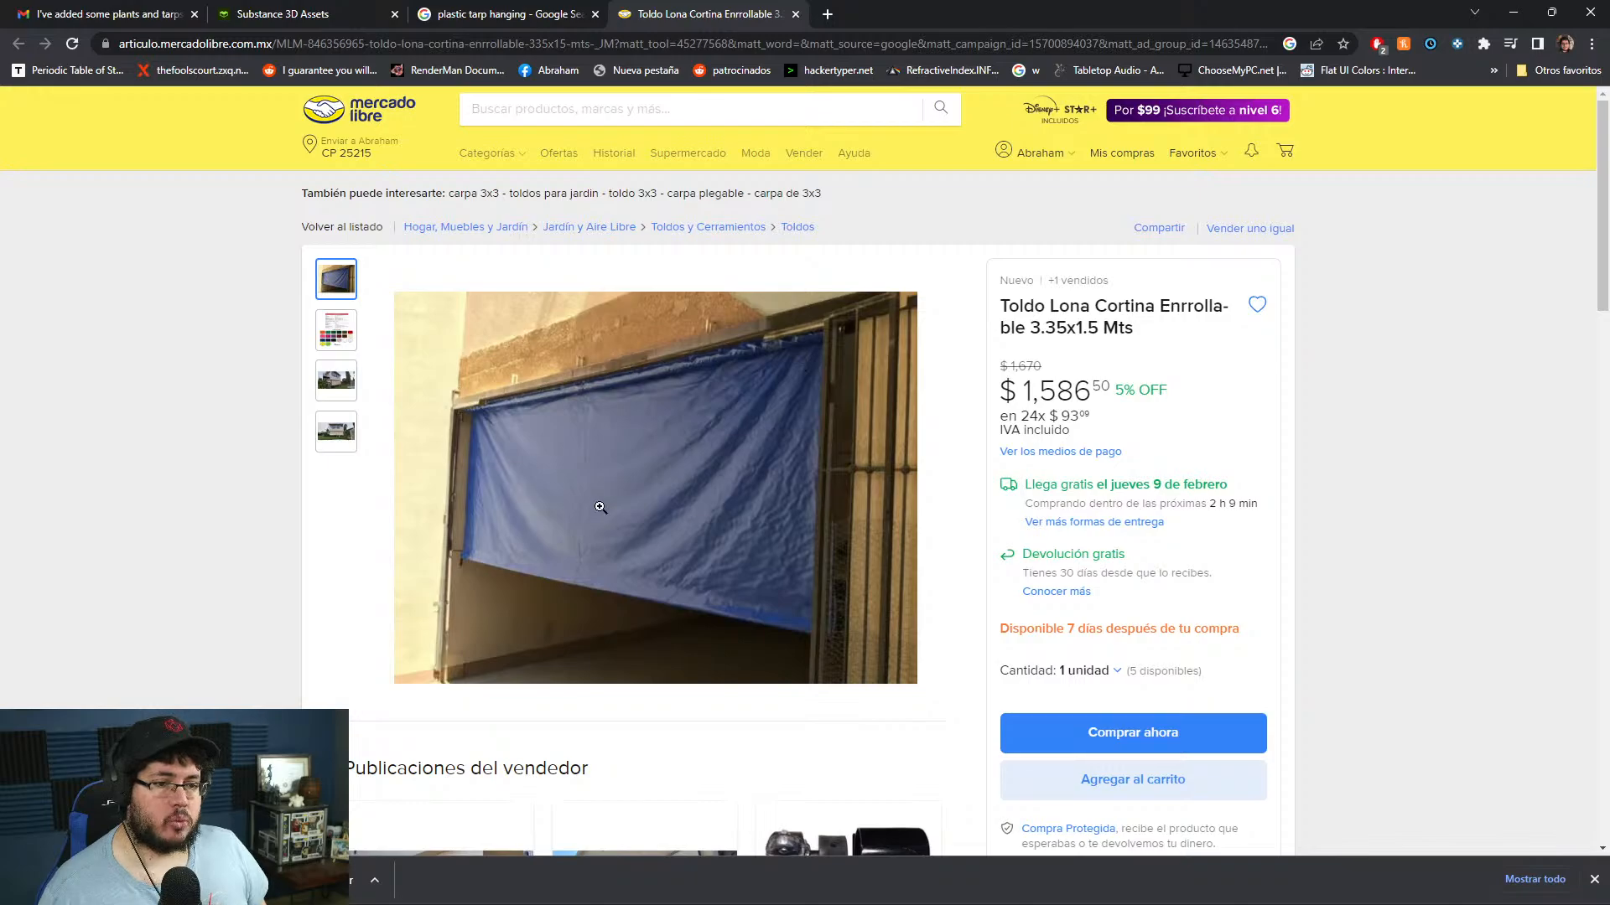
mouse_move(641, 313)
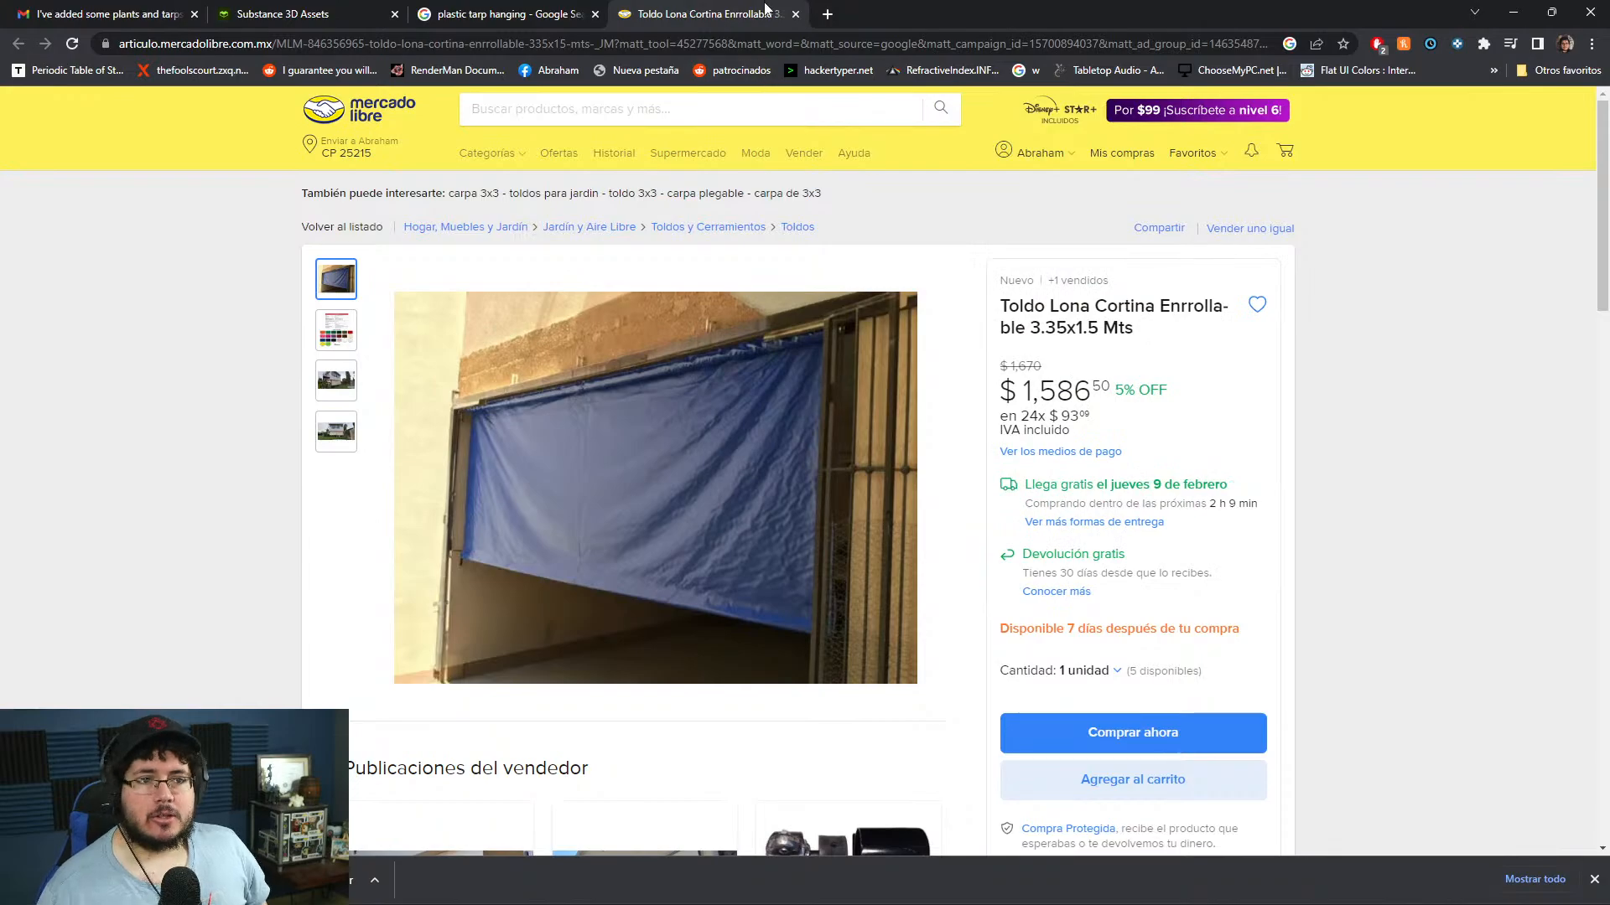
click(796, 15)
- Preview the Acnusik blue tarp picture from further down the image results, then return to Arnold RenderView
scroll(1012, 446, down, 6)
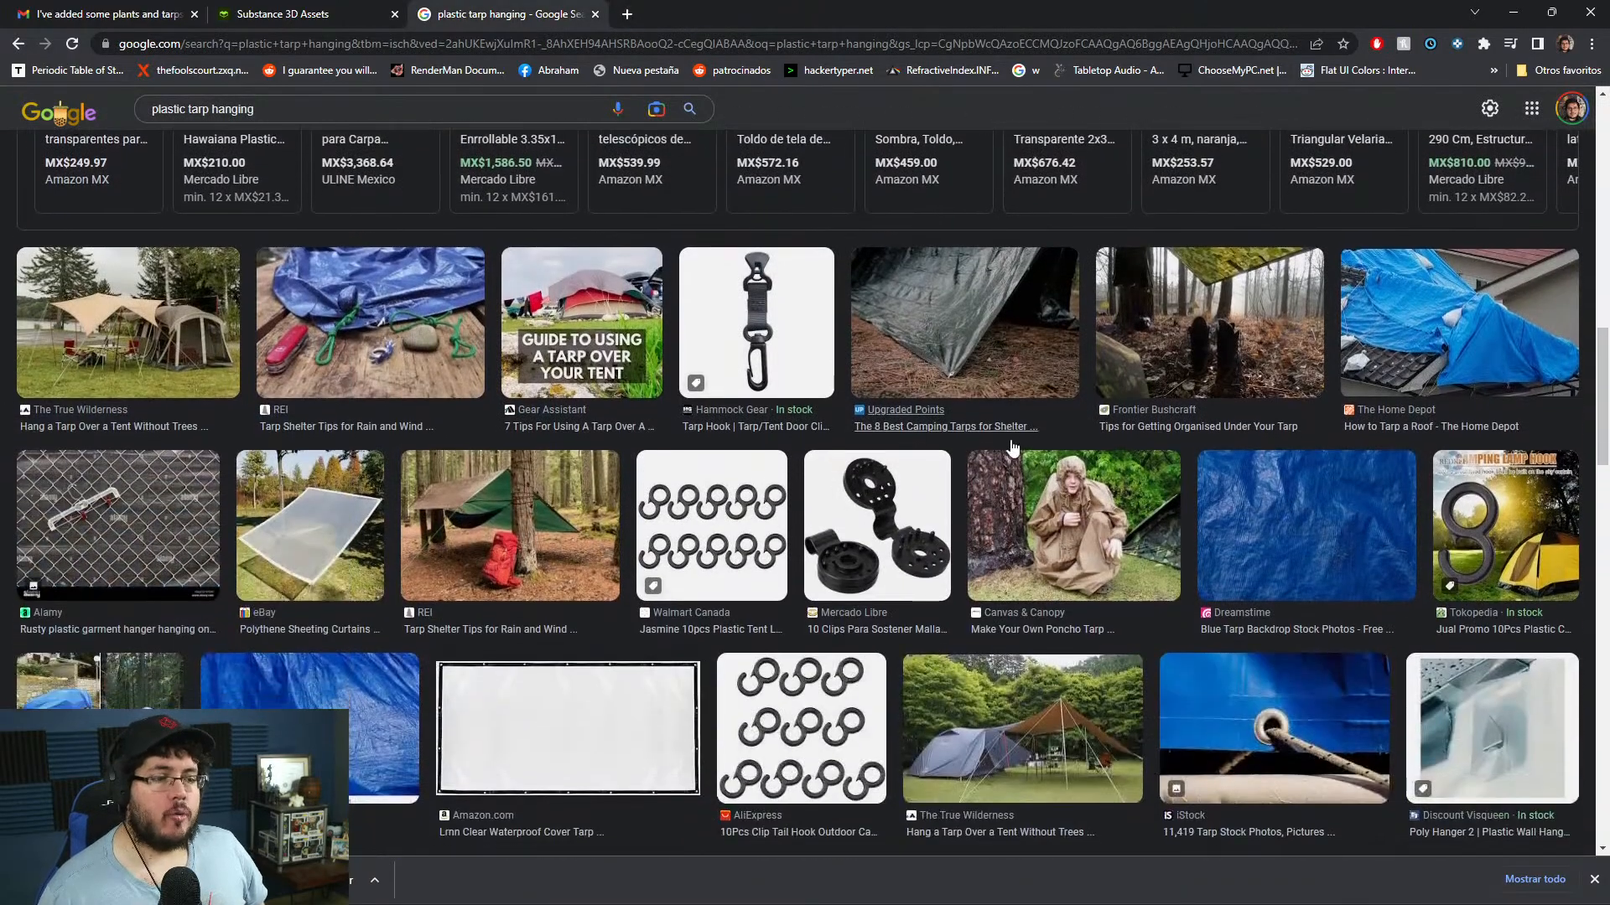
scroll(1012, 446, up, 3)
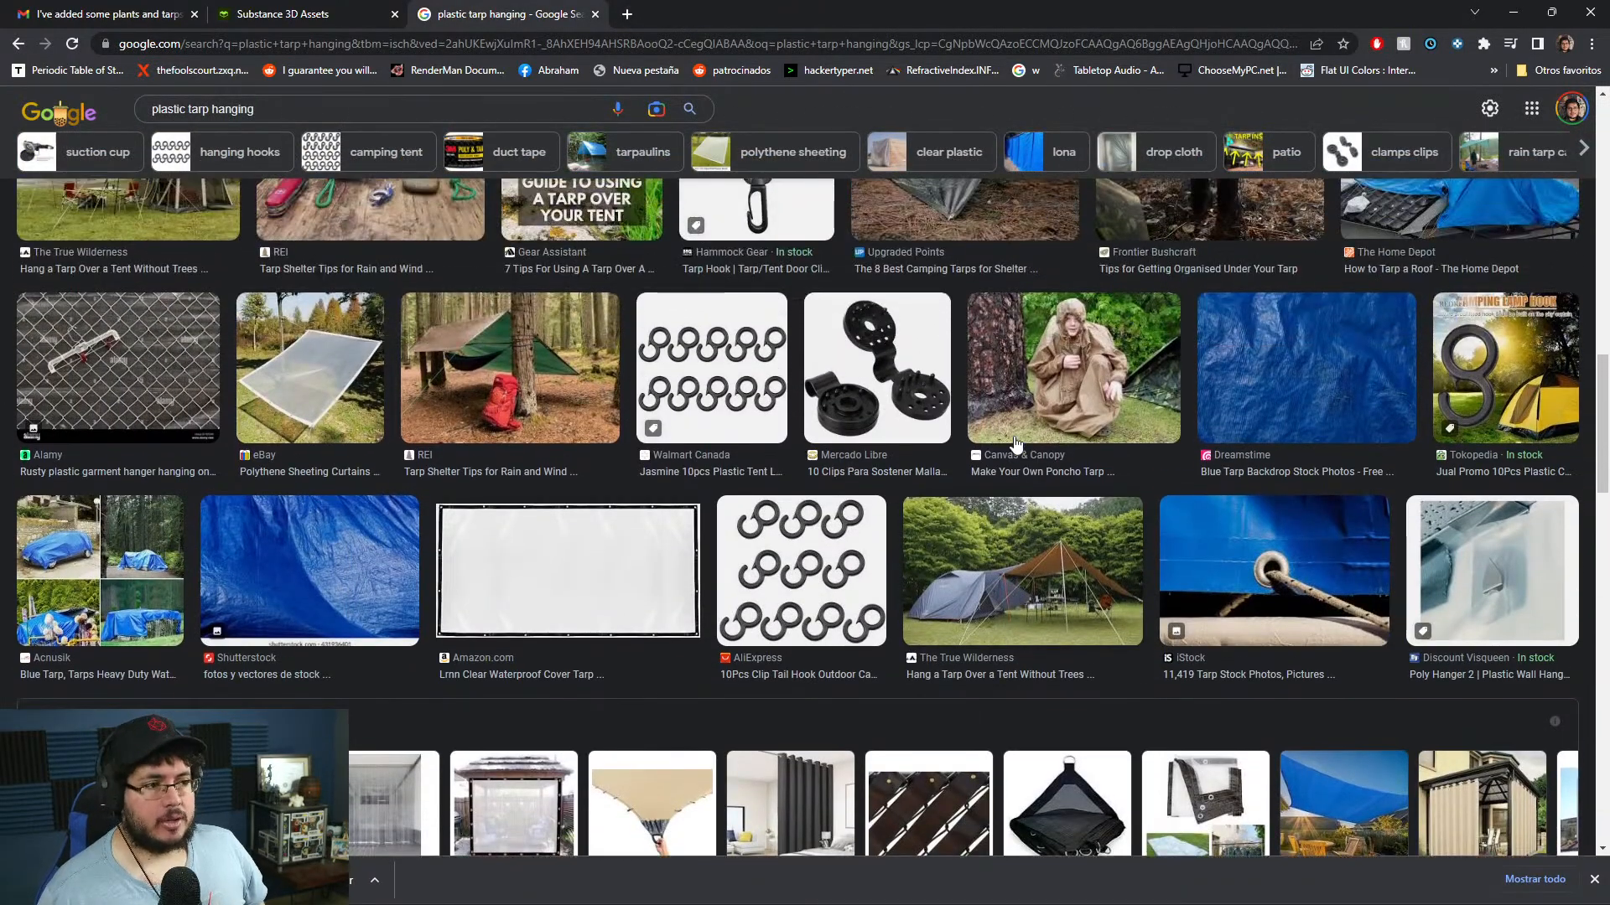
scroll(1015, 436, down, 5)
click(111, 189)
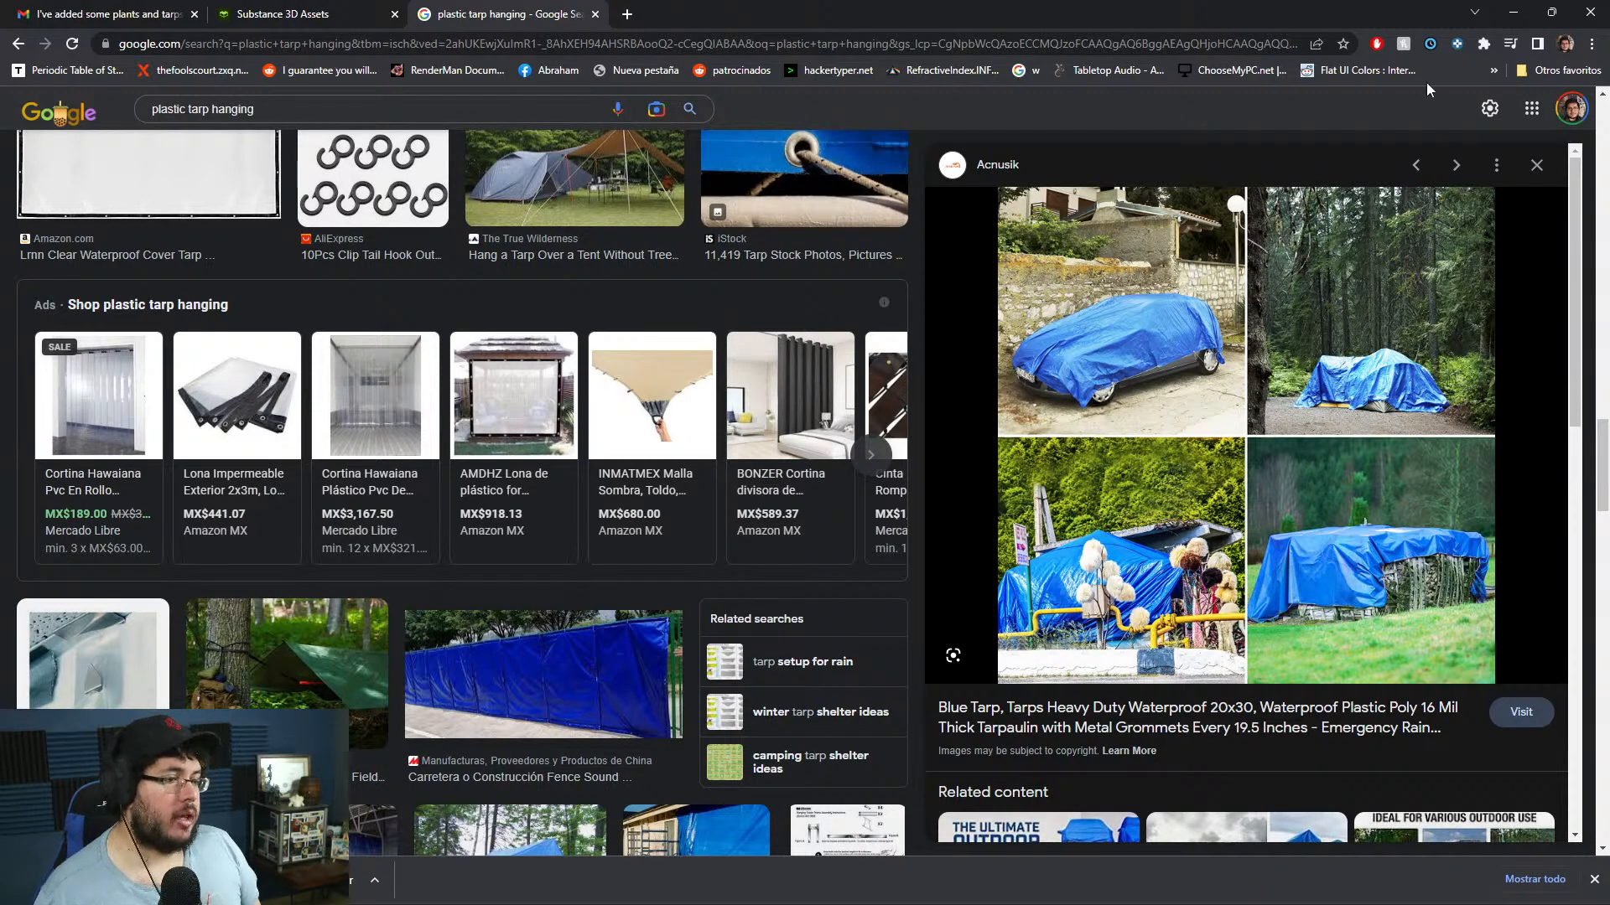
click(1512, 15)
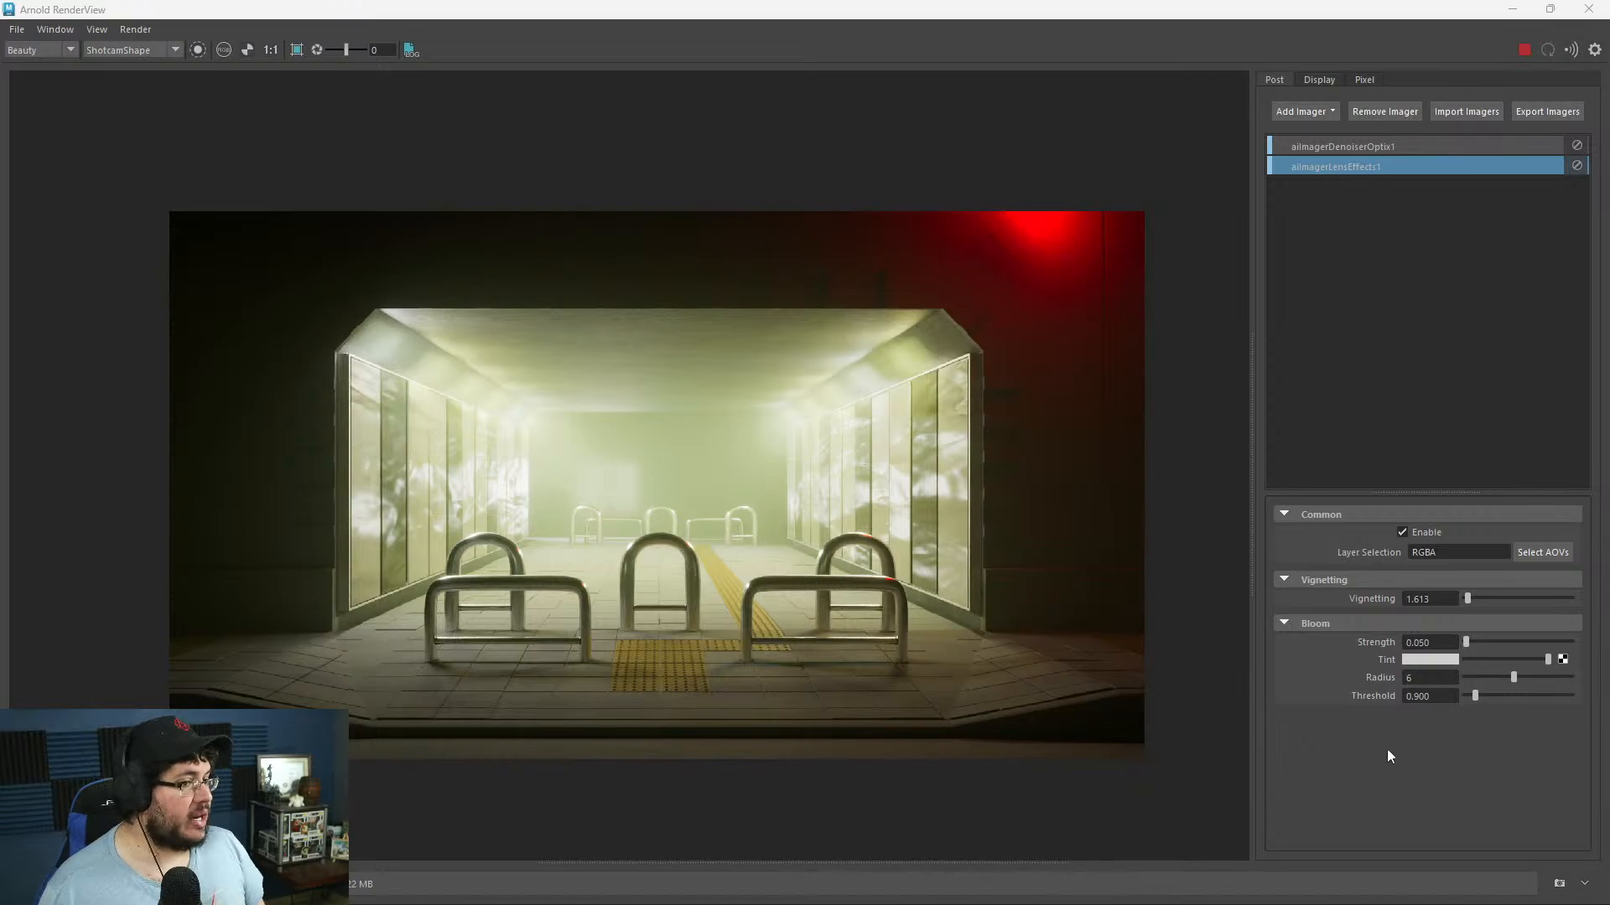
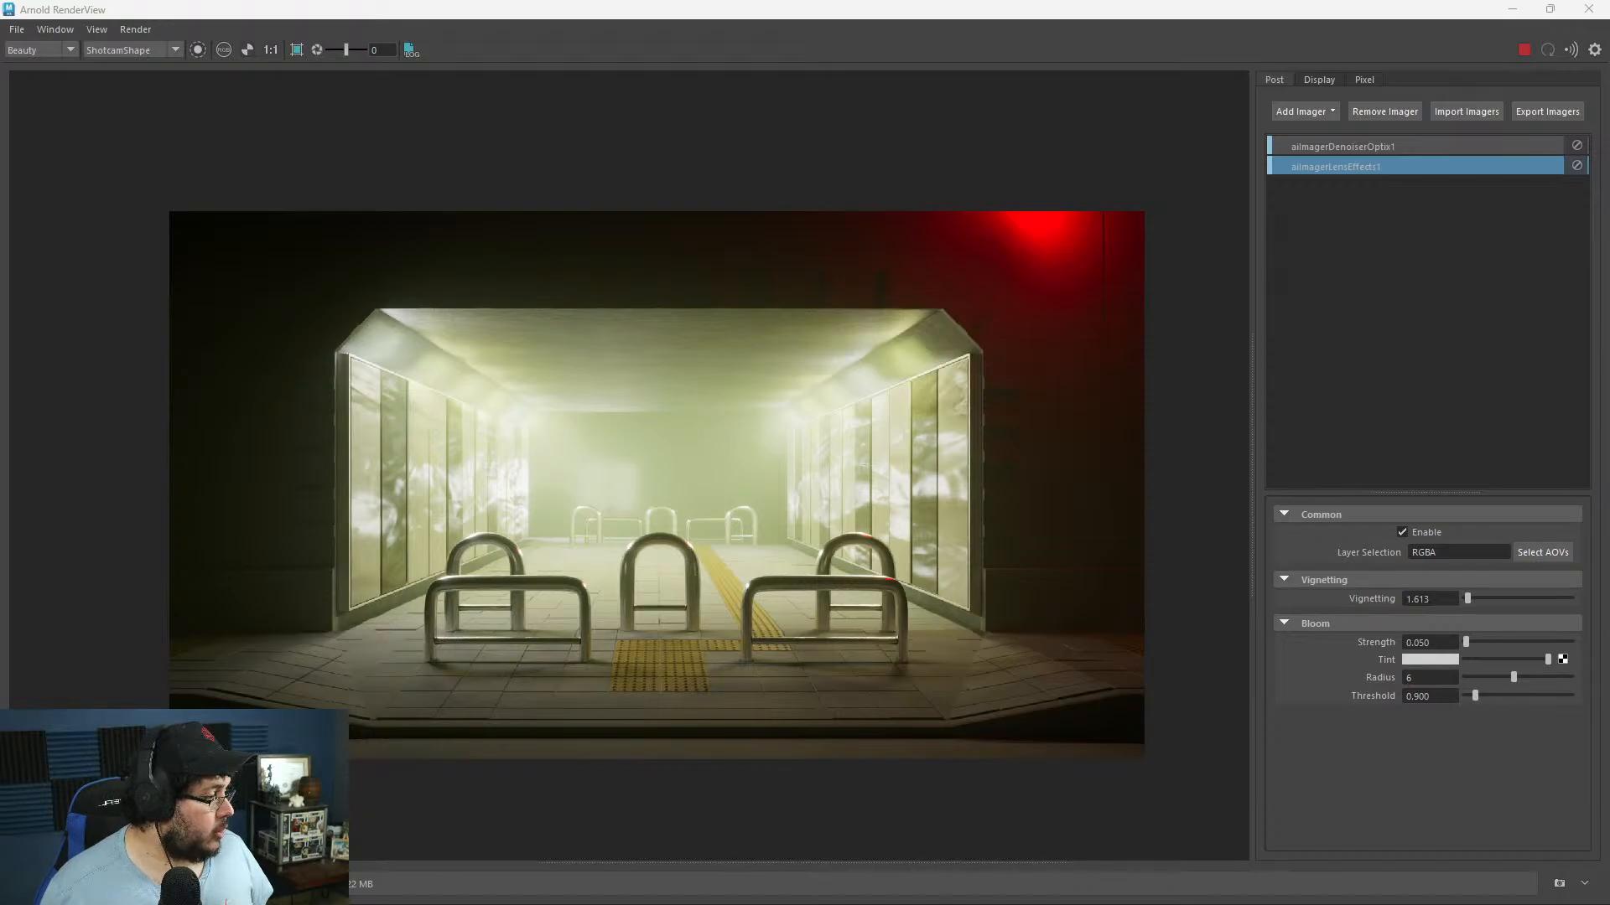
- Stop the Arnold render and return to Maya's main window, showing the tunnel and camera in the perspective view
click(1520, 47)
click(1511, 11)
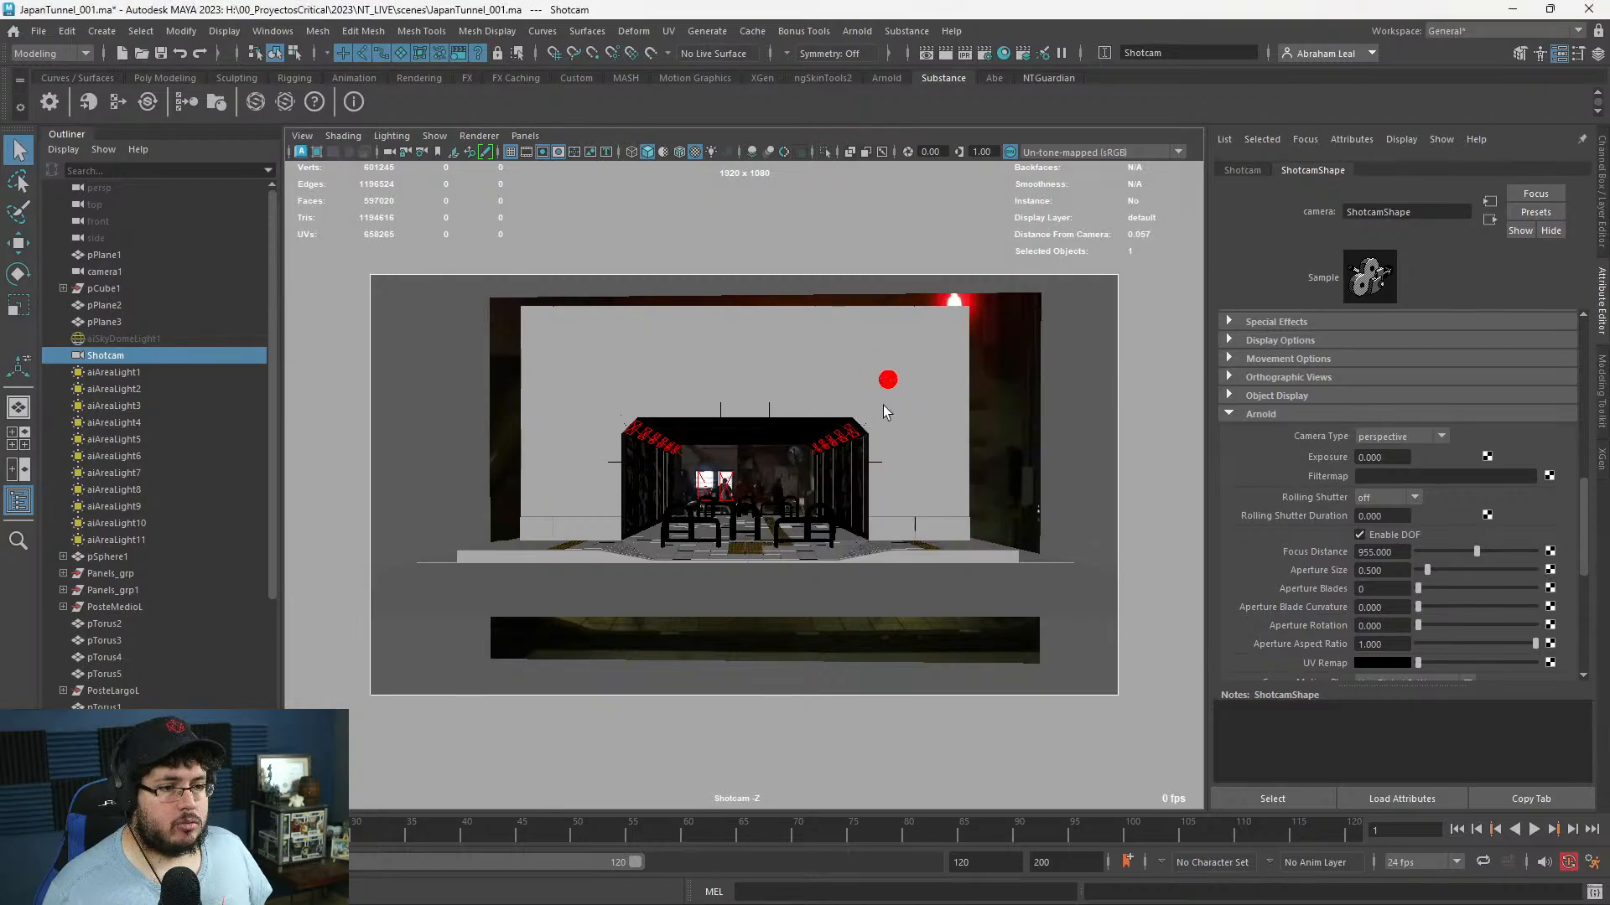
alt+right_drag(993, 468, 1018, 484)
mouse_move(1018, 484)
alt+middle_down()
mouse_move(1013, 514)
mouse_move(1013, 490)
alt+middle_up()
key(space)
drag(1012, 491, 1010, 440)
alt+drag(948, 500, 894, 469)
alt+right_drag(894, 470, 788, 453)
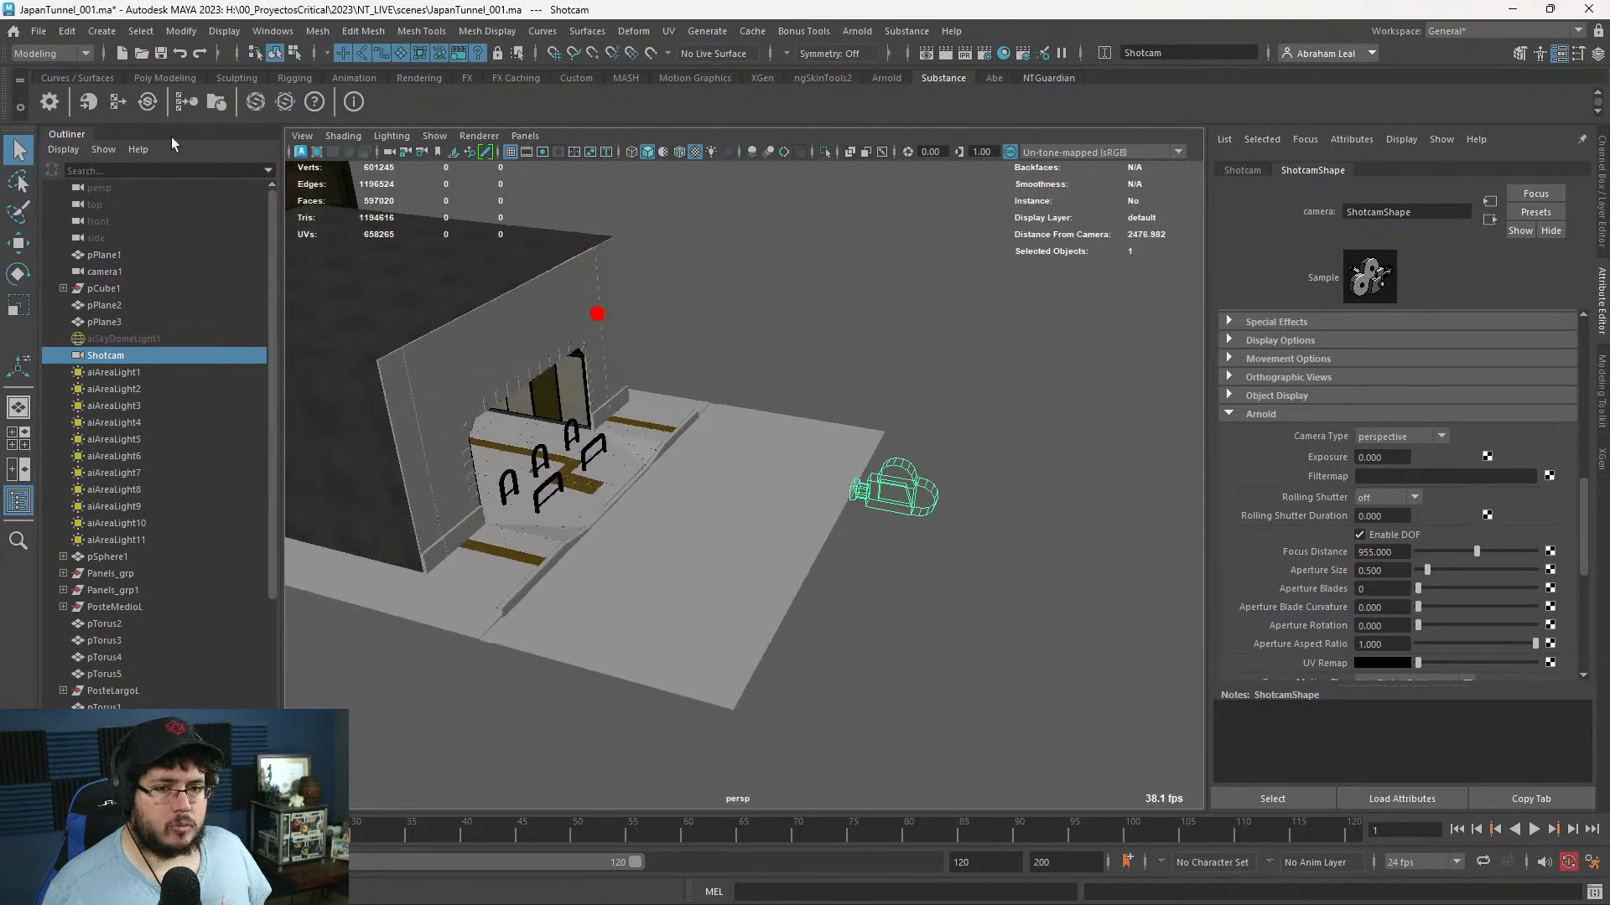
- Create a polygon cube and move it in front of the tunnel to about 195 in Y and 587 in Z
click(164, 78)
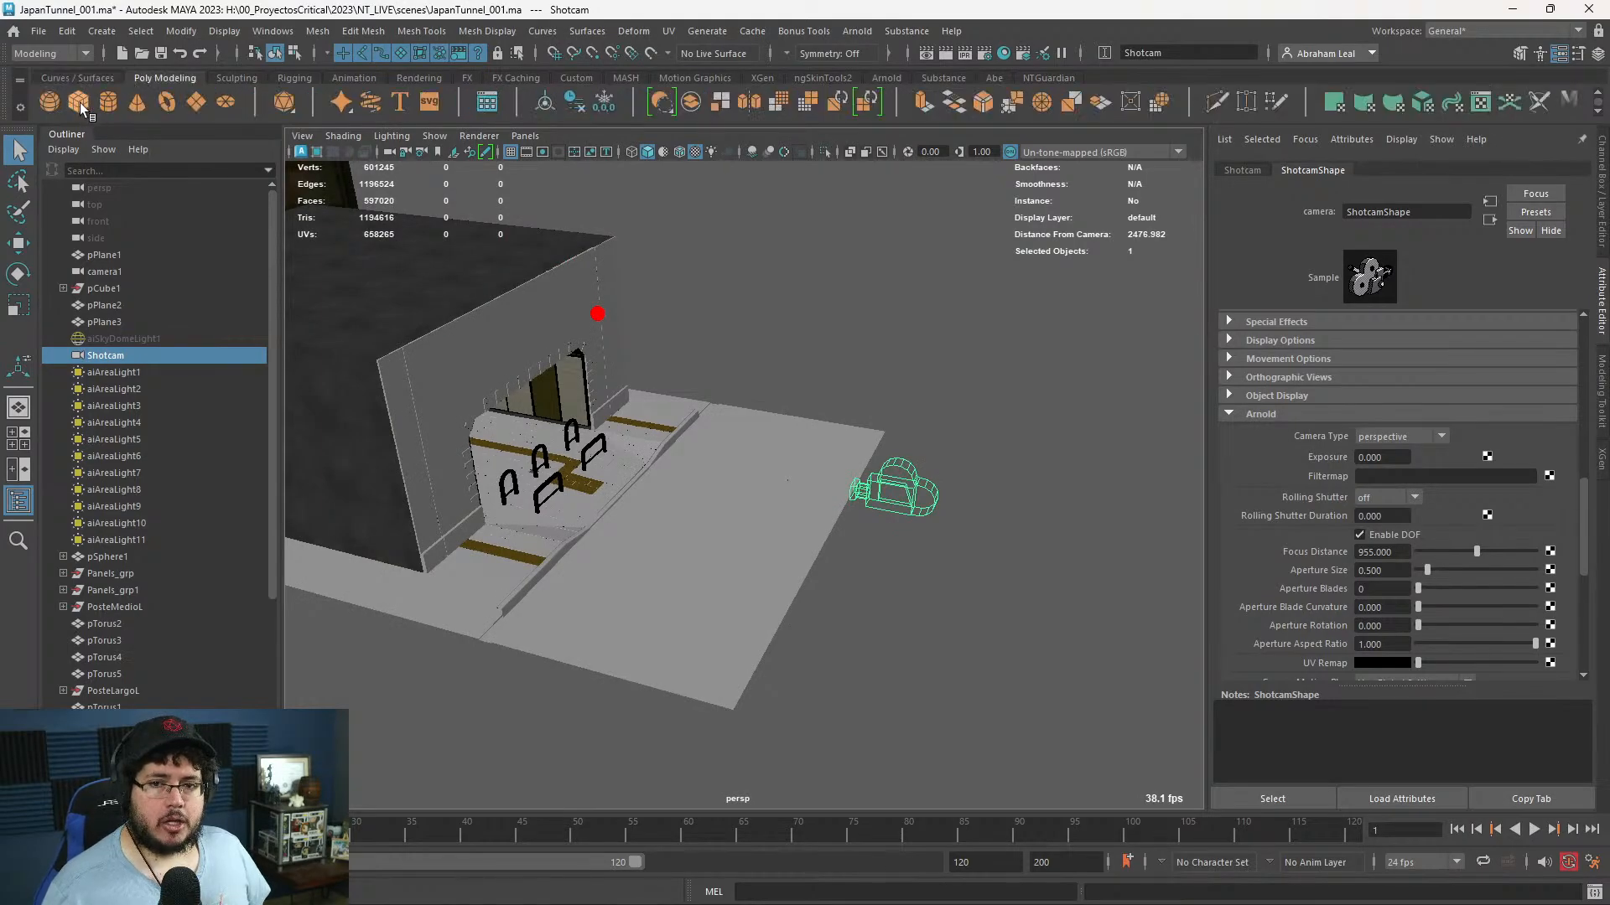
click(80, 104)
key(w)
drag(619, 482, 774, 508)
key(ctrl+z)
drag(701, 427, 694, 374)
key(f)
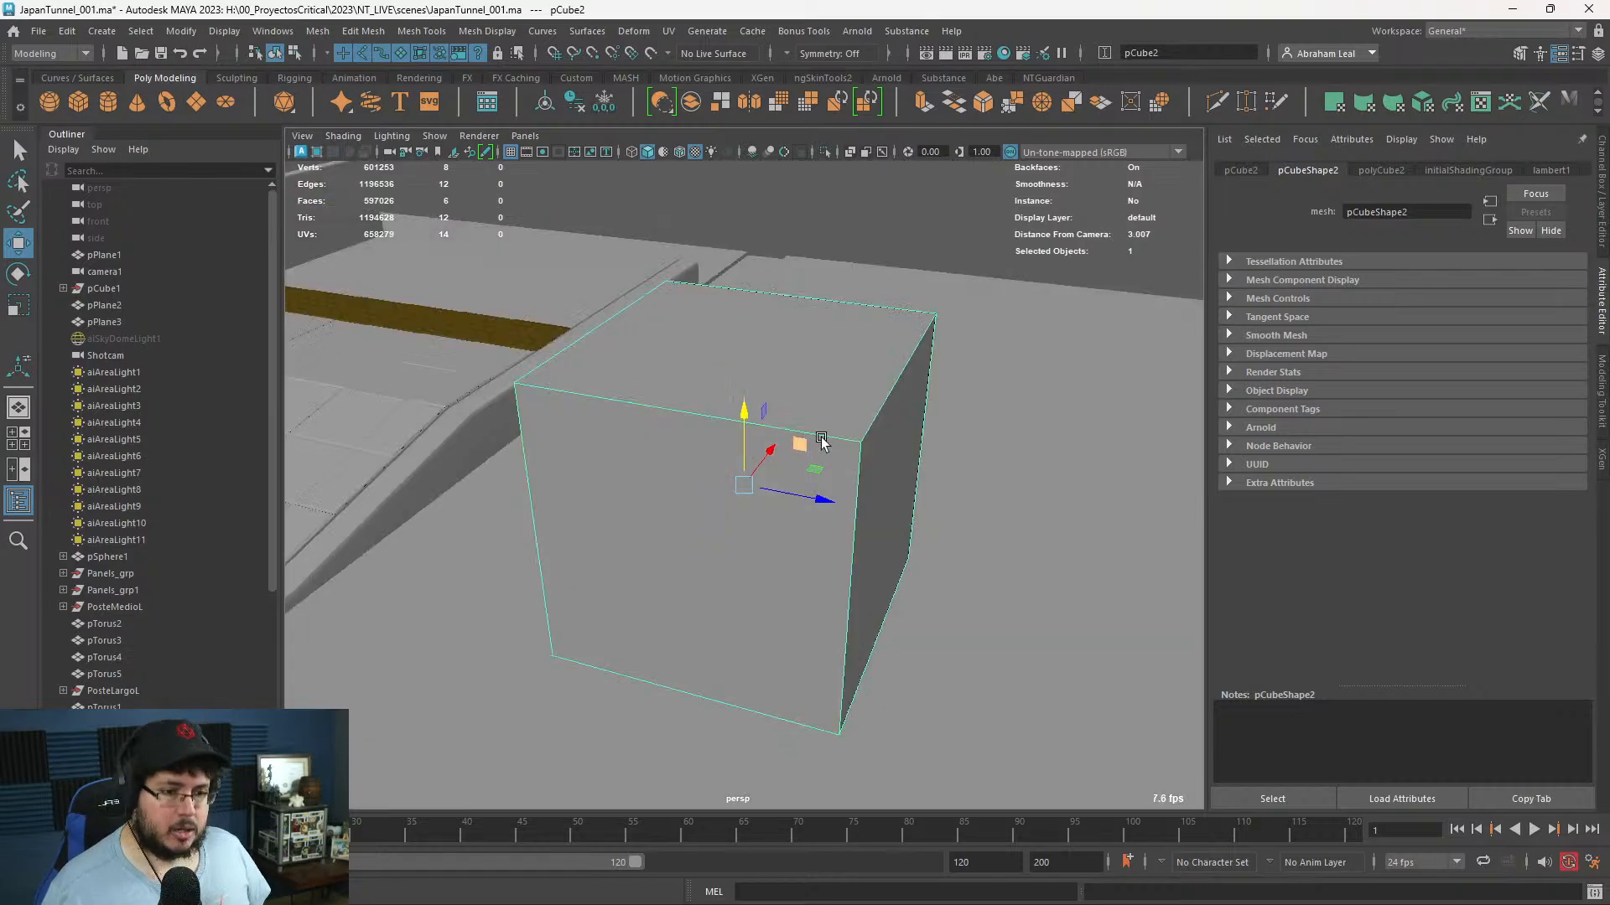
alt+drag(820, 439, 593, 388)
scroll(593, 388, down, 15)
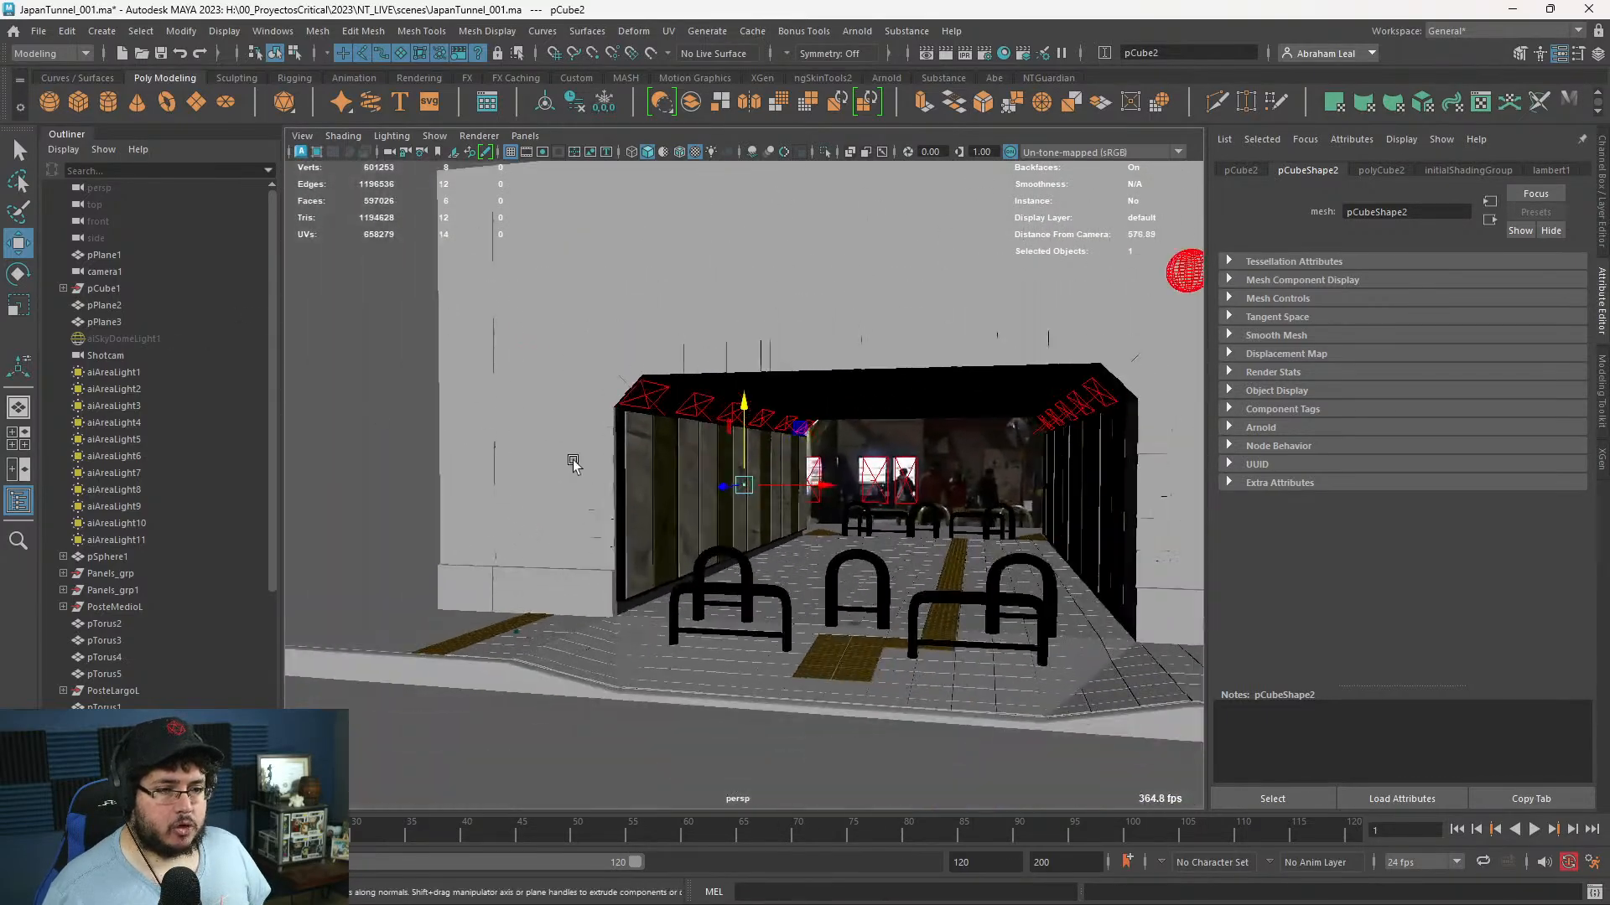
scroll(574, 461, up, 3)
alt+drag(998, 570, 624, 501)
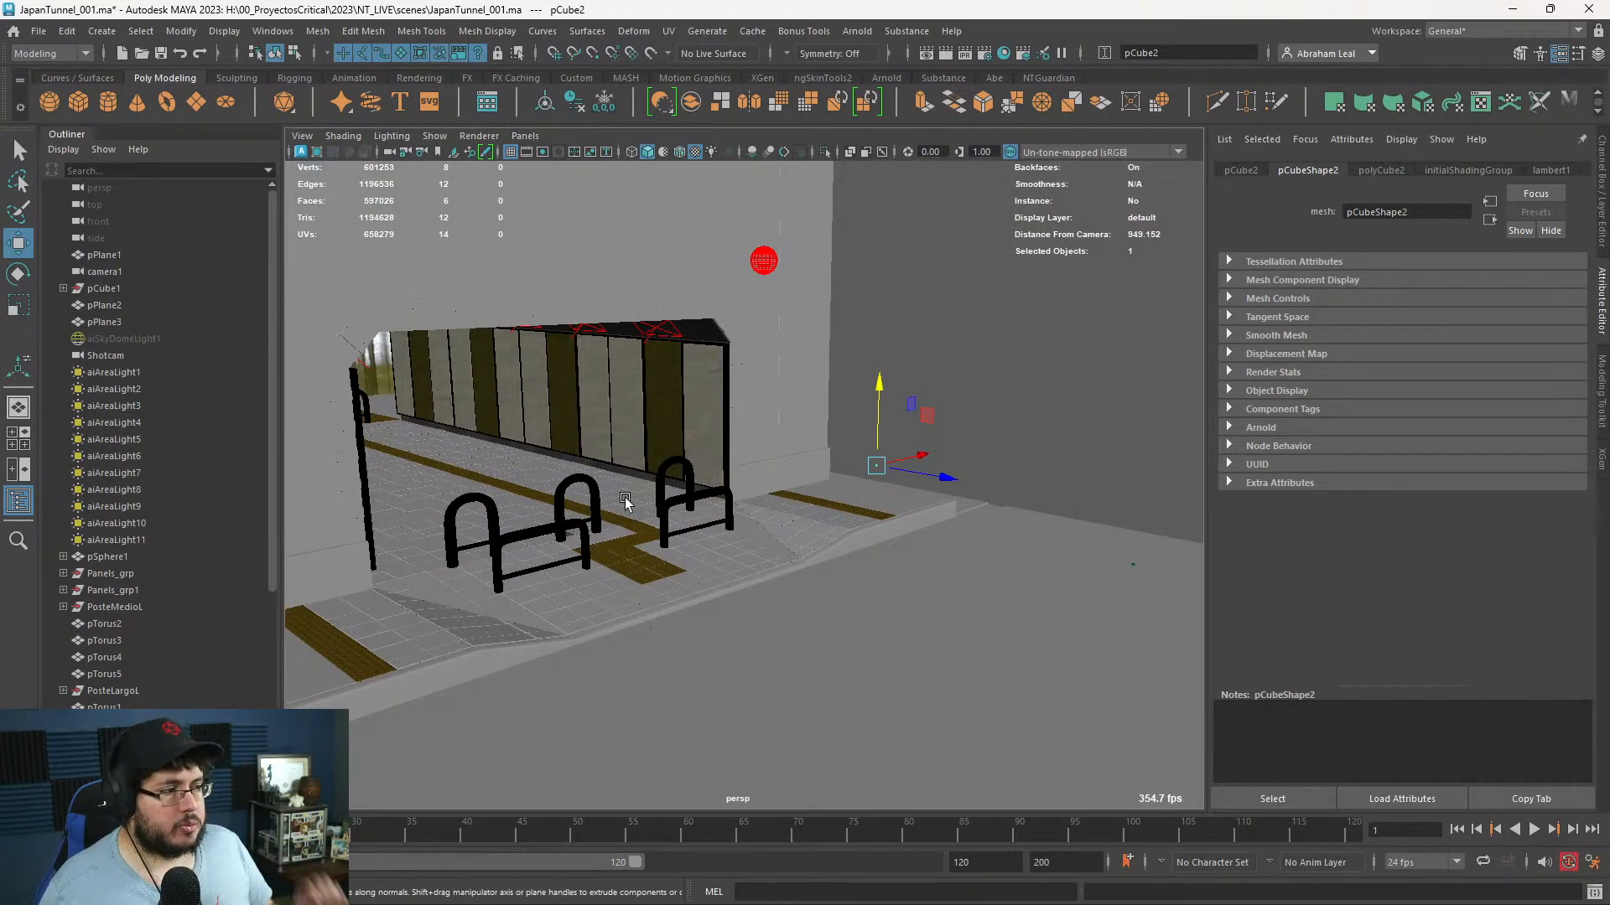
- Enlarge the cube uniformly by setting its Scale X, Y and Z to 100
key(r)
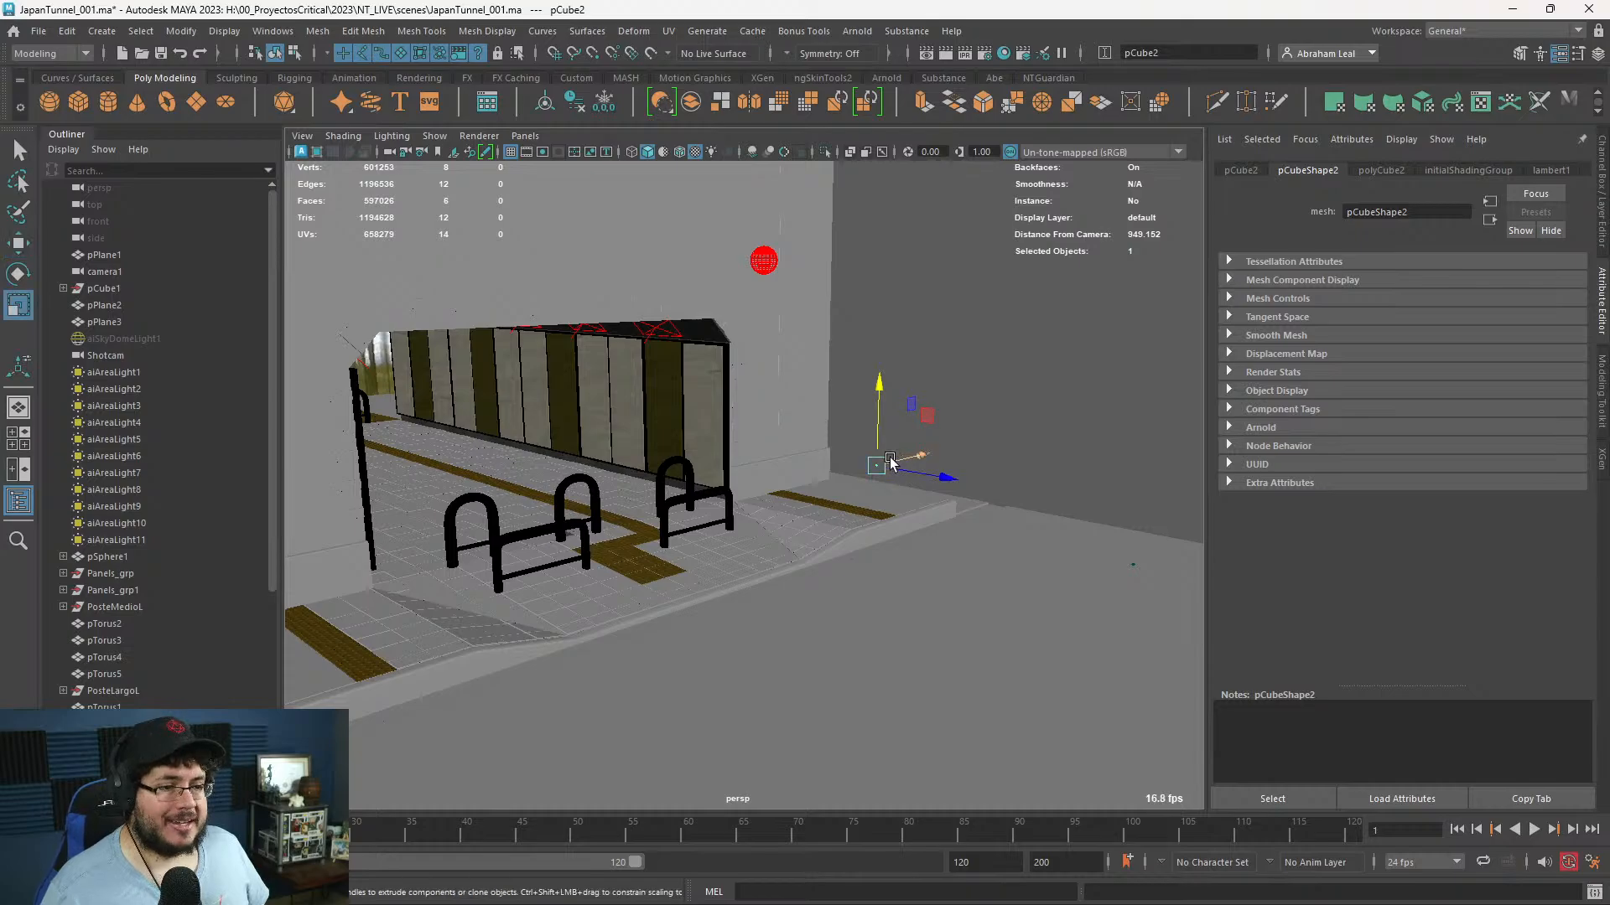
drag(877, 465, 1120, 488)
key(ctrl+a)
drag(1560, 265, 1565, 293)
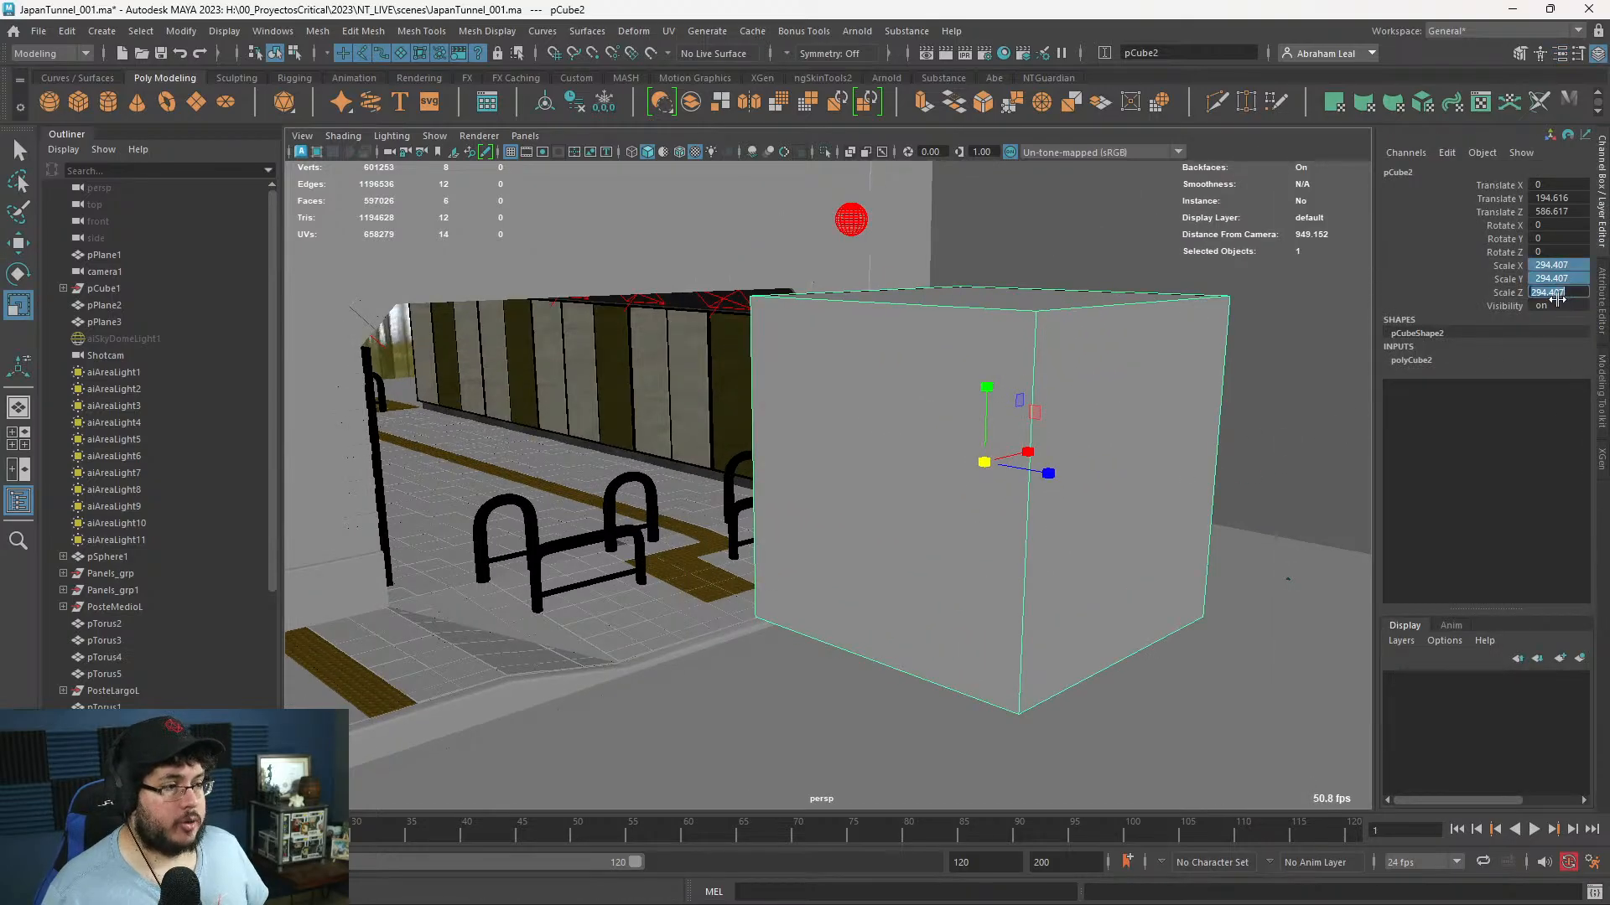
text(100)
key(Return)
- Move the cube beside the tunnel entrance, past the outer end of the sidewalk, at about X 562 and Z 221
alt+drag(849, 603, 888, 640)
key(w)
drag(1049, 514, 635, 324)
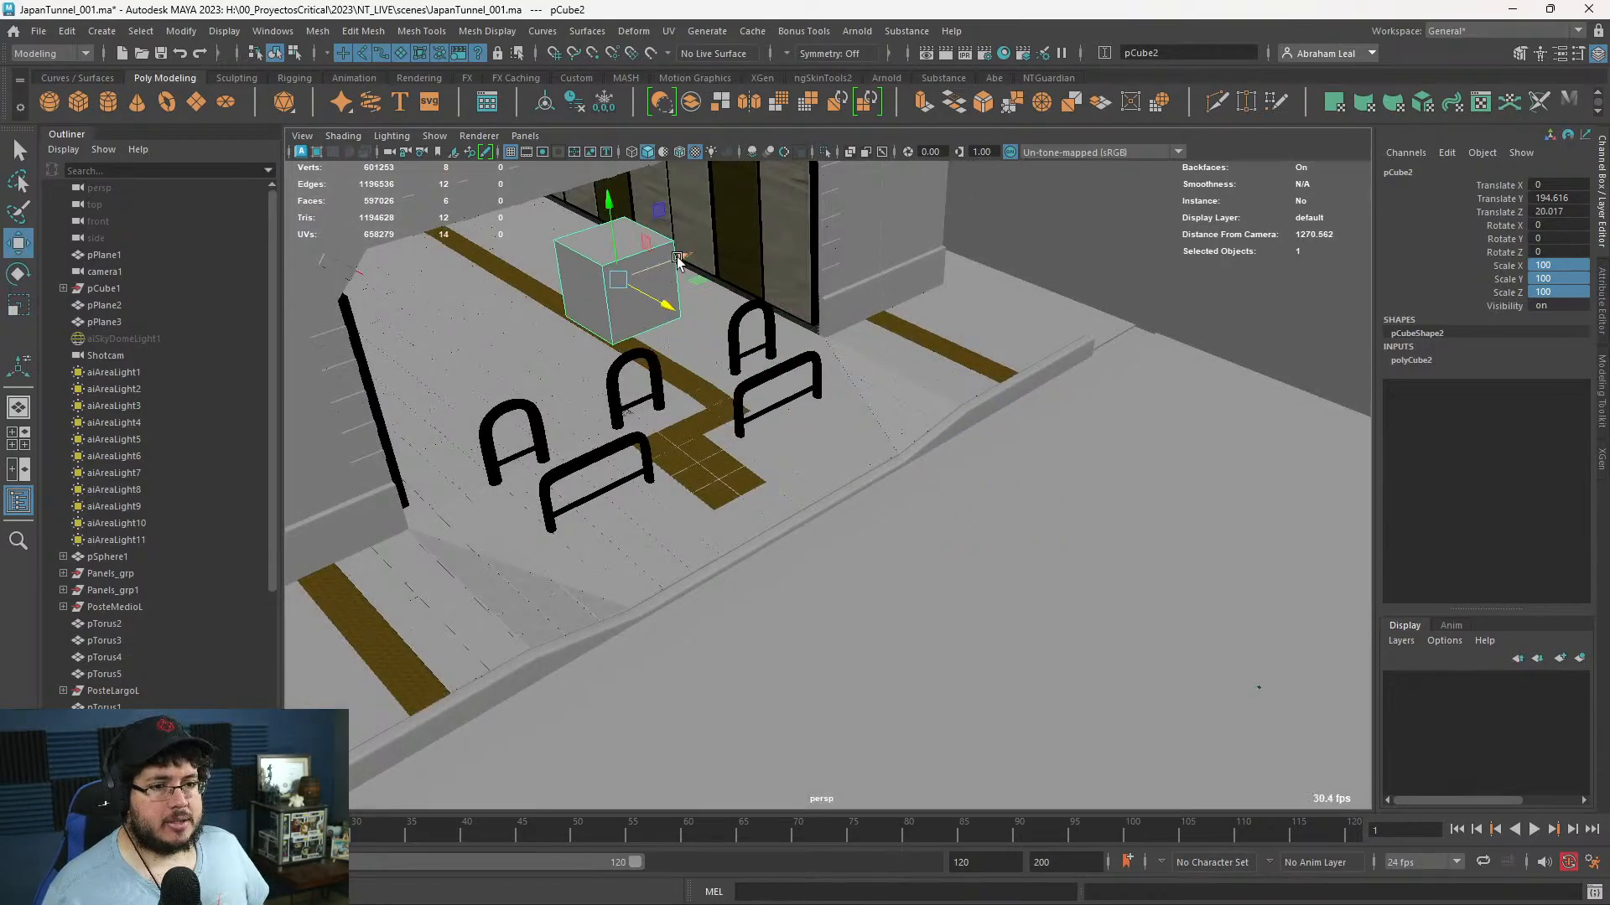
drag(676, 259, 990, 147)
alt+drag(964, 172, 719, 433)
drag(945, 408, 986, 490)
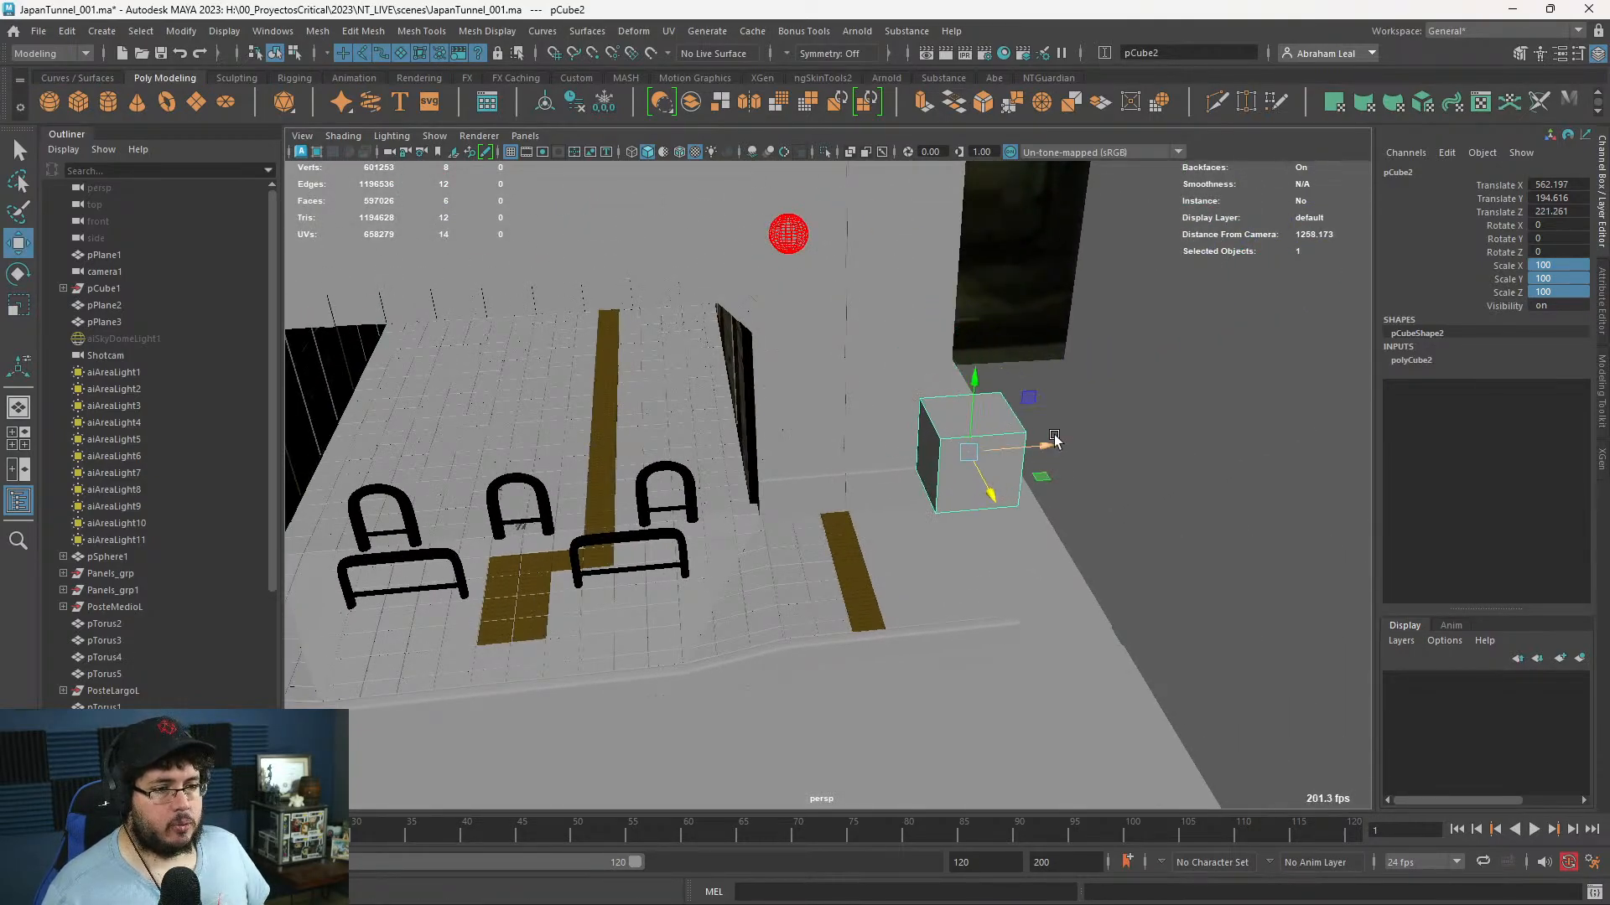
- Lower the cube onto the sidewalk's yellow tactile strip beside the entrance, at about X 432 and Y 51
drag(1054, 439, 942, 453)
key(ctrl+z)
drag(872, 403, 858, 494)
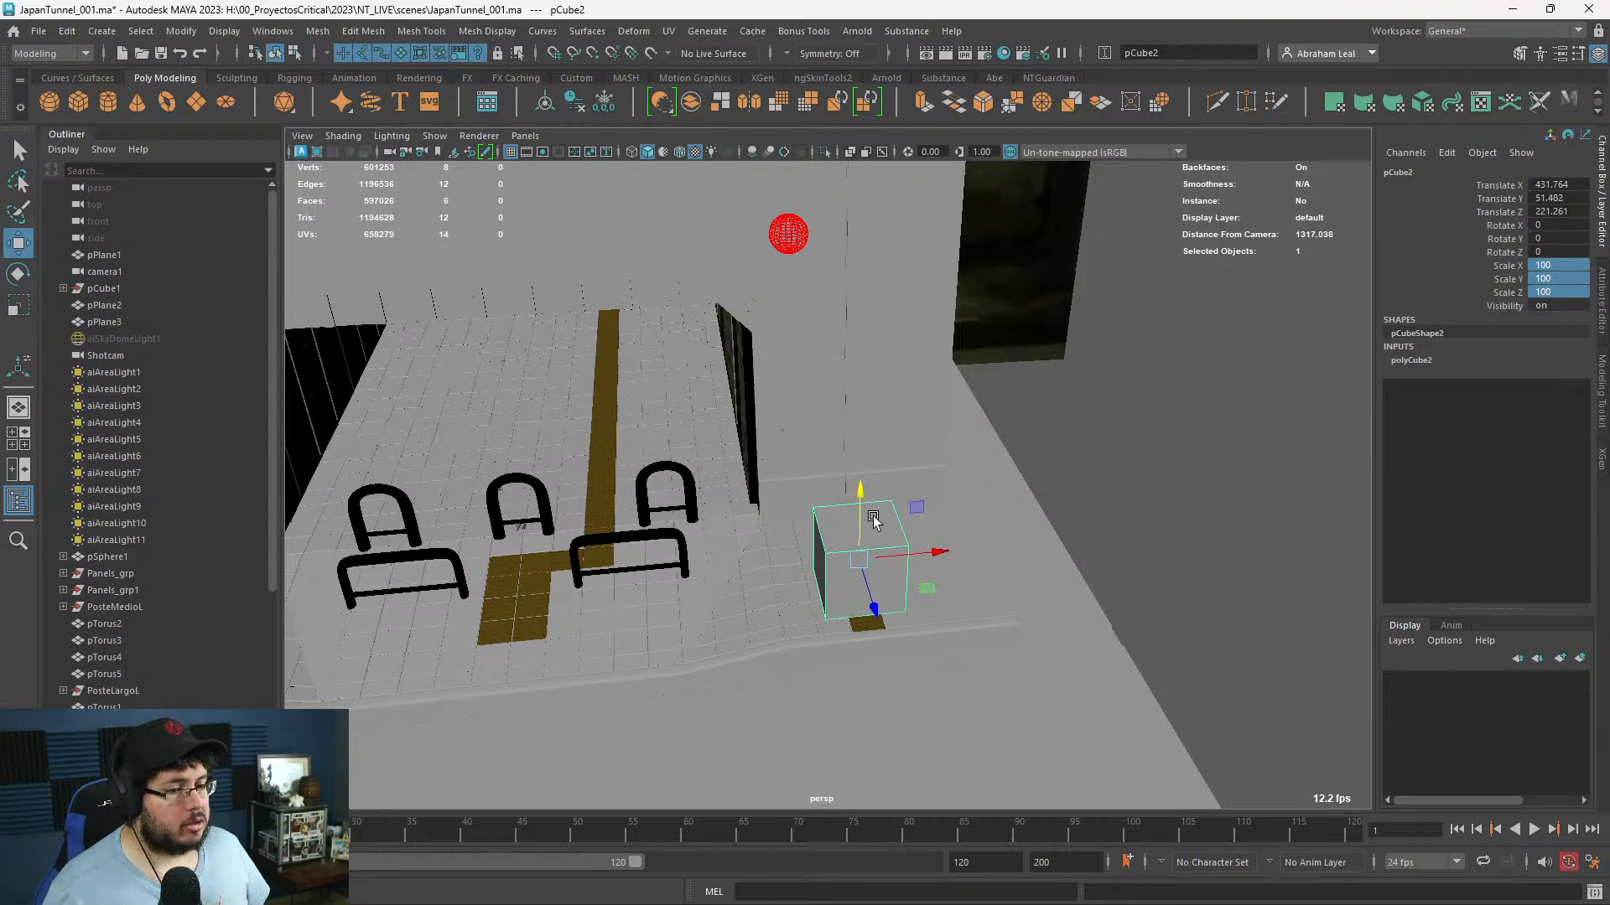
alt+drag(981, 654, 1088, 590)
alt+right_drag(1089, 590, 939, 503)
alt+middle_drag(939, 503, 986, 315)
alt+right_drag(986, 315, 829, 454)
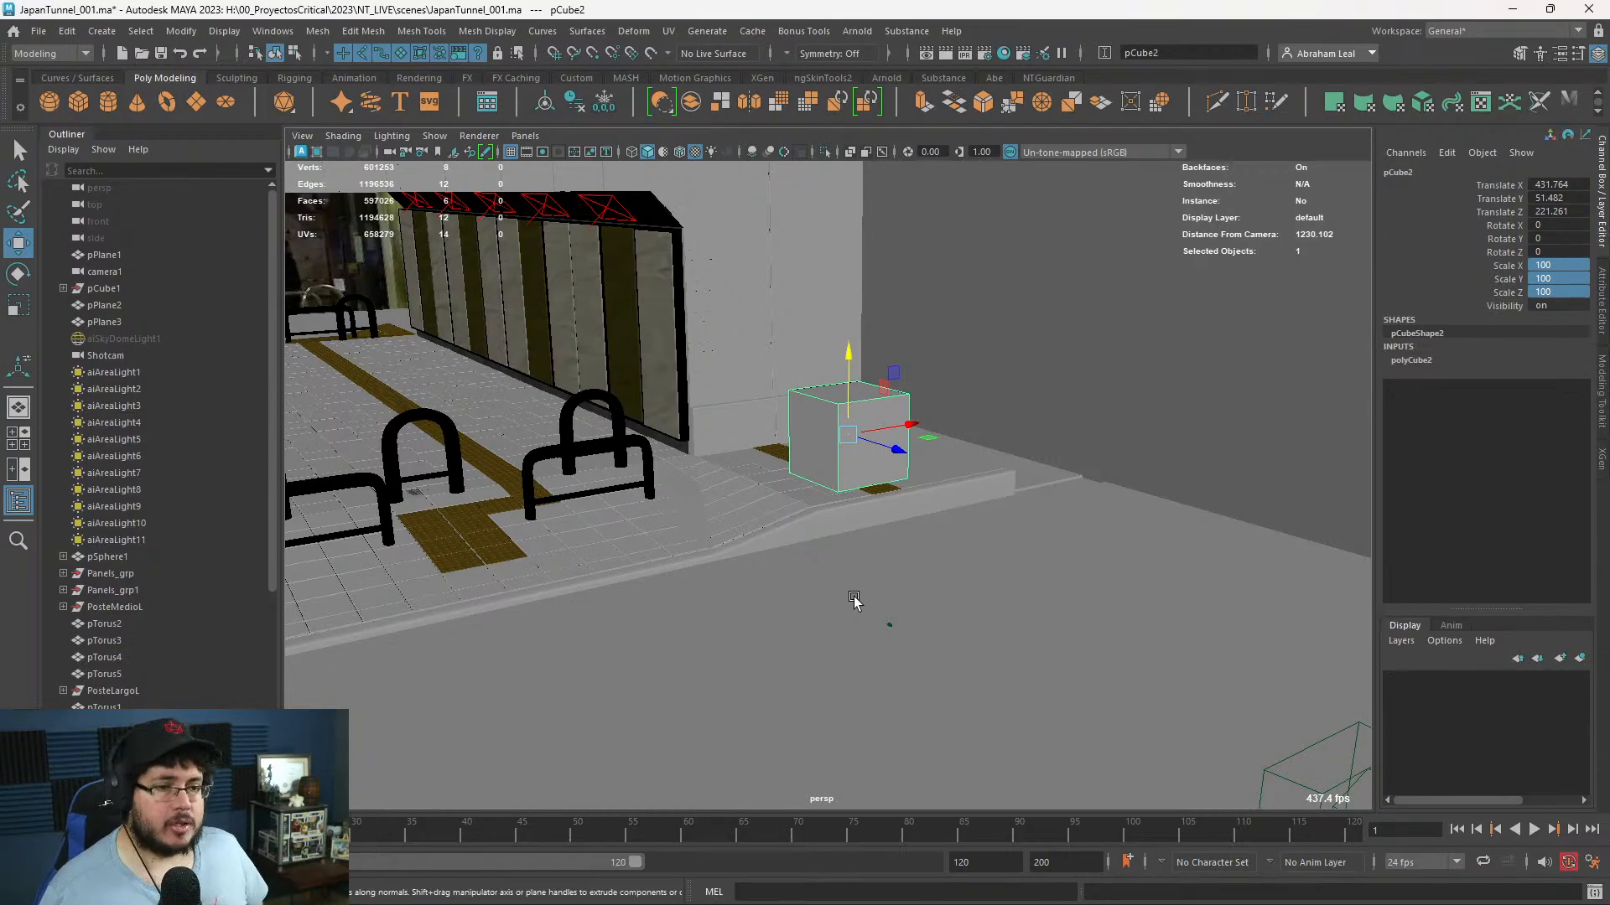
- Delete the cube standing on the sidewalk's yellow tactile strip beside the tunnel entrance
key(Delete)
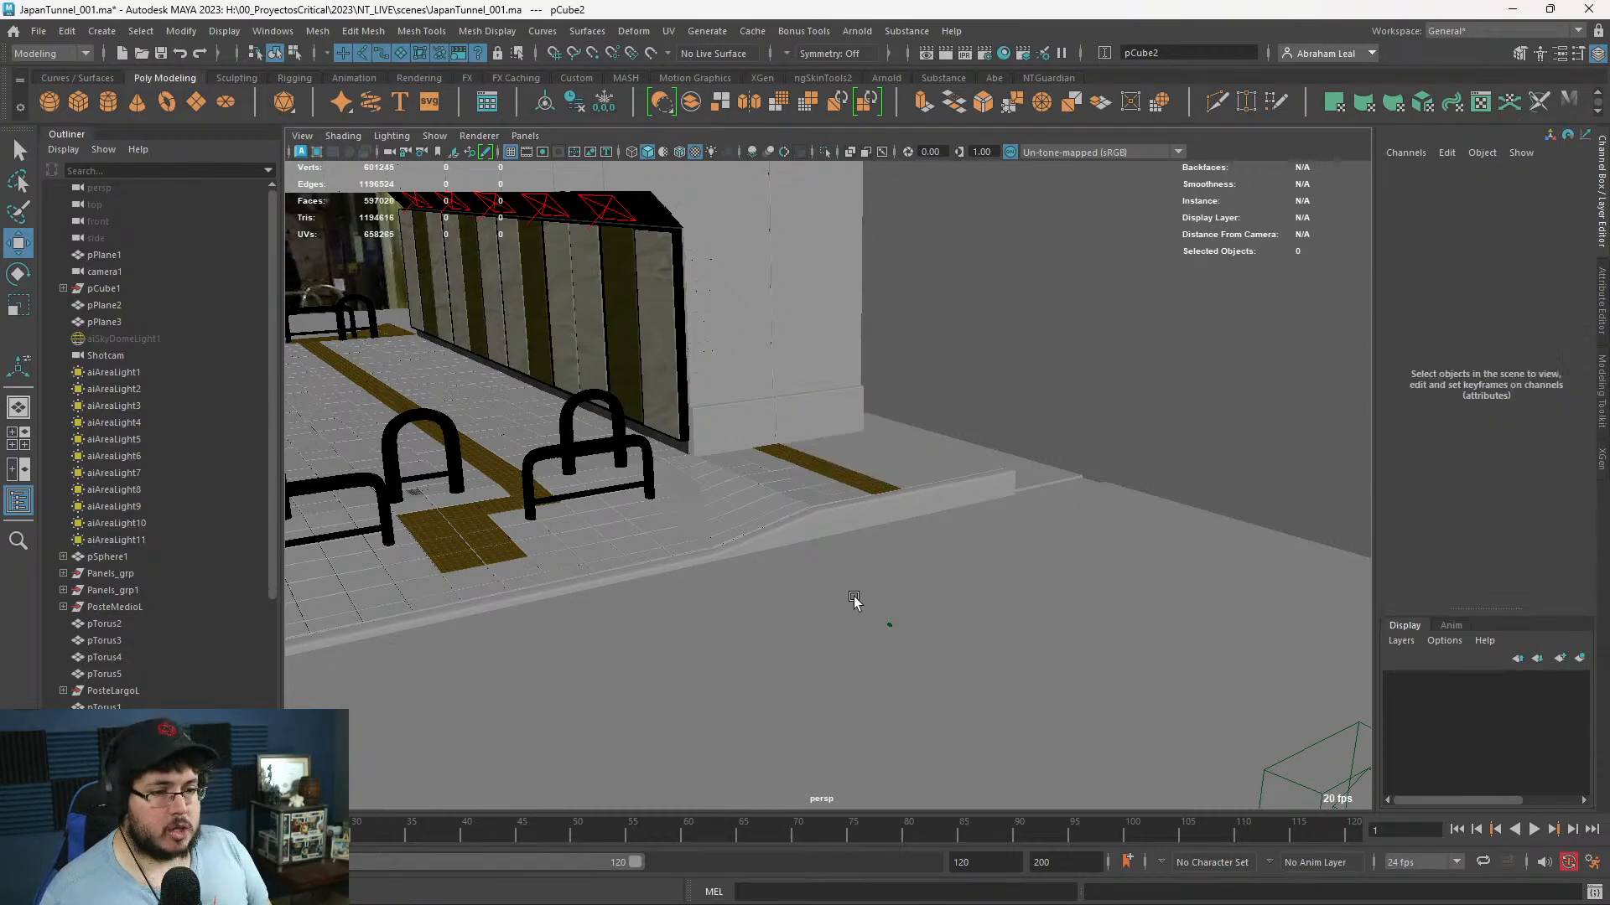
alt+right_drag(996, 626, 710, 499)
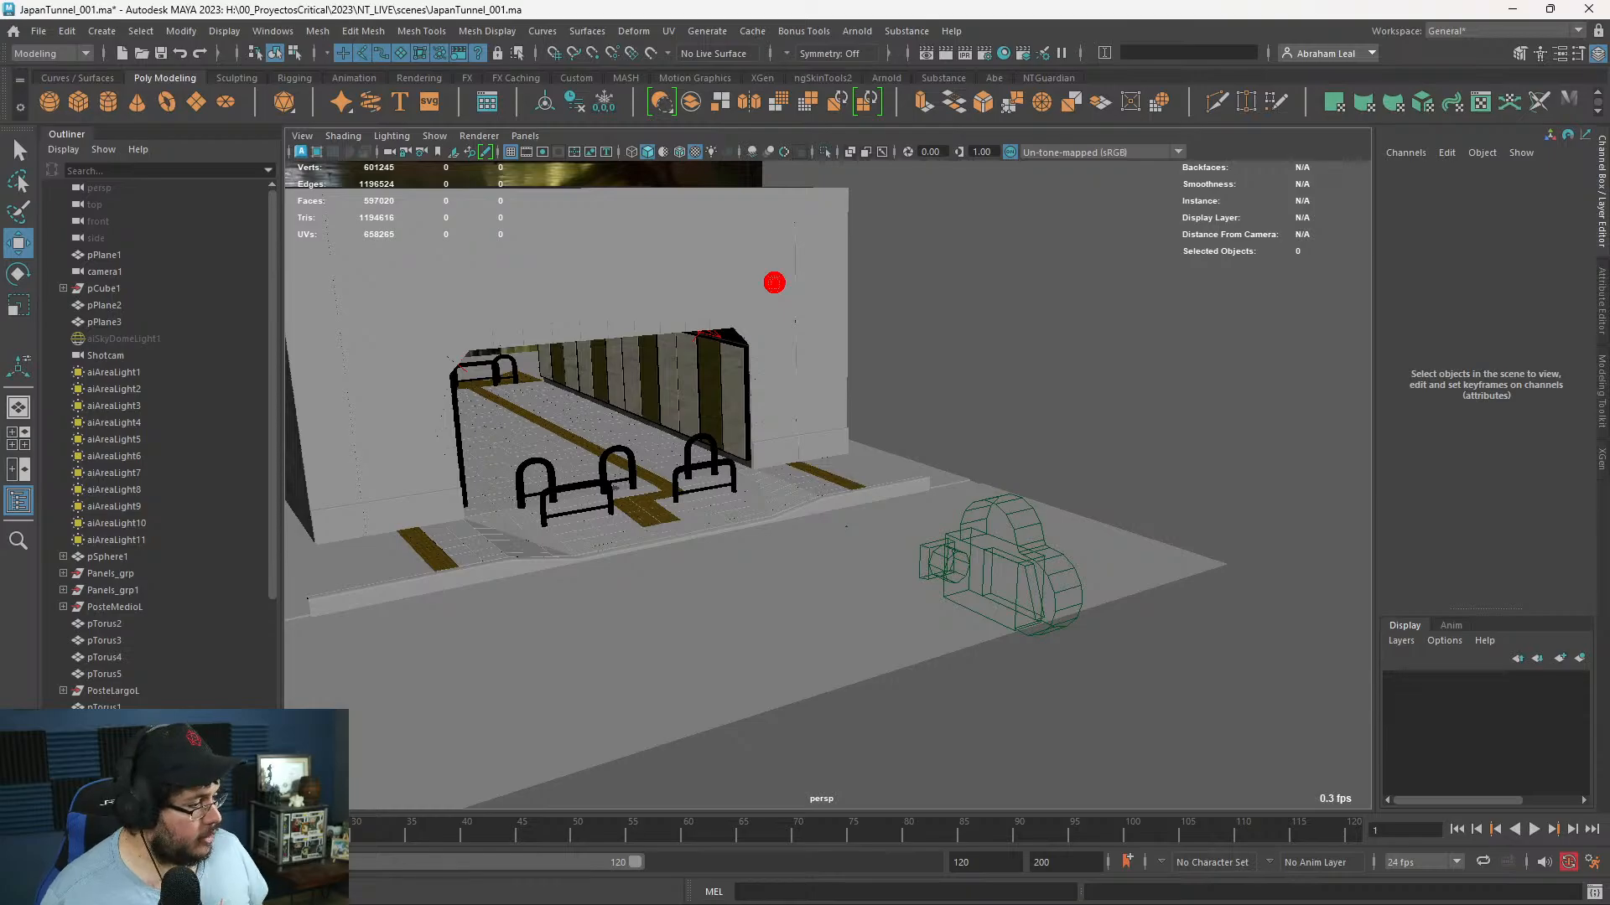
- Switch to the Chrome window with the tarp references and search Google for "udemy nextut environment"
key(super)
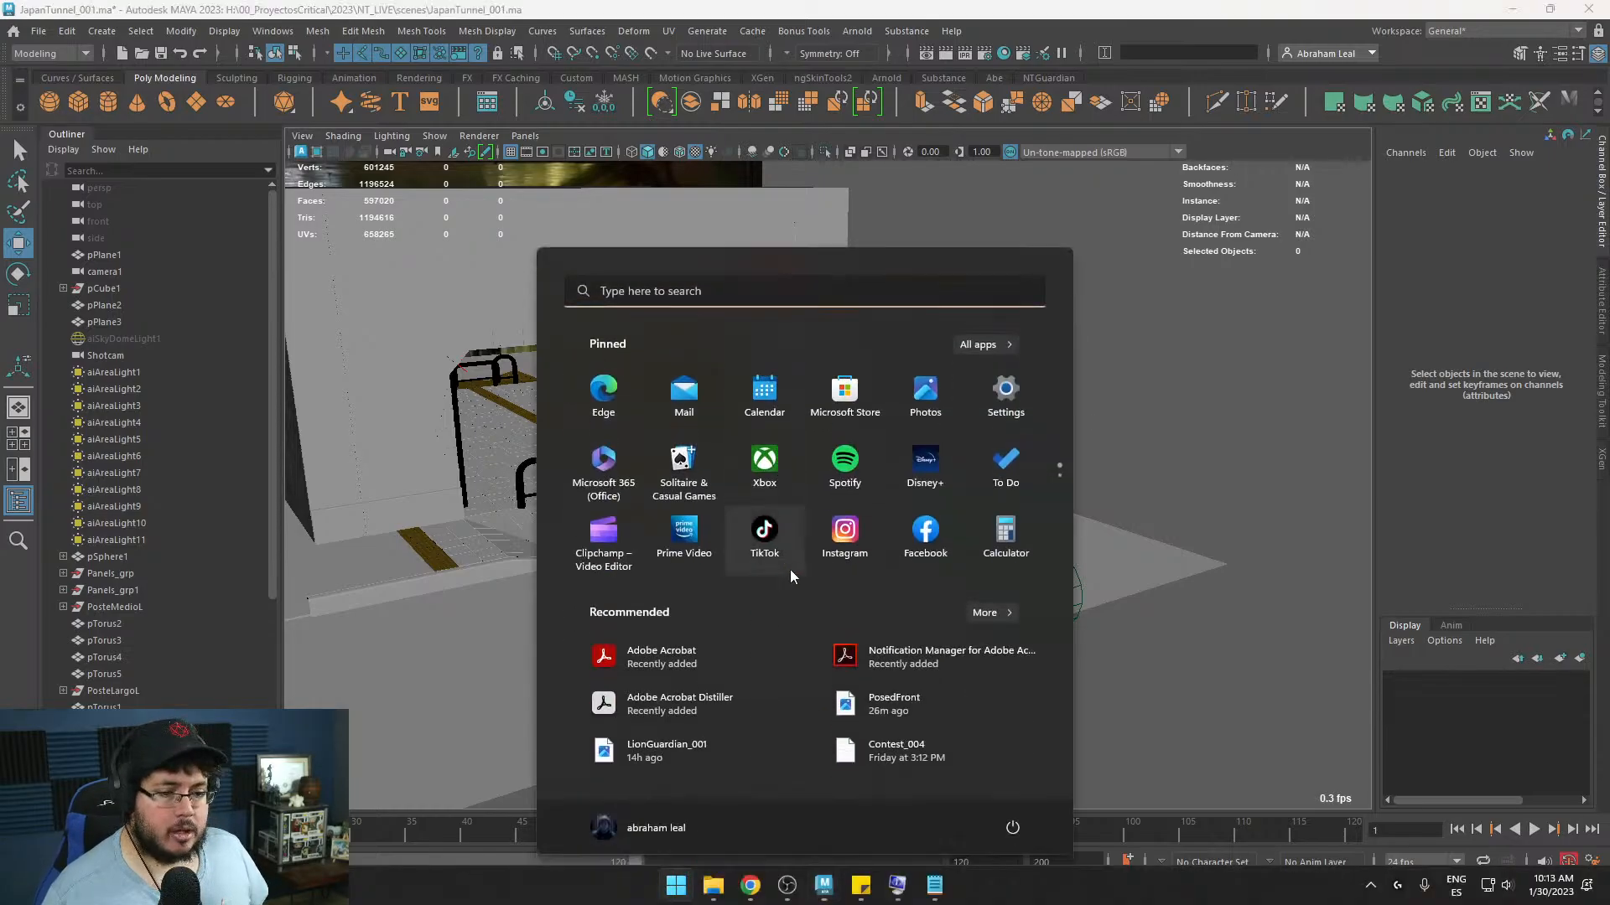
mouse_move(741, 892)
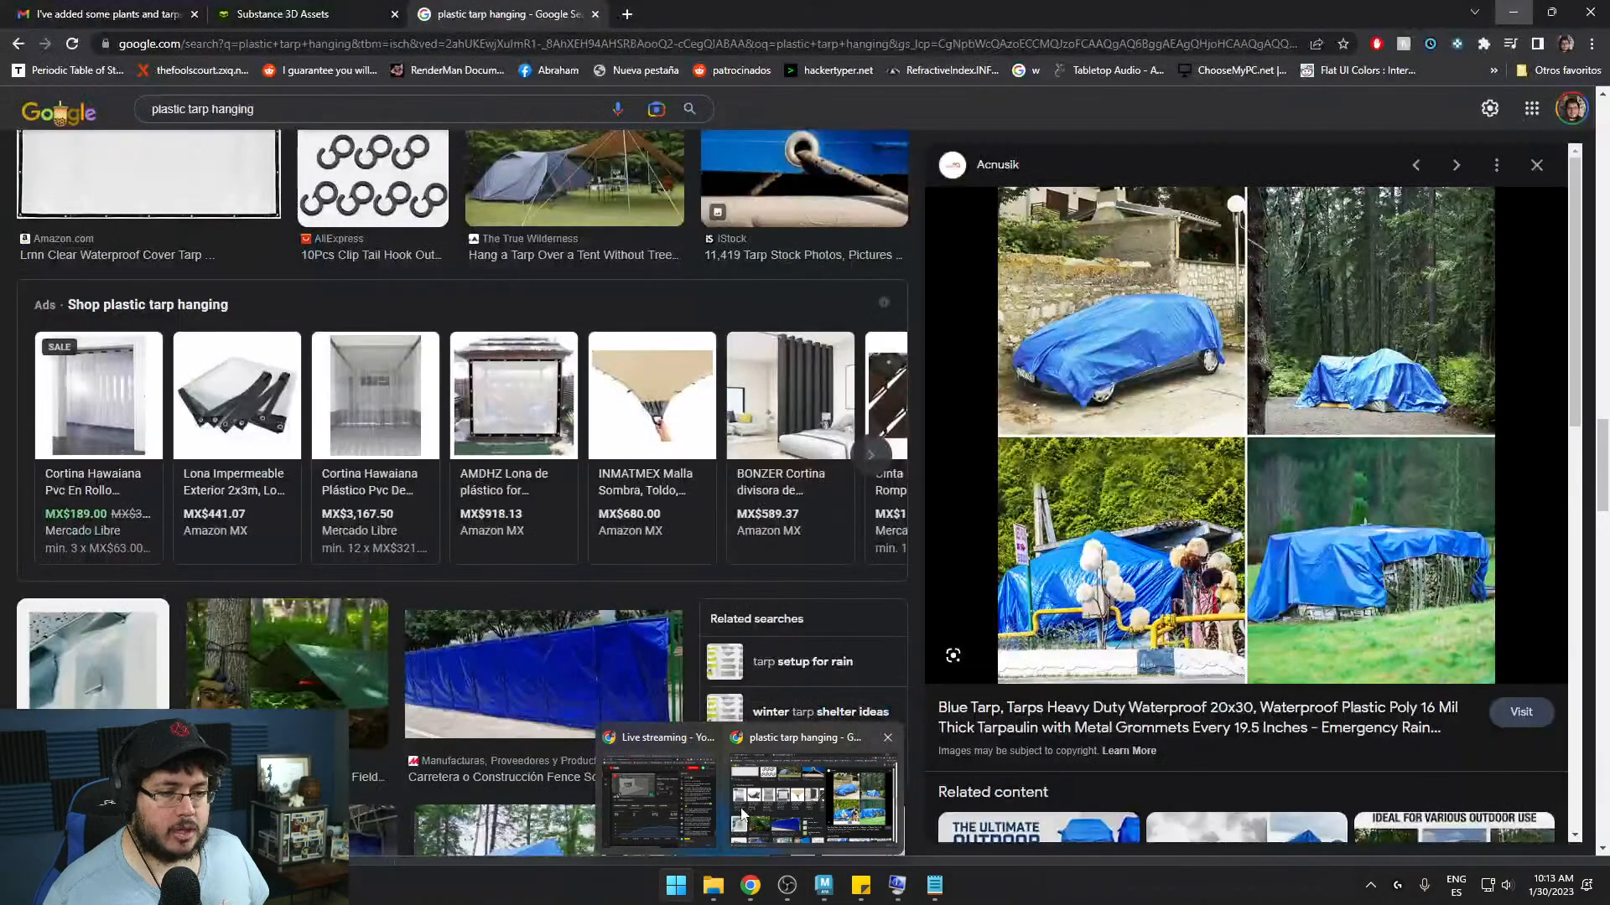
click(717, 818)
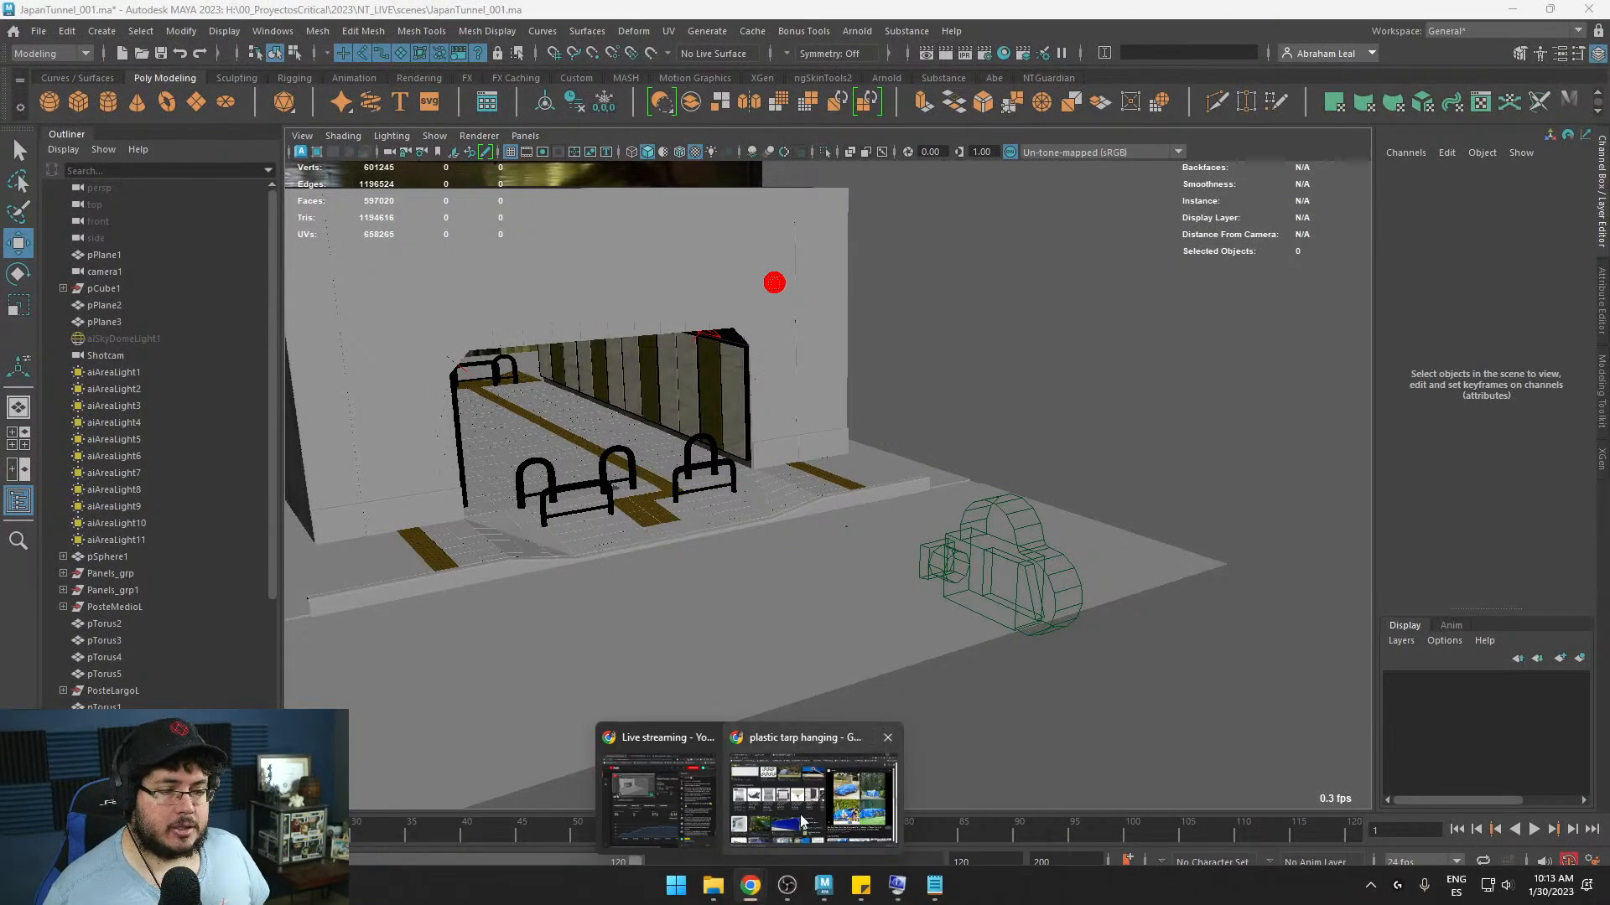
click(830, 797)
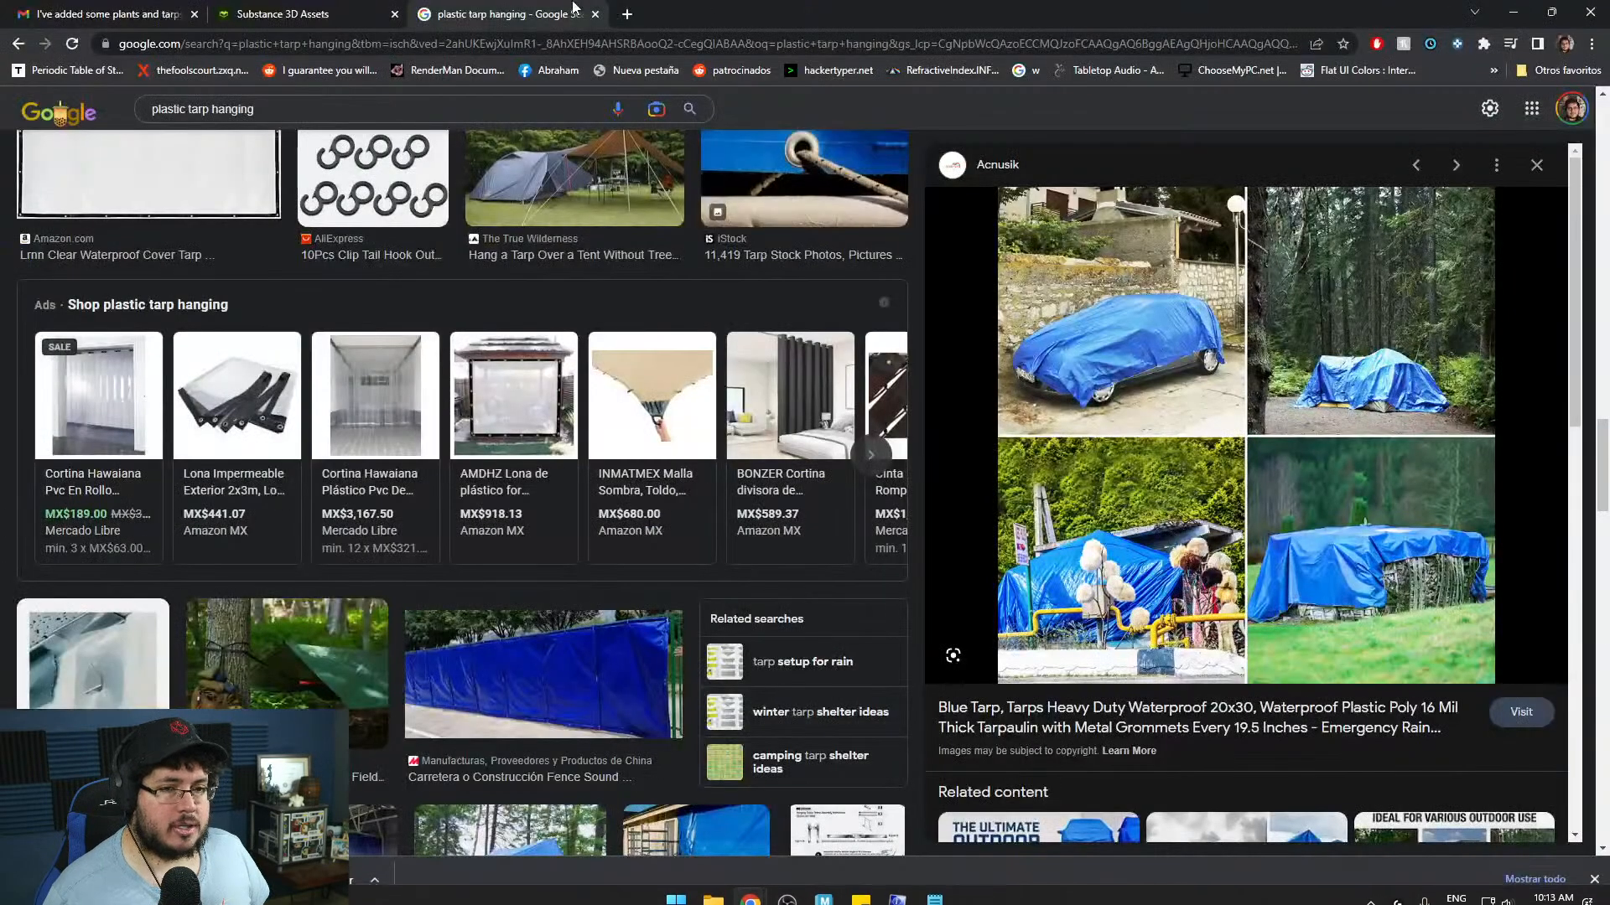
click(494, 46)
text(udemy )
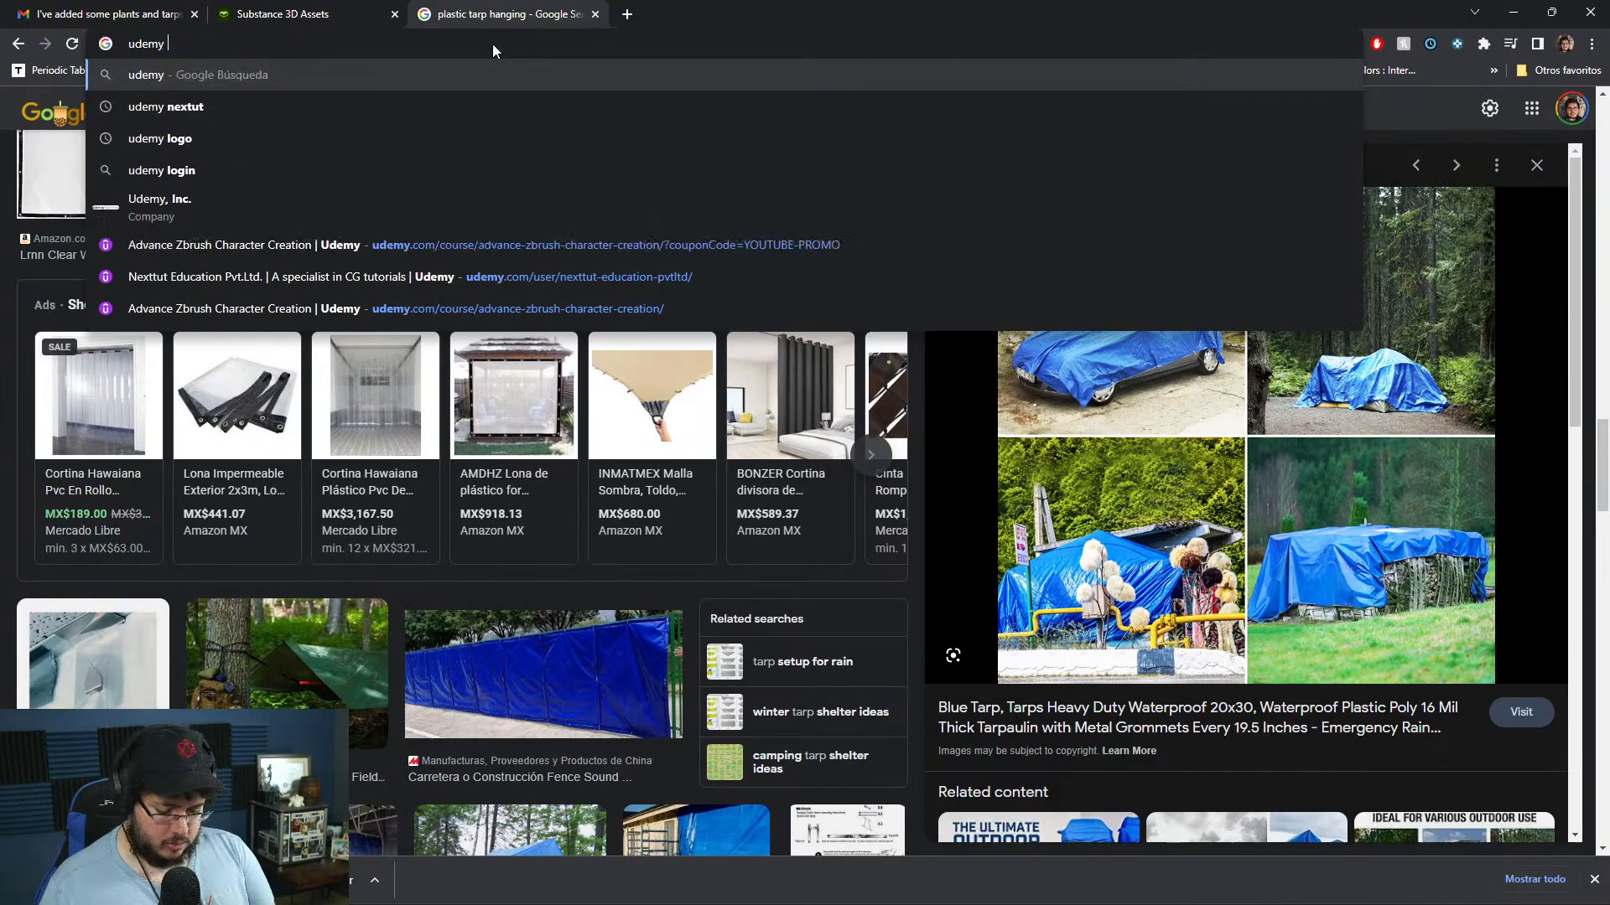
text(nextut environment)
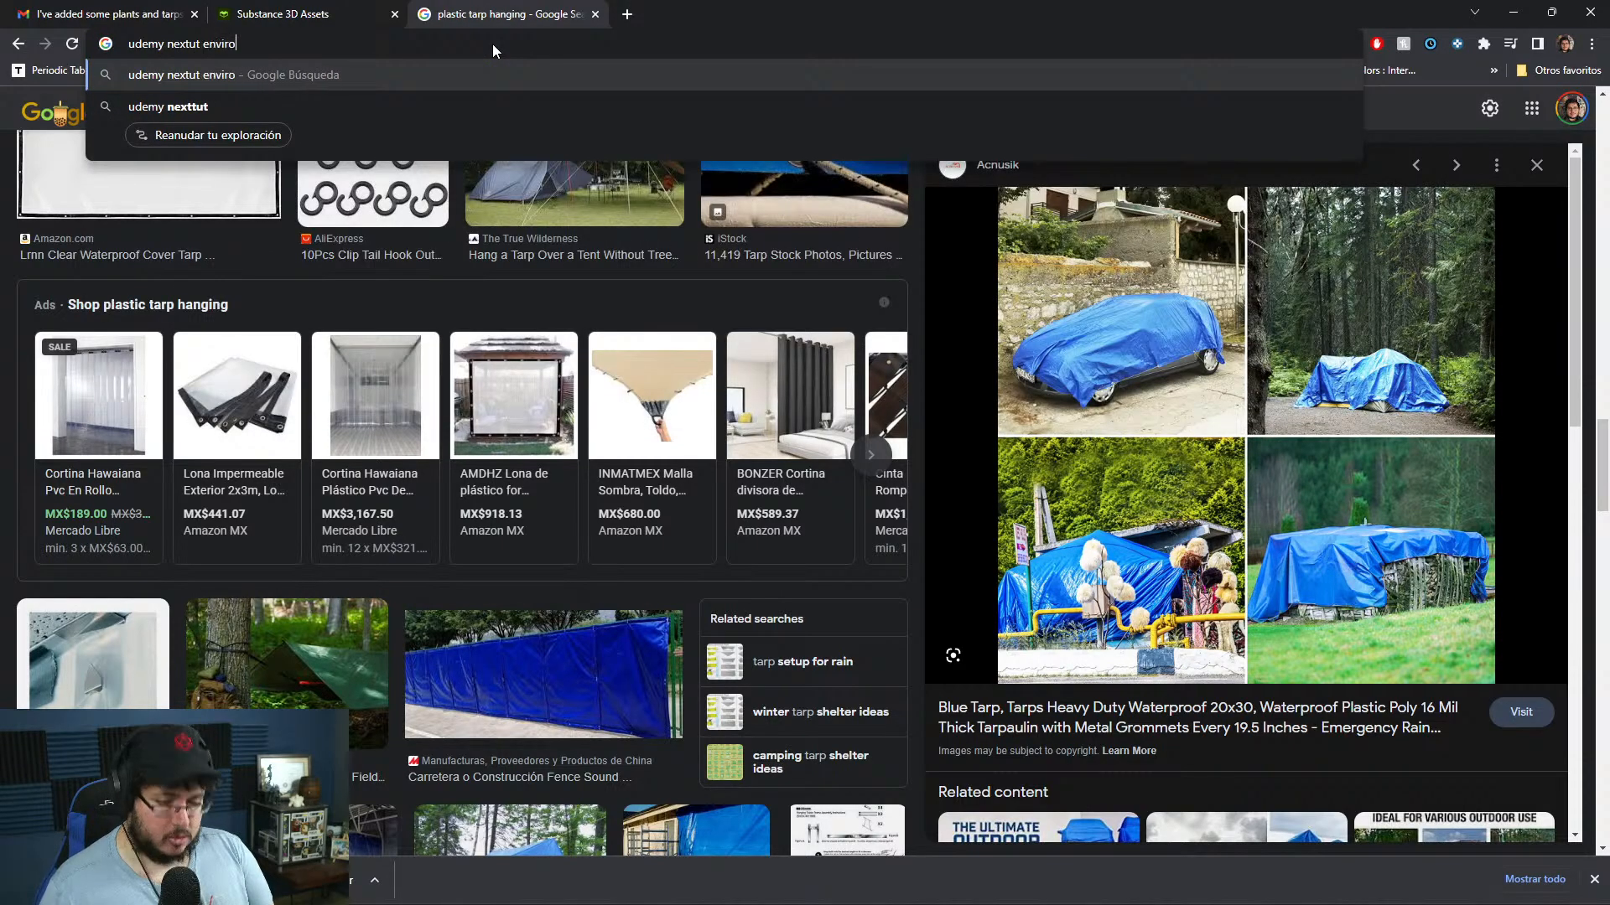
key(Return)
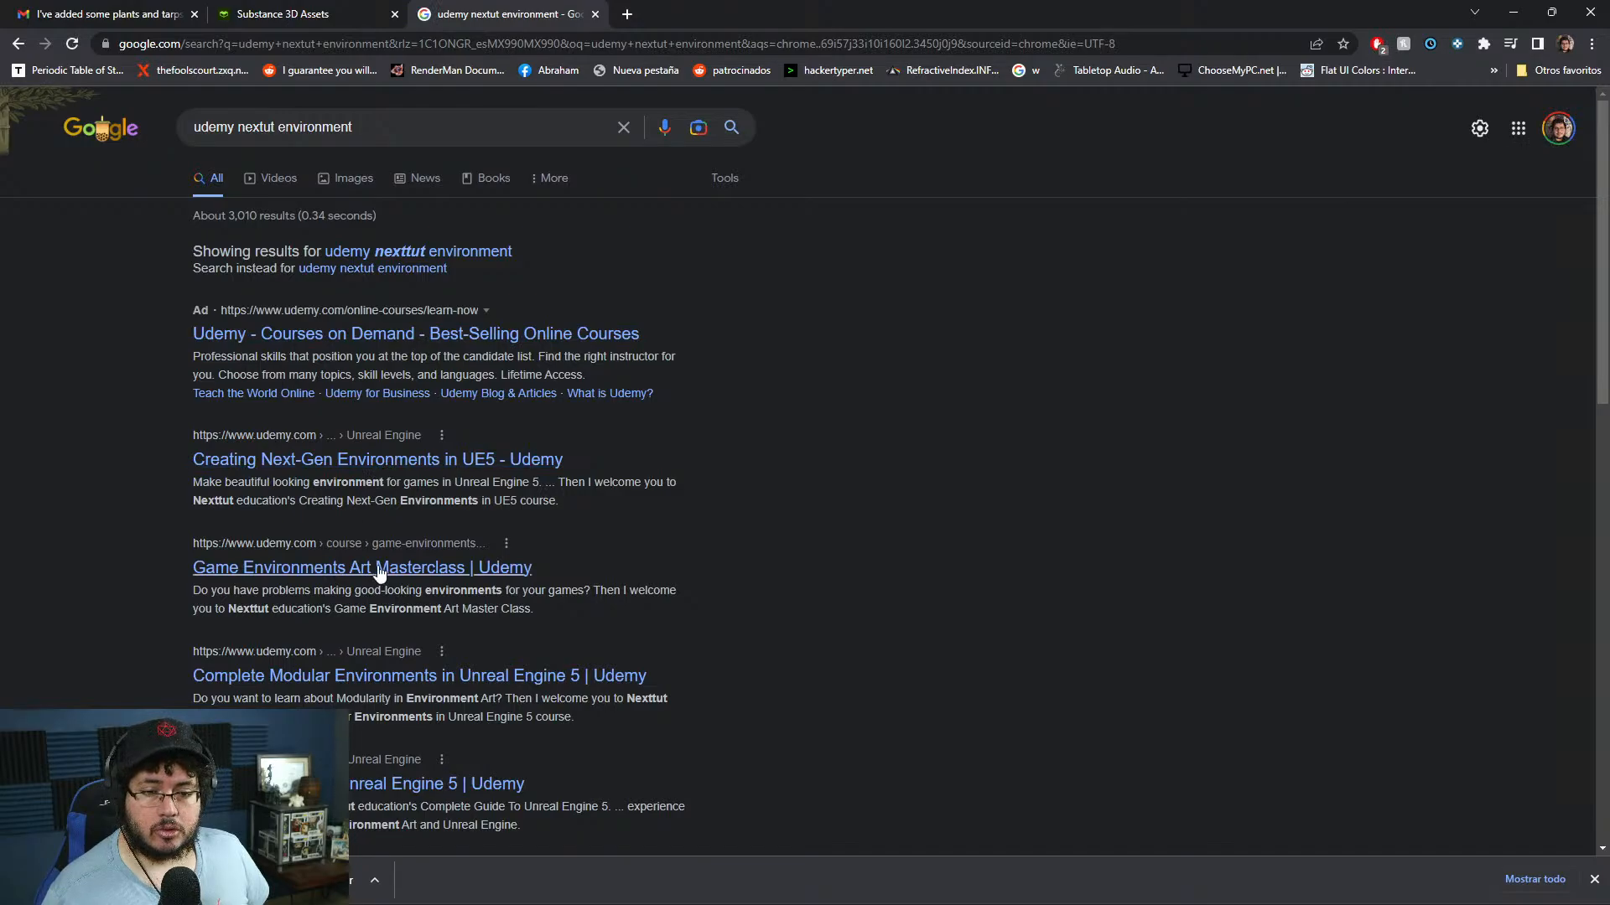
- Find the Udemy course "Maya Environment Creation for Film" in the results, open its page and dismiss the coupon tips popup
scroll(395, 772, down, 5)
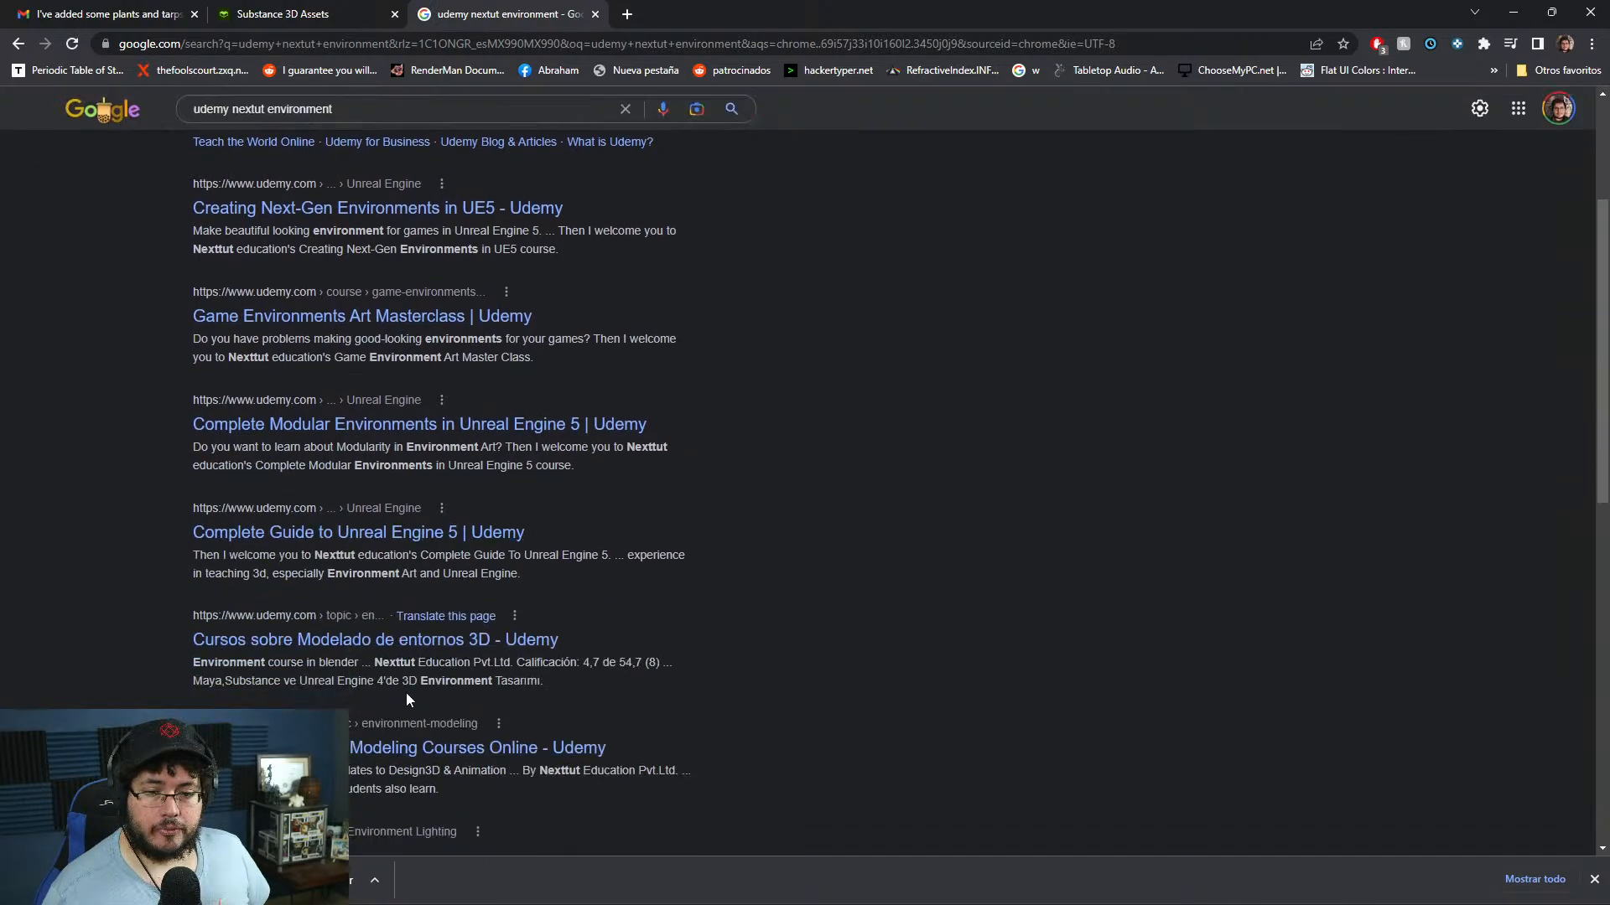
scroll(405, 662, up, 4)
scroll(394, 654, down, 5)
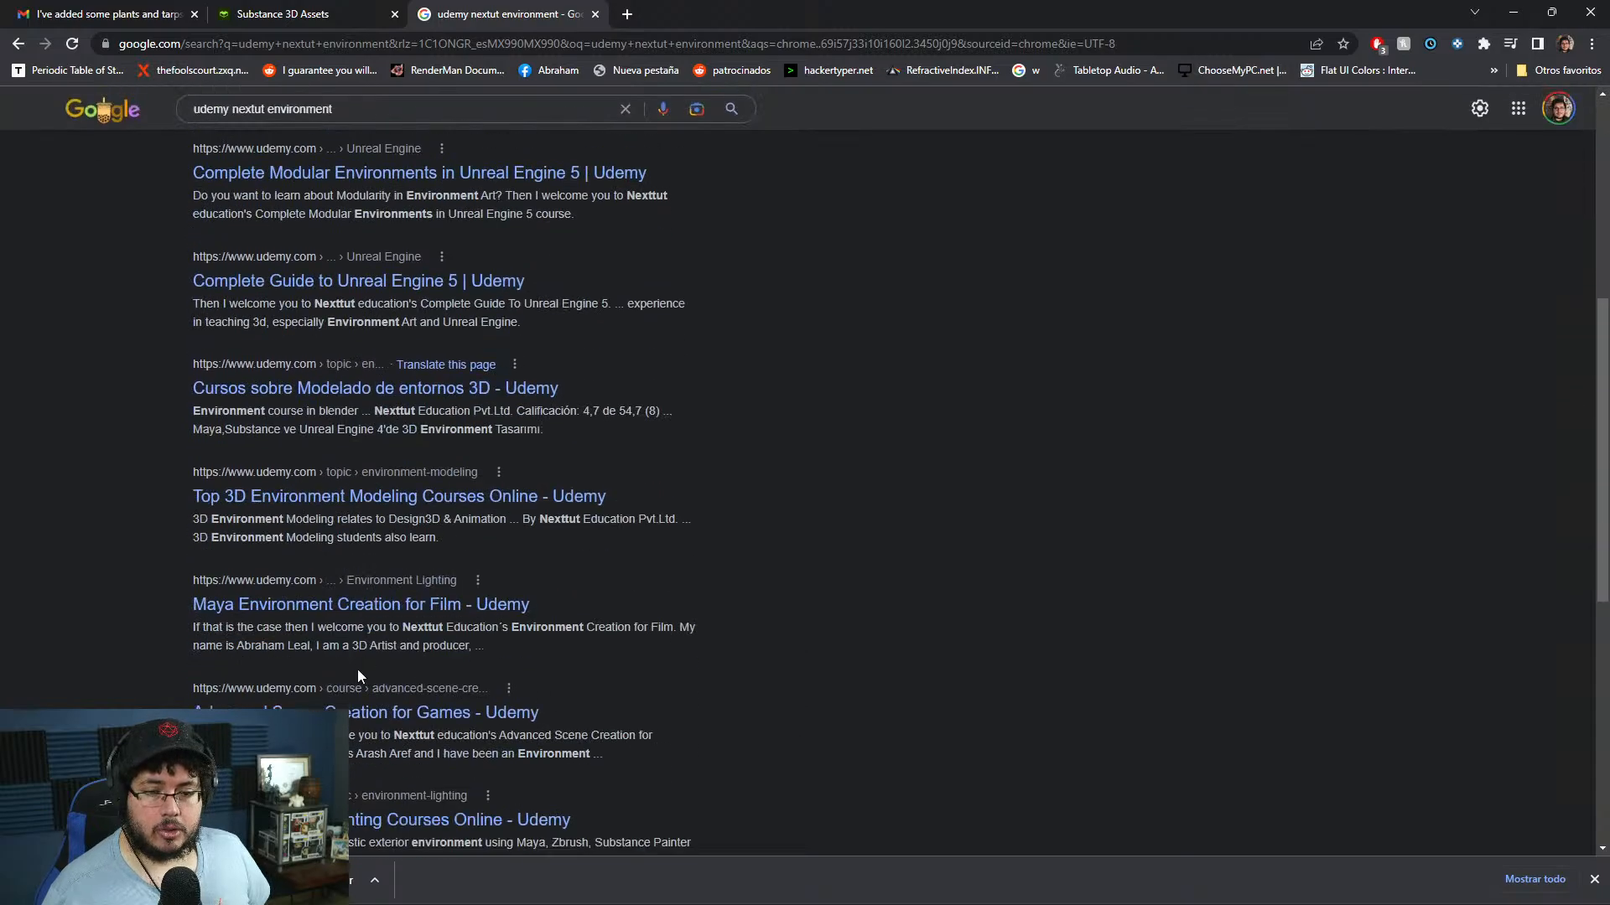
click(405, 607)
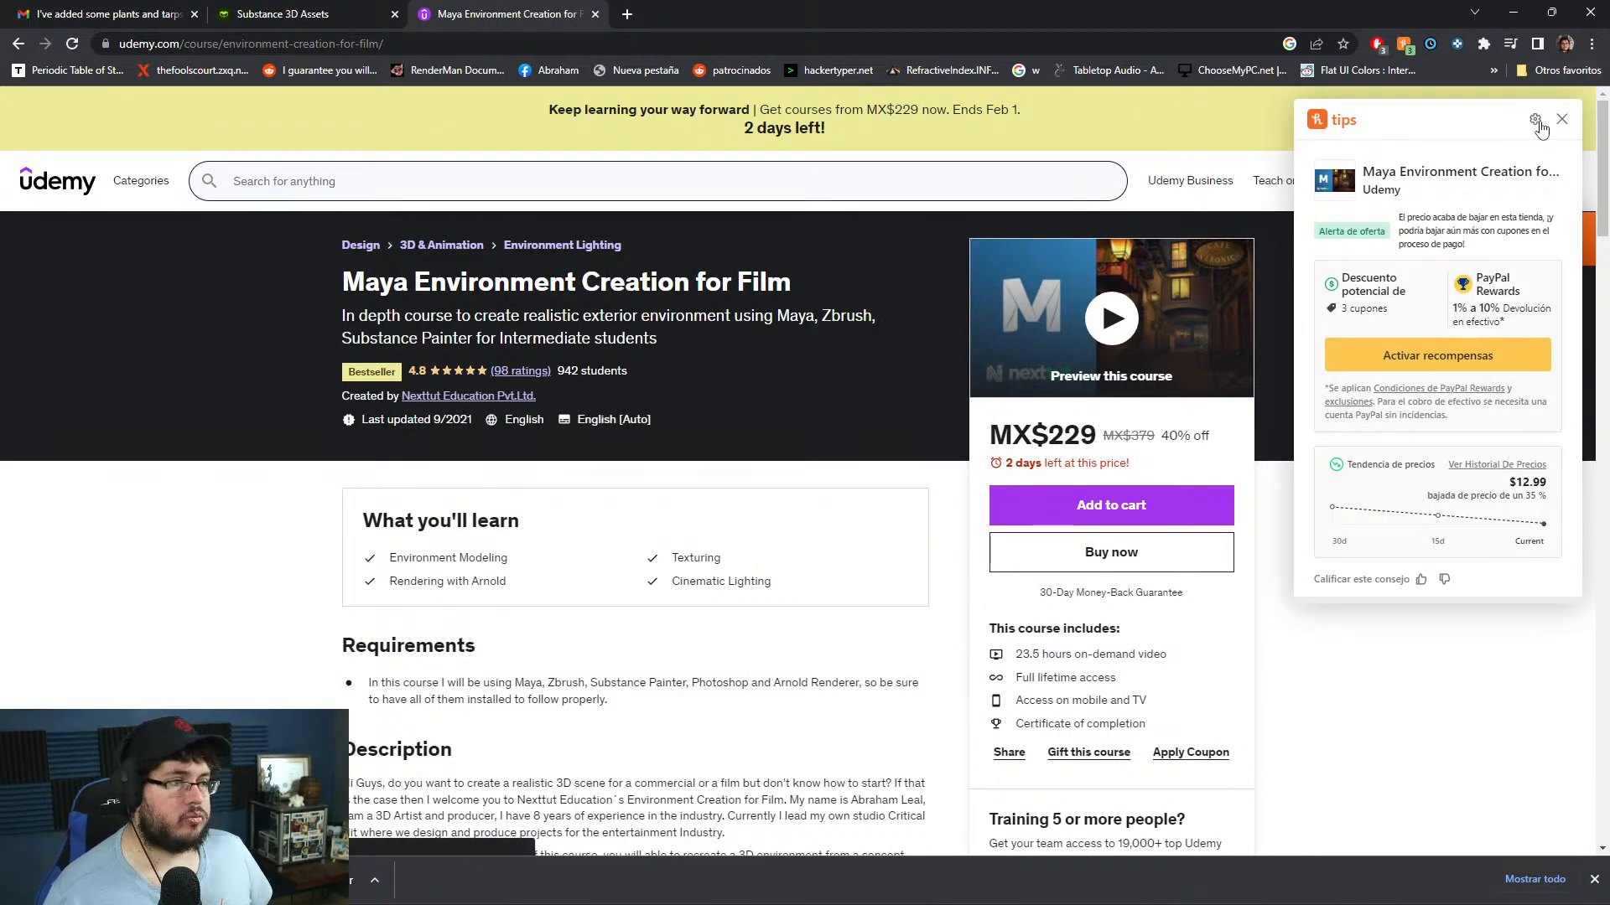
click(1561, 119)
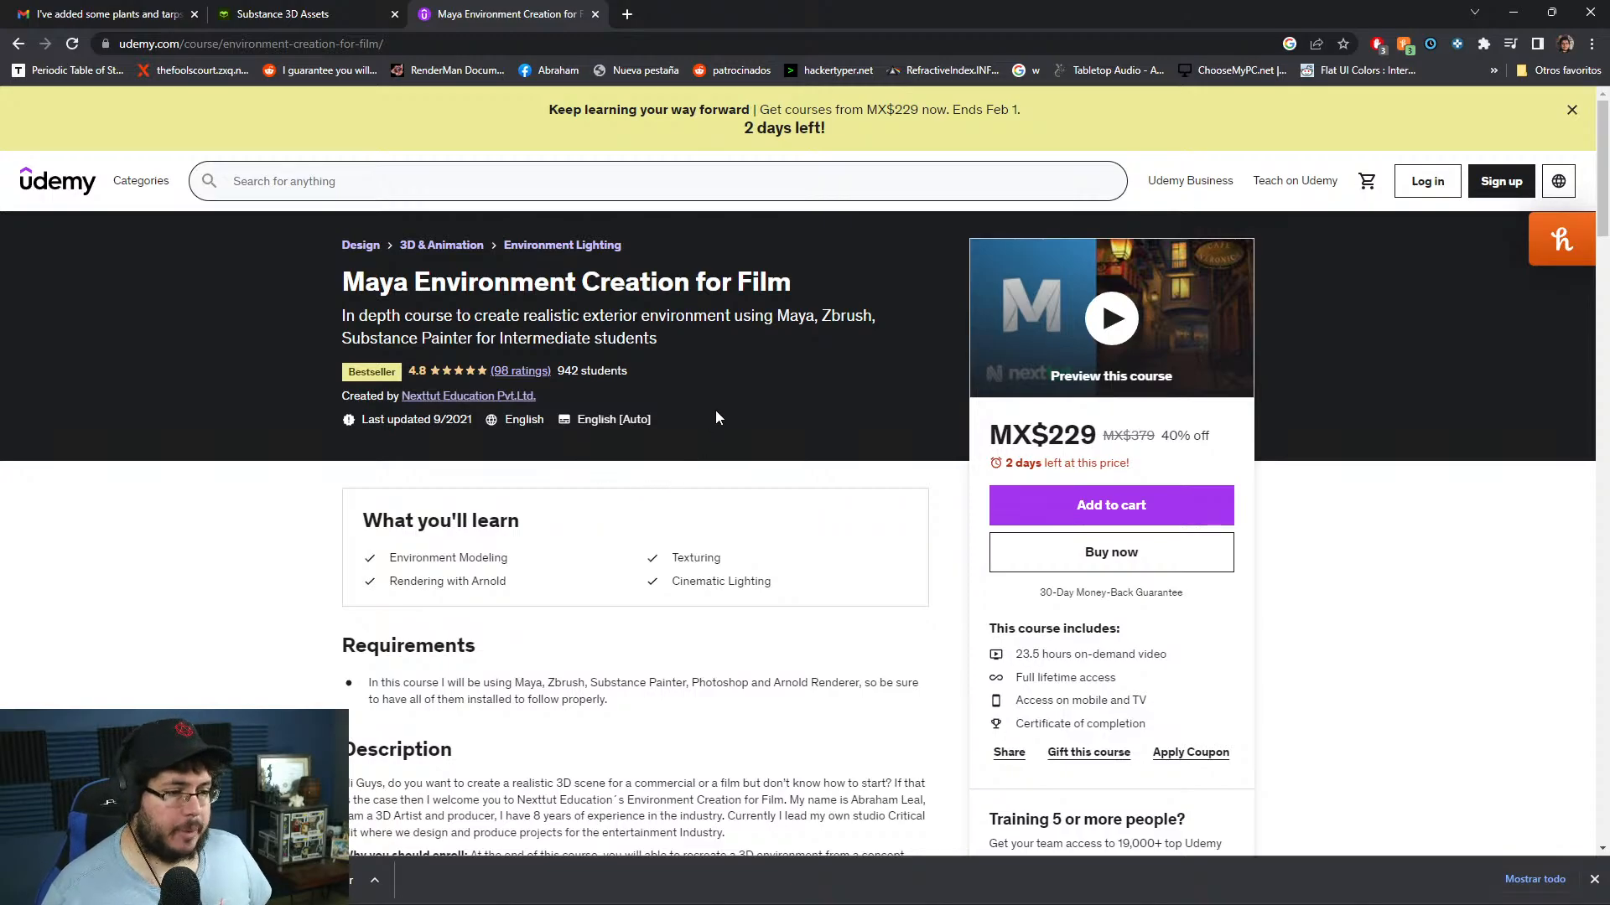
- Look through the course page's requirements and description, and return to the tunnel scene in Maya
scroll(716, 410, down, 6)
scroll(718, 412, up, 1)
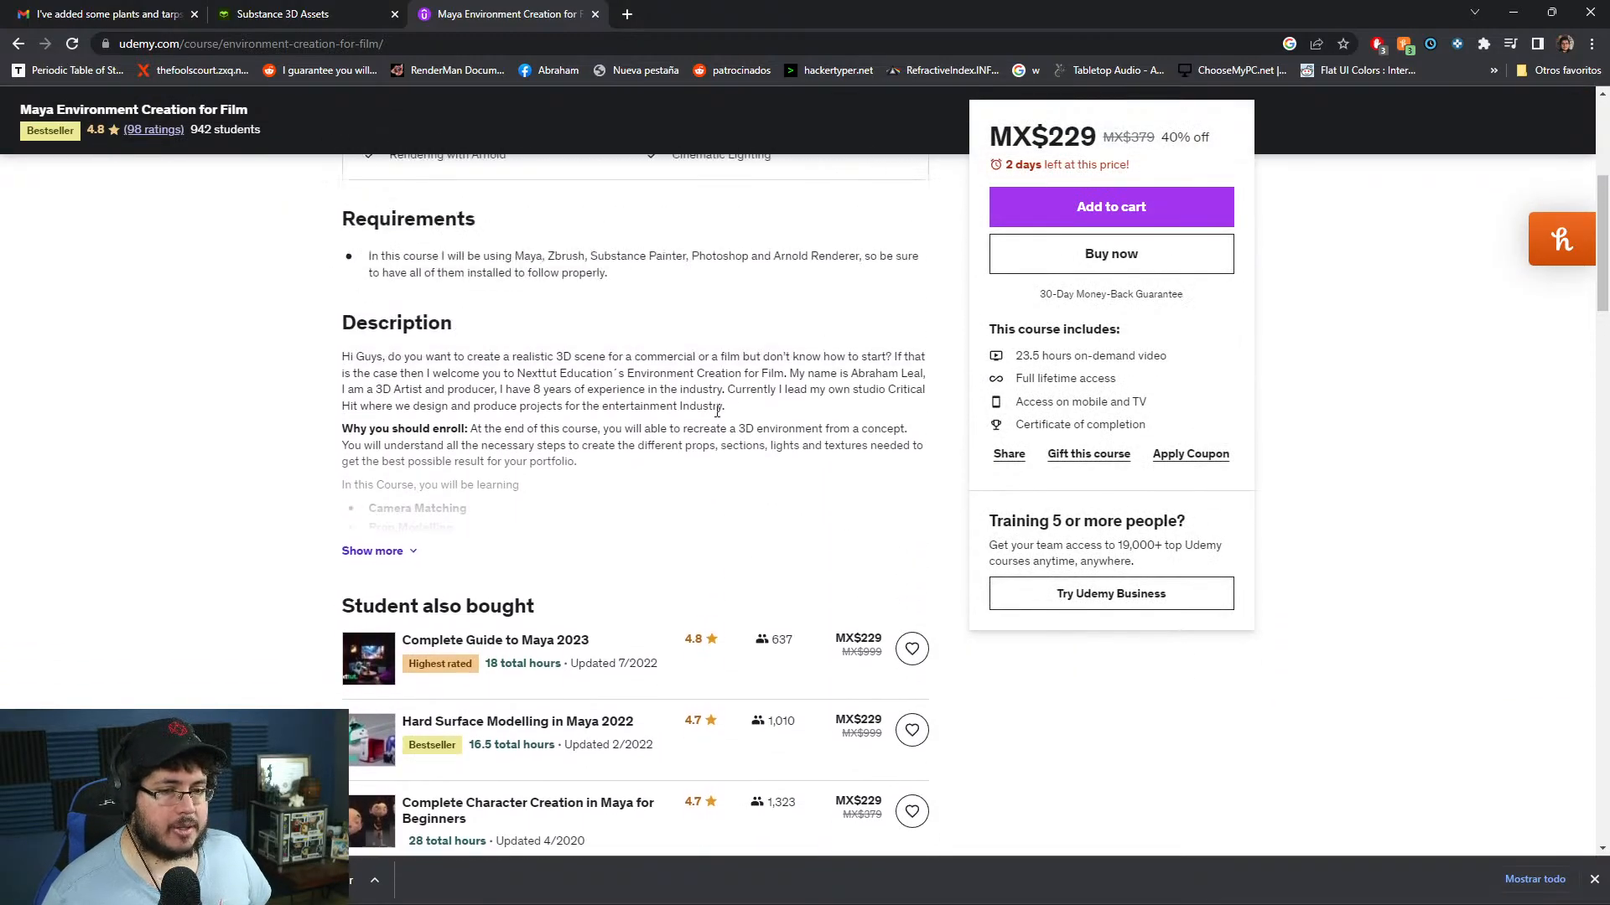
scroll(716, 411, up, 5)
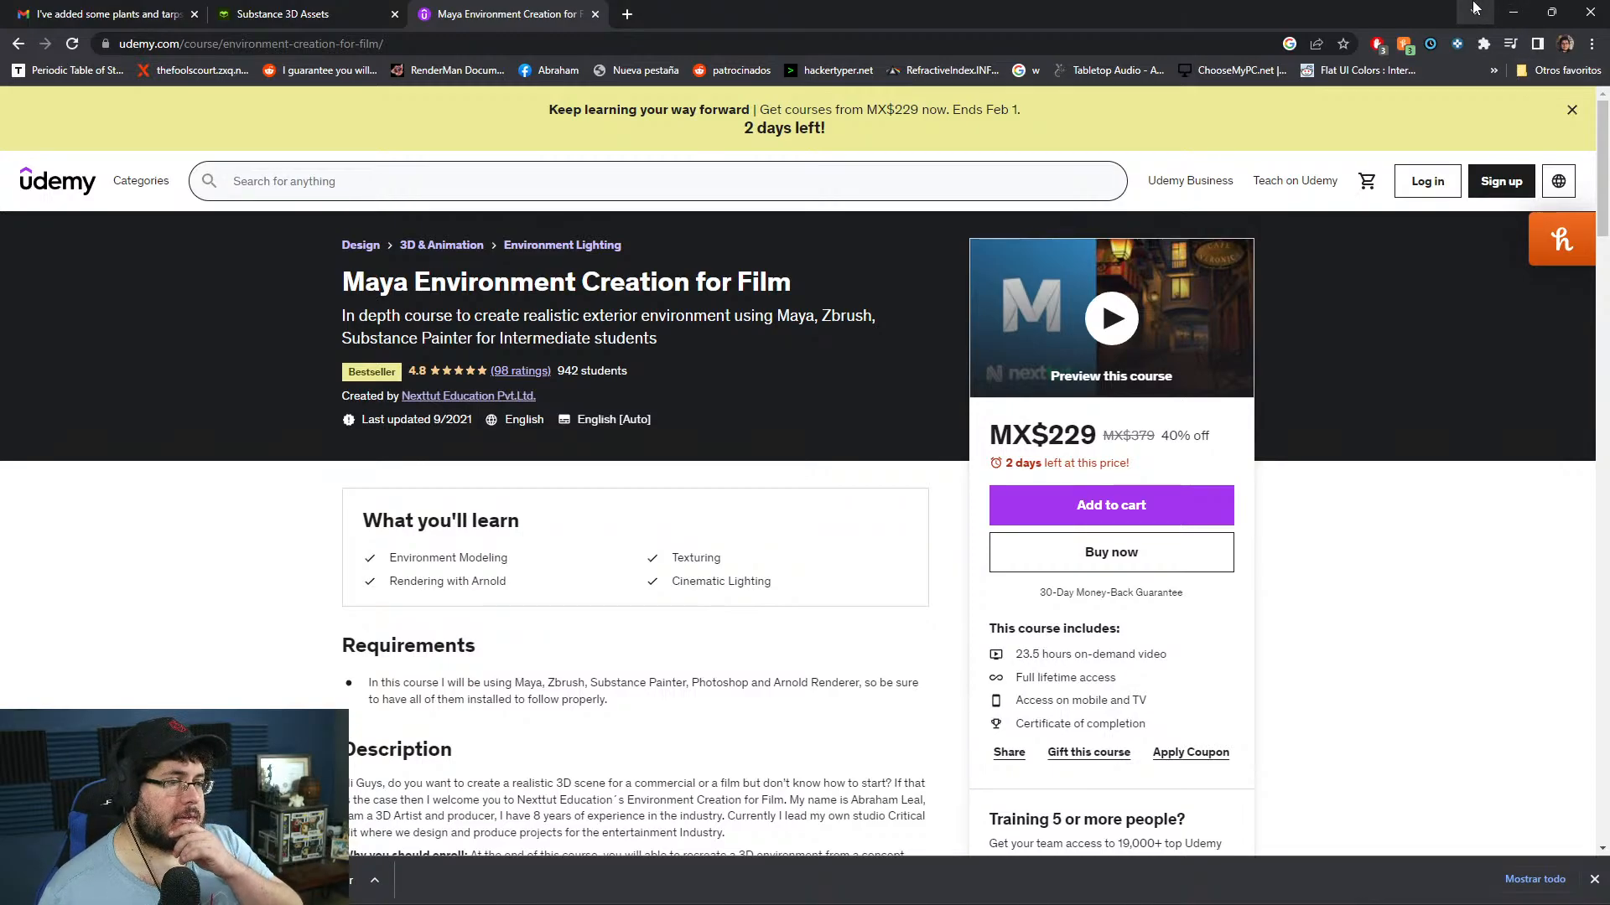
click(1522, 8)
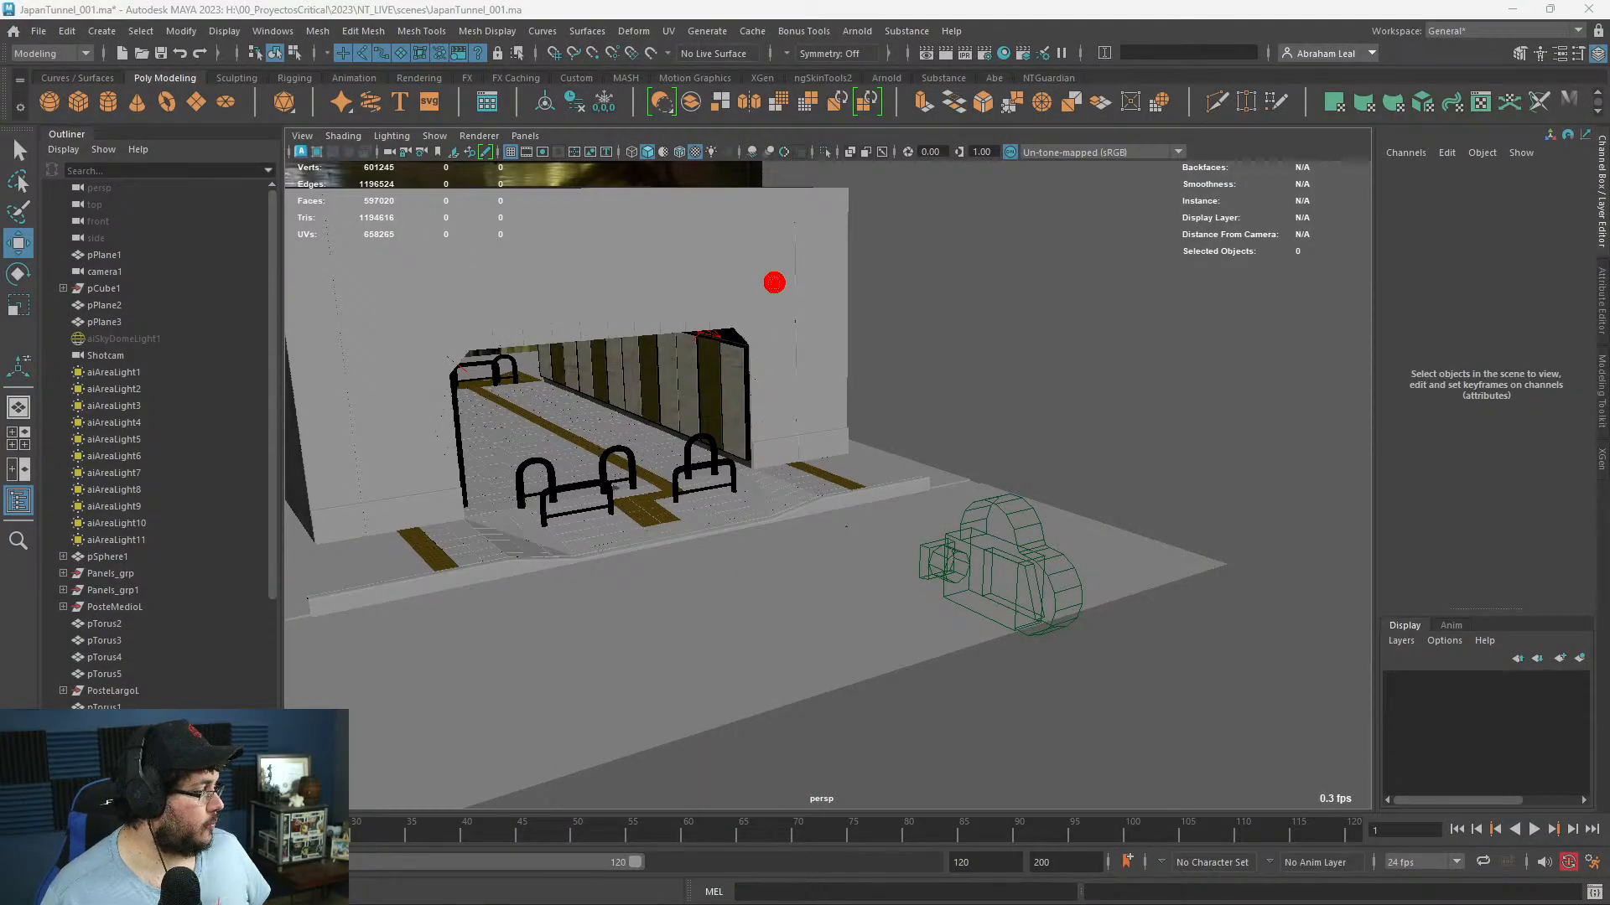